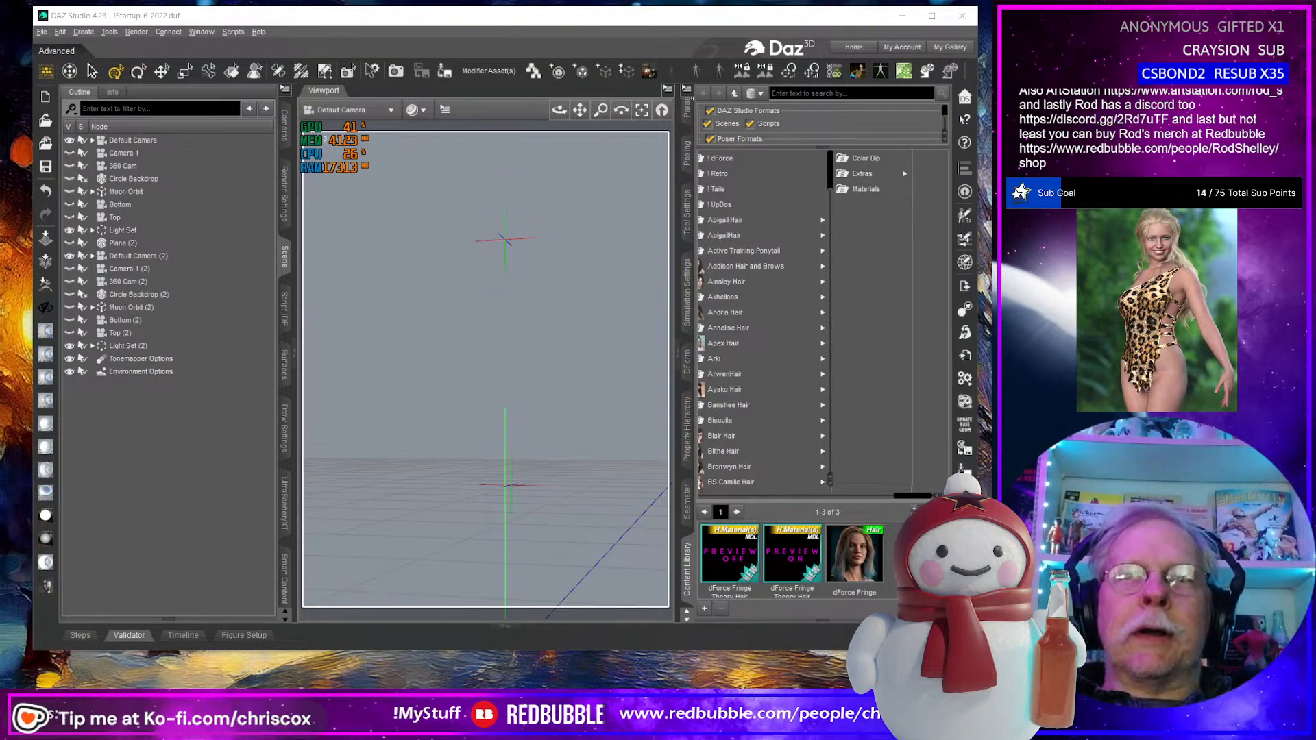
# Browse the content library to the Servant folder's Maidens of Mars- Servant G8 Female clothing items and enlarge the thumbnail area.
pyautogui.moveTo(979, 650); pyautogui.dragTo(987, 652)
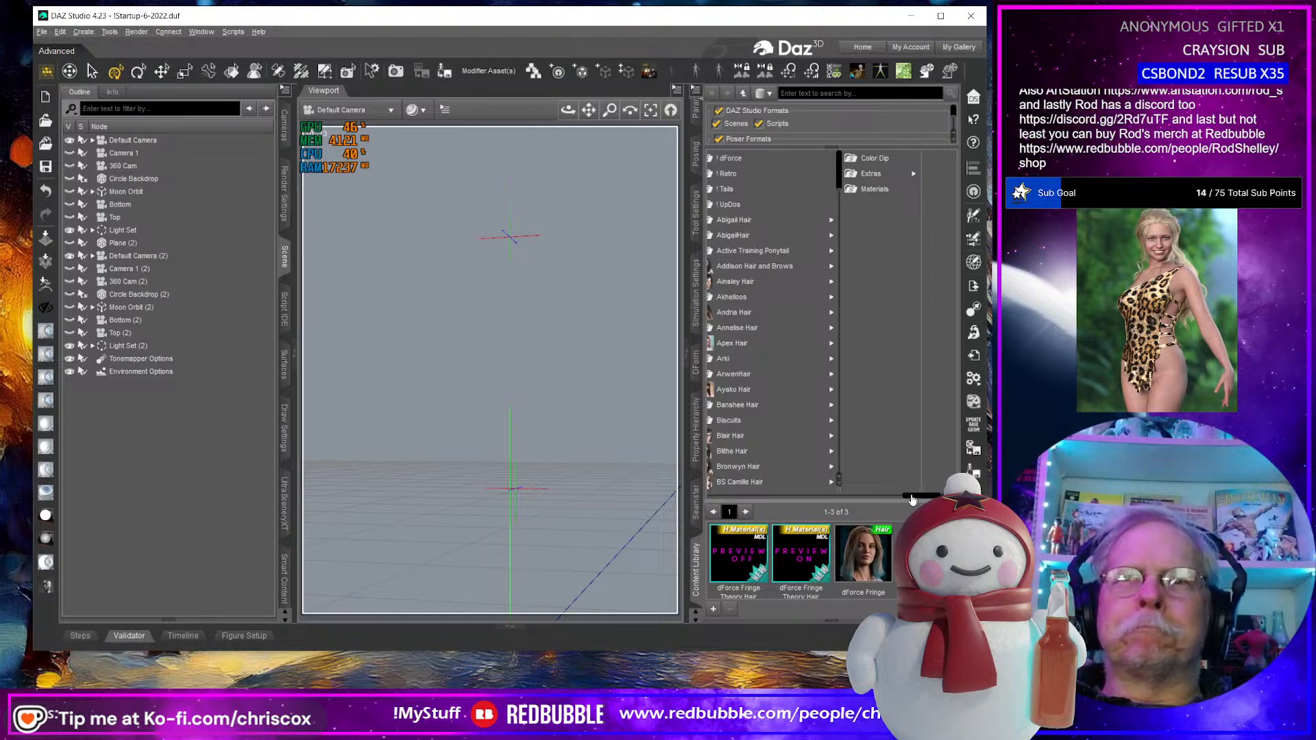
pyautogui.moveTo(912, 497); pyautogui.dragTo(706, 492)
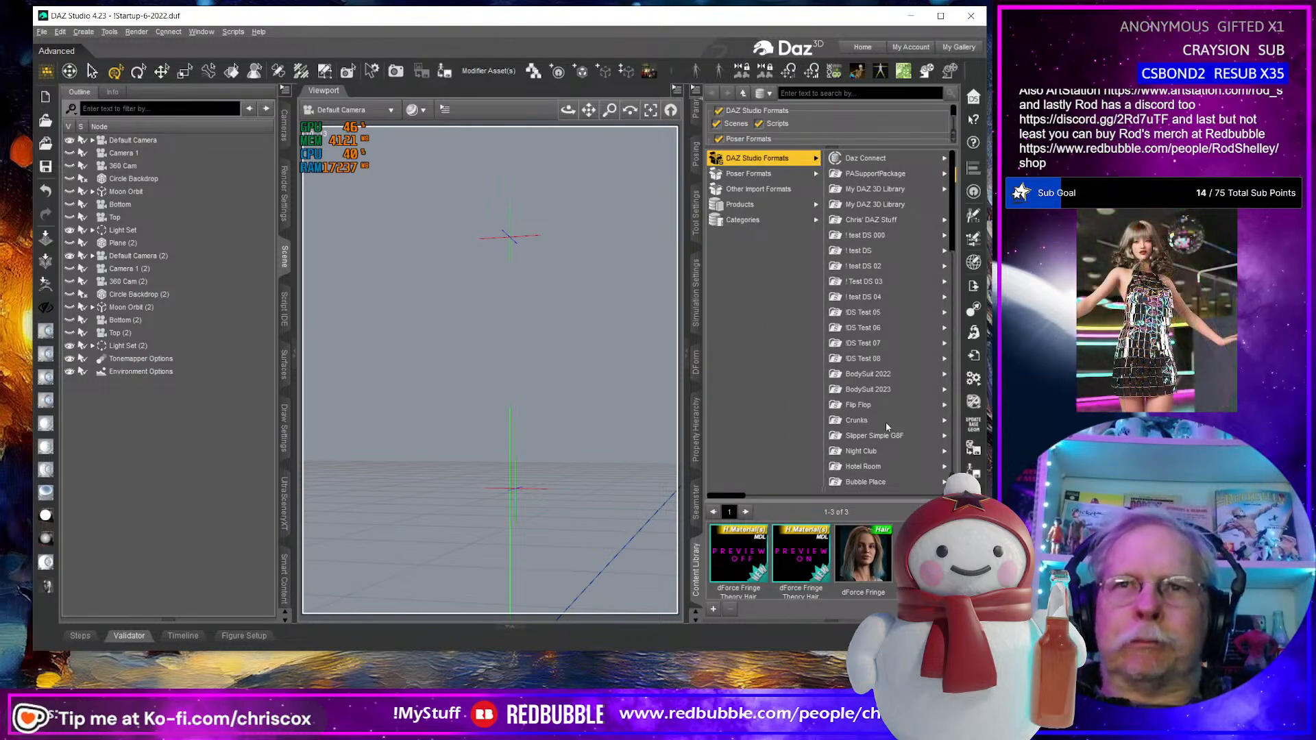
pyautogui.scroll(-10, 881, 459)
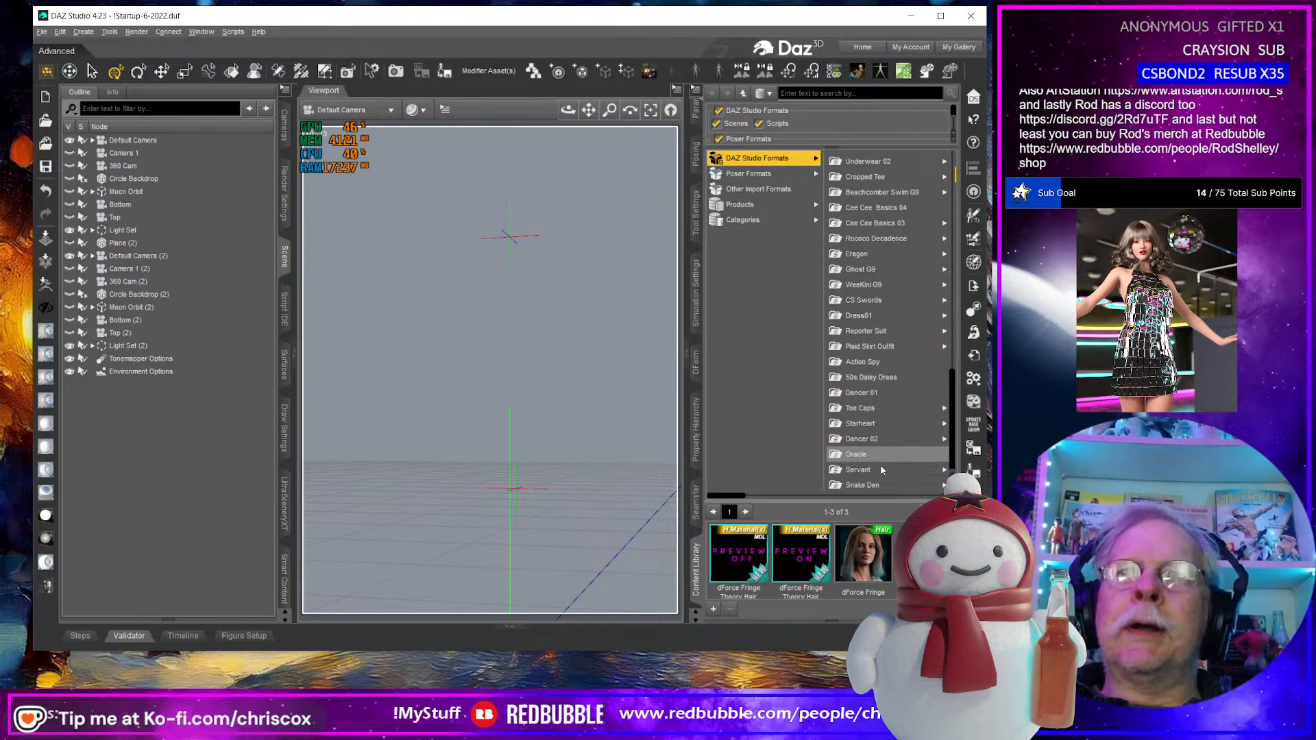
pyautogui.click(882, 469)
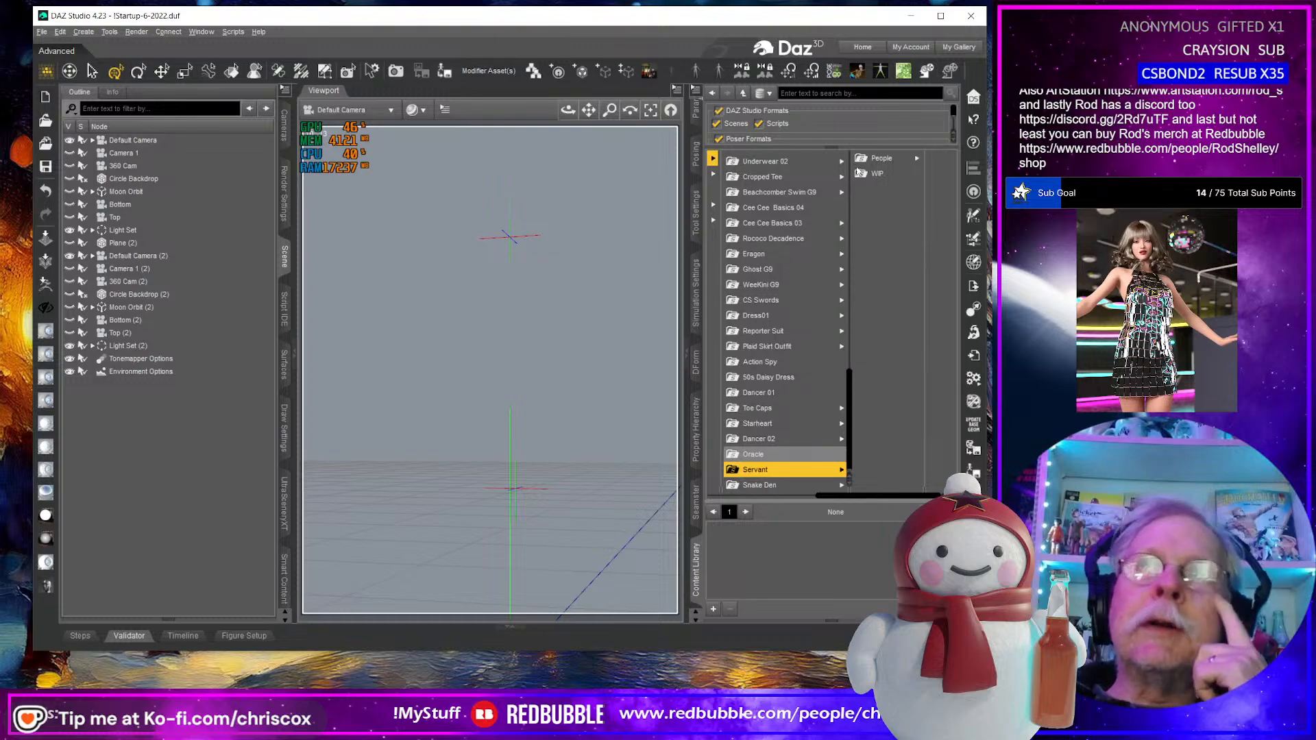
pyautogui.click(880, 158)
pyautogui.click(893, 159)
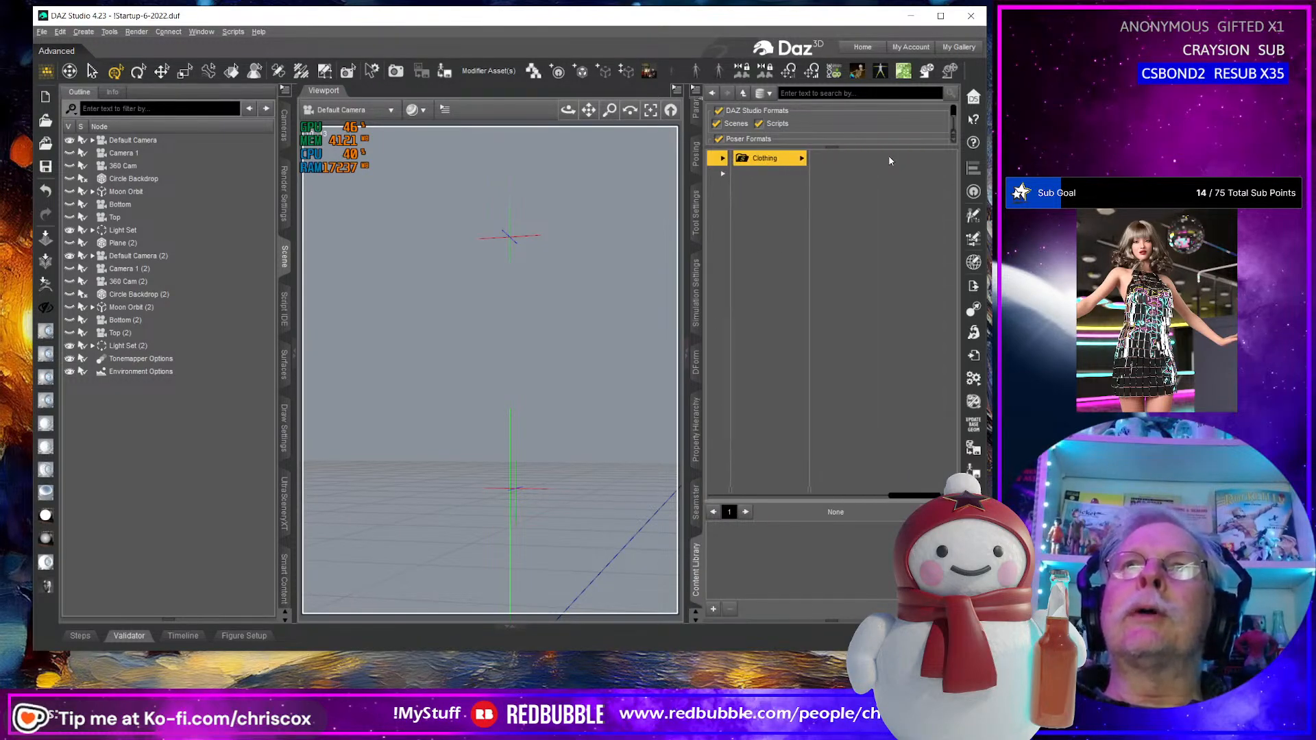
pyautogui.click(856, 163)
pyautogui.click(898, 162)
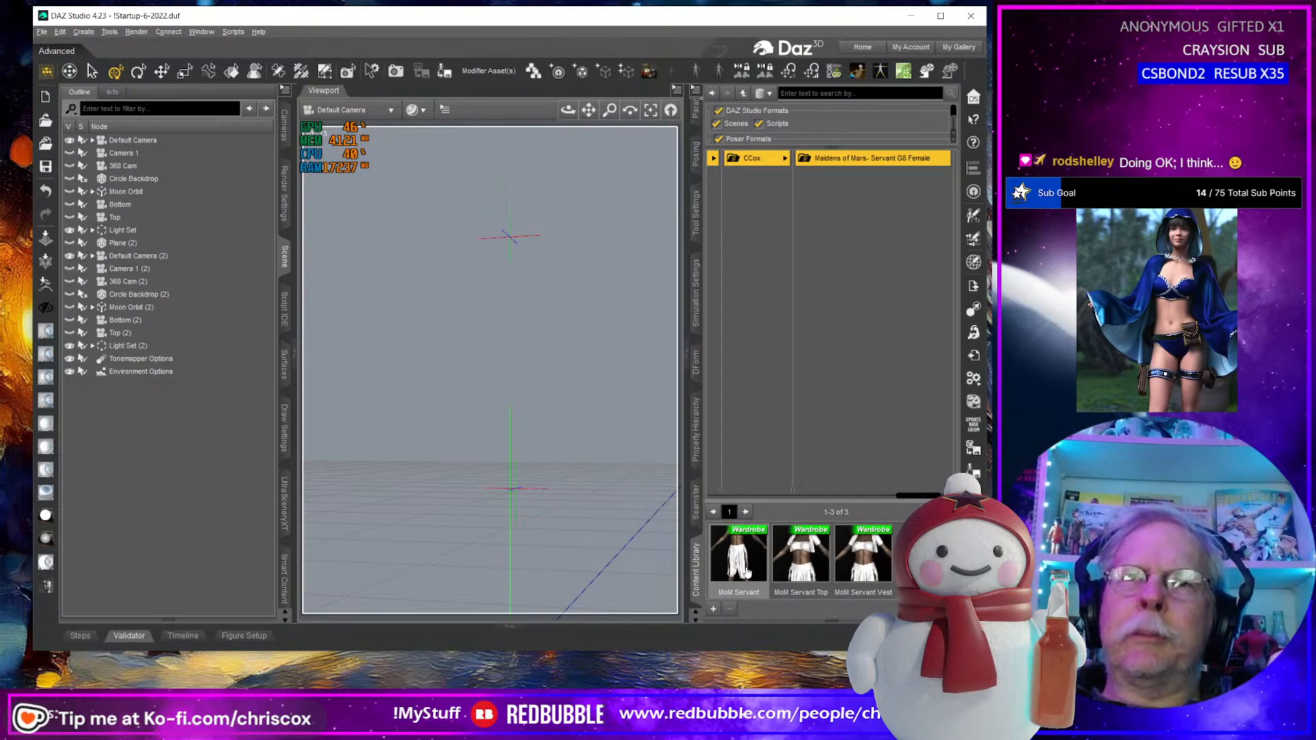
pyautogui.moveTo(775, 503); pyautogui.dragTo(784, 442)
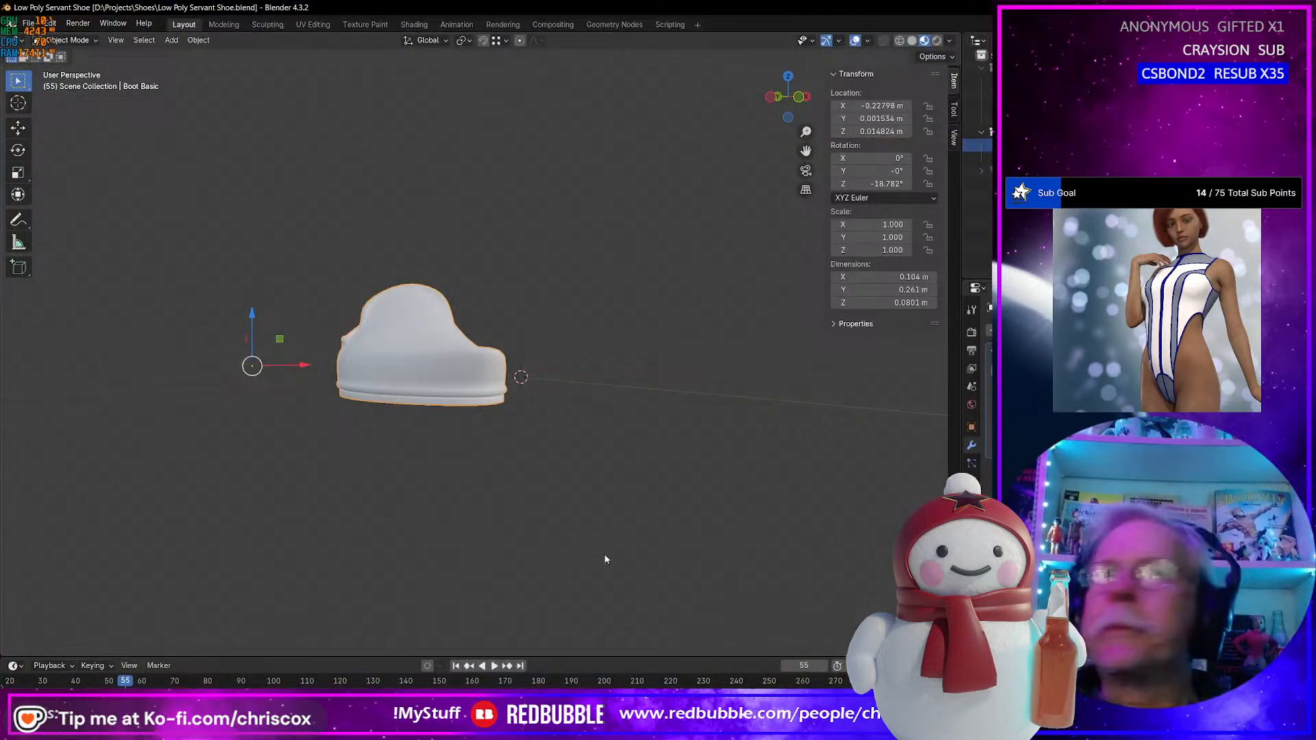
# Switch back to DAZ Studio and open the Starheart G8 Female clothing folder in the content library, with more room for its thumbnails.
pyautogui.moveTo(562, 541); pyautogui.dragTo(434, 534, button='middle')
pyautogui.hotkey('alt', 'Tab')
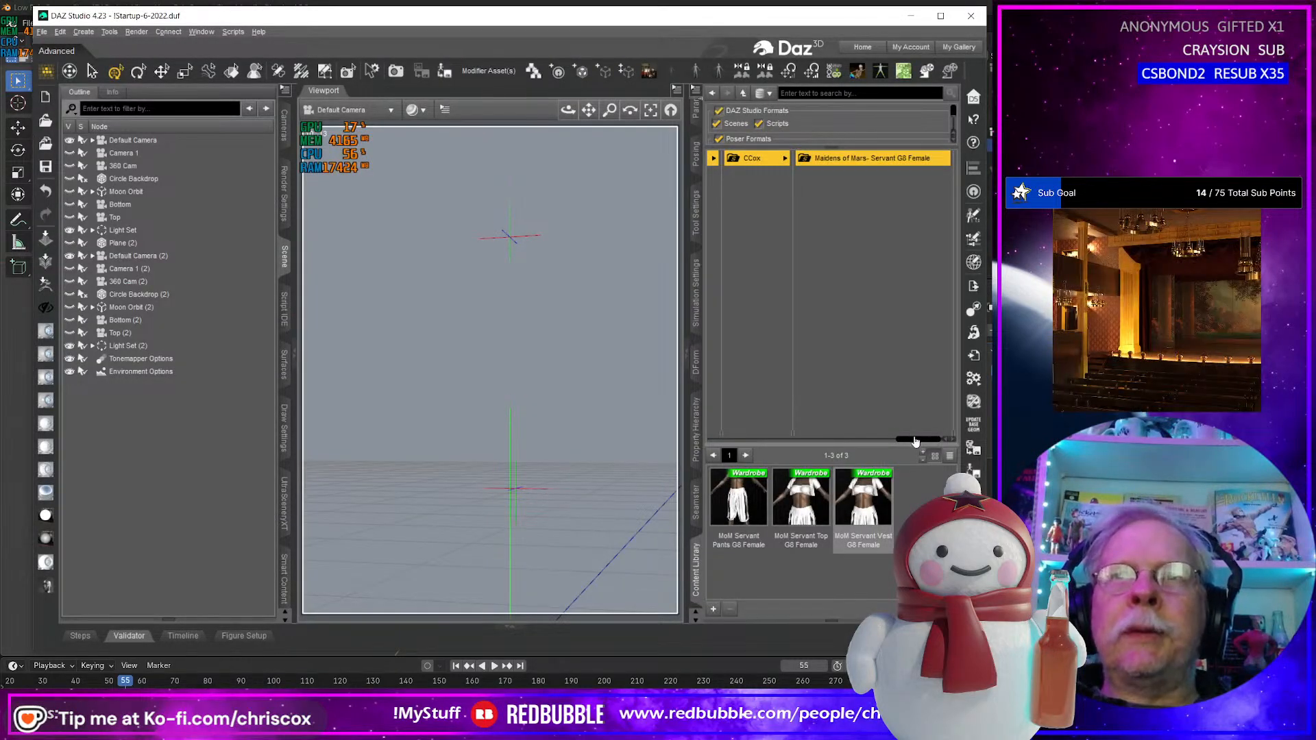
pyautogui.hscroll(-10, 911, 443)
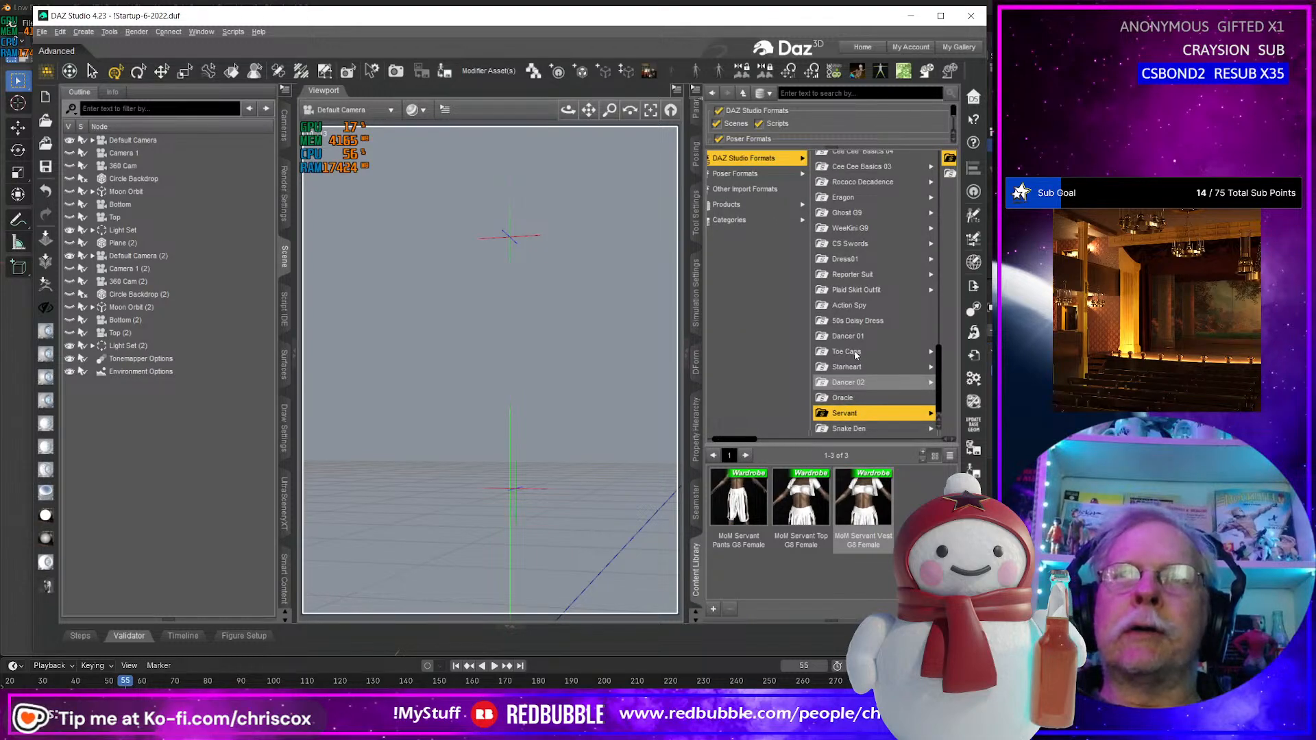
pyautogui.click(854, 369)
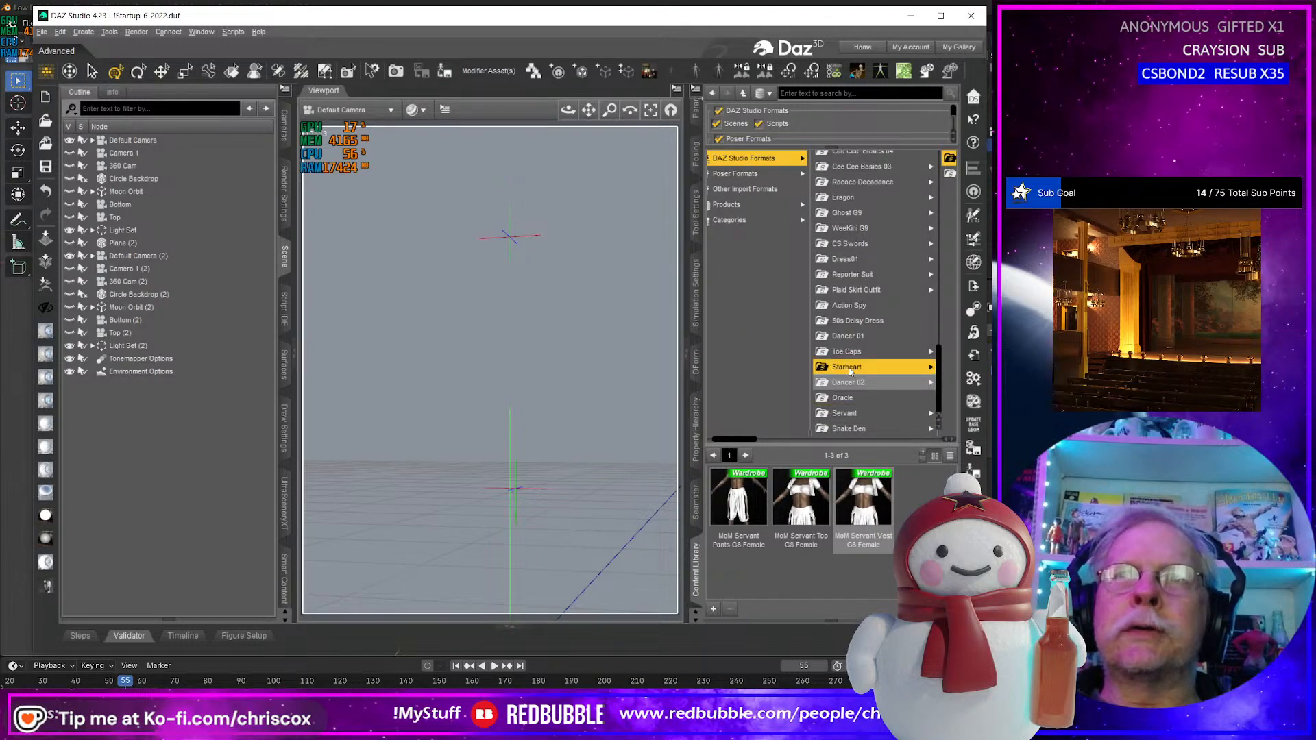
pyautogui.click(912, 159)
pyautogui.click(912, 159)
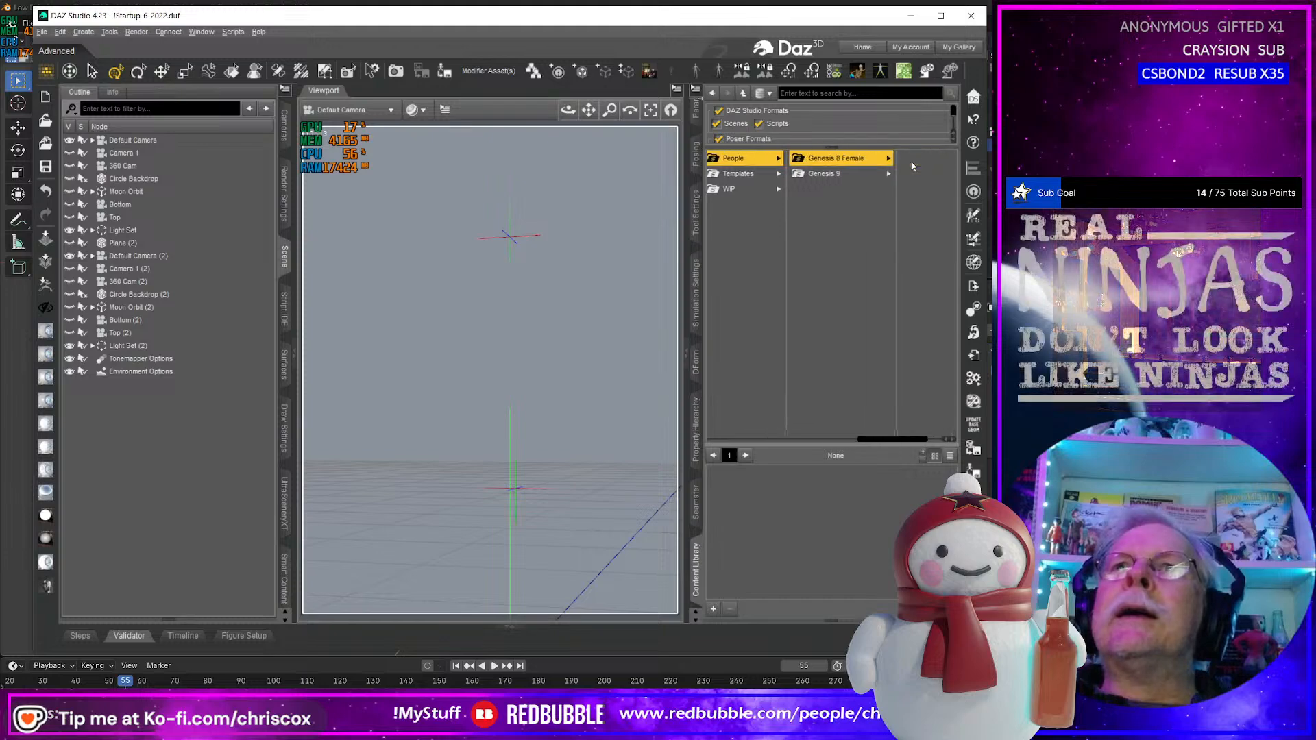
pyautogui.click(910, 159)
pyautogui.click(908, 159)
pyautogui.click(908, 159)
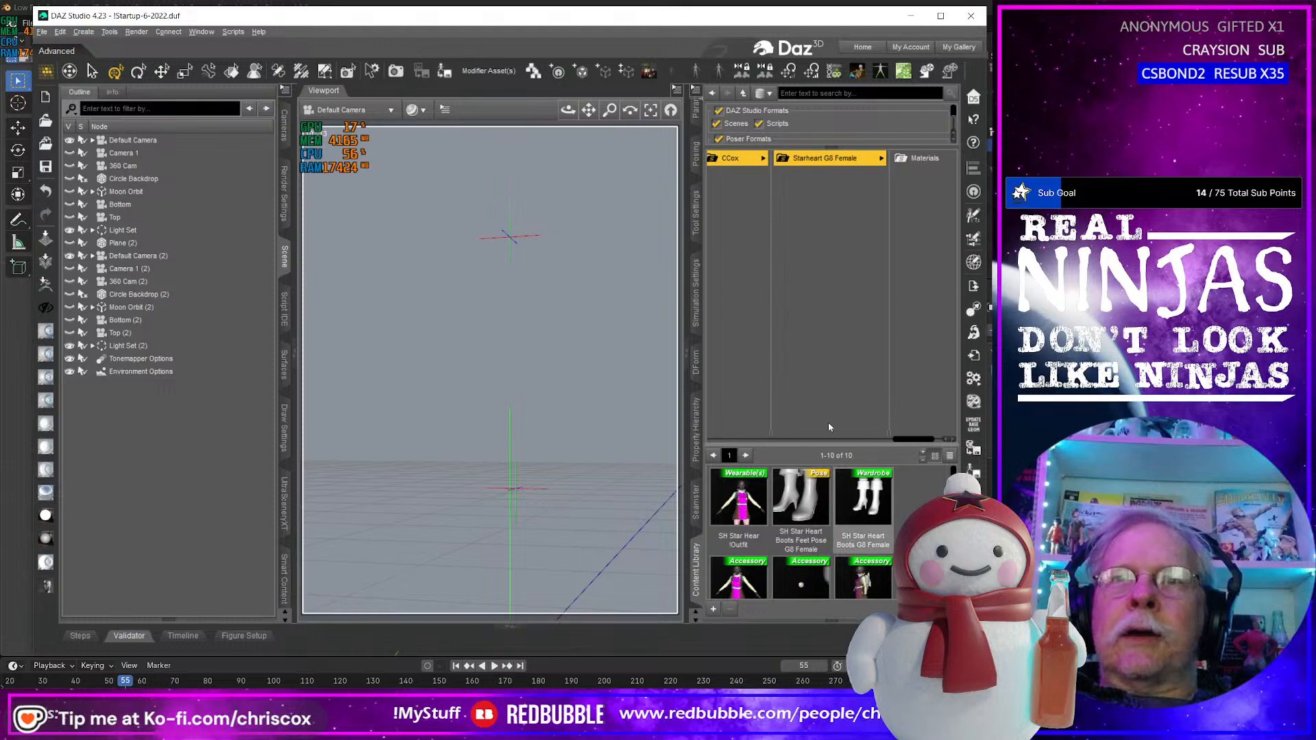
pyautogui.moveTo(827, 444); pyautogui.dragTo(826, 421)
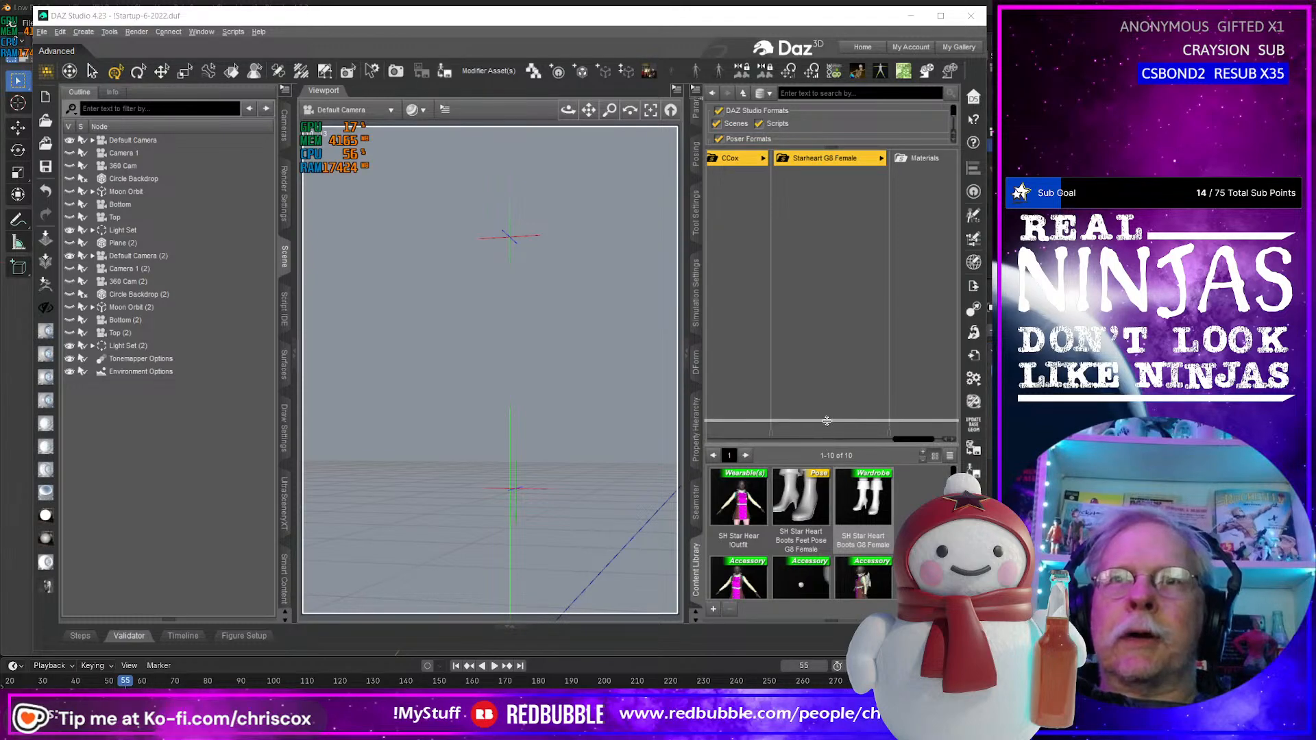
# Load the complete SH Star Heart outfit into the empty scene and view it from the back and front.
pyautogui.click(807, 481)
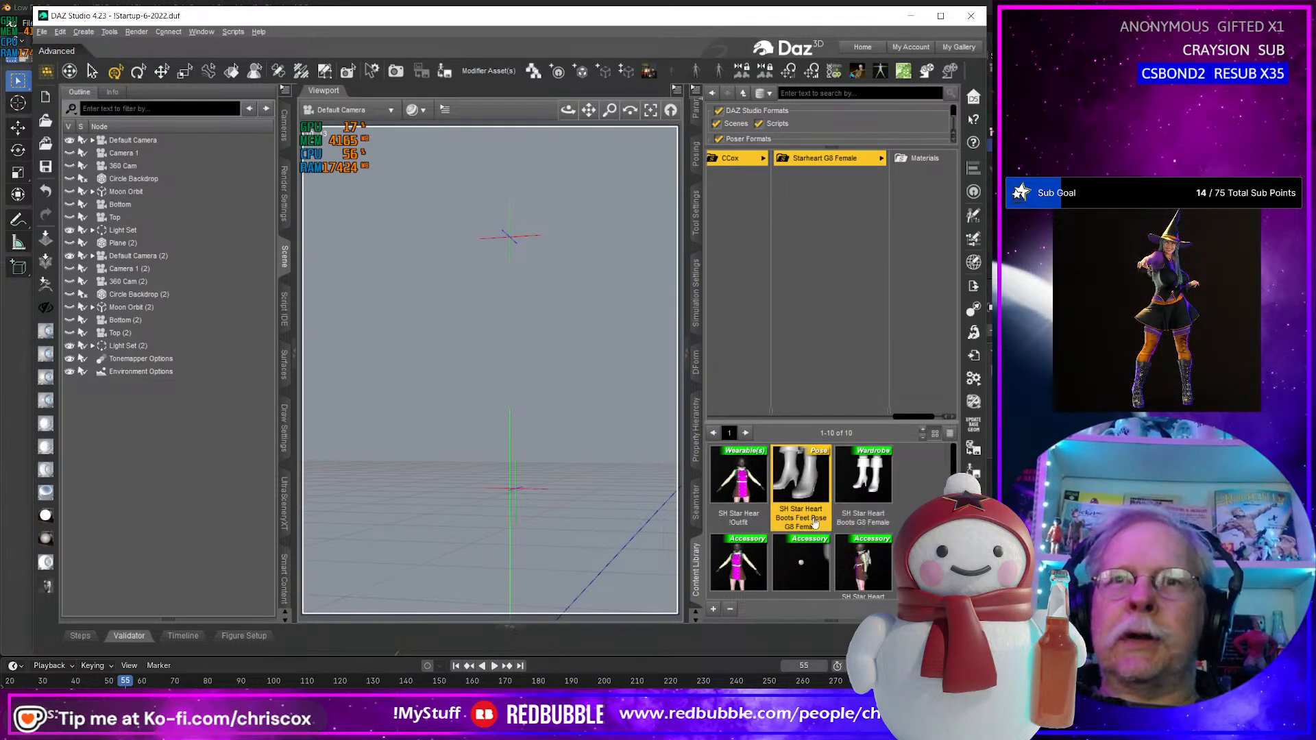
pyautogui.click(739, 480)
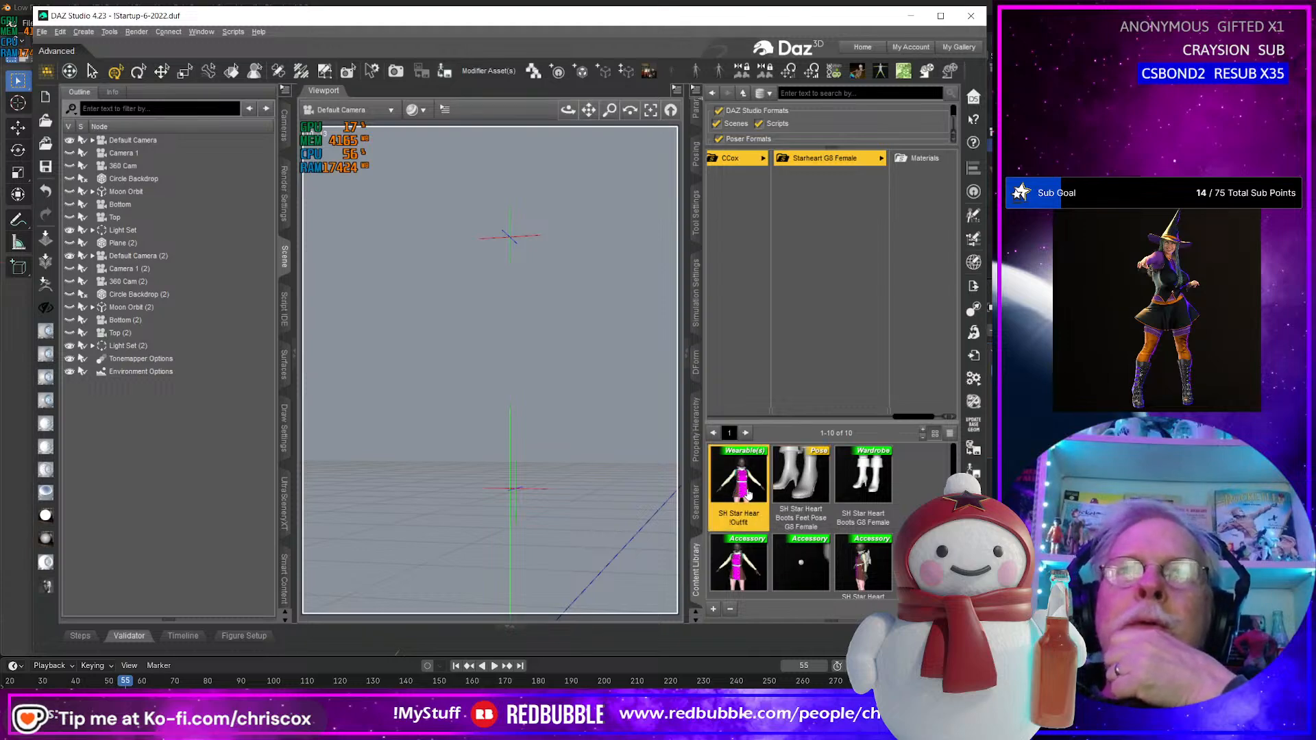
pyautogui.doubleClick(742, 483)
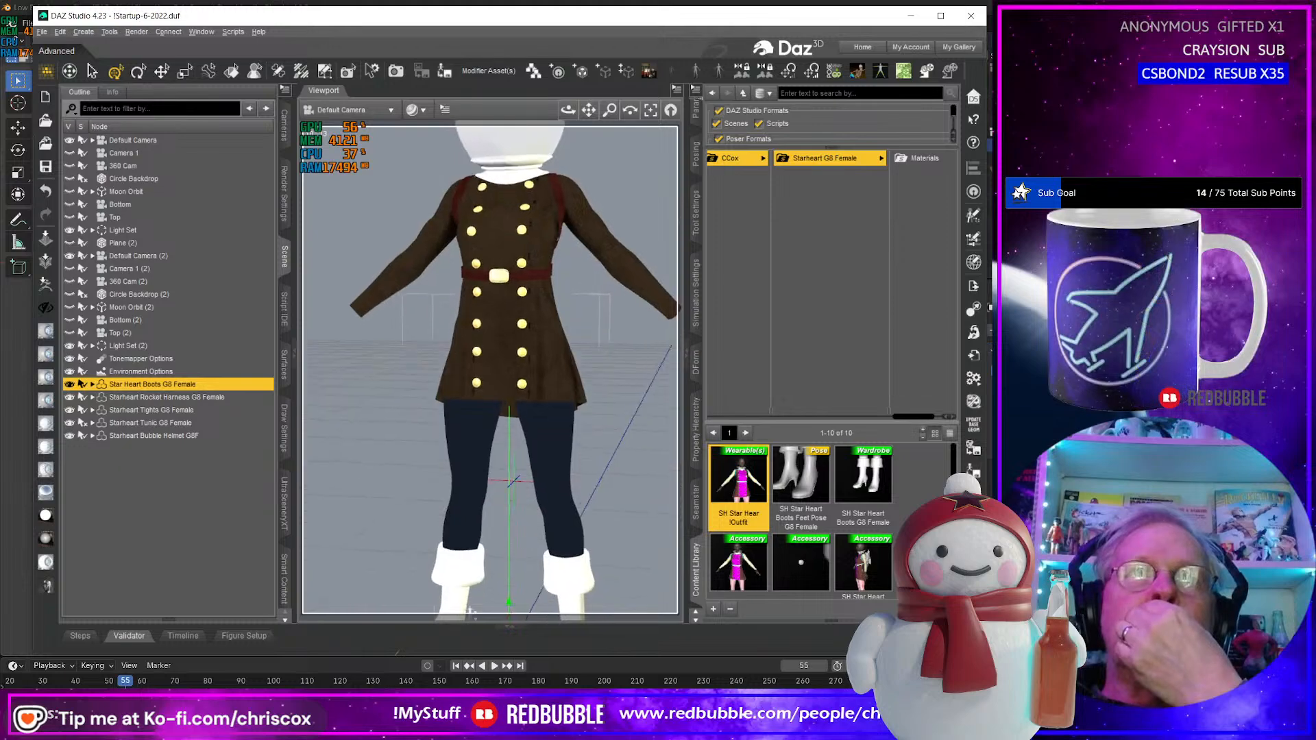
pyautogui.moveTo(515, 447); pyautogui.dragTo(617, 447, button='middle')
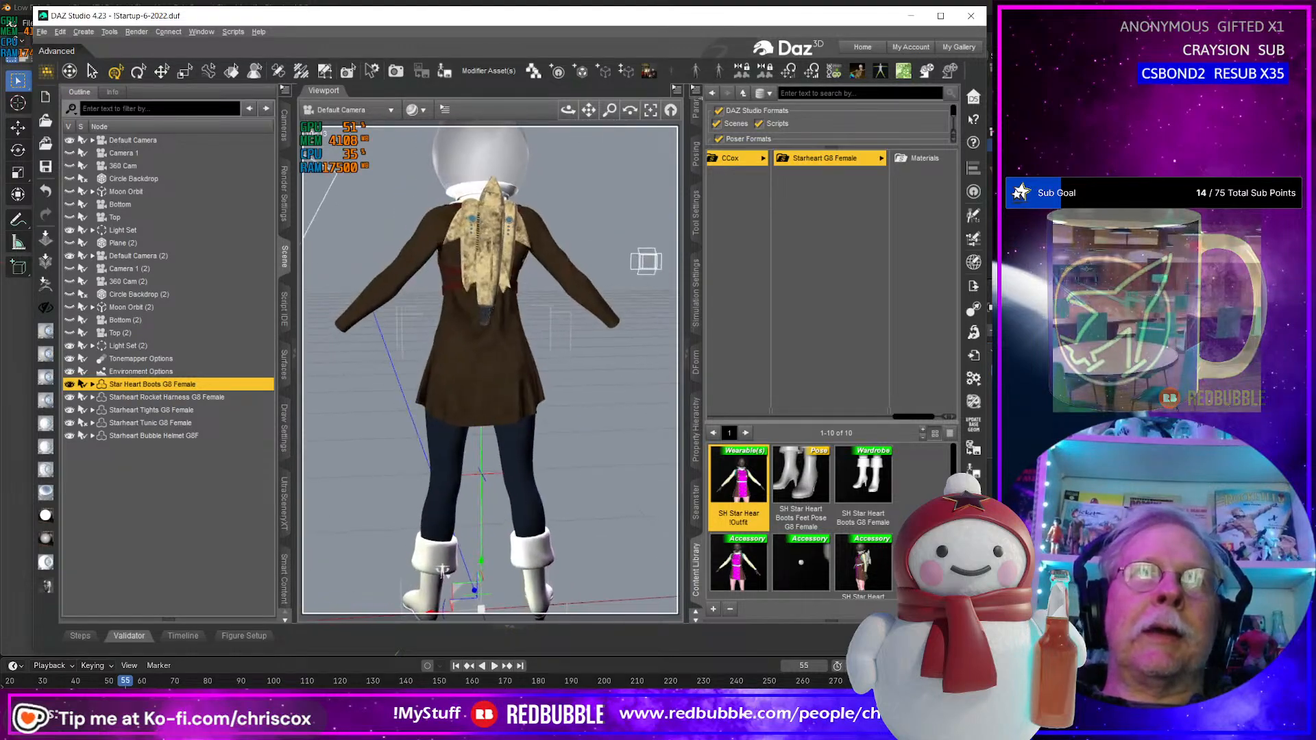
pyautogui.moveTo(442, 569); pyautogui.dragTo(540, 523, button='middle')
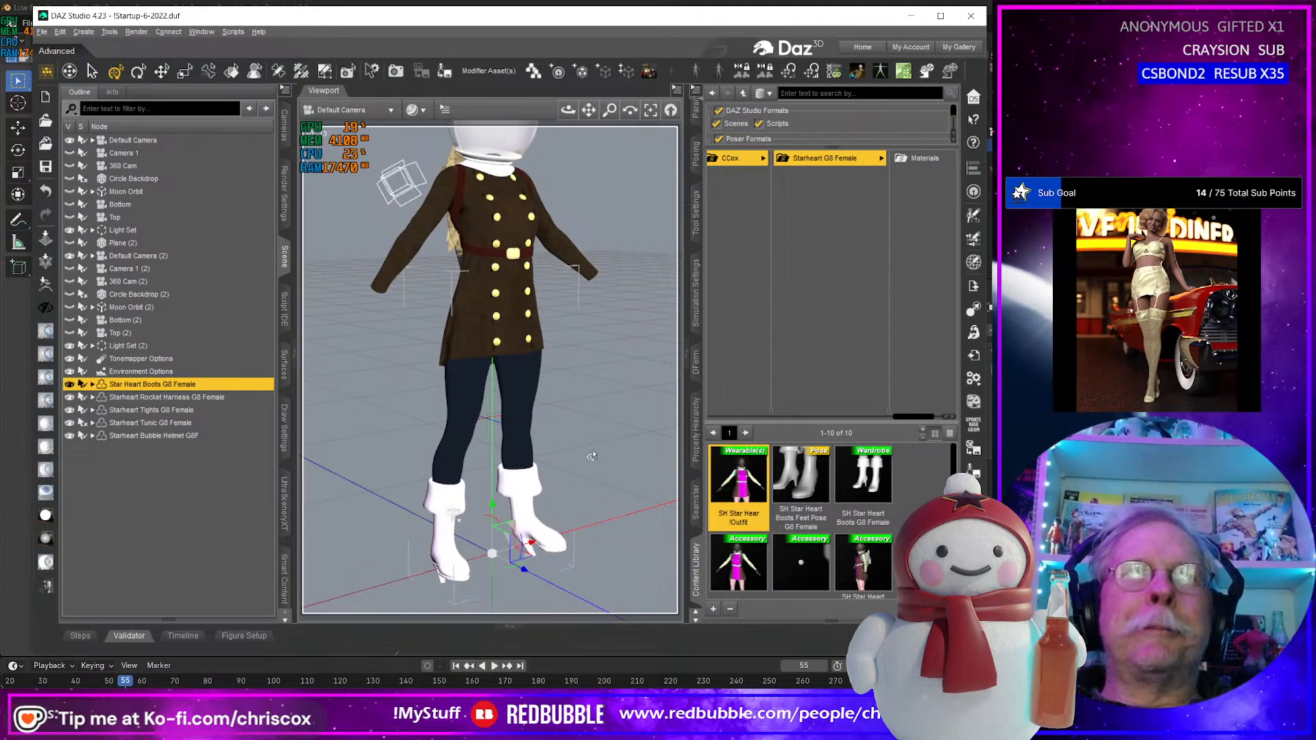
pyautogui.moveTo(592, 456); pyautogui.dragTo(602, 489, button='middle')
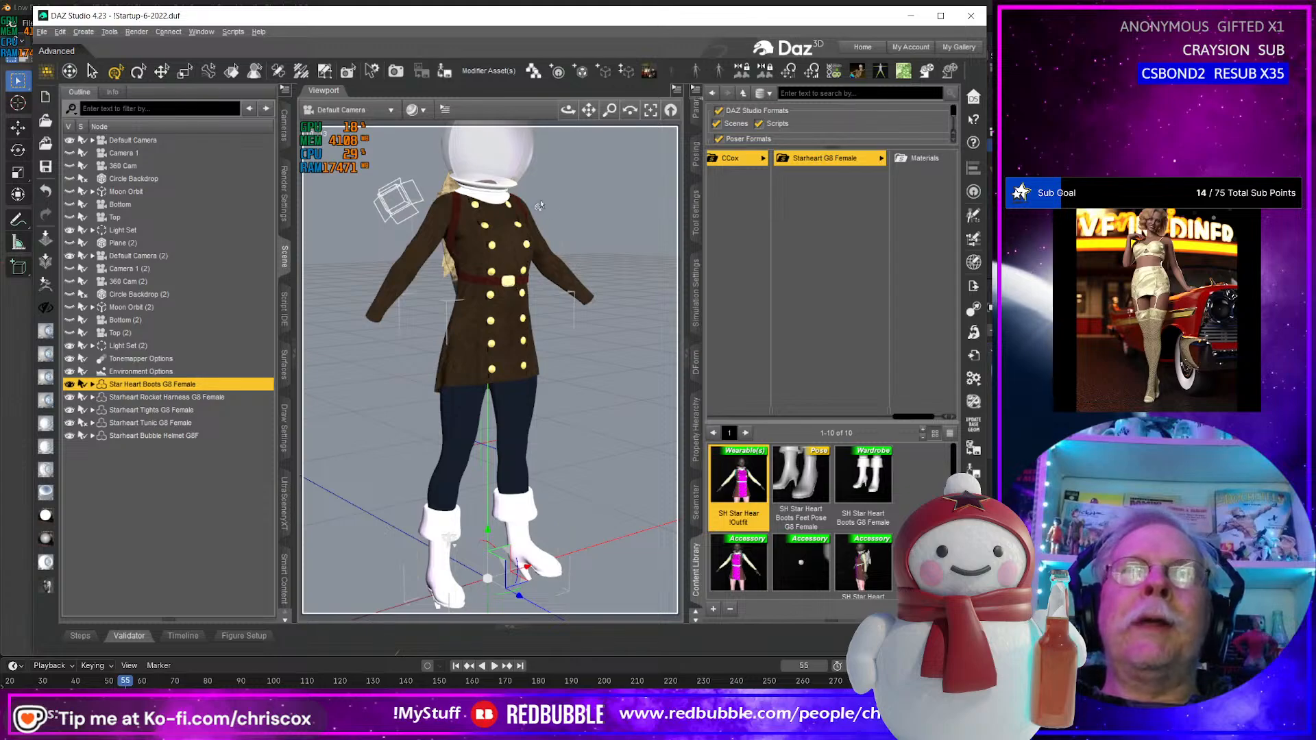
pyautogui.moveTo(540, 205); pyautogui.dragTo(533, 243, button='middle')
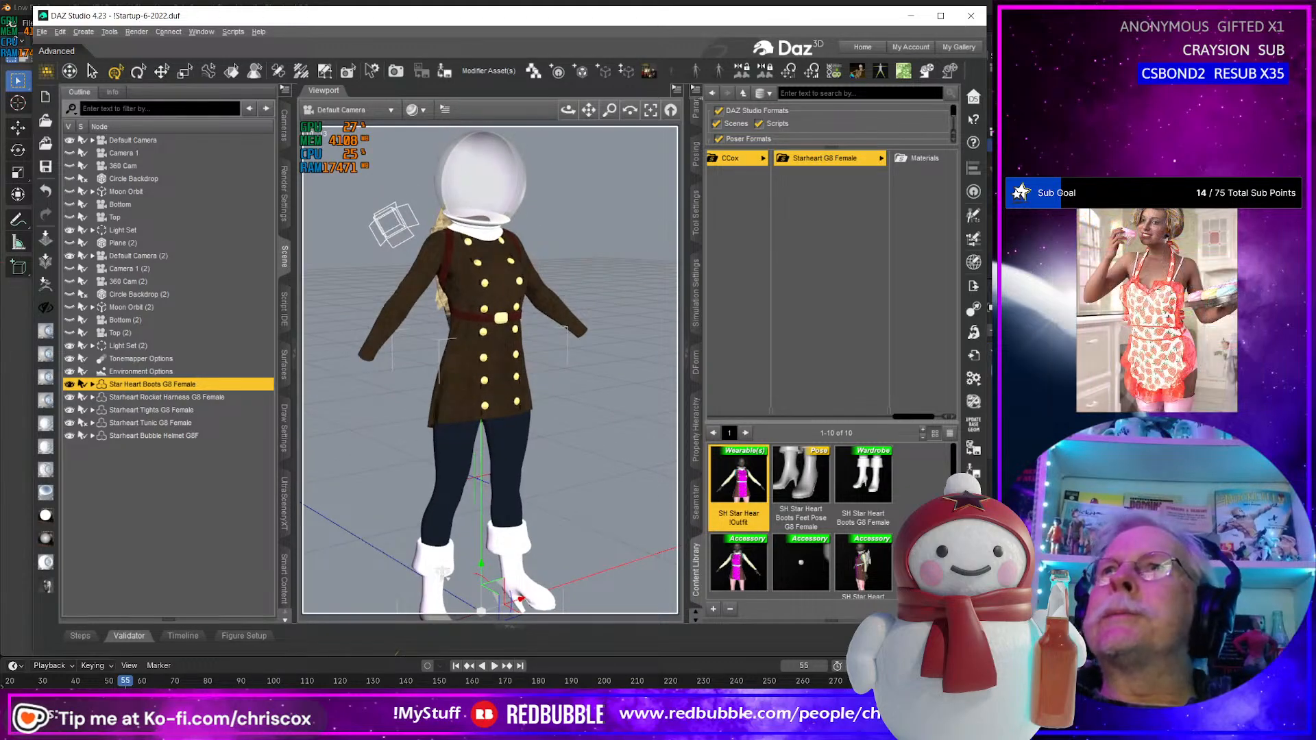
# Shrink the Blender window holding the shoe model and put it away to return to the DAZ Studio scene.
pyautogui.moveTo(1130, 7); pyautogui.dragTo(884, 38)
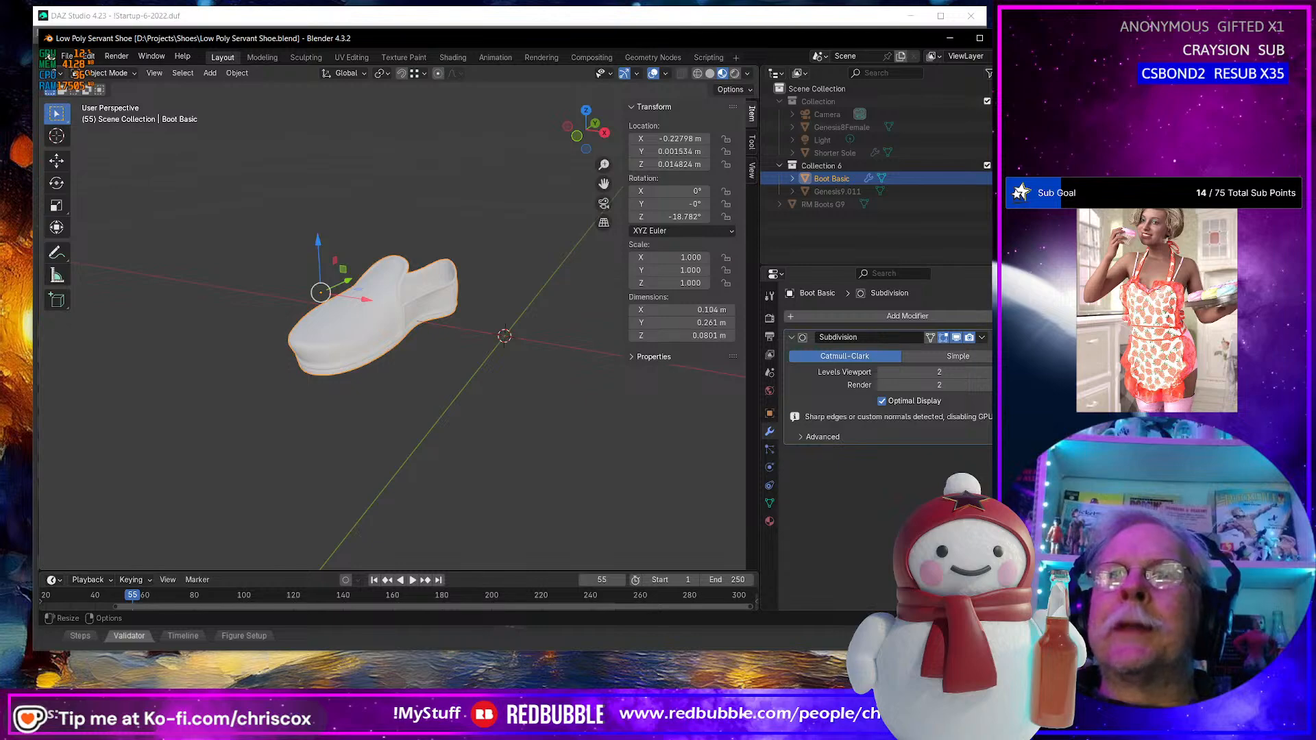
pyautogui.moveTo(1024, 193); pyautogui.dragTo(934, 192)
pyautogui.click(857, 39)
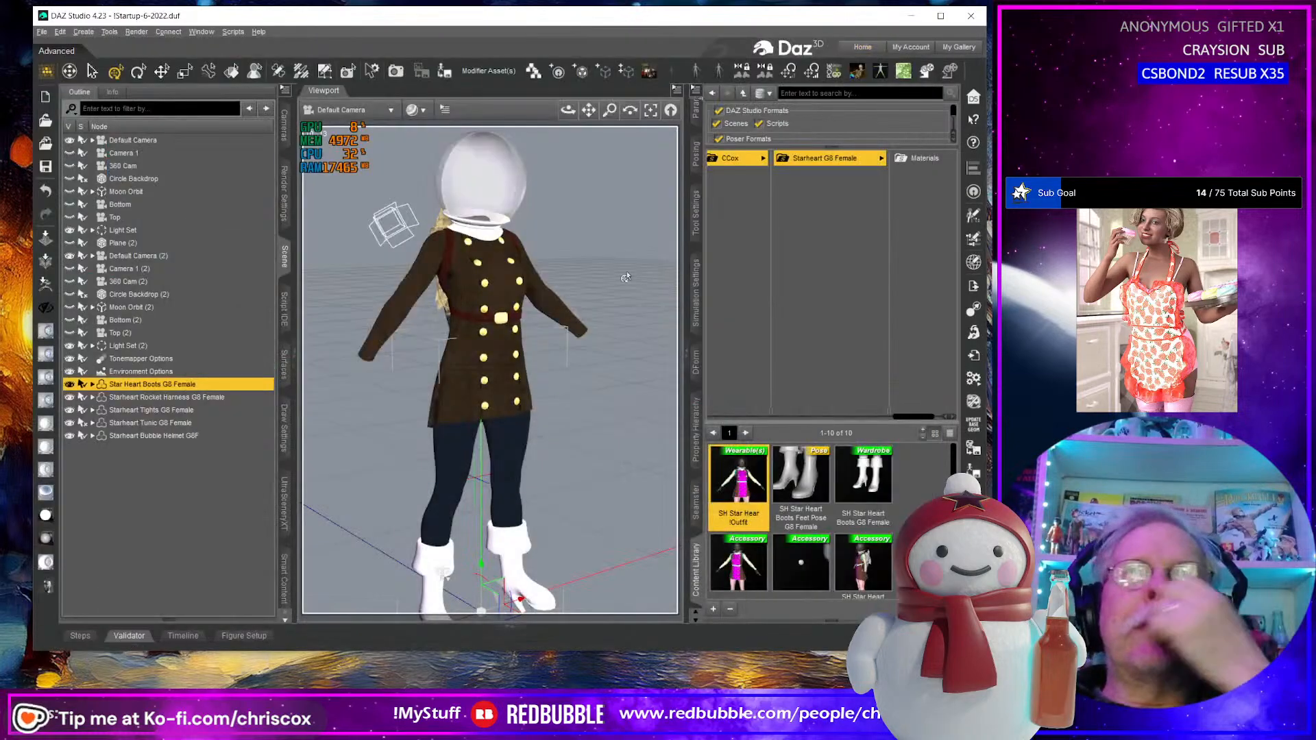
# Examine the Starheart outfit up close and from all sides, including the tunic's fabric and buttons, the belt and the rocket harness.
pyautogui.click(567, 552)
pyautogui.click(518, 552)
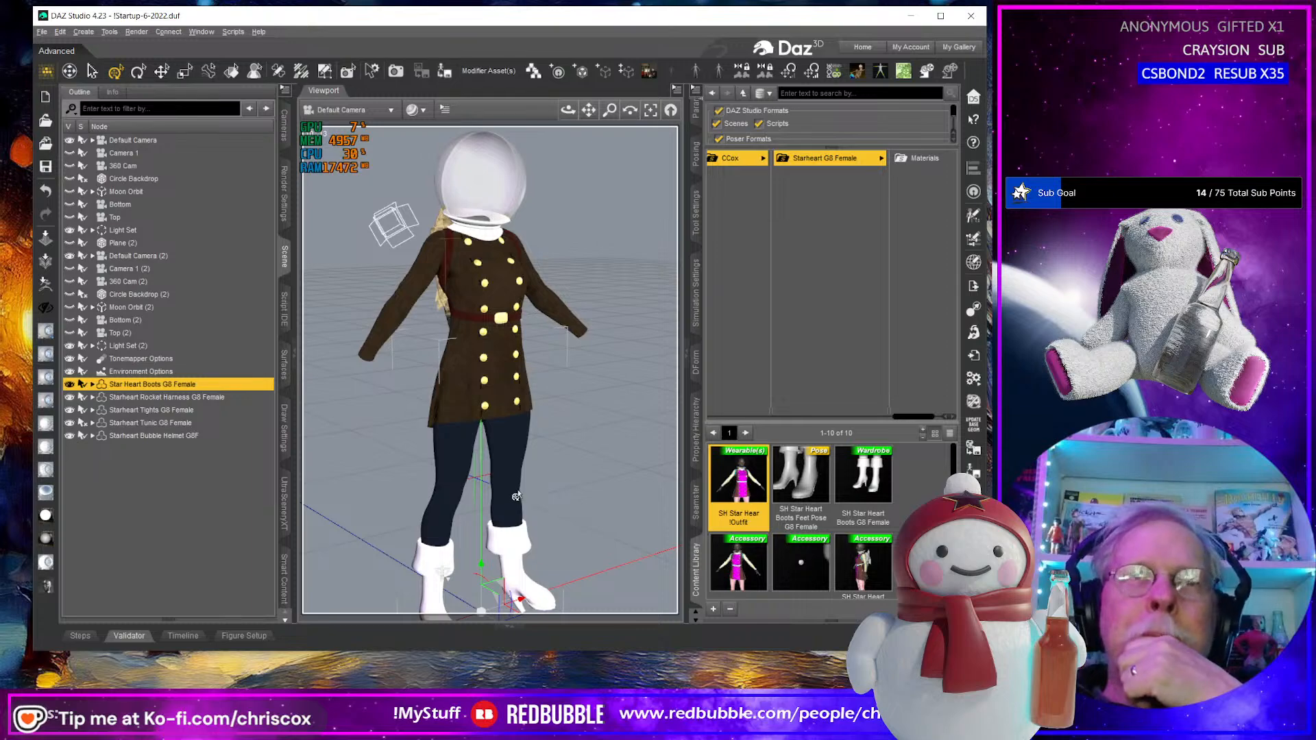
pyautogui.keyDown('alt'); pyautogui.moveTo(514, 492); pyautogui.dragTo(446, 589); pyautogui.keyUp('alt')
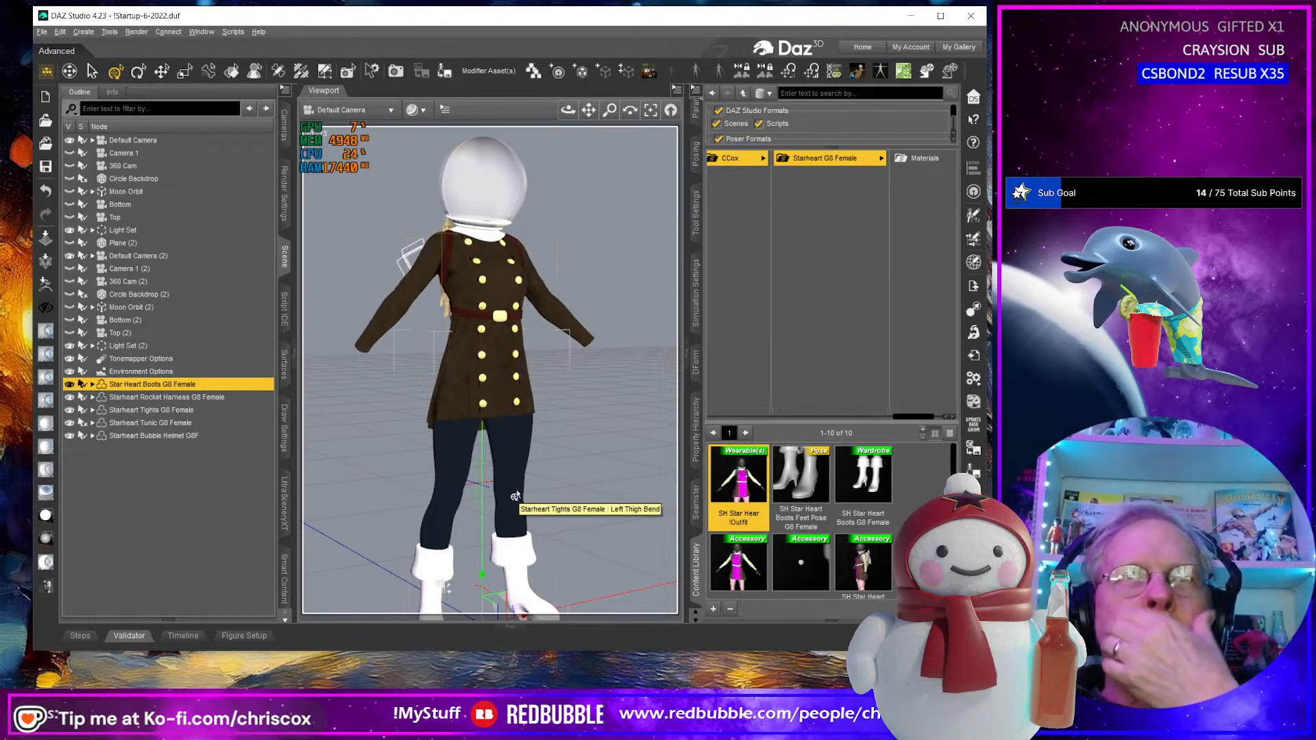
pyautogui.moveTo(519, 445)
pyautogui.keyDown('alt'); pyautogui.mouseDown()
pyautogui.moveTo(452, 453)
pyautogui.moveTo(517, 458)
pyautogui.mouseUp(); pyautogui.keyUp('alt')
pyautogui.scroll(10, 498, 439)
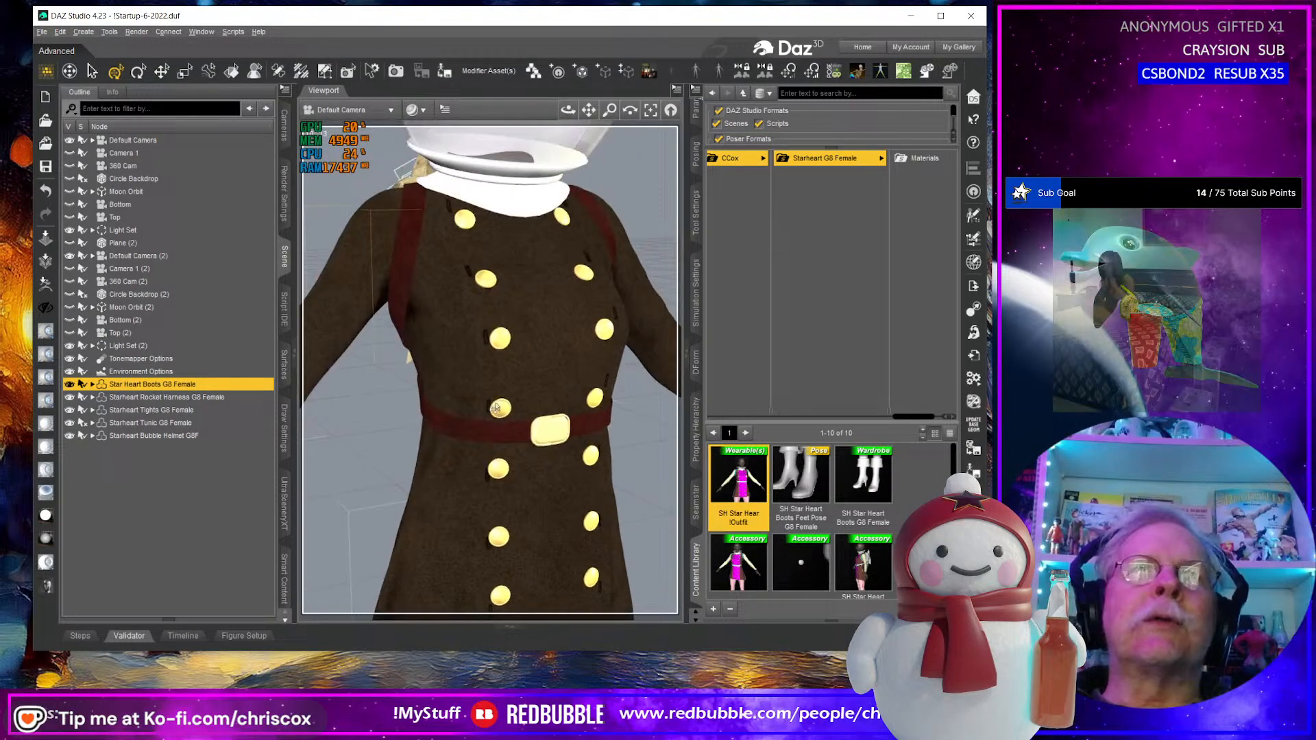
pyautogui.moveTo(496, 409)
pyautogui.keyDown('alt'); pyautogui.mouseDown()
pyautogui.moveTo(533, 412)
pyautogui.moveTo(500, 411)
pyautogui.moveTo(479, 303)
pyautogui.mouseUp(); pyautogui.keyUp('alt')
pyautogui.scroll(10, 479, 303)
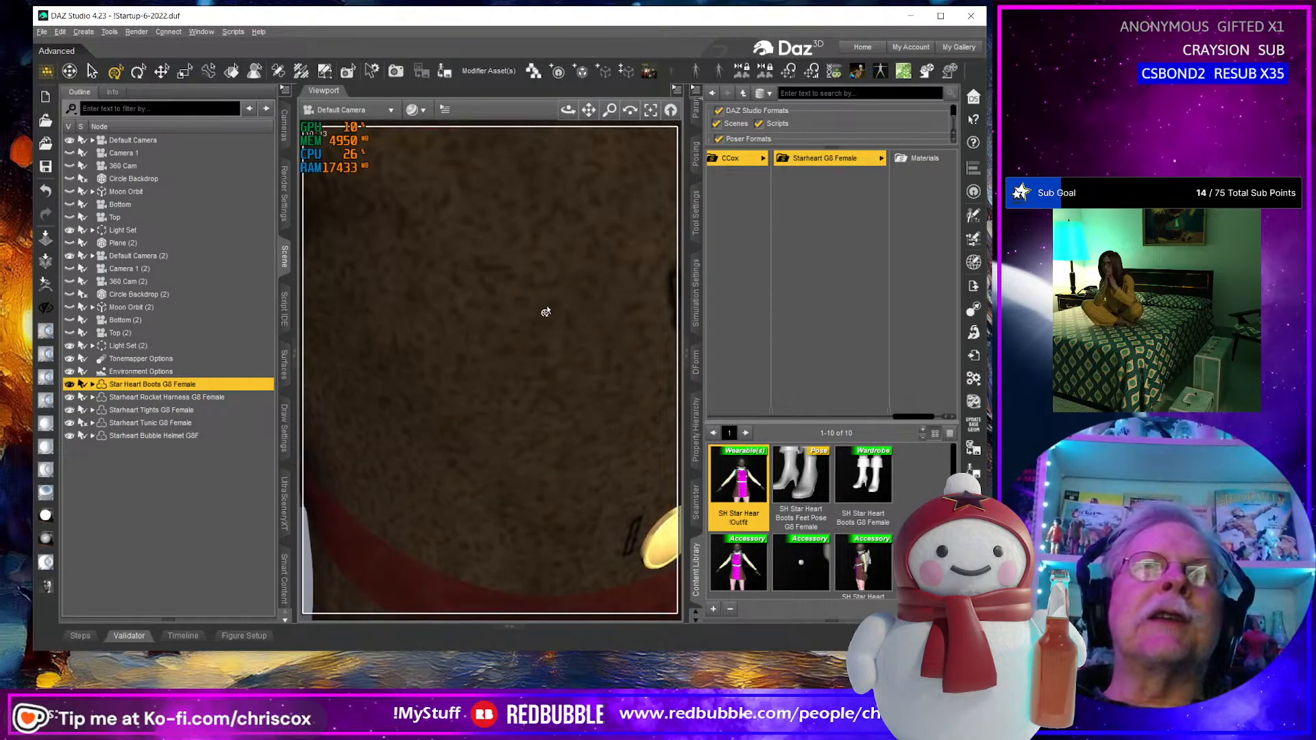
pyautogui.scroll(-10, 533, 313)
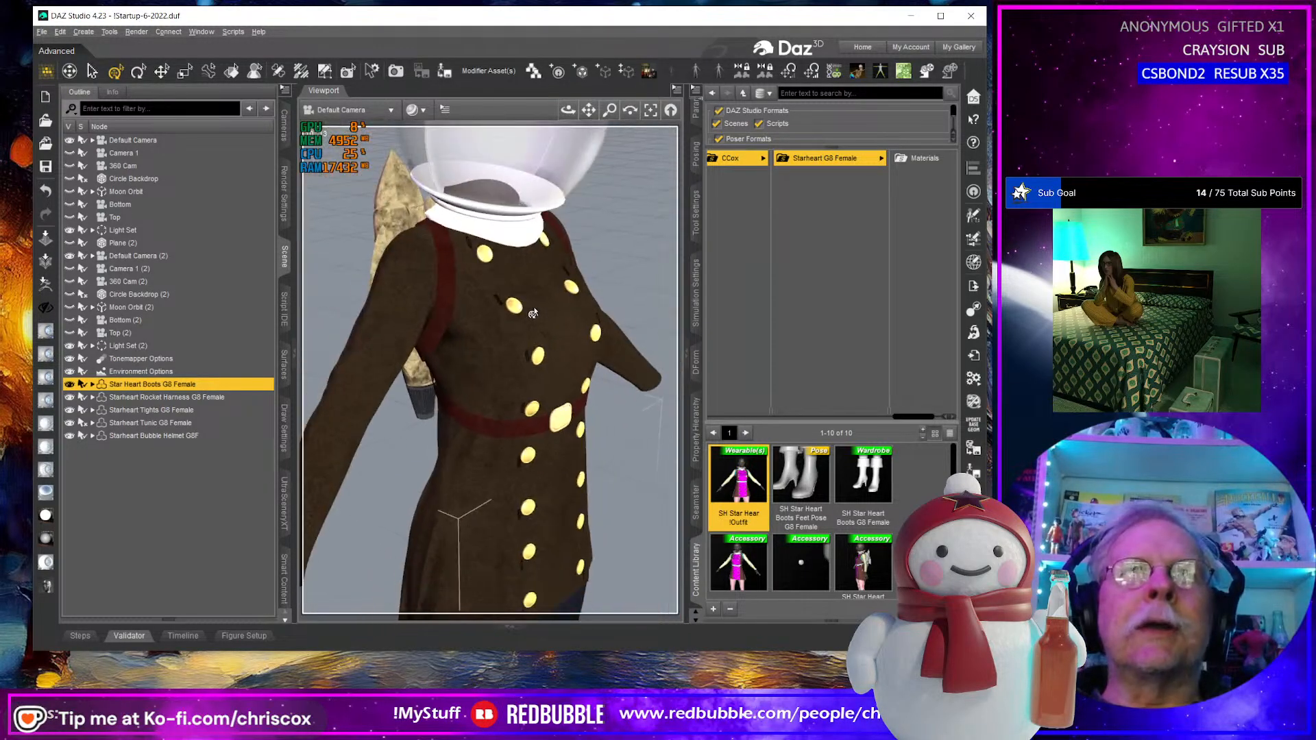
pyautogui.moveTo(532, 312)
pyautogui.keyDown('alt'); pyautogui.mouseDown()
pyautogui.moveTo(617, 314)
pyautogui.moveTo(533, 313)
pyautogui.mouseUp(); pyautogui.keyUp('alt')
pyautogui.scroll(-4, 458, 332)
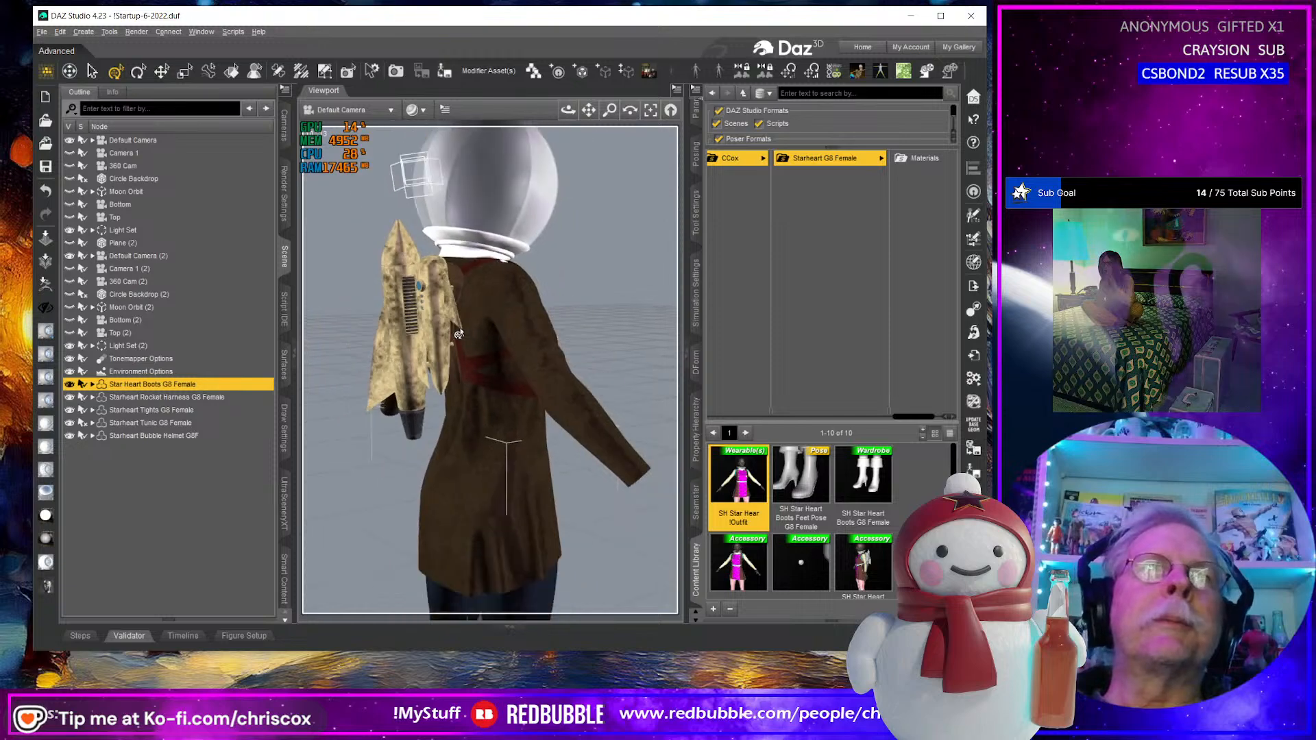
pyautogui.keyDown('alt'); pyautogui.moveTo(458, 333); pyautogui.dragTo(567, 304); pyautogui.keyUp('alt')
pyautogui.scroll(-6, 562, 316)
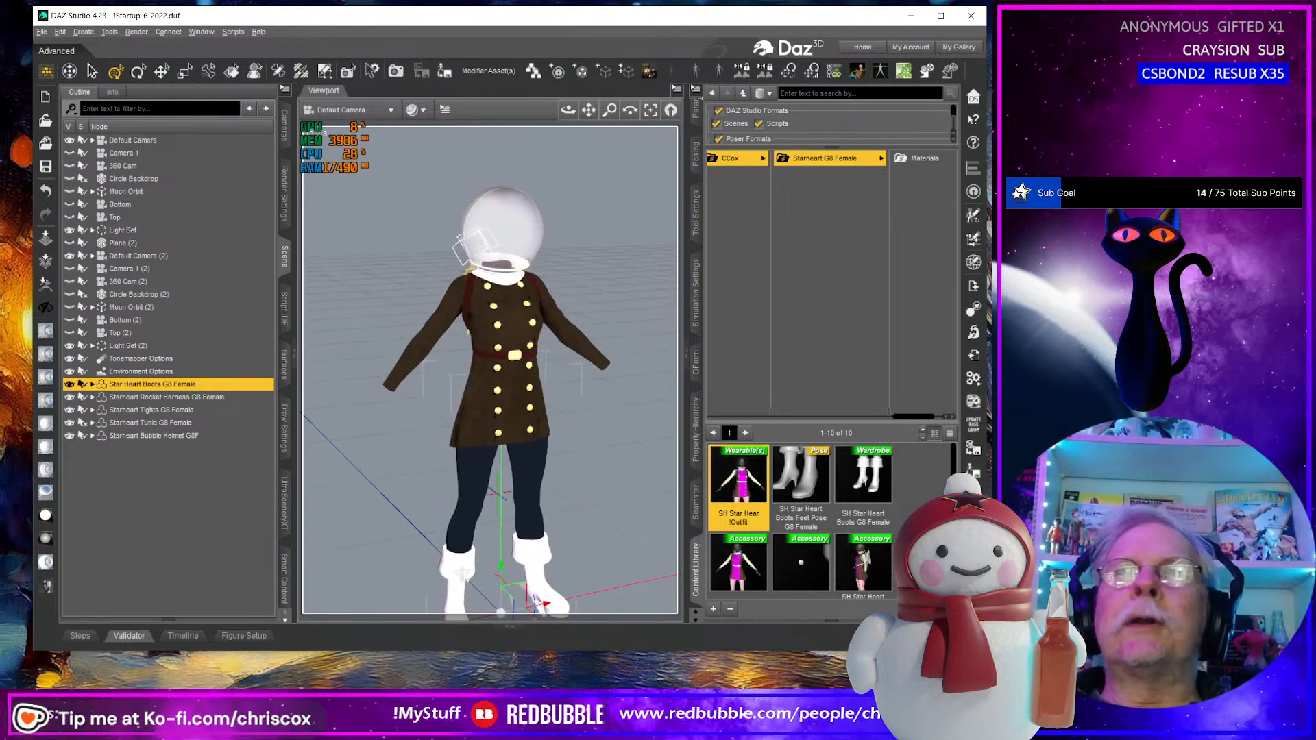
# Delete the boots, rocket harness, tights, tunic and bubble helmet, and add a Genesis 8 Female figure to the scene.
pyautogui.keyDown('shift'); pyautogui.click(178, 437); pyautogui.keyUp('shift')
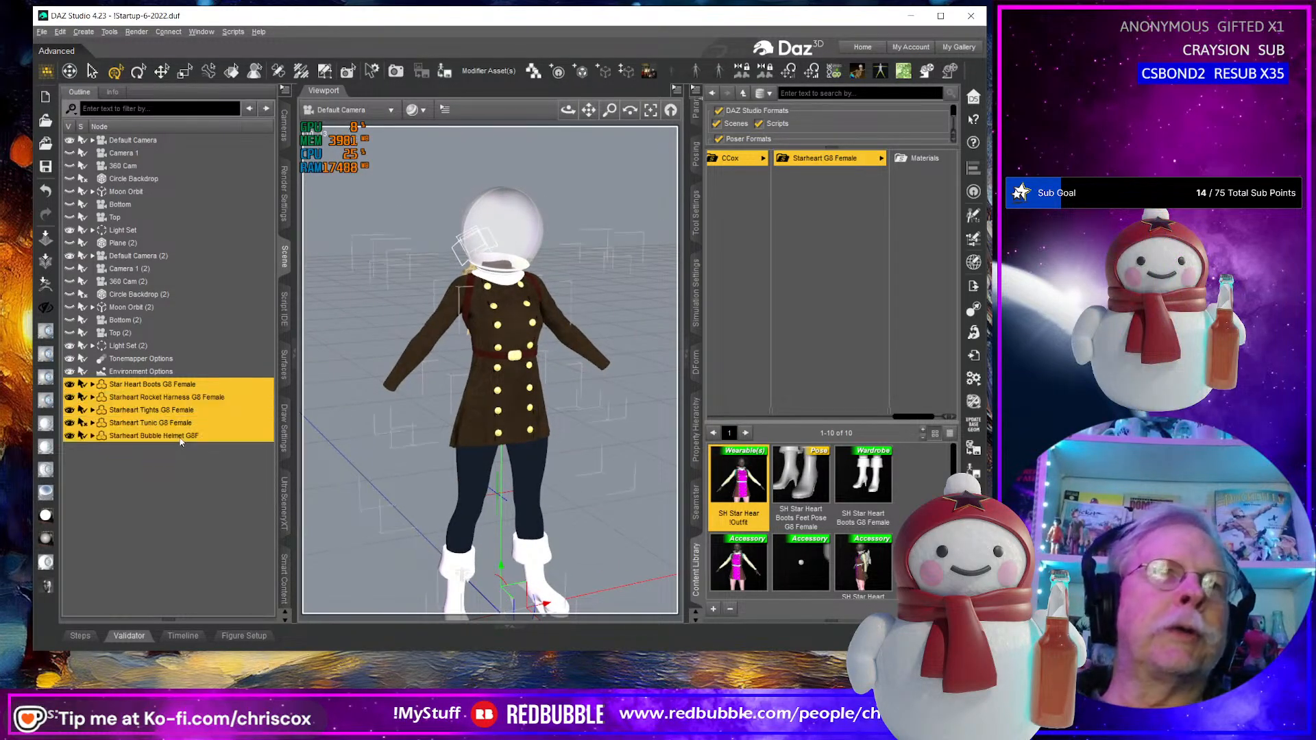
pyautogui.press('Delete')
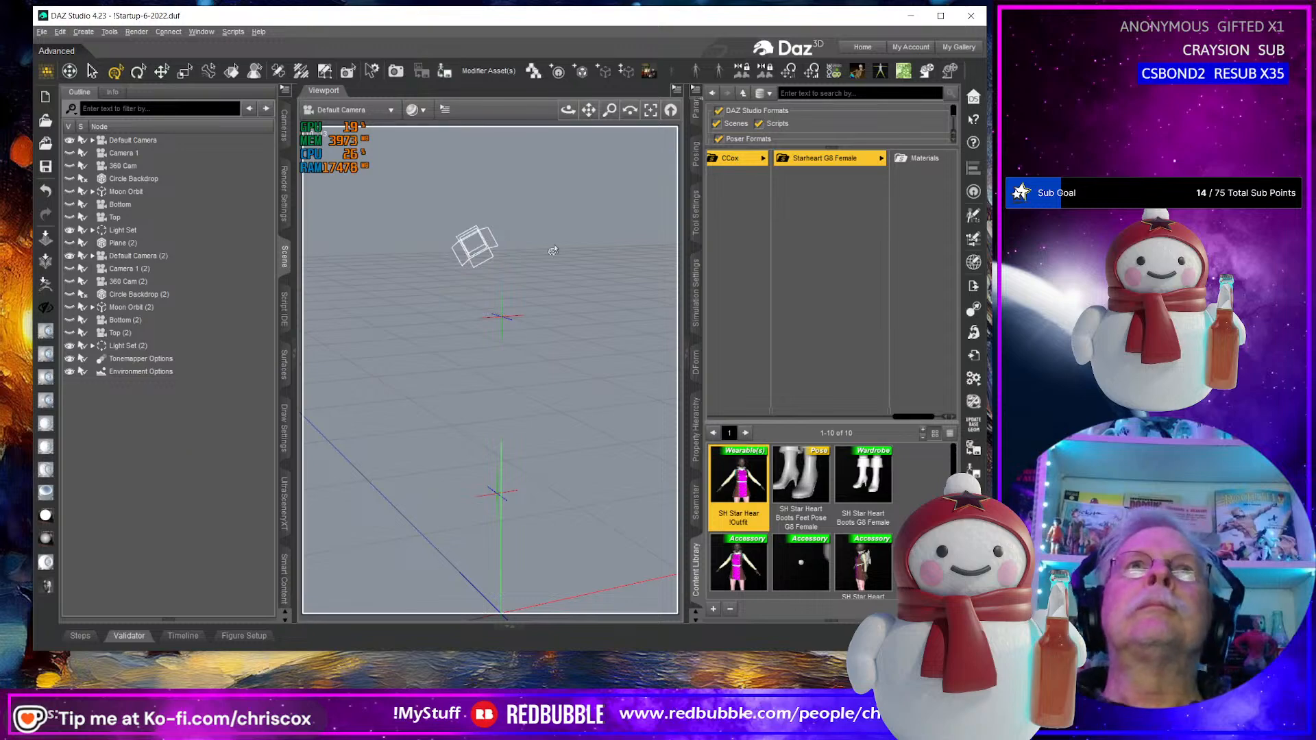
pyautogui.click(650, 74)
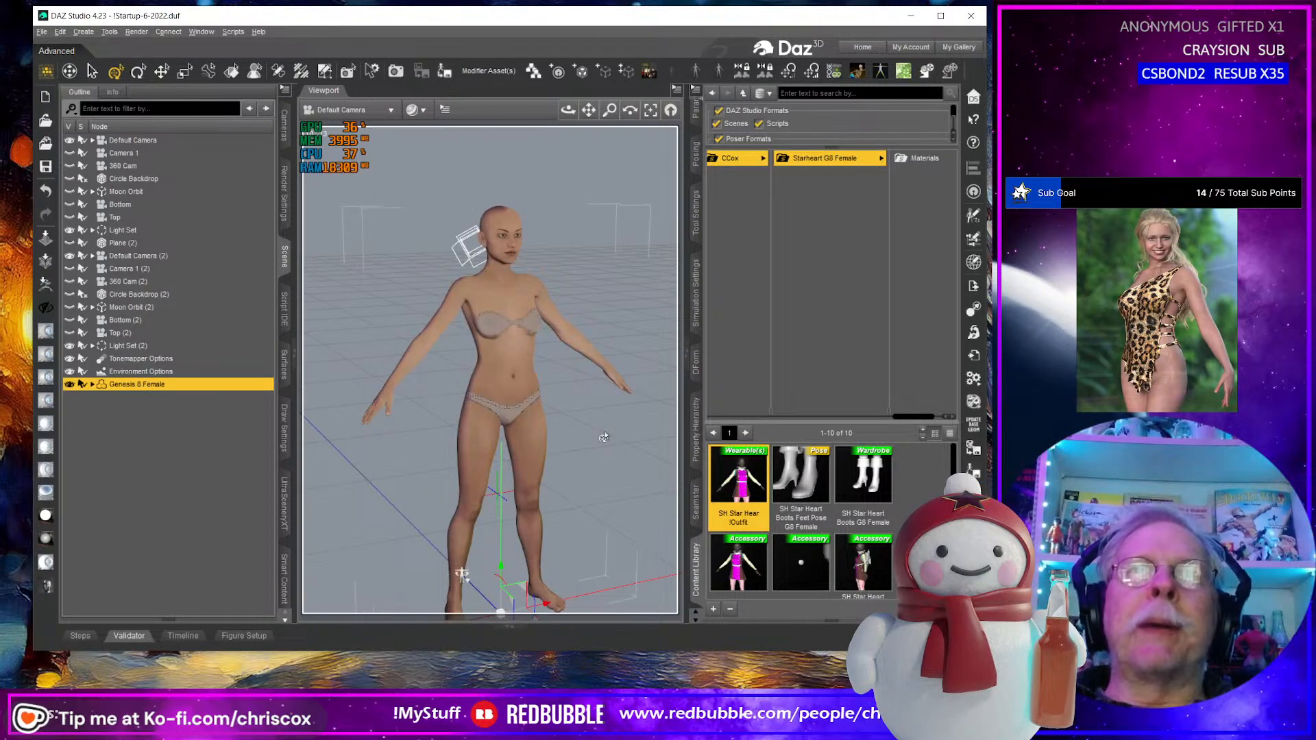
pyautogui.moveTo(604, 444); pyautogui.dragTo(606, 462)
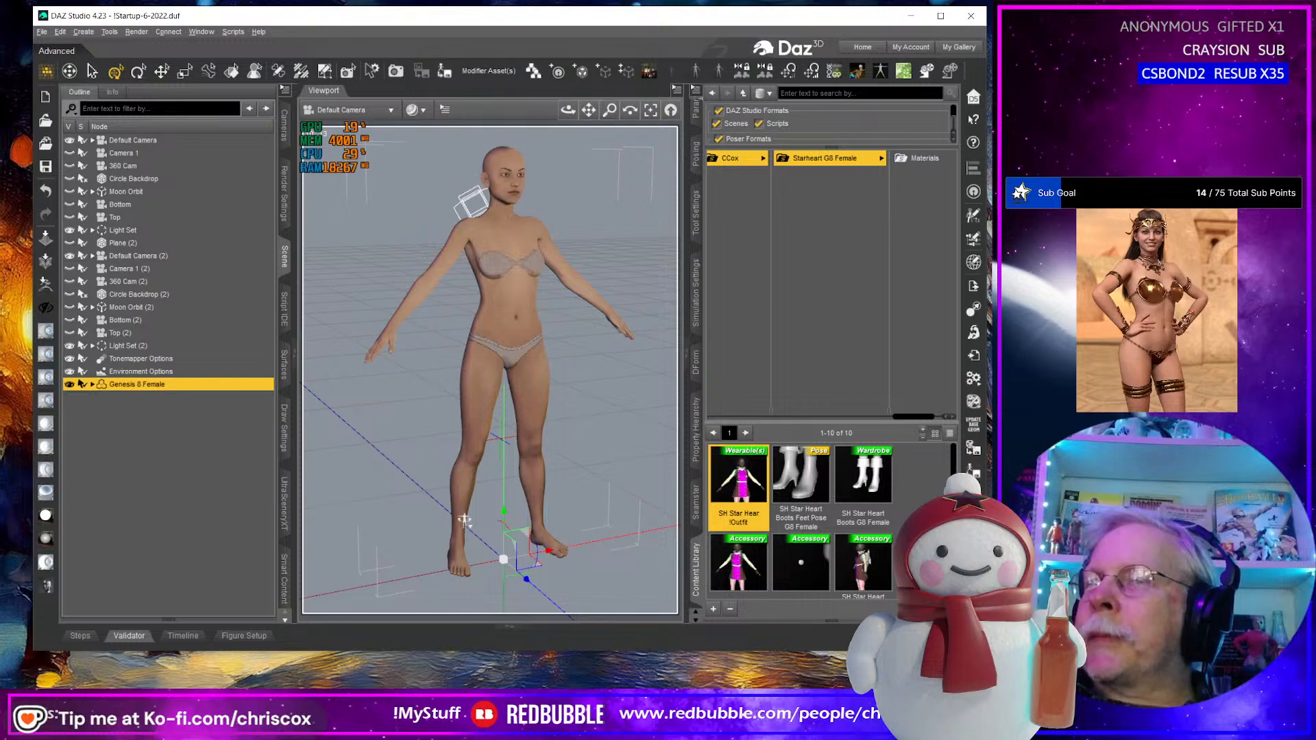
# Dress the Genesis 8 Female figure in the complete SH Star Heart outfit and choose the Star Heart Boots feet pose.
pyautogui.click(505, 341)
pyautogui.doubleClick(741, 482)
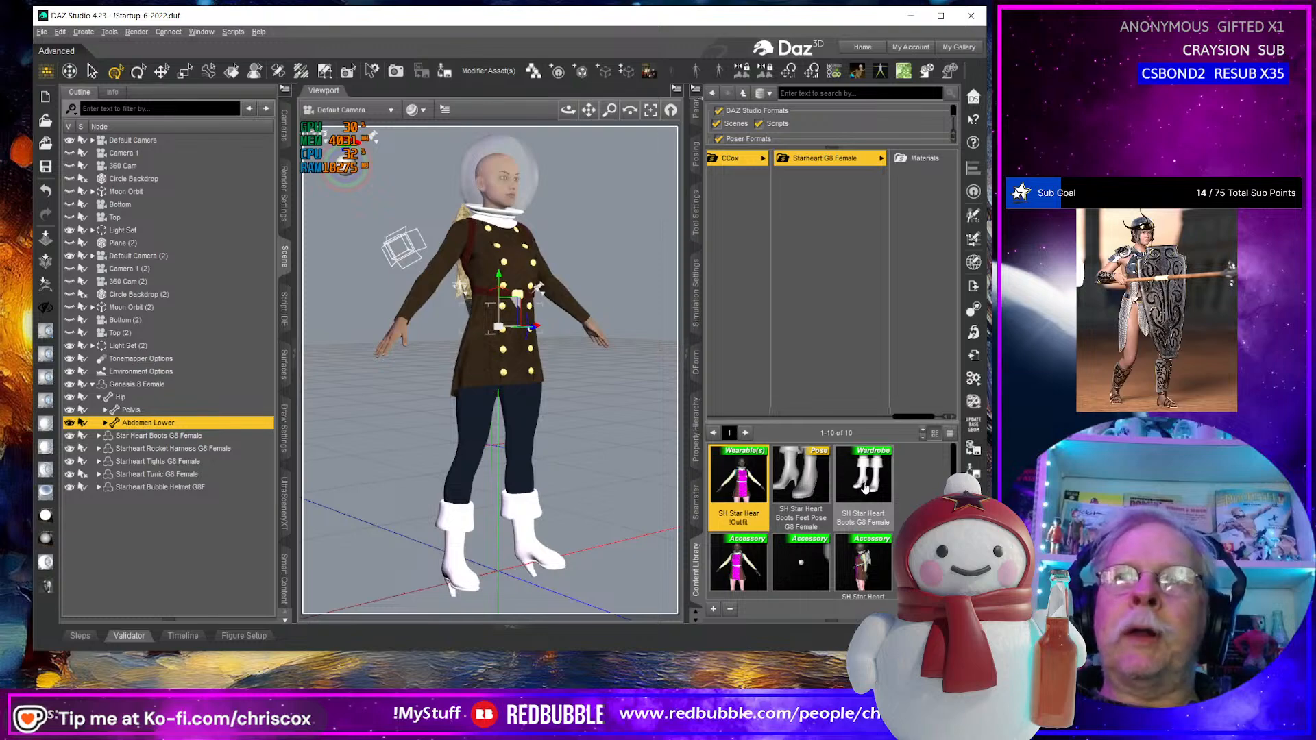
pyautogui.click(803, 489)
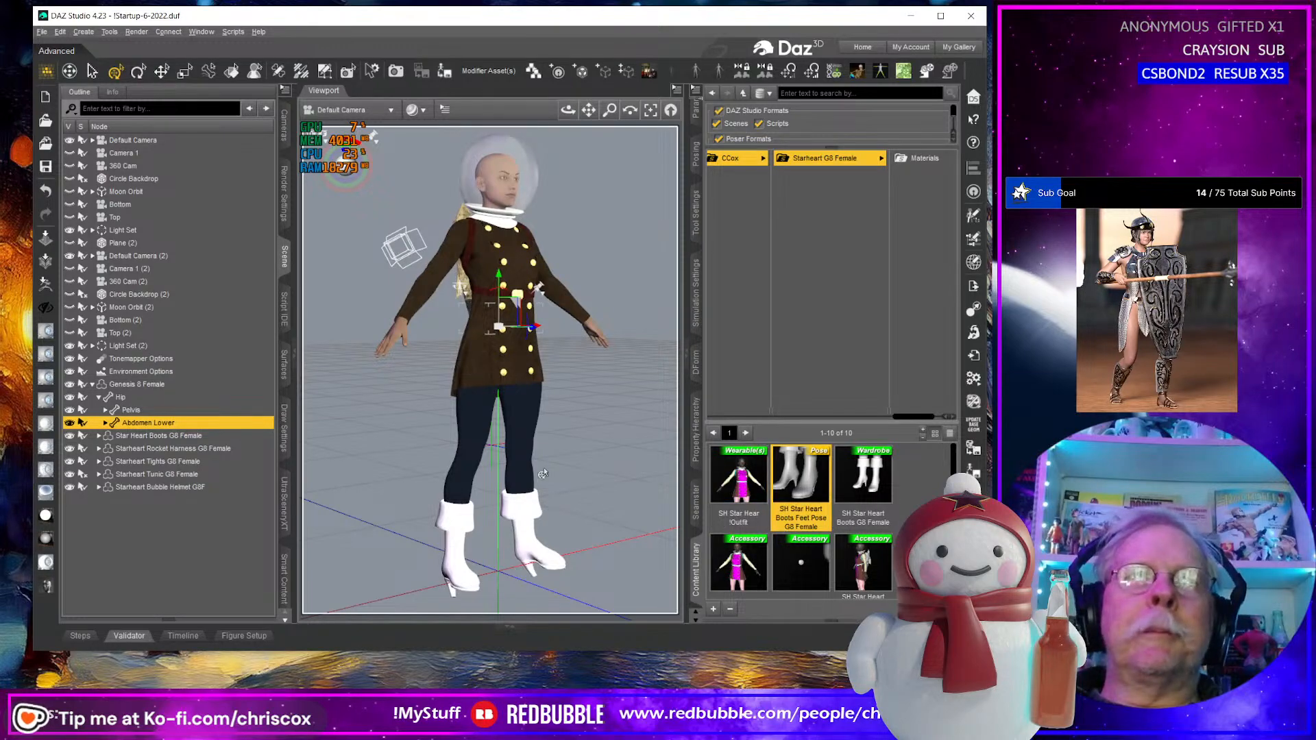
# Apply the SH Star Heart Boots Feet Pose to the Genesis 8 Female figure and check the heeled boots up close from several sides.
pyautogui.click(406, 341)
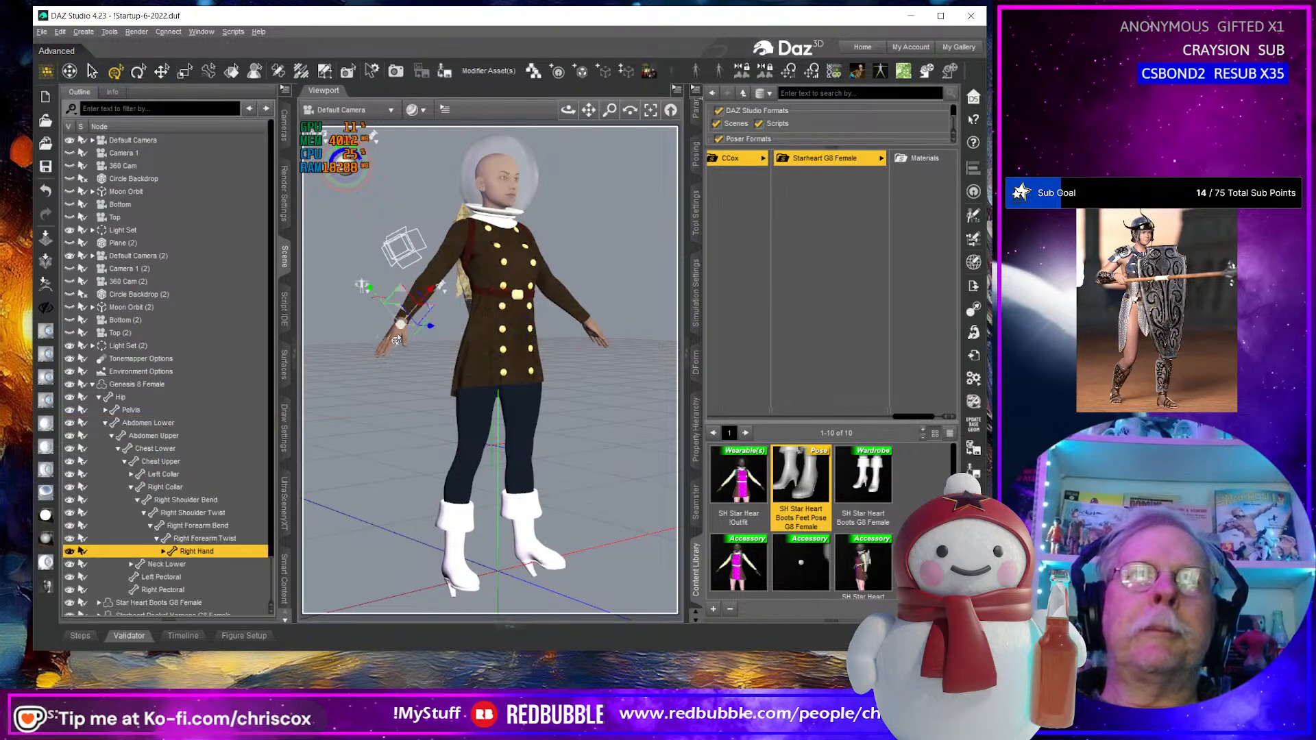
pyautogui.doubleClick(817, 478)
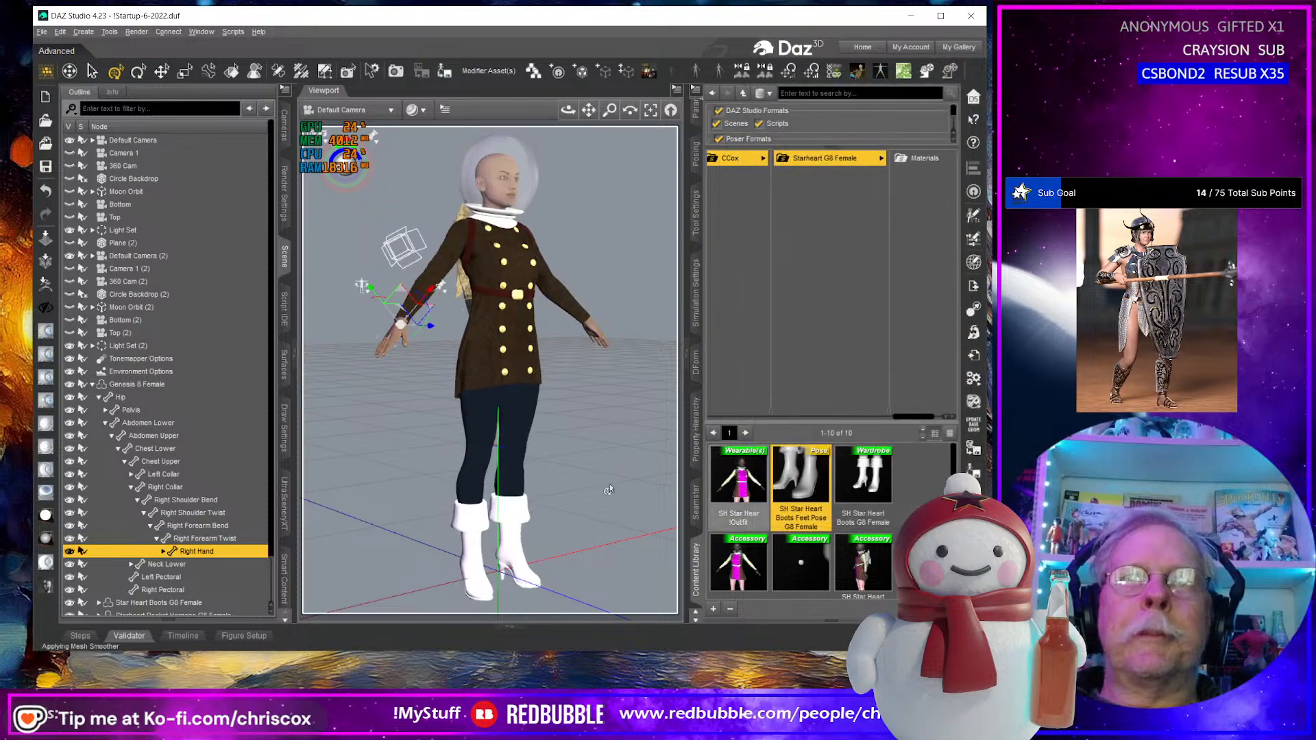
pyautogui.moveTo(607, 493); pyautogui.dragTo(595, 496)
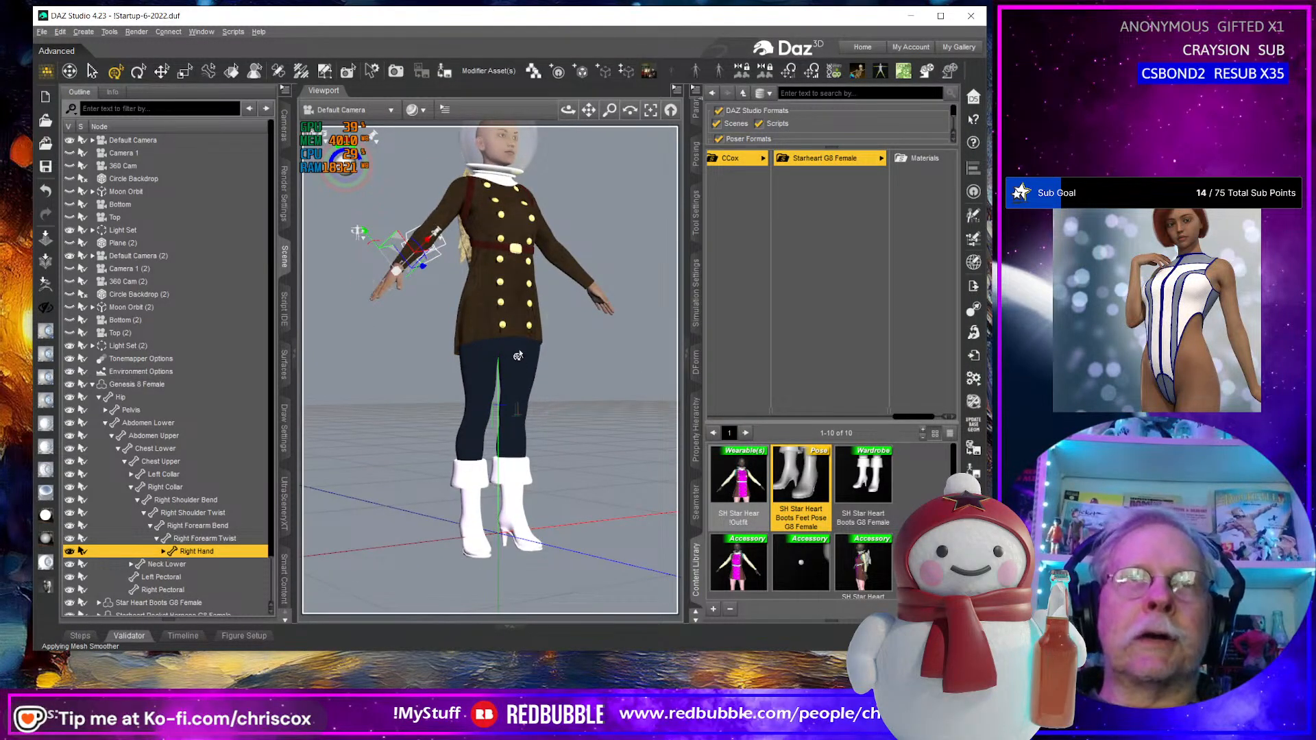
pyautogui.moveTo(518, 355); pyautogui.dragTo(580, 340, button='middle')
pyautogui.scroll(4, 547, 505)
pyautogui.moveTo(549, 505)
pyautogui.mouseDown(button='middle')
pyautogui.moveTo(553, 422)
pyautogui.moveTo(480, 510)
pyautogui.moveTo(528, 511)
pyautogui.mouseUp(button='middle')
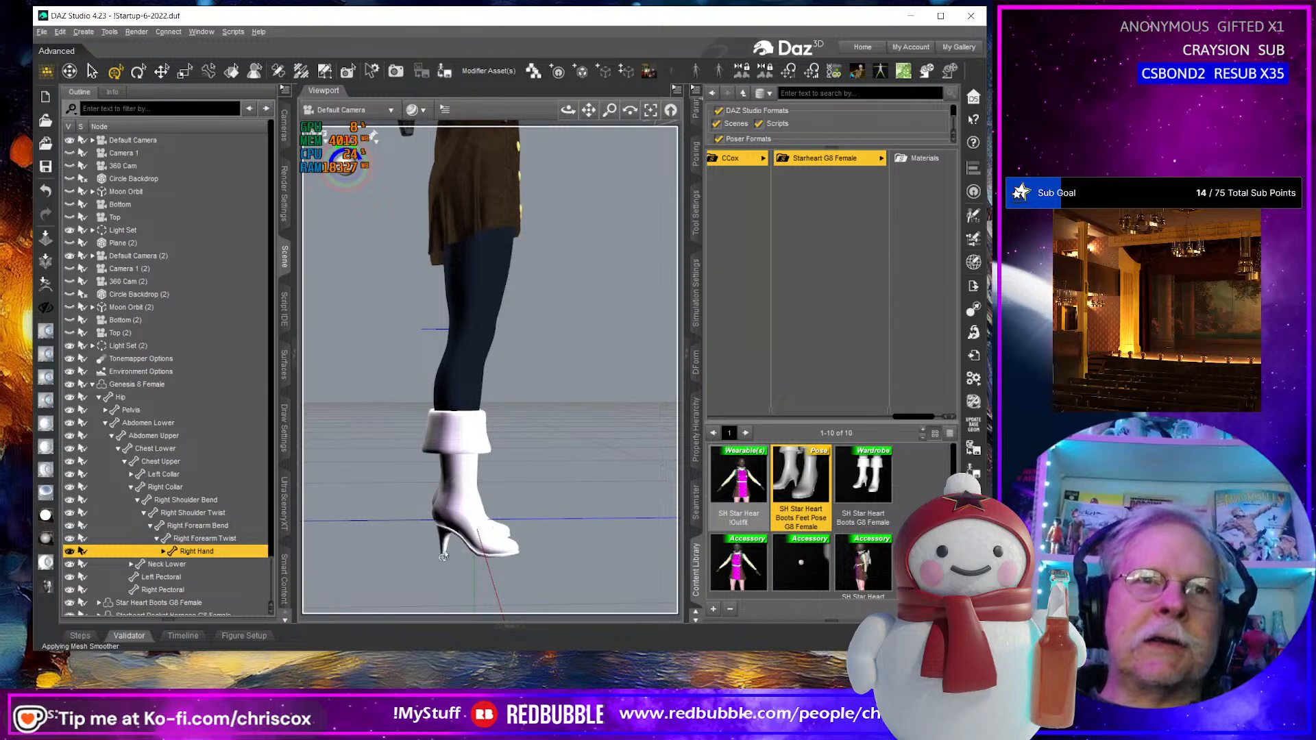
pyautogui.moveTo(443, 556); pyautogui.dragTo(551, 497, button='middle')
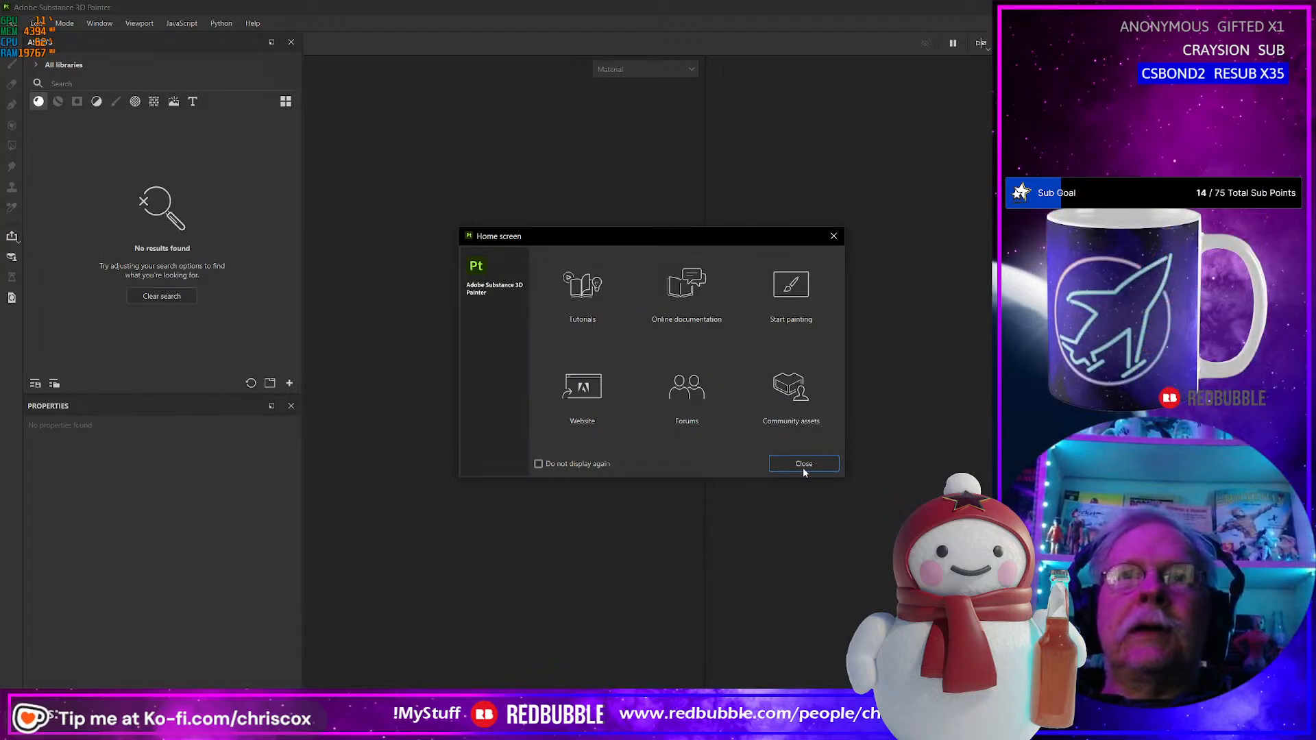
# In Substance 3D Painter, dismiss the home screen and browse for a project to open in Projects > Pulp > Starheart > WIP > Substance.
pyautogui.click(804, 469)
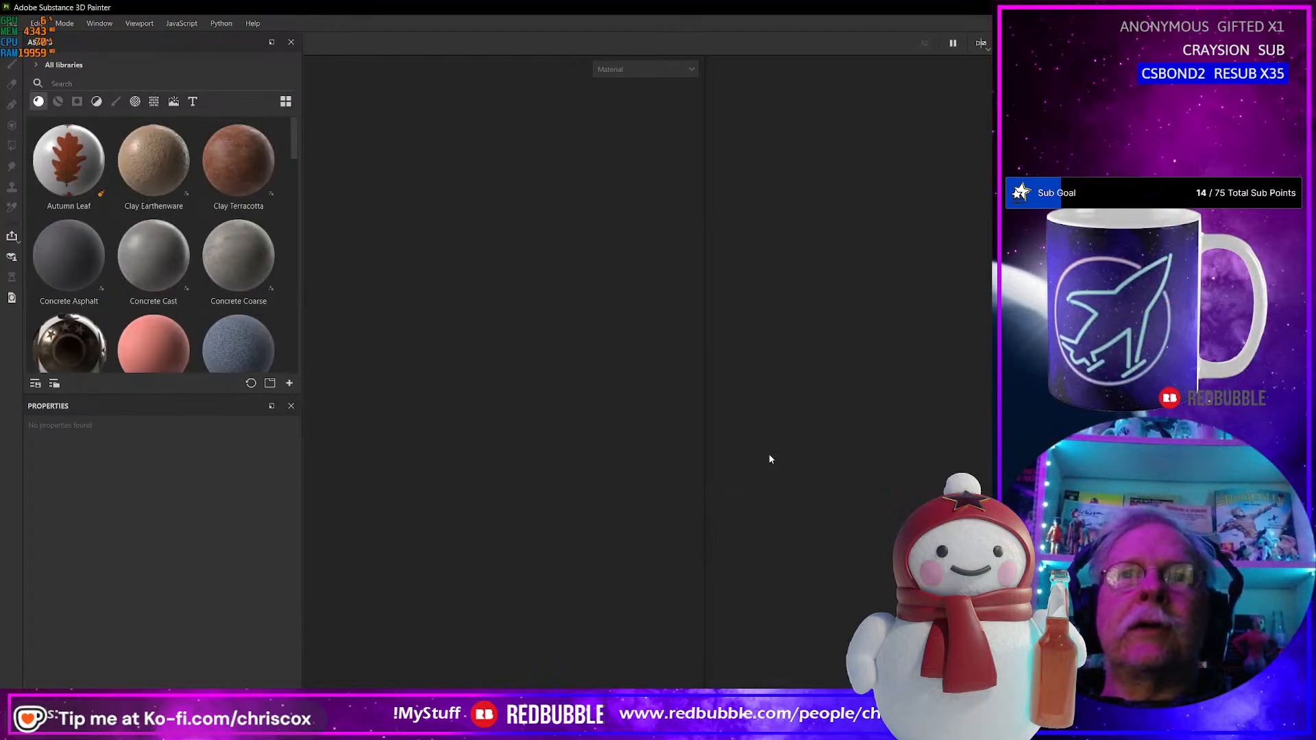
pyautogui.click(10, 23)
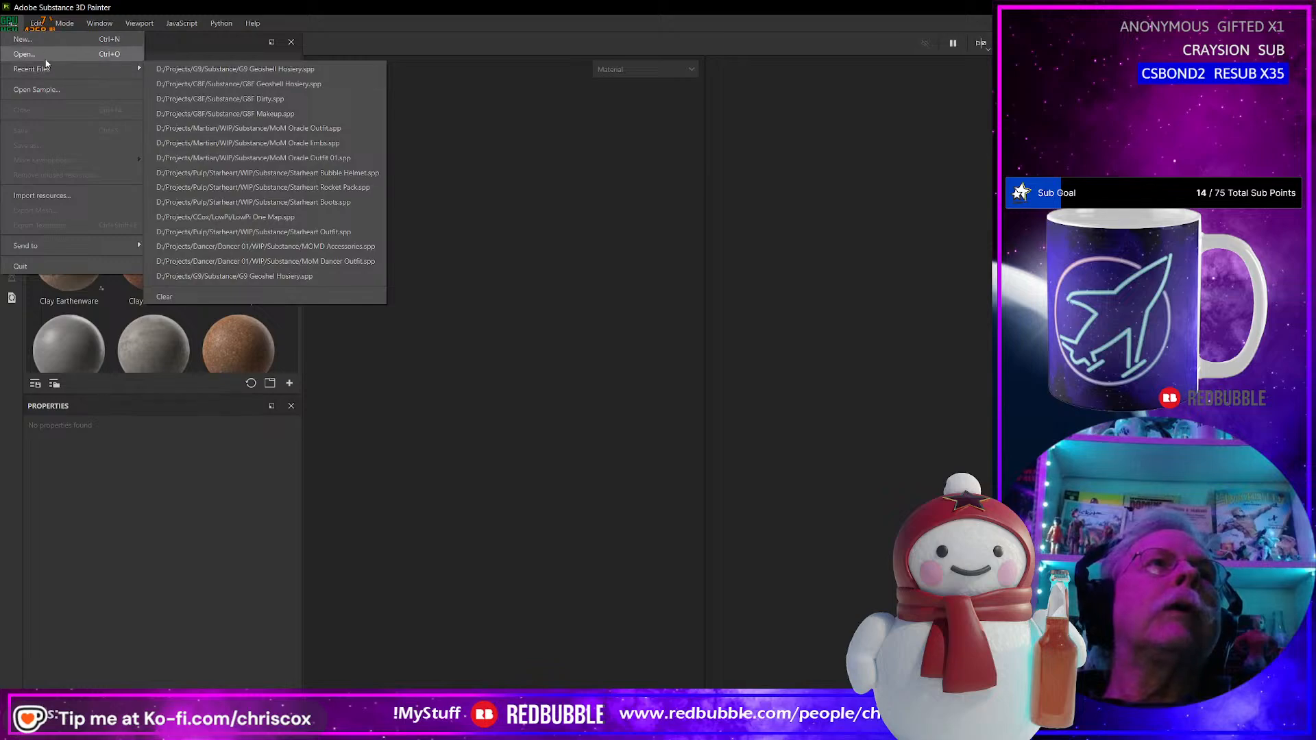
pyautogui.click(27, 54)
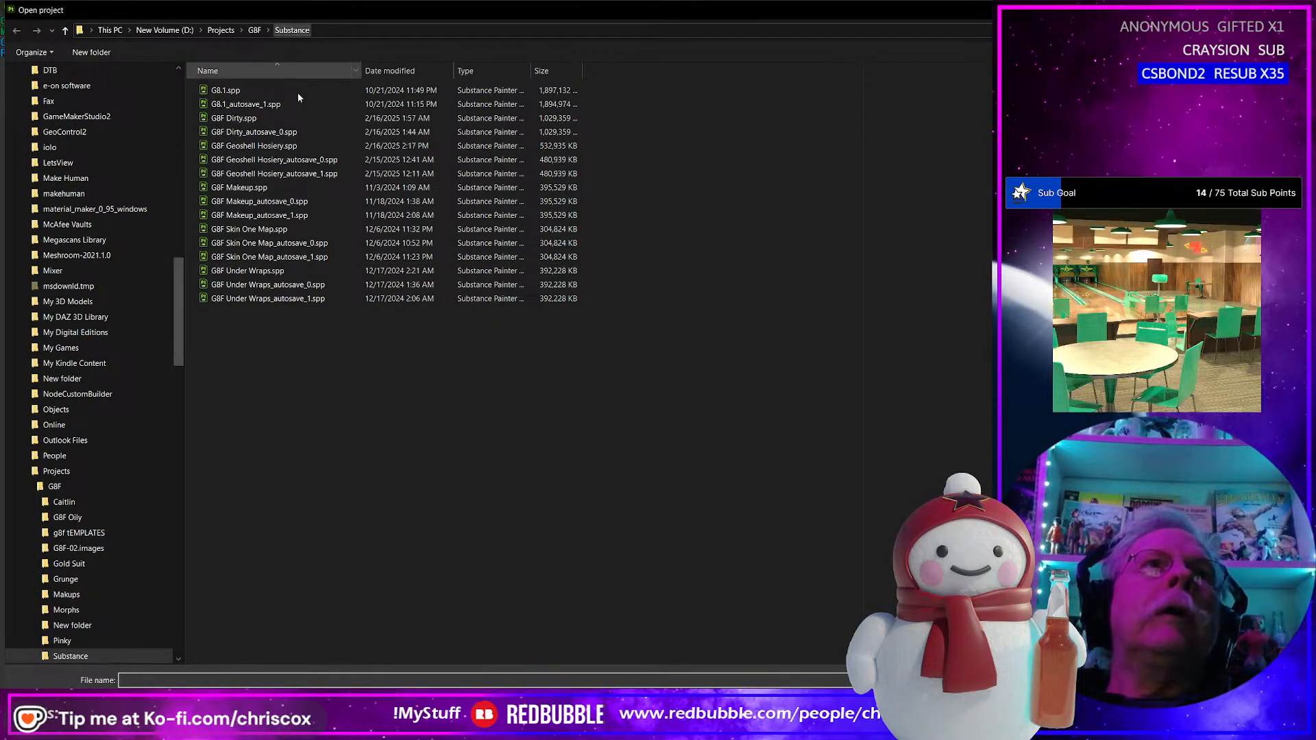
pyautogui.click(229, 31)
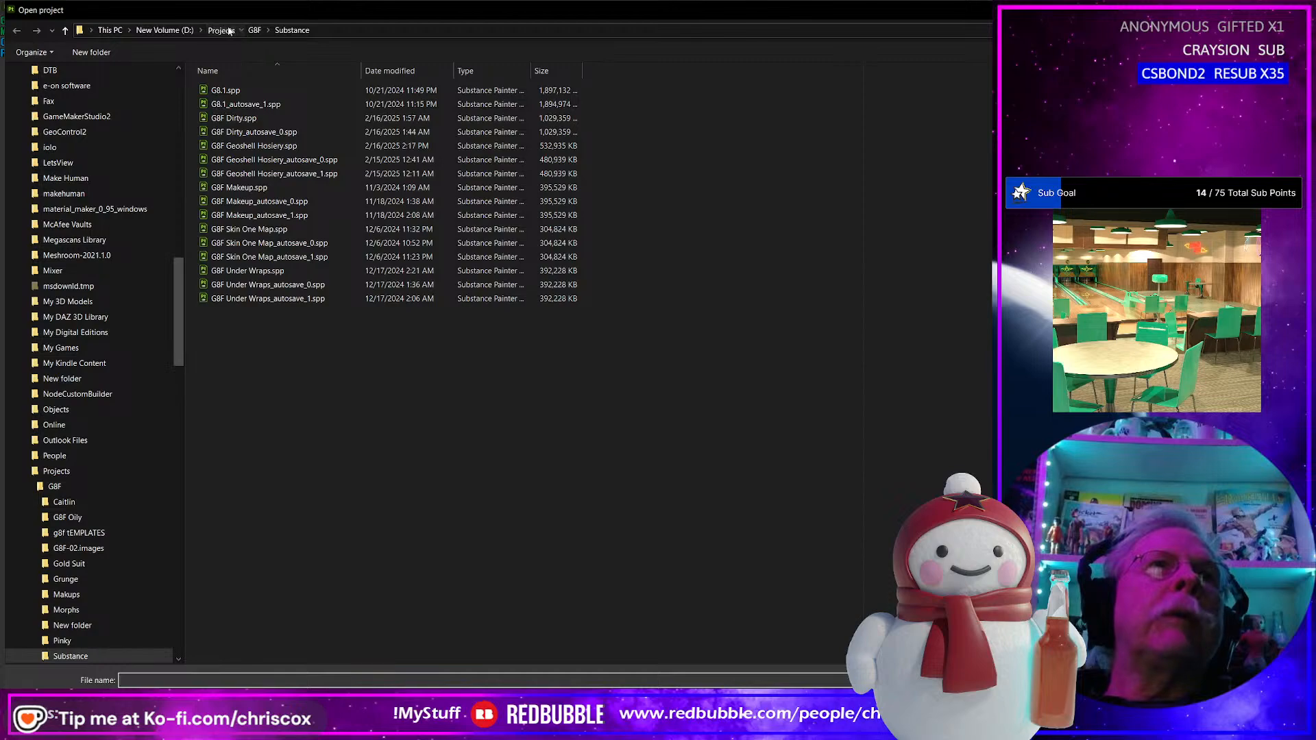
pyautogui.scroll(-18, 340, 367)
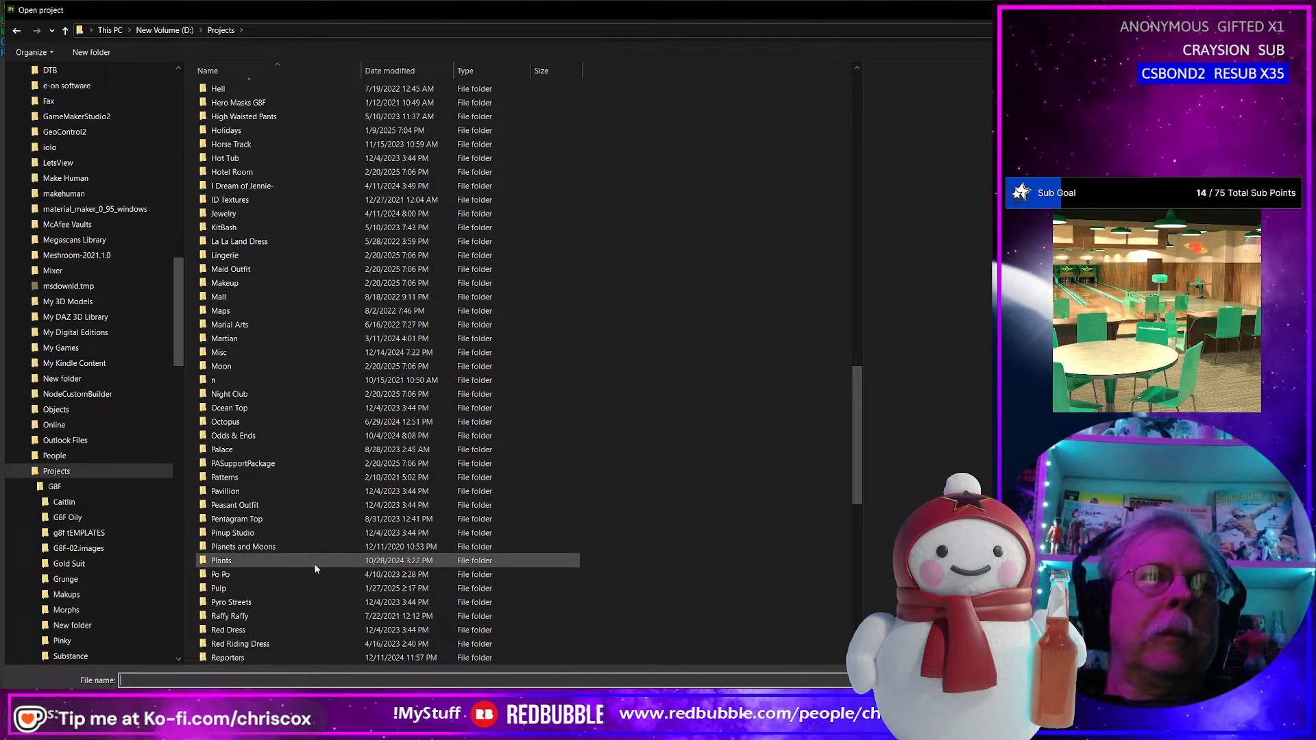
pyautogui.doubleClick(272, 587)
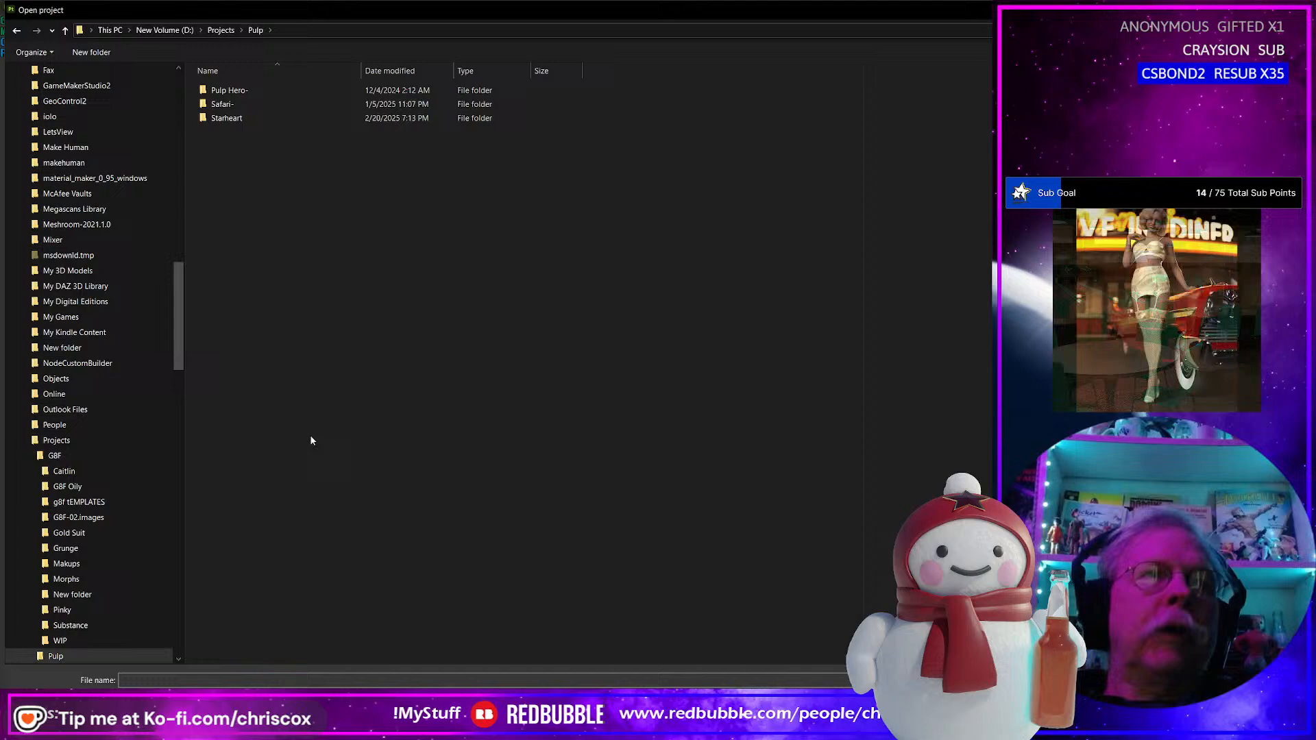
pyautogui.doubleClick(227, 118)
pyautogui.doubleClick(236, 145)
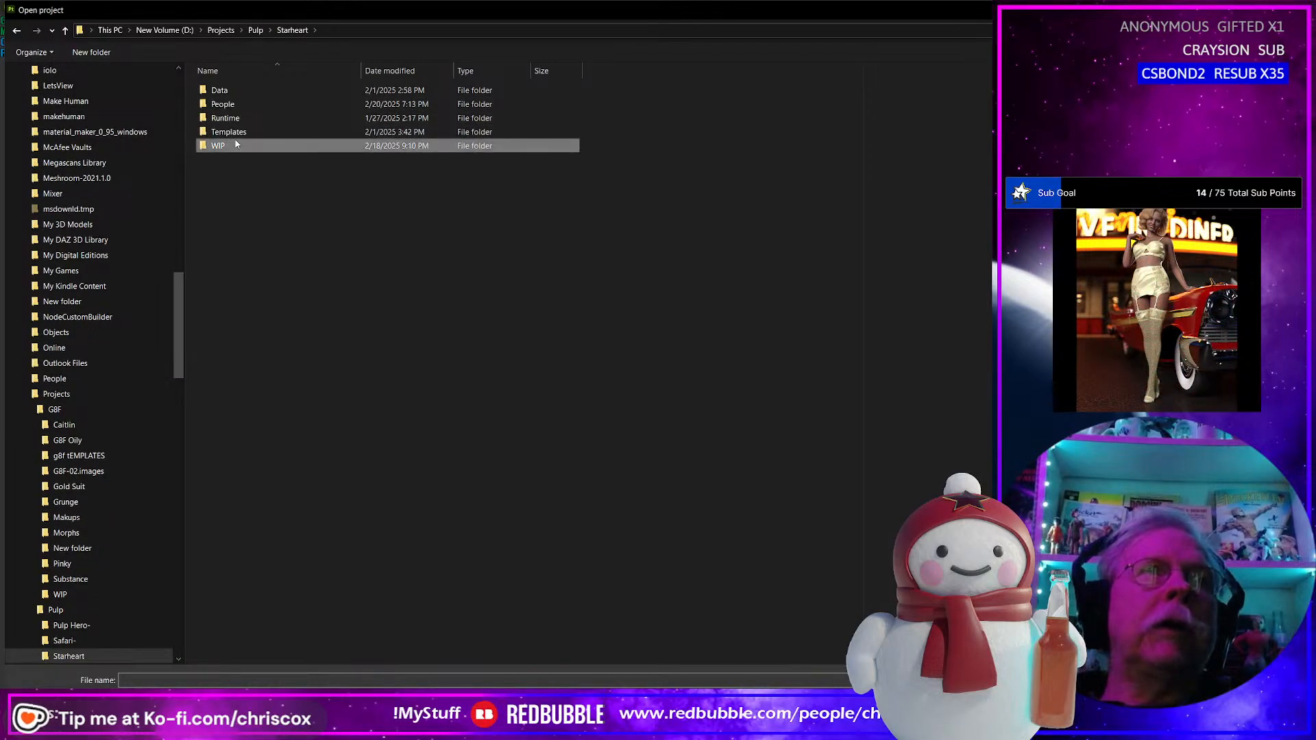
pyautogui.click(446, 183)
pyautogui.doubleClick(446, 183)
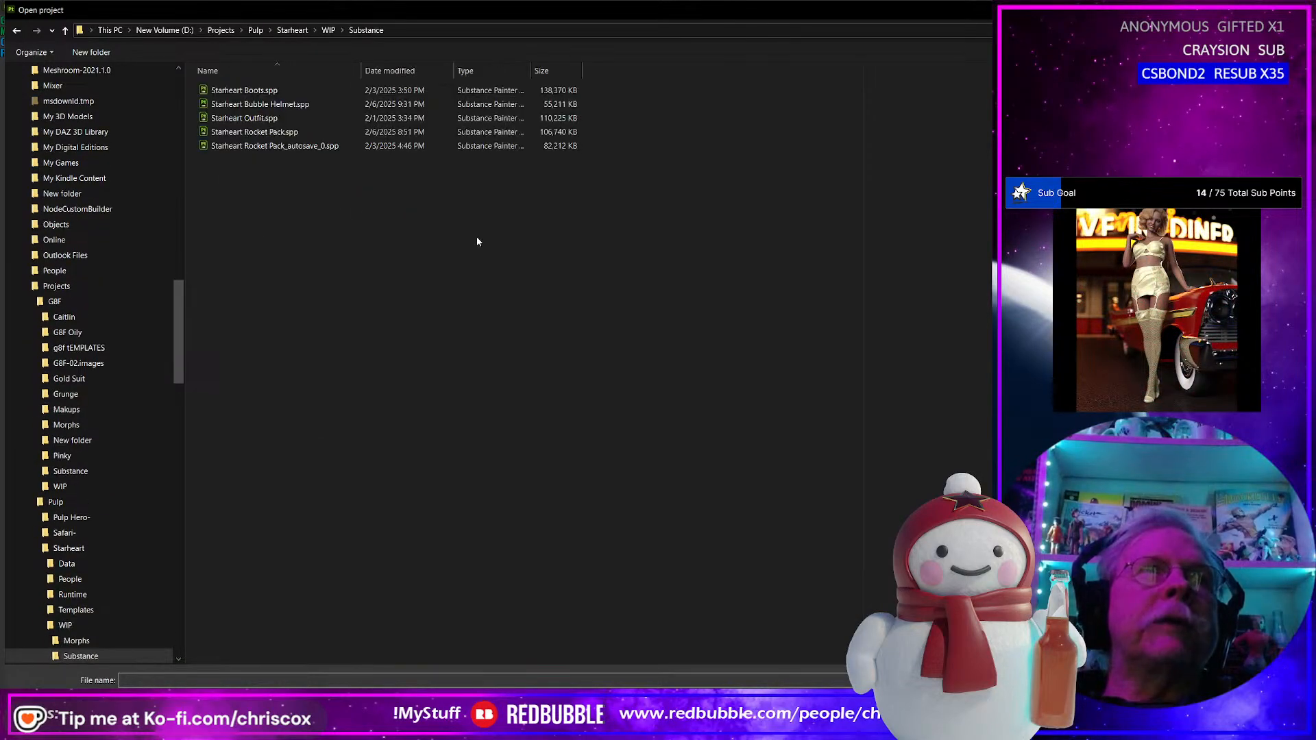
# Open the Starheart Outfit.spp project.
pyautogui.click(269, 93)
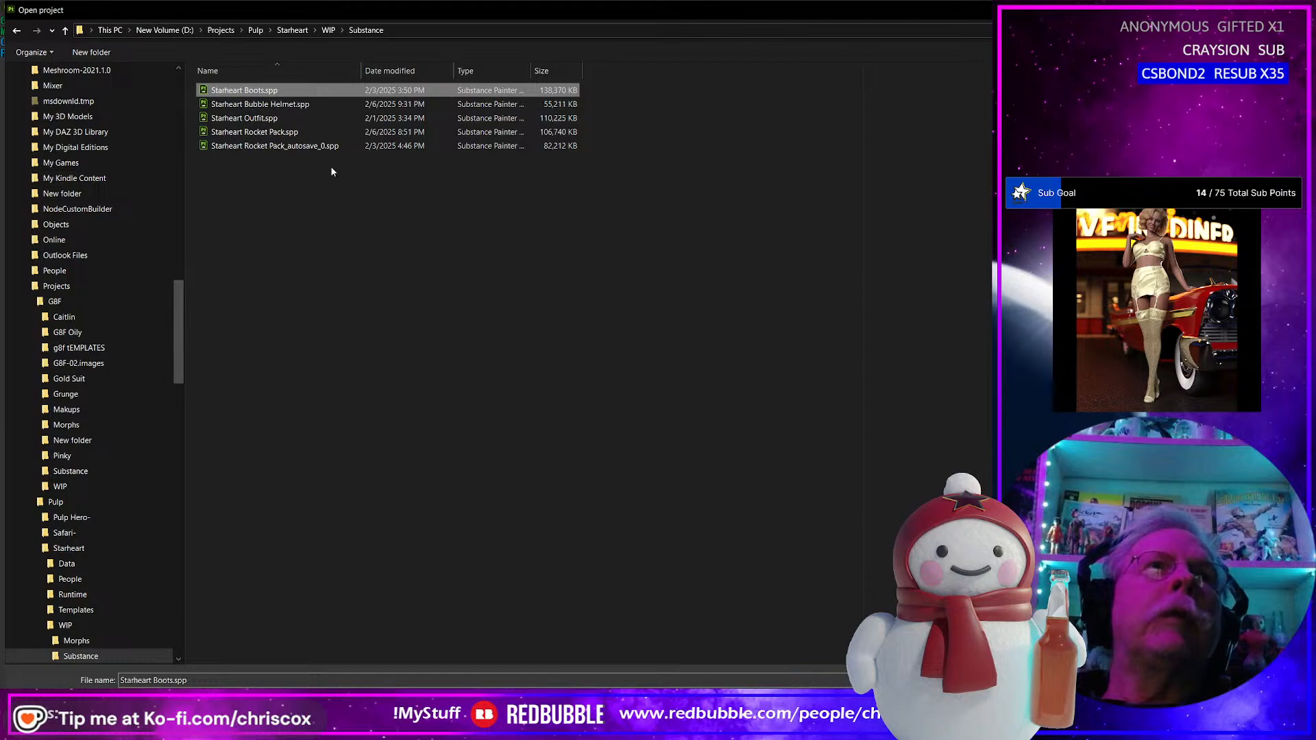
pyautogui.click(271, 118)
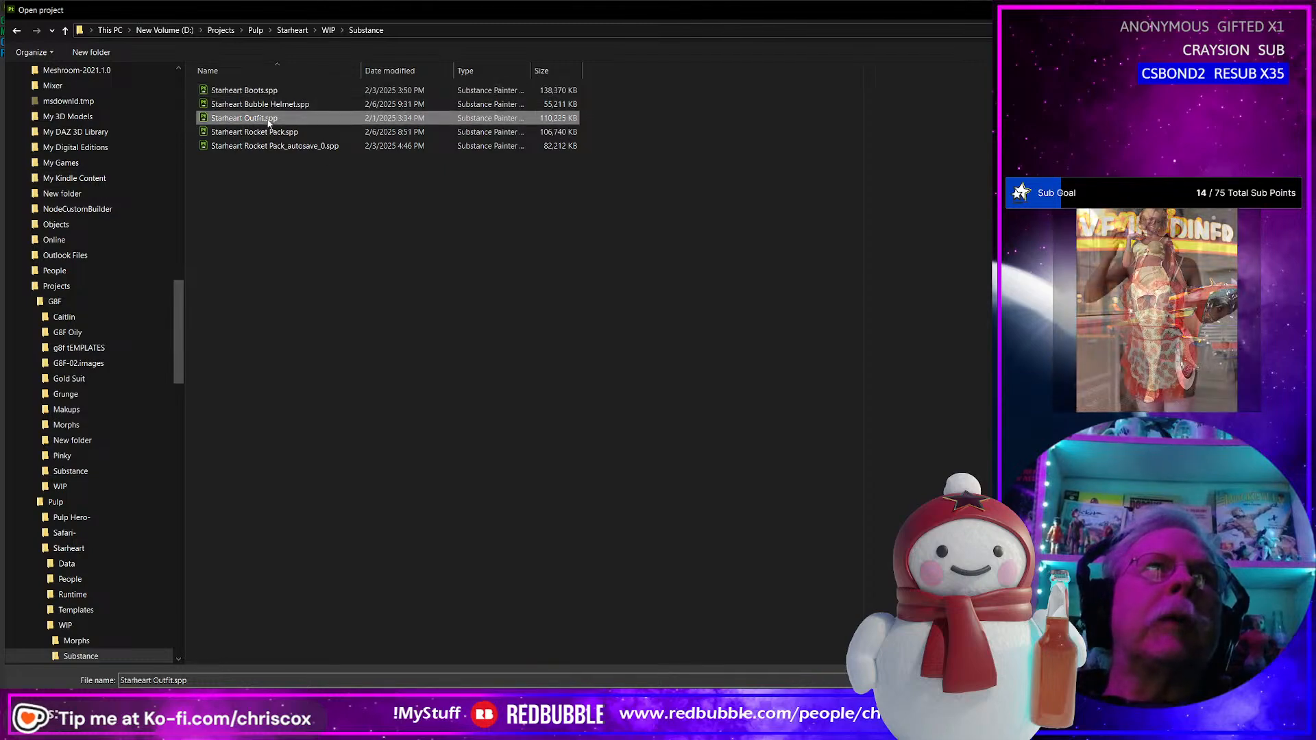
pyautogui.click(277, 134)
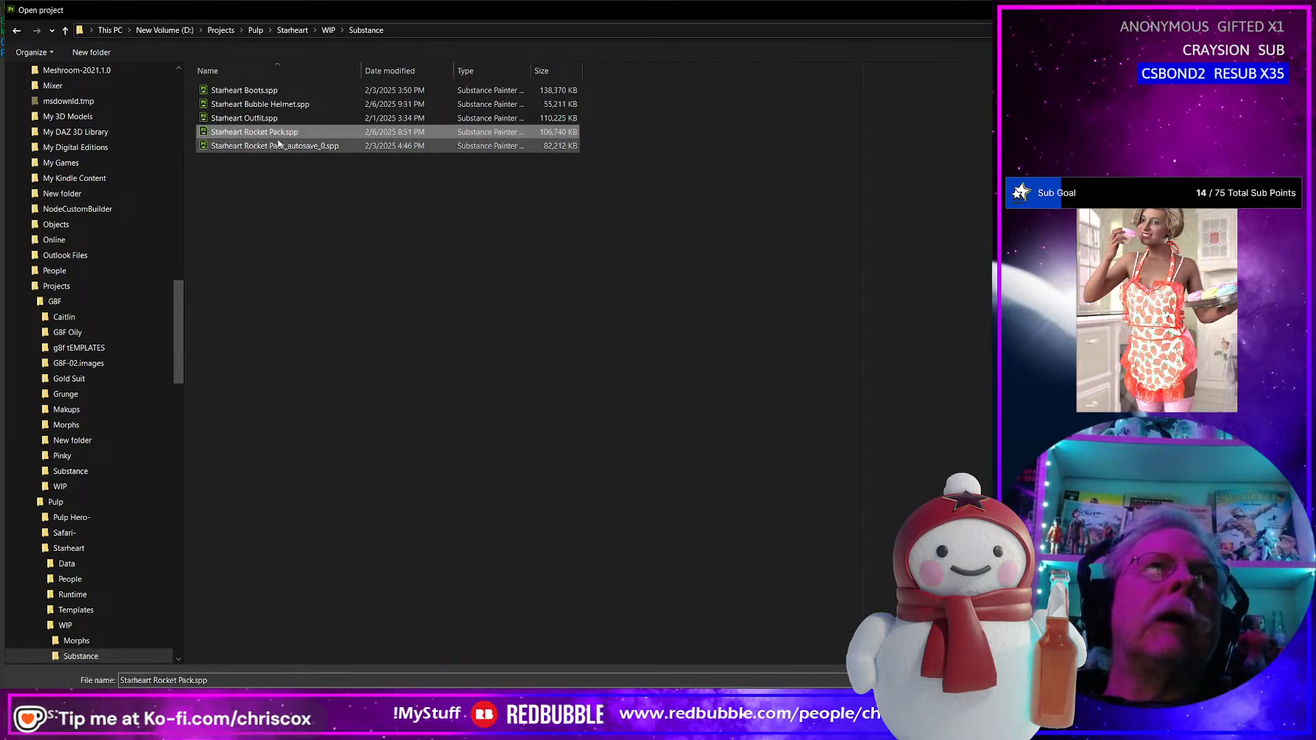
pyautogui.click(261, 118)
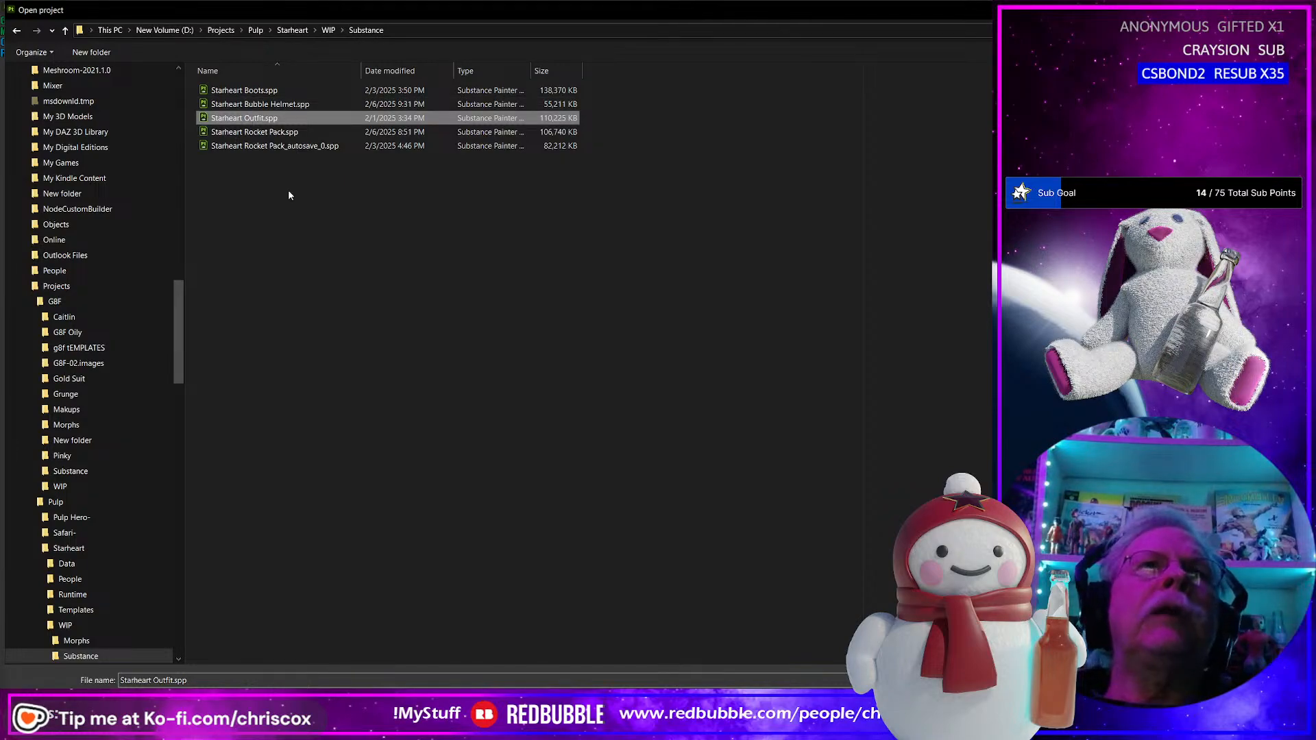
pyautogui.doubleClick(249, 118)
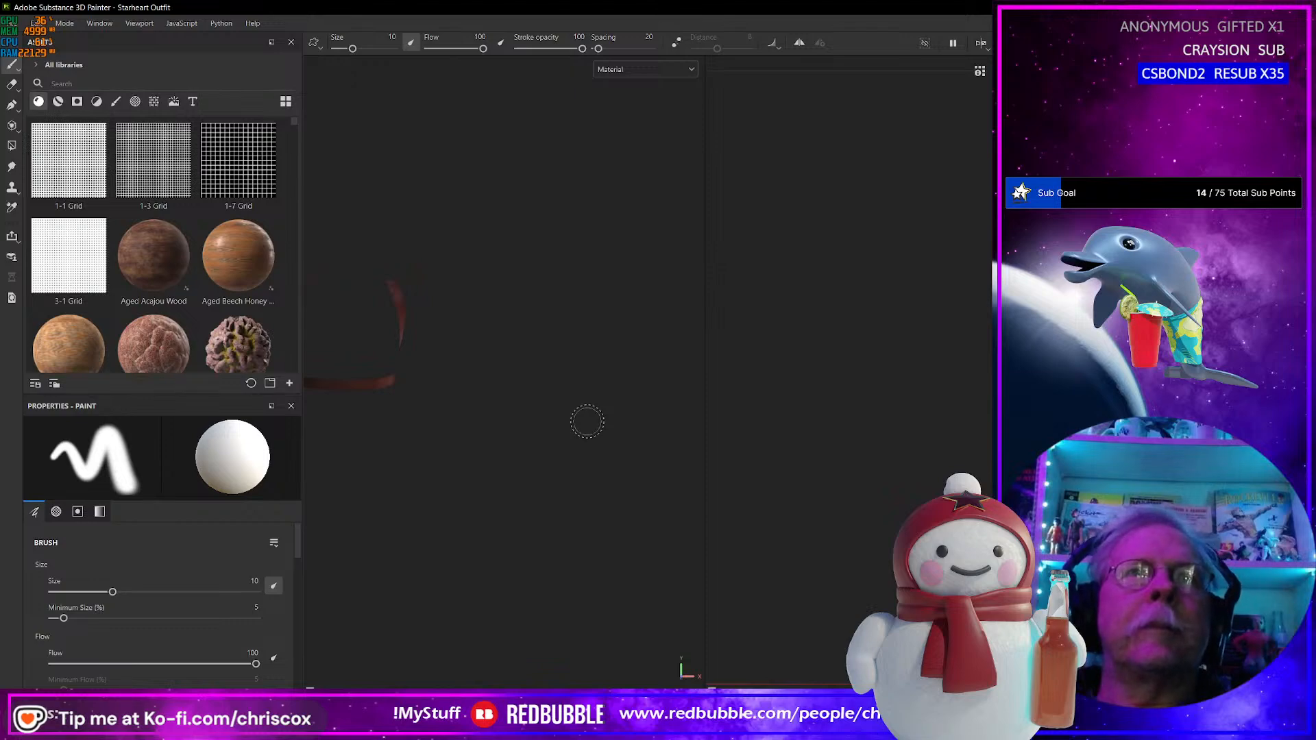
# Find the outfit pieces in the 3D view and examine the dark blue tights up close.
pyautogui.keyDown('alt'); pyautogui.moveTo(587, 422); pyautogui.dragTo(546, 441); pyautogui.keyUp('alt')
pyautogui.press('f')
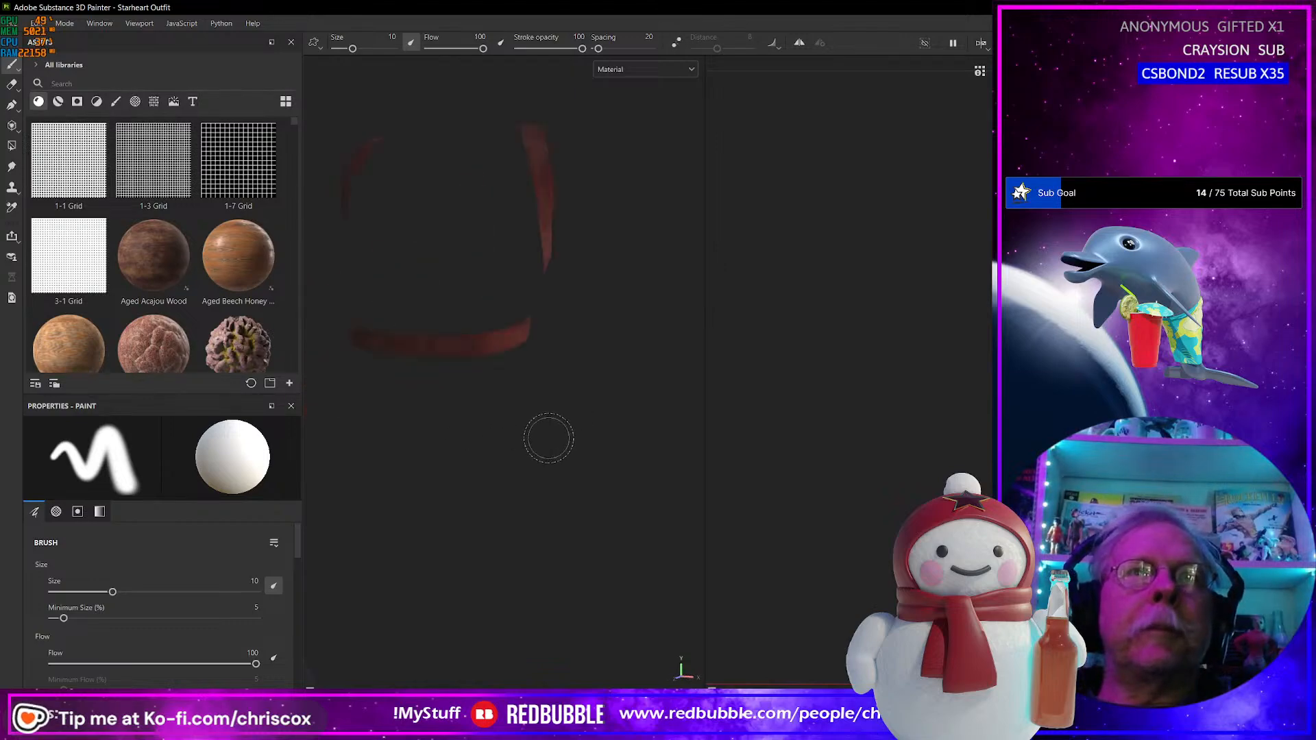
pyautogui.press('f')
pyautogui.press('f')
pyautogui.press('f')
pyautogui.press('f')
pyautogui.press('f')
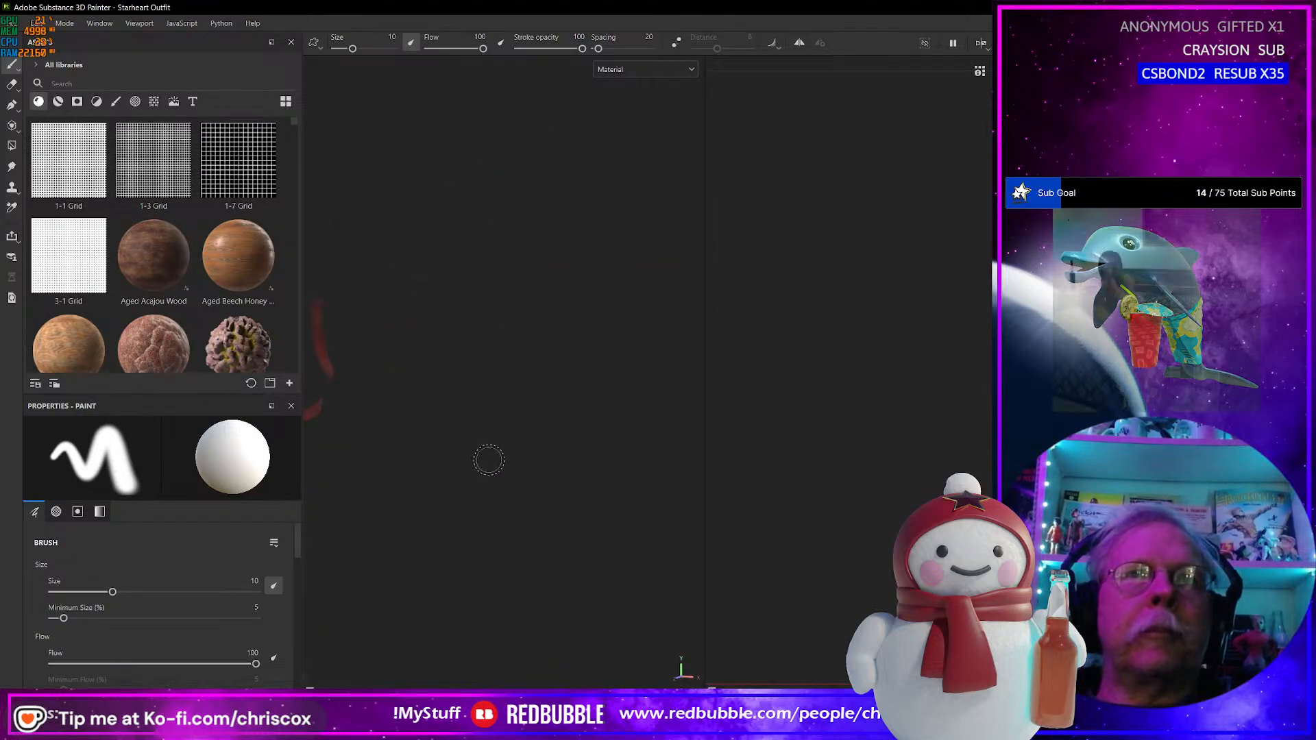
pyautogui.keyDown('alt'); pyautogui.moveTo(489, 460); pyautogui.dragTo(601, 453, button='middle'); pyautogui.keyUp('alt')
pyautogui.scroll(-4, 442, 471)
pyautogui.scroll(3, 577, 481)
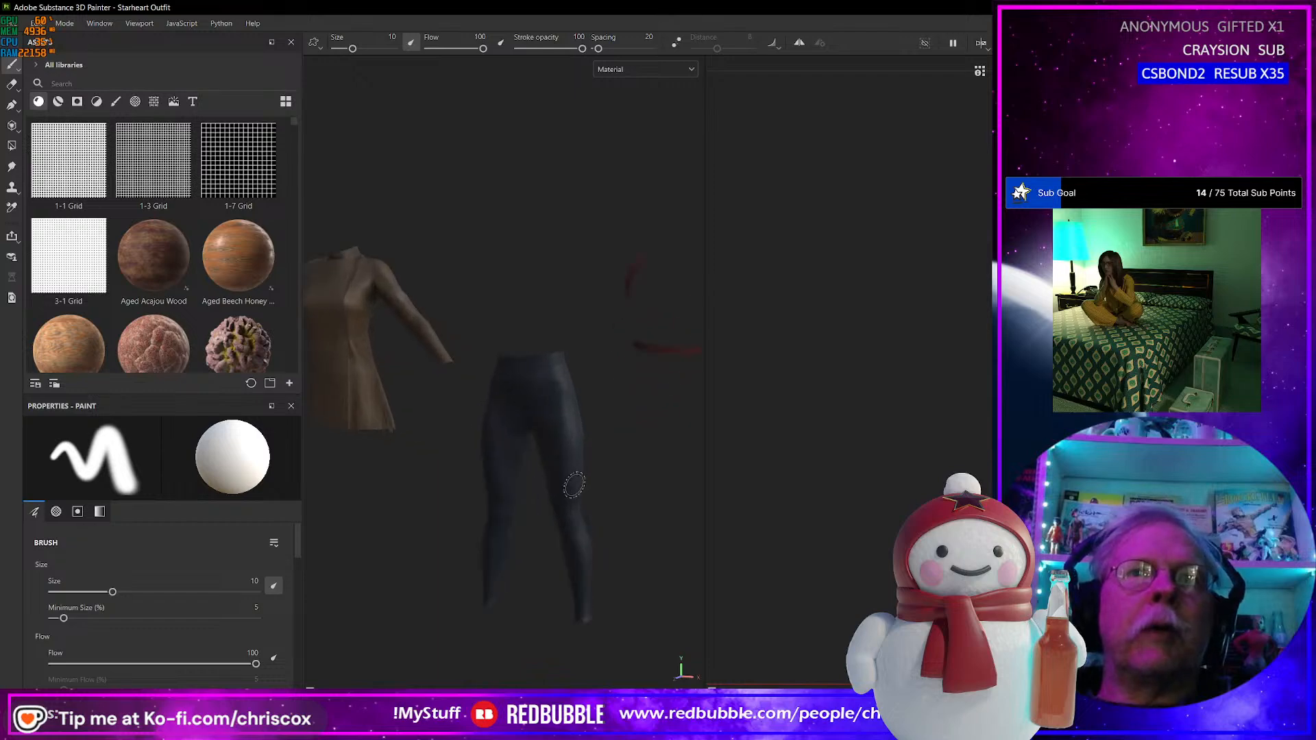
pyautogui.scroll(6, 575, 485)
pyautogui.moveTo(579, 483)
pyautogui.keyDown('alt'); pyautogui.mouseDown()
pyautogui.moveTo(578, 468)
pyautogui.moveTo(532, 452)
pyautogui.moveTo(555, 490)
pyautogui.moveTo(584, 492)
pyautogui.mouseUp(); pyautogui.keyUp('alt')
pyautogui.scroll(-5, 536, 473)
# Examine the brown tunic's leather texture and the slits along its front from several angles.
pyautogui.keyDown('alt'); pyautogui.moveTo(523, 456); pyautogui.dragTo(767, 582, button='middle'); pyautogui.keyUp('alt')
pyautogui.keyDown('alt'); pyautogui.moveTo(604, 553); pyautogui.dragTo(554, 534); pyautogui.keyUp('alt')
pyautogui.scroll(3, 662, 556)
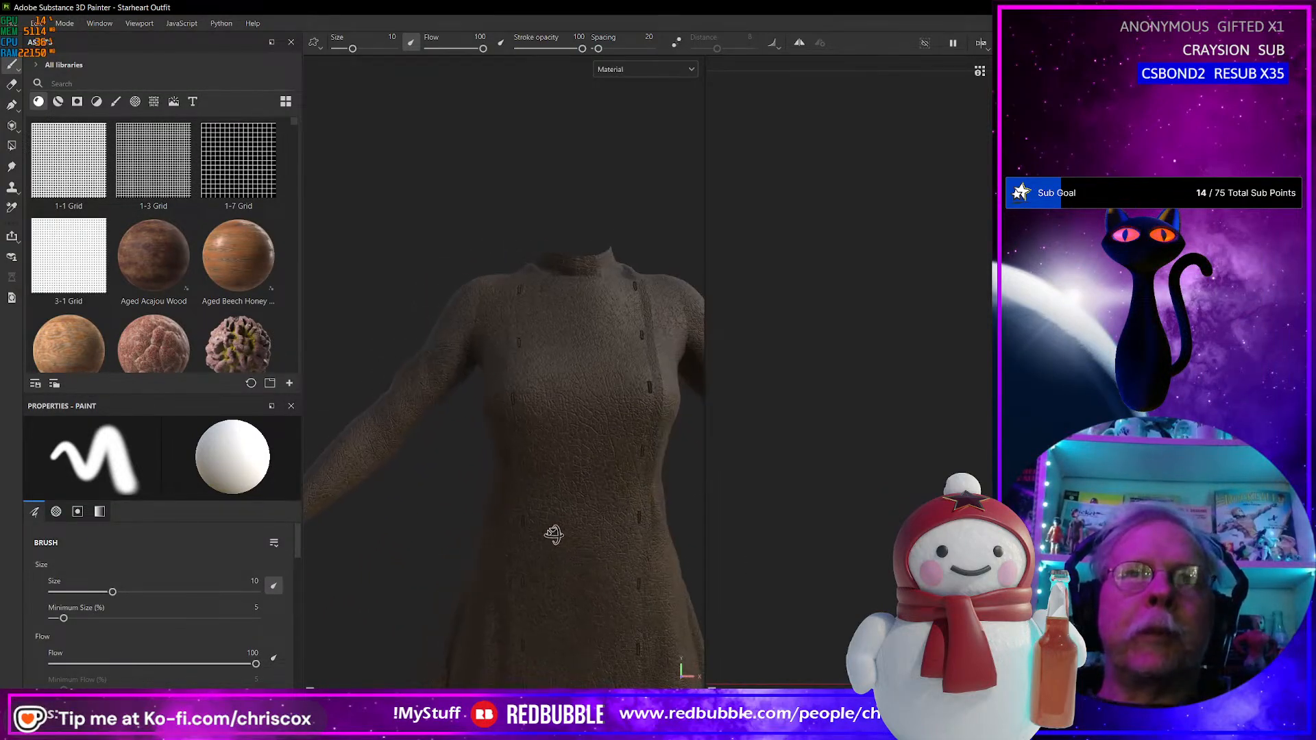
pyautogui.keyDown('alt'); pyautogui.moveTo(573, 529); pyautogui.dragTo(557, 544, button='middle'); pyautogui.keyUp('alt')
pyautogui.keyDown('alt'); pyautogui.moveTo(558, 543); pyautogui.dragTo(465, 510); pyautogui.keyUp('alt')
pyautogui.keyDown('alt'); pyautogui.moveTo(414, 479); pyautogui.dragTo(603, 502); pyautogui.keyUp('alt')
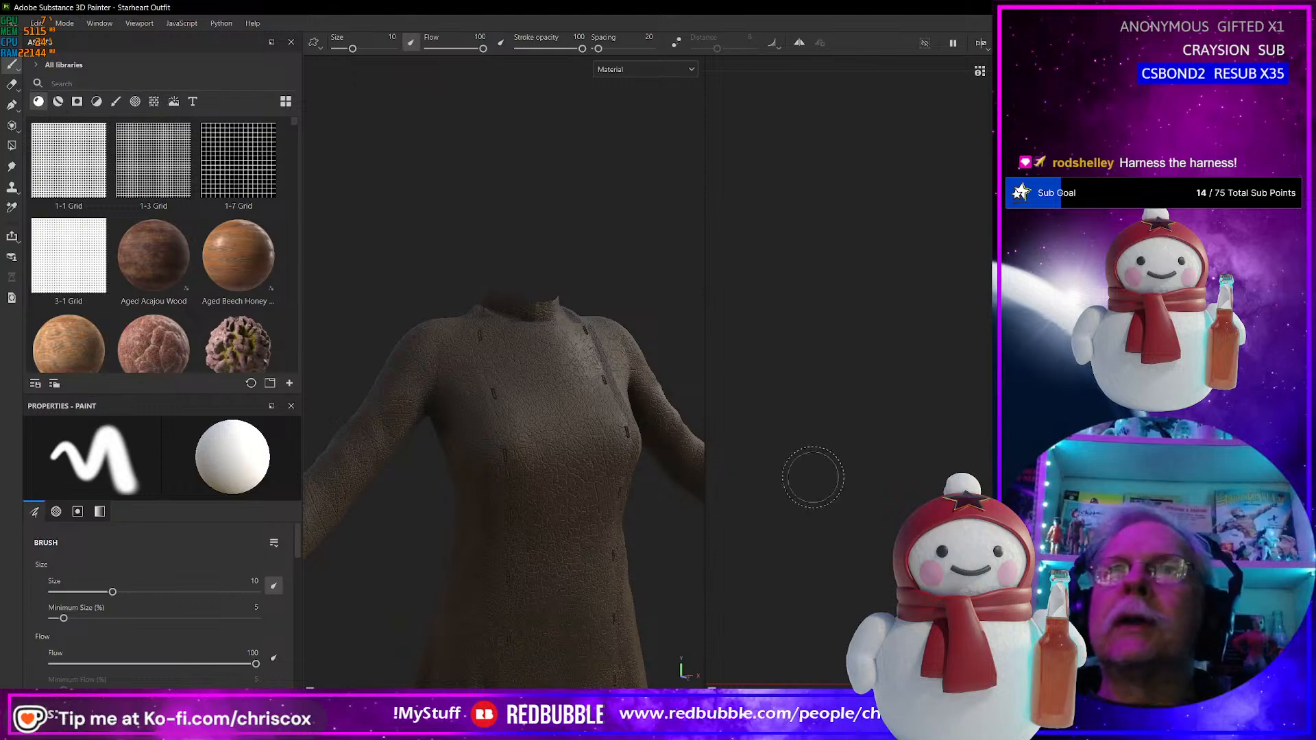
# Switch to DAZ Studio to look over the dressed figure's tunic, and return to Substance 3D Painter.
pyautogui.hotkey('alt', 'Tab')
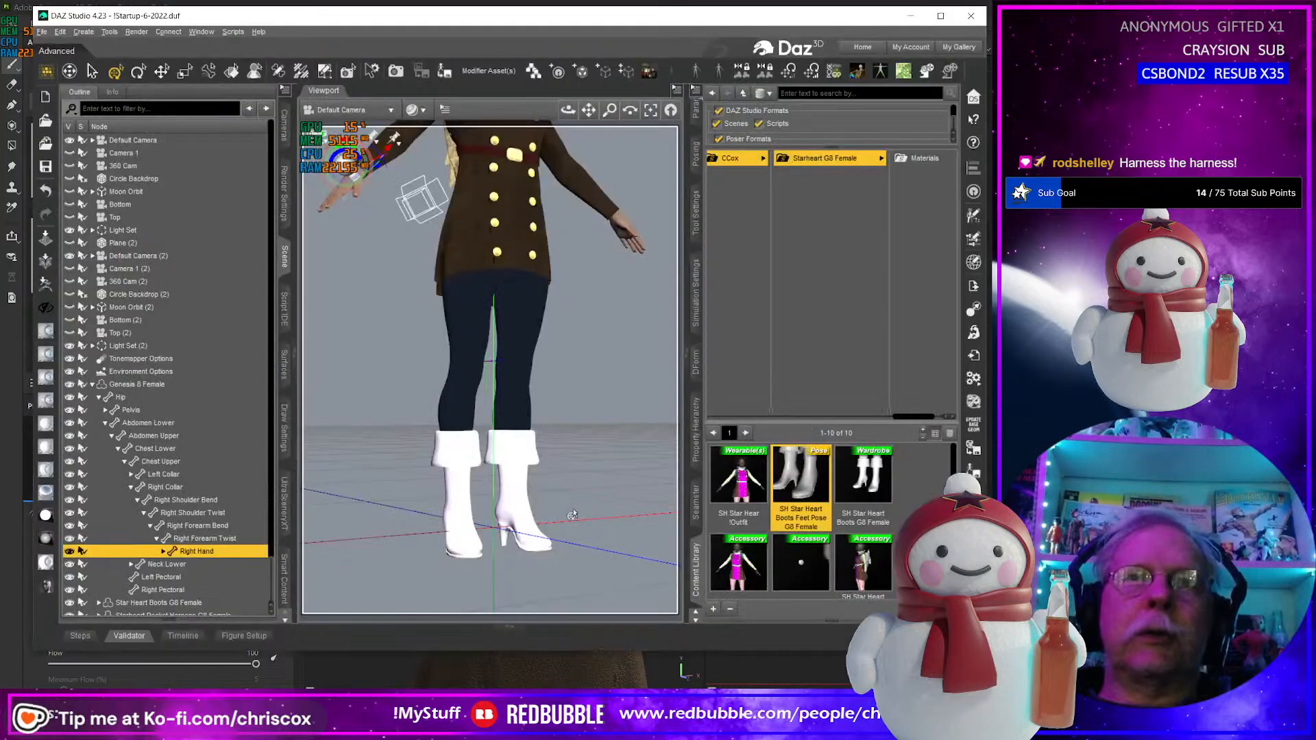
pyautogui.keyDown('alt'); pyautogui.moveTo(566, 325); pyautogui.dragTo(576, 281); pyautogui.keyUp('alt')
pyautogui.hotkey('alt', 'Tab')
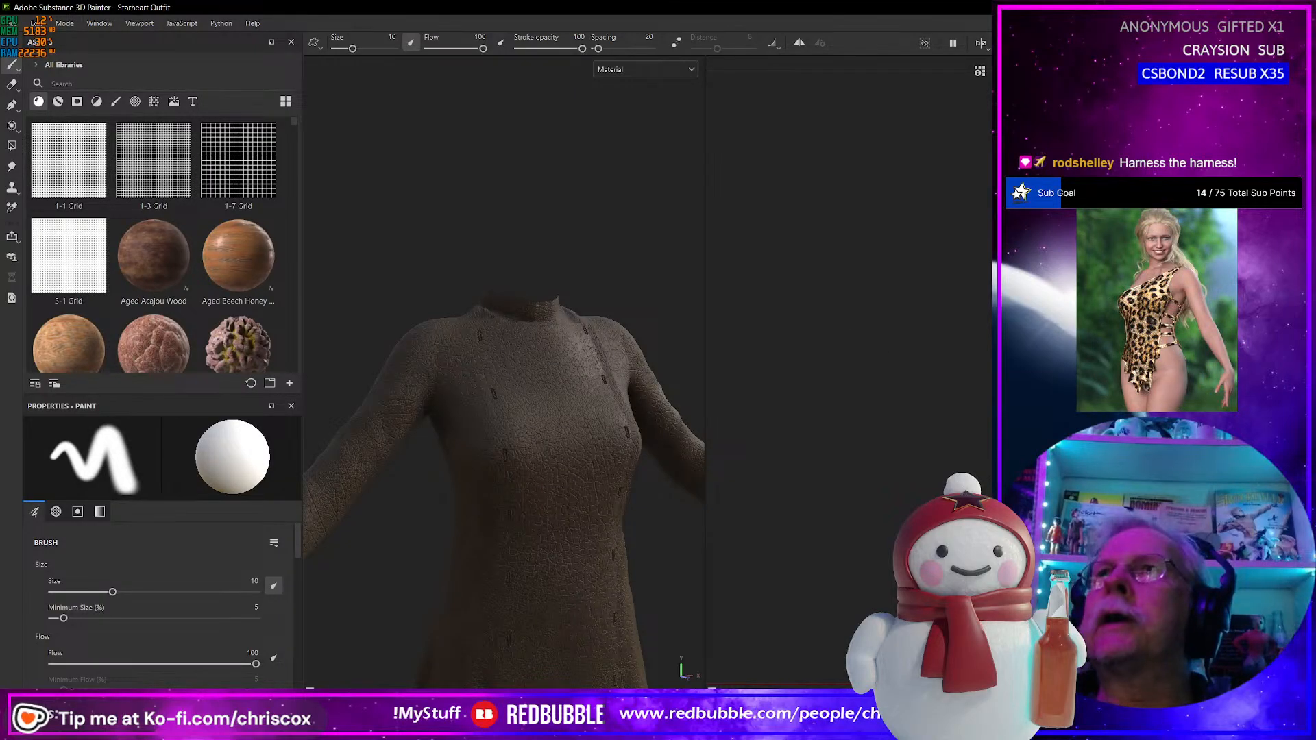
# Shrink and reposition the Painter window so the 3D view and the layer stack both fit on screen.
pyautogui.moveTo(1158, 8)
pyautogui.mouseDown()
pyautogui.moveTo(1165, 17)
pyautogui.moveTo(869, 71)
pyautogui.moveTo(817, 38)
pyautogui.moveTo(833, 17)
pyautogui.mouseUp()
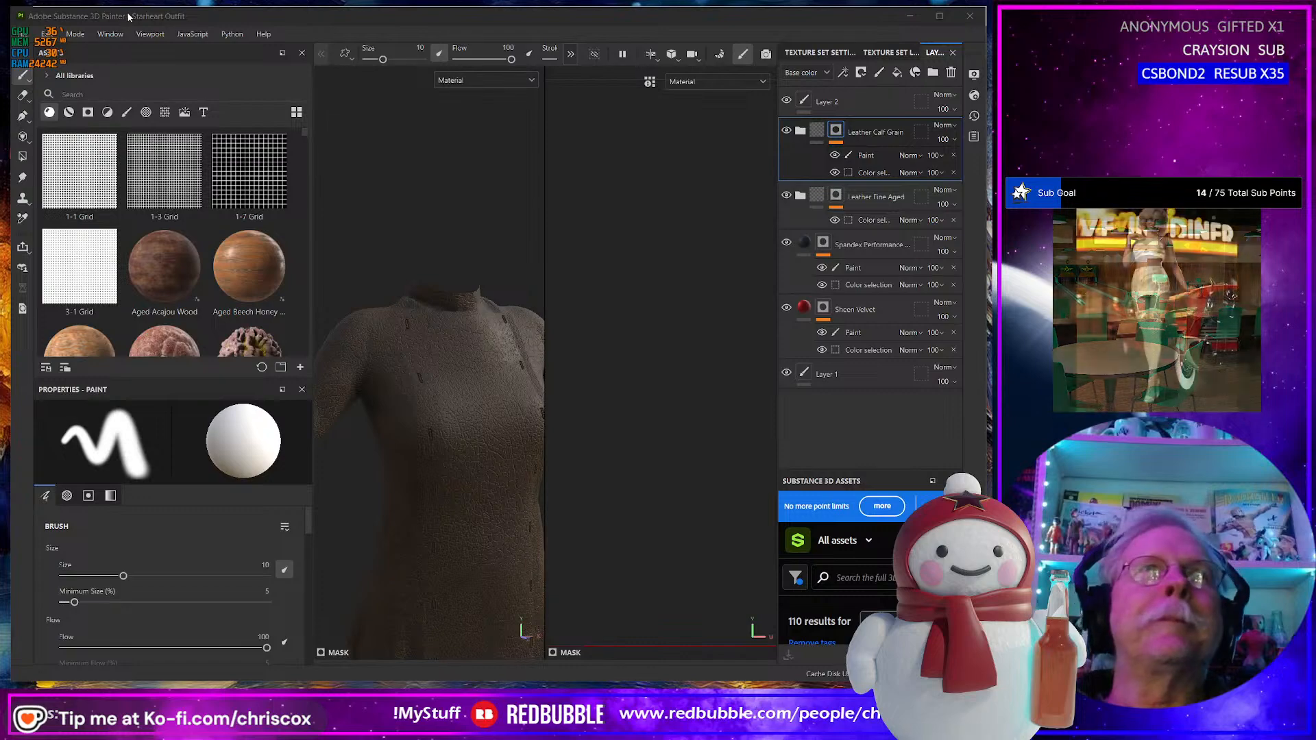
pyautogui.moveTo(131, 17); pyautogui.dragTo(131, 19)
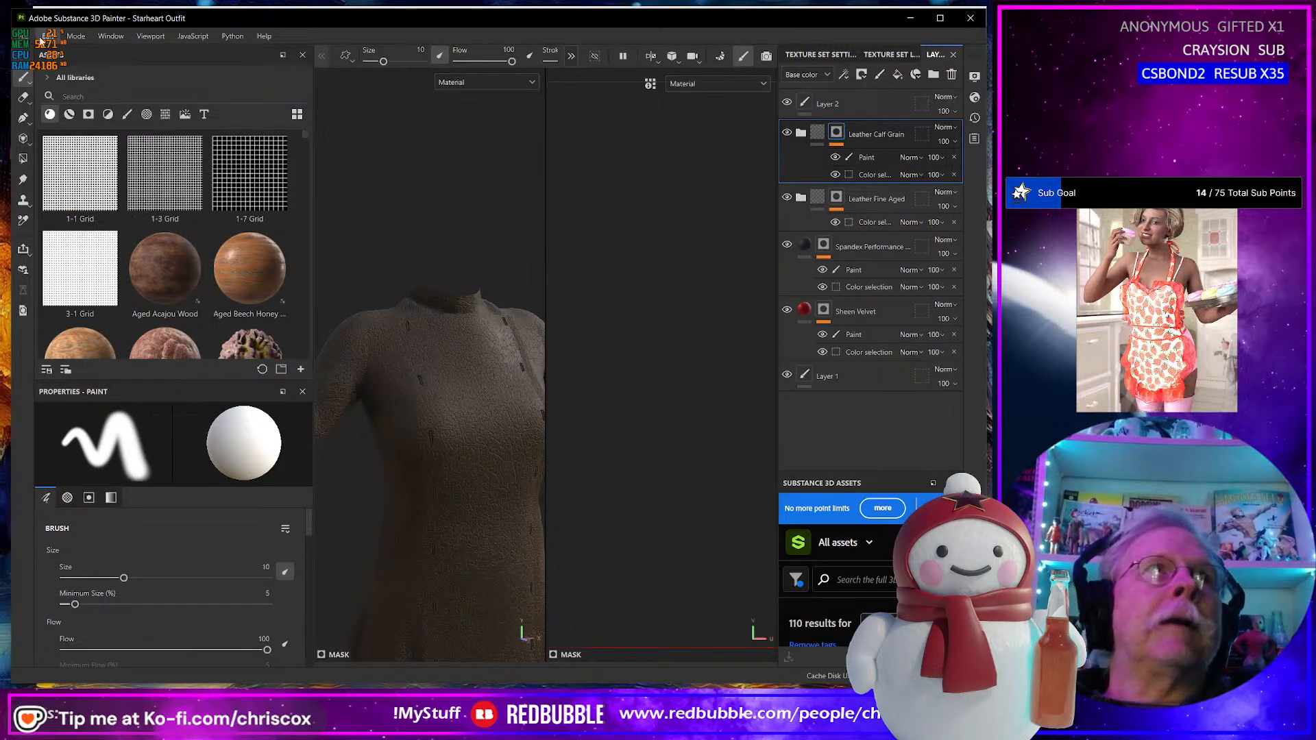
# Add SH Buttons_diffuse_1003.png from the Starheart project's WIP folder to the resources for import.
pyautogui.click(42, 36)
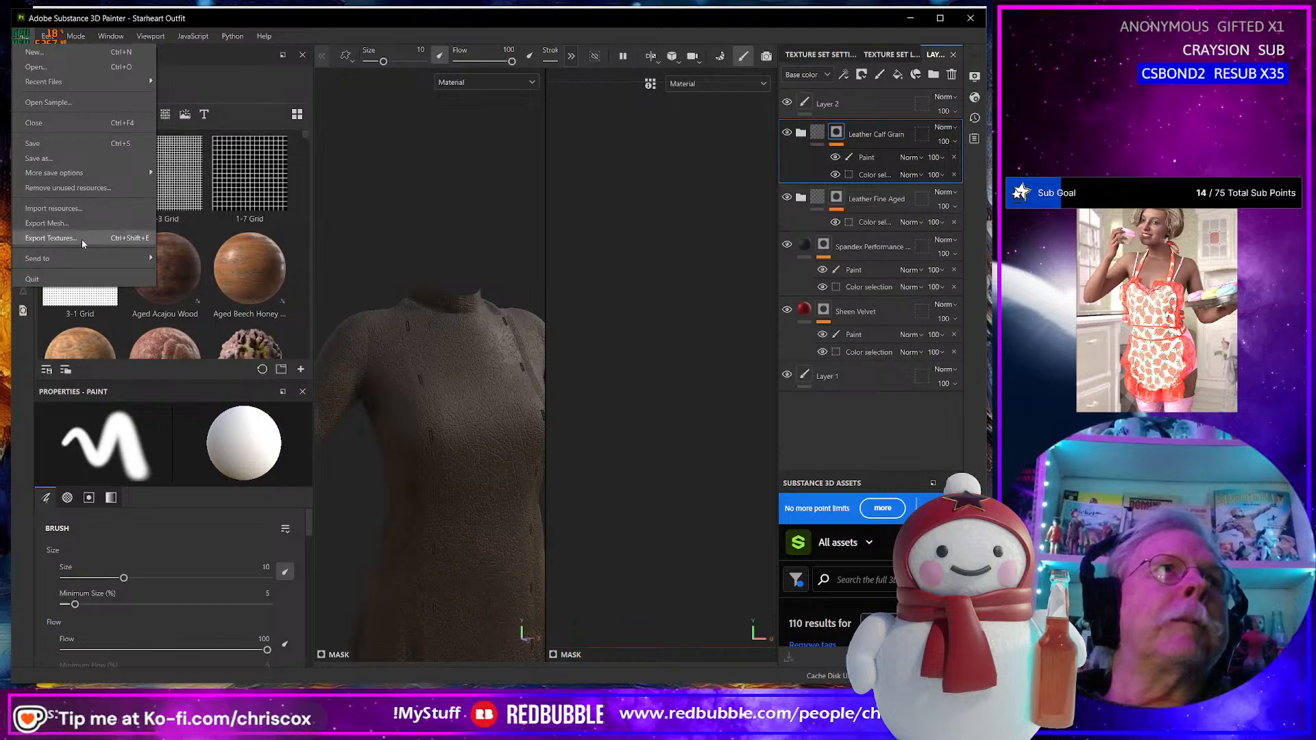
pyautogui.click(71, 209)
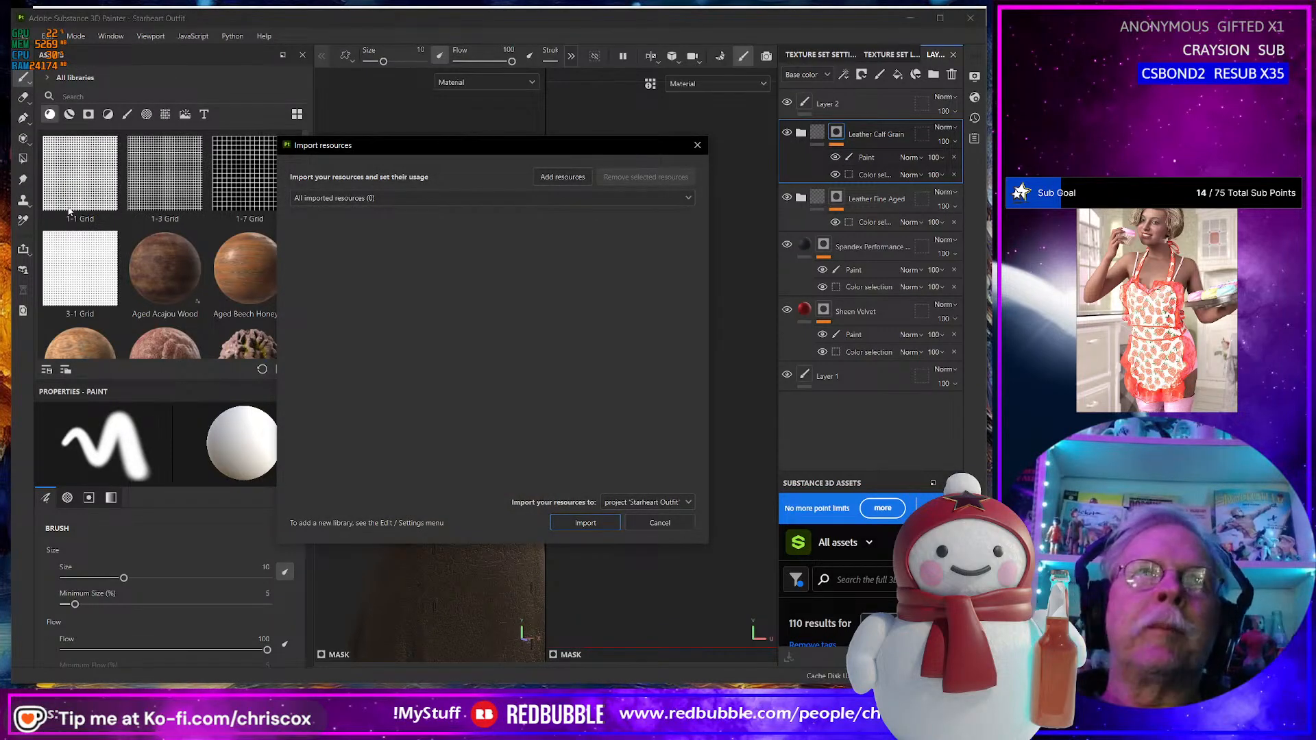
pyautogui.click(557, 198)
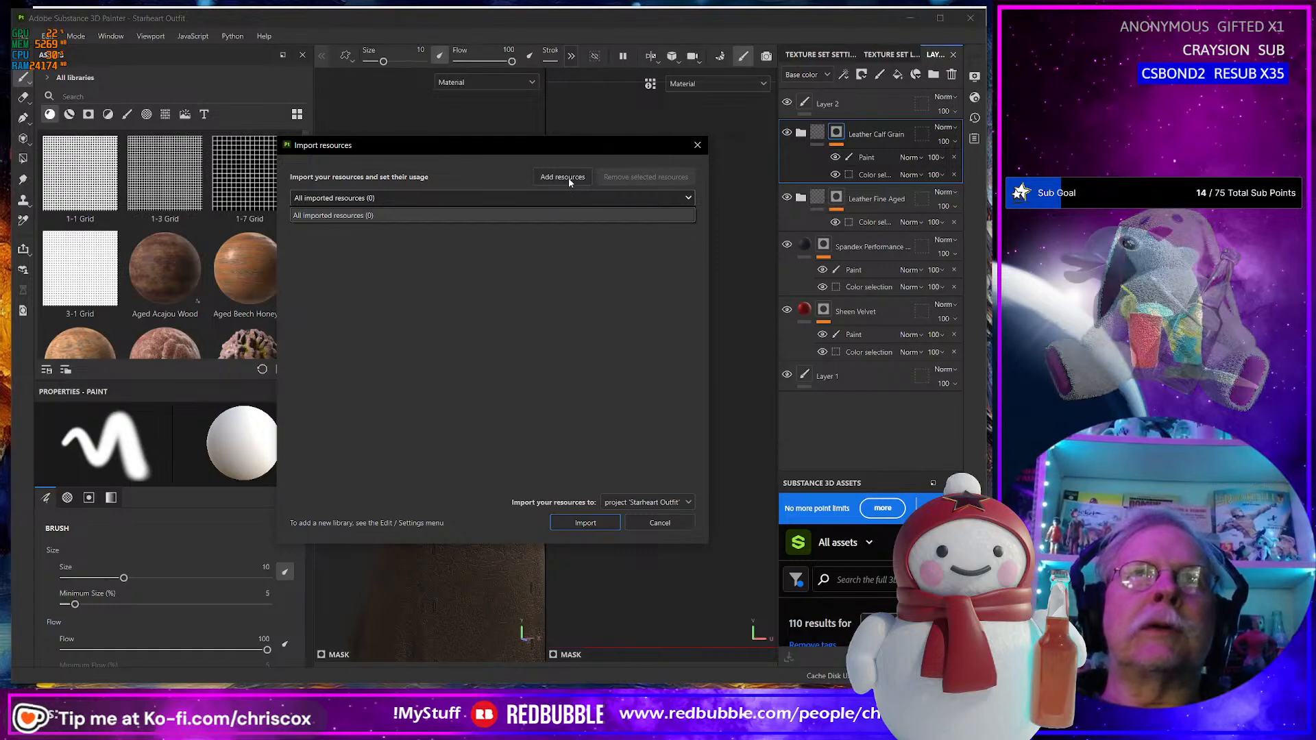
pyautogui.click(567, 178)
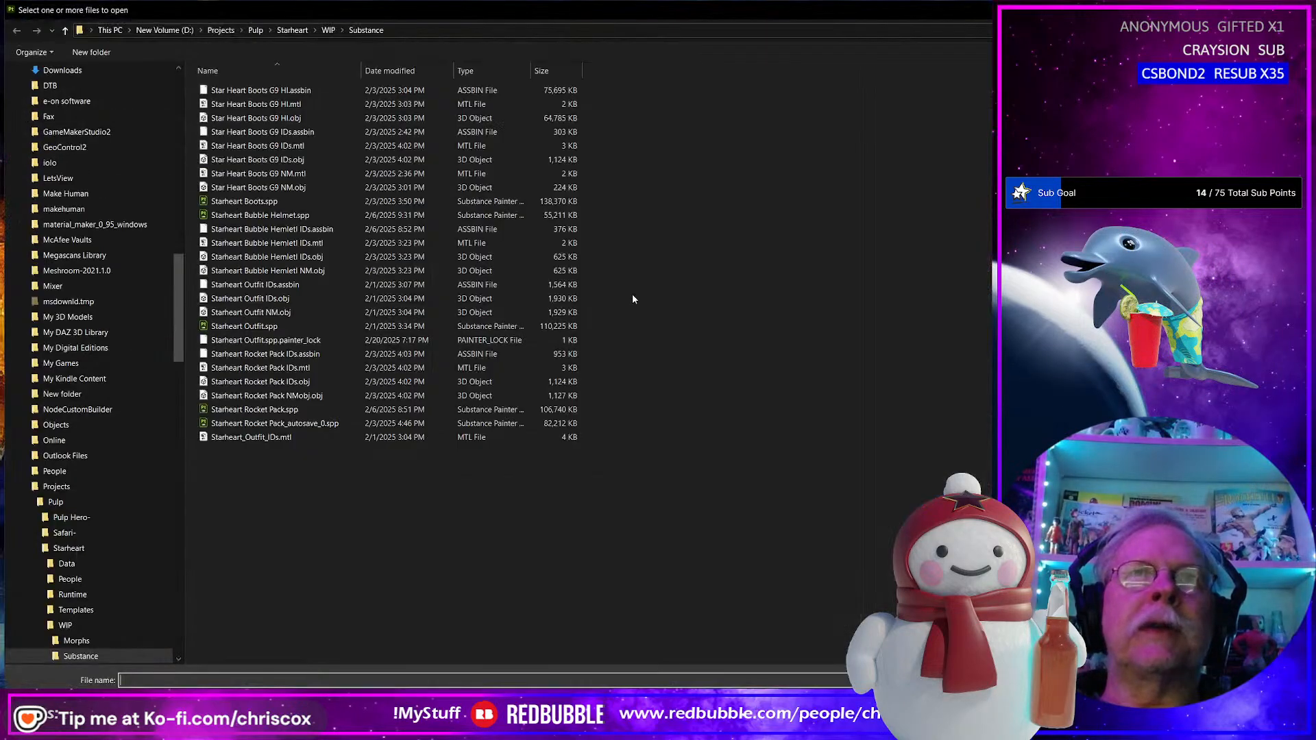
pyautogui.click(328, 30)
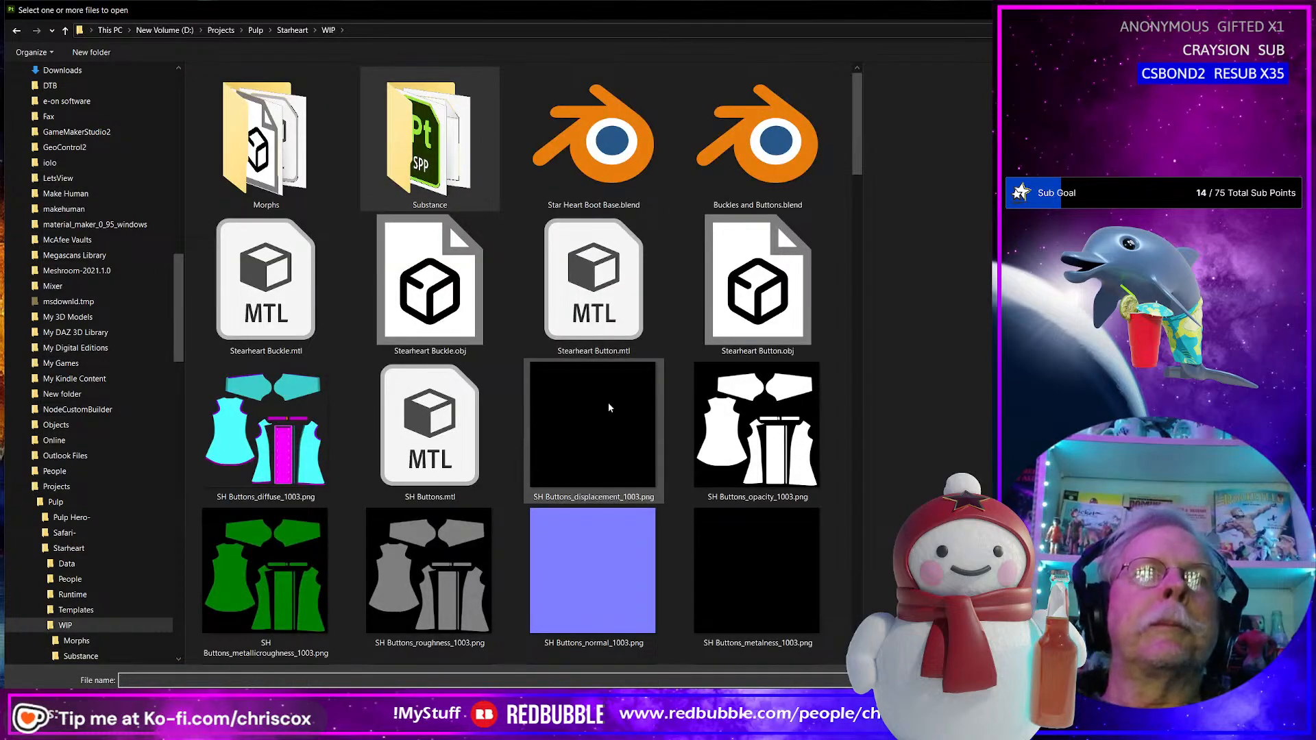
pyautogui.click(309, 445)
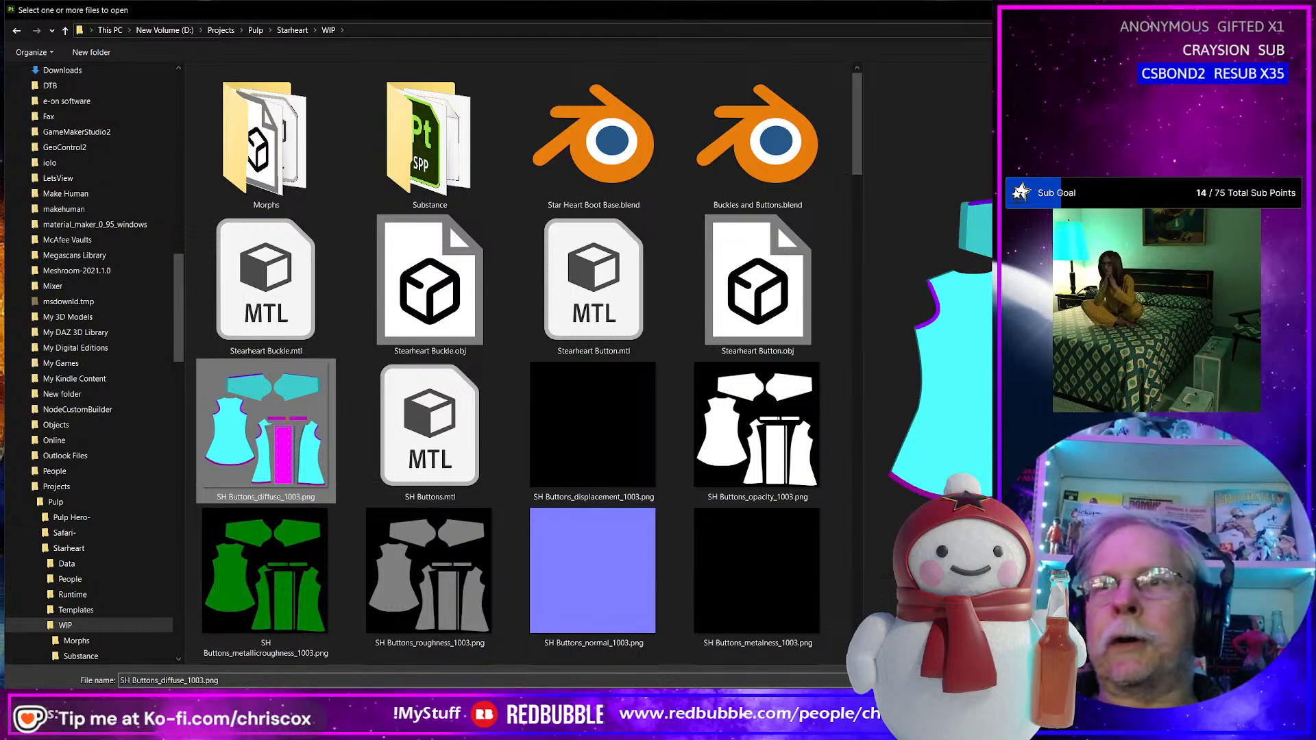
pyautogui.press('Return')
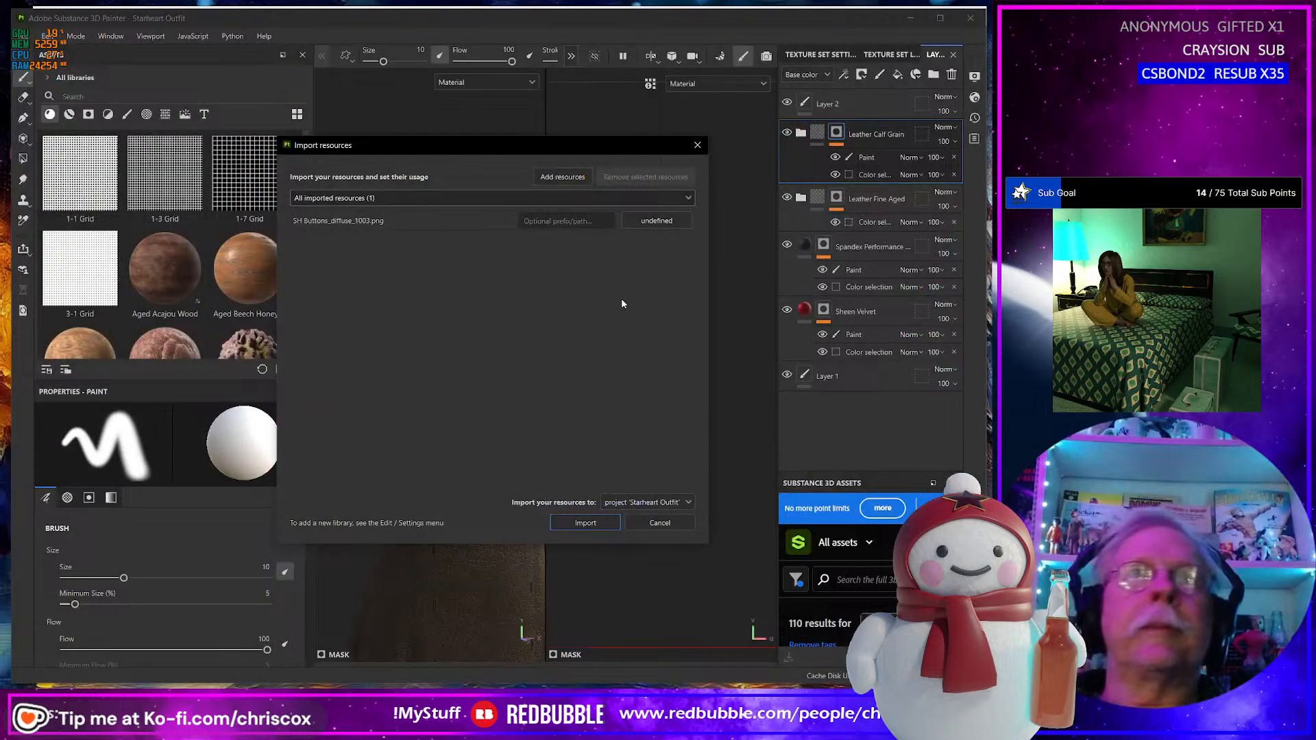
# Import the button image into the Starheart Outfit project as a texture with the author's name prefix, and add a fill layer above Leather Calf Grain.
pyautogui.click(640, 221)
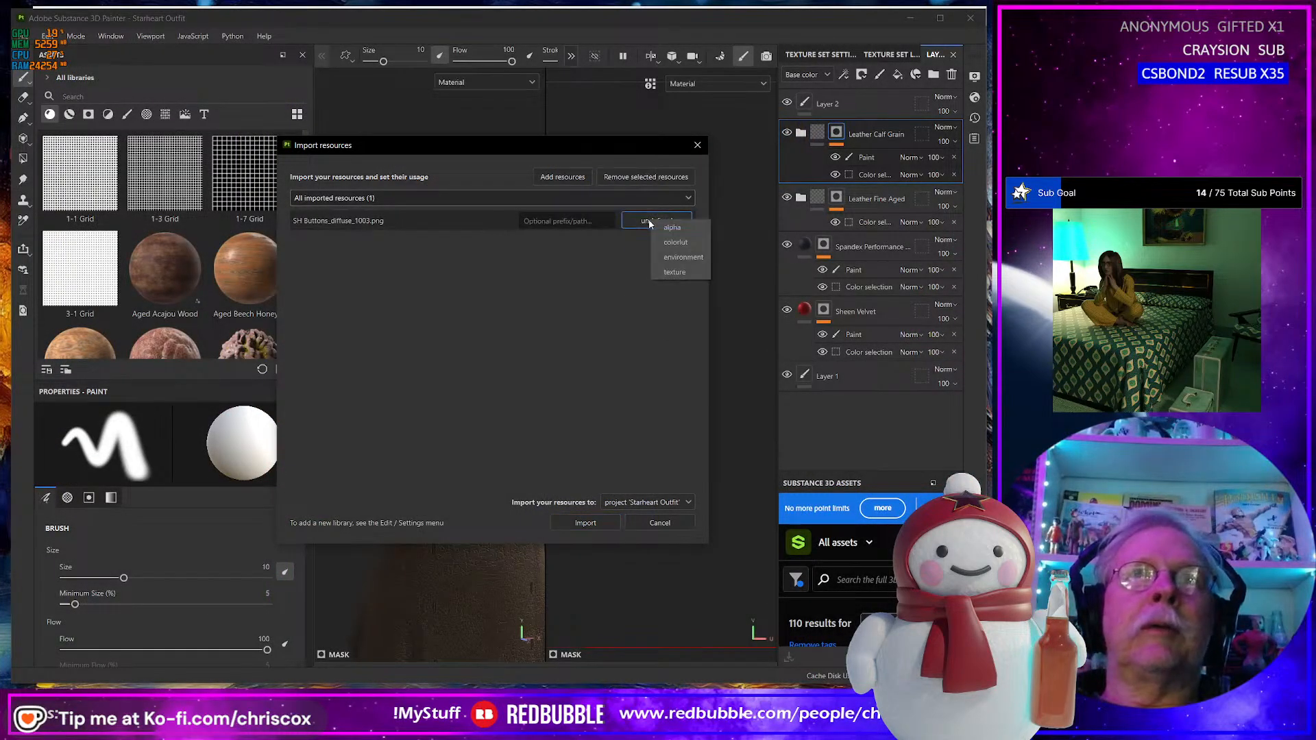
pyautogui.click(674, 272)
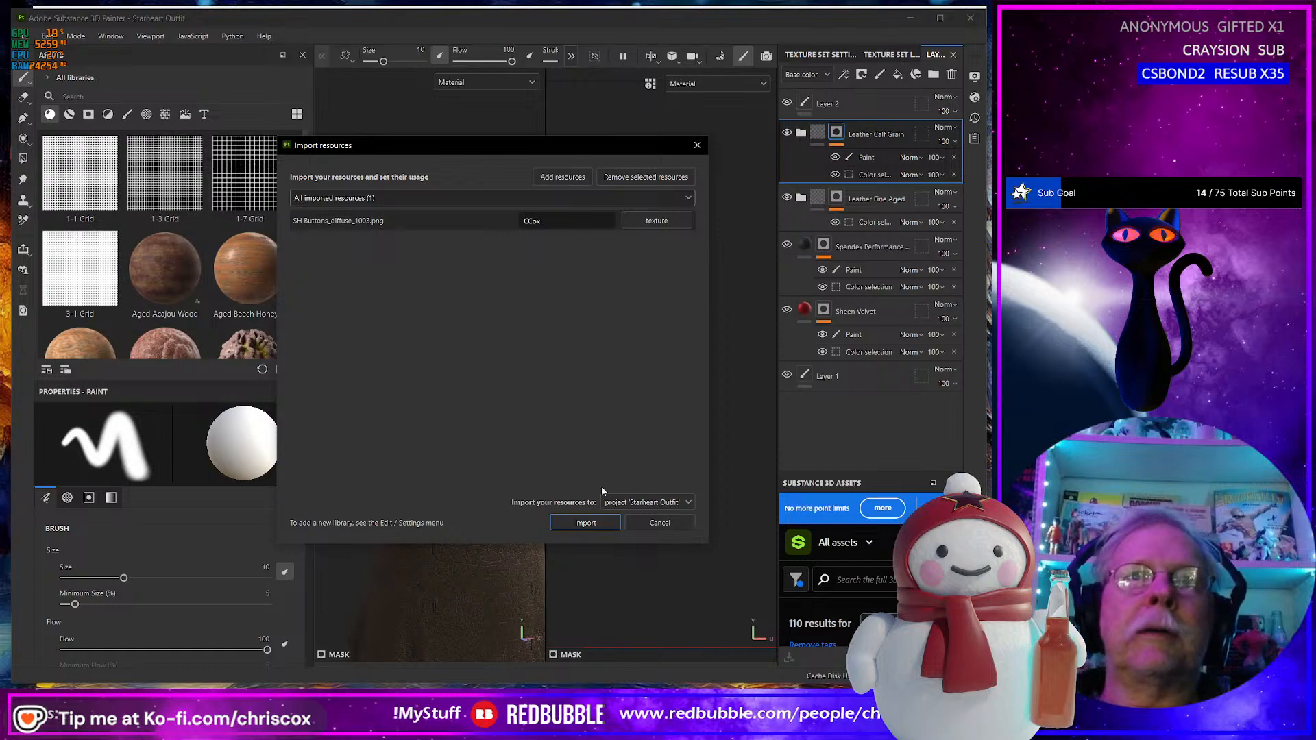
pyautogui.click(603, 524)
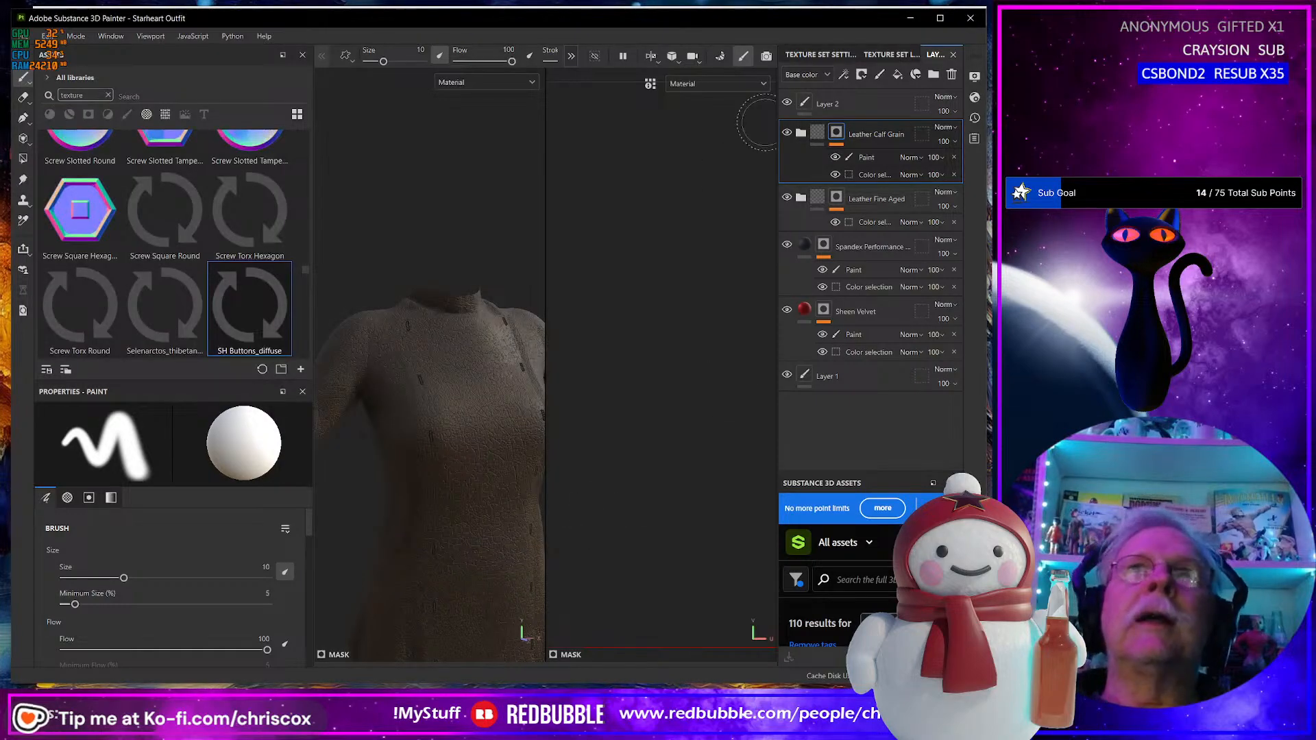
pyautogui.click(897, 75)
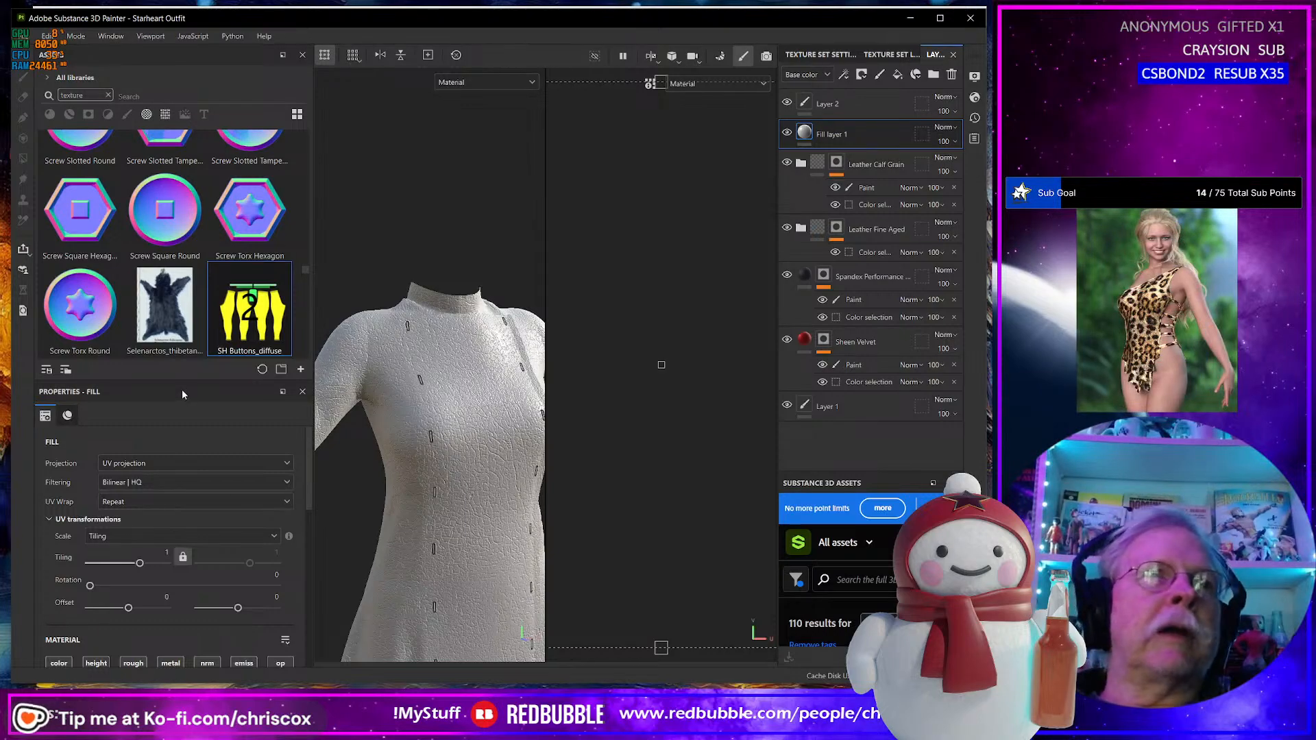
# Filter the texture assets by the author's name prefix and look through them for the imported button texture.
pyautogui.scroll(10, 257, 302)
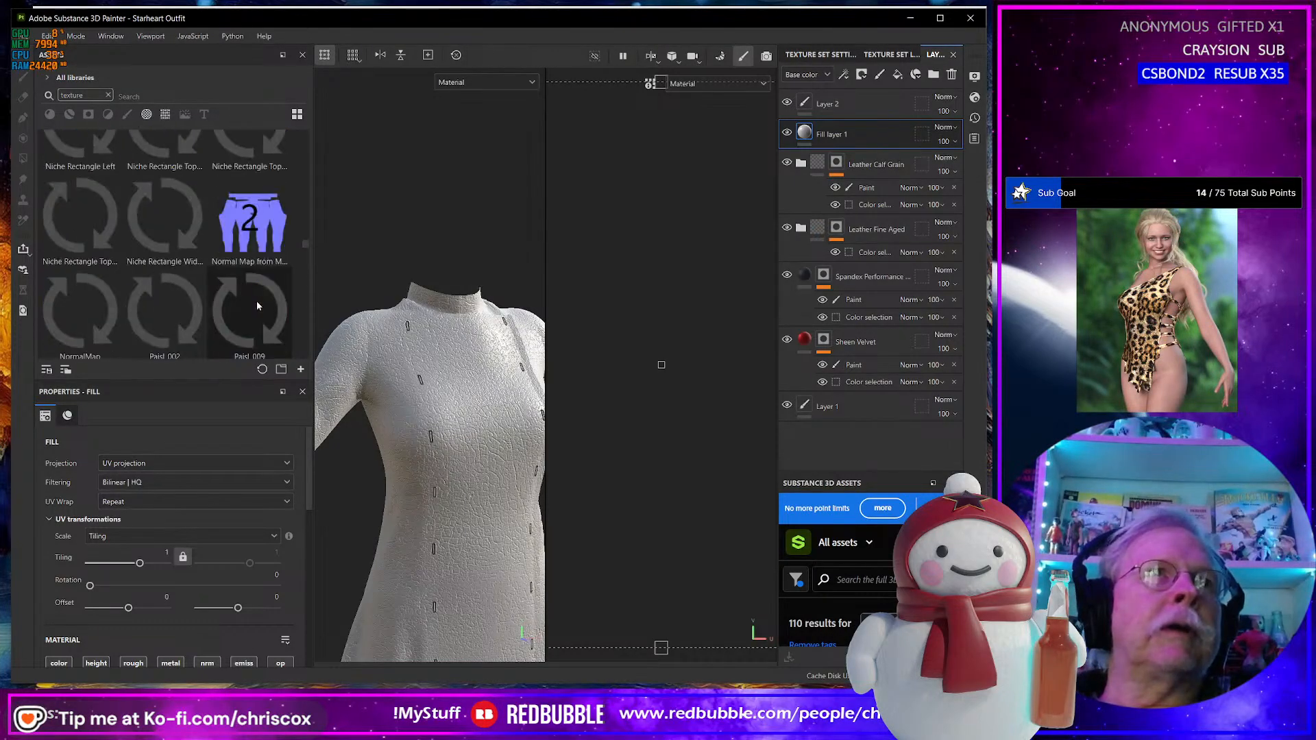
pyautogui.scroll(5, 255, 302)
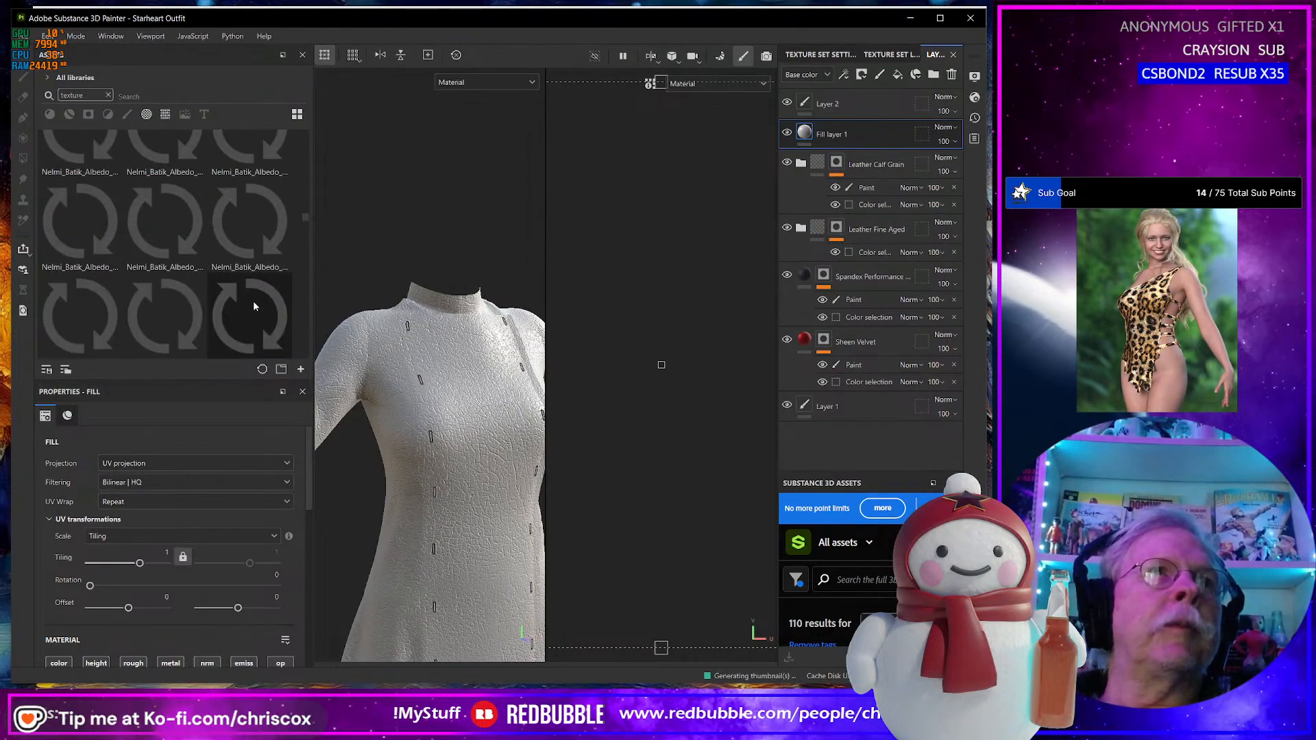
pyautogui.click(141, 94)
pyautogui.write('ccox')
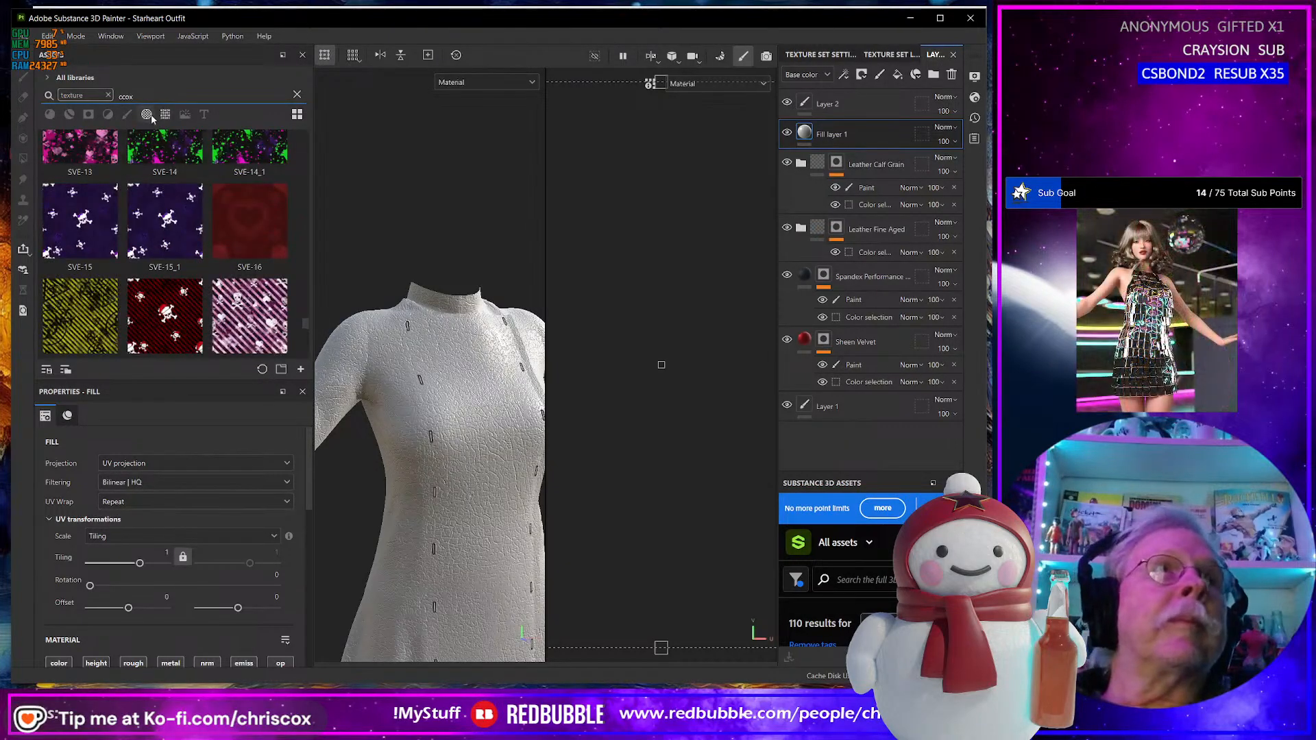
pyautogui.click(164, 113)
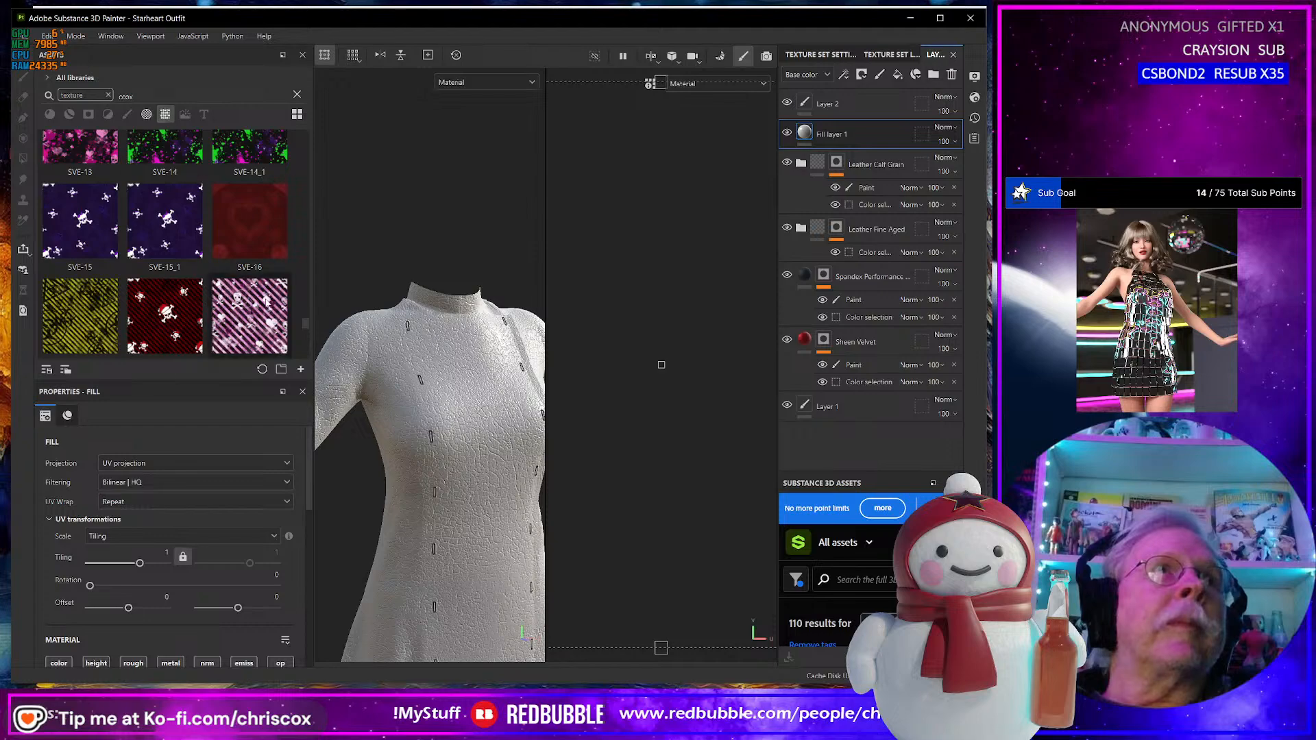
pyautogui.scroll(3, 265, 299)
pyautogui.scroll(10, 266, 302)
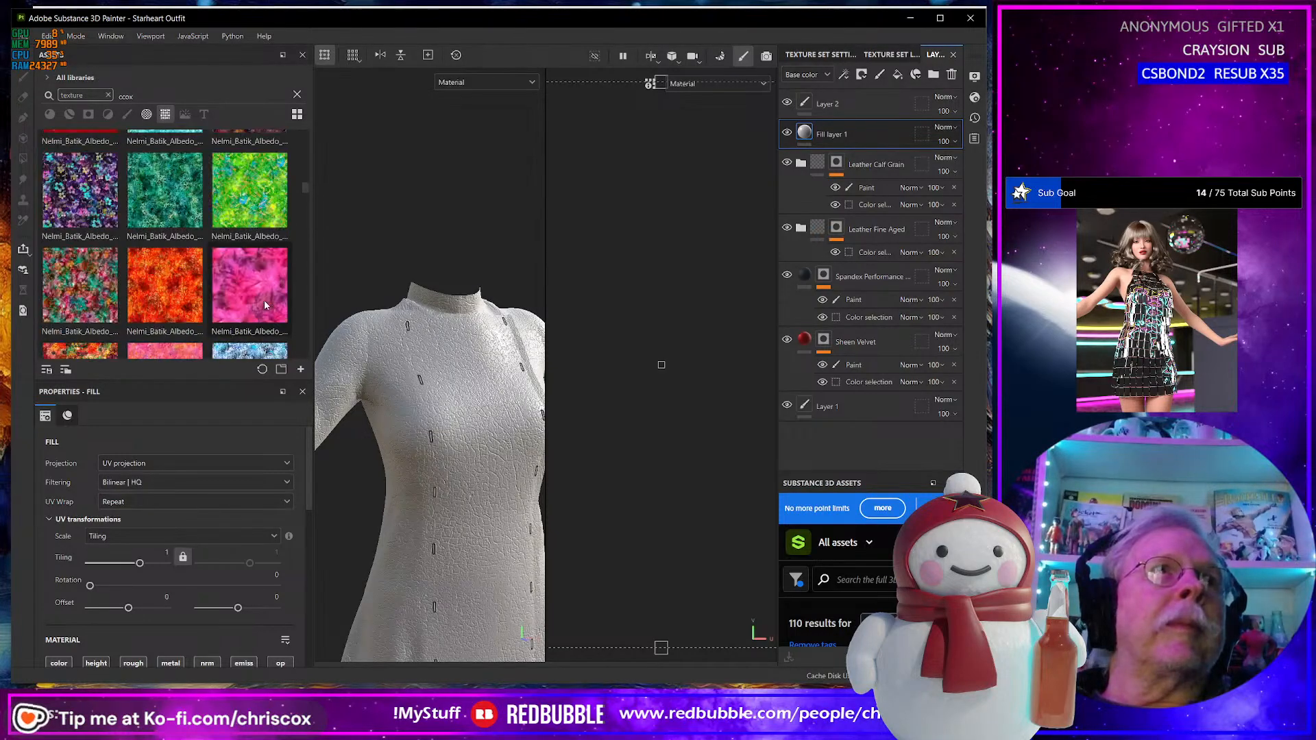
pyautogui.scroll(-8, 263, 303)
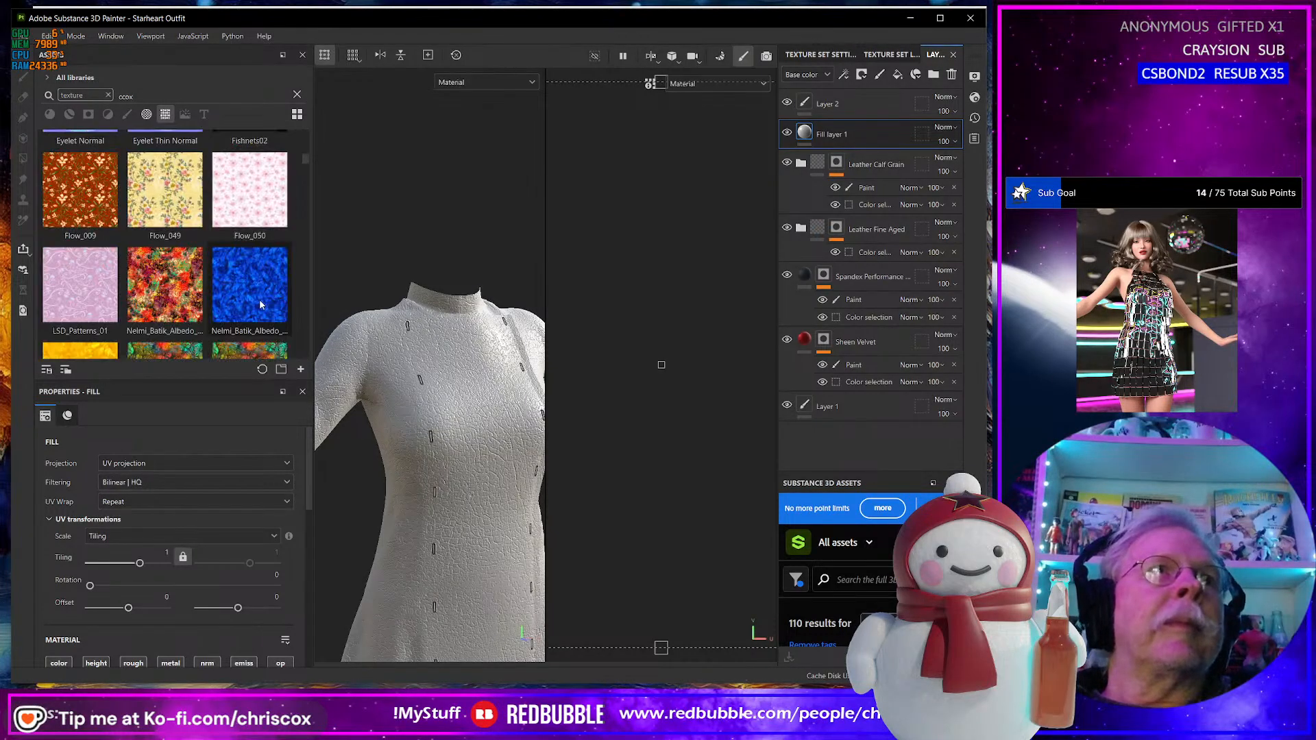
pyautogui.scroll(-10, 261, 304)
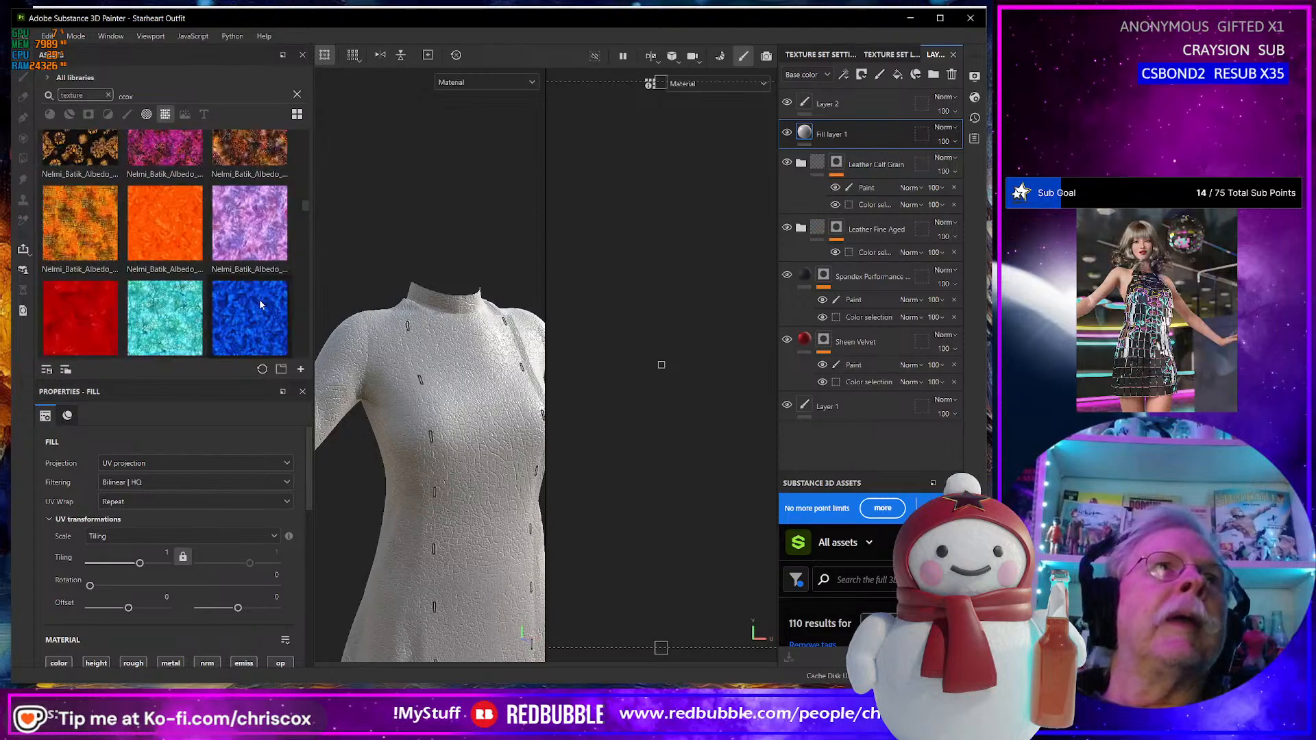
pyautogui.scroll(-10, 261, 304)
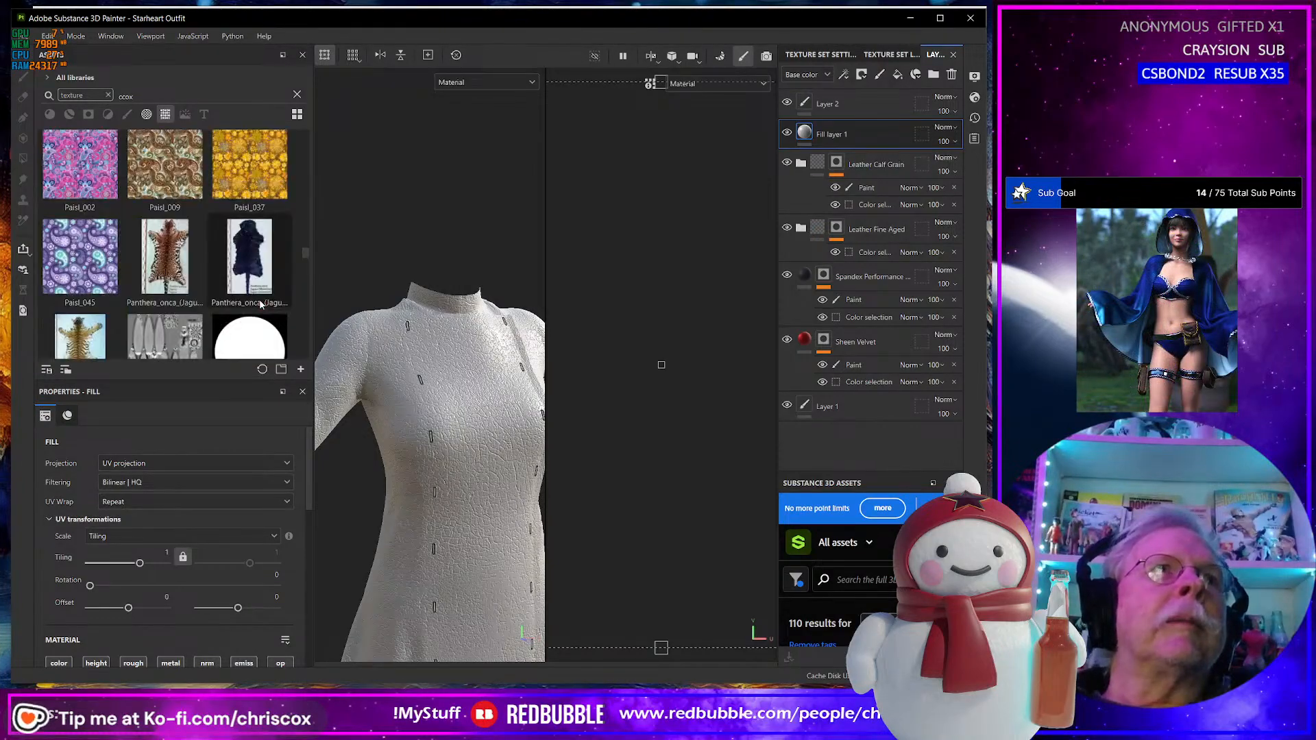
pyautogui.scroll(-6, 258, 303)
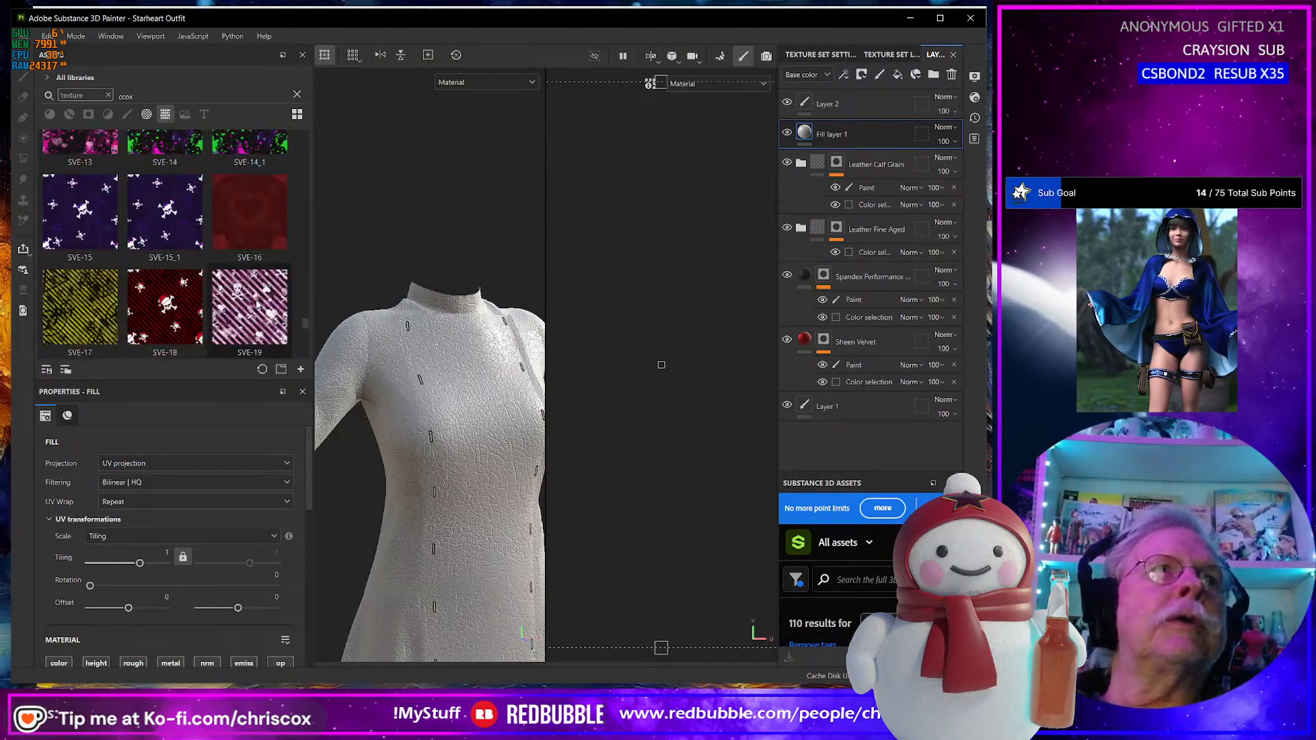
pyautogui.scroll(12, 252, 303)
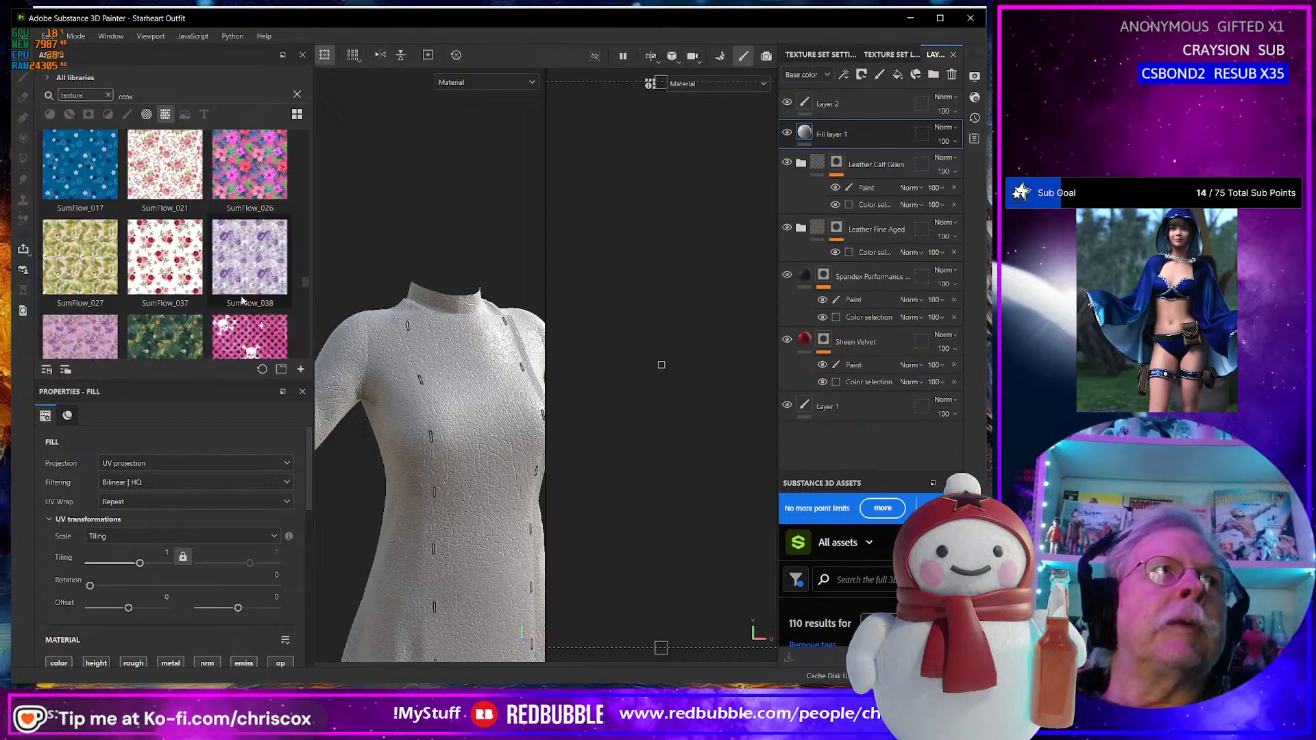
# Import SH Buttons_diffuse_1003.png into the Starheart Outfit project again as a texture, with a prefix.
pyautogui.click(24, 36)
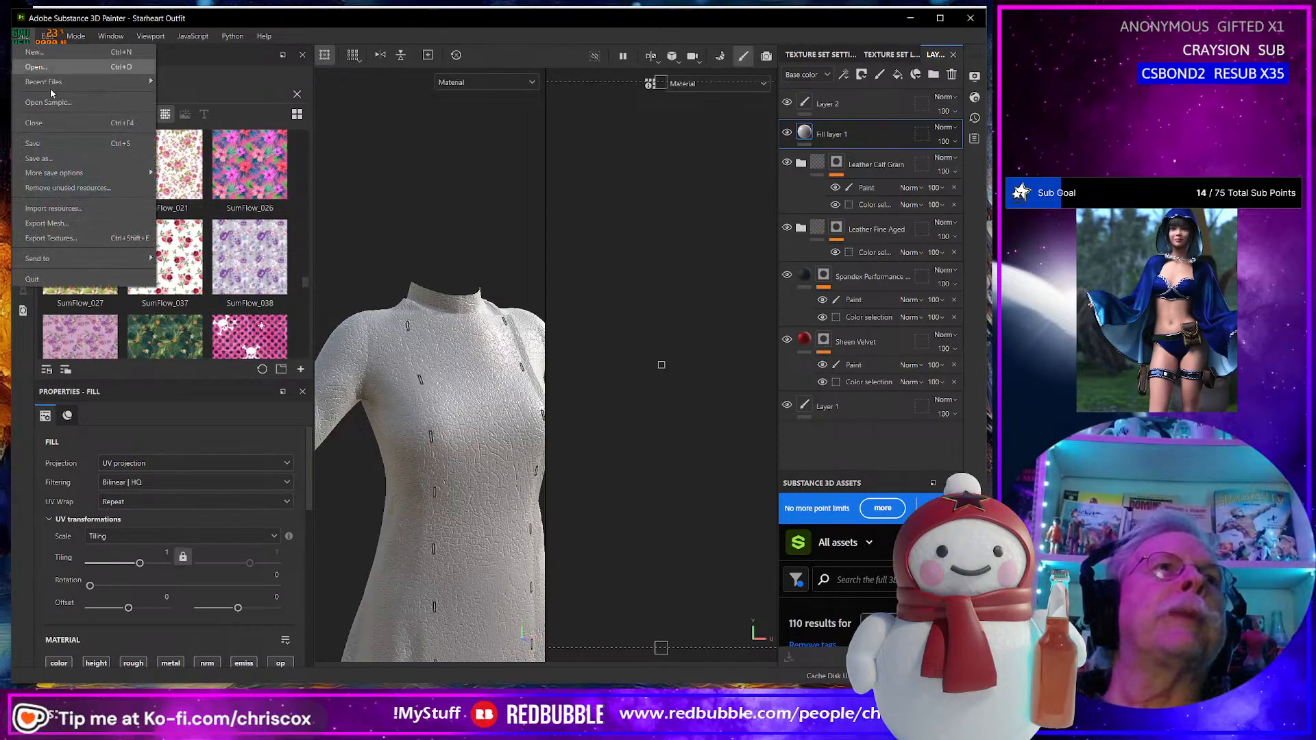
pyautogui.click(81, 208)
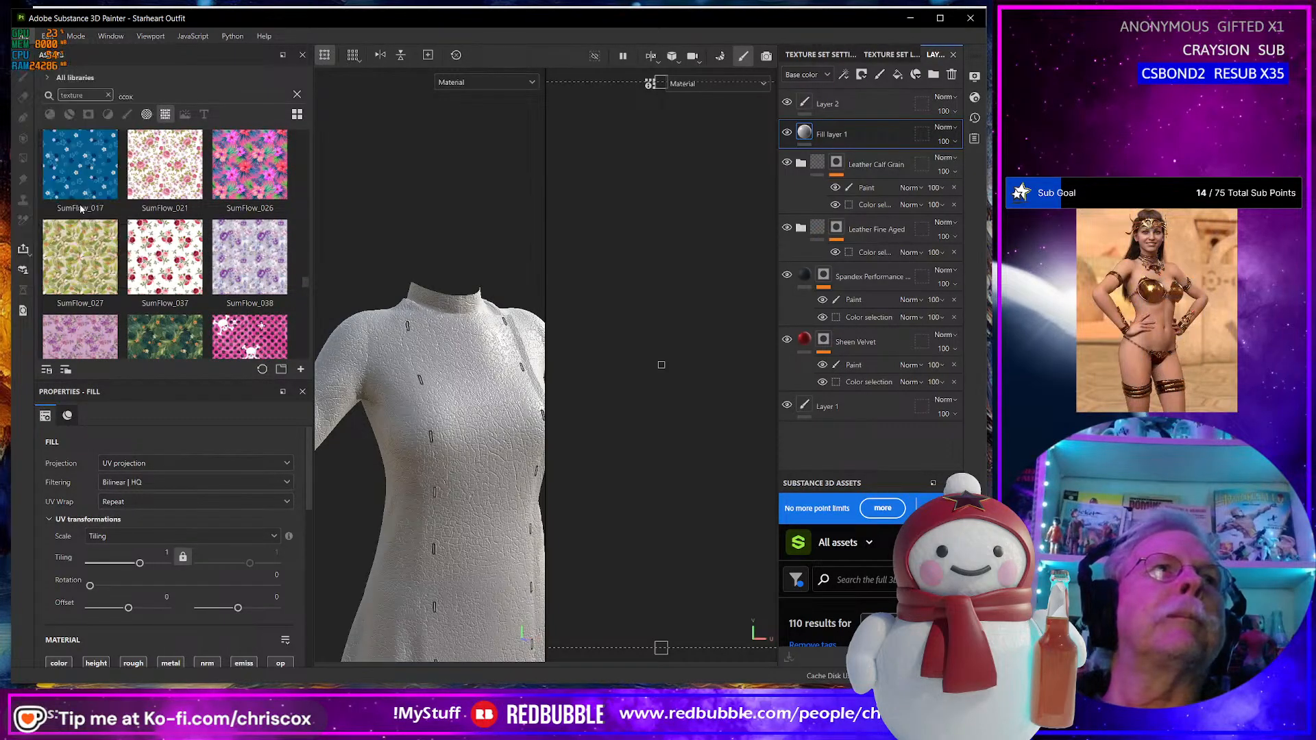
pyautogui.click(559, 179)
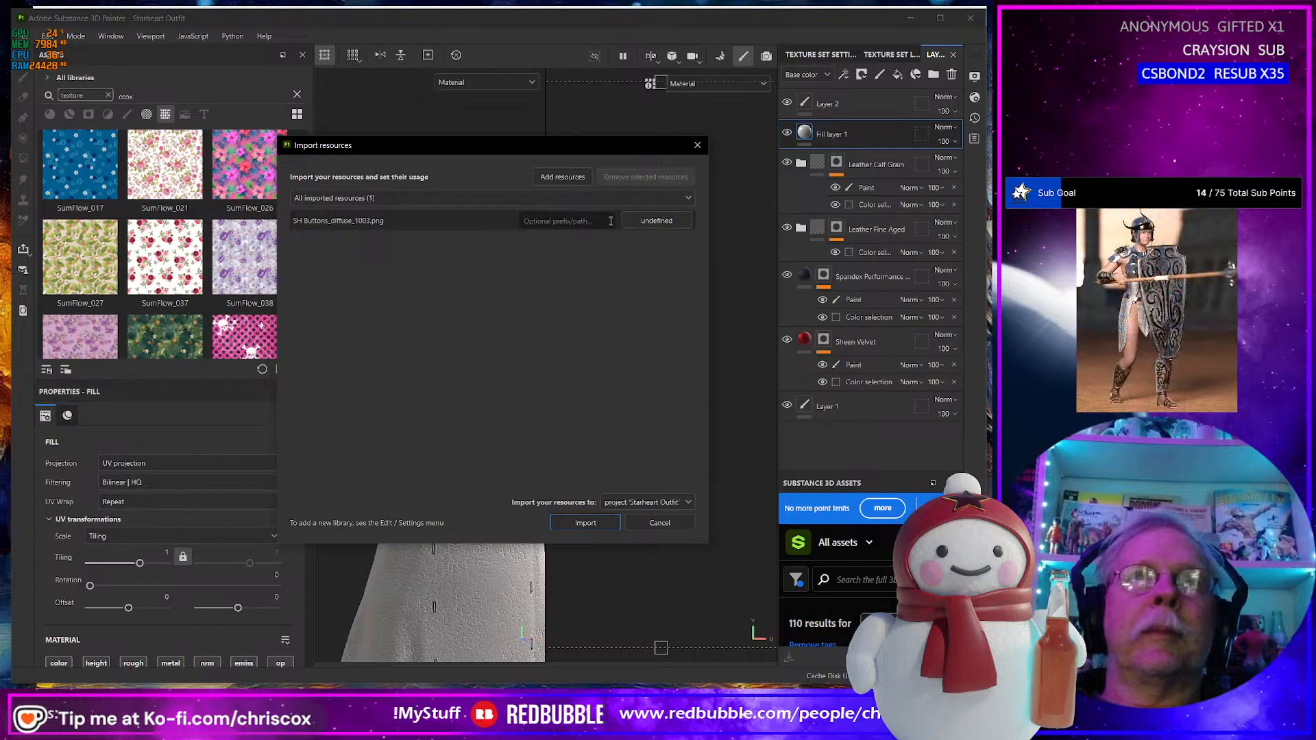
pyautogui.click(653, 221)
pyautogui.click(681, 267)
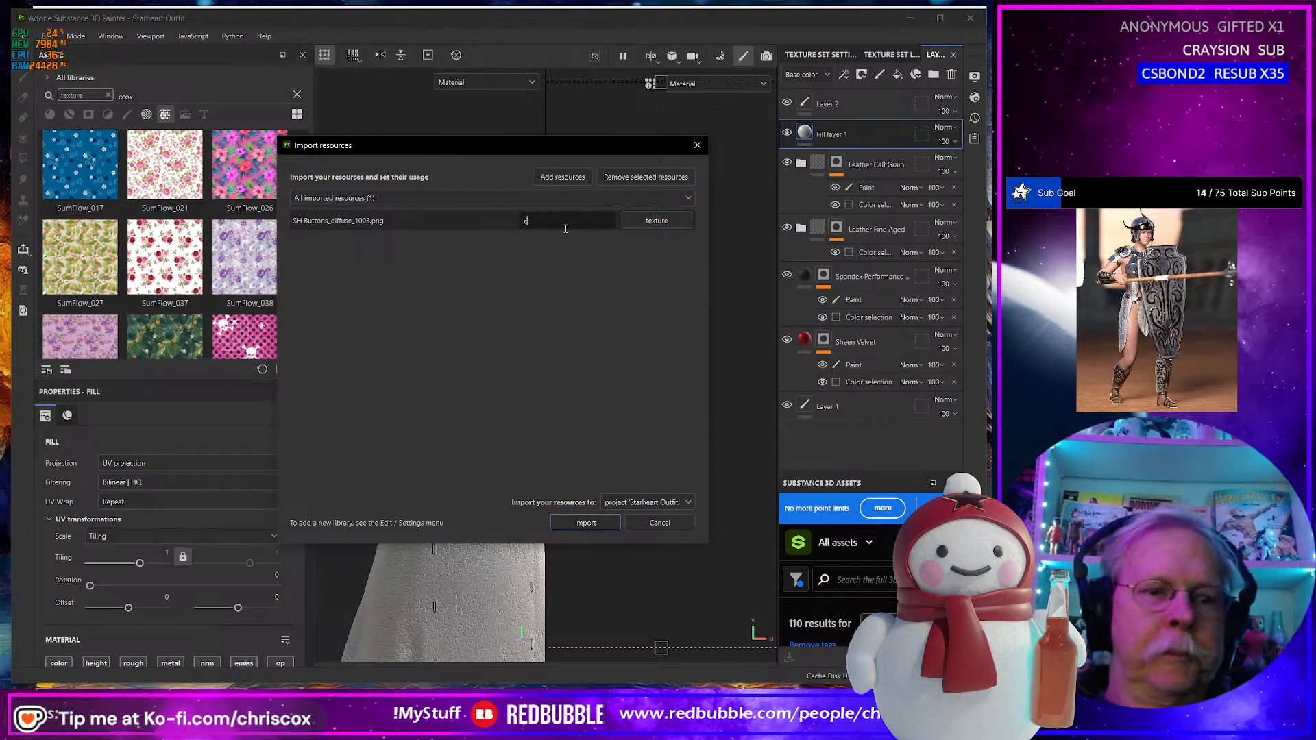
pyautogui.click(586, 522)
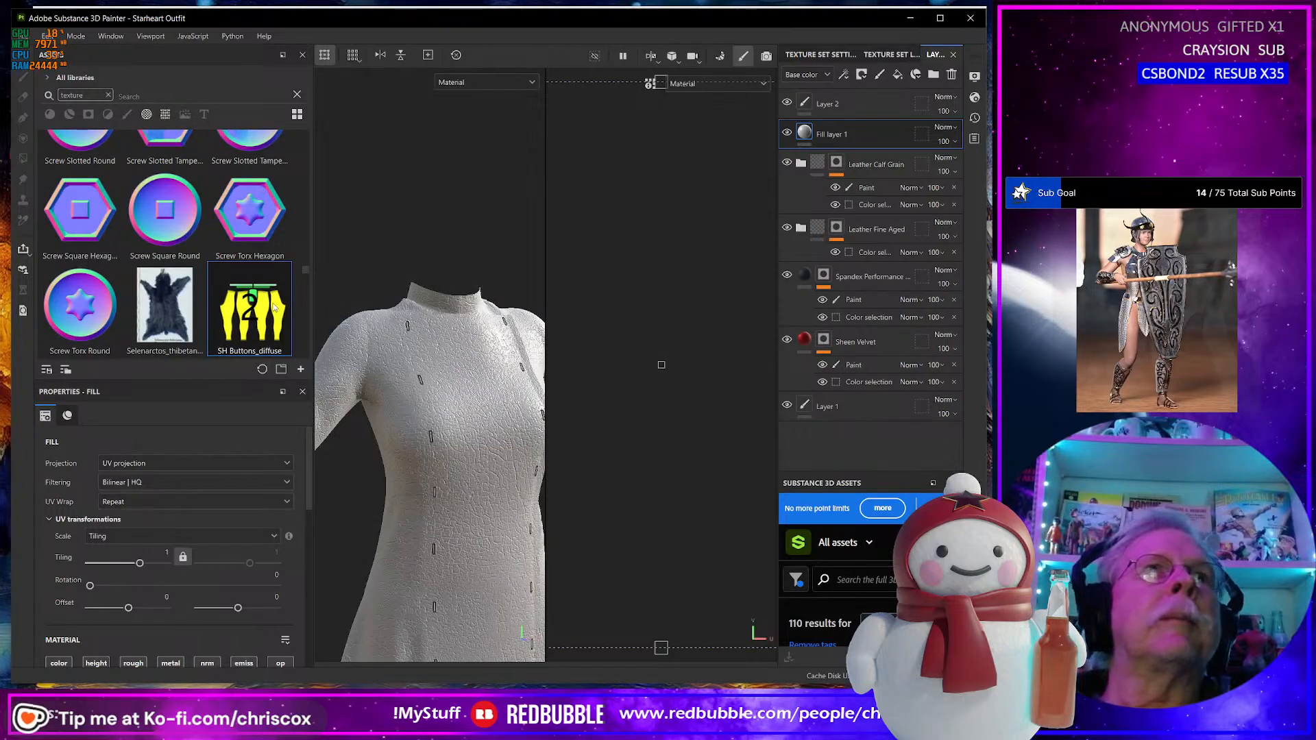
# Search the texture assets for "butto" and assign SH Buttons_diffuse as the base color of Fill layer 1.
pyautogui.scroll(-5, 270, 308)
pyautogui.scroll(-10, 270, 307)
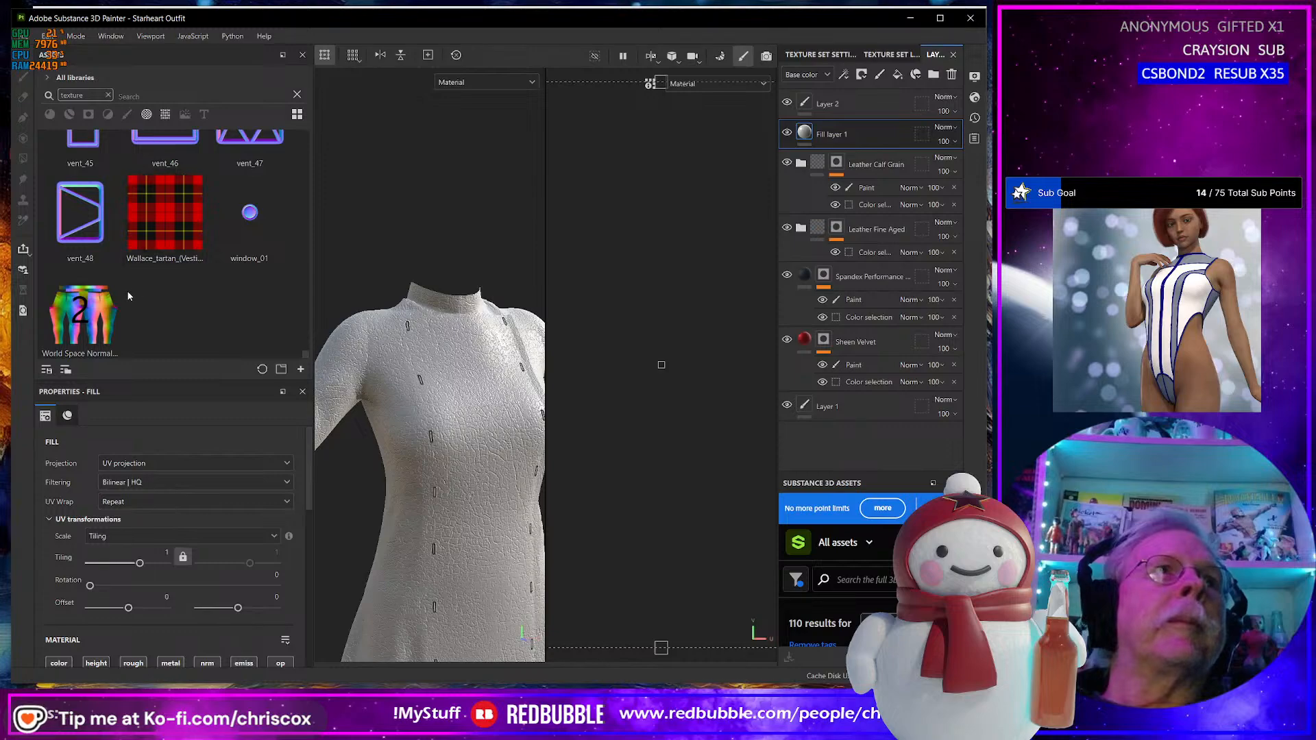
pyautogui.click(145, 93)
pyautogui.write('butto')
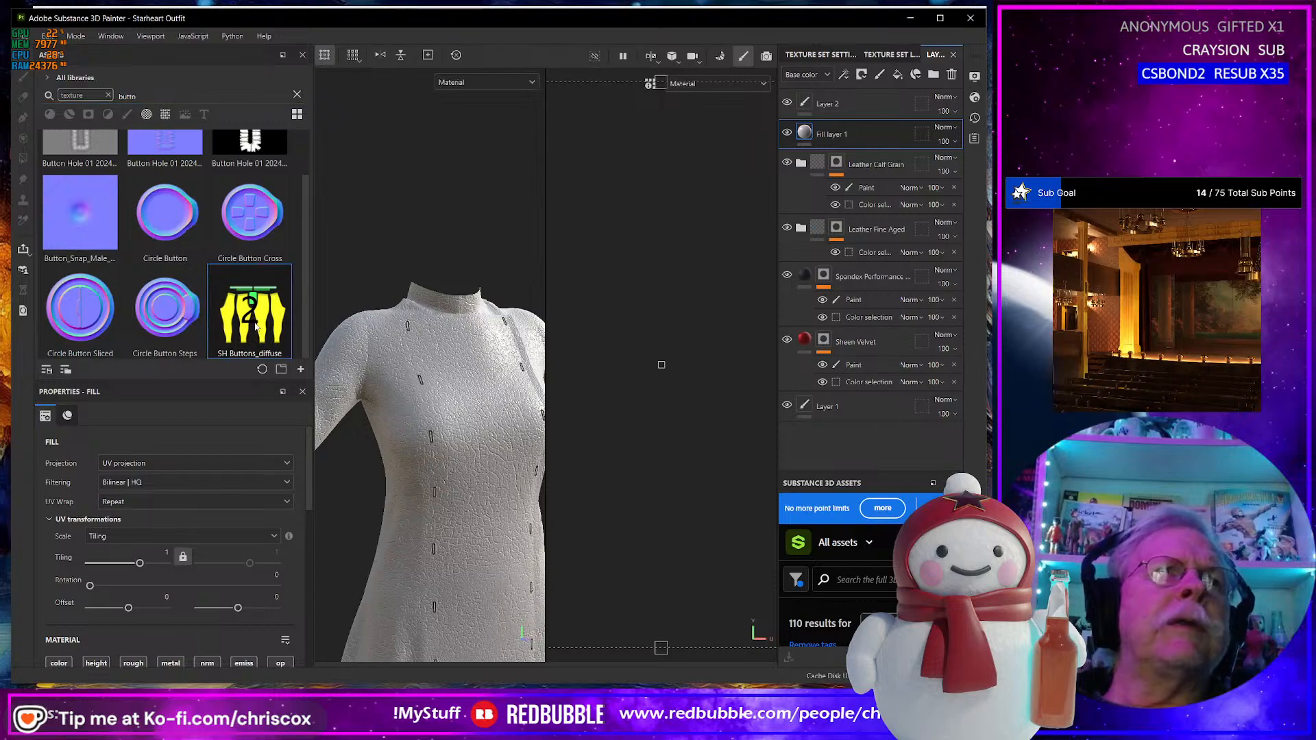
pyautogui.moveTo(254, 322)
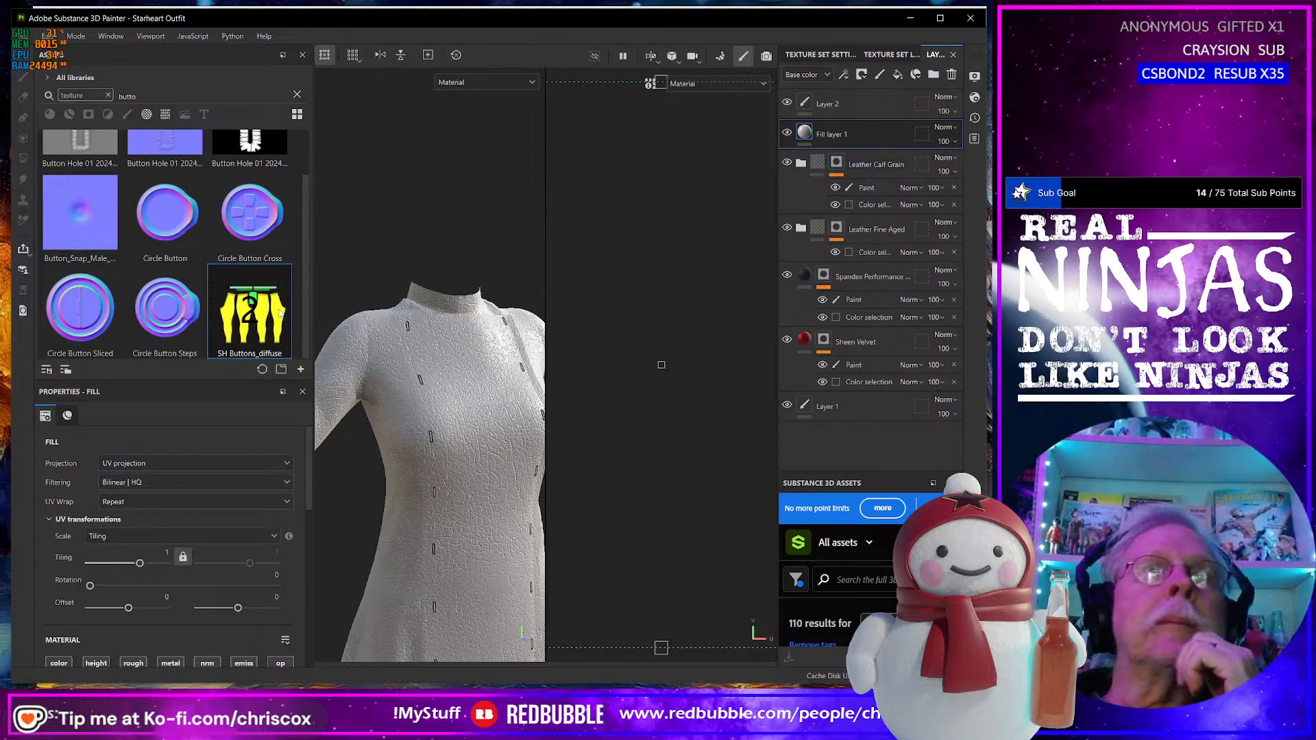
pyautogui.scroll(-2, 169, 571)
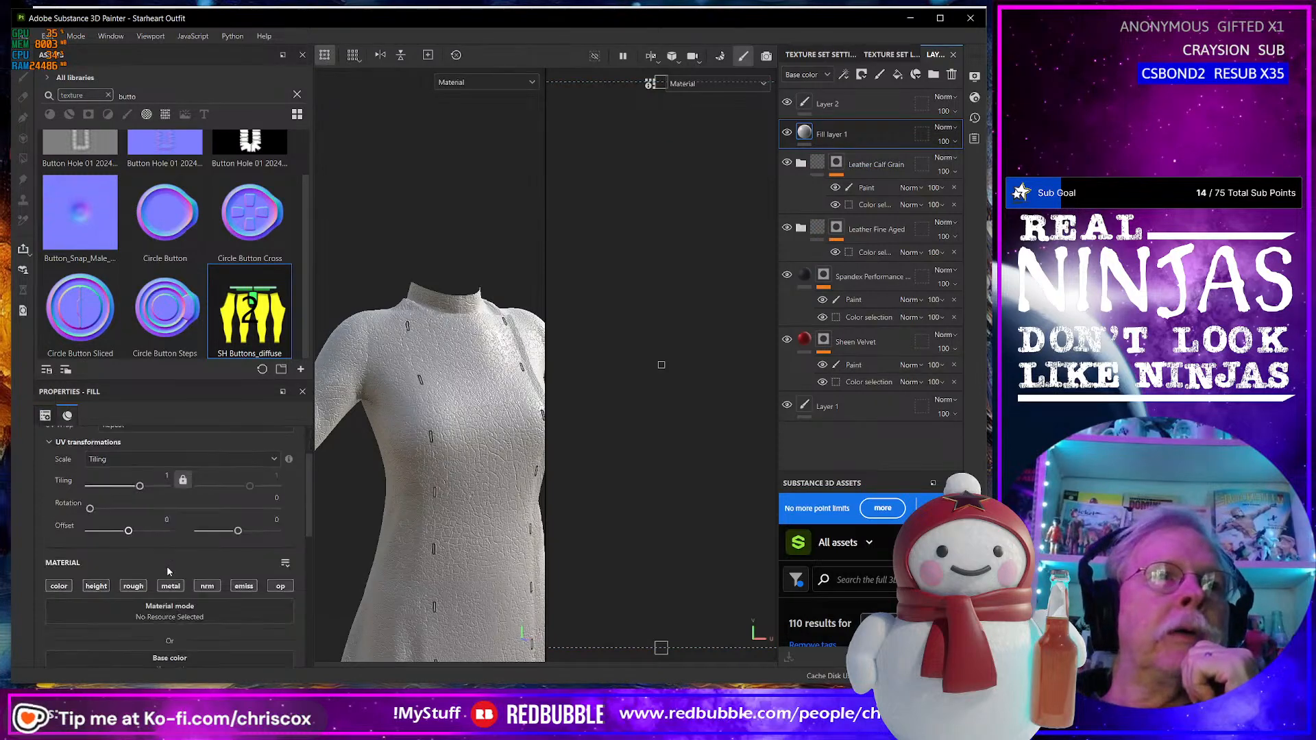
pyautogui.scroll(-2, 168, 571)
pyautogui.moveTo(248, 345); pyautogui.dragTo(197, 586)
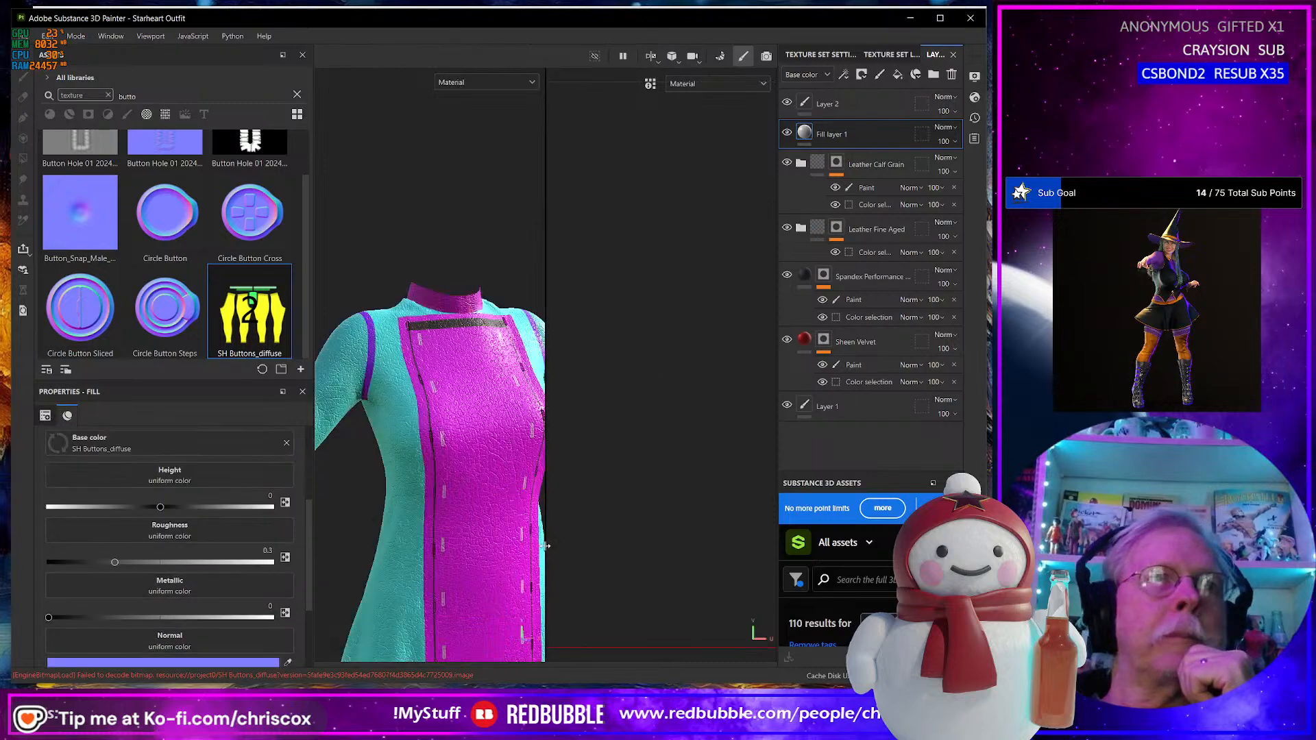
# Examine the button texture on the outfit, from the whole tunic and tights to the tunic's front panel and slits up close.
pyautogui.keyDown('alt'); pyautogui.moveTo(480, 517); pyautogui.dragTo(487, 518); pyautogui.keyUp('alt')
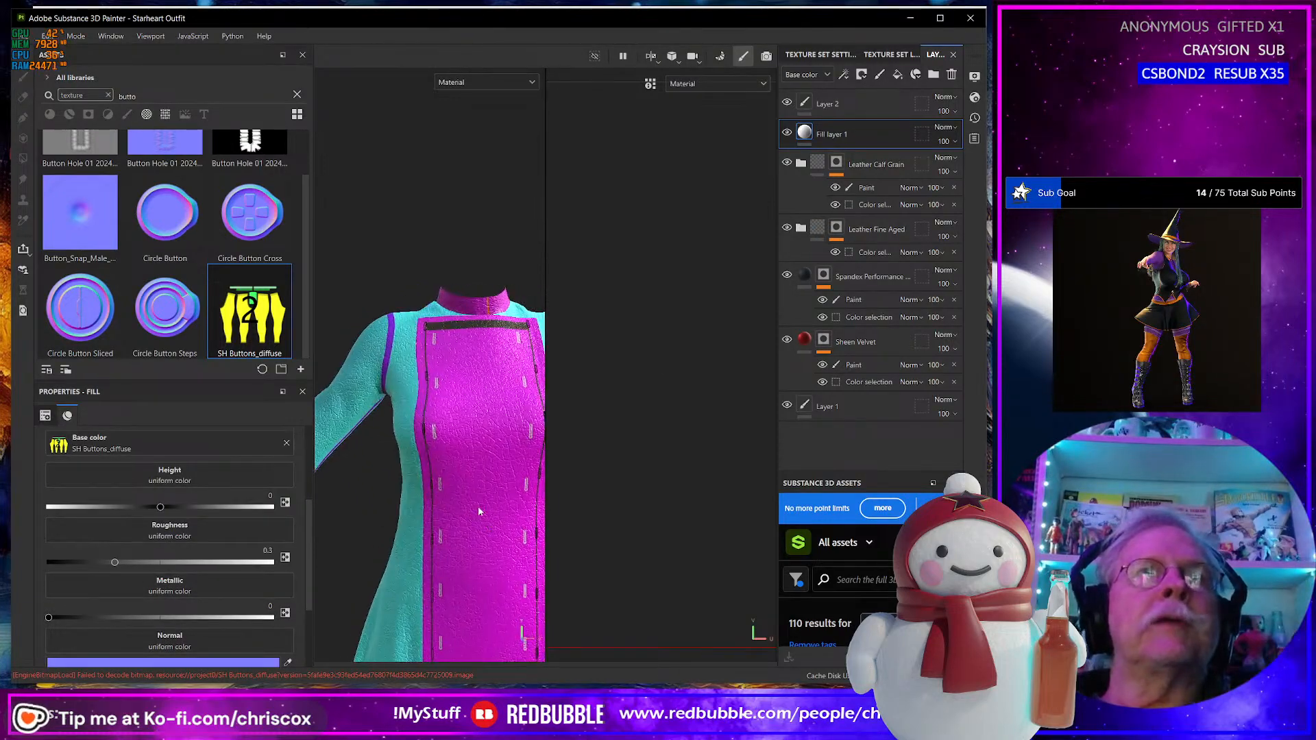
pyautogui.keyDown('alt'); pyautogui.moveTo(446, 383); pyautogui.dragTo(447, 461); pyautogui.keyUp('alt')
pyautogui.scroll(-8, 447, 461)
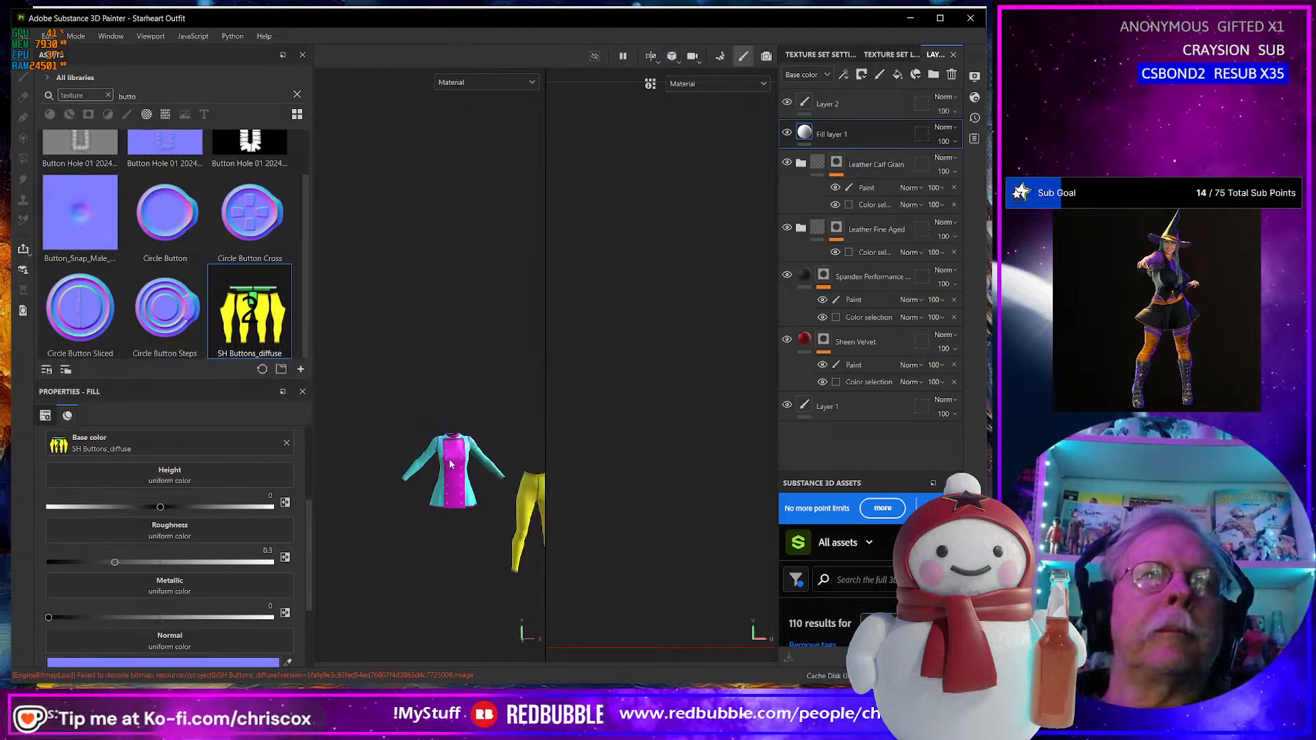
pyautogui.scroll(9, 449, 462)
pyautogui.scroll(5, 448, 462)
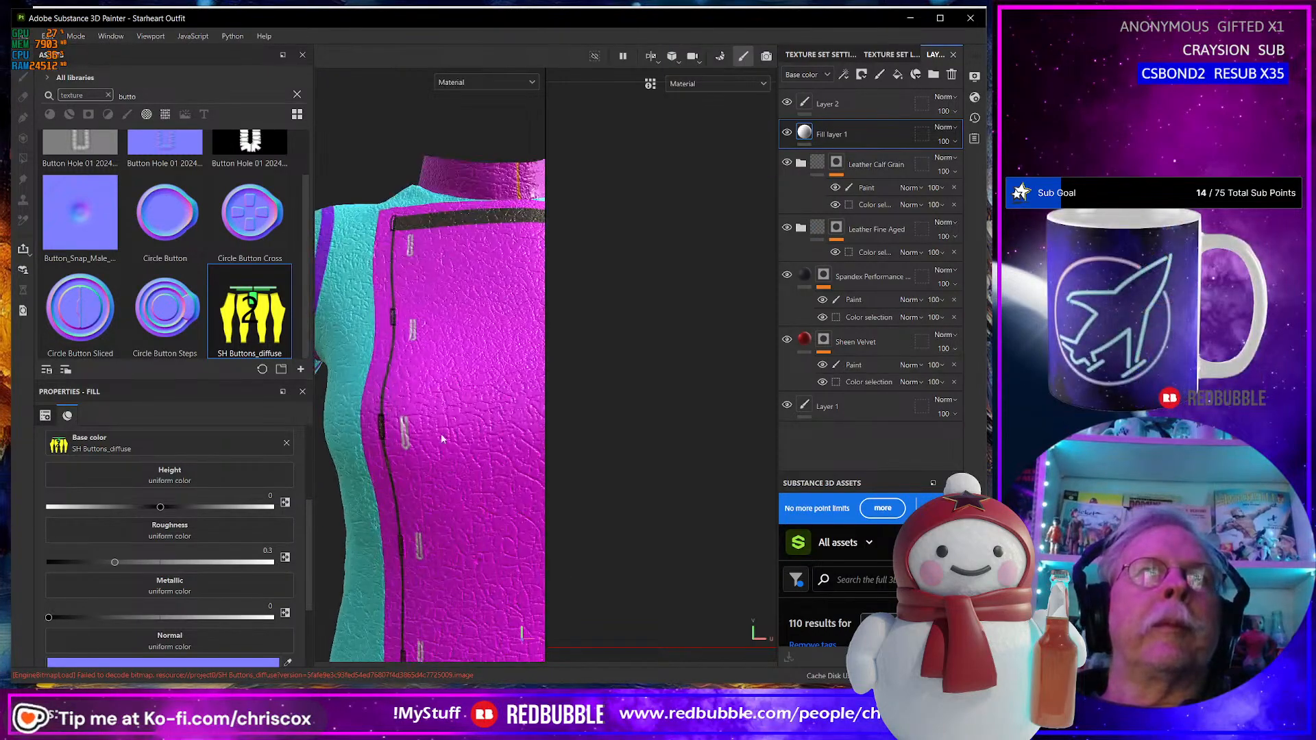
pyautogui.scroll(3, 458, 477)
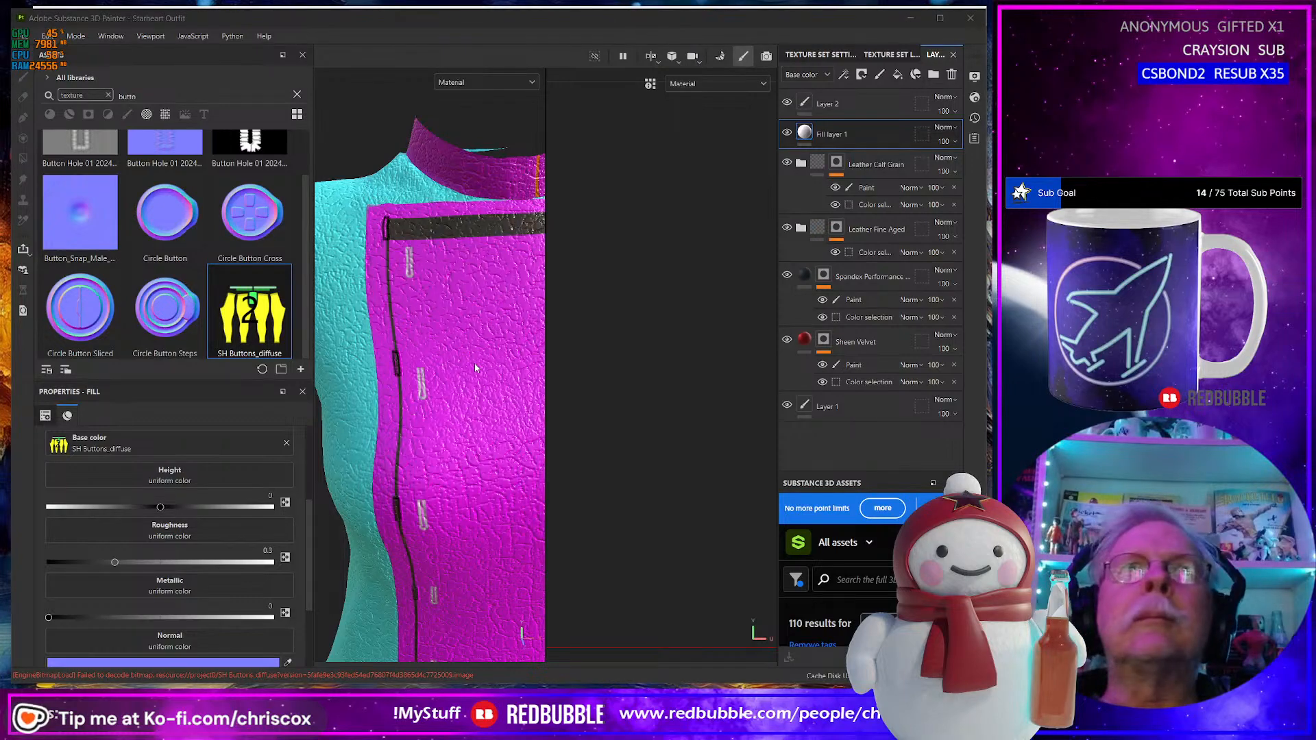
# Switch to DAZ Studio, examine the buttons and buttonholes on the figure's tunic up close, and return to Substance 3D Painter.
pyautogui.hotkey('alt', 'Tab')
pyautogui.scroll(-1, 506, 333)
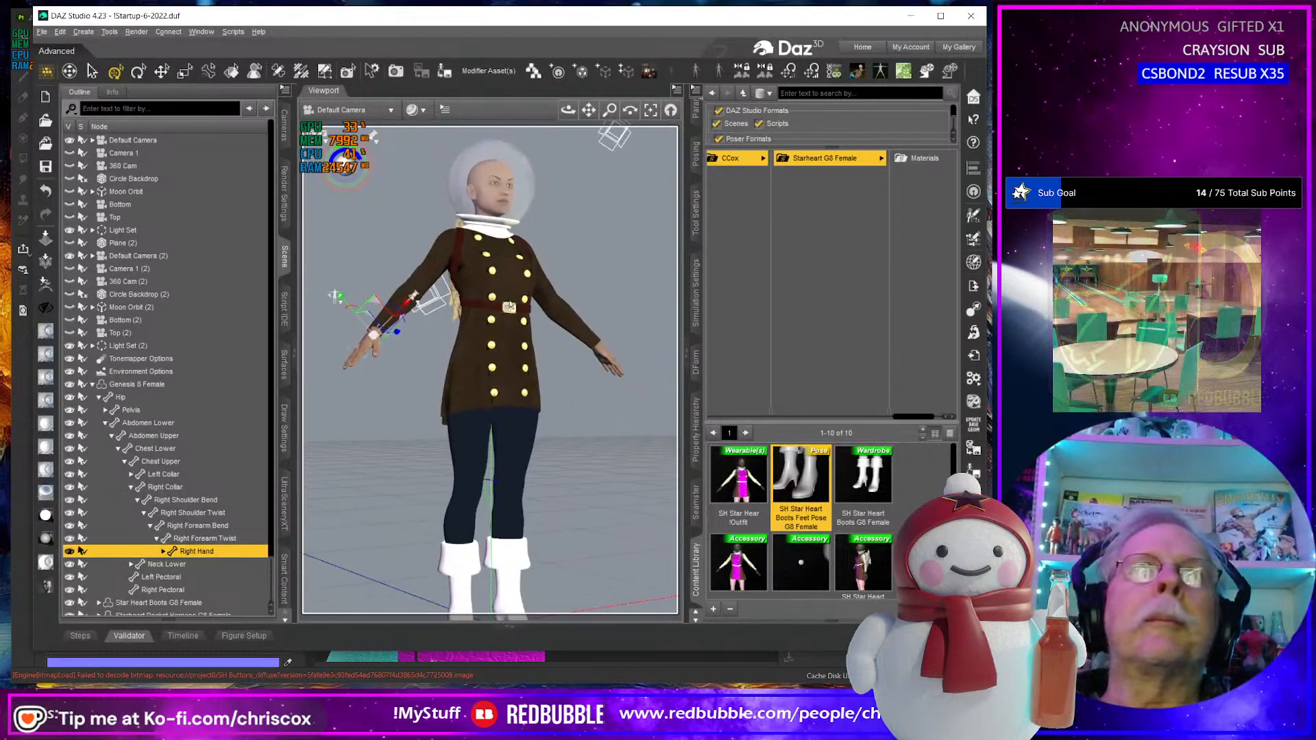
pyautogui.scroll(7, 504, 308)
pyautogui.moveTo(525, 255); pyautogui.dragTo(589, 507, button='middle')
pyautogui.moveTo(520, 197); pyautogui.dragTo(517, 342, button='middle')
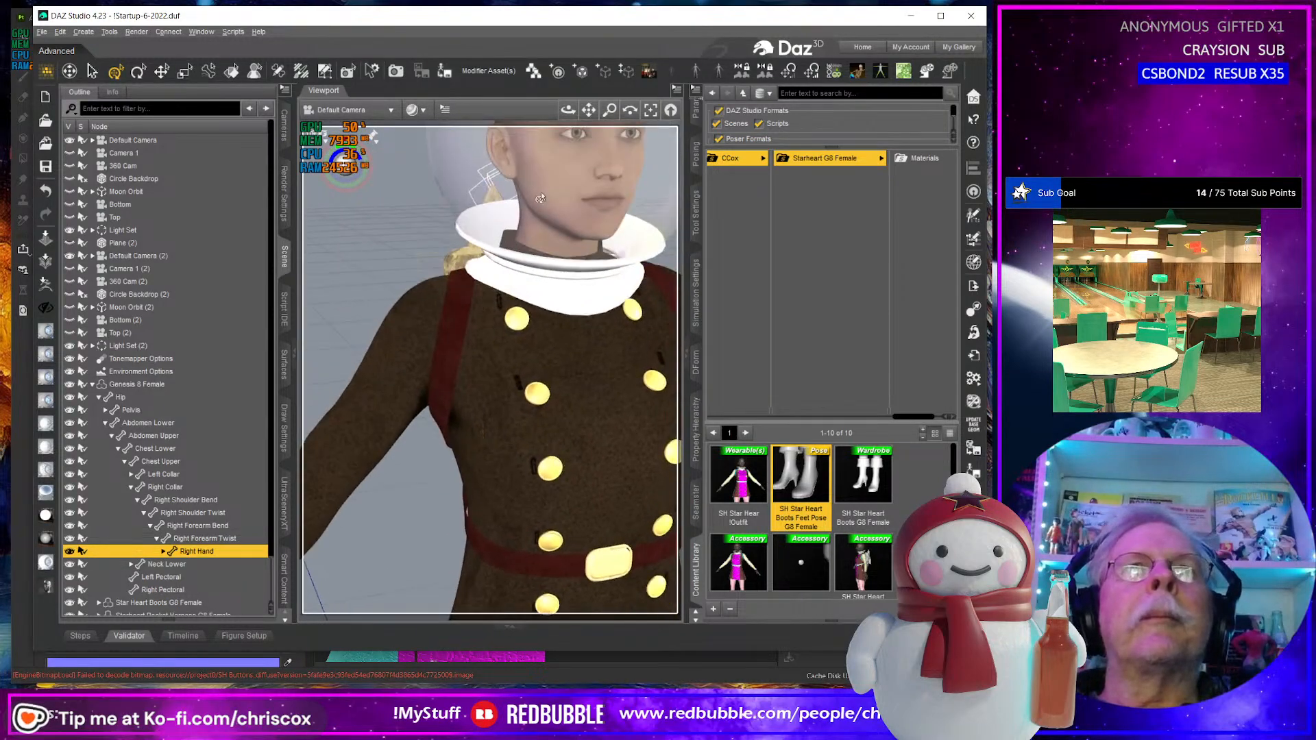
pyautogui.scroll(4, 549, 210)
pyautogui.moveTo(564, 232); pyautogui.dragTo(557, 239, button='middle')
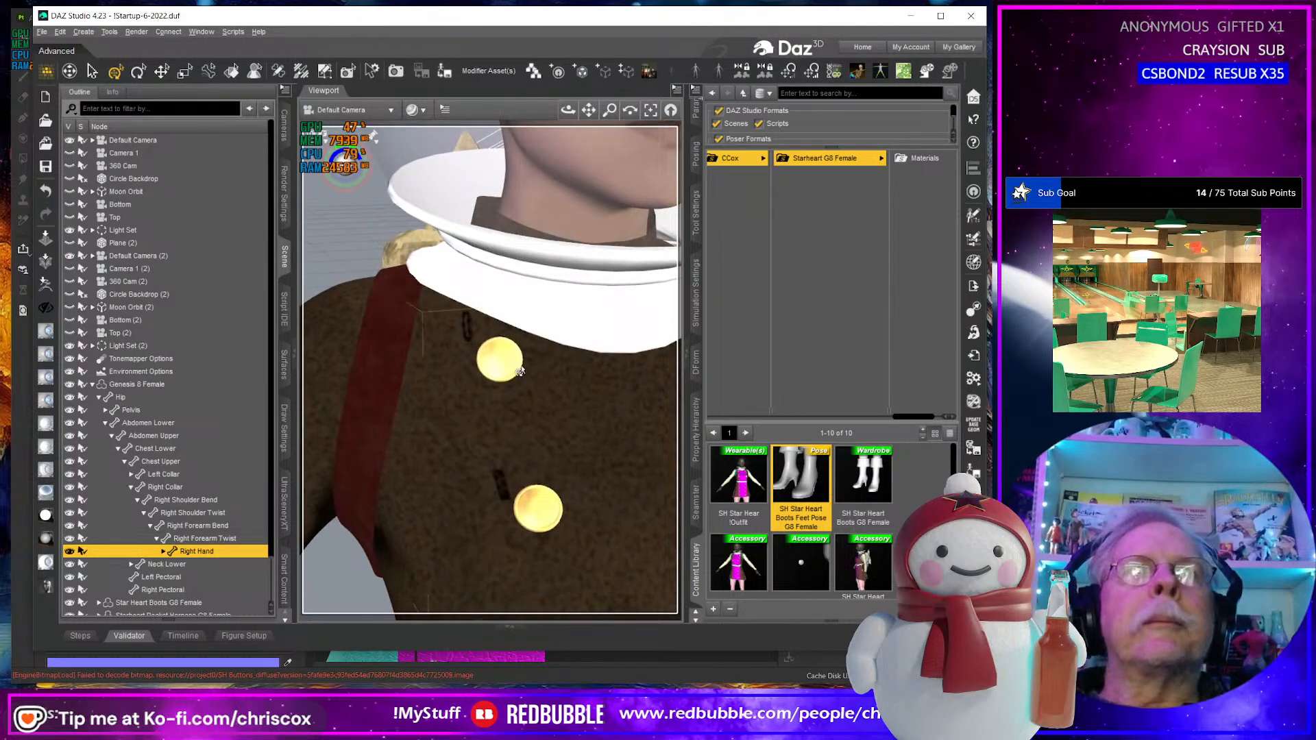
pyautogui.hotkey('alt', 'Tab')
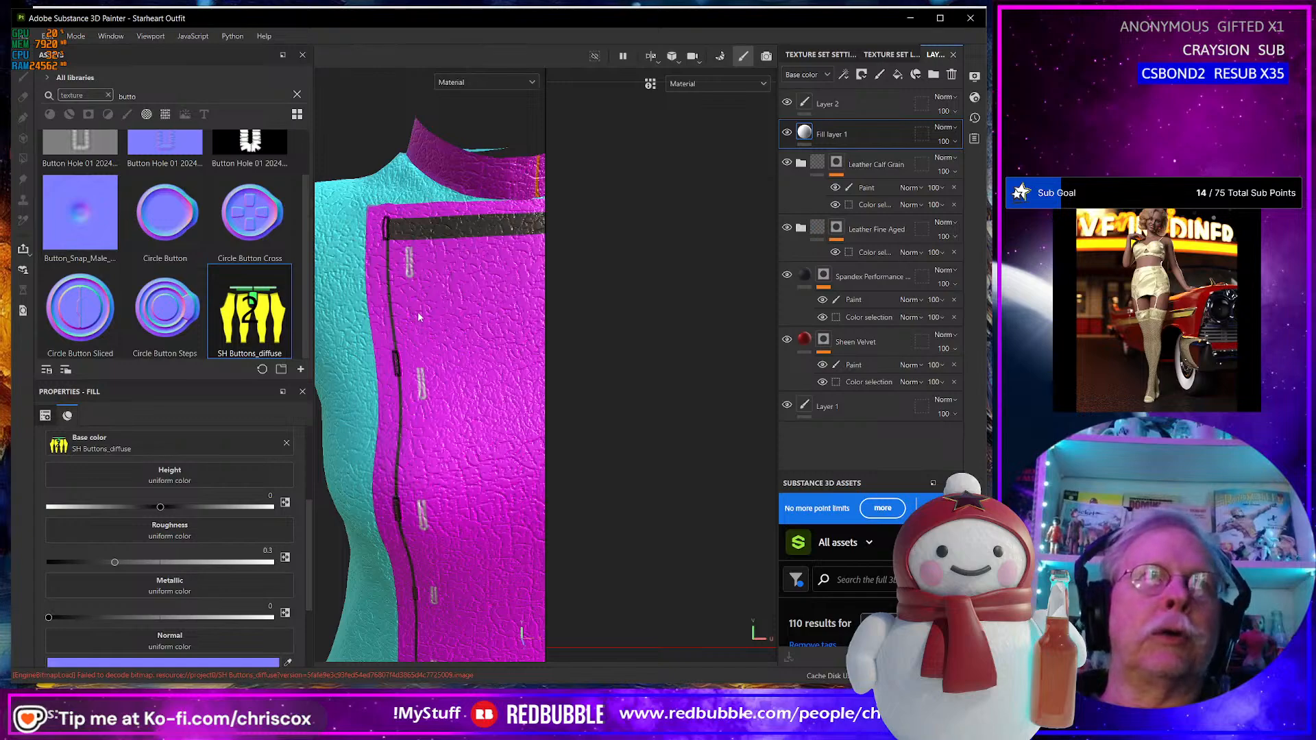
pyautogui.hotkey('alt', 'Tab')
pyautogui.hotkey('alt', 'Tab')
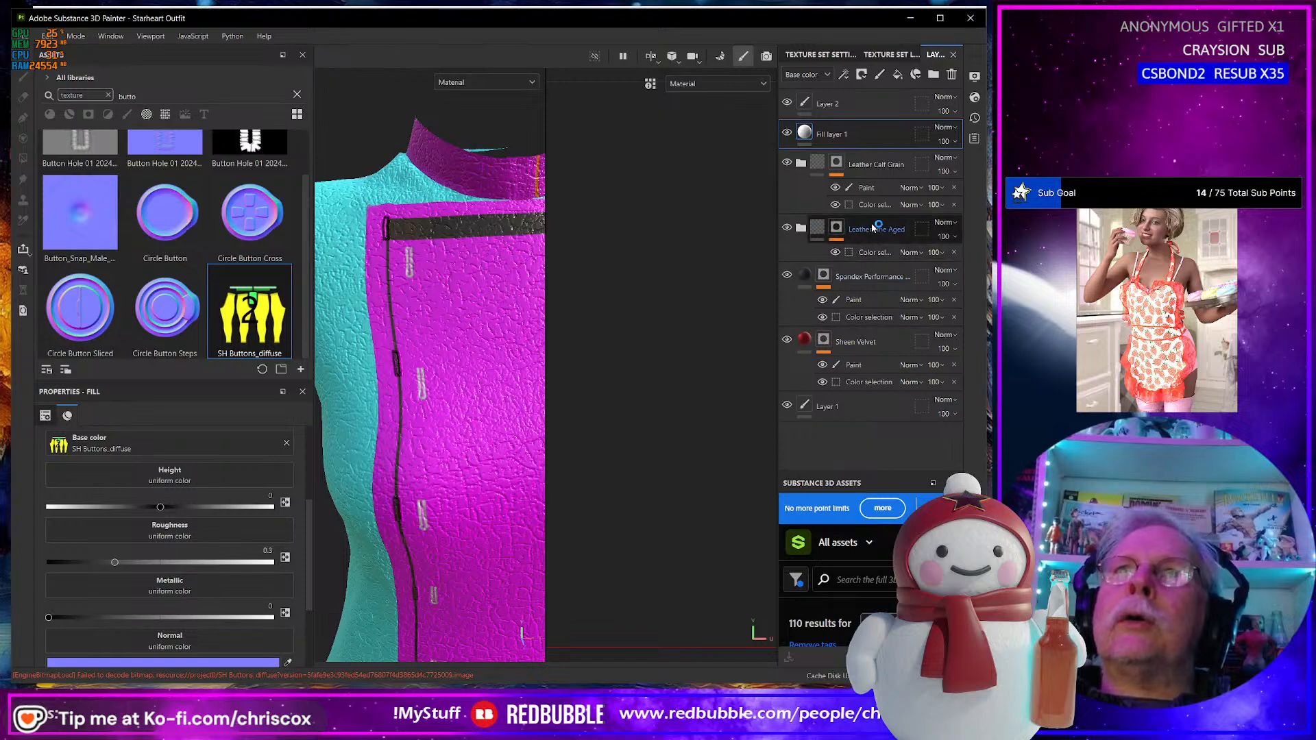
# Select Layer 2 for painting and show the texture assets matching "butto".
pyautogui.click(787, 104)
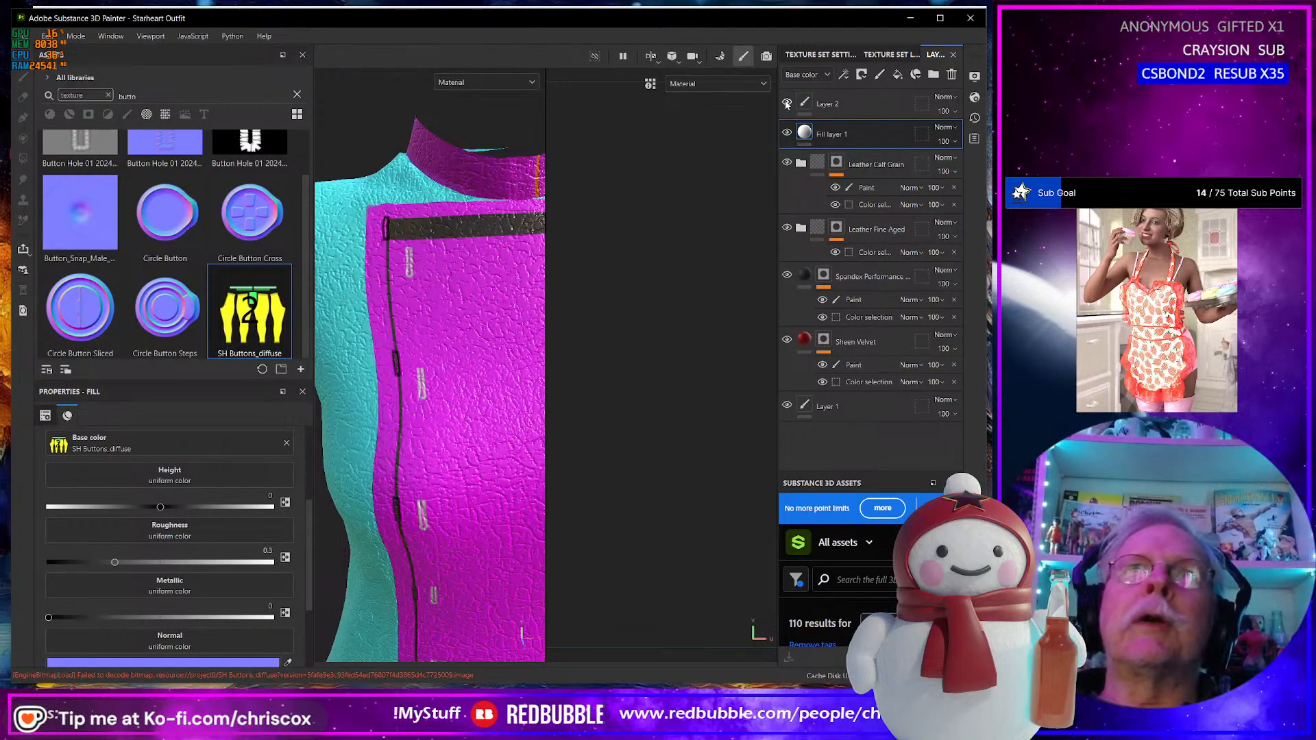
pyautogui.click(804, 102)
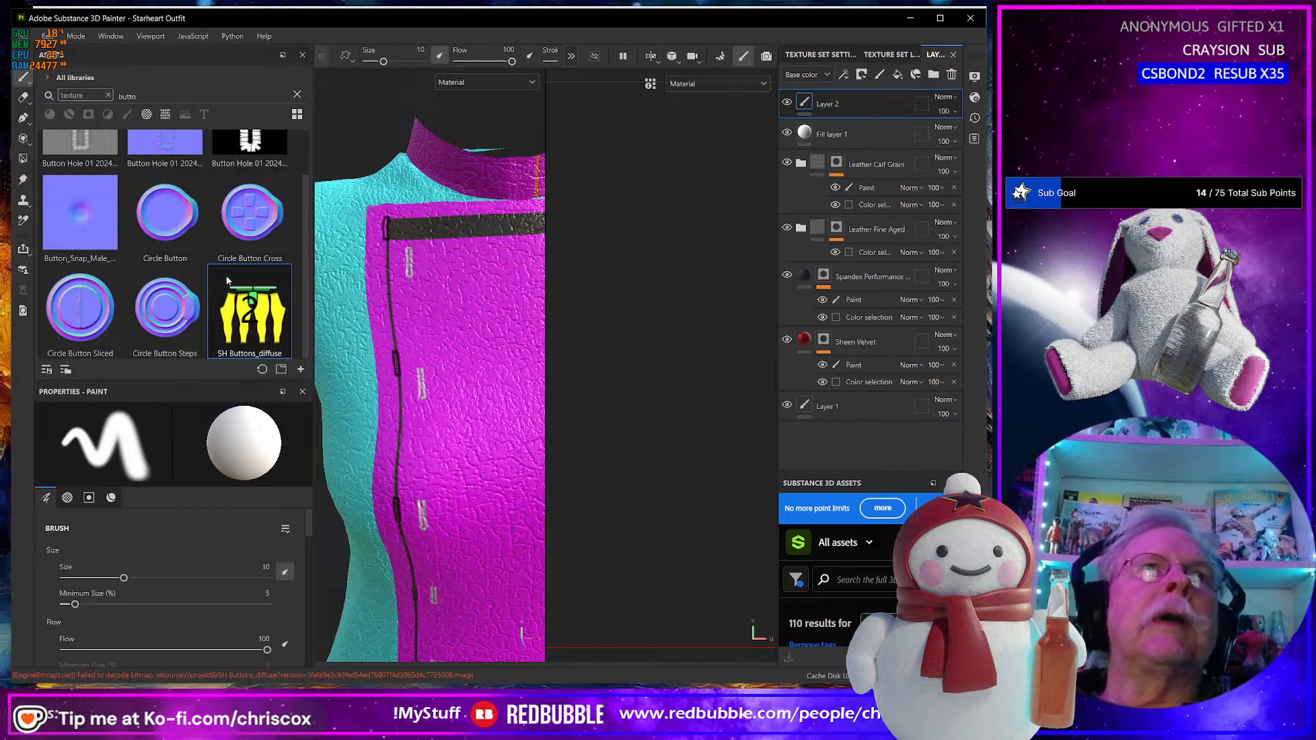
pyautogui.click(127, 114)
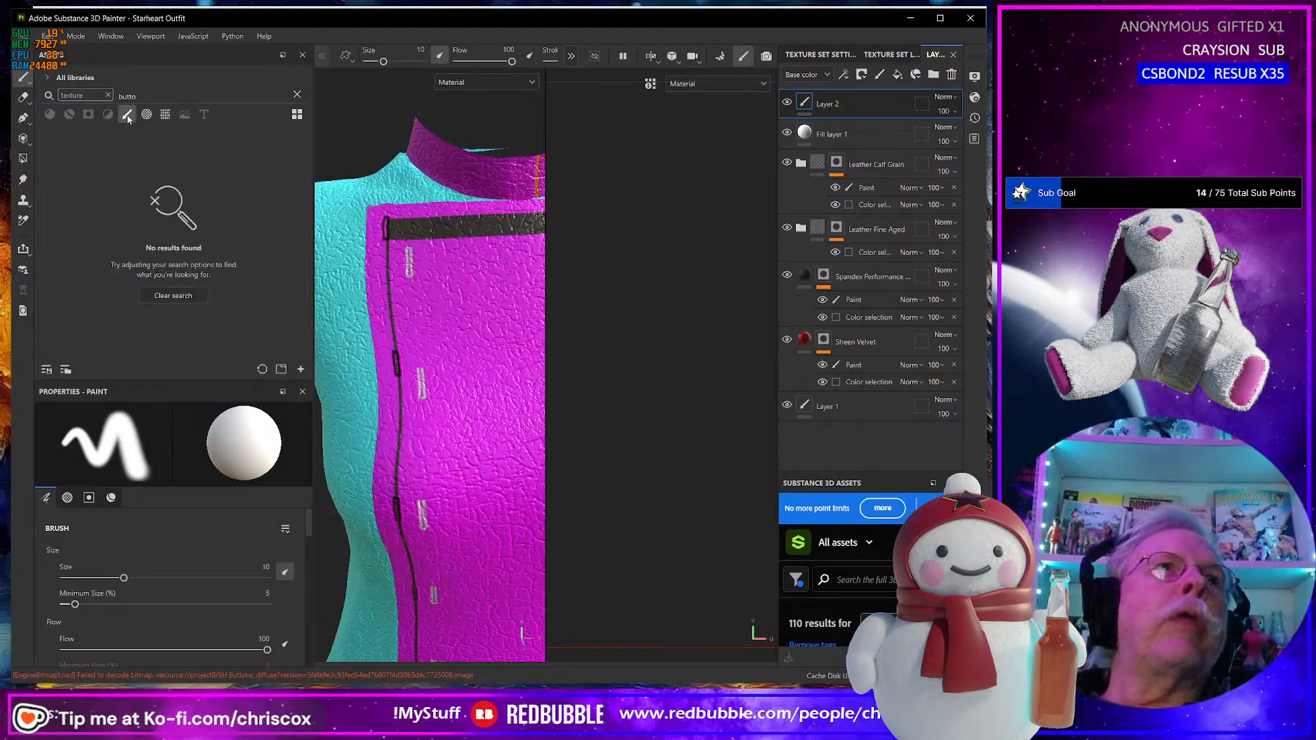
pyautogui.moveTo(150, 98); pyautogui.dragTo(107, 99)
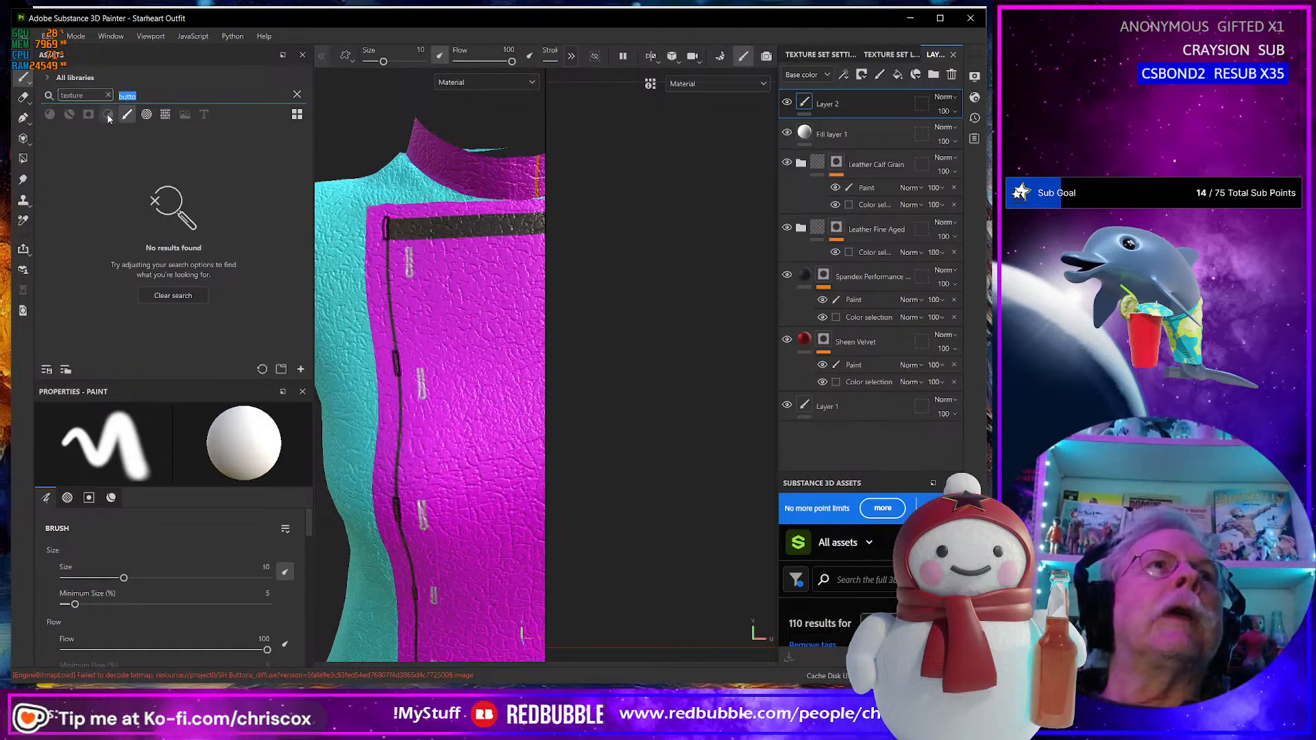
pyautogui.click(166, 114)
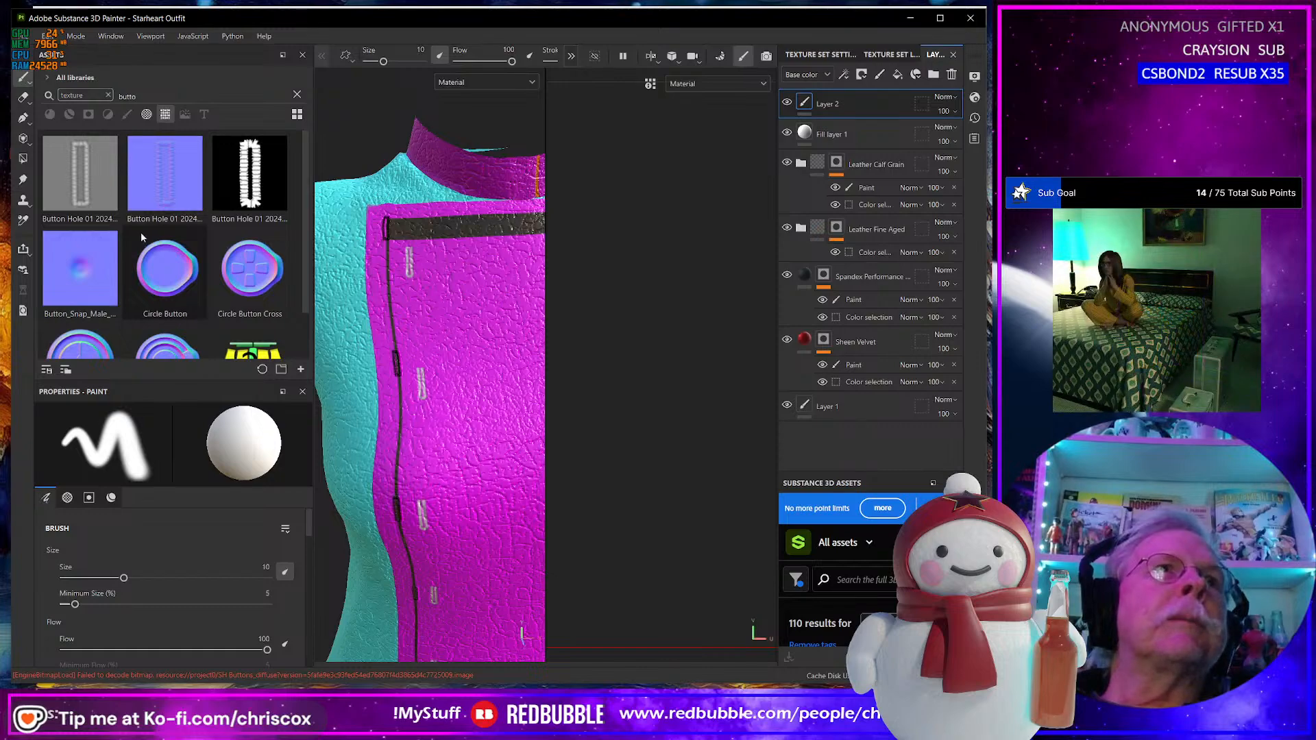
# Assign Button Hole 01 2024_Opacity as the brush alpha, stamp a test buttonhole on the tunic front and undo the stamp.
pyautogui.moveTo(86, 192)
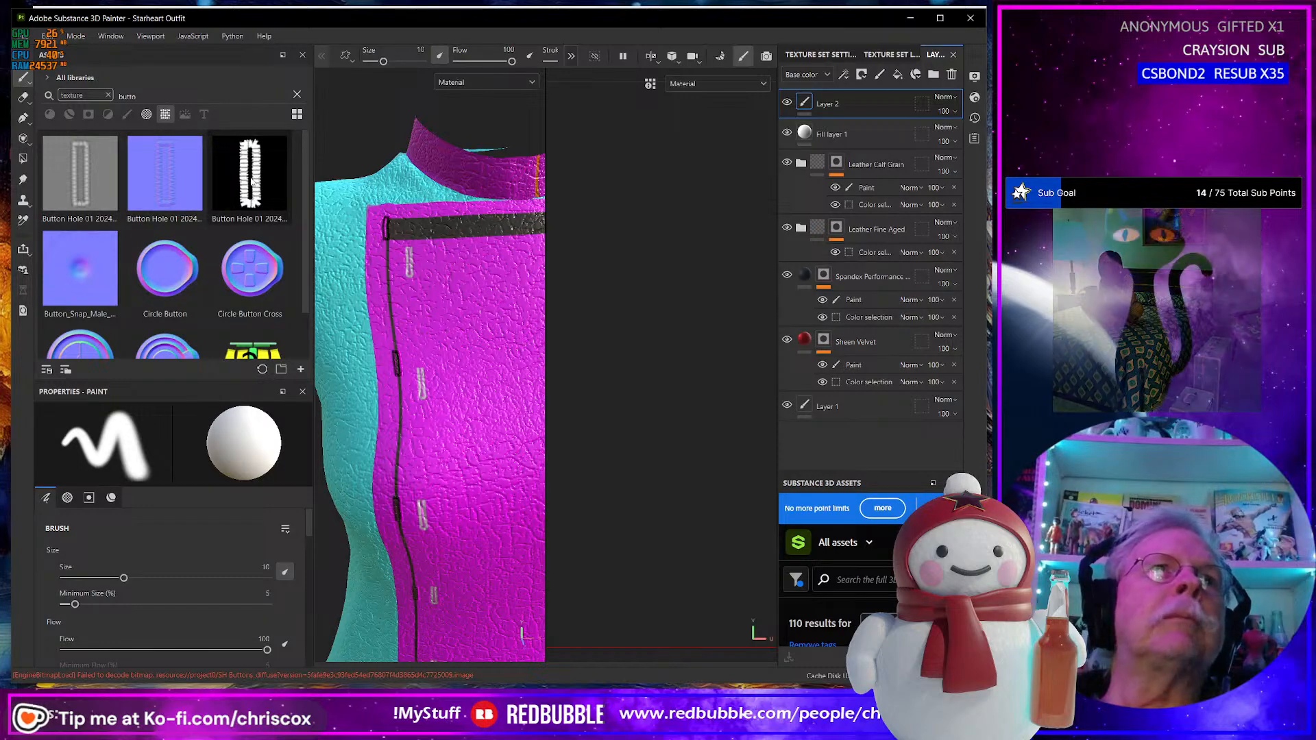
pyautogui.moveTo(252, 181)
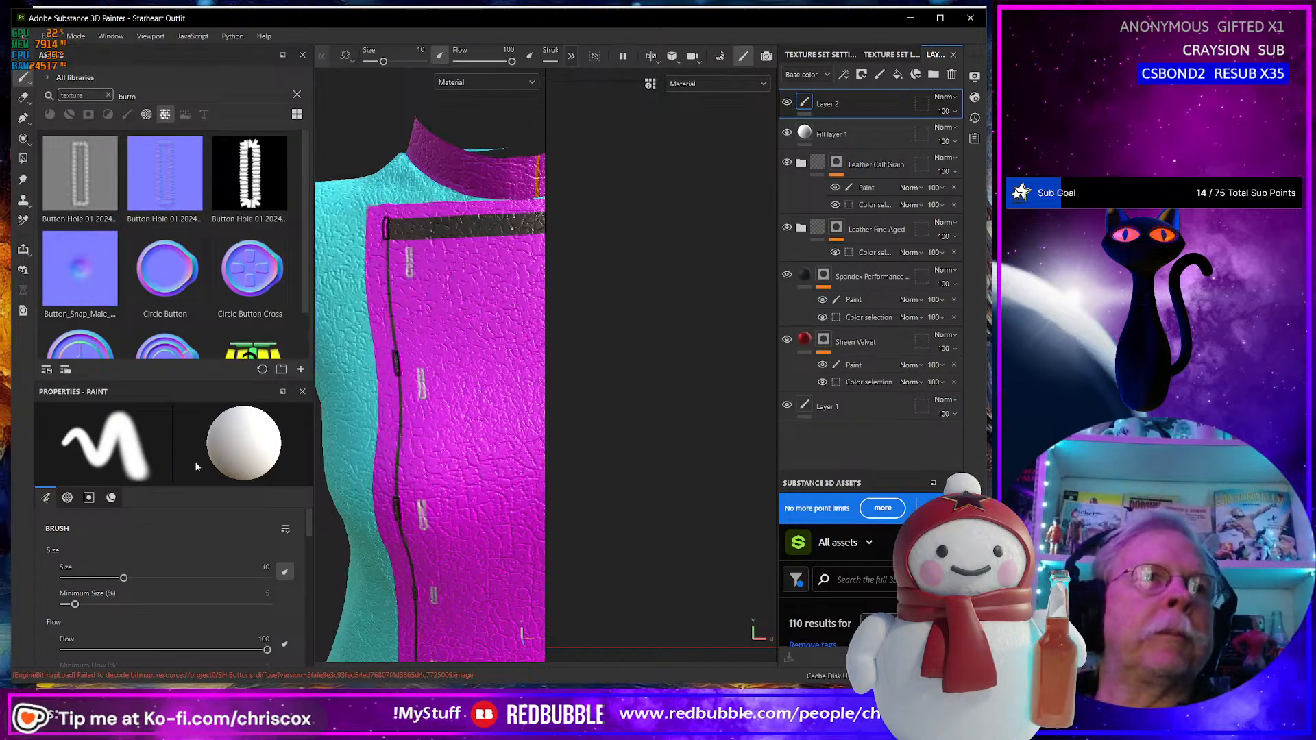
pyautogui.scroll(-6, 194, 508)
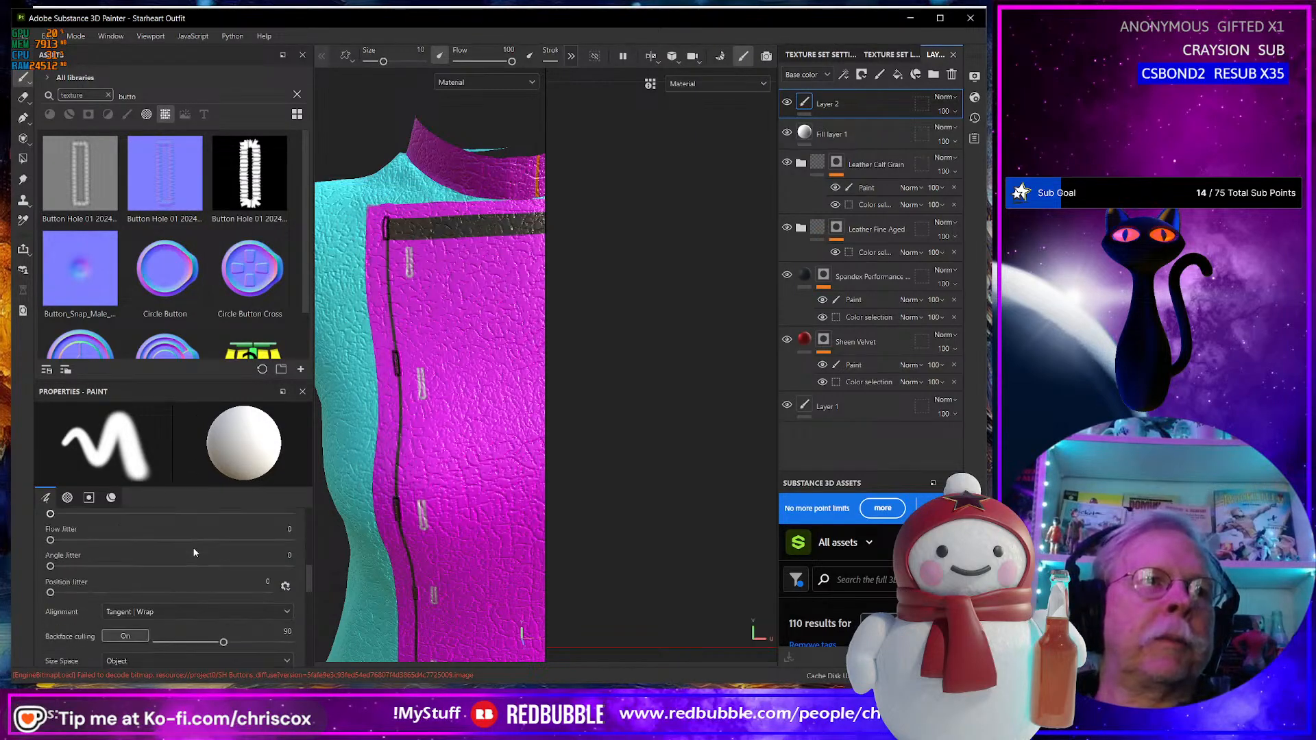
pyautogui.scroll(-8, 194, 553)
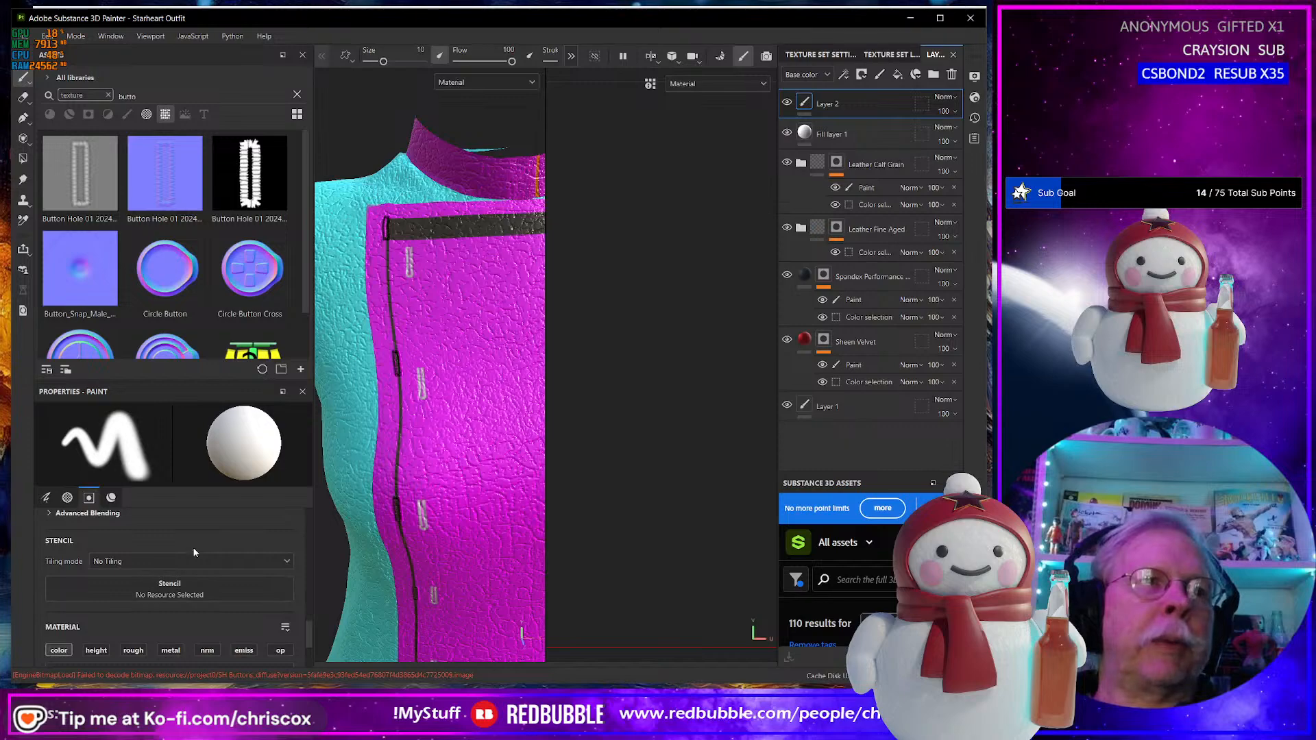
pyautogui.scroll(-1, 194, 551)
pyautogui.scroll(6, 192, 549)
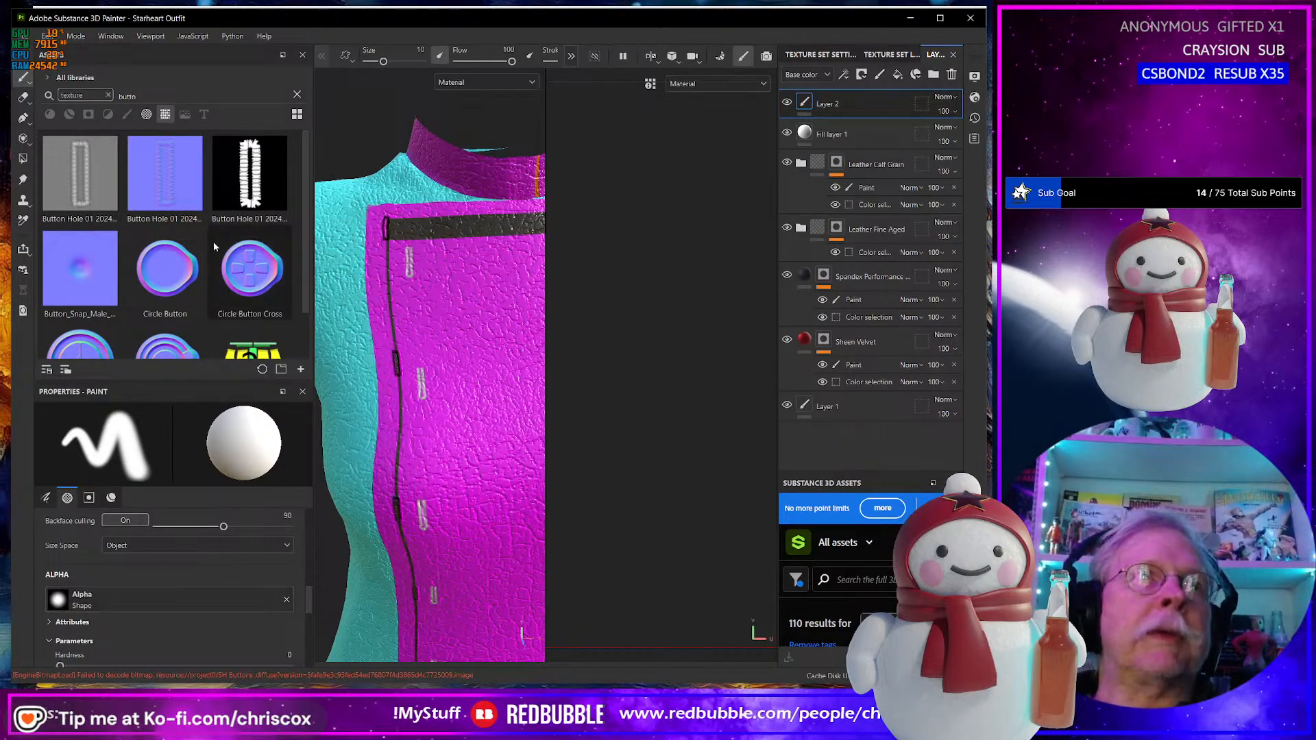
pyautogui.moveTo(250, 181)
pyautogui.mouseDown()
pyautogui.moveTo(199, 589)
pyautogui.moveTo(59, 600)
pyautogui.mouseUp()
pyautogui.click(468, 307)
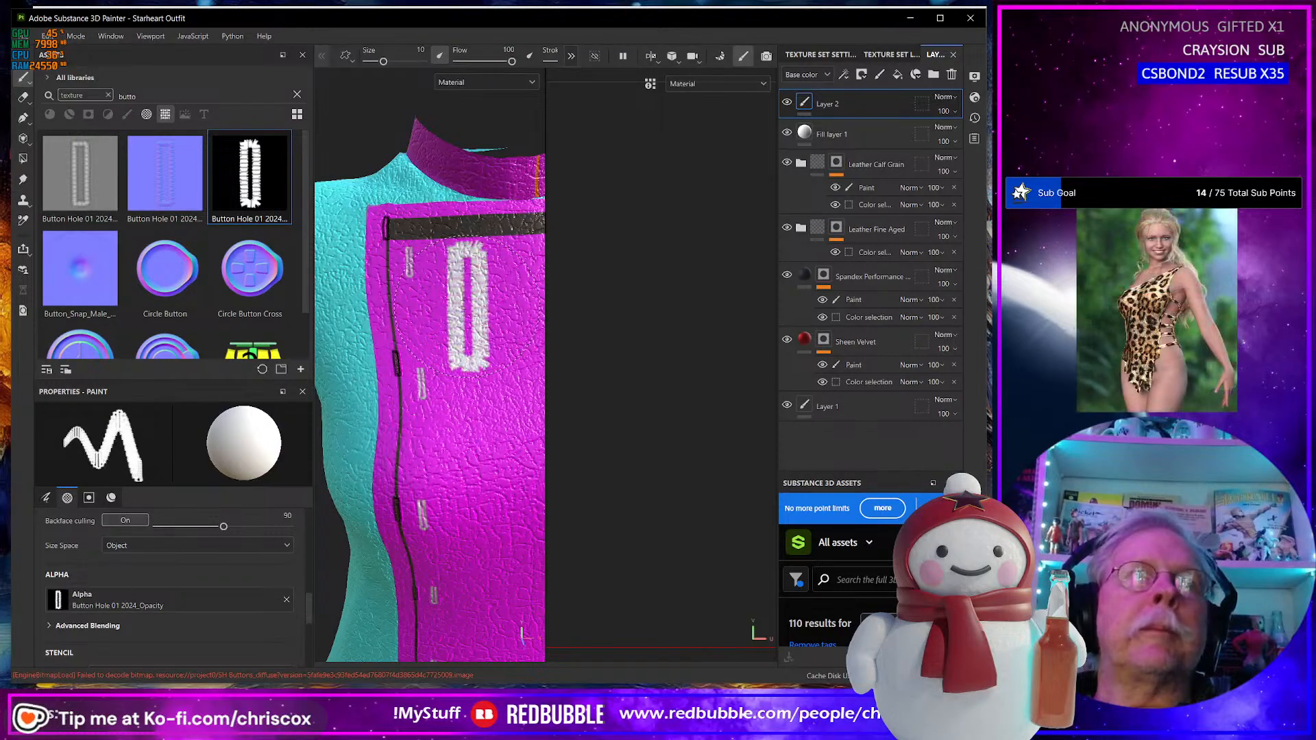
pyautogui.hotkey('ctrl', 'z')
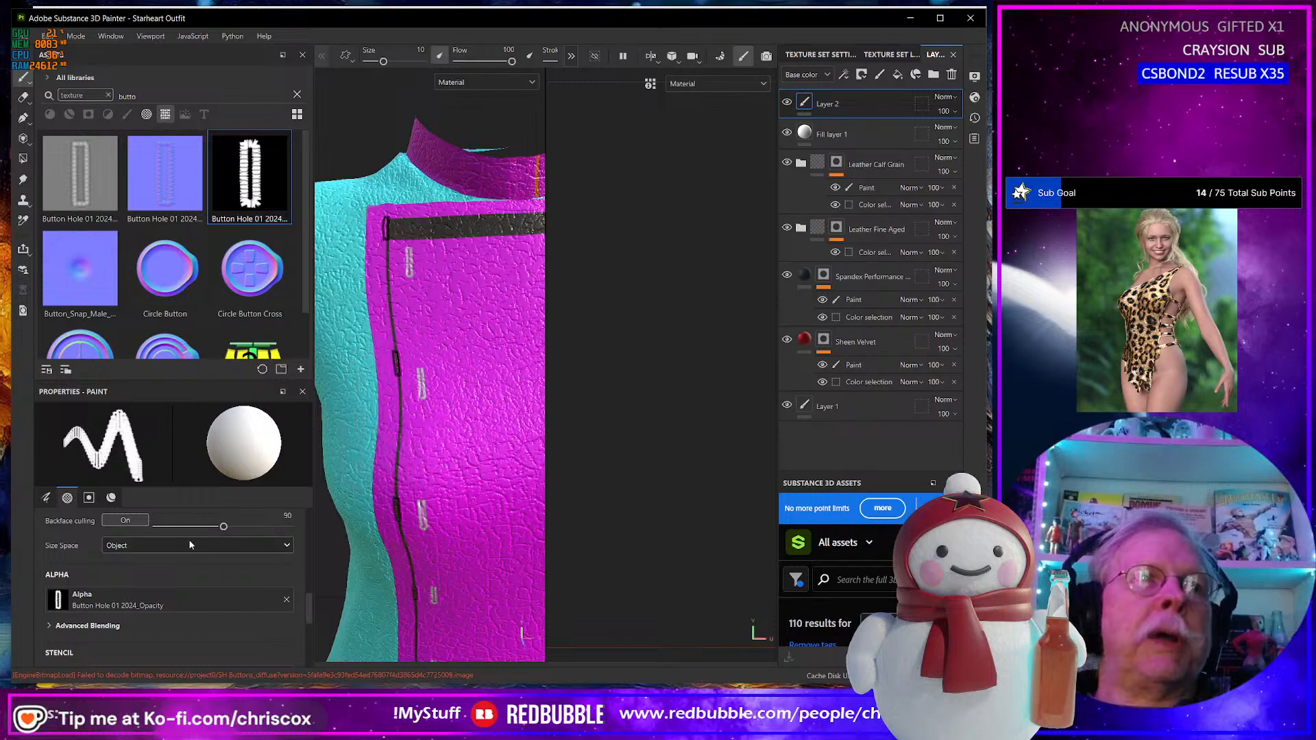
# Enable the height and normal channels alongside color in the brush material.
pyautogui.scroll(-1, 174, 550)
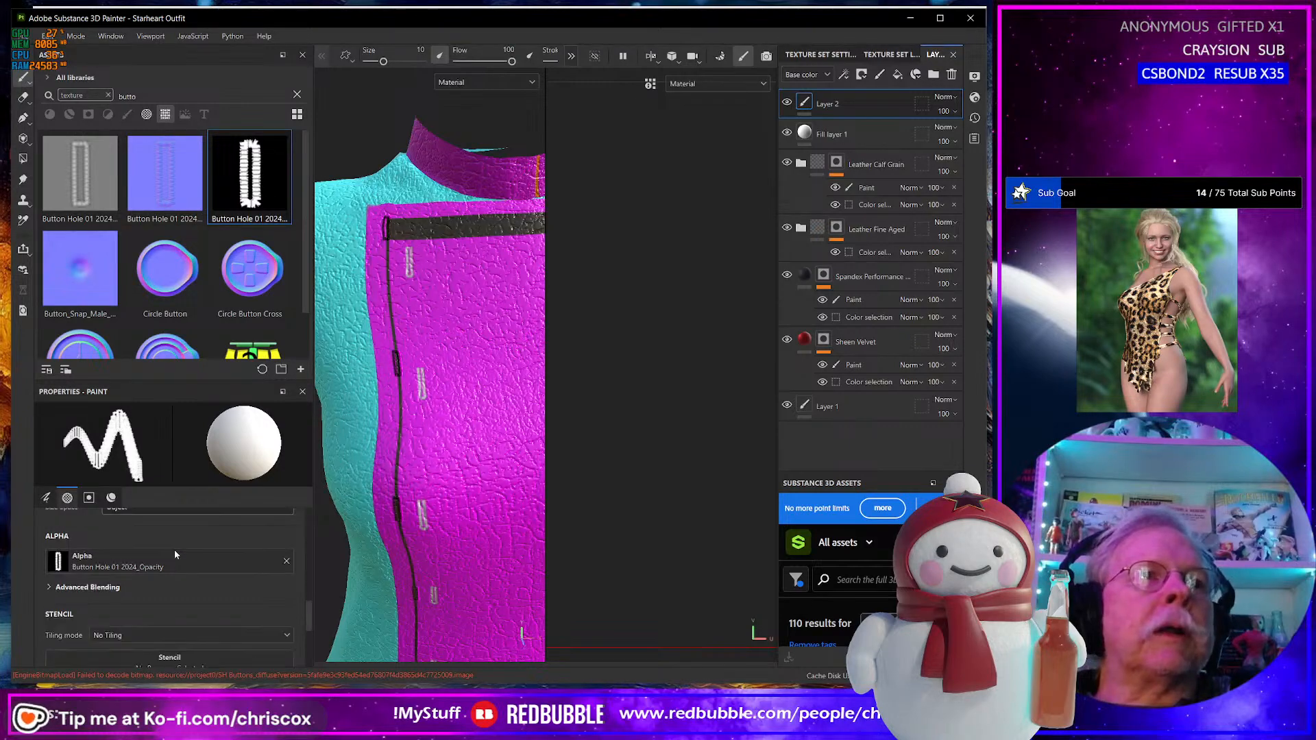
pyautogui.scroll(-3, 174, 553)
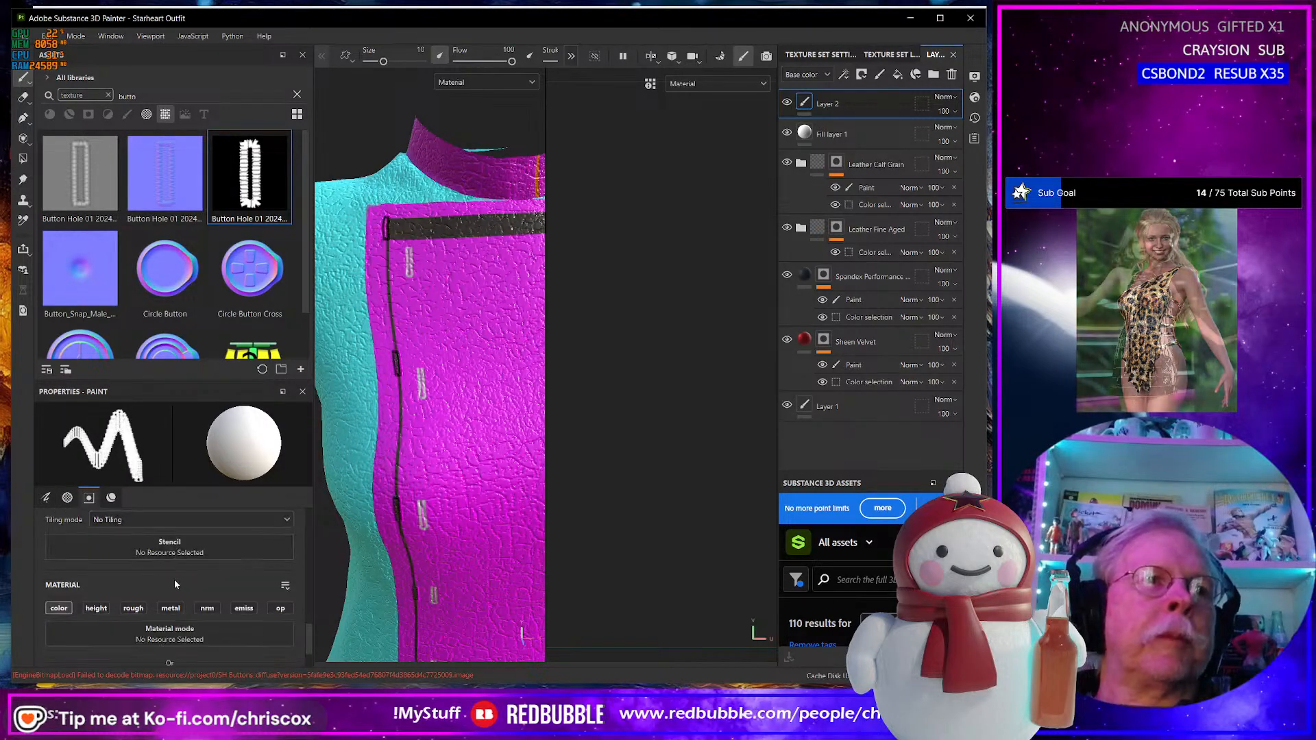
pyautogui.click(208, 608)
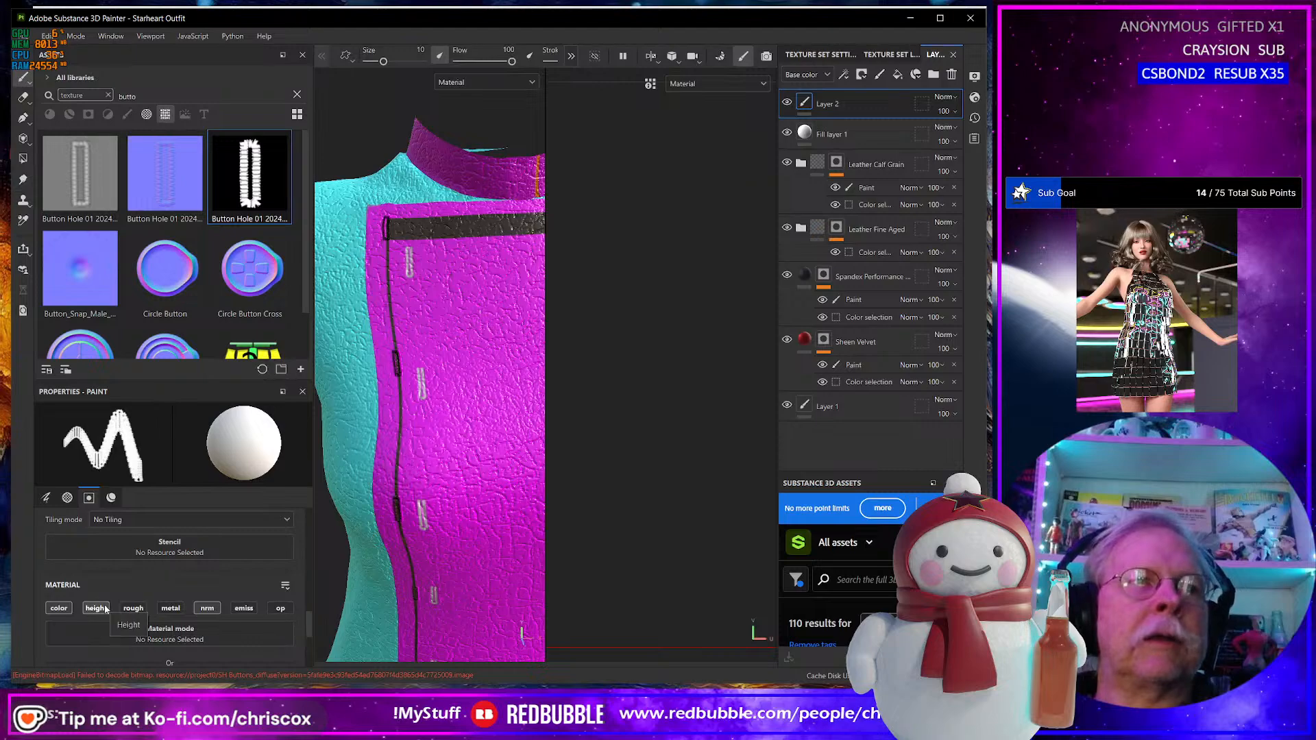
# Set the brush material's base color to the dark gray 646464.
pyautogui.scroll(-2, 148, 628)
pyautogui.scroll(-1, 147, 629)
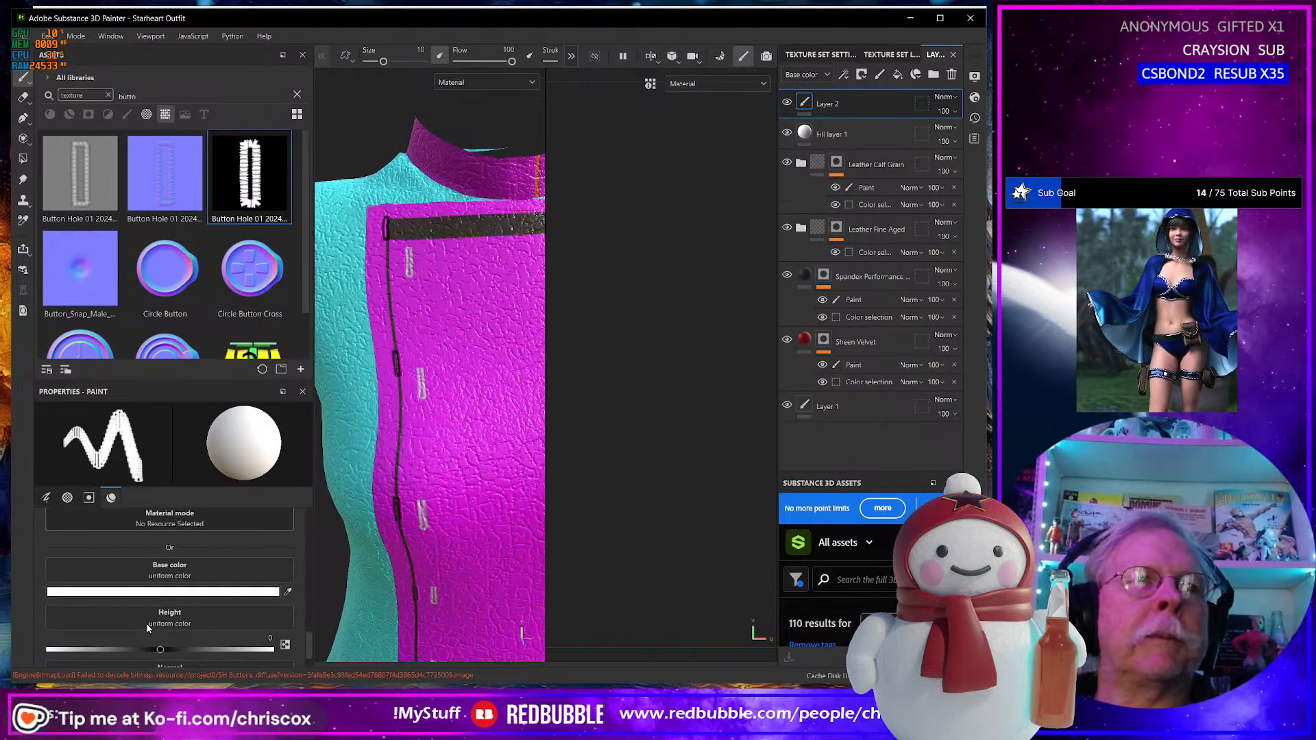
pyautogui.click(173, 593)
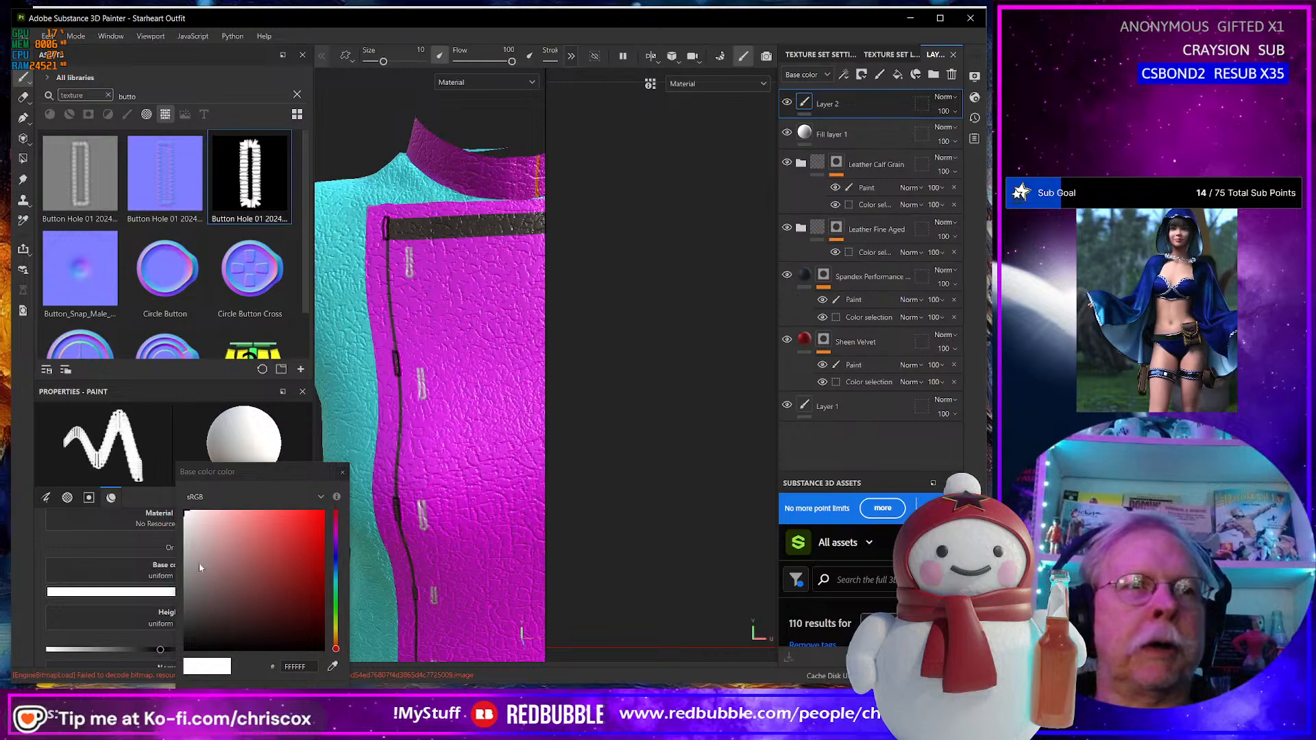
pyautogui.click(188, 541)
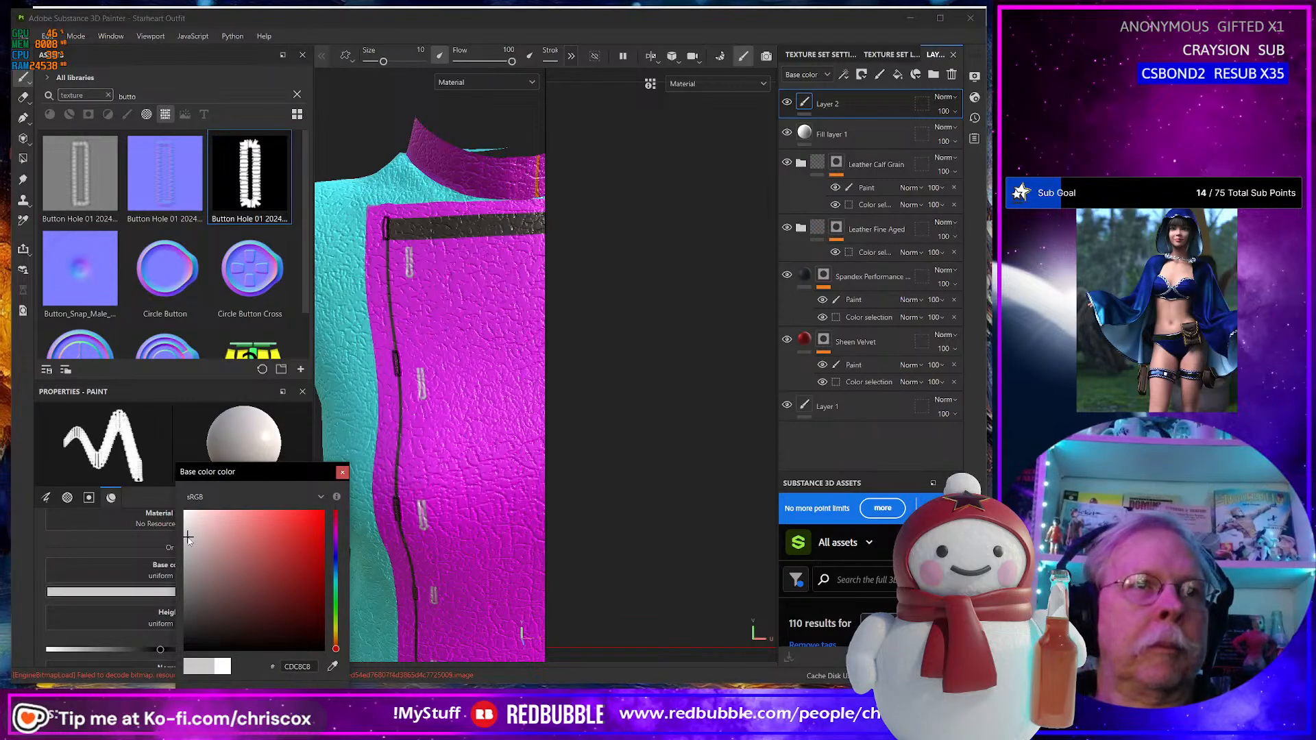
pyautogui.click(337, 563)
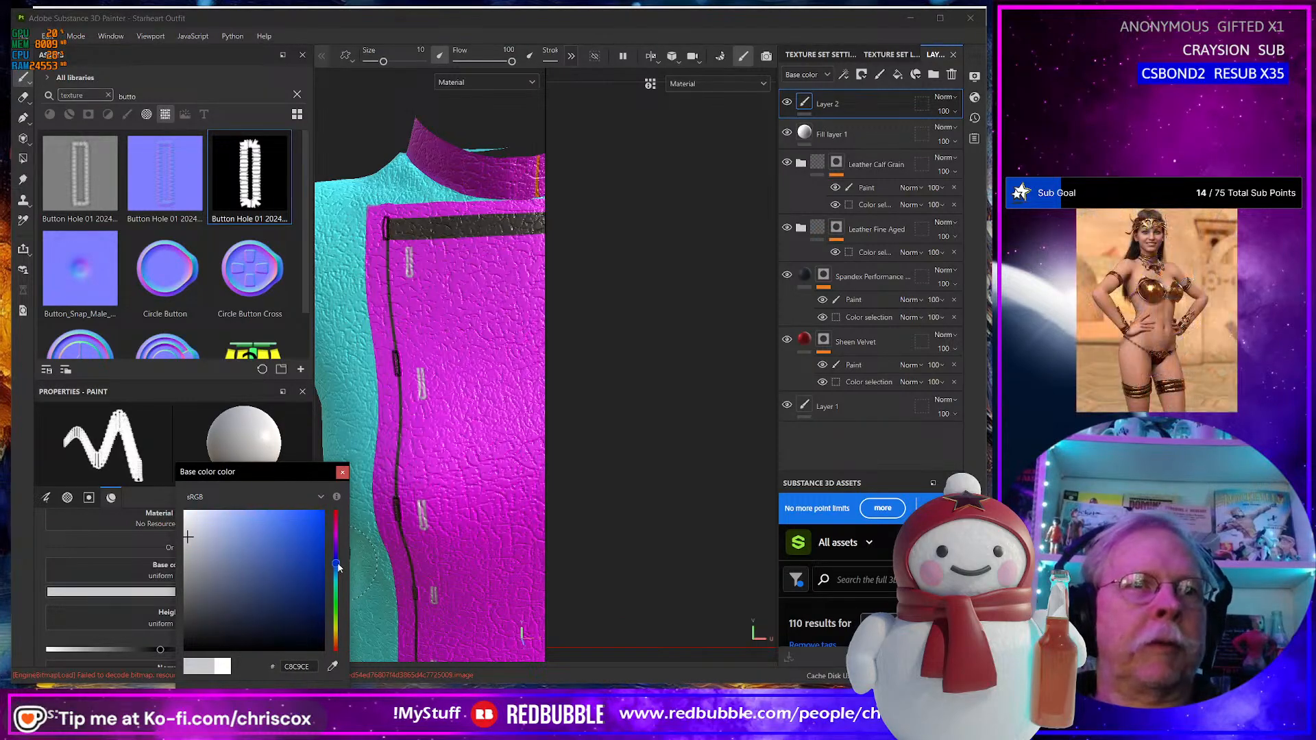
pyautogui.moveTo(188, 539); pyautogui.dragTo(178, 595)
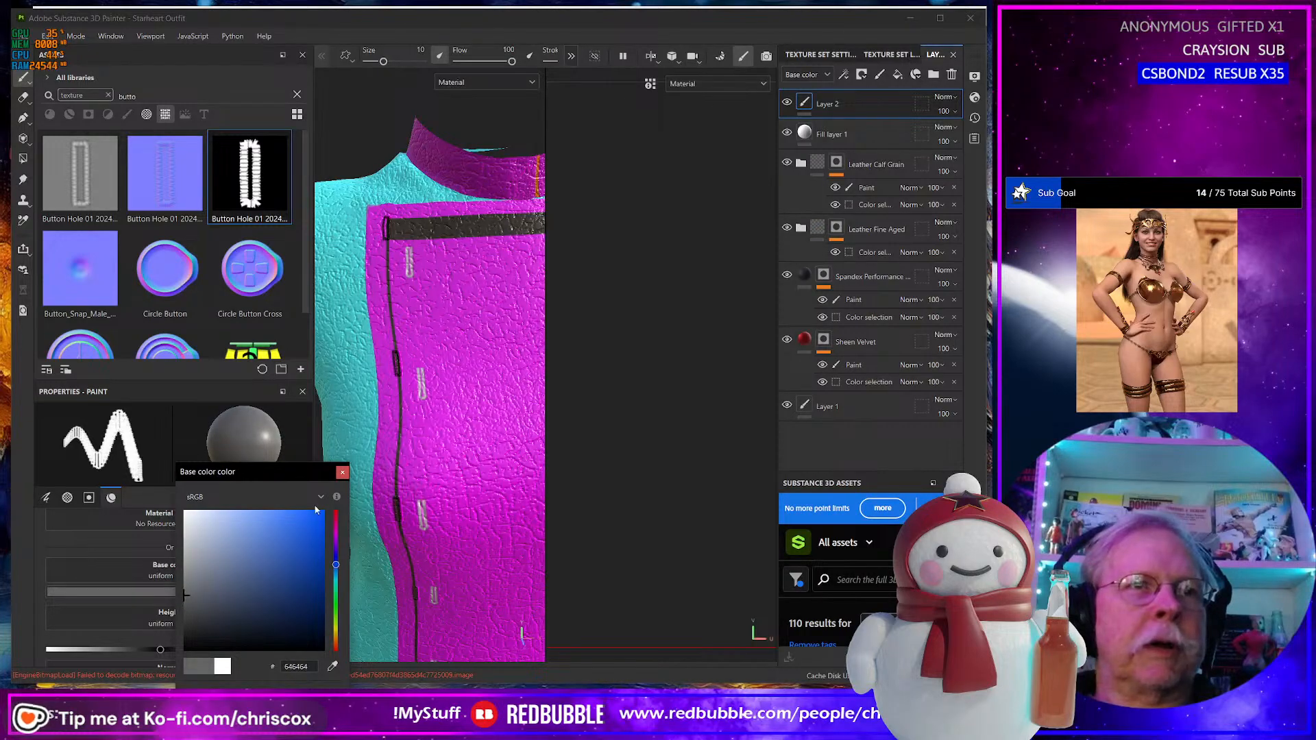
pyautogui.click(342, 473)
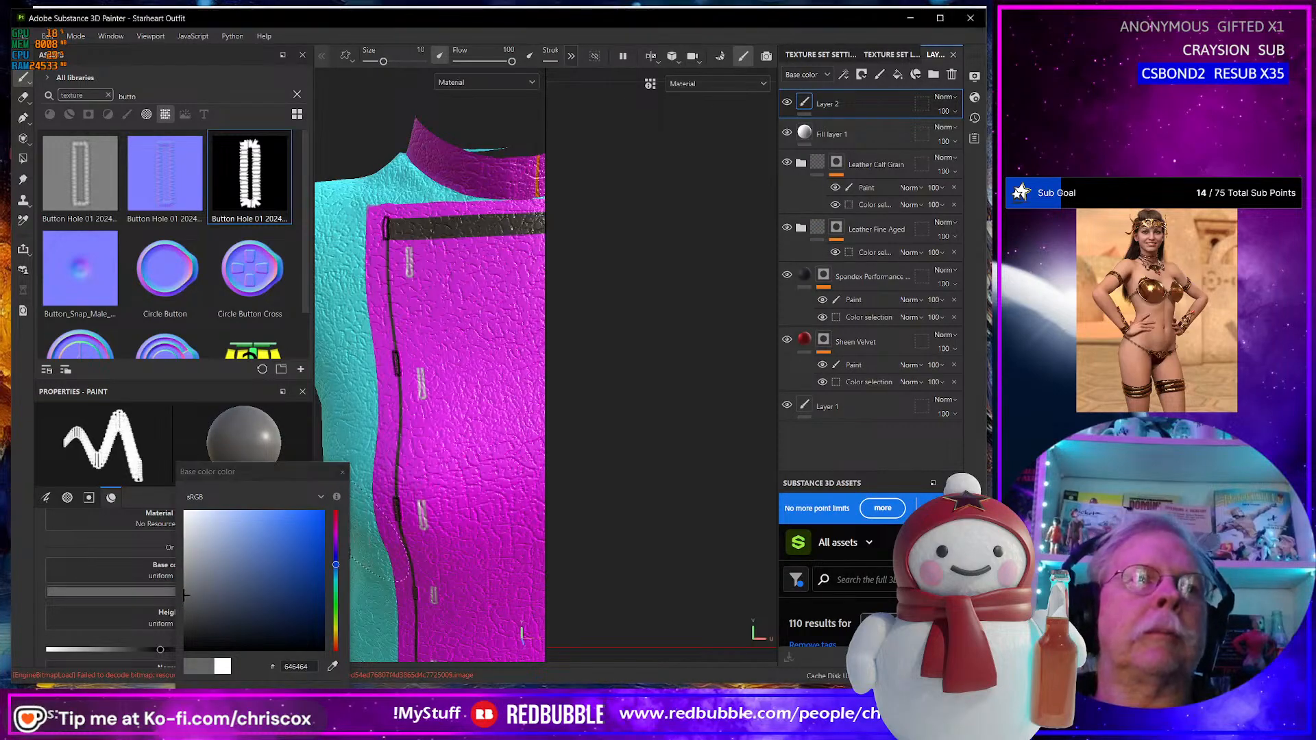
pyautogui.click(342, 473)
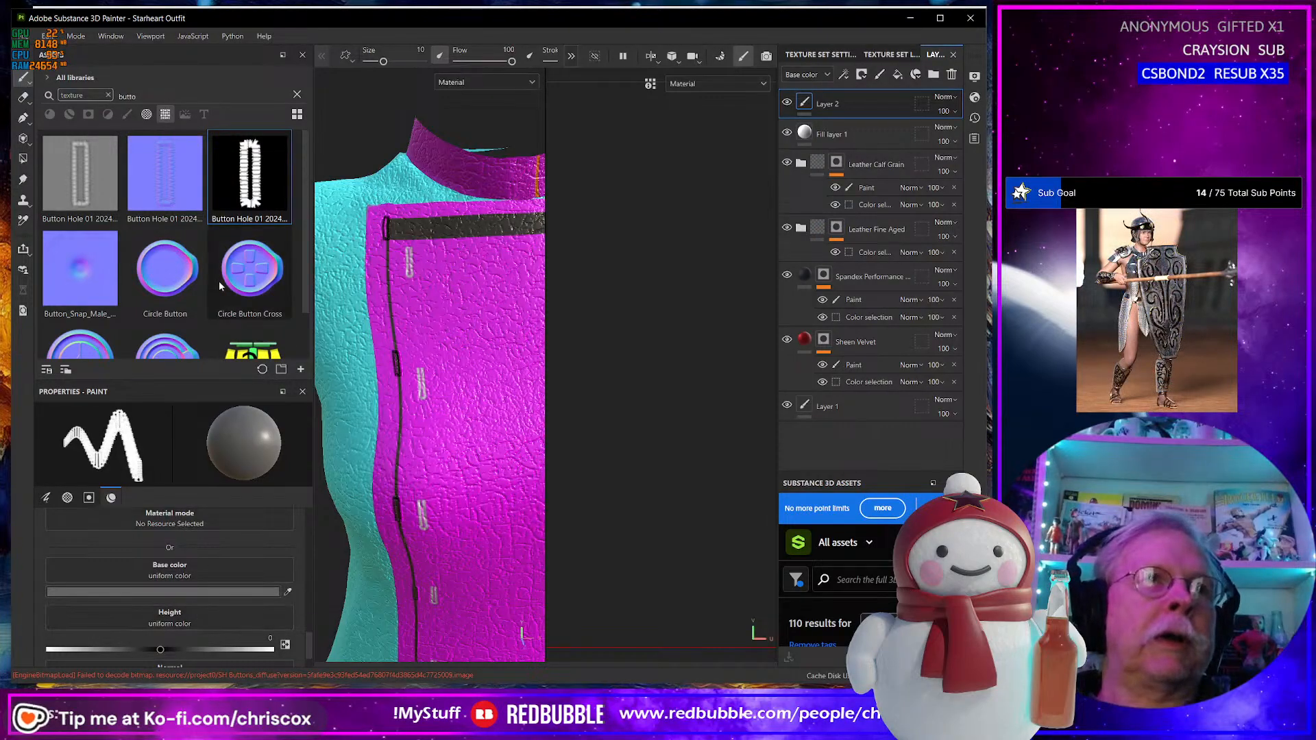
# Assign Button Hole 01 2024_Height to the brush's height channel, stamp a test buttonhole on the tunic front and undo the stamp.
pyautogui.moveTo(79, 175)
pyautogui.mouseDown()
pyautogui.moveTo(313, 615)
pyautogui.moveTo(220, 614)
pyautogui.mouseUp()
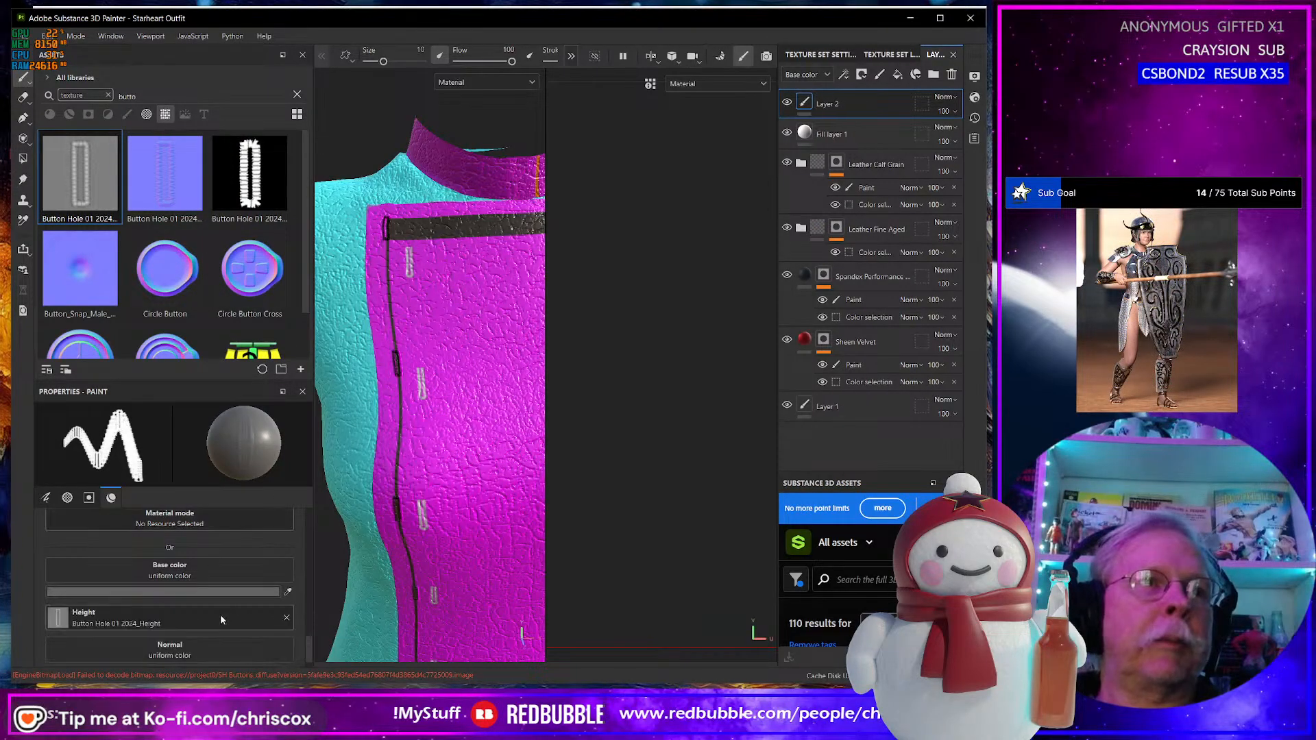
pyautogui.click(483, 332)
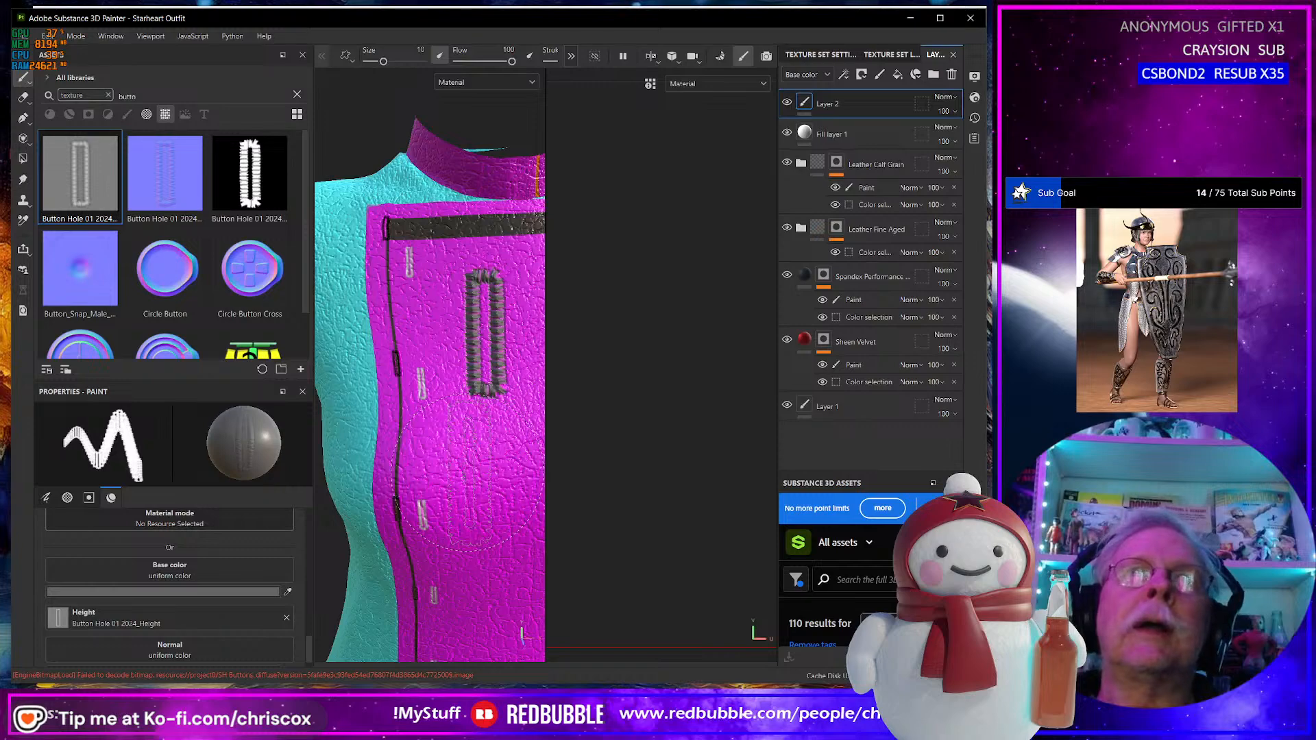
pyautogui.hotkey('ctrl', 'z')
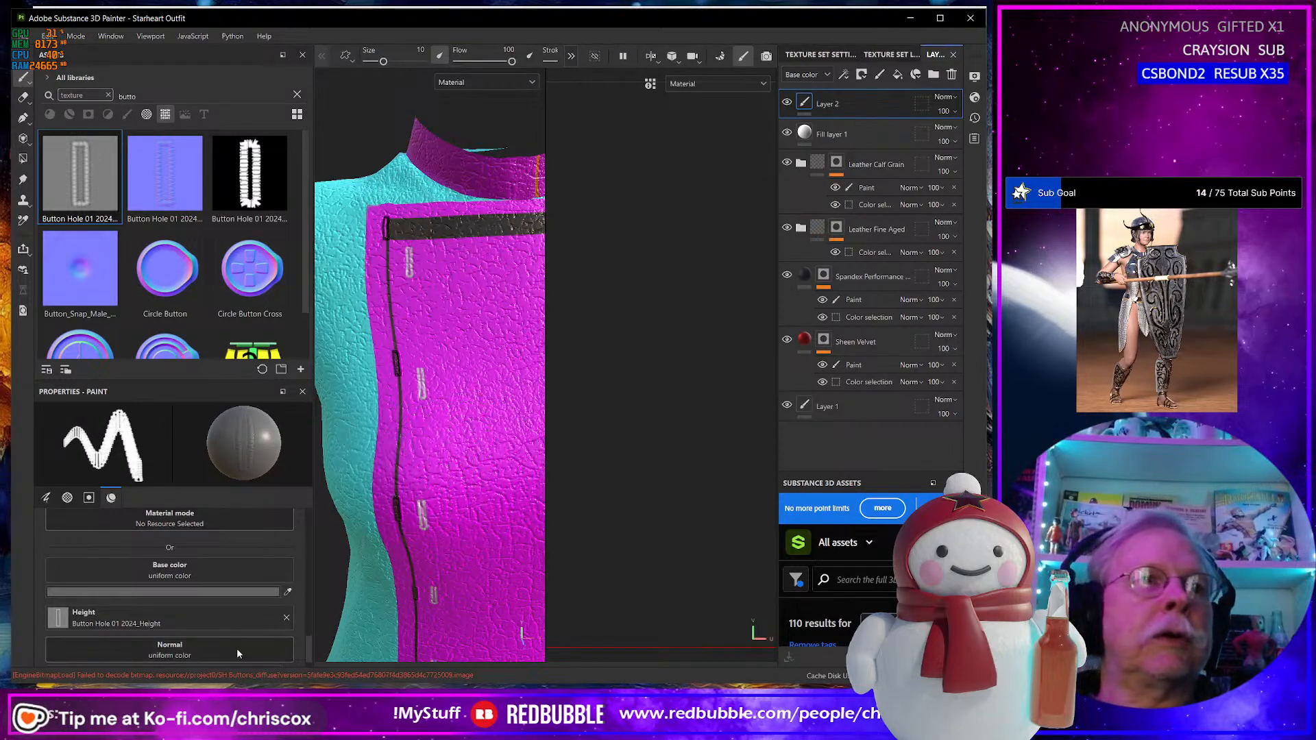
# Assign Button Hole 01 2024_Normal to the brush's normal channel and stamp a test buttonhole on the tunic front.
pyautogui.moveTo(167, 219); pyautogui.dragTo(218, 647)
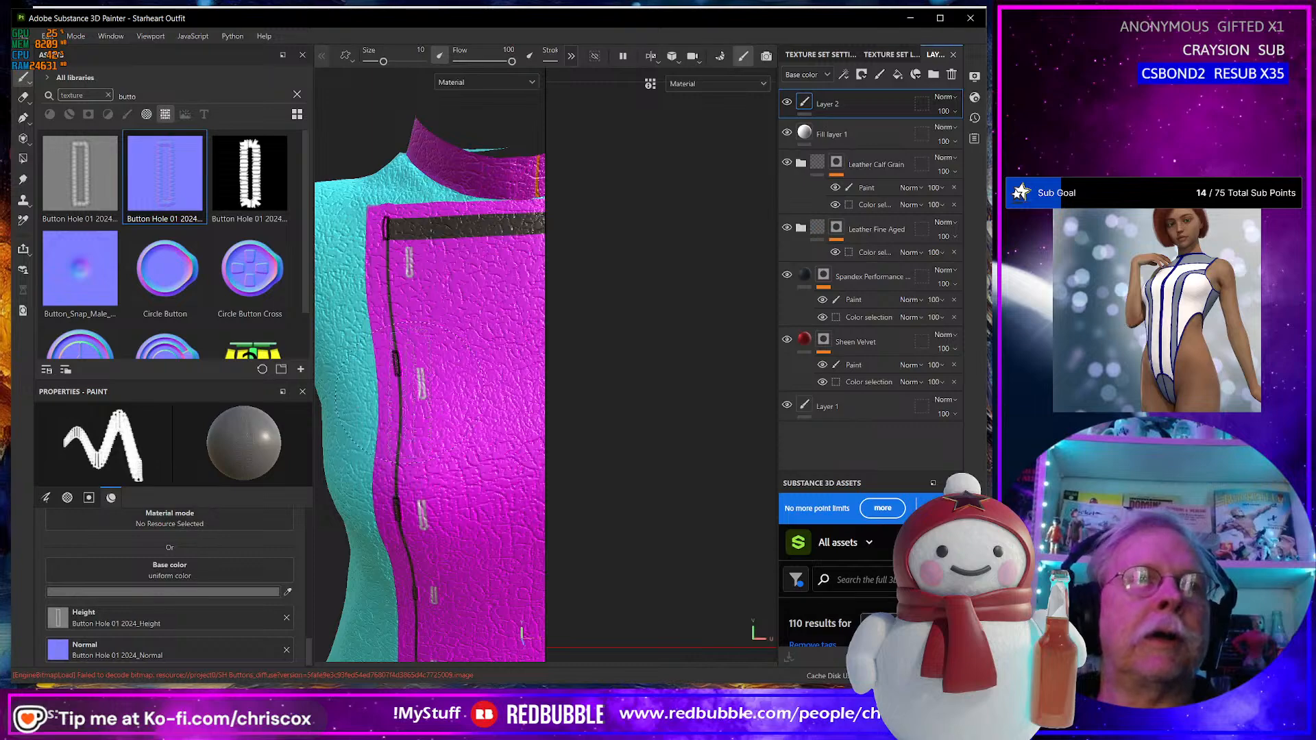
pyautogui.click(490, 343)
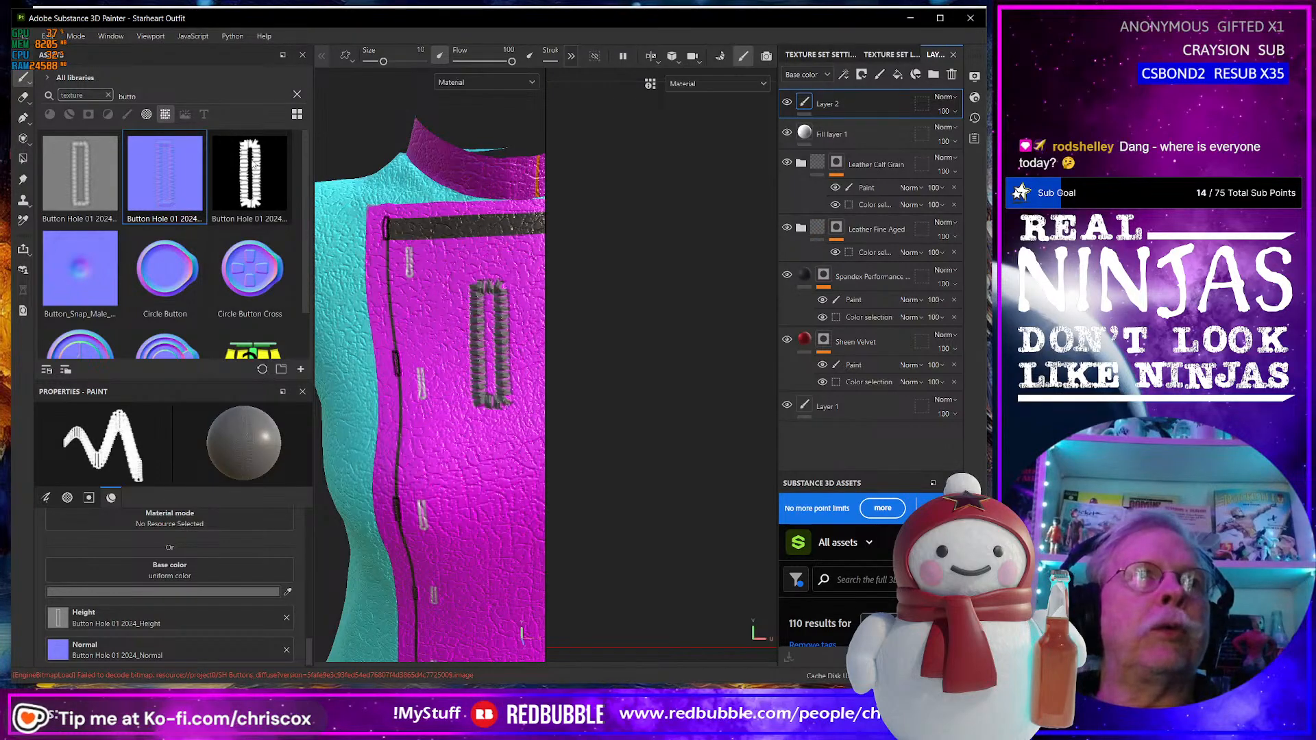
pyautogui.moveTo(251, 160)
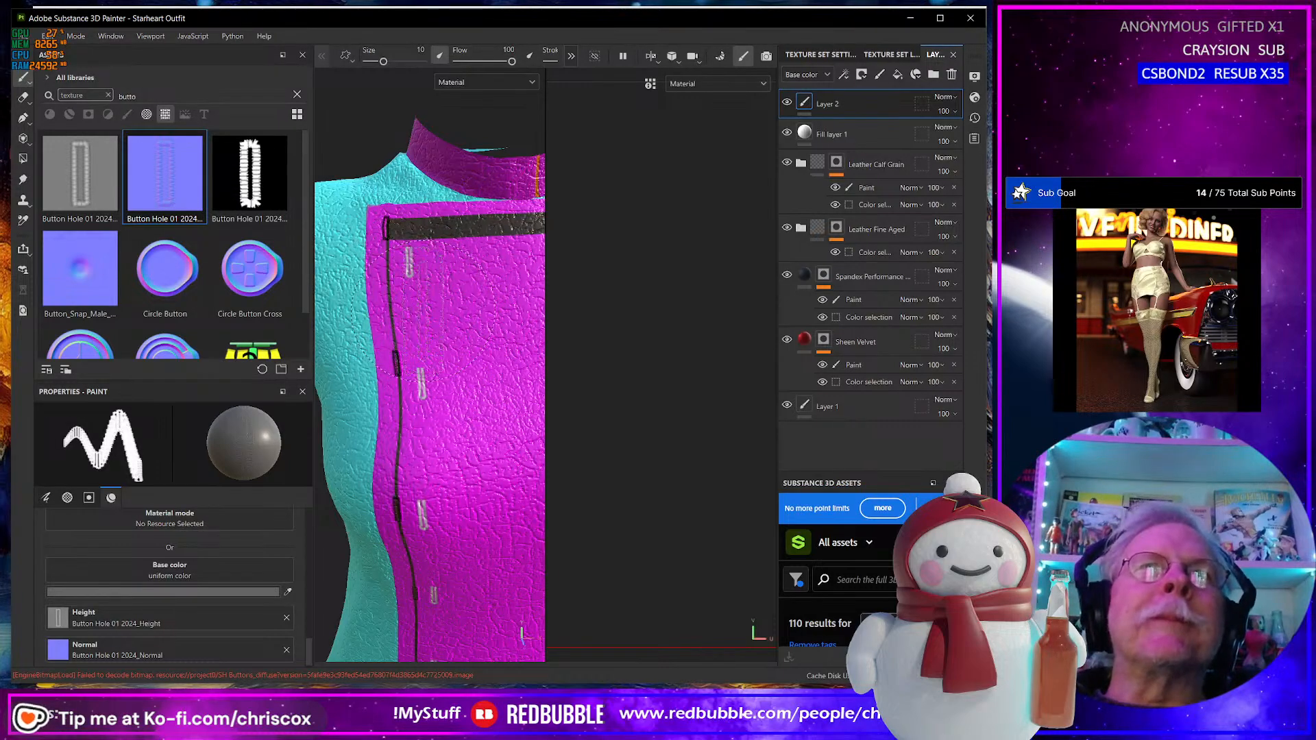
# Reduce the brush size to 2.45 to match the existing buttonholes on the tunic front.
pyautogui.press('[')
pyautogui.press('[')
pyautogui.press('[')
pyautogui.press('[')
pyautogui.press('[')
pyautogui.press('[')
pyautogui.press('[')
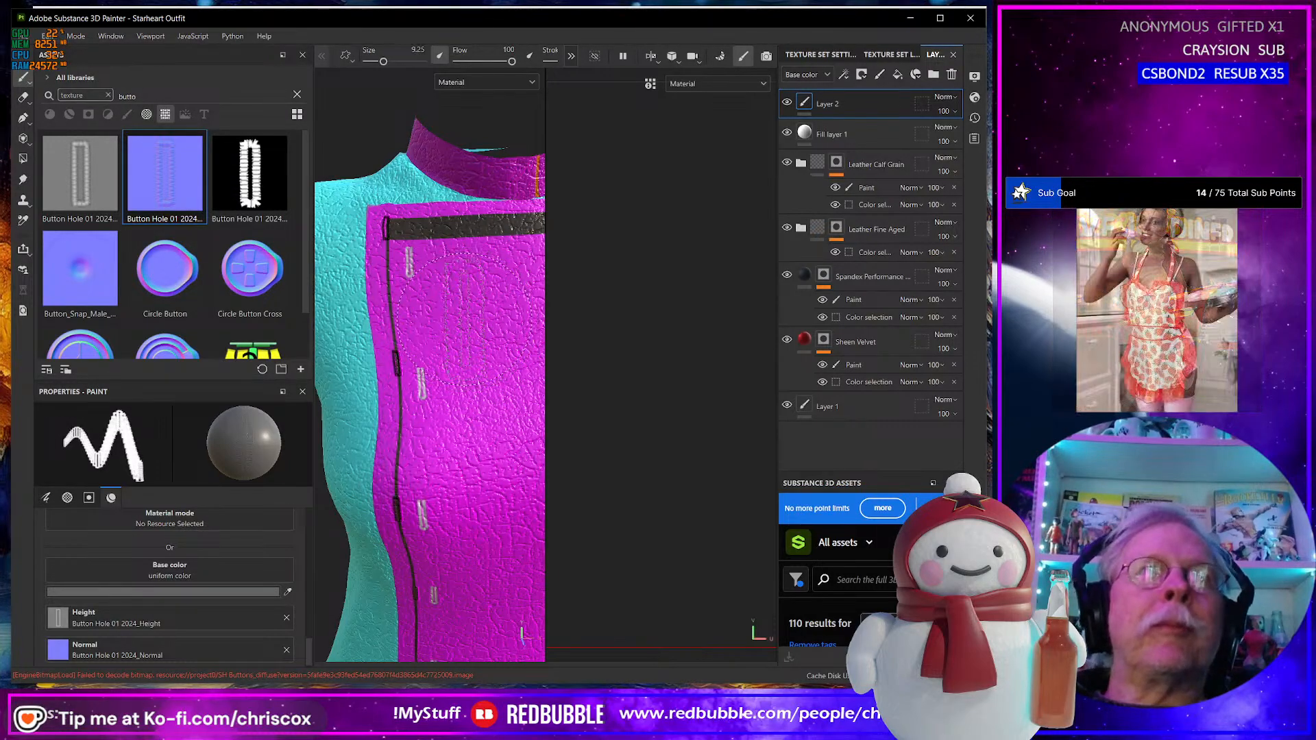
pyautogui.press('[')
pyautogui.press('[')
pyautogui.press('[')
pyautogui.press('[')
pyautogui.press('[')
pyautogui.press('[')
pyautogui.press('[')
pyautogui.press('[')
pyautogui.press('[')
pyautogui.press('[')
pyautogui.press('[')
pyautogui.press('[')
pyautogui.press('[')
pyautogui.press('[')
pyautogui.press('[')
pyautogui.press('[')
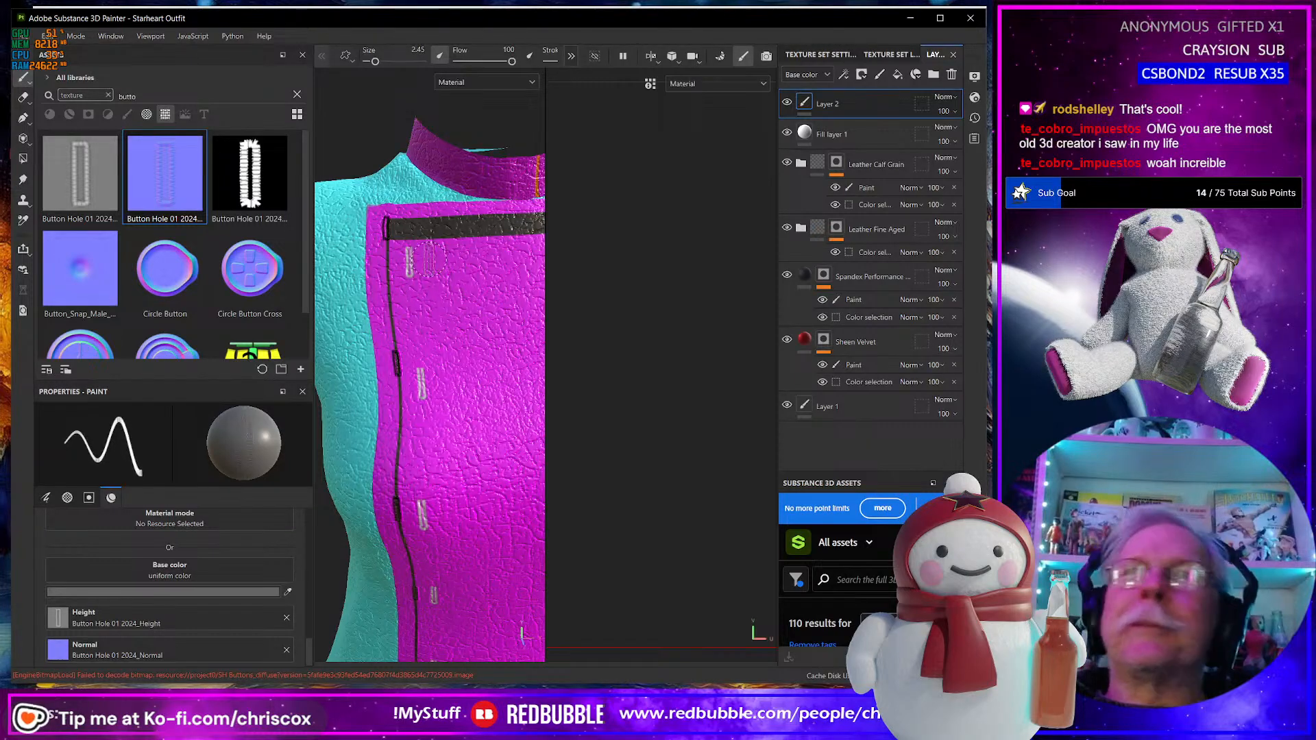
pyautogui.press(']')
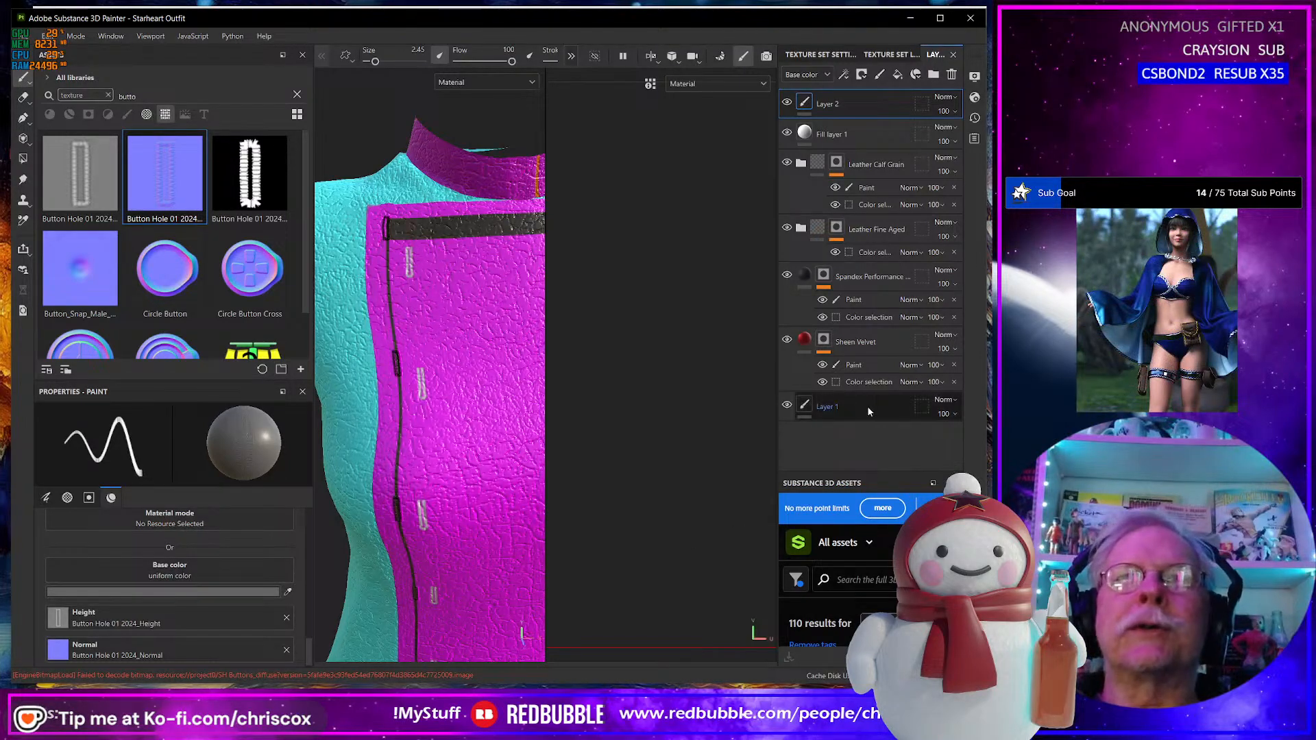
pyautogui.rightClick(819, 102)
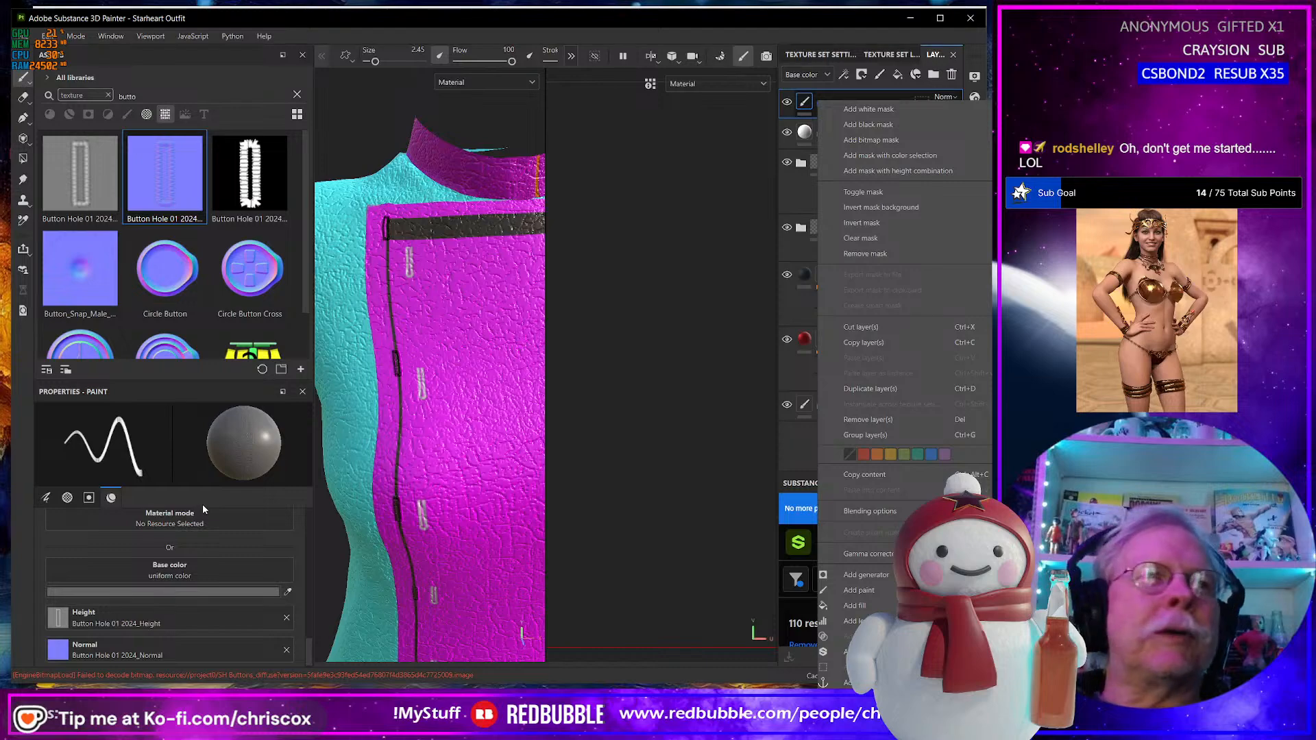
pyautogui.click(241, 389)
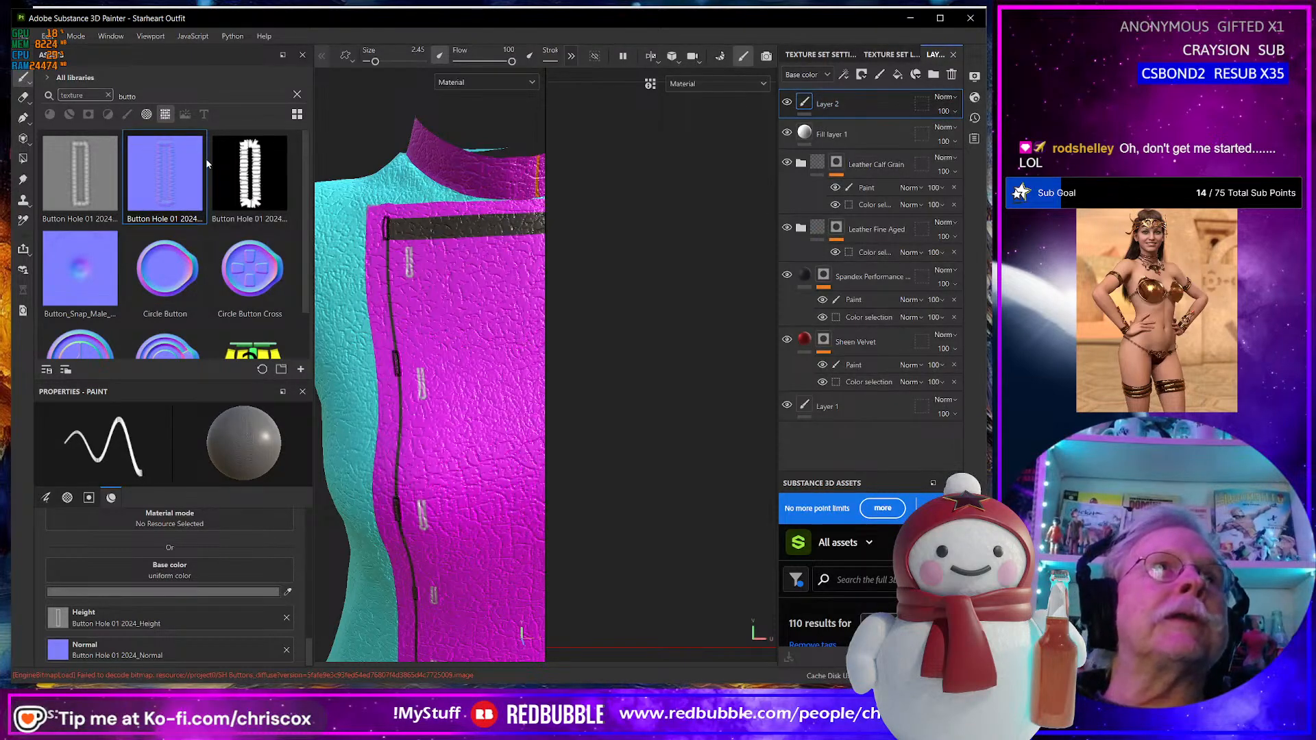
pyautogui.click(127, 115)
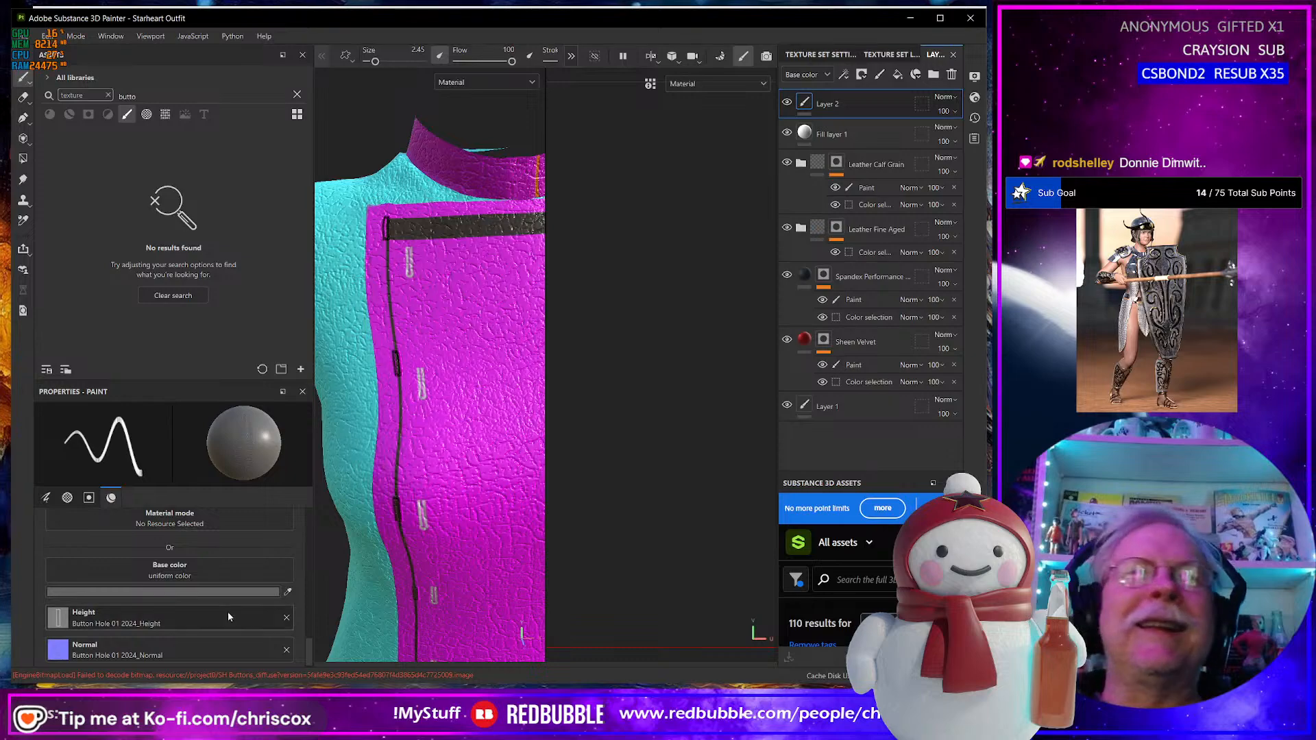
# Set Layer 2's blending mode to Linear dodge (Add) and check the effect on the tunic front.
pyautogui.click(953, 98)
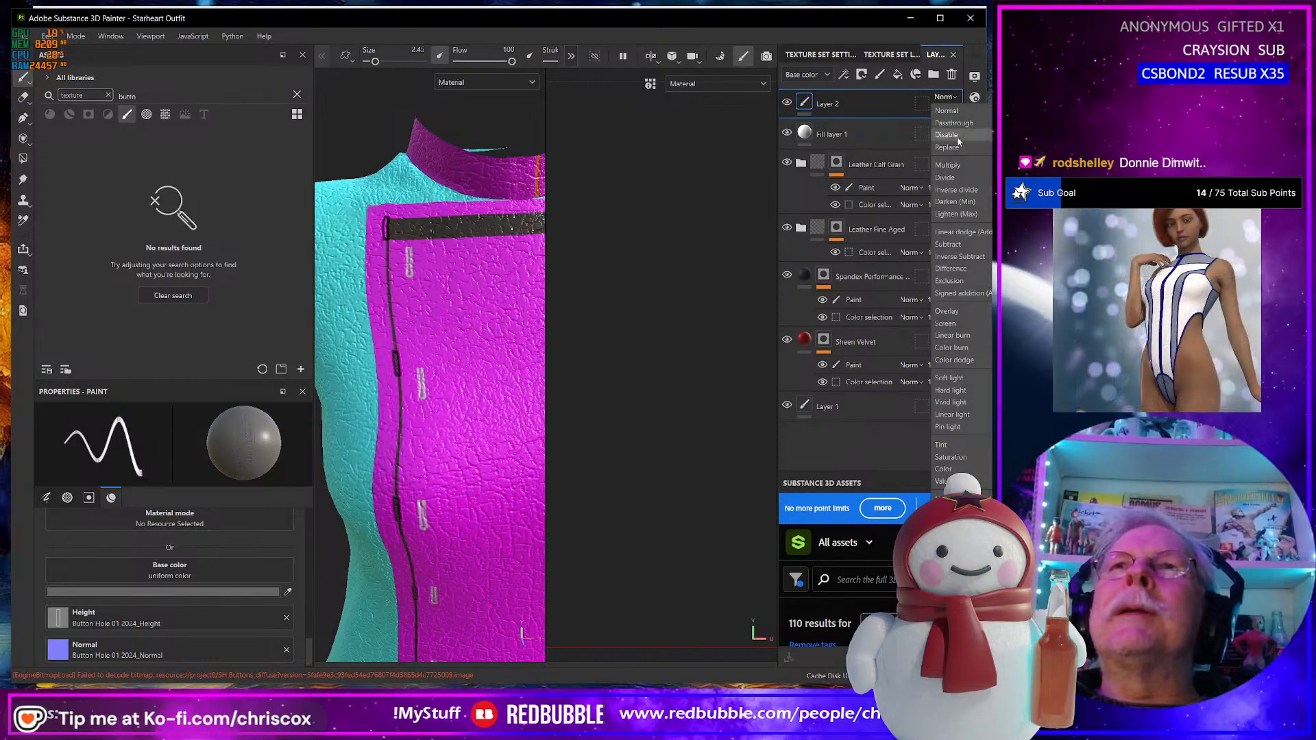
pyautogui.click(967, 231)
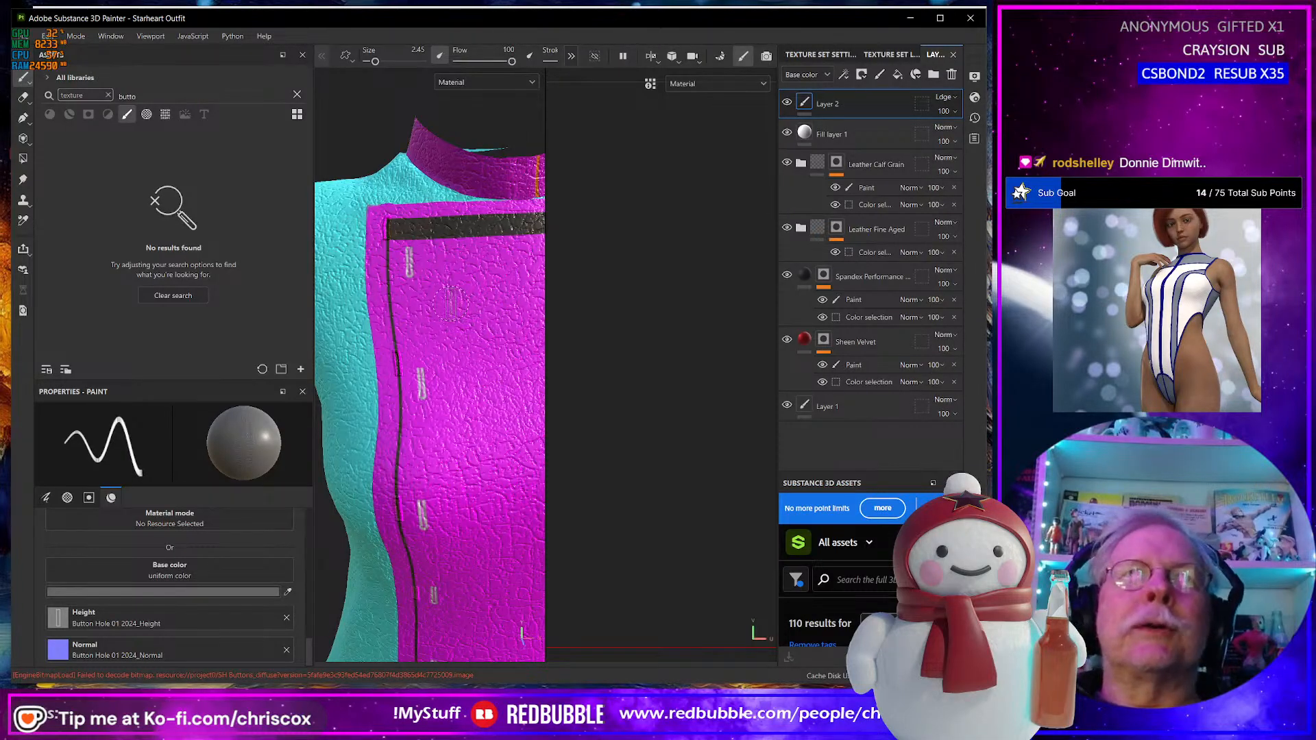
pyautogui.scroll(-1, 419, 282)
pyautogui.scroll(3, 419, 282)
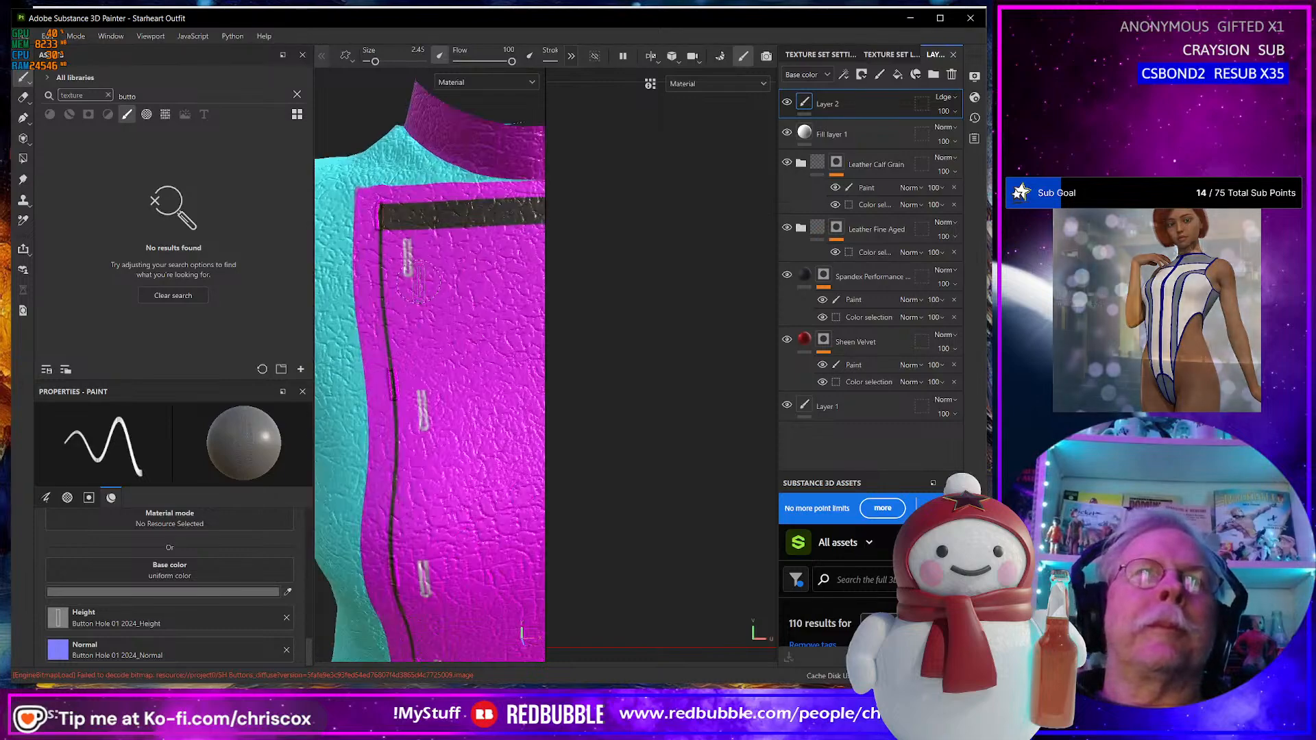
pyautogui.scroll(4, 419, 283)
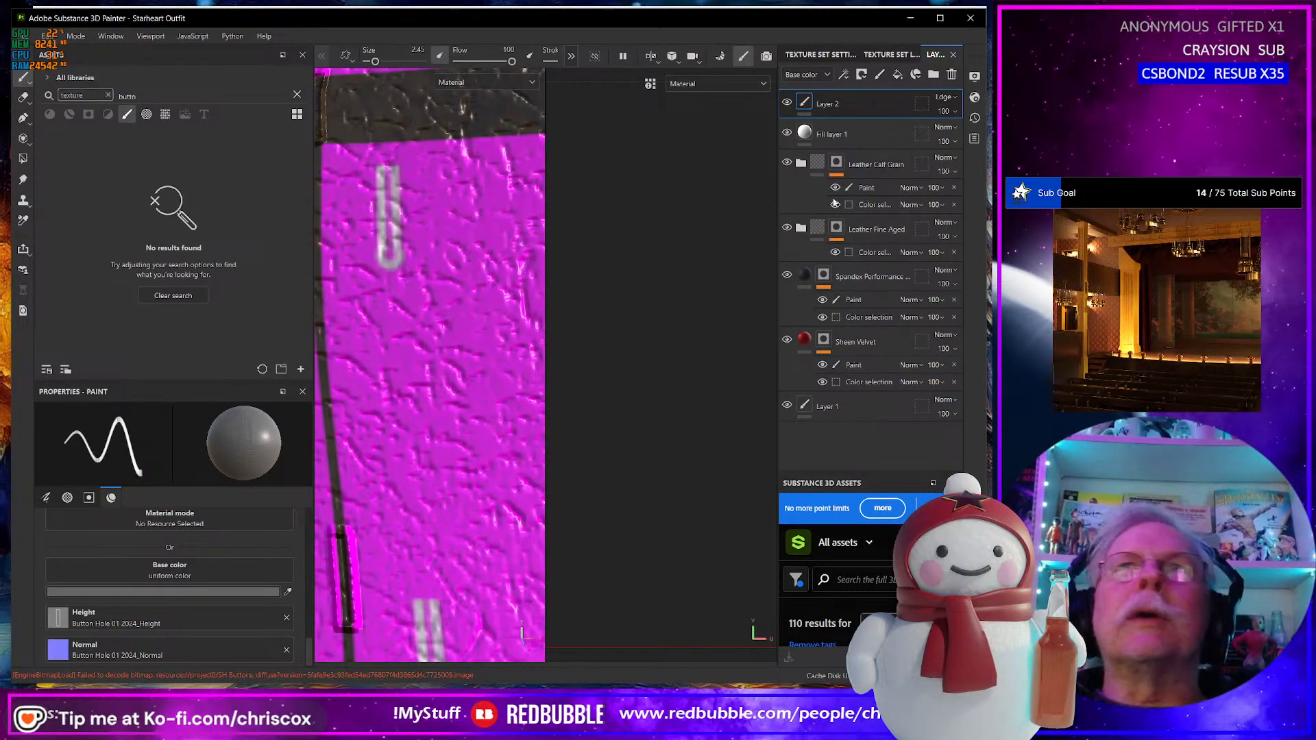
# Set Layer 2 to Linear burn, test buttonhole stamps at opacity 15 and 33, undo both stamps and keep opacity 33.
pyautogui.click(955, 102)
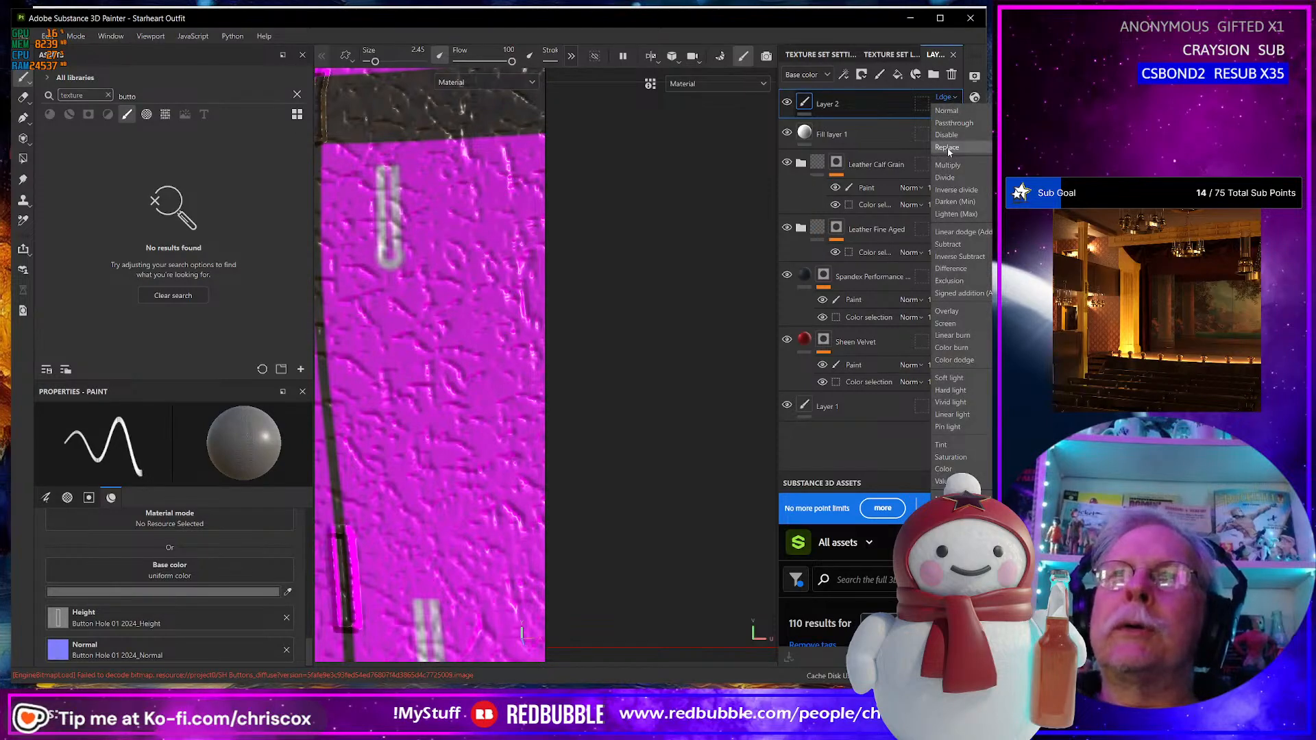
pyautogui.click(973, 335)
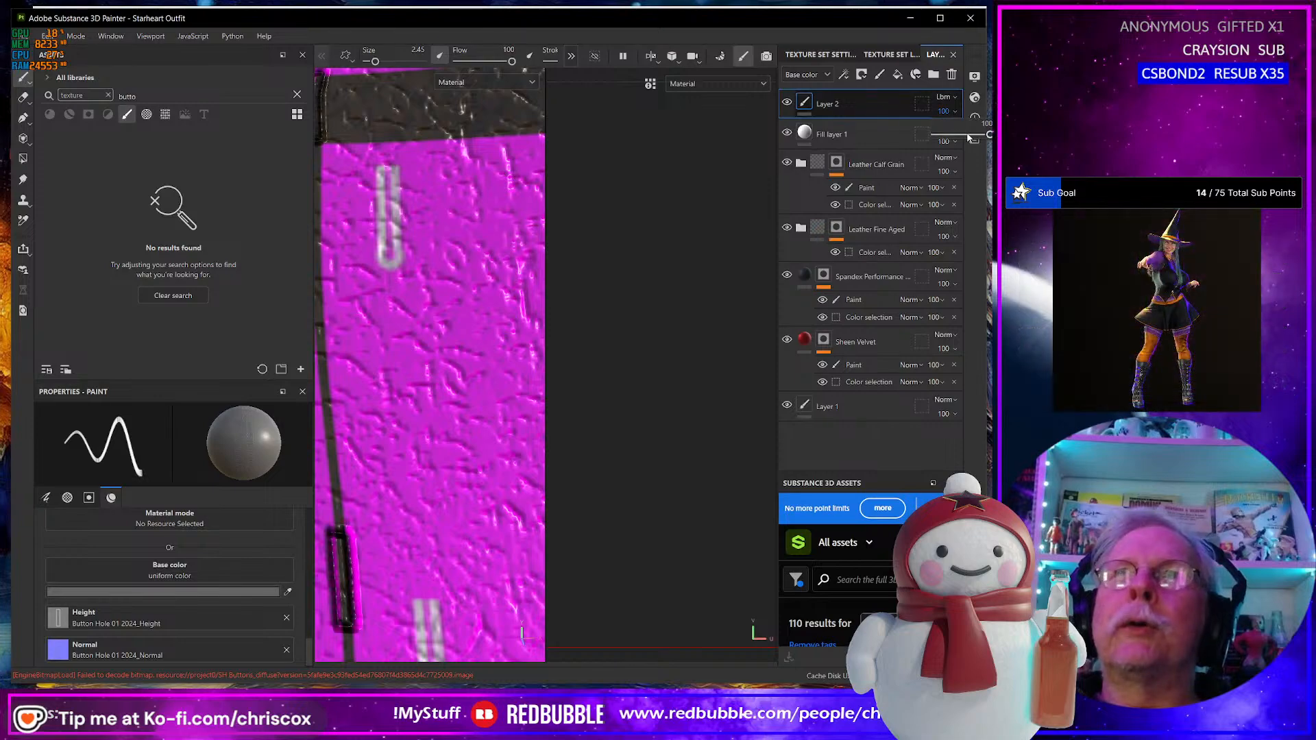
pyautogui.click(955, 111)
pyautogui.moveTo(989, 134); pyautogui.dragTo(945, 136)
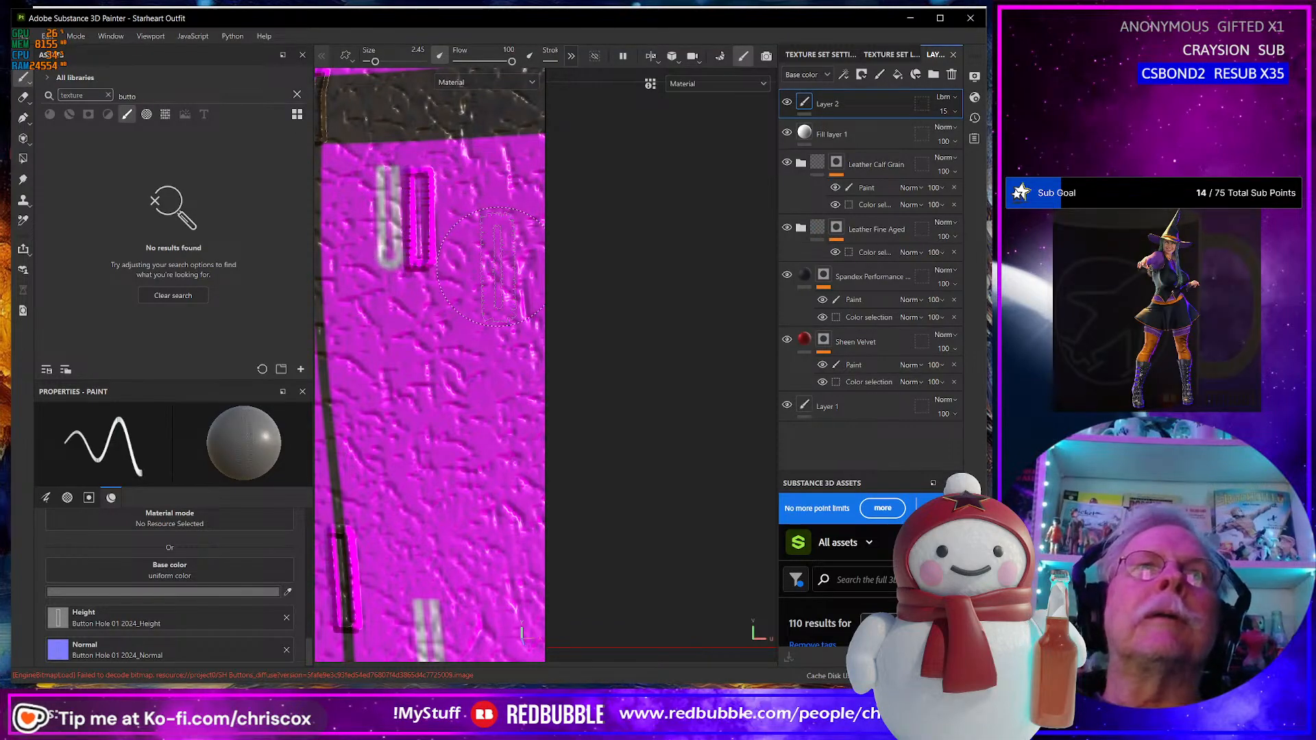
pyautogui.hotkey('ctrl', 'z')
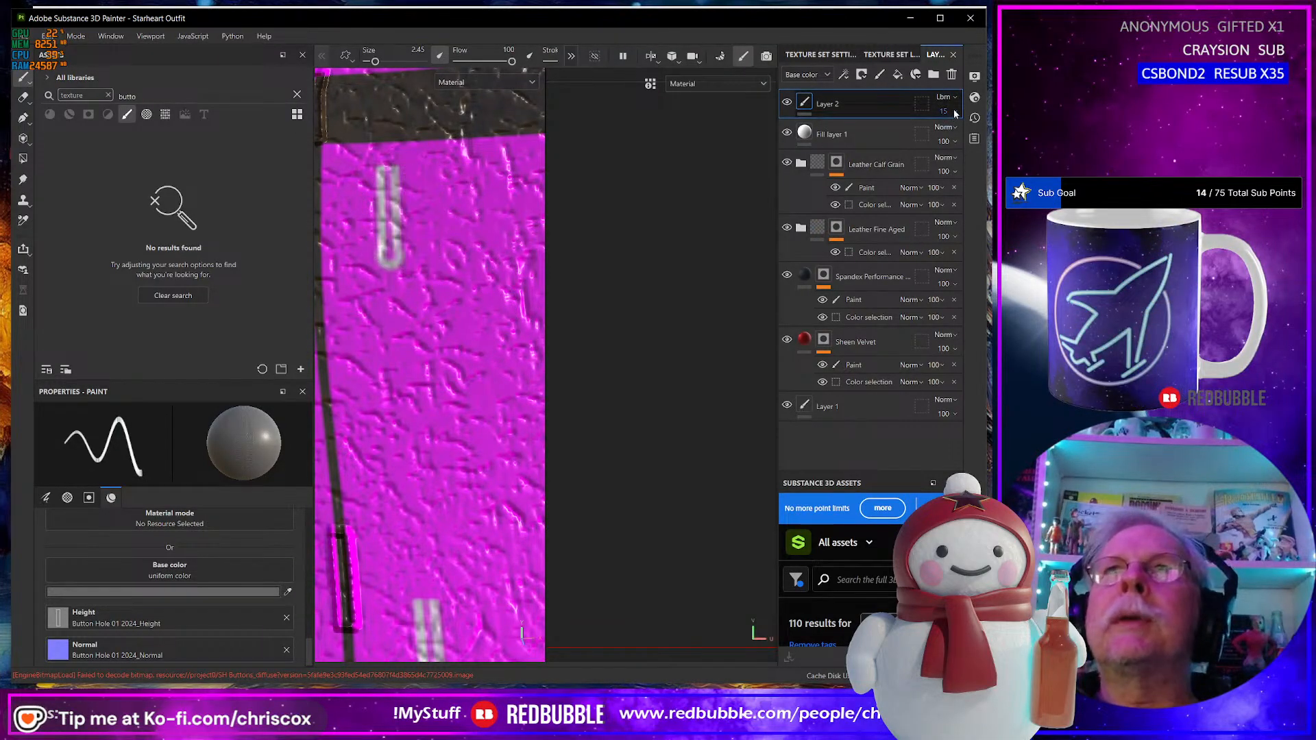
pyautogui.moveTo(947, 137); pyautogui.dragTo(954, 137)
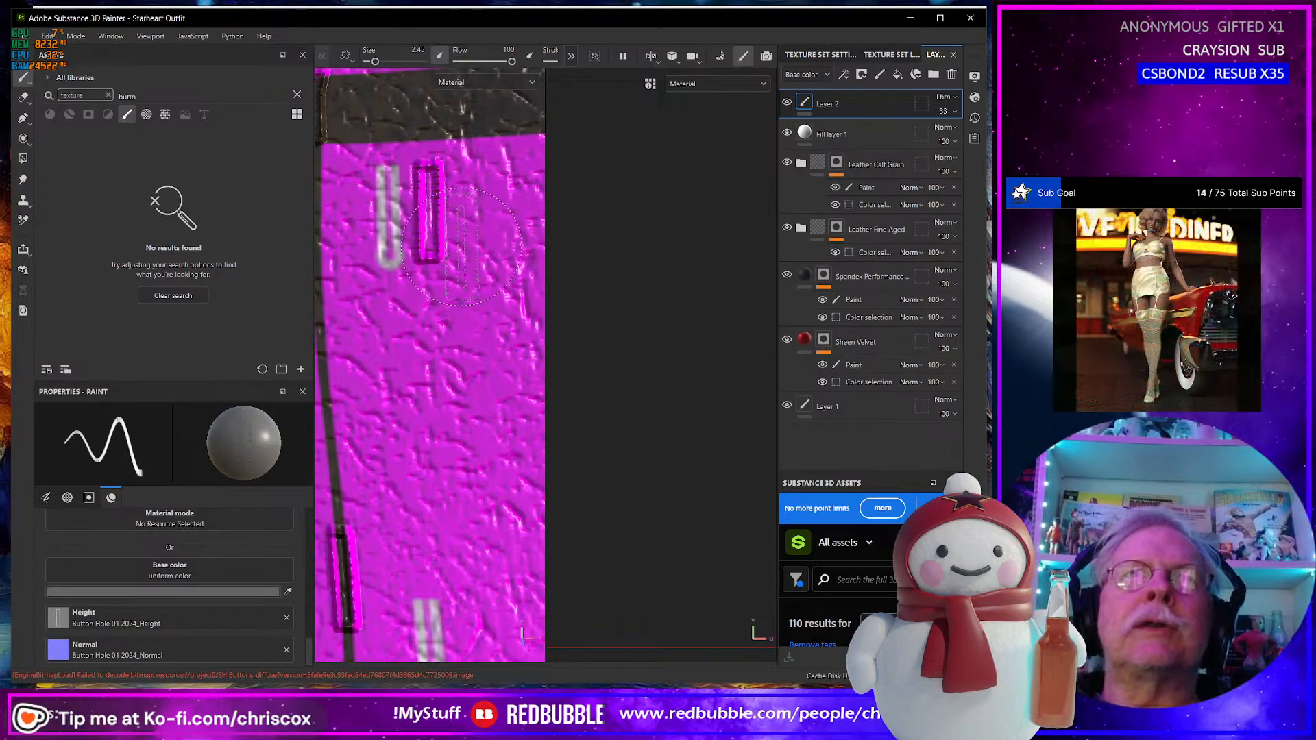
pyautogui.hotkey('ctrl', 'z')
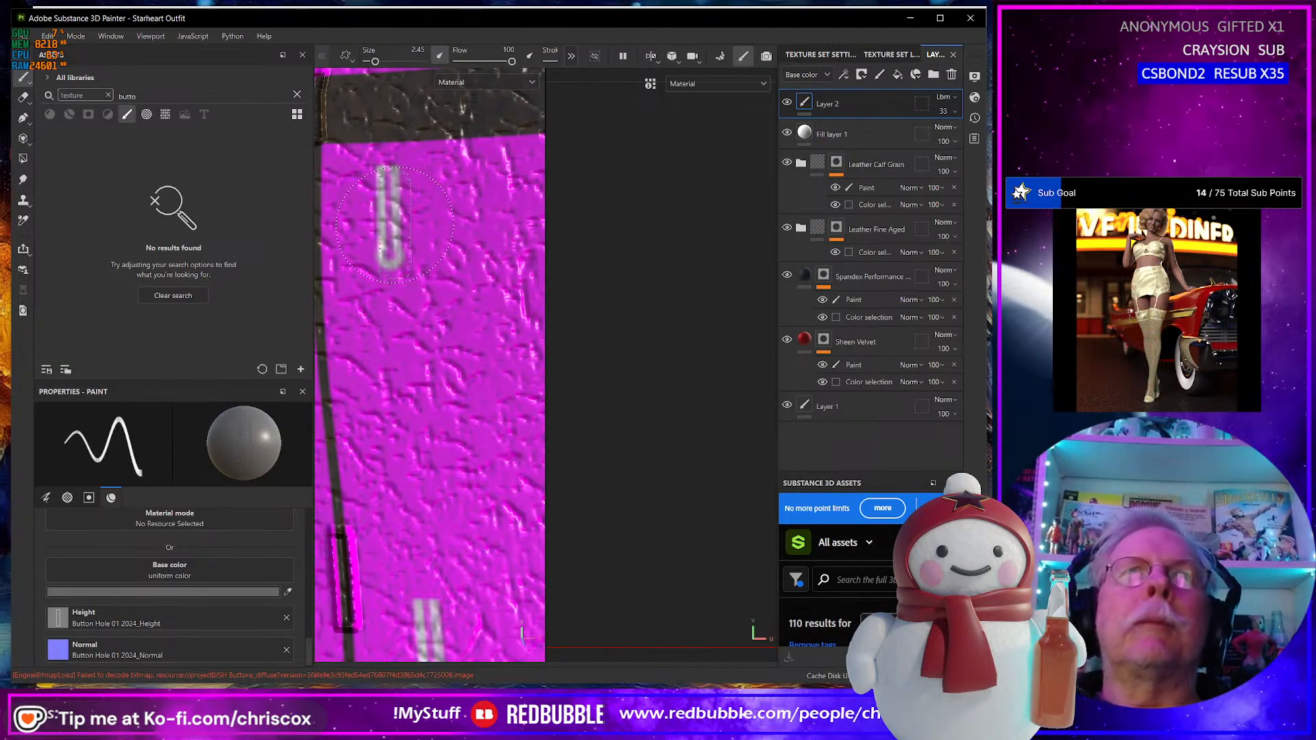
# Add a new paint layer above Layer 2 in Color burn mode, stamp a test buttonhole and undo it.
pyautogui.click(880, 74)
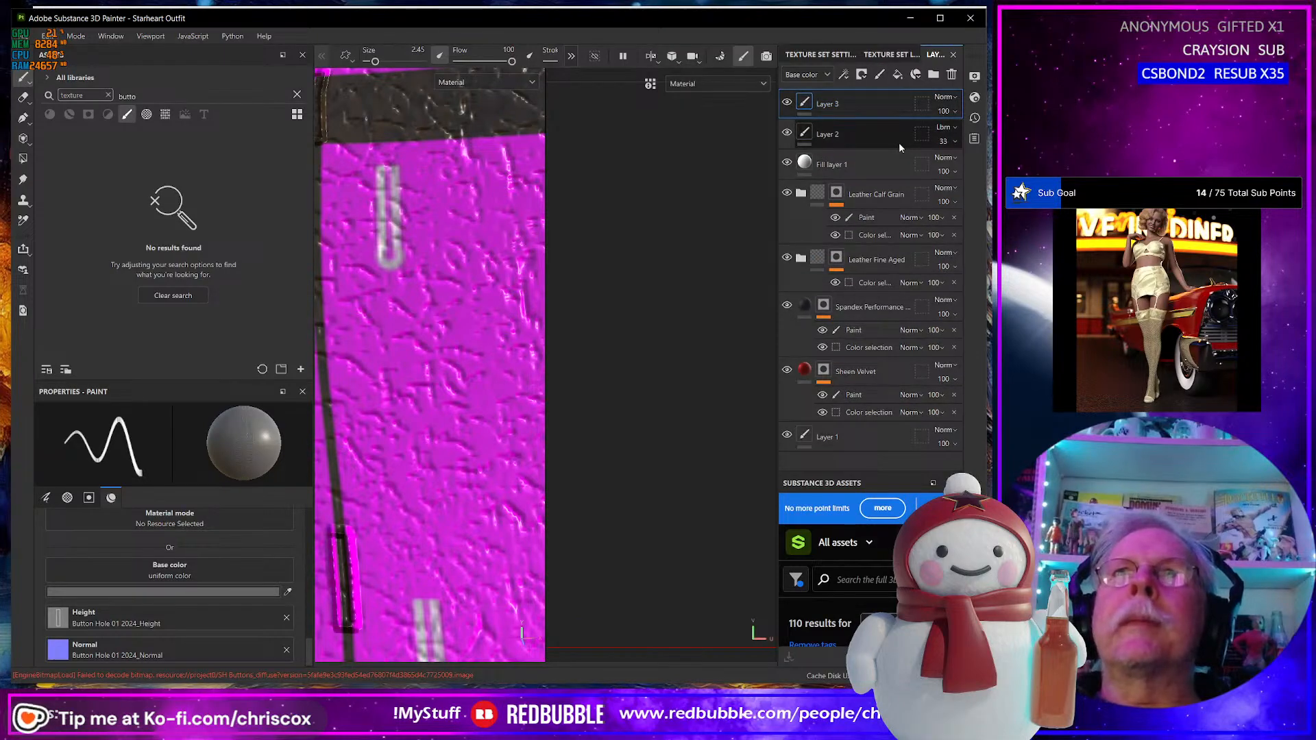
pyautogui.click(945, 96)
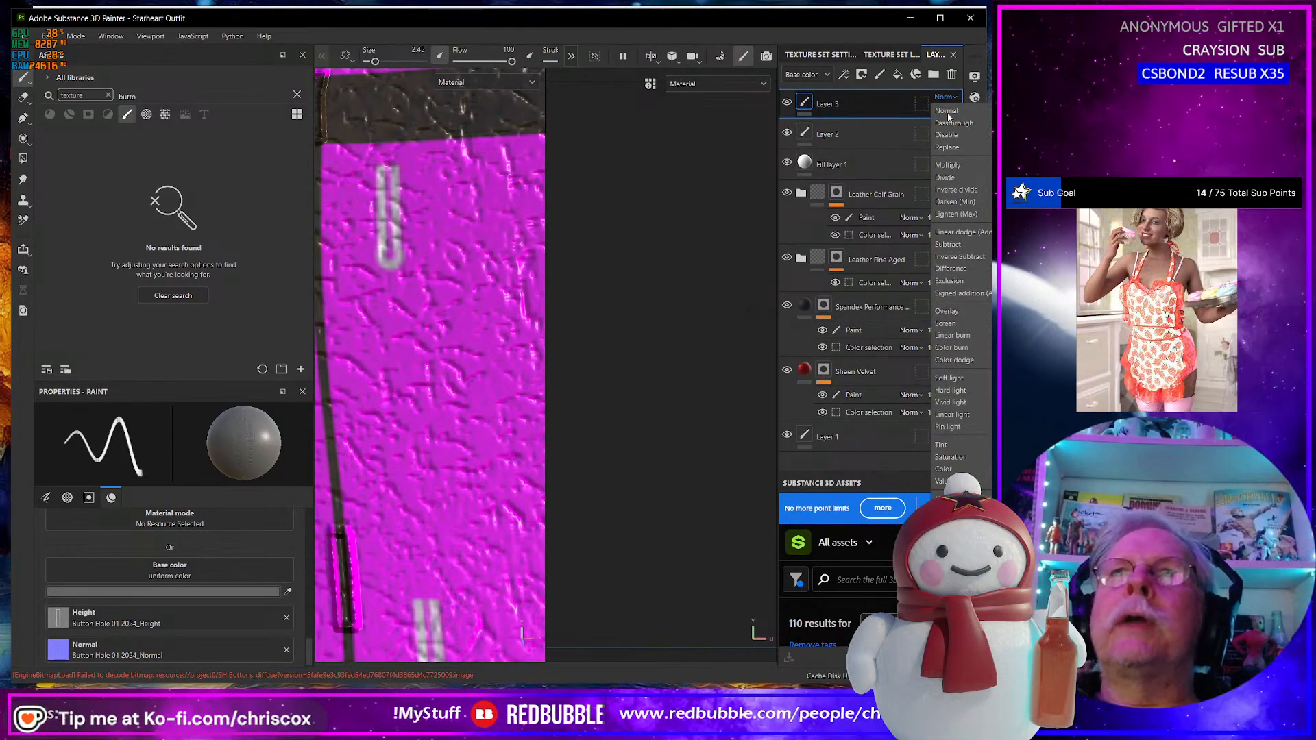
pyautogui.click(966, 347)
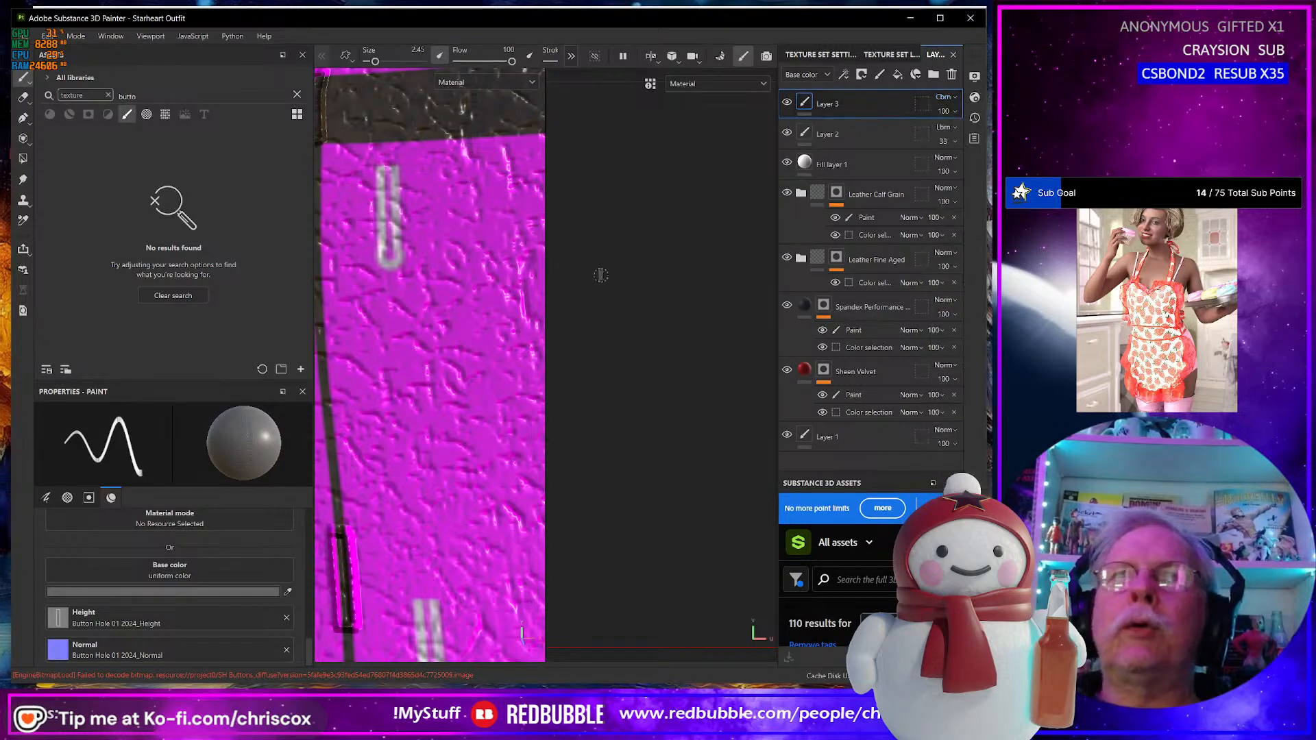
pyautogui.click(434, 221)
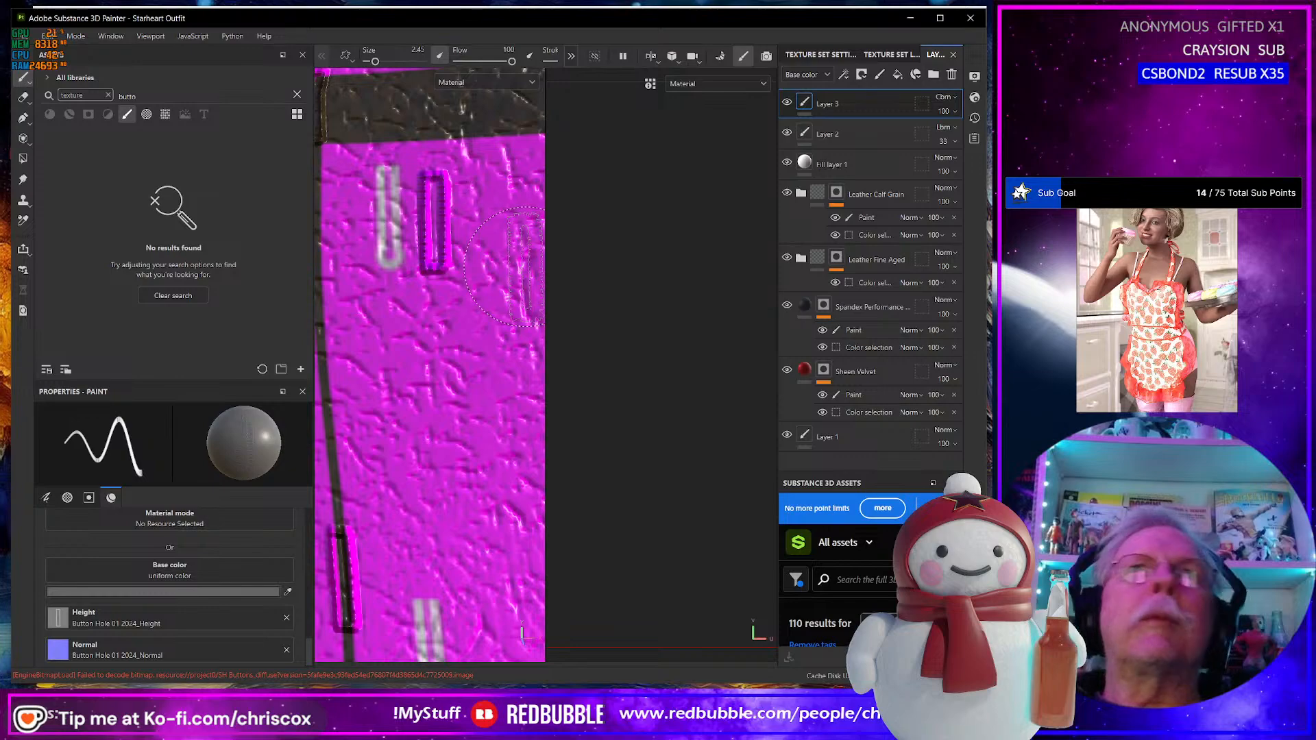
pyautogui.hotkey('ctrl', 'z')
# Lower Layer 3's opacity to 60 and stamp a stitched buttonhole over the topmost existing buttonhole on the tunic front.
pyautogui.click(952, 113)
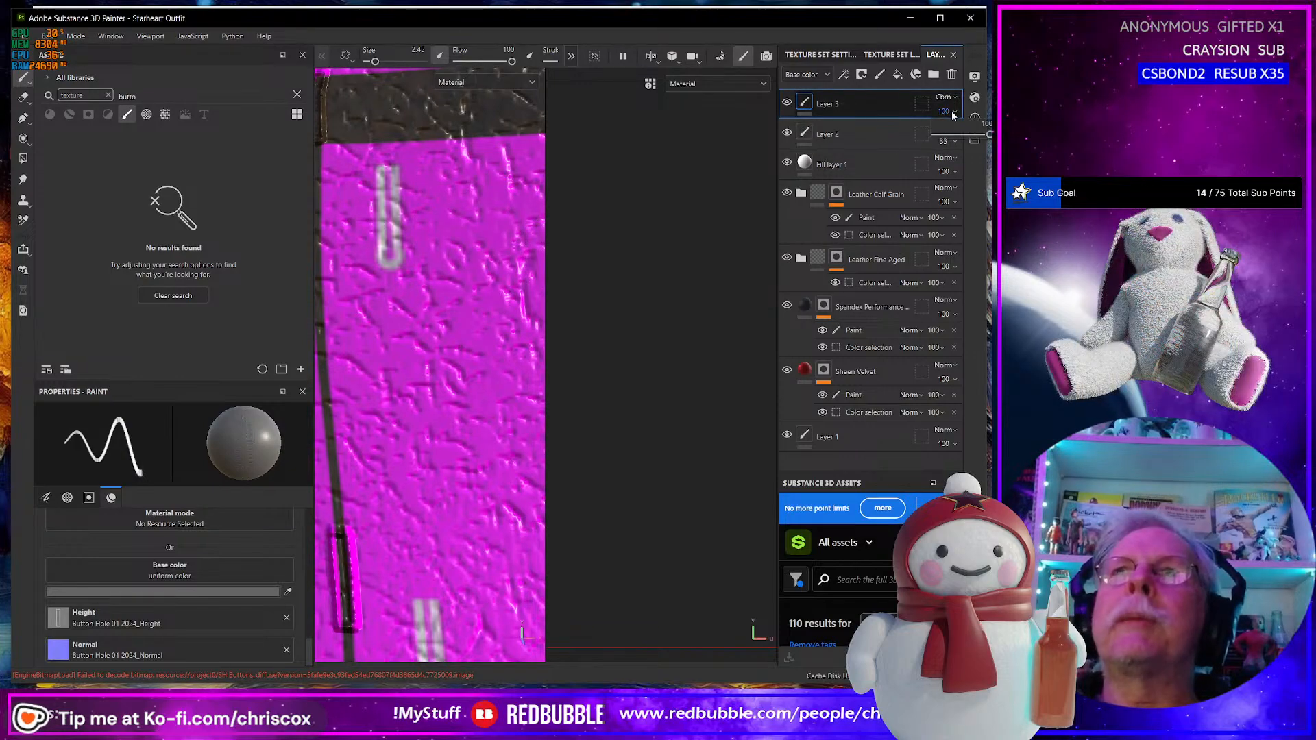
pyautogui.moveTo(989, 135); pyautogui.dragTo(965, 135)
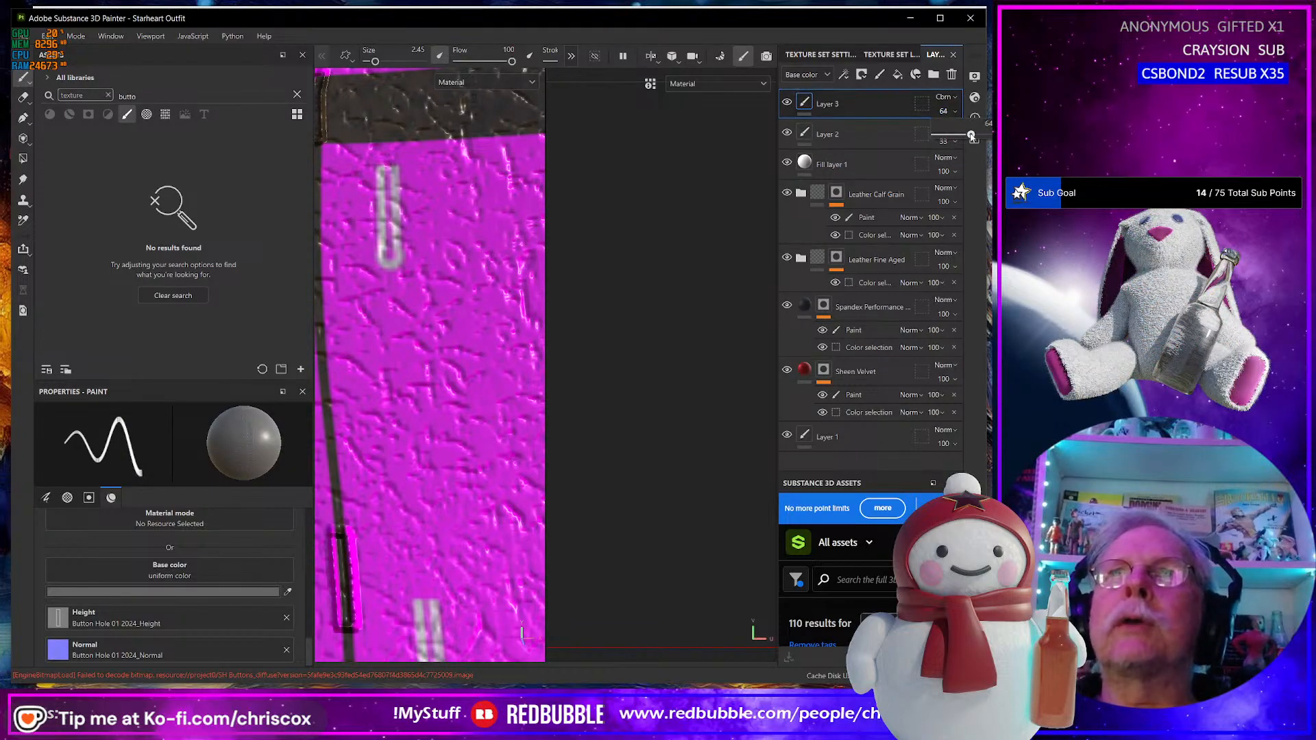
pyautogui.click(471, 214)
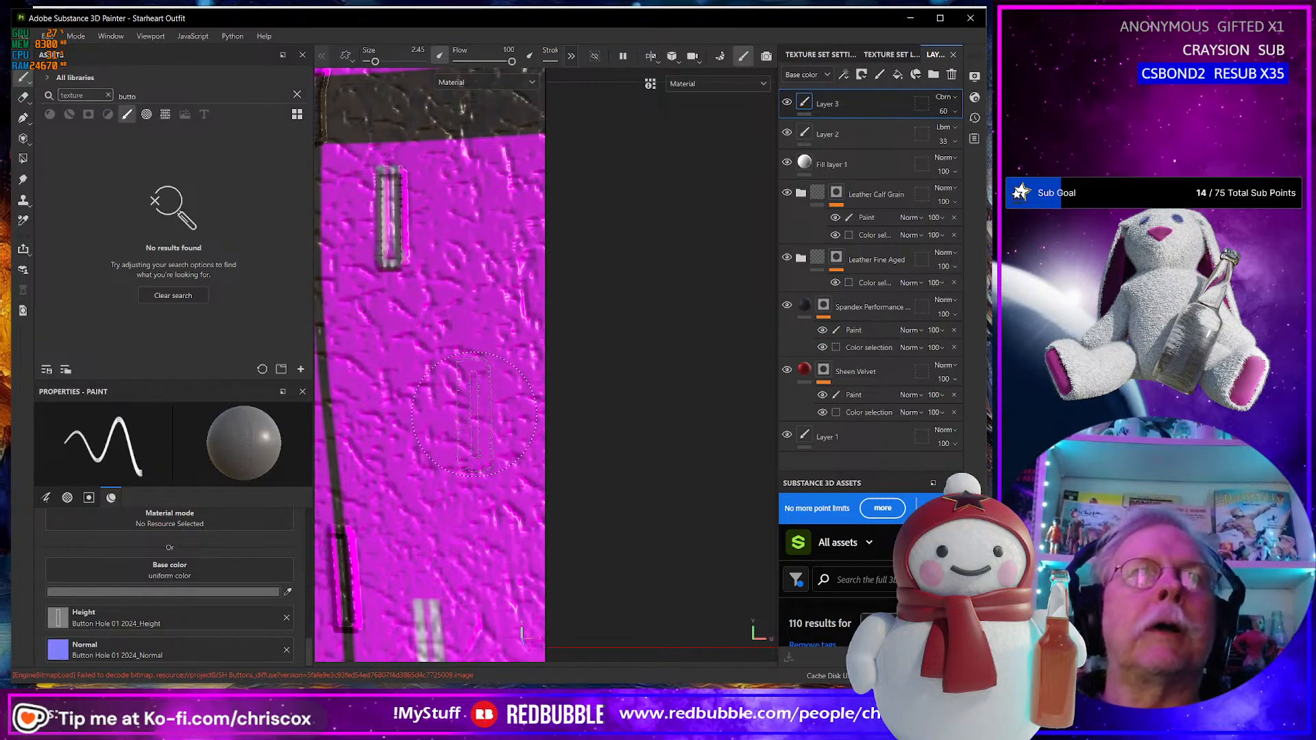
# Stamp stitched buttonholes over the existing ones in the same column, working down the tunic front toward the hem.
pyautogui.keyDown('alt'); pyautogui.moveTo(432, 338); pyautogui.dragTo(468, 278); pyautogui.keyUp('alt')
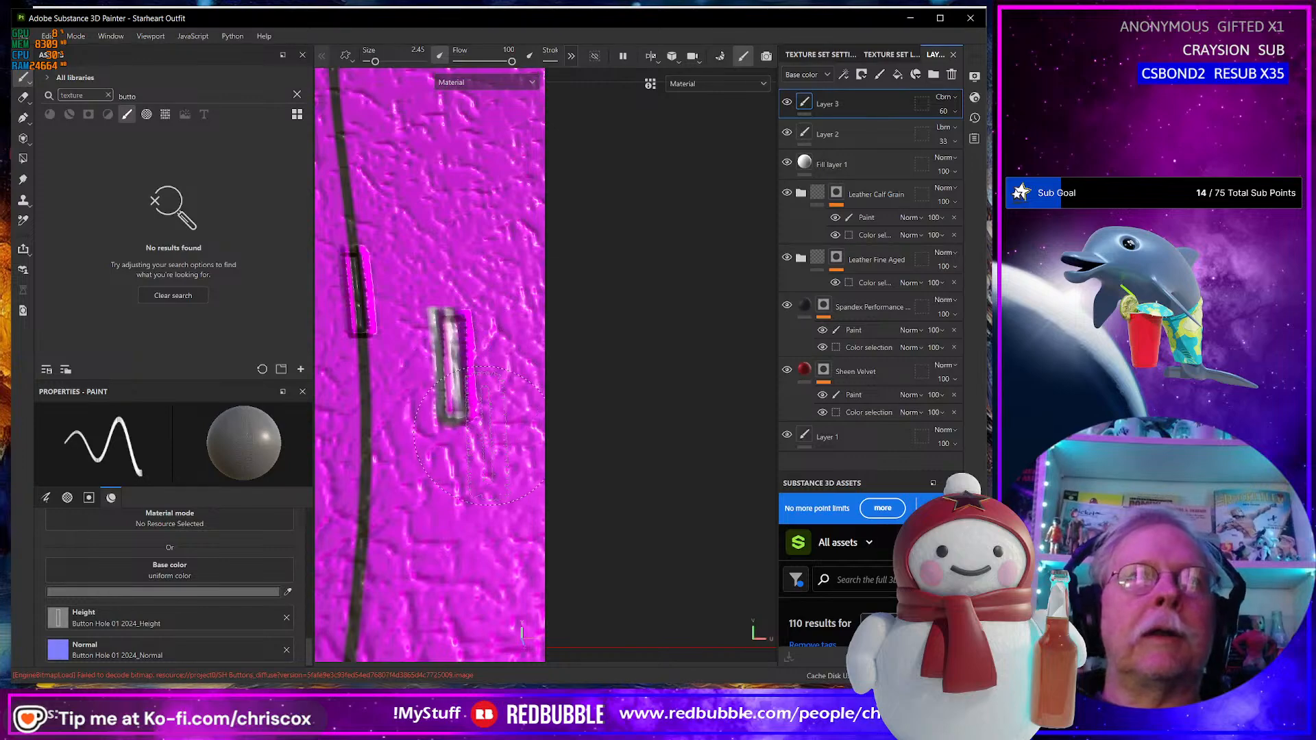
pyautogui.keyDown('alt'); pyautogui.moveTo(479, 436); pyautogui.dragTo(433, 319); pyautogui.keyUp('alt')
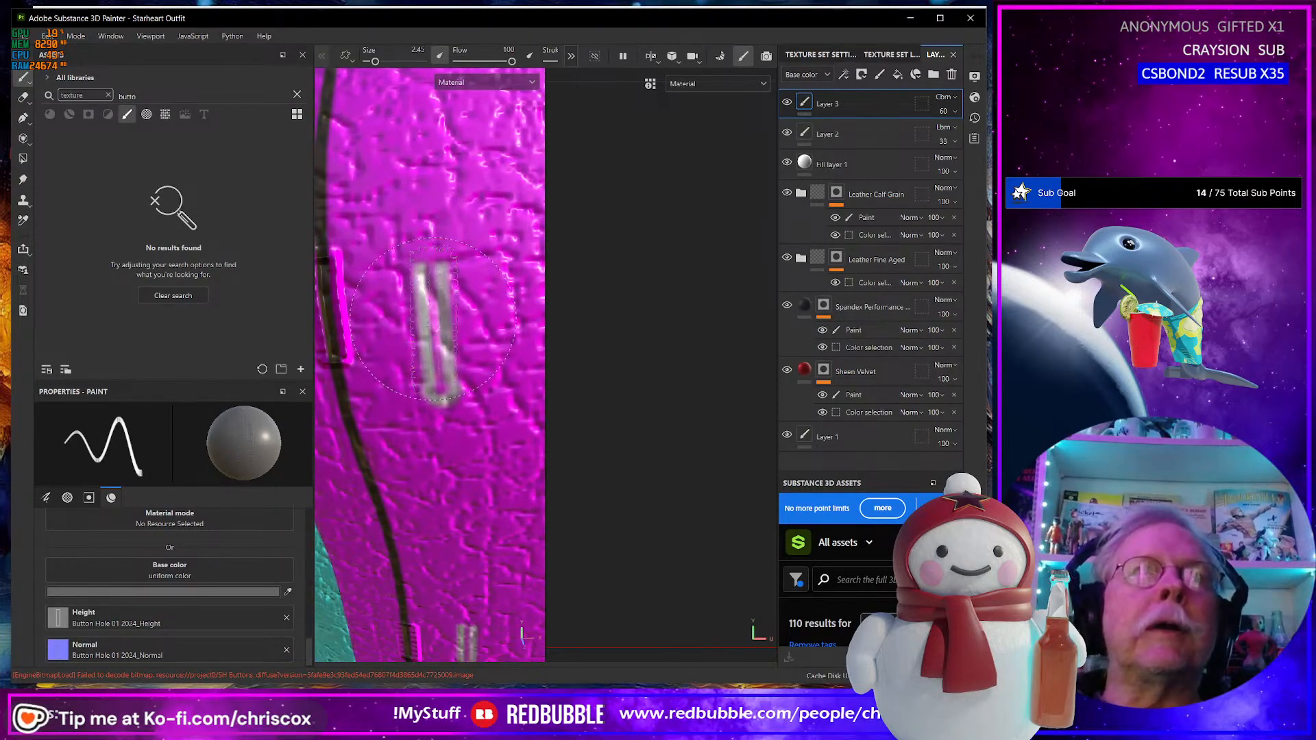
pyautogui.scroll(4, 437, 344)
pyautogui.scroll(-7, 437, 344)
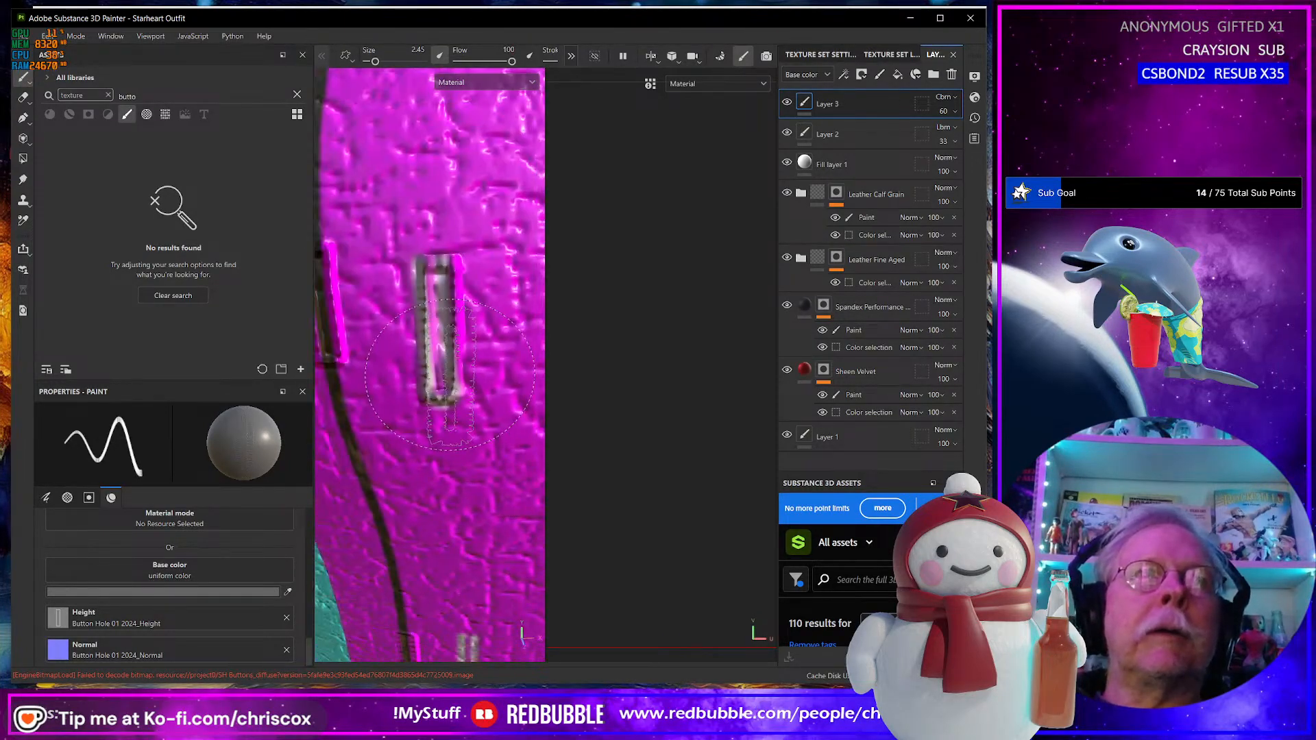
pyautogui.keyDown('alt'); pyautogui.moveTo(437, 344); pyautogui.dragTo(439, 127, button='middle'); pyautogui.keyUp('alt')
pyautogui.moveTo(444, 127)
pyautogui.keyDown('alt'); pyautogui.mouseDown()
pyautogui.moveTo(479, 484)
pyautogui.moveTo(467, 229)
pyautogui.mouseUp(); pyautogui.keyUp('alt')
pyautogui.keyDown('alt'); pyautogui.moveTo(467, 229); pyautogui.dragTo(465, 219, button='middle'); pyautogui.keyUp('alt')
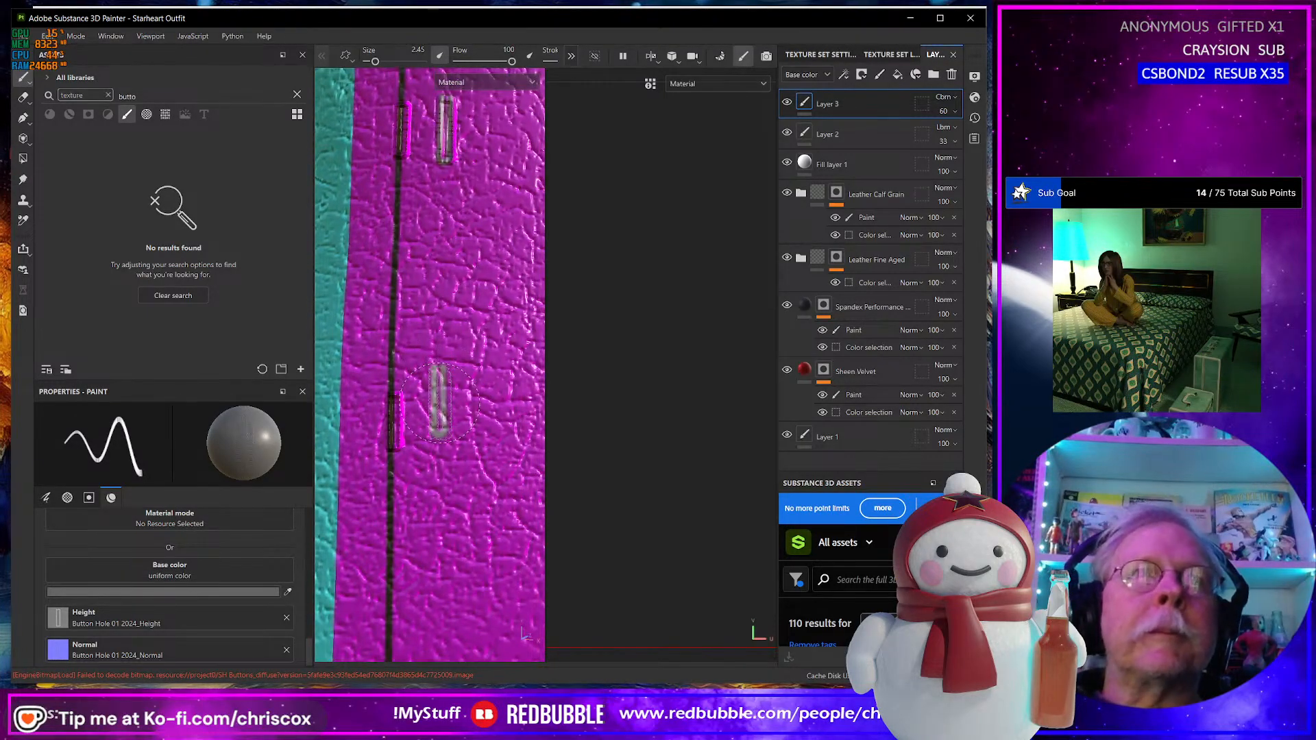
pyautogui.moveTo(472, 449)
pyautogui.keyDown('alt'); pyautogui.mouseDown()
pyautogui.moveTo(439, 377)
pyautogui.moveTo(463, 458)
pyautogui.mouseUp(); pyautogui.keyUp('alt')
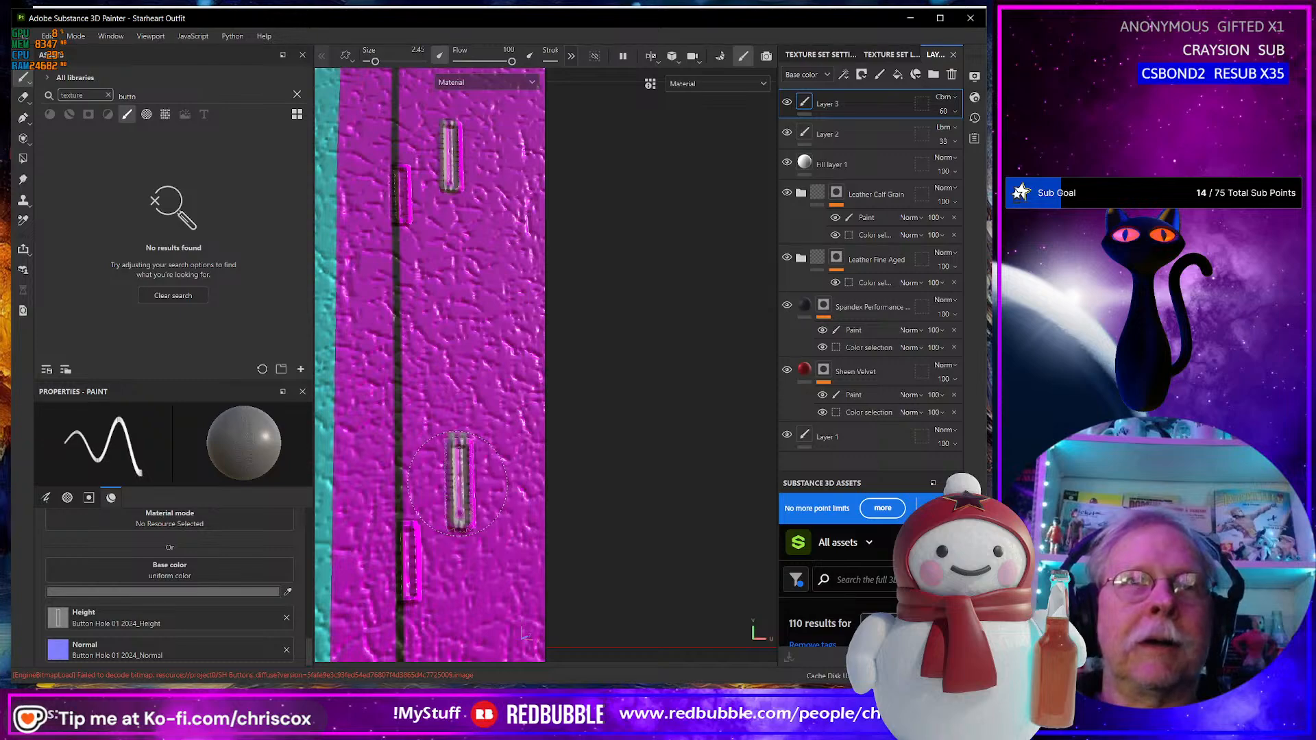
pyautogui.keyDown('alt'); pyautogui.moveTo(458, 483); pyautogui.dragTo(430, 389); pyautogui.keyUp('alt')
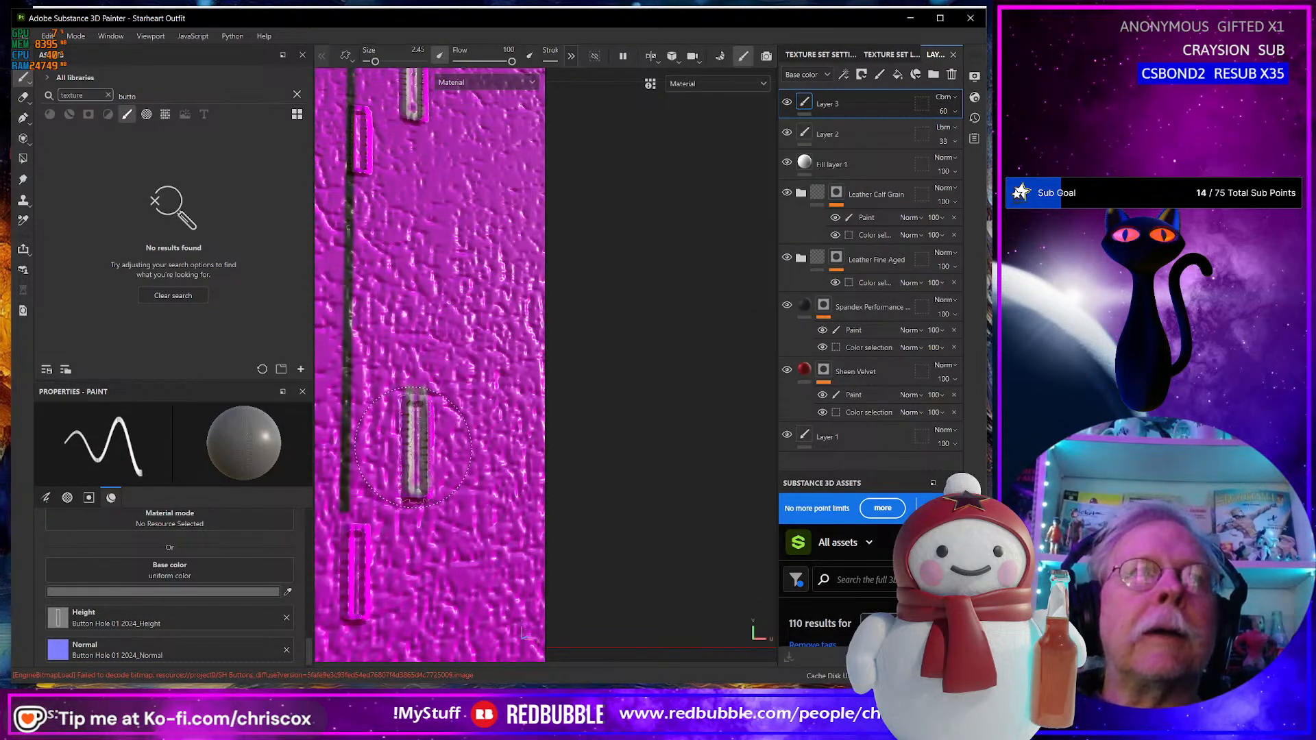
# Stamp stitched buttonholes over the existing ones in the opposite column of the tunic front, working up from the hem.
pyautogui.keyDown('alt'); pyautogui.moveTo(413, 446); pyautogui.dragTo(473, 469); pyautogui.keyUp('alt')
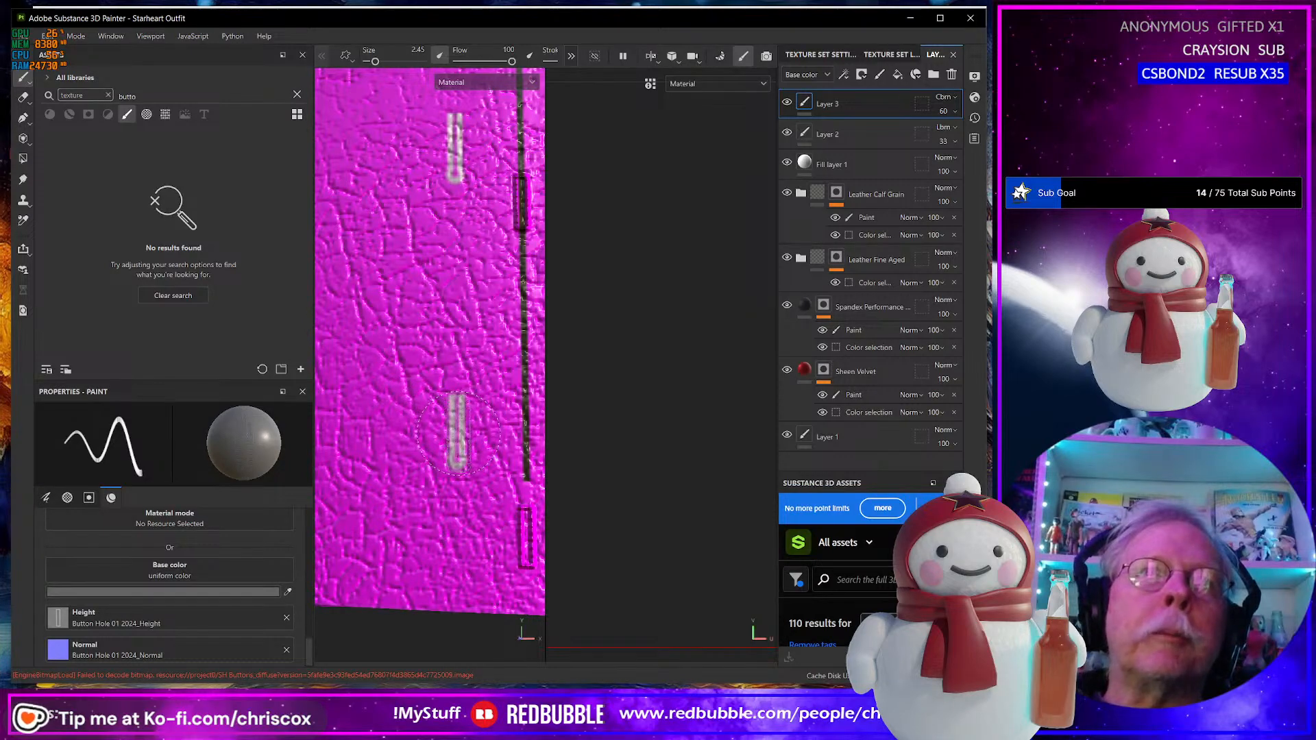
pyautogui.keyDown('alt'); pyautogui.moveTo(480, 329); pyautogui.dragTo(481, 508, button='middle'); pyautogui.keyUp('alt')
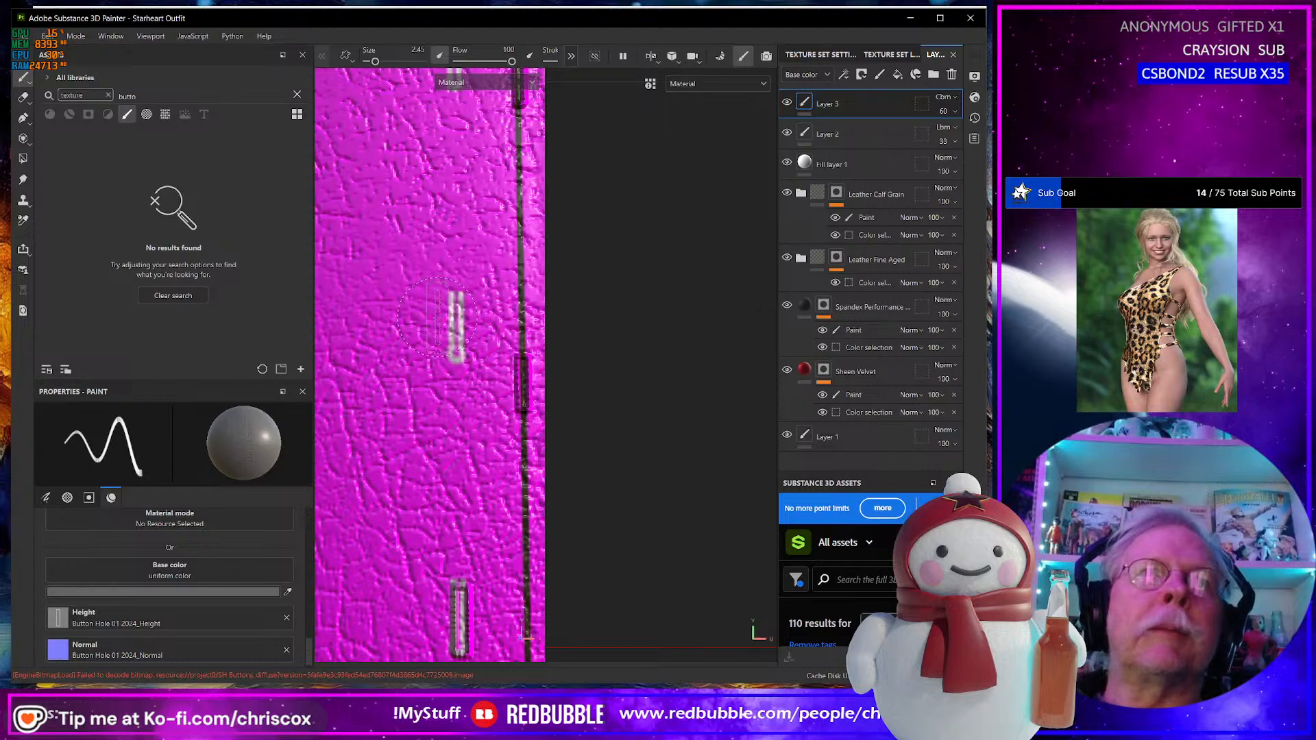
pyautogui.click(457, 328)
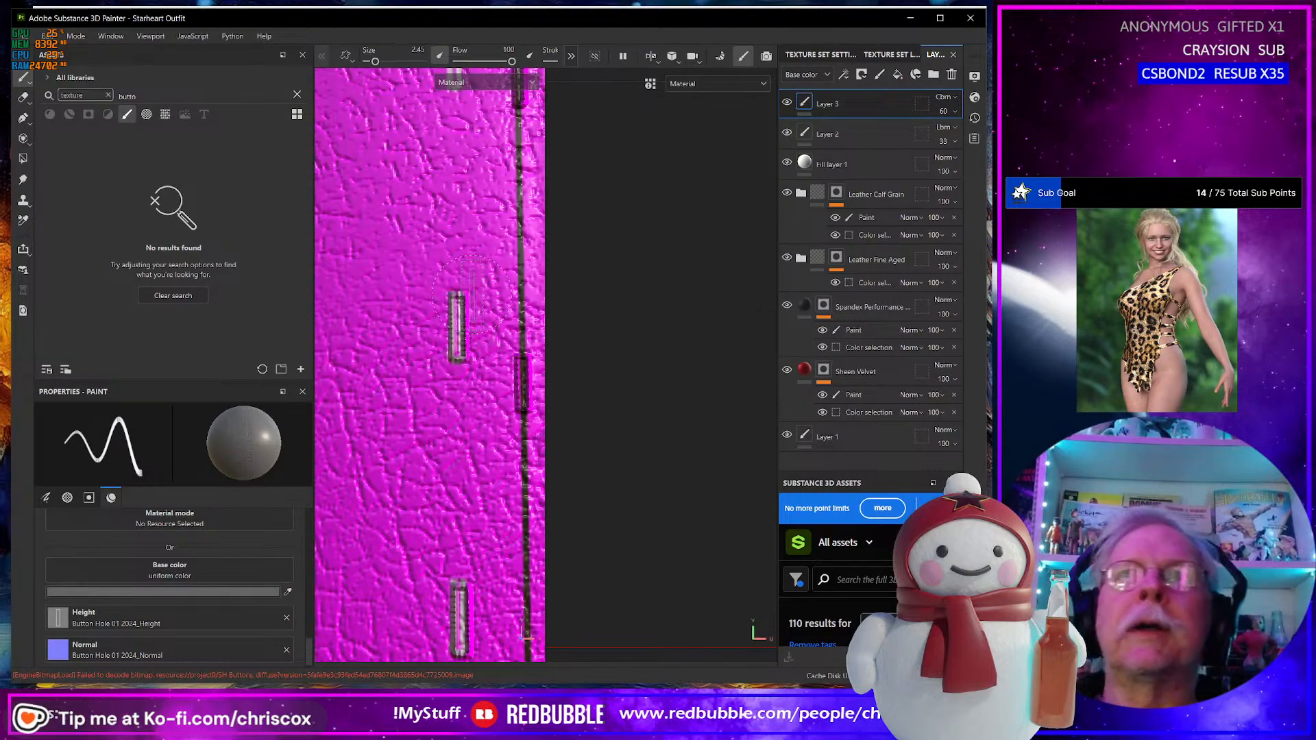
pyautogui.keyDown('alt'); pyautogui.moveTo(436, 137); pyautogui.dragTo(430, 438, button='middle'); pyautogui.keyUp('alt')
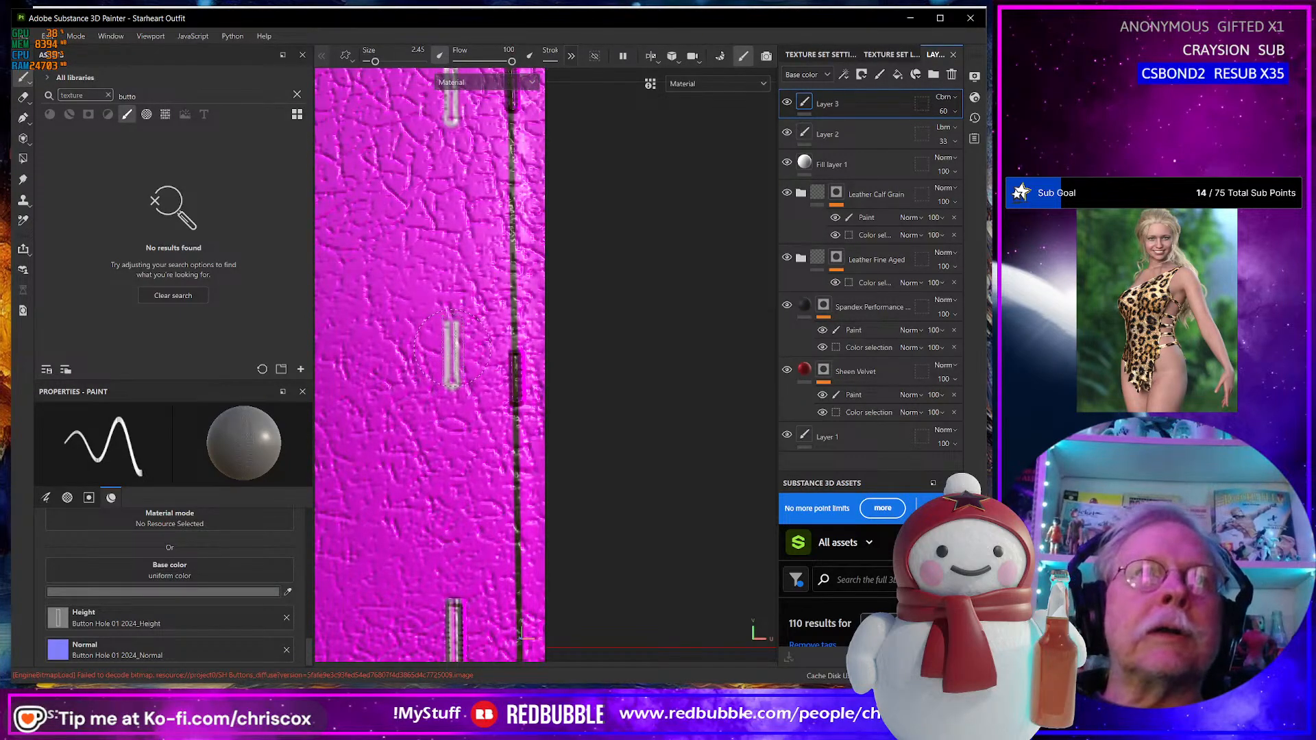
pyautogui.keyDown('alt'); pyautogui.moveTo(452, 349); pyautogui.dragTo(492, 442); pyautogui.keyUp('alt')
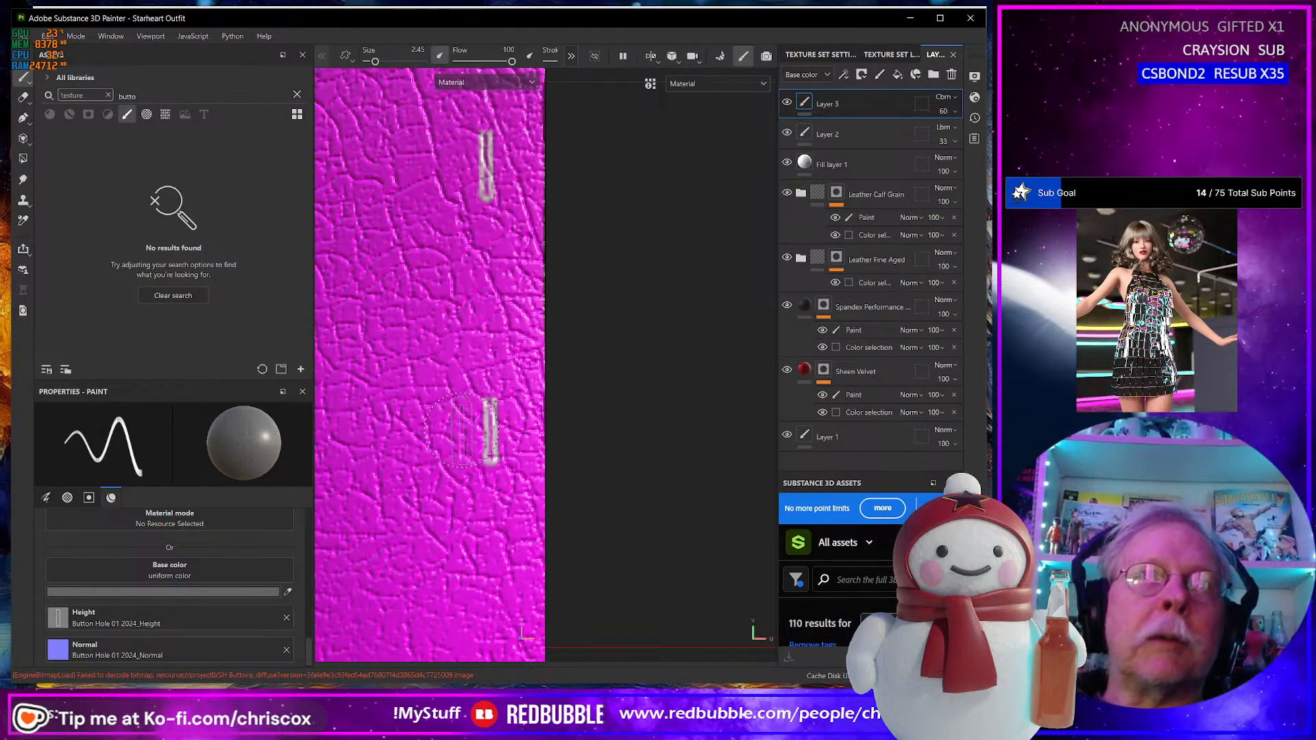
pyautogui.keyDown('alt'); pyautogui.moveTo(494, 343); pyautogui.dragTo(445, 514); pyautogui.keyUp('alt')
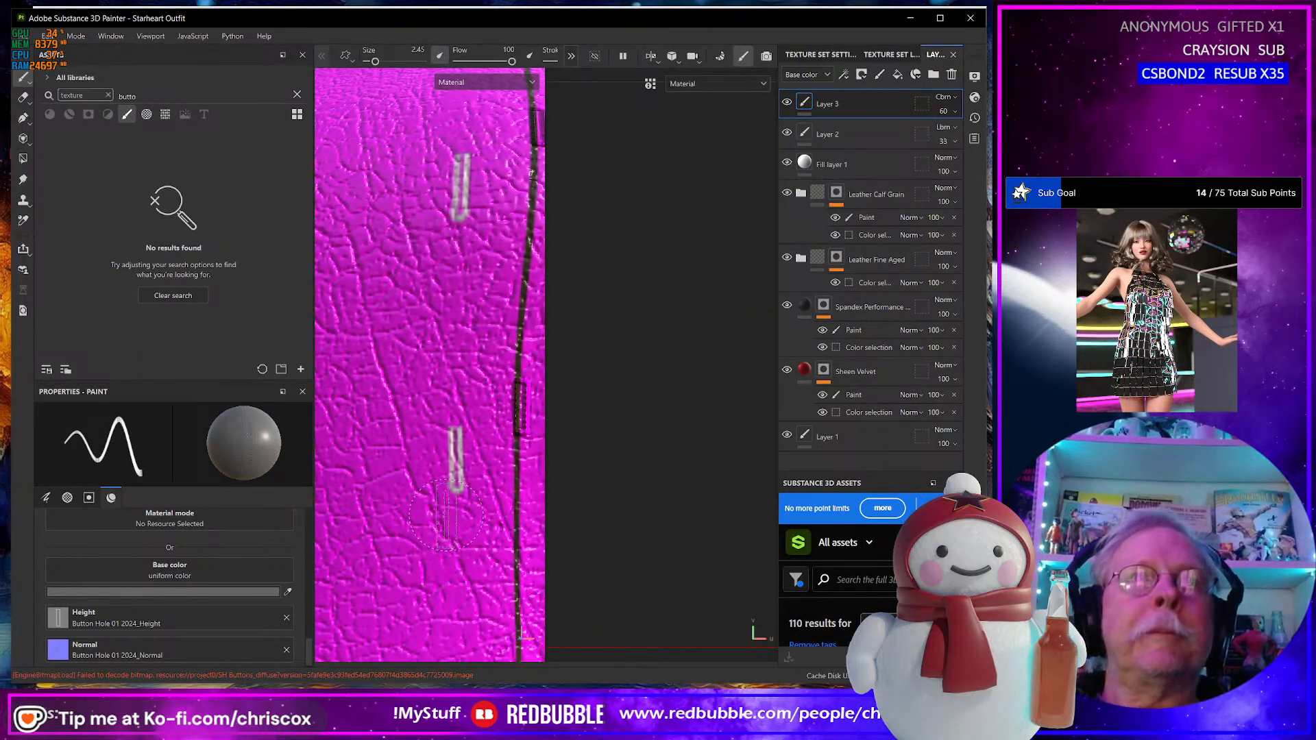
pyautogui.click(457, 460)
# Stamp stitched buttonholes over the remaining existing ones in that column, up to the topmost below the collar.
pyautogui.keyDown('alt'); pyautogui.moveTo(461, 367); pyautogui.dragTo(462, 676); pyautogui.keyUp('alt')
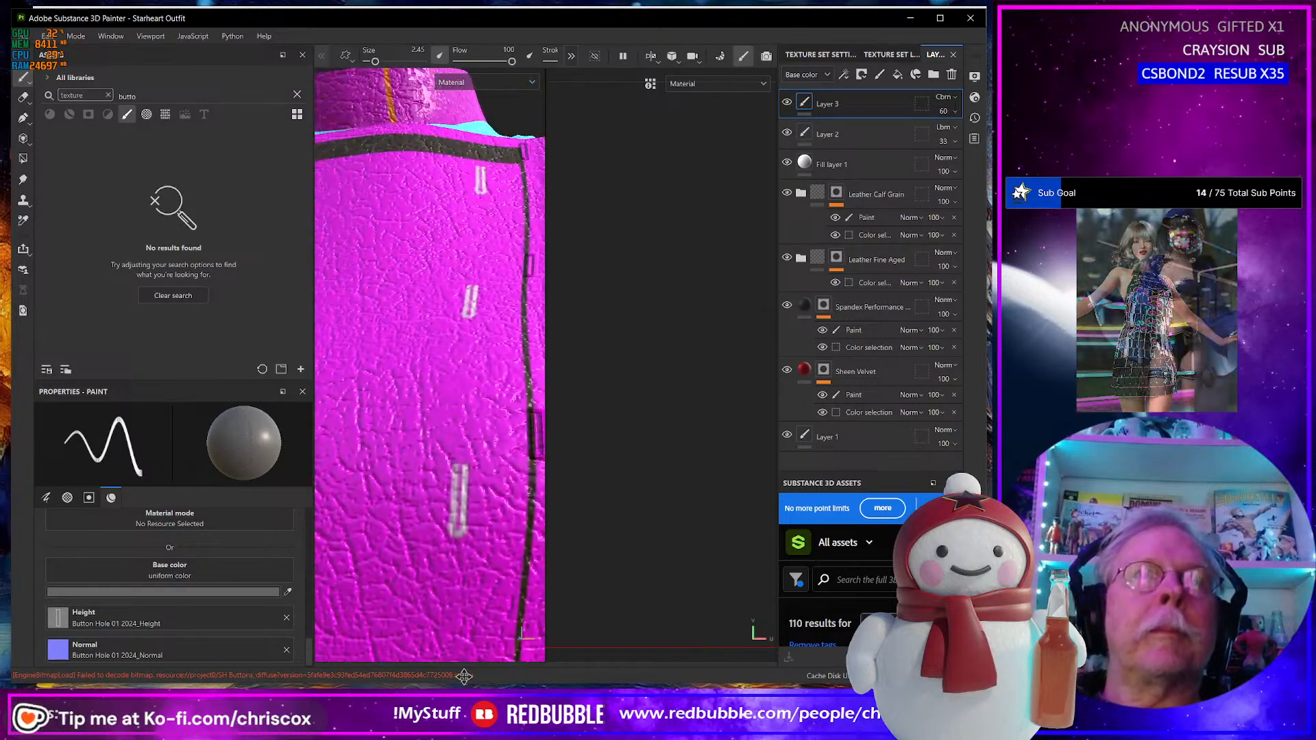
pyautogui.keyDown('alt'); pyautogui.moveTo(458, 548); pyautogui.dragTo(449, 308); pyautogui.keyUp('alt')
pyautogui.keyDown('alt'); pyautogui.moveTo(458, 606); pyautogui.dragTo(455, 542); pyautogui.keyUp('alt')
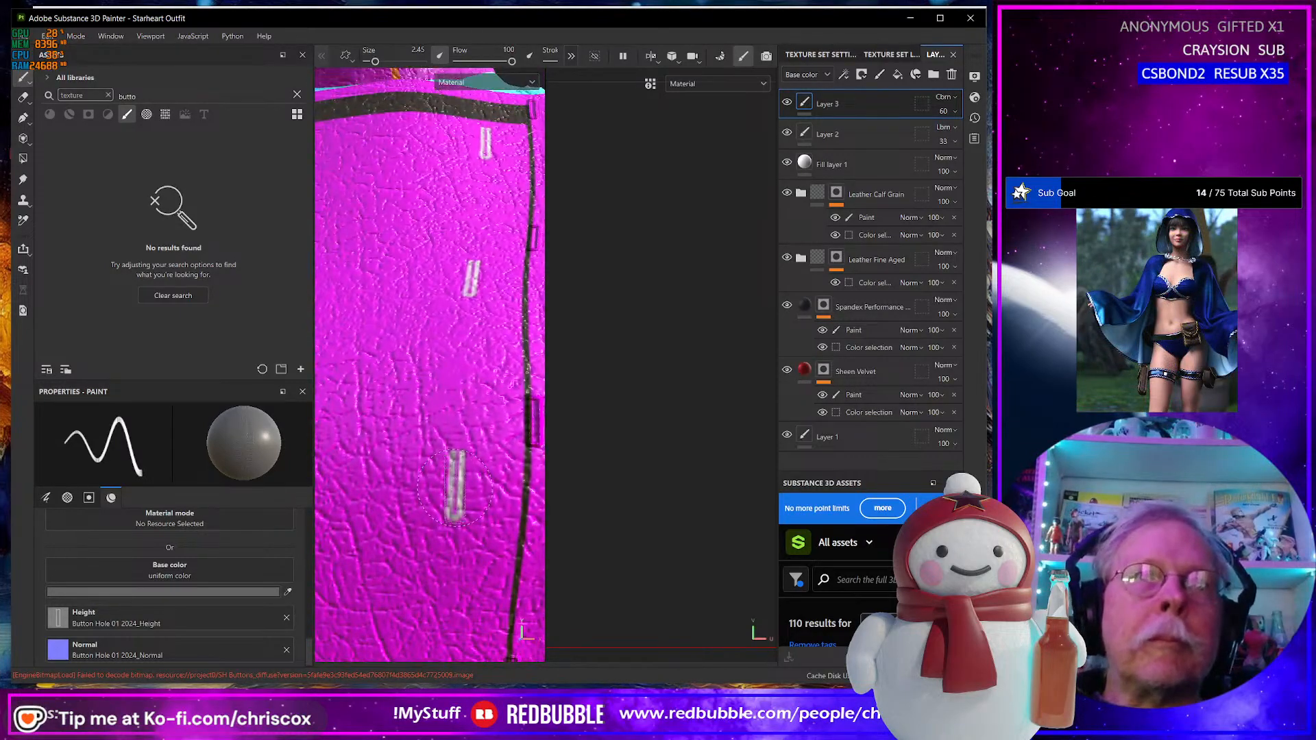
pyautogui.keyDown('alt'); pyautogui.moveTo(478, 384); pyautogui.dragTo(465, 529, button='middle'); pyautogui.keyUp('alt')
pyautogui.keyDown('alt'); pyautogui.moveTo(466, 480); pyautogui.dragTo(468, 532); pyautogui.keyUp('alt')
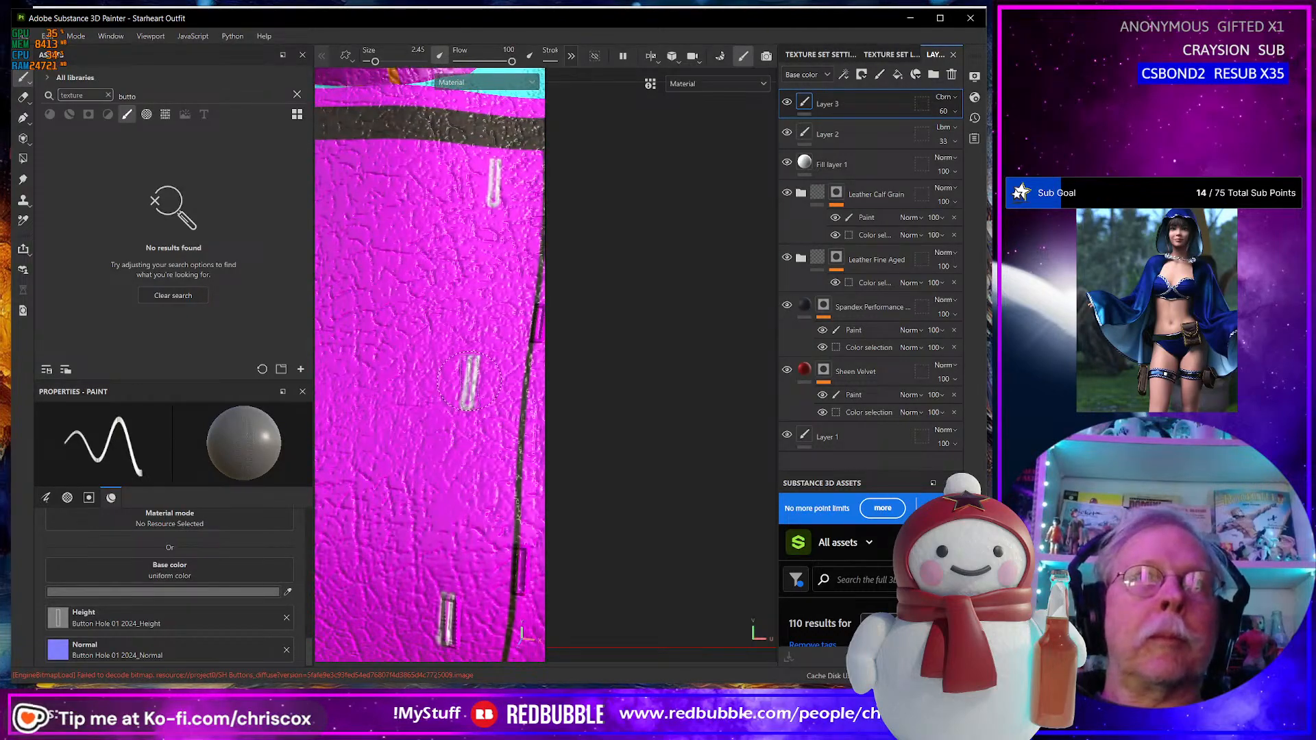
pyautogui.keyDown('alt'); pyautogui.moveTo(442, 437); pyautogui.dragTo(459, 446, button='middle'); pyautogui.keyUp('alt')
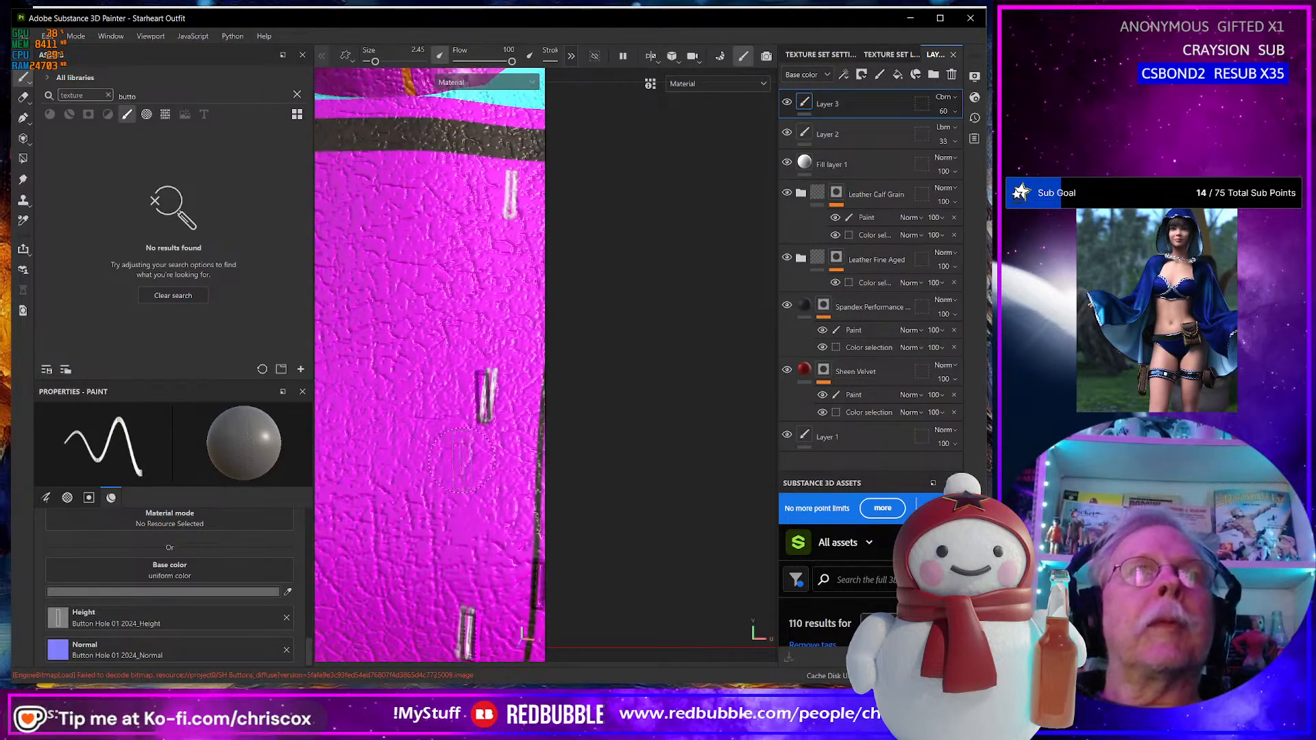
pyautogui.keyDown('alt'); pyautogui.moveTo(495, 481); pyautogui.dragTo(454, 478); pyautogui.keyUp('alt')
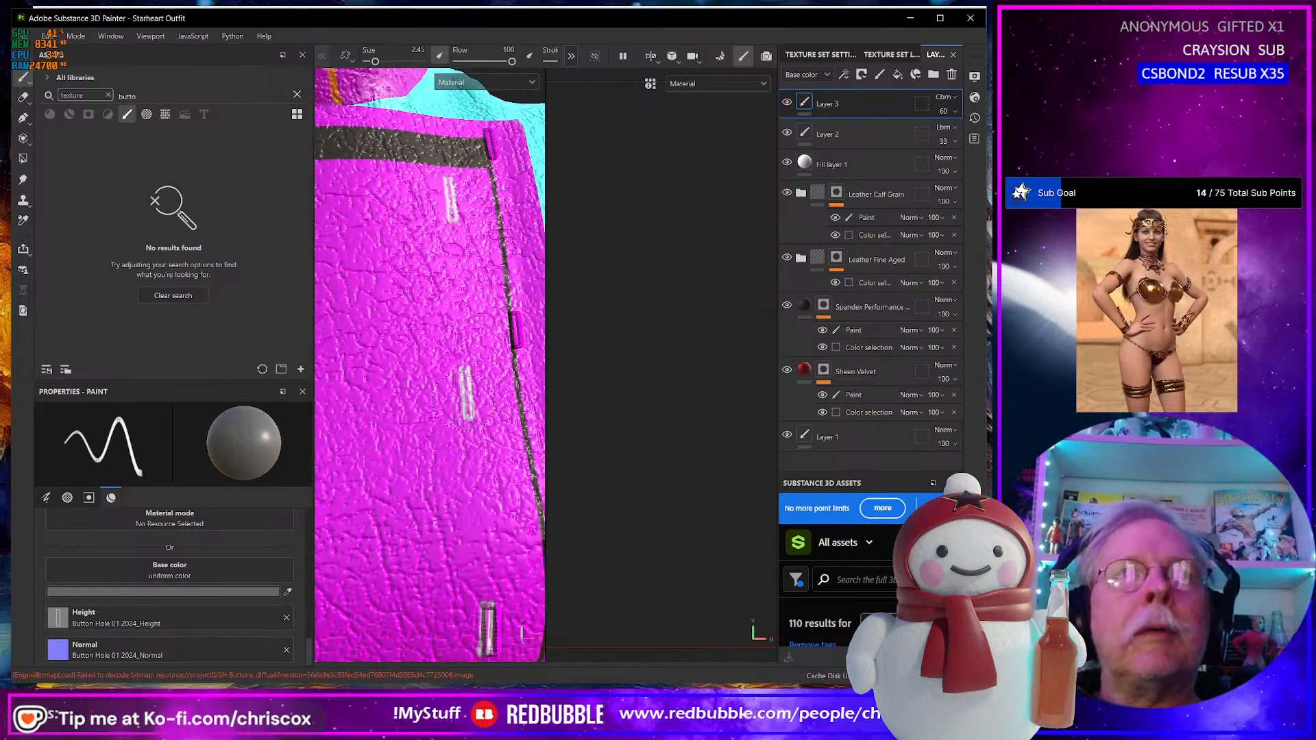
pyautogui.keyDown('alt'); pyautogui.moveTo(463, 391); pyautogui.dragTo(468, 432); pyautogui.keyUp('alt')
pyautogui.keyDown('alt'); pyautogui.moveTo(494, 328); pyautogui.dragTo(495, 338); pyautogui.keyUp('alt')
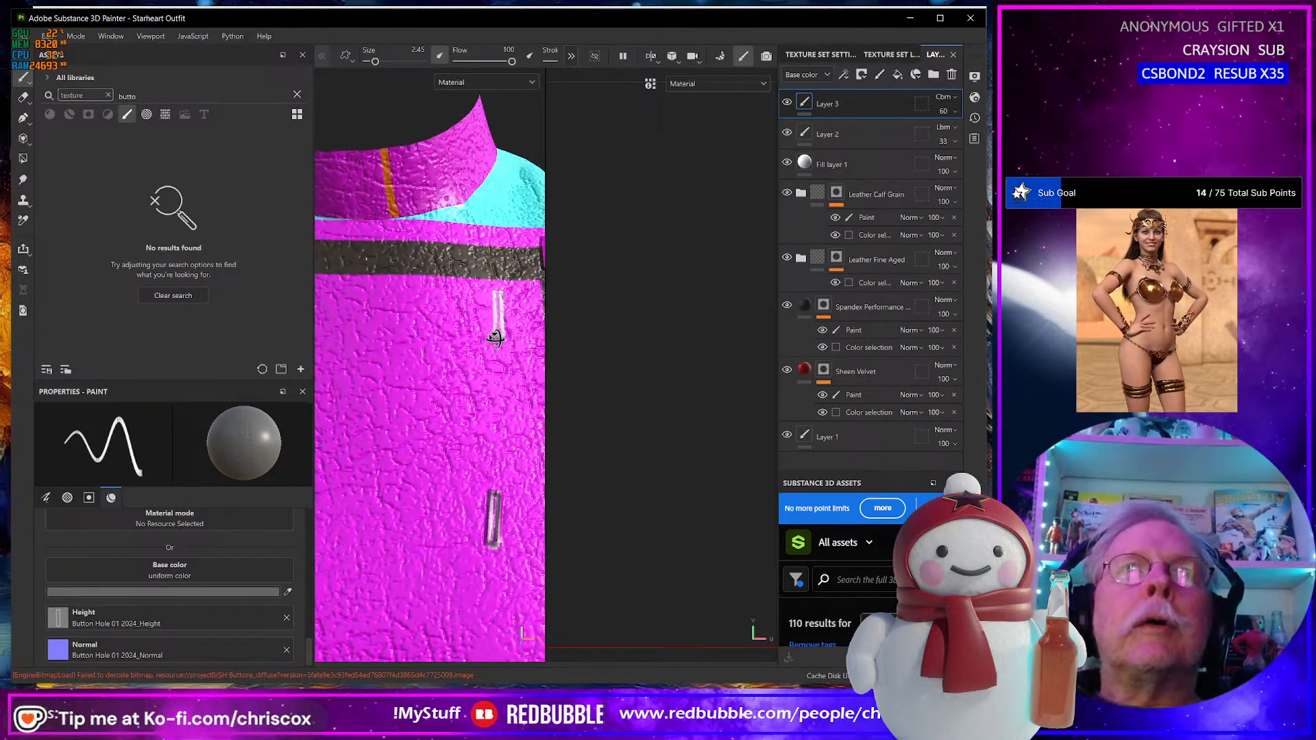
# Hide Fill layer 1 and Layer 2, and inspect the stamped buttonholes against the leather on both sides of the tunic.
pyautogui.scroll(-6, 459, 422)
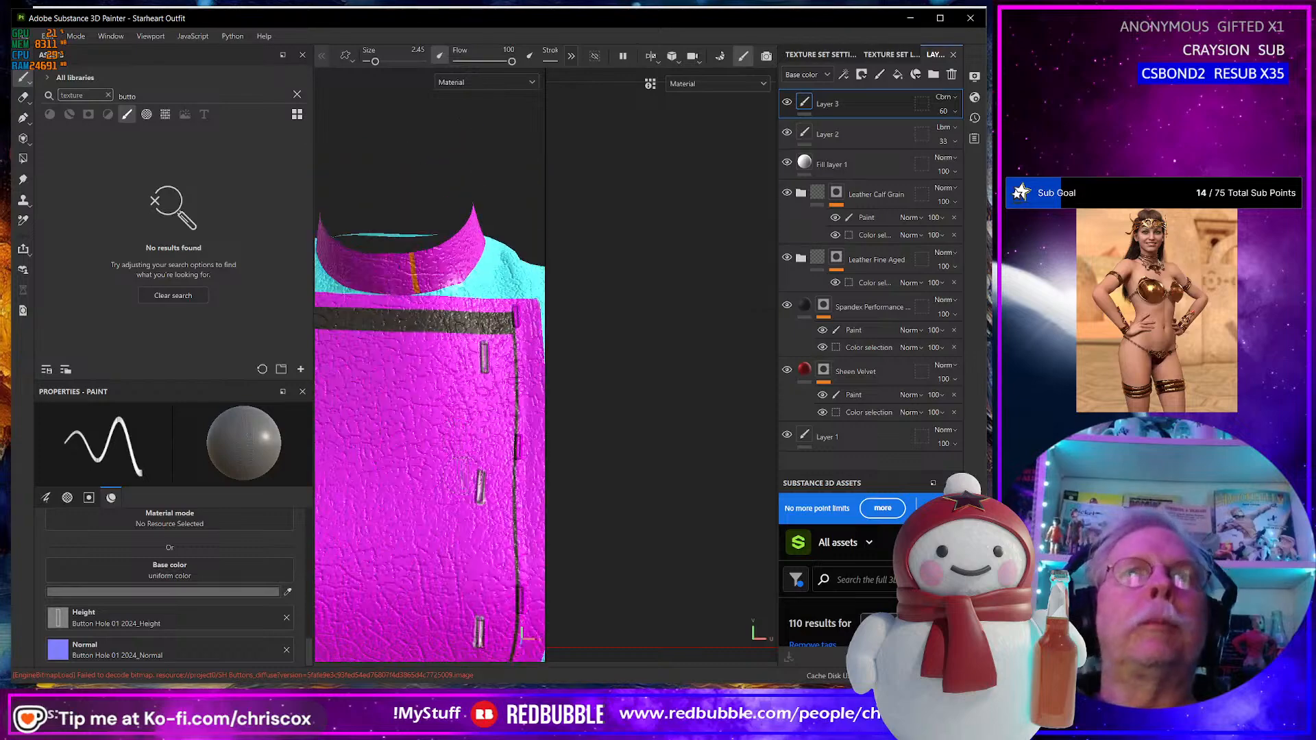
pyautogui.moveTo(439, 442)
pyautogui.keyDown('alt'); pyautogui.mouseDown()
pyautogui.moveTo(450, 461)
pyautogui.moveTo(466, 455)
pyautogui.mouseUp(); pyautogui.keyUp('alt')
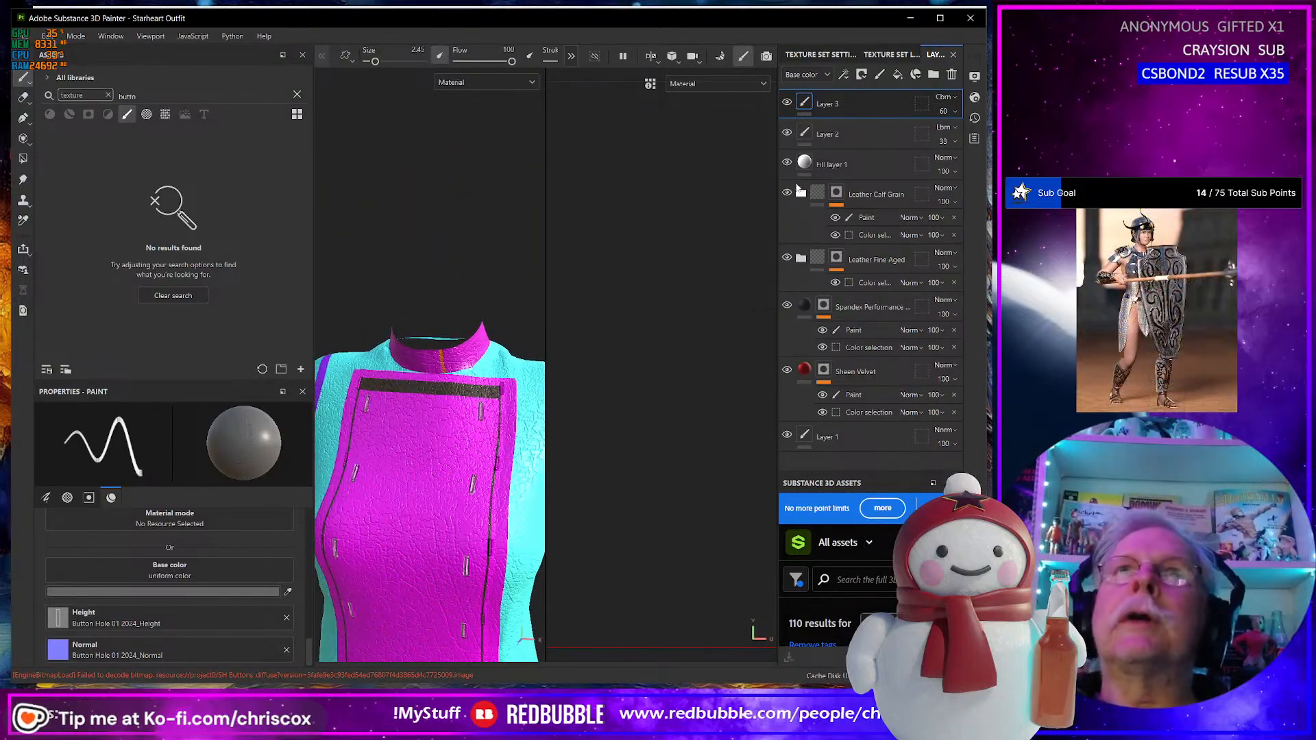
pyautogui.click(787, 162)
pyautogui.scroll(3, 523, 447)
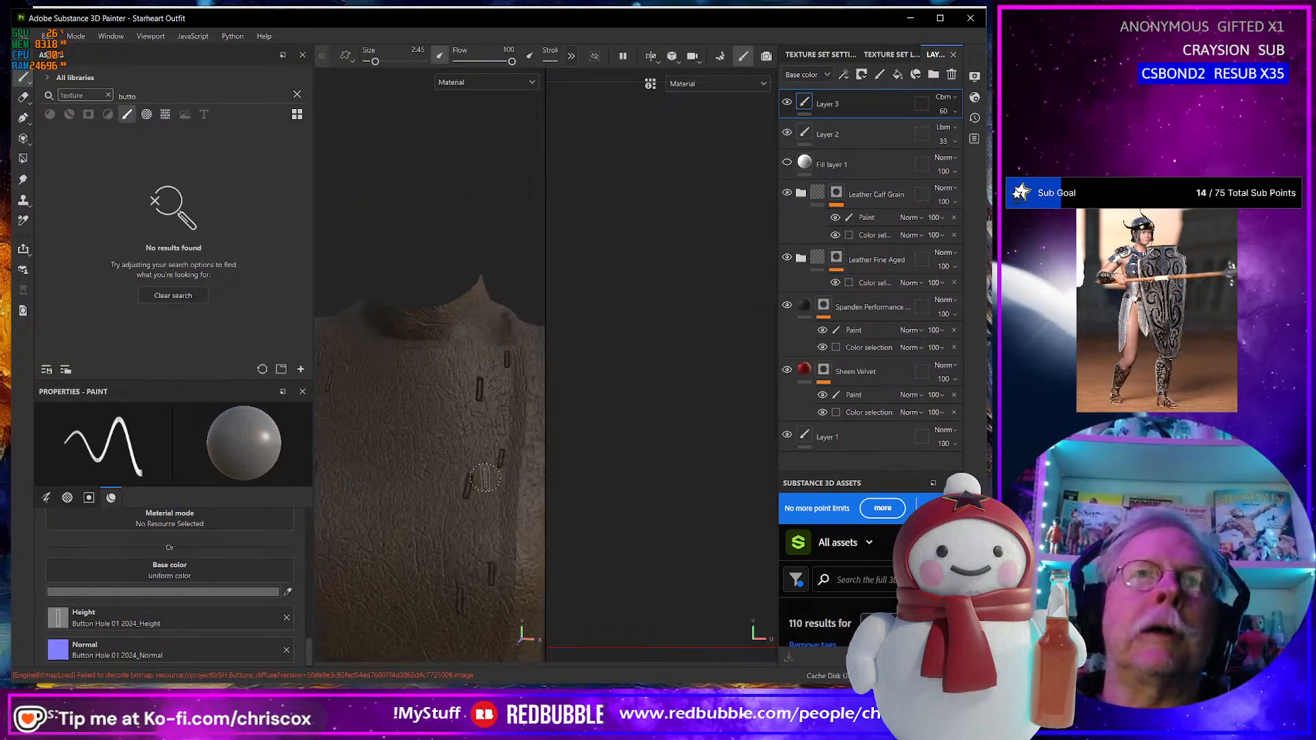
pyautogui.click(788, 133)
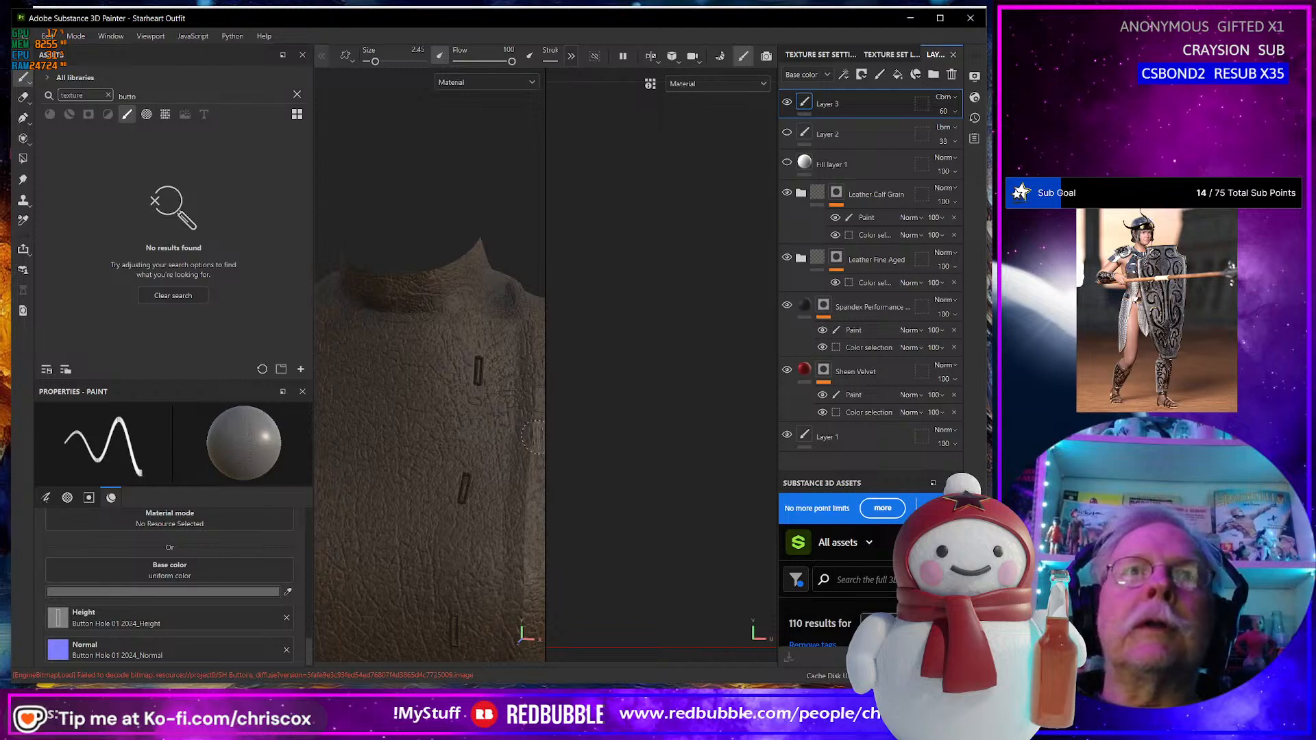
pyautogui.scroll(-3, 489, 461)
pyautogui.scroll(3, 489, 461)
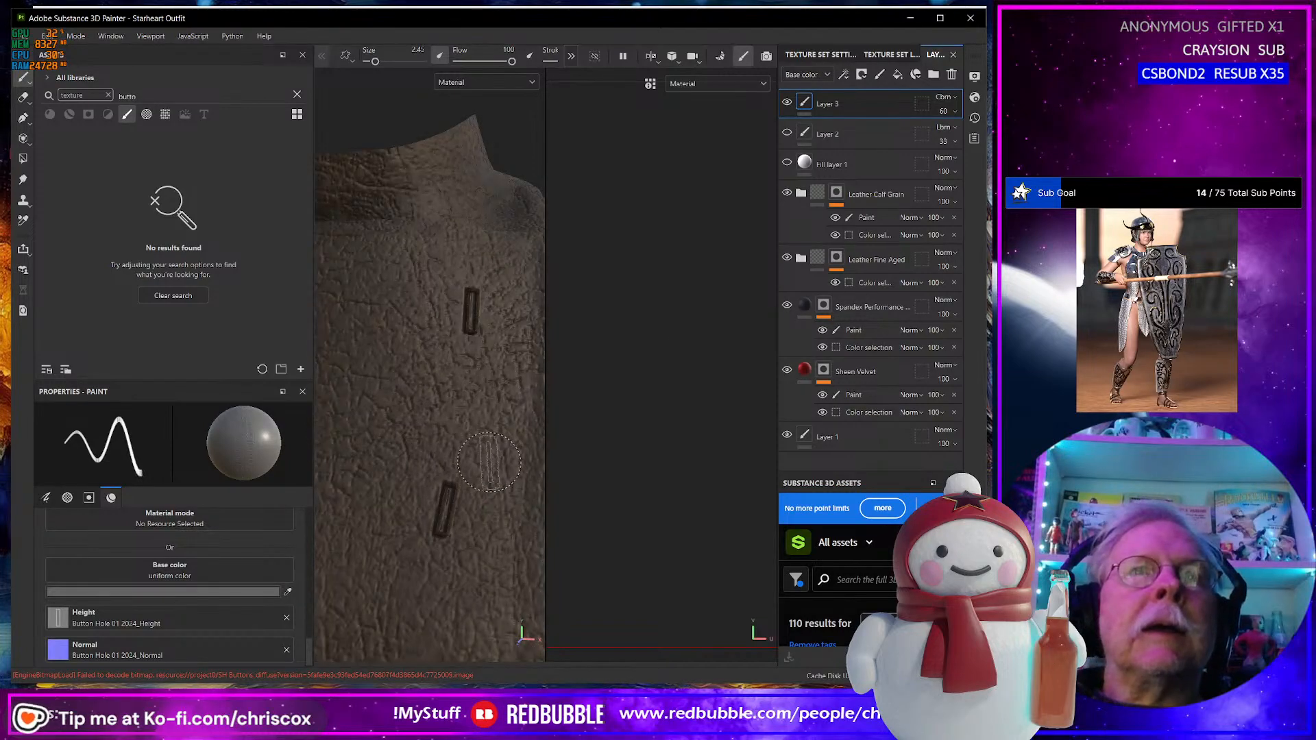
pyautogui.scroll(-1, 455, 573)
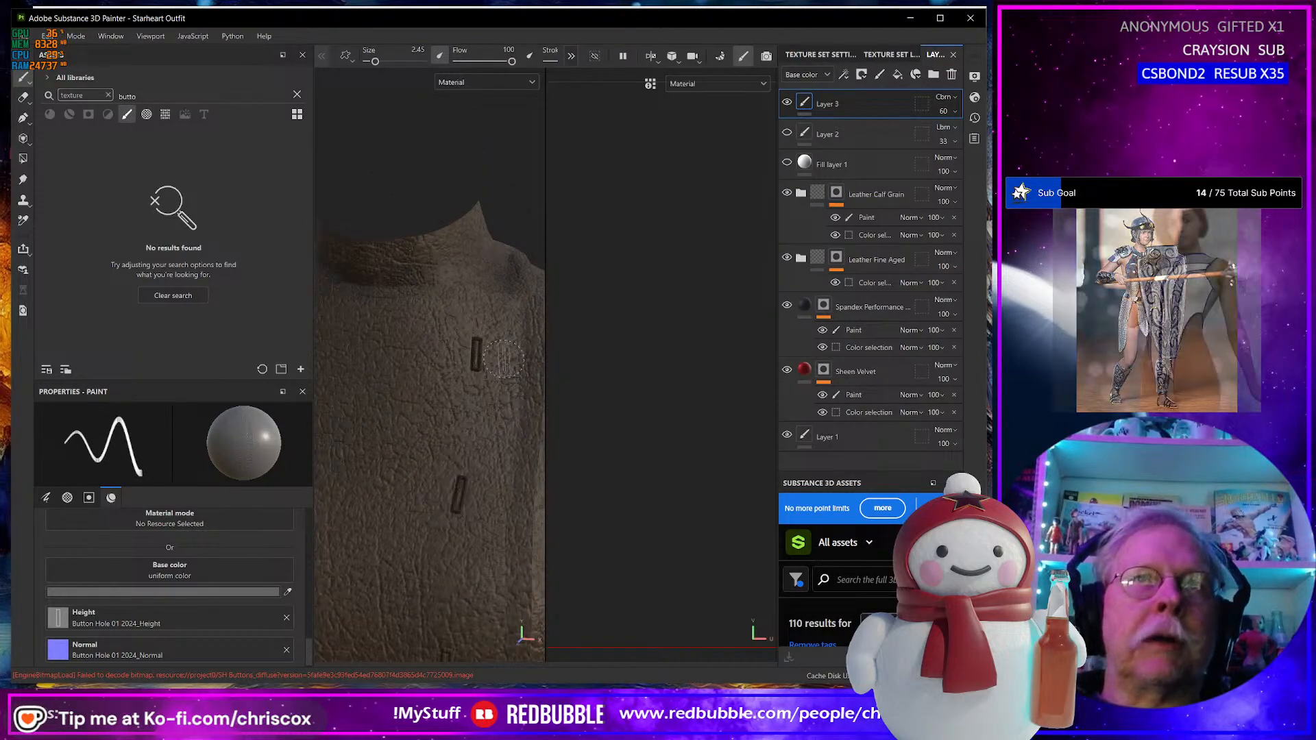
pyautogui.keyDown('alt'); pyautogui.moveTo(437, 475); pyautogui.dragTo(558, 473); pyautogui.keyUp('alt')
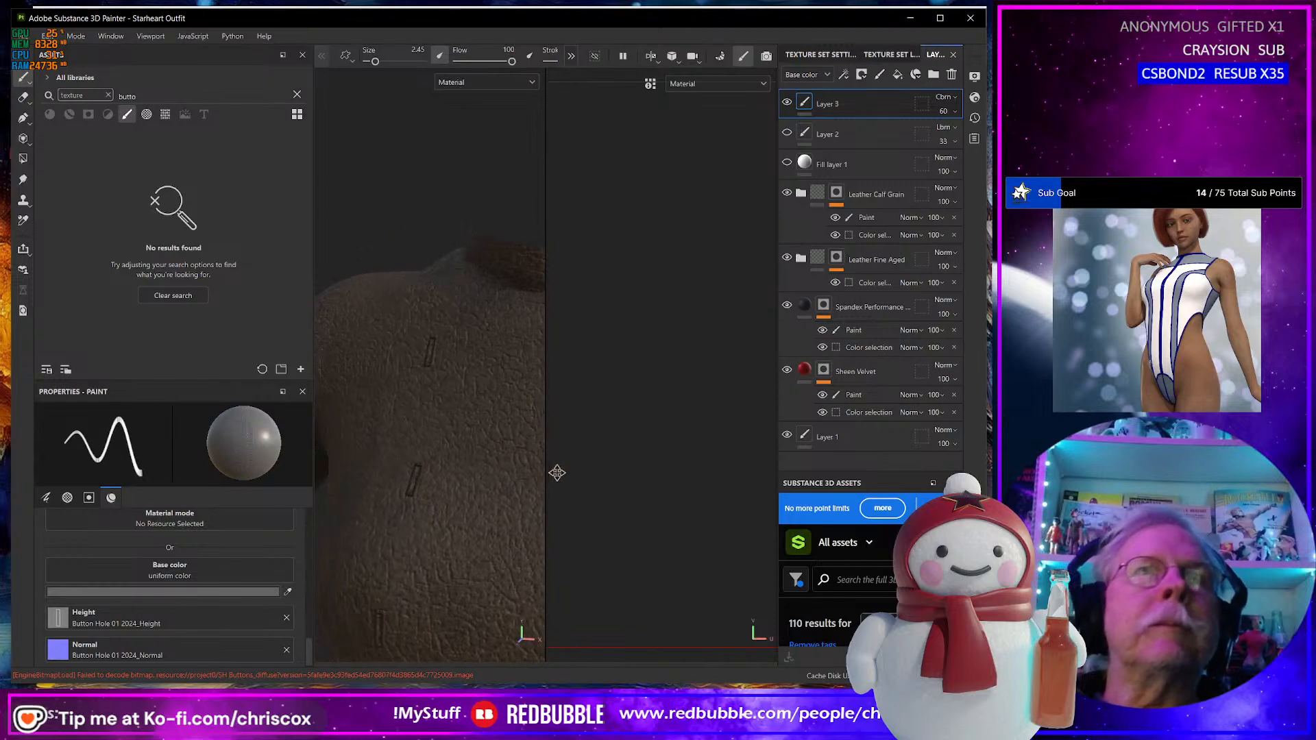
pyautogui.keyDown('alt'); pyautogui.moveTo(482, 491); pyautogui.dragTo(496, 494); pyautogui.keyUp('alt')
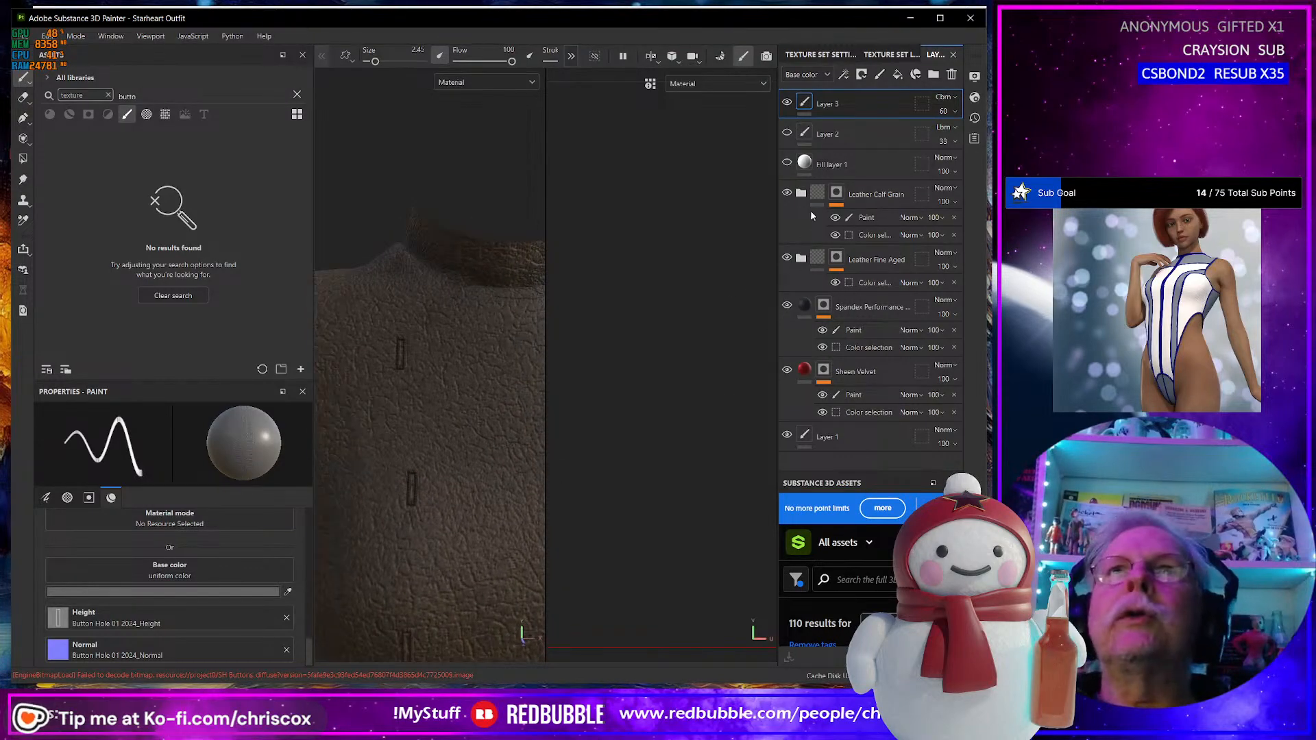
# Add a new paint layer directly above Layer 2 and widen the 3D viewport over the 2D view to show the tunic.
pyautogui.click(865, 132)
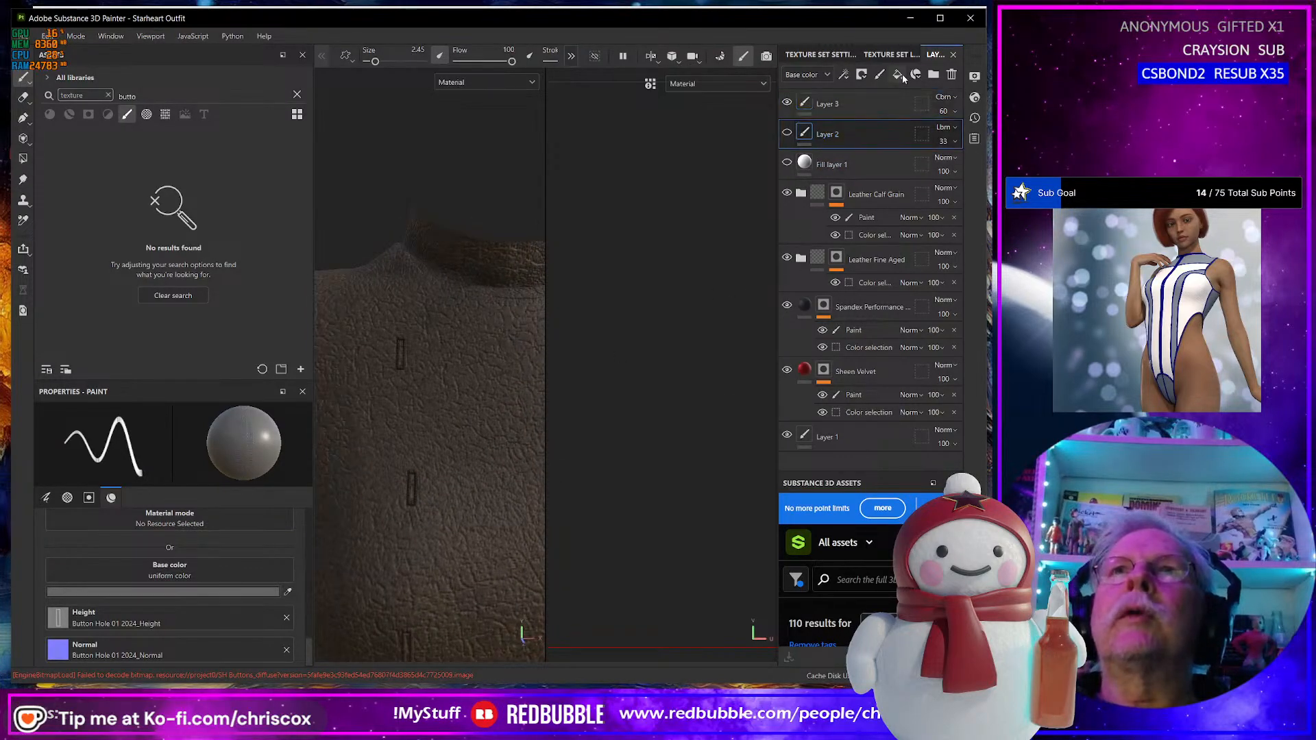
pyautogui.click(879, 74)
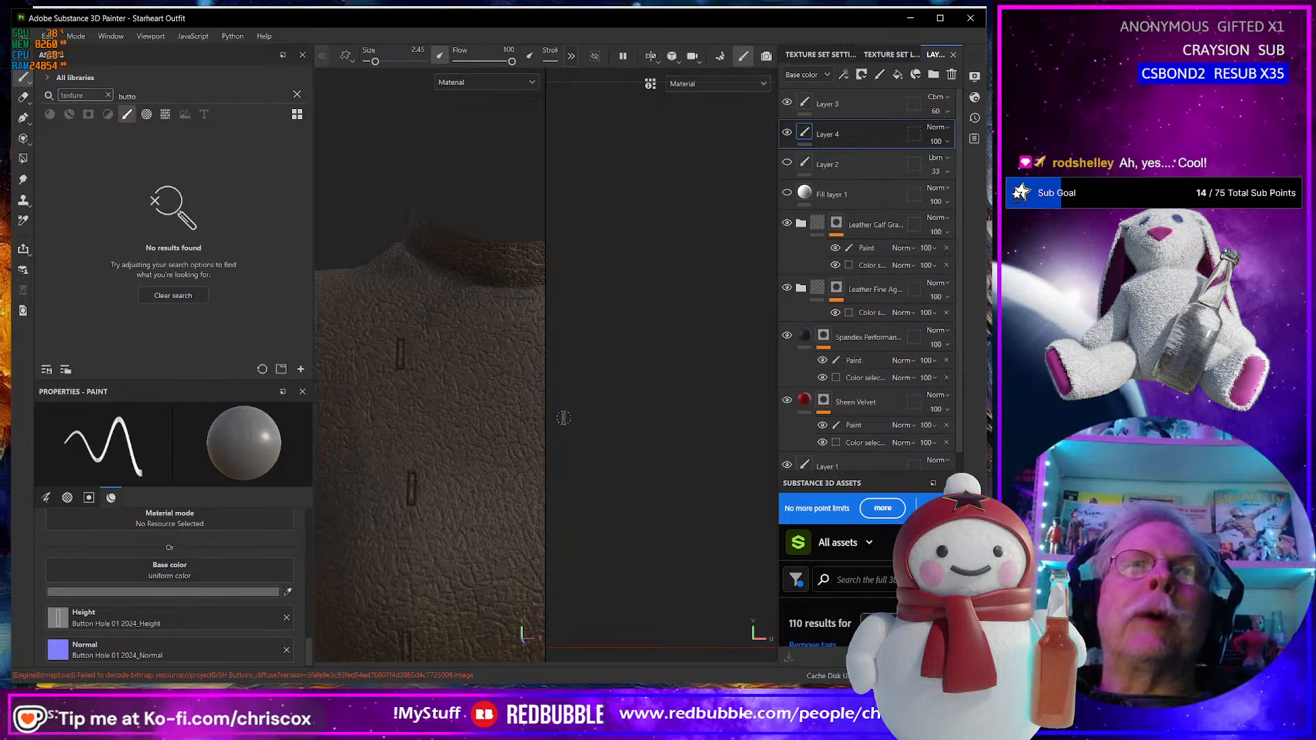
pyautogui.moveTo(547, 398); pyautogui.dragTo(771, 415)
pyautogui.keyDown('alt'); pyautogui.moveTo(627, 458); pyautogui.dragTo(604, 438); pyautogui.keyUp('alt')
pyautogui.scroll(3, 638, 475)
pyautogui.scroll(-6, 638, 475)
pyautogui.scroll(4, 641, 494)
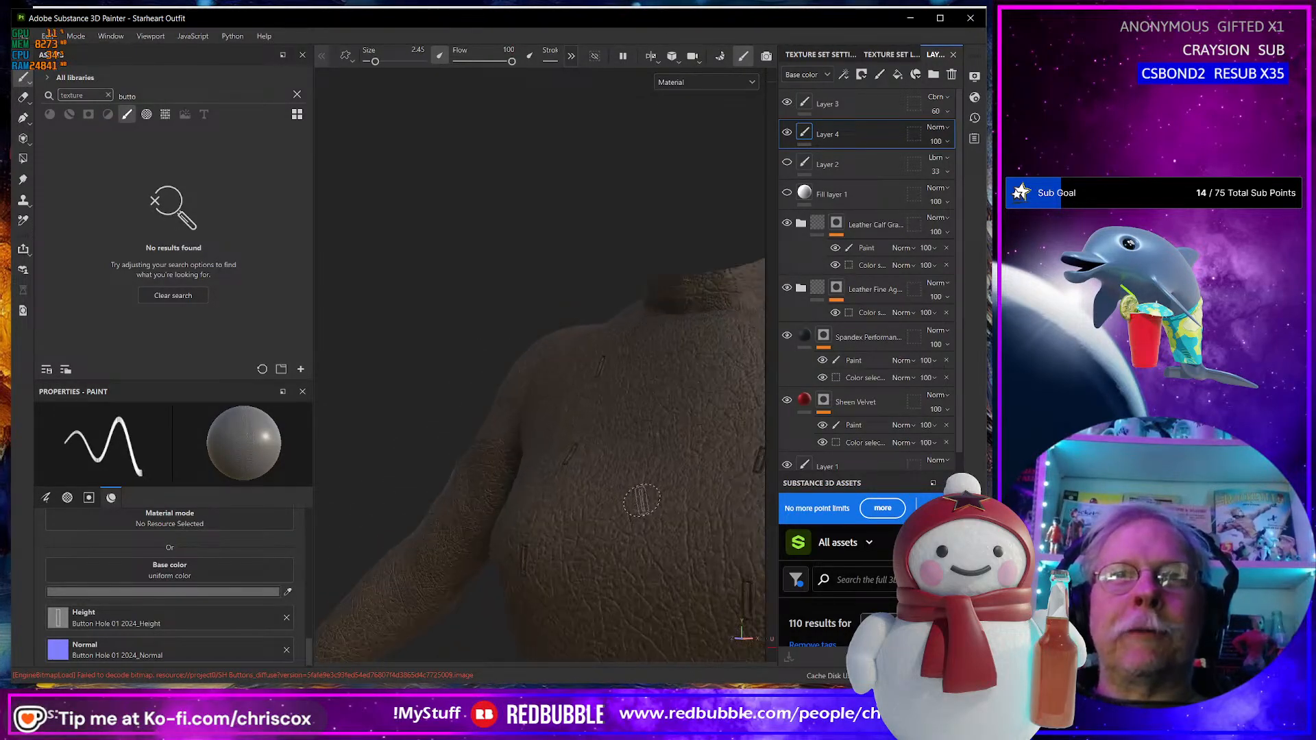
pyautogui.keyDown('alt'); pyautogui.moveTo(679, 538); pyautogui.dragTo(665, 464); pyautogui.keyUp('alt')
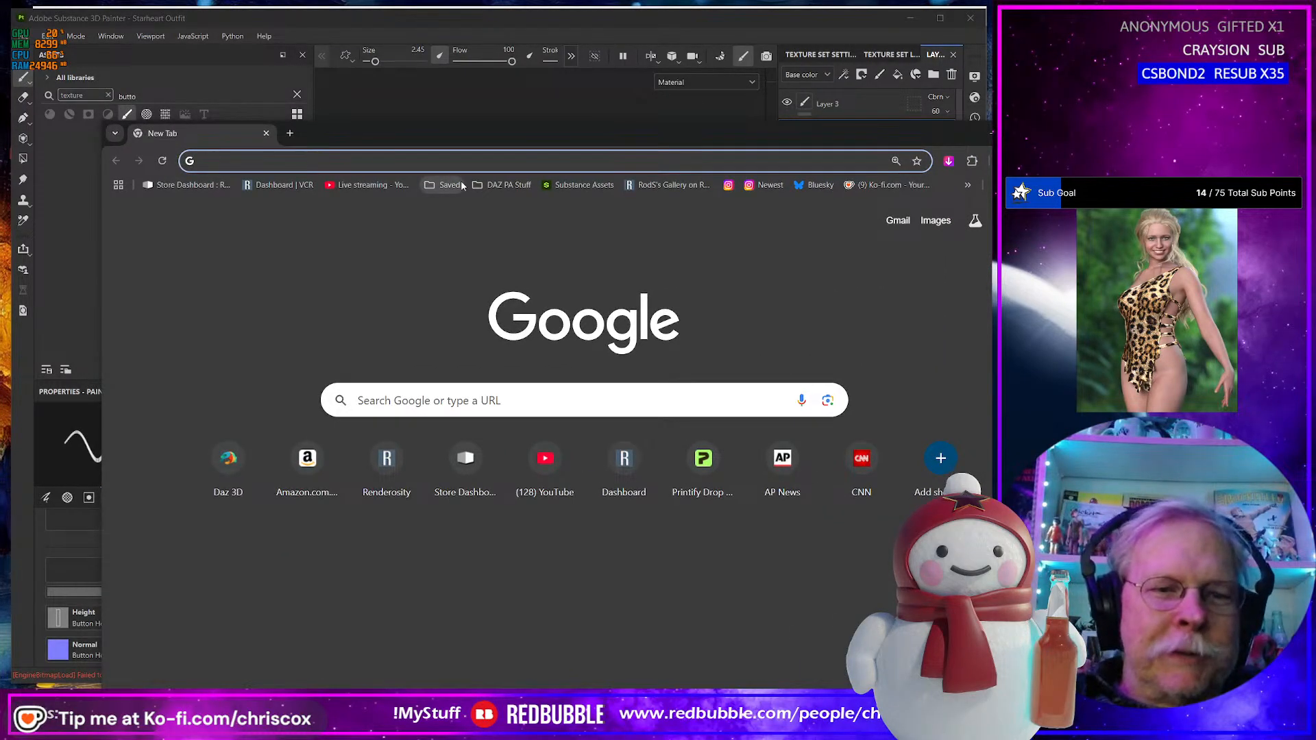
# In the web browser, search for "substance painter save brush settings" and read Adobe's help page on creating and saving presets.
pyautogui.write('sub')
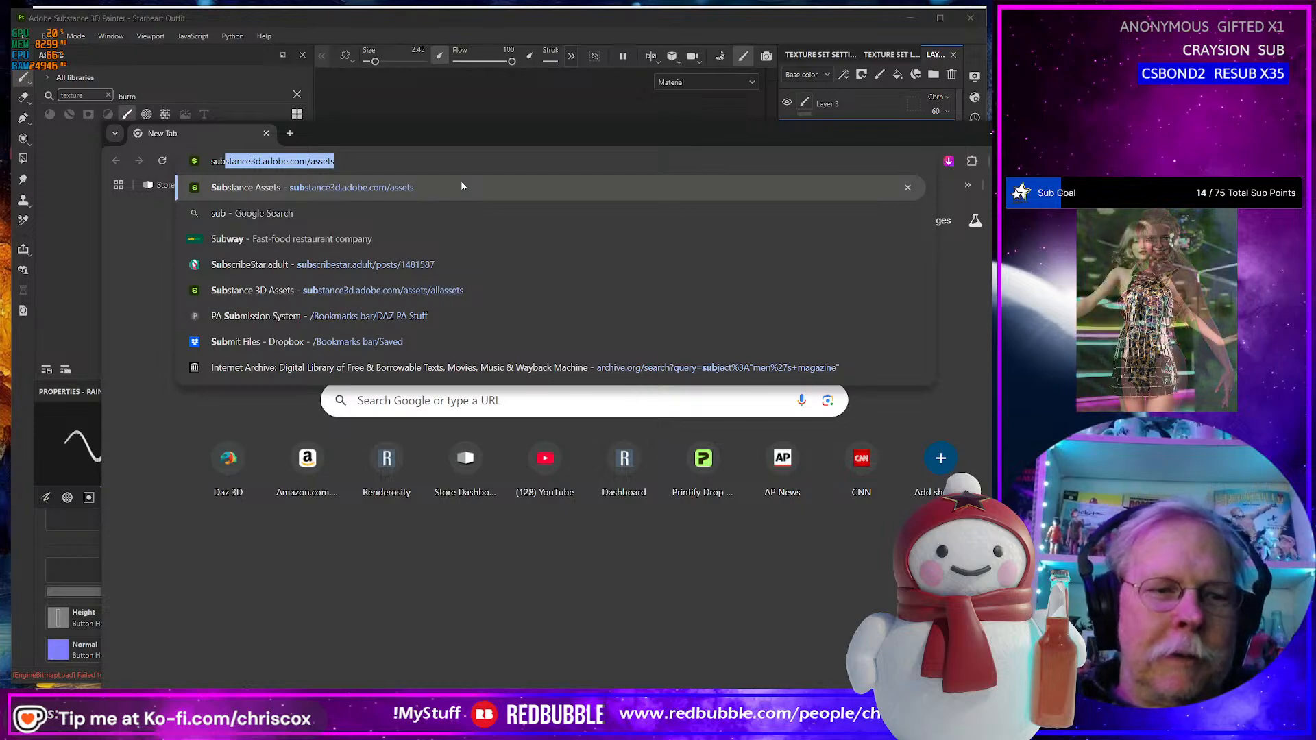
pyautogui.write('stance pa')
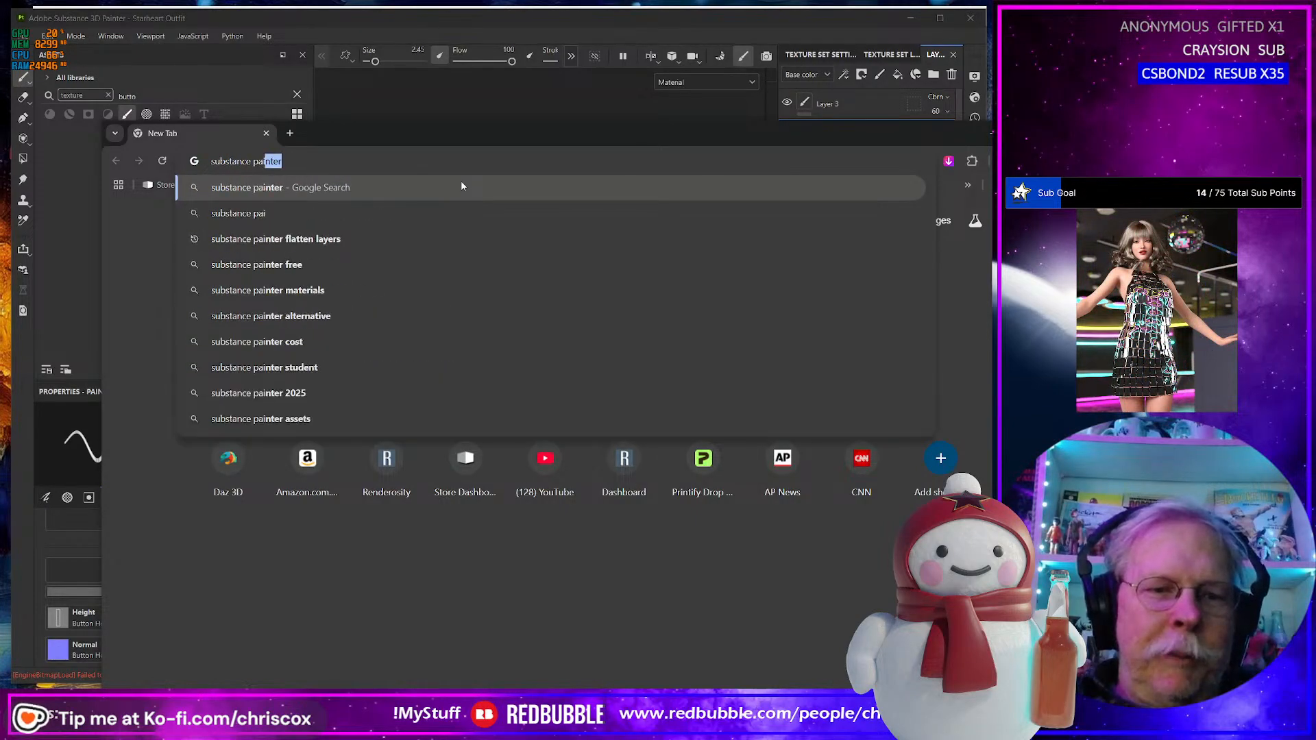
pyautogui.write('inter sav')
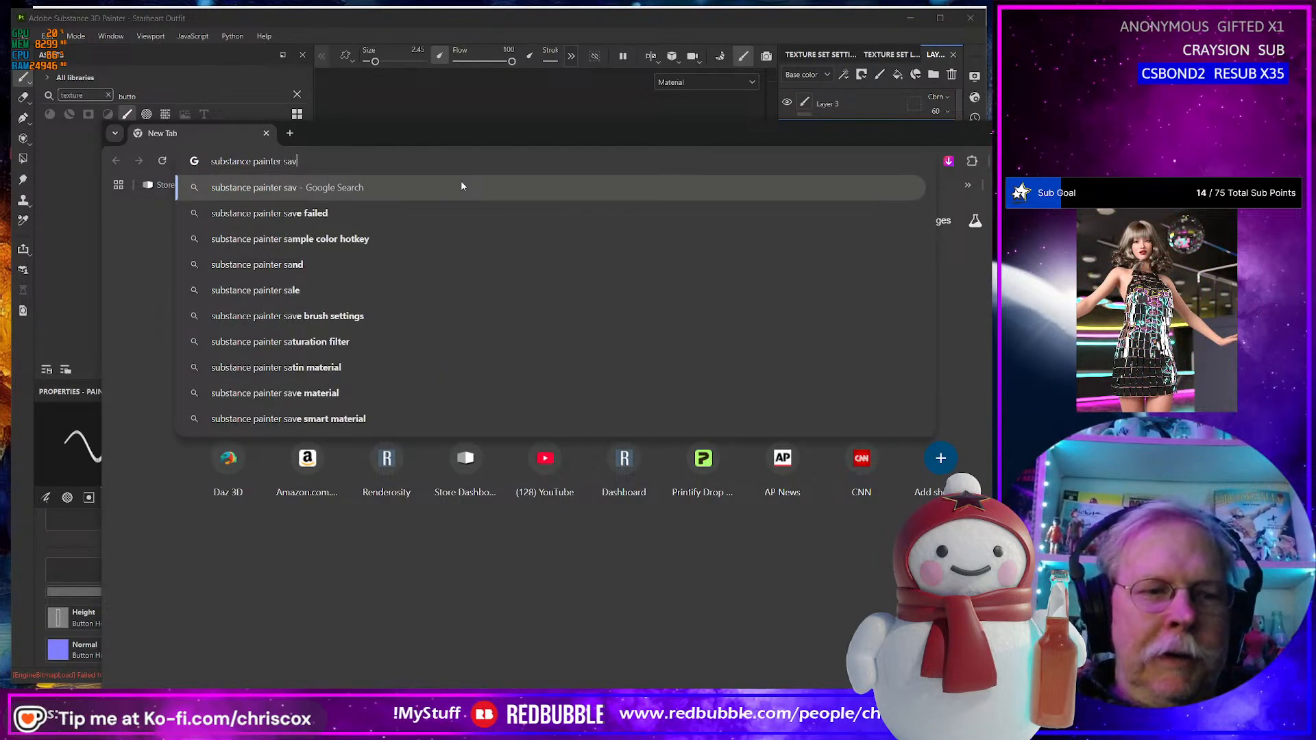
pyautogui.write('e bru')
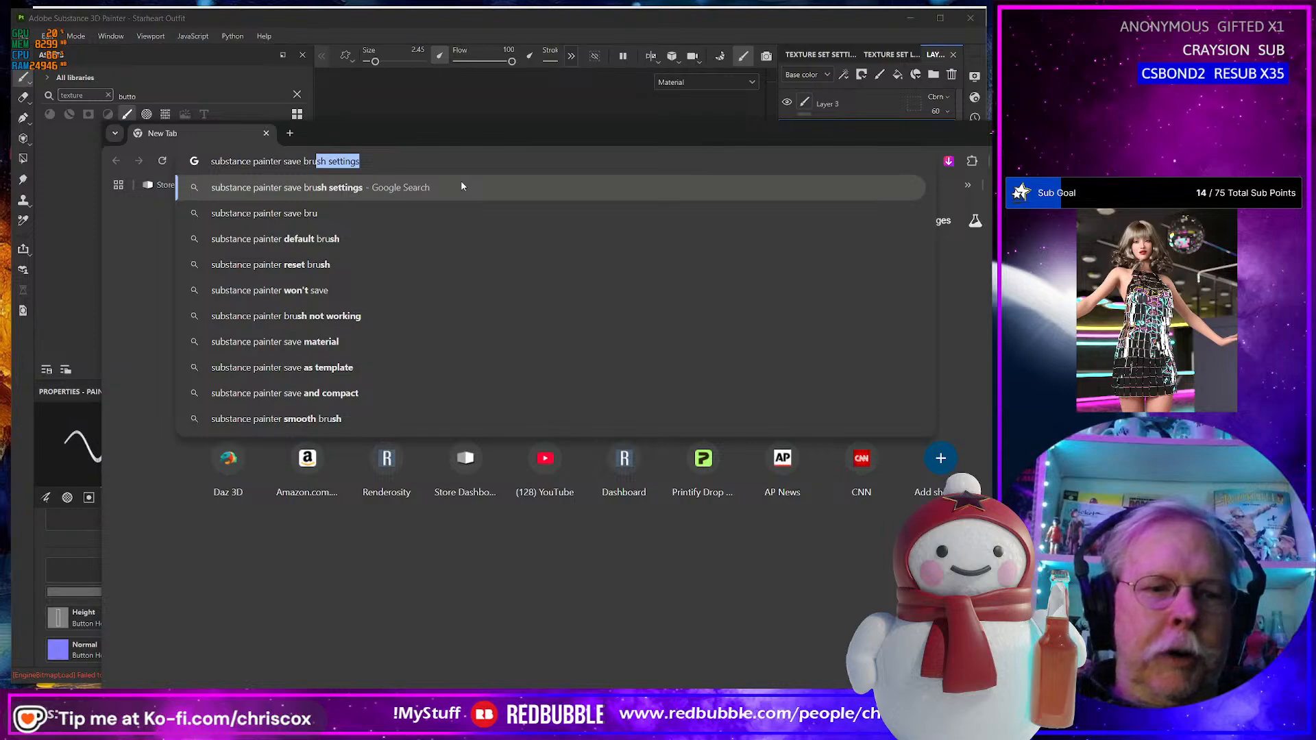
pyautogui.write('sh settings')
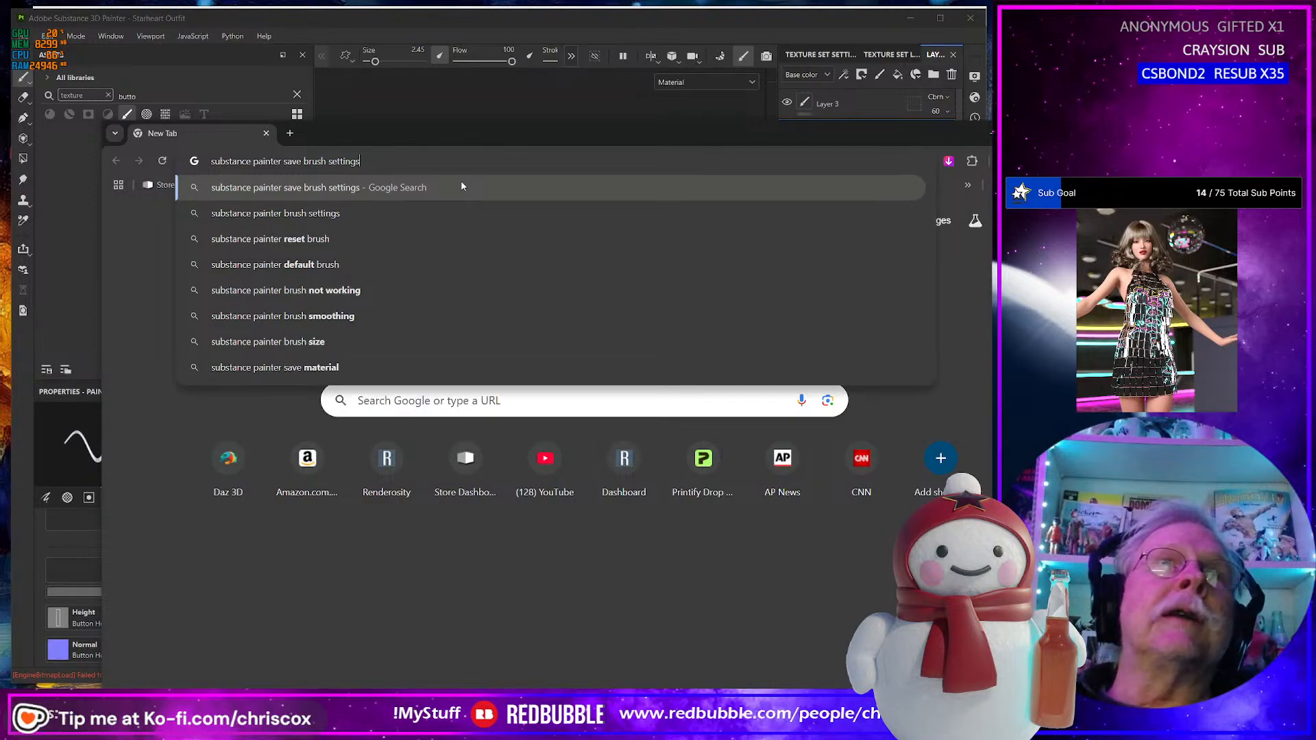
pyautogui.press('Return')
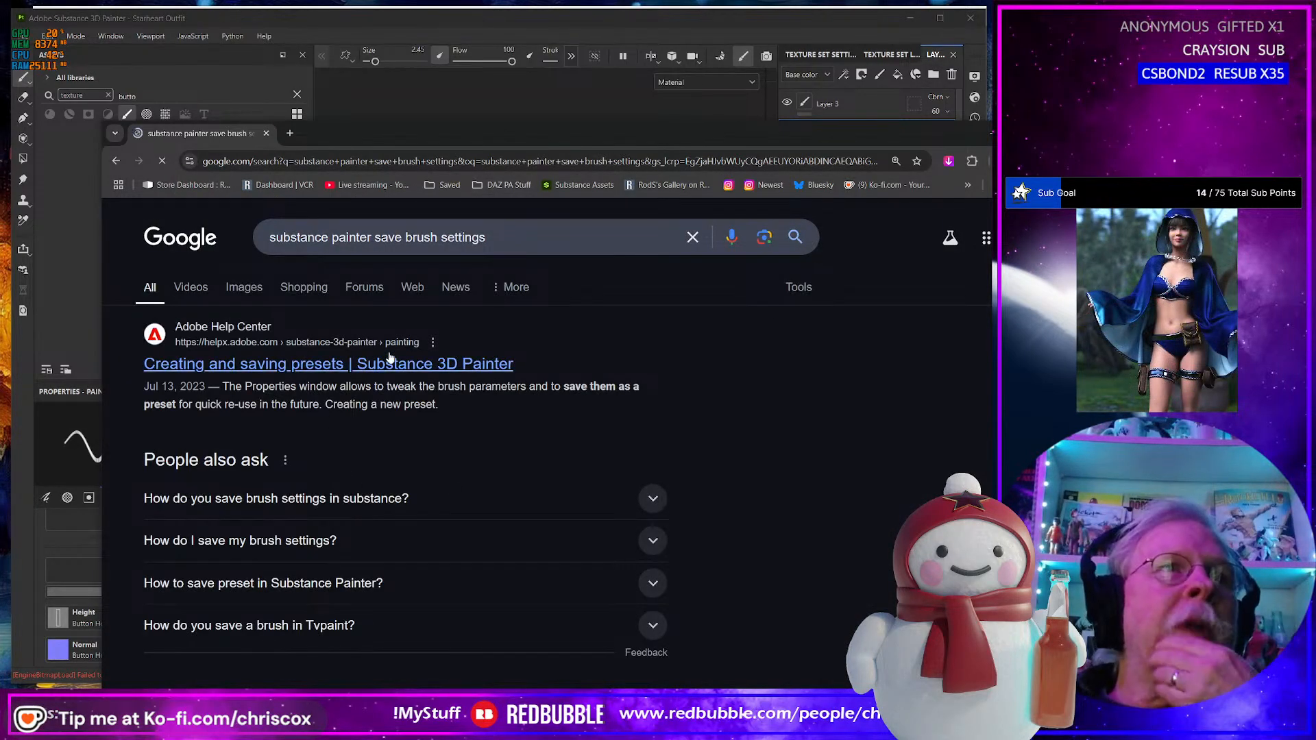
pyautogui.click(454, 365)
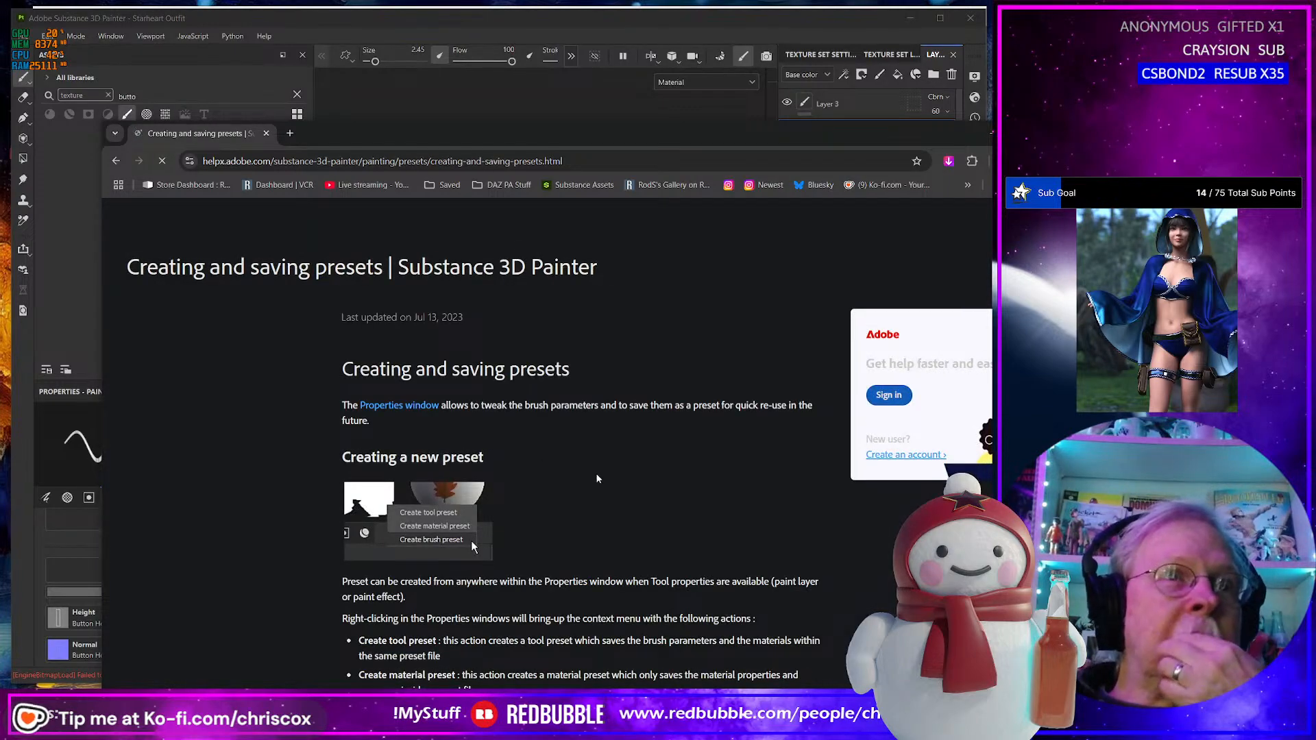
pyautogui.scroll(-4, 597, 475)
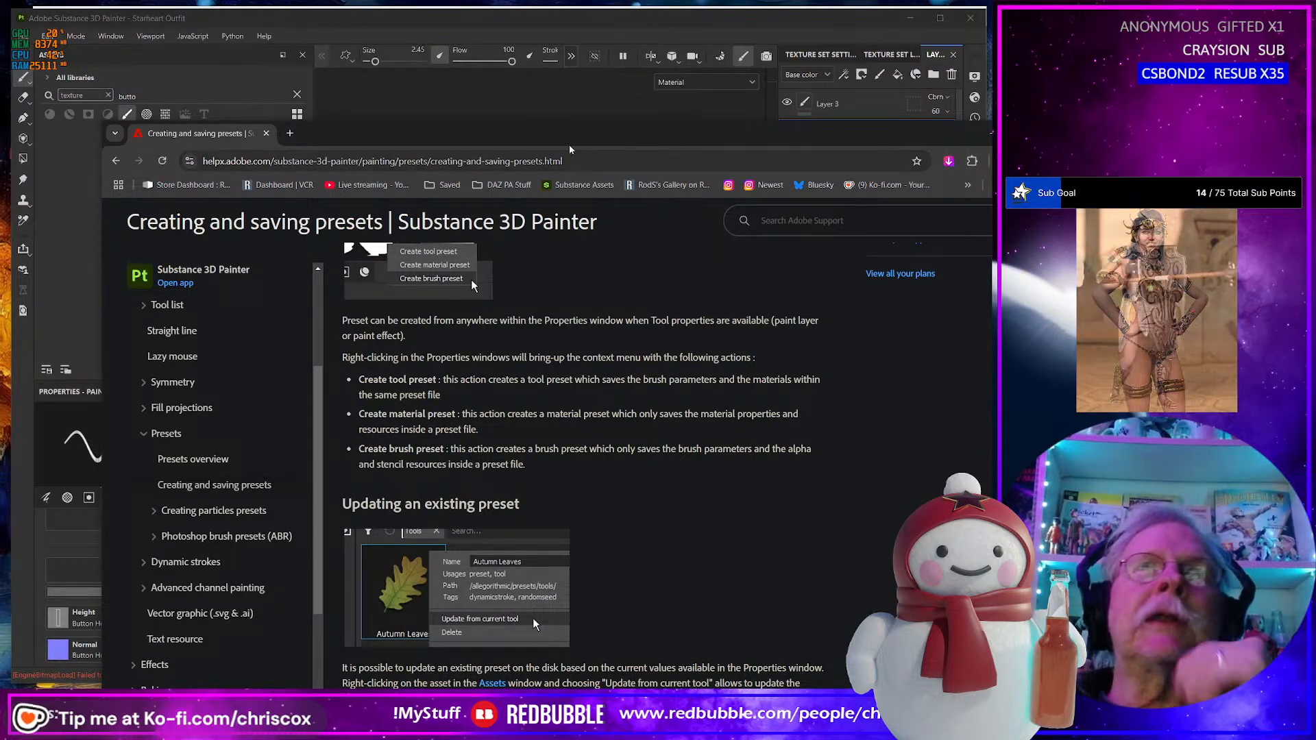
# Move the browser window clear of the paint properties, return to Substance 3D Painter and create a tool preset from the current buttonhole brush.
pyautogui.moveTo(578, 140); pyautogui.dragTo(817, 85)
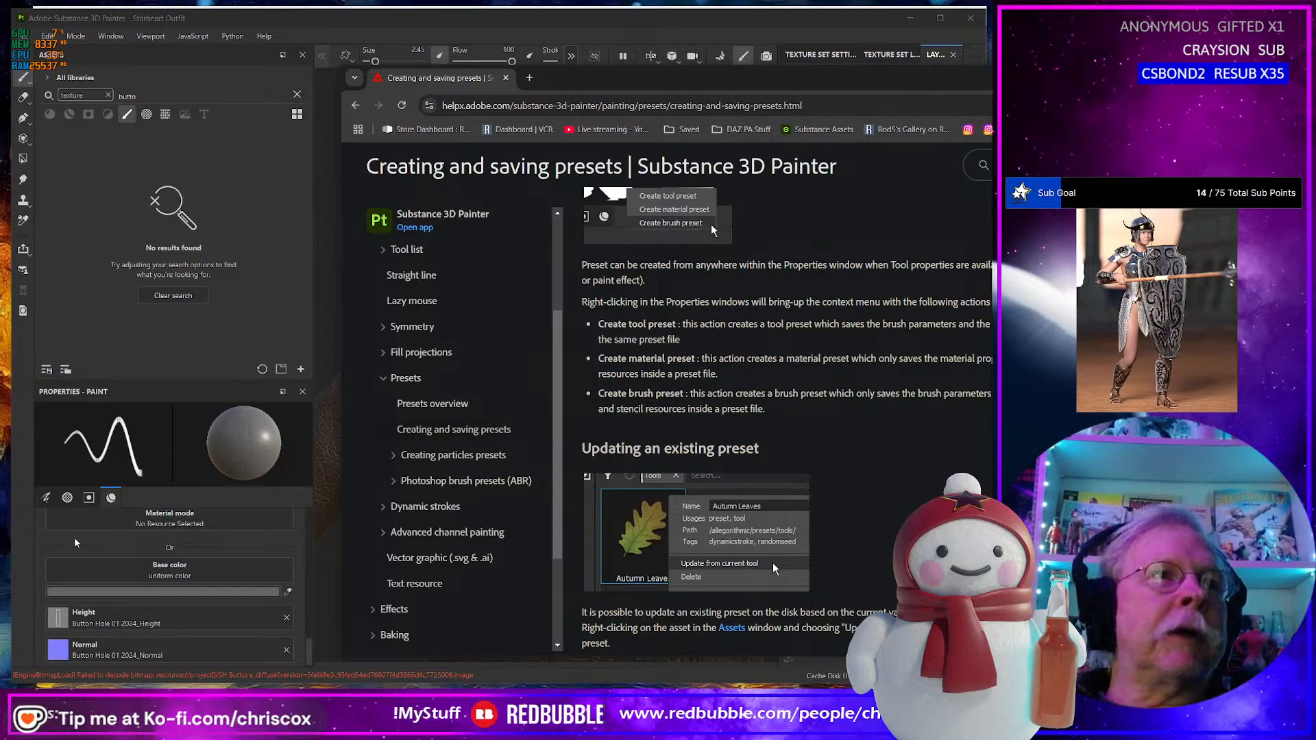
pyautogui.rightClick(75, 539)
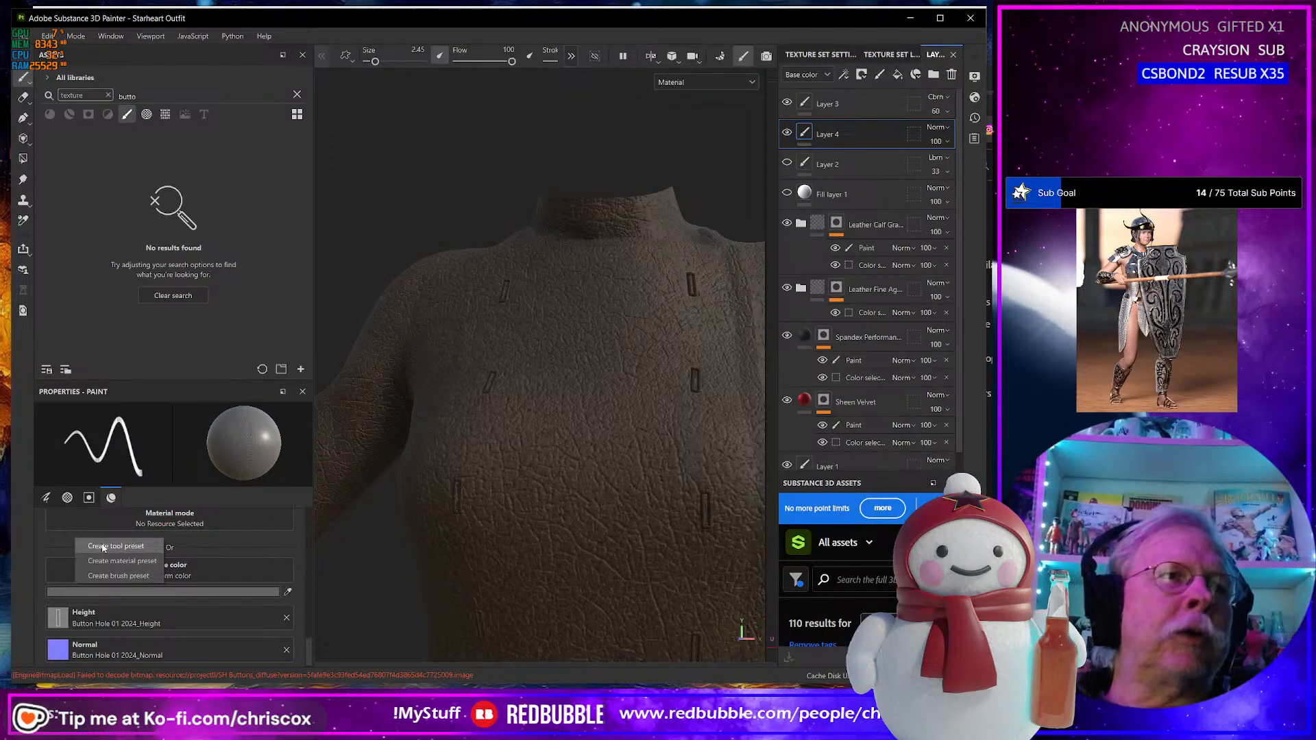
pyautogui.click(103, 546)
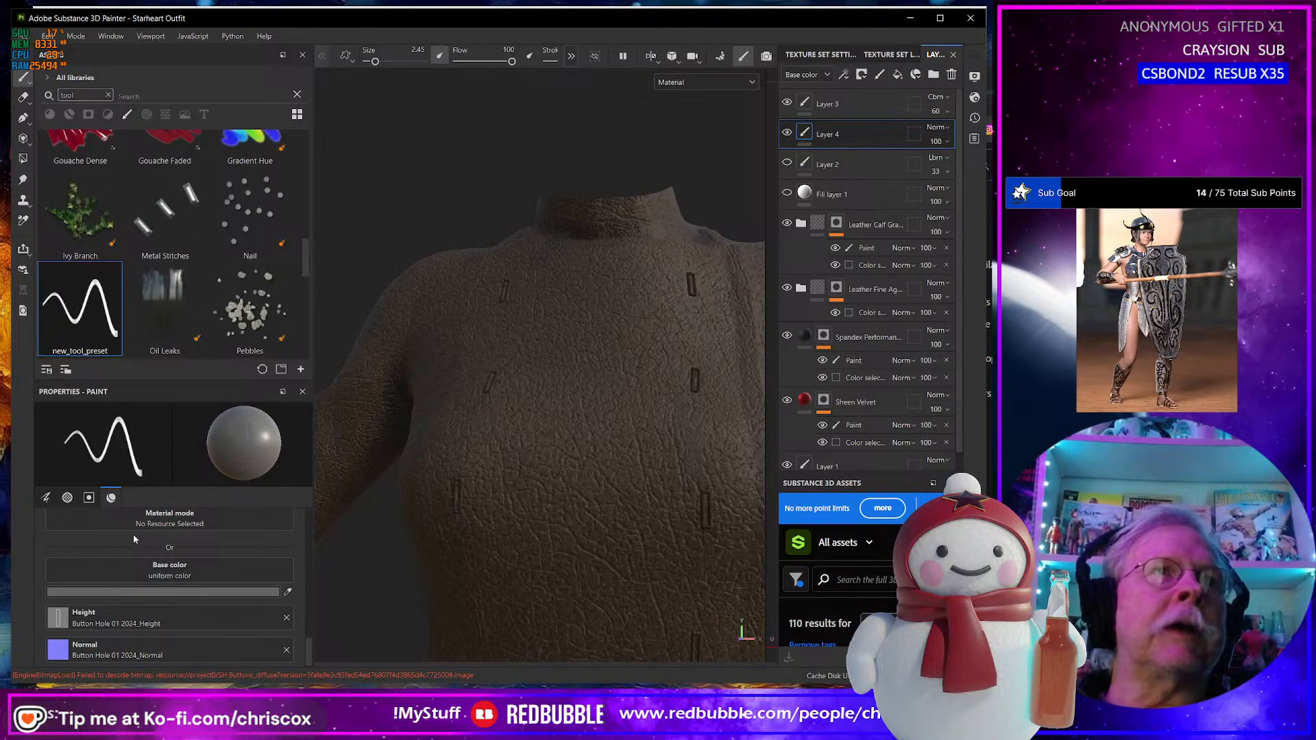
# Rename the new tool preset as CCox Button Brush and update it from the current tool.
pyautogui.rightClick(84, 331)
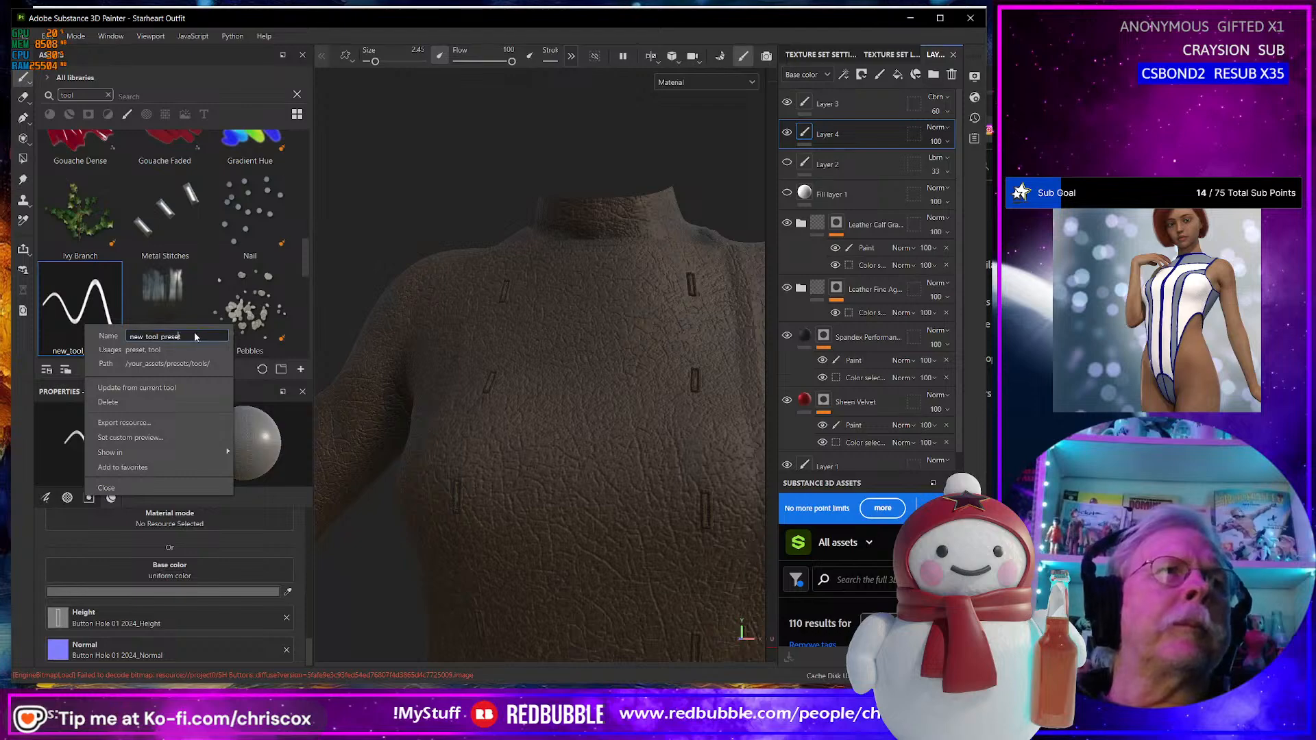
pyautogui.write('cd')
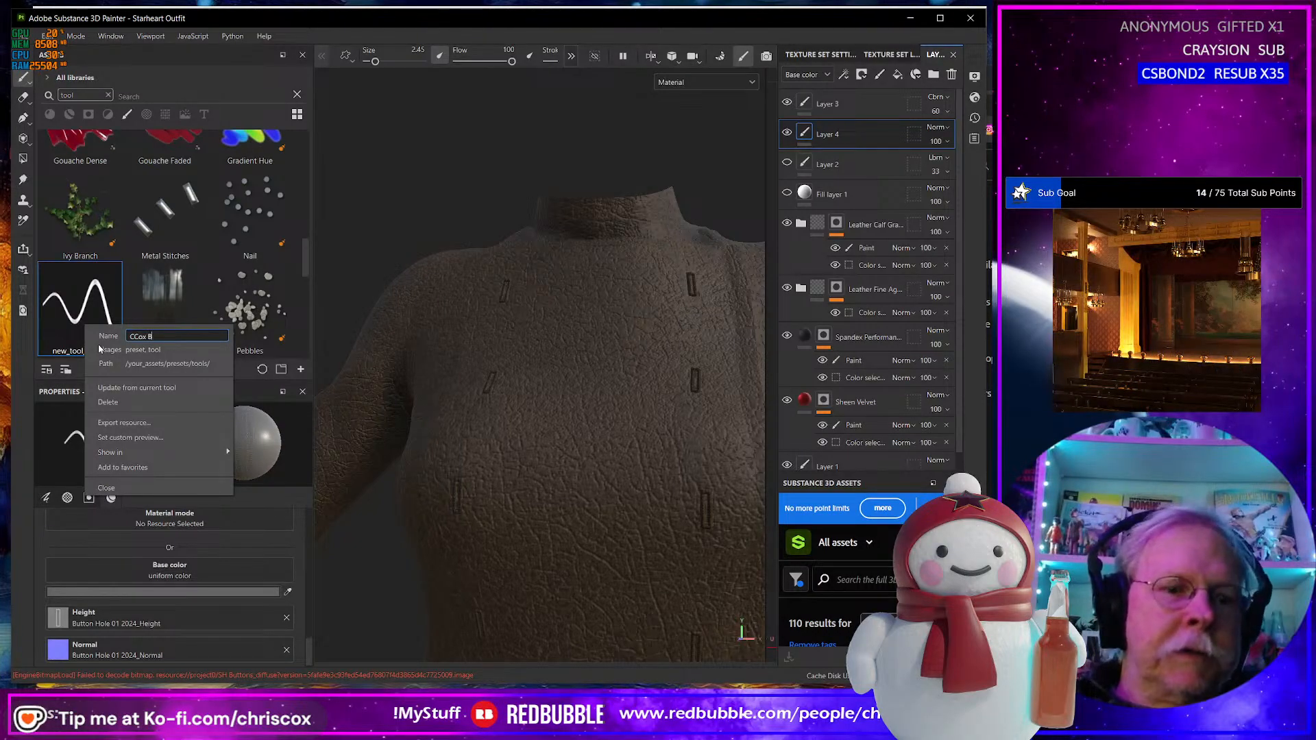
pyautogui.write('ox Button B')
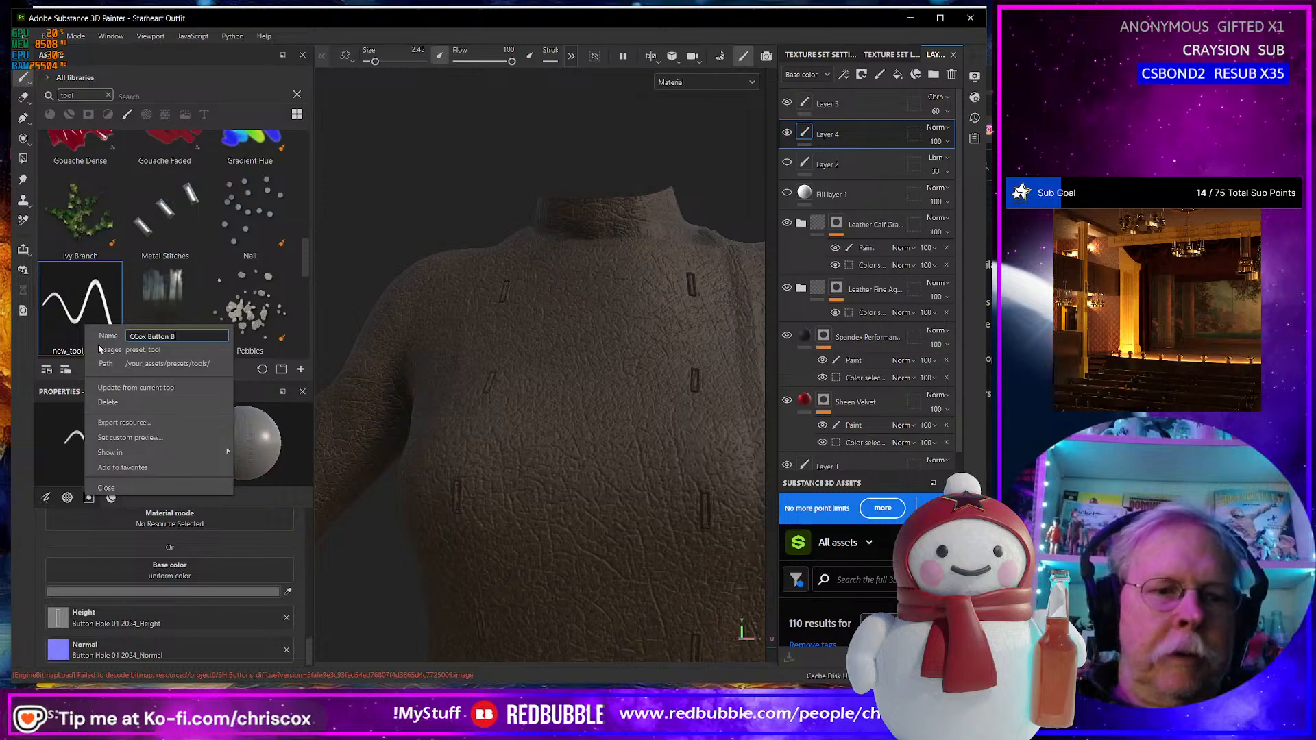
pyautogui.write('rush')
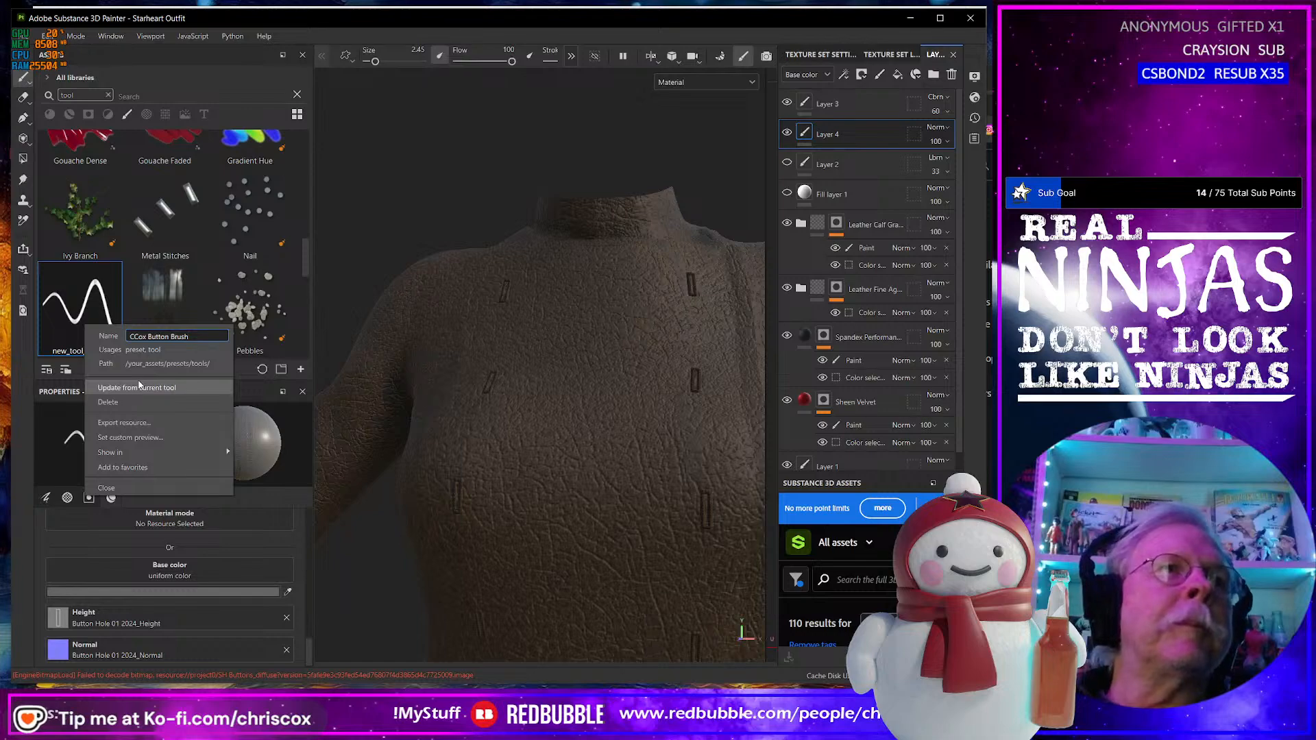
pyautogui.click(139, 387)
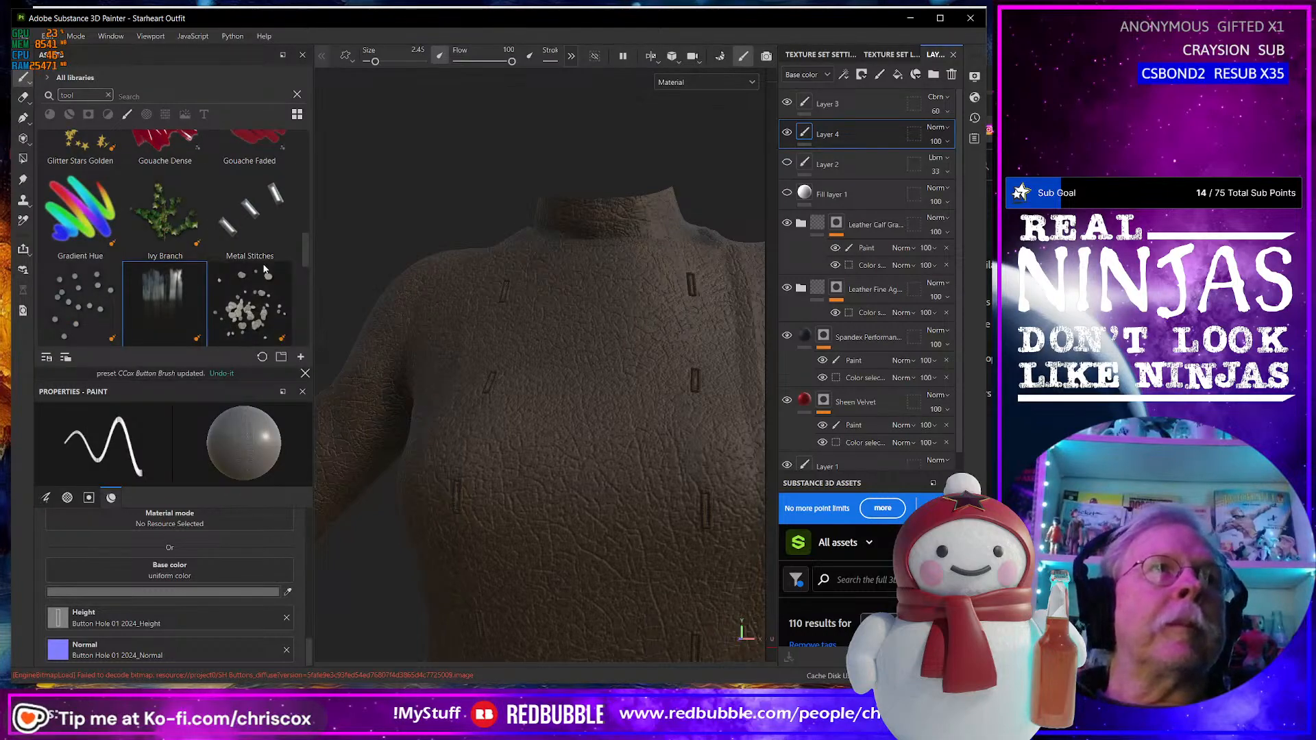
# Search the tool presets for "butt" and add the CCox Button Brush preset to the favorites.
pyautogui.scroll(1, 303, 236)
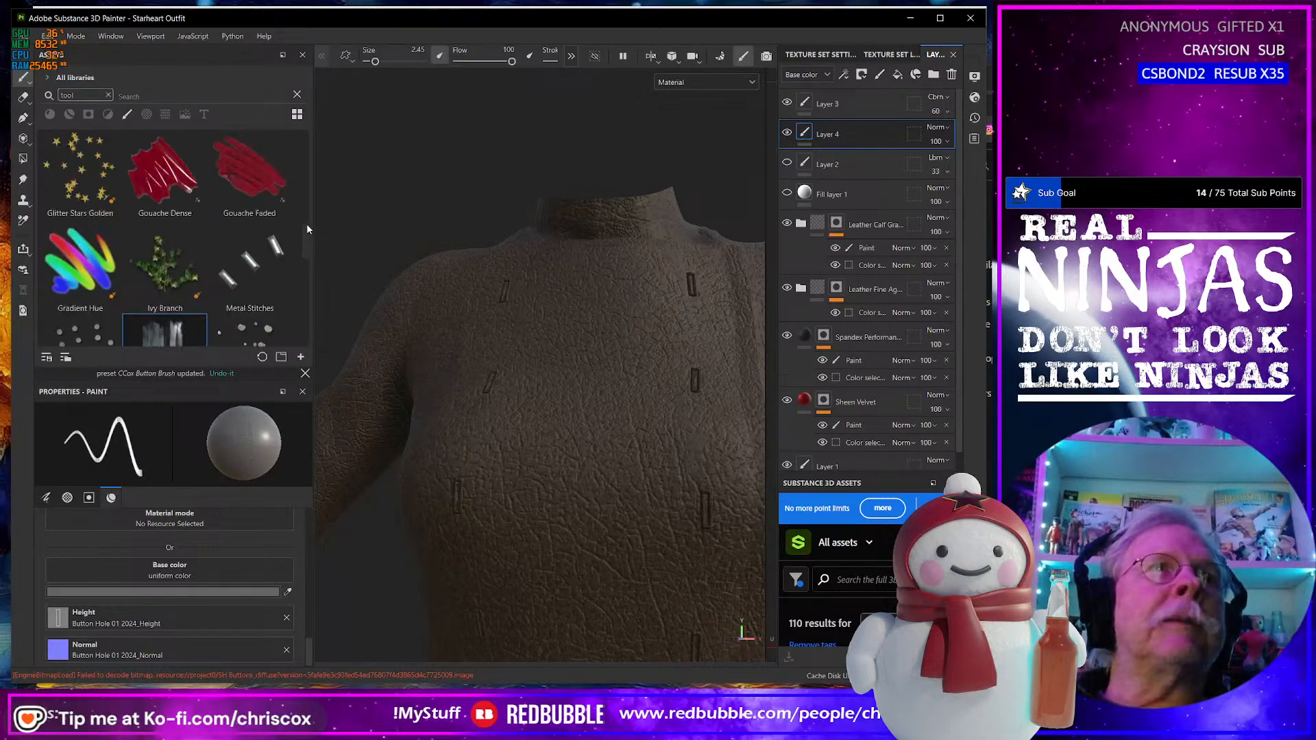
pyautogui.moveTo(307, 228); pyautogui.dragTo(307, 129)
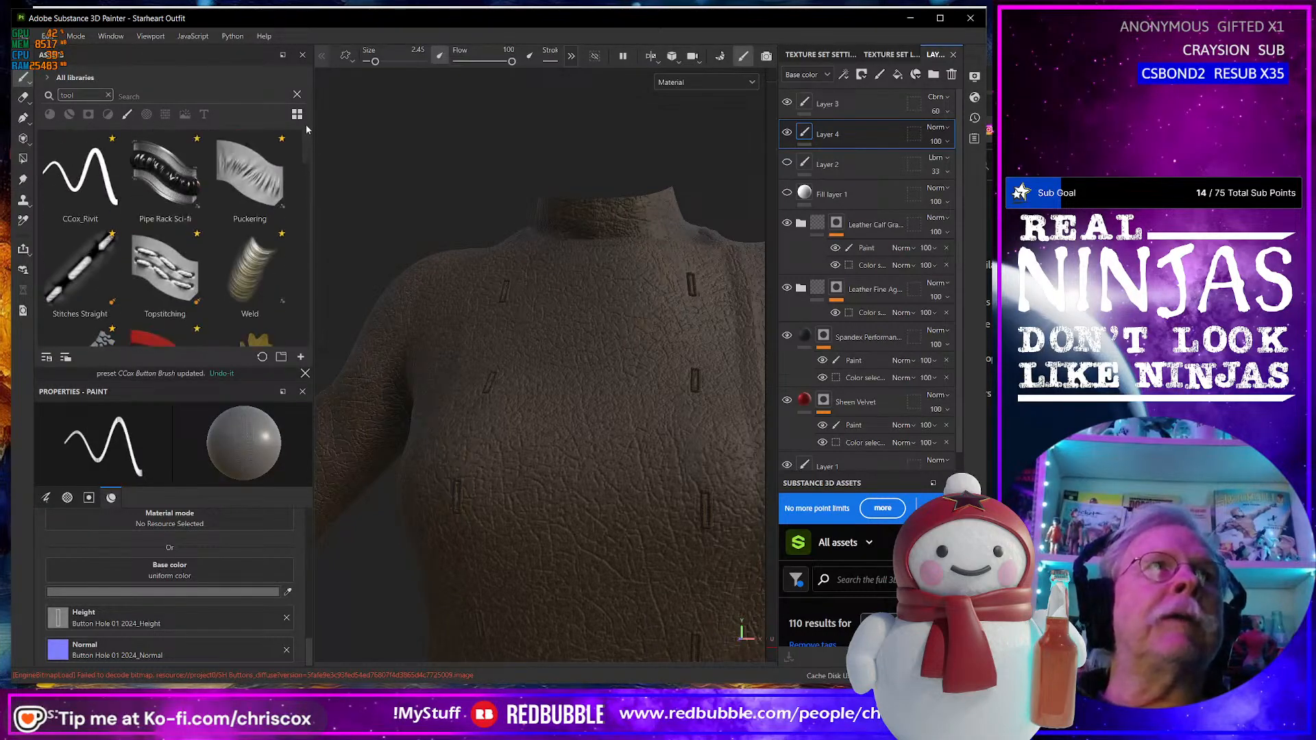
pyautogui.click(173, 94)
pyautogui.write('butt')
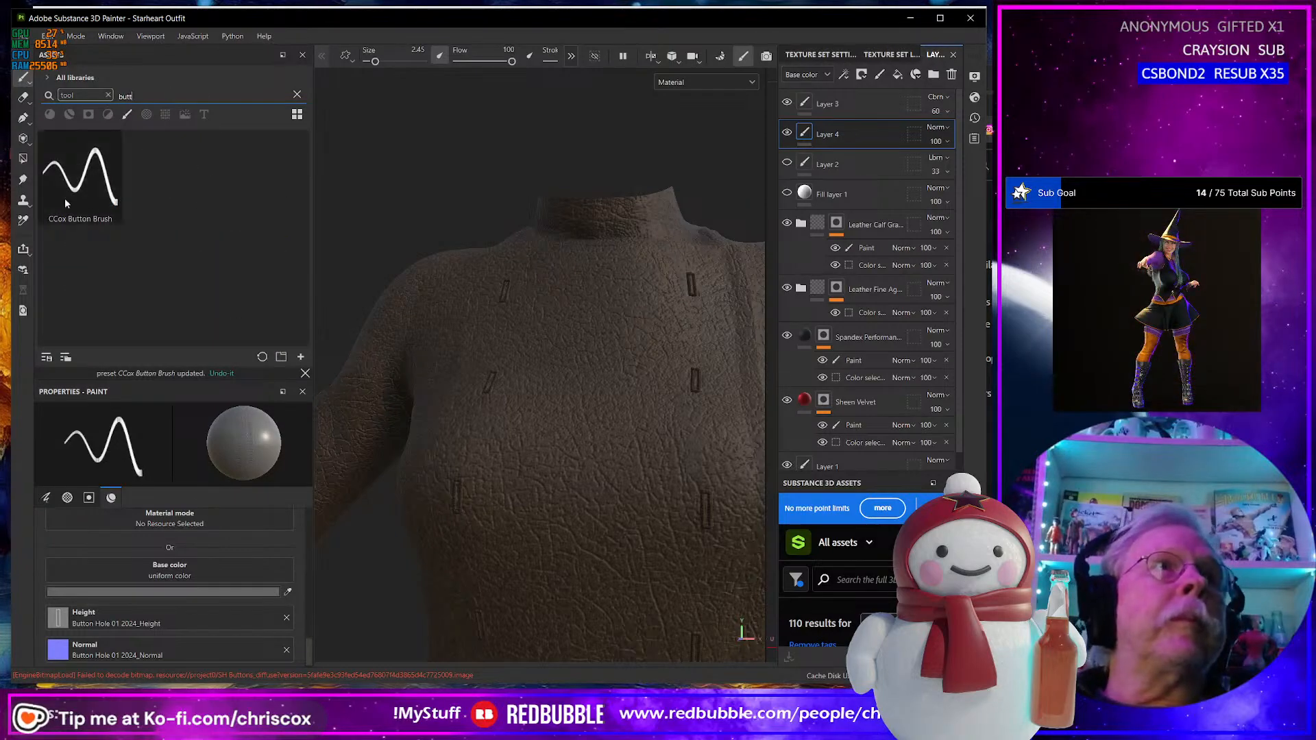
pyautogui.rightClick(61, 191)
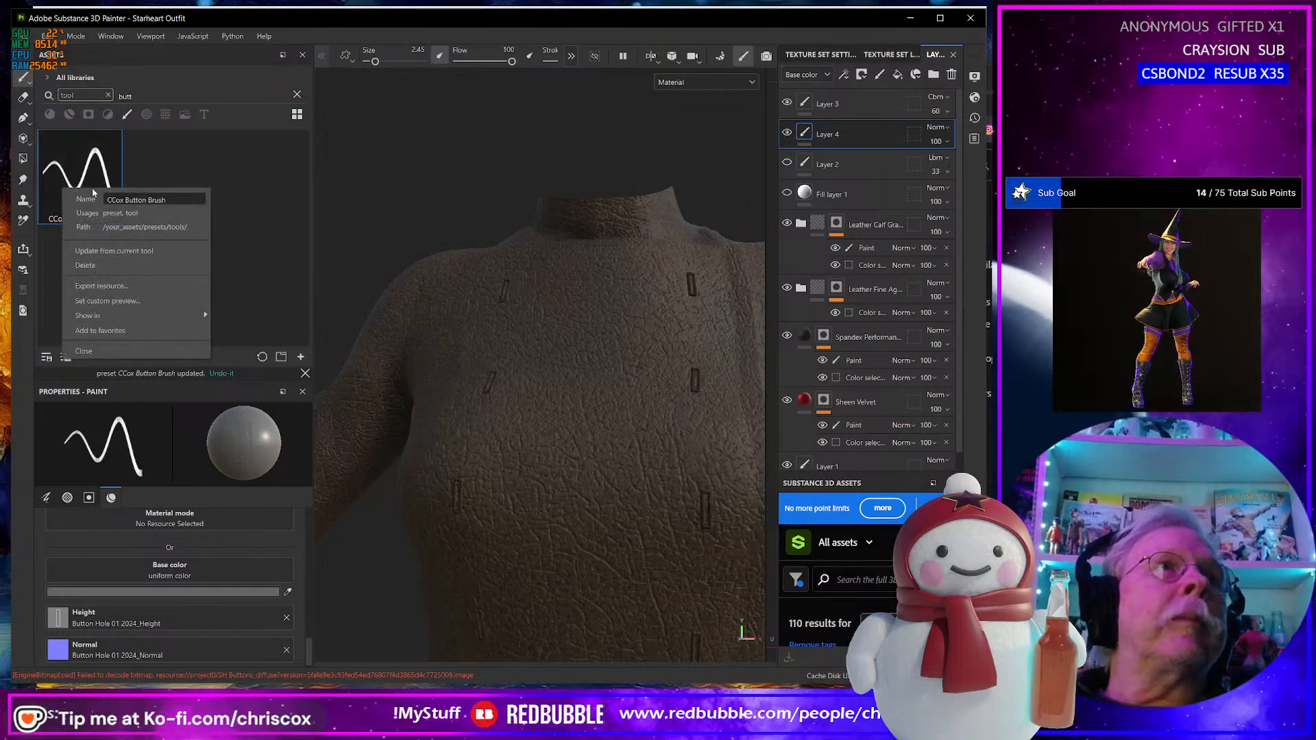
pyautogui.click(113, 330)
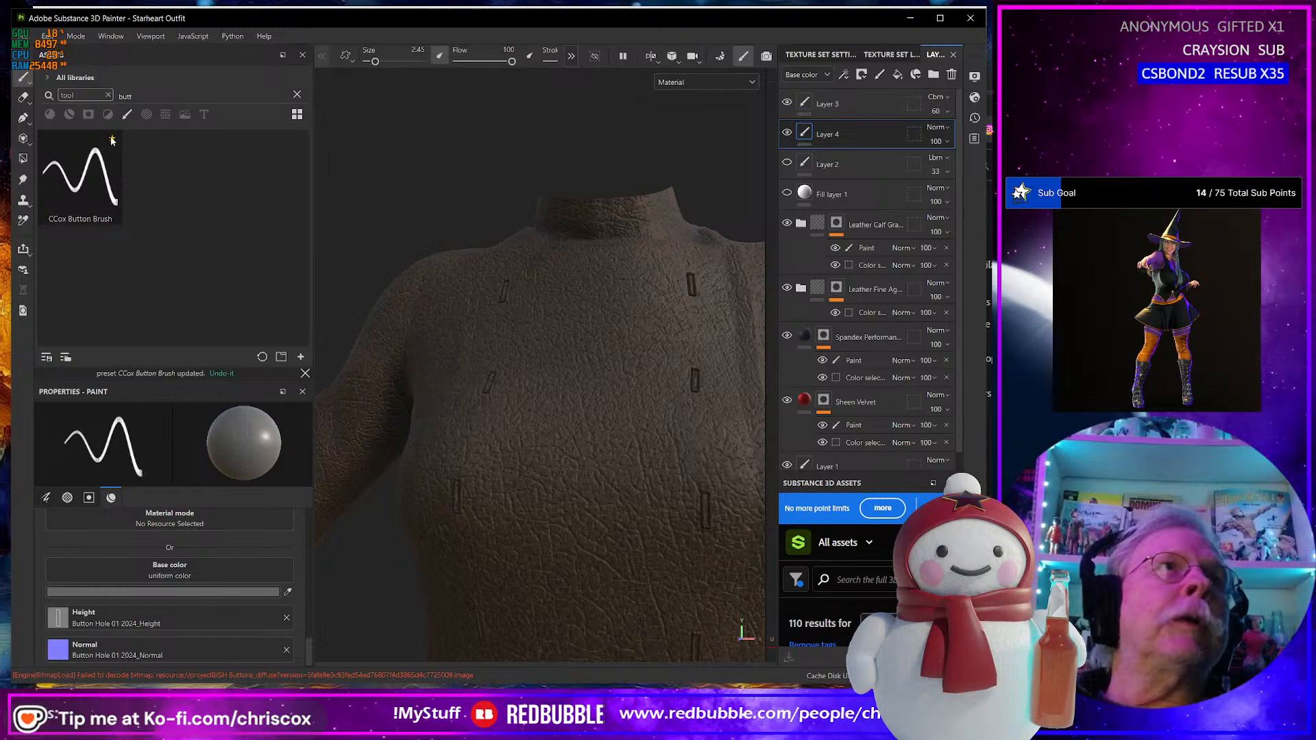
pyautogui.moveTo(112, 140)
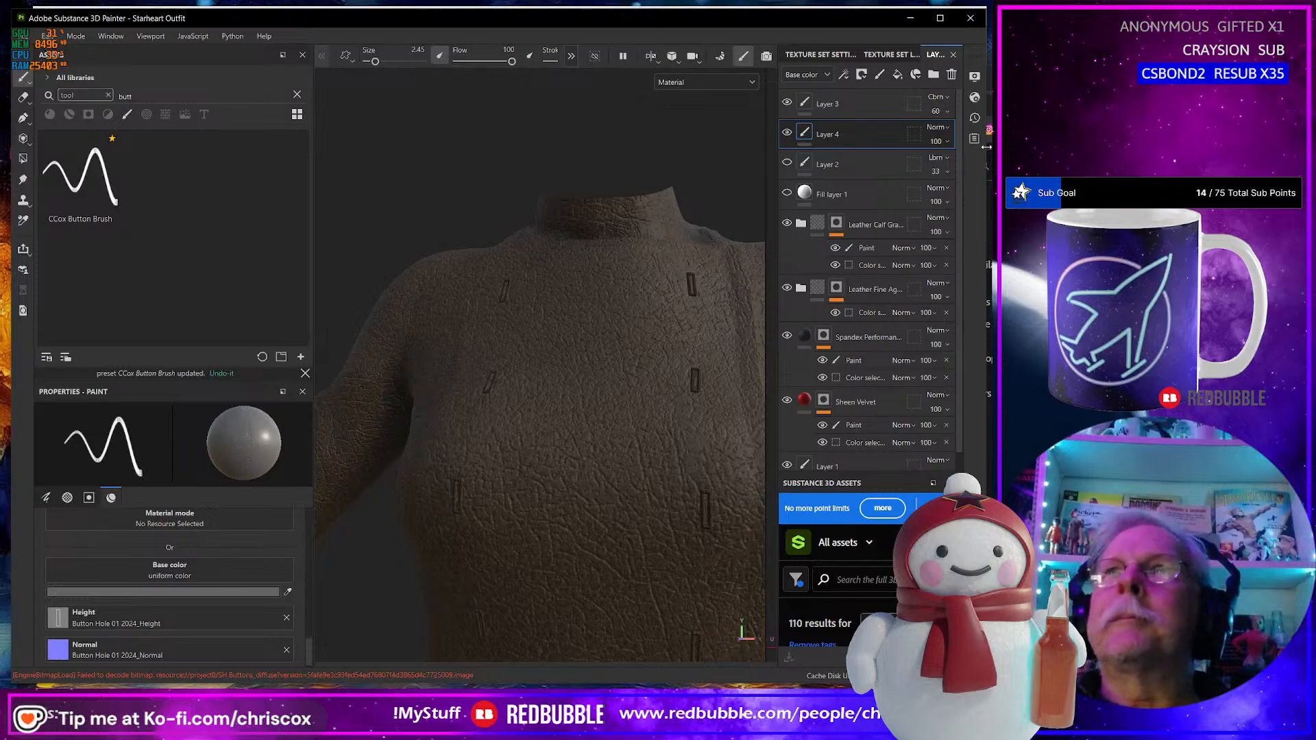
# Switch to the web browser, review Adobe's help section on creating and updating presets, and return to Substance 3D Painter.
pyautogui.hotkey('alt', 'Tab')
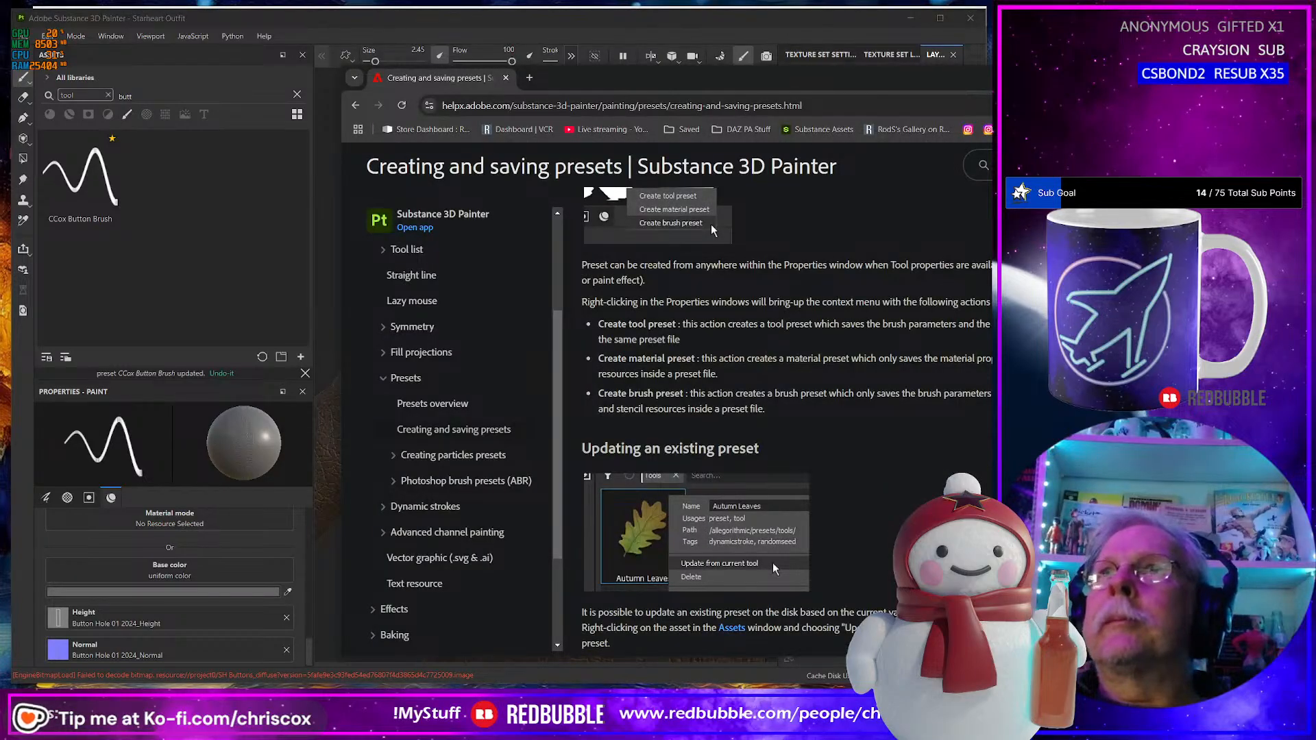
pyautogui.moveTo(713, 84); pyautogui.dragTo(497, 64)
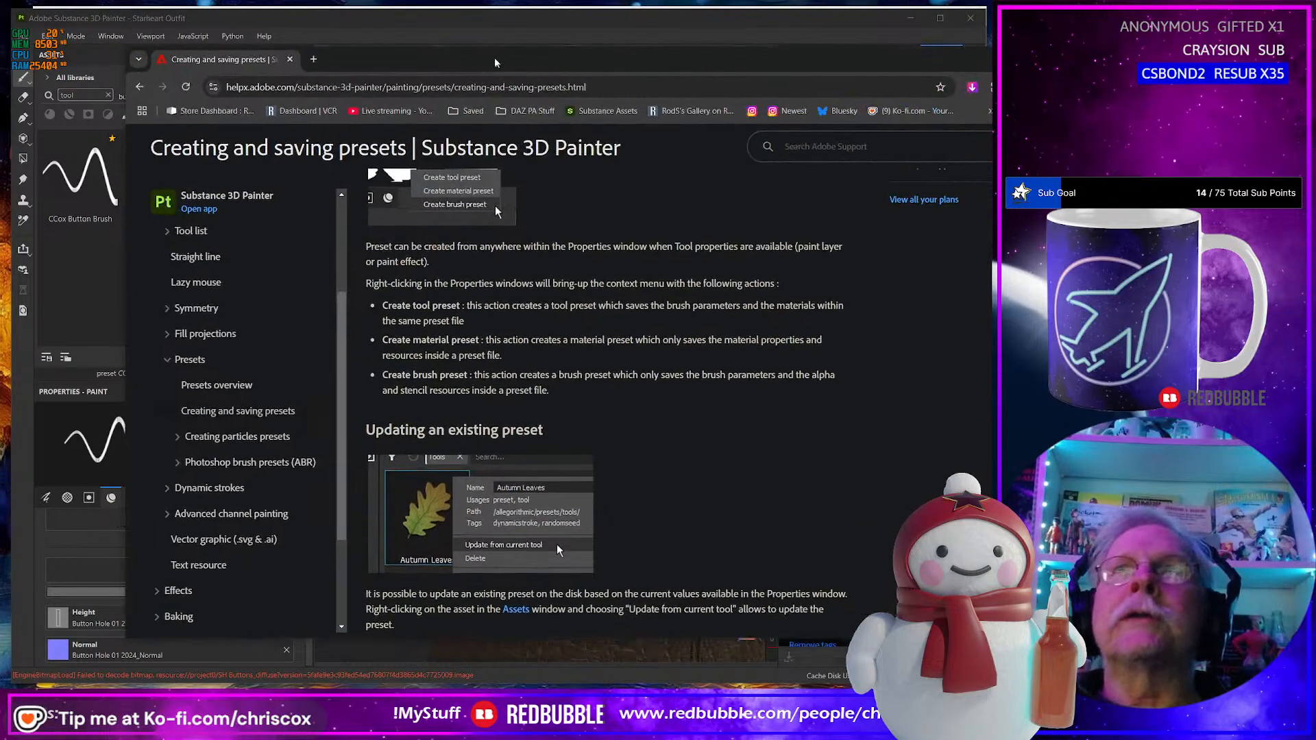
pyautogui.hotkey('alt', 'Tab')
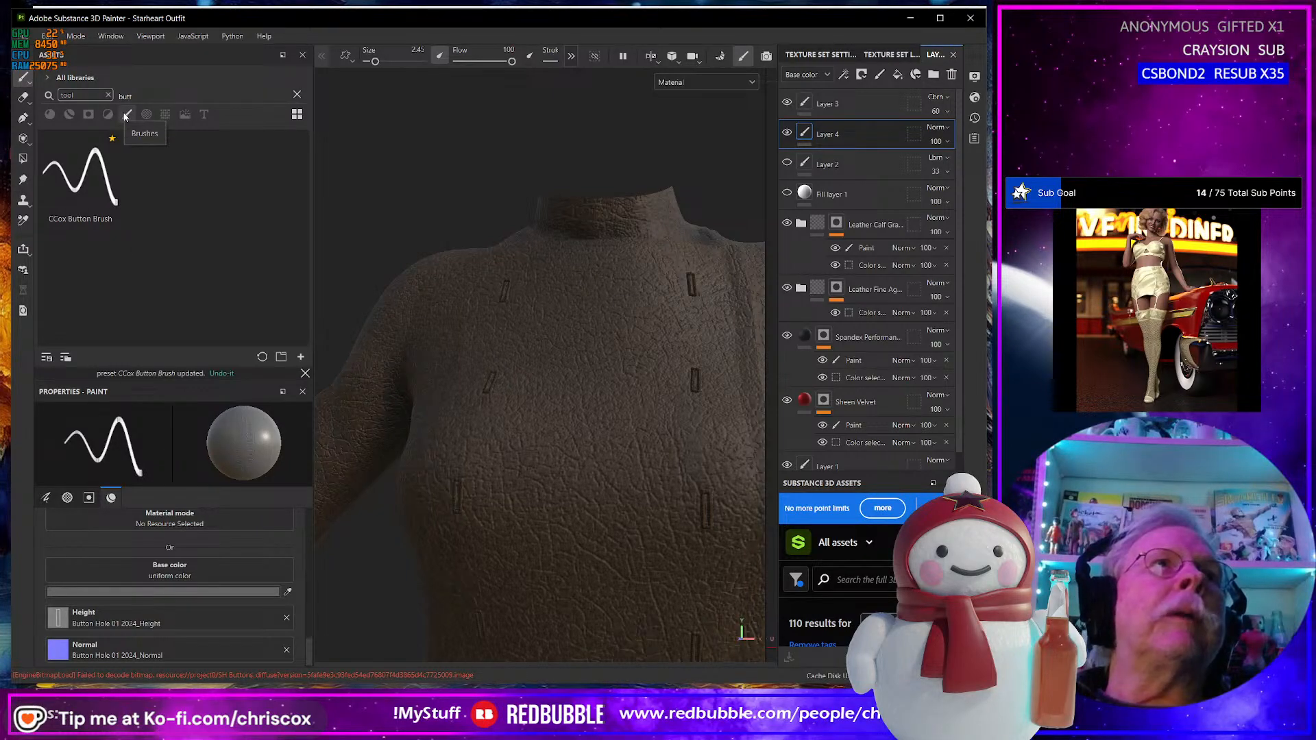
# Clear the asset search, load the CCox_Rivit brush preset and browse the remaining tool presets.
pyautogui.click(297, 93)
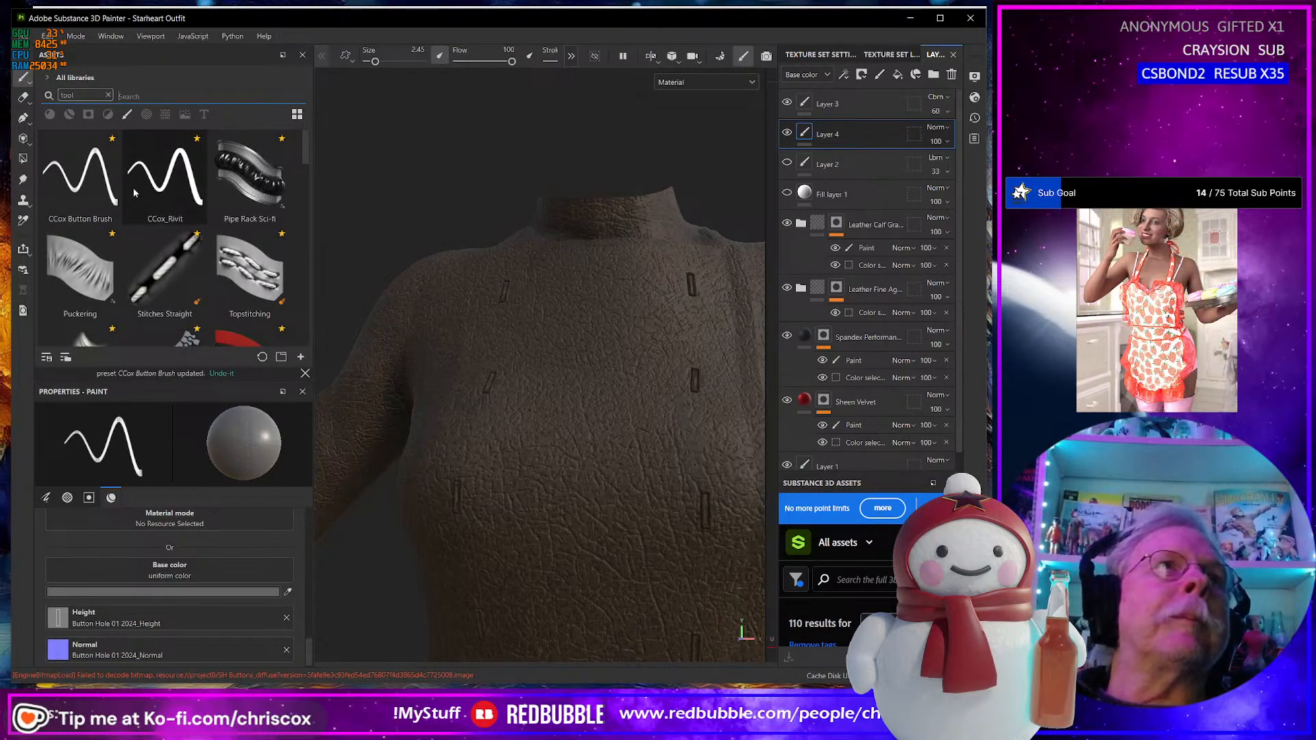
pyautogui.click(164, 177)
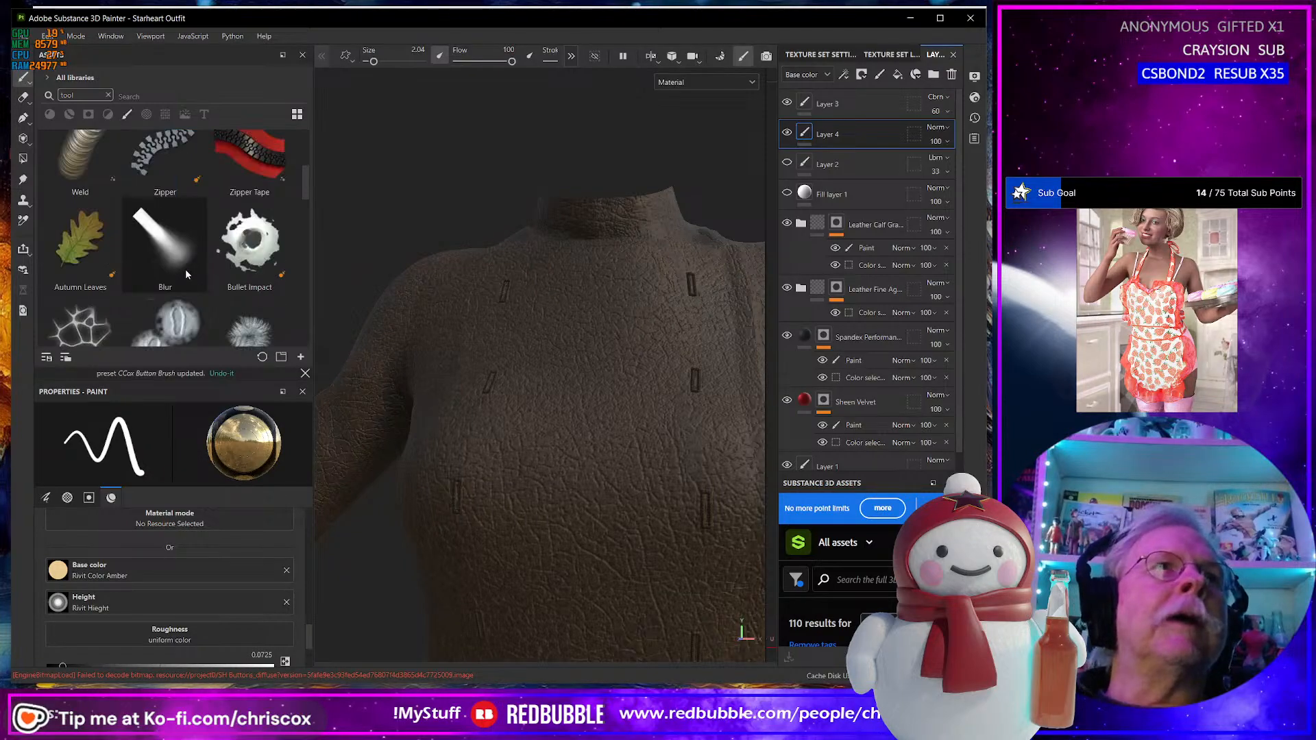
pyautogui.scroll(-8, 185, 274)
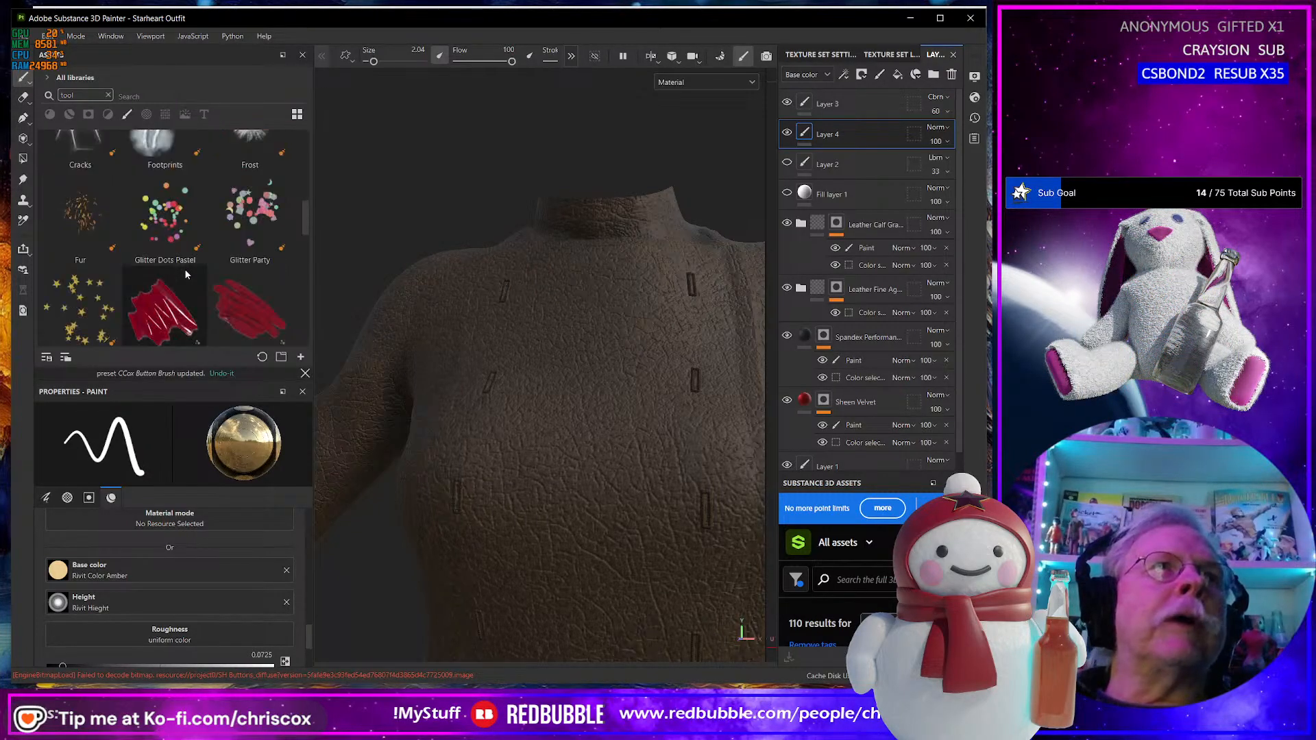
pyautogui.scroll(-3, 186, 274)
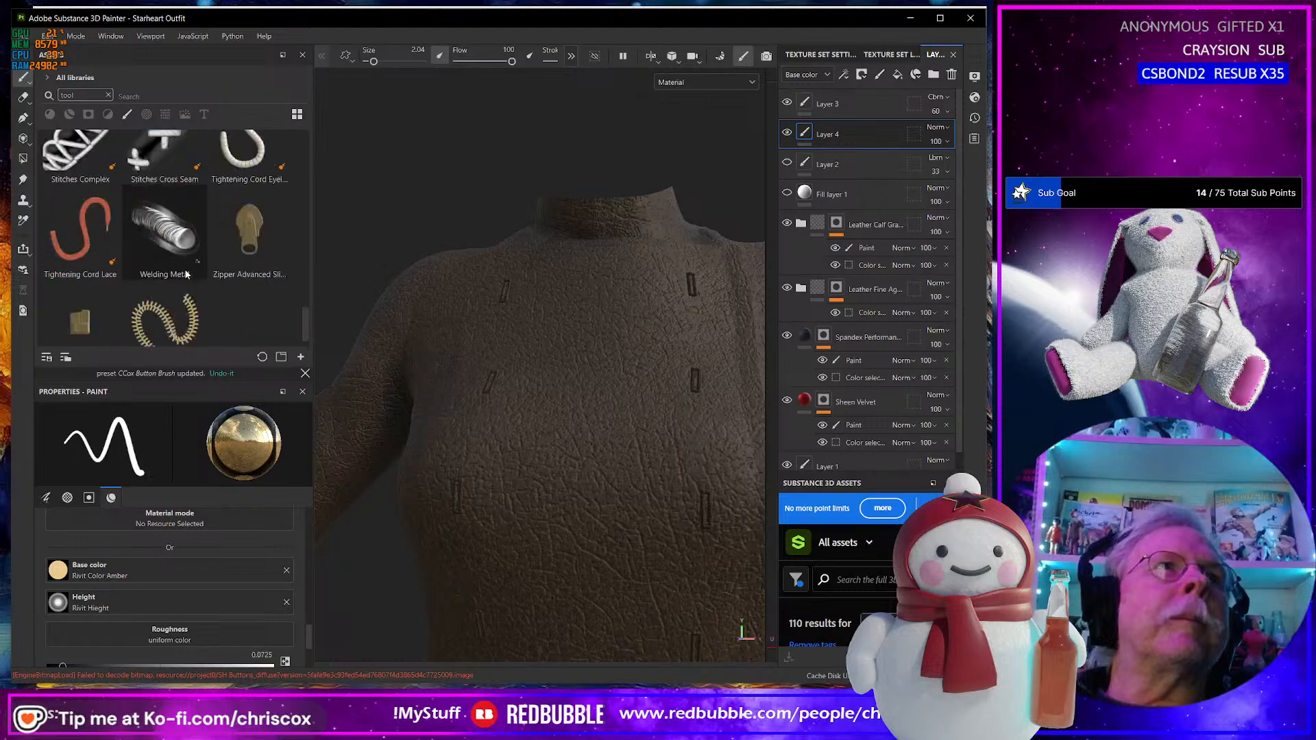
# Search the assets for "round", removing the tool filter and limiting the results to brushes.
pyautogui.click(143, 94)
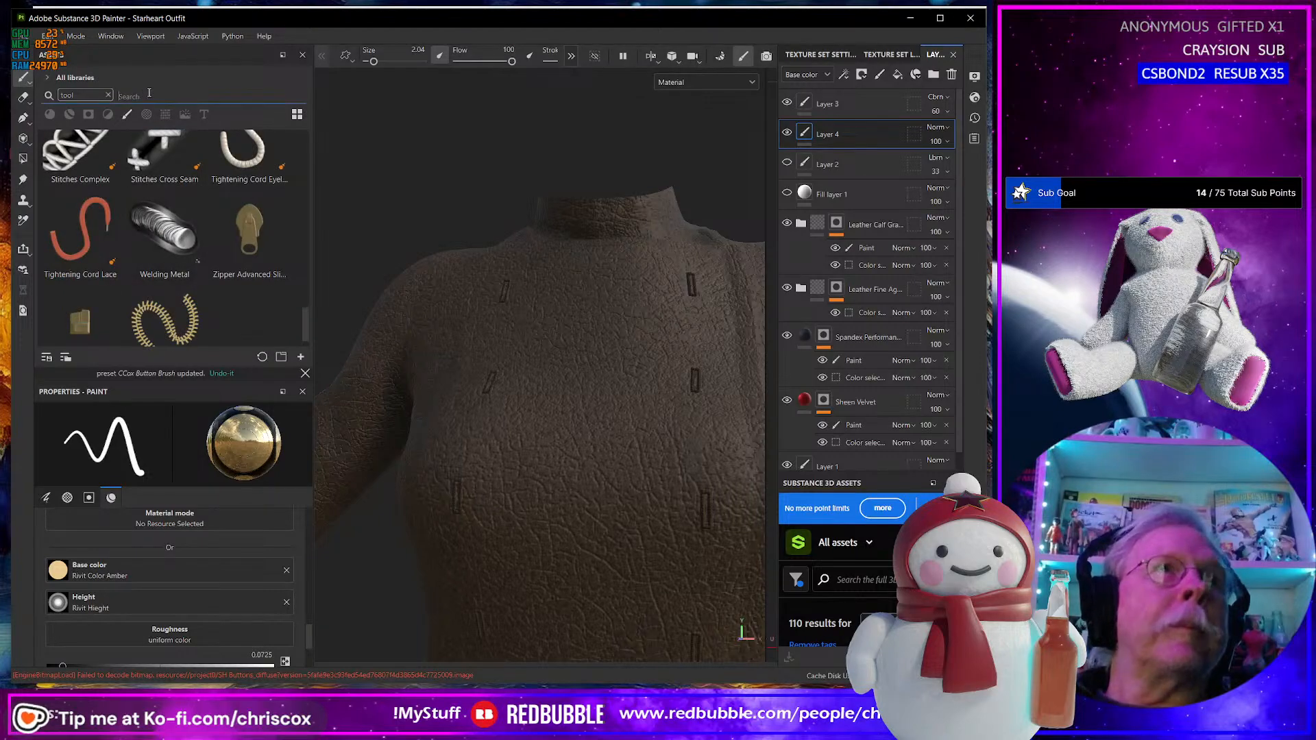
pyautogui.write('roun')
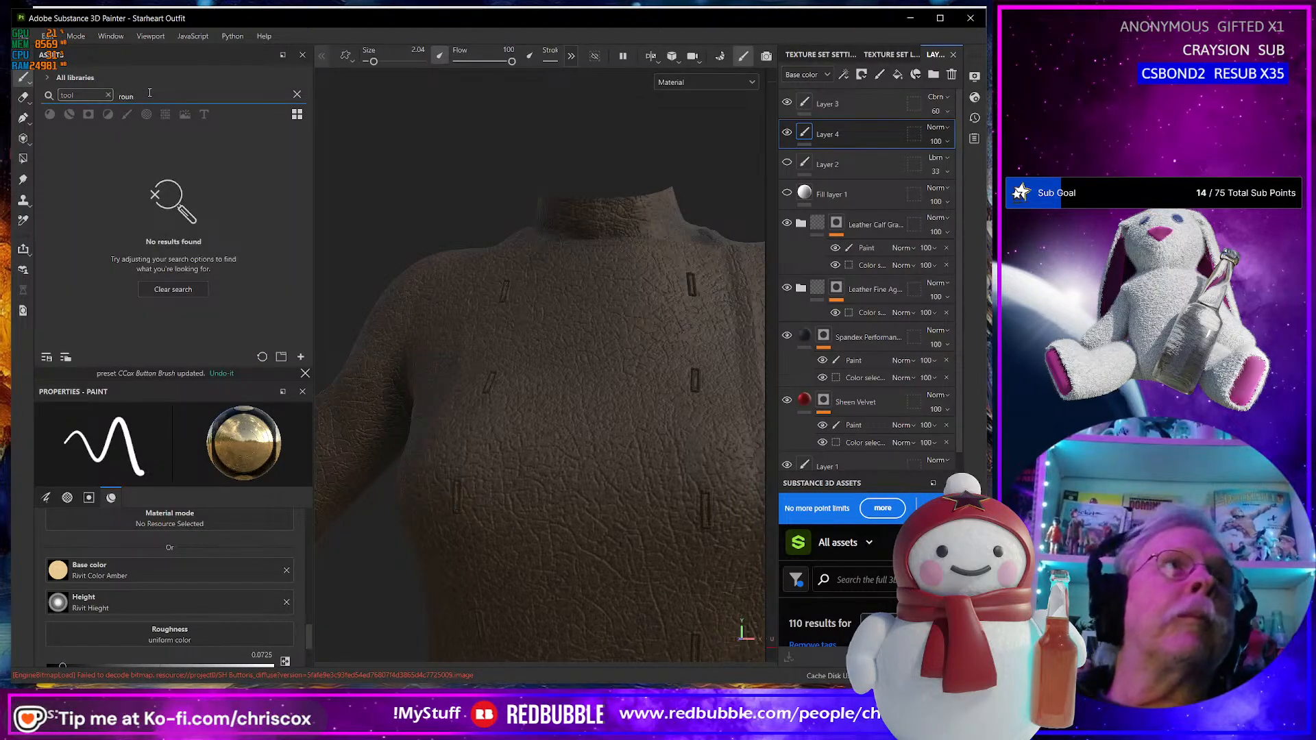
pyautogui.write('d')
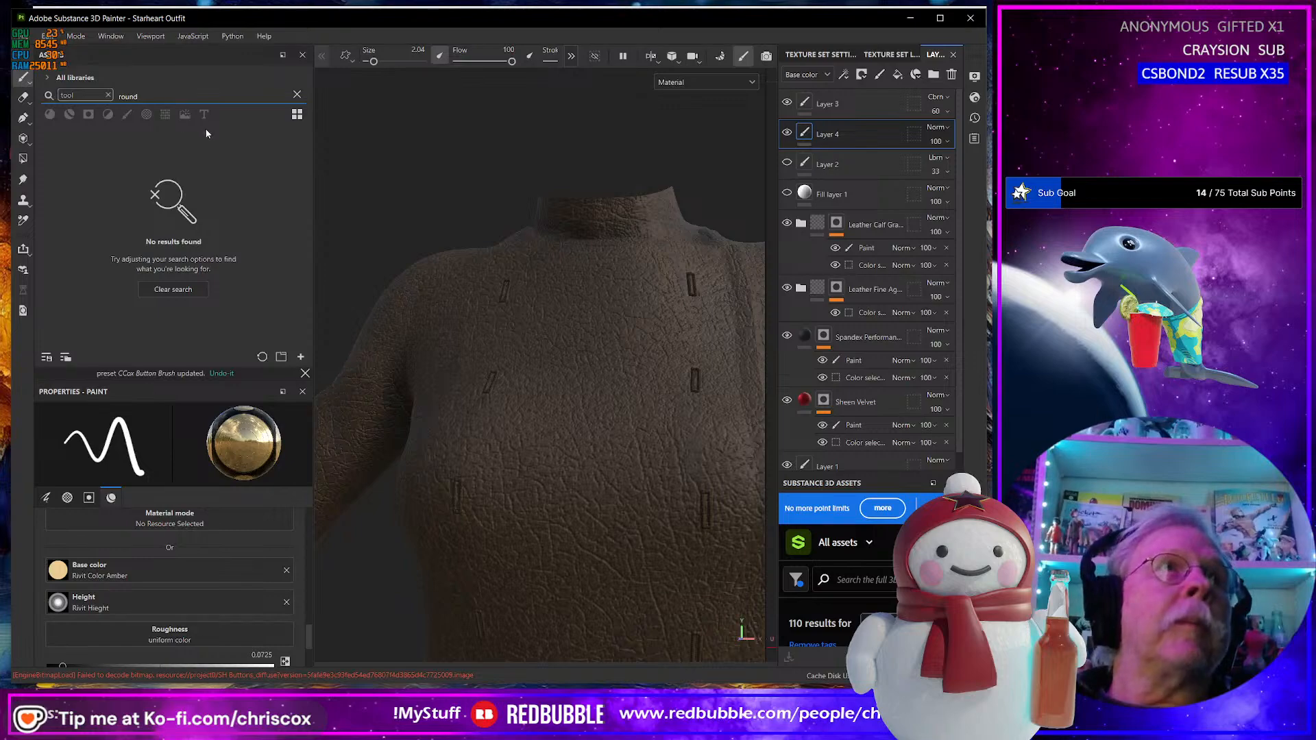
pyautogui.click(107, 95)
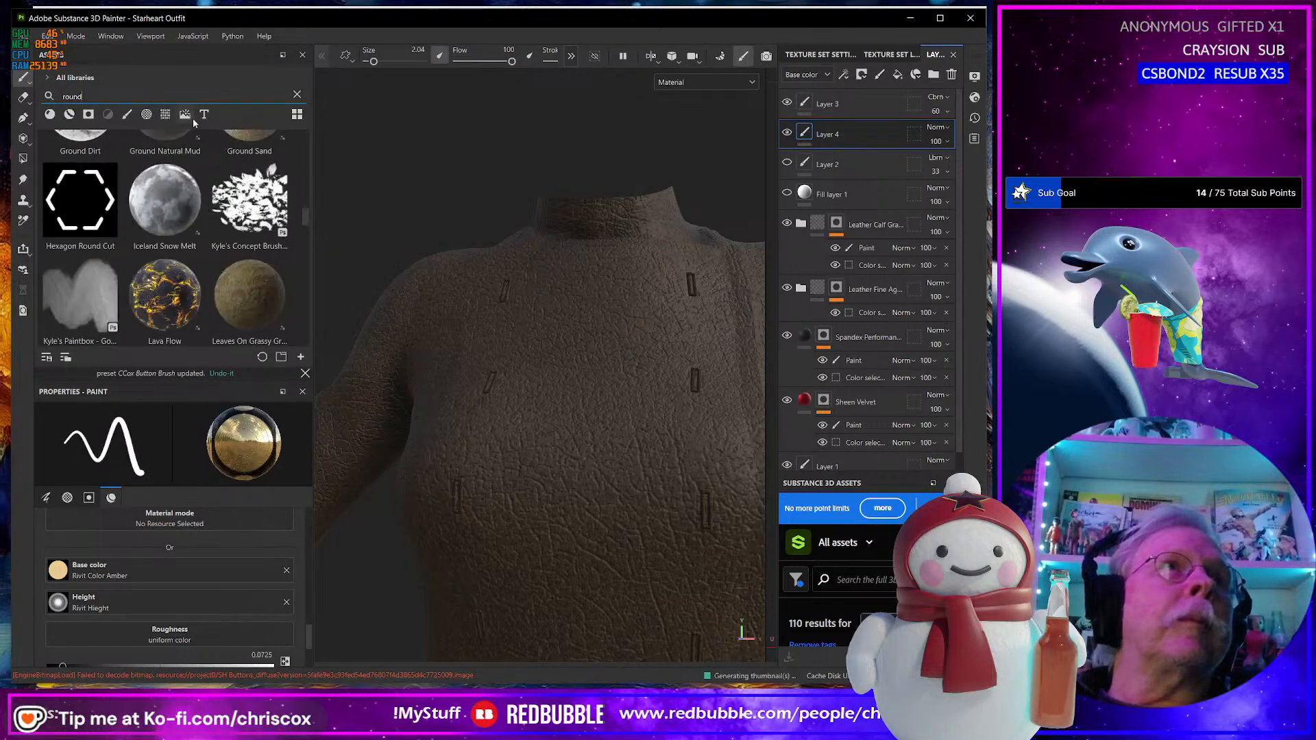
pyautogui.click(127, 114)
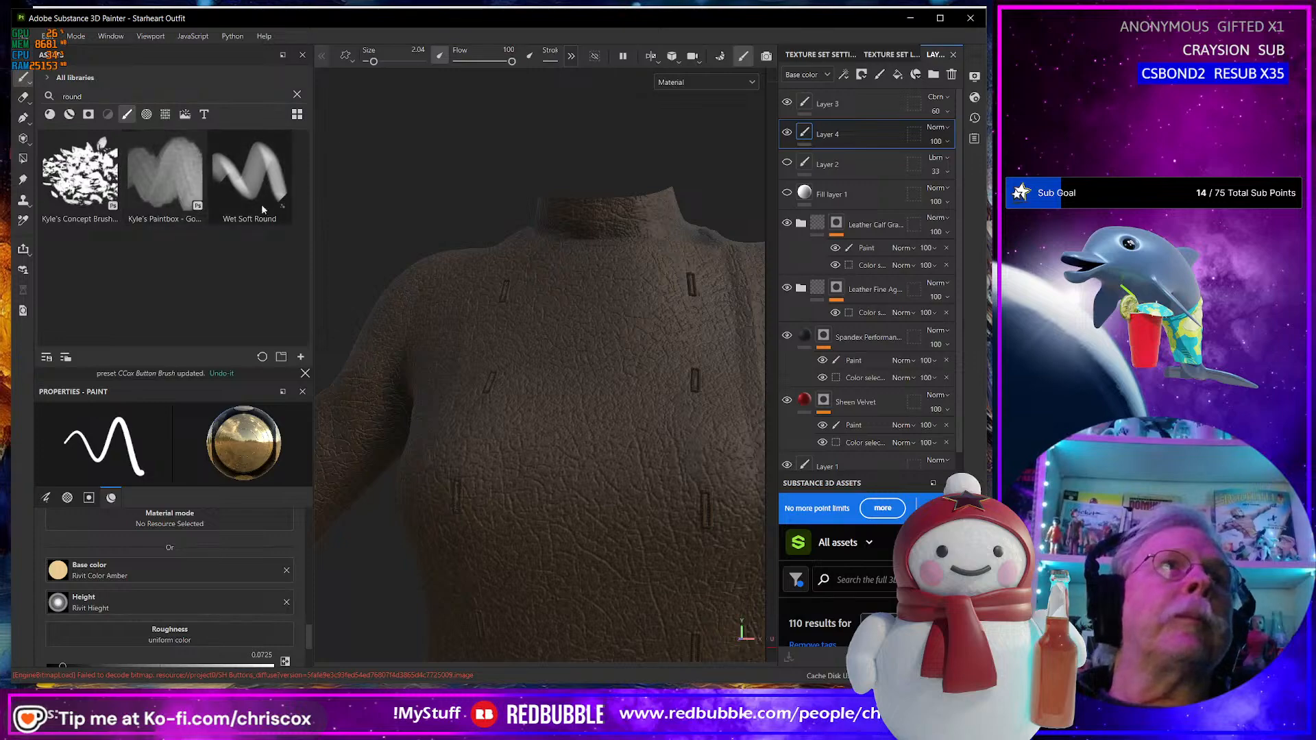
# Clear the brush search, select the Basic Hard brush, and paint and undo a test stroke on the tunic's chest.
pyautogui.moveTo(98, 97); pyautogui.dragTo(16, 85)
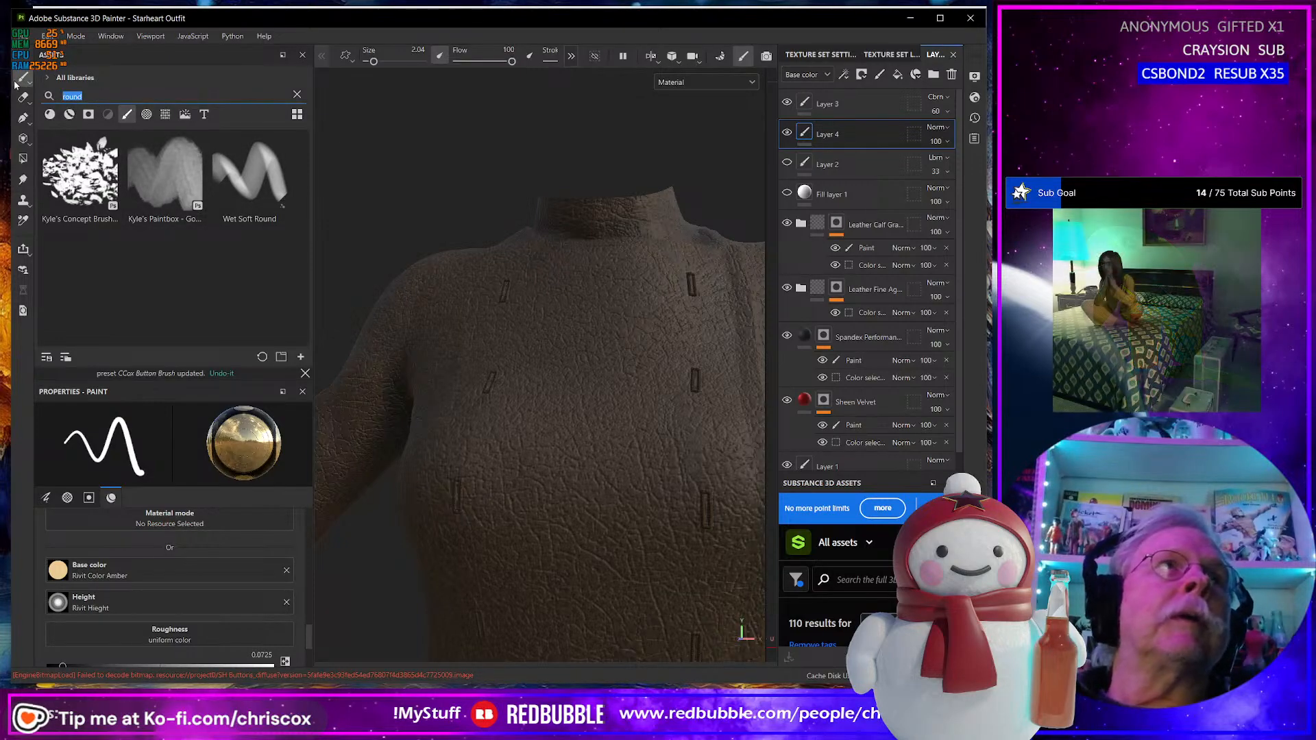
pyautogui.press('BackSpace')
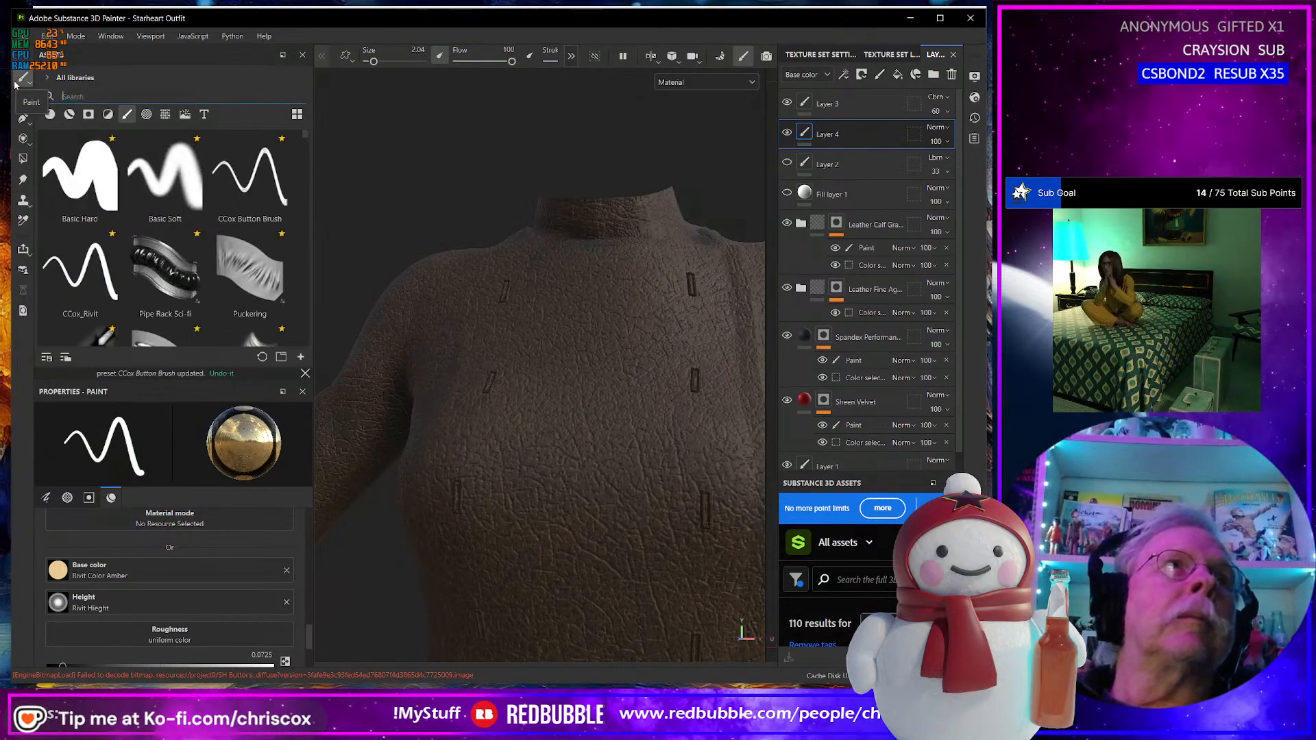
pyautogui.click(97, 180)
pyautogui.moveTo(553, 350); pyautogui.dragTo(568, 431)
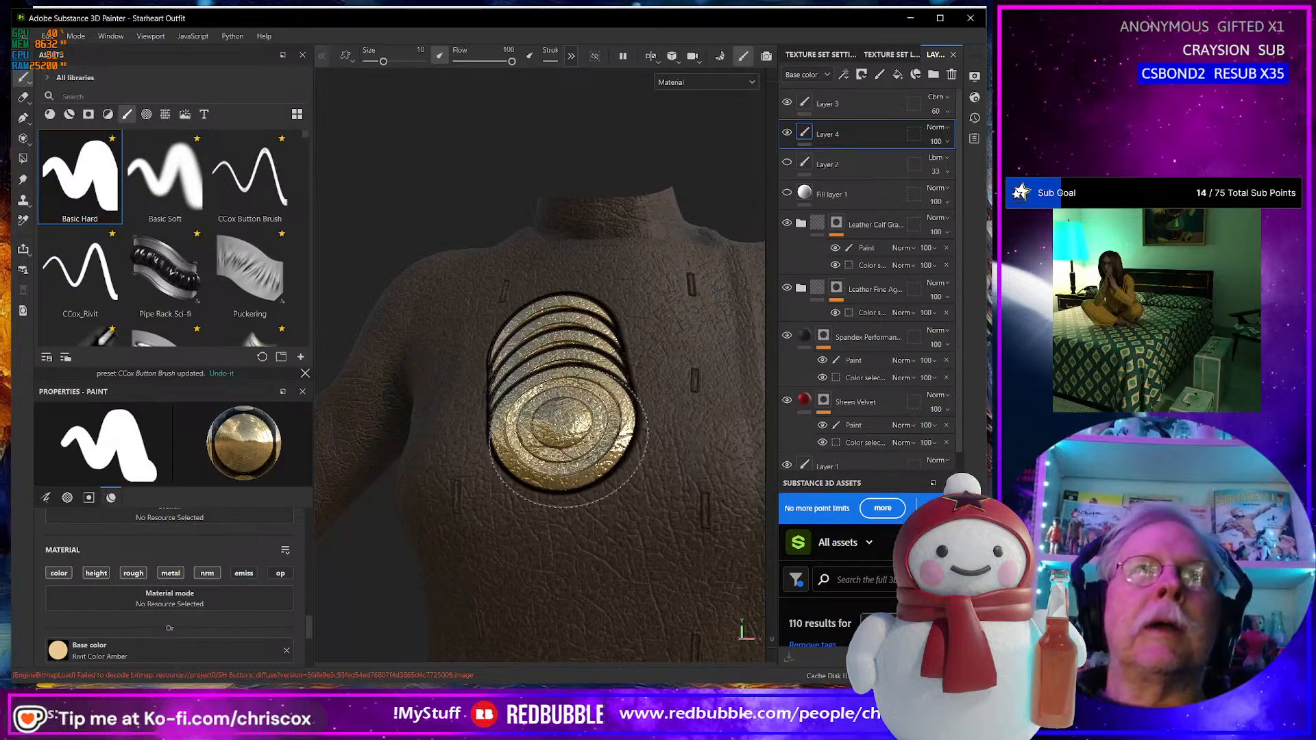
pyautogui.hotkey('ctrl', 'z')
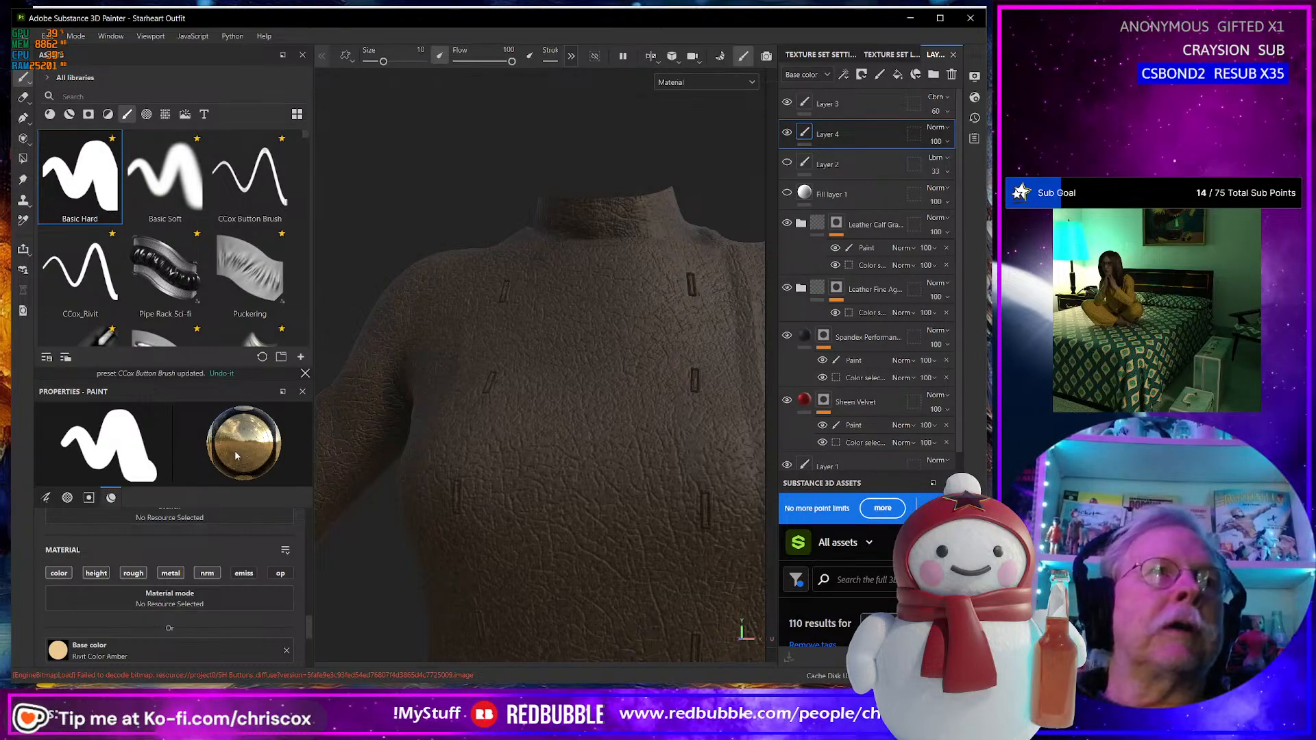
pyautogui.click(303, 394)
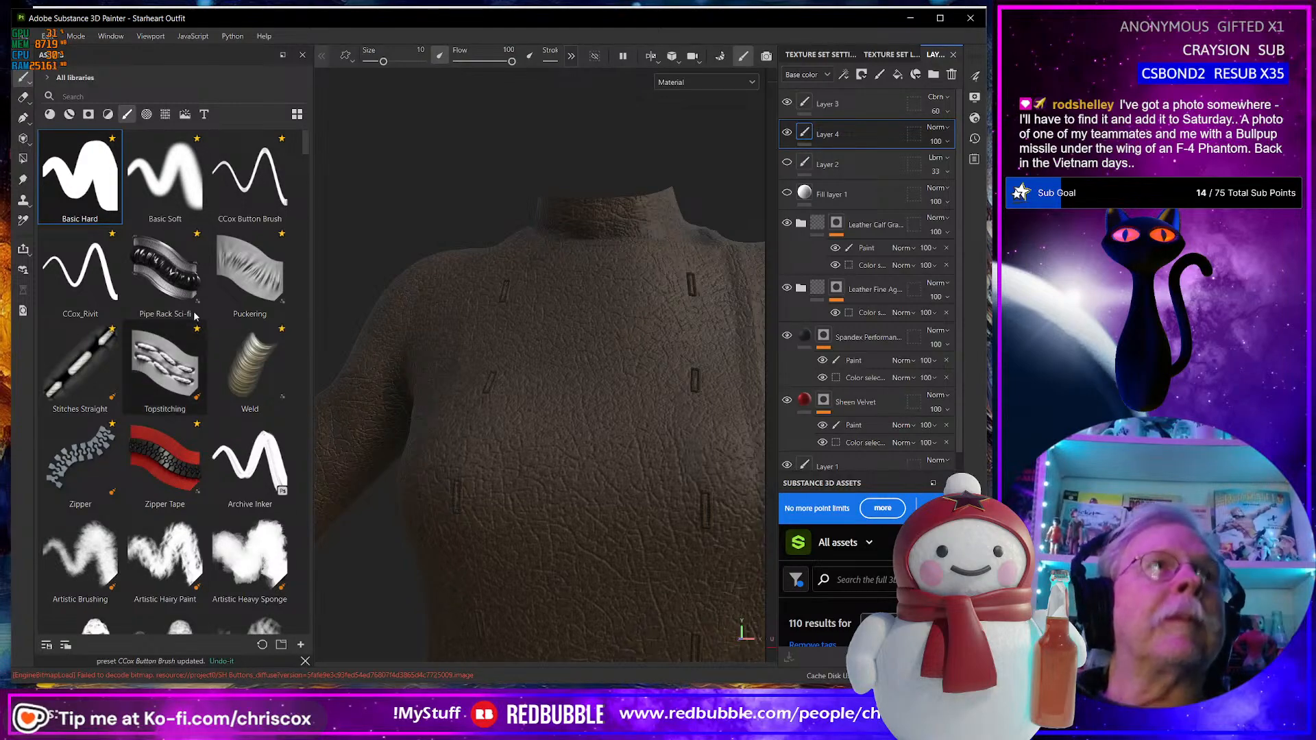
pyautogui.click(238, 38)
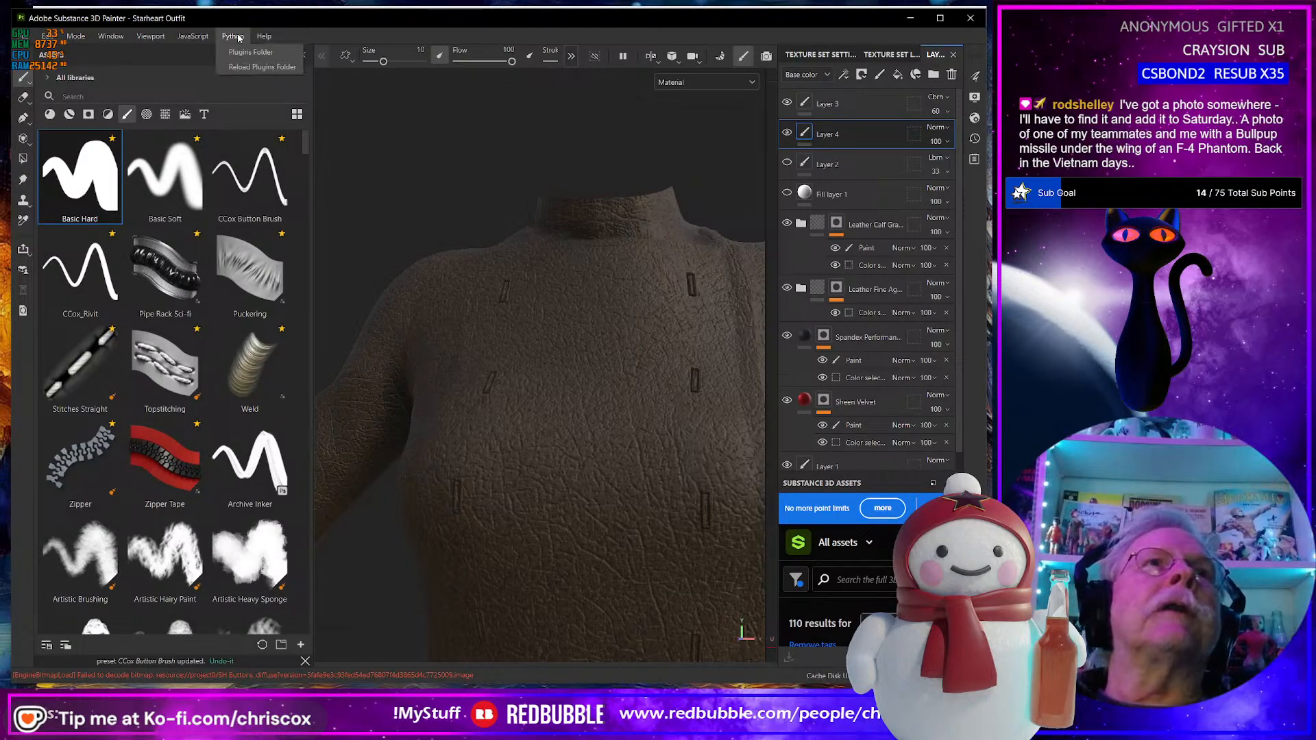
pyautogui.moveTo(163, 36)
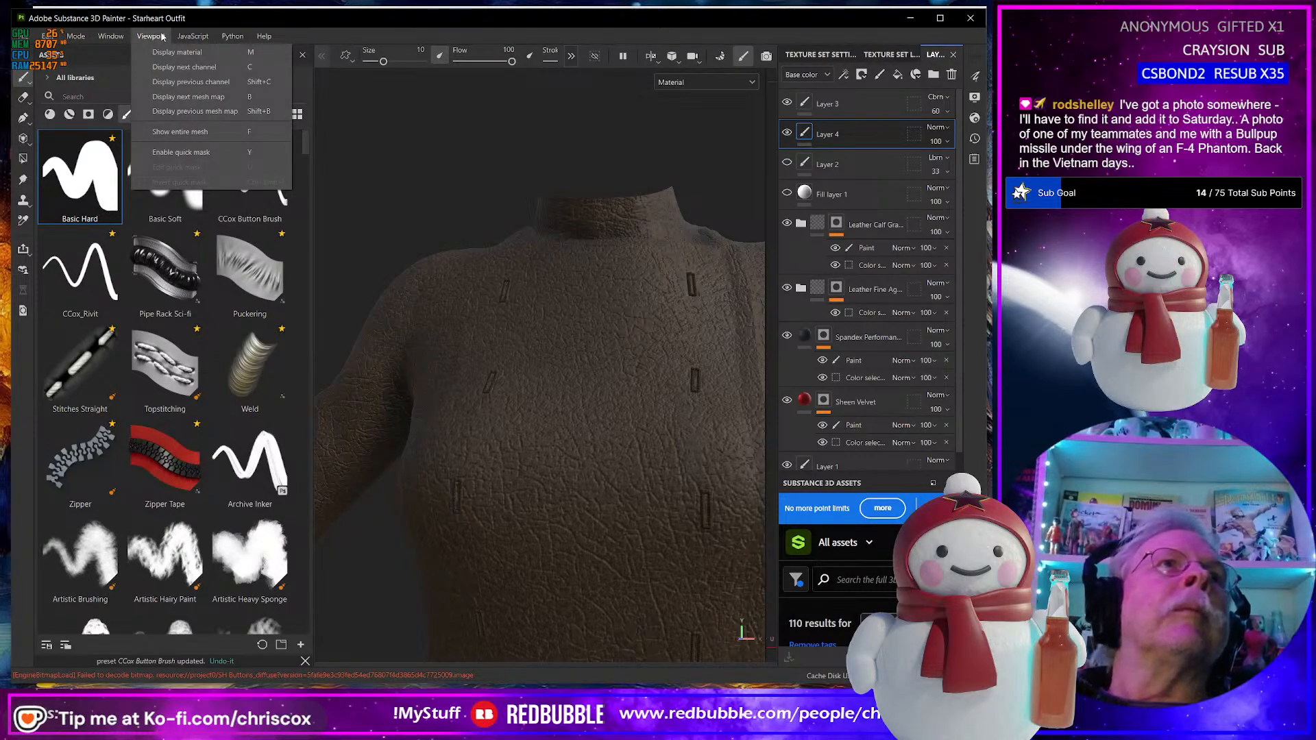
pyautogui.moveTo(111, 36)
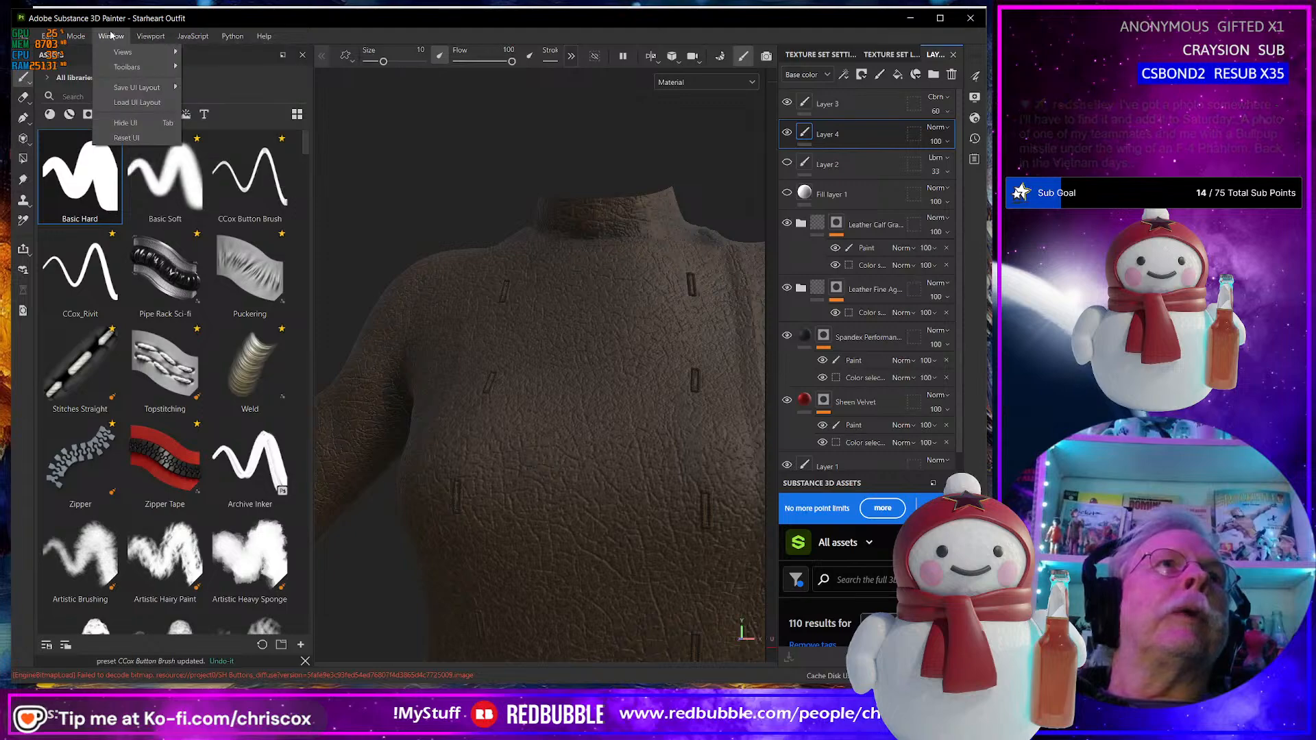
pyautogui.moveTo(121, 67)
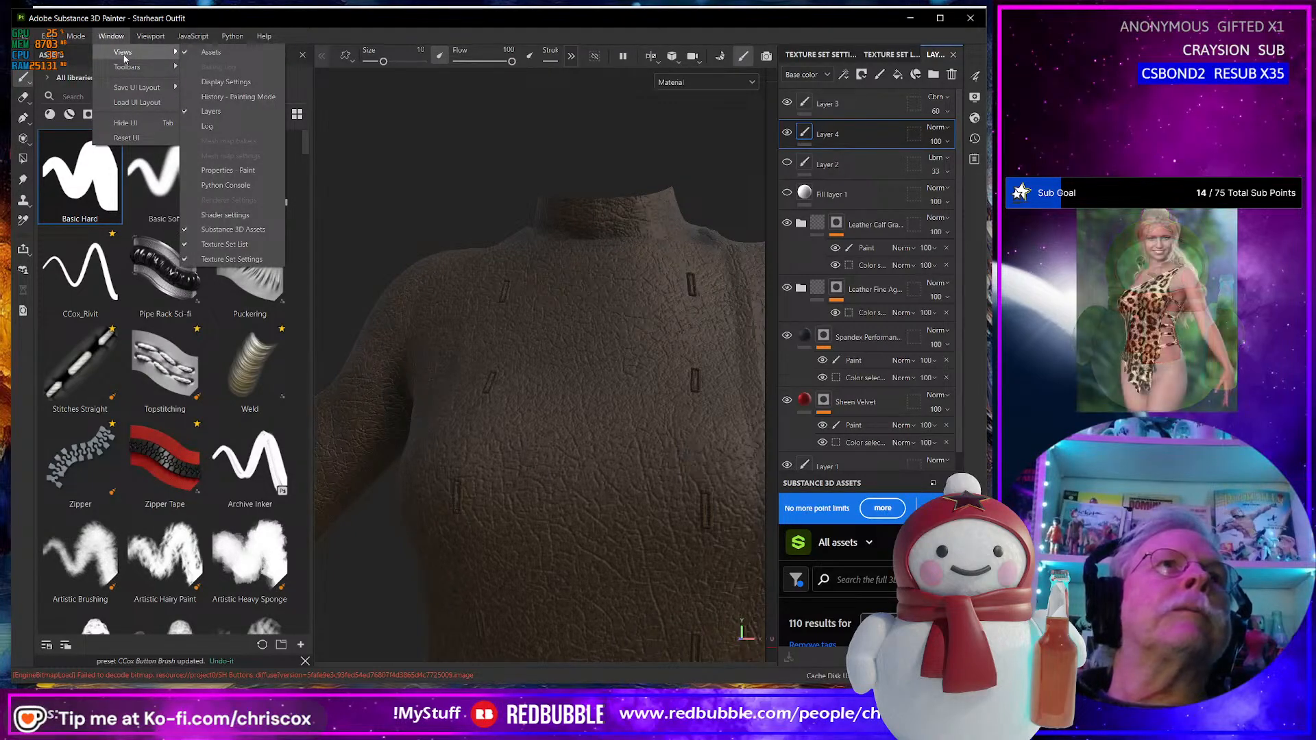
pyautogui.click(260, 175)
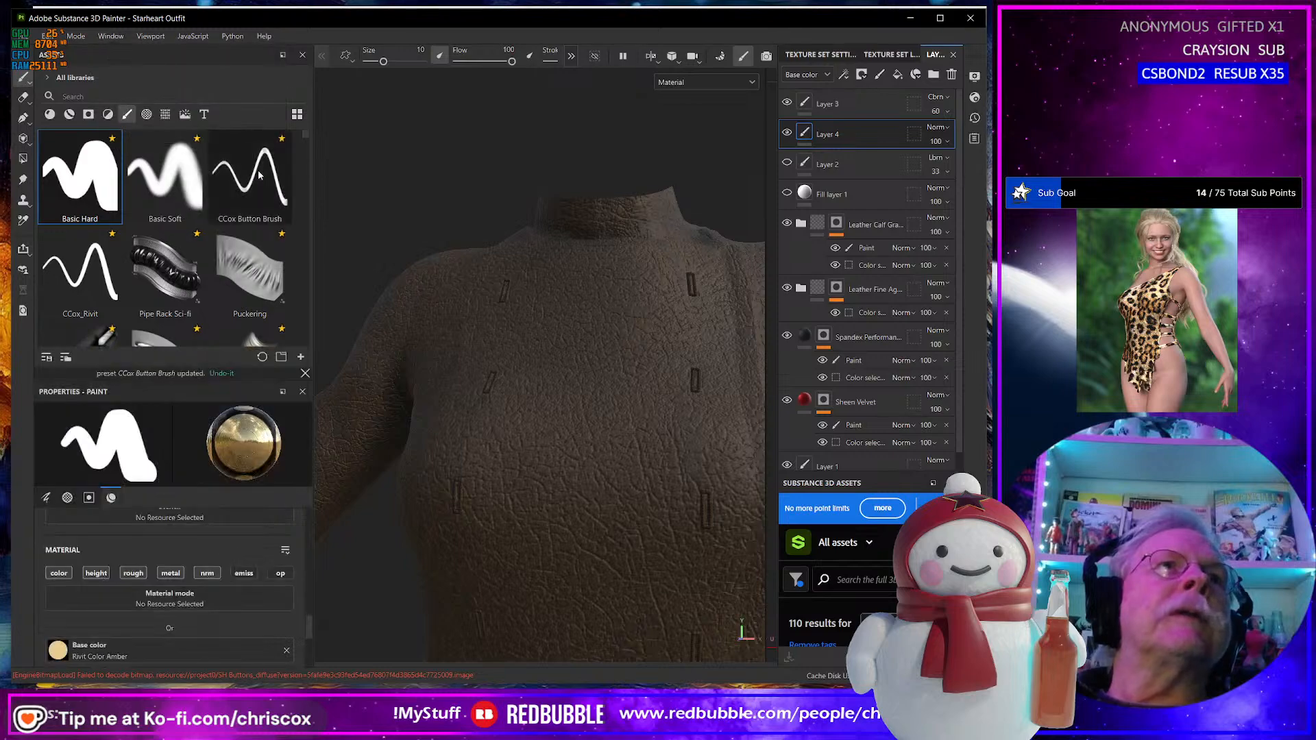
pyautogui.rightClick(244, 444)
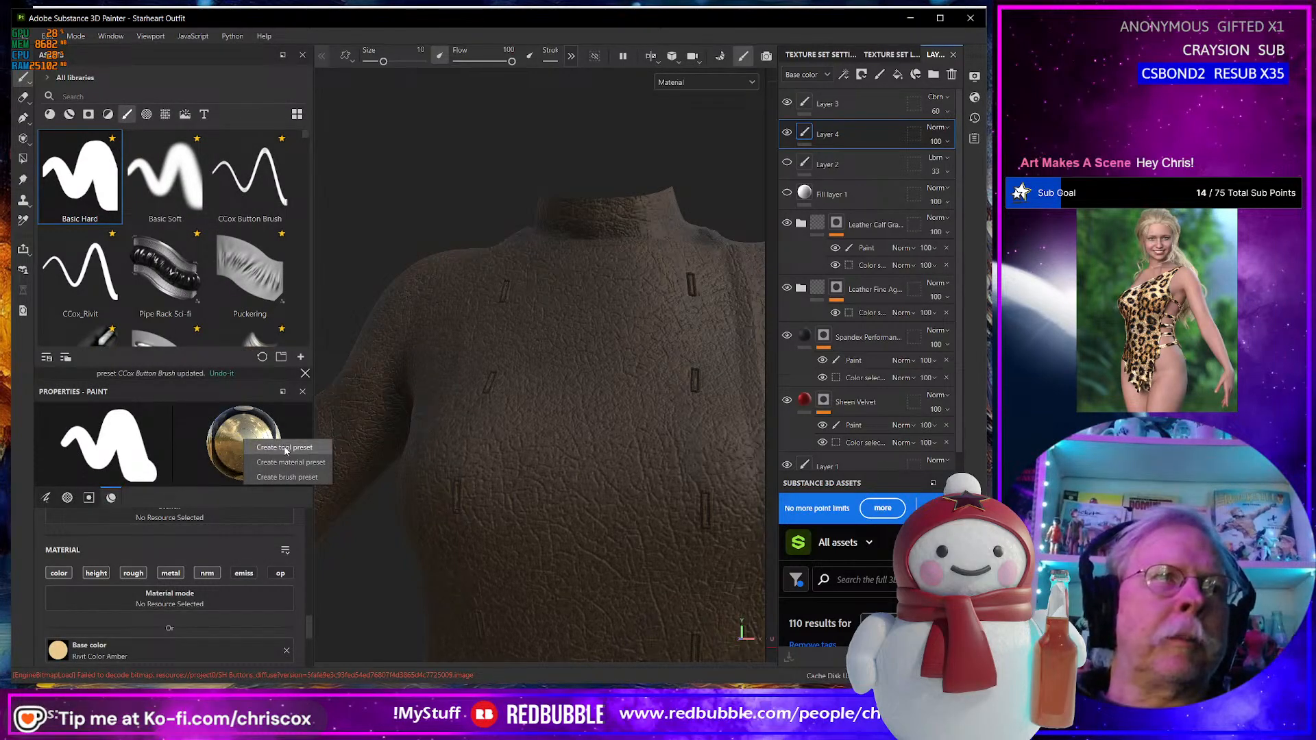
pyautogui.click(221, 452)
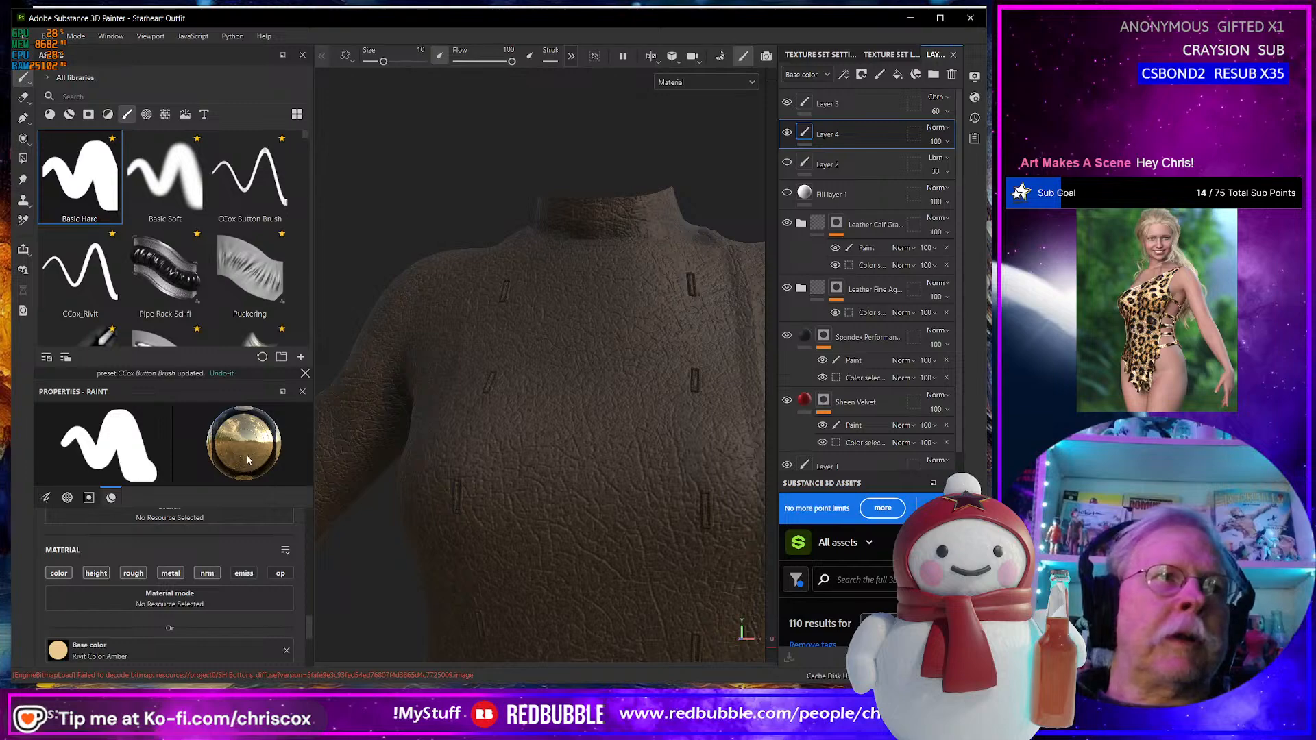
# Set the Basic Hard brush's minimum size to 5%.
pyautogui.scroll(-2, 261, 600)
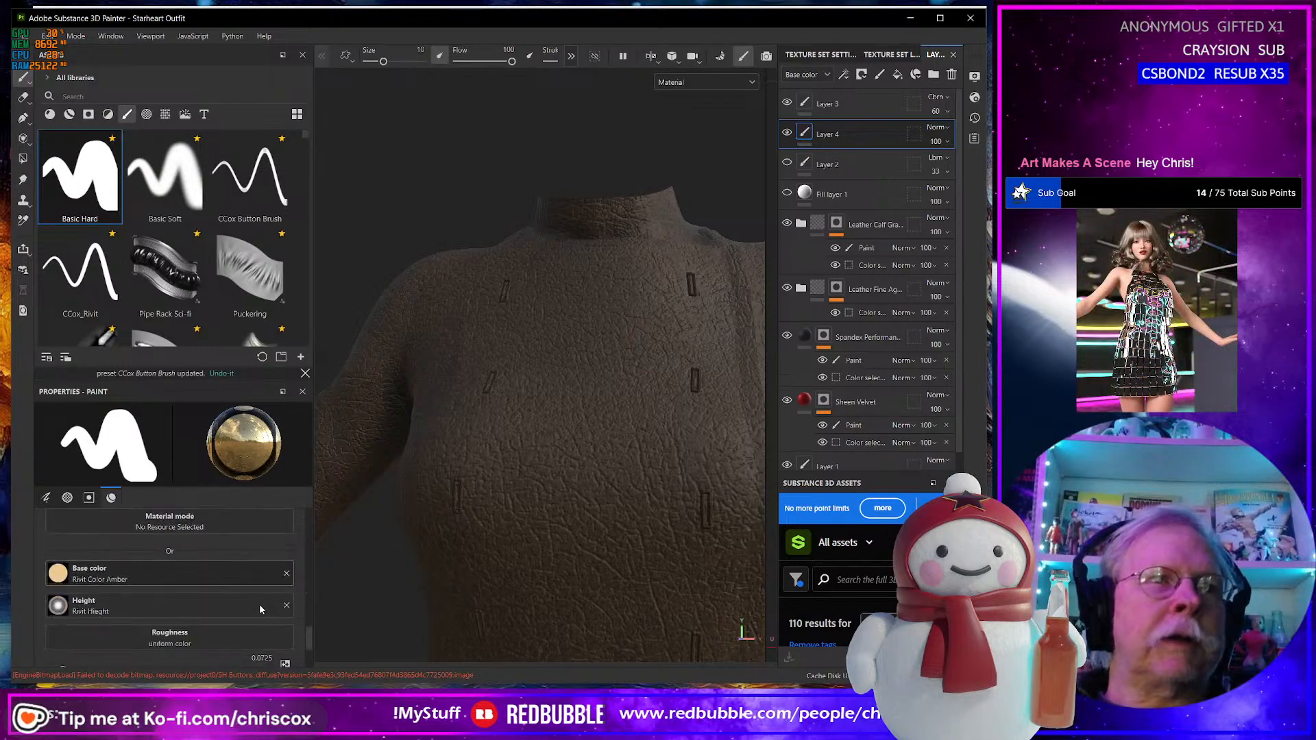
pyautogui.scroll(3, 261, 608)
pyautogui.click(286, 590)
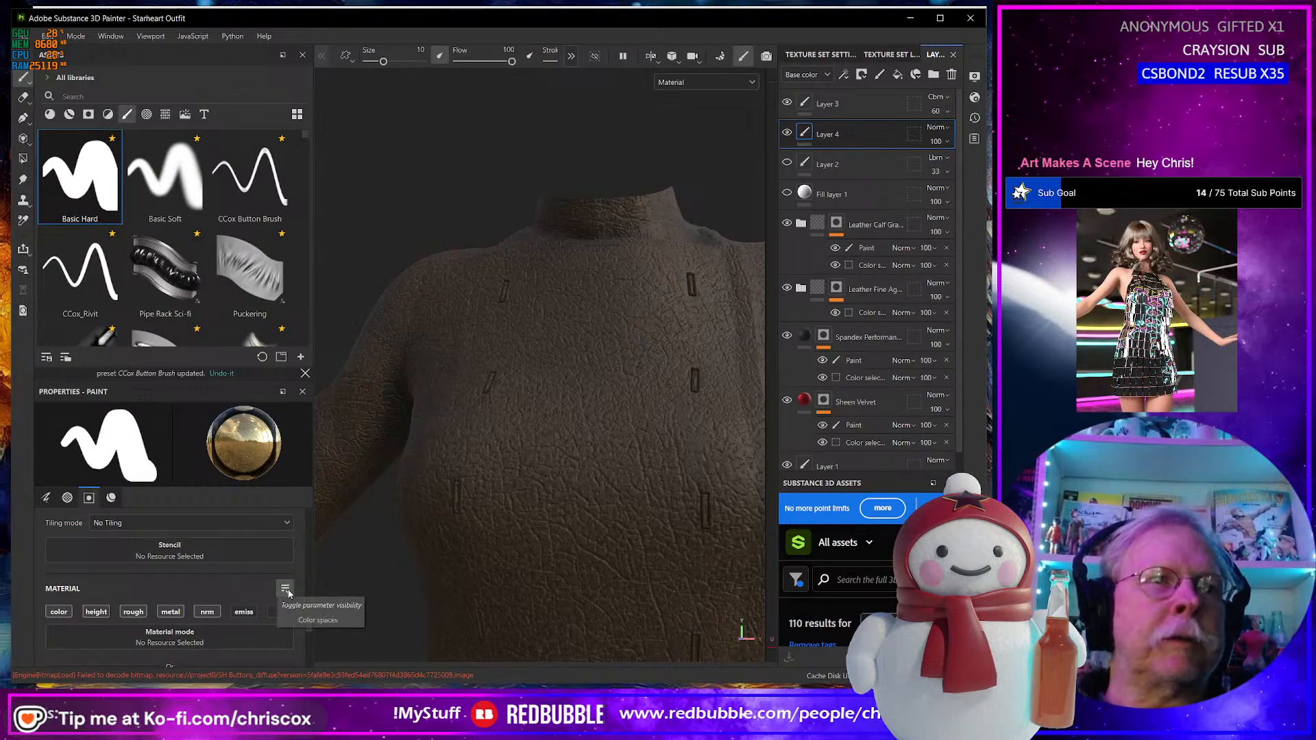
pyautogui.click(236, 582)
pyautogui.scroll(5, 233, 583)
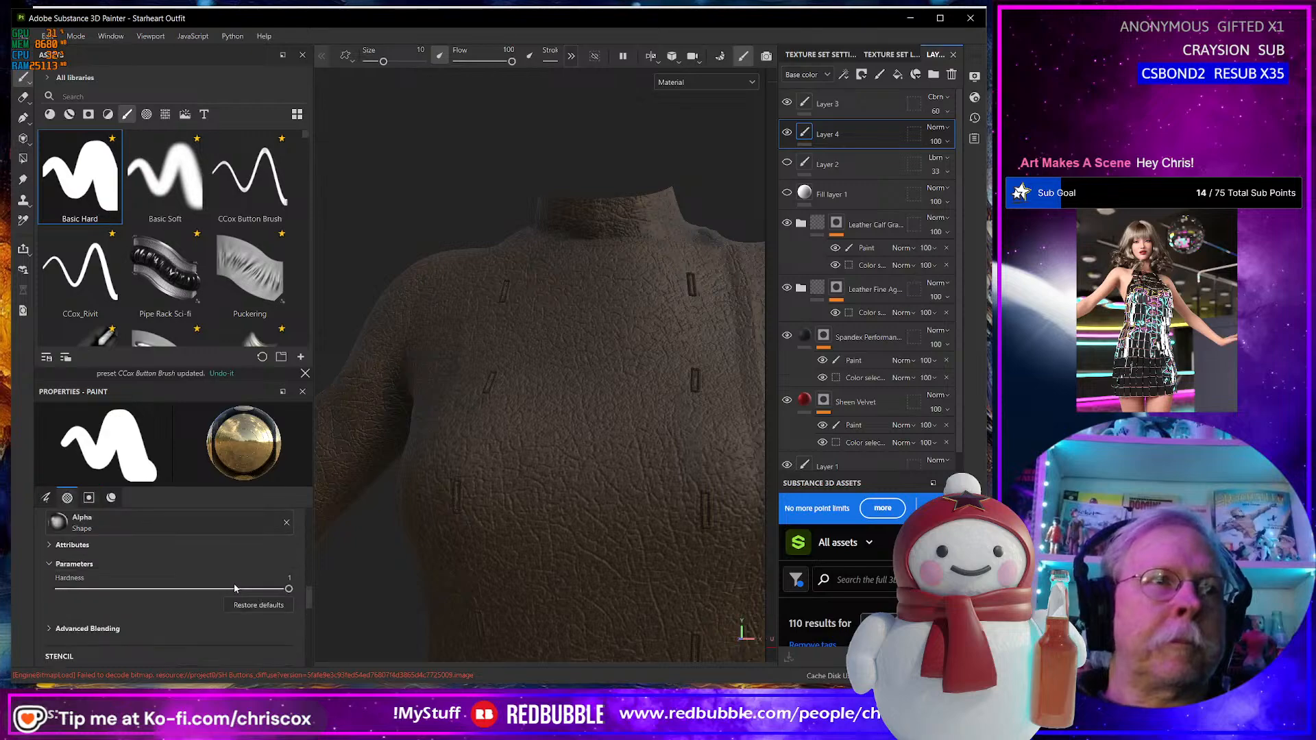
pyautogui.scroll(1, 233, 582)
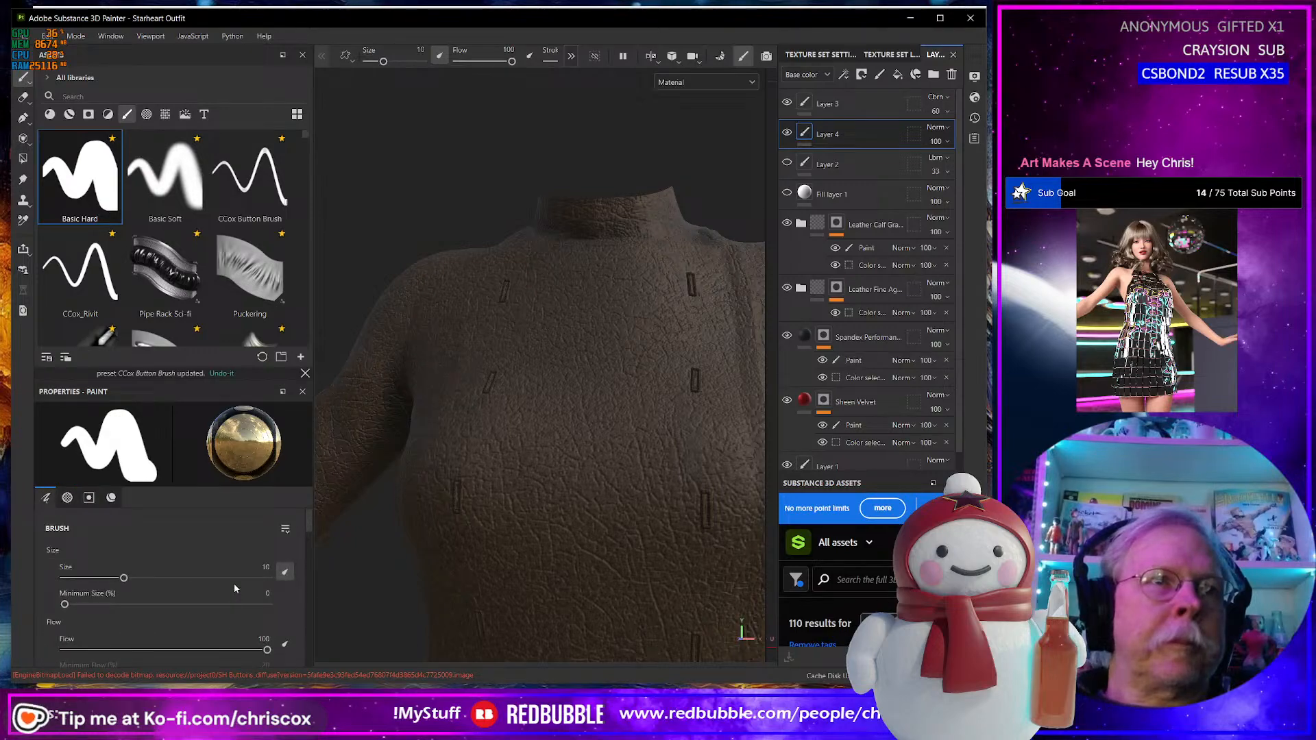
pyautogui.click(290, 537)
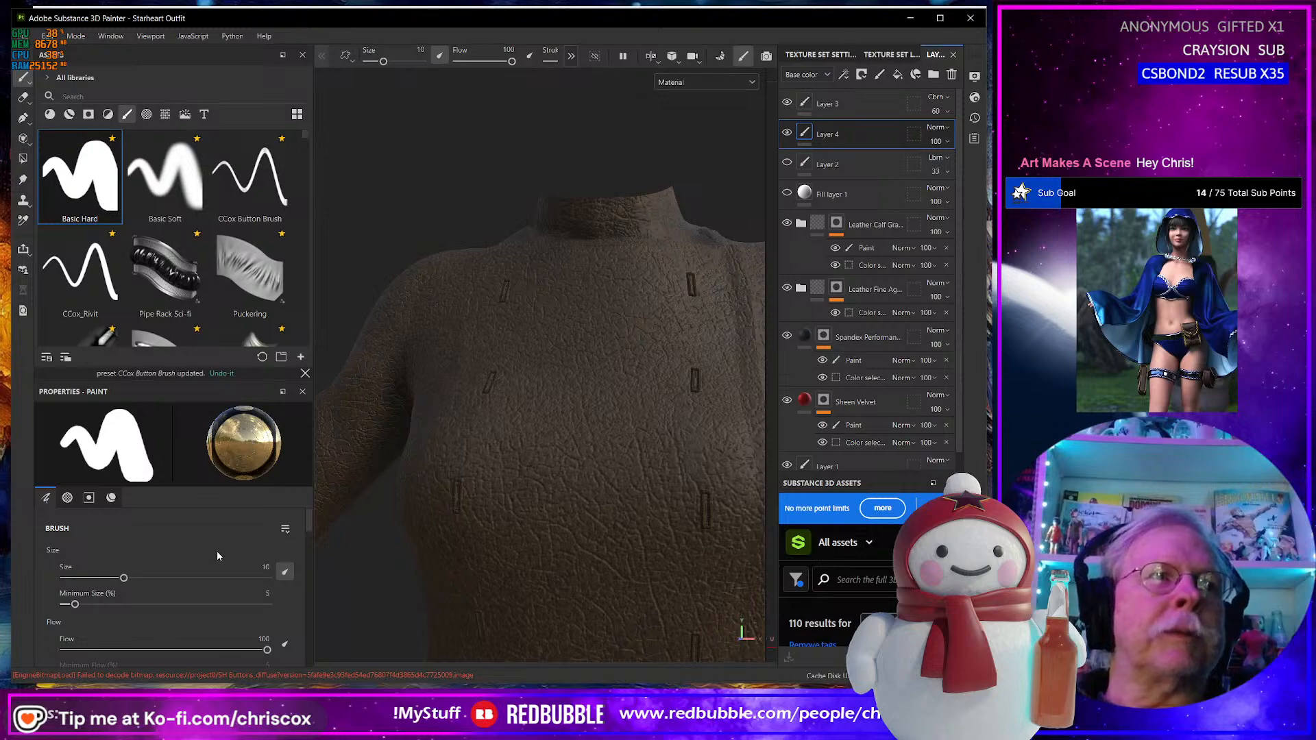
# Remove the Shape alpha from the Basic Hard brush.
pyautogui.scroll(-10, 217, 553)
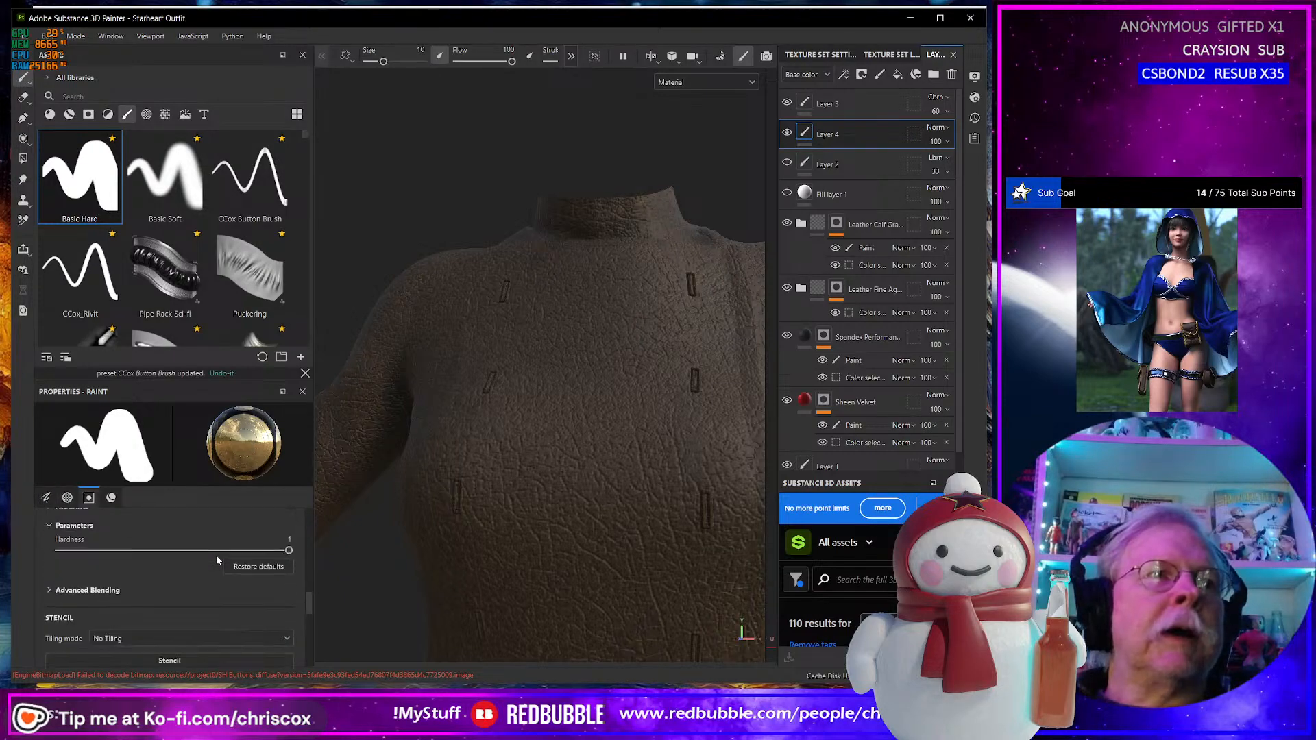
pyautogui.scroll(2, 216, 554)
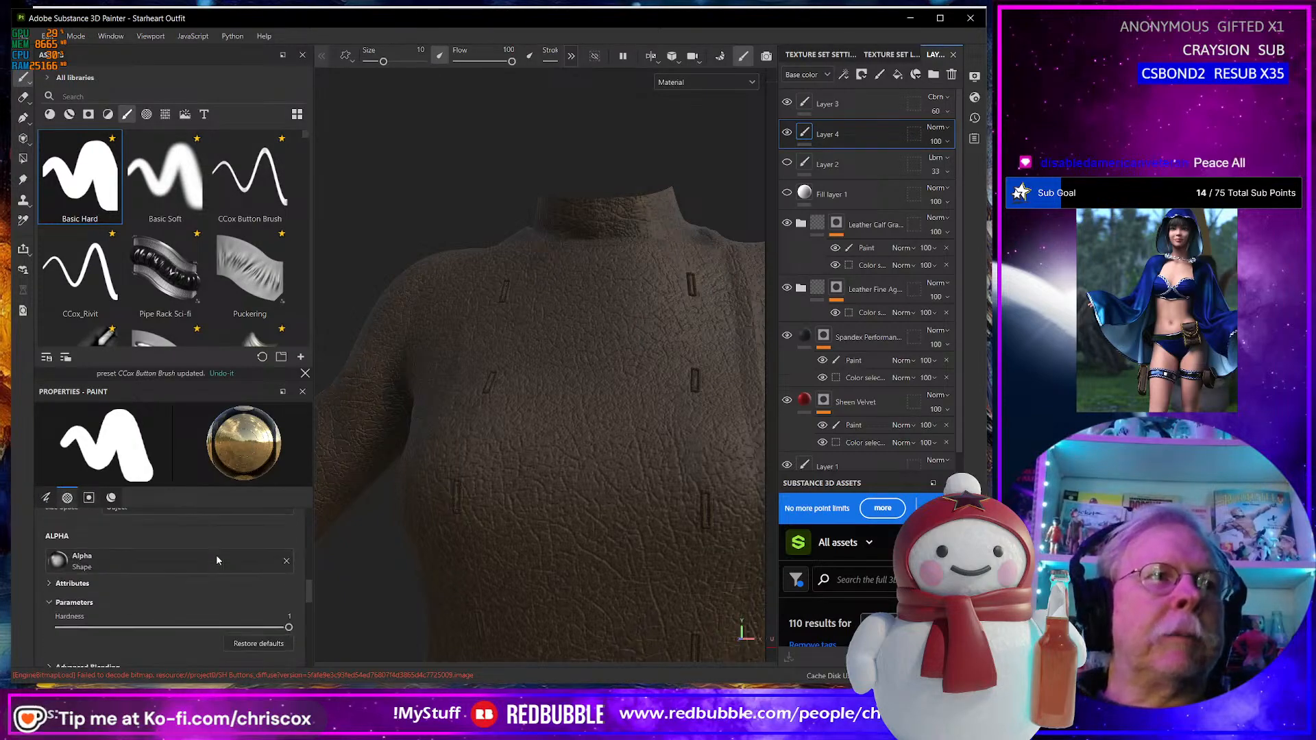
pyautogui.click(286, 562)
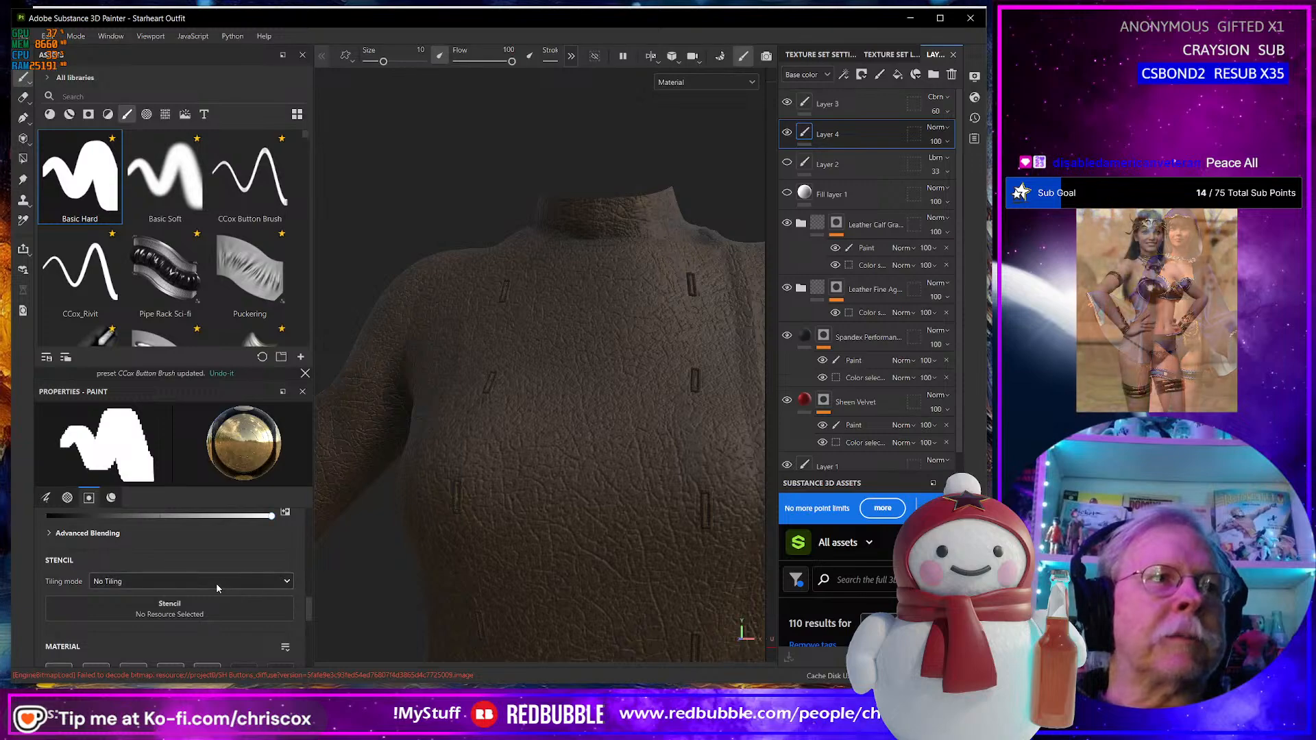
# Clear the Rivit base color, the Rivit height texture and the NormalMap resource from the brush's material.
pyautogui.scroll(-2, 217, 584)
pyautogui.scroll(-3, 216, 582)
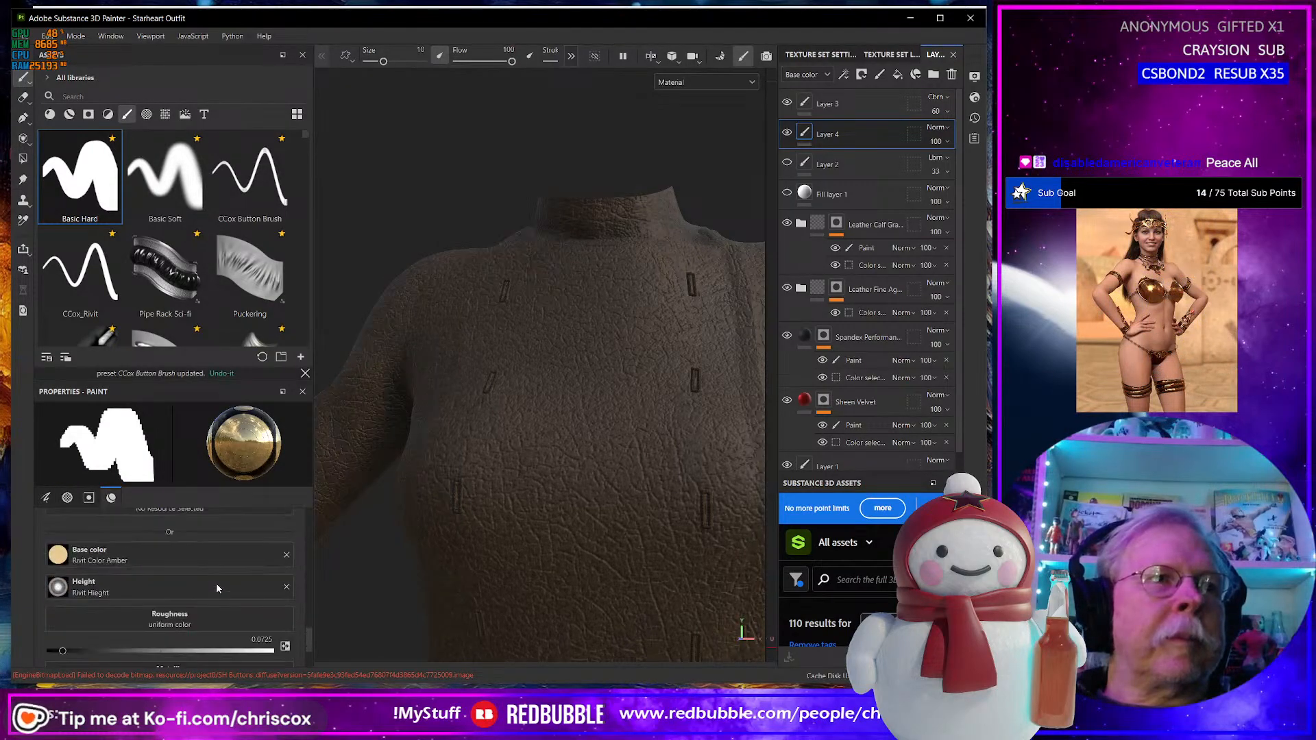
pyautogui.click(284, 557)
pyautogui.click(287, 602)
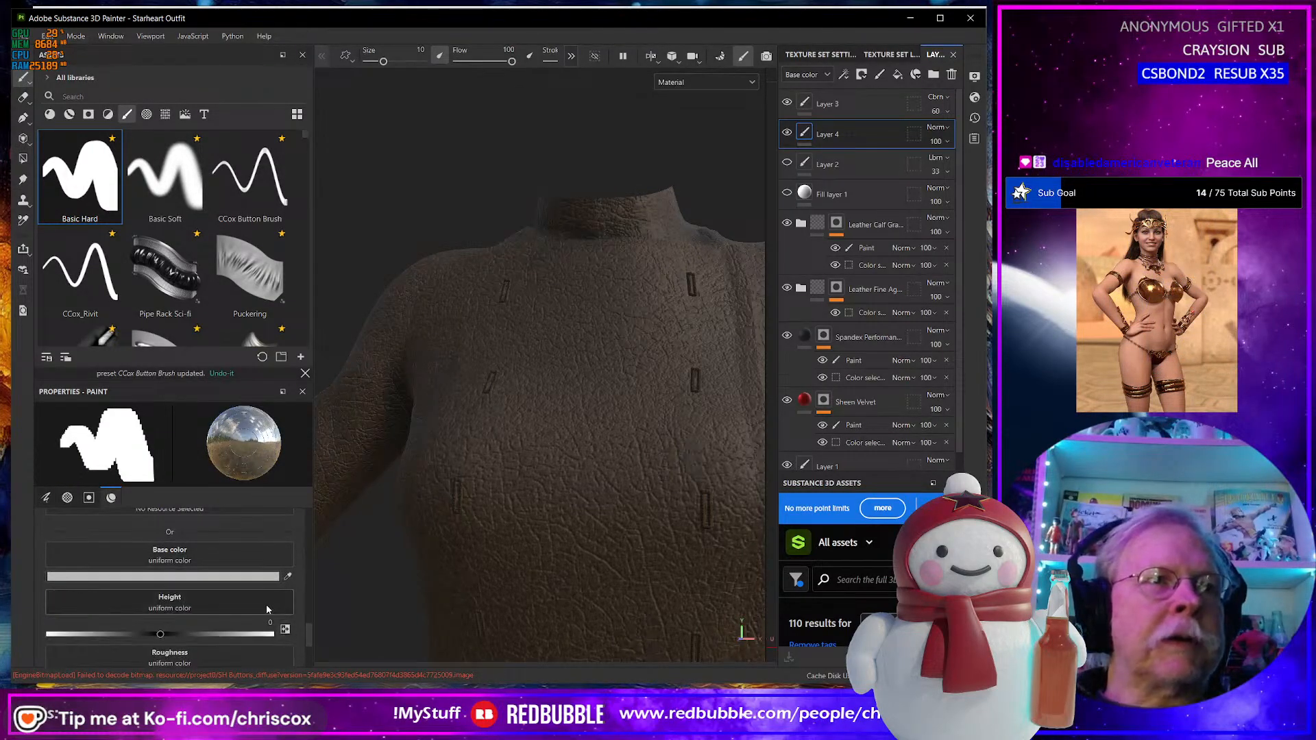
pyautogui.scroll(-3, 260, 610)
pyautogui.click(287, 644)
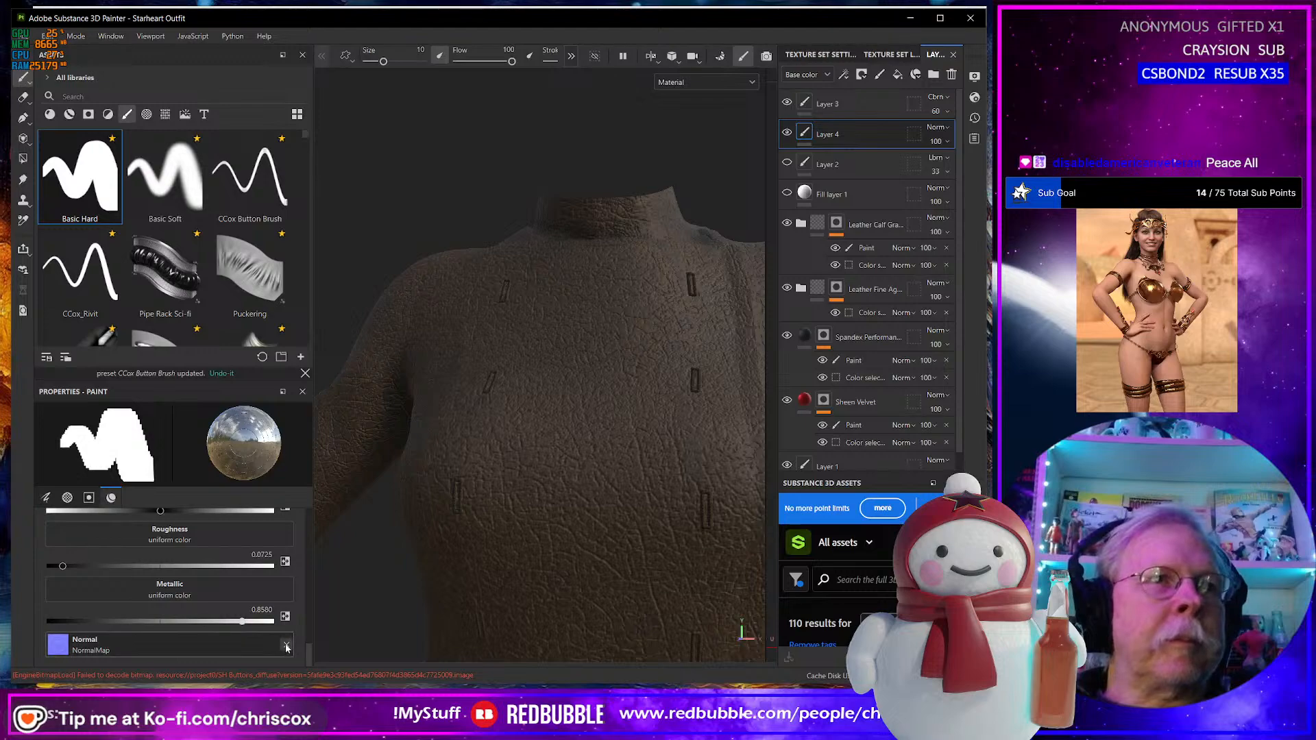
pyautogui.scroll(7, 221, 611)
pyautogui.scroll(3, 221, 616)
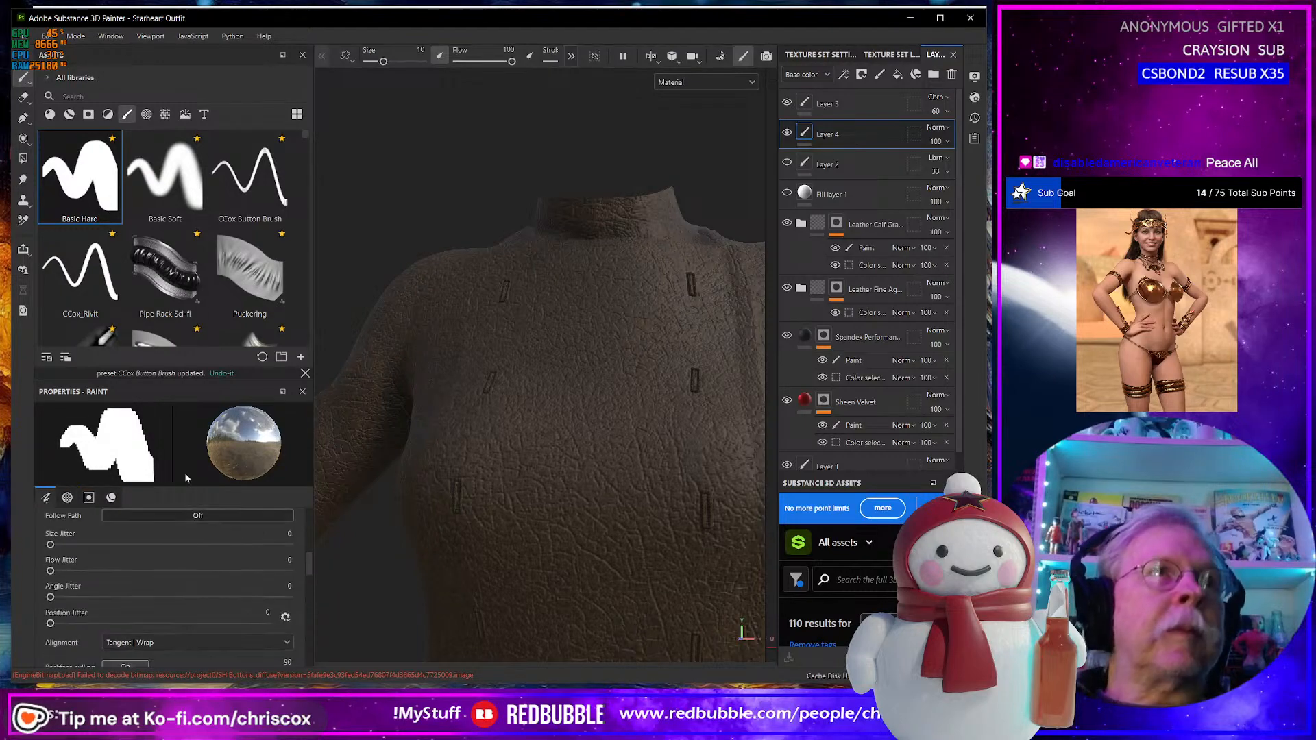
# Limit the assets to alphas, search for "round" and browse the matching shapes.
pyautogui.click(165, 114)
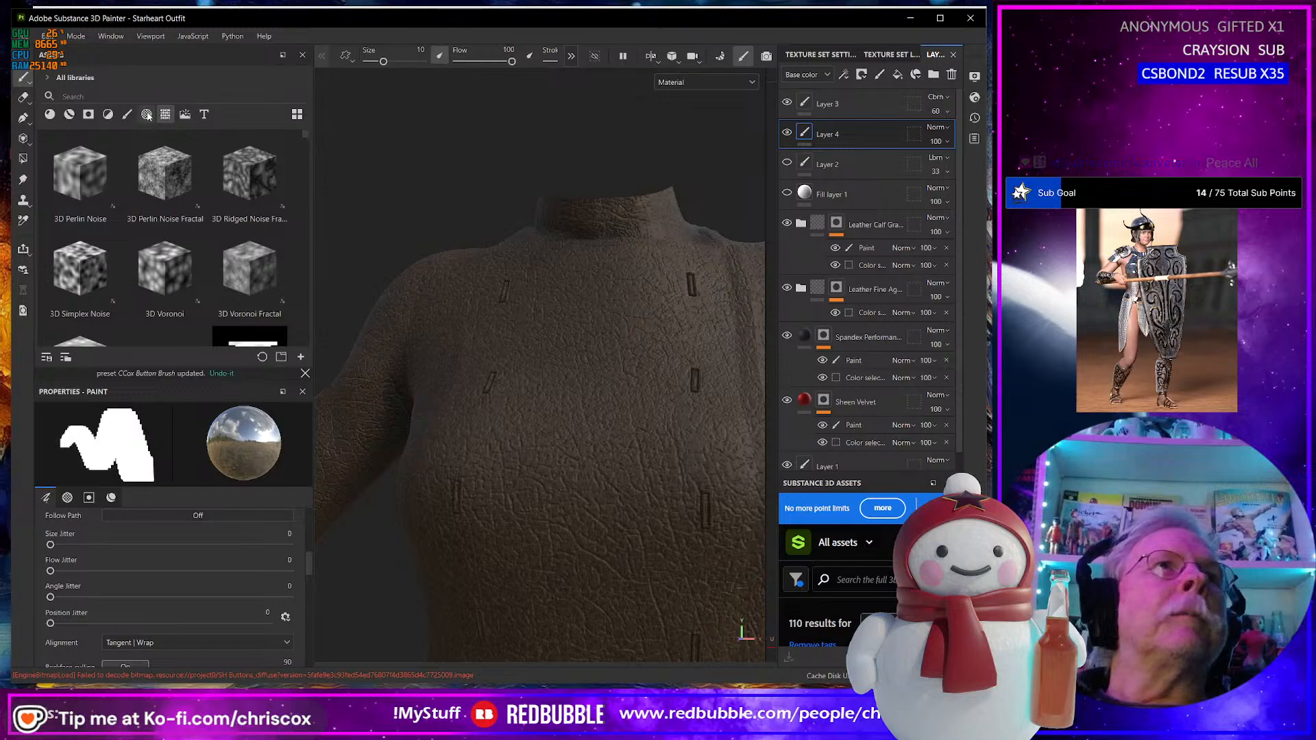
pyautogui.click(147, 114)
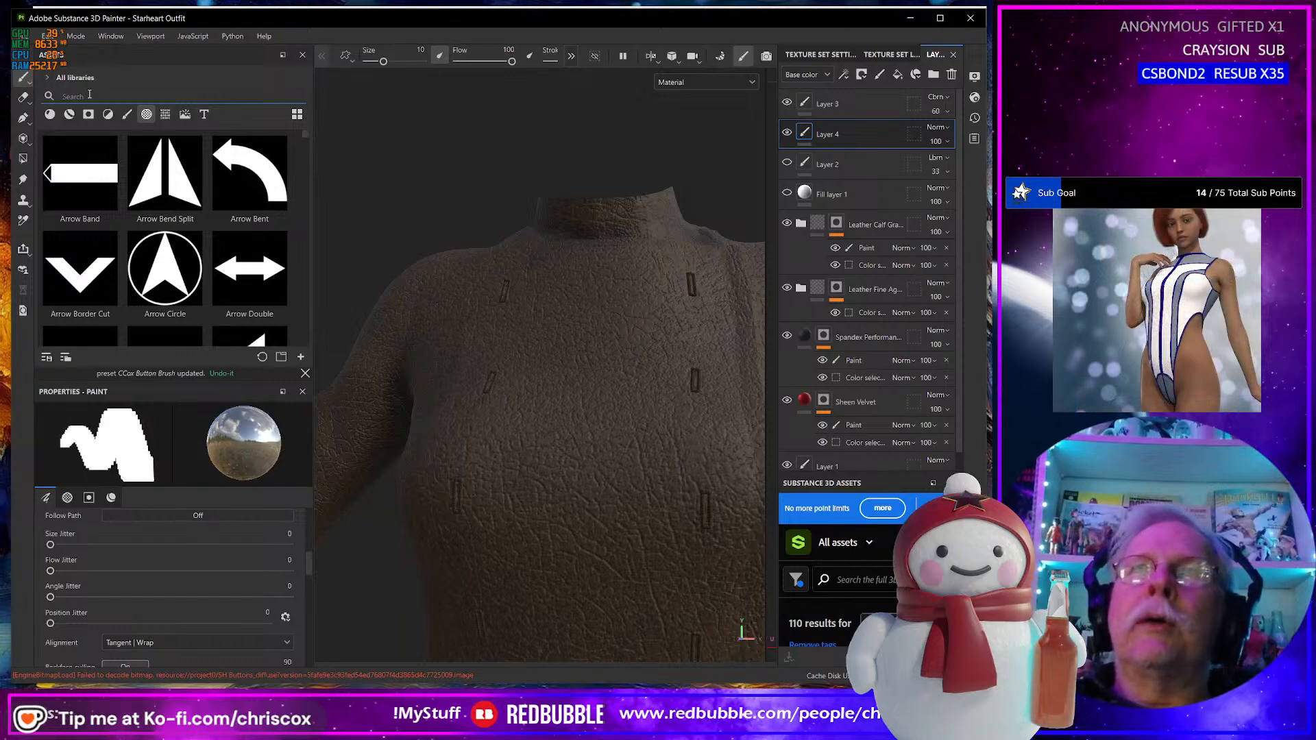
pyautogui.click(89, 95)
pyautogui.write('rou')
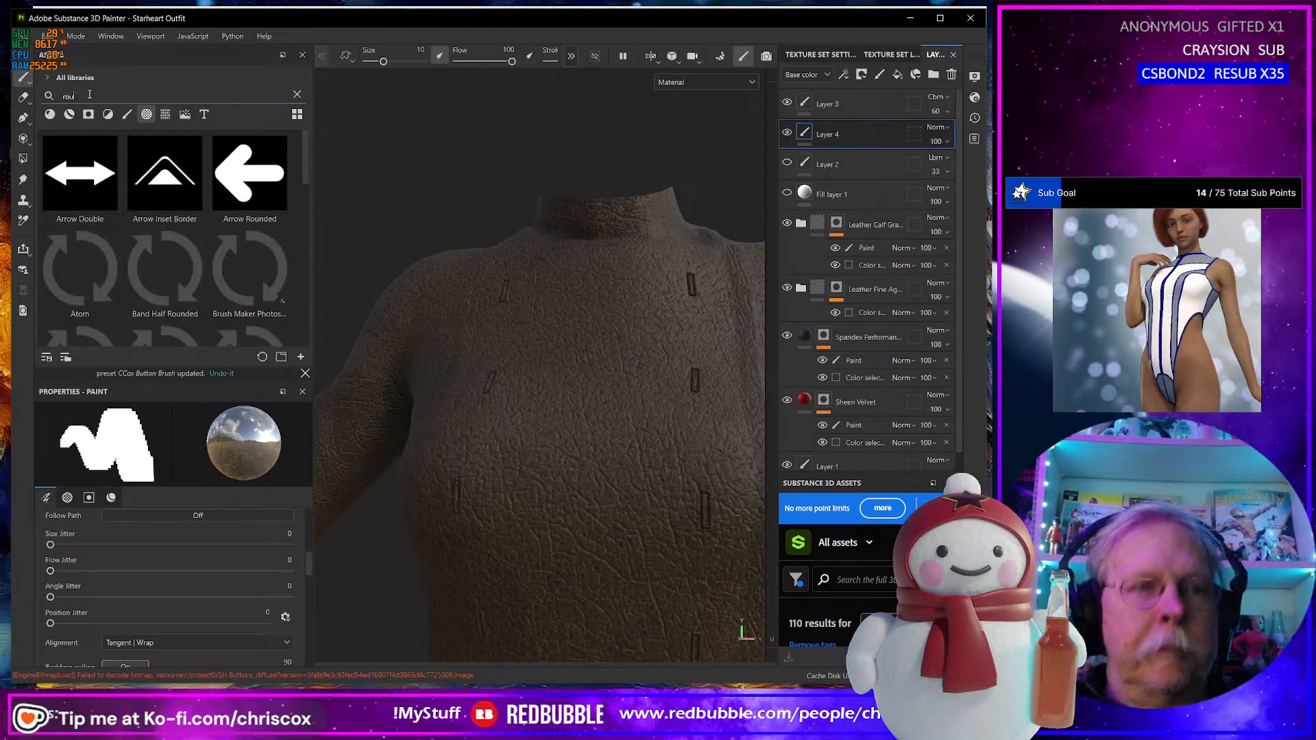
pyautogui.moveTo(155, 157)
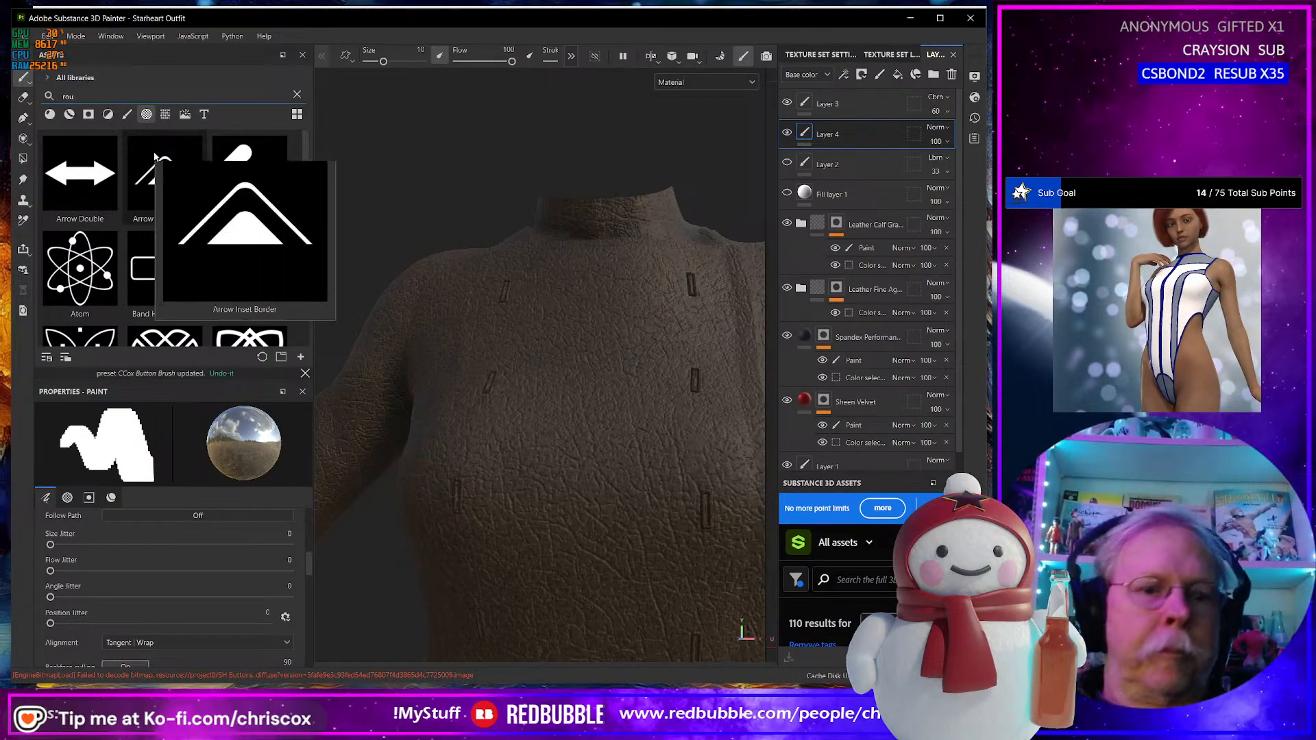
pyautogui.write('n')
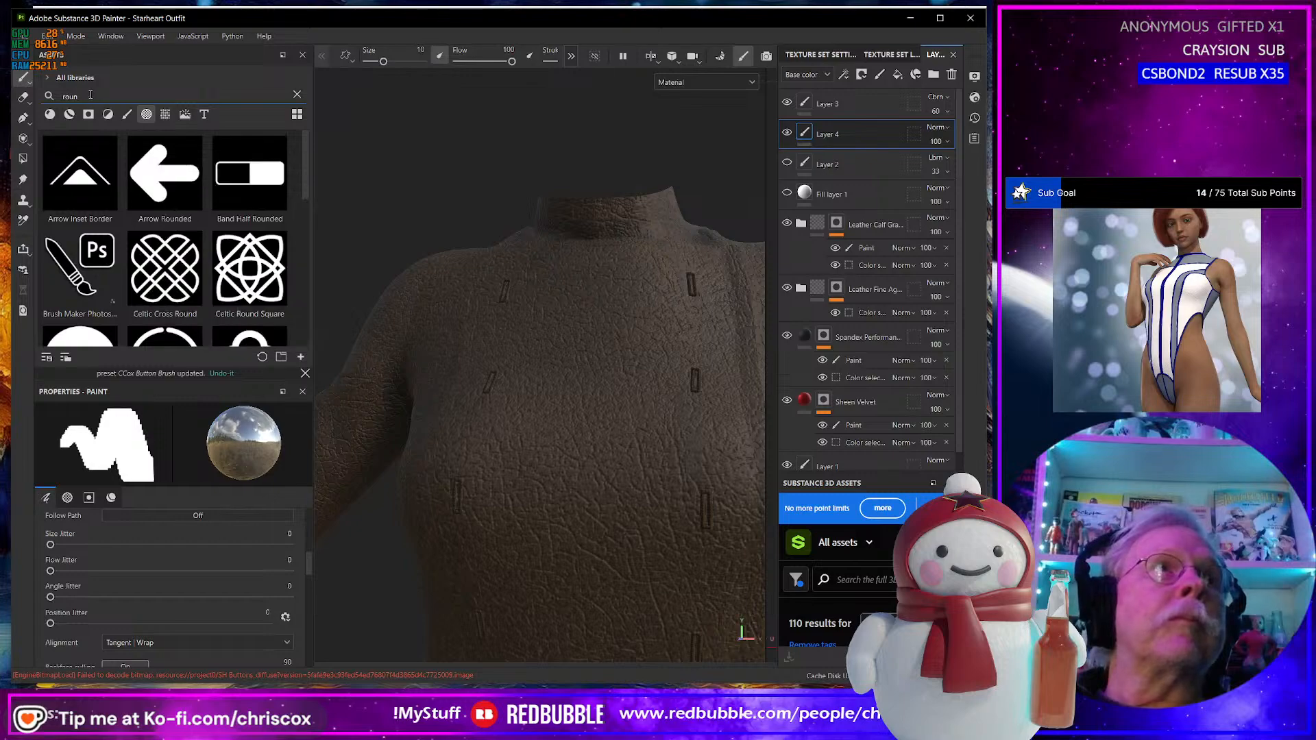
pyautogui.write('d')
pyautogui.scroll(-5, 271, 212)
pyautogui.scroll(5, 271, 212)
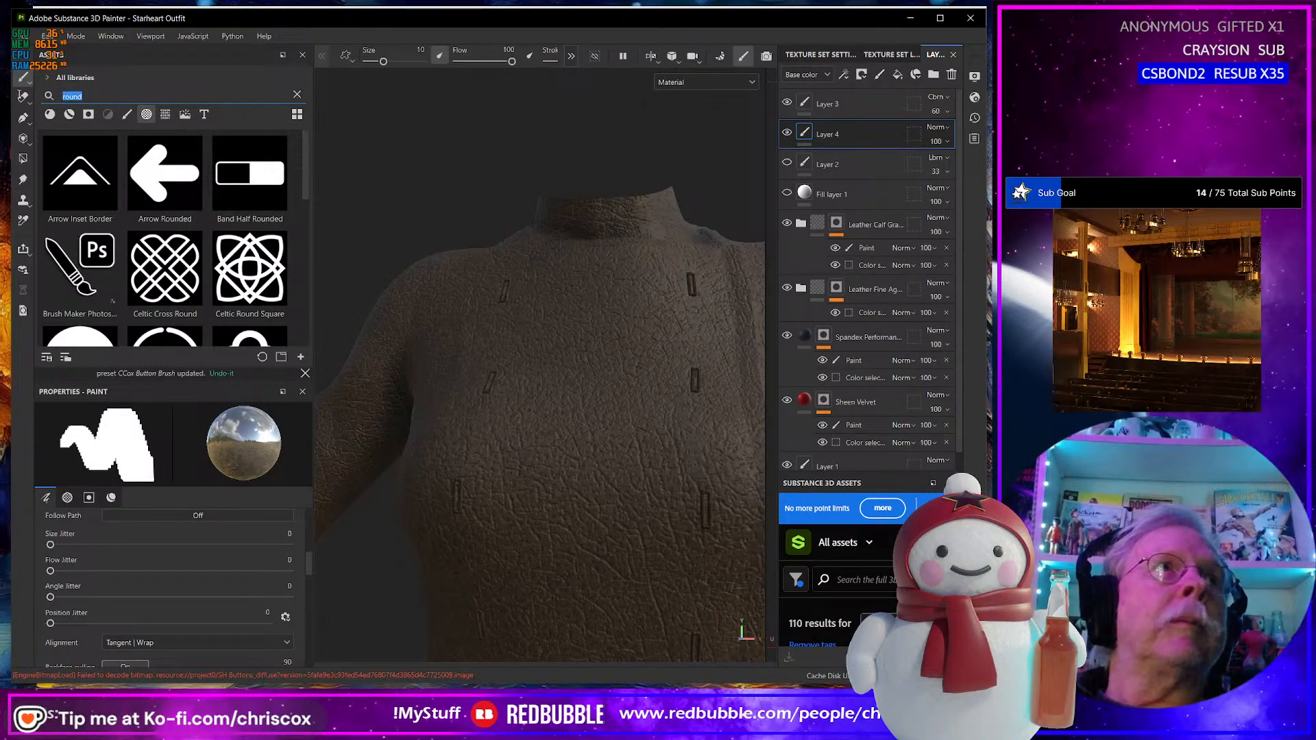
# Search the alphas for "soft", clear the search, and paint and undo a test stroke on the tunic's chest.
pyautogui.write('soft')
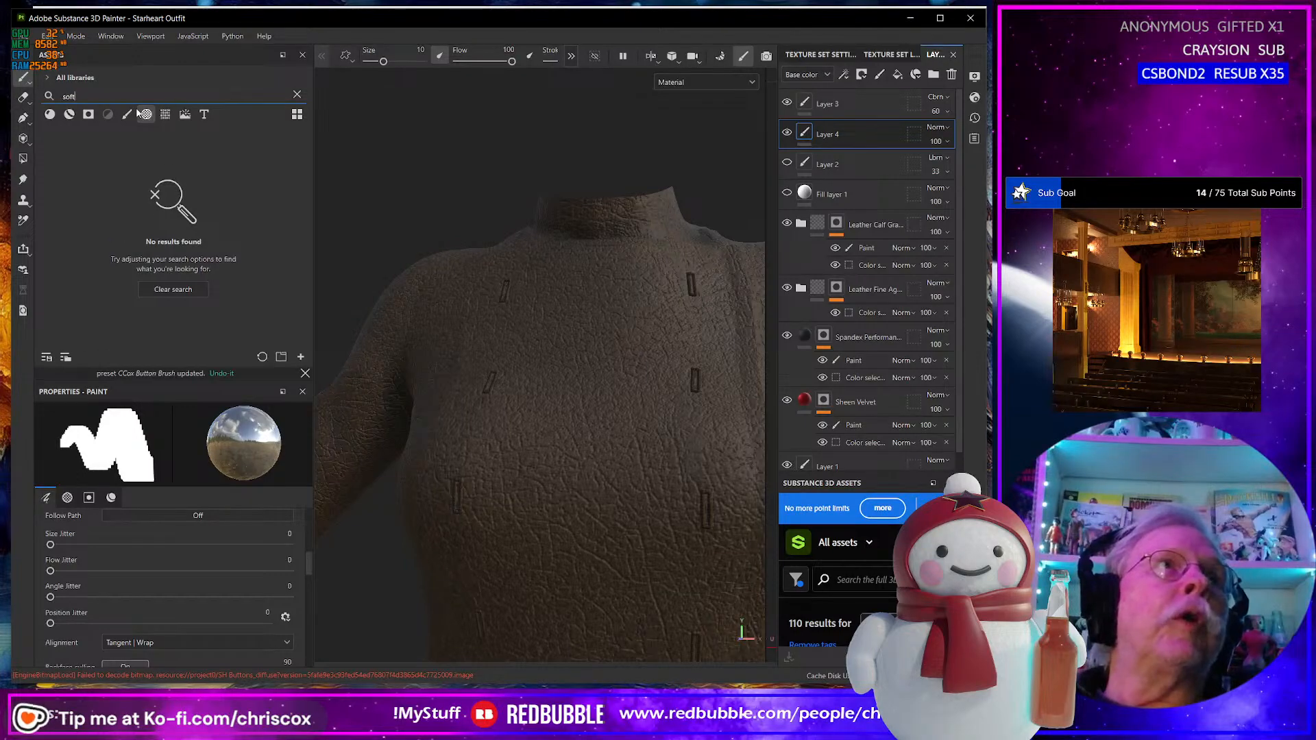
pyautogui.press('BackSpace')
pyautogui.press('BackSpace')
pyautogui.press('BackSpace')
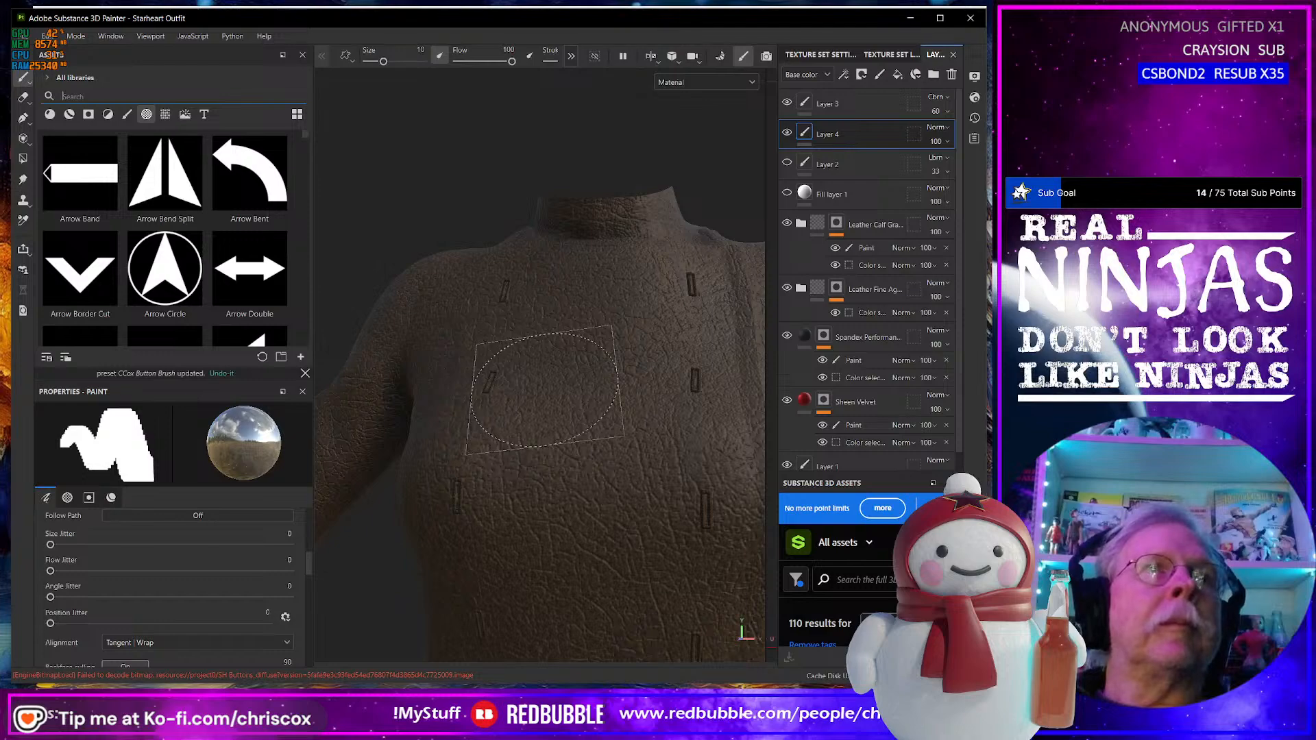
pyautogui.moveTo(546, 390); pyautogui.dragTo(610, 411)
pyautogui.hotkey('ctrl', 'z')
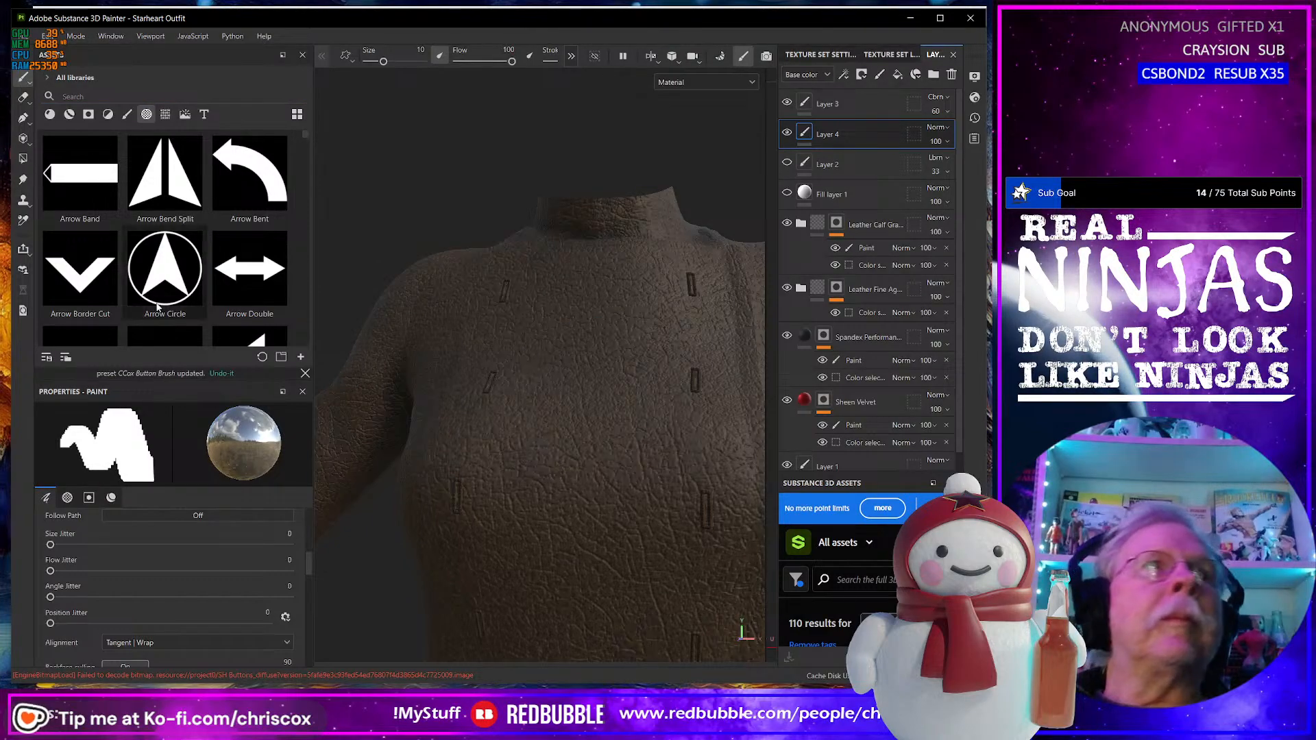
# Browse the full alpha library and apply Eyelet Thin Alpha as the brush's round alpha.
pyautogui.click(144, 94)
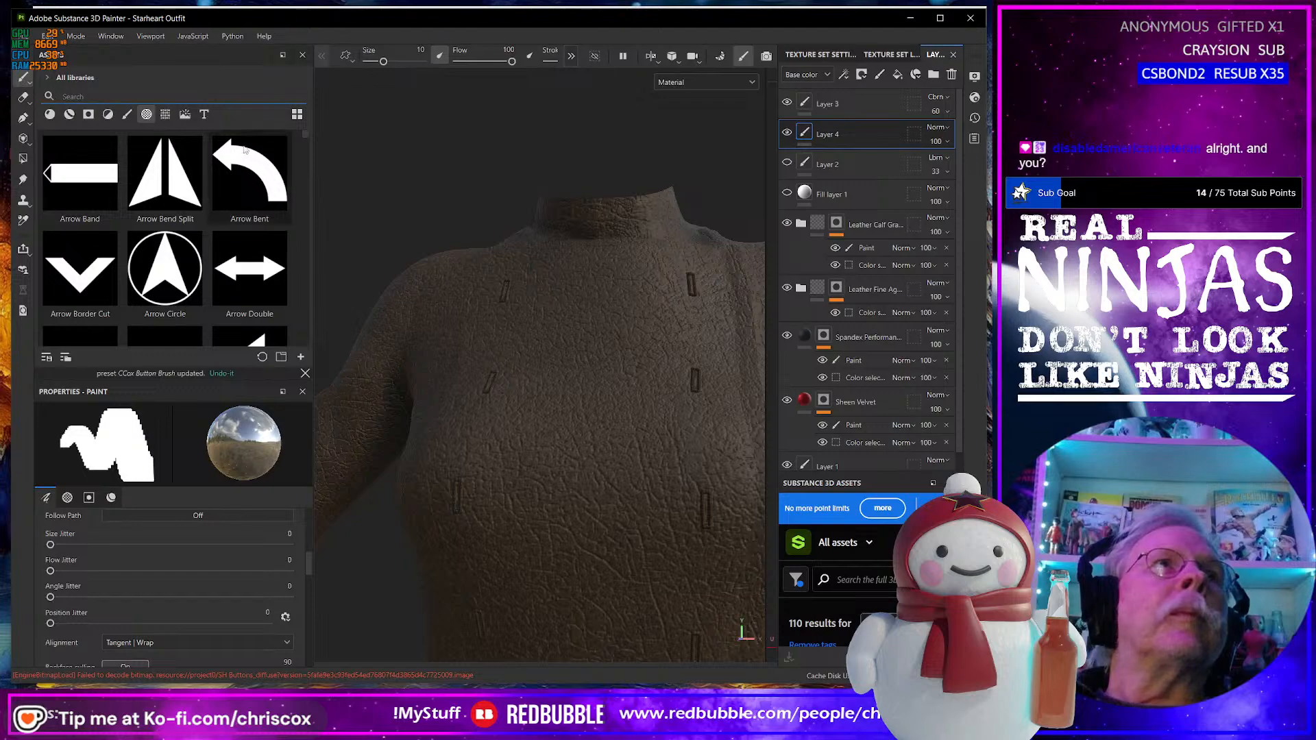
pyautogui.scroll(-10, 257, 215)
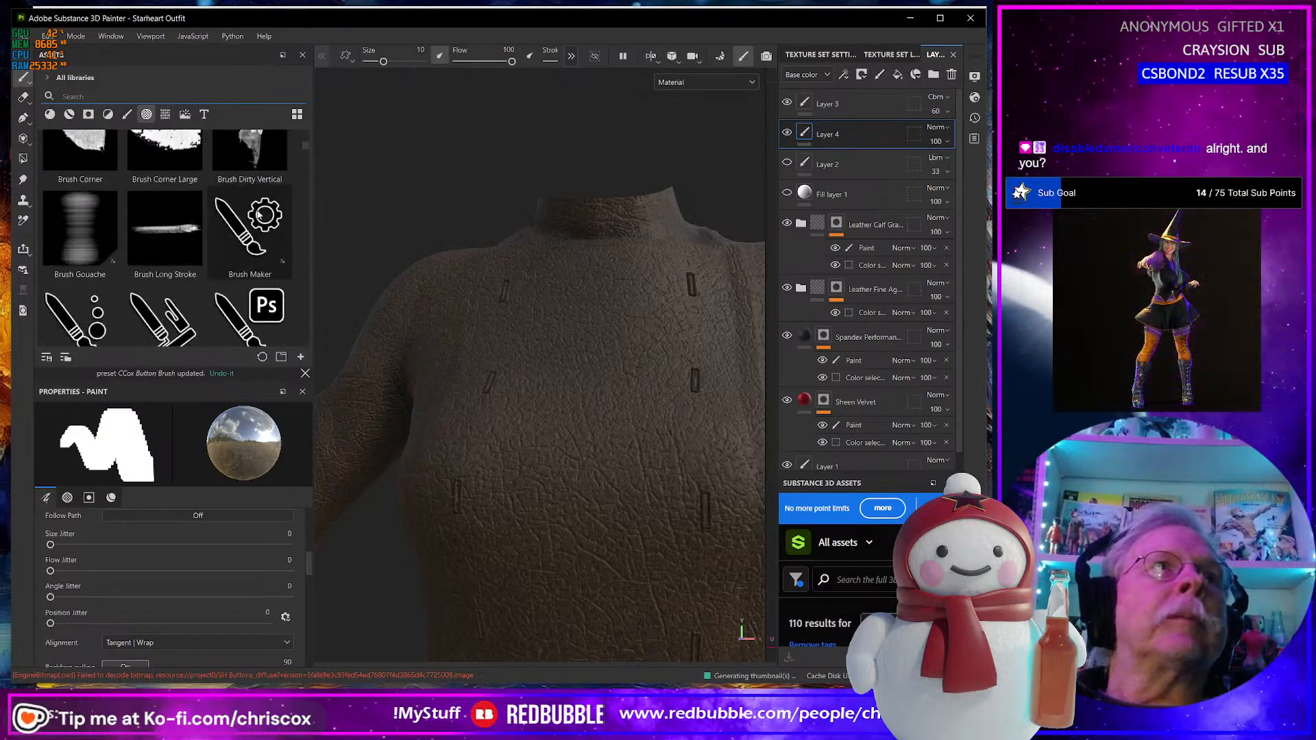
pyautogui.scroll(-3, 257, 214)
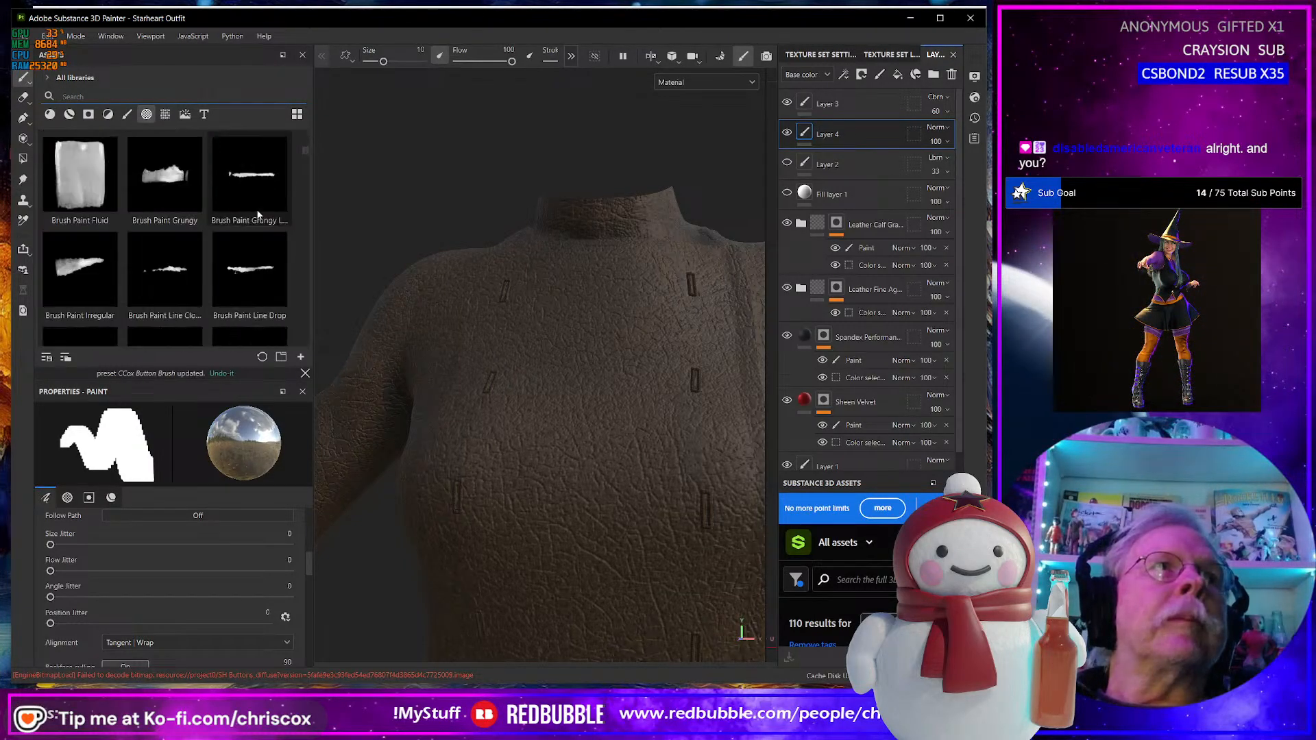
pyautogui.scroll(-10, 258, 215)
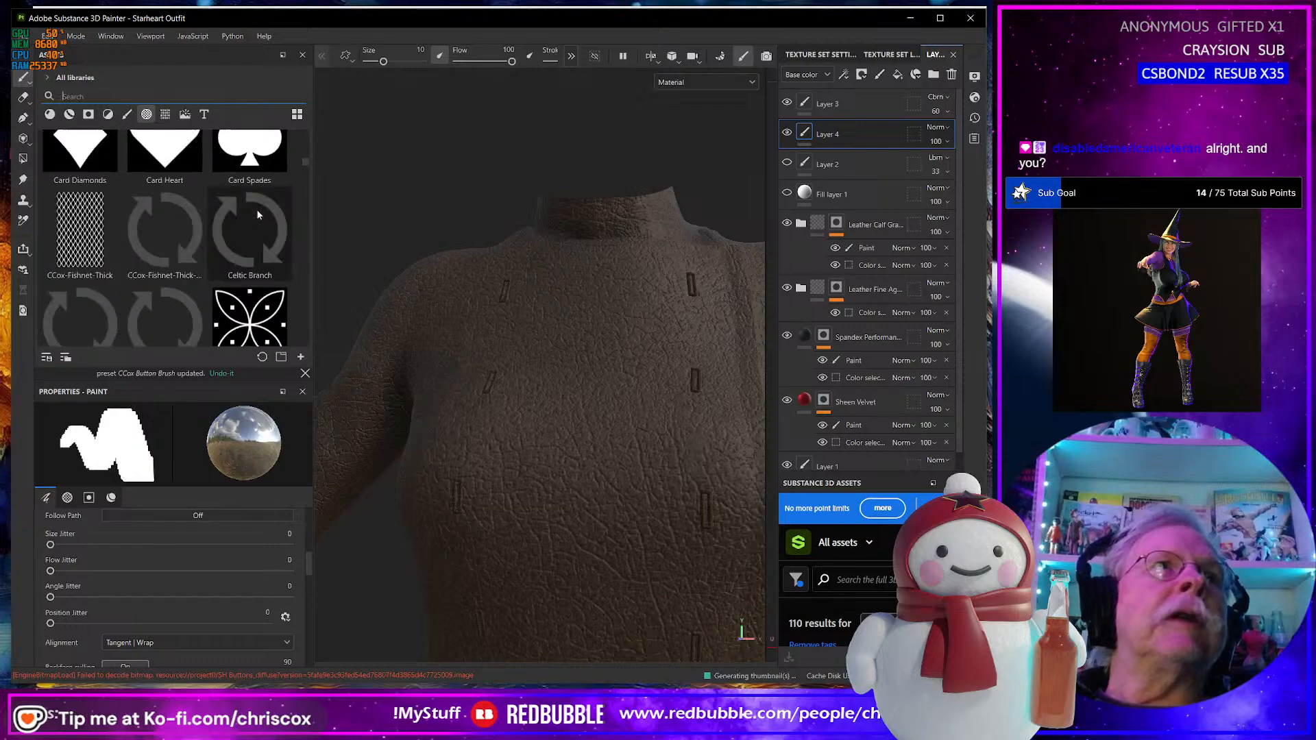
pyautogui.scroll(-5, 258, 214)
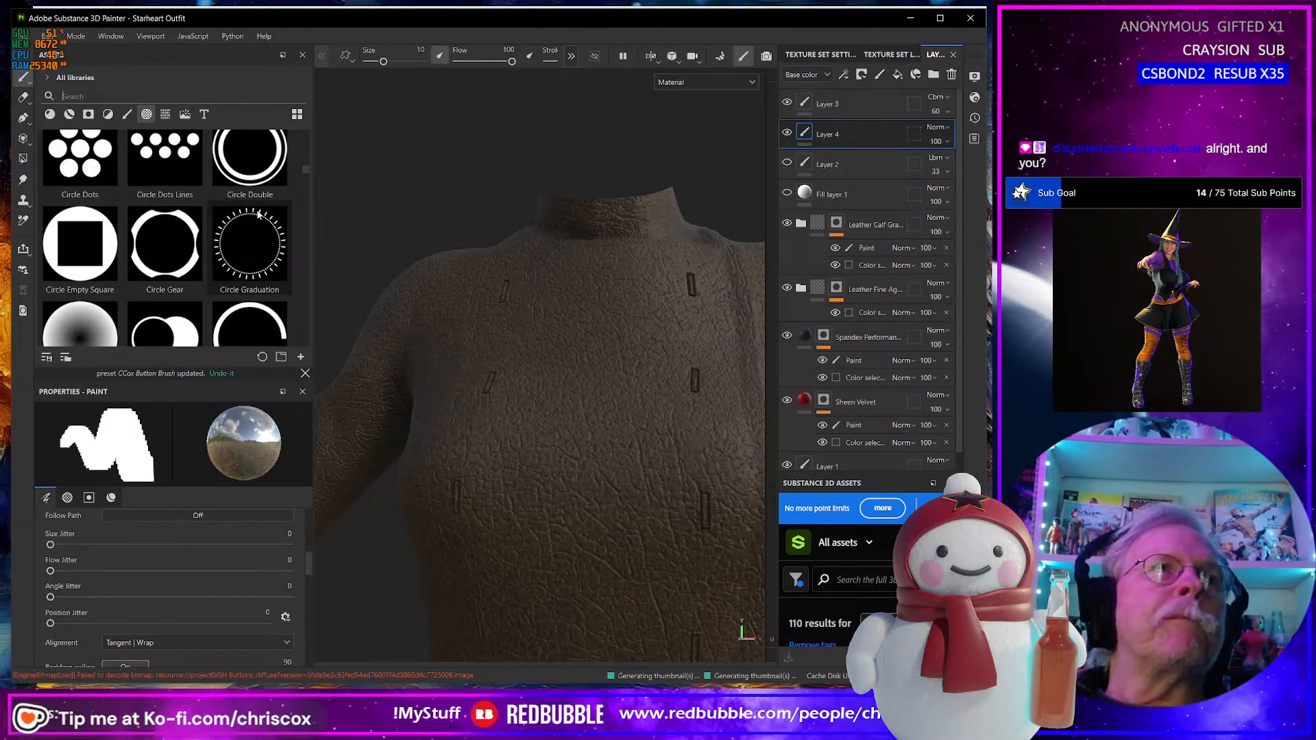
pyautogui.scroll(-6, 257, 214)
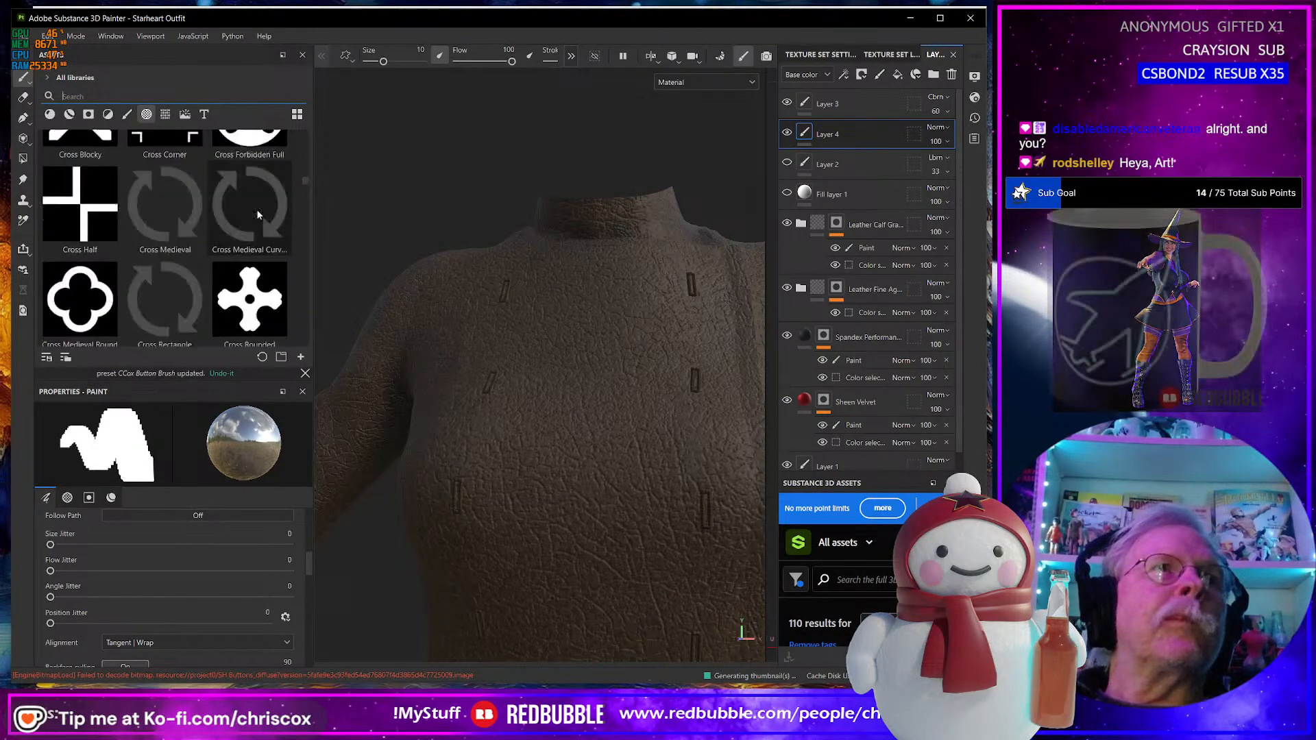
pyautogui.scroll(-8, 257, 215)
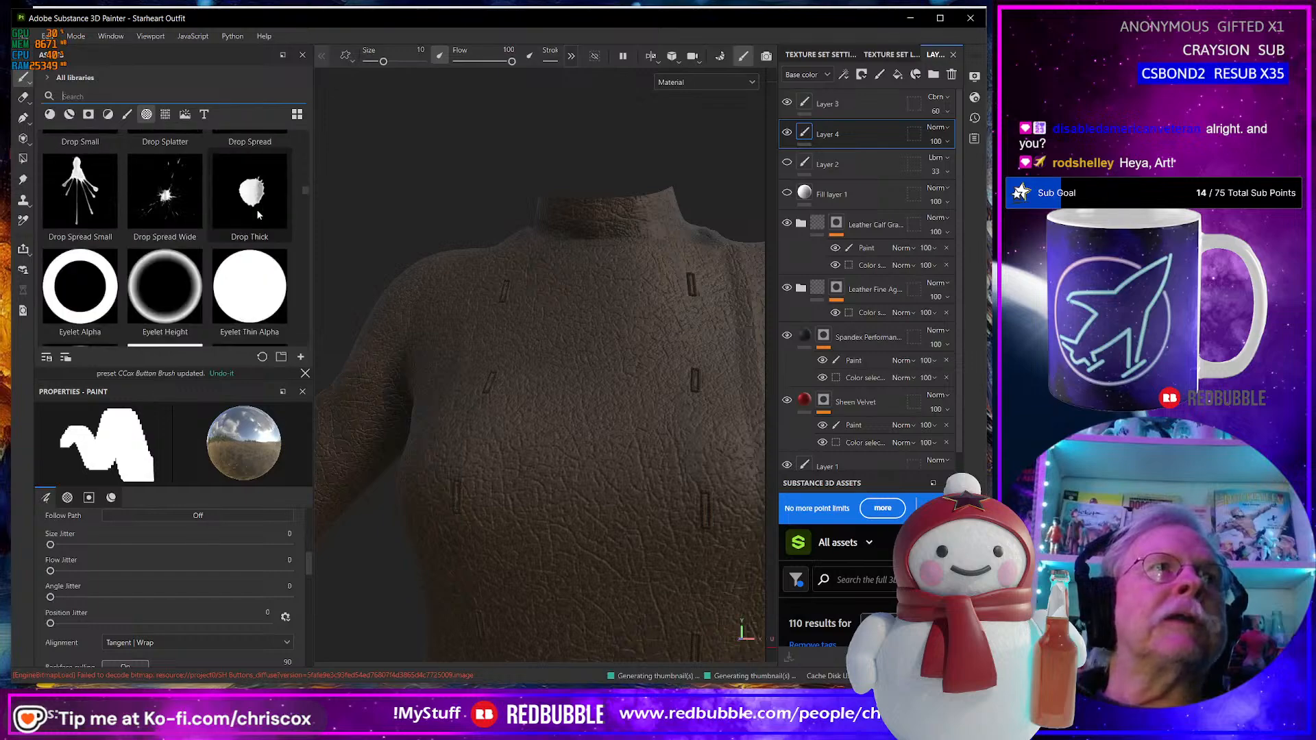
pyautogui.click(259, 291)
# Paint and undo a test stroke on the tunic's chest with the round alpha, and reduce the brush size to 8.39.
pyautogui.moveTo(576, 374); pyautogui.dragTo(578, 432)
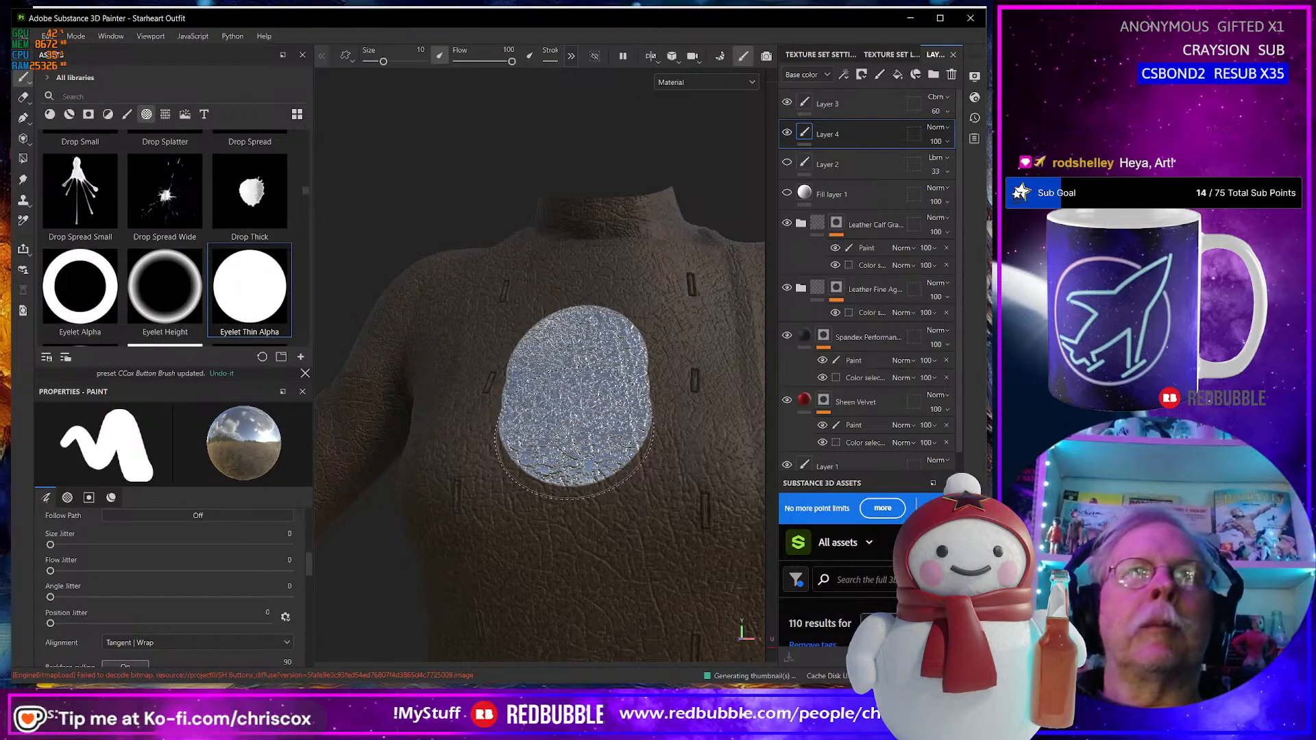
pyautogui.hotkey('ctrl', 'z')
pyautogui.moveTo(579, 432)
pyautogui.keyDown('ctrl'); pyautogui.mouseDown(button='right')
pyautogui.moveTo(543, 429)
pyautogui.moveTo(651, 432)
pyautogui.moveTo(553, 431)
pyautogui.mouseUp(button='right'); pyautogui.keyUp('ctrl')
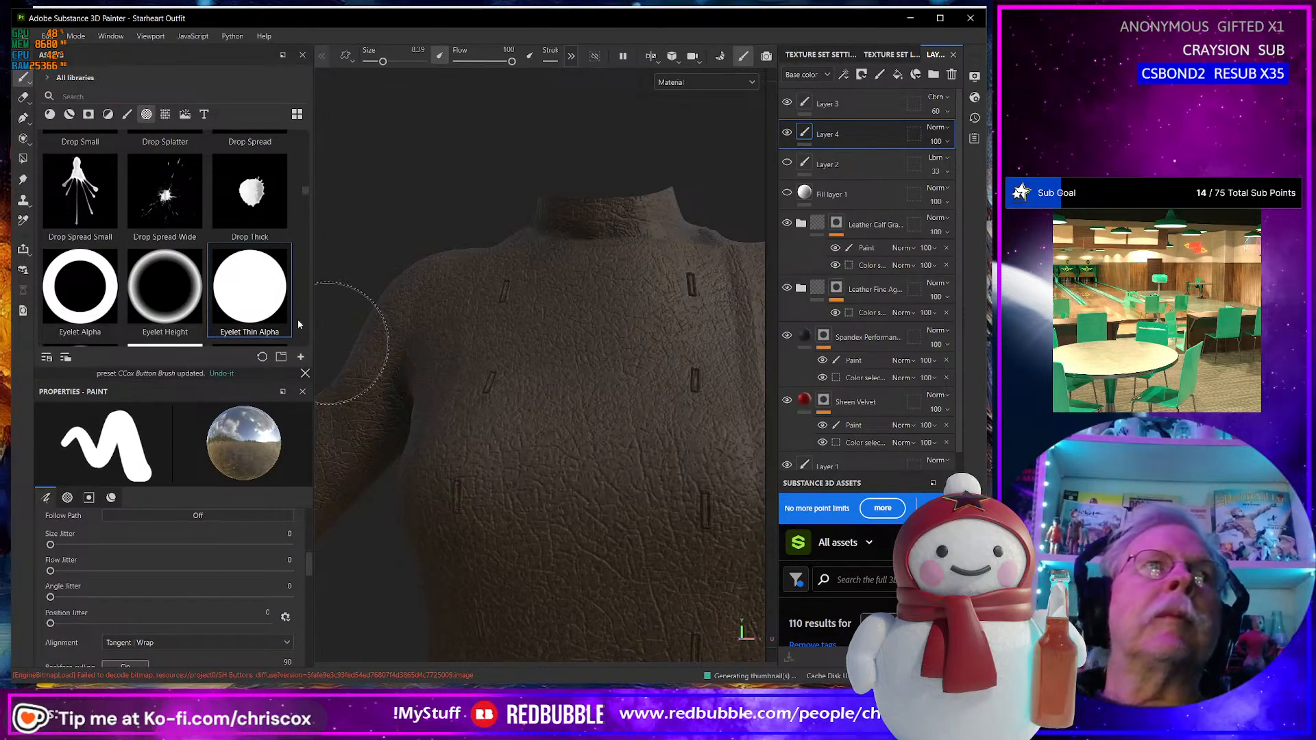
# Browse further through the alpha library and apply the soft round Shape alpha to the brush.
pyautogui.scroll(-6, 241, 279)
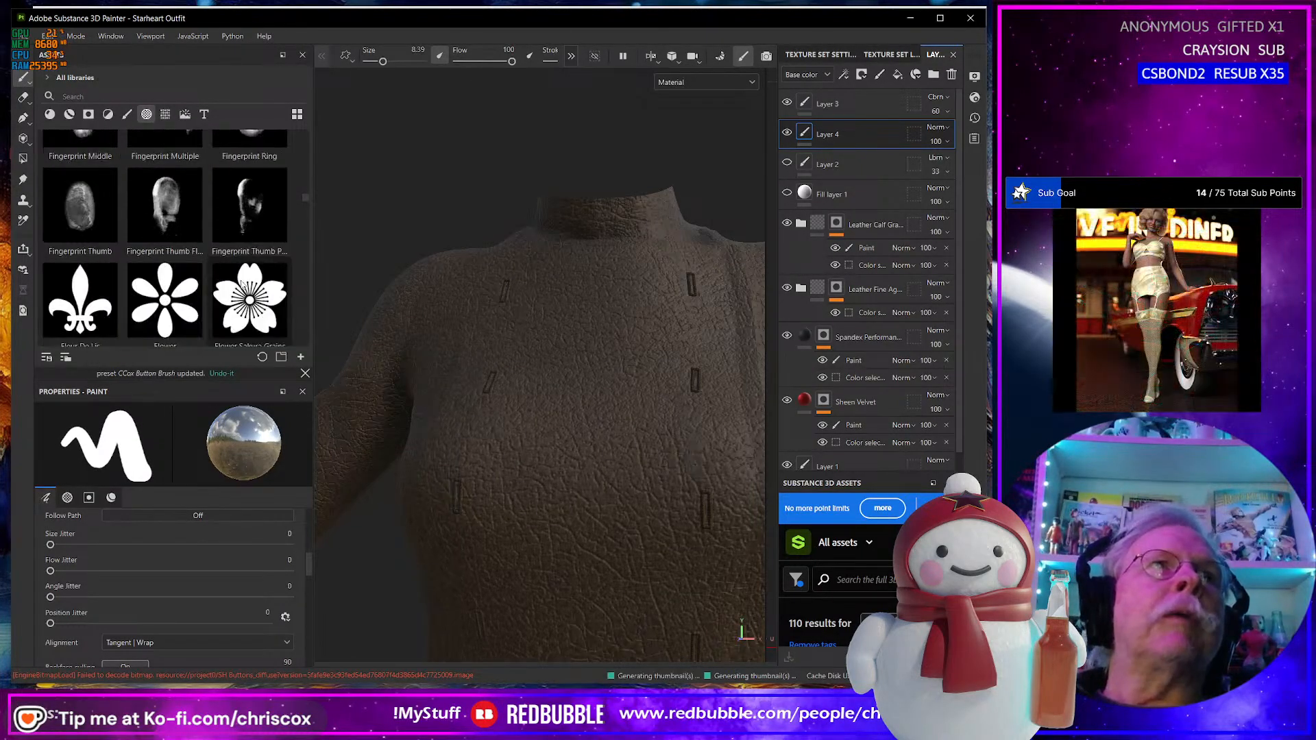
pyautogui.scroll(-5, 241, 284)
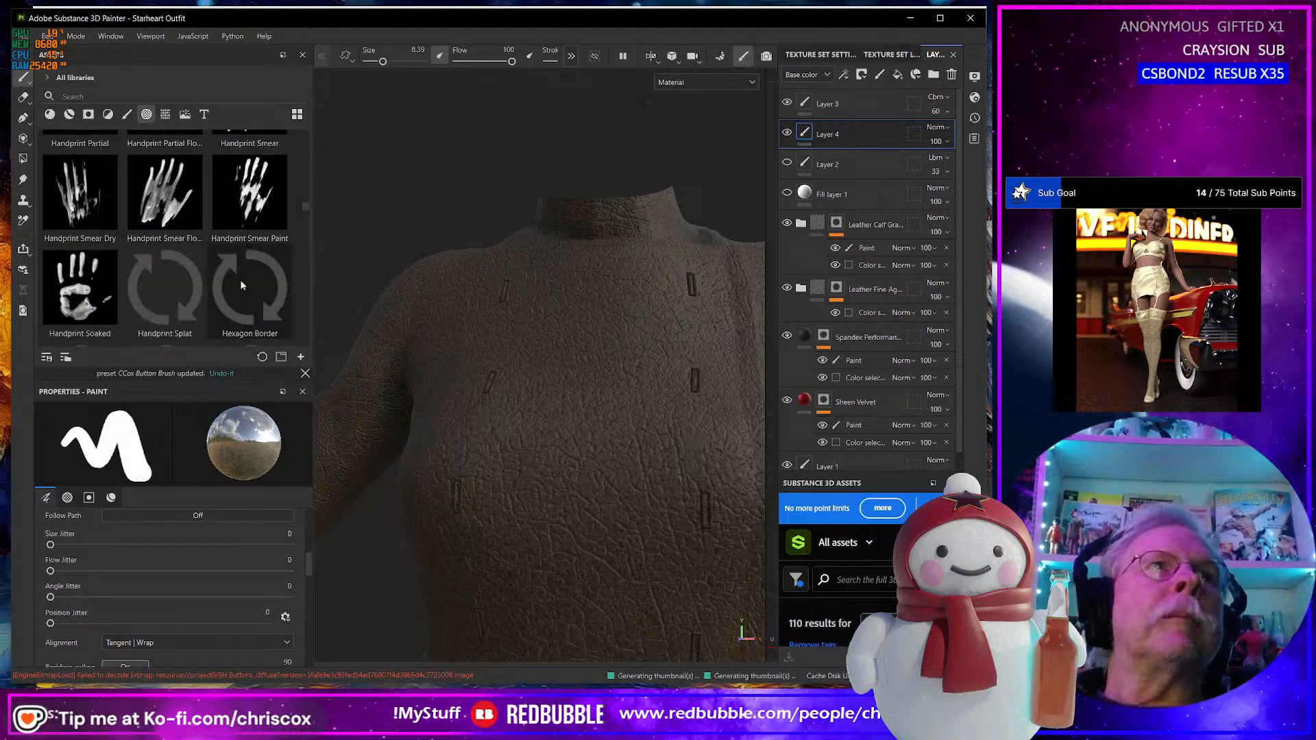
pyautogui.scroll(-8, 241, 284)
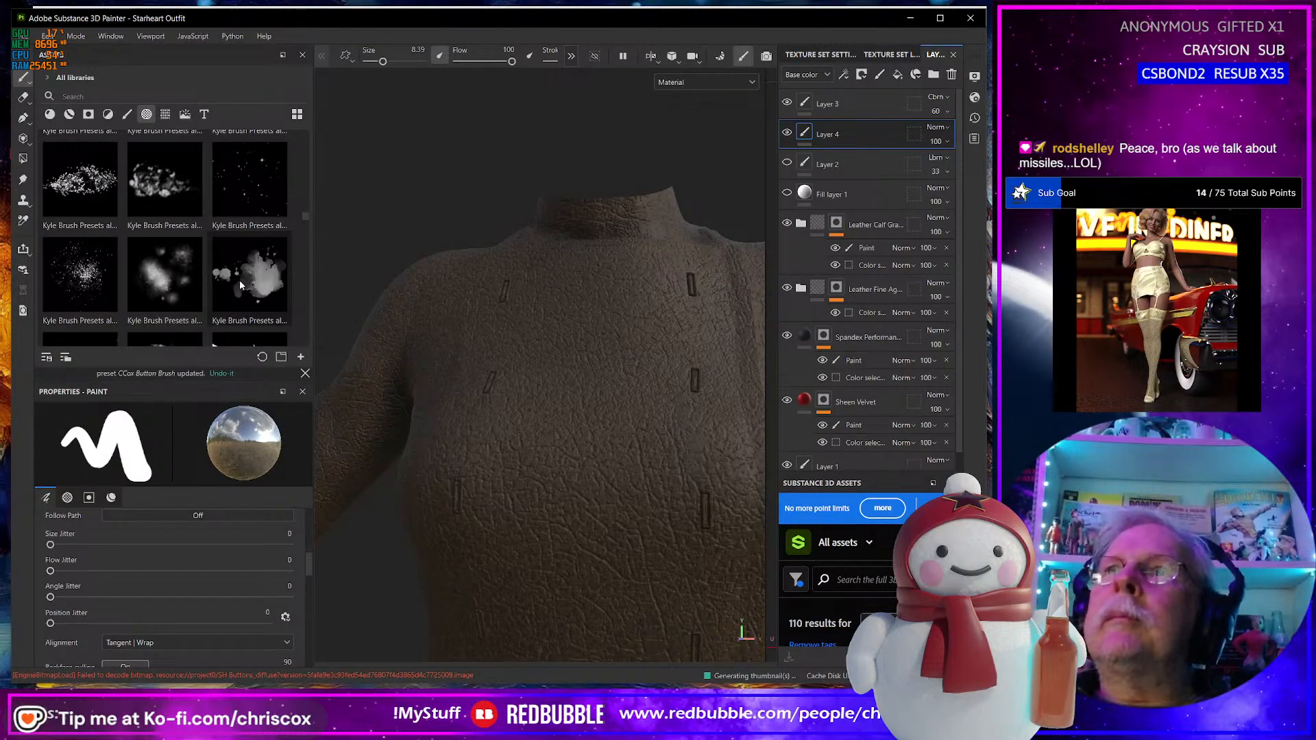
pyautogui.moveTo(240, 282)
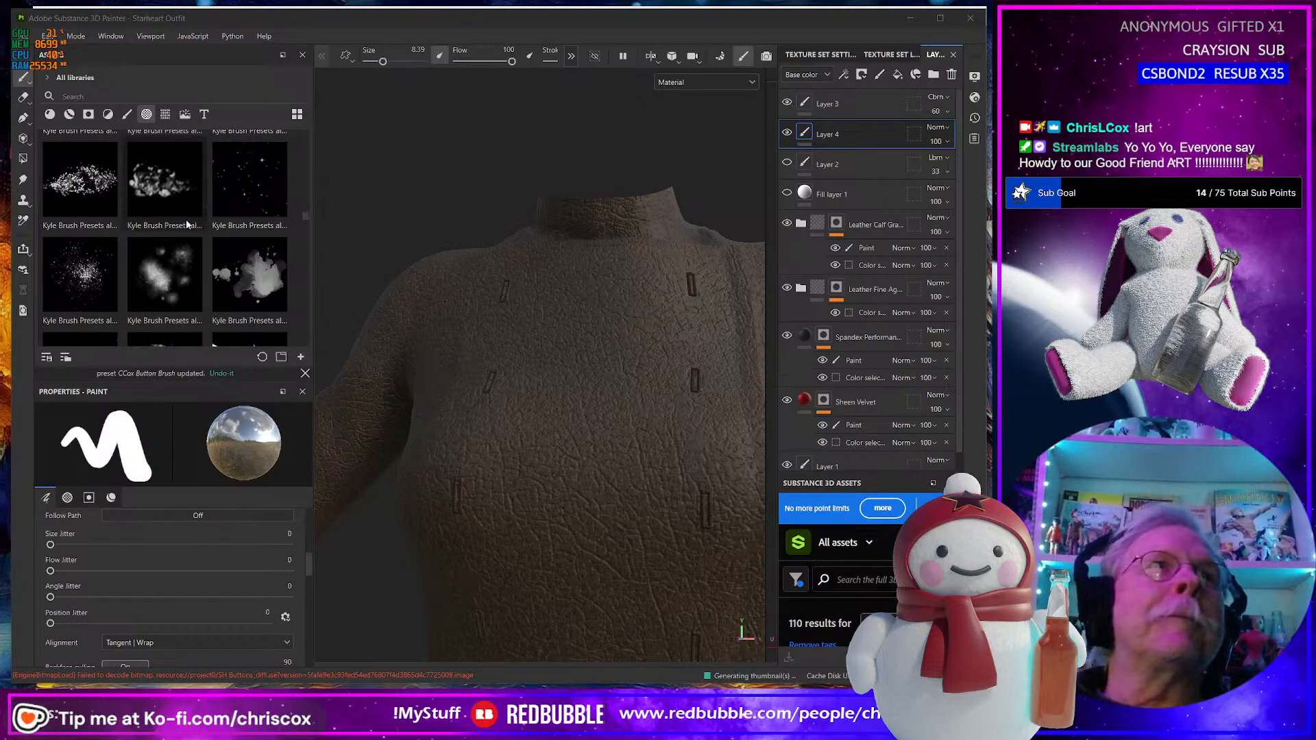
pyautogui.scroll(-3, 187, 219)
pyautogui.scroll(-8, 188, 222)
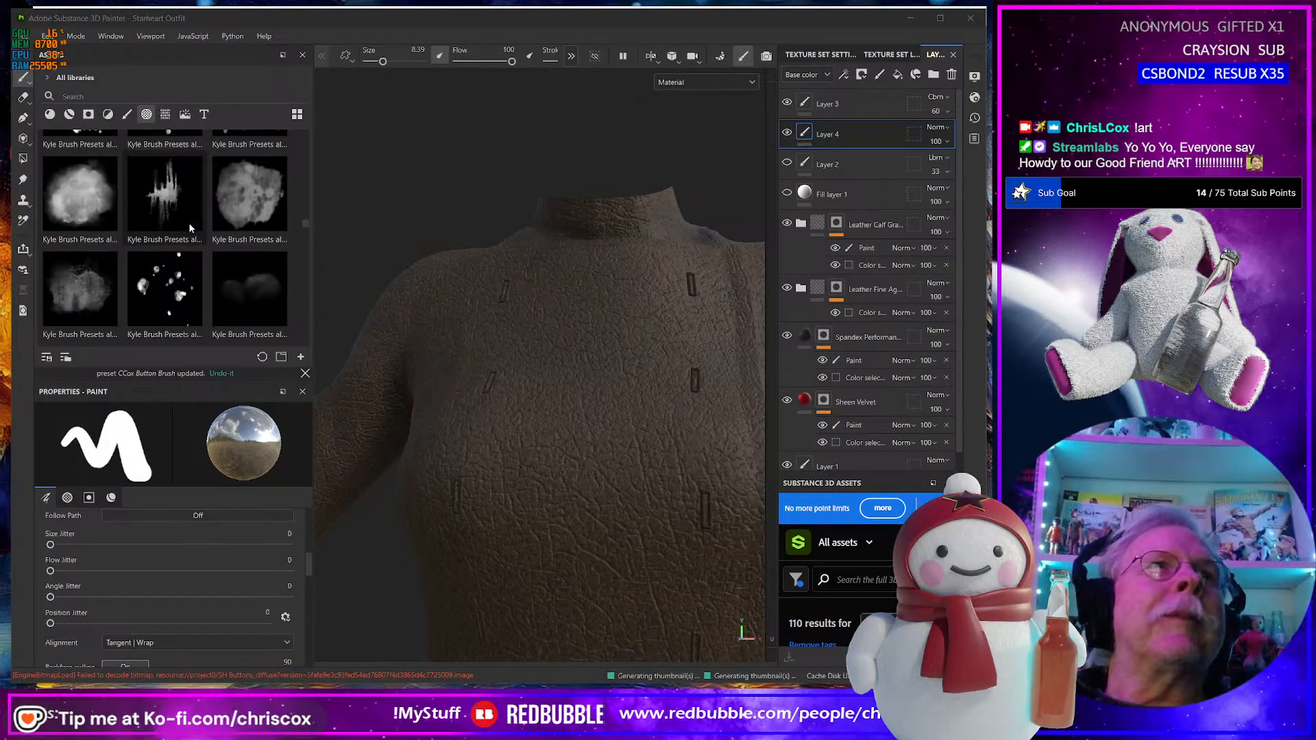
pyautogui.scroll(-8, 190, 228)
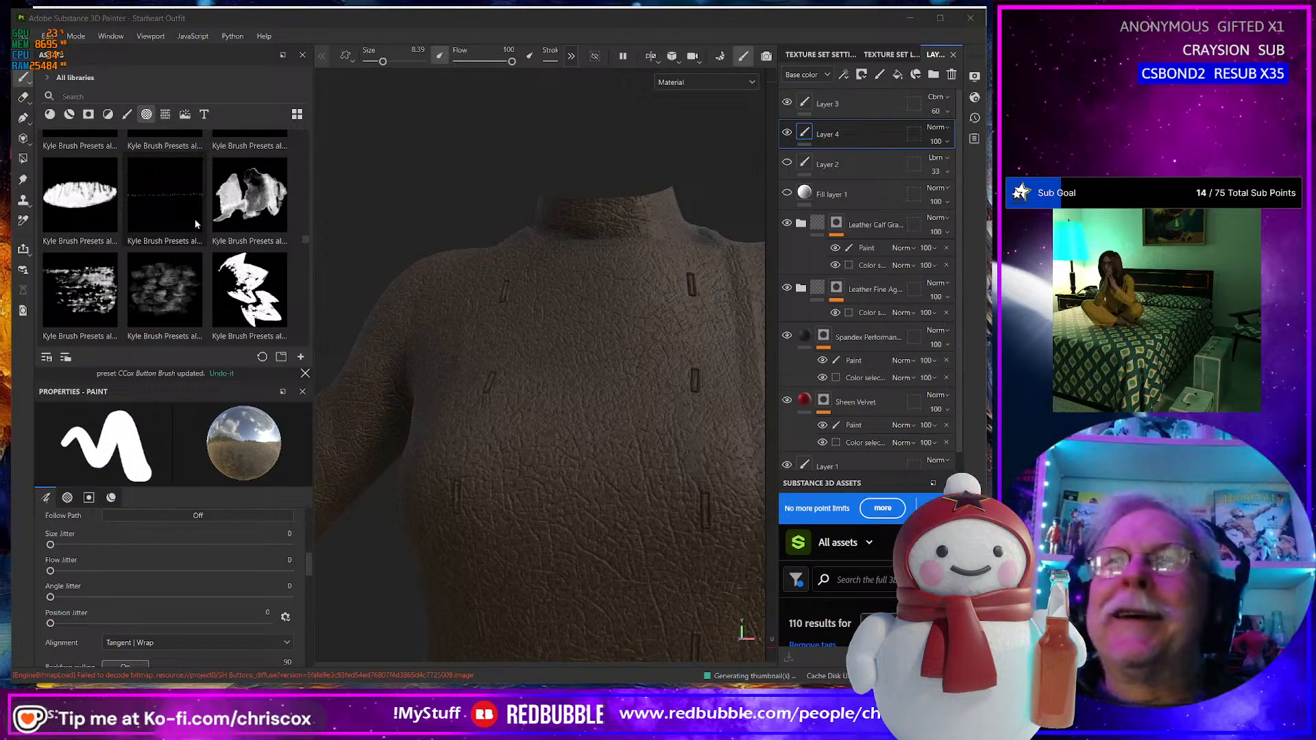
pyautogui.scroll(-3, 199, 206)
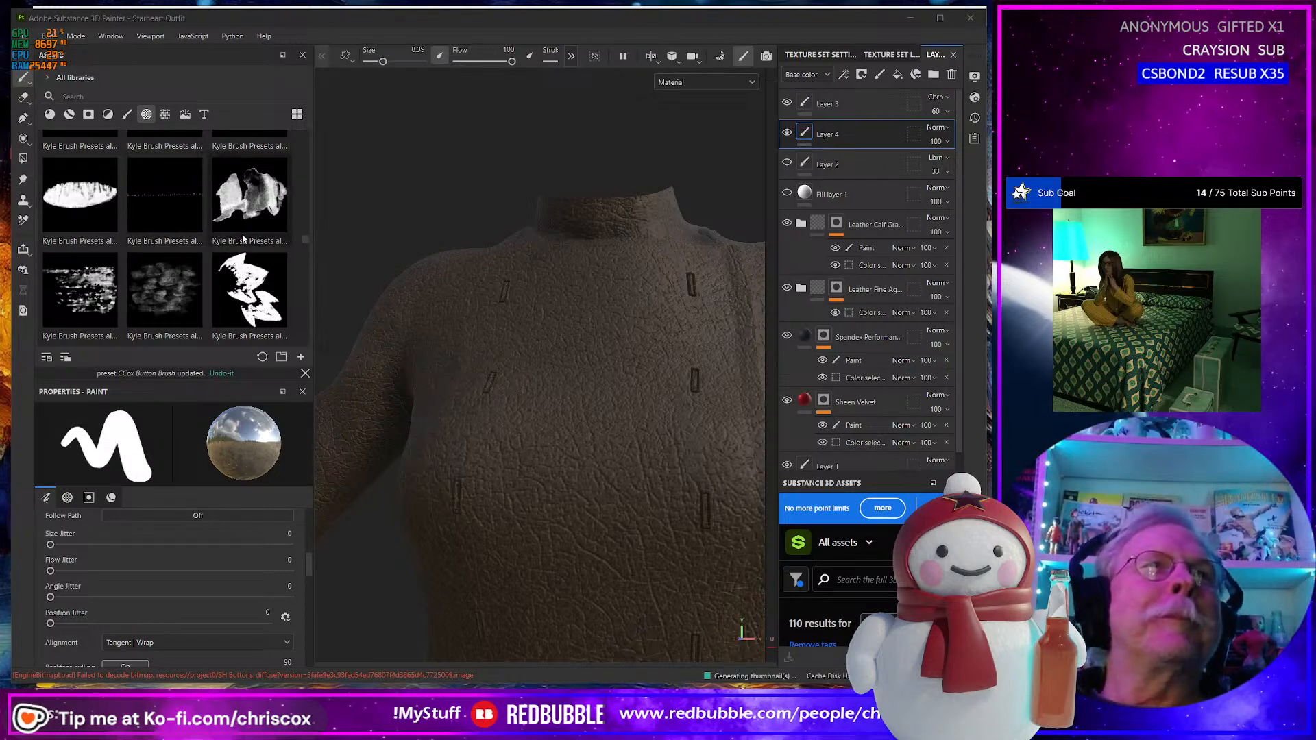
pyautogui.scroll(-5, 241, 238)
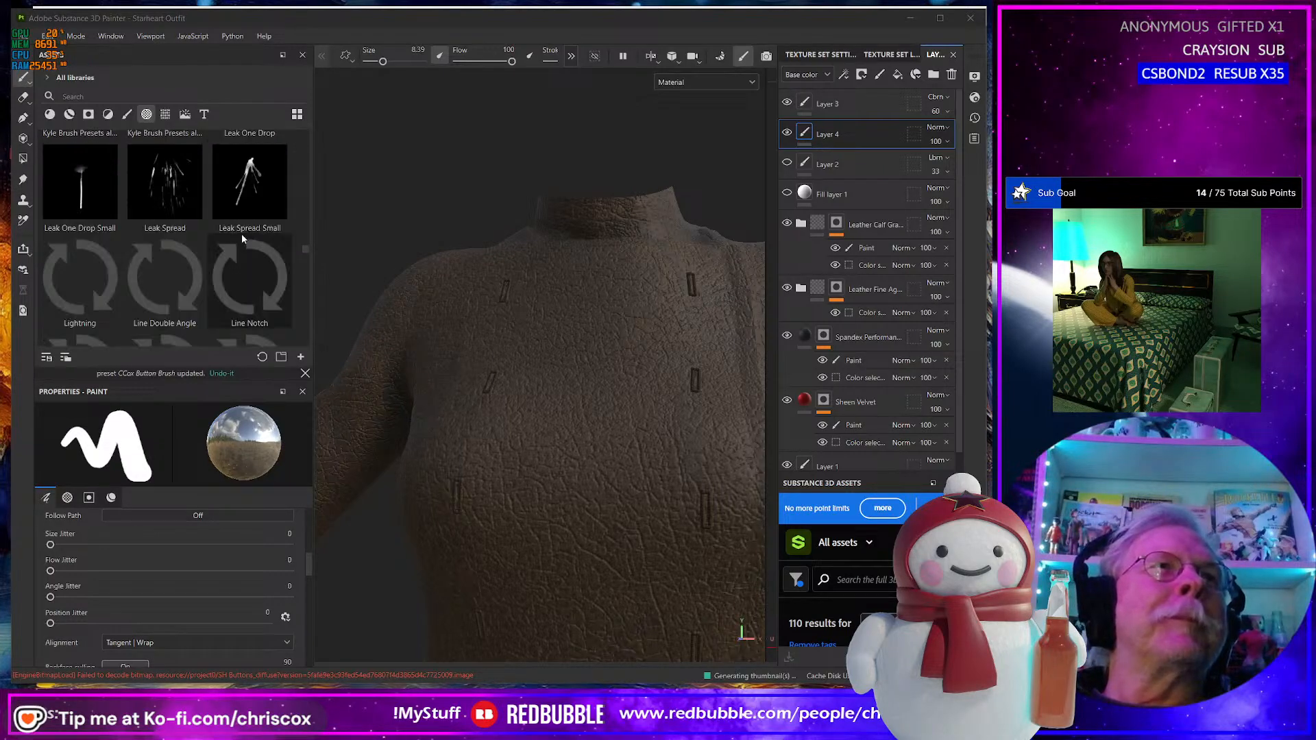
pyautogui.scroll(-5, 241, 238)
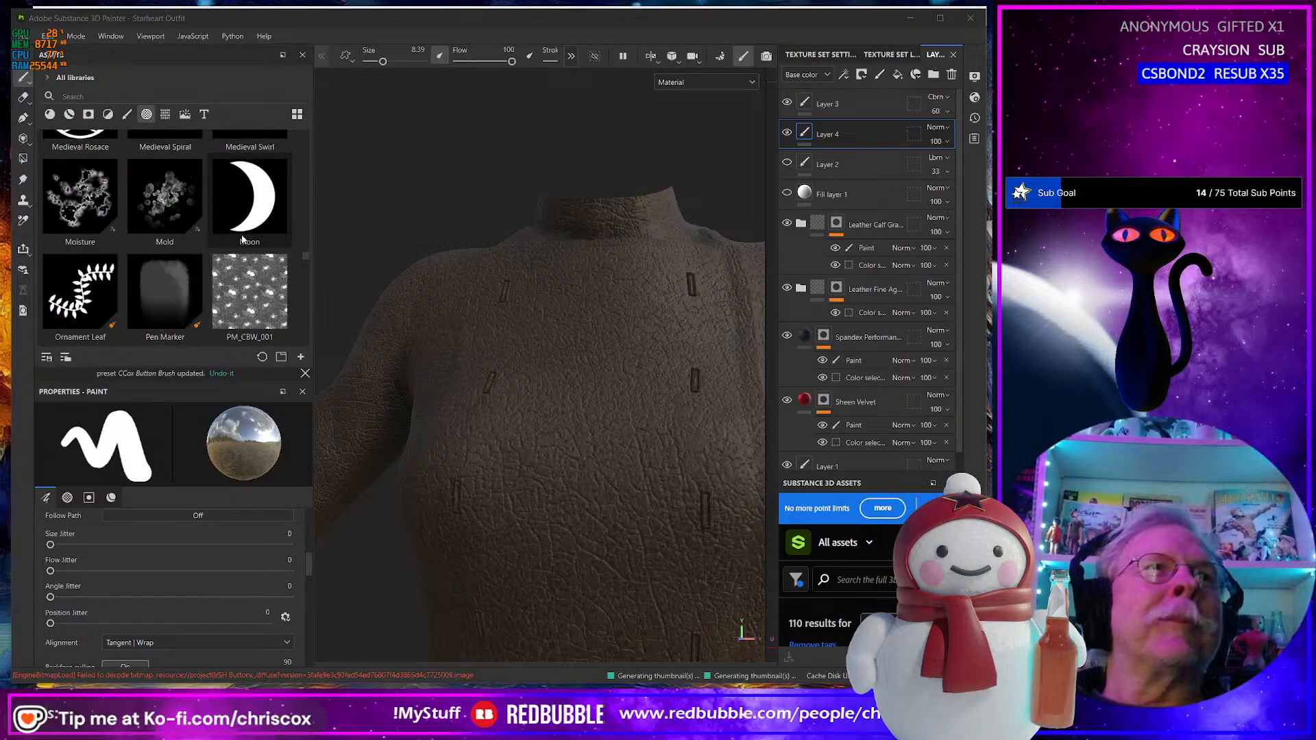
pyautogui.scroll(-5, 241, 238)
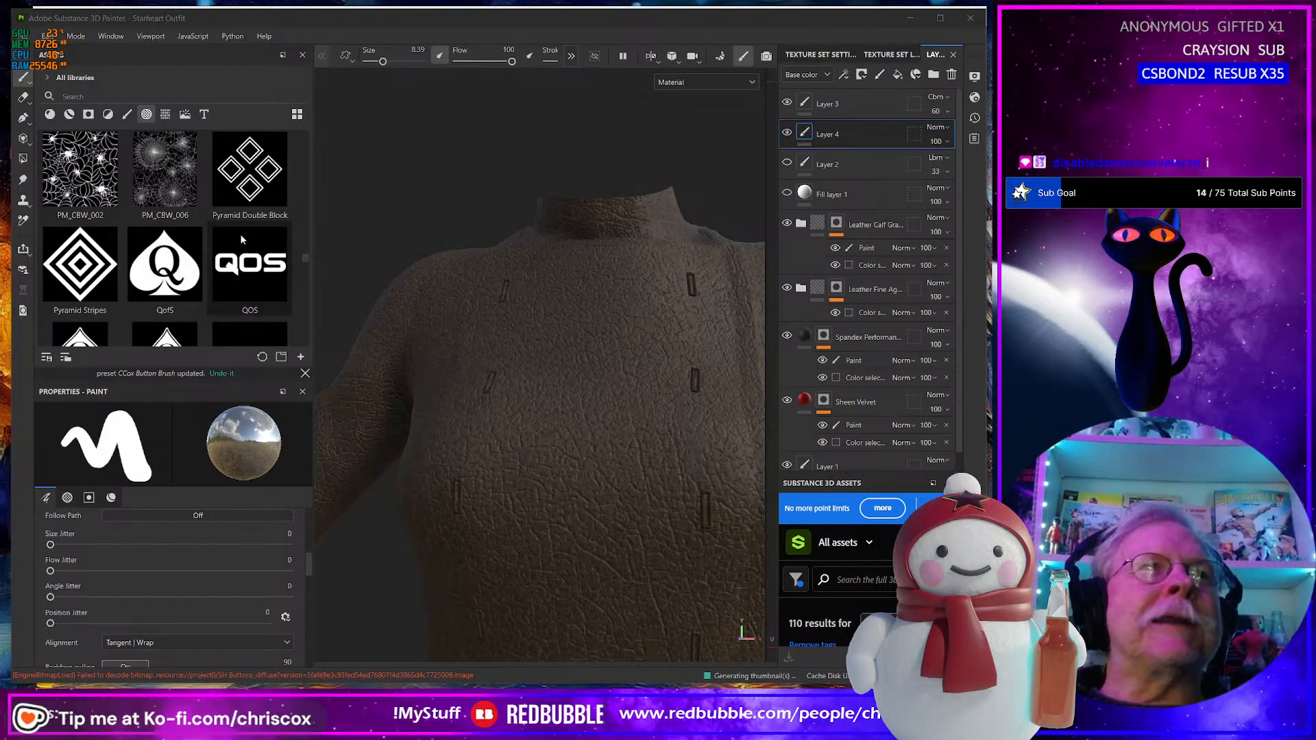
pyautogui.scroll(-2, 239, 239)
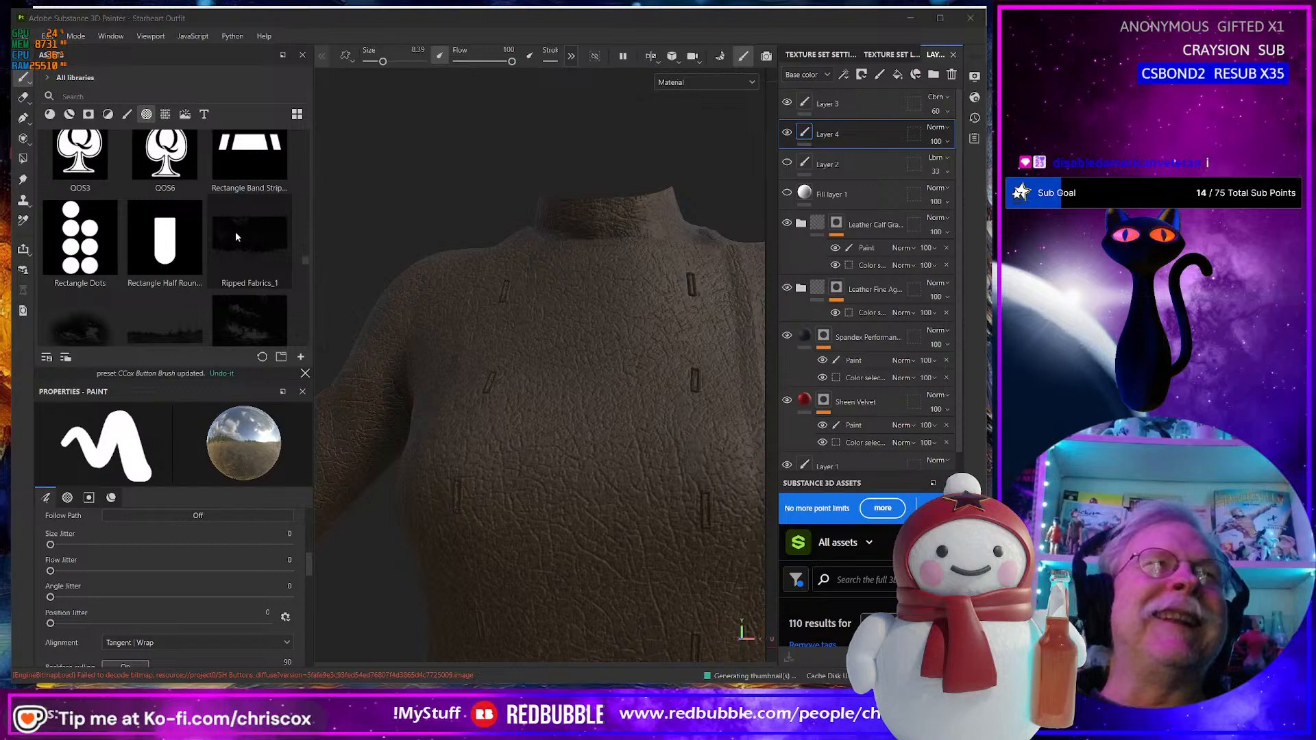
pyautogui.scroll(-2, 235, 234)
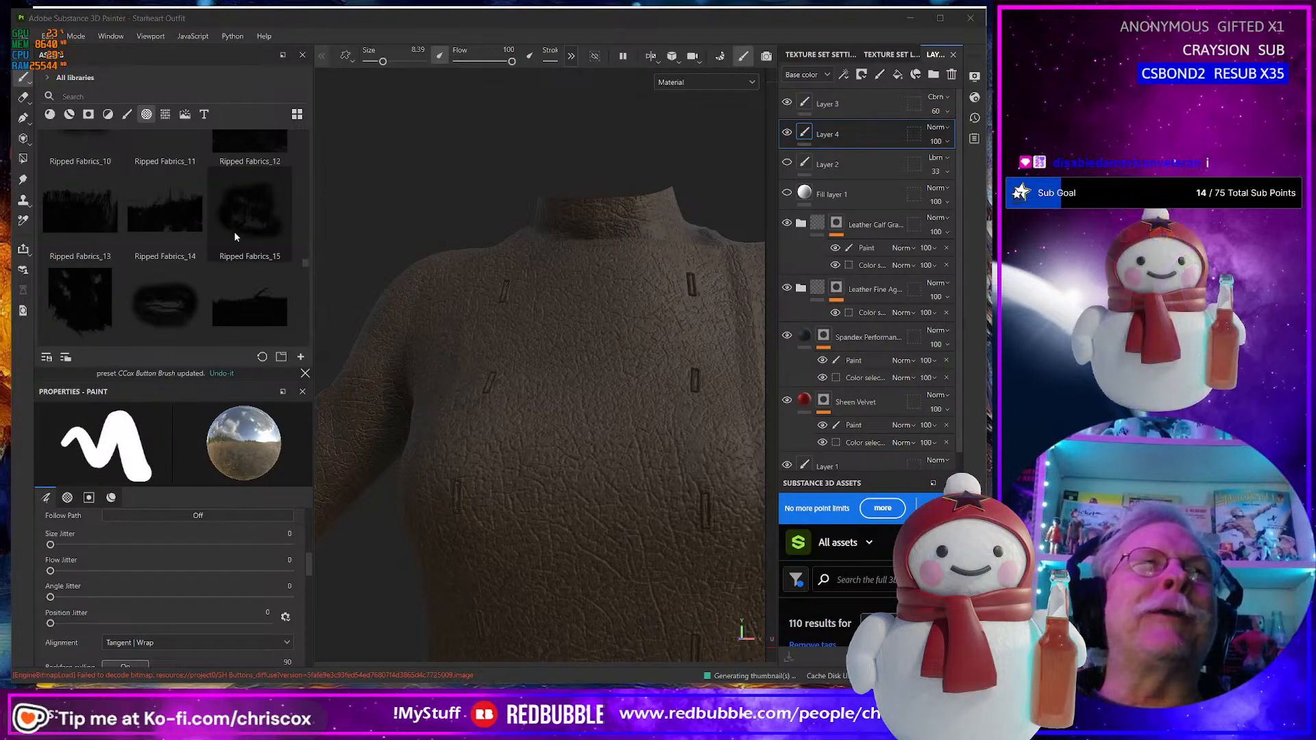
pyautogui.scroll(-2, 235, 237)
pyautogui.scroll(-9, 234, 237)
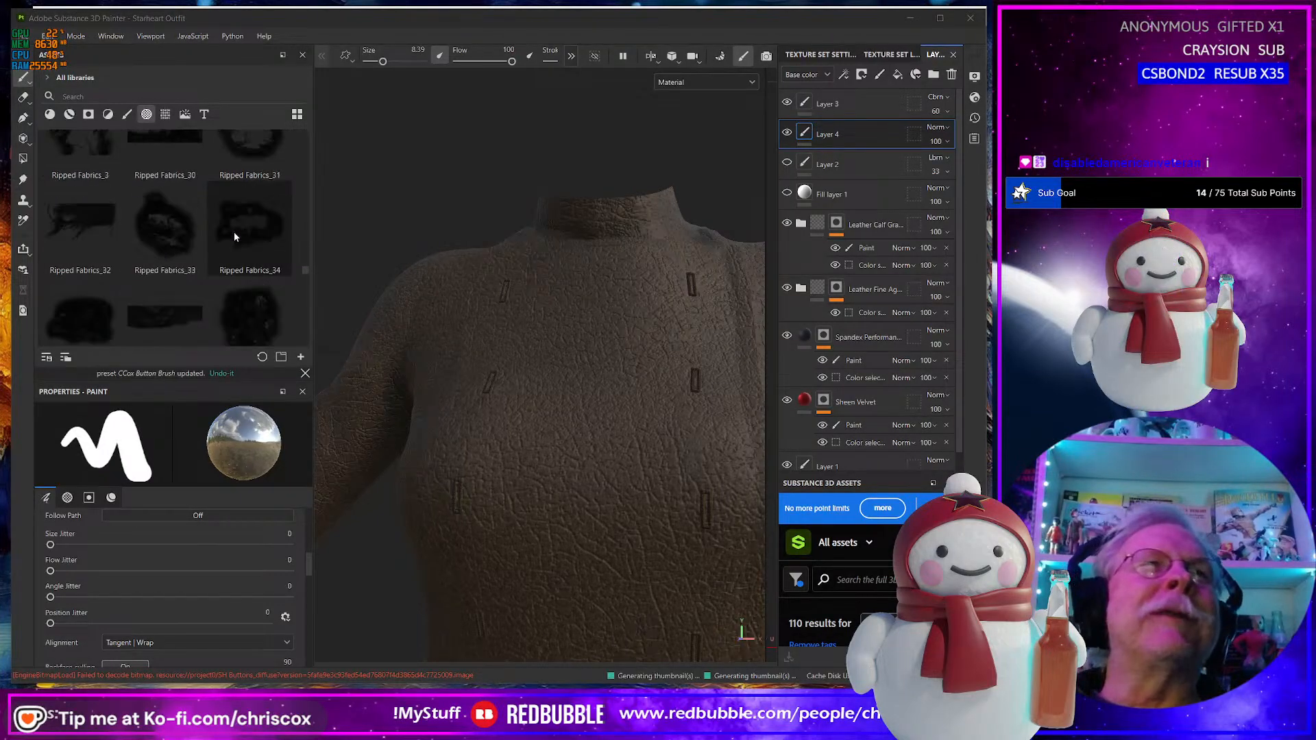
pyautogui.scroll(-5, 235, 238)
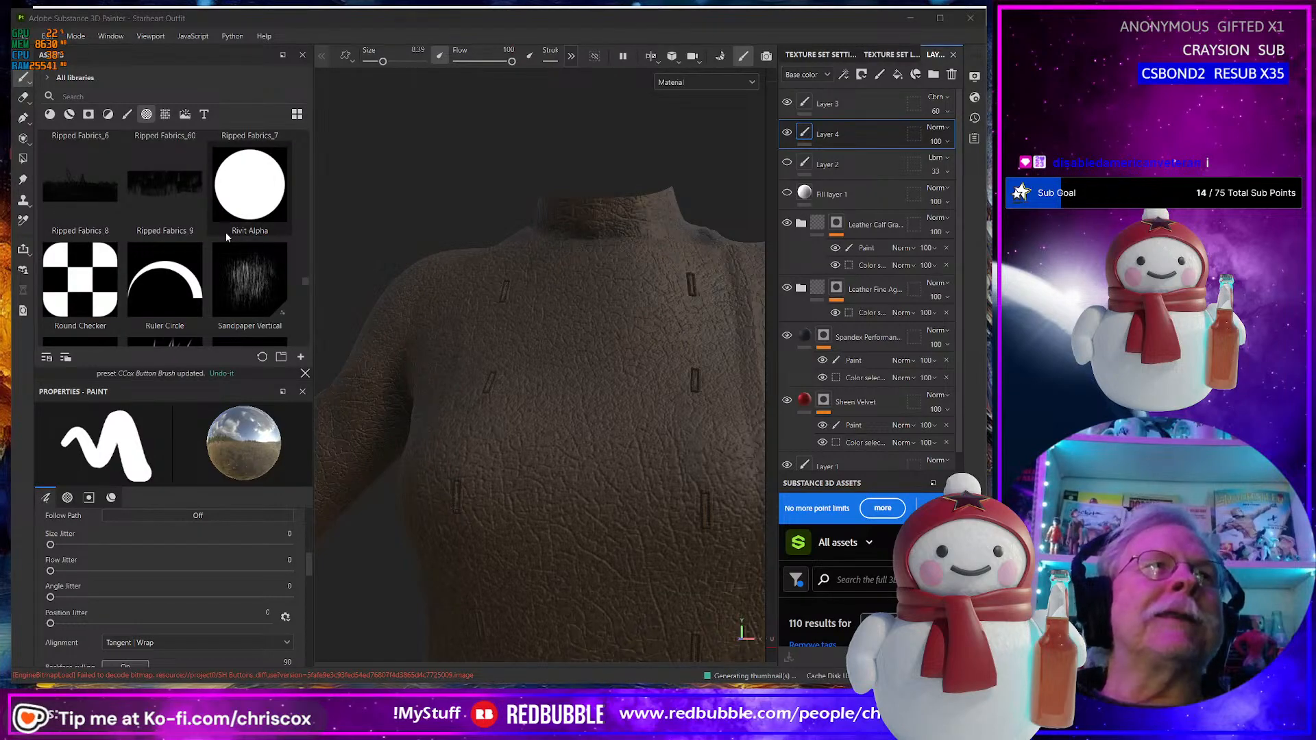
pyautogui.scroll(-3, 236, 236)
pyautogui.click(158, 261)
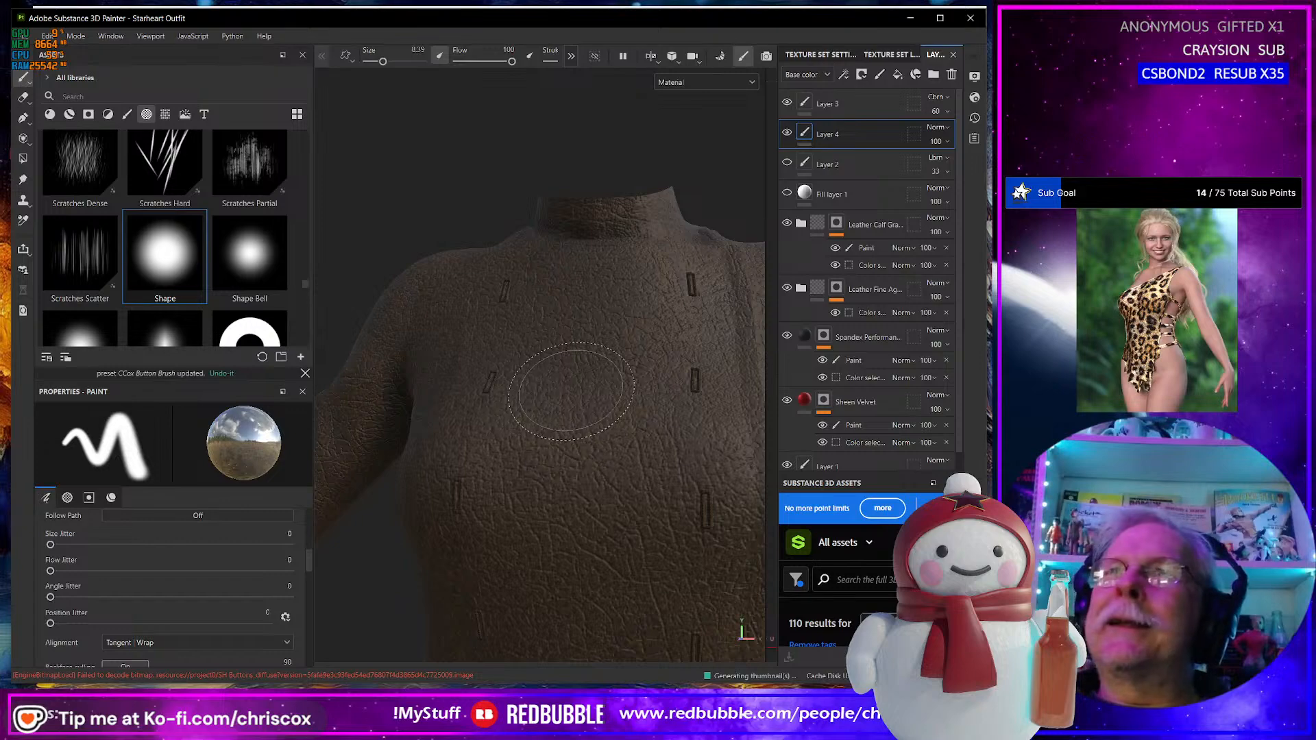
# Reduce the brush size to 6.03, and paint and undo a test stroke on the tunic's chest.
pyautogui.keyDown('ctrl'); pyautogui.moveTo(572, 391); pyautogui.dragTo(558, 374, button='right'); pyautogui.keyUp('ctrl')
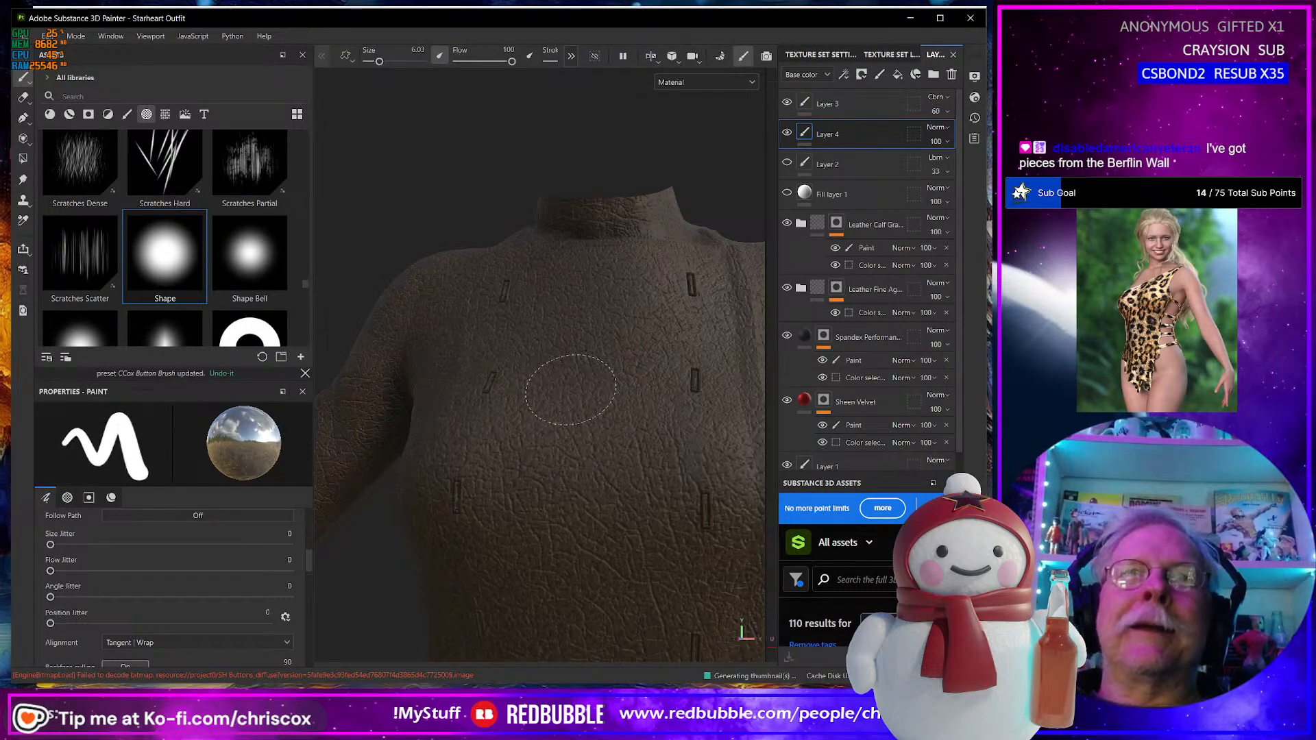
pyautogui.moveTo(552, 361); pyautogui.dragTo(557, 454)
pyautogui.hotkey('ctrl', 'z')
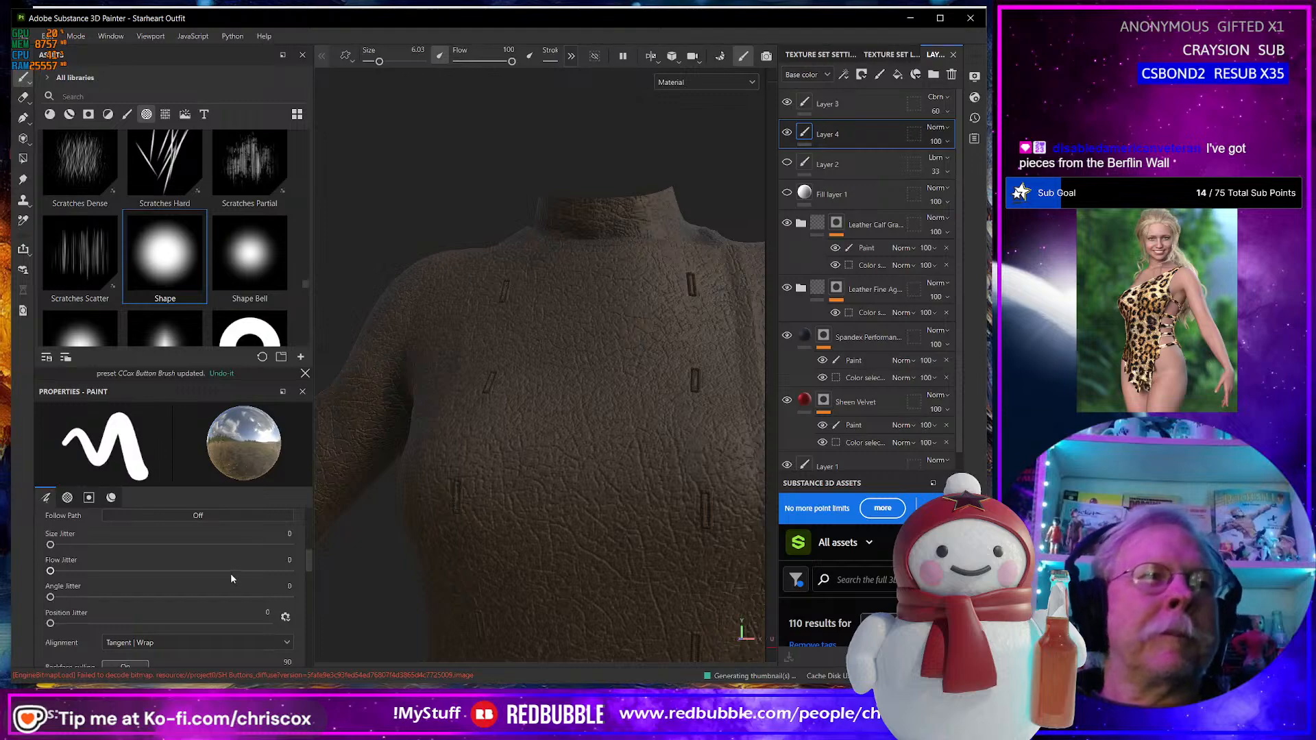
# Turn off the brush material's height, roughness, metallic and normal channels, leaving only color active.
pyautogui.scroll(5, 215, 570)
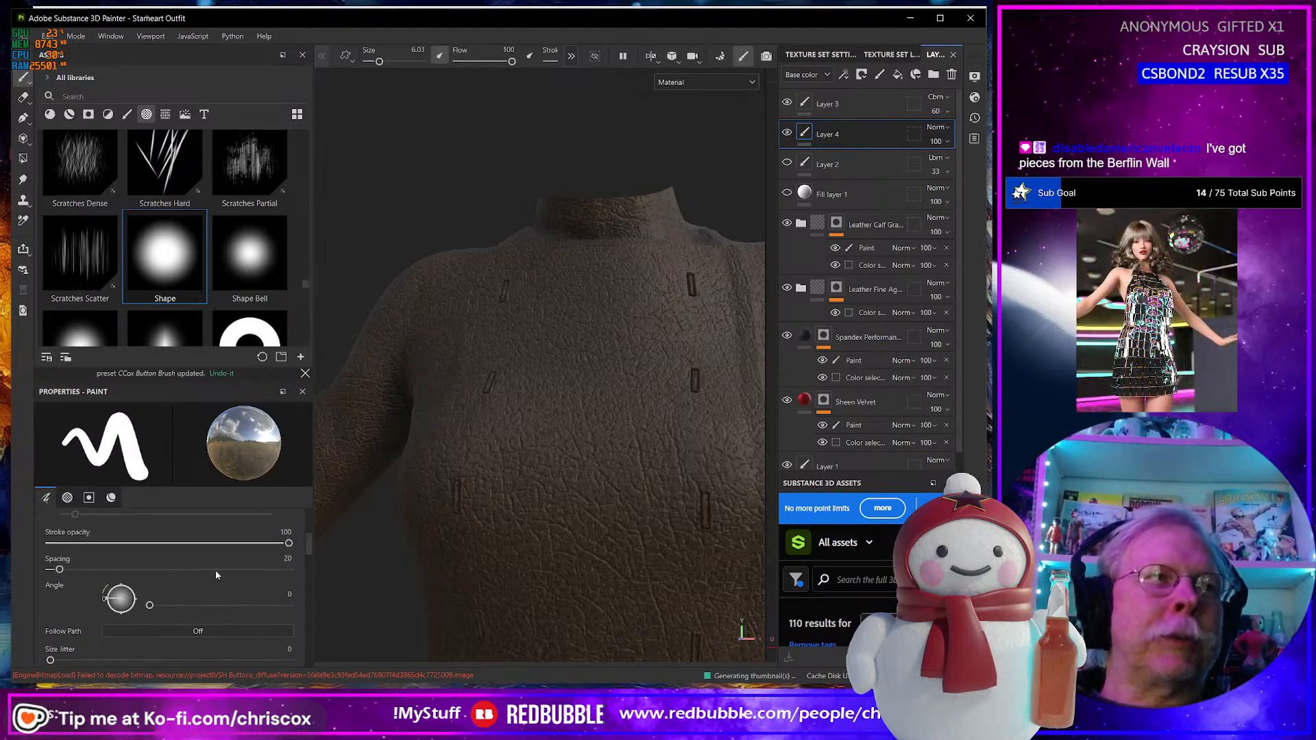
pyautogui.scroll(-1, 212, 569)
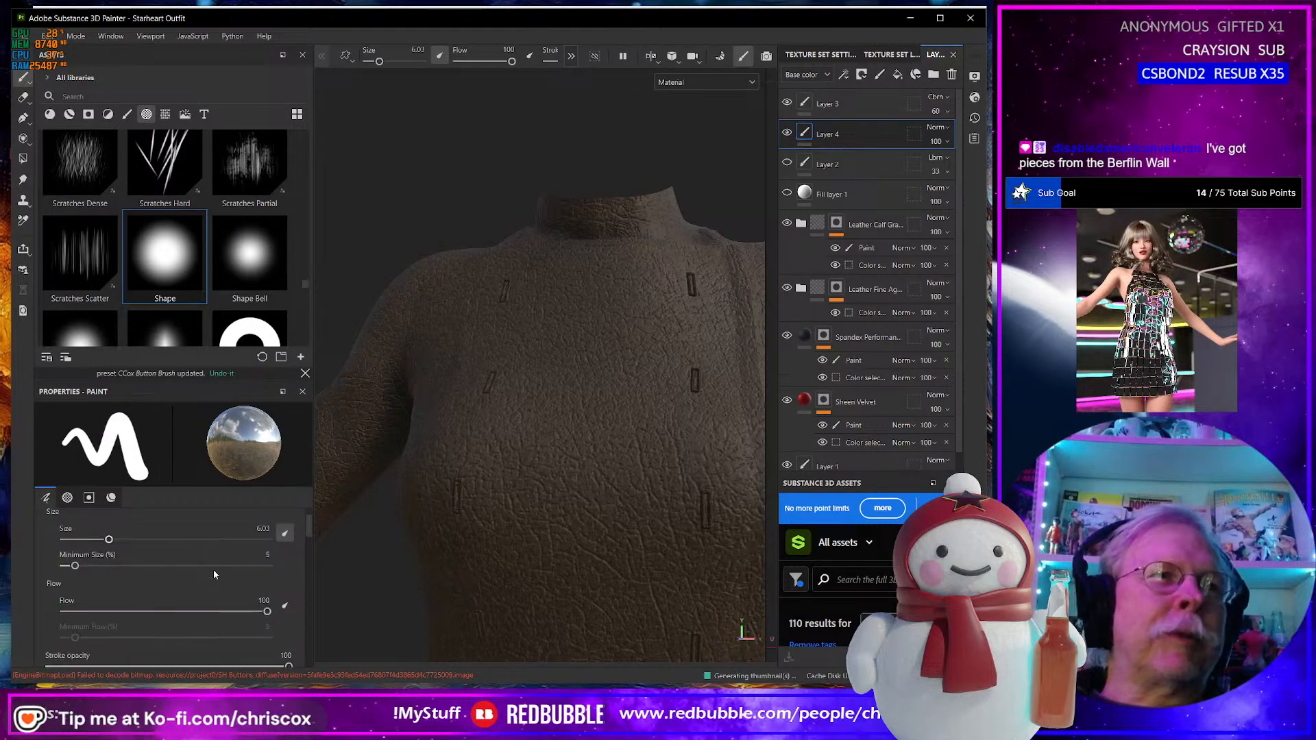
pyautogui.scroll(-5, 212, 569)
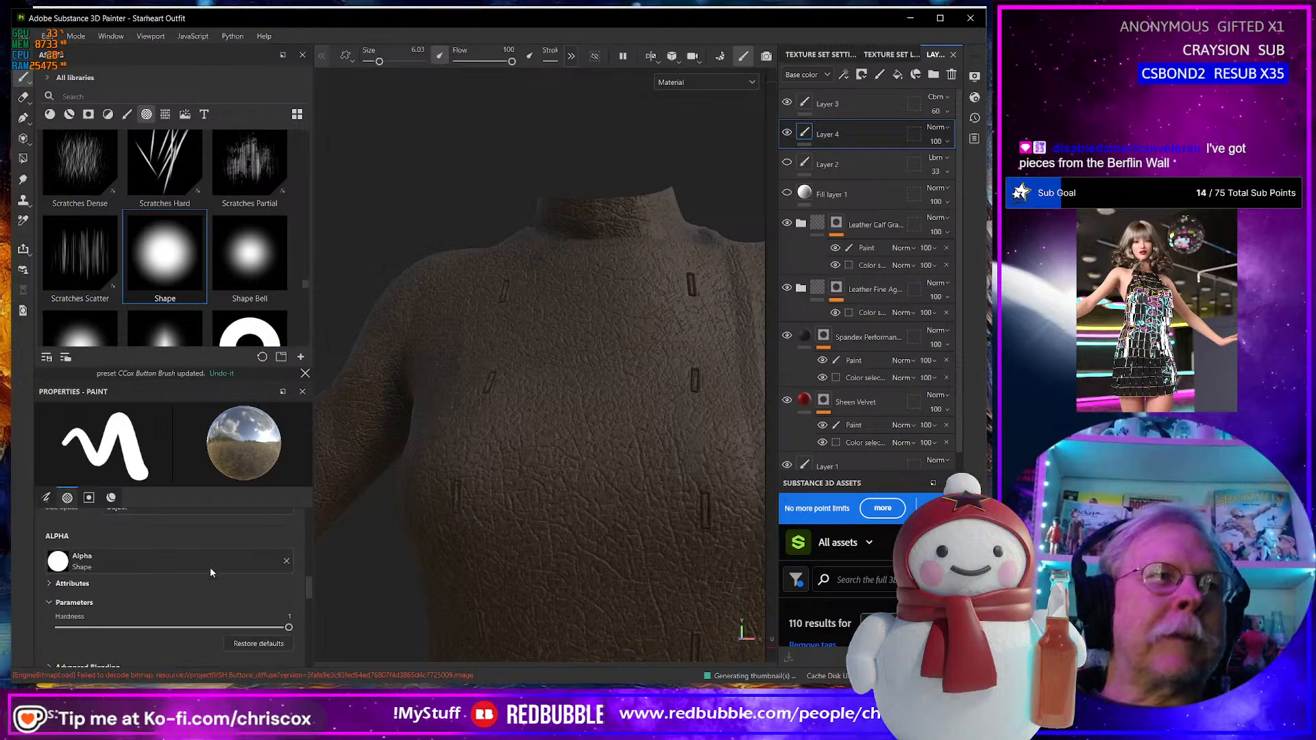
pyautogui.scroll(4, 210, 569)
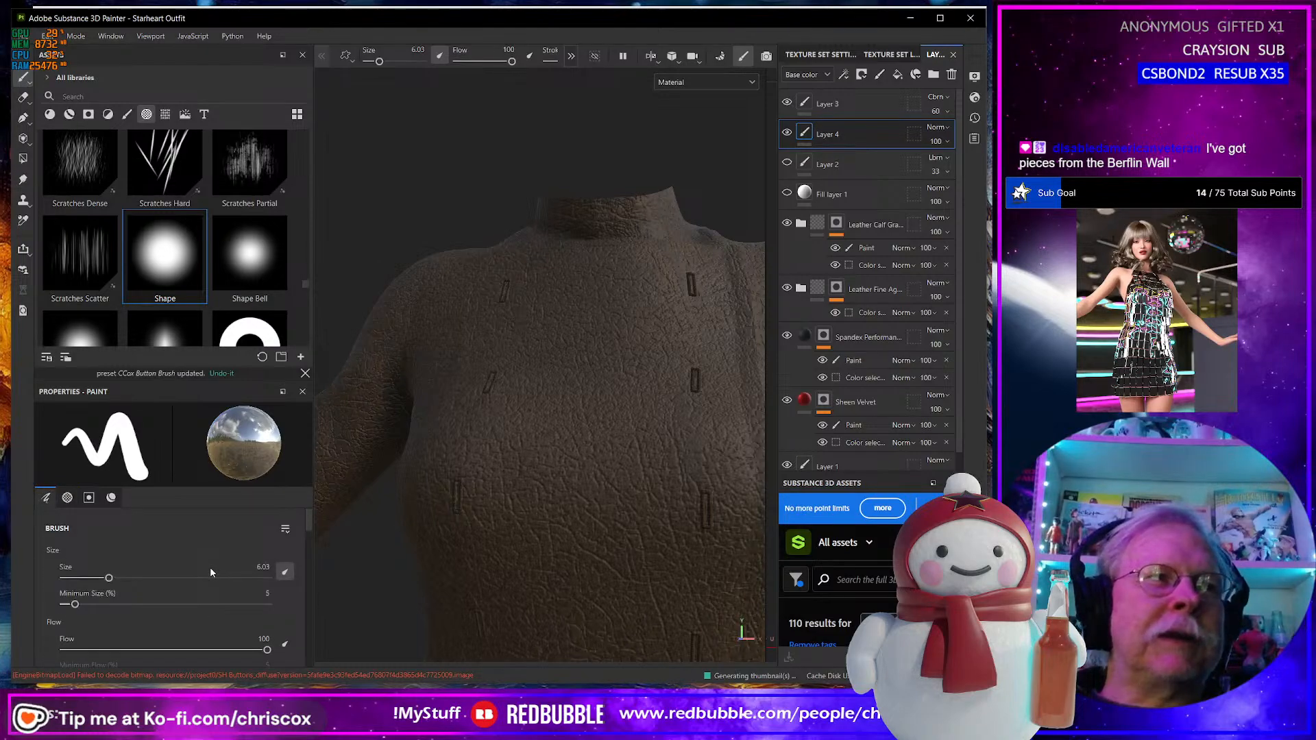
pyautogui.scroll(-8, 210, 567)
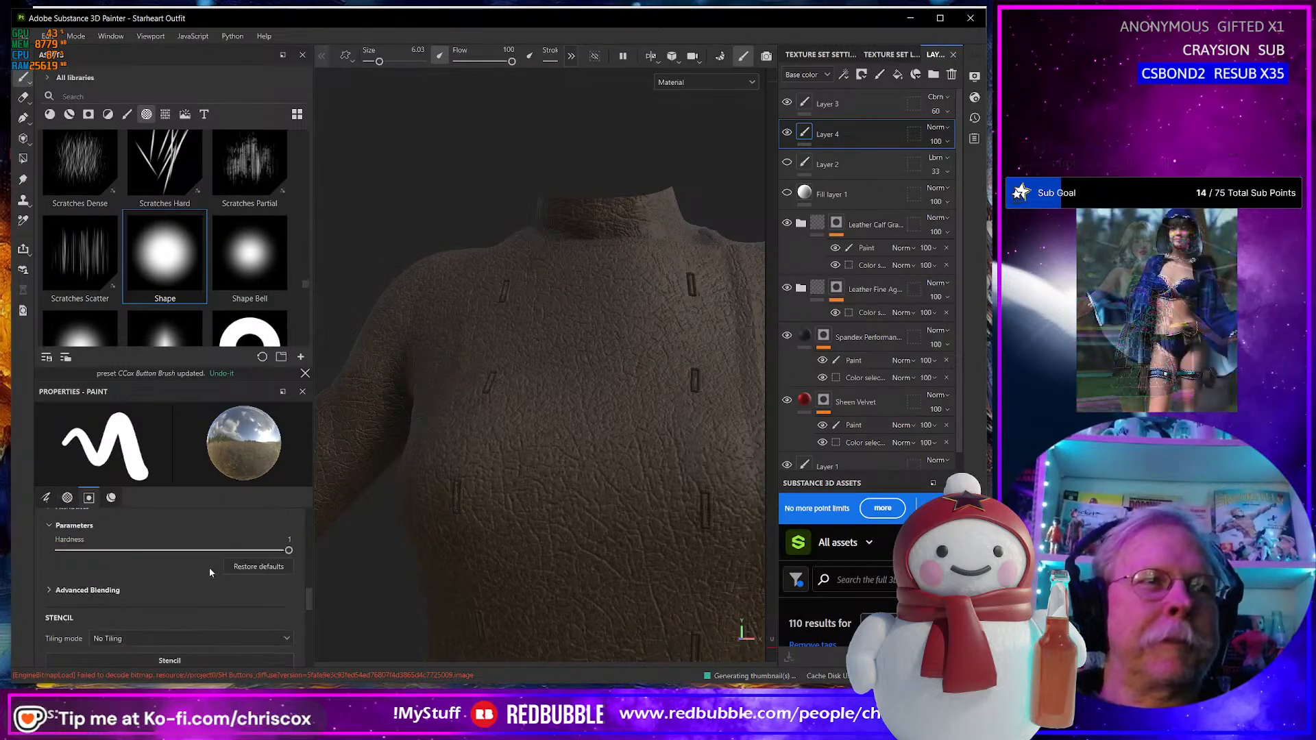
pyautogui.scroll(-2, 209, 569)
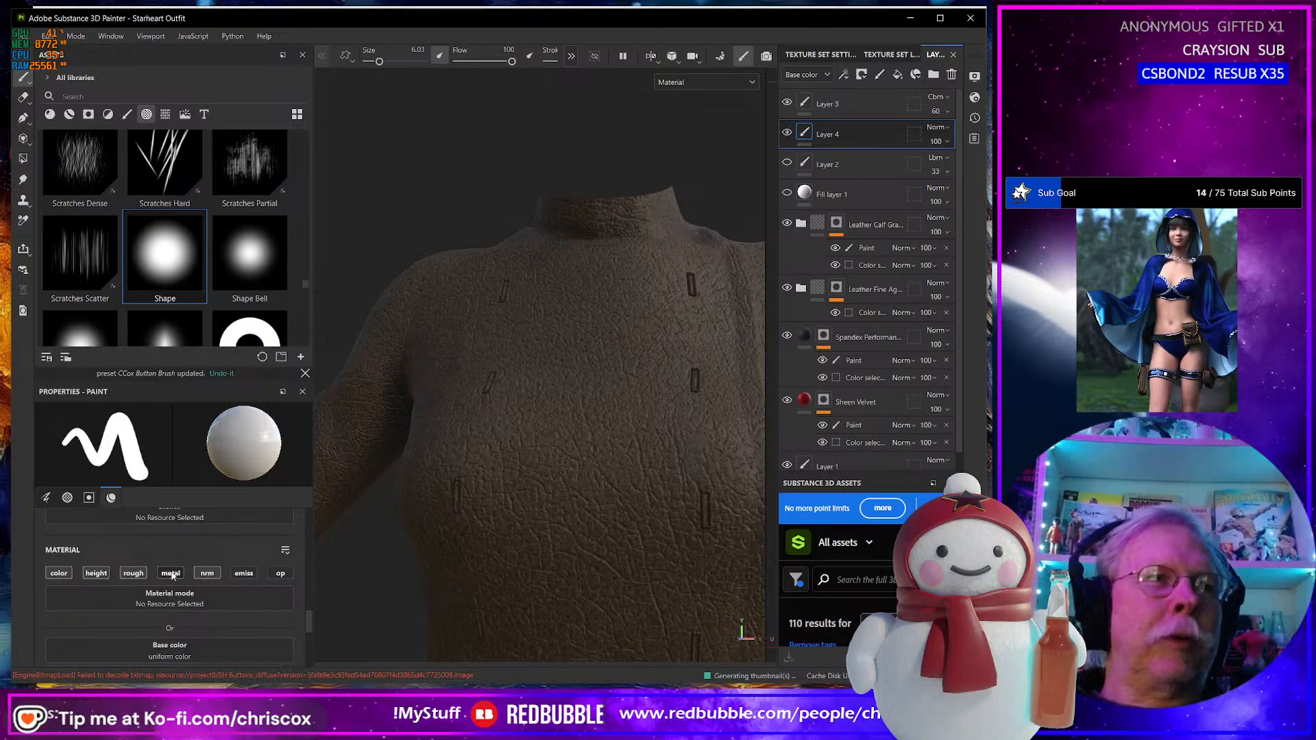
pyautogui.click(207, 573)
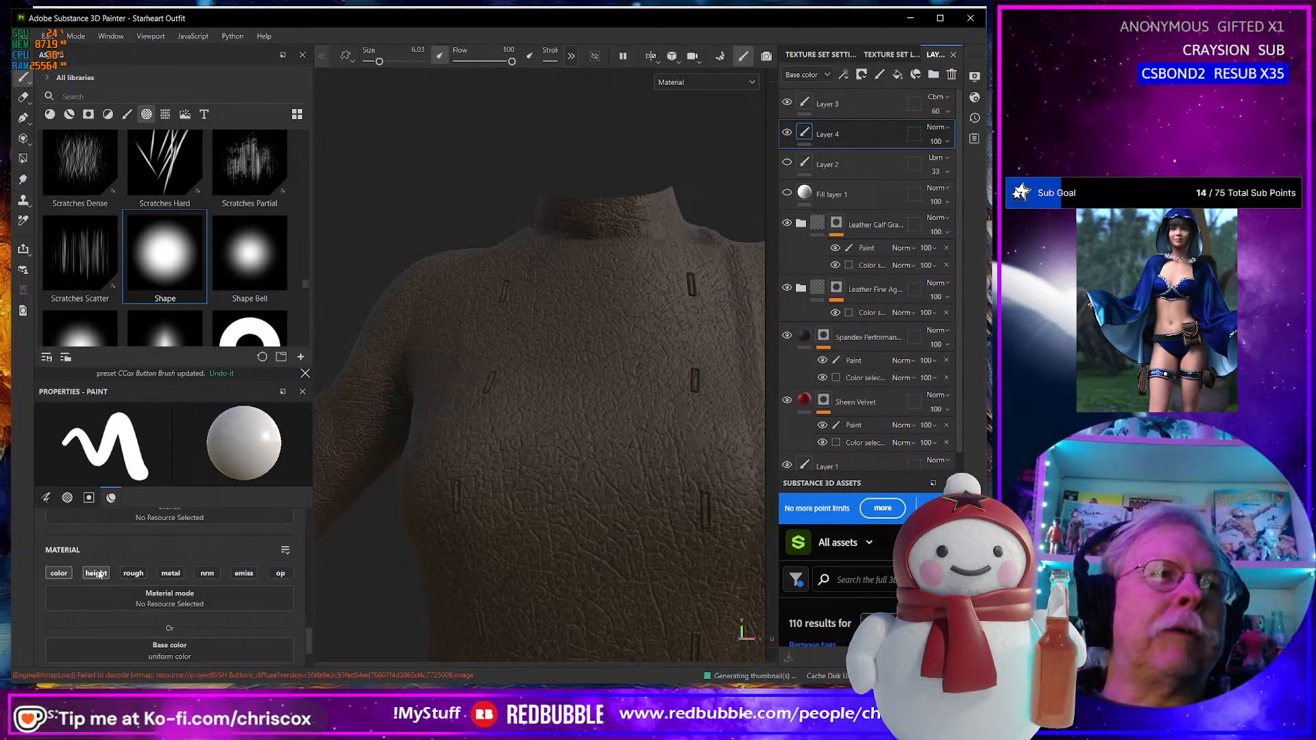
pyautogui.scroll(-1, 206, 616)
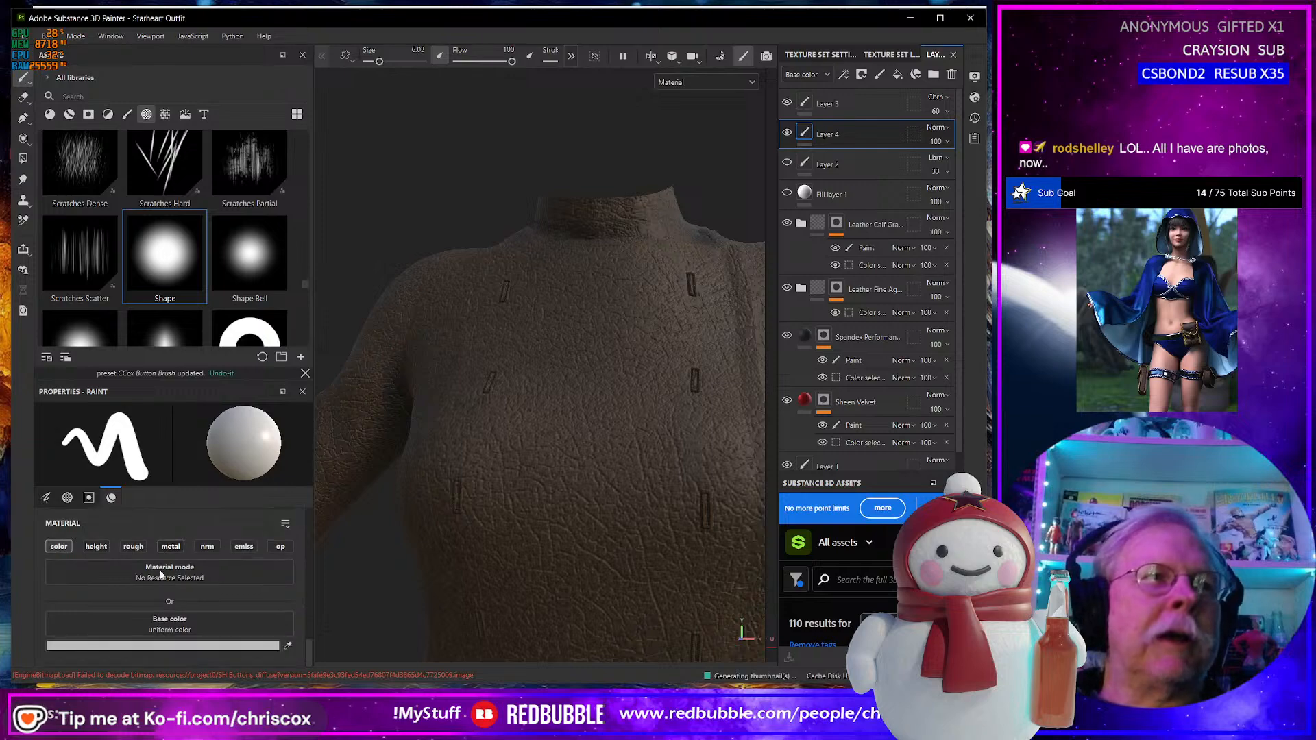
# Set the brush's base color to the dark gray 242424.
pyautogui.click(287, 646)
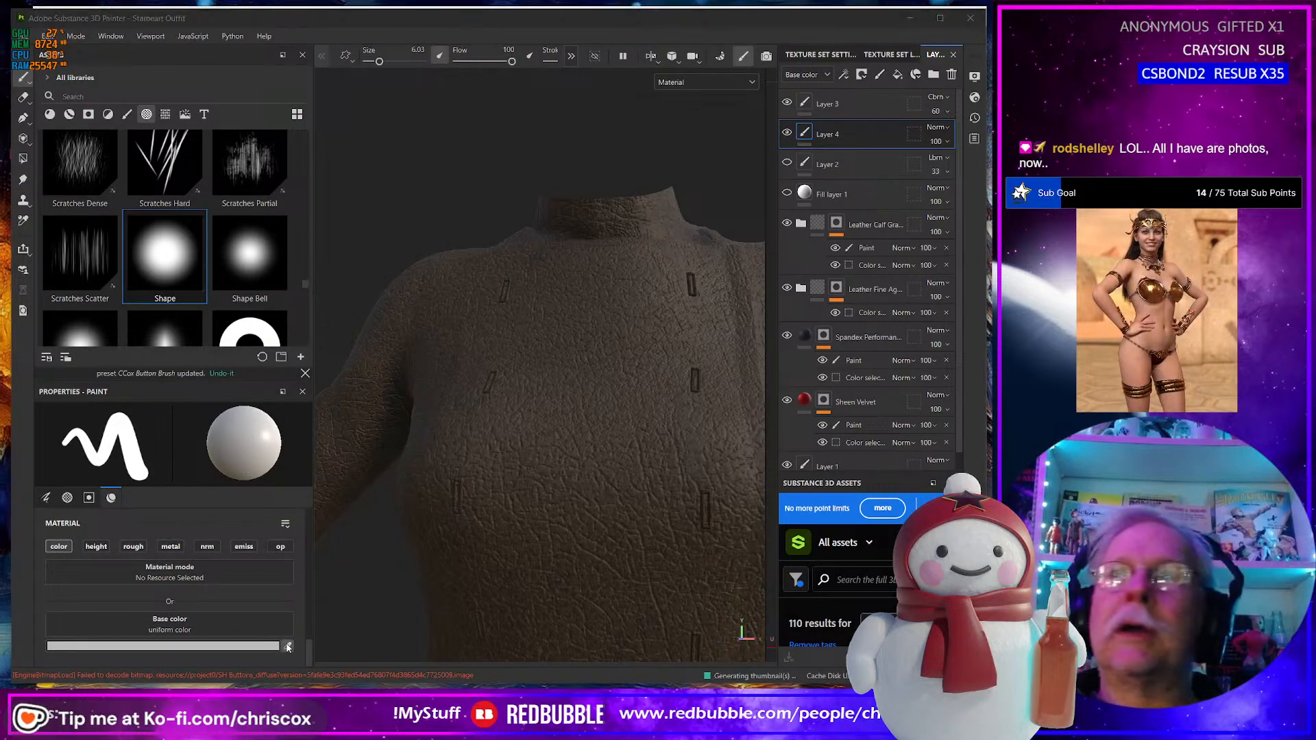
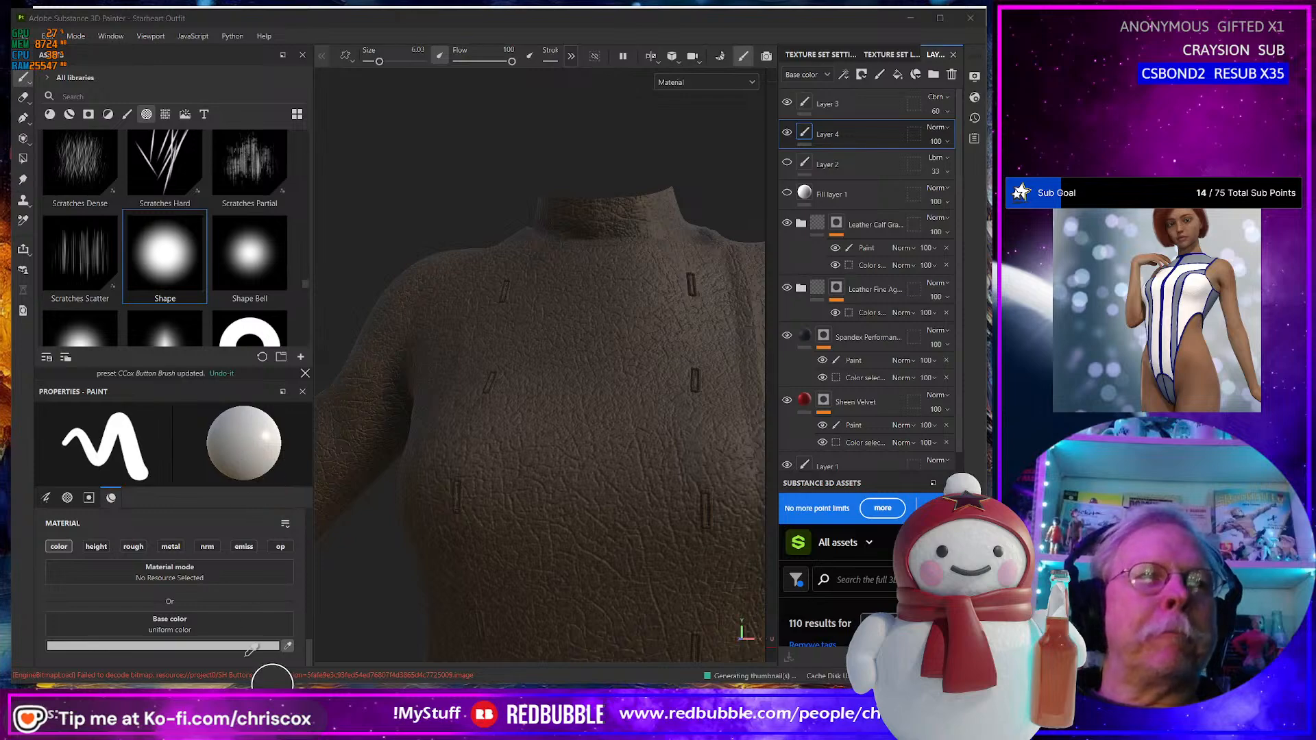
pyautogui.click(287, 647)
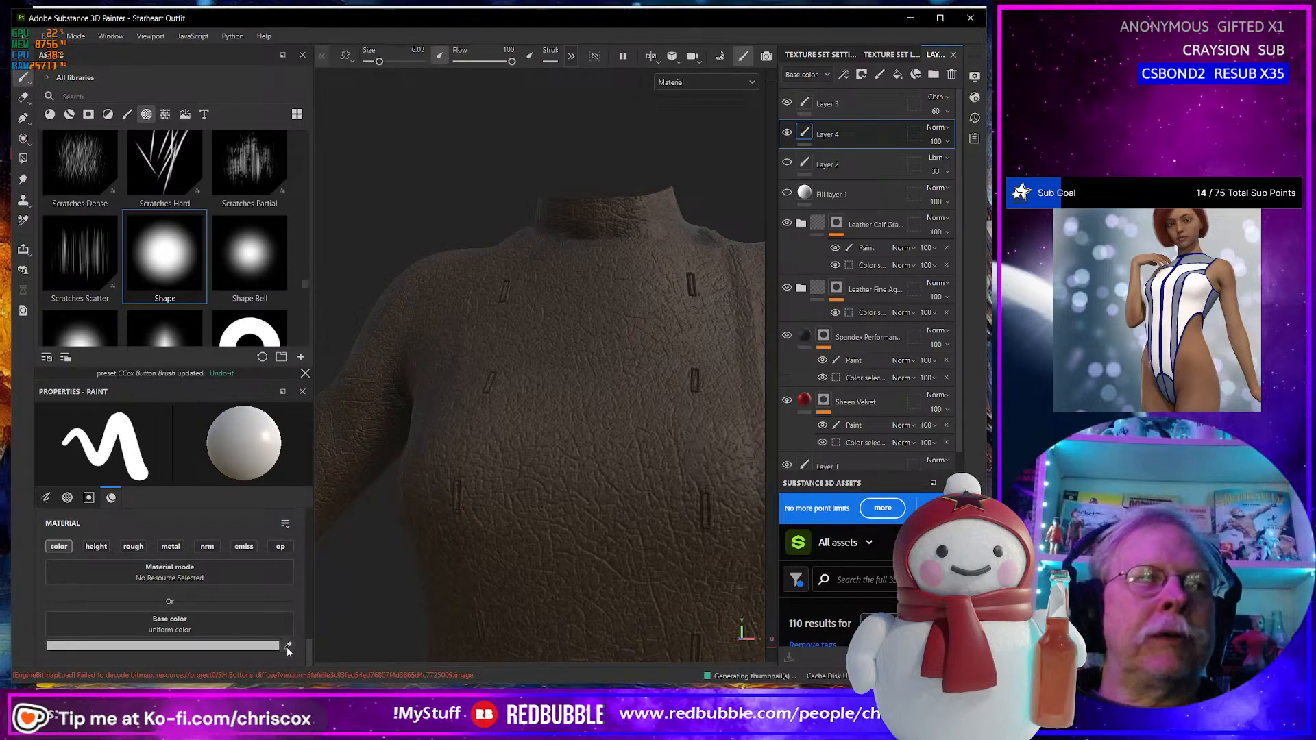
pyautogui.click(287, 647)
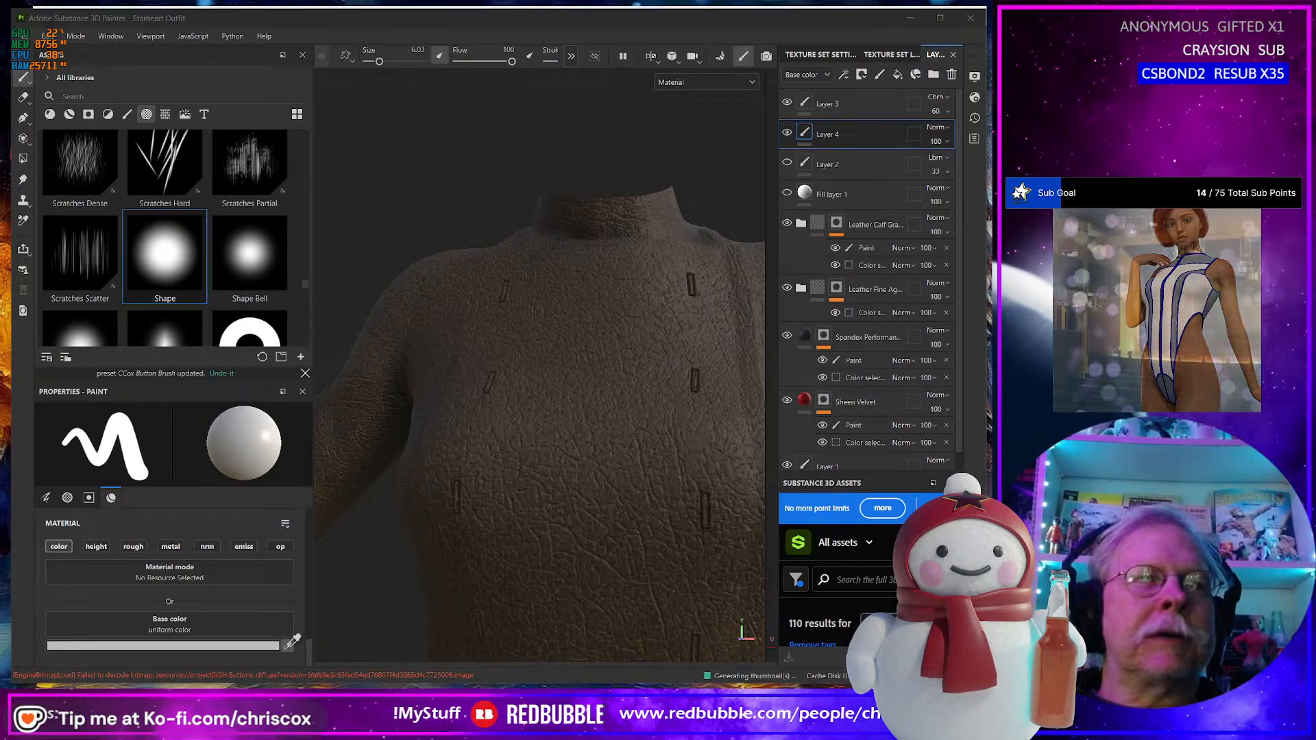
pyautogui.click(251, 647)
pyautogui.click(190, 630)
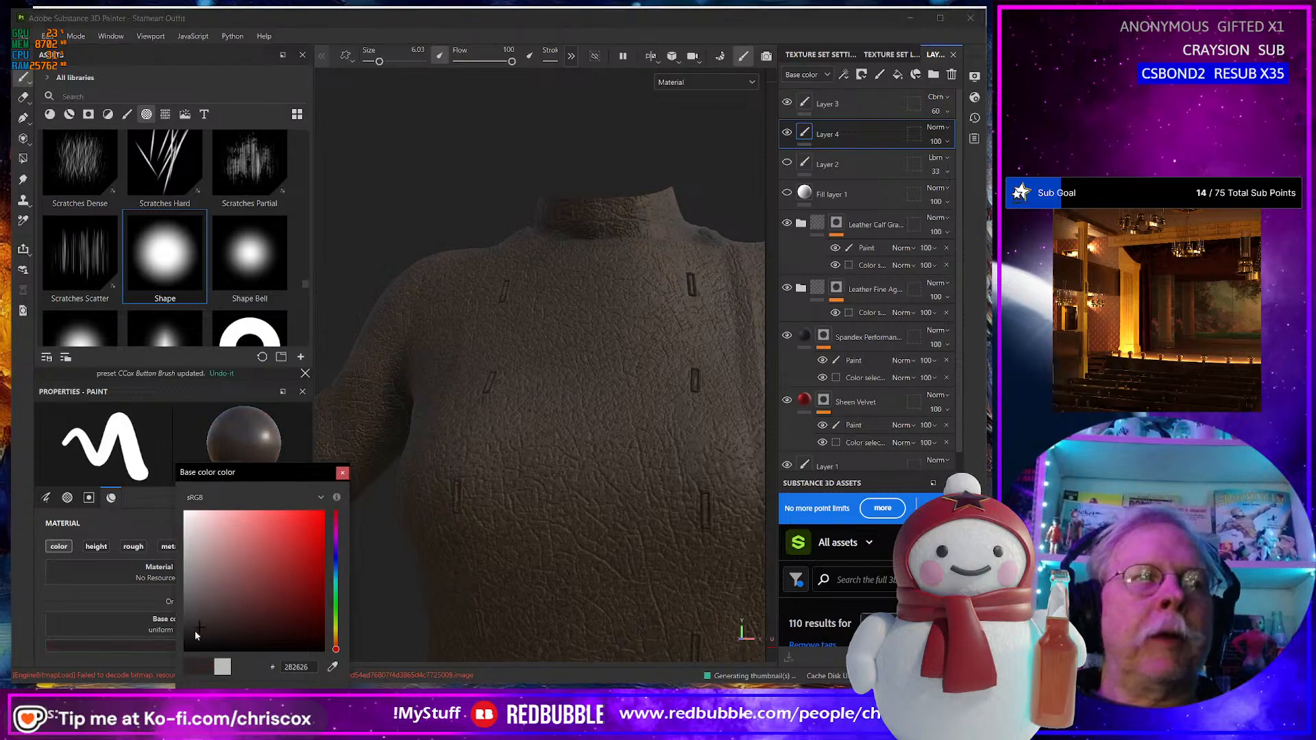
pyautogui.click(336, 562)
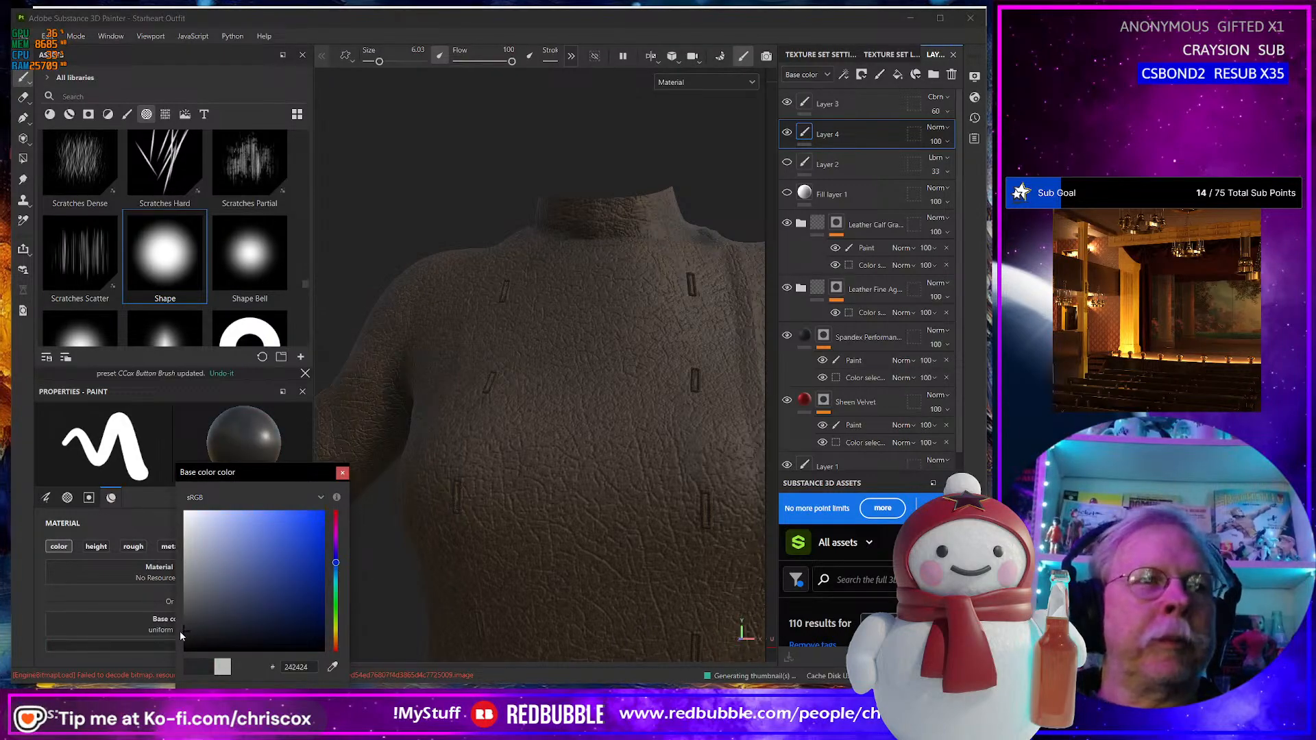
pyautogui.click(343, 474)
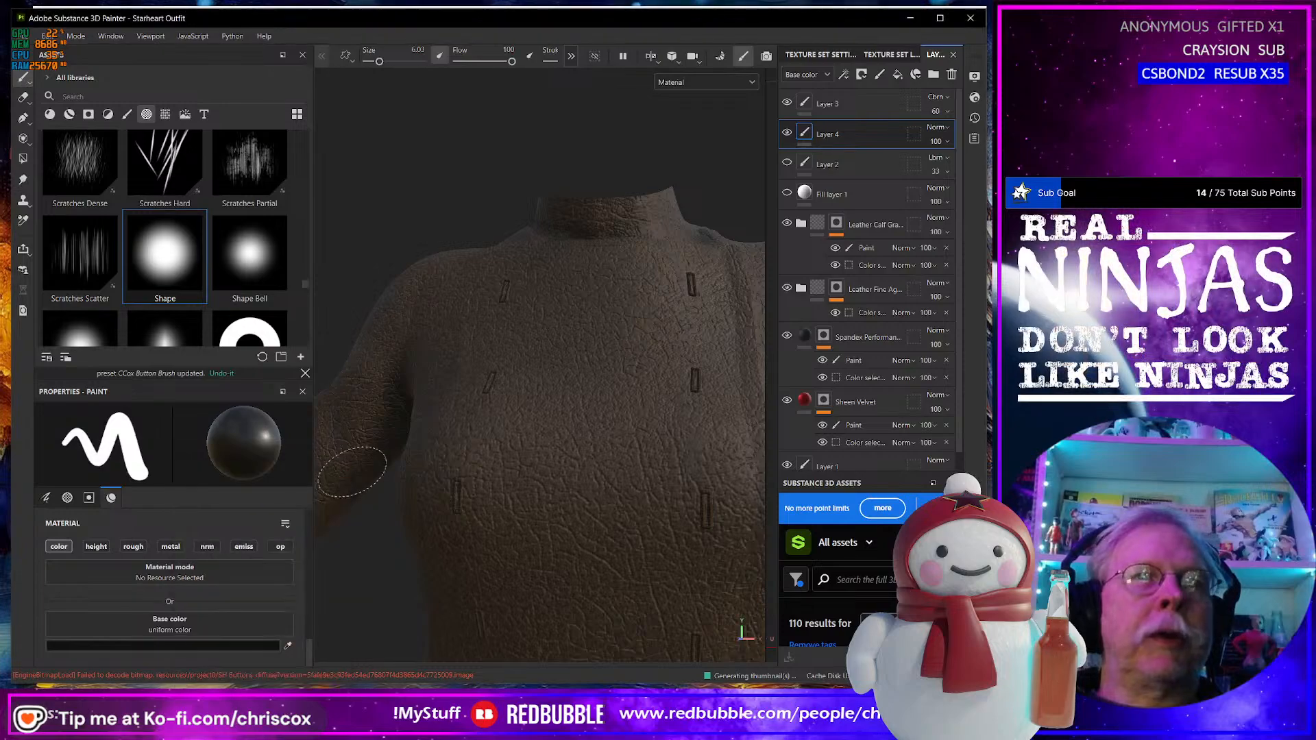
# Frame the buttonholes on the tunic's chest up close and reduce the brush size to 0.24.
pyautogui.scroll(5, 485, 382)
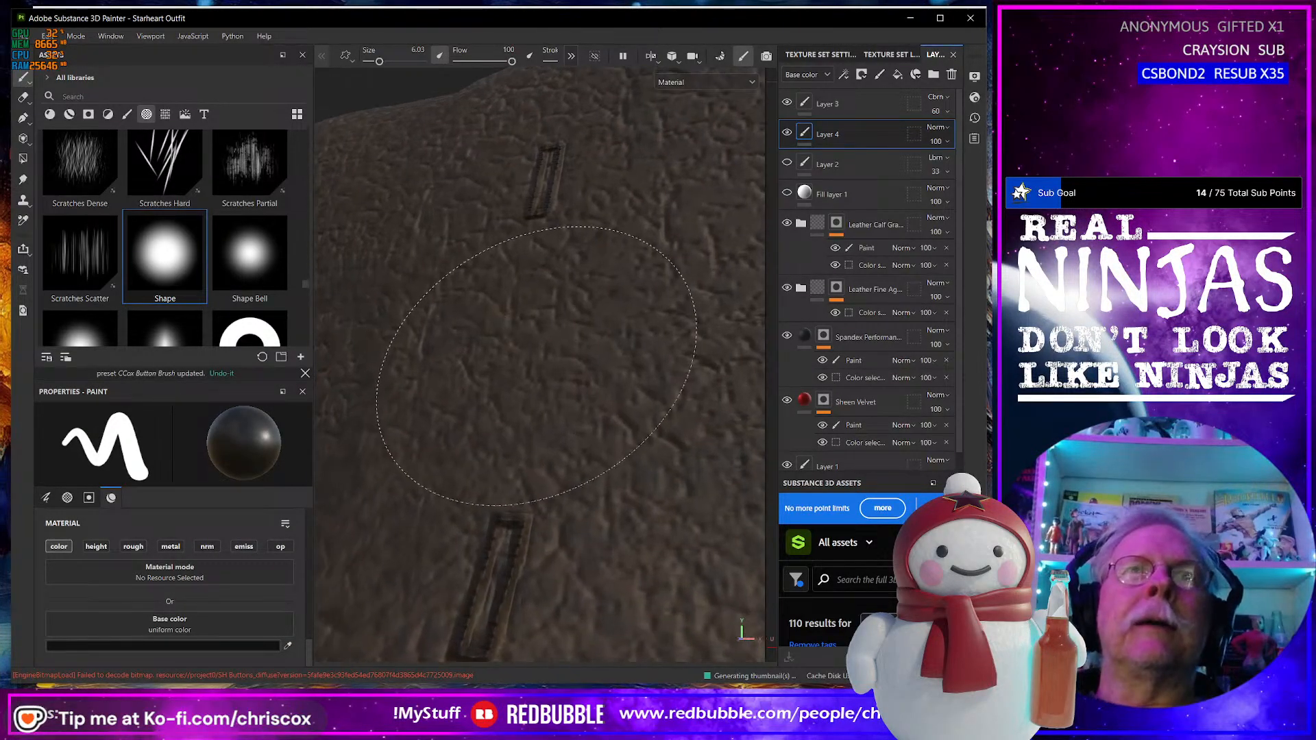
pyautogui.rightClick(551, 372)
pyautogui.moveTo(439, 307)
pyautogui.keyDown('alt'); pyautogui.mouseDown()
pyautogui.moveTo(464, 308)
pyautogui.moveTo(493, 350)
pyautogui.mouseUp(); pyautogui.keyUp('alt')
pyautogui.keyDown('ctrl'); pyautogui.moveTo(586, 360); pyautogui.dragTo(507, 360, button='right'); pyautogui.keyUp('ctrl')
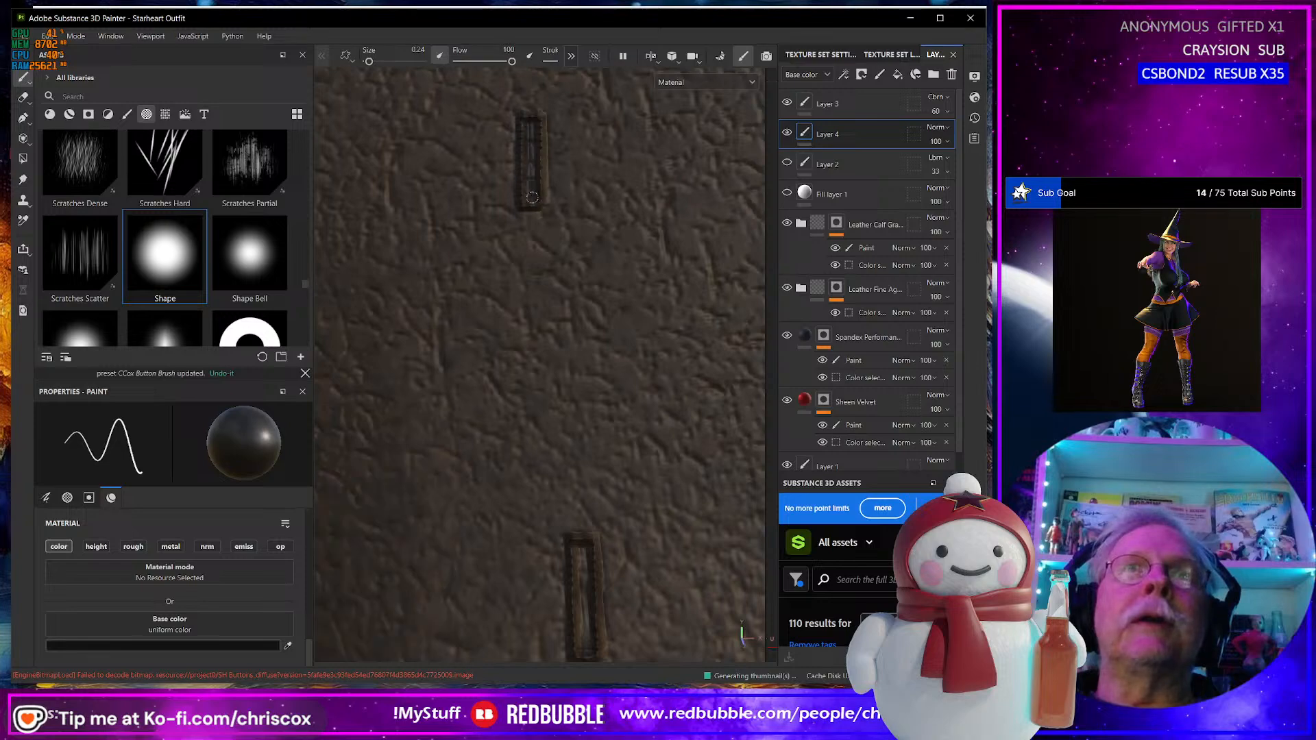
pyautogui.scroll(3, 647, 416)
pyautogui.scroll(-3, 647, 417)
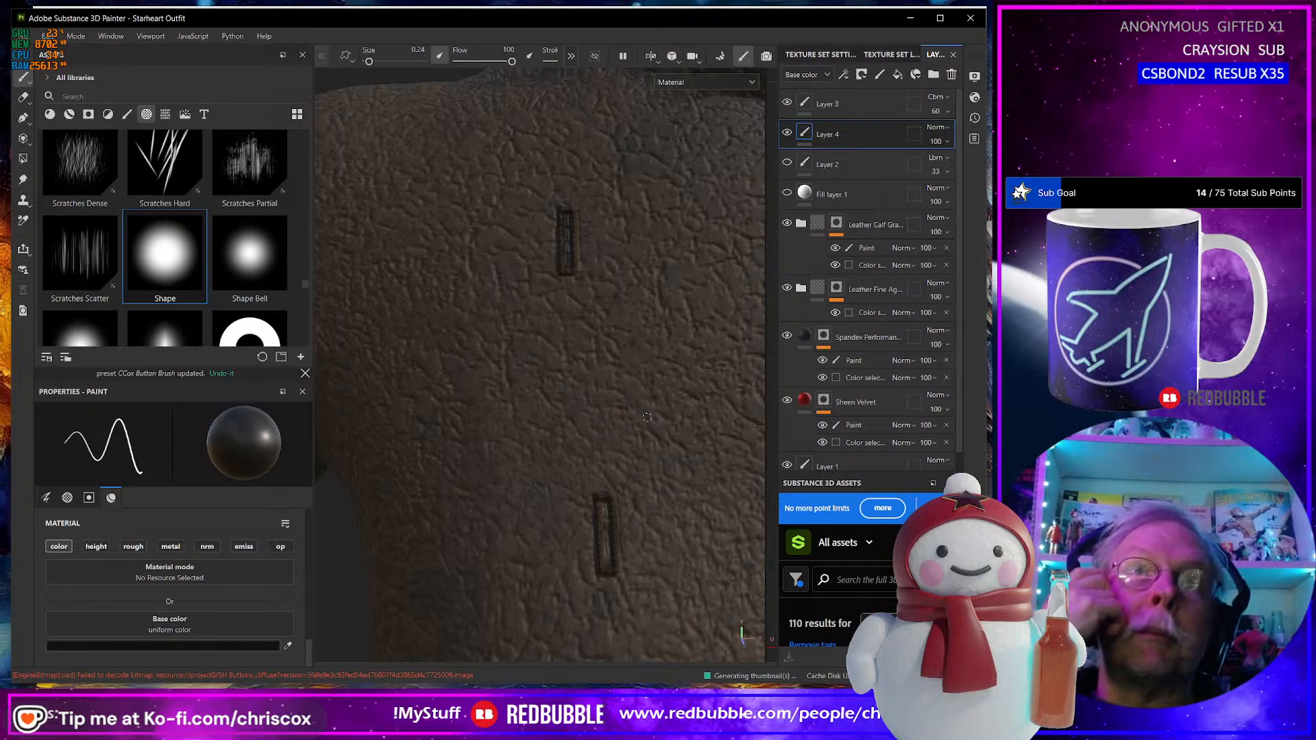
# Turn the brush material's height channel back on and set its height to -0.6554.
pyautogui.press('ctrl')
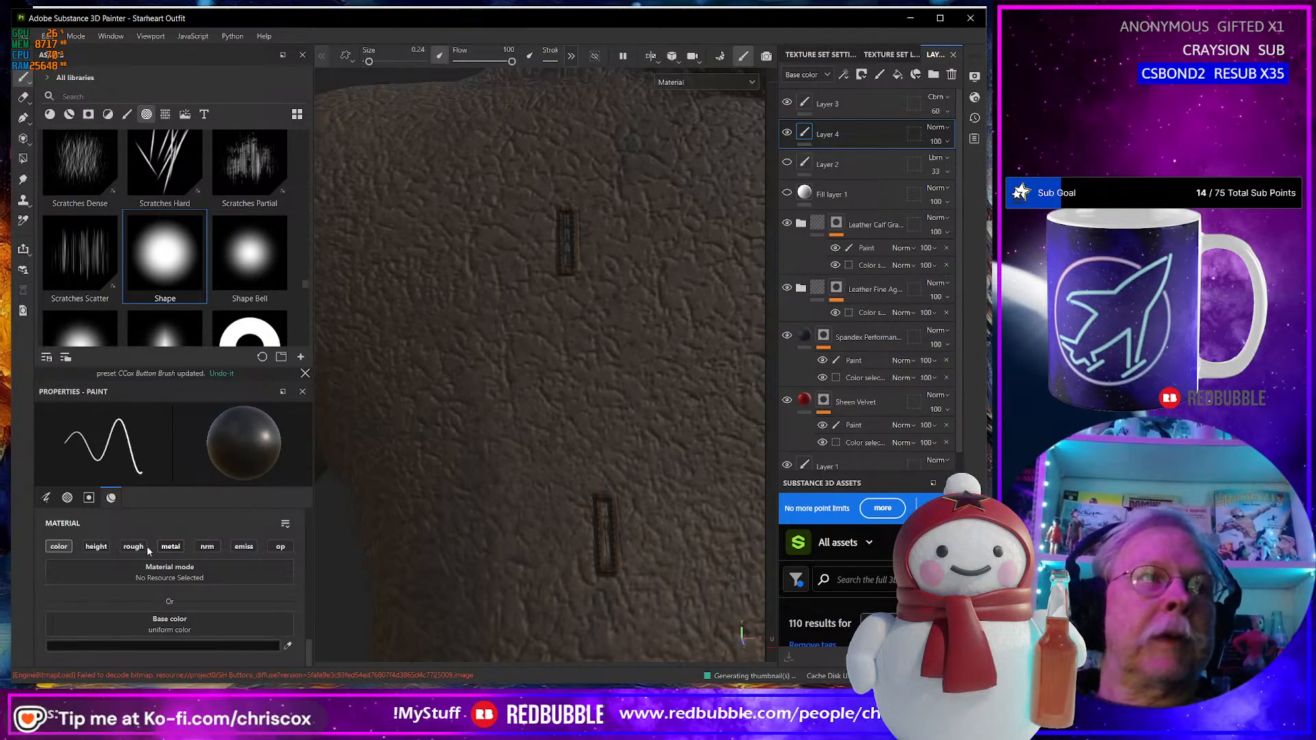
pyautogui.click(99, 549)
pyautogui.scroll(-1, 180, 585)
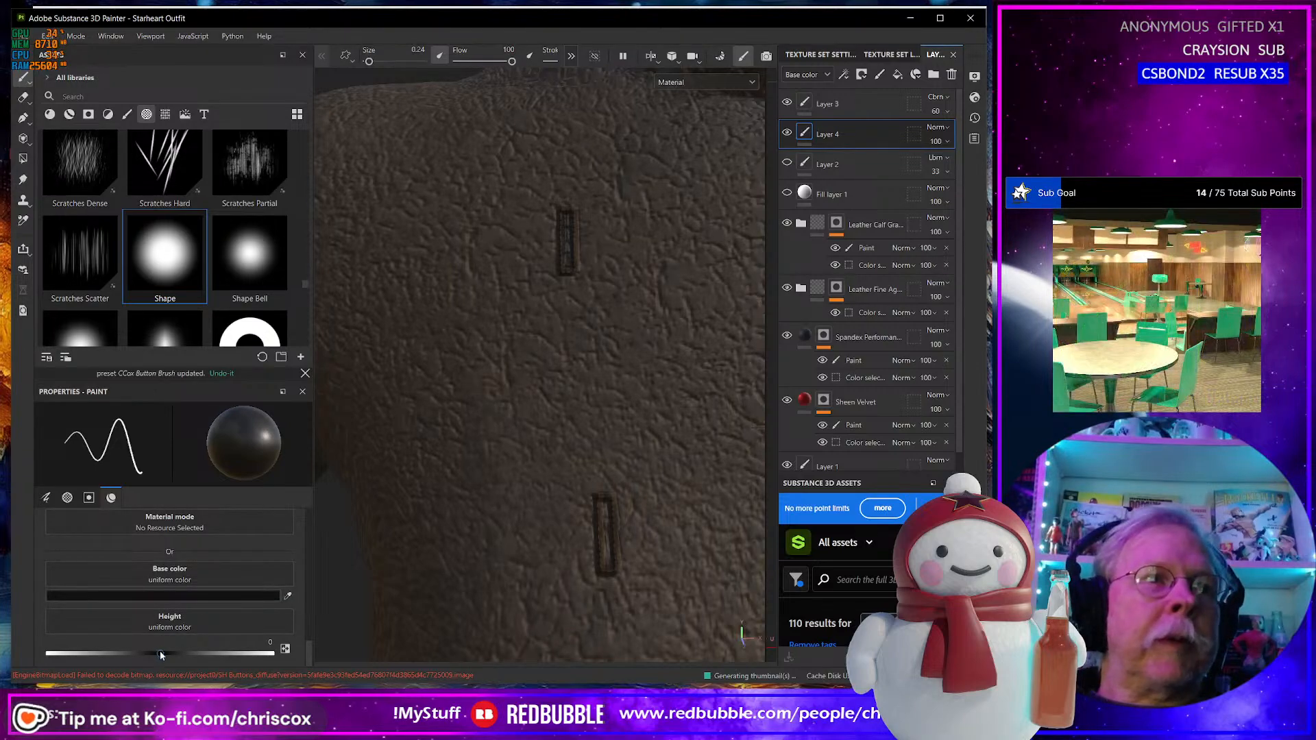
pyautogui.moveTo(159, 651); pyautogui.dragTo(112, 651)
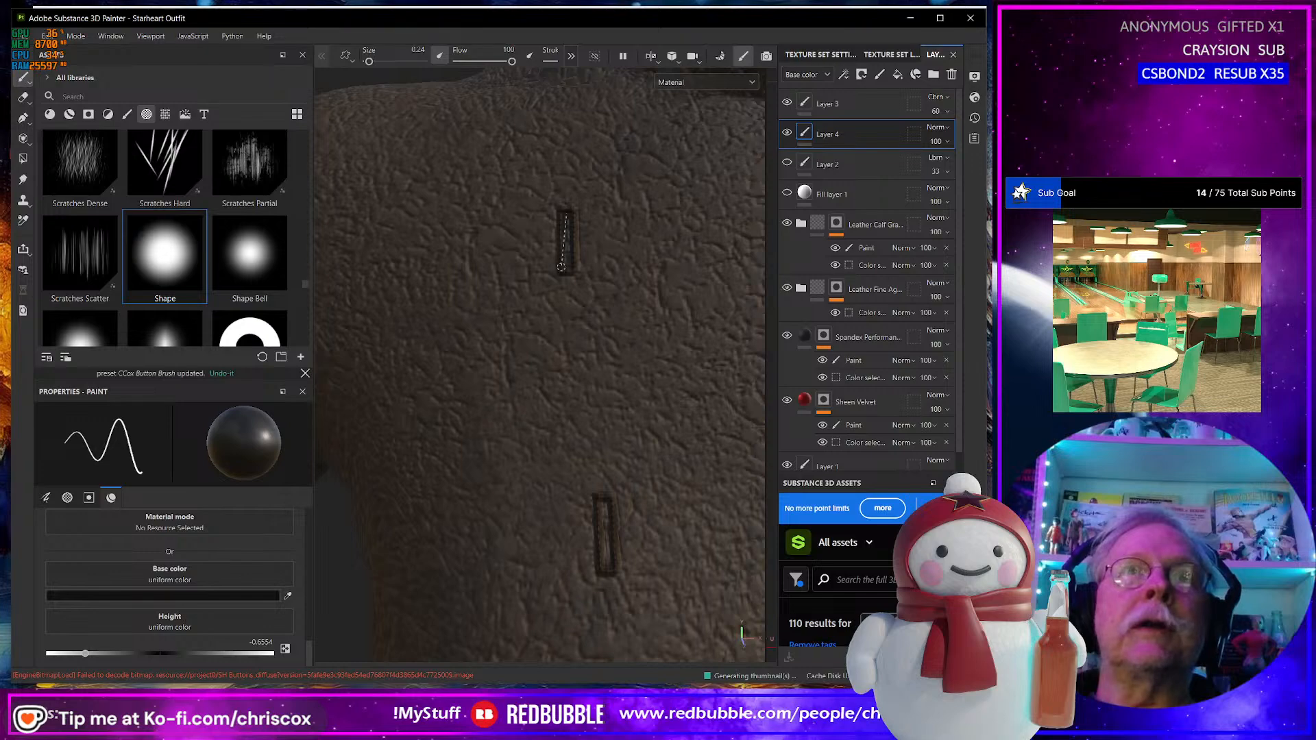
# Paint straight dark, recessed strokes inside the buttonhole outlines of the tunic's left-hand column, working from the chest down to the hem.
pyautogui.keyDown('shift'); pyautogui.click(561, 266); pyautogui.keyUp('shift')
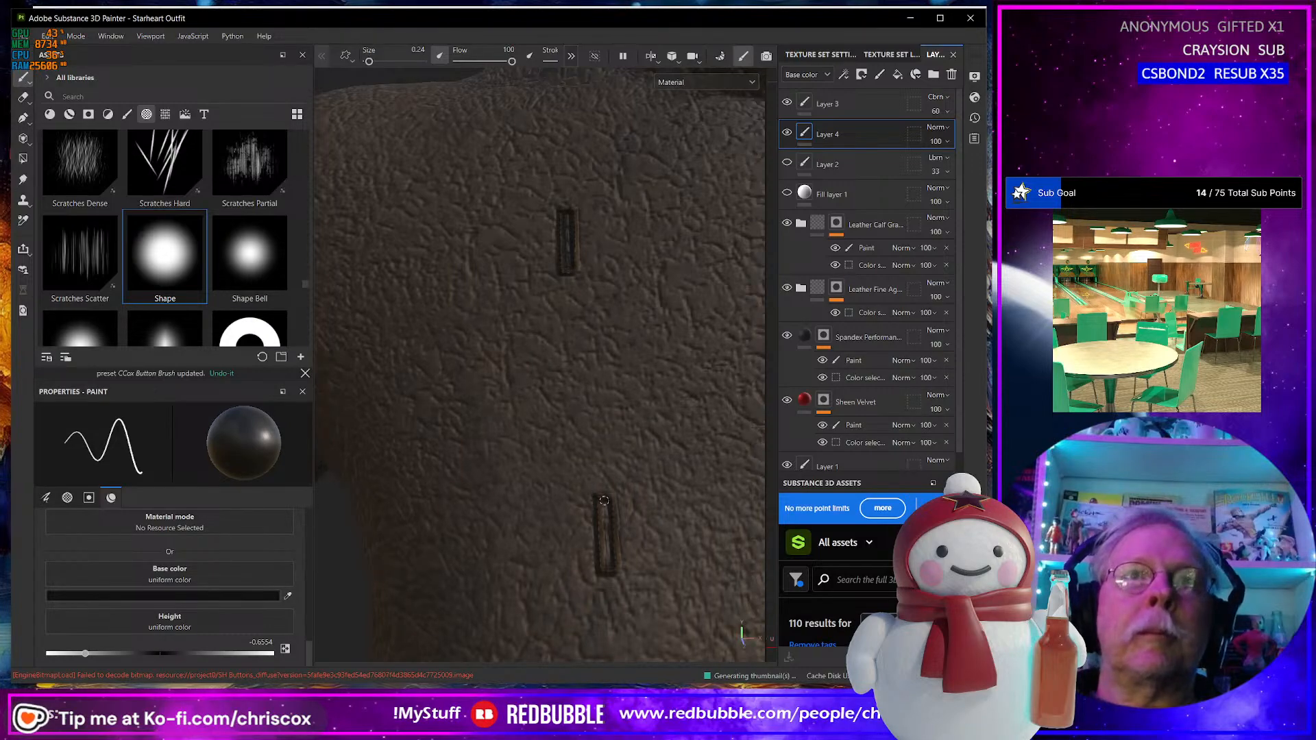
pyautogui.keyDown('shift'); pyautogui.click(610, 566); pyautogui.keyUp('shift')
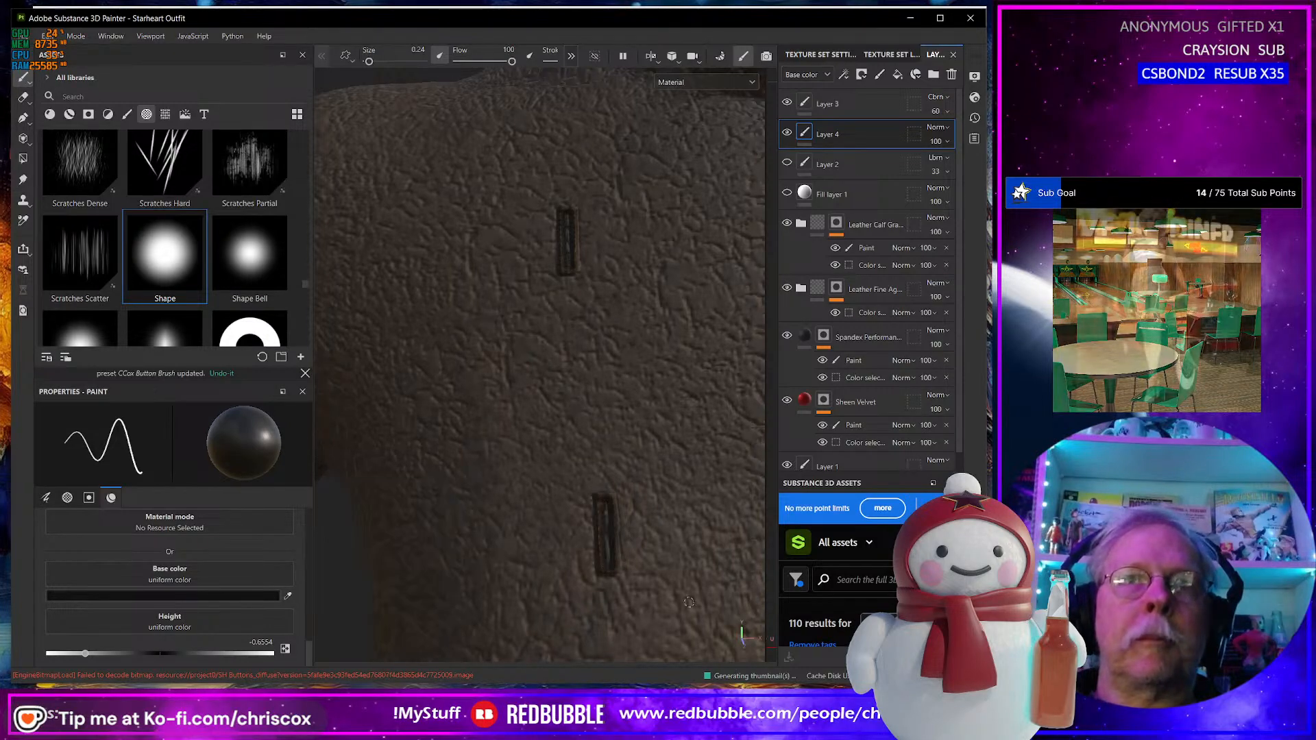
pyautogui.keyDown('alt'); pyautogui.moveTo(690, 601); pyautogui.dragTo(632, 355, button='middle'); pyautogui.keyUp('alt')
pyautogui.keyDown('alt'); pyautogui.moveTo(631, 355); pyautogui.dragTo(608, 388); pyautogui.keyUp('alt')
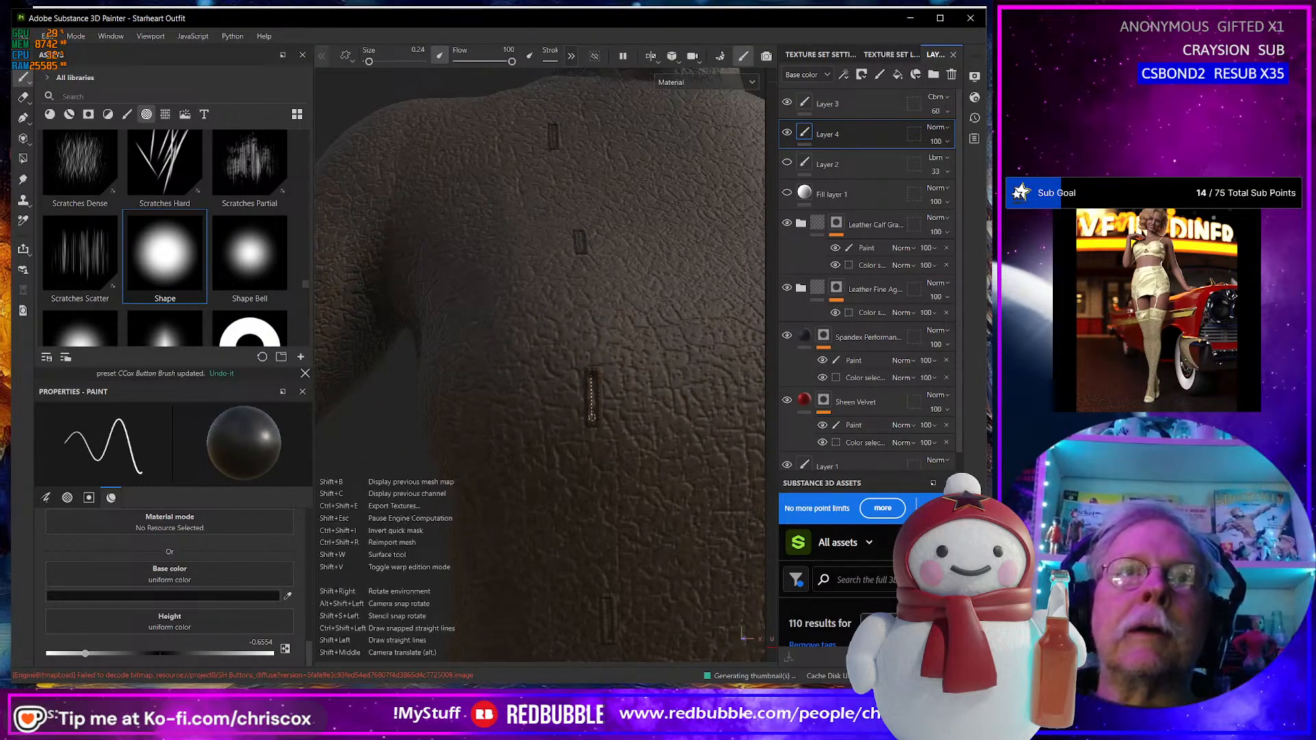
pyautogui.keyDown('shift'); pyautogui.click(591, 420); pyautogui.keyUp('shift')
pyautogui.keyDown('alt'); pyautogui.moveTo(671, 542); pyautogui.dragTo(608, 353); pyautogui.keyUp('alt')
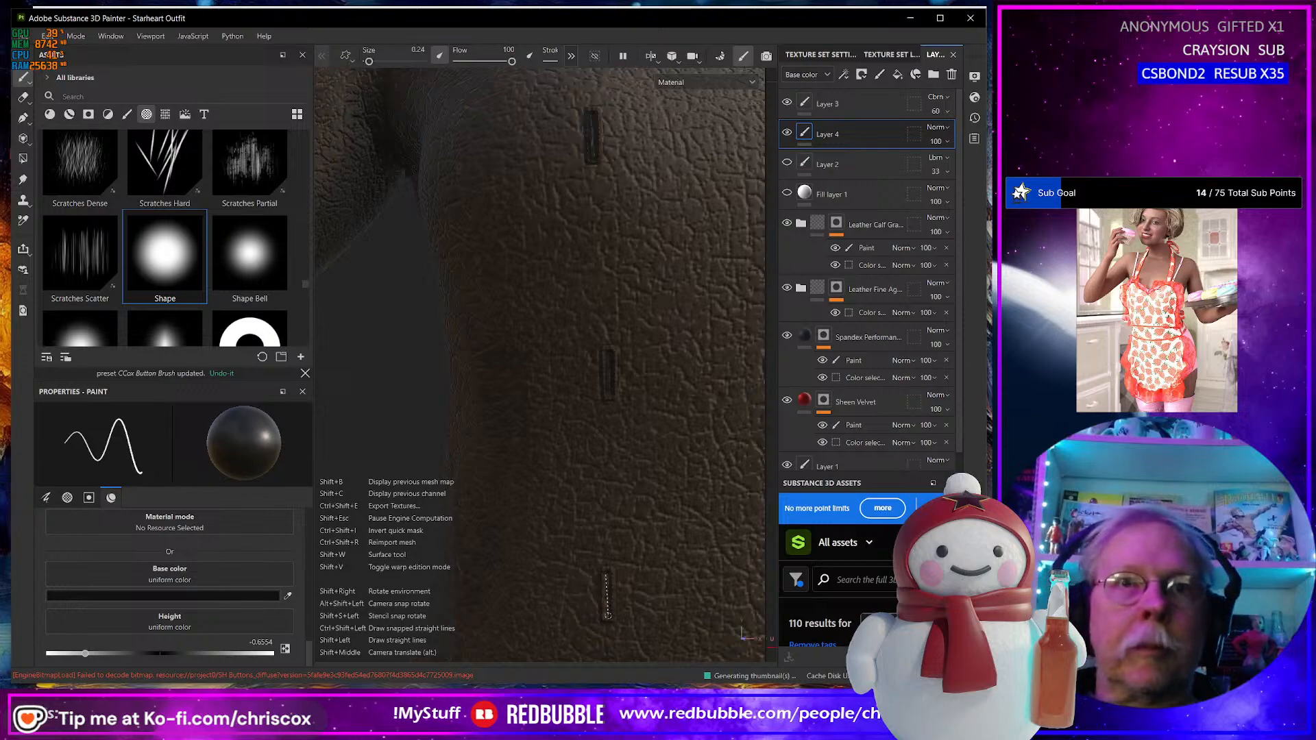
pyautogui.keyDown('shift'); pyautogui.click(607, 615); pyautogui.keyUp('shift')
pyautogui.moveTo(675, 599)
pyautogui.keyDown('alt'); pyautogui.mouseDown()
pyautogui.moveTo(656, 241)
pyautogui.moveTo(659, 266)
pyautogui.mouseUp(); pyautogui.keyUp('alt')
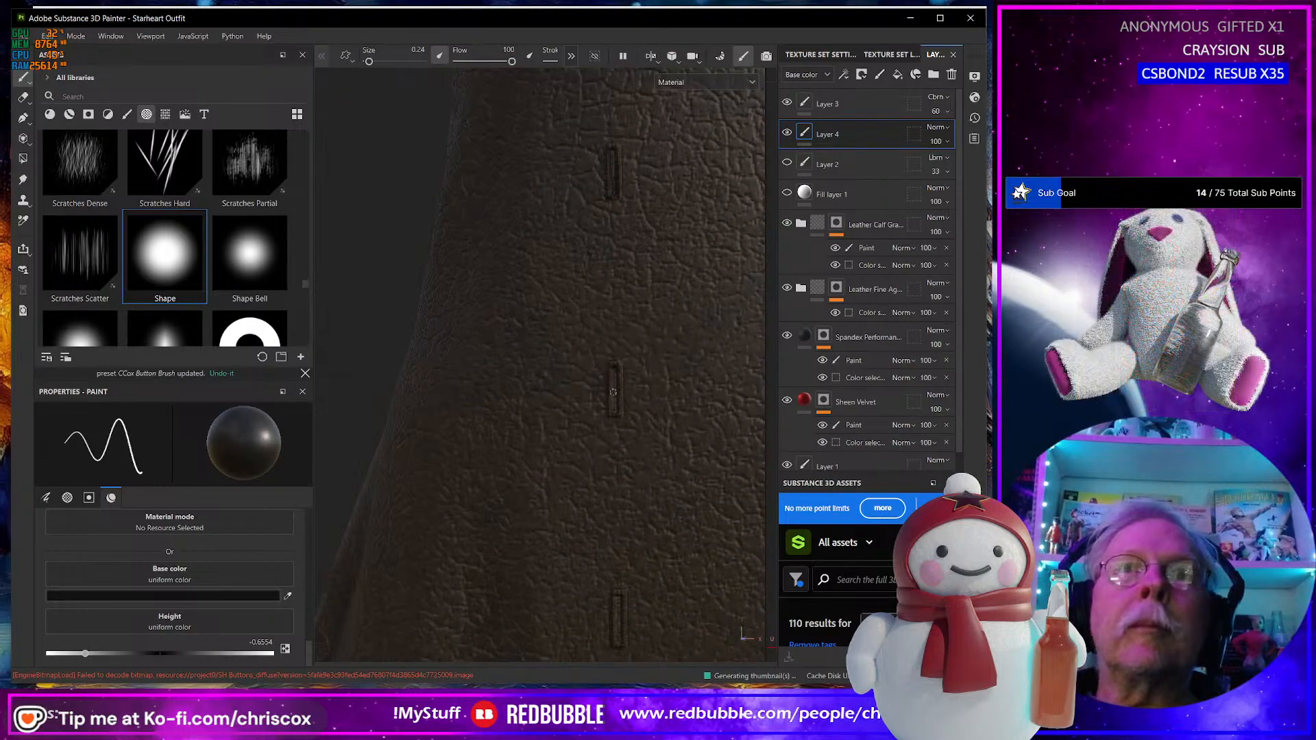
pyautogui.keyDown('shift'); pyautogui.click(615, 411); pyautogui.keyUp('shift')
pyautogui.moveTo(645, 612)
pyautogui.keyDown('alt'); pyautogui.mouseDown()
pyautogui.moveTo(672, 521)
pyautogui.moveTo(669, 332)
pyautogui.mouseUp(); pyautogui.keyUp('alt')
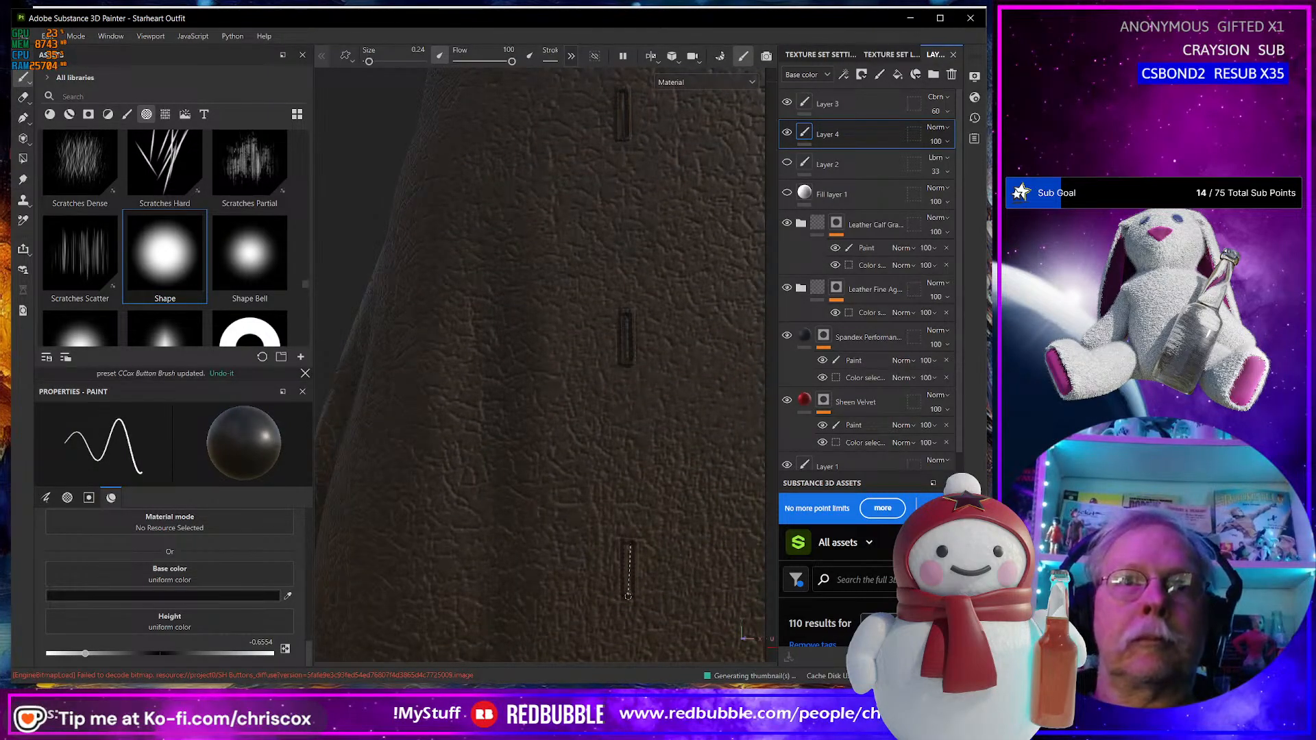
# Fill the lower buttonholes of the tunic's right-hand column with straight dark, recessed strokes, working upward from the hem.
pyautogui.keyDown('alt'); pyautogui.moveTo(665, 594); pyautogui.dragTo(506, 504); pyautogui.keyUp('alt')
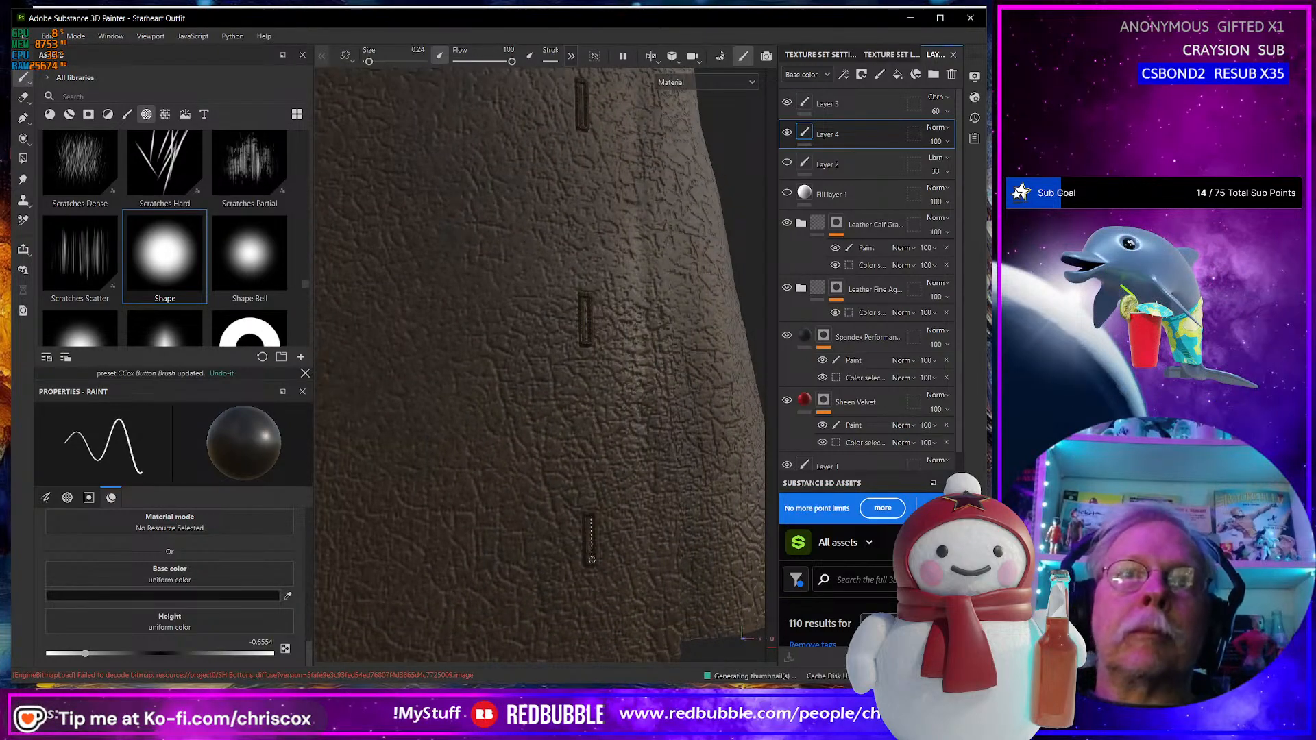
pyautogui.keyDown('shift'); pyautogui.click(591, 558); pyautogui.keyUp('shift')
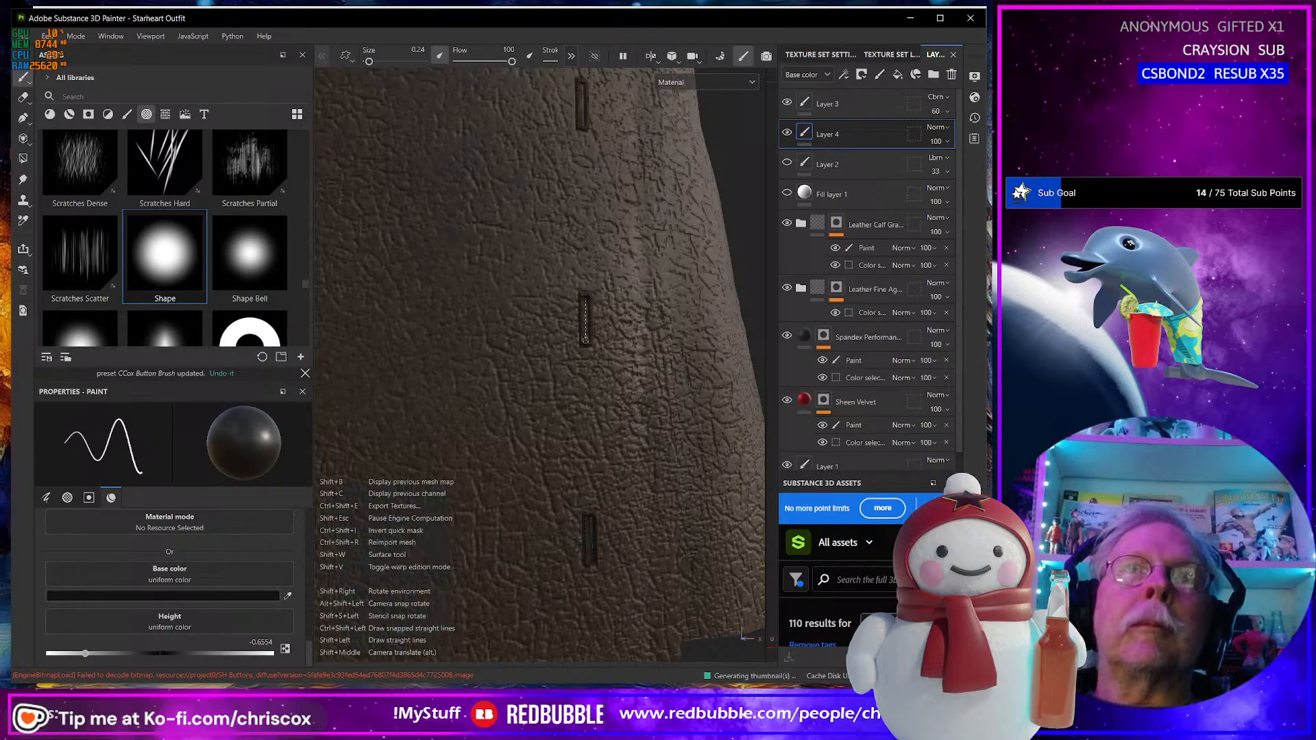
pyautogui.keyDown('alt'); pyautogui.moveTo(644, 541); pyautogui.dragTo(632, 451); pyautogui.keyUp('alt')
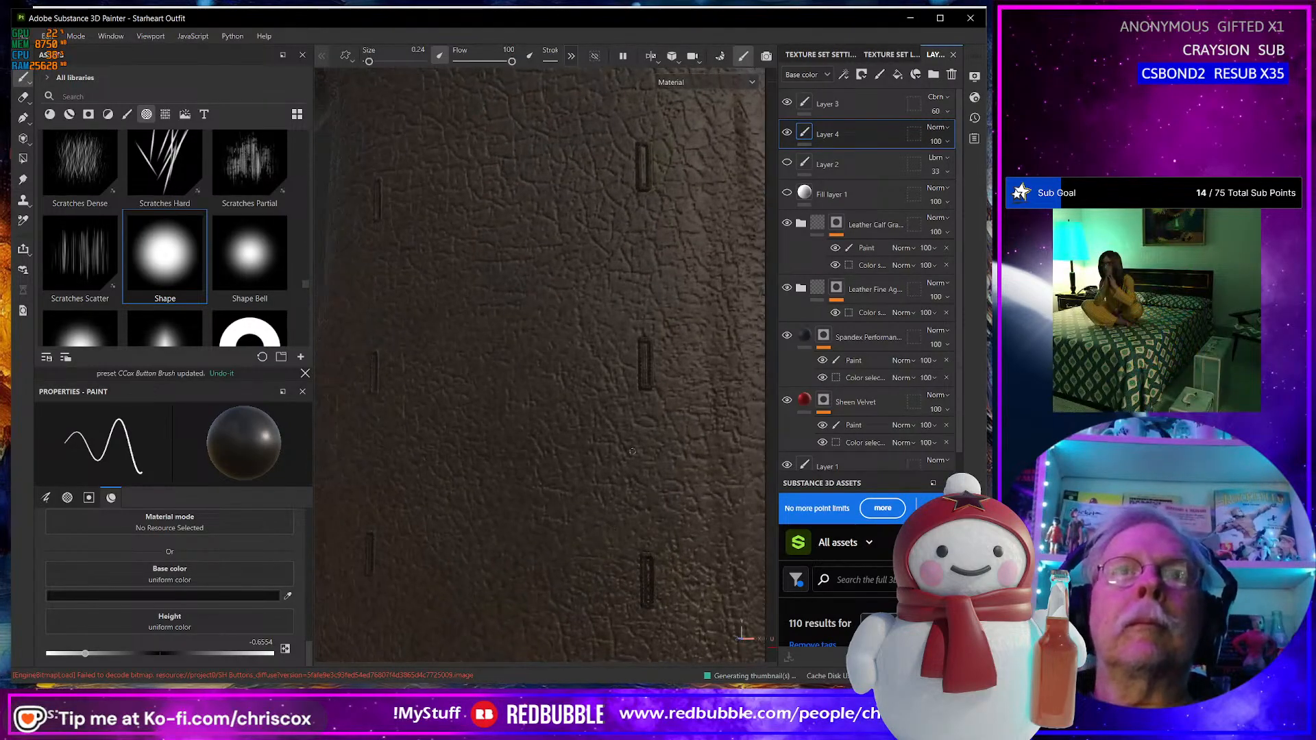
pyautogui.scroll(3, 639, 444)
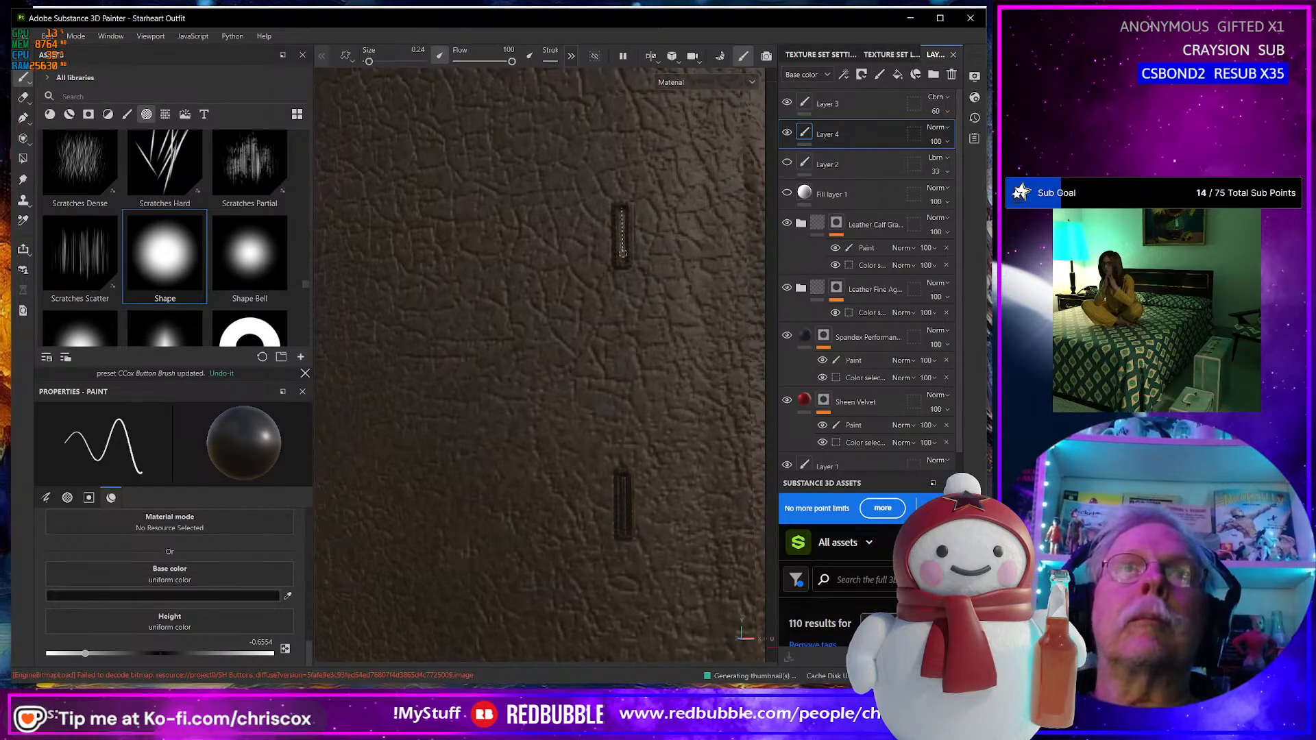
pyautogui.keyDown('shift'); pyautogui.click(622, 259); pyautogui.keyUp('shift')
# Paint straight dark, recessed strokes in the remaining right-hand buttonholes, from the waist up to the one below the collar.
pyautogui.keyDown('alt'); pyautogui.moveTo(641, 237); pyautogui.dragTo(668, 641, button='middle'); pyautogui.keyUp('alt')
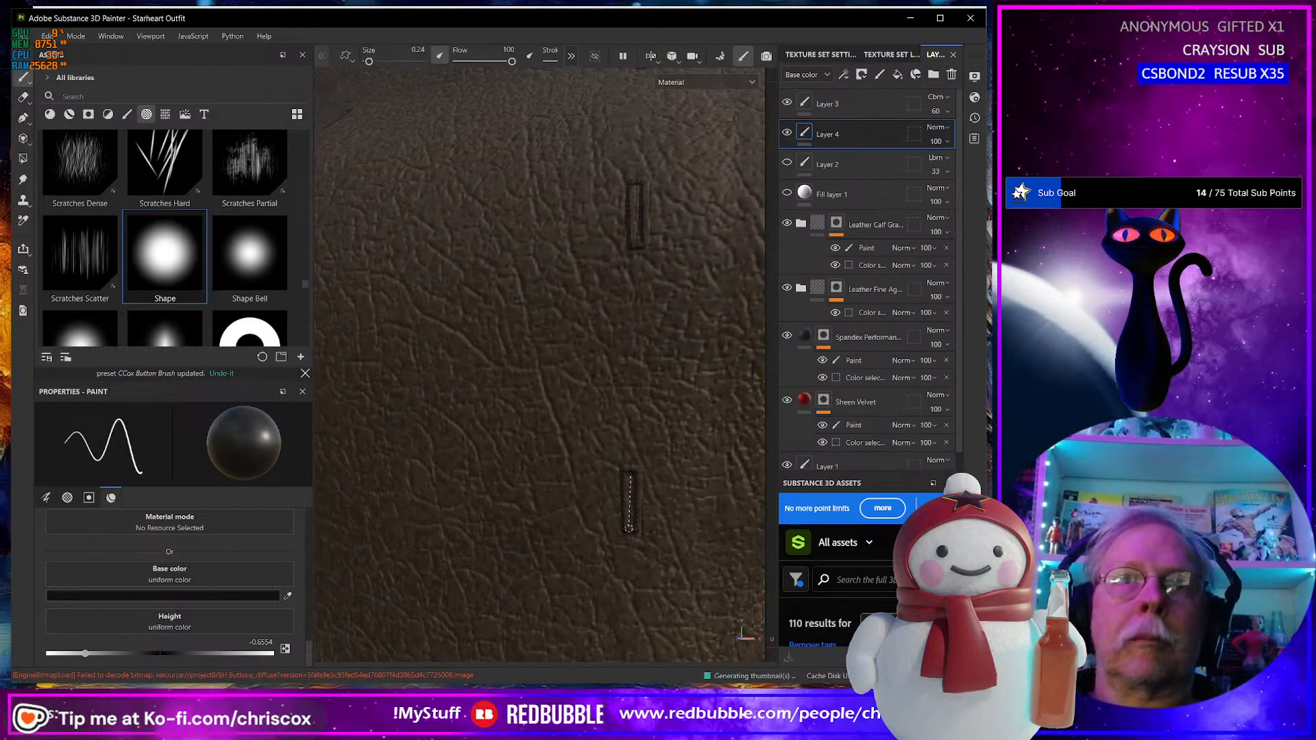
pyautogui.keyDown('shift'); pyautogui.click(629, 528); pyautogui.keyUp('shift')
pyautogui.keyDown('alt'); pyautogui.moveTo(666, 372); pyautogui.dragTo(647, 505, button='middle'); pyautogui.keyUp('alt')
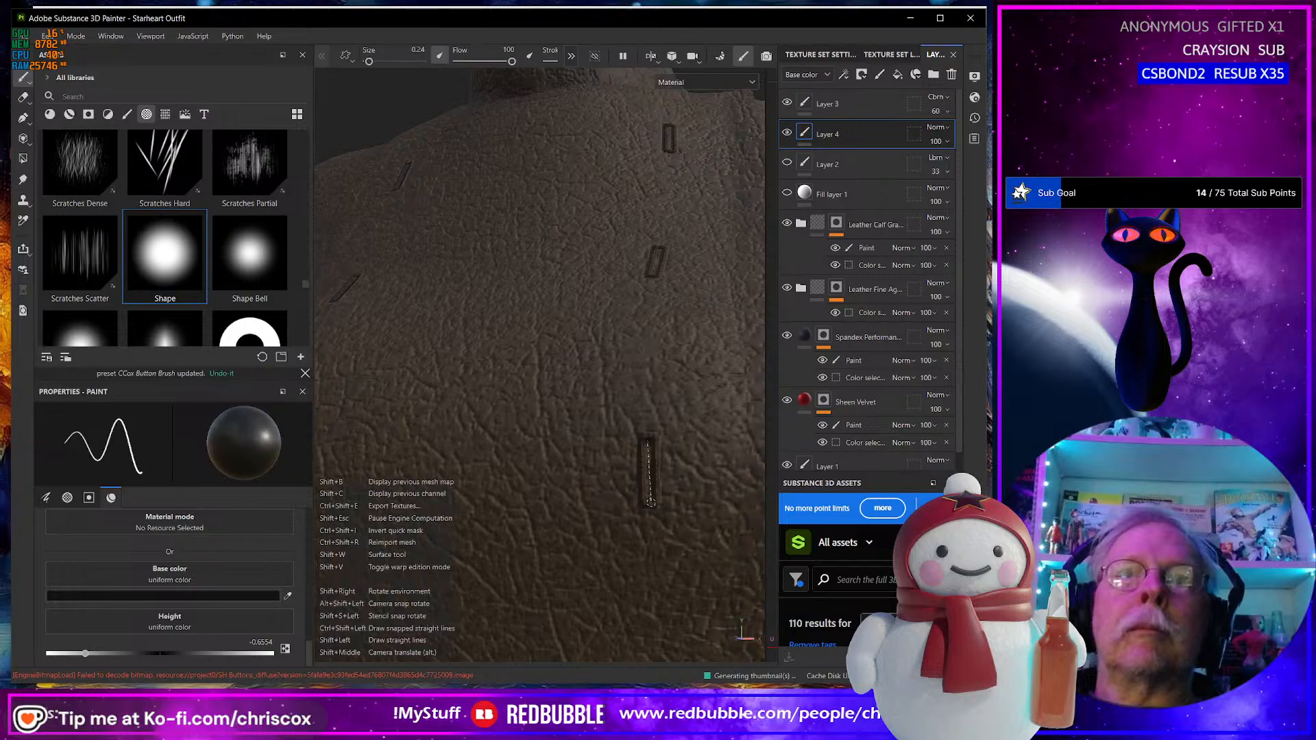
pyautogui.keyDown('shift'); pyautogui.click(651, 502); pyautogui.keyUp('shift')
pyautogui.moveTo(651, 503)
pyautogui.keyDown('alt'); pyautogui.mouseDown()
pyautogui.moveTo(671, 374)
pyautogui.moveTo(631, 349)
pyautogui.mouseUp(); pyautogui.keyUp('alt')
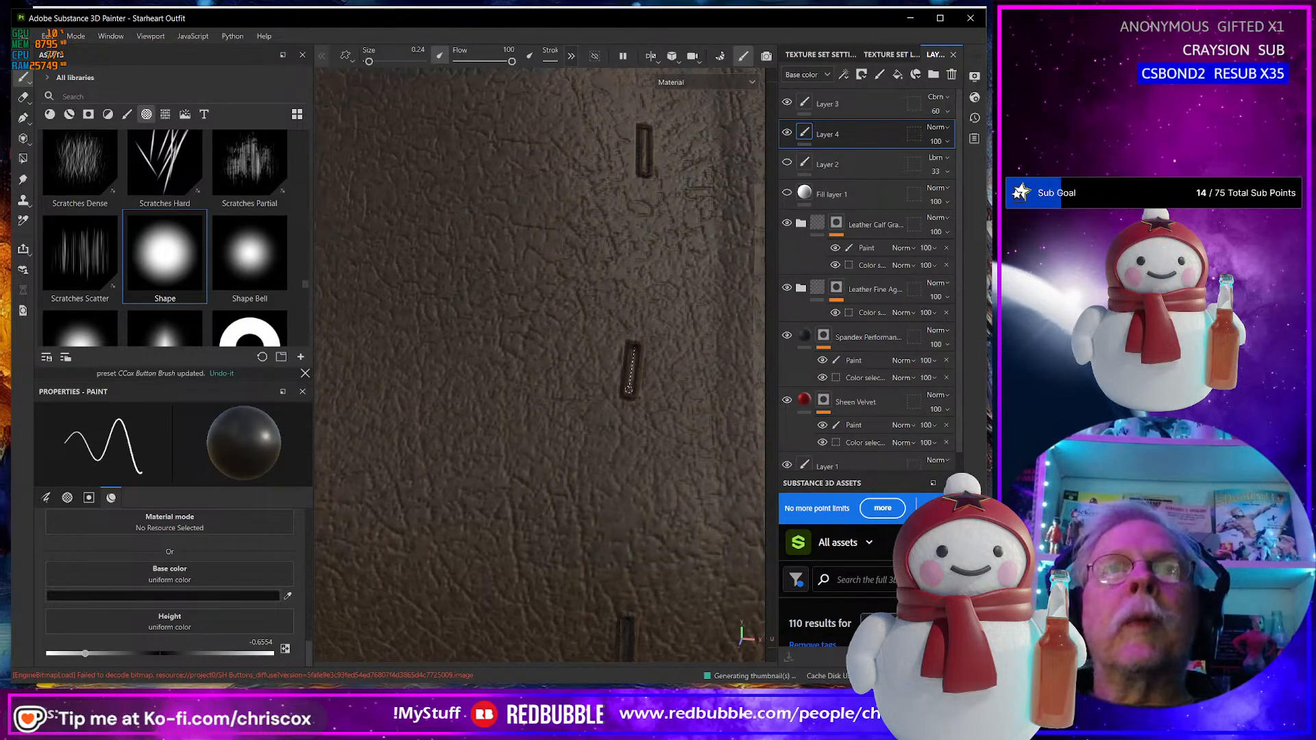
pyautogui.keyDown('alt'); pyautogui.moveTo(638, 362); pyautogui.dragTo(654, 502); pyautogui.keyUp('alt')
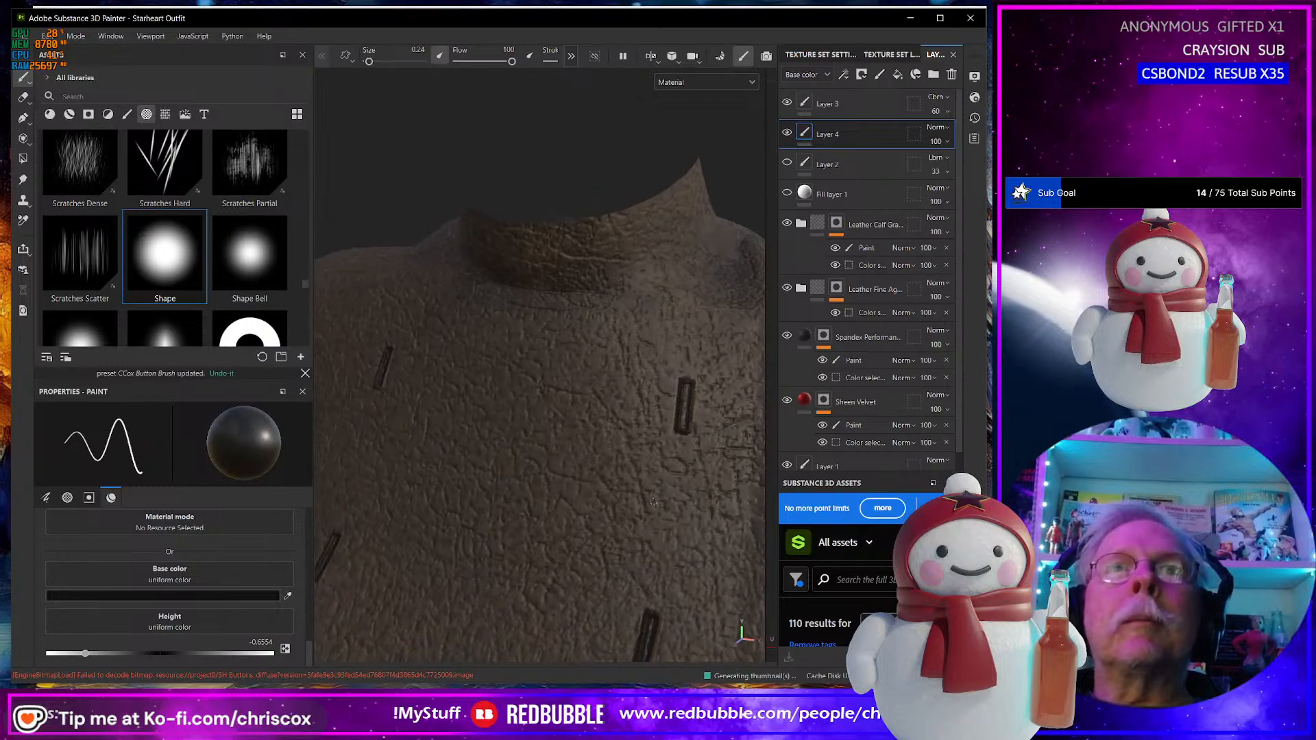
pyautogui.click(687, 384)
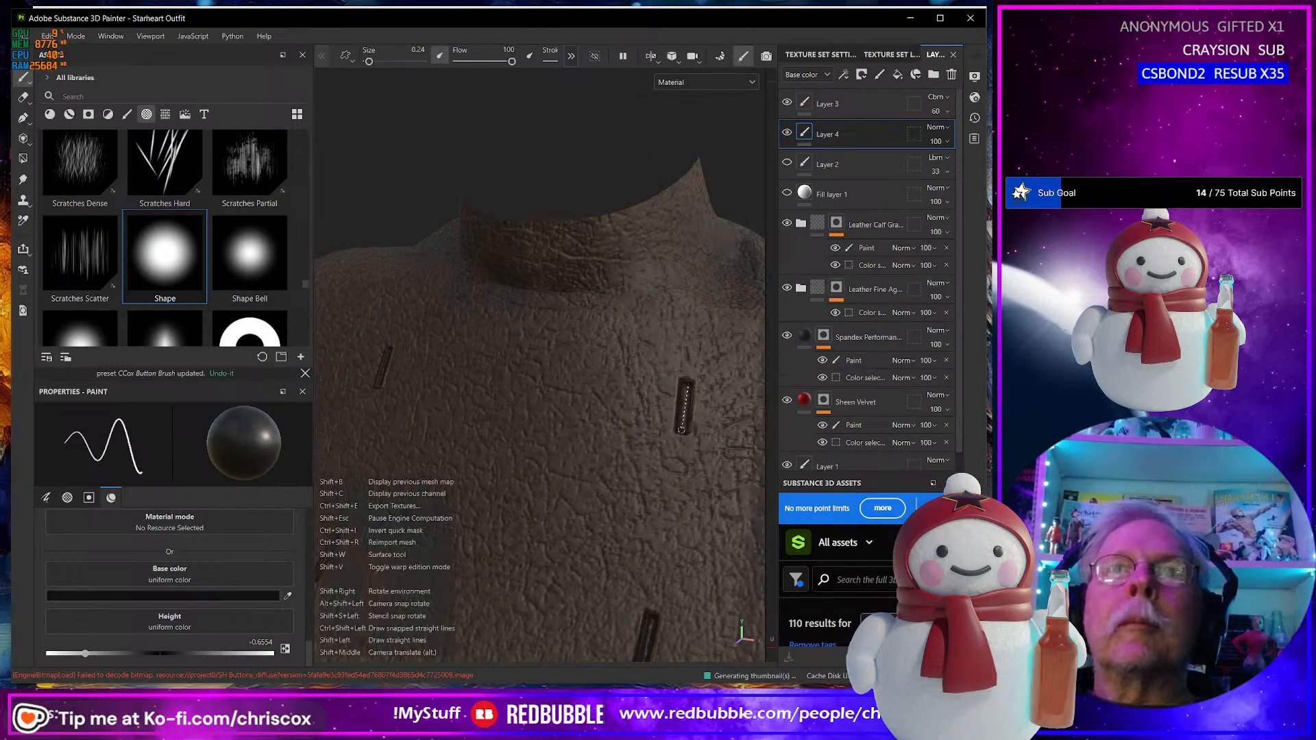
pyautogui.keyDown('shift'); pyautogui.click(682, 428); pyautogui.keyUp('shift')
# Examine both columns of painted buttonholes on the whole tunic from the front, above and the side.
pyautogui.keyDown('alt'); pyautogui.moveTo(609, 518); pyautogui.dragTo(667, 469, button='right'); pyautogui.keyUp('alt')
pyautogui.keyDown('alt'); pyautogui.moveTo(640, 583); pyautogui.dragTo(658, 312, button='middle'); pyautogui.keyUp('alt')
pyautogui.keyDown('alt'); pyautogui.moveTo(637, 326); pyautogui.dragTo(608, 373); pyautogui.keyUp('alt')
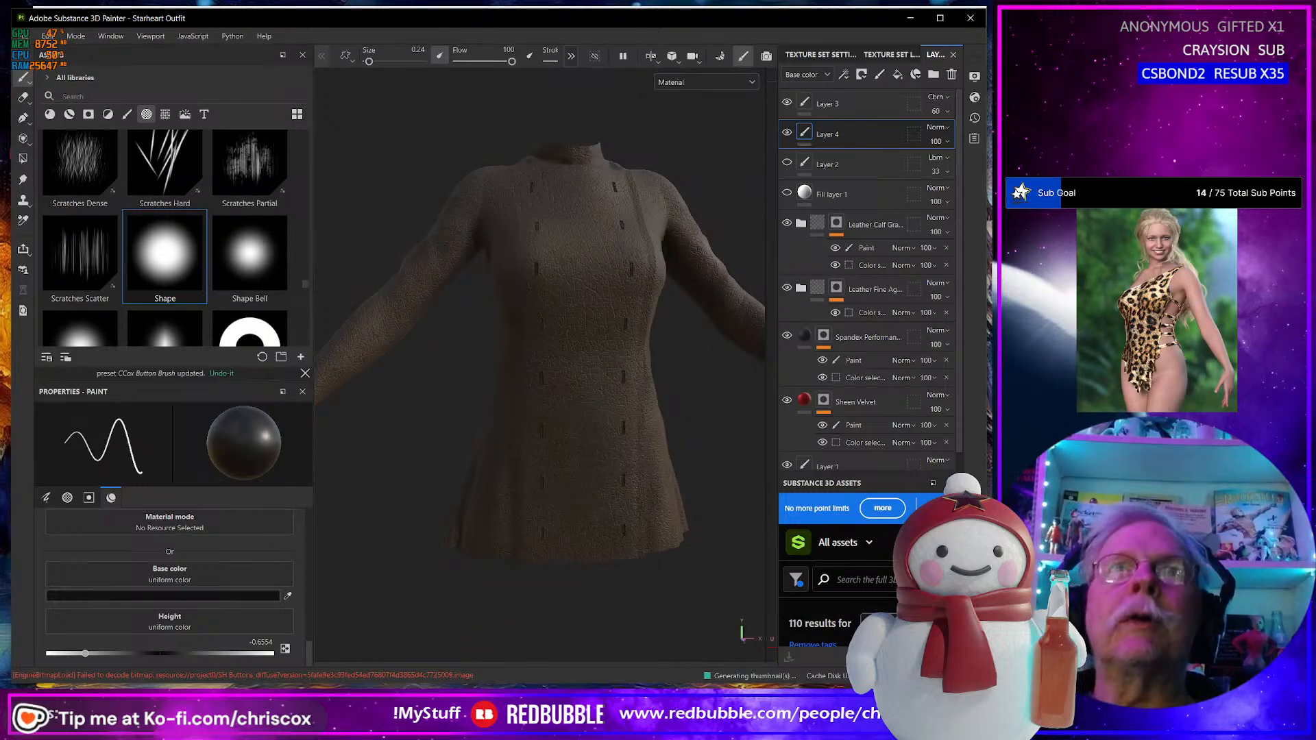
pyautogui.keyDown('alt'); pyautogui.moveTo(540, 346); pyautogui.dragTo(511, 460); pyautogui.keyUp('alt')
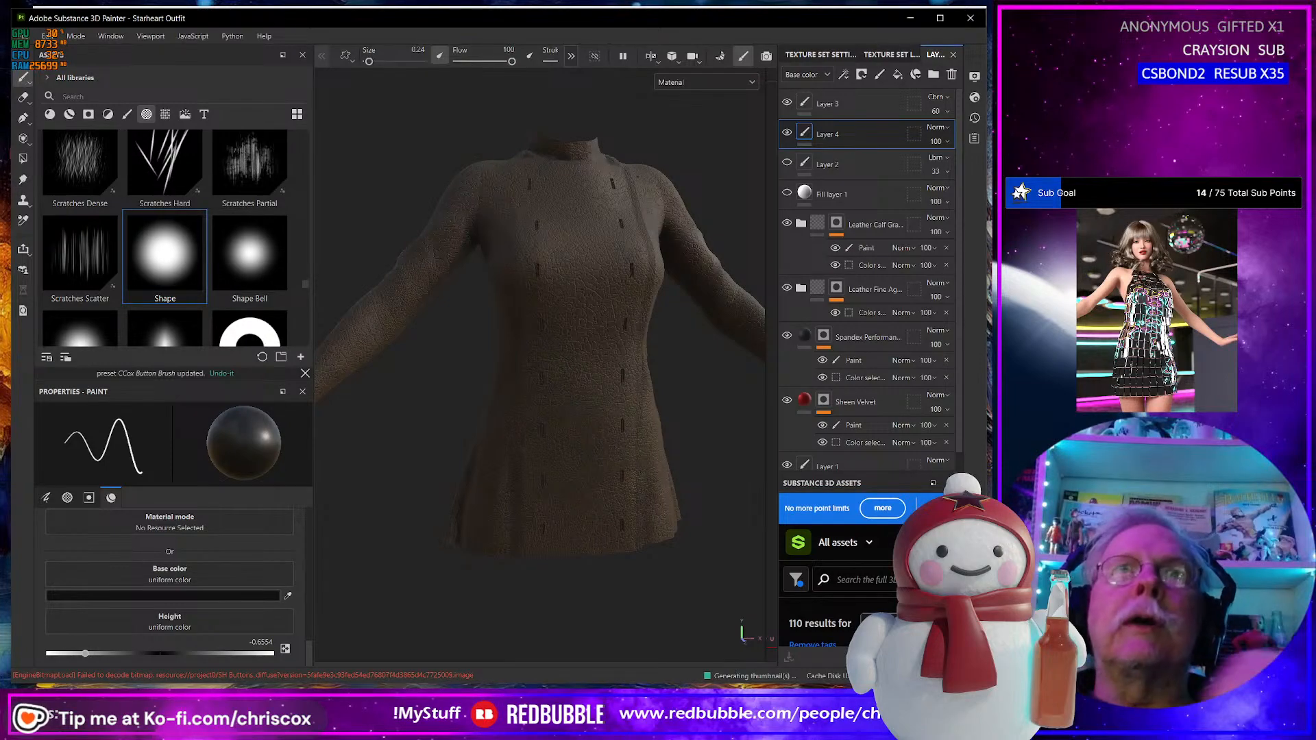
pyautogui.moveTo(511, 461)
pyautogui.keyDown('alt'); pyautogui.mouseDown()
pyautogui.moveTo(601, 288)
pyautogui.moveTo(582, 183)
pyautogui.mouseUp(); pyautogui.keyUp('alt')
pyautogui.keyDown('alt'); pyautogui.moveTo(602, 205); pyautogui.dragTo(540, 276, button='middle'); pyautogui.keyUp('alt')
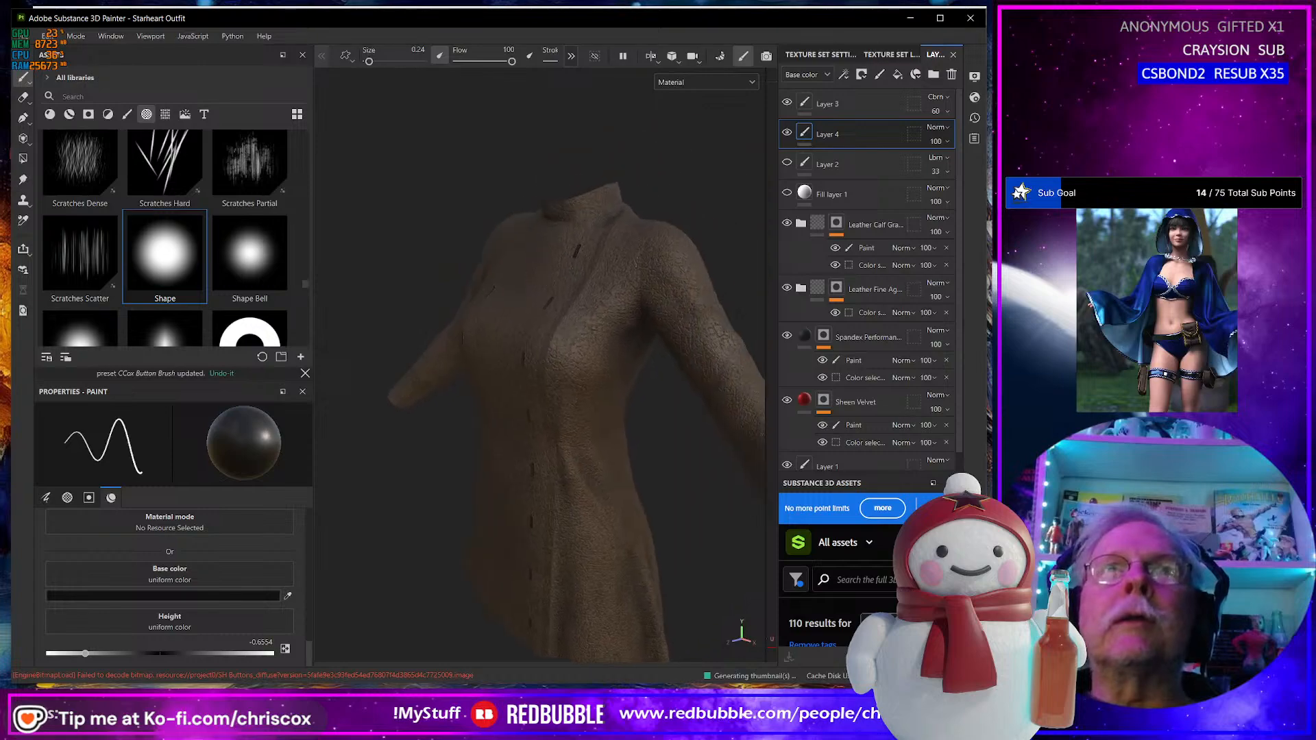
pyautogui.keyDown('alt'); pyautogui.moveTo(579, 282); pyautogui.dragTo(634, 266); pyautogui.keyUp('alt')
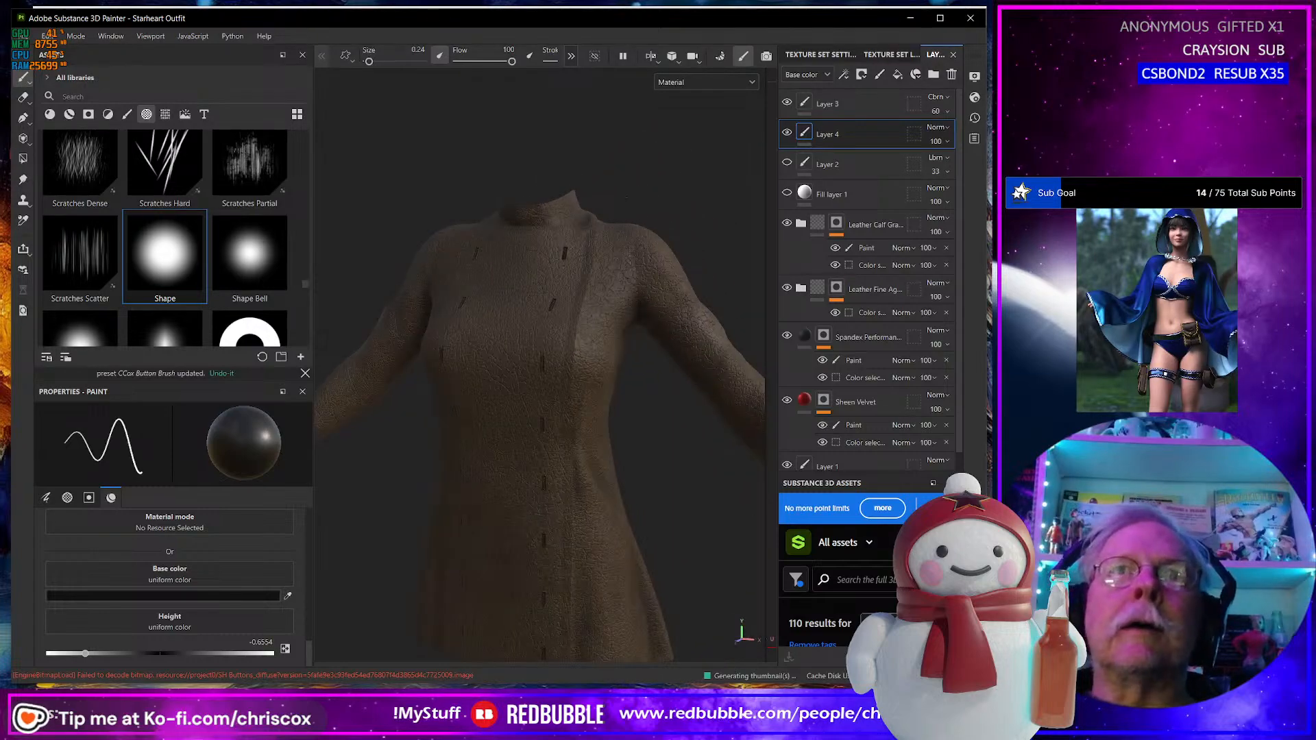
pyautogui.keyDown('alt'); pyautogui.moveTo(642, 204); pyautogui.dragTo(590, 264); pyautogui.keyUp('alt')
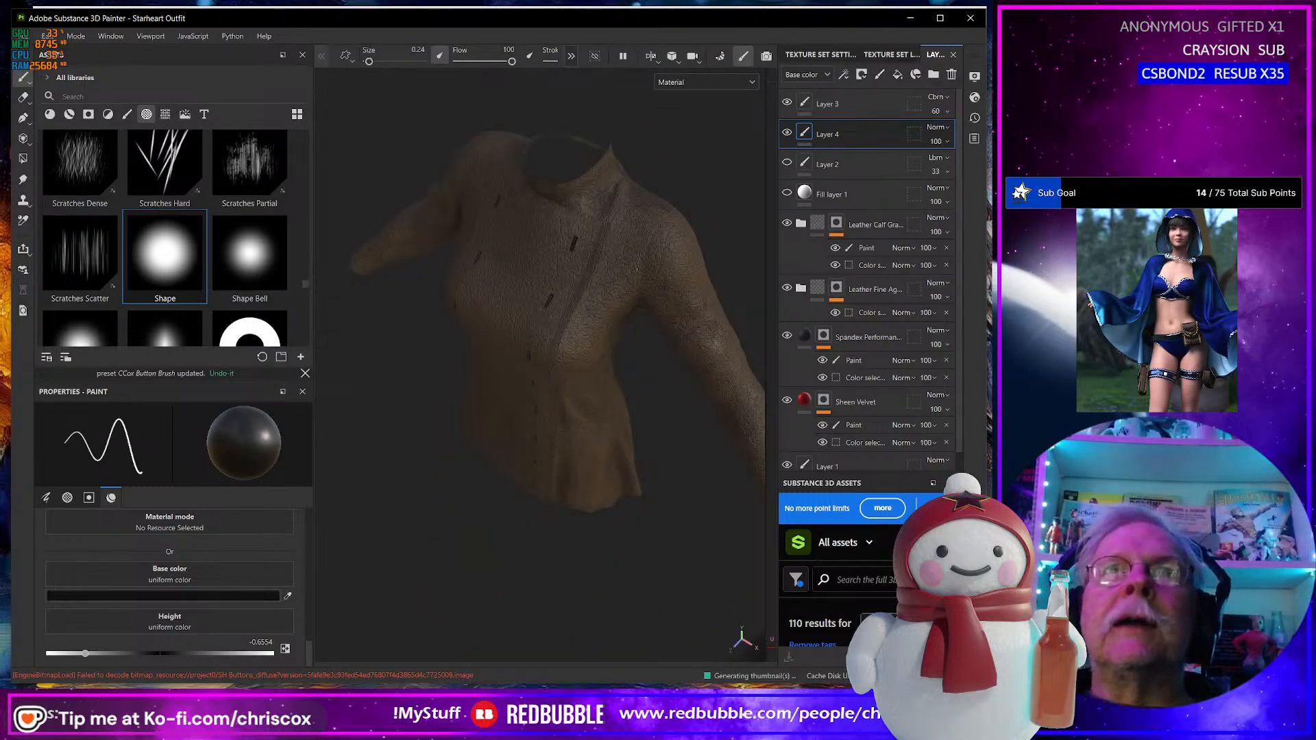
pyautogui.keyDown('alt'); pyautogui.moveTo(587, 255); pyautogui.dragTo(645, 195); pyautogui.keyUp('alt')
pyautogui.keyDown('alt'); pyautogui.moveTo(654, 343); pyautogui.dragTo(599, 176, button='middle'); pyautogui.keyUp('alt')
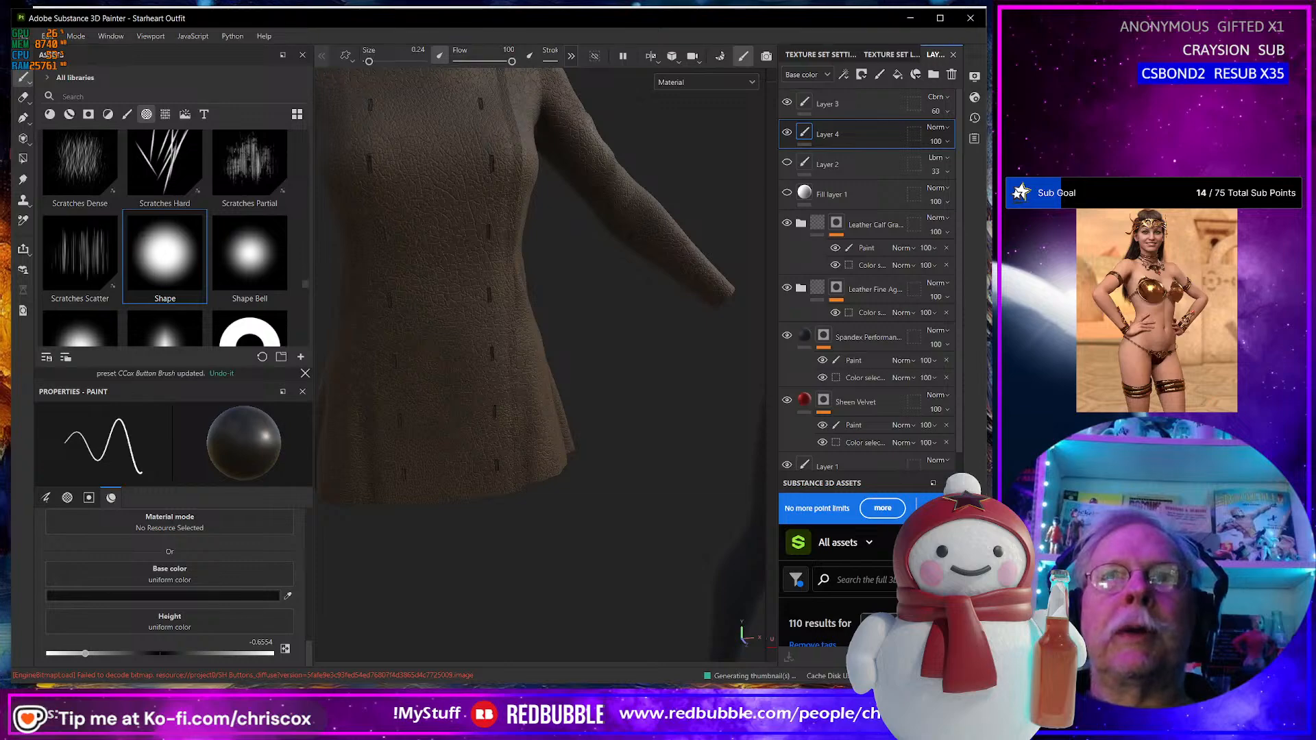
pyautogui.keyDown('alt'); pyautogui.moveTo(583, 337); pyautogui.dragTo(541, 311); pyautogui.keyUp('alt')
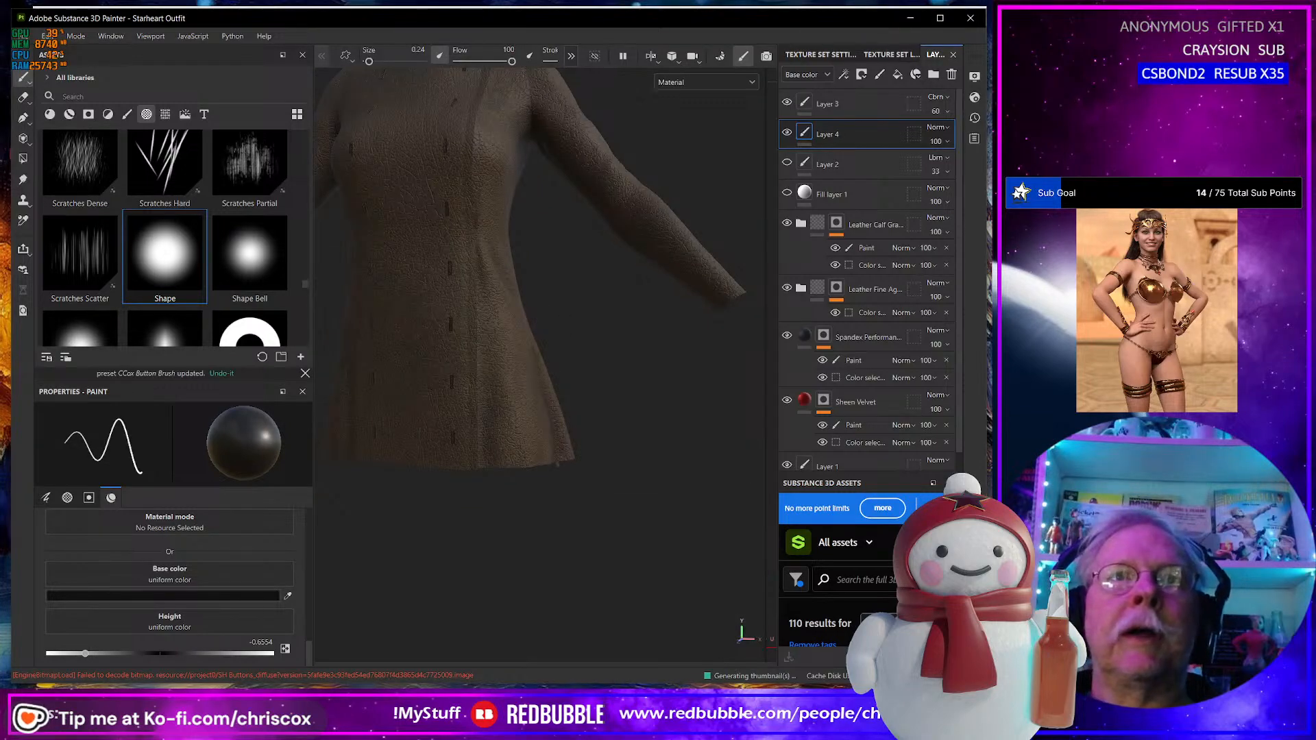
pyautogui.keyDown('alt'); pyautogui.moveTo(477, 414); pyautogui.dragTo(591, 546, button='middle'); pyautogui.keyUp('alt')
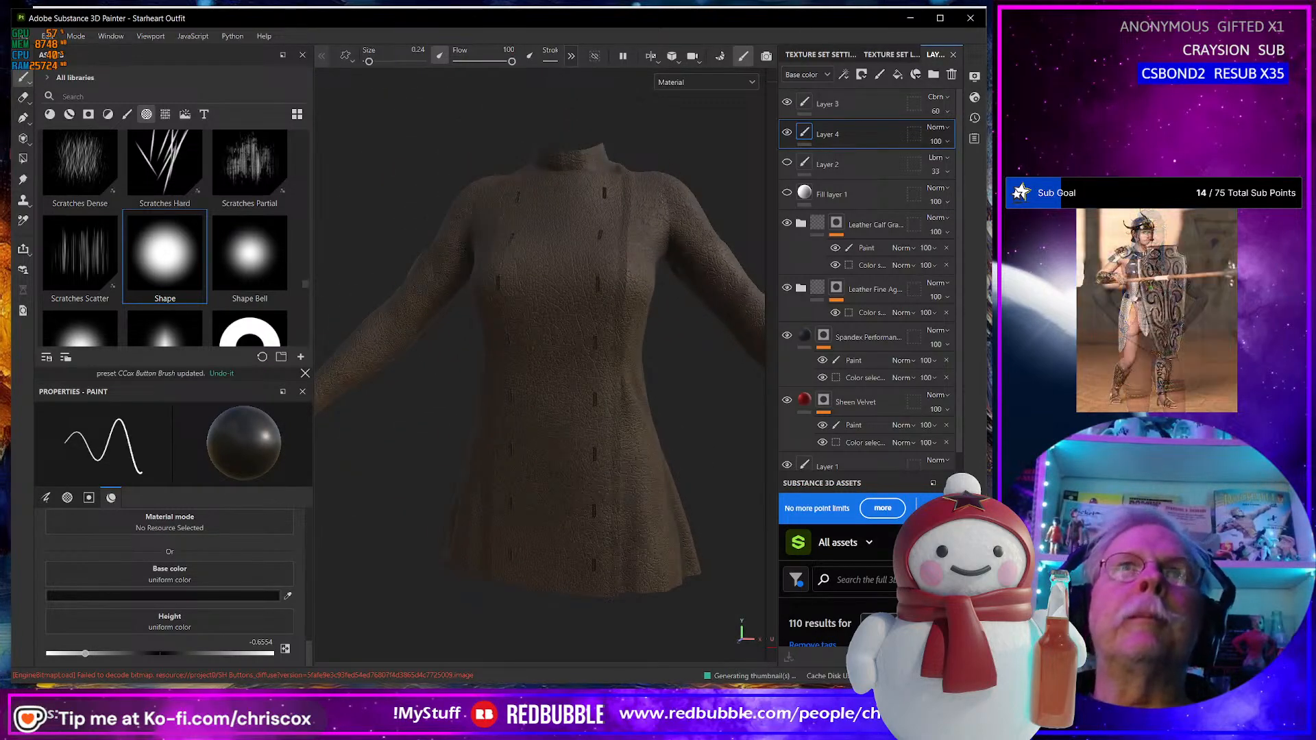
# Add a new paint layer at the top of the stack and choose the Topstitching brush.
pyautogui.keyDown('alt'); pyautogui.moveTo(588, 291); pyautogui.dragTo(682, 355); pyautogui.keyUp('alt')
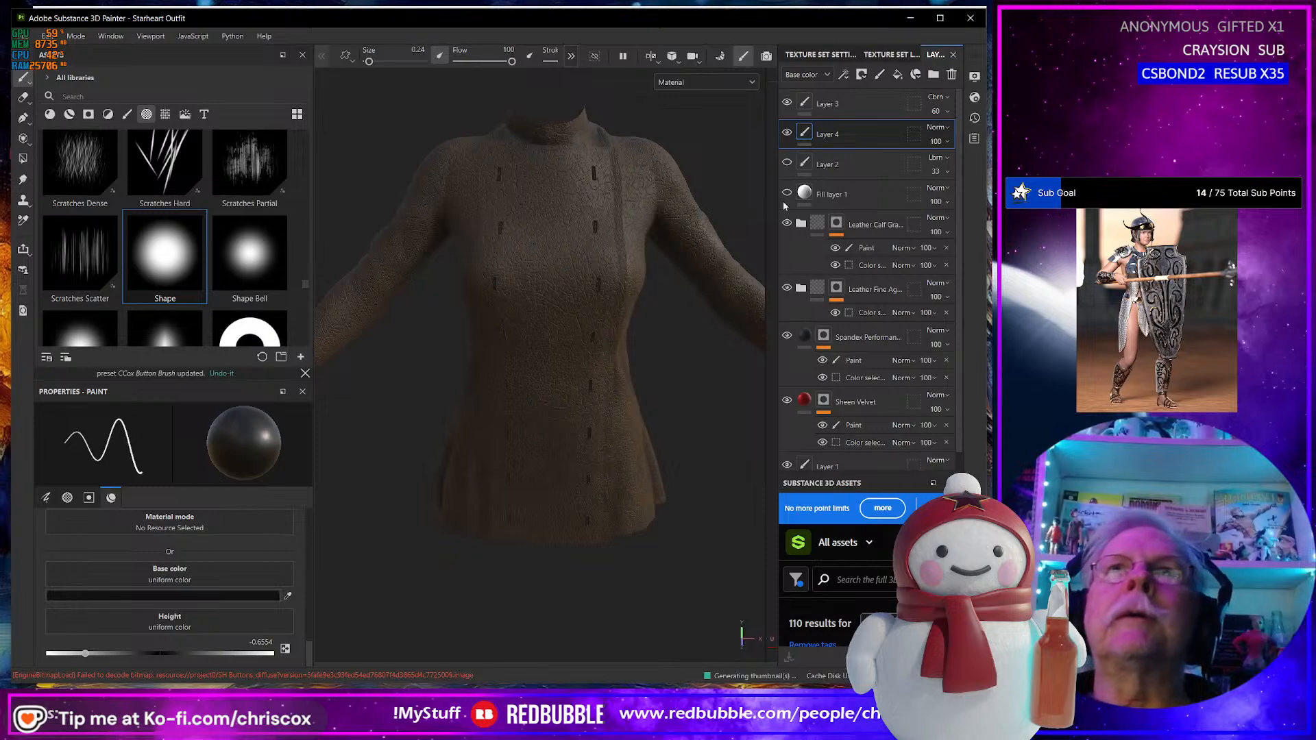
pyautogui.click(879, 74)
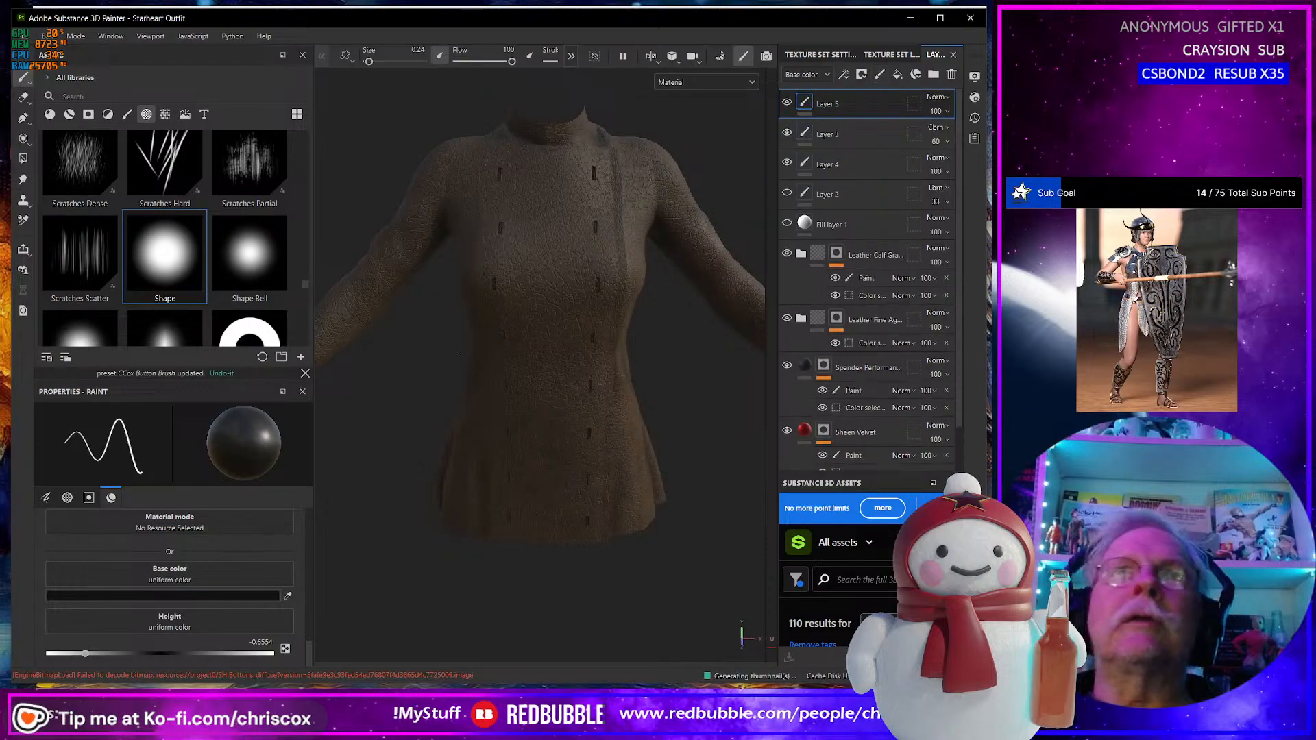
pyautogui.scroll(5, 194, 237)
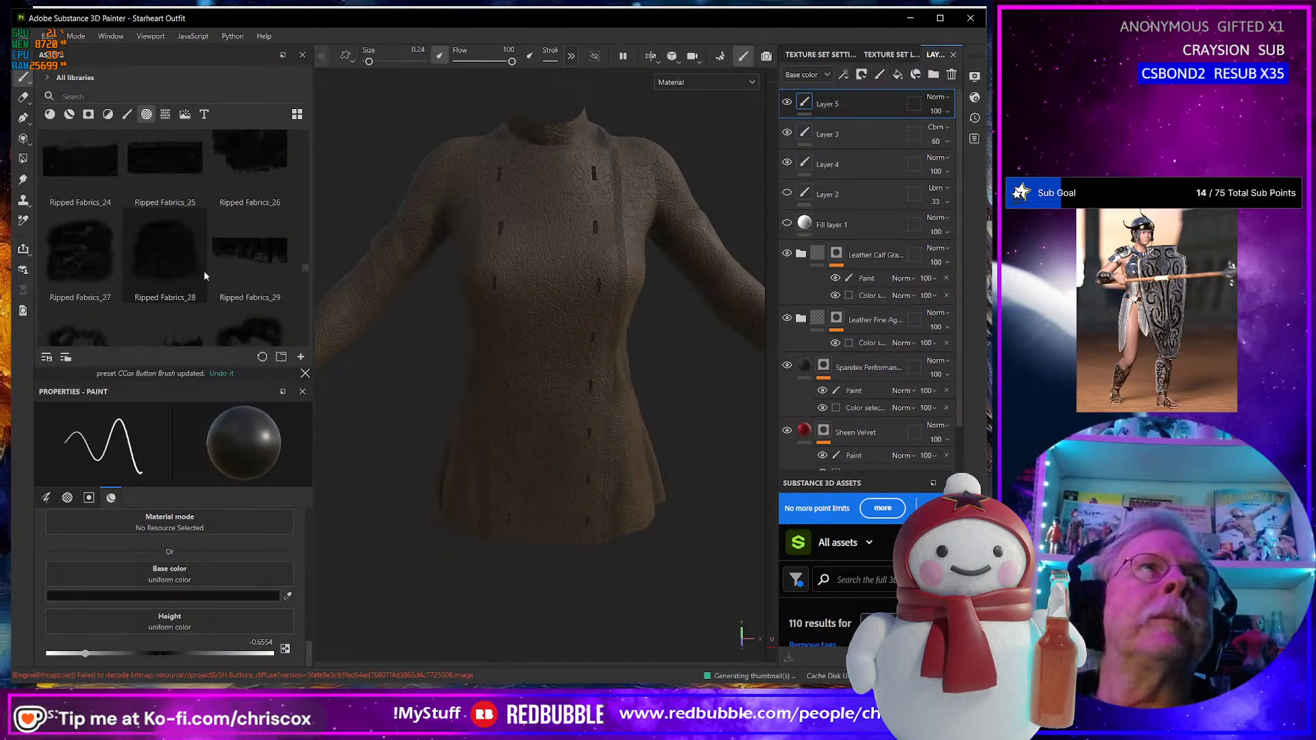
pyautogui.click(126, 114)
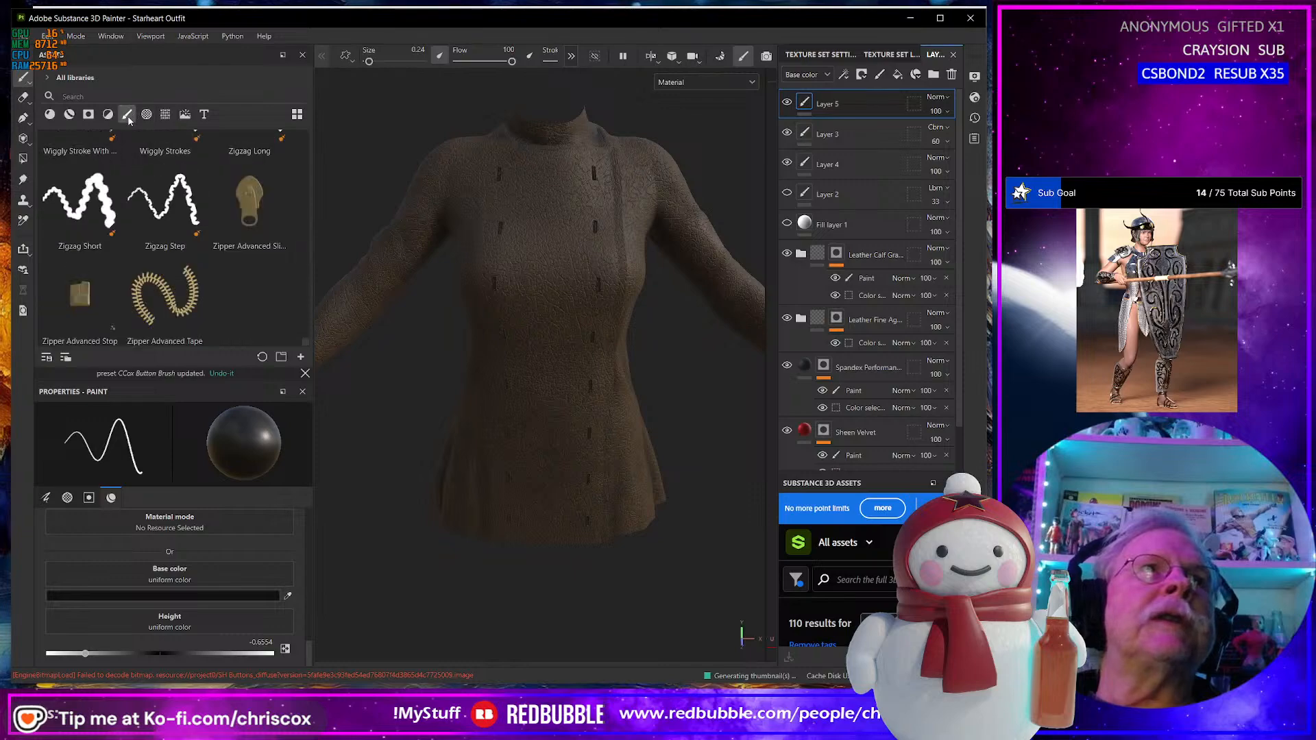
pyautogui.scroll(-3, 250, 280)
pyautogui.scroll(10, 252, 286)
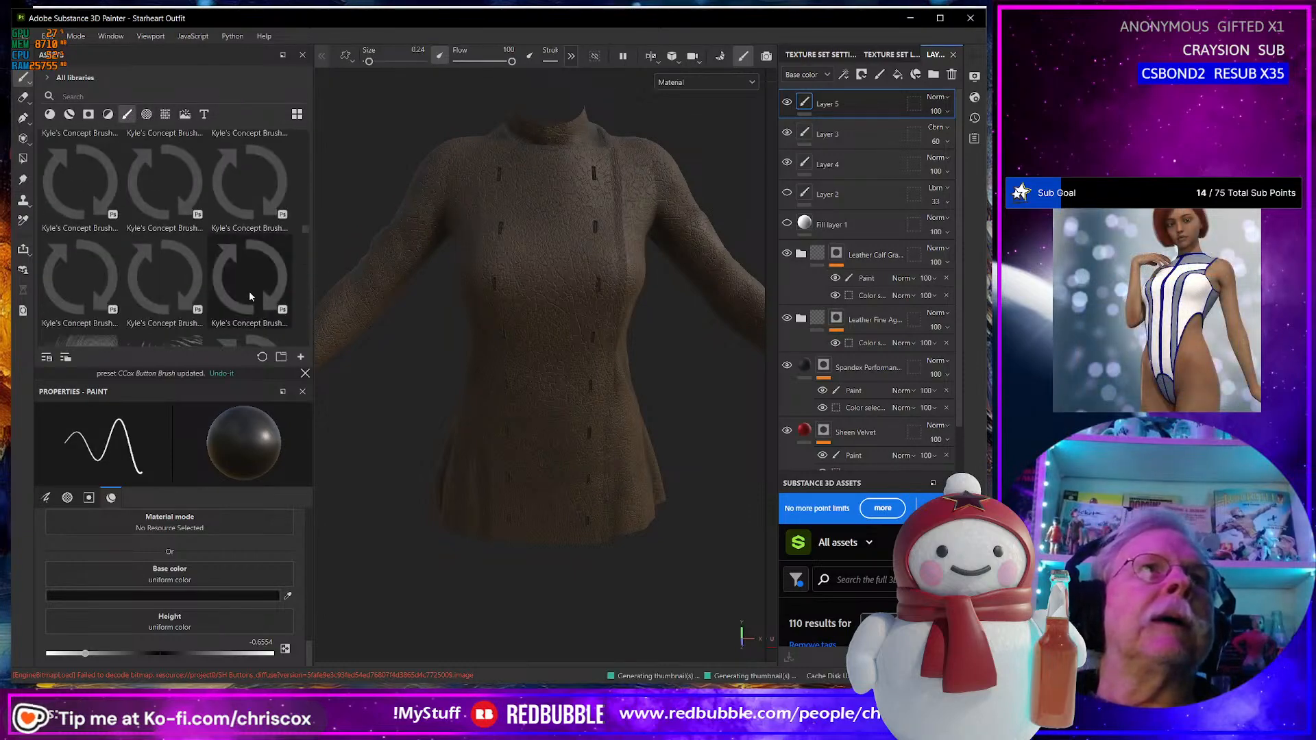
pyautogui.scroll(5, 247, 298)
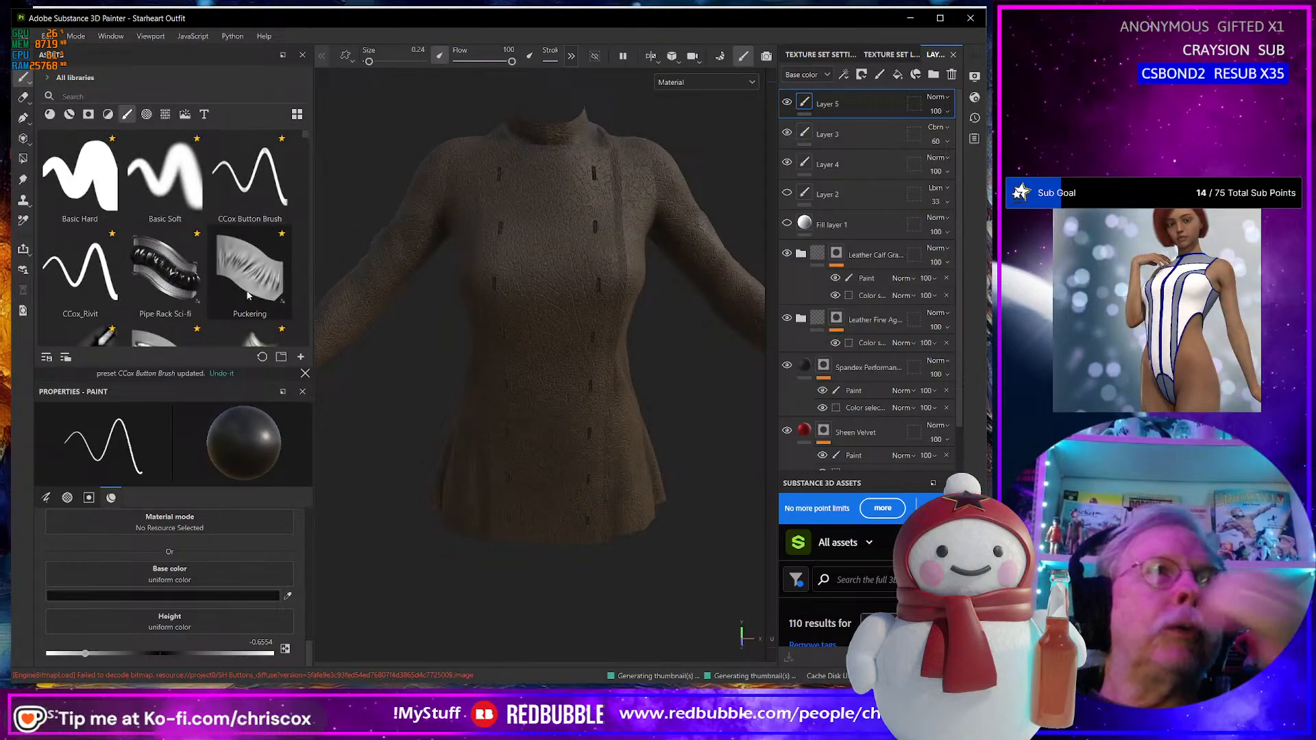
pyautogui.scroll(-5, 205, 328)
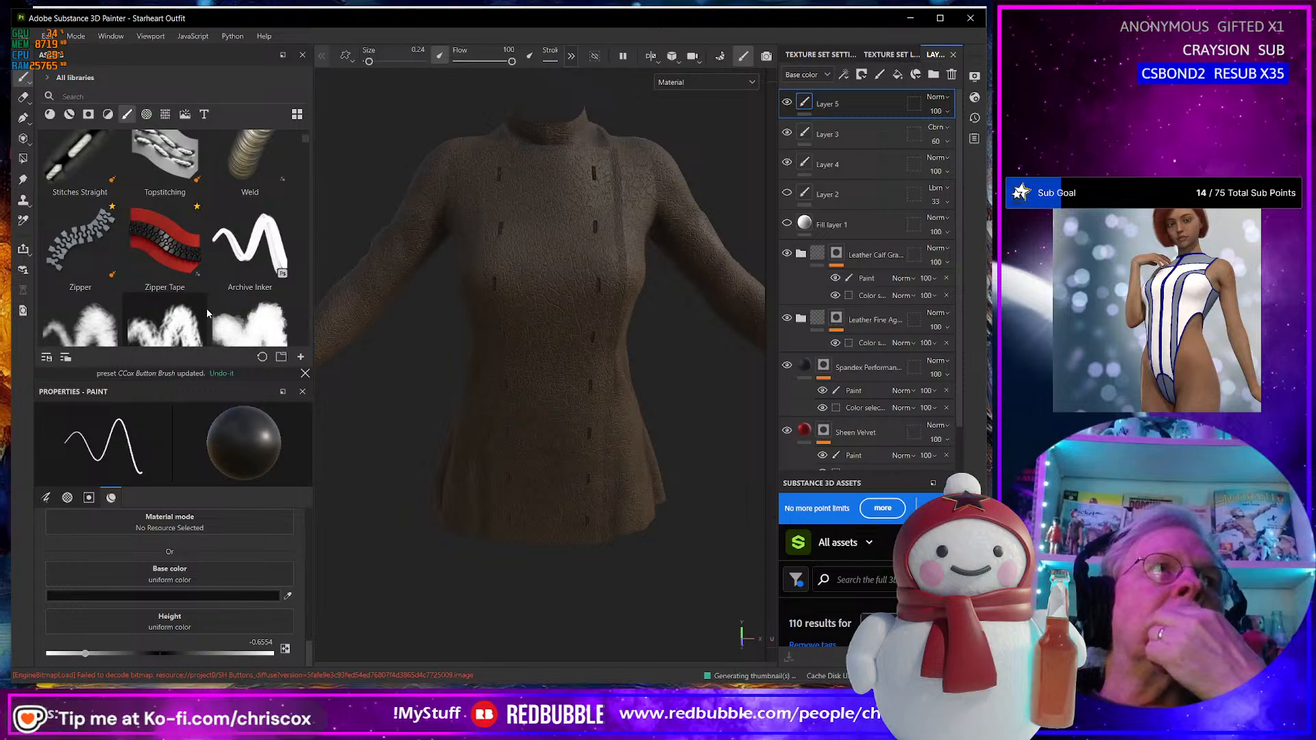
pyautogui.click(177, 158)
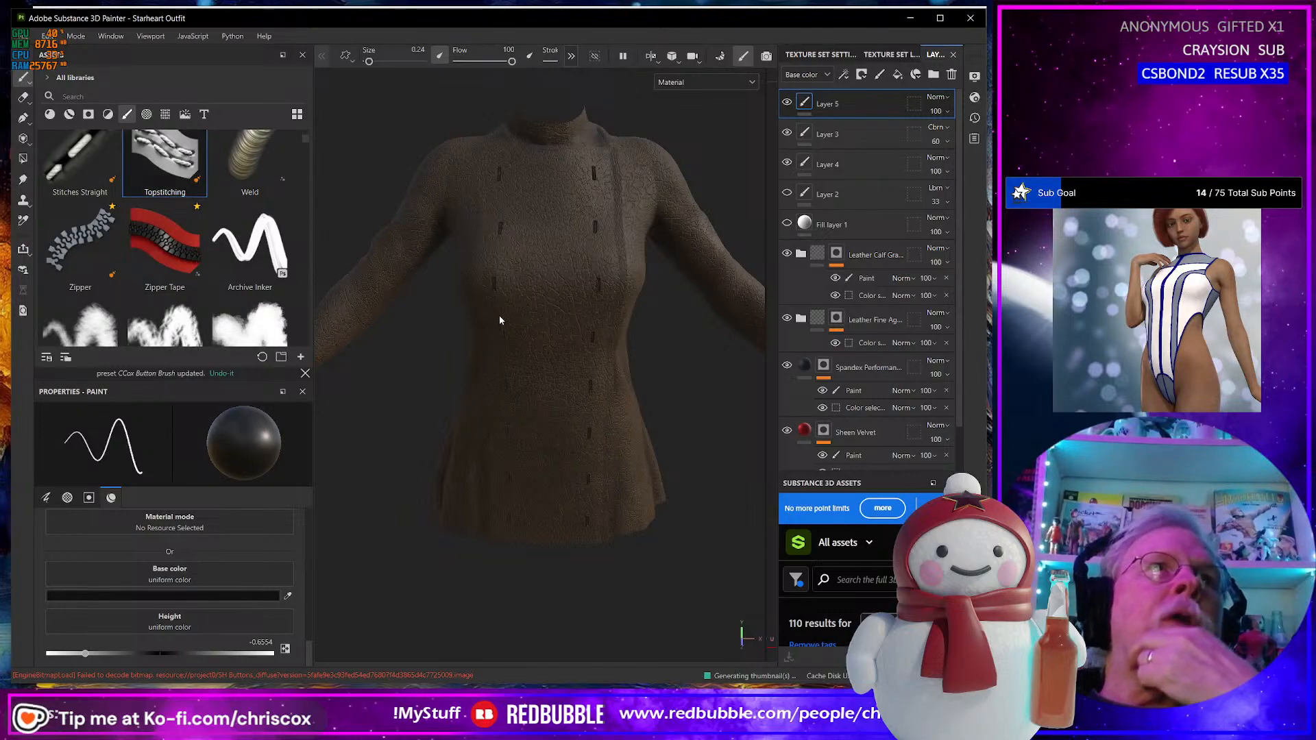
# Examine the jacket's collar, shoulder and upper chest up close for where the stitching should run.
pyautogui.scroll(3, 503, 321)
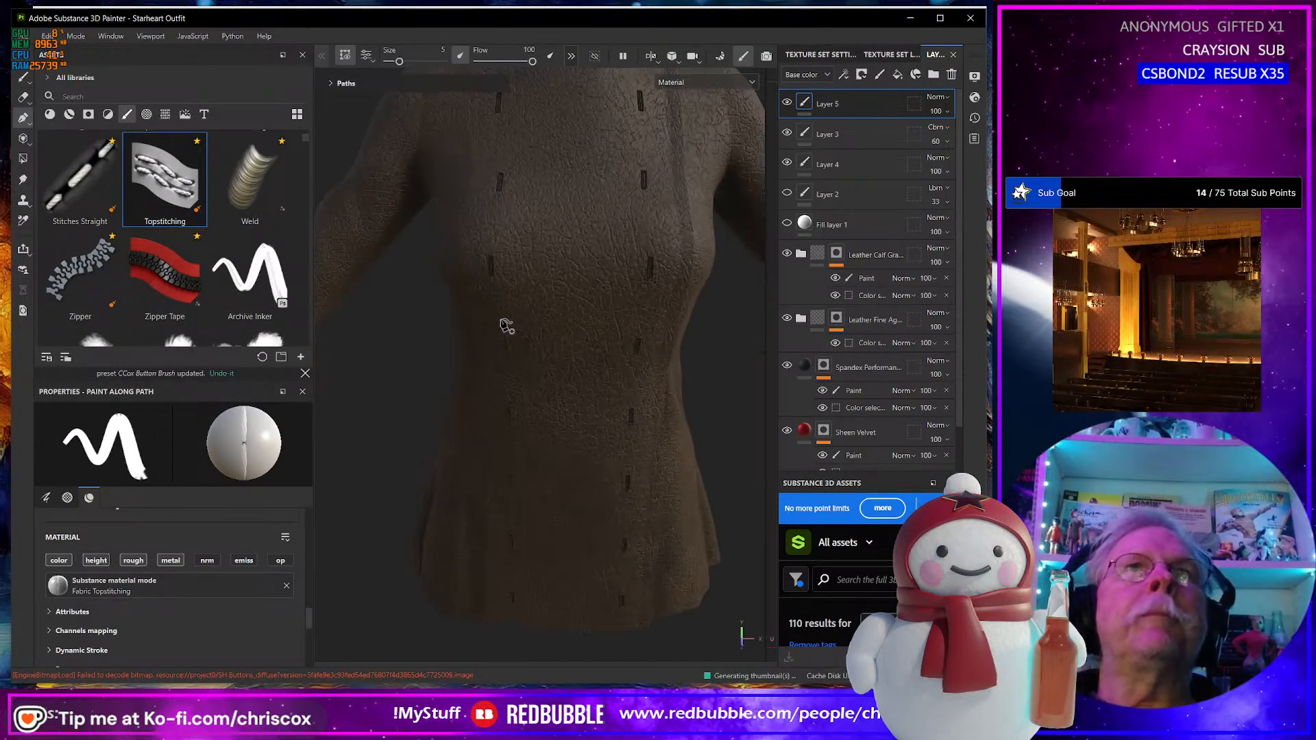
pyautogui.scroll(2, 502, 319)
pyautogui.keyDown('alt'); pyautogui.moveTo(516, 240); pyautogui.dragTo(627, 559, button='middle'); pyautogui.keyUp('alt')
pyautogui.keyDown('alt'); pyautogui.moveTo(607, 460); pyautogui.dragTo(537, 538, button='middle'); pyautogui.keyUp('alt')
pyautogui.scroll(4, 537, 539)
pyautogui.keyDown('alt'); pyautogui.moveTo(550, 437); pyautogui.dragTo(562, 689, button='middle'); pyautogui.keyUp('alt')
pyautogui.keyDown('alt'); pyautogui.moveTo(618, 577); pyautogui.dragTo(578, 469, button='middle'); pyautogui.keyUp('alt')
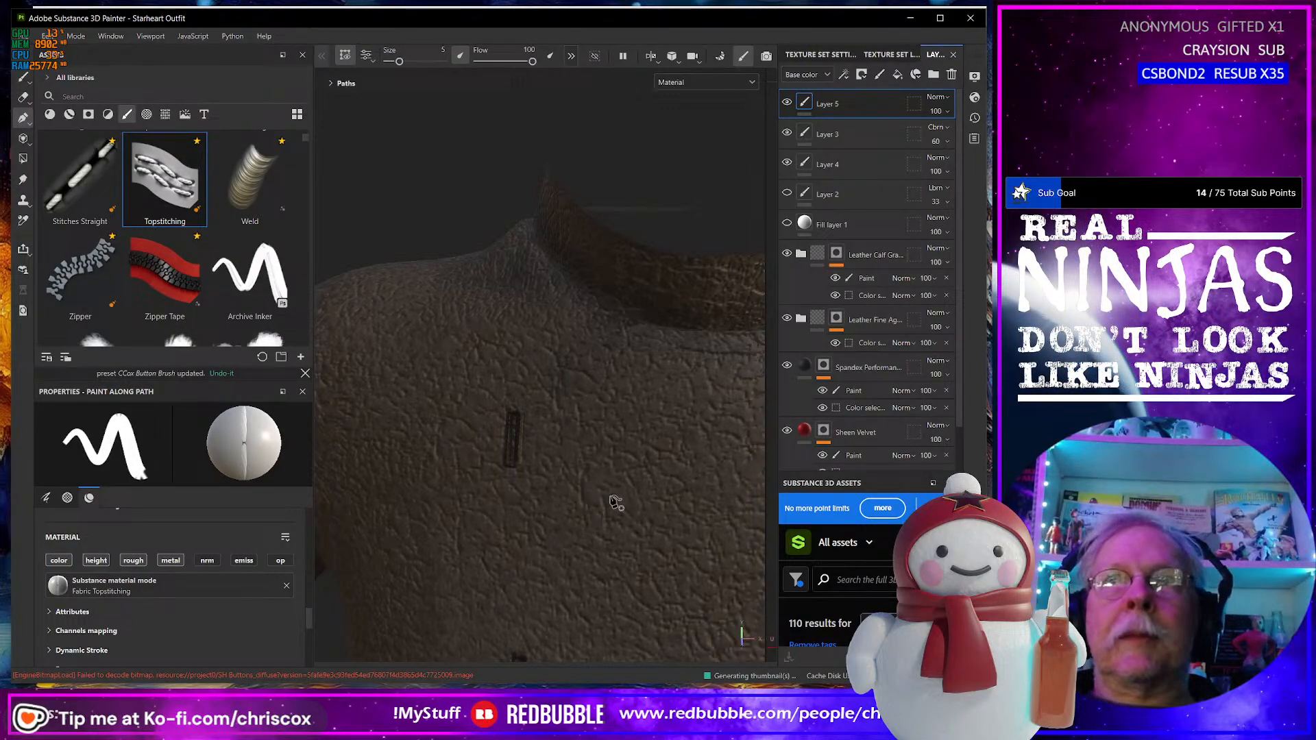
pyautogui.scroll(-4, 617, 502)
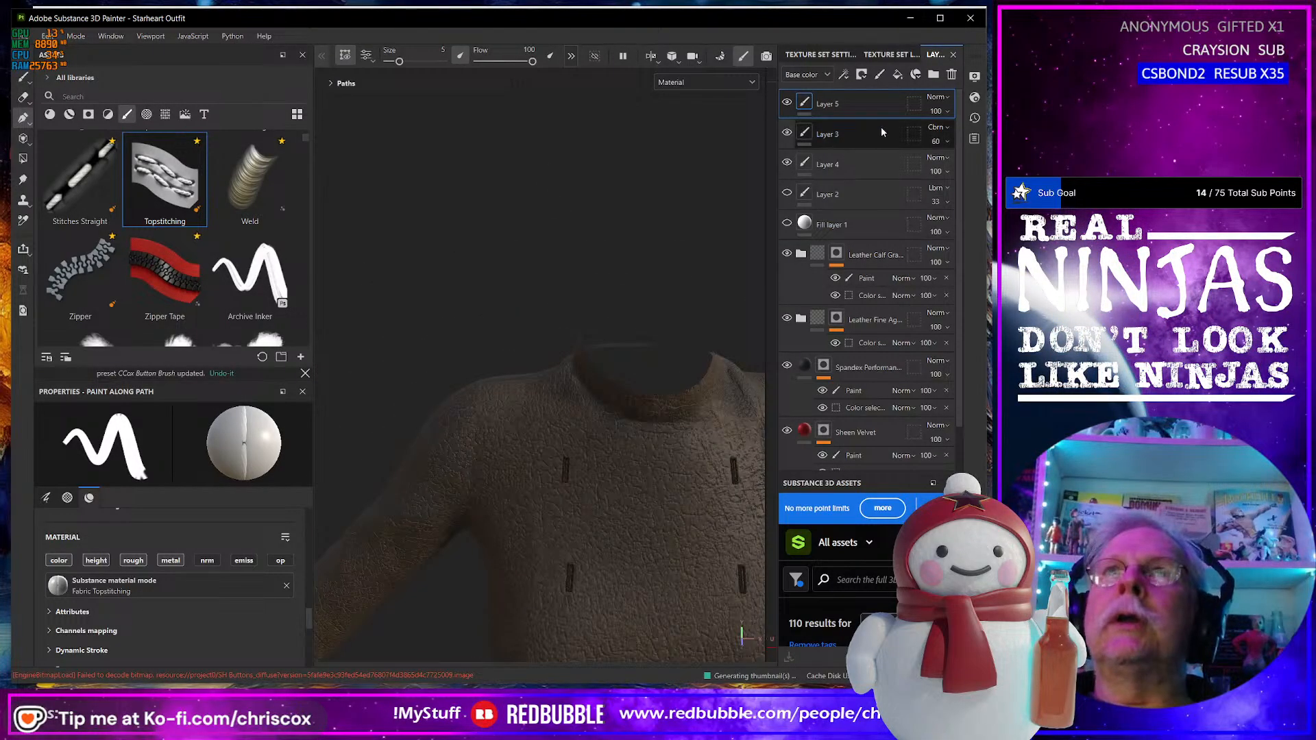
# Add a fill layer on top with a black mask and a color selection effect on that mask.
pyautogui.click(898, 74)
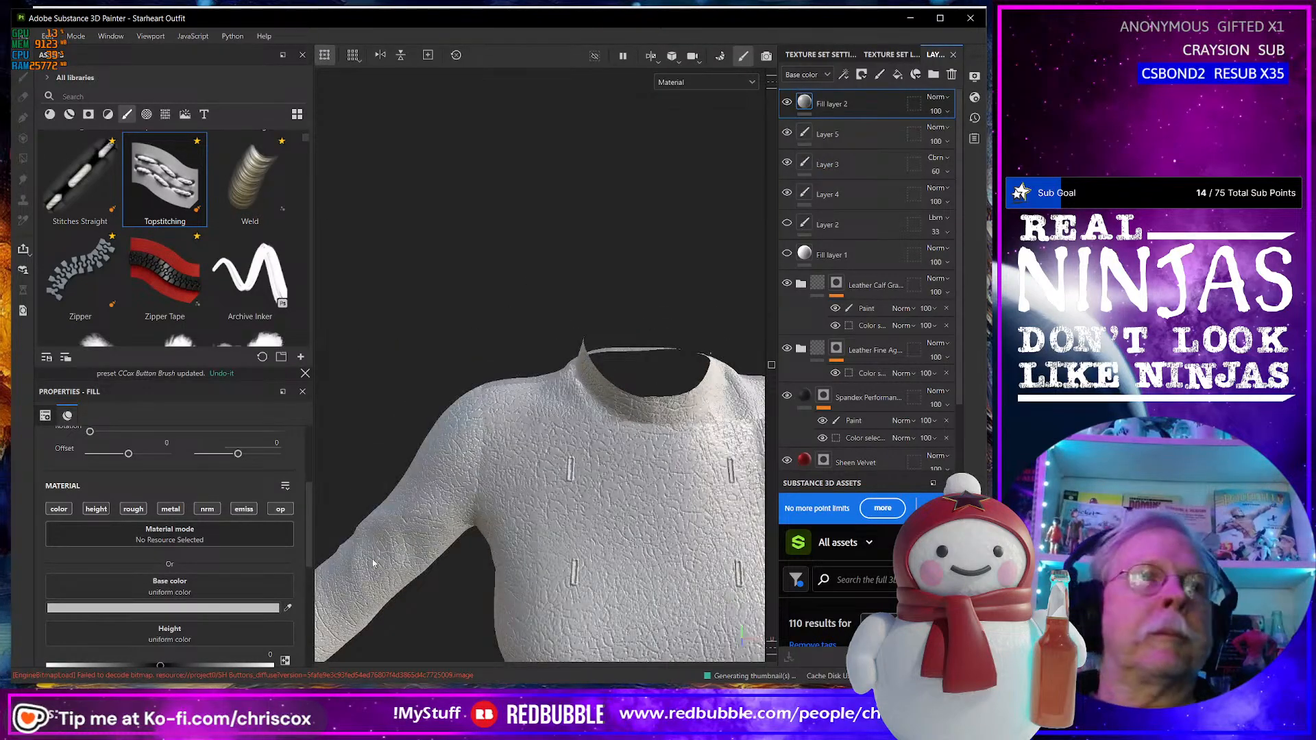
pyautogui.click(861, 74)
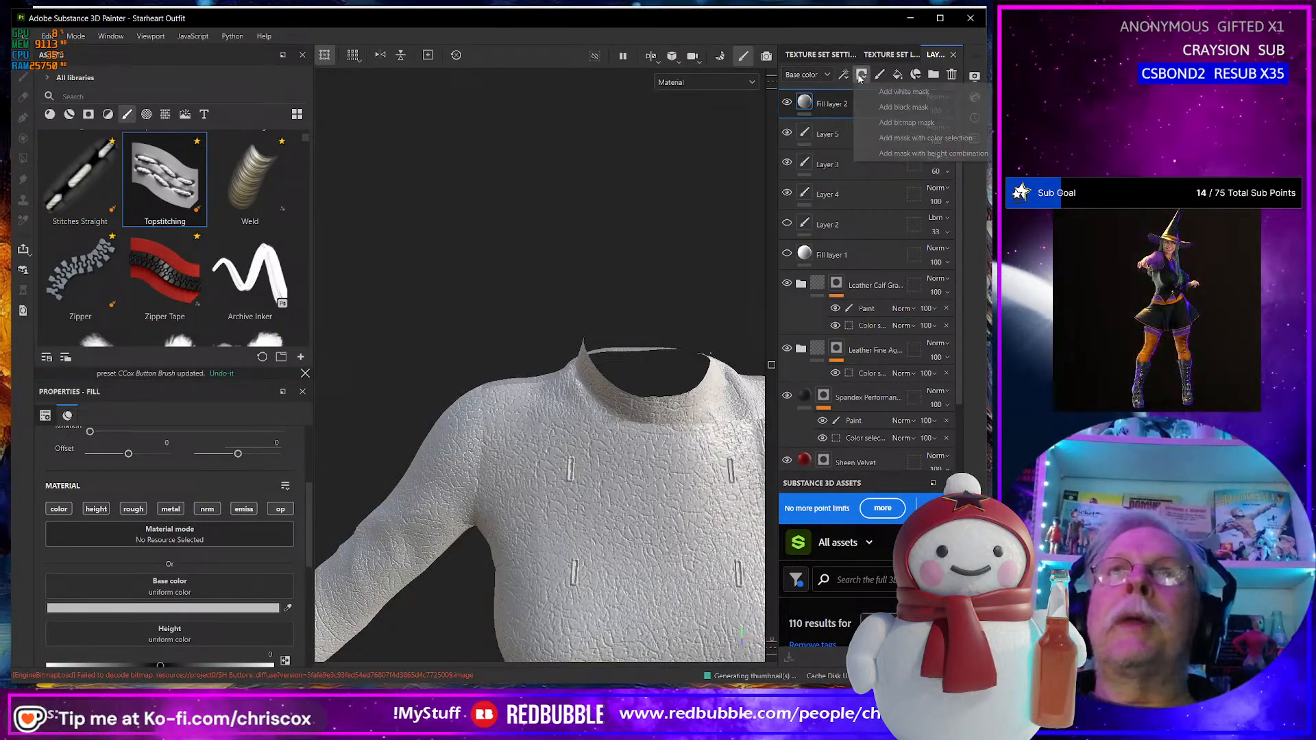
pyautogui.click(903, 125)
pyautogui.click(844, 74)
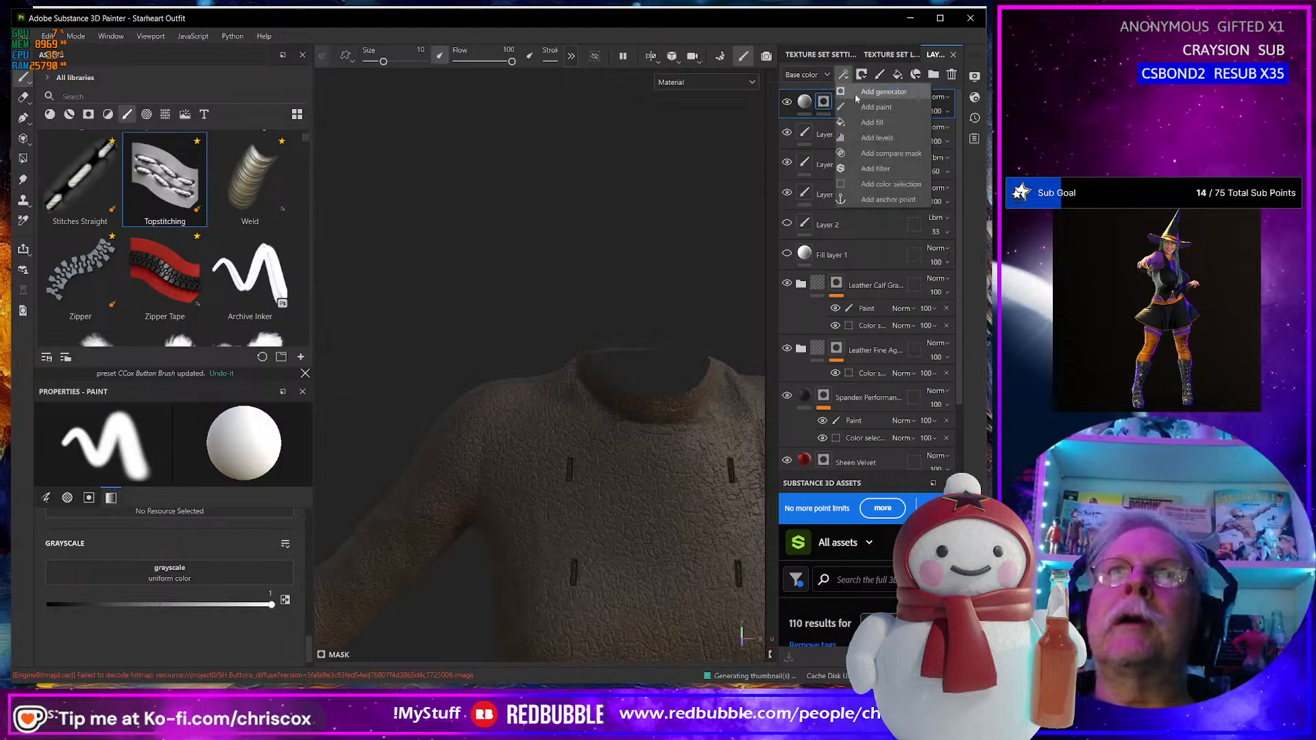
pyautogui.click(883, 186)
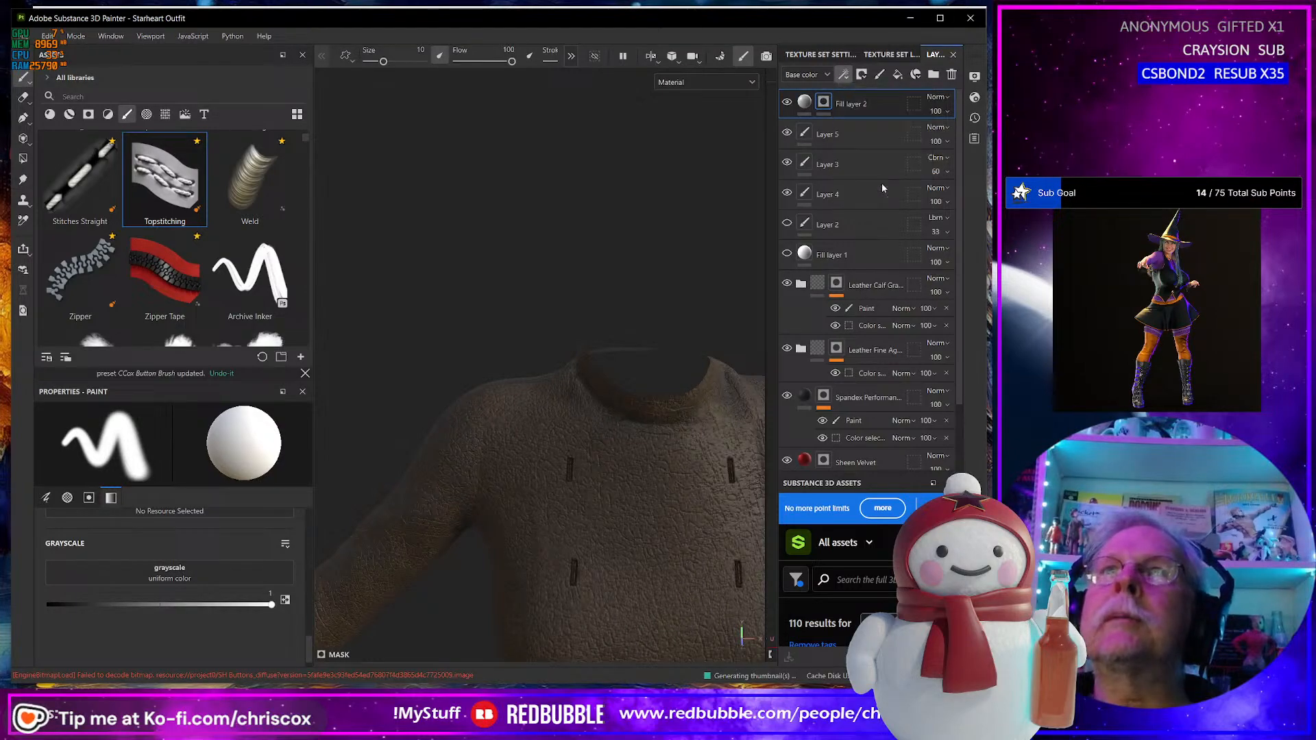
# Pick the ID colors of the front panel's border and the armhole seam for the fill layer's mask.
pyautogui.click(279, 568)
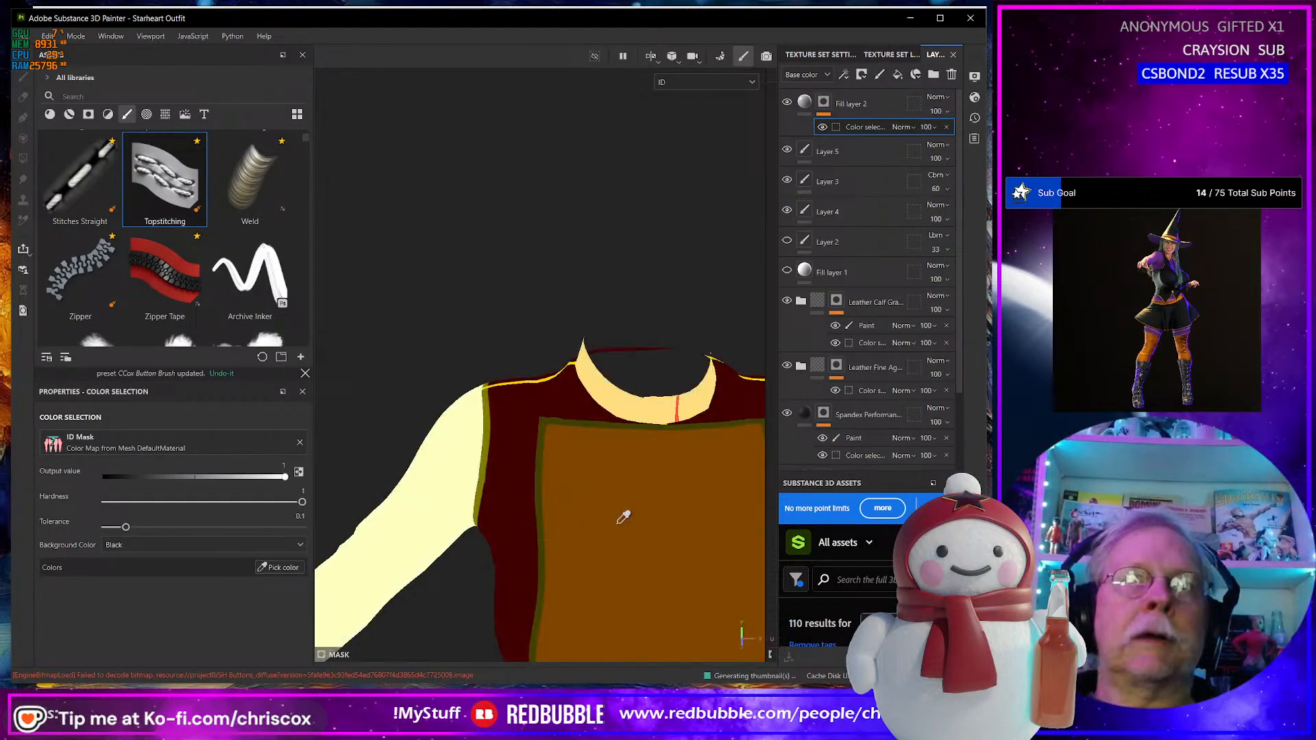
pyautogui.click(623, 516)
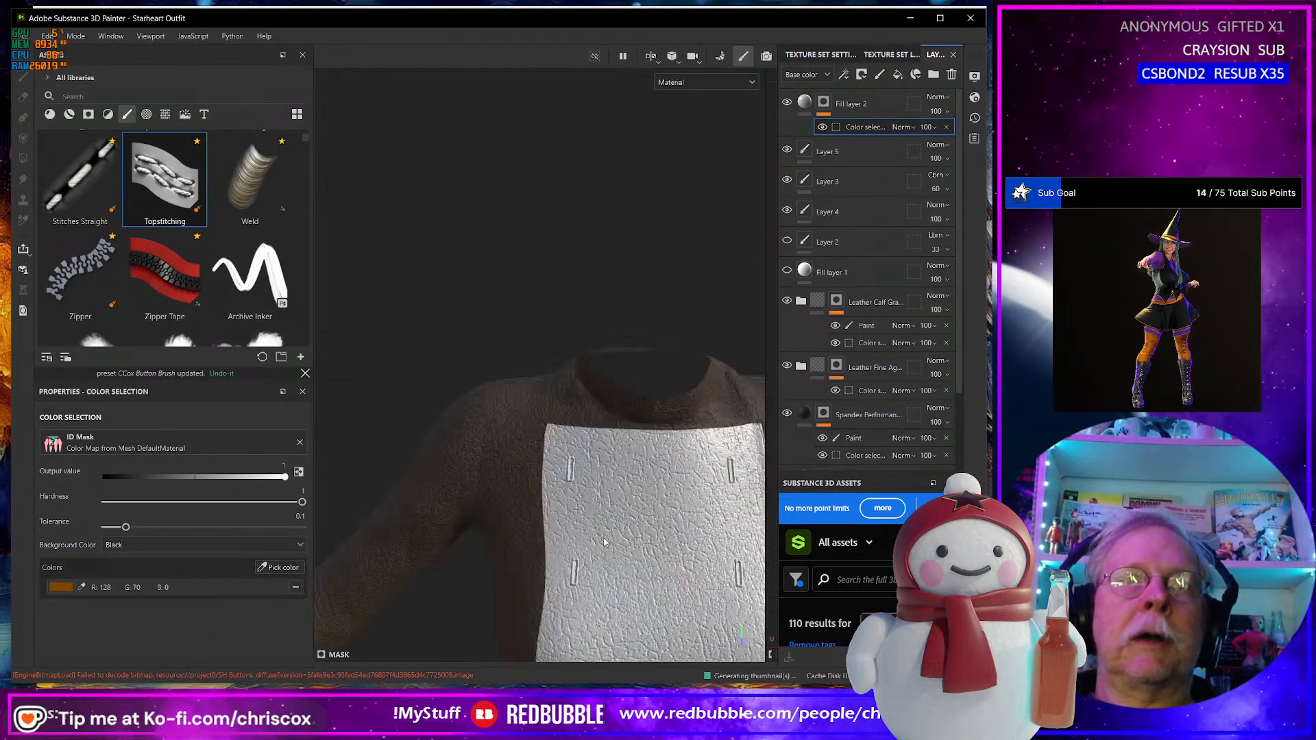
pyautogui.click(281, 568)
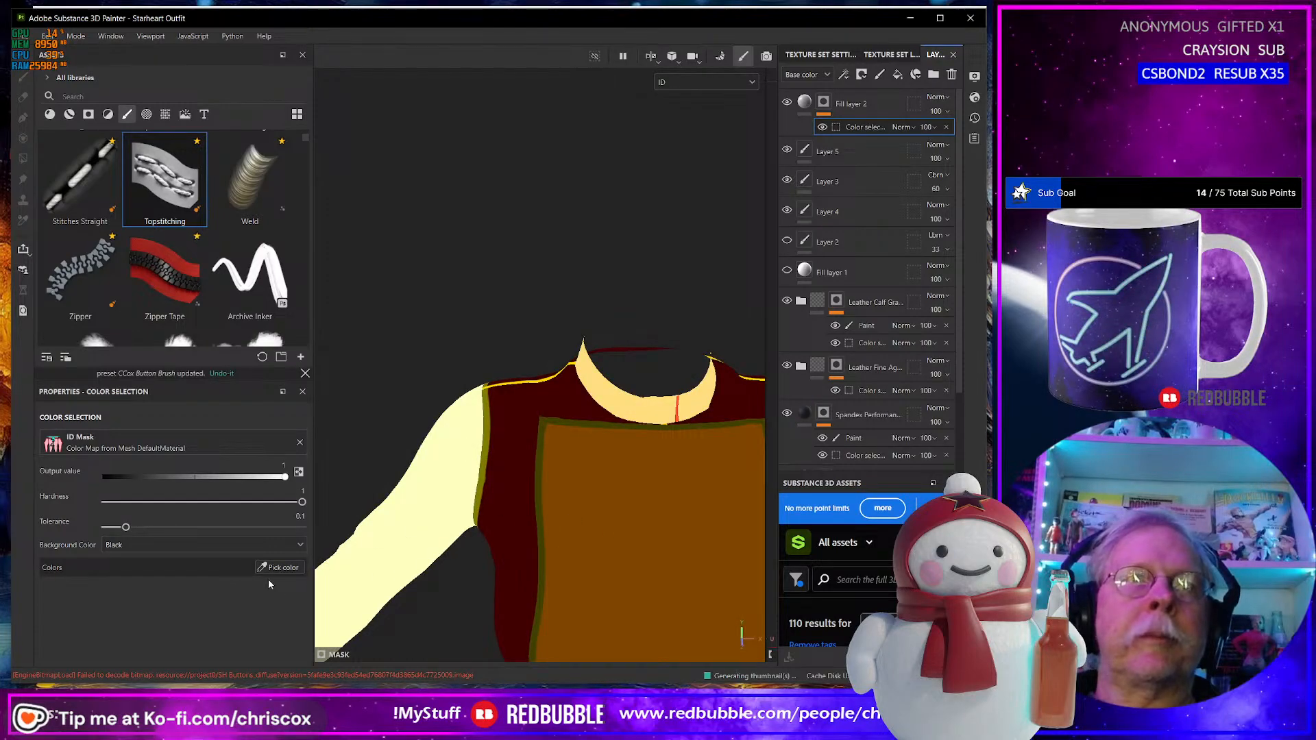
pyautogui.click(547, 432)
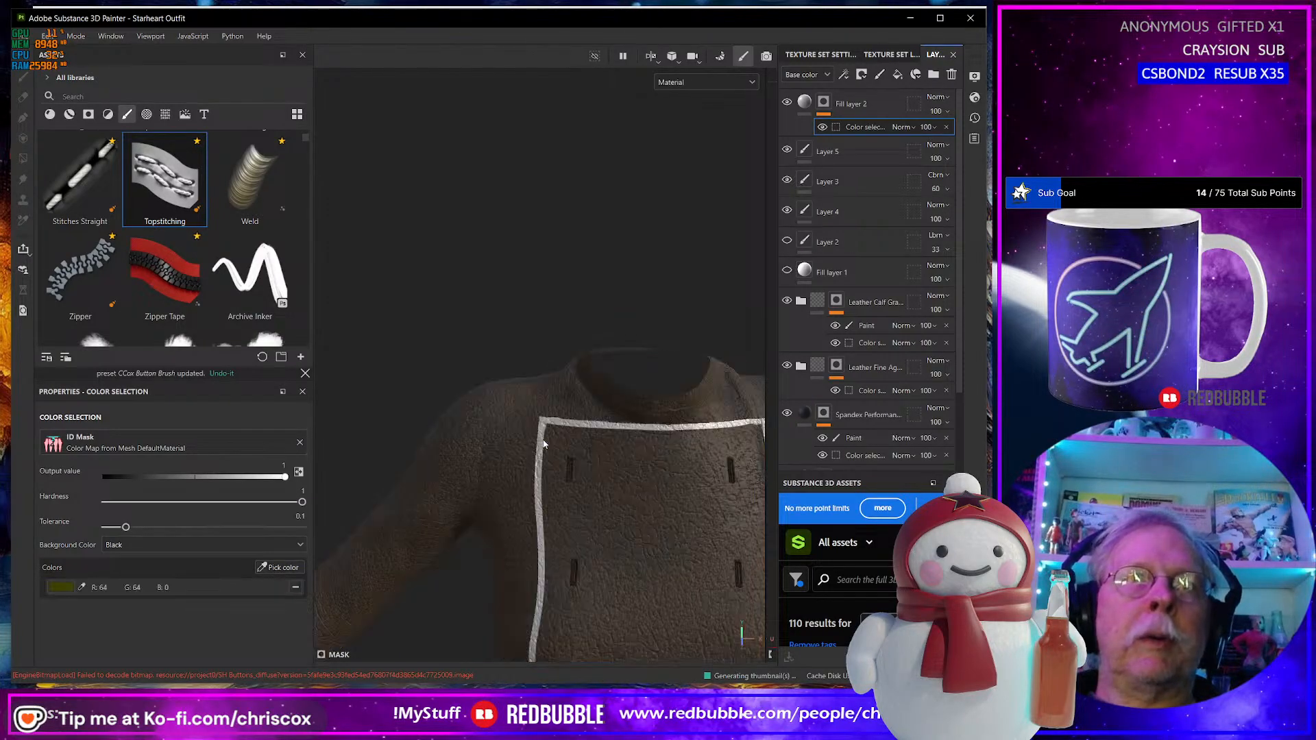
pyautogui.click(277, 570)
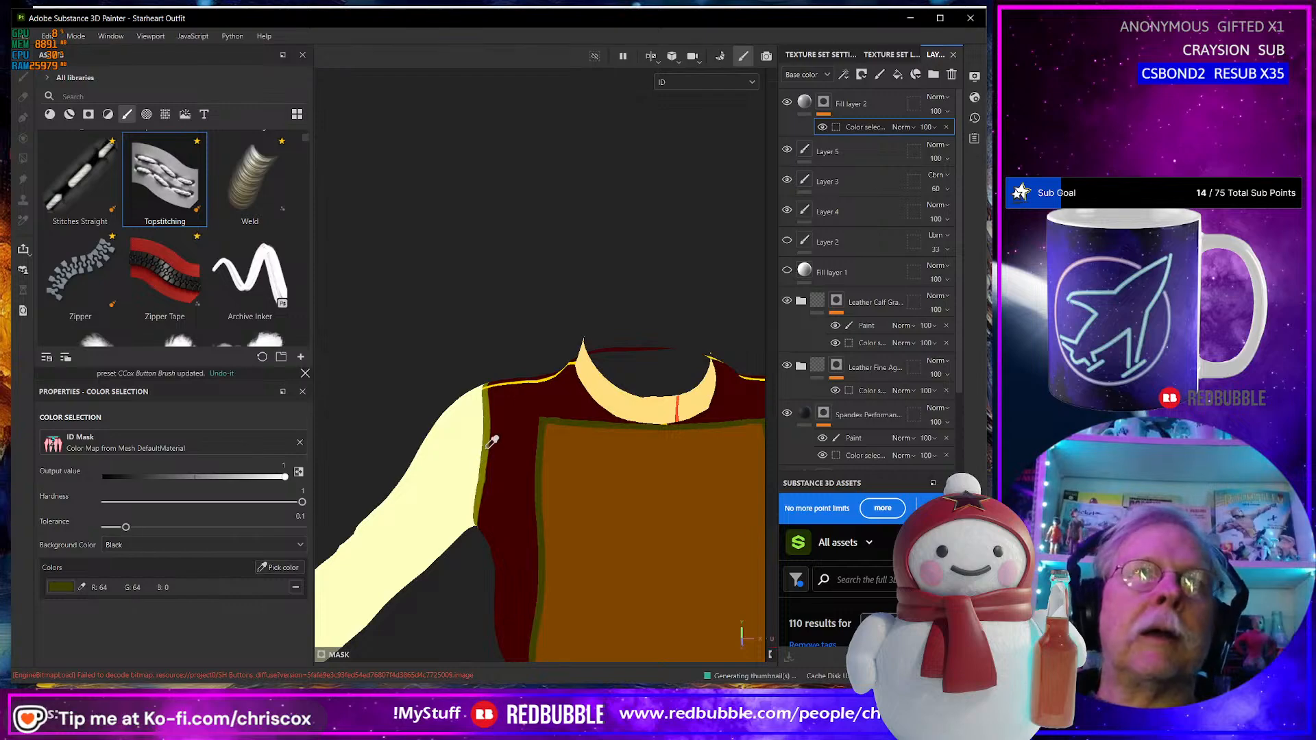
pyautogui.click(487, 449)
pyautogui.click(278, 568)
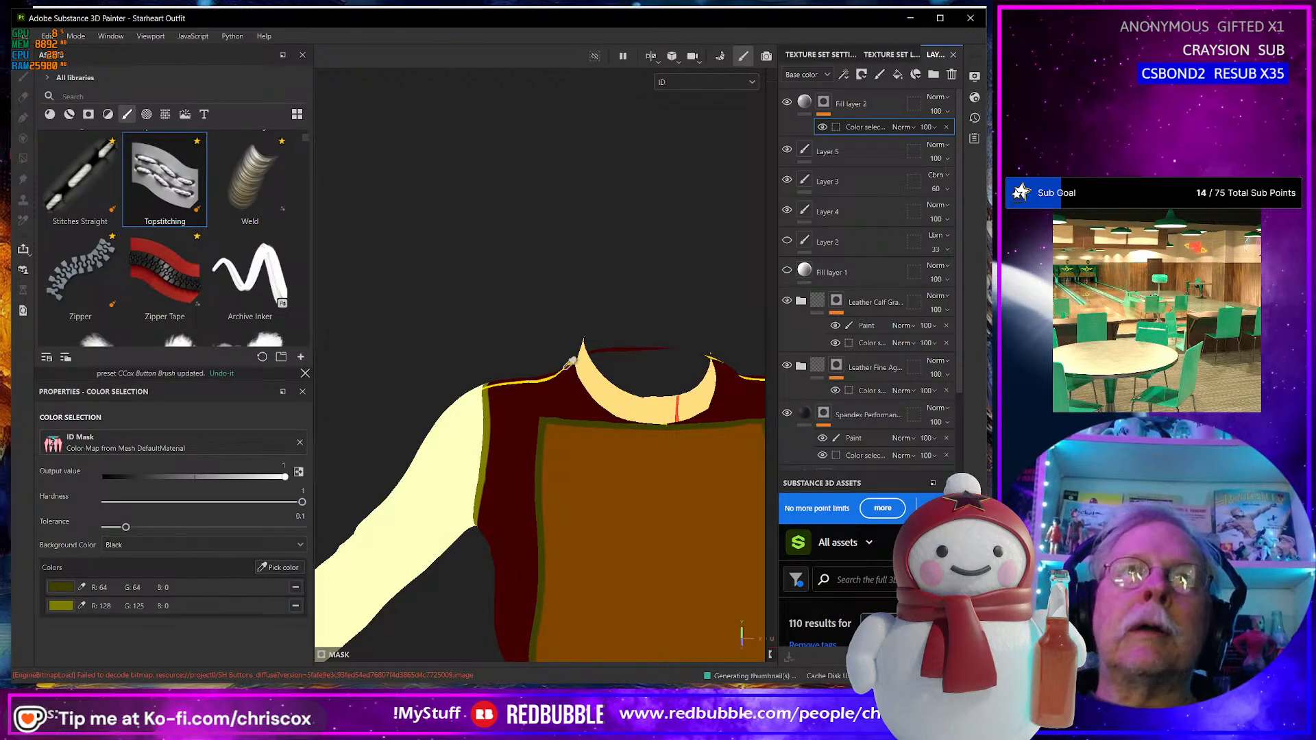
pyautogui.click(548, 374)
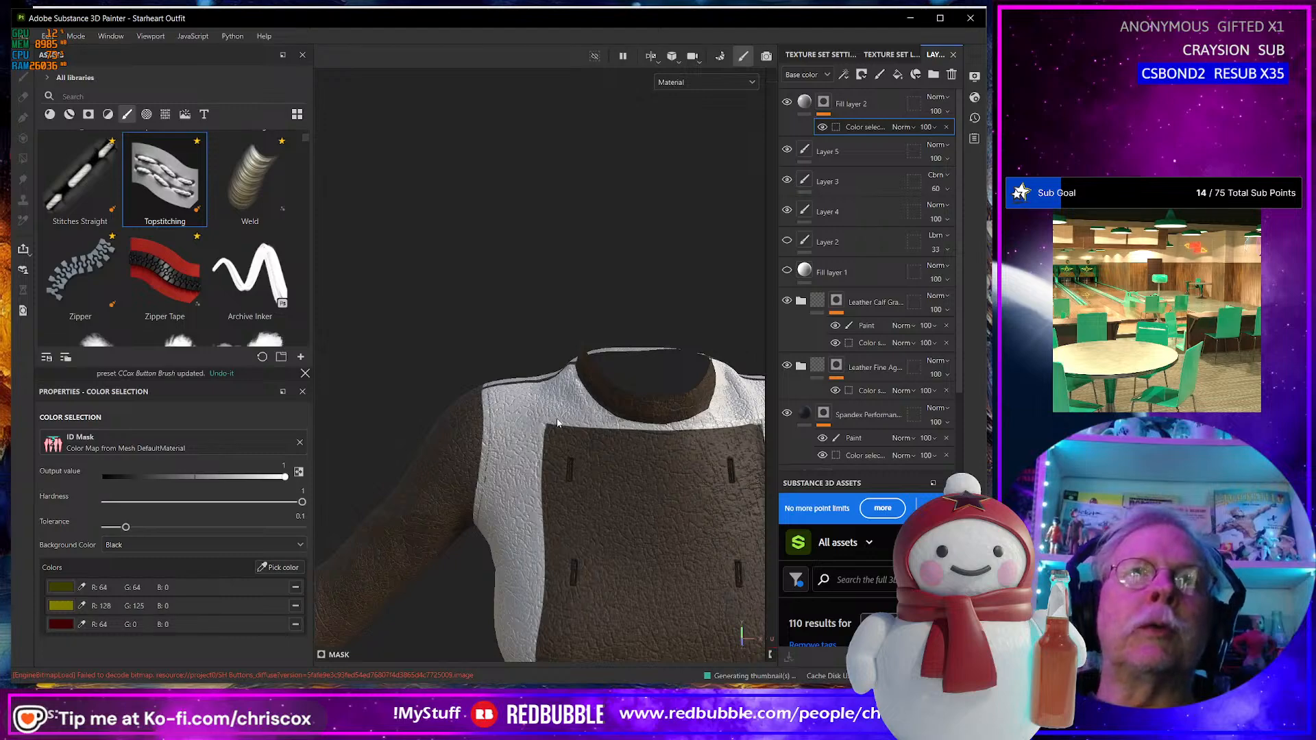
pyautogui.hotkey('ctrl', 'z')
# Add the yellow ID color of the shoulder seam to the mask's color selection.
pyautogui.keyDown('alt'); pyautogui.moveTo(525, 420); pyautogui.dragTo(480, 466); pyautogui.keyUp('alt')
pyautogui.click(294, 569)
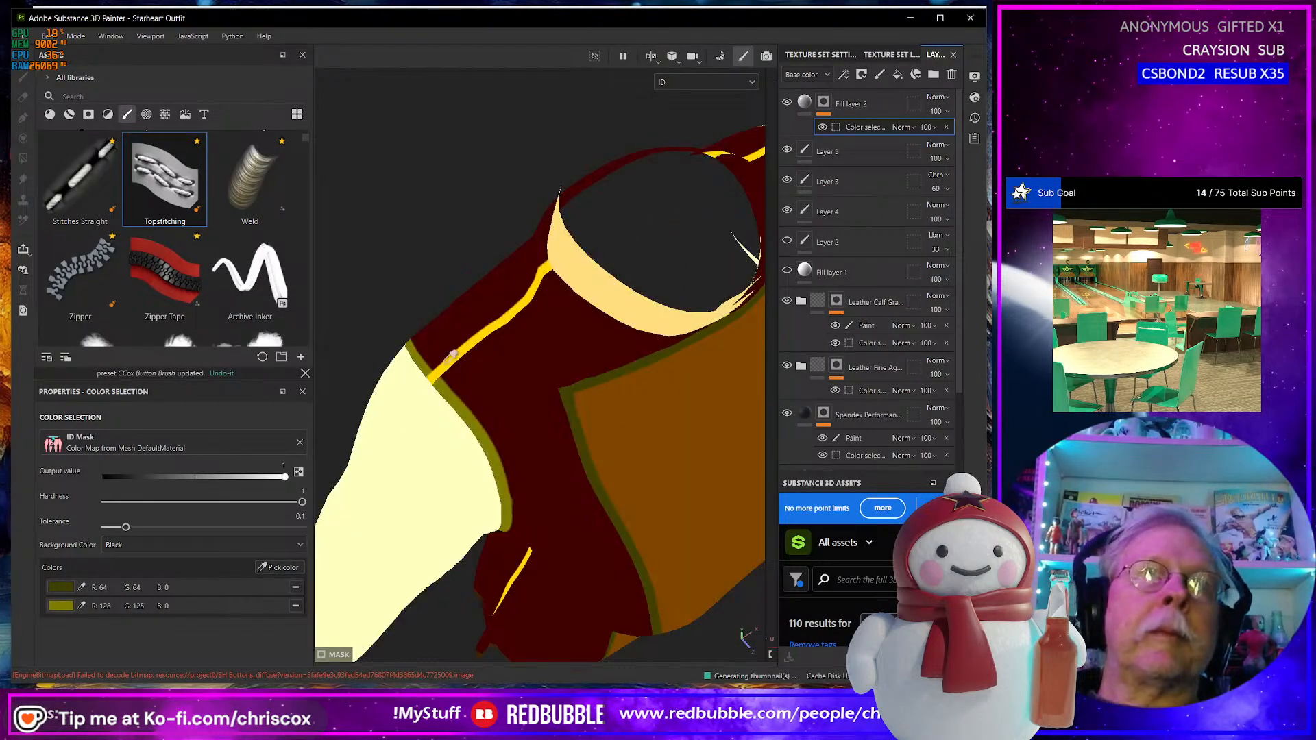
pyautogui.click(465, 376)
# Add the dark brown ID color of the jacket's hem band to the mask's color selection.
pyautogui.keyDown('alt'); pyautogui.moveTo(465, 376); pyautogui.dragTo(503, 380); pyautogui.keyUp('alt')
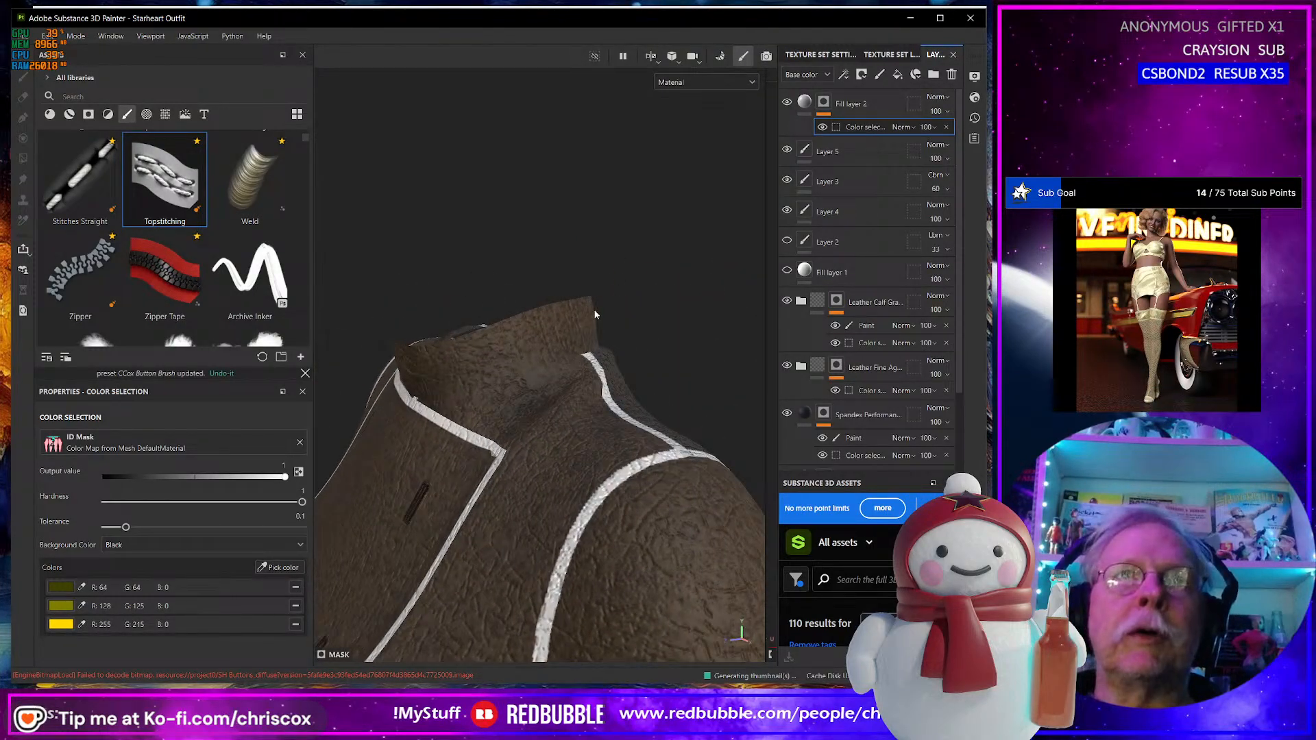
pyautogui.keyDown('alt'); pyautogui.moveTo(647, 446); pyautogui.dragTo(706, 445); pyautogui.keyUp('alt')
pyautogui.keyDown('alt'); pyautogui.moveTo(706, 445); pyautogui.dragTo(640, 559, button='right'); pyautogui.keyUp('alt')
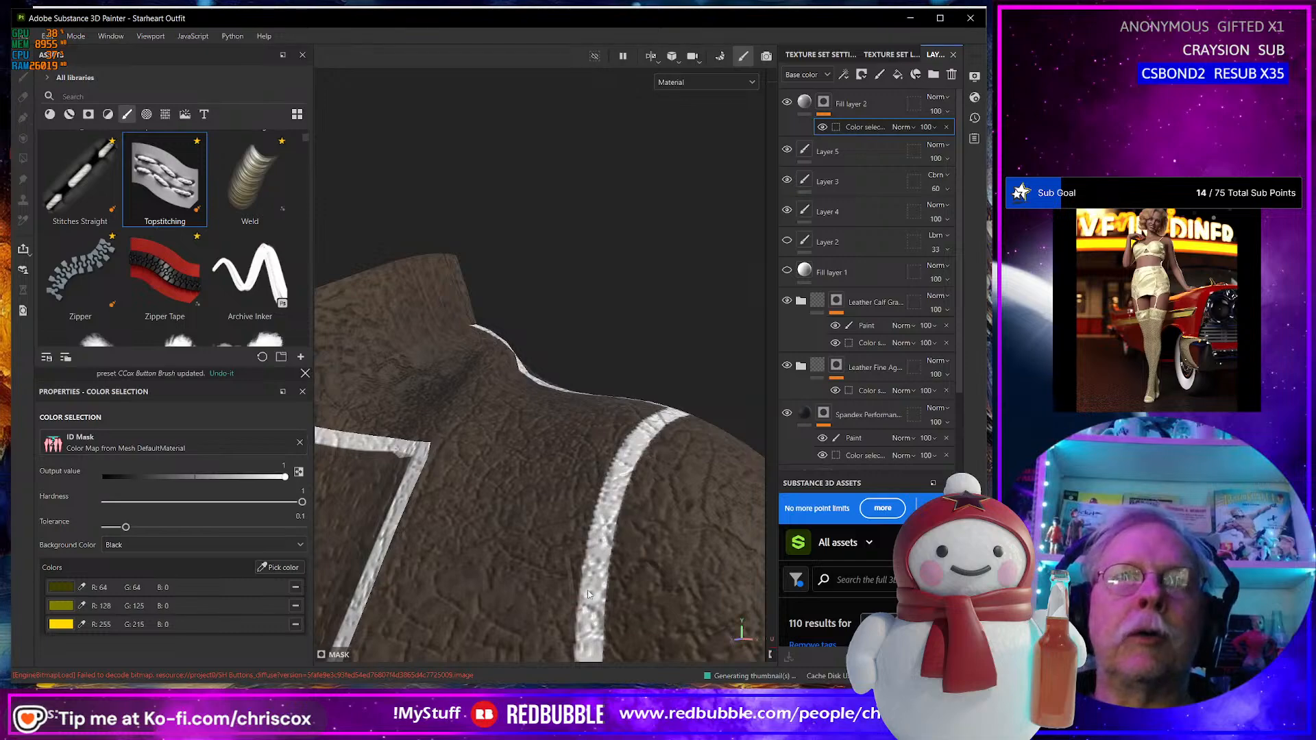
pyautogui.keyDown('alt'); pyautogui.moveTo(600, 587); pyautogui.dragTo(593, 557); pyautogui.keyUp('alt')
pyautogui.scroll(-10, 591, 567)
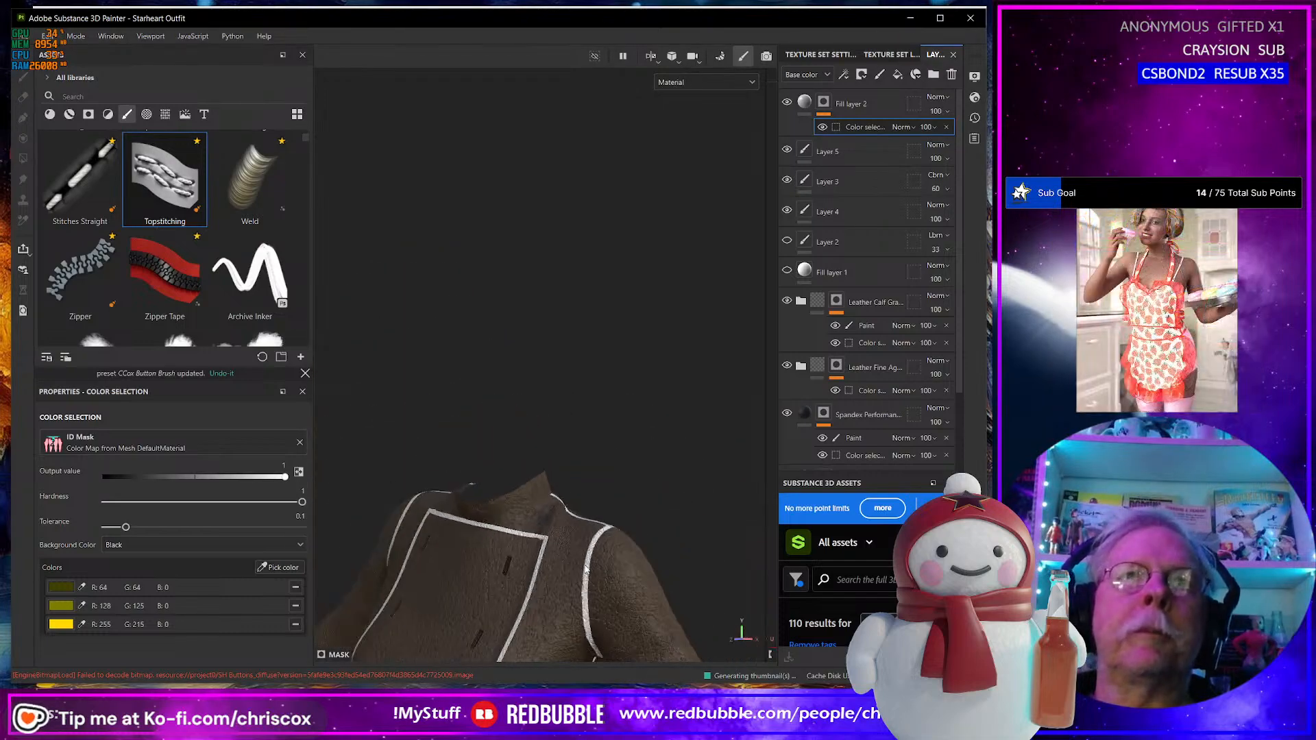
pyautogui.keyDown('alt'); pyautogui.moveTo(591, 567); pyautogui.dragTo(581, 295, button='middle'); pyautogui.keyUp('alt')
pyautogui.scroll(8, 575, 503)
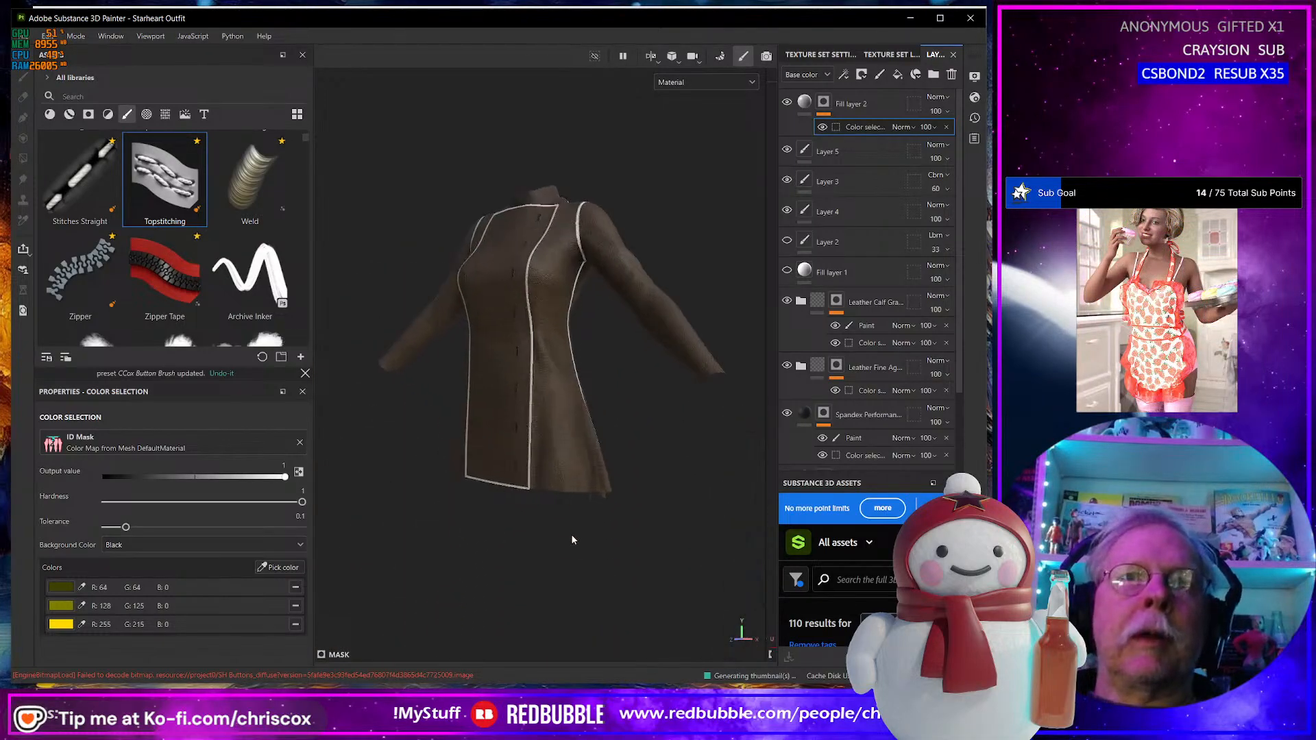
pyautogui.click(275, 567)
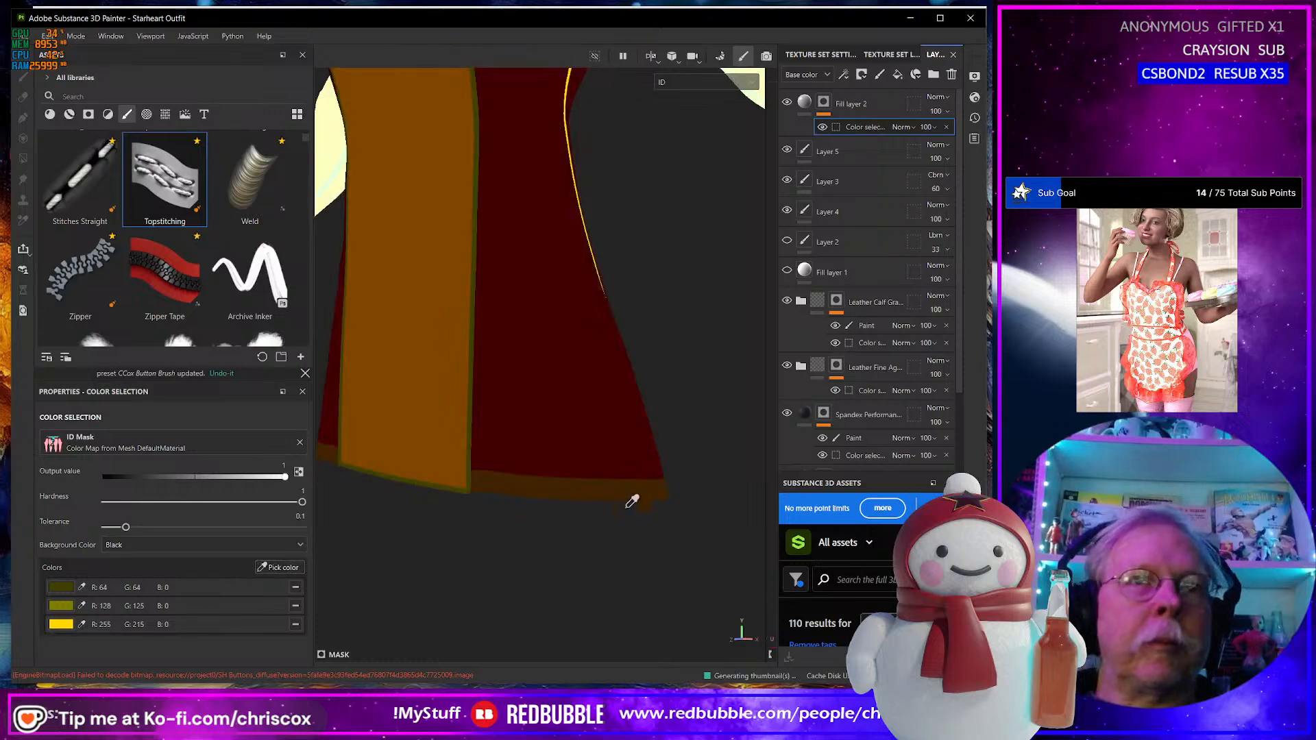
pyautogui.click(621, 492)
pyautogui.scroll(-5, 481, 533)
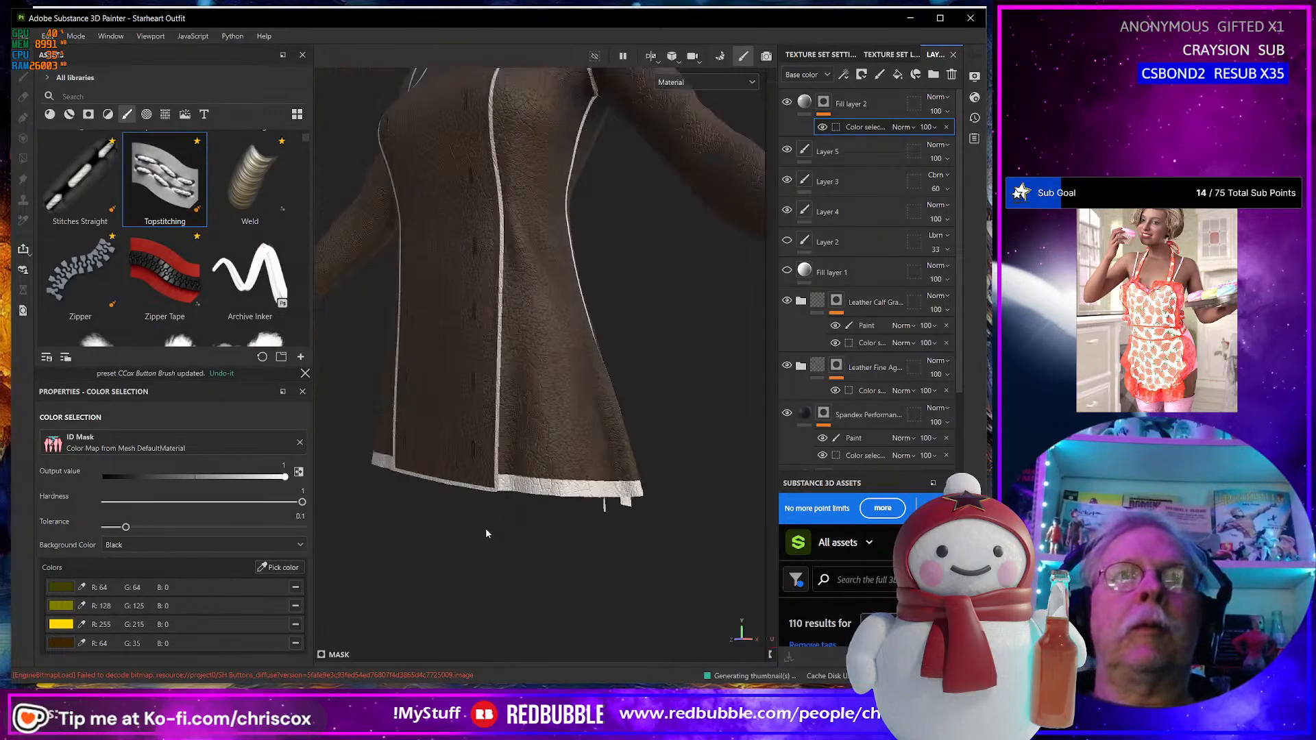
# Check the masked seams around the jacket and move Layer 5 above Fill layer 2.
pyautogui.keyDown('alt'); pyautogui.moveTo(486, 528); pyautogui.dragTo(594, 512); pyautogui.keyUp('alt')
pyautogui.keyDown('alt'); pyautogui.moveTo(444, 412); pyautogui.dragTo(567, 608, button='middle'); pyautogui.keyUp('alt')
pyautogui.moveTo(332, 525)
pyautogui.keyDown('alt'); pyautogui.mouseDown()
pyautogui.moveTo(432, 500)
pyautogui.moveTo(652, 485)
pyautogui.moveTo(331, 515)
pyautogui.mouseUp(); pyautogui.keyUp('alt')
pyautogui.keyDown('alt'); pyautogui.moveTo(511, 523); pyautogui.dragTo(455, 522); pyautogui.keyUp('alt')
pyautogui.keyDown('alt'); pyautogui.moveTo(606, 506); pyautogui.dragTo(458, 522); pyautogui.keyUp('alt')
pyautogui.scroll(3, 473, 501)
pyautogui.keyDown('alt'); pyautogui.moveTo(473, 501); pyautogui.dragTo(490, 614, button='middle'); pyautogui.keyUp('alt')
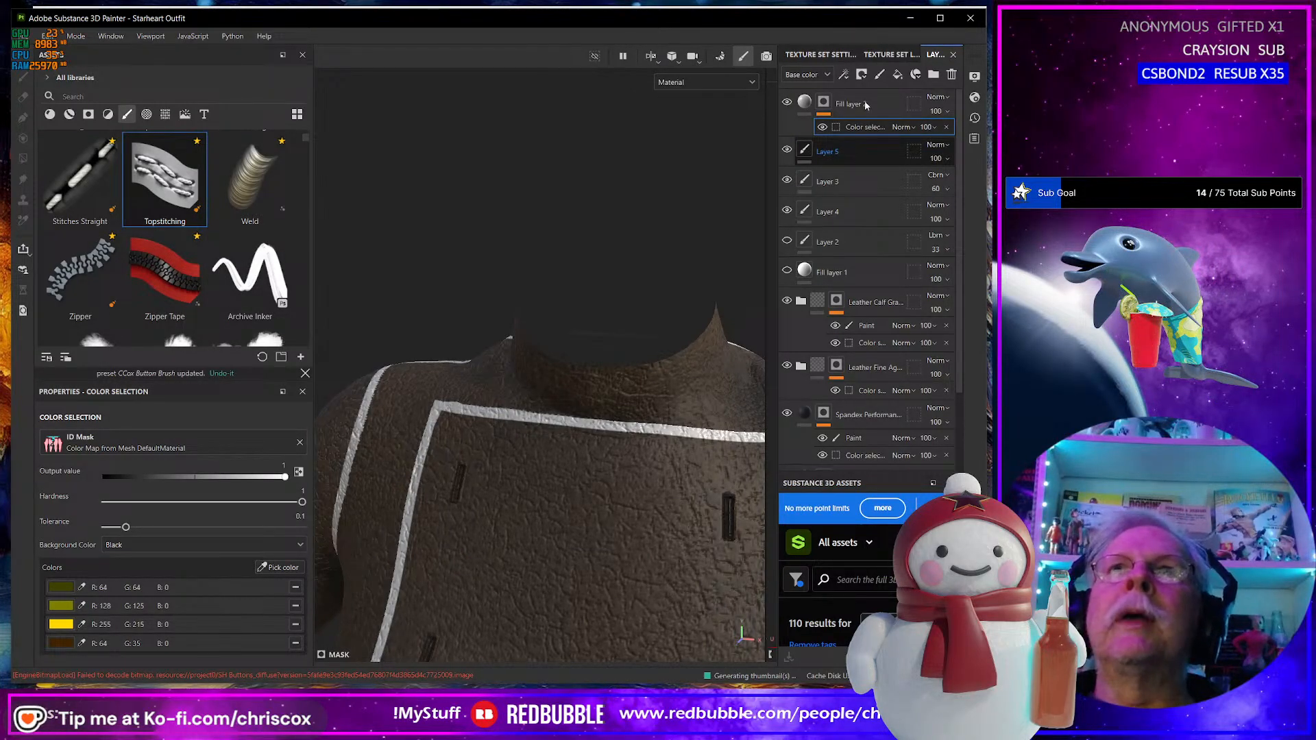
pyautogui.moveTo(857, 149)
pyautogui.mouseDown()
pyautogui.moveTo(865, 88)
pyautogui.moveTo(794, 104)
pyautogui.mouseUp()
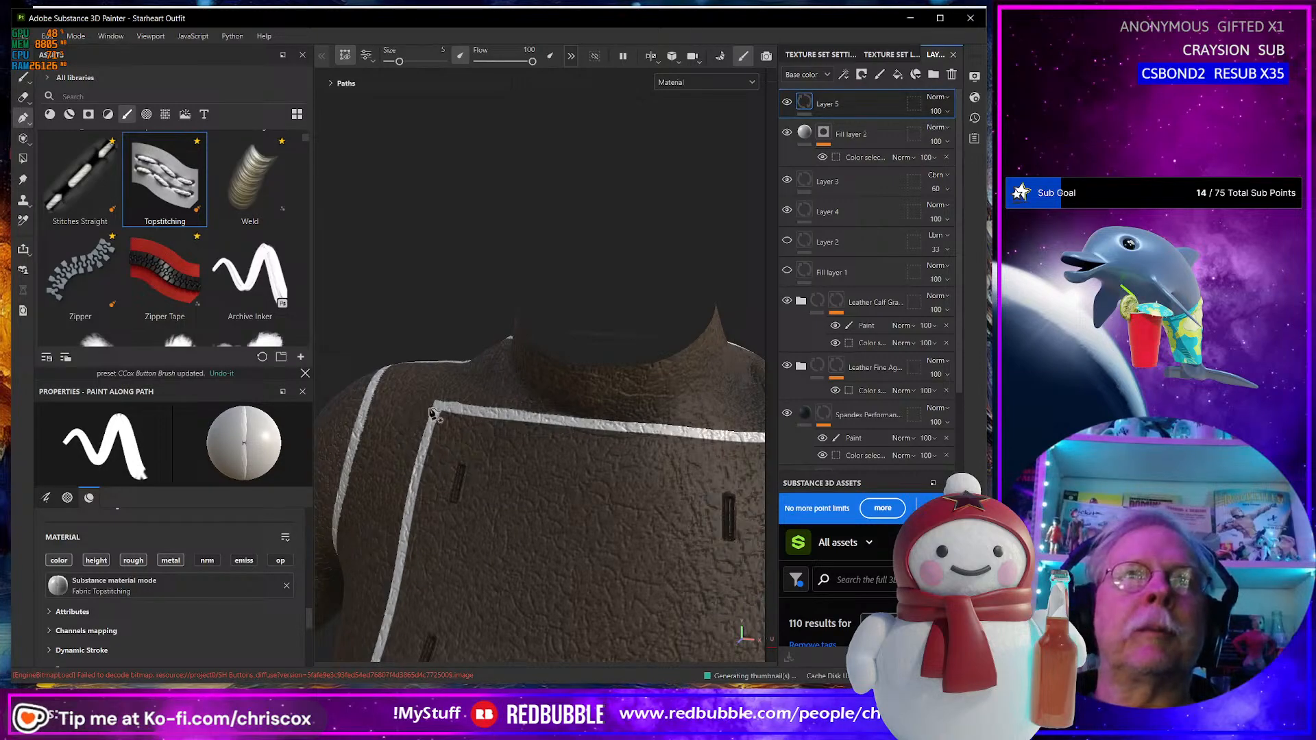
# Start a Topstitching path on Layer 5 along the front panel's top seam, from the wearer's right corner to the left corner.
pyautogui.scroll(3, 444, 427)
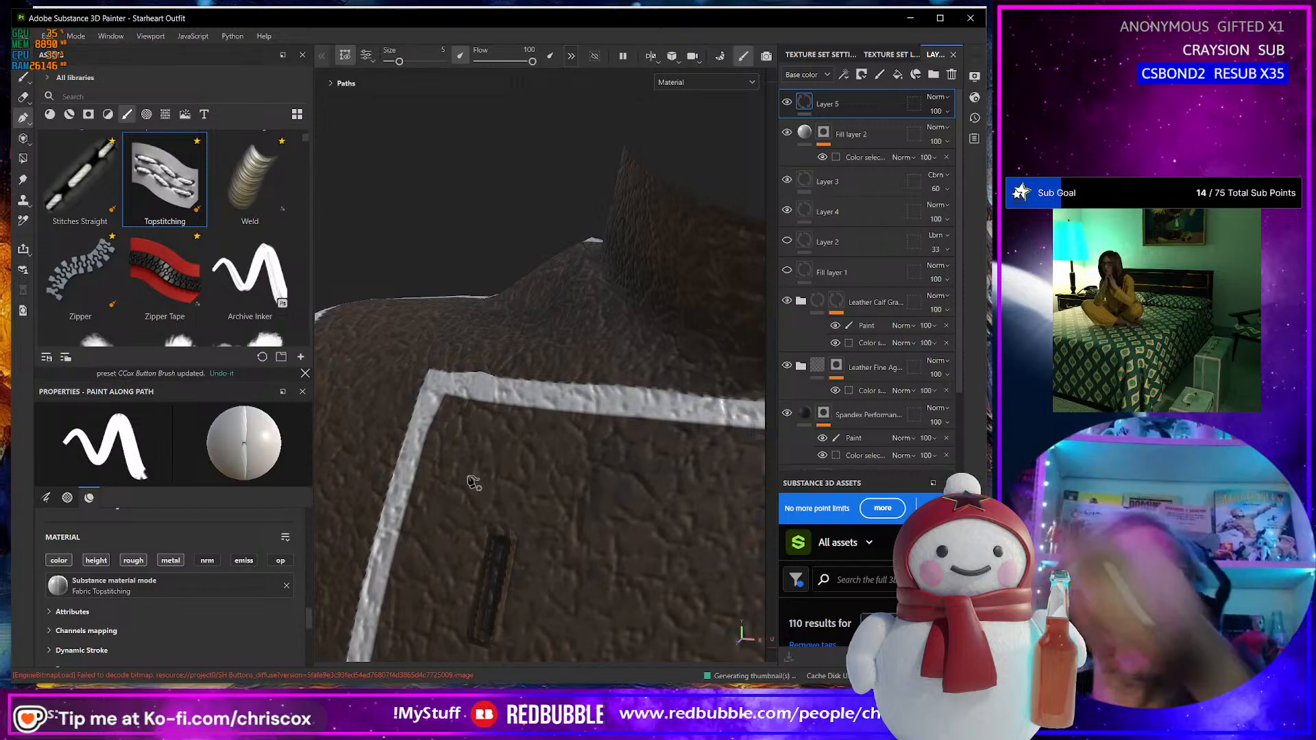
pyautogui.scroll(-6, 504, 510)
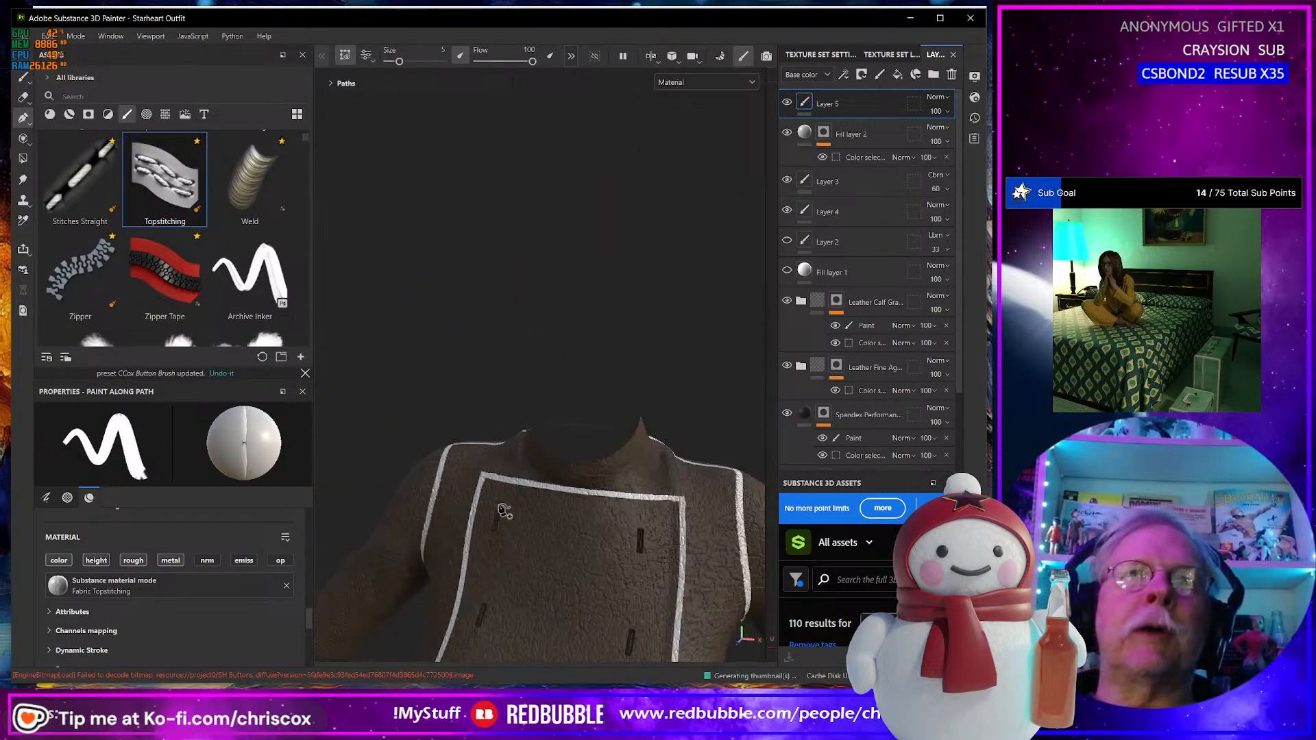
pyautogui.scroll(5, 479, 381)
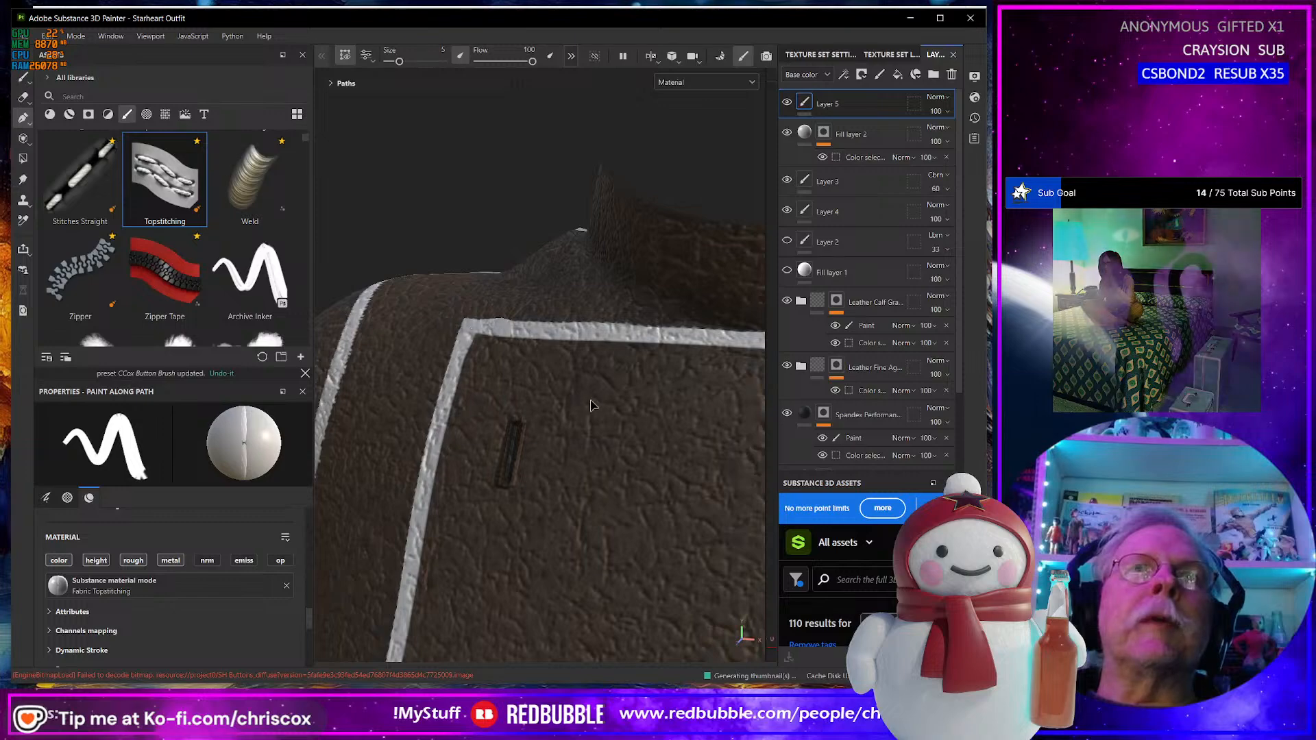
pyautogui.moveTo(471, 334); pyautogui.dragTo(697, 450, button='middle')
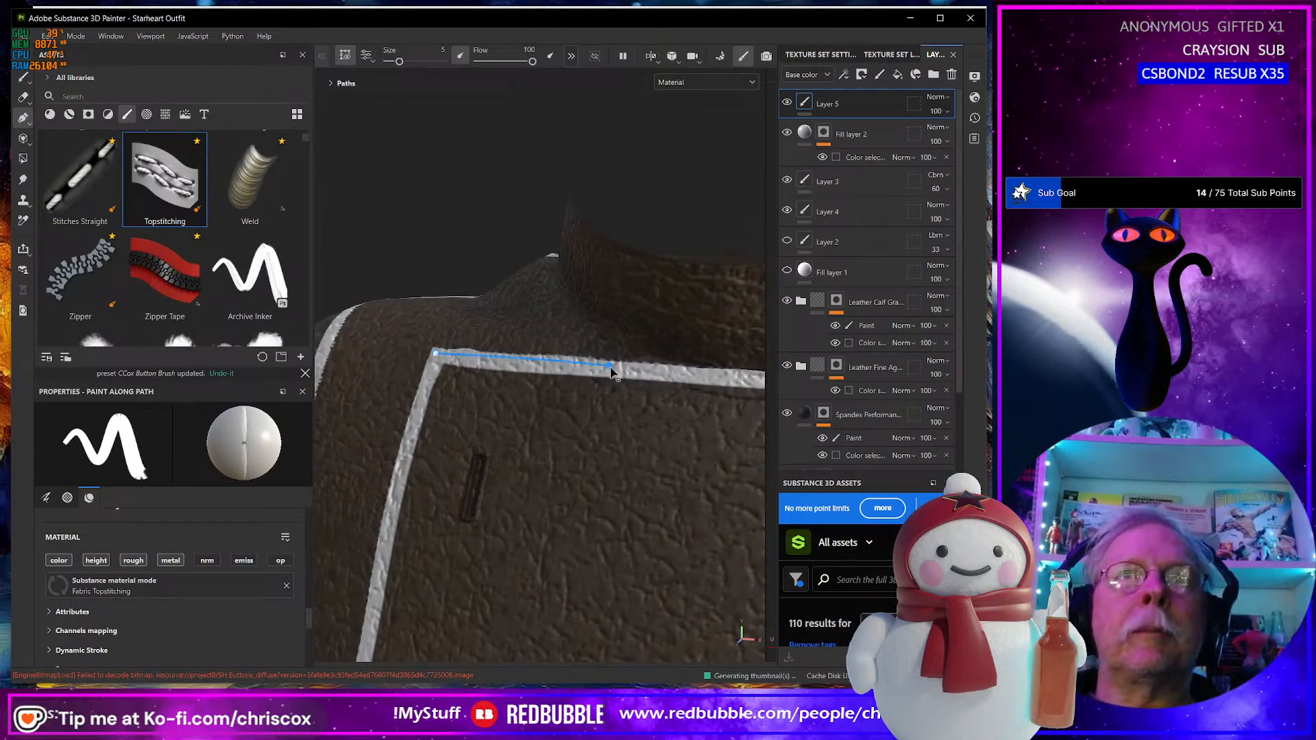
pyautogui.keyDown('alt'); pyautogui.moveTo(612, 371); pyautogui.dragTo(383, 430); pyautogui.keyUp('alt')
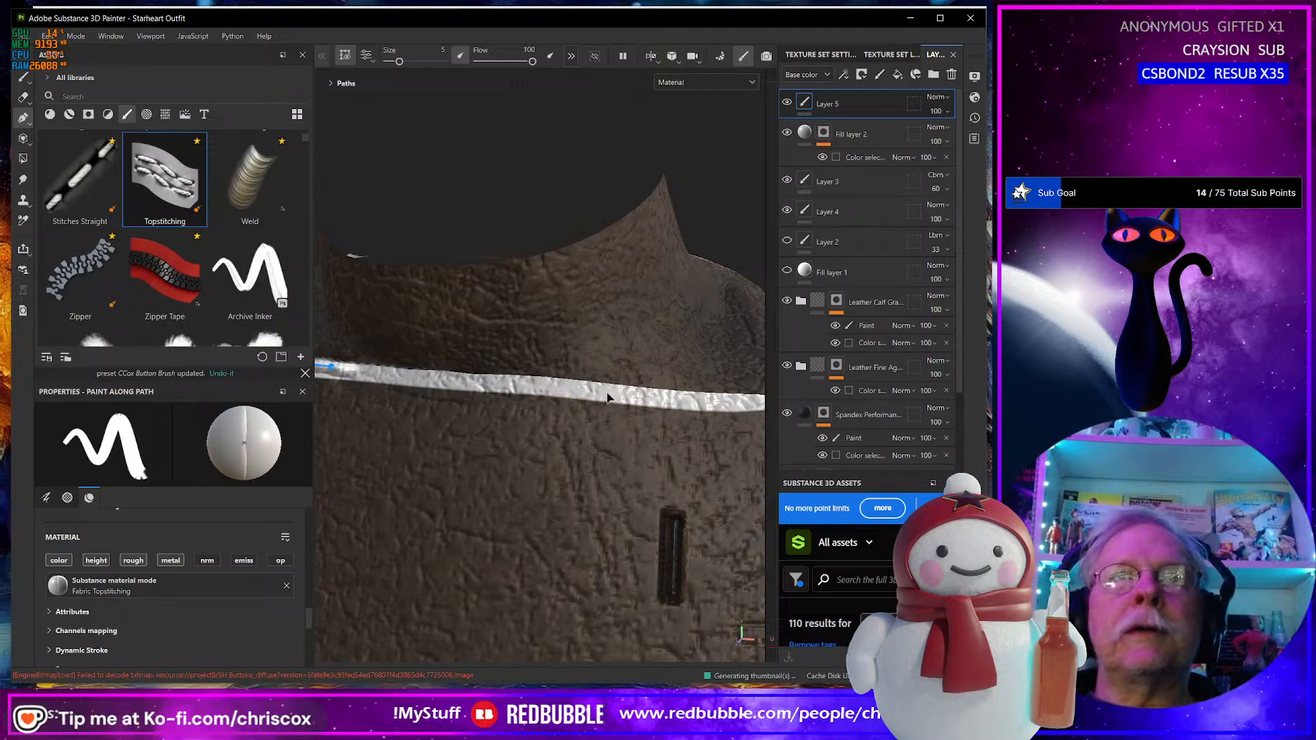
pyautogui.keyDown('alt'); pyautogui.moveTo(636, 419); pyautogui.dragTo(391, 405); pyautogui.keyUp('alt')
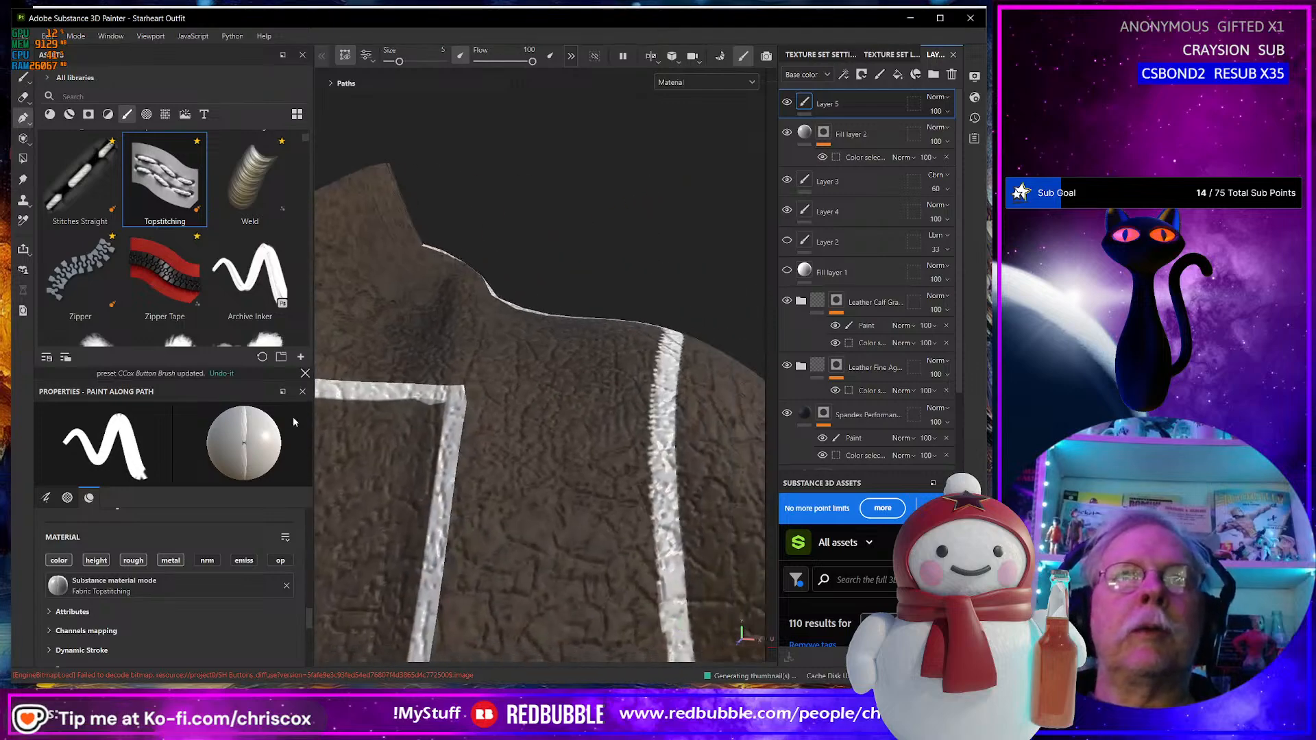
pyautogui.click(461, 397)
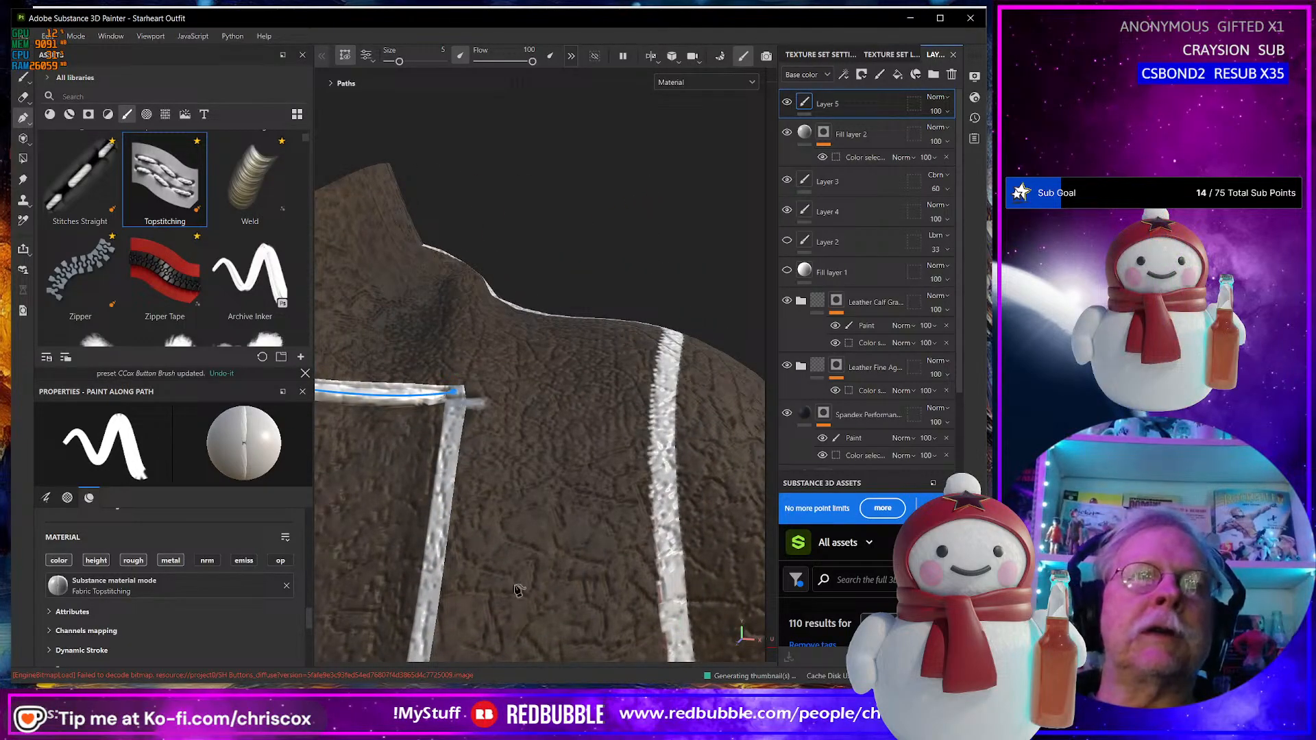
# Turn the path down the wearer's left seam of the front panel and make the top corner point sharp.
pyautogui.keyDown('alt'); pyautogui.moveTo(519, 589); pyautogui.dragTo(495, 368); pyautogui.keyUp('alt')
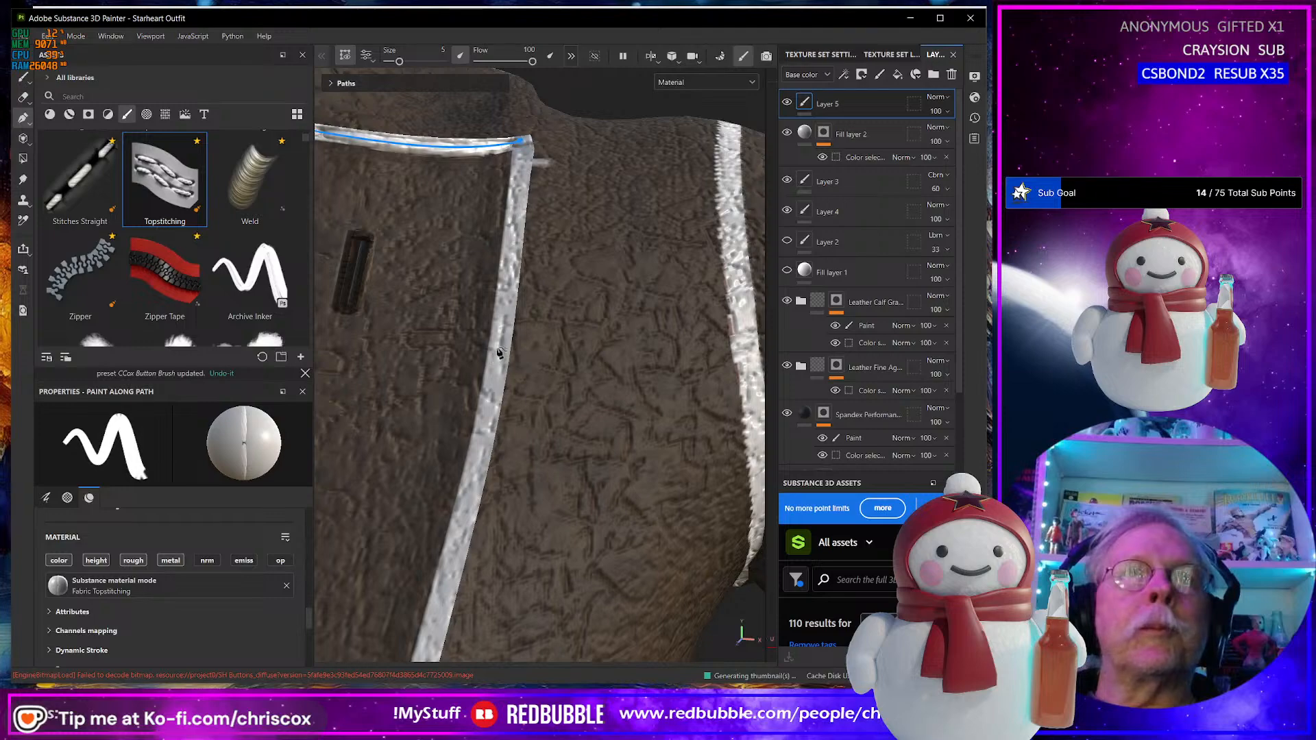
pyautogui.click(497, 343)
pyautogui.click(433, 625)
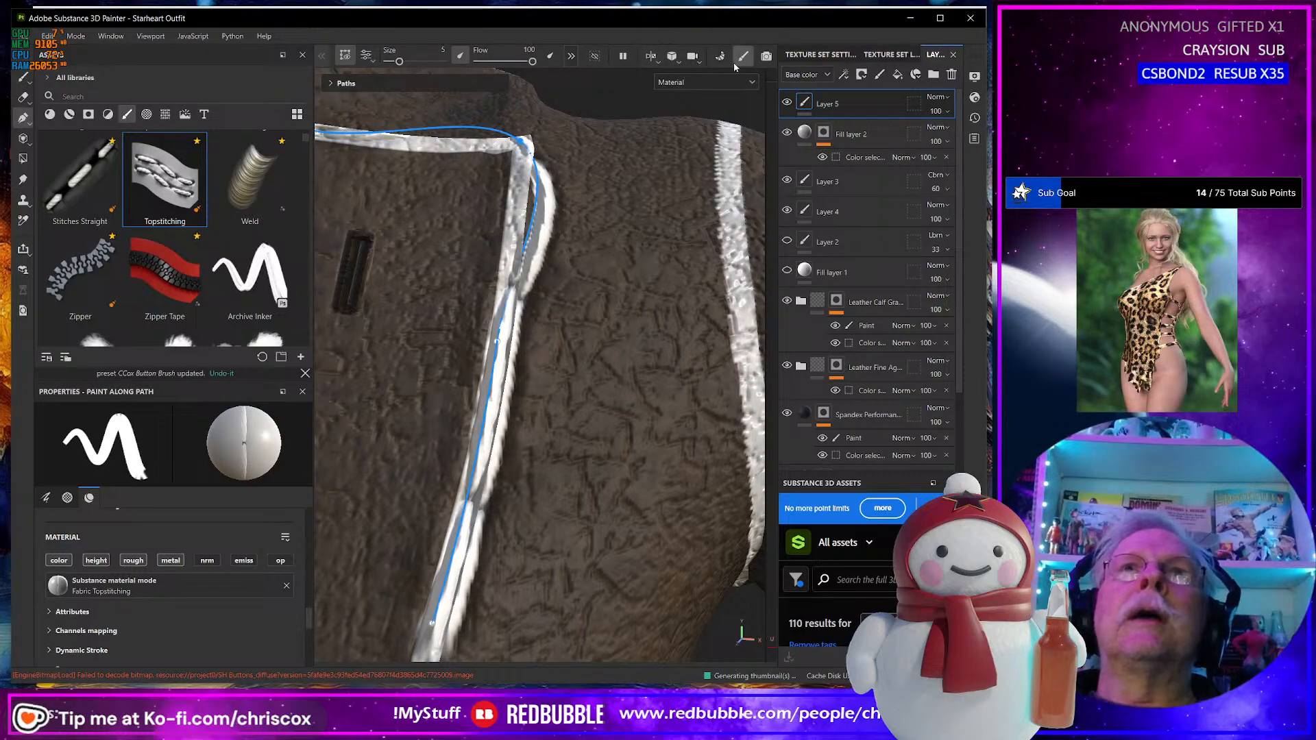
pyautogui.click(571, 57)
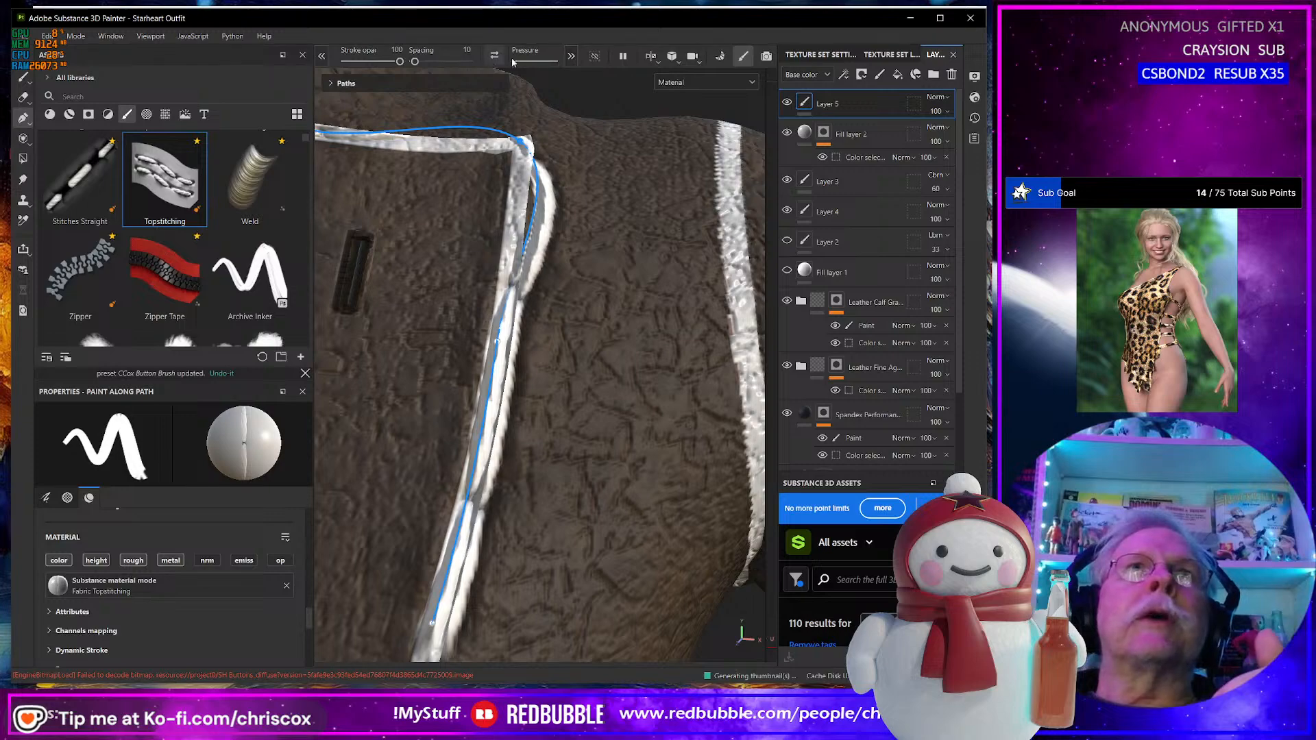
pyautogui.click(571, 56)
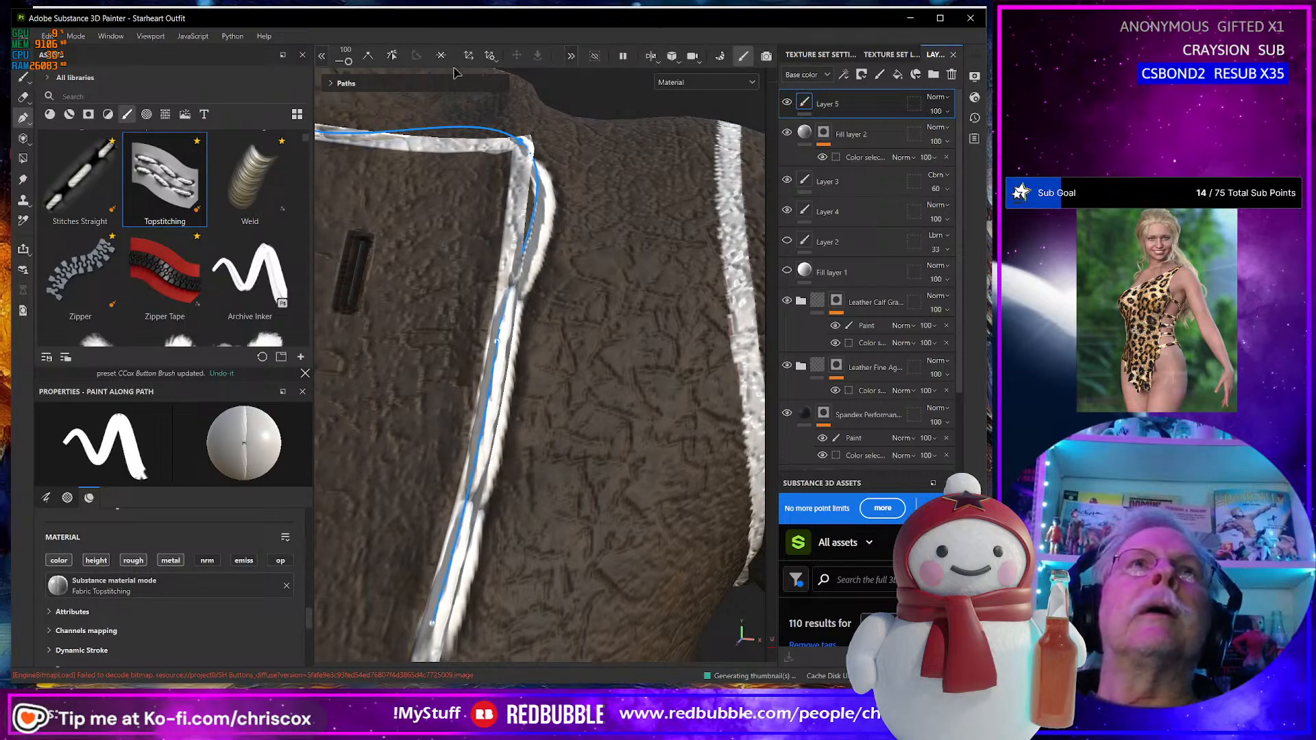
pyautogui.click(369, 58)
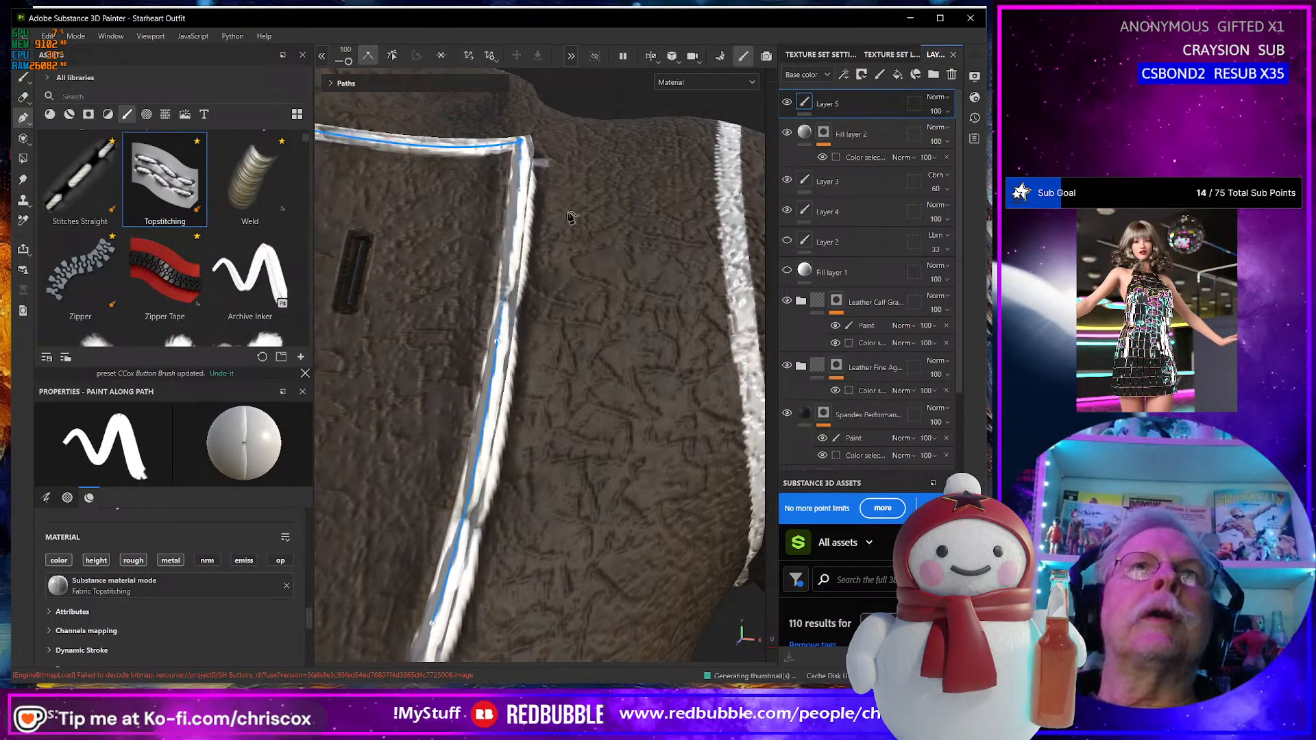
# Extend the topstitching path down the wearer's left panel seam, from the chest to the waist.
pyautogui.scroll(5, 473, 396)
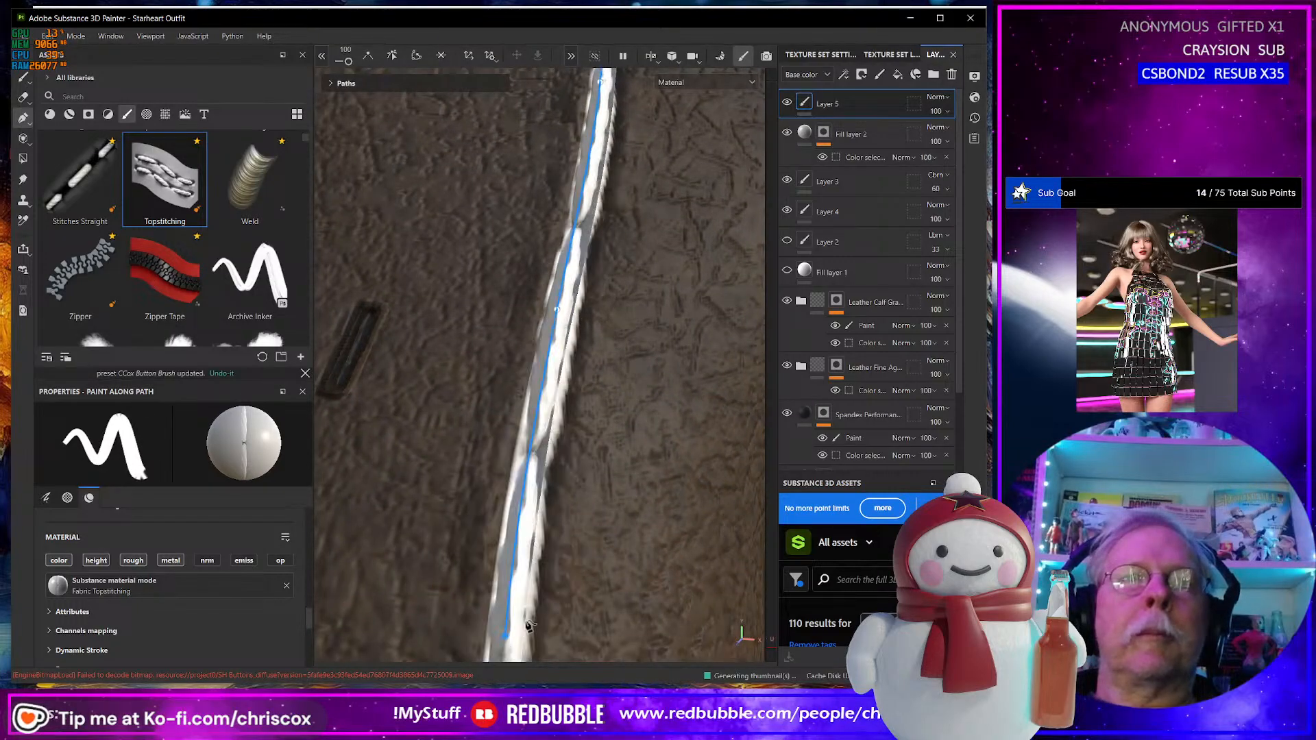
pyautogui.scroll(-5, 514, 627)
pyautogui.scroll(5, 603, 189)
pyautogui.keyDown('alt'); pyautogui.moveTo(604, 188); pyautogui.dragTo(608, 141, button='middle'); pyautogui.keyUp('alt')
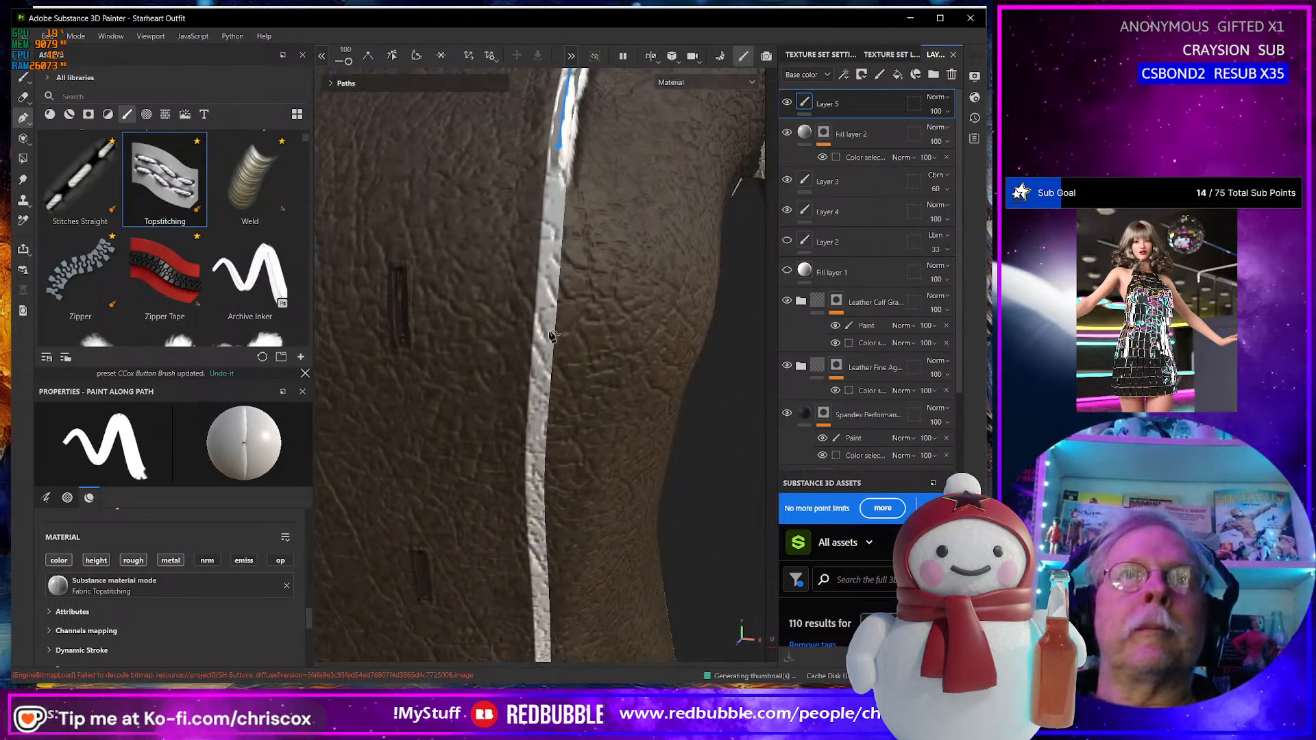
pyautogui.keyDown('alt'); pyautogui.moveTo(541, 355); pyautogui.dragTo(561, 226); pyautogui.keyUp('alt')
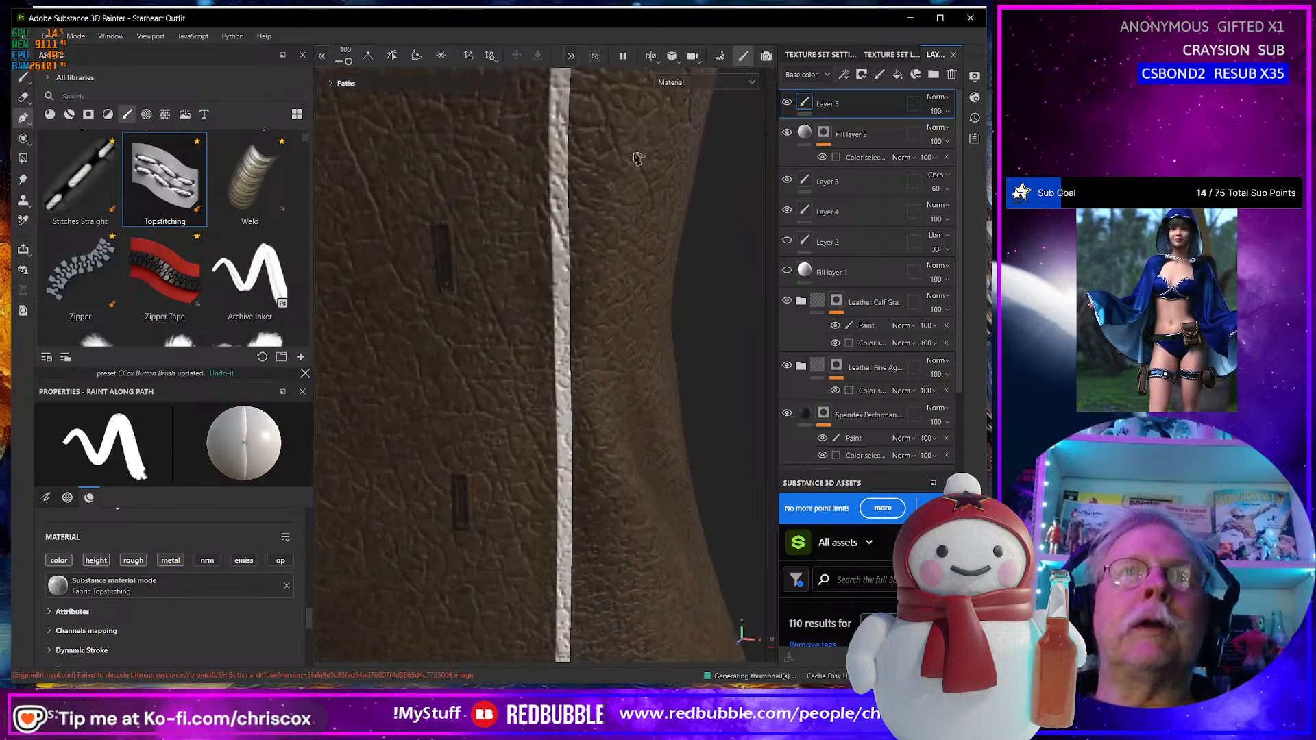
pyautogui.click(561, 235)
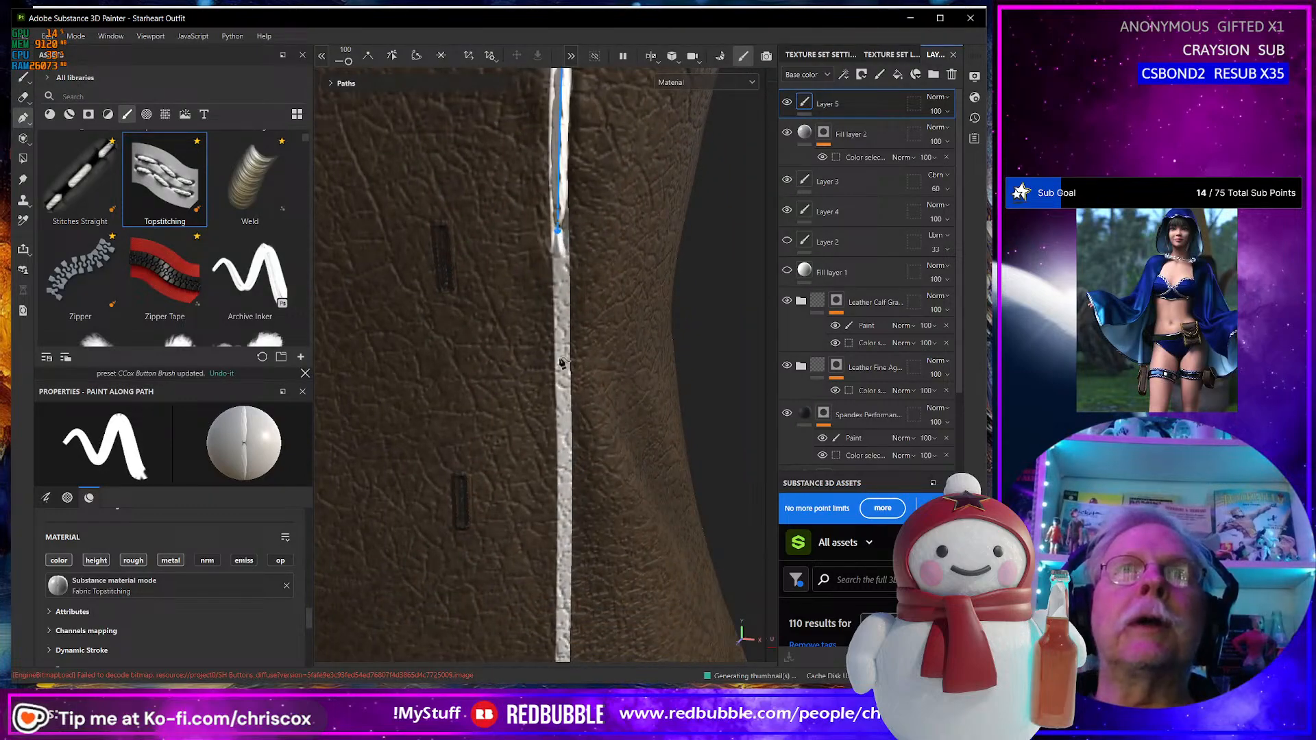
pyautogui.click(563, 452)
# Continue the path along the wearer's left panel seam from the waist to the panel's bottom corner.
pyautogui.keyDown('alt'); pyautogui.moveTo(607, 483); pyautogui.dragTo(596, 236, button='middle'); pyautogui.keyUp('alt')
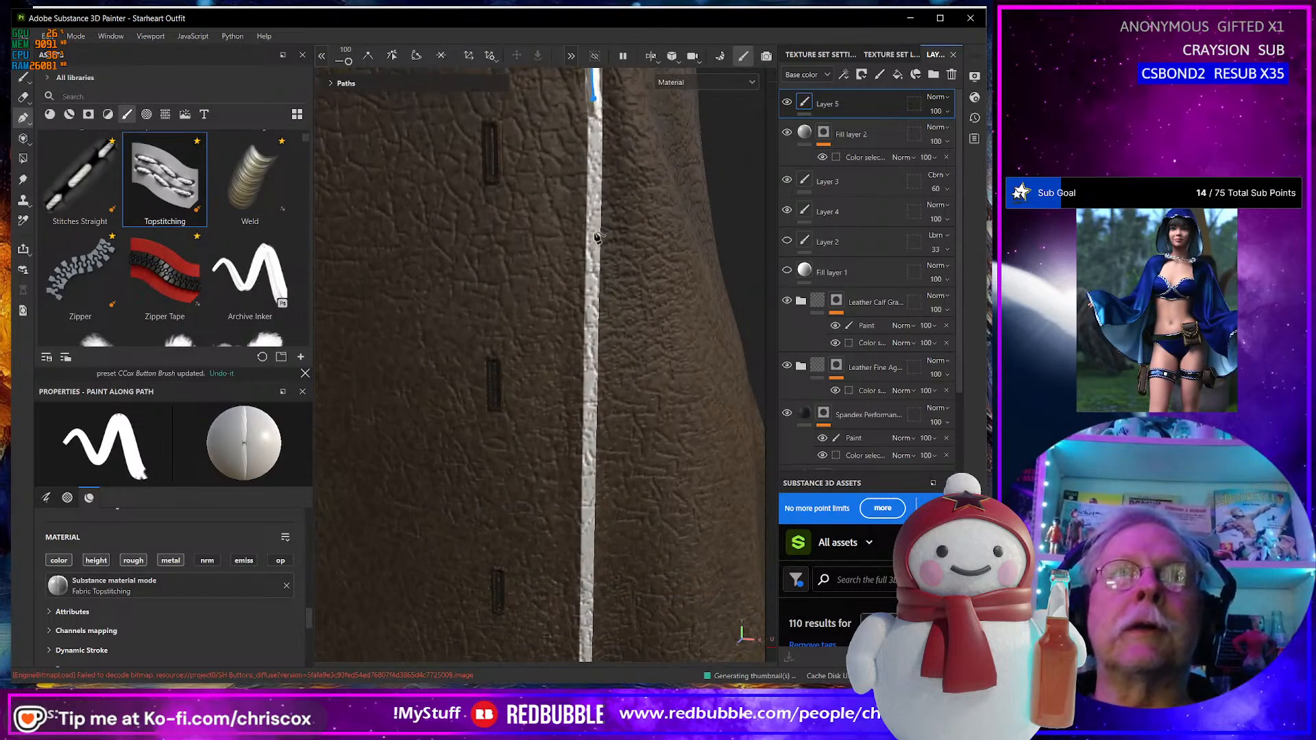
pyautogui.click(593, 298)
pyautogui.keyDown('alt'); pyautogui.moveTo(629, 380); pyautogui.dragTo(627, 82, button='middle'); pyautogui.keyUp('alt')
pyautogui.click(592, 195)
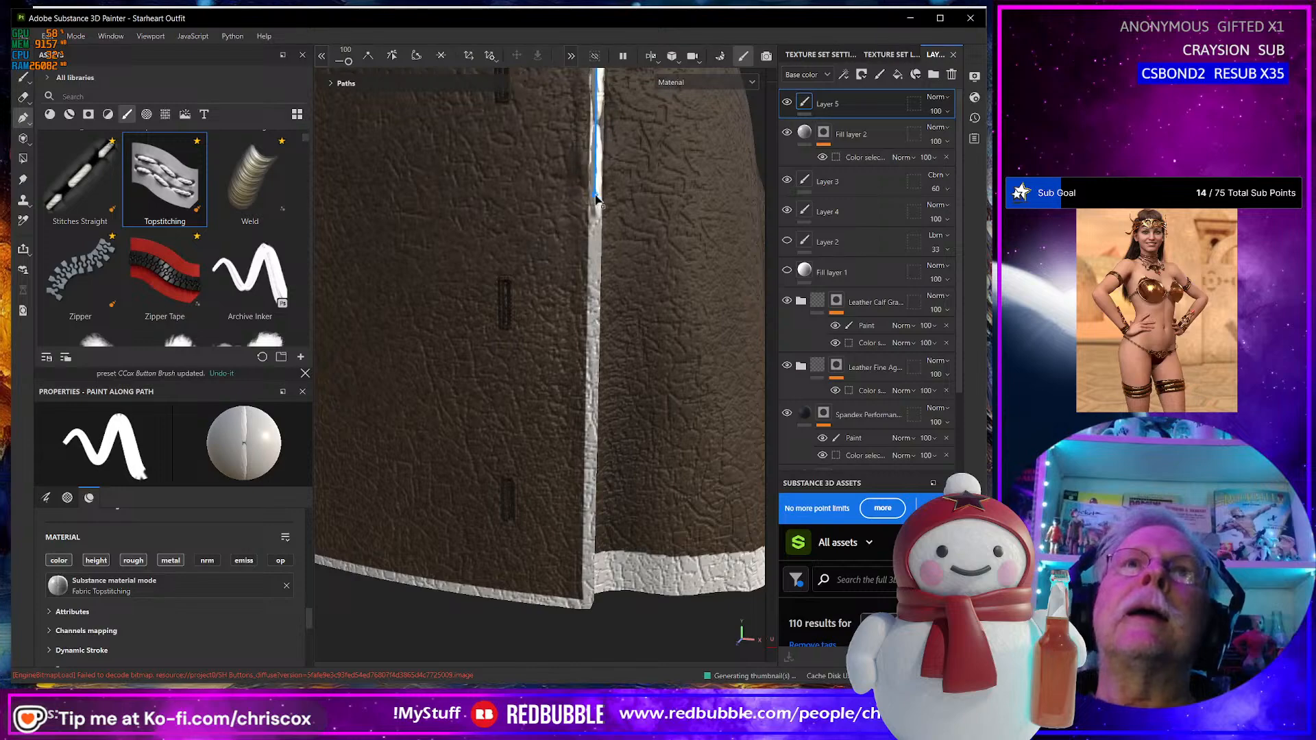
pyautogui.click(589, 488)
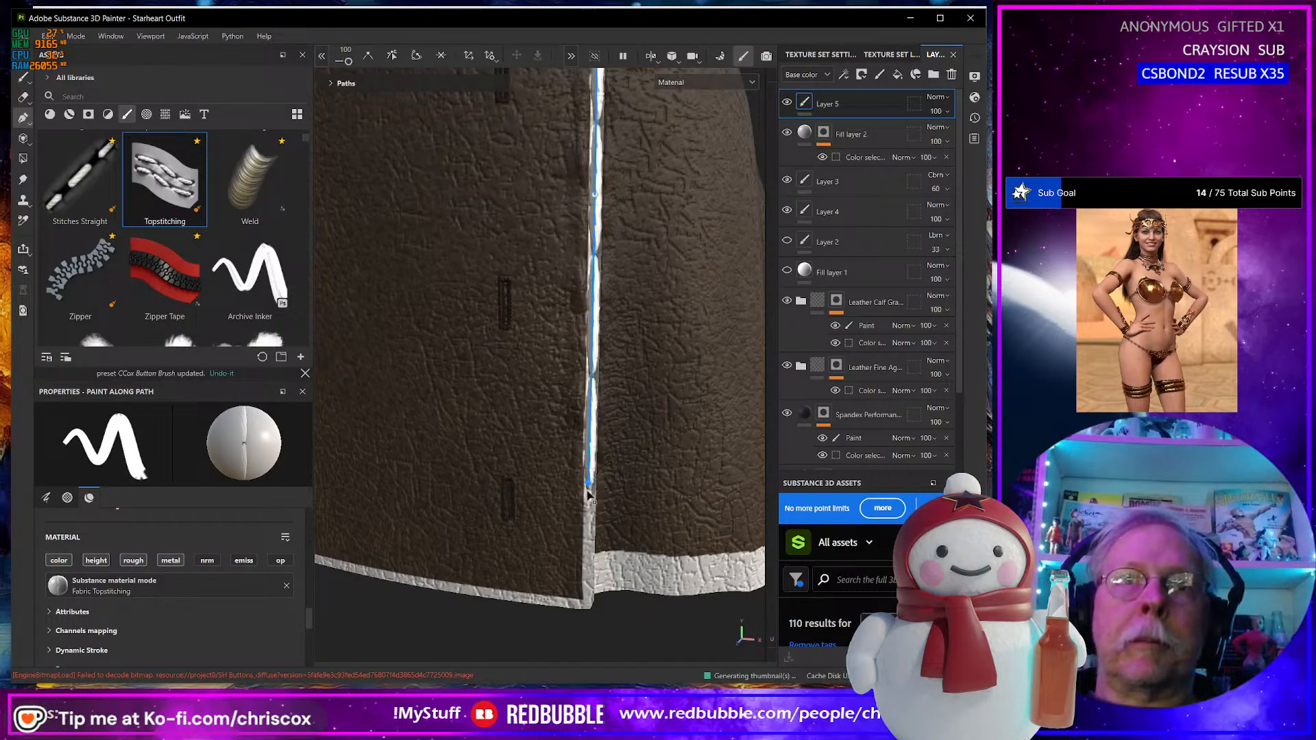
pyautogui.click(586, 606)
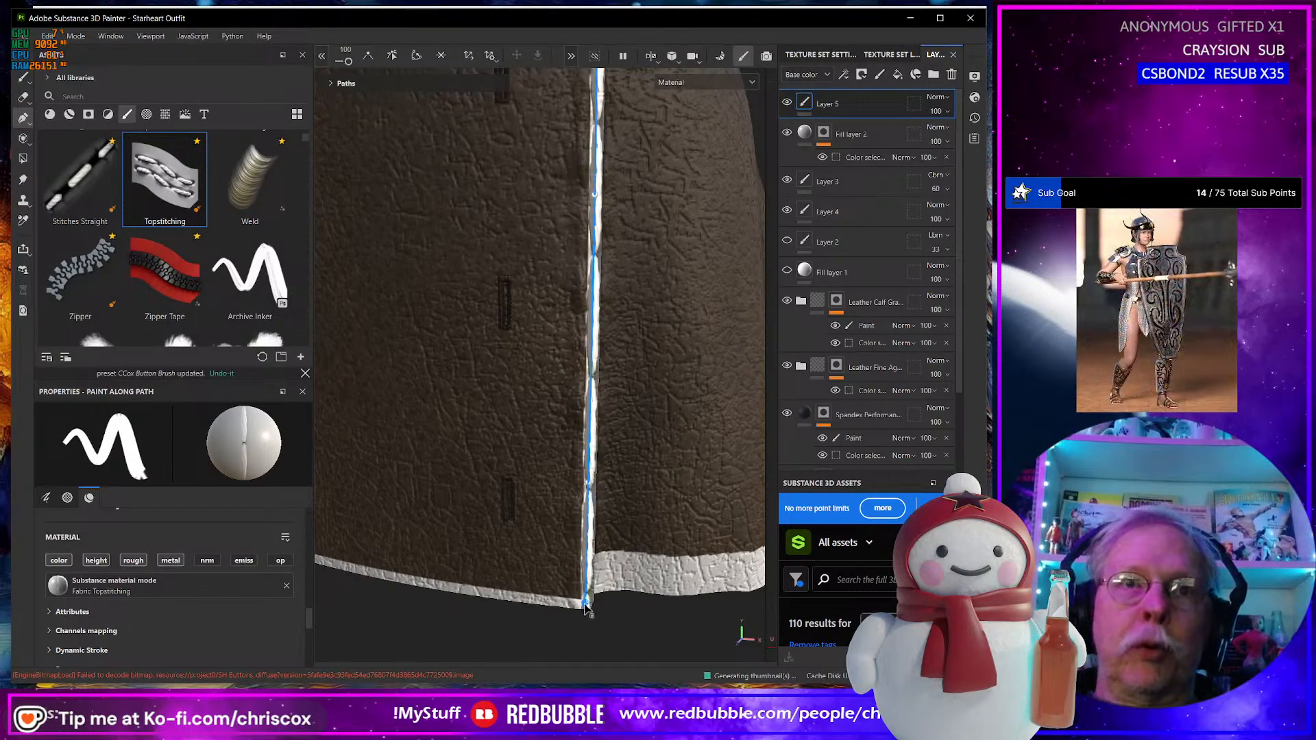
# Run the path along the front panel's hem to the opposite bottom corner, making the first bottom corner sharp.
pyautogui.click(454, 588)
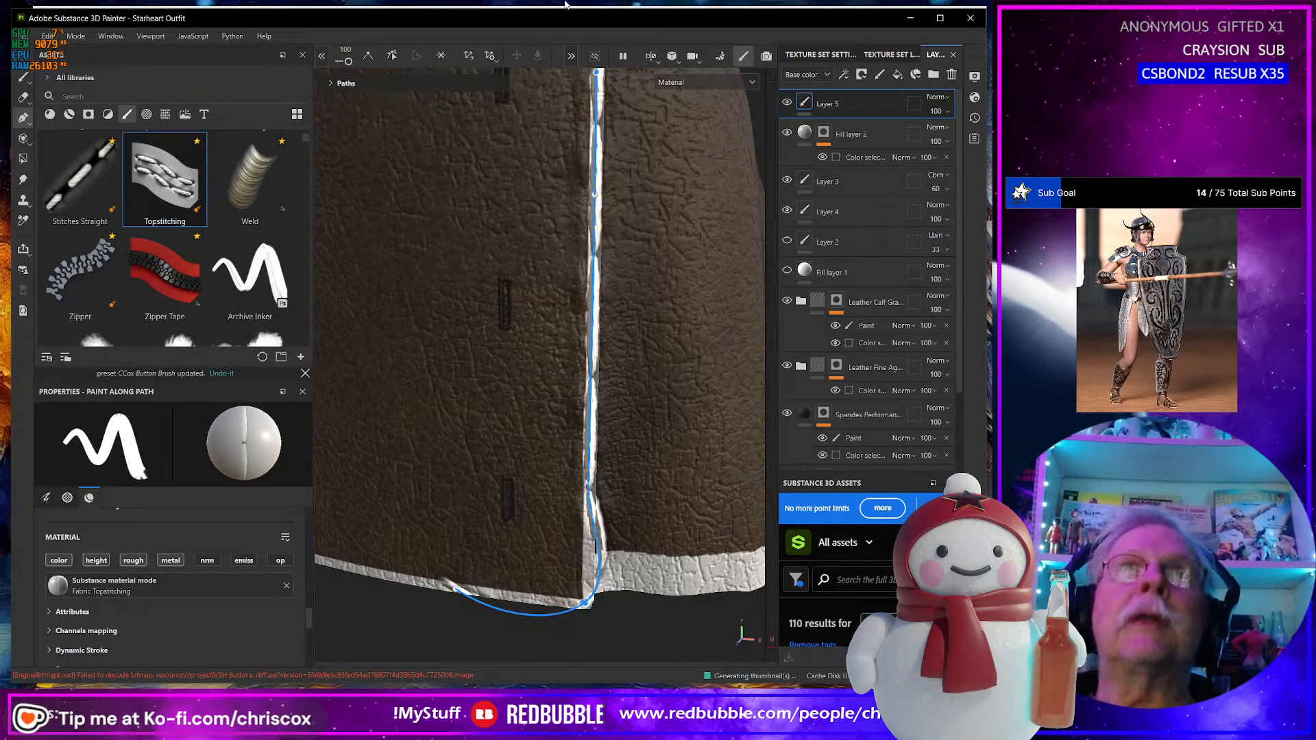
pyautogui.click(368, 56)
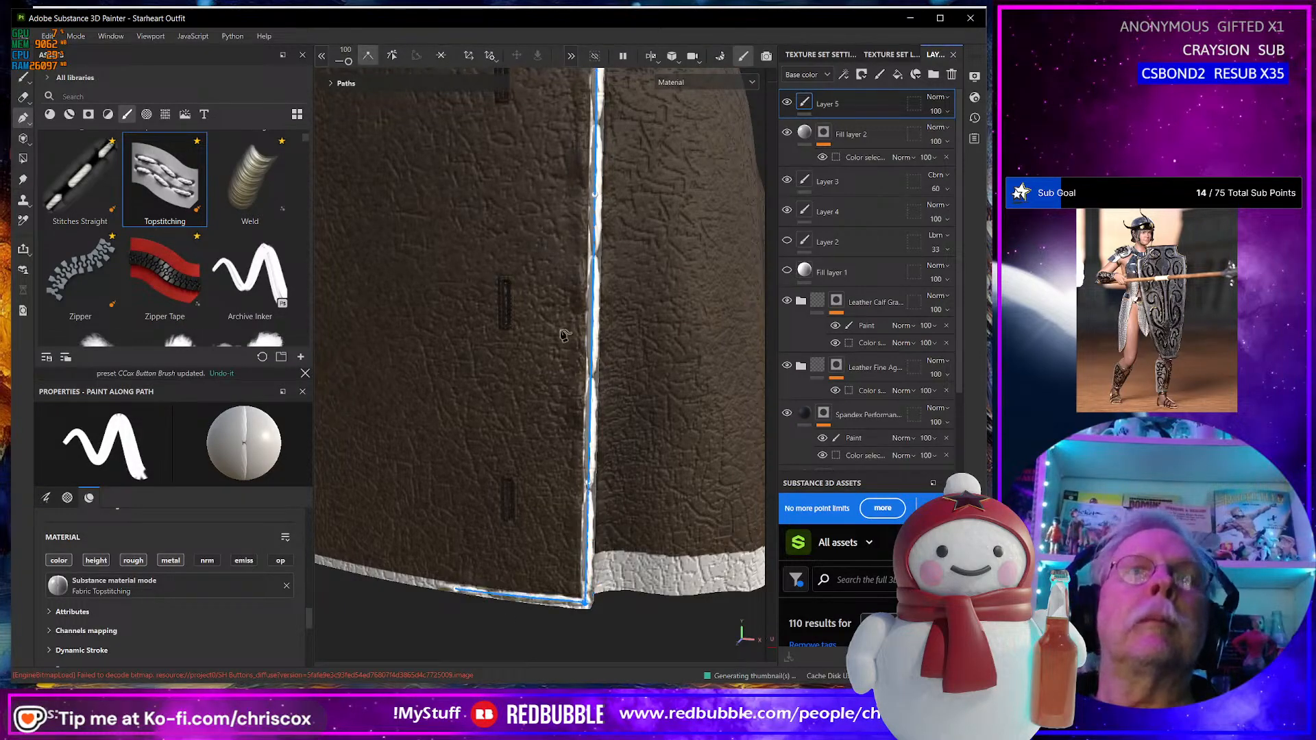
pyautogui.keyDown('alt'); pyautogui.moveTo(480, 418); pyautogui.dragTo(684, 404); pyautogui.keyUp('alt')
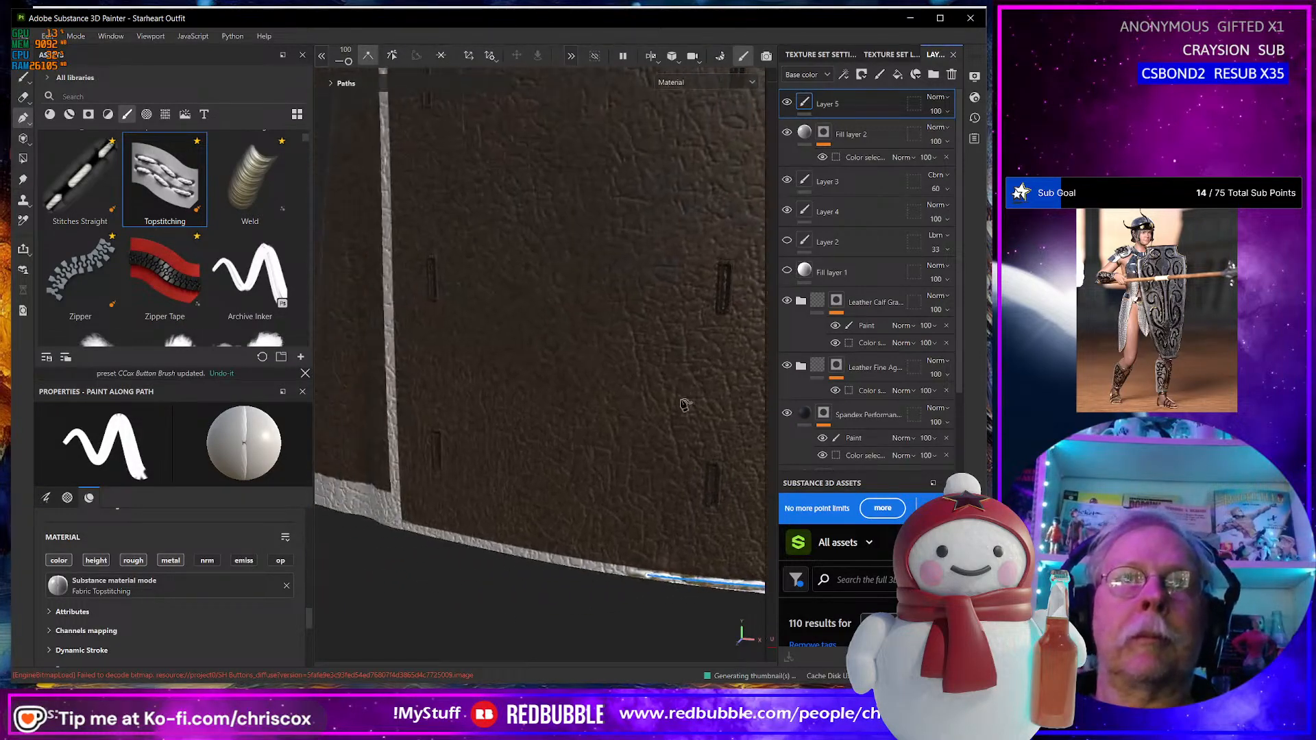
pyautogui.click(581, 562)
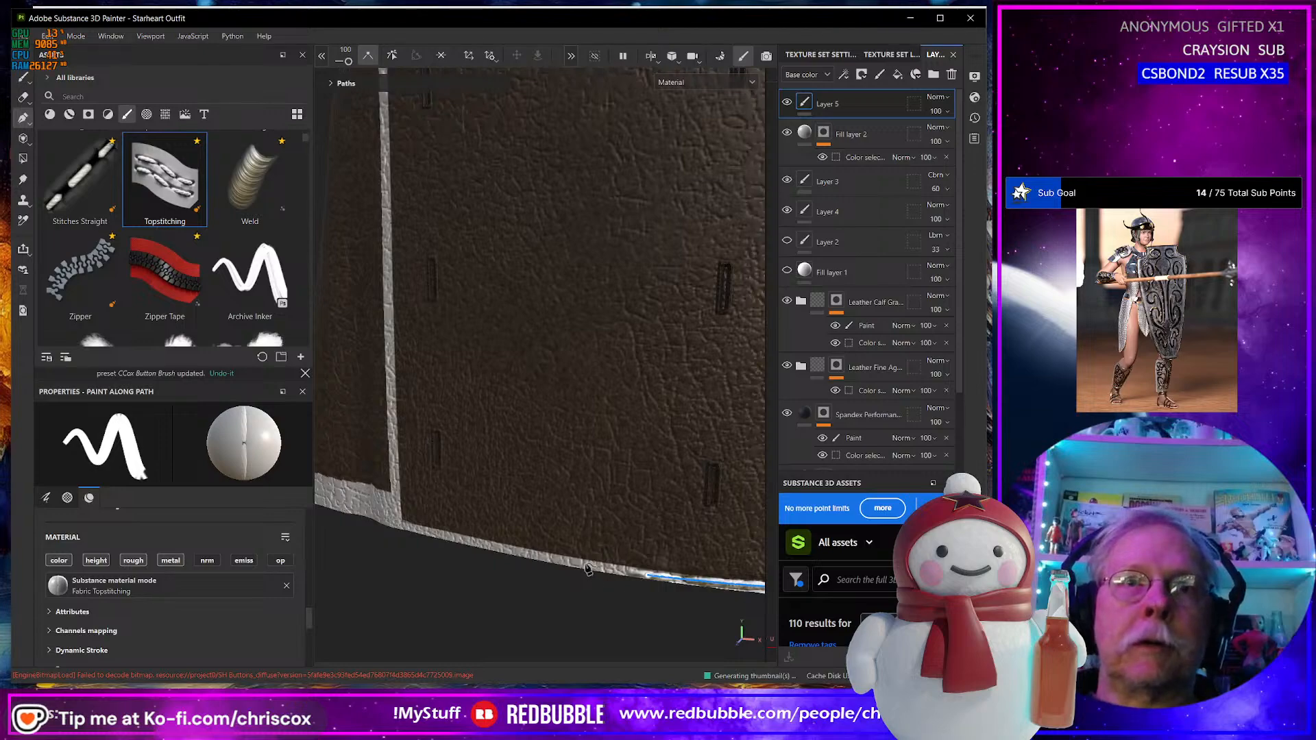
pyautogui.click(463, 539)
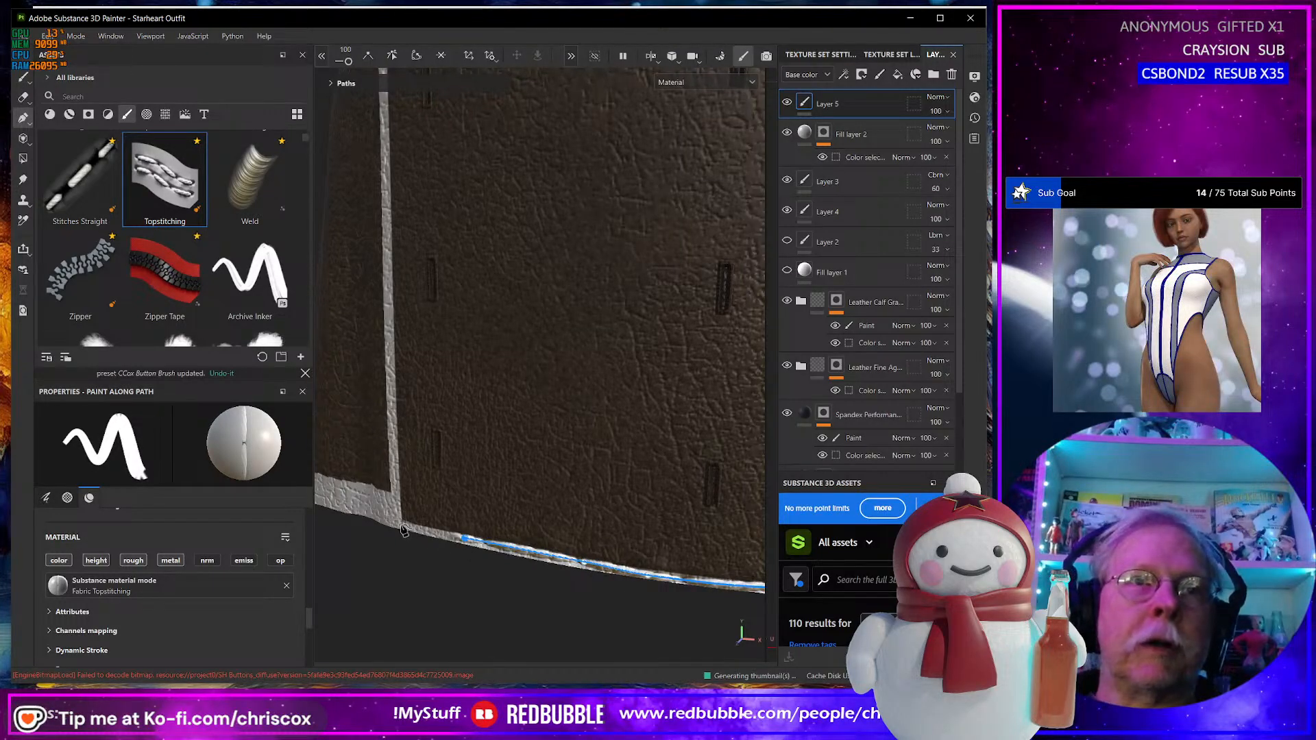
pyautogui.click(406, 529)
# Turn the path up the wearer's right panel seam and make the second bottom corner point sharp.
pyautogui.moveTo(406, 530)
pyautogui.keyDown('alt'); pyautogui.mouseDown()
pyautogui.moveTo(505, 626)
pyautogui.moveTo(485, 537)
pyautogui.mouseUp(); pyautogui.keyUp('alt')
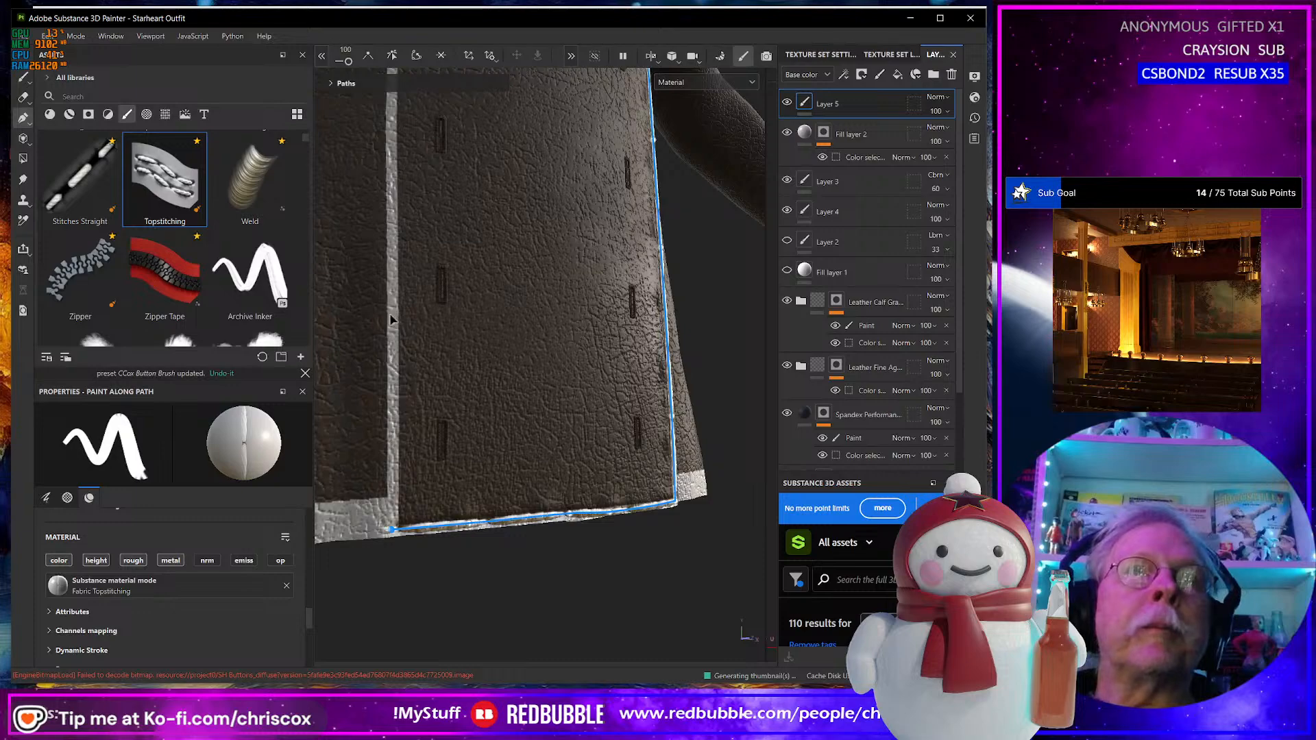
pyautogui.moveTo(391, 317); pyautogui.dragTo(395, 533)
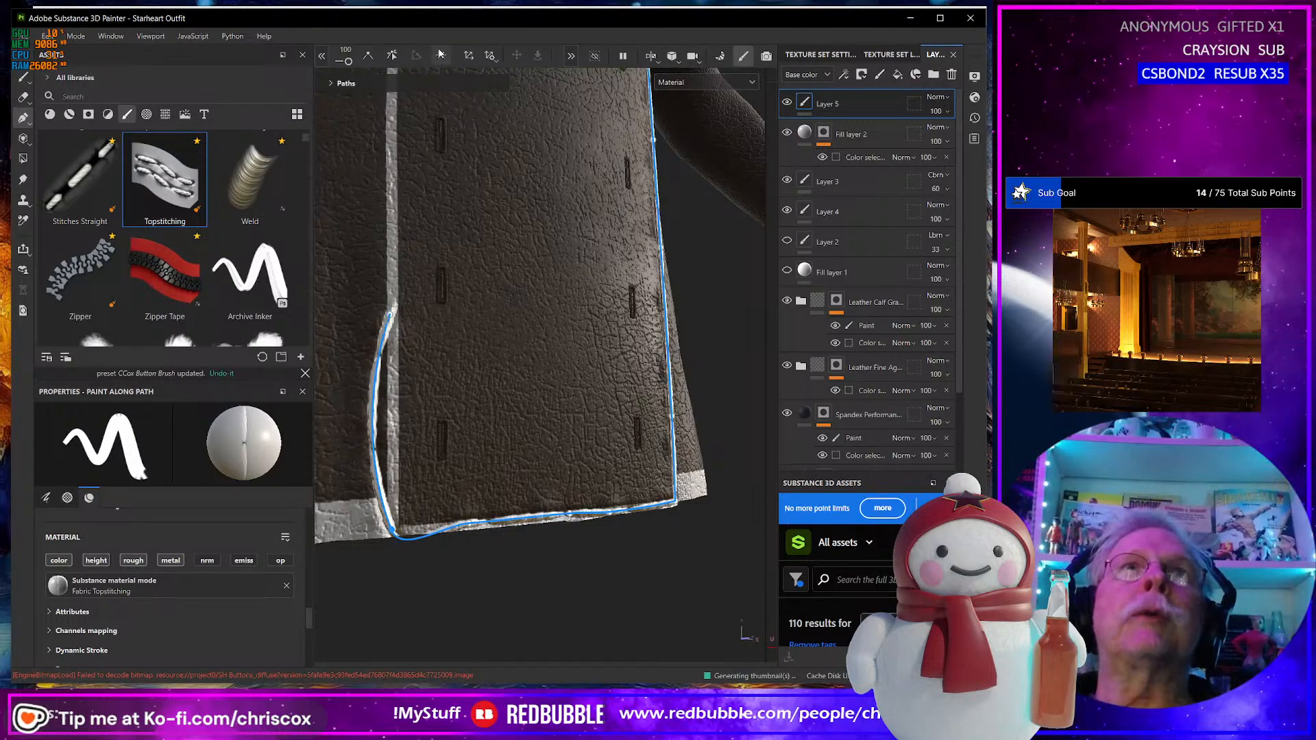
pyautogui.click(368, 57)
# Extend the topstitching path up the wearer's right panel seam, past the waist to the chest.
pyautogui.keyDown('alt'); pyautogui.moveTo(480, 205); pyautogui.dragTo(482, 333, button='middle'); pyautogui.keyUp('alt')
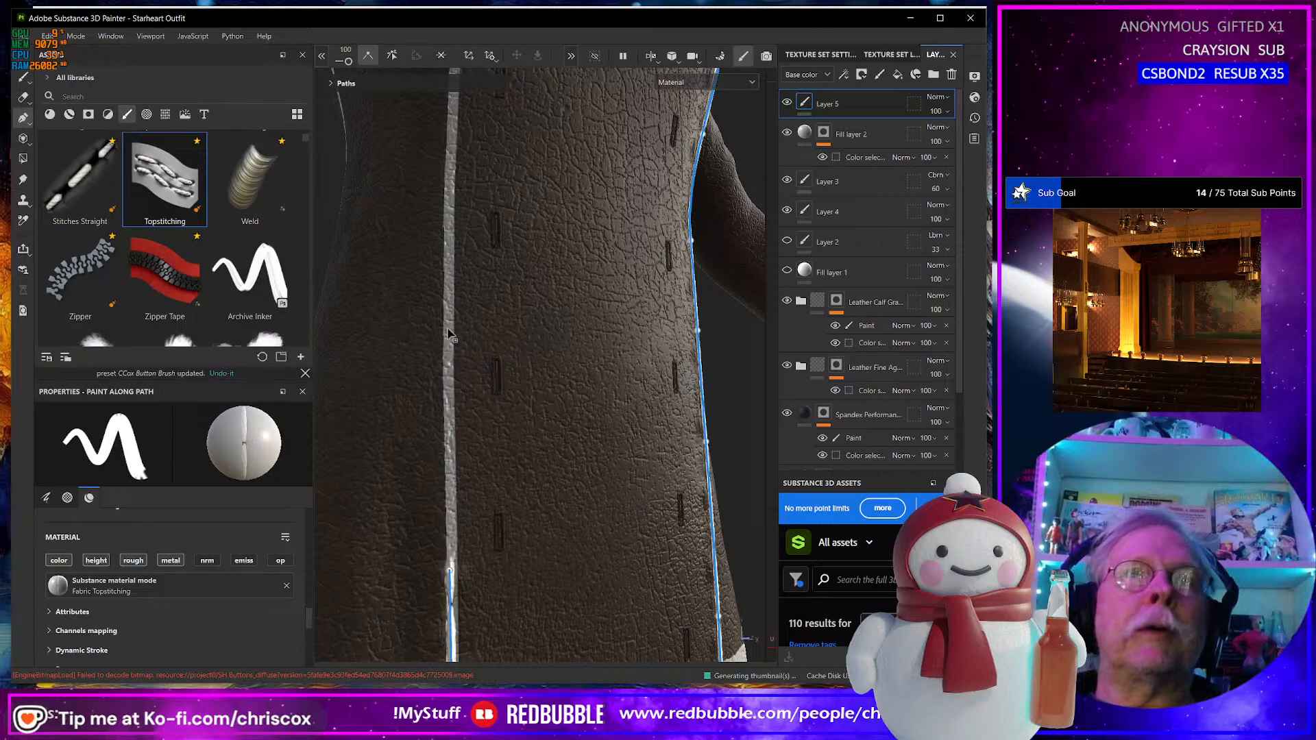
pyautogui.click(448, 330)
pyautogui.keyDown('alt'); pyautogui.moveTo(470, 184); pyautogui.dragTo(484, 278, button='middle'); pyautogui.keyUp('alt')
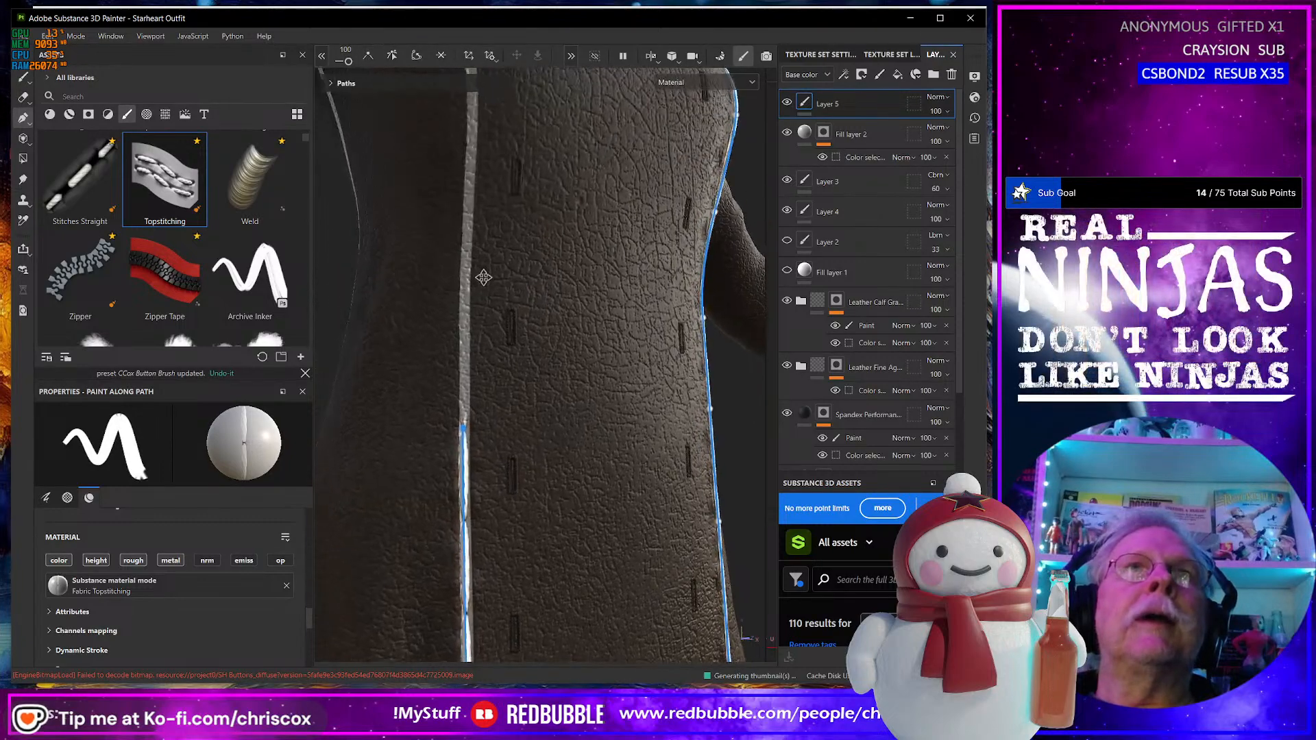
pyautogui.click(469, 226)
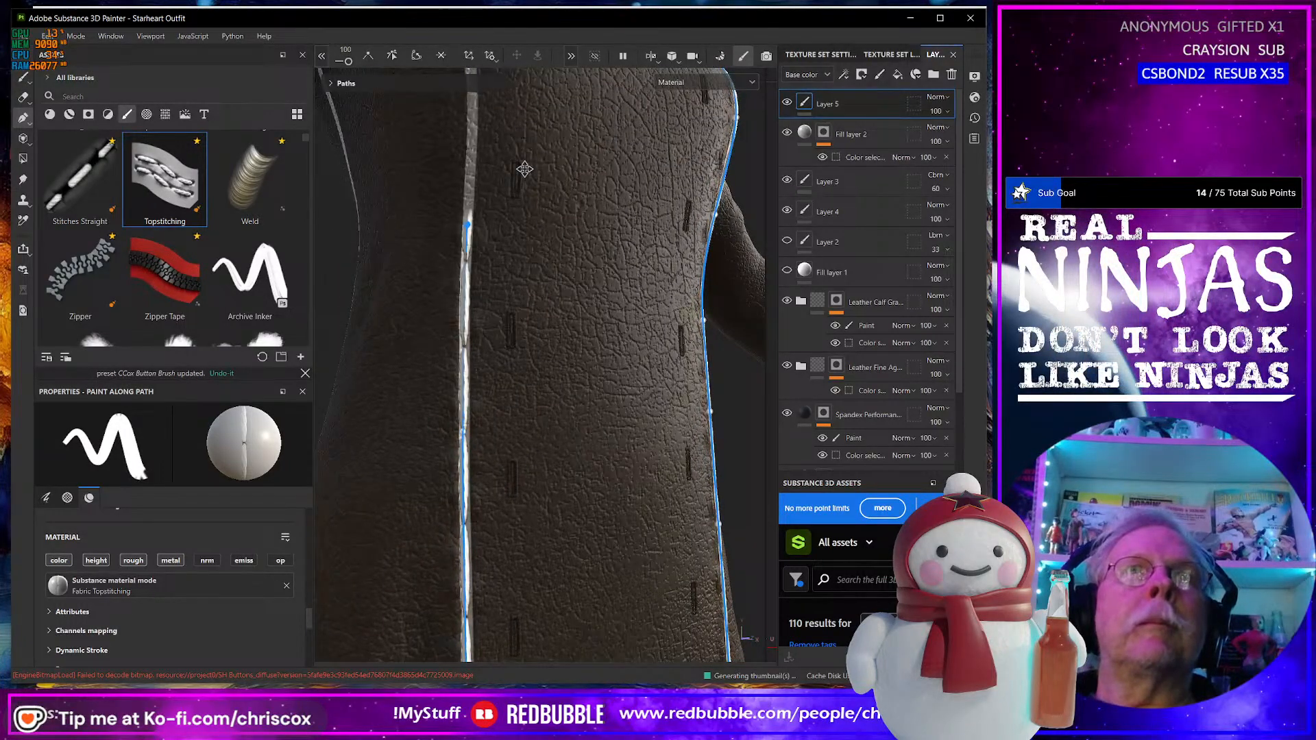
pyautogui.keyDown('alt'); pyautogui.moveTo(525, 169); pyautogui.dragTo(538, 315); pyautogui.keyUp('alt')
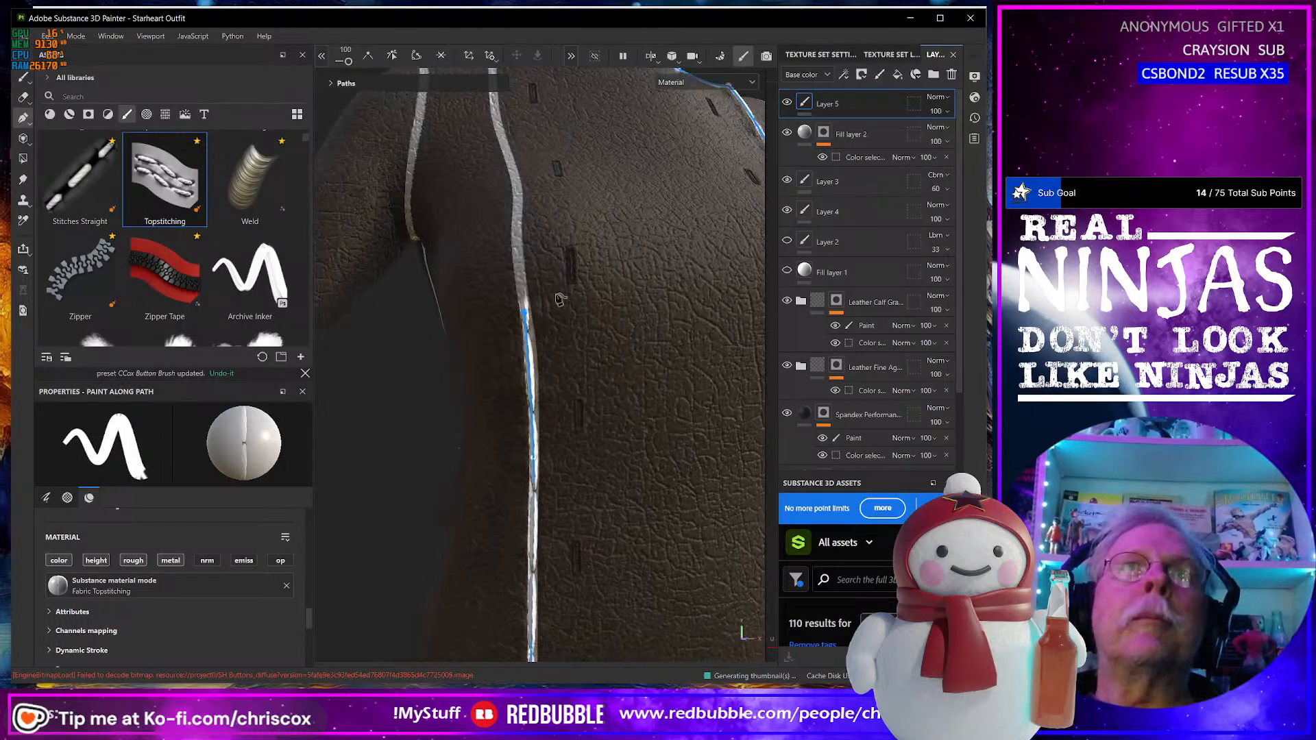
pyautogui.click(519, 215)
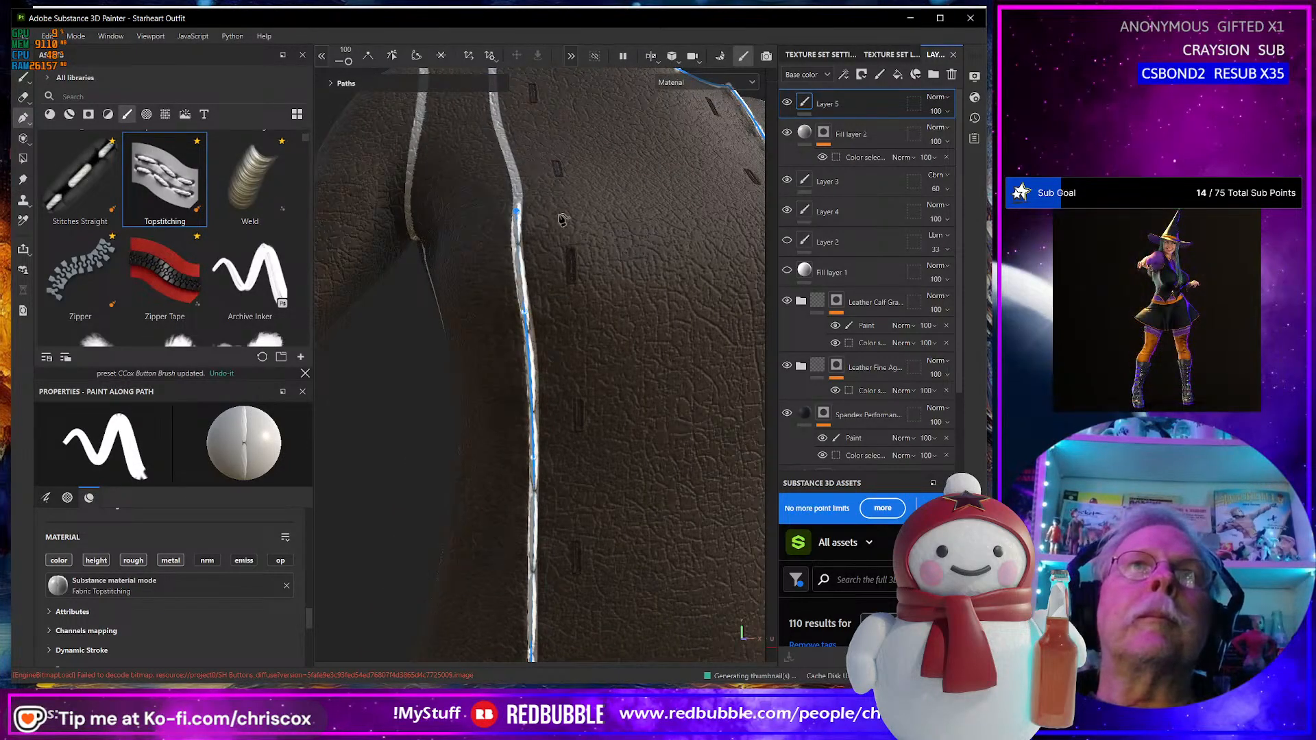
# Complete the path up the wearer's right chest seam to its starting point at the panel's top corner.
pyautogui.keyDown('alt'); pyautogui.moveTo(563, 206); pyautogui.dragTo(621, 407, button='middle'); pyautogui.keyUp('alt')
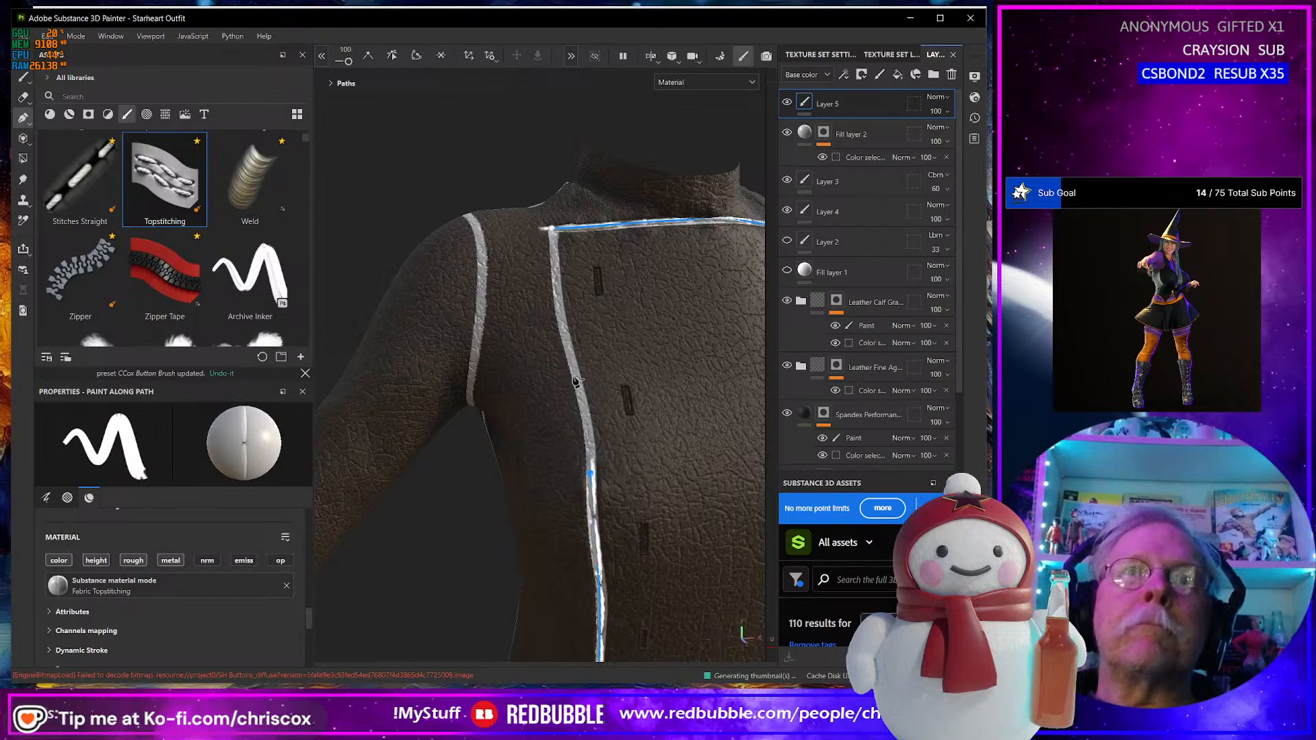
pyautogui.click(575, 376)
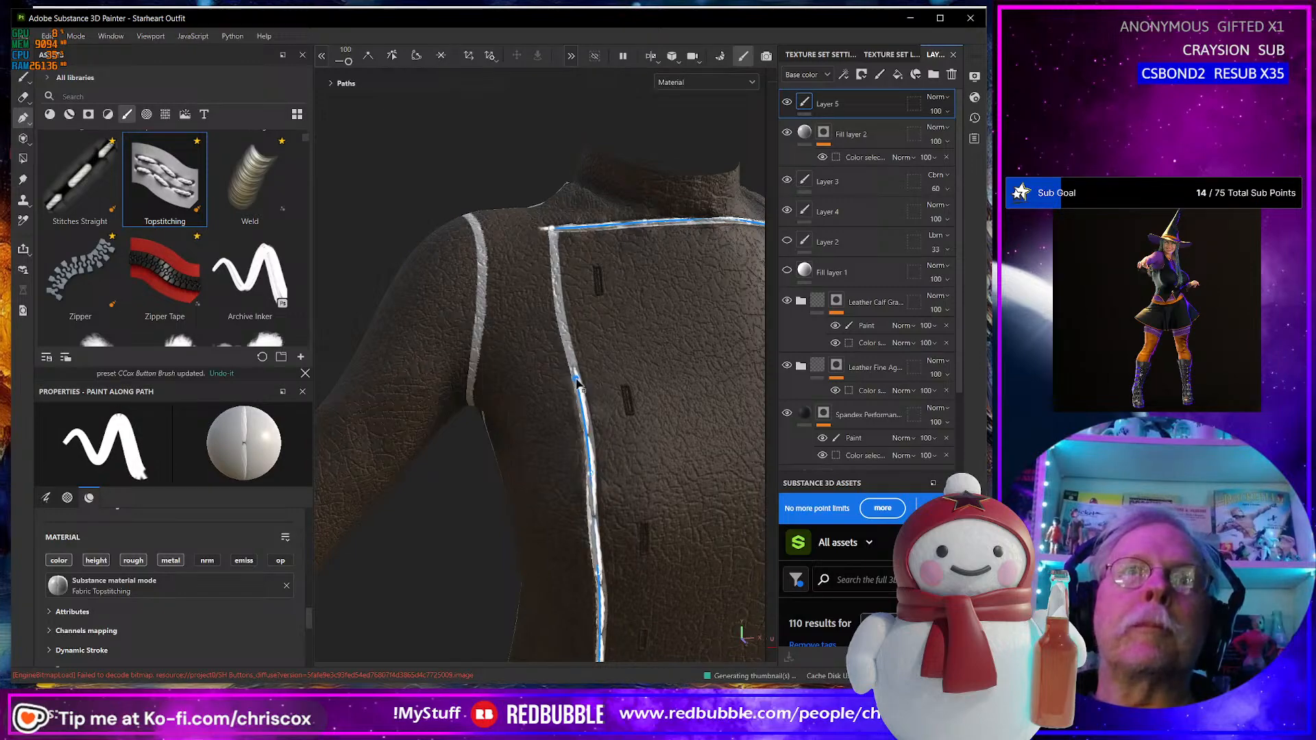
pyautogui.click(558, 294)
pyautogui.click(553, 232)
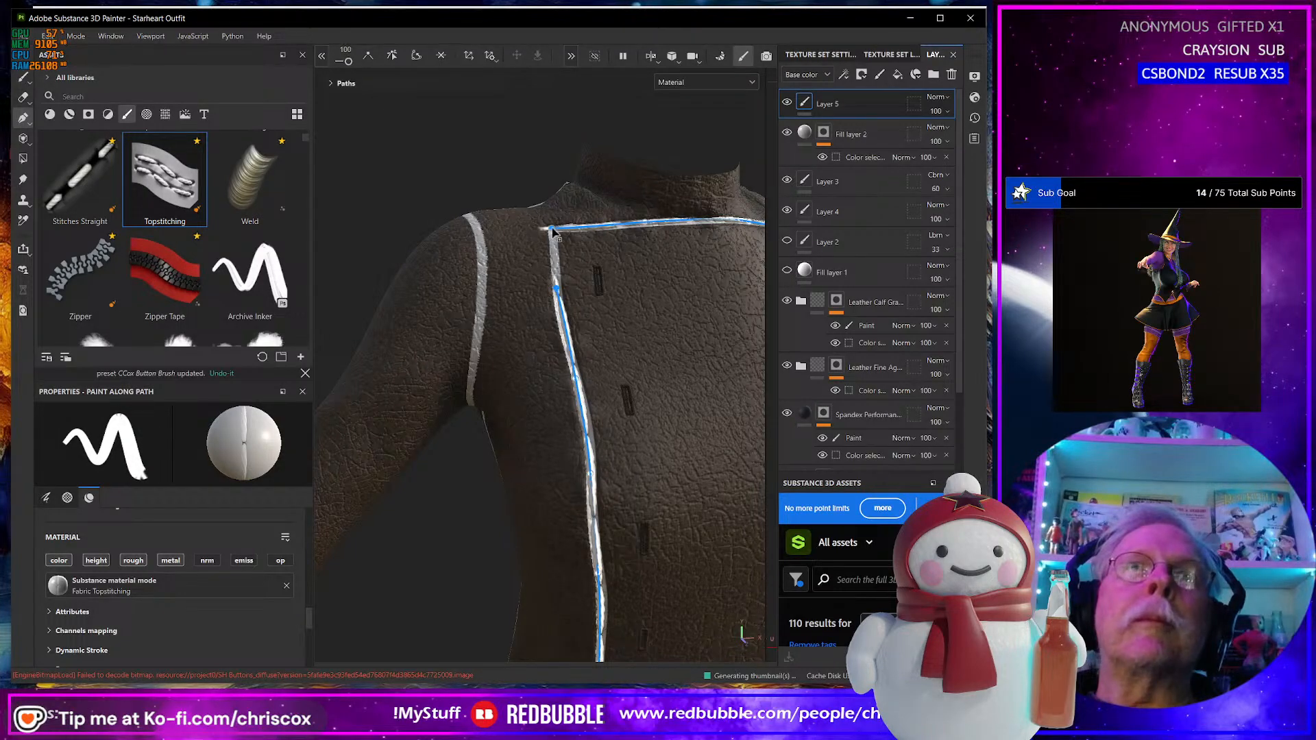
# Close the topstitching path and make its joining point at the panel's top corner sharp.
pyautogui.click(416, 57)
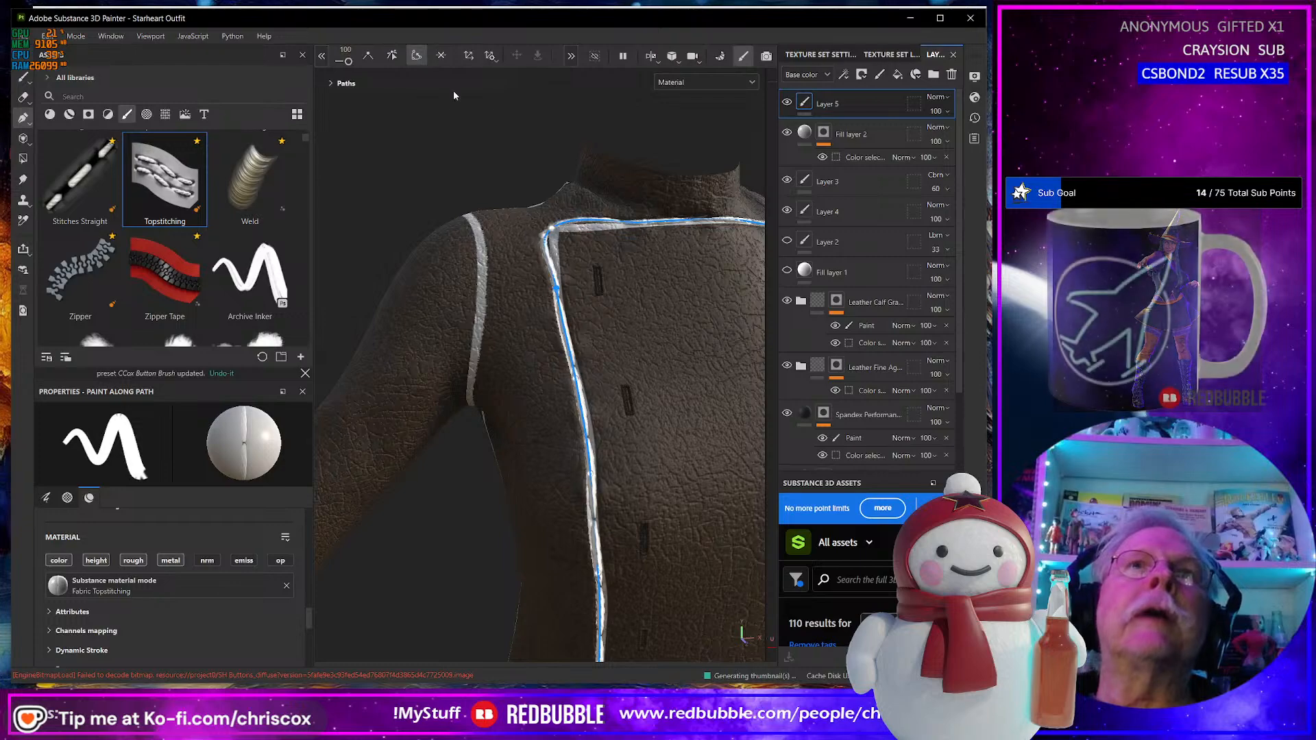
pyautogui.click(391, 55)
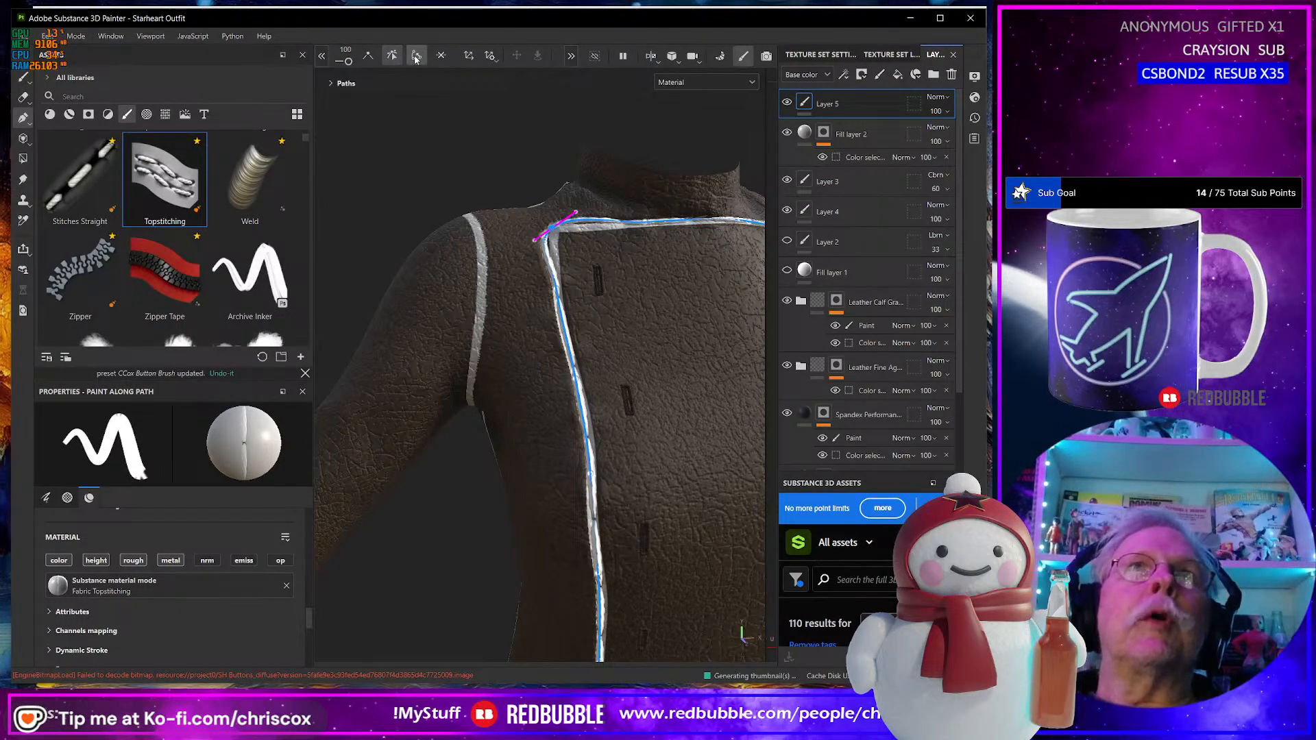
pyautogui.click(370, 56)
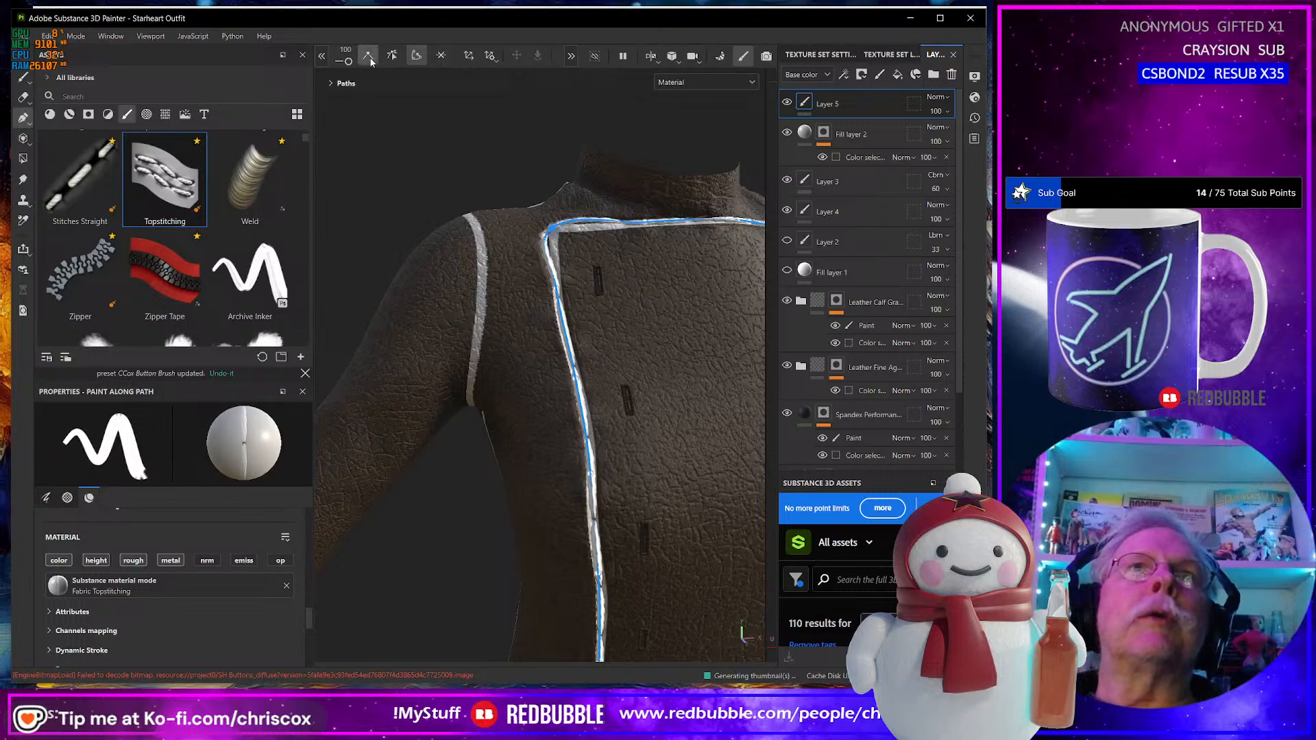
# Nudge the top corner point slightly inward along the panel seam and finish editing the path.
pyautogui.keyDown('alt'); pyautogui.moveTo(609, 296); pyautogui.dragTo(582, 405, button='middle'); pyautogui.keyUp('alt')
pyautogui.scroll(2, 581, 405)
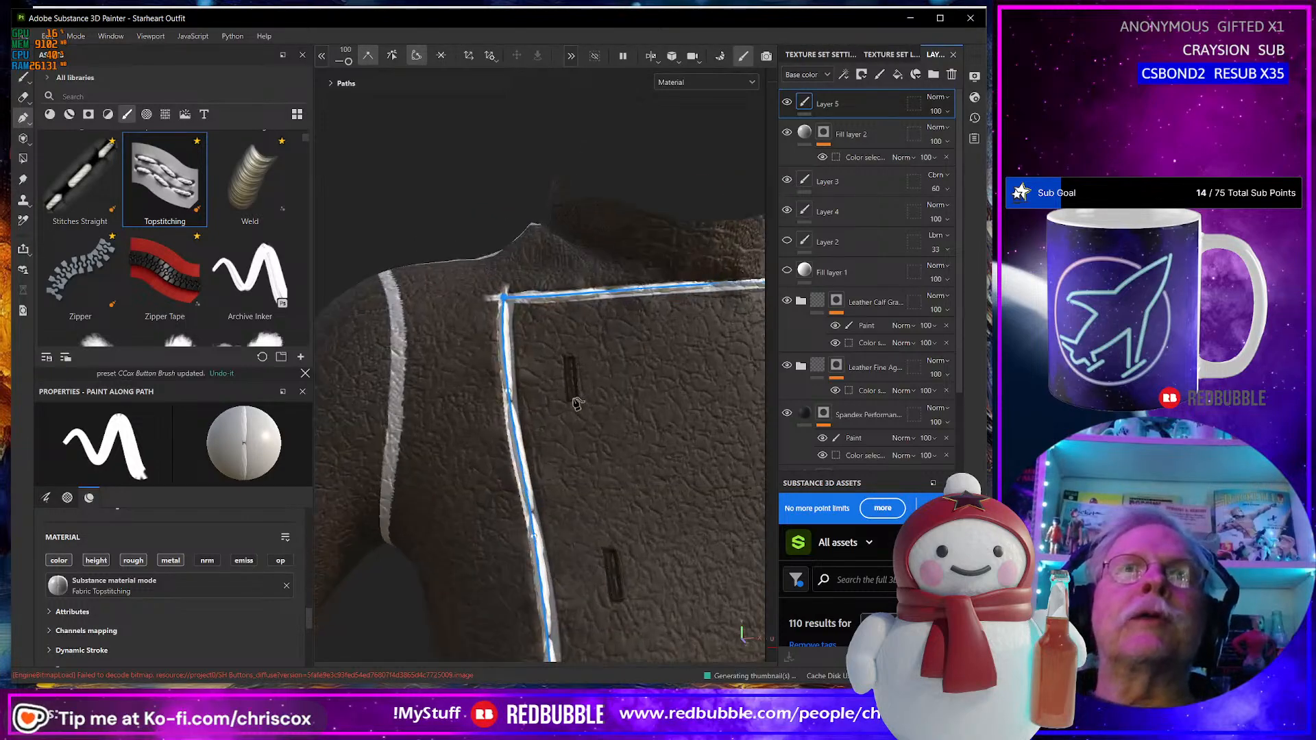
pyautogui.keyDown('alt'); pyautogui.moveTo(552, 340); pyautogui.dragTo(533, 357); pyautogui.keyUp('alt')
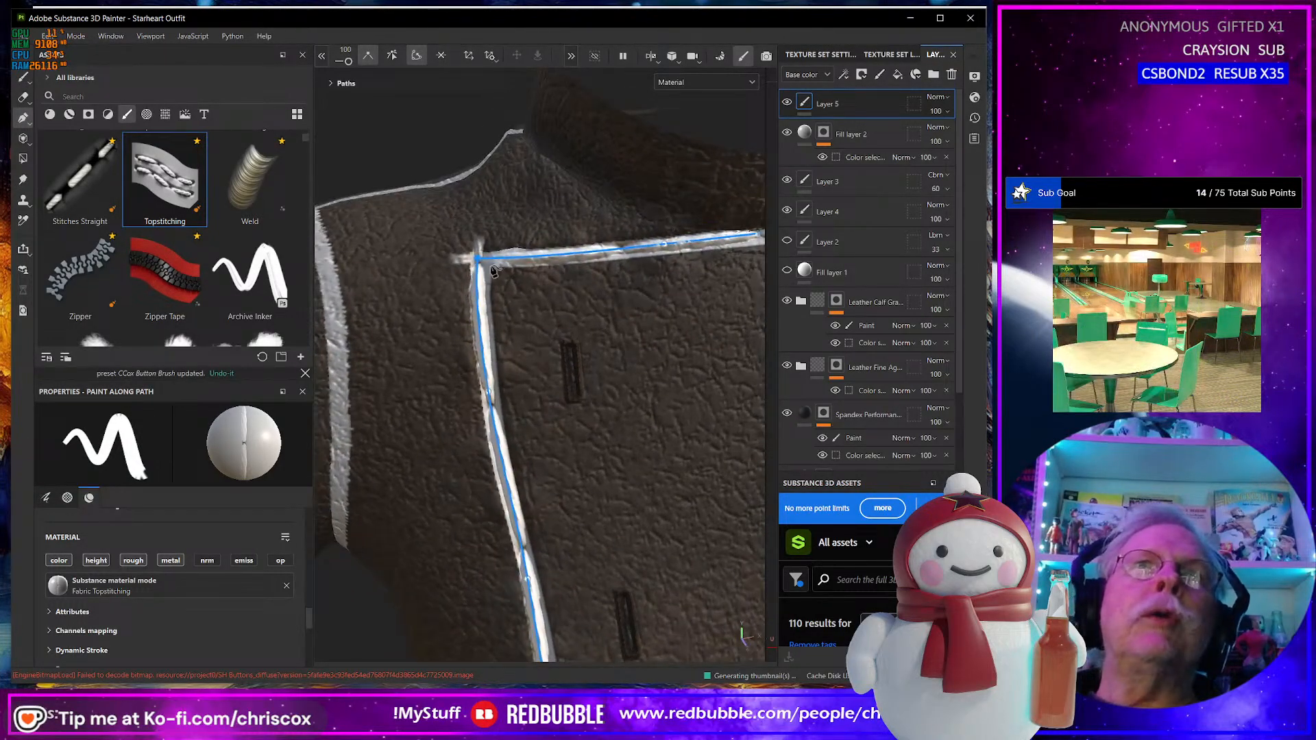
pyautogui.moveTo(480, 263); pyautogui.dragTo(484, 268)
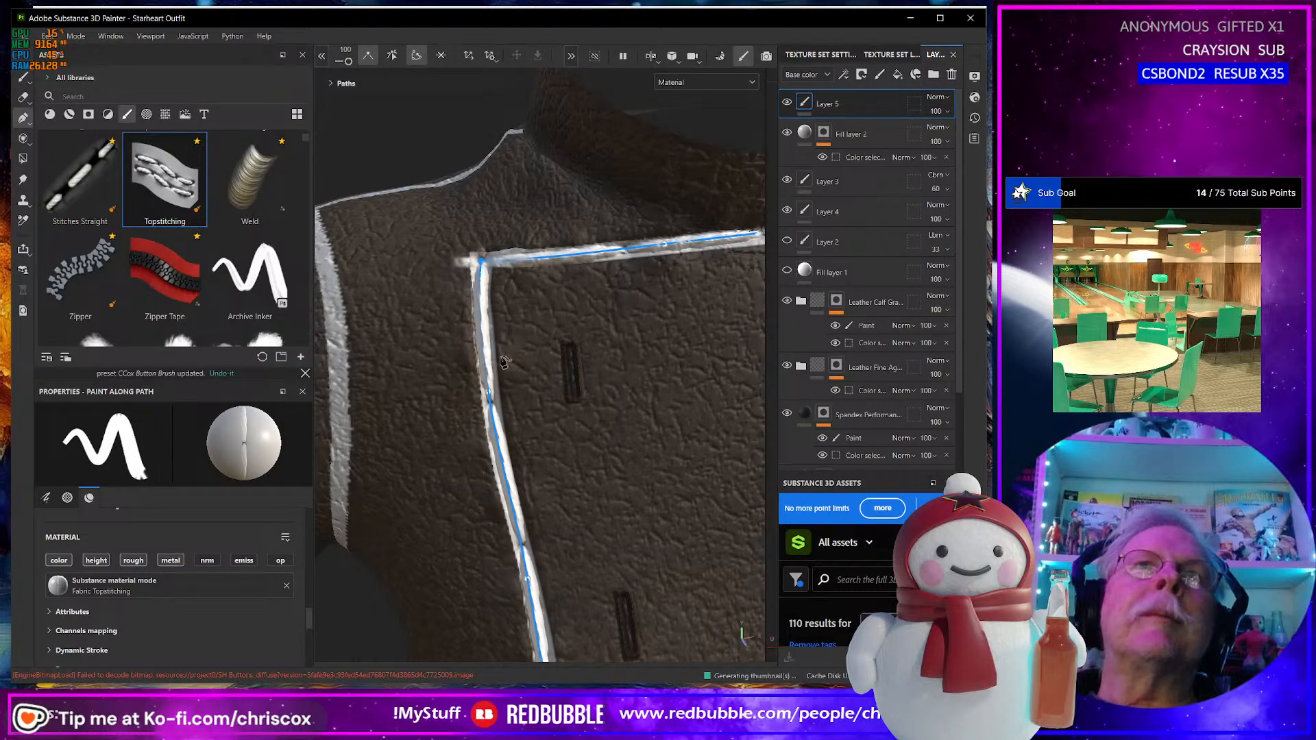
pyautogui.click(492, 393)
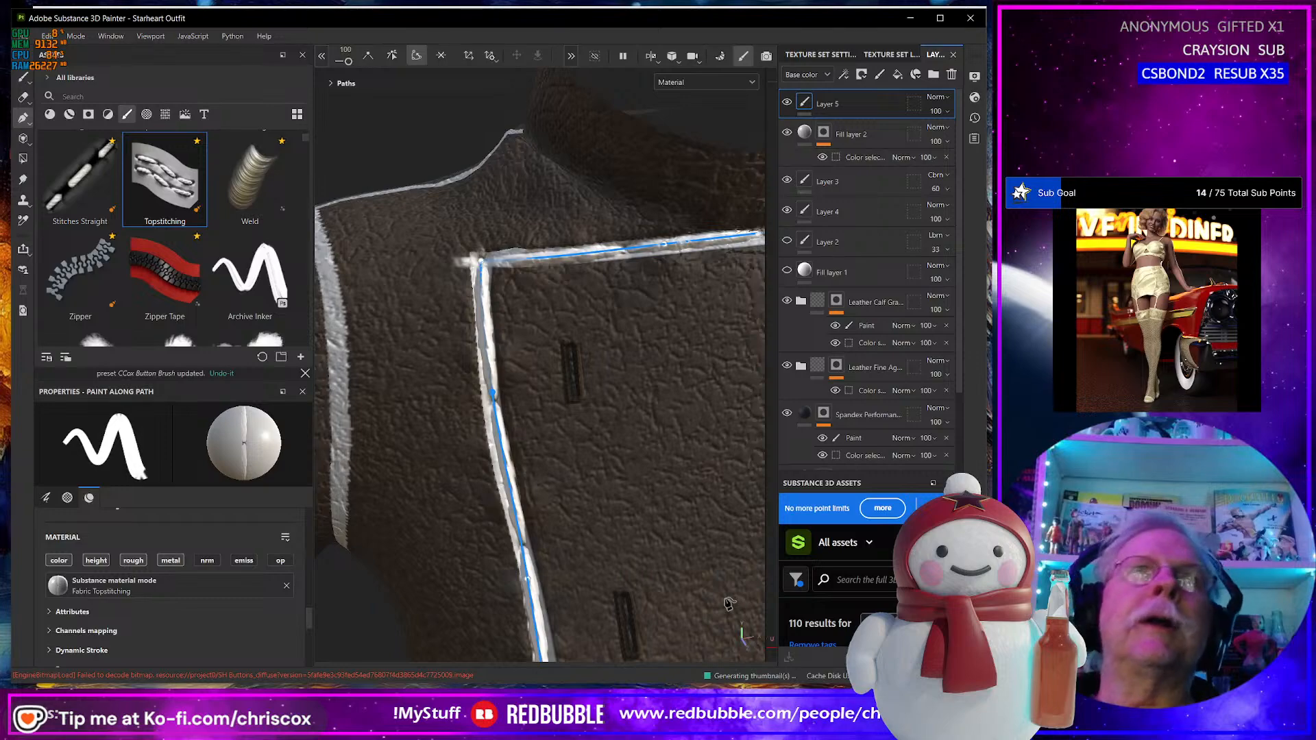
pyautogui.scroll(2, 625, 366)
pyautogui.scroll(-1, 625, 367)
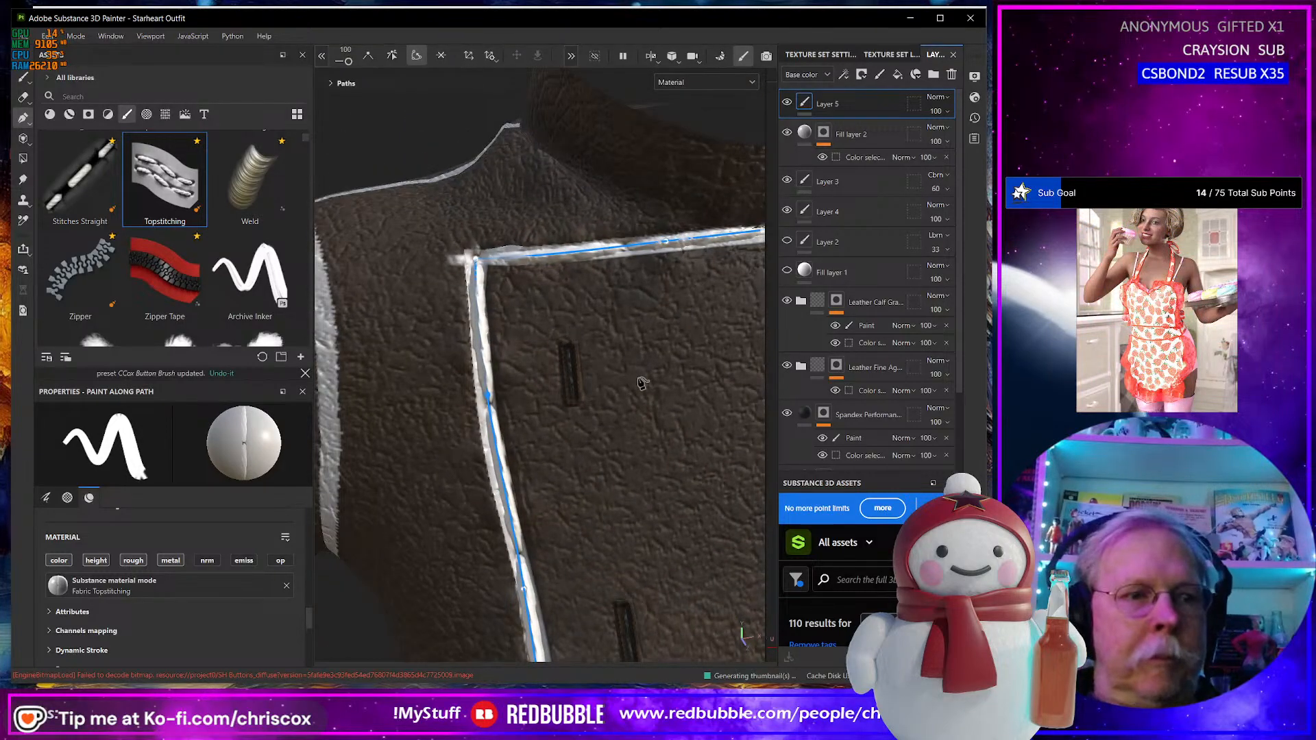
pyautogui.press('Escape')
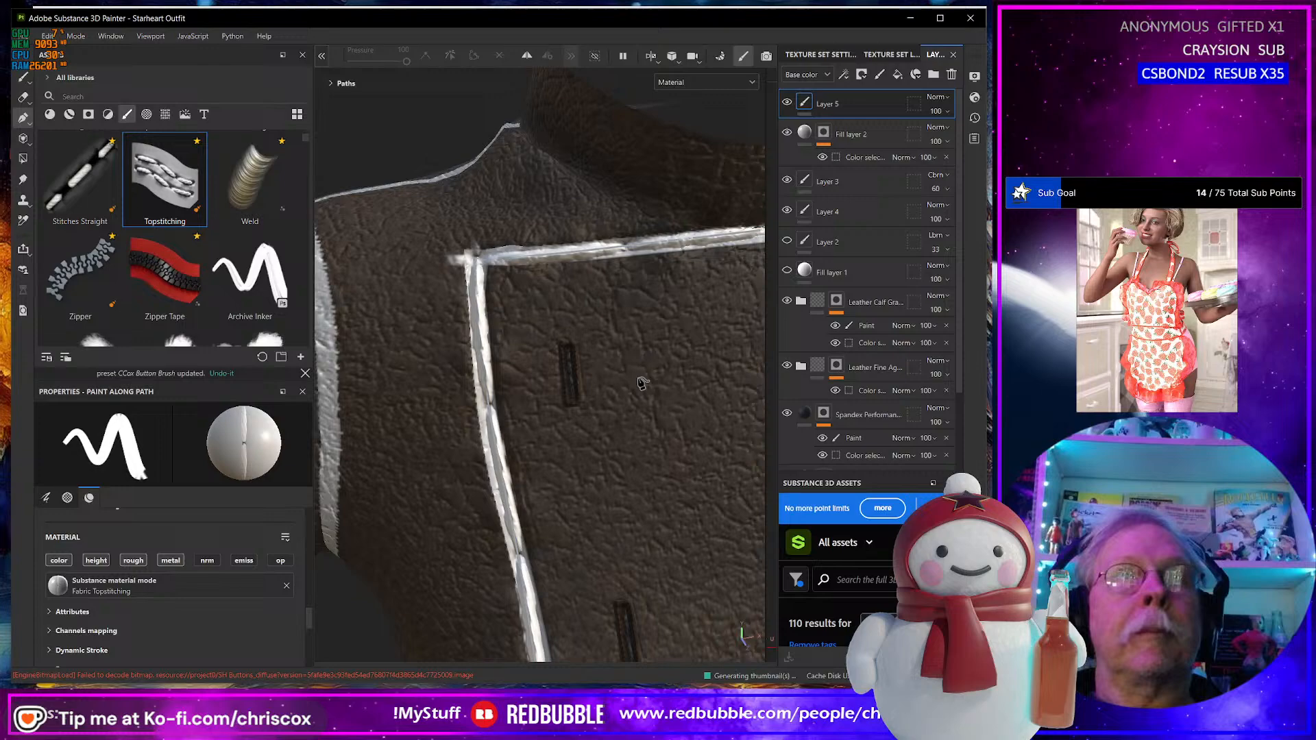
# Start a separate topstitching path with two points running diagonally down the chest panel beside the buttonholes.
pyautogui.click(617, 341)
pyautogui.click(708, 553)
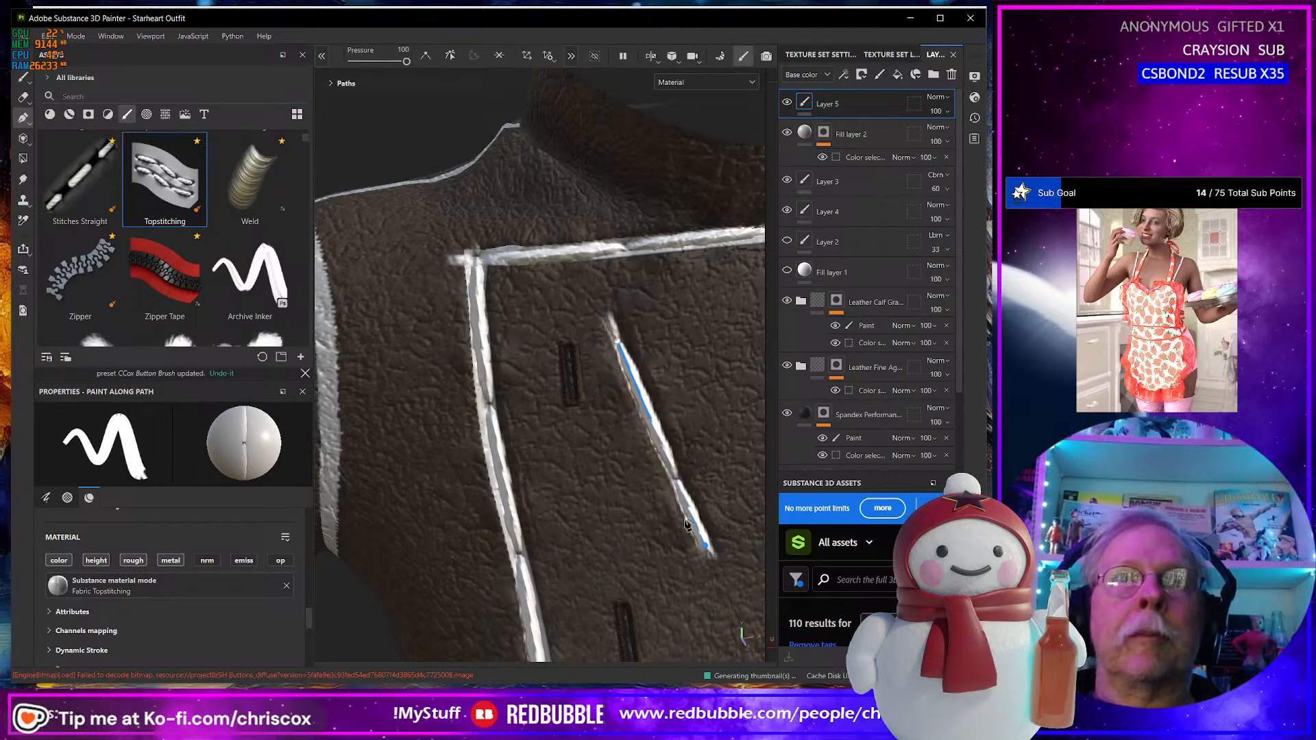
pyautogui.keyDown('alt'); pyautogui.moveTo(708, 552); pyautogui.dragTo(653, 510); pyautogui.keyUp('alt')
pyautogui.moveTo(654, 511); pyautogui.dragTo(527, 488, button='middle')
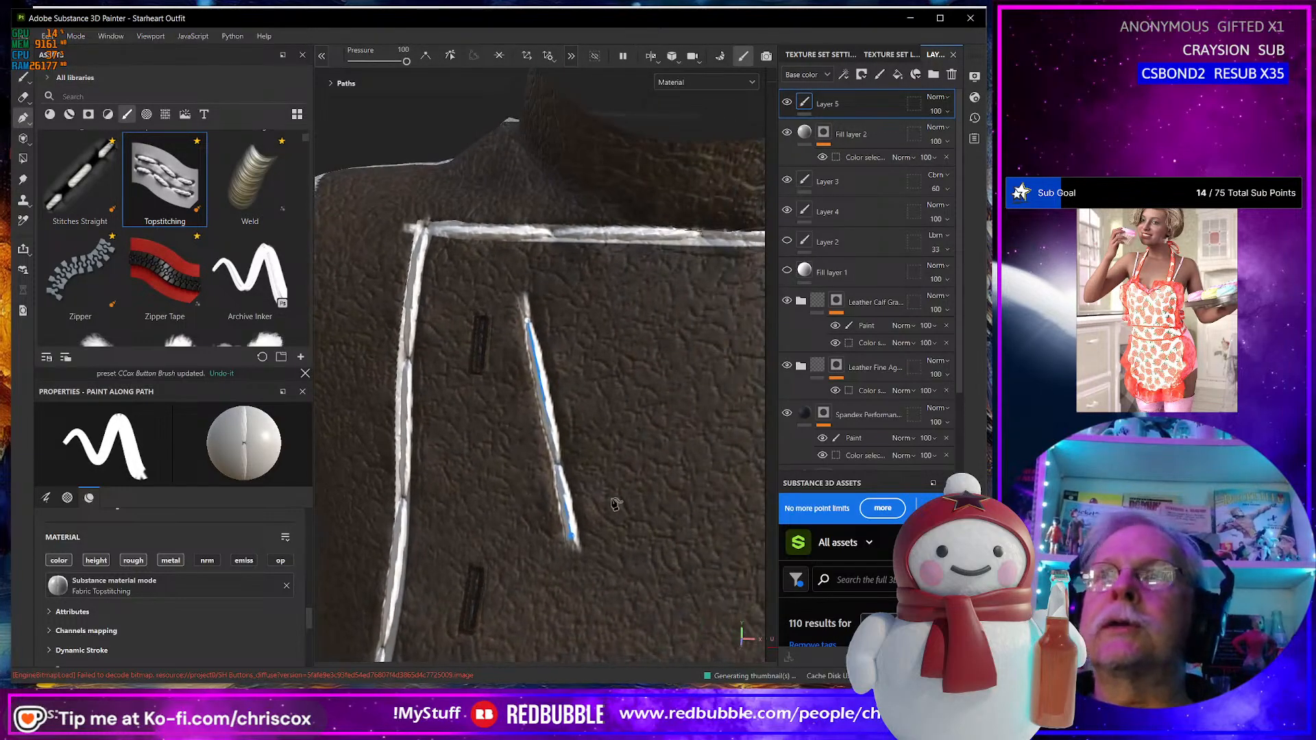
# Set the short diagonal path's brush size to 1.
pyautogui.scroll(-5, 146, 556)
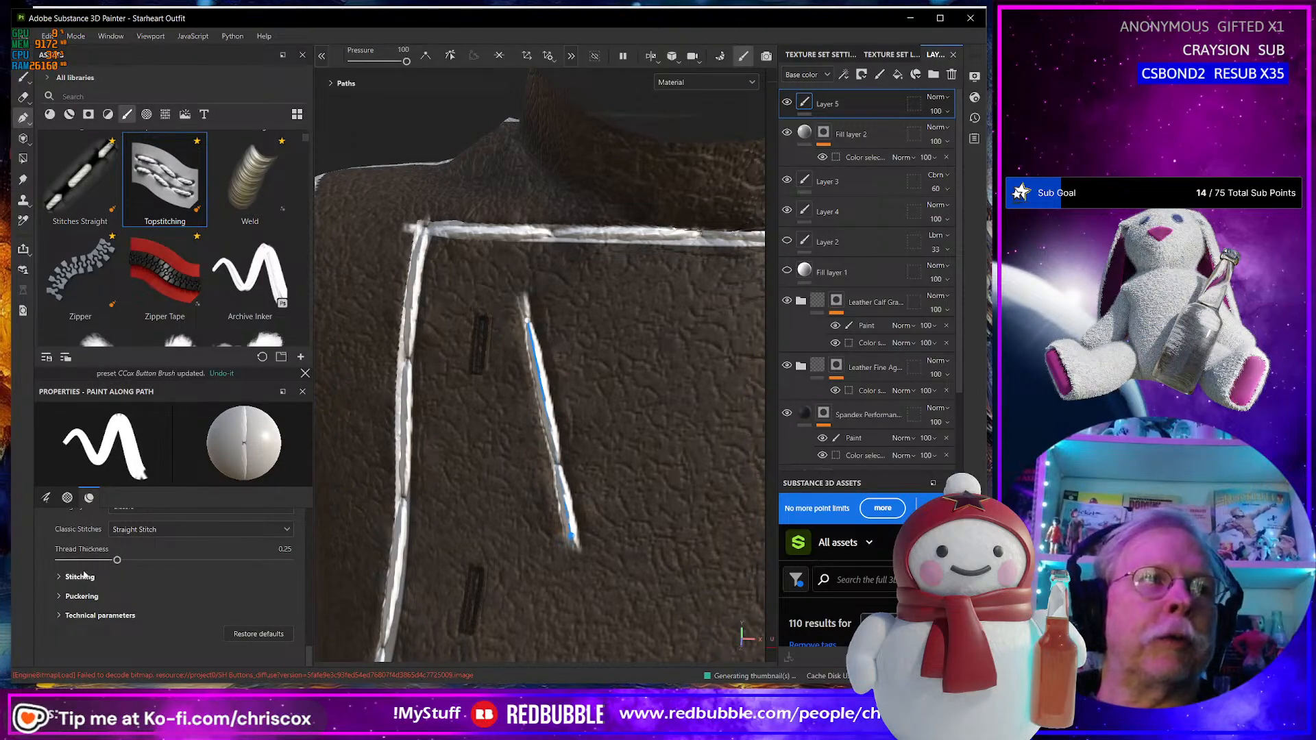
pyautogui.click(60, 577)
pyautogui.scroll(10, 220, 575)
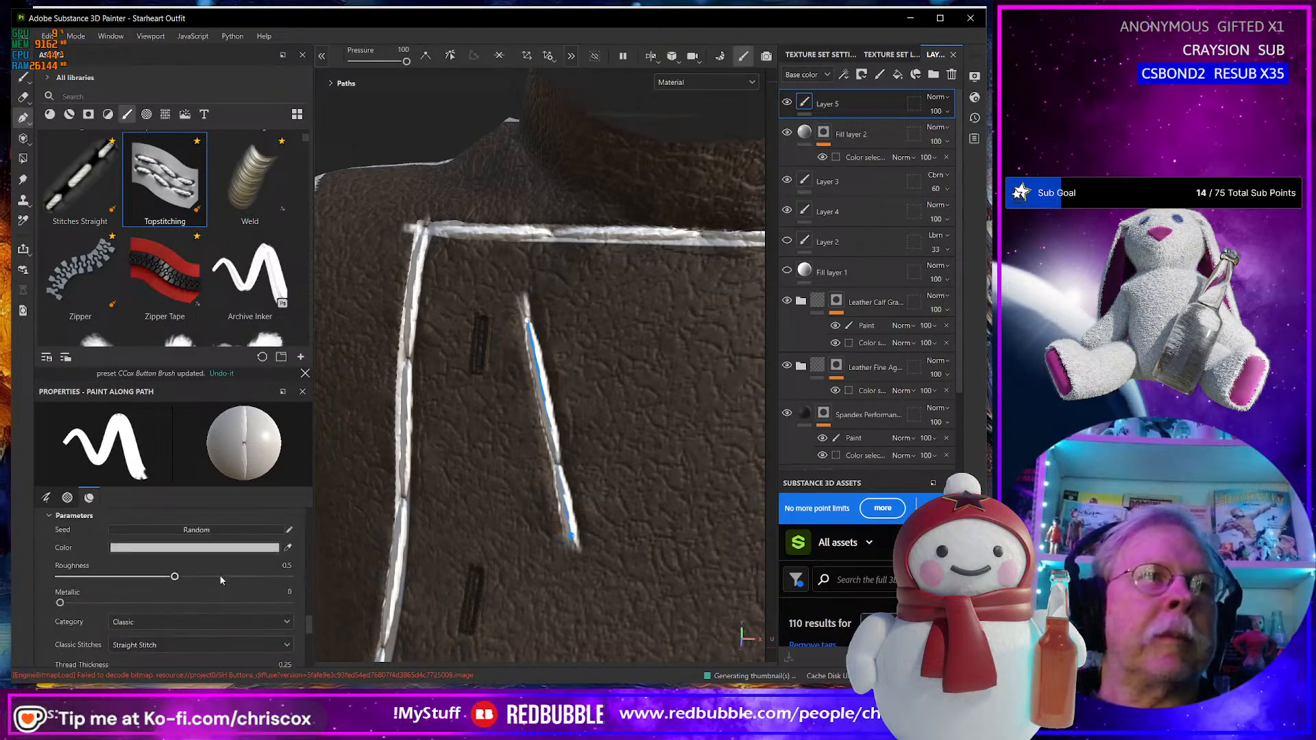
pyautogui.scroll(5, 211, 575)
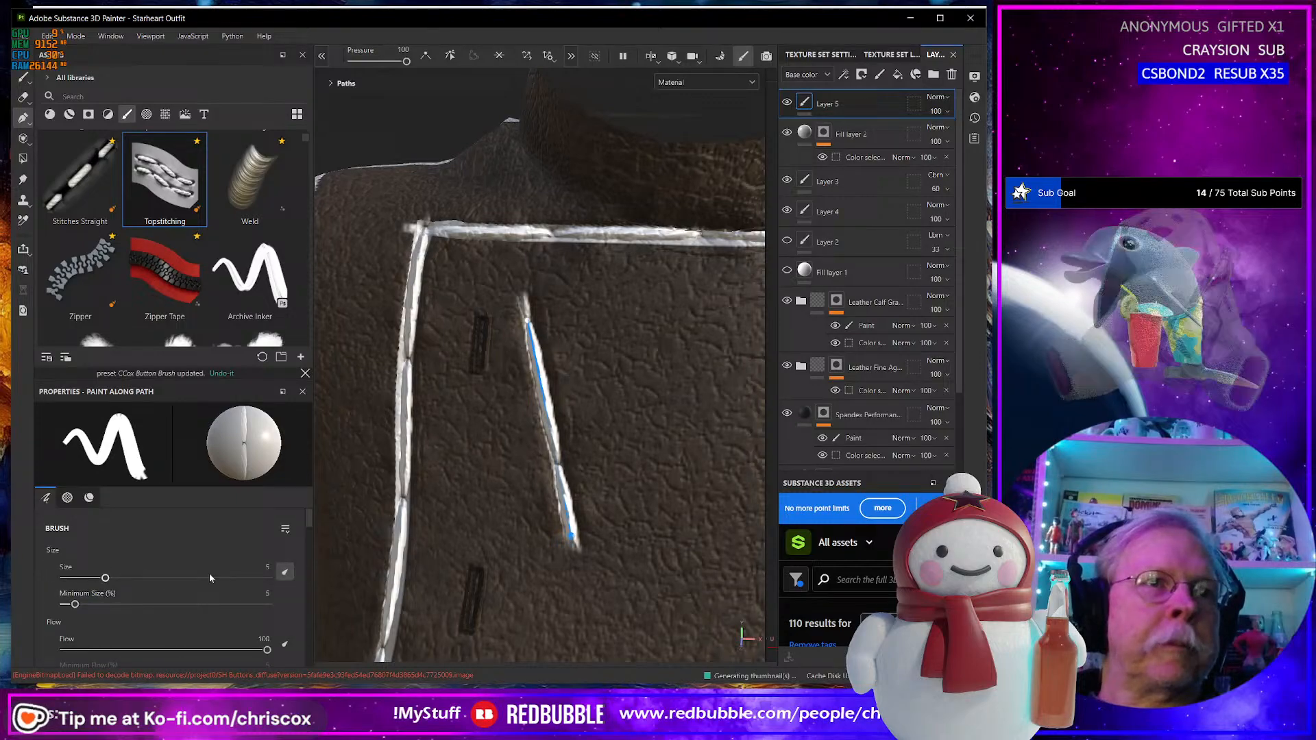
pyautogui.click(267, 567)
pyautogui.write('1')
pyautogui.press('Return')
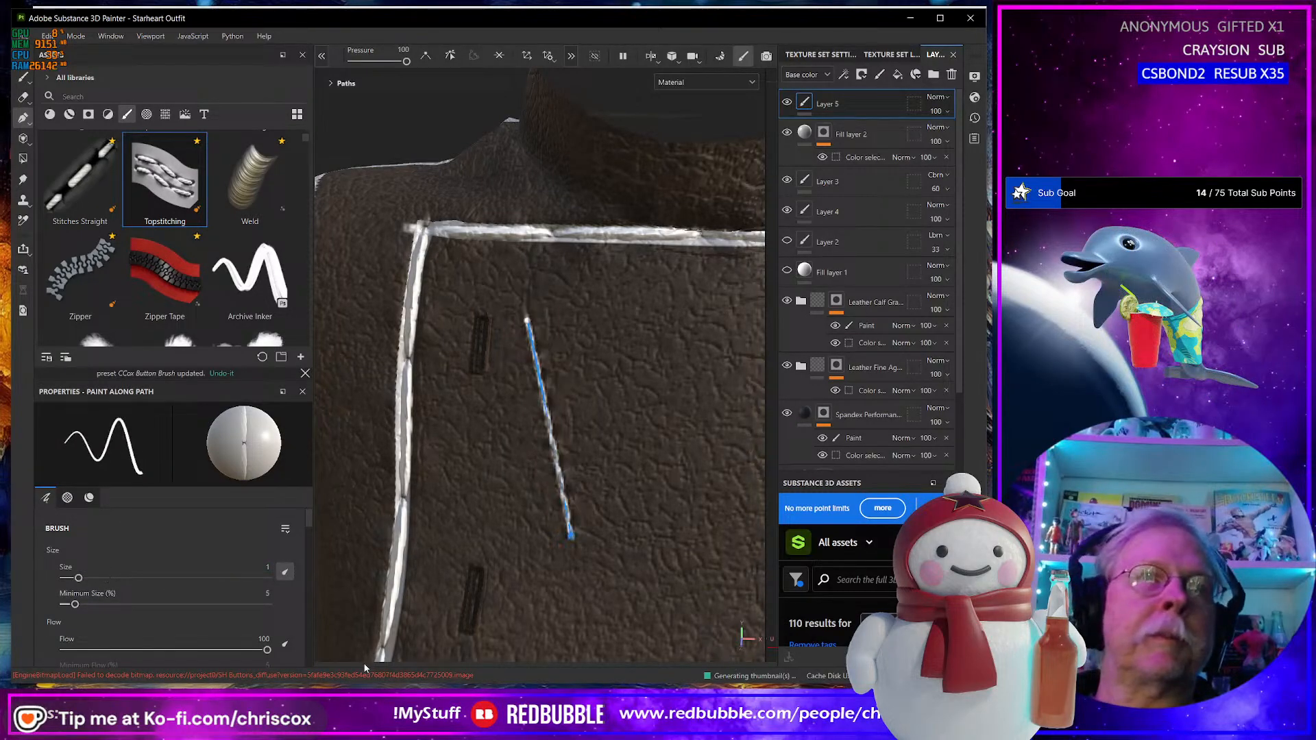
# Set the short diagonal path's brush size to 0.5.
pyautogui.scroll(2, 574, 549)
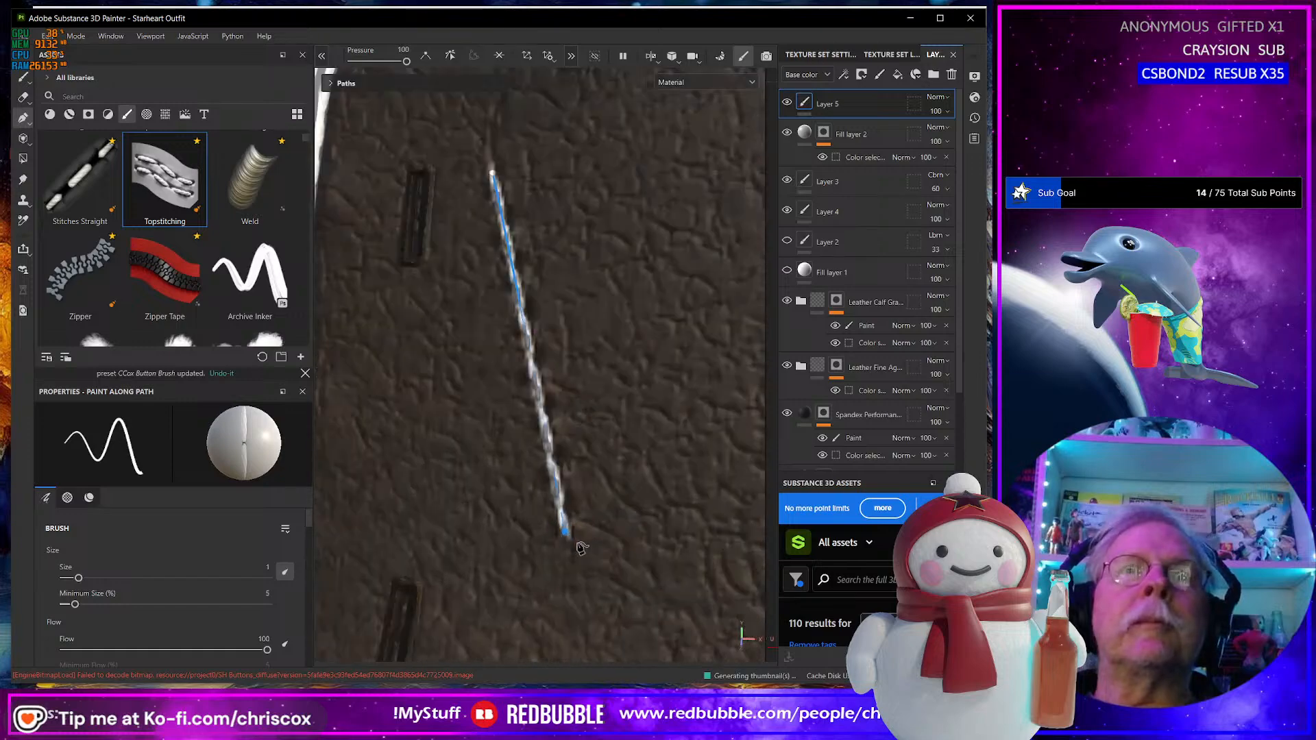
pyautogui.click(267, 567)
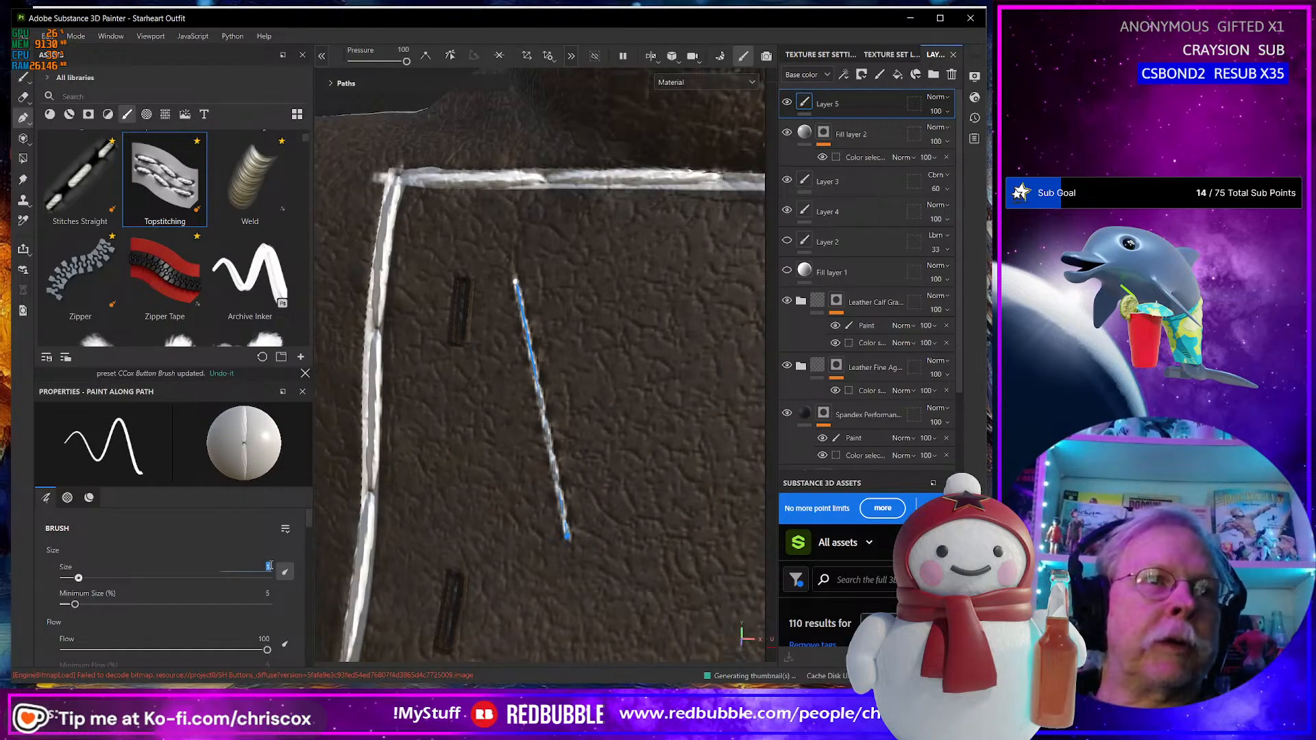
pyautogui.write('0.5')
pyautogui.press('Return')
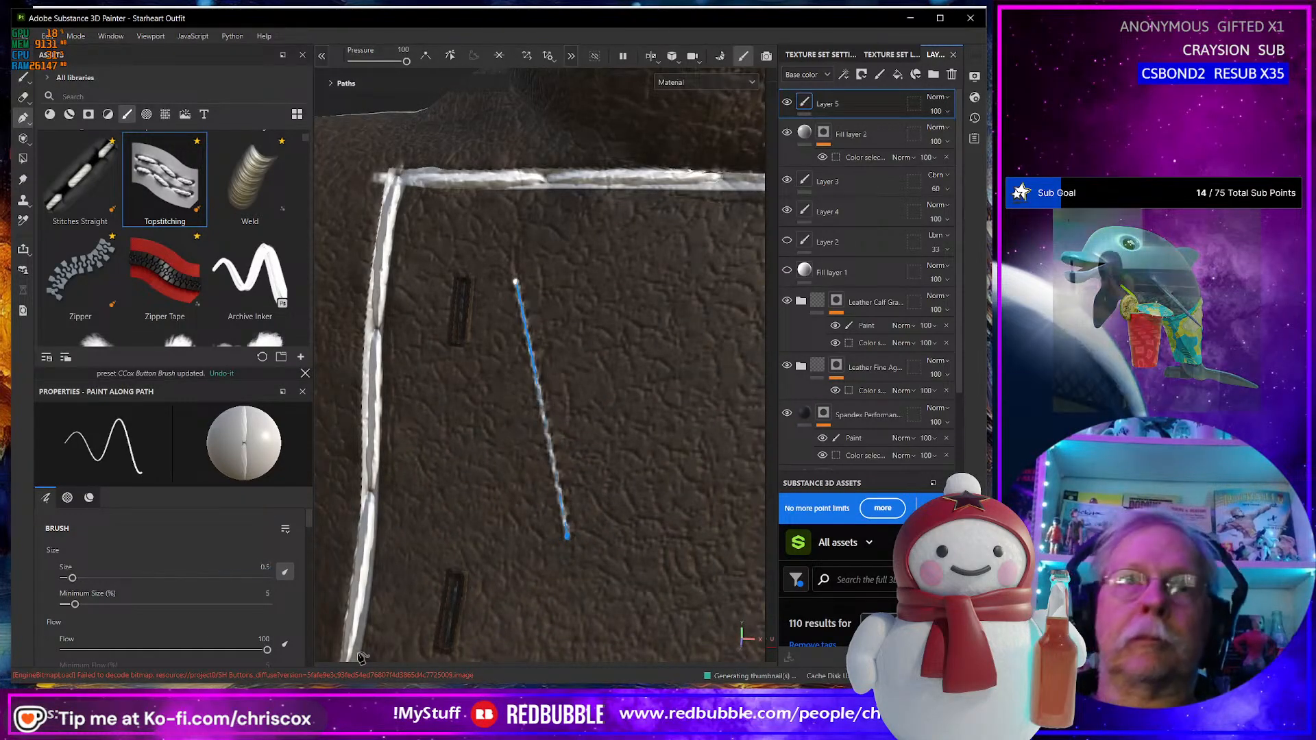
# Set the Fabric Topstitching material's colour on the short path to red (FD0000).
pyautogui.moveTo(546, 523)
pyautogui.keyDown('alt'); pyautogui.mouseDown()
pyautogui.moveTo(456, 517)
pyautogui.moveTo(470, 476)
pyautogui.moveTo(587, 485)
pyautogui.moveTo(548, 515)
pyautogui.mouseUp(); pyautogui.keyUp('alt')
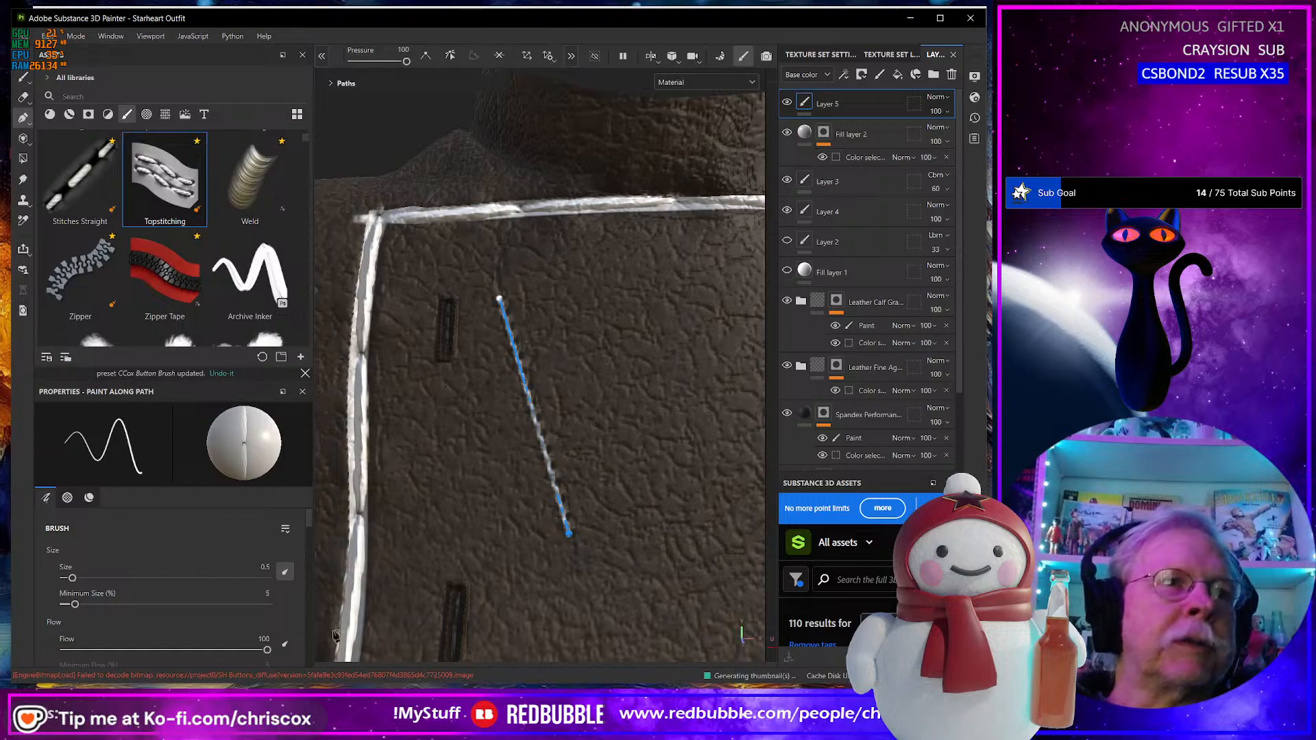
pyautogui.scroll(4, 574, 532)
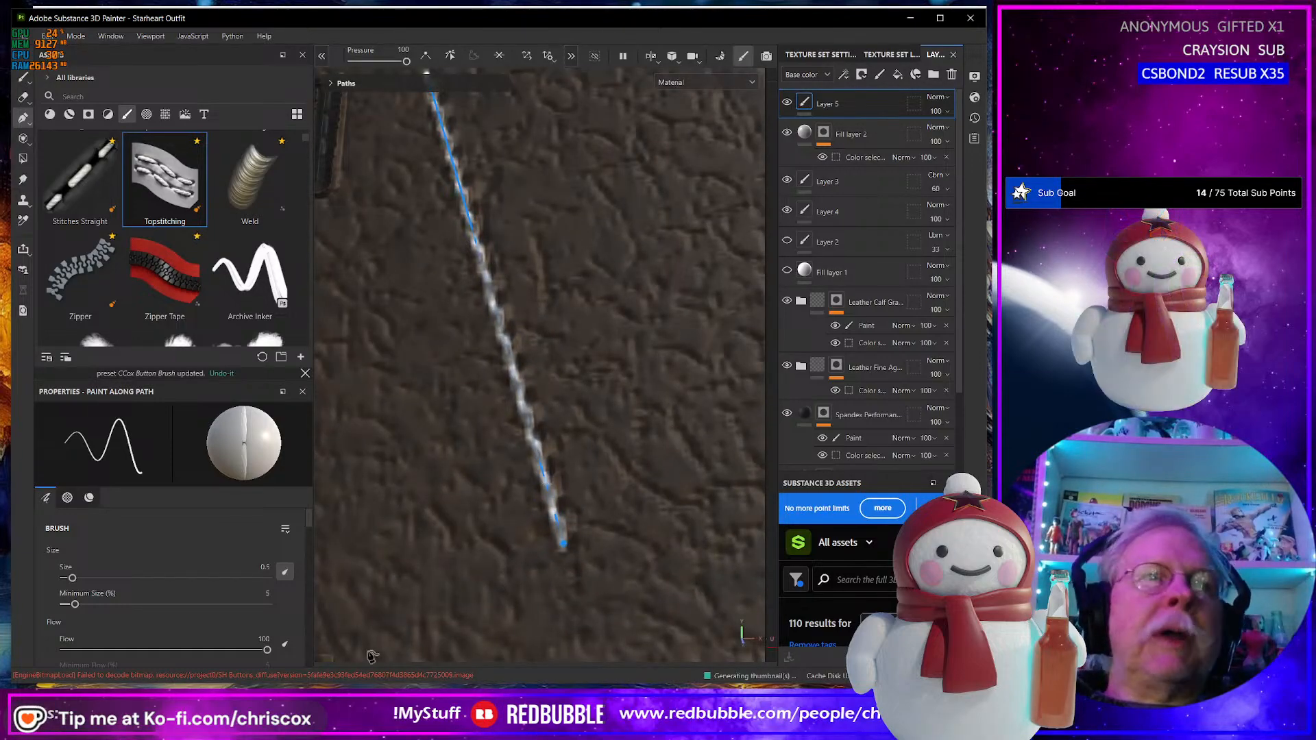
pyautogui.scroll(-8, 240, 641)
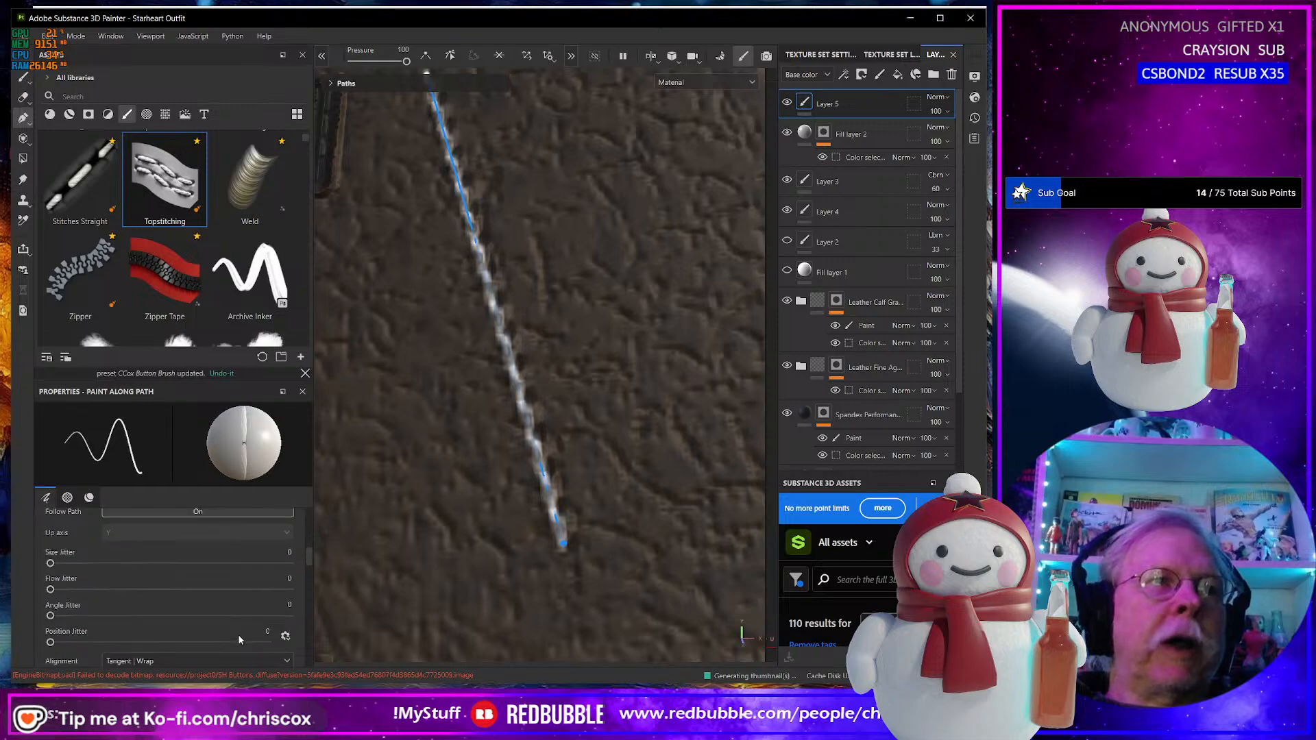
pyautogui.scroll(-5, 239, 640)
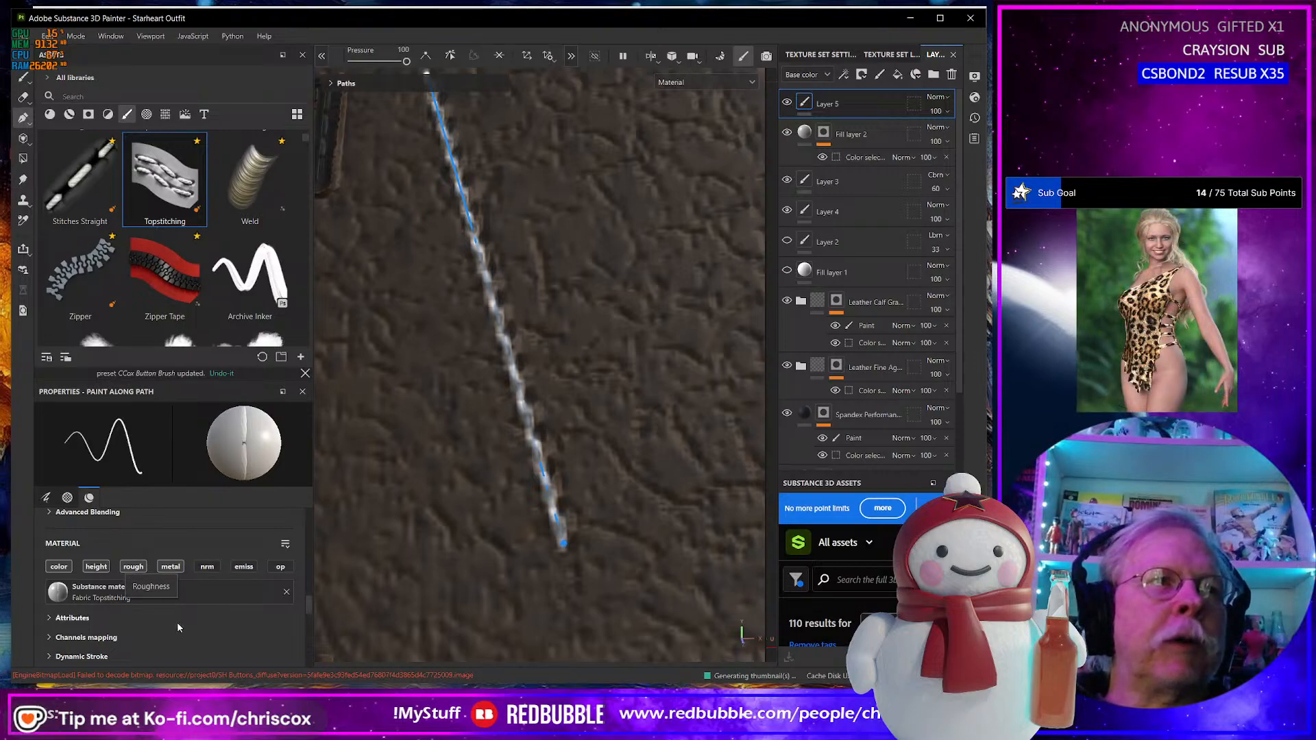
pyautogui.scroll(-2, 177, 625)
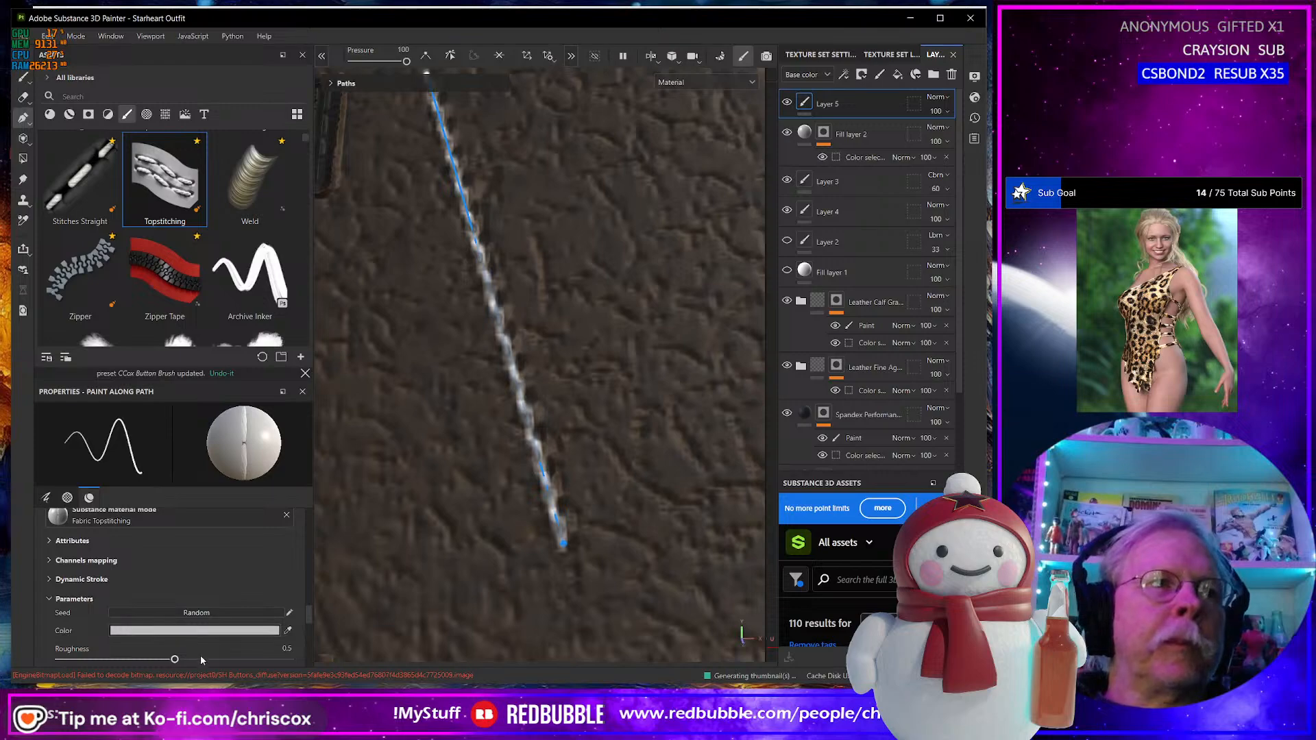
pyautogui.click(195, 630)
pyautogui.moveTo(310, 527); pyautogui.dragTo(335, 507)
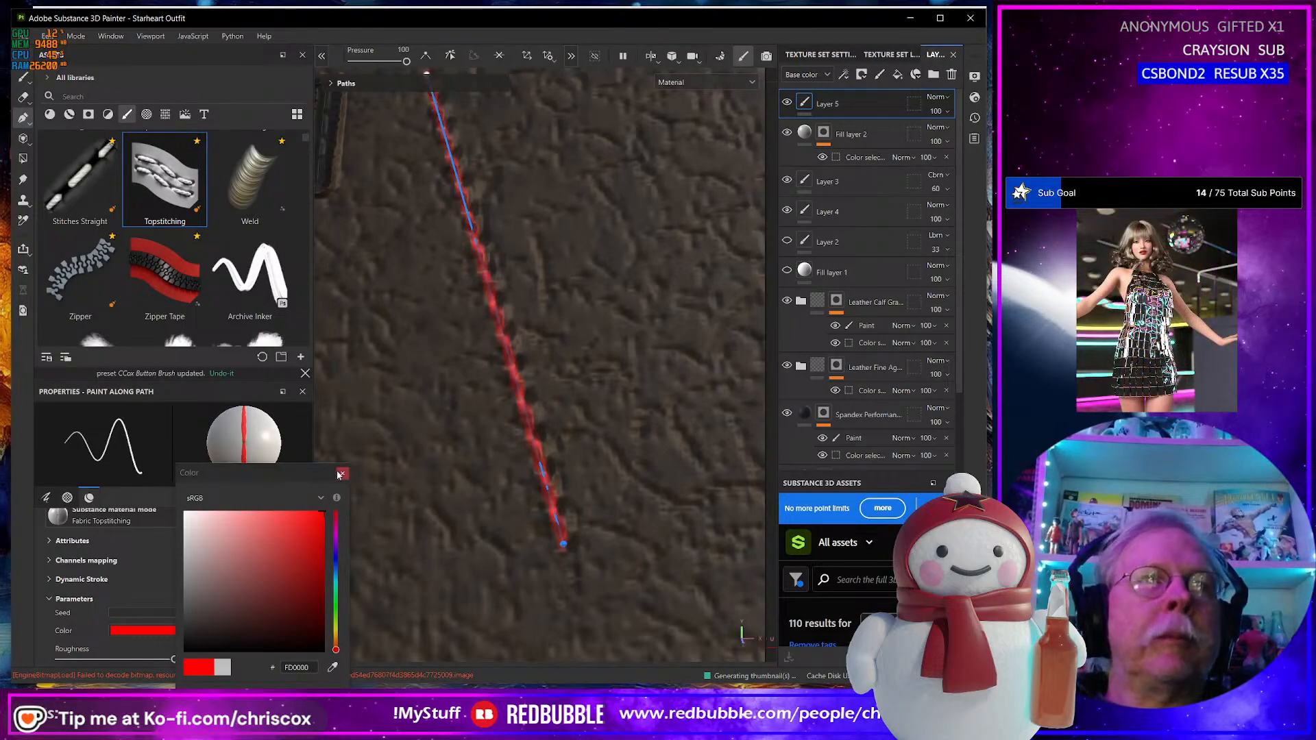
pyautogui.click(341, 474)
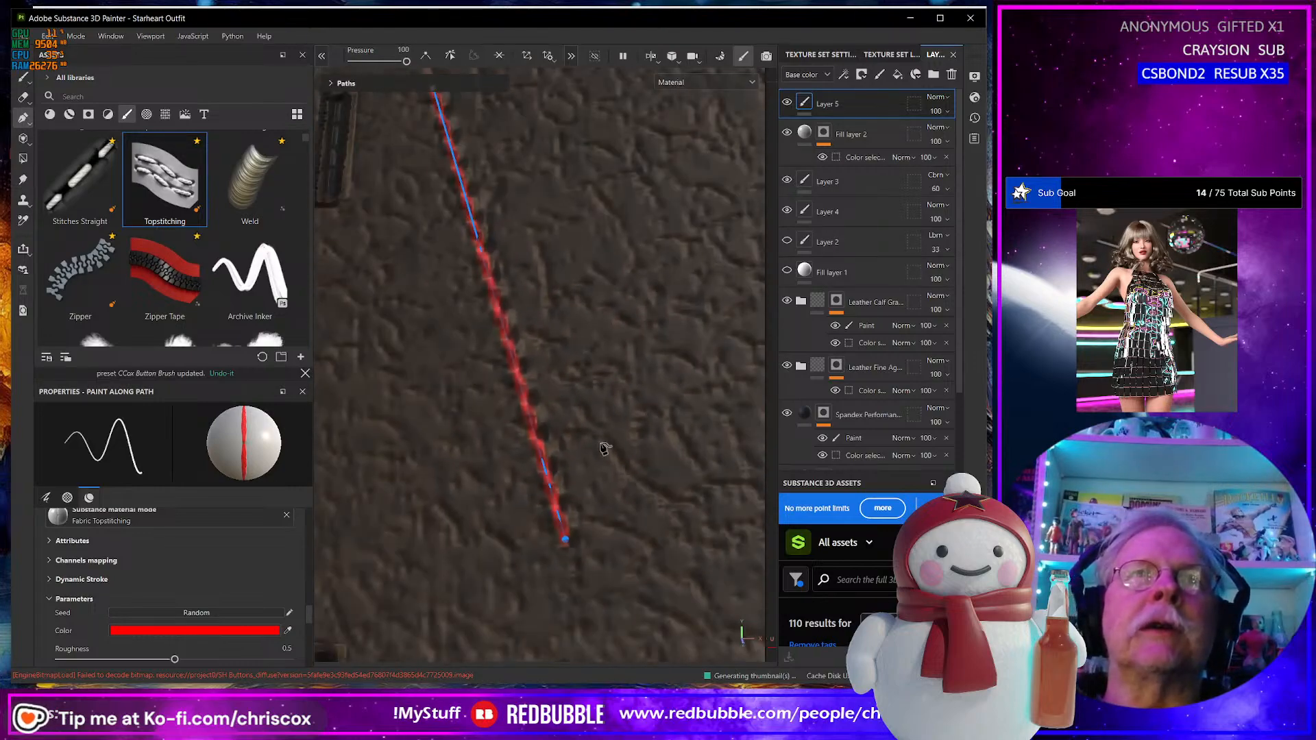
# Set the blending mode of Layer 5 to Normal for the Height channel.
pyautogui.scroll(-3, 606, 448)
pyautogui.keyDown('alt'); pyautogui.moveTo(603, 448); pyautogui.dragTo(570, 464); pyautogui.keyUp('alt')
pyautogui.scroll(4, 611, 468)
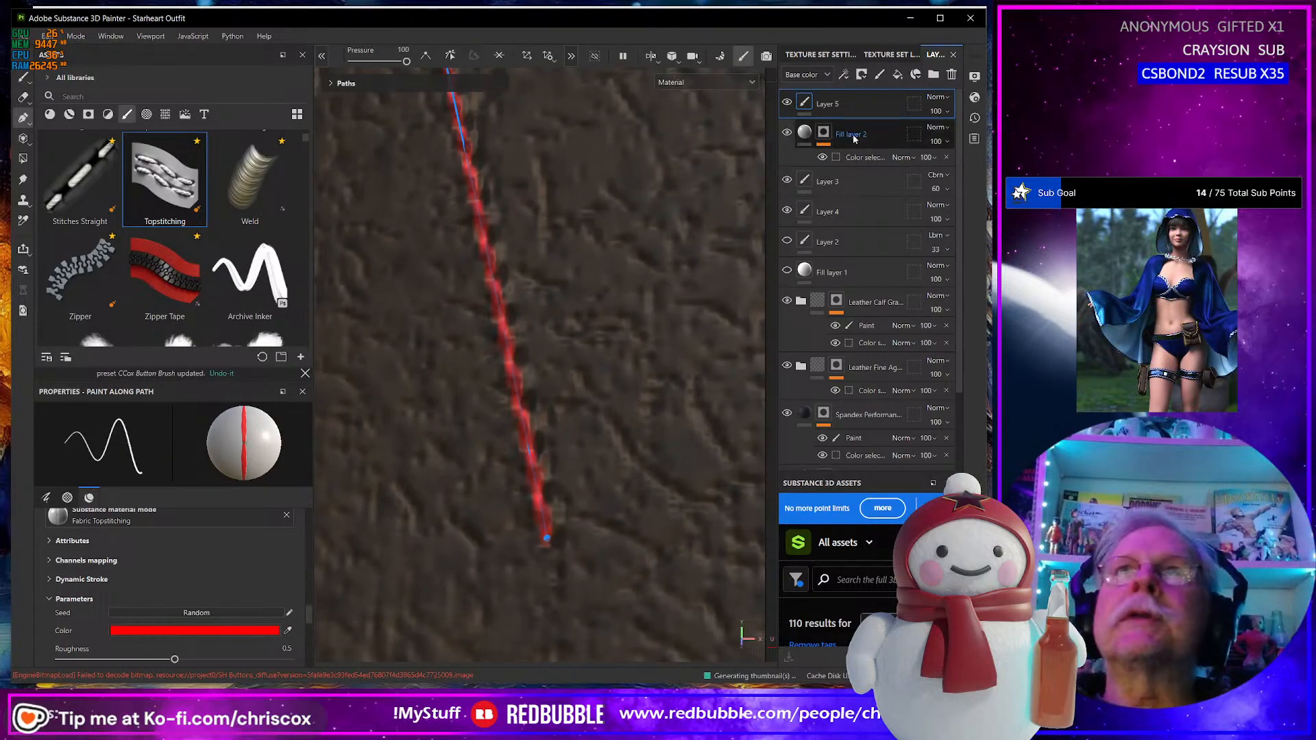
pyautogui.click(938, 98)
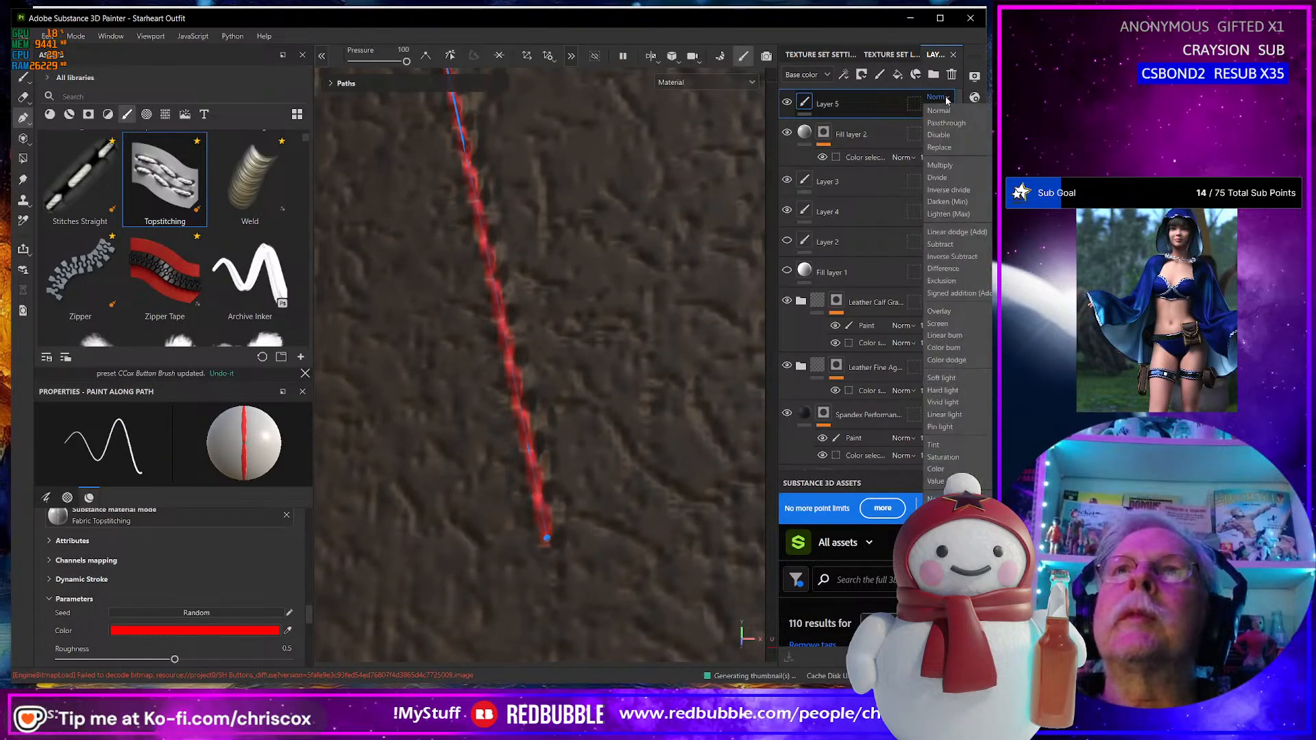
pyautogui.click(828, 80)
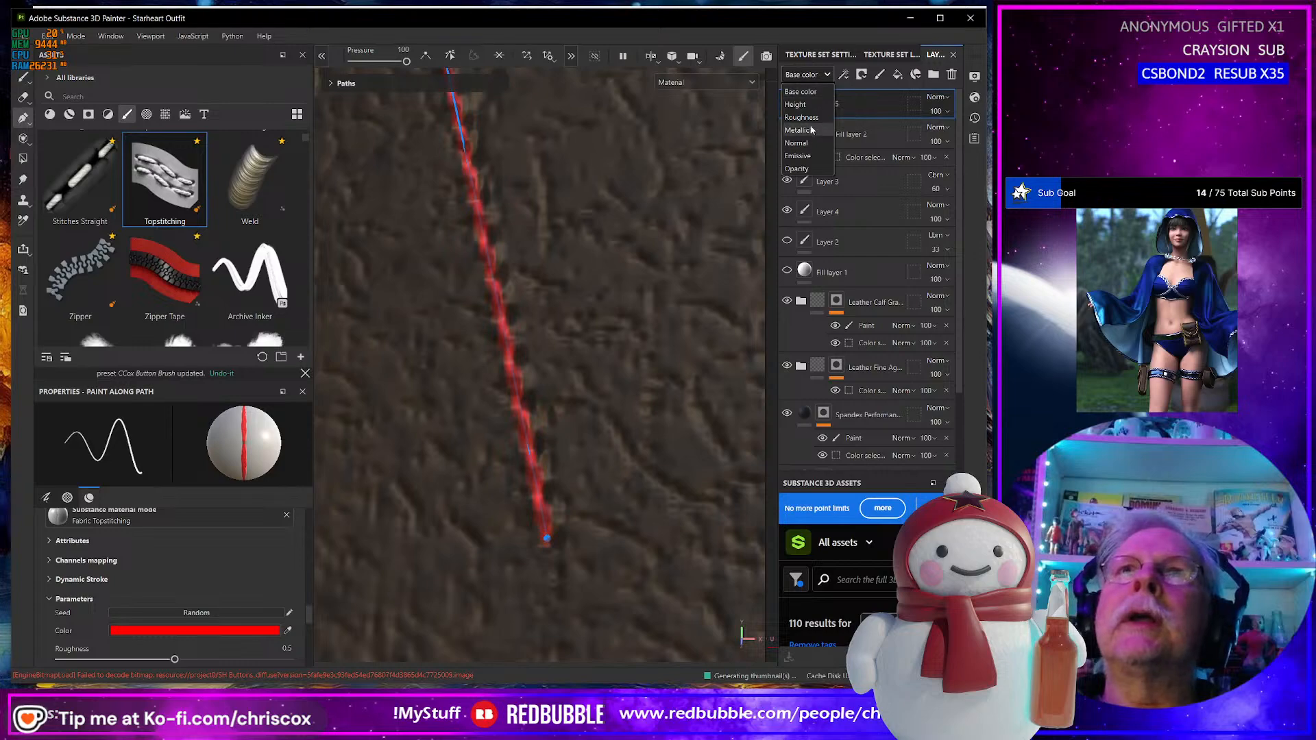
pyautogui.click(824, 106)
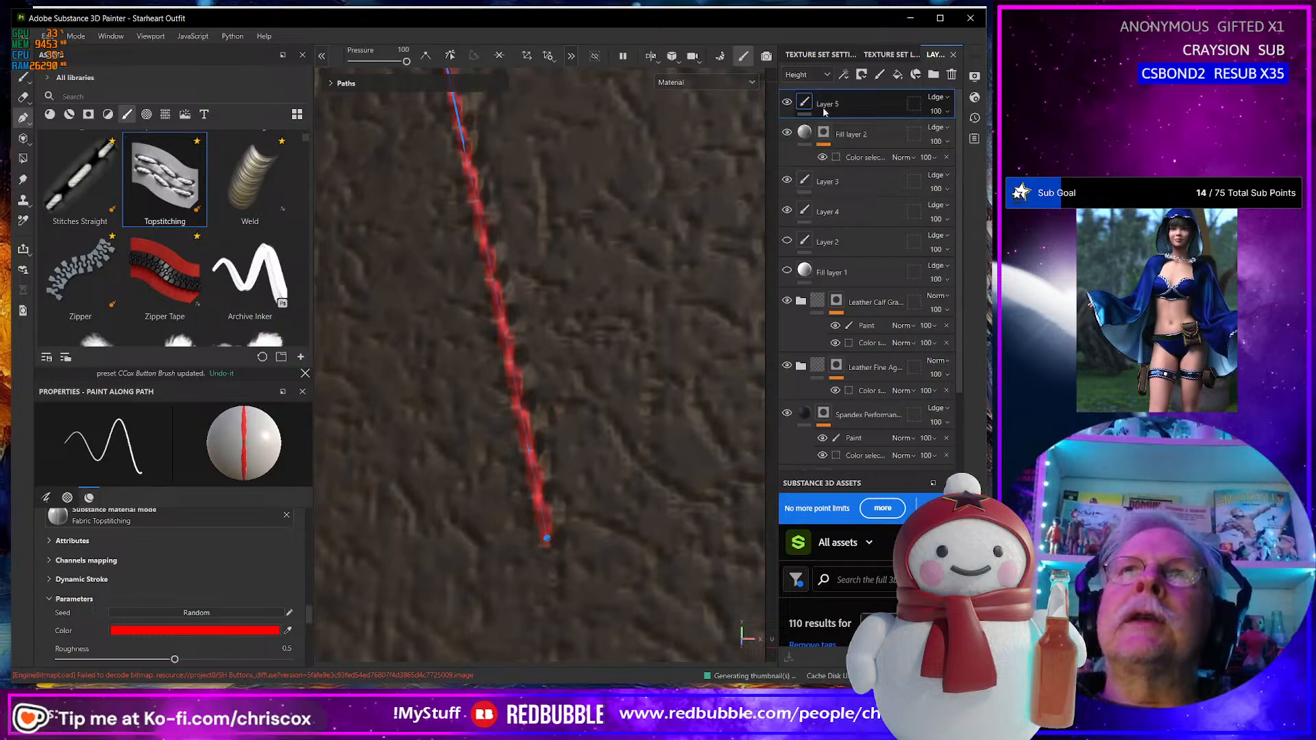
pyautogui.click(937, 97)
pyautogui.click(944, 108)
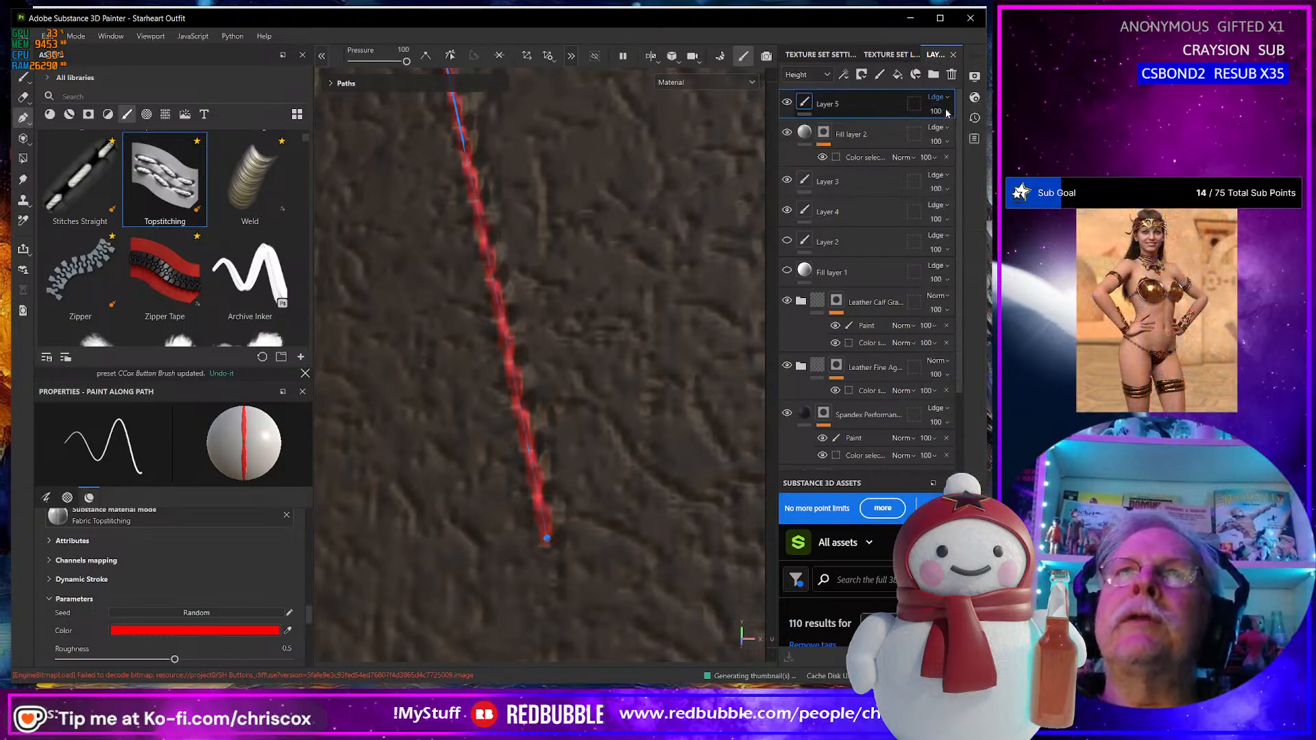
# Set the blending mode of Layer 5 to Normal for the Normal channel.
pyautogui.click(823, 76)
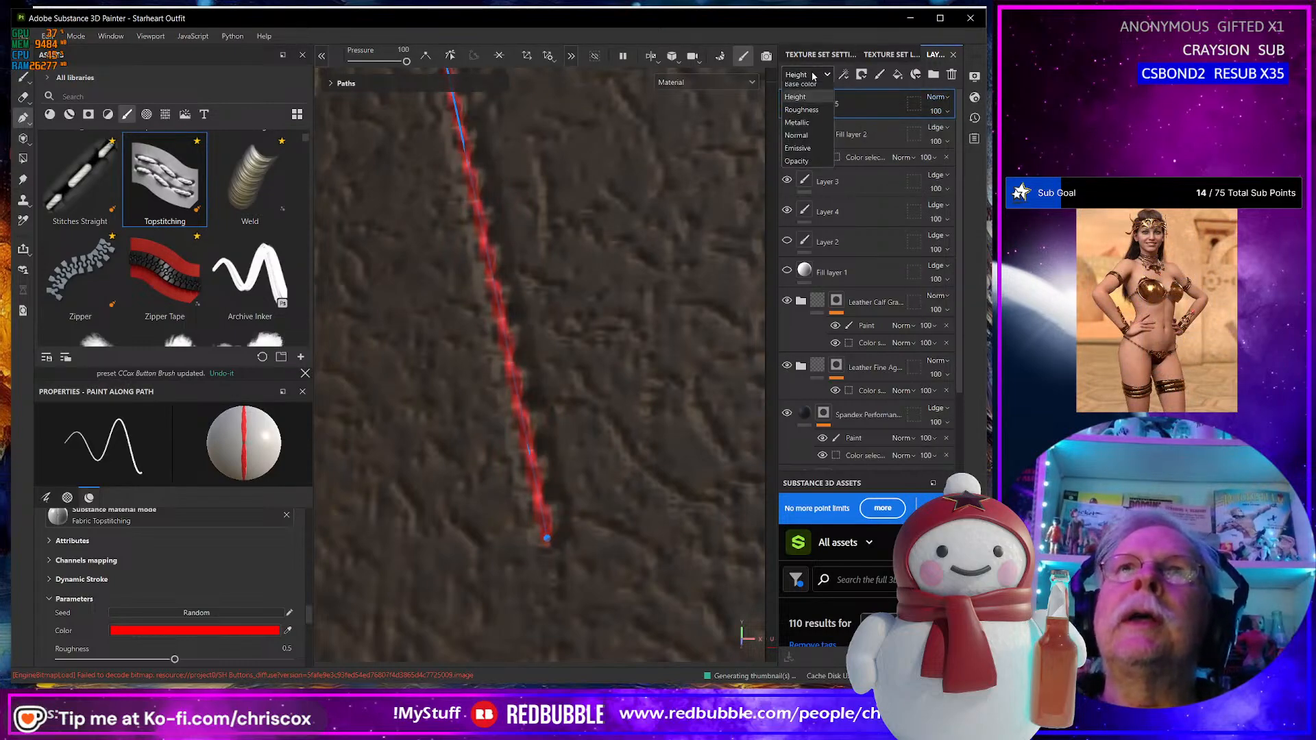
pyautogui.click(810, 143)
pyautogui.click(940, 97)
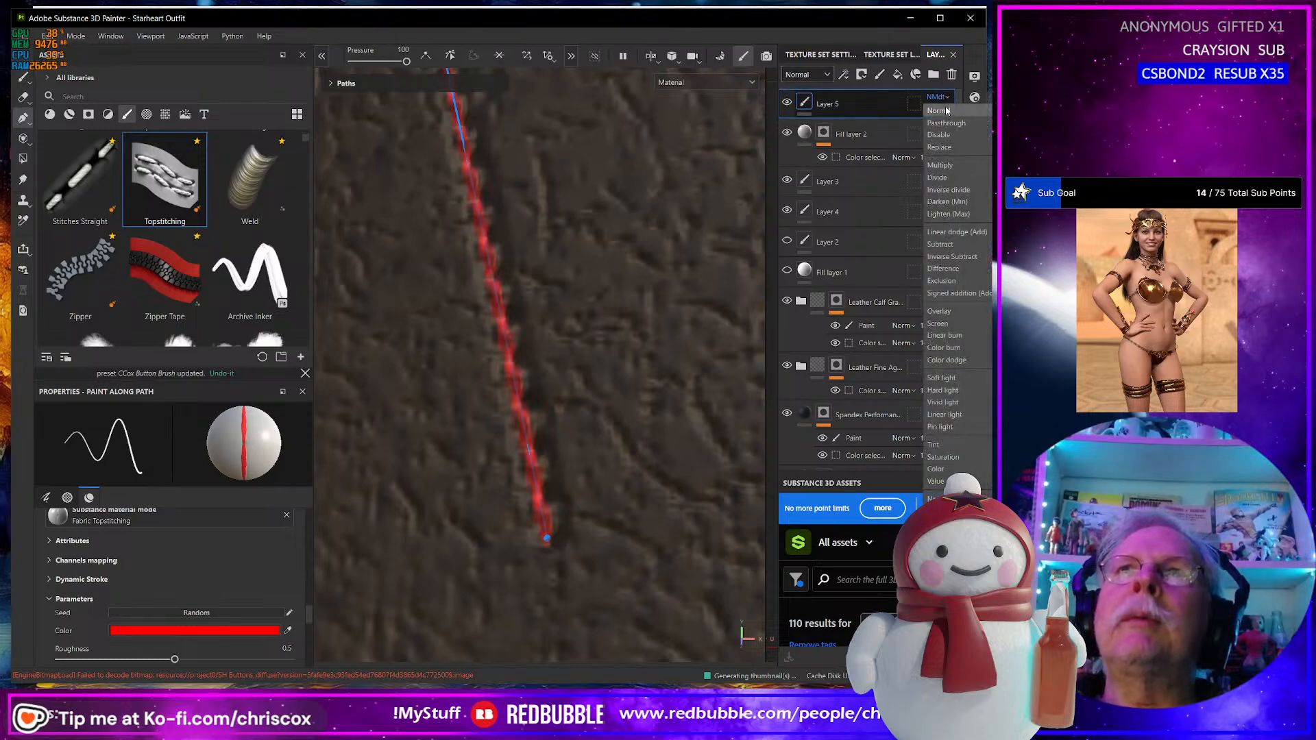
pyautogui.click(947, 110)
# Examine the red test stitching on the chest panel at several distances and angles.
pyautogui.scroll(-4, 627, 332)
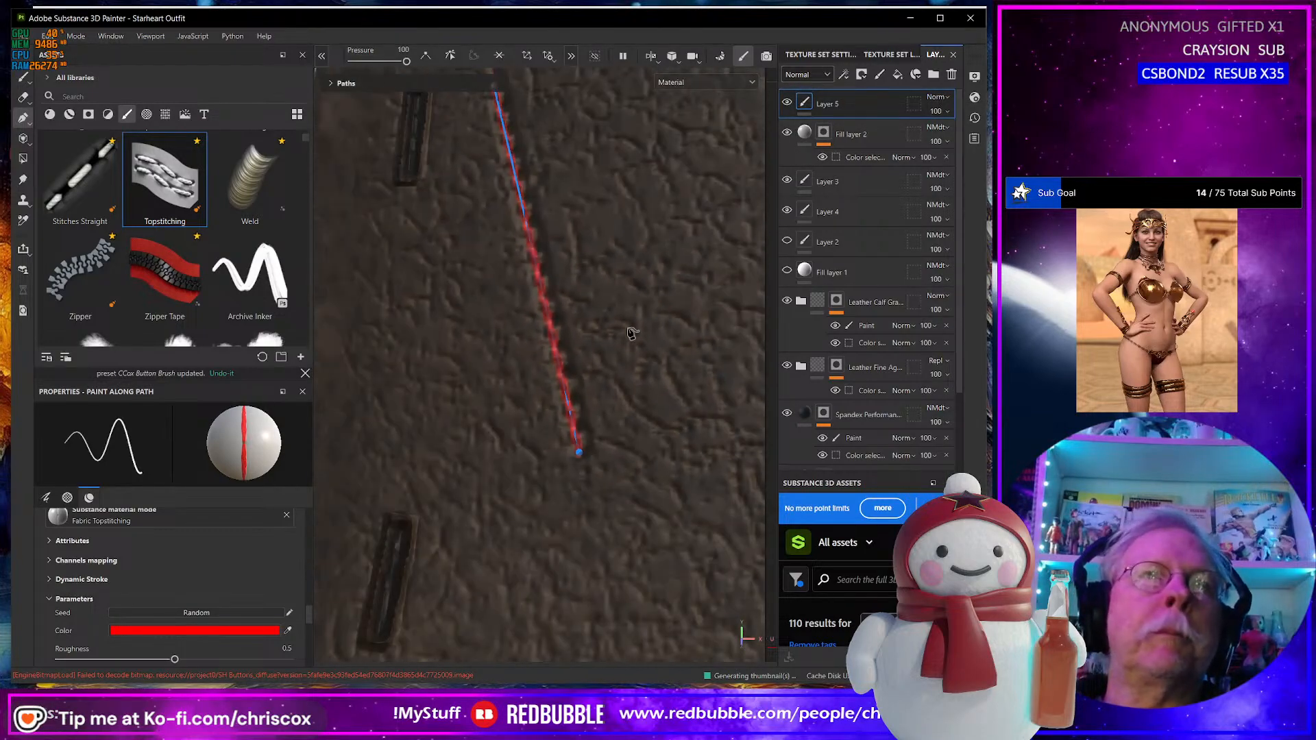
pyautogui.scroll(-2, 631, 332)
pyautogui.scroll(4, 604, 336)
pyautogui.scroll(-1, 578, 337)
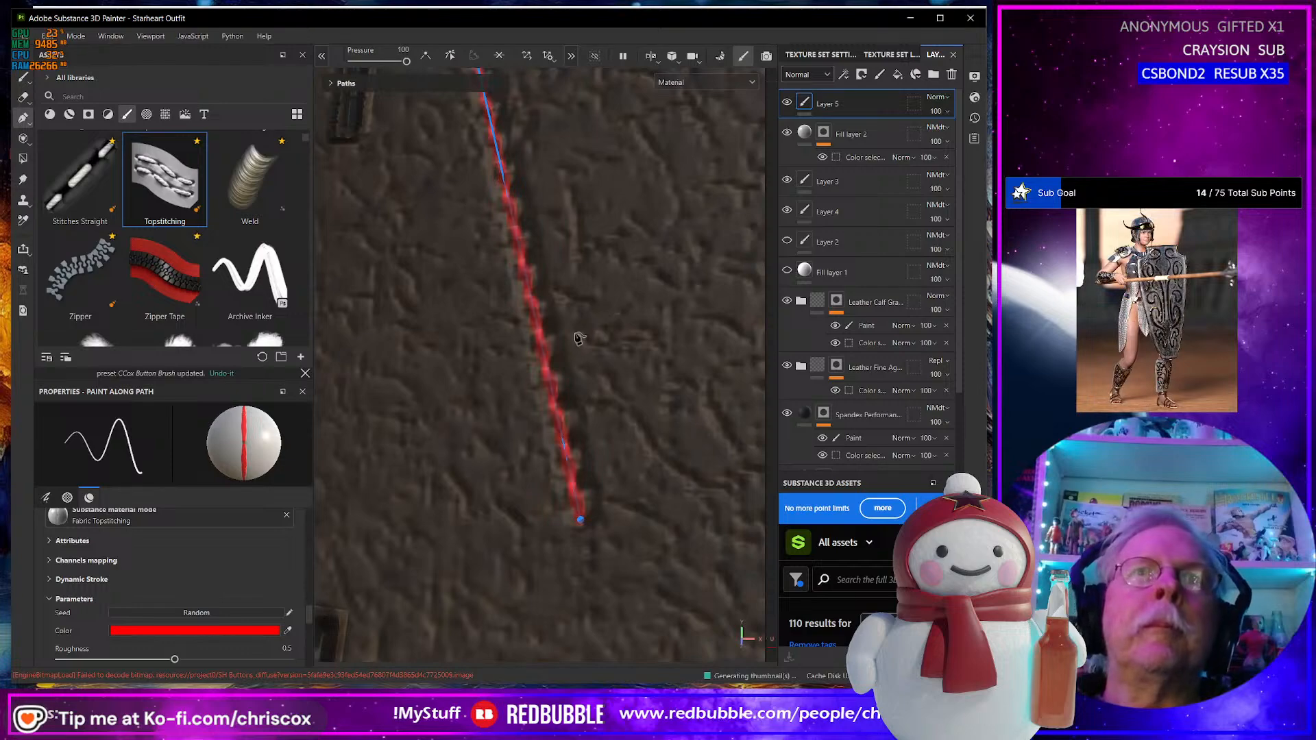
pyautogui.keyDown('alt'); pyautogui.moveTo(577, 337); pyautogui.dragTo(579, 377); pyautogui.keyUp('alt')
pyautogui.scroll(3, 567, 380)
pyautogui.scroll(-4, 567, 382)
pyautogui.scroll(3, 553, 360)
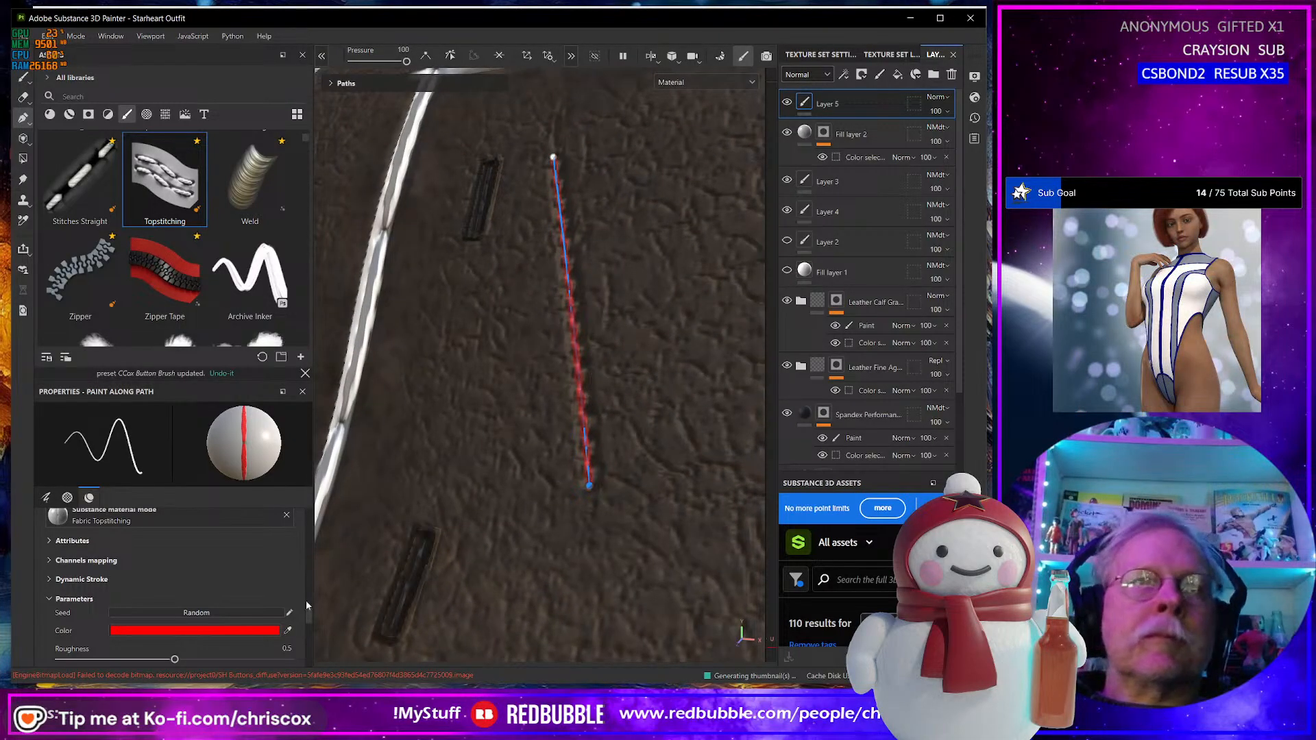
# Set the puckering type of the short test path's Fabric Topstitching material to Leather.
pyautogui.scroll(-5, 196, 582)
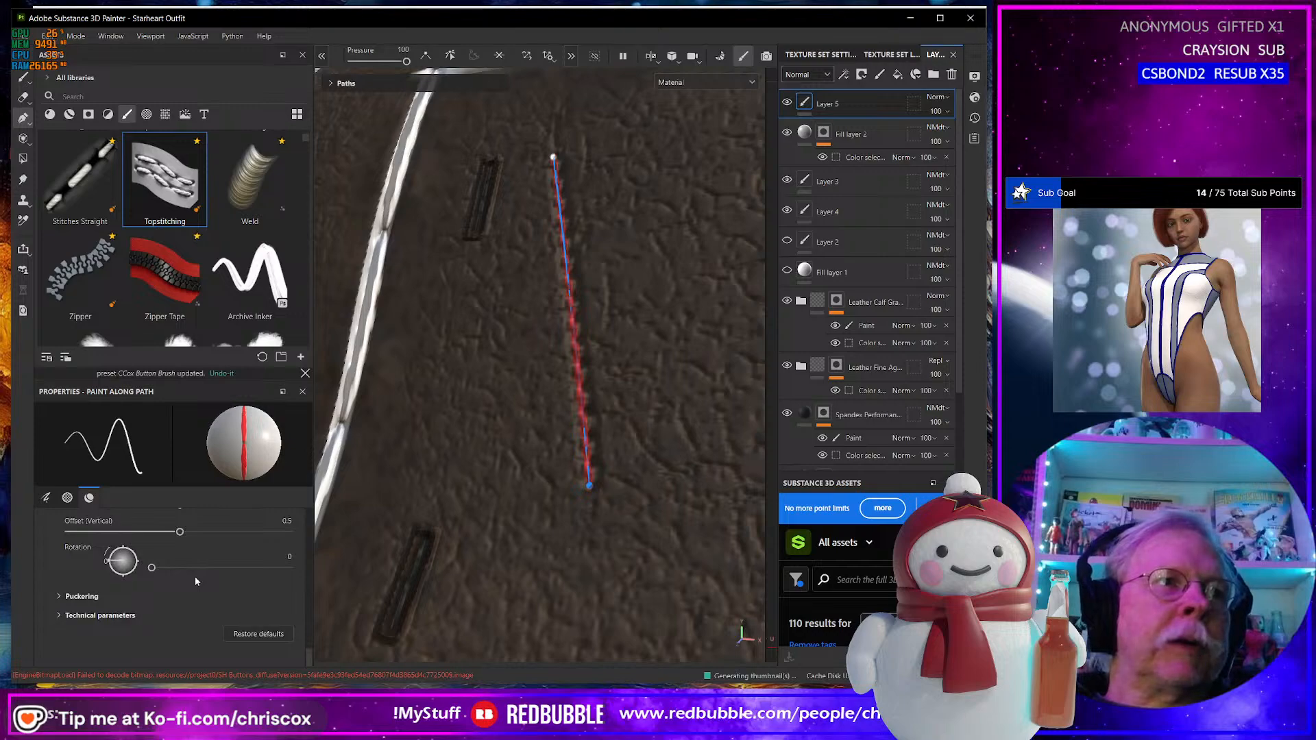
pyautogui.click(81, 597)
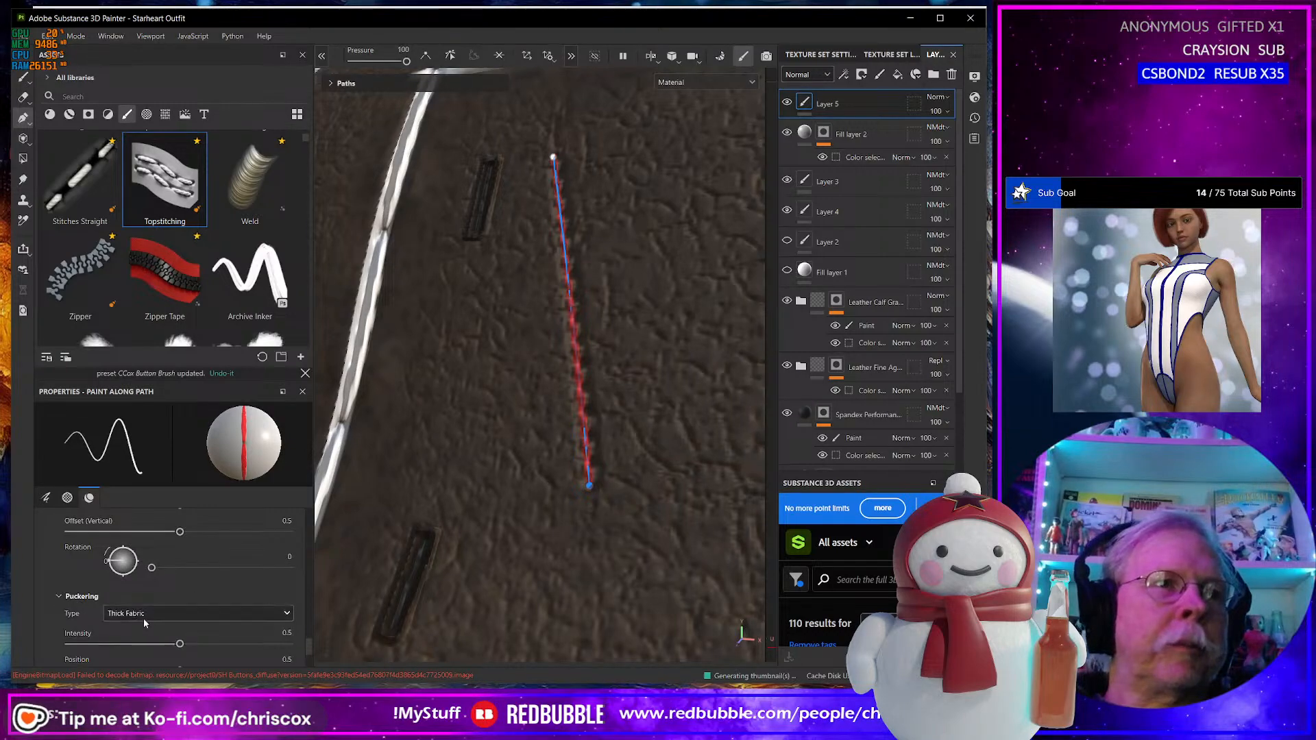
pyautogui.click(188, 615)
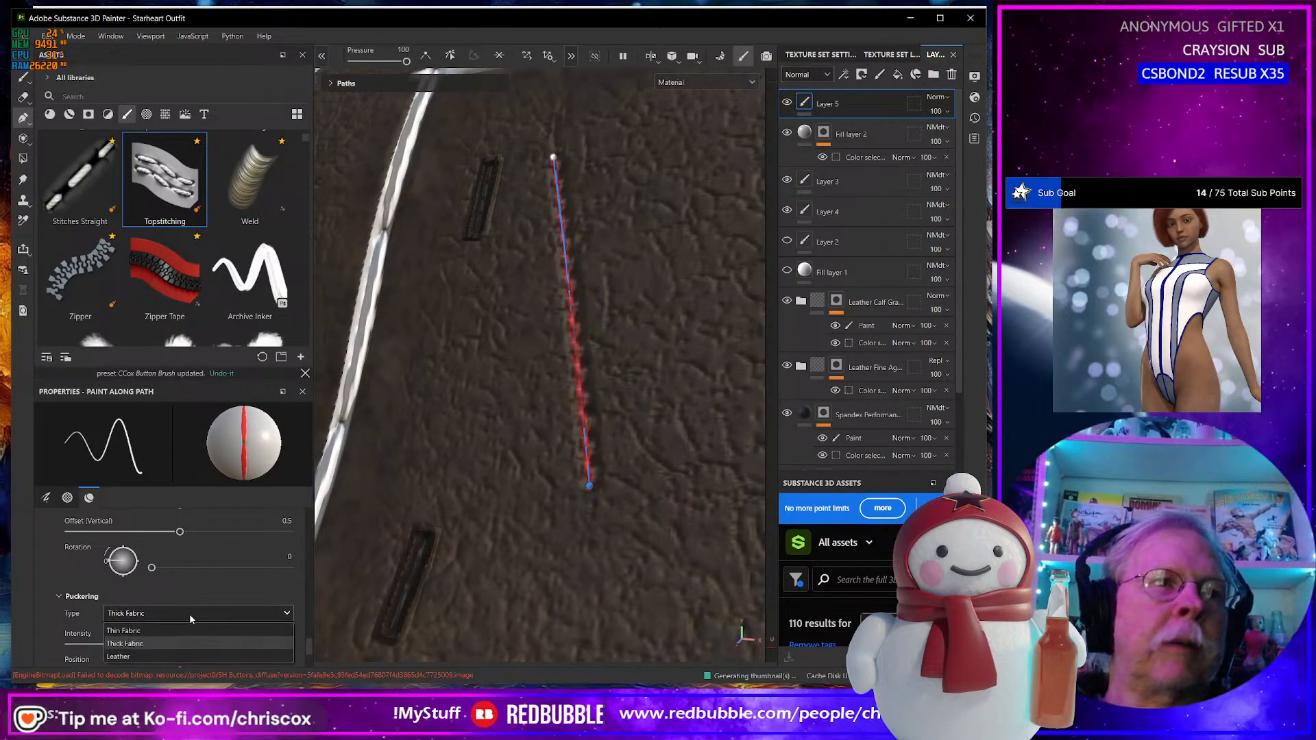
pyautogui.click(182, 656)
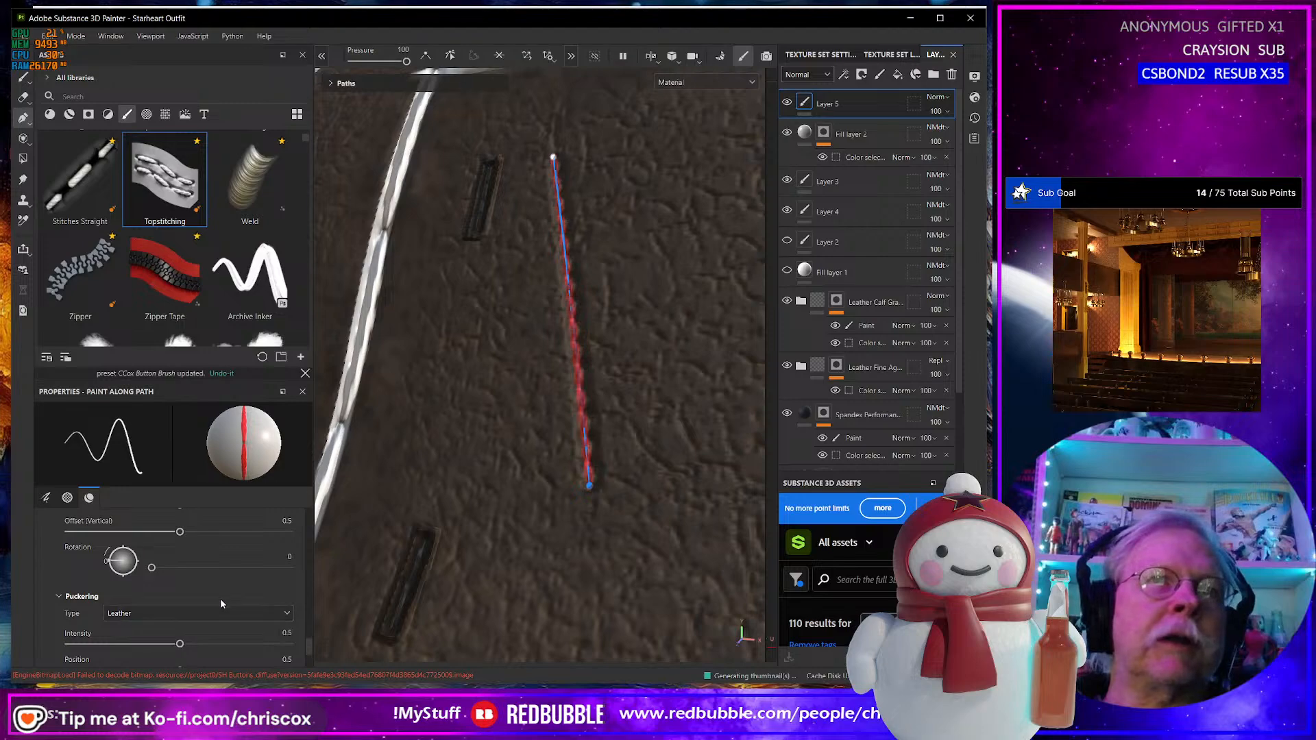
# Set the puckering intensity to 0.7 and its fading to 0.39 on the short test path.
pyautogui.scroll(-3, 213, 593)
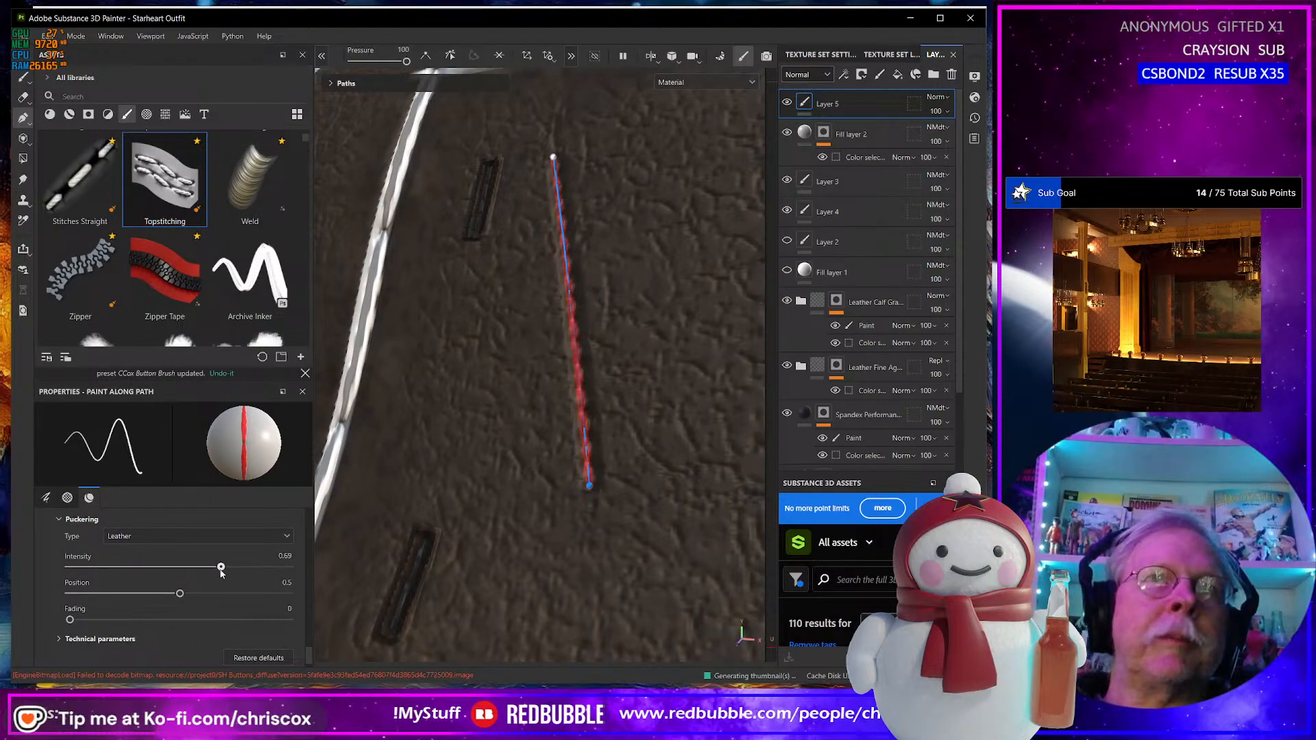
pyautogui.moveTo(179, 594); pyautogui.dragTo(207, 600)
pyautogui.hotkey('ctrl', 'z')
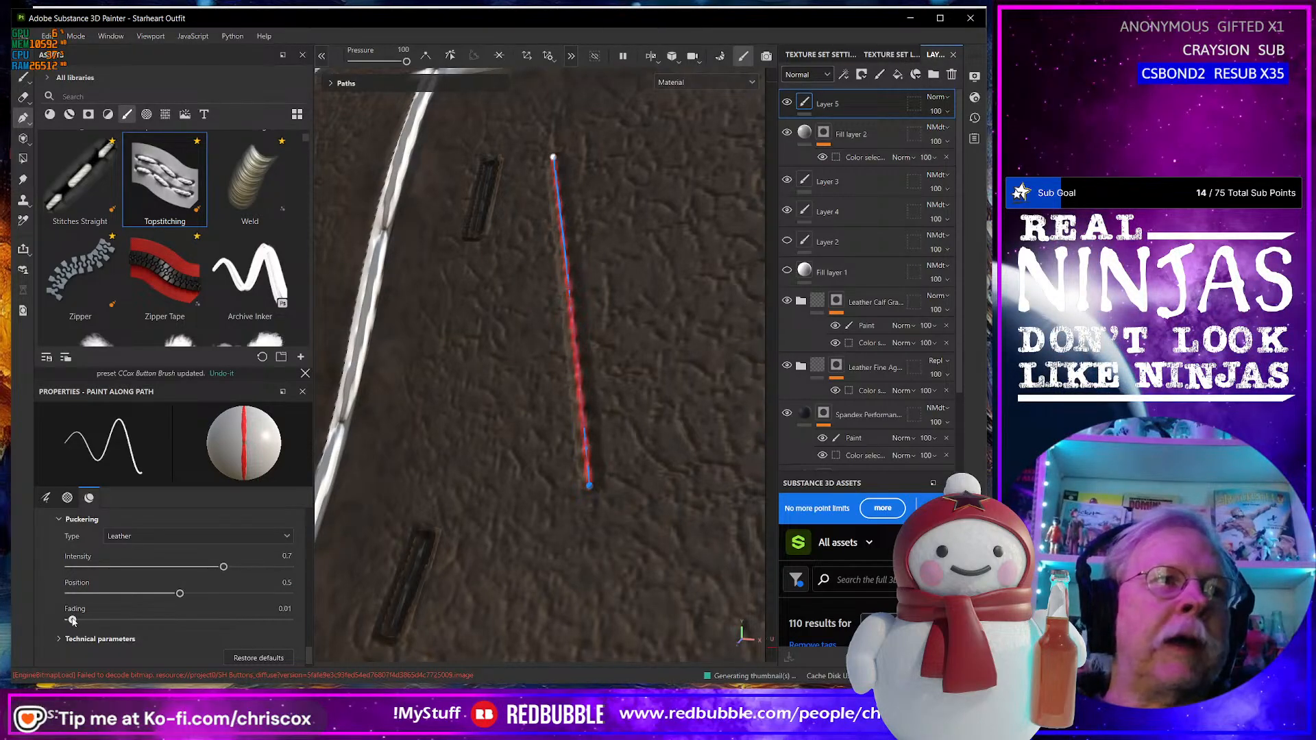
pyautogui.moveTo(243, 624)
pyautogui.mouseDown()
pyautogui.moveTo(290, 624)
pyautogui.moveTo(150, 620)
pyautogui.mouseUp()
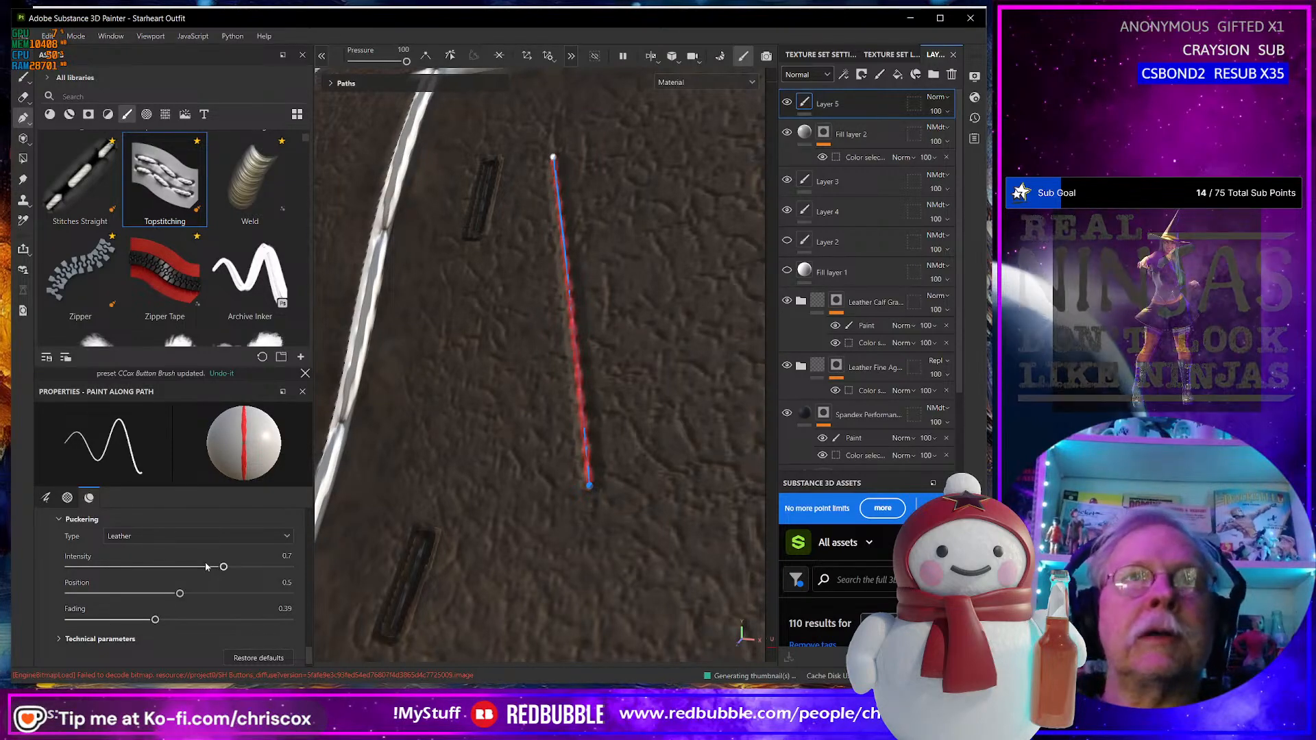
# Try the Zigzag Stitch on the short test path, and undo the change.
pyautogui.scroll(2, 208, 545)
pyautogui.scroll(3, 204, 546)
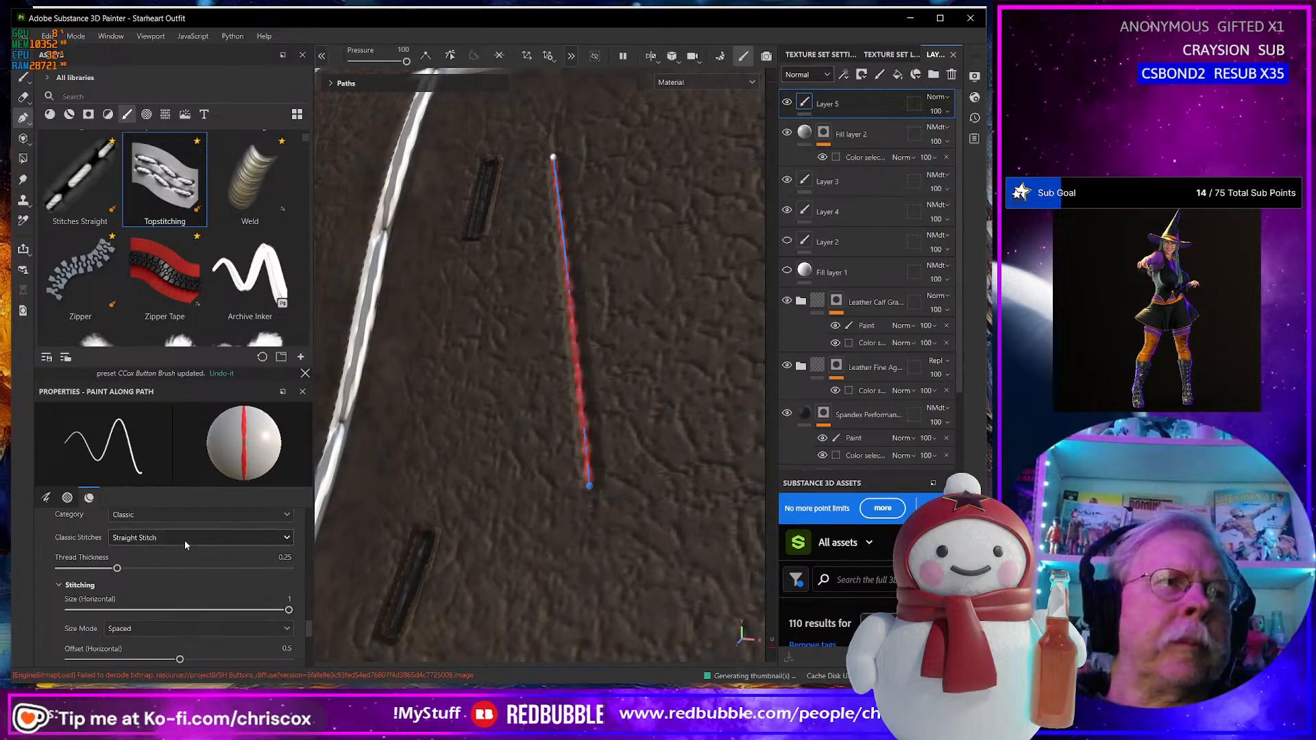
pyautogui.click(181, 537)
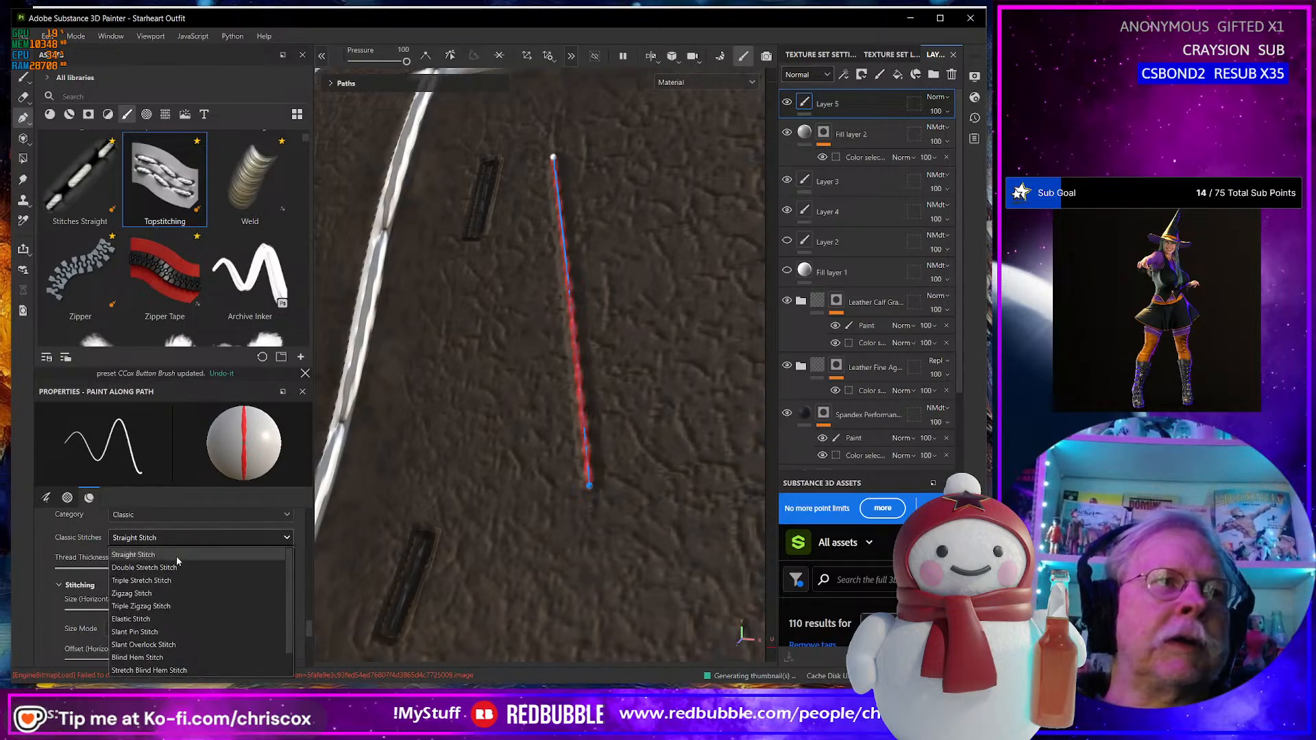
pyautogui.click(142, 593)
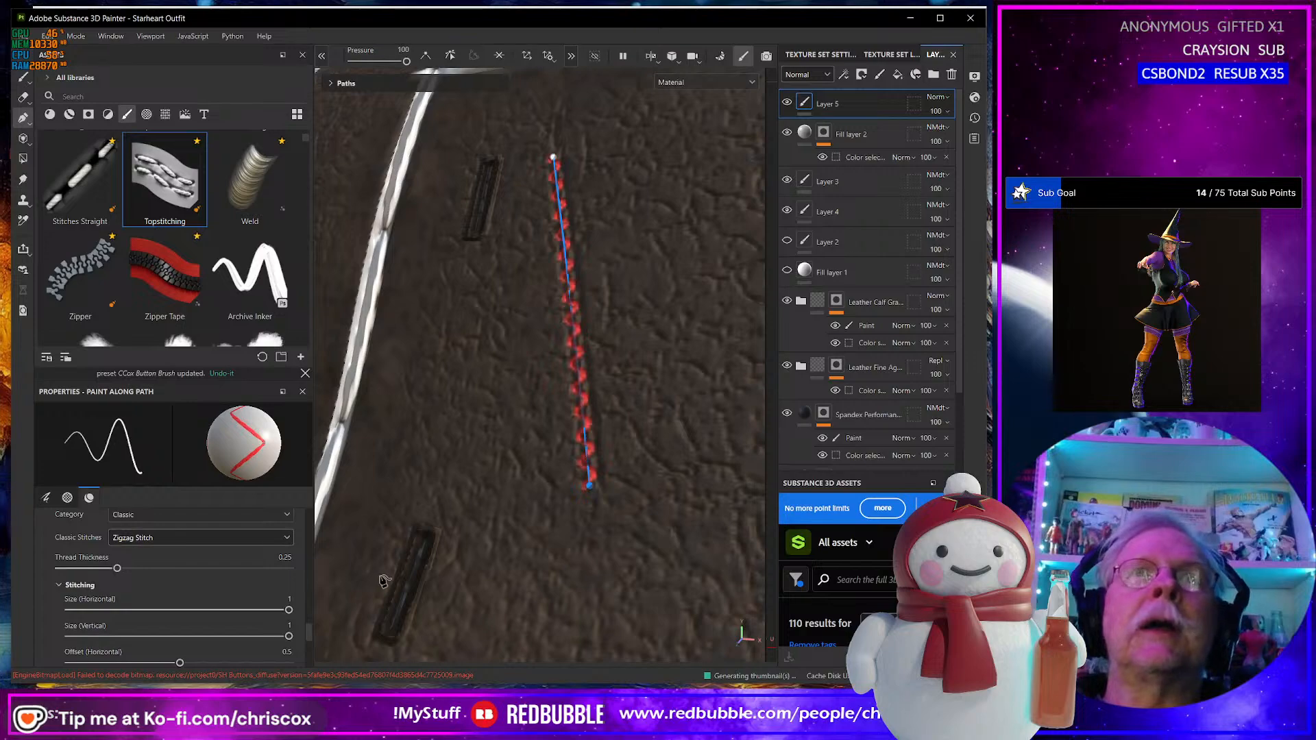
pyautogui.hotkey('ctrl', 'z')
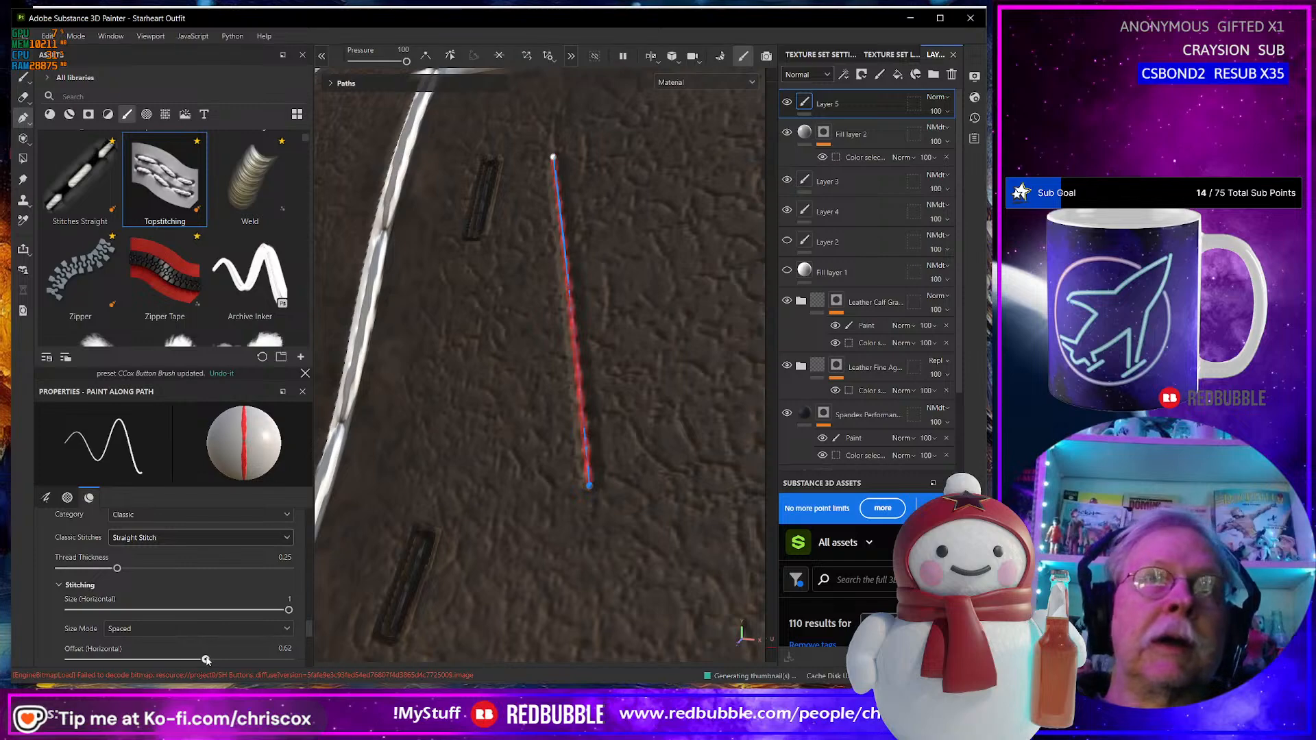
# Set the straight stitch's horizontal offset to 0 and reduce its horizontal size.
pyautogui.moveTo(206, 660); pyautogui.dragTo(50, 643)
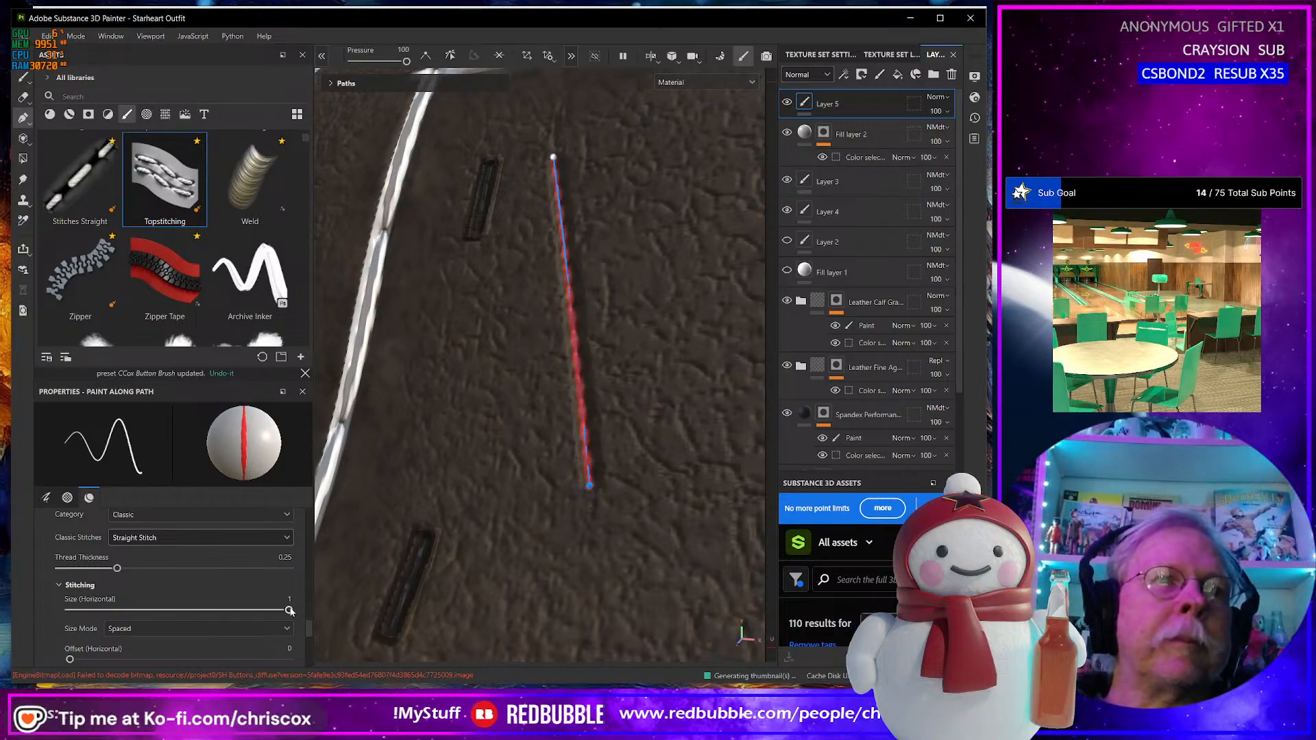
pyautogui.moveTo(238, 612)
pyautogui.mouseDown()
pyautogui.moveTo(194, 613)
pyautogui.moveTo(253, 617)
pyautogui.mouseUp()
# Set the Fabric Topstitching material's roughness to 0.96 on the short test path.
pyautogui.scroll(-3, 255, 617)
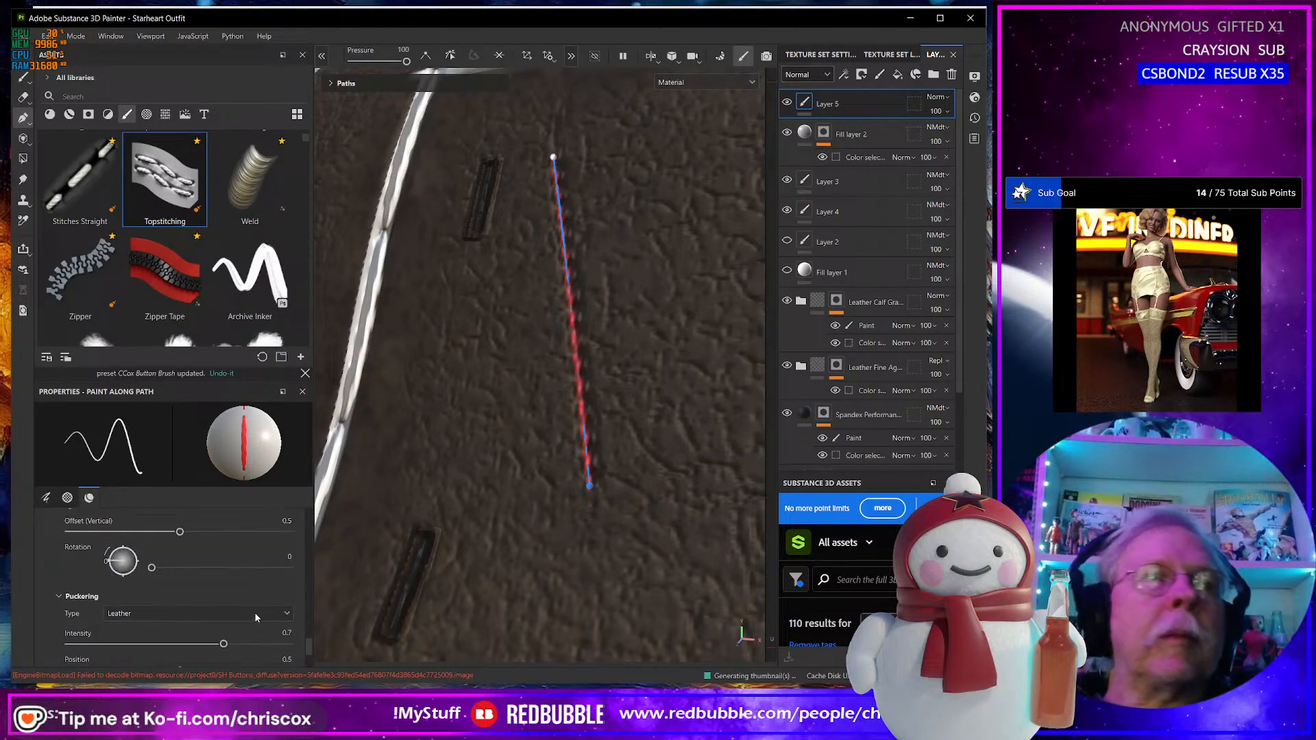
pyautogui.scroll(4, 255, 617)
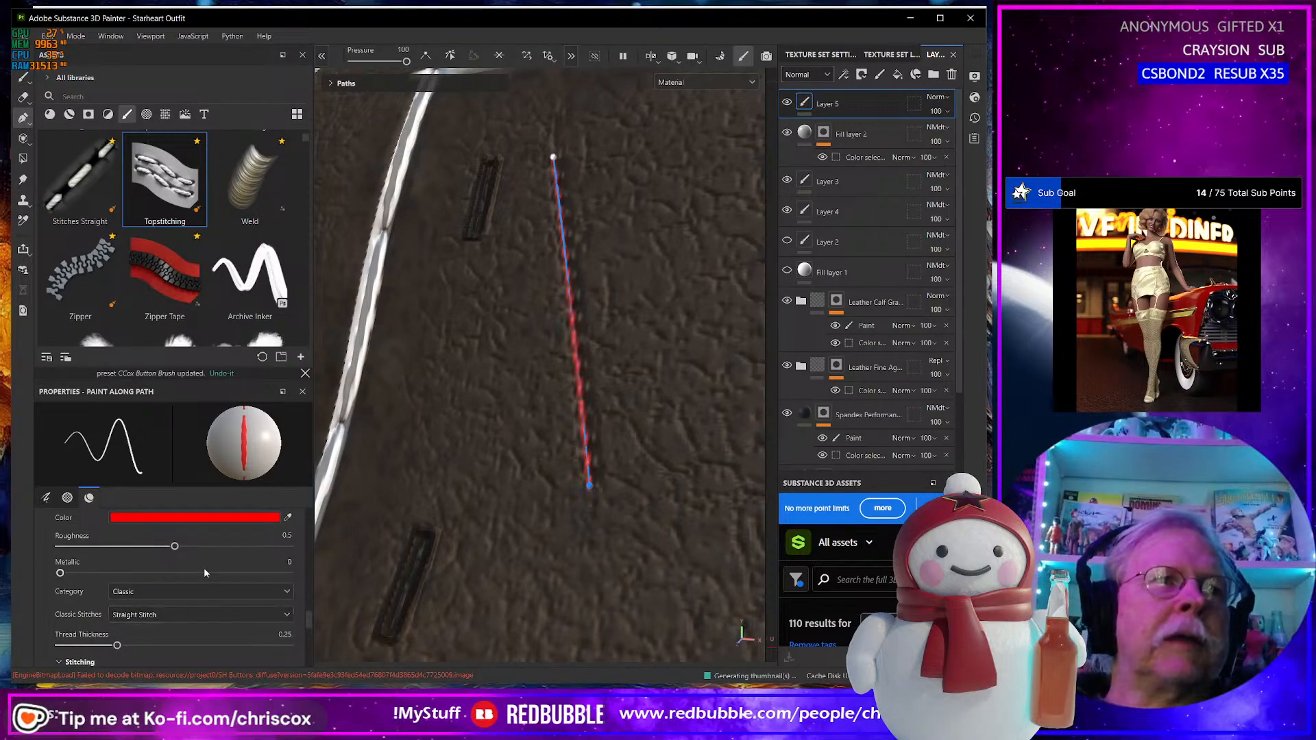
pyautogui.moveTo(178, 546); pyautogui.dragTo(214, 546)
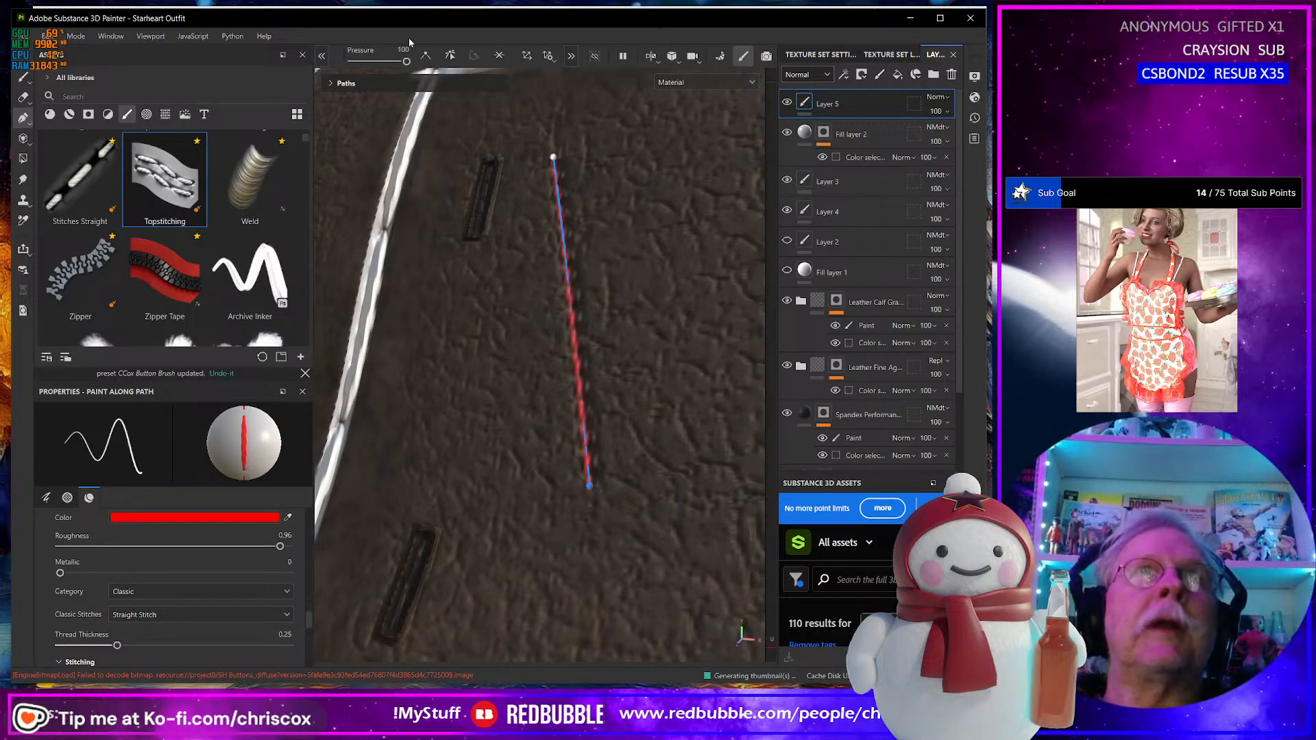
# Copy Path 2 and paste its brush properties onto Path 1, the seam path around the chest panel.
pyautogui.click(331, 83)
pyautogui.rightClick(392, 102)
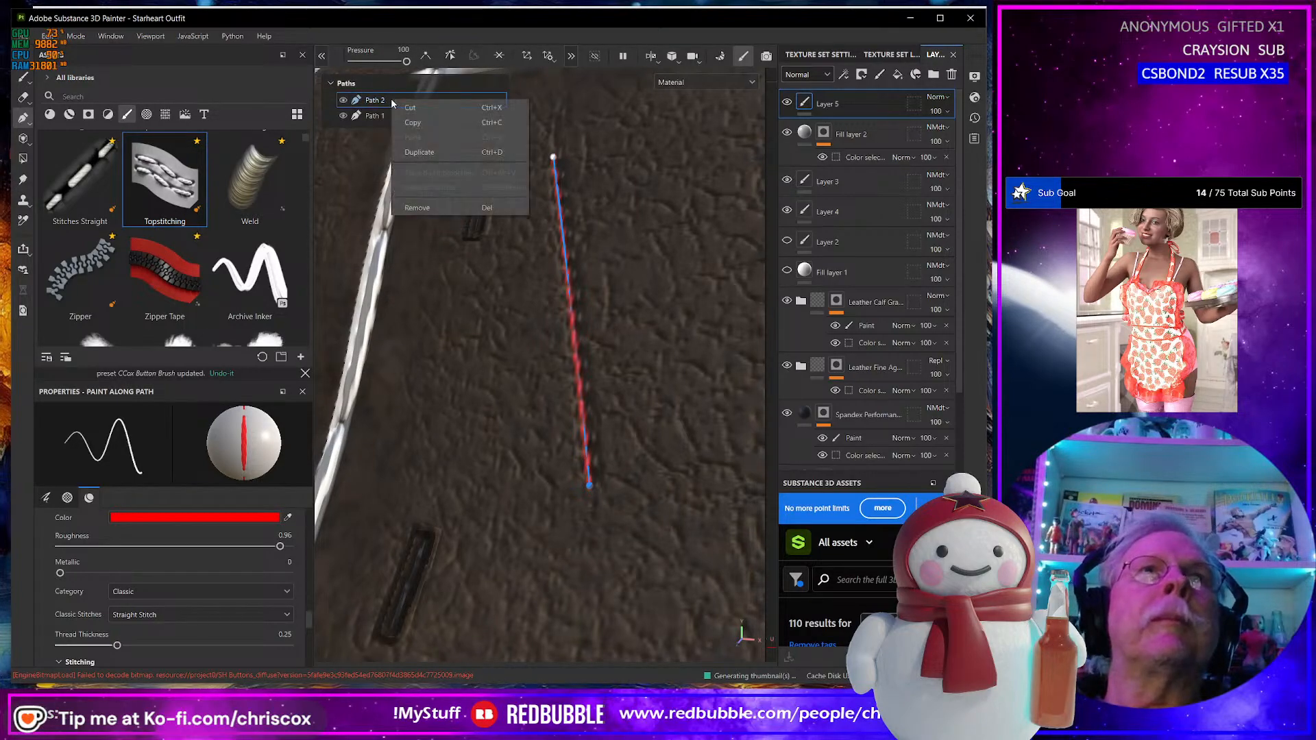
pyautogui.click(425, 120)
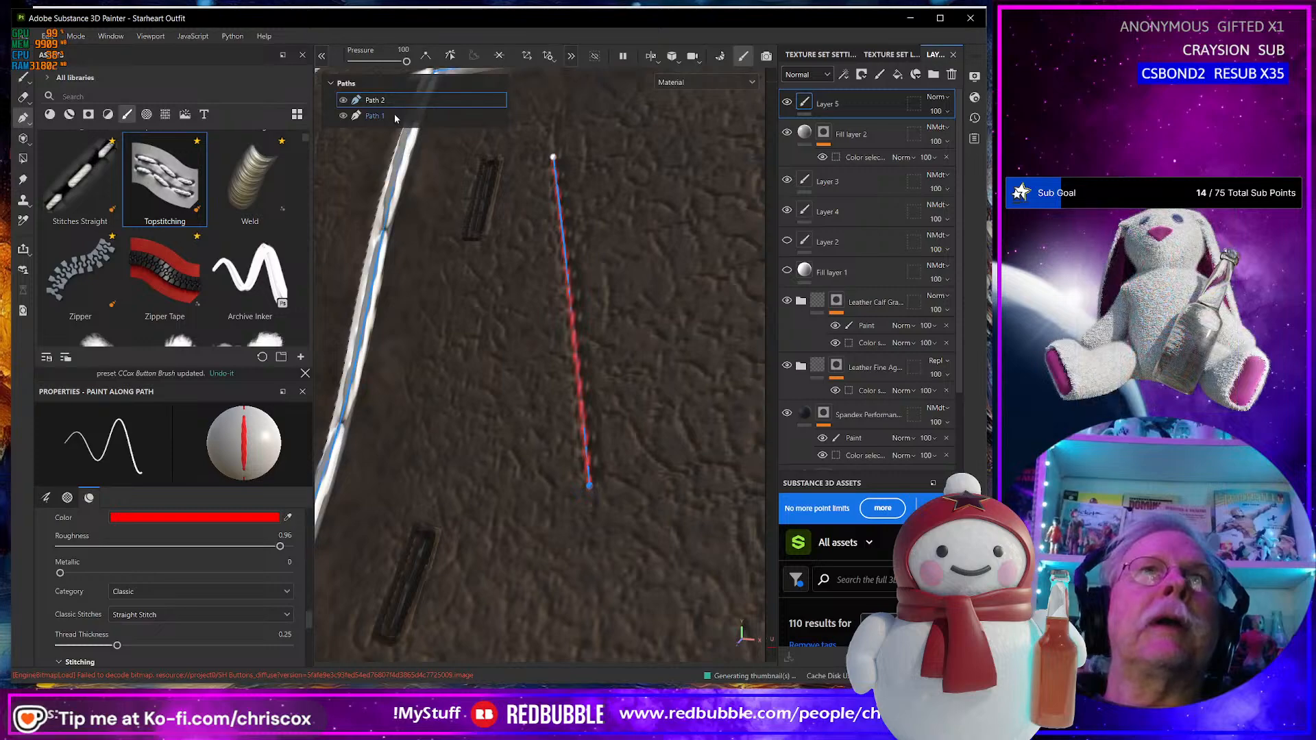
pyautogui.rightClick(394, 115)
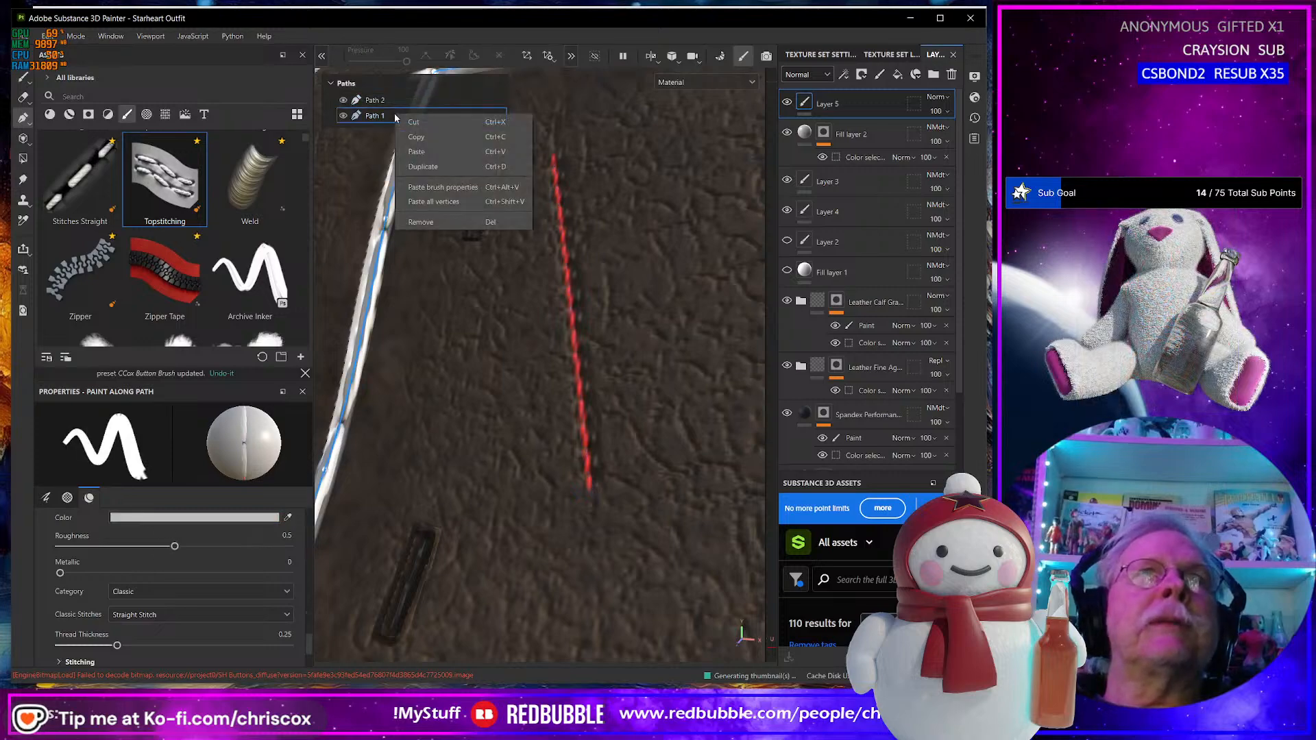
pyautogui.click(443, 189)
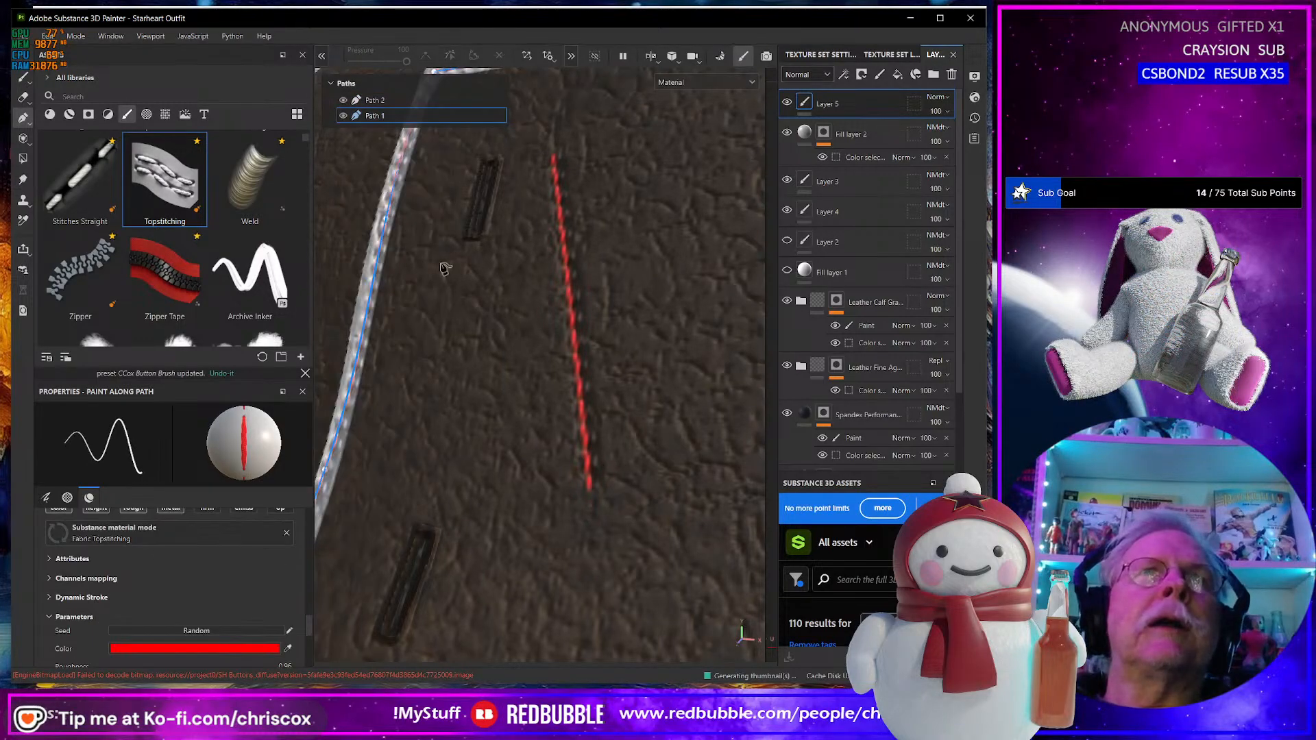
# Delete the short test path, Path 2, and hide Fill layer 2 beneath the seam stitching.
pyautogui.scroll(3, 452, 274)
pyautogui.scroll(-7, 453, 274)
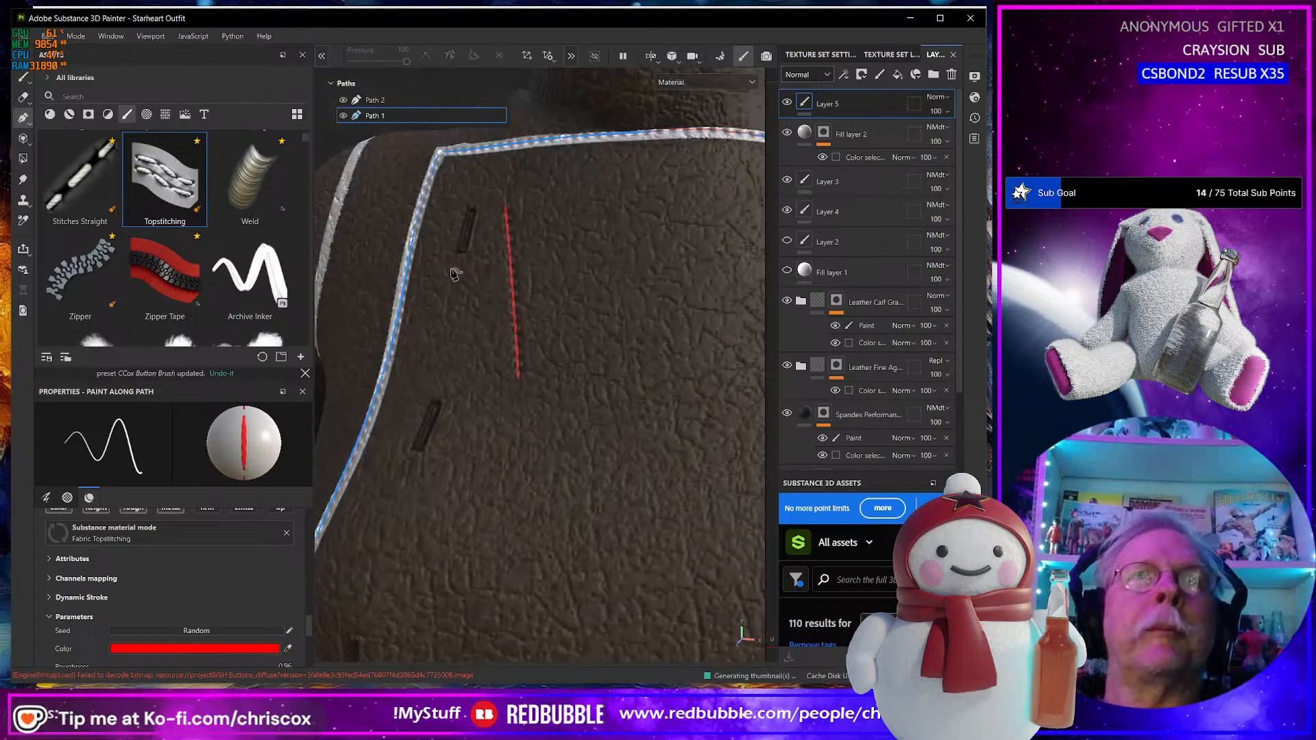
pyautogui.keyDown('alt'); pyautogui.moveTo(453, 273); pyautogui.dragTo(516, 277); pyautogui.keyUp('alt')
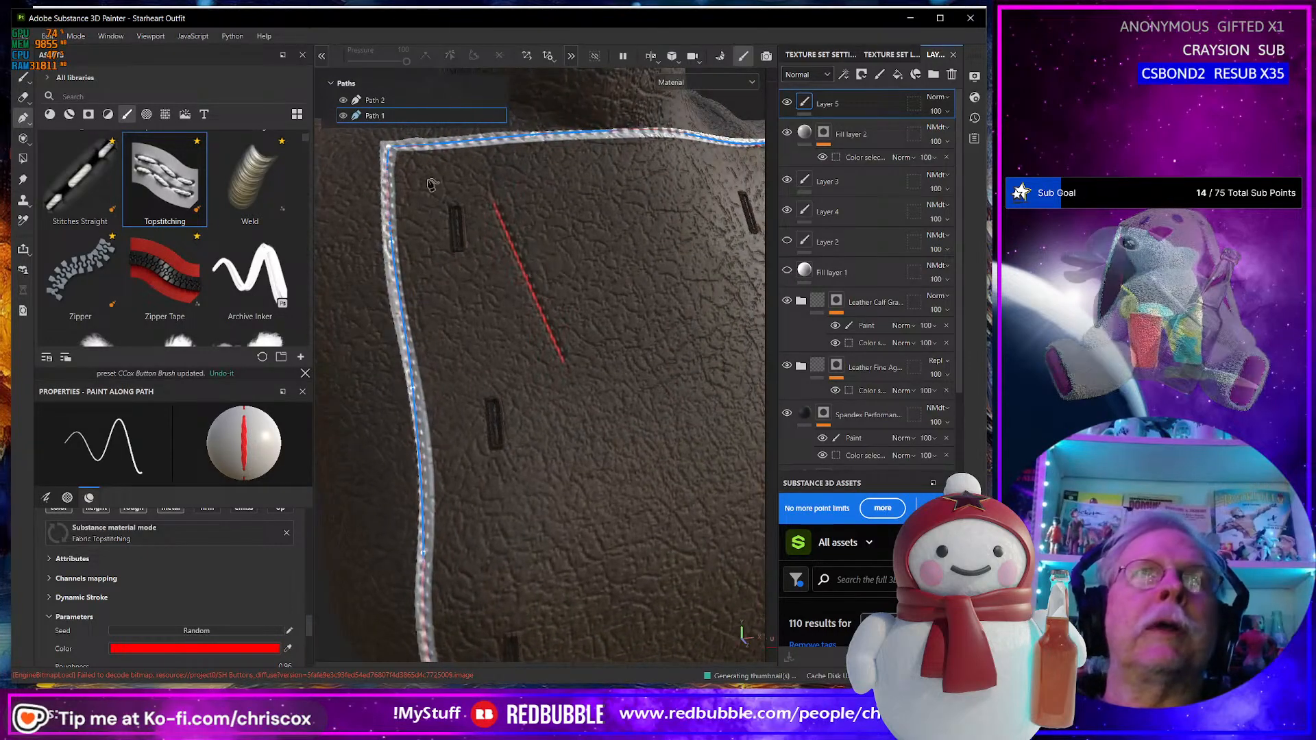
pyautogui.click(384, 100)
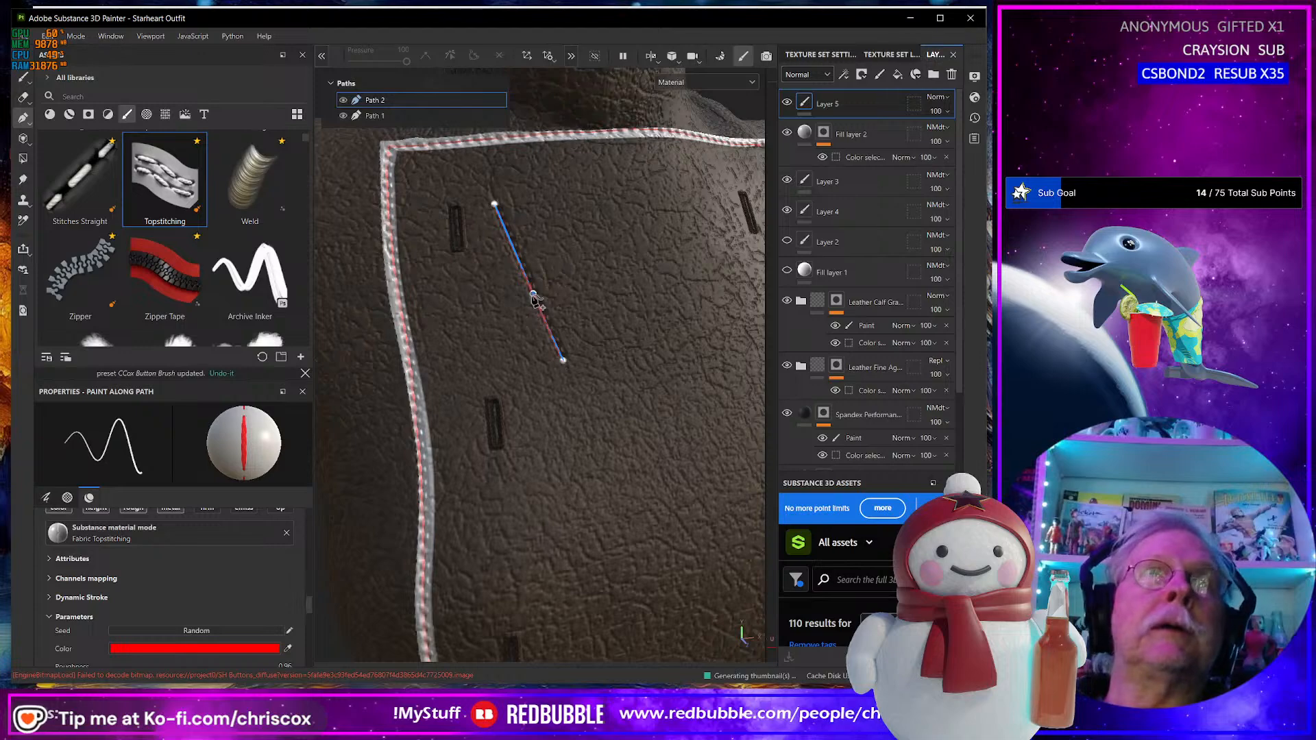
pyautogui.press('Delete')
pyautogui.keyDown('alt'); pyautogui.moveTo(587, 285); pyautogui.dragTo(552, 370); pyautogui.keyUp('alt')
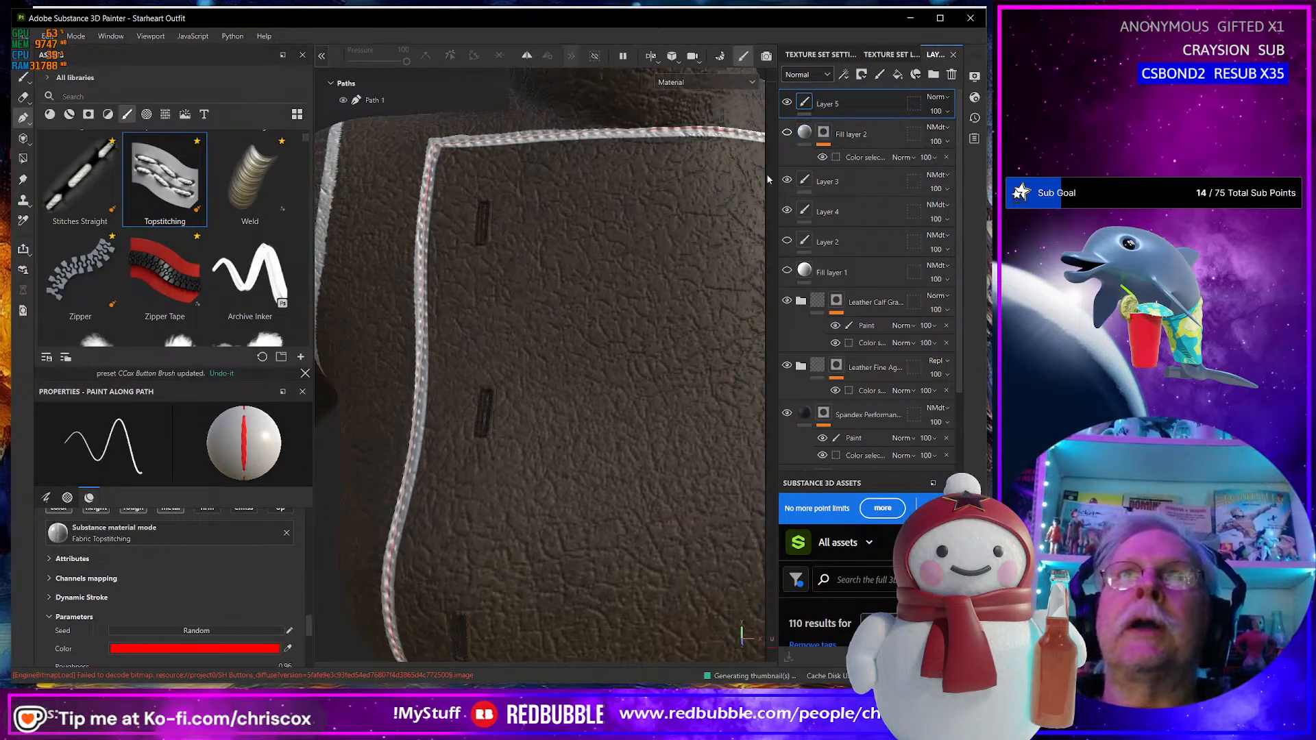
pyautogui.moveTo(603, 273)
pyautogui.keyDown('alt'); pyautogui.mouseDown()
pyautogui.moveTo(581, 283)
pyautogui.moveTo(588, 294)
pyautogui.mouseUp(); pyautogui.keyUp('alt')
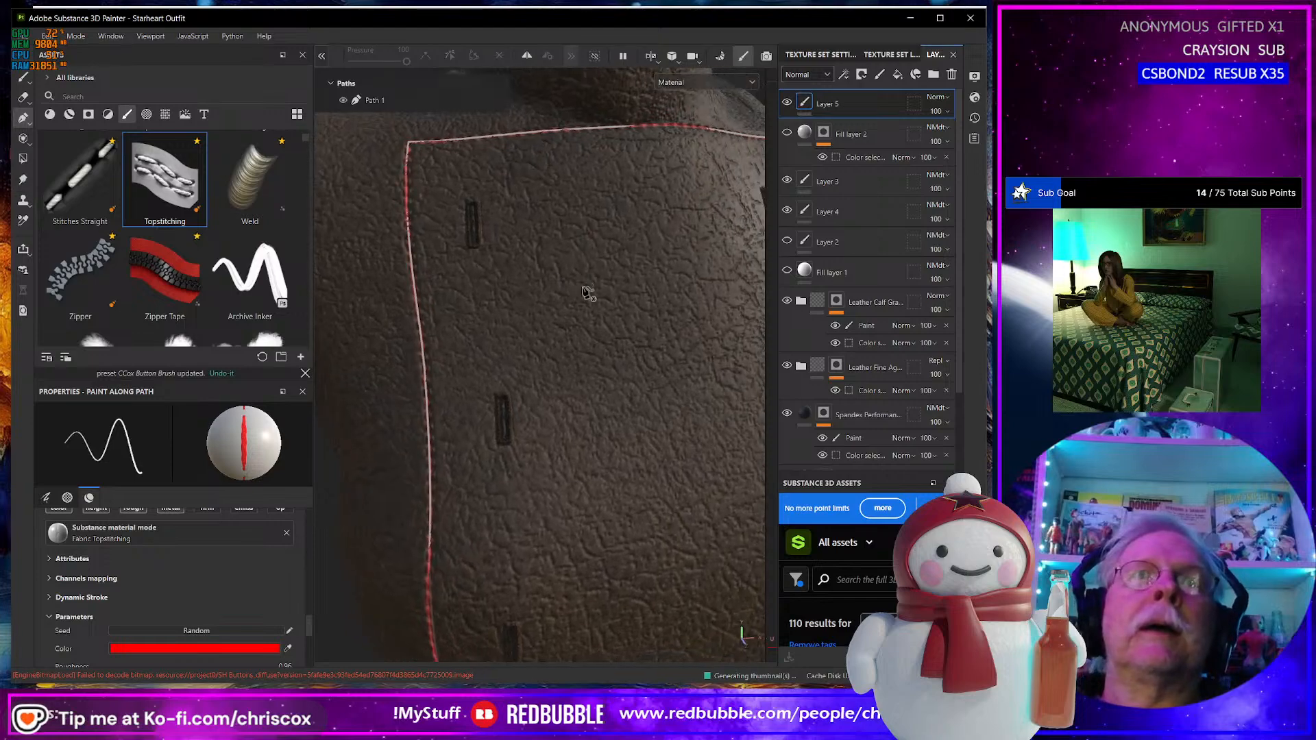
# Add an HSL Perceptive filter to Layer 5.
pyautogui.click(846, 74)
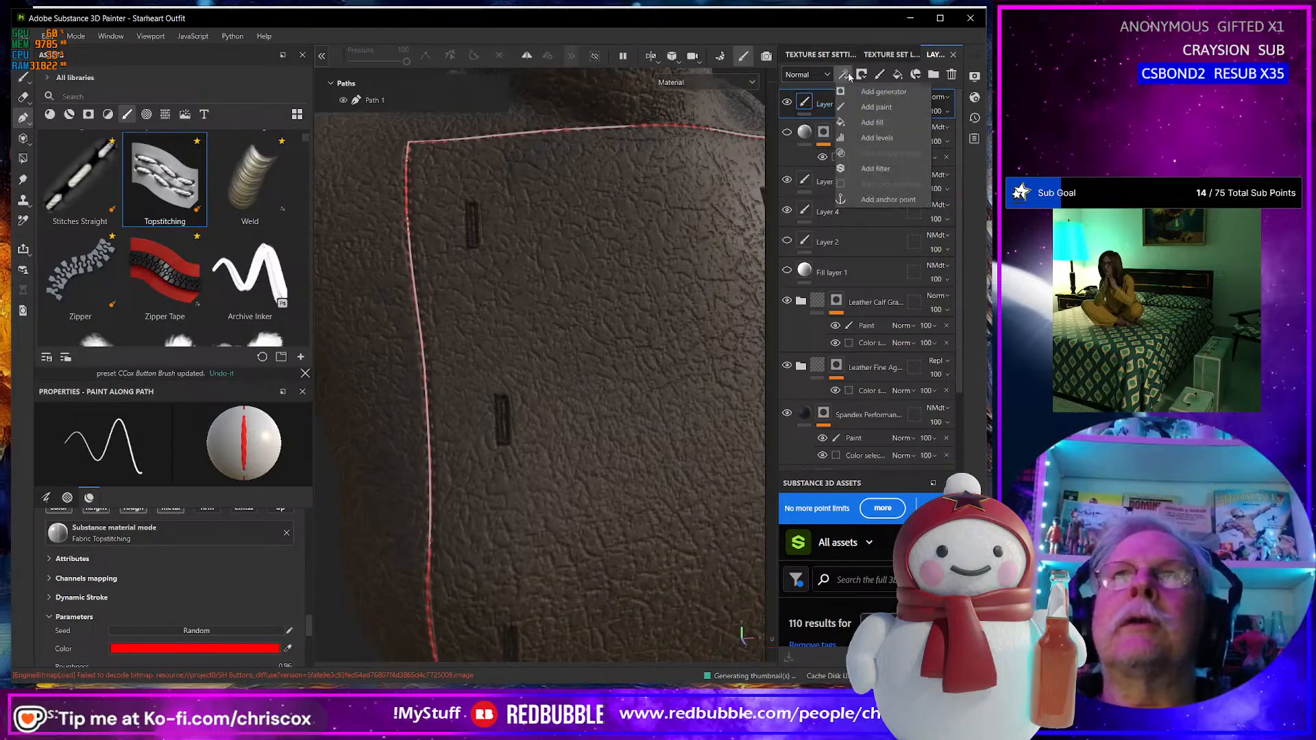
pyautogui.click(876, 169)
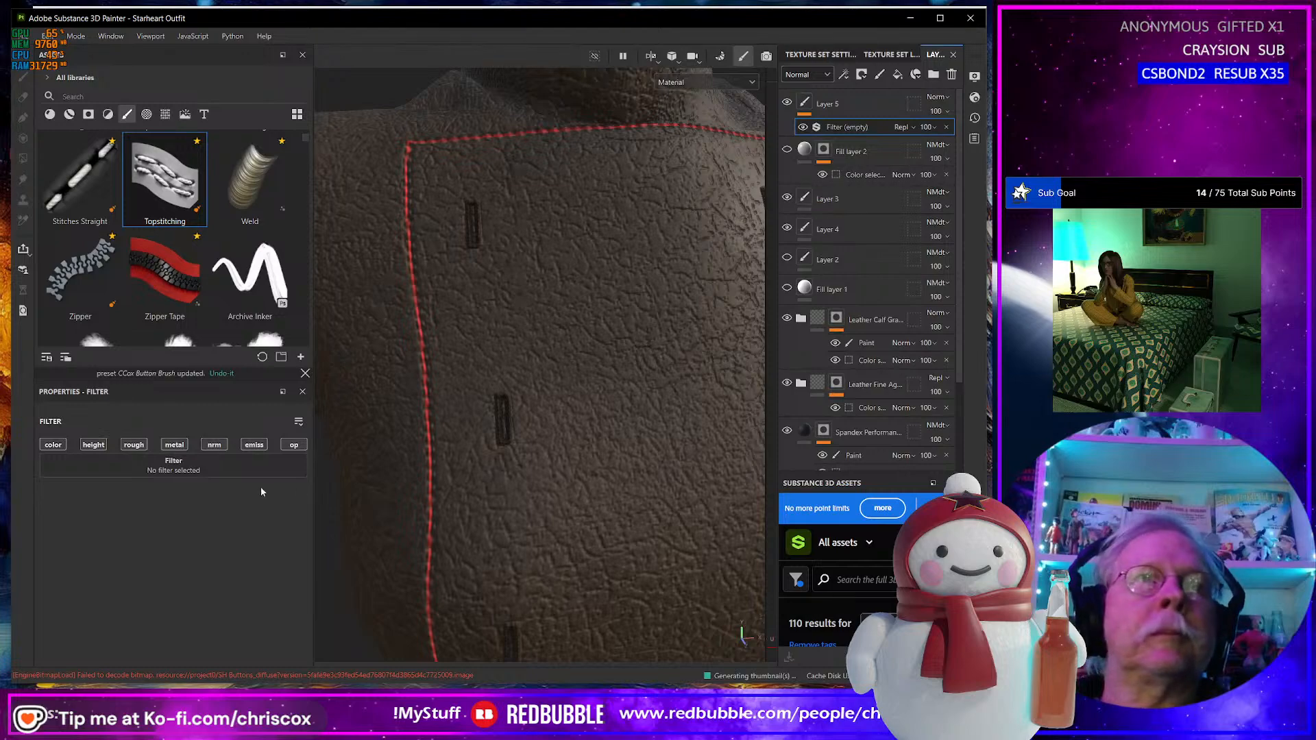
pyautogui.click(210, 466)
pyautogui.scroll(-3, 322, 552)
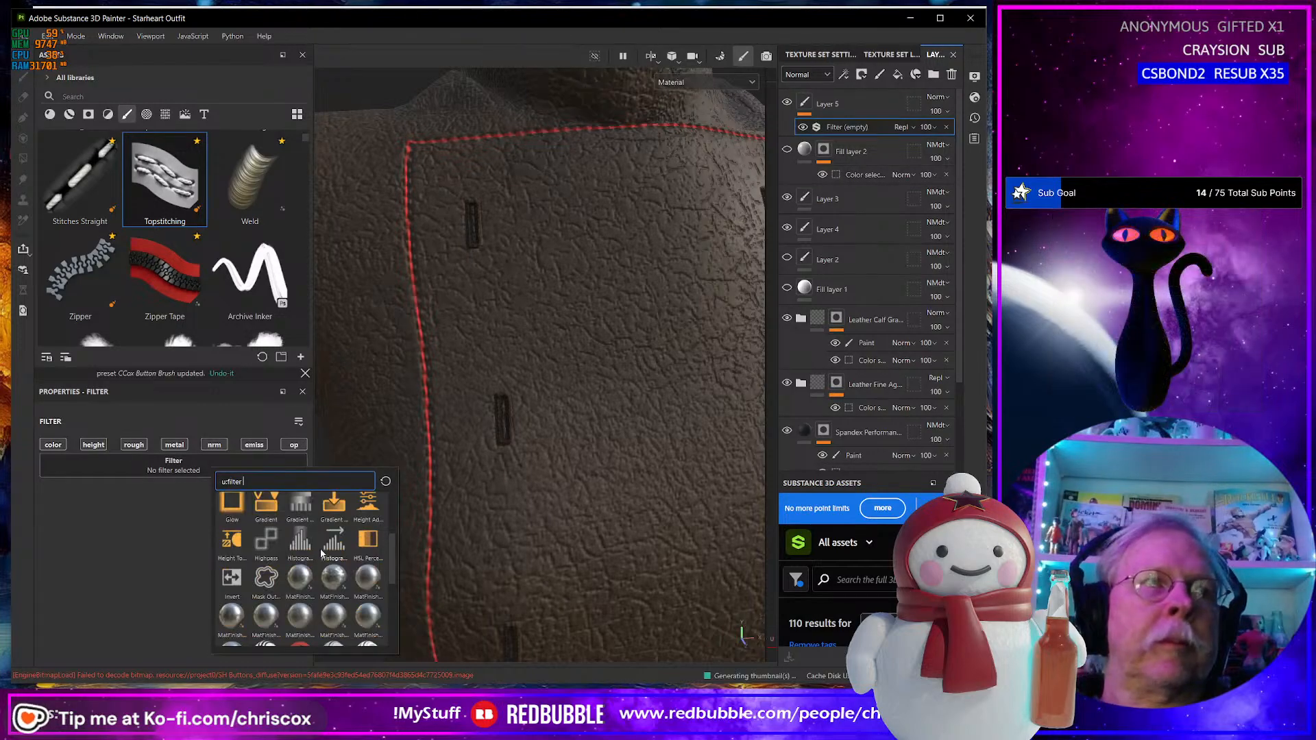
pyautogui.click(370, 540)
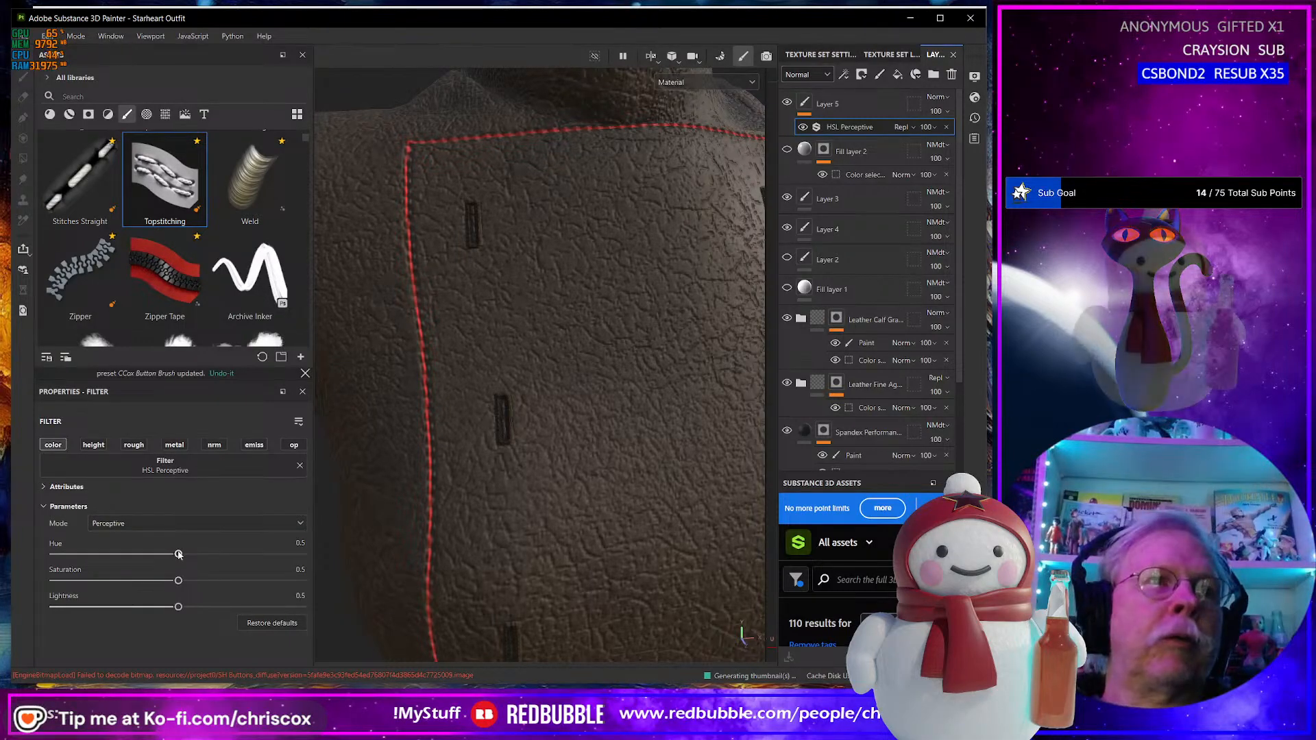
# Recolour the stitching with the HSL Perceptive filter: hue 0.547, saturation 0.174 and lightness 0.22.
pyautogui.moveTo(184, 555); pyautogui.dragTo(190, 555)
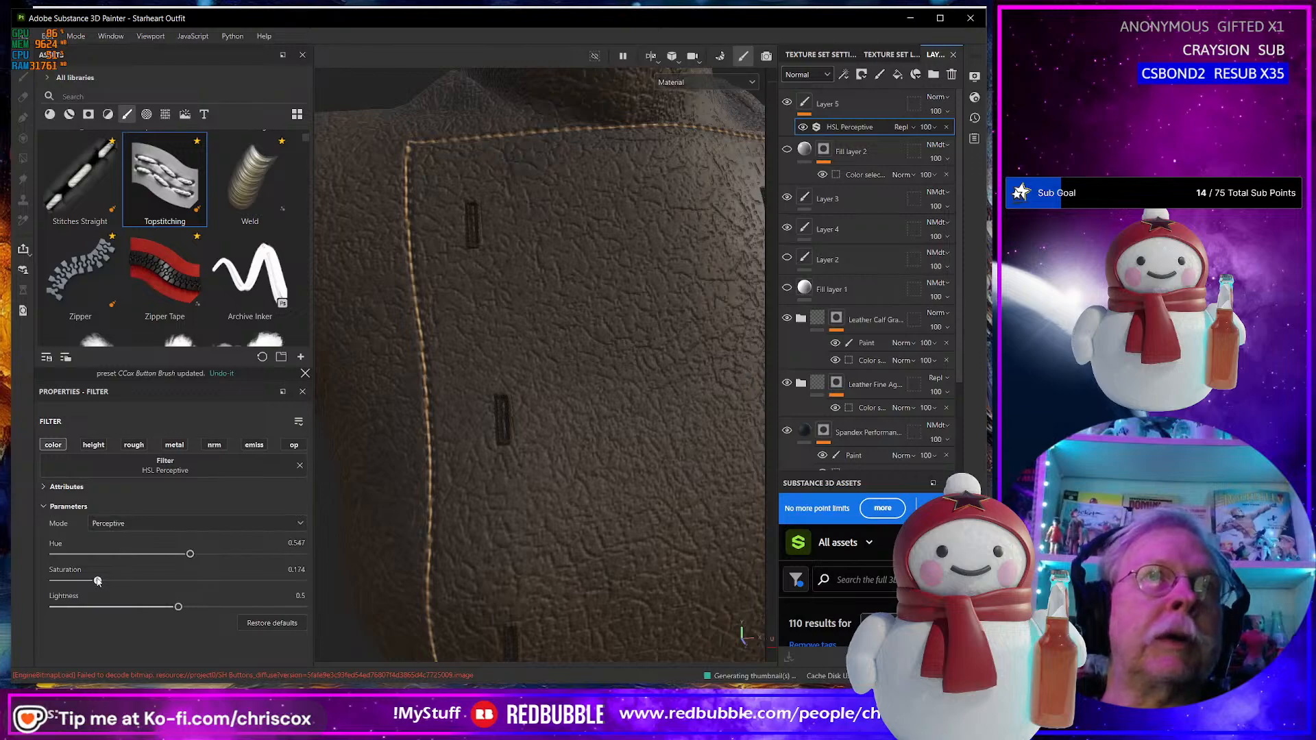
pyautogui.moveTo(178, 607); pyautogui.dragTo(111, 608)
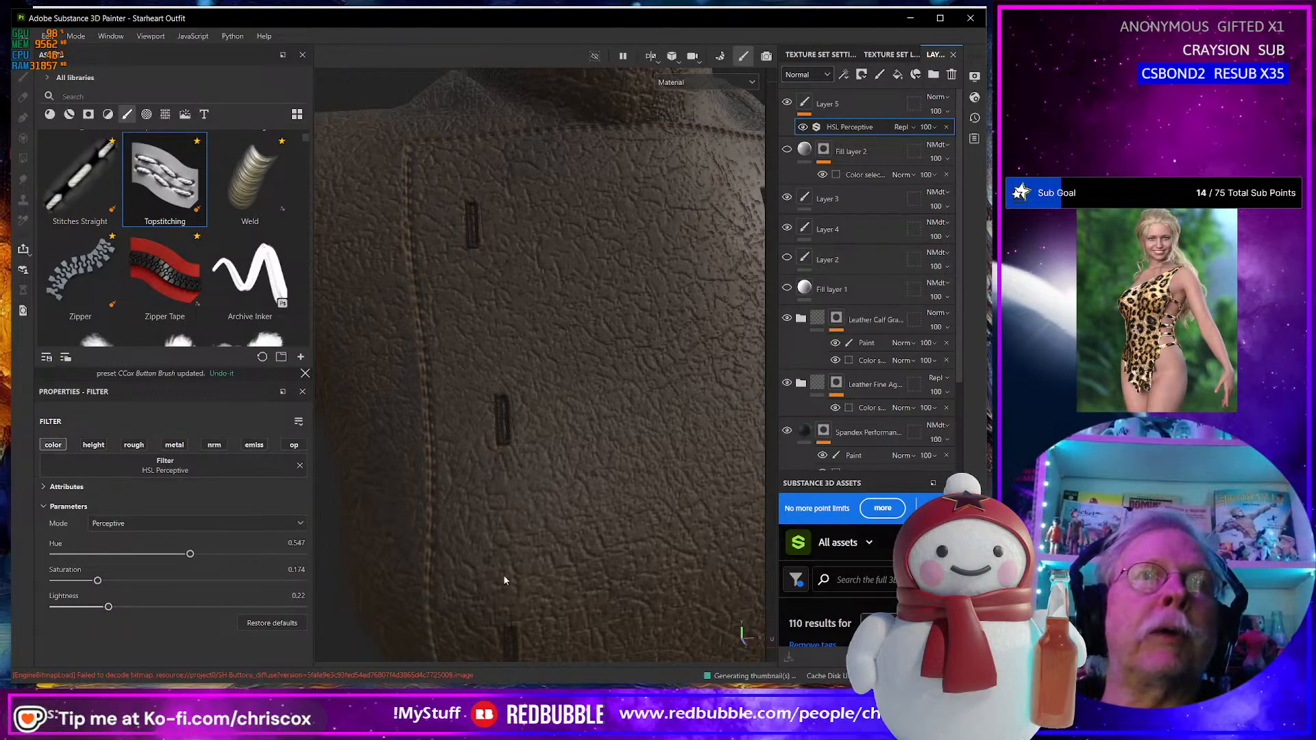
# Examine the recoloured topstitching along the jacket's panel seams from full view down to close-up.
pyautogui.scroll(-5, 587, 539)
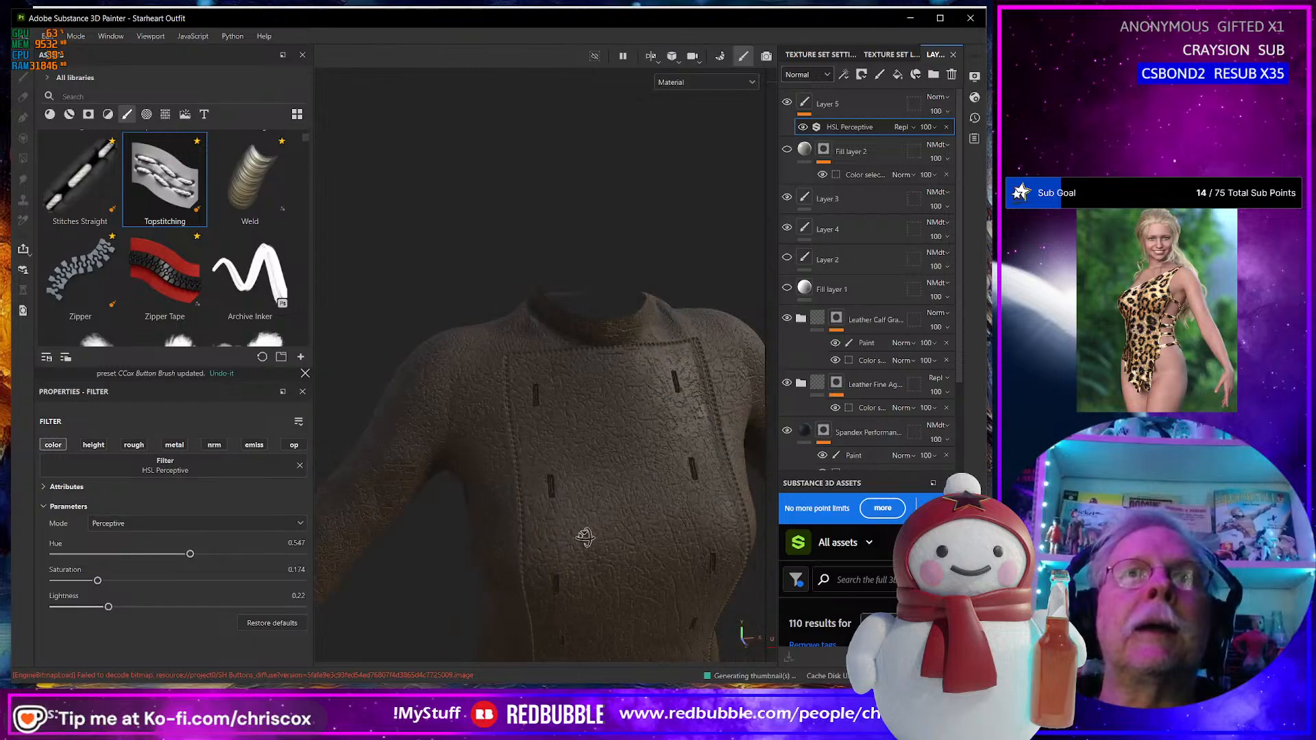
pyautogui.scroll(3, 586, 521)
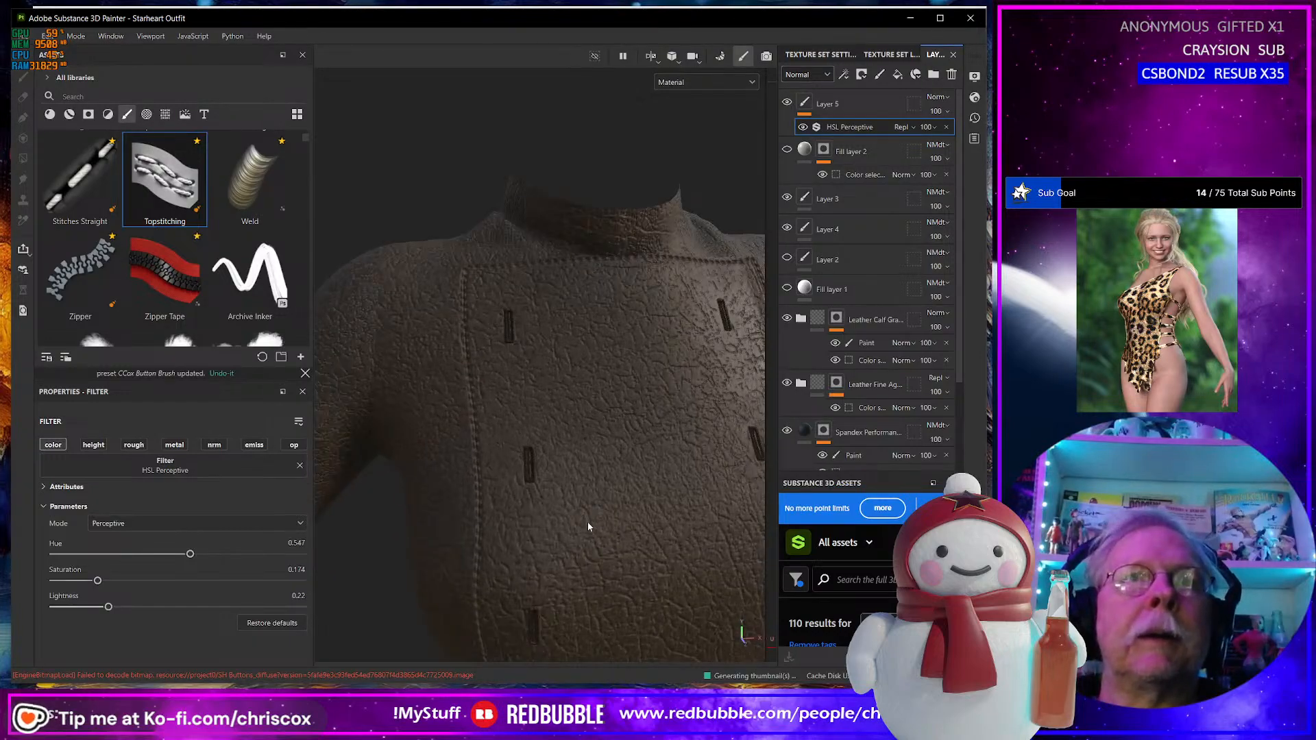
pyautogui.scroll(-3, 587, 521)
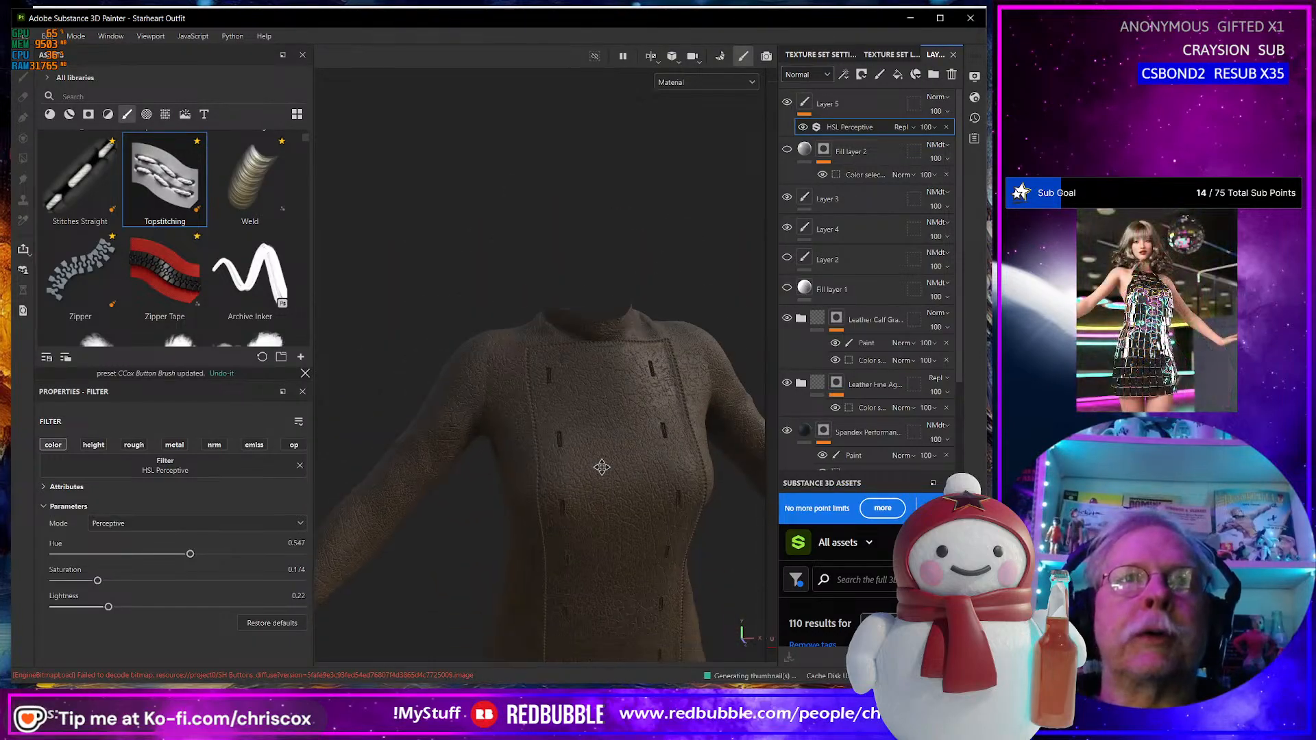
pyautogui.keyDown('alt'); pyautogui.moveTo(602, 468); pyautogui.dragTo(601, 471, button='middle'); pyautogui.keyUp('alt')
pyautogui.moveTo(602, 471)
pyautogui.keyDown('alt'); pyautogui.mouseDown()
pyautogui.moveTo(629, 462)
pyautogui.moveTo(566, 470)
pyautogui.moveTo(600, 456)
pyautogui.mouseUp(); pyautogui.keyUp('alt')
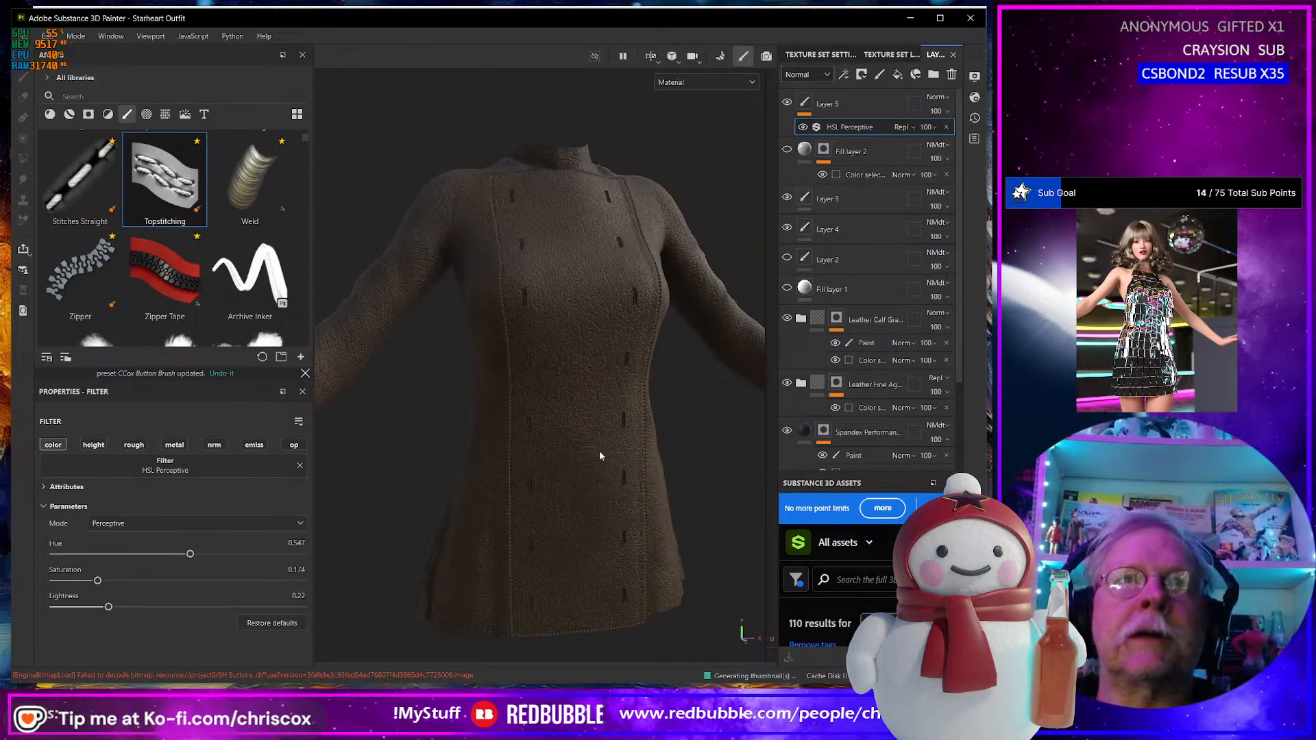
pyautogui.scroll(12, 496, 433)
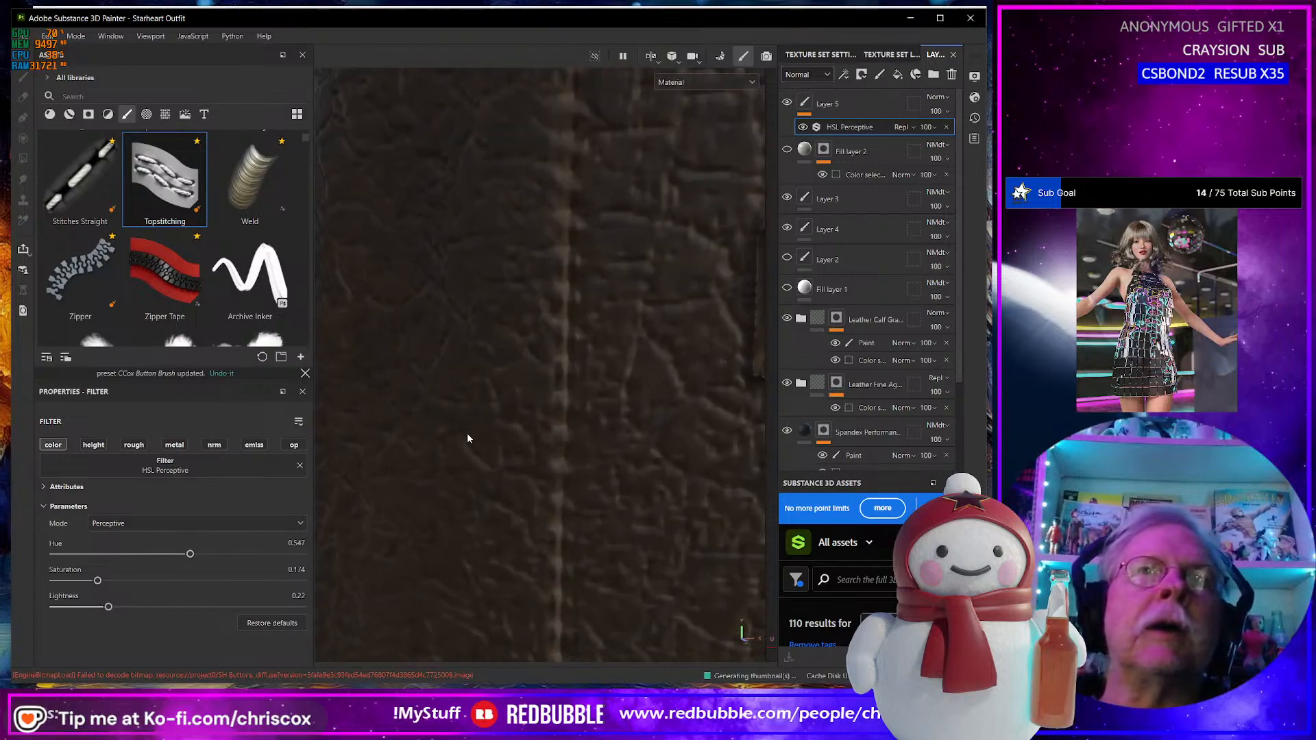
# Export the outfit's textures as 4096, 8-bit JPEG files using the CCox-Clothes 5 Channels_UDIM template.
pyautogui.scroll(-4, 478, 438)
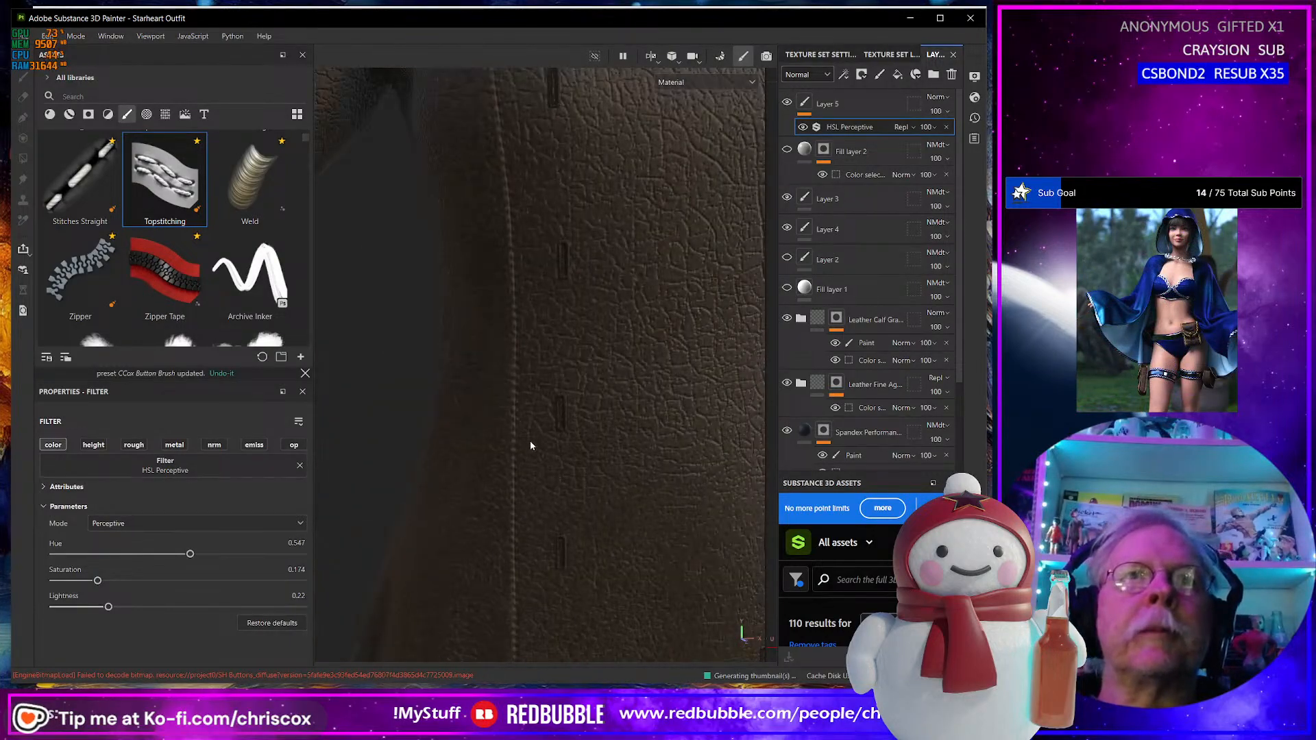
pyautogui.scroll(-6, 577, 446)
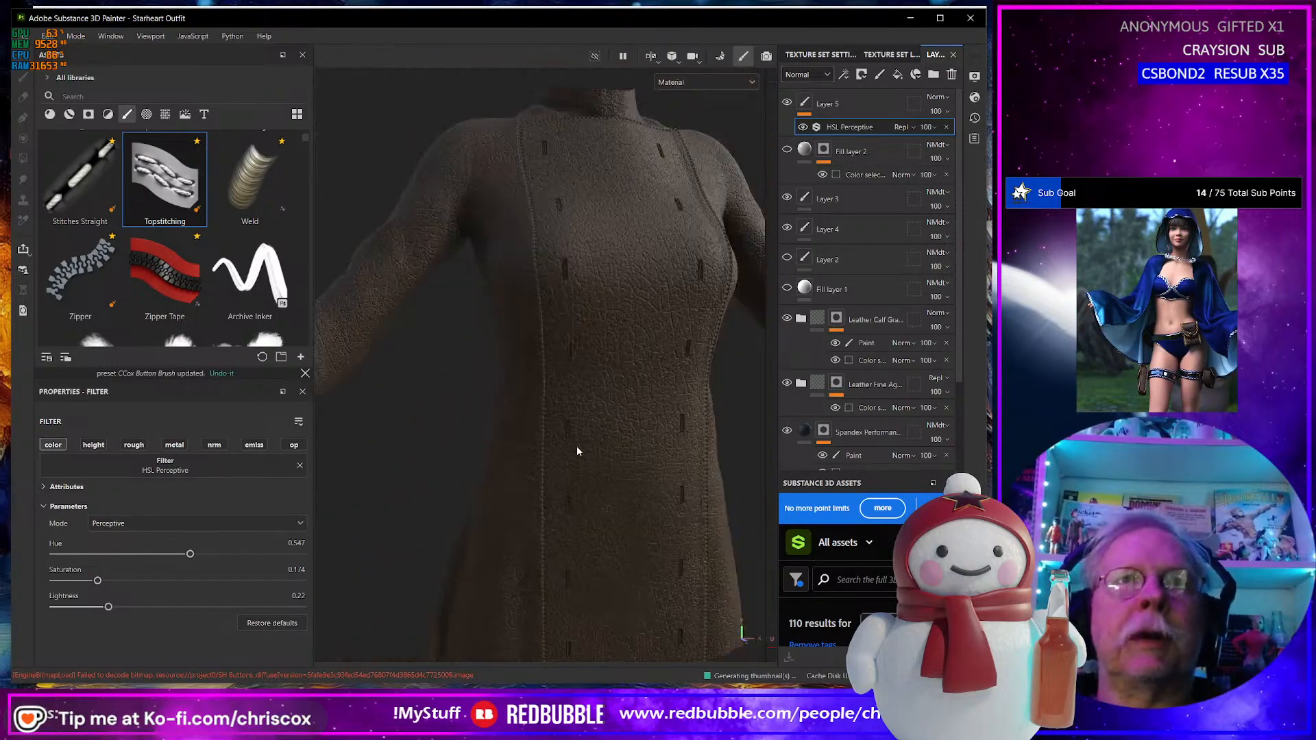
pyautogui.moveTo(593, 445)
pyautogui.keyDown('alt'); pyautogui.mouseDown()
pyautogui.moveTo(381, 358)
pyautogui.moveTo(458, 435)
pyautogui.moveTo(602, 431)
pyautogui.mouseUp(); pyautogui.keyUp('alt')
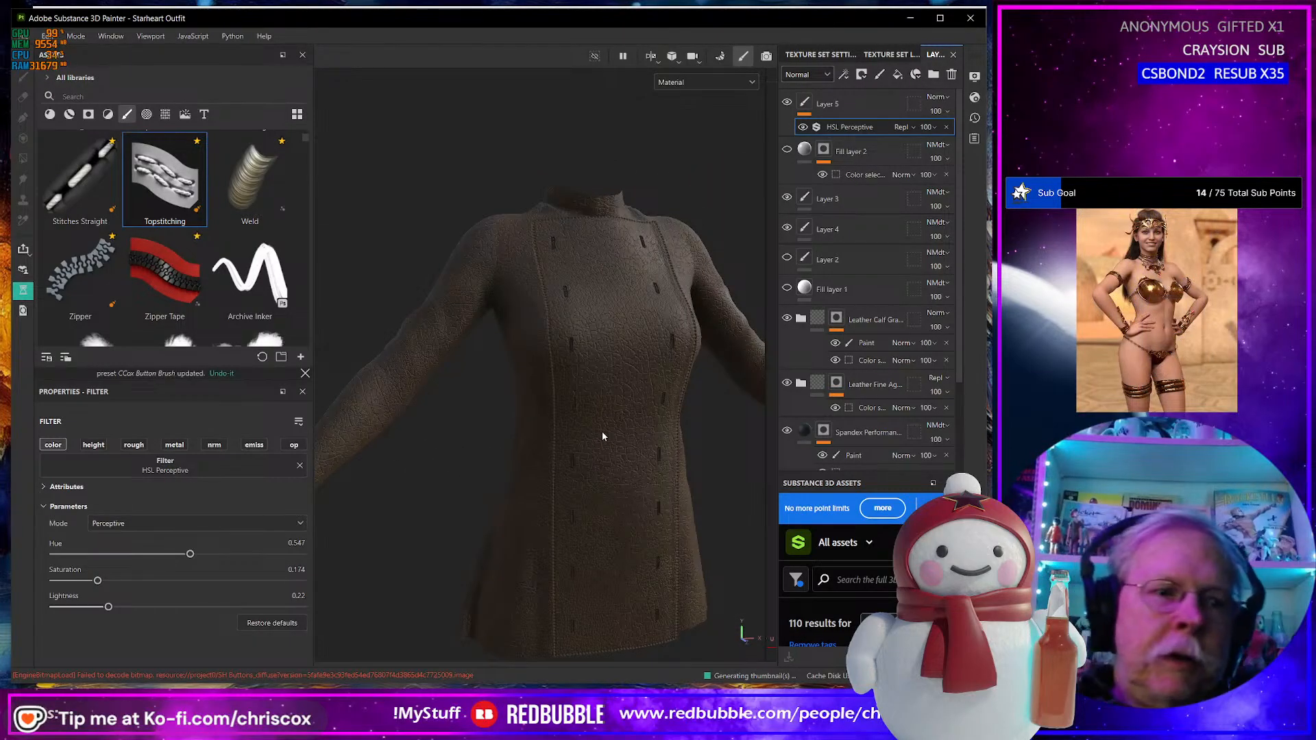
pyautogui.hotkey('ctrl', 'shift', 'e')
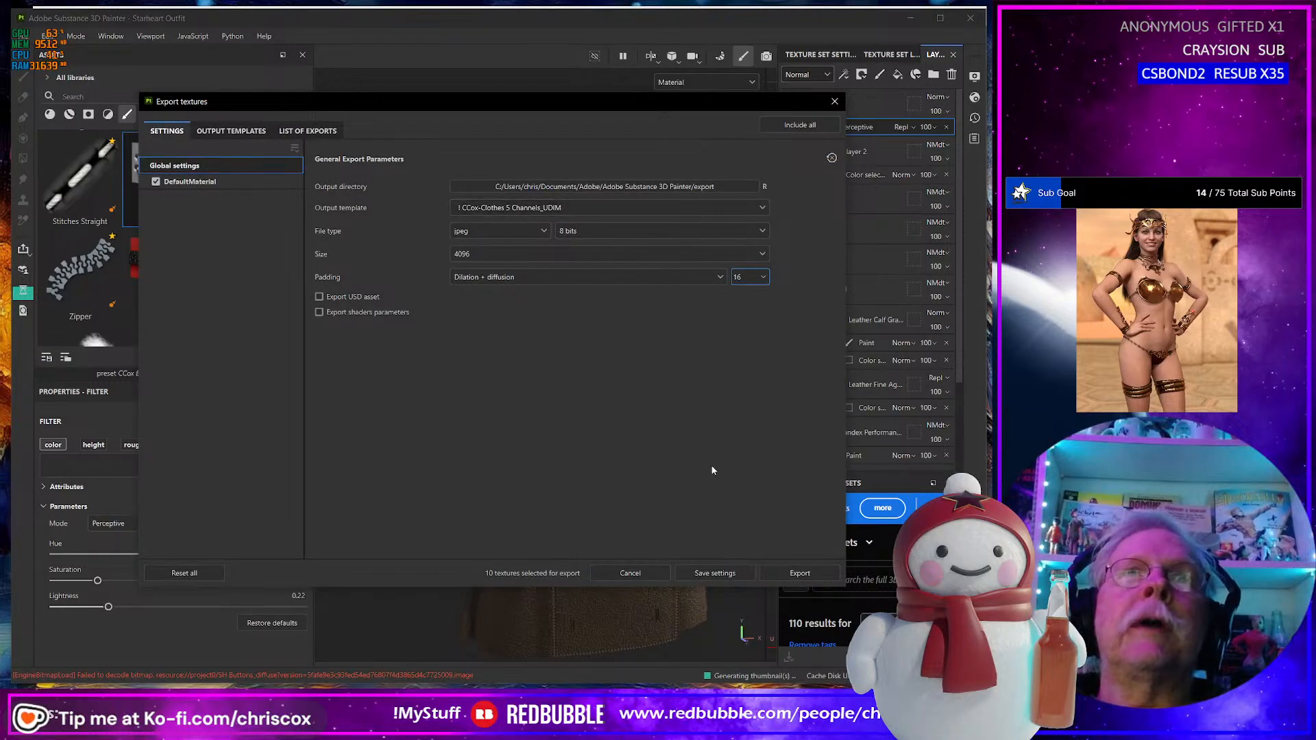
pyautogui.click(821, 573)
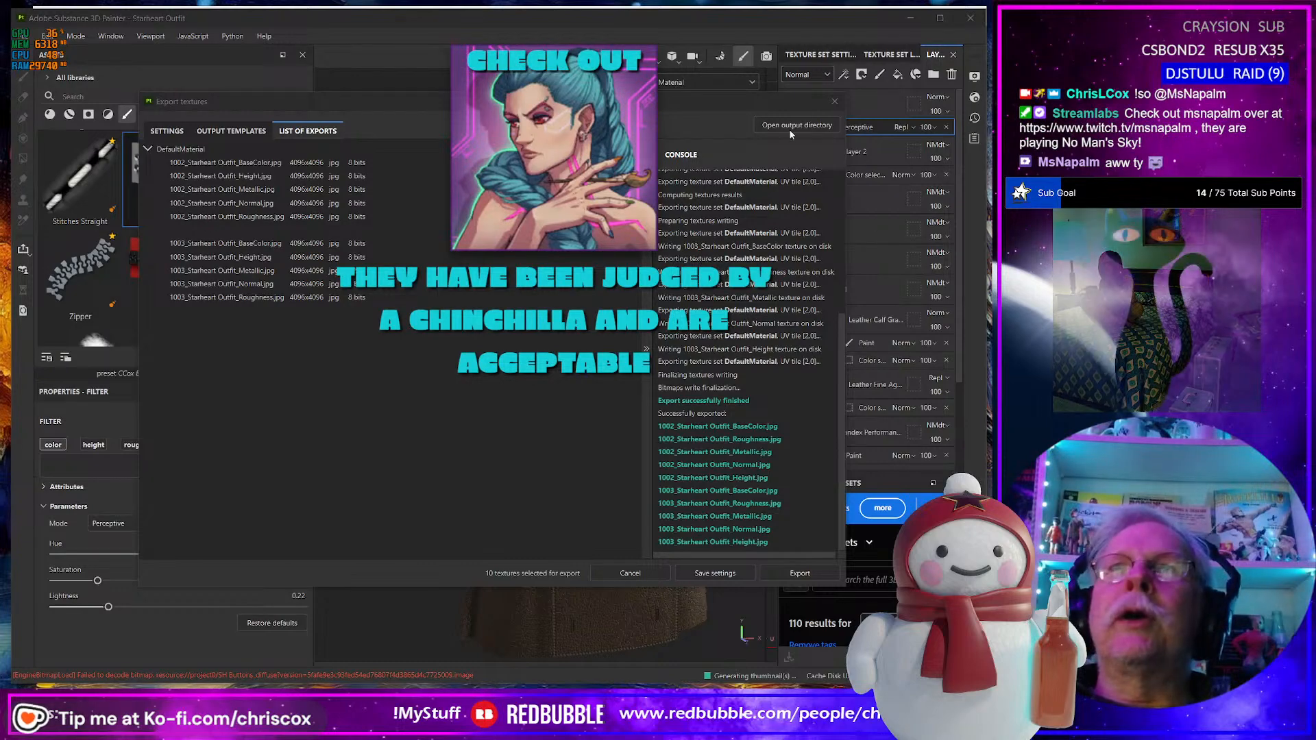
pyautogui.moveTo(744, 102); pyautogui.dragTo(771, 119)
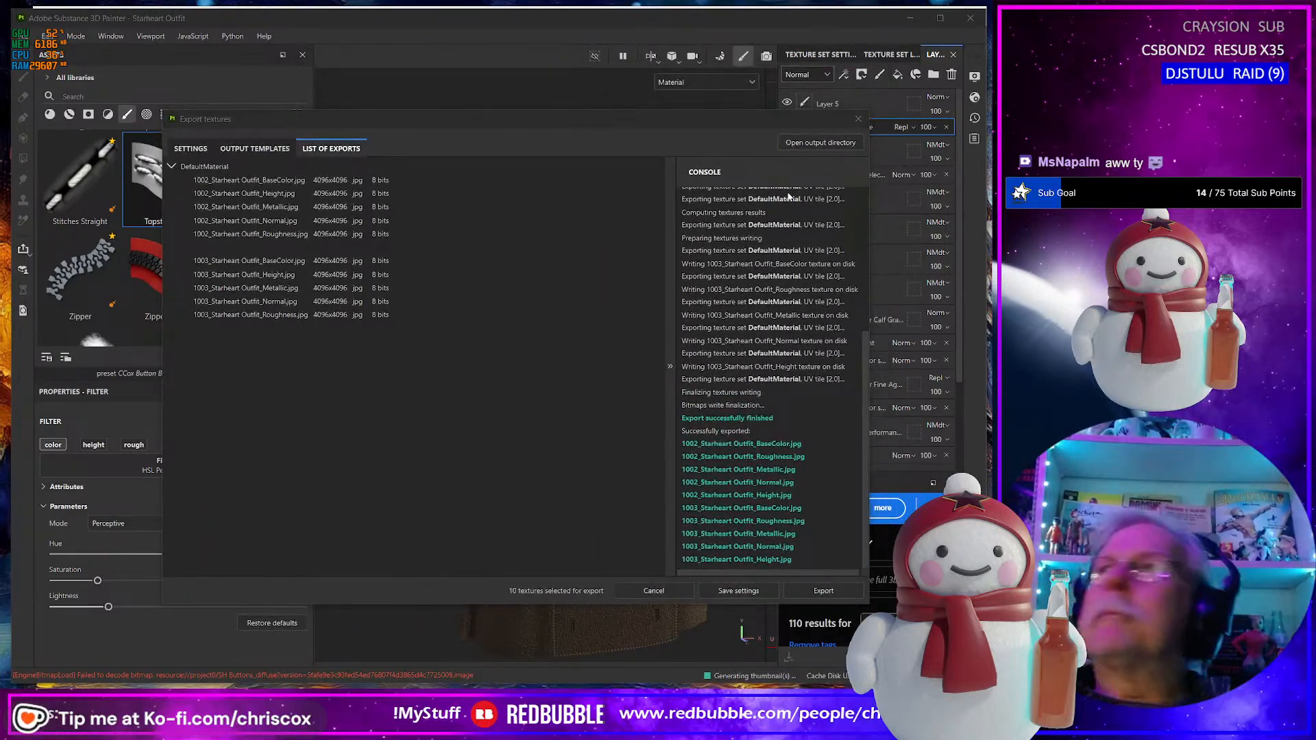
# Switch to DAZ Studio to examine the brown coat on the figure, and return to Substance 3D Painter, closing the texture export.
pyautogui.hotkey('alt', 'Tab')
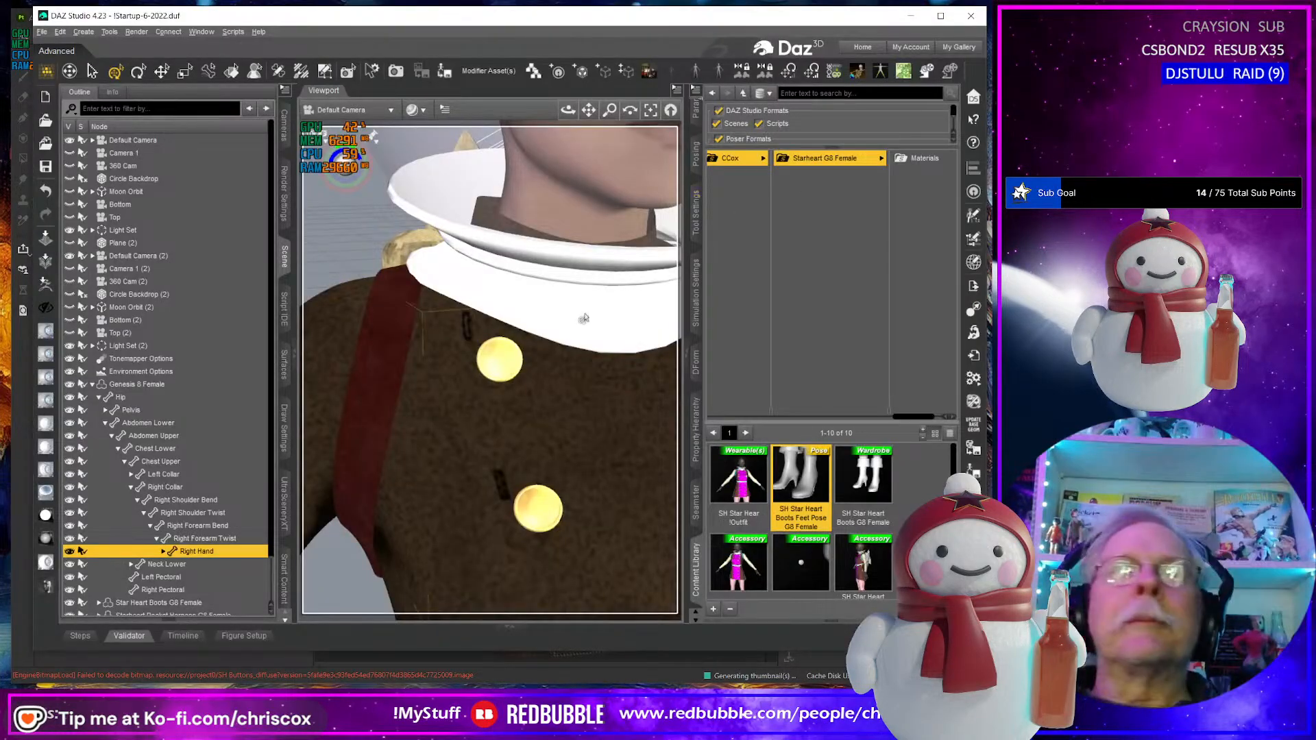
pyautogui.scroll(-10, 575, 327)
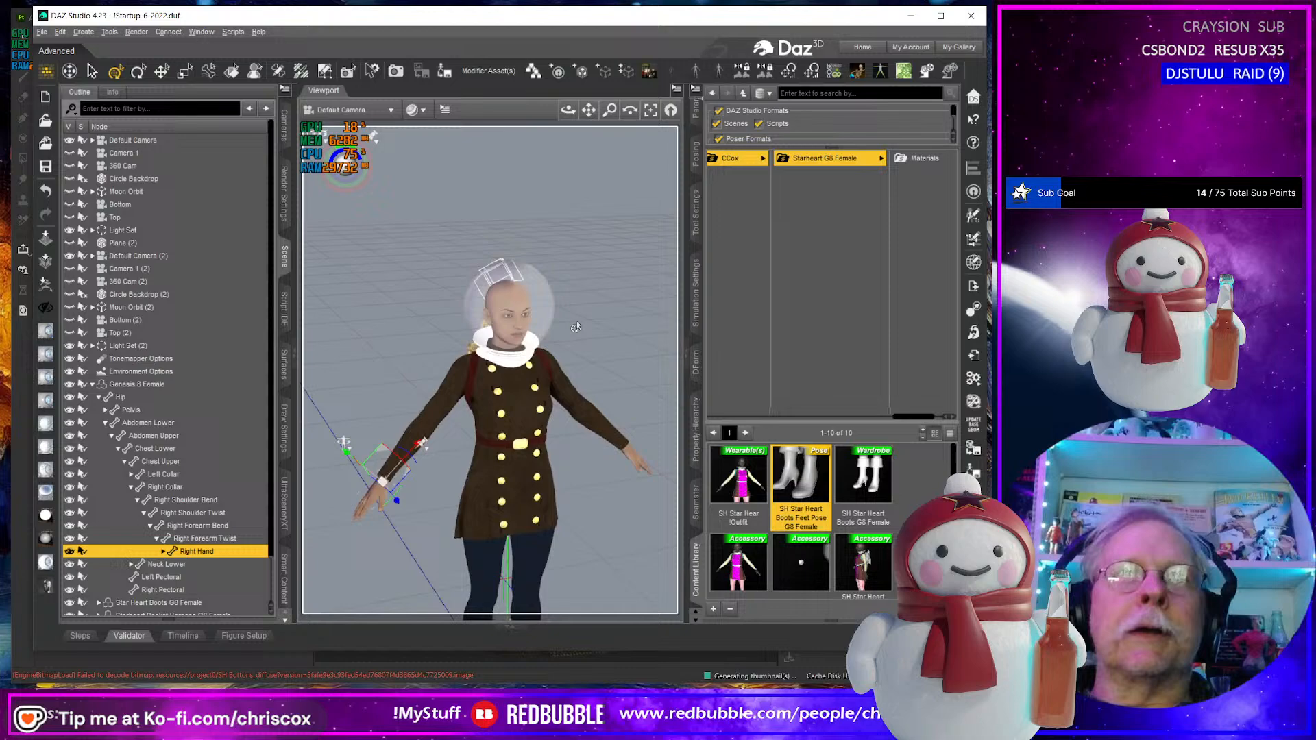
pyautogui.moveTo(576, 327)
pyautogui.mouseDown(button='middle')
pyautogui.moveTo(699, 309)
pyautogui.moveTo(577, 312)
pyautogui.mouseUp(button='middle')
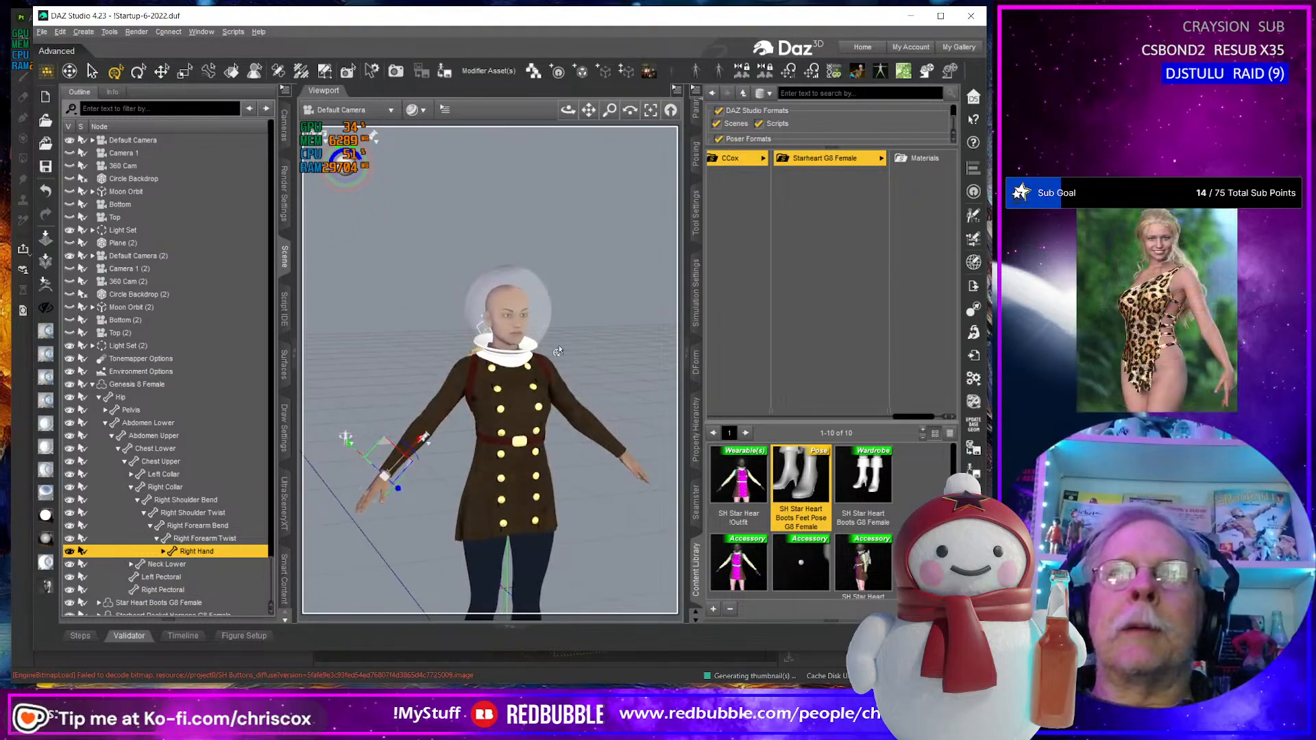
pyautogui.scroll(8, 554, 366)
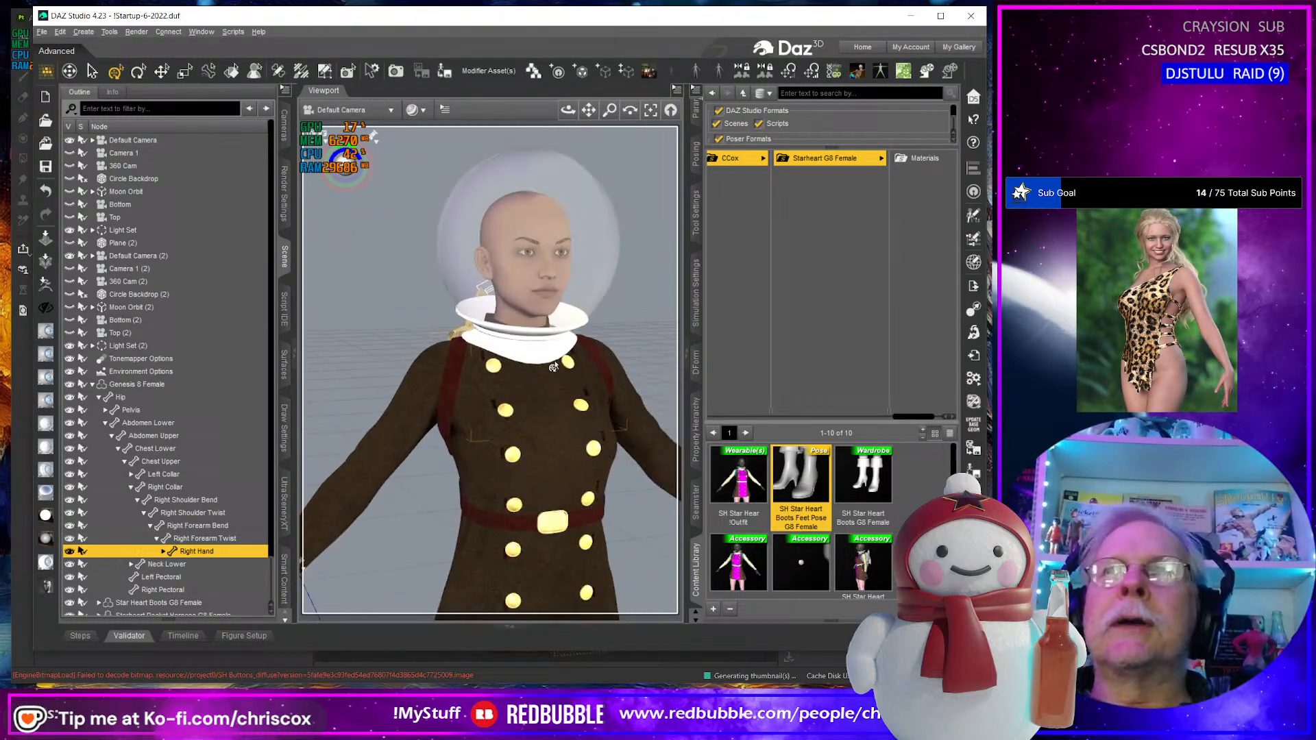
pyautogui.scroll(3, 554, 367)
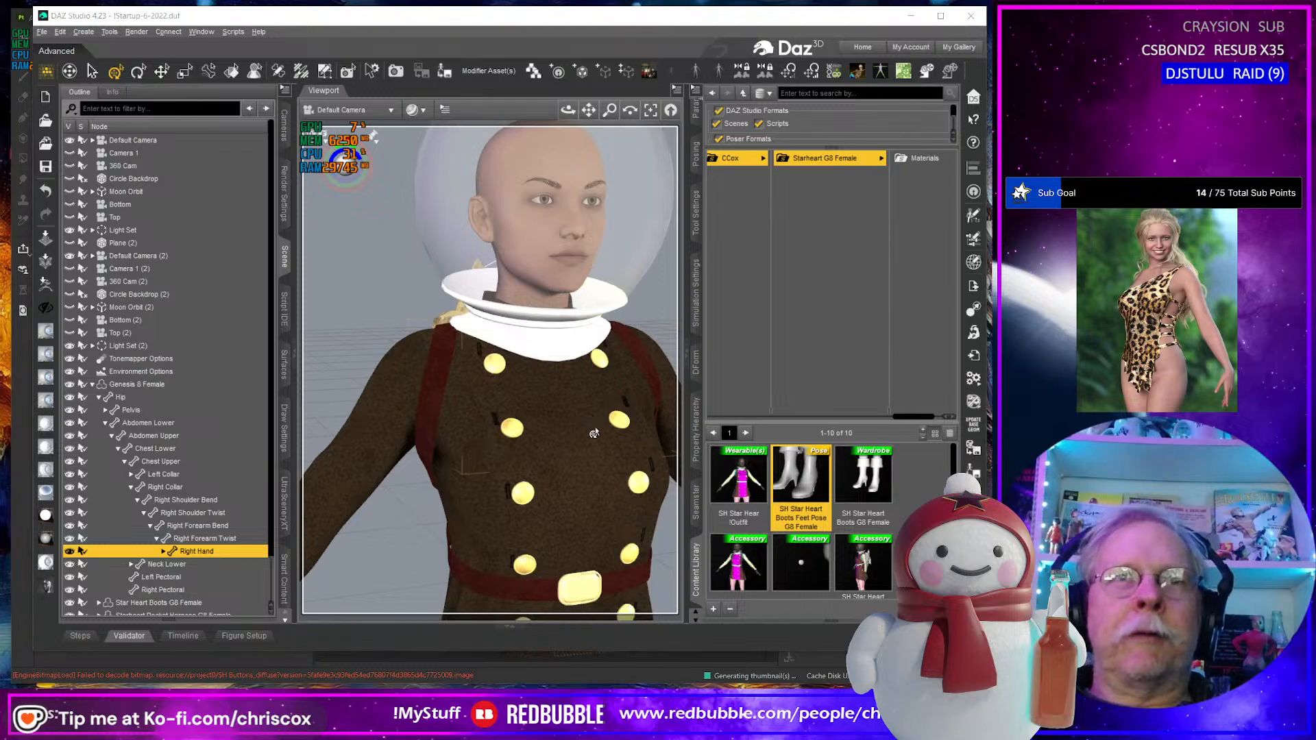
pyautogui.hotkey('alt', 'Tab')
pyautogui.click(858, 119)
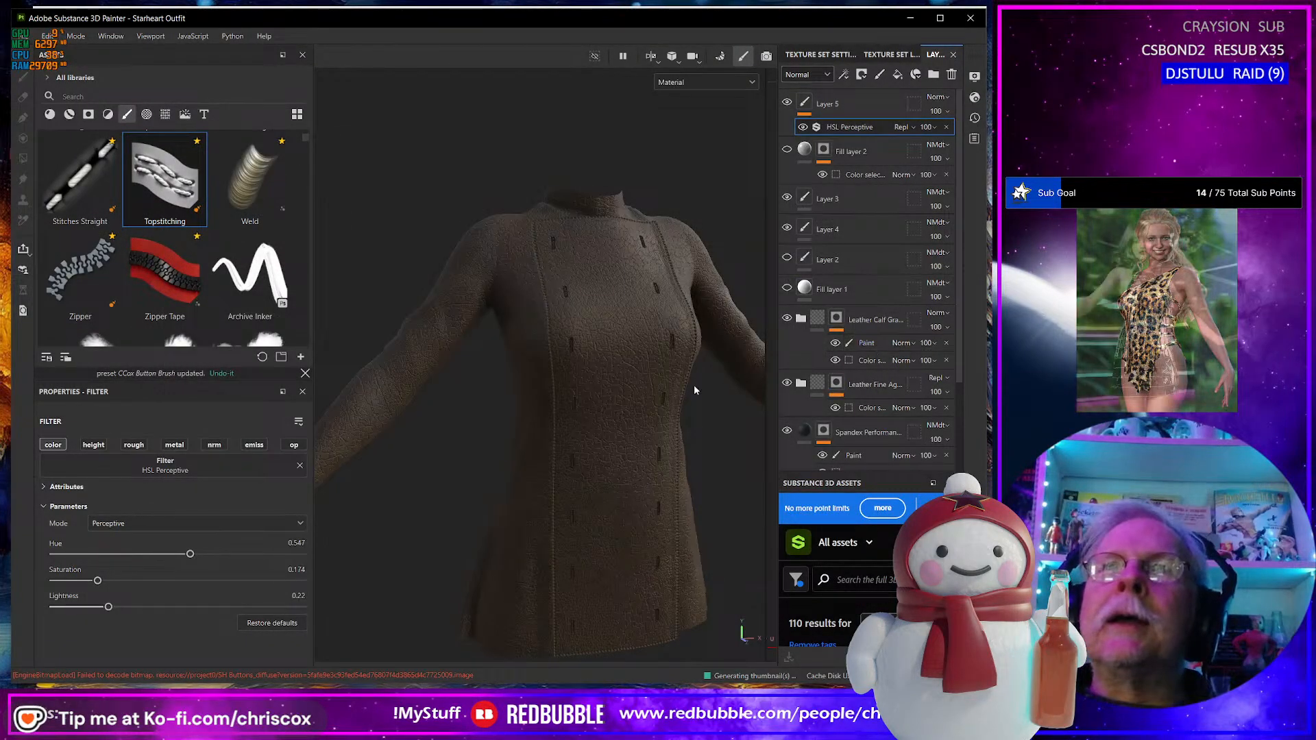
# Expand the Leather Calf layer folder and hide the Leather Fine layer folder.
pyautogui.click(789, 318)
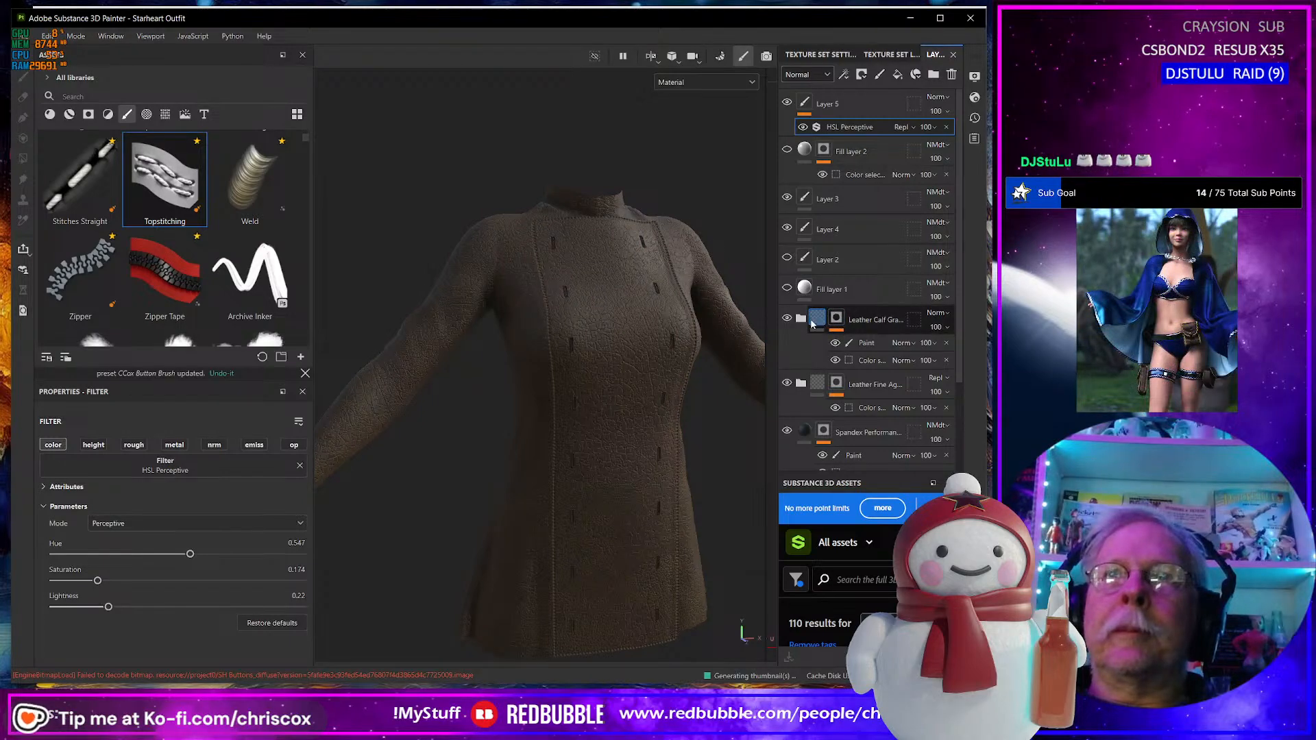
pyautogui.click(801, 319)
pyautogui.scroll(-5, 867, 384)
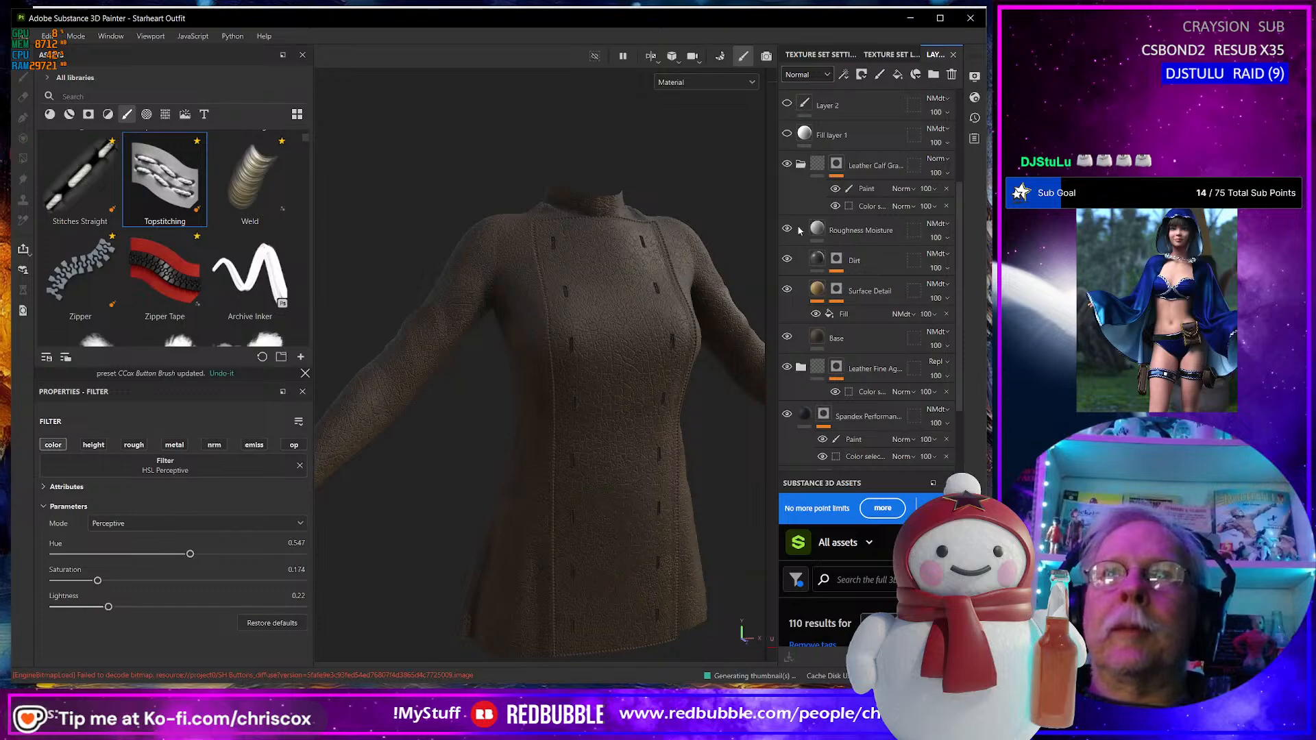
pyautogui.click(787, 368)
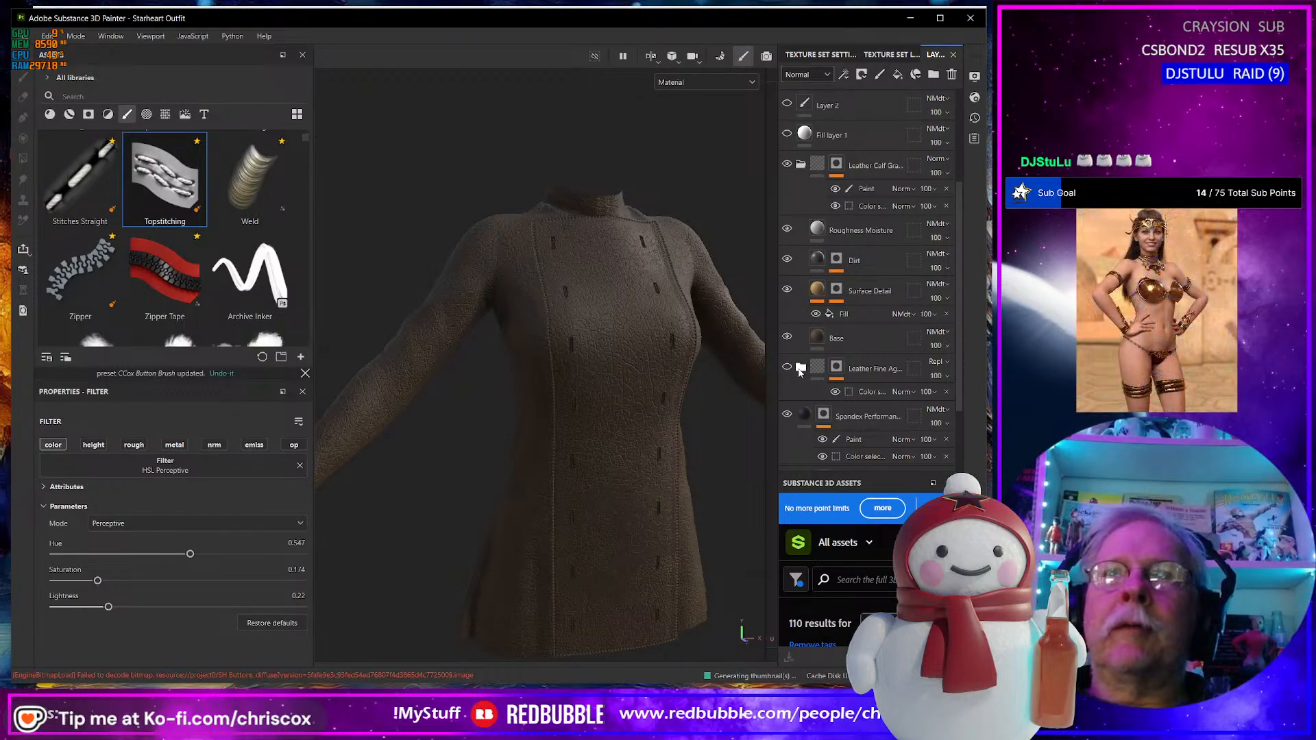
# Compare the jacket leather with the Surface Detail layer hidden and with the Base layer toggled off and on.
pyautogui.scroll(5, 599, 462)
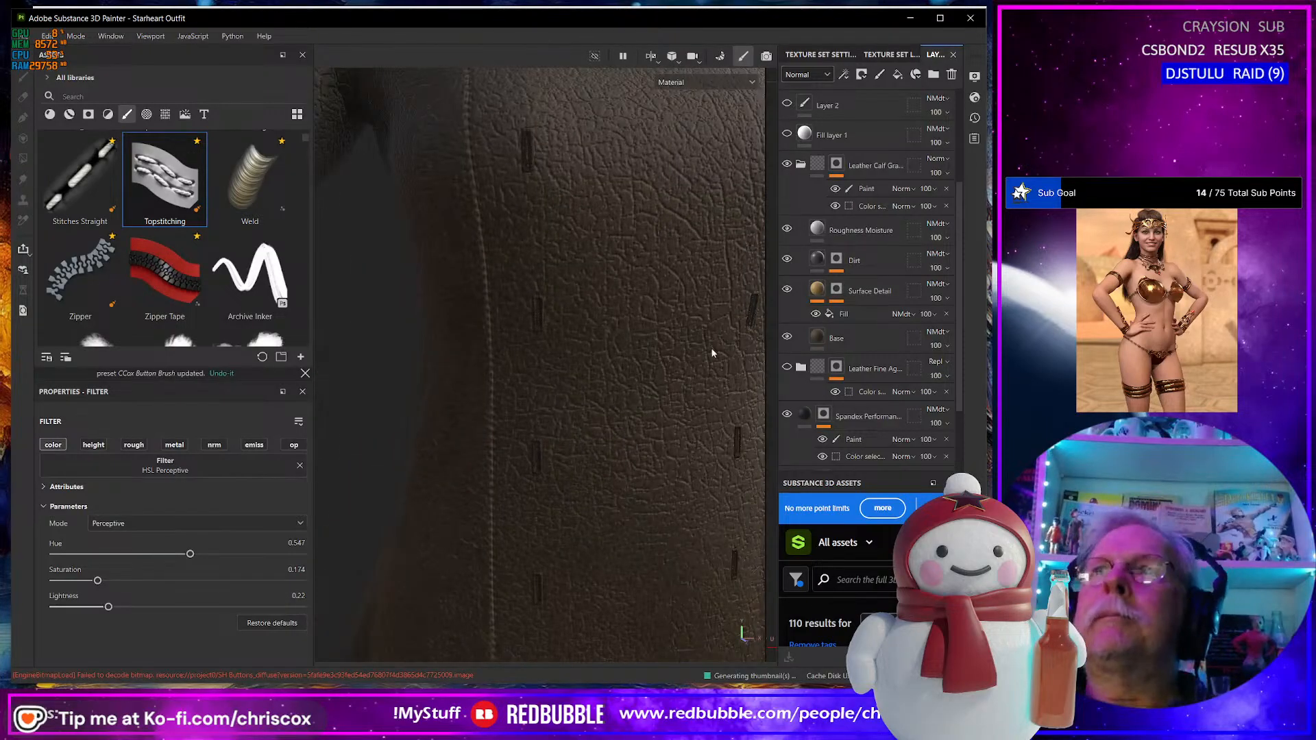
pyautogui.scroll(-6, 564, 318)
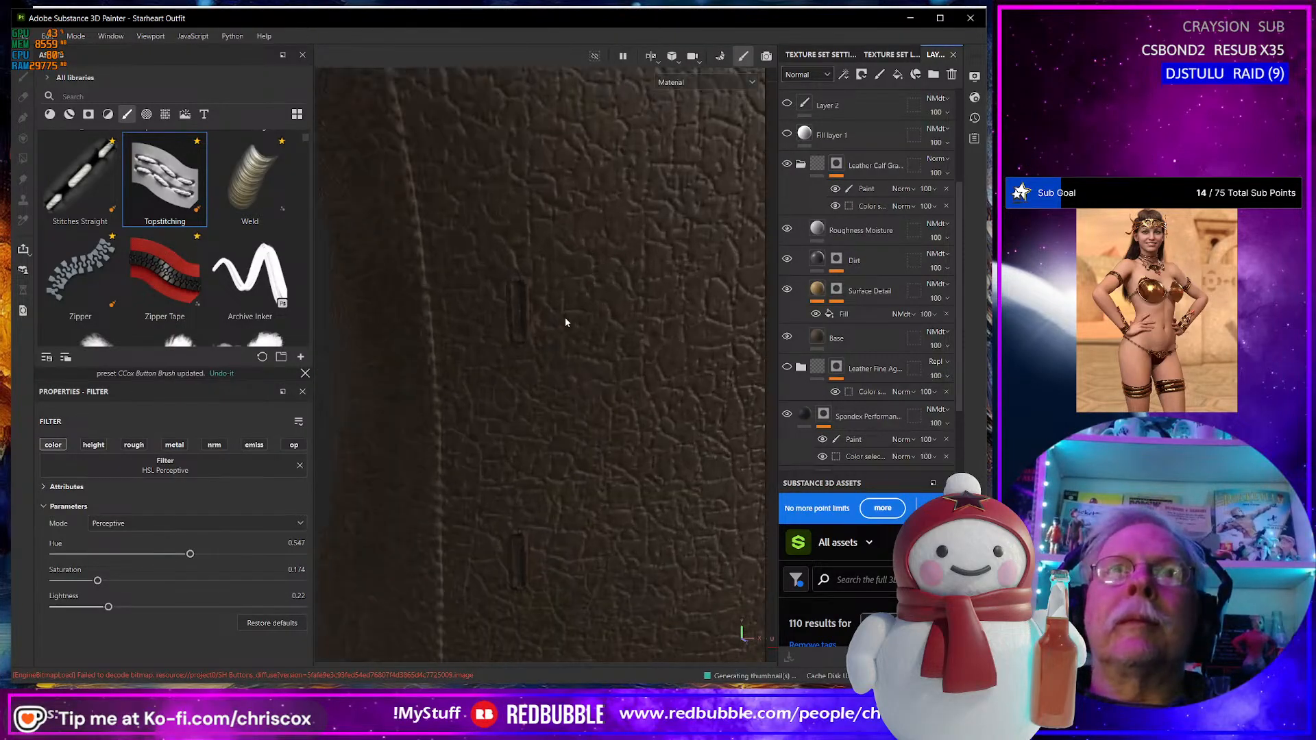
pyautogui.scroll(5, 565, 319)
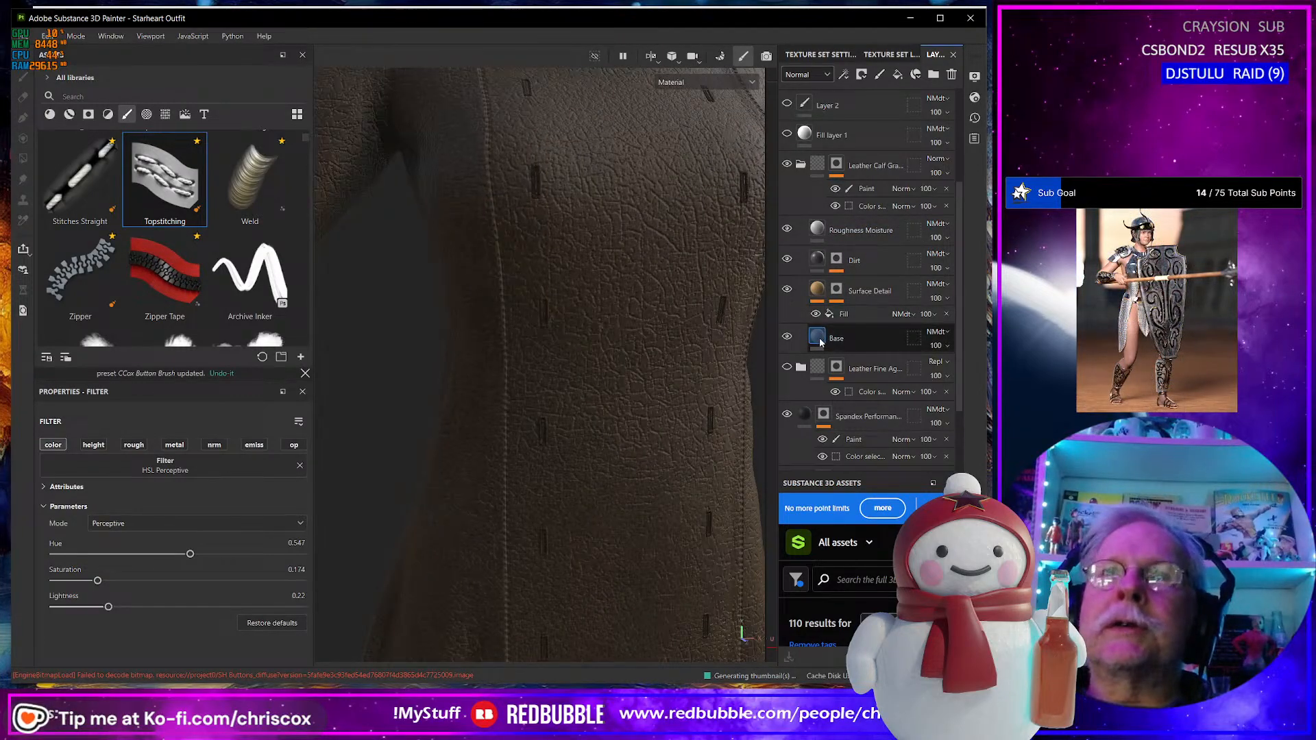
pyautogui.click(786, 290)
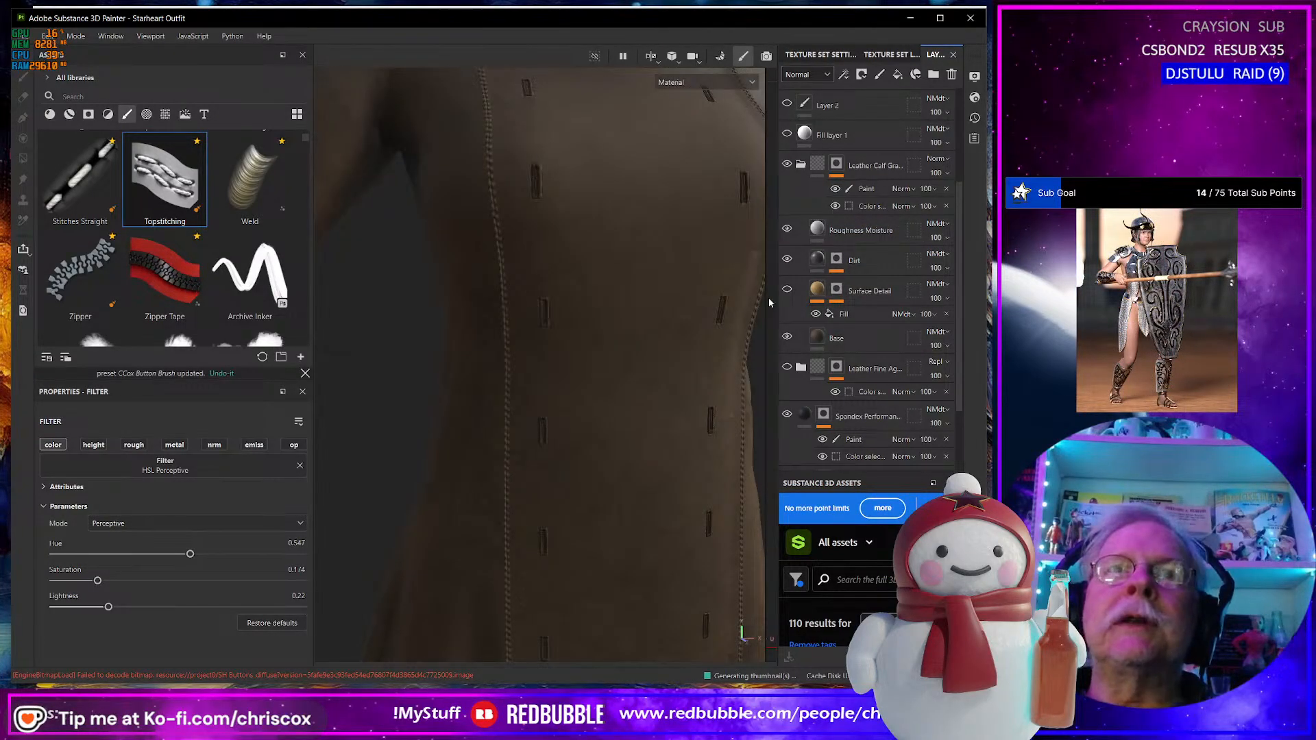
pyautogui.scroll(3, 676, 385)
pyautogui.scroll(-1, 673, 385)
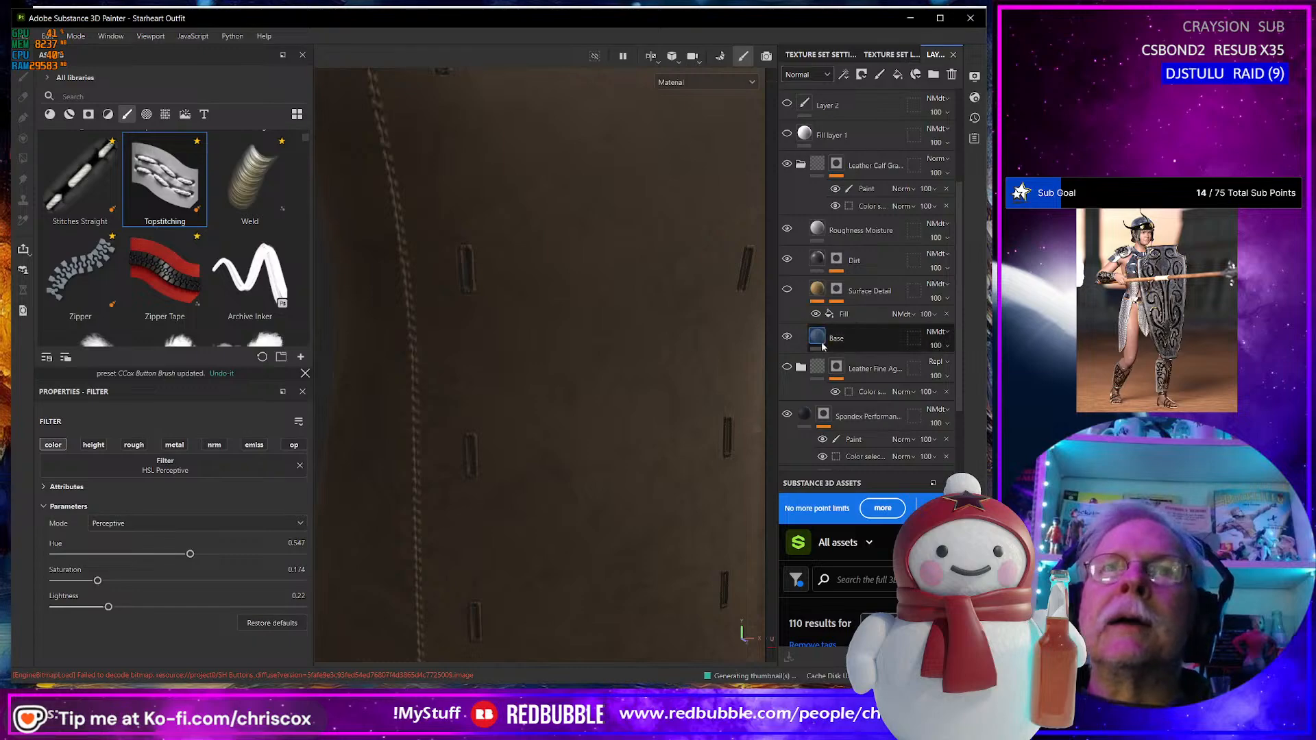
pyautogui.click(786, 336)
pyautogui.click(787, 336)
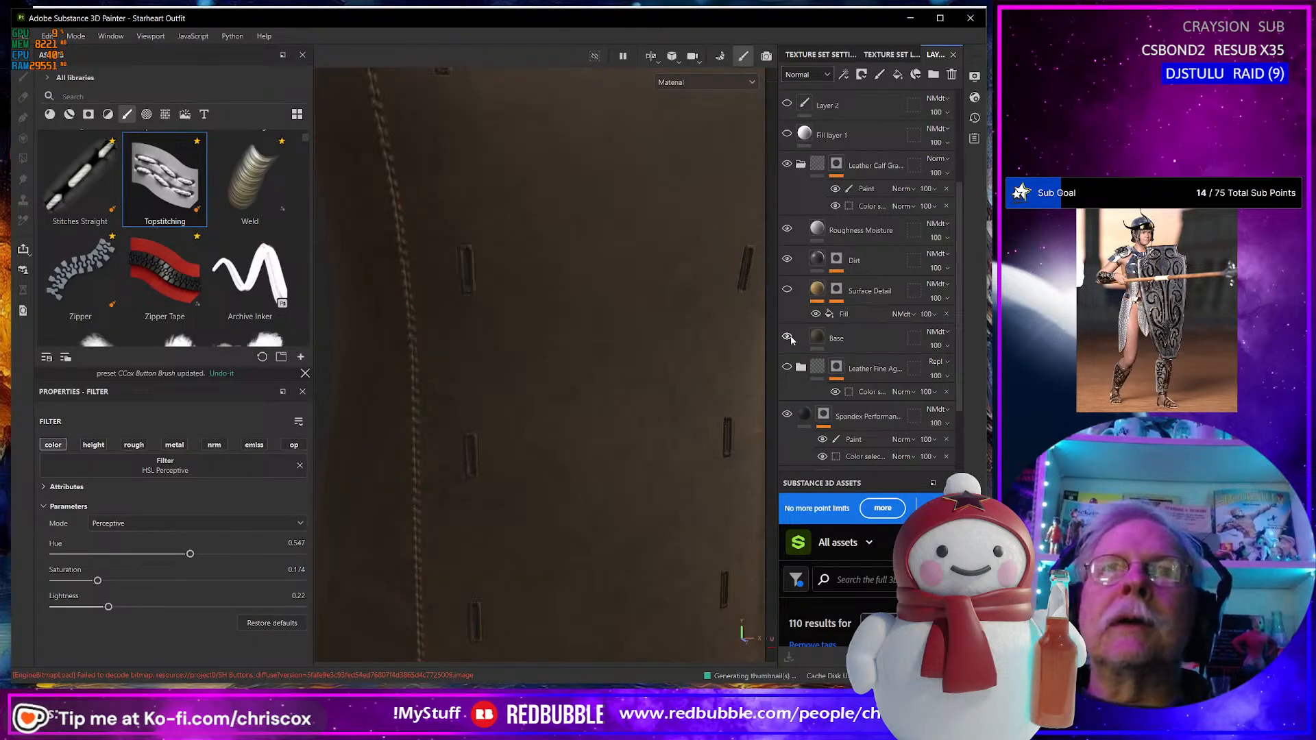
# Set the UV tiling of the Leather Calf folder's Base layer to 16.
pyautogui.click(826, 338)
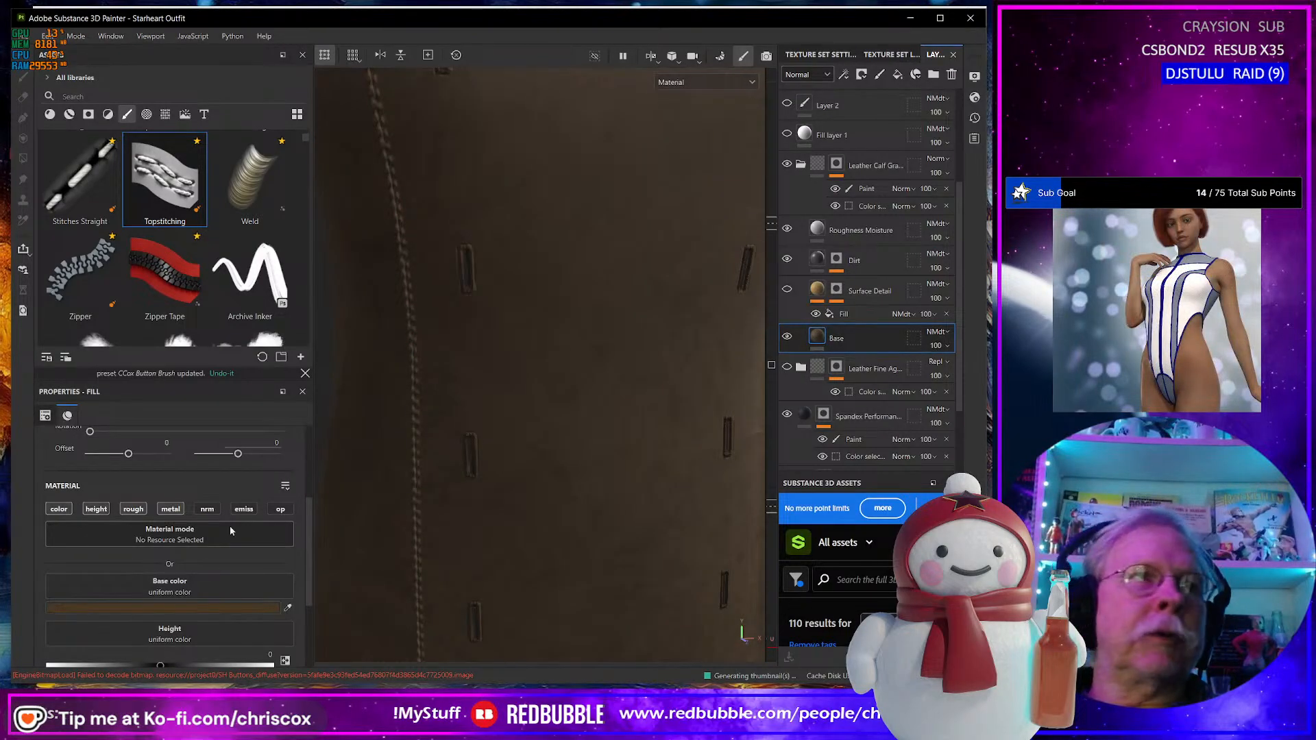
pyautogui.scroll(3, 178, 480)
pyautogui.click(168, 516)
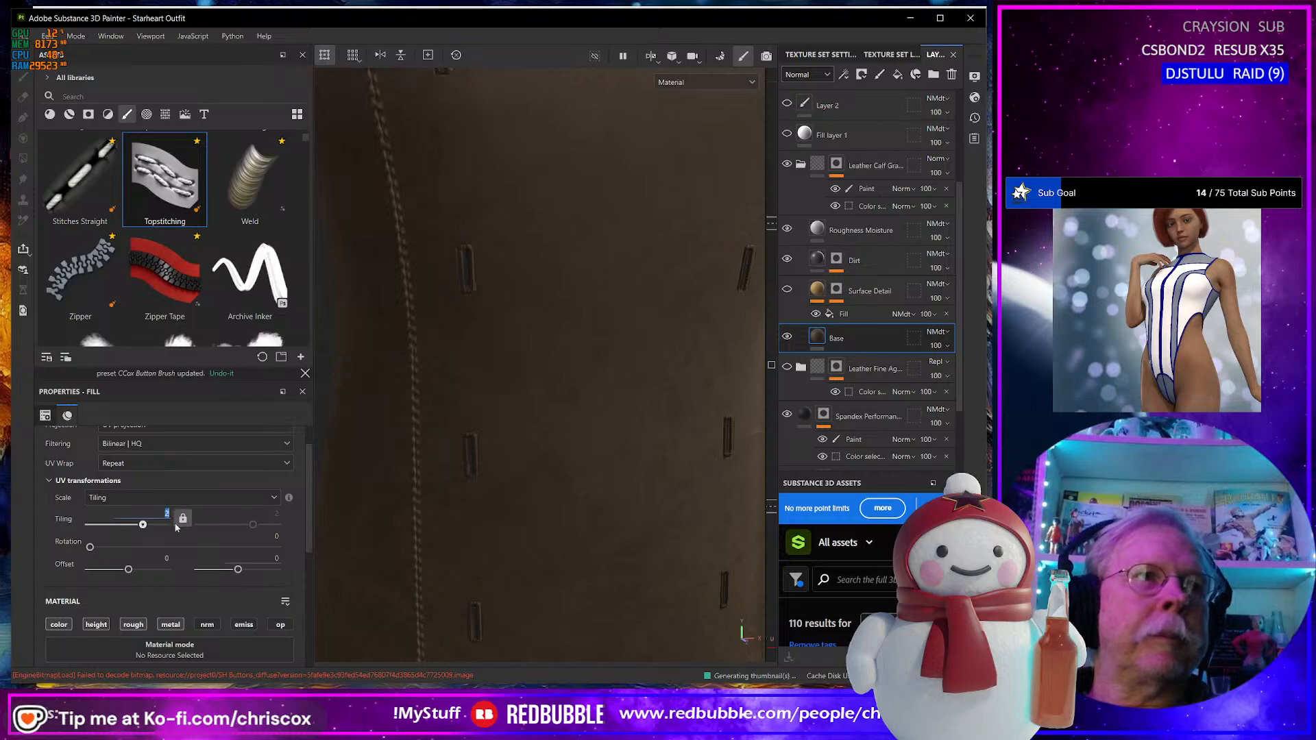
pyautogui.write('16')
pyautogui.press('Return')
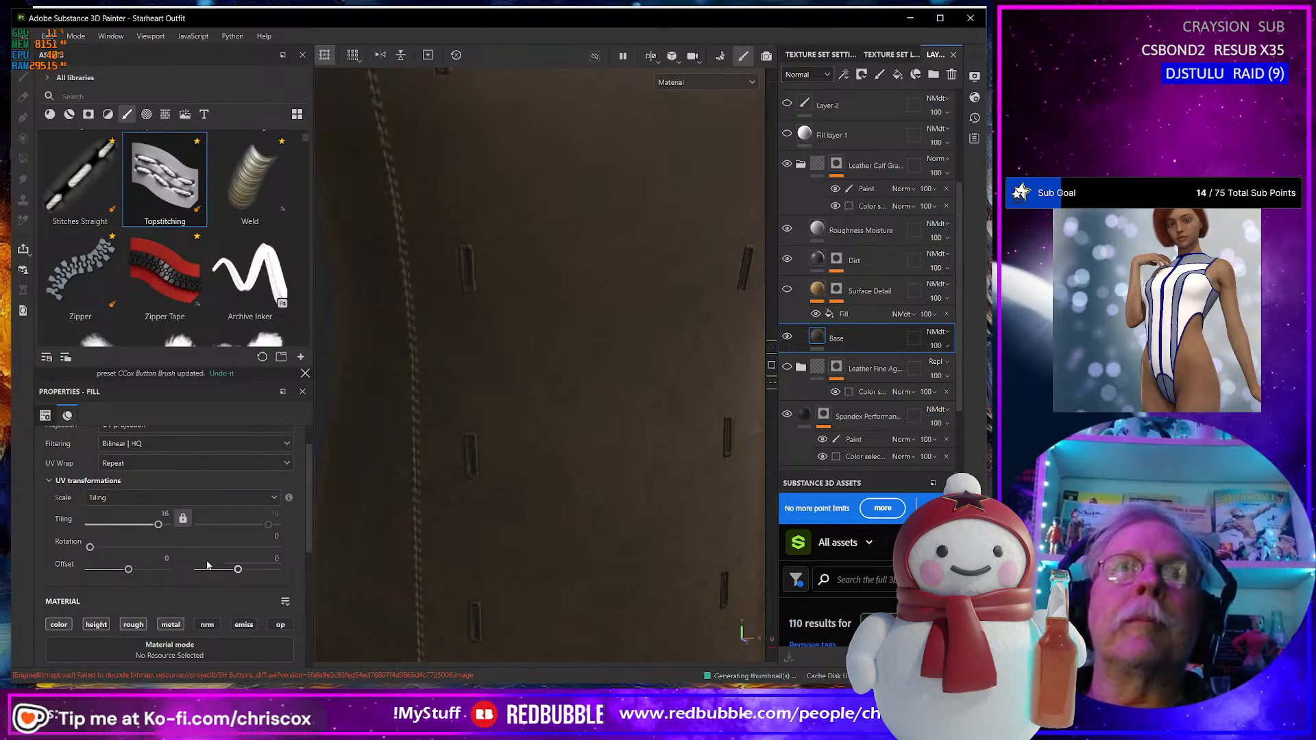
# Show the Surface Detail layer again and set its UV tiling to 8.
pyautogui.click(788, 288)
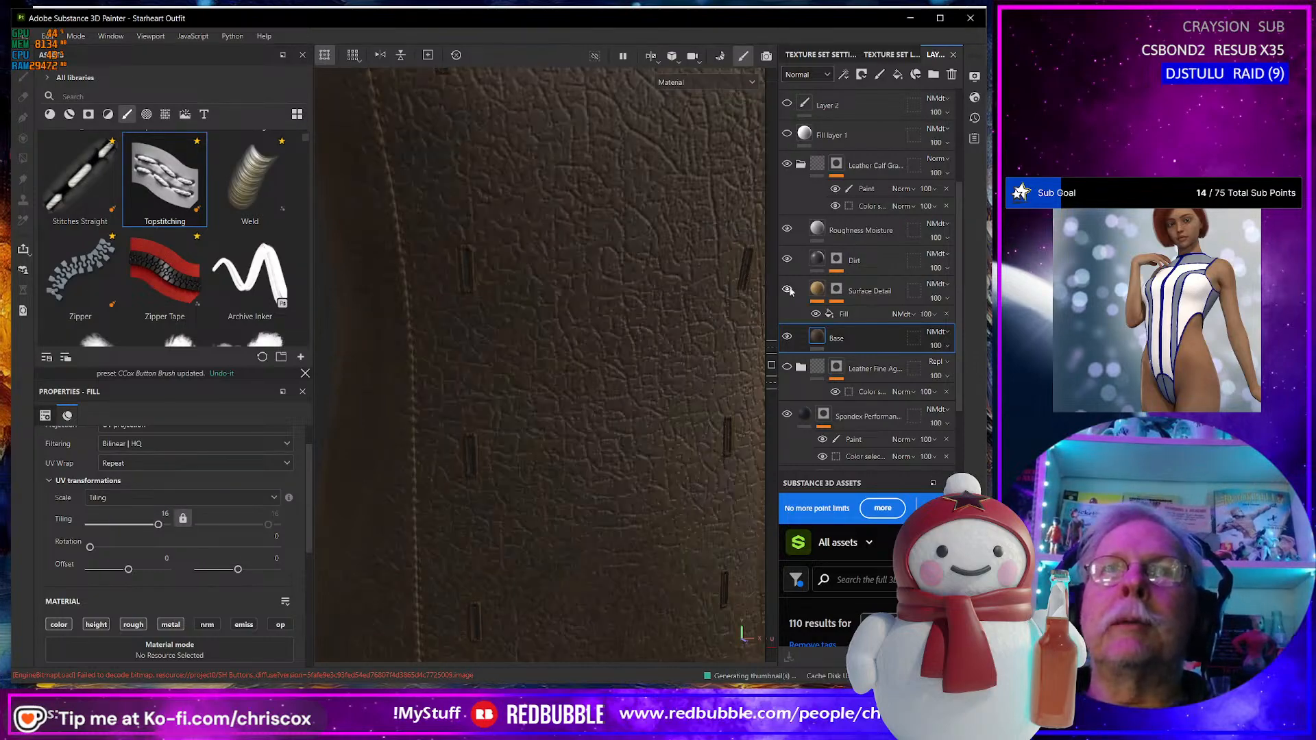
pyautogui.click(868, 291)
pyautogui.click(164, 515)
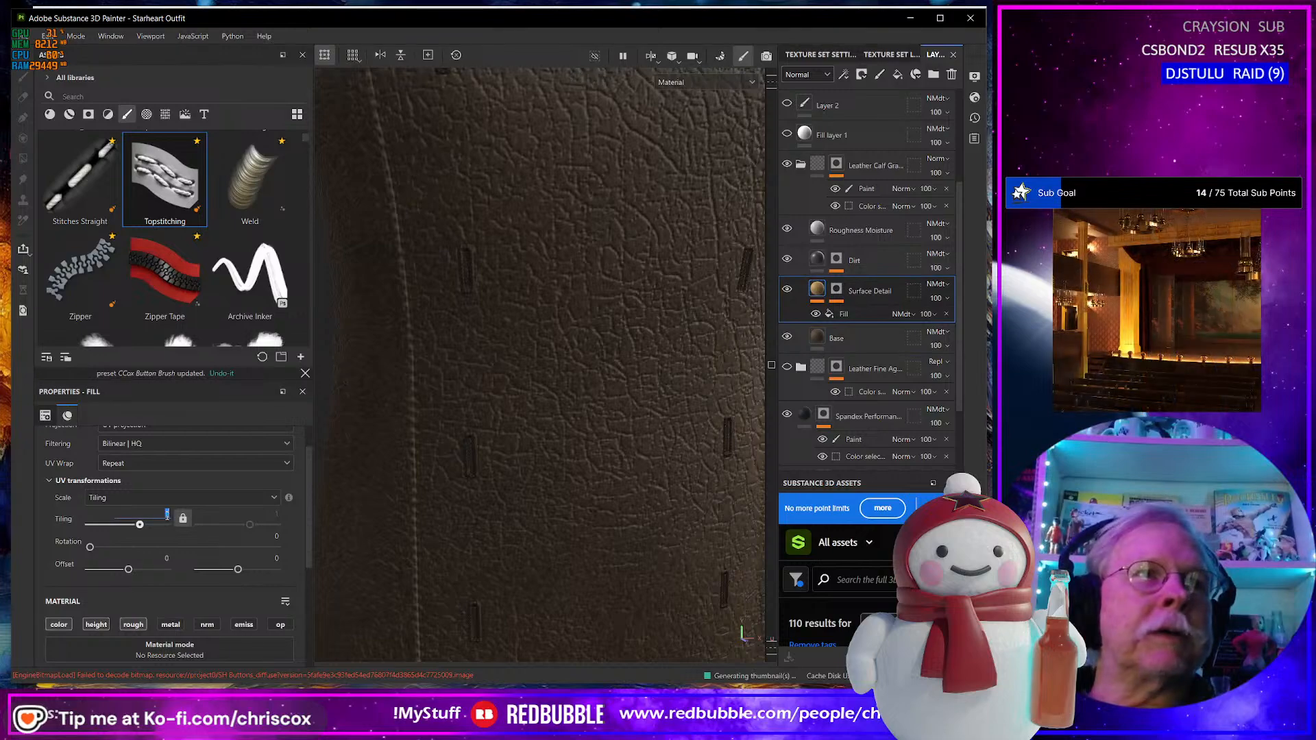
pyautogui.write('8')
pyautogui.press('Return')
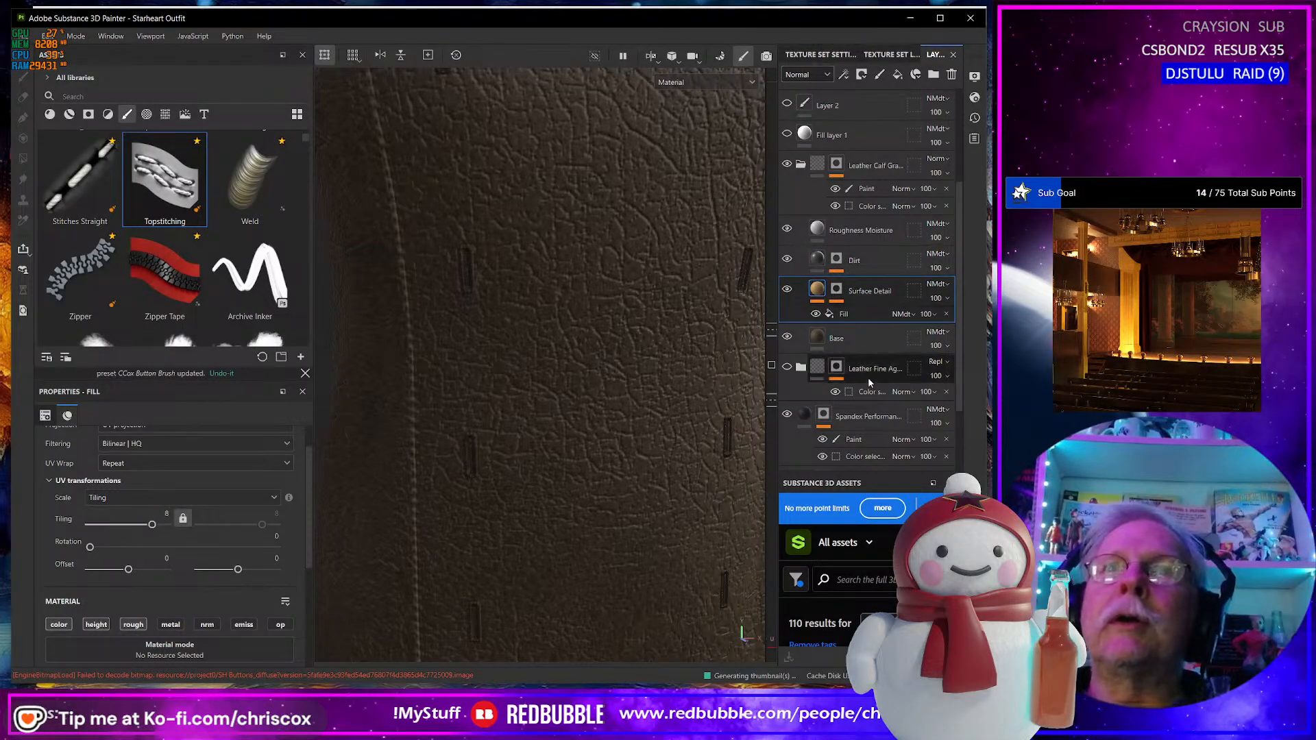
# Hide the Spandex and Sheen Velvet layers.
pyautogui.scroll(-1, 869, 383)
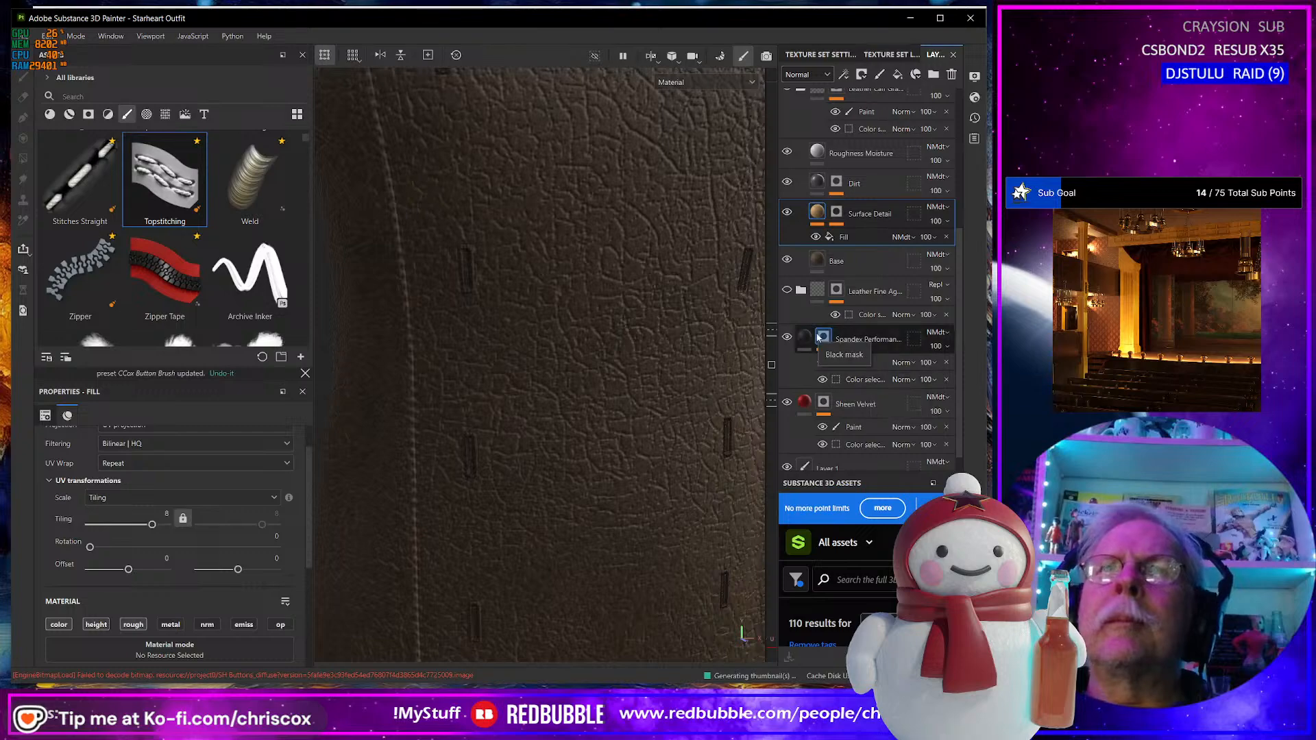
pyautogui.click(787, 337)
pyautogui.click(787, 402)
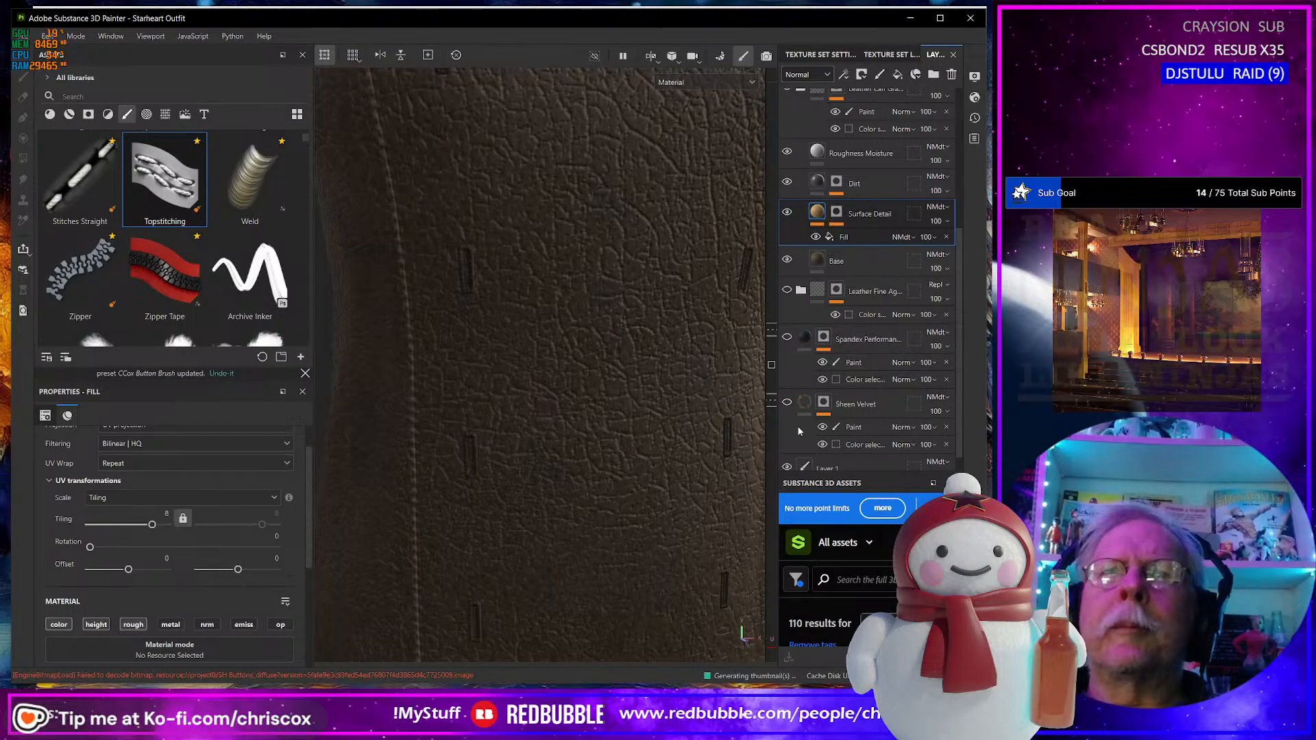
pyautogui.scroll(-1, 802, 418)
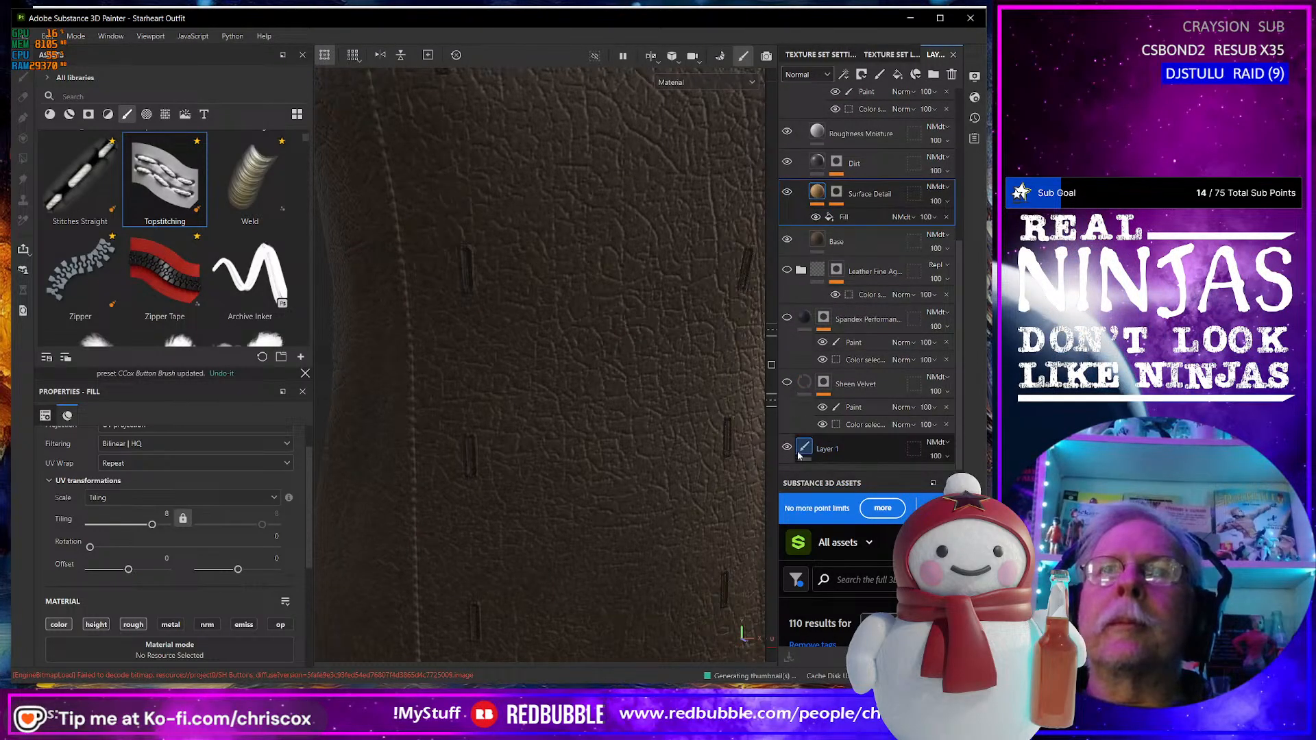
pyautogui.scroll(5, 806, 294)
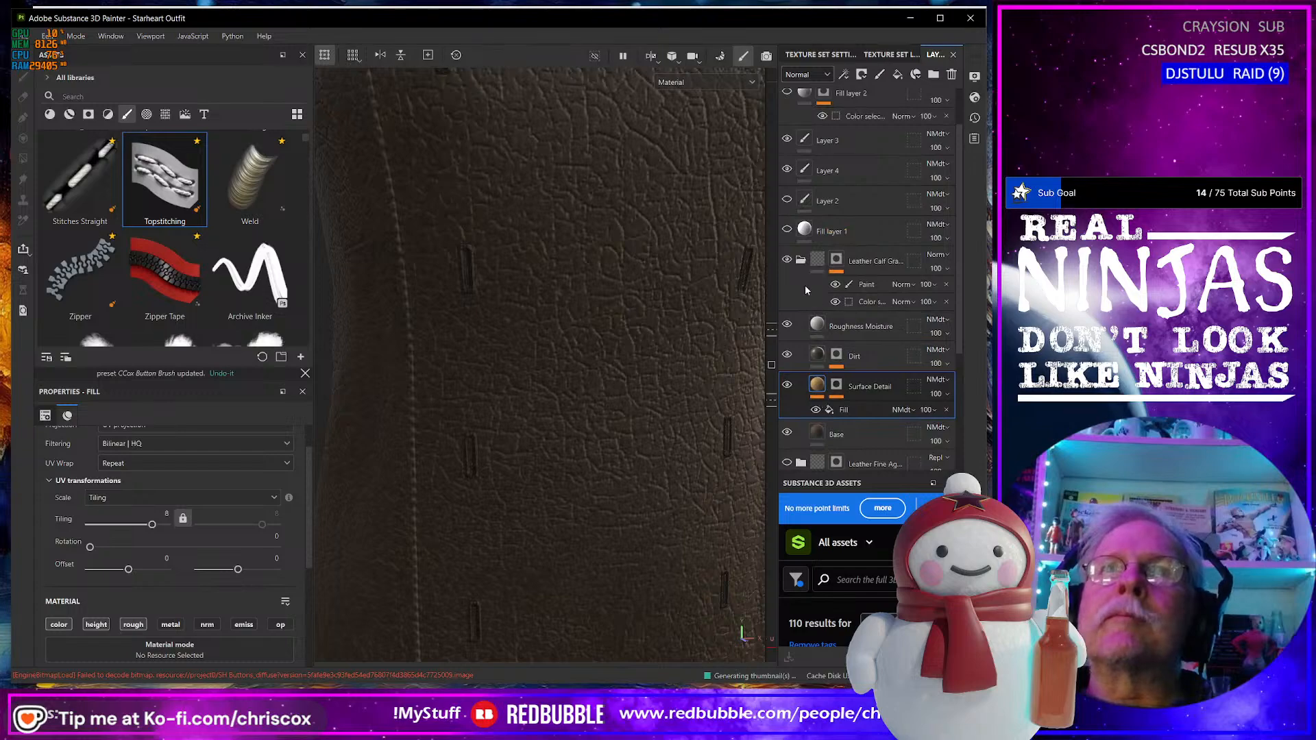
# Try a tiling of 5.71 for the grunge_leather fill in the Surface Detail layer's mask, and undo the change.
pyautogui.click(839, 388)
pyautogui.scroll(-2, 874, 406)
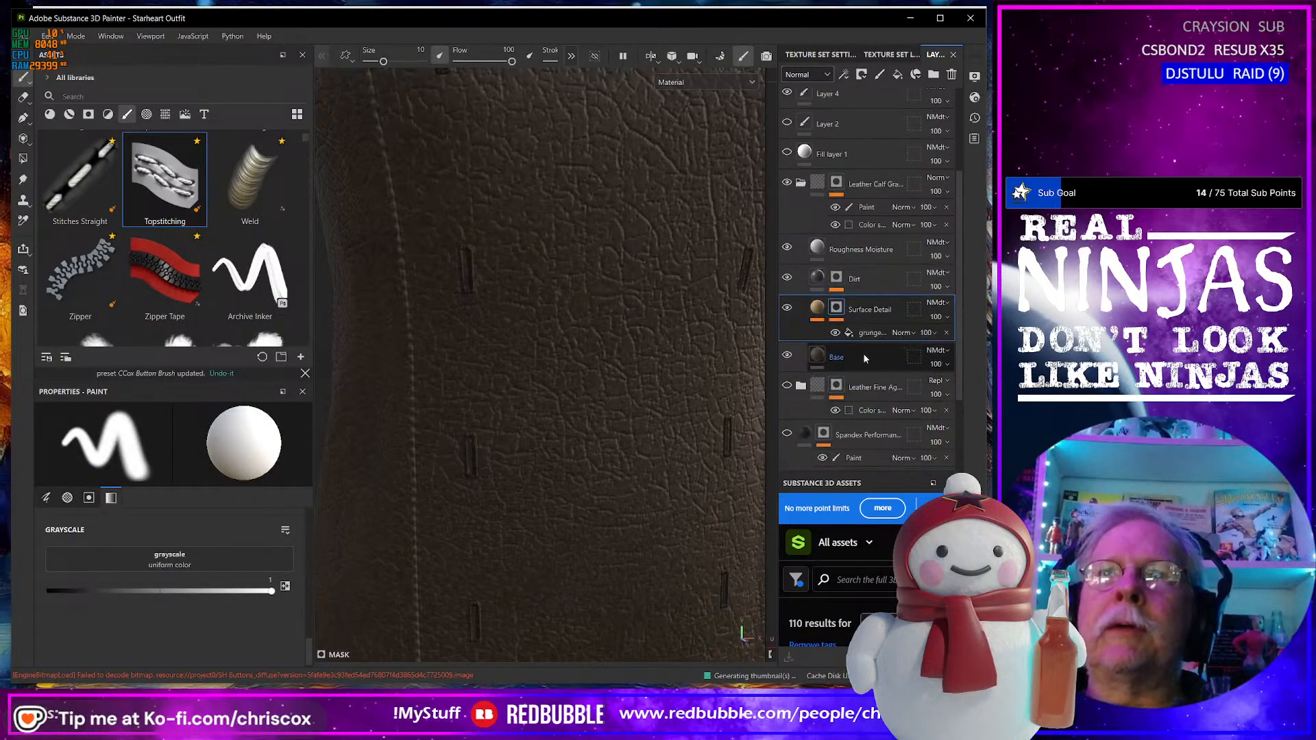
pyautogui.click(866, 332)
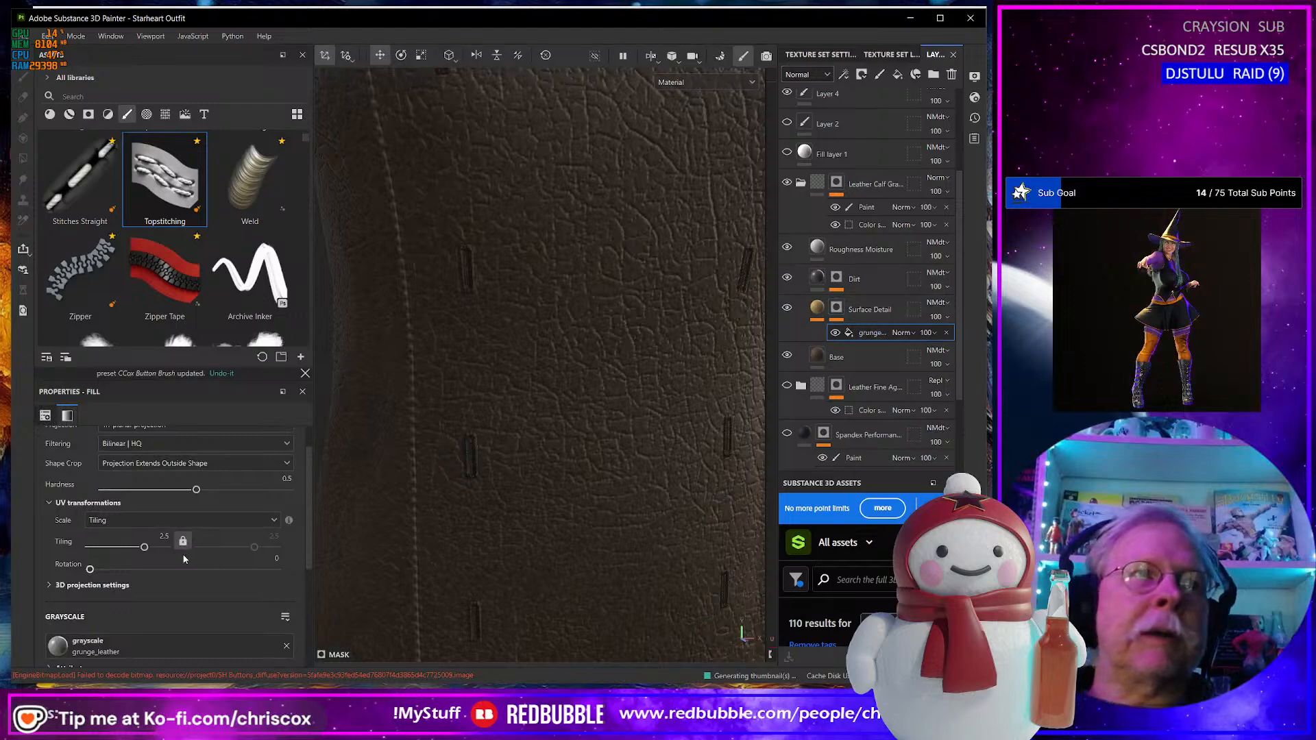
pyautogui.moveTo(144, 549); pyautogui.dragTo(150, 548)
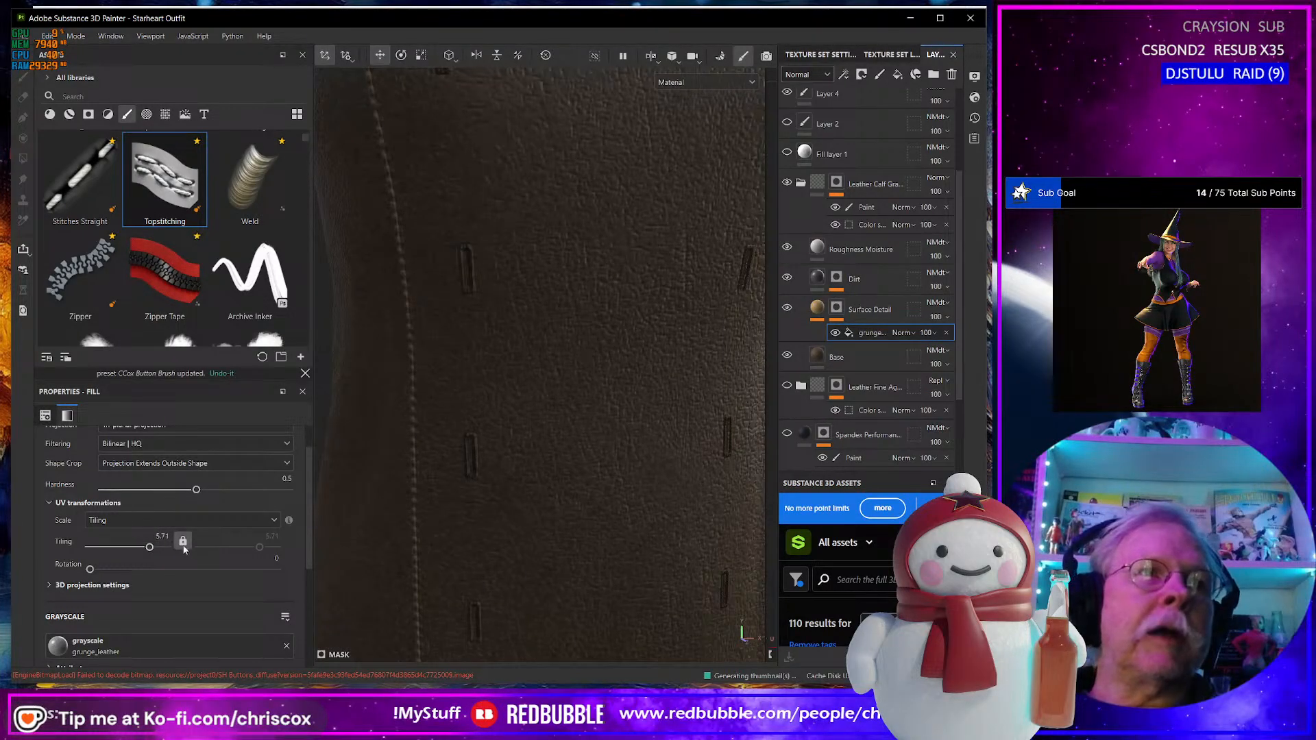
pyautogui.hotkey('ctrl', 'z')
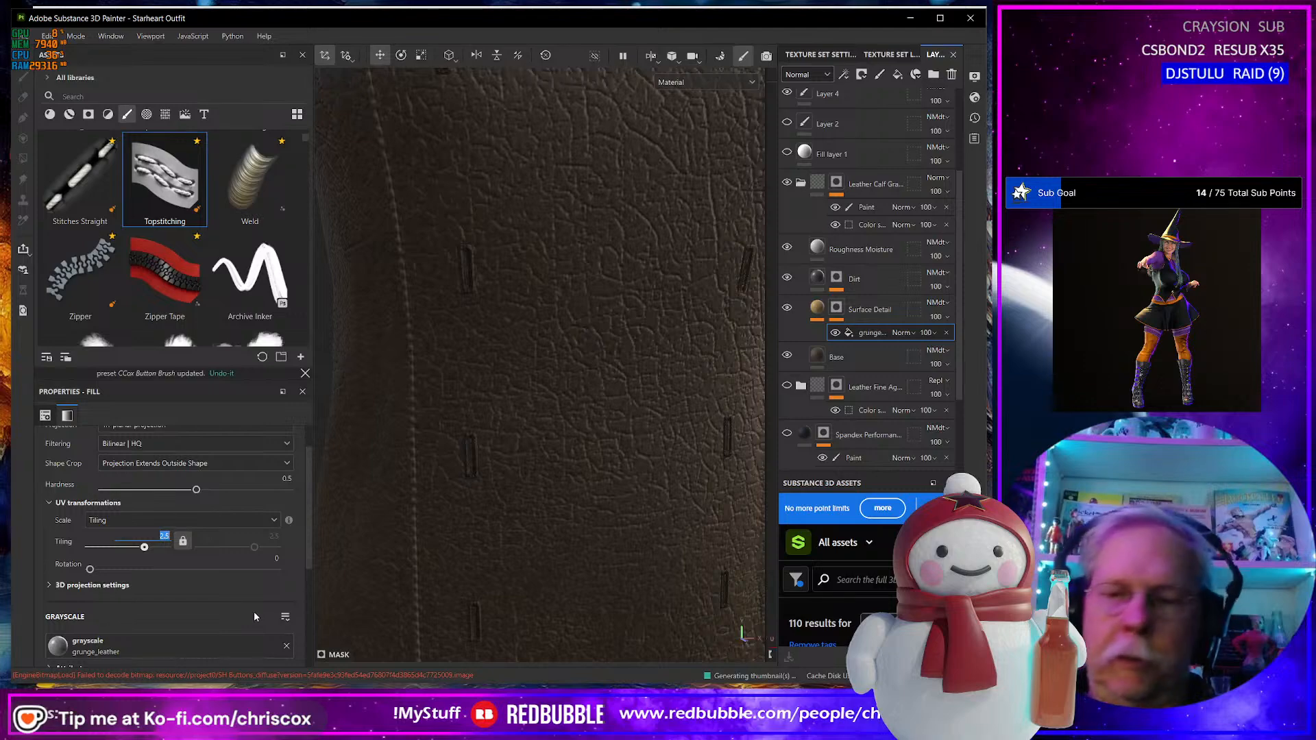
# Set the tiling of the grunge_leather fill in the Surface Detail layer's mask to 12.
pyautogui.write('12')
pyautogui.press('Return')
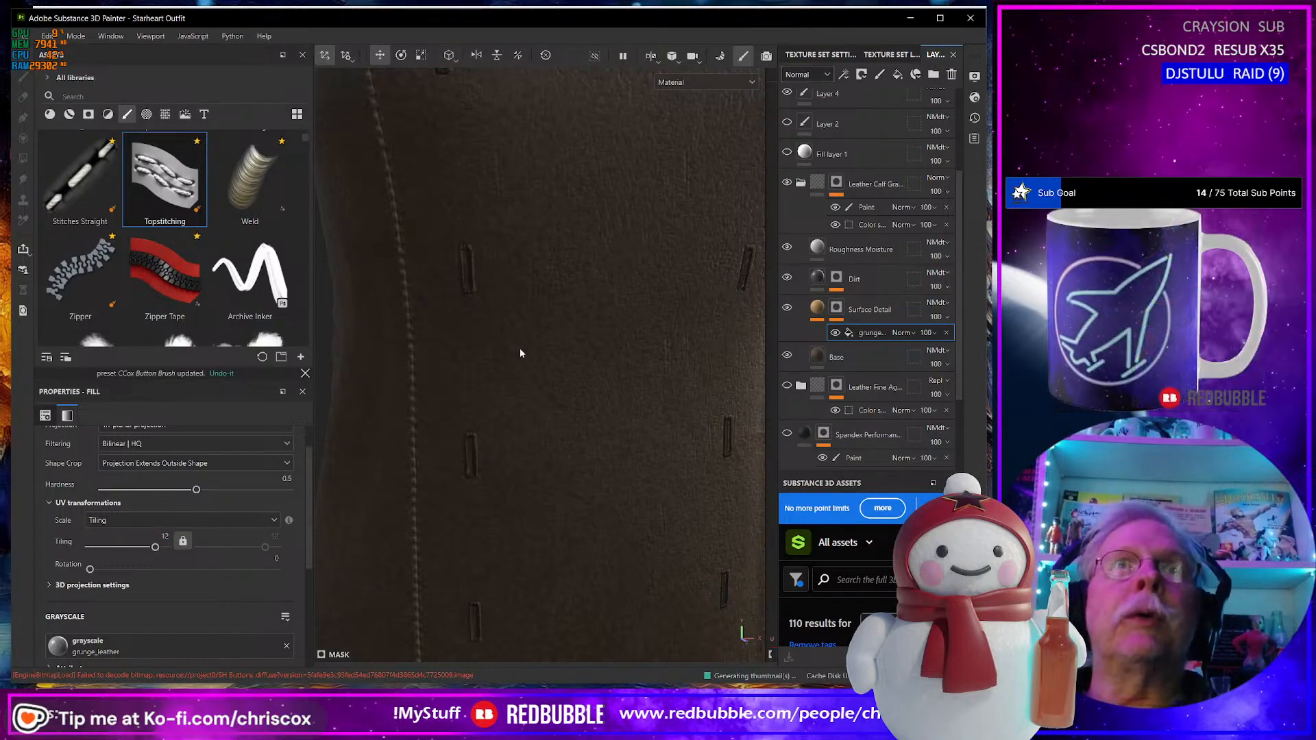
pyautogui.scroll(-5, 521, 350)
pyautogui.scroll(8, 521, 350)
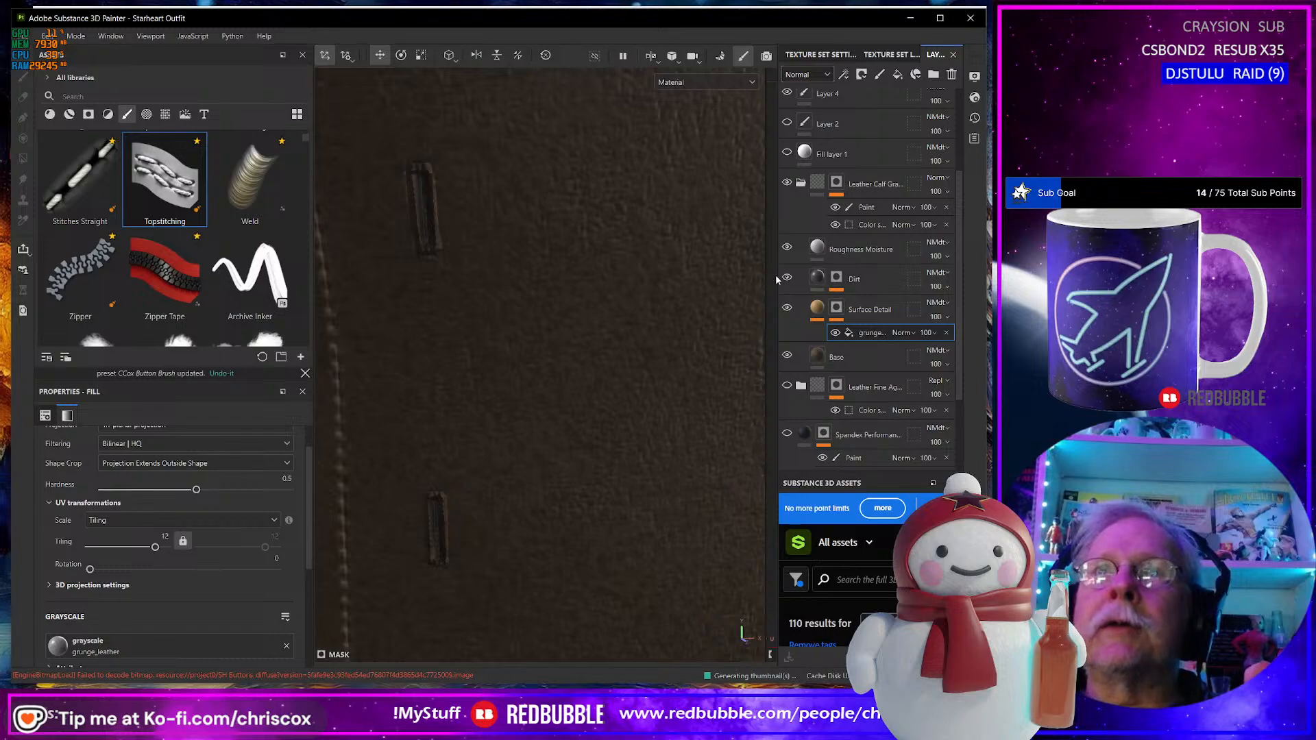
# Toggle the visibility of the Base, Surface Detail and Dirt layers to compare what each contributes to the leather.
pyautogui.click(787, 355)
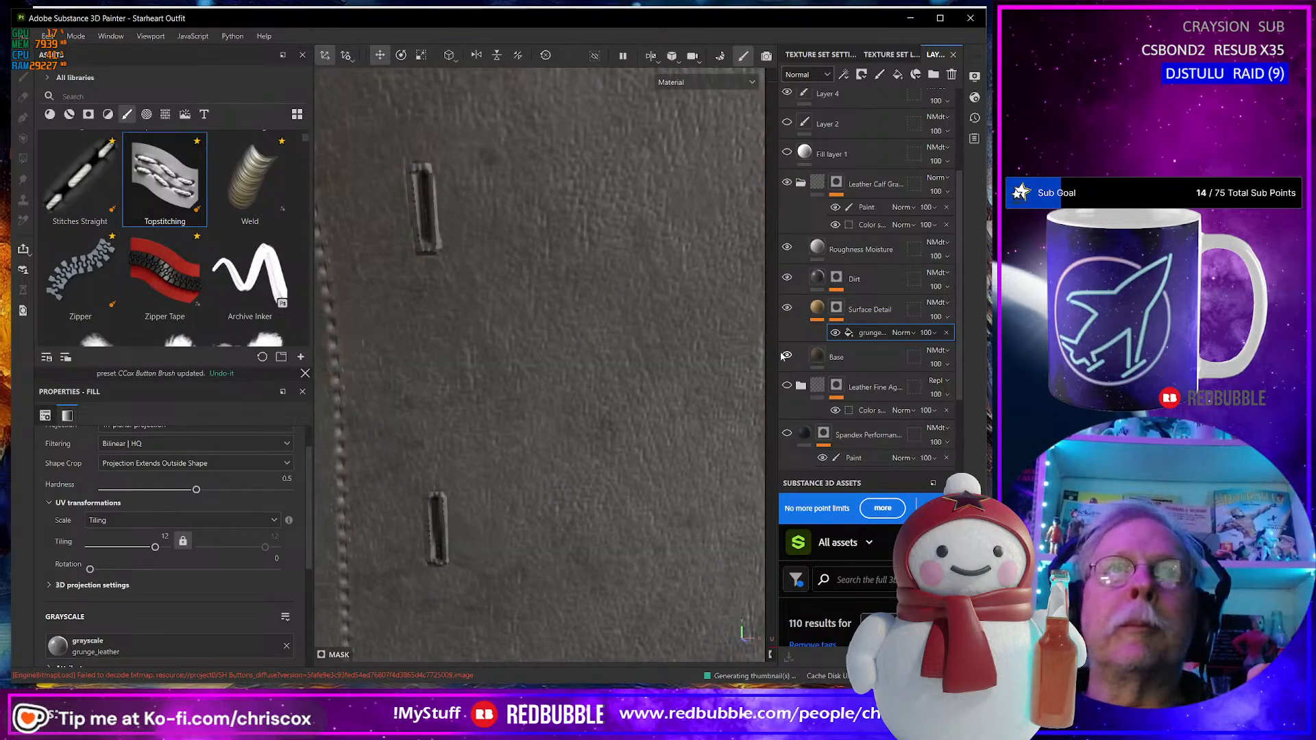
pyautogui.click(786, 356)
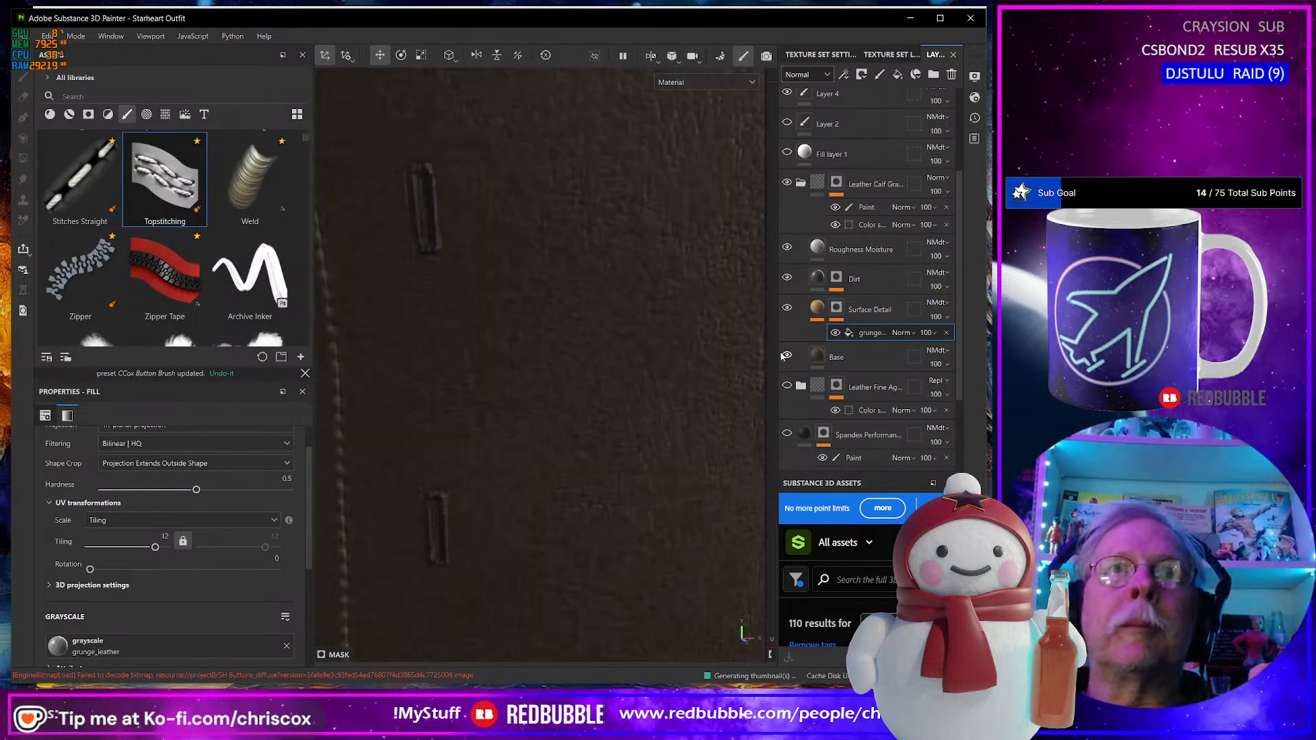
pyautogui.click(836, 279)
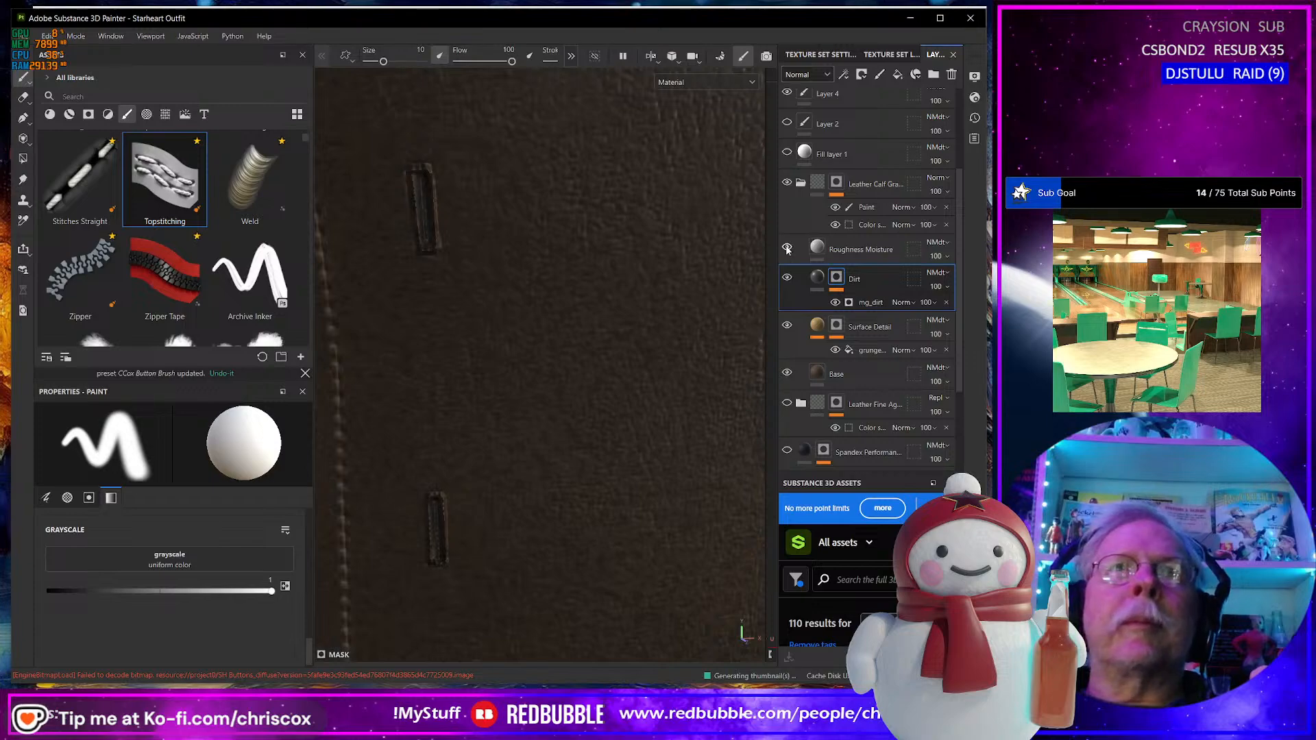
pyautogui.click(817, 373)
pyautogui.click(787, 373)
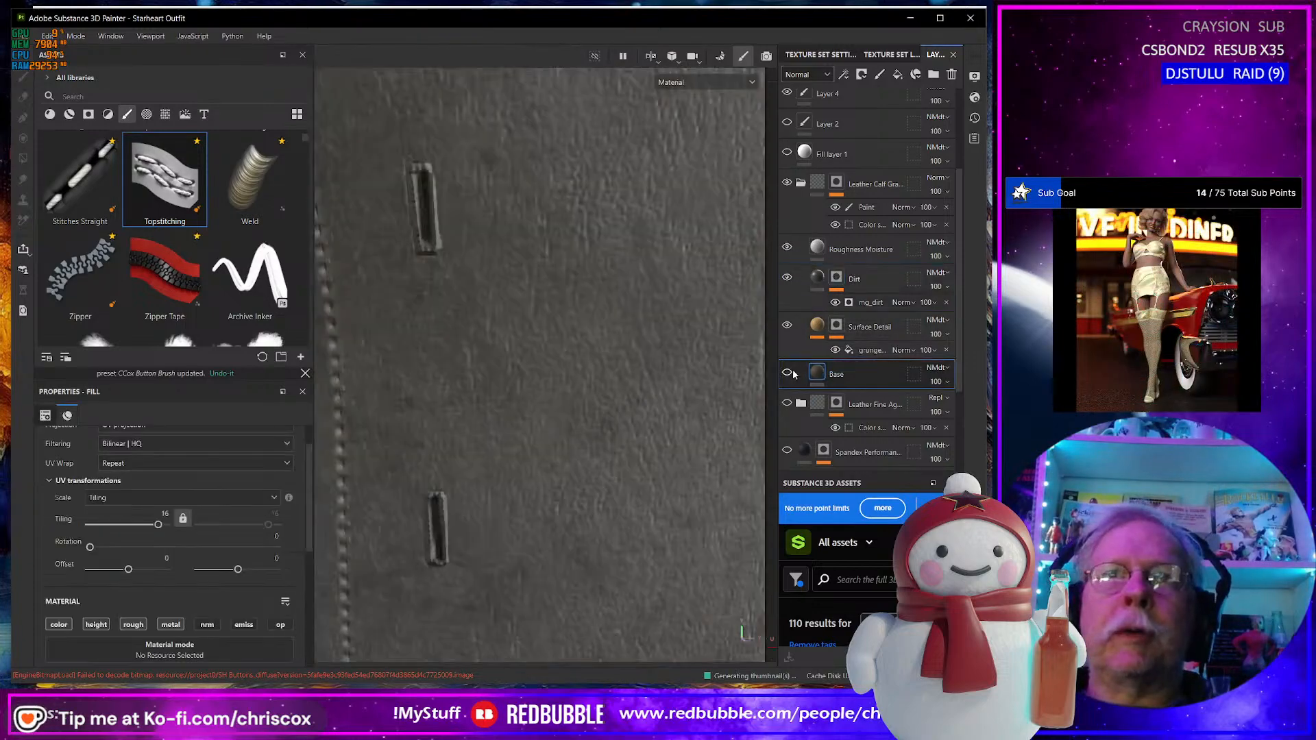
pyautogui.click(788, 327)
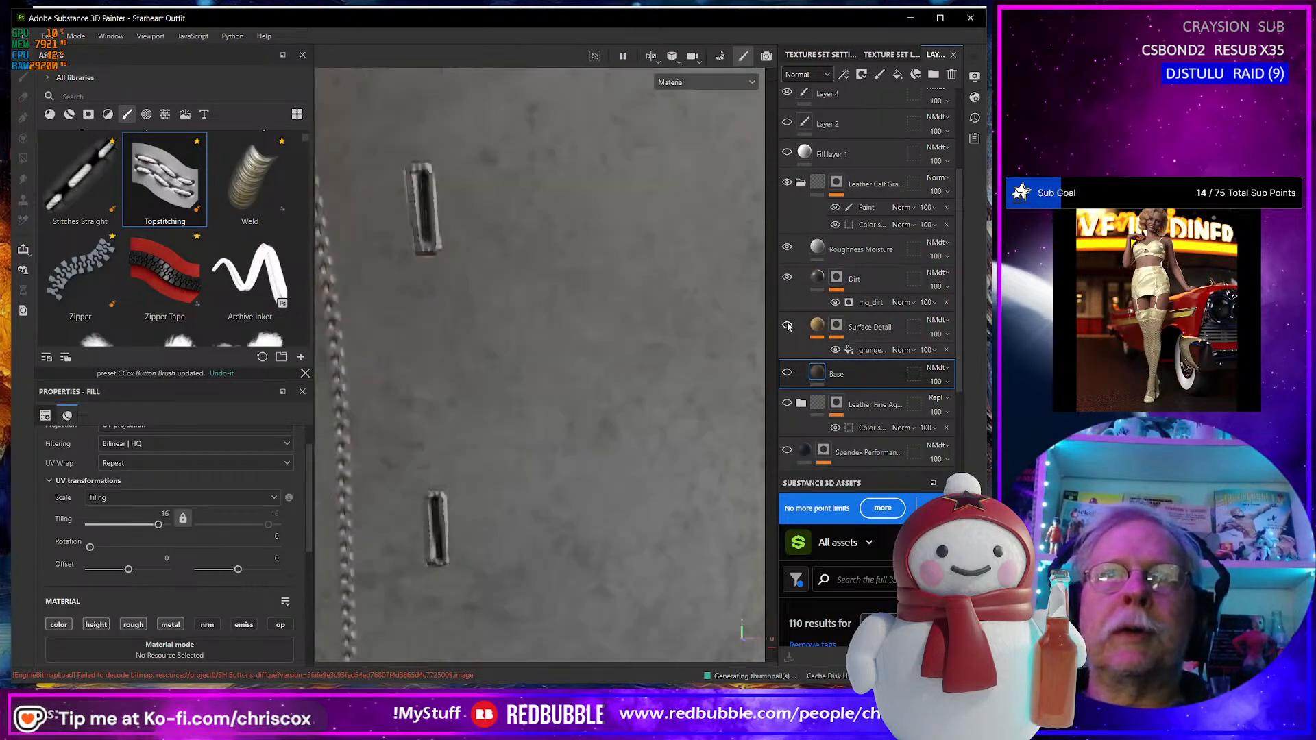
pyautogui.click(787, 280)
pyautogui.click(787, 279)
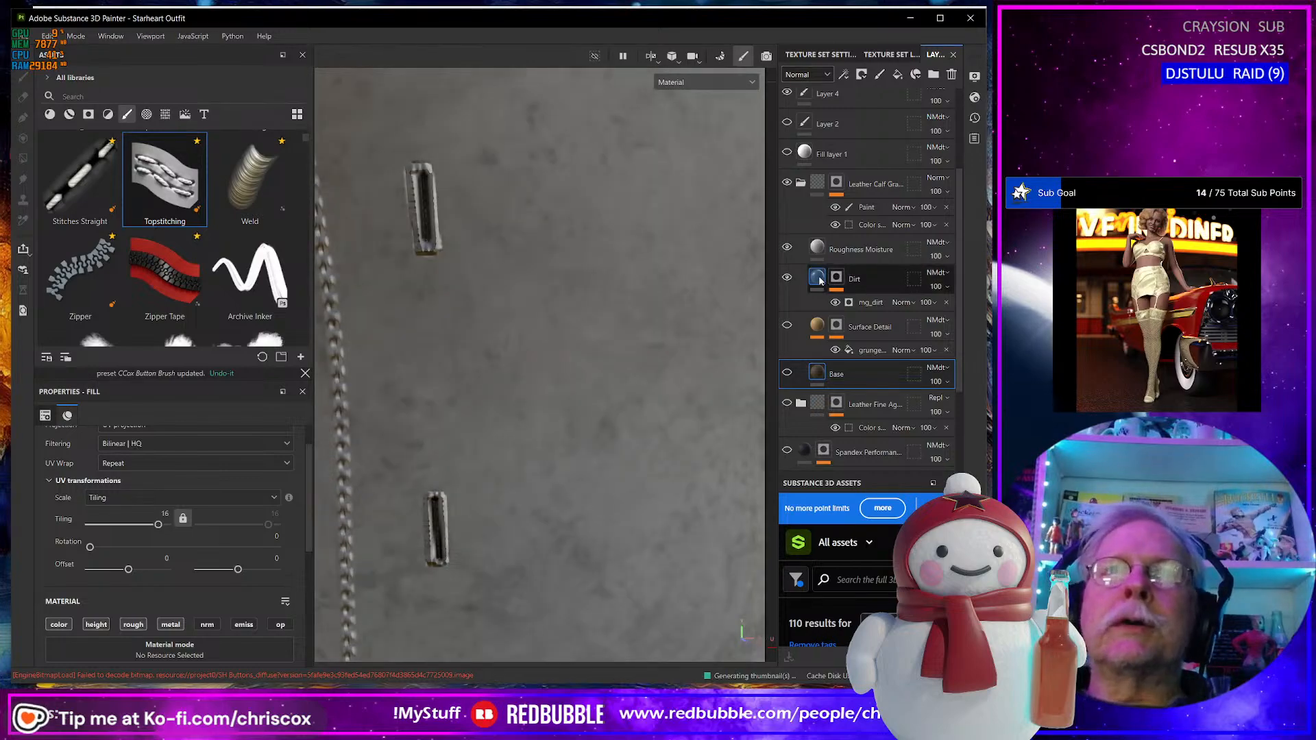
# Set the Grunge Scale of the mg_dirt generator in the Dirt layer's mask to 16.
pyautogui.moveTo(820, 281)
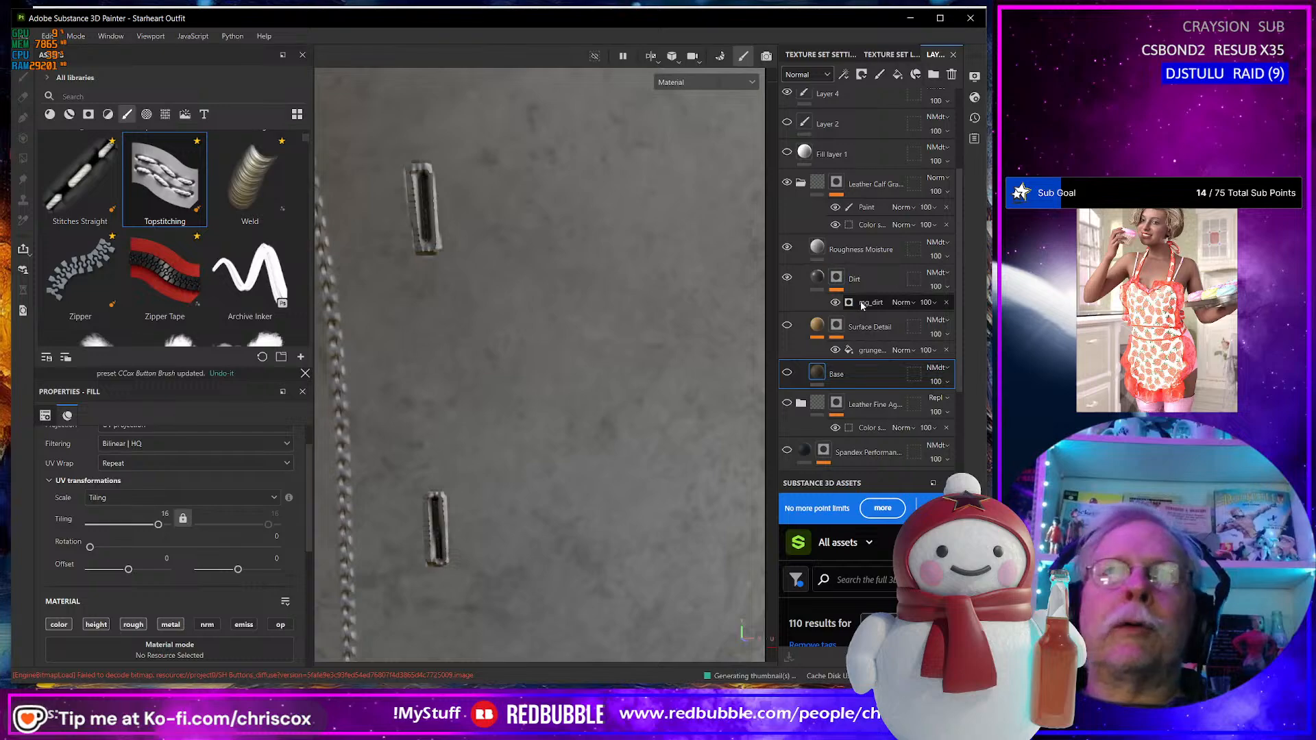
pyautogui.click(862, 304)
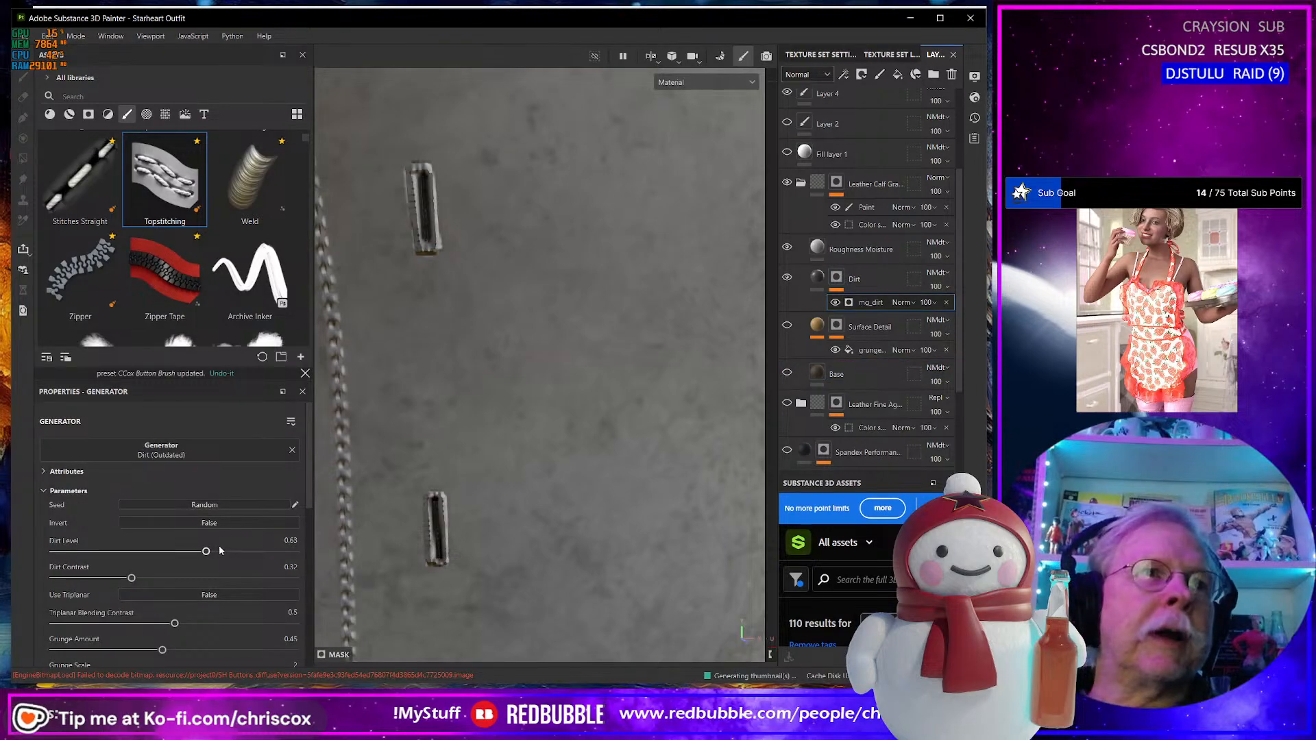
pyautogui.scroll(-2, 219, 551)
pyautogui.scroll(-1, 217, 551)
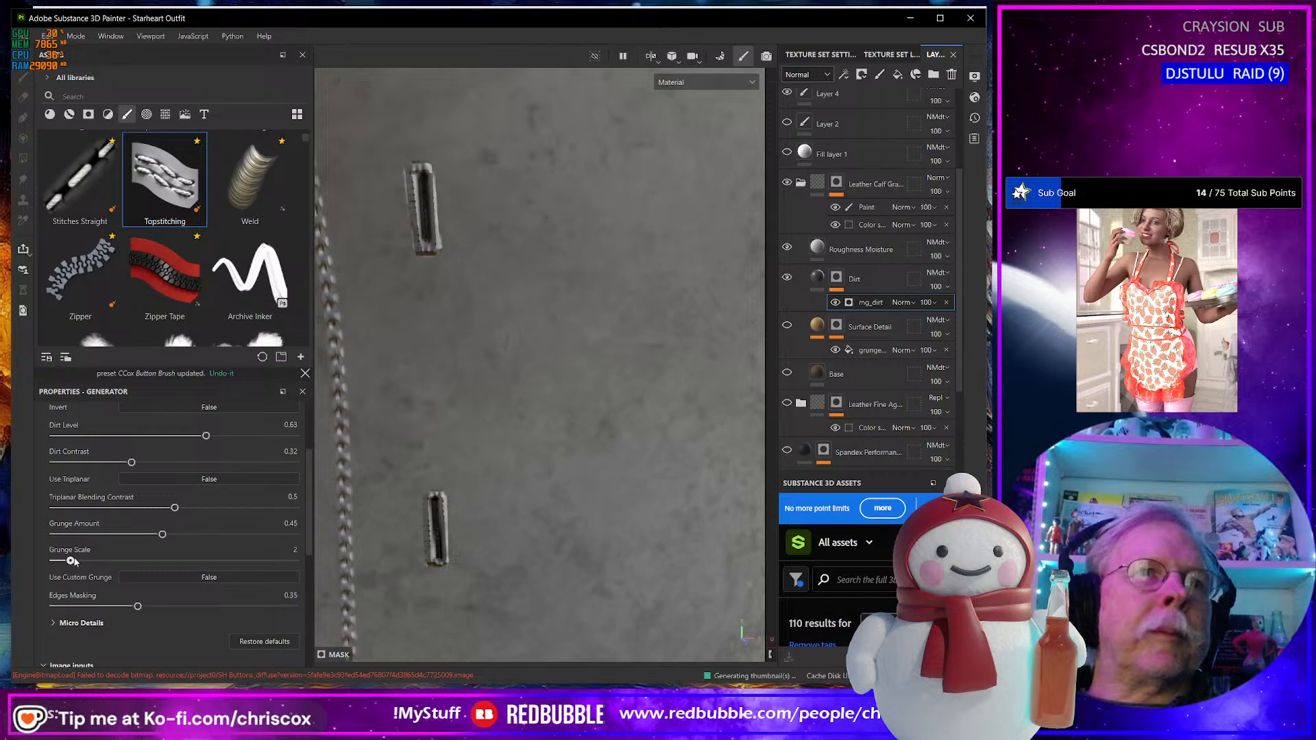
pyautogui.moveTo(71, 561); pyautogui.dragTo(297, 562)
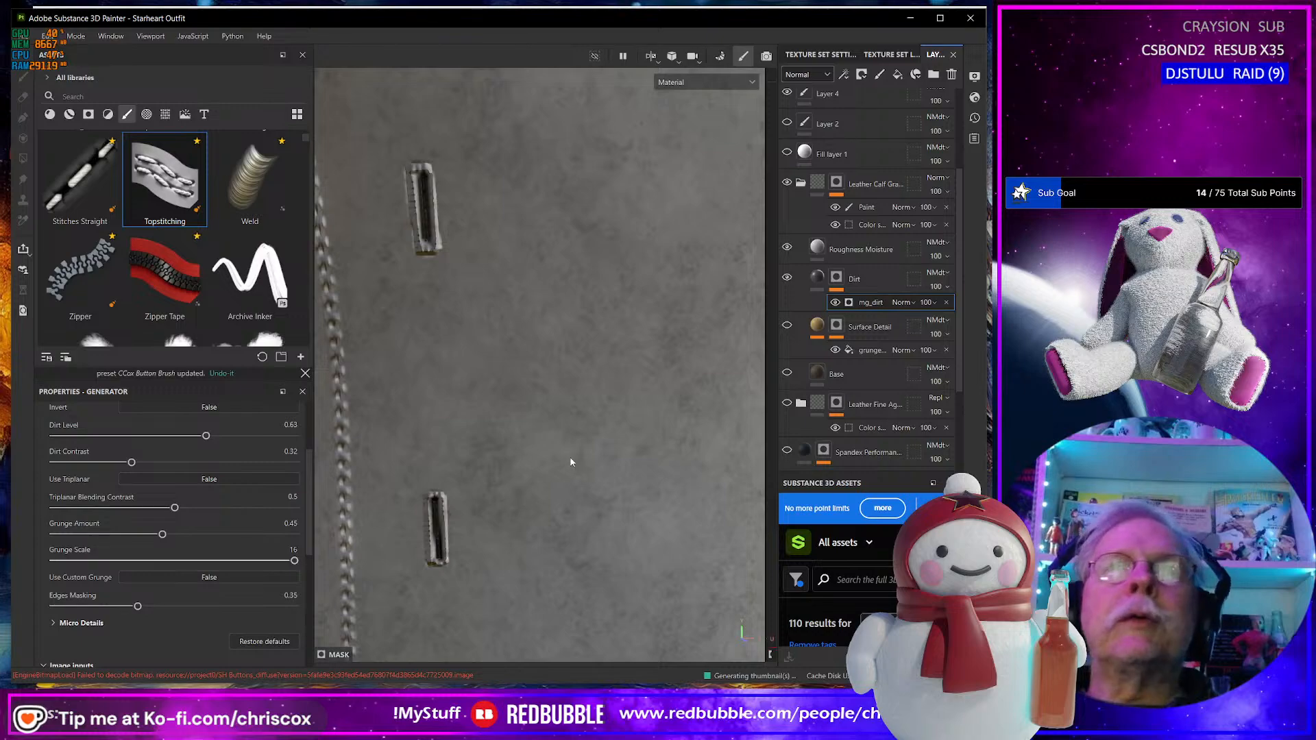
# Show the Base layer again and examine the leather around the chest and underarm, toggling Base to compare.
pyautogui.click(787, 374)
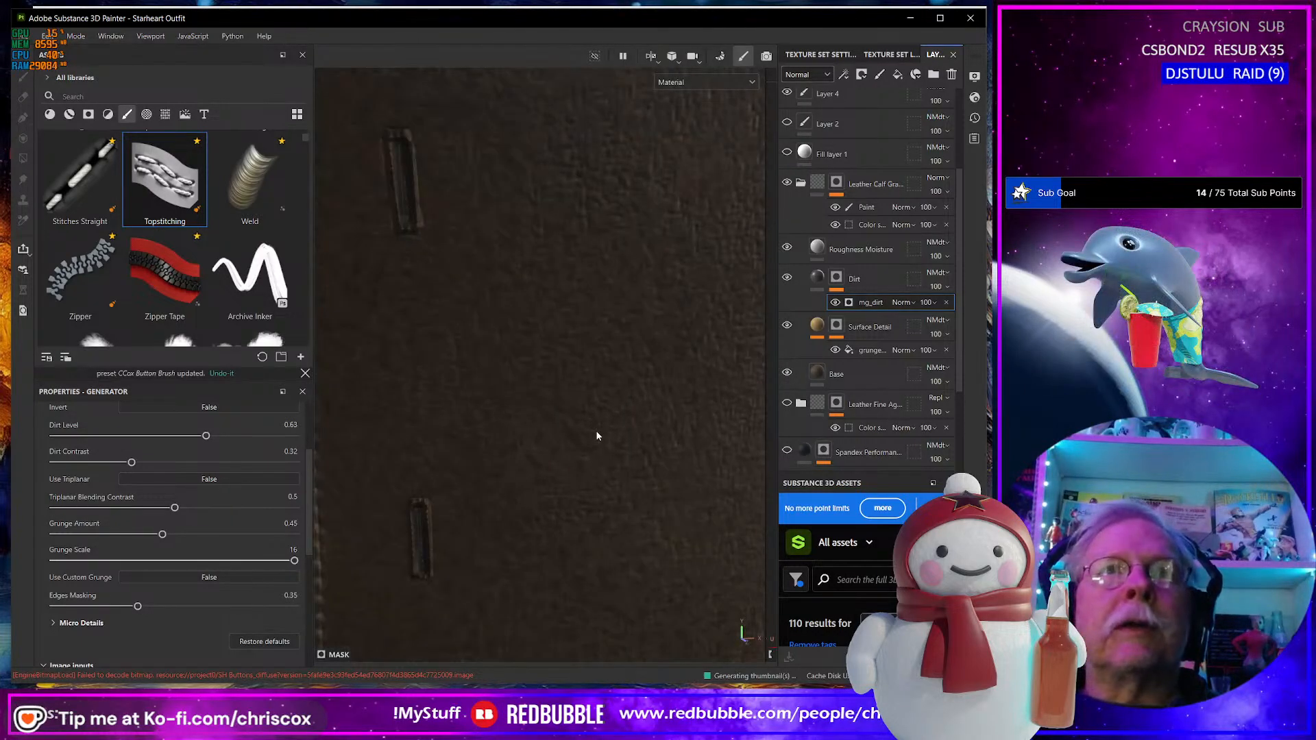
pyautogui.scroll(-7, 597, 436)
pyautogui.keyDown('alt'); pyautogui.moveTo(599, 436); pyautogui.dragTo(636, 421); pyautogui.keyUp('alt')
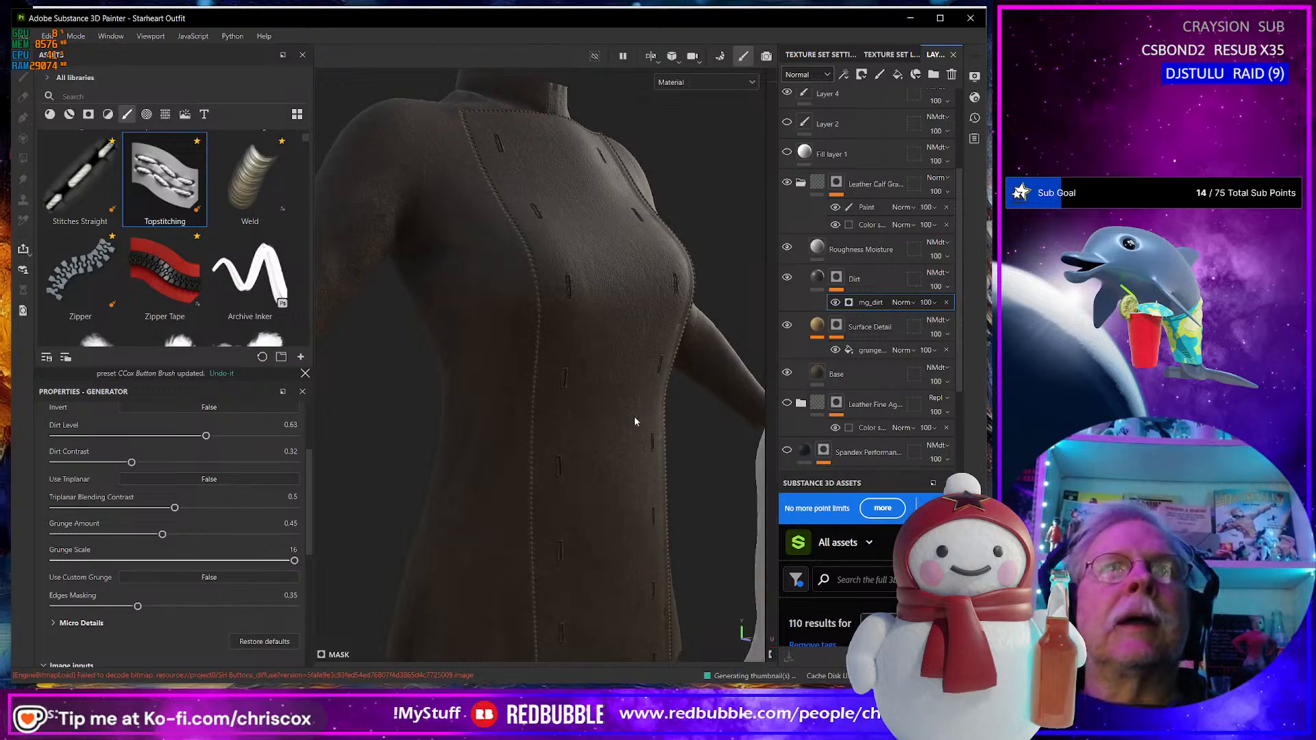
pyautogui.keyDown('alt'); pyautogui.moveTo(636, 421); pyautogui.dragTo(706, 569, button='middle'); pyautogui.keyUp('alt')
pyautogui.keyDown('alt'); pyautogui.moveTo(608, 524); pyautogui.dragTo(568, 496); pyautogui.keyUp('alt')
pyautogui.scroll(6, 567, 493)
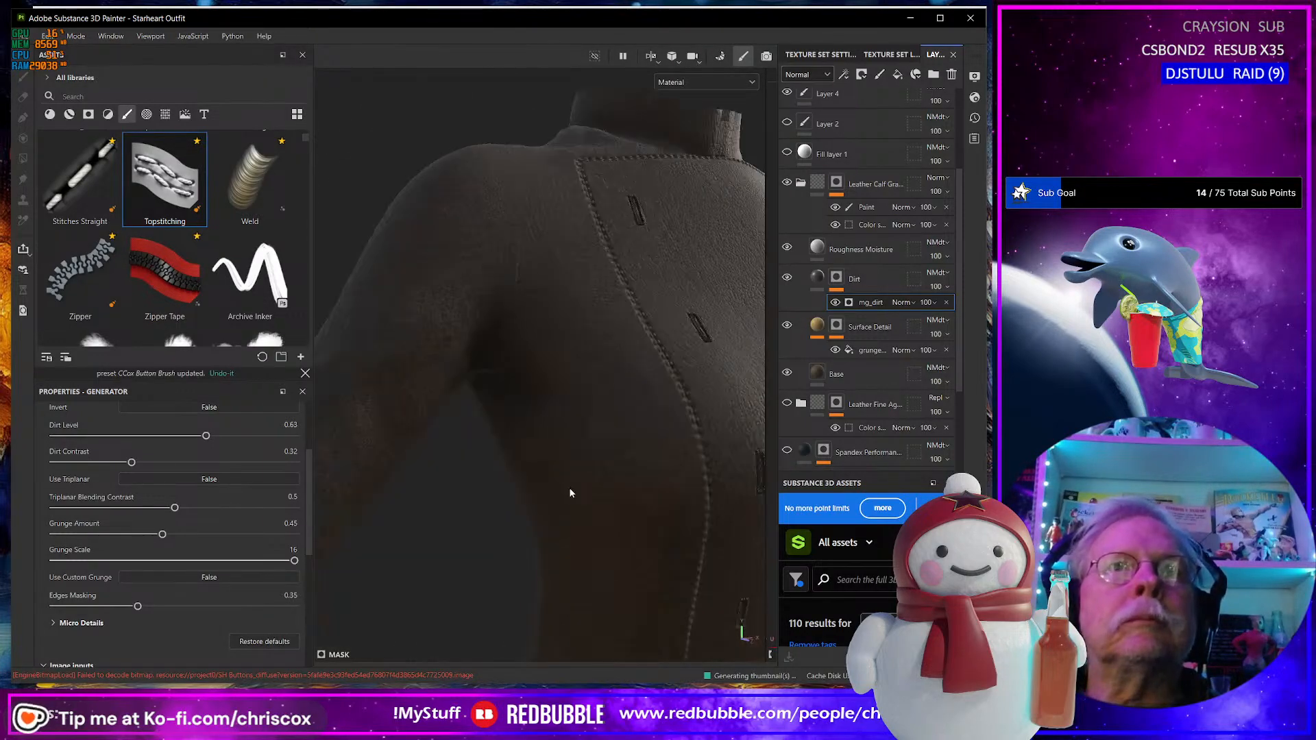
pyautogui.keyDown('alt'); pyautogui.moveTo(613, 432); pyautogui.dragTo(530, 506, button='middle'); pyautogui.keyUp('alt')
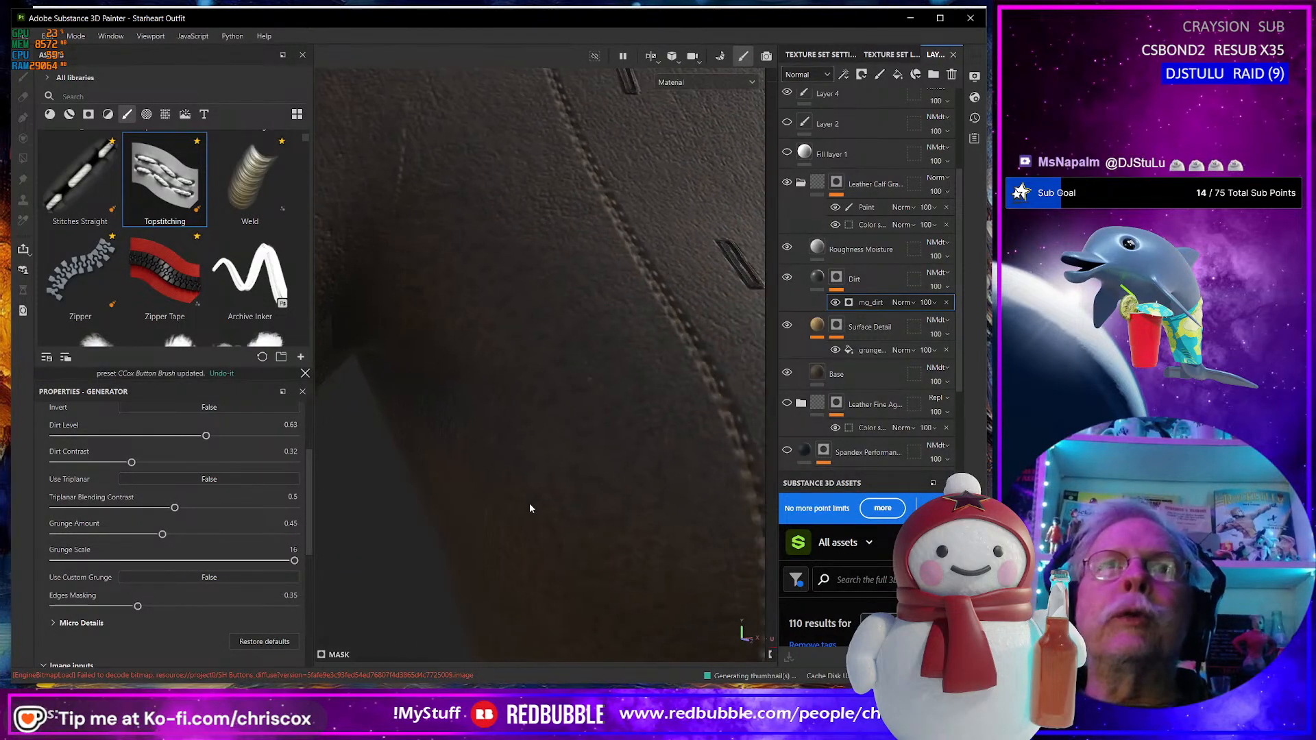
pyautogui.click(788, 372)
pyautogui.click(788, 373)
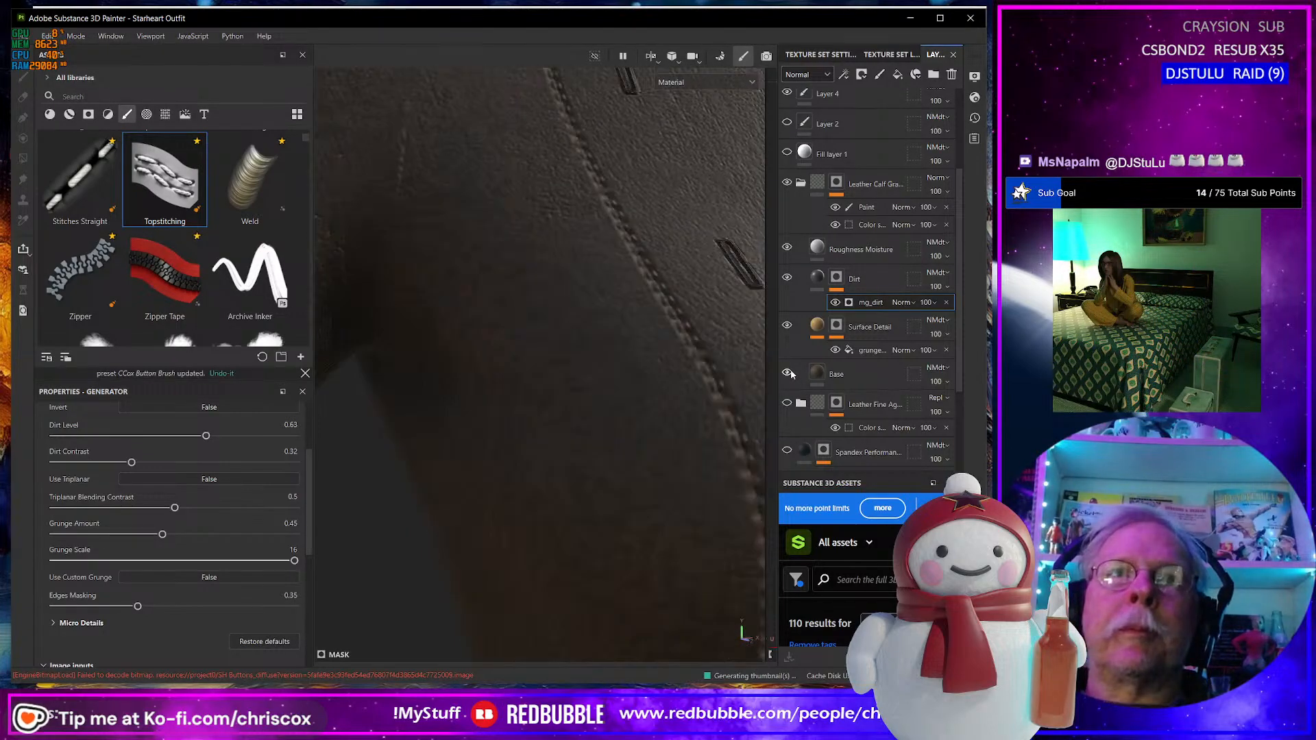
# Set the Base layer's UV tiling to about 17.3 and the grunge_leather fill's tiling in the Surface Detail mask to 32.
pyautogui.click(843, 374)
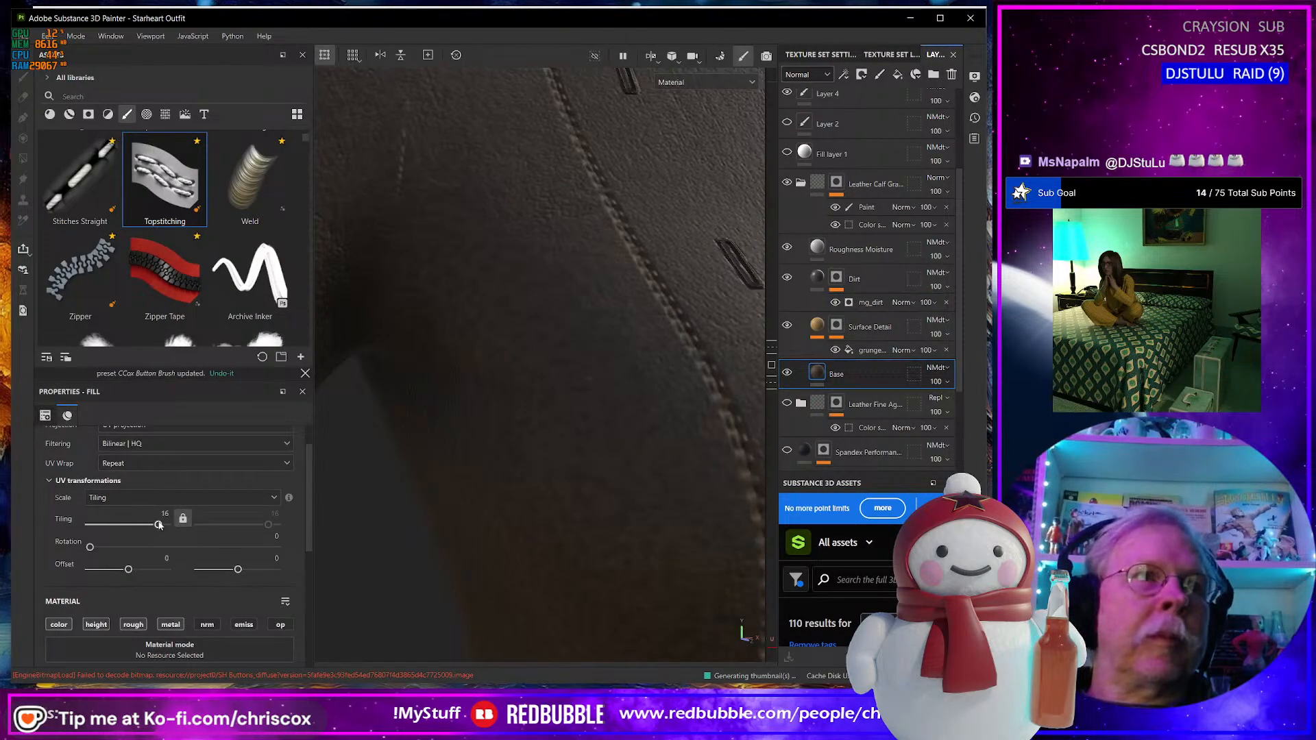
pyautogui.moveTo(158, 524); pyautogui.dragTo(159, 524)
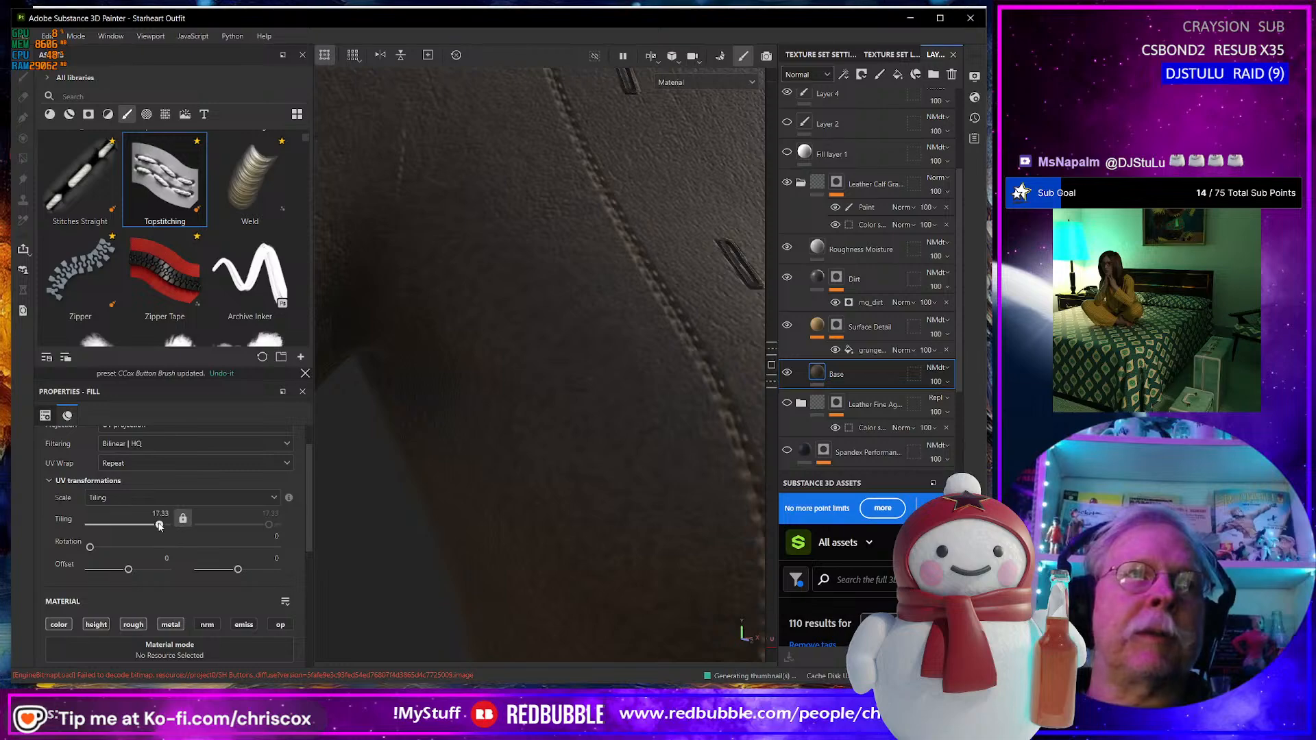
pyautogui.click(869, 351)
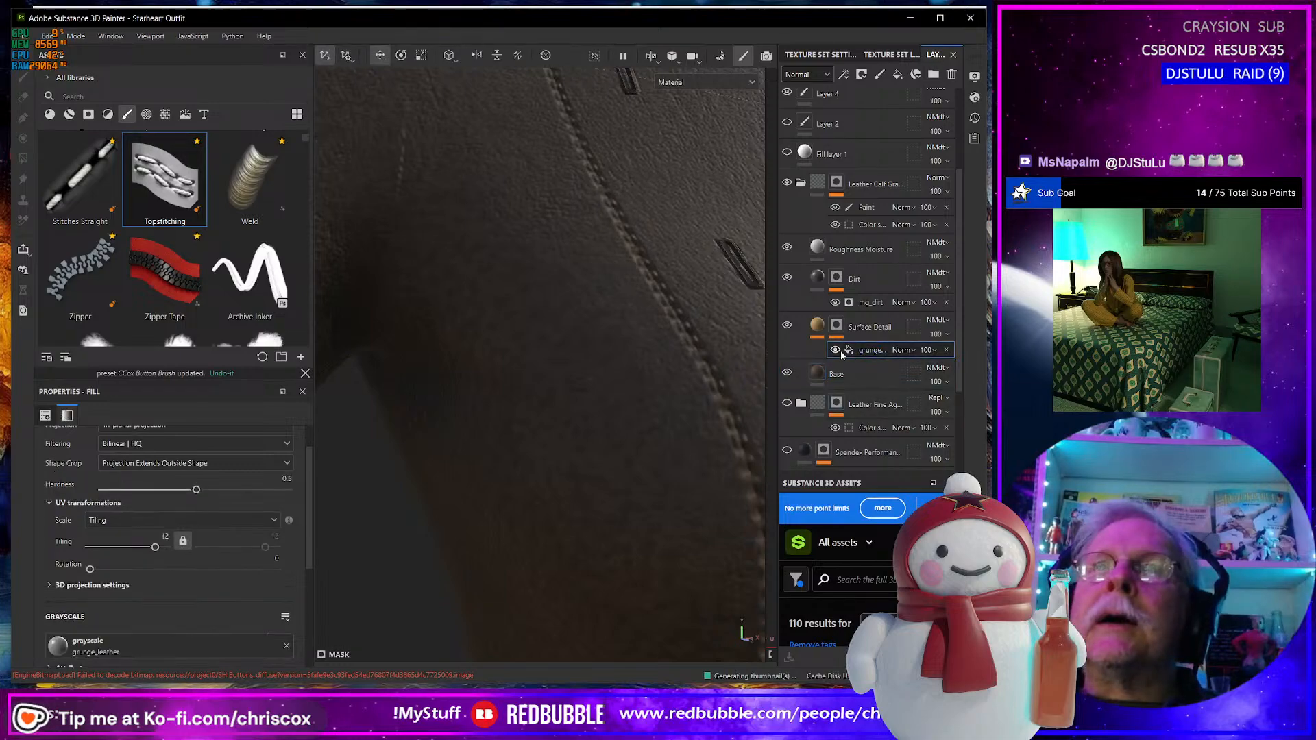
pyautogui.click(835, 350)
pyautogui.click(837, 350)
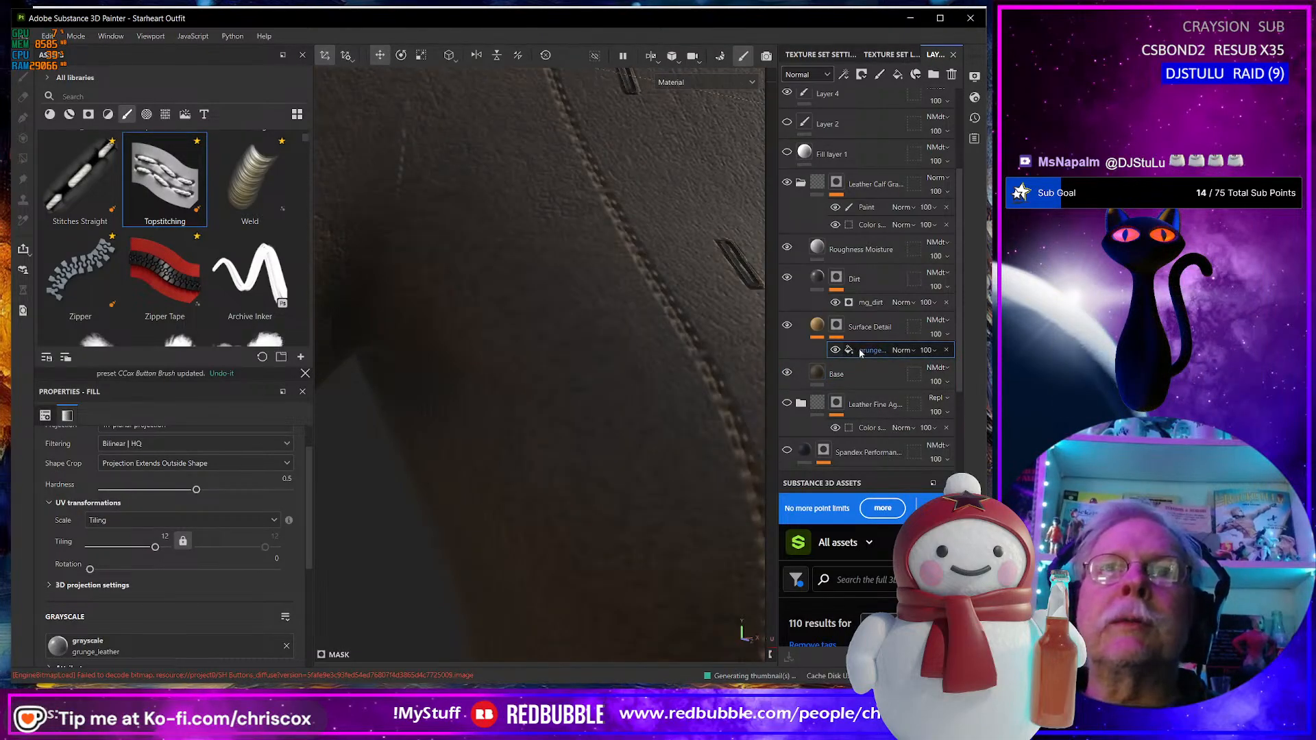
pyautogui.moveTo(156, 547); pyautogui.dragTo(190, 549)
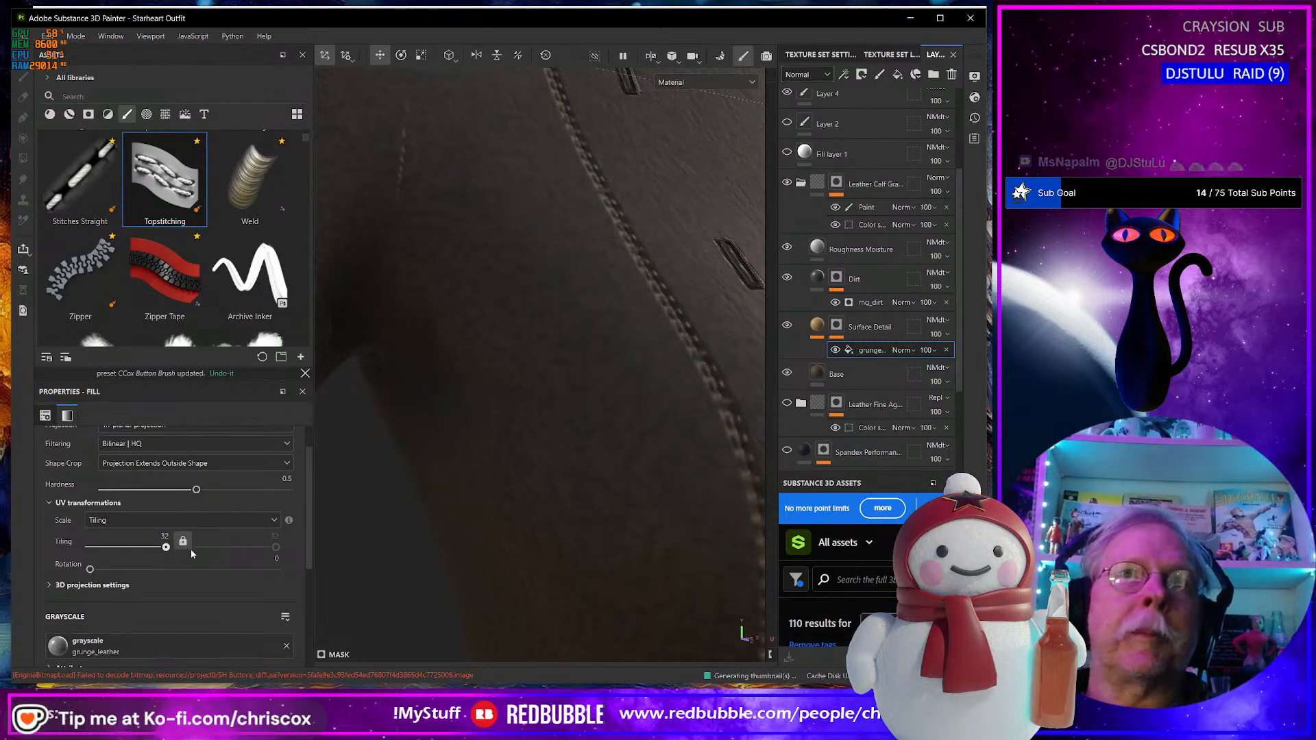
# Hide the Leather Calf folder and leave it expanded in the layer stack.
pyautogui.click(801, 185)
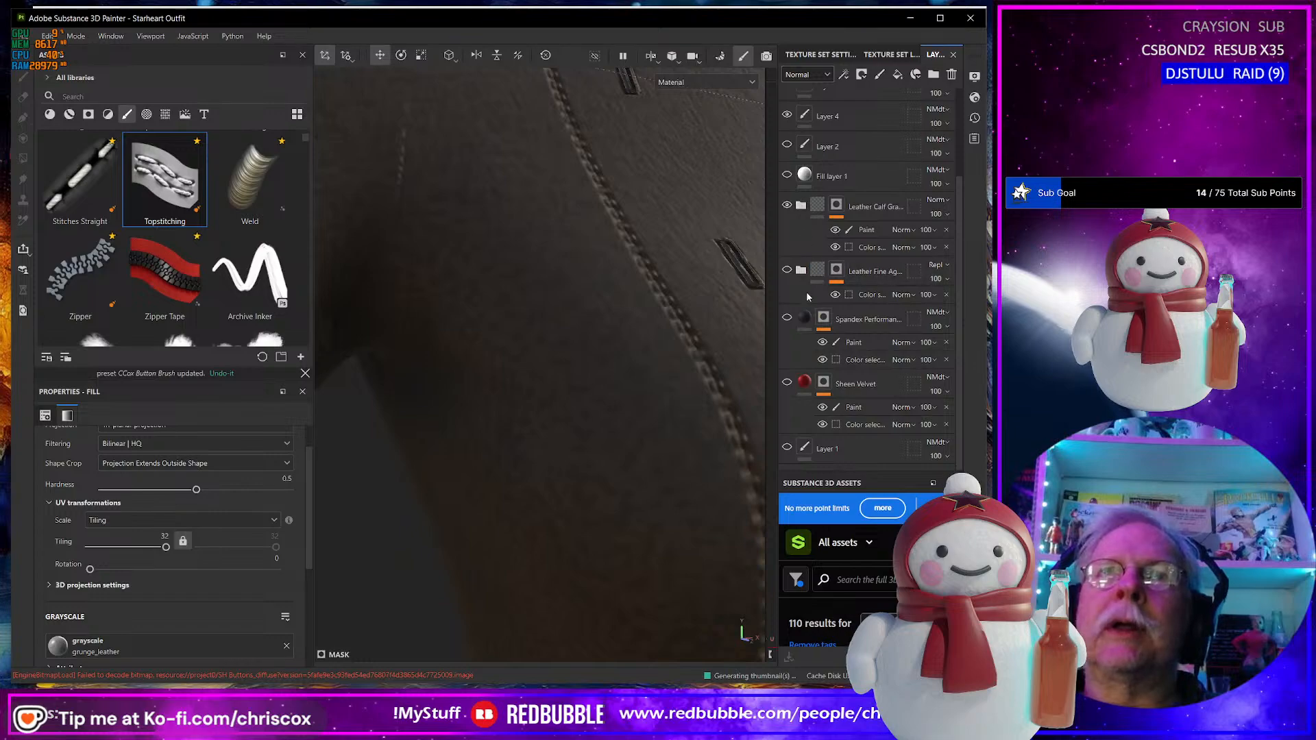
pyautogui.click(801, 205)
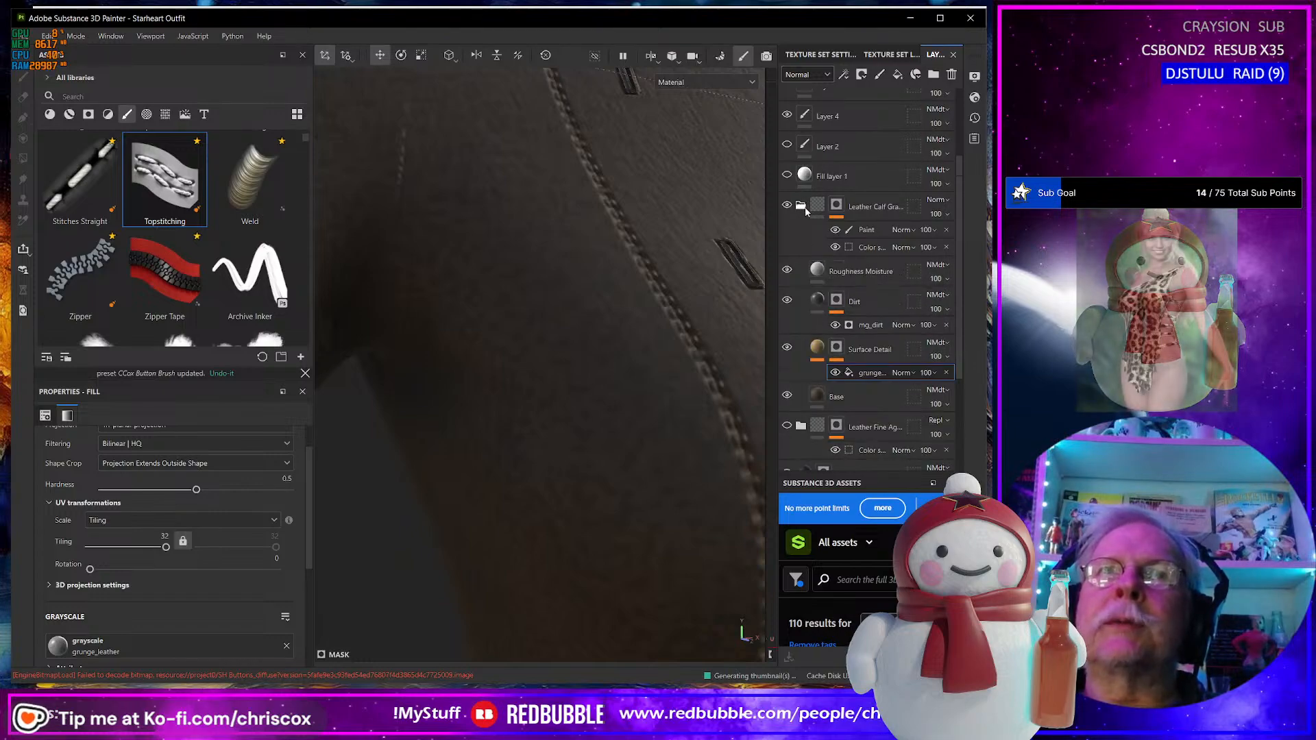
pyautogui.scroll(2, 626, 421)
pyautogui.scroll(-3, 625, 426)
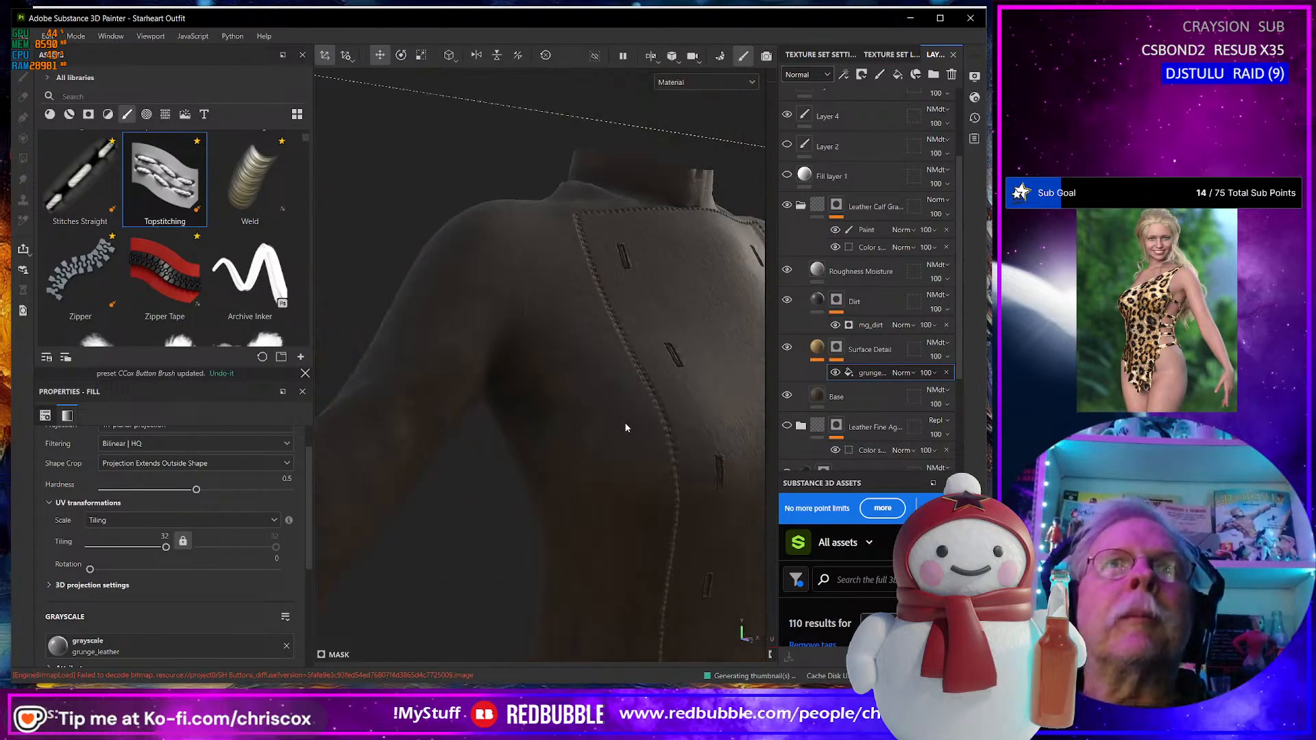
pyautogui.click(801, 206)
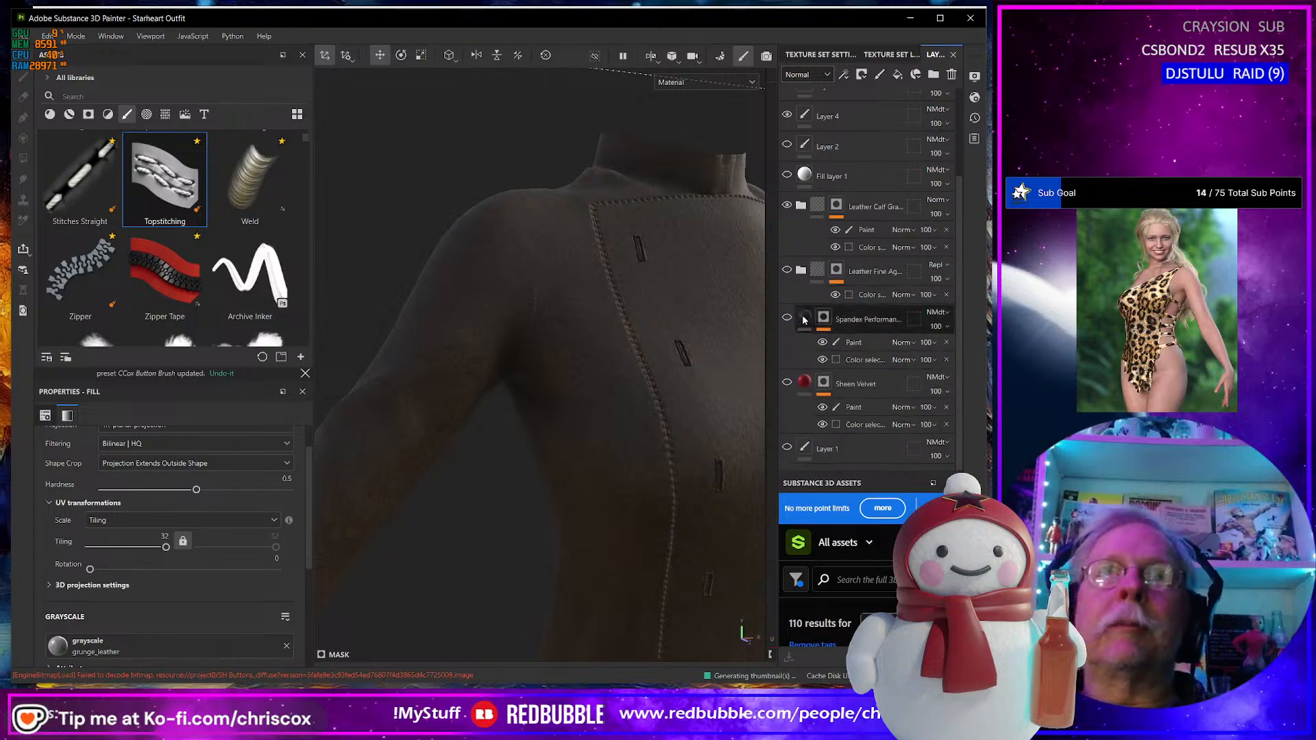
pyautogui.click(787, 204)
pyautogui.click(800, 206)
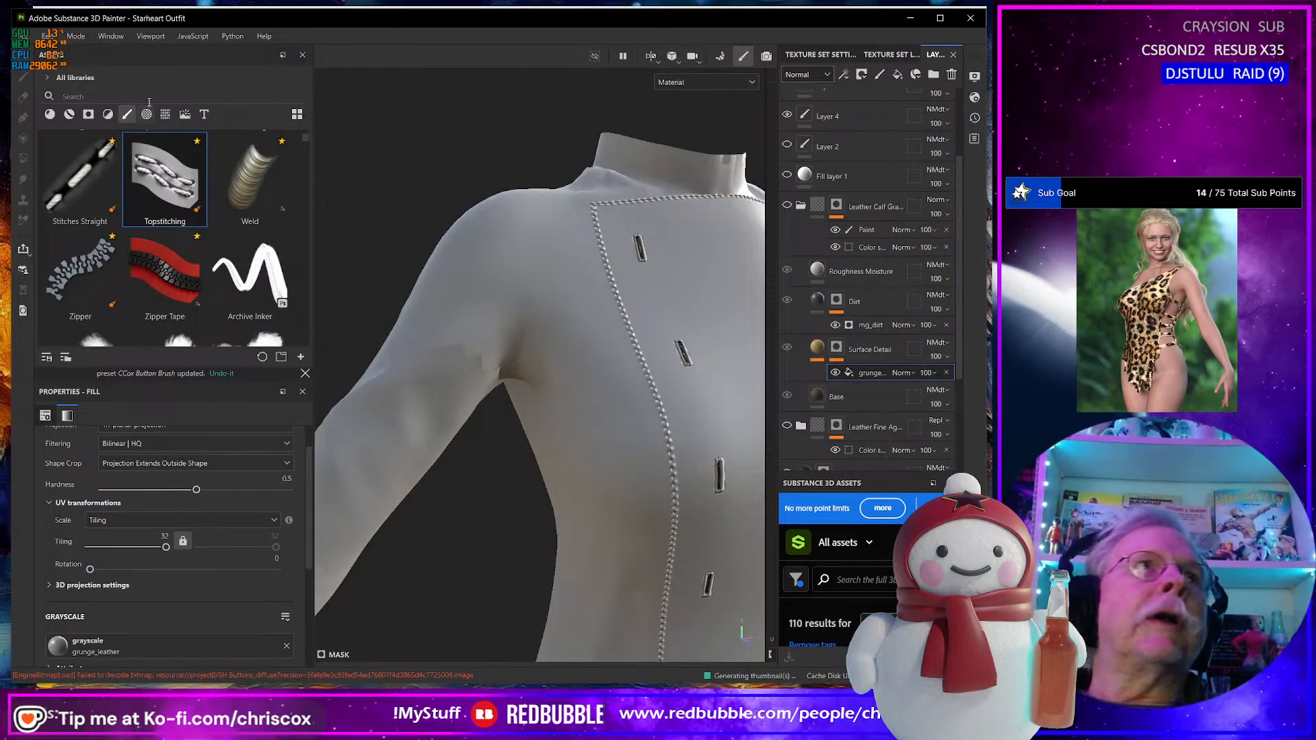
# Search the material assets for leather and apply Plain Leather to the jacket as a new fill layer.
pyautogui.click(117, 96)
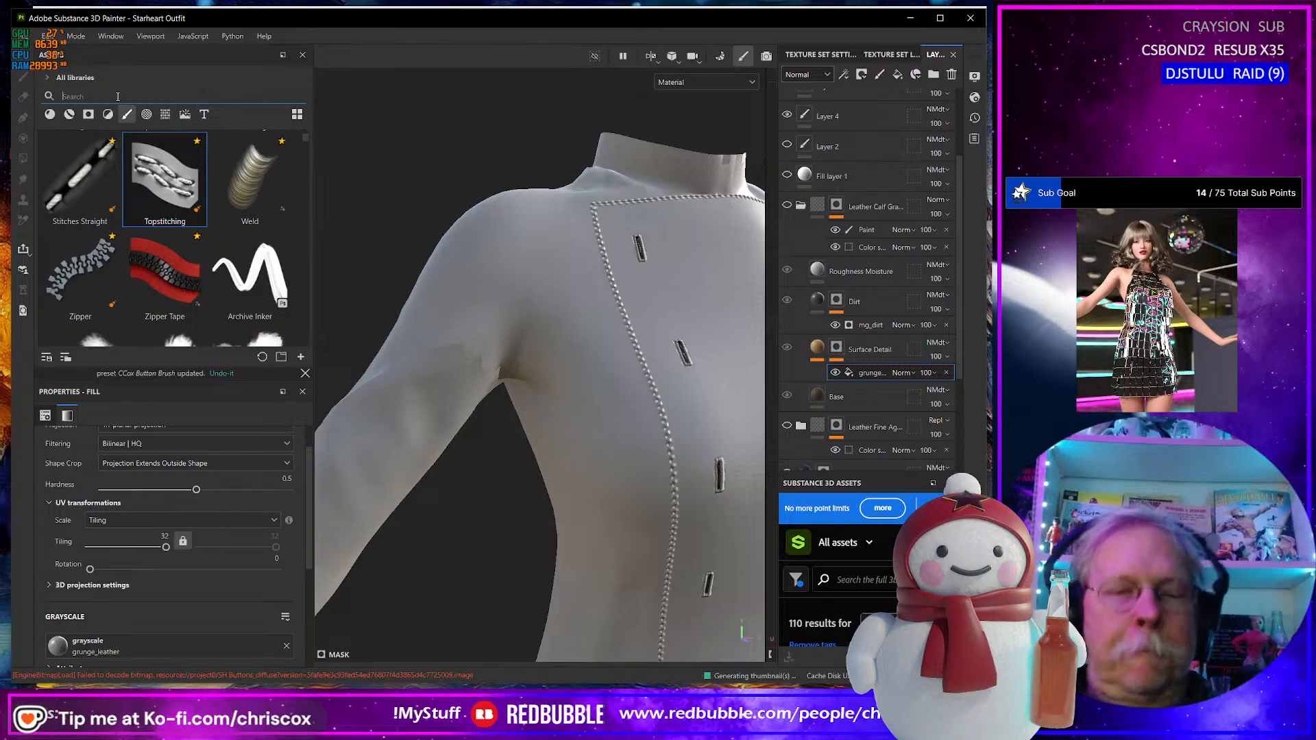
pyautogui.write('leather')
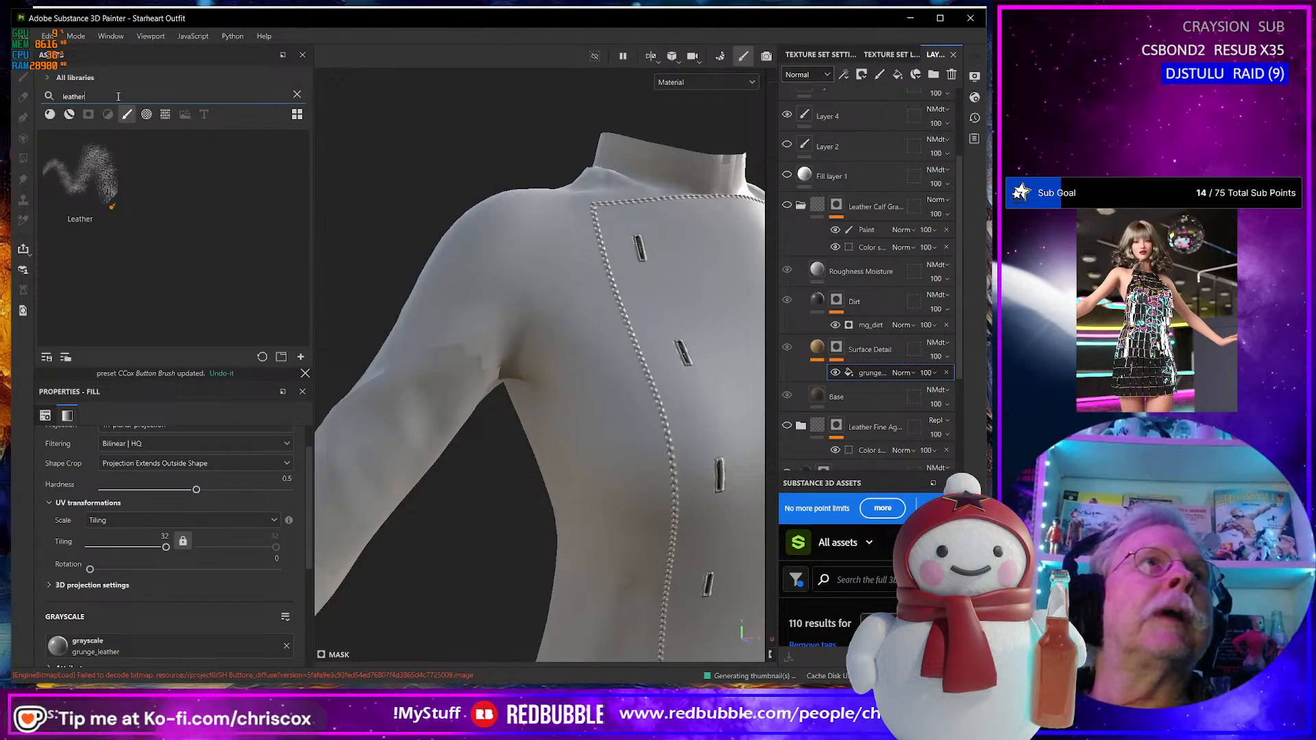
pyautogui.click(50, 115)
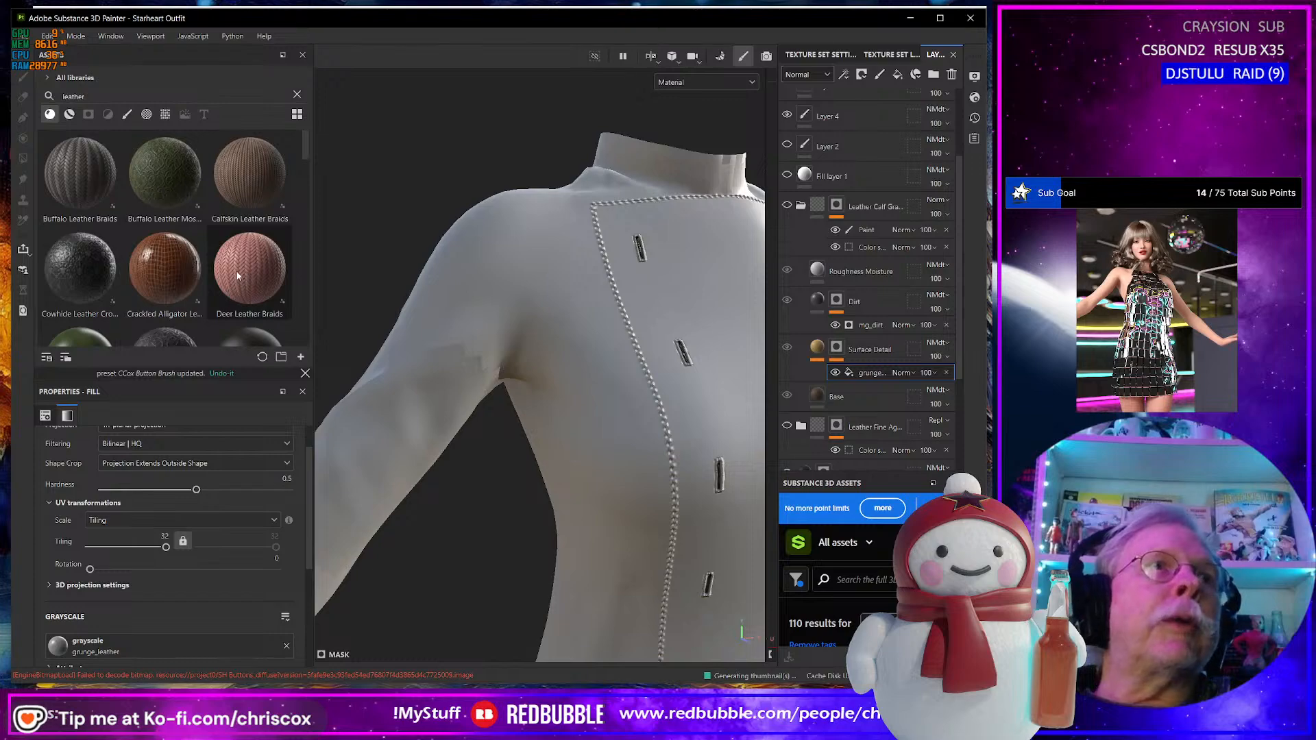
pyautogui.scroll(-3, 237, 276)
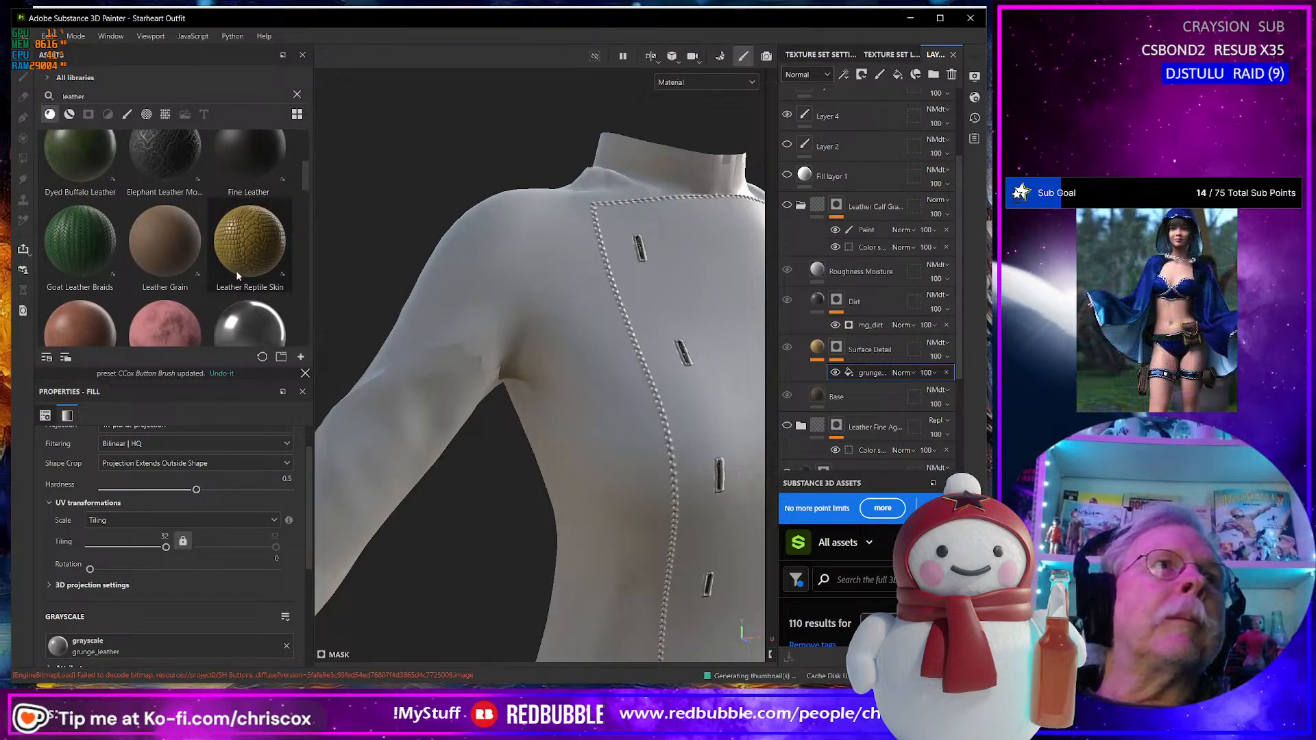
pyautogui.scroll(-3, 237, 275)
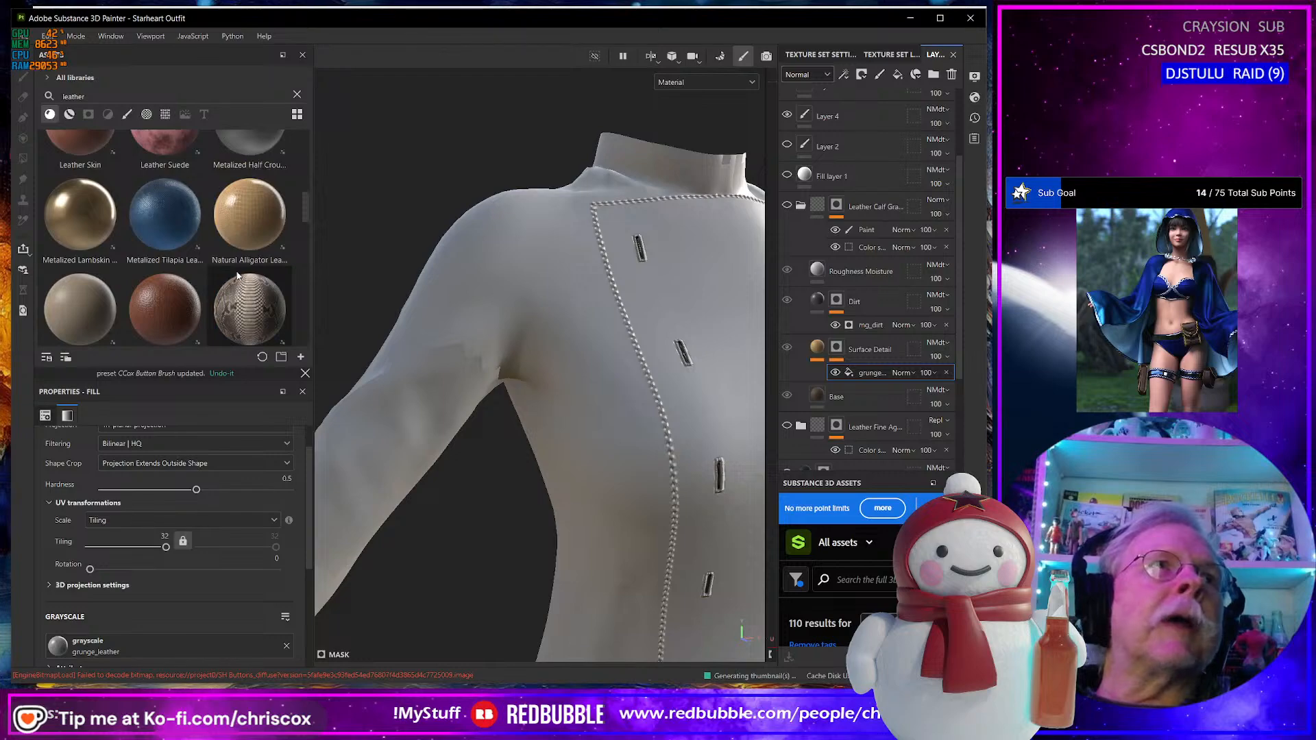
pyautogui.scroll(-4, 237, 275)
pyautogui.scroll(-3, 237, 275)
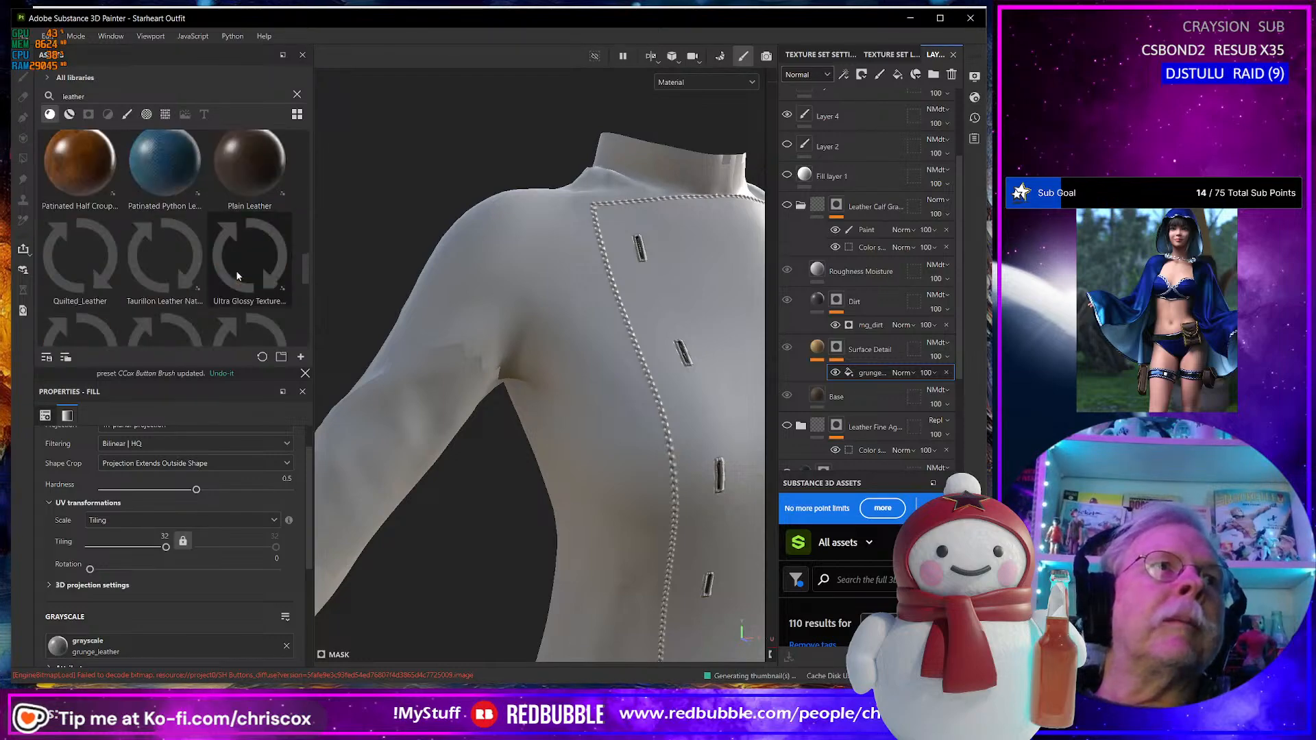
pyautogui.moveTo(249, 164); pyautogui.dragTo(573, 295)
pyautogui.scroll(4, 709, 330)
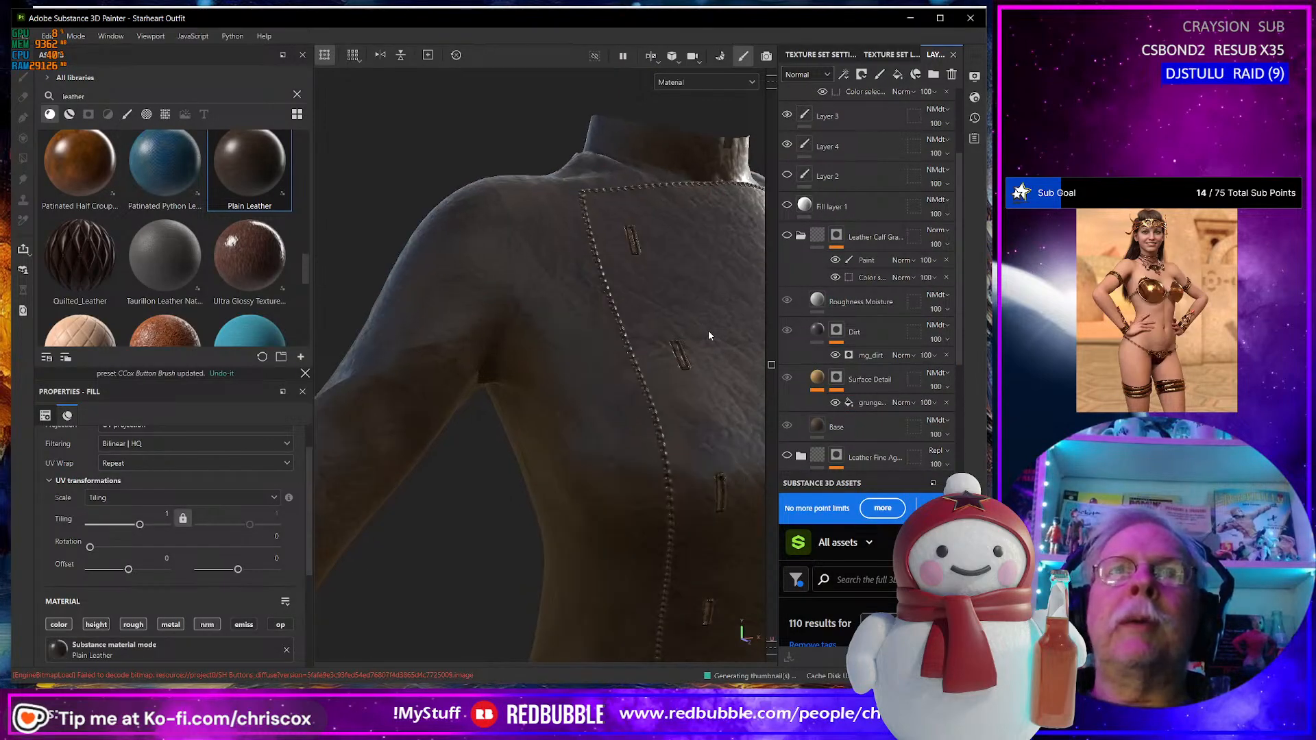
pyautogui.scroll(-5, 709, 330)
pyautogui.scroll(3, 890, 146)
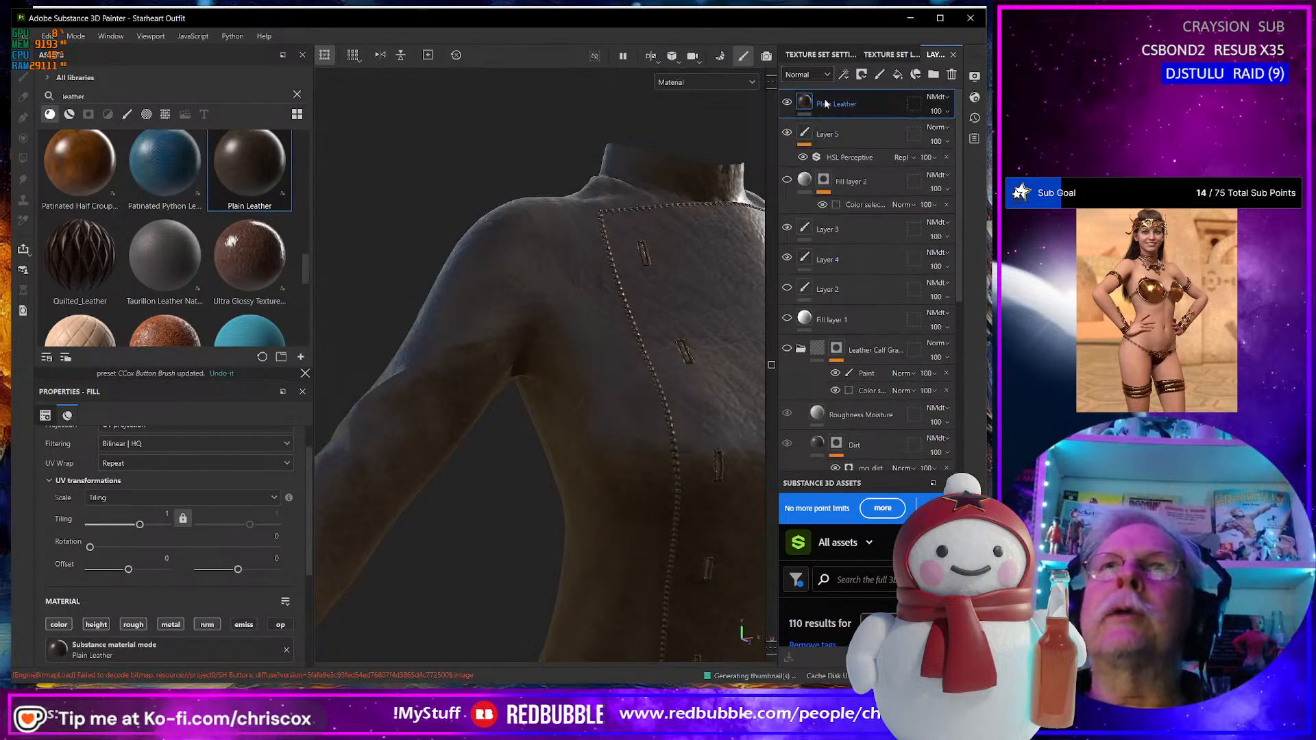
# Move the Plain Leather layer below Fill layer 1, directly above the Leather Calf folder, and check the jacket's surface.
pyautogui.moveTo(863, 103); pyautogui.dragTo(922, 332)
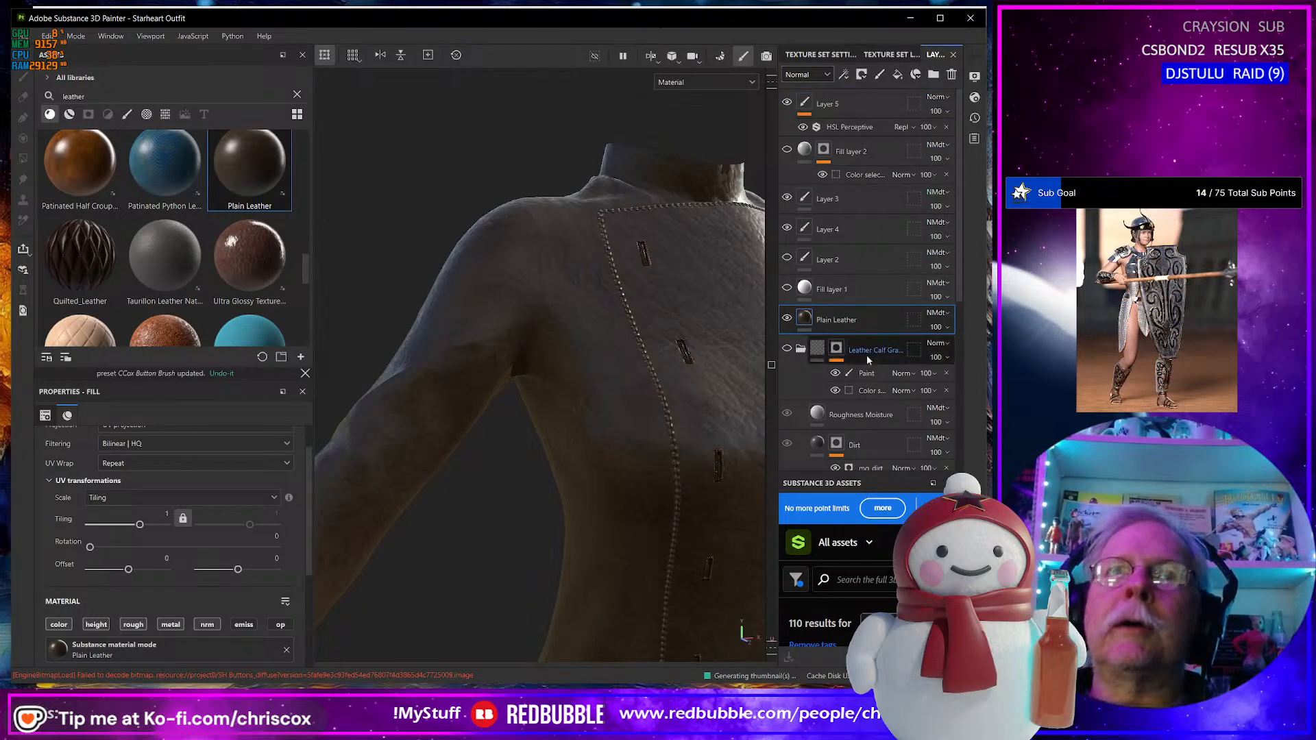
pyautogui.keyDown('alt'); pyautogui.moveTo(658, 425); pyautogui.dragTo(692, 370); pyautogui.keyUp('alt')
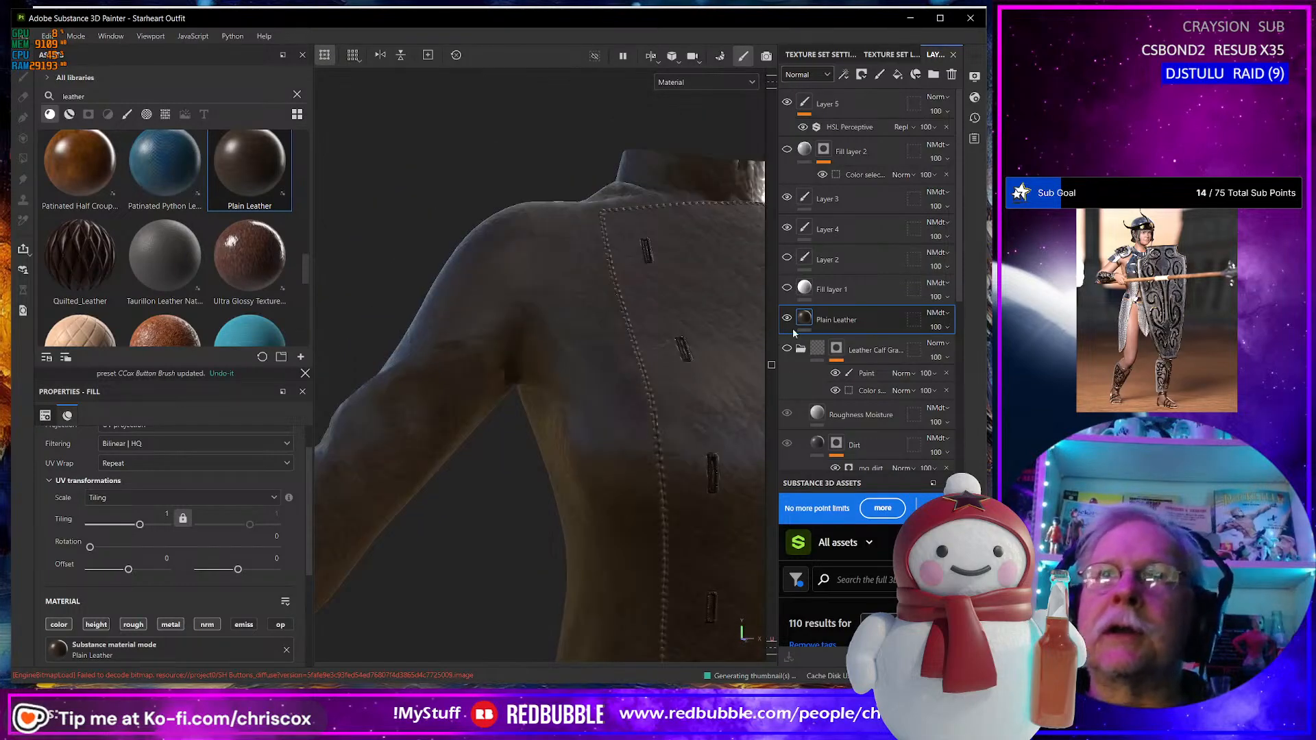
pyautogui.scroll(5, 623, 384)
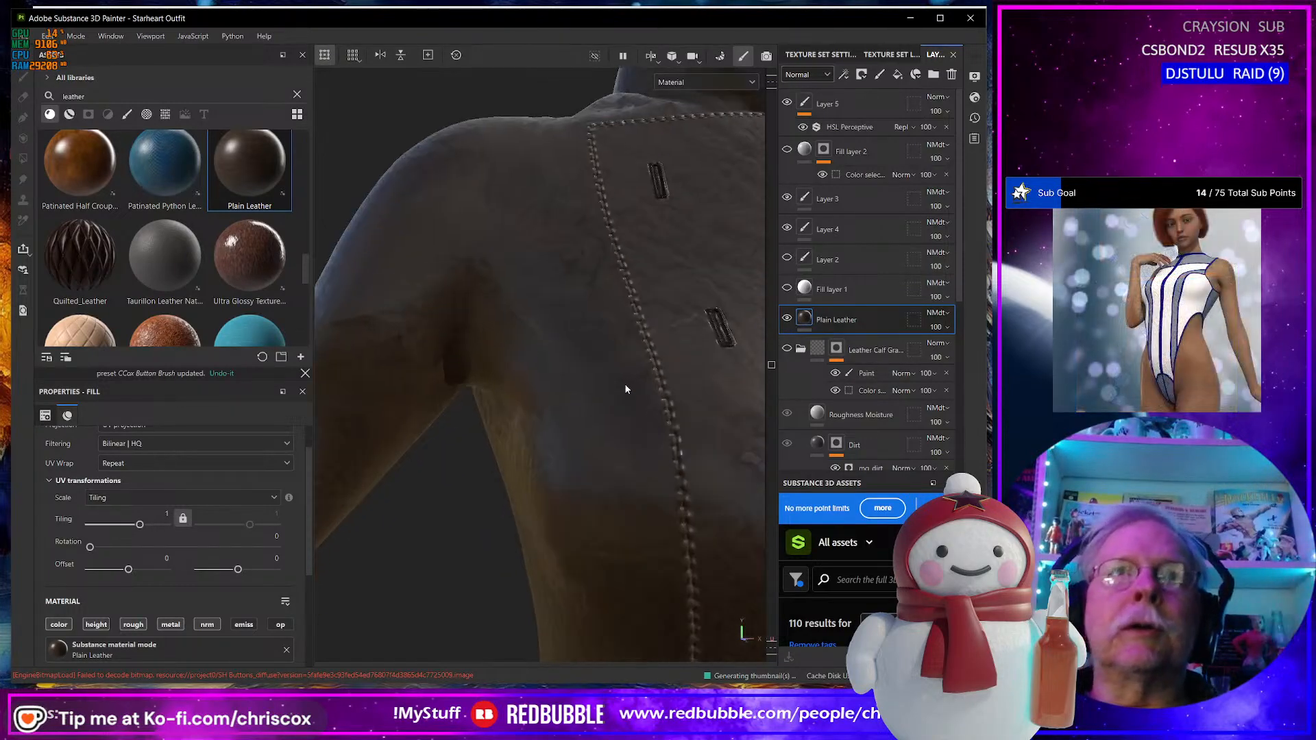
pyautogui.scroll(-3, 621, 385)
pyautogui.scroll(-5, 617, 393)
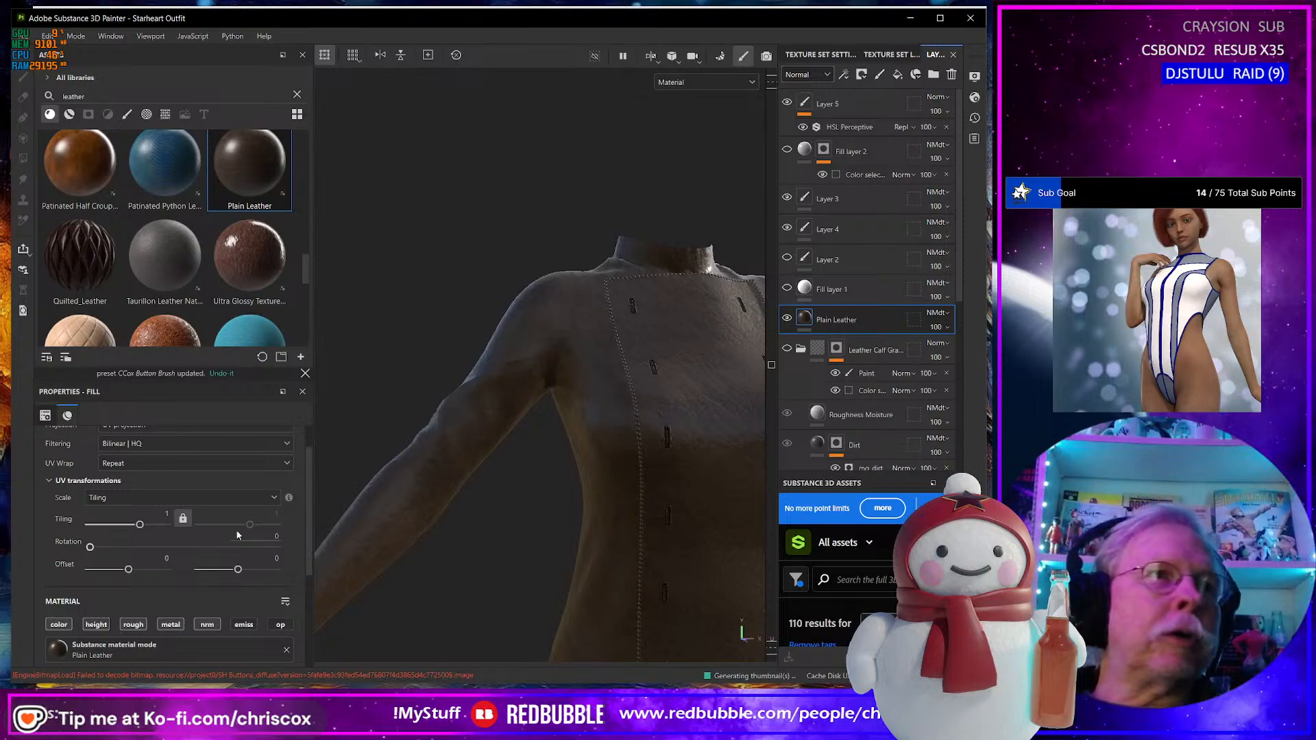
# Set the Plain Leather layer's tiling to 8 and collapse the Leather Calf folder in the layer stack.
pyautogui.write('8')
pyautogui.press('Return')
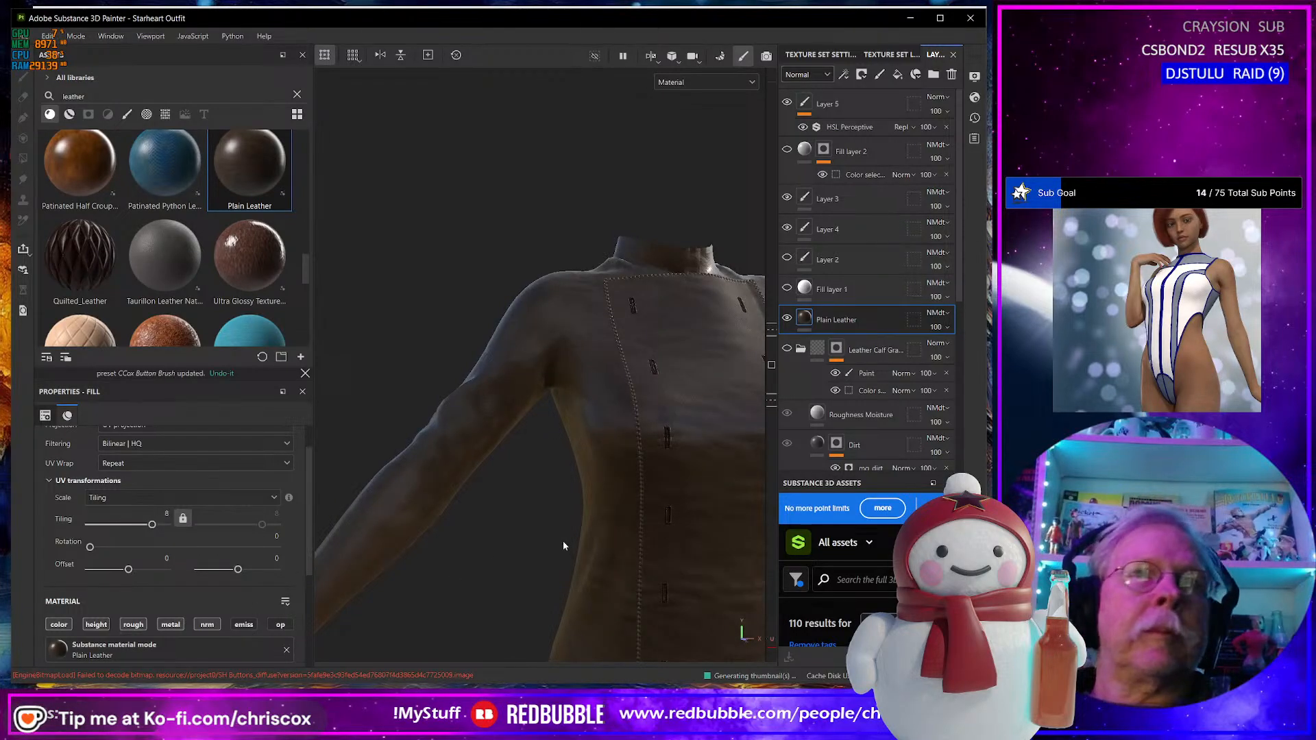
pyautogui.keyDown('alt'); pyautogui.moveTo(563, 545); pyautogui.dragTo(615, 532); pyautogui.keyUp('alt')
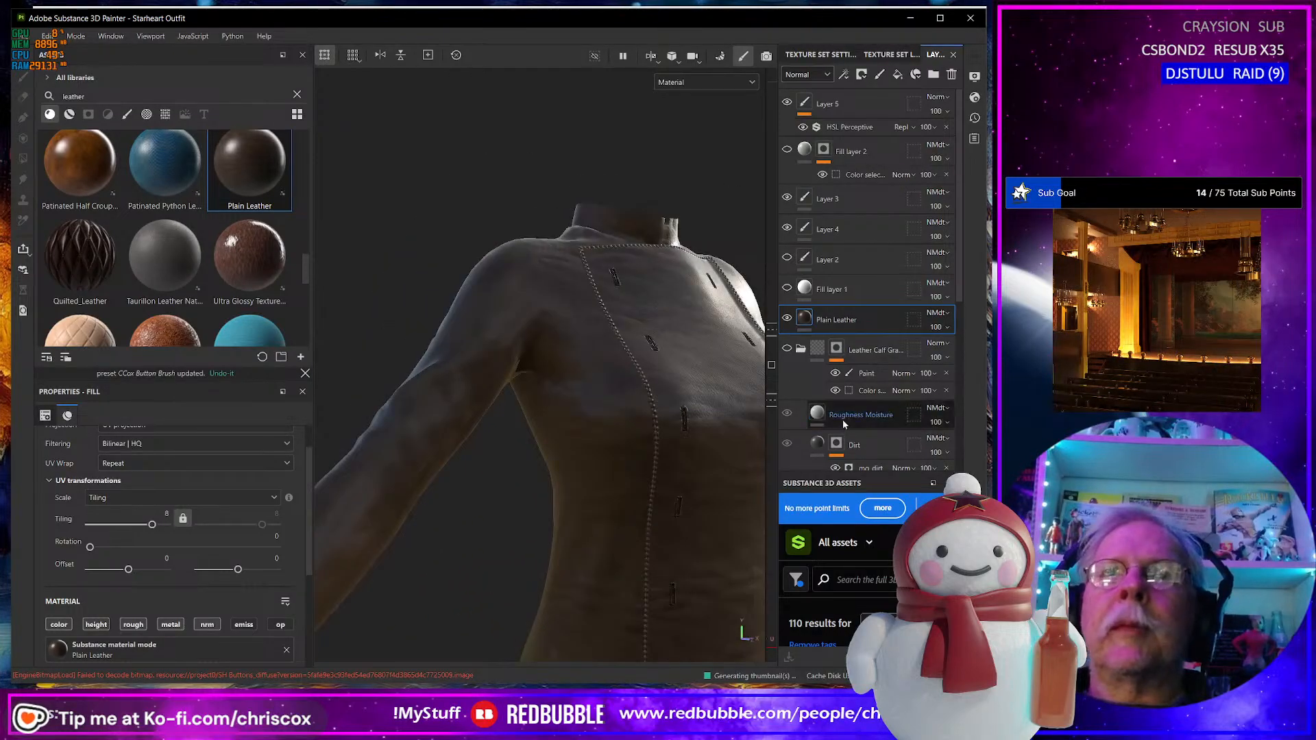
pyautogui.scroll(-3, 843, 424)
pyautogui.click(800, 205)
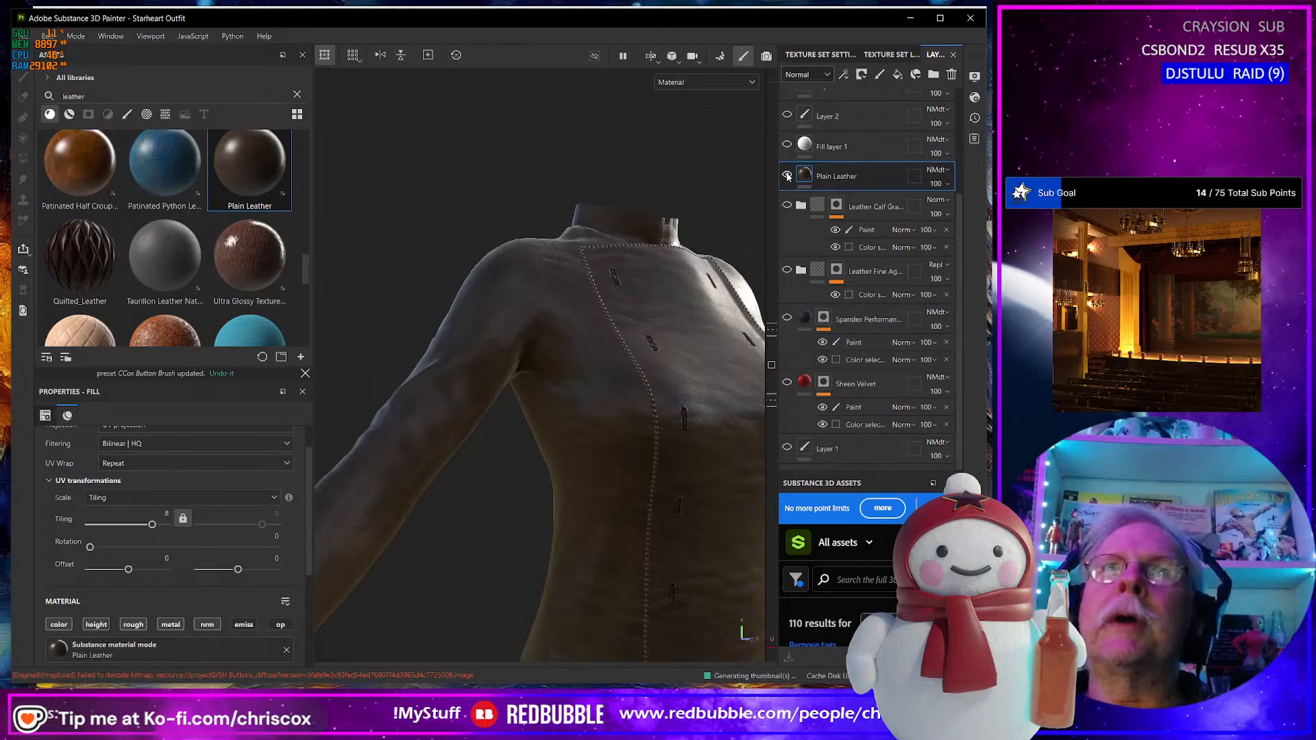
# Expand Plain Leather's channels mapping to review it and turn off the layer's roughness channel.
pyautogui.keyDown('alt'); pyautogui.moveTo(707, 381); pyautogui.dragTo(684, 410); pyautogui.keyUp('alt')
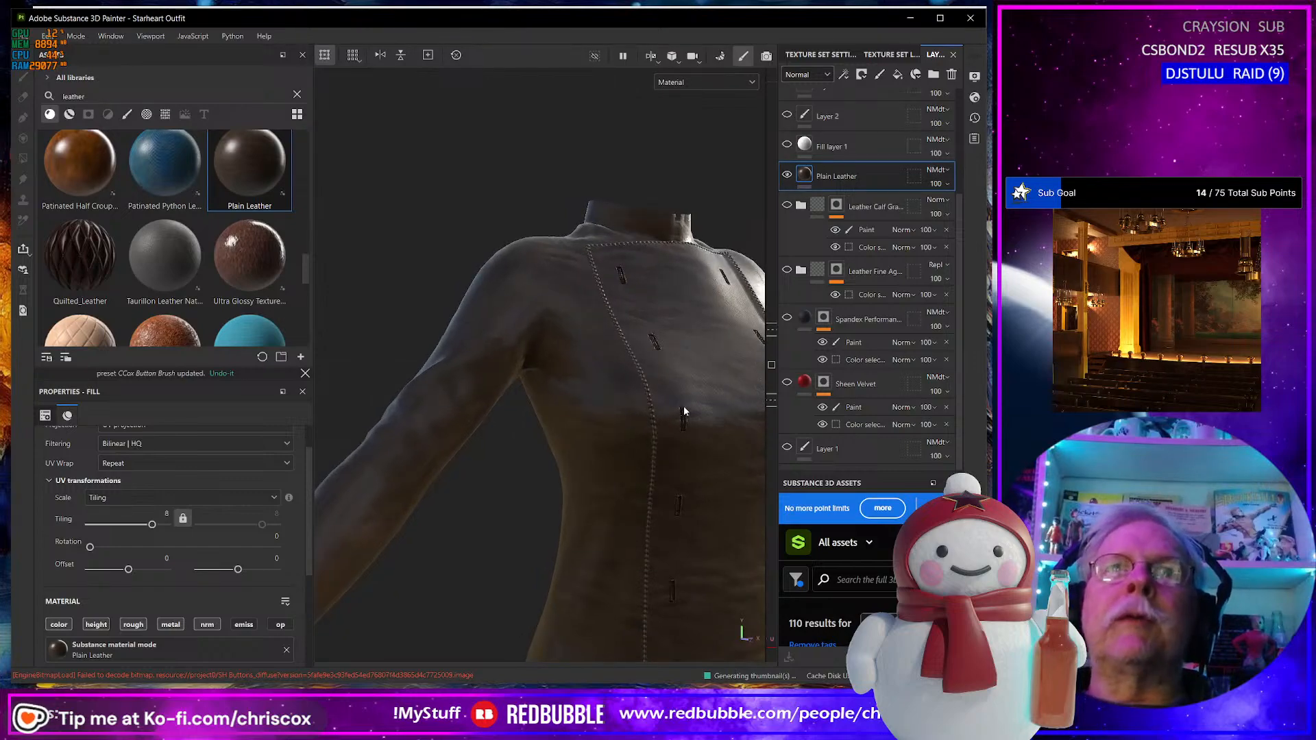
pyautogui.scroll(-1, 241, 586)
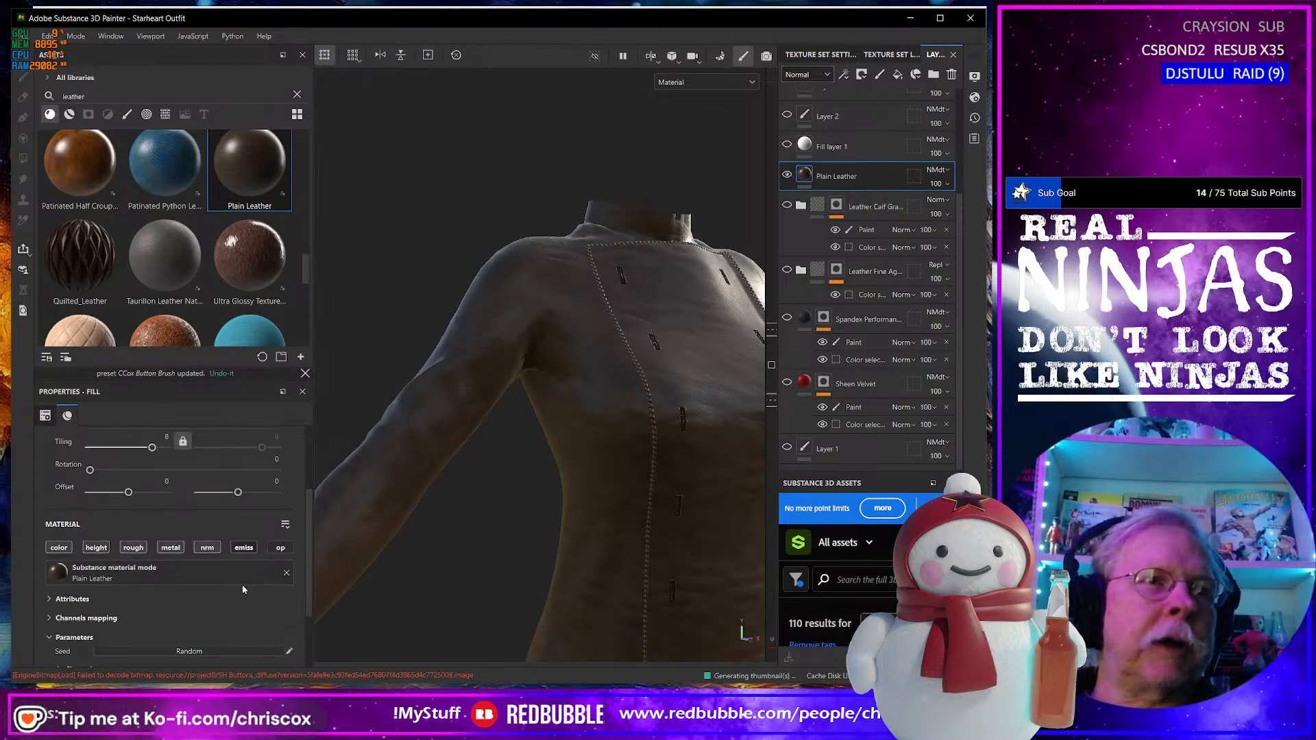
pyautogui.scroll(-2, 236, 574)
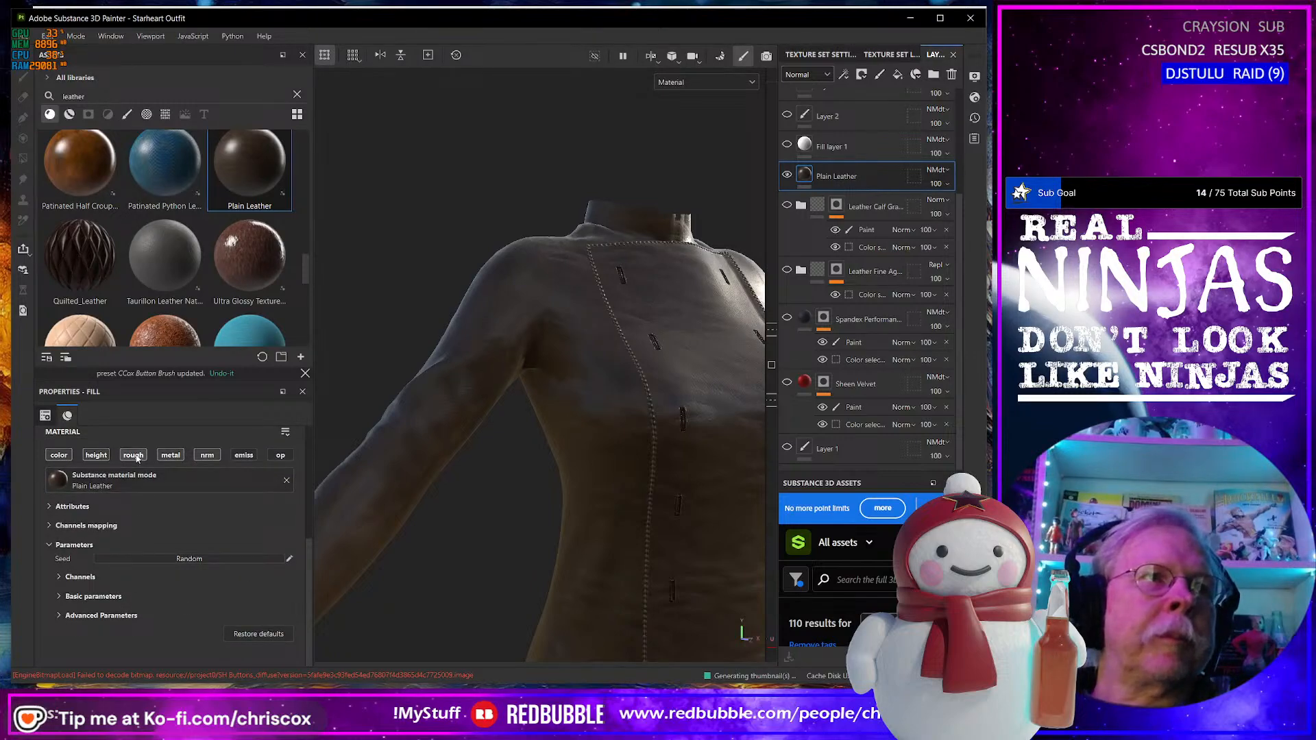
pyautogui.click(50, 525)
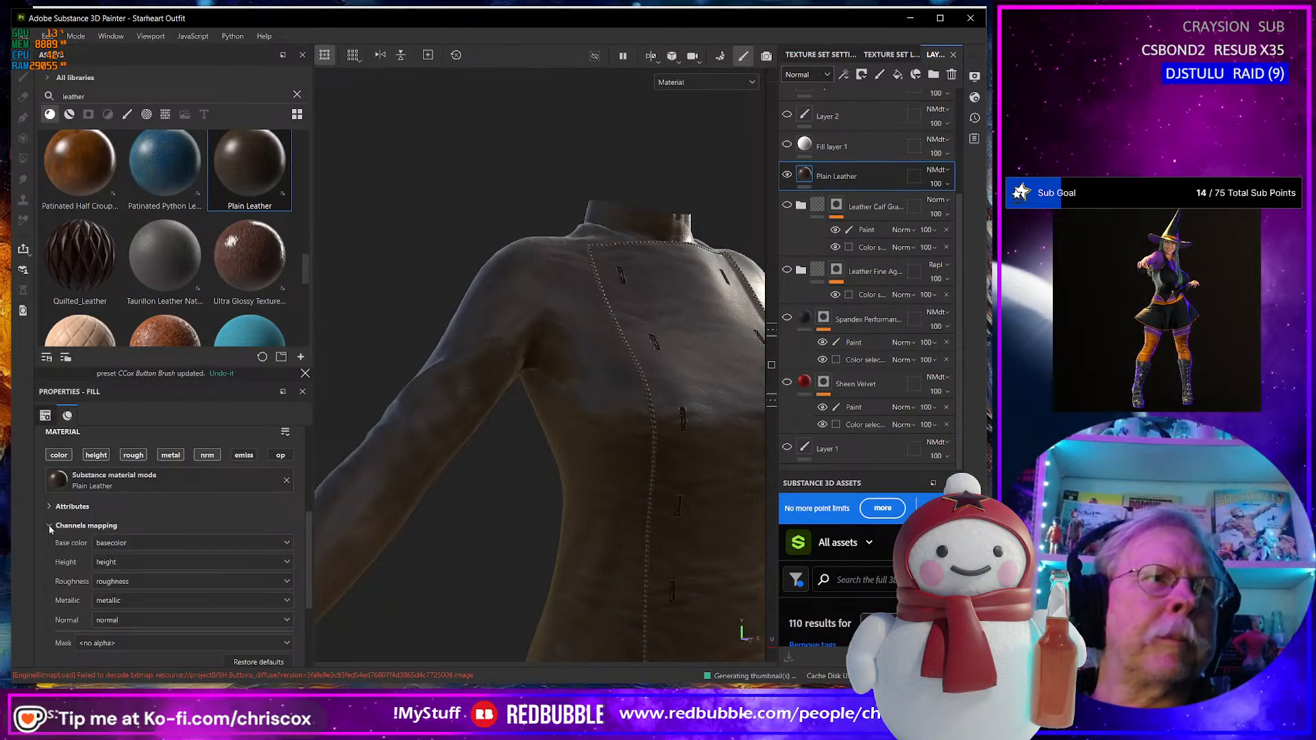
pyautogui.scroll(-1, 75, 574)
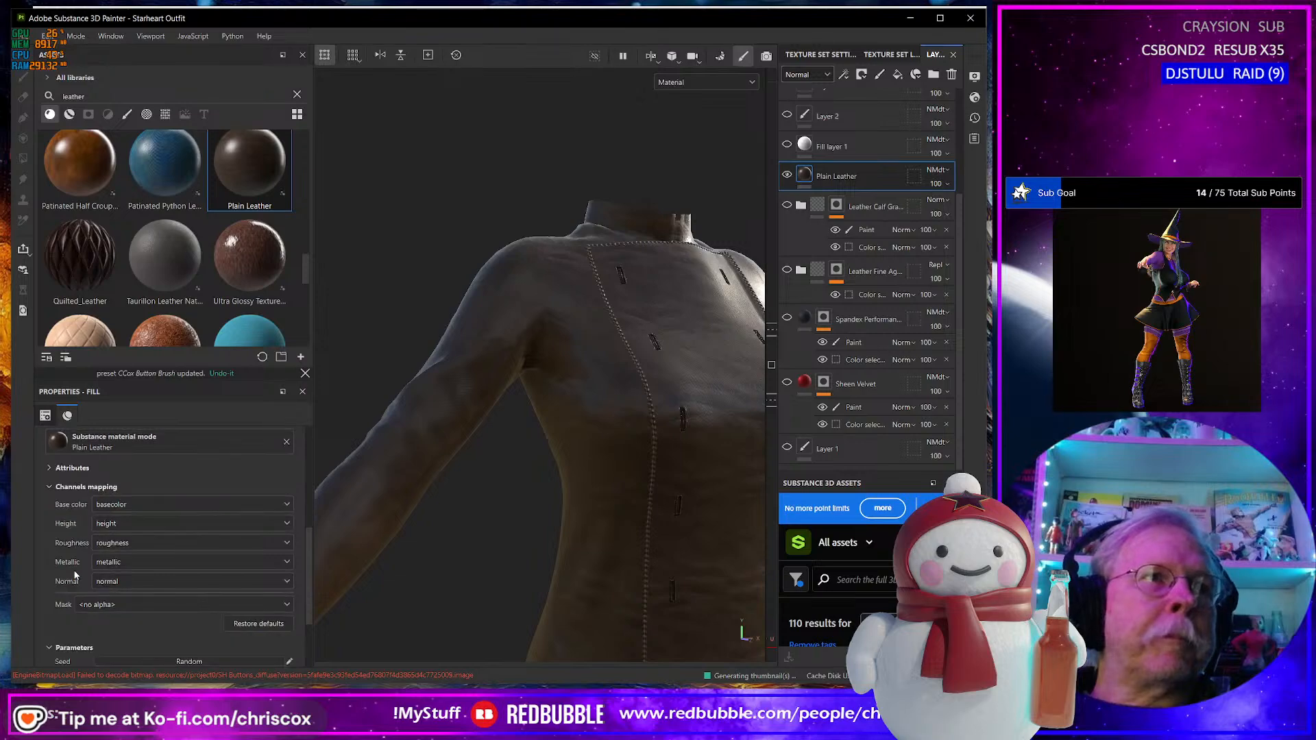
pyautogui.scroll(-2, 75, 575)
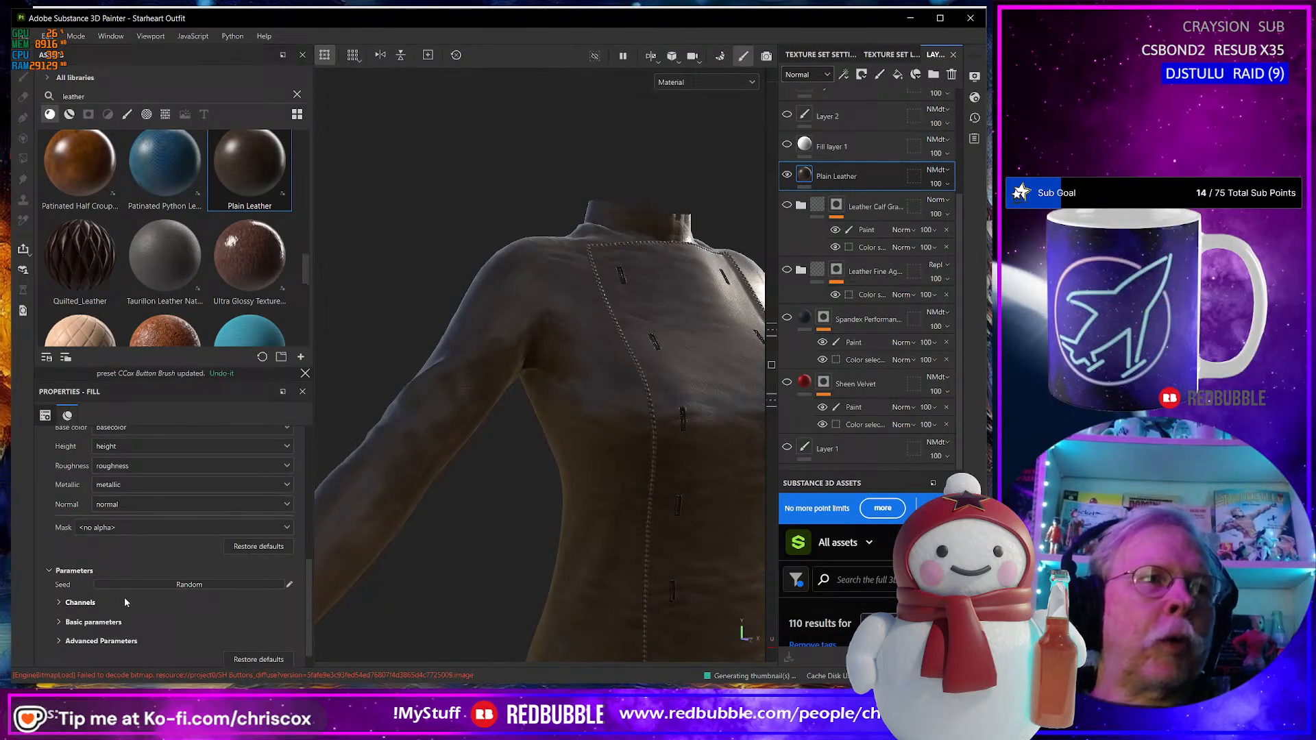
pyautogui.scroll(2, 124, 600)
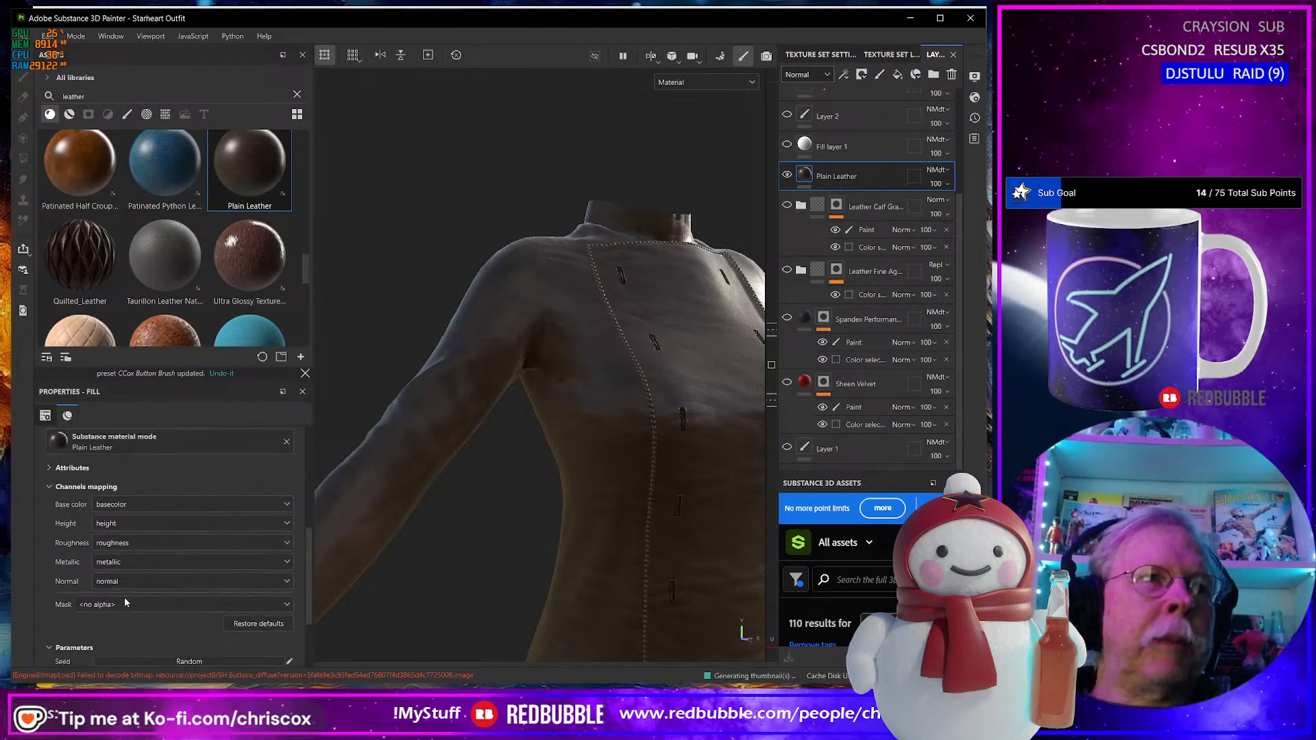
pyautogui.scroll(4, 199, 491)
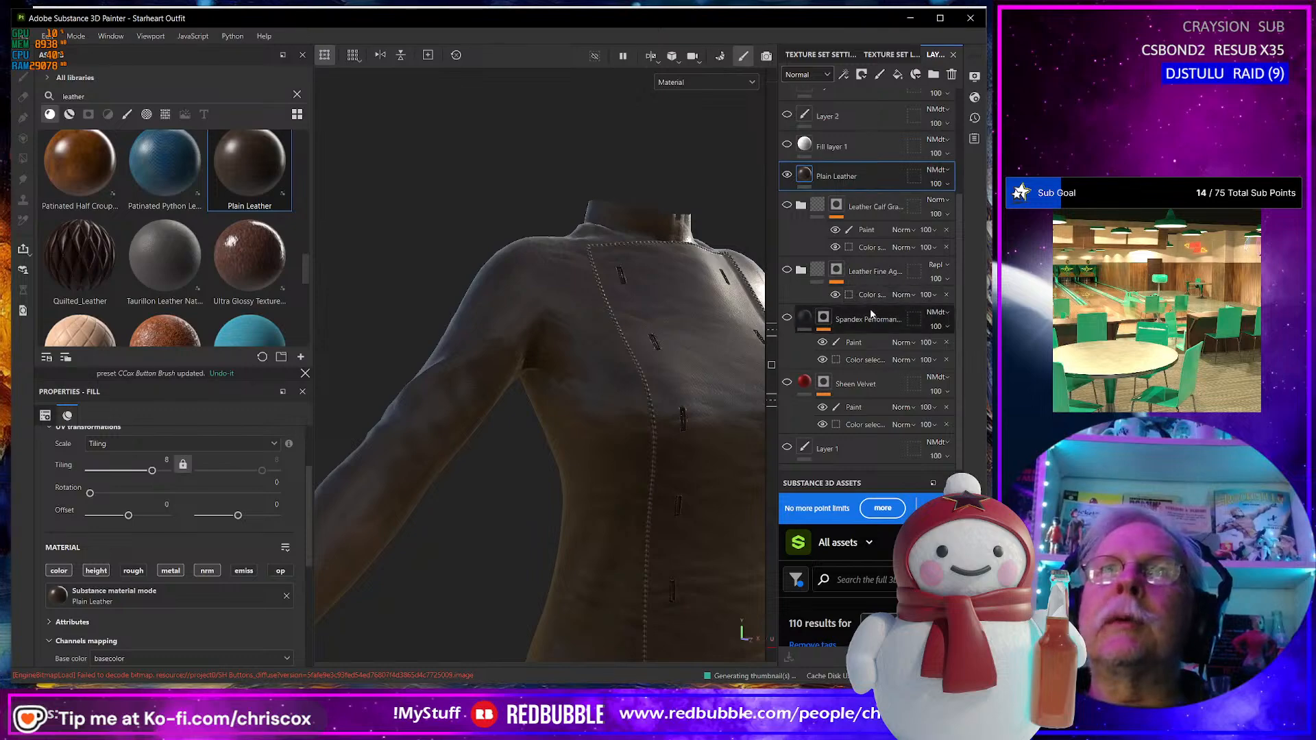
# Compare the jacket with Plain Leather hidden and shown, and turn off the layer's metallic and height channels.
pyautogui.click(788, 175)
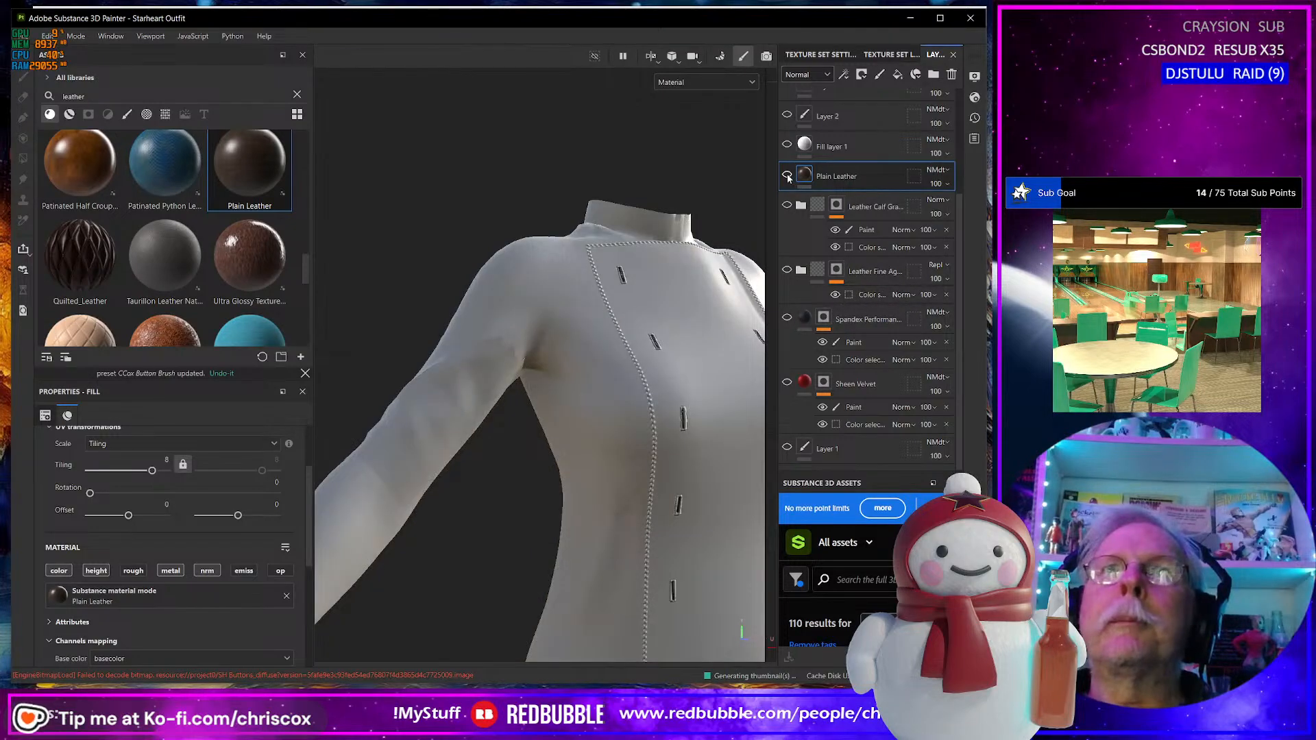
pyautogui.click(788, 176)
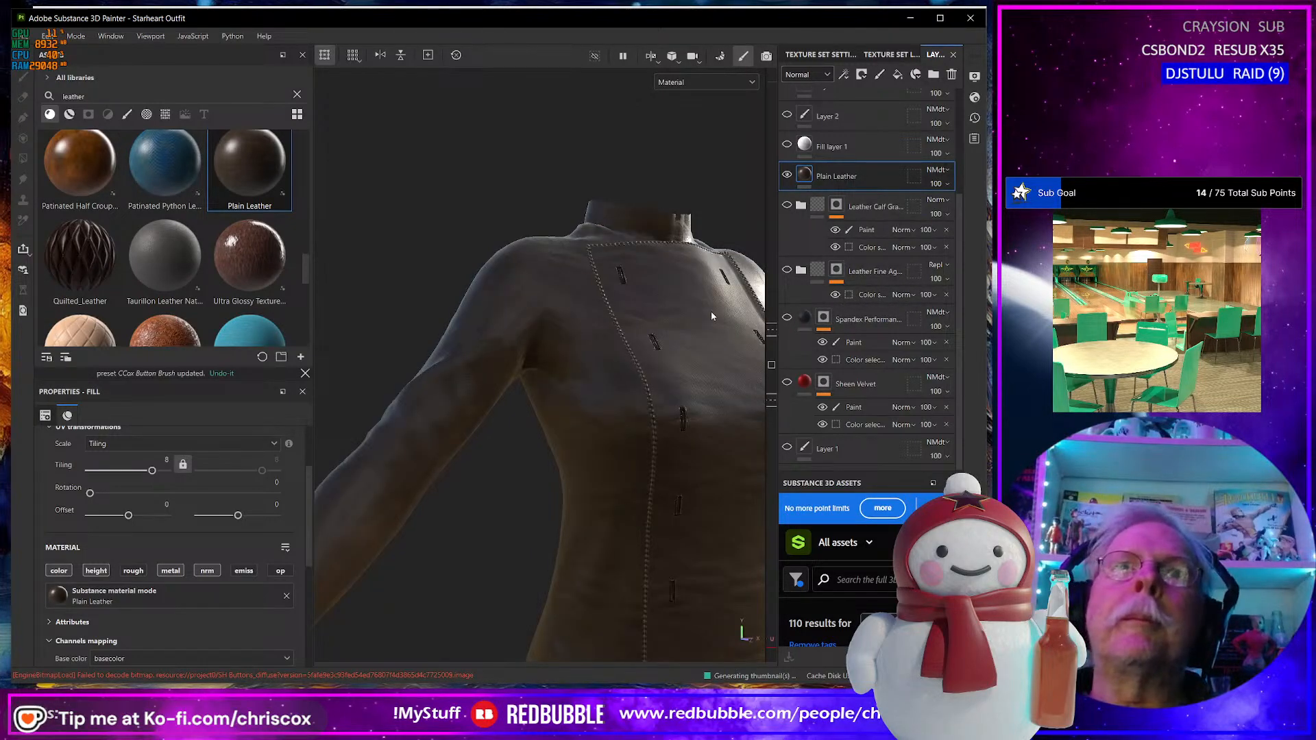
pyautogui.moveTo(710, 311)
pyautogui.keyDown('alt'); pyautogui.mouseDown()
pyautogui.moveTo(610, 305)
pyautogui.moveTo(690, 304)
pyautogui.mouseUp(); pyautogui.keyUp('alt')
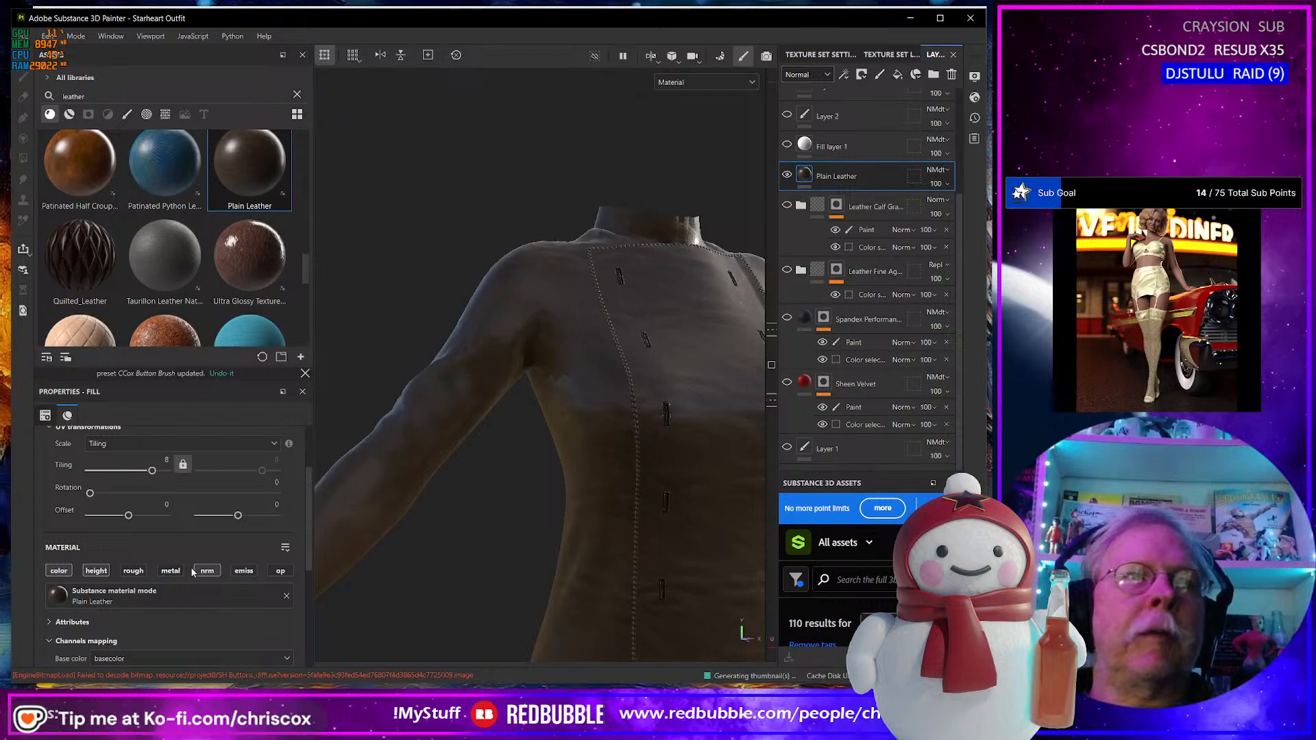
pyautogui.click(60, 571)
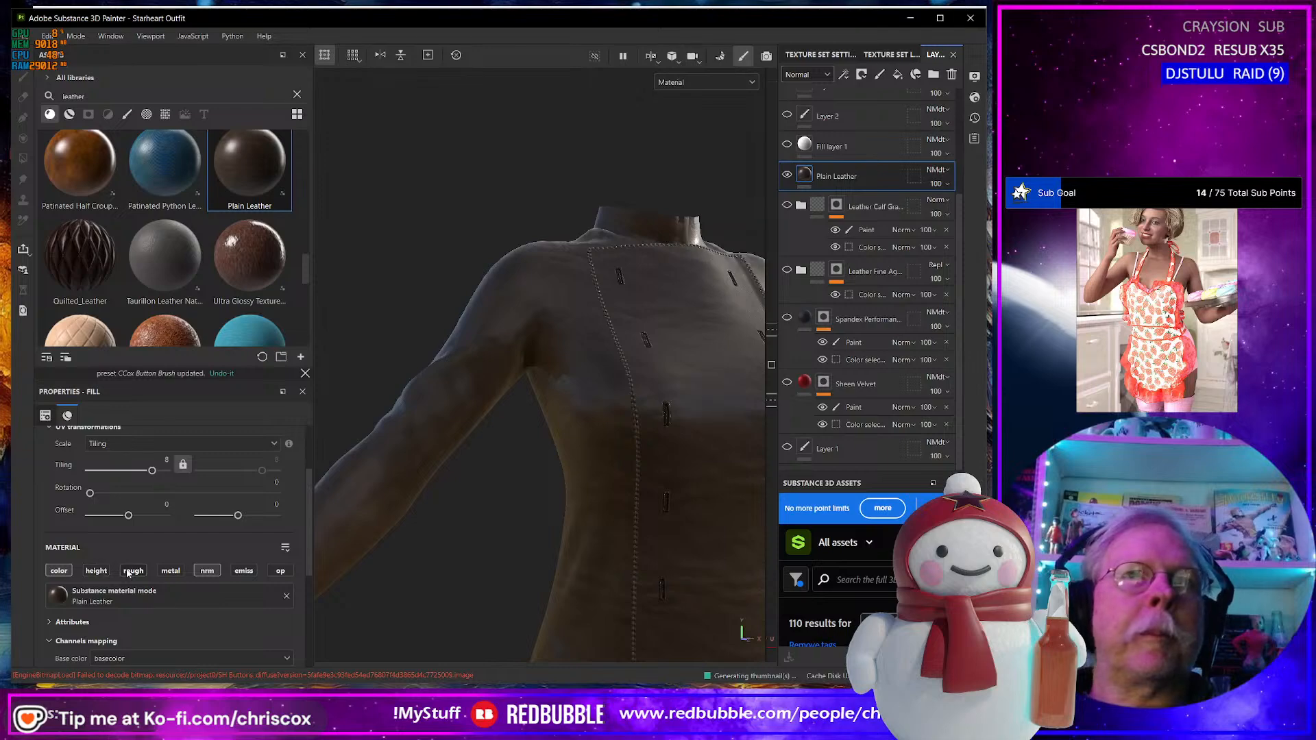
# Turn off Plain Leather's normal channel so it contributes only color, and show the Leather Calf folder.
pyautogui.scroll(5, 657, 469)
pyautogui.scroll(-4, 653, 468)
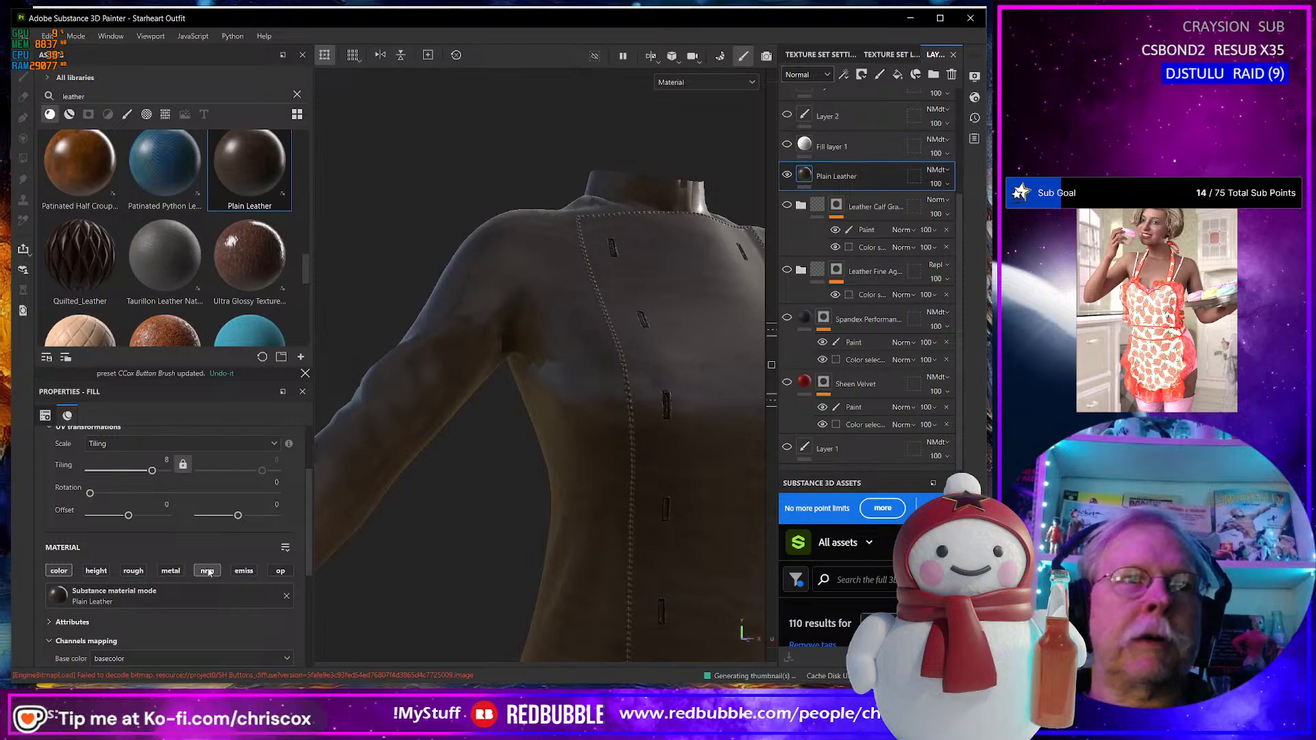
pyautogui.click(788, 206)
# Examine the combined leather color and grain across the jacket's chest, front panel and sleeve.
pyautogui.scroll(5, 661, 335)
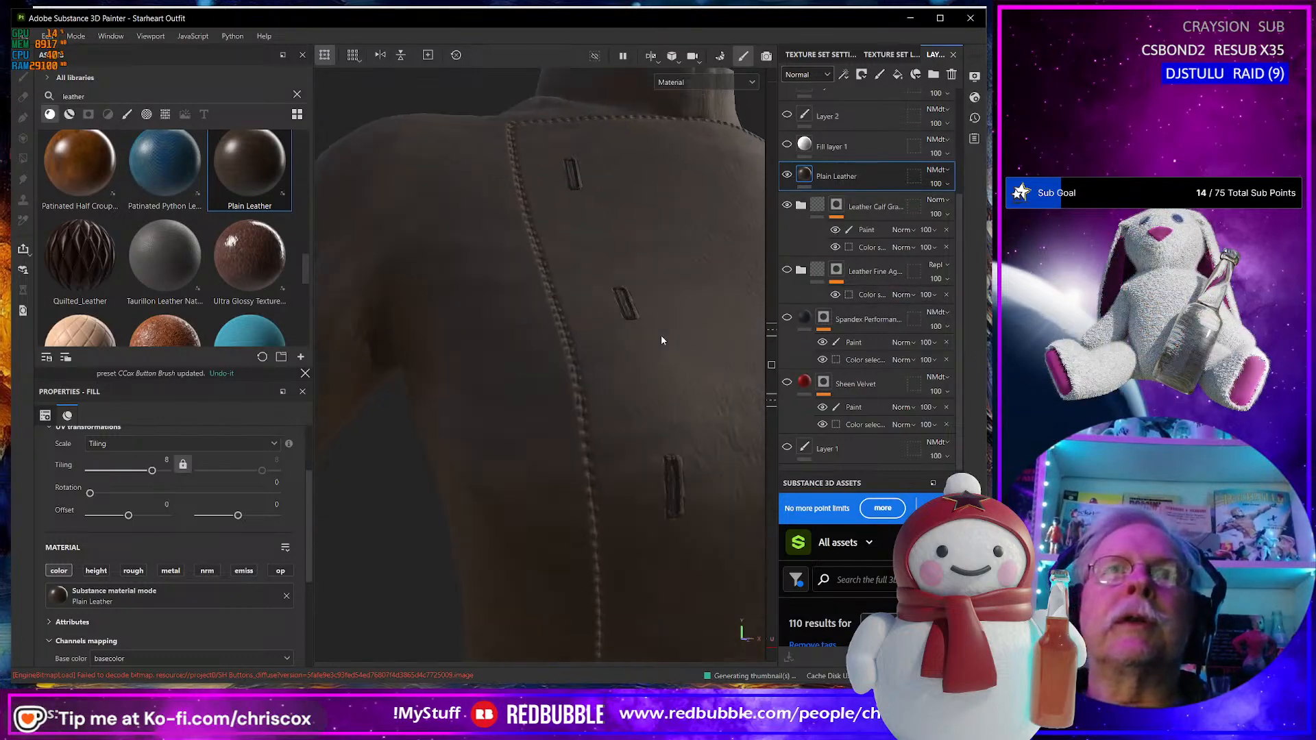
pyautogui.scroll(-5, 661, 336)
pyautogui.moveTo(661, 336)
pyautogui.keyDown('alt'); pyautogui.mouseDown()
pyautogui.moveTo(603, 361)
pyautogui.moveTo(686, 329)
pyautogui.mouseUp(); pyautogui.keyUp('alt')
pyautogui.scroll(4, 803, 226)
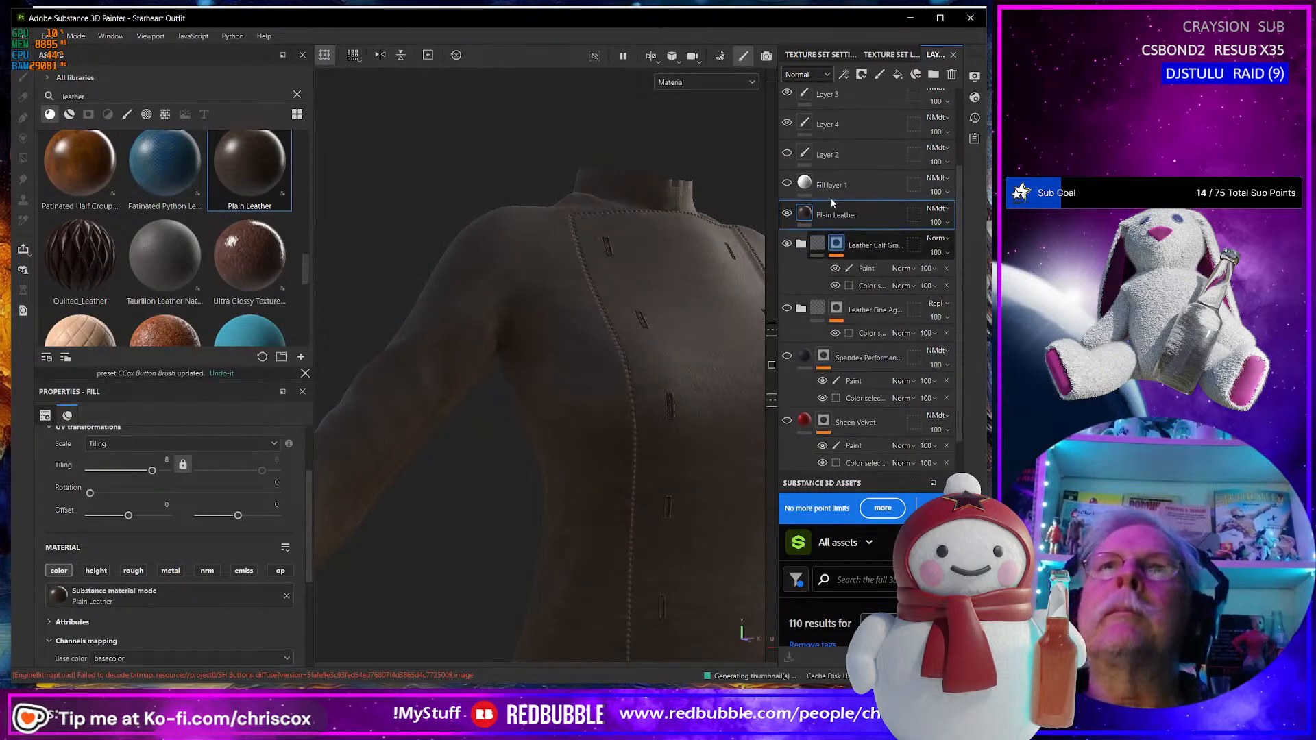
pyautogui.scroll(3, 652, 311)
pyautogui.scroll(-6, 637, 320)
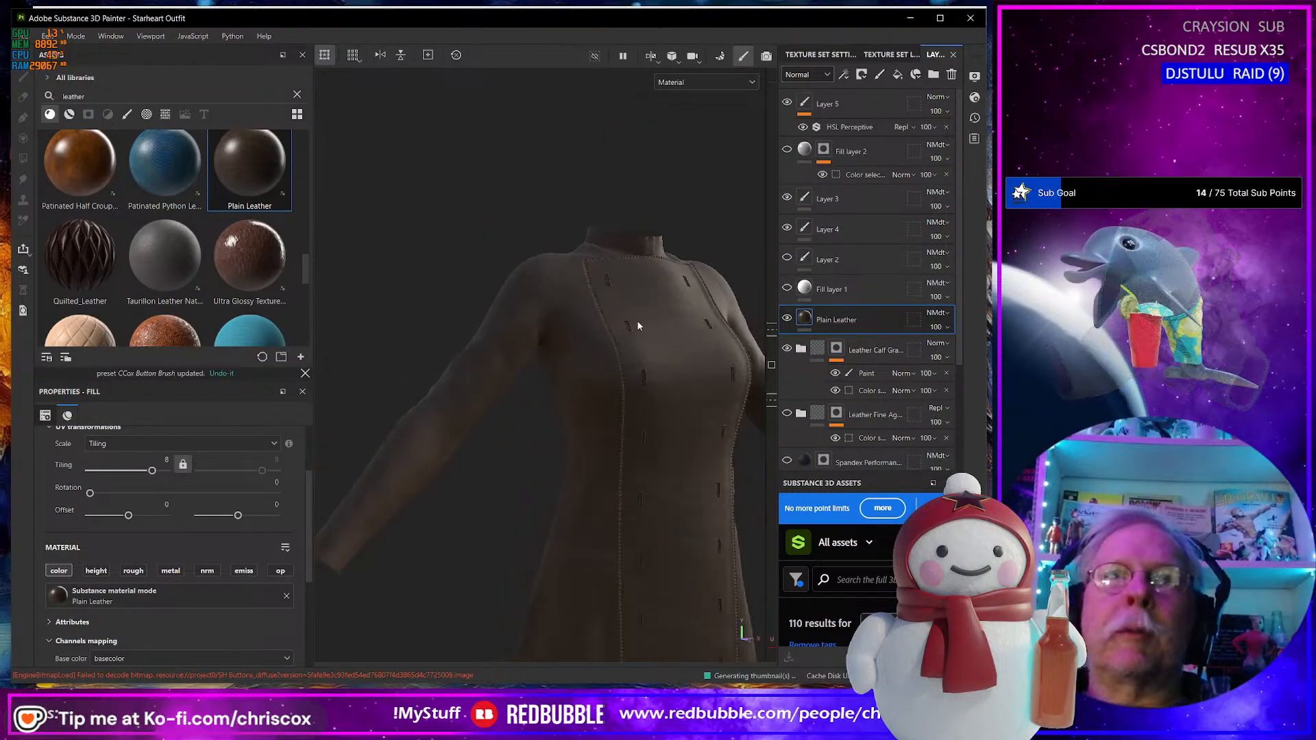
pyautogui.keyDown('alt'); pyautogui.moveTo(636, 320); pyautogui.dragTo(628, 280, button='middle'); pyautogui.keyUp('alt')
pyautogui.keyDown('alt'); pyautogui.moveTo(629, 280); pyautogui.dragTo(491, 388); pyautogui.keyUp('alt')
pyautogui.scroll(5, 493, 390)
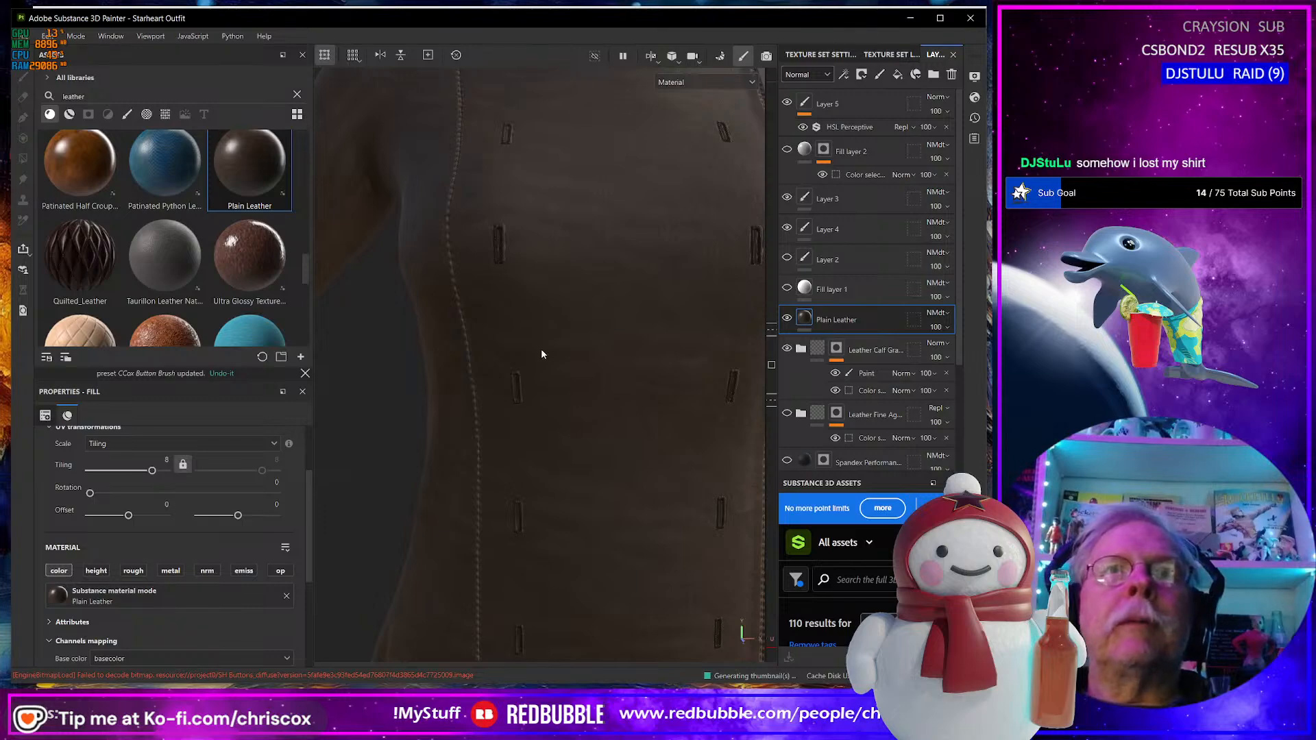
pyautogui.keyDown('alt'); pyautogui.moveTo(541, 354); pyautogui.dragTo(519, 531); pyautogui.keyUp('alt')
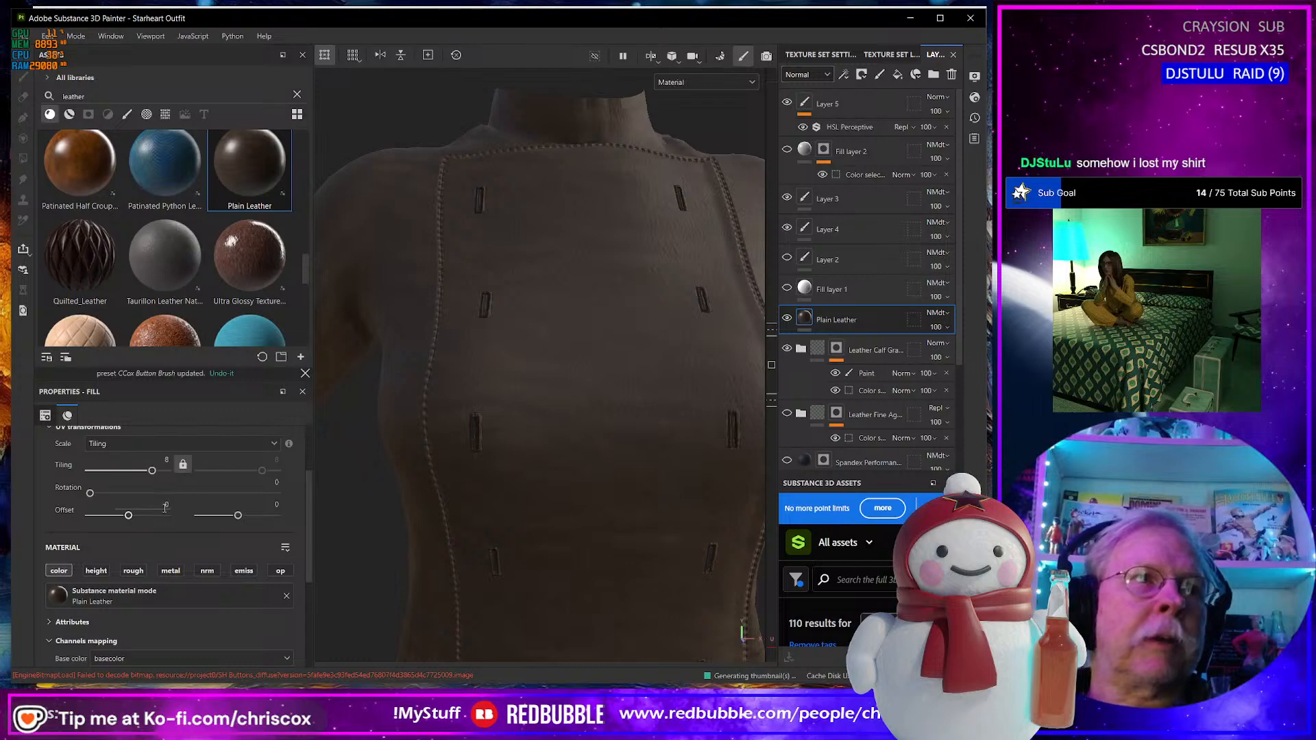
# Set the Plain Leather layer's UV rotation to 90.
pyautogui.click(276, 483)
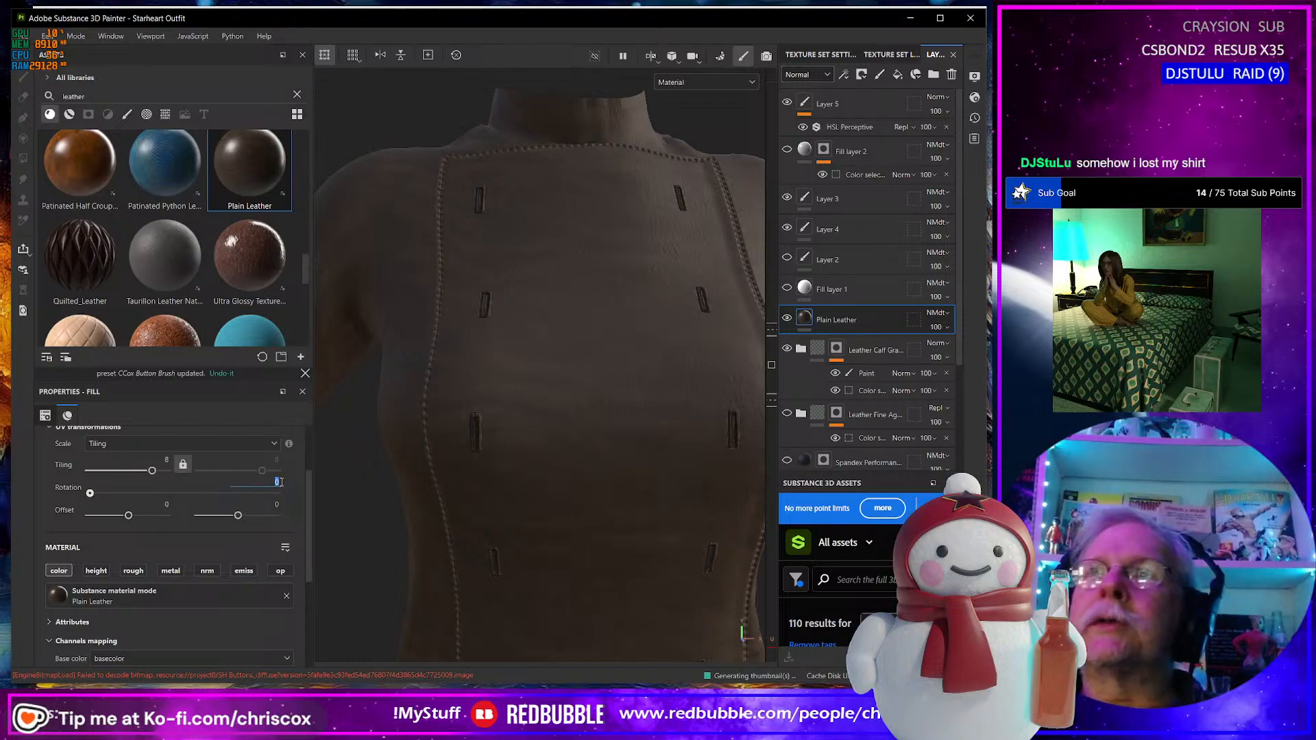
pyautogui.write('90')
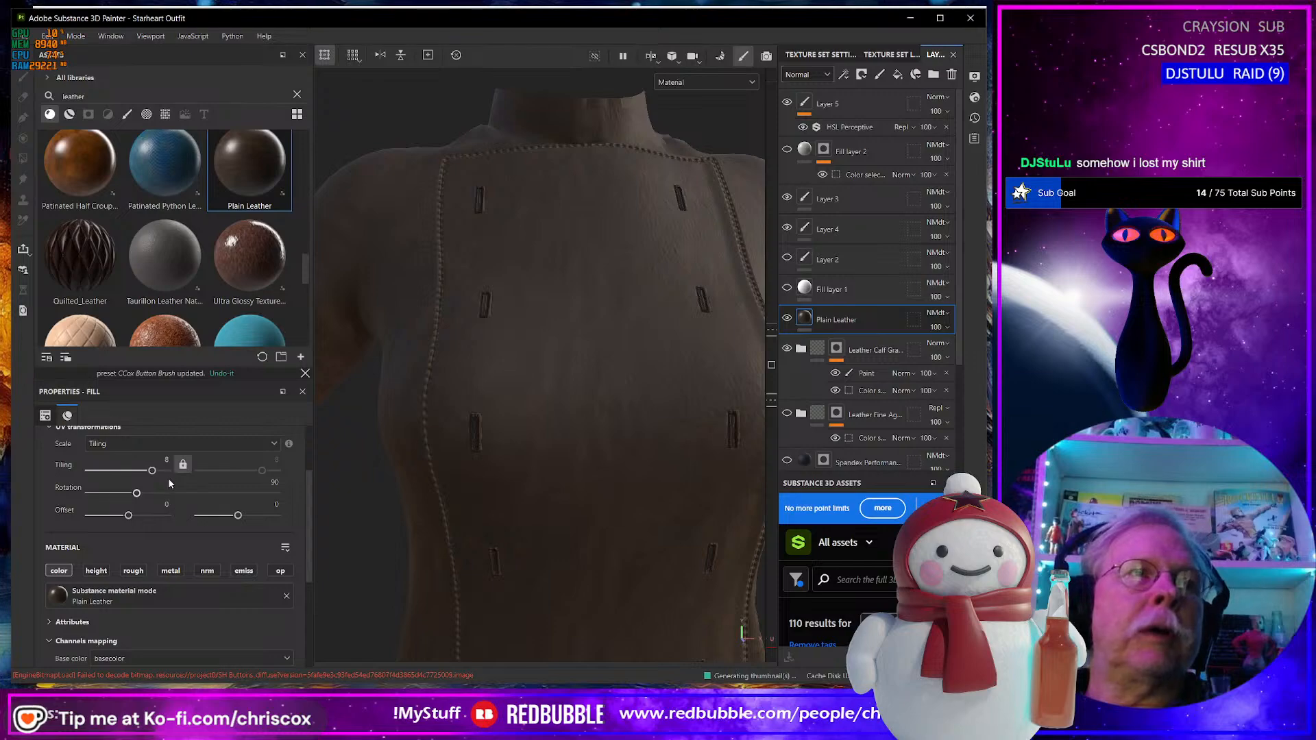
pyautogui.click(208, 483)
pyautogui.doubleClick(253, 482)
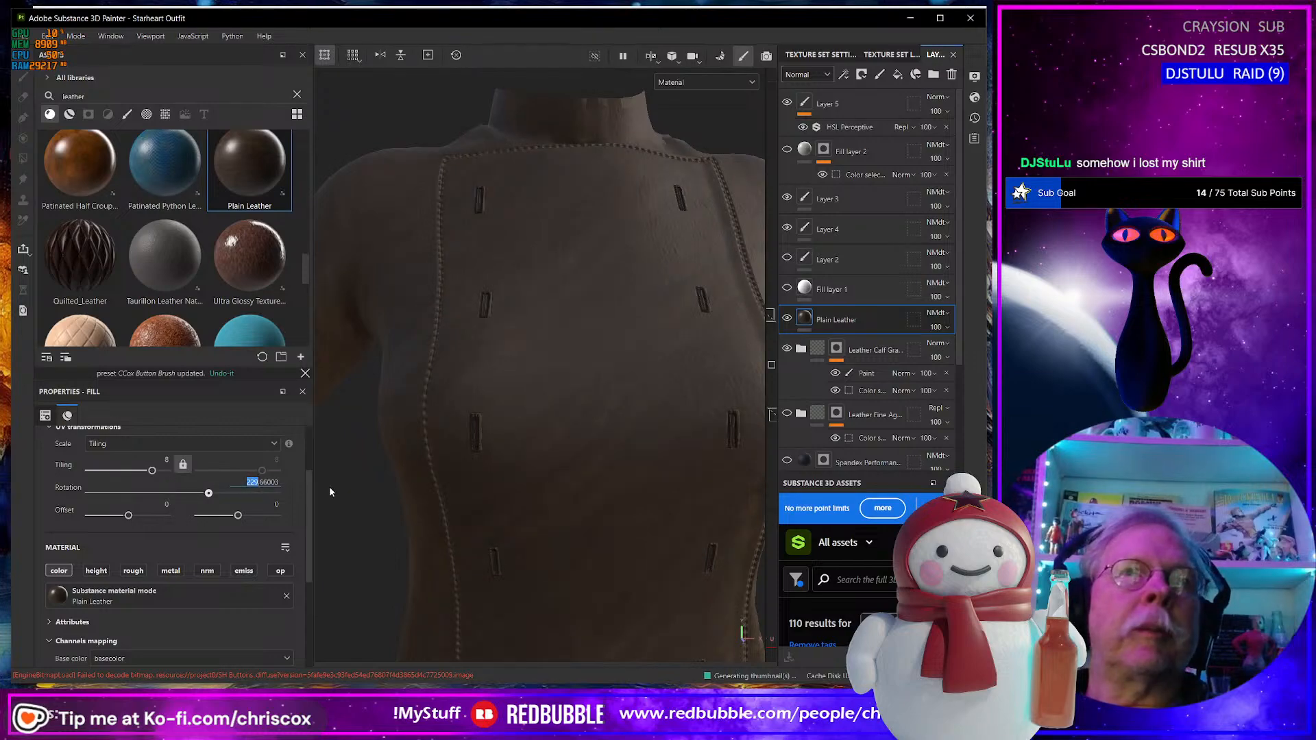
pyautogui.hotkey('shift', 'Right')
pyautogui.hotkey('shift', 'Right')
pyautogui.hotkey('shift', 'Right')
pyautogui.hotkey('shift', 'Right')
pyautogui.hotkey('shift', 'Right')
pyautogui.hotkey('shift', 'Right')
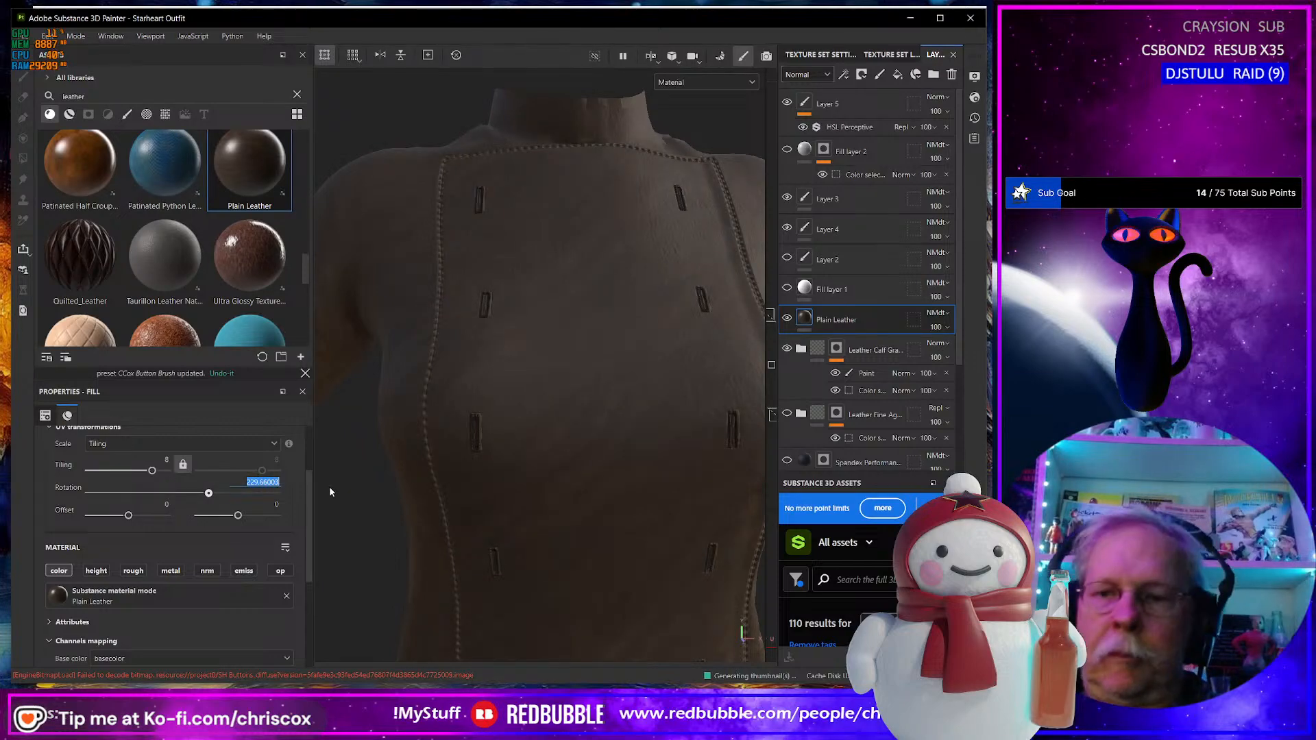
pyautogui.write('90')
pyautogui.press('Return')
# Check the whole jacket and export its textures as 8-bit JPEGs at 4096 with the Clothes 5 Channels_UDIM template.
pyautogui.scroll(5, 555, 435)
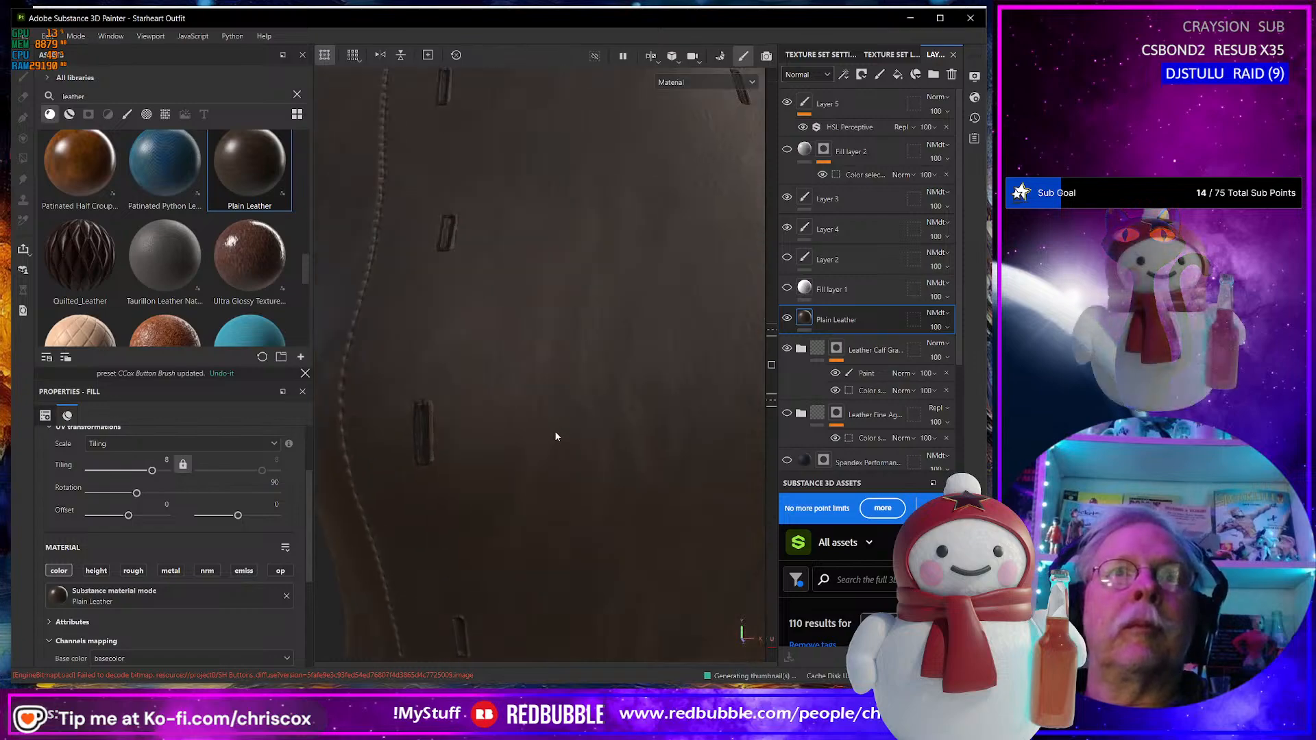
pyautogui.scroll(-5, 555, 436)
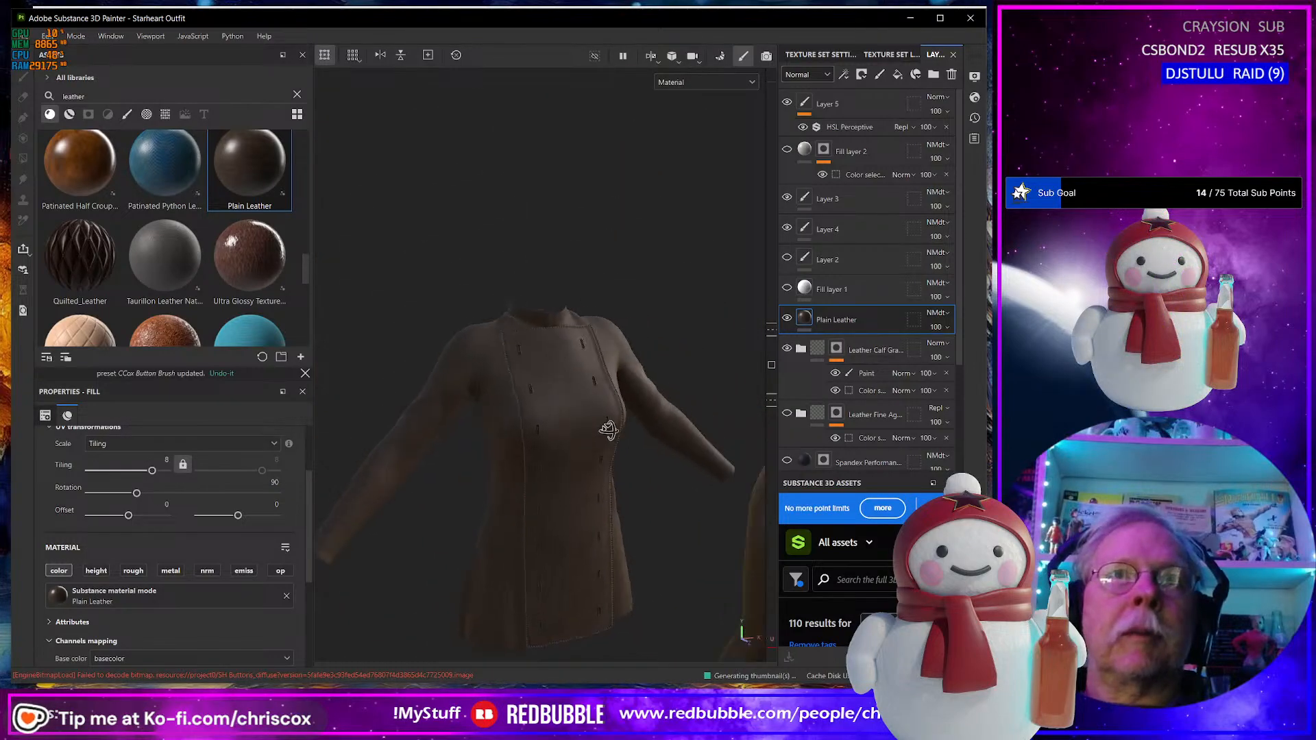
pyautogui.keyDown('alt'); pyautogui.moveTo(608, 430); pyautogui.dragTo(884, 389); pyautogui.keyUp('alt')
pyautogui.moveTo(690, 414)
pyautogui.keyDown('alt'); pyautogui.mouseDown()
pyautogui.moveTo(636, 418)
pyautogui.moveTo(664, 412)
pyautogui.mouseUp(); pyautogui.keyUp('alt')
pyautogui.moveTo(612, 424); pyautogui.dragTo(411, 400, button='middle')
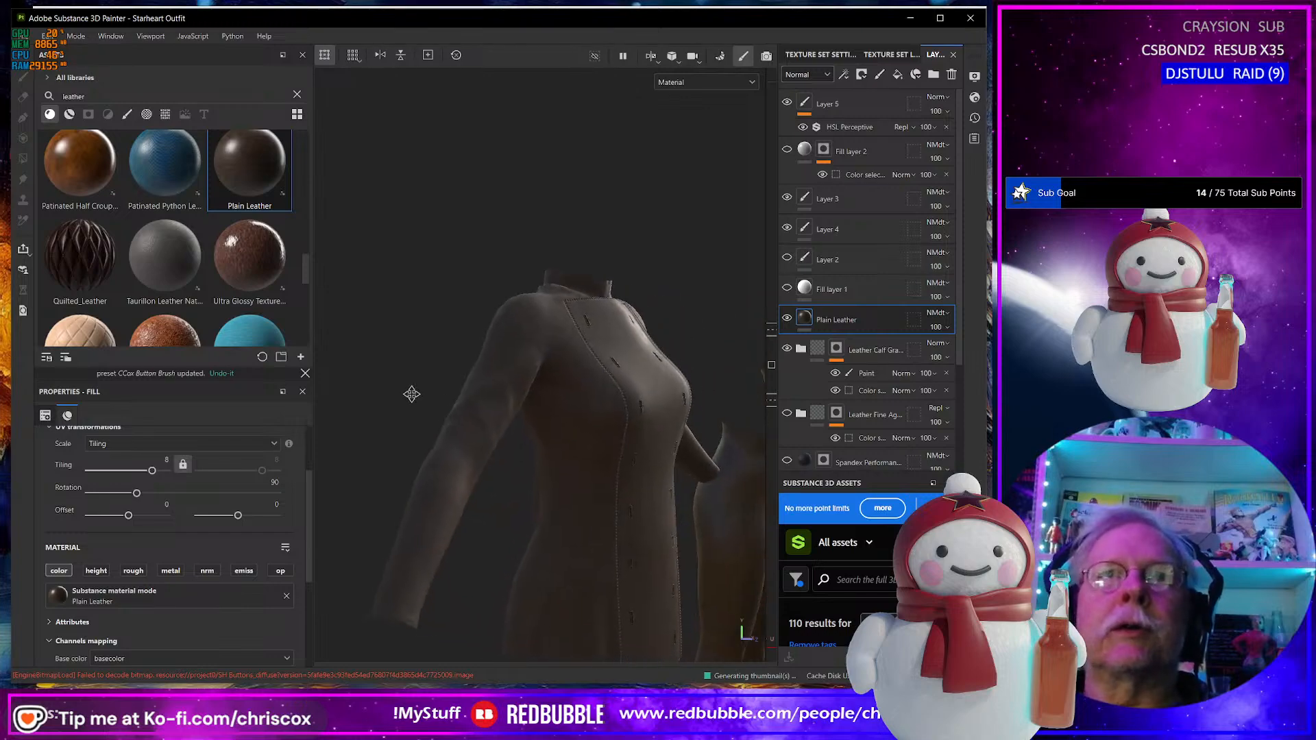
pyautogui.hotkey('ctrl', 'shift', 'e')
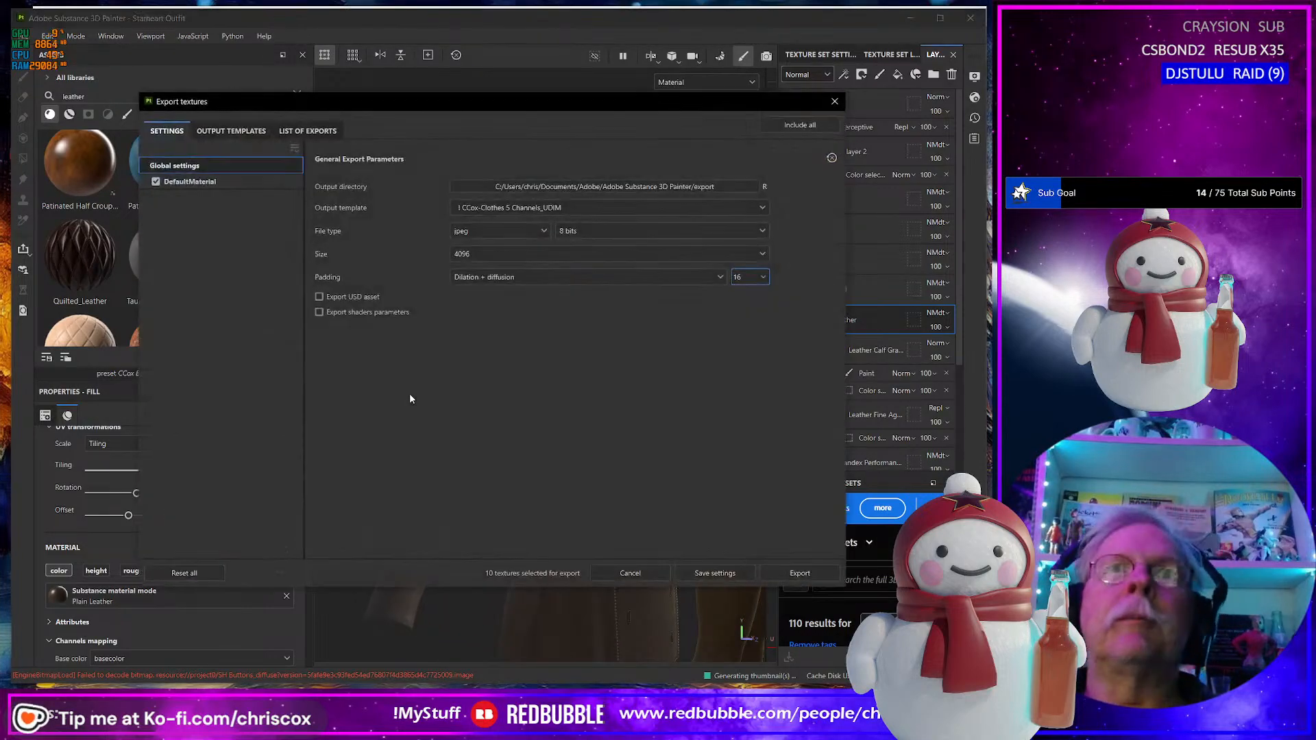
pyautogui.click(795, 573)
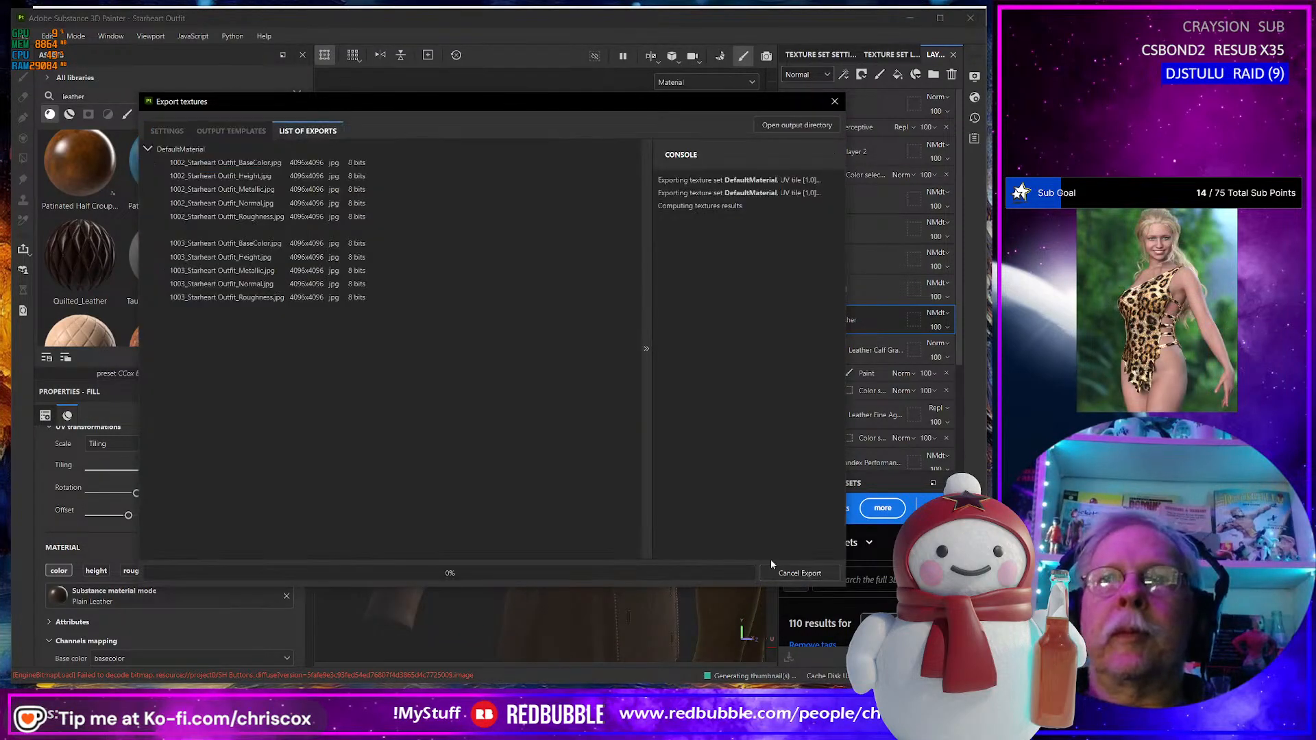
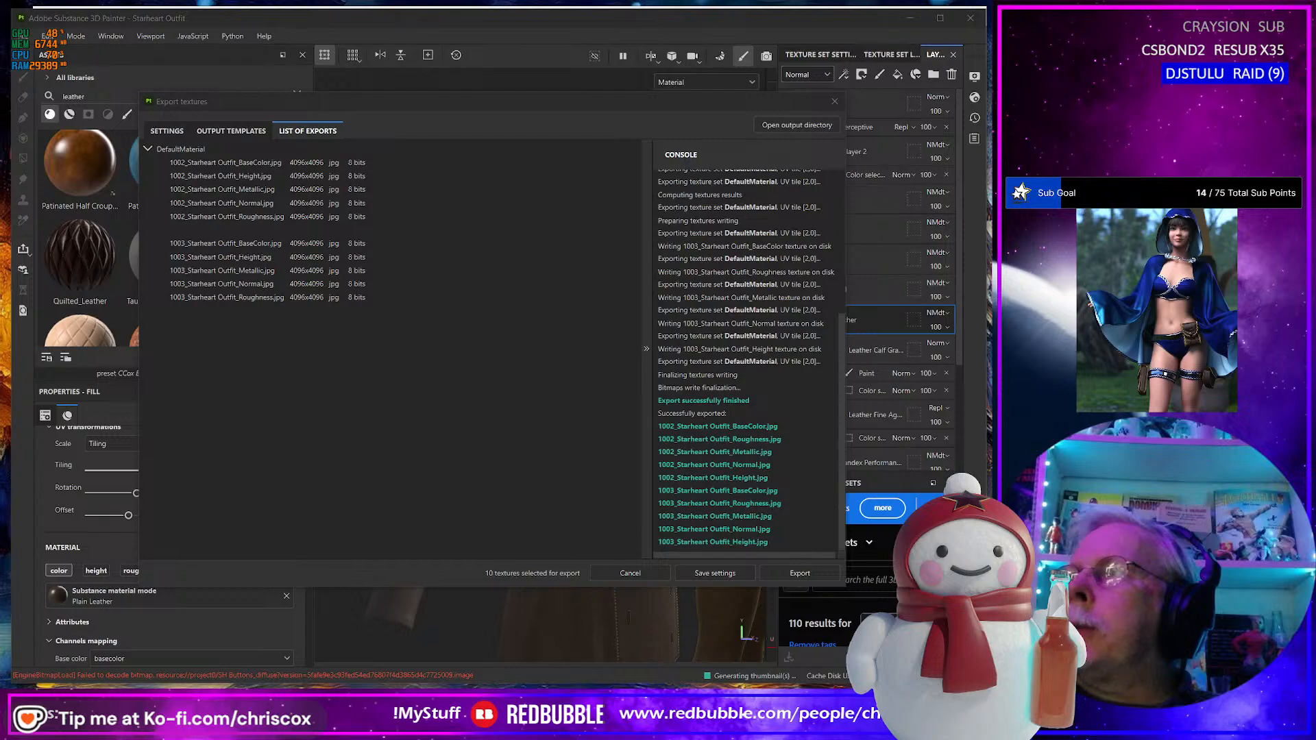
# Switch to DAZ Studio and select the Starheart Tunic G8 Female in the scene.
pyautogui.hotkey('alt', 'Tab')
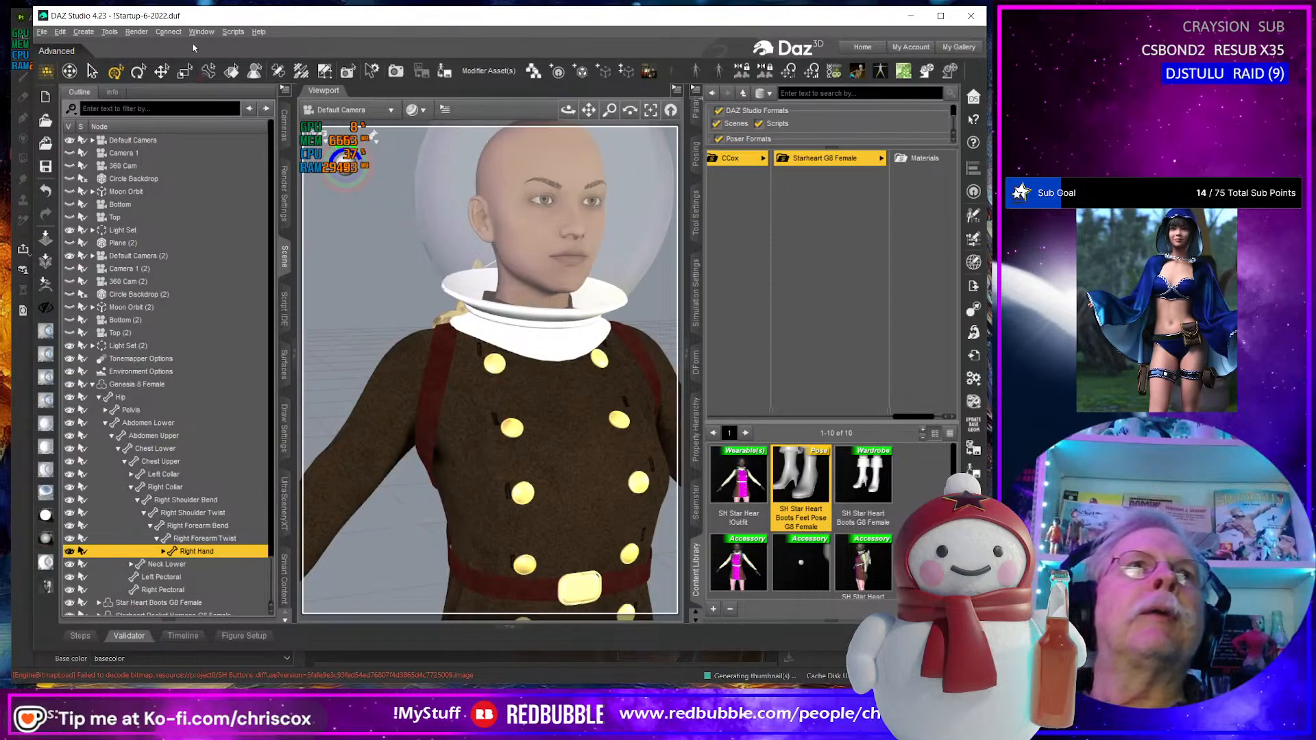
pyautogui.click(232, 71)
pyautogui.click(590, 447)
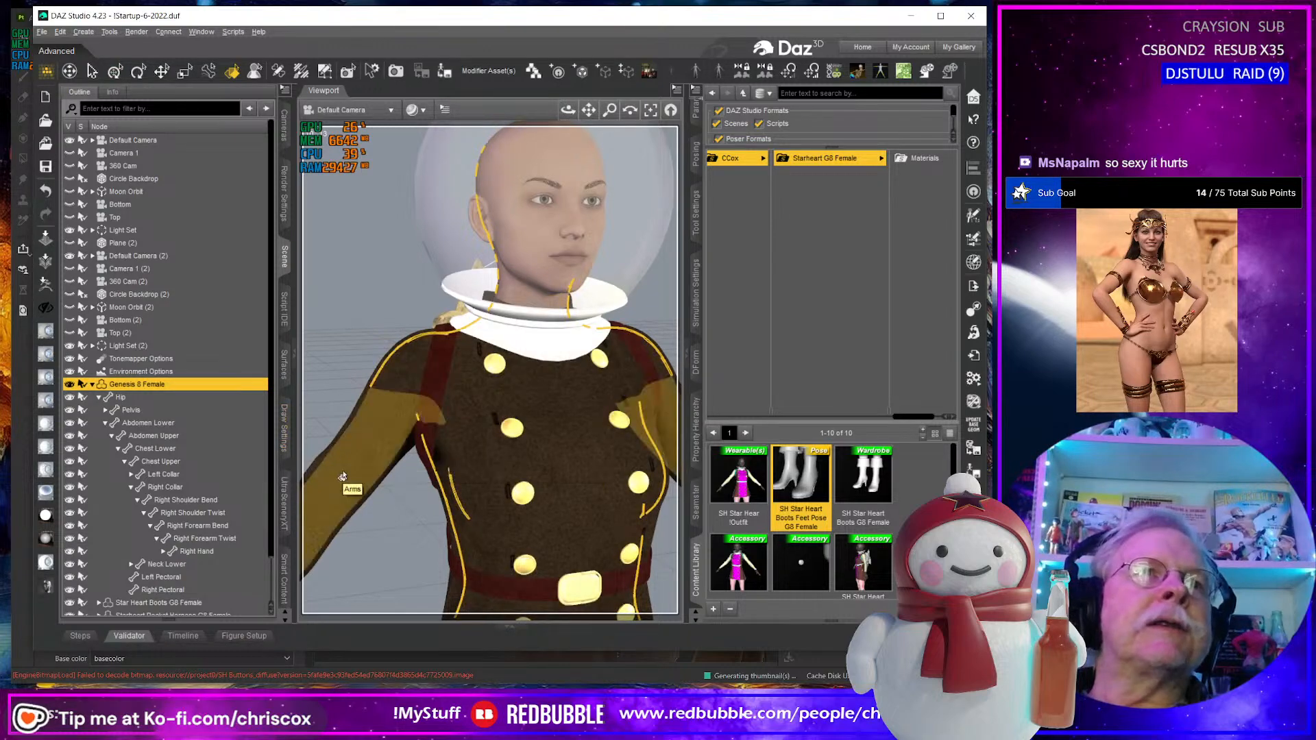
pyautogui.scroll(-1, 172, 483)
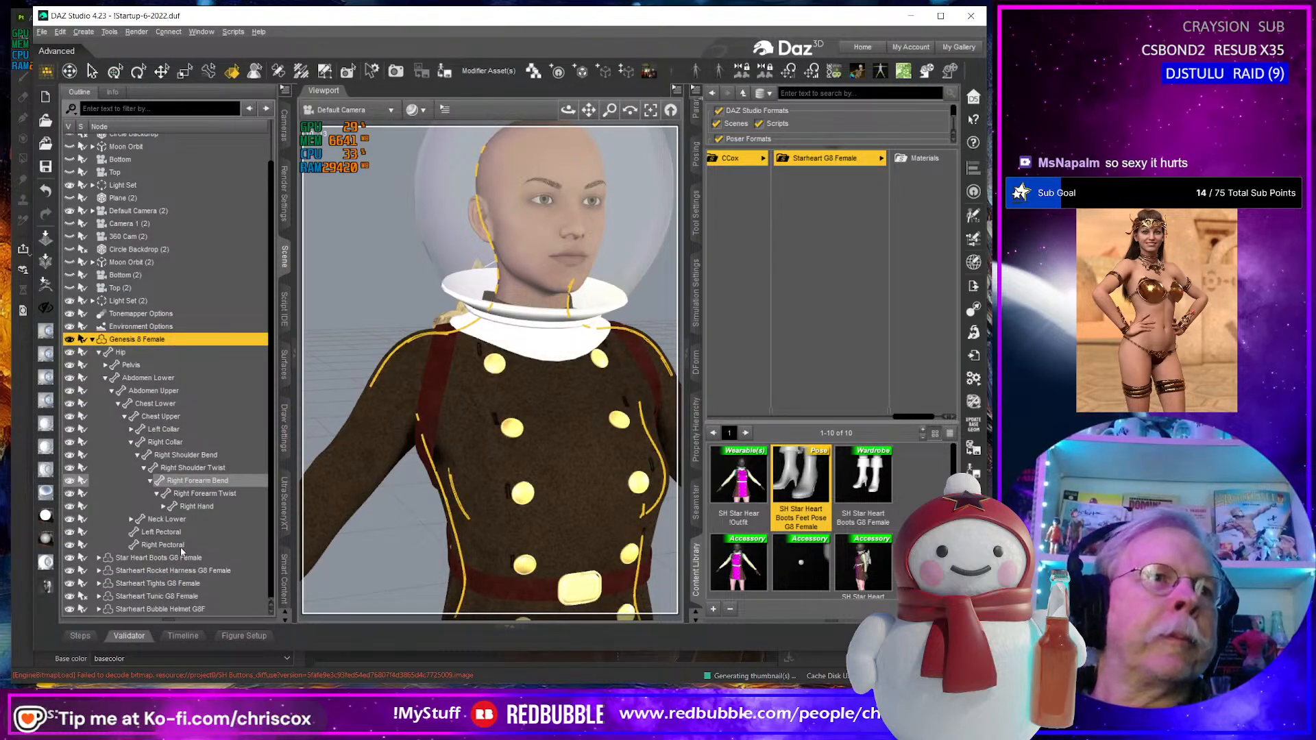
pyautogui.click(170, 597)
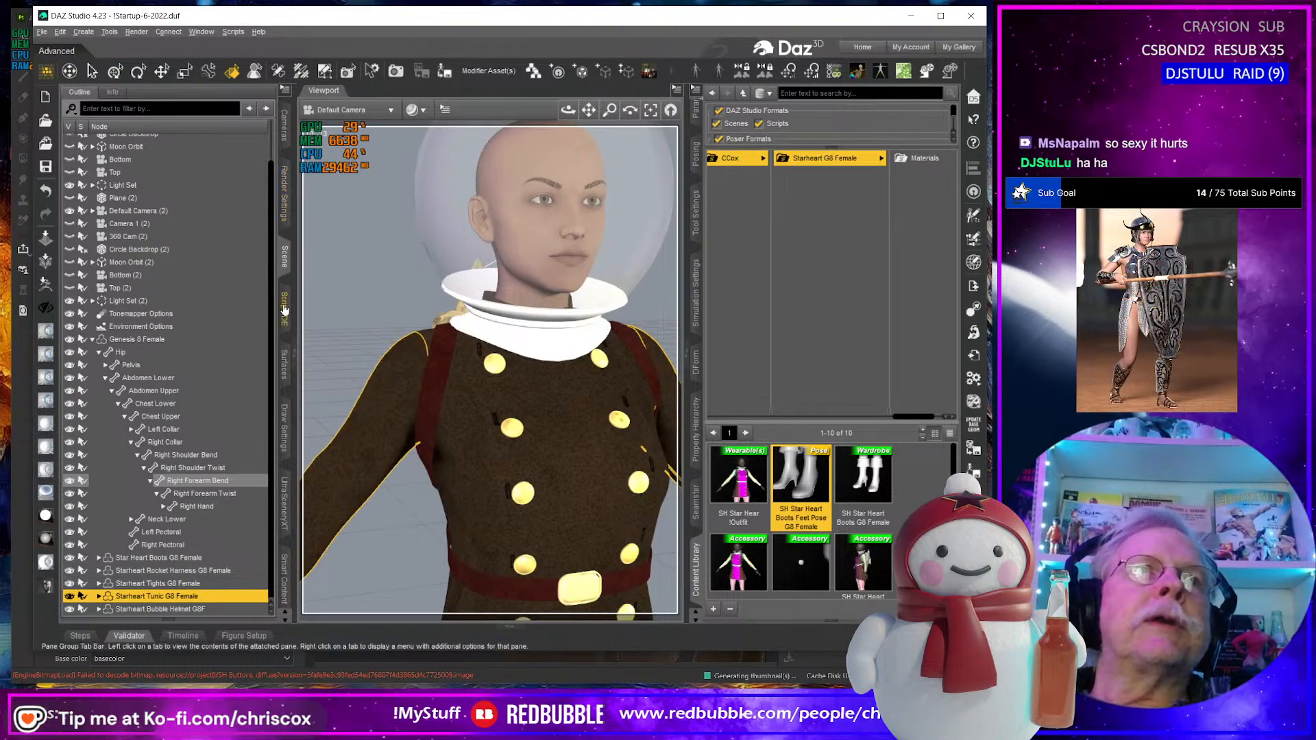
# Select all the tunic's surfaces, from Tunic to Tunic_Trim_Sleeves, and browse for a Base Color image file.
pyautogui.click(283, 364)
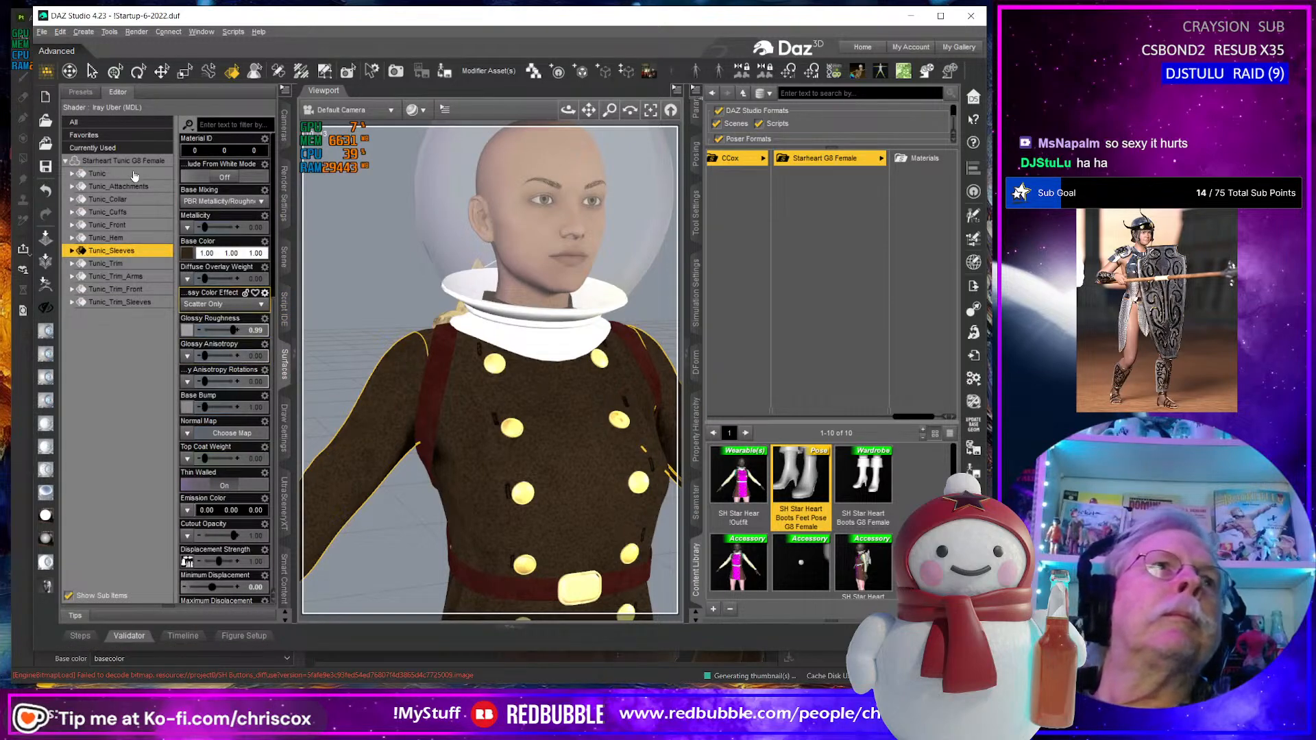
pyautogui.keyDown('shift'); pyautogui.click(152, 303); pyautogui.keyUp('shift')
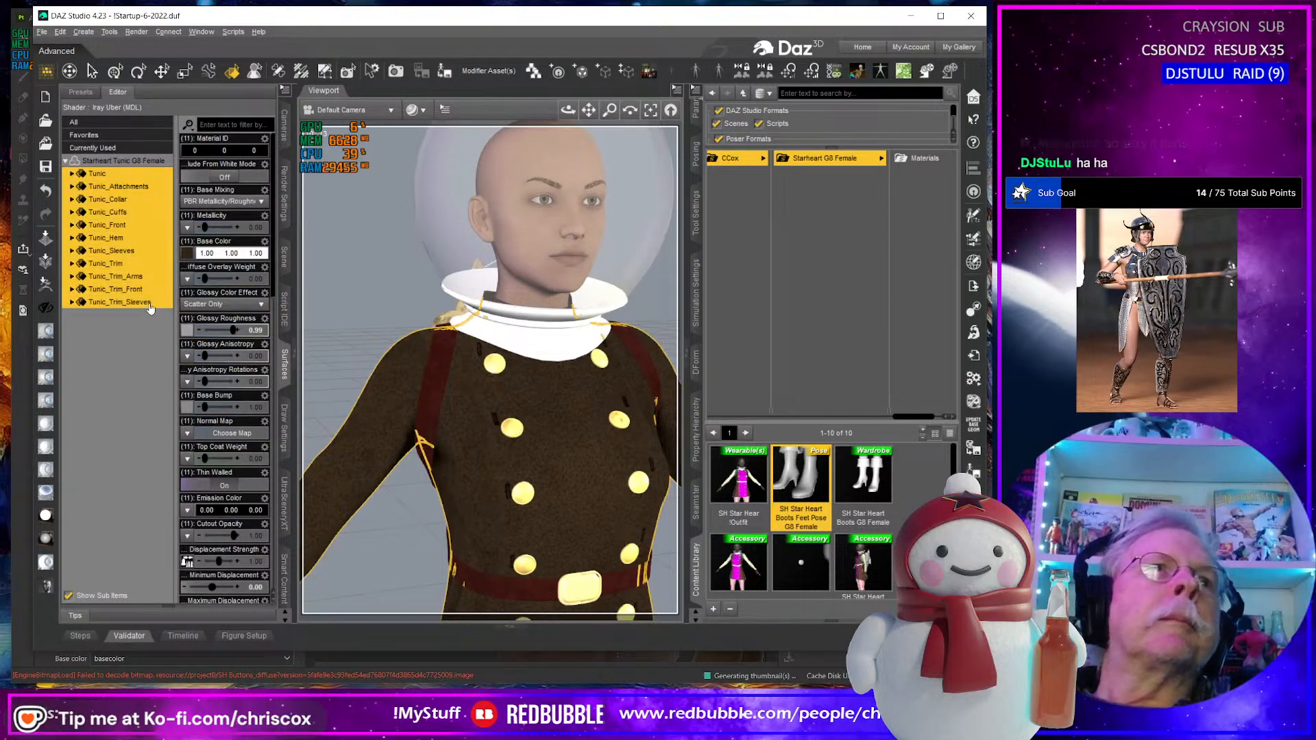
pyautogui.click(190, 255)
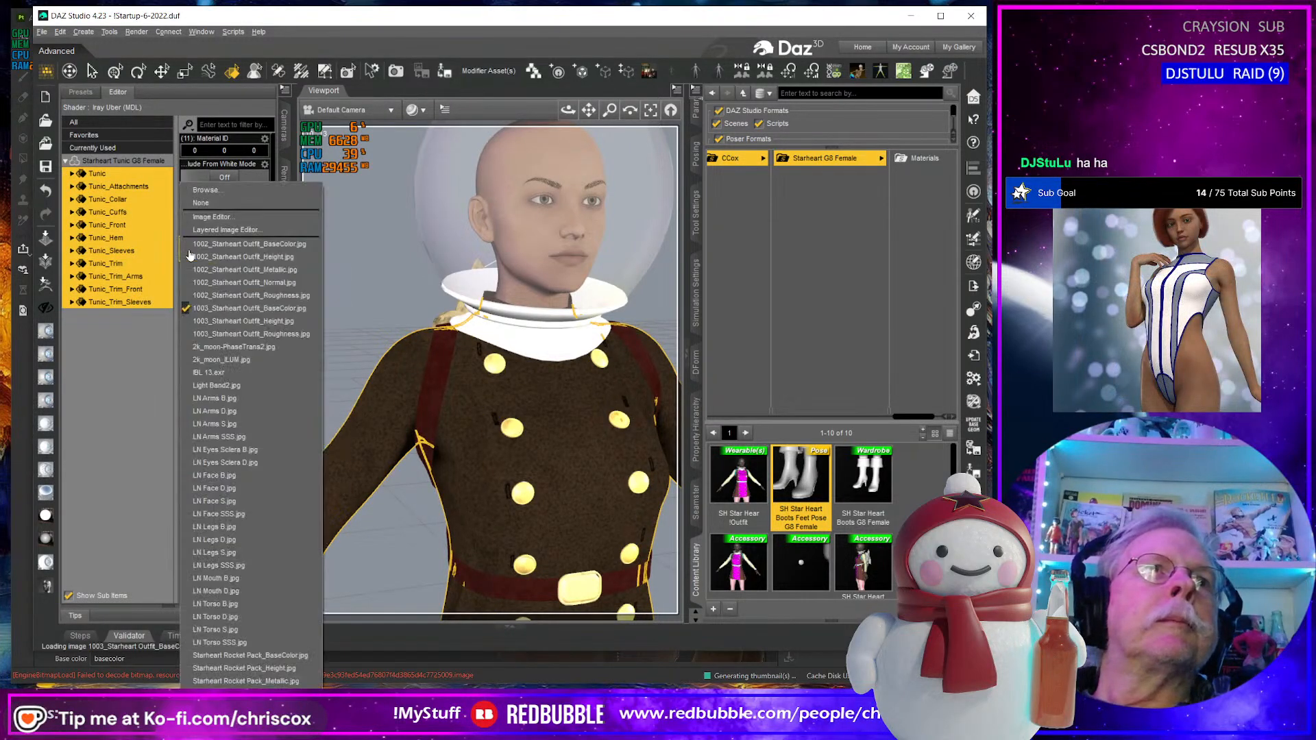
pyautogui.click(206, 190)
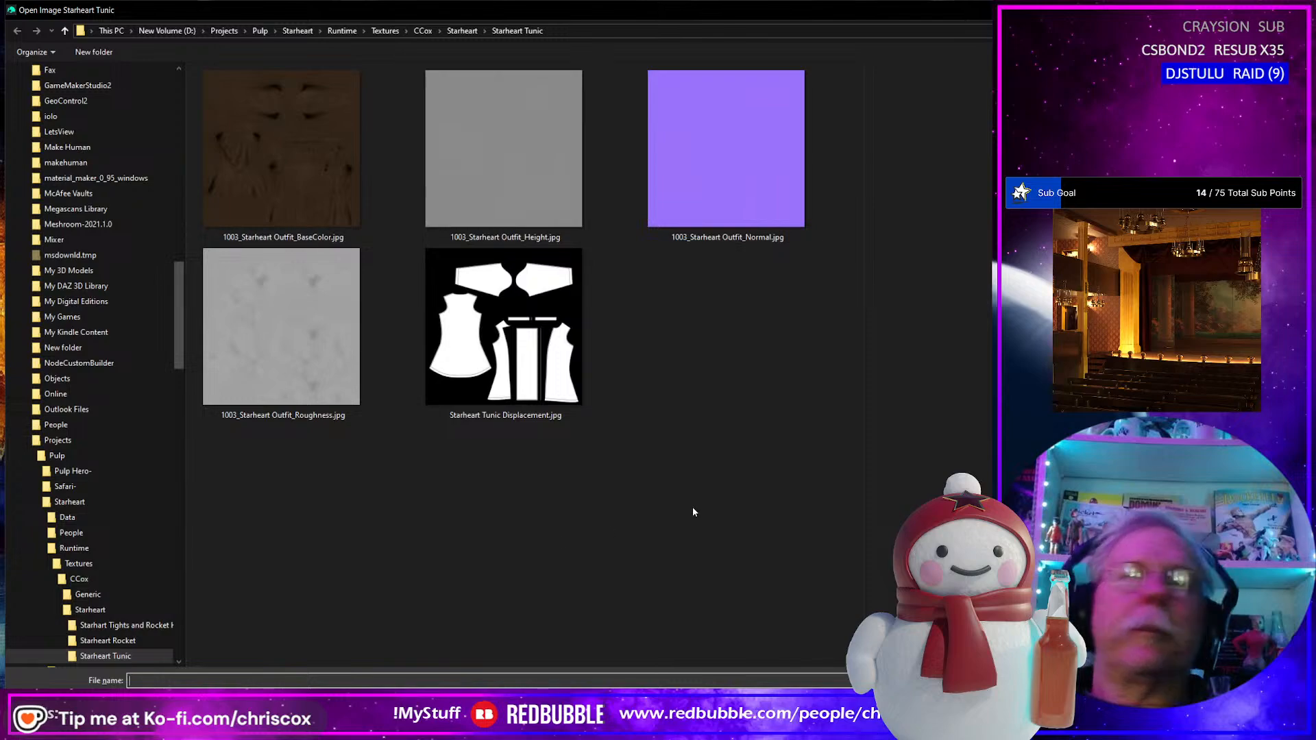
# Open the Substance 3D Painter export folder and delete the 1001 and 1002 G9 Geoshell Hosiery textures.
pyautogui.hotkey('alt', 'Tab')
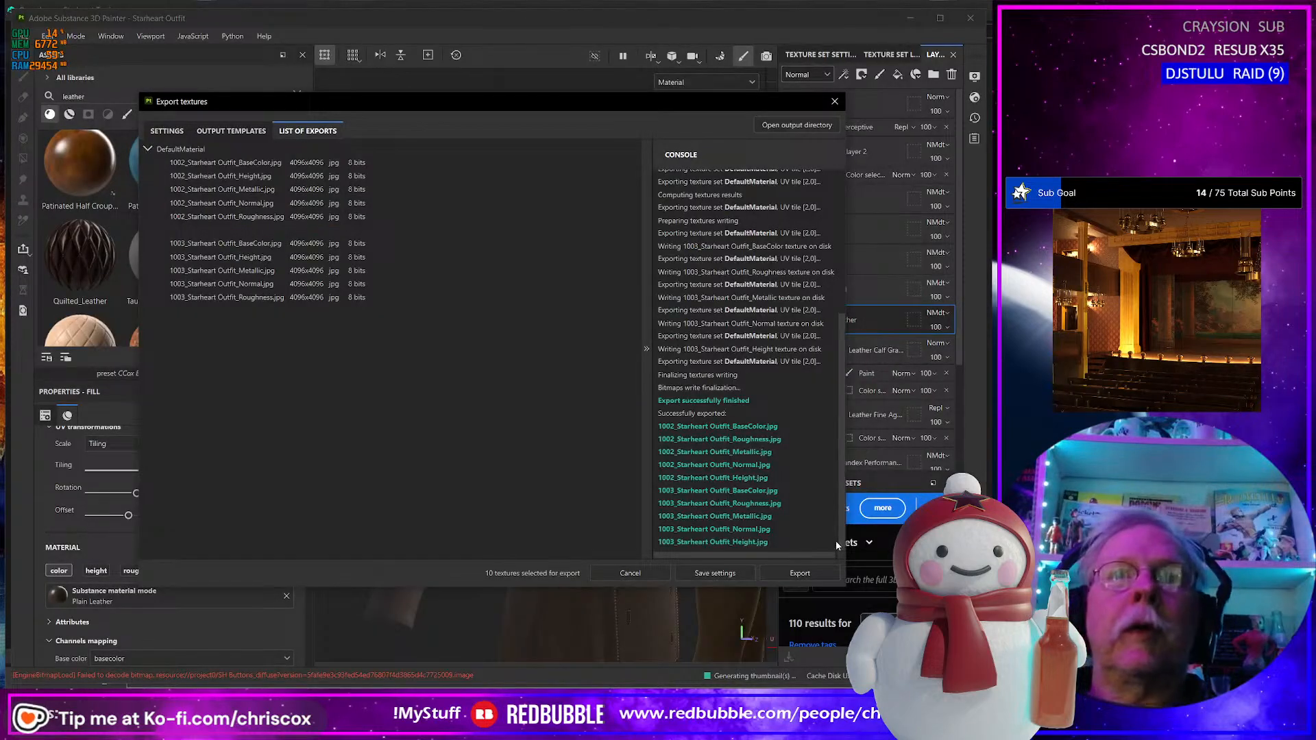
pyautogui.click(809, 126)
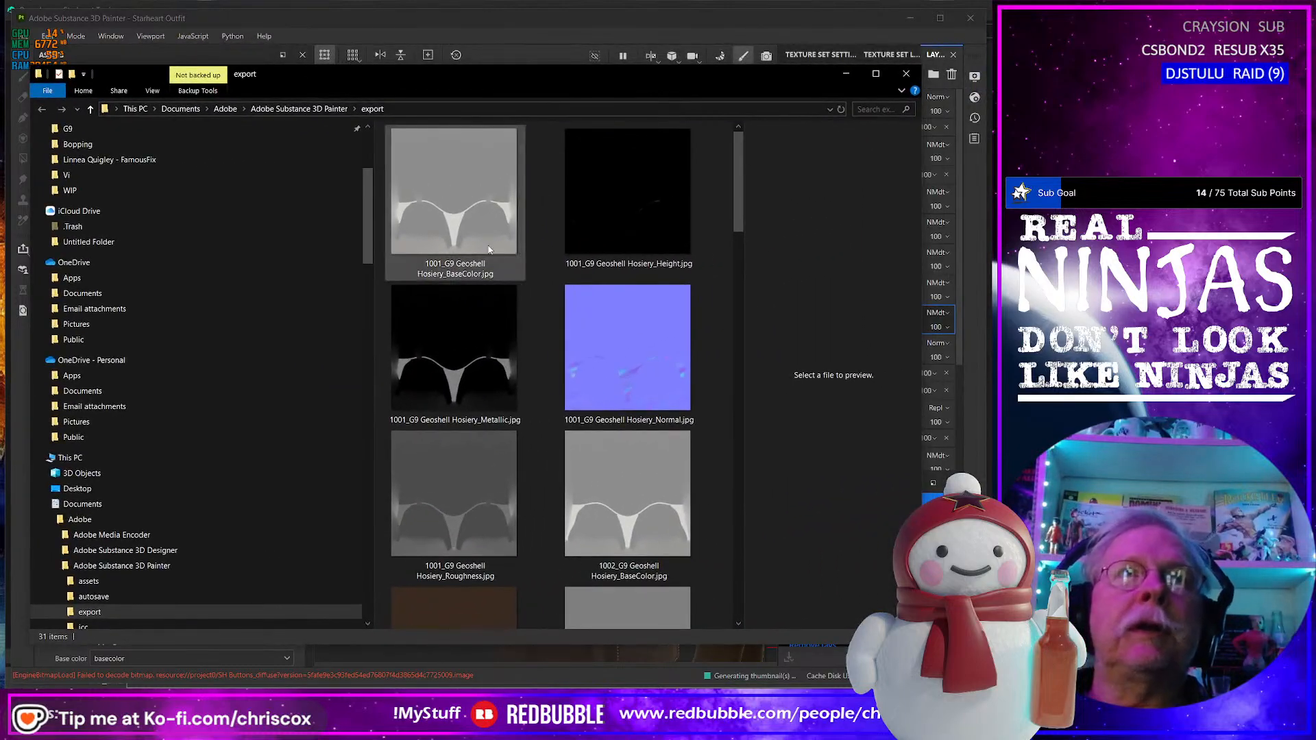
pyautogui.click(492, 235)
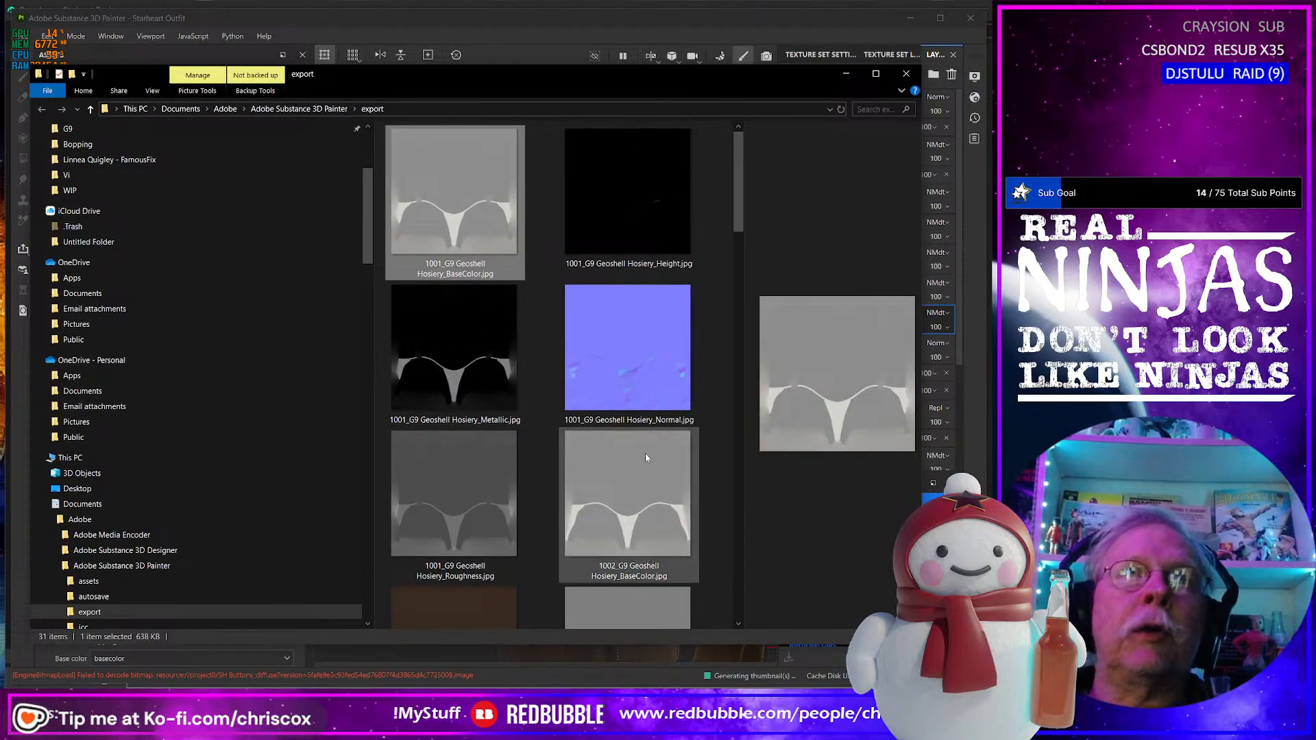
pyautogui.scroll(-3, 637, 475)
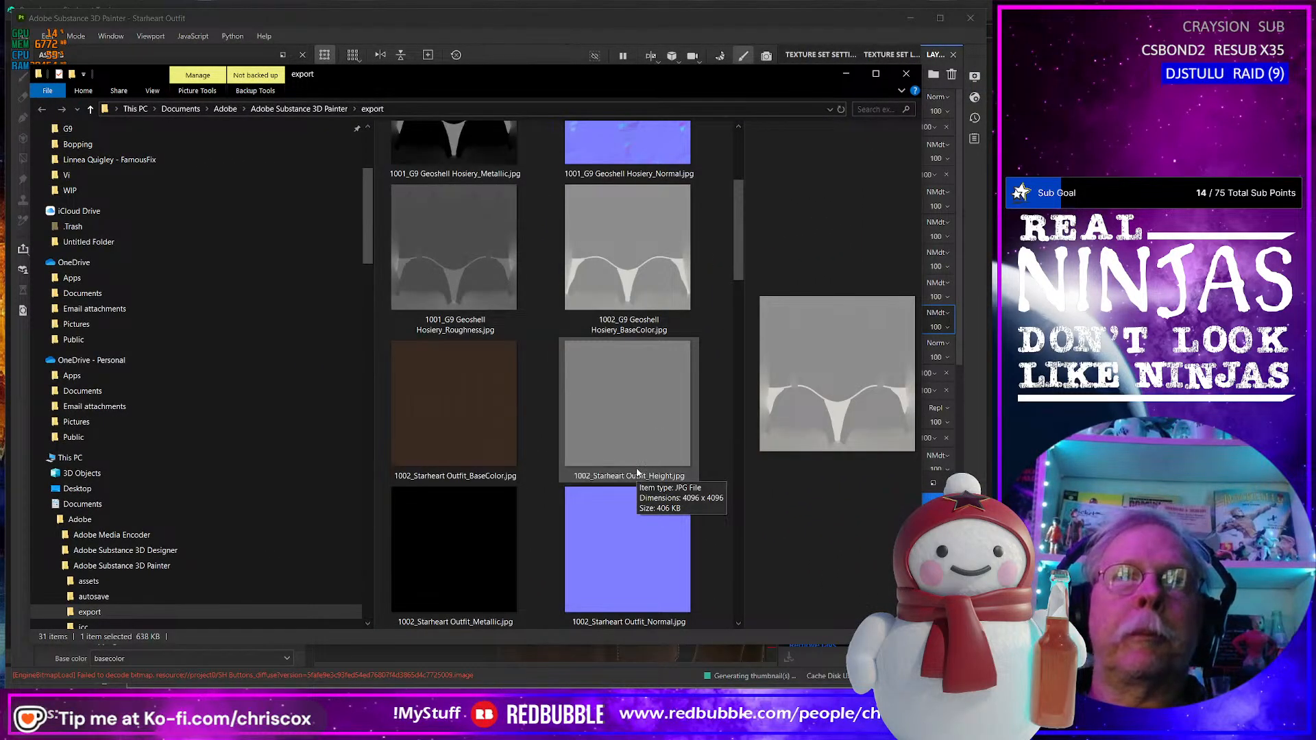
pyautogui.click(651, 289)
pyautogui.scroll(3, 617, 275)
pyautogui.keyDown('shift'); pyautogui.click(508, 230); pyautogui.keyUp('shift')
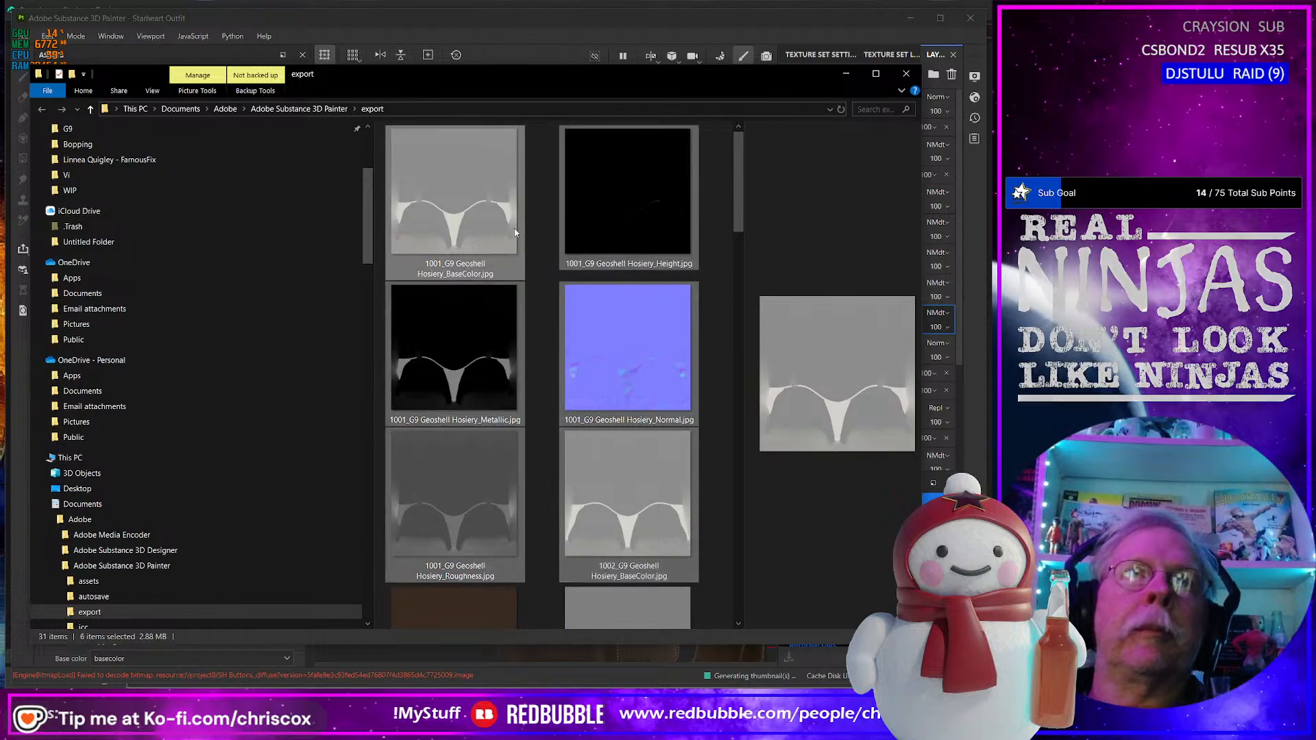
pyautogui.press('Delete')
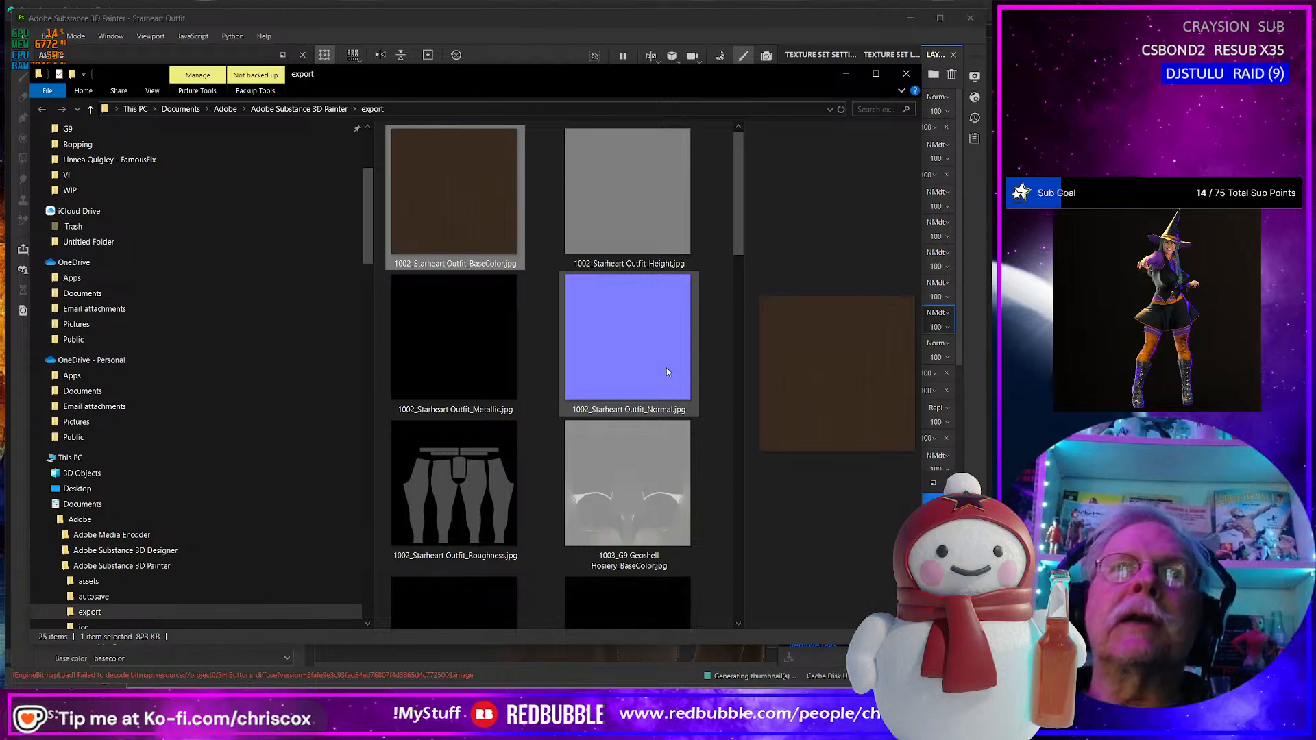
pyautogui.press('Right')
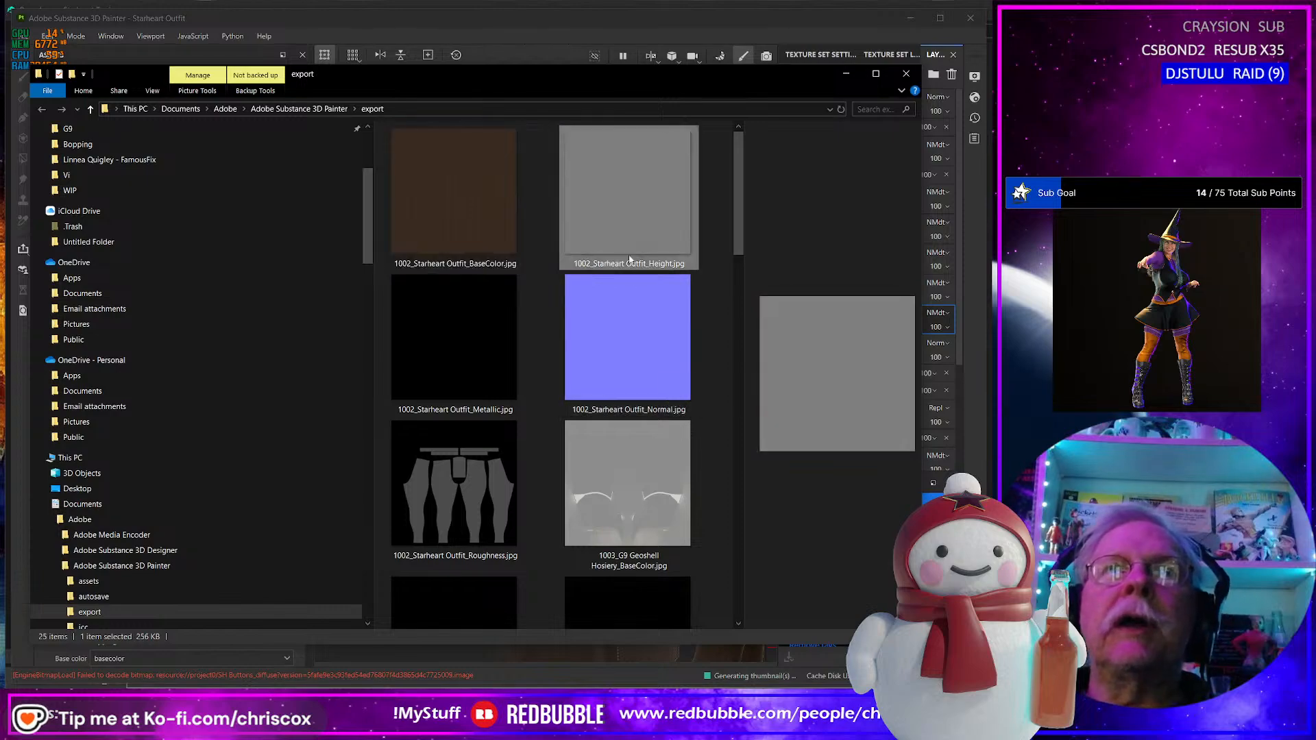
pyautogui.keyDown('ctrl'); pyautogui.click(581, 334); pyautogui.keyUp('ctrl')
pyautogui.keyDown('ctrl'); pyautogui.click(497, 237); pyautogui.keyUp('ctrl')
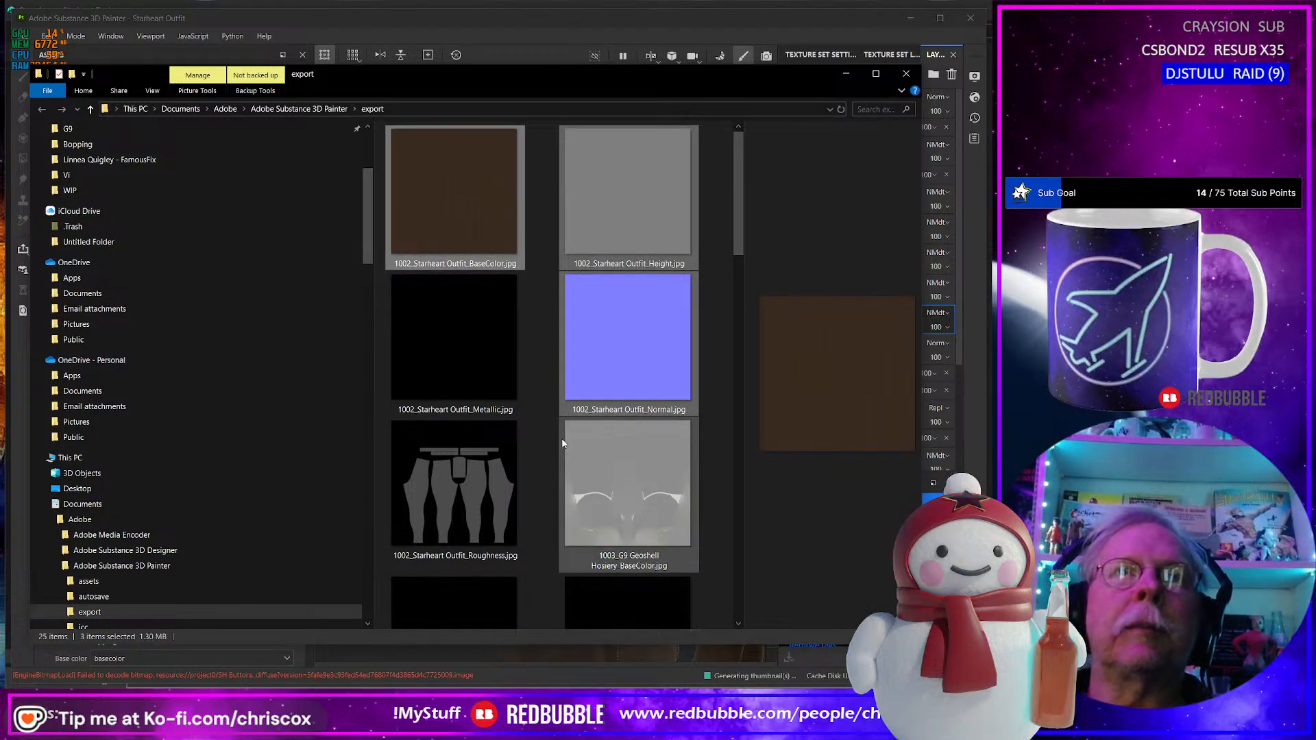
pyautogui.scroll(-3, 638, 371)
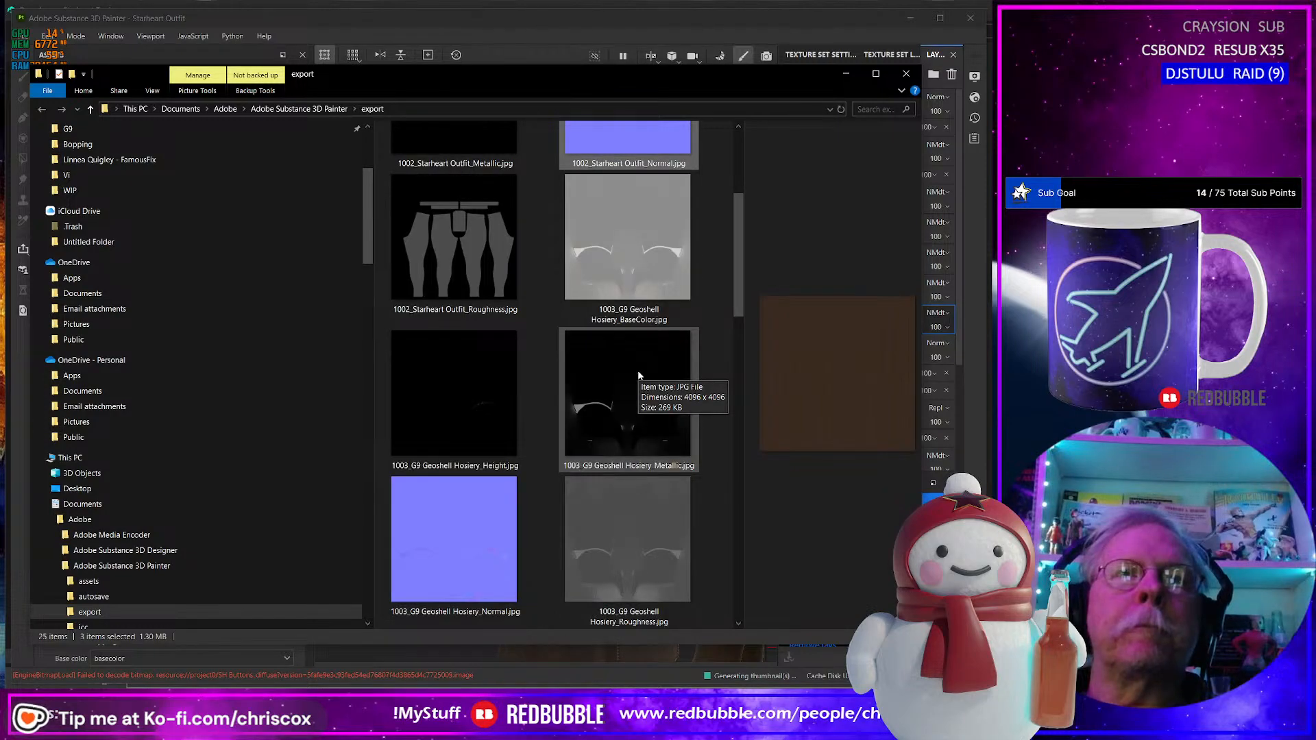
pyautogui.scroll(3, 638, 376)
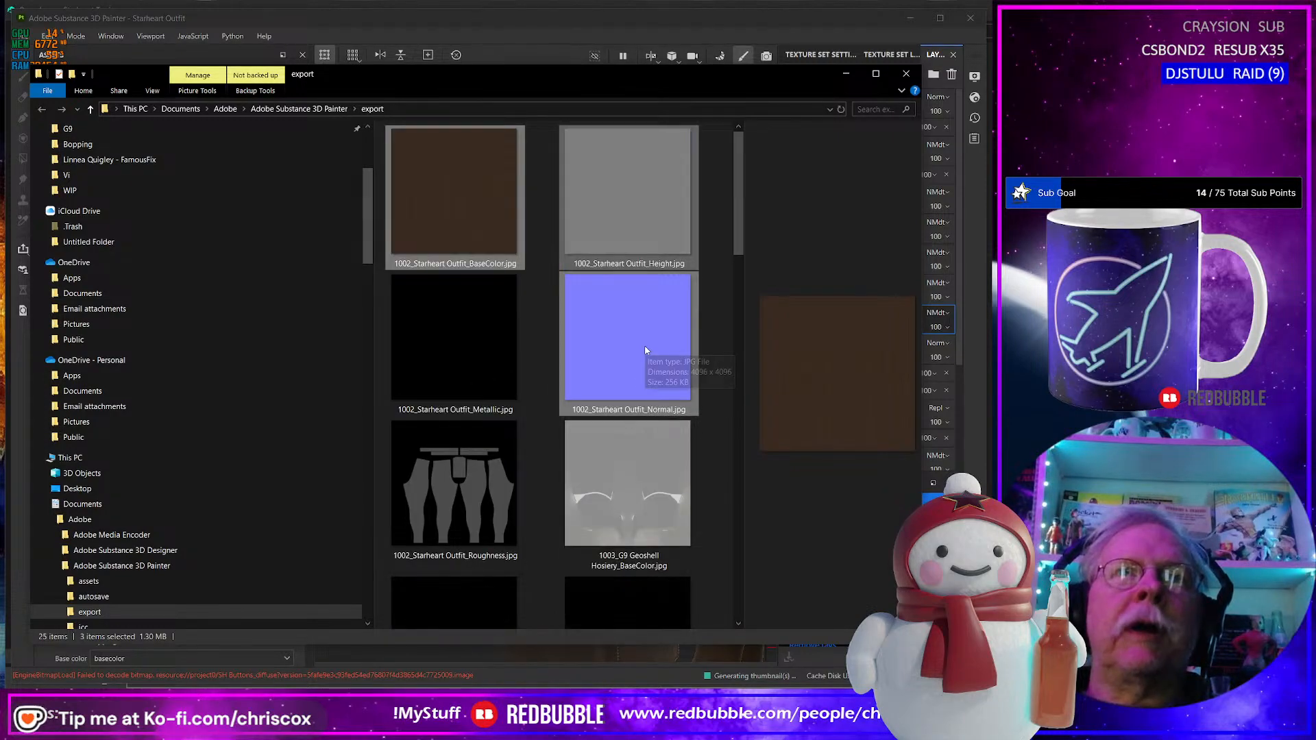
pyautogui.scroll(-3, 633, 357)
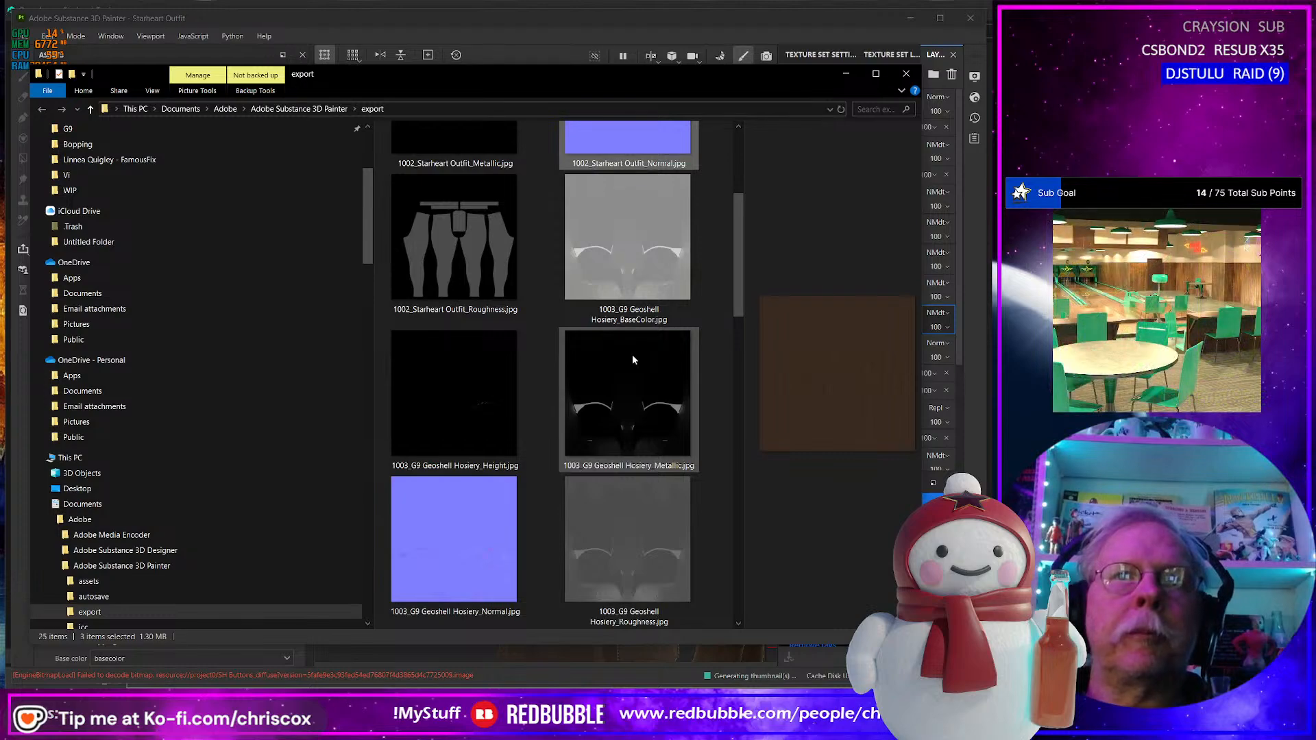
pyautogui.scroll(3, 643, 547)
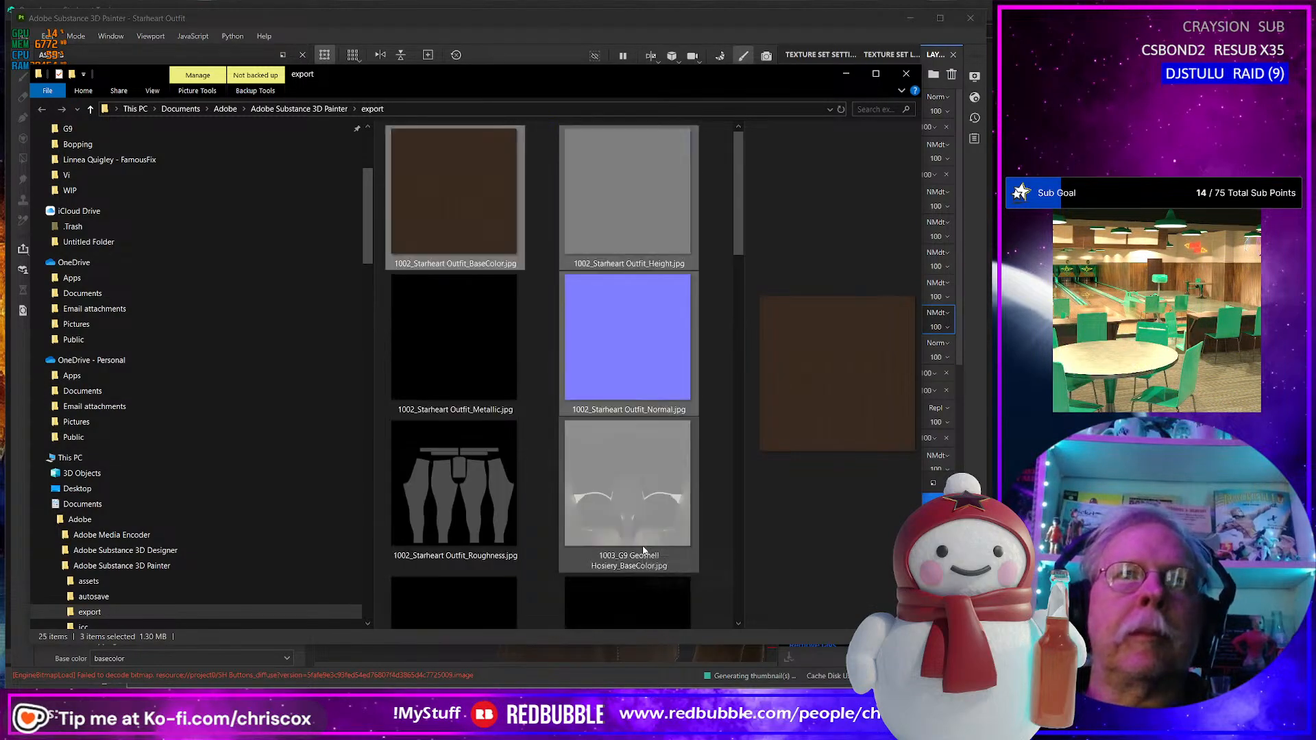
# Delete all remaining files from the export folder.
pyautogui.click(457, 183)
pyautogui.scroll(-3, 593, 393)
pyautogui.scroll(-5, 594, 397)
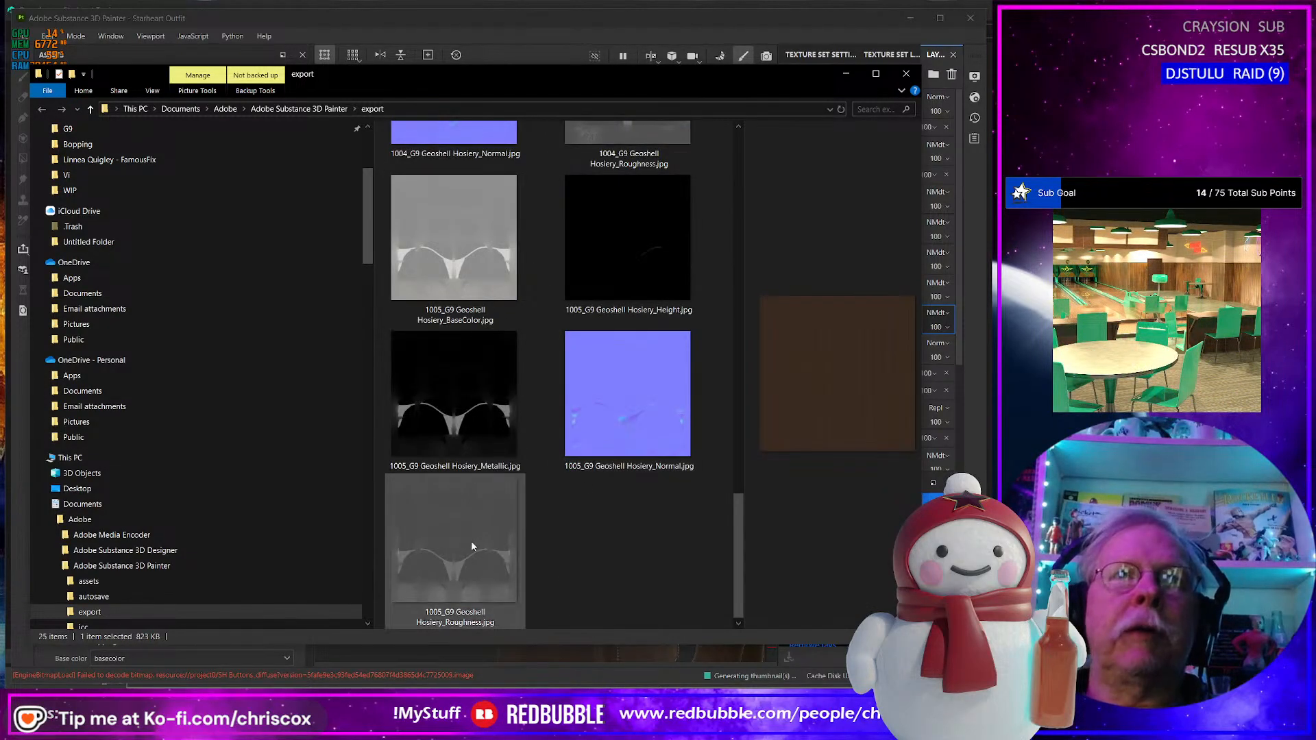
pyautogui.hotkey('ctrl', 'a')
pyautogui.press('Delete')
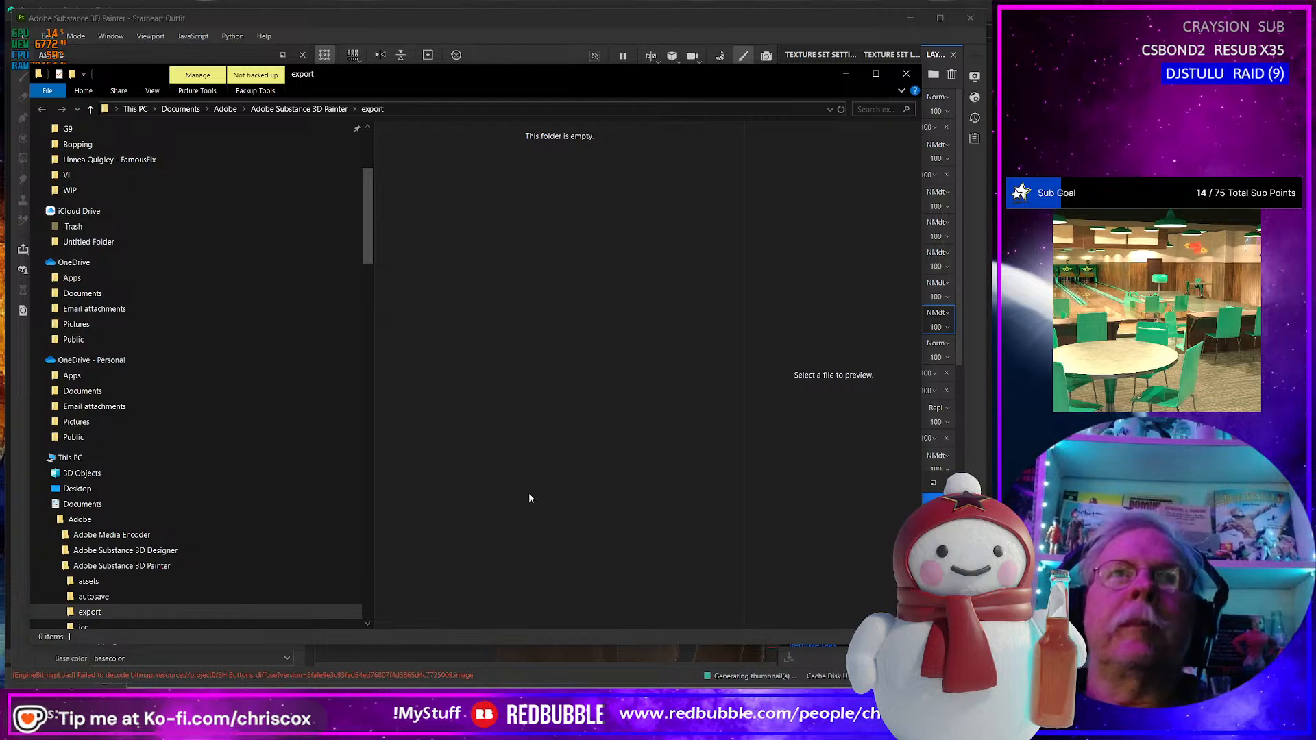
# Return to Substance 3D Painter, re-export the 1002 and 1003 Starheart Outfit textures, and open the output directory.
pyautogui.hotkey('alt', 'Tab')
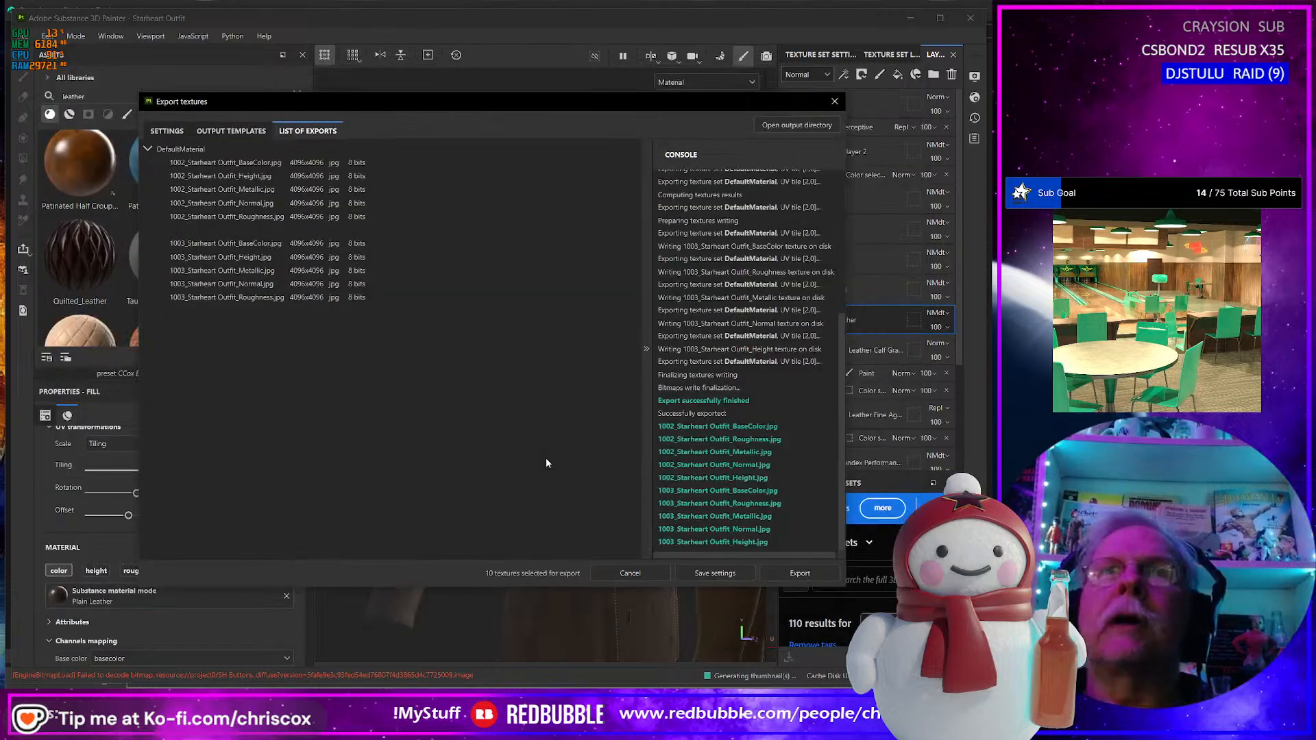
pyautogui.click(800, 573)
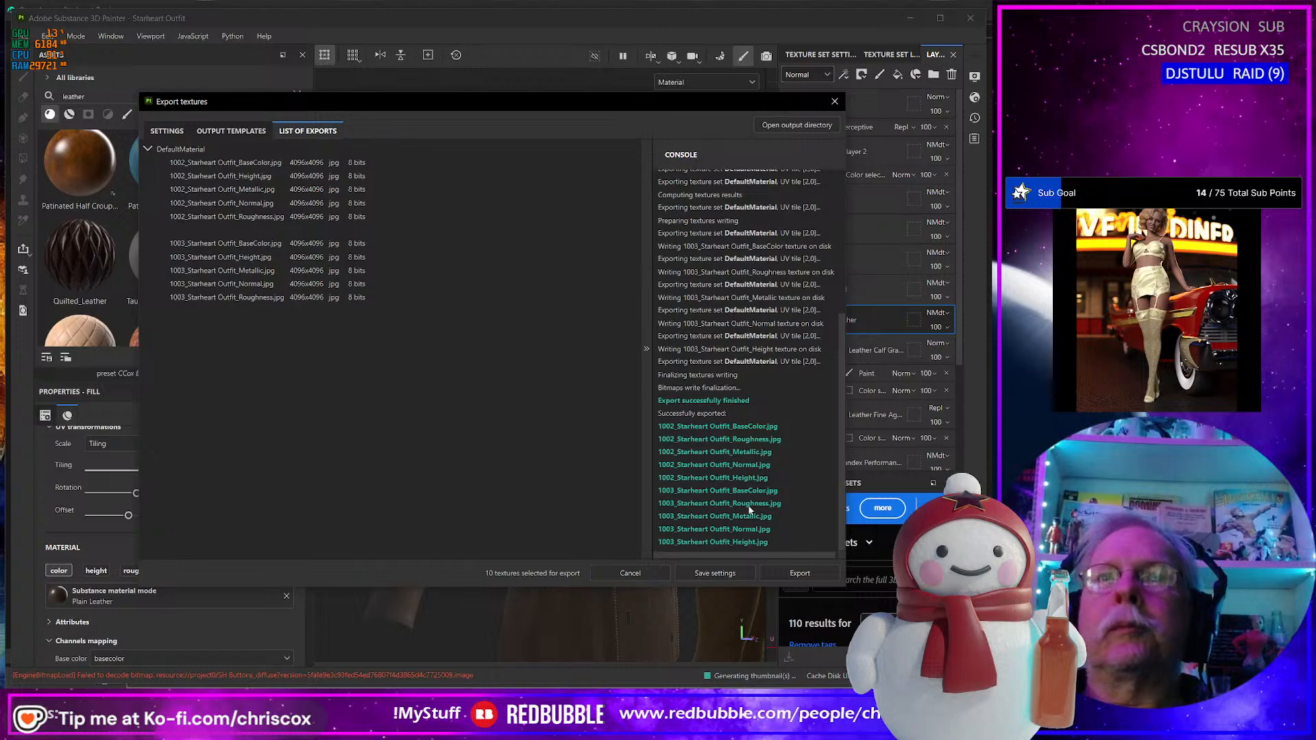
pyautogui.click(797, 126)
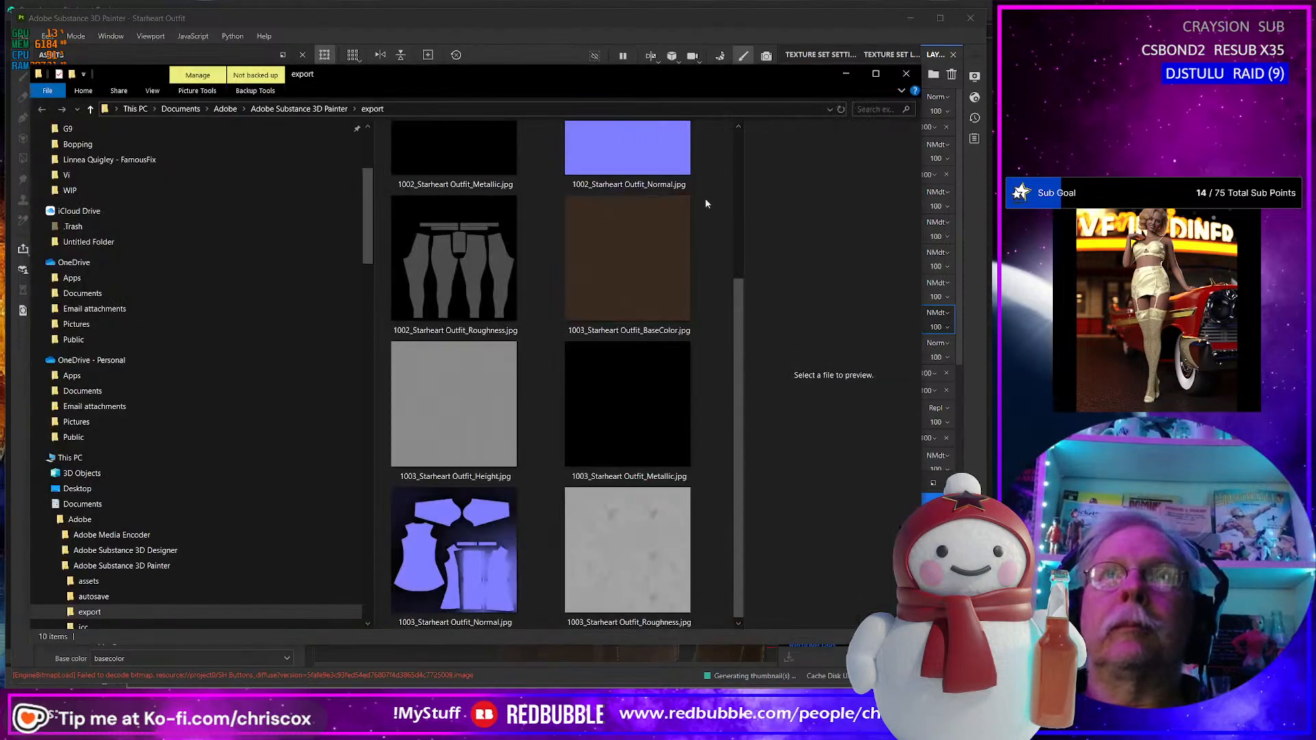
pyautogui.scroll(3, 663, 402)
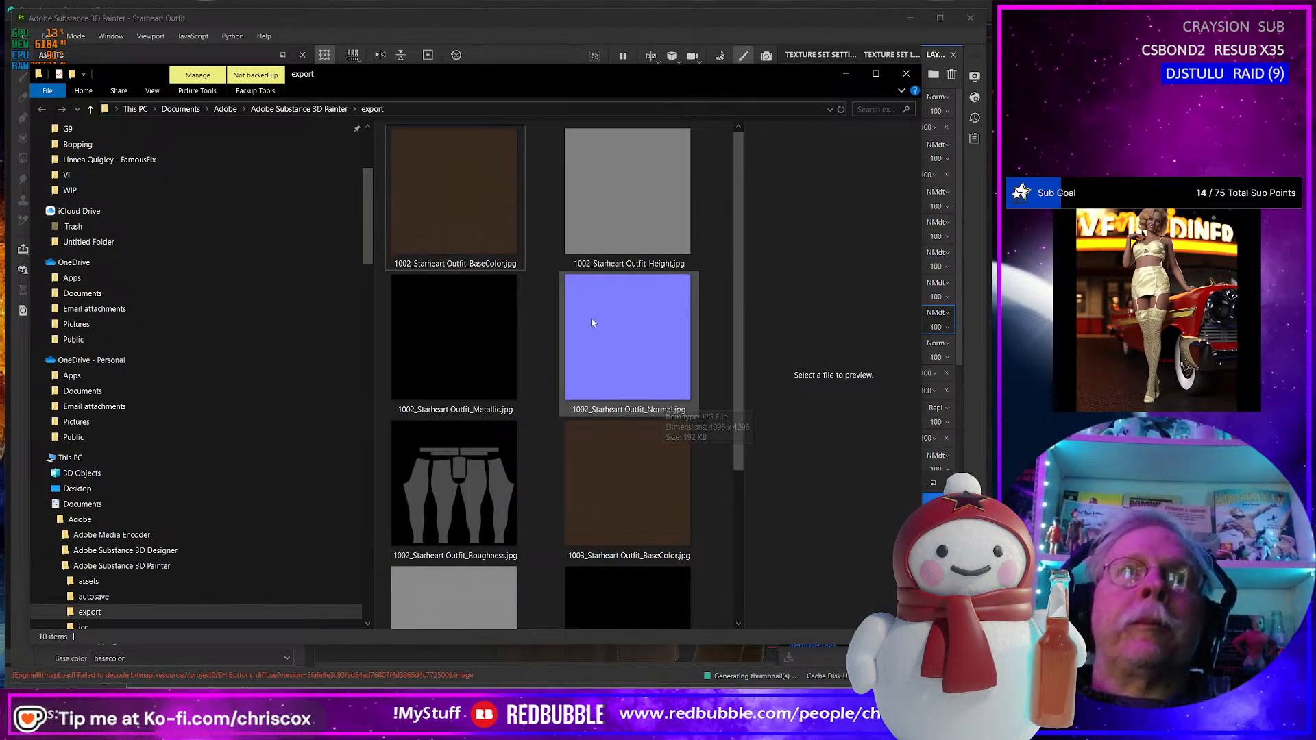
pyautogui.click(624, 501)
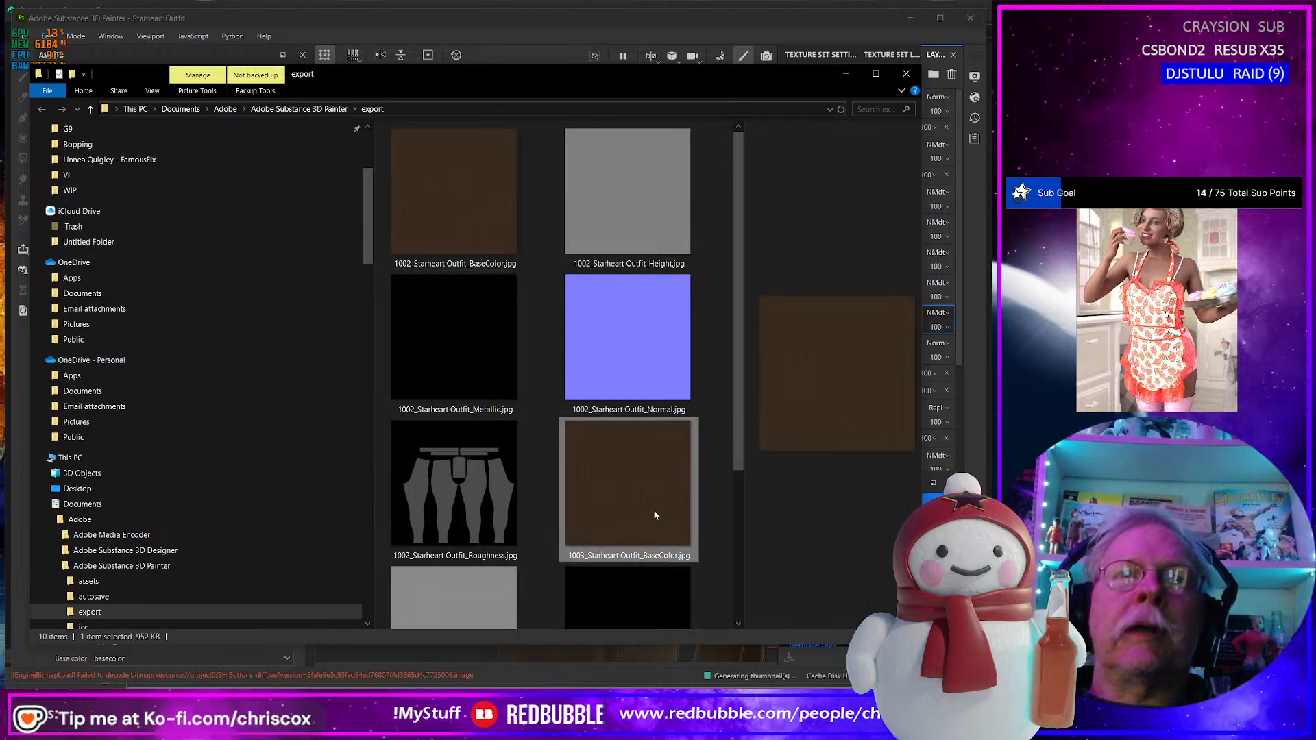
pyautogui.scroll(-3, 652, 508)
pyautogui.keyDown('ctrl'); pyautogui.click(460, 406); pyautogui.keyUp('ctrl')
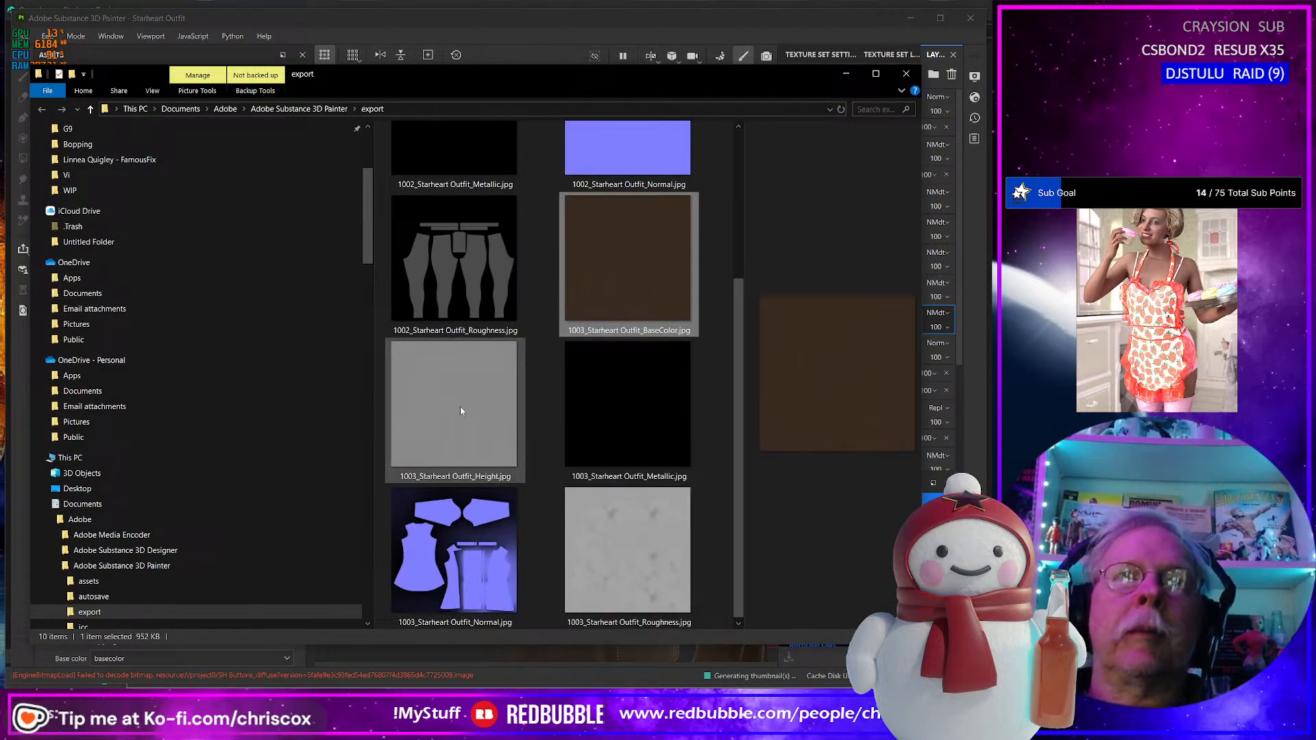
pyautogui.keyDown('ctrl'); pyautogui.click(607, 415); pyautogui.keyUp('ctrl')
pyautogui.keyDown('ctrl'); pyautogui.click(649, 588); pyautogui.keyUp('ctrl')
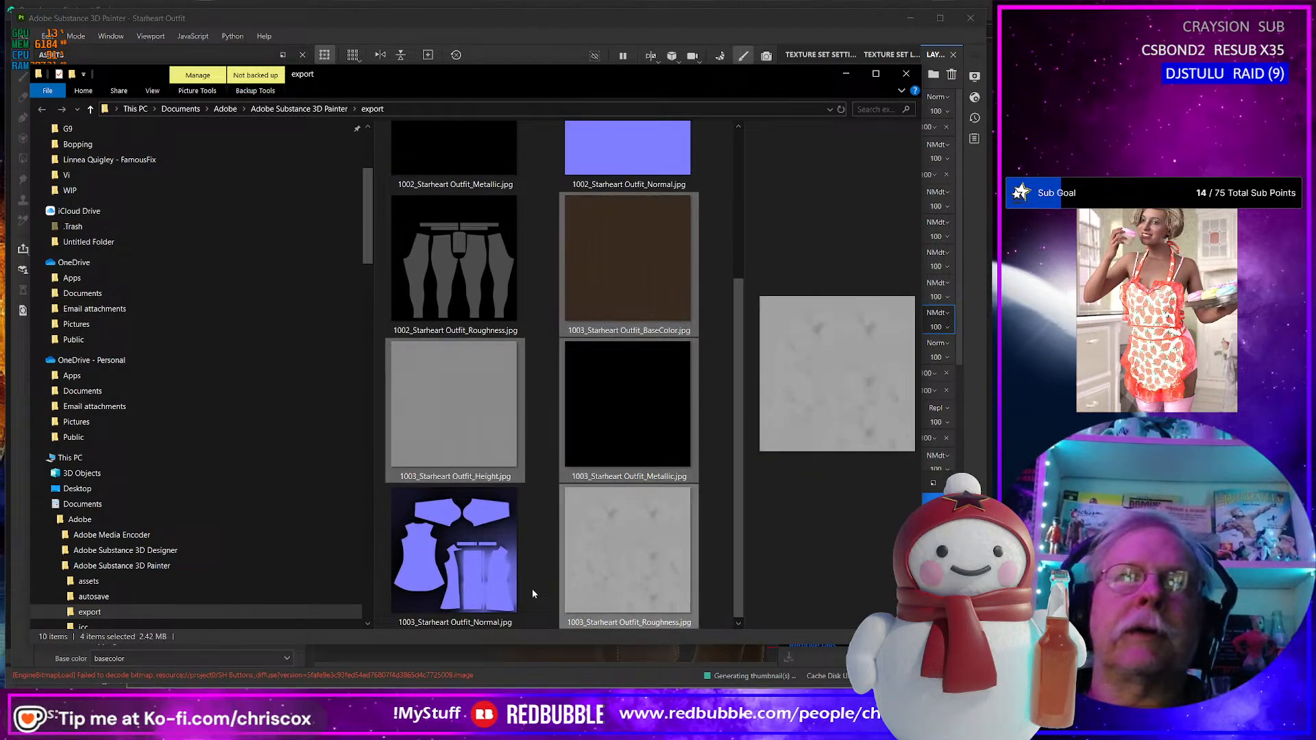
pyautogui.click(495, 604)
# Cut the 1003_Starheart Outfit BaseColor, Height, Normal, Roughness and Metallic files from the export folder.
pyautogui.click(619, 312)
pyautogui.keyDown('ctrl'); pyautogui.click(453, 408); pyautogui.keyUp('ctrl')
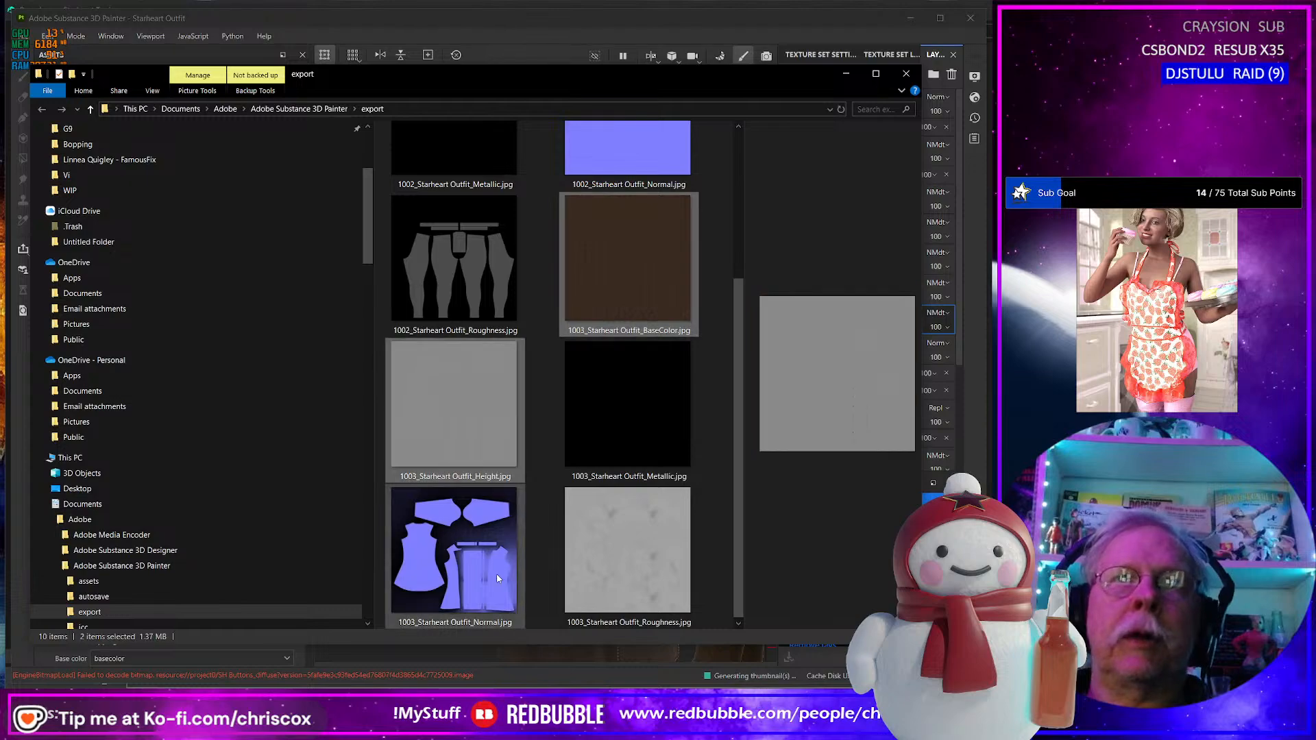
pyautogui.keyDown('ctrl'); pyautogui.click(456, 552); pyautogui.keyUp('ctrl')
pyautogui.keyDown('ctrl'); pyautogui.click(635, 558); pyautogui.keyUp('ctrl')
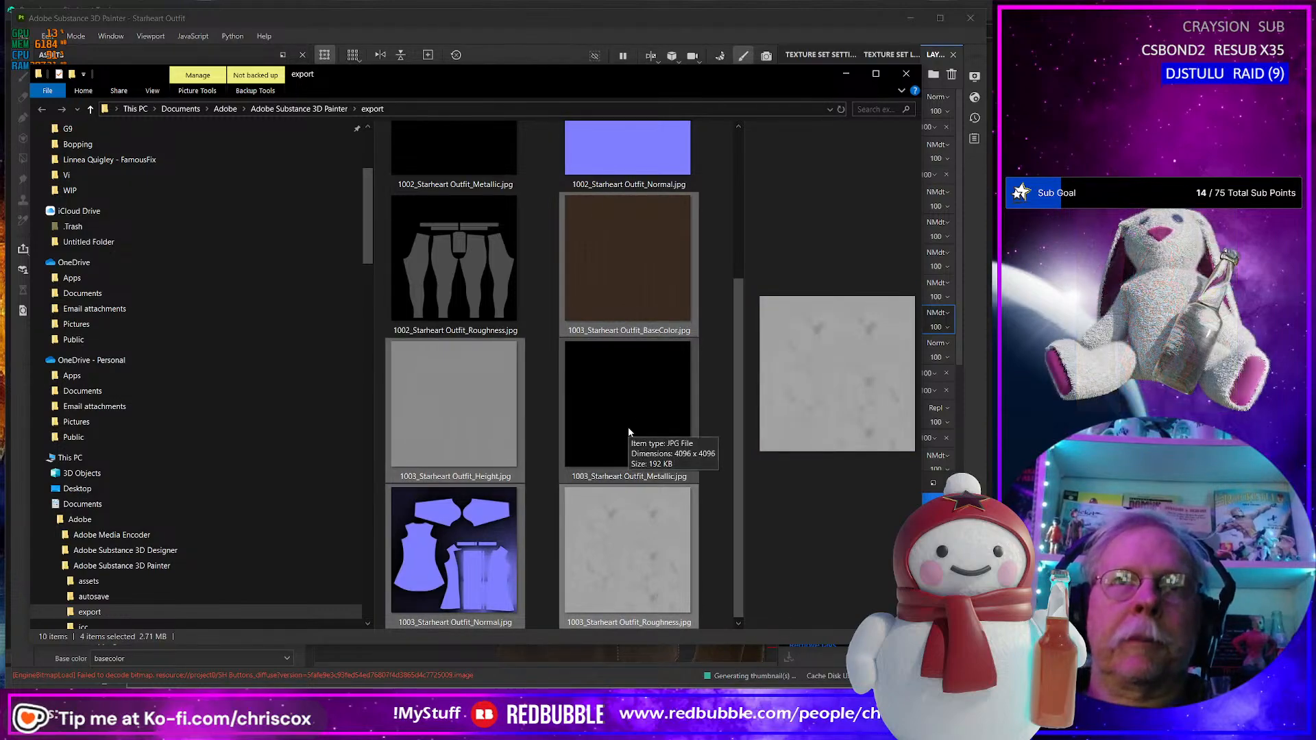
pyautogui.keyDown('ctrl'); pyautogui.click(629, 426); pyautogui.keyUp('ctrl')
pyautogui.hotkey('ctrl', 'x')
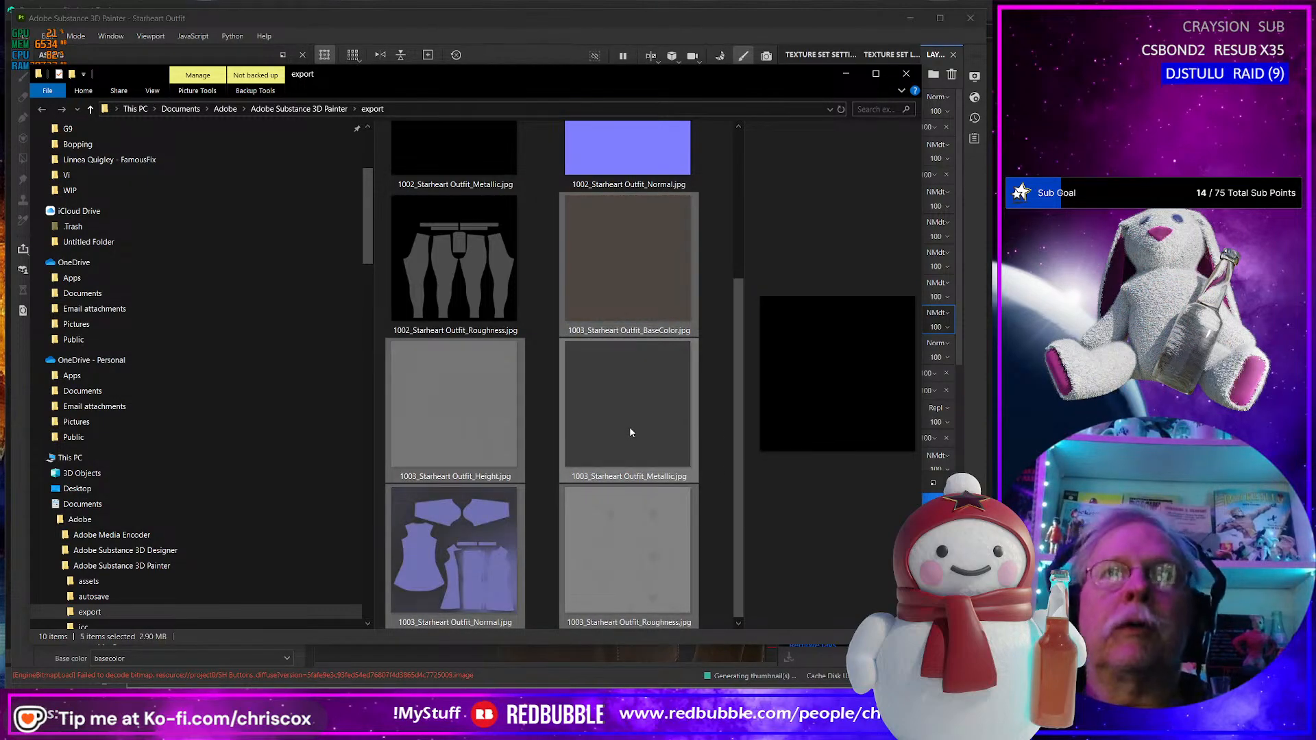
# Switch to DAZ Studio's image chooser and move the cut 1003 texture files into the Starheart Tunic folder, replacing the same-named files.
pyautogui.hotkey('alt', 'Tab')
pyautogui.hotkey('alt', 'Tab')
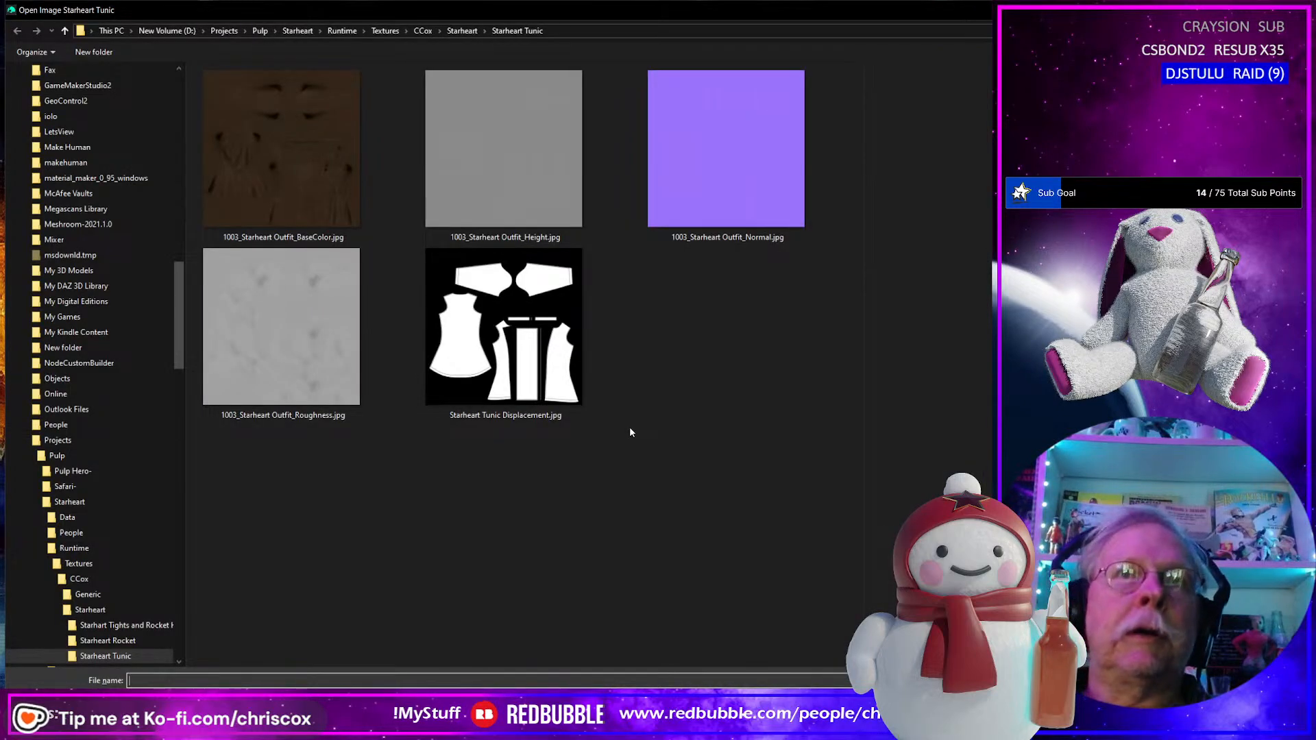
pyautogui.hotkey('ctrl', 'v')
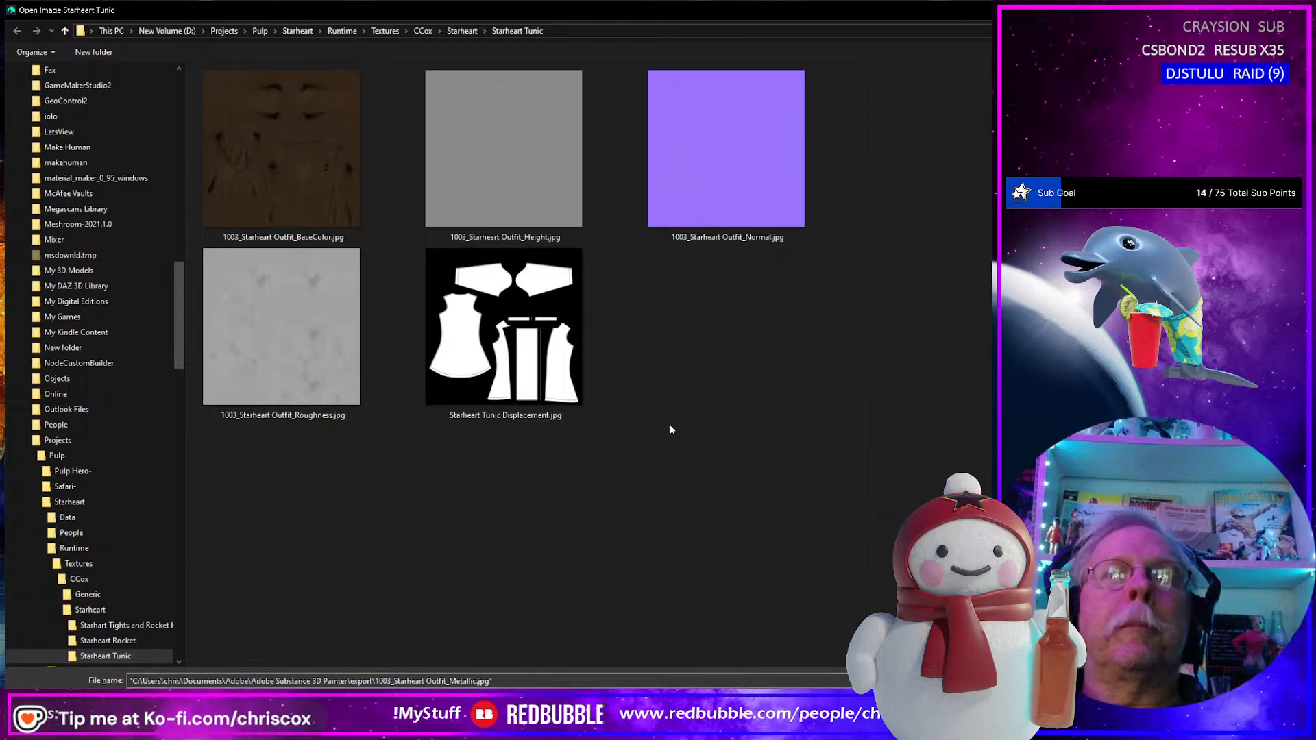
pyautogui.hotkey('ctrl', 'v')
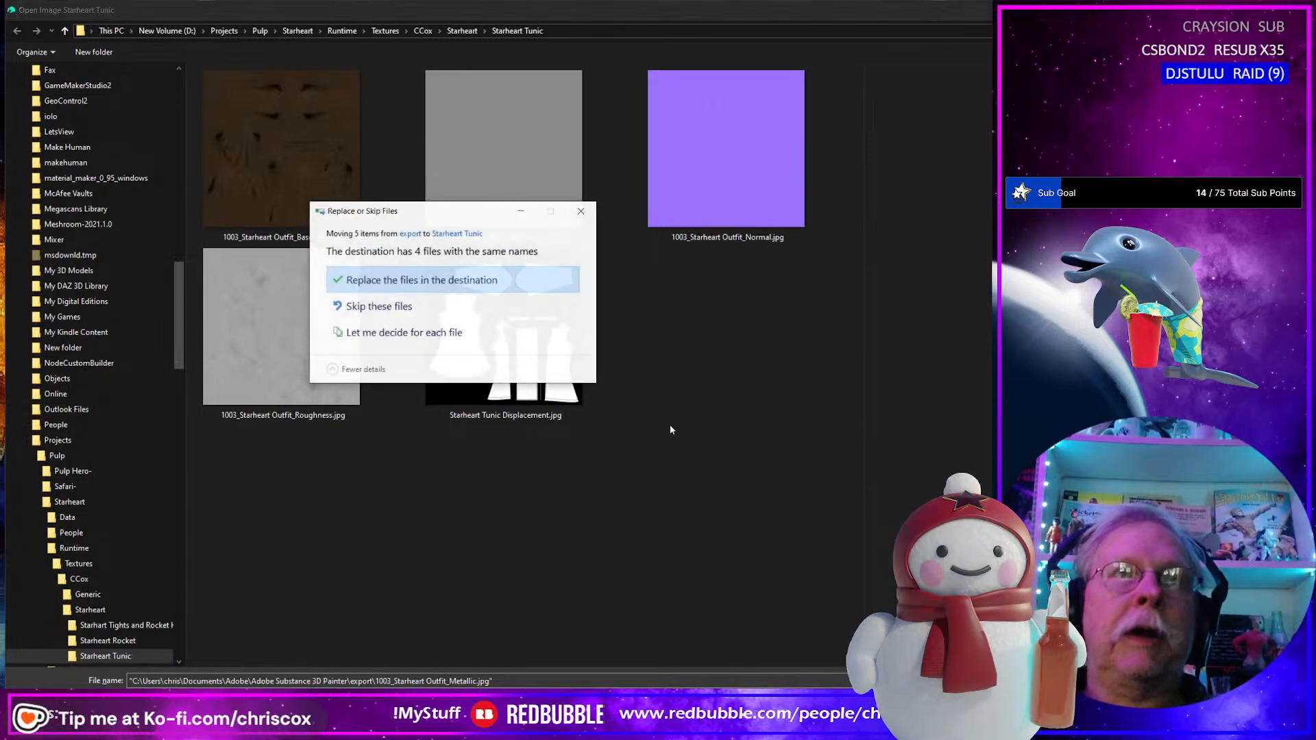
pyautogui.click(473, 281)
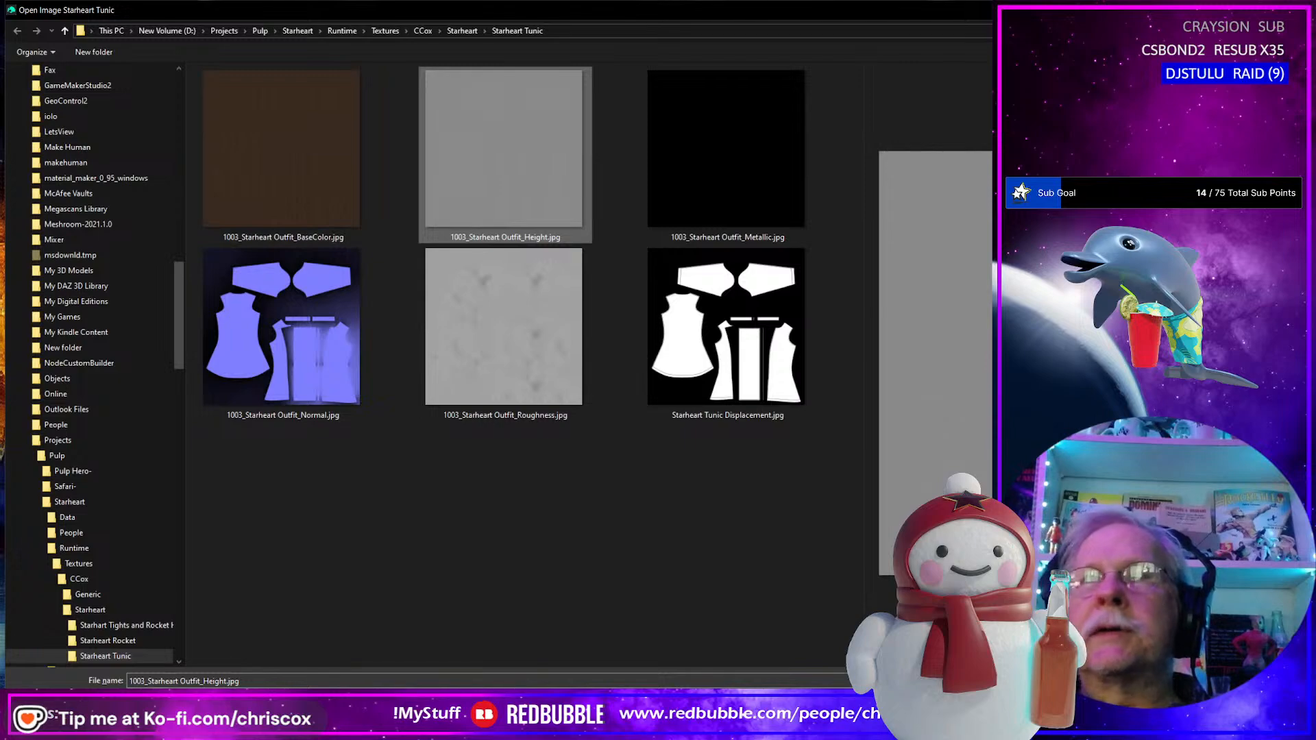
# Delete 1003_Starheart Outfit_Metallic.jpg from the Starheart Tunic folder and load 1003_Starheart Outfit_BaseColor.jpg as the tunic's Base Color map.
pyautogui.click(800, 214)
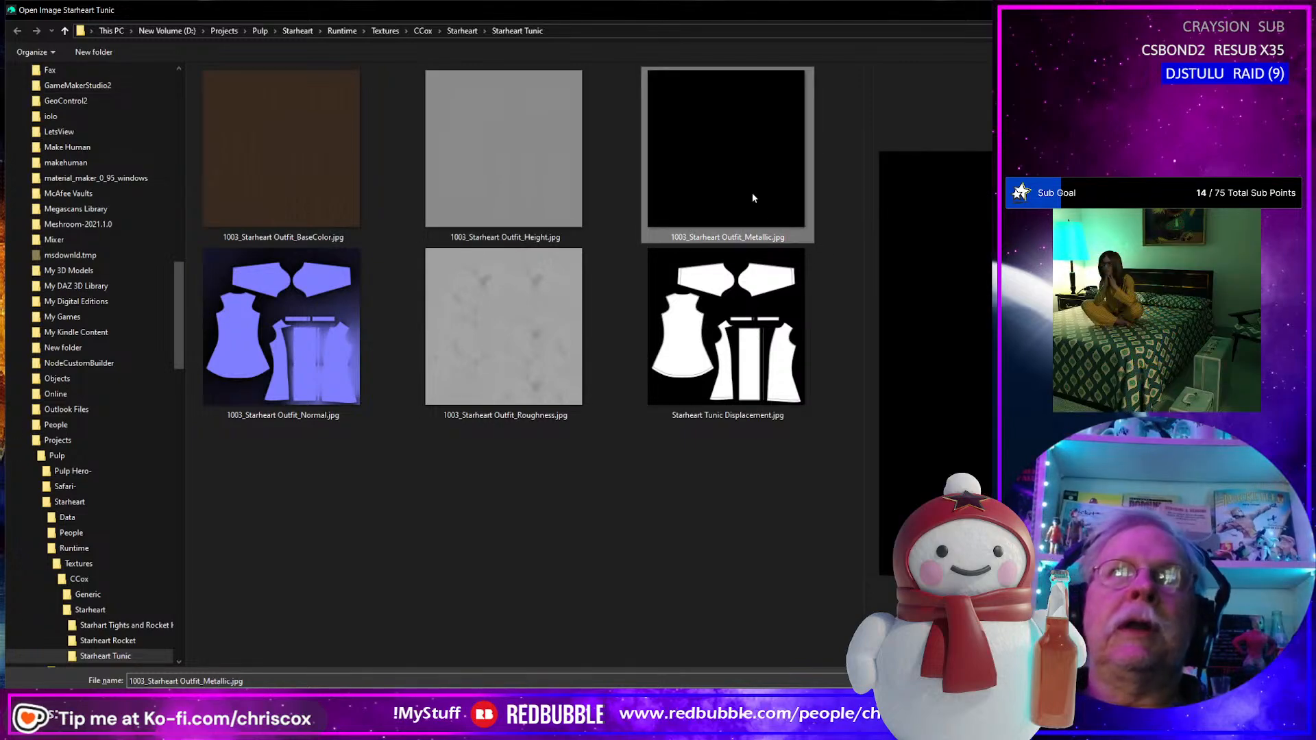
pyautogui.press('Delete')
pyautogui.click(234, 208)
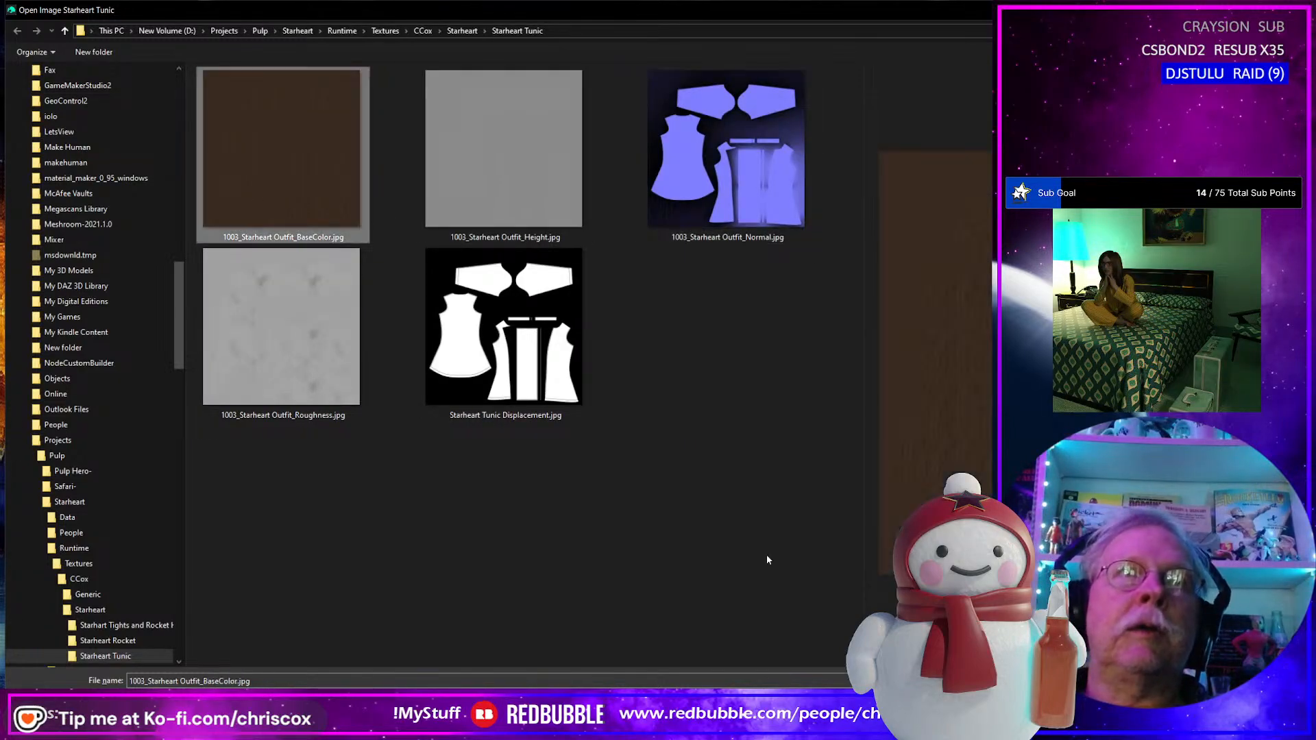
pyautogui.click(1206, 704)
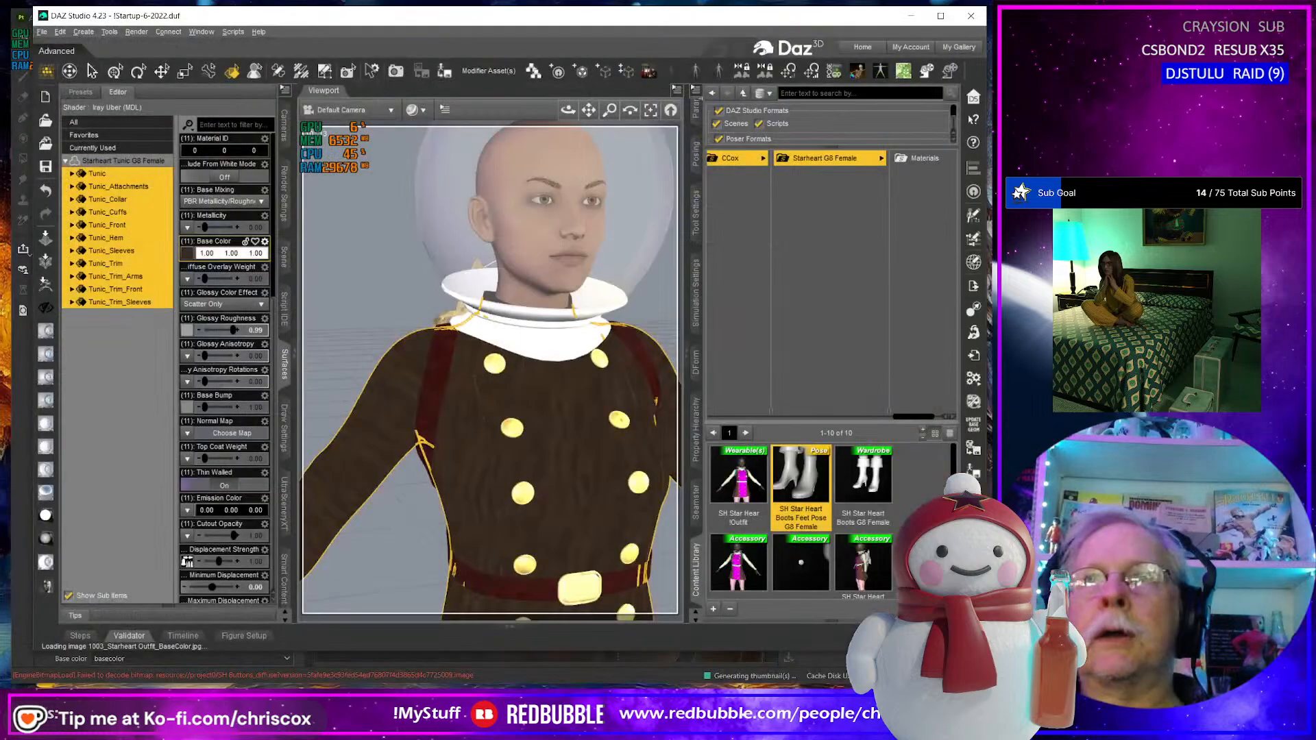
# Frame the full tunic, render it in an enlarged window to check the new leather, and close the render.
pyautogui.scroll(-4, 532, 478)
pyautogui.moveTo(537, 481); pyautogui.dragTo(545, 392, button='middle')
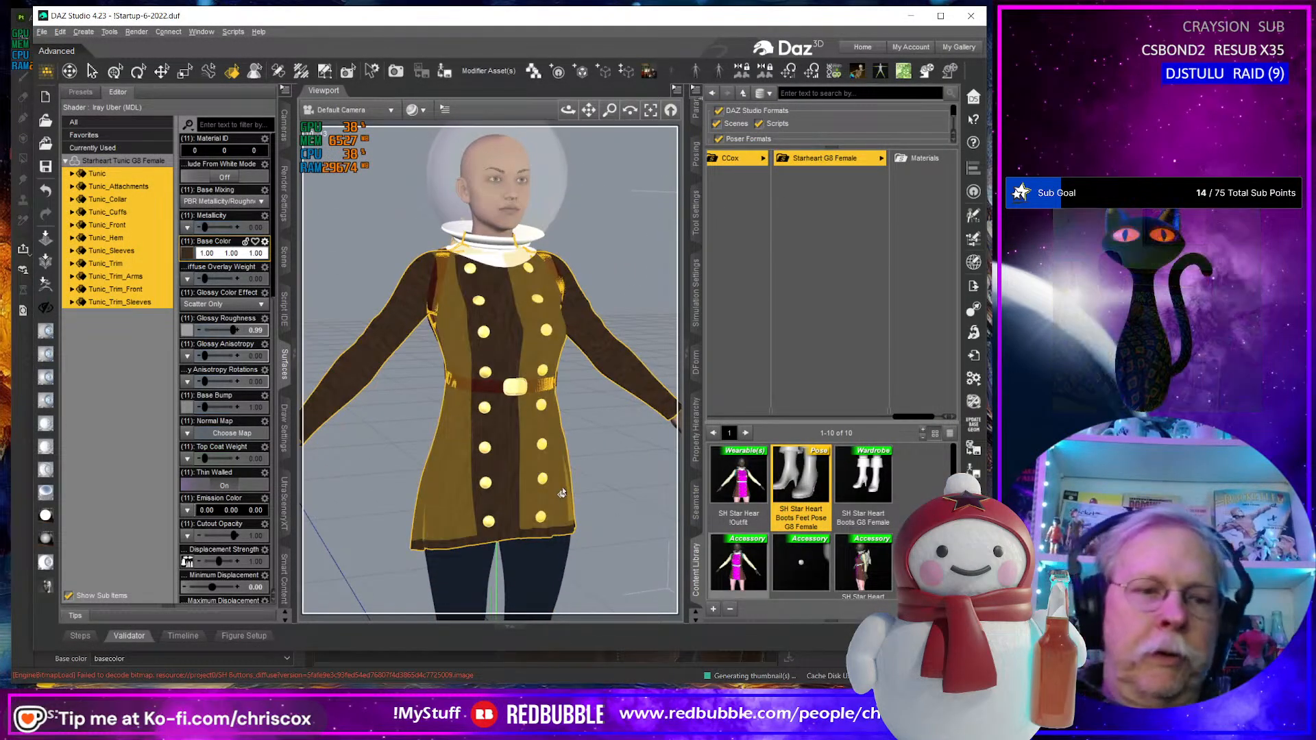
pyautogui.hotkey('ctrl', 'r')
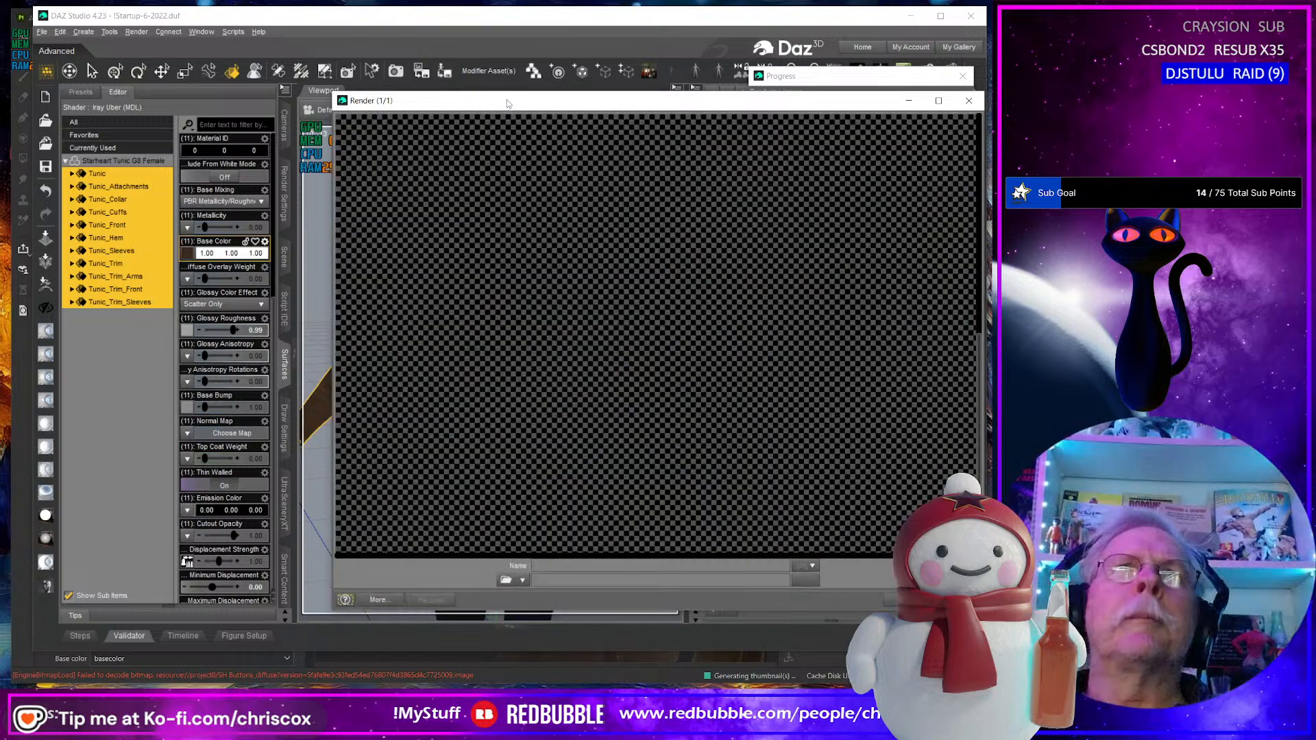
pyautogui.moveTo(507, 100); pyautogui.dragTo(279, 20)
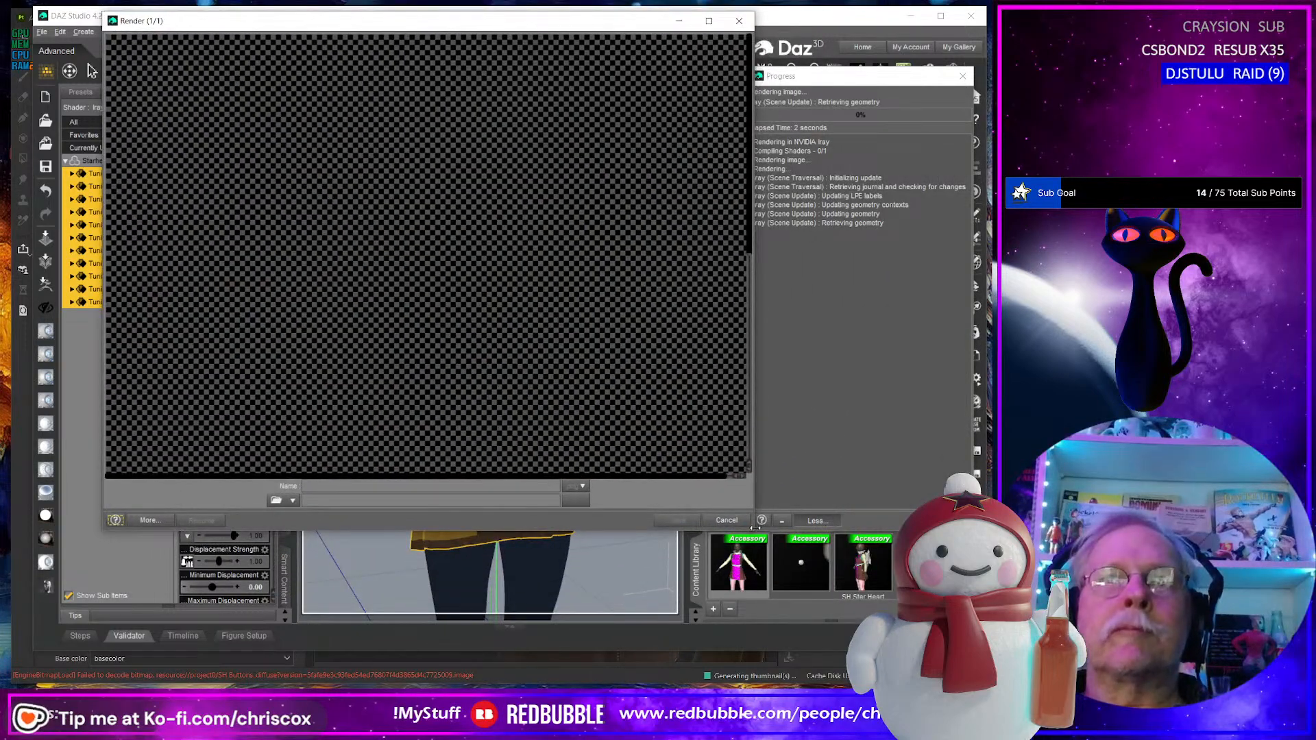
pyautogui.moveTo(752, 531); pyautogui.dragTo(985, 688)
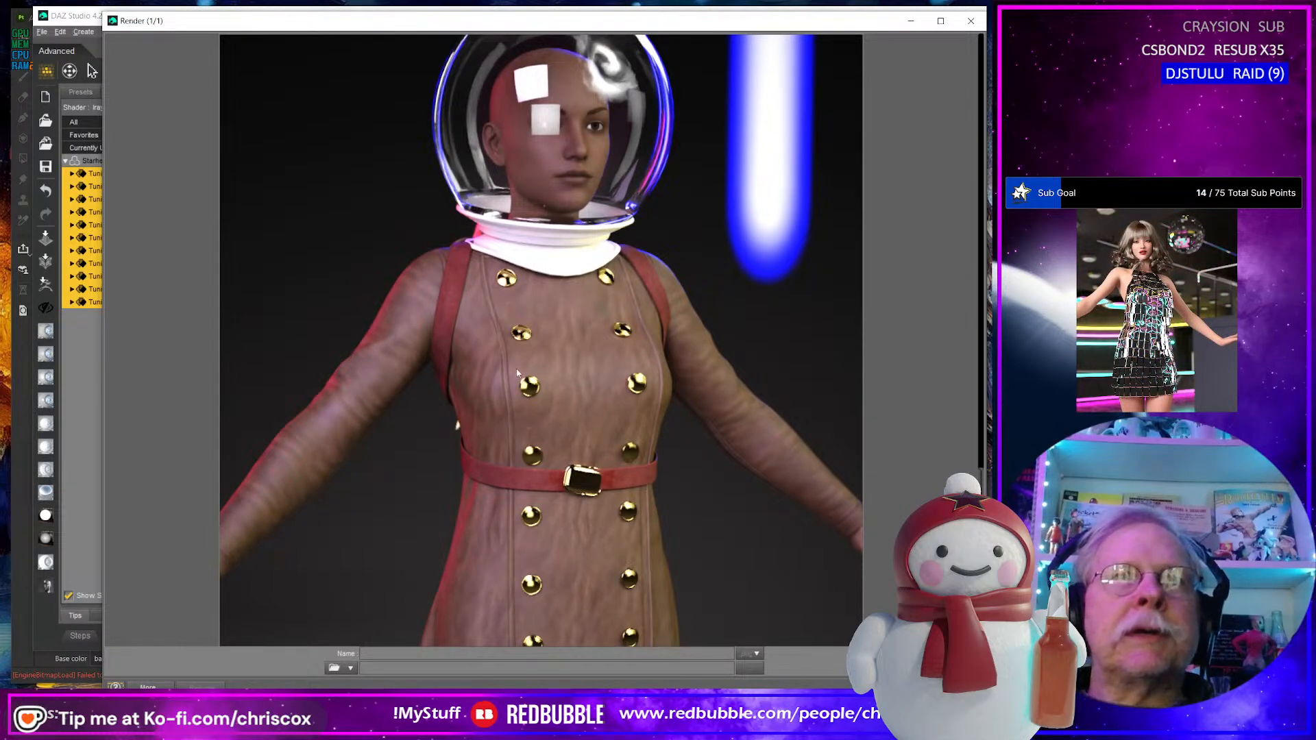
pyautogui.click(971, 22)
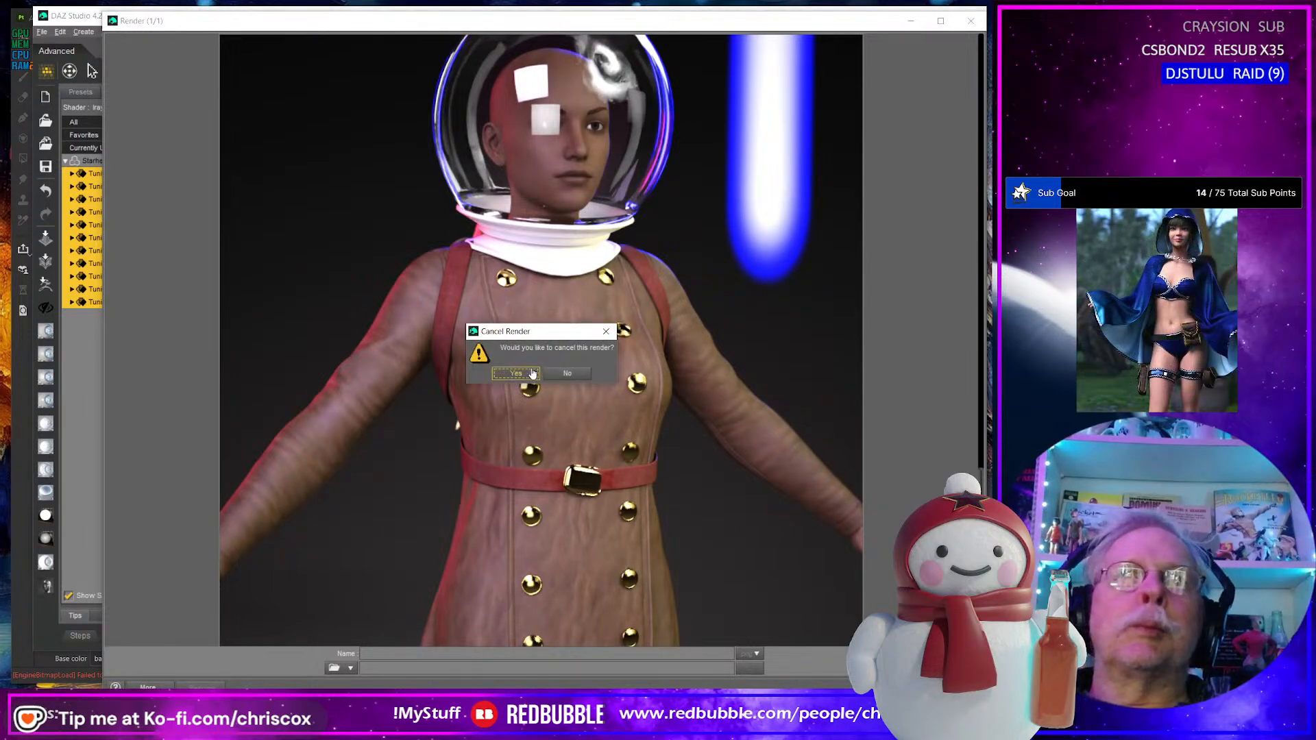
pyautogui.click(533, 373)
pyautogui.click(965, 25)
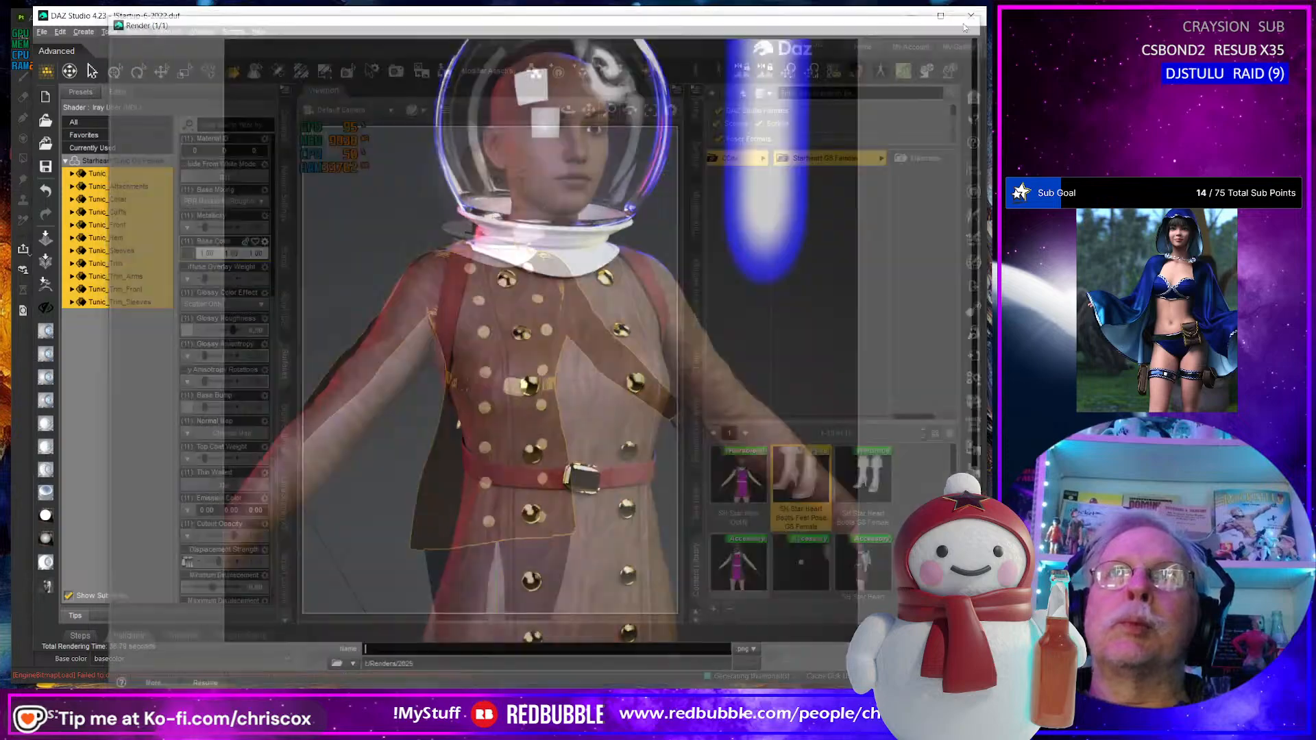
# Render a close-up of the tunic's front seam and button to check the leather detail, and close the render.
pyautogui.scroll(10, 473, 396)
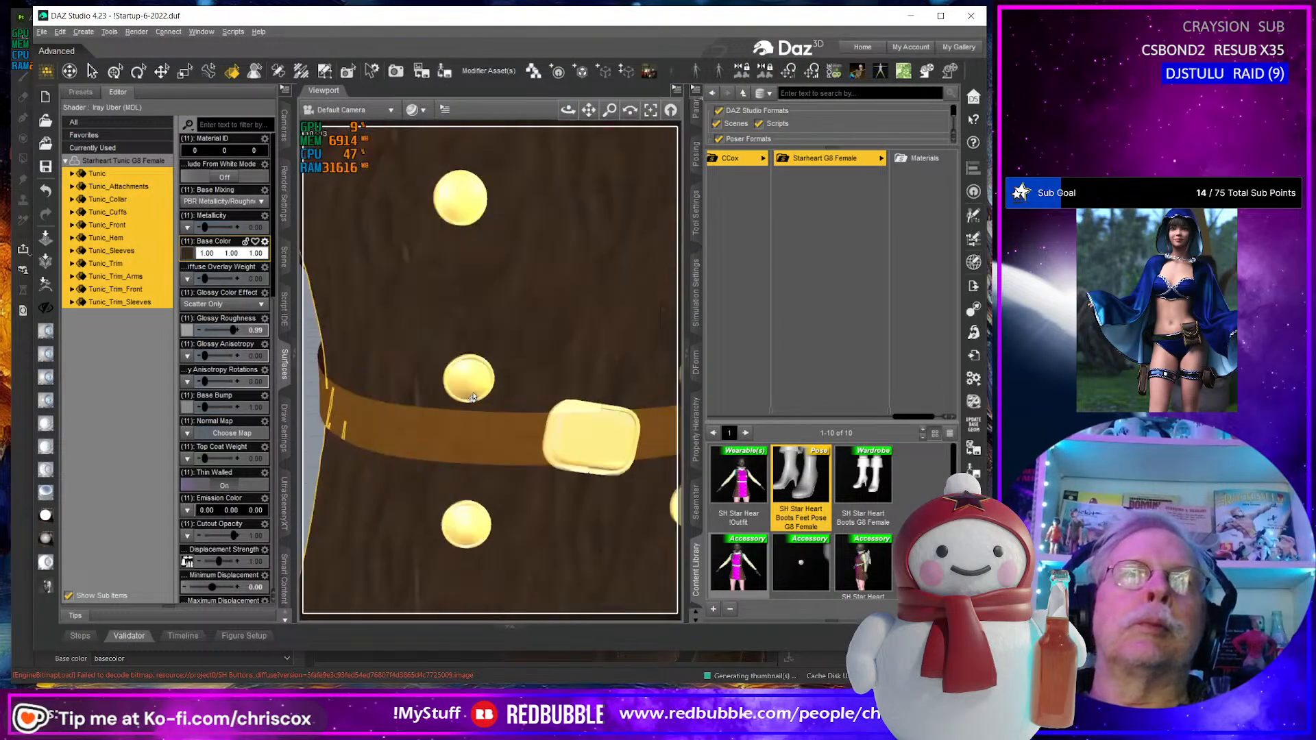
pyautogui.scroll(2, 473, 397)
pyautogui.moveTo(473, 397); pyautogui.dragTo(465, 340, button='middle')
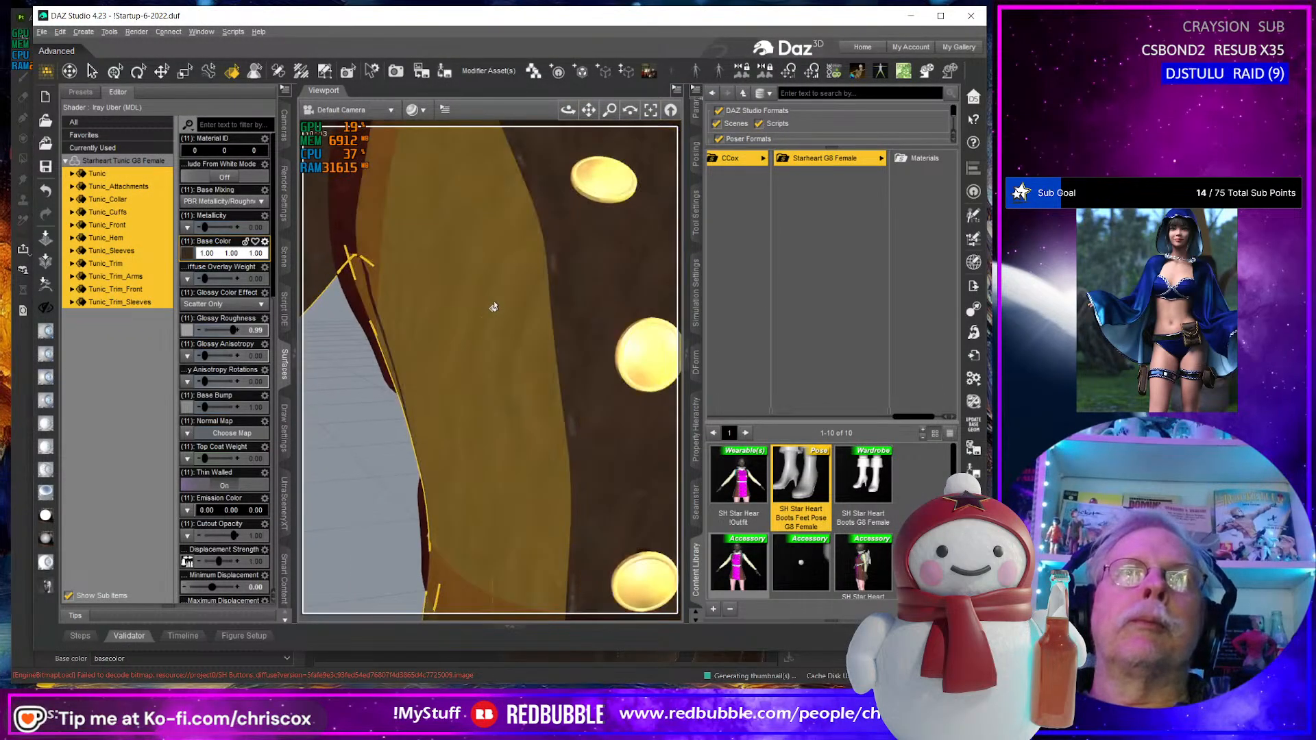
pyautogui.scroll(2, 494, 307)
pyautogui.moveTo(506, 288); pyautogui.dragTo(509, 281, button='middle')
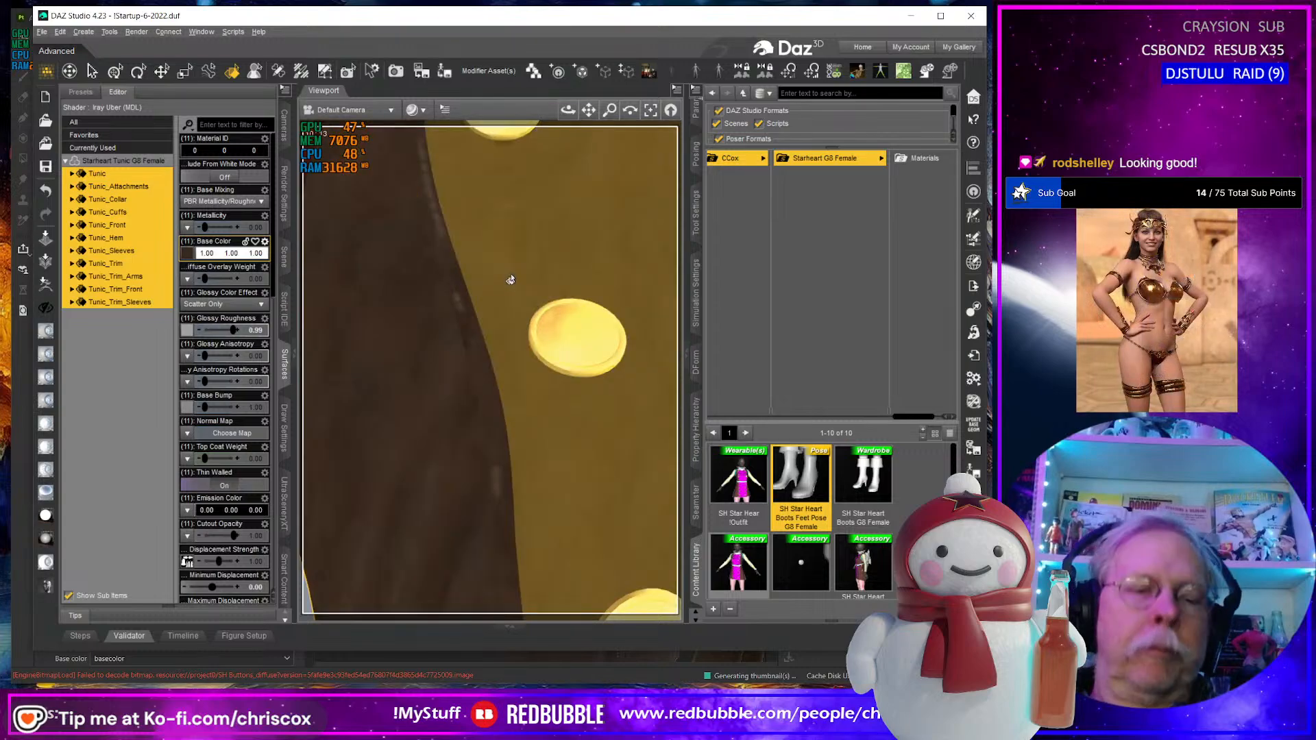
pyautogui.hotkey('ctrl', 'r')
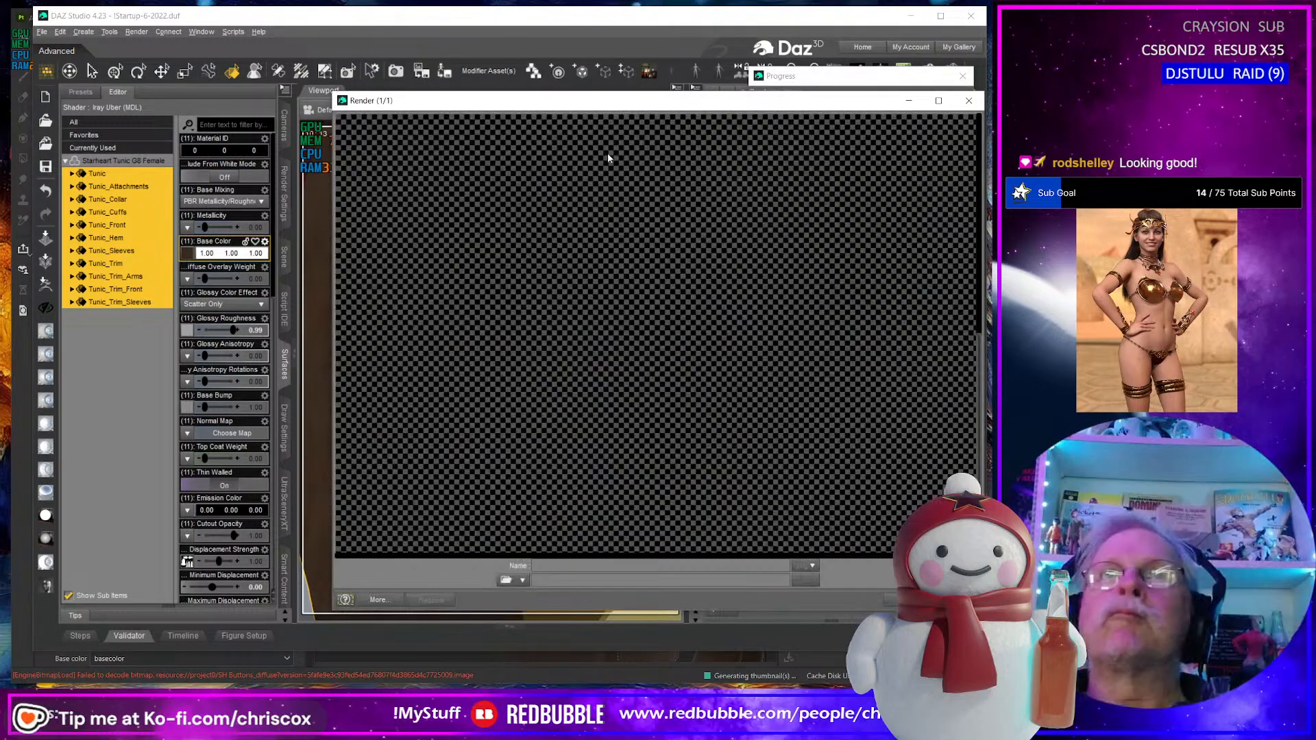
pyautogui.moveTo(628, 107); pyautogui.dragTo(408, 28)
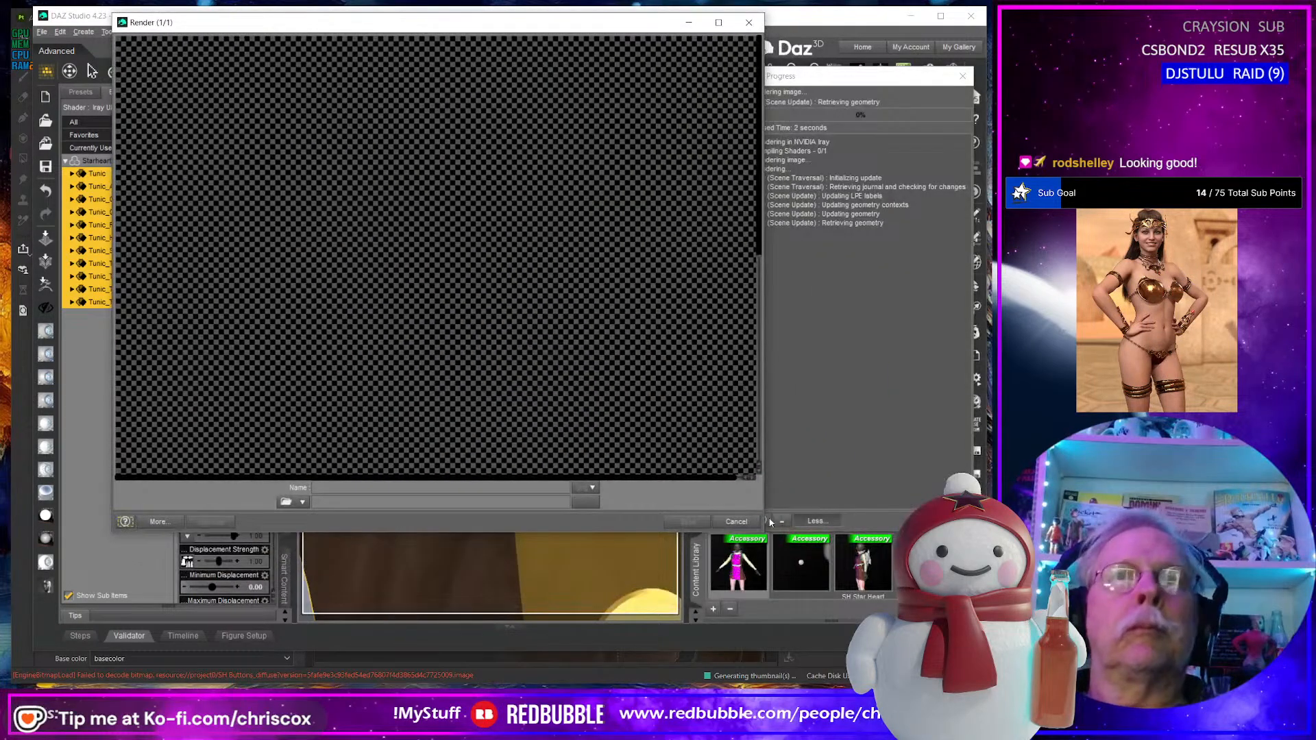
pyautogui.moveTo(761, 532); pyautogui.dragTo(895, 684)
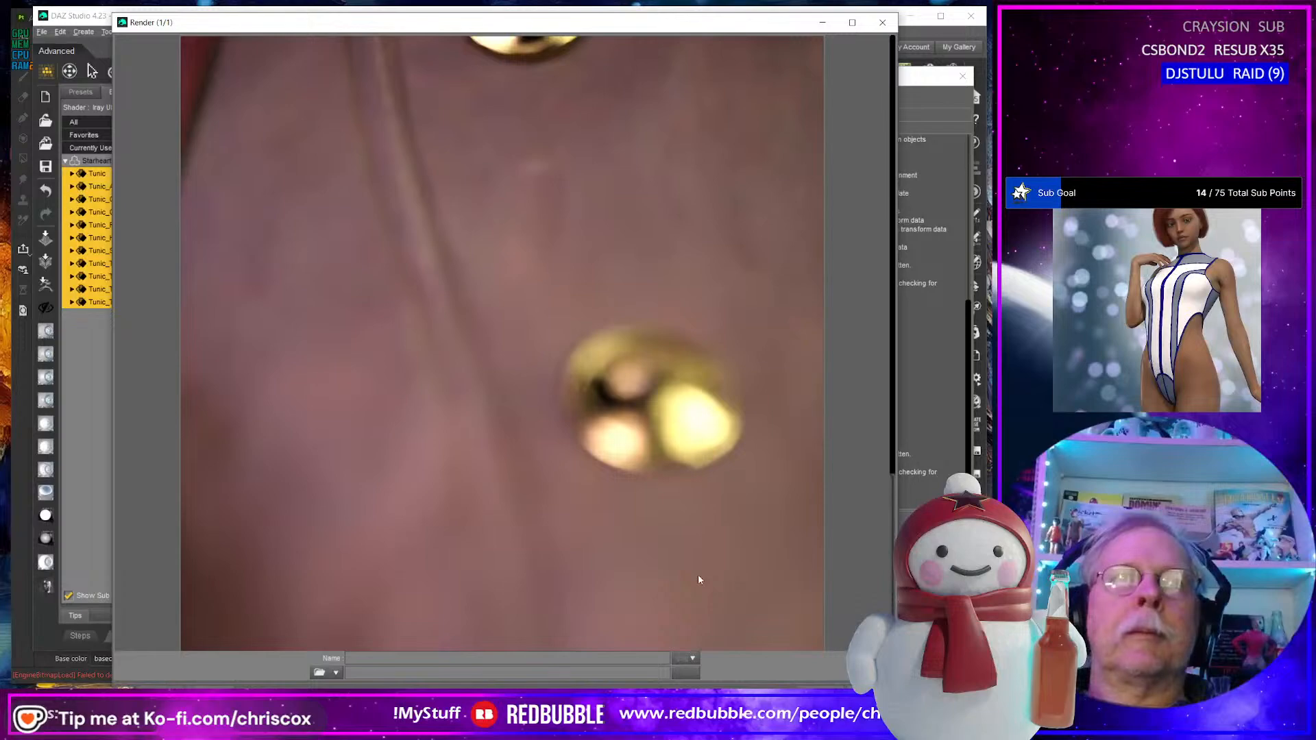
pyautogui.click(883, 22)
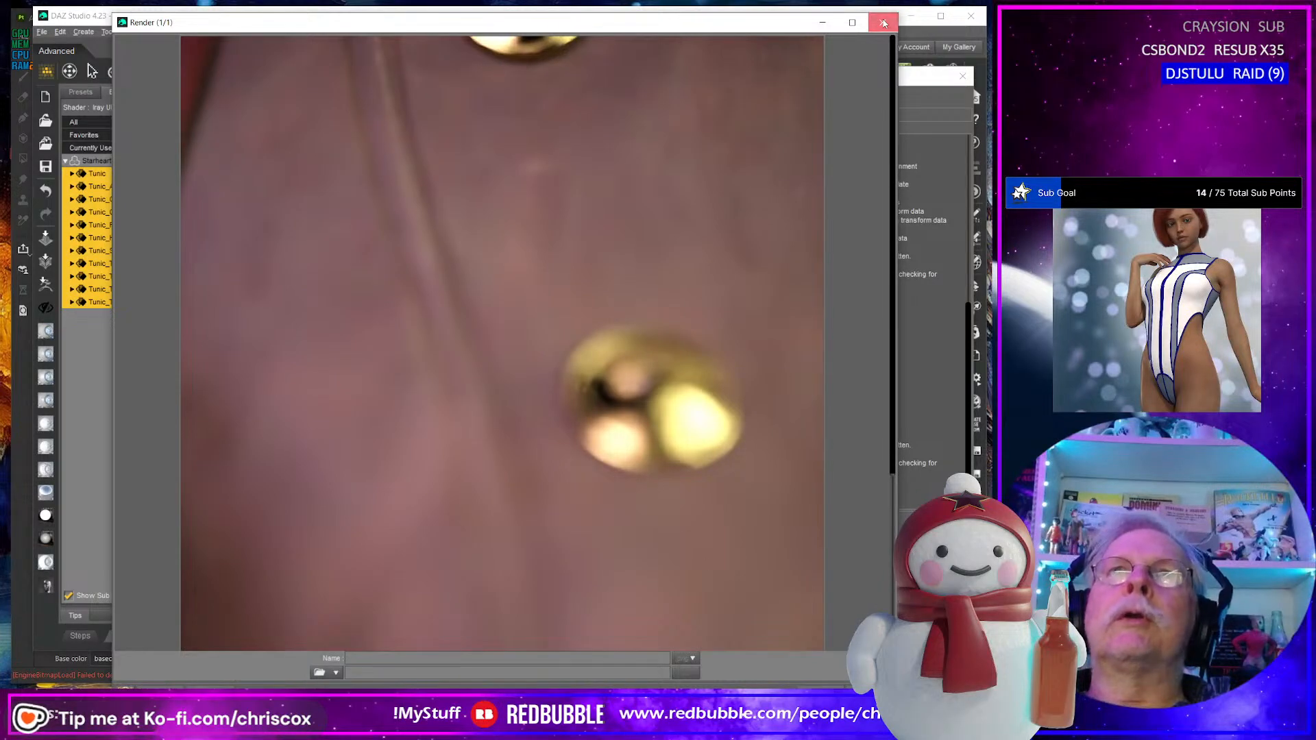
pyautogui.click(474, 375)
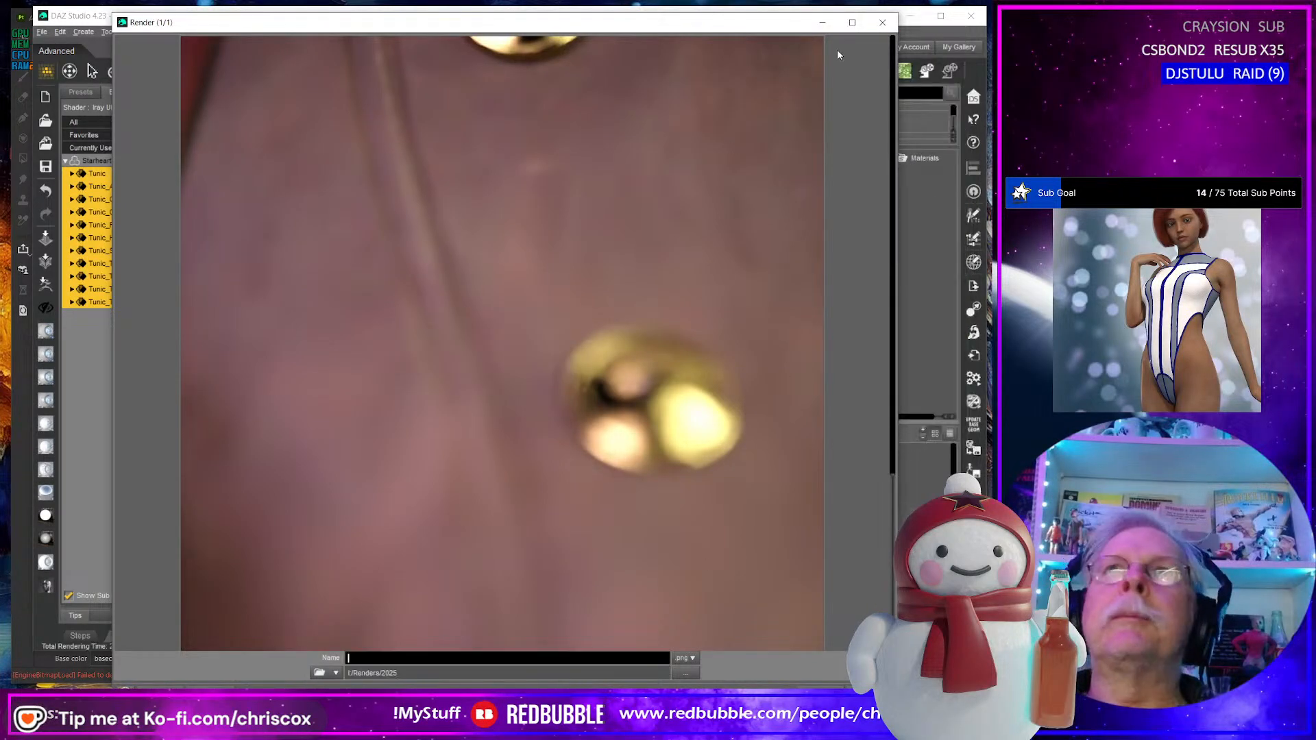
pyautogui.click(883, 23)
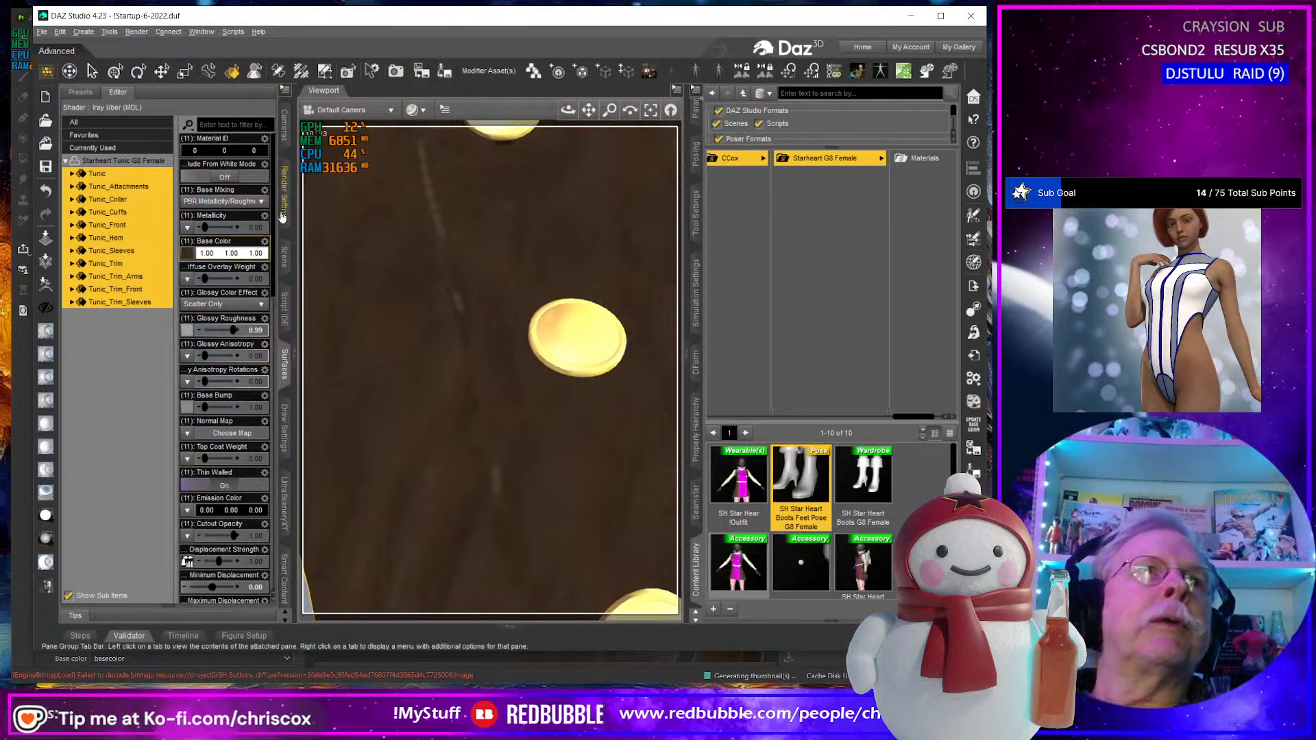
# Turn off Depth of Field in the Default Camera's settings.
pyautogui.click(284, 127)
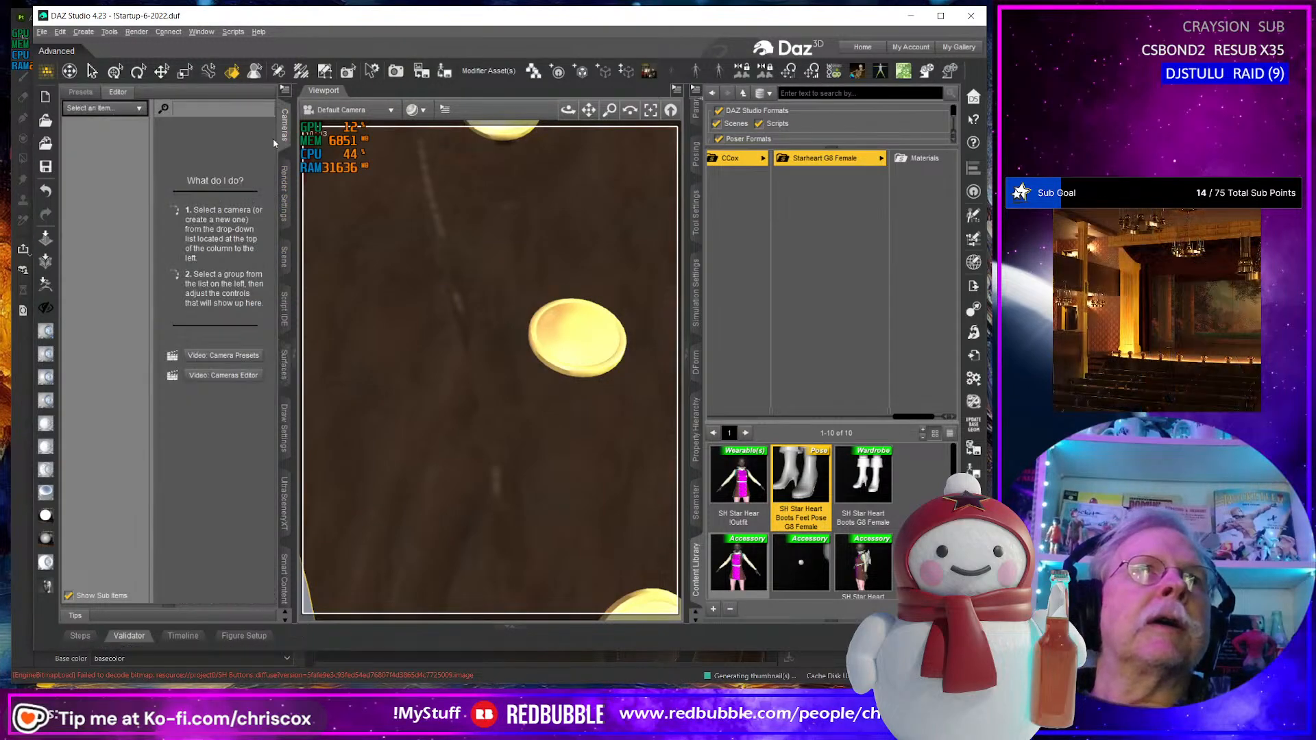
pyautogui.click(84, 111)
pyautogui.click(96, 125)
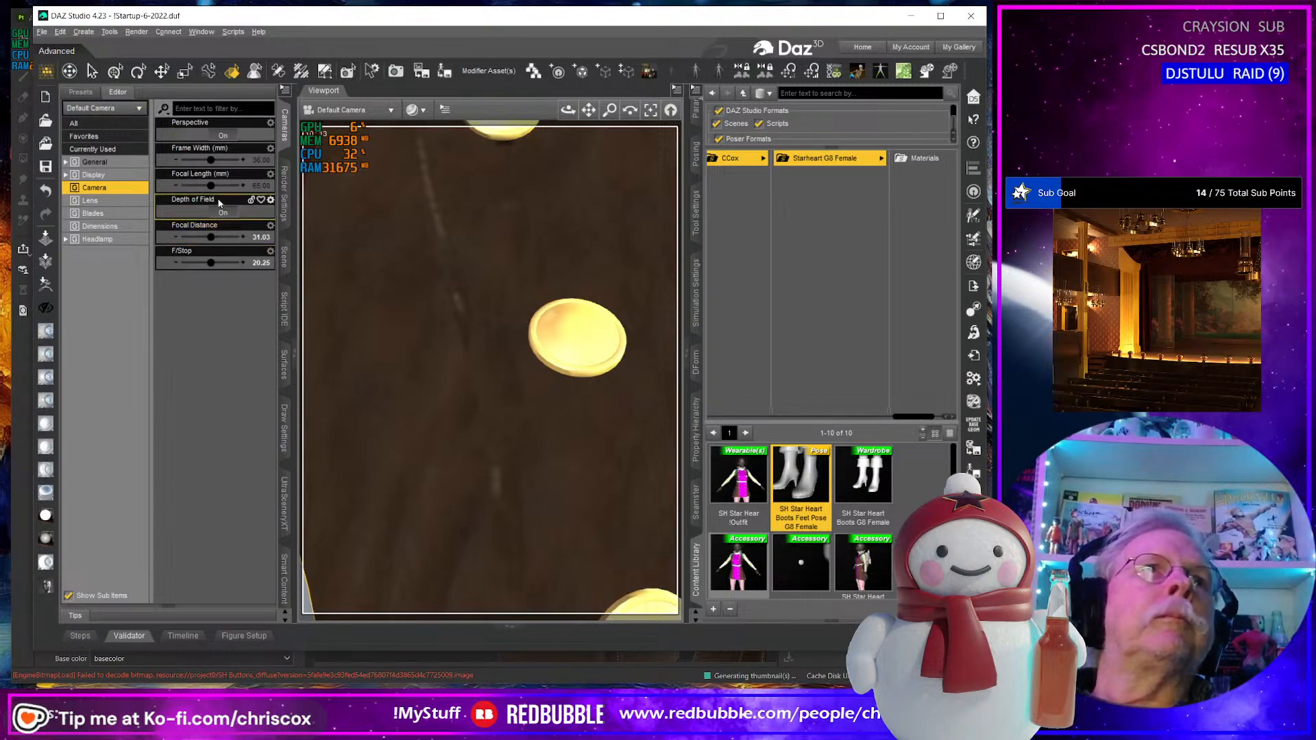
pyautogui.click(223, 212)
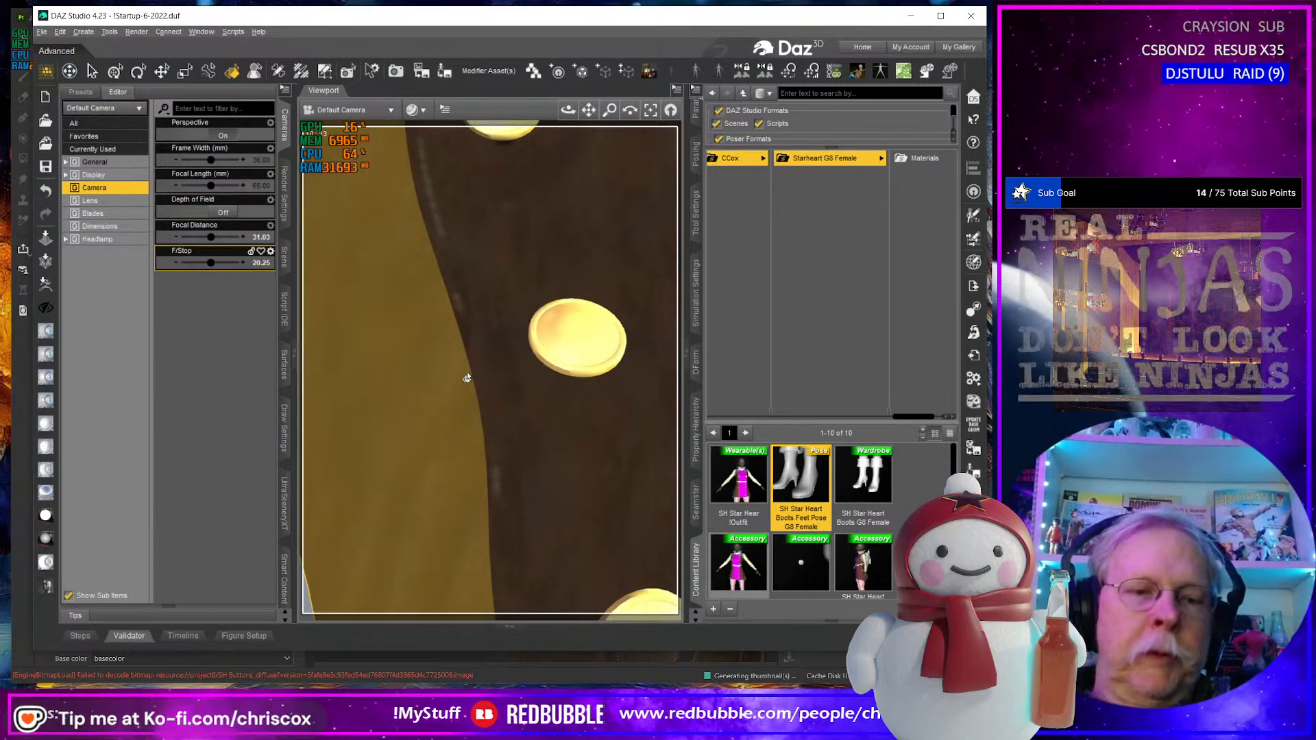
# Re-render the seam and button close-up without depth of field, examine the stitching along the seam, and close the render.
pyautogui.hotkey('ctrl', 'r')
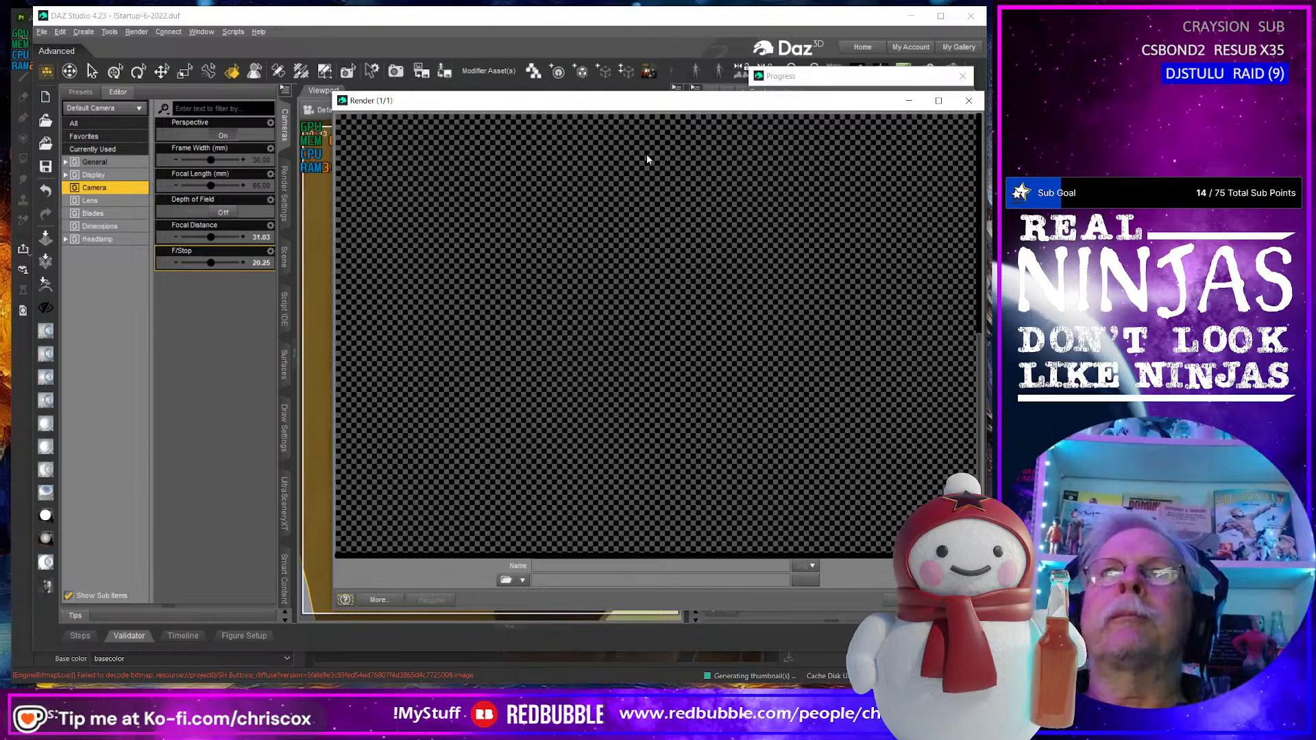
pyautogui.moveTo(672, 106); pyautogui.dragTo(489, 26)
pyautogui.moveTo(797, 531); pyautogui.dragTo(939, 687)
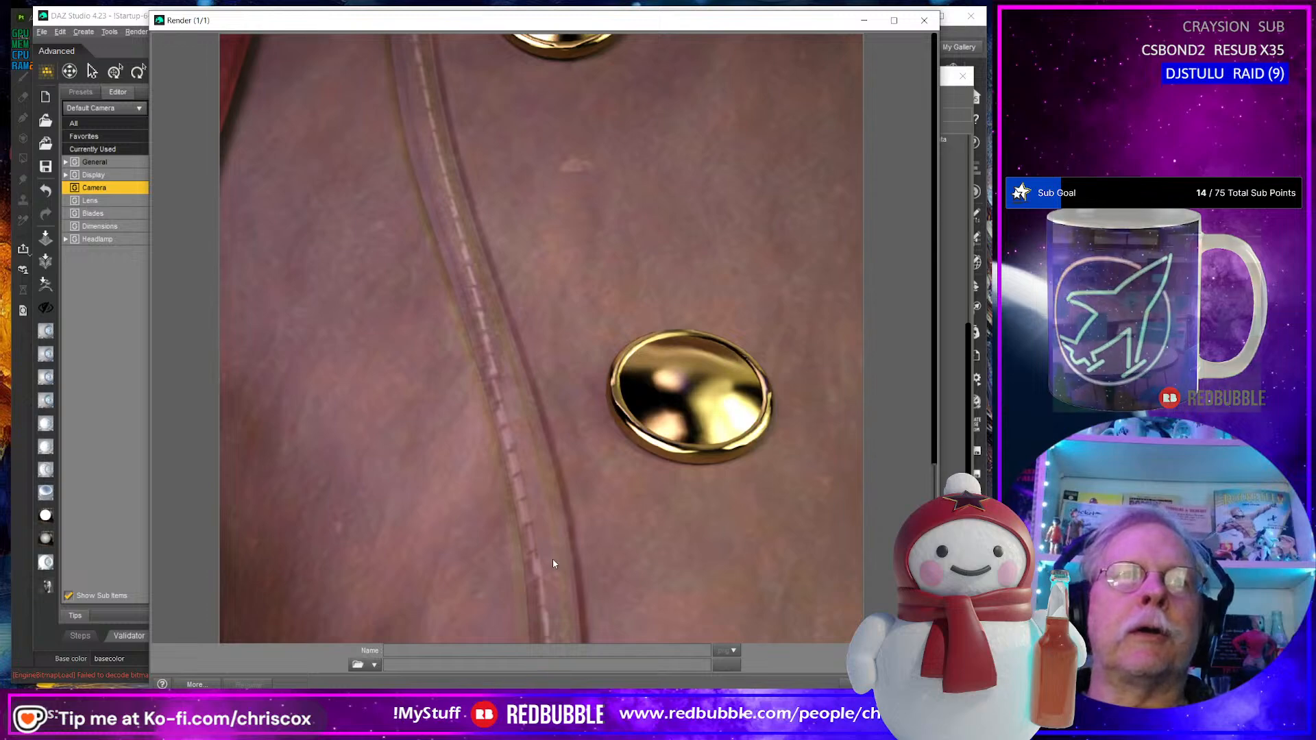
pyautogui.scroll(-3, 553, 558)
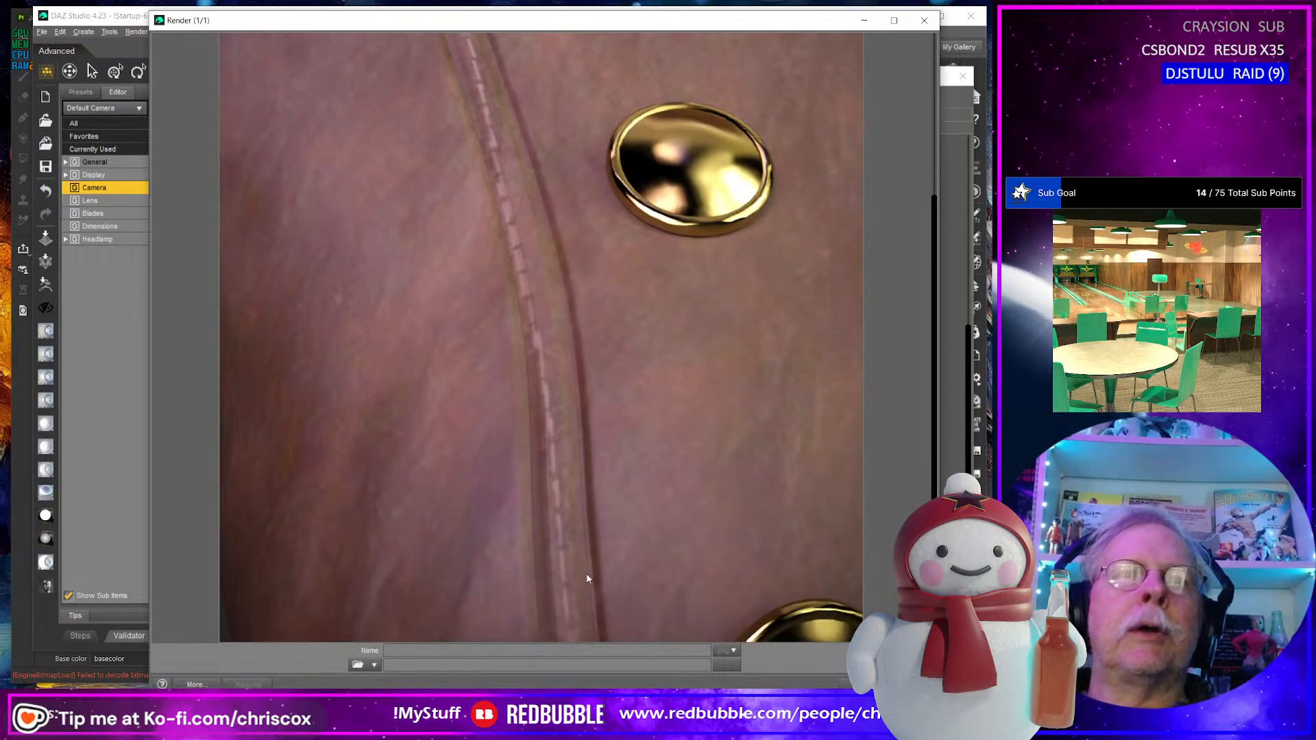
pyautogui.scroll(3, 588, 580)
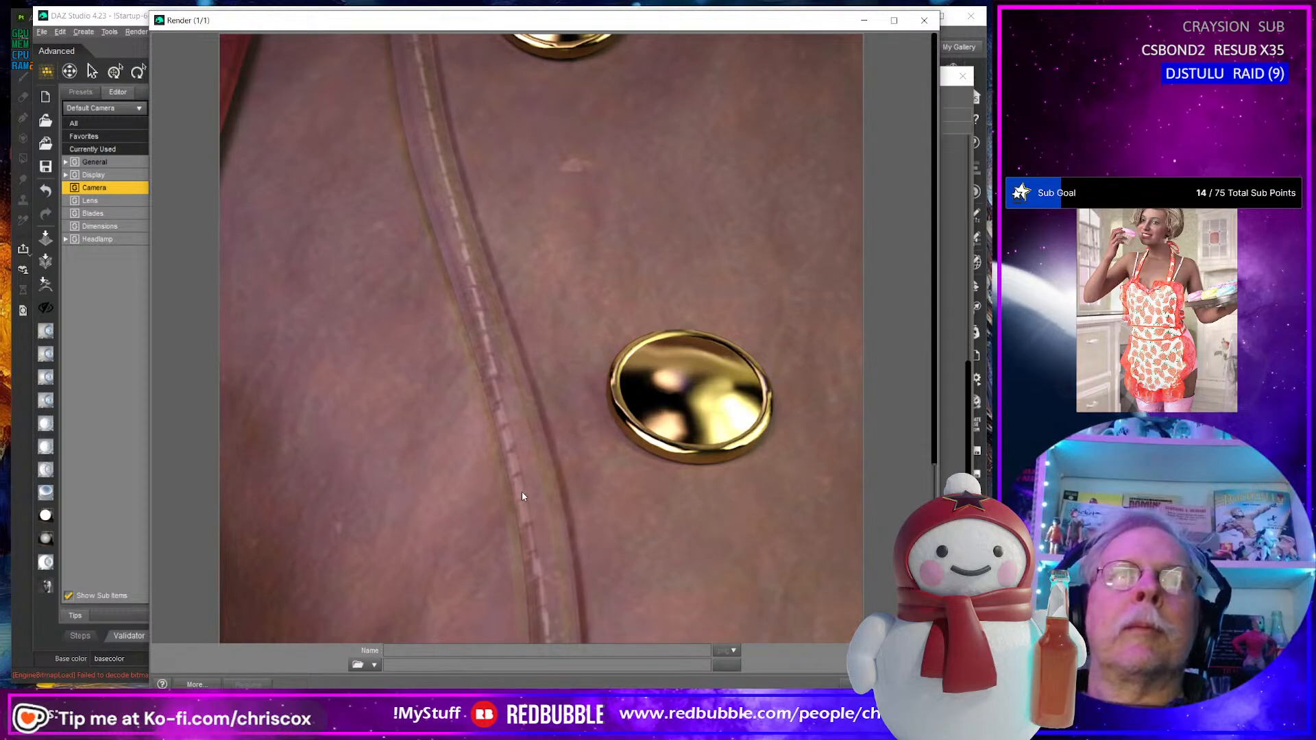
pyautogui.click(923, 20)
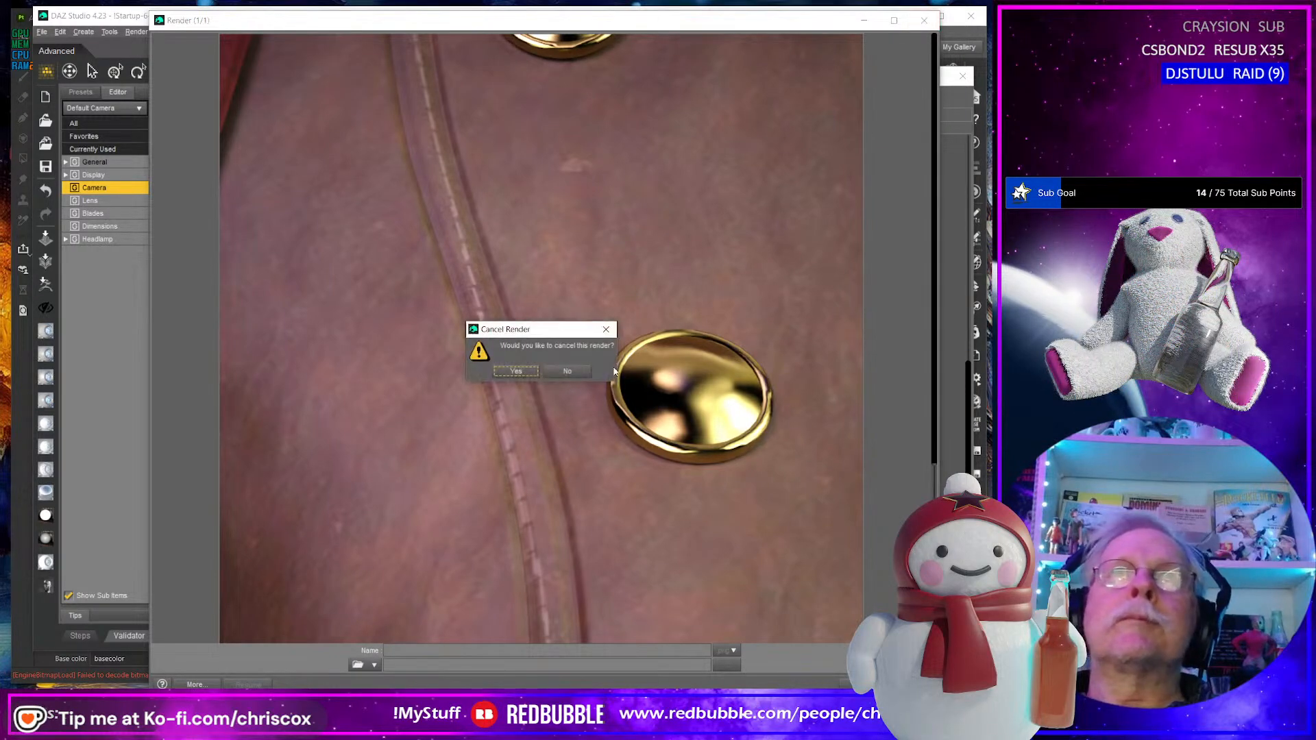
pyautogui.click(519, 372)
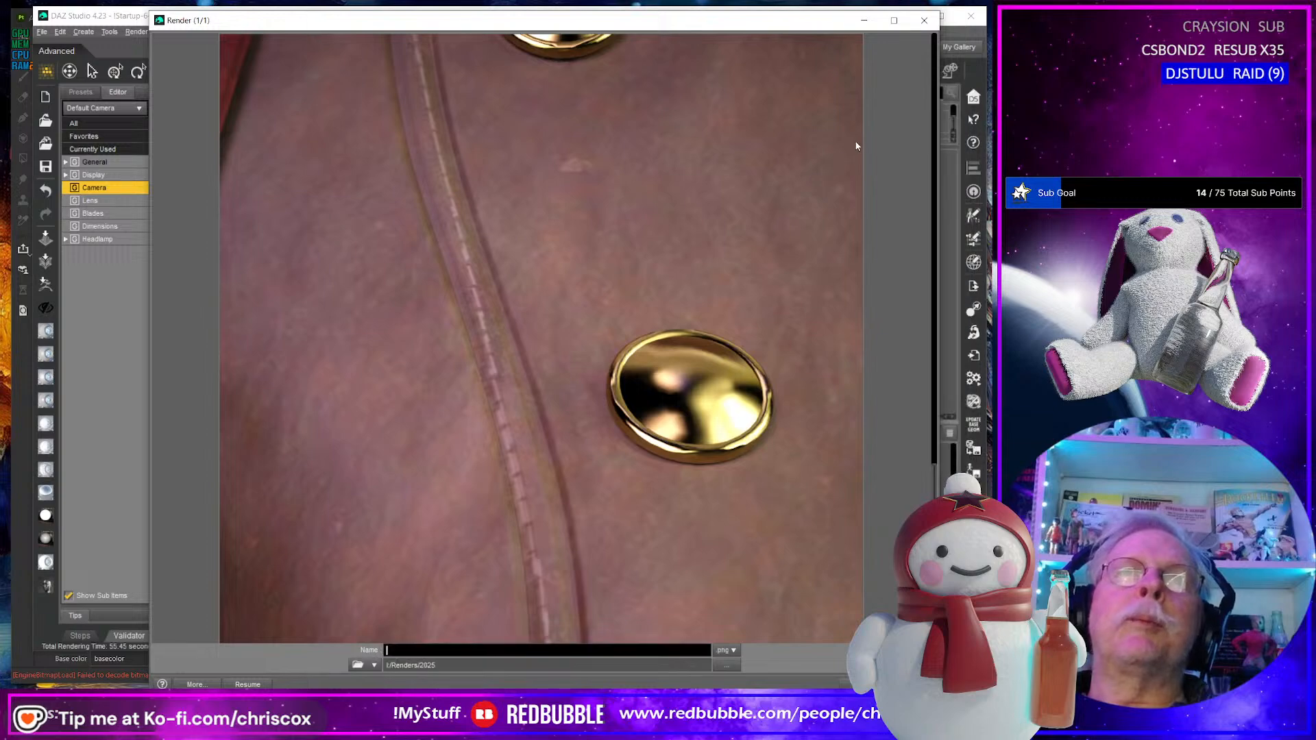
pyautogui.click(924, 20)
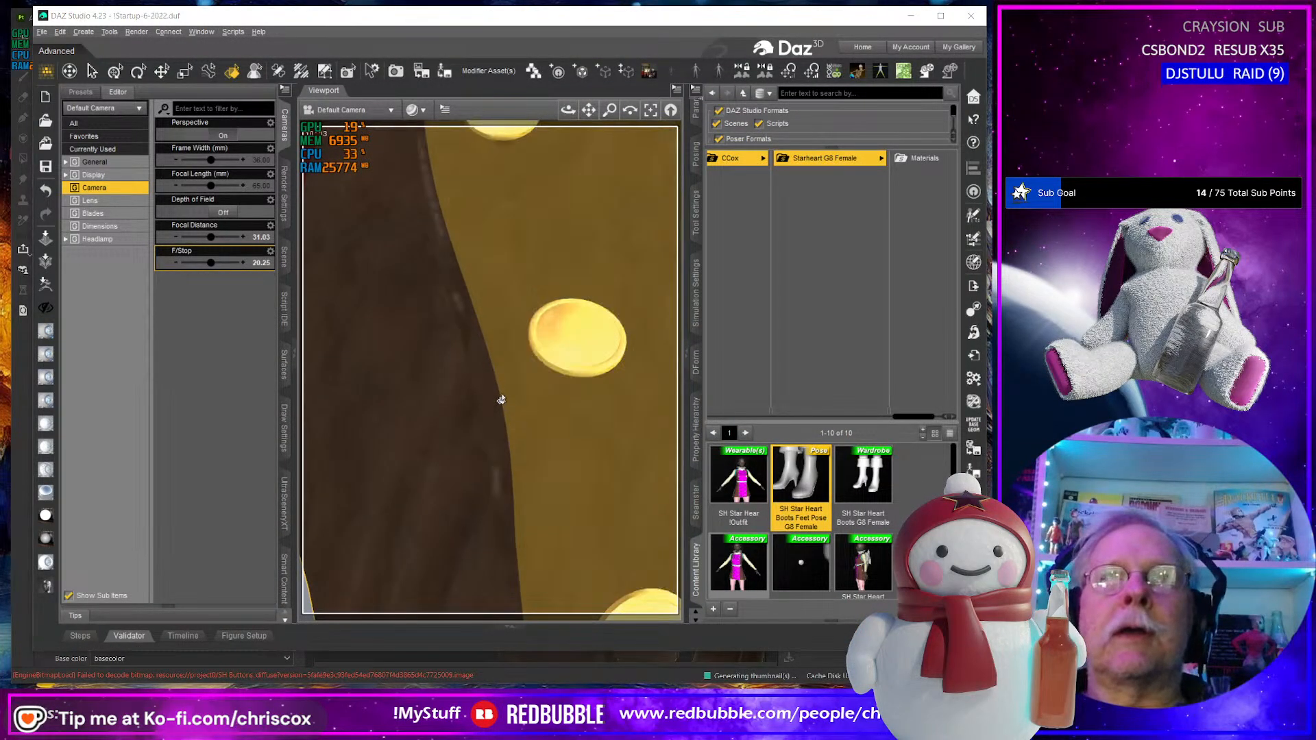
# Return to Substance 3D Painter, close the texture export window, and examine the stitched front seam of the tunic up close.
pyautogui.hotkey('alt', 'Tab')
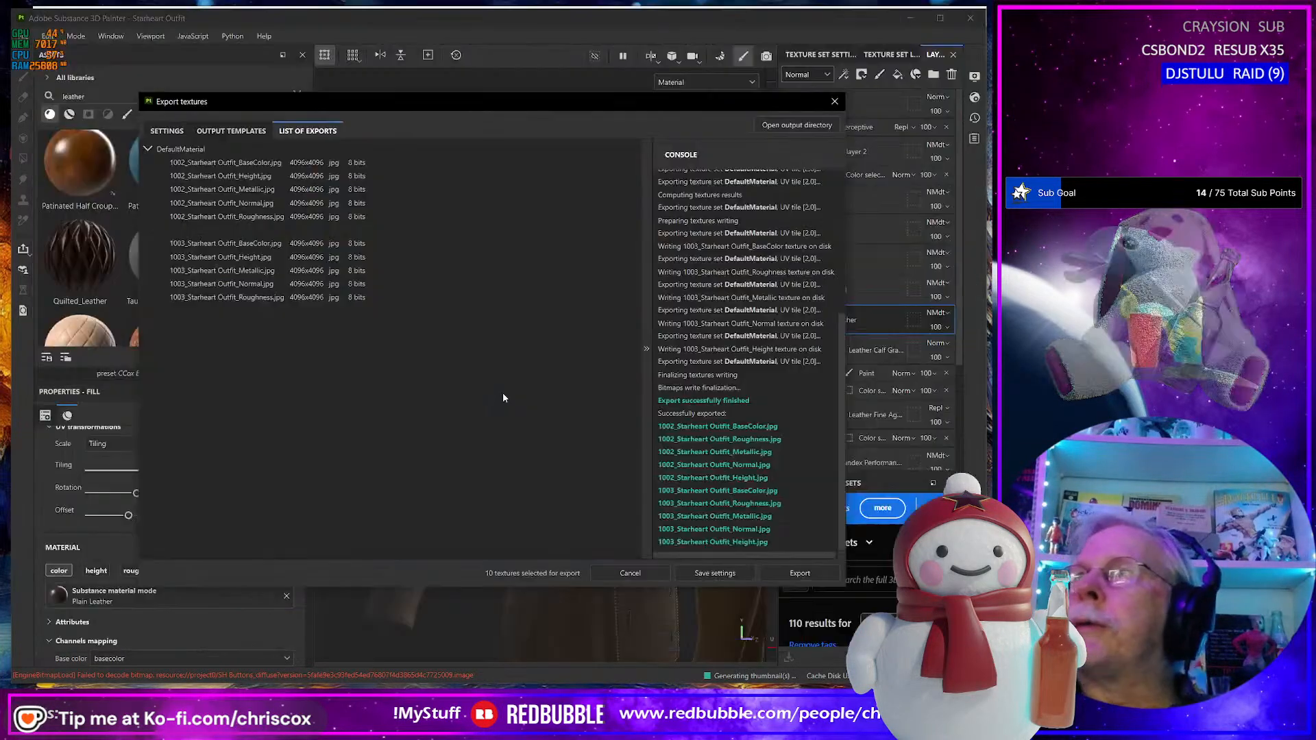
pyautogui.click(834, 101)
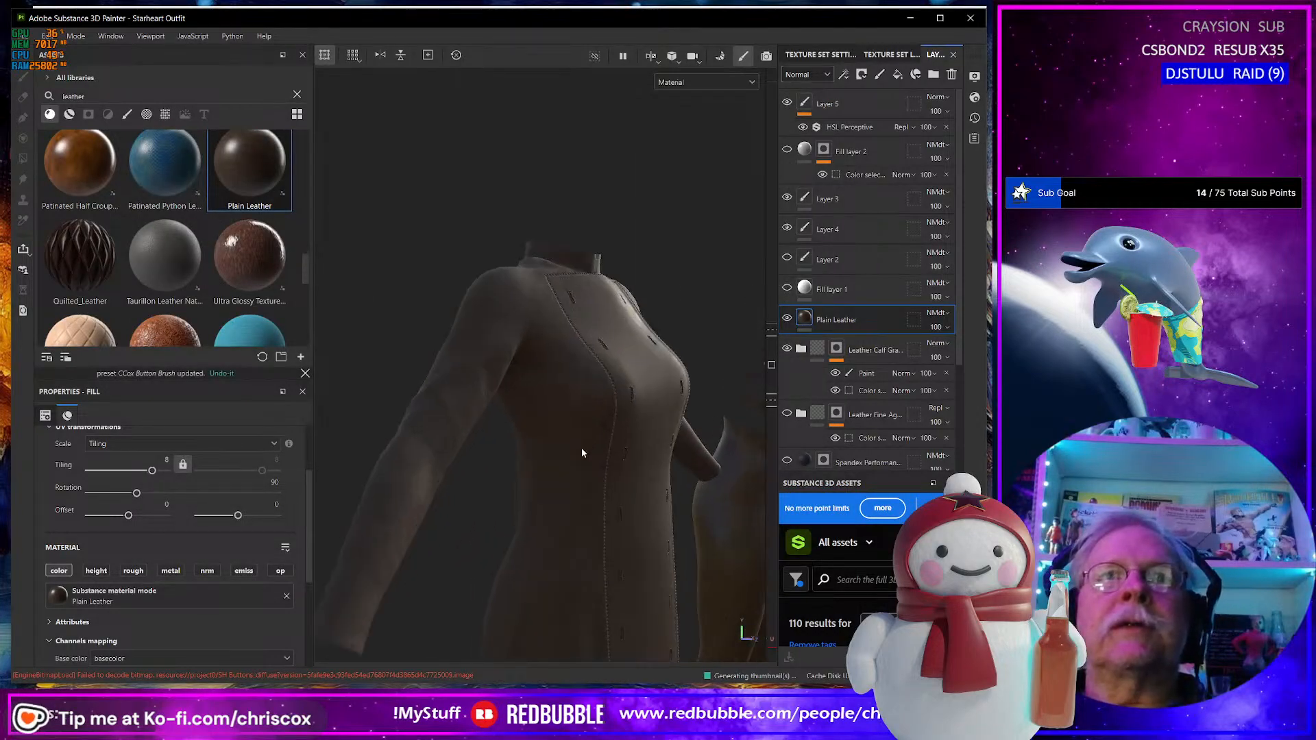
pyautogui.scroll(6, 582, 453)
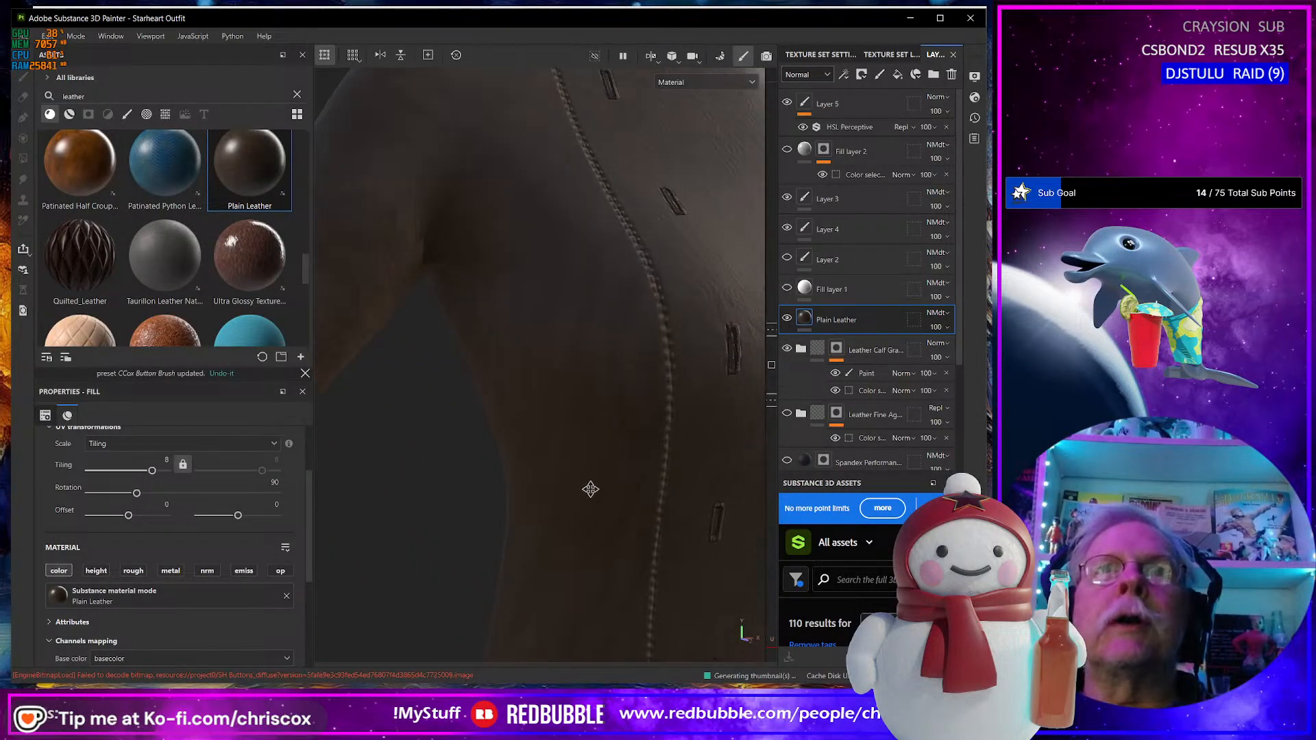
# Examine the front seam stitching up close, toggling the visibility of Layer 3 and Layer 5 to identify which layer holds the stitches.
pyautogui.keyDown('alt'); pyautogui.moveTo(591, 490); pyautogui.dragTo(557, 558, button='middle'); pyautogui.keyUp('alt')
pyautogui.scroll(5, 590, 495)
pyautogui.keyDown('alt'); pyautogui.moveTo(589, 495); pyautogui.dragTo(560, 491); pyautogui.keyUp('alt')
pyautogui.keyDown('alt'); pyautogui.moveTo(561, 492); pyautogui.dragTo(518, 603, button='middle'); pyautogui.keyUp('alt')
pyautogui.keyDown('alt'); pyautogui.moveTo(562, 492); pyautogui.dragTo(564, 511); pyautogui.keyUp('alt')
pyautogui.keyDown('alt'); pyautogui.moveTo(587, 461); pyautogui.dragTo(579, 523, button='middle'); pyautogui.keyUp('alt')
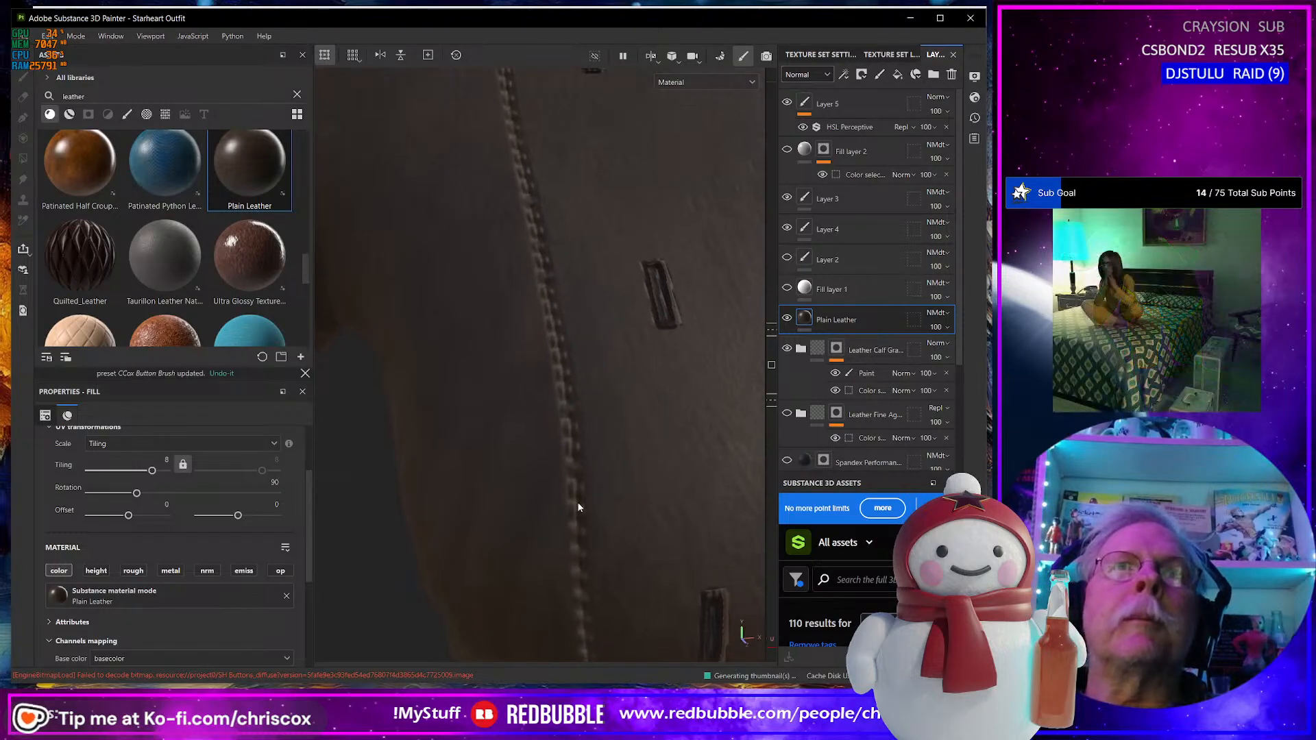
pyautogui.keyDown('alt'); pyautogui.moveTo(578, 507); pyautogui.dragTo(599, 491); pyautogui.keyUp('alt')
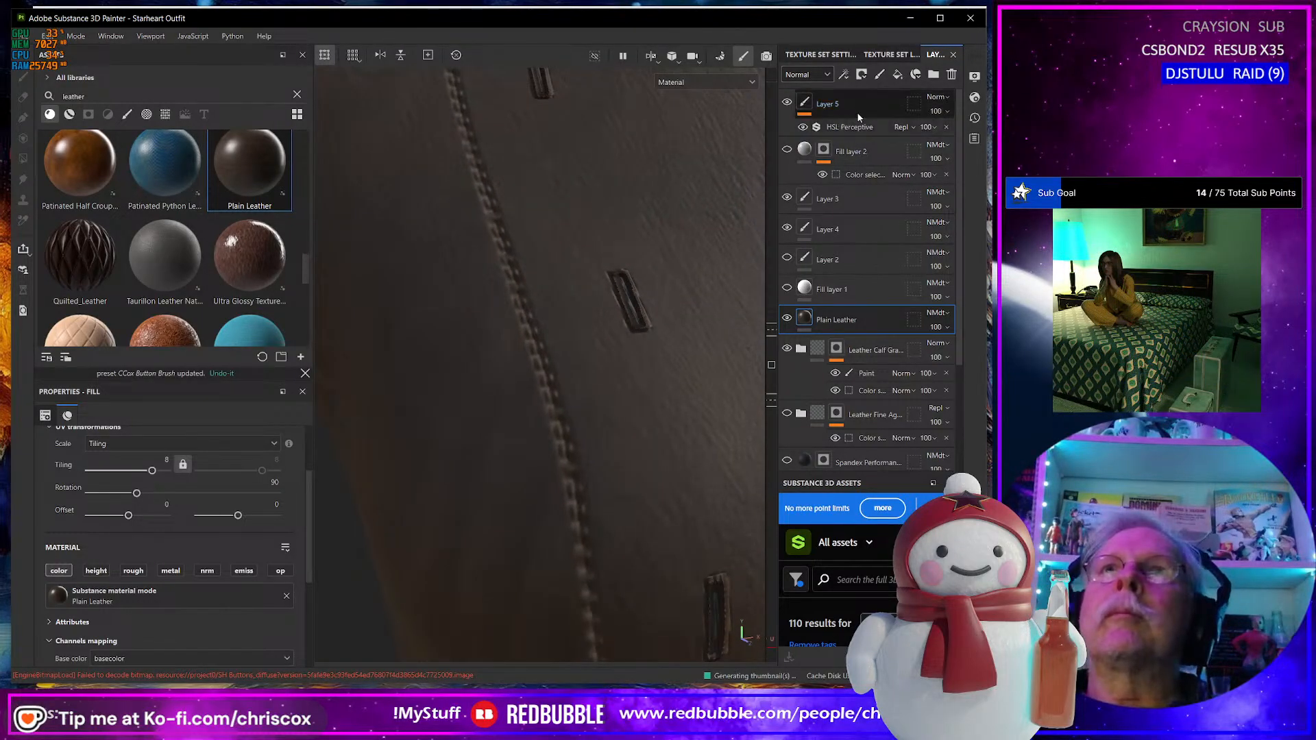
pyautogui.click(787, 198)
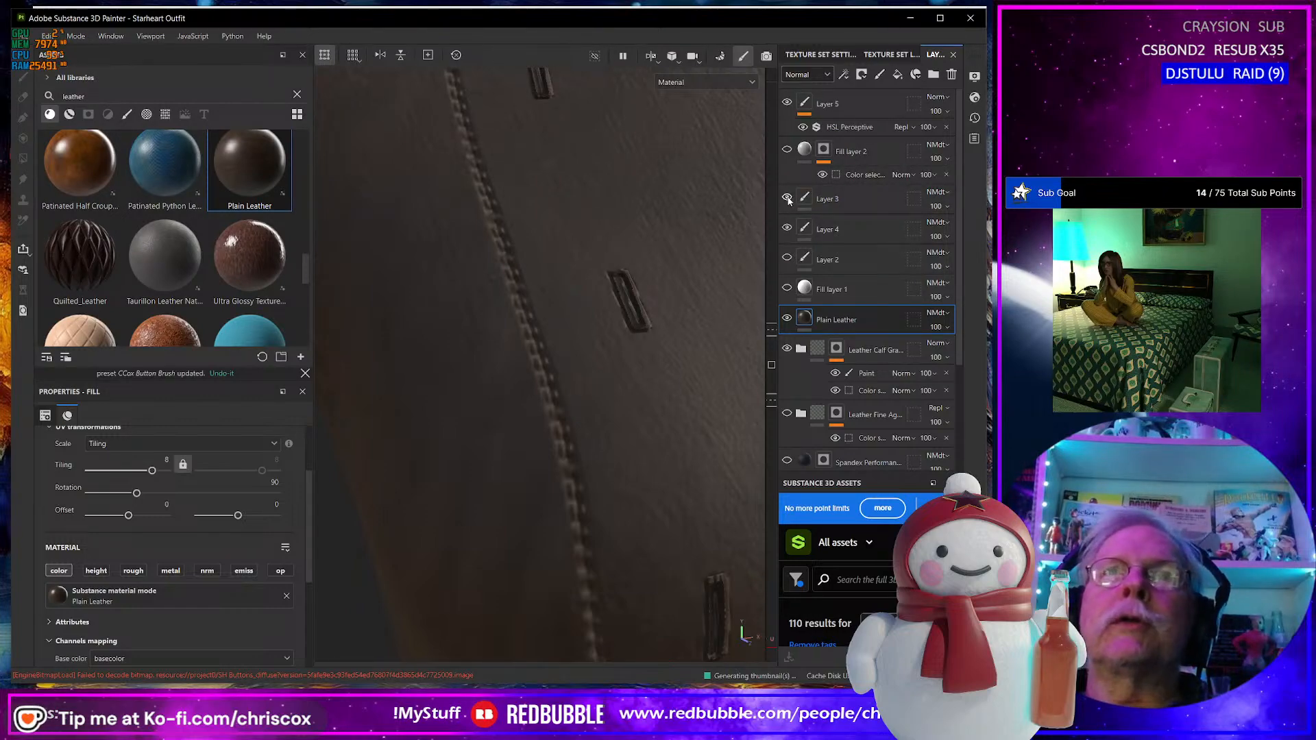
pyautogui.click(787, 103)
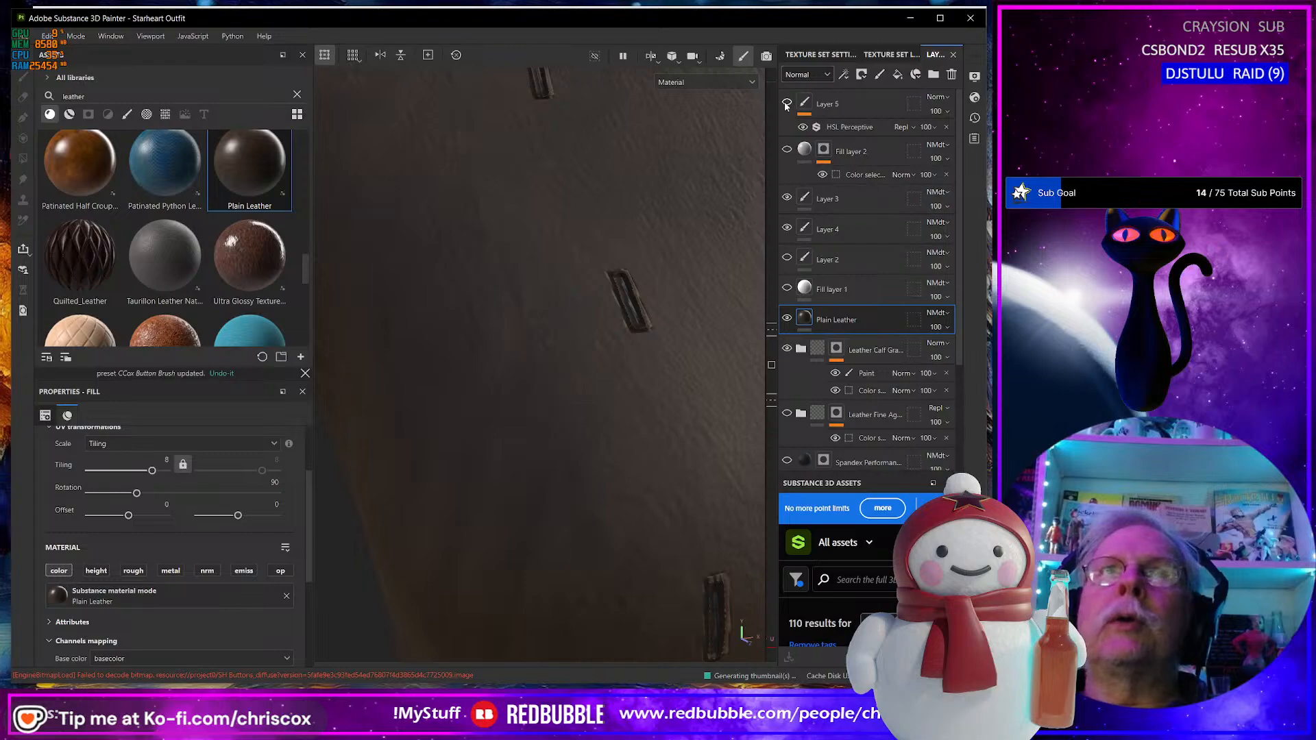
pyautogui.click(787, 103)
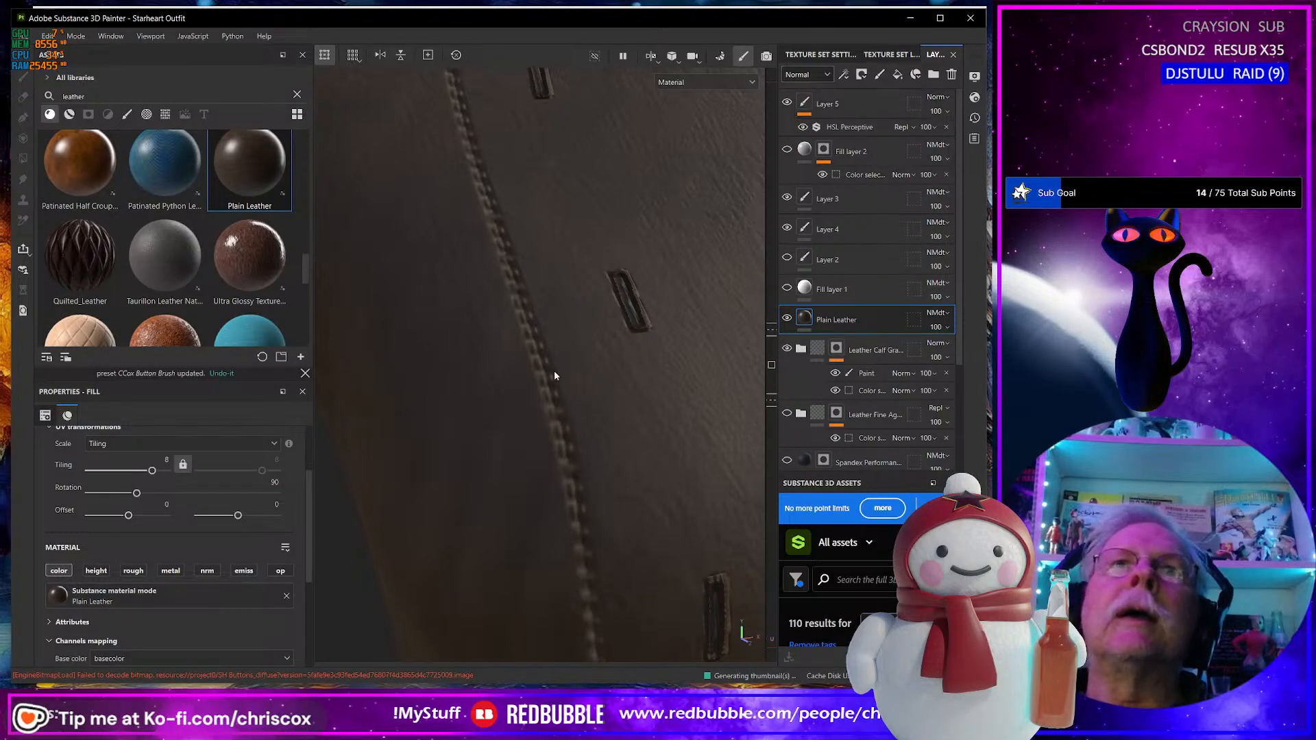
# Select Path 1 on Layer 5, hide the layer's HSL Perceptive filter, and inspect the stitched flap corner below the collar up close.
pyautogui.keyDown('alt'); pyautogui.moveTo(553, 376); pyautogui.dragTo(539, 275); pyautogui.keyUp('alt')
pyautogui.keyDown('alt'); pyautogui.moveTo(539, 276); pyautogui.dragTo(566, 483, button='middle'); pyautogui.keyUp('alt')
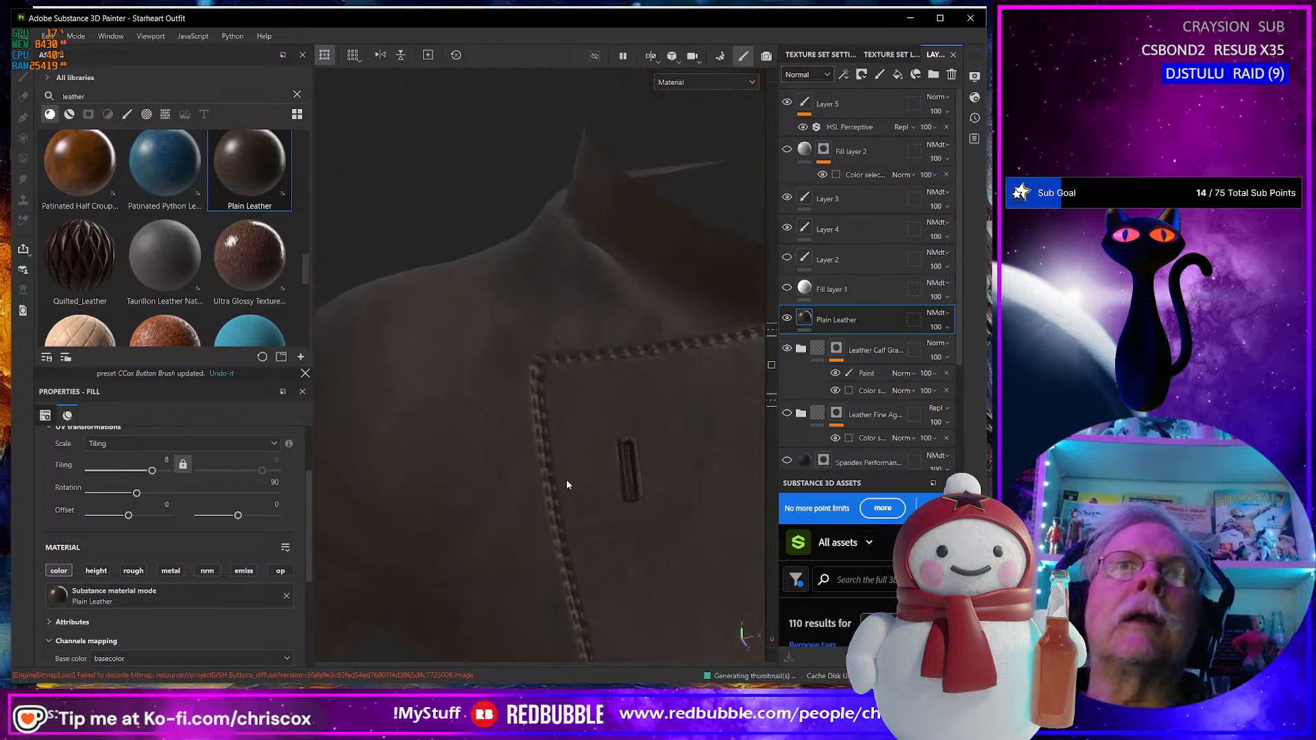
pyautogui.scroll(5, 570, 463)
pyautogui.keyDown('alt'); pyautogui.moveTo(554, 429); pyautogui.dragTo(555, 472, button='middle'); pyautogui.keyUp('alt')
pyautogui.keyDown('alt'); pyautogui.moveTo(555, 471); pyautogui.dragTo(560, 436); pyautogui.keyUp('alt')
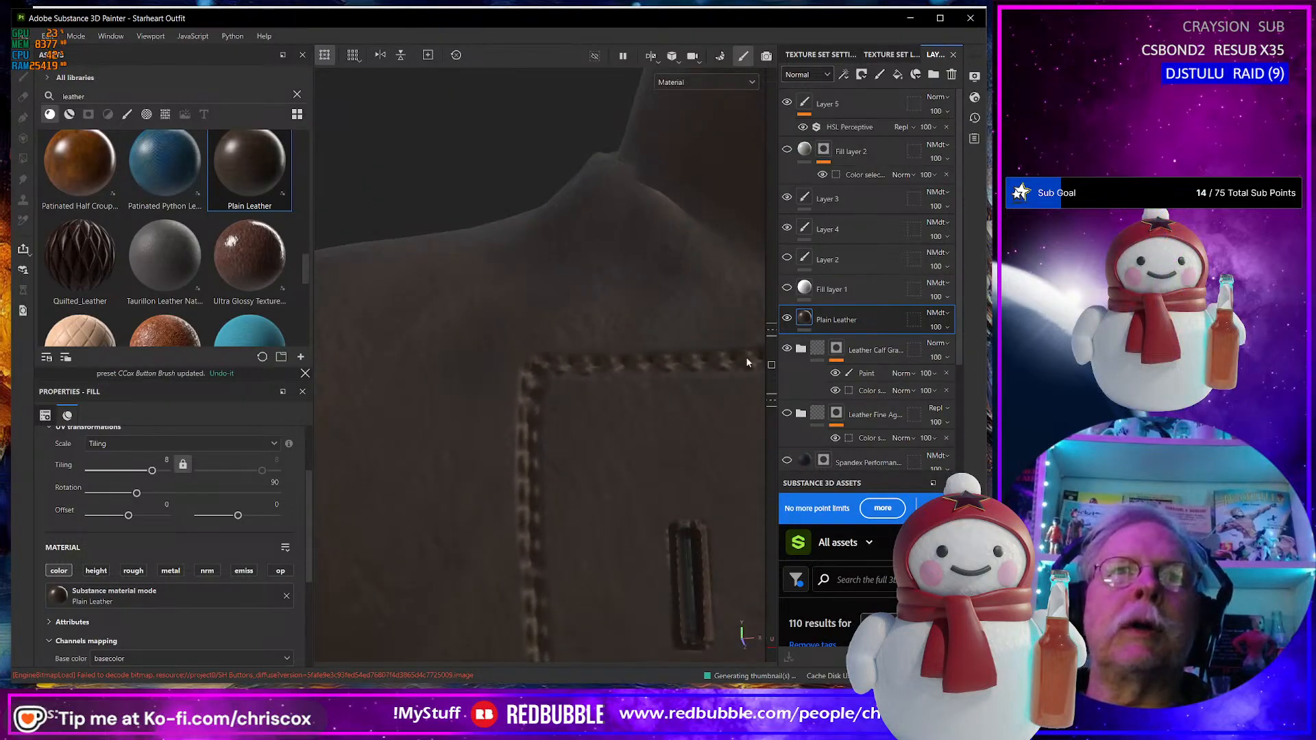
pyautogui.click(805, 104)
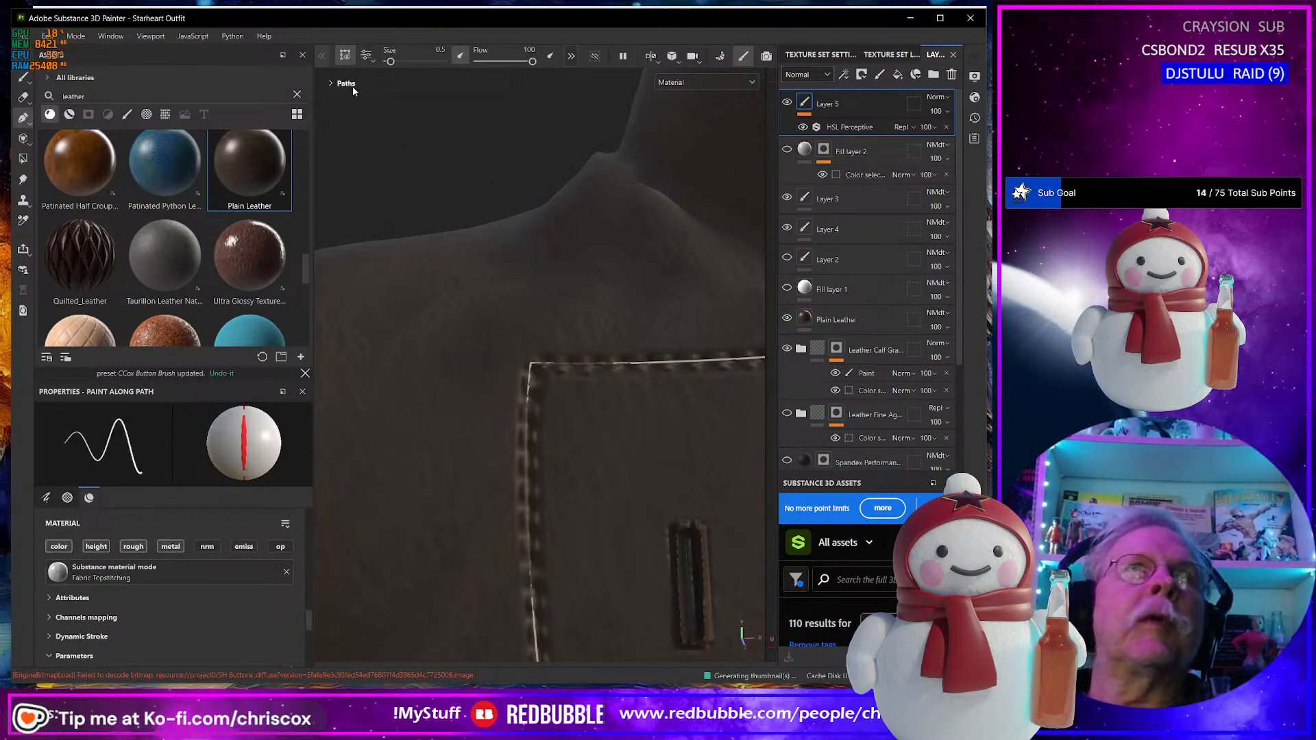
pyautogui.click(379, 102)
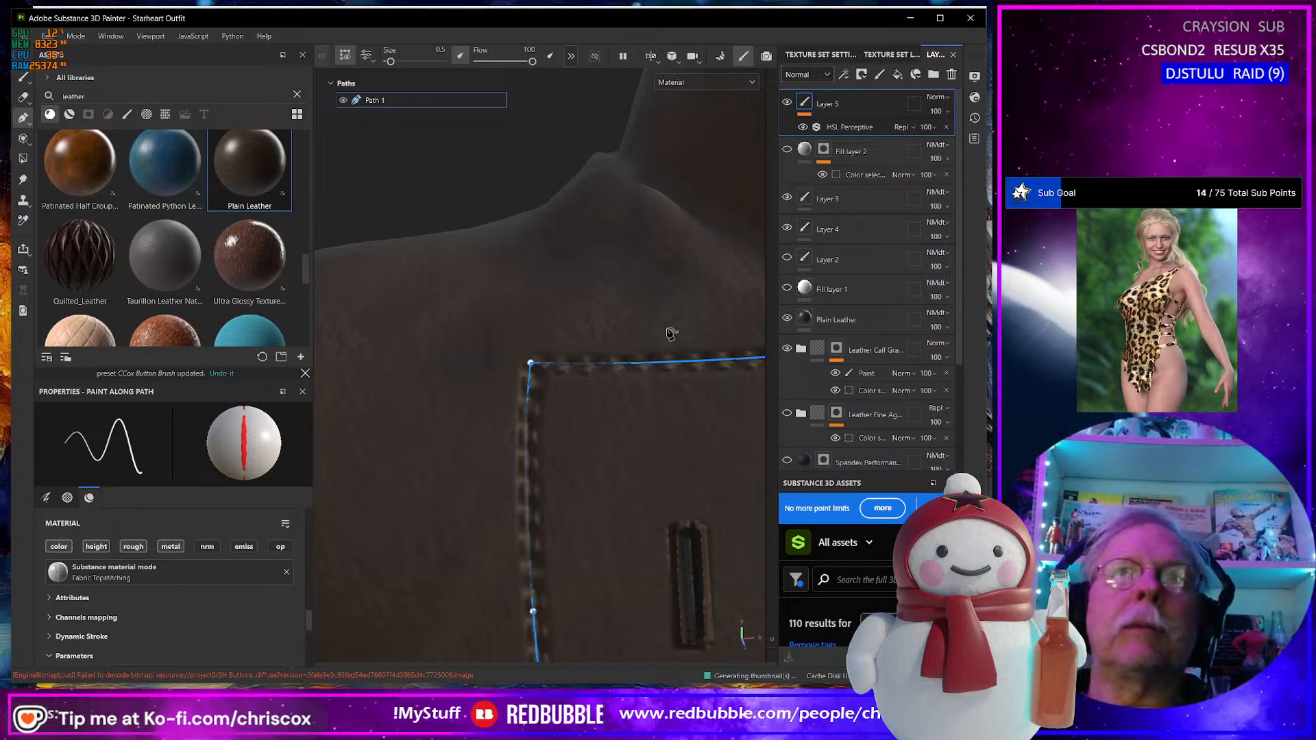
pyautogui.click(803, 127)
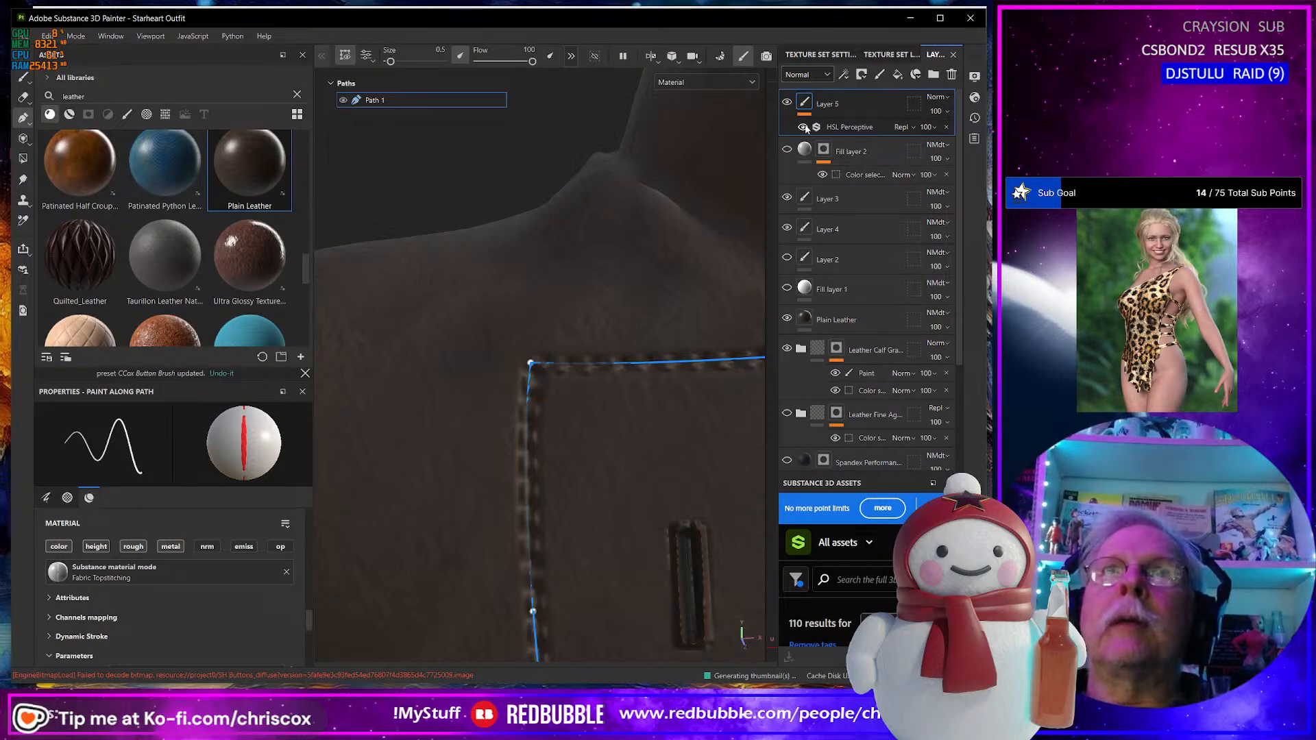
pyautogui.scroll(5, 542, 473)
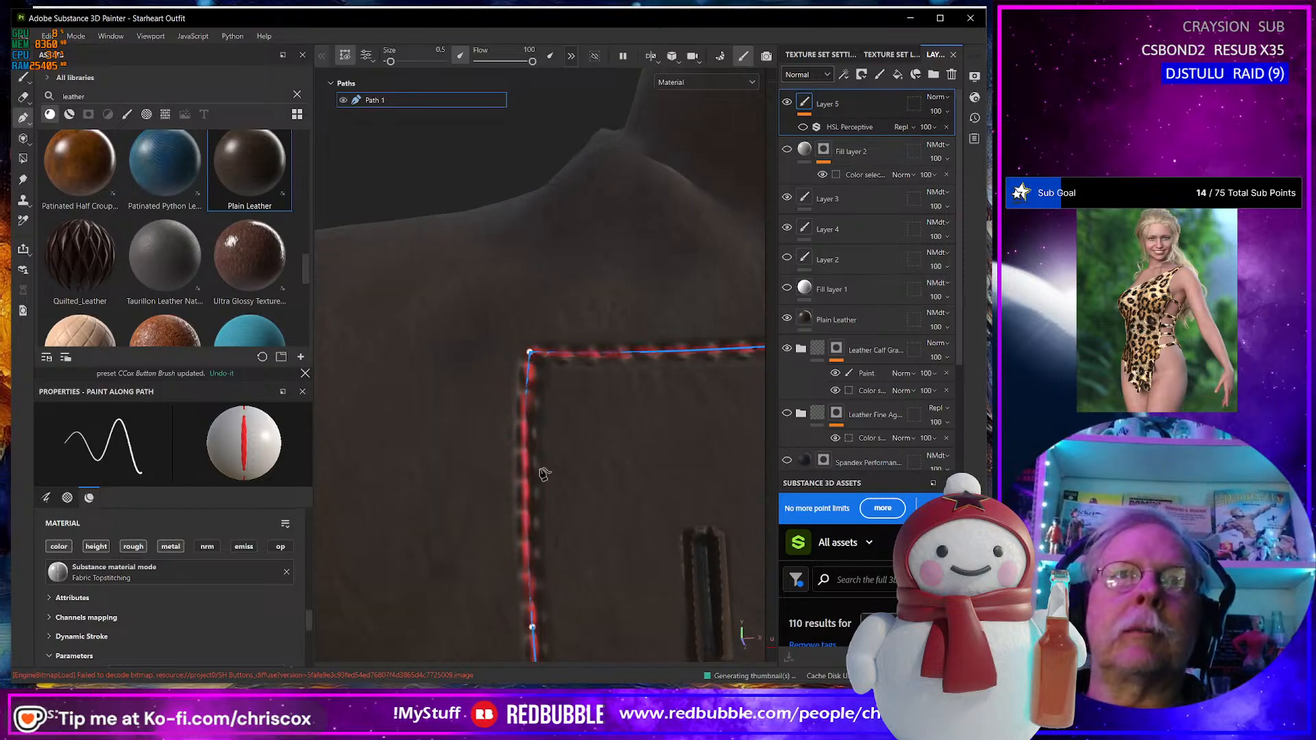
pyautogui.scroll(-5, 544, 473)
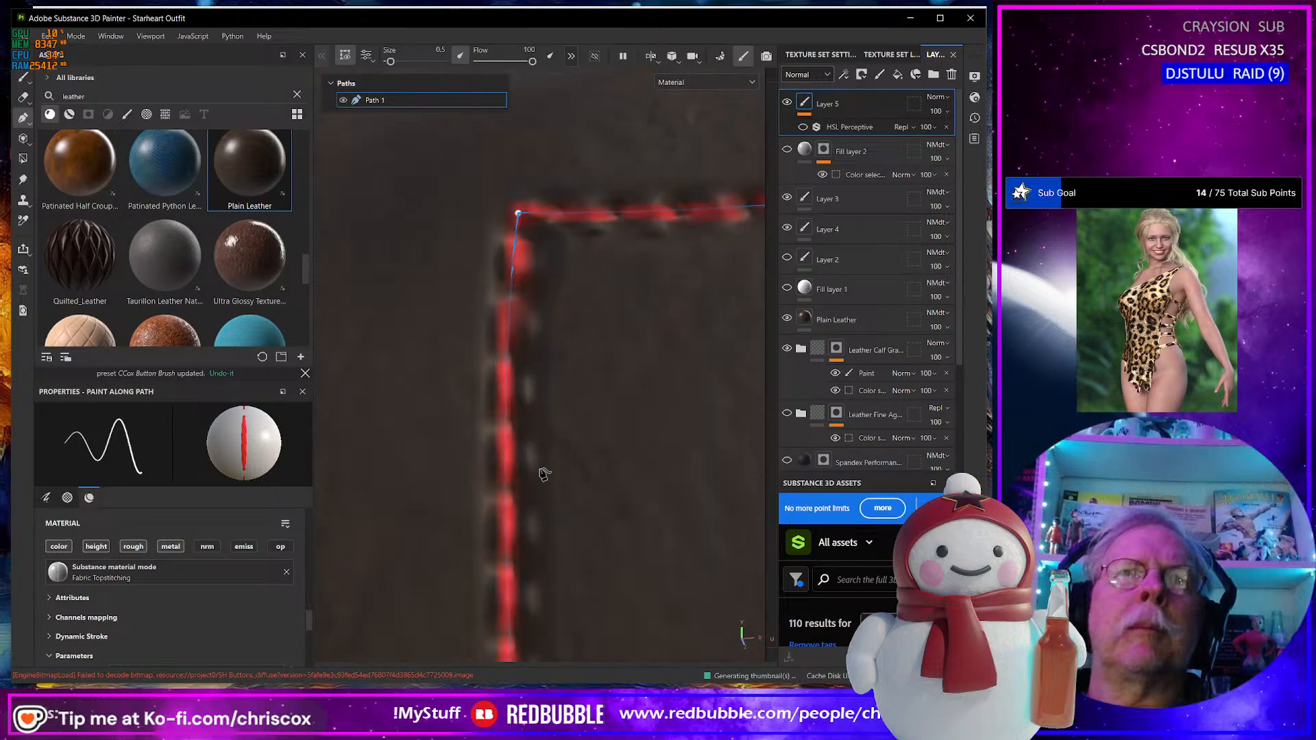
# Reset the brush settings of the stitching path to their defaults.
pyautogui.keyDown('alt'); pyautogui.moveTo(544, 473); pyautogui.dragTo(540, 327); pyautogui.keyUp('alt')
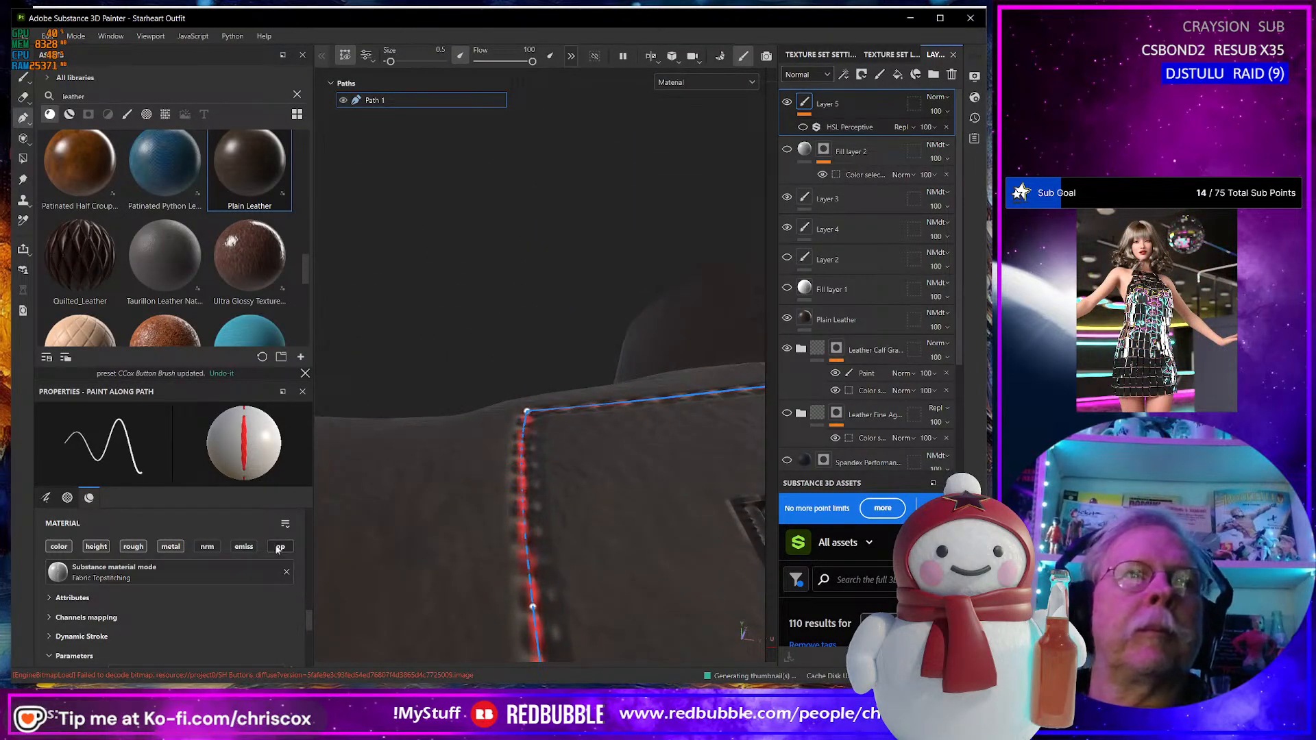
pyautogui.click(285, 525)
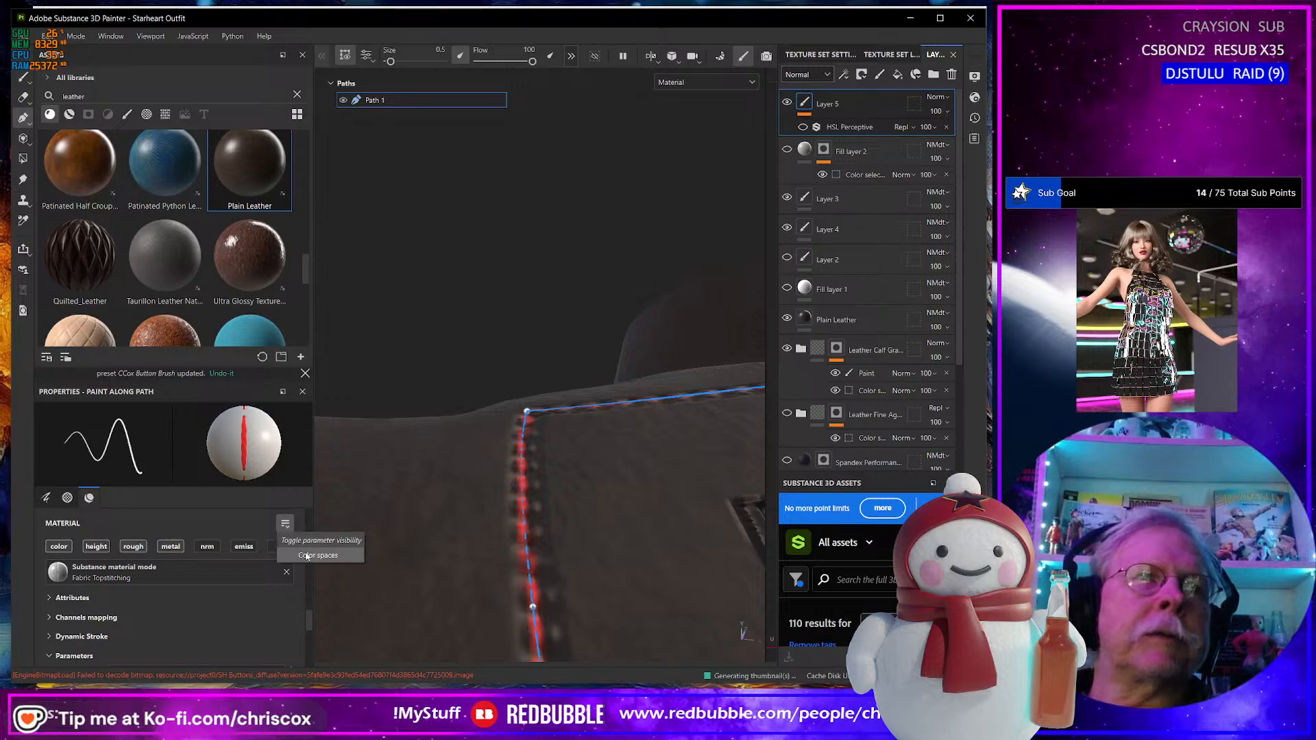
pyautogui.click(249, 619)
pyautogui.scroll(-6, 251, 619)
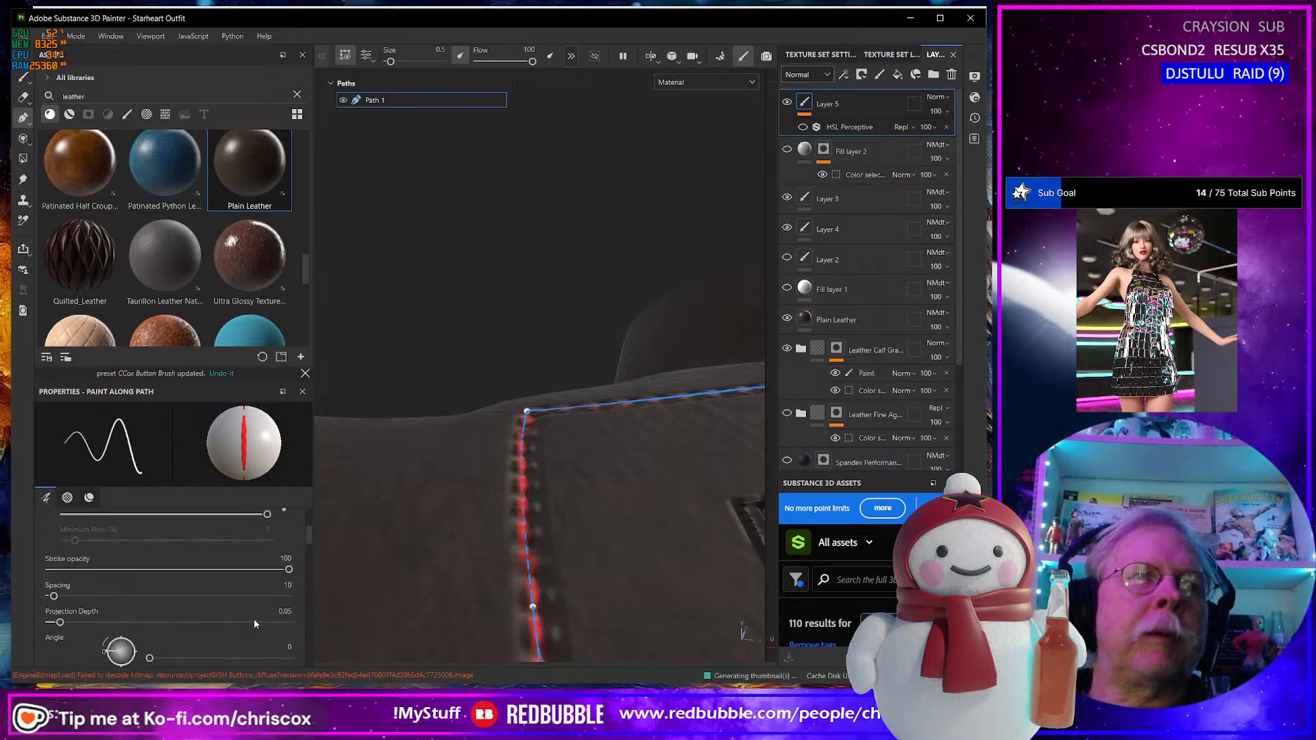
pyautogui.scroll(6, 254, 619)
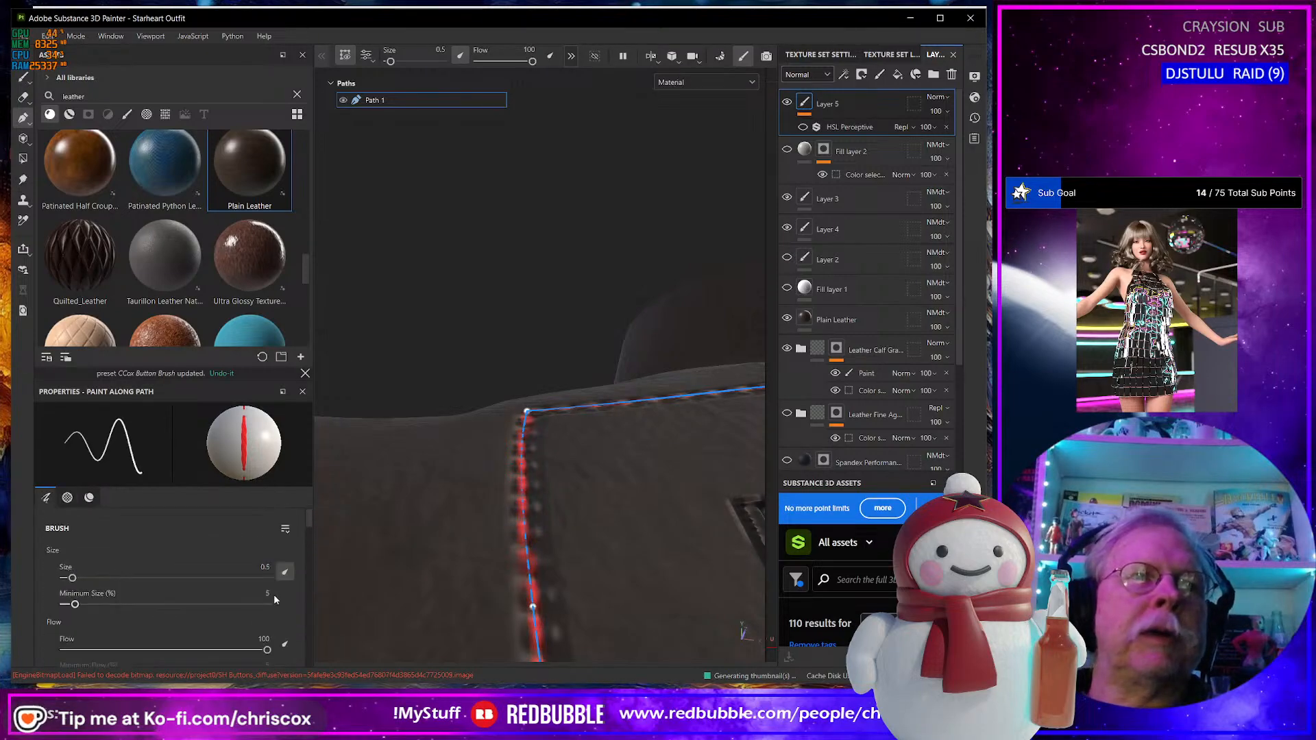
pyautogui.click(284, 529)
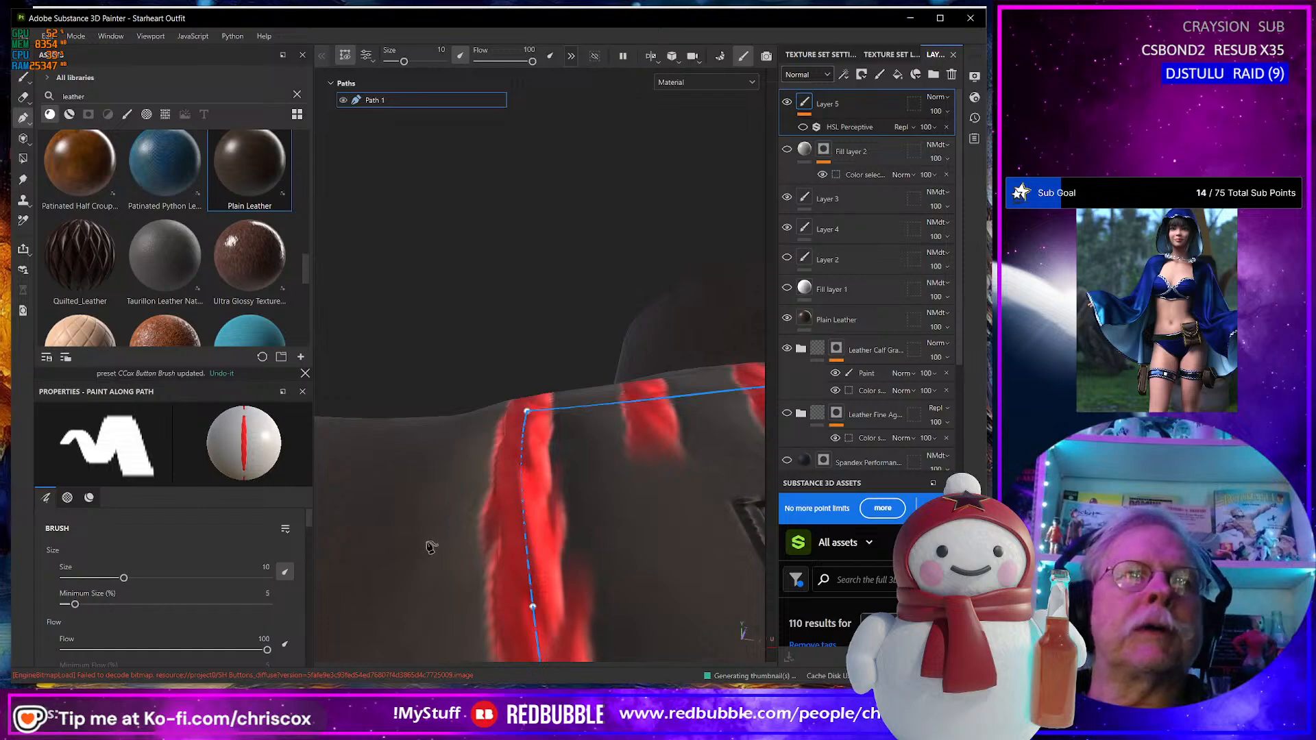
# Set the stitching path's brush size to 0.5.
pyautogui.keyDown('alt'); pyautogui.moveTo(430, 546); pyautogui.dragTo(515, 656); pyautogui.keyUp('alt')
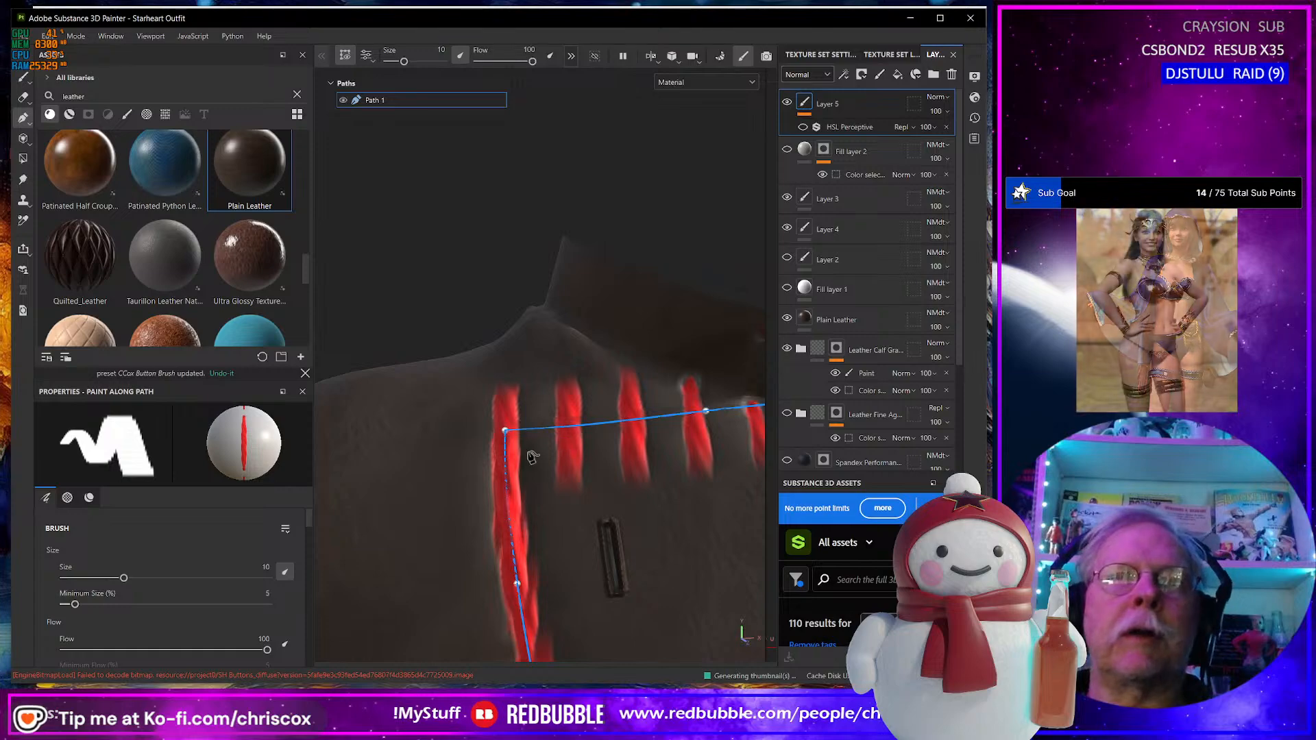
pyautogui.scroll(-3, 199, 540)
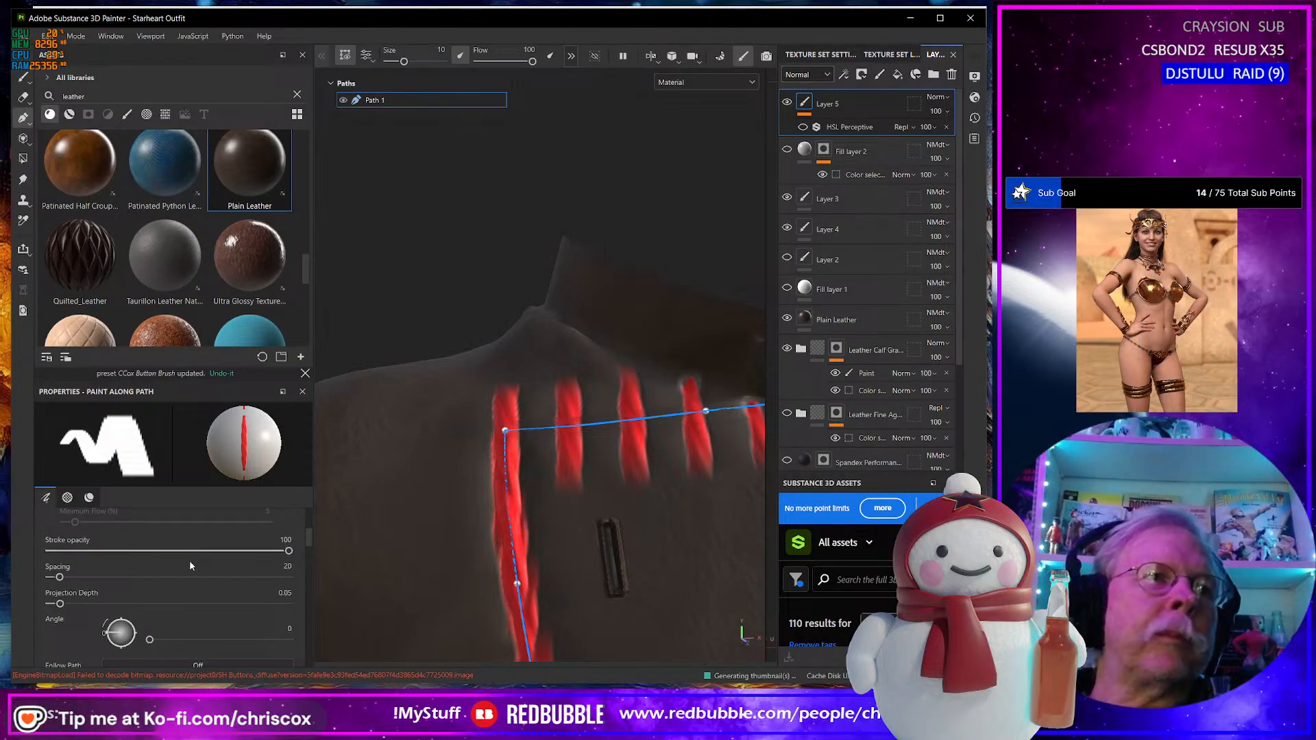
pyautogui.scroll(3, 184, 578)
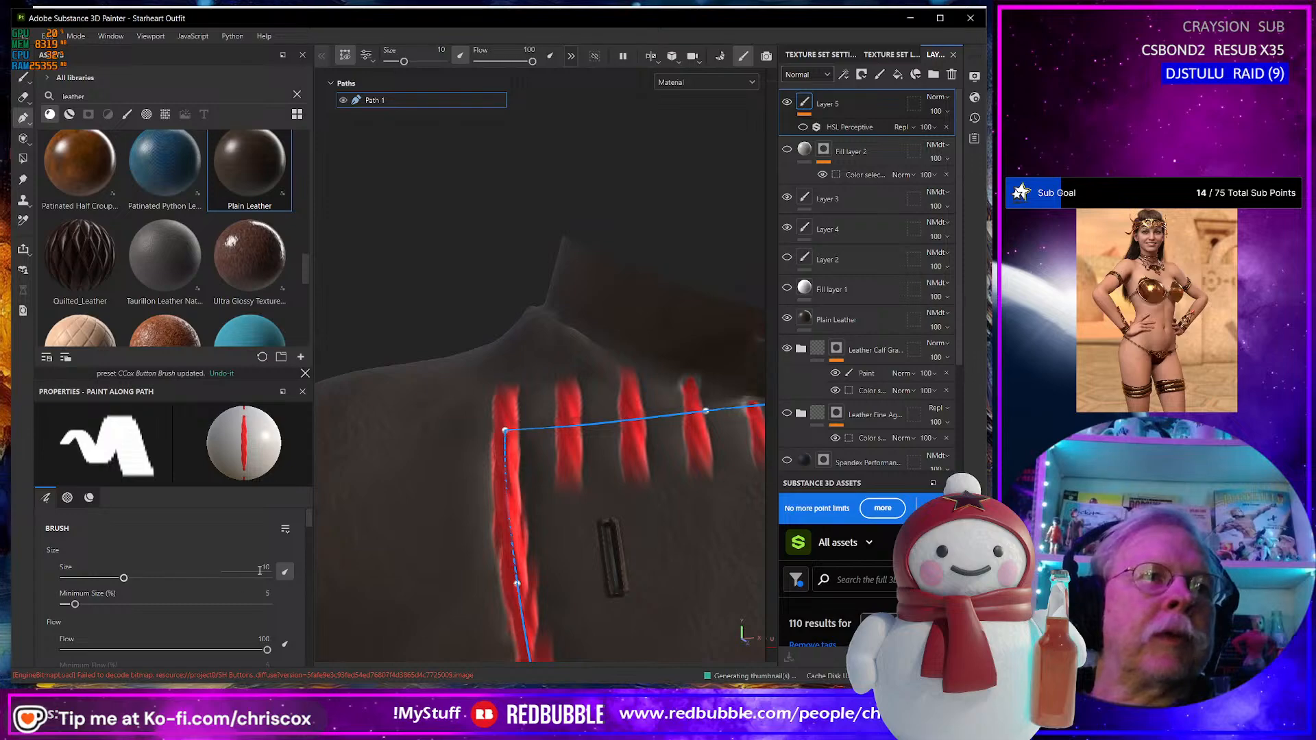
pyautogui.write('0.5')
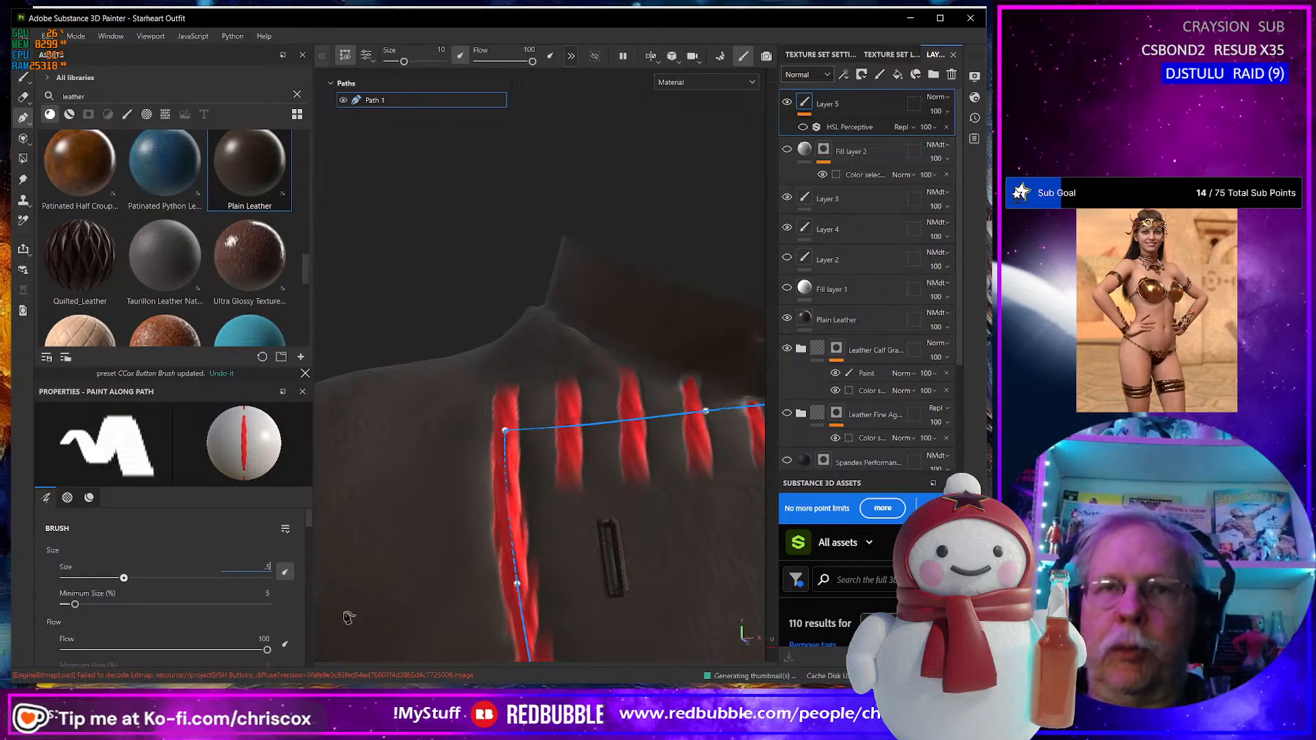
pyautogui.press('Return')
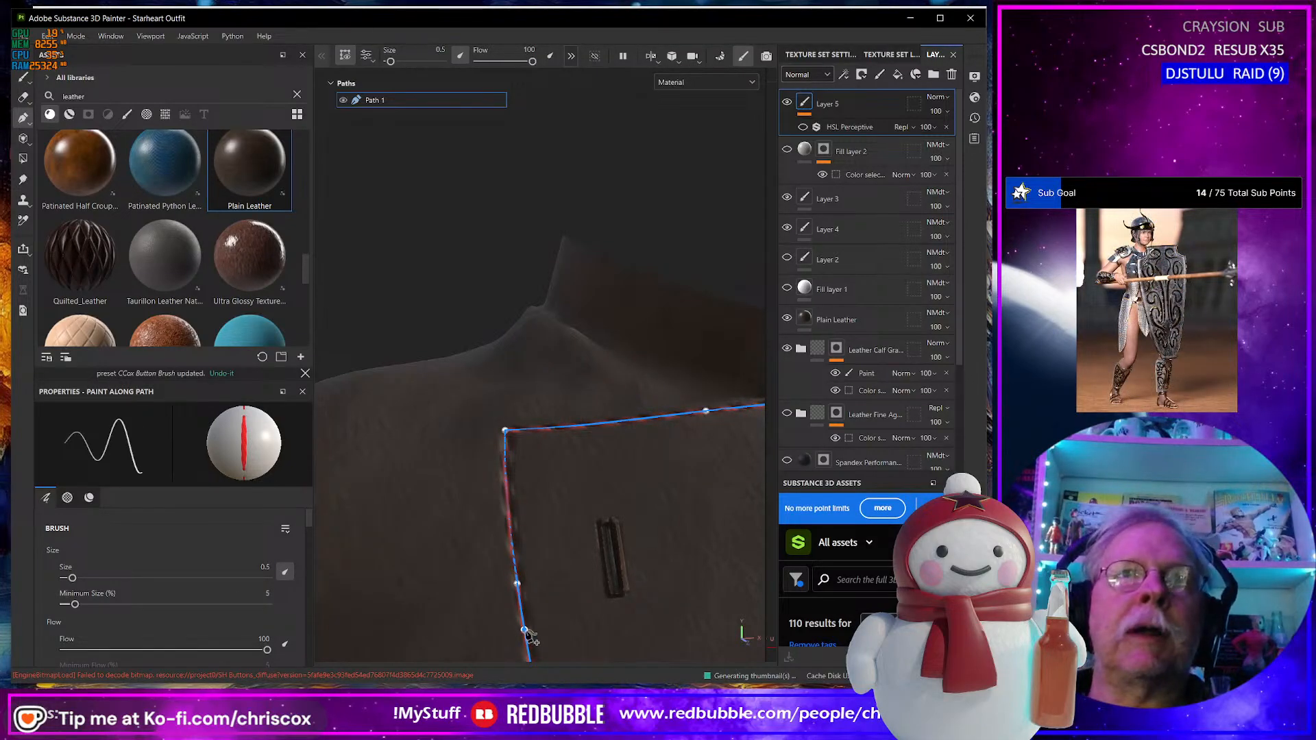
# Reduce the brush spacing of the stitching path to 11 and check the stitches around the corner.
pyautogui.scroll(5, 502, 592)
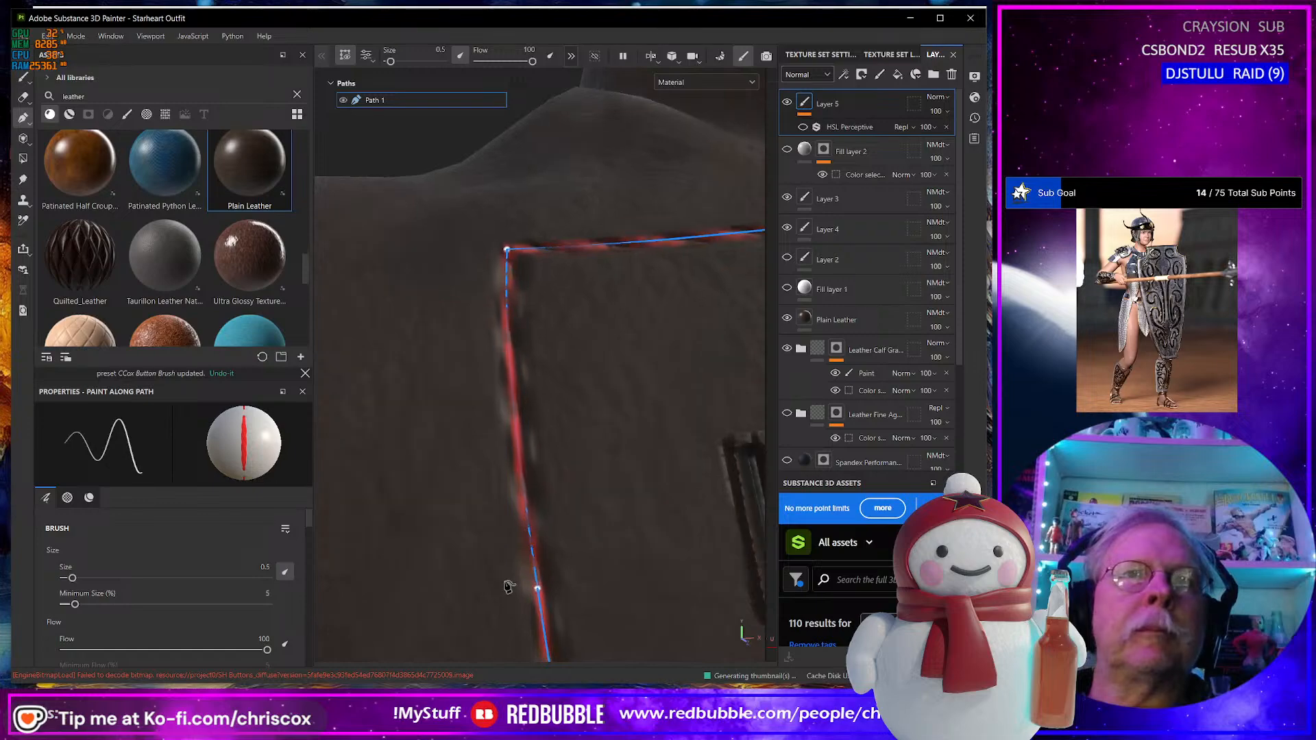
pyautogui.scroll(-5, 153, 607)
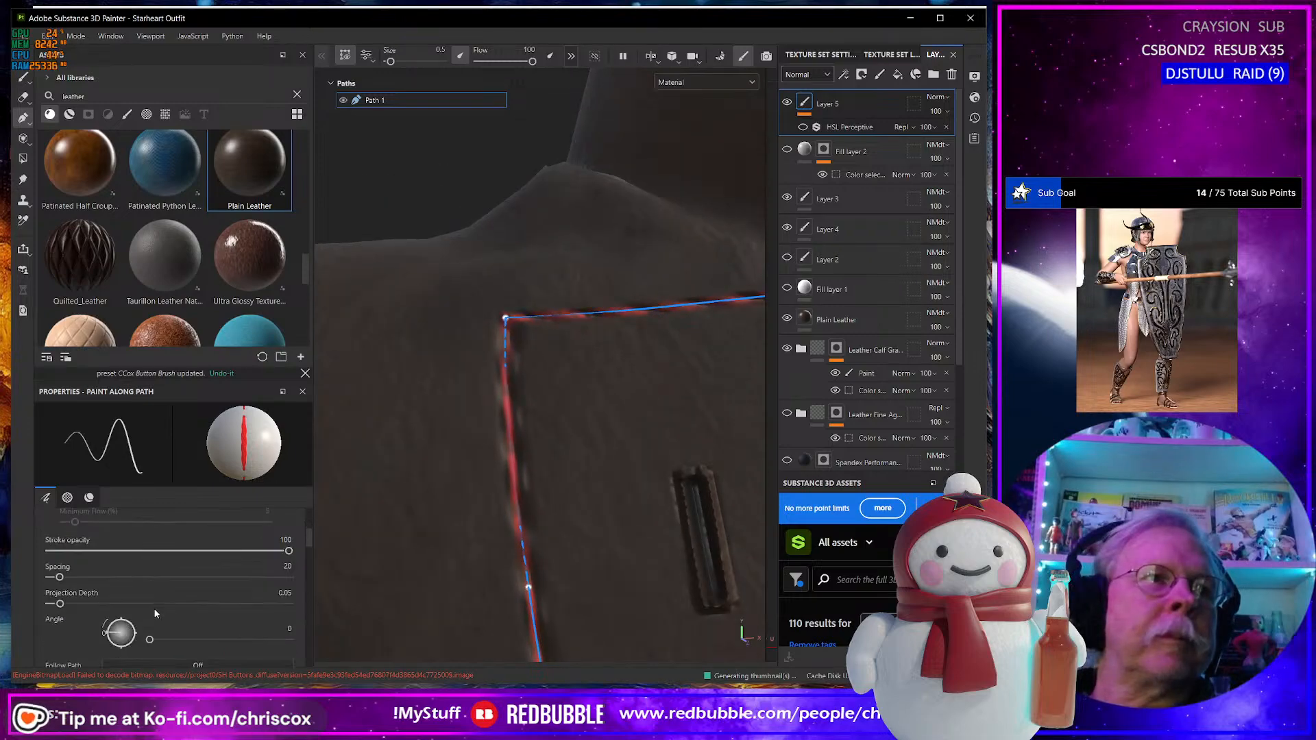
pyautogui.moveTo(60, 539); pyautogui.dragTo(54, 544)
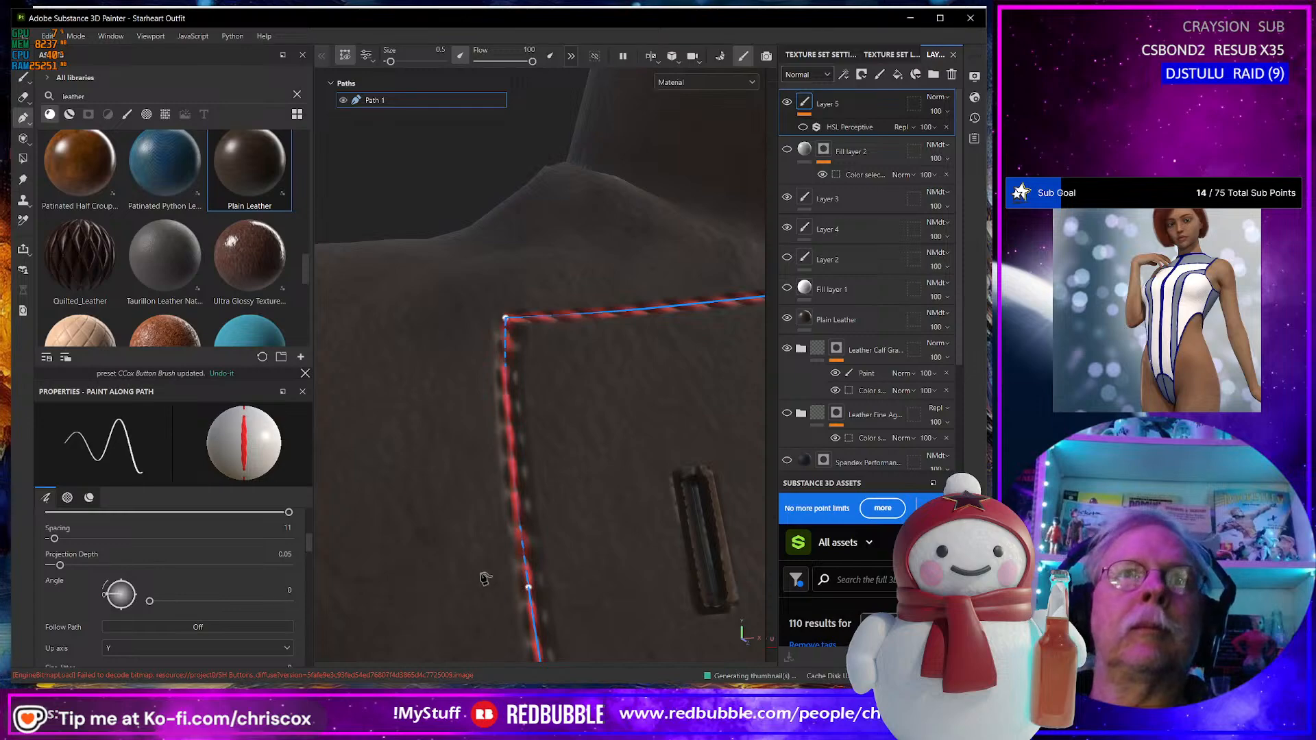
pyautogui.keyDown('alt'); pyautogui.moveTo(486, 579); pyautogui.dragTo(492, 523, button='middle'); pyautogui.keyUp('alt')
pyautogui.keyDown('alt'); pyautogui.moveTo(514, 538); pyautogui.dragTo(497, 432); pyautogui.keyUp('alt')
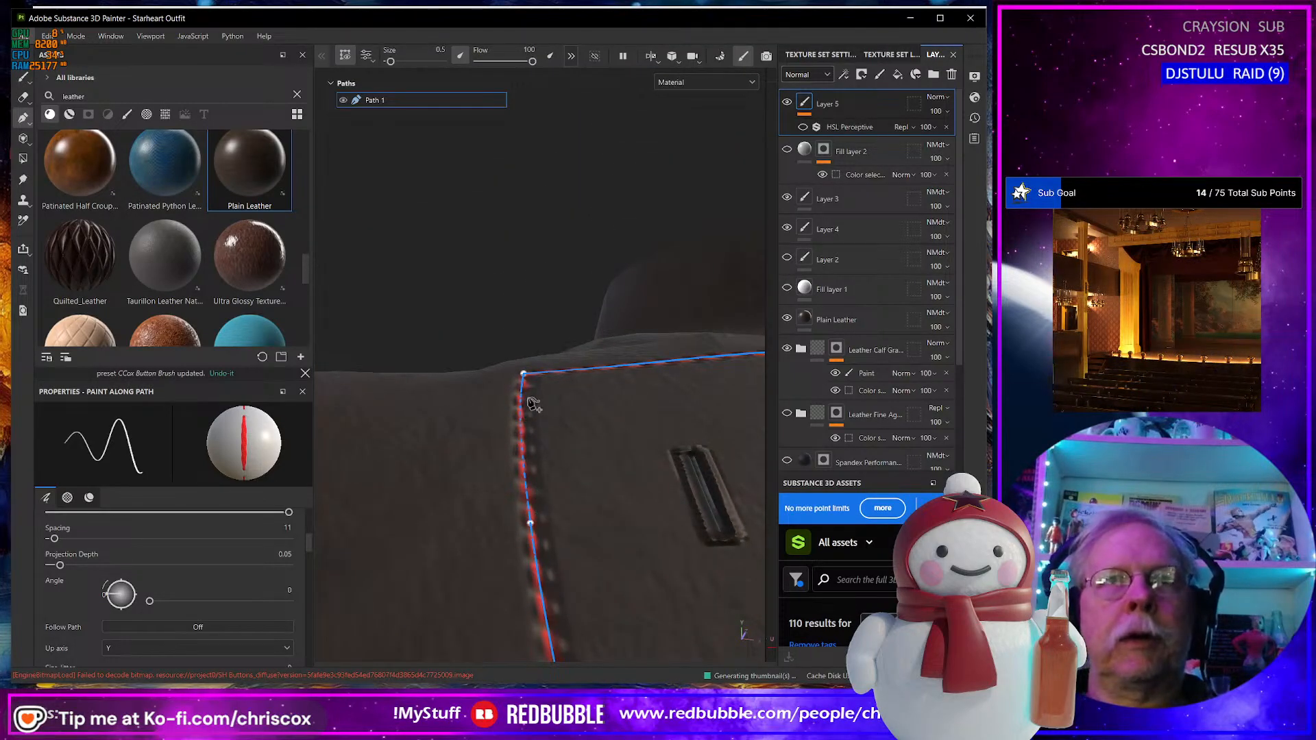
pyautogui.moveTo(548, 509)
pyautogui.keyDown('alt'); pyautogui.mouseDown()
pyautogui.moveTo(517, 515)
pyautogui.moveTo(523, 455)
pyautogui.moveTo(549, 449)
pyautogui.moveTo(526, 534)
pyautogui.moveTo(529, 487)
pyautogui.mouseUp(); pyautogui.keyUp('alt')
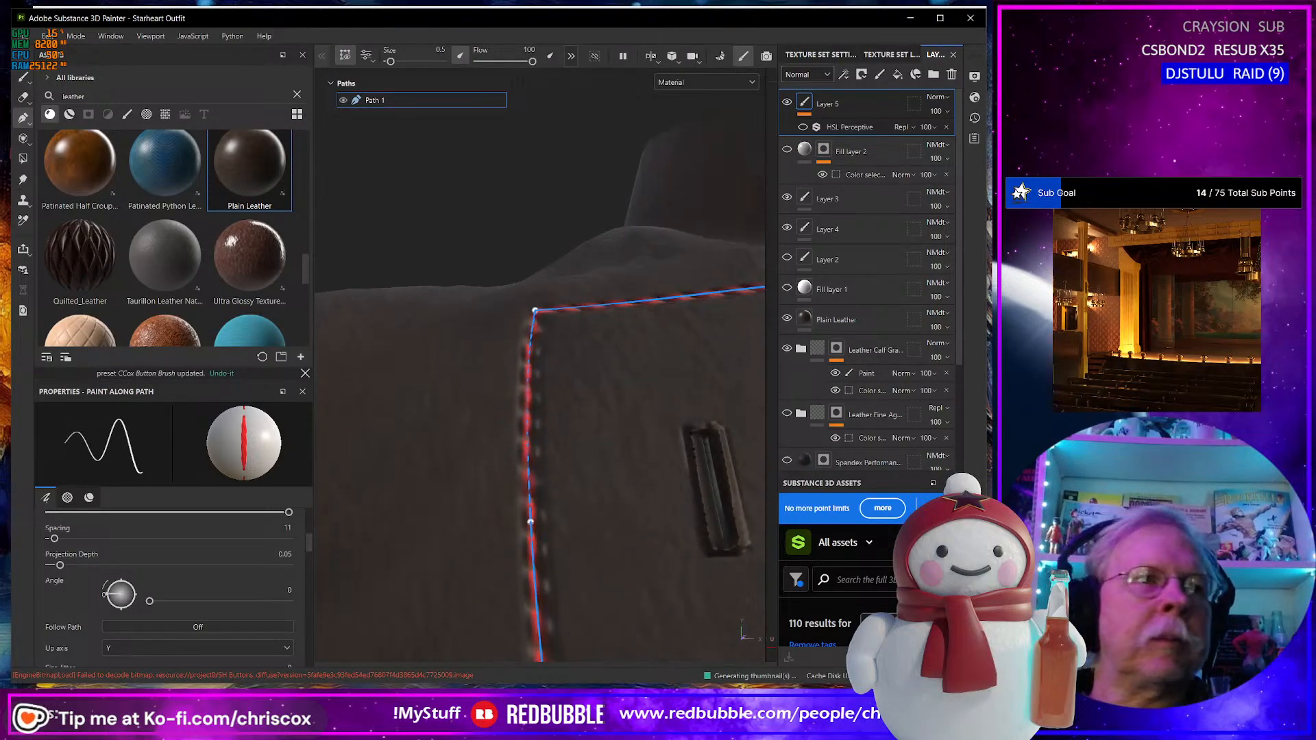
# Change the stitching brush's alignment from Tangent | Wrap to UV and check the corner stitches.
pyautogui.scroll(-3, 174, 620)
pyautogui.scroll(-2, 175, 622)
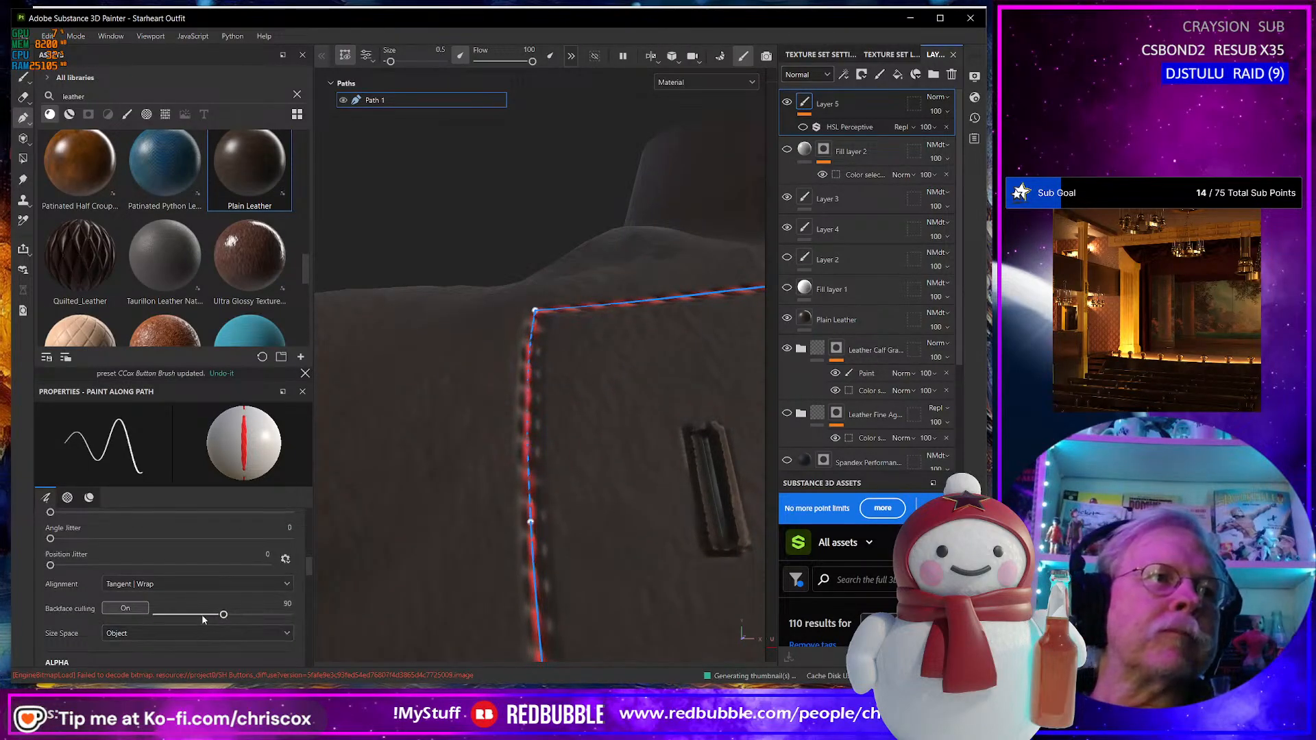
pyautogui.click(178, 584)
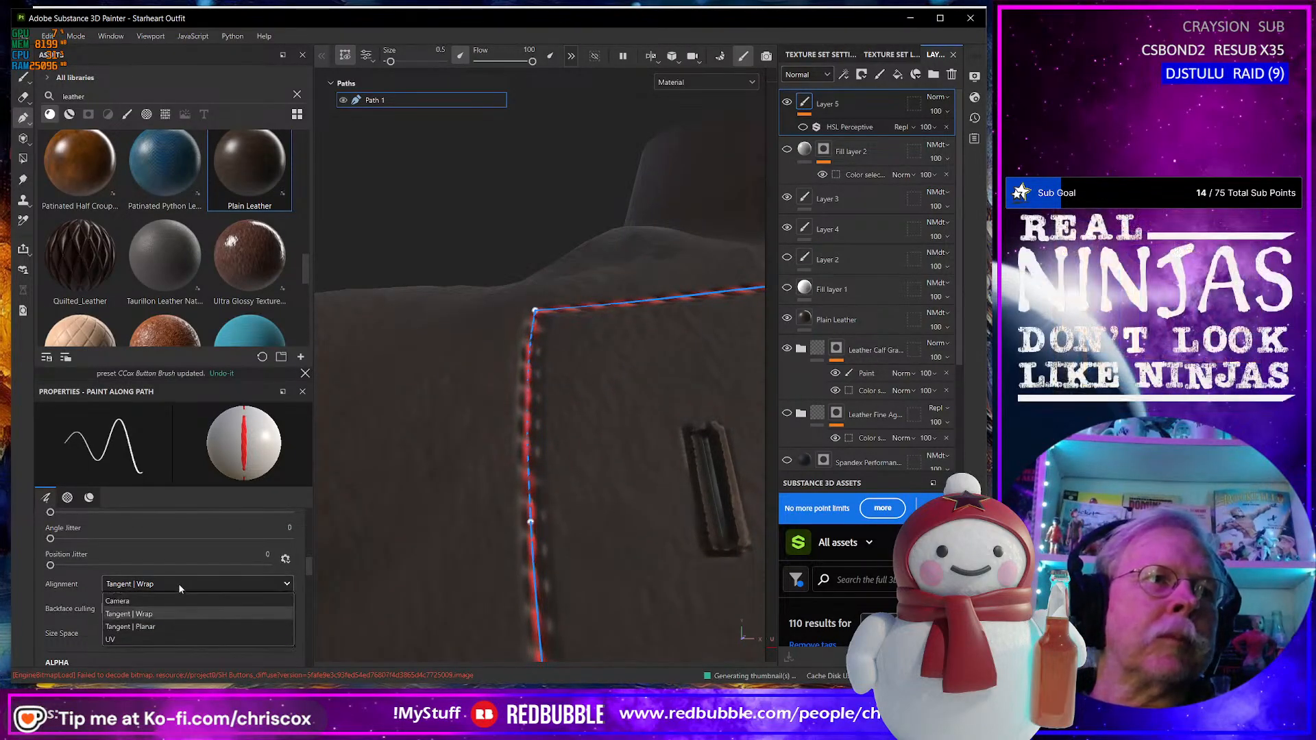
pyautogui.click(137, 635)
pyautogui.keyDown('alt'); pyautogui.moveTo(455, 578); pyautogui.dragTo(464, 570); pyautogui.keyUp('alt')
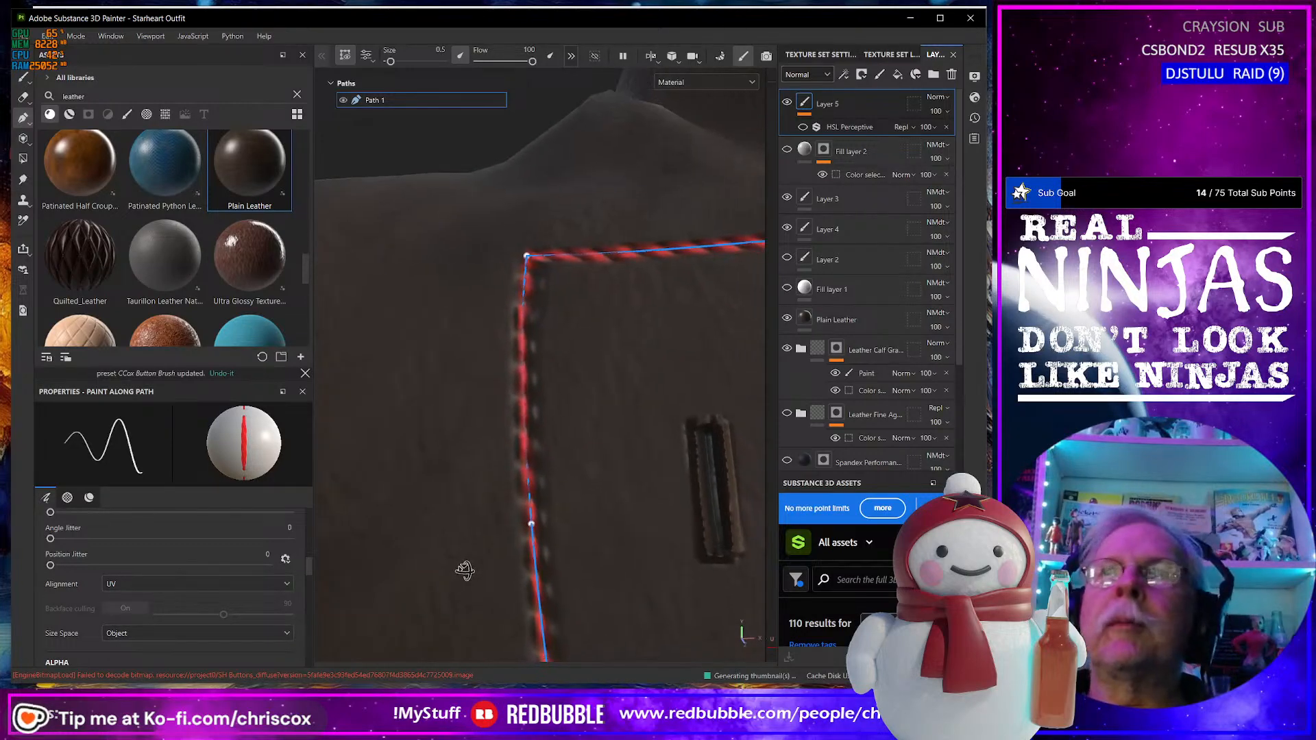
pyautogui.keyDown('alt'); pyautogui.moveTo(552, 270); pyautogui.dragTo(511, 331); pyautogui.keyUp('alt')
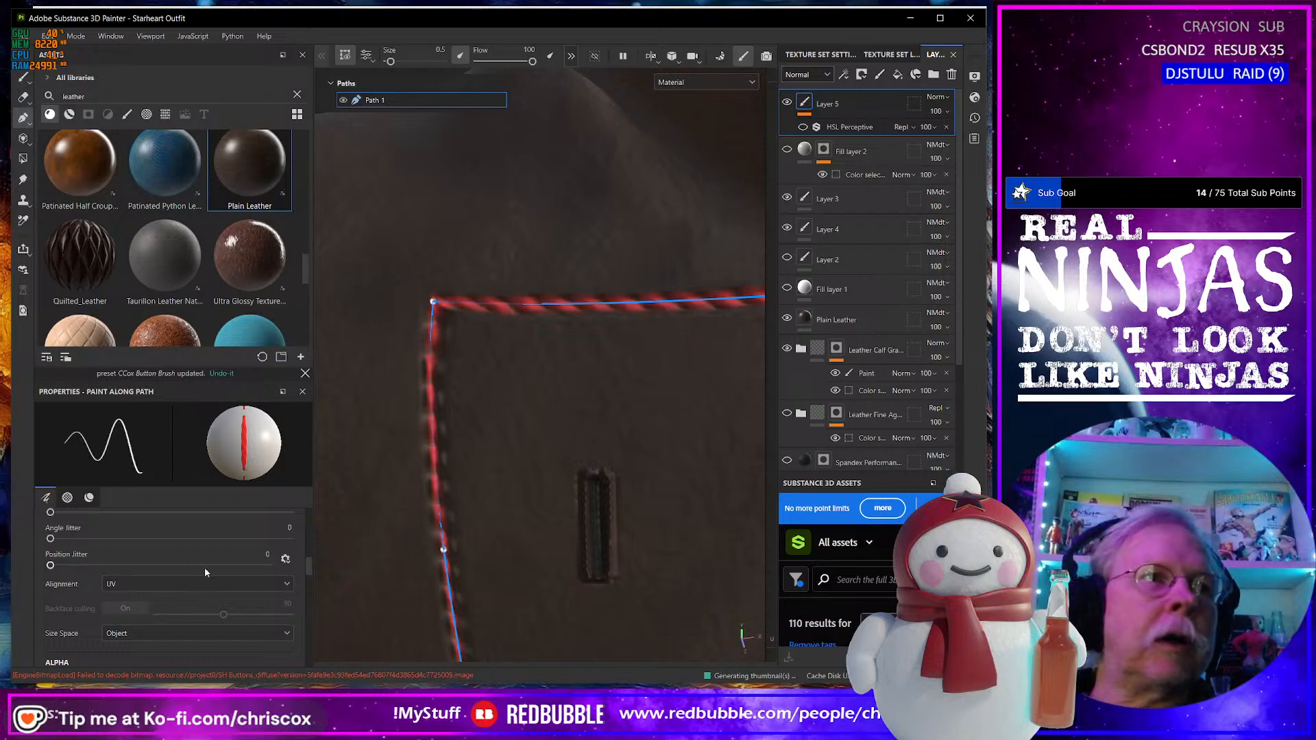
# Enable Follow Path for the stitching brush.
pyautogui.scroll(2, 152, 570)
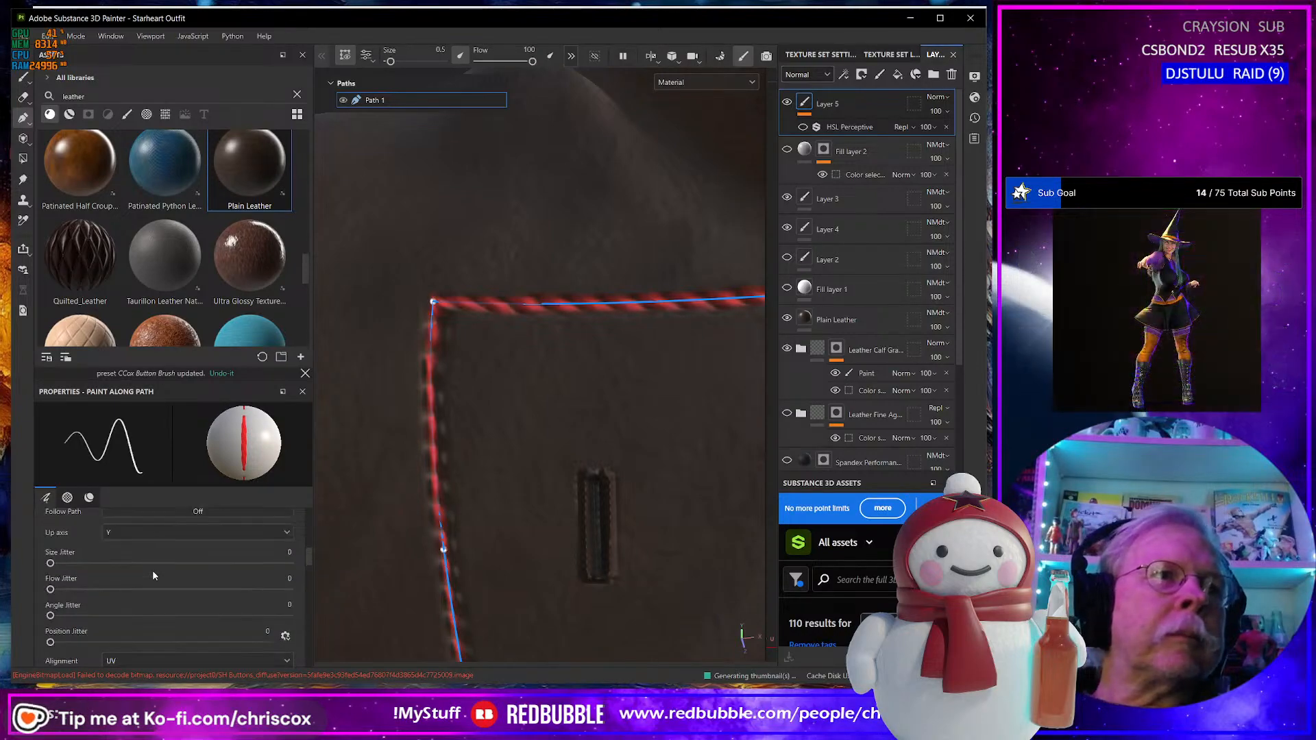
pyautogui.scroll(2, 153, 575)
pyautogui.click(198, 589)
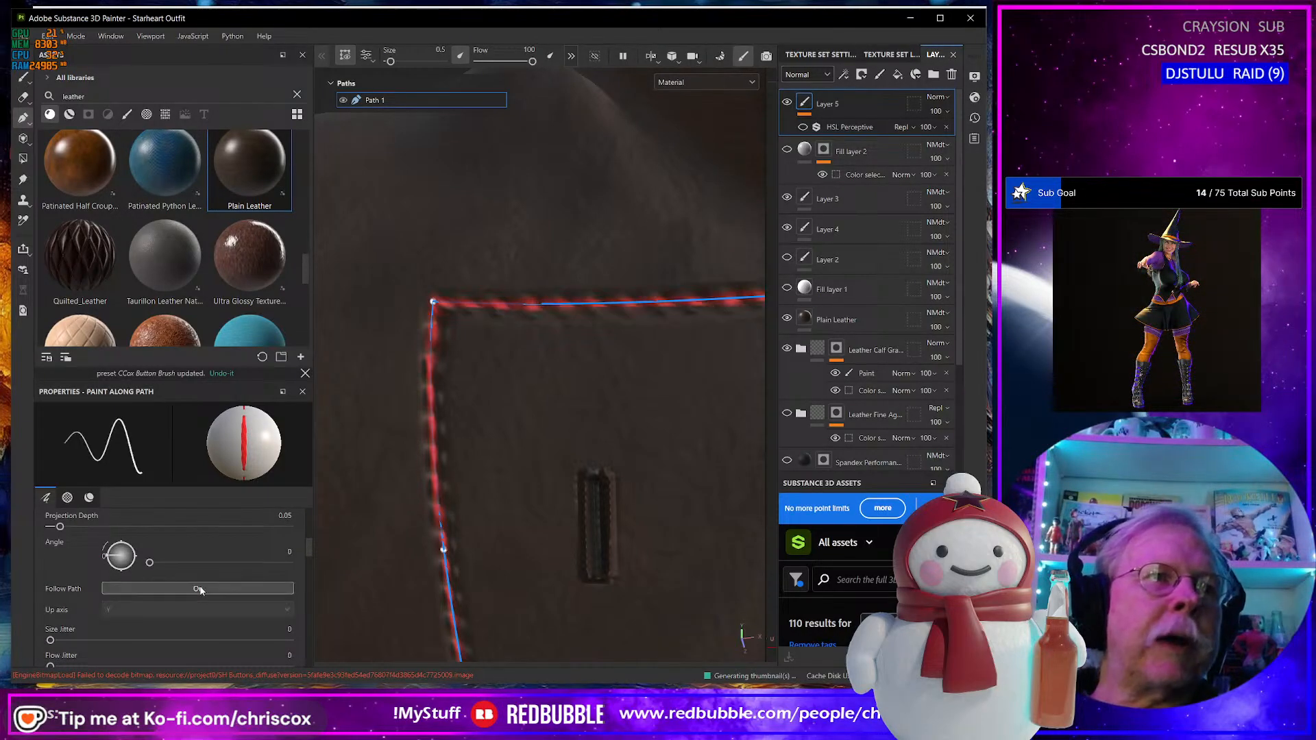
# Examine the stitching along the path from the upper corner down the edge of the garment.
pyautogui.keyDown('alt'); pyautogui.moveTo(478, 437); pyautogui.dragTo(595, 391, button='middle'); pyautogui.keyUp('alt')
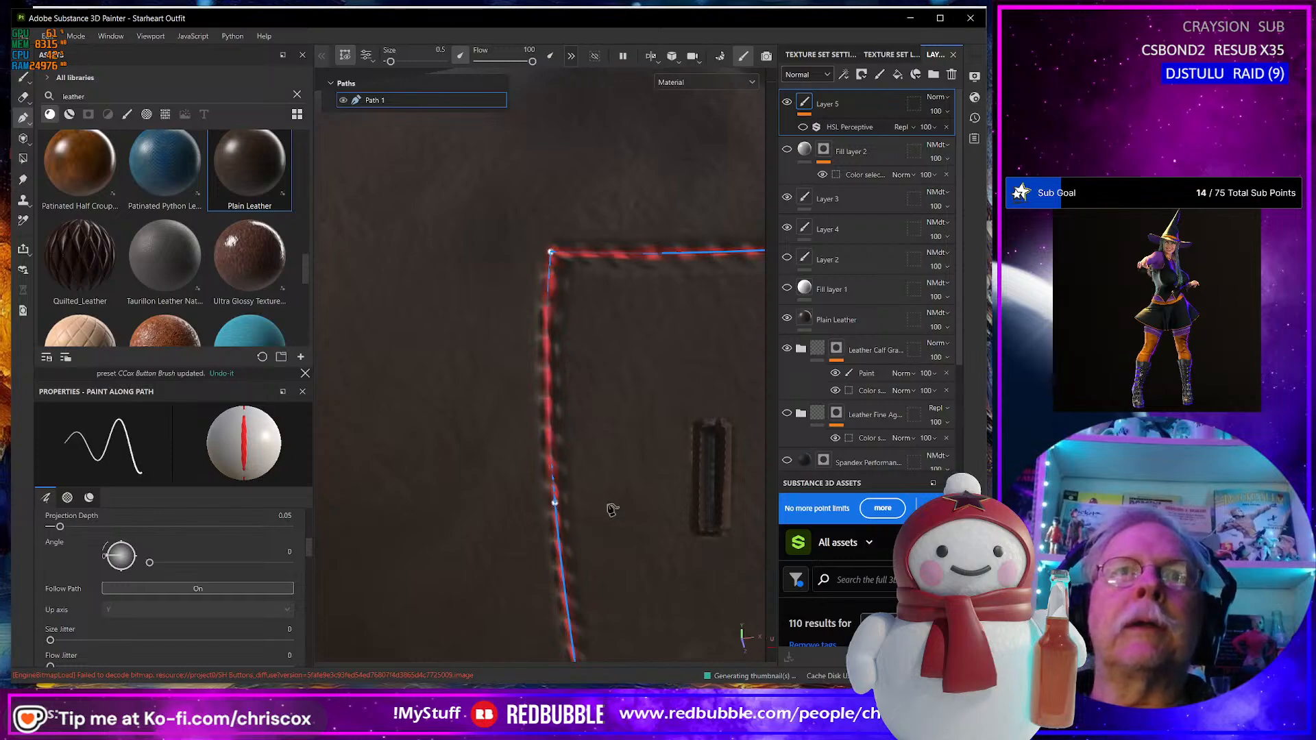
pyautogui.scroll(3, 610, 506)
pyautogui.scroll(-3, 610, 508)
pyautogui.keyDown('alt'); pyautogui.moveTo(625, 532); pyautogui.dragTo(606, 298, button='middle'); pyautogui.keyUp('alt')
pyautogui.keyDown('alt'); pyautogui.moveTo(602, 475); pyautogui.dragTo(583, 236, button='middle'); pyautogui.keyUp('alt')
pyautogui.keyDown('alt'); pyautogui.moveTo(578, 440); pyautogui.dragTo(581, 272, button='middle'); pyautogui.keyUp('alt')
pyautogui.keyDown('alt'); pyautogui.moveTo(600, 484); pyautogui.dragTo(606, 350, button='middle'); pyautogui.keyUp('alt')
pyautogui.keyDown('alt'); pyautogui.moveTo(601, 409); pyautogui.dragTo(590, 455, button='middle'); pyautogui.keyUp('alt')
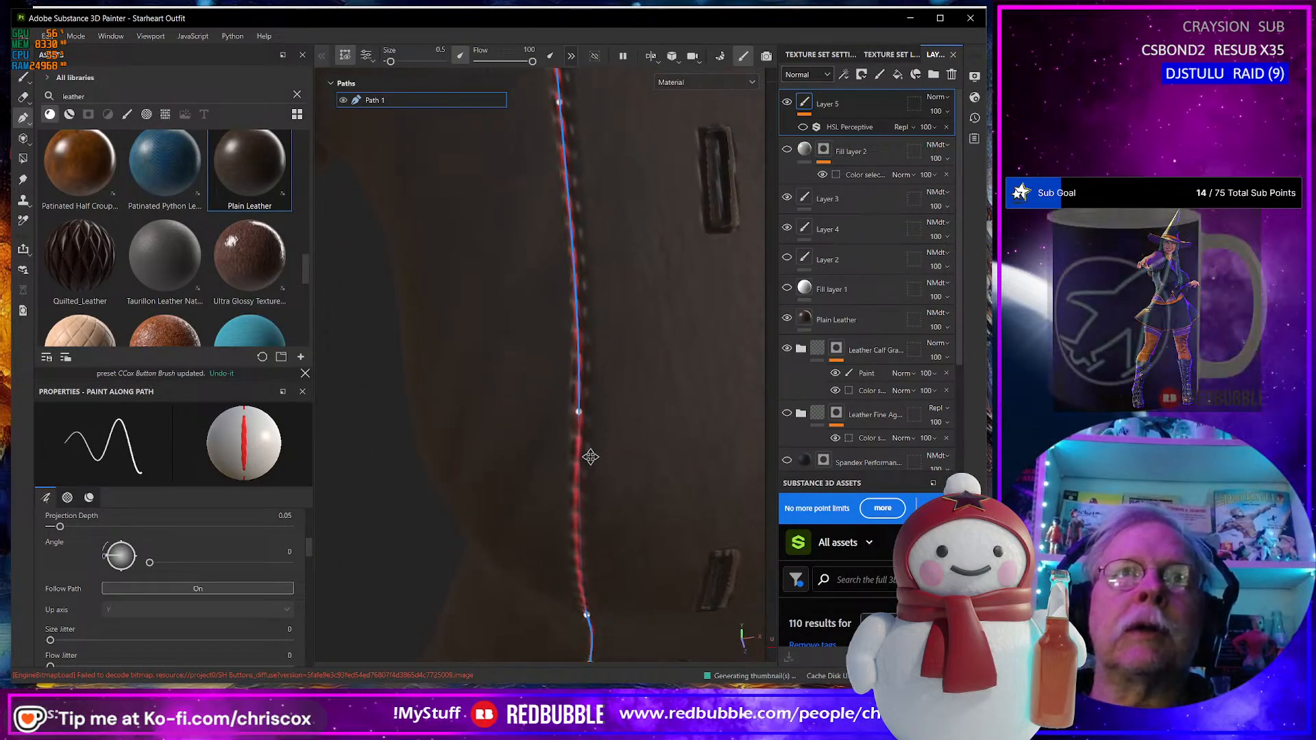
pyautogui.scroll(-2, 592, 448)
pyautogui.keyDown('alt'); pyautogui.moveTo(593, 447); pyautogui.dragTo(680, 371); pyautogui.keyUp('alt')
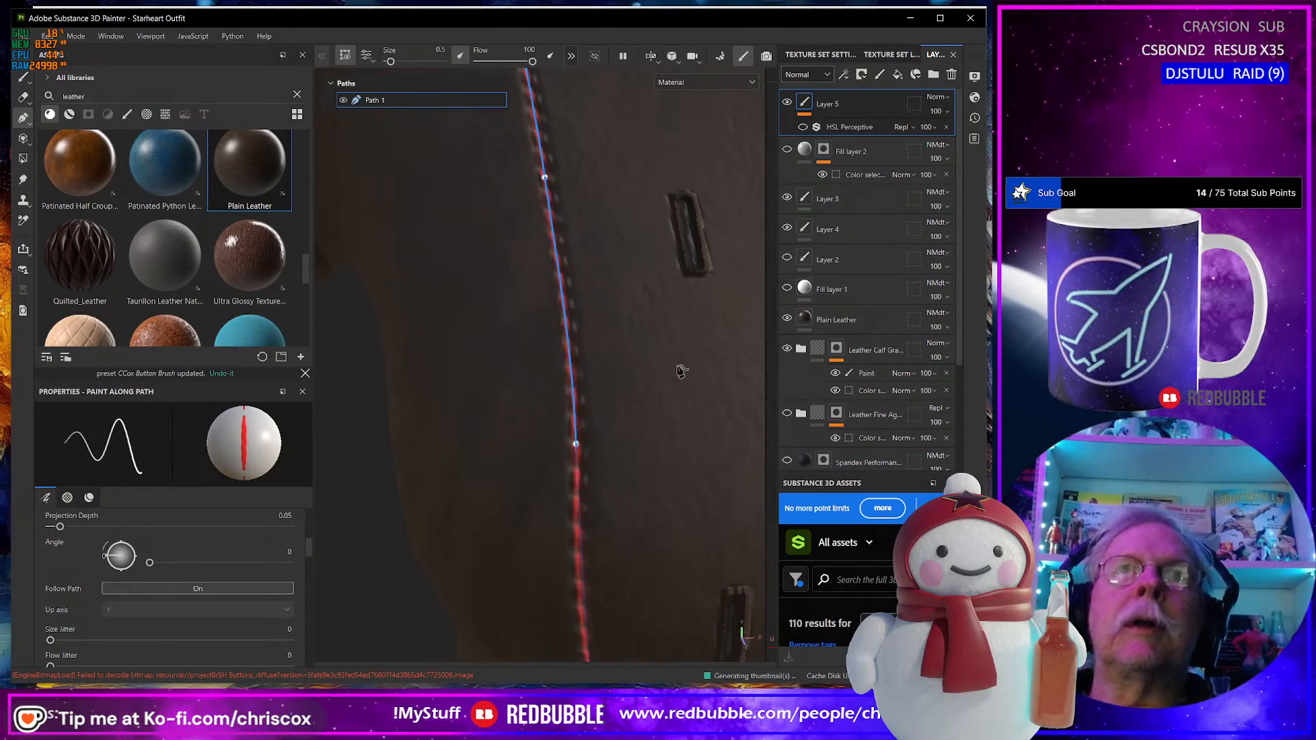
# Show Fill layer 2 as a guide and shift the path's points to keep the stitching within its light band.
pyautogui.click(790, 151)
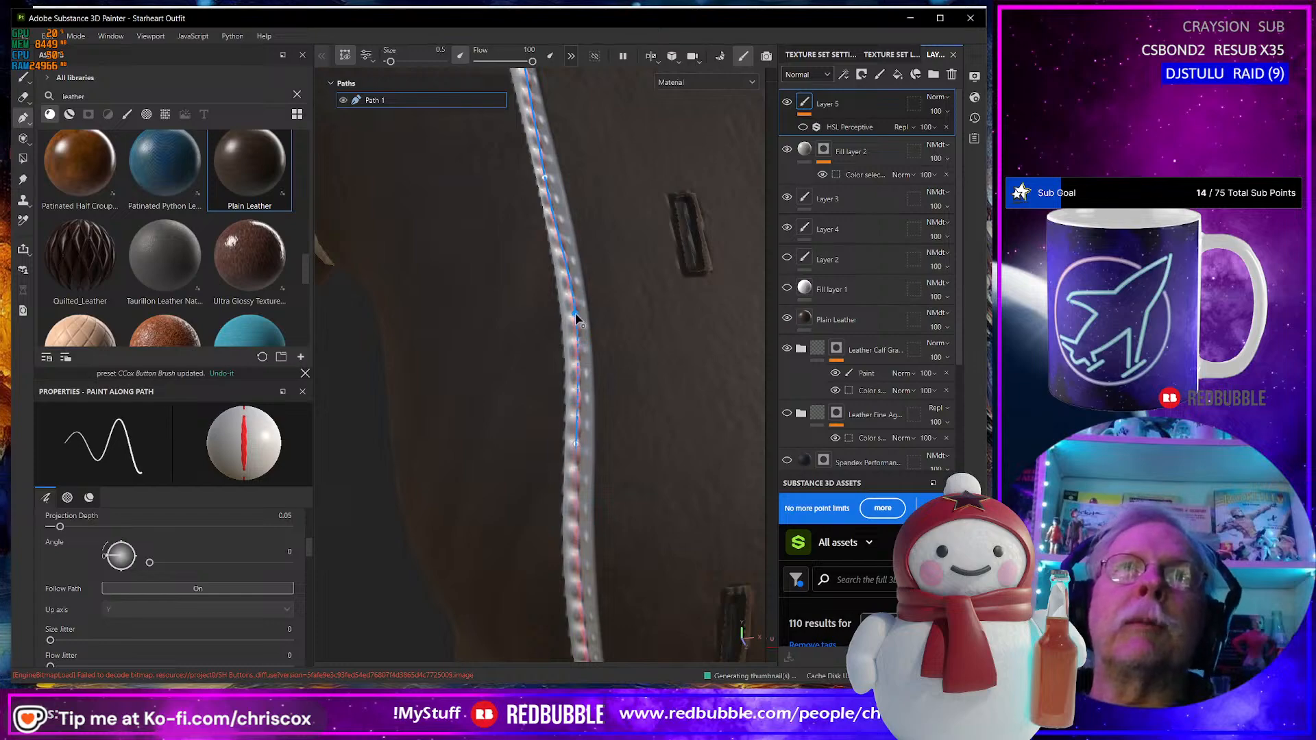
pyautogui.keyDown('alt'); pyautogui.moveTo(582, 149); pyautogui.dragTo(625, 440, button='middle'); pyautogui.keyUp('alt')
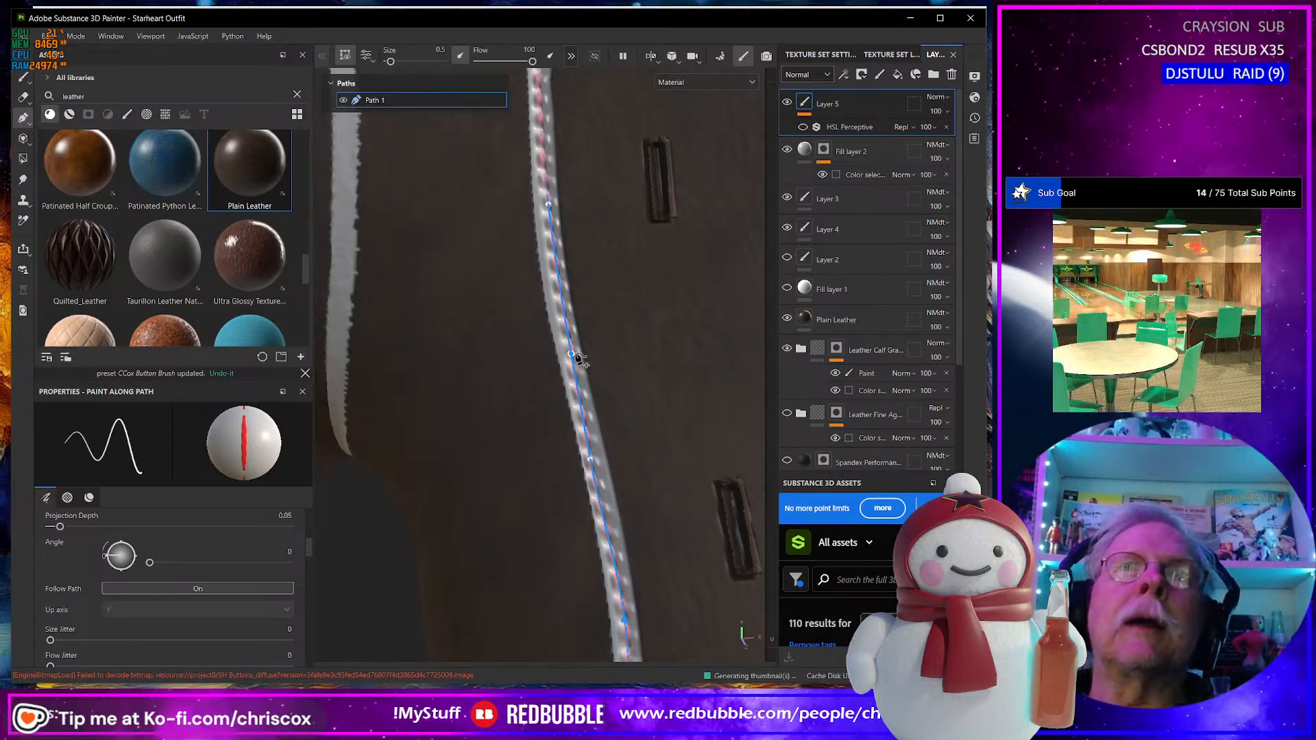
pyautogui.moveTo(569, 343); pyautogui.dragTo(602, 294)
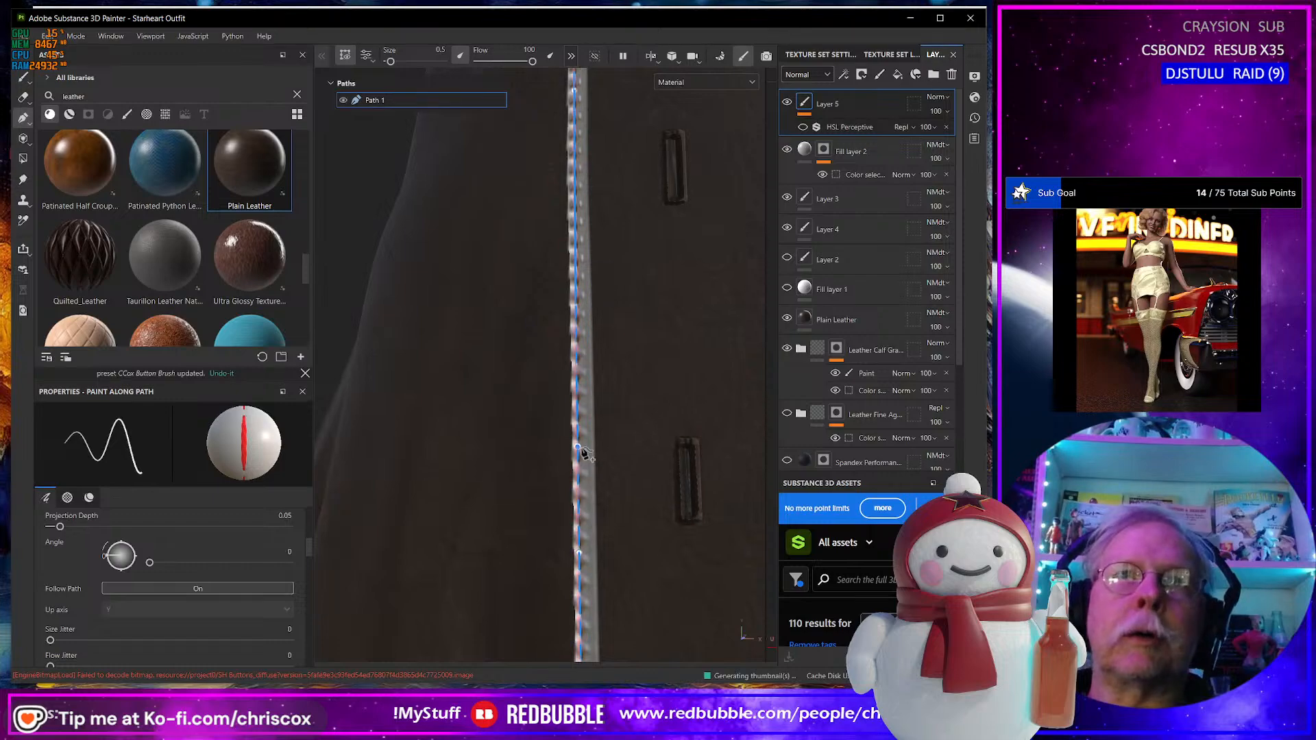
pyautogui.moveTo(580, 451); pyautogui.dragTo(585, 451)
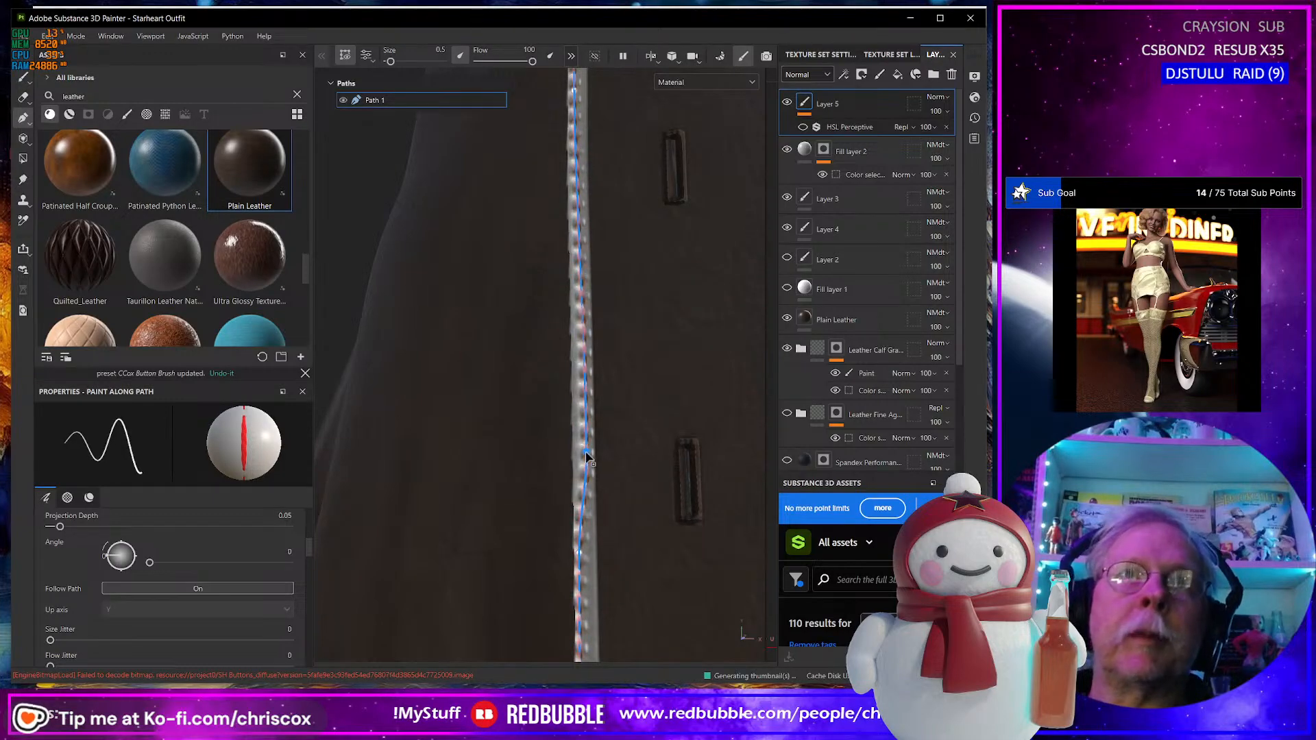
pyautogui.keyDown('alt'); pyautogui.moveTo(615, 526); pyautogui.dragTo(587, 494); pyautogui.keyUp('alt')
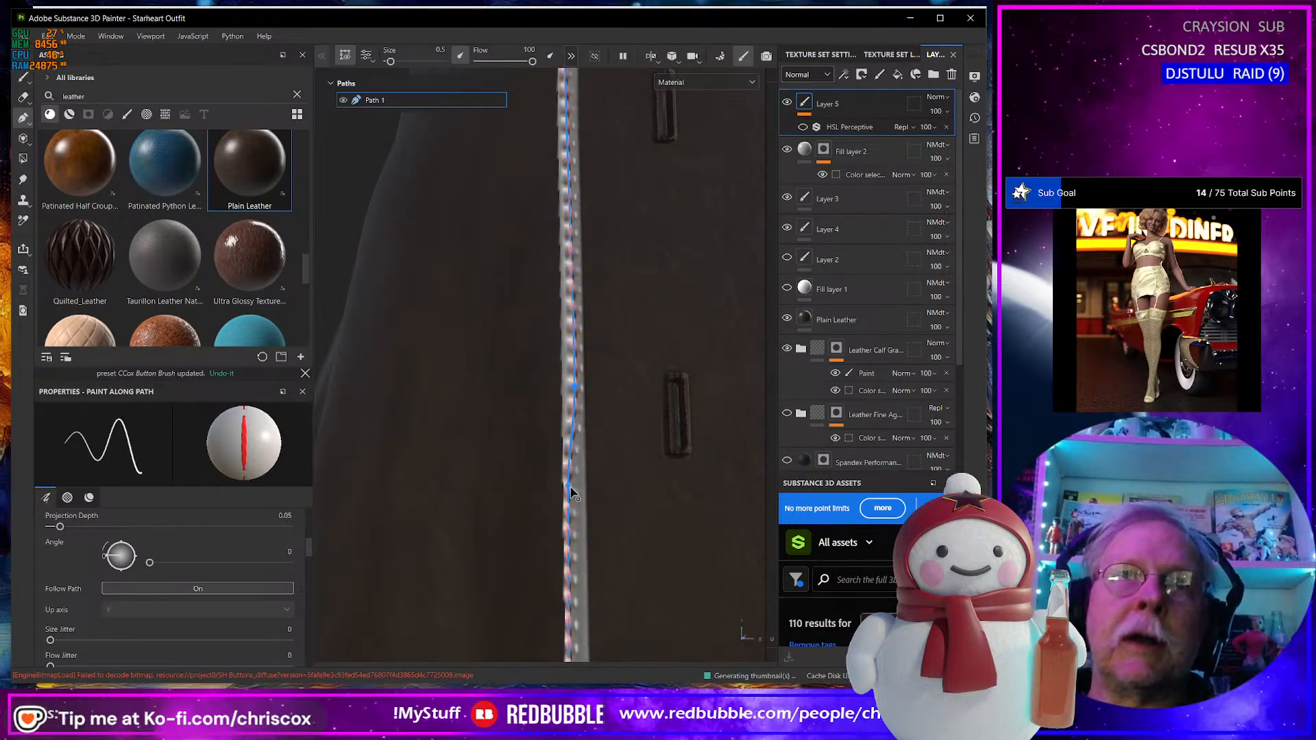
pyautogui.keyDown('alt'); pyautogui.moveTo(572, 503); pyautogui.dragTo(597, 356, button='middle'); pyautogui.keyUp('alt')
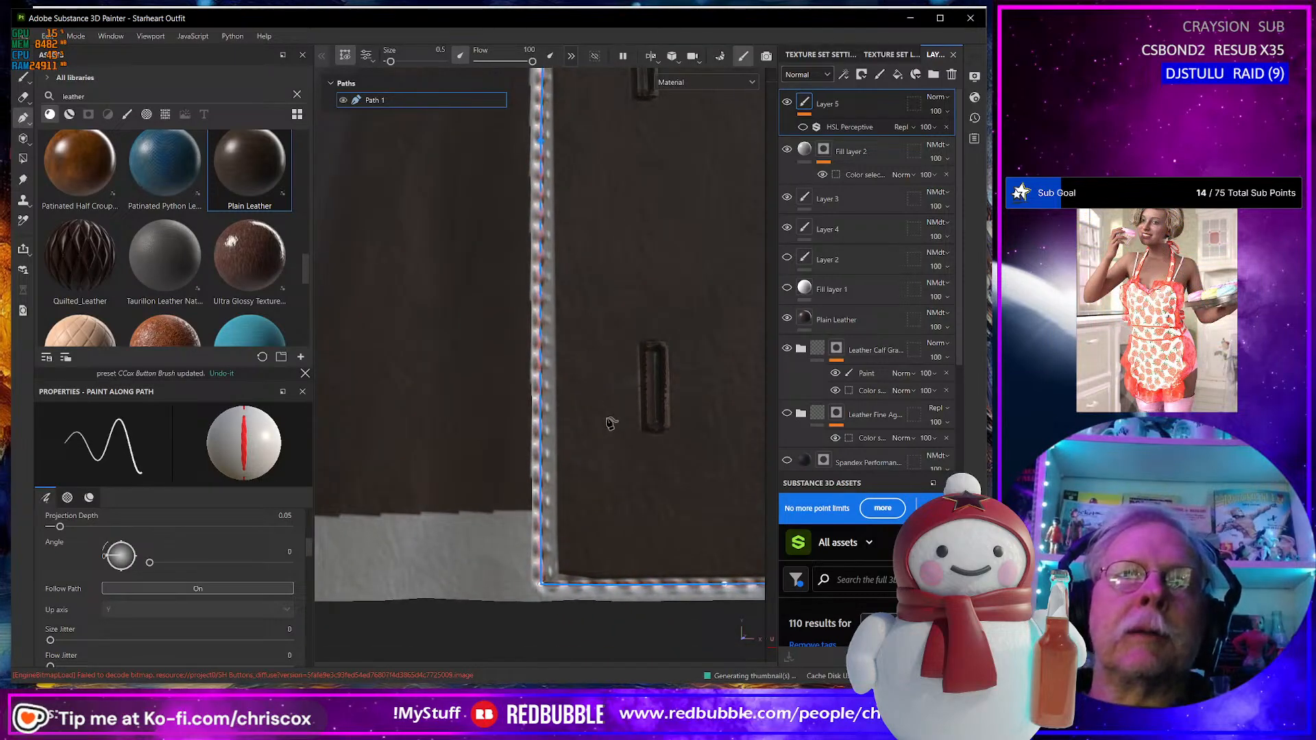
# Turn off the height channel and turn on the normal channel of the Fabric Topstitching material.
pyautogui.scroll(4, 600, 463)
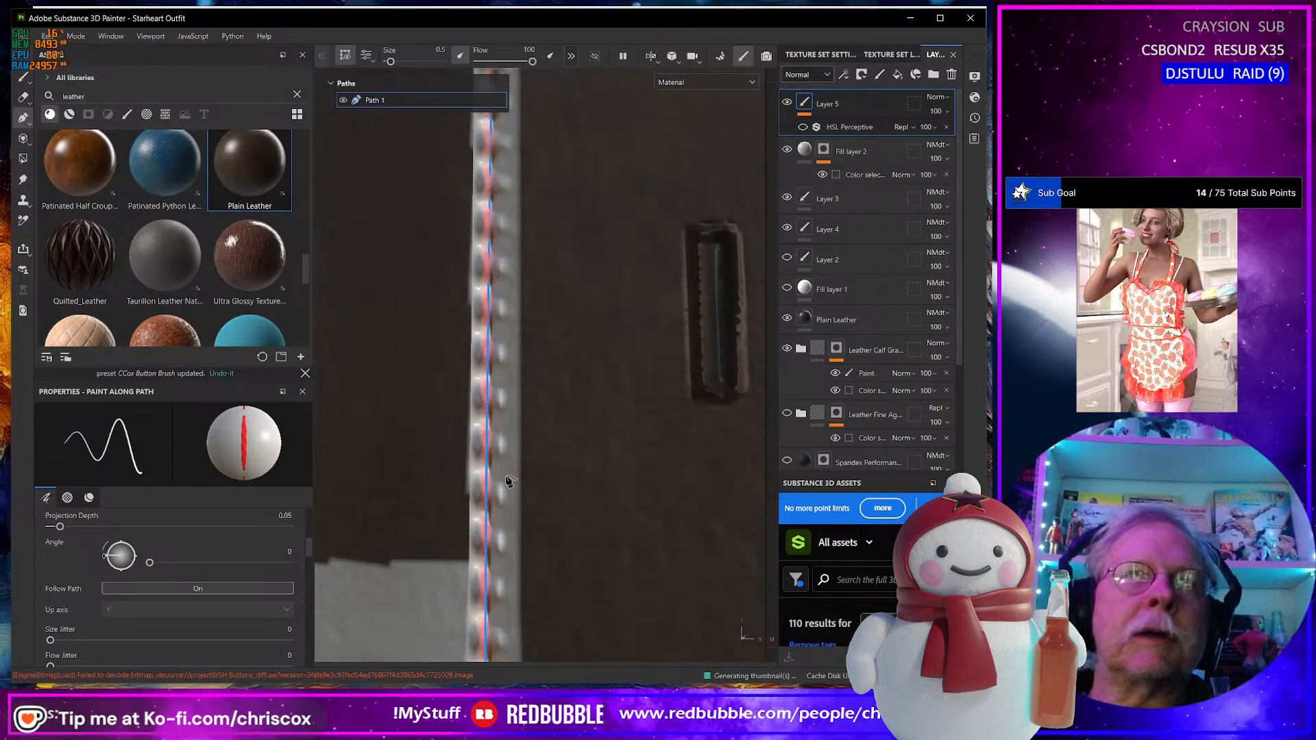
pyautogui.scroll(-8, 182, 622)
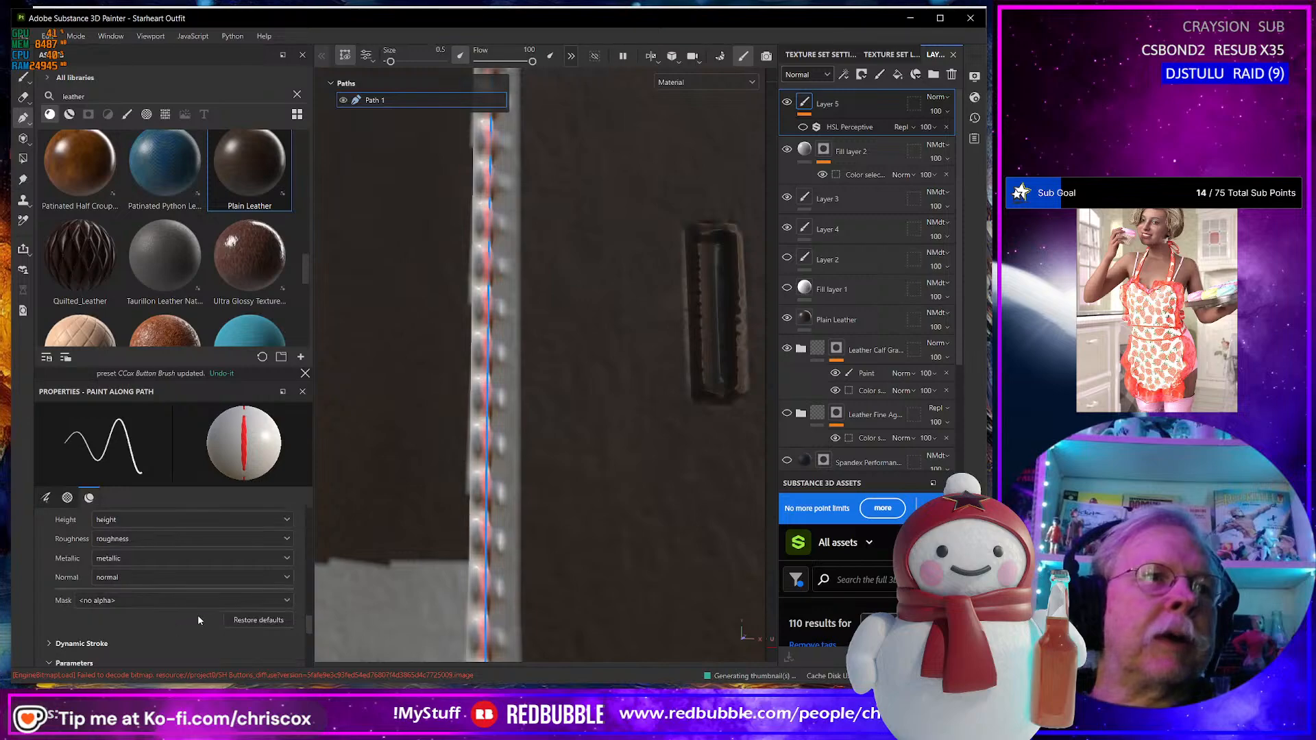
pyautogui.click(95, 566)
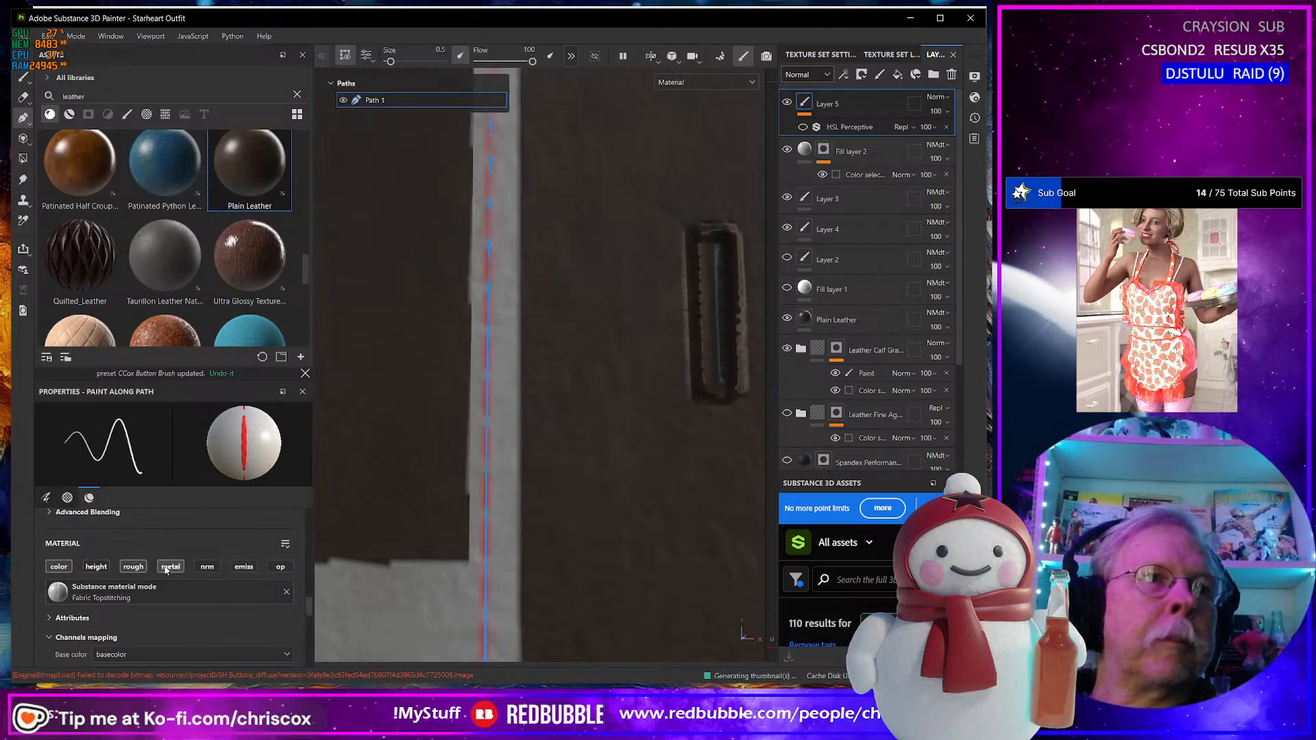
pyautogui.click(215, 566)
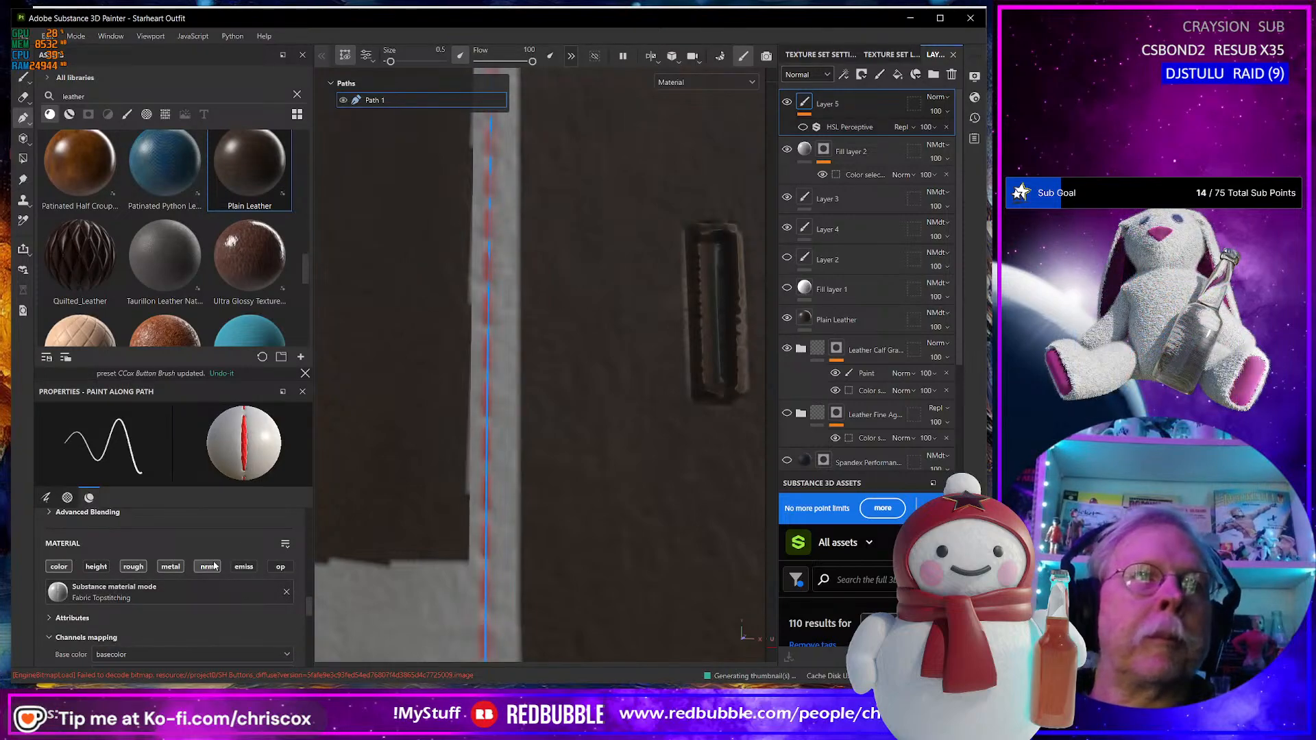
pyautogui.click(96, 566)
pyautogui.click(96, 566)
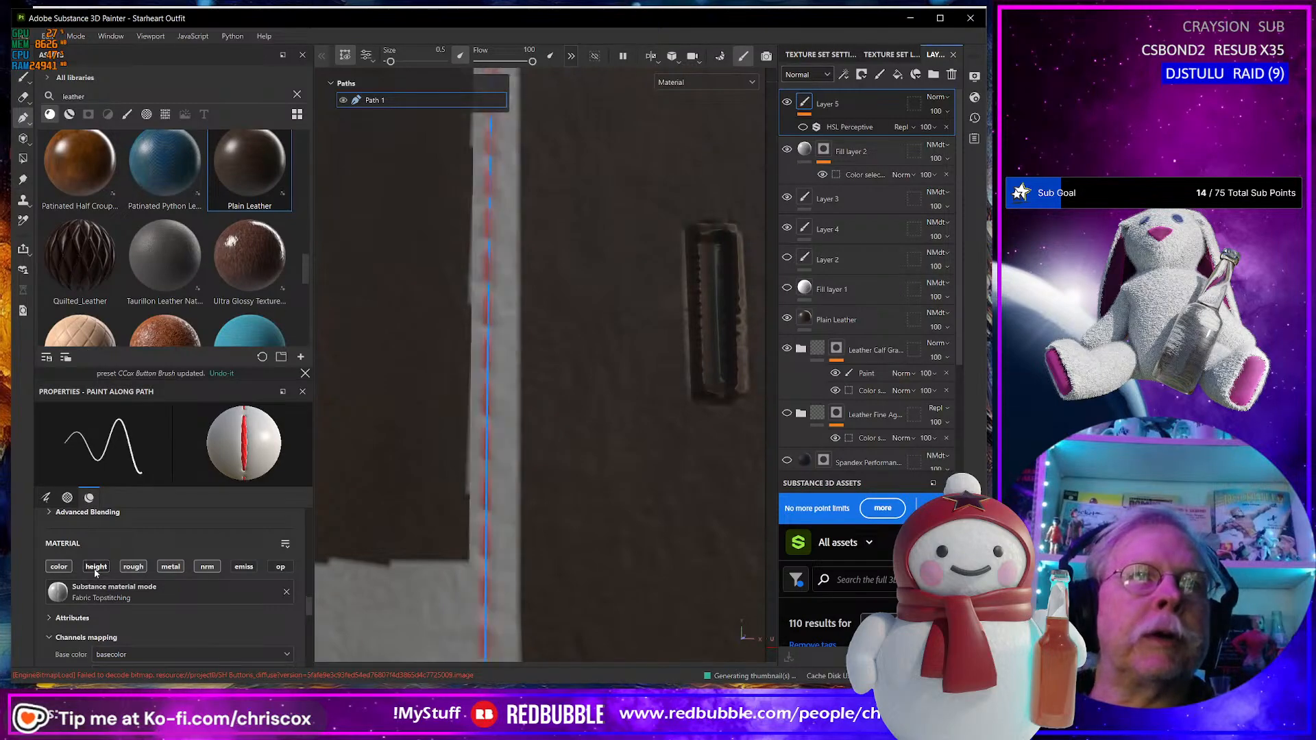
# Compare the stitching with and without the height channel, leave height turned on, and undo the trial path point move.
pyautogui.click(96, 567)
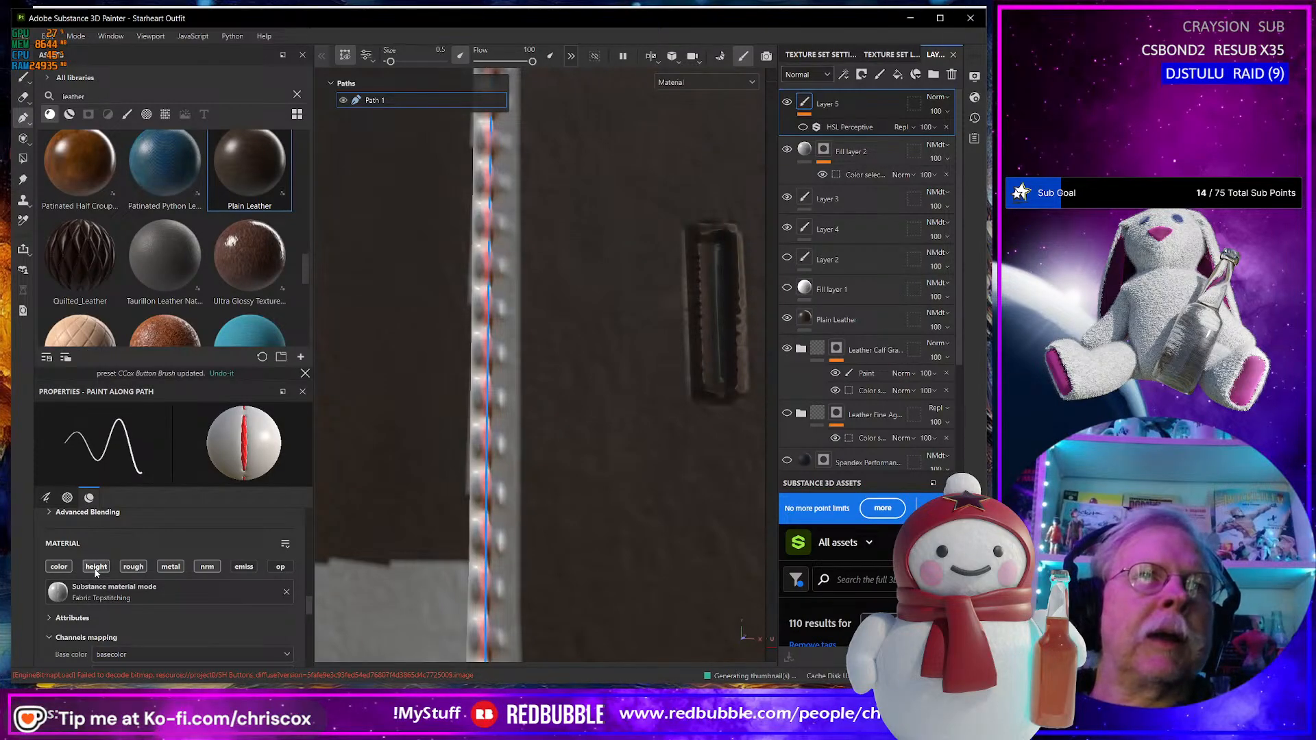
pyautogui.click(96, 566)
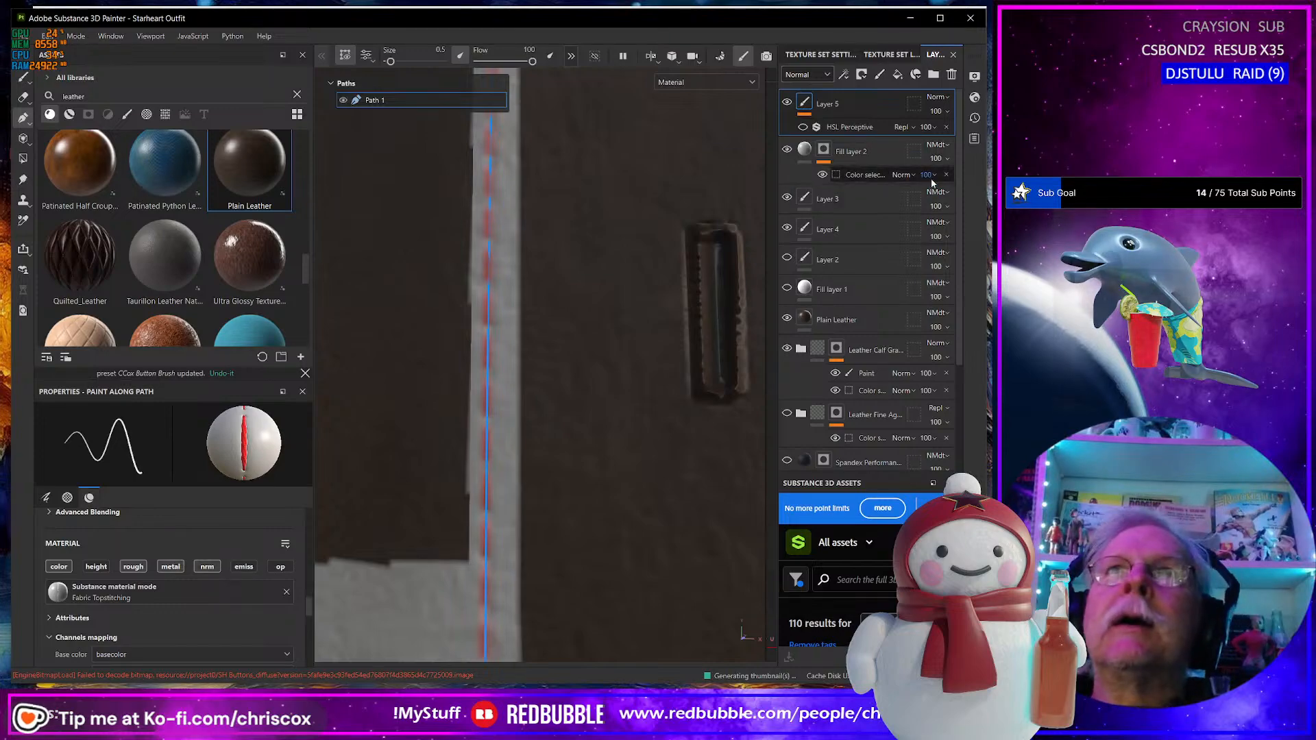
pyautogui.click(97, 568)
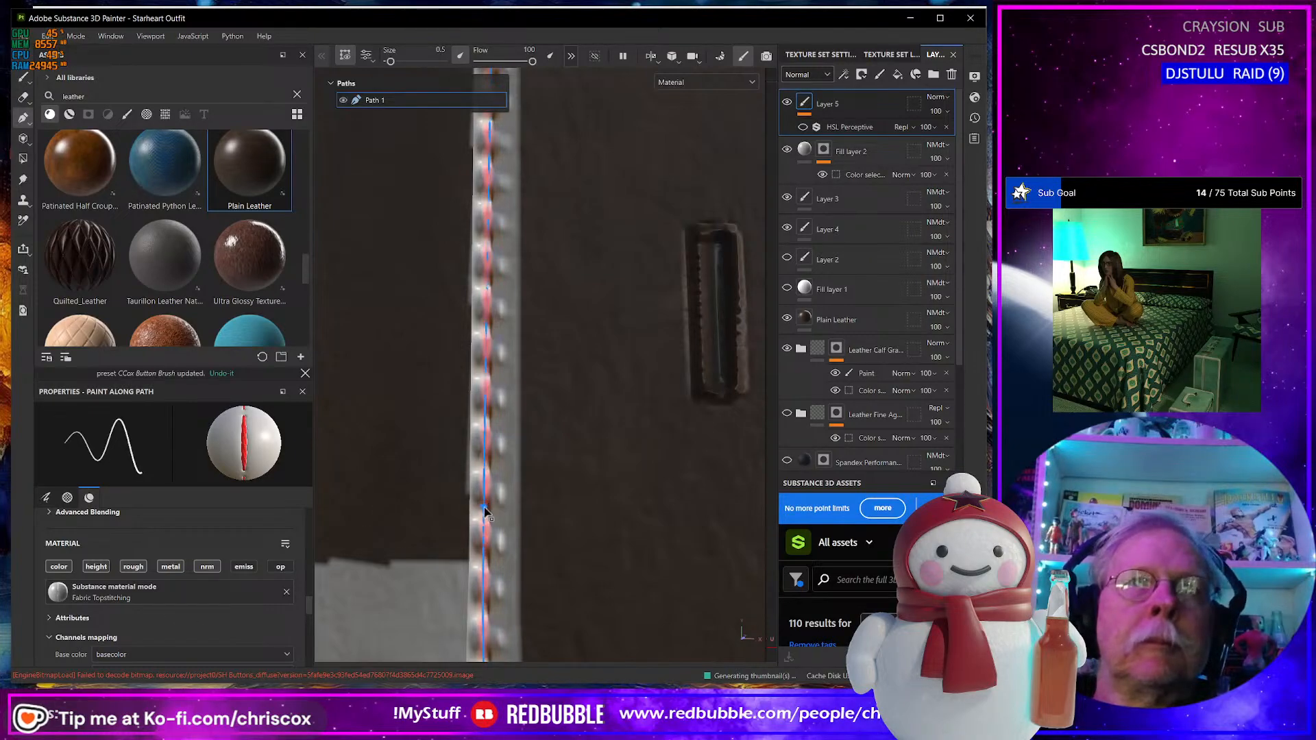
pyautogui.moveTo(490, 514); pyautogui.dragTo(568, 513)
pyautogui.hotkey('ctrl', 'z')
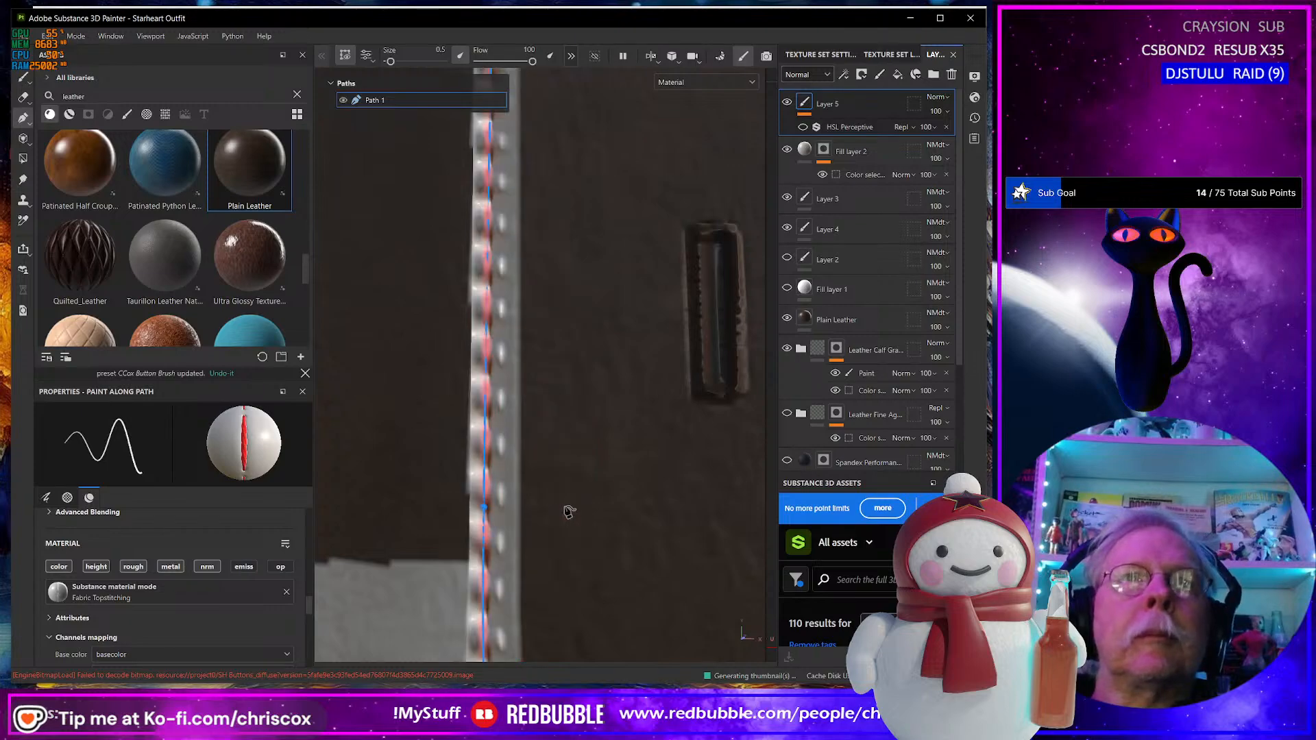
# Set the Thread Thickness of the Fabric Topstitching material to 0.21.
pyautogui.click(170, 616)
pyautogui.scroll(-3, 170, 616)
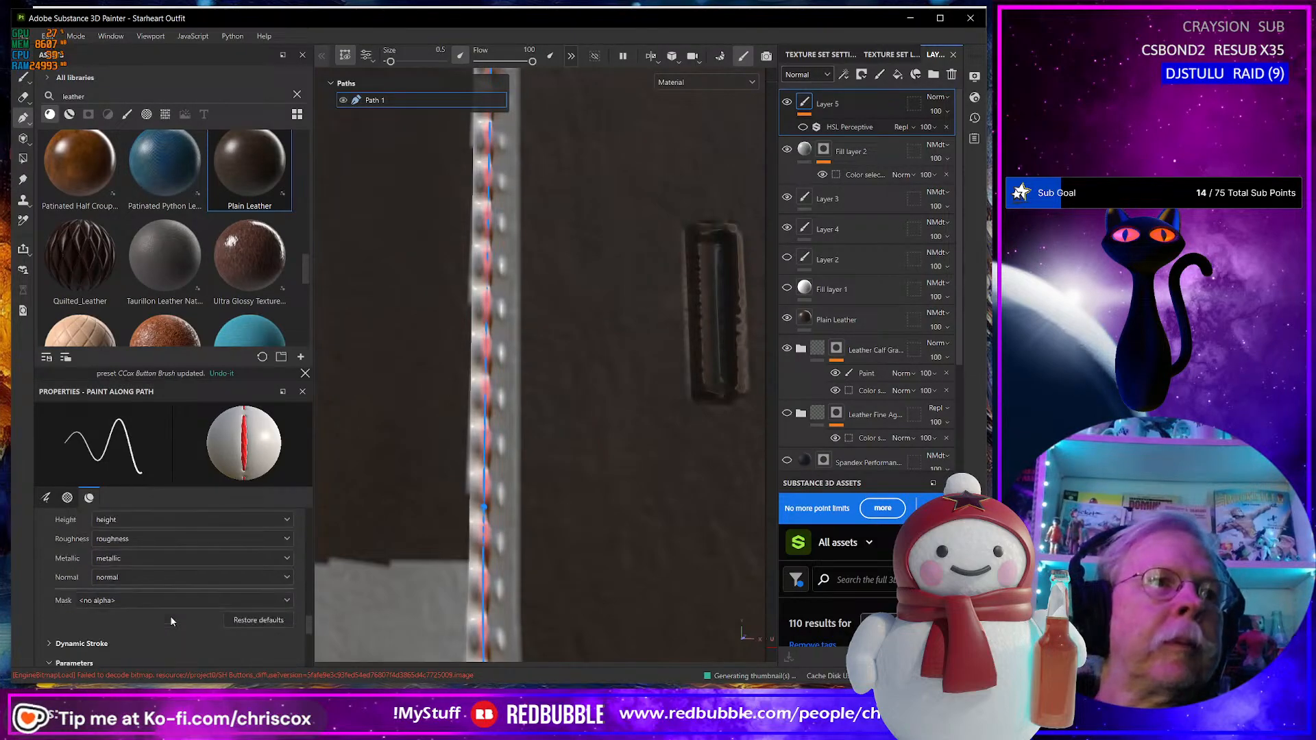
pyautogui.scroll(-2, 185, 604)
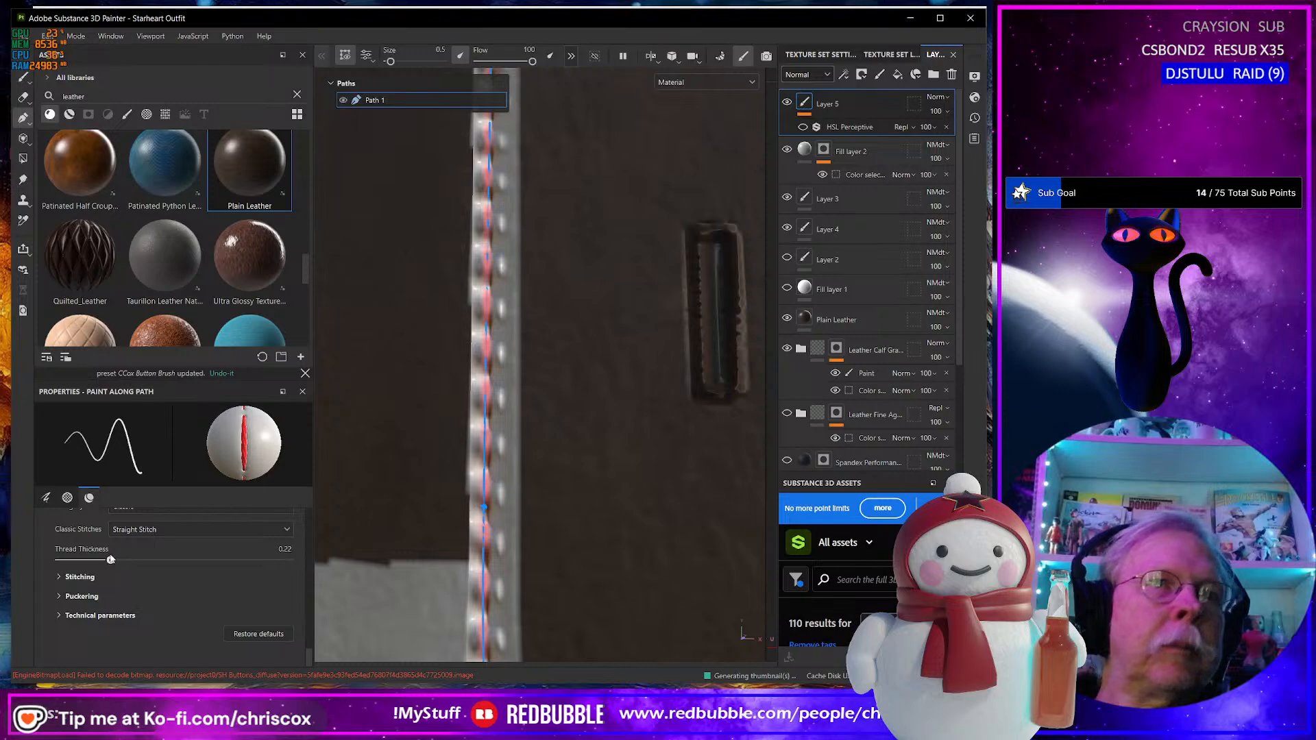
pyautogui.moveTo(110, 560); pyautogui.dragTo(108, 559)
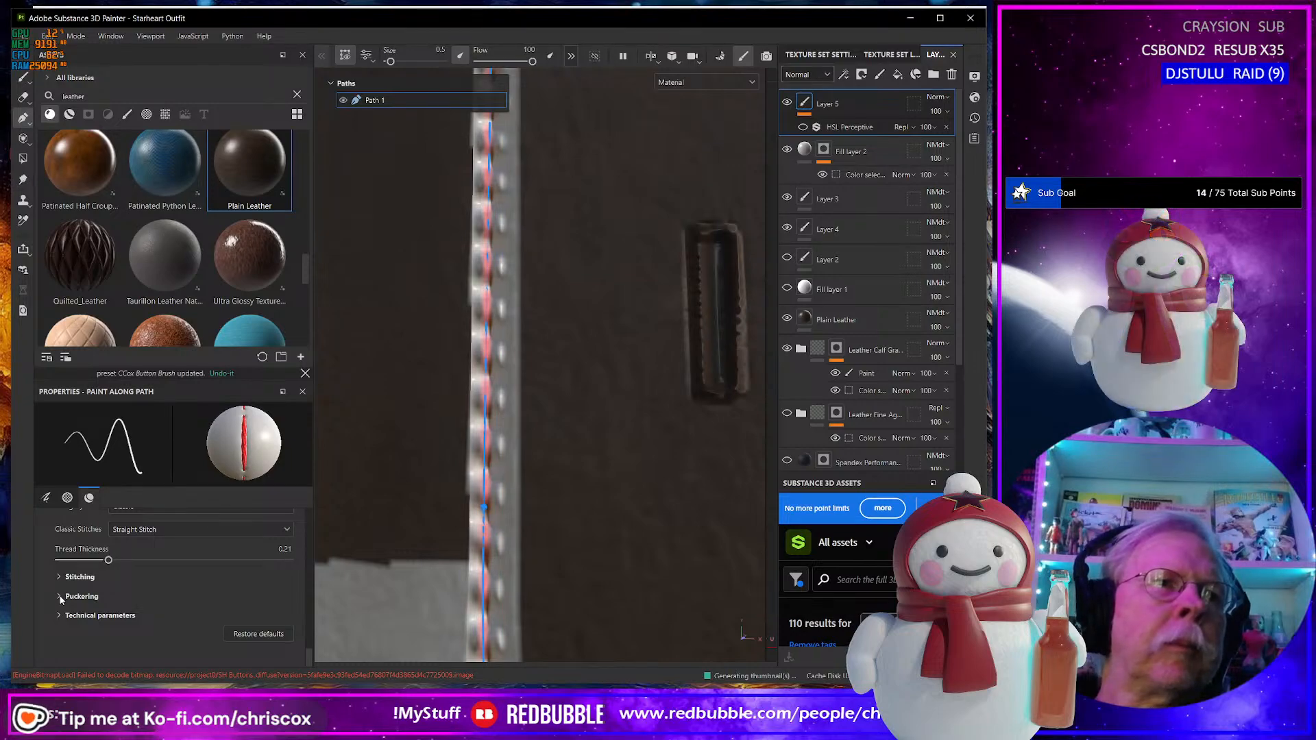
# Set the stitching's Puckering intensity to 0.3 and its type to Thin Fabric.
pyautogui.click(81, 596)
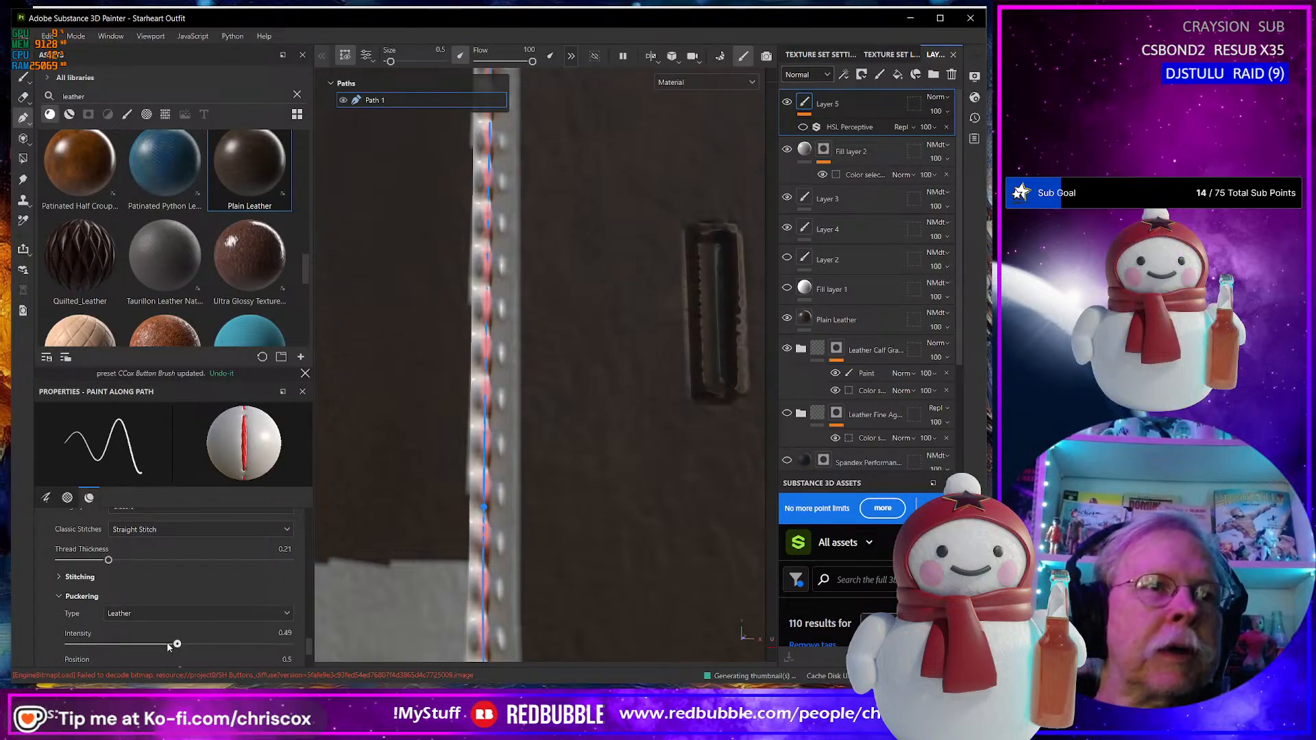
pyautogui.moveTo(168, 647); pyautogui.dragTo(135, 645)
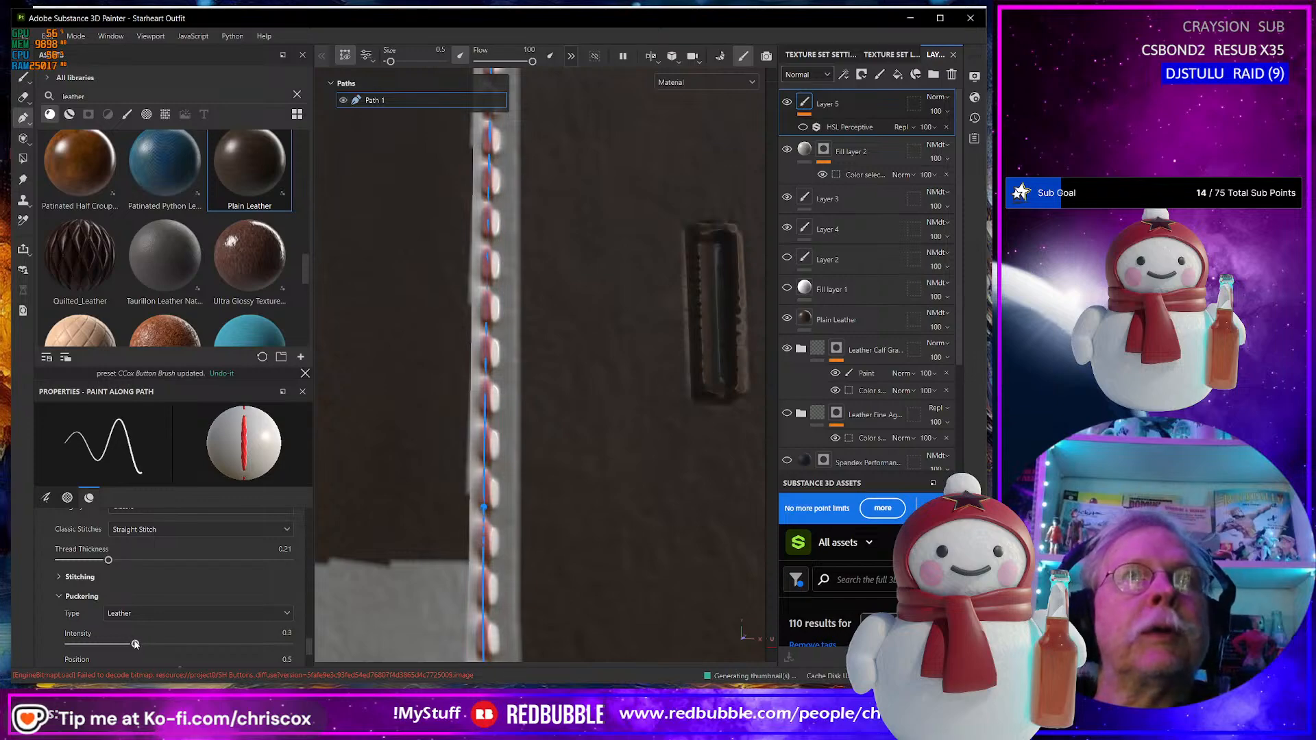
pyautogui.click(245, 612)
pyautogui.click(159, 627)
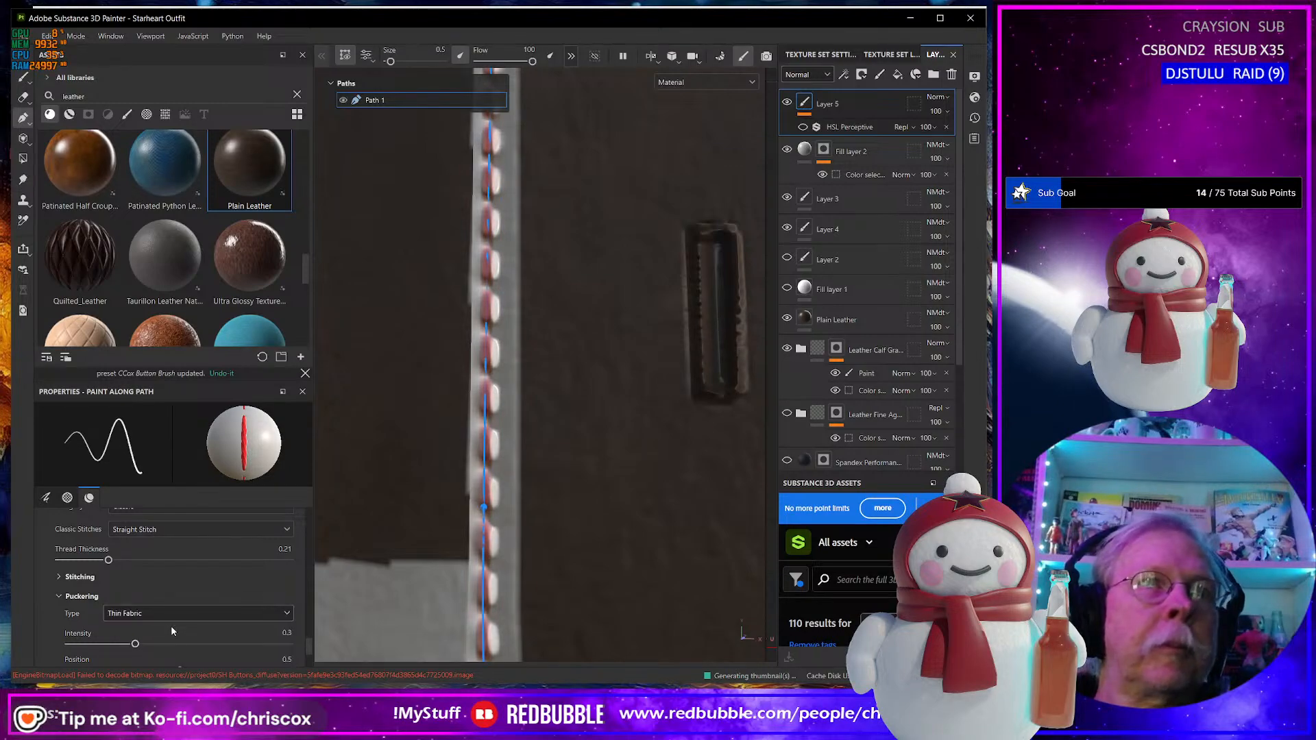
# Try the Puckering position at both extremes, settle on 0, and set the Puckering fading to 0.
pyautogui.scroll(-3, 171, 616)
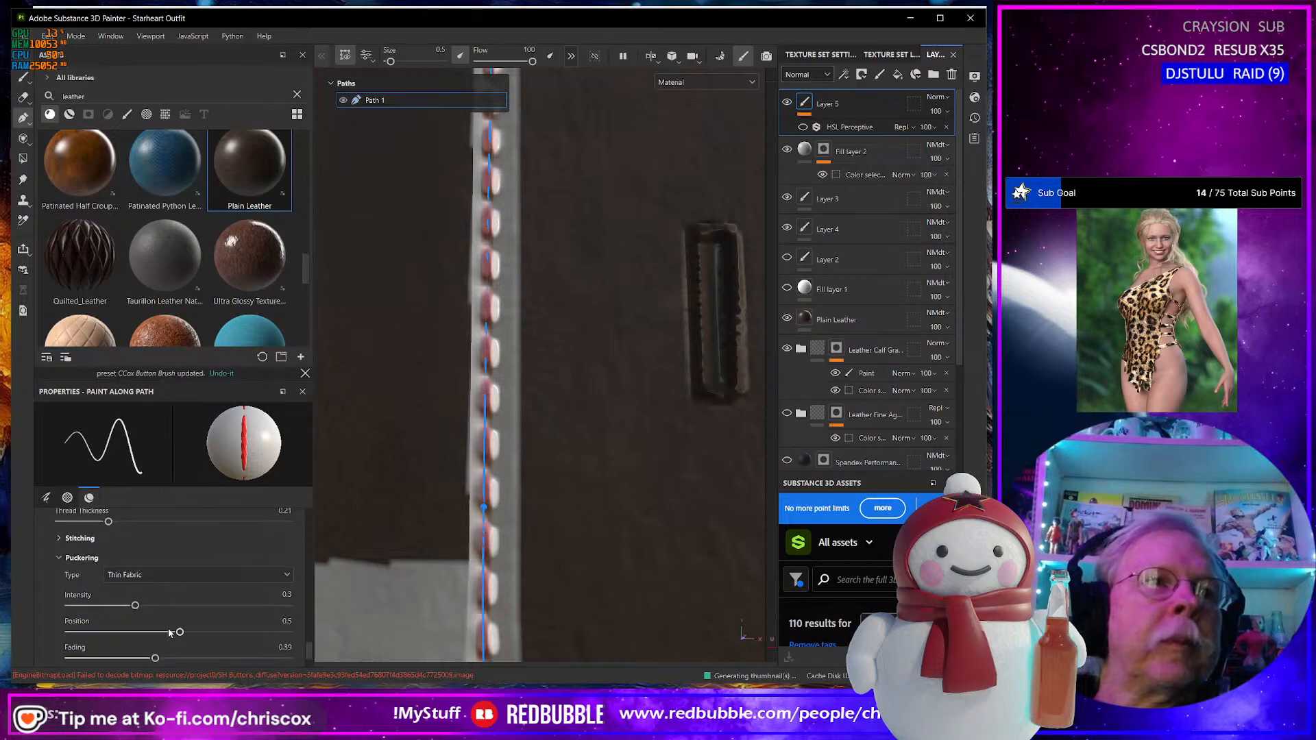
pyautogui.click(273, 579)
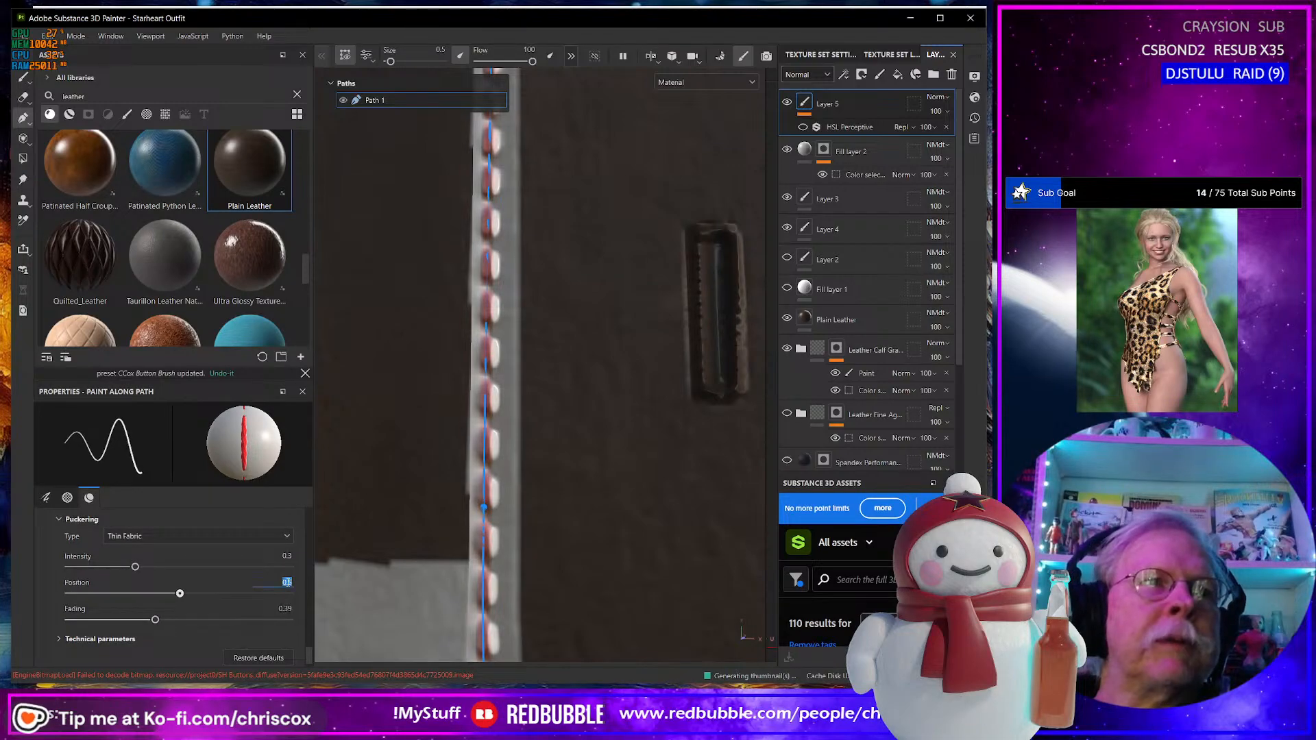
pyautogui.press('Return')
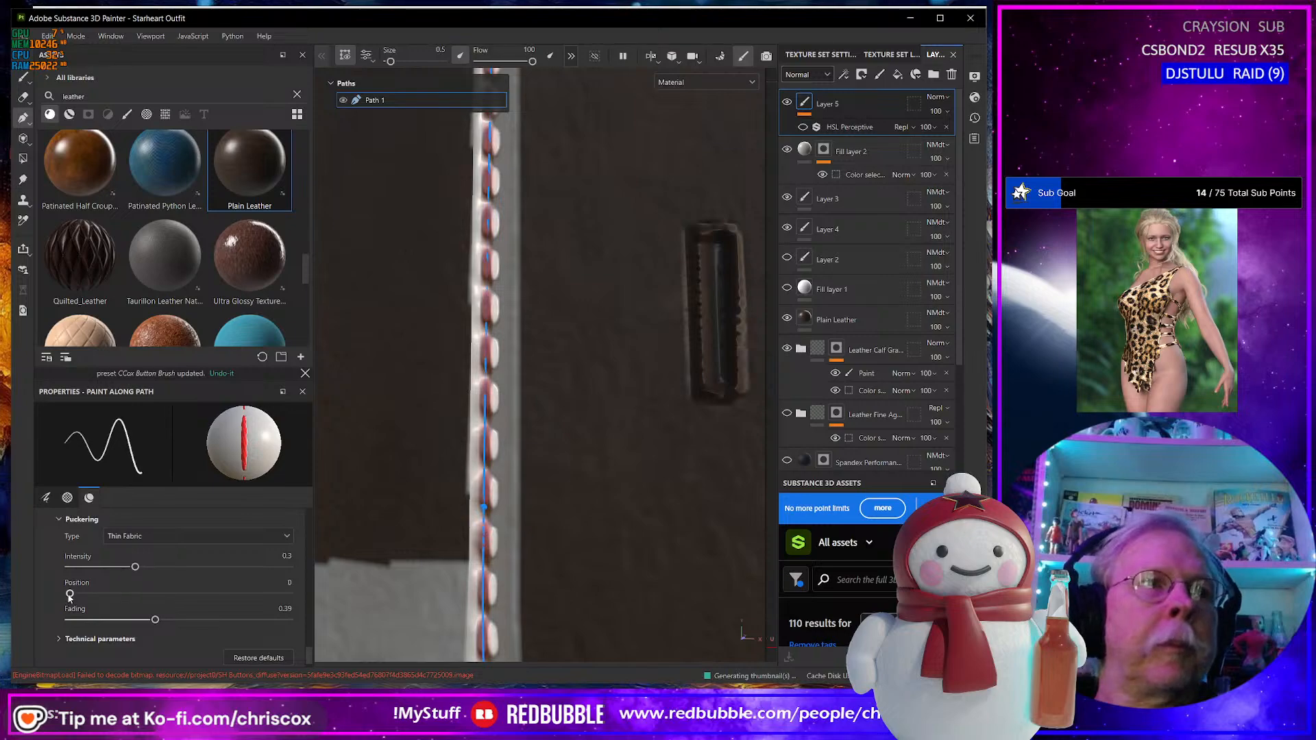
pyautogui.moveTo(73, 593); pyautogui.dragTo(320, 595)
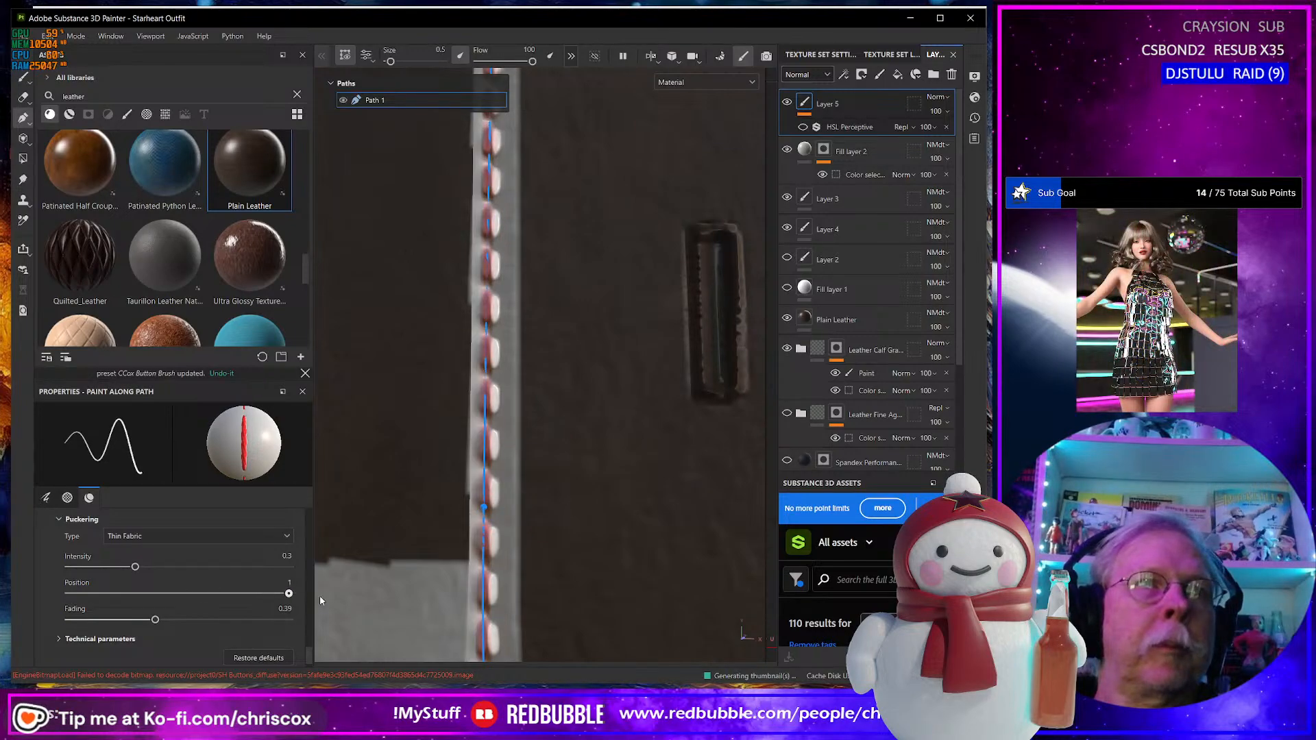
pyautogui.moveTo(235, 607); pyautogui.dragTo(18, 615)
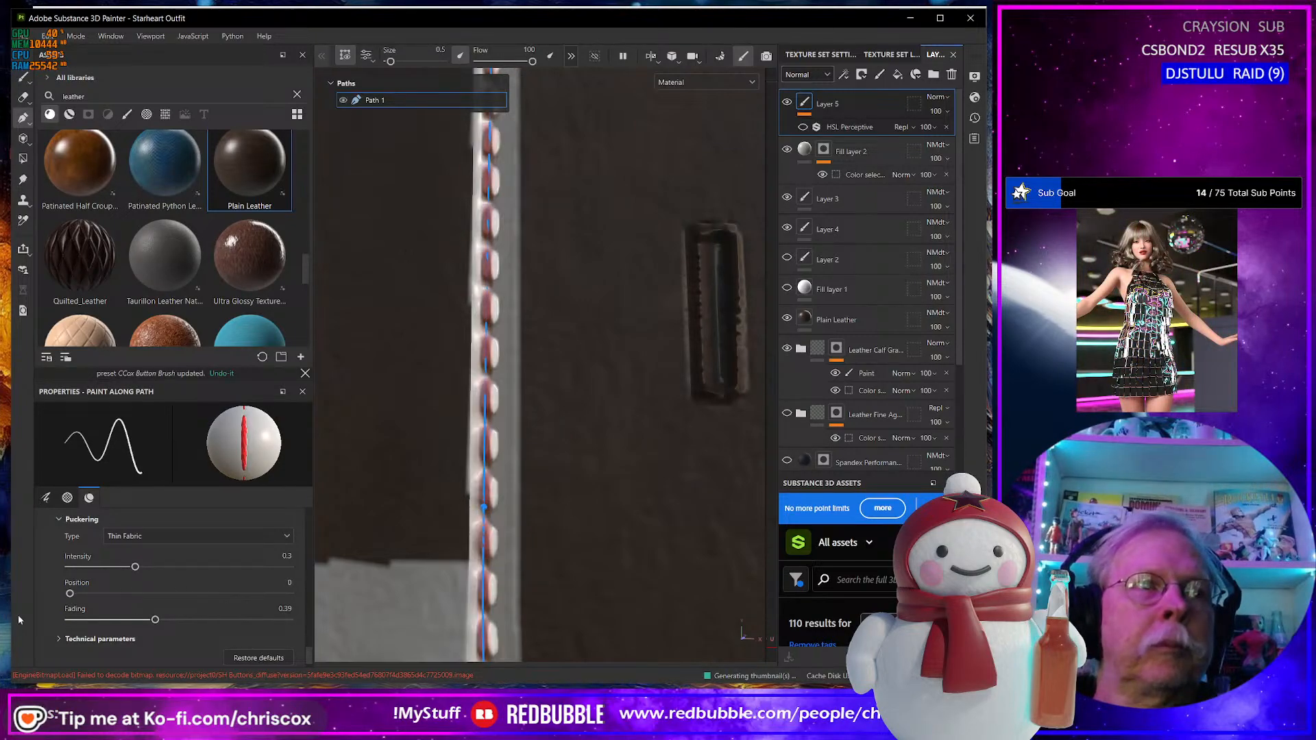
pyautogui.moveTo(154, 621); pyautogui.dragTo(69, 621)
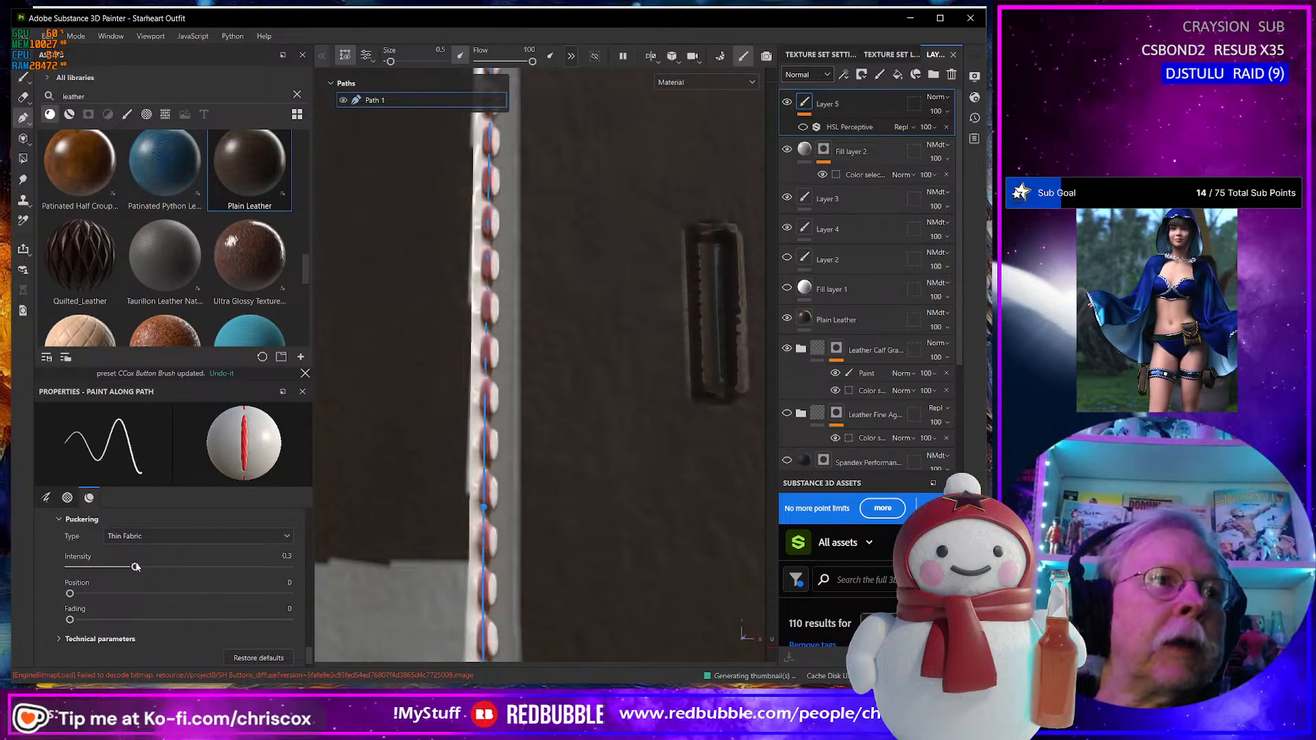
# Raise the Puckering intensity to 1 and inspect the stitches from the lower corner up the garment's edge.
pyautogui.moveTo(168, 566); pyautogui.dragTo(291, 568)
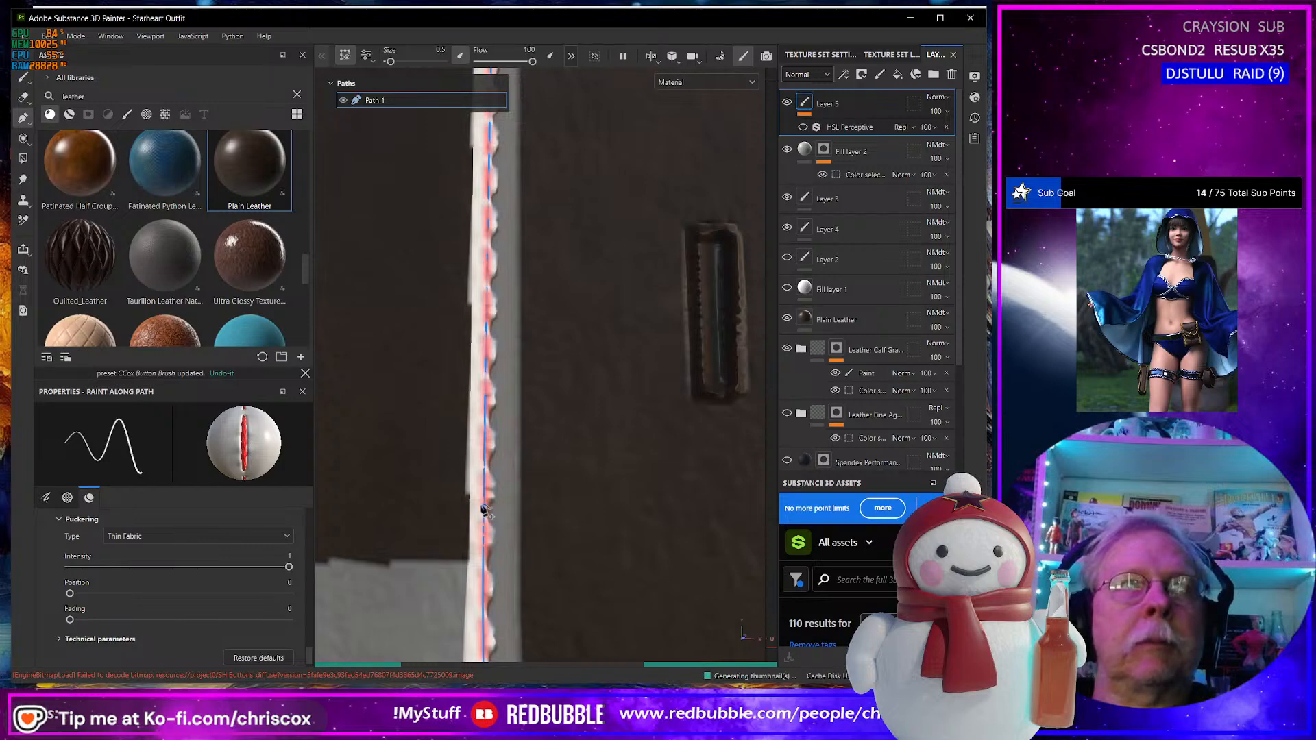
pyautogui.scroll(2, 485, 494)
pyautogui.scroll(-3, 492, 526)
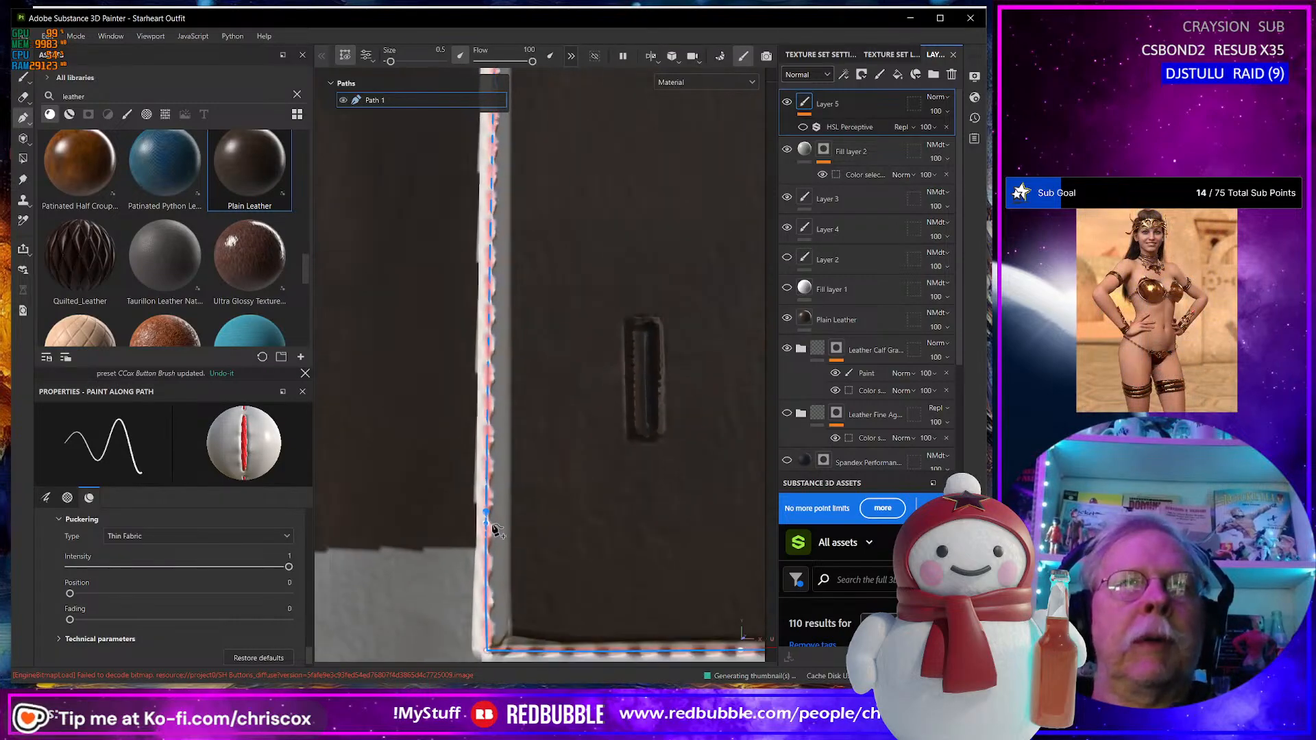
pyautogui.scroll(3, 497, 531)
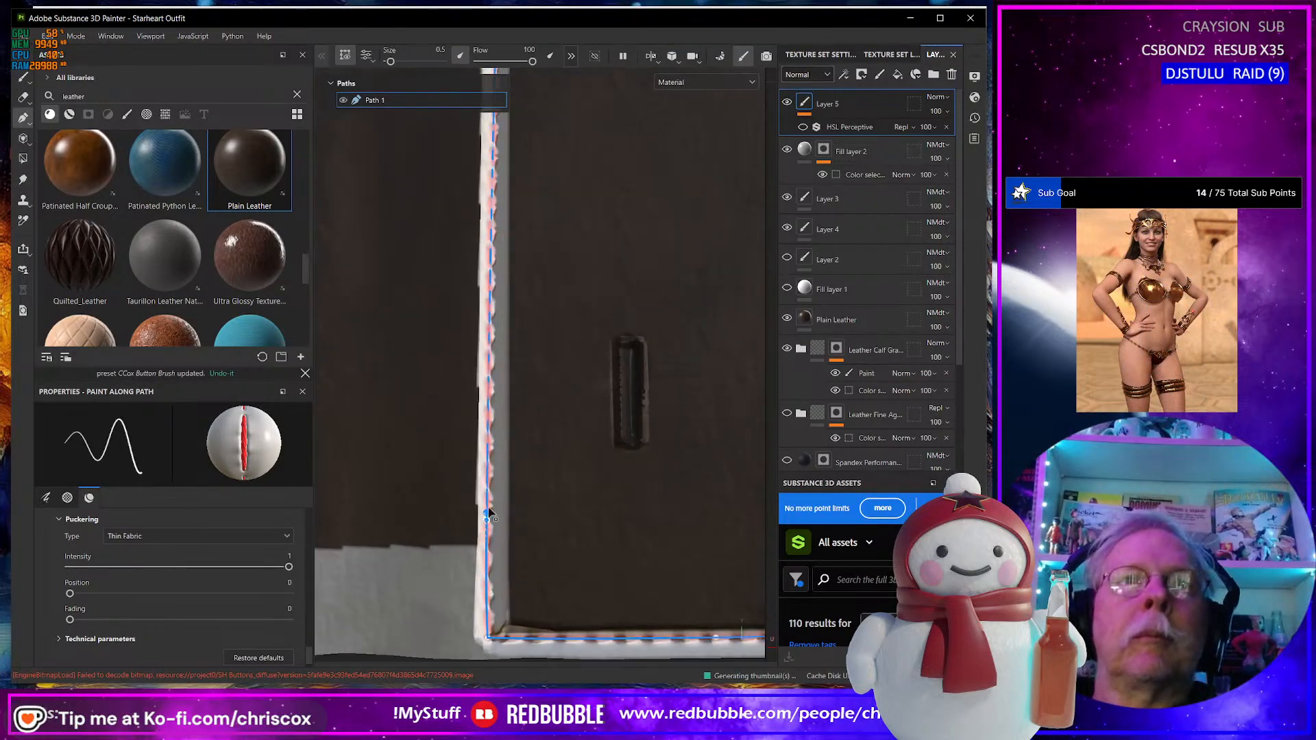
pyautogui.keyDown('alt'); pyautogui.moveTo(517, 401); pyautogui.dragTo(520, 583, button='middle'); pyautogui.keyUp('alt')
pyautogui.keyDown('alt'); pyautogui.moveTo(503, 347); pyautogui.dragTo(514, 474, button='middle'); pyautogui.keyUp('alt')
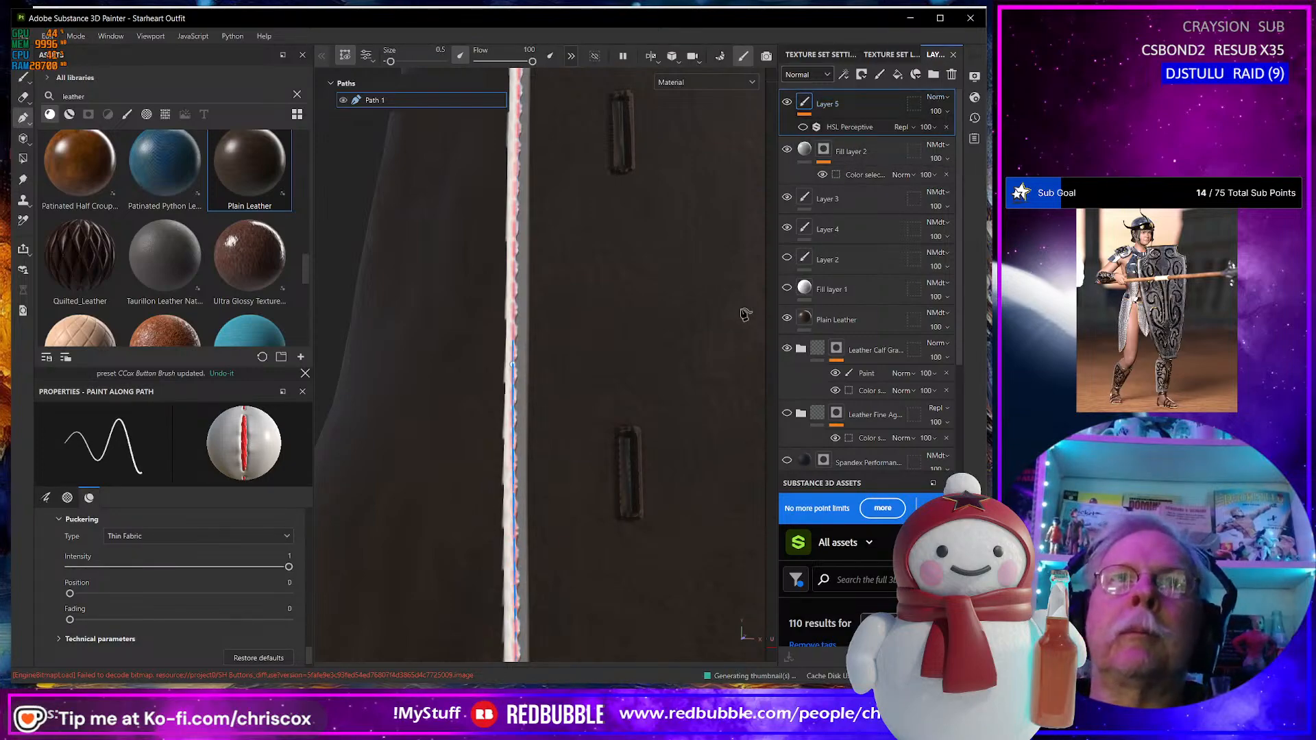
# Hide Fill layer 2, enable the HSL Perceptive filter on Layer 5, and set that layer's blending mode to Linear burn.
pyautogui.click(788, 152)
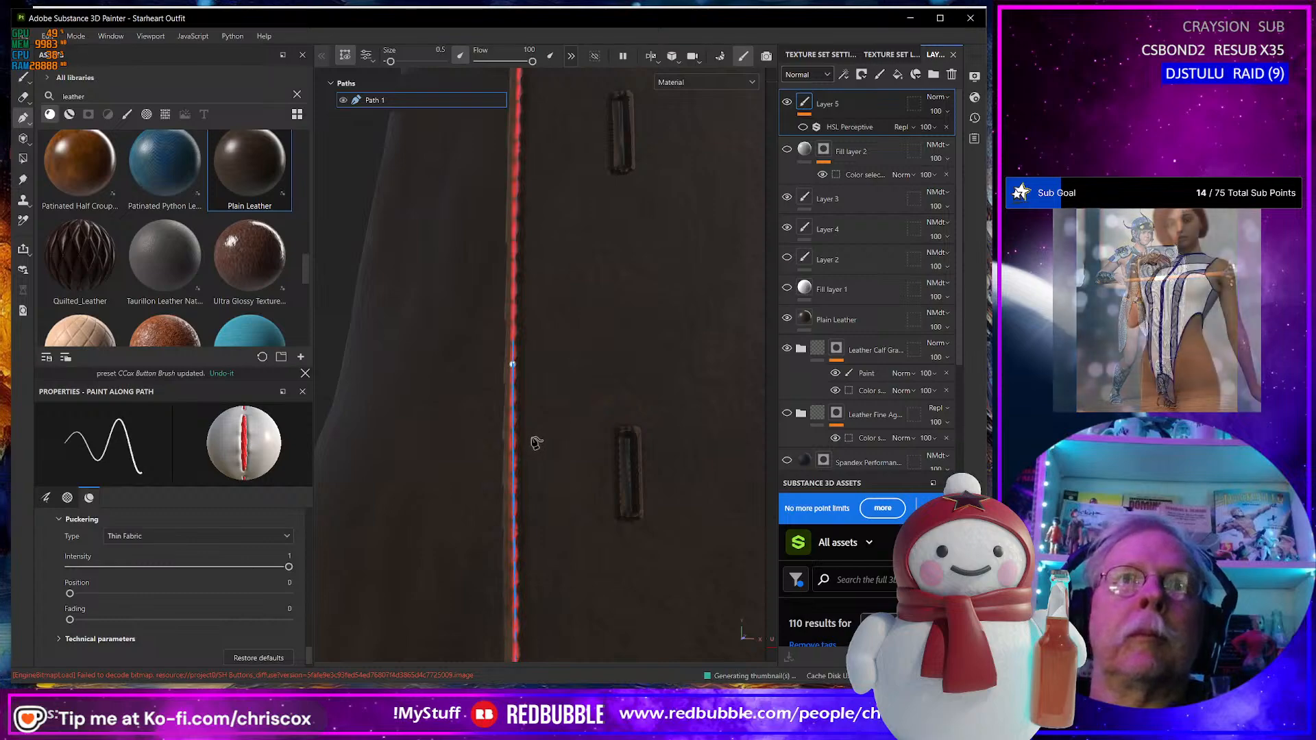
pyautogui.scroll(2, 524, 439)
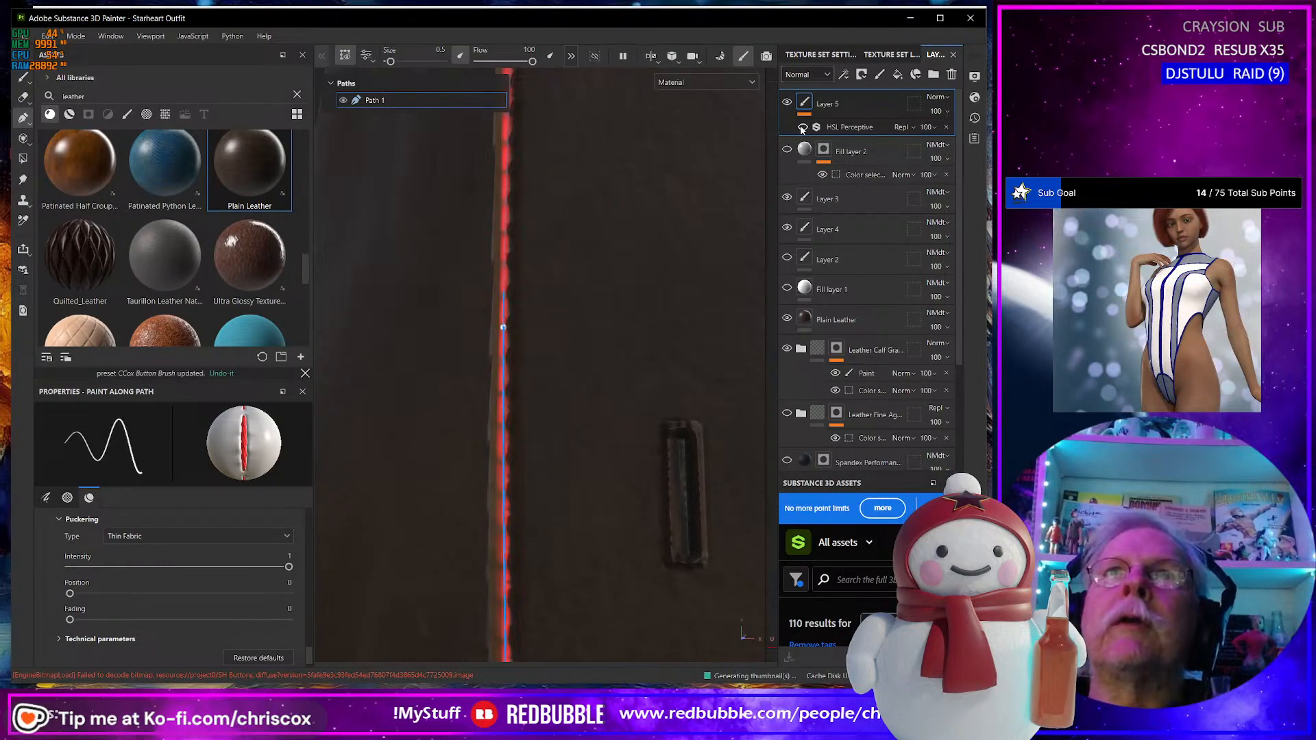
pyautogui.click(947, 96)
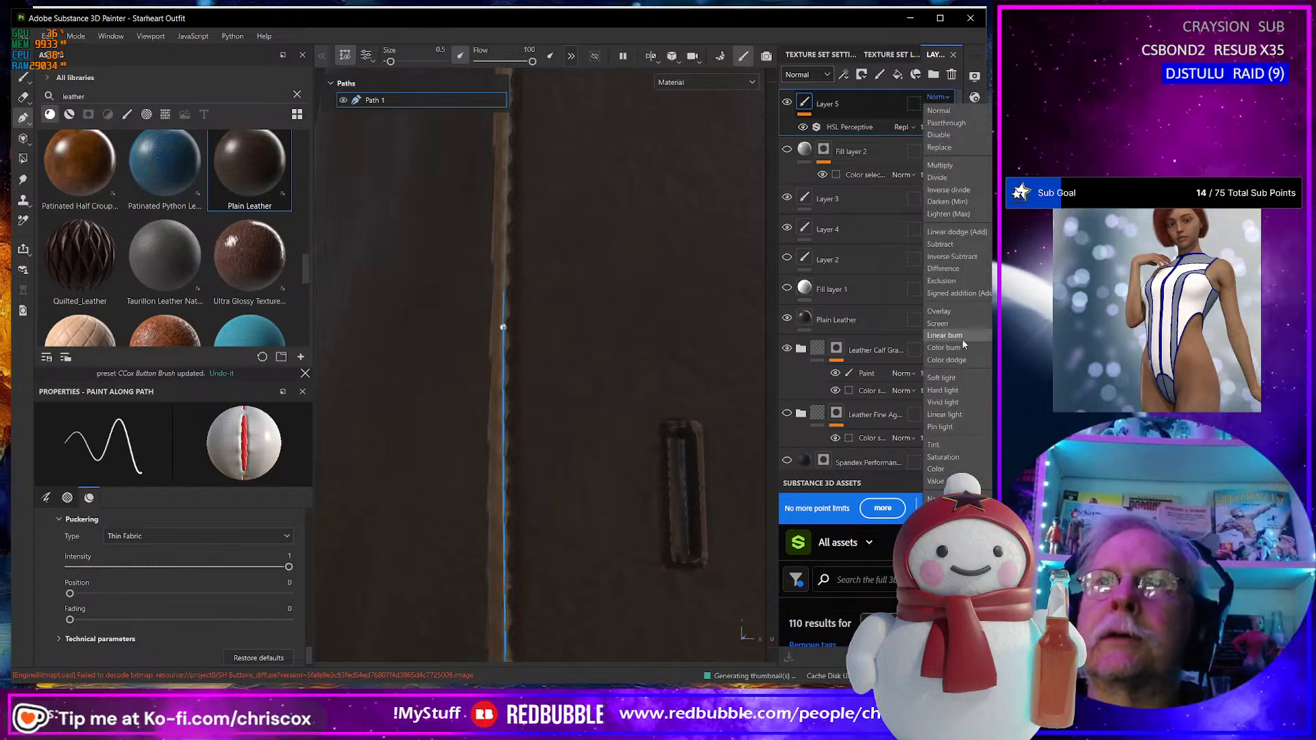
pyautogui.click(945, 335)
pyautogui.scroll(4, 553, 396)
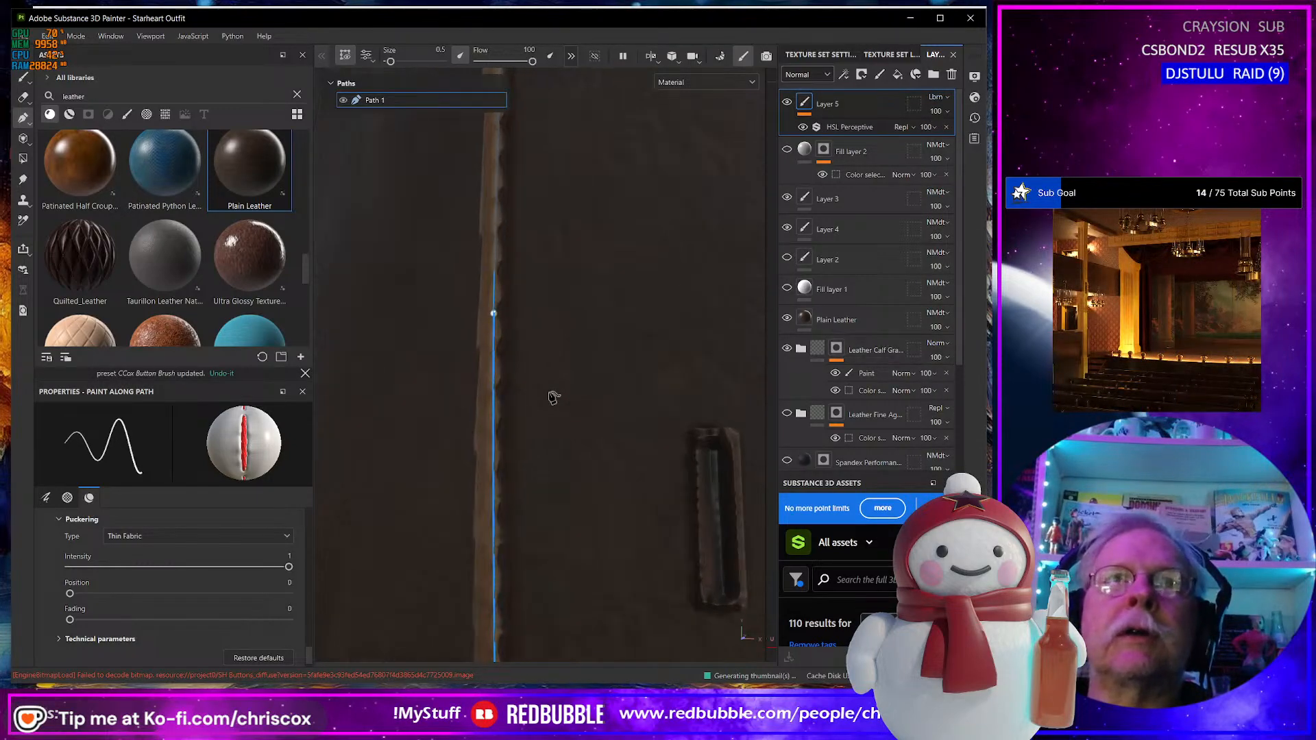
# Check the whole stitched path on the garment and export the textures as 8-bit JPEG files at 4096 size.
pyautogui.scroll(-6, 553, 396)
pyautogui.scroll(-5, 554, 397)
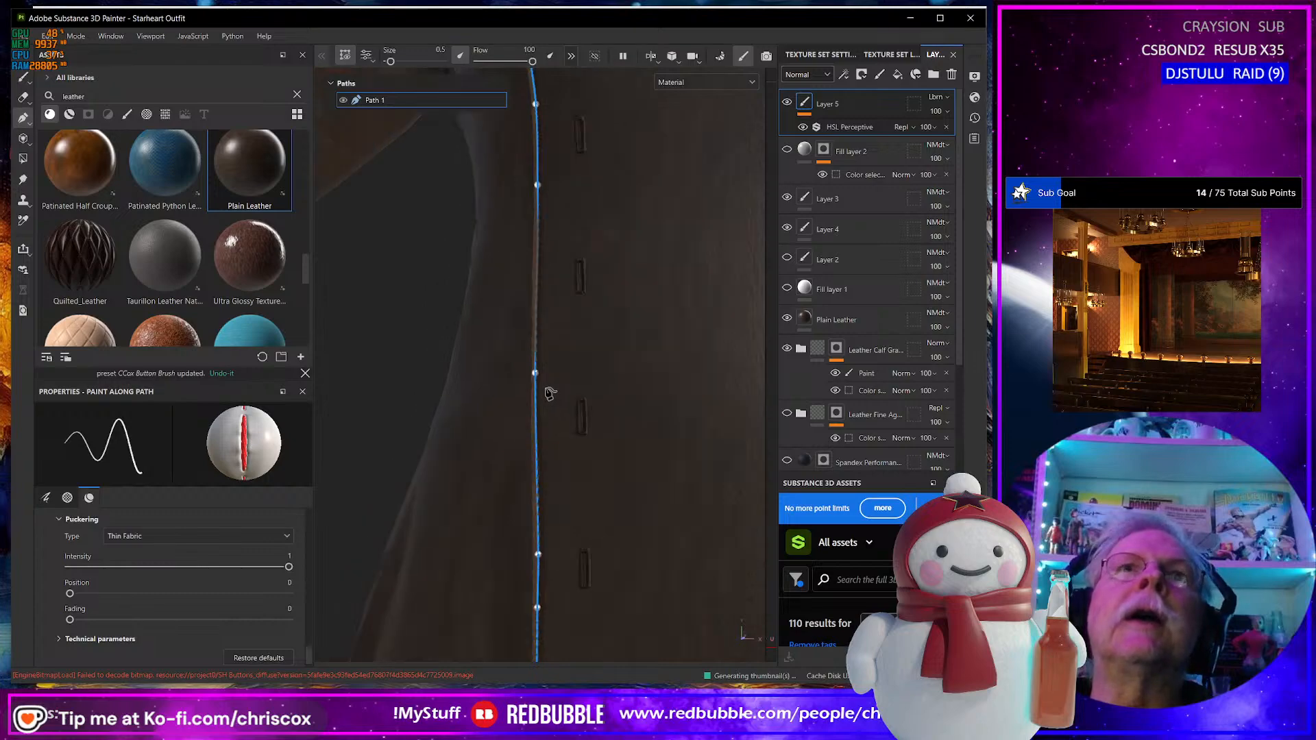
pyautogui.keyDown('alt'); pyautogui.moveTo(562, 398); pyautogui.dragTo(623, 546); pyautogui.keyUp('alt')
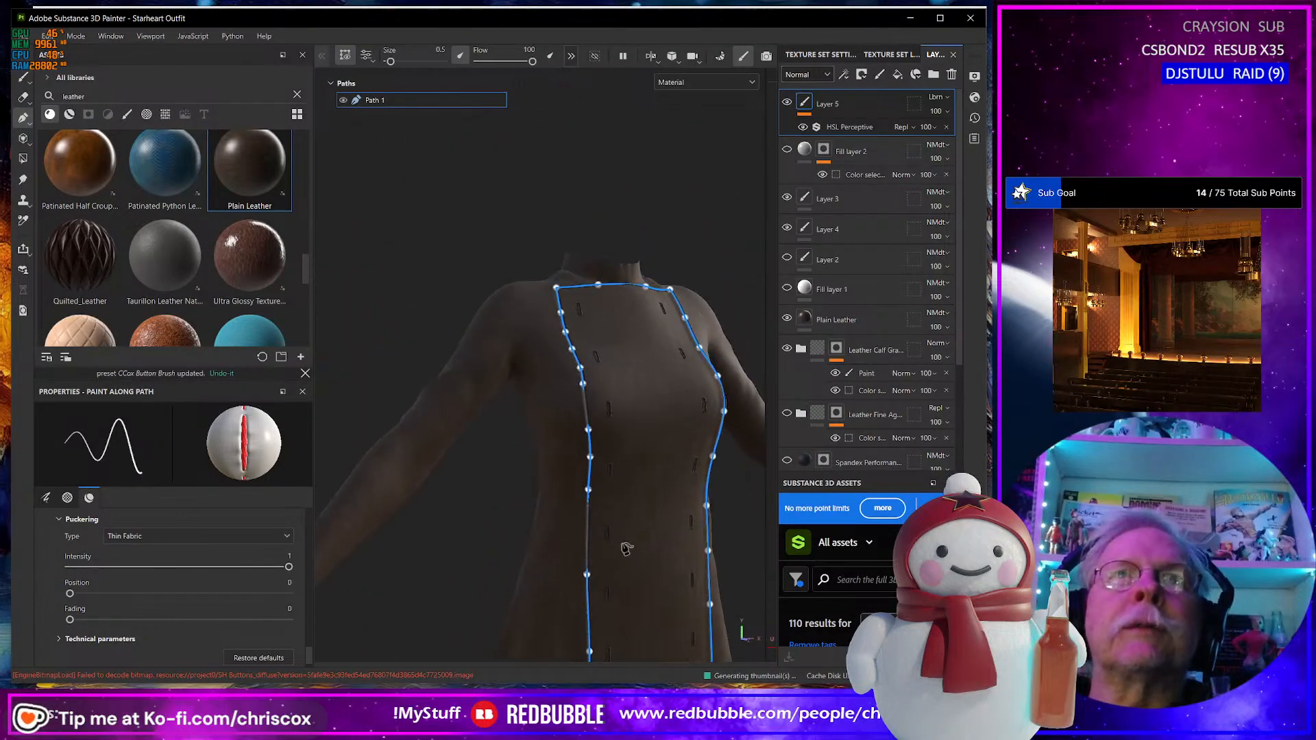
pyautogui.keyDown('alt'); pyautogui.moveTo(620, 428); pyautogui.dragTo(597, 410); pyautogui.keyUp('alt')
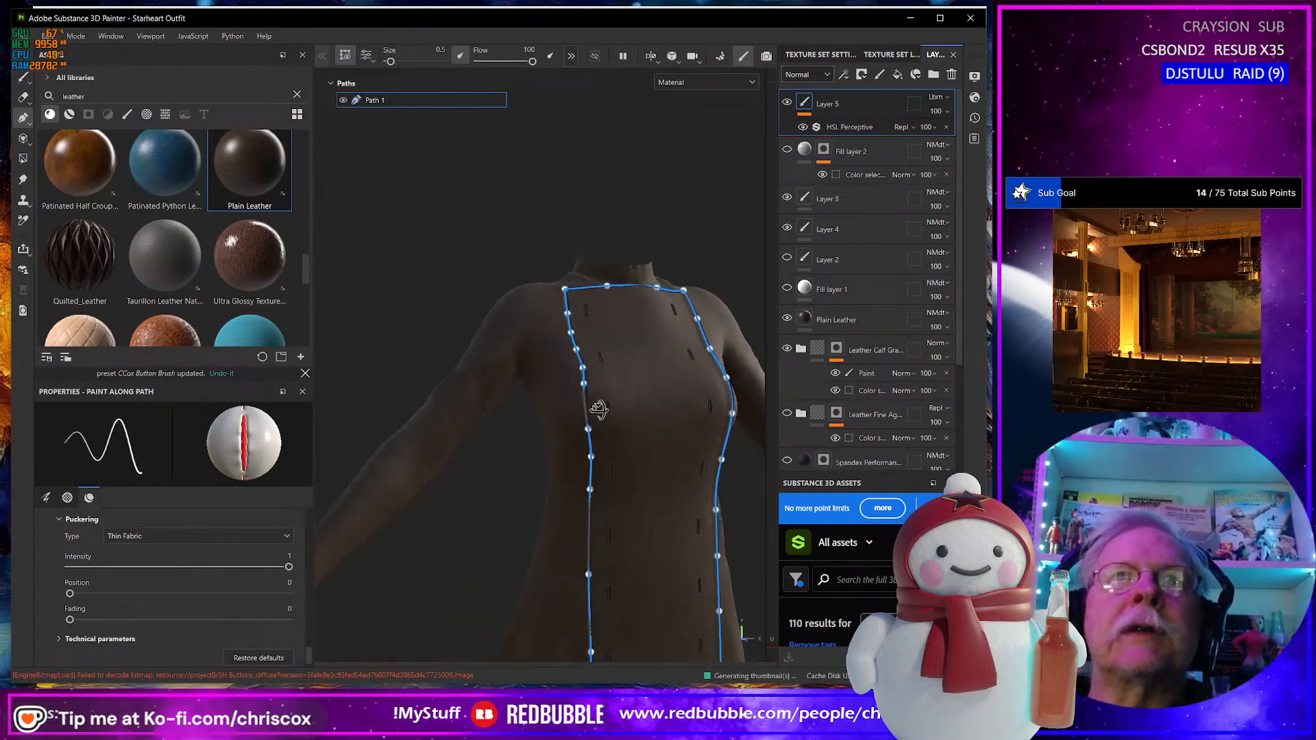
pyautogui.hotkey('ctrl', 'shift')
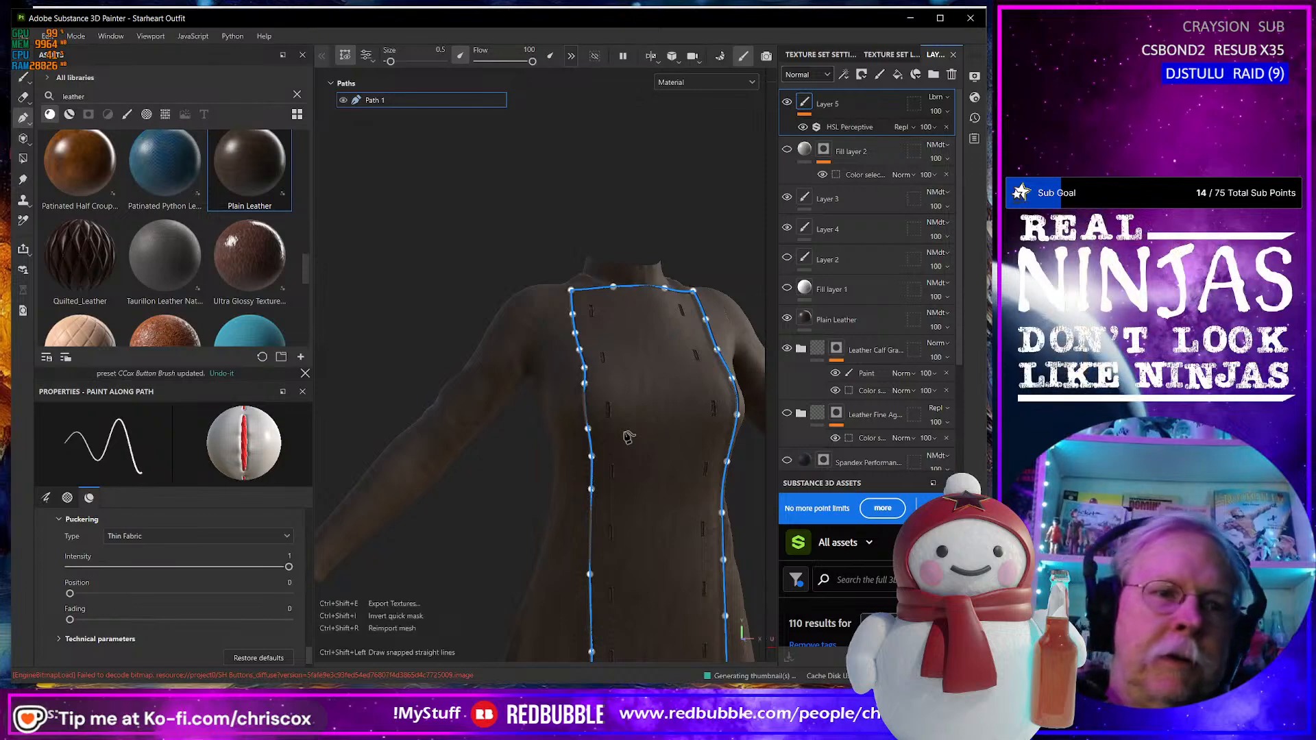
pyautogui.hotkey('ctrl', 'shift', 'e')
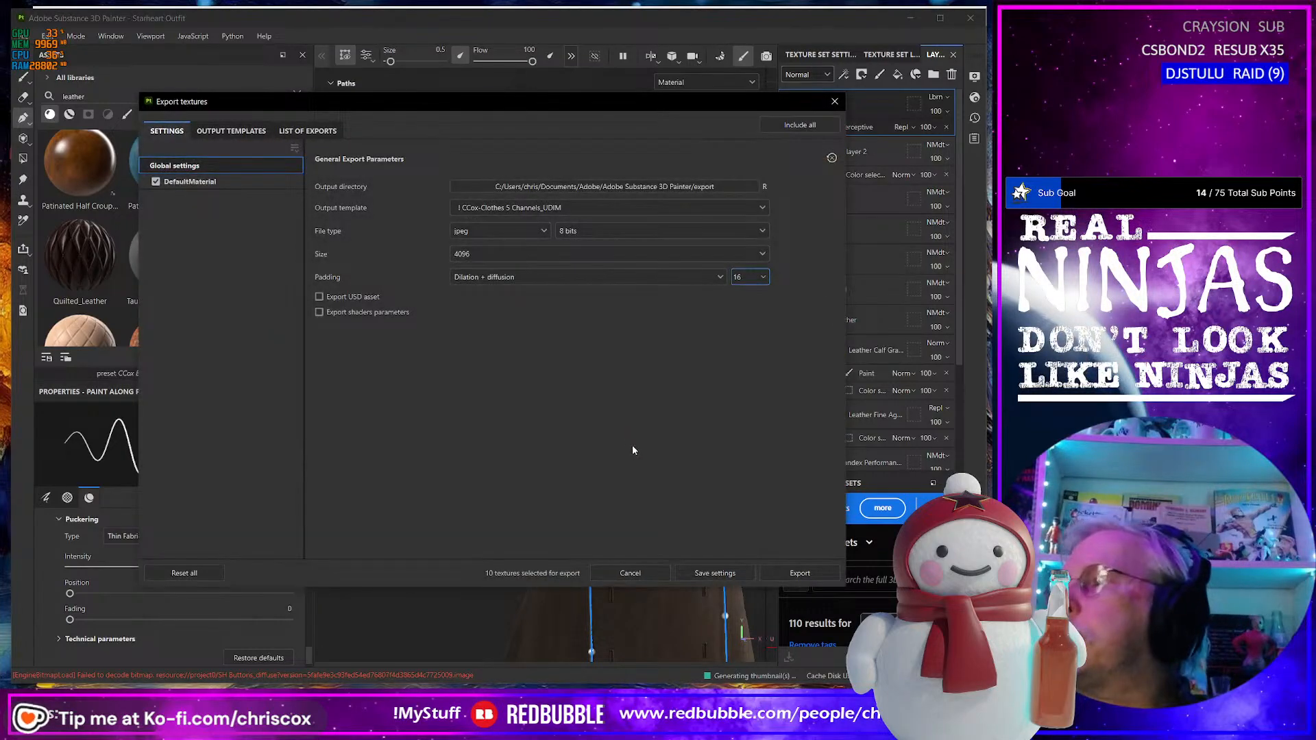
pyautogui.click(799, 573)
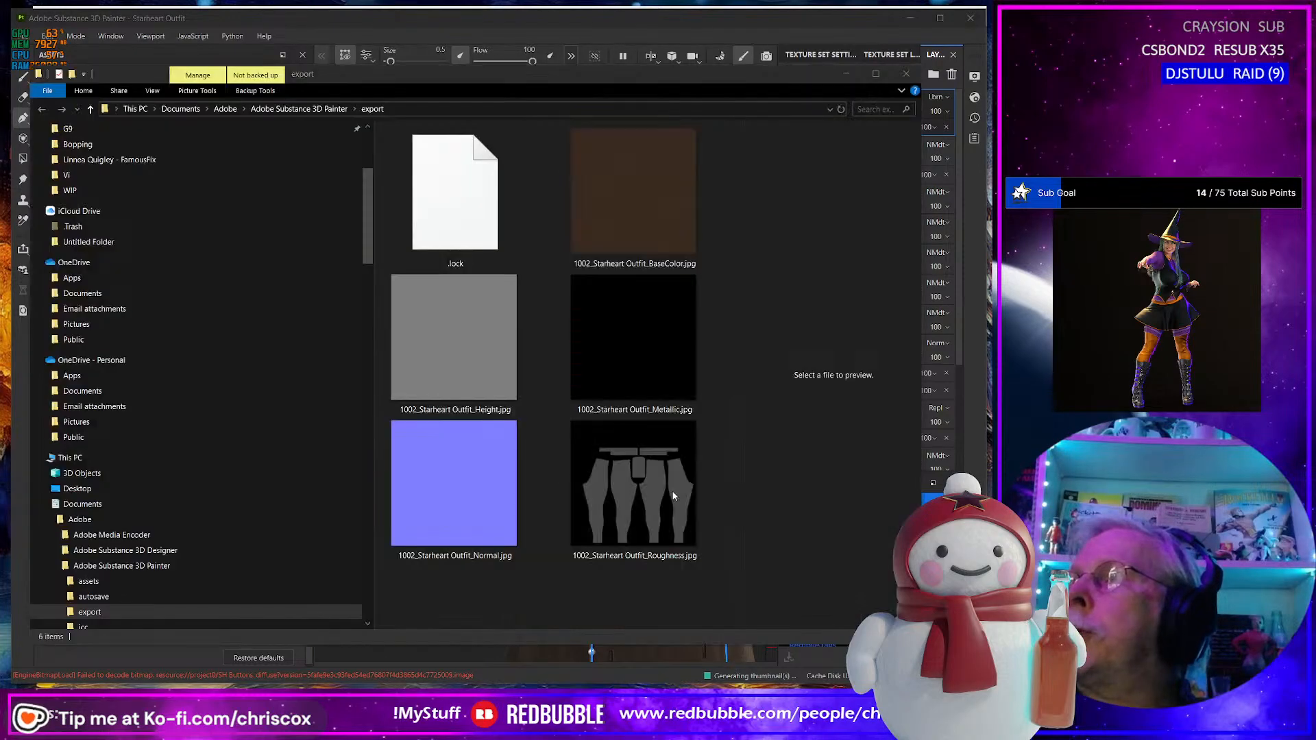
# Delete the 1003_Starheart Outfit_Metallic.jpg file from the export folder.
pyautogui.scroll(-3, 674, 495)
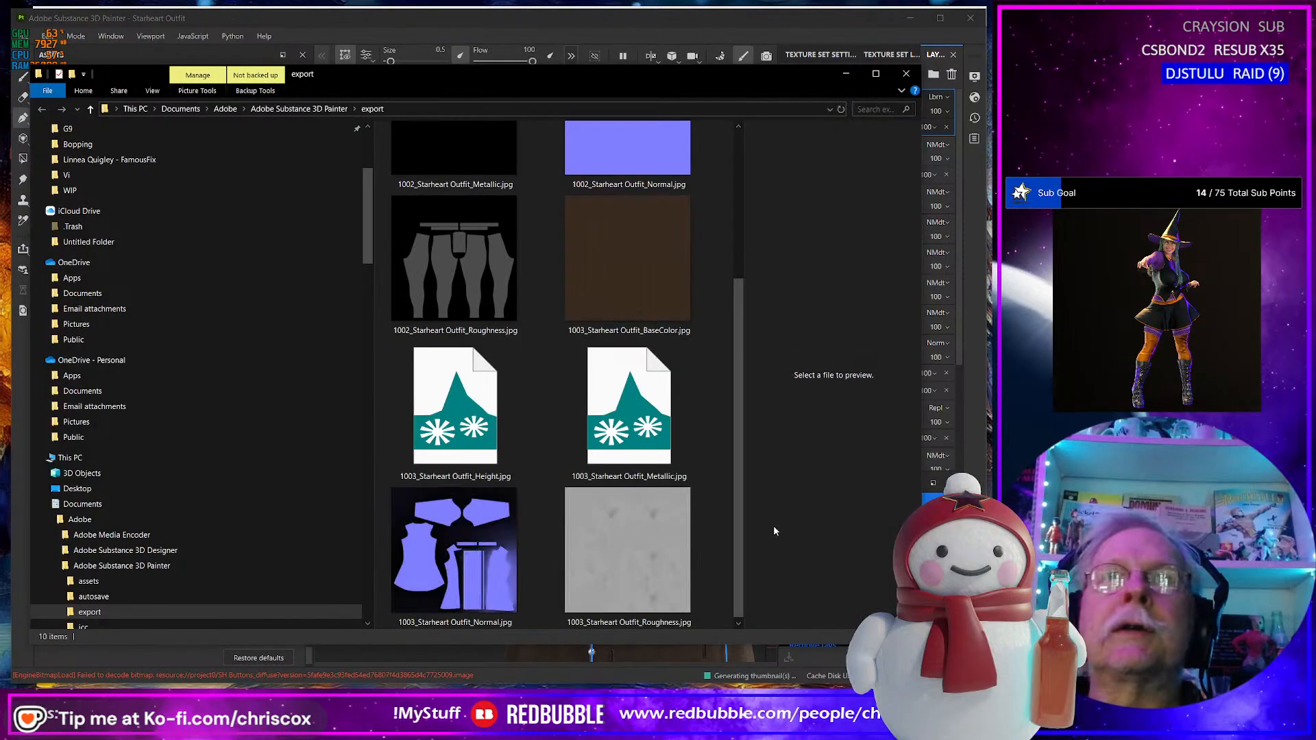
pyautogui.click(611, 411)
pyautogui.press('Delete')
# Cut the 1003 BaseColor, Height, Normal and Roughness texture files from the export folder and switch to DAZ Studio.
pyautogui.click(613, 273)
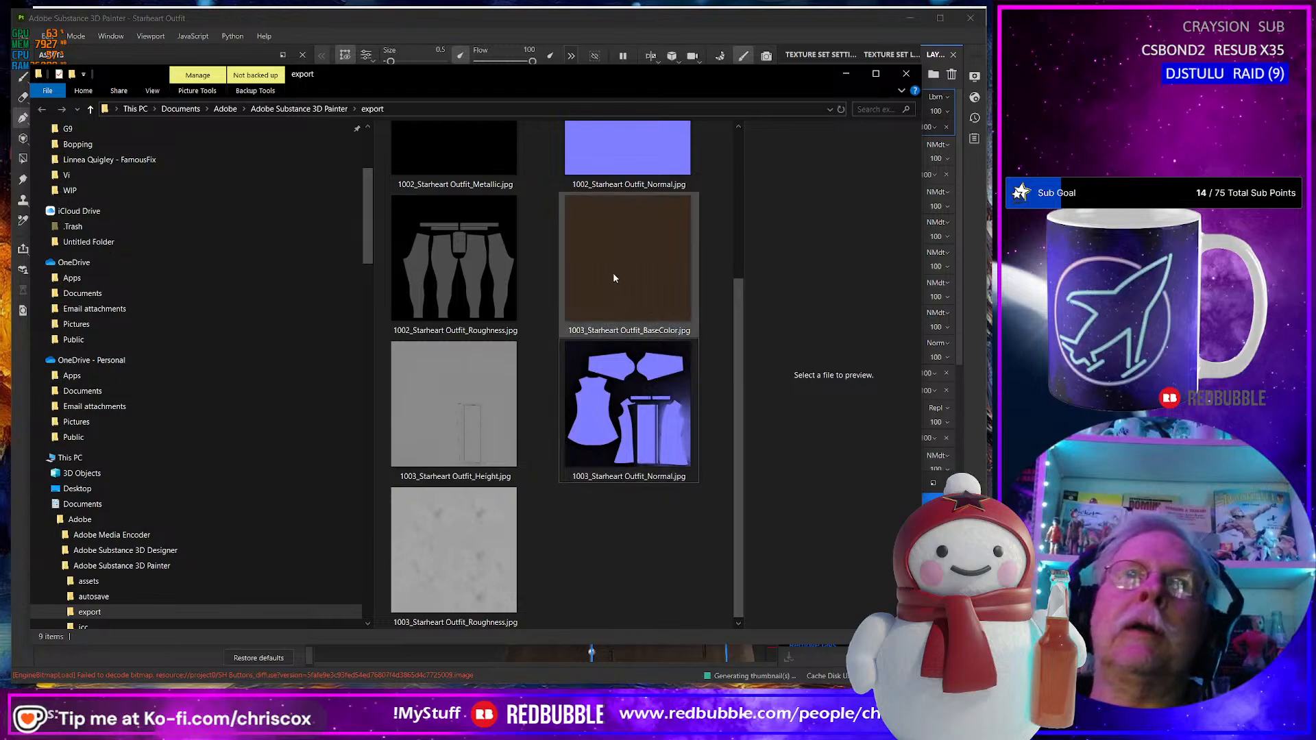
pyautogui.keyDown('shift'); pyautogui.click(481, 599); pyautogui.keyUp('shift')
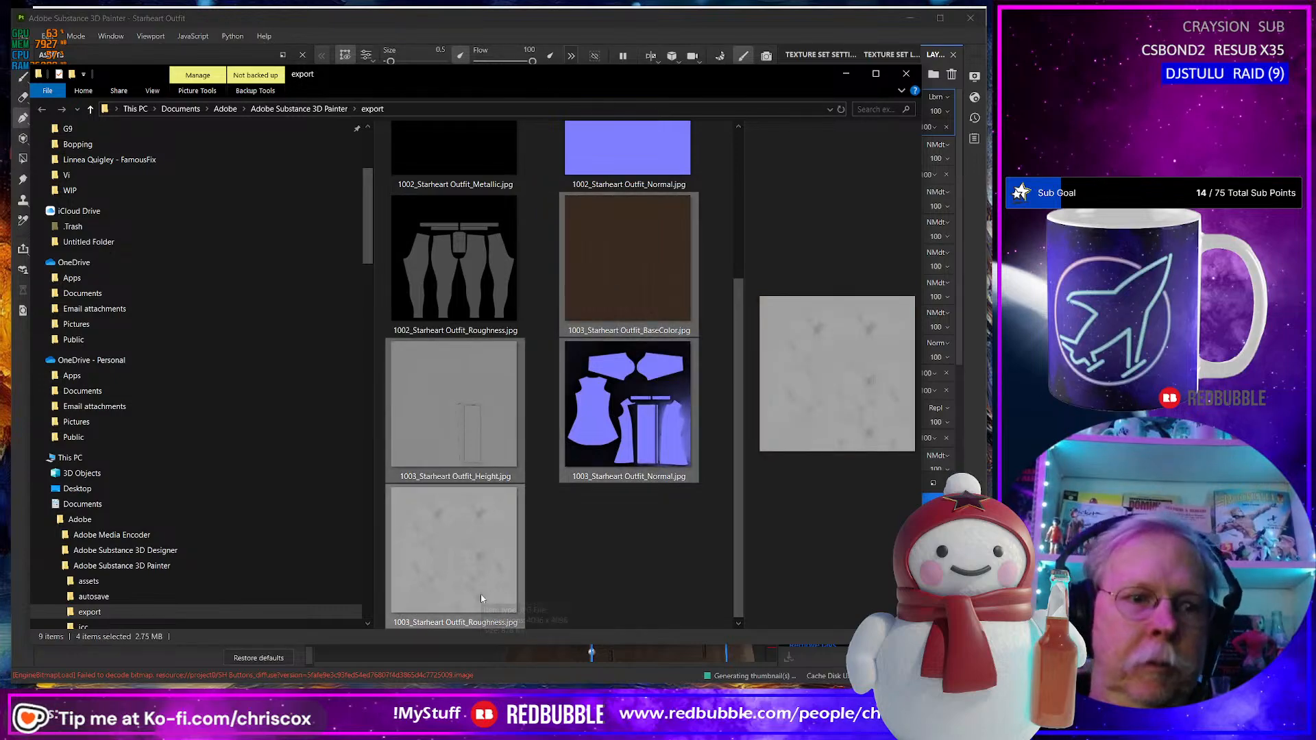
pyautogui.hotkey('ctrl', 'x')
pyautogui.hotkey('alt', 'Tab')
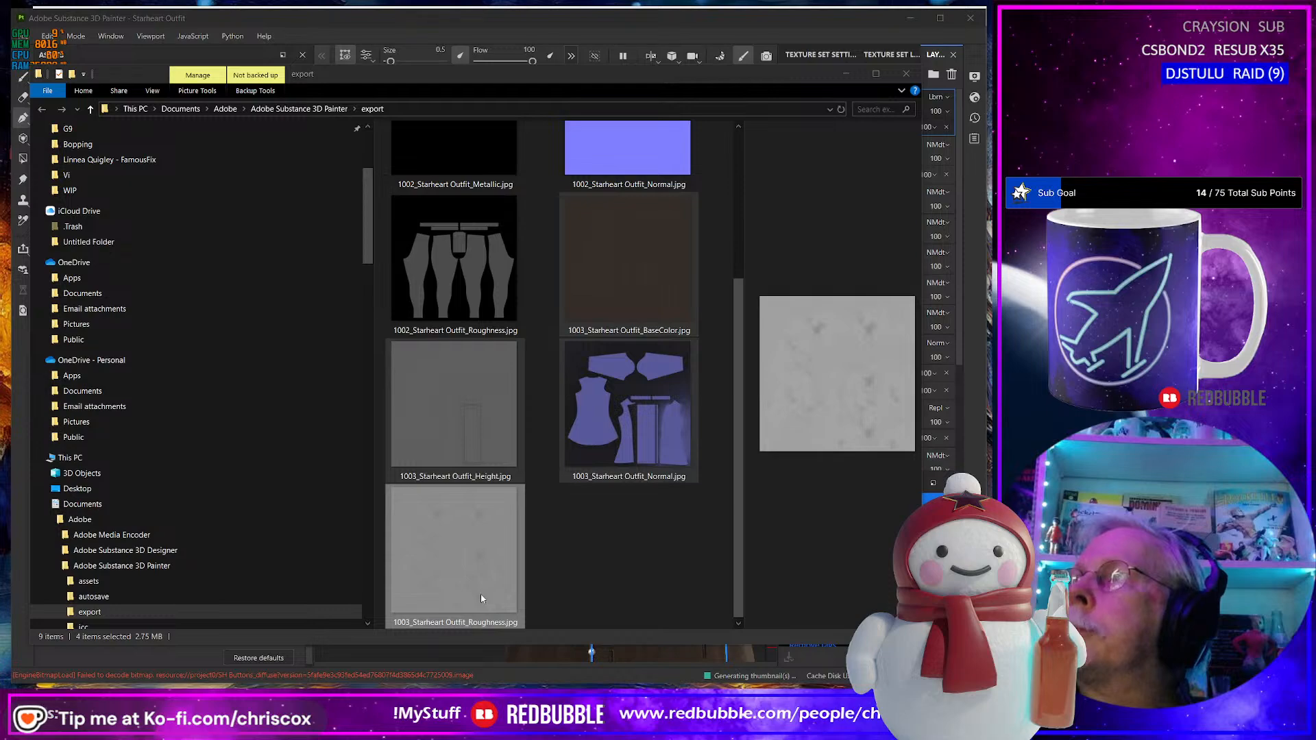
pyautogui.hotkey('alt', 'Tab')
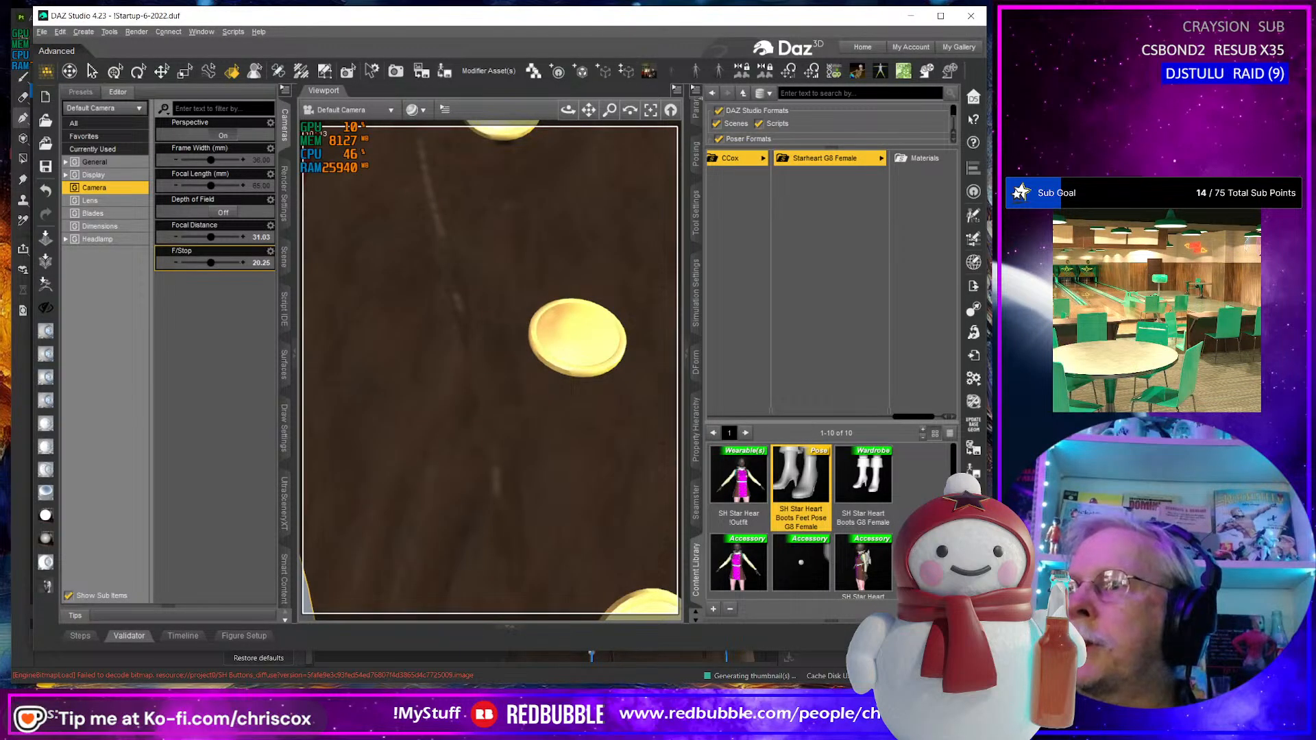
# Switch to File Explorer and open the Starheart folder inside Projects\Pulp.
pyautogui.hotkey('alt', 'Tab')
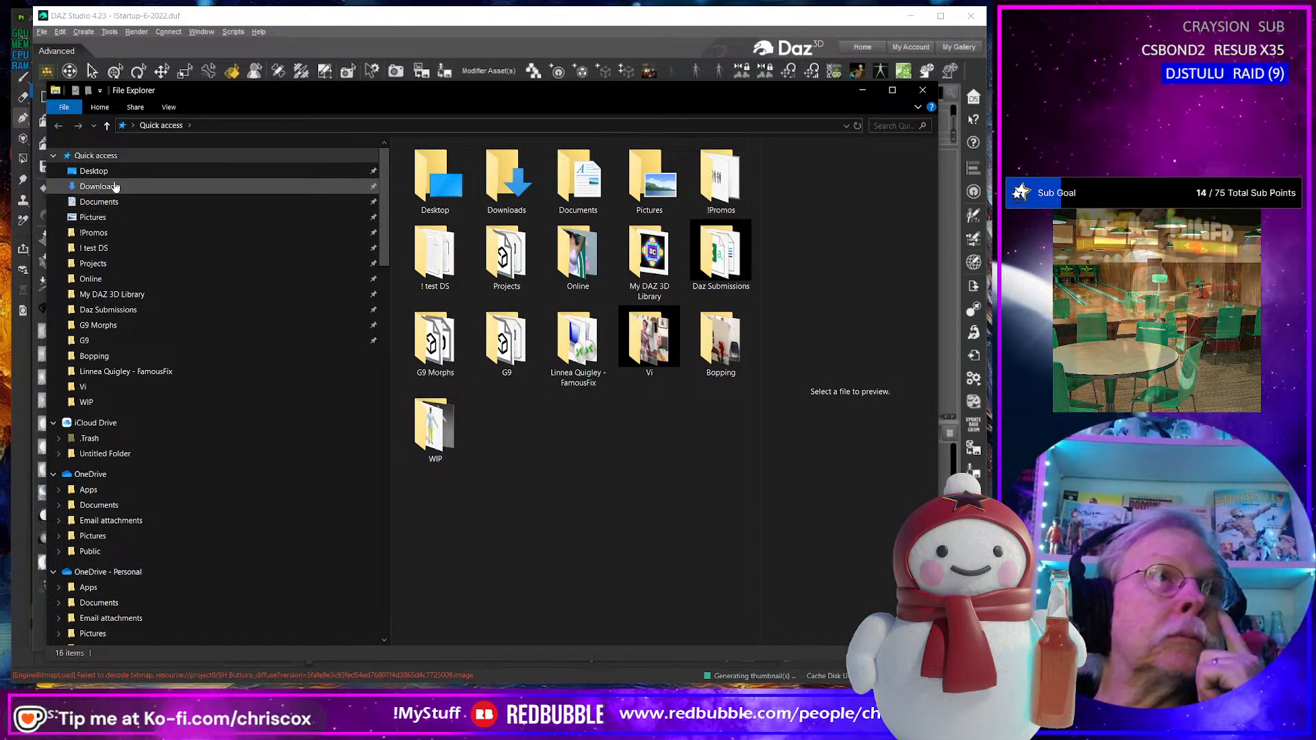
pyautogui.click(94, 264)
pyautogui.click(449, 360)
pyautogui.write('pu')
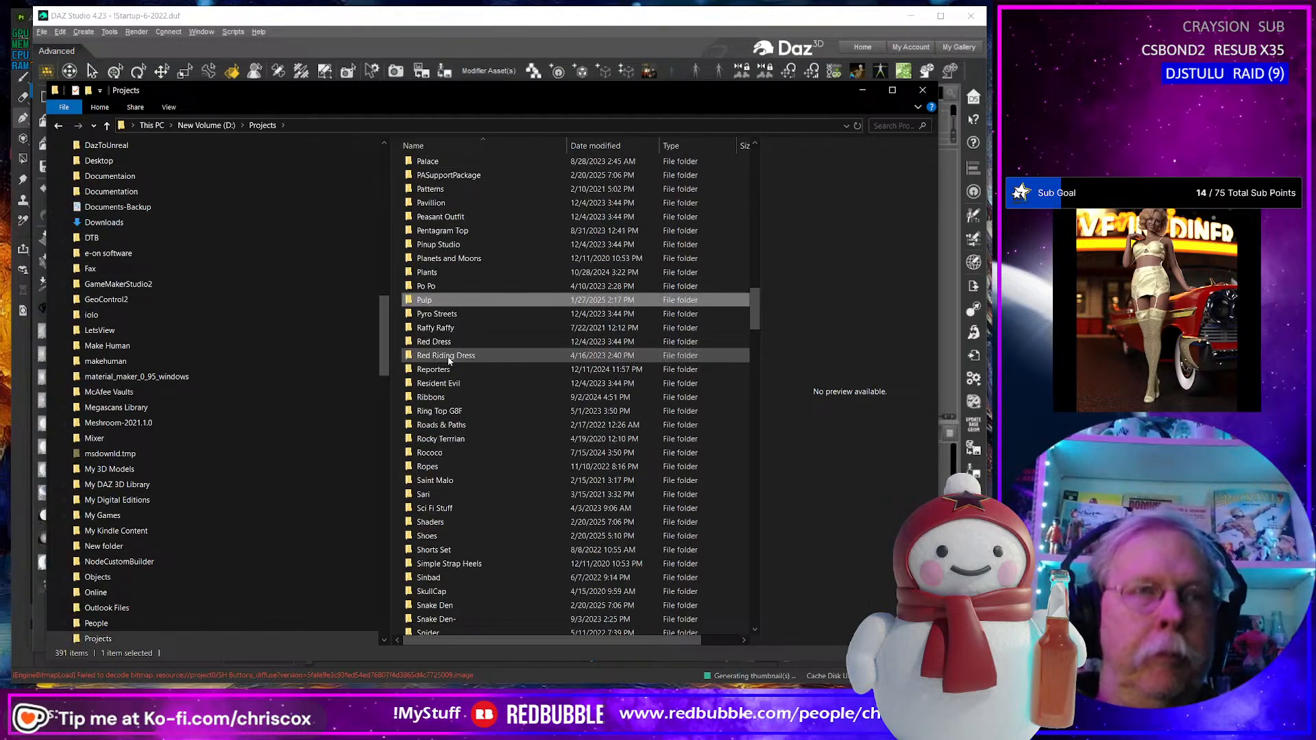
pyautogui.press('Return')
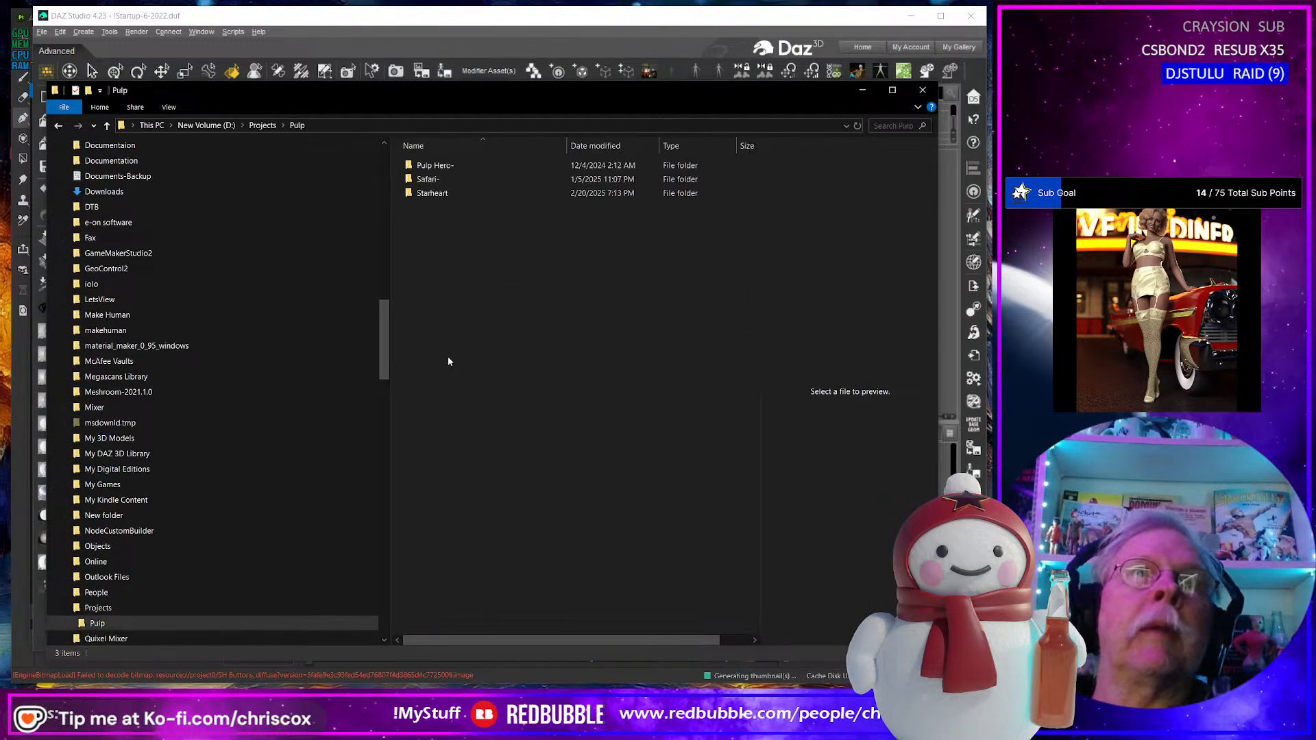
pyautogui.doubleClick(432, 192)
pyautogui.click(431, 192)
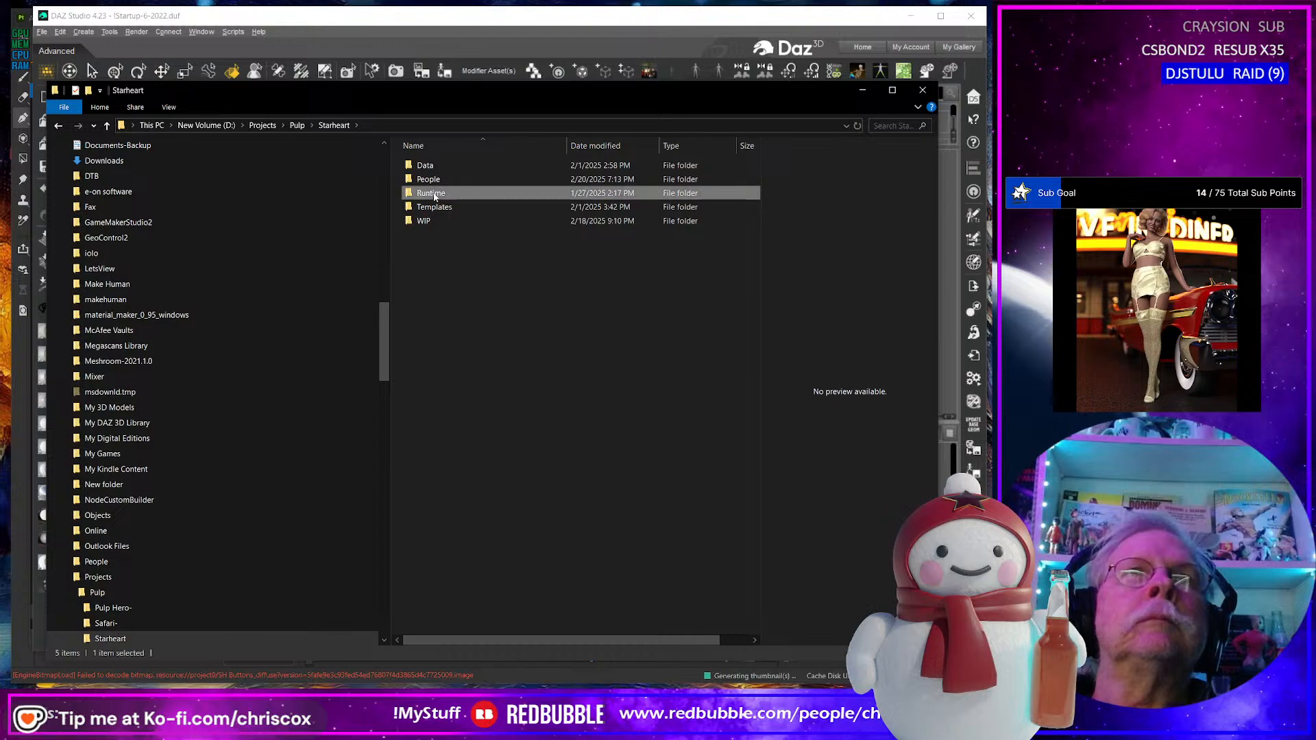
# Paste the cut texture files into Runtime\Textures\CCox\Starheart\Starheart Tunic, replacing the files with the same names.
pyautogui.click(435, 195)
pyautogui.doubleClick(476, 192)
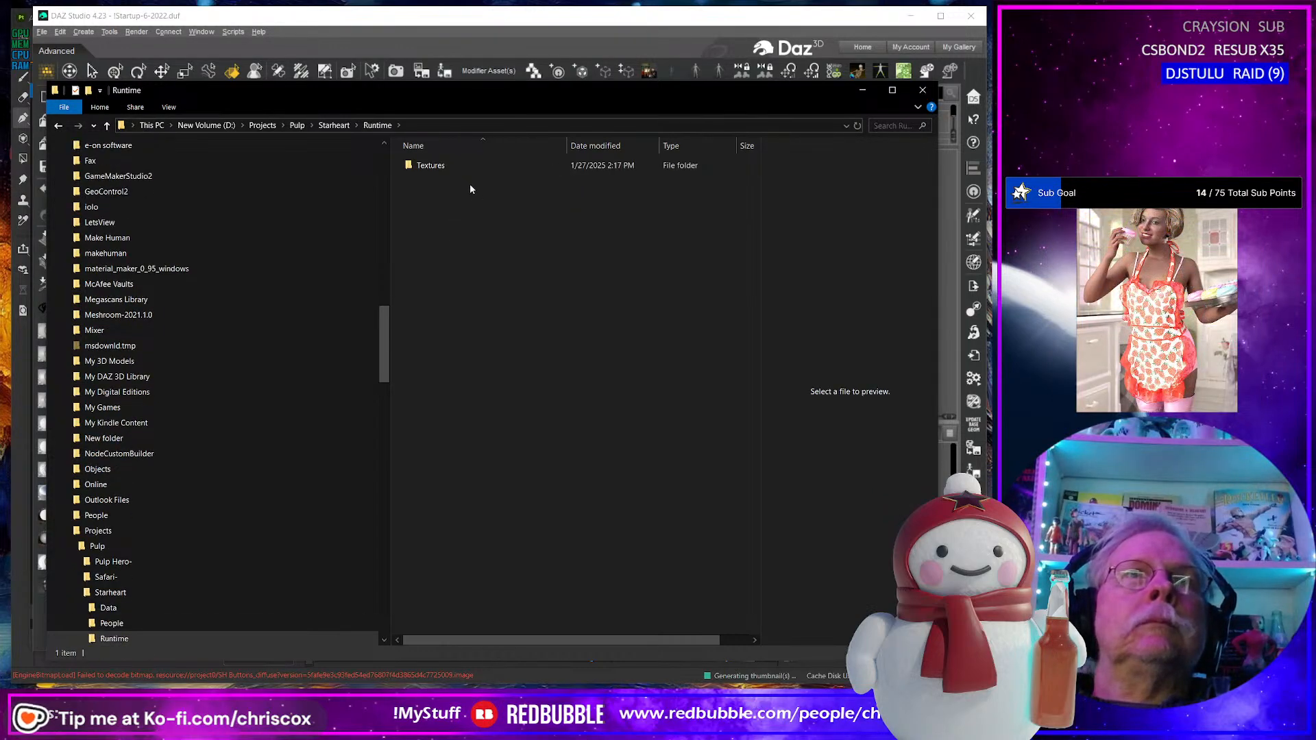
pyautogui.doubleClick(461, 168)
pyautogui.doubleClick(461, 168)
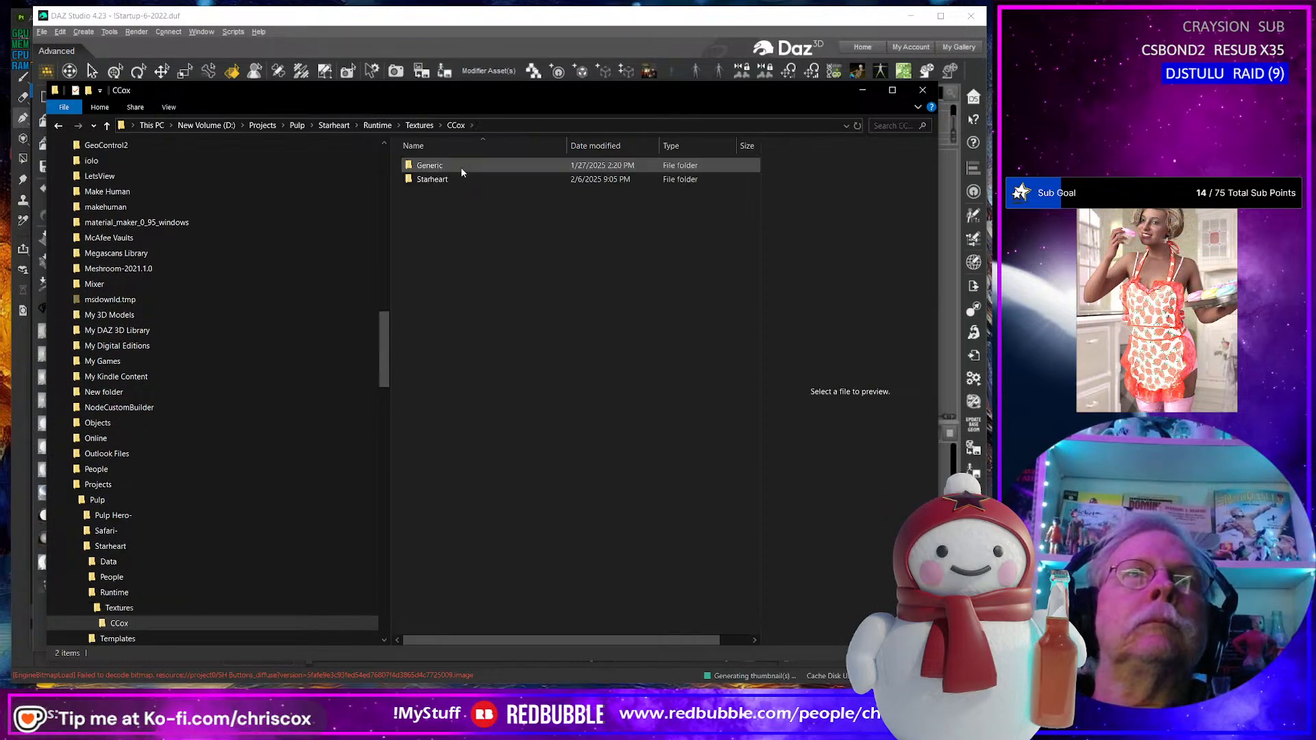
pyautogui.doubleClick(465, 180)
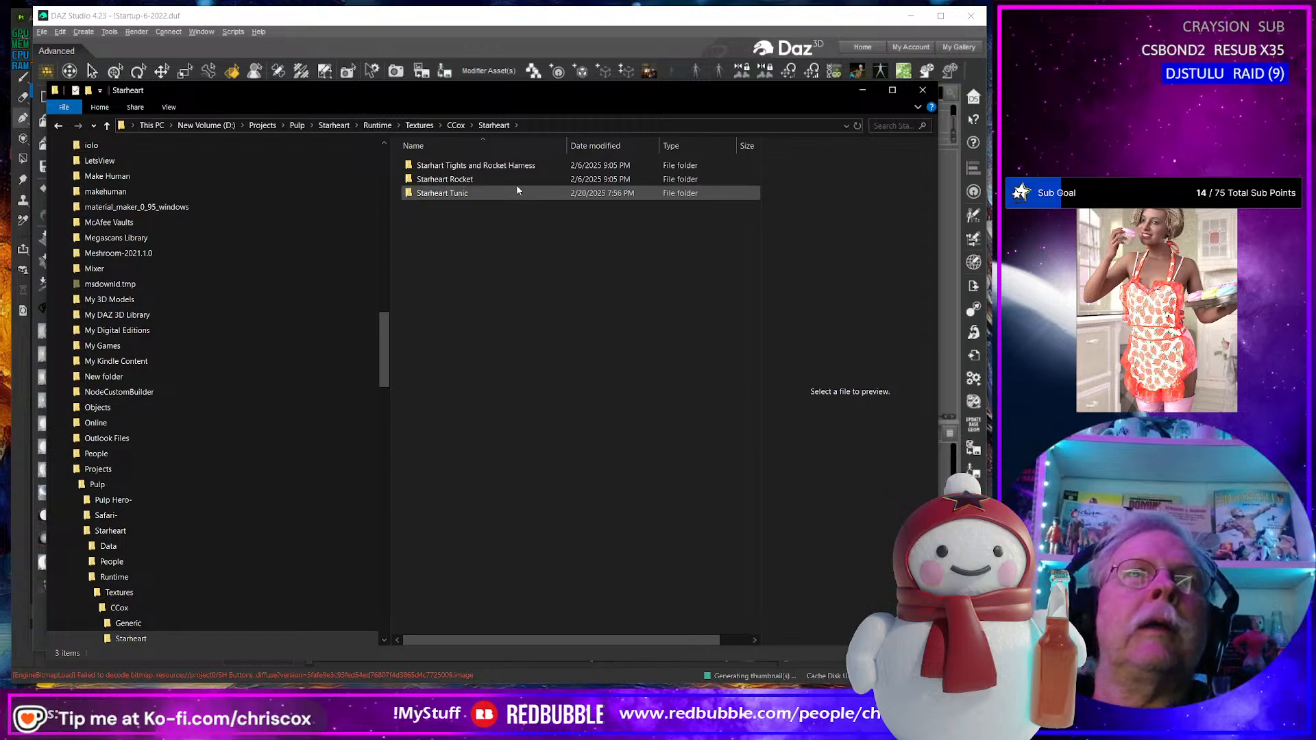
pyautogui.doubleClick(484, 196)
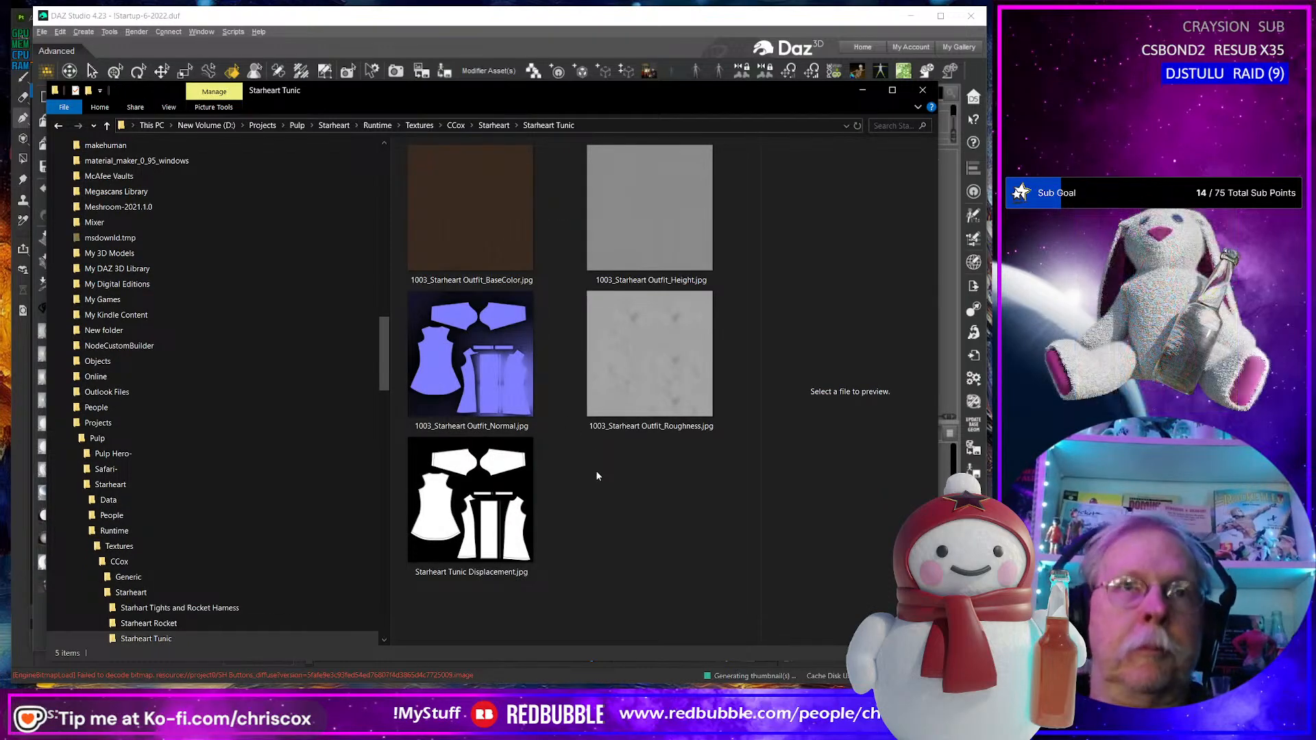
pyautogui.hotkey('ctrl', 'v')
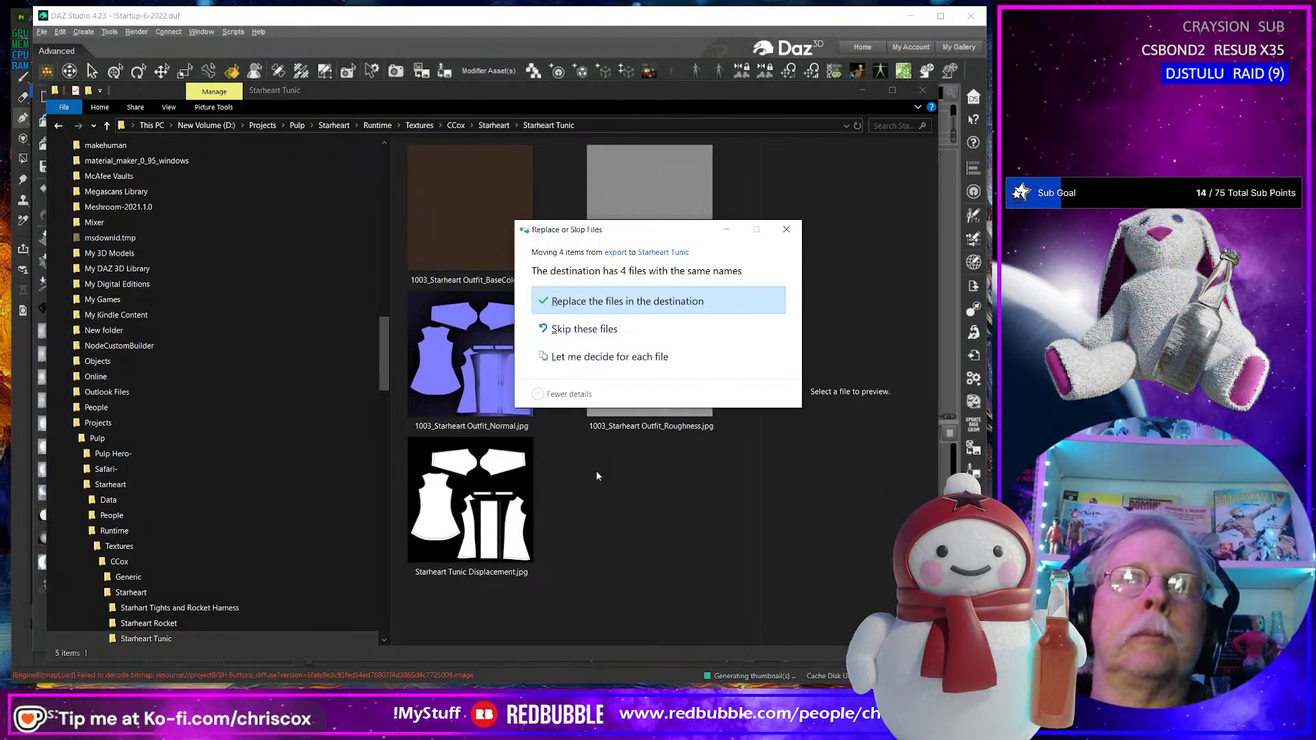
pyautogui.click(692, 301)
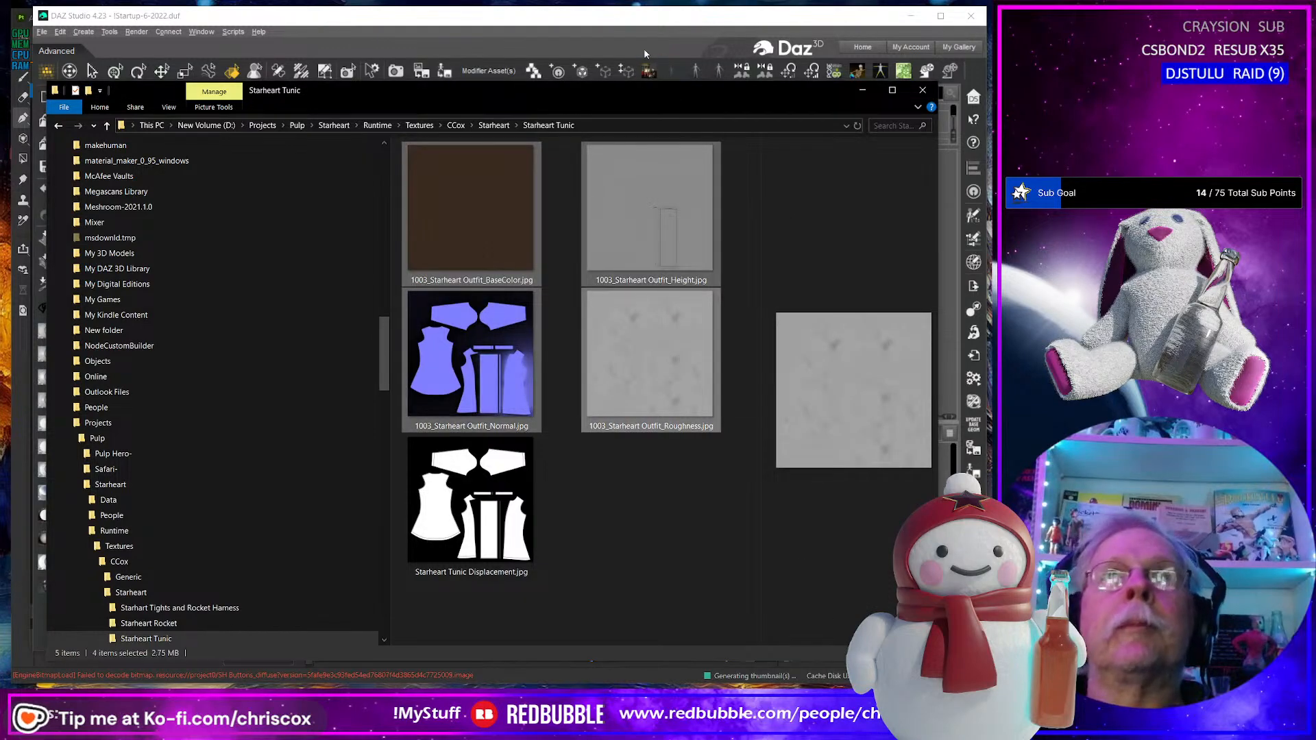
# Return to DAZ Studio and refresh the surface images so the outfit loads the replaced textures.
pyautogui.click(624, 27)
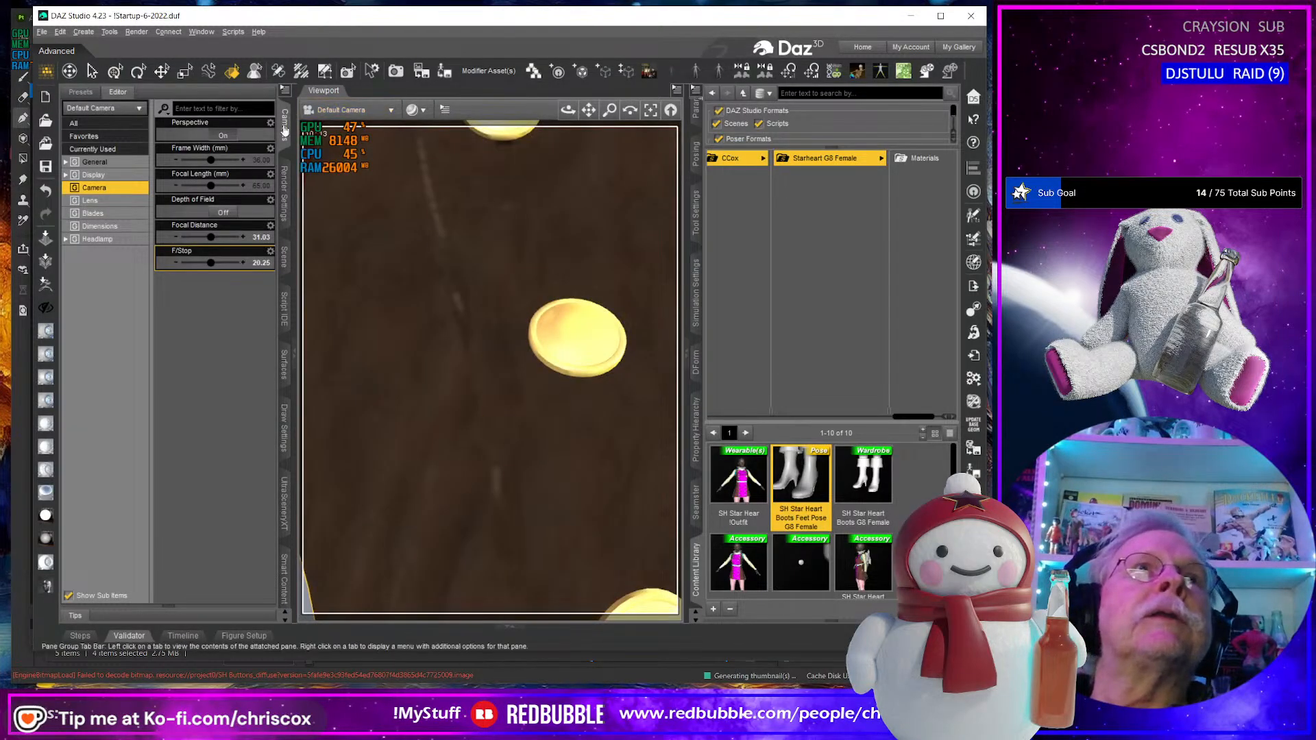
pyautogui.click(287, 369)
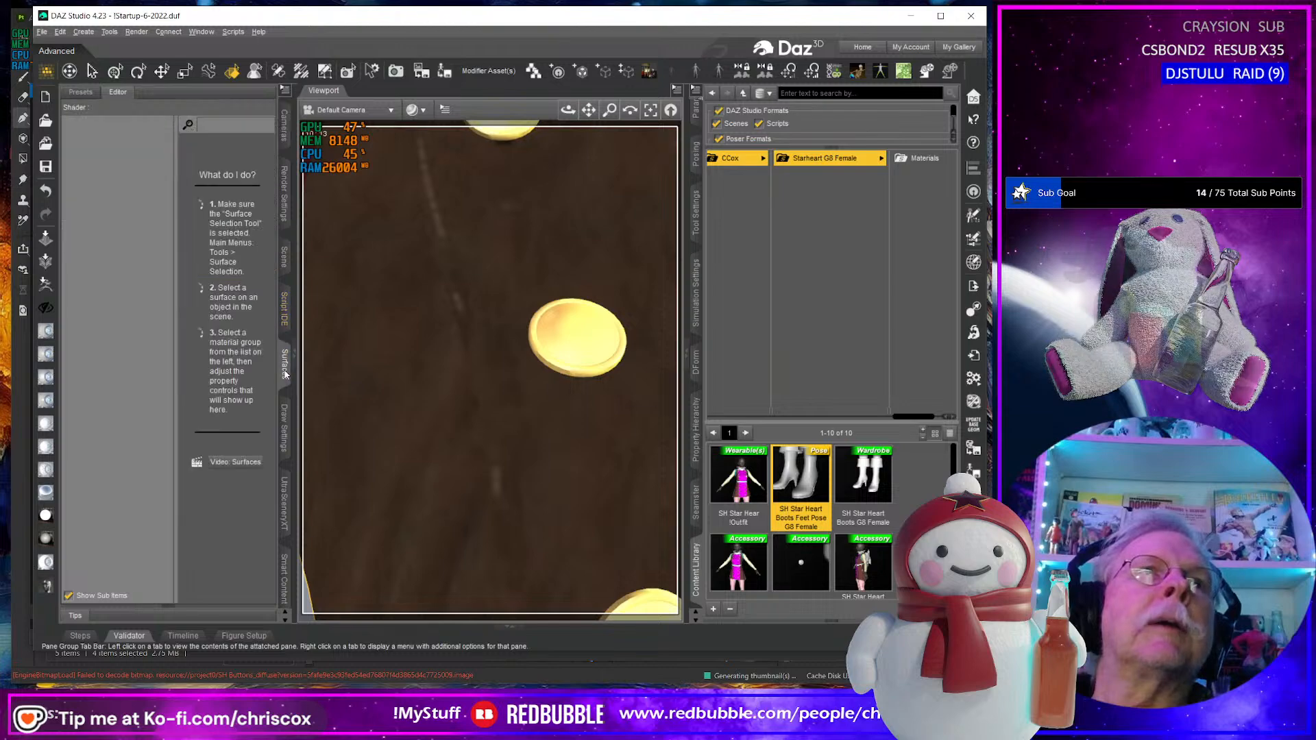
pyautogui.click(284, 91)
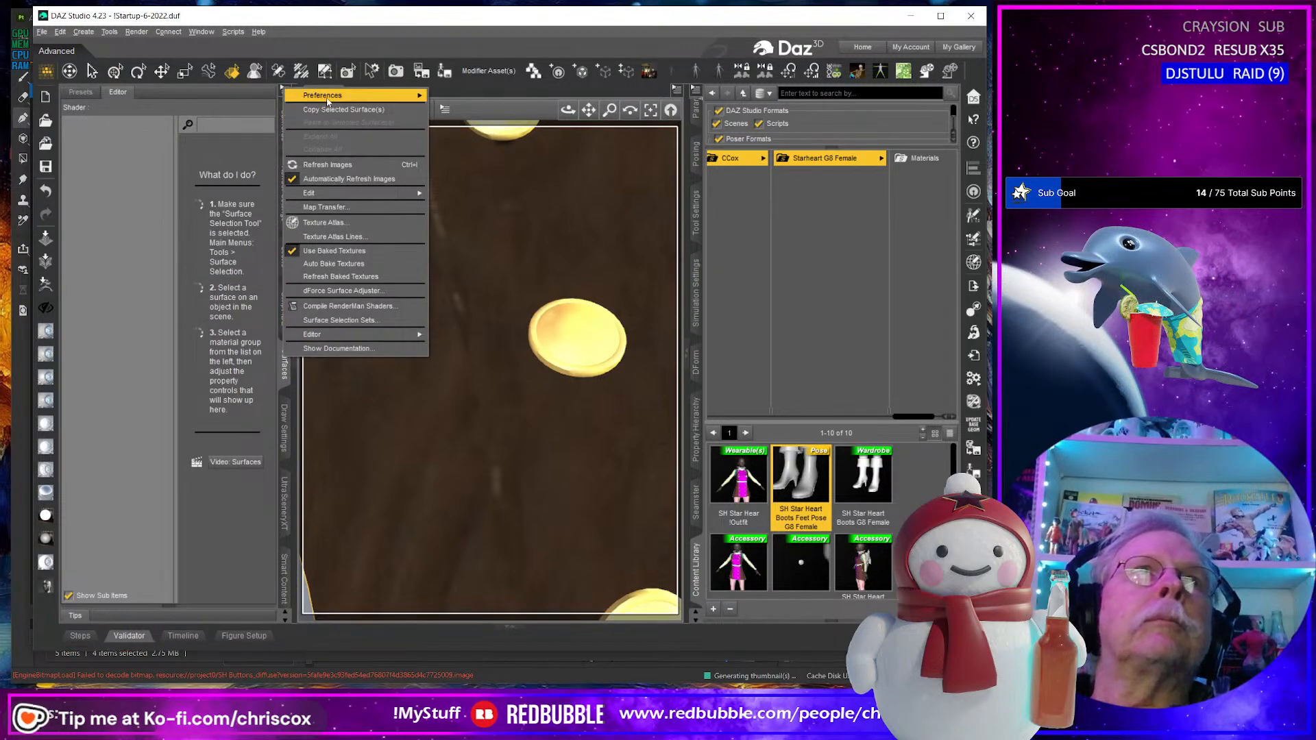
pyautogui.click(325, 168)
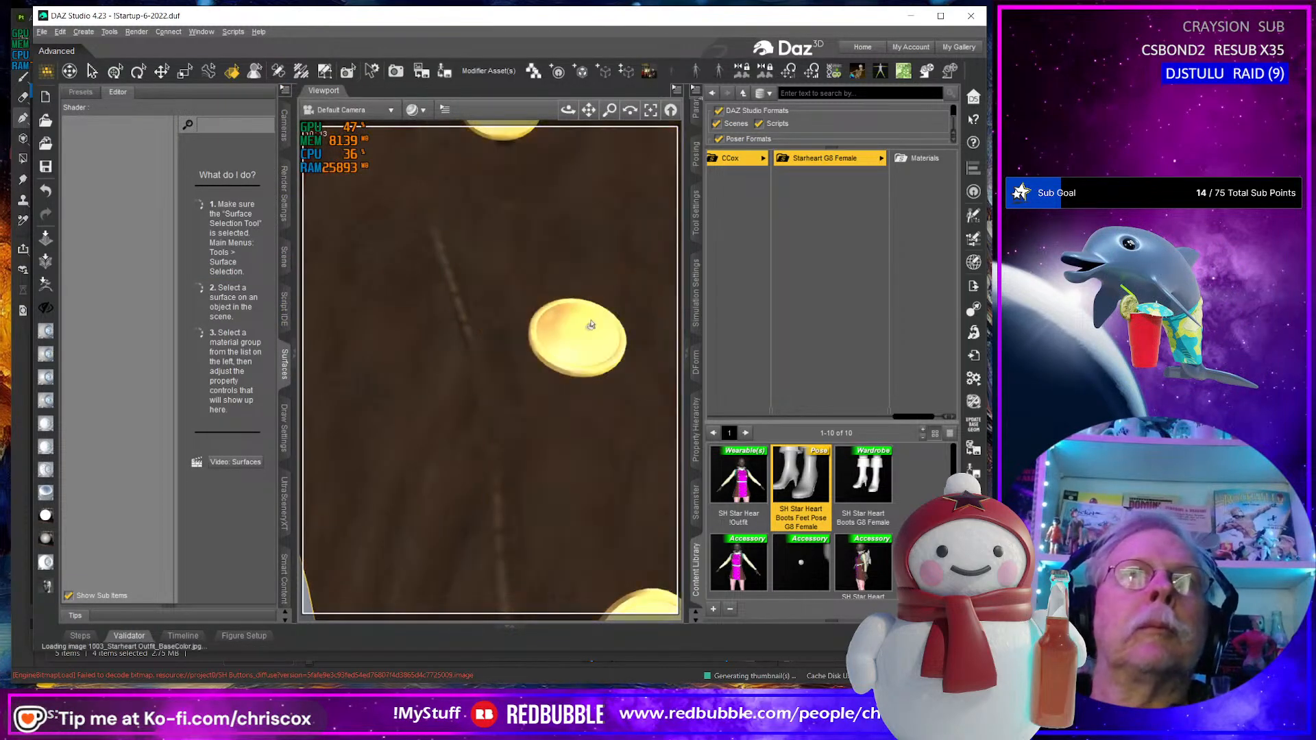
# Render a close-up of the tunic's upper front around the red shoulder strap and stitched edge, and enlarge the render window.
pyautogui.moveTo(591, 324); pyautogui.dragTo(584, 323, button='middle')
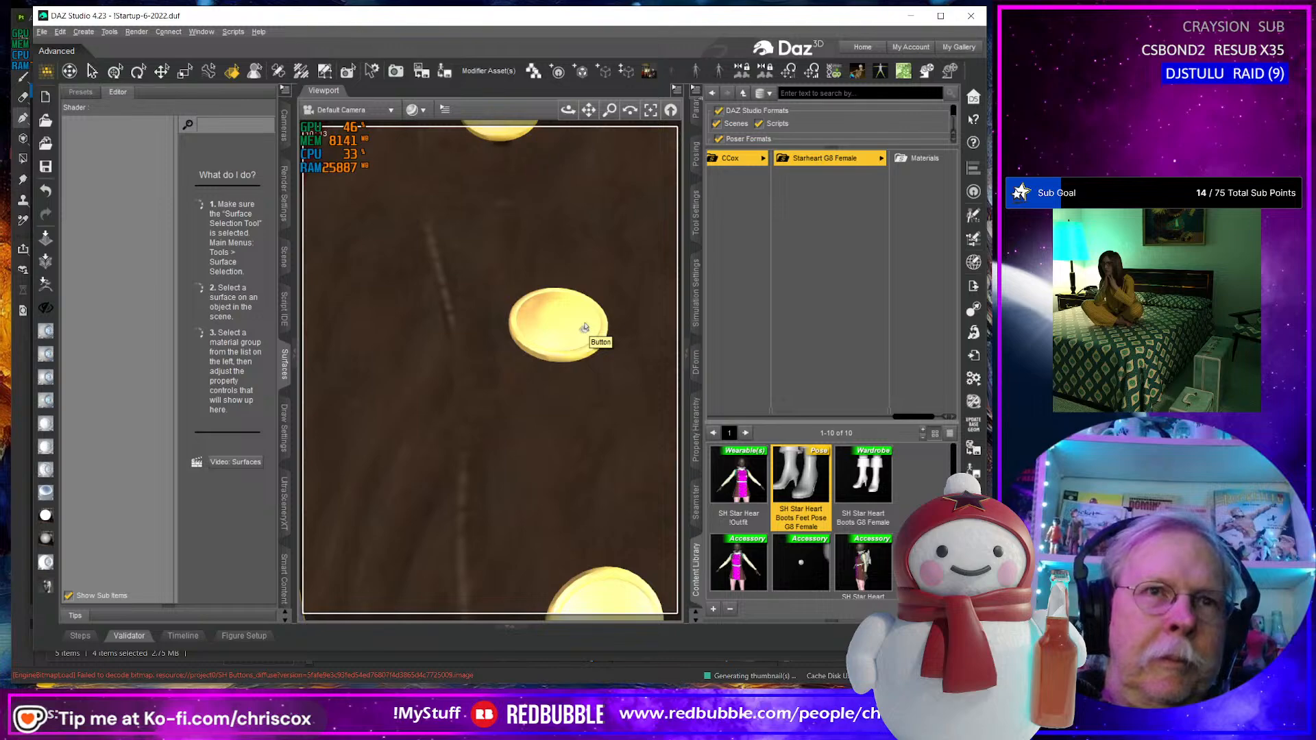
pyautogui.hotkey('ctrl', '0')
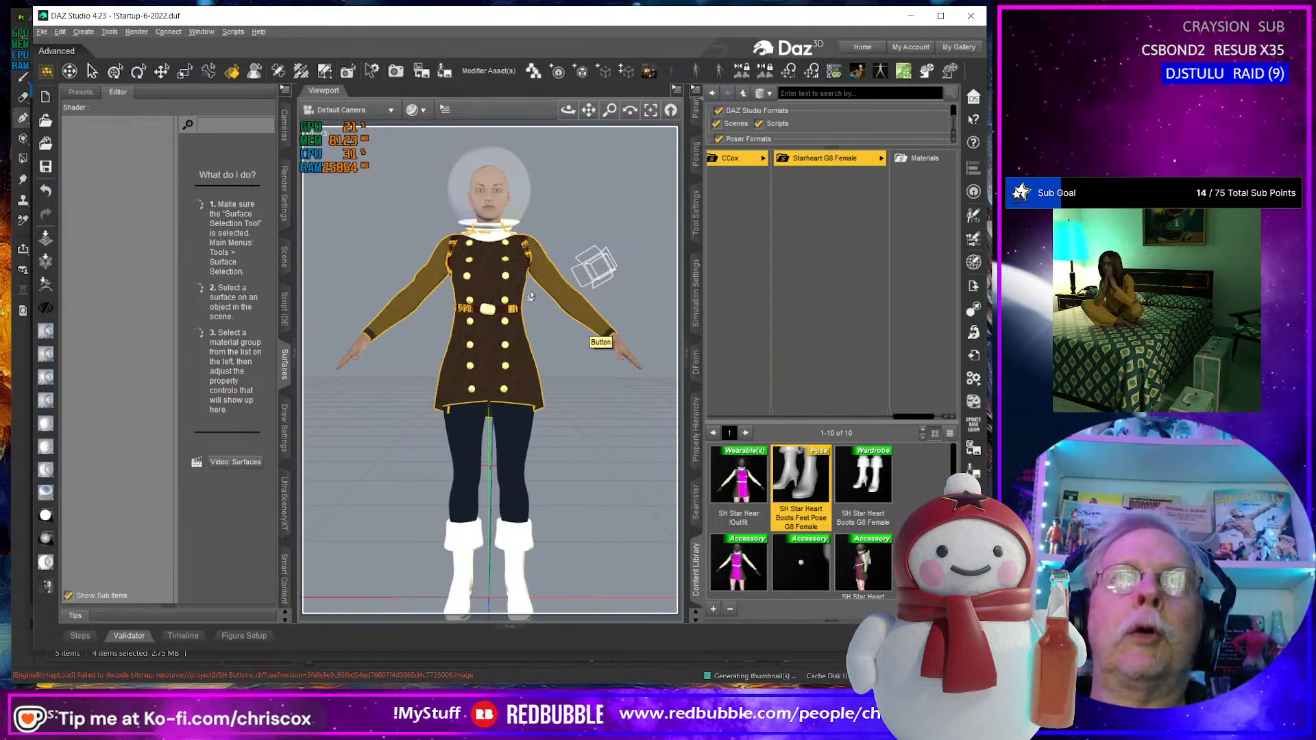
pyautogui.keyDown('alt'); pyautogui.moveTo(584, 327); pyautogui.dragTo(472, 303); pyautogui.keyUp('alt')
pyautogui.scroll(6, 472, 304)
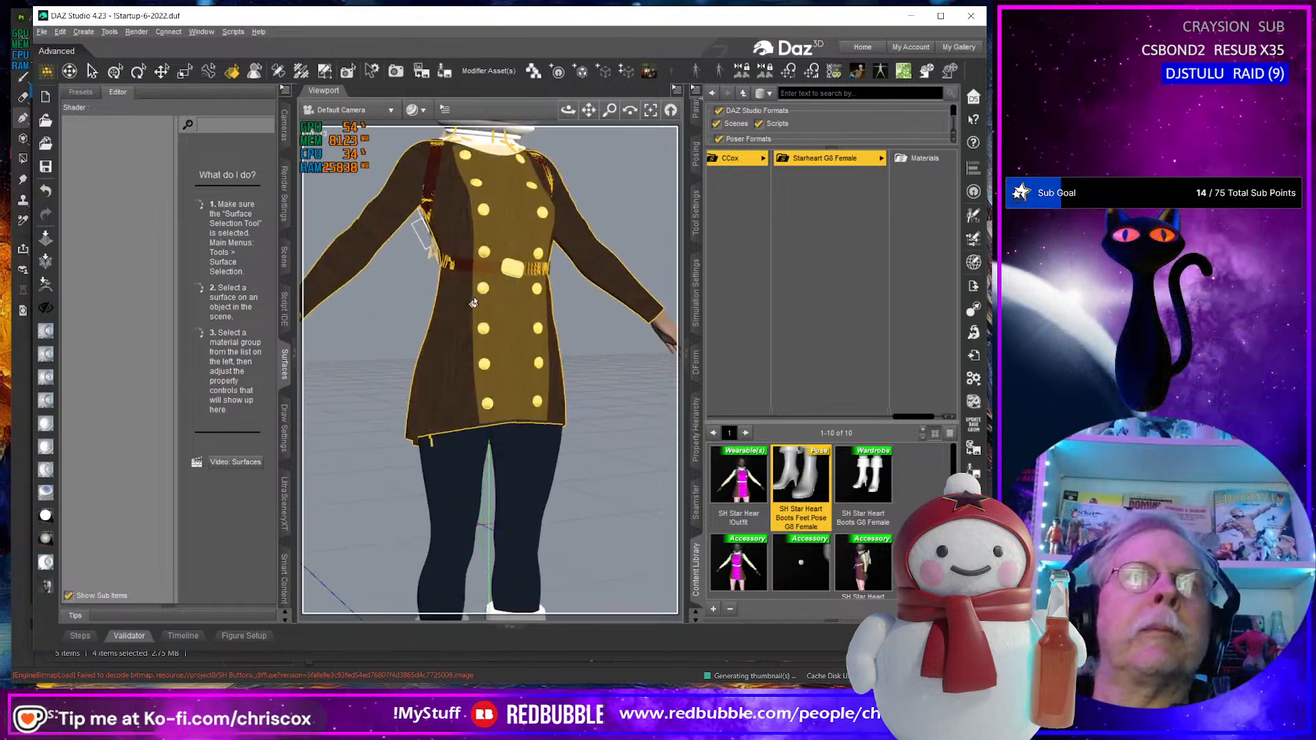
pyautogui.moveTo(473, 298); pyautogui.dragTo(502, 412, button='middle')
pyautogui.scroll(4, 500, 257)
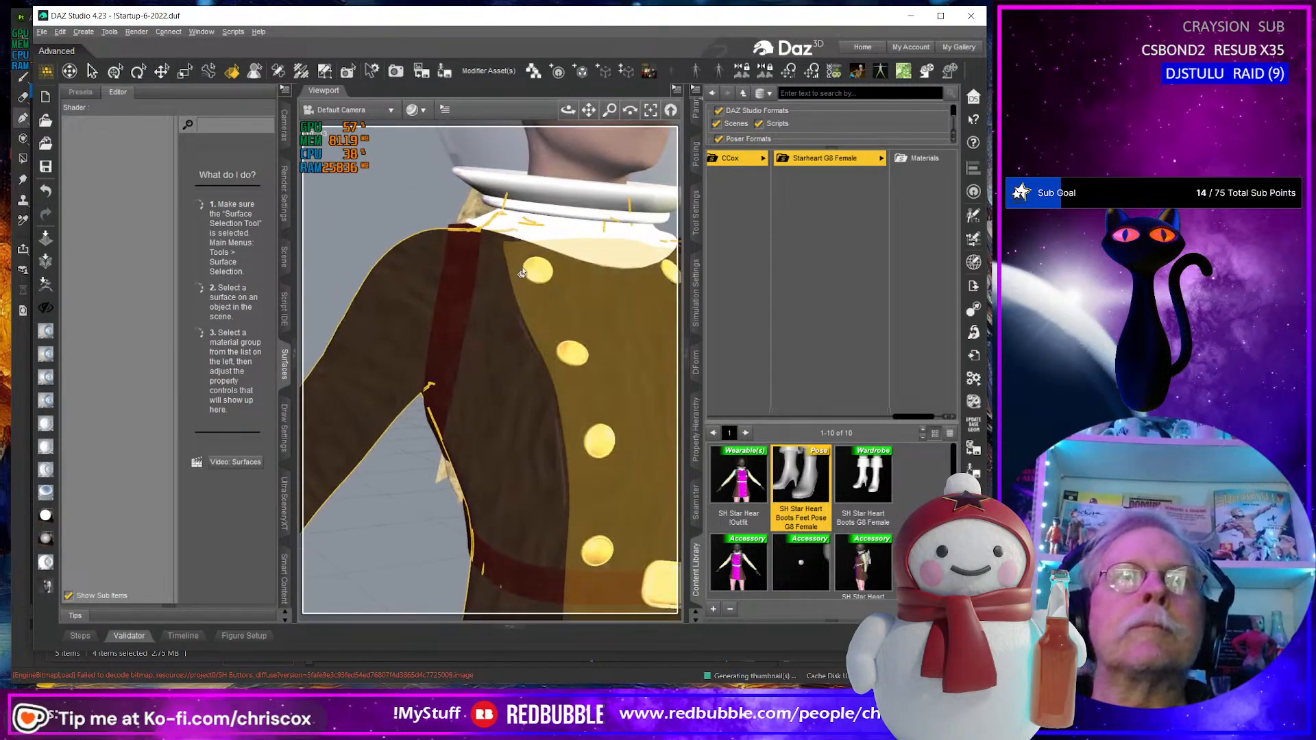
pyautogui.moveTo(503, 259); pyautogui.dragTo(543, 283, button='middle')
pyautogui.scroll(2, 559, 283)
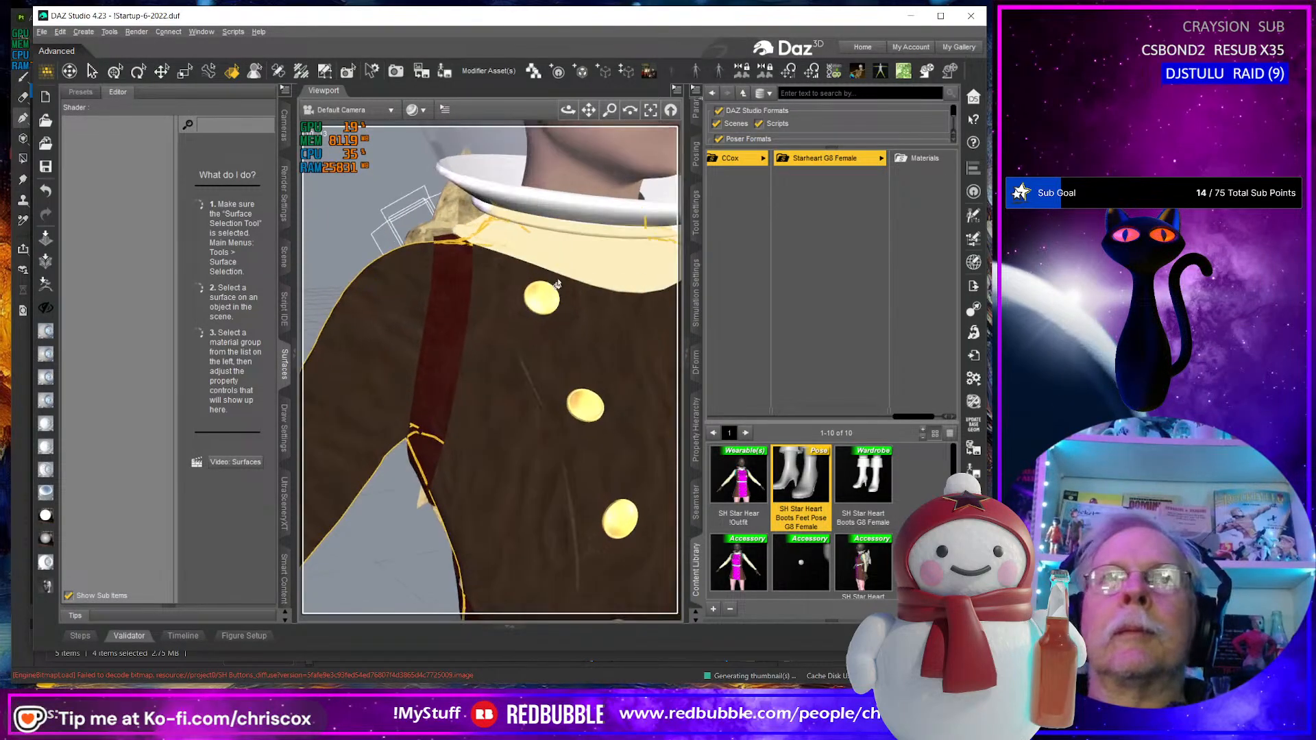
pyautogui.hotkey('ctrl', 'r')
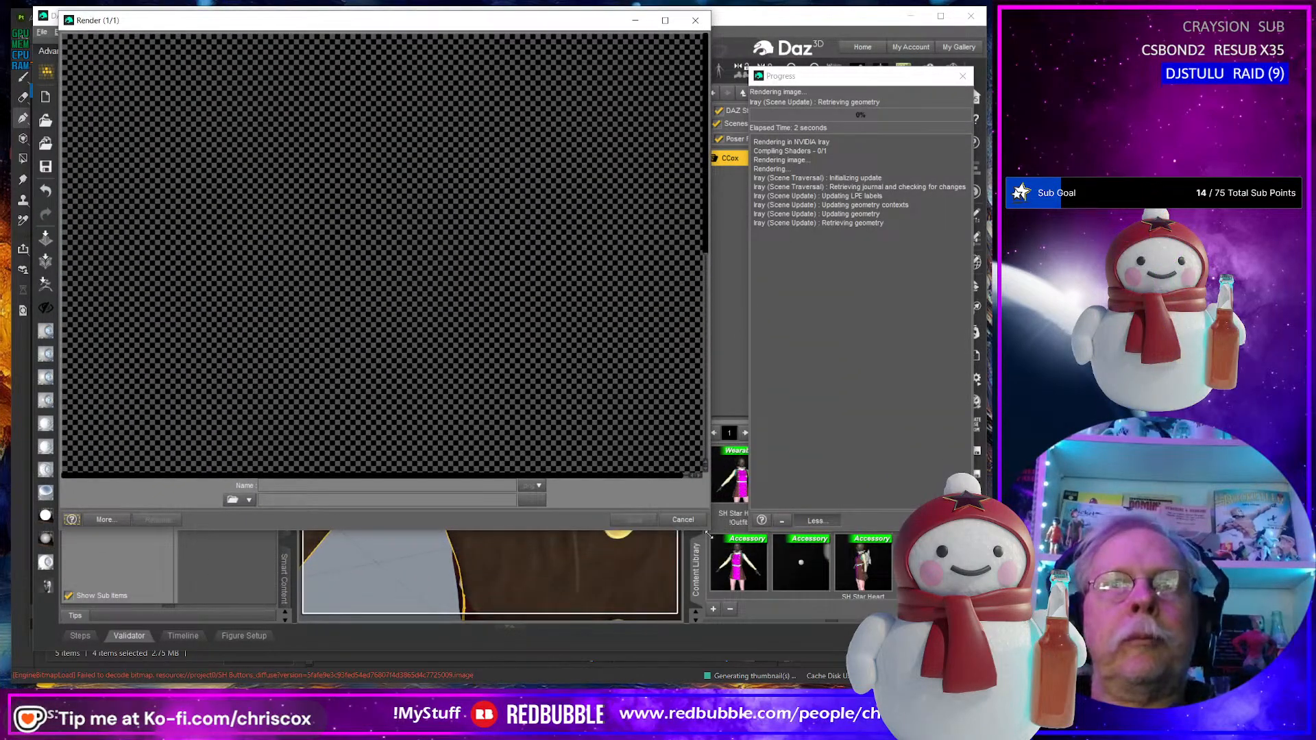
pyautogui.moveTo(707, 530); pyautogui.dragTo(946, 694)
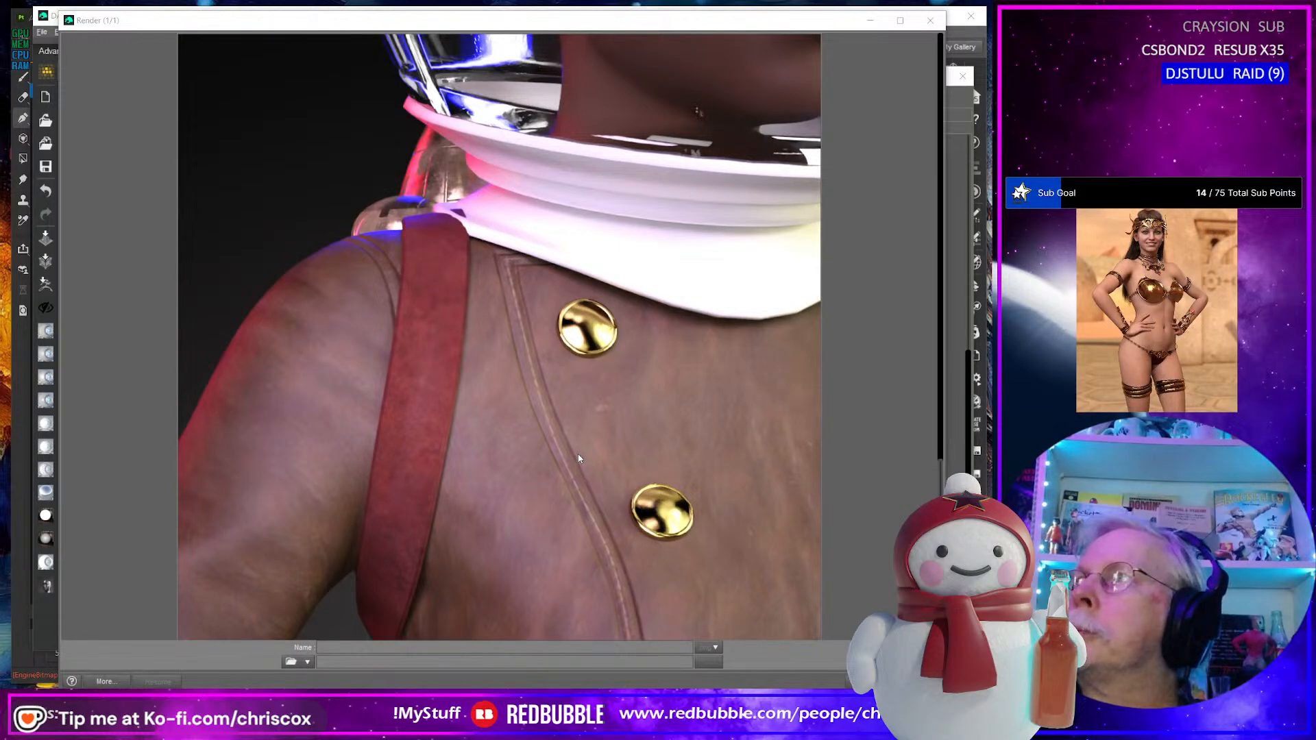
# Switch to Substance 3D Painter, leave the texture export, and set the Puckering intensity of Path 1 to 0.
pyautogui.hotkey('alt', 'Tab')
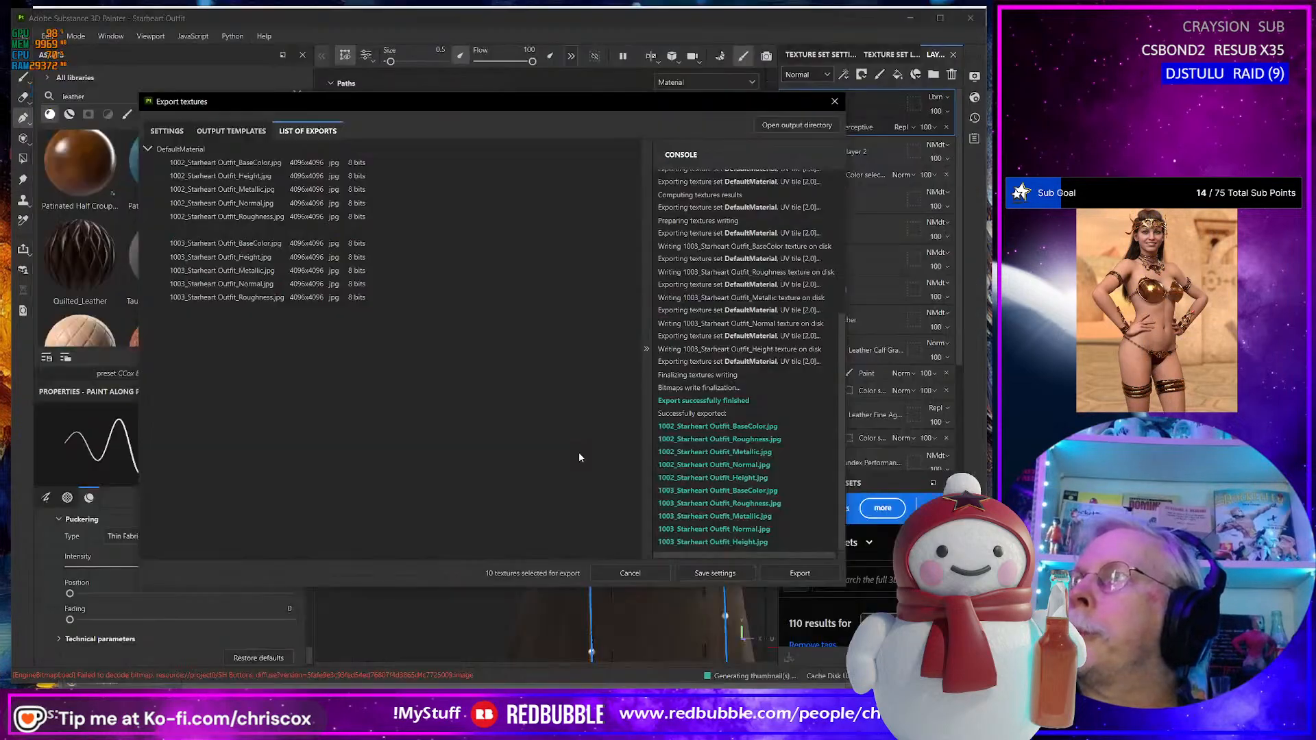
pyautogui.click(835, 102)
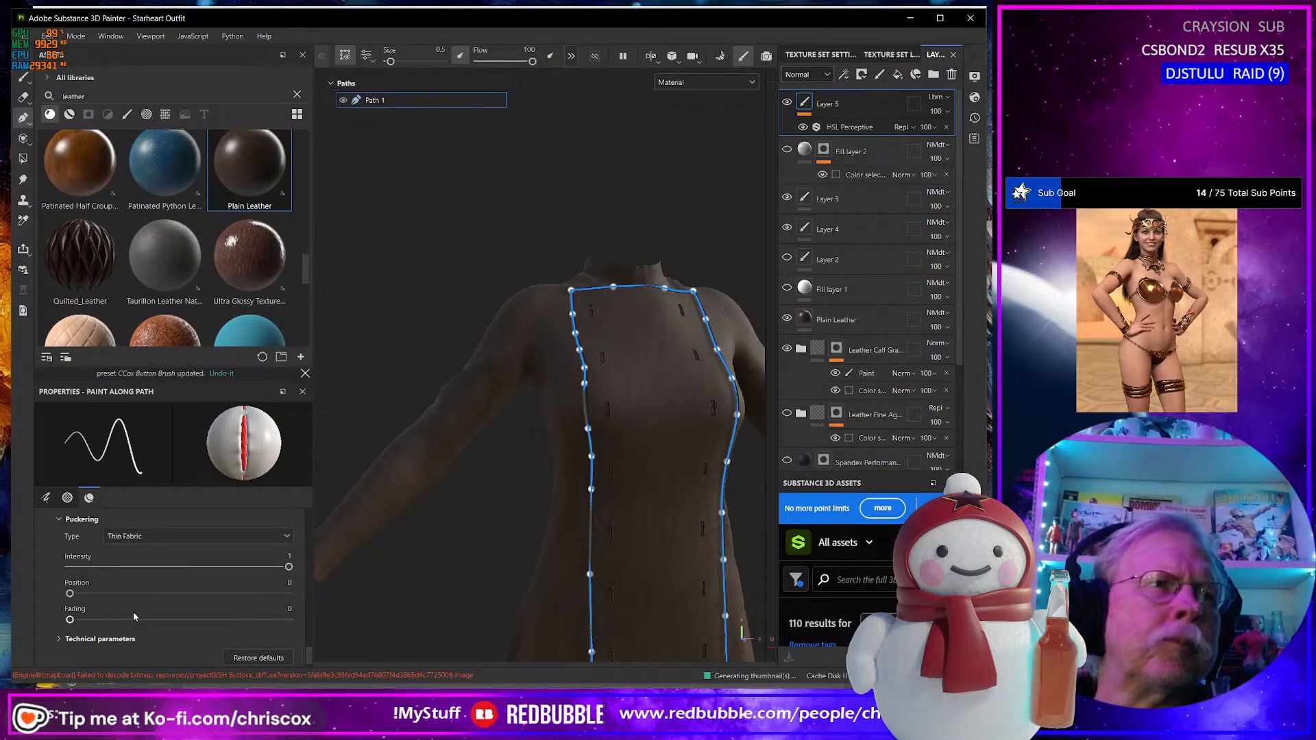
pyautogui.moveTo(288, 567); pyautogui.dragTo(115, 562)
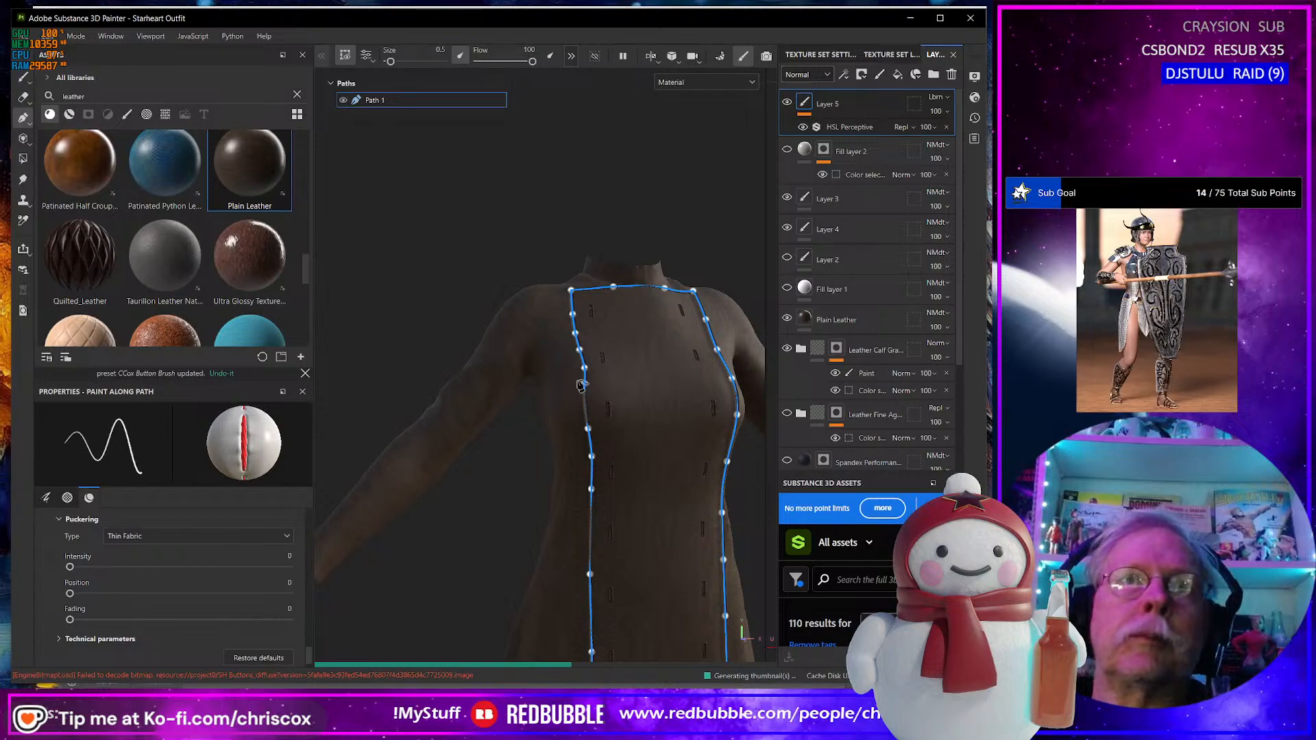
# Inspect the stitching near the path's upper corner and show only the Base color channel on the garment.
pyautogui.scroll(8, 568, 329)
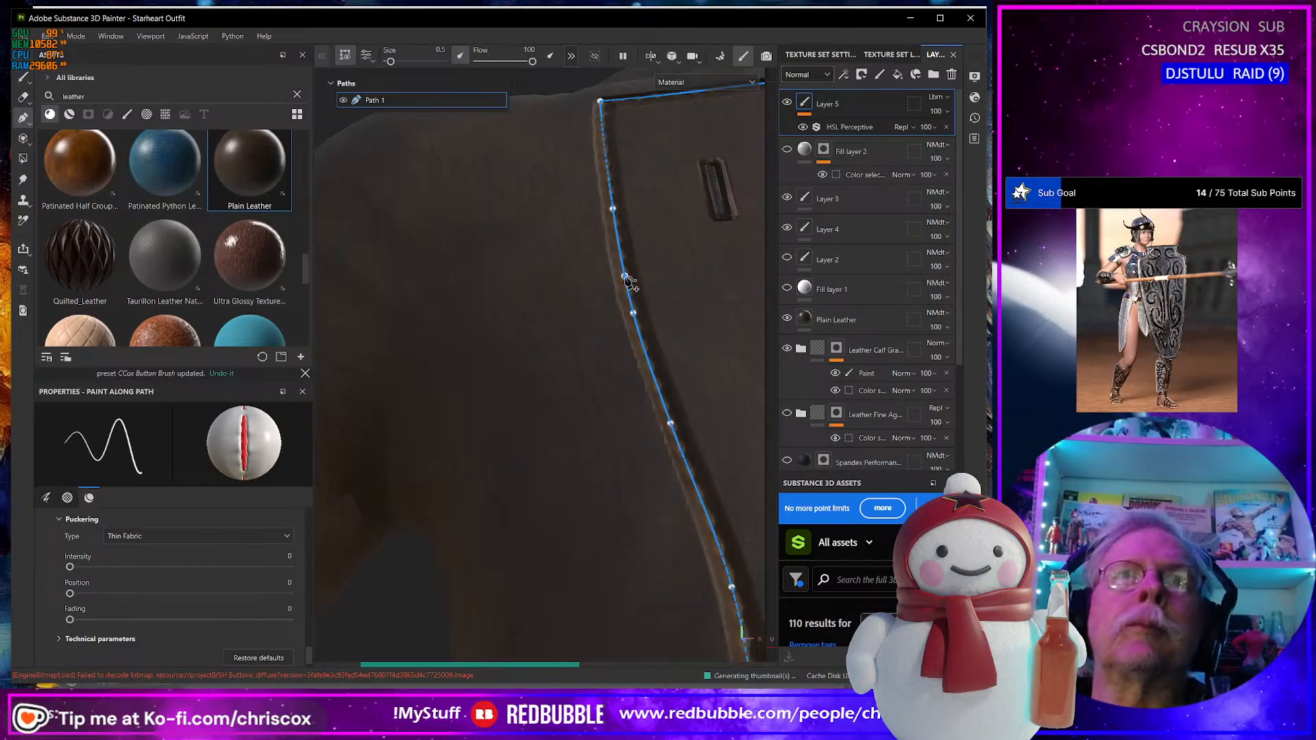
pyautogui.scroll(2, 626, 281)
pyautogui.keyDown('alt'); pyautogui.moveTo(632, 232); pyautogui.dragTo(636, 347, button='middle'); pyautogui.keyUp('alt')
pyautogui.keyDown('alt'); pyautogui.moveTo(647, 275); pyautogui.dragTo(638, 335); pyautogui.keyUp('alt')
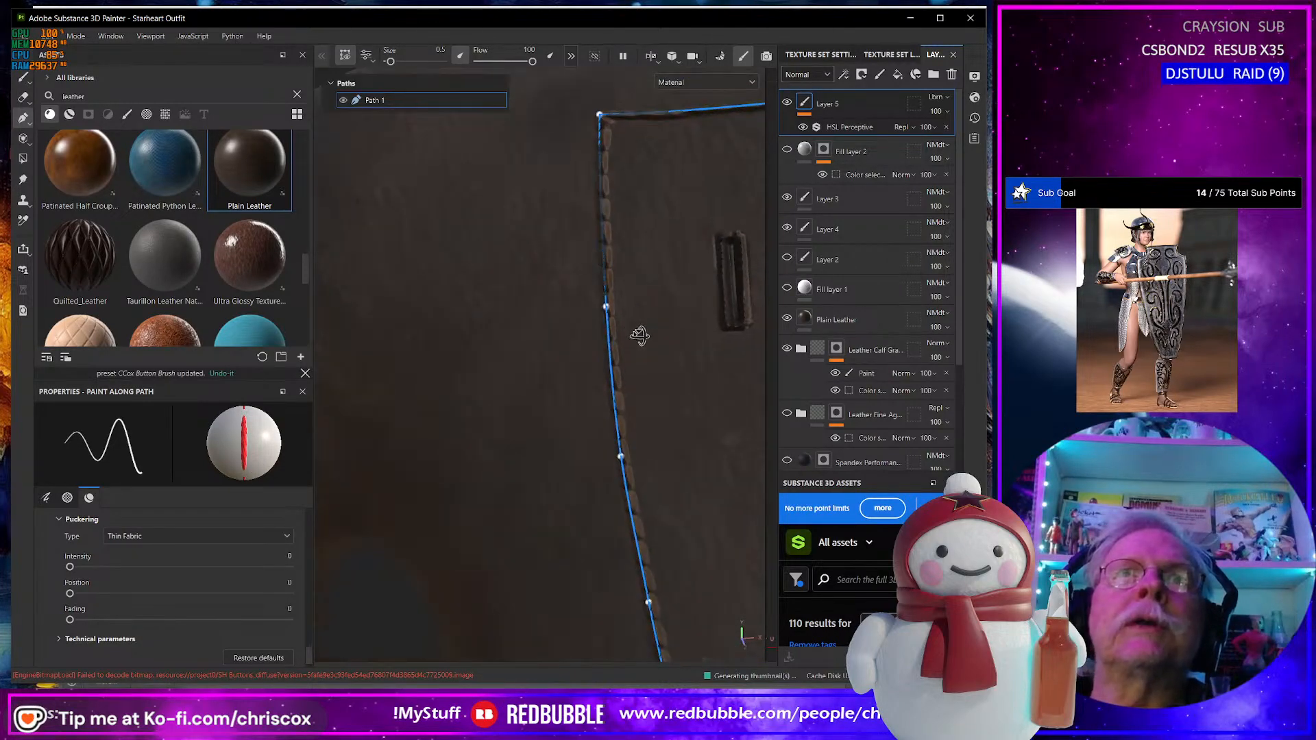
pyautogui.keyDown('alt'); pyautogui.moveTo(638, 294); pyautogui.dragTo(629, 424, button='middle'); pyautogui.keyUp('alt')
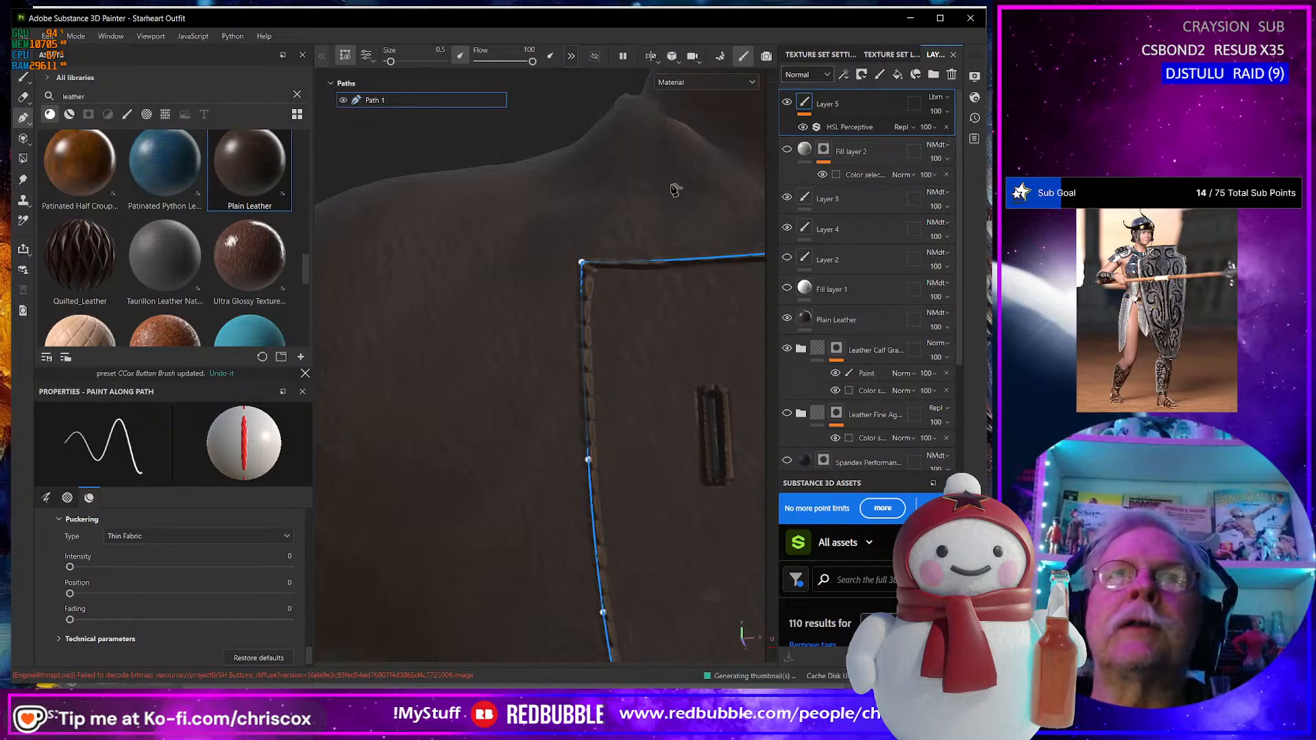
pyautogui.click(693, 84)
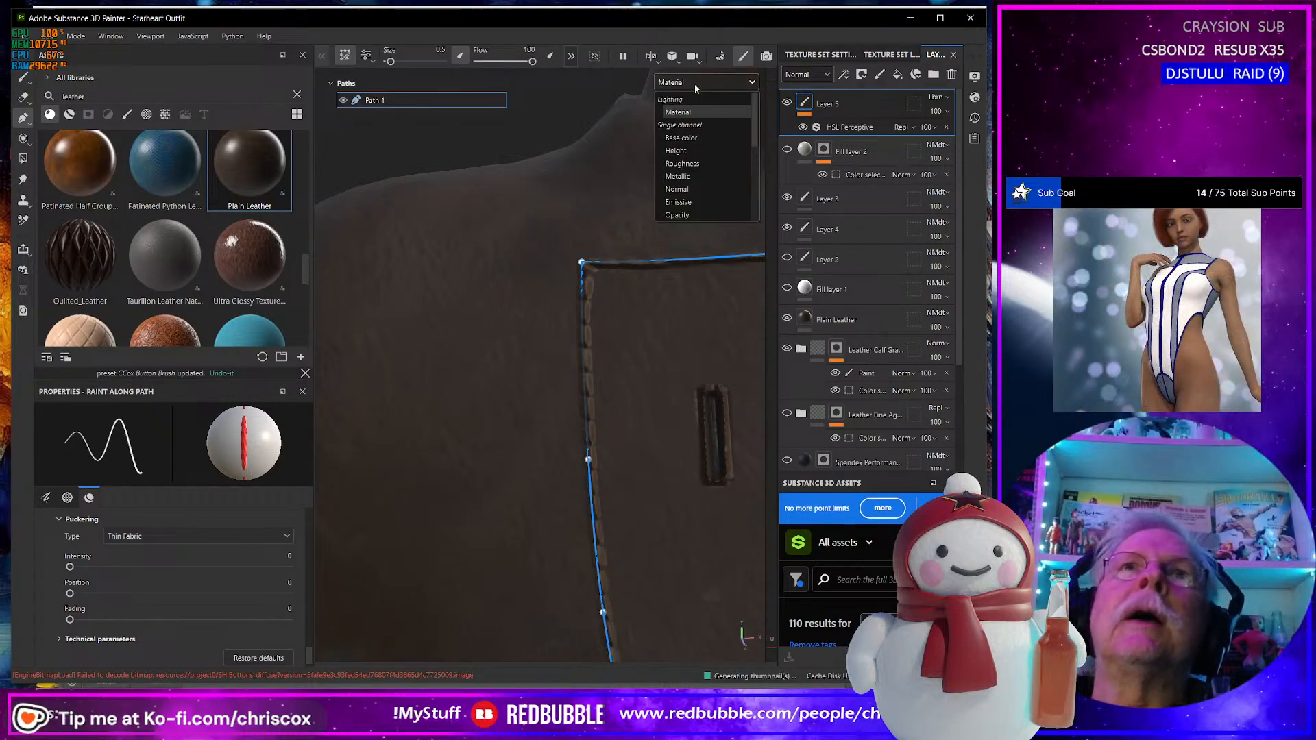
pyautogui.click(681, 137)
pyautogui.keyDown('alt'); pyautogui.moveTo(638, 371); pyautogui.dragTo(593, 382); pyautogui.keyUp('alt')
pyautogui.scroll(4, 573, 407)
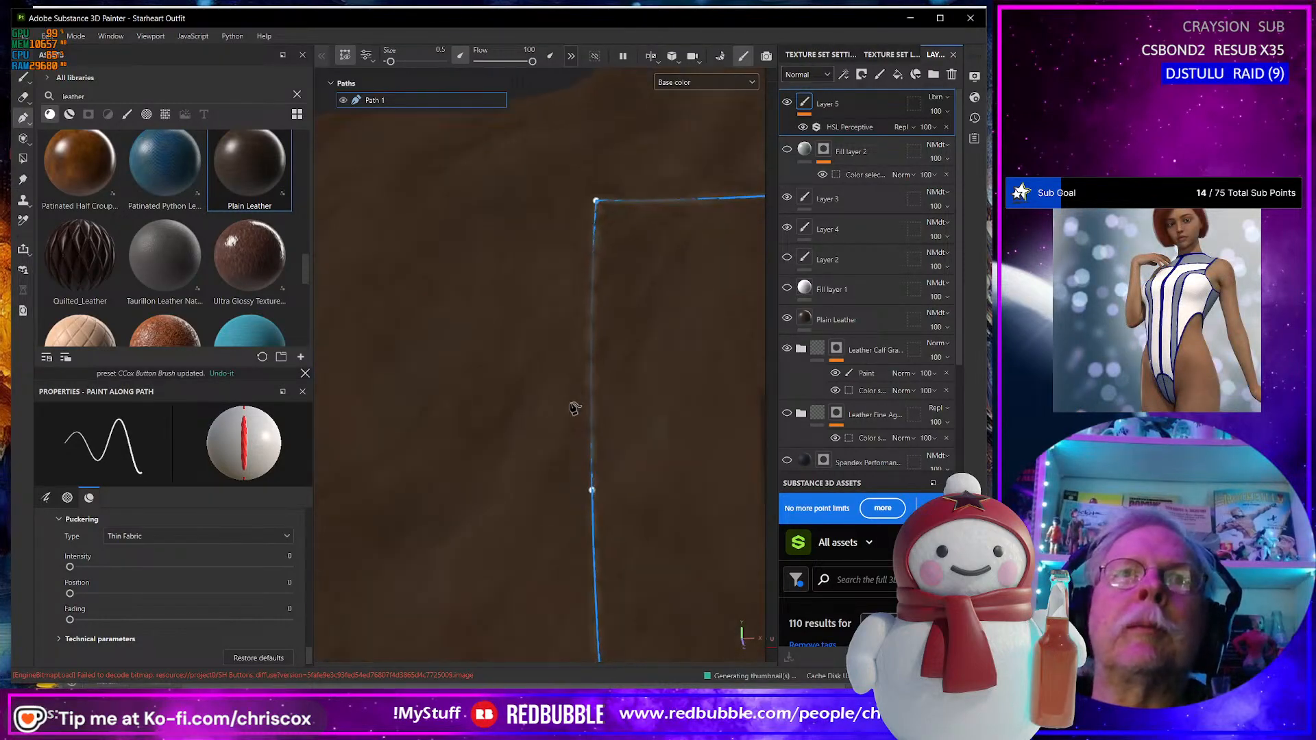
# Set the Lightness of Layer 5's HSL Perceptive filter to 0.075.
pyautogui.click(847, 127)
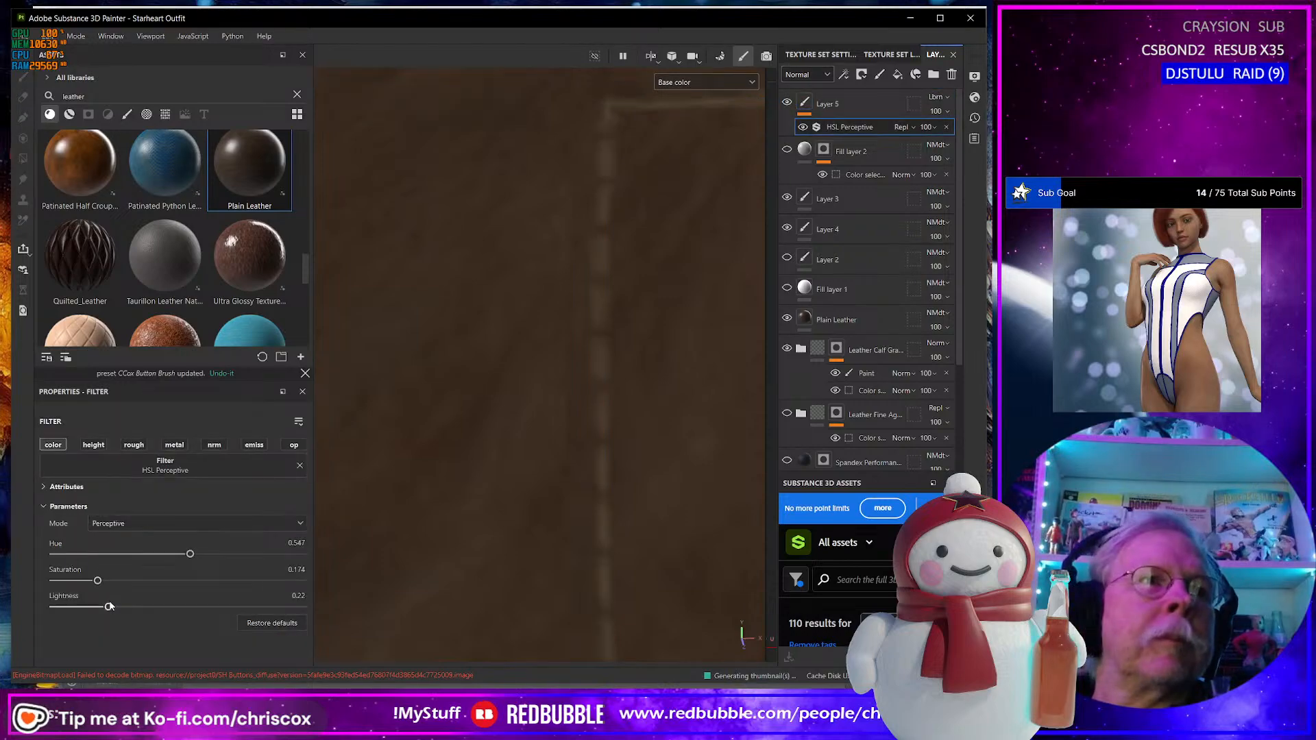
pyautogui.moveTo(108, 606); pyautogui.dragTo(72, 608)
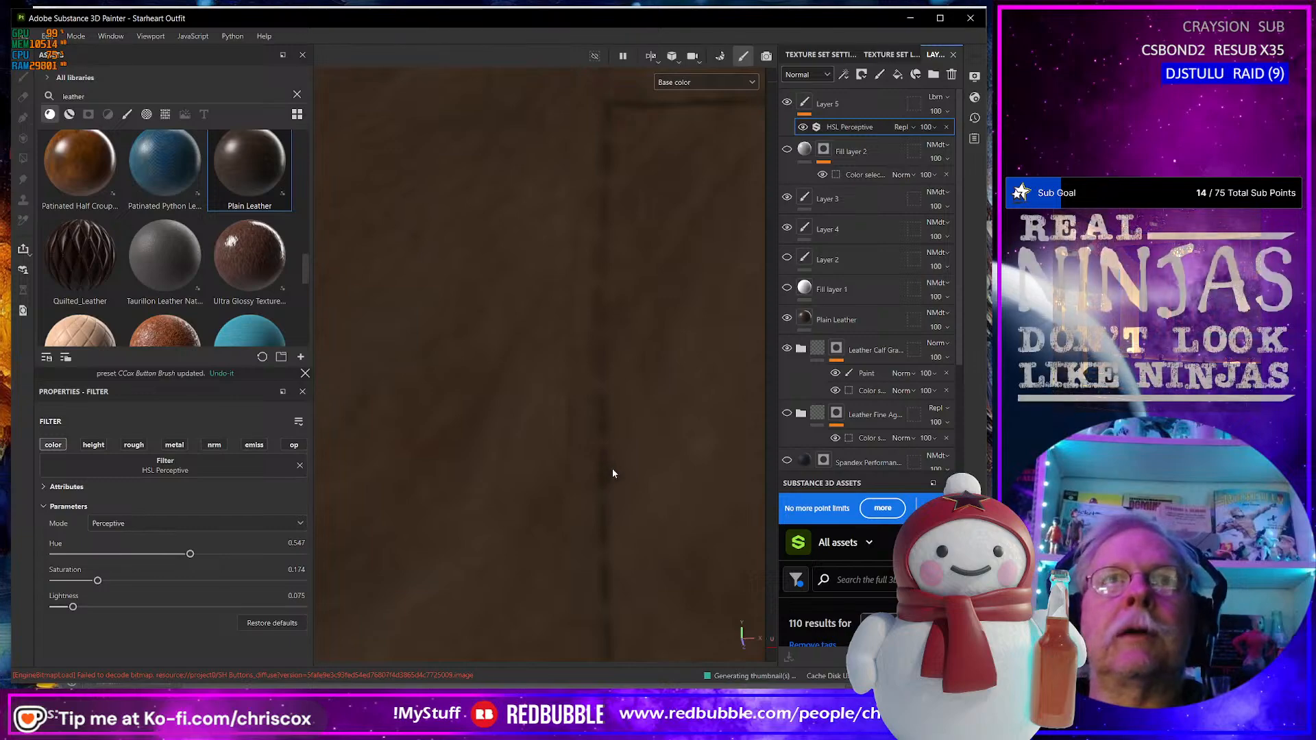
pyautogui.scroll(-3, 612, 468)
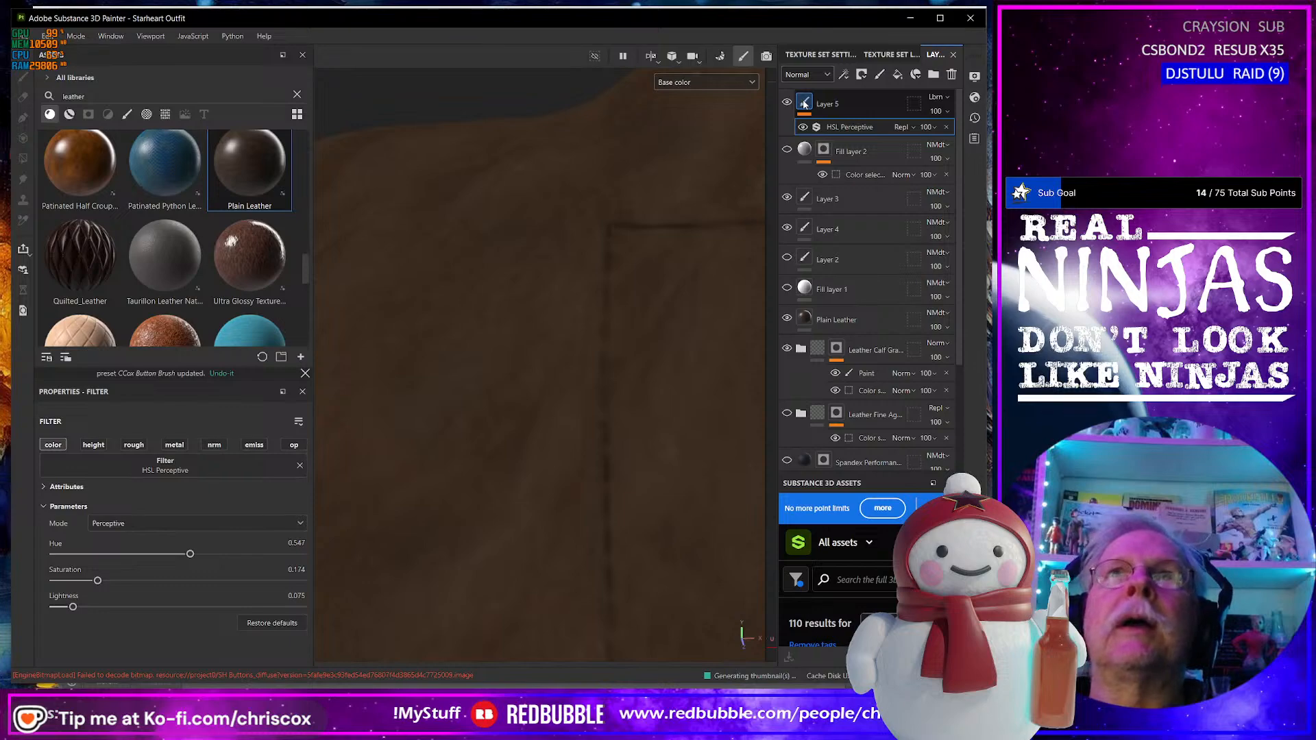
# Select Path 1 on Layer 5 and review its Fabric Topstitching material's Stitching parameters.
pyautogui.click(804, 103)
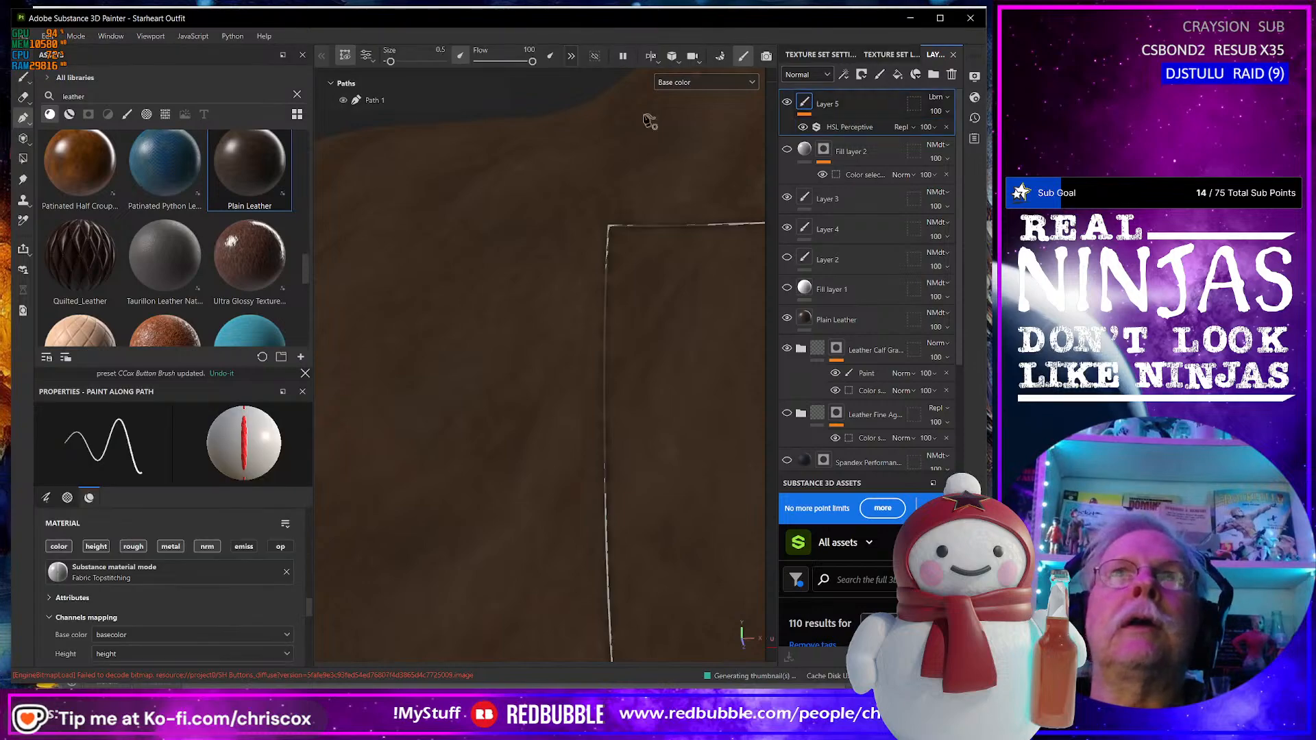
pyautogui.click(373, 100)
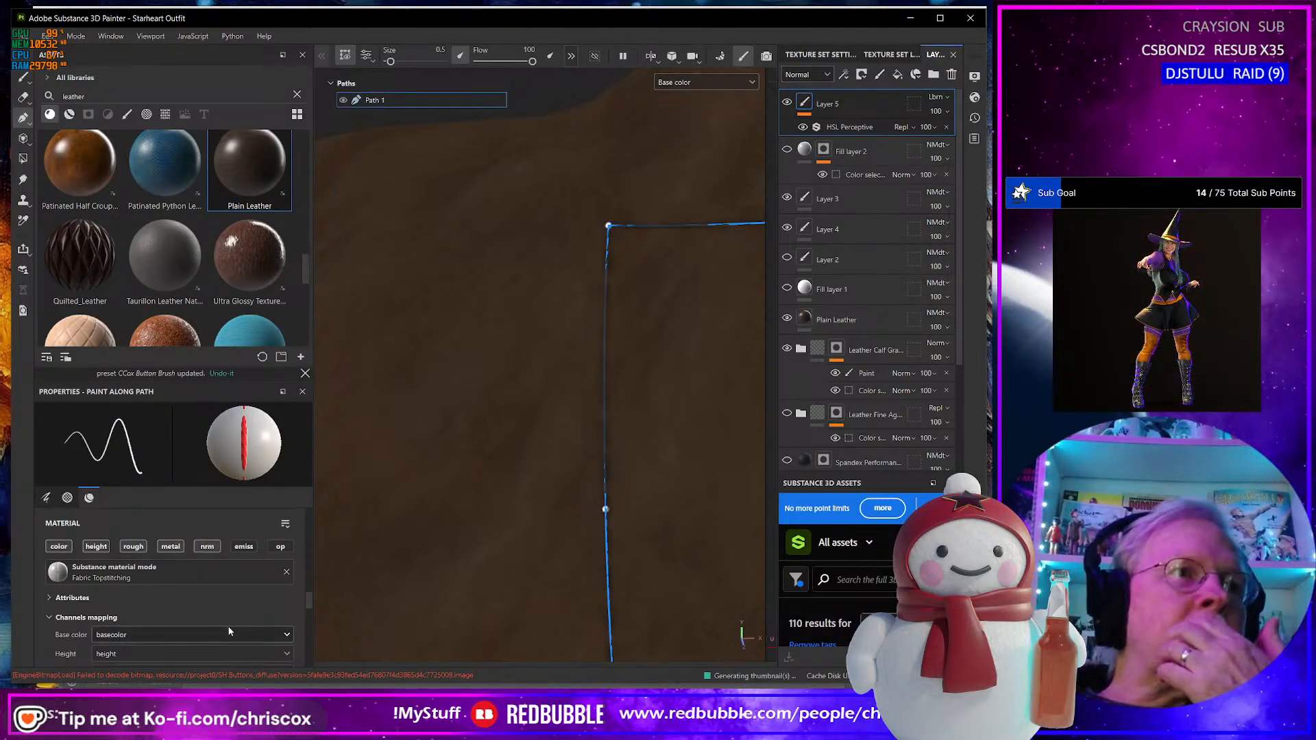
pyautogui.scroll(-10, 230, 630)
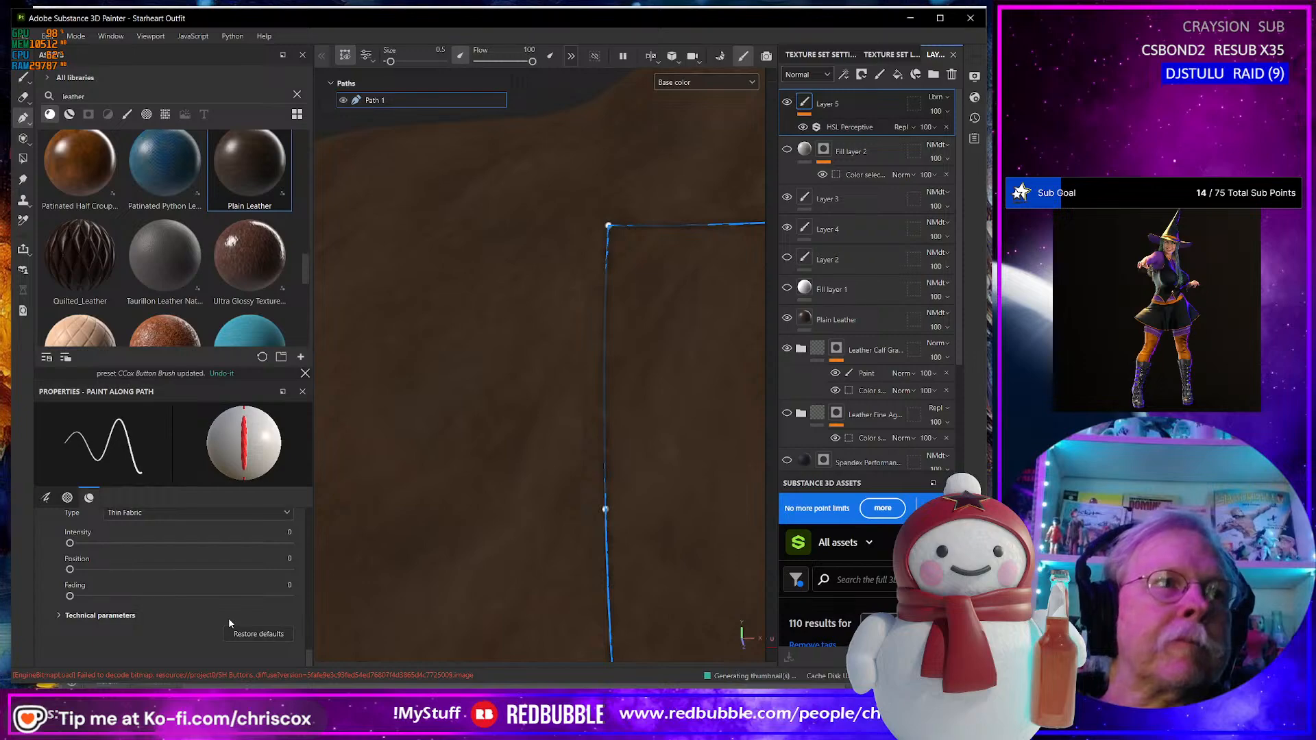
pyautogui.scroll(3, 199, 603)
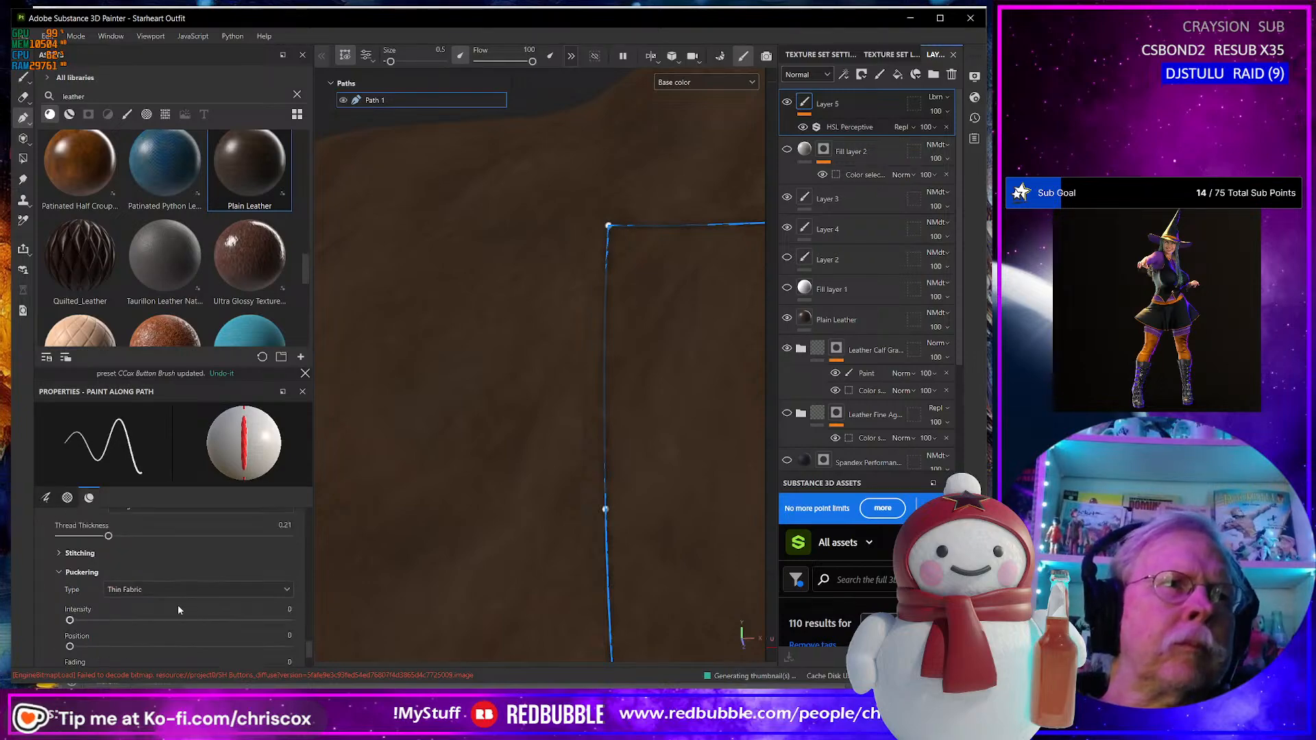
pyautogui.click(59, 553)
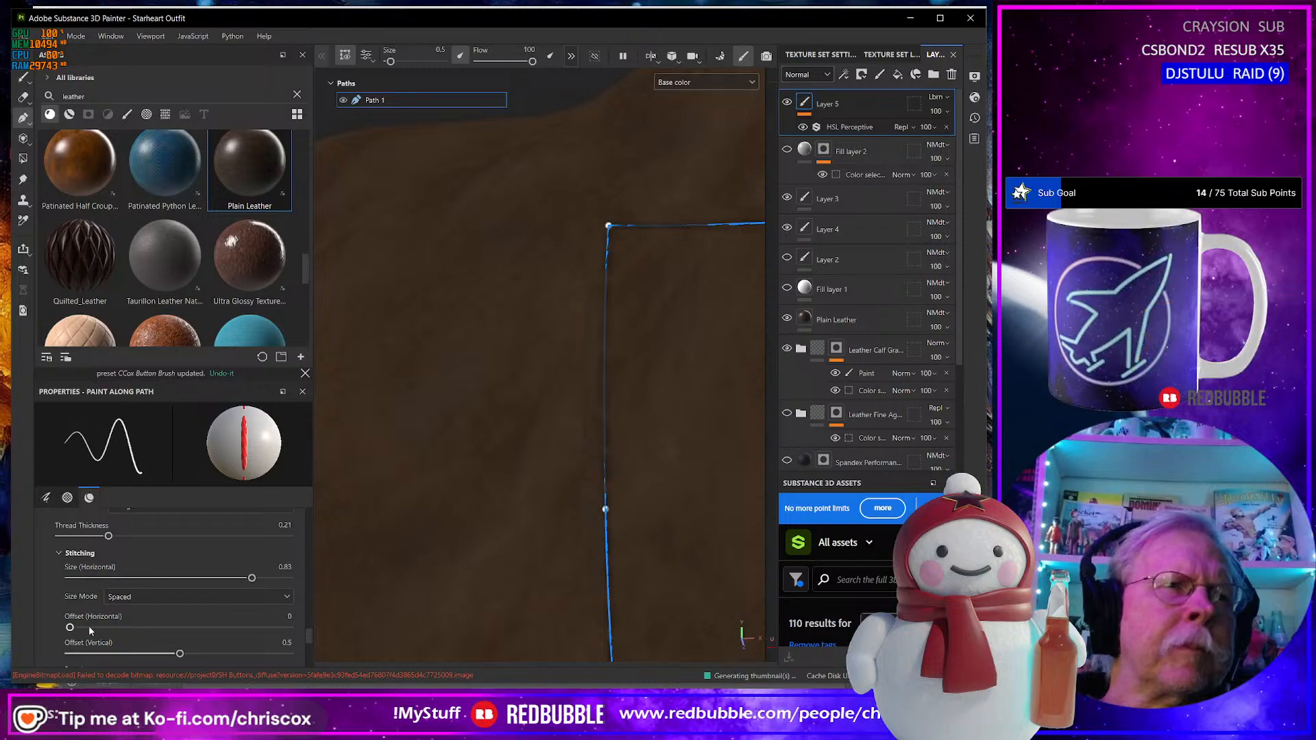
pyautogui.scroll(-2, 200, 621)
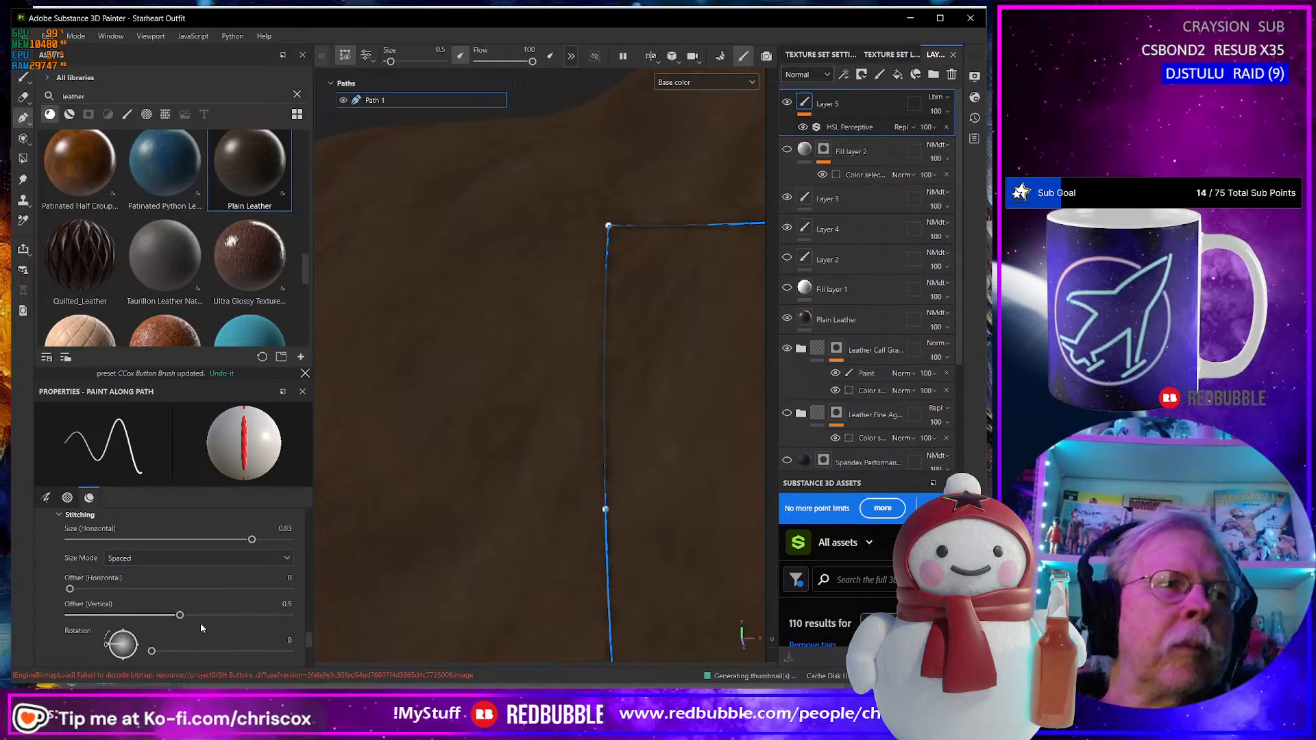
pyautogui.scroll(4, 200, 623)
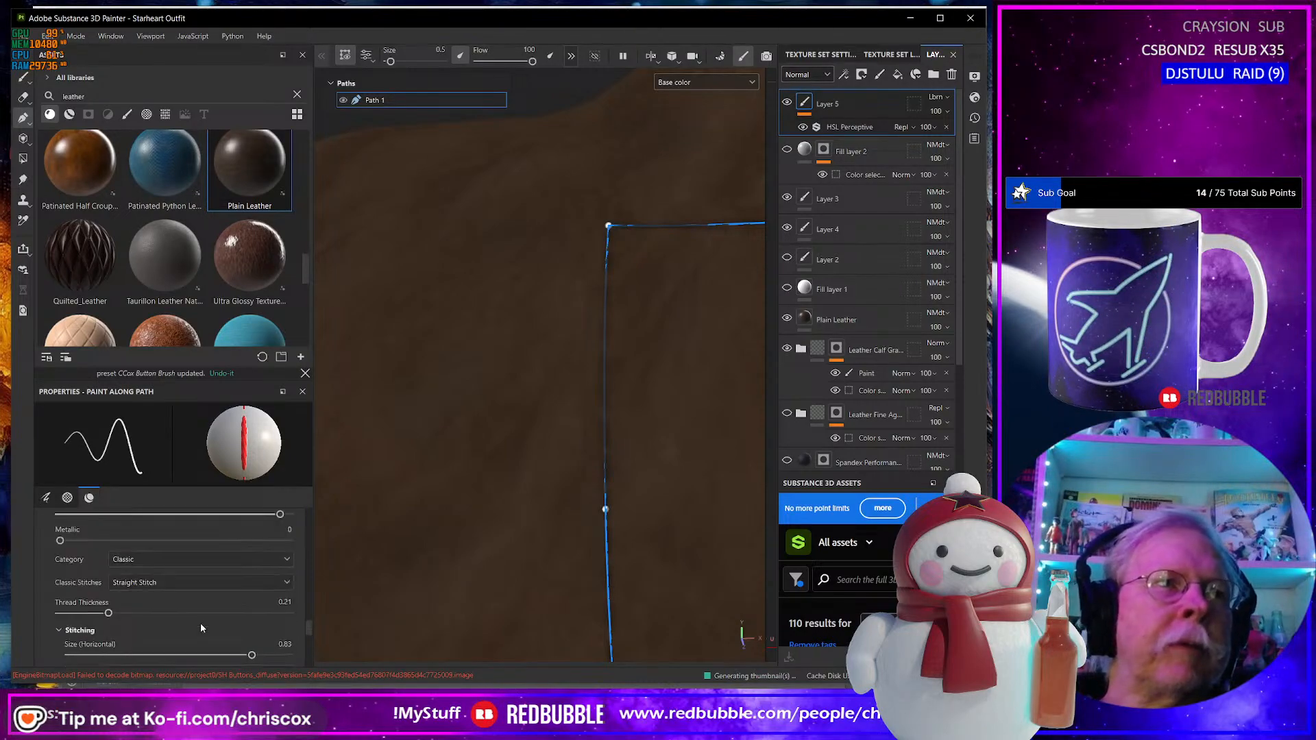
# Try Shell Tuck Stitch as the classic stitch type of Path 1, and undo the change.
pyautogui.click(187, 581)
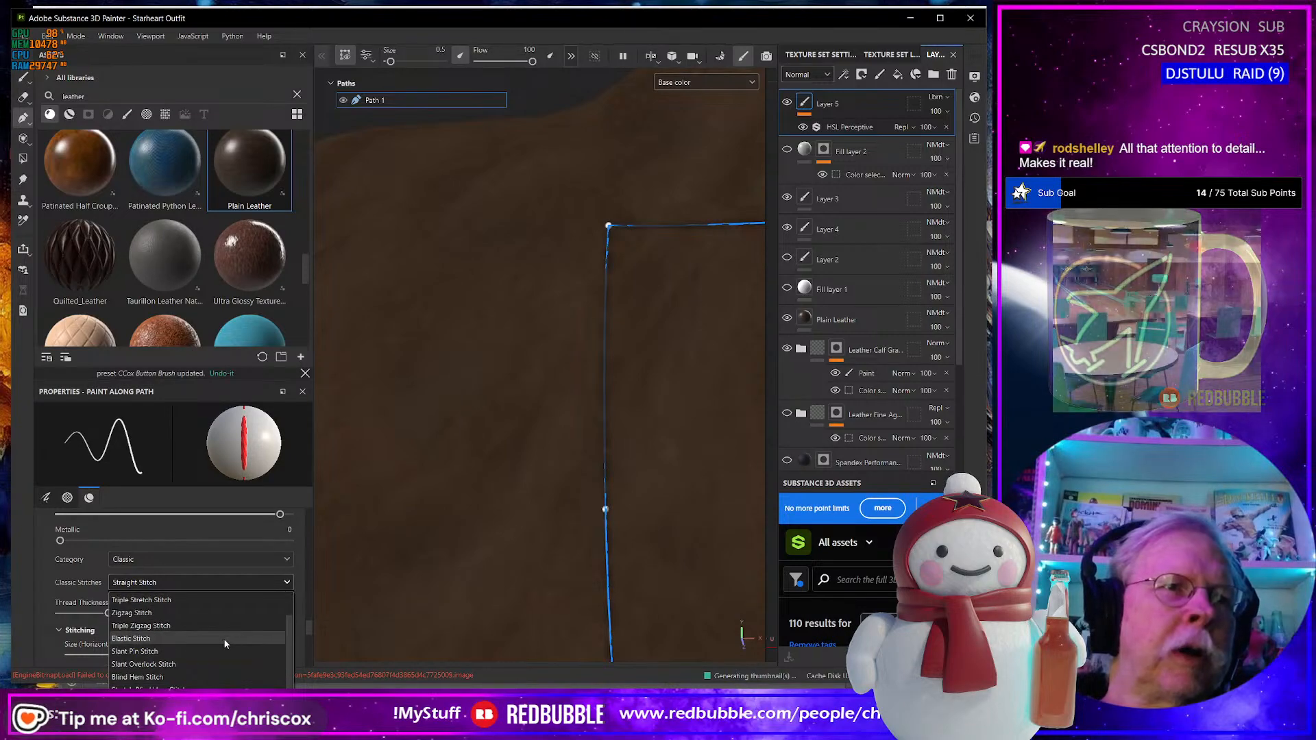
pyautogui.scroll(-1, 214, 651)
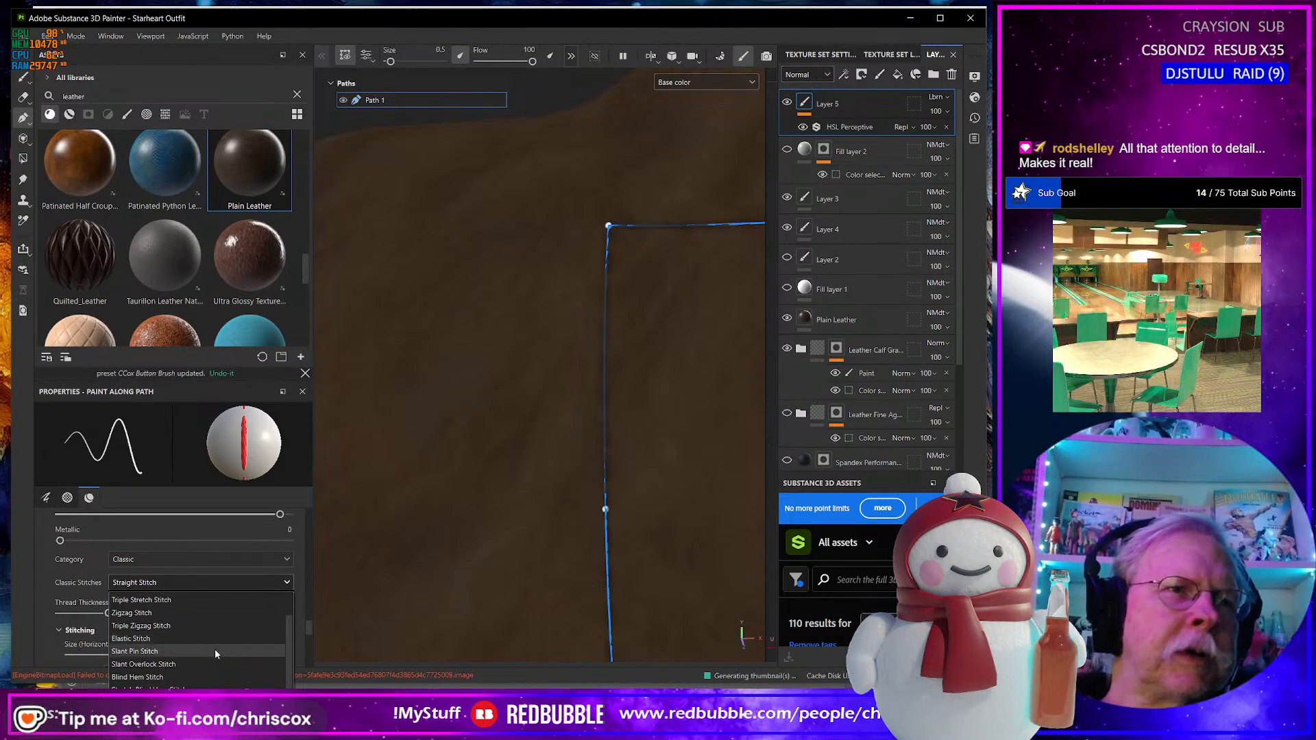
pyautogui.click(199, 702)
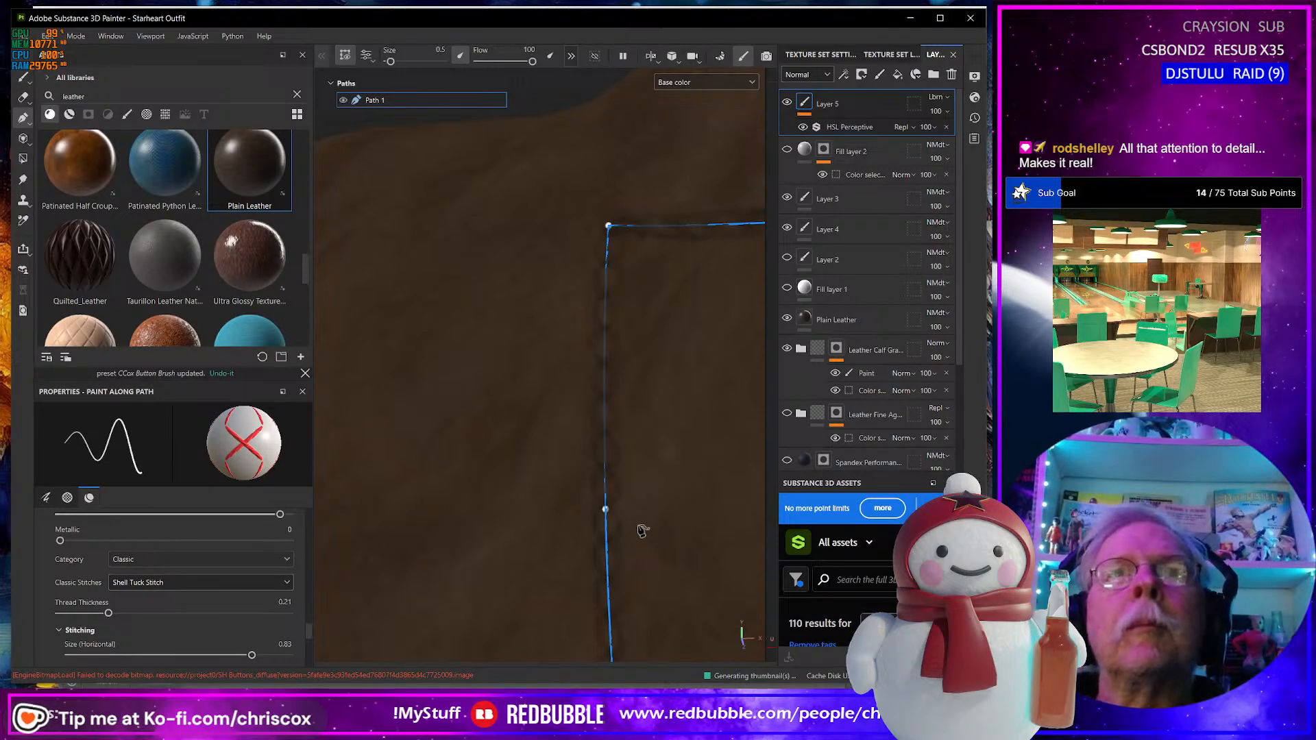
pyautogui.hotkey('ctrl', 'z')
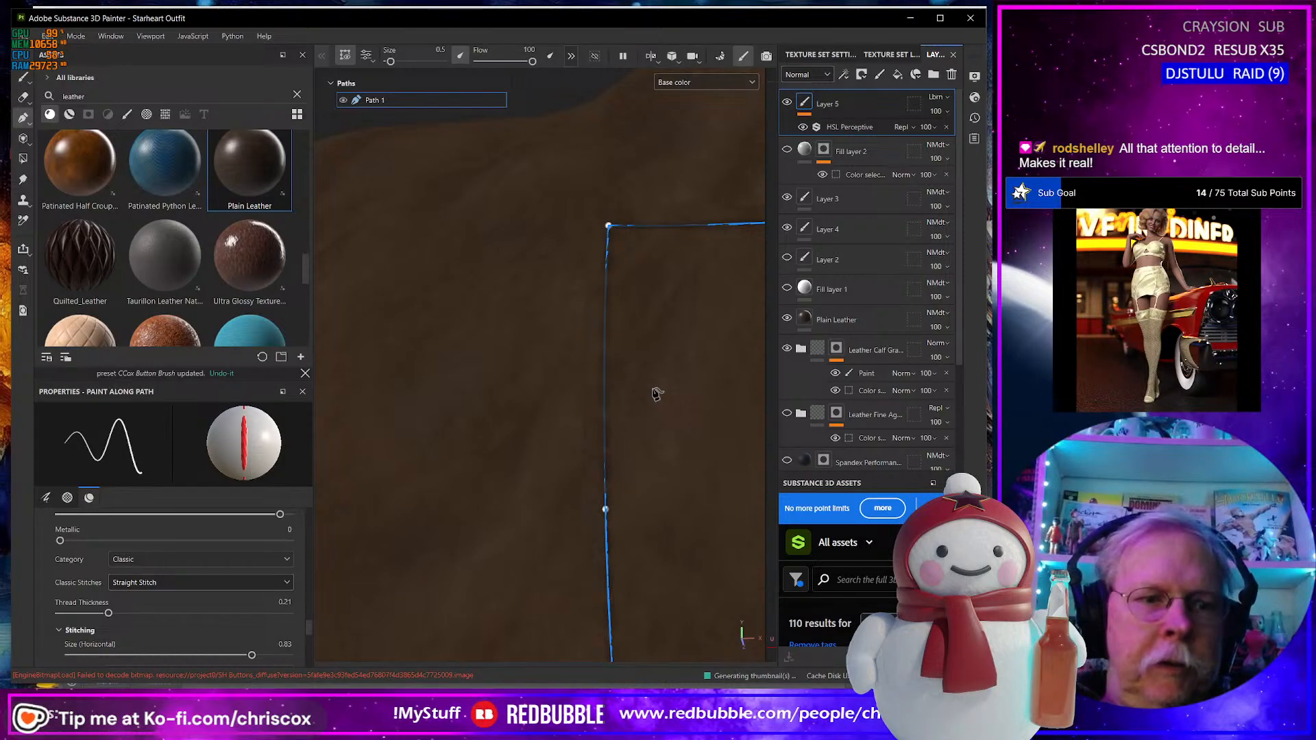
pyautogui.hotkey('ctrl', 'shift')
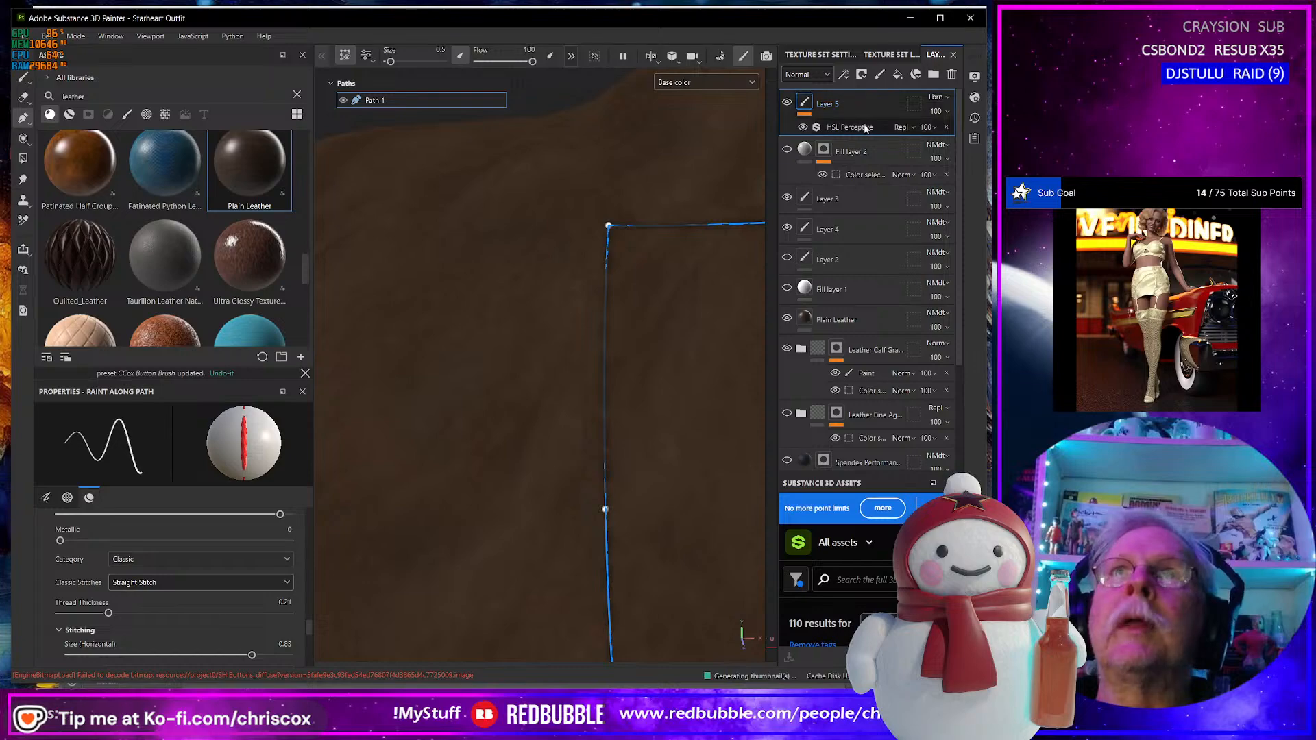
# Add a Height To Normal filter to Layer 5 above the HSL Perceptive filter.
pyautogui.click(845, 75)
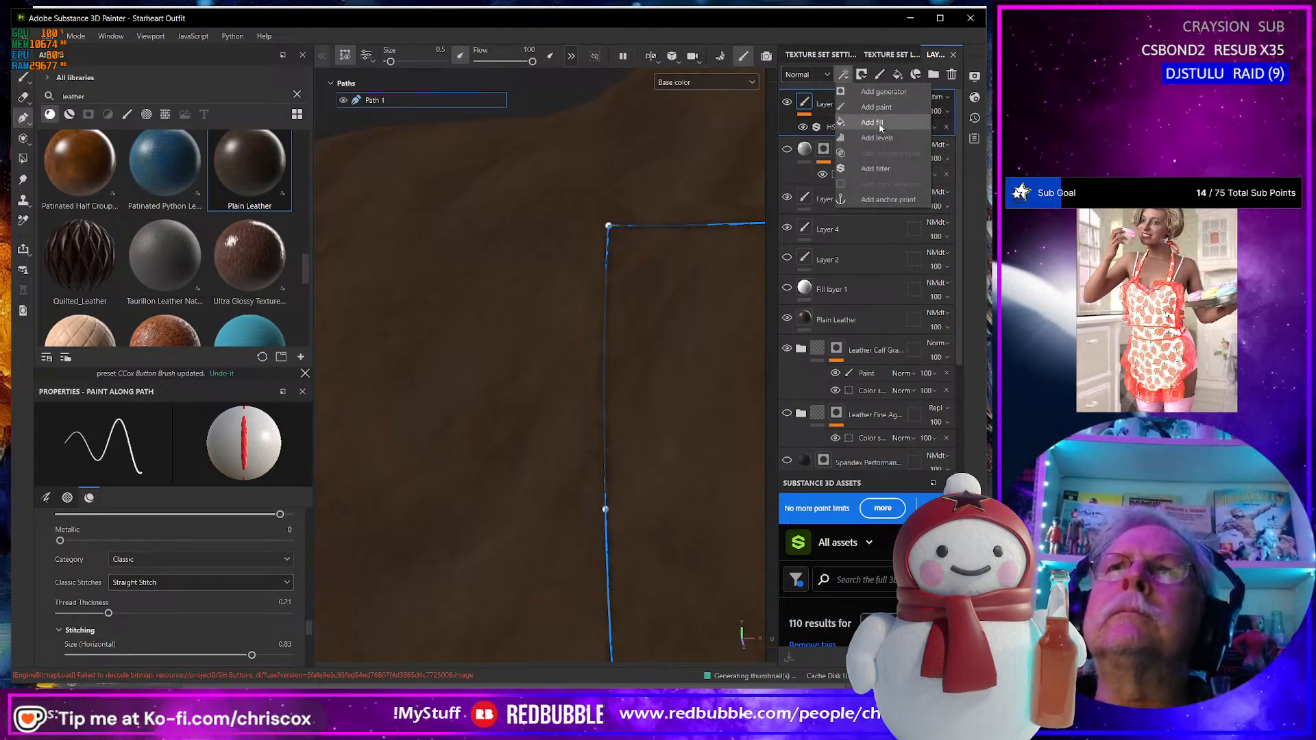
pyautogui.click(882, 168)
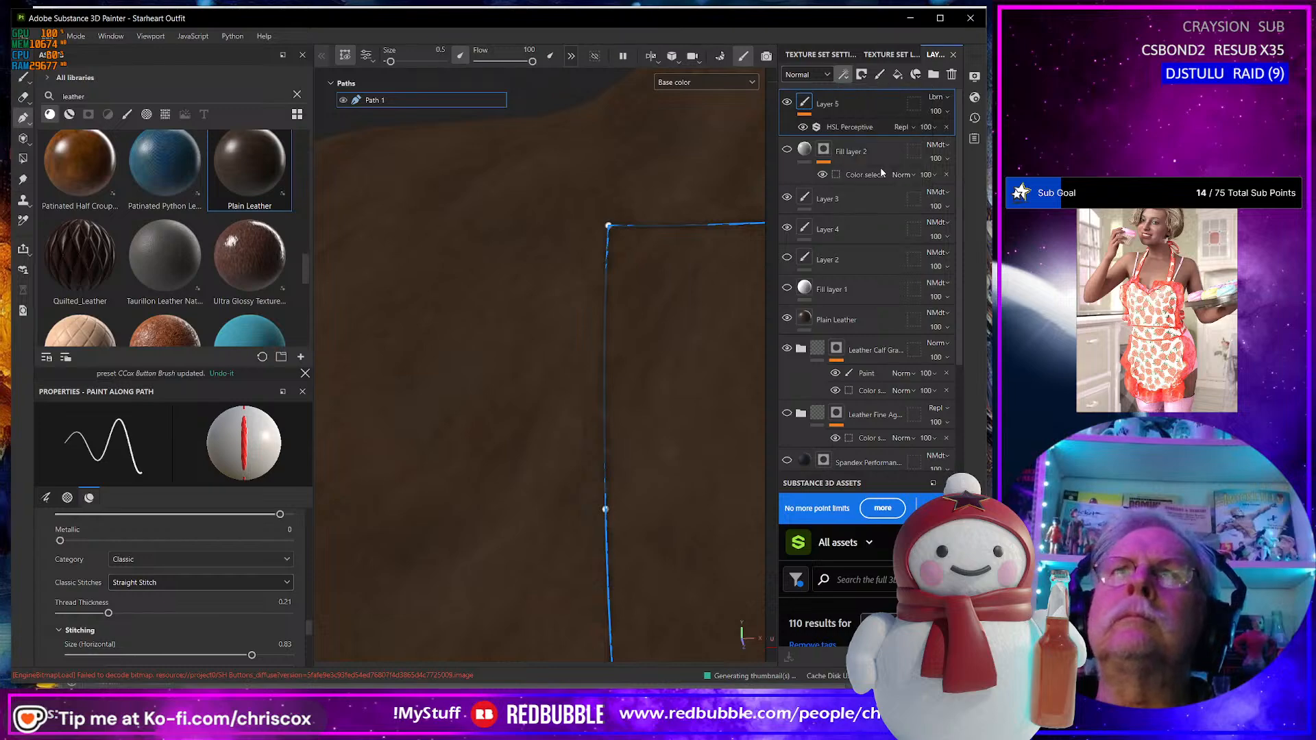
pyautogui.click(224, 470)
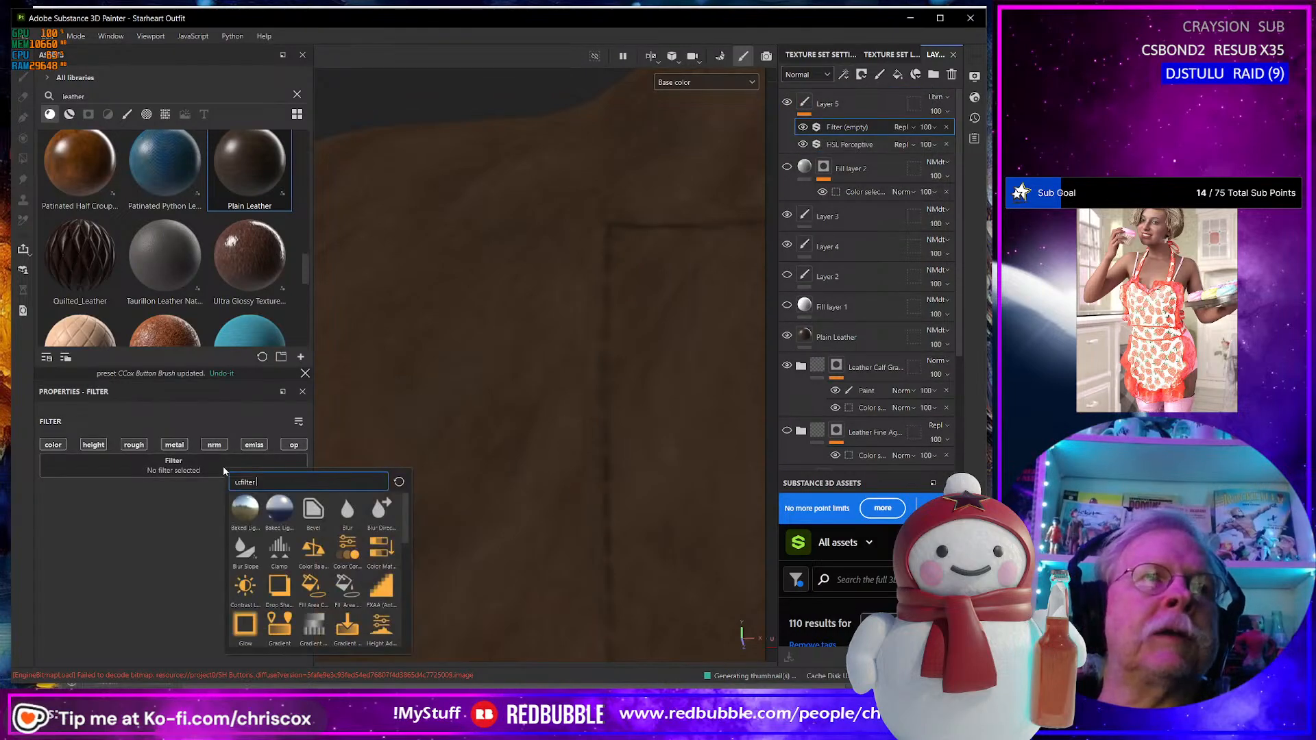
pyautogui.scroll(-3, 326, 587)
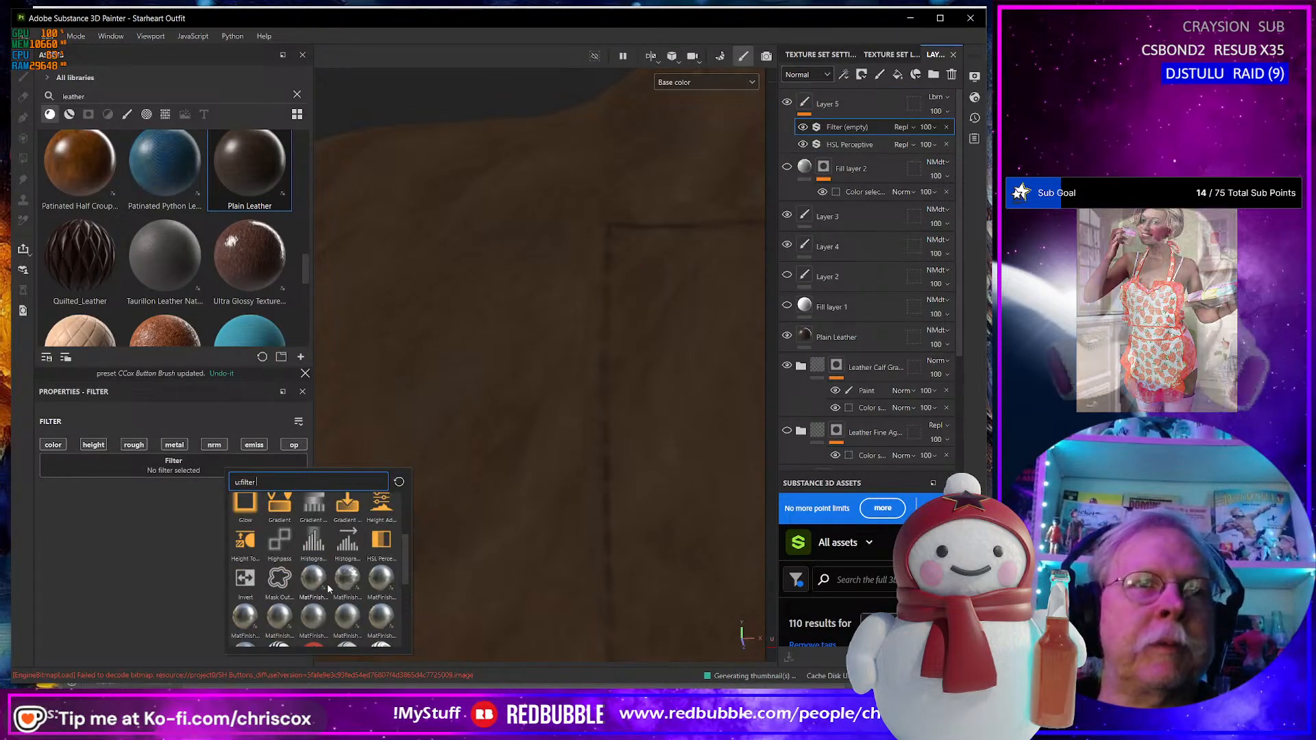
pyautogui.click(246, 545)
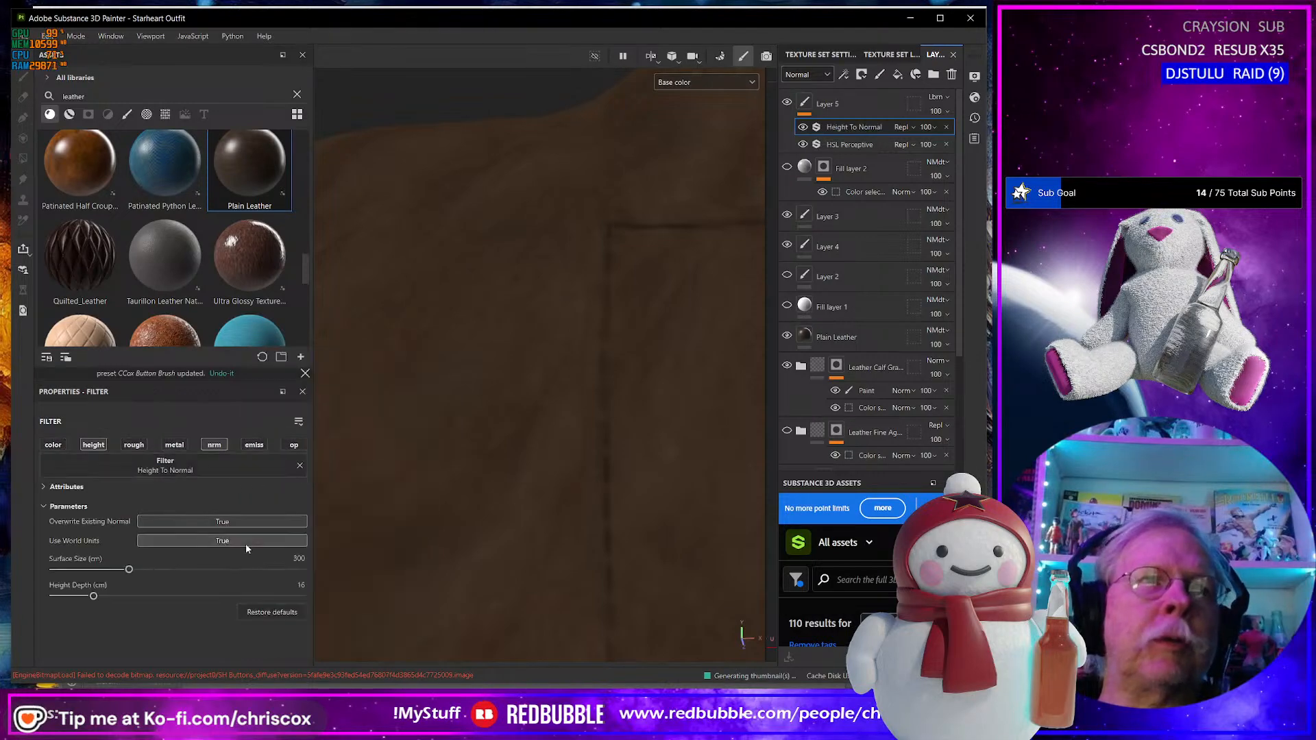
# Examine the stitching around the path's upper corner in the Normal channel and in the Height channel.
pyautogui.click(694, 82)
pyautogui.click(700, 192)
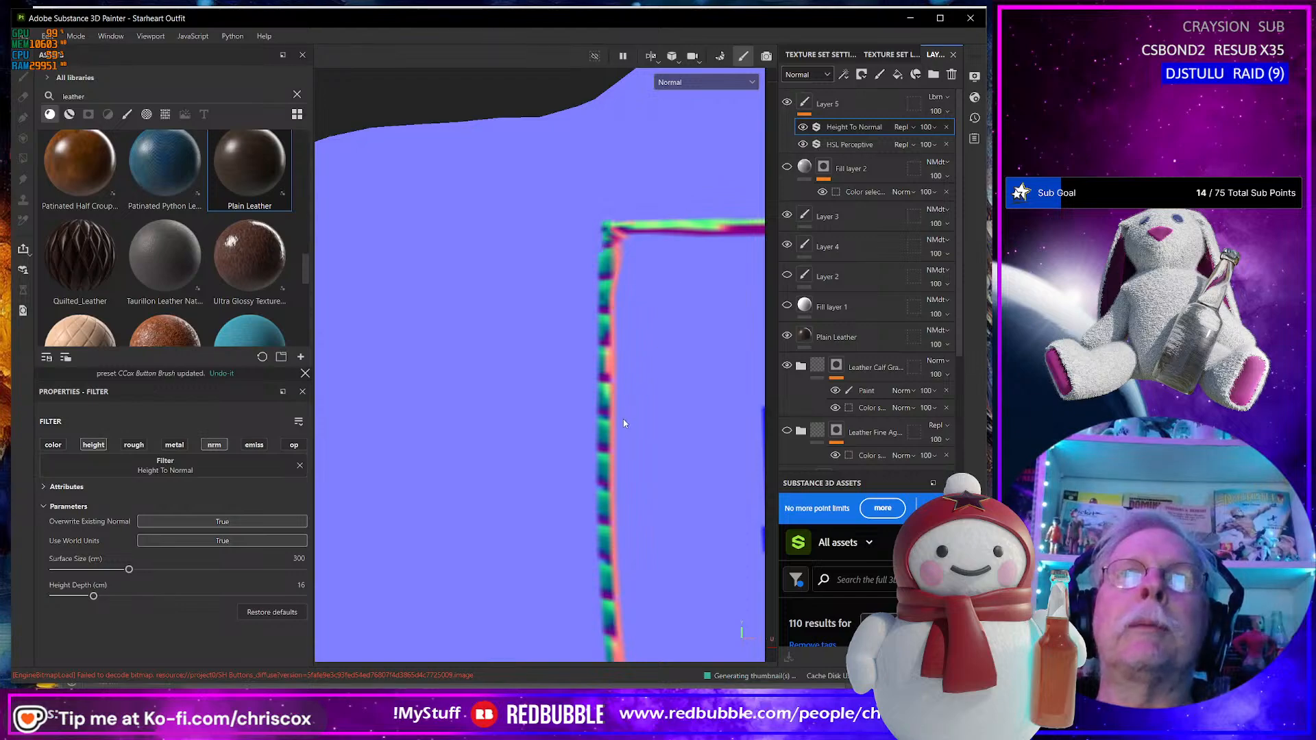
pyautogui.scroll(-4, 622, 425)
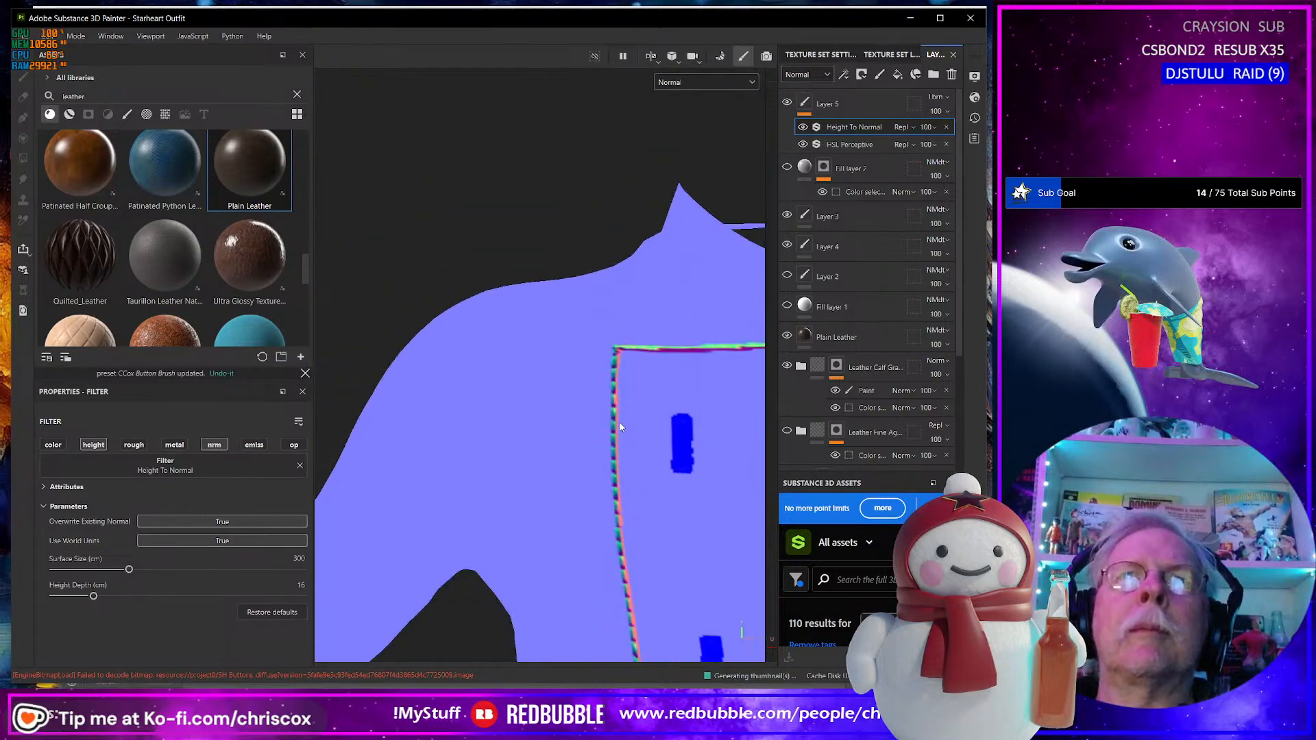
pyautogui.scroll(4, 620, 427)
pyautogui.moveTo(656, 329); pyautogui.dragTo(716, 419, button='middle')
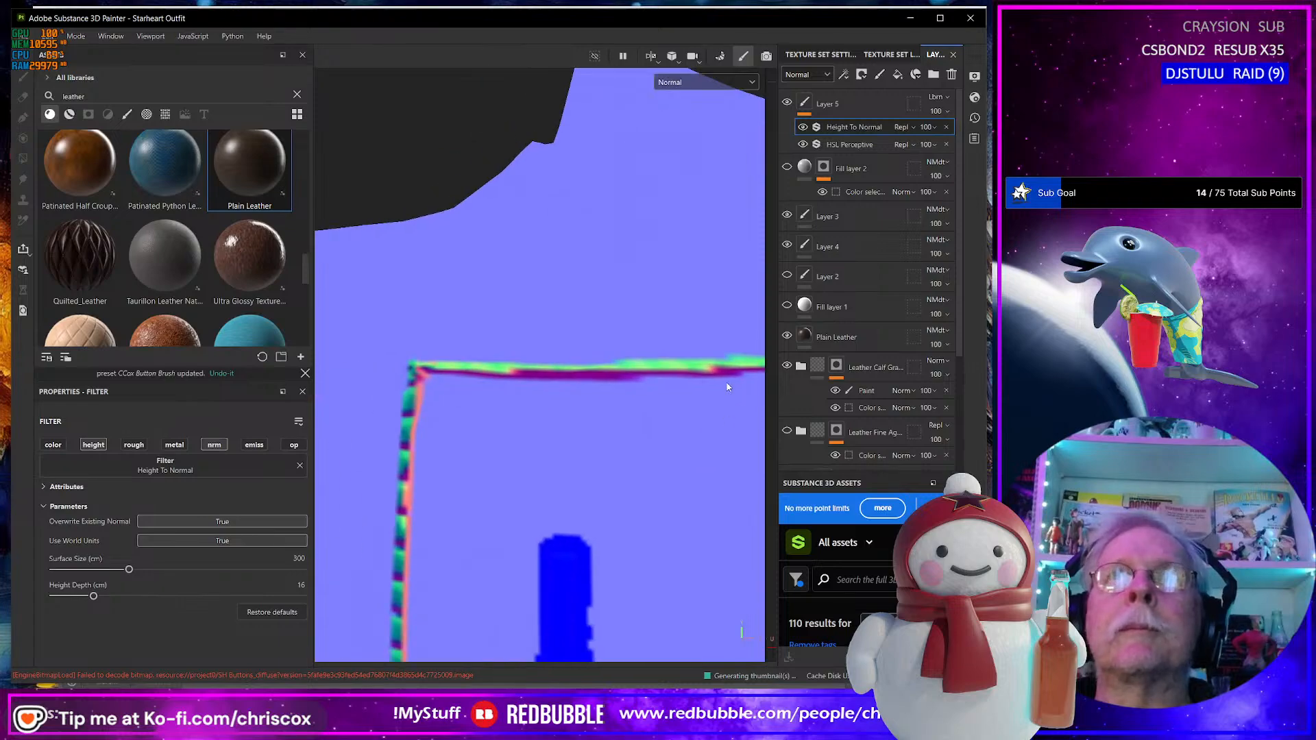
pyautogui.click(691, 82)
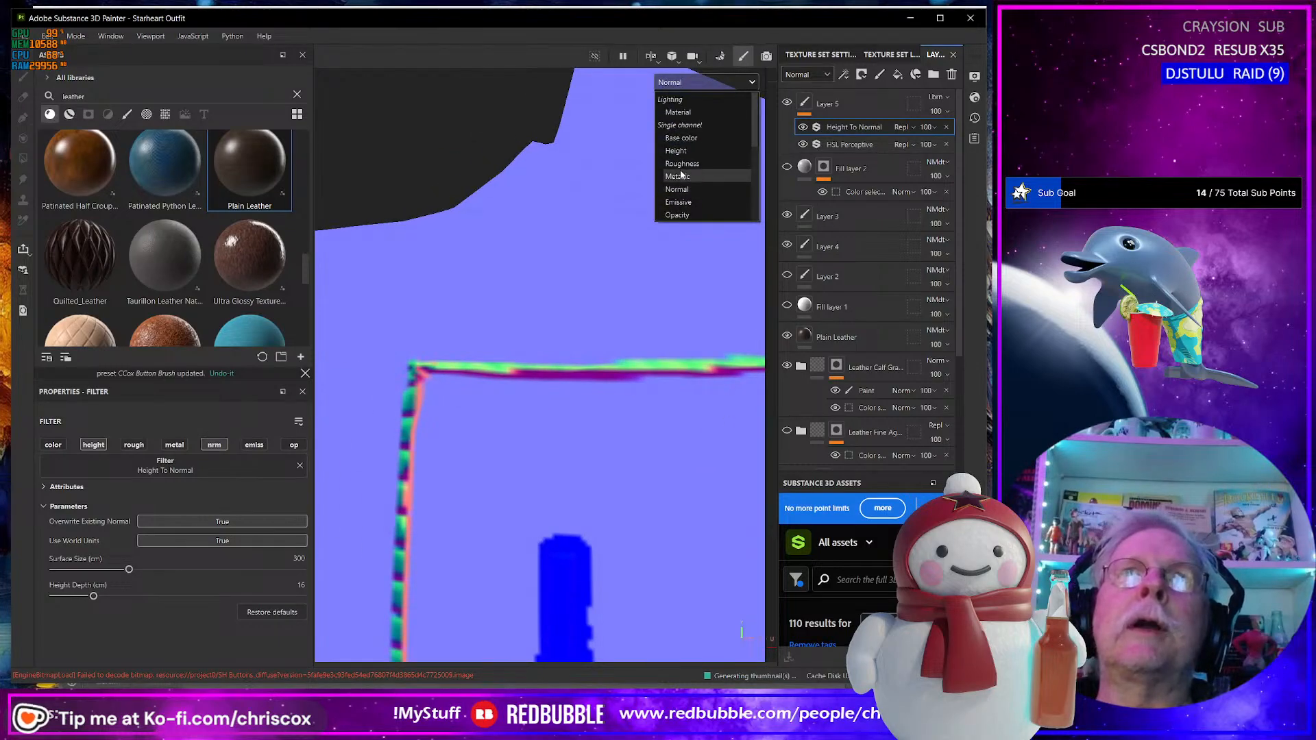
pyautogui.click(683, 151)
pyautogui.moveTo(535, 449)
pyautogui.keyDown('alt'); pyautogui.mouseDown()
pyautogui.moveTo(575, 449)
pyautogui.moveTo(544, 449)
pyautogui.mouseUp(); pyautogui.keyUp('alt')
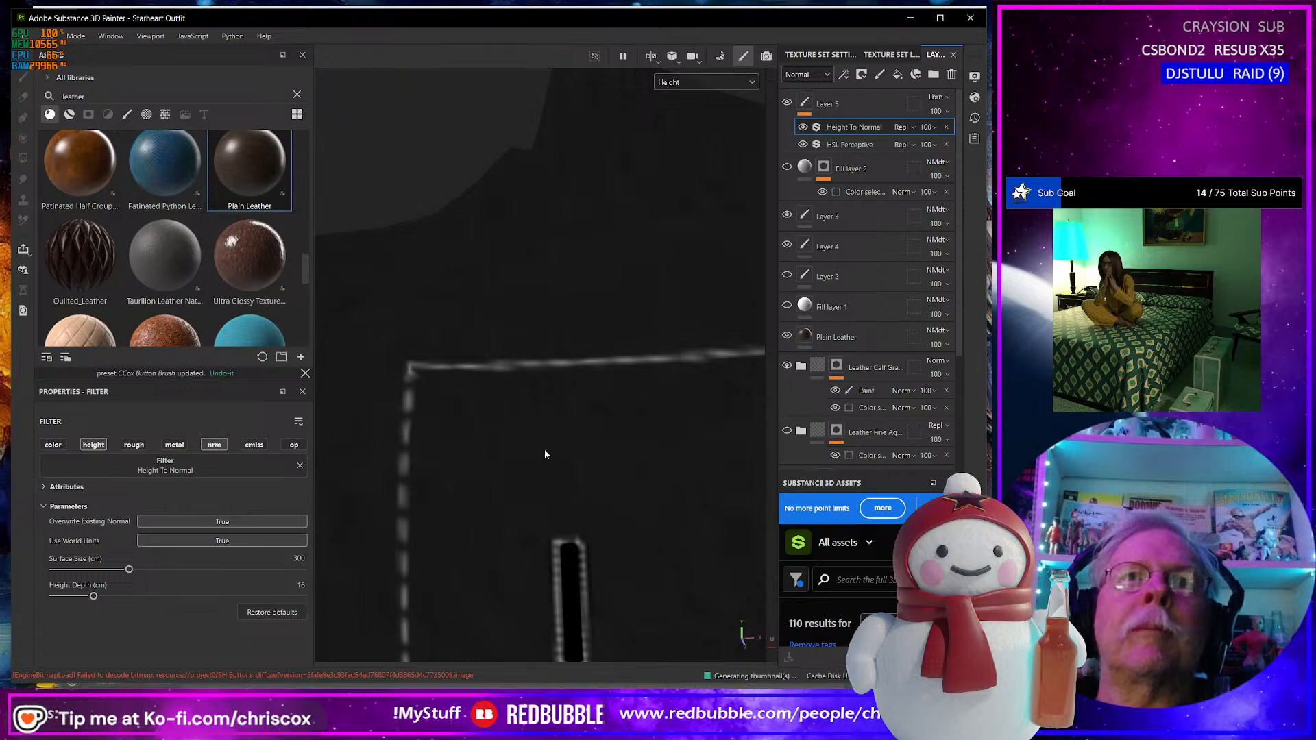
pyautogui.scroll(-4, 544, 450)
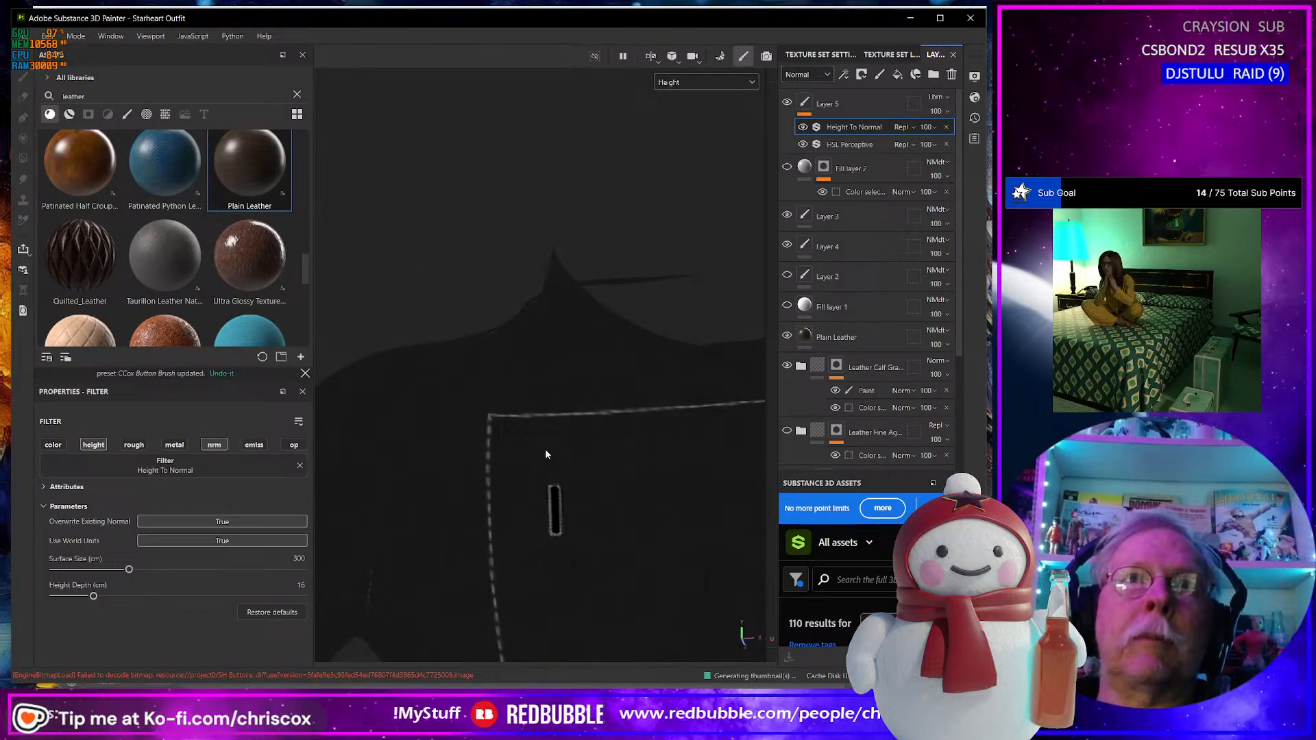
pyautogui.scroll(3, 545, 455)
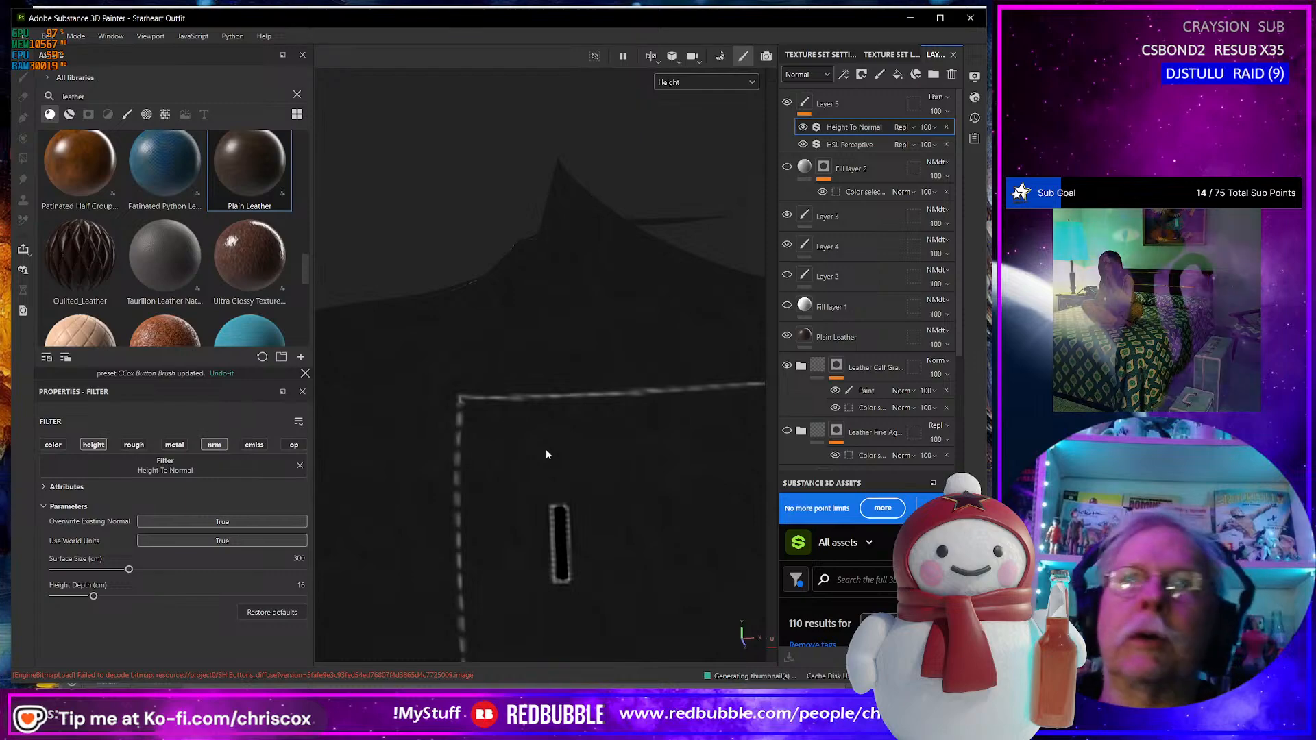
# Export the outfit's textures as 4096 8-bit JPEGs and delete the 1003 Metallic map from the export folder.
pyautogui.hotkey('ctrl', 'shift', 'e')
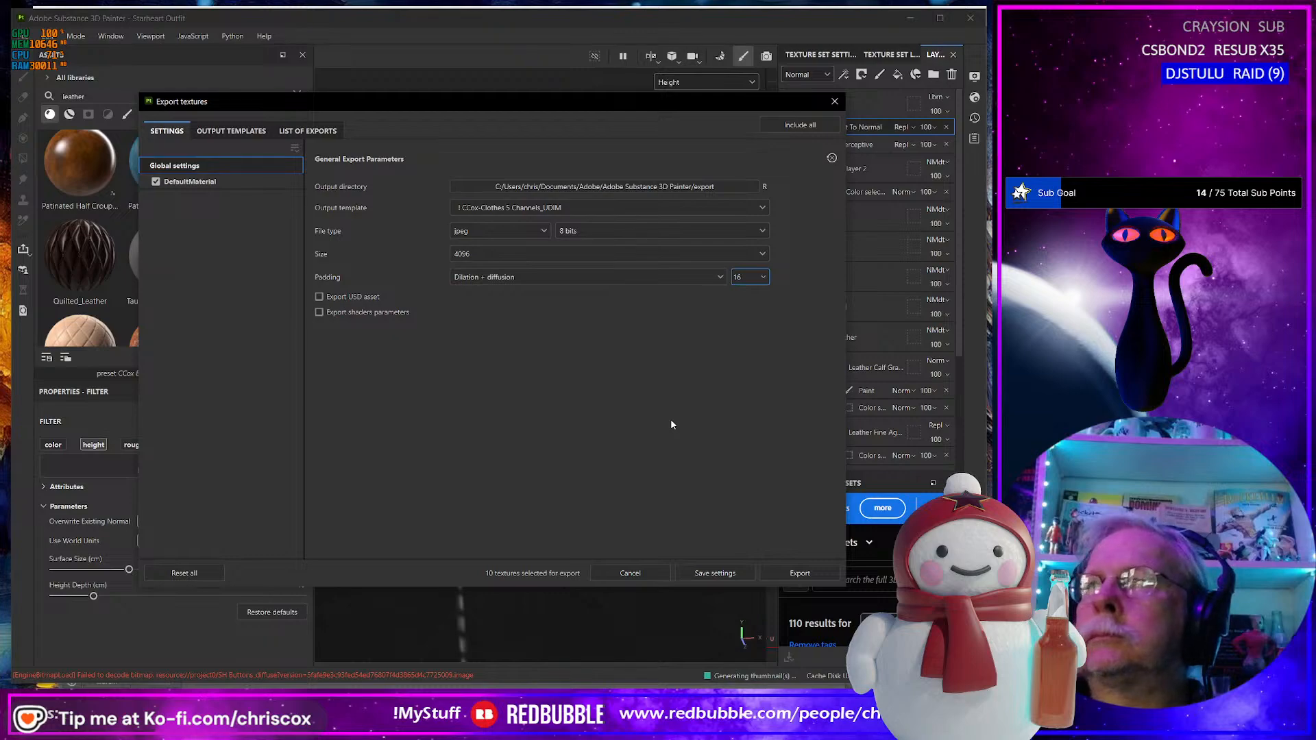
pyautogui.click(799, 574)
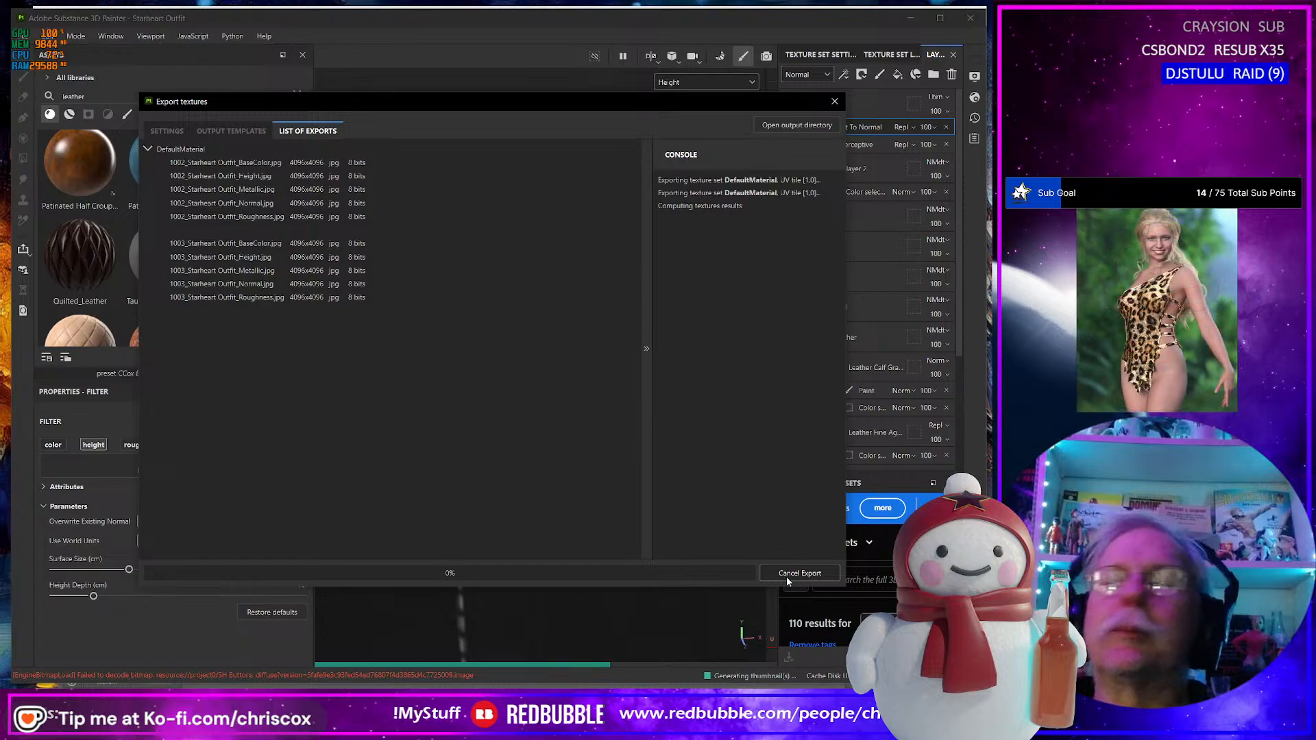
pyautogui.hotkey('alt', 'Tab')
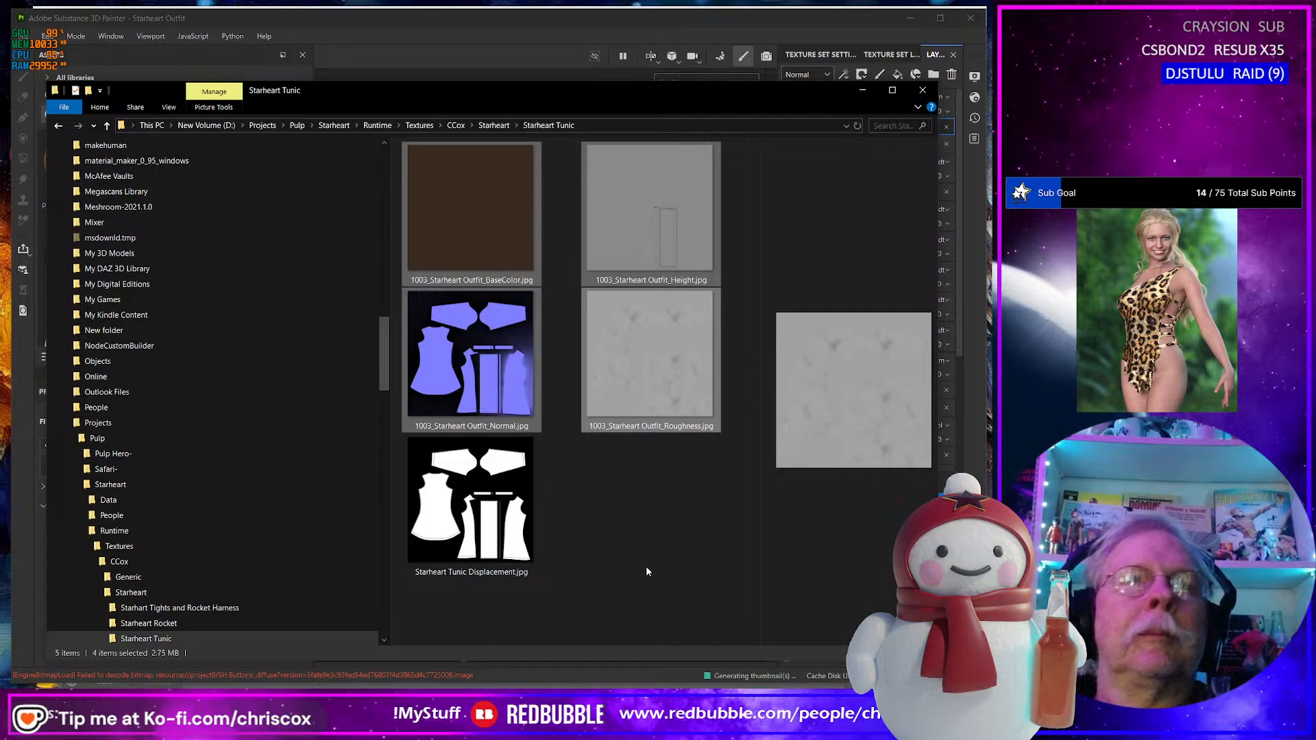
pyautogui.hotkey('alt', 'Tab')
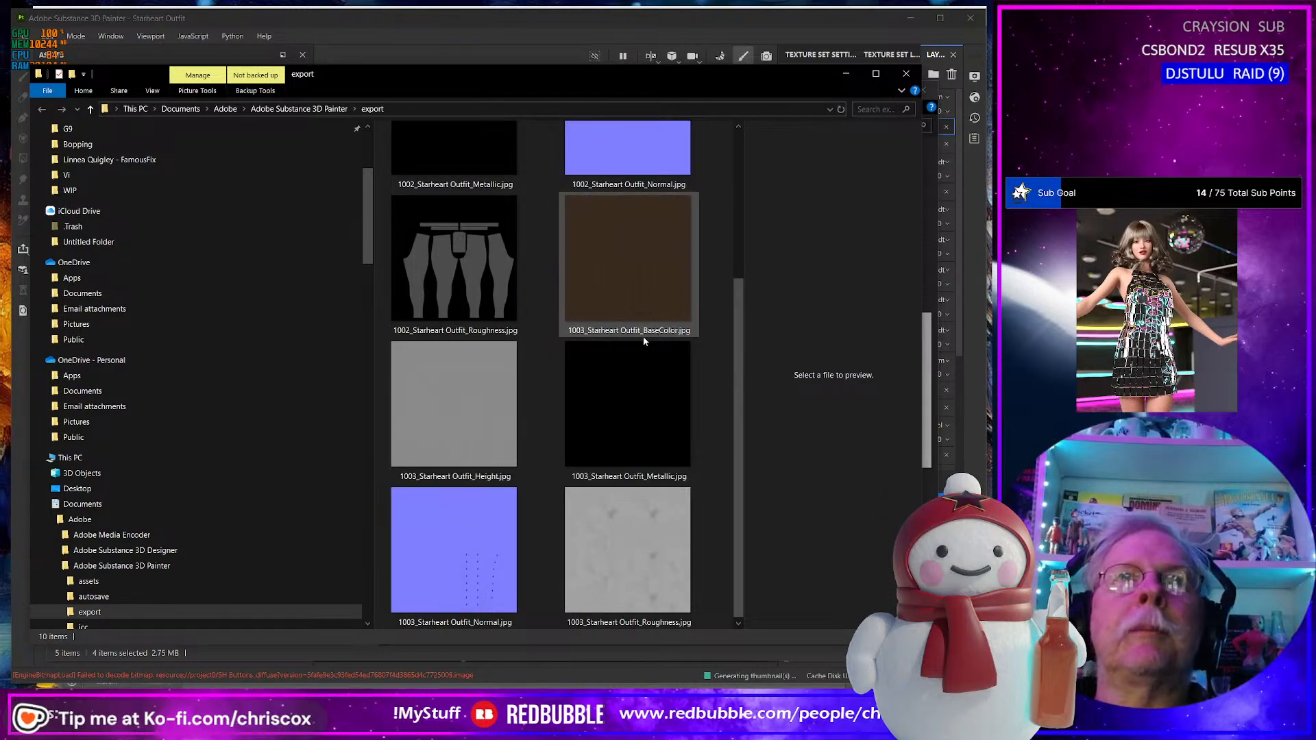
pyautogui.click(626, 410)
pyautogui.press('Delete')
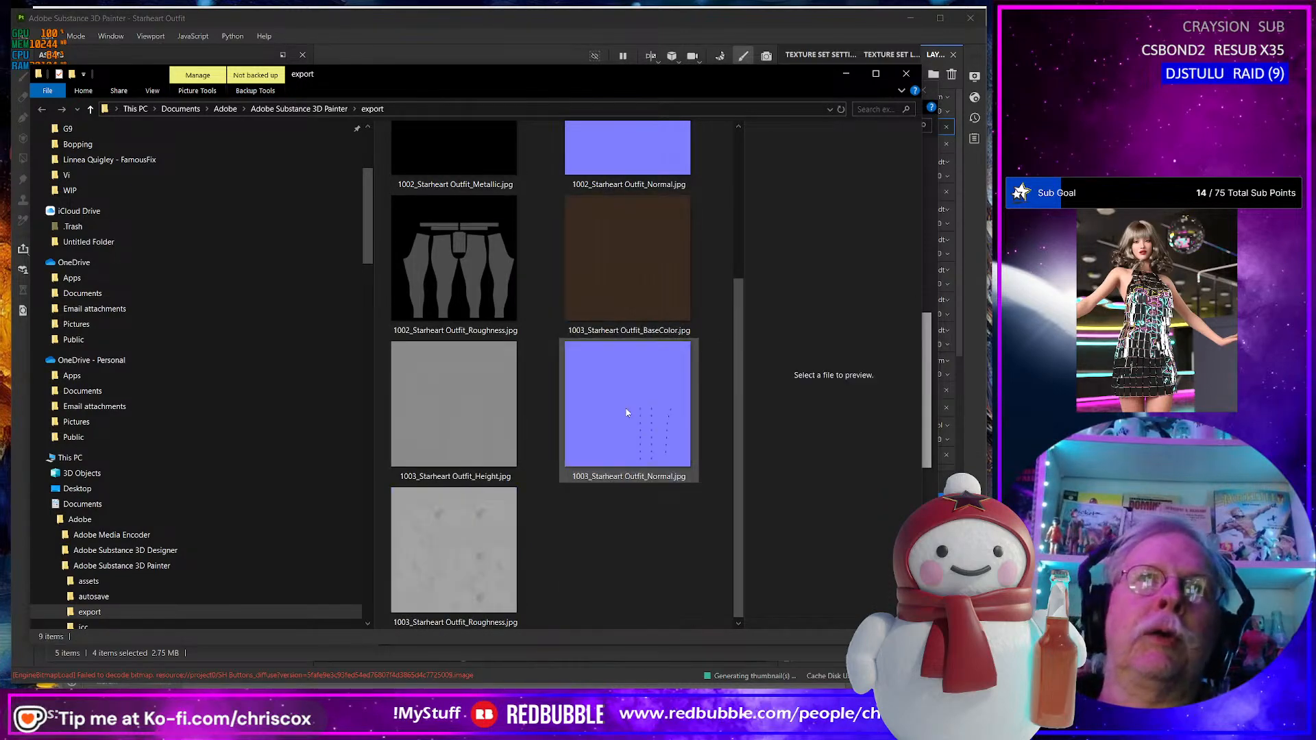
# Move the 1003 BaseColor, Height, Normal and Roughness maps into the Starheart Tunic folder, replacing the existing files.
pyautogui.press('Up')
pyautogui.keyDown('shift'); pyautogui.click(430, 595); pyautogui.keyUp('shift')
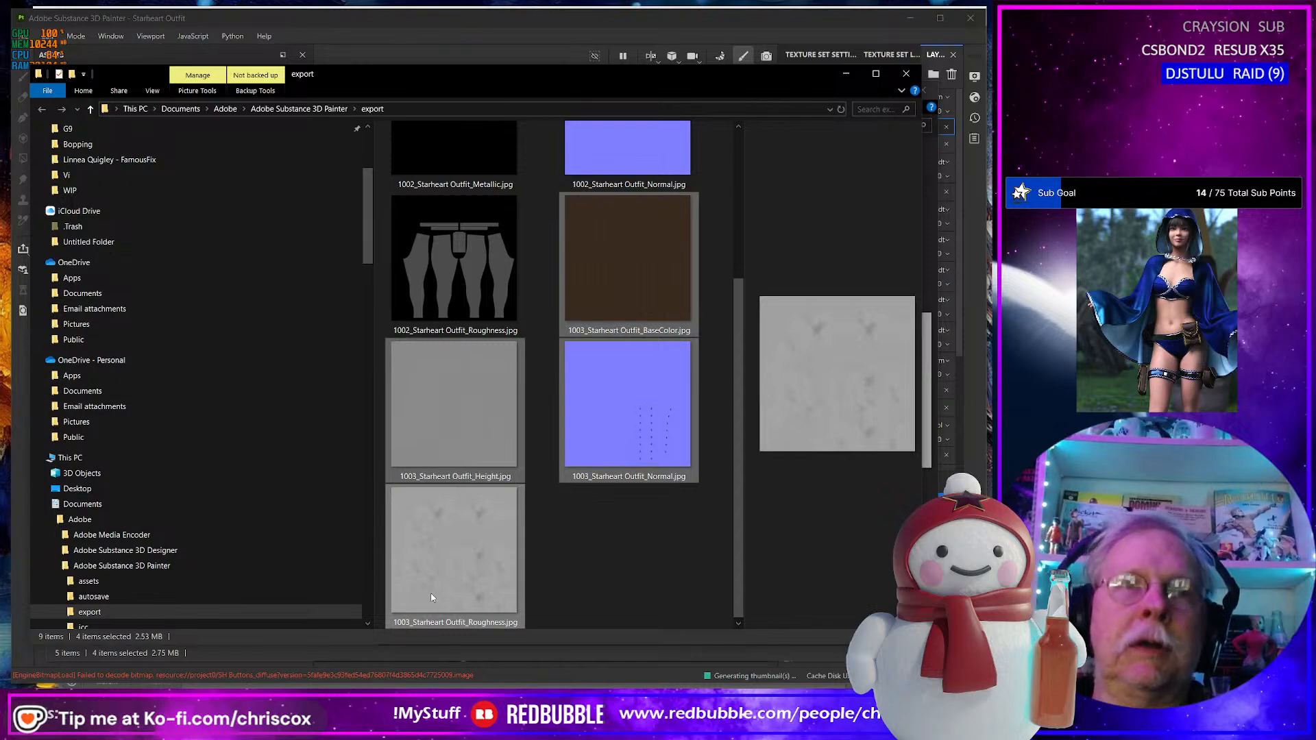
pyautogui.hotkey('alt', 'Tab')
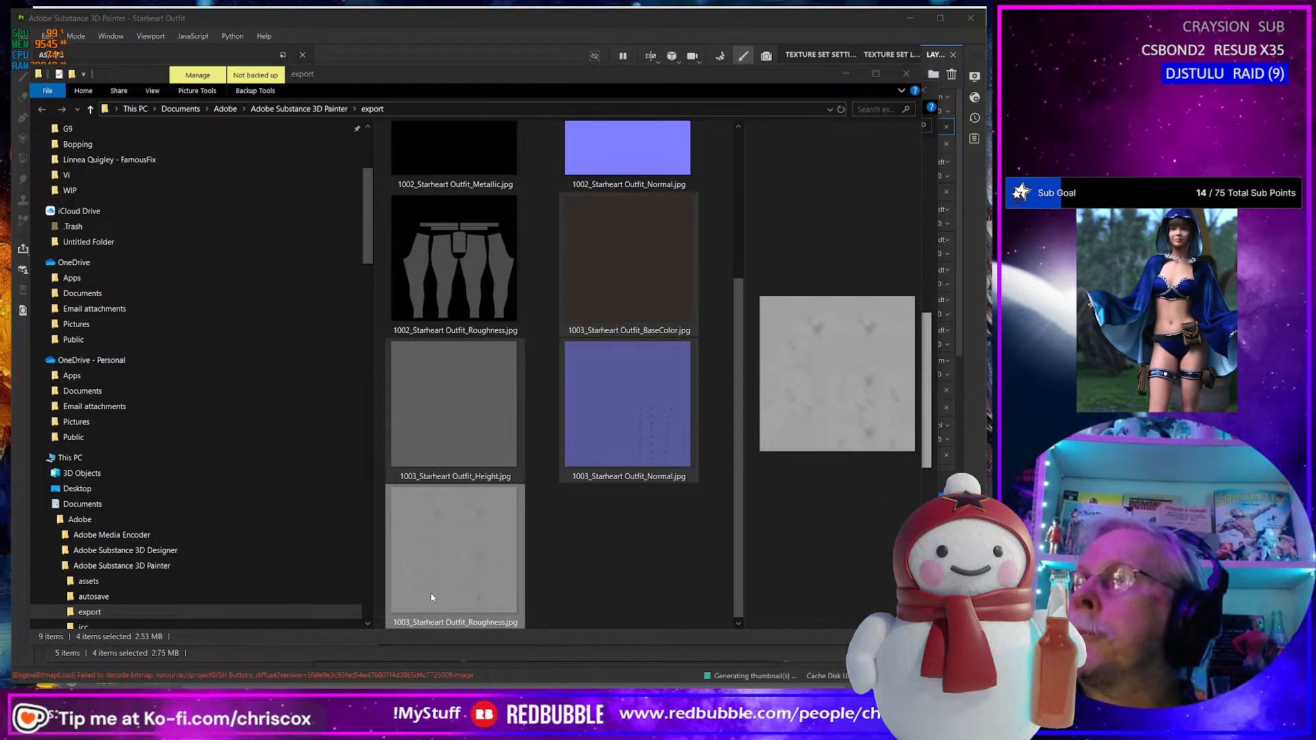
pyautogui.hotkey('ctrl', 'v')
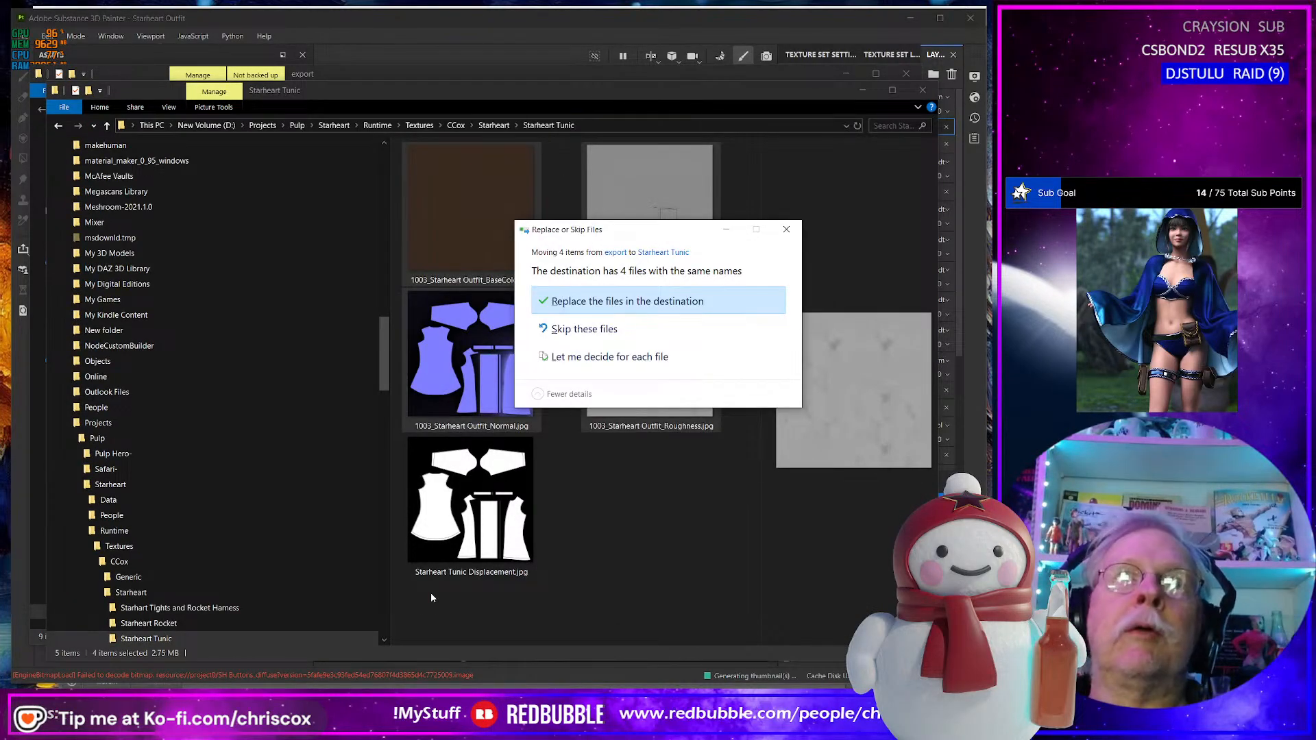
pyautogui.press('Return')
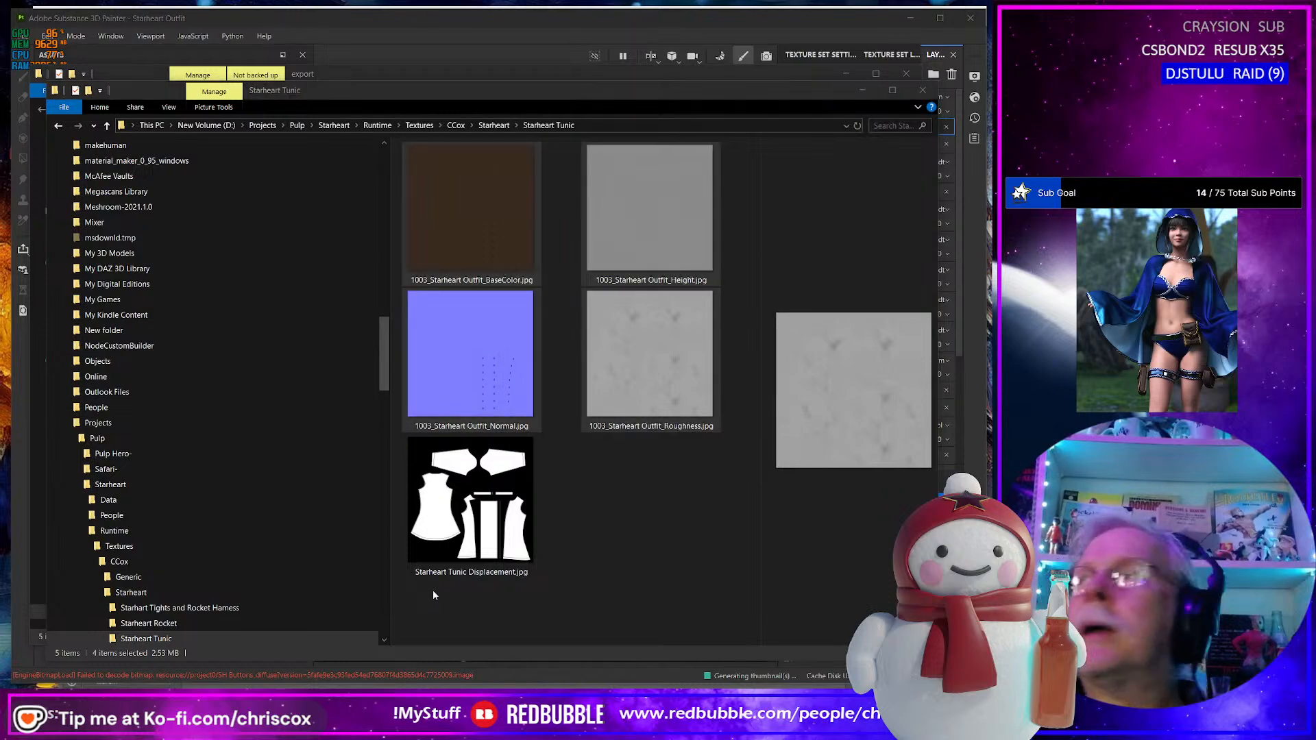
# Cancel the running test render in DAZ Studio and return to the scene.
pyautogui.hotkey('alt', 'Tab')
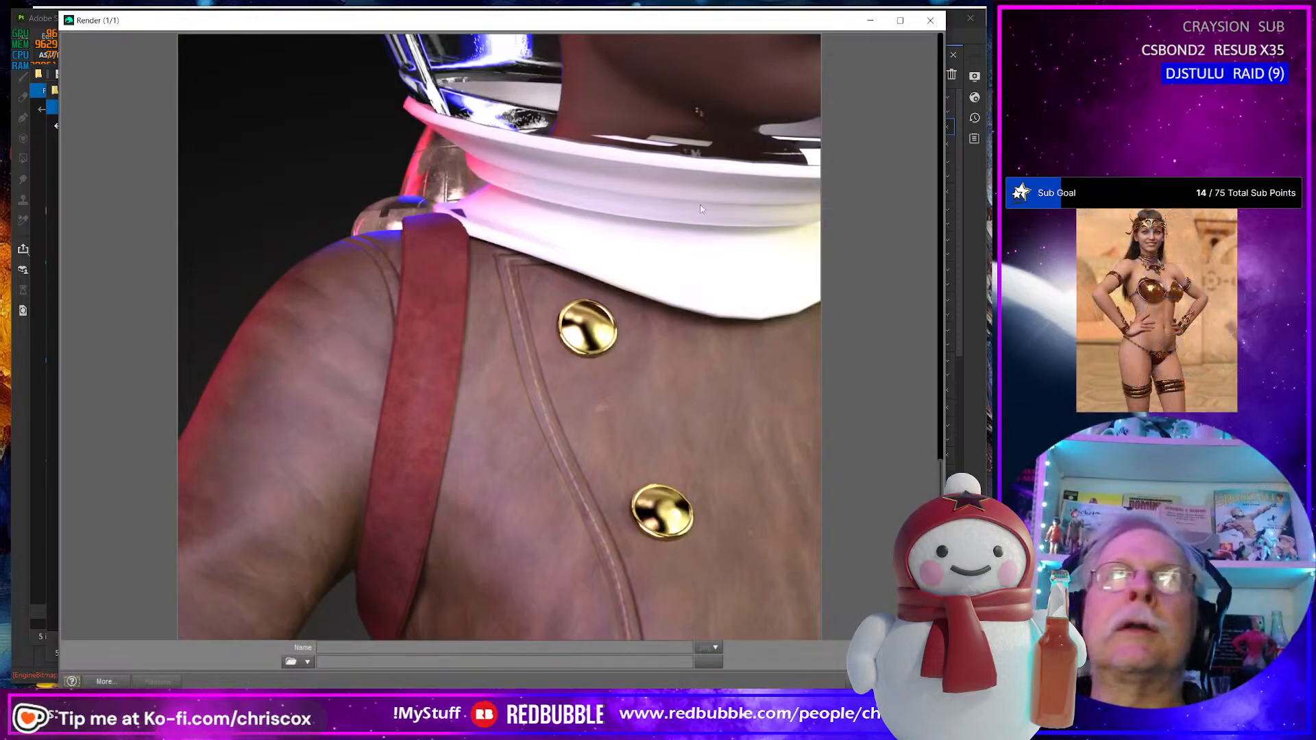
pyautogui.click(936, 24)
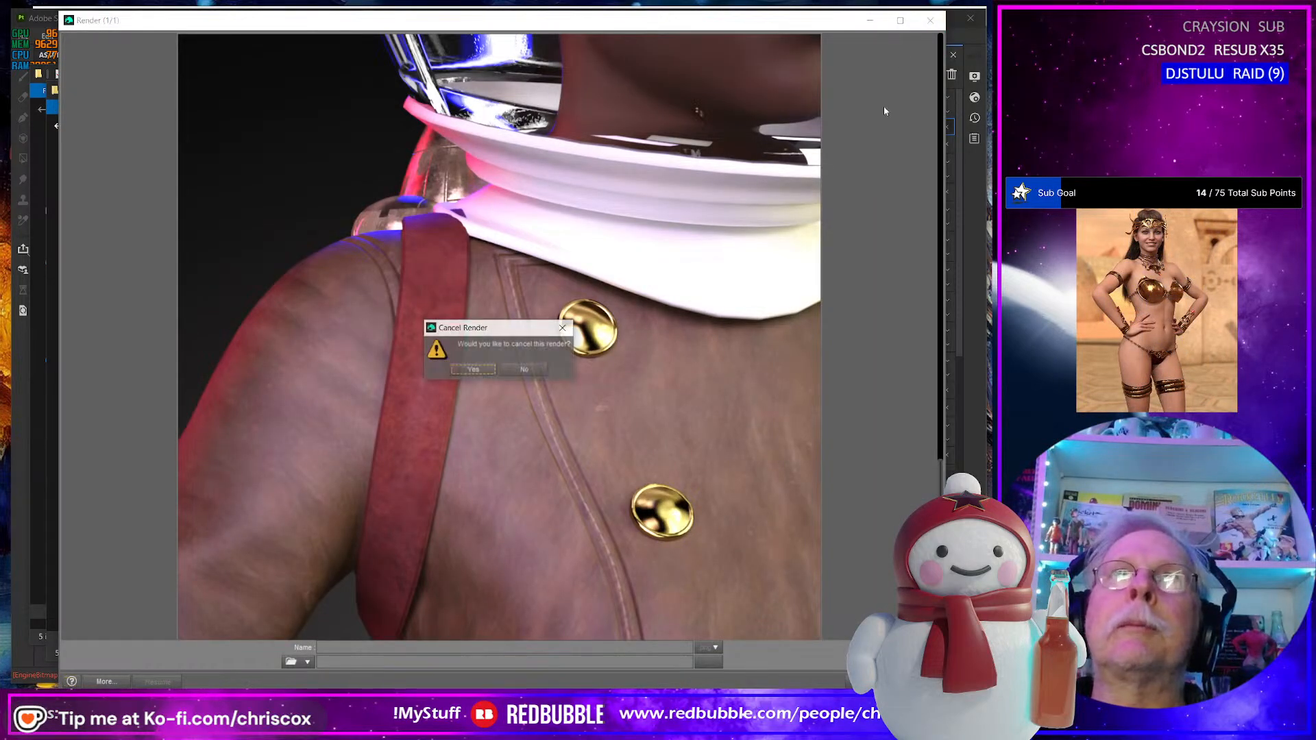
pyautogui.click(474, 370)
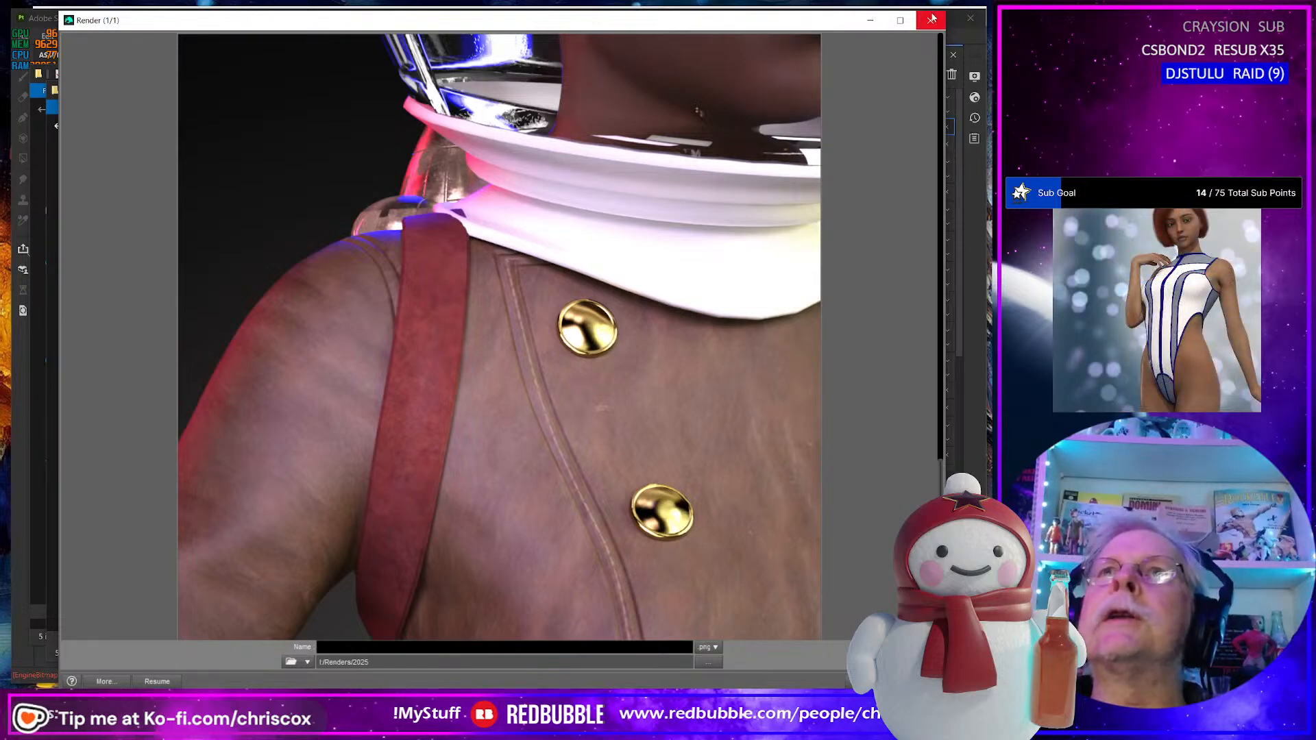
pyautogui.hotkey('alt', 'Tab')
pyautogui.hotkey('alt', 'Tab')
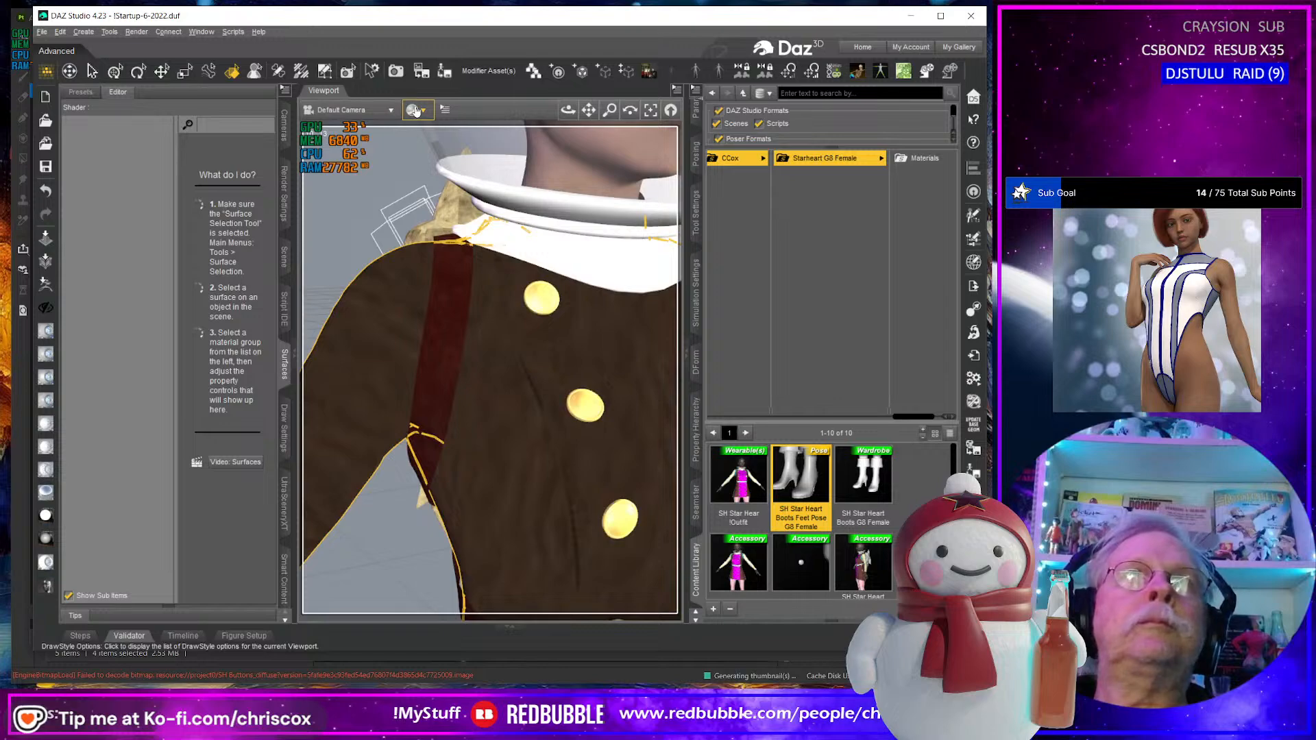
# Preview the outfit in NVIDIA Iray and examine the topstitching along the tunic's front edge up close.
pyautogui.click(415, 111)
pyautogui.click(452, 289)
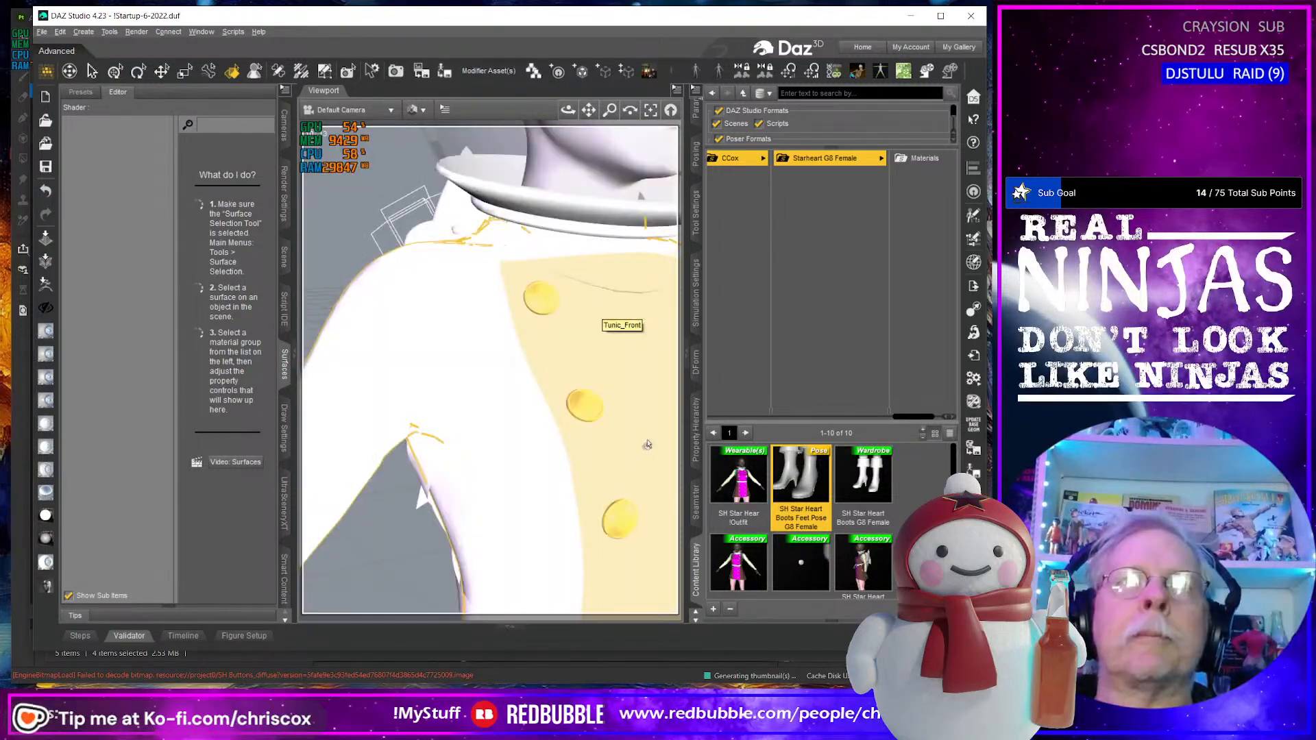
pyautogui.click(330, 387)
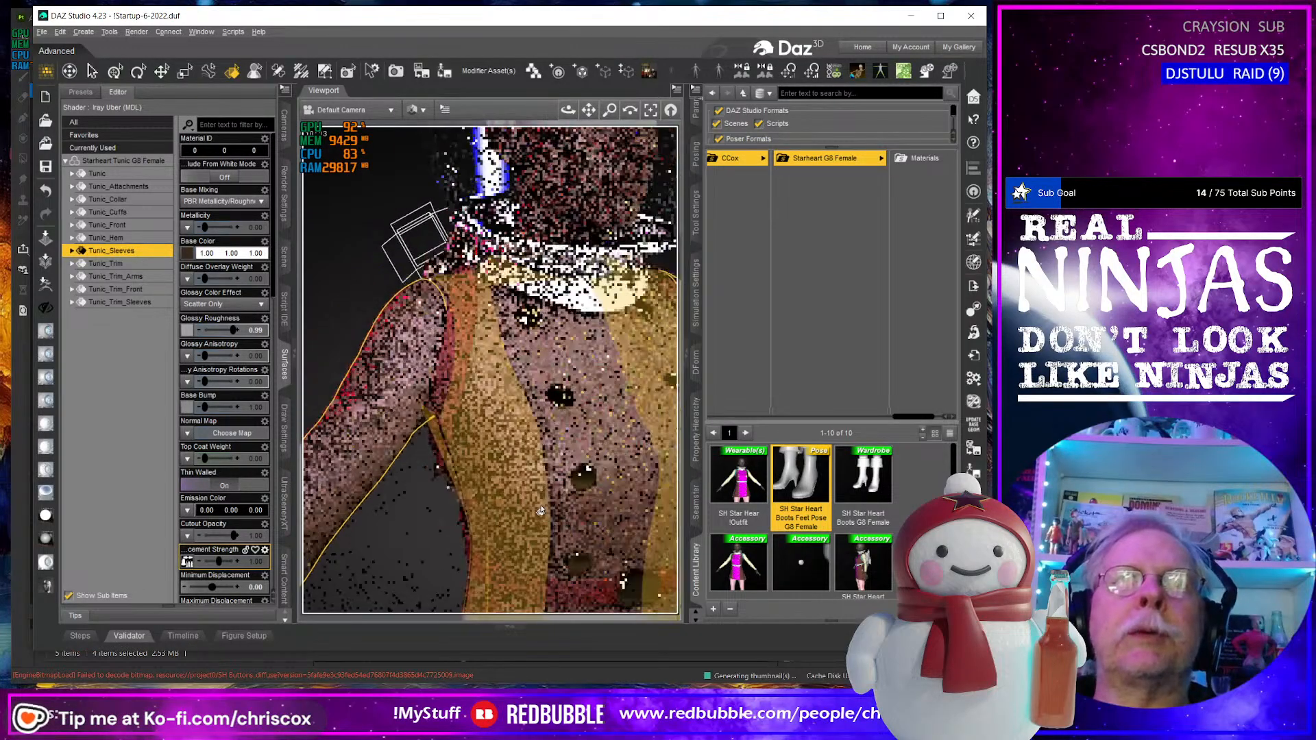
pyautogui.scroll(5, 540, 513)
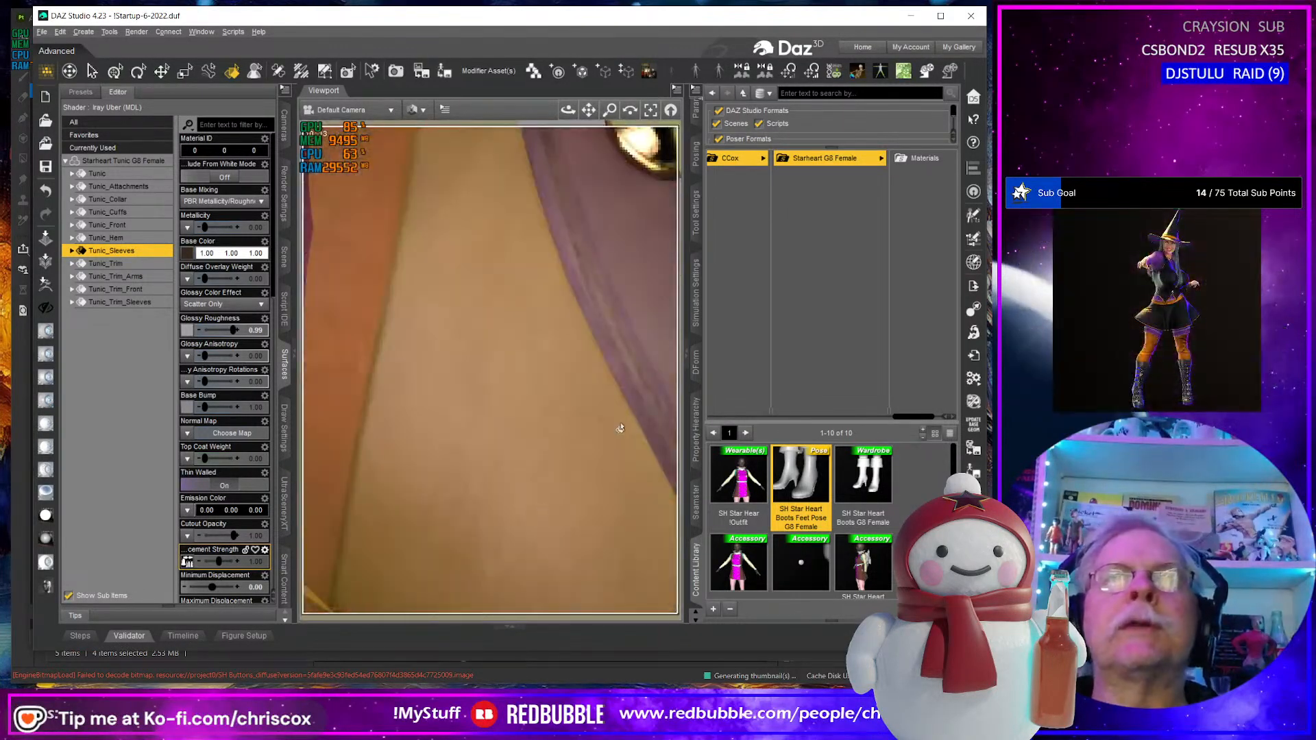
pyautogui.moveTo(564, 445); pyautogui.dragTo(449, 501, button='middle')
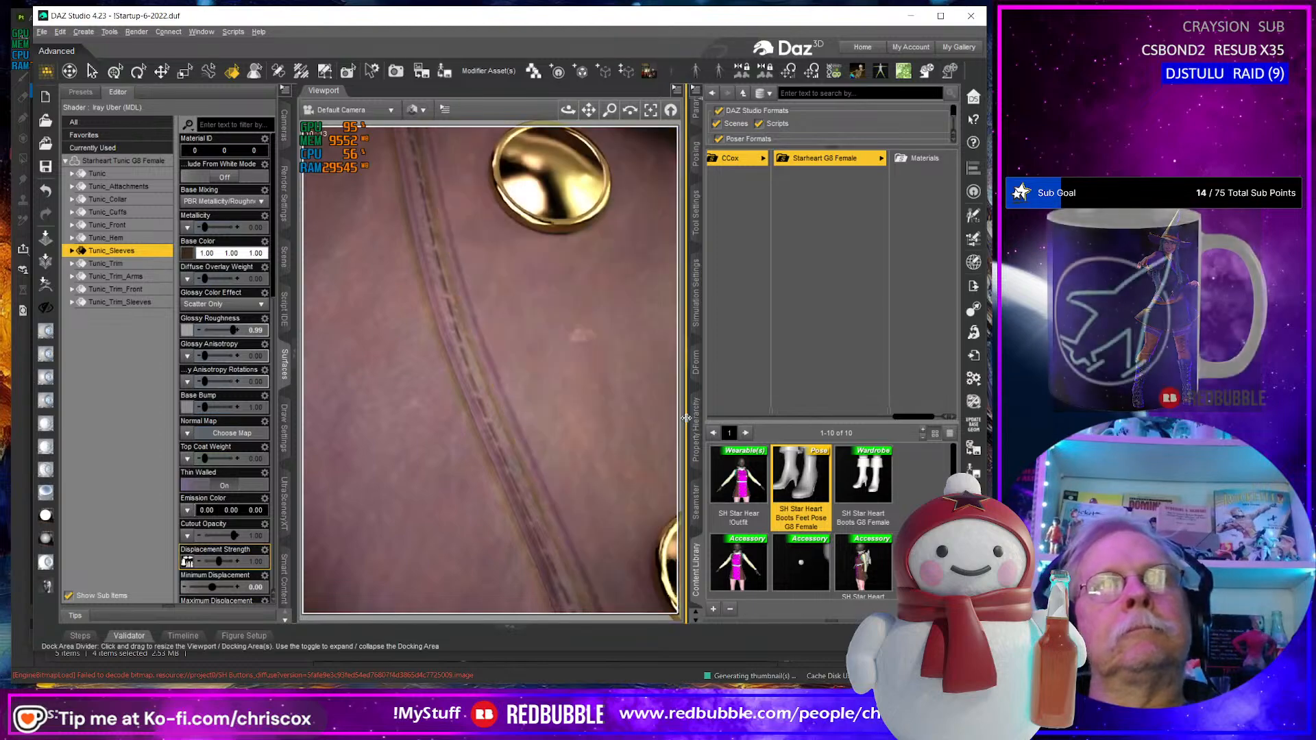
# Try to rotate the upper gold button on the tunic's front with the Universal tool and undo the rotation.
pyautogui.click(568, 181)
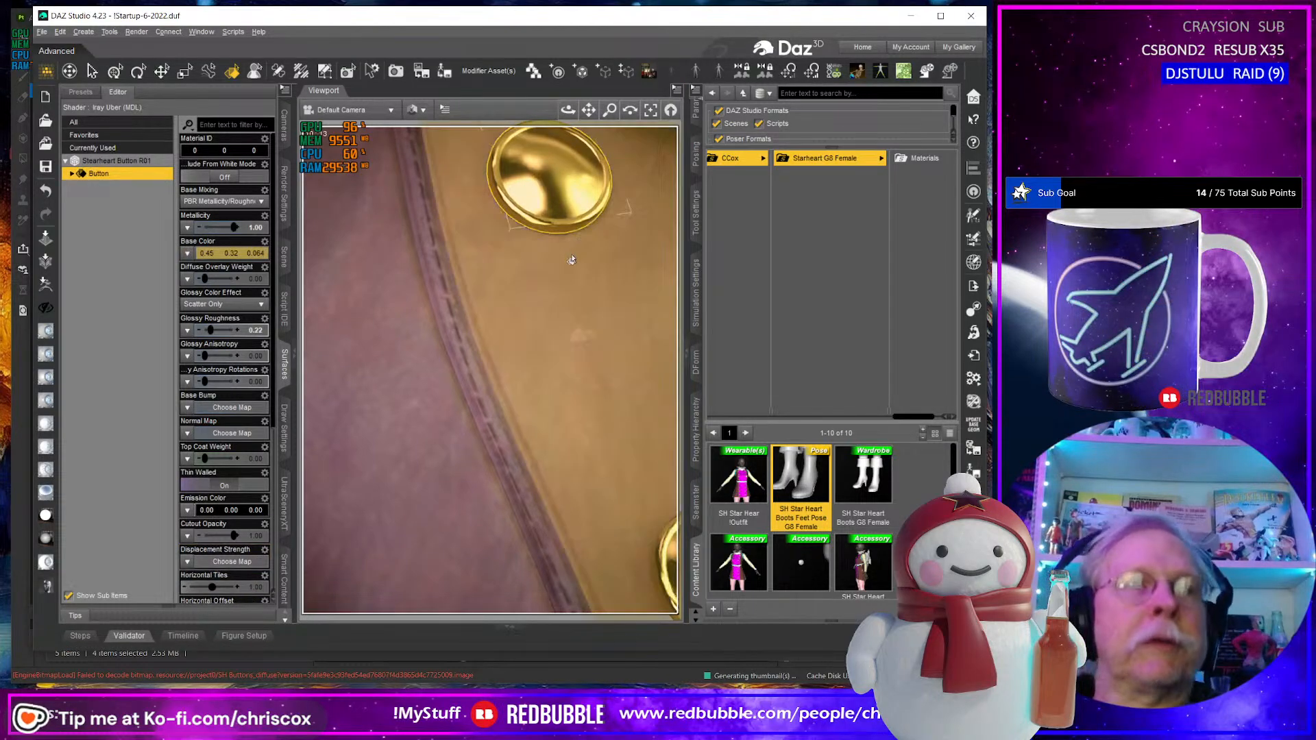
pyautogui.hotkey('ctrl', 'u')
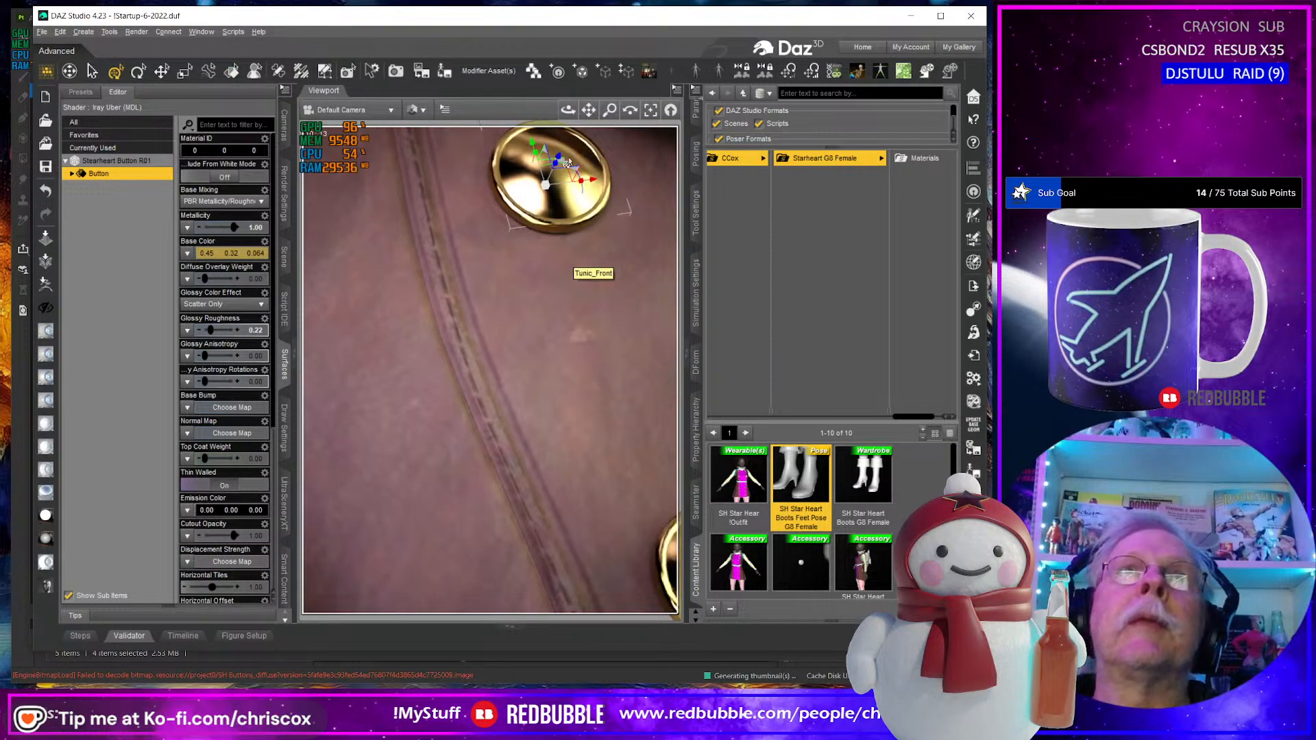
pyautogui.moveTo(563, 166); pyautogui.dragTo(624, 189)
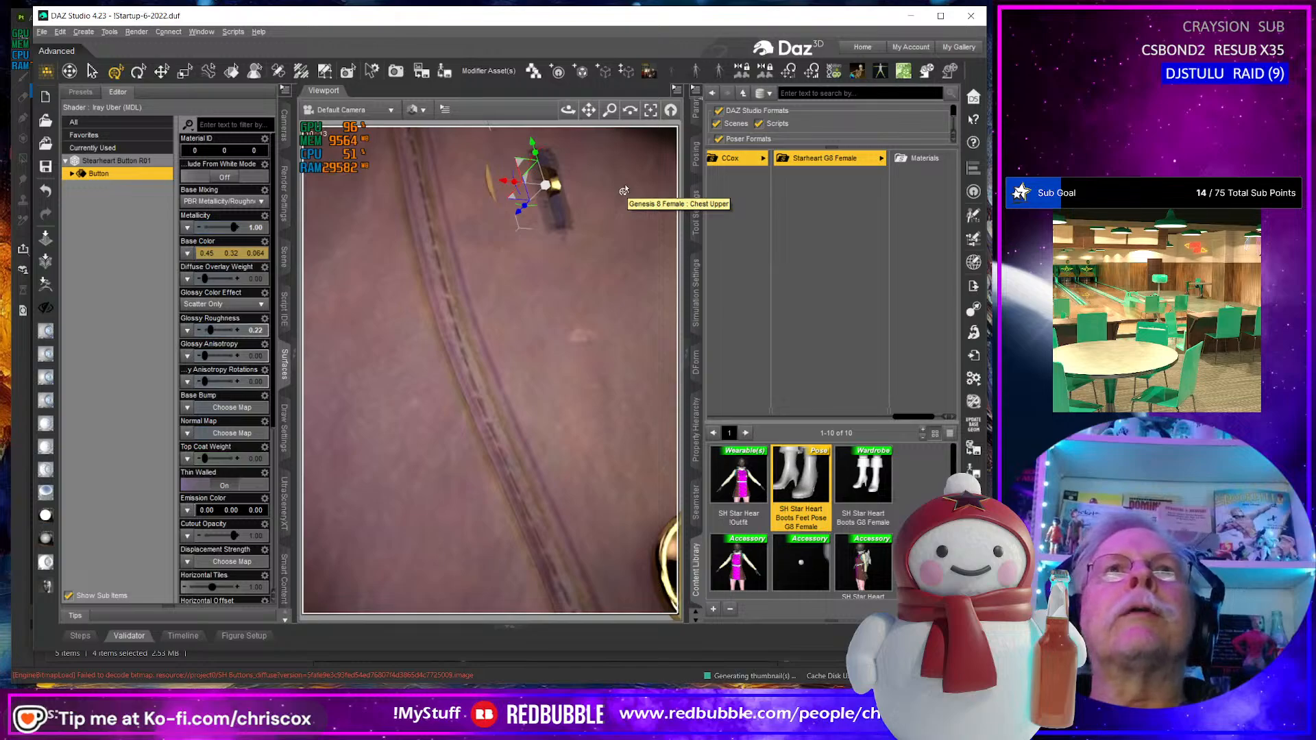
pyautogui.hotkey('ctrl', 'z')
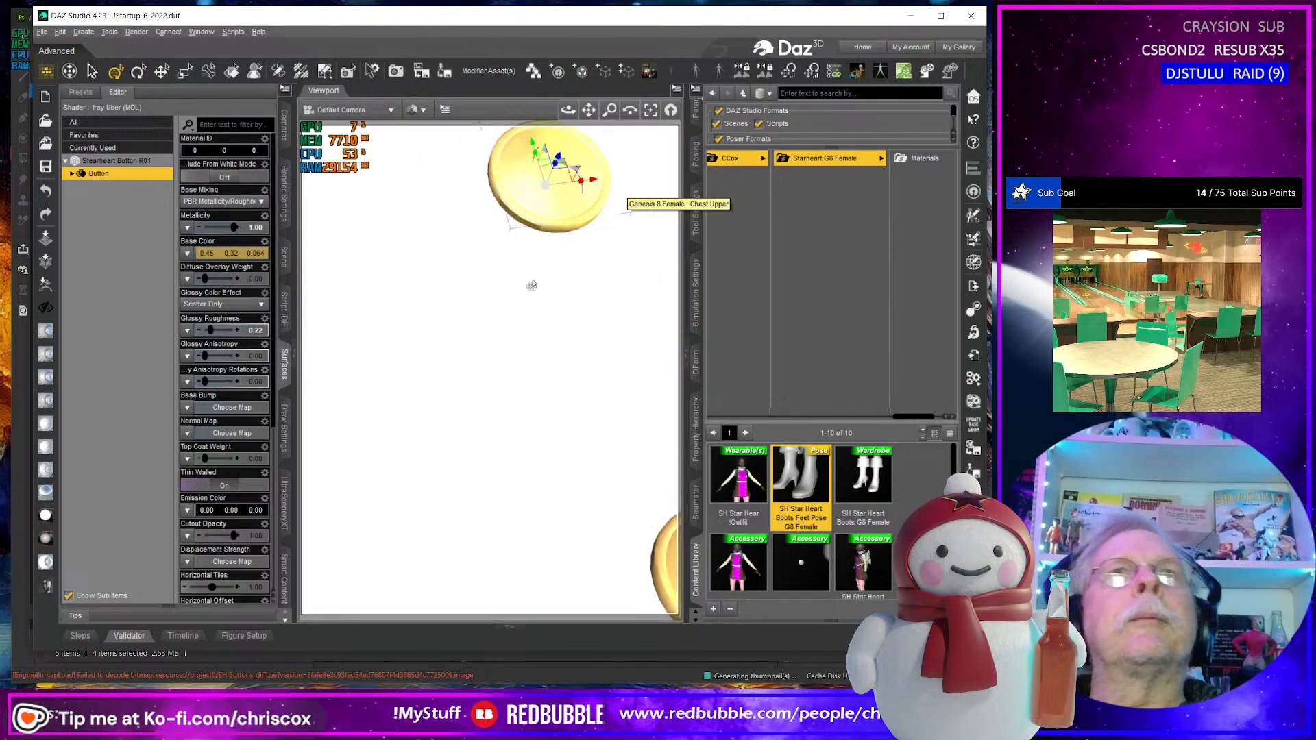
# Check the whole outfit in the Iray preview and set the viewport back to Texture Shaded.
pyautogui.scroll(-10, 501, 357)
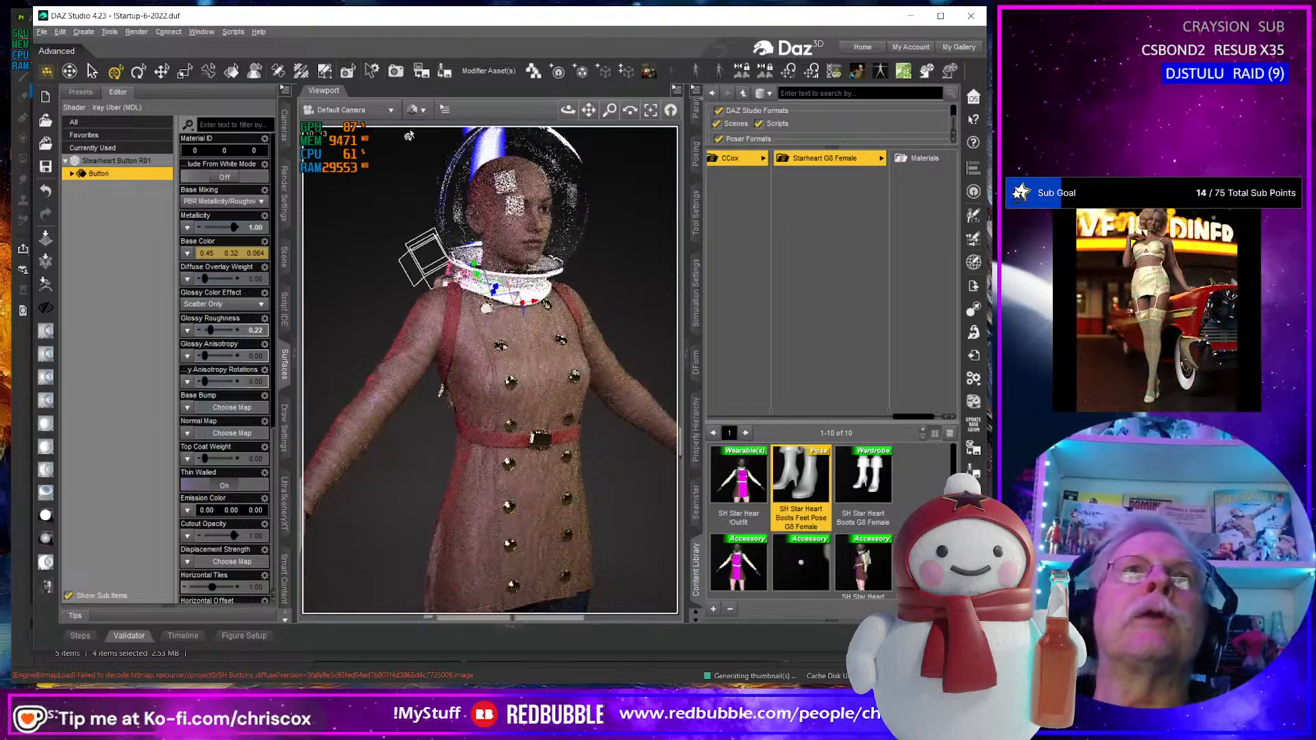
pyautogui.click(416, 110)
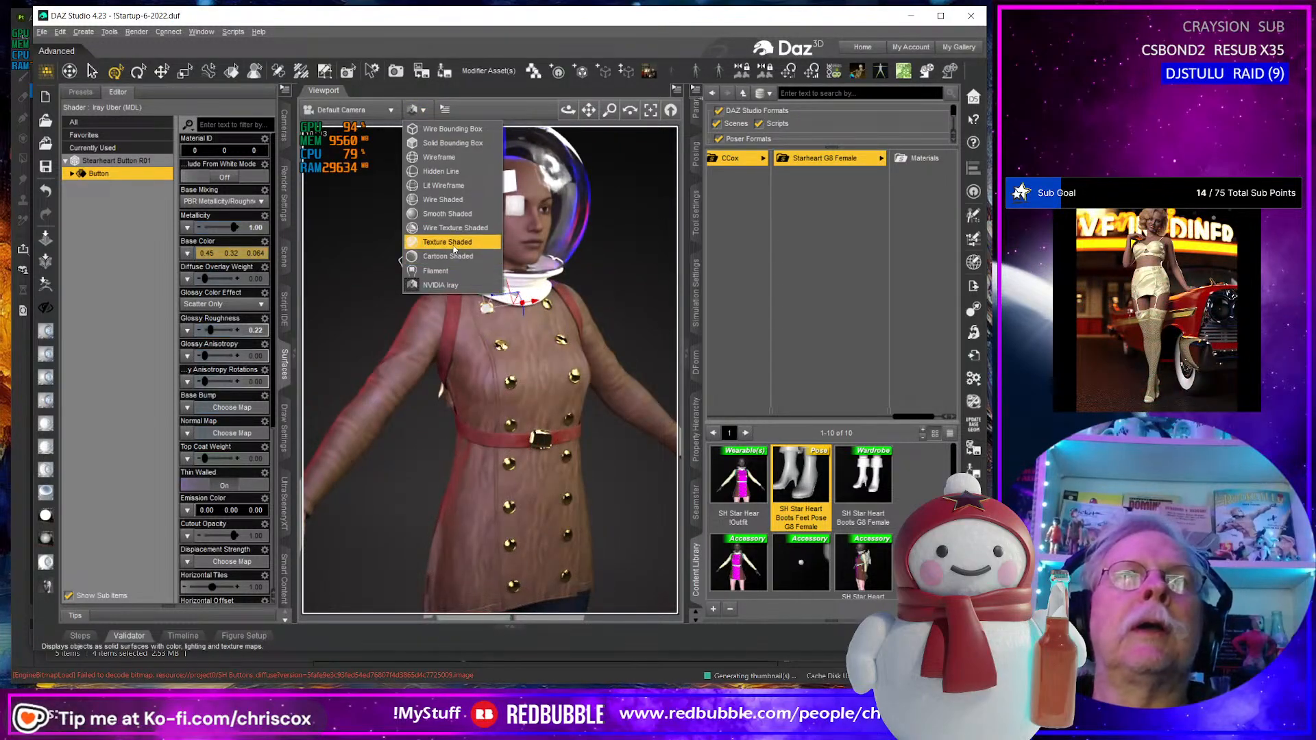
pyautogui.click(447, 242)
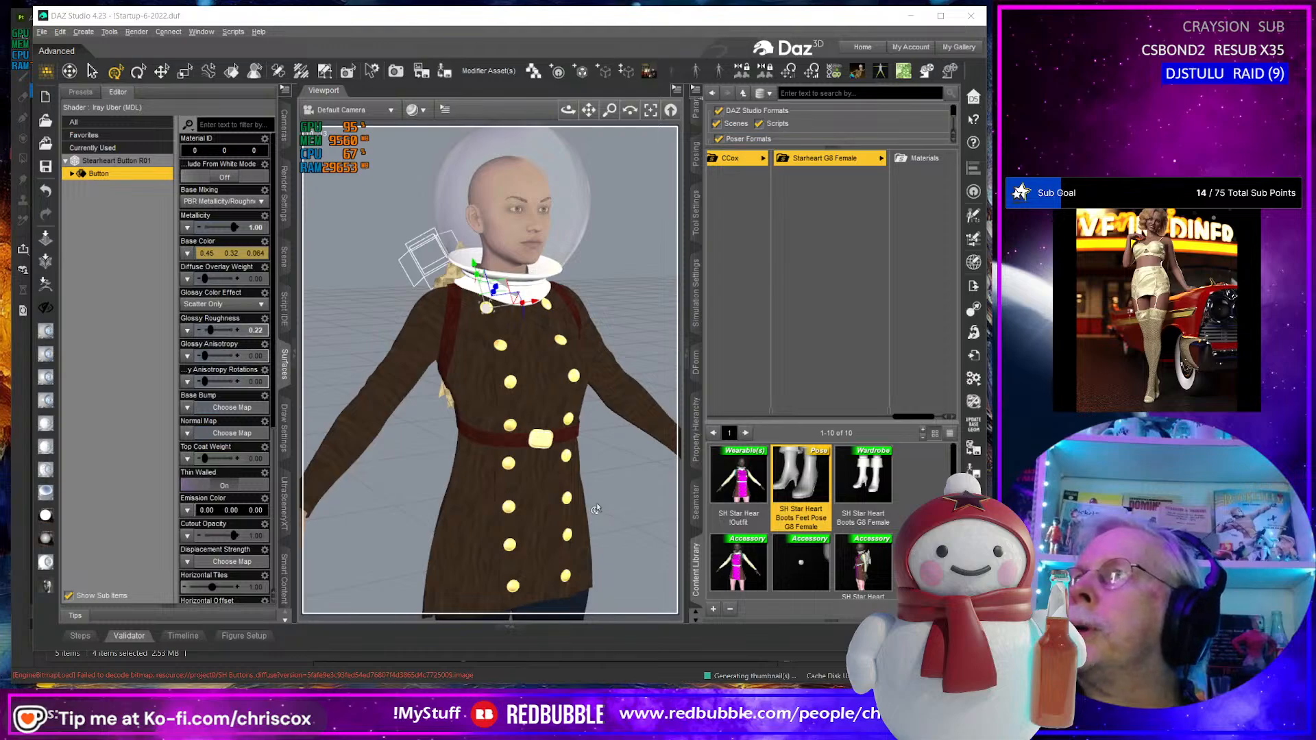
# Switch to Substance 3D Painter, close the texture export dialog and change the viewport display from Height to Material.
pyautogui.hotkey('alt', 'Tab')
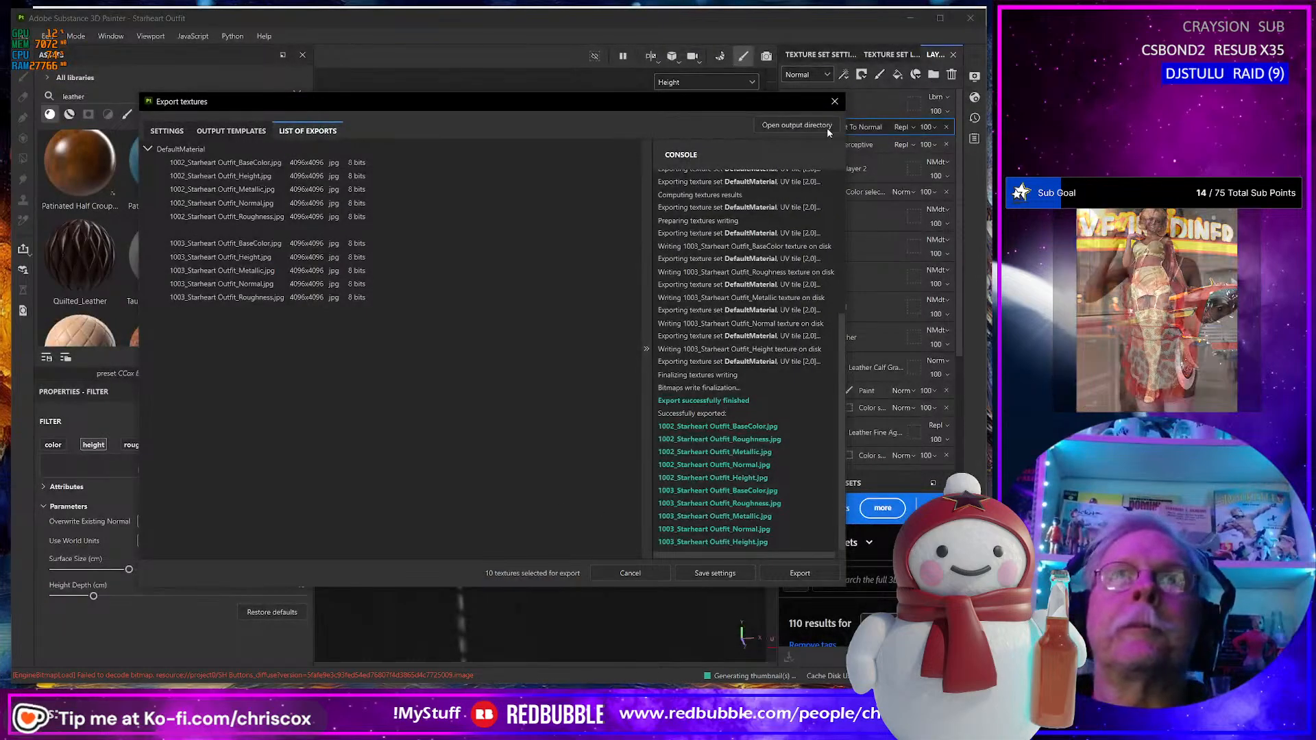
pyautogui.click(831, 102)
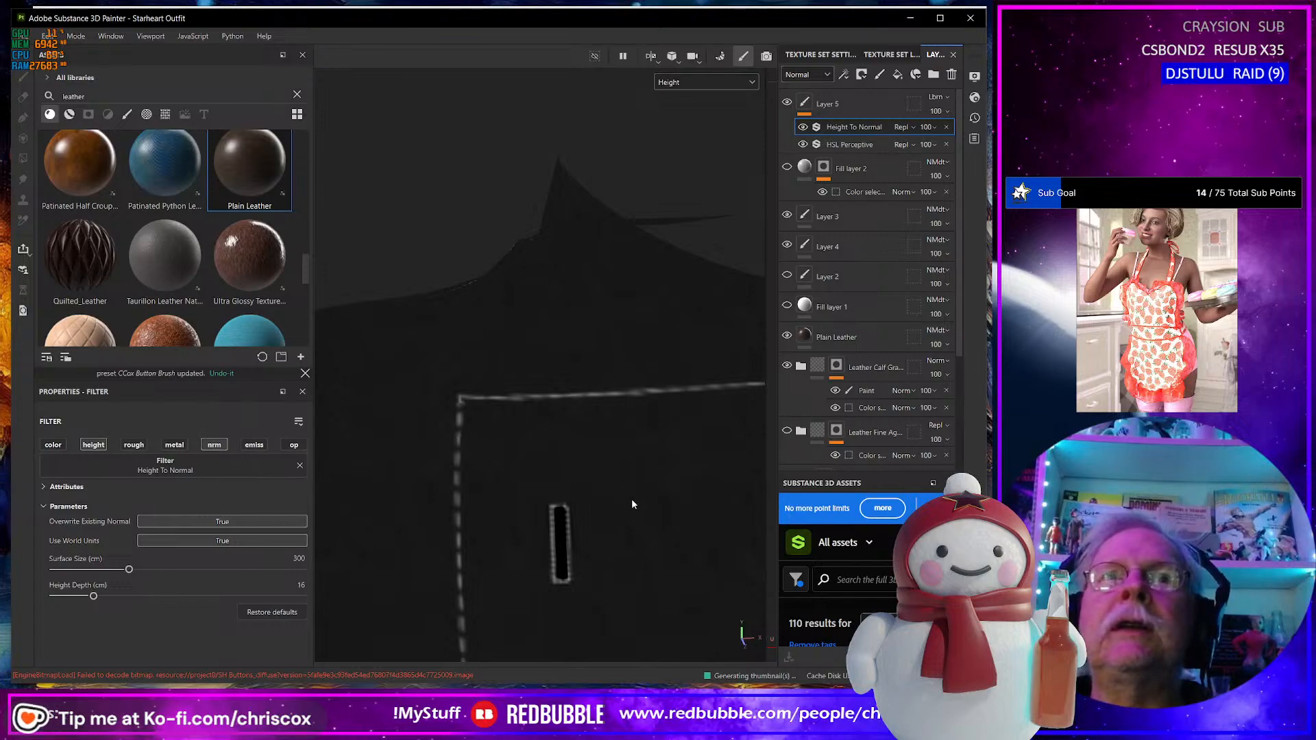
pyautogui.scroll(3, 632, 501)
pyautogui.scroll(-3, 632, 502)
pyautogui.scroll(-3, 632, 504)
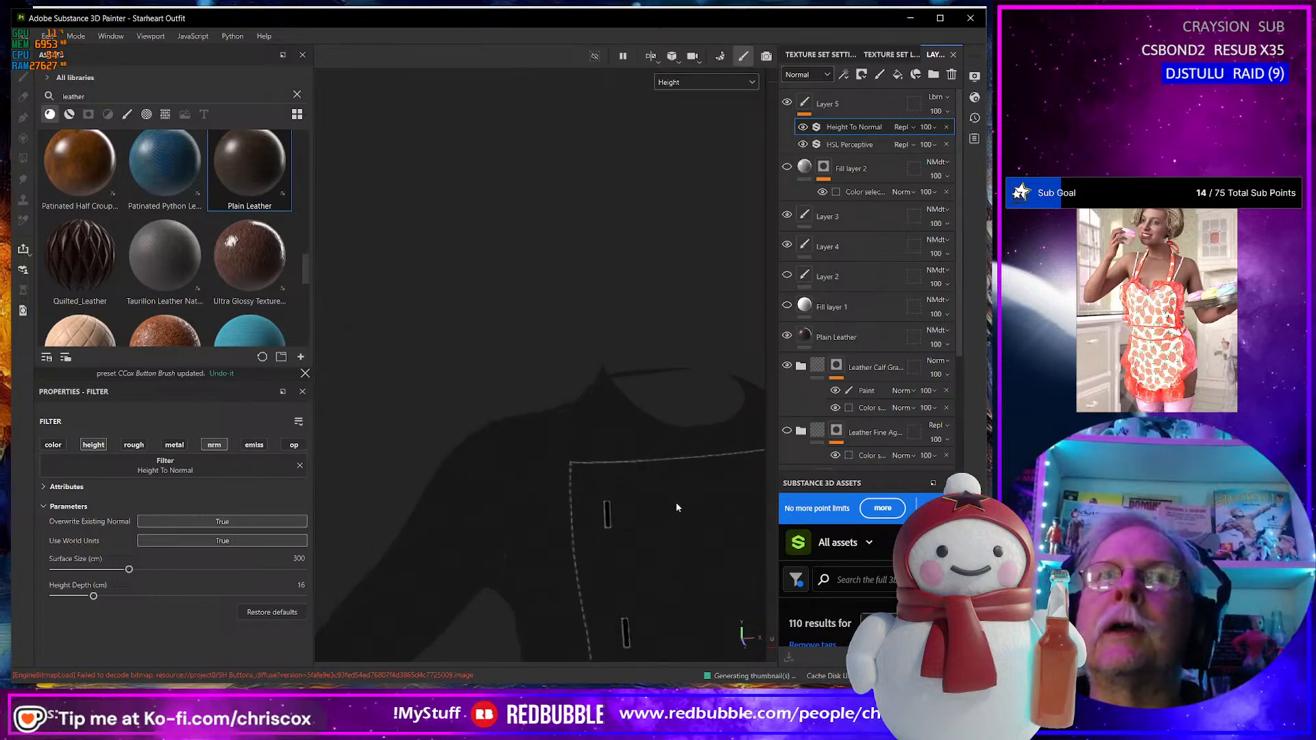
pyautogui.click(719, 81)
pyautogui.click(689, 111)
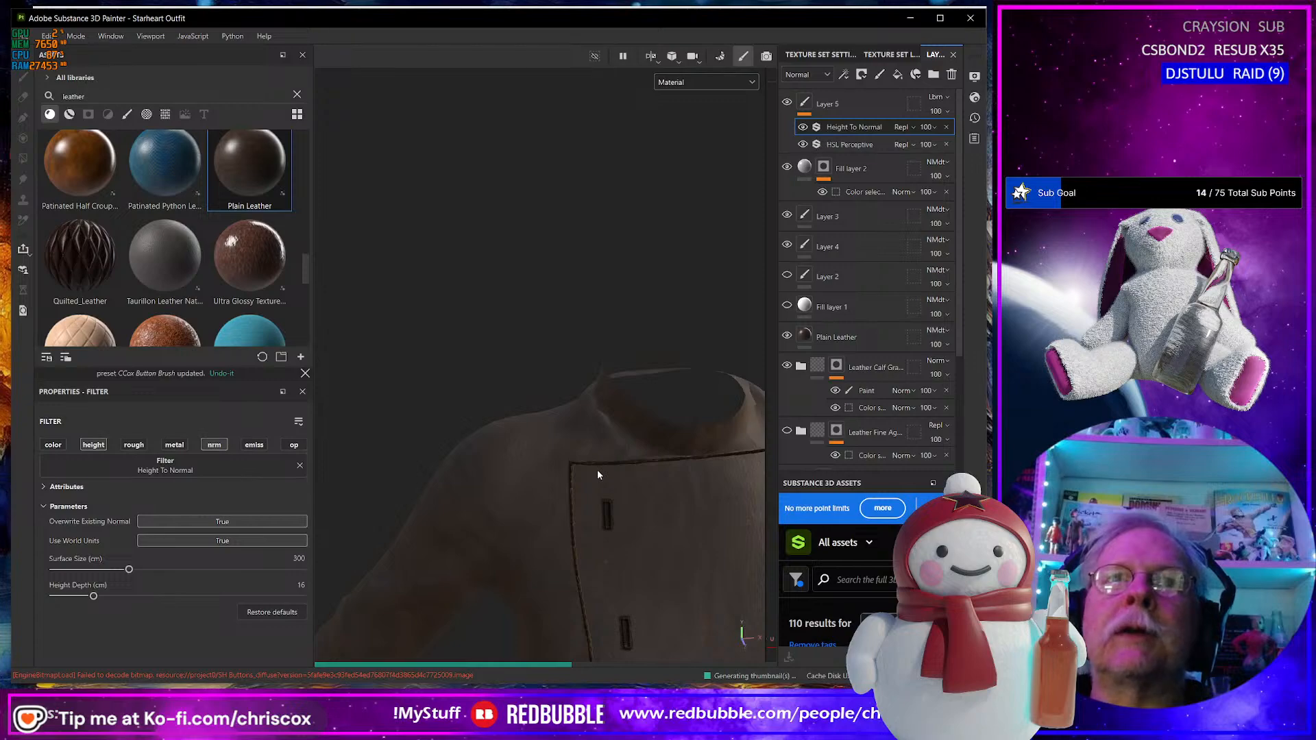
# Select Layer 5's paint content for painting along a path on the tunic's shoulder.
pyautogui.moveTo(561, 480)
pyautogui.keyDown('alt'); pyautogui.mouseDown()
pyautogui.moveTo(621, 511)
pyautogui.moveTo(581, 495)
pyautogui.mouseUp(); pyautogui.keyUp('alt')
pyautogui.scroll(5, 581, 493)
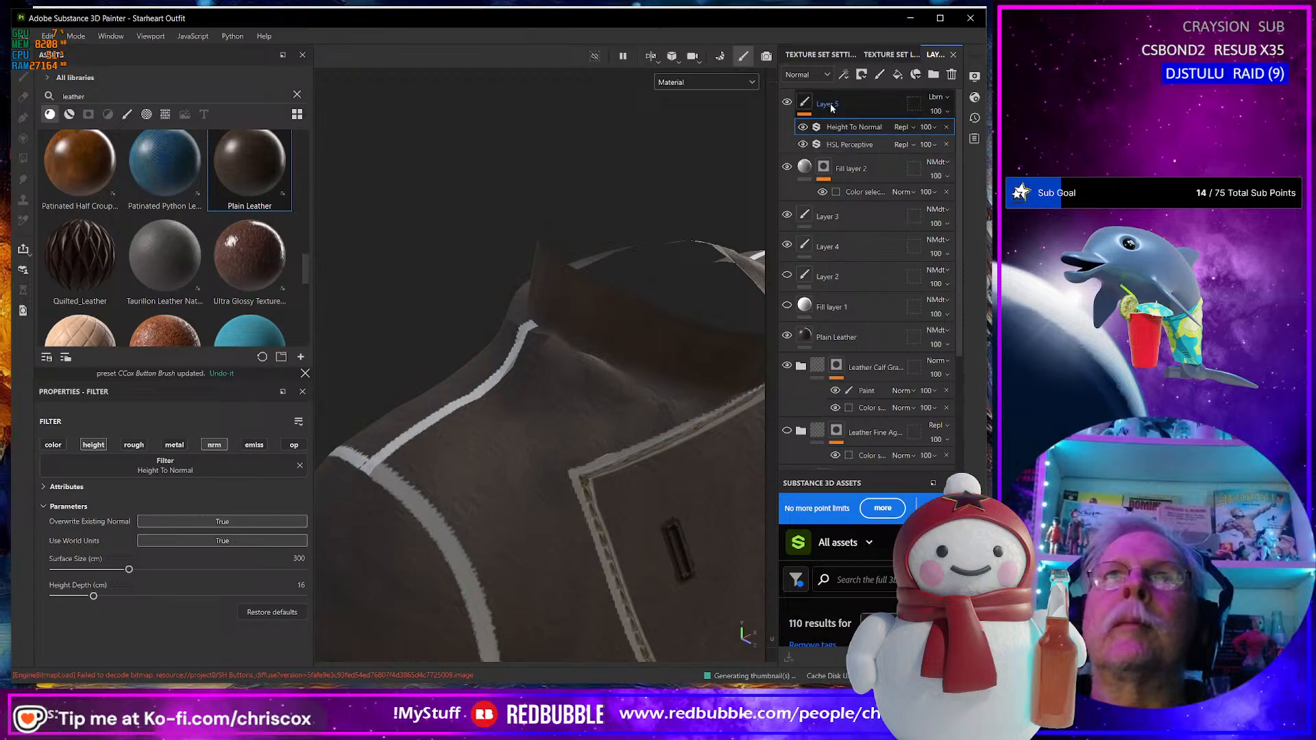
pyautogui.click(816, 115)
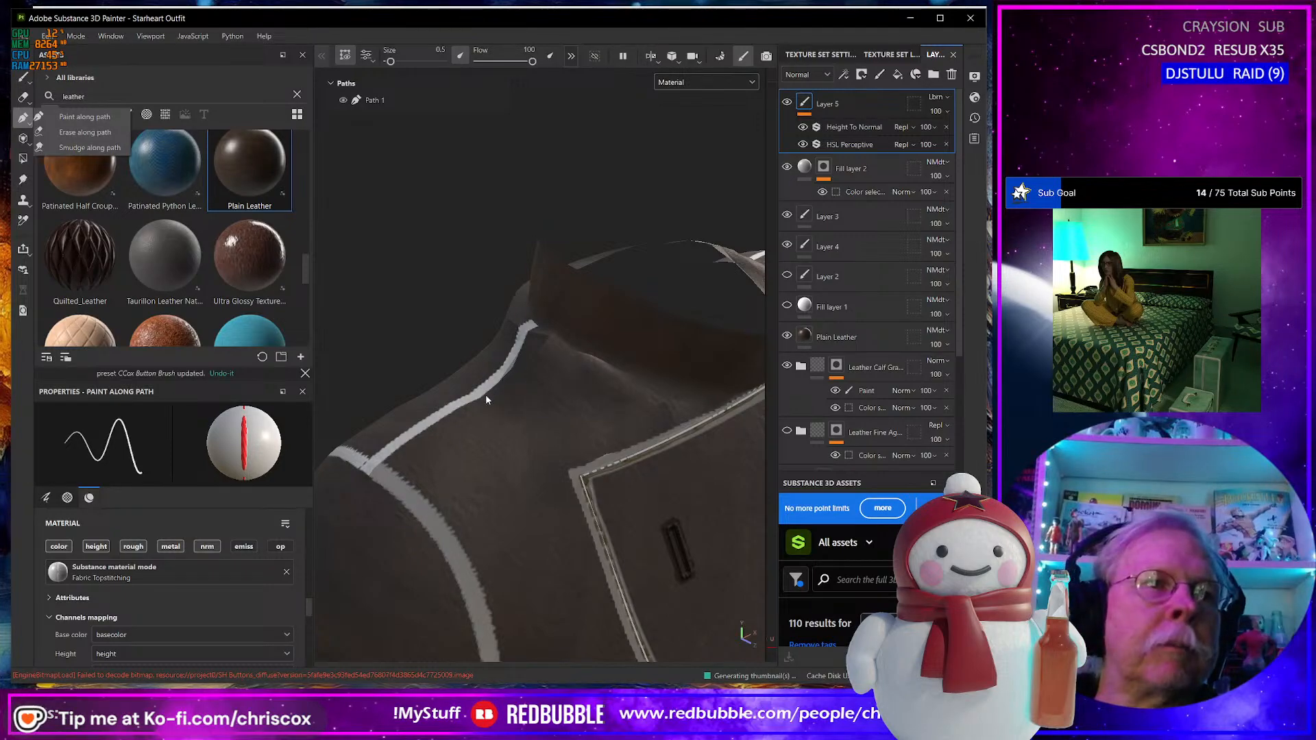
# Try starting a topstitching path on the bare shoulder with Fill layer 2 hidden, and delete the started path.
pyautogui.hotkey('ctrl', 'z')
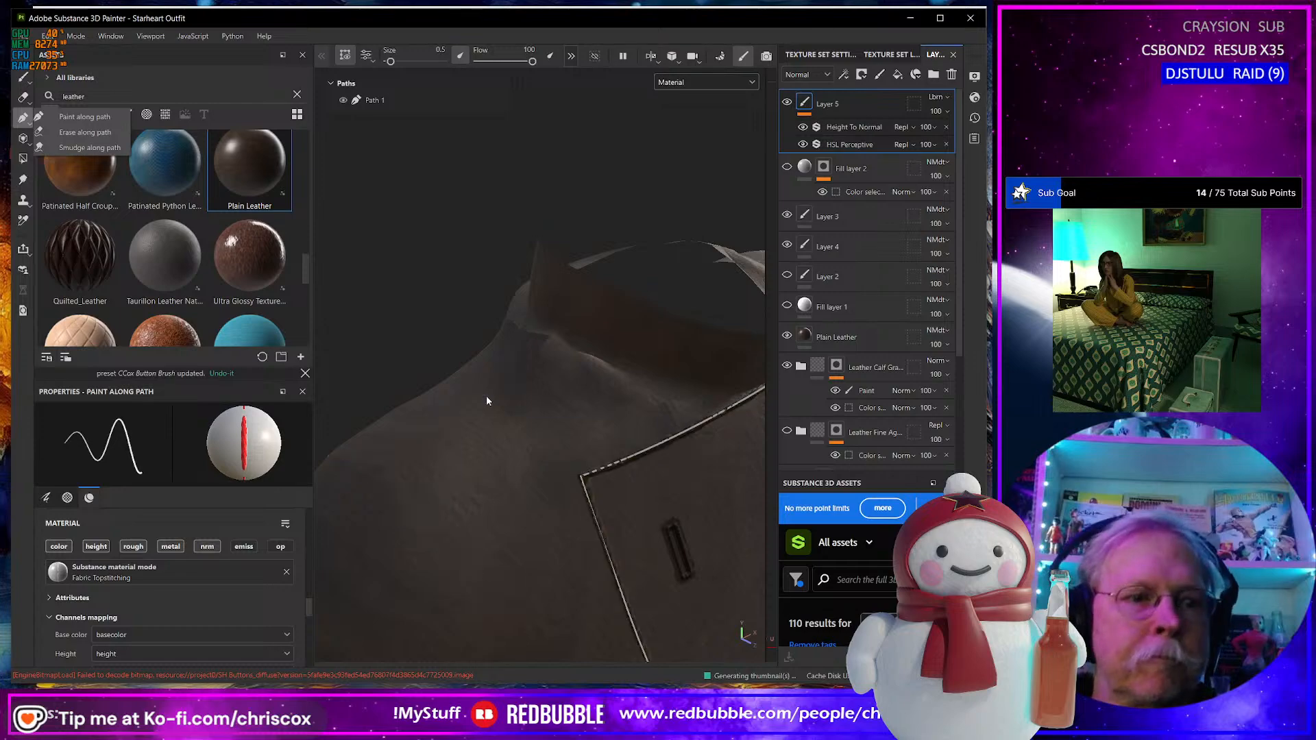
pyautogui.click(486, 396)
pyautogui.click(487, 397)
pyautogui.keyDown('alt'); pyautogui.moveTo(487, 396); pyautogui.dragTo(436, 384); pyautogui.keyUp('alt')
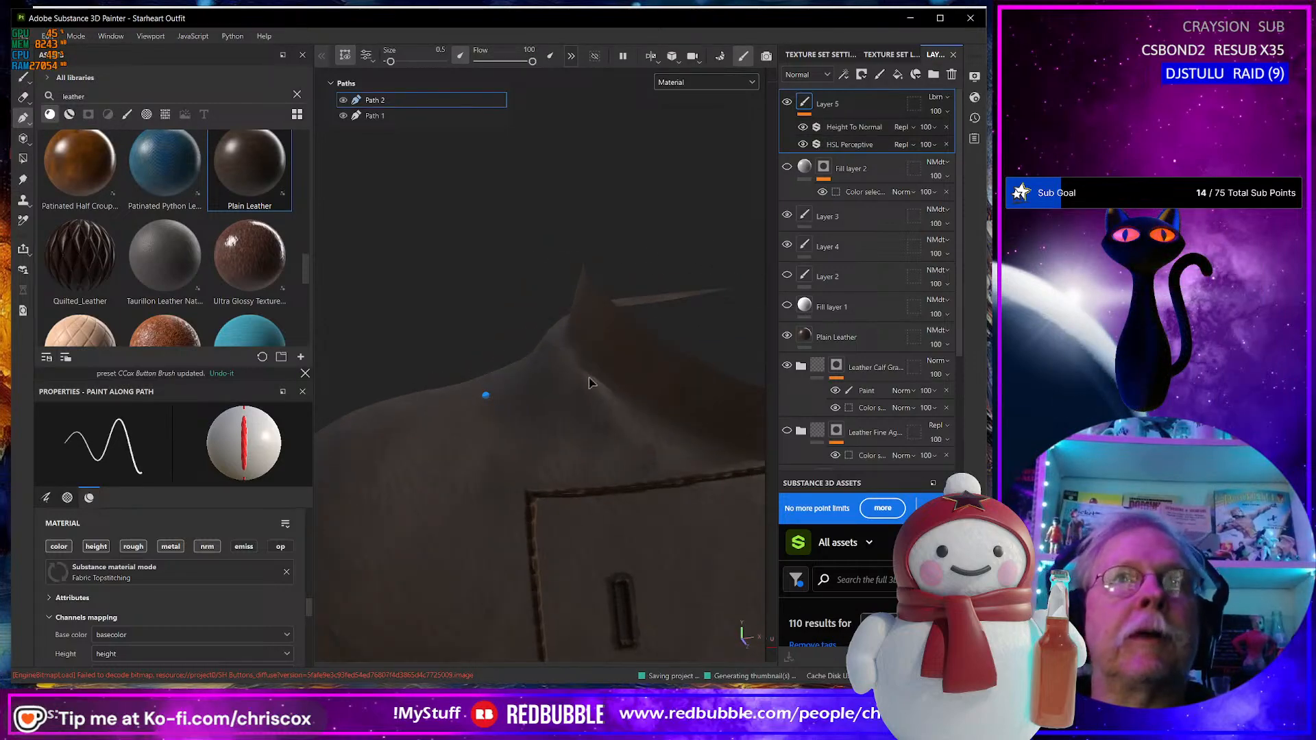
pyautogui.keyDown('alt'); pyautogui.moveTo(590, 380); pyautogui.dragTo(659, 374); pyautogui.keyUp('alt')
pyautogui.click(787, 167)
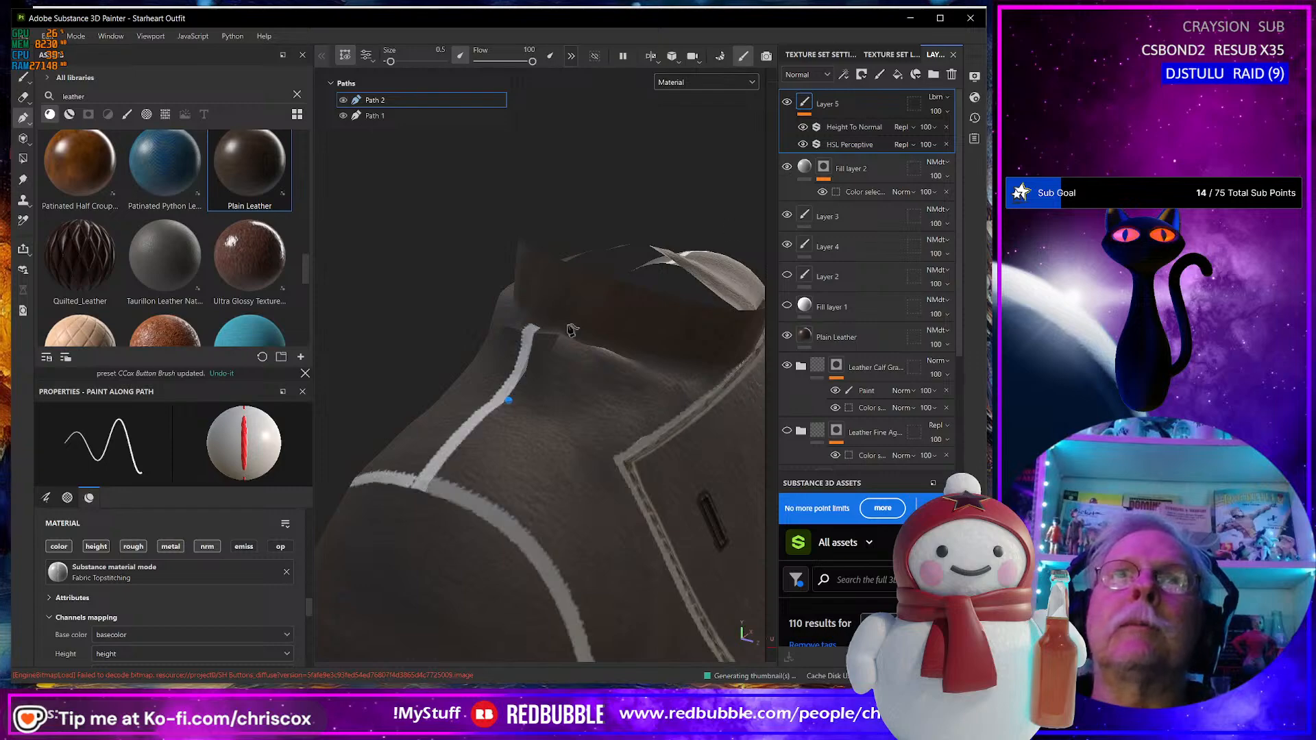
pyautogui.click(787, 168)
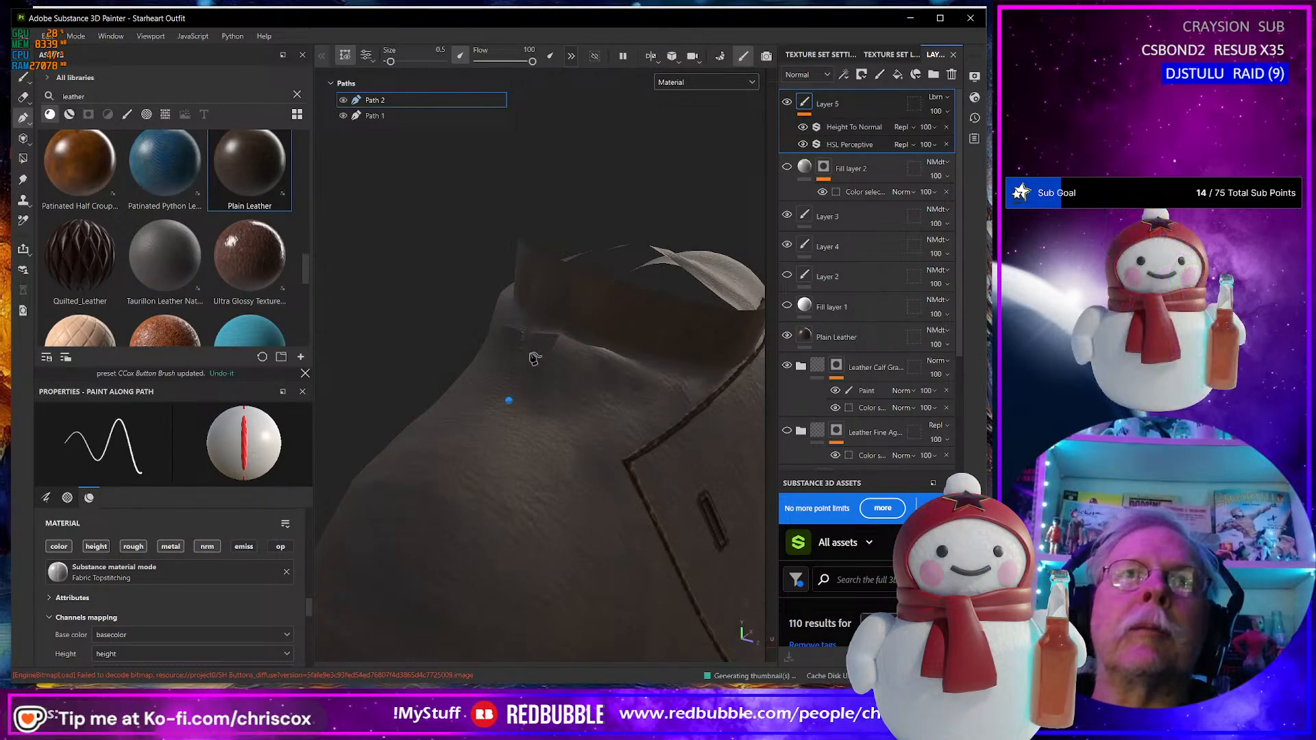
pyautogui.press('Delete')
# Show Fill layer 2 as a guide and draw a Fabric Topstitching path along the shoulder seam from collar to sleeve seam.
pyautogui.click(787, 167)
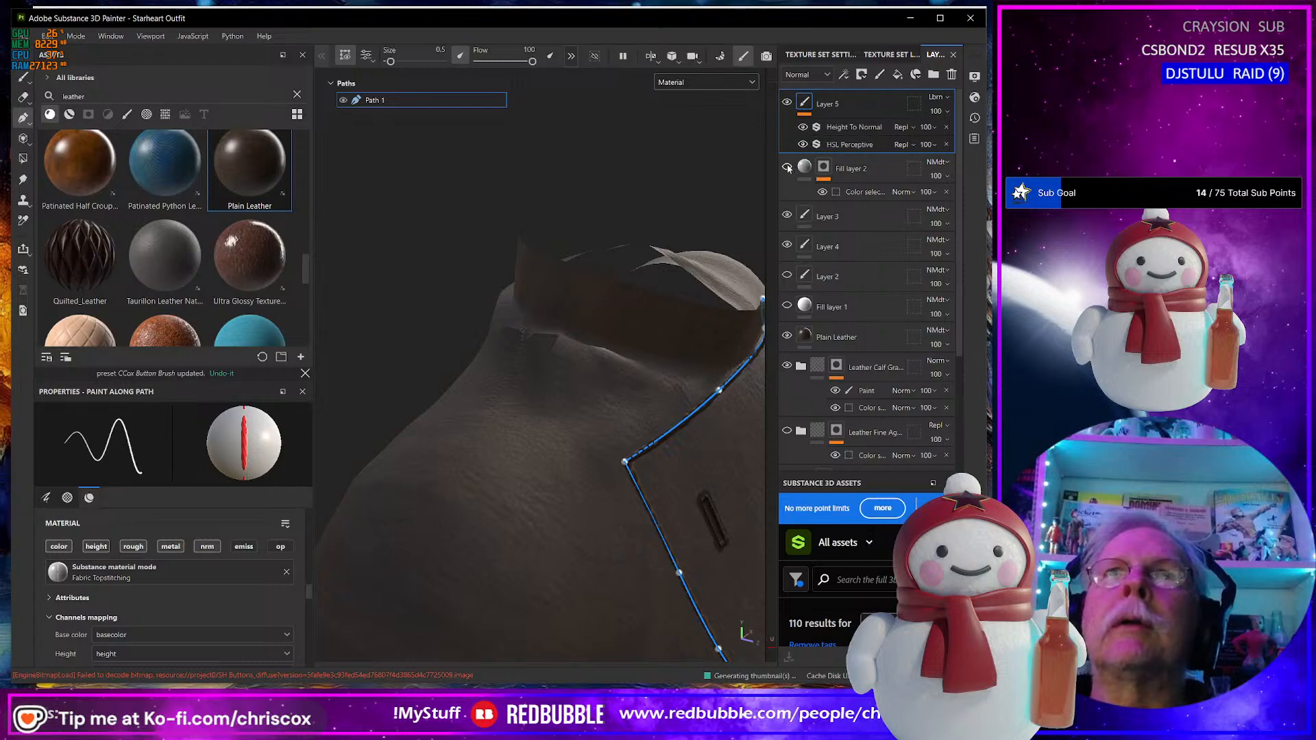
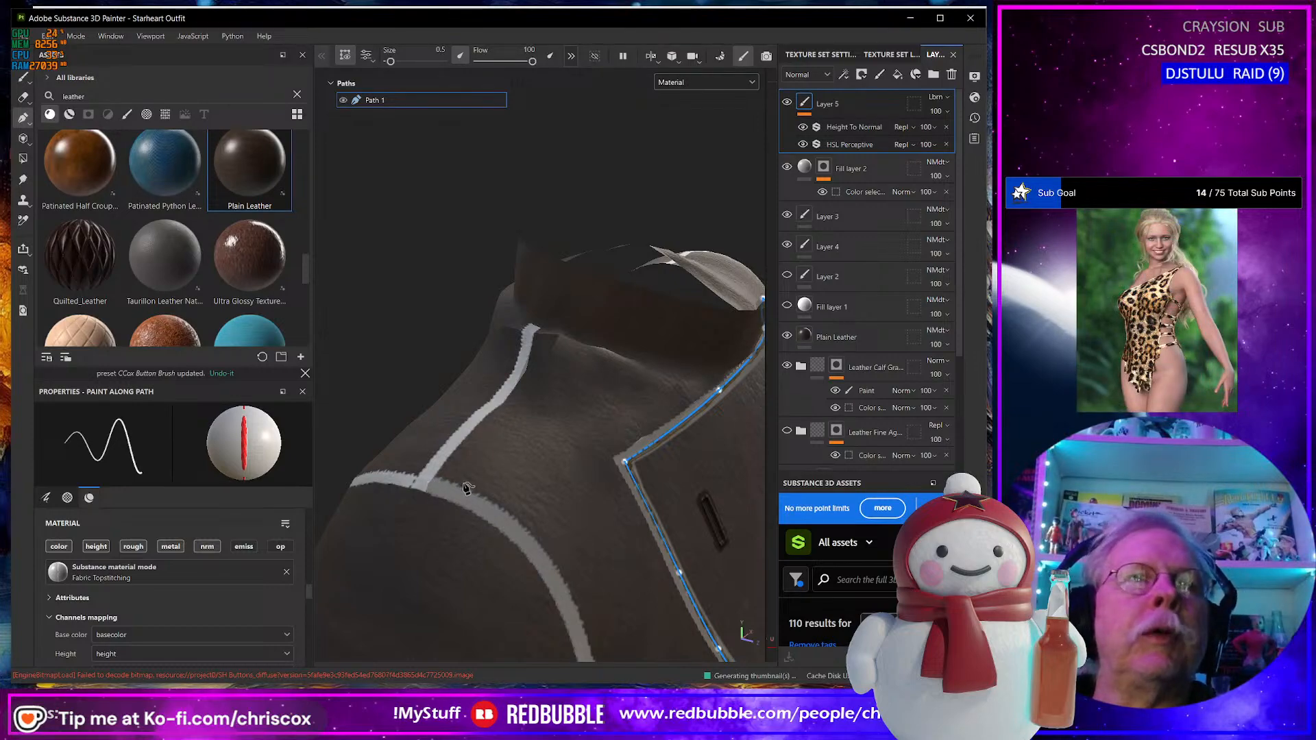
pyautogui.scroll(3, 466, 488)
pyautogui.keyDown('alt'); pyautogui.moveTo(465, 488); pyautogui.dragTo(617, 457); pyautogui.keyUp('alt')
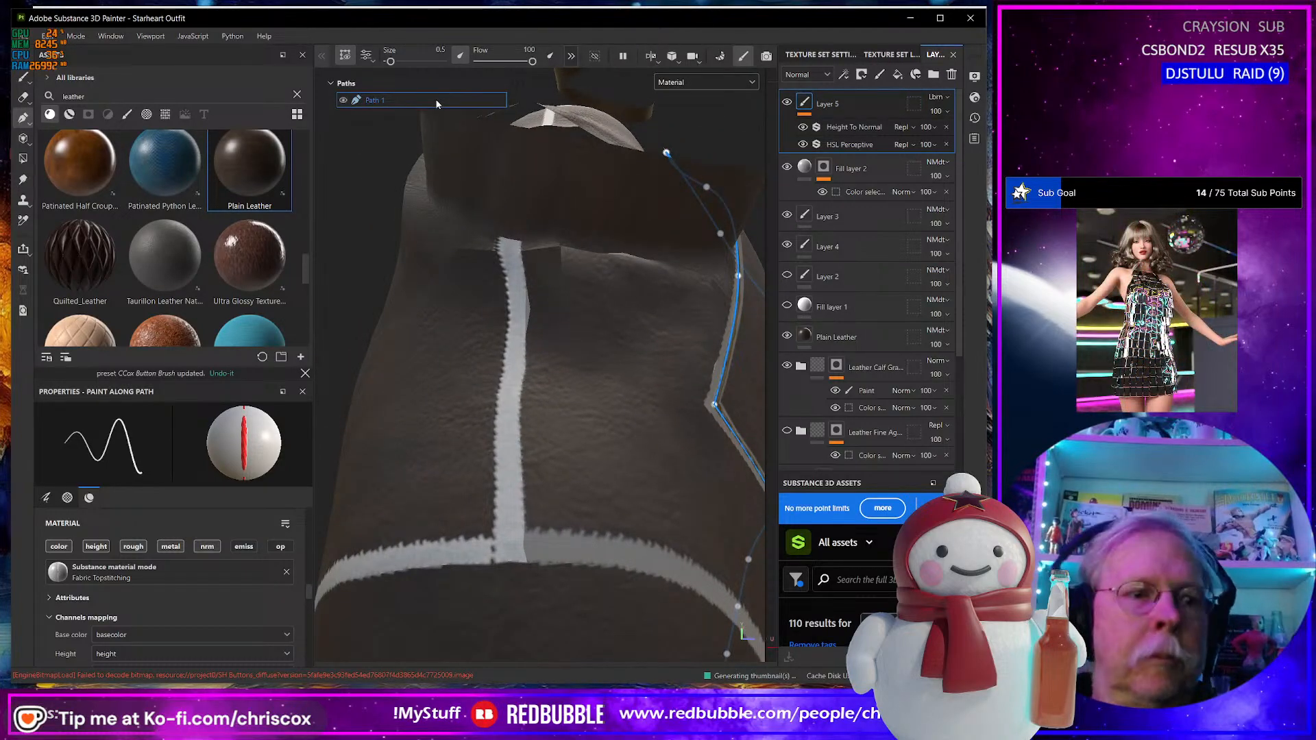
pyautogui.click(508, 257)
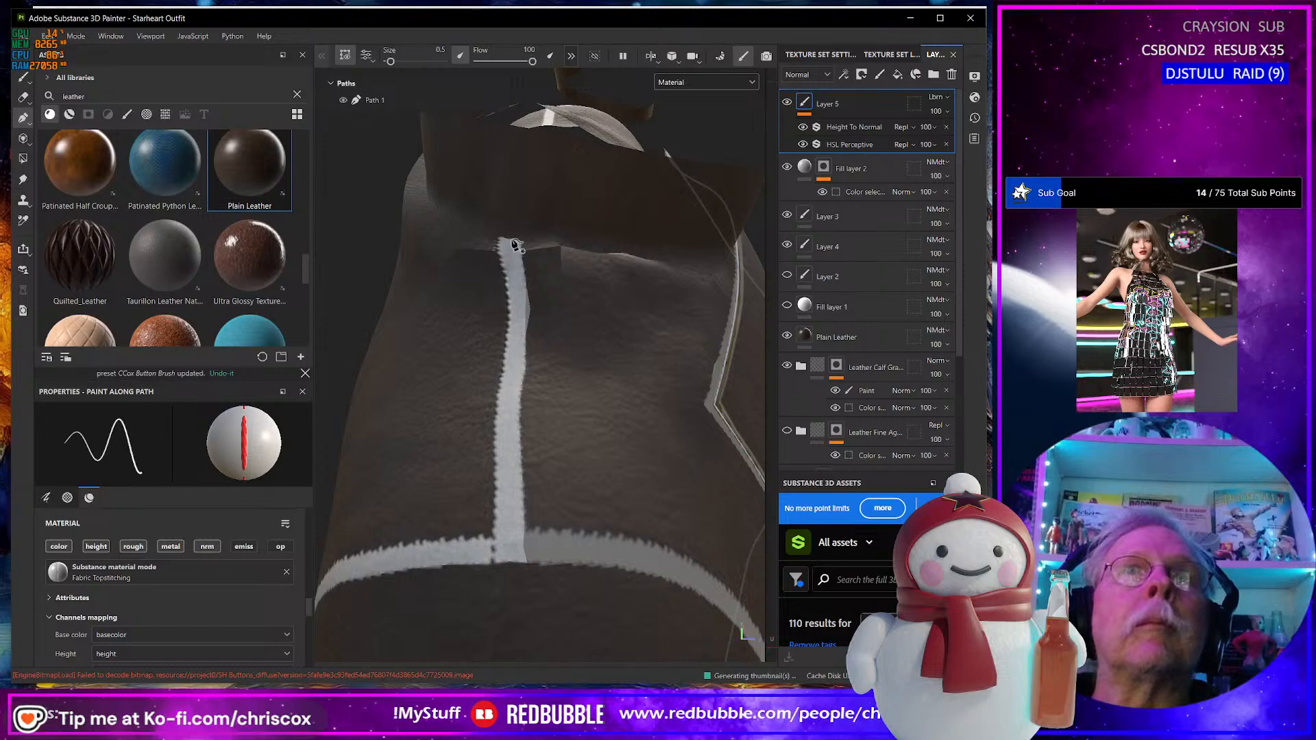
pyautogui.click(511, 240)
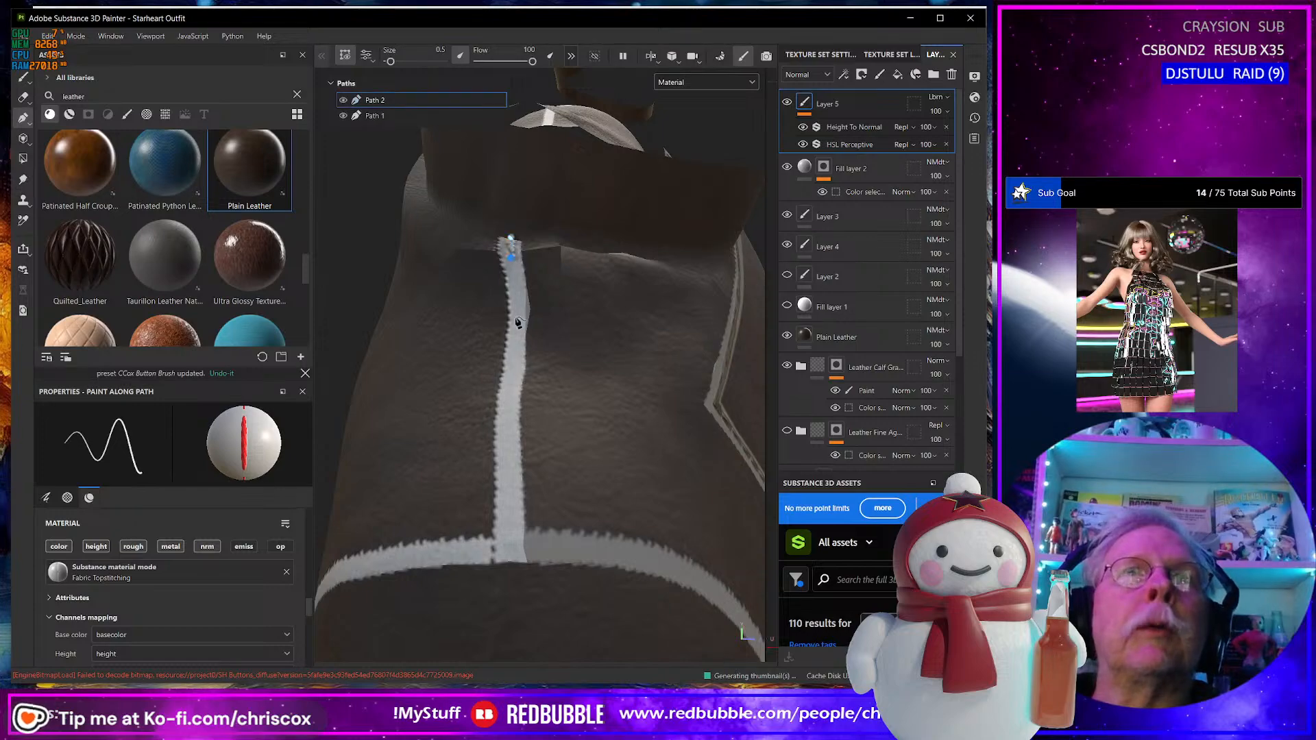
pyautogui.click(511, 389)
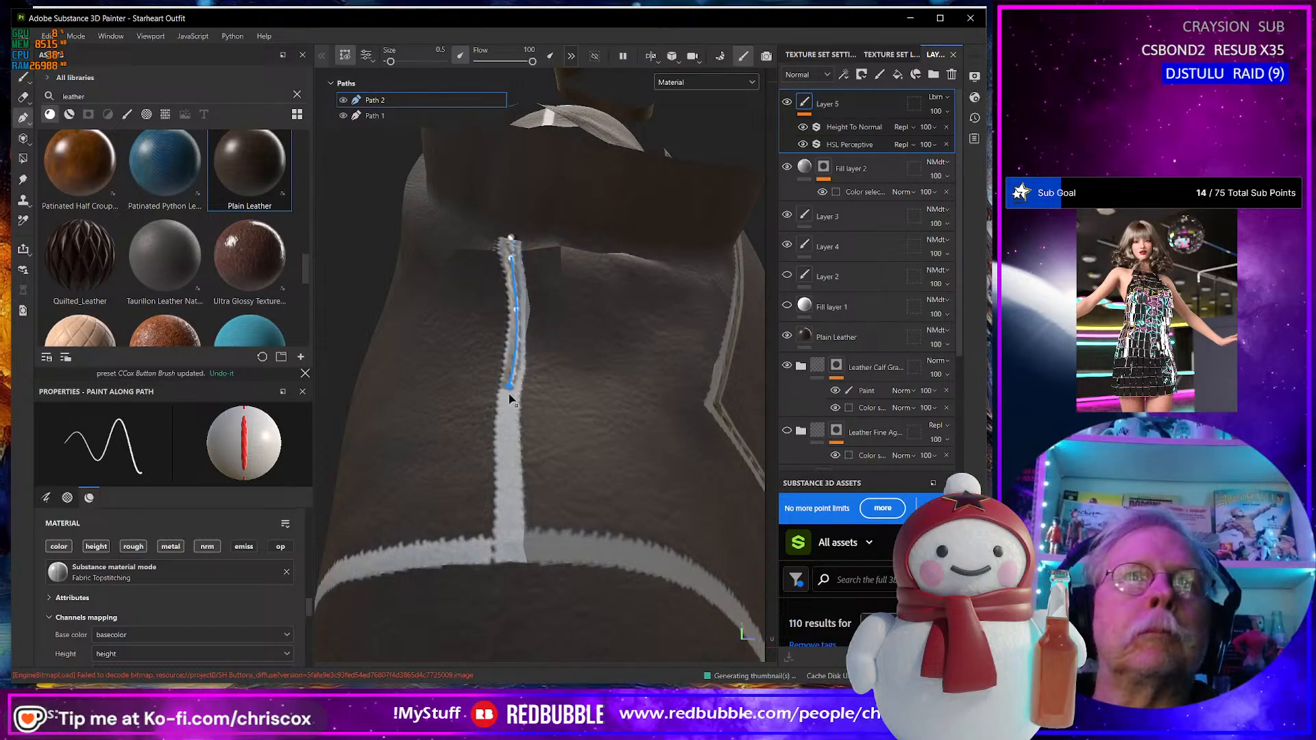
pyautogui.click(505, 497)
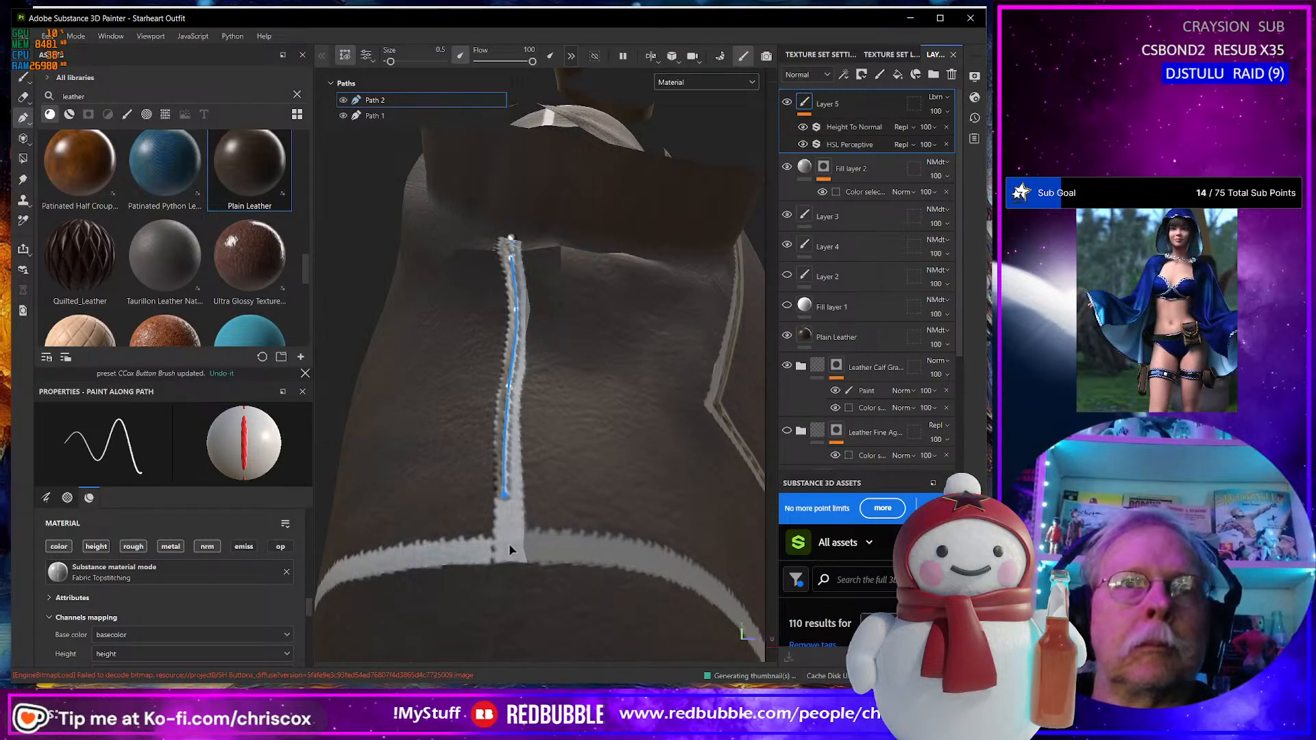
pyautogui.click(514, 549)
pyautogui.moveTo(505, 495); pyautogui.dragTo(453, 459)
pyautogui.keyDown('alt'); pyautogui.moveTo(631, 569); pyautogui.dragTo(557, 493); pyautogui.keyUp('alt')
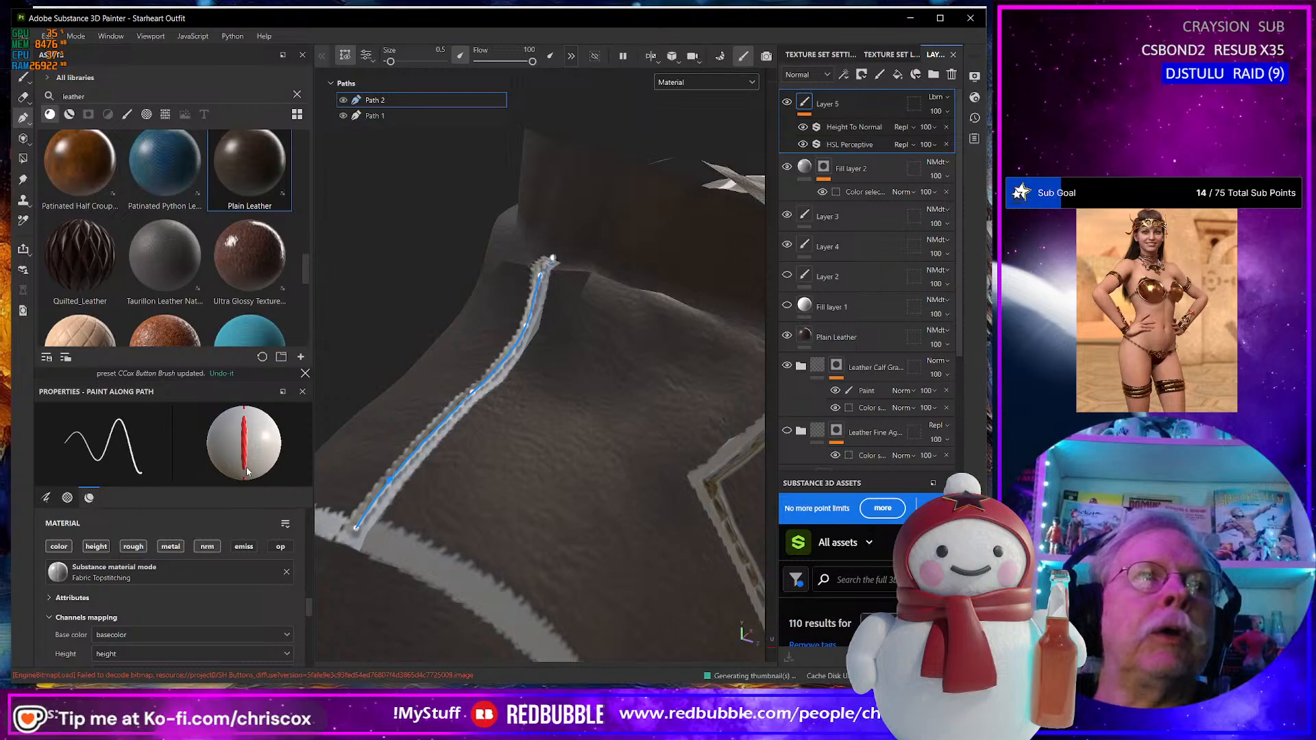
# Copy Path 1 and paste its brush properties onto Path 2 on the shoulder seam.
pyautogui.click(388, 117)
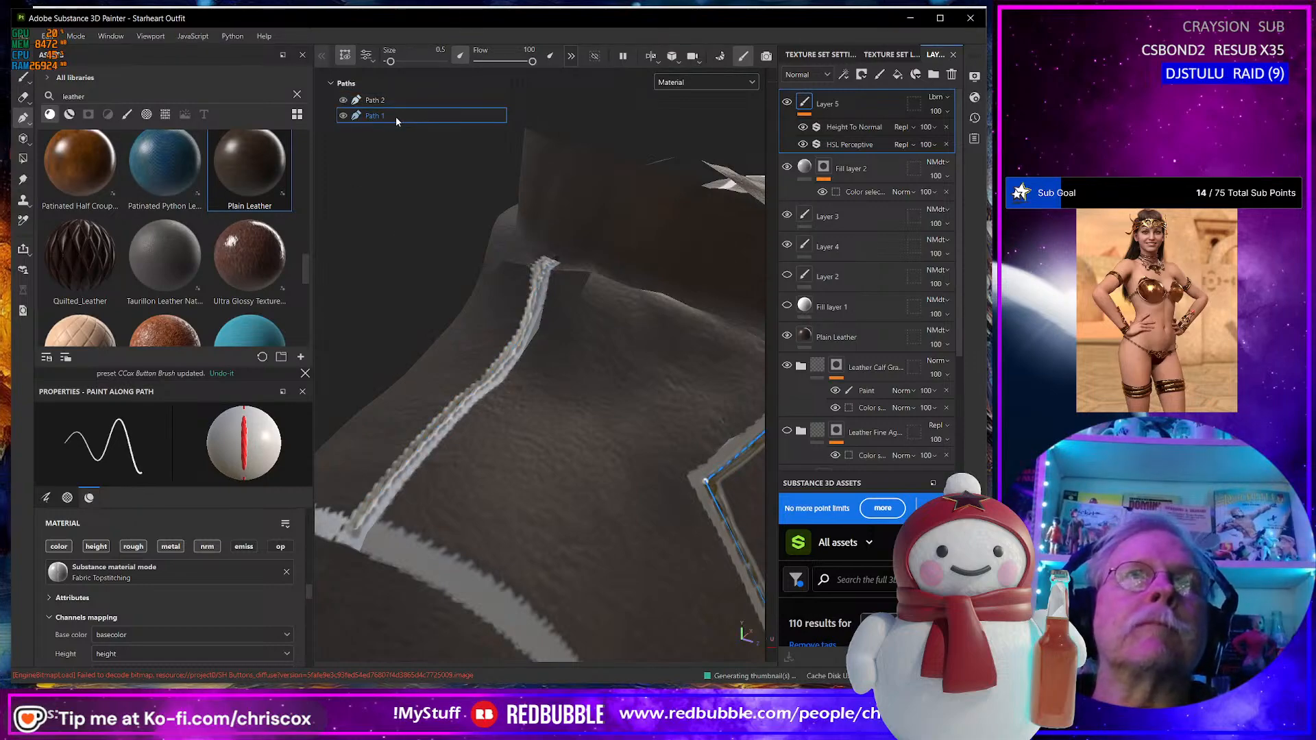
pyautogui.rightClick(397, 117)
pyautogui.click(422, 141)
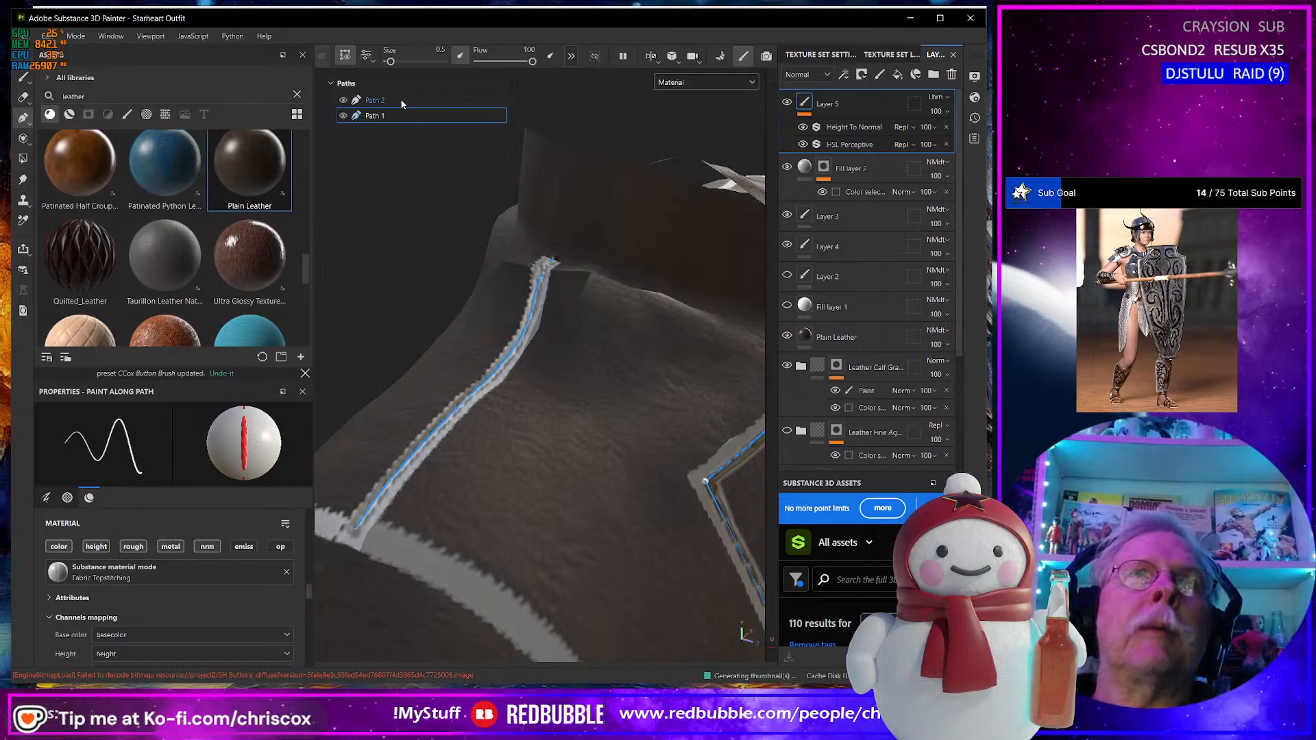
pyautogui.click(402, 103)
pyautogui.rightClick(402, 104)
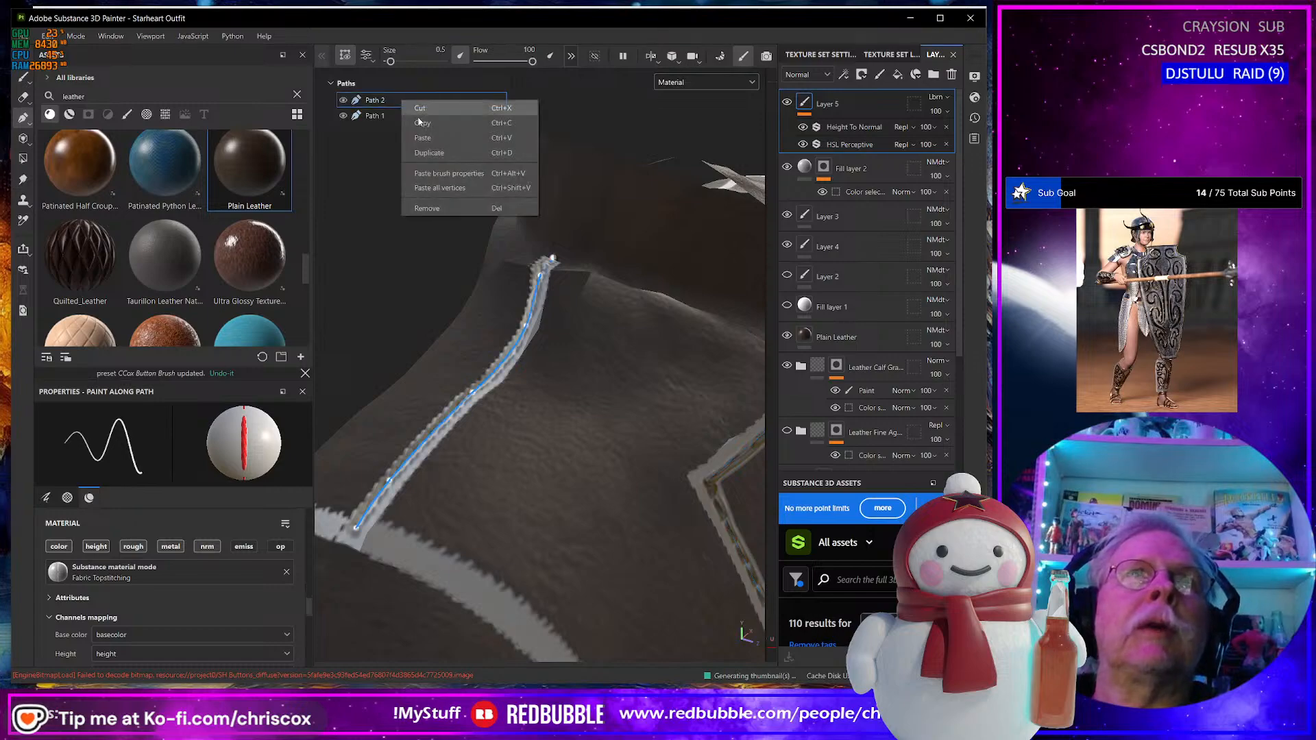
pyautogui.click(437, 175)
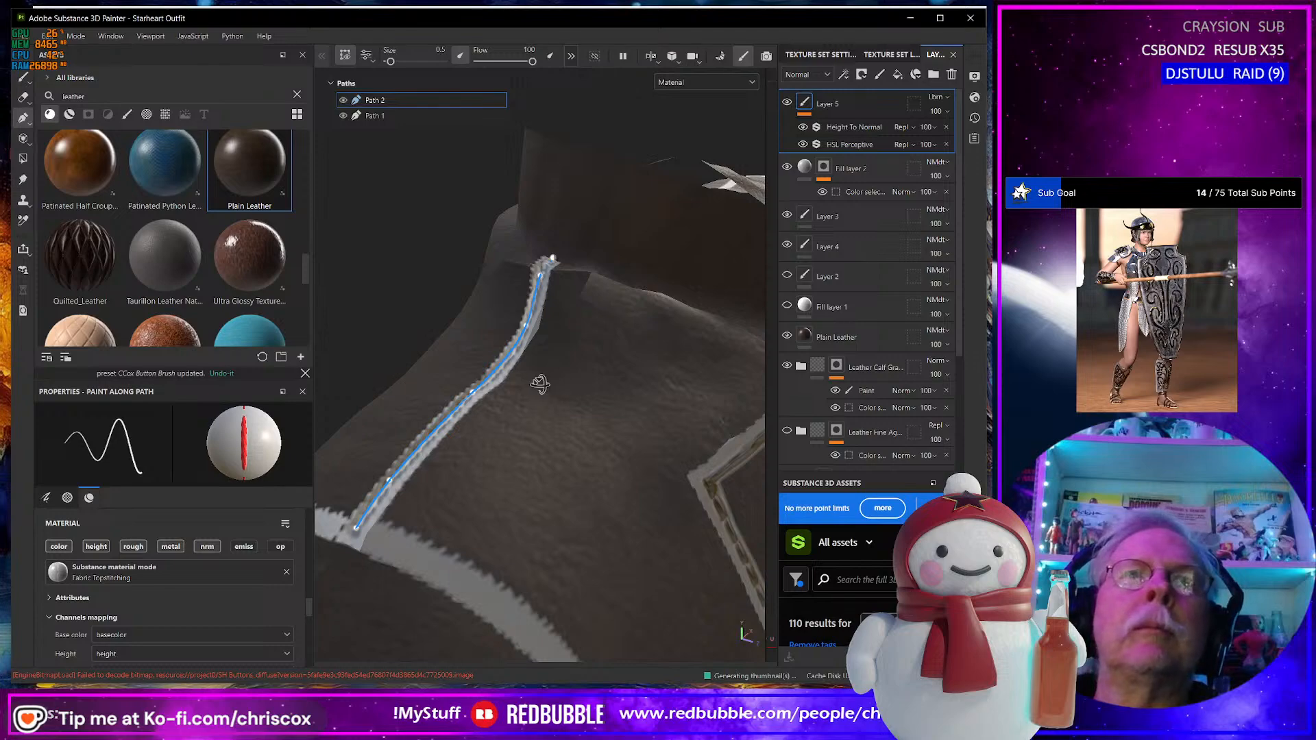
# Start a new Fabric Topstitching path at the shoulder seam and run it down the front of the right armhole seam to the underarm.
pyautogui.keyDown('alt'); pyautogui.moveTo(538, 380); pyautogui.dragTo(494, 377); pyautogui.keyUp('alt')
pyautogui.keyDown('alt'); pyautogui.moveTo(475, 426); pyautogui.dragTo(447, 414); pyautogui.keyUp('alt')
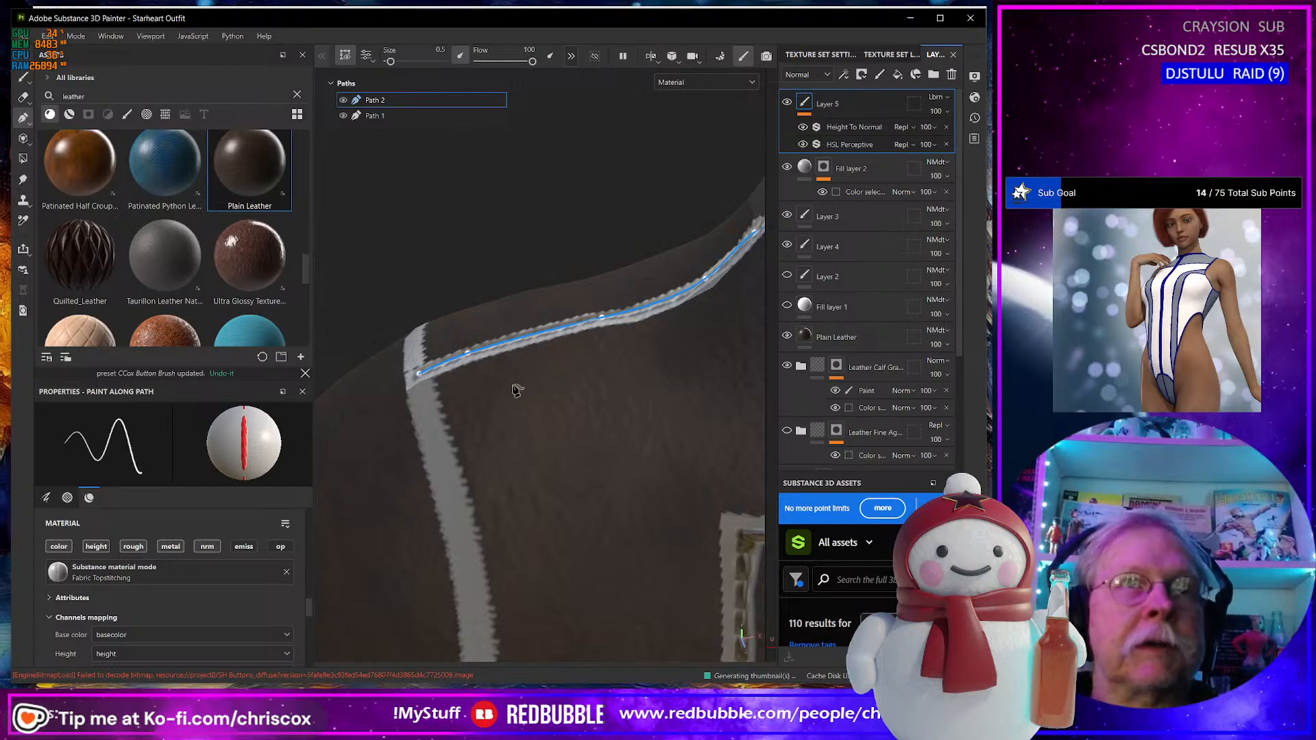
pyautogui.press('Escape')
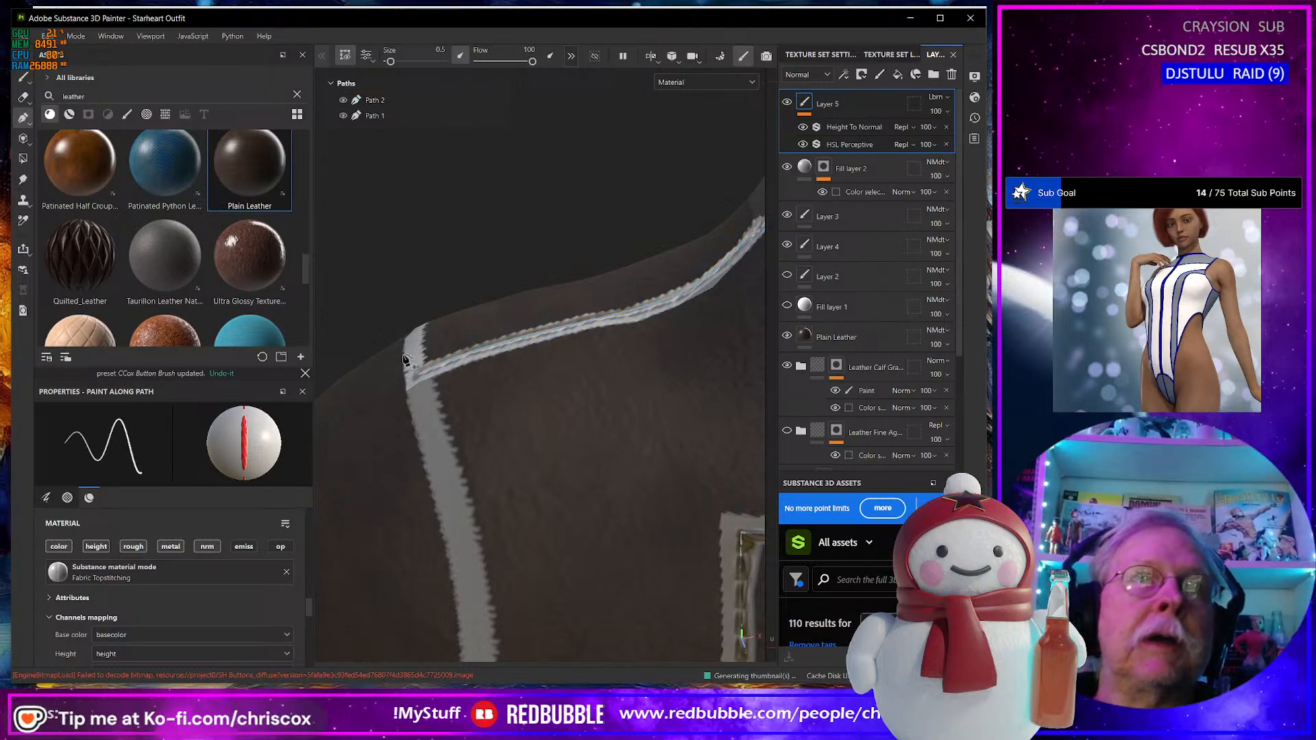
pyautogui.click(419, 391)
pyautogui.click(455, 518)
pyautogui.moveTo(508, 601)
pyautogui.keyDown('alt'); pyautogui.mouseDown()
pyautogui.moveTo(544, 470)
pyautogui.moveTo(544, 332)
pyautogui.moveTo(493, 411)
pyautogui.mouseUp(); pyautogui.keyUp('alt')
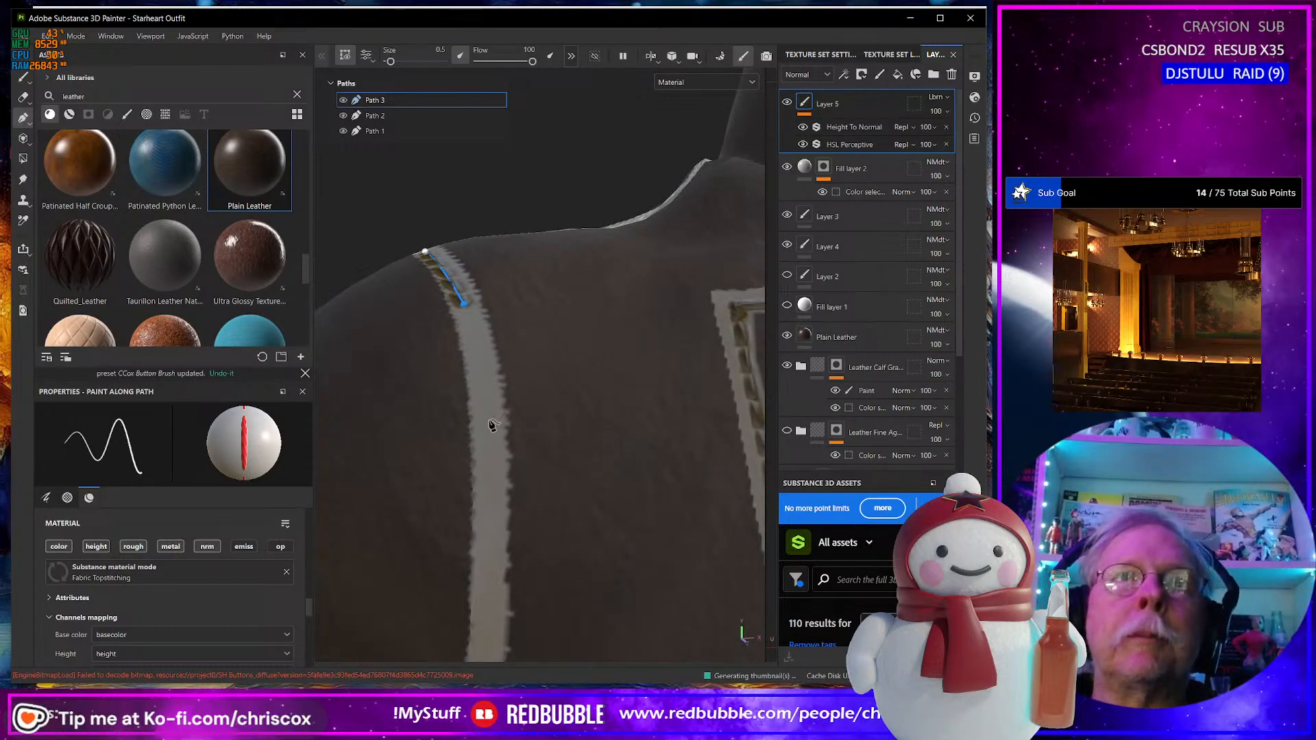
pyautogui.click(489, 420)
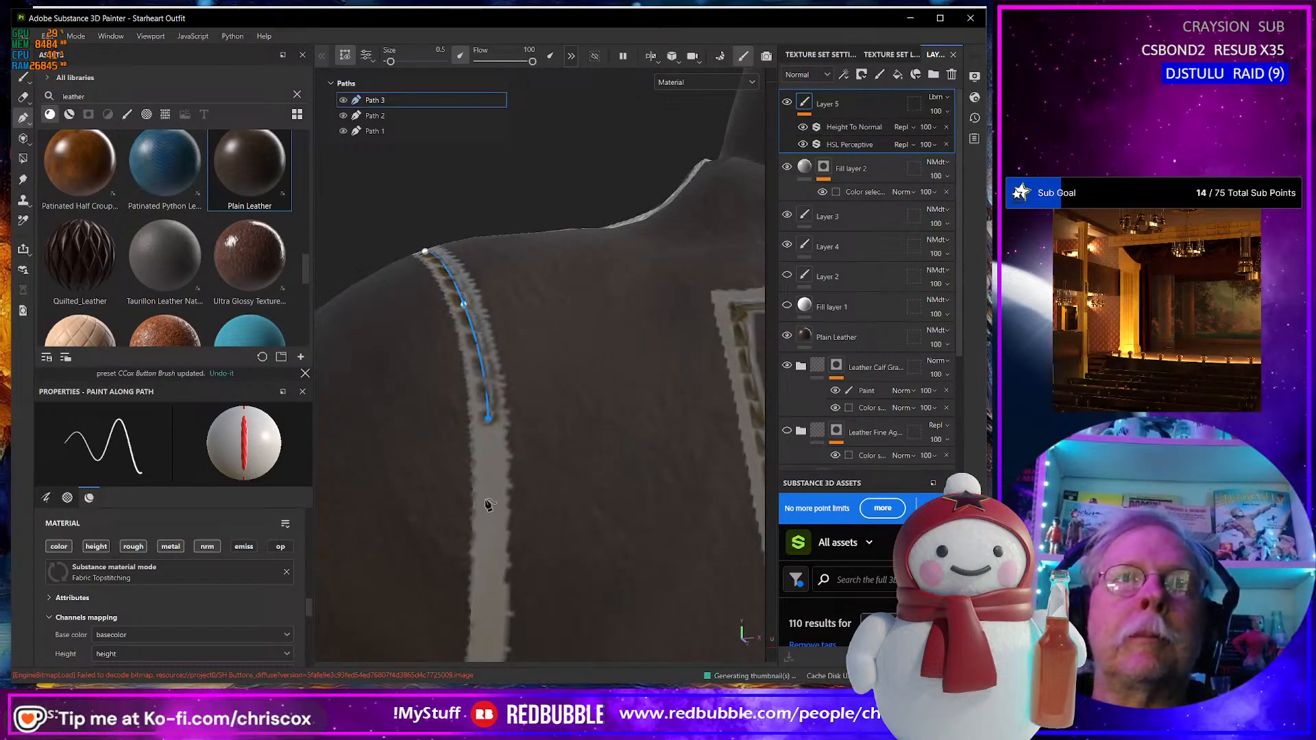
pyautogui.click(485, 604)
pyautogui.keyDown('alt'); pyautogui.moveTo(516, 596); pyautogui.dragTo(537, 549); pyautogui.keyUp('alt')
pyautogui.keyDown('alt'); pyautogui.moveTo(538, 549); pyautogui.dragTo(601, 209, button='middle'); pyautogui.keyUp('alt')
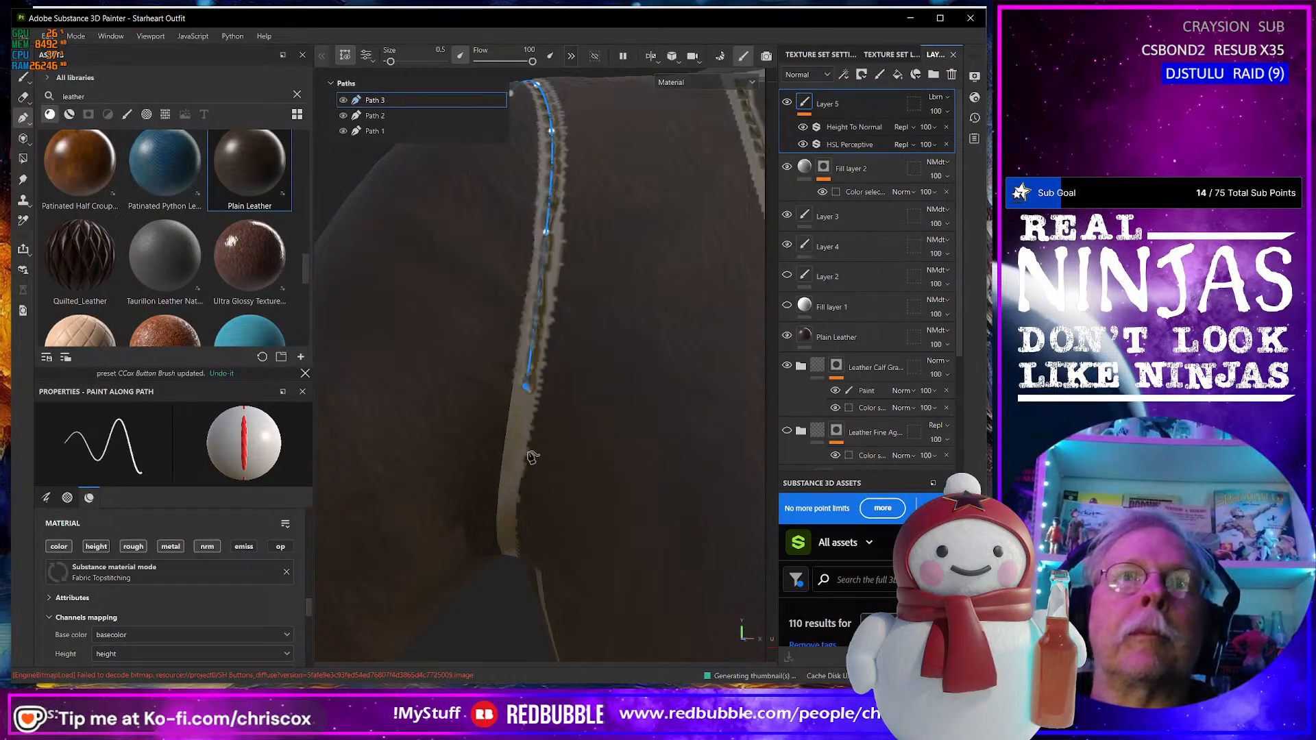
pyautogui.keyDown('alt'); pyautogui.moveTo(528, 392); pyautogui.dragTo(498, 488); pyautogui.keyUp('alt')
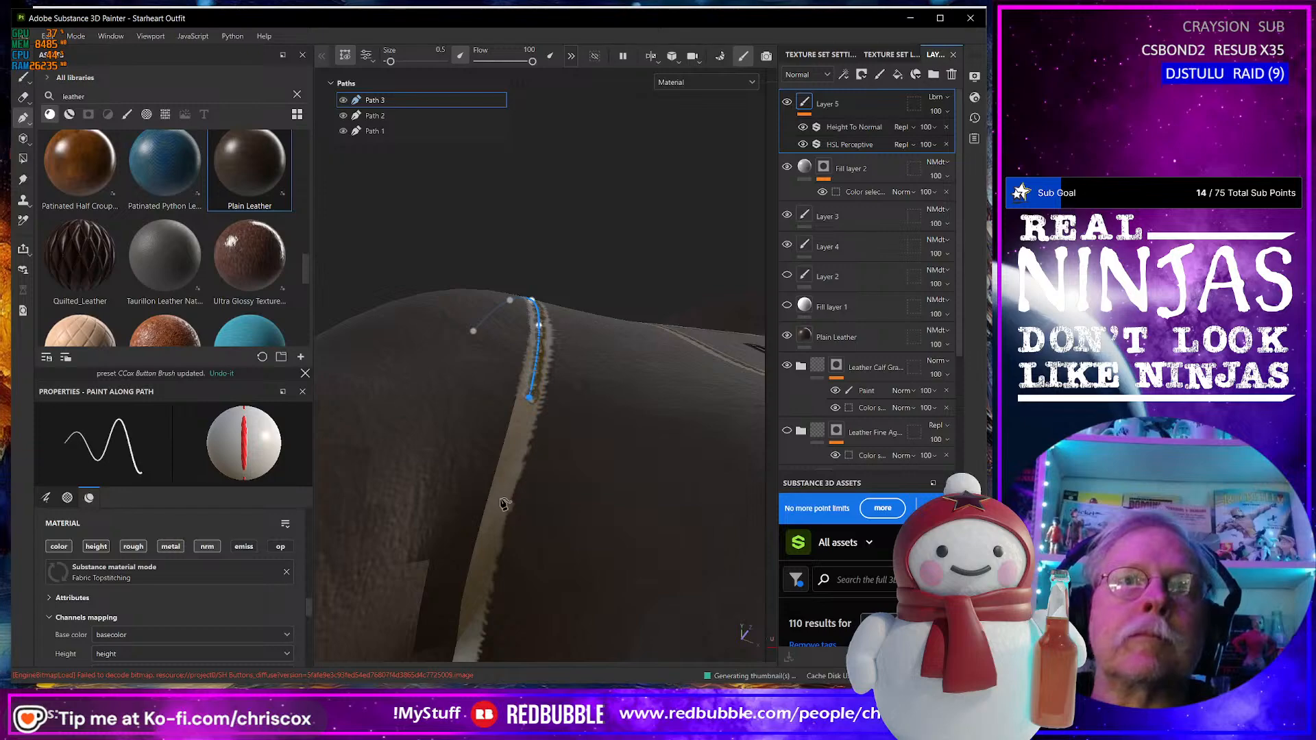
pyautogui.click(500, 505)
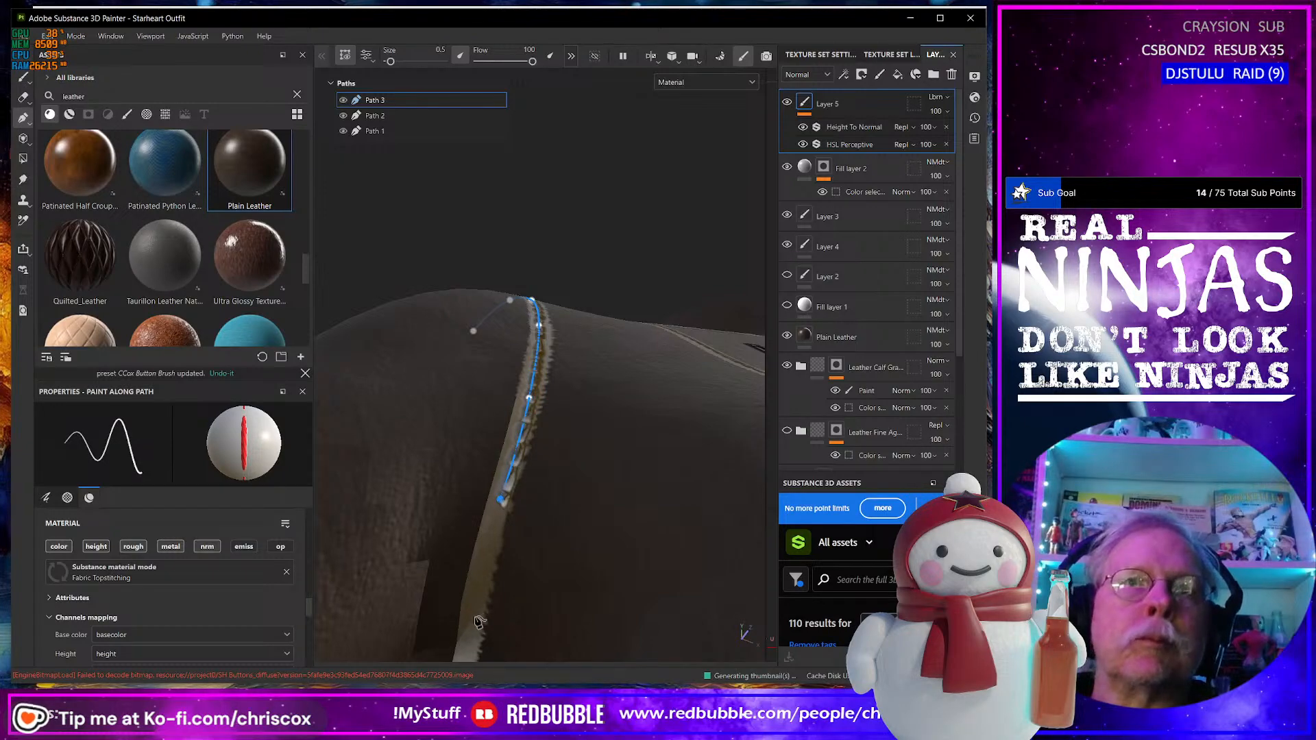
pyautogui.click(473, 619)
# Continue the armhole path through the underarm and up the back seam, closing it at the shoulder starting point.
pyautogui.keyDown('alt'); pyautogui.moveTo(469, 627); pyautogui.dragTo(763, 523); pyautogui.keyUp('alt')
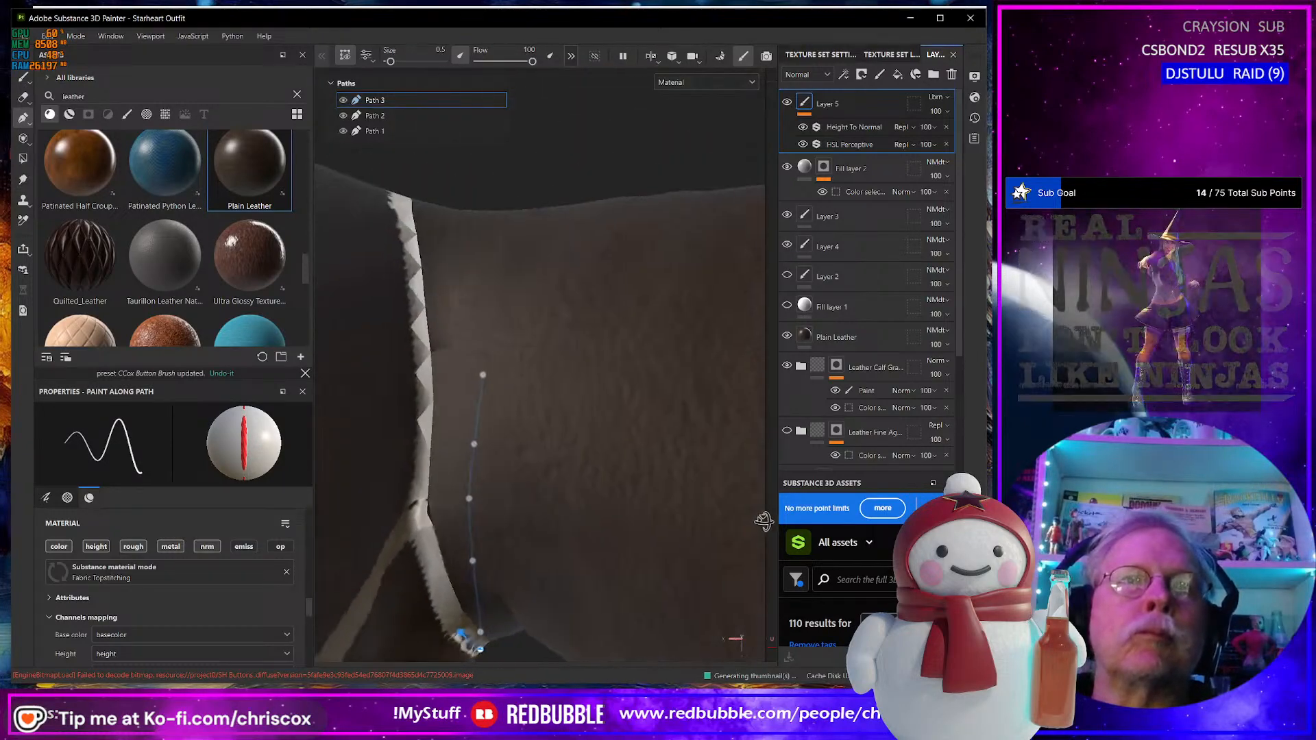
pyautogui.click(424, 527)
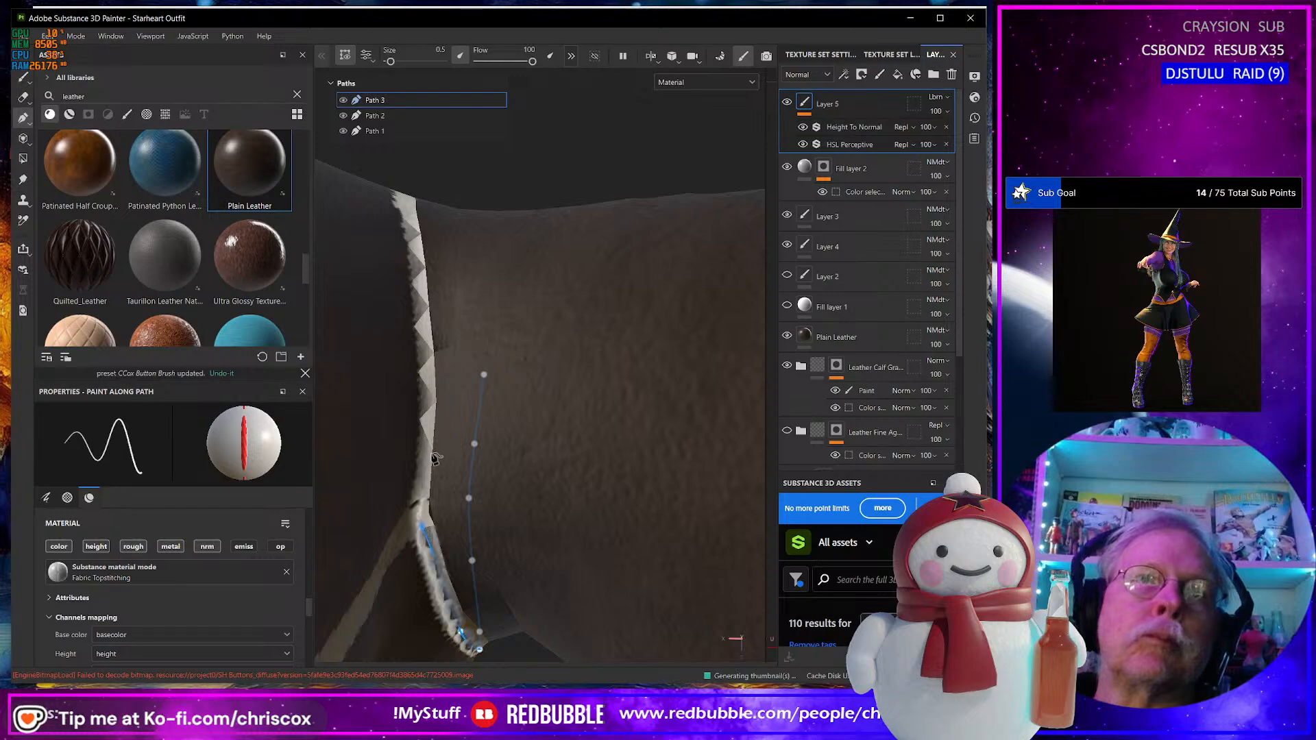
pyautogui.click(425, 317)
pyautogui.moveTo(425, 319)
pyautogui.keyDown('alt'); pyautogui.mouseDown()
pyautogui.moveTo(410, 367)
pyautogui.moveTo(423, 299)
pyautogui.mouseUp(); pyautogui.keyUp('alt')
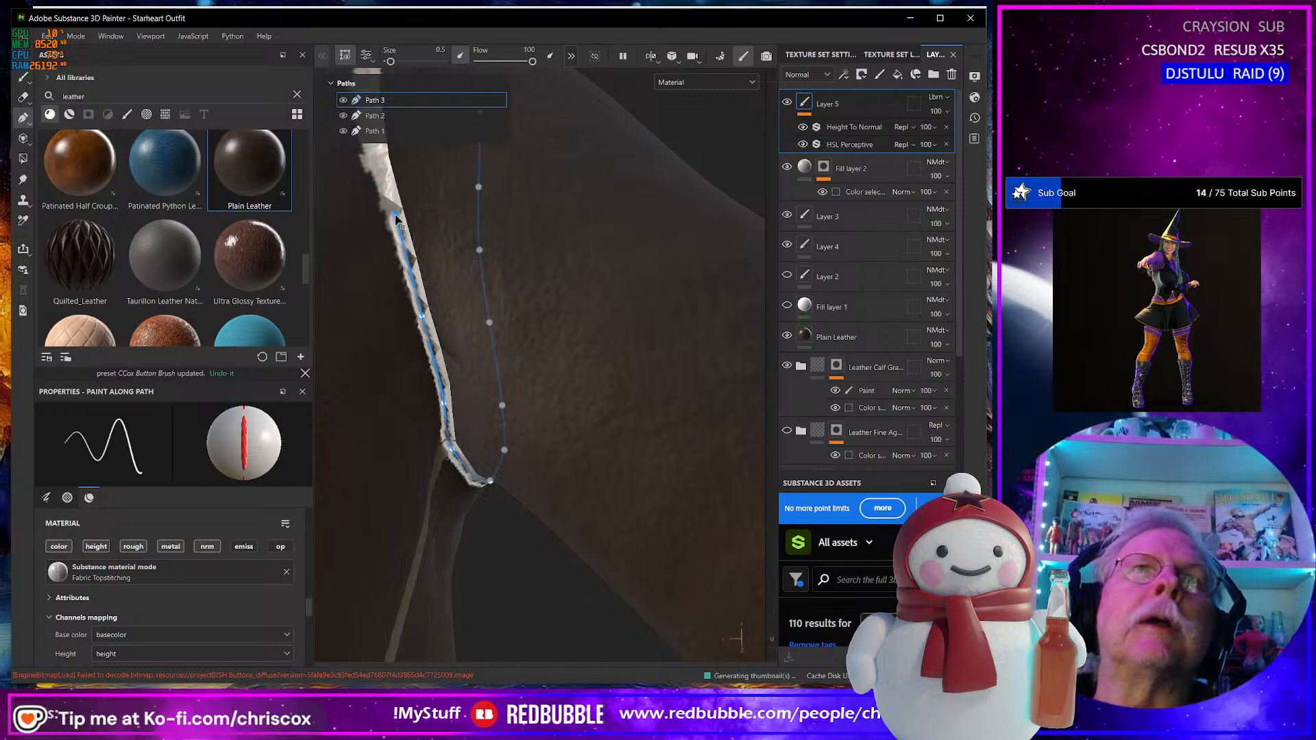
pyautogui.keyDown('alt'); pyautogui.moveTo(401, 226); pyautogui.dragTo(463, 421); pyautogui.keyUp('alt')
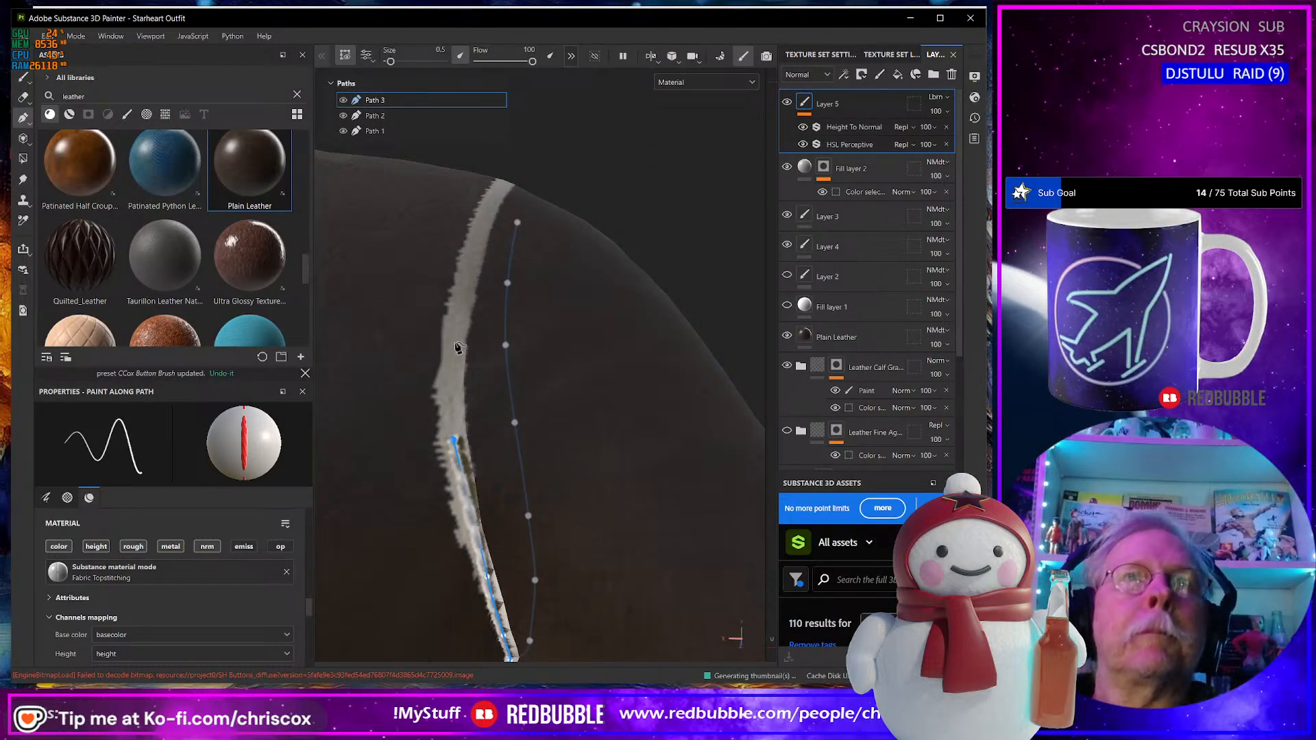
pyautogui.moveTo(458, 348)
pyautogui.mouseDown()
pyautogui.moveTo(478, 231)
pyautogui.moveTo(402, 256)
pyautogui.moveTo(537, 238)
pyautogui.moveTo(440, 511)
pyautogui.mouseUp()
pyautogui.click(437, 389)
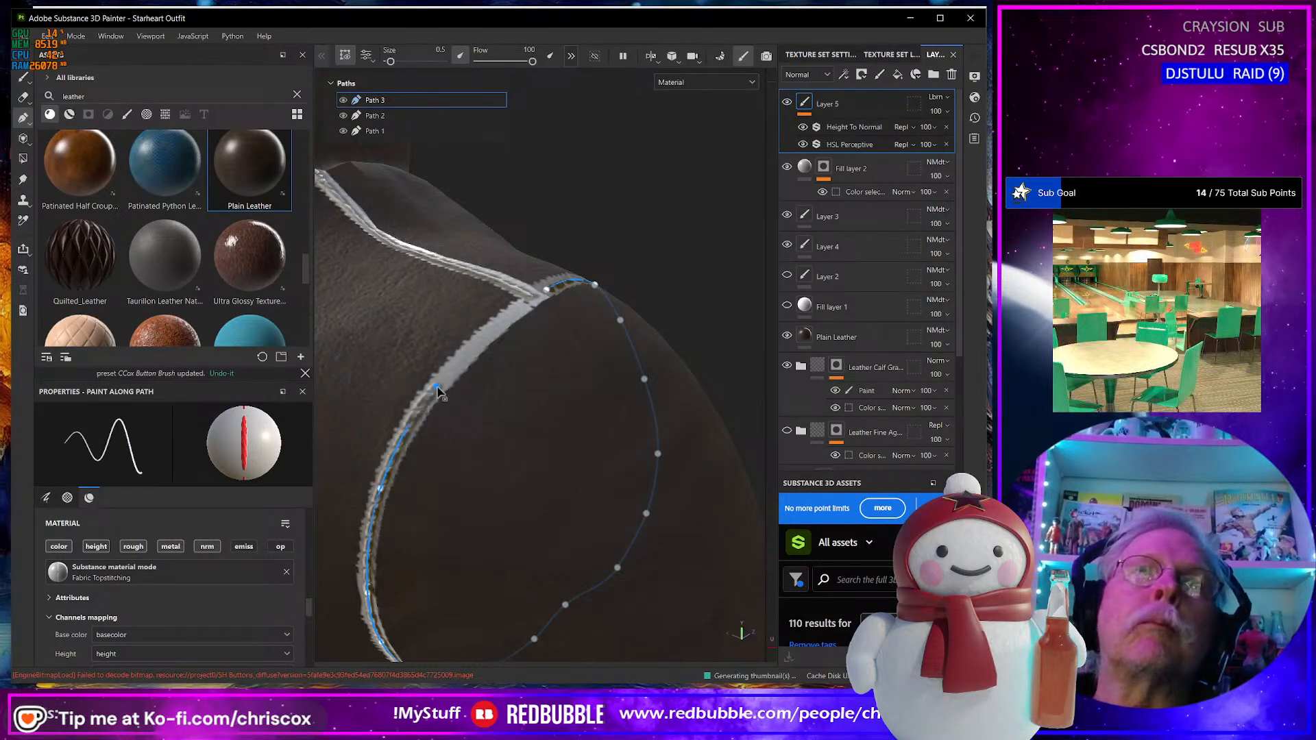
pyautogui.click(534, 300)
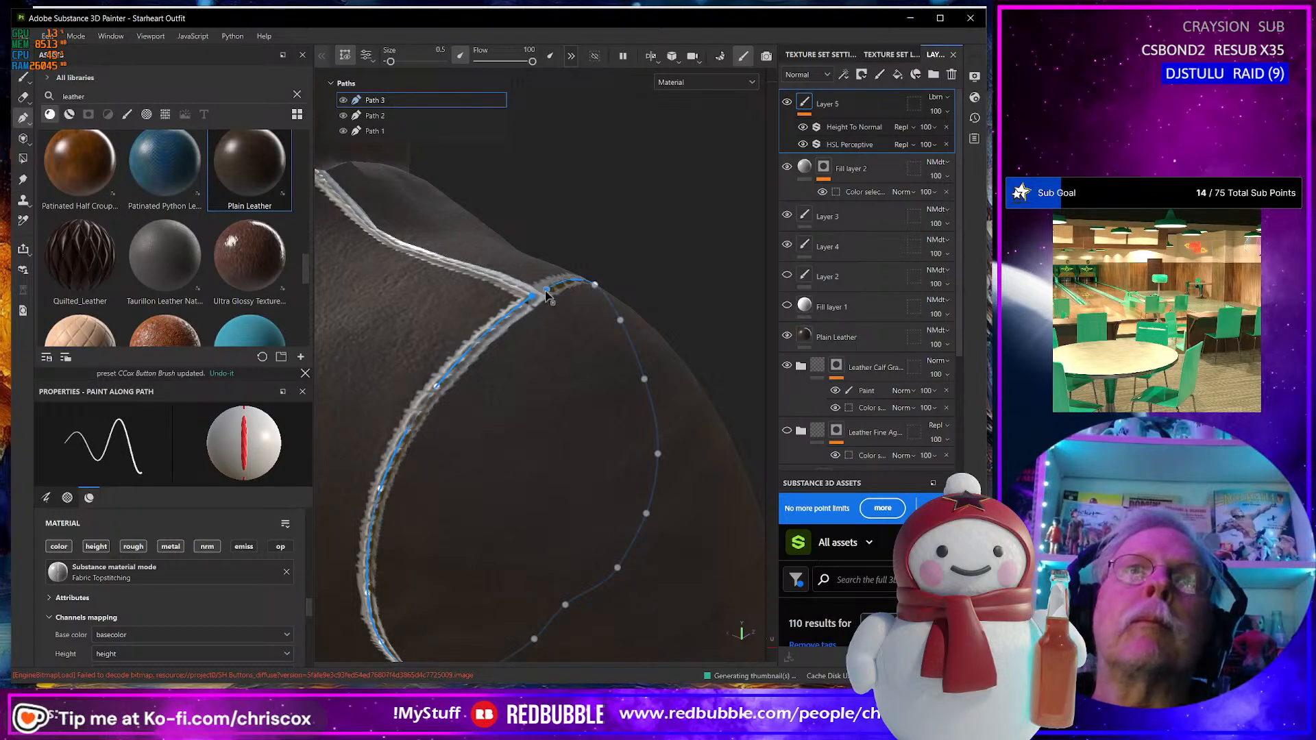
pyautogui.moveTo(545, 290); pyautogui.dragTo(540, 297)
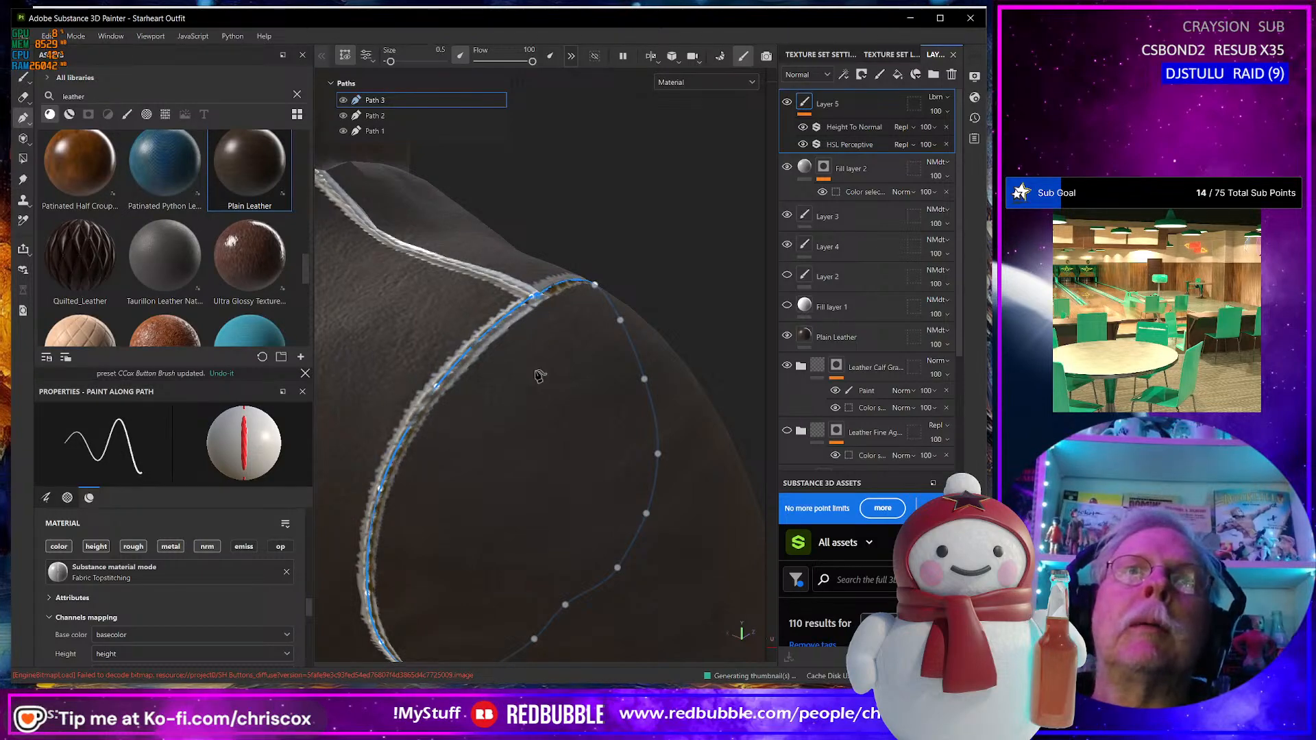
# Examine the stitched right armhole and the tunic's side and hem seams from several angles.
pyautogui.scroll(2, 558, 448)
pyautogui.scroll(-10, 566, 440)
pyautogui.keyDown('alt'); pyautogui.moveTo(581, 436); pyautogui.dragTo(559, 407); pyautogui.keyUp('alt')
pyautogui.scroll(2, 568, 405)
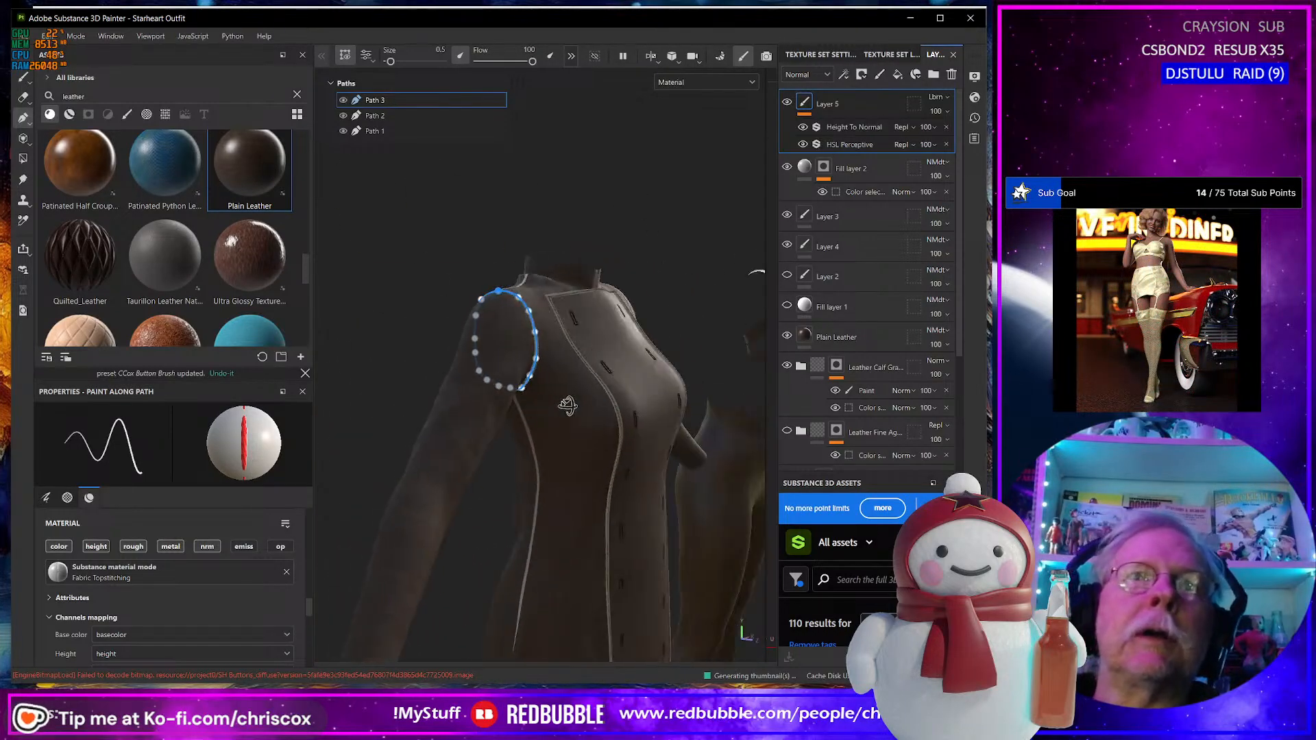
pyautogui.keyDown('alt'); pyautogui.moveTo(593, 389); pyautogui.dragTo(564, 208, button='middle'); pyautogui.keyUp('alt')
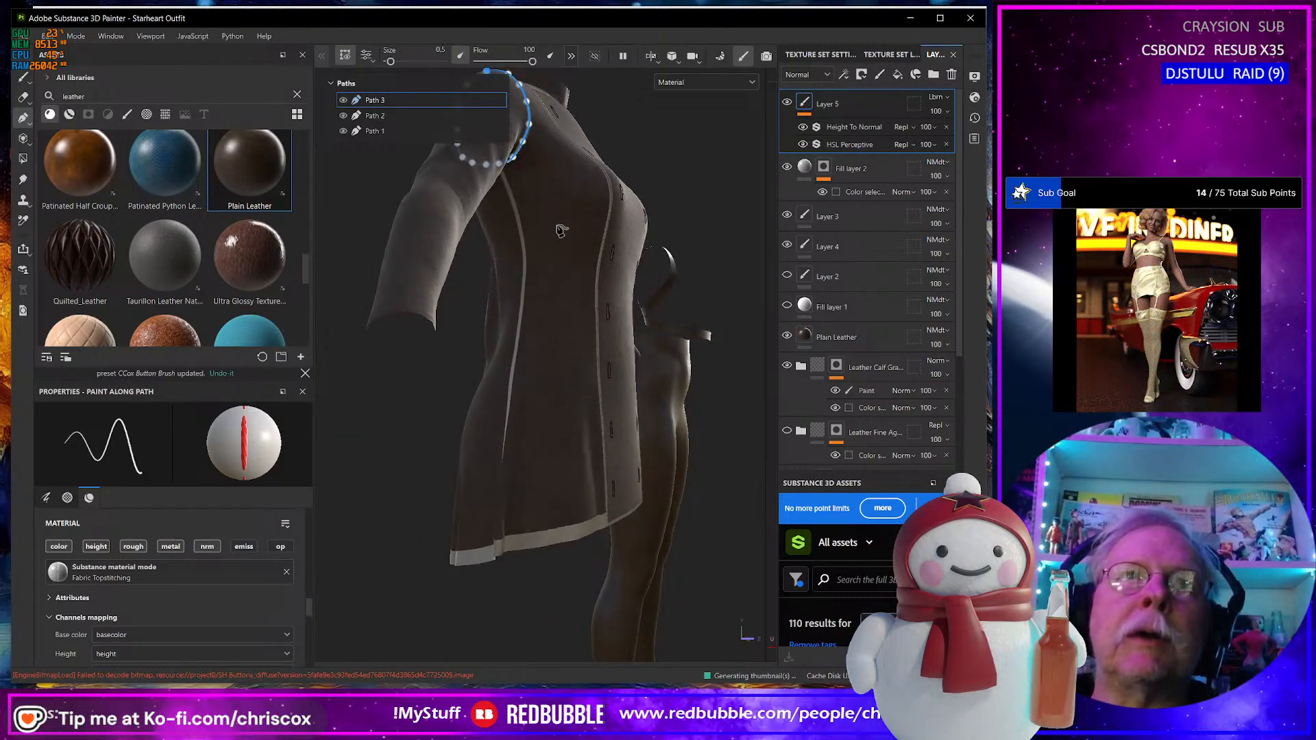
pyautogui.keyDown('alt'); pyautogui.moveTo(561, 230); pyautogui.dragTo(545, 223); pyautogui.keyUp('alt')
pyautogui.keyDown('alt'); pyautogui.moveTo(509, 556); pyautogui.dragTo(618, 344); pyautogui.keyUp('alt')
pyautogui.keyDown('alt'); pyautogui.moveTo(619, 344); pyautogui.dragTo(418, 568, button='middle'); pyautogui.keyUp('alt')
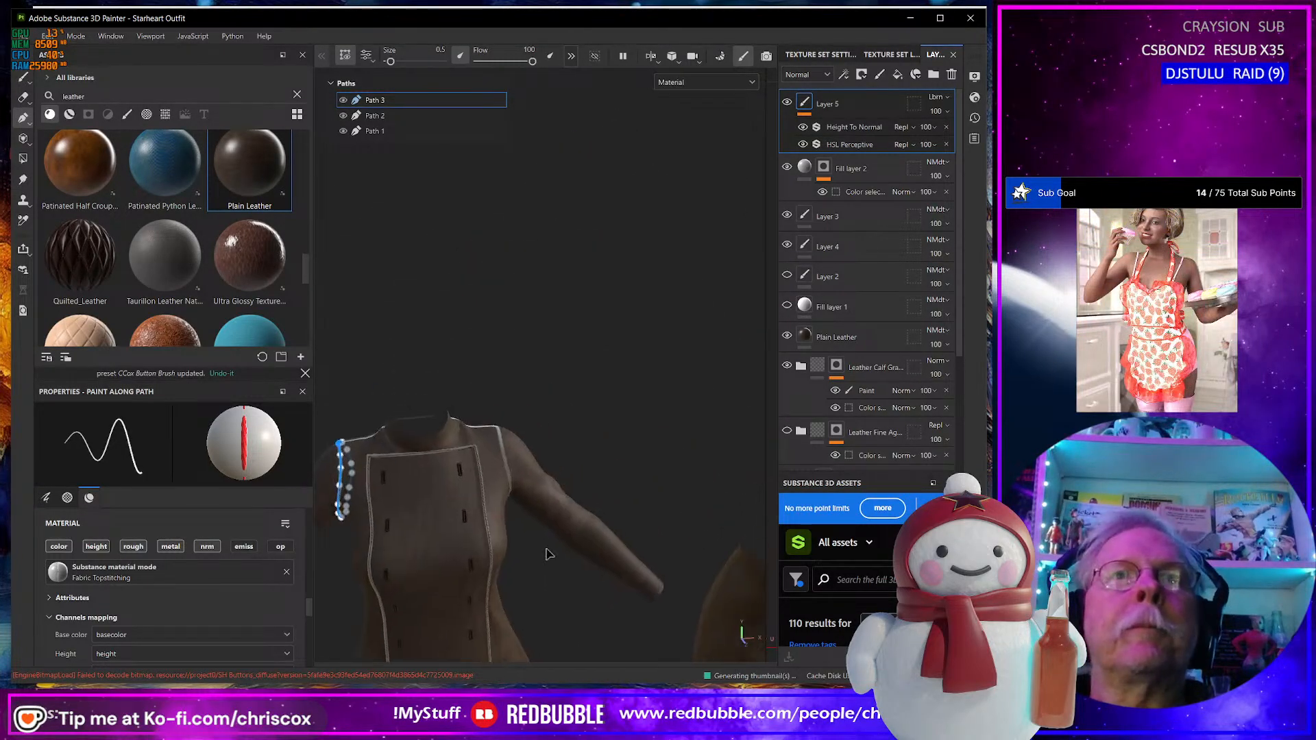
# Draw a separate Fabric Topstitching path along the left shoulder seam from the collar to the sleeve seam.
pyautogui.keyDown('alt'); pyautogui.moveTo(549, 553); pyautogui.dragTo(446, 538); pyautogui.keyUp('alt')
pyautogui.scroll(3, 541, 568)
pyautogui.keyDown('alt'); pyautogui.moveTo(542, 568); pyautogui.dragTo(546, 519); pyautogui.keyUp('alt')
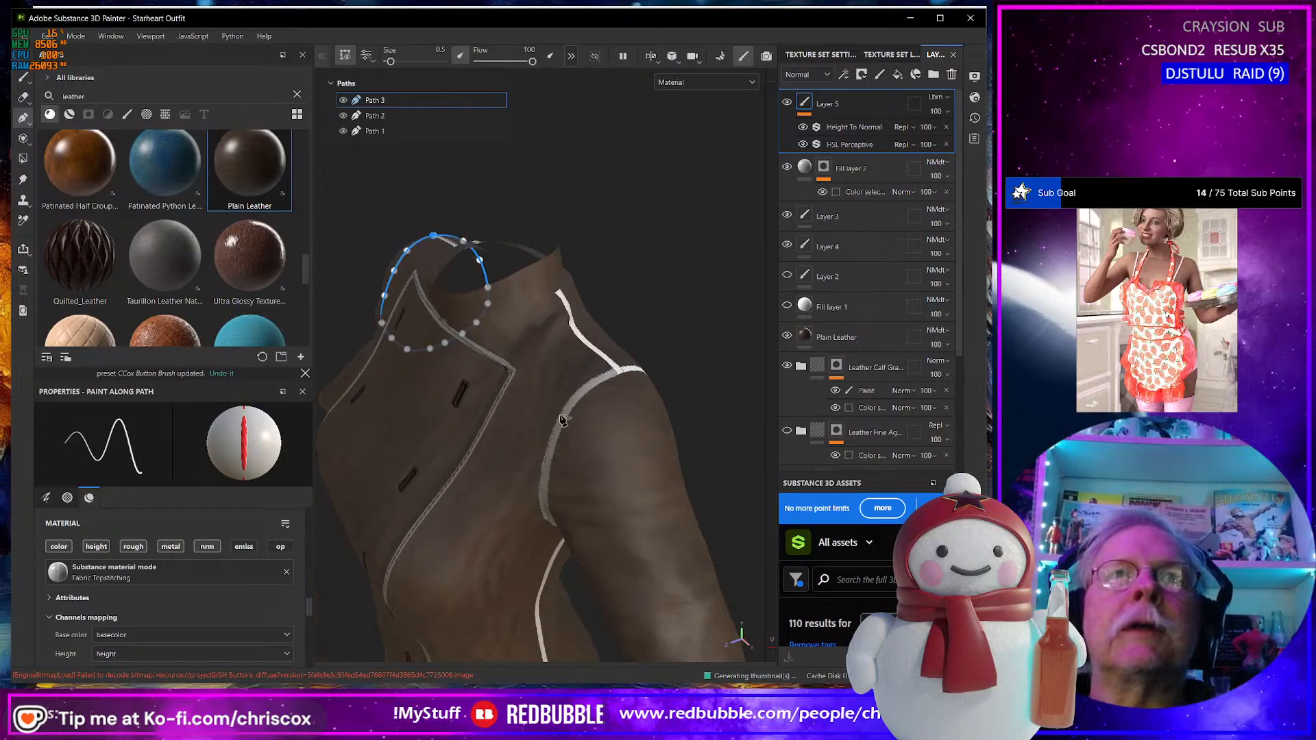
pyautogui.keyDown('alt'); pyautogui.moveTo(560, 373); pyautogui.dragTo(544, 595); pyautogui.keyUp('alt')
pyautogui.scroll(5, 544, 596)
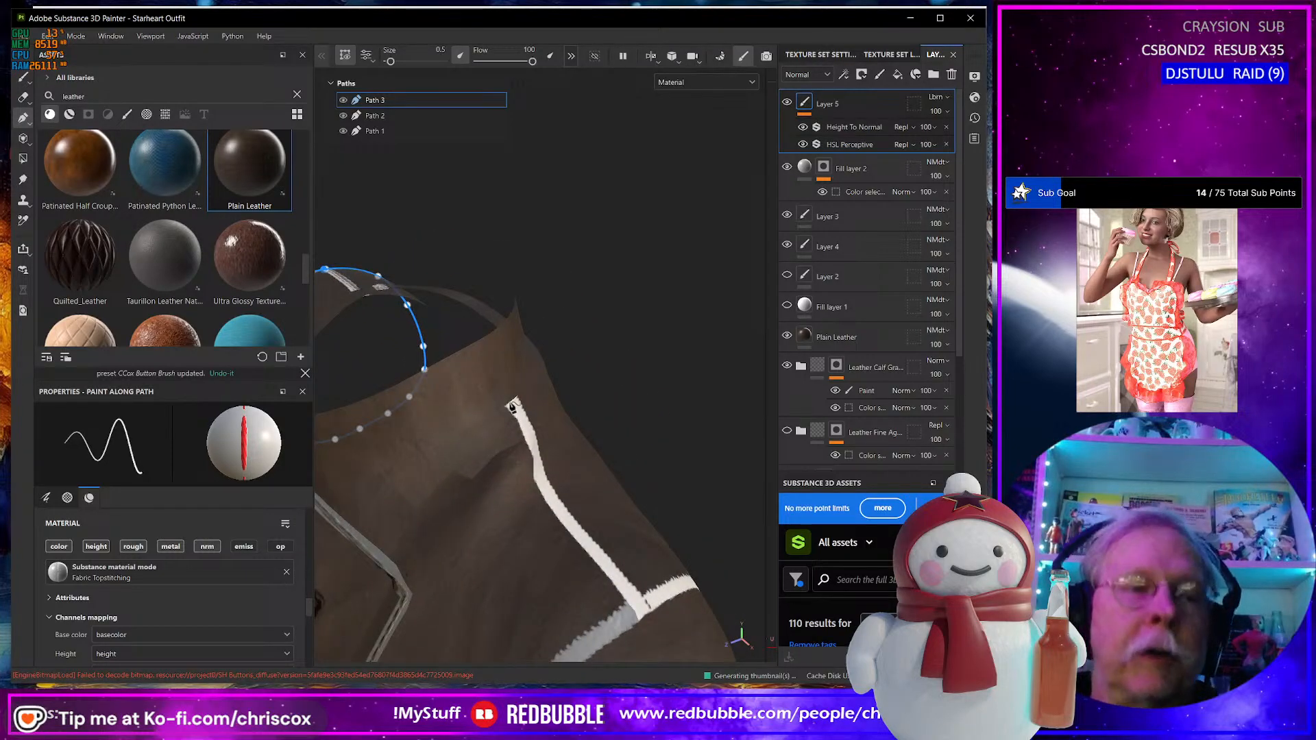
pyautogui.press('Escape')
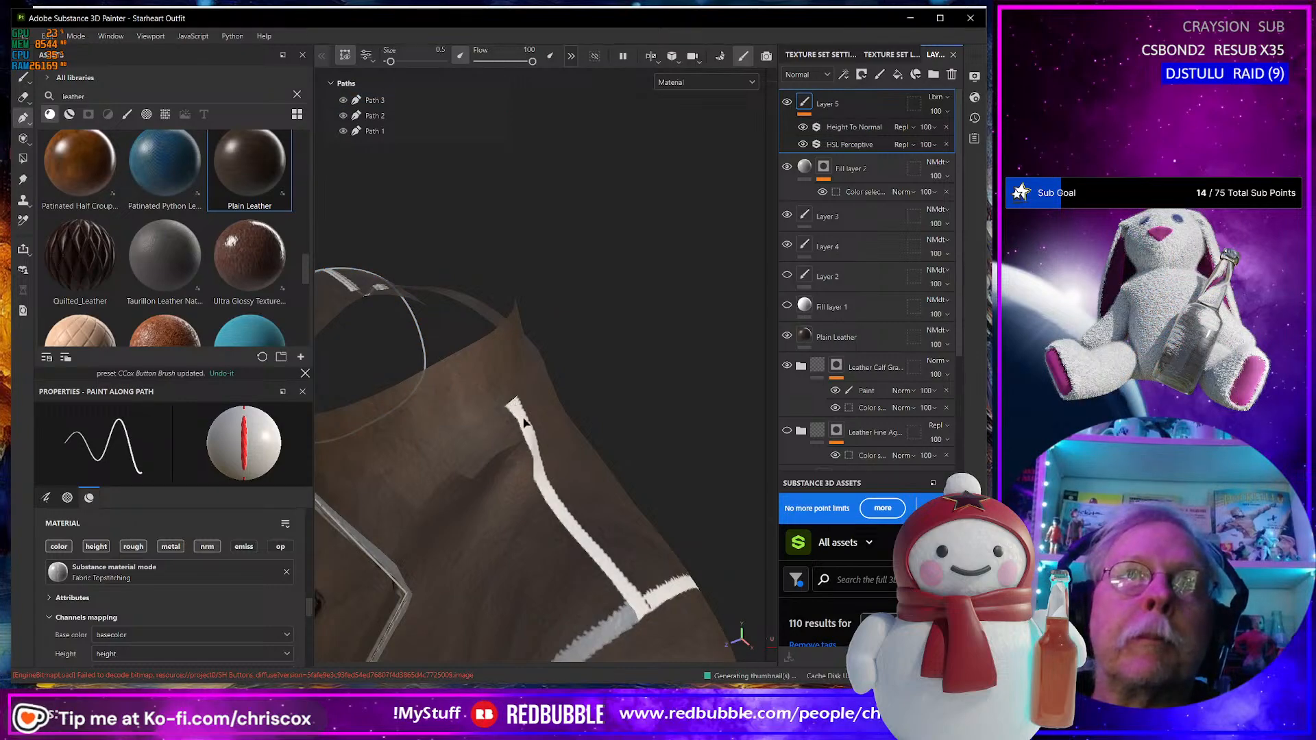
pyautogui.click(511, 399)
pyautogui.keyDown('alt'); pyautogui.moveTo(543, 463); pyautogui.dragTo(477, 435); pyautogui.keyUp('alt')
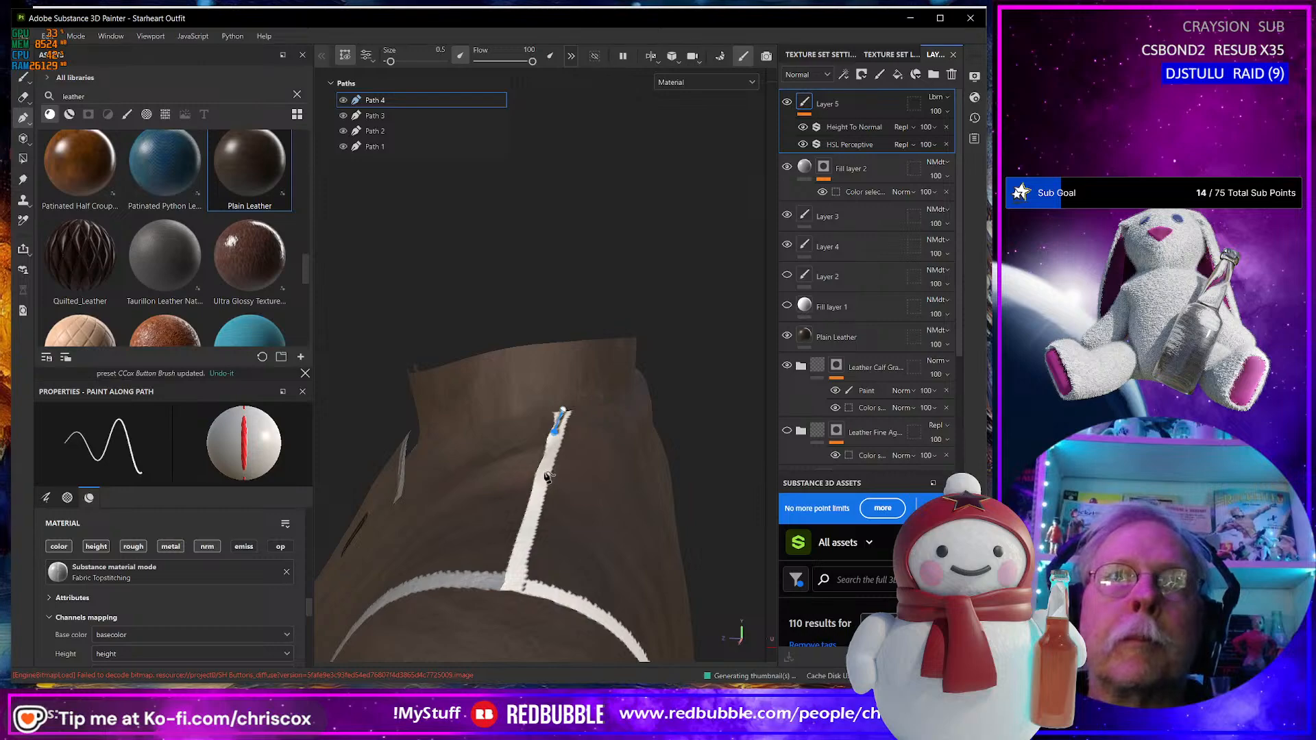
pyautogui.click(531, 527)
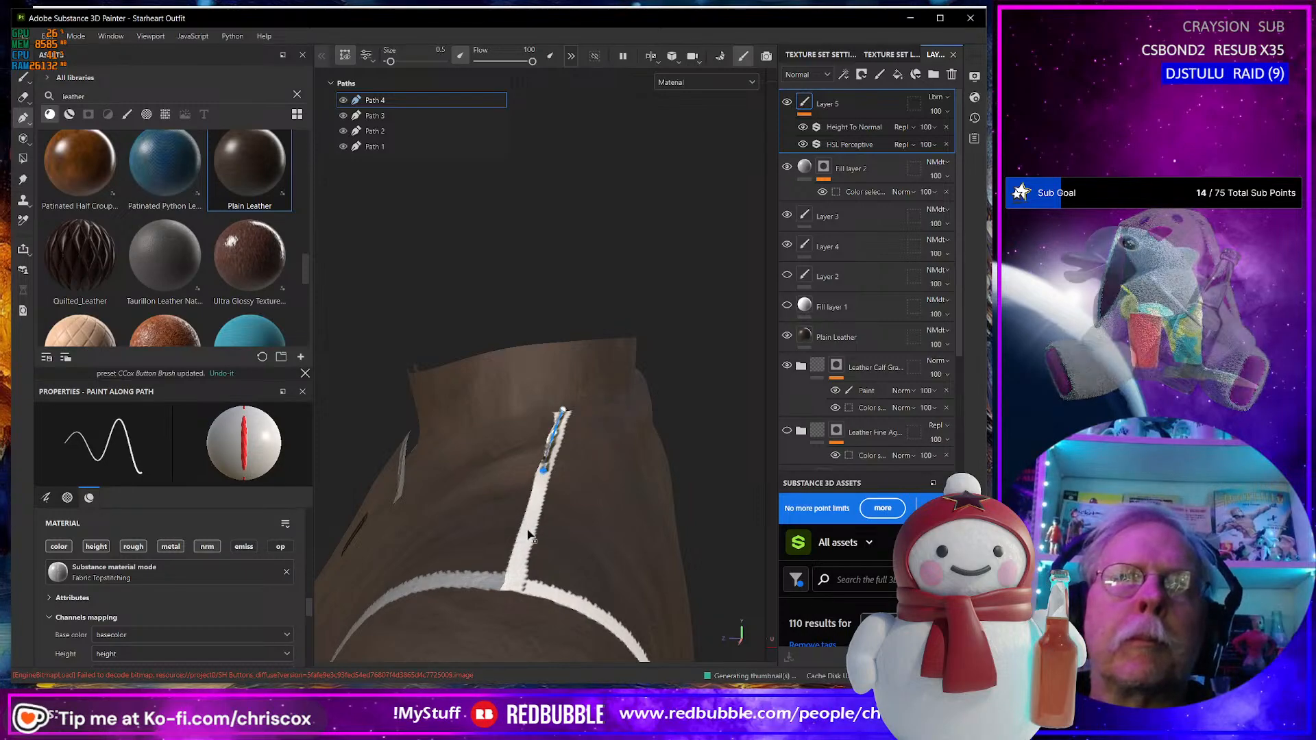
pyautogui.click(511, 588)
pyautogui.keyDown('alt'); pyautogui.moveTo(512, 587); pyautogui.dragTo(541, 590); pyautogui.keyUp('alt')
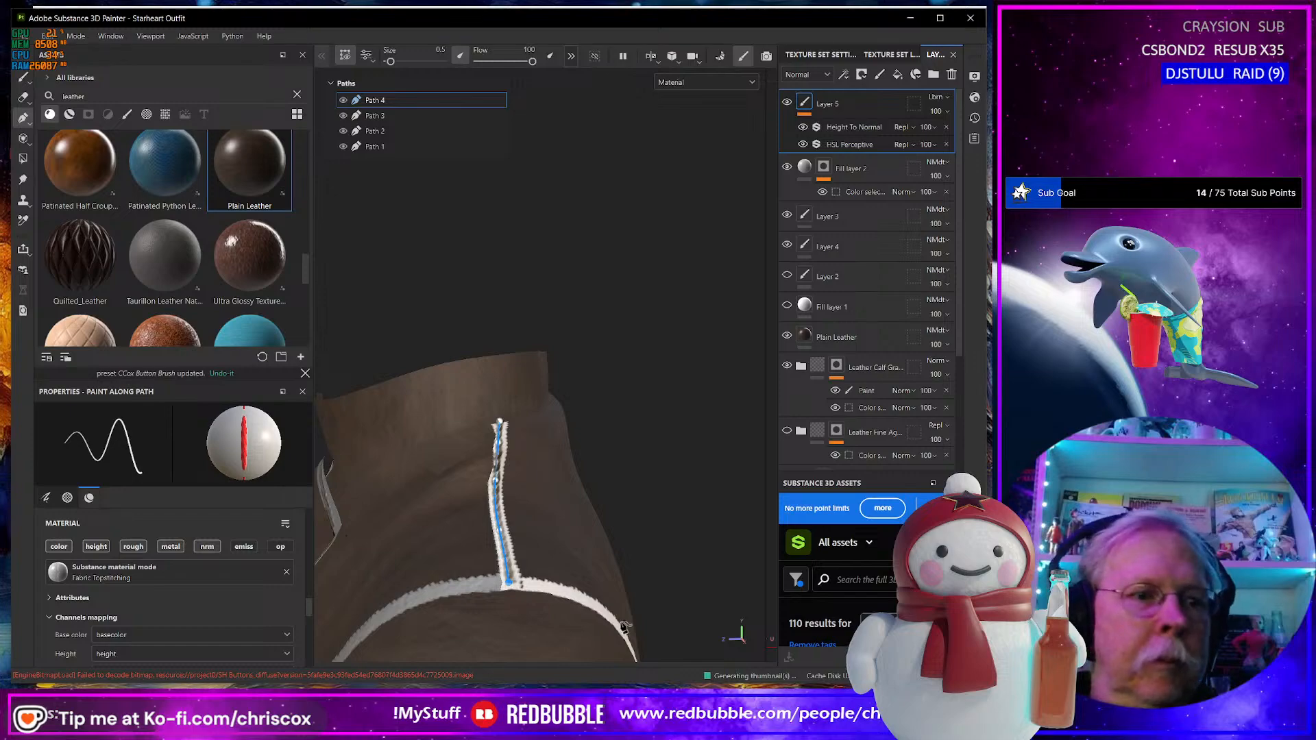
# Start a new Fabric Topstitching path at the left shoulder seam and run it down one side of the armhole seam through the underarm.
pyautogui.press('Escape')
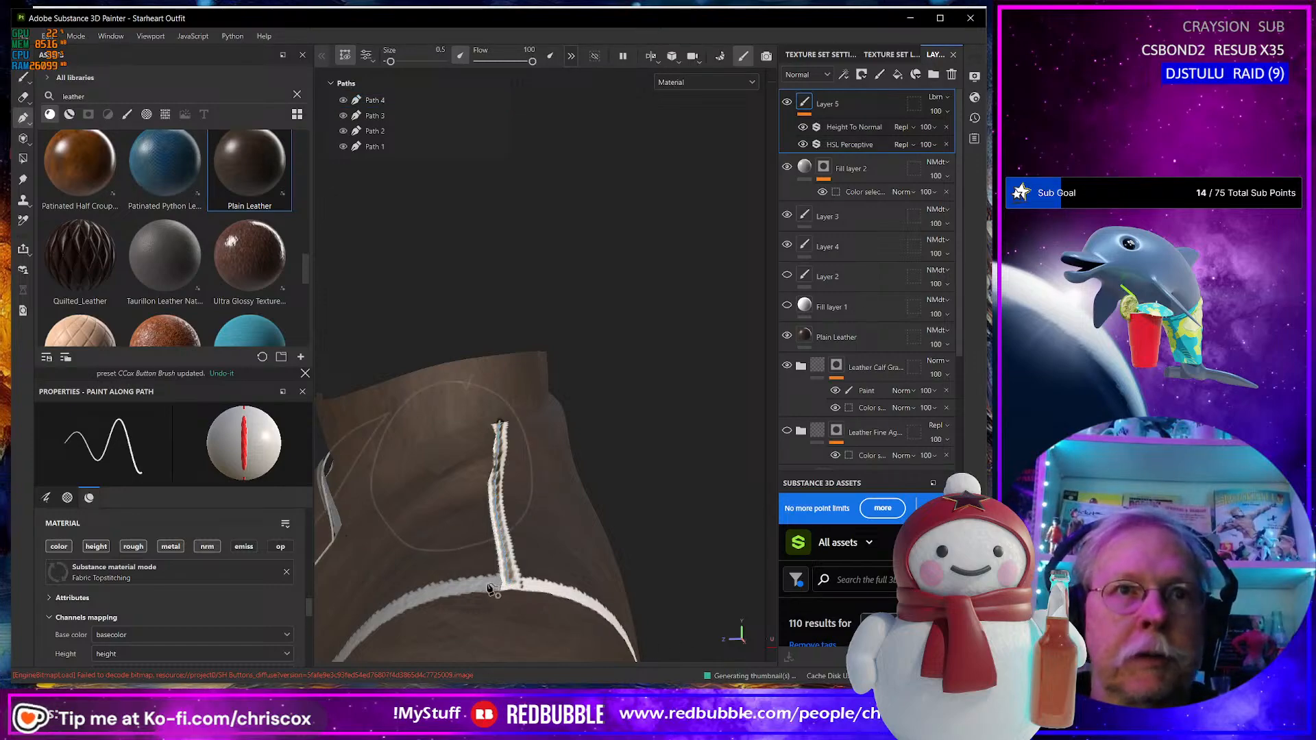
pyautogui.click(501, 585)
pyautogui.keyDown('alt'); pyautogui.moveTo(409, 608); pyautogui.dragTo(560, 597); pyautogui.keyUp('alt')
pyautogui.keyDown('alt'); pyautogui.moveTo(523, 648); pyautogui.dragTo(550, 487, button='middle'); pyautogui.keyUp('alt')
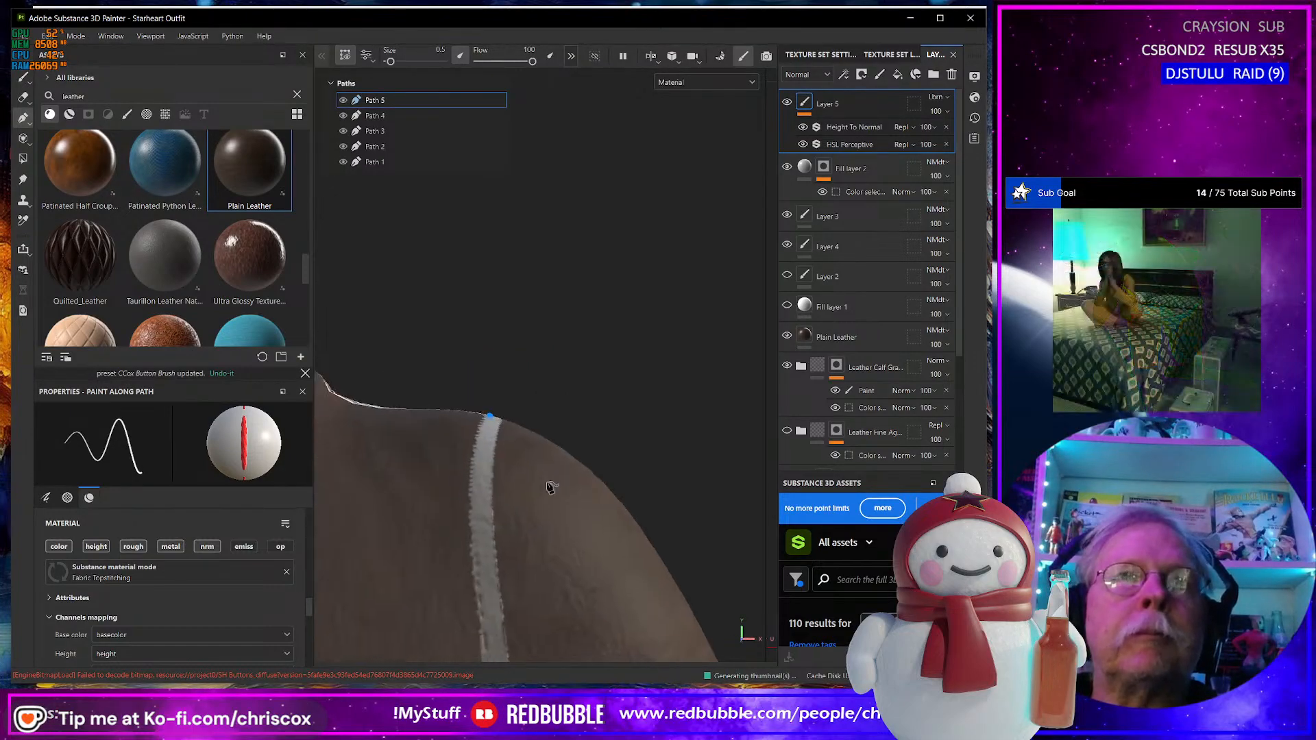
pyautogui.click(483, 467)
pyautogui.click(496, 617)
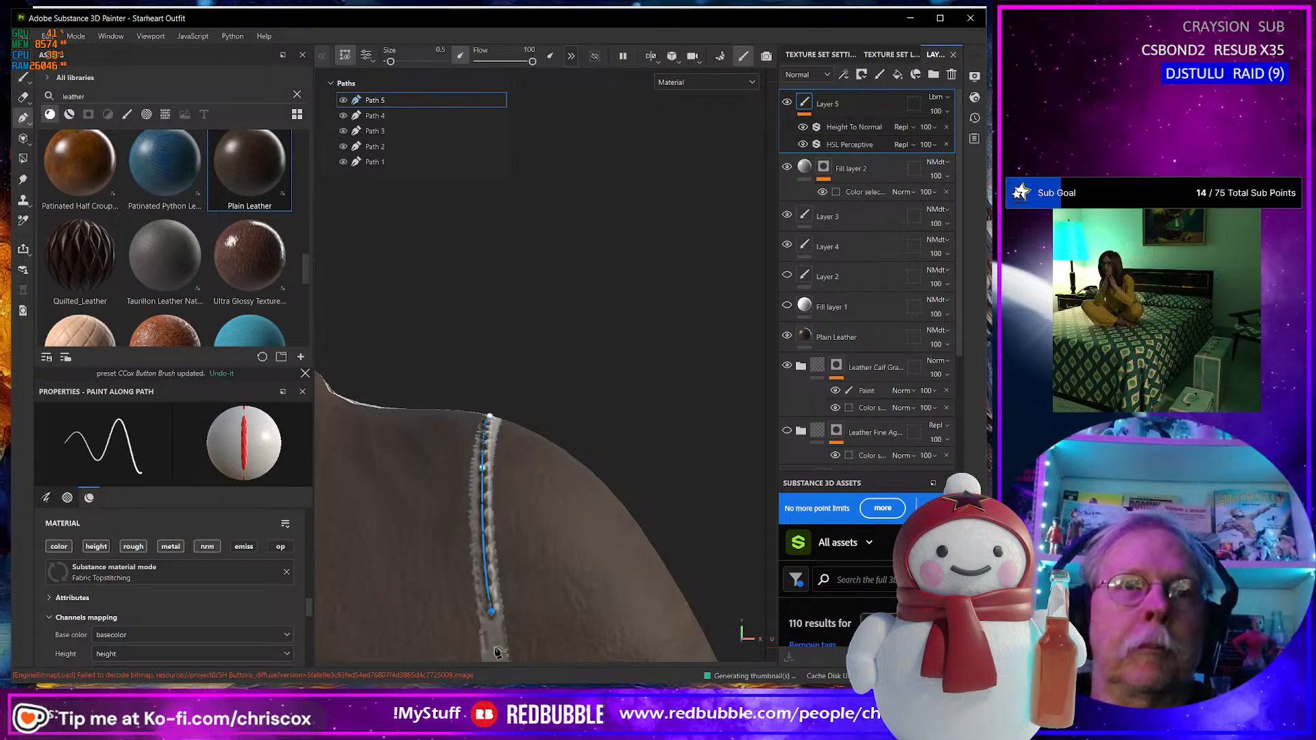
pyautogui.keyDown('alt'); pyautogui.moveTo(537, 632); pyautogui.dragTo(588, 228, button='middle'); pyautogui.keyUp('alt')
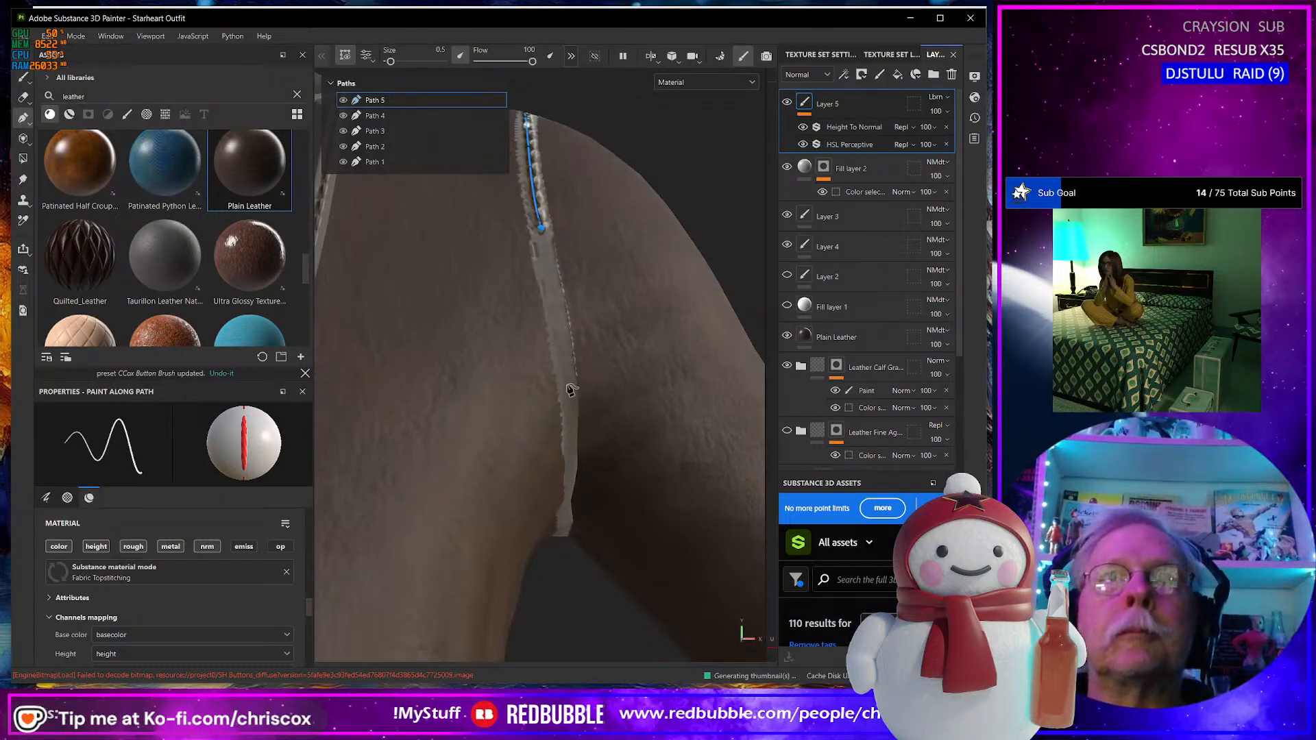
pyautogui.keyDown('alt'); pyautogui.moveTo(567, 395); pyautogui.dragTo(497, 277); pyautogui.keyUp('alt')
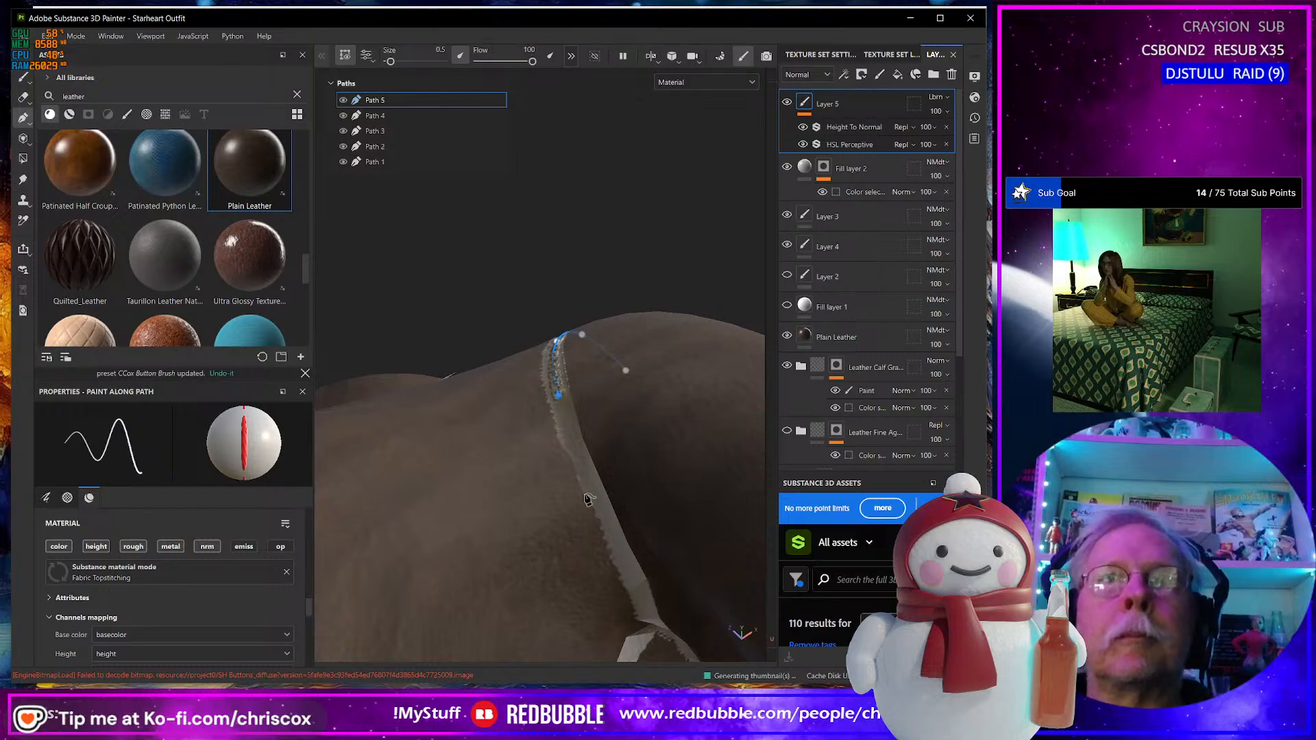
pyautogui.keyDown('alt'); pyautogui.moveTo(595, 514); pyautogui.dragTo(426, 468); pyautogui.keyUp('alt')
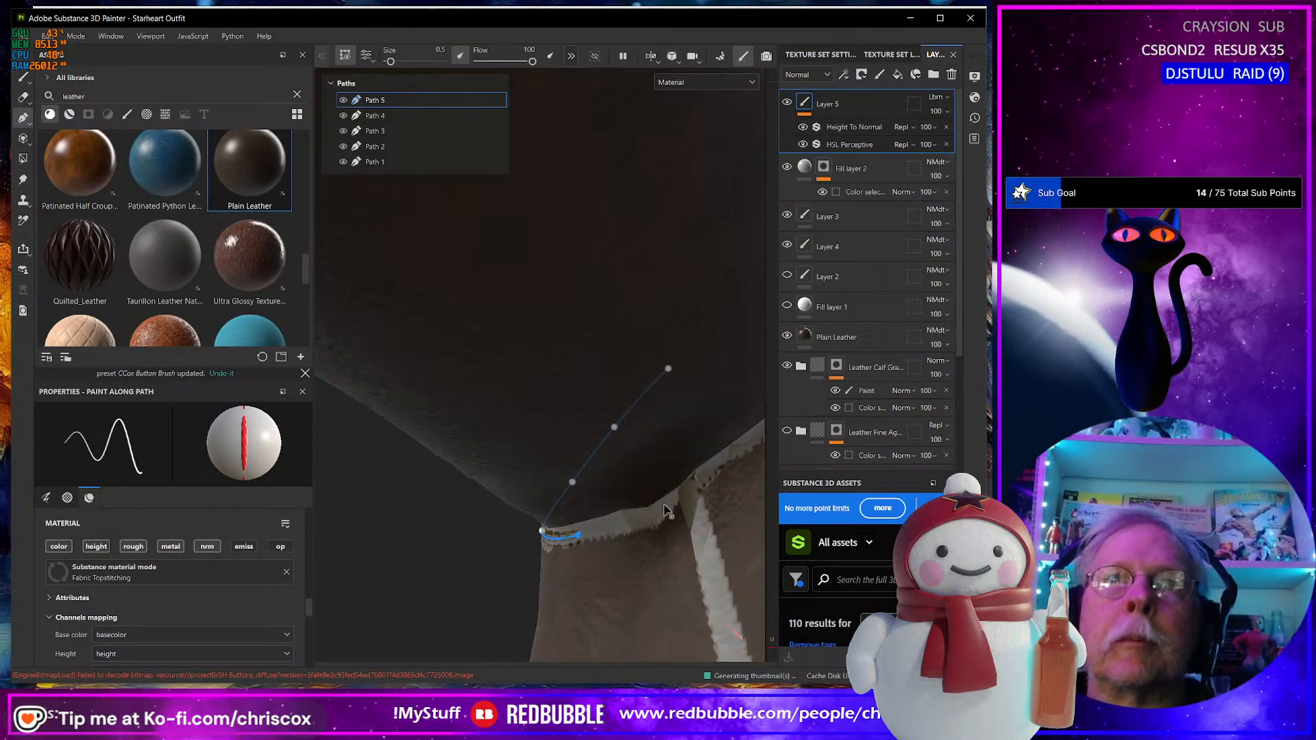
pyautogui.click(664, 505)
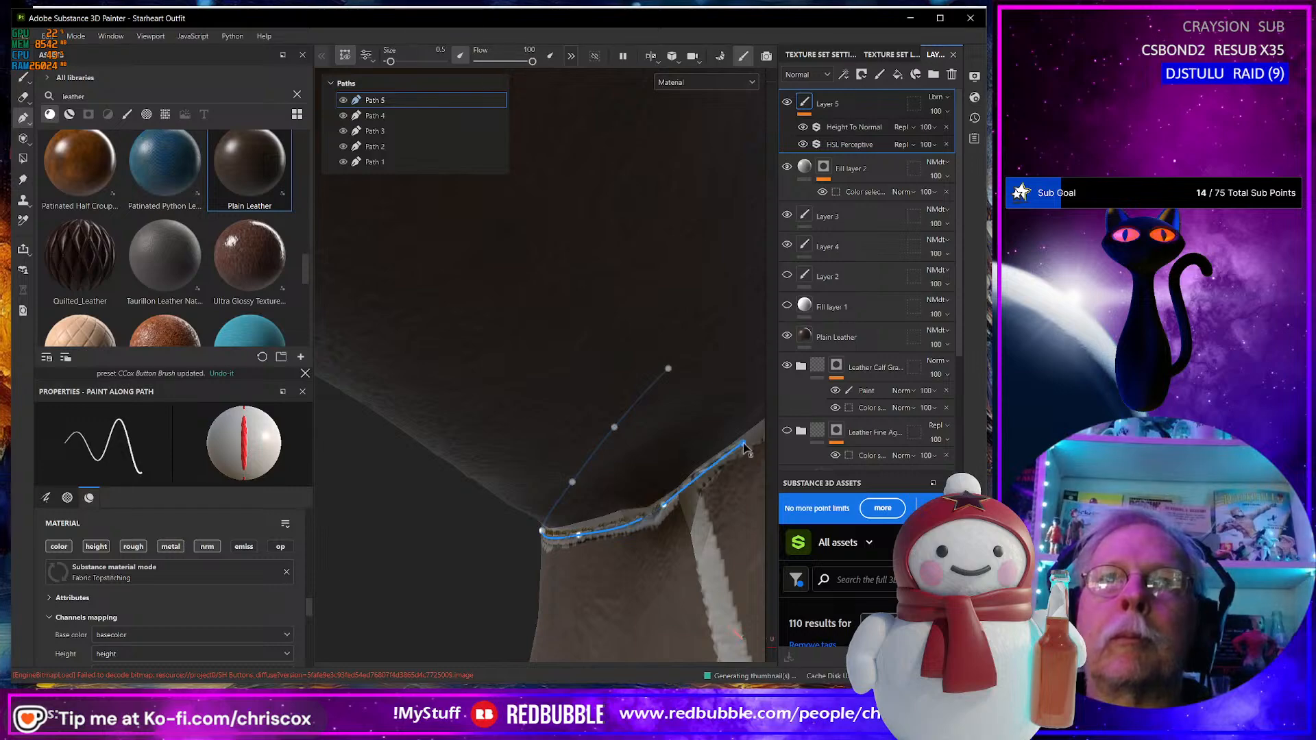
# Continue the left armhole path from the underarm up the other side of the seam to the shoulder seam junction.
pyautogui.keyDown('alt'); pyautogui.moveTo(747, 449); pyautogui.dragTo(460, 457); pyautogui.keyUp('alt')
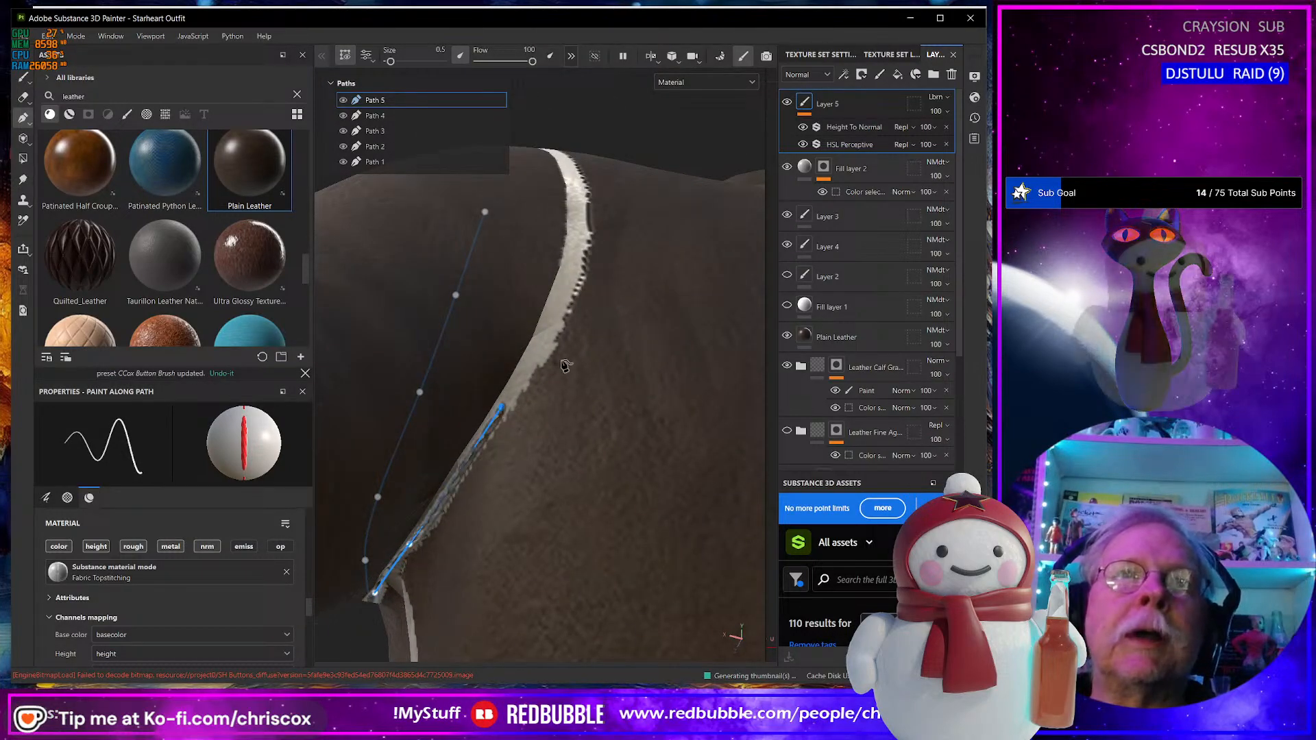
pyautogui.keyDown('alt'); pyautogui.moveTo(503, 412); pyautogui.dragTo(531, 390); pyautogui.keyUp('alt')
pyautogui.moveTo(573, 186)
pyautogui.keyDown('alt'); pyautogui.mouseDown()
pyautogui.moveTo(610, 220)
pyautogui.moveTo(578, 196)
pyautogui.mouseUp(); pyautogui.keyUp('alt')
pyautogui.click(564, 170)
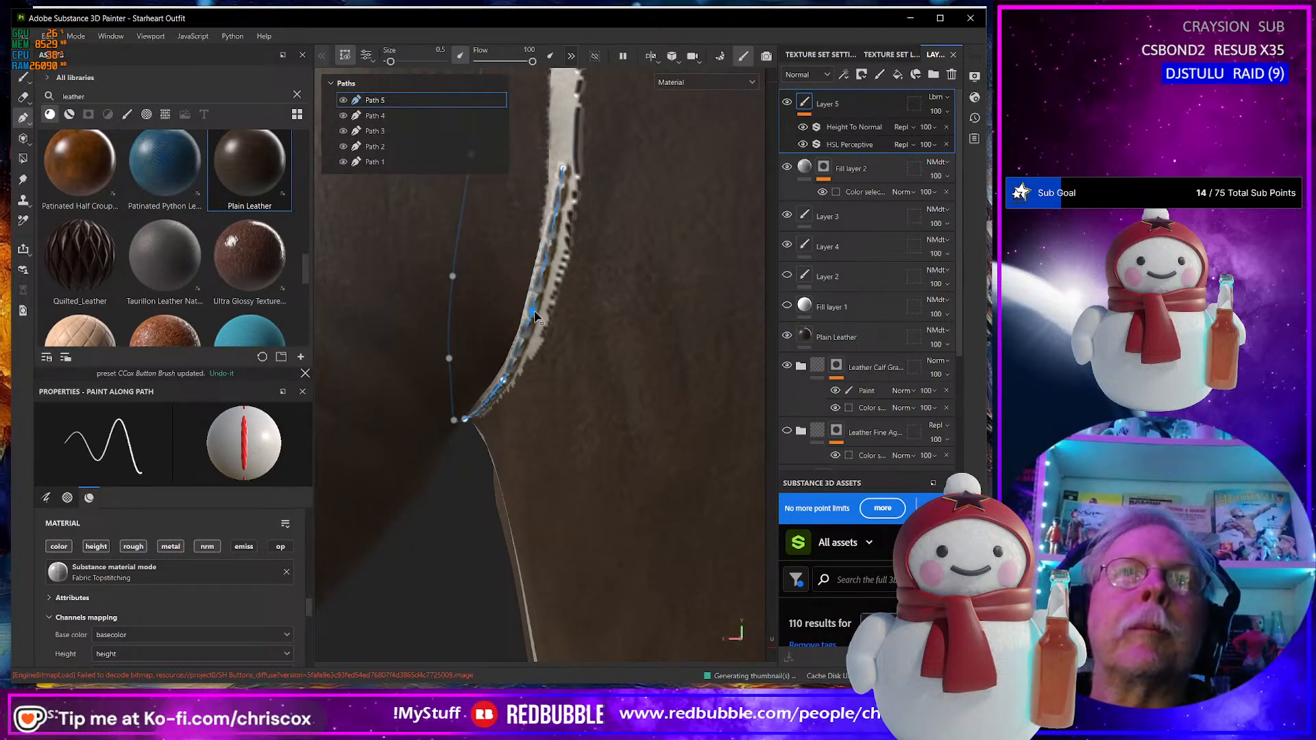
pyautogui.keyDown('alt'); pyautogui.moveTo(564, 180); pyautogui.dragTo(568, 321); pyautogui.keyUp('alt')
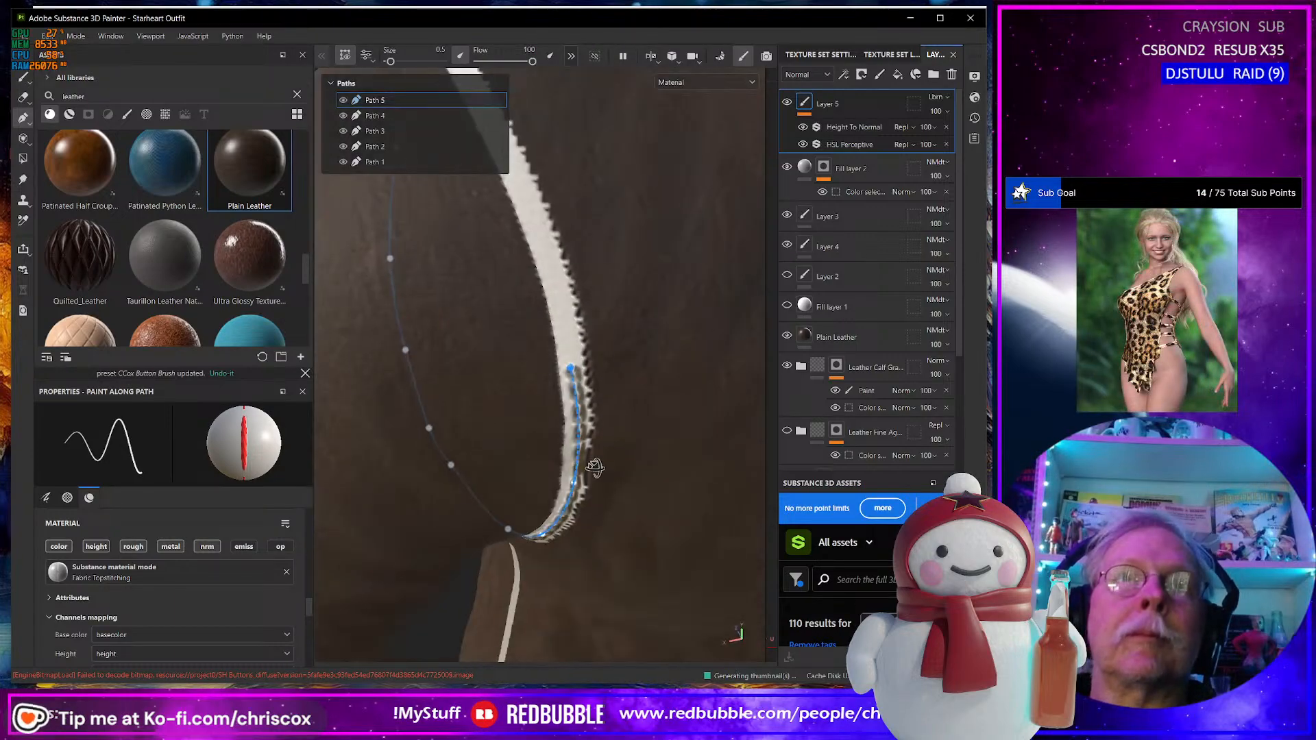
pyautogui.click(519, 187)
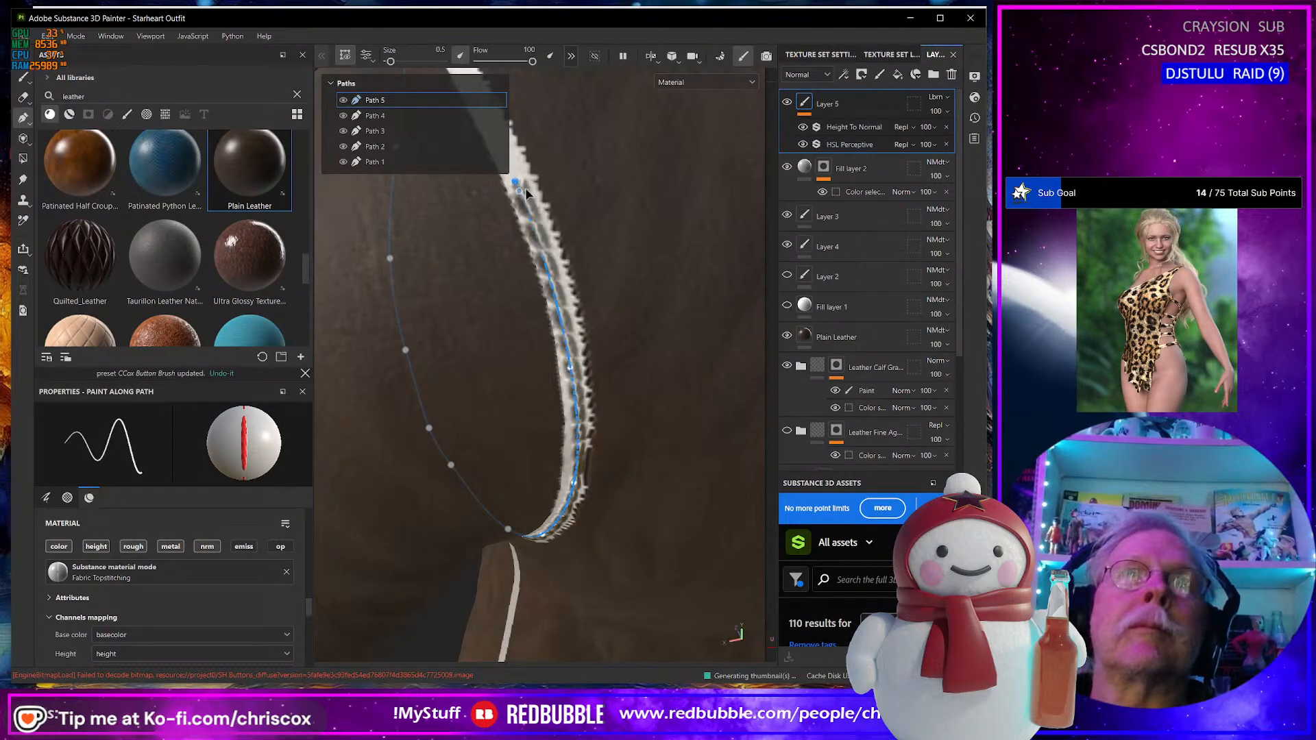
pyautogui.keyDown('alt'); pyautogui.moveTo(519, 186); pyautogui.dragTo(697, 457, button='middle'); pyautogui.keyUp('alt')
pyautogui.keyDown('alt'); pyautogui.moveTo(728, 477); pyautogui.dragTo(794, 485); pyautogui.keyUp('alt')
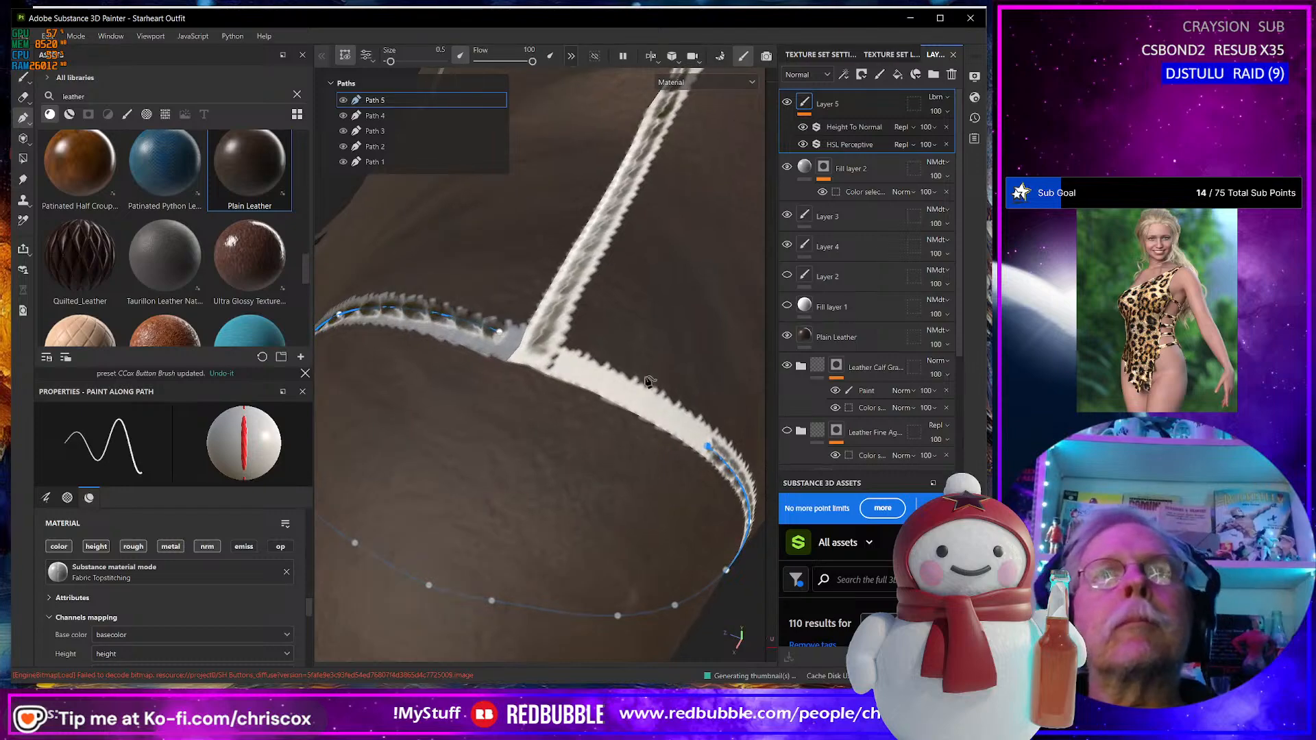
pyautogui.click(534, 351)
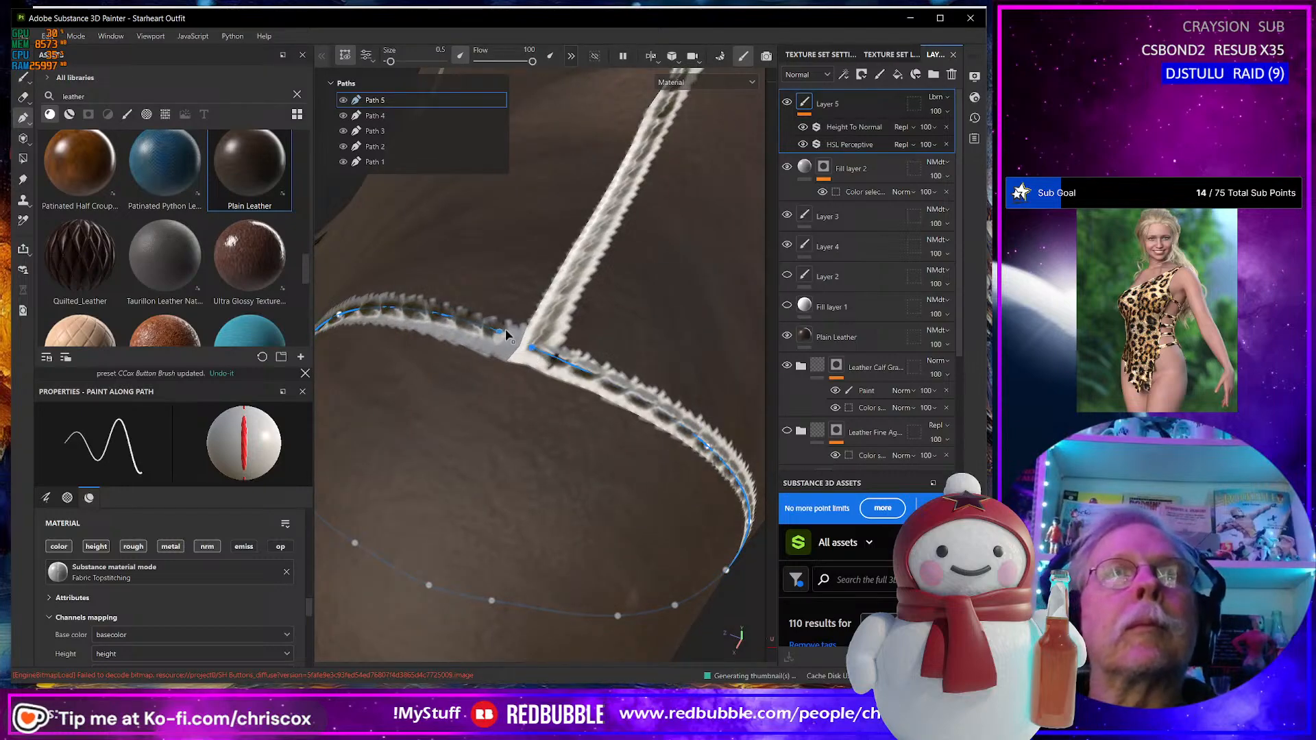
pyautogui.moveTo(501, 332); pyautogui.dragTo(635, 288)
# Start a separate Fabric Topstitching path near the collar's base seam, running up to the top edge and then along it.
pyautogui.scroll(-6, 525, 350)
pyautogui.scroll(4, 503, 337)
pyautogui.keyDown('alt'); pyautogui.moveTo(474, 353); pyautogui.dragTo(658, 499); pyautogui.keyUp('alt')
pyautogui.scroll(3, 579, 508)
pyautogui.keyDown('alt'); pyautogui.moveTo(525, 466); pyautogui.dragTo(589, 411); pyautogui.keyUp('alt')
pyautogui.scroll(2, 633, 495)
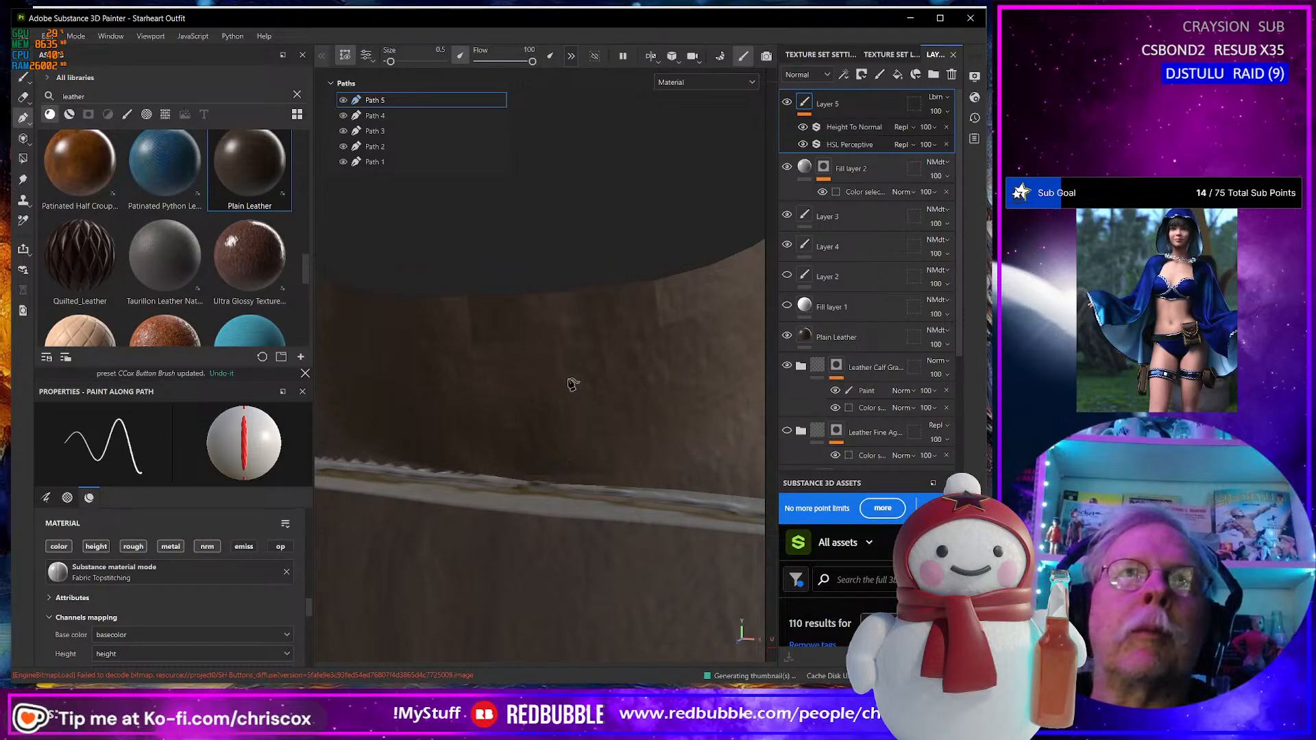
pyautogui.press('Escape')
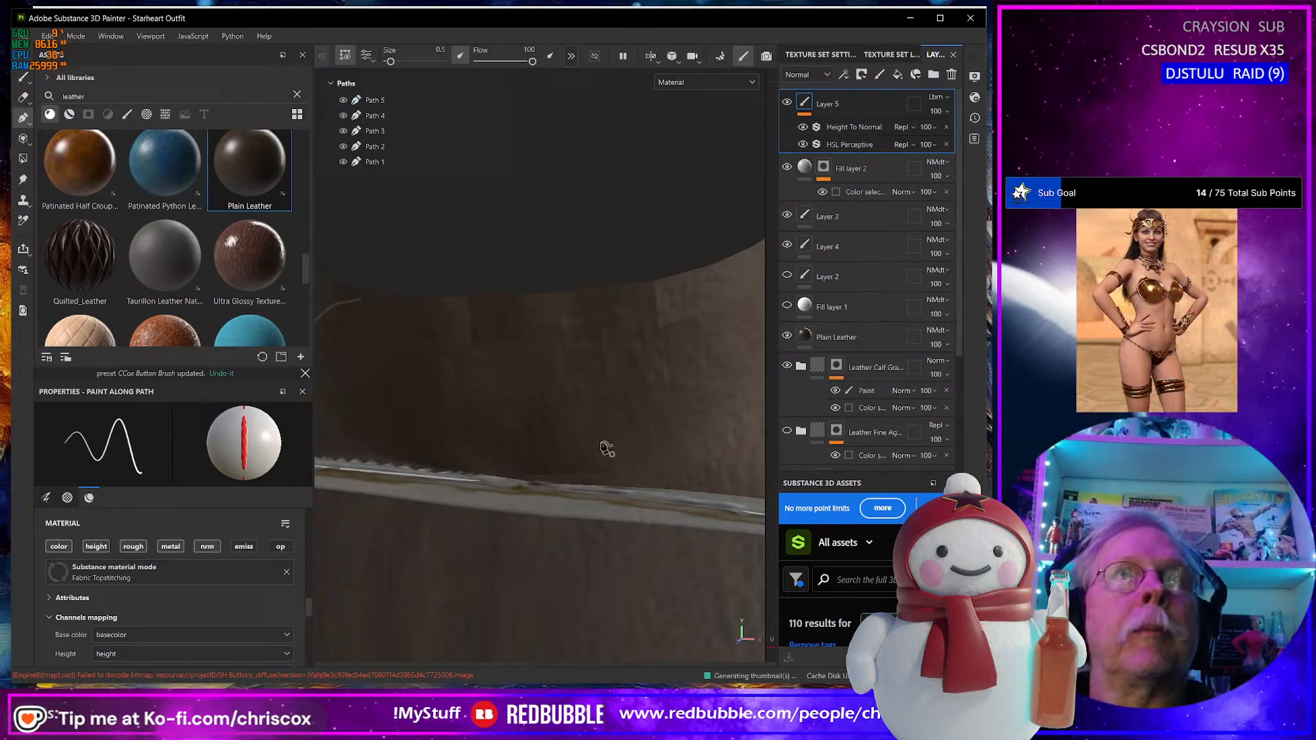
pyautogui.click(587, 458)
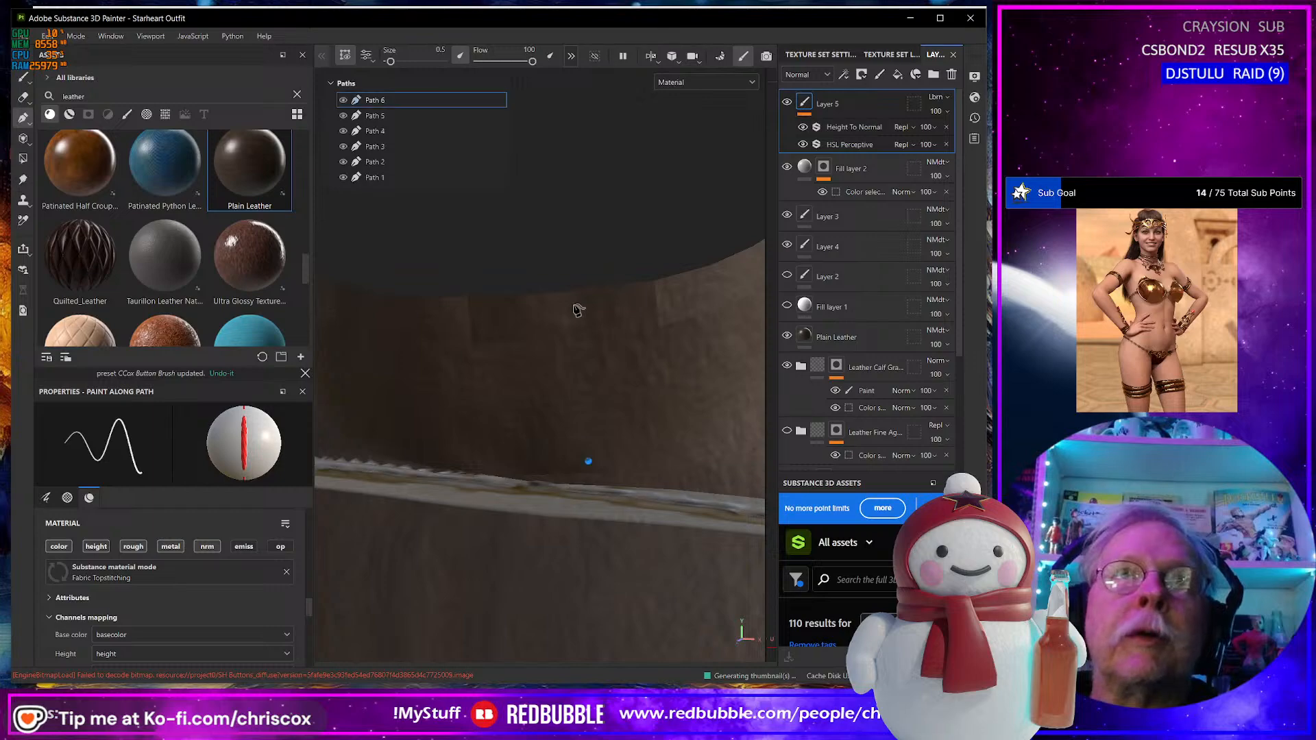
pyautogui.click(573, 303)
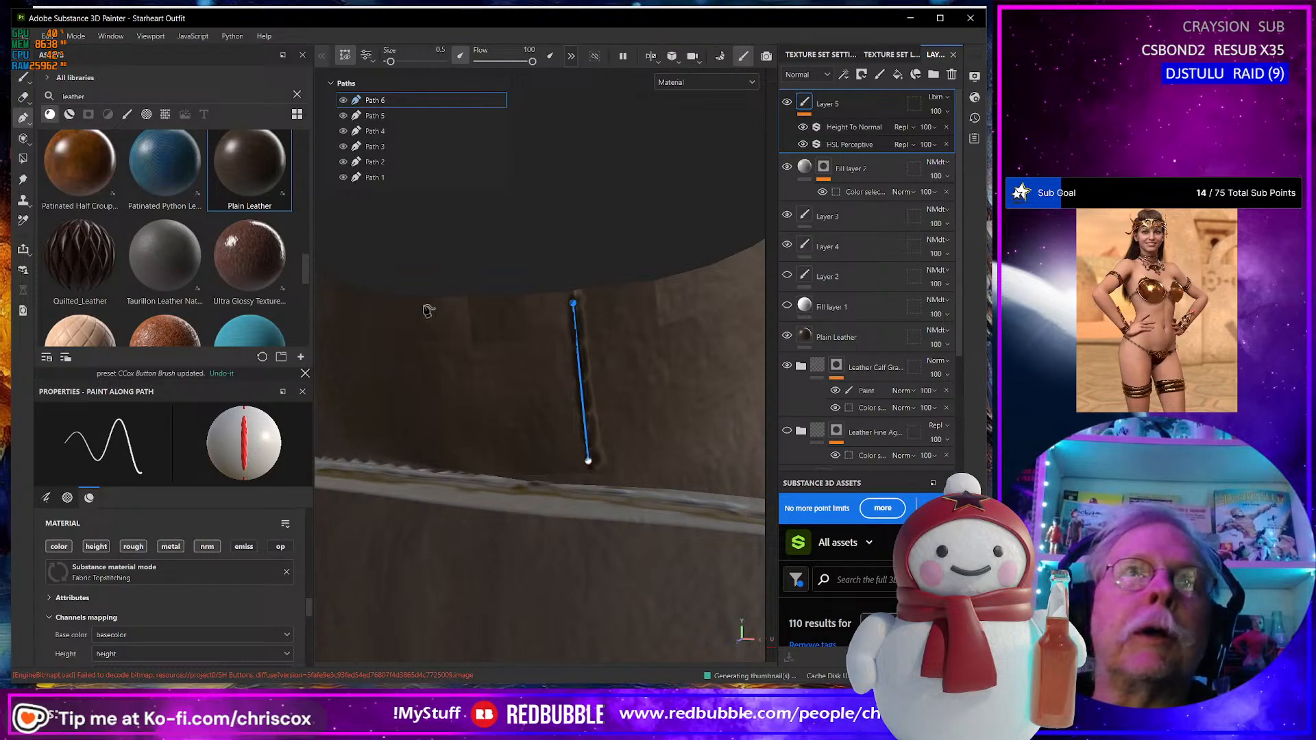
pyautogui.click(398, 310)
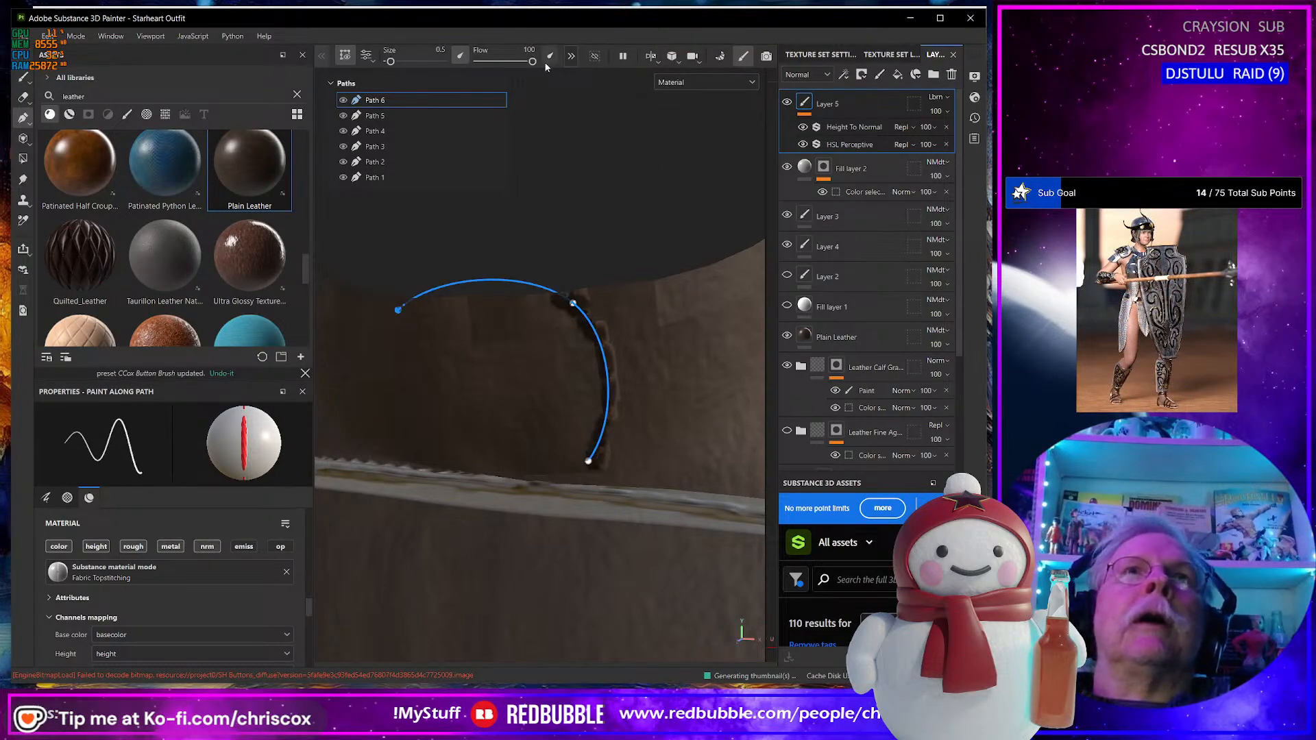
# Convert the collar path's middle point at the top edge into a sharp corner.
pyautogui.click(570, 57)
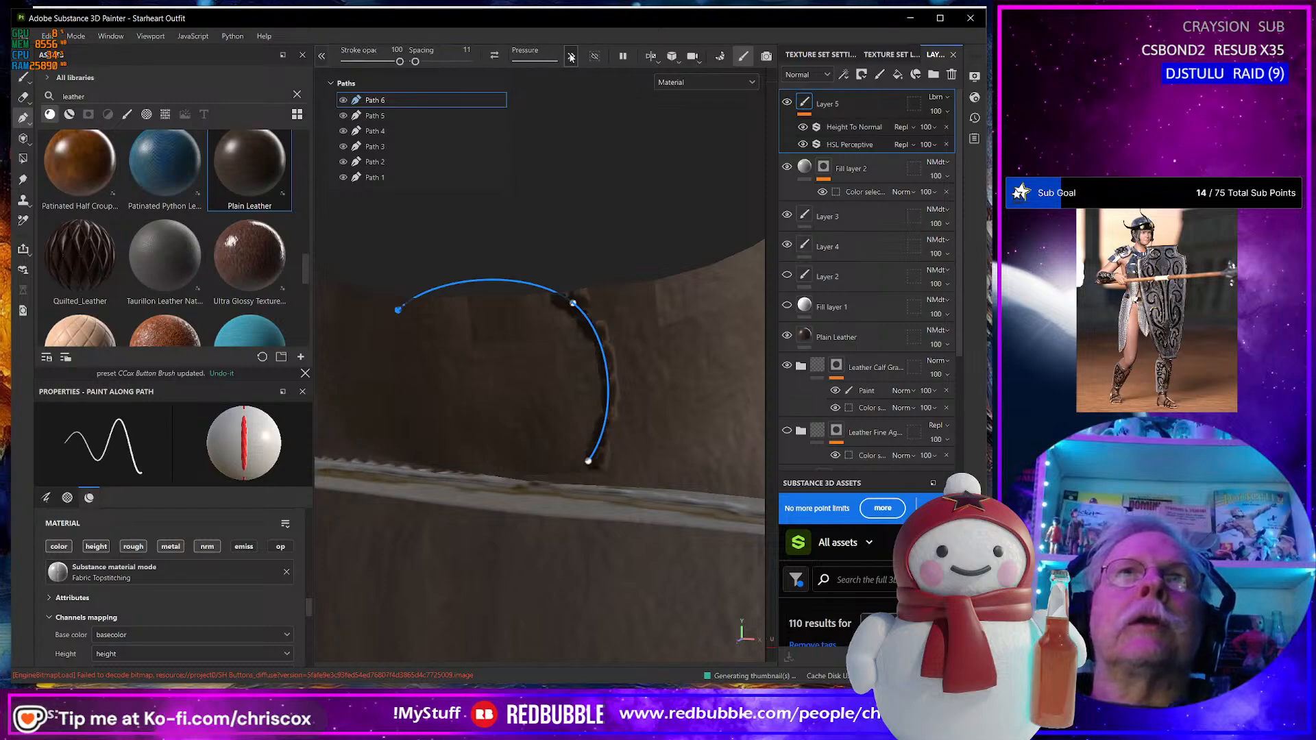
pyautogui.click(571, 57)
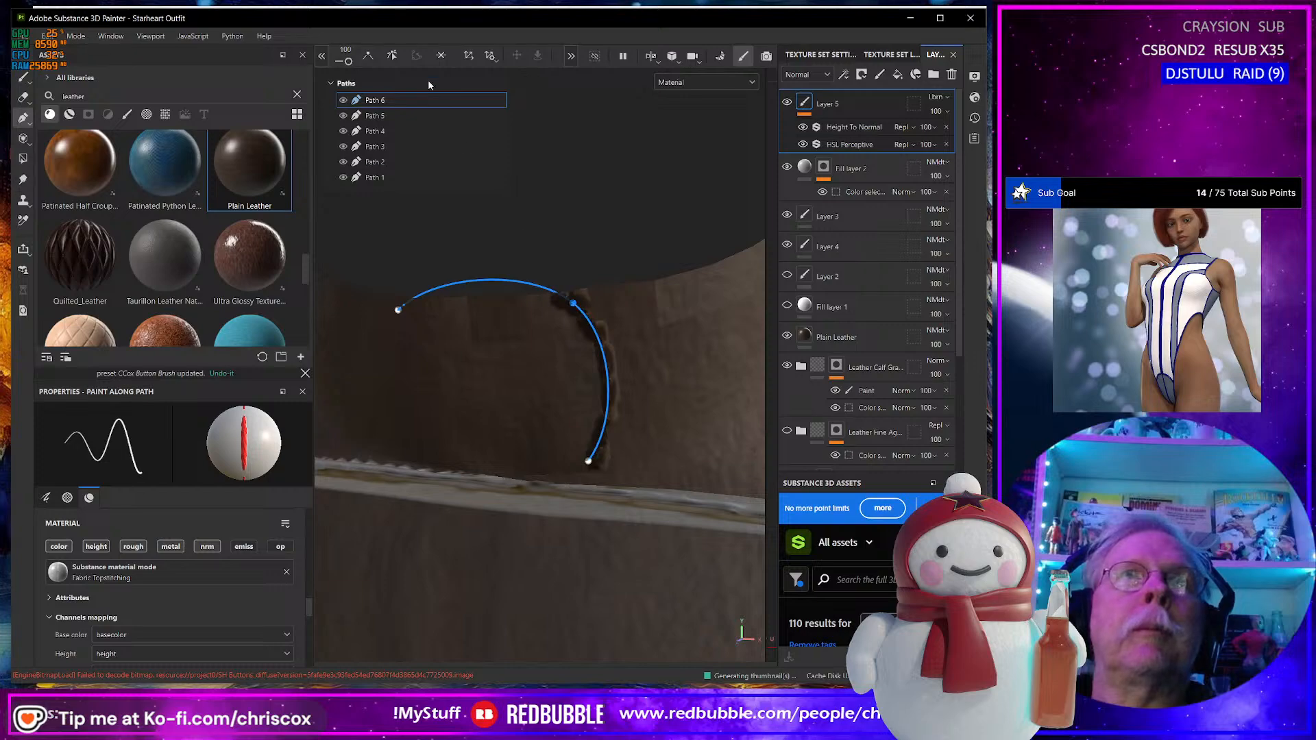
pyautogui.click(368, 56)
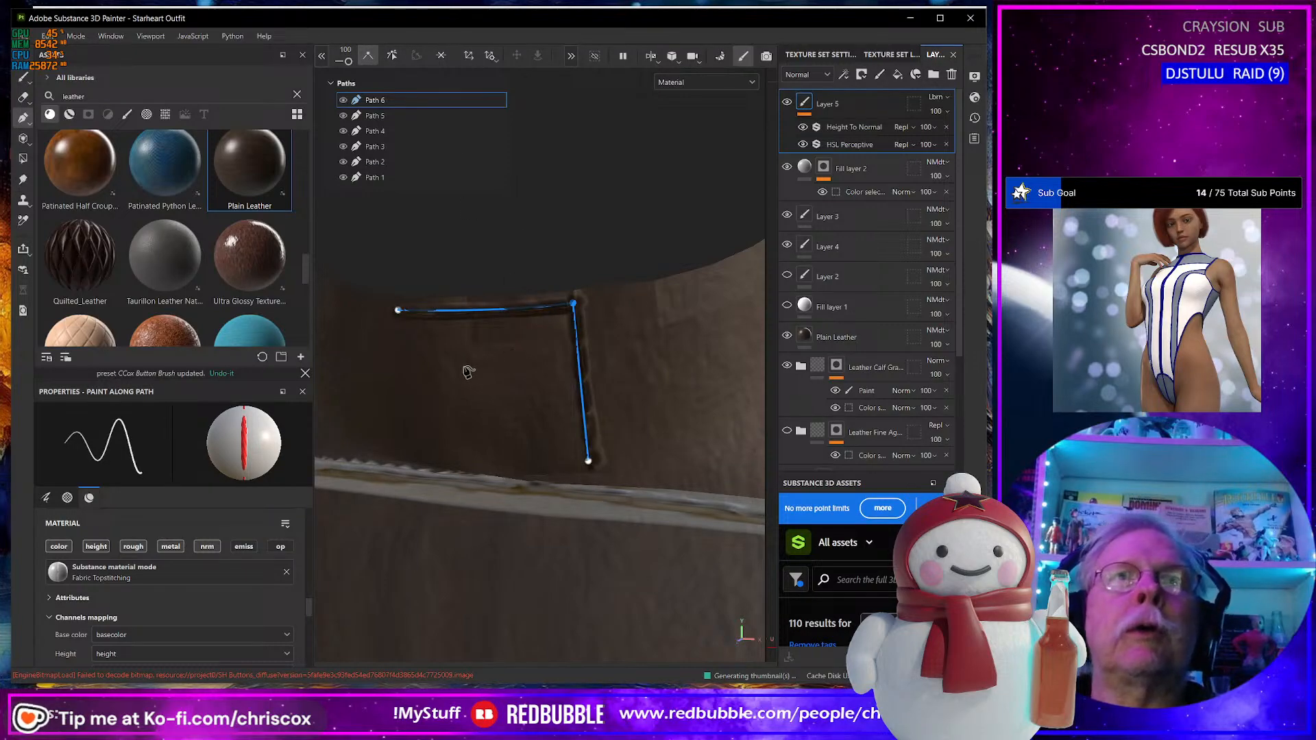
# Extend the collar path with points along the top edge, from the sharp corner around the first side of the collar.
pyautogui.keyDown('alt'); pyautogui.moveTo(488, 368); pyautogui.dragTo(529, 370); pyautogui.keyUp('alt')
pyautogui.keyDown('alt'); pyautogui.moveTo(529, 370); pyautogui.dragTo(620, 383, button='middle'); pyautogui.keyUp('alt')
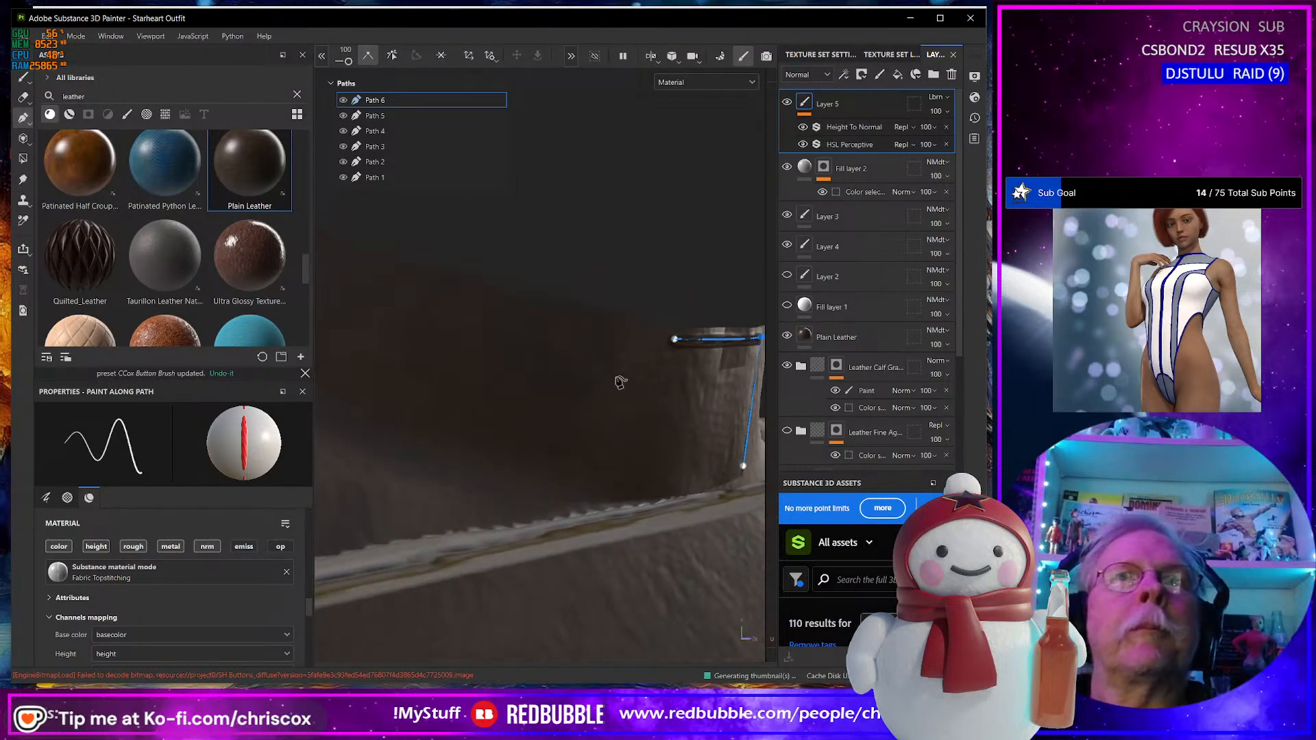
pyautogui.click(429, 290)
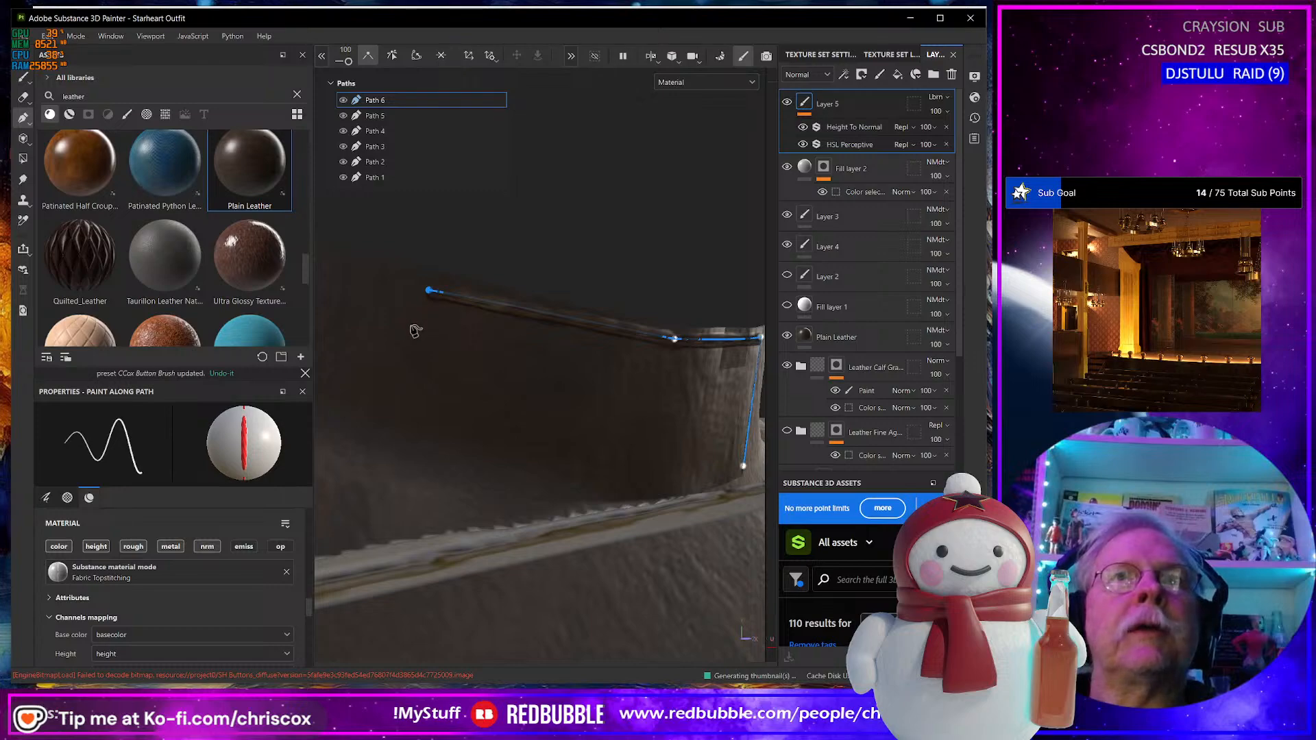
pyautogui.keyDown('alt'); pyautogui.moveTo(415, 330); pyautogui.dragTo(669, 429); pyautogui.keyUp('alt')
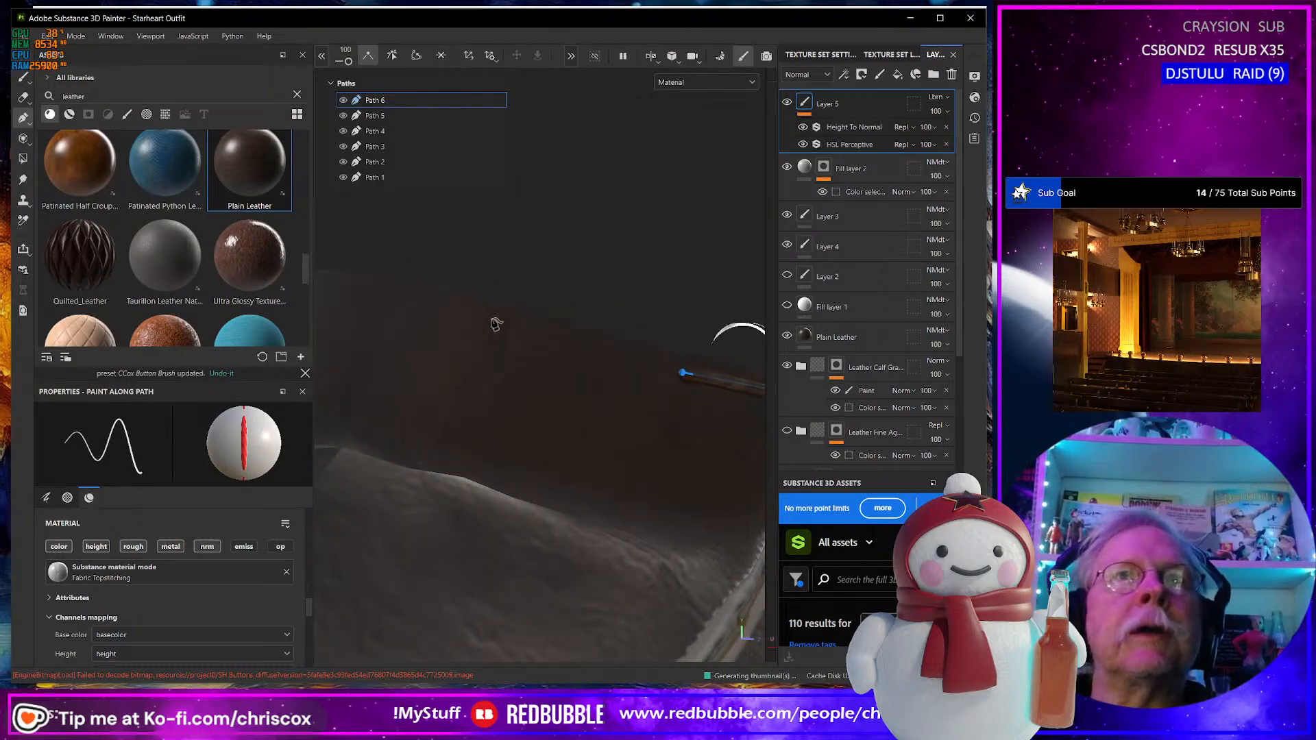
pyautogui.keyDown('alt'); pyautogui.moveTo(496, 324); pyautogui.dragTo(685, 434); pyautogui.keyUp('alt')
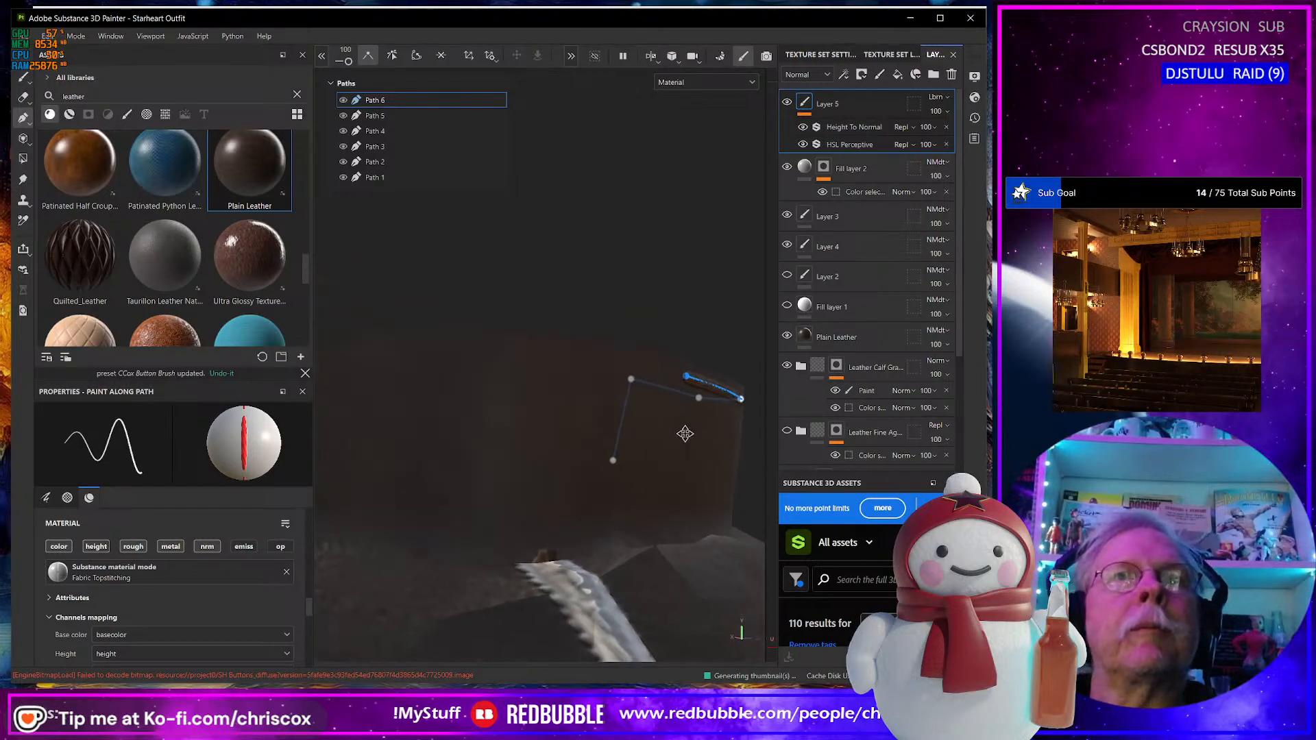
pyautogui.keyDown('alt'); pyautogui.moveTo(684, 433); pyautogui.dragTo(687, 435, button='middle'); pyautogui.keyUp('alt')
pyautogui.click(513, 351)
pyautogui.keyDown('alt'); pyautogui.moveTo(471, 396); pyautogui.dragTo(573, 398); pyautogui.keyUp('alt')
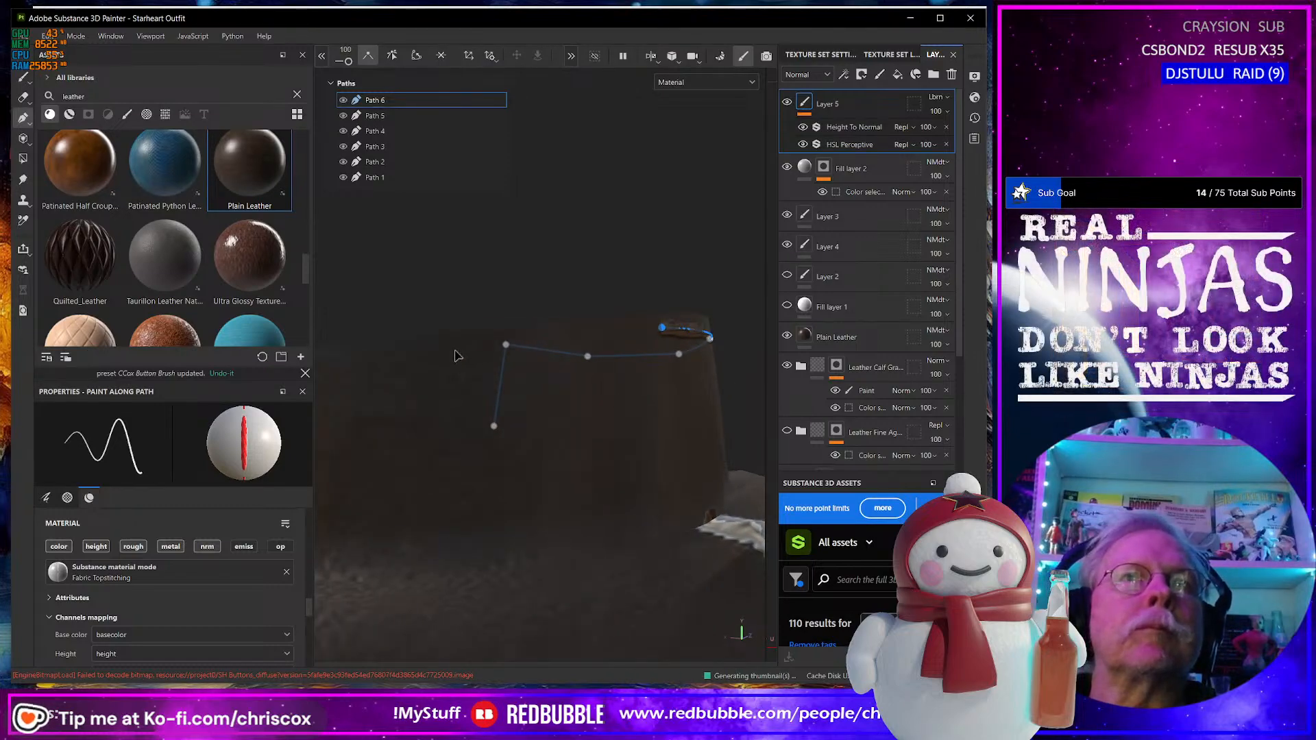
pyautogui.click(455, 352)
# Continue the path around the rest of the collar's top edge, back toward the sharp corner.
pyautogui.keyDown('alt'); pyautogui.moveTo(459, 388); pyautogui.dragTo(681, 422); pyautogui.keyUp('alt')
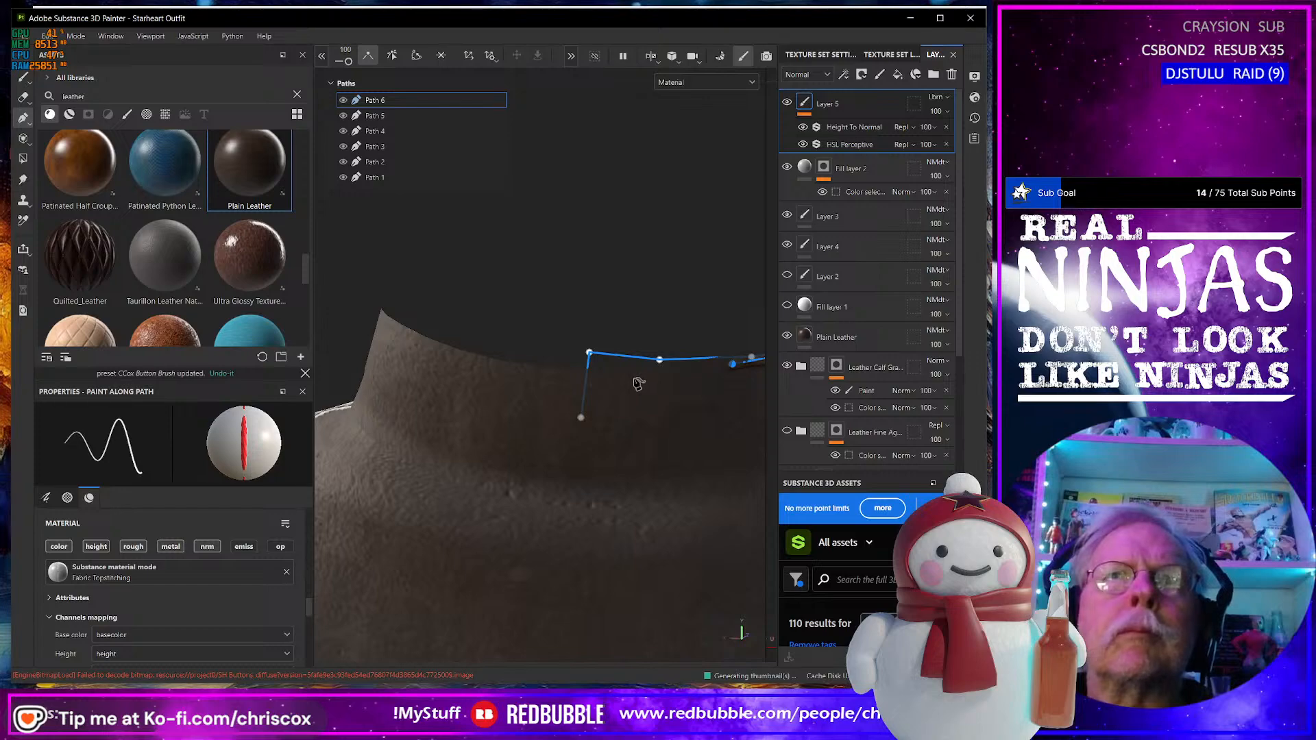
pyautogui.click(633, 378)
pyautogui.click(465, 363)
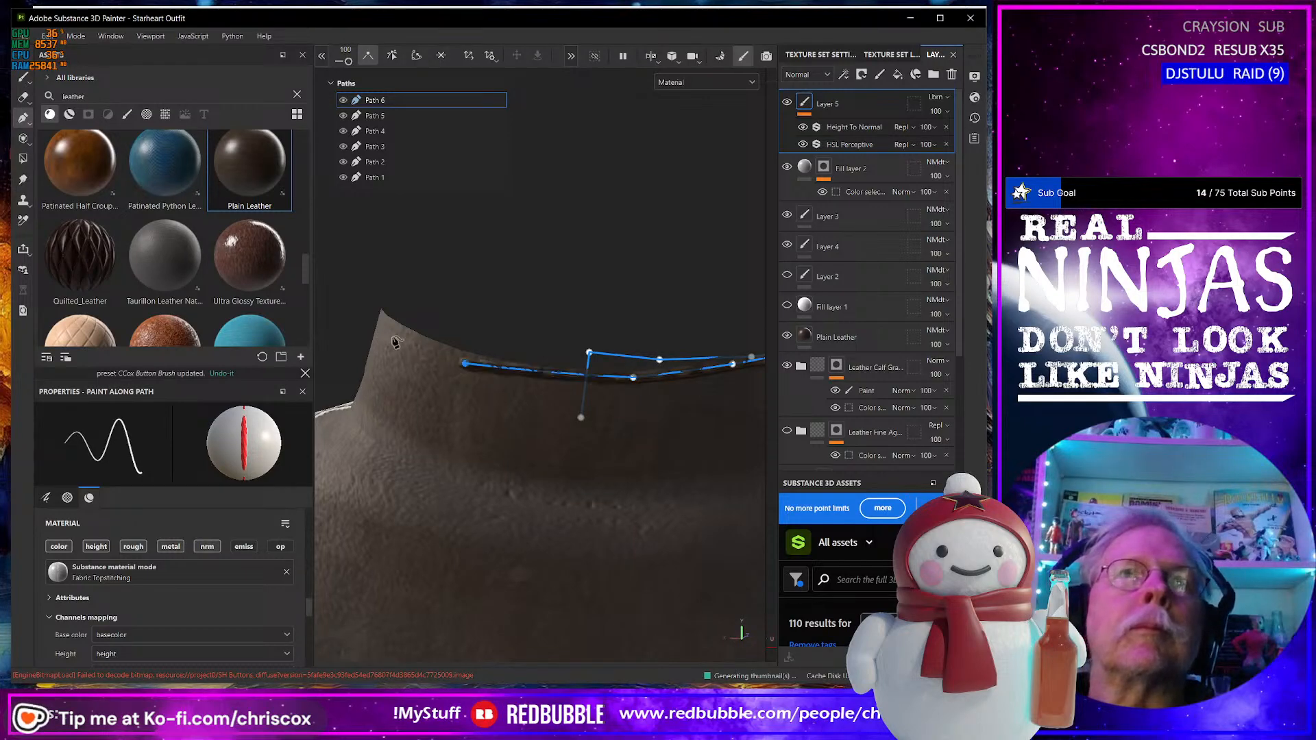
pyautogui.moveTo(382, 363)
pyautogui.keyDown('alt'); pyautogui.mouseDown()
pyautogui.moveTo(500, 356)
pyautogui.moveTo(434, 382)
pyautogui.moveTo(737, 428)
pyautogui.moveTo(713, 427)
pyautogui.mouseUp(); pyautogui.keyUp('alt')
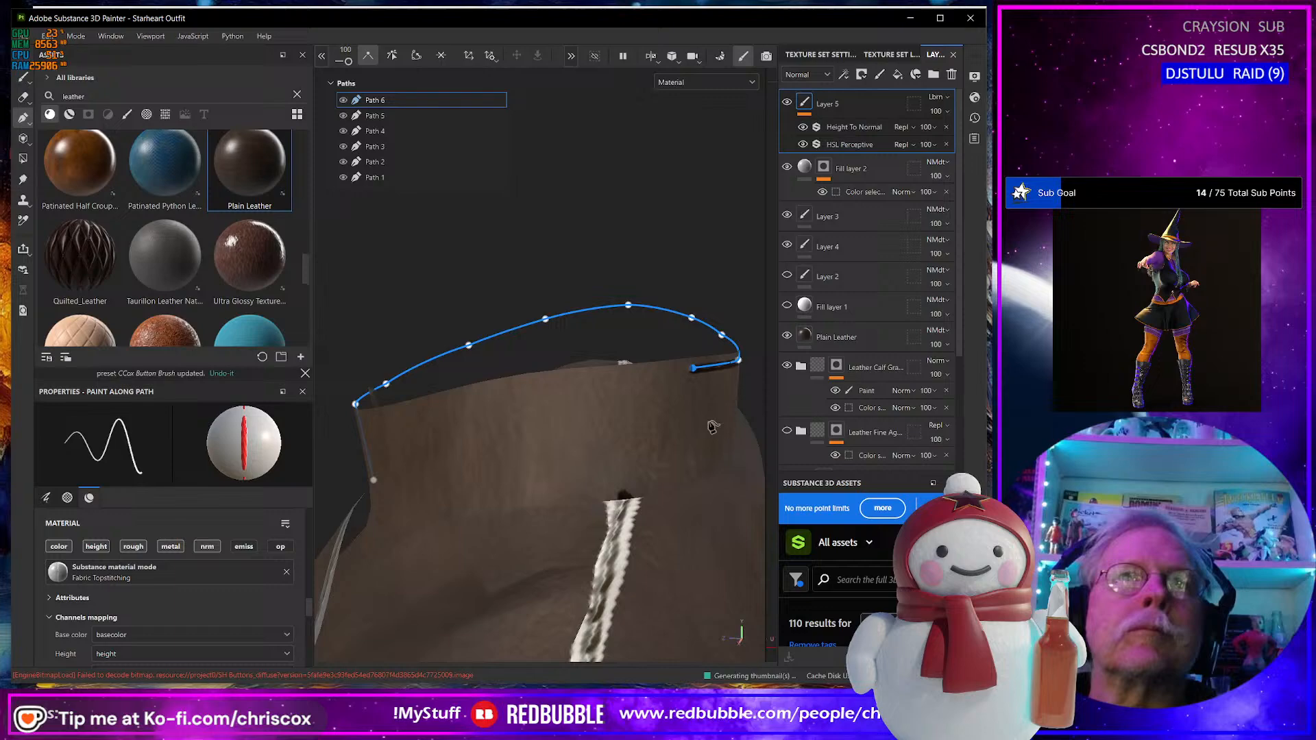
pyautogui.click(555, 379)
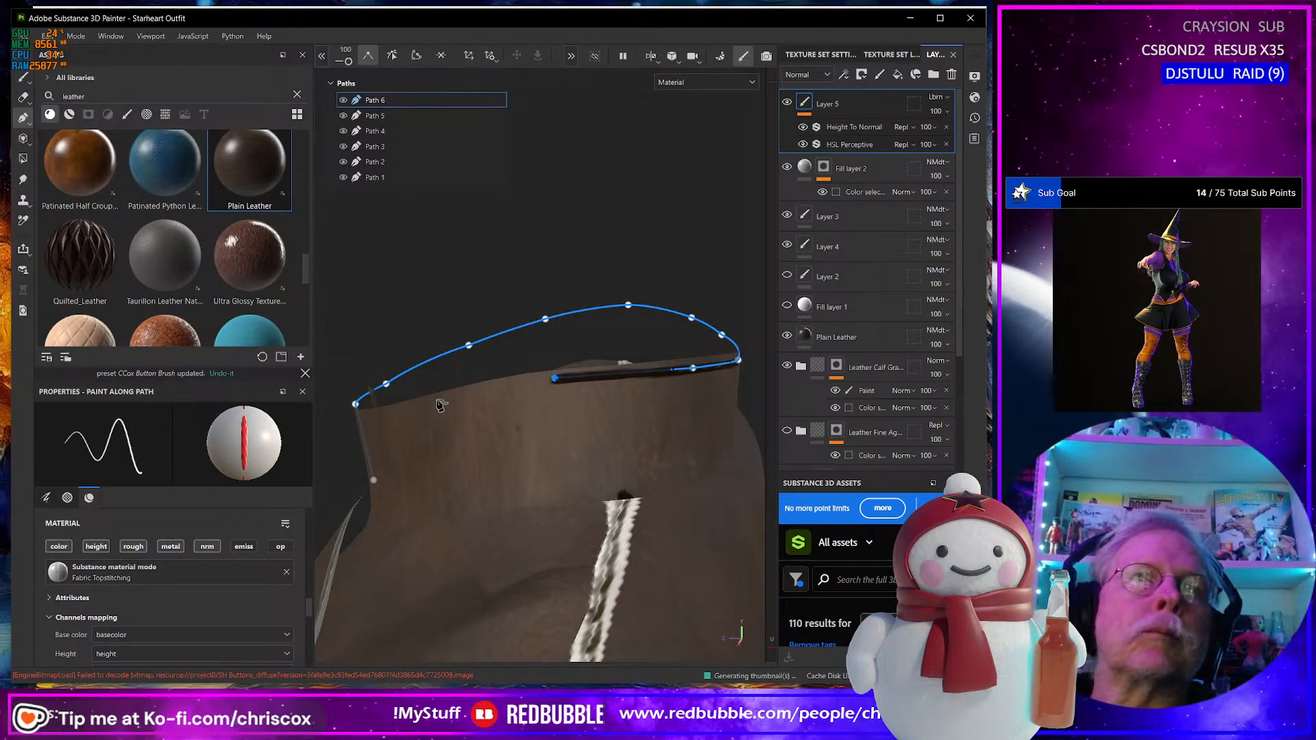
pyautogui.keyDown('alt'); pyautogui.moveTo(426, 424); pyautogui.dragTo(590, 432); pyautogui.keyUp('alt')
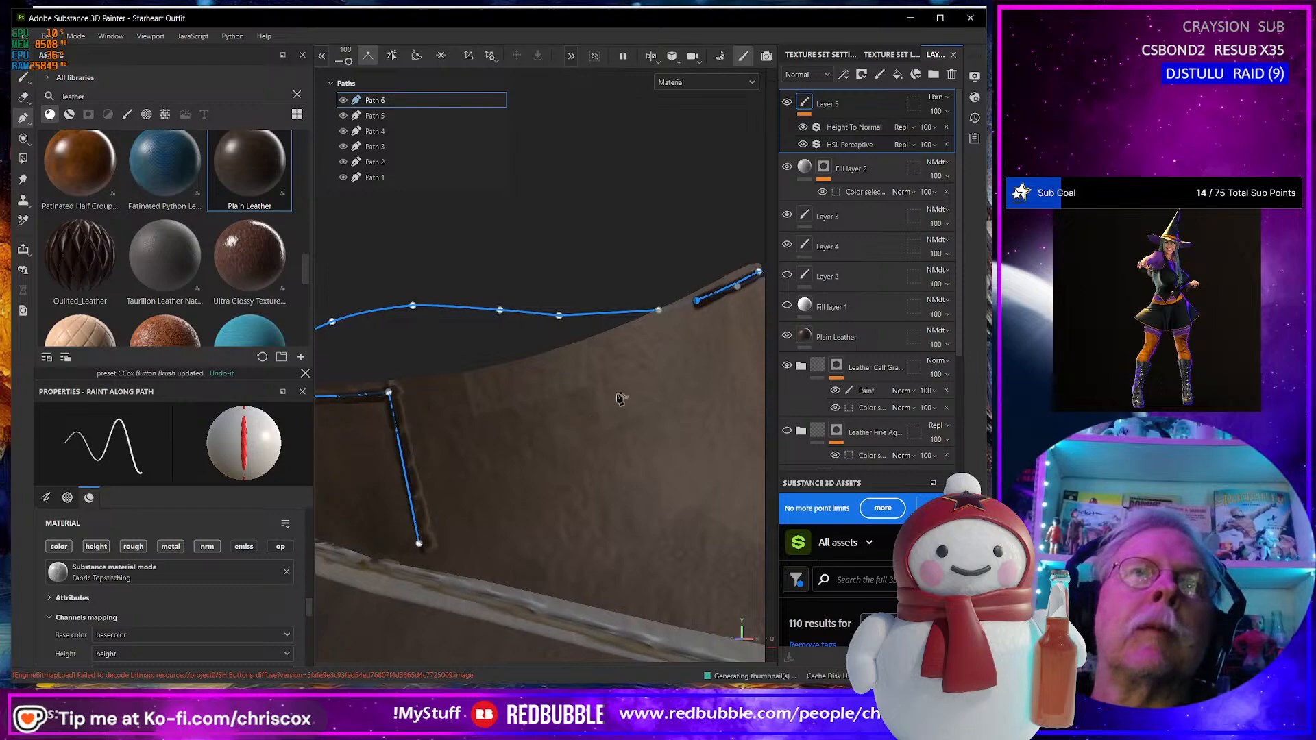
pyautogui.click(485, 386)
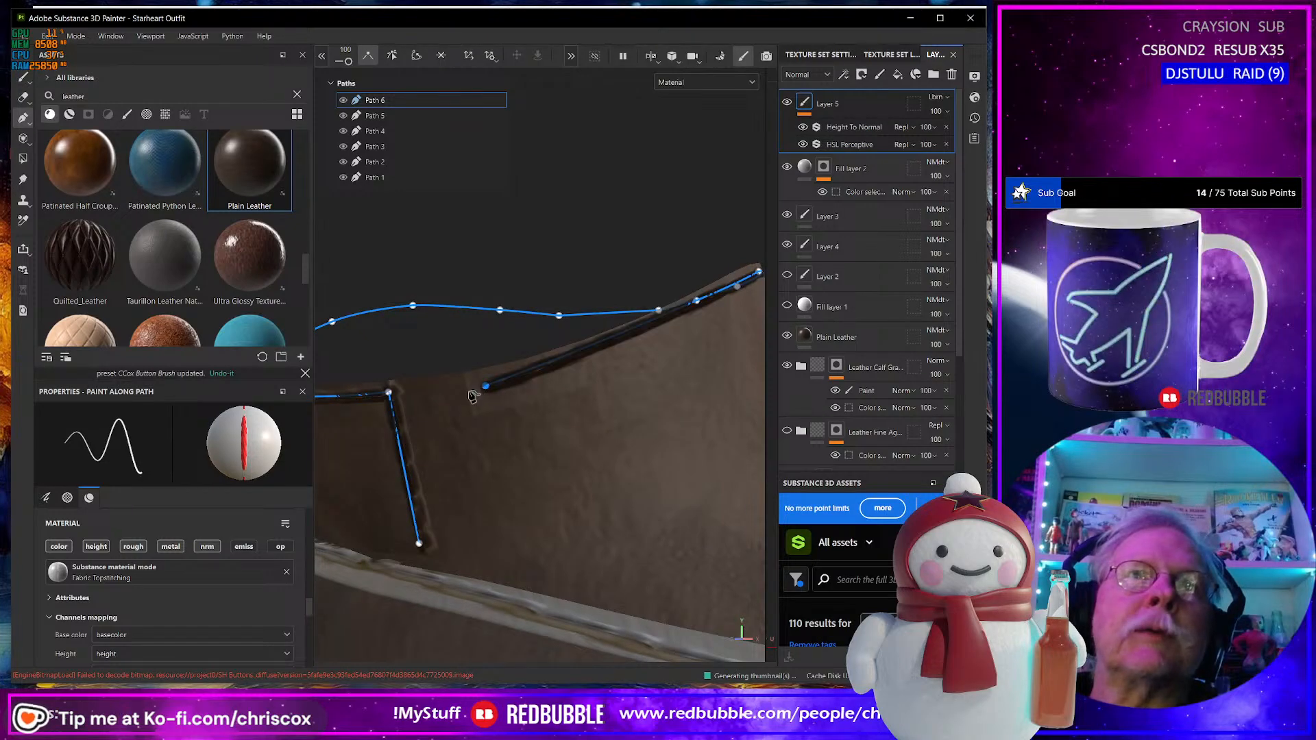
# Move a stray point of the collar path onto the top edge and extend the path up to the sharp corner.
pyautogui.moveTo(696, 300); pyautogui.dragTo(698, 306)
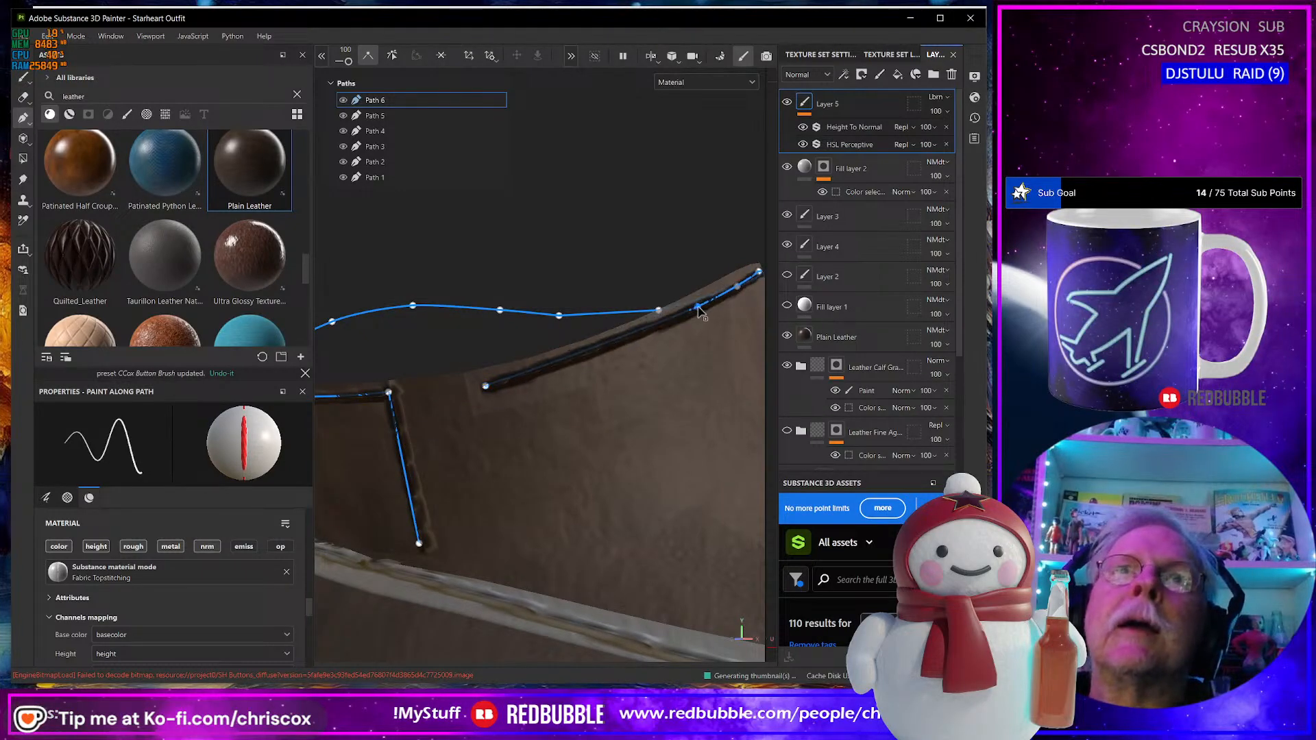
pyautogui.click(485, 385)
pyautogui.keyDown('alt'); pyautogui.moveTo(461, 408); pyautogui.dragTo(498, 569); pyautogui.keyUp('alt')
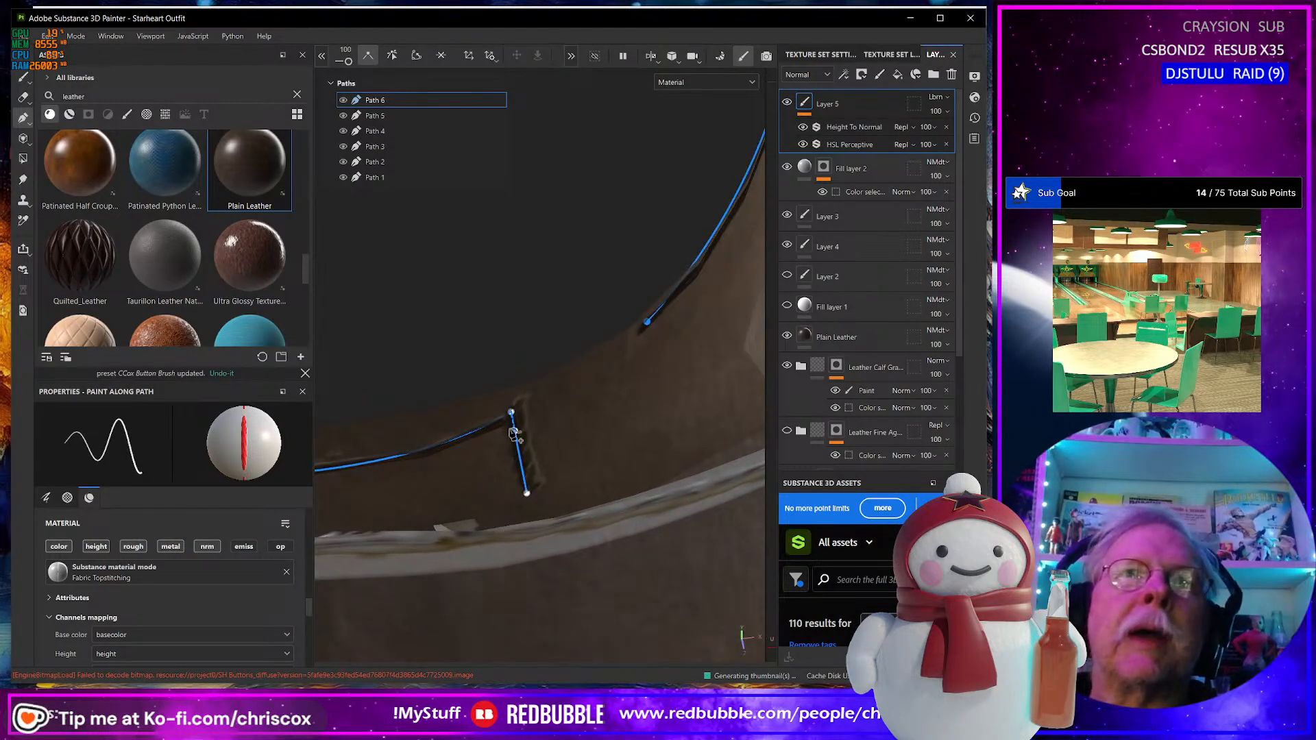
pyautogui.click(488, 410)
pyautogui.keyDown('alt'); pyautogui.moveTo(452, 437); pyautogui.dragTo(573, 447); pyautogui.keyUp('alt')
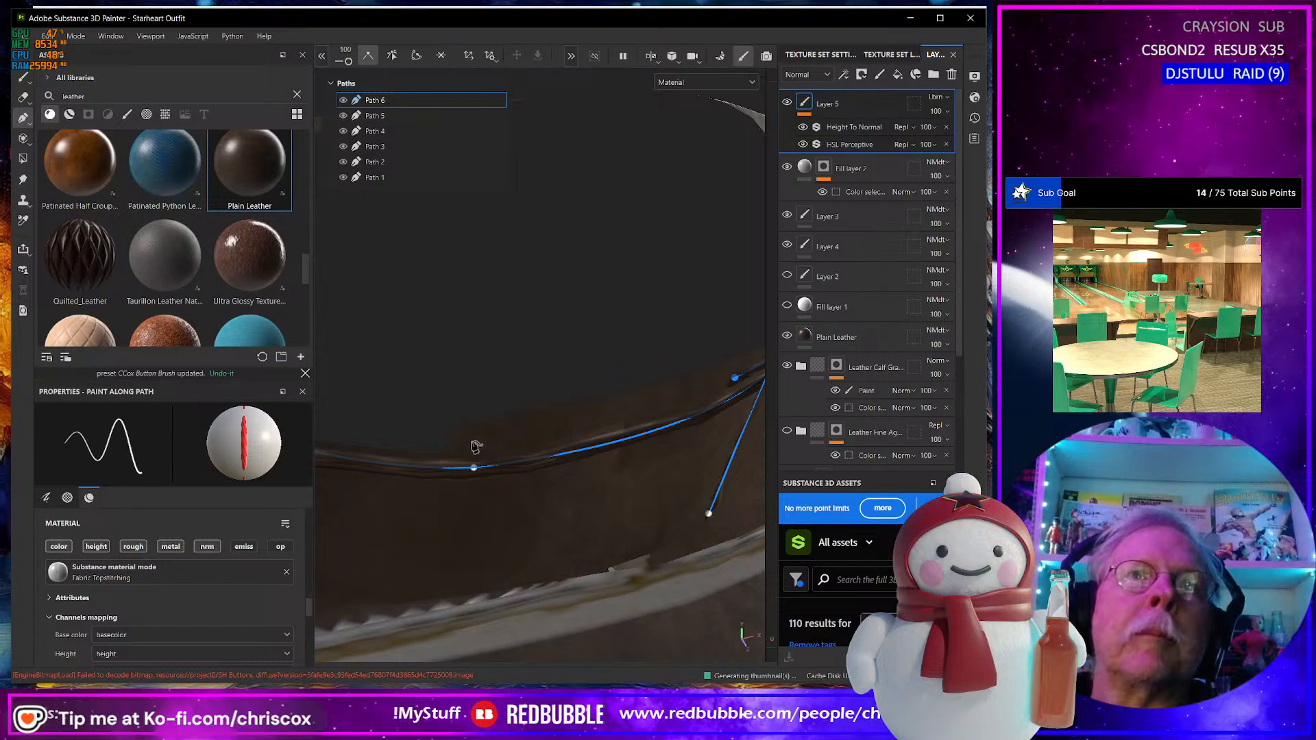
pyautogui.keyDown('alt'); pyautogui.moveTo(476, 446); pyautogui.dragTo(438, 553); pyautogui.keyUp('alt')
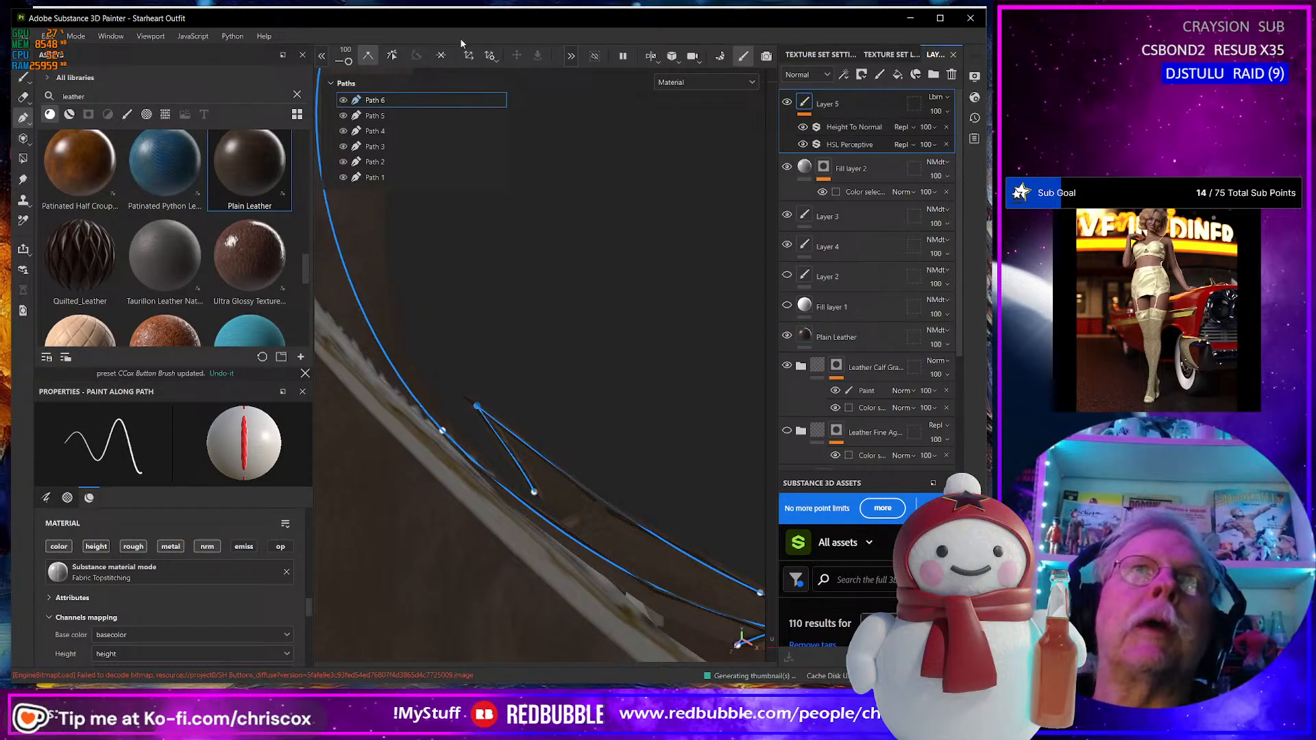
pyautogui.click(391, 55)
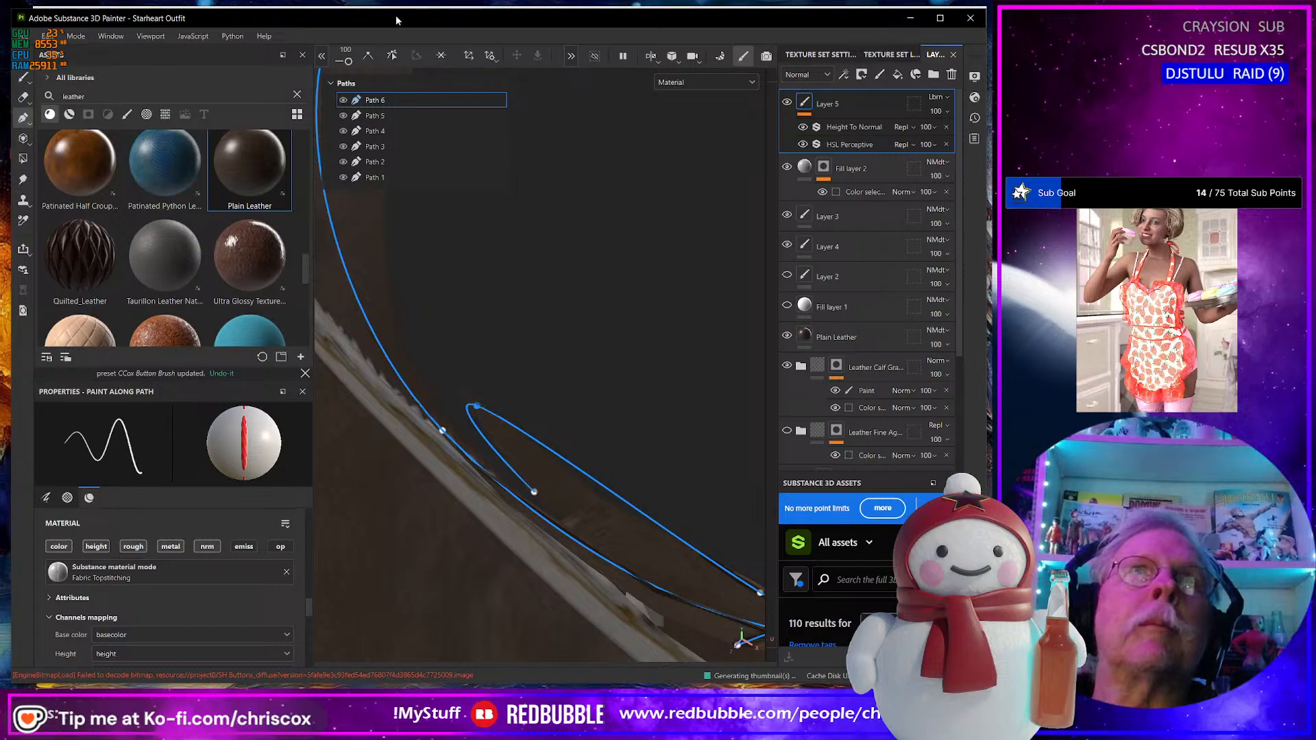
pyautogui.click(368, 55)
# Start a separate Fabric Topstitching path at the front panel's lower corner and run it along the outfit's bottom hem.
pyautogui.keyDown('alt'); pyautogui.moveTo(455, 205); pyautogui.dragTo(593, 256); pyautogui.keyUp('alt')
pyautogui.moveTo(632, 321)
pyautogui.keyDown('alt'); pyautogui.mouseDown()
pyautogui.moveTo(627, 379)
pyautogui.moveTo(558, 374)
pyautogui.moveTo(592, 381)
pyautogui.moveTo(611, 329)
pyautogui.mouseUp(); pyautogui.keyUp('alt')
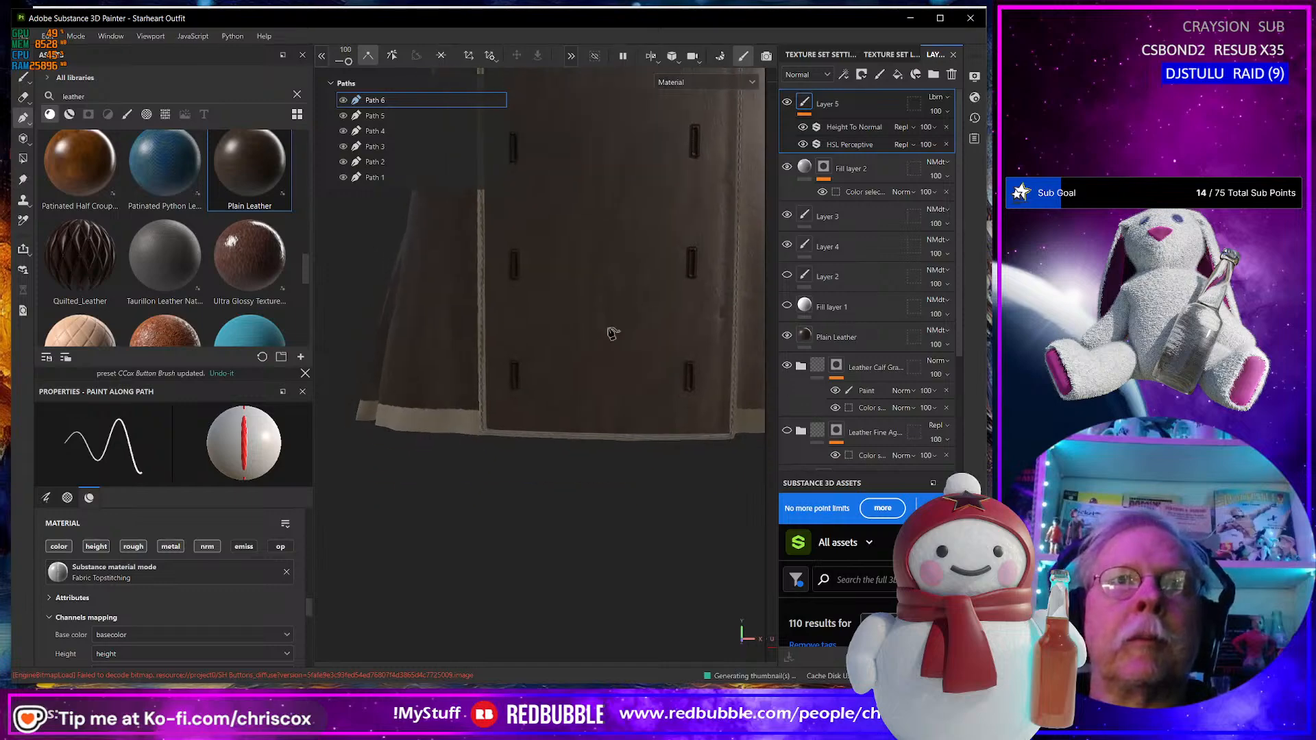
pyautogui.keyDown('alt'); pyautogui.moveTo(508, 418); pyautogui.dragTo(520, 241); pyautogui.keyUp('alt')
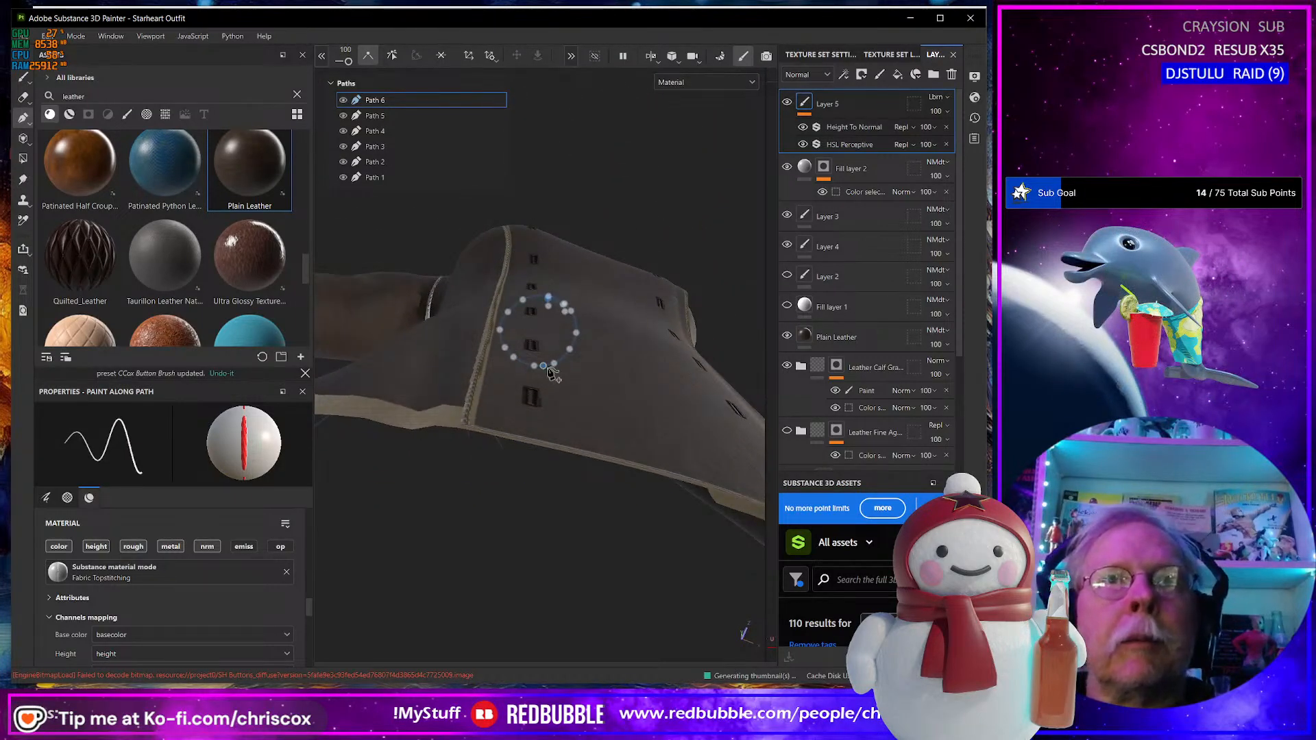
pyautogui.keyDown('alt'); pyautogui.moveTo(549, 370); pyautogui.dragTo(681, 377); pyautogui.keyUp('alt')
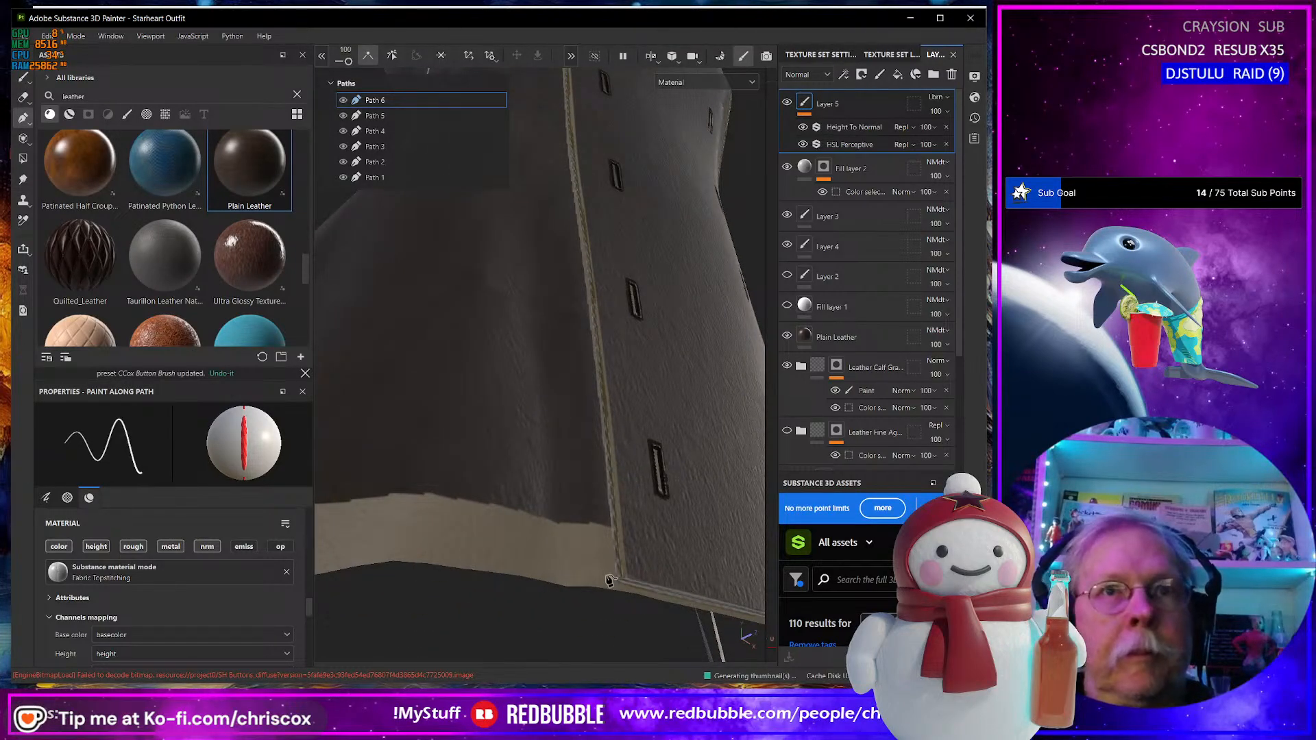
pyautogui.press('Escape')
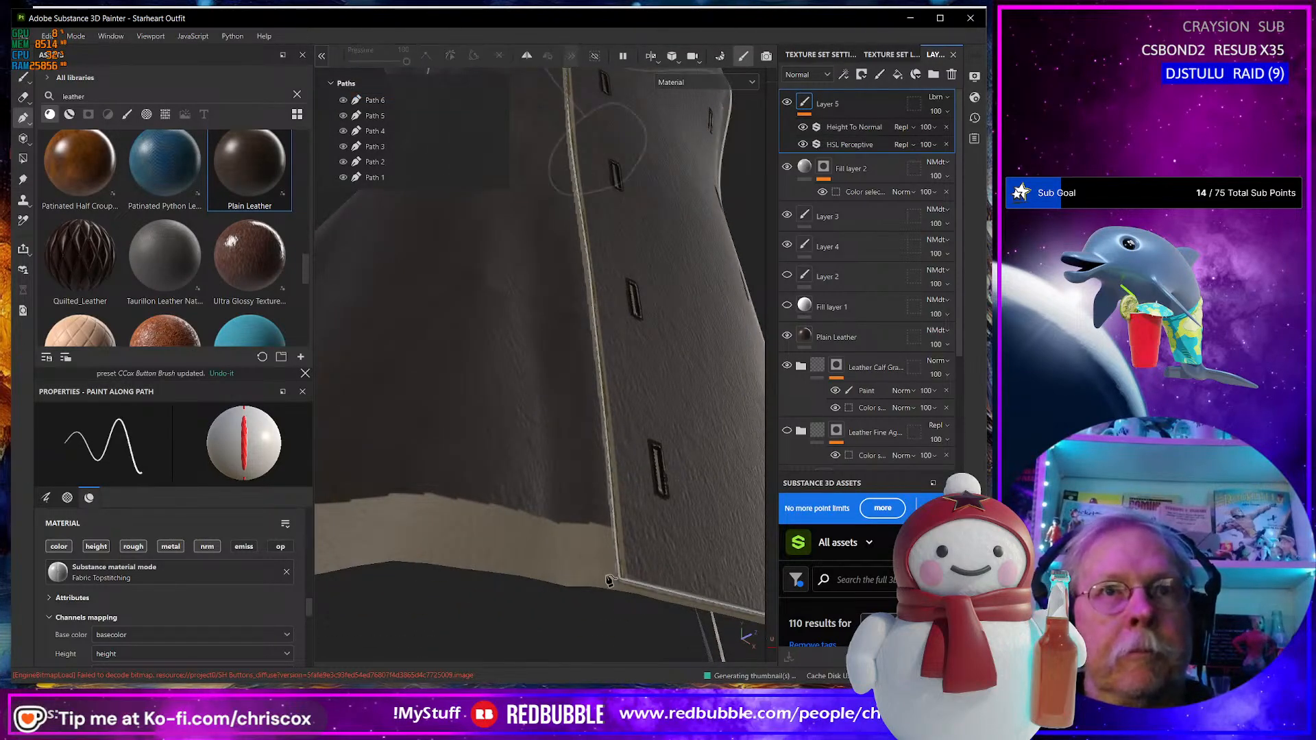
pyautogui.click(562, 581)
pyautogui.keyDown('alt'); pyautogui.moveTo(485, 579); pyautogui.dragTo(653, 551); pyautogui.keyUp('alt')
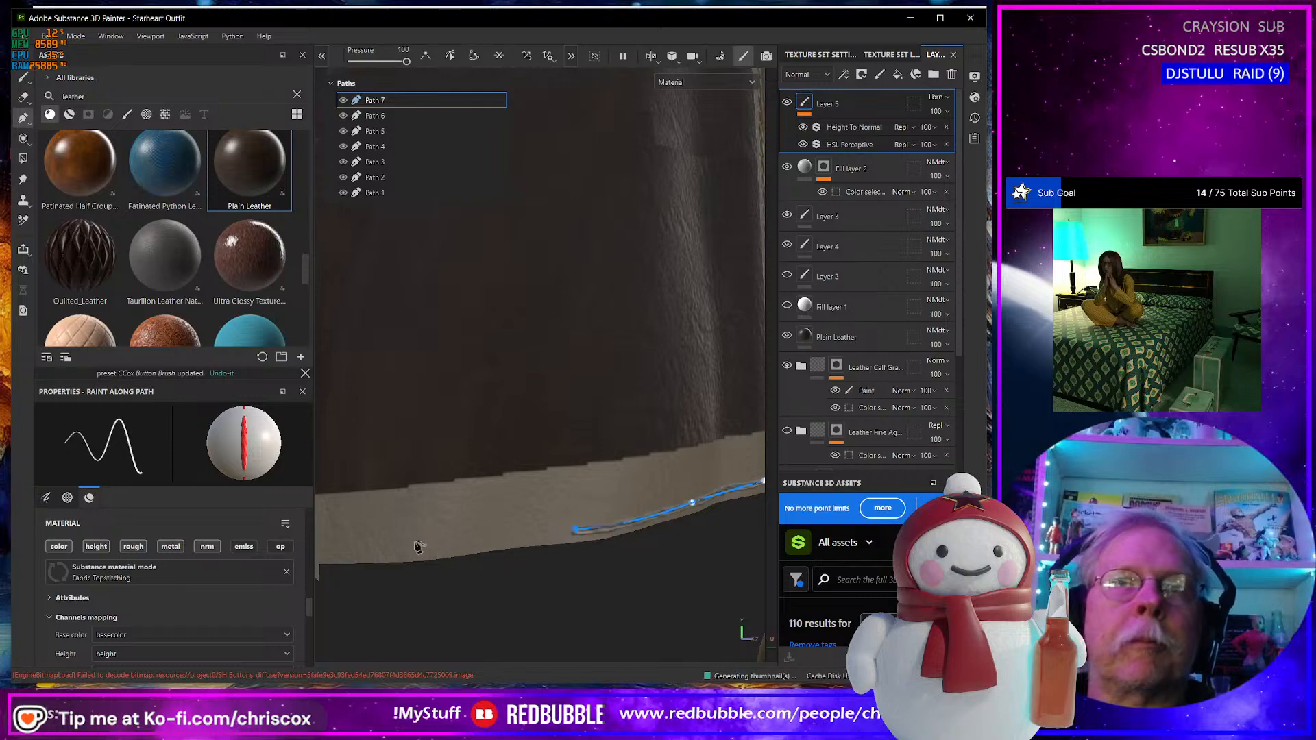
pyautogui.keyDown('alt'); pyautogui.moveTo(603, 548); pyautogui.dragTo(504, 553); pyautogui.keyUp('alt')
pyautogui.click(553, 549)
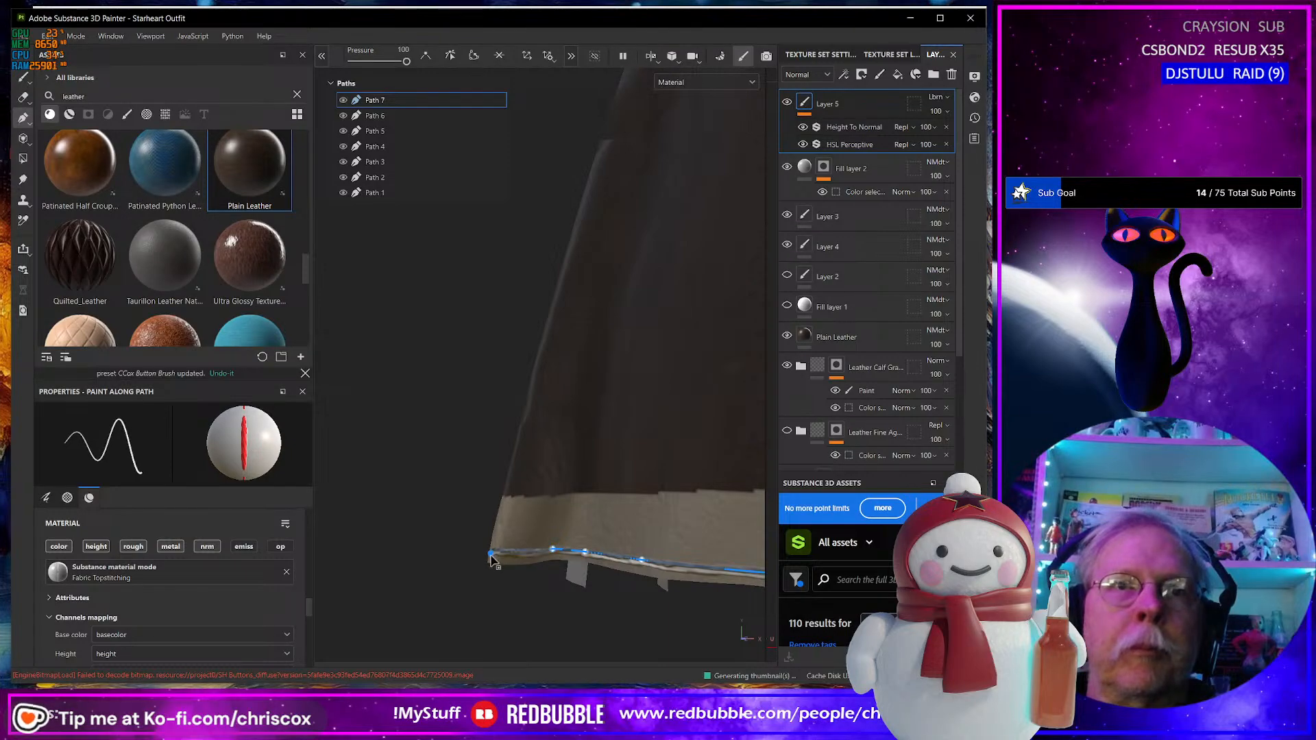
# Extend the hem path around the first side of the outfit, past the side seam.
pyautogui.keyDown('alt'); pyautogui.moveTo(495, 559); pyautogui.dragTo(698, 565); pyautogui.keyUp('alt')
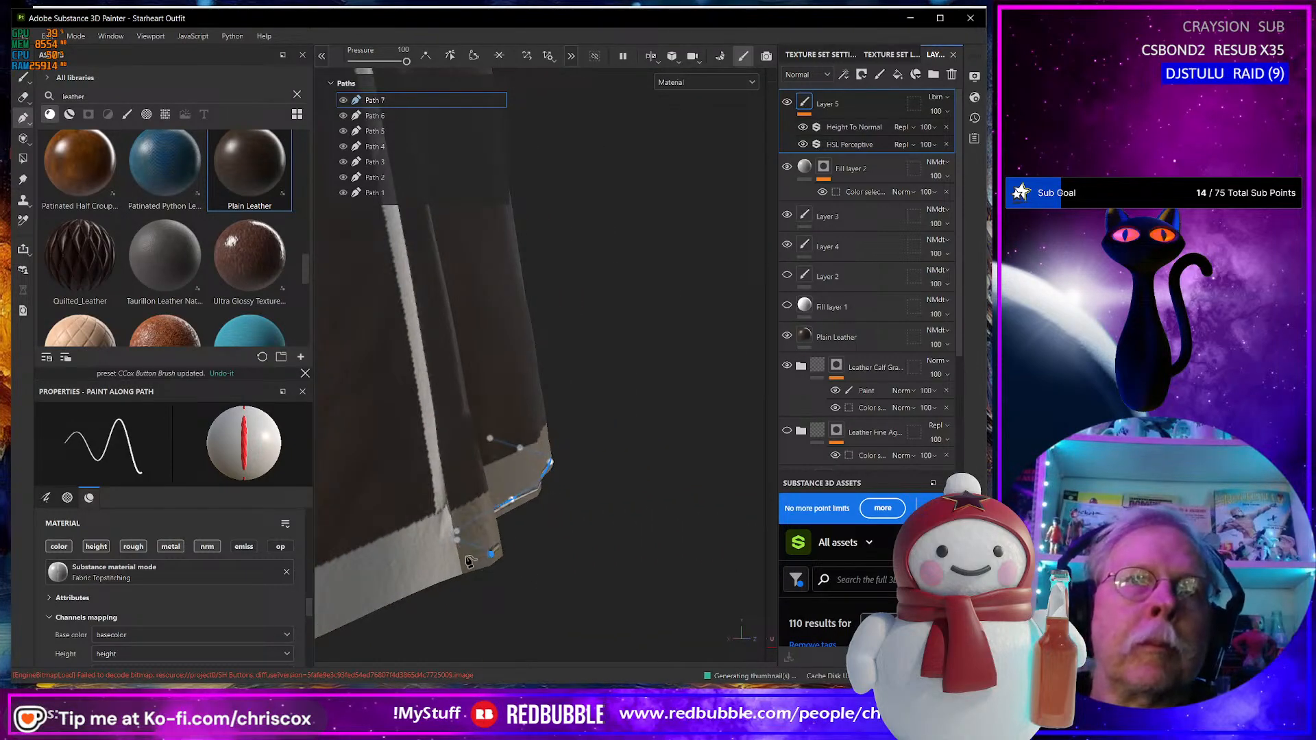
pyautogui.moveTo(469, 561)
pyautogui.keyDown('alt'); pyautogui.mouseDown()
pyautogui.moveTo(438, 395)
pyautogui.moveTo(511, 435)
pyautogui.moveTo(458, 549)
pyautogui.mouseUp(); pyautogui.keyUp('alt')
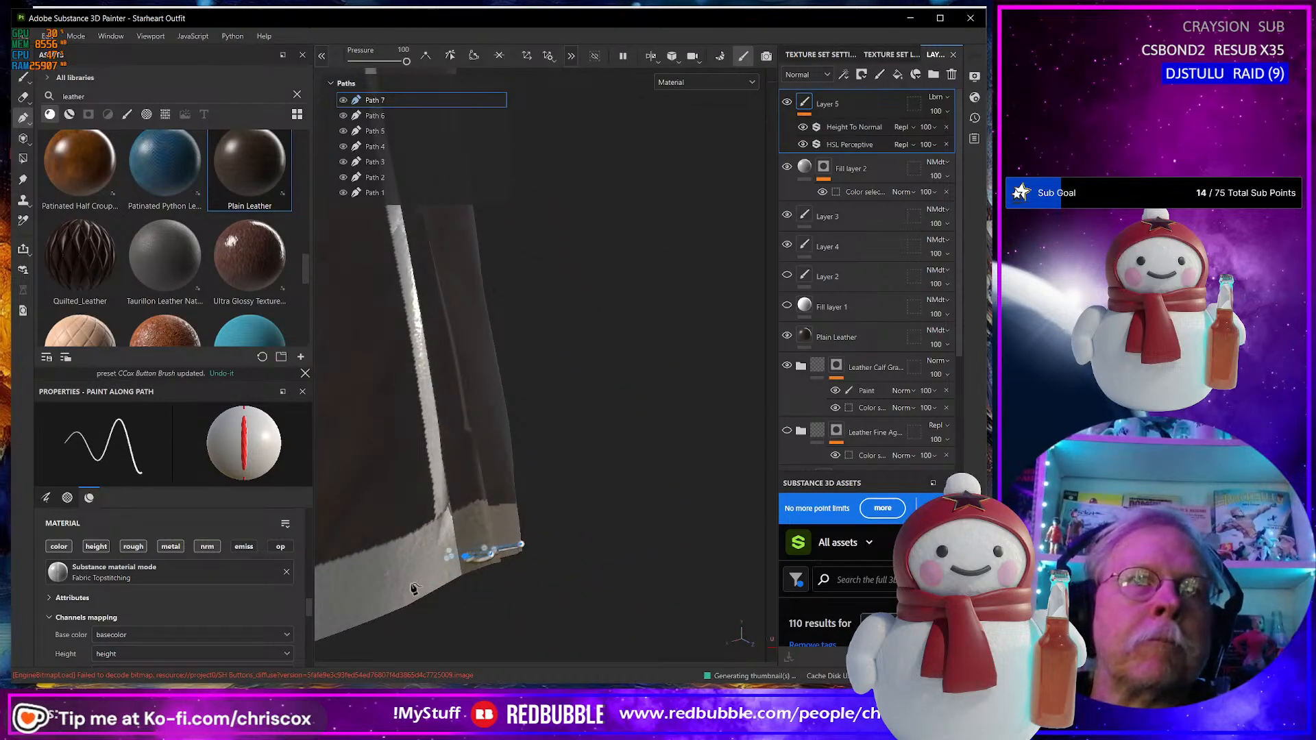
pyautogui.keyDown('alt'); pyautogui.moveTo(409, 594); pyautogui.dragTo(738, 465); pyautogui.keyUp('alt')
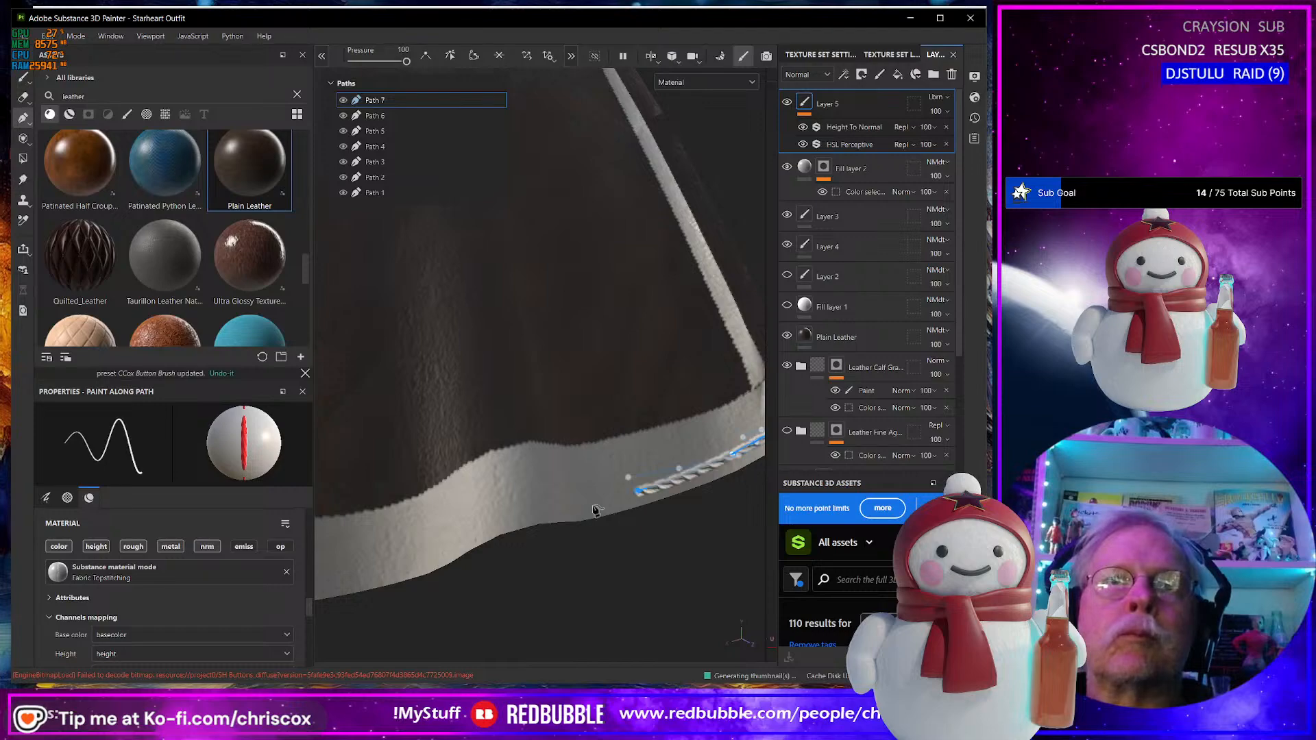
pyautogui.click(519, 509)
pyautogui.keyDown('alt'); pyautogui.moveTo(478, 531); pyautogui.dragTo(637, 455, button='middle'); pyautogui.keyUp('alt')
pyautogui.click(582, 493)
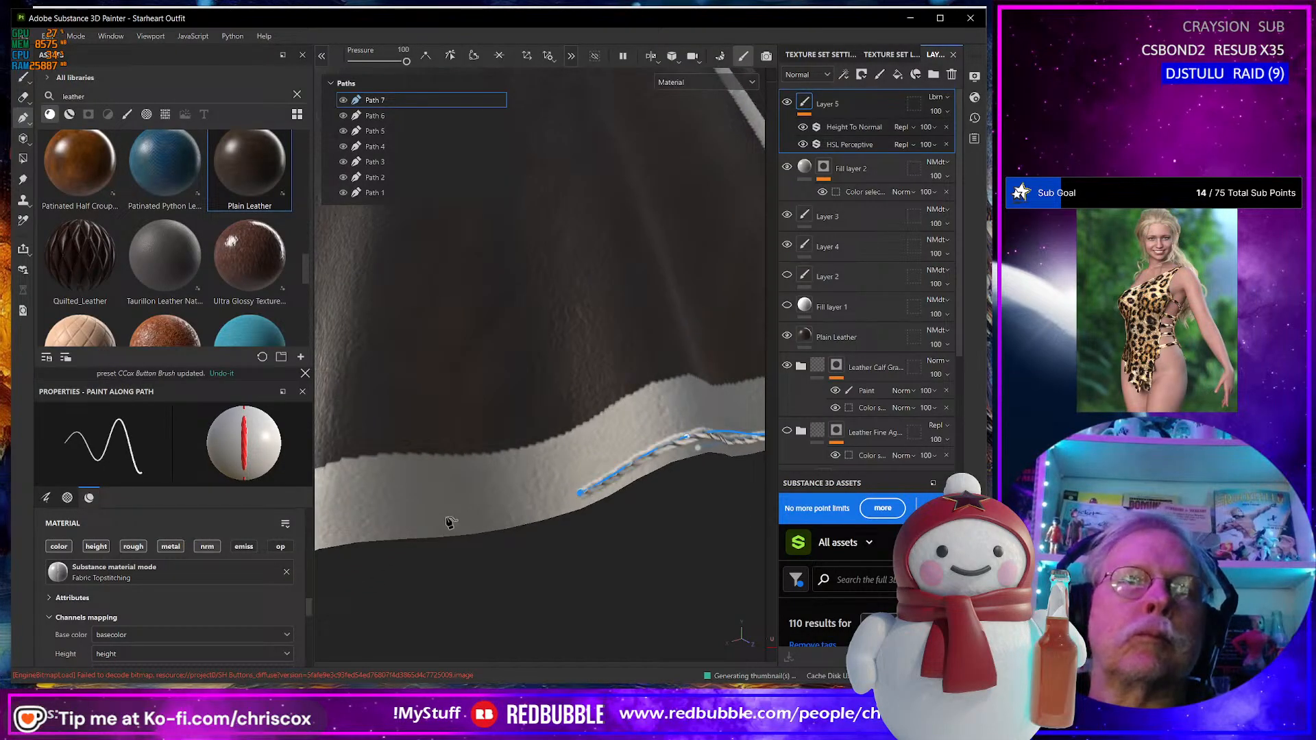
# Continue the hem path from the first side onto the back of the light hem band.
pyautogui.click(436, 521)
pyautogui.keyDown('alt'); pyautogui.moveTo(442, 525); pyautogui.dragTo(504, 553); pyautogui.keyUp('alt')
pyautogui.keyDown('alt'); pyautogui.moveTo(503, 552); pyautogui.dragTo(696, 515, button='middle'); pyautogui.keyUp('alt')
pyautogui.keyDown('alt'); pyautogui.moveTo(696, 515); pyautogui.dragTo(648, 511); pyautogui.keyUp('alt')
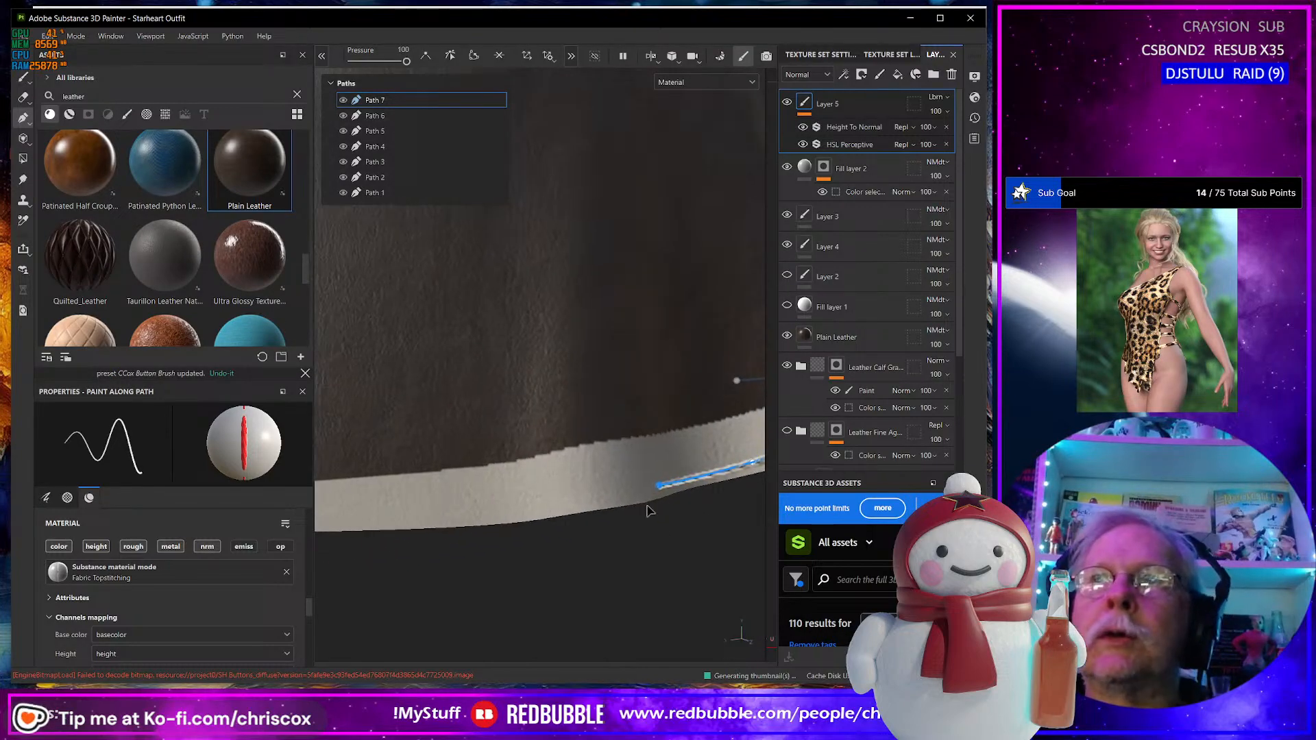
pyautogui.keyDown('alt'); pyautogui.moveTo(633, 504); pyautogui.dragTo(633, 543, button='middle'); pyautogui.keyUp('alt')
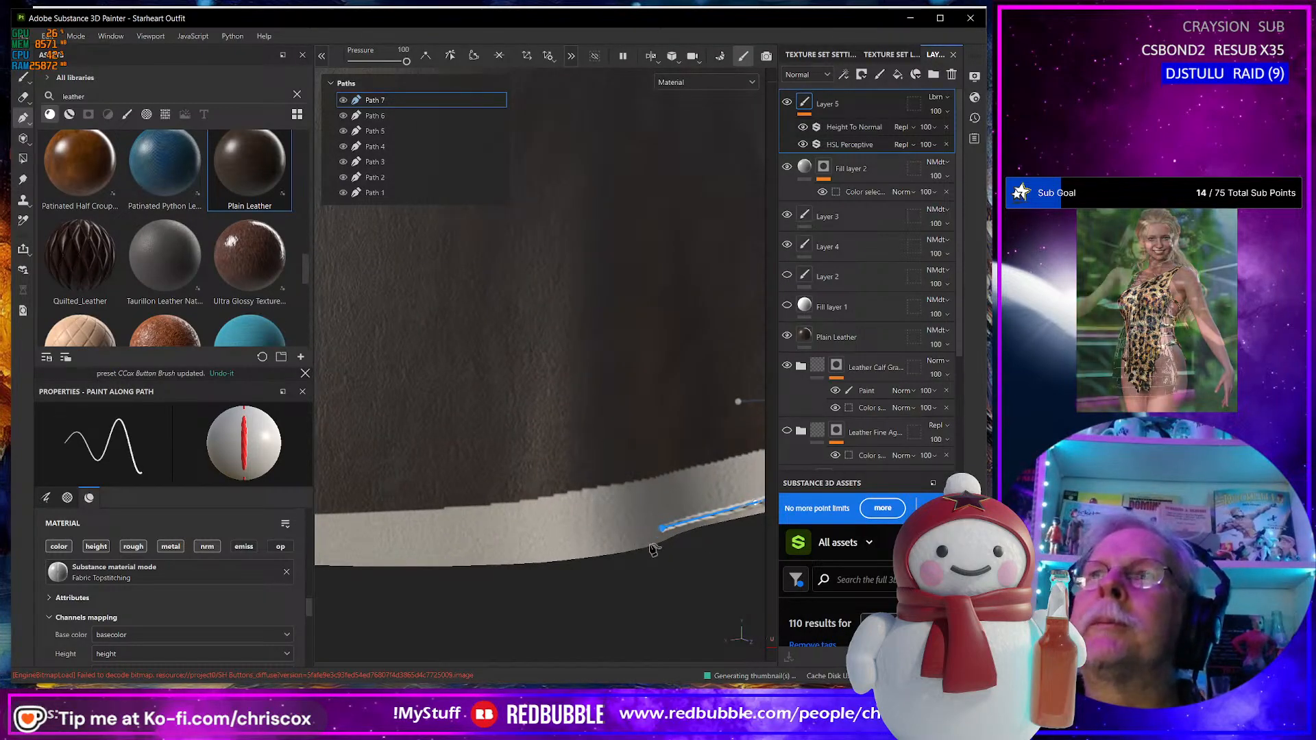
pyautogui.keyDown('alt'); pyautogui.moveTo(656, 547); pyautogui.dragTo(642, 549); pyautogui.keyUp('alt')
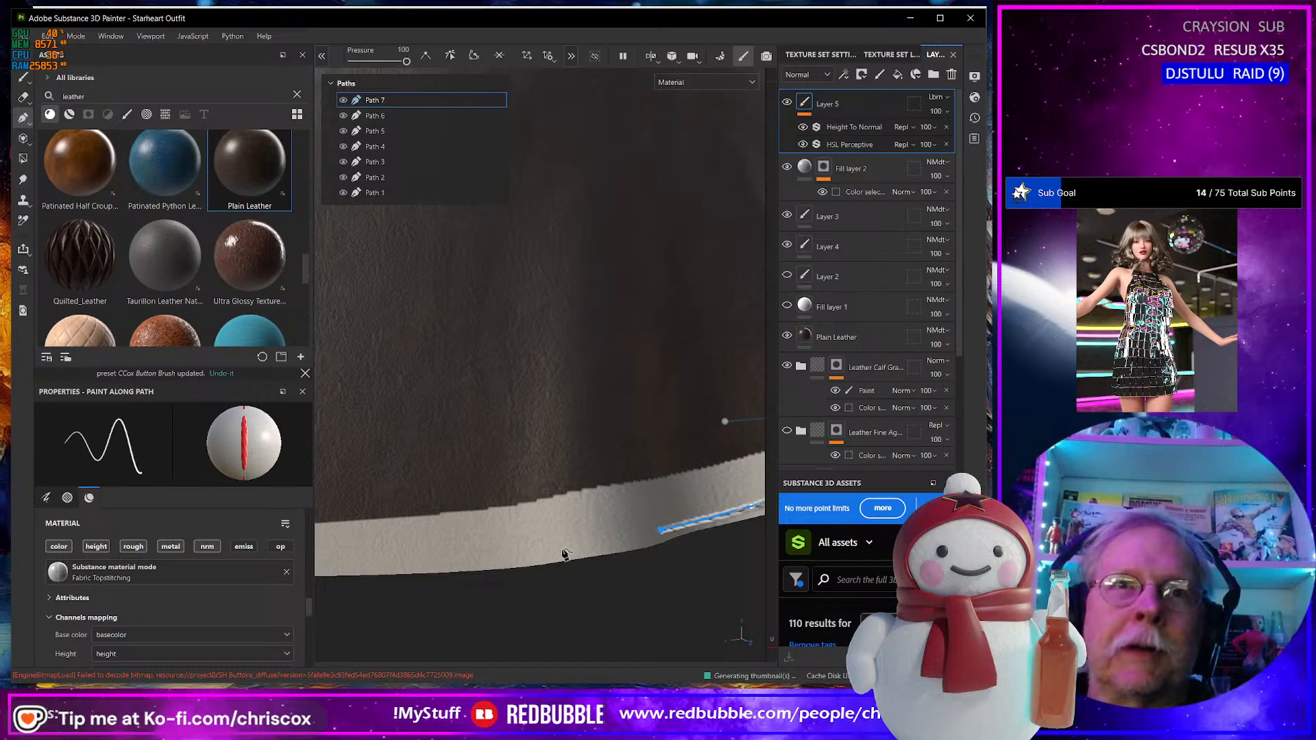
pyautogui.click(550, 554)
# Add path points across the middle of the back hem, keeping them on the light band near its lower edge.
pyautogui.keyDown('alt'); pyautogui.moveTo(492, 589); pyautogui.dragTo(540, 572); pyautogui.keyUp('alt')
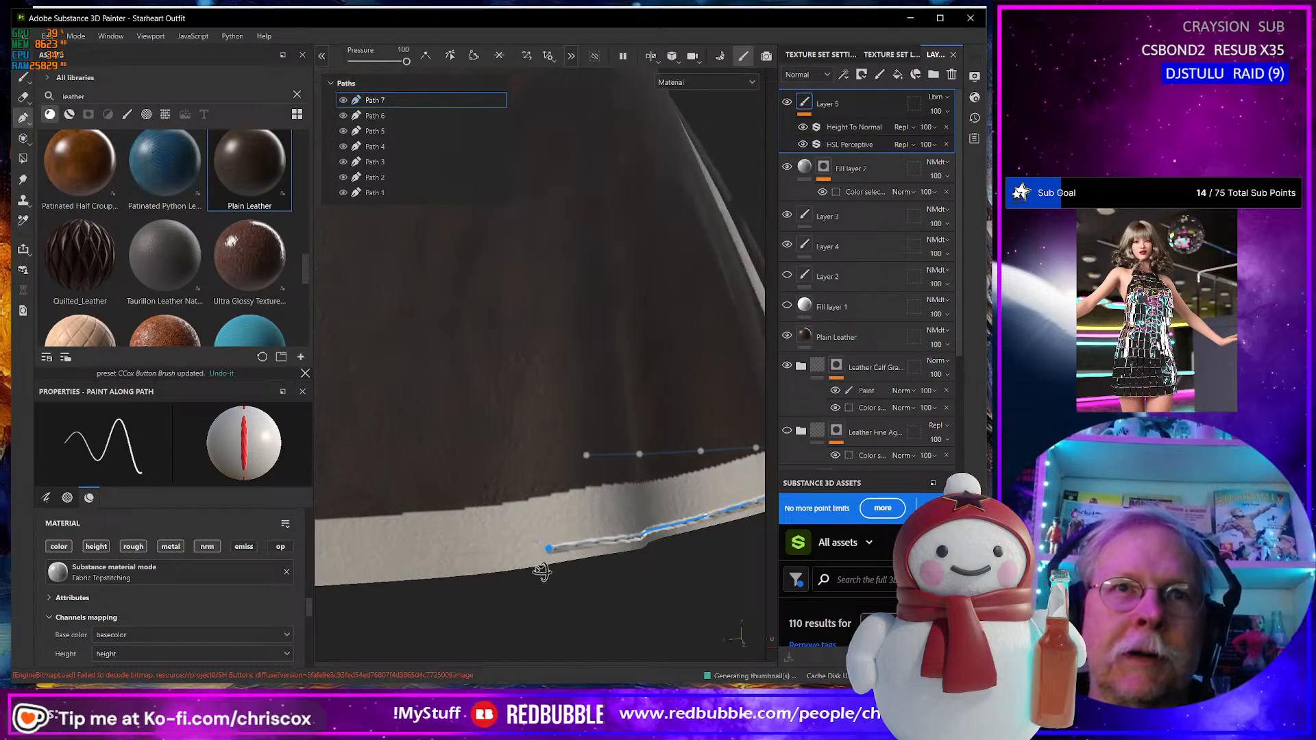
pyautogui.moveTo(541, 572)
pyautogui.keyDown('alt'); pyautogui.mouseDown(button='middle')
pyautogui.moveTo(550, 591)
pyautogui.moveTo(632, 564)
pyautogui.mouseUp(button='middle'); pyautogui.keyUp('alt')
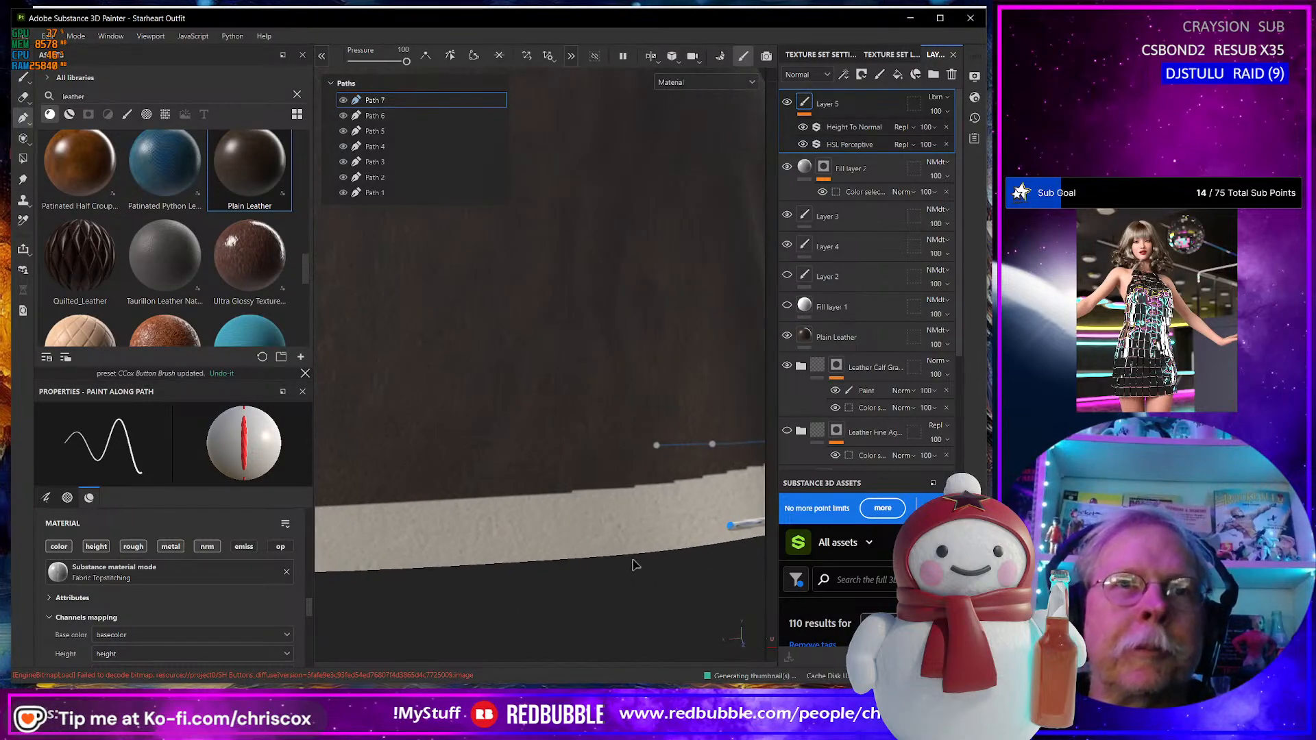
pyautogui.click(591, 546)
pyautogui.click(436, 553)
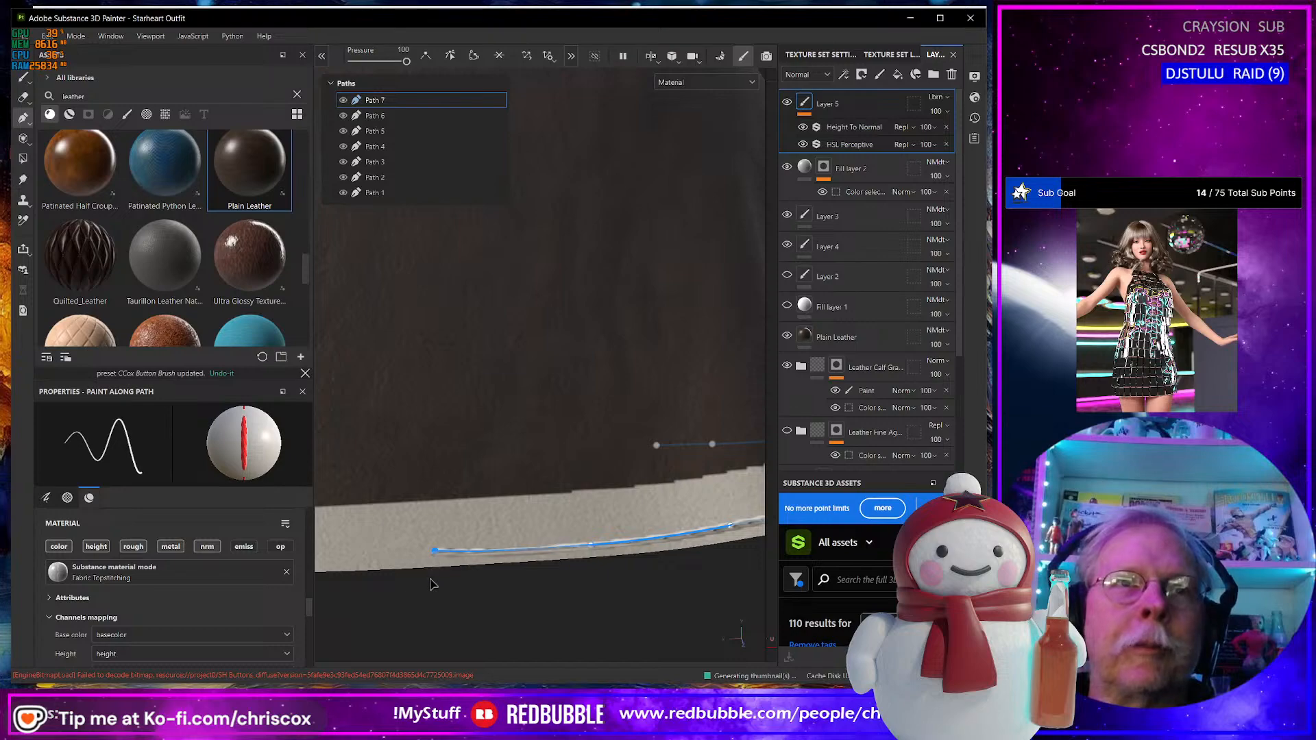
pyautogui.keyDown('alt'); pyautogui.moveTo(432, 584); pyautogui.dragTo(662, 565, button='middle'); pyautogui.keyUp('alt')
pyautogui.click(465, 546)
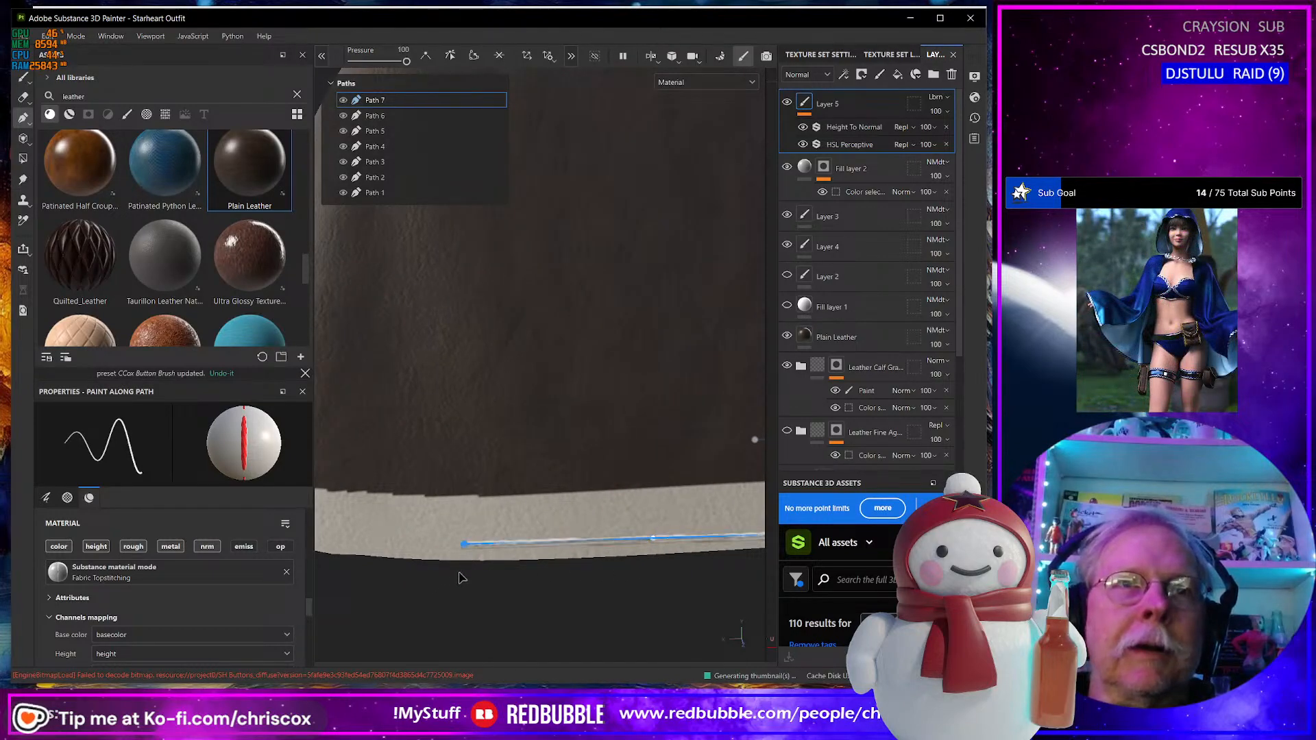
pyautogui.keyDown('alt'); pyautogui.moveTo(461, 574); pyautogui.dragTo(651, 572, button='middle'); pyautogui.keyUp('alt')
pyautogui.click(519, 543)
# Carry the hem path along the rising curve of the back hem toward the opposite side seam.
pyautogui.keyDown('alt'); pyautogui.moveTo(514, 563); pyautogui.dragTo(571, 555); pyautogui.keyUp('alt')
pyautogui.scroll(1, 578, 562)
pyautogui.scroll(-3, 578, 562)
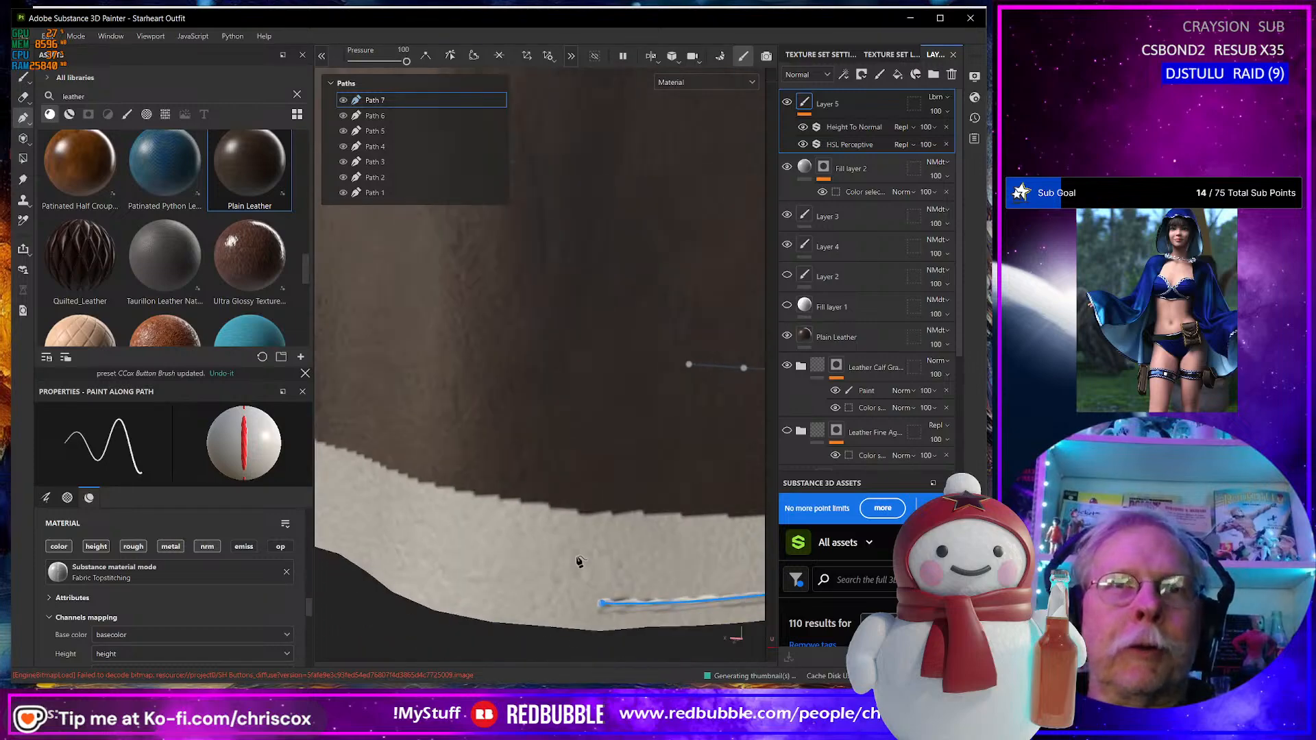
pyautogui.keyDown('alt'); pyautogui.moveTo(571, 609); pyautogui.dragTo(649, 616, button='middle'); pyautogui.keyUp('alt')
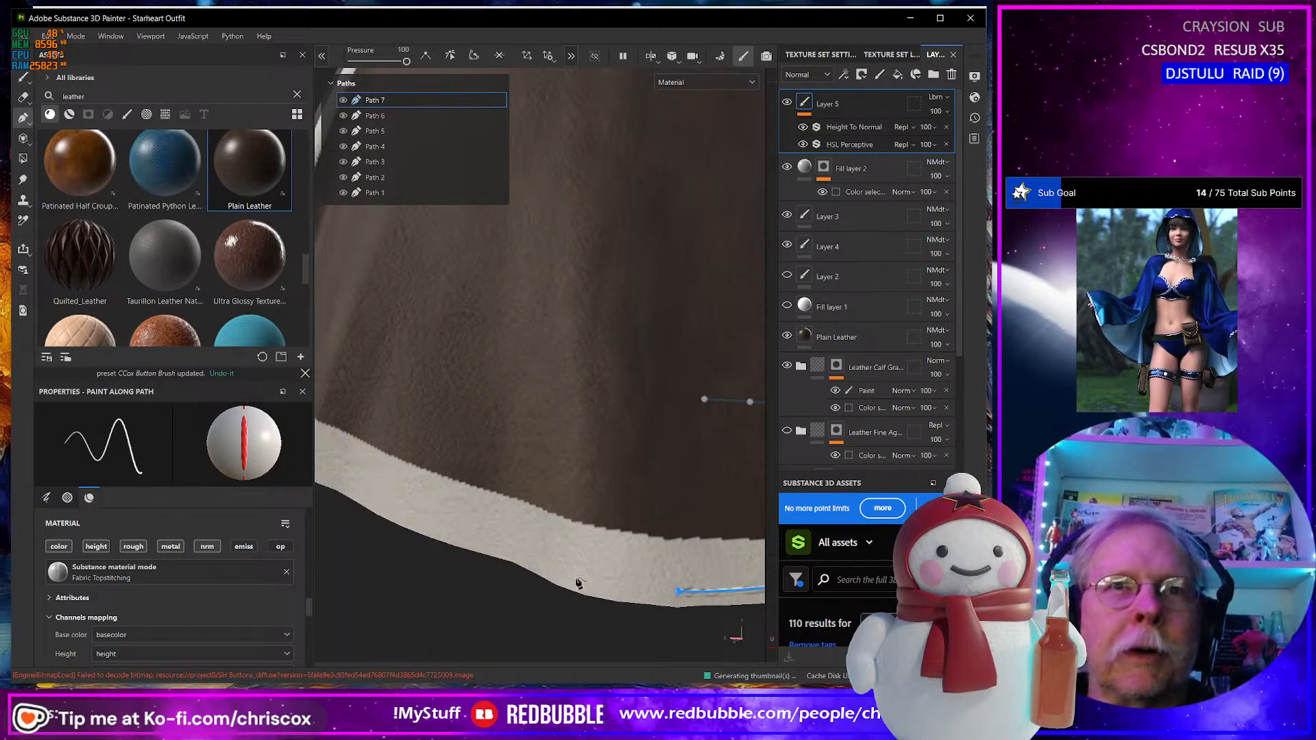
pyautogui.click(576, 579)
pyautogui.keyDown('alt'); pyautogui.moveTo(559, 583); pyautogui.dragTo(710, 609, button='middle'); pyautogui.keyUp('alt')
pyautogui.keyDown('alt'); pyautogui.moveTo(638, 612); pyautogui.dragTo(706, 613); pyautogui.keyUp('alt')
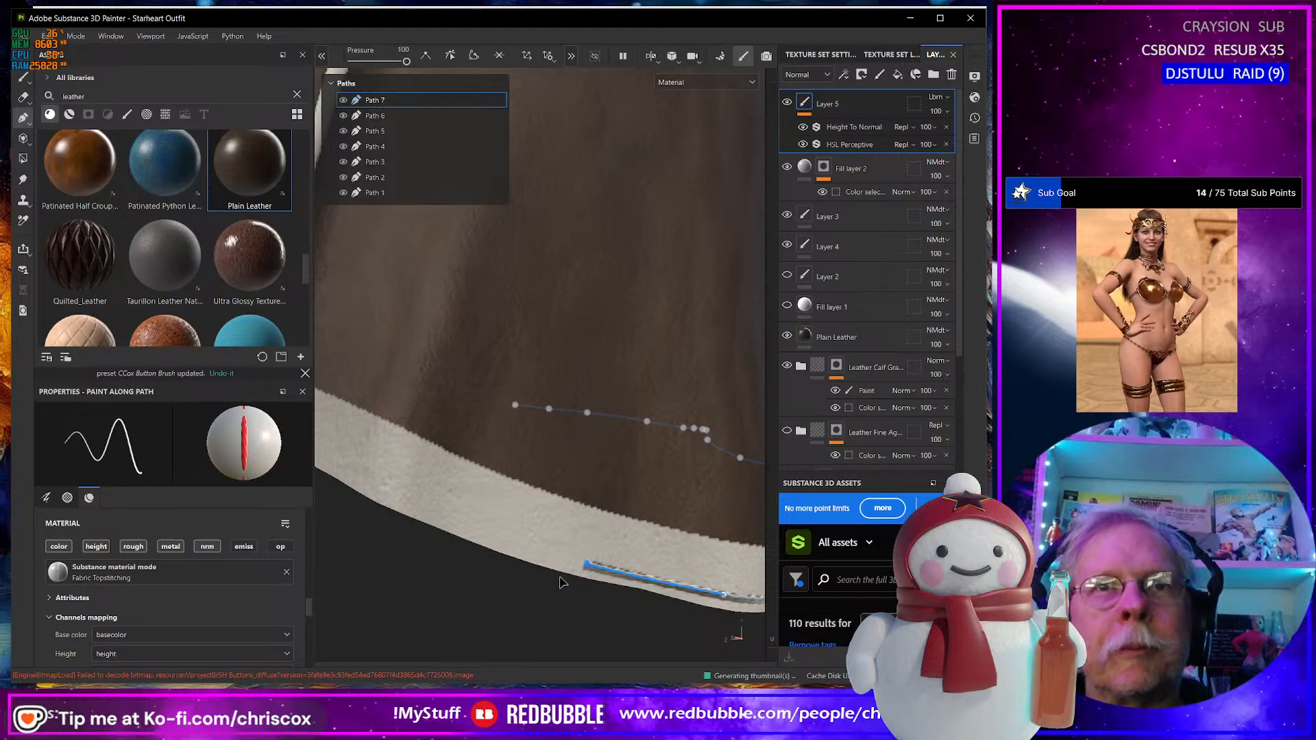
pyautogui.keyDown('alt'); pyautogui.moveTo(593, 573); pyautogui.dragTo(662, 571); pyautogui.keyUp('alt')
pyautogui.click(644, 565)
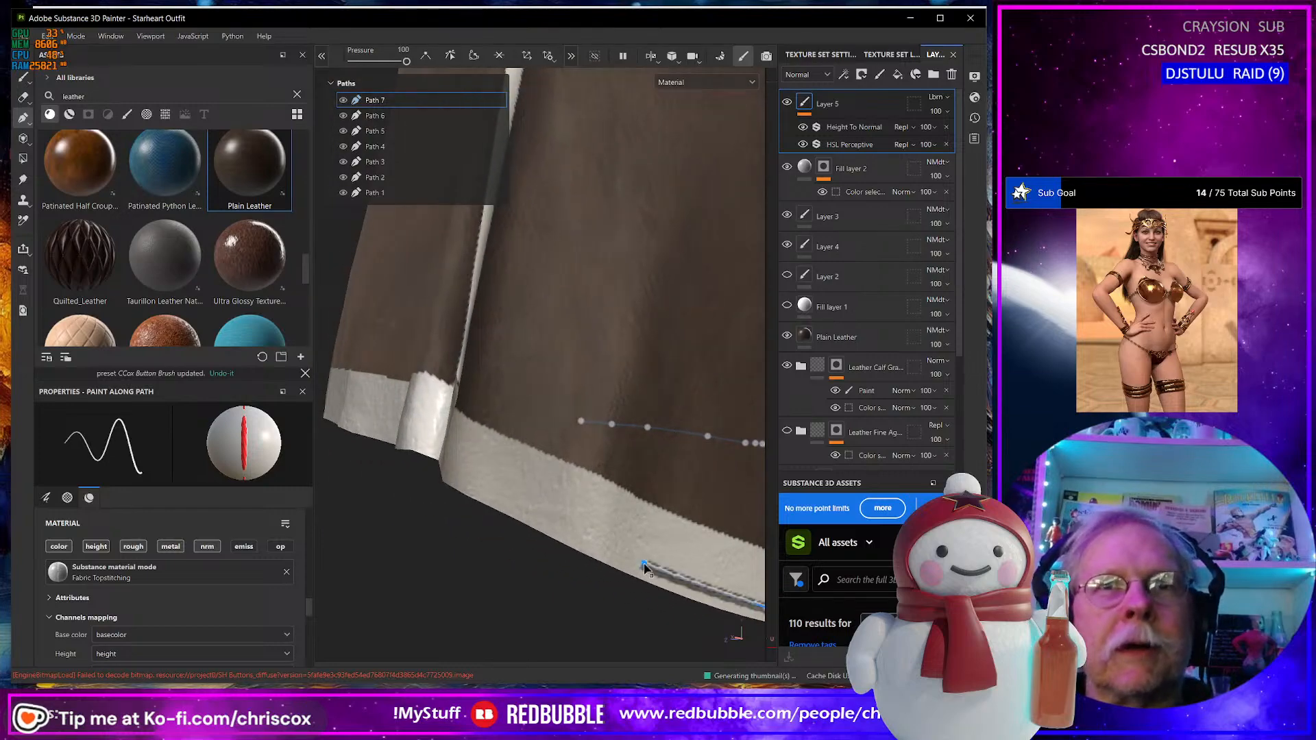
# Route the hem path around the folds at the opposite side seam and onto the next hem section.
pyautogui.keyDown('alt'); pyautogui.moveTo(563, 531); pyautogui.dragTo(685, 519); pyautogui.keyUp('alt')
pyautogui.click(421, 459)
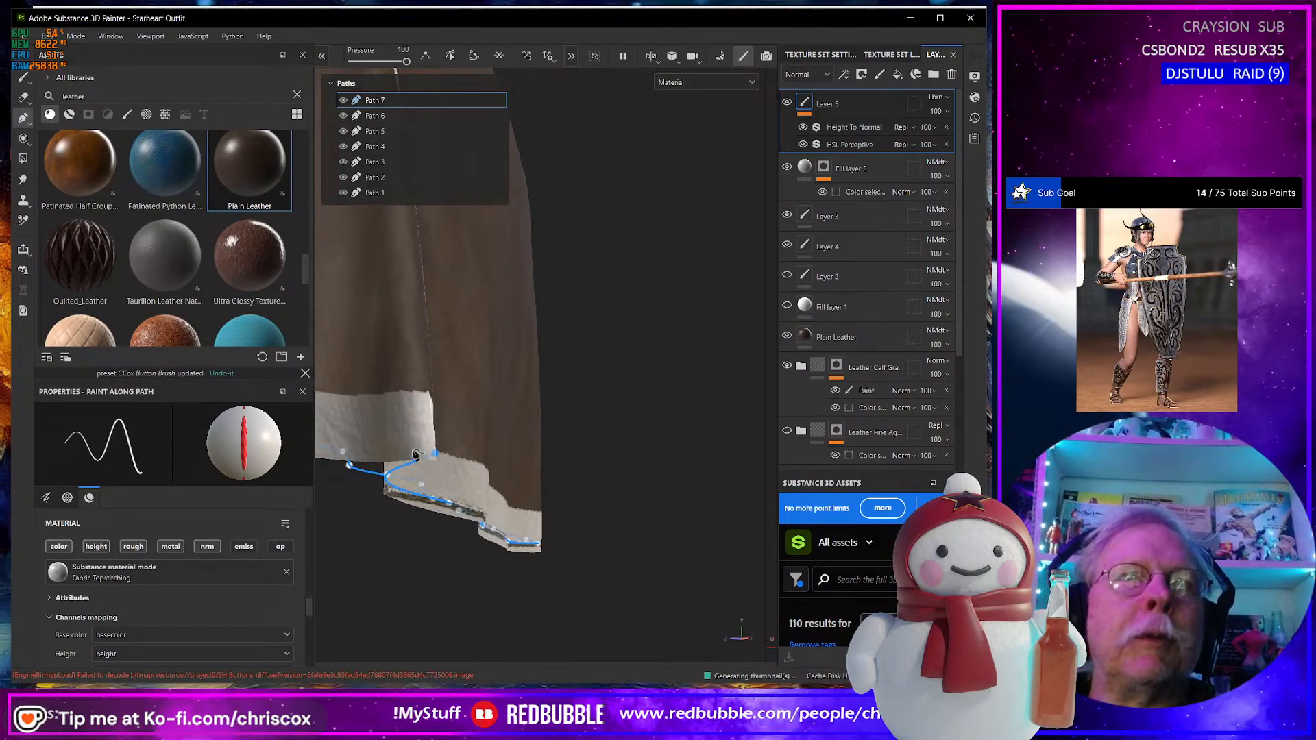
pyautogui.keyDown('alt'); pyautogui.moveTo(424, 481); pyautogui.dragTo(596, 496); pyautogui.keyUp('alt')
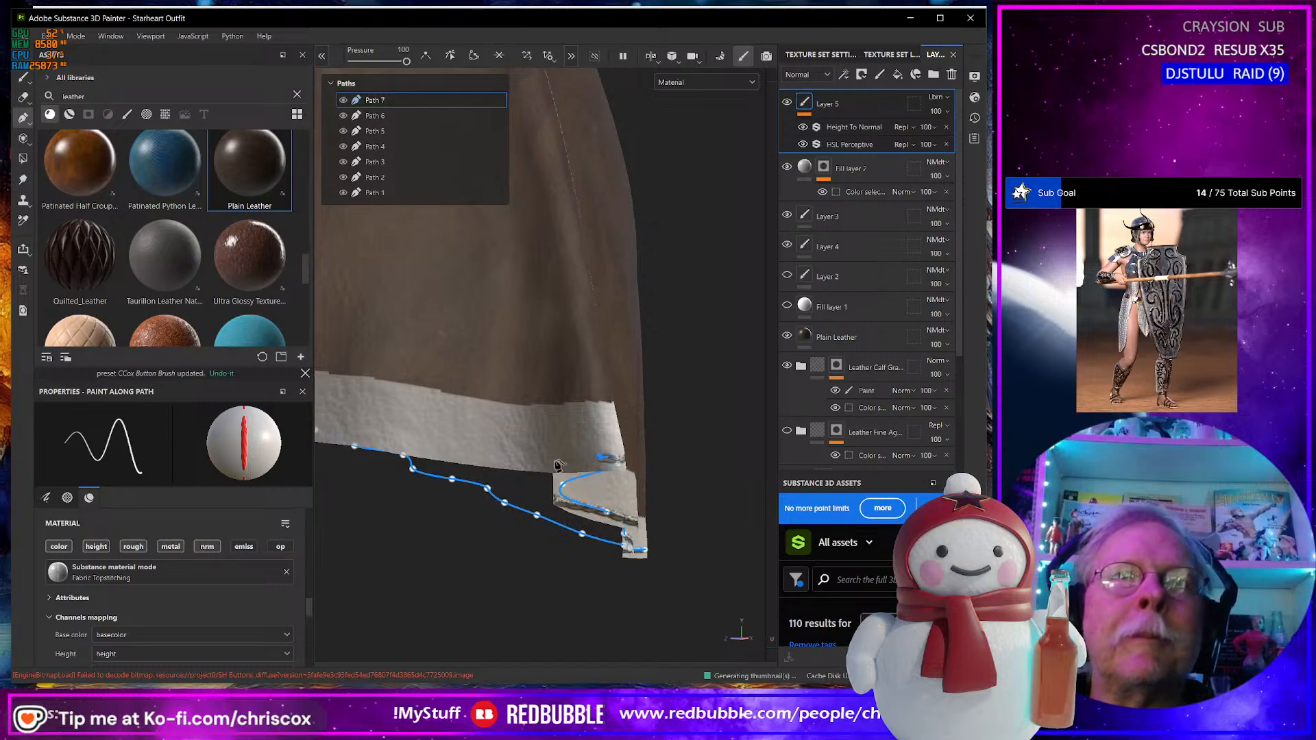
pyautogui.click(442, 451)
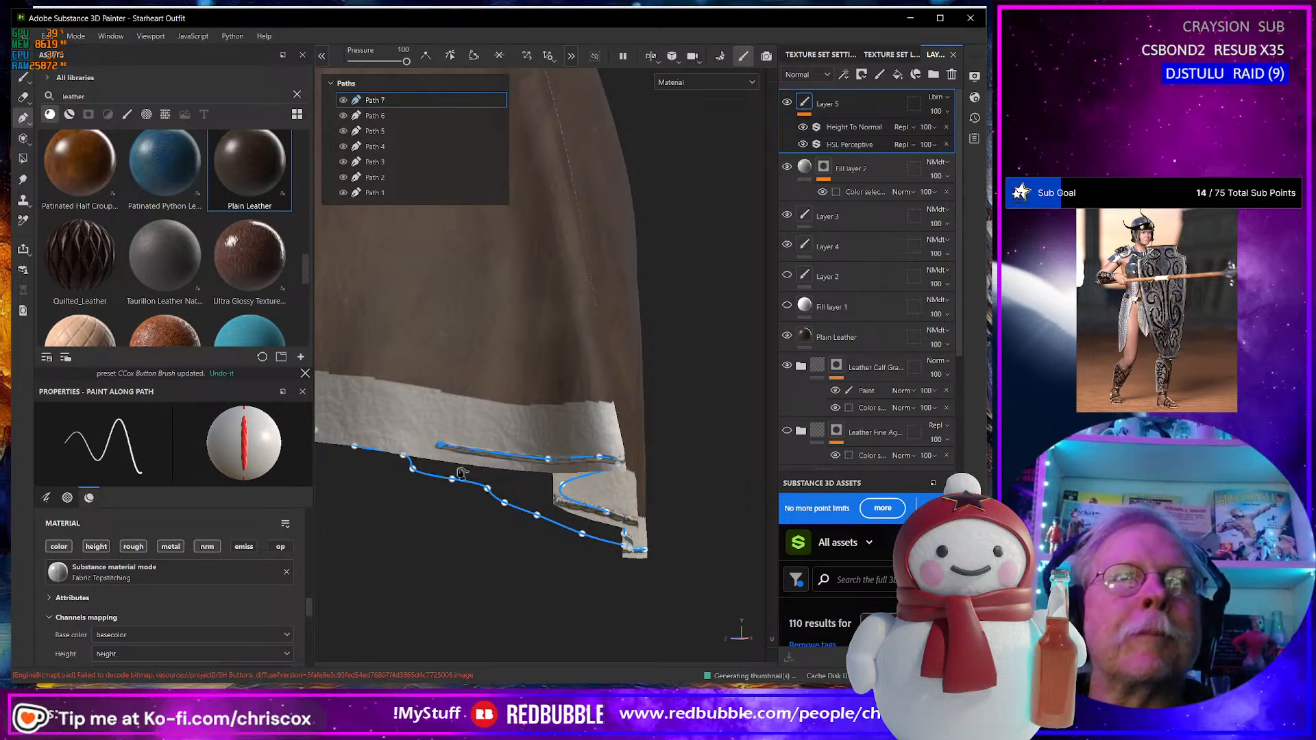
# Extend the hem path from the second side along the front hem toward the buttonhole panel.
pyautogui.scroll(2, 459, 481)
pyautogui.scroll(-4, 460, 478)
pyautogui.keyDown('alt'); pyautogui.moveTo(461, 473); pyautogui.dragTo(622, 414); pyautogui.keyUp('alt')
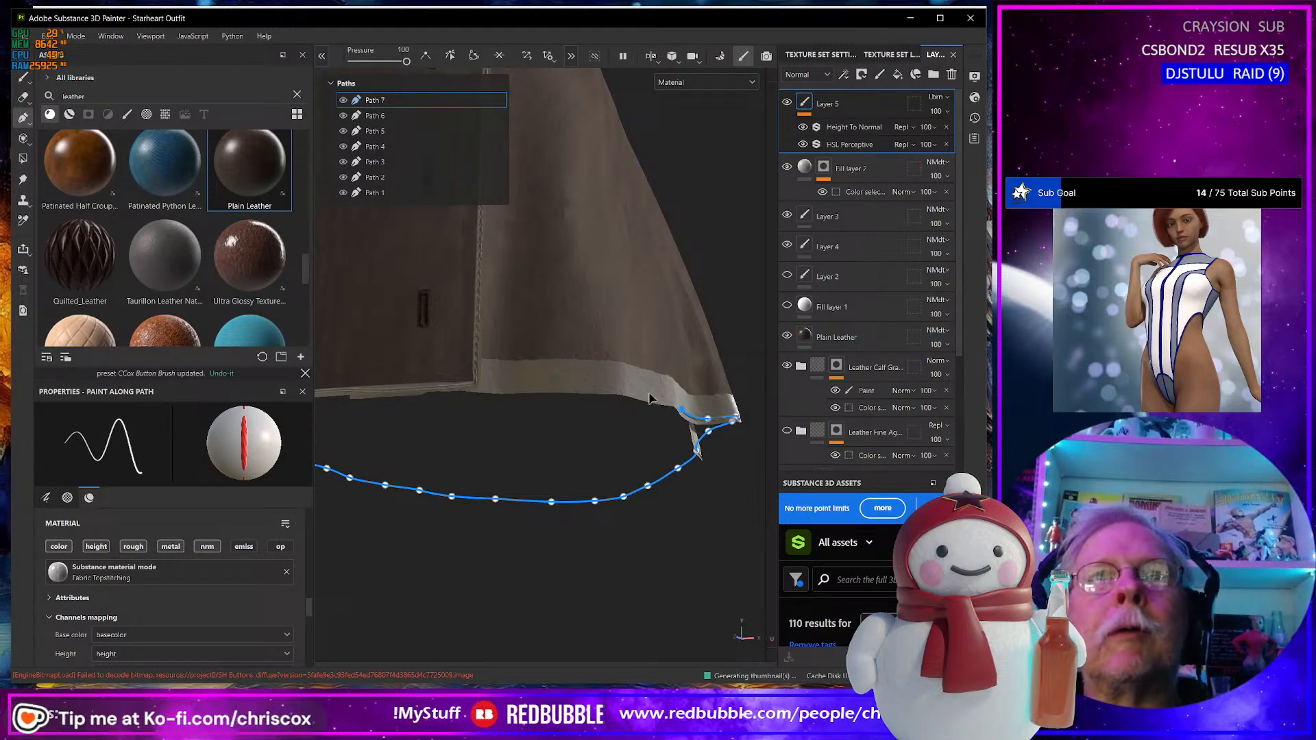
pyautogui.click(649, 395)
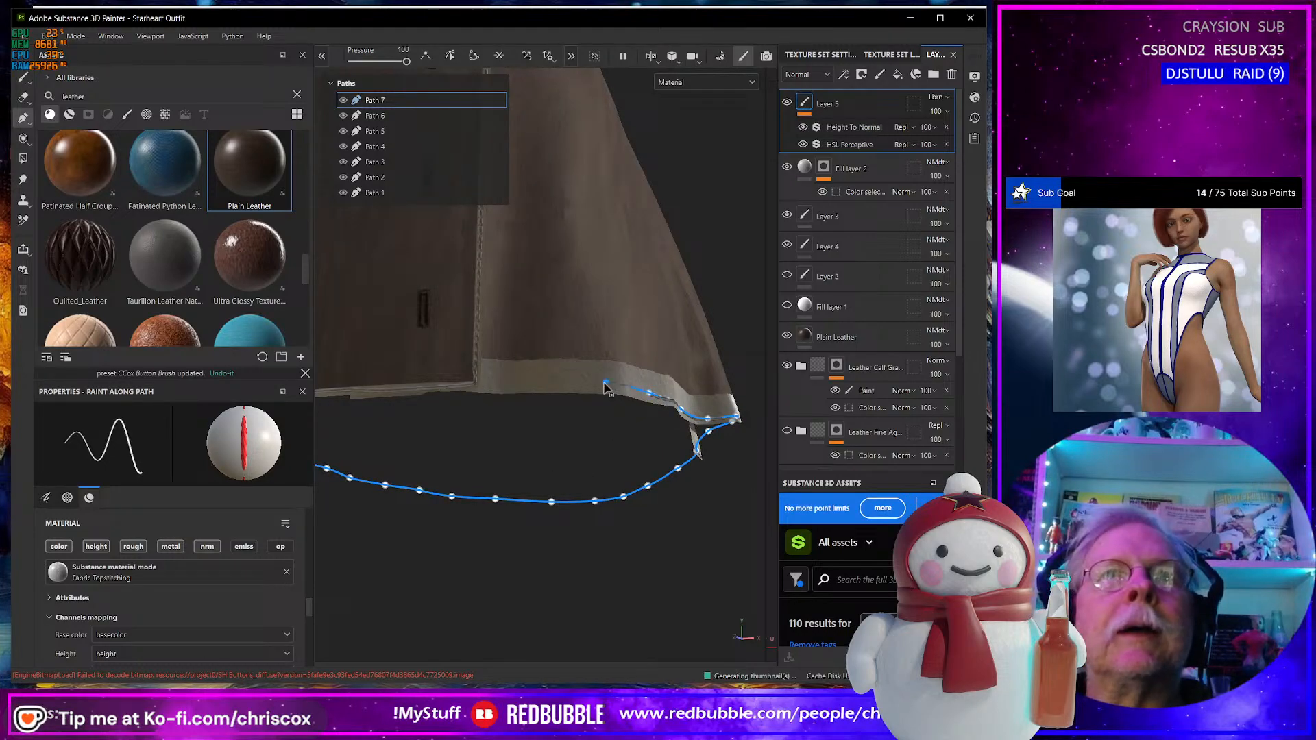
pyautogui.click(560, 382)
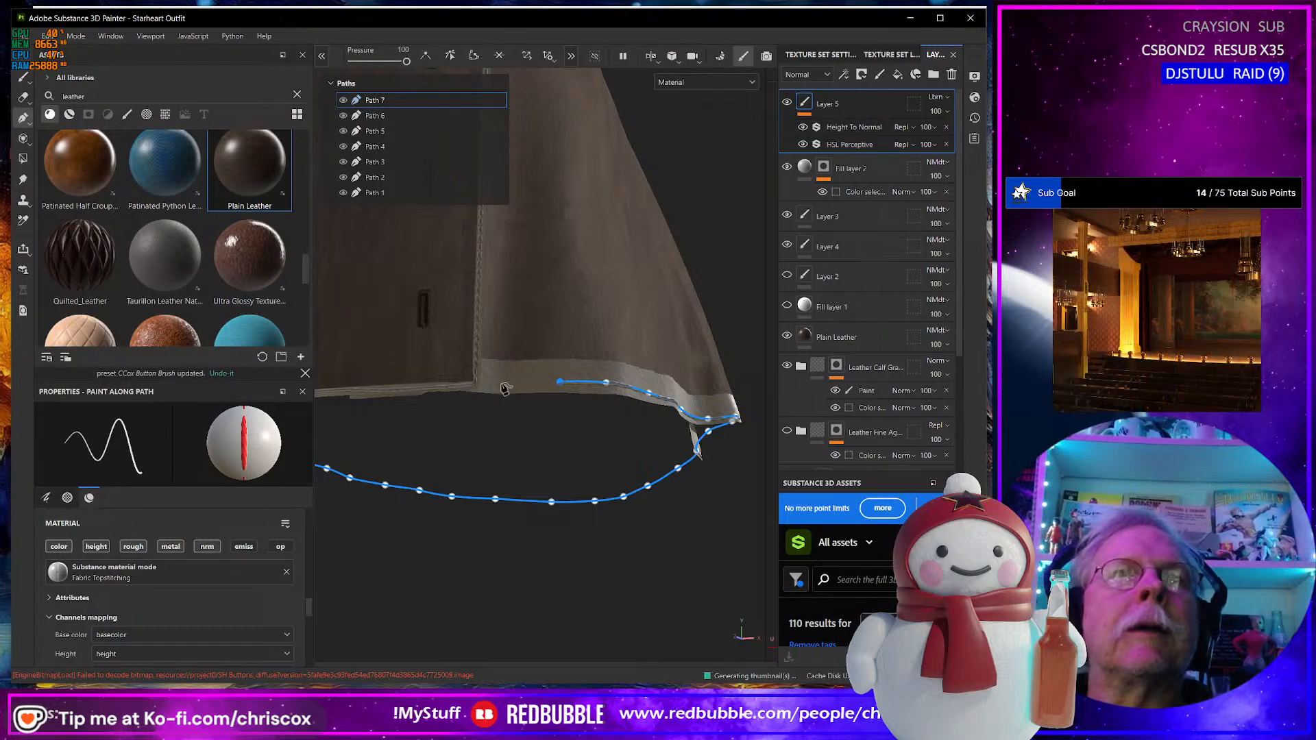
# Bring the hem path up to the lower corner of the buttonhole panel, beside its vertical seam.
pyautogui.scroll(1, 504, 391)
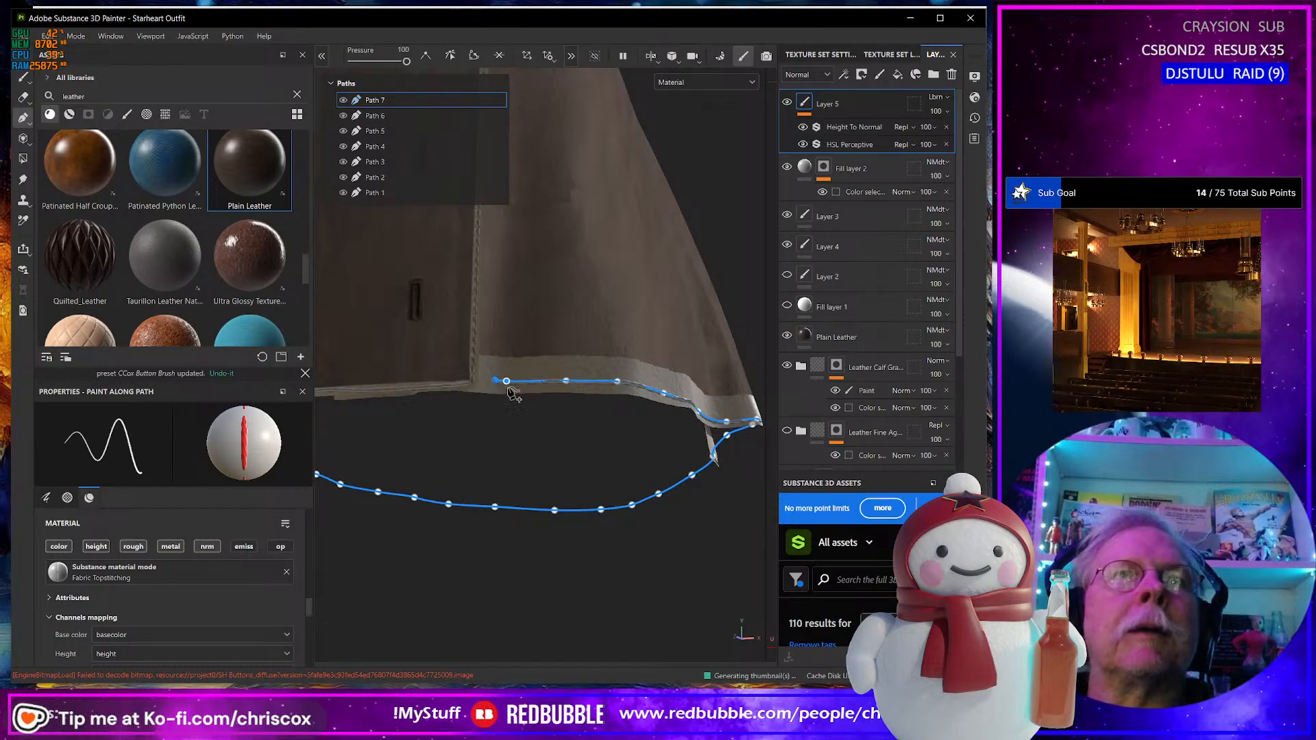
pyautogui.scroll(4, 507, 391)
pyautogui.keyDown('alt'); pyautogui.moveTo(504, 389); pyautogui.dragTo(511, 309); pyautogui.keyUp('alt')
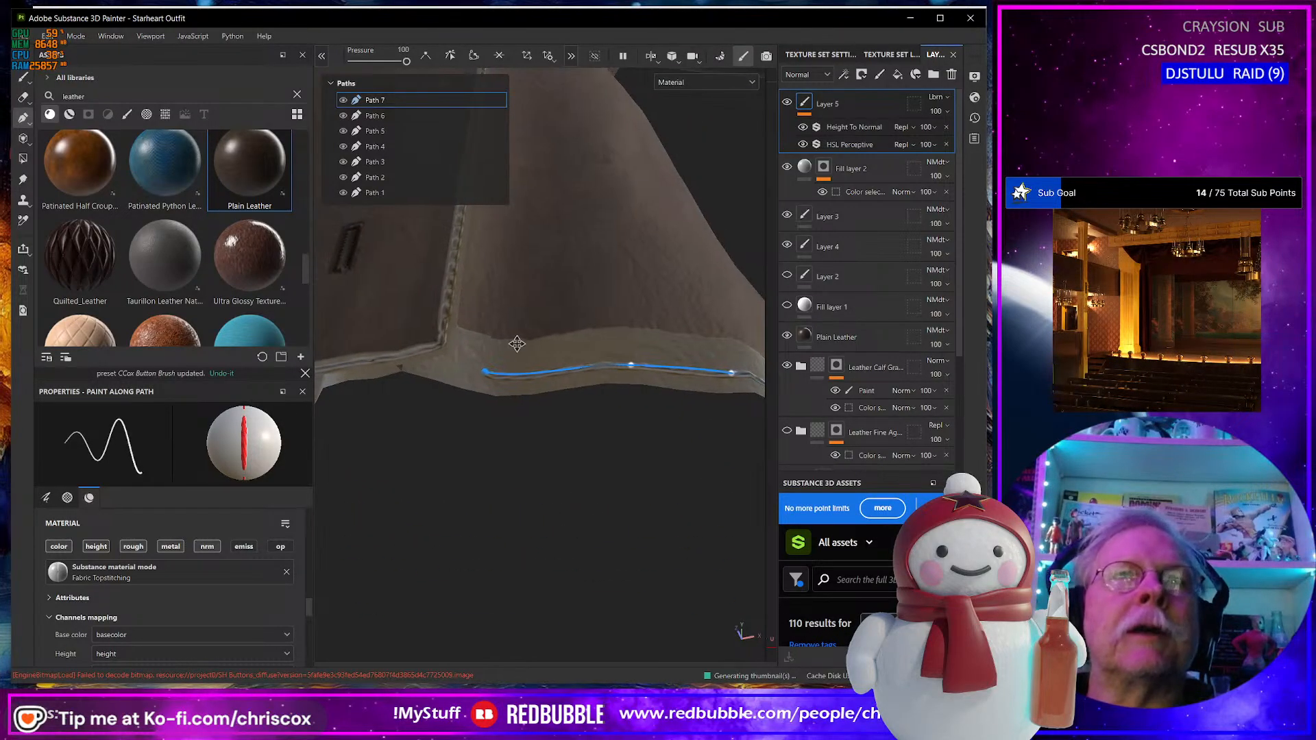
pyautogui.keyDown('alt'); pyautogui.moveTo(516, 346); pyautogui.dragTo(627, 351, button='middle'); pyautogui.keyUp('alt')
pyautogui.keyDown('alt'); pyautogui.moveTo(565, 361); pyautogui.dragTo(580, 324); pyautogui.keyUp('alt')
pyautogui.click(550, 348)
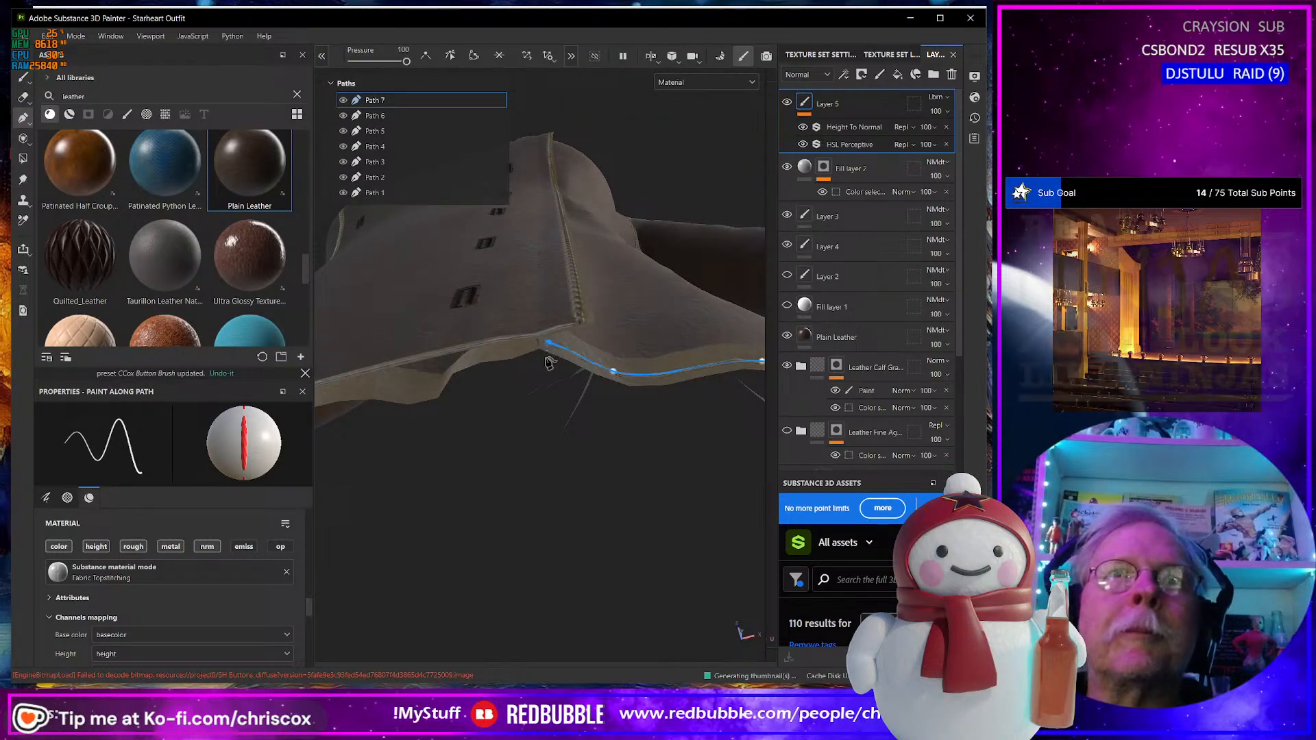
# End the hem path at the buttonhole panel and check its topstitching along the front hem.
pyautogui.keyDown('alt'); pyautogui.moveTo(523, 373); pyautogui.dragTo(584, 365); pyautogui.keyUp('alt')
pyautogui.keyDown('alt'); pyautogui.moveTo(584, 364); pyautogui.dragTo(611, 390, button='middle'); pyautogui.keyUp('alt')
pyautogui.keyDown('alt'); pyautogui.moveTo(654, 445); pyautogui.dragTo(605, 429); pyautogui.keyUp('alt')
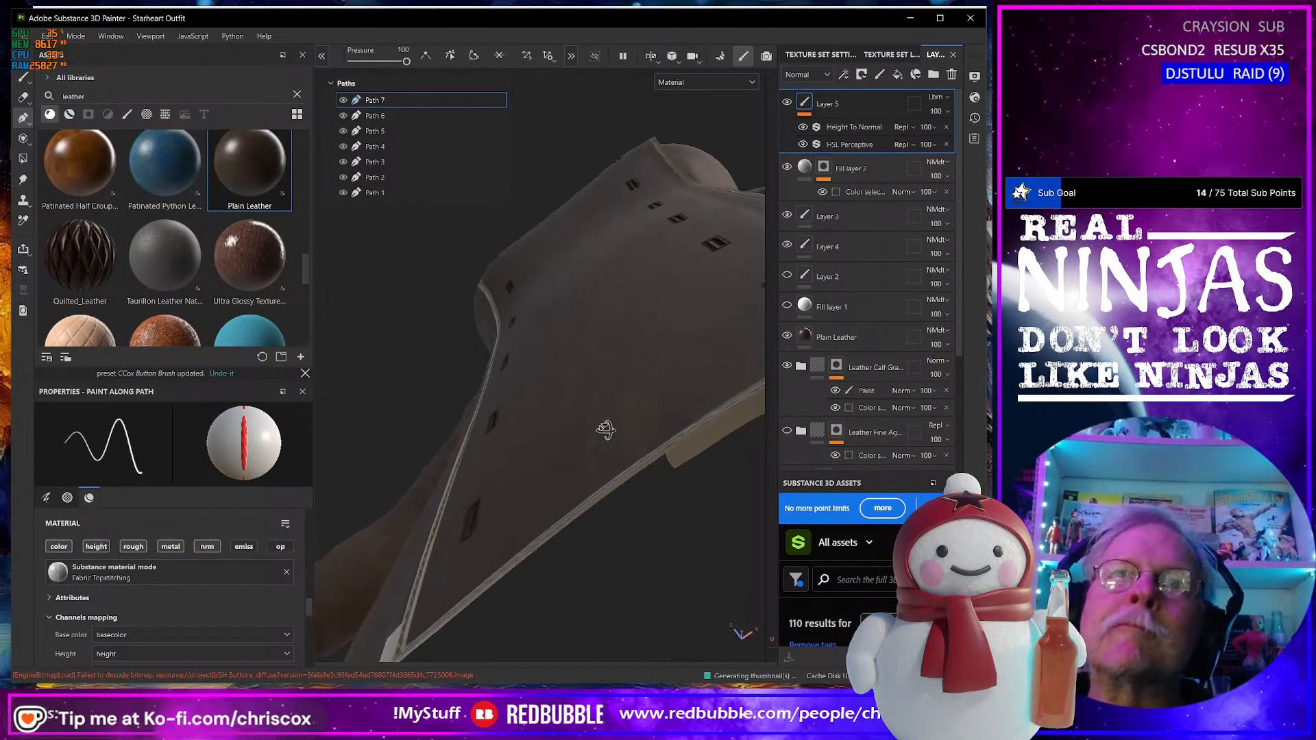
pyautogui.keyDown('alt'); pyautogui.moveTo(605, 429); pyautogui.dragTo(655, 417, button='middle'); pyautogui.keyUp('alt')
pyautogui.moveTo(655, 416)
pyautogui.keyDown('alt'); pyautogui.mouseDown()
pyautogui.moveTo(449, 411)
pyautogui.moveTo(662, 413)
pyautogui.mouseUp(); pyautogui.keyUp('alt')
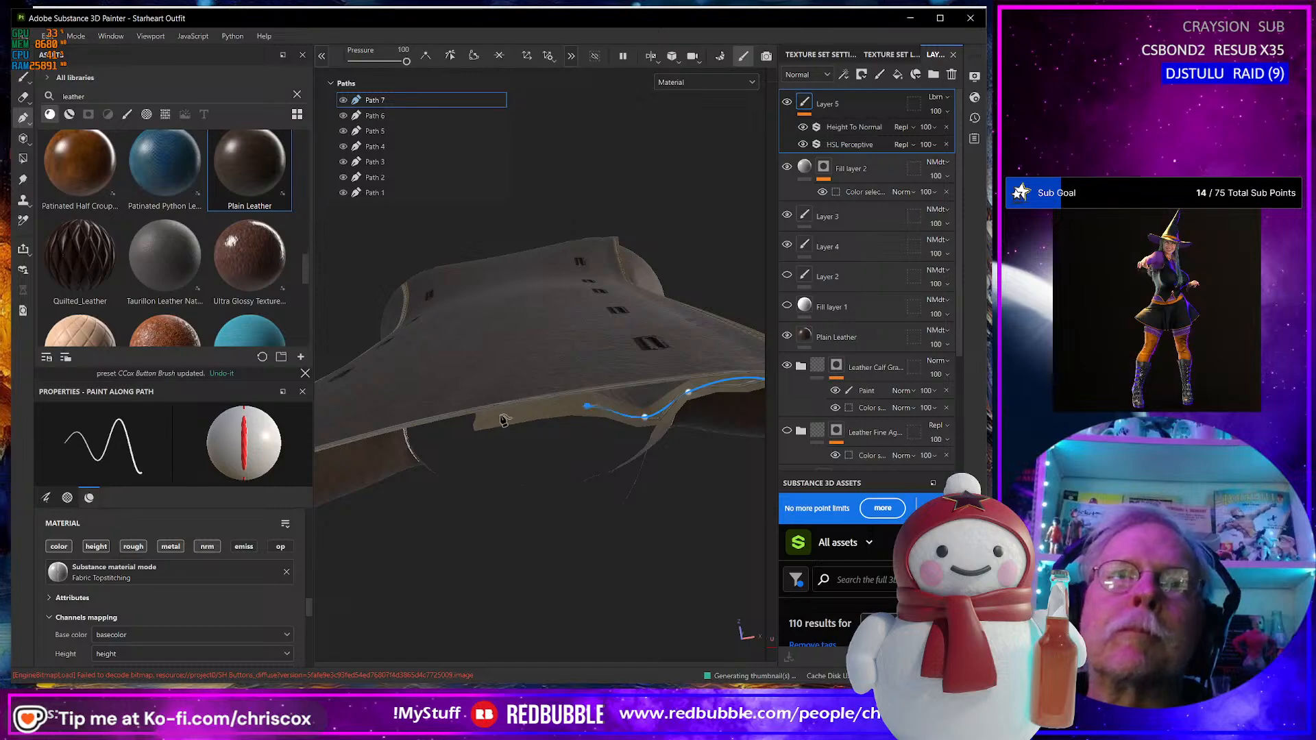
pyautogui.keyDown('alt'); pyautogui.moveTo(486, 423); pyautogui.dragTo(528, 447); pyautogui.keyUp('alt')
pyautogui.scroll(-5, 570, 413)
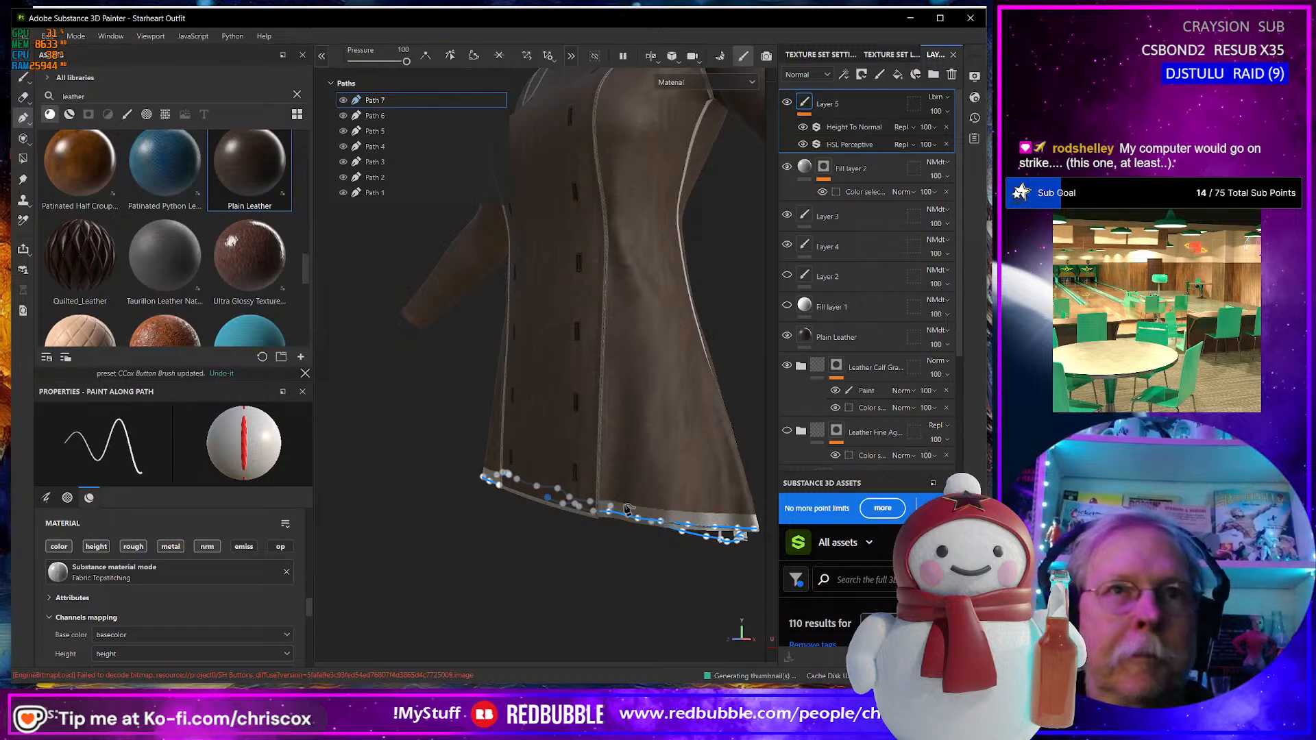
pyautogui.click(663, 549)
pyautogui.scroll(6, 662, 549)
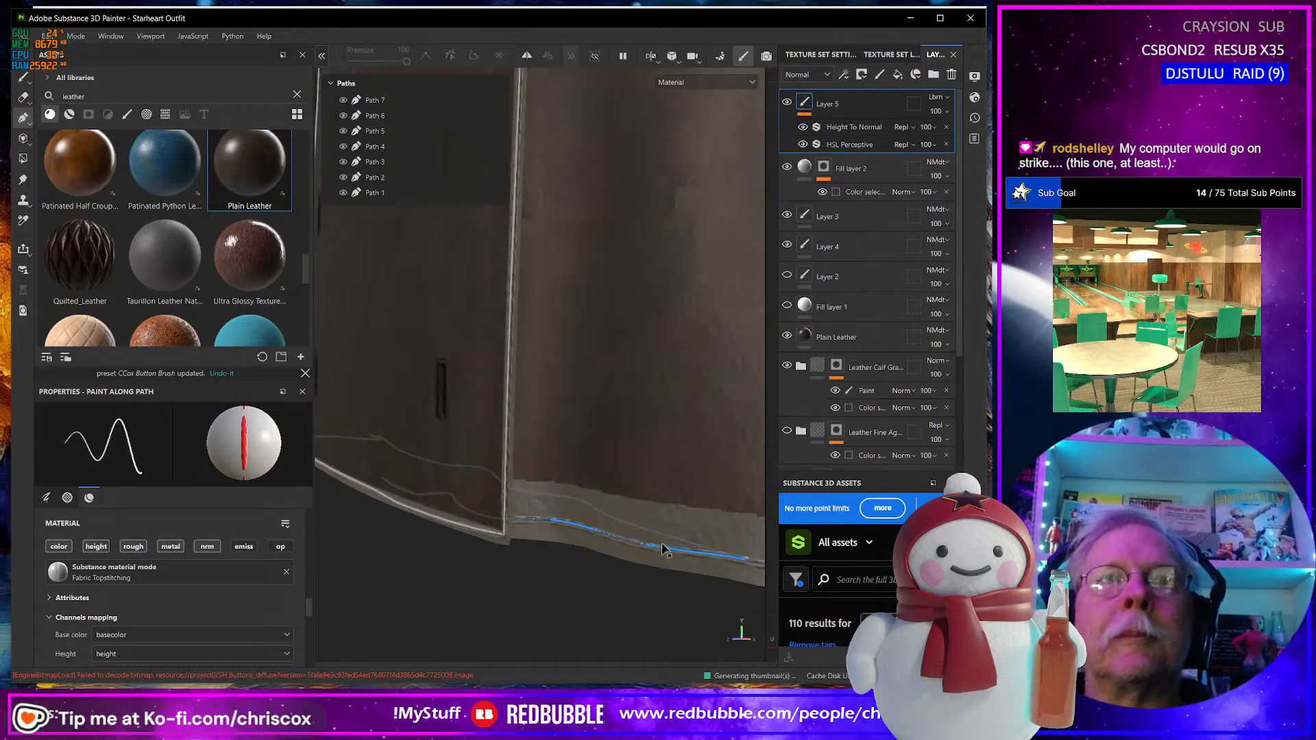
pyautogui.scroll(3, 663, 549)
pyautogui.scroll(-8, 639, 548)
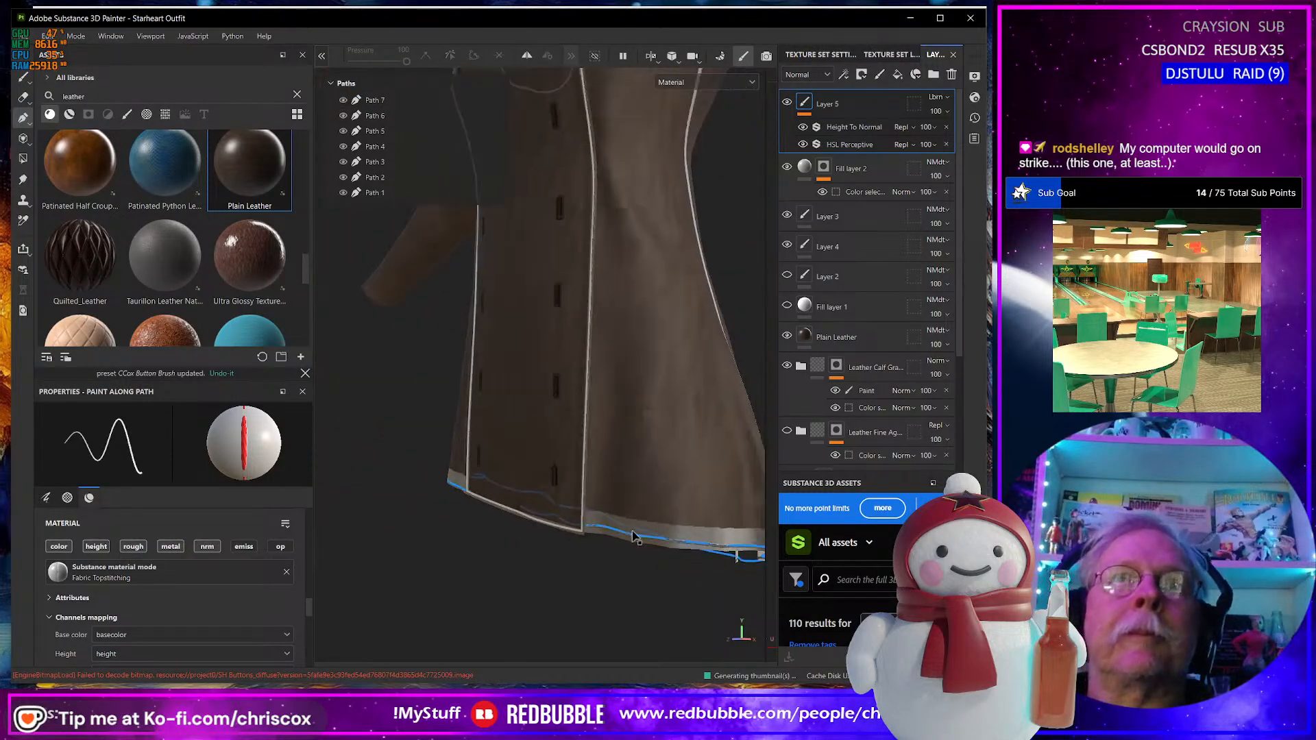
# Hide Fill layer 2 and make it the selected layer instead of the stitching layer.
pyautogui.keyDown('alt'); pyautogui.moveTo(641, 548); pyautogui.dragTo(673, 494); pyautogui.keyUp('alt')
pyautogui.keyDown('alt'); pyautogui.moveTo(543, 480); pyautogui.dragTo(564, 558, button='middle'); pyautogui.keyUp('alt')
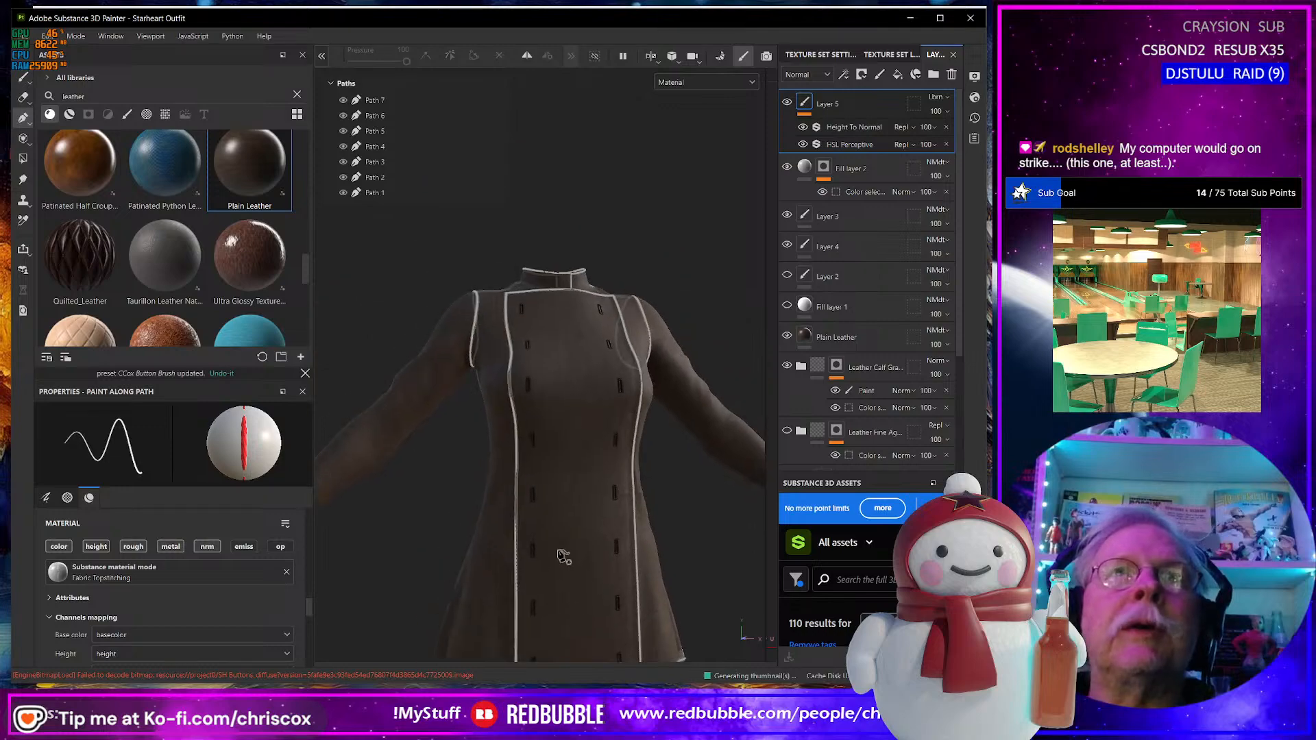
pyautogui.keyDown('alt'); pyautogui.moveTo(564, 558); pyautogui.dragTo(620, 579); pyautogui.keyUp('alt')
pyautogui.keyDown('alt'); pyautogui.moveTo(617, 570); pyautogui.dragTo(572, 540, button='middle'); pyautogui.keyUp('alt')
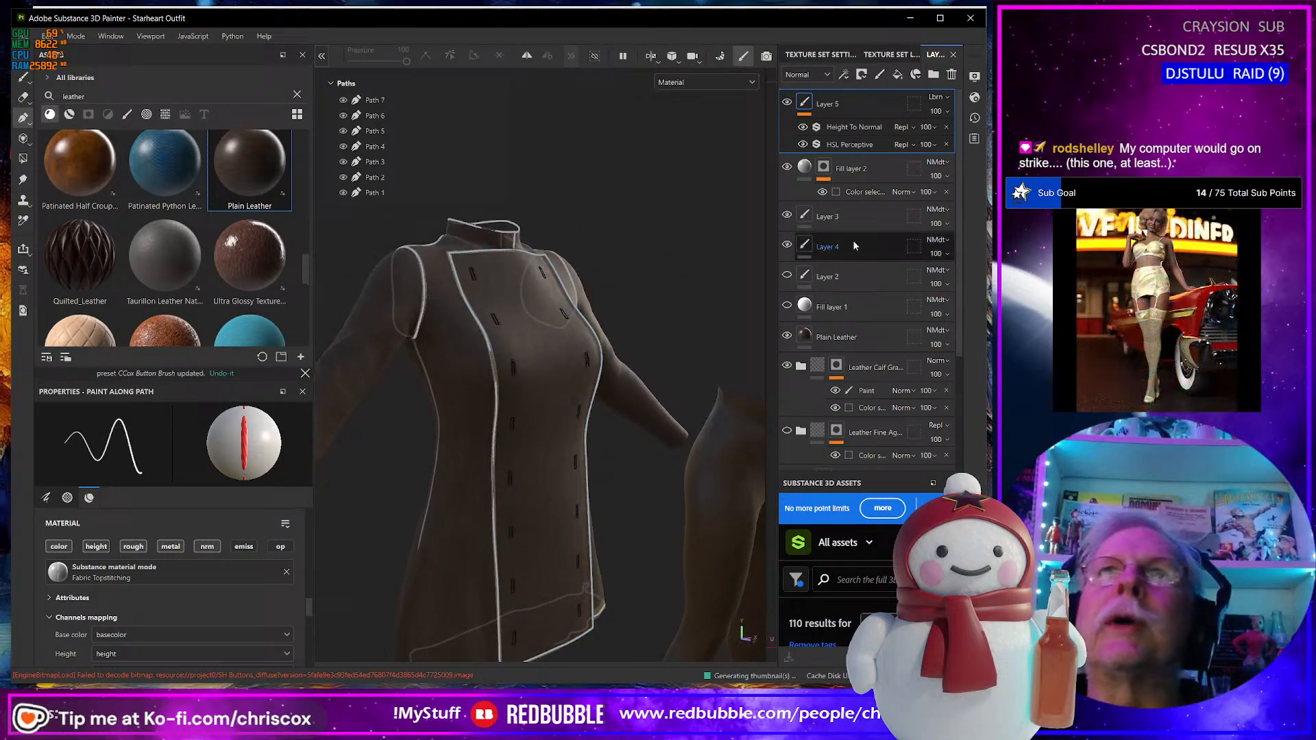
pyautogui.click(787, 167)
pyautogui.keyDown('alt'); pyautogui.moveTo(603, 350); pyautogui.dragTo(657, 418); pyautogui.keyUp('alt')
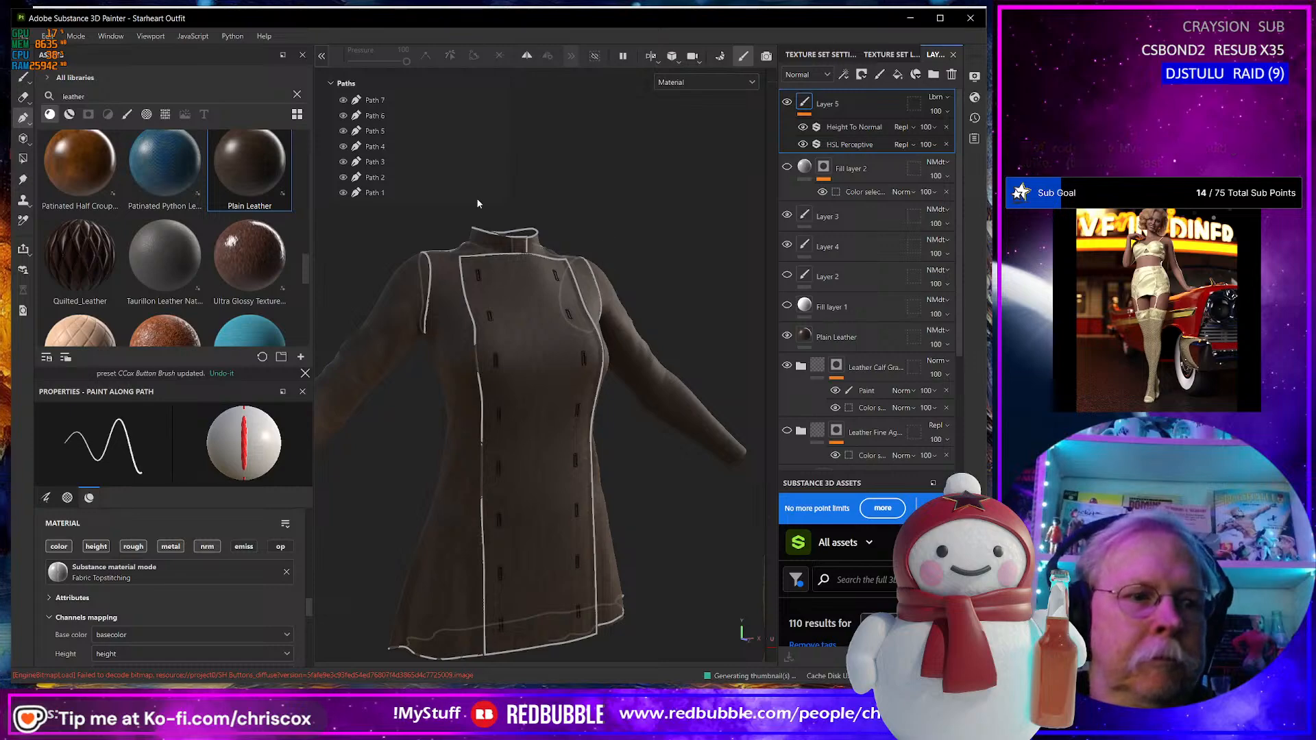
pyautogui.click(882, 174)
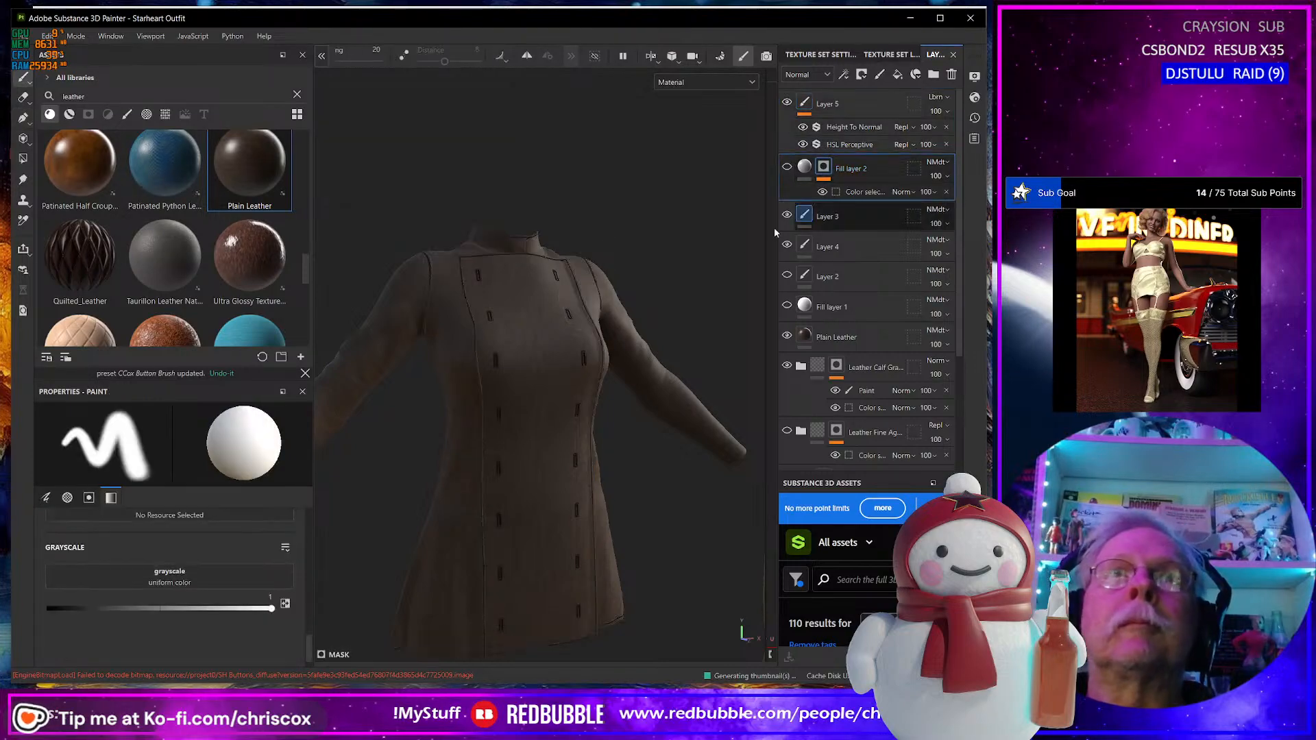
# Examine the coat's seam stitching and buttonholes up close and from several angles.
pyautogui.moveTo(608, 320)
pyautogui.keyDown('alt'); pyautogui.mouseDown()
pyautogui.moveTo(544, 359)
pyautogui.moveTo(578, 373)
pyautogui.moveTo(432, 372)
pyautogui.moveTo(662, 356)
pyautogui.moveTo(454, 373)
pyautogui.moveTo(470, 399)
pyautogui.moveTo(223, 403)
pyautogui.moveTo(511, 329)
pyautogui.moveTo(587, 405)
pyautogui.moveTo(396, 422)
pyautogui.moveTo(527, 414)
pyautogui.moveTo(429, 420)
pyautogui.moveTo(531, 507)
pyautogui.moveTo(588, 425)
pyautogui.mouseUp(); pyautogui.keyUp('alt')
pyautogui.scroll(5, 544, 359)
pyautogui.scroll(-4, 545, 359)
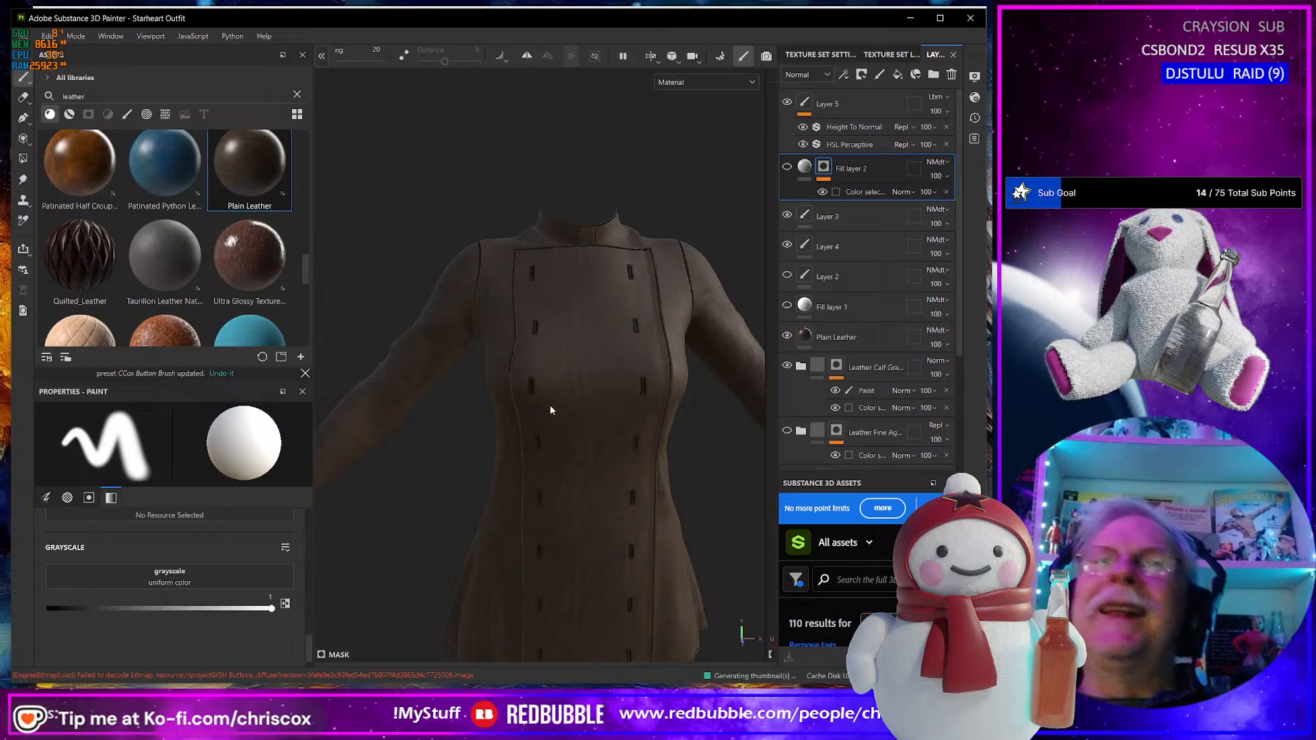
pyautogui.scroll(3, 620, 490)
pyautogui.scroll(2, 658, 497)
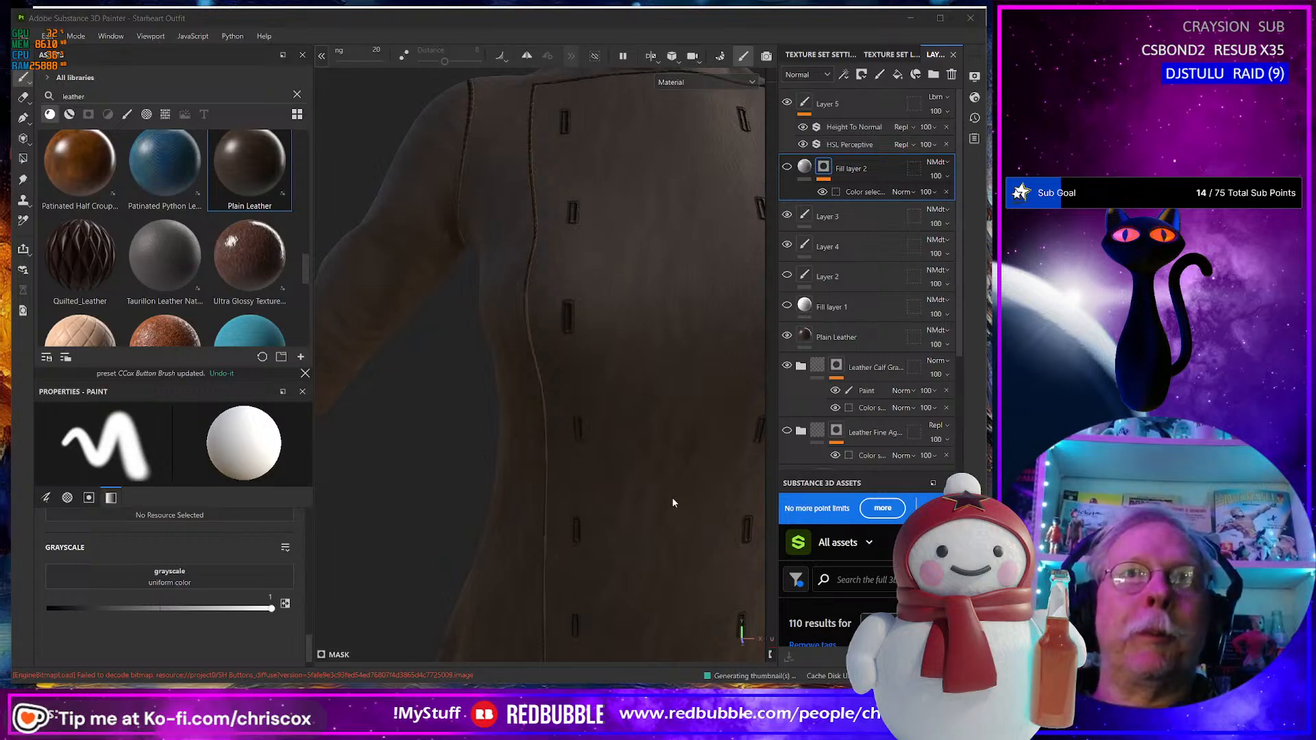
pyautogui.scroll(3, 672, 499)
pyautogui.scroll(-8, 673, 499)
pyautogui.keyDown('alt'); pyautogui.moveTo(672, 500); pyautogui.dragTo(558, 389); pyautogui.keyUp('alt')
pyautogui.press('ctrl')
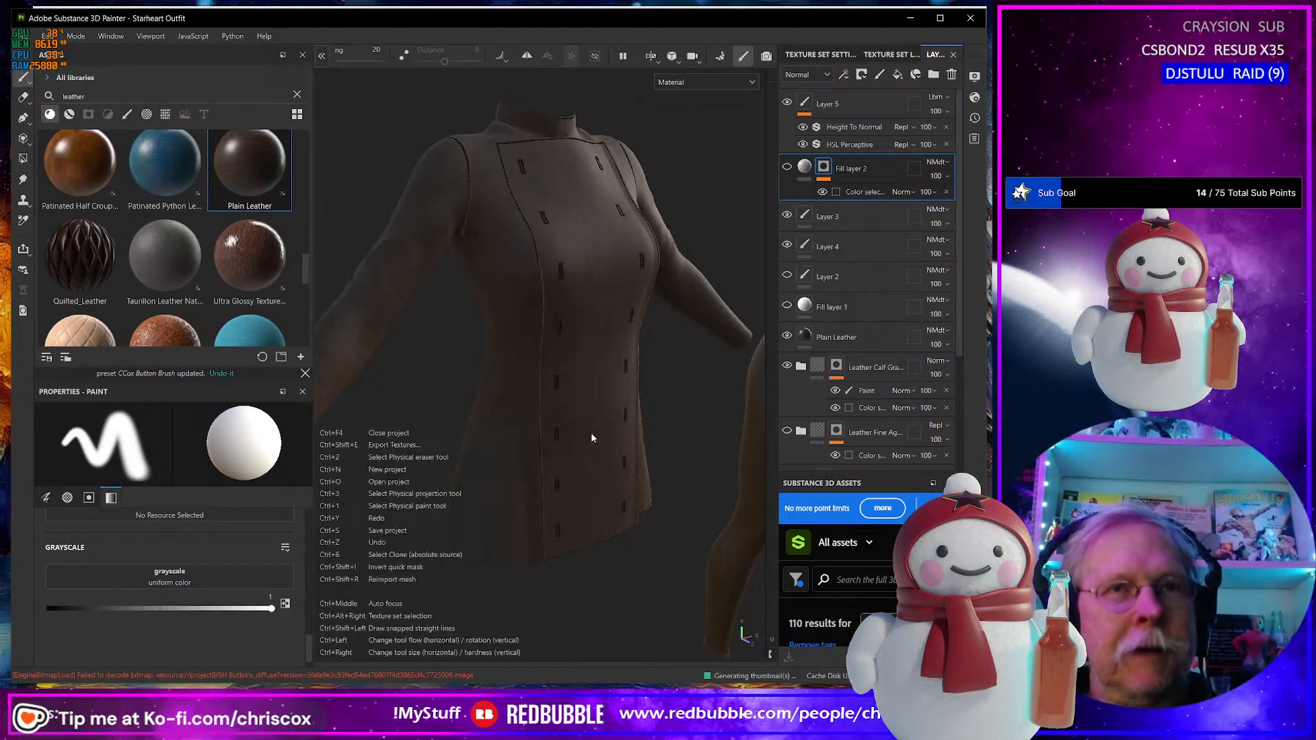
pyautogui.moveTo(594, 437)
pyautogui.keyDown('alt'); pyautogui.mouseDown()
pyautogui.moveTo(608, 441)
pyautogui.moveTo(579, 434)
pyautogui.mouseUp(); pyautogui.keyUp('alt')
pyautogui.keyDown('alt'); pyautogui.moveTo(578, 434); pyautogui.dragTo(480, 476, button='middle'); pyautogui.keyUp('alt')
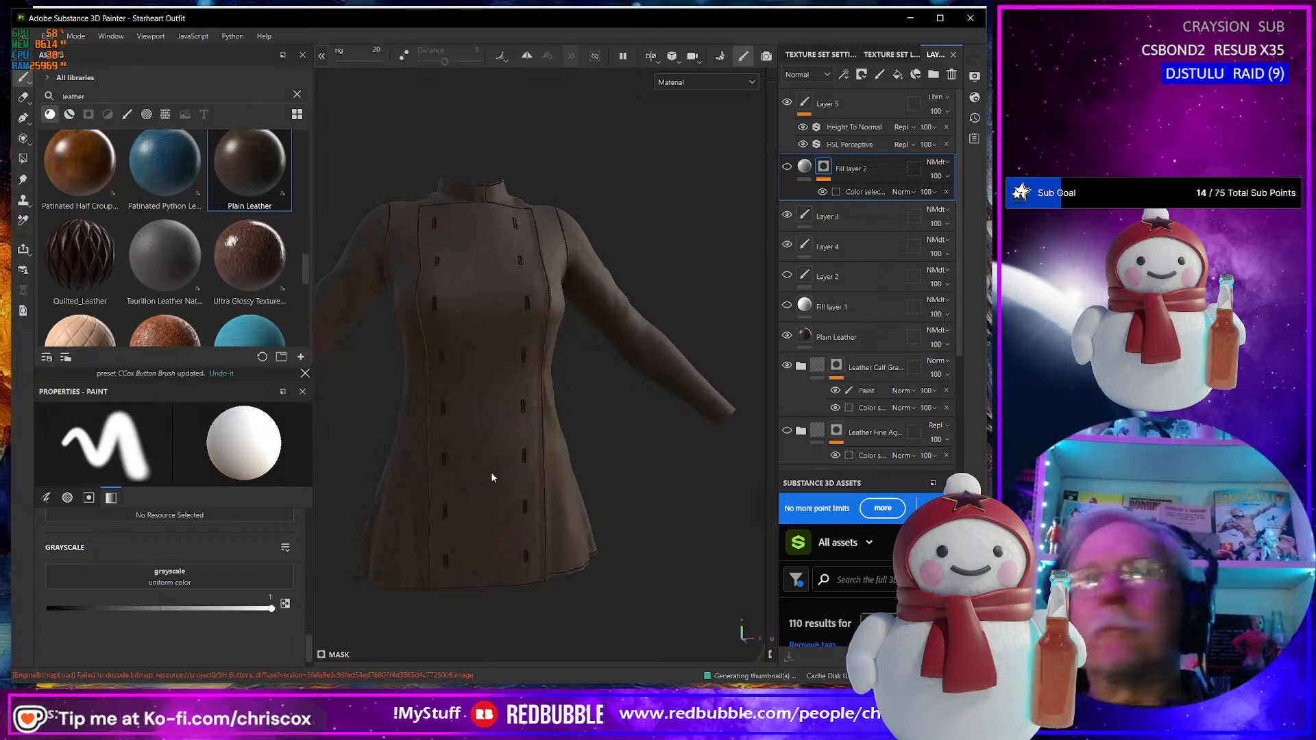
pyautogui.keyDown('alt'); pyautogui.moveTo(492, 478); pyautogui.dragTo(497, 459); pyautogui.keyUp('alt')
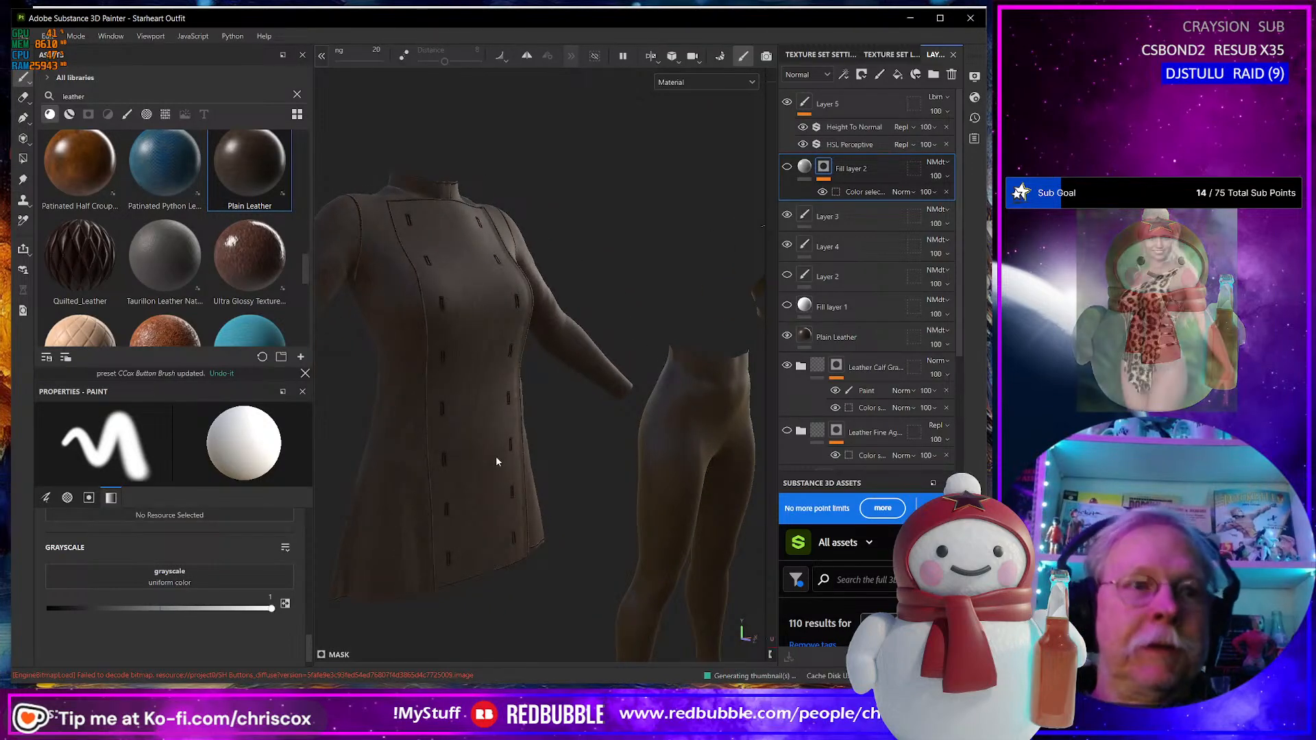
# Bring up the texture export settings, review them and close the dialog.
pyautogui.hotkey('ctrl', 'shift', 'e')
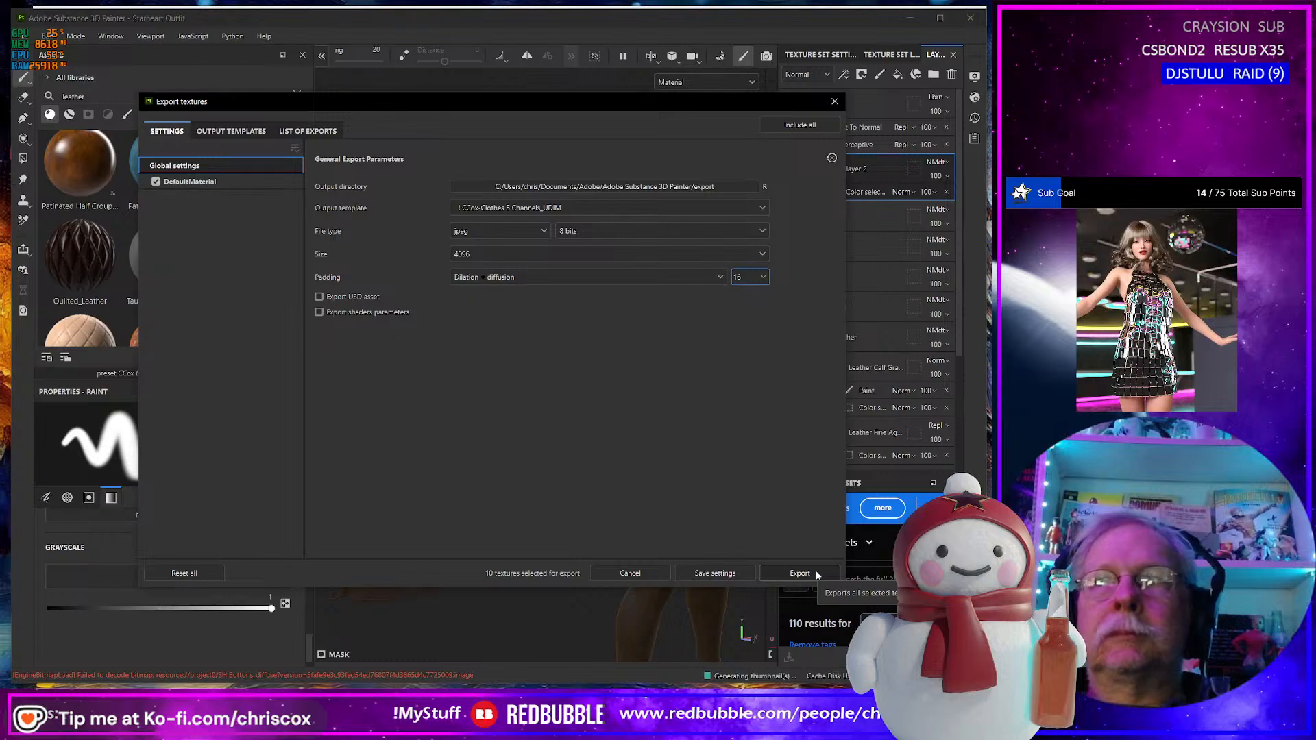
pyautogui.click(834, 103)
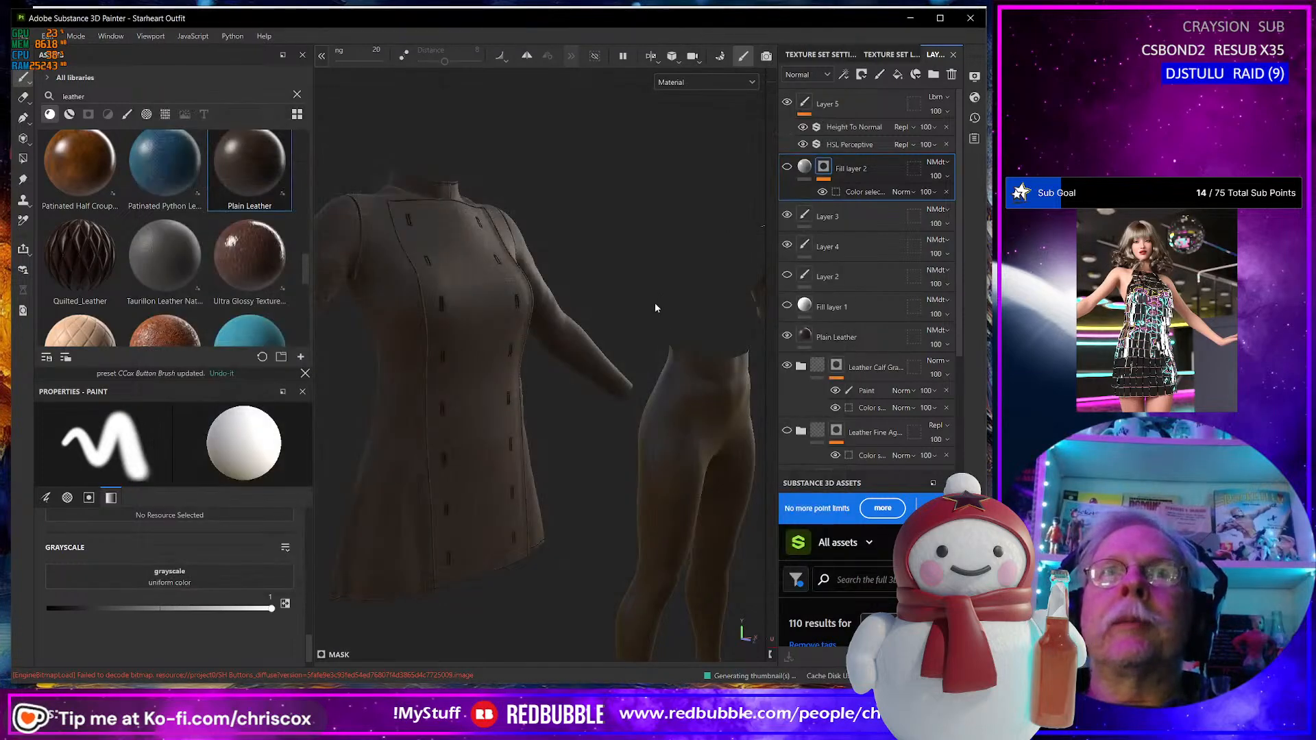
# Hide the Plain Leather layer and show the Leather Fine folder, checking the effect on the leggings and separate bands.
pyautogui.keyDown('alt'); pyautogui.moveTo(655, 306); pyautogui.dragTo(723, 360); pyautogui.keyUp('alt')
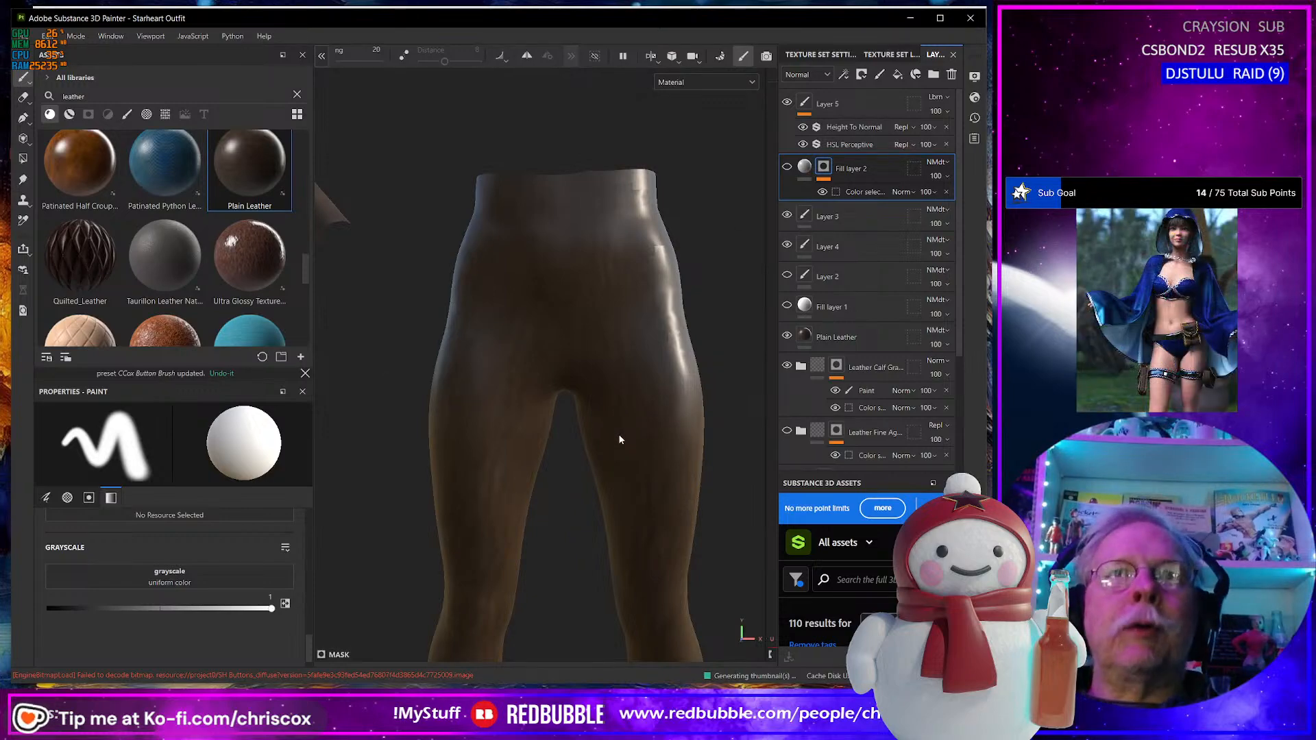
pyautogui.scroll(-5, 619, 436)
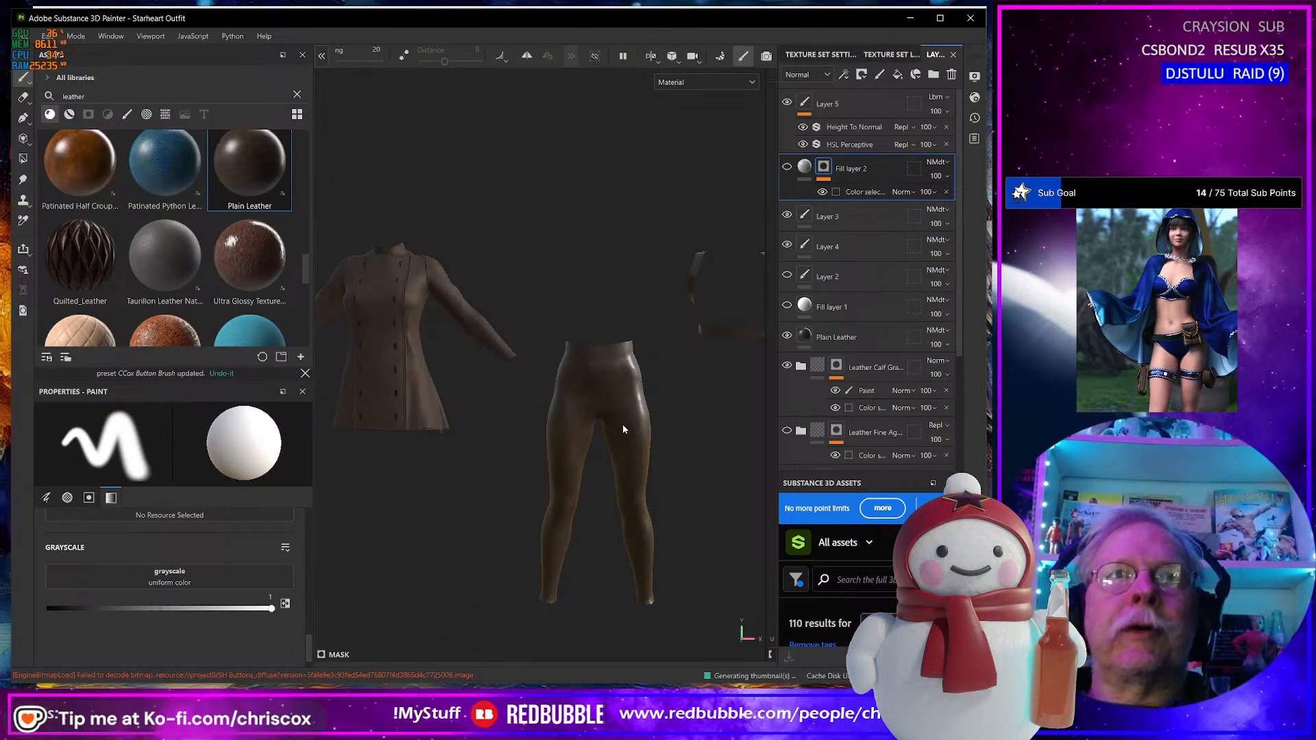
pyautogui.keyDown('alt'); pyautogui.moveTo(622, 430); pyautogui.dragTo(491, 430); pyautogui.keyUp('alt')
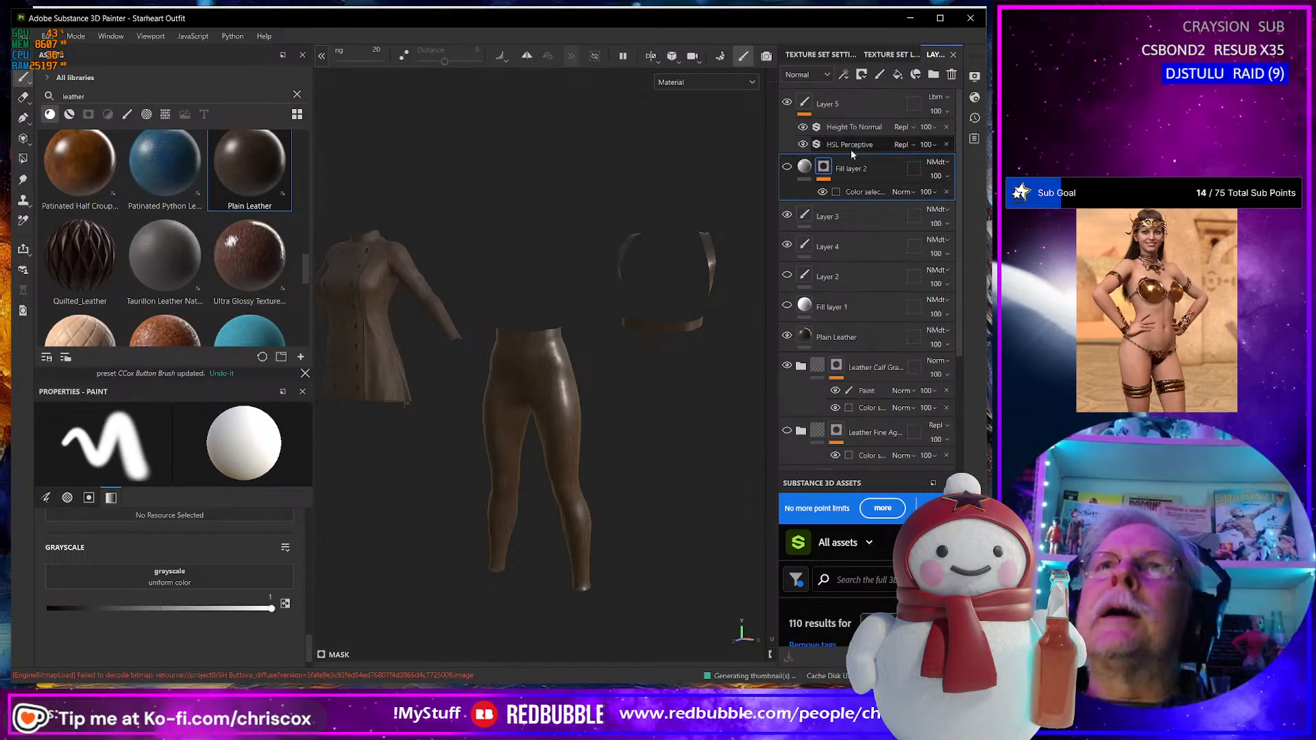
pyautogui.click(787, 335)
pyautogui.scroll(-3, 798, 332)
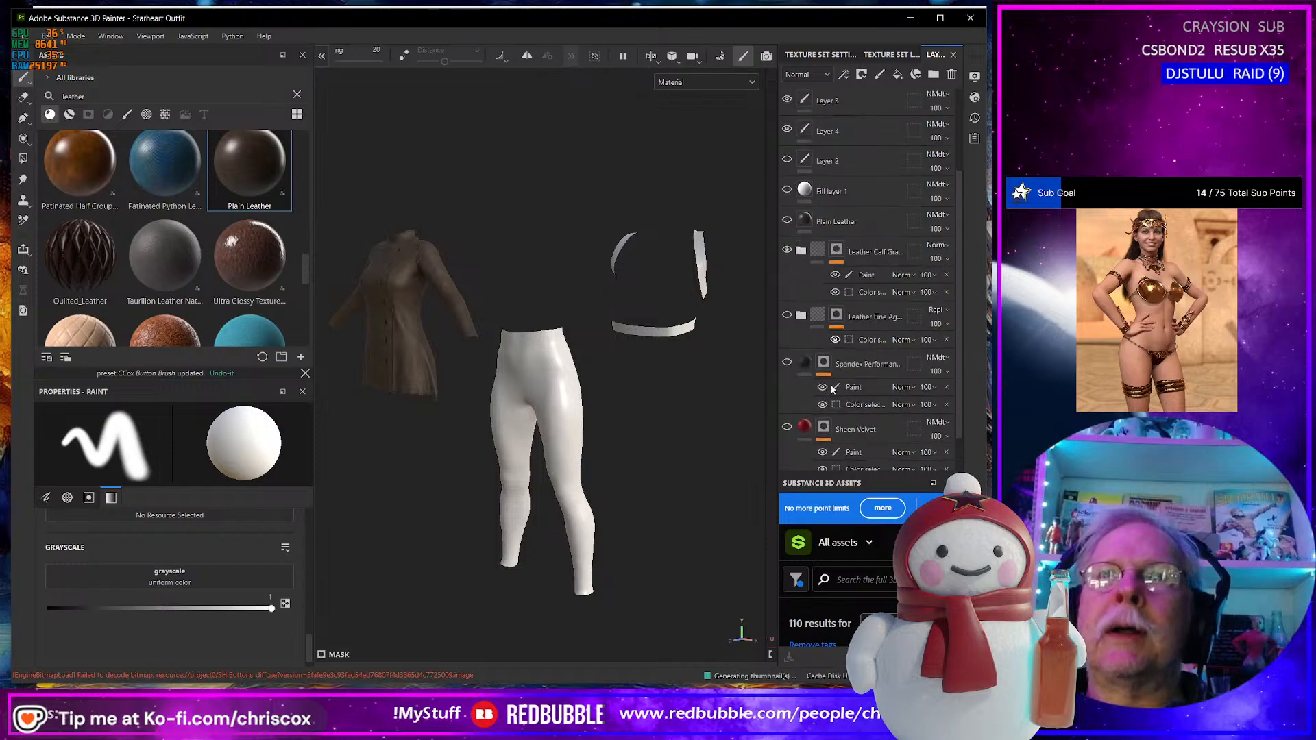
pyautogui.click(787, 316)
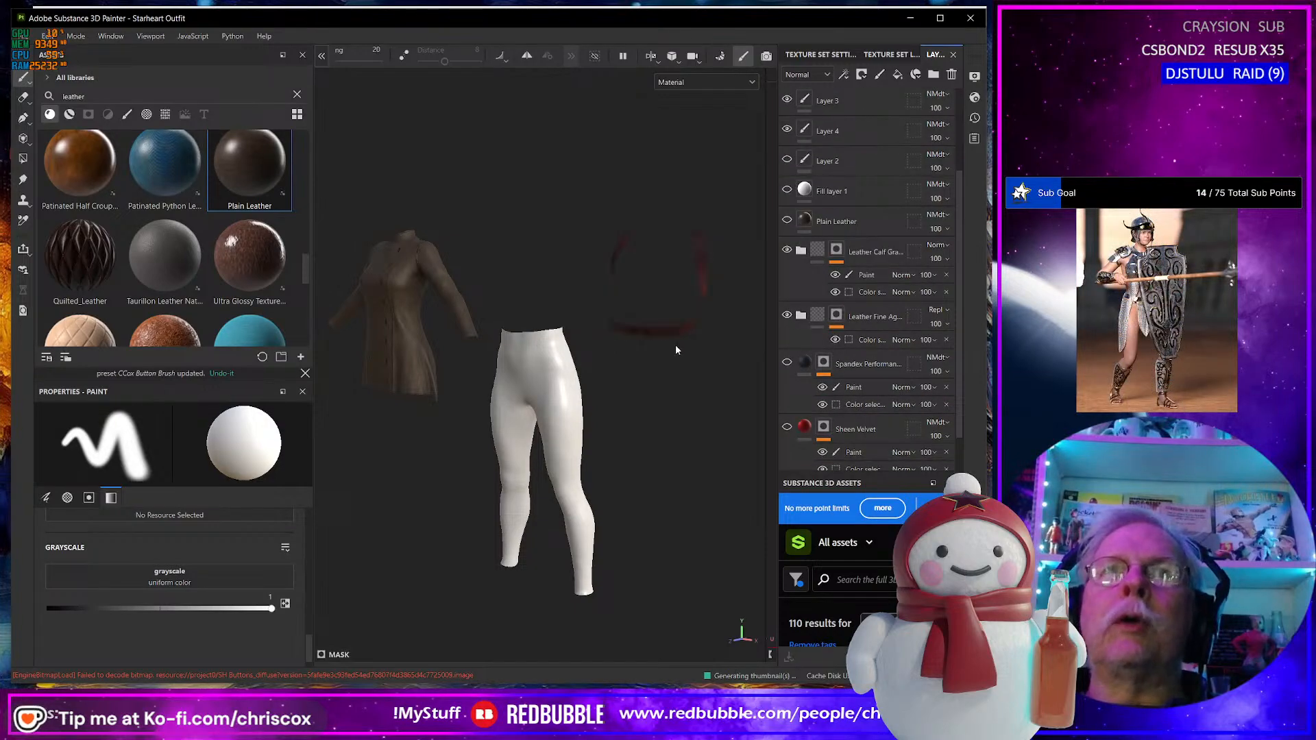
pyautogui.scroll(2, 676, 340)
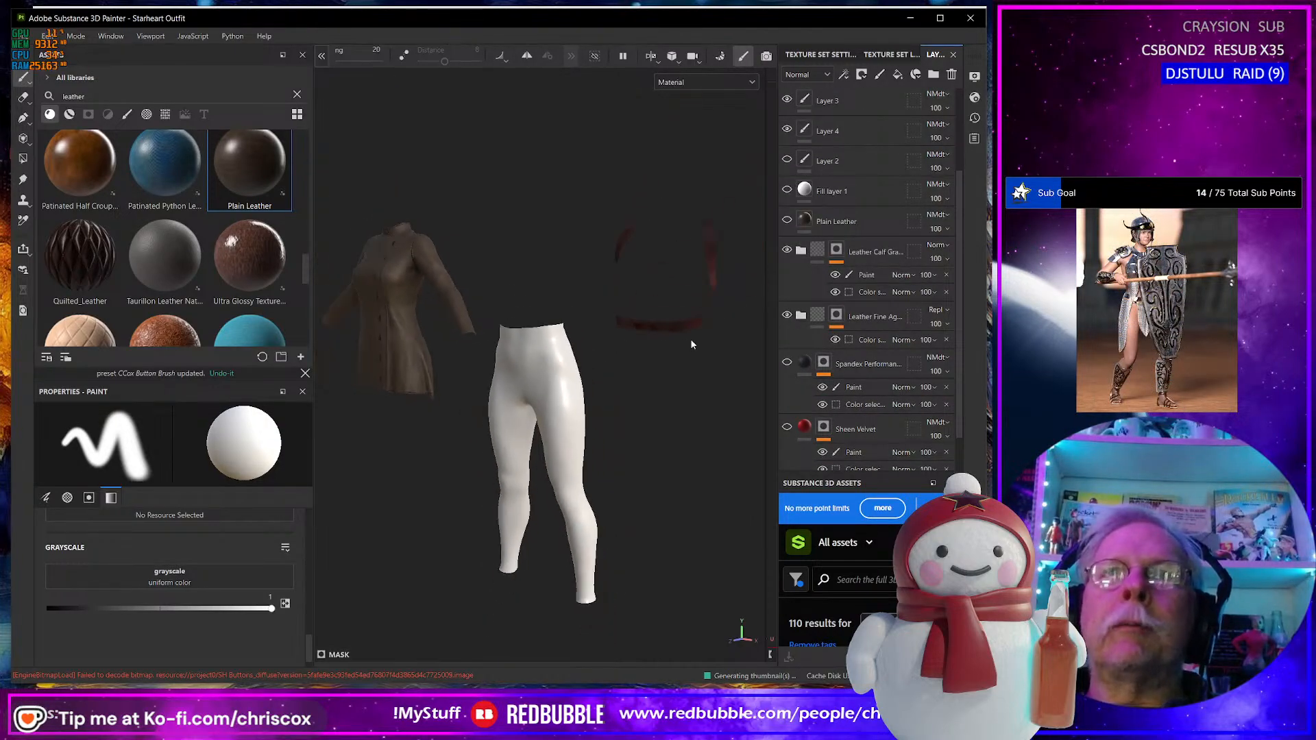
pyautogui.keyDown('alt'); pyautogui.moveTo(691, 345); pyautogui.dragTo(566, 441); pyautogui.keyUp('alt')
pyautogui.scroll(2, 685, 380)
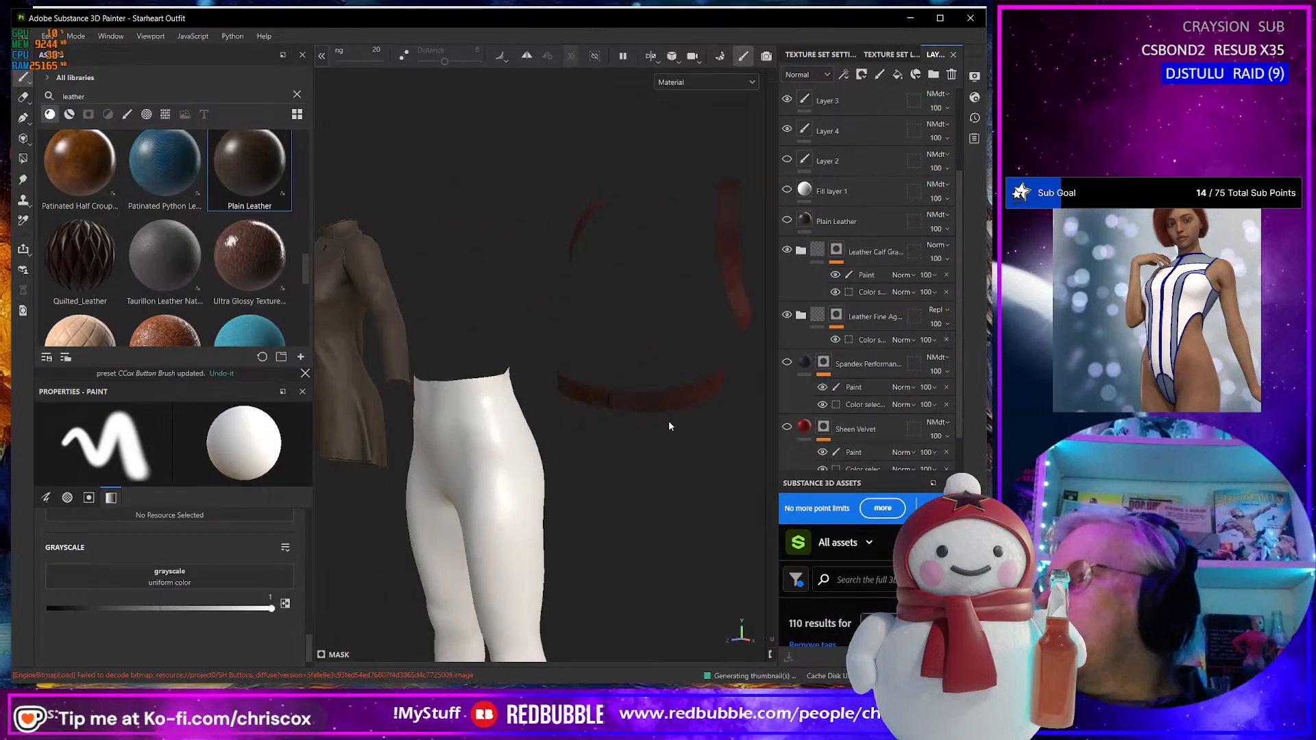
pyautogui.keyDown('alt'); pyautogui.moveTo(658, 433); pyautogui.dragTo(693, 259); pyautogui.keyUp('alt')
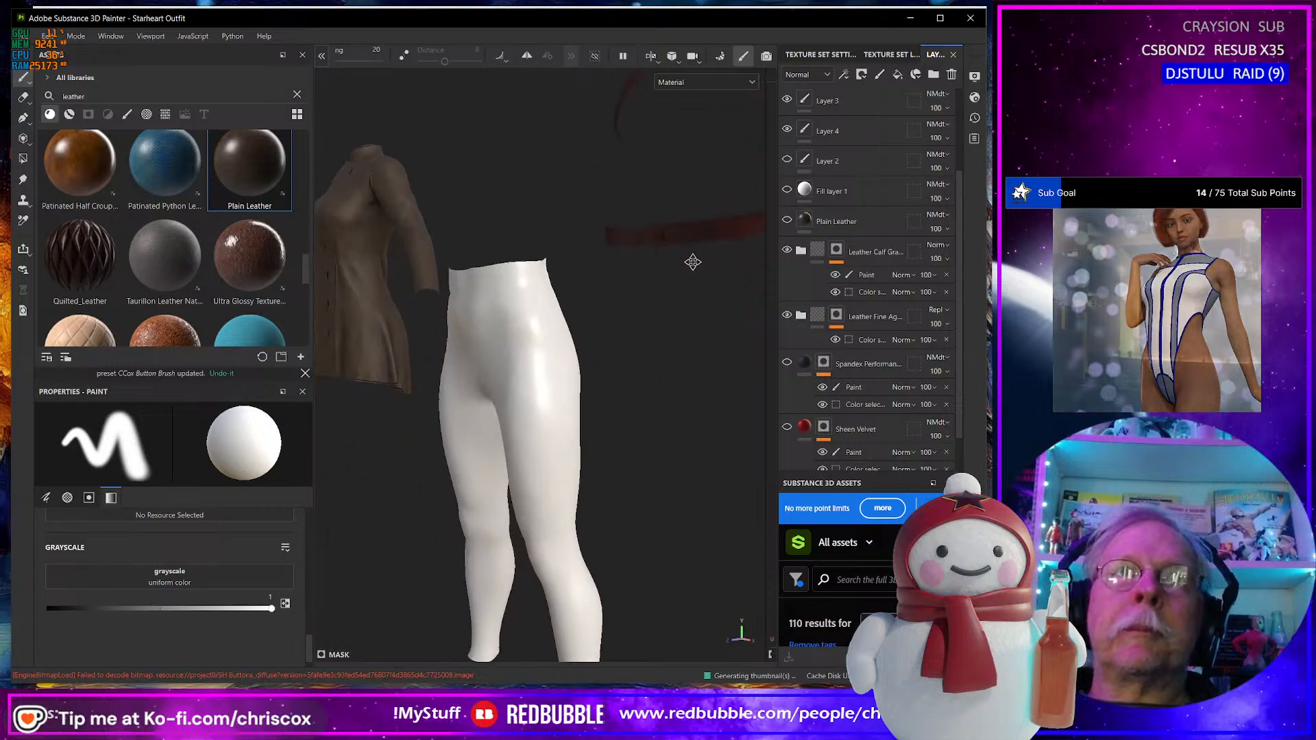
# Search the material assets for "Jean" and look through the matches.
pyautogui.click(92, 96)
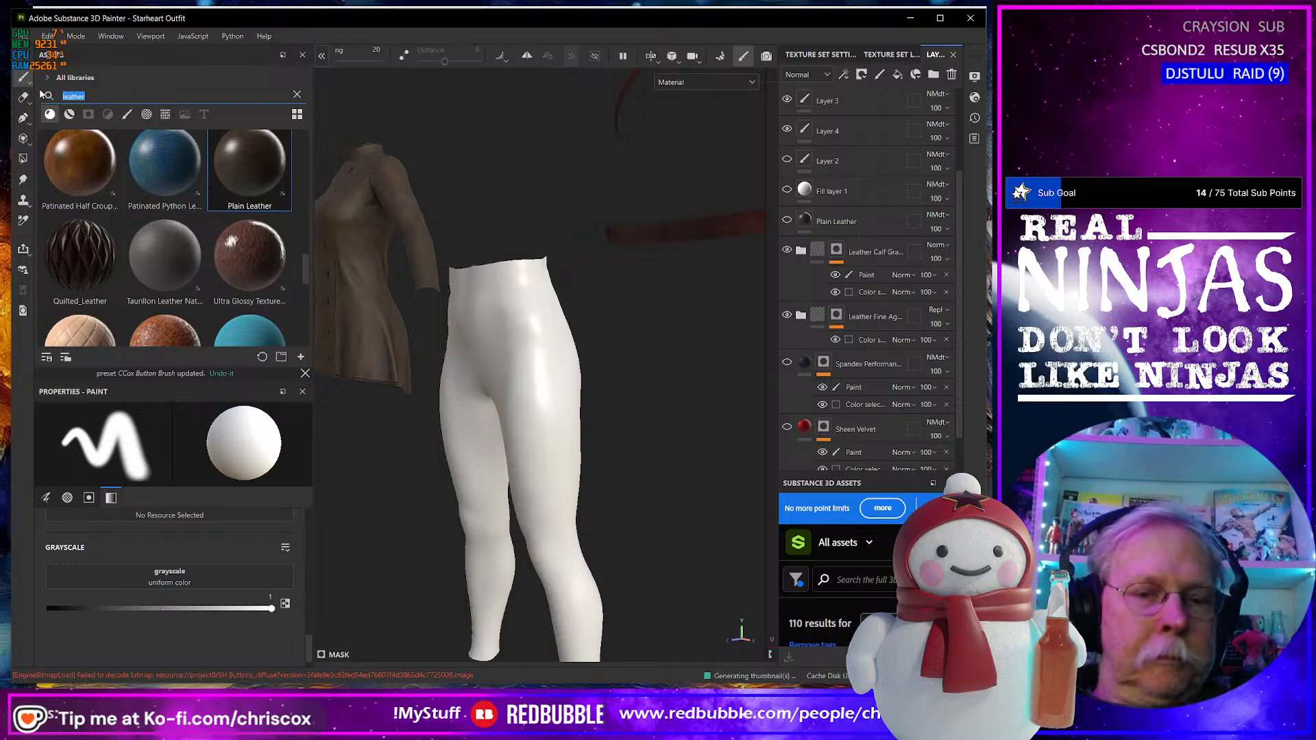
pyautogui.write('Jean')
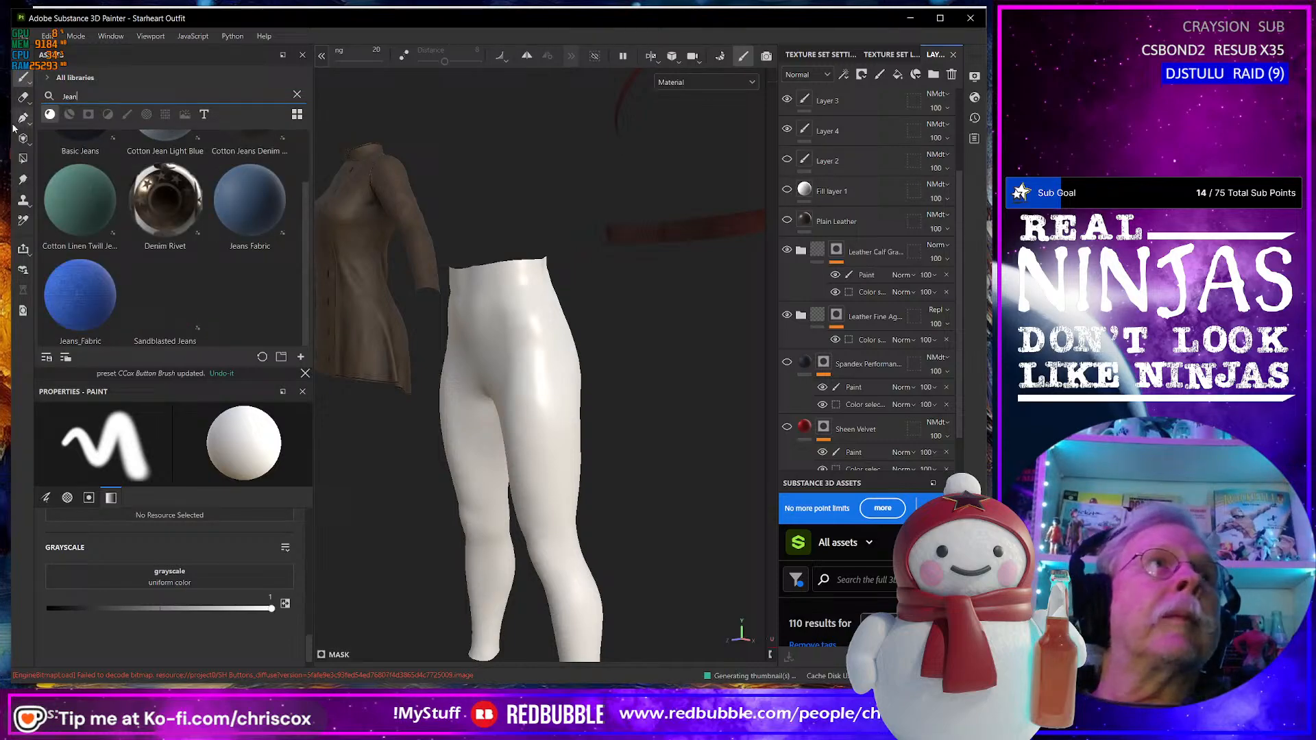
pyautogui.scroll(1, 203, 229)
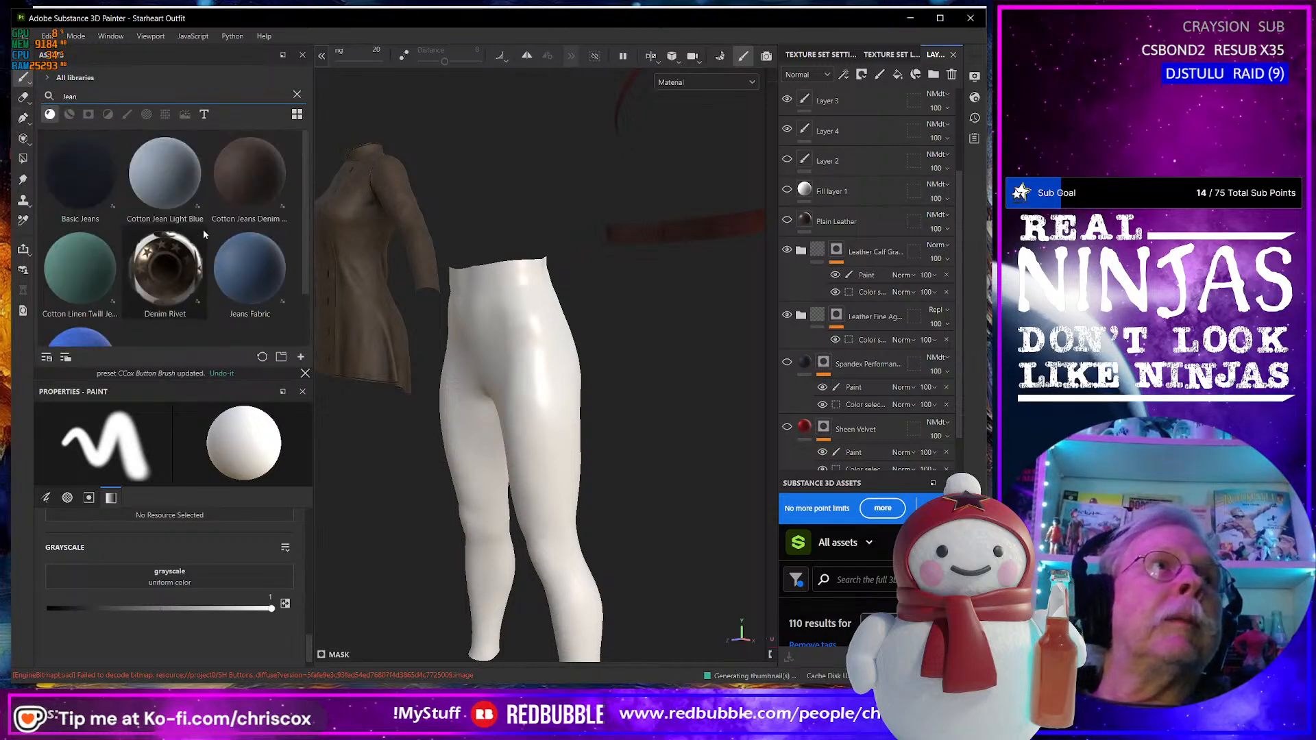
# Search the smart materials for "den" and apply the washed Fabric Denim smart material to the leggings.
pyautogui.click(70, 114)
pyautogui.moveTo(91, 97); pyautogui.dragTo(51, 100)
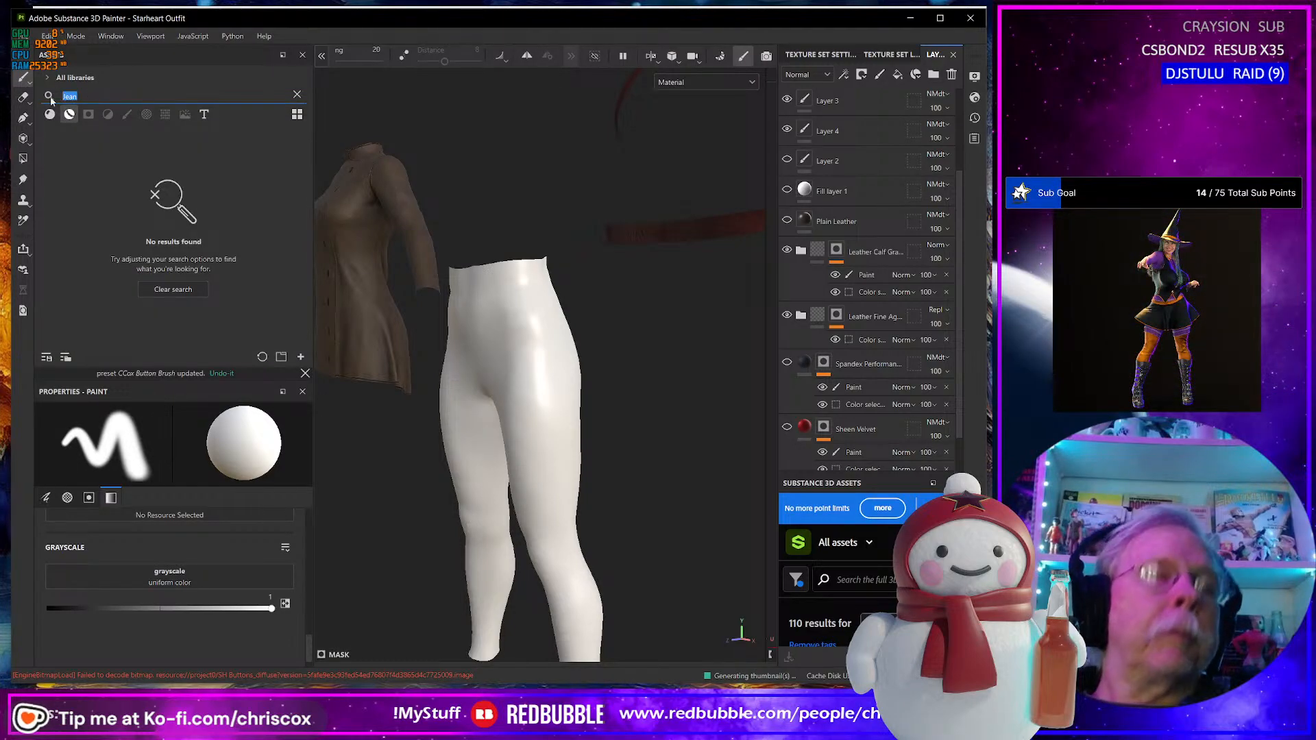
pyautogui.write('den')
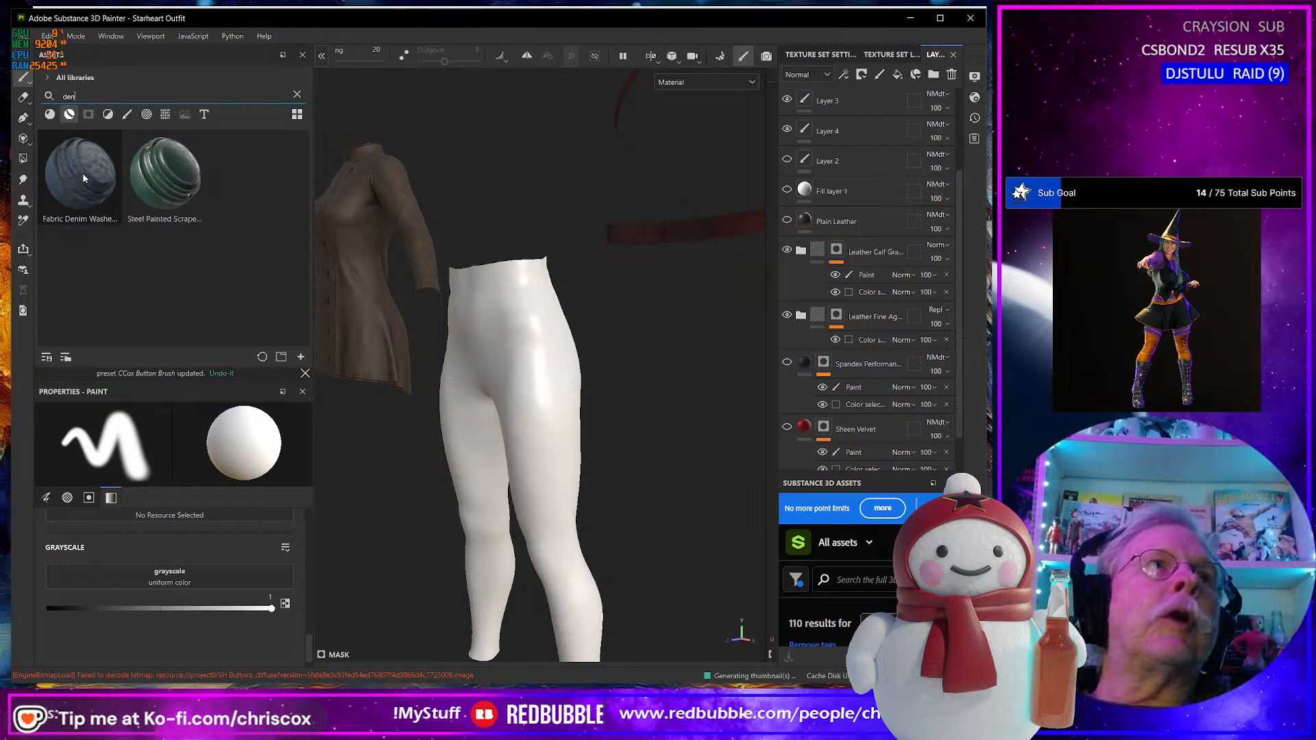
pyautogui.moveTo(82, 177); pyautogui.dragTo(608, 326)
pyautogui.keyDown('alt'); pyautogui.moveTo(581, 356); pyautogui.dragTo(668, 339, button='middle'); pyautogui.keyUp('alt')
pyautogui.scroll(8, 658, 344)
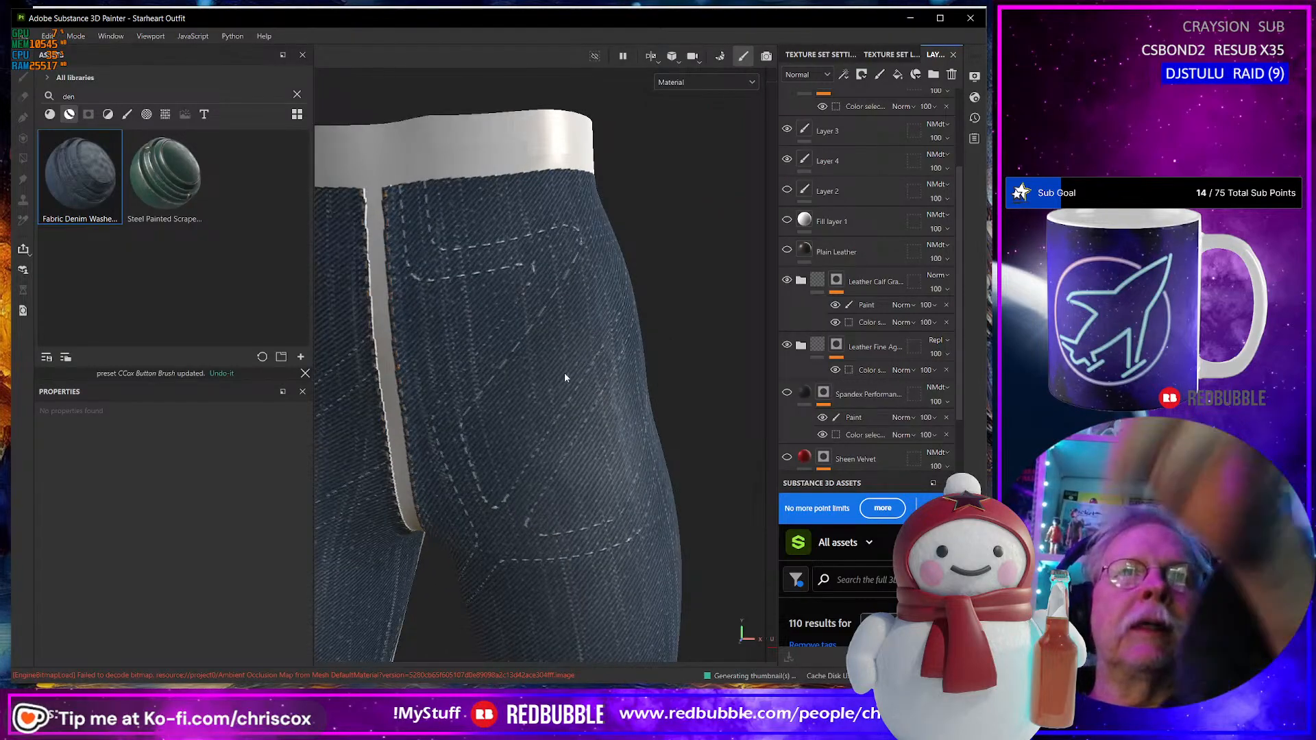
# Expand the Fabric Denim folder in the layer stack and hide its Stitches and Stitches Motifs layers.
pyautogui.keyDown('alt'); pyautogui.moveTo(573, 404); pyautogui.dragTo(613, 356); pyautogui.keyUp('alt')
pyautogui.scroll(4, 565, 399)
pyautogui.scroll(-3, 565, 399)
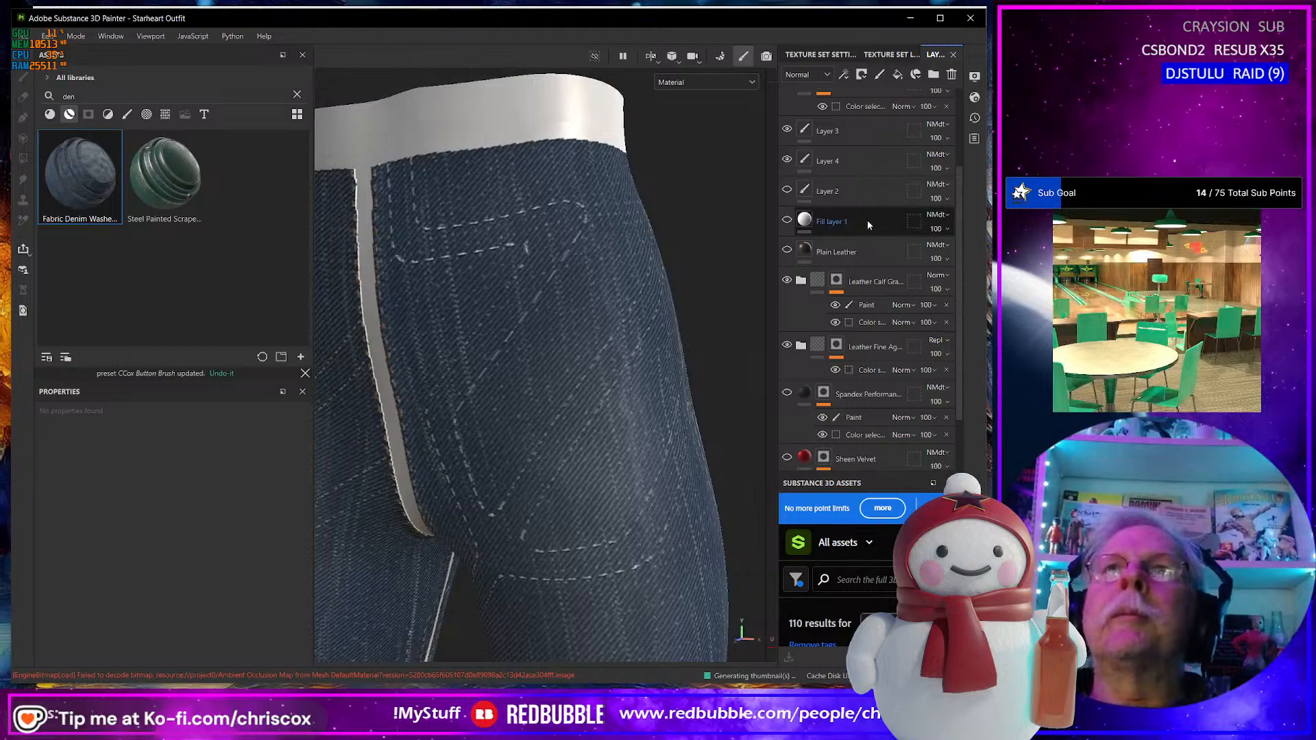
pyautogui.scroll(3, 866, 220)
pyautogui.click(800, 103)
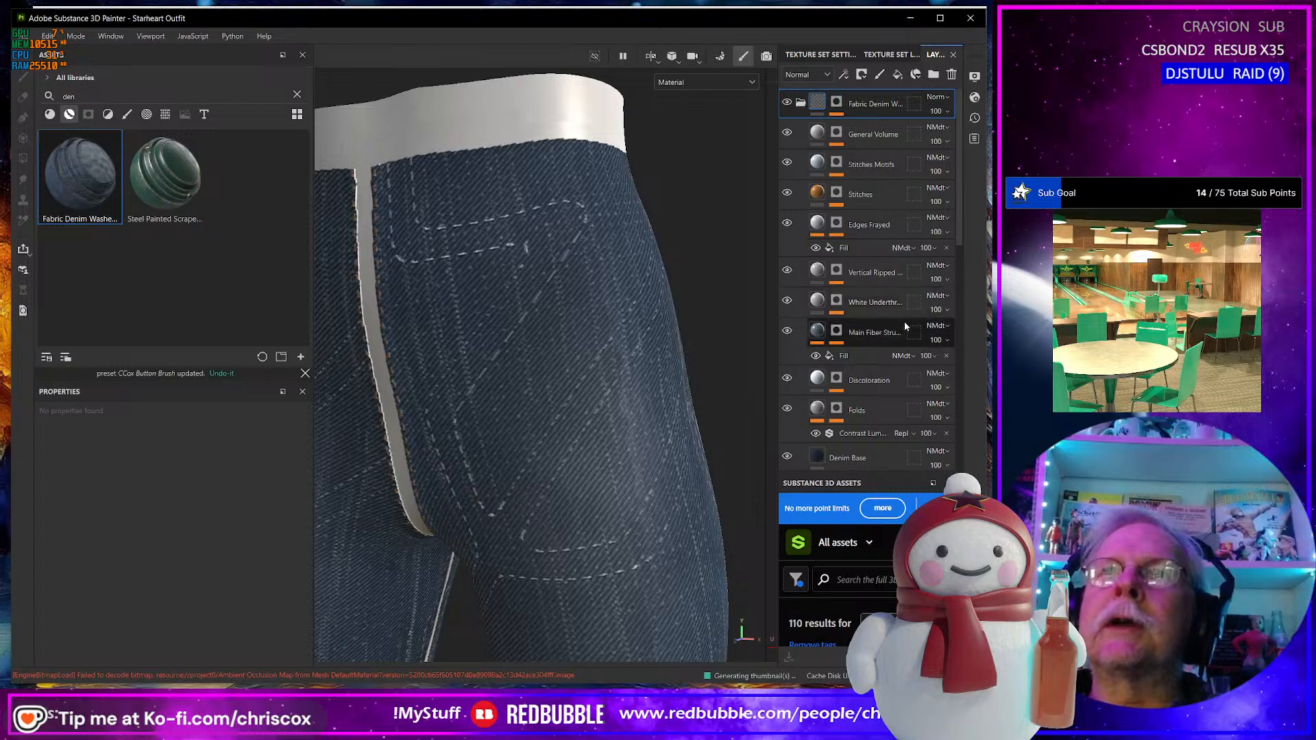
pyautogui.click(788, 300)
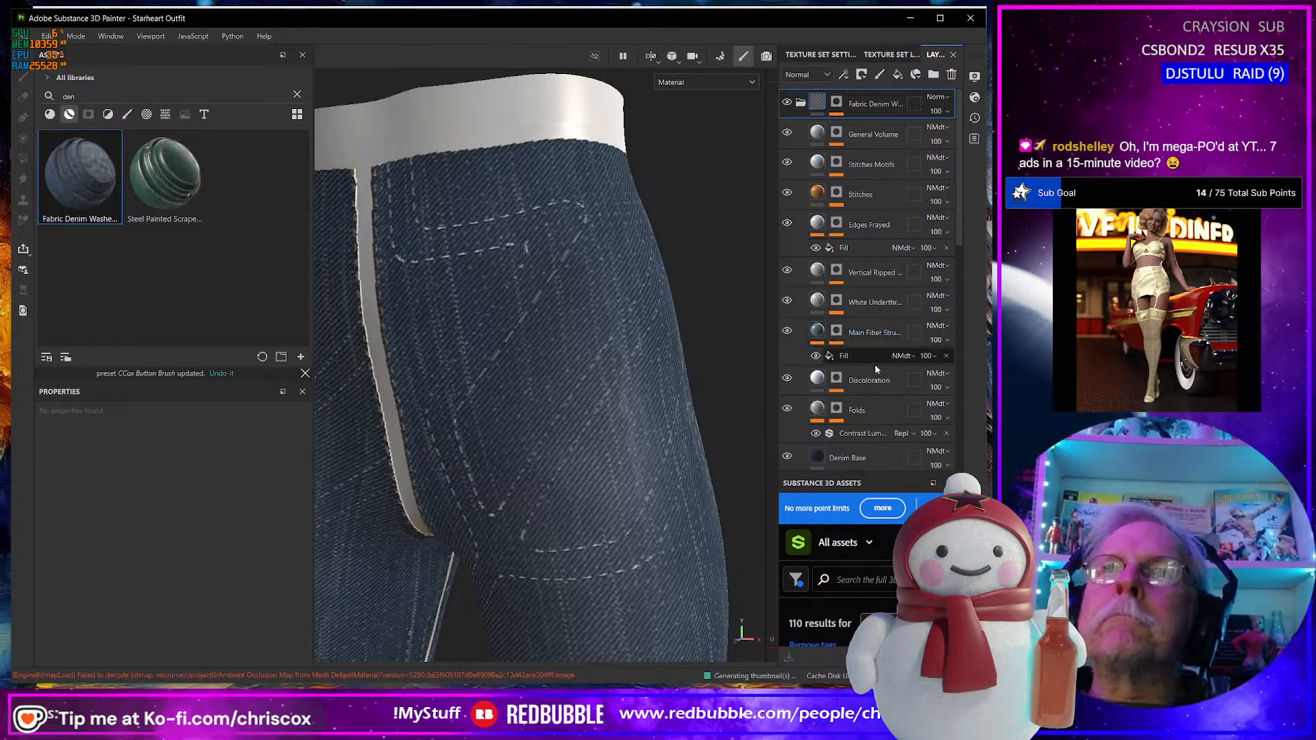
pyautogui.click(788, 193)
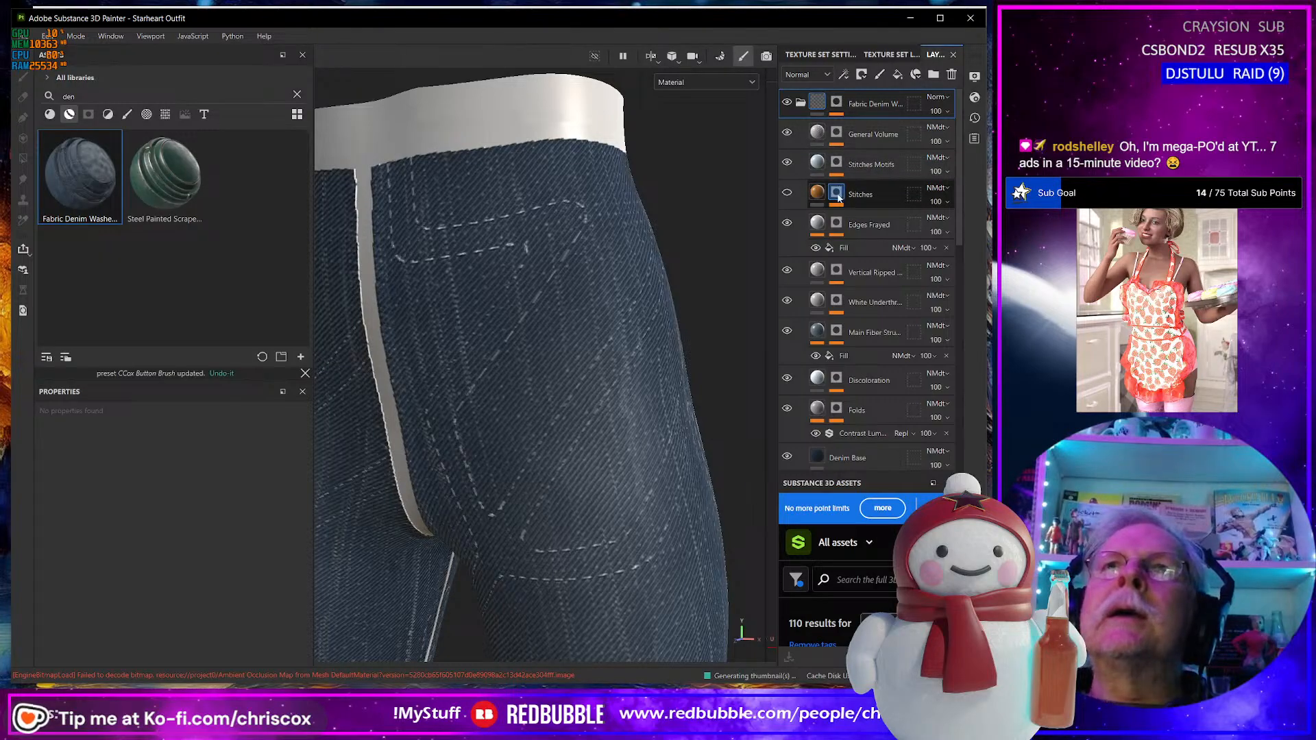
pyautogui.scroll(2, 553, 347)
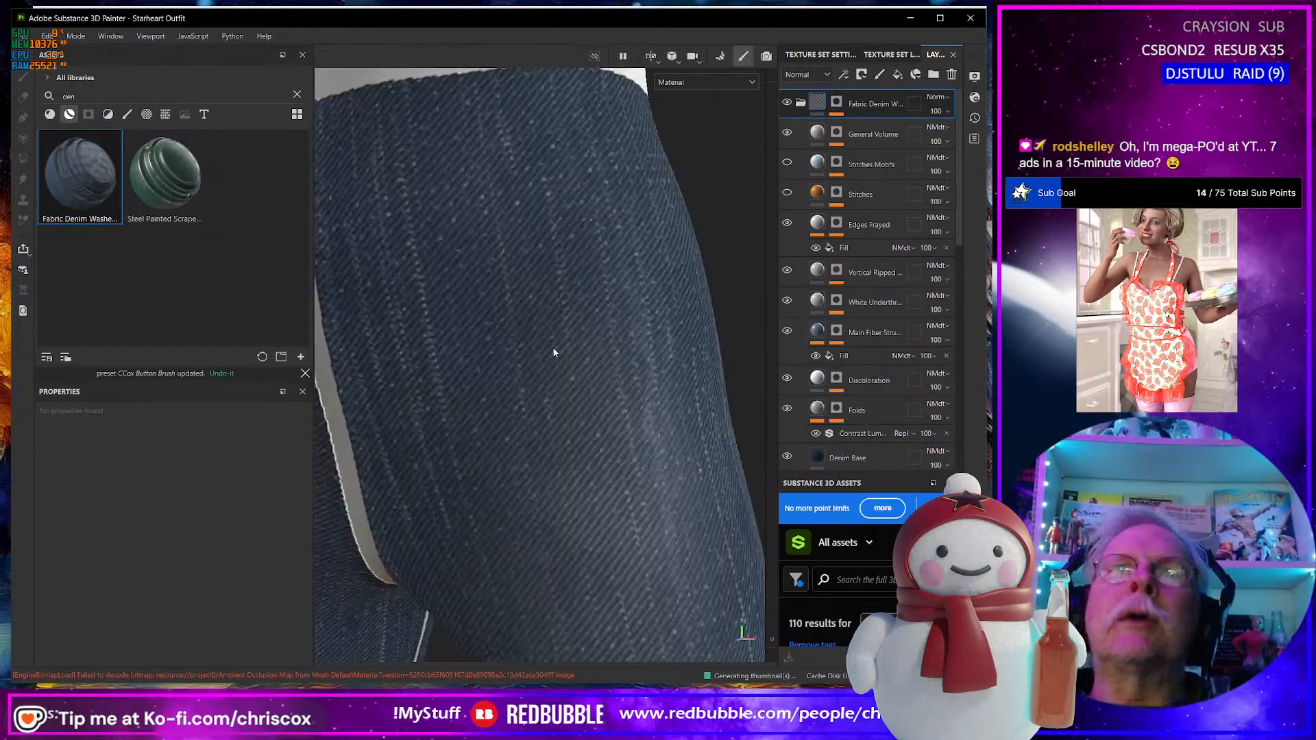
# Extend the Fabric Denim folder mask's color selection with the red seam strips and the dark red waistband of the leggings.
pyautogui.scroll(-5, 554, 349)
pyautogui.keyDown('alt'); pyautogui.moveTo(556, 345); pyautogui.dragTo(517, 277); pyautogui.keyUp('alt')
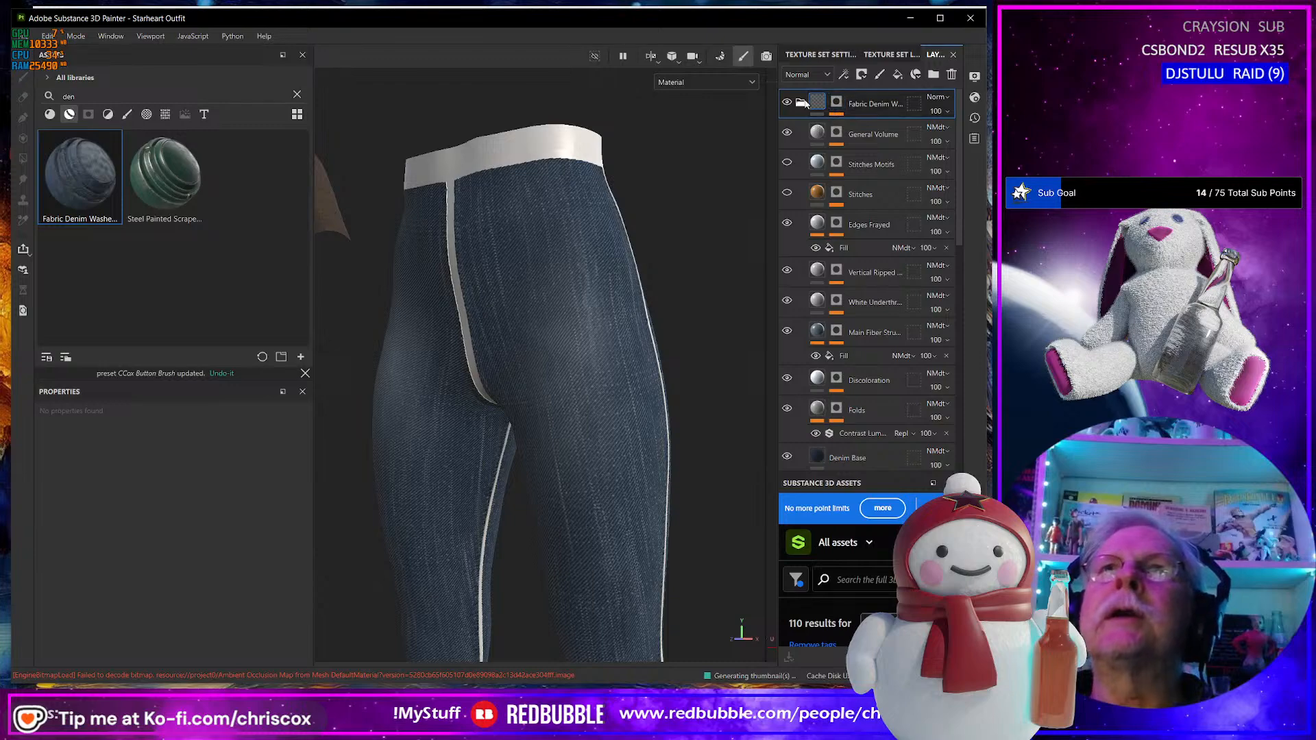
pyautogui.click(836, 104)
pyautogui.click(868, 127)
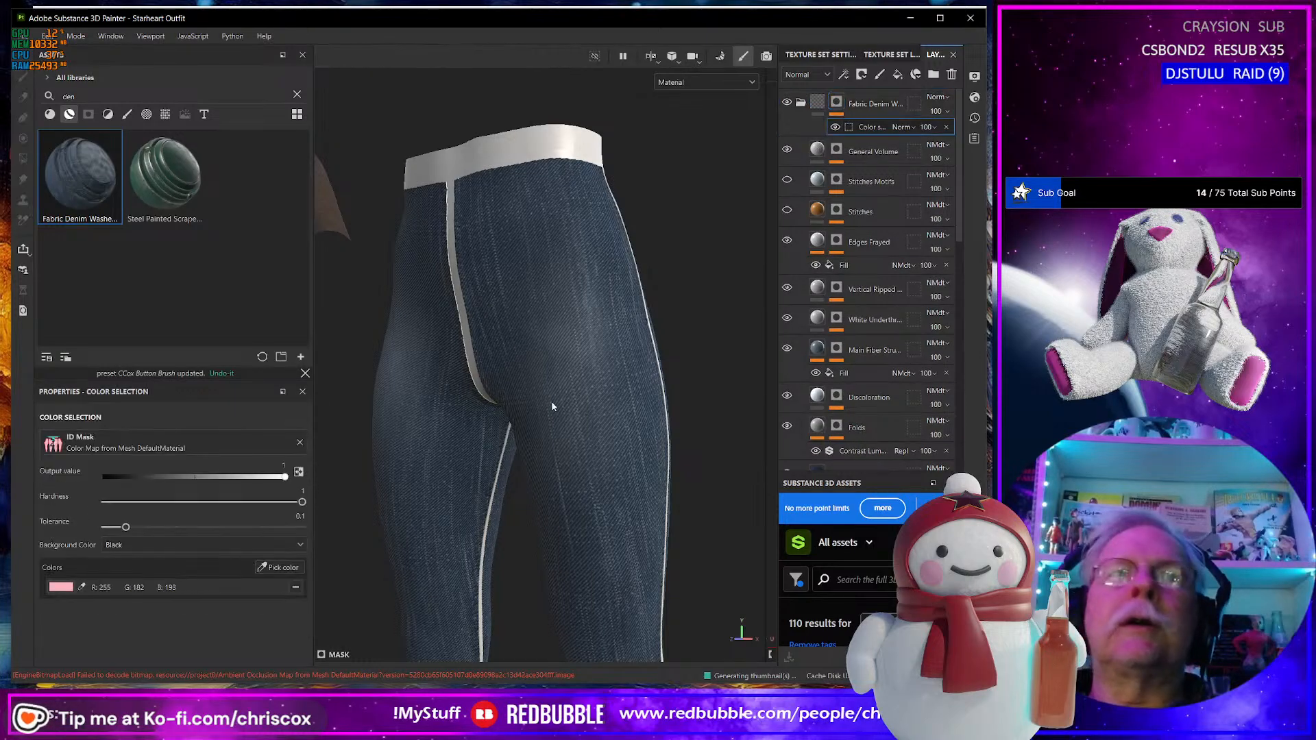
pyautogui.click(287, 569)
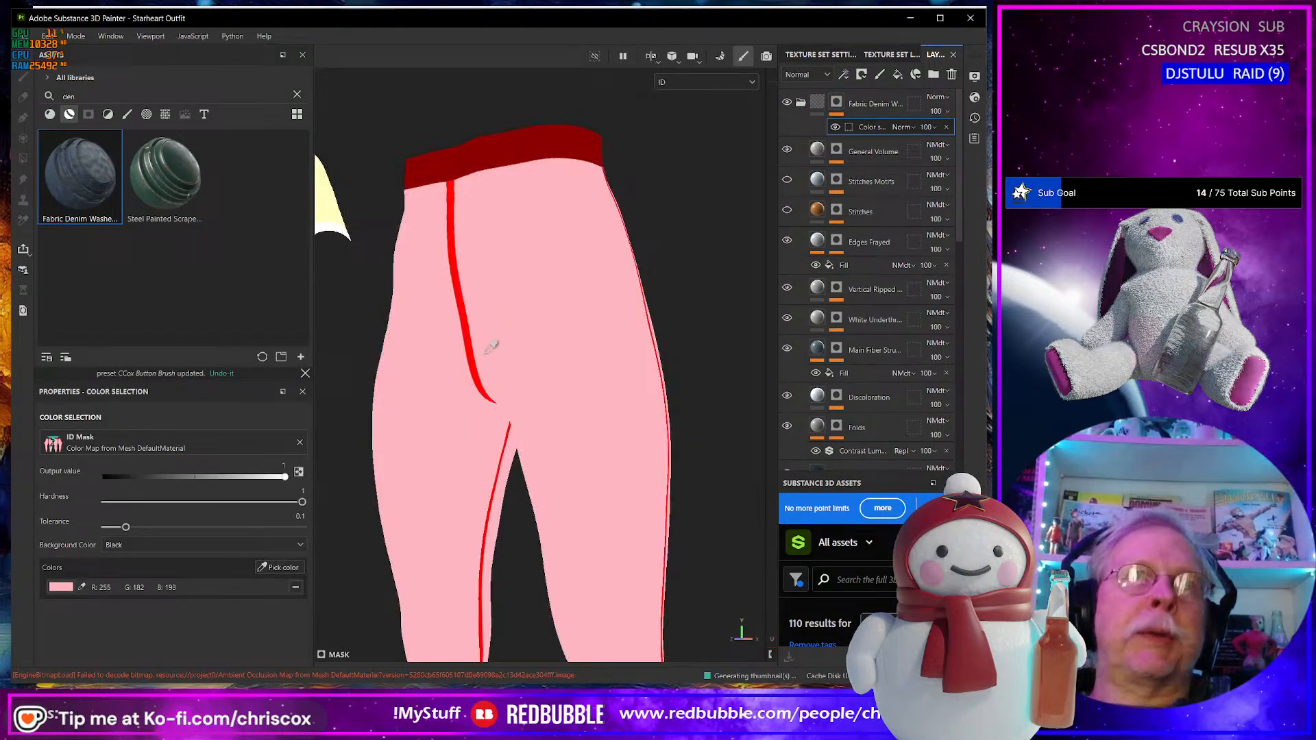
pyautogui.click(453, 225)
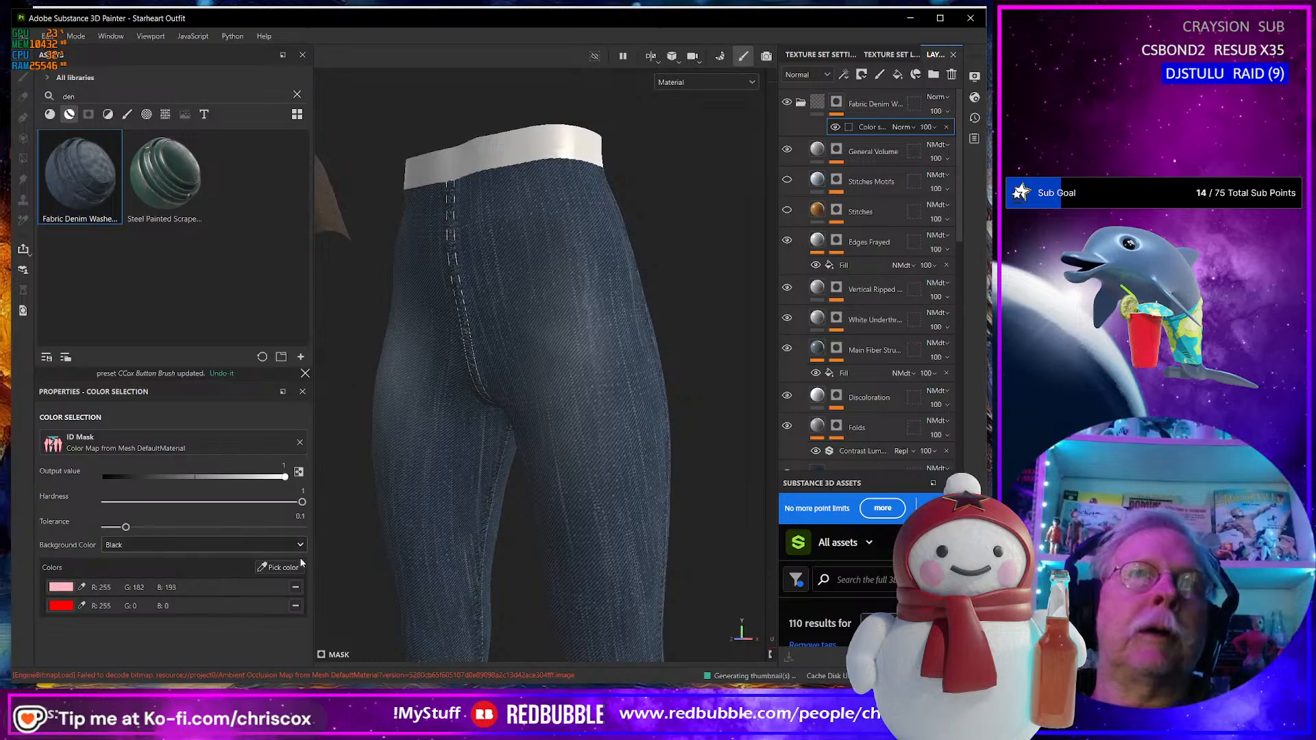
pyautogui.click(278, 568)
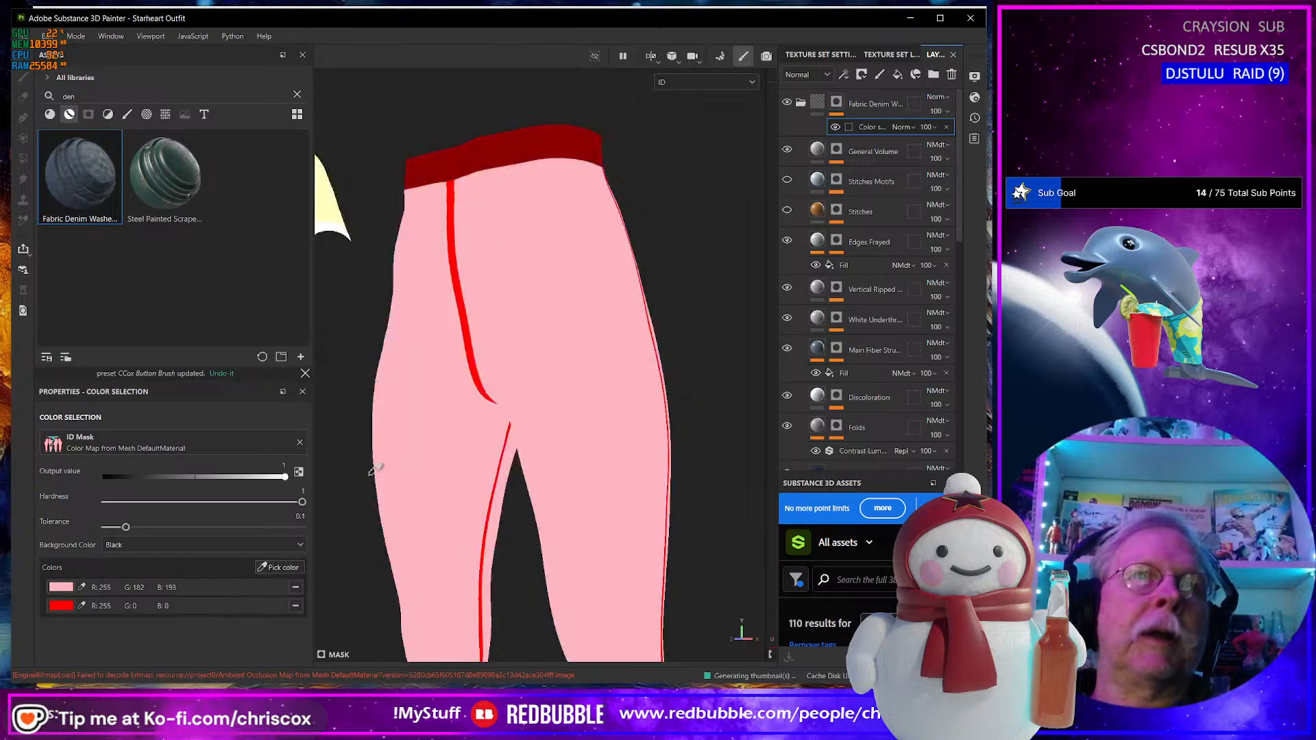
pyautogui.click(497, 151)
# Add the pink ankle cuffs to the denim mask's color selection.
pyautogui.keyDown('alt'); pyautogui.moveTo(502, 206); pyautogui.dragTo(587, 220); pyautogui.keyUp('alt')
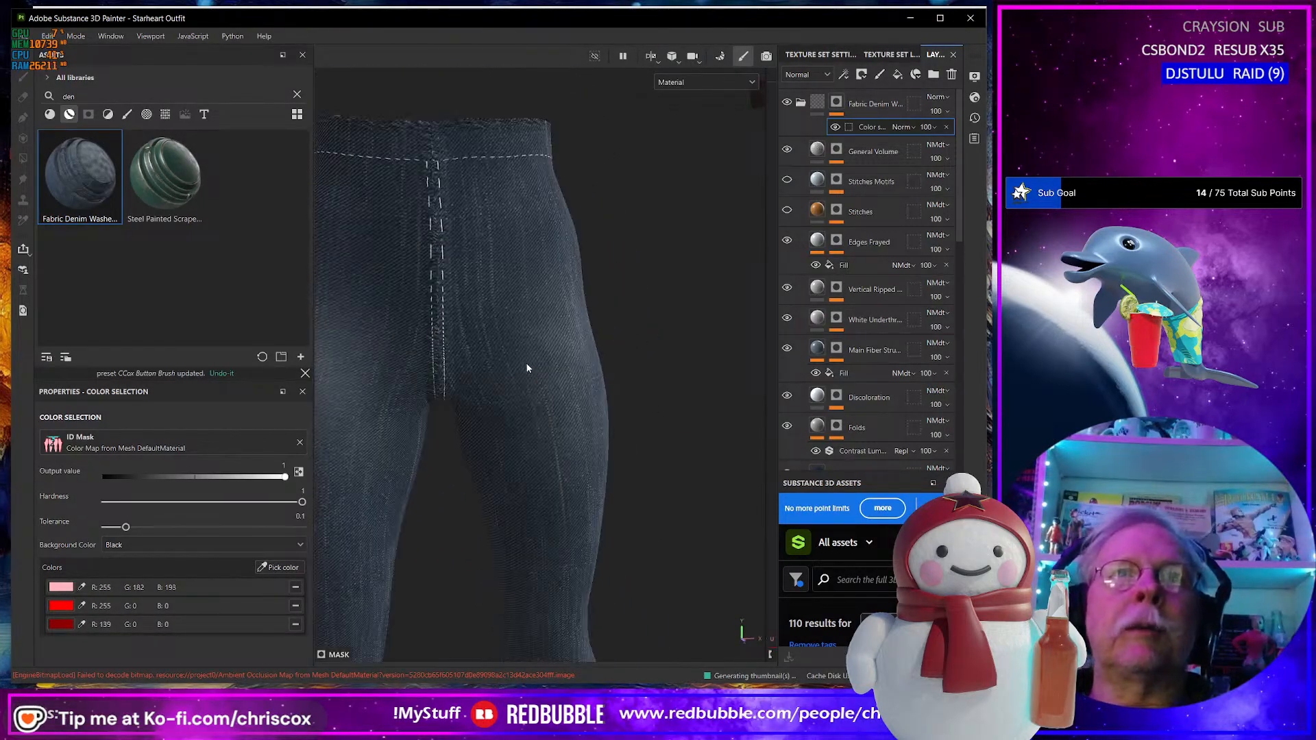
pyautogui.scroll(-5, 527, 369)
pyautogui.keyDown('alt'); pyautogui.moveTo(527, 369); pyautogui.dragTo(624, 406); pyautogui.keyUp('alt')
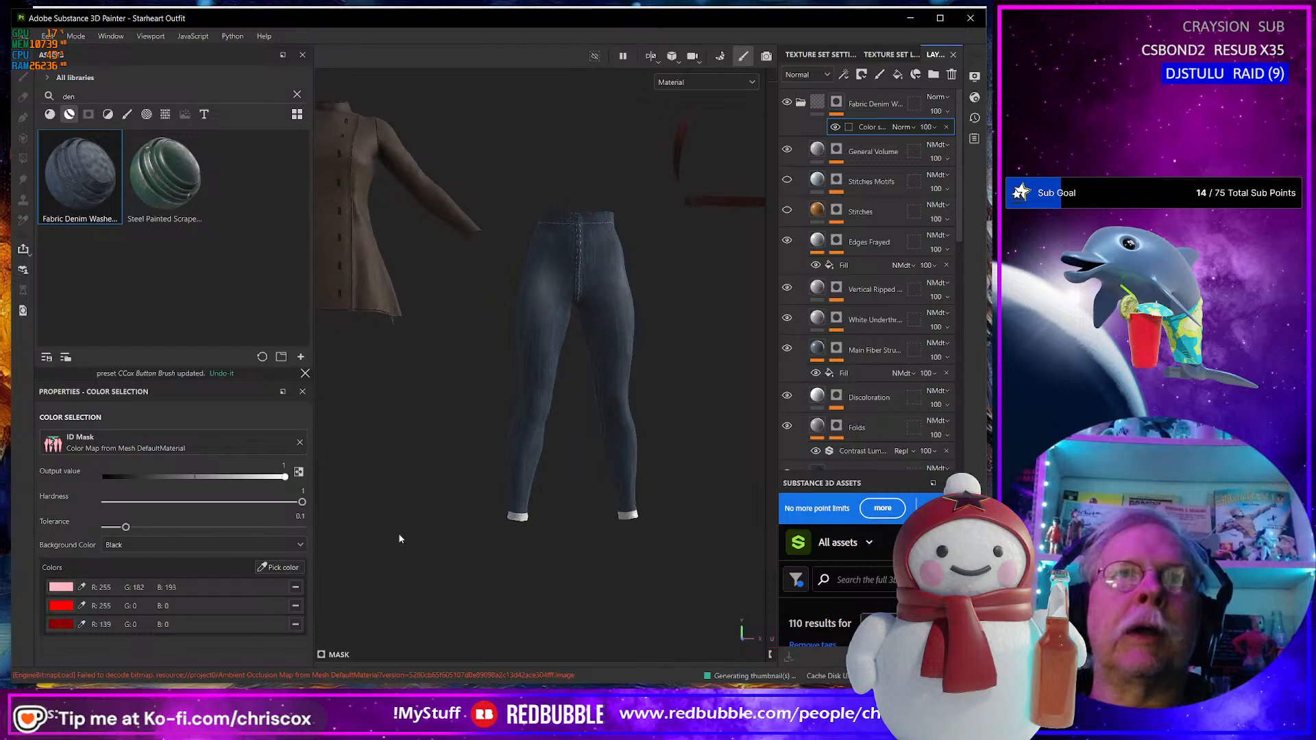
pyautogui.click(278, 569)
pyautogui.click(520, 523)
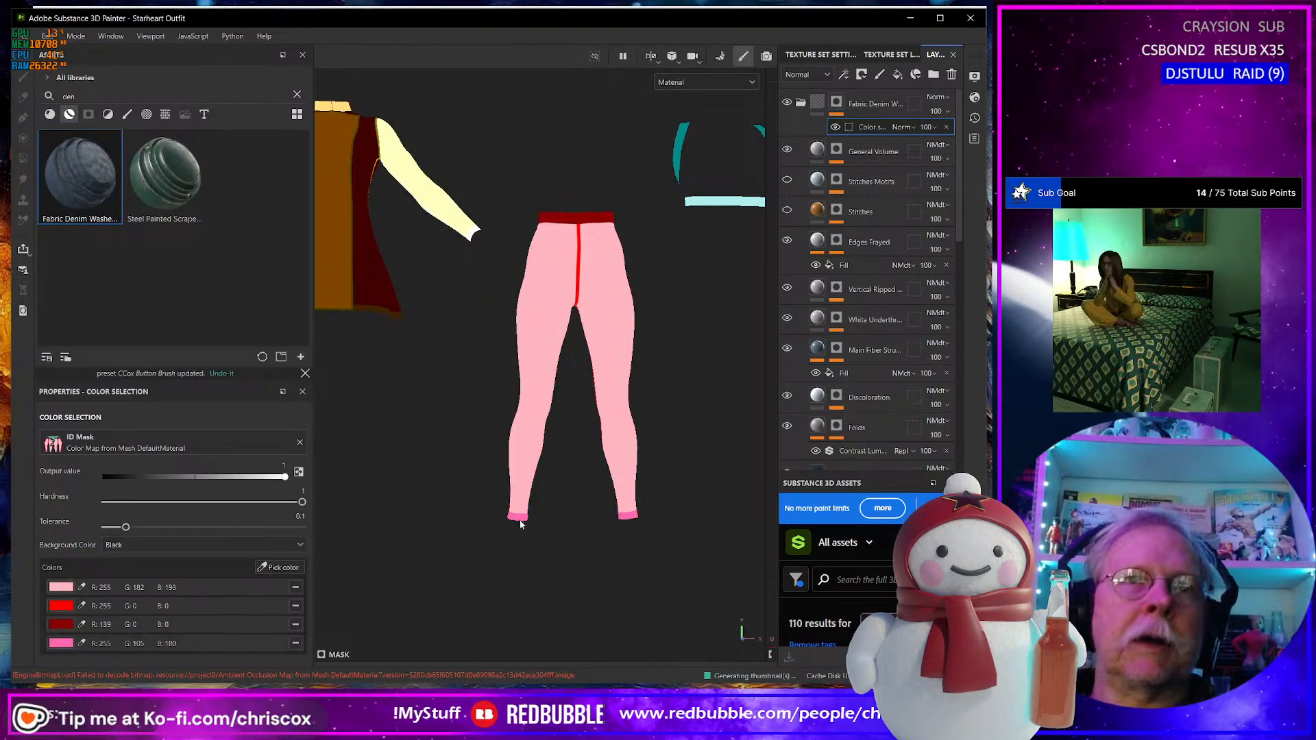
pyautogui.keyDown('alt'); pyautogui.moveTo(588, 501); pyautogui.dragTo(515, 517); pyautogui.keyUp('alt')
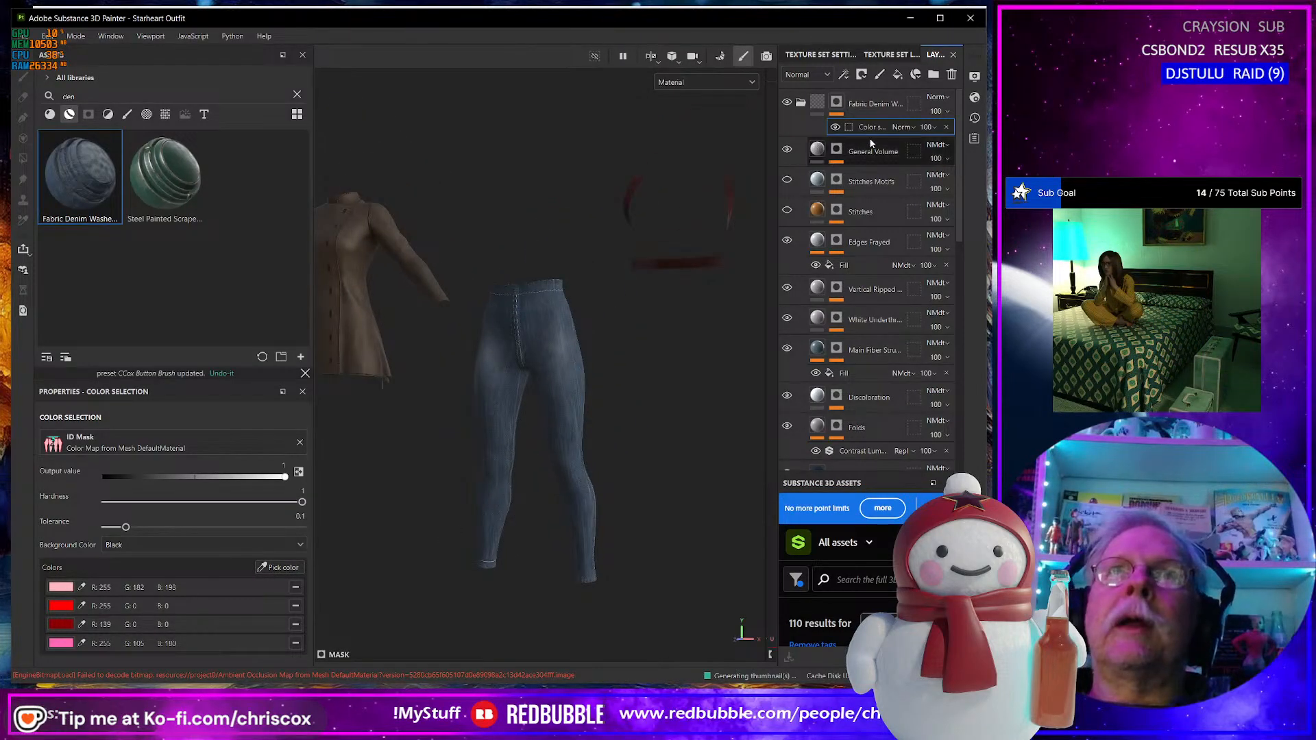
# Add a paint effect to the Fabric Denim folder's mask, above its color selection.
pyautogui.click(874, 104)
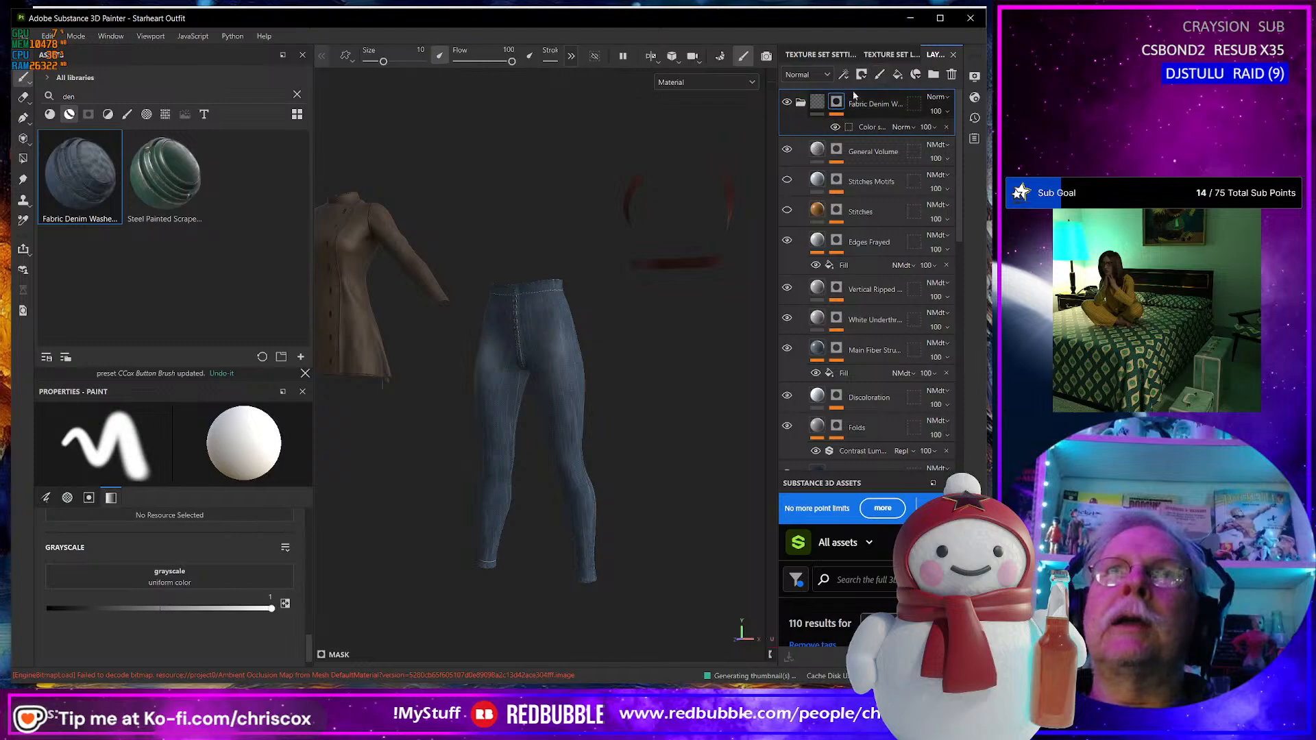
pyautogui.click(865, 128)
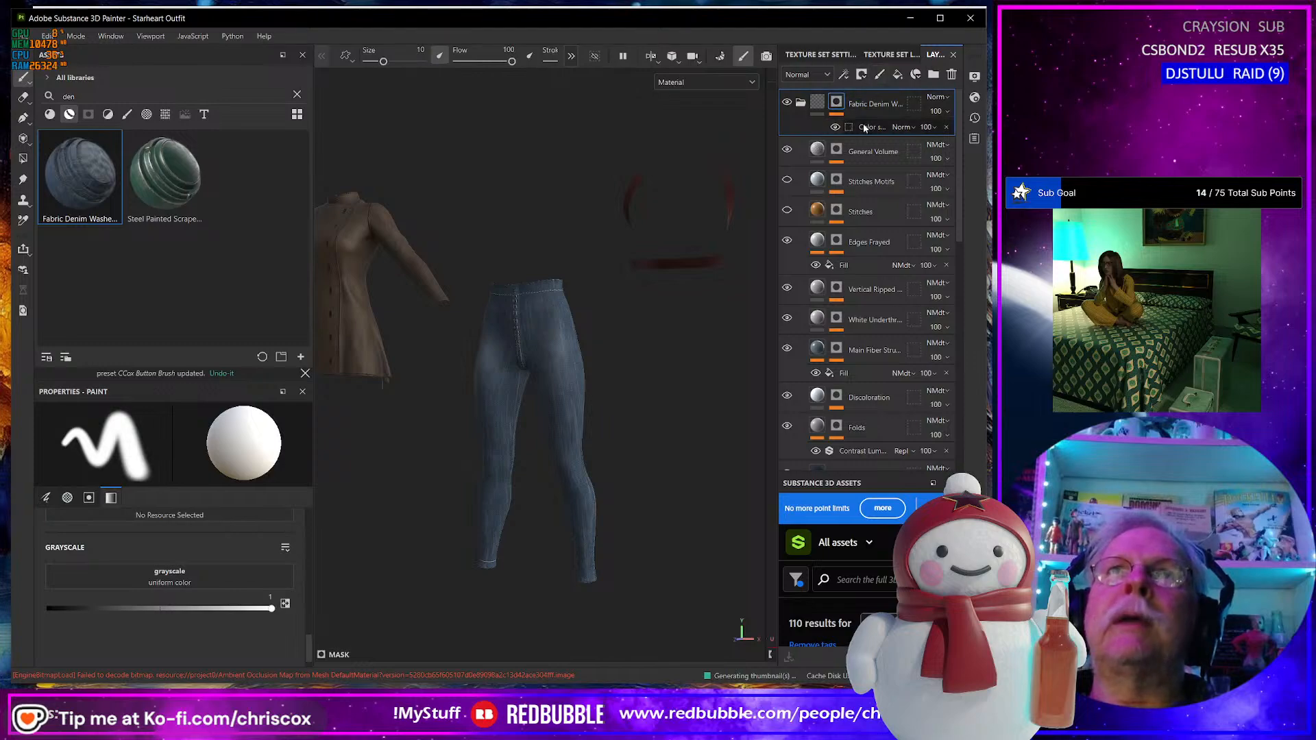
pyautogui.click(863, 75)
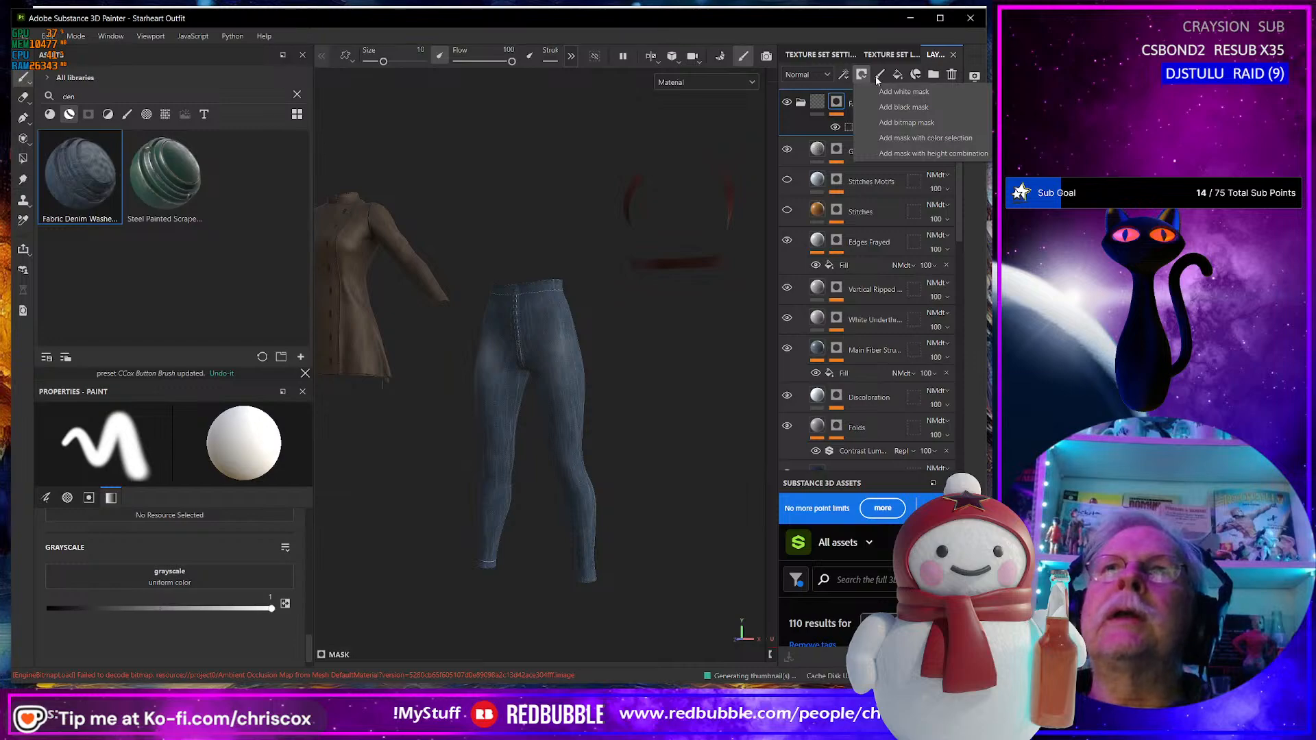
pyautogui.click(844, 76)
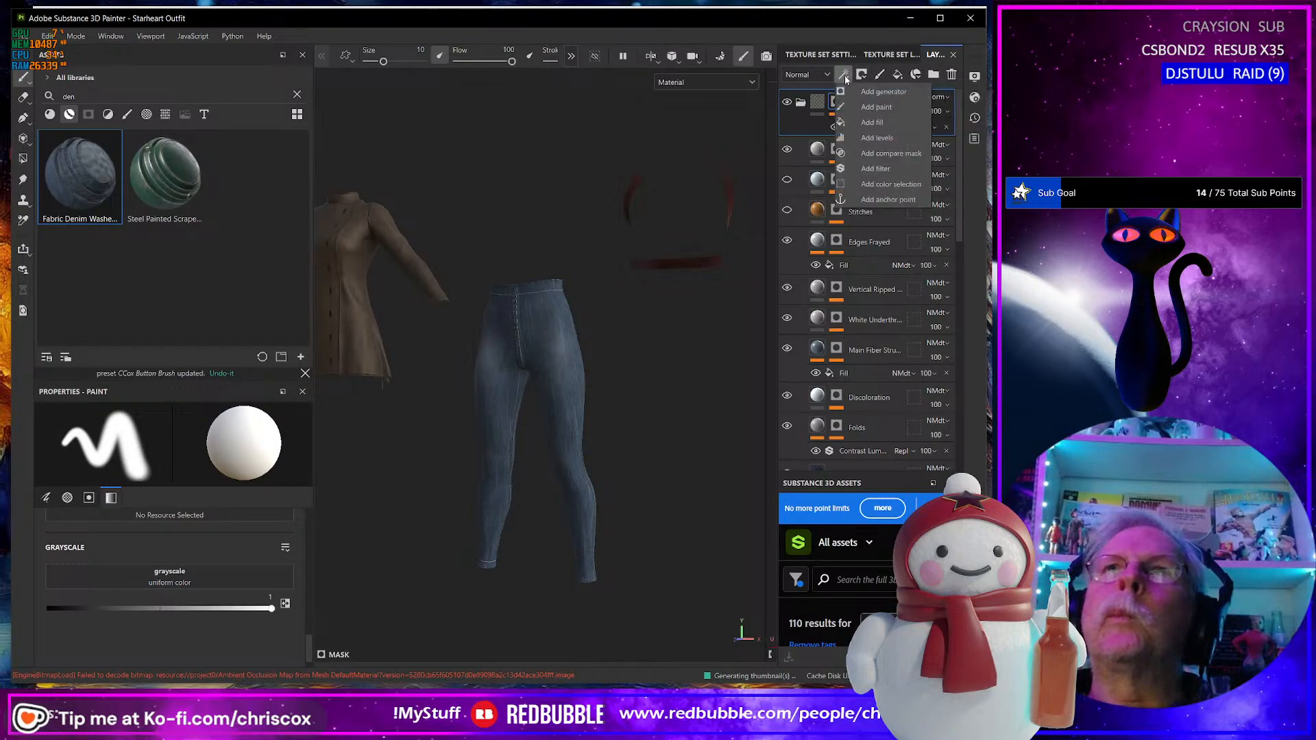
pyautogui.click(875, 108)
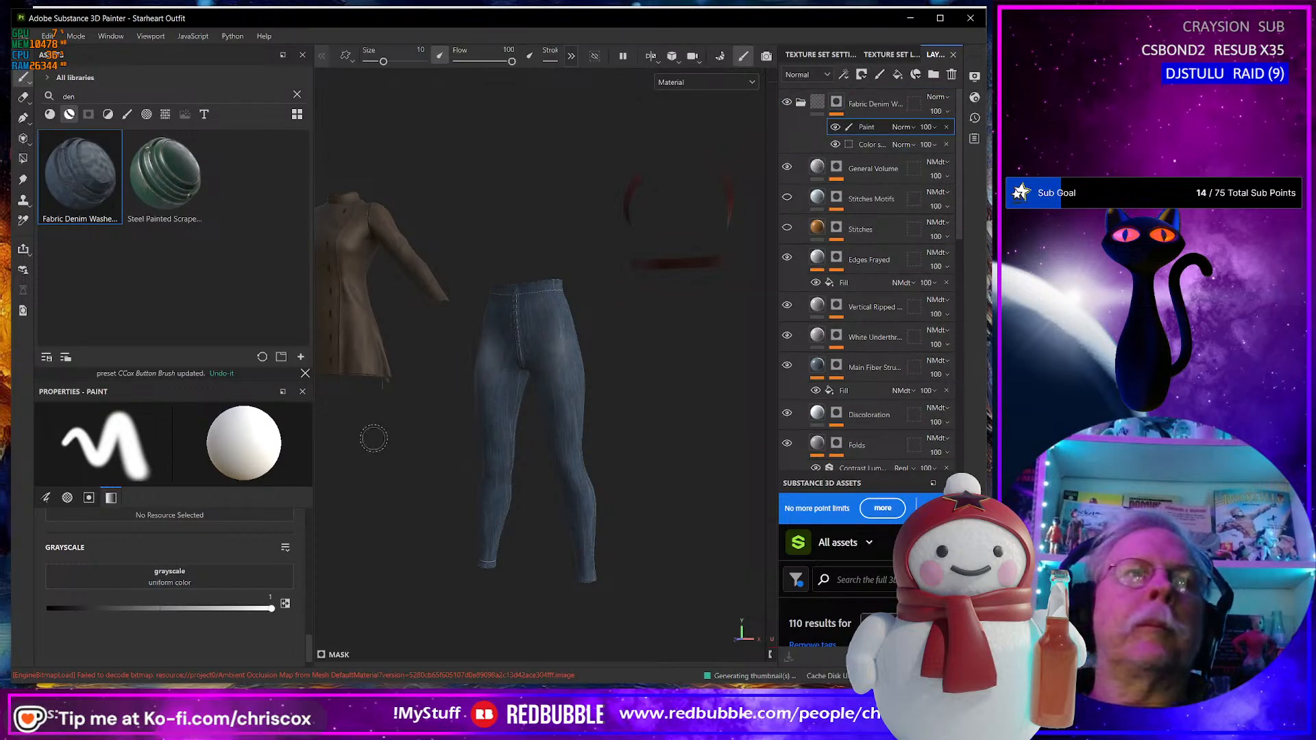
# Set the mask paint brush's alignment to UV and check the denim around the back and sides of the leggings.
pyautogui.scroll(3, 233, 632)
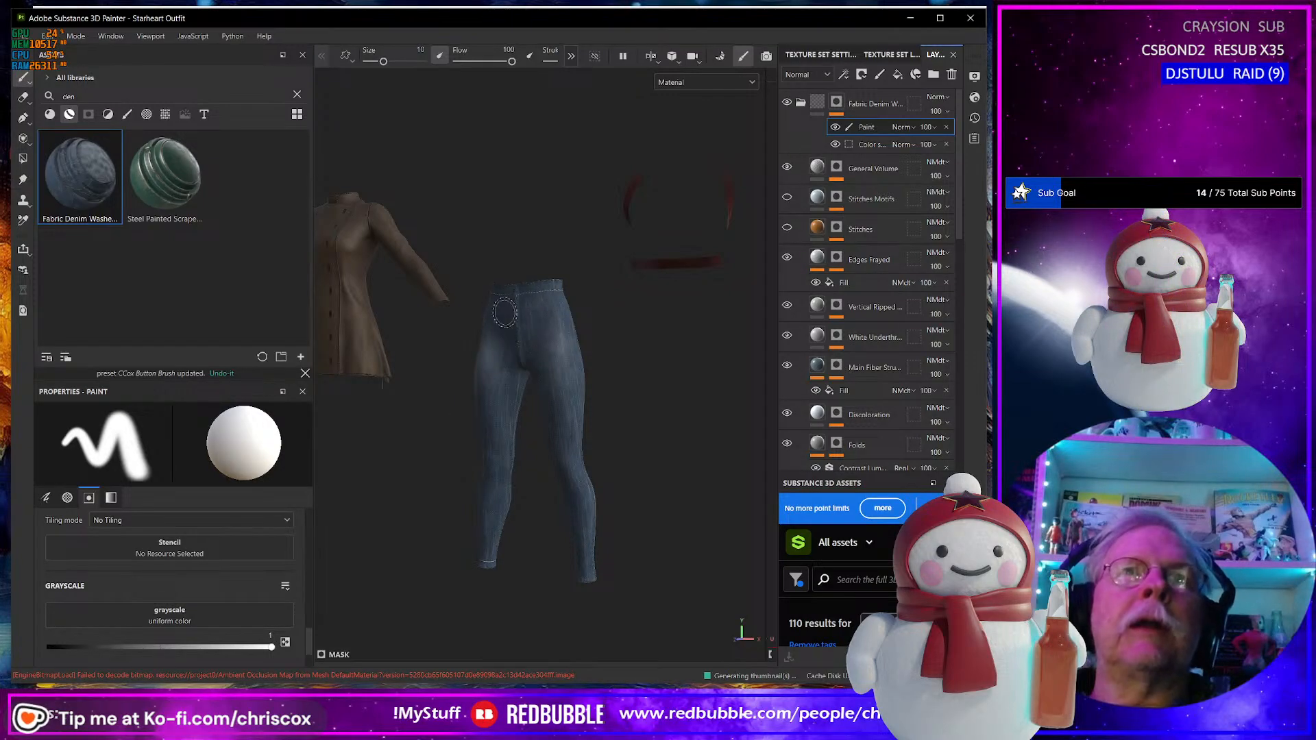
pyautogui.scroll(5, 508, 317)
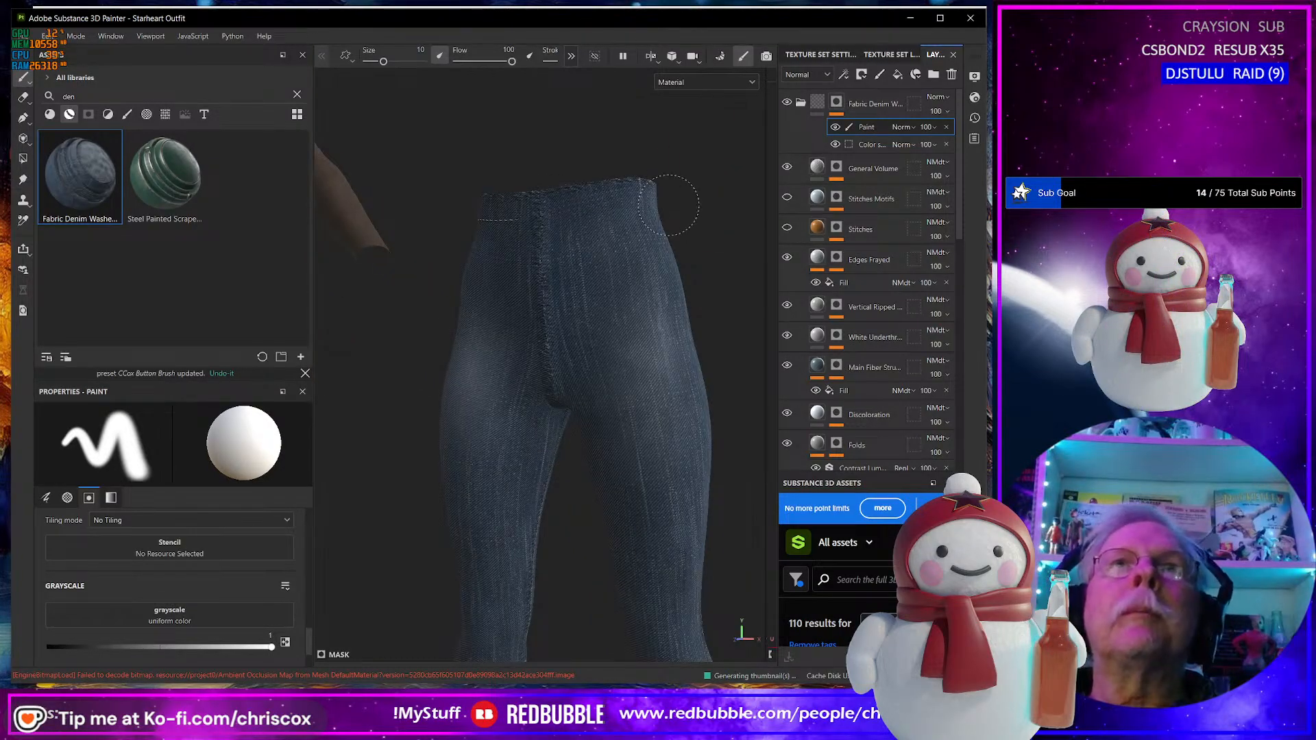
pyautogui.keyDown('alt'); pyautogui.moveTo(490, 270); pyautogui.dragTo(637, 291); pyautogui.keyUp('alt')
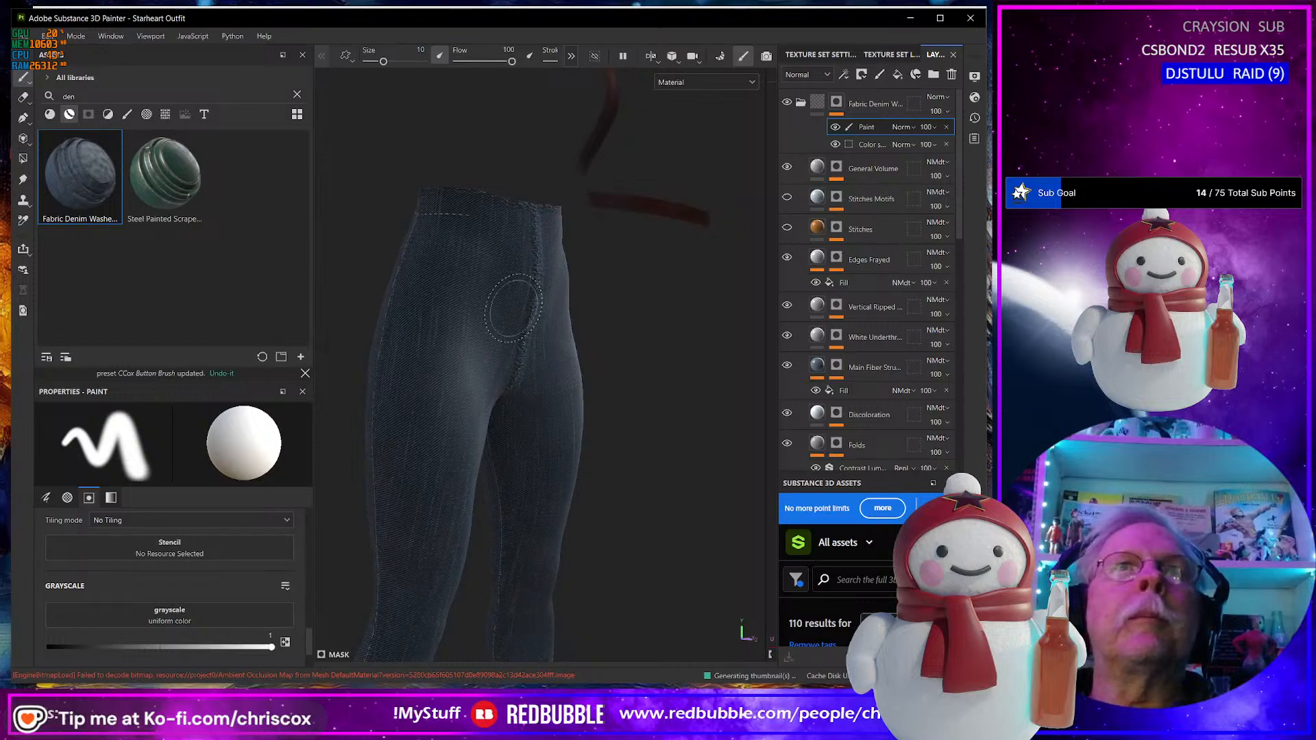
pyautogui.scroll(6, 227, 569)
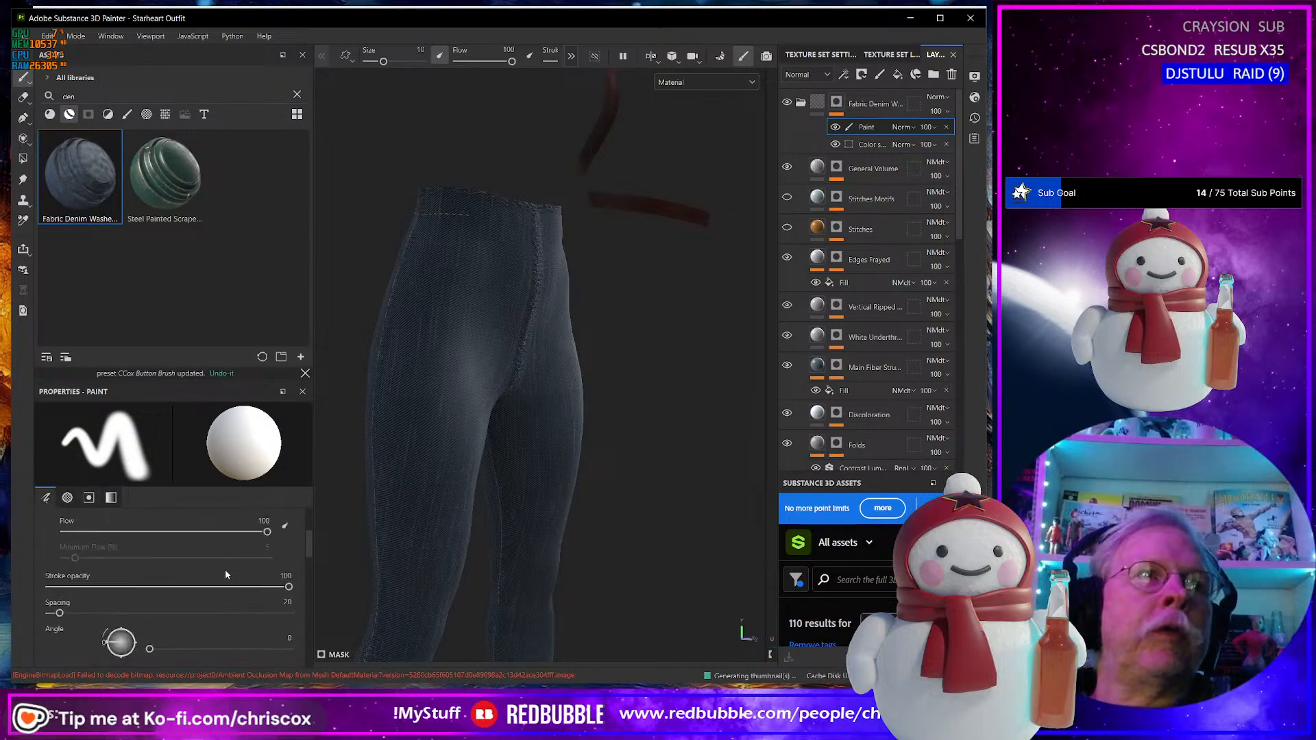
pyautogui.scroll(-4, 217, 576)
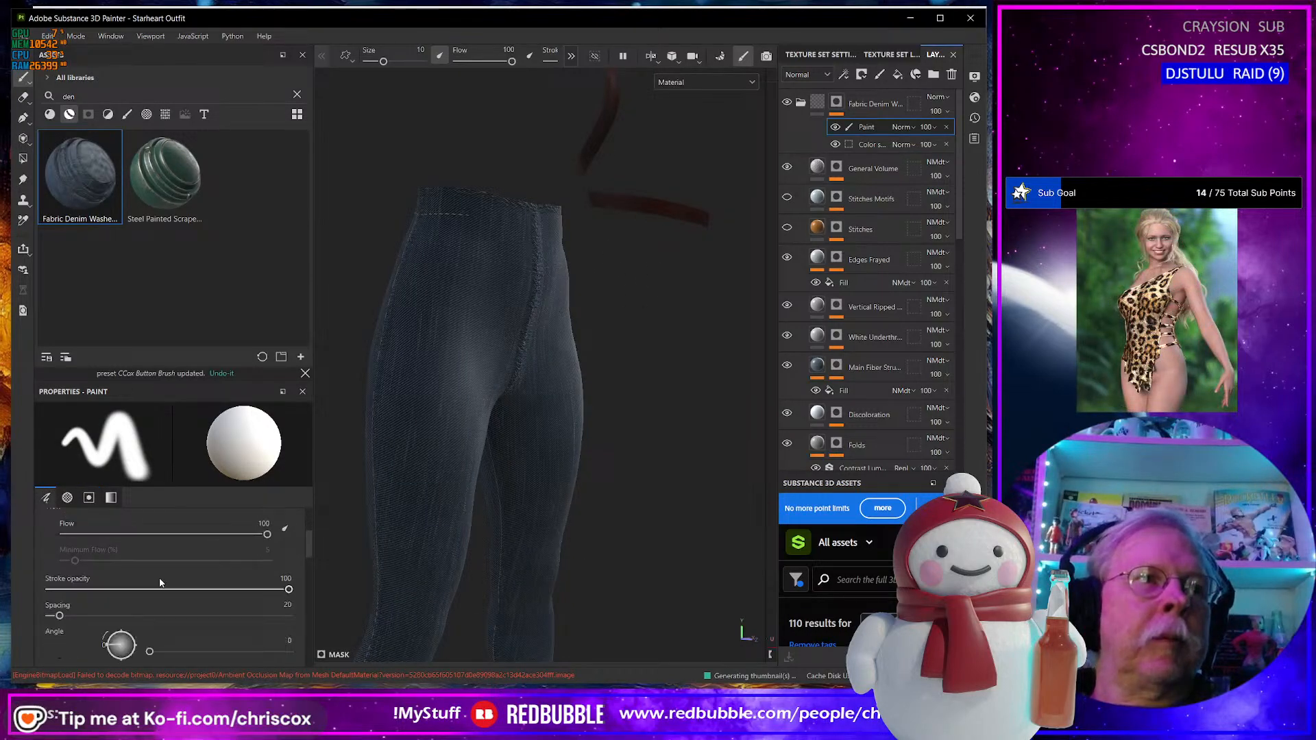
pyautogui.scroll(-2, 150, 589)
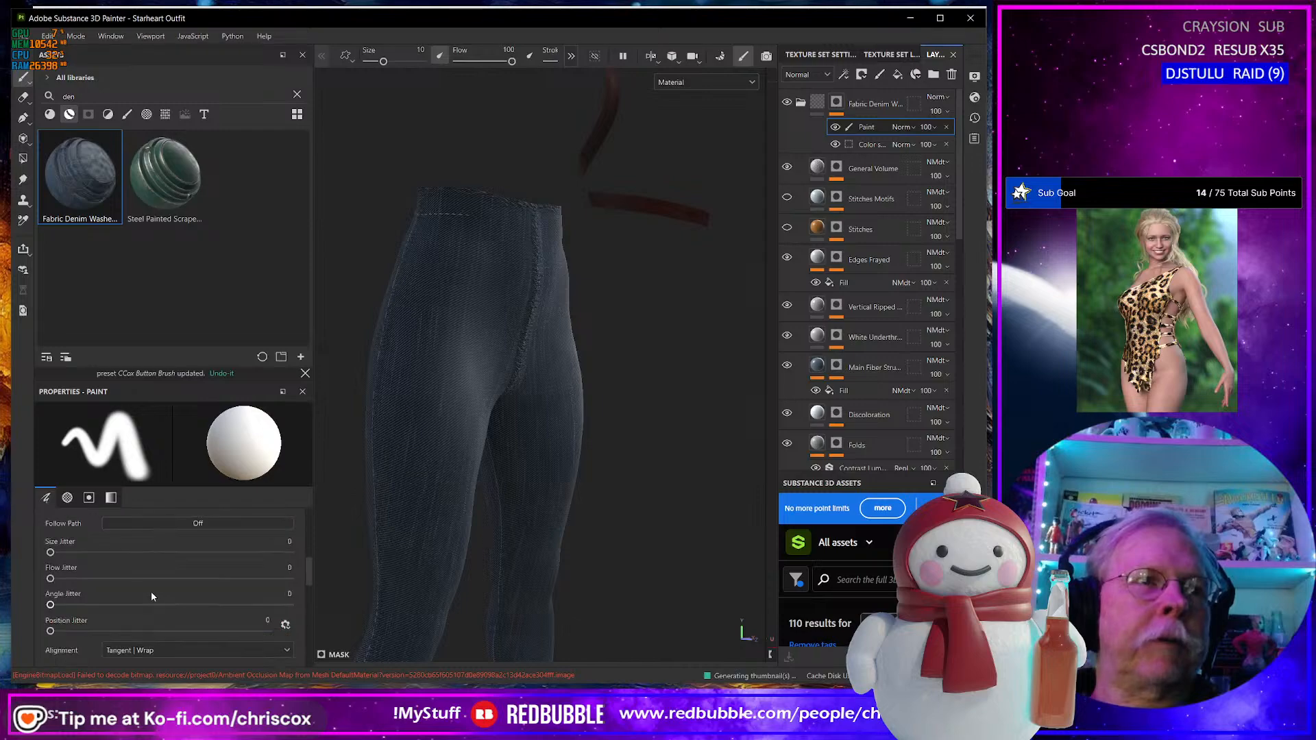
pyautogui.click(149, 652)
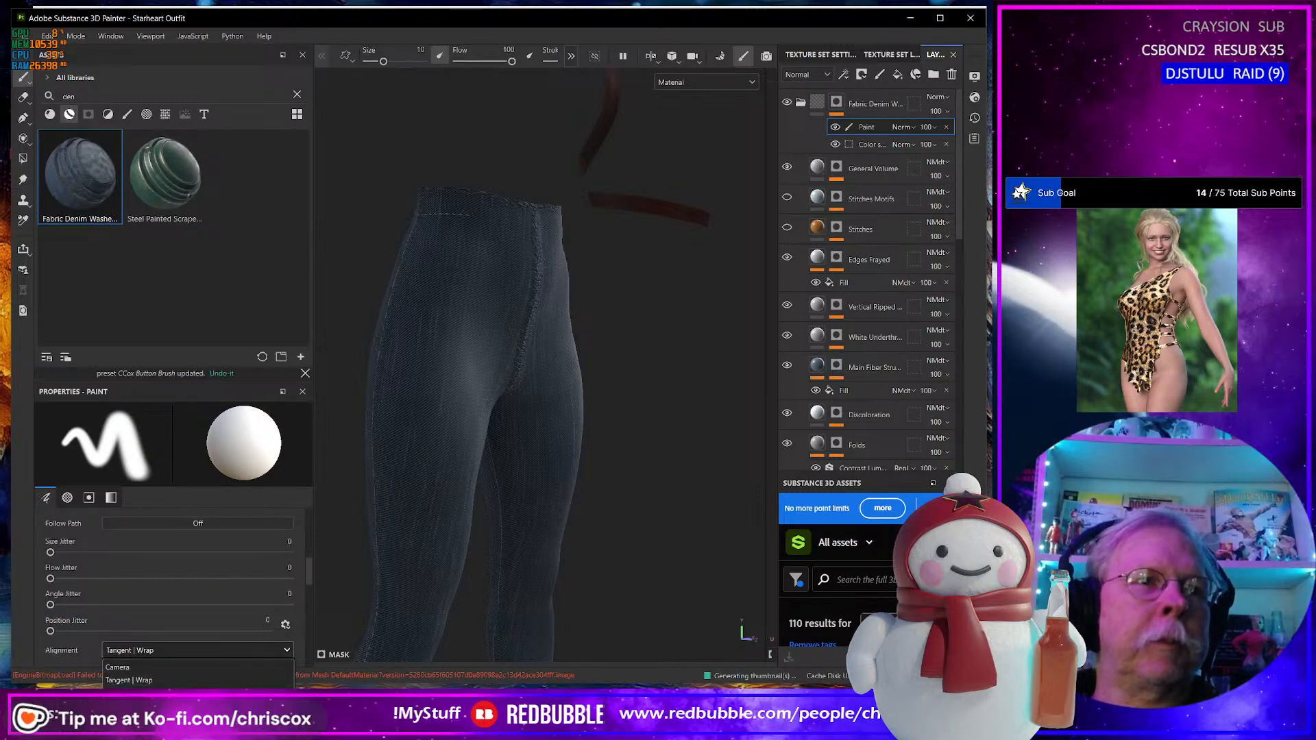
pyautogui.click(118, 693)
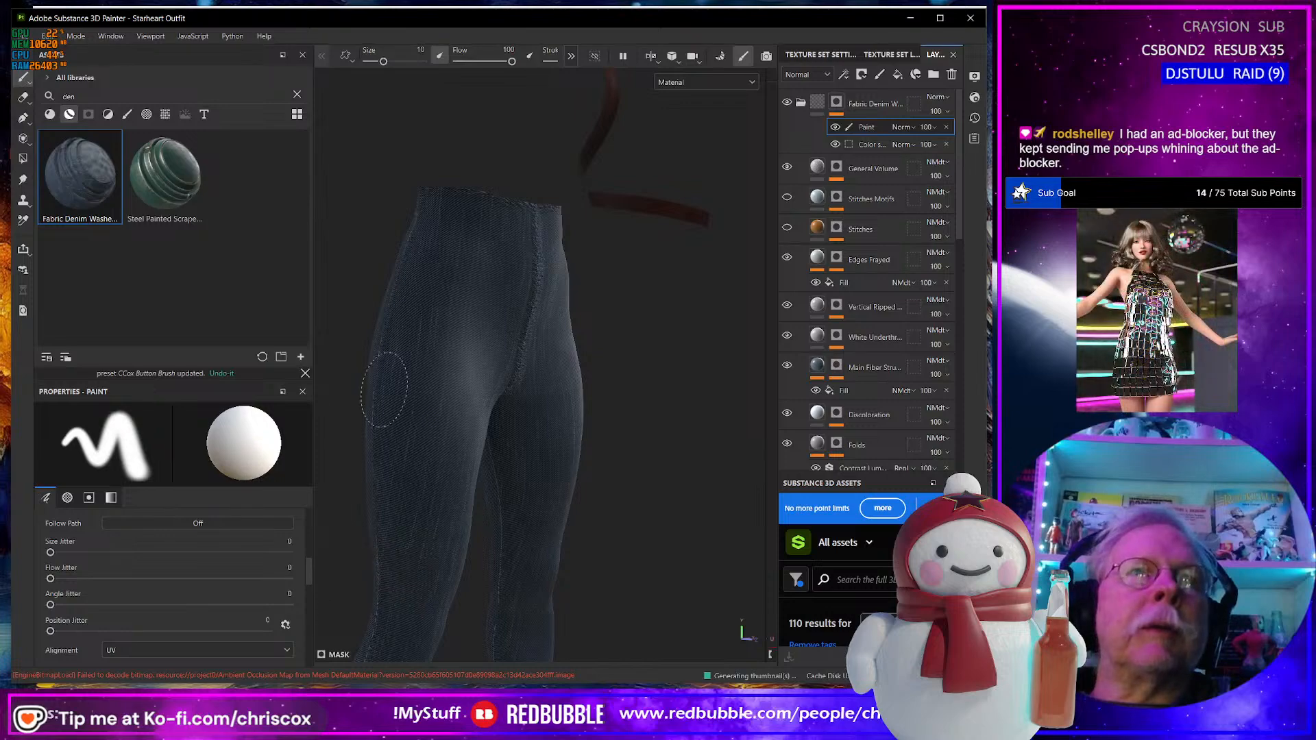
pyautogui.keyDown('alt'); pyautogui.moveTo(398, 317); pyautogui.dragTo(472, 329); pyautogui.keyUp('alt')
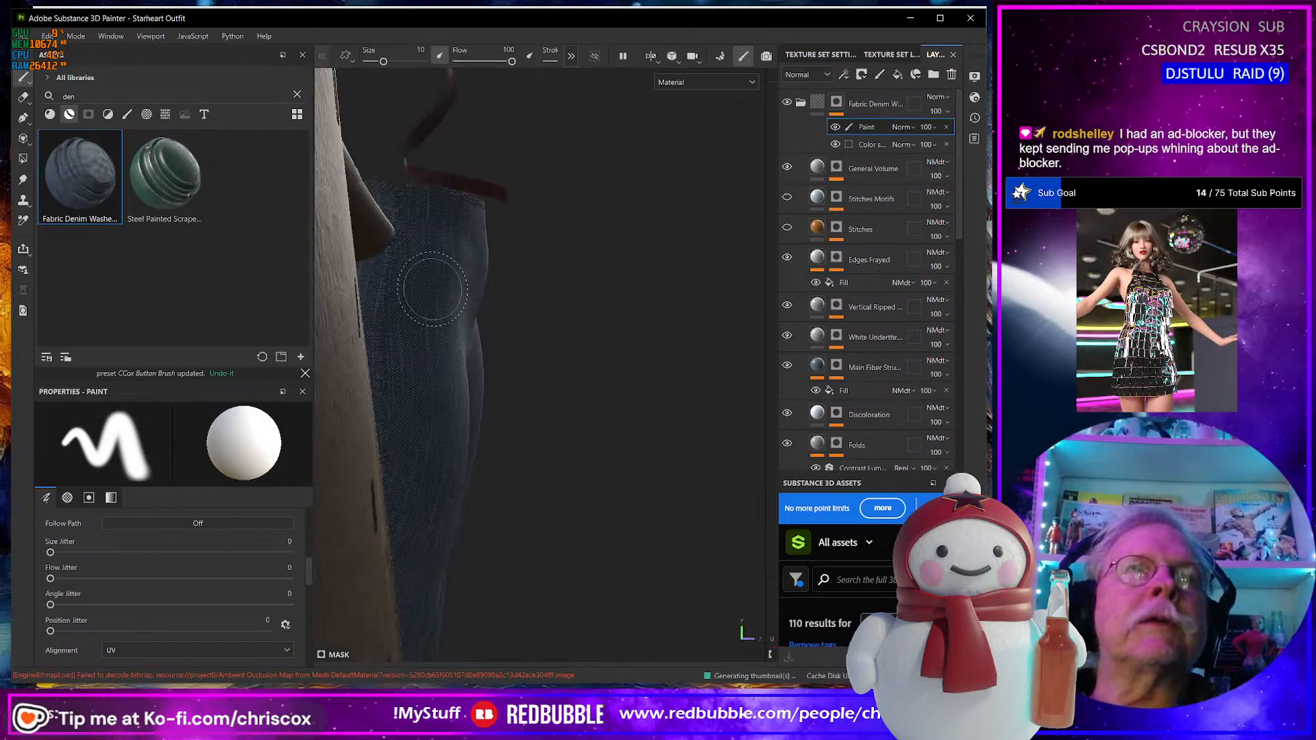
pyautogui.keyDown('alt'); pyautogui.moveTo(433, 287); pyautogui.dragTo(520, 317); pyautogui.keyUp('alt')
pyautogui.keyDown('alt'); pyautogui.moveTo(411, 321); pyautogui.dragTo(453, 329); pyautogui.keyUp('alt')
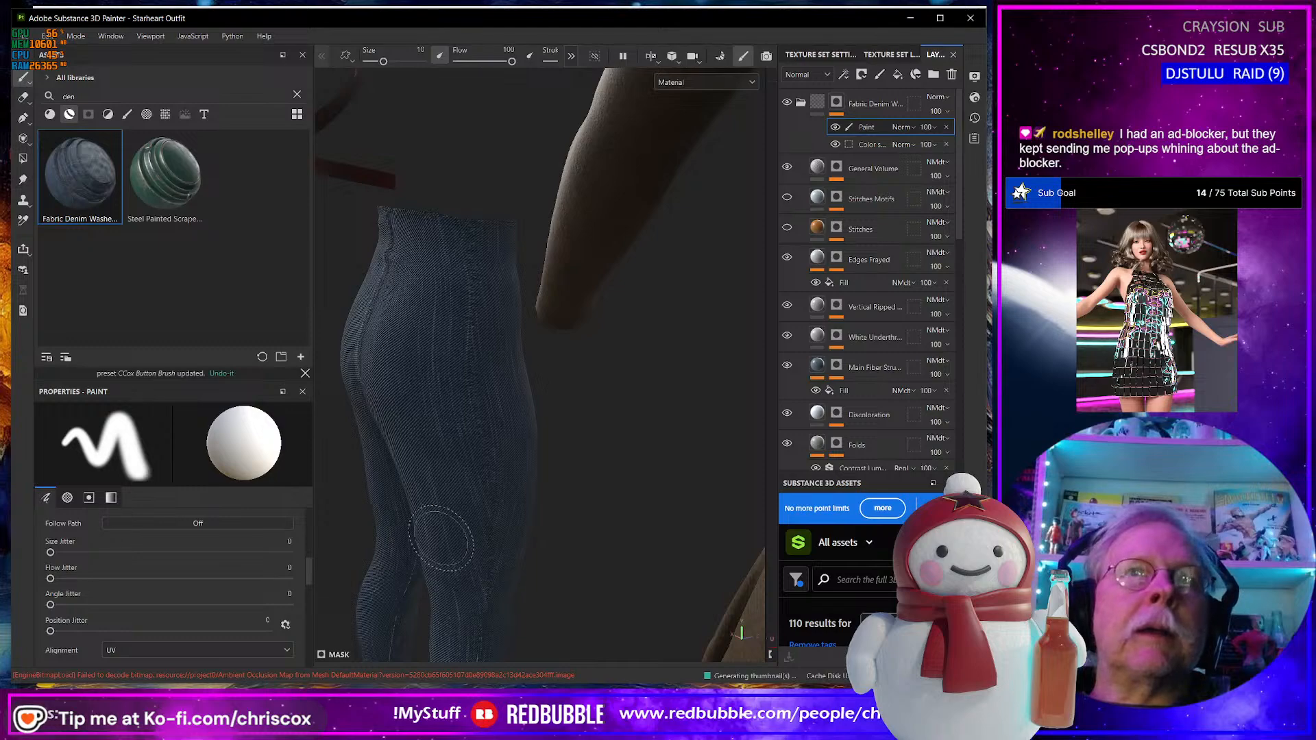
# Examine the denim fabric and its seams on the trousers from all sides, from waistband to leg hems.
pyautogui.moveTo(440, 435)
pyautogui.keyDown('alt'); pyautogui.mouseDown()
pyautogui.moveTo(505, 384)
pyautogui.moveTo(505, 464)
pyautogui.moveTo(580, 460)
pyautogui.mouseUp(); pyautogui.keyUp('alt')
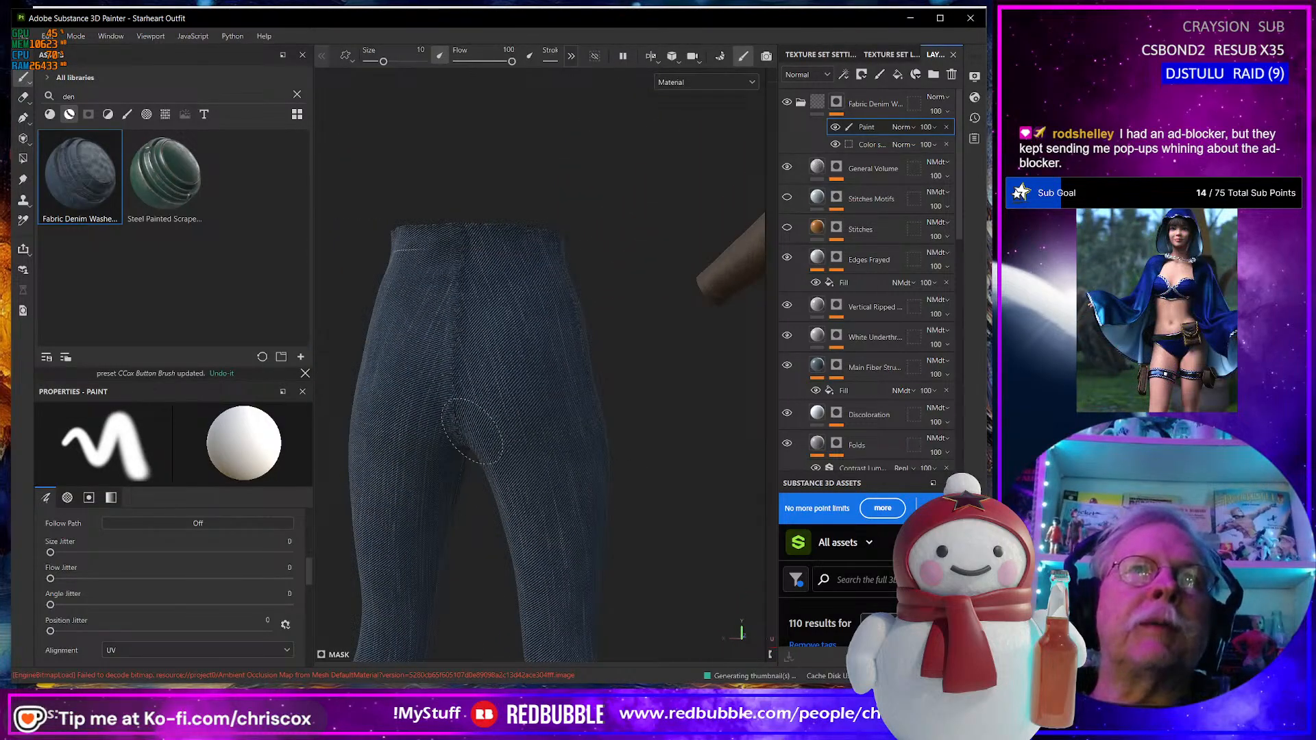
pyautogui.keyDown('alt'); pyautogui.moveTo(415, 258); pyautogui.dragTo(464, 311); pyautogui.keyUp('alt')
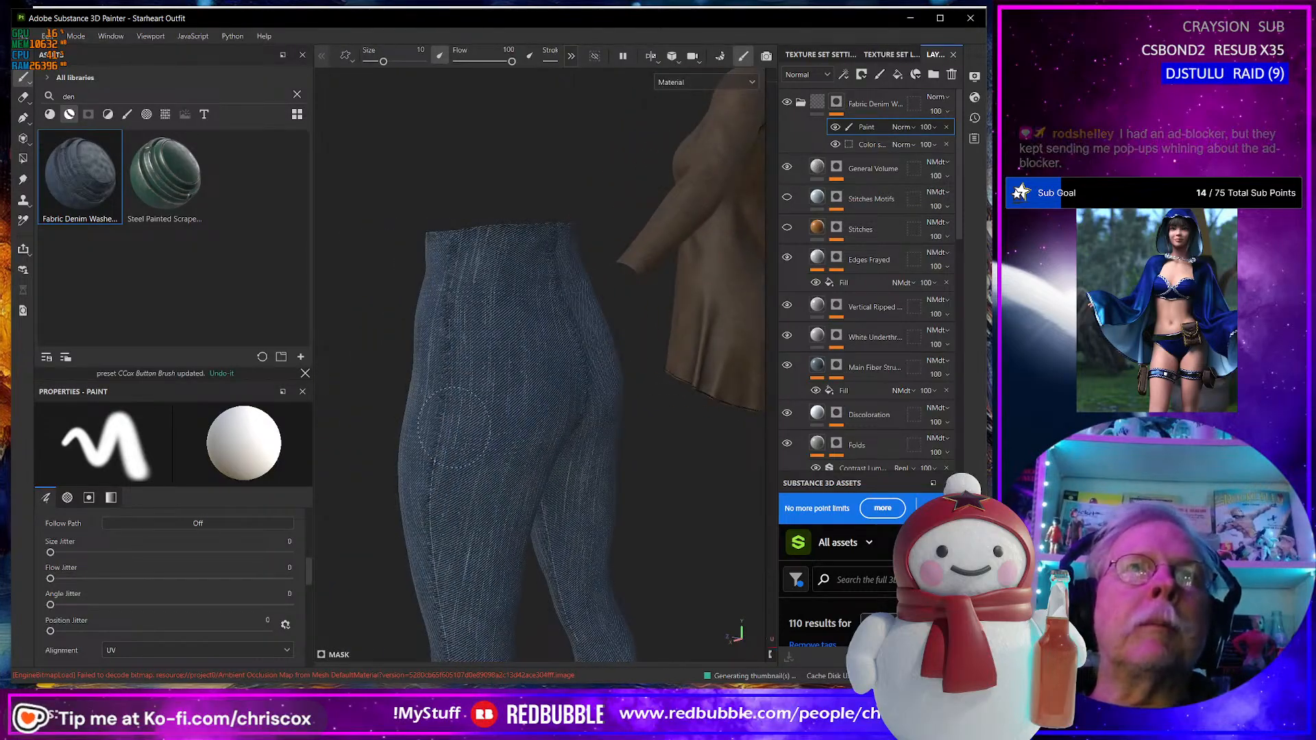
pyautogui.keyDown('alt'); pyautogui.moveTo(500, 532); pyautogui.dragTo(511, 117, button='middle'); pyautogui.keyUp('alt')
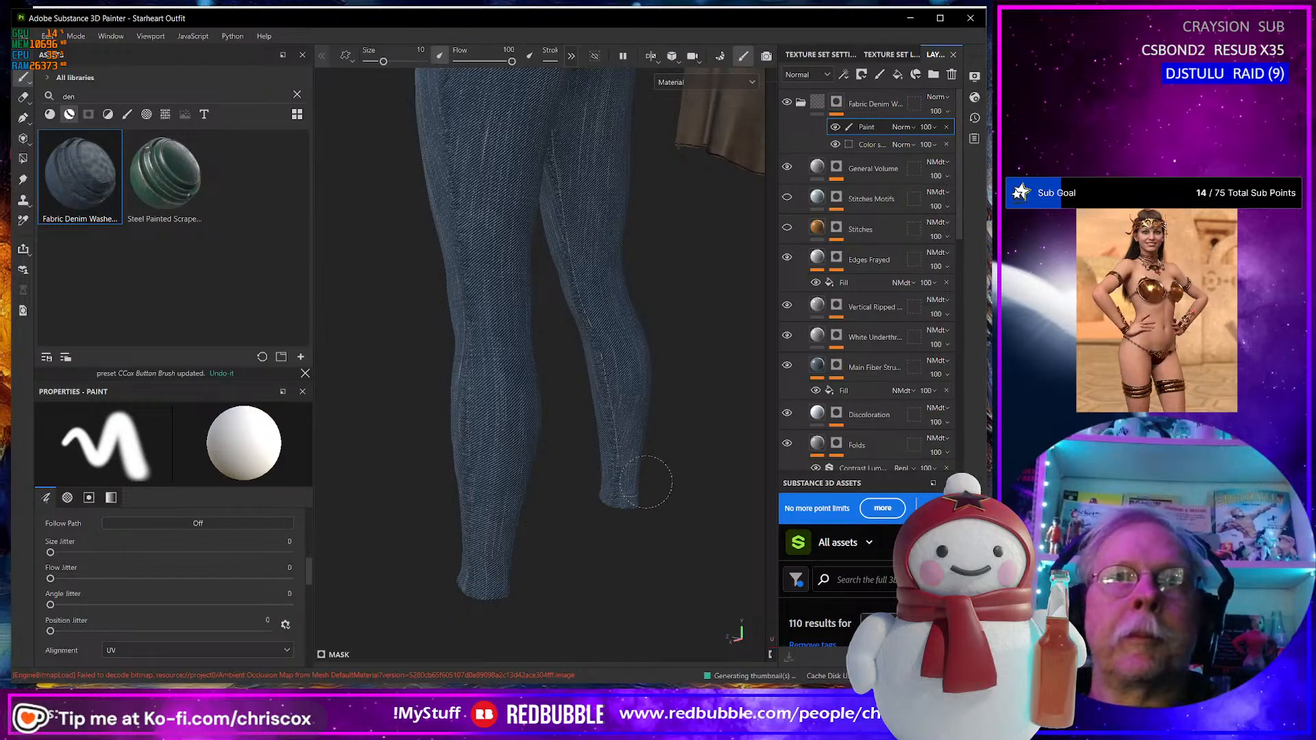
pyautogui.keyDown('alt'); pyautogui.moveTo(584, 257); pyautogui.dragTo(397, 244); pyautogui.keyUp('alt')
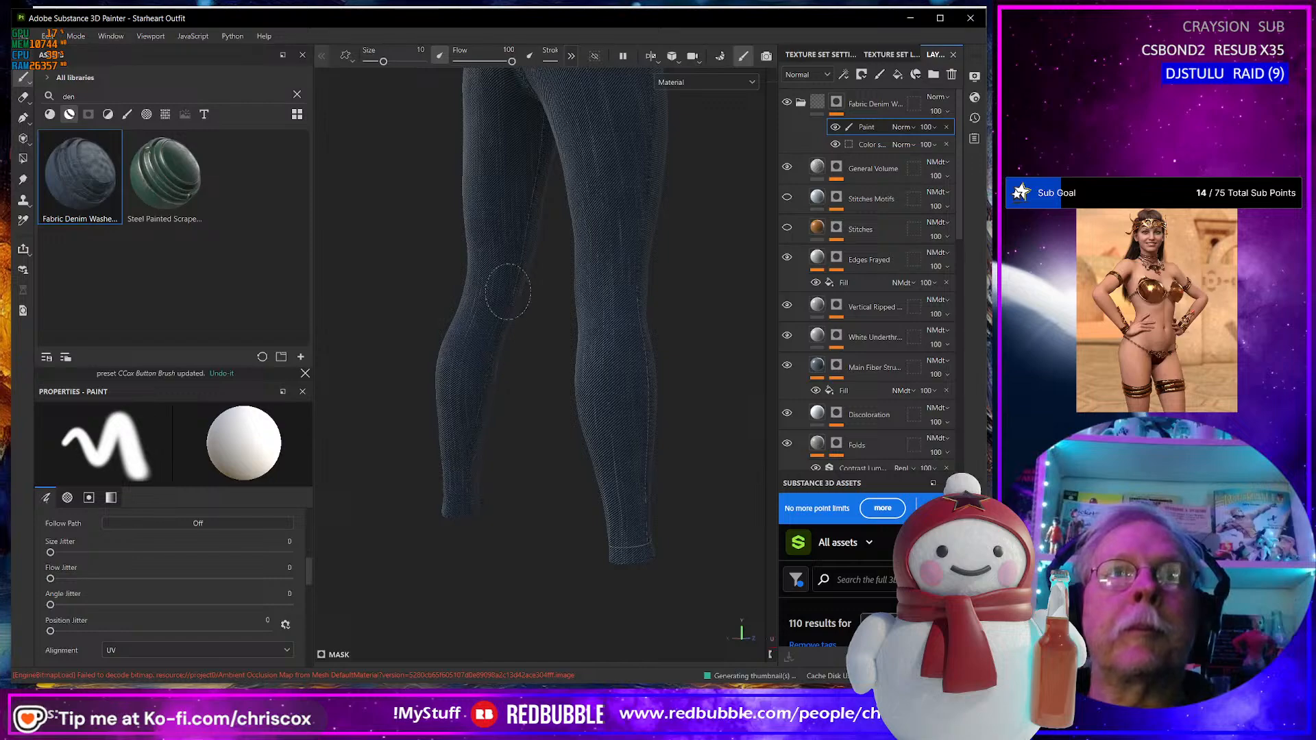
pyautogui.keyDown('alt'); pyautogui.moveTo(663, 463); pyautogui.dragTo(609, 468); pyautogui.keyUp('alt')
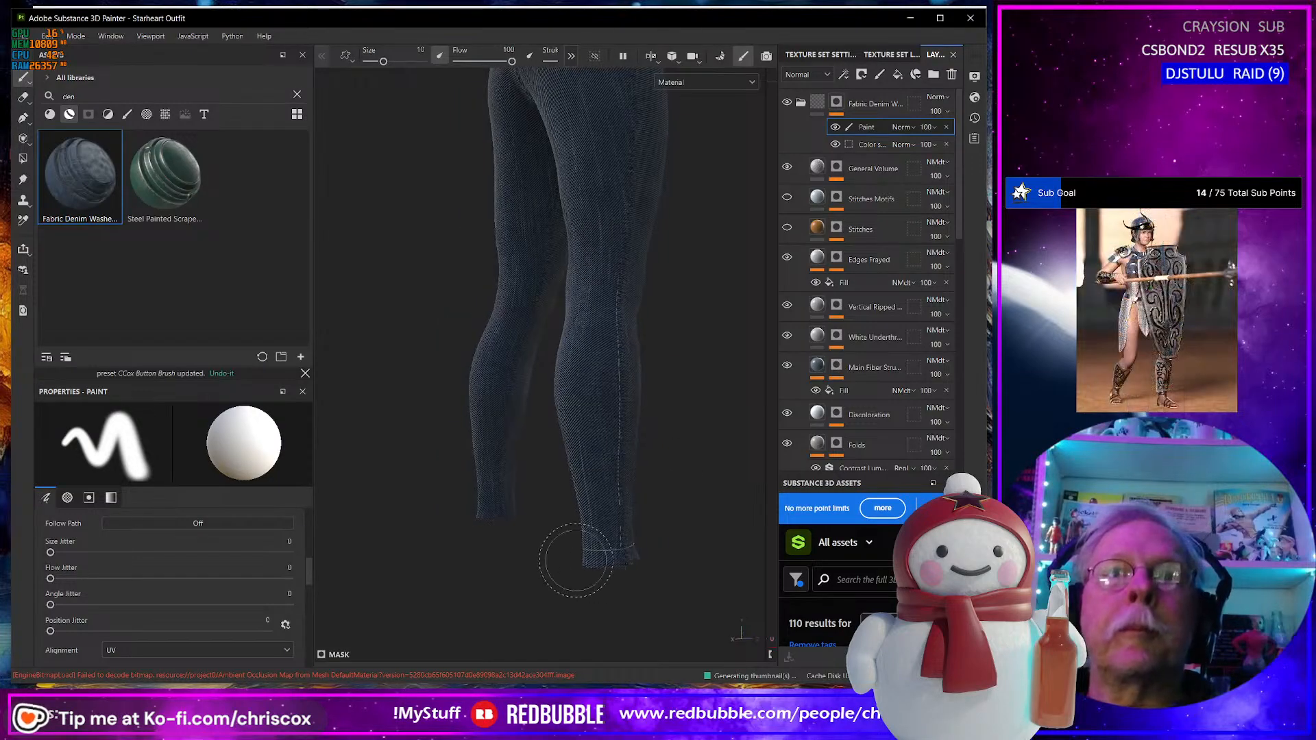
pyautogui.keyDown('alt'); pyautogui.moveTo(638, 554); pyautogui.dragTo(616, 641); pyautogui.keyUp('alt')
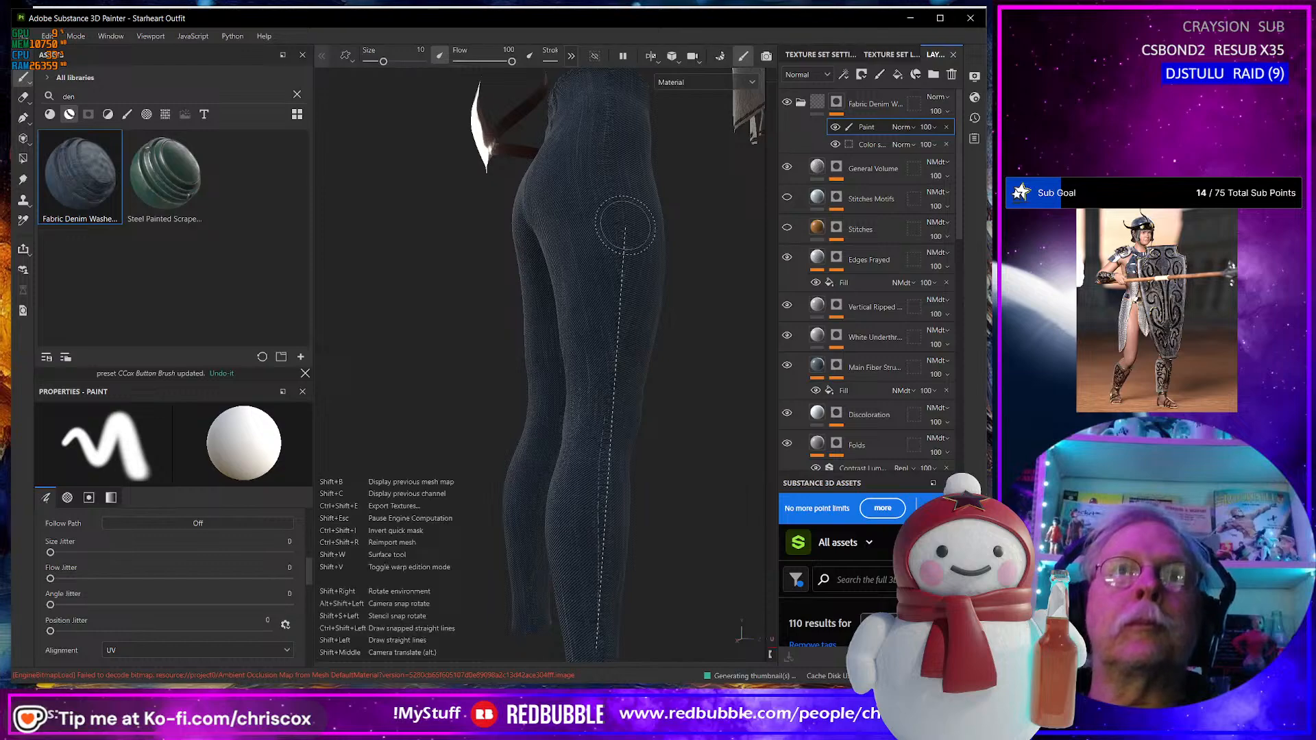
pyautogui.keyDown('alt'); pyautogui.moveTo(611, 235); pyautogui.dragTo(516, 249); pyautogui.keyUp('alt')
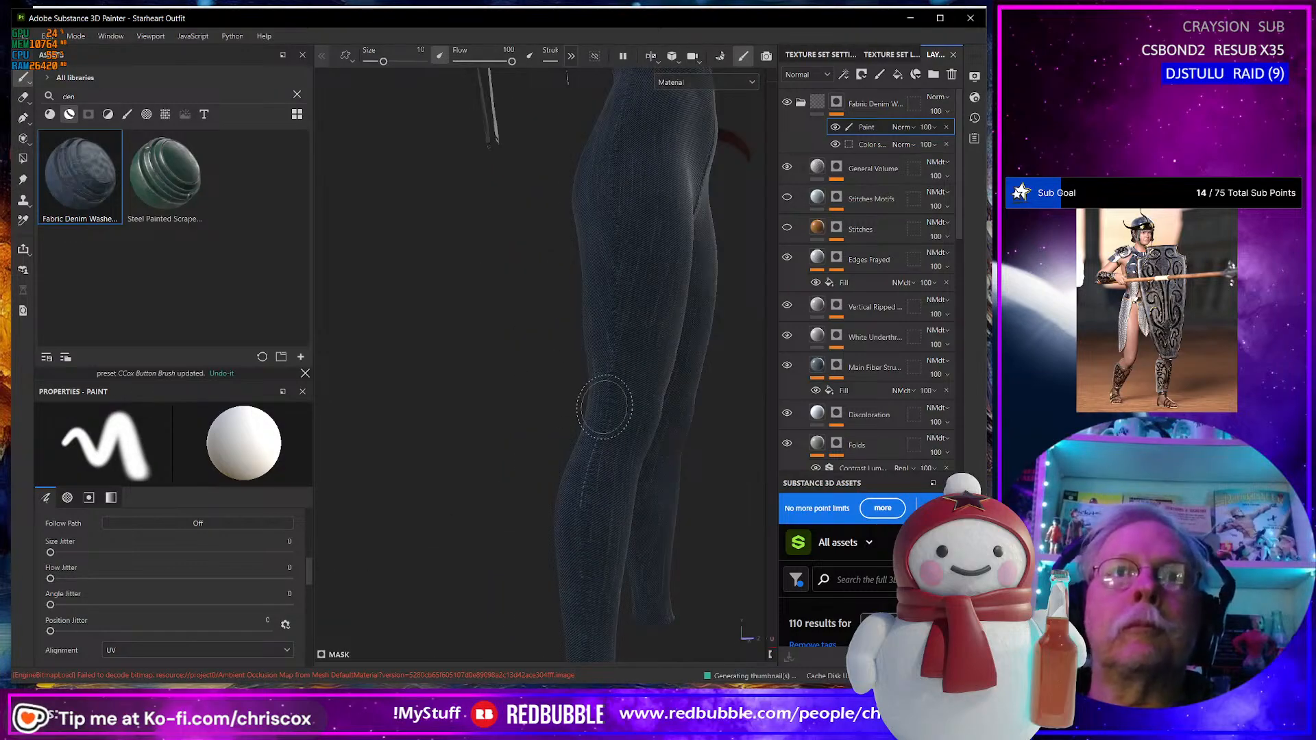
pyautogui.moveTo(597, 441)
pyautogui.keyDown('alt'); pyautogui.mouseDown()
pyautogui.moveTo(553, 347)
pyautogui.moveTo(521, 391)
pyautogui.mouseUp(); pyautogui.keyUp('alt')
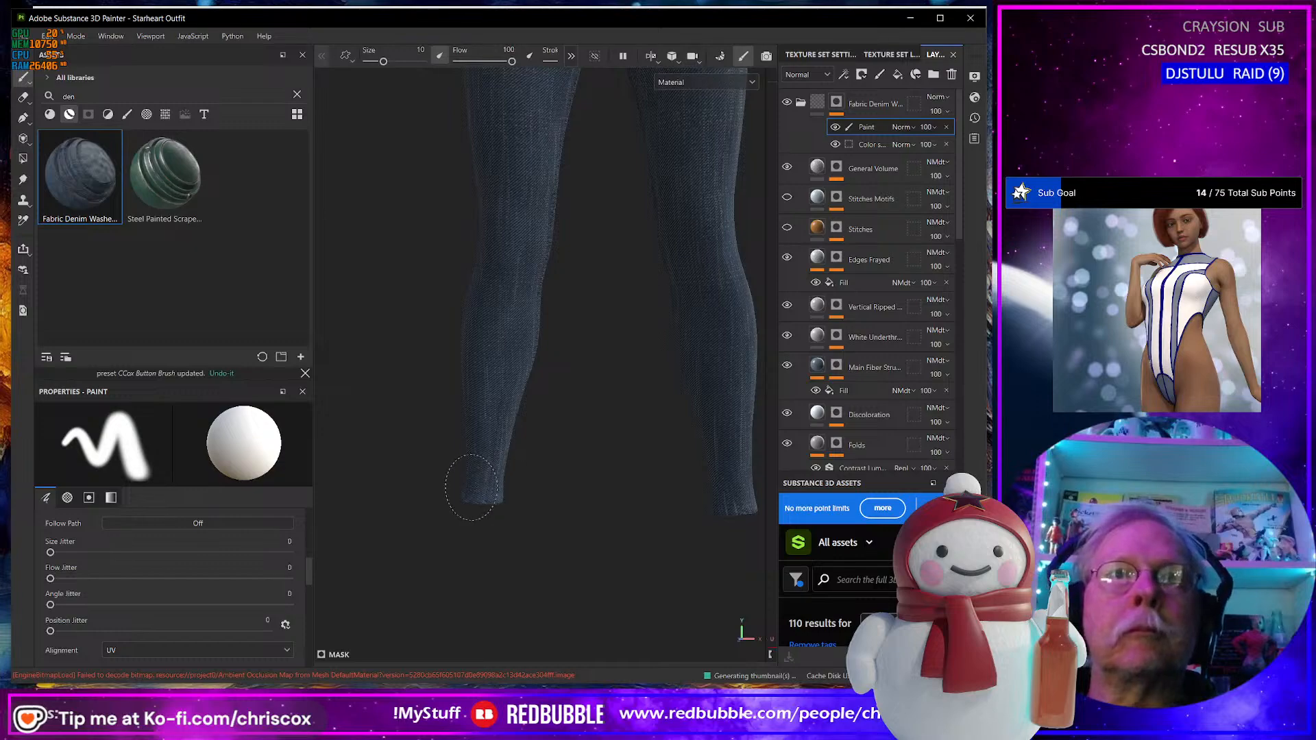
pyautogui.moveTo(523, 505)
pyautogui.keyDown('alt'); pyautogui.mouseDown()
pyautogui.moveTo(649, 567)
pyautogui.moveTo(659, 487)
pyautogui.mouseUp(); pyautogui.keyUp('alt')
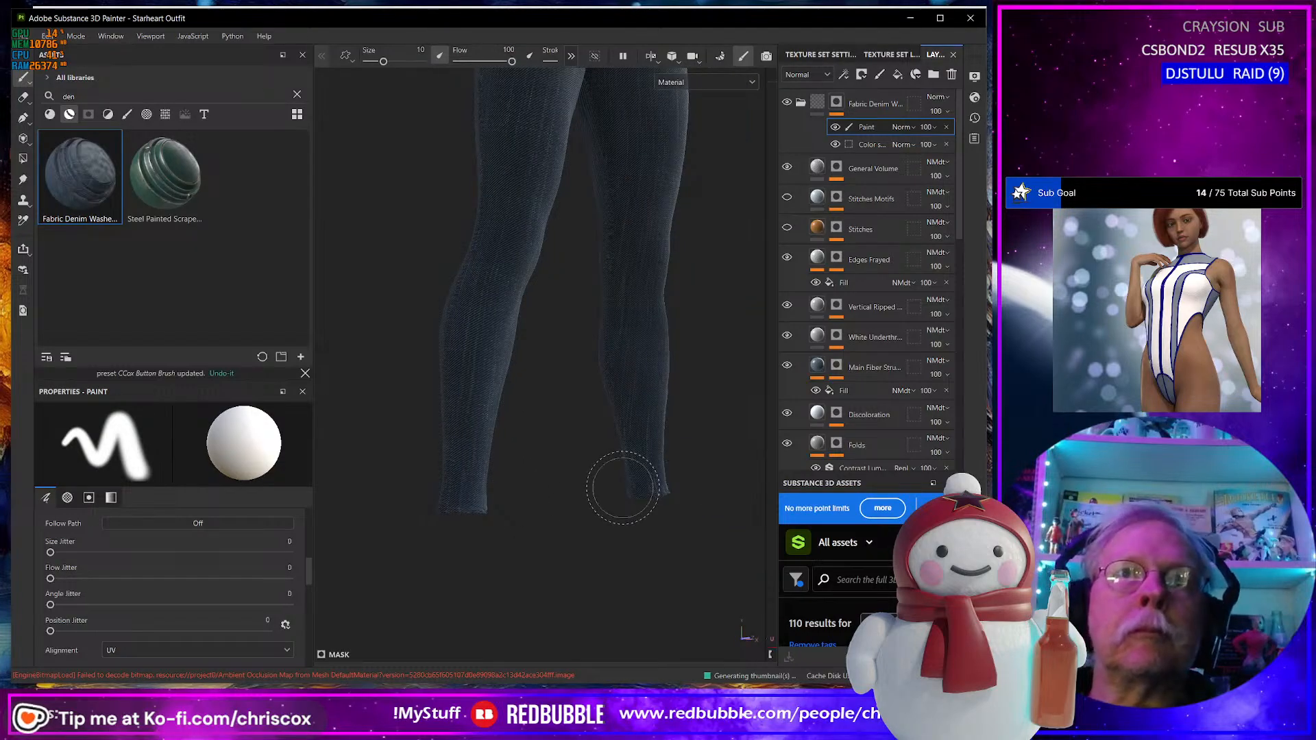
pyautogui.keyDown('alt'); pyautogui.moveTo(617, 485); pyautogui.dragTo(483, 489, button='right'); pyautogui.keyUp('alt')
pyautogui.moveTo(568, 408)
pyautogui.keyDown('alt'); pyautogui.mouseDown(button='middle')
pyautogui.moveTo(590, 491)
pyautogui.moveTo(577, 570)
pyautogui.mouseUp(button='middle'); pyautogui.keyUp('alt')
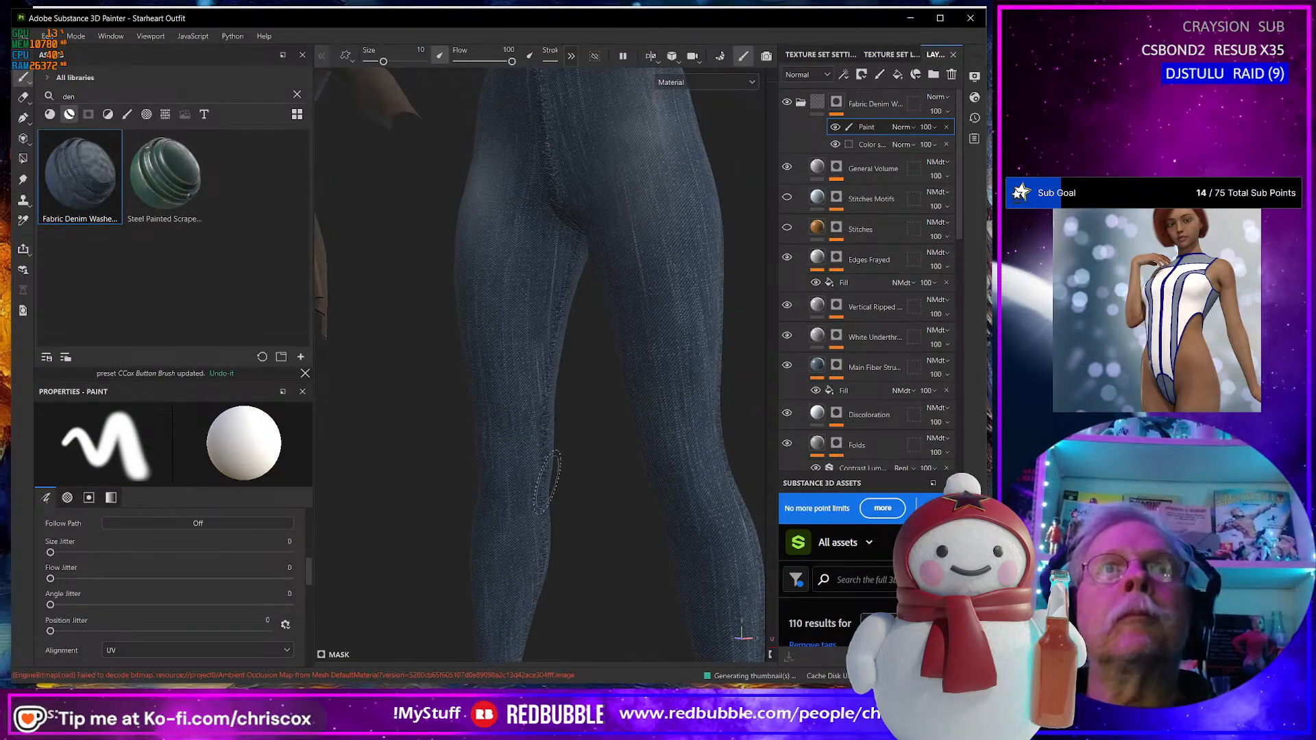
pyautogui.keyDown('alt'); pyautogui.moveTo(566, 248); pyautogui.dragTo(670, 358, button='right'); pyautogui.keyUp('alt')
pyautogui.keyDown('alt'); pyautogui.moveTo(644, 348); pyautogui.dragTo(650, 407); pyautogui.keyUp('alt')
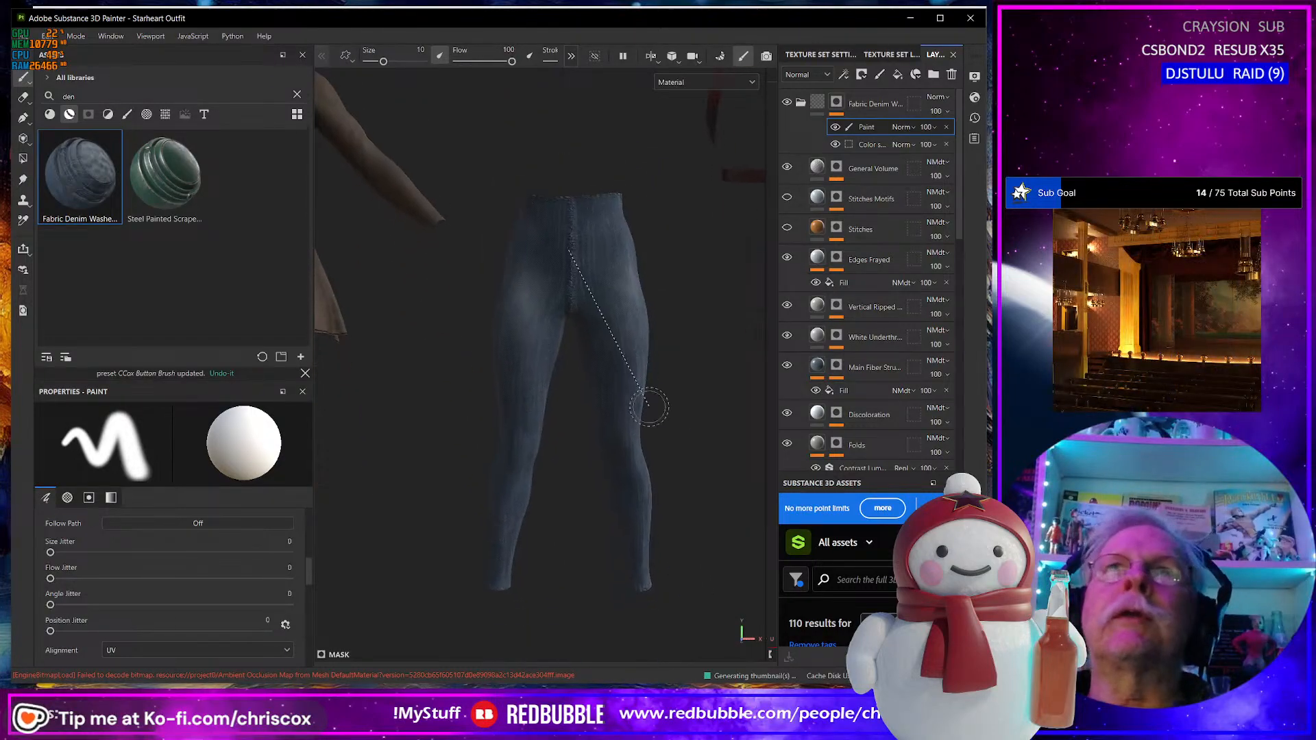
# Switch the Denim Base layer in the Fabric Denim group off and on to check its effect on the trousers.
pyautogui.click(802, 103)
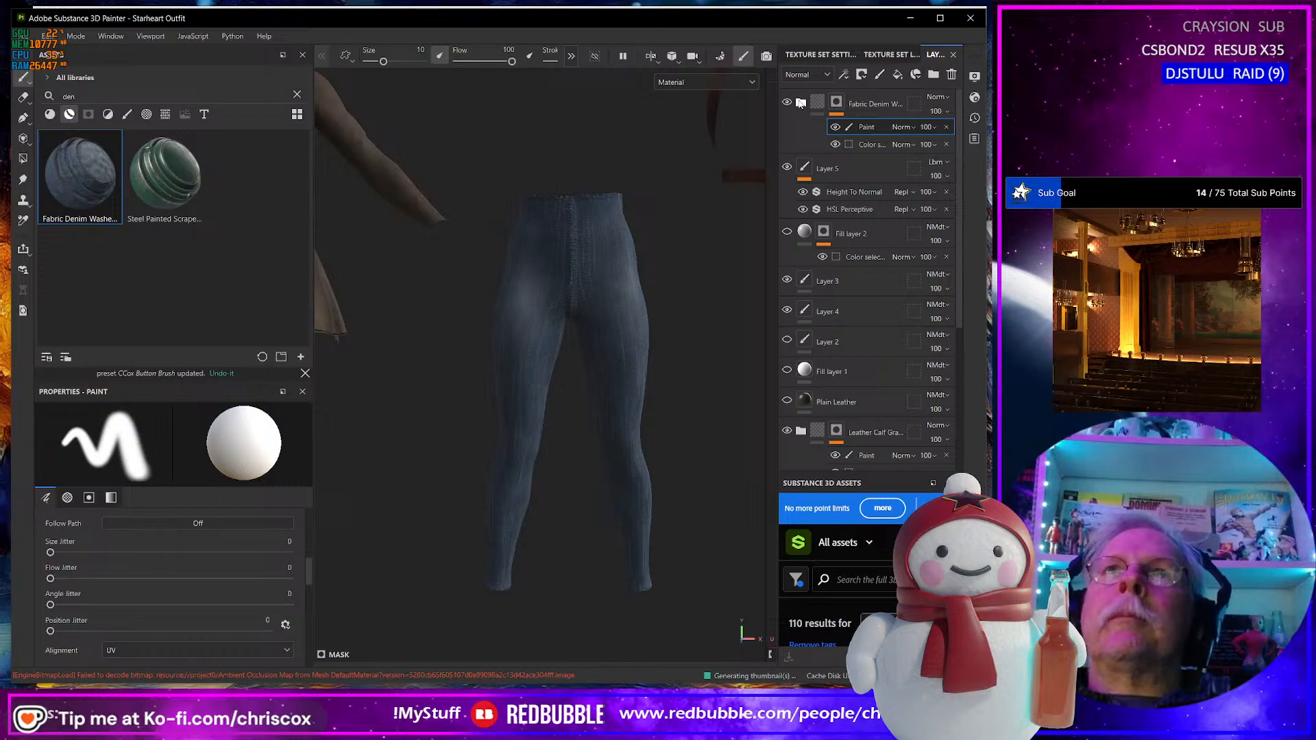
pyautogui.click(801, 103)
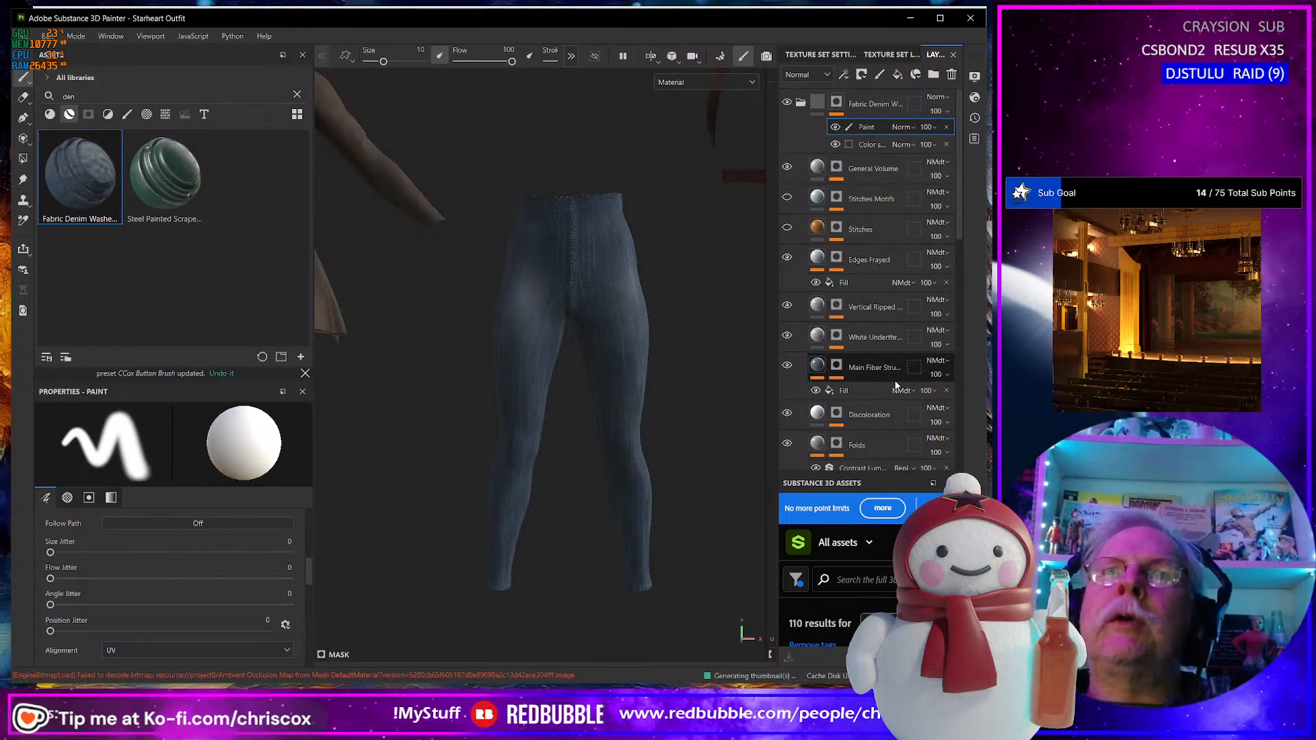
pyautogui.scroll(-2, 895, 386)
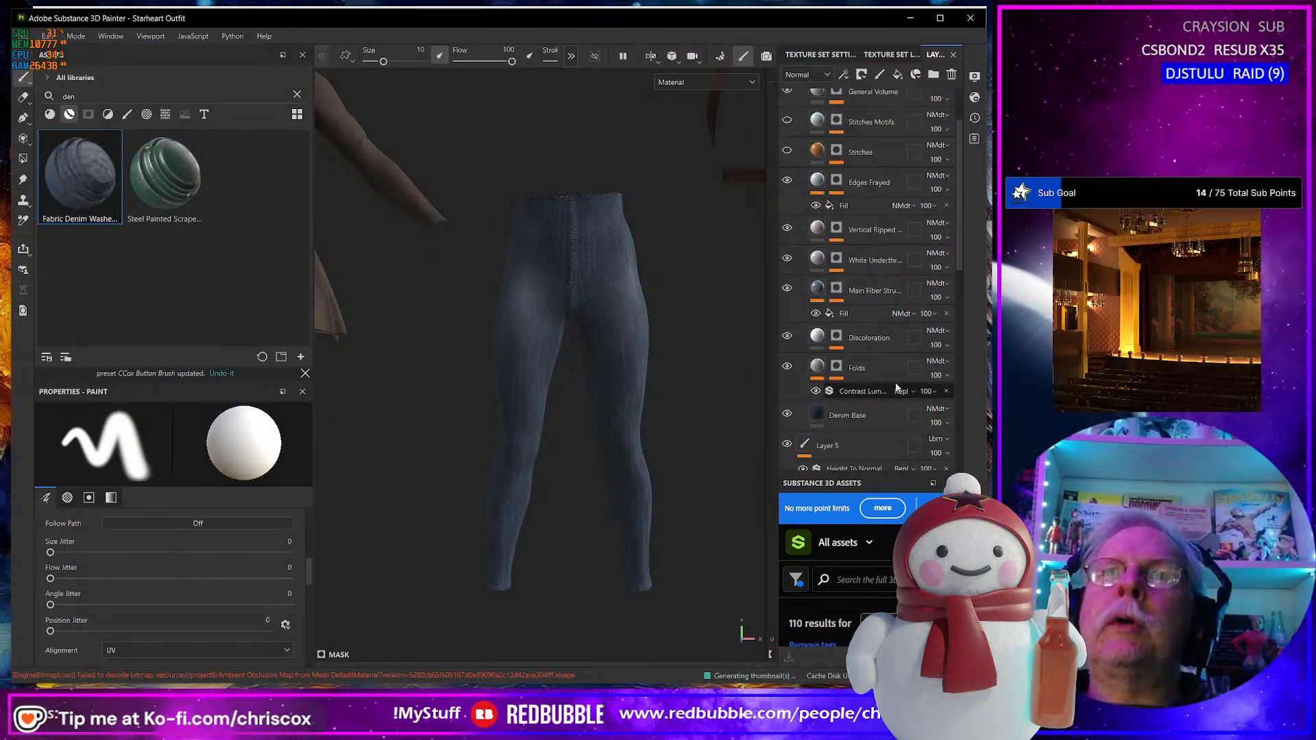
pyautogui.click(787, 414)
pyautogui.click(787, 414)
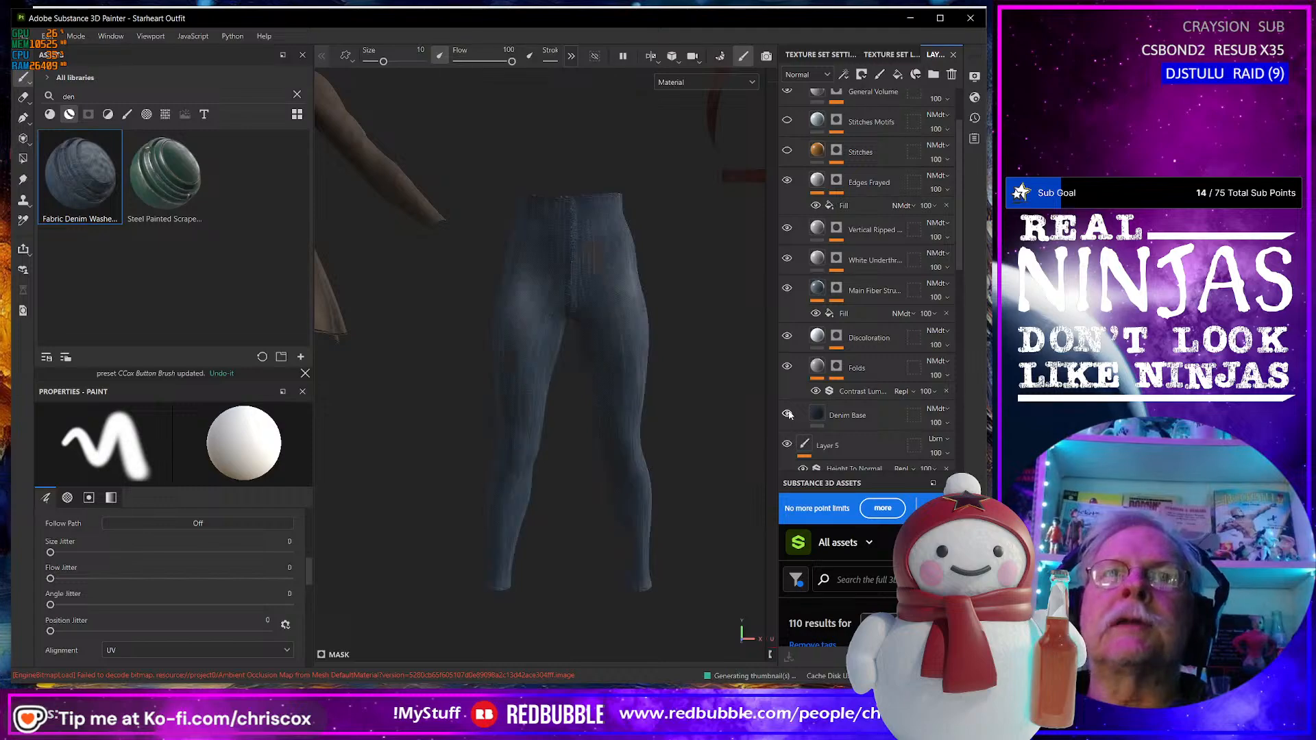
# Change the Denim Base layer's base color to the greyish tan 857769.
pyautogui.click(847, 415)
pyautogui.scroll(-5, 225, 577)
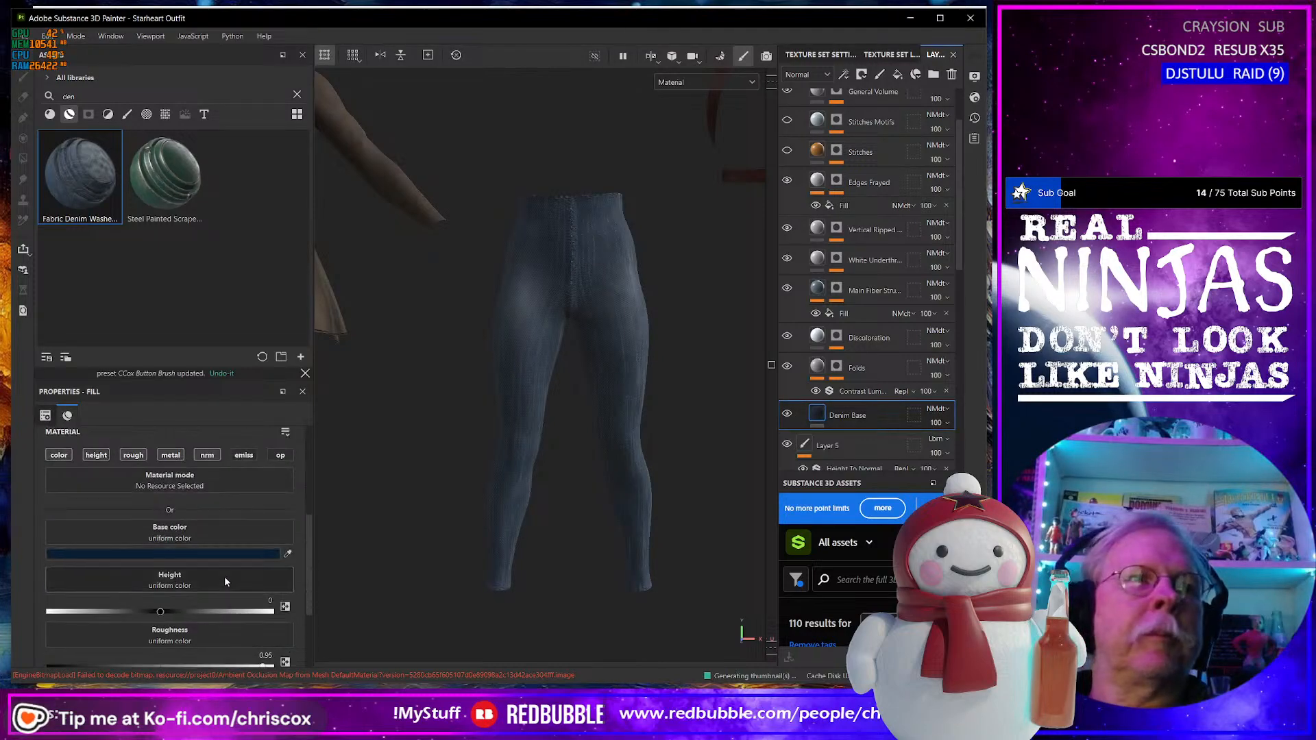
pyautogui.scroll(1, 219, 581)
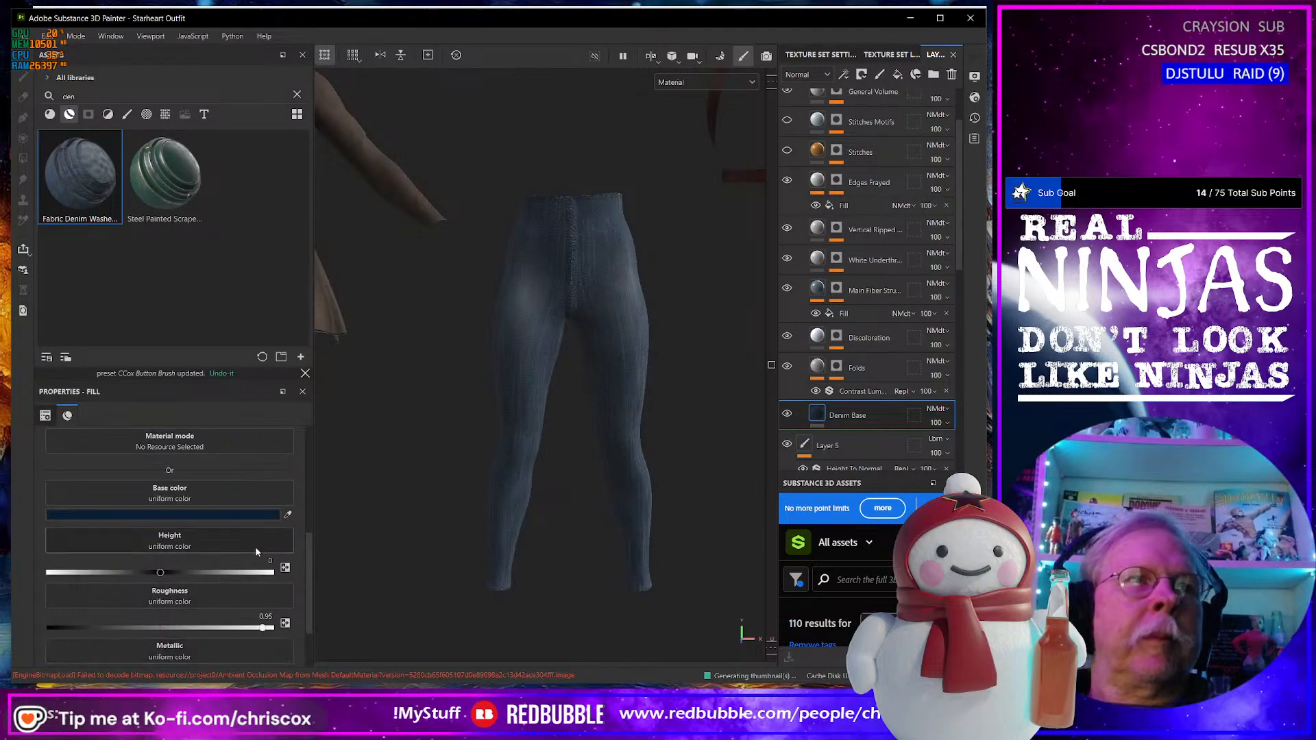
pyautogui.click(253, 516)
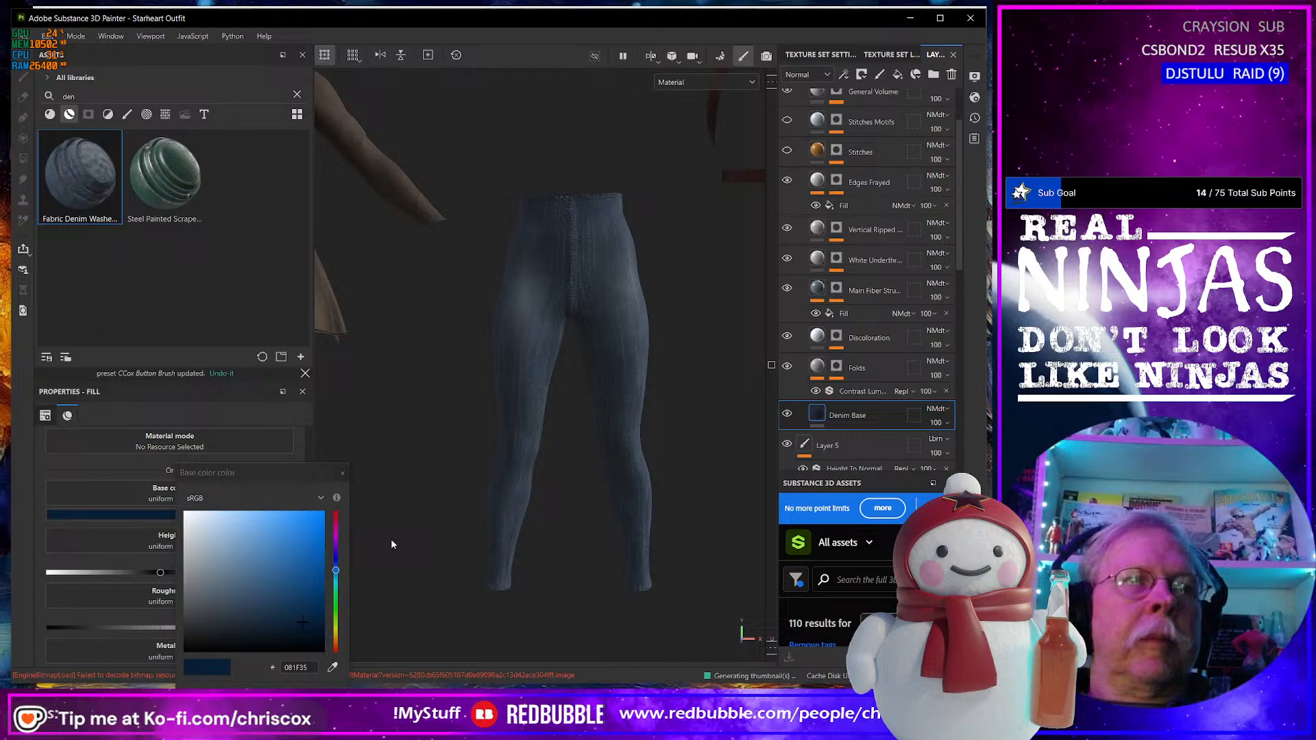
pyautogui.click(336, 637)
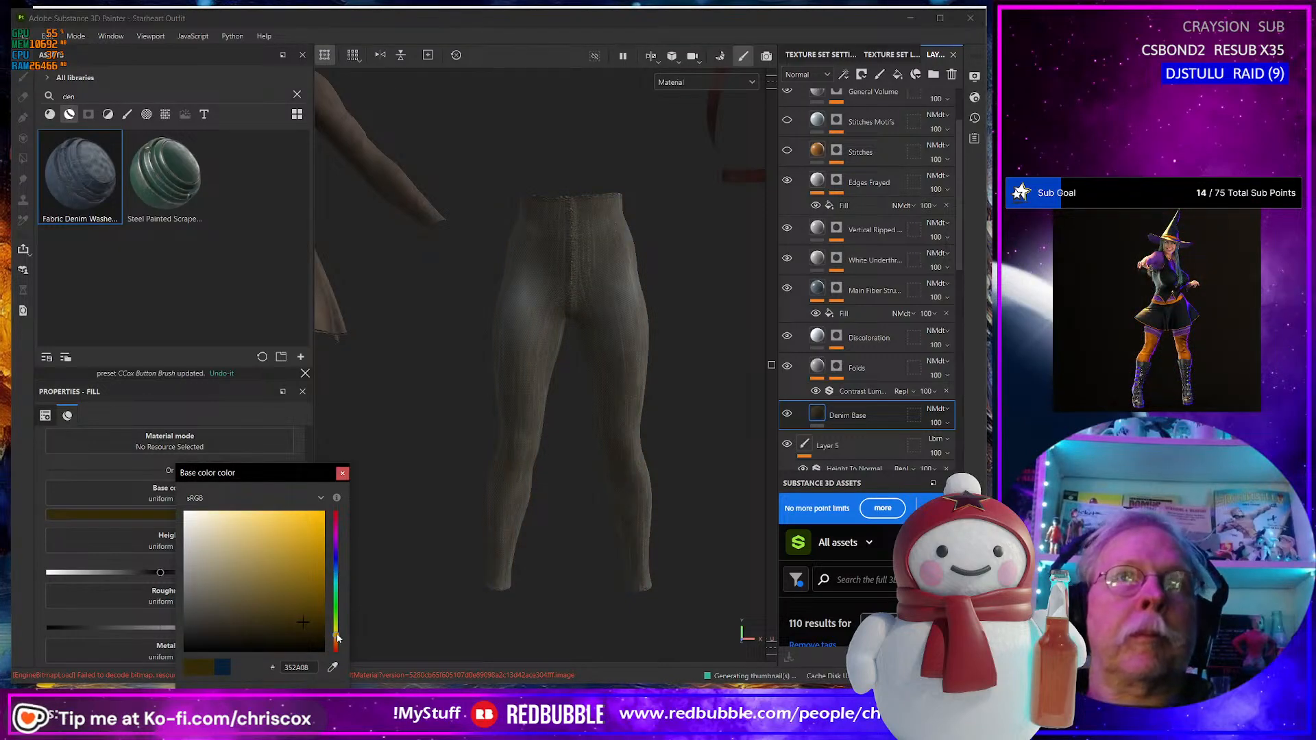
pyautogui.moveTo(297, 613)
pyautogui.mouseDown()
pyautogui.moveTo(240, 567)
pyautogui.moveTo(212, 579)
pyautogui.mouseUp()
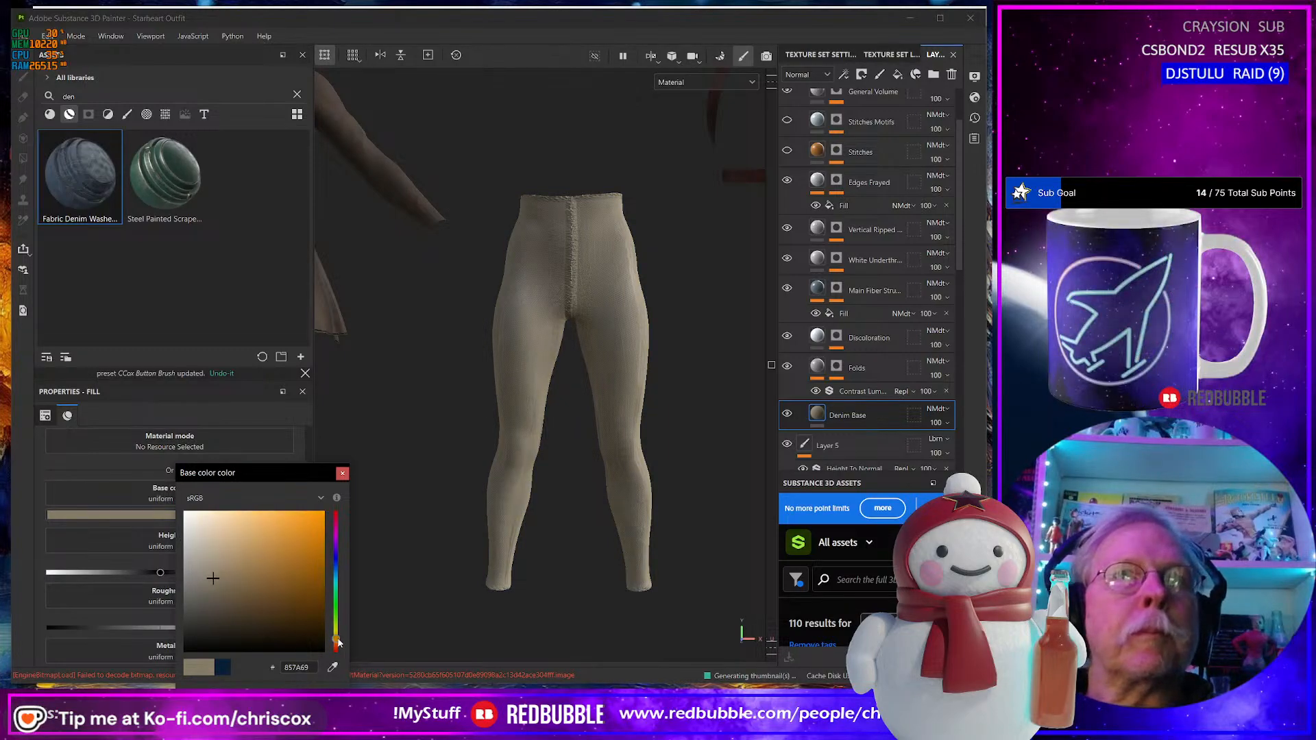
# Examine the recolored trousers up close, checking the frayed seams along the legs, crotch and waistband.
pyautogui.scroll(3, 603, 467)
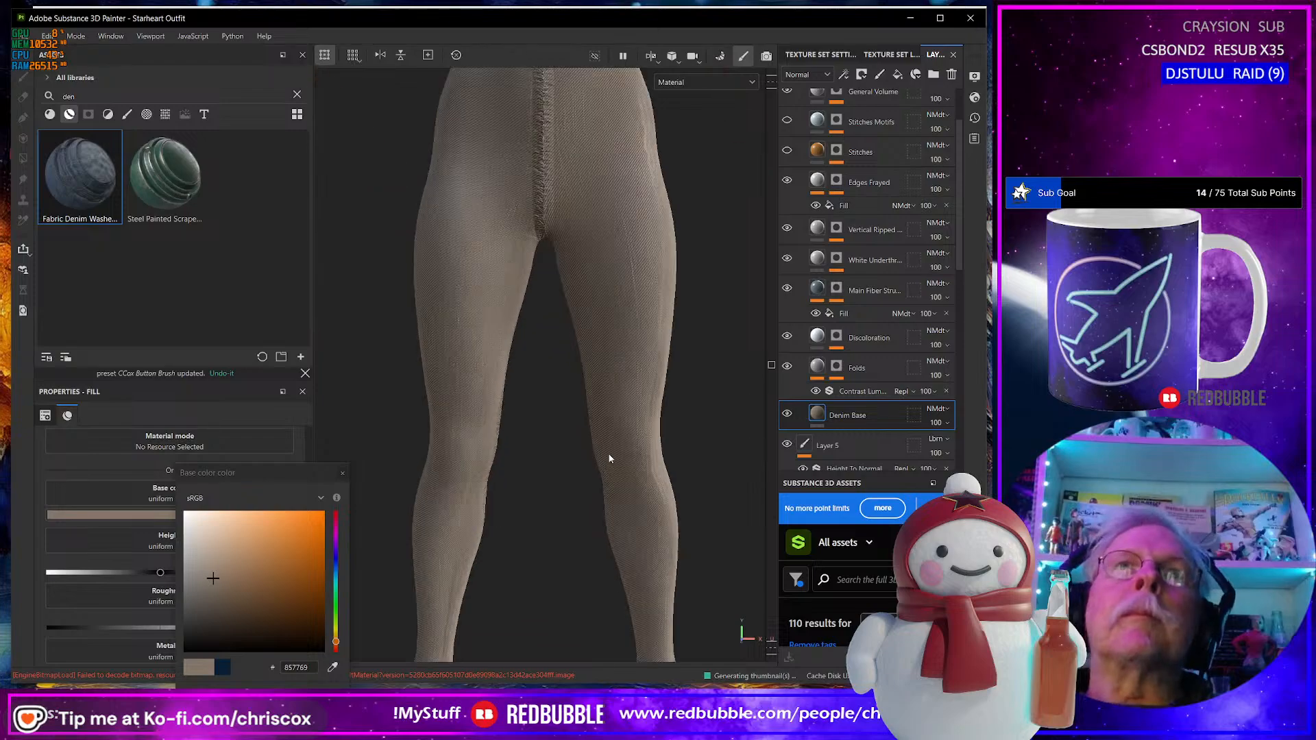
pyautogui.keyDown('alt'); pyautogui.moveTo(608, 455); pyautogui.dragTo(495, 450); pyautogui.keyUp('alt')
pyautogui.scroll(2, 515, 447)
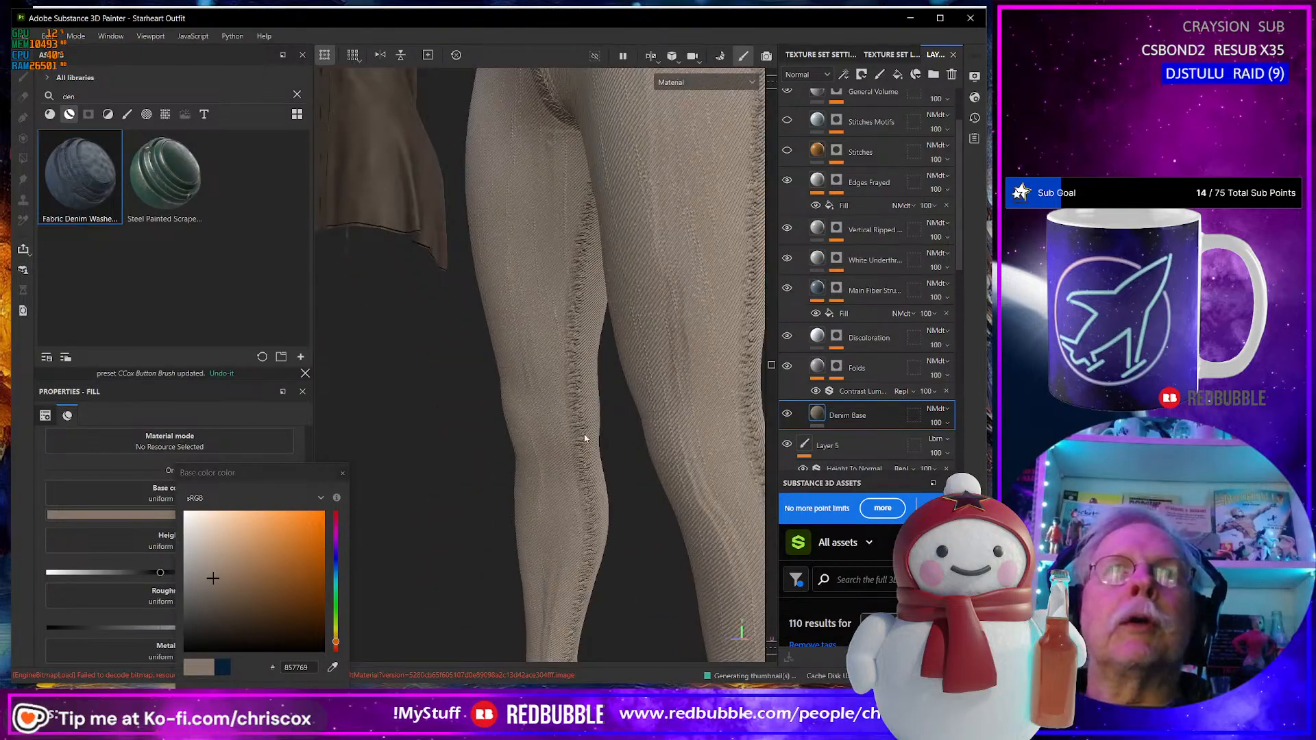
pyautogui.keyDown('alt'); pyautogui.moveTo(585, 435); pyautogui.dragTo(602, 405); pyautogui.keyUp('alt')
pyautogui.scroll(2, 590, 439)
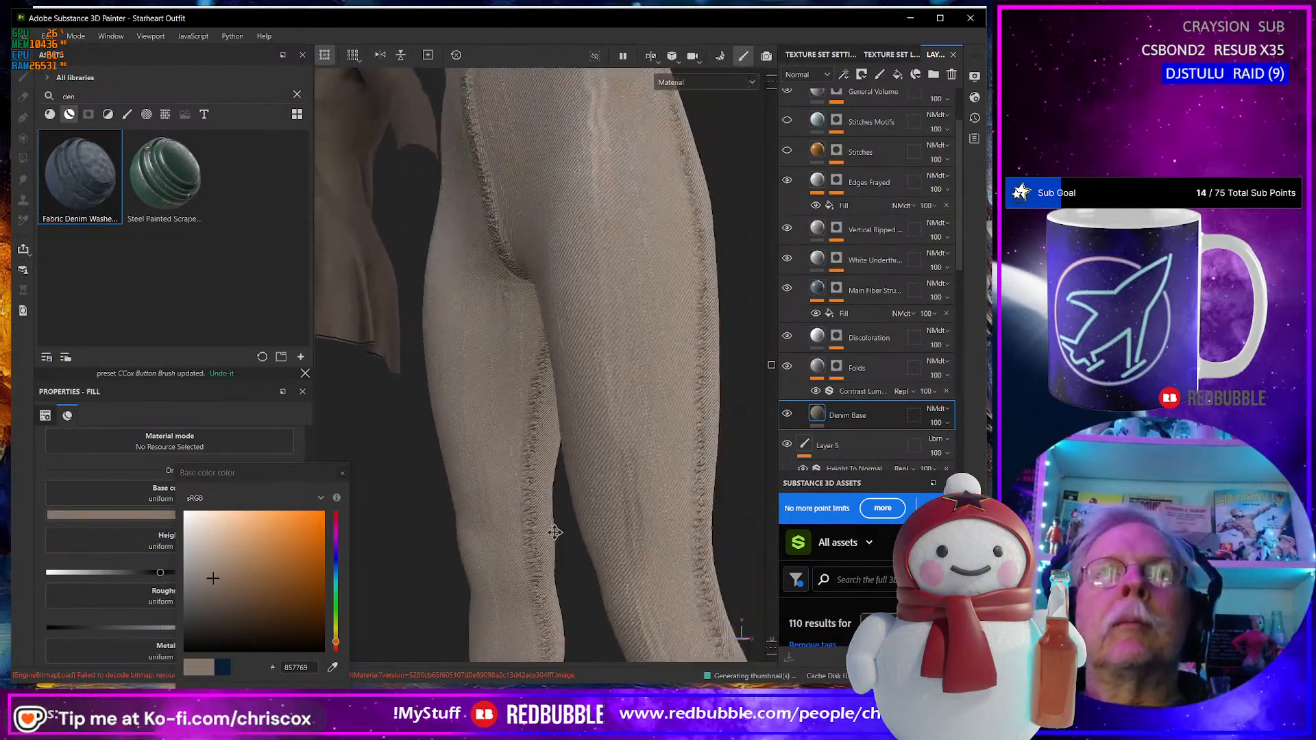
pyautogui.keyDown('alt'); pyautogui.moveTo(562, 514); pyautogui.dragTo(556, 437); pyautogui.keyUp('alt')
pyautogui.scroll(2, 572, 572)
pyautogui.scroll(-3, 568, 573)
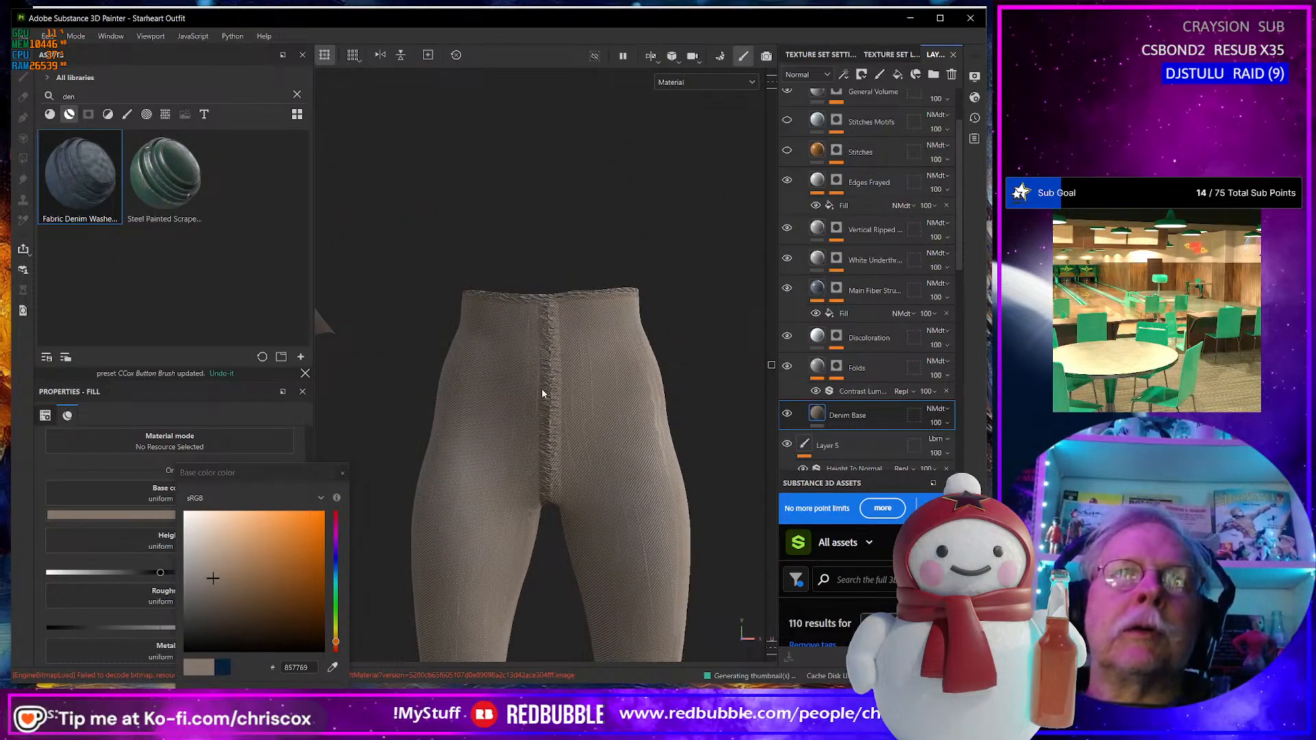
# Toggle the visibility of the Discoloration and Edges Frayed layers to check which one produces the rough seams.
pyautogui.scroll(2, 889, 199)
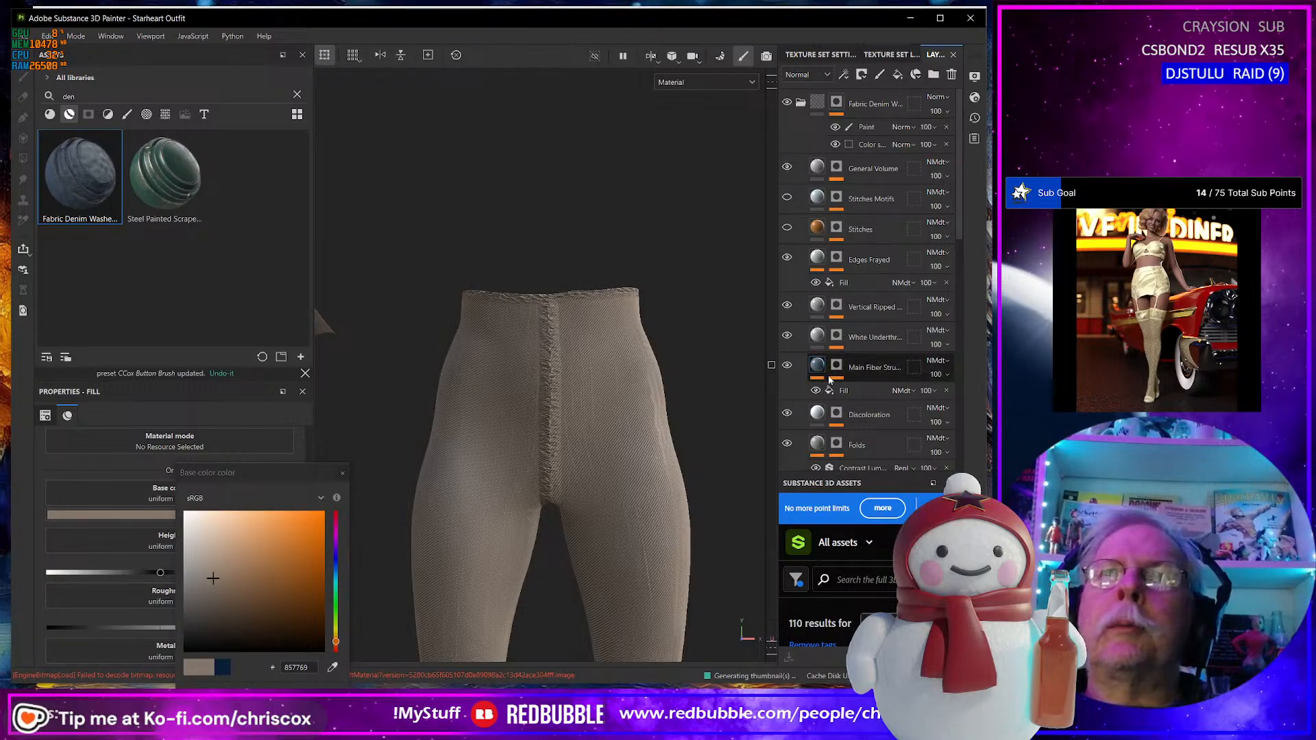
pyautogui.scroll(-1, 884, 406)
pyautogui.scroll(-1, 884, 406)
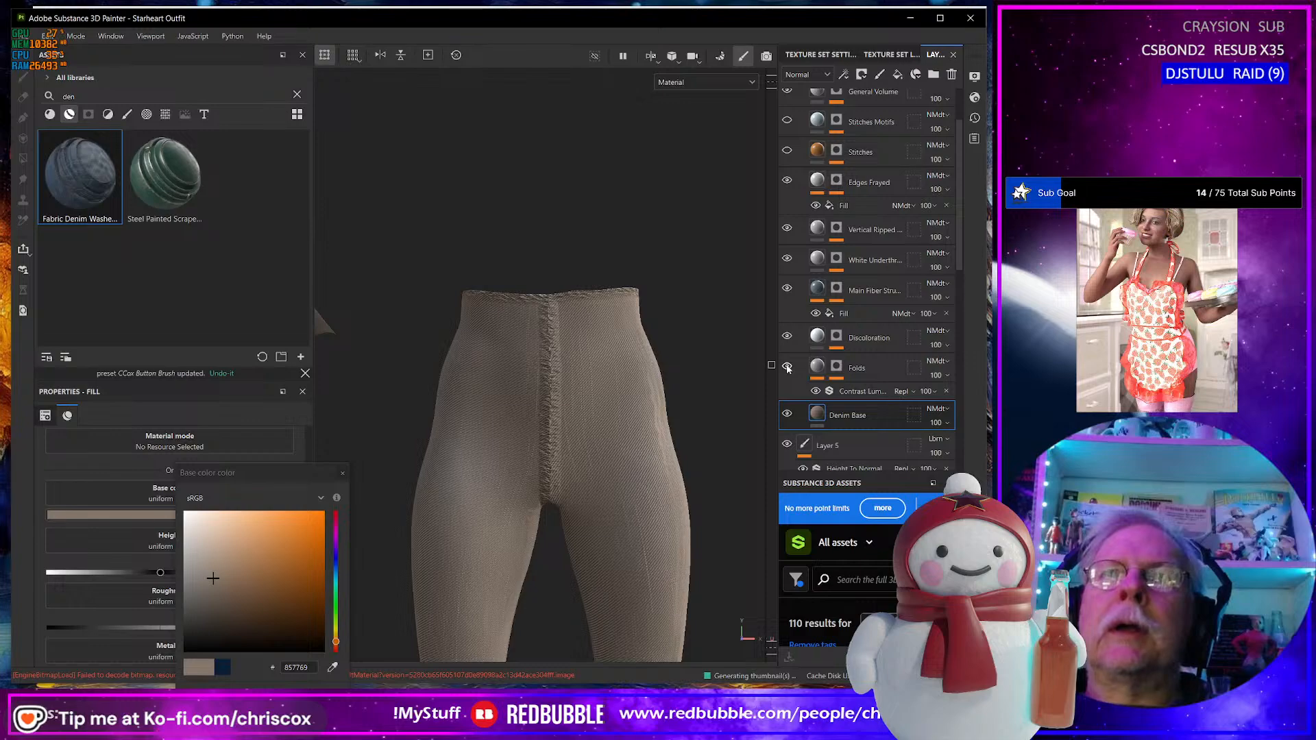
pyautogui.click(788, 337)
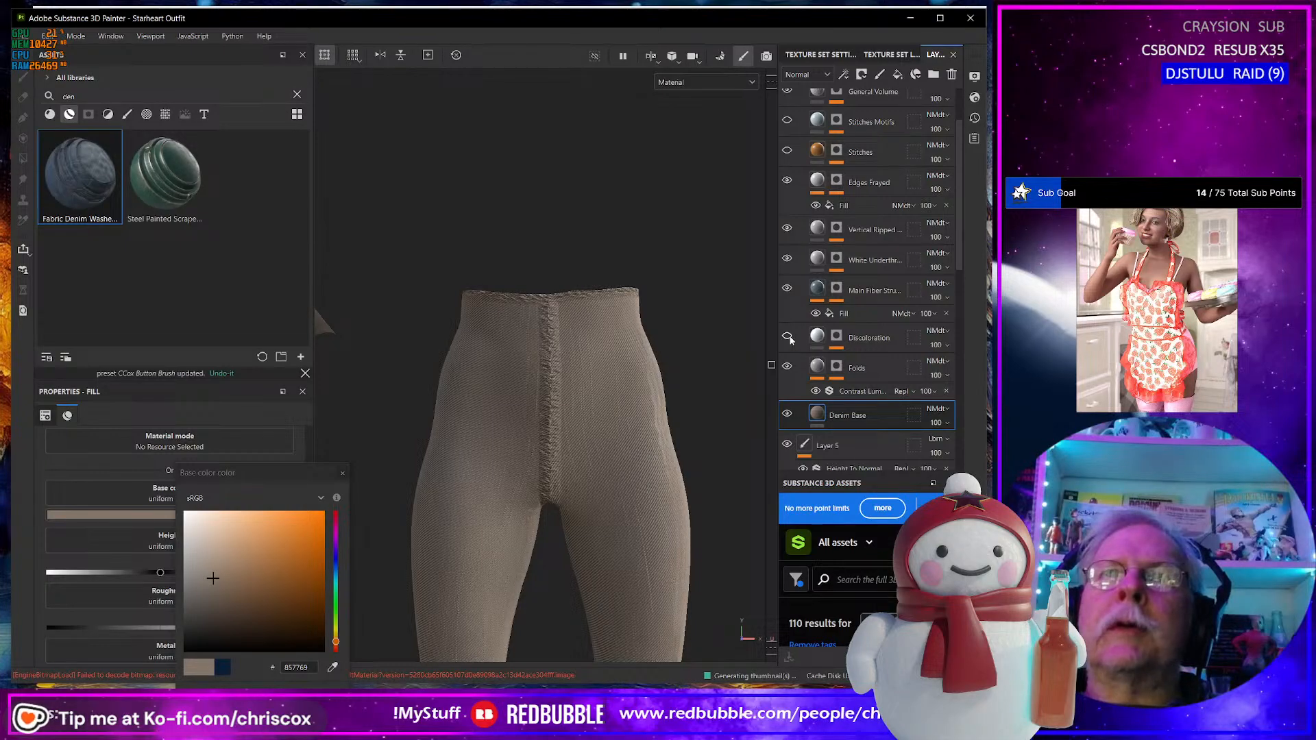
pyautogui.click(788, 336)
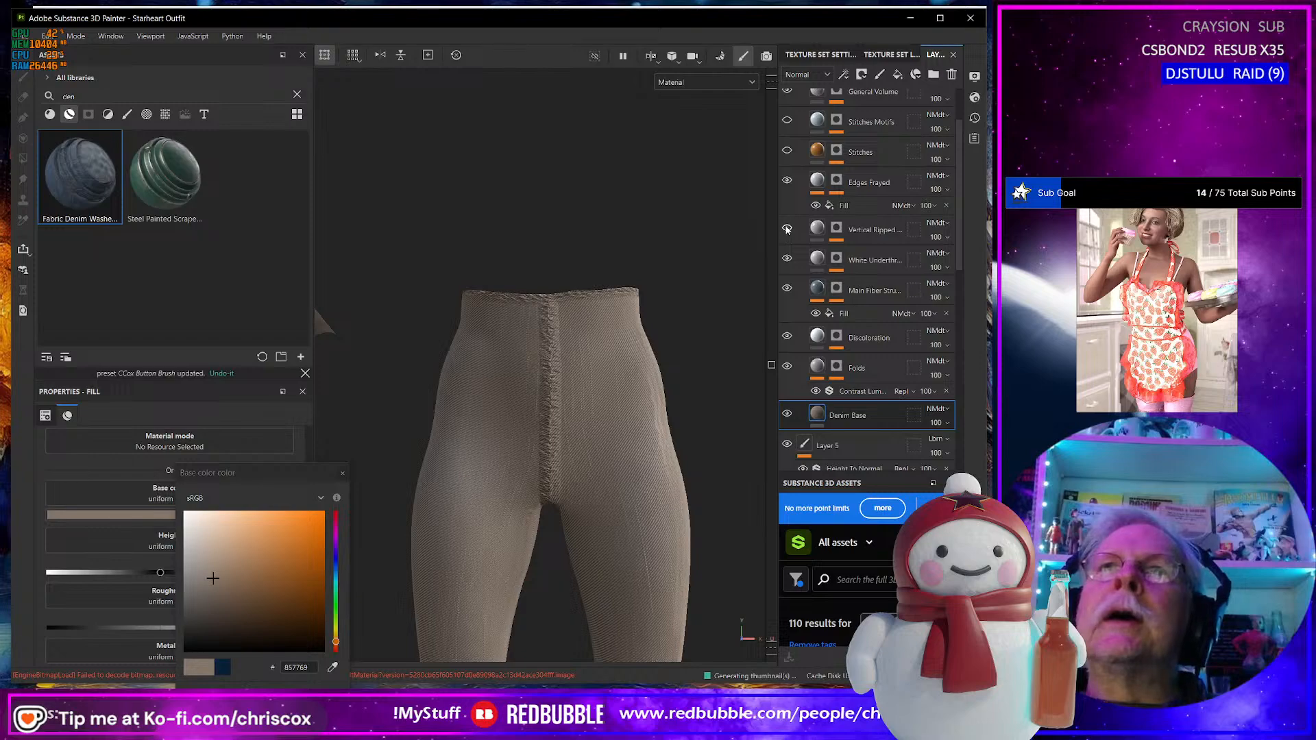
pyautogui.click(787, 180)
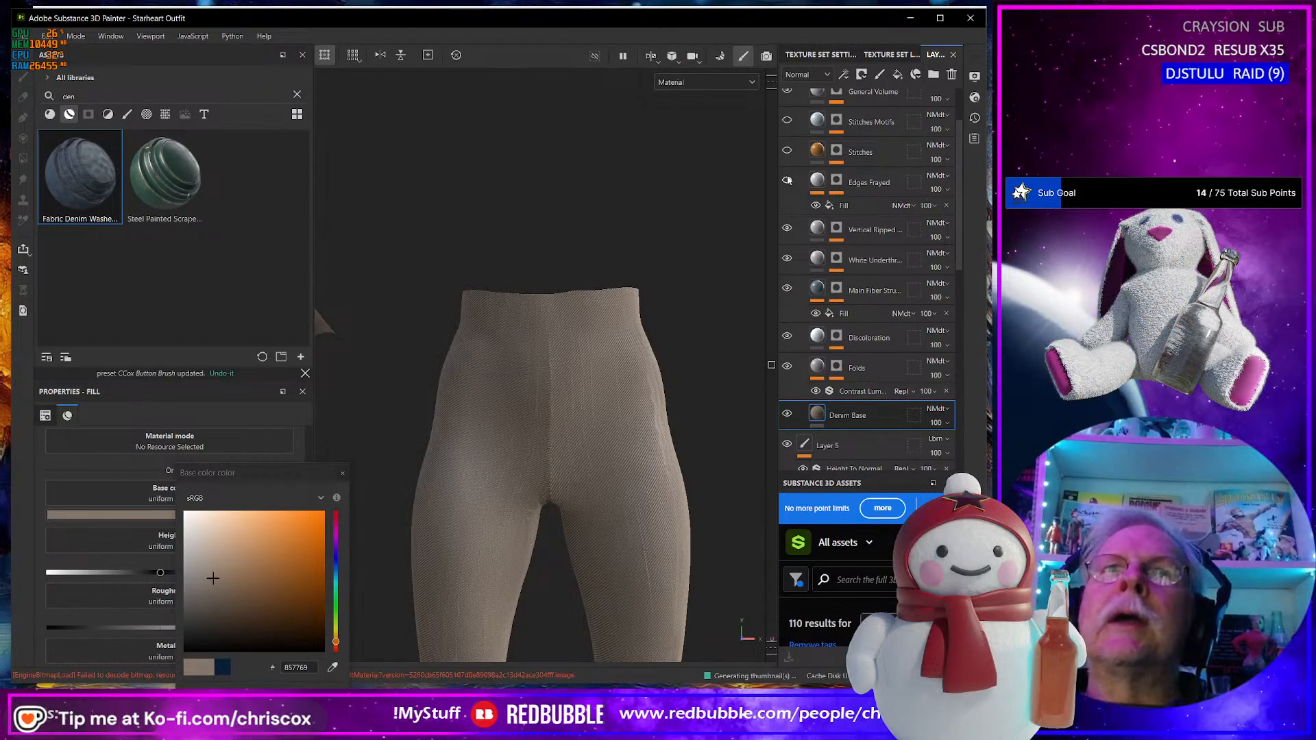
pyautogui.click(788, 180)
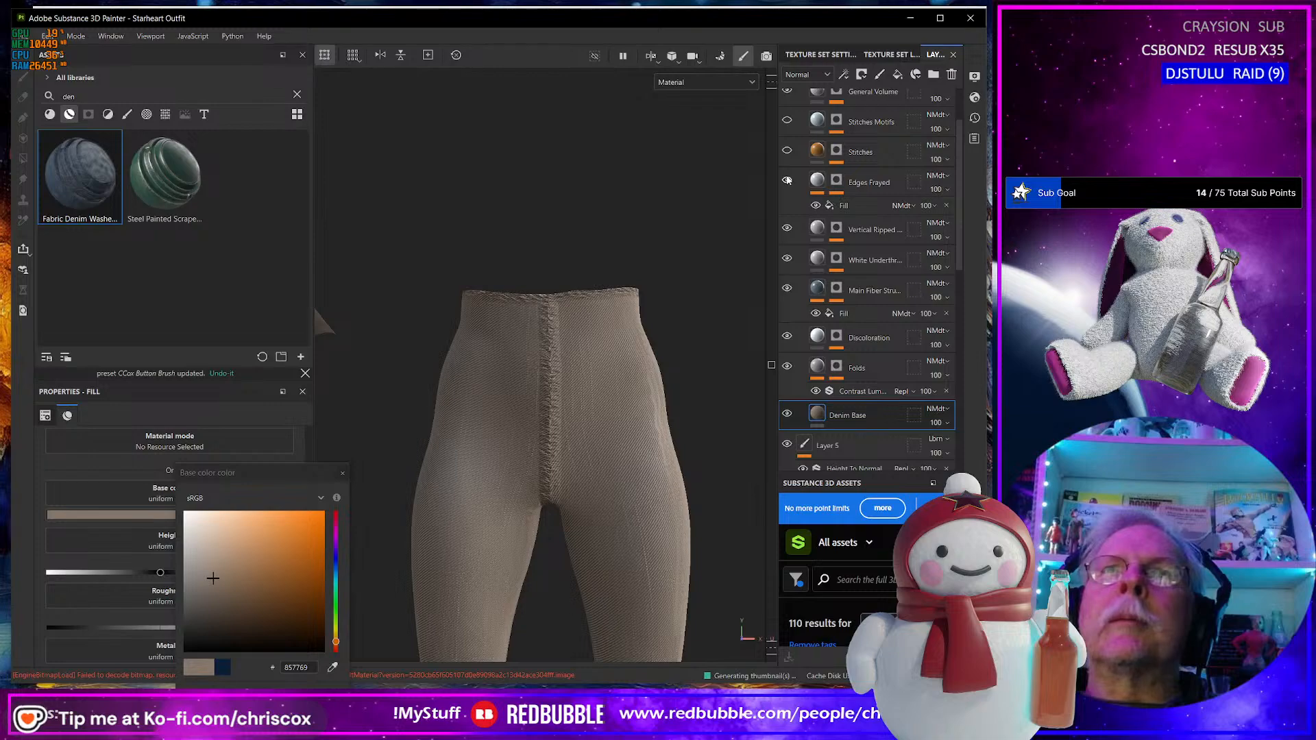
pyautogui.click(788, 180)
pyautogui.click(788, 180)
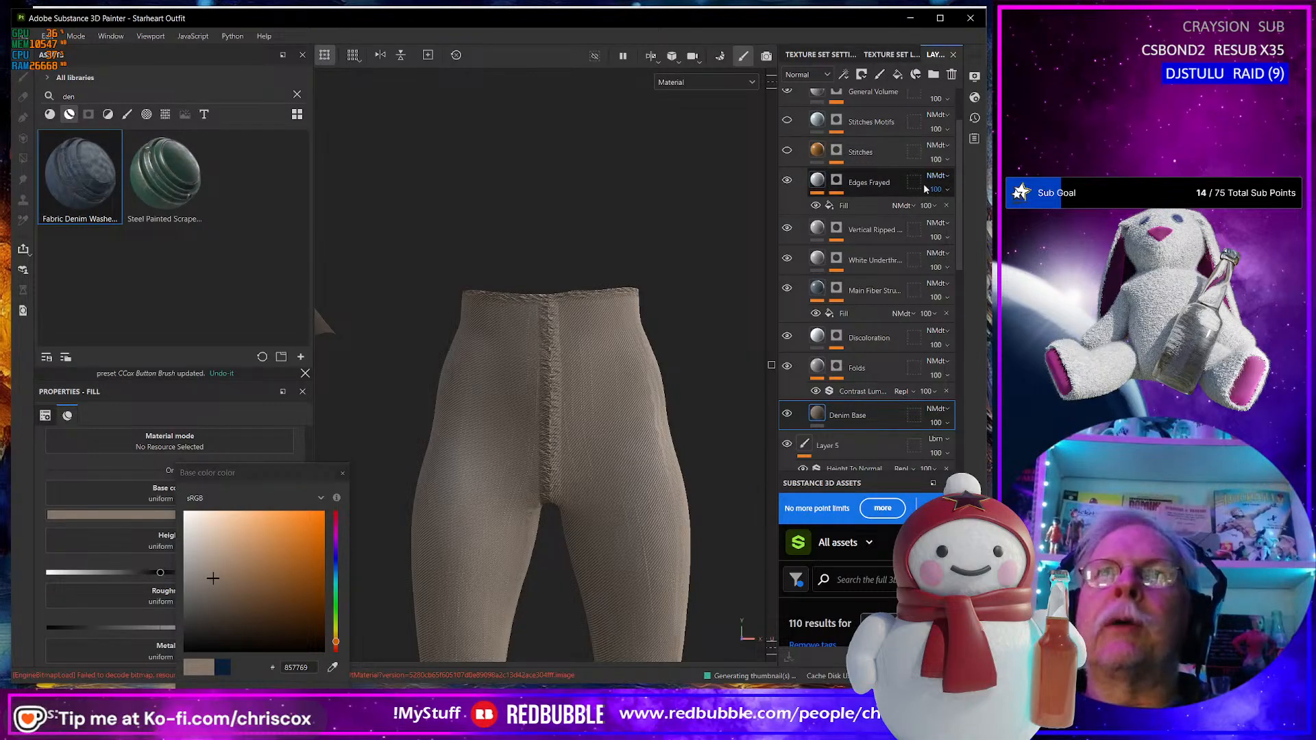
# Close the color picker and disable the color channel on the Edges Frayed layer's fill.
pyautogui.scroll(2, 925, 192)
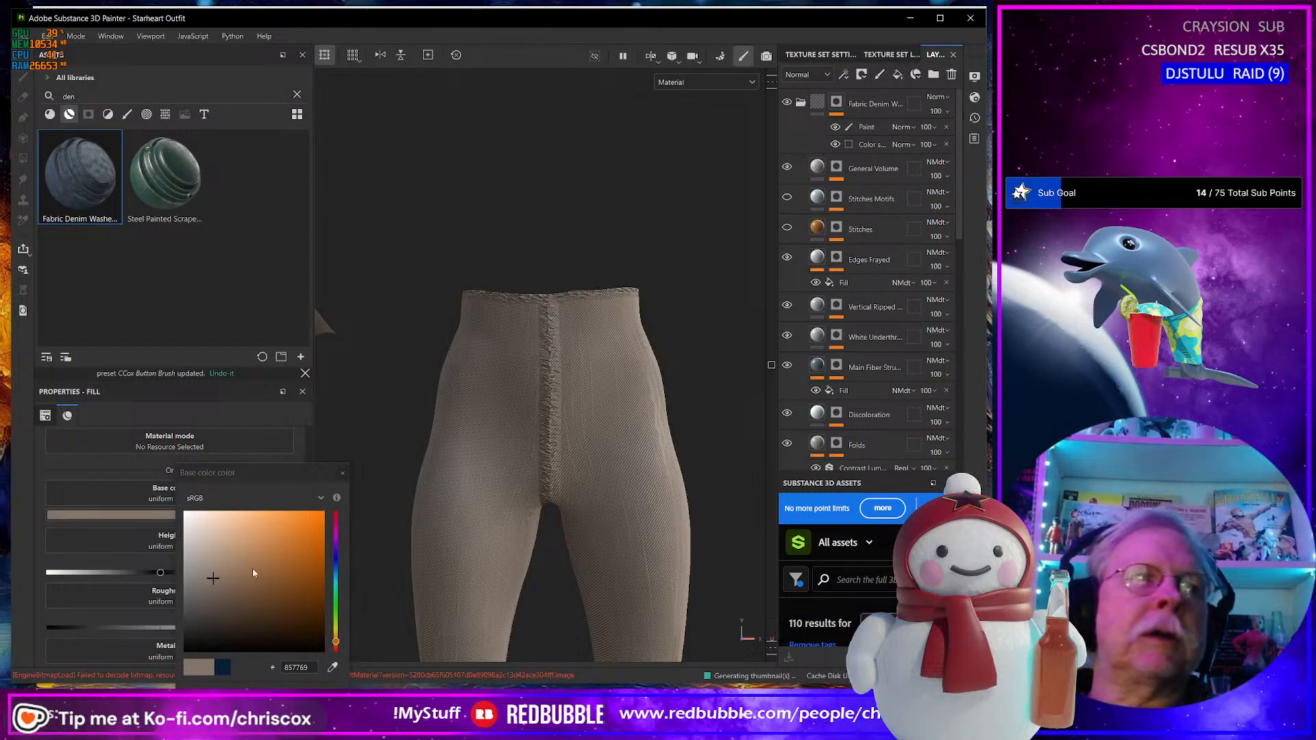
pyautogui.click(342, 474)
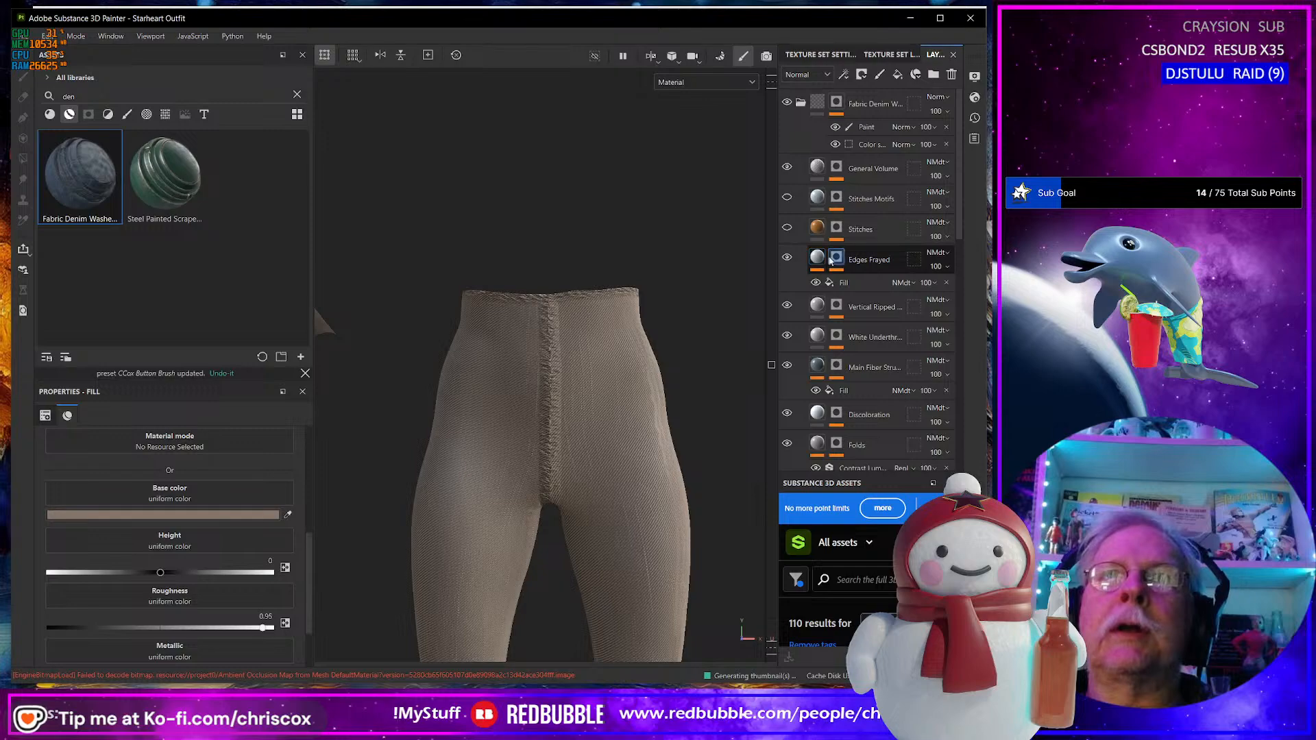
pyautogui.click(822, 261)
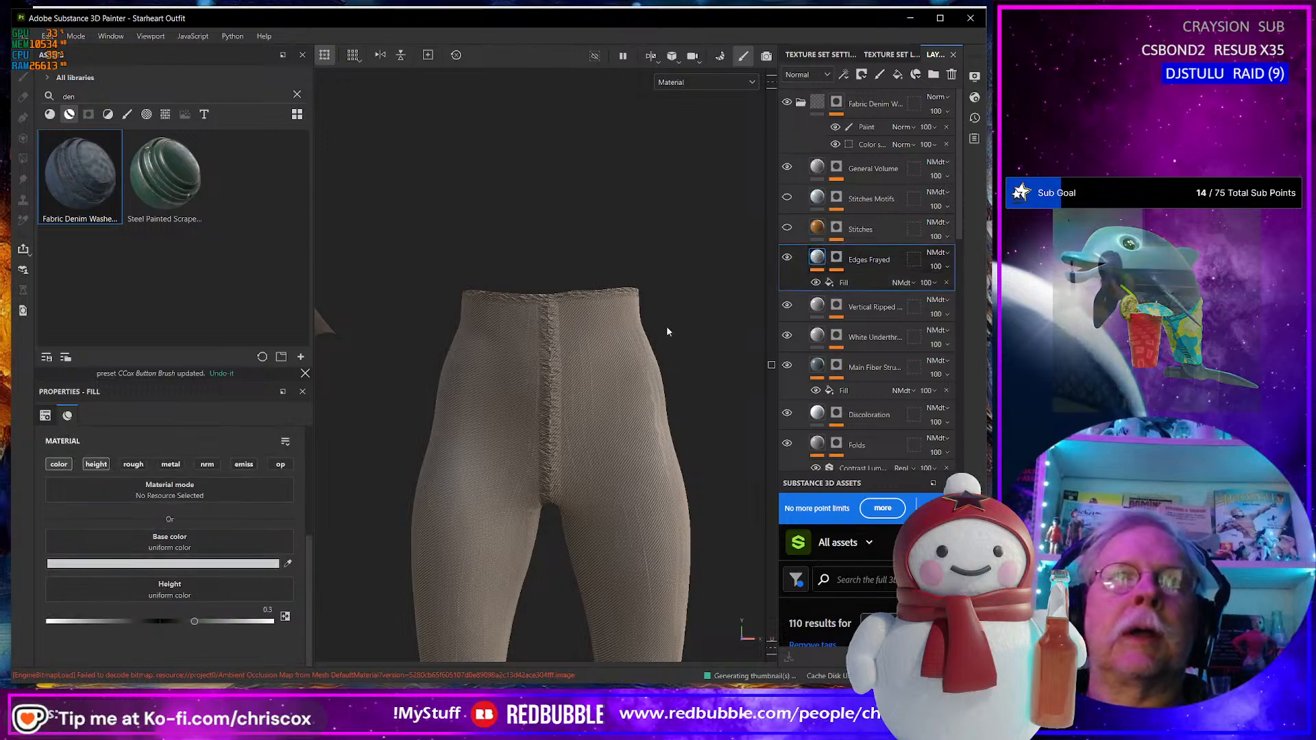
pyautogui.click(59, 465)
pyautogui.click(59, 464)
pyautogui.click(59, 465)
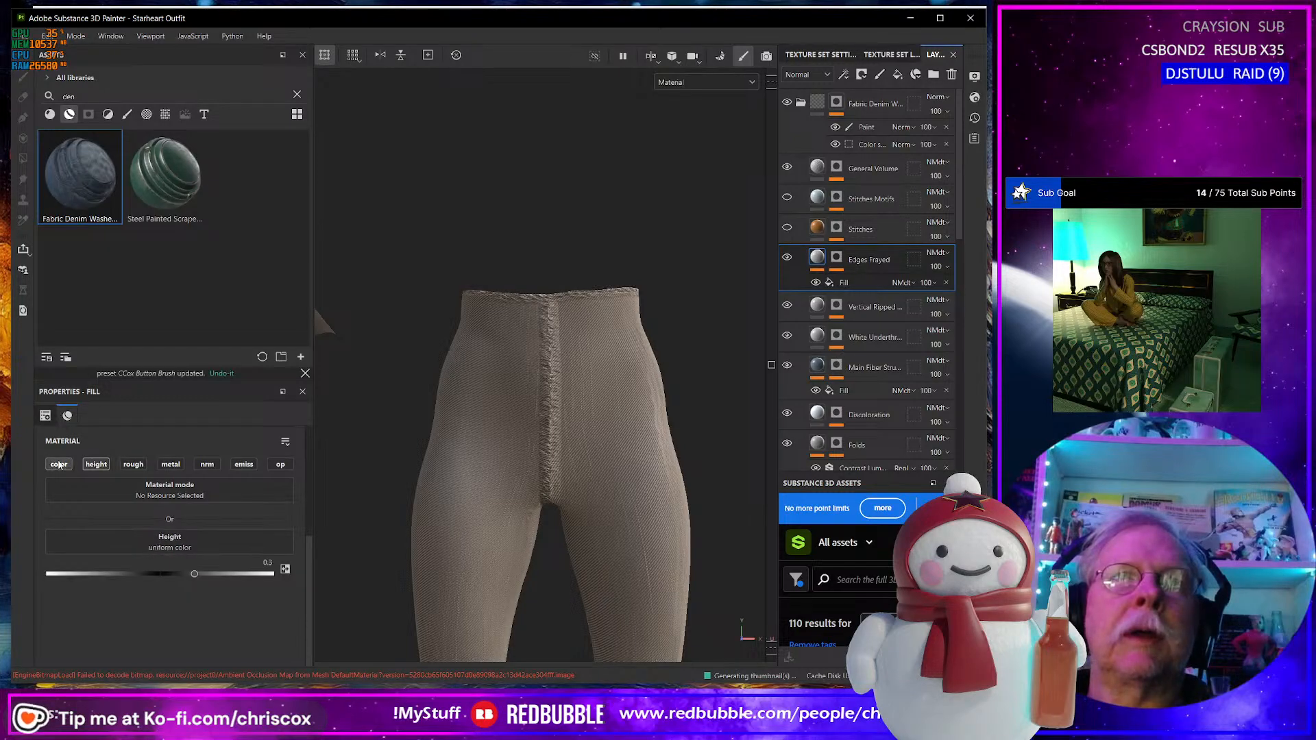
# Compare the Edges Frayed layer's color and height channels on and off, leaving both channels disabled.
pyautogui.click(59, 465)
pyautogui.click(59, 465)
pyautogui.click(59, 465)
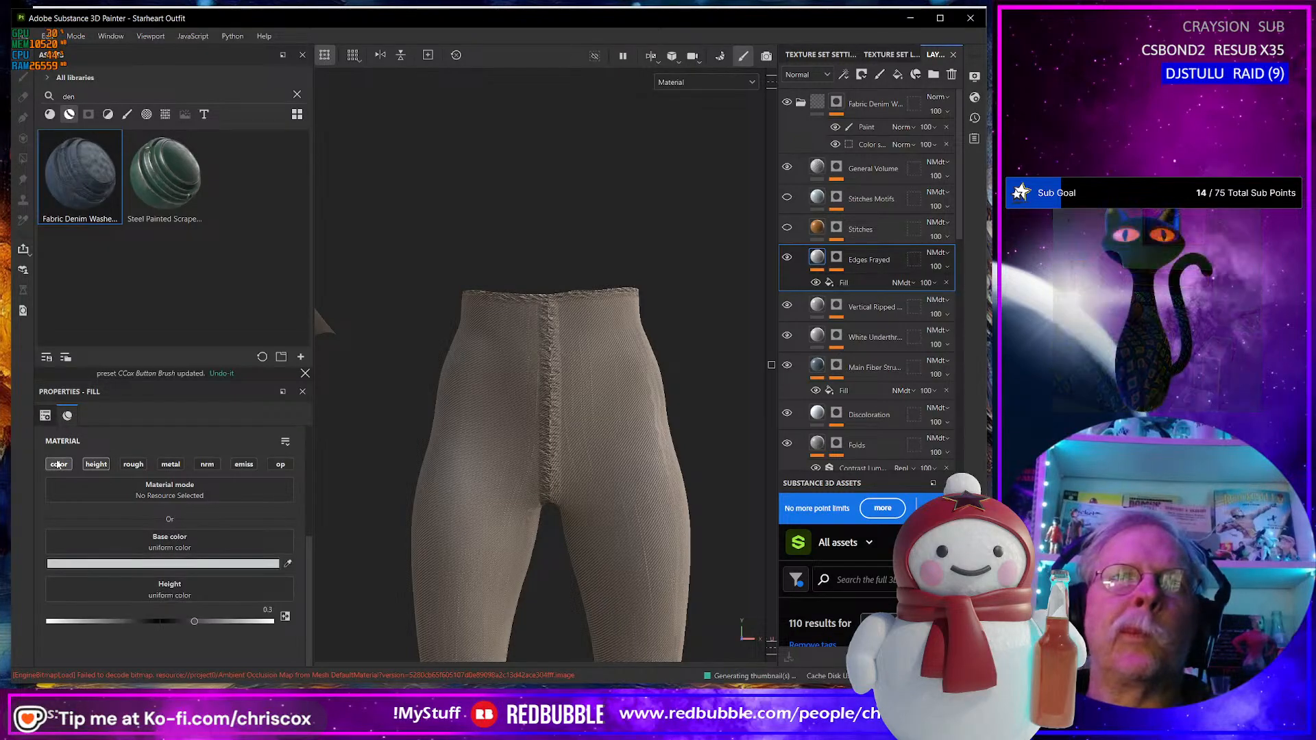
pyautogui.click(95, 465)
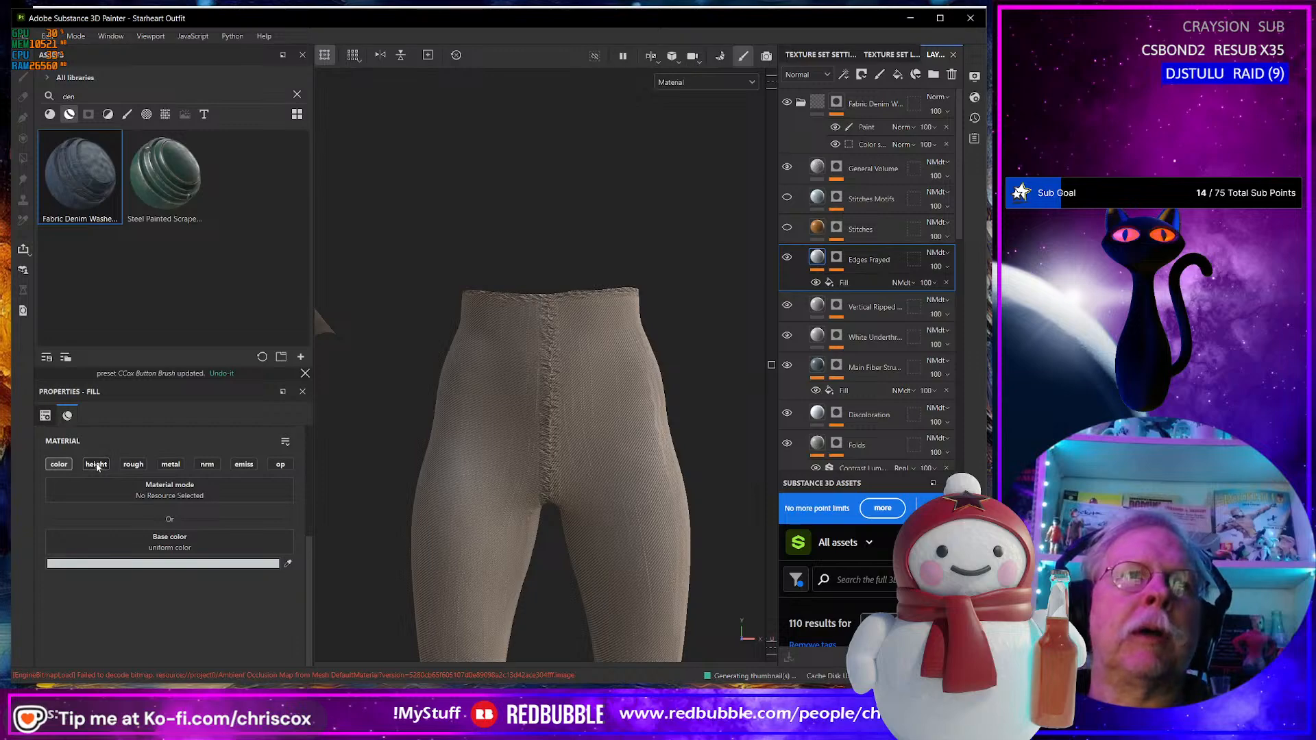
pyautogui.click(96, 465)
pyautogui.click(96, 464)
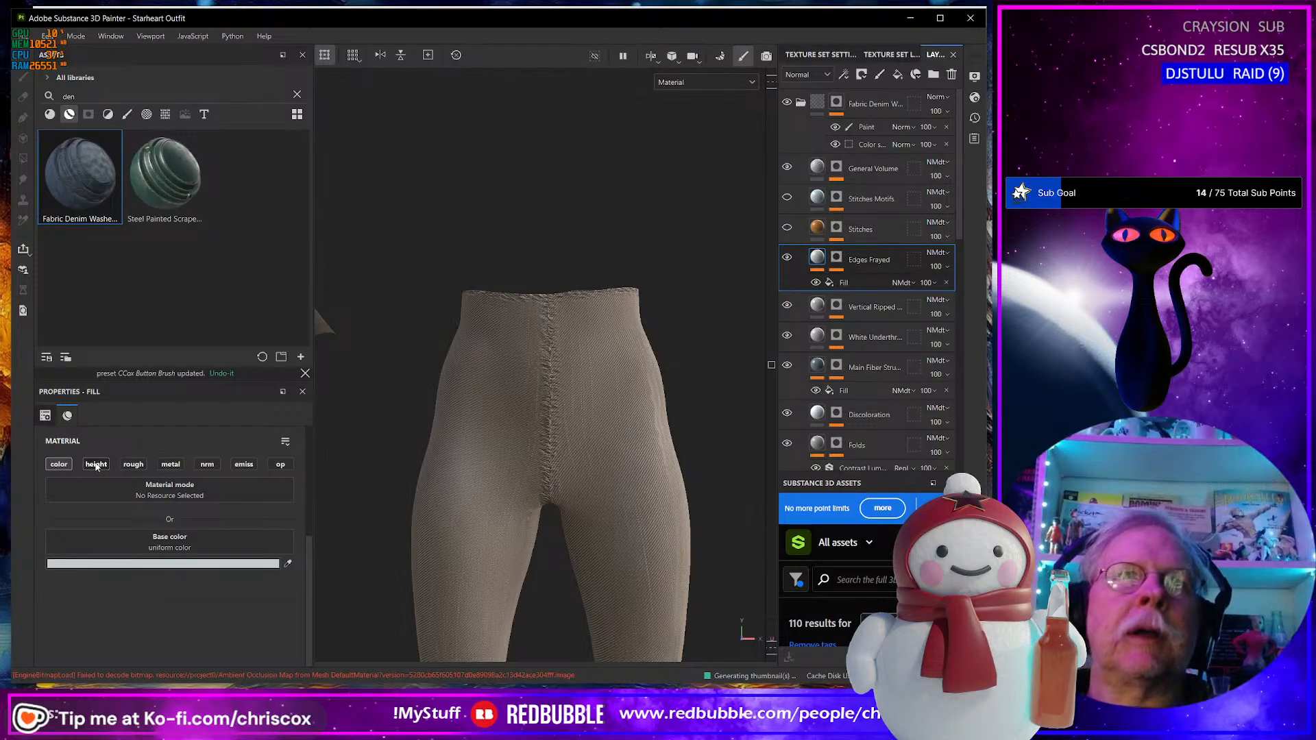
pyautogui.click(58, 465)
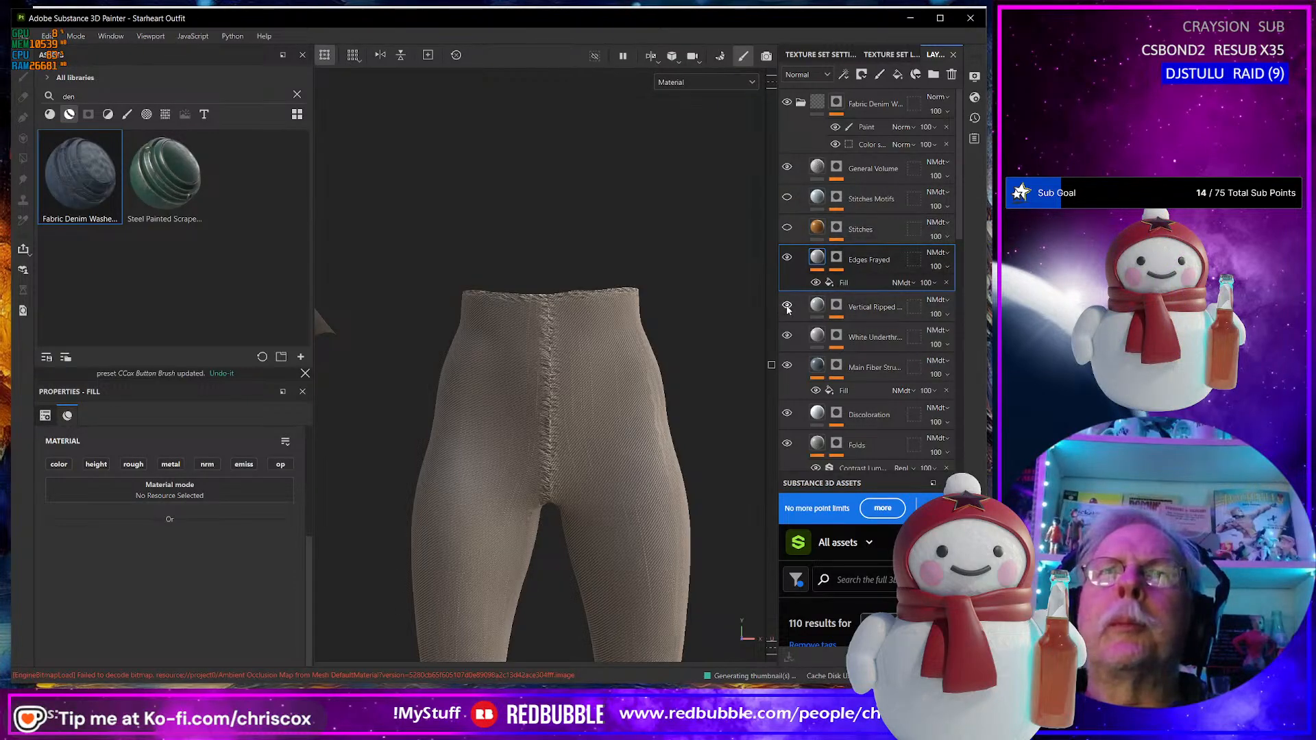
# Toggle the visibility of the individual denim layers and the whole Fabric Denim folder to find what still roughens the seams.
pyautogui.click(787, 337)
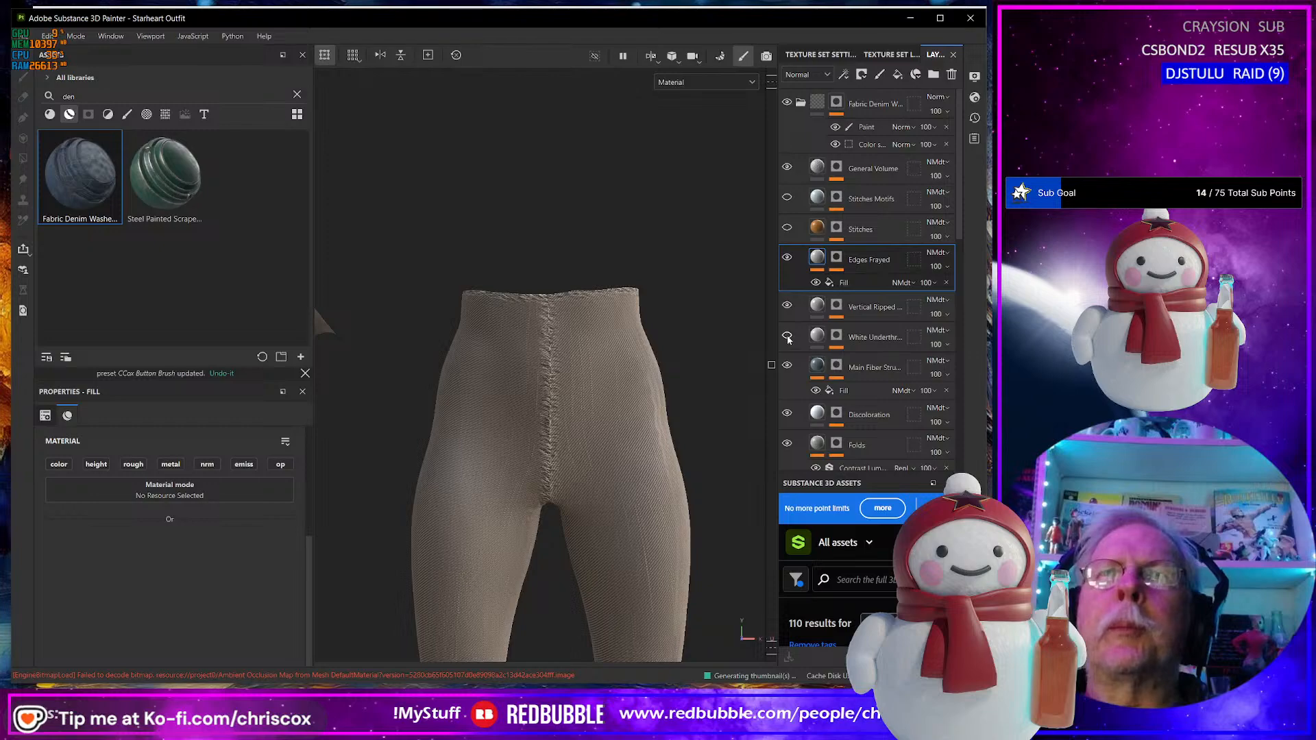
pyautogui.click(788, 366)
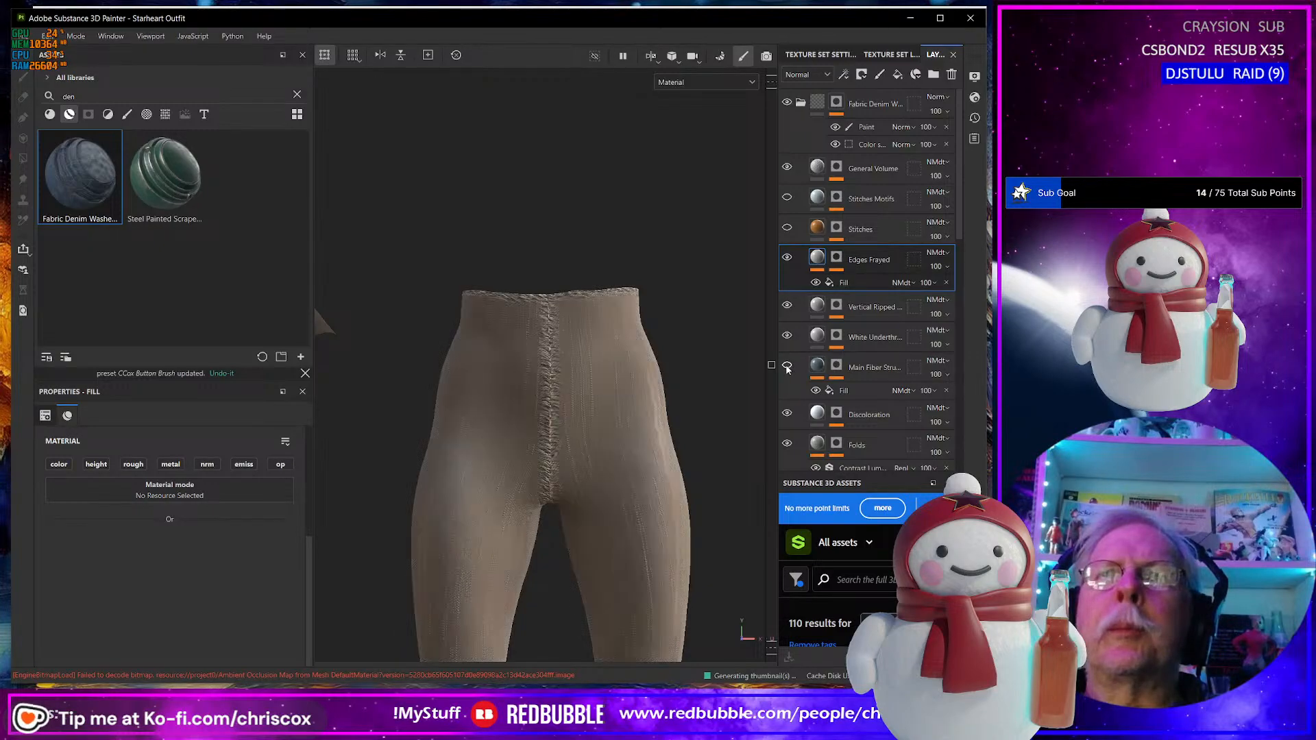
pyautogui.scroll(-2, 788, 438)
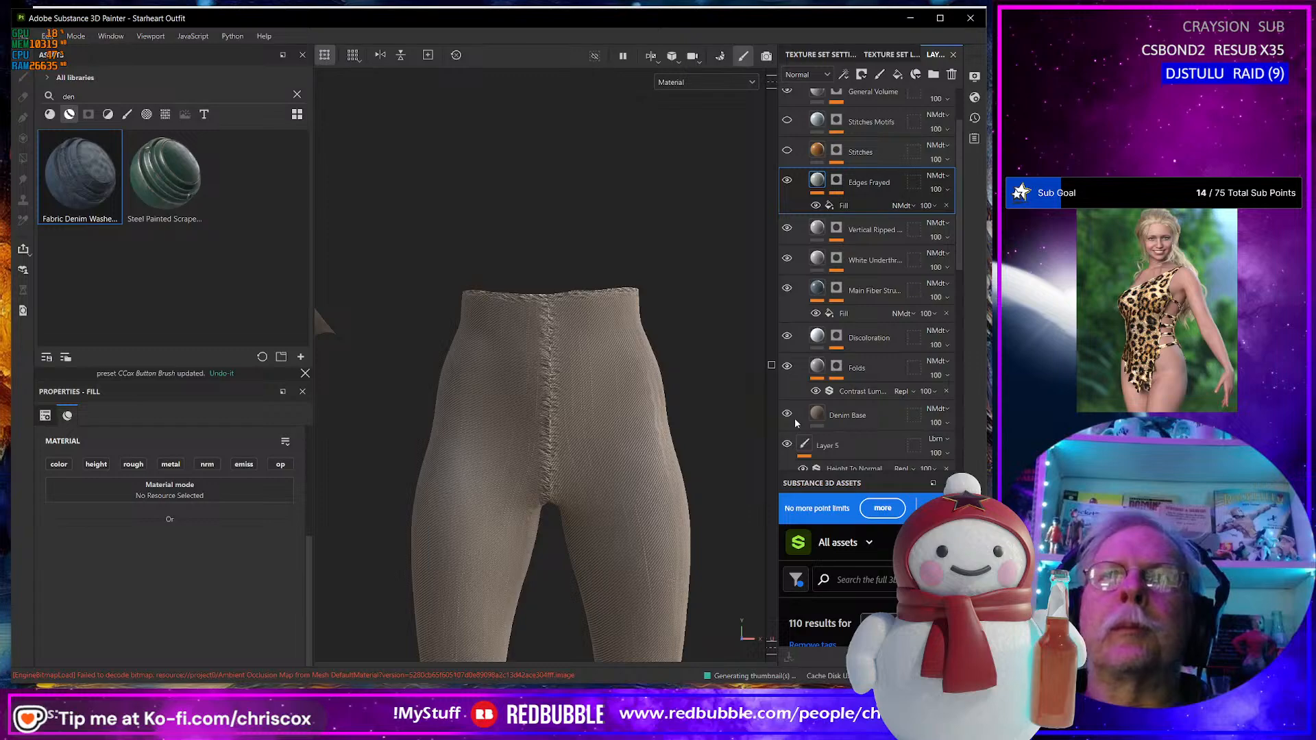
pyautogui.click(788, 415)
pyautogui.click(787, 415)
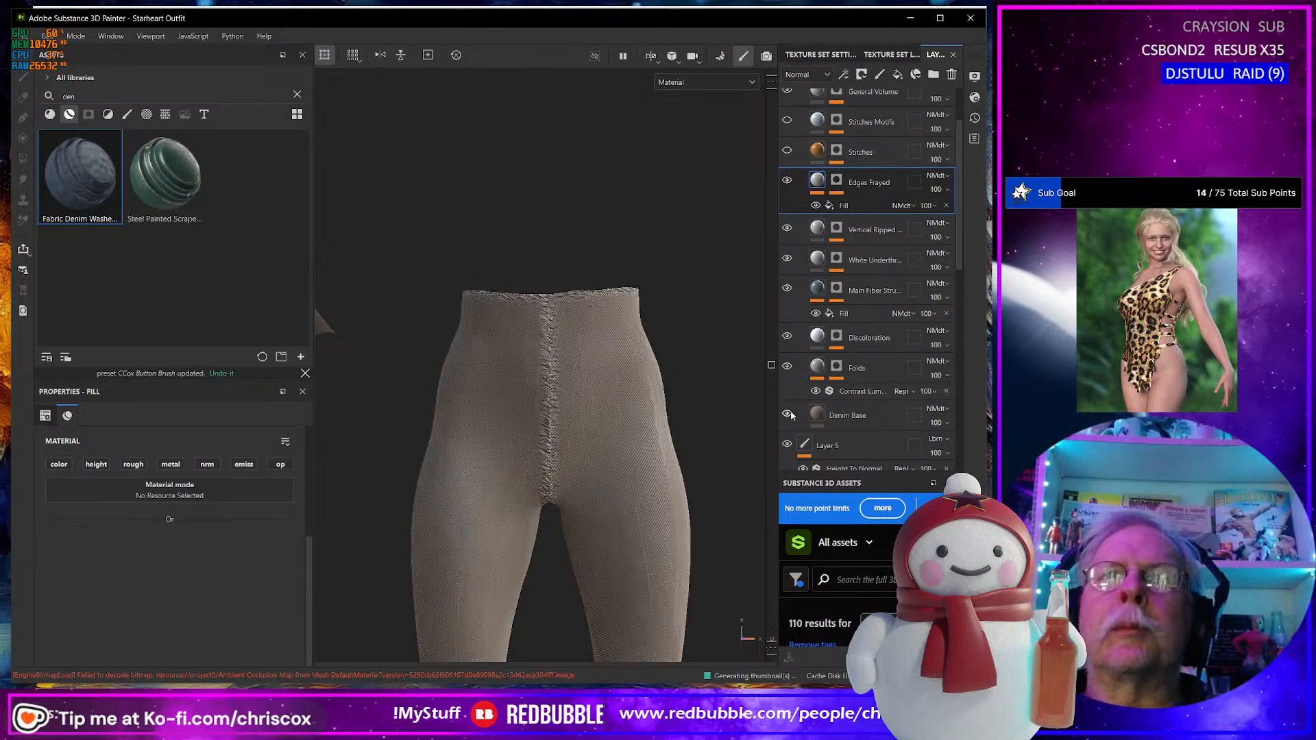
pyautogui.scroll(2, 842, 379)
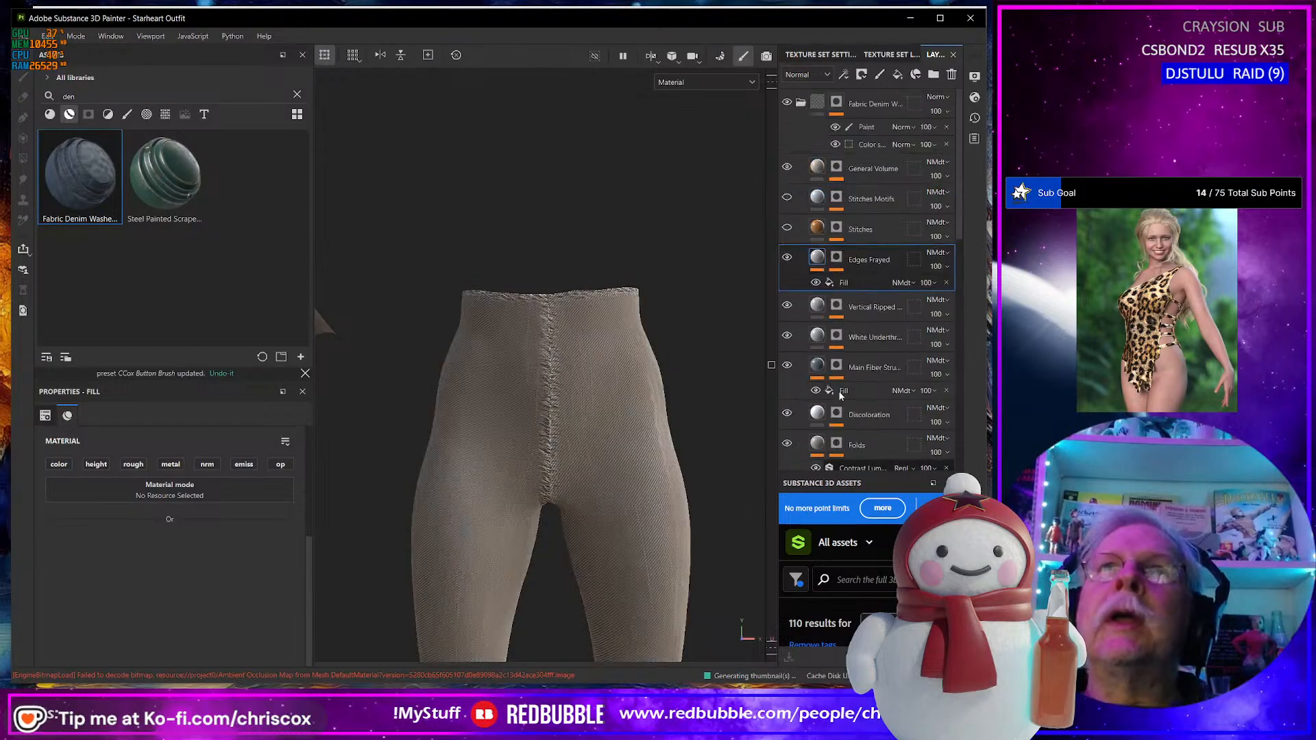
pyautogui.click(787, 102)
pyautogui.click(786, 103)
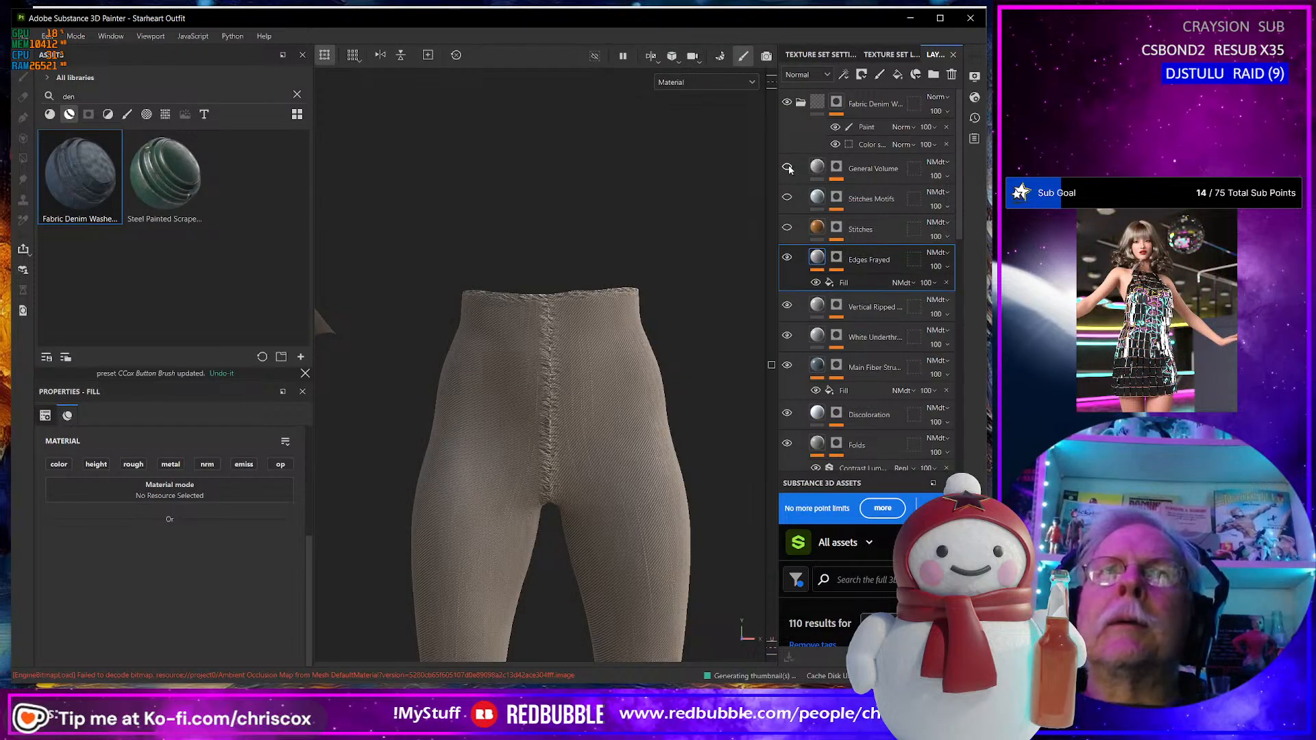
pyautogui.click(788, 259)
pyautogui.click(788, 259)
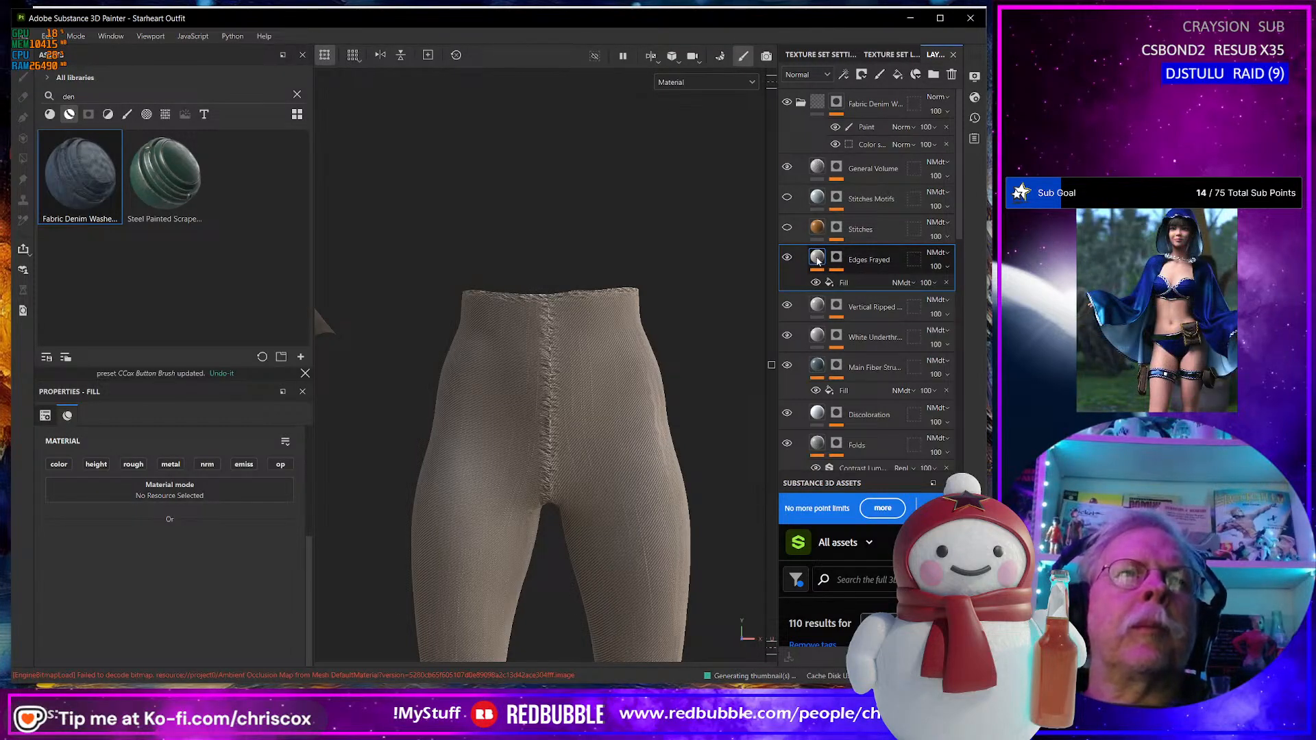
# Disable the height channel on the Edges Frayed layer's Fill effect and re-enable the color channel on the layer itself.
pyautogui.click(812, 261)
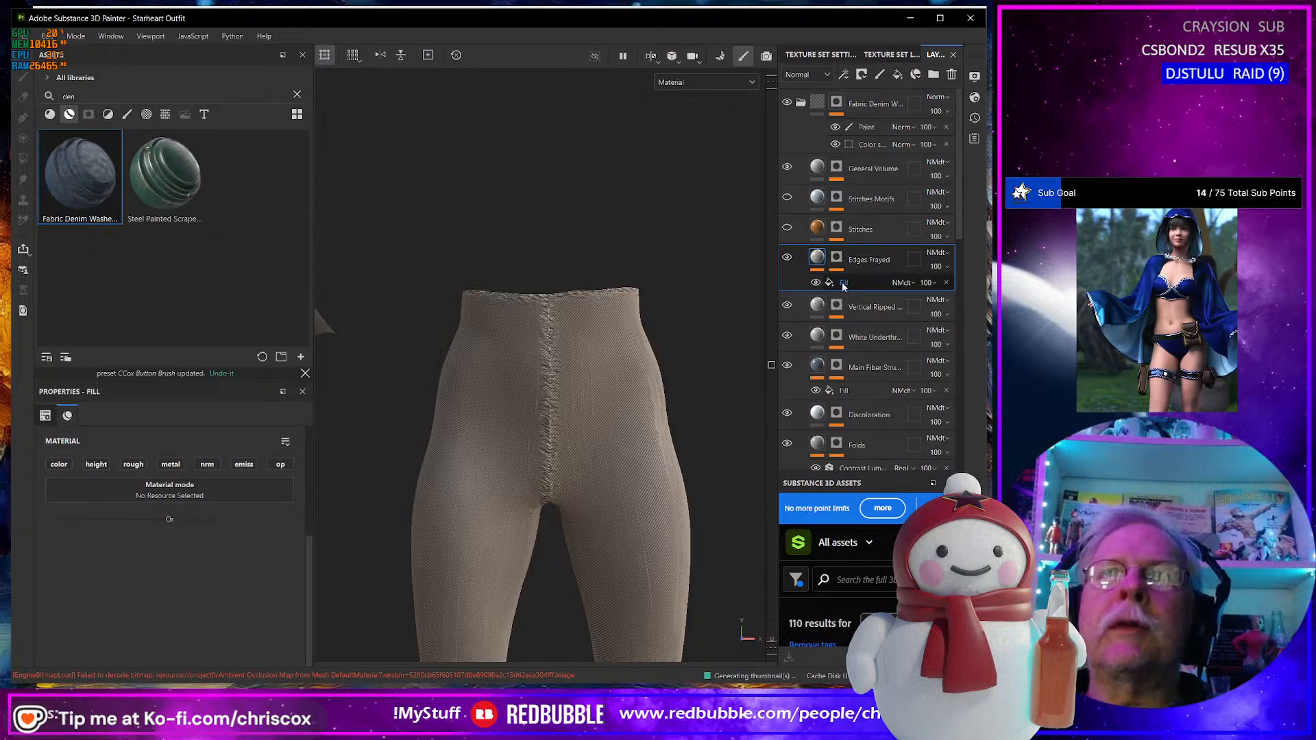
pyautogui.click(844, 284)
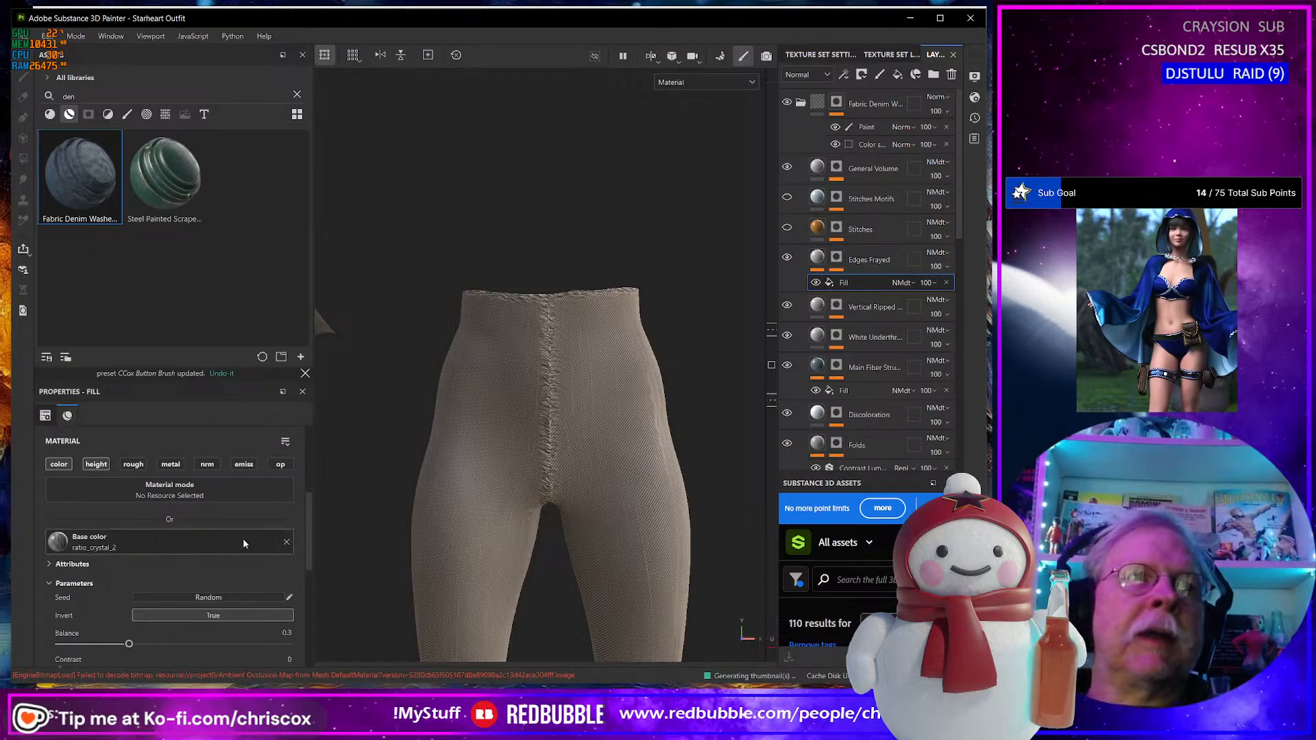
pyautogui.click(97, 464)
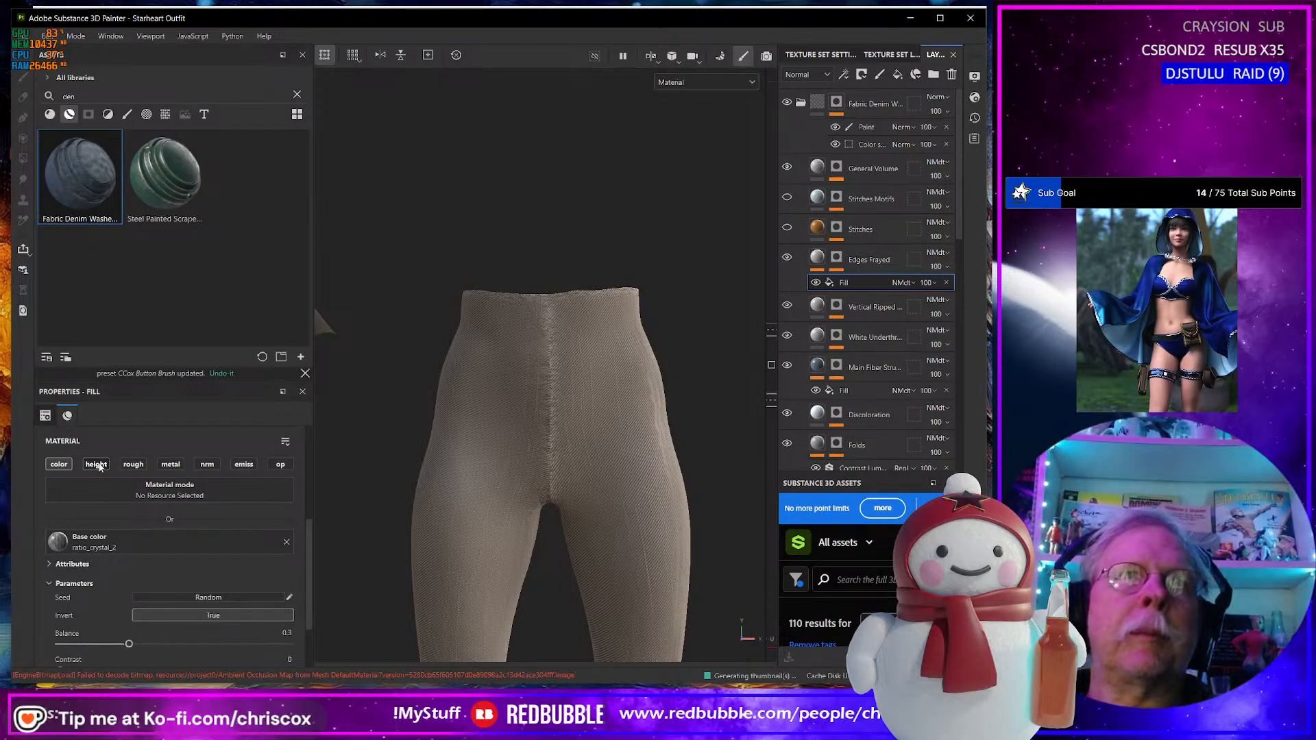
pyautogui.keyDown('alt'); pyautogui.moveTo(554, 450); pyautogui.dragTo(728, 397); pyautogui.keyUp('alt')
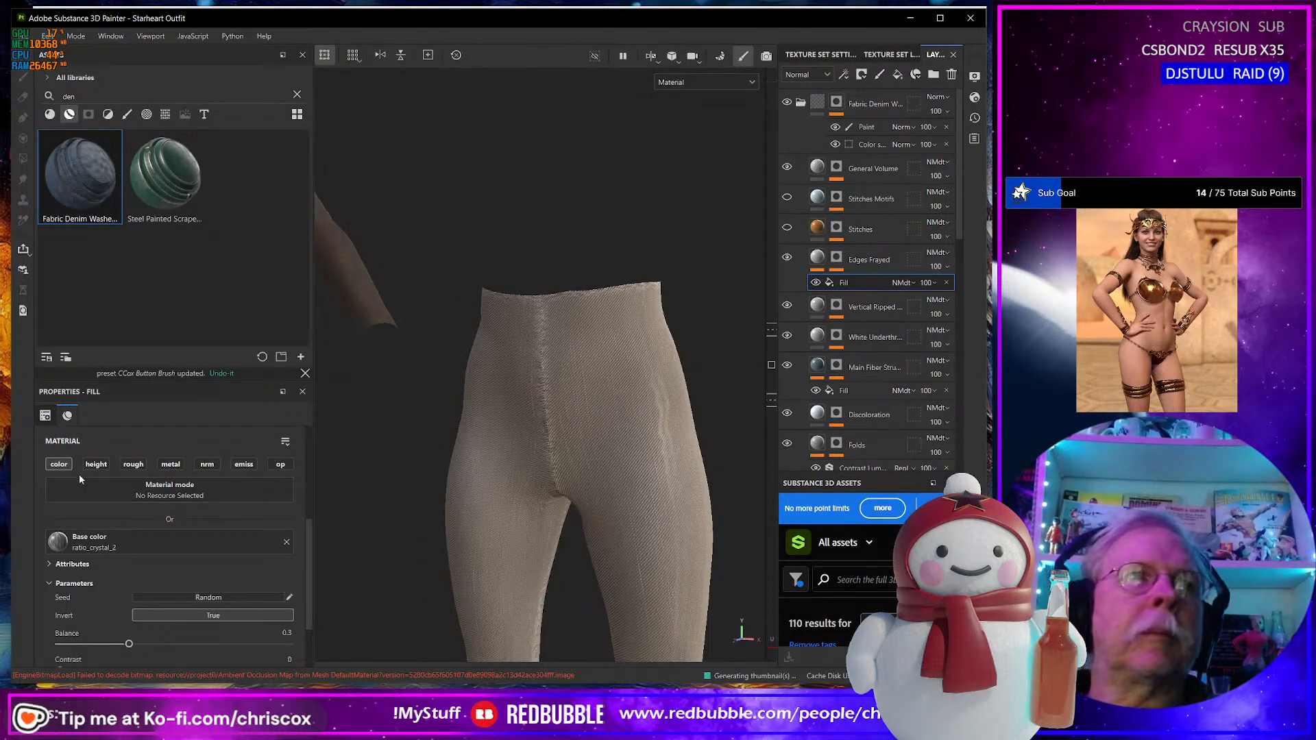
pyautogui.click(817, 259)
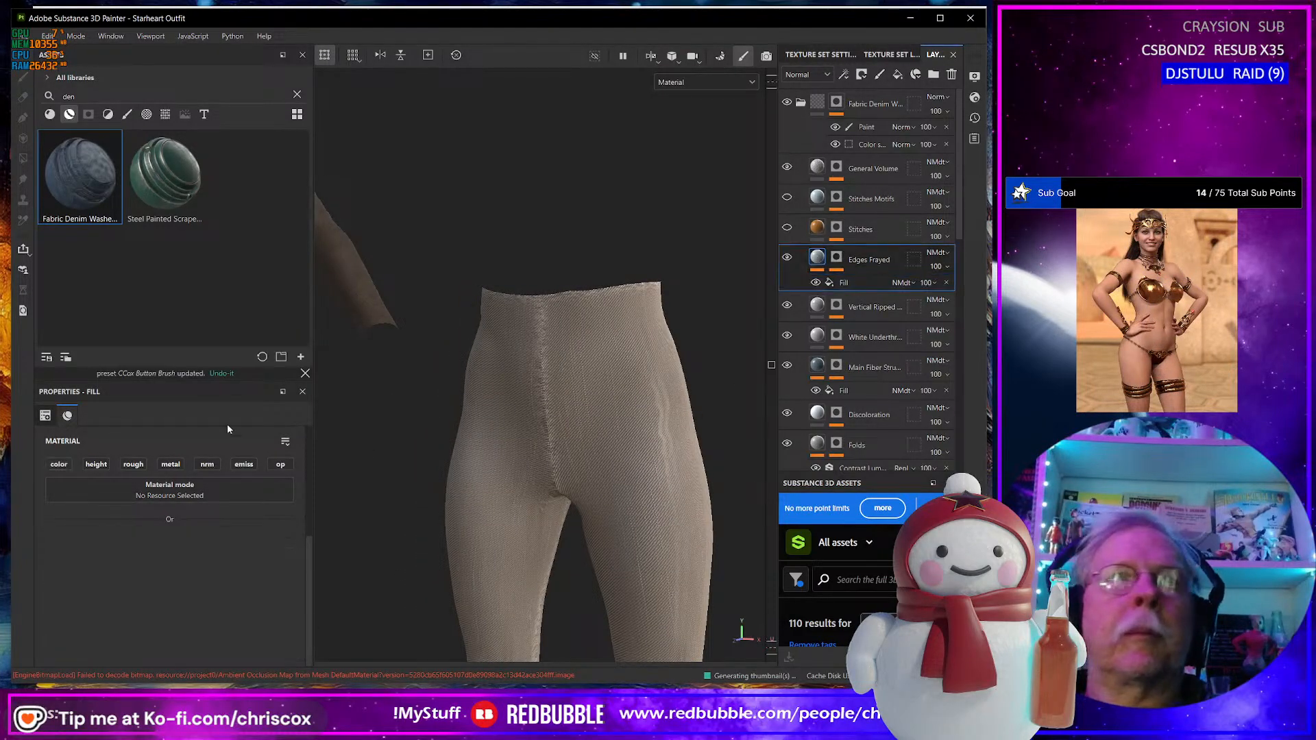
pyautogui.click(59, 464)
# Examine the trousers' side and front seams up close and as part of the whole outfit.
pyautogui.keyDown('alt'); pyautogui.moveTo(617, 425); pyautogui.dragTo(662, 512); pyautogui.keyUp('alt')
pyautogui.scroll(2, 662, 513)
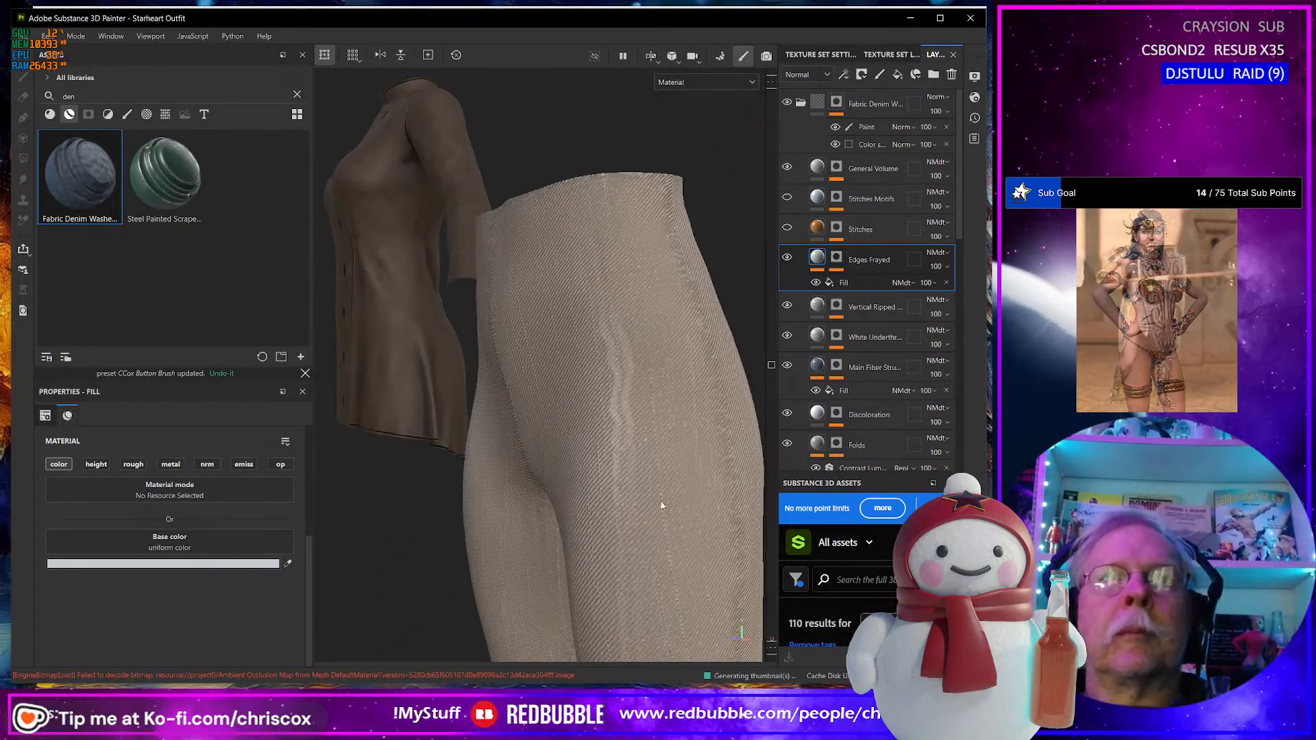
pyautogui.scroll(-3, 630, 434)
pyautogui.keyDown('alt'); pyautogui.moveTo(607, 466); pyautogui.dragTo(679, 491); pyautogui.keyUp('alt')
pyautogui.keyDown('alt'); pyautogui.moveTo(637, 531); pyautogui.dragTo(676, 466, button='middle'); pyautogui.keyUp('alt')
pyautogui.scroll(-5, 676, 468)
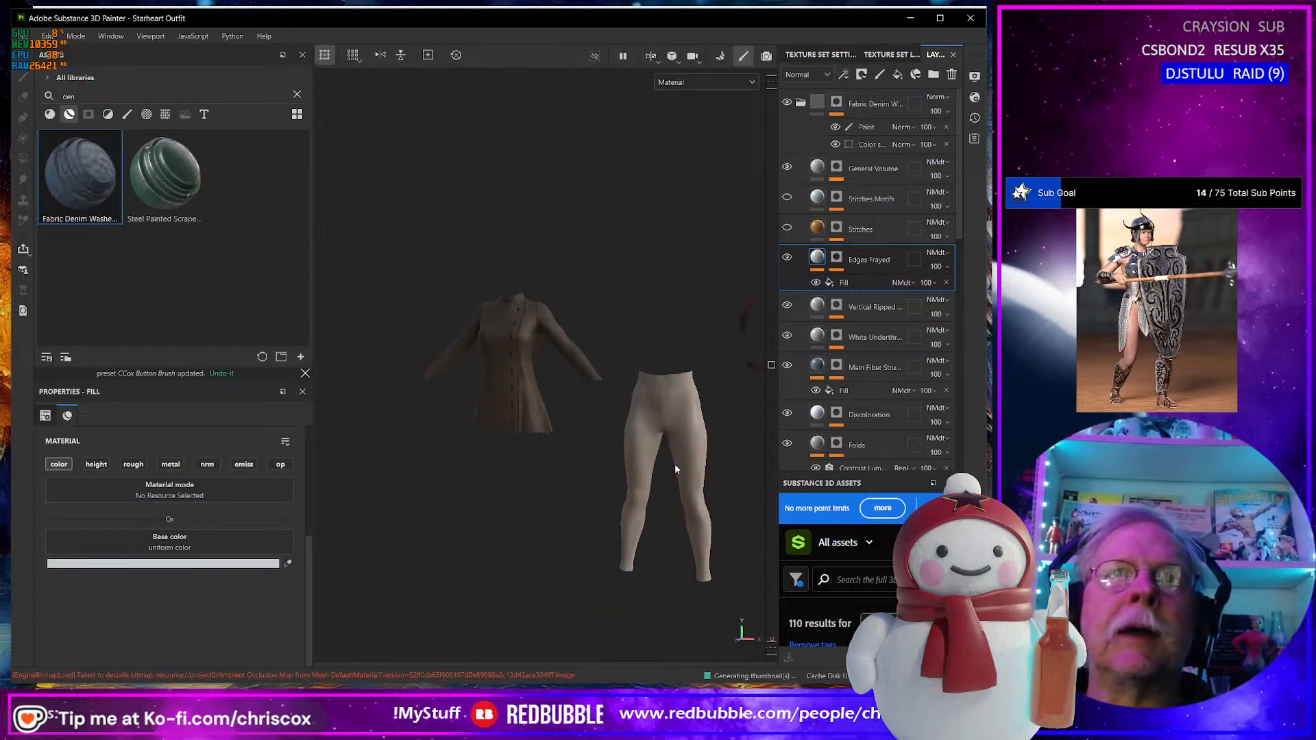
# Examine the red leather piece with its straps from the side and the front.
pyautogui.keyDown('alt'); pyautogui.moveTo(675, 464); pyautogui.dragTo(543, 441); pyautogui.keyUp('alt')
pyautogui.keyDown('alt'); pyautogui.moveTo(532, 459); pyautogui.dragTo(570, 511, button='middle'); pyautogui.keyUp('alt')
pyautogui.scroll(6, 625, 513)
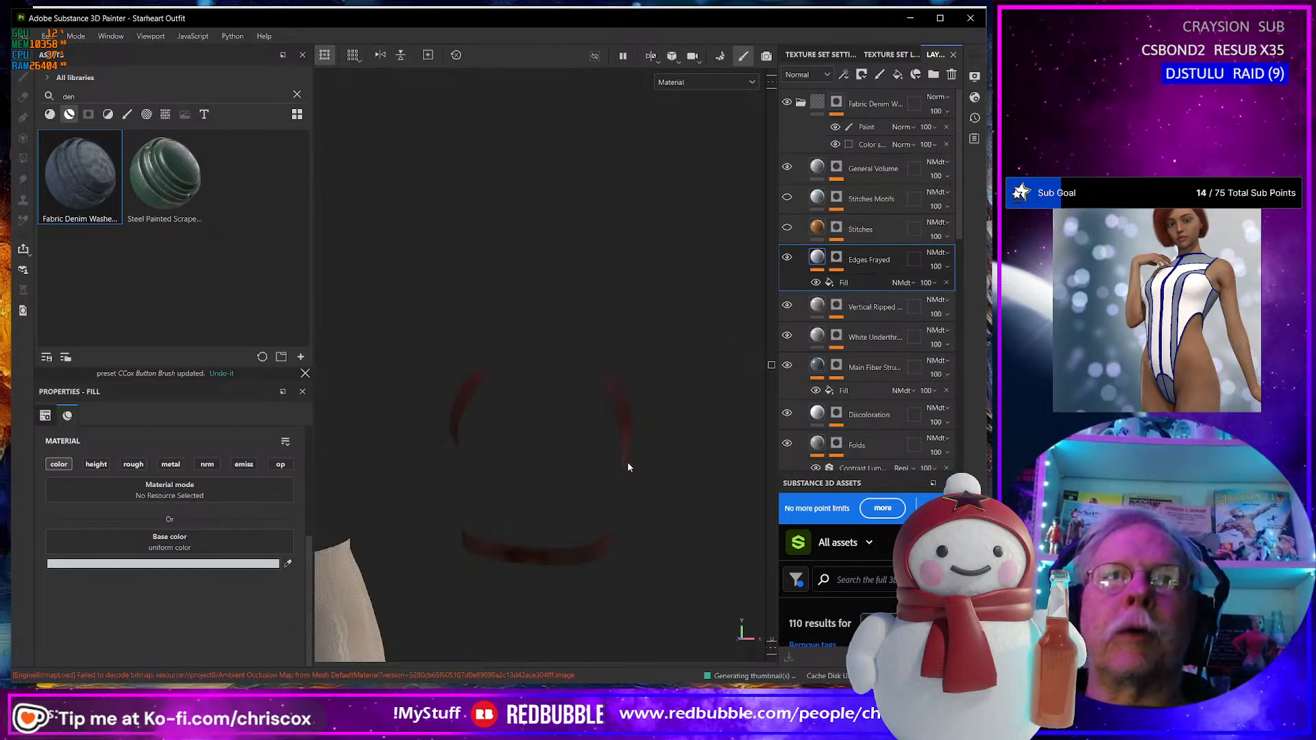
pyautogui.keyDown('alt'); pyautogui.moveTo(628, 463); pyautogui.dragTo(405, 471); pyautogui.keyUp('alt')
pyautogui.keyDown('alt'); pyautogui.moveTo(406, 471); pyautogui.dragTo(524, 455, button='middle'); pyautogui.keyUp('alt')
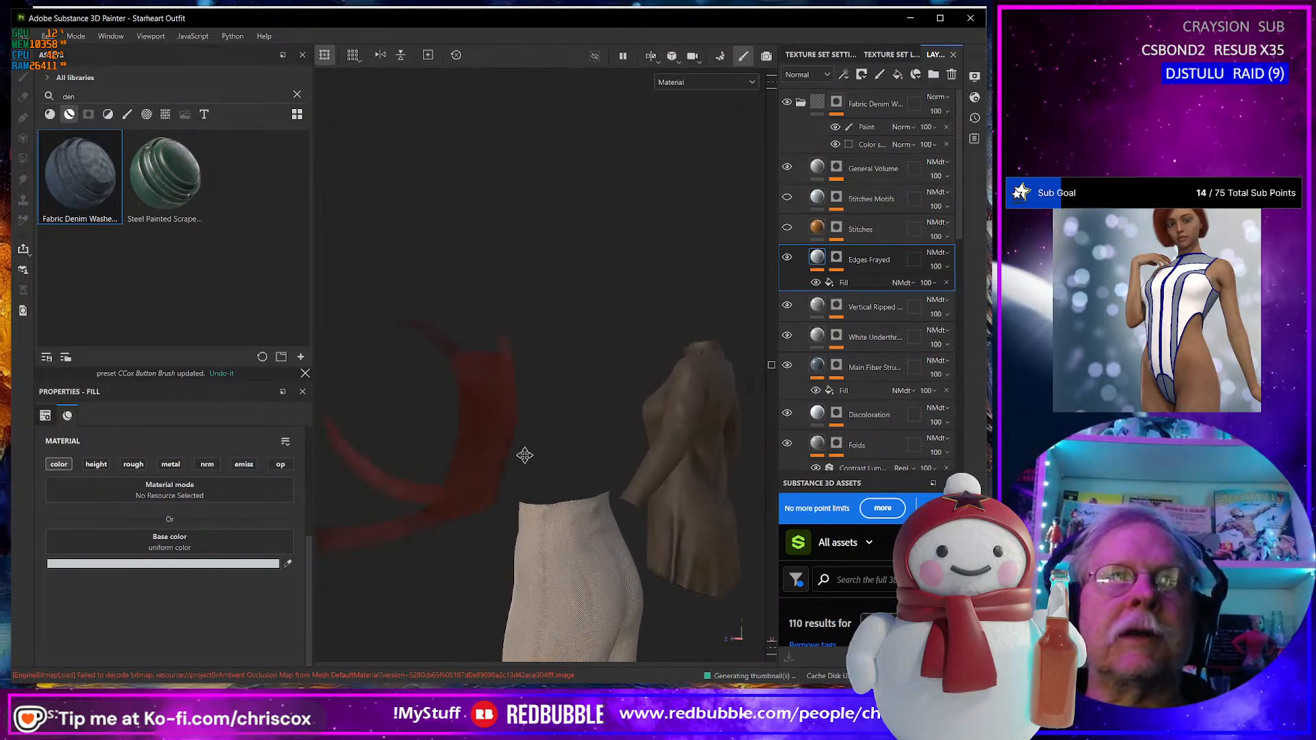
pyautogui.keyDown('alt'); pyautogui.moveTo(508, 466); pyautogui.dragTo(744, 436); pyautogui.keyUp('alt')
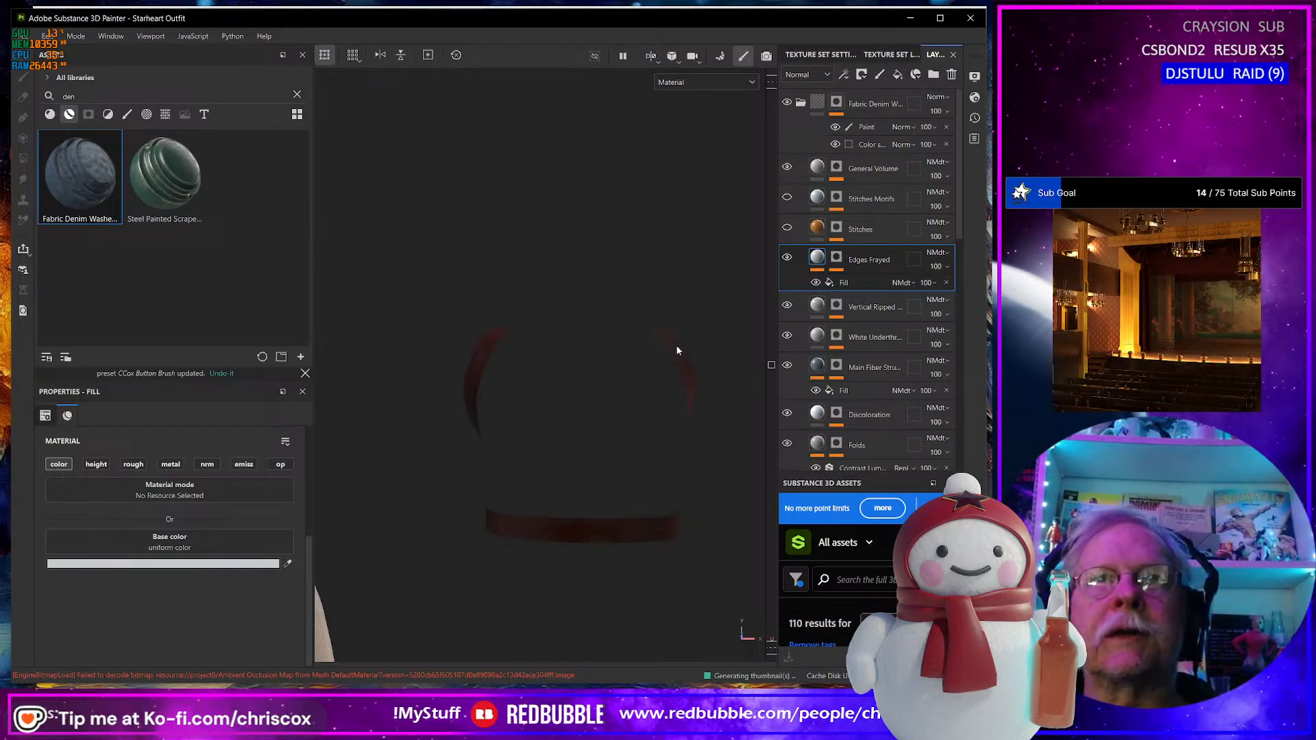
pyautogui.moveTo(642, 438)
pyautogui.keyDown('alt'); pyautogui.mouseDown()
pyautogui.moveTo(417, 441)
pyautogui.moveTo(650, 434)
pyautogui.moveTo(652, 528)
pyautogui.moveTo(630, 528)
pyautogui.moveTo(634, 505)
pyautogui.moveTo(660, 521)
pyautogui.mouseUp(); pyautogui.keyUp('alt')
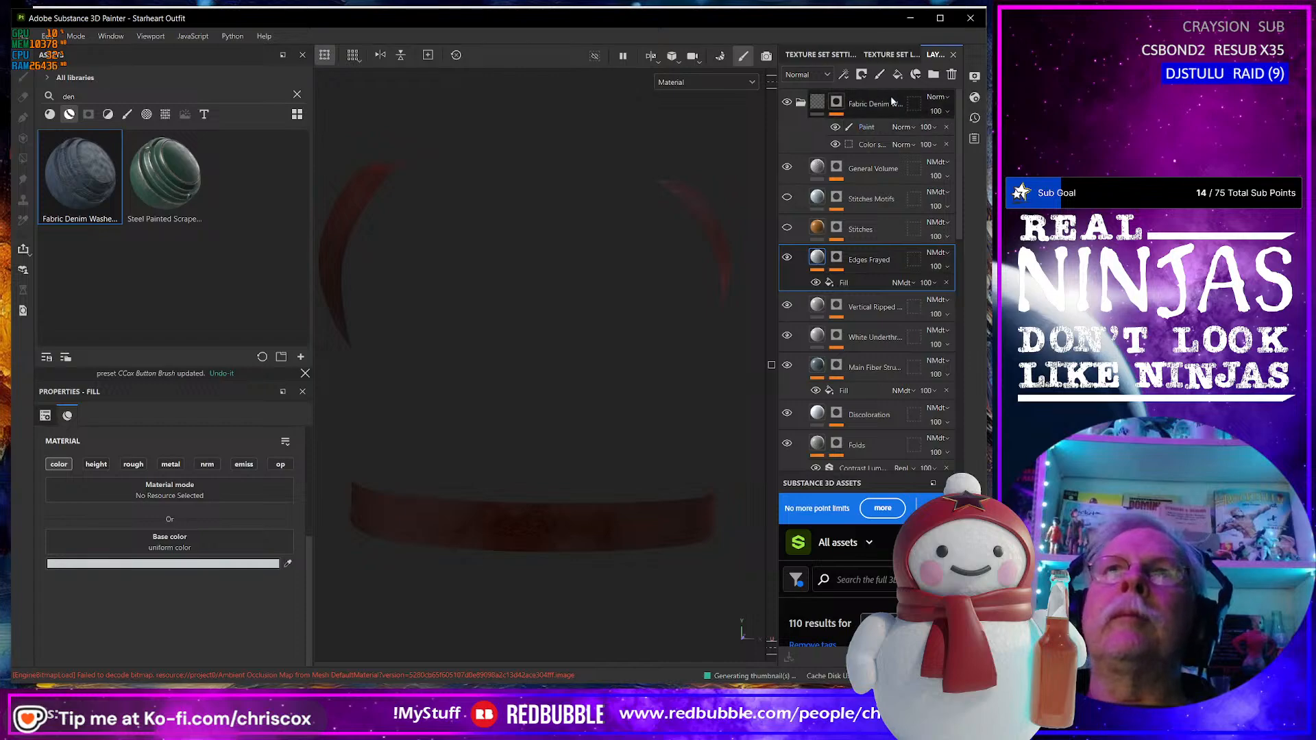
# Collapse the Fabric Denim folder, toggle Layer 5's visibility and inspect the coat's stitched seams and the red leather piece.
pyautogui.click(800, 102)
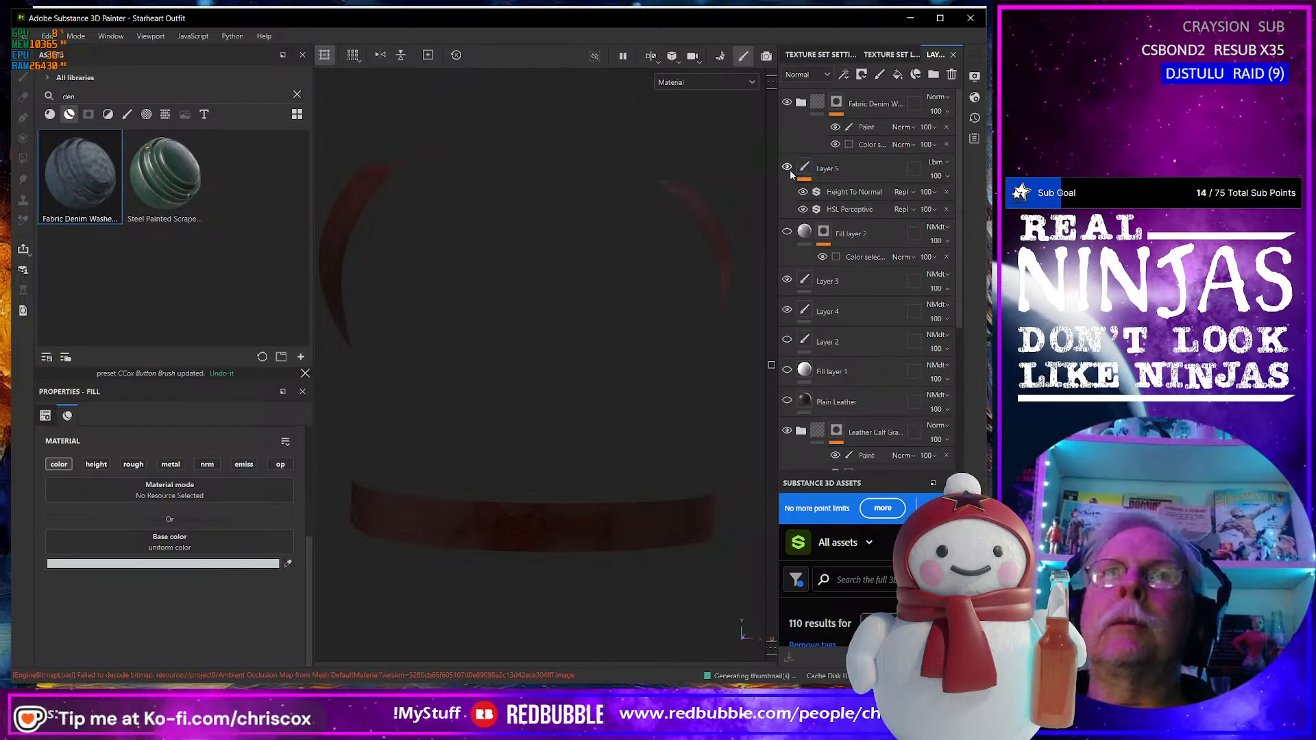
pyautogui.click(786, 168)
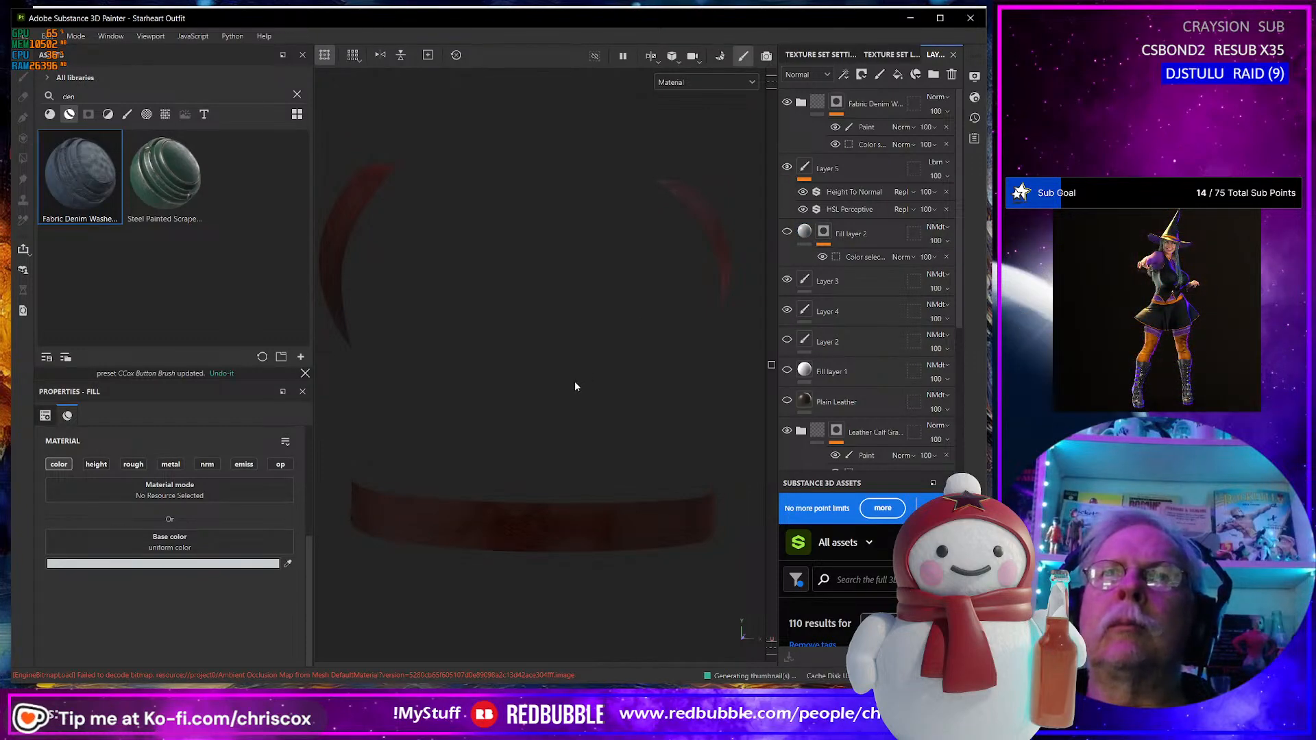
pyautogui.scroll(3, 573, 381)
pyautogui.scroll(-9, 573, 382)
pyautogui.keyDown('alt'); pyautogui.moveTo(422, 414); pyautogui.dragTo(806, 393, button='middle'); pyautogui.keyUp('alt')
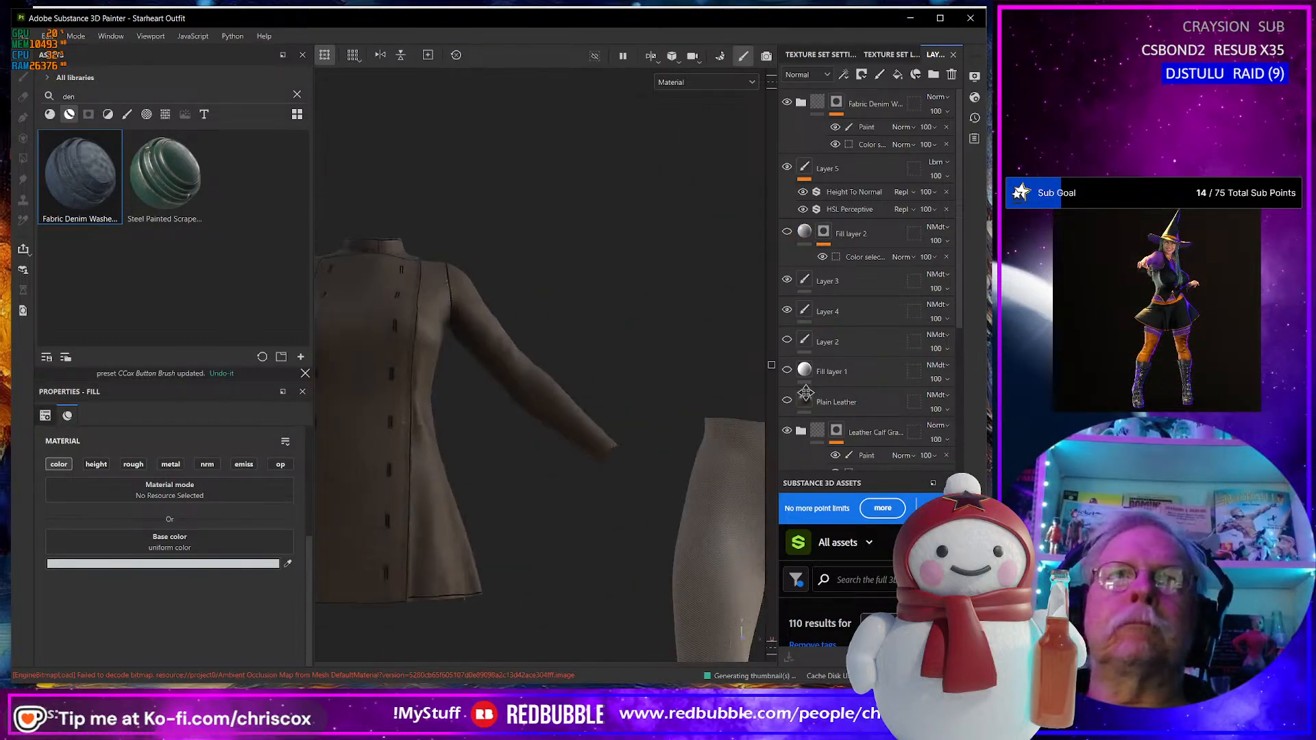
pyautogui.scroll(2, 569, 413)
pyautogui.keyDown('alt'); pyautogui.moveTo(675, 418); pyautogui.dragTo(713, 383); pyautogui.keyUp('alt')
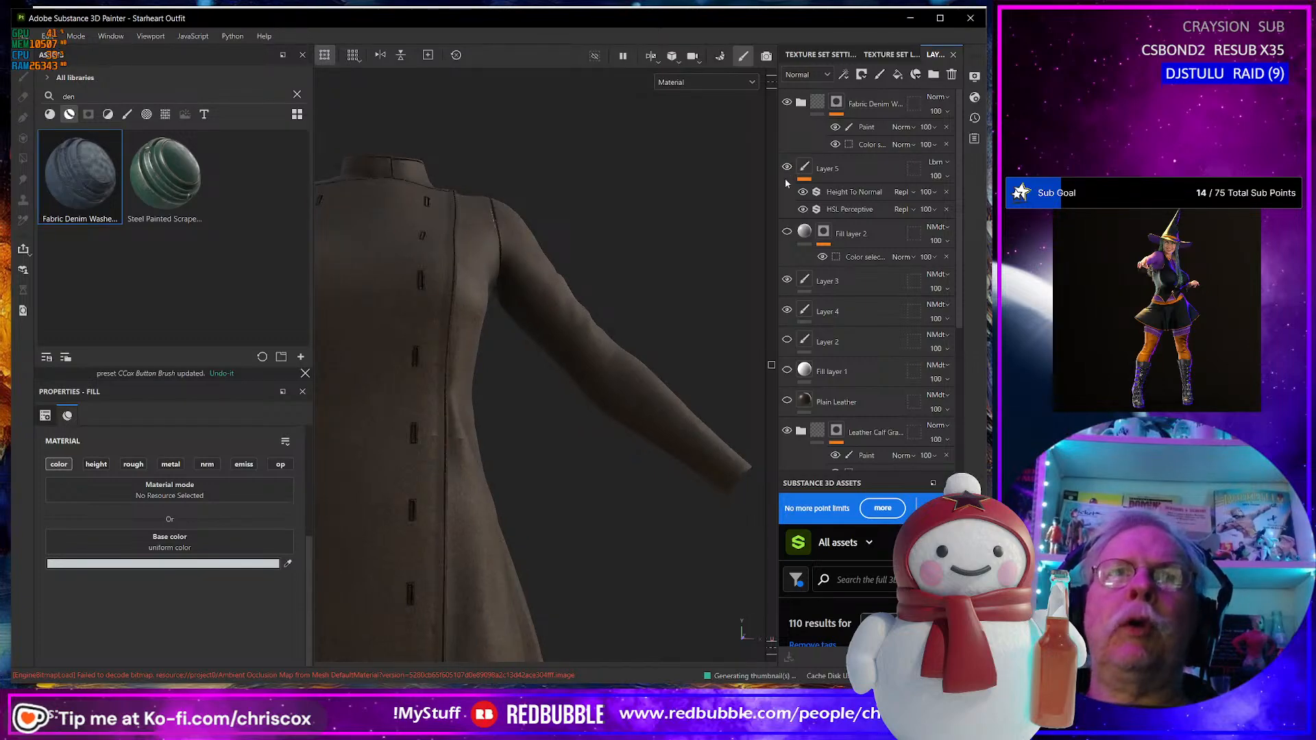
pyautogui.keyDown('alt'); pyautogui.moveTo(683, 289); pyautogui.dragTo(521, 339); pyautogui.keyUp('alt')
pyautogui.scroll(6, 636, 303)
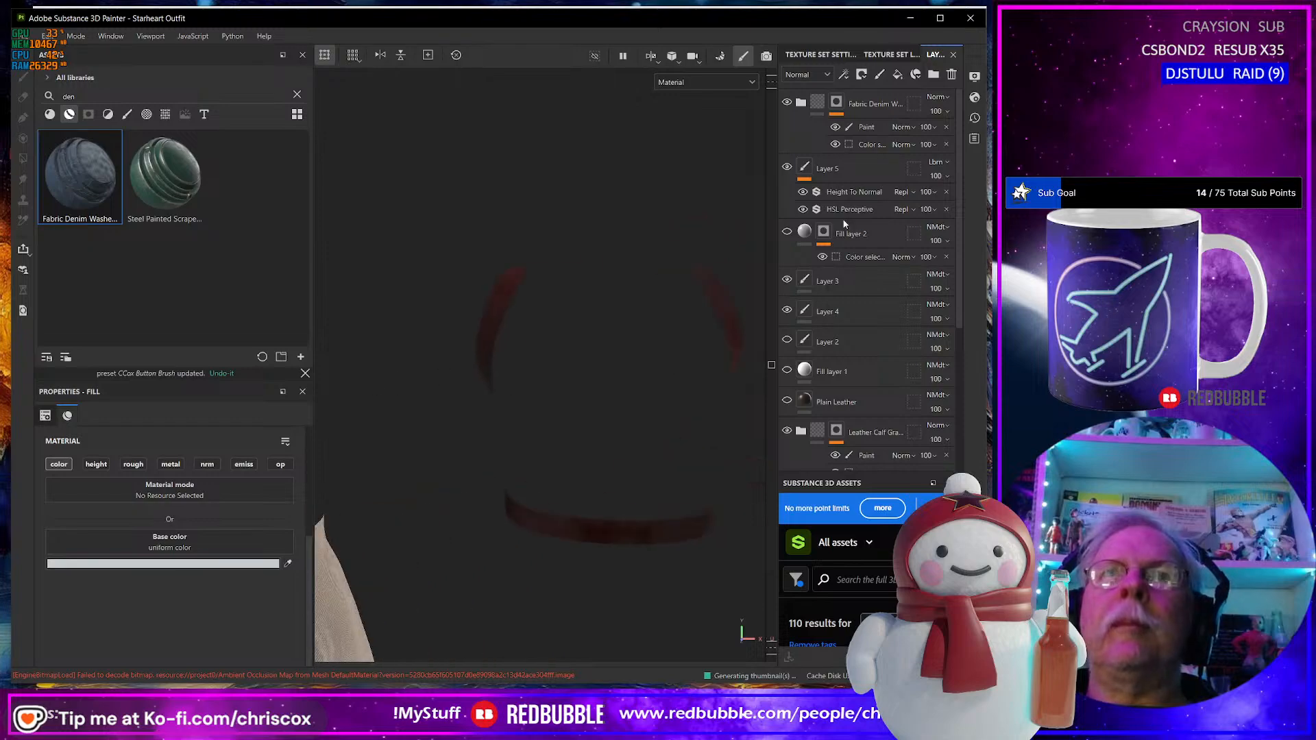
# Add a new paint layer above Layer 5 and choose the Paint along path tool.
pyautogui.click(862, 75)
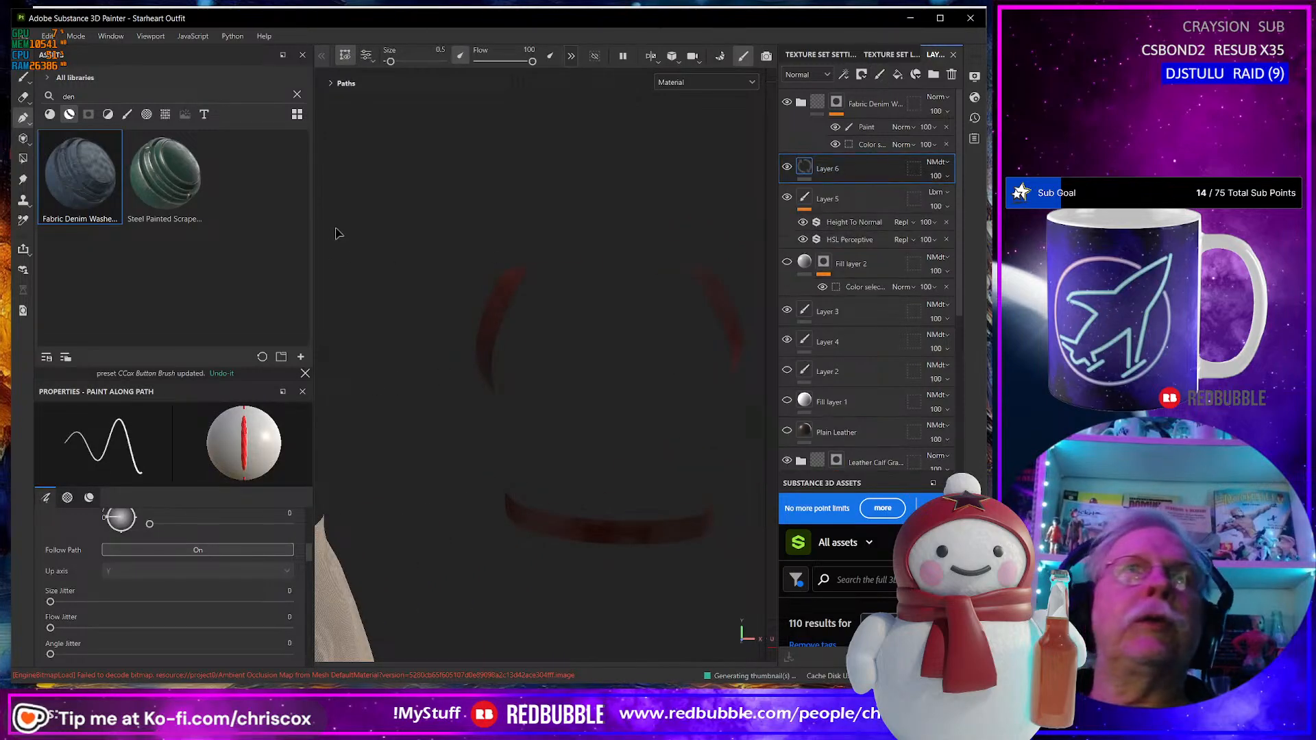
pyautogui.click(22, 121)
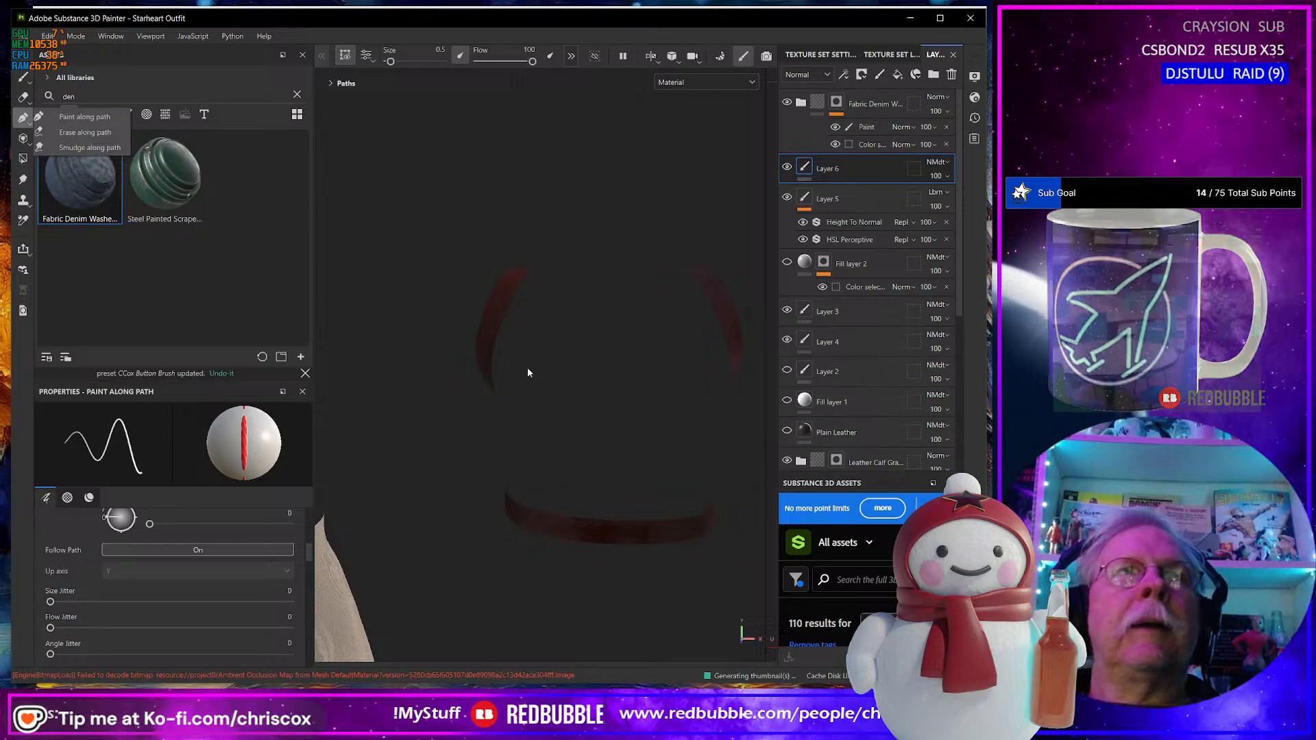
pyautogui.click(85, 117)
# Place path points around the red leather panel's outline, covering its upper edge, both sides and lower corners.
pyautogui.moveTo(470, 286)
pyautogui.keyDown('alt'); pyautogui.mouseDown()
pyautogui.moveTo(543, 307)
pyautogui.moveTo(567, 373)
pyautogui.moveTo(573, 306)
pyautogui.moveTo(649, 179)
pyautogui.moveTo(665, 329)
pyautogui.moveTo(561, 349)
pyautogui.moveTo(741, 353)
pyautogui.moveTo(570, 409)
pyautogui.moveTo(626, 359)
pyautogui.moveTo(585, 347)
pyautogui.moveTo(587, 497)
pyautogui.moveTo(590, 432)
pyautogui.moveTo(505, 179)
pyautogui.moveTo(493, 239)
pyautogui.mouseUp(); pyautogui.keyUp('alt')
pyautogui.click(485, 233)
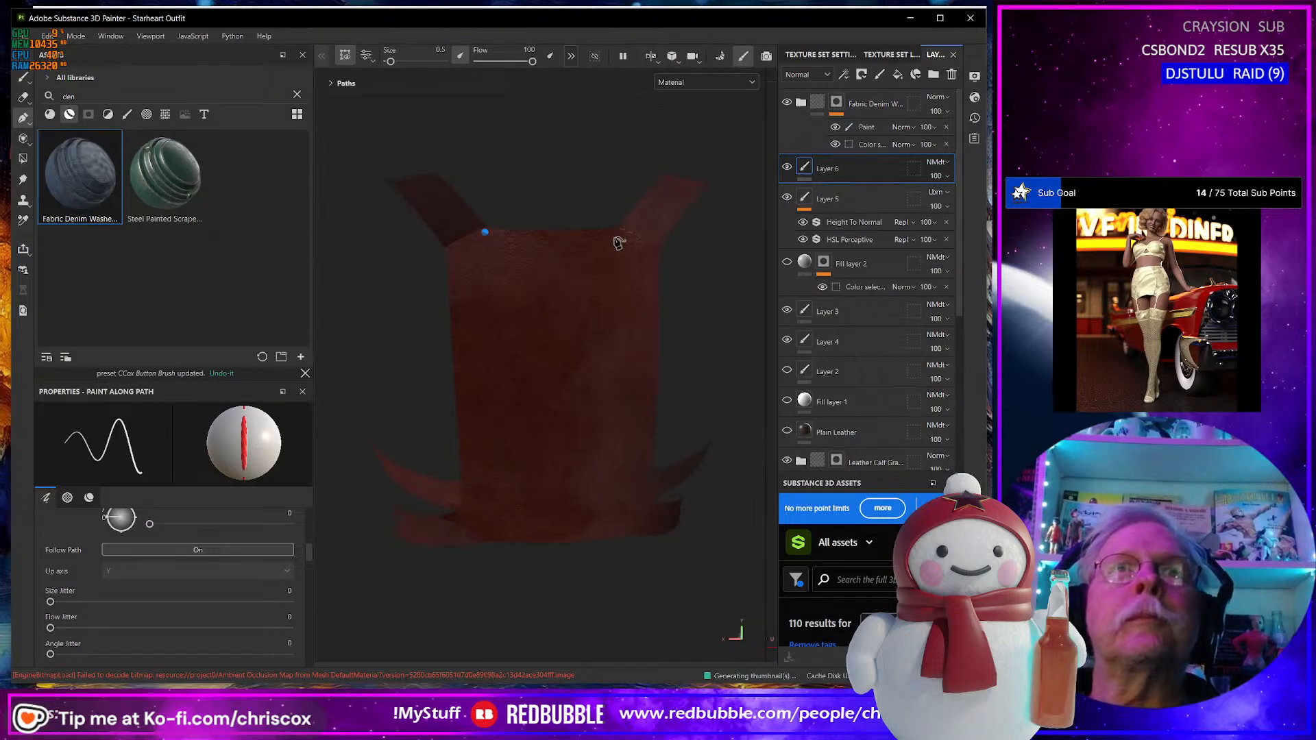
pyautogui.click(653, 246)
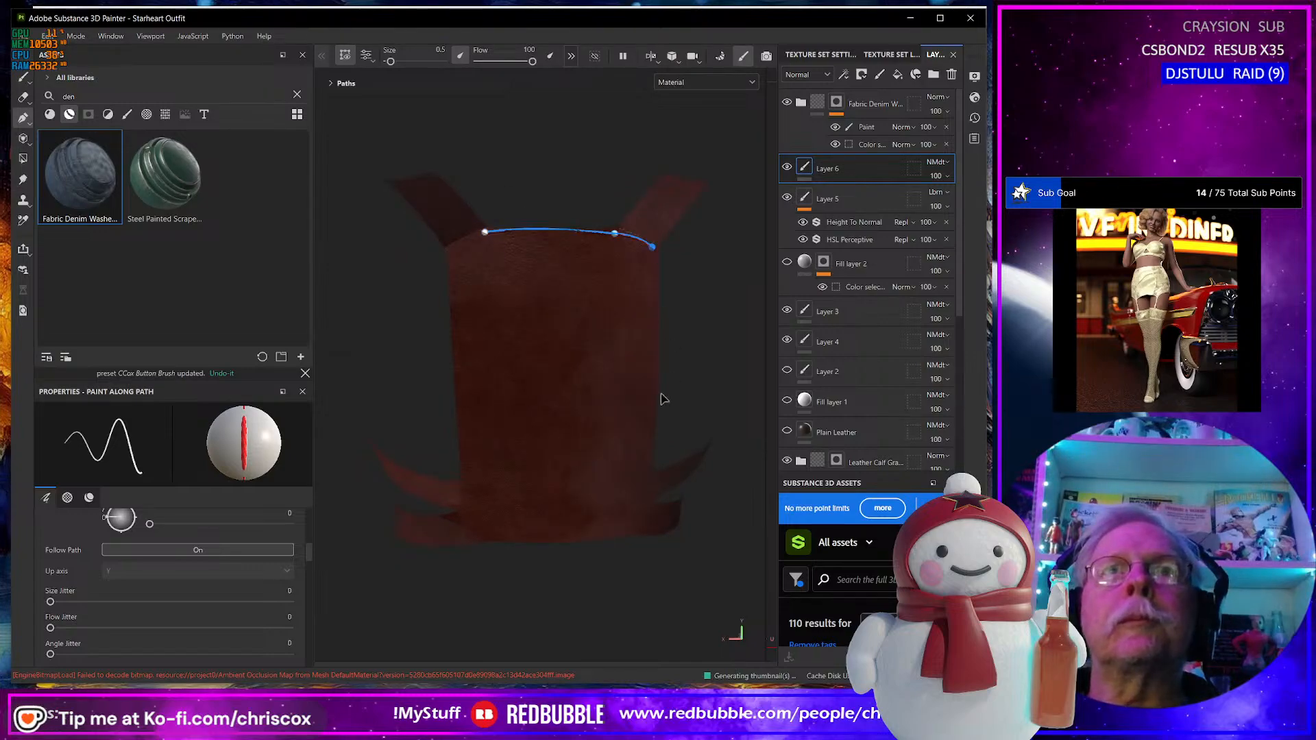
pyautogui.keyDown('alt'); pyautogui.moveTo(671, 513); pyautogui.dragTo(631, 441); pyautogui.keyUp('alt')
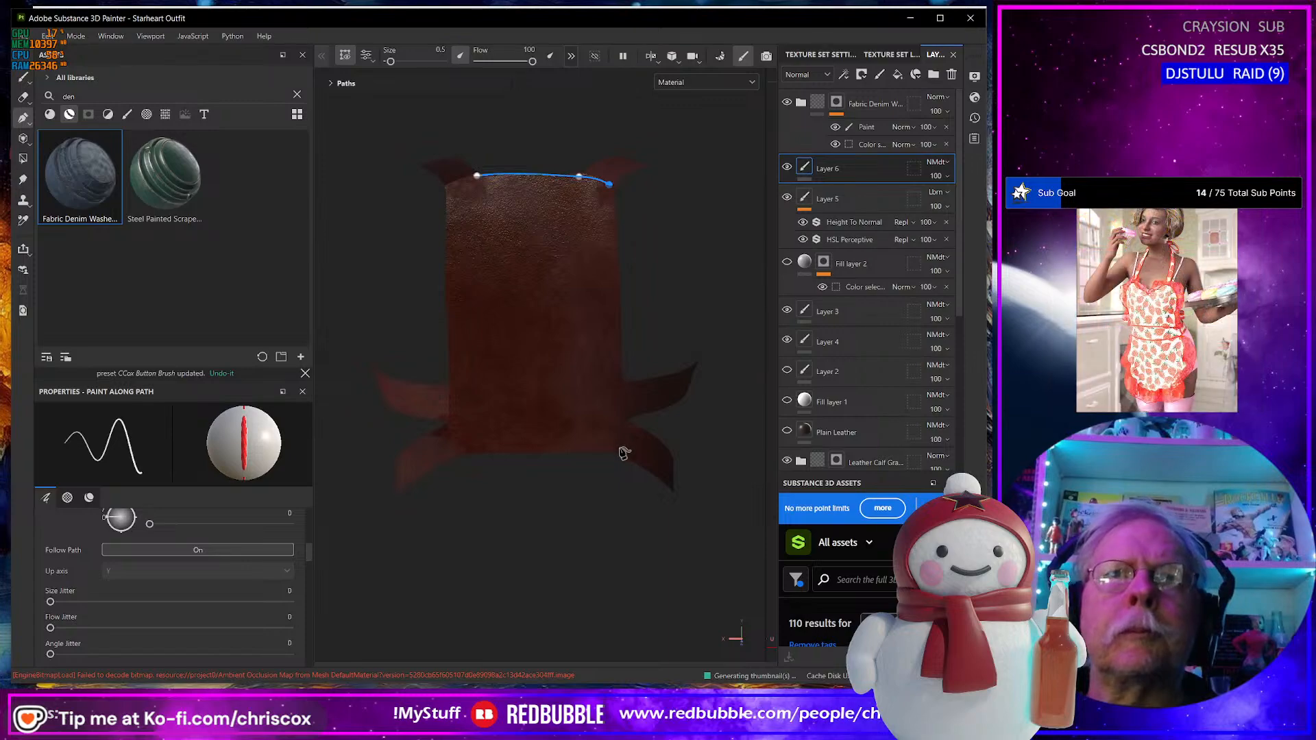
pyautogui.click(616, 446)
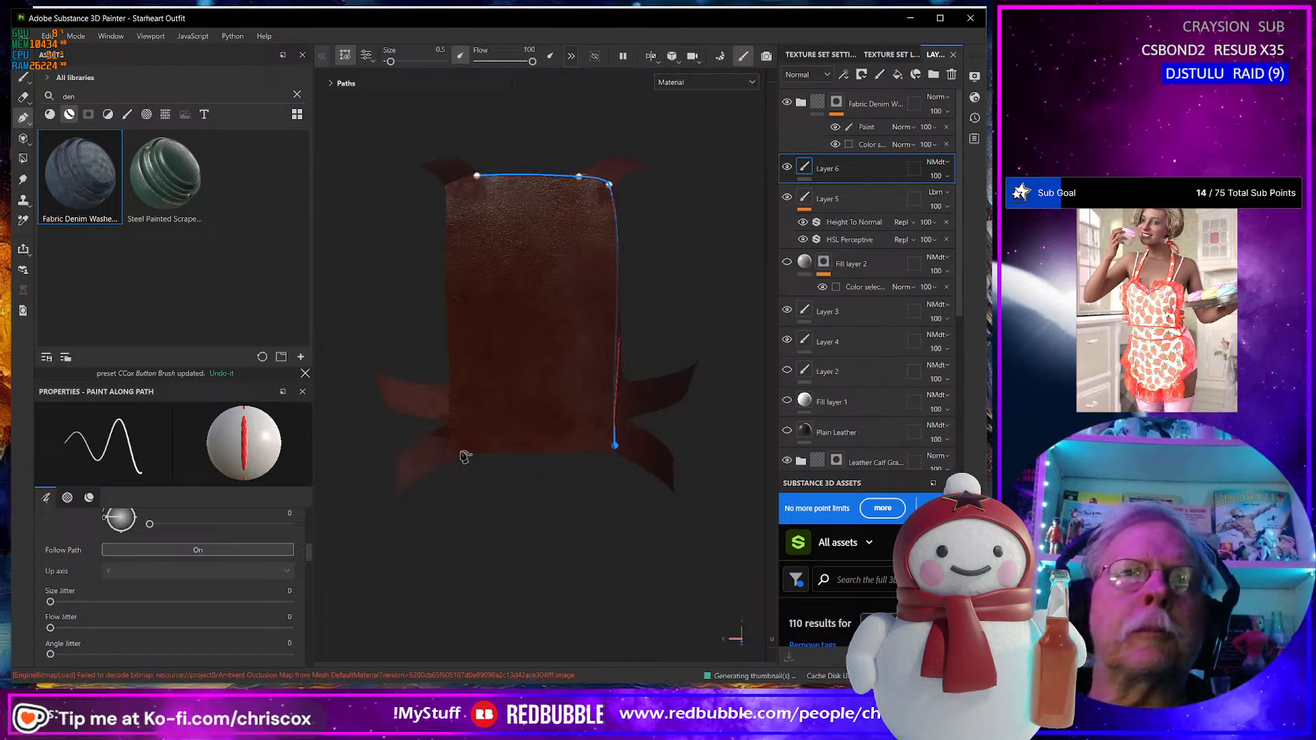
pyautogui.click(459, 452)
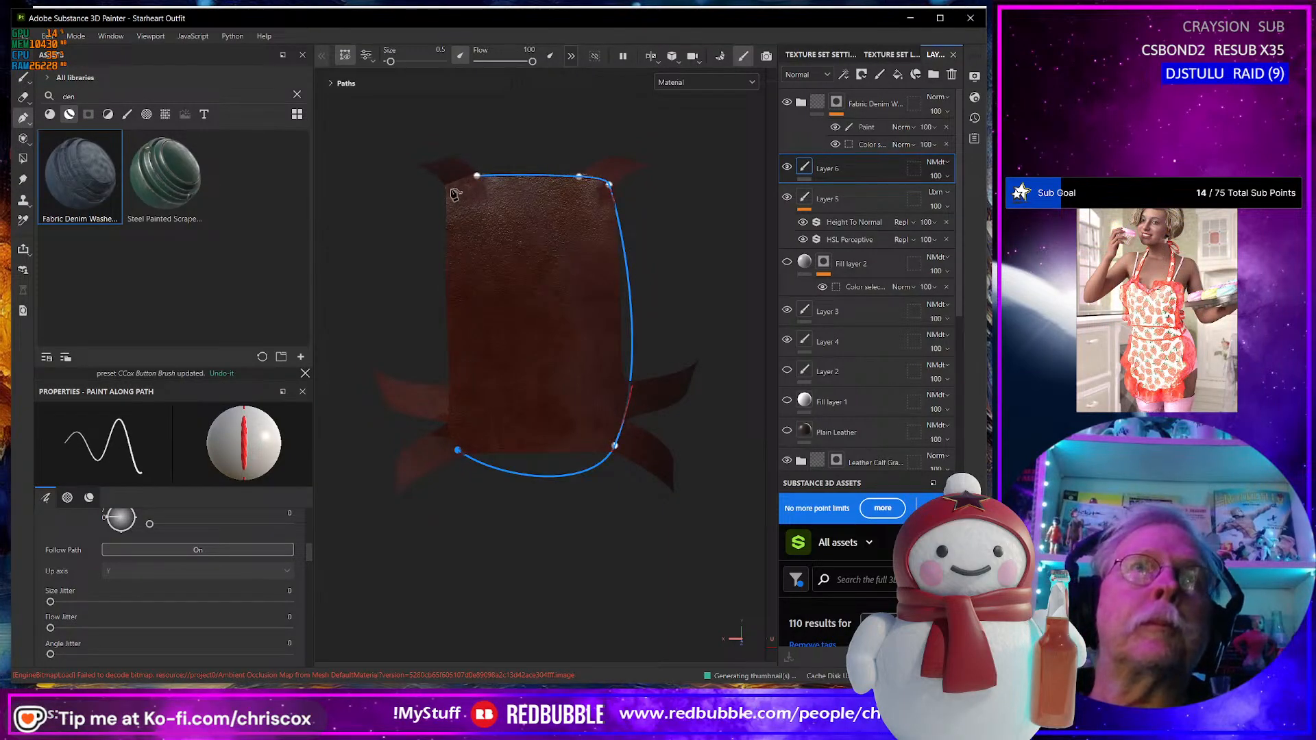
pyautogui.click(449, 189)
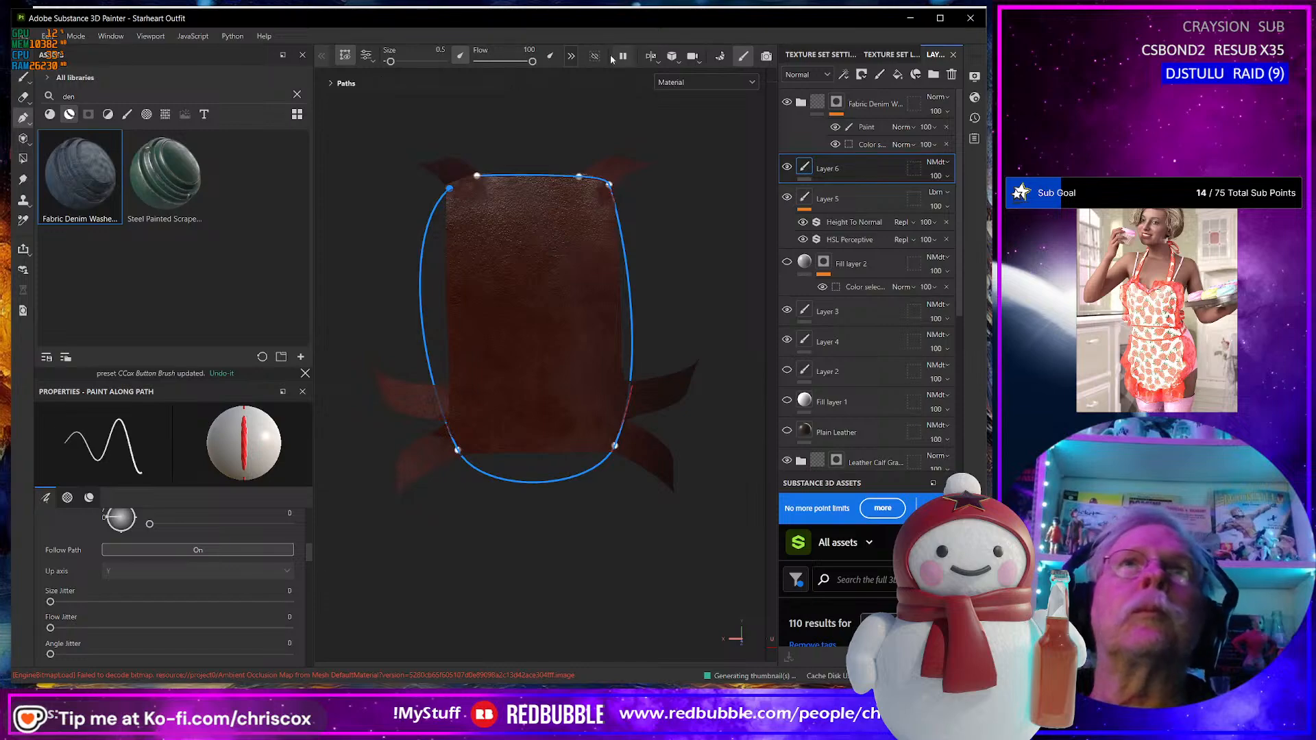
# Close the panel's path, convert all its points to sharp corners and deselect it.
pyautogui.click(572, 55)
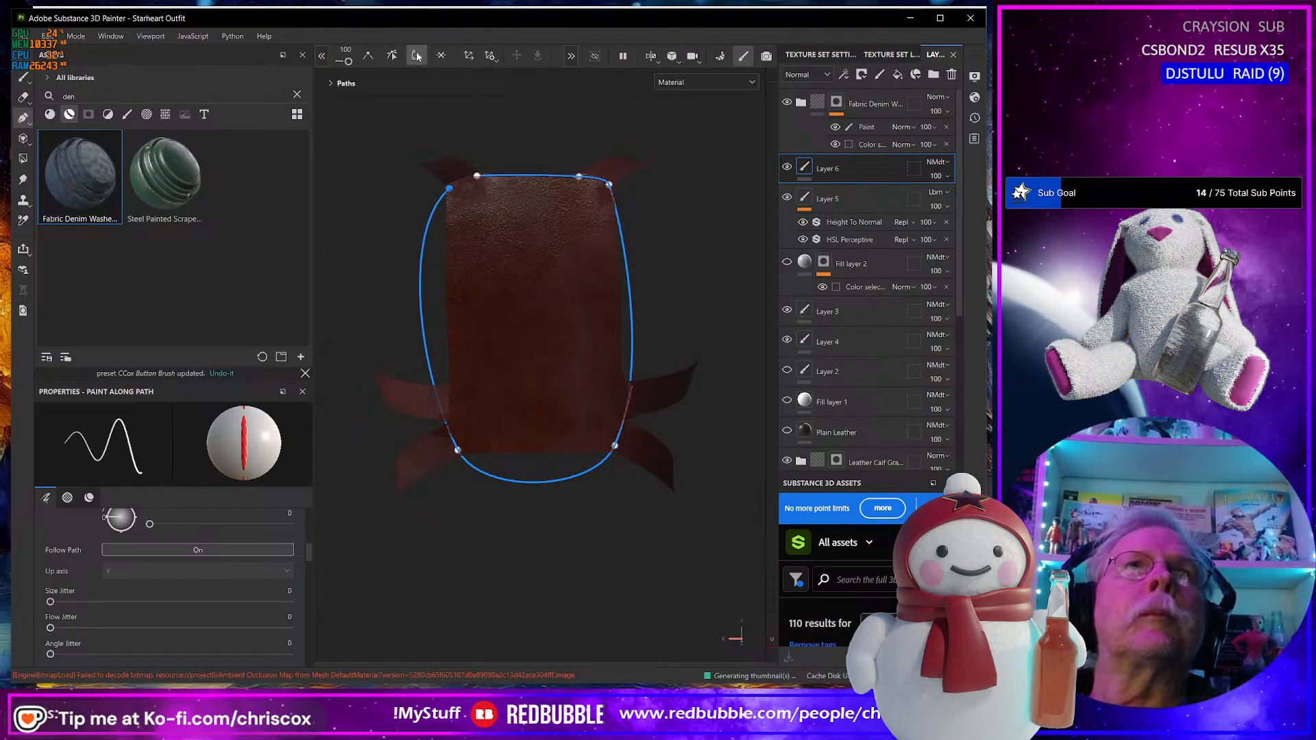
pyautogui.click(417, 55)
pyautogui.moveTo(400, 160); pyautogui.dragTo(669, 499)
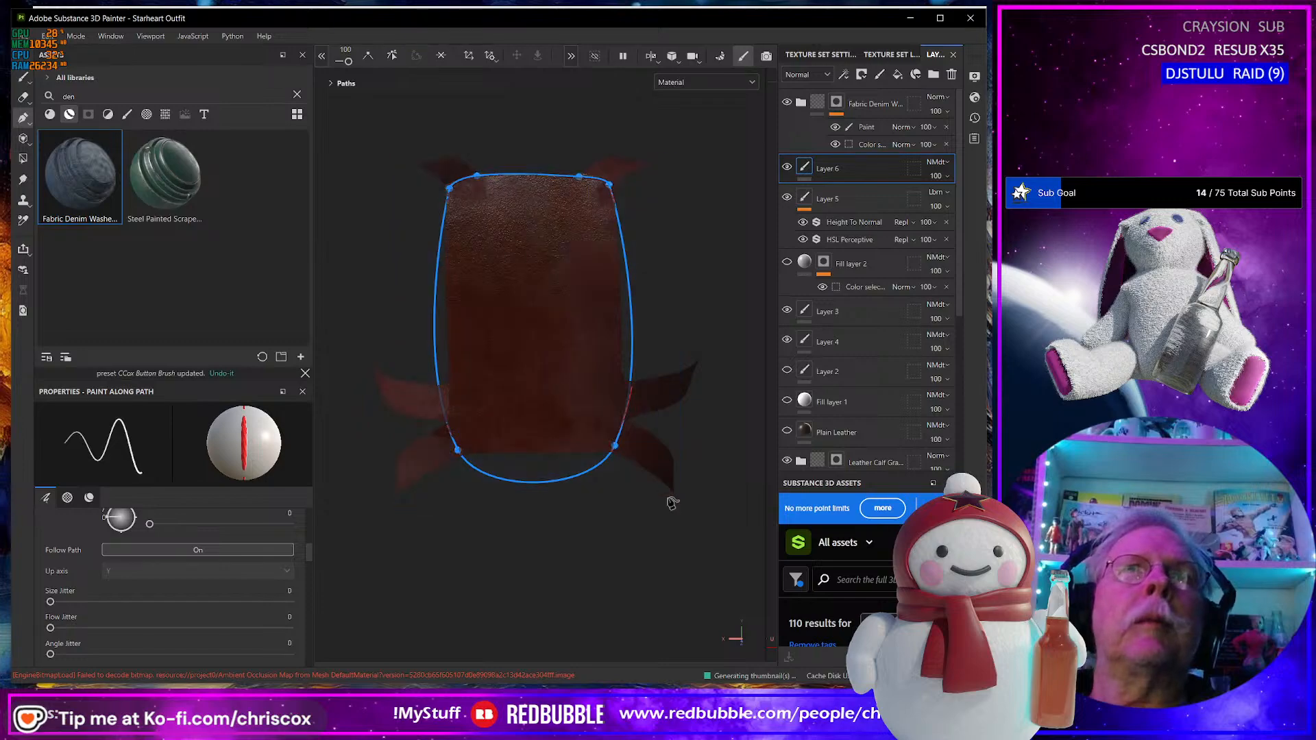
pyautogui.click(369, 55)
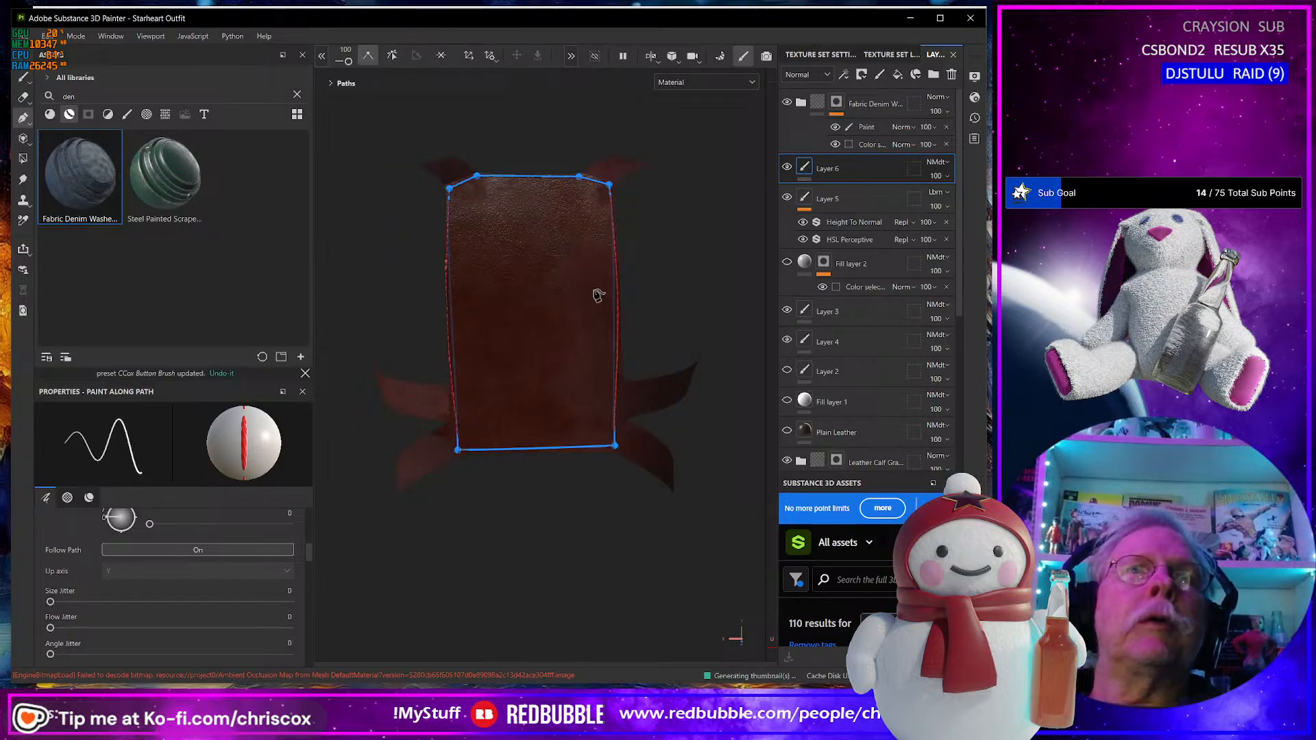
pyautogui.keyDown('alt'); pyautogui.moveTo(596, 293); pyautogui.dragTo(682, 352); pyautogui.keyUp('alt')
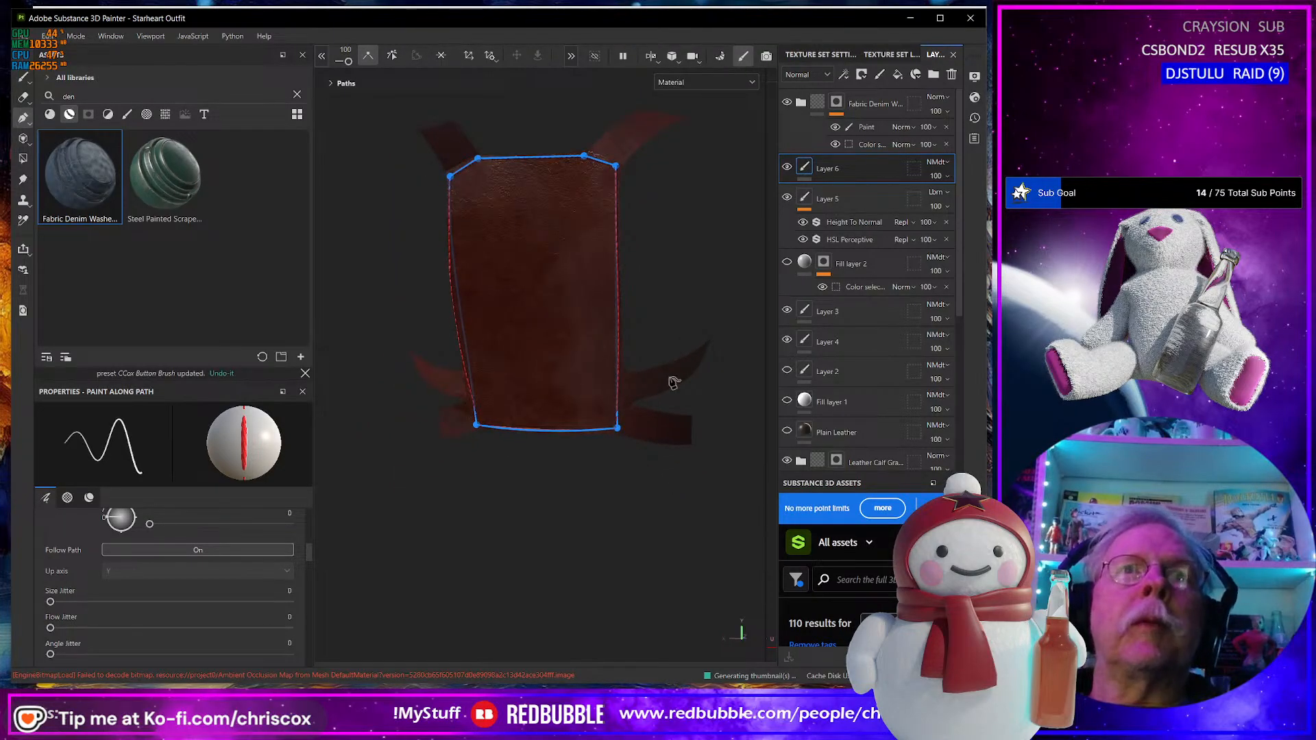
pyautogui.keyDown('alt'); pyautogui.moveTo(586, 449); pyautogui.dragTo(520, 161); pyautogui.keyUp('alt')
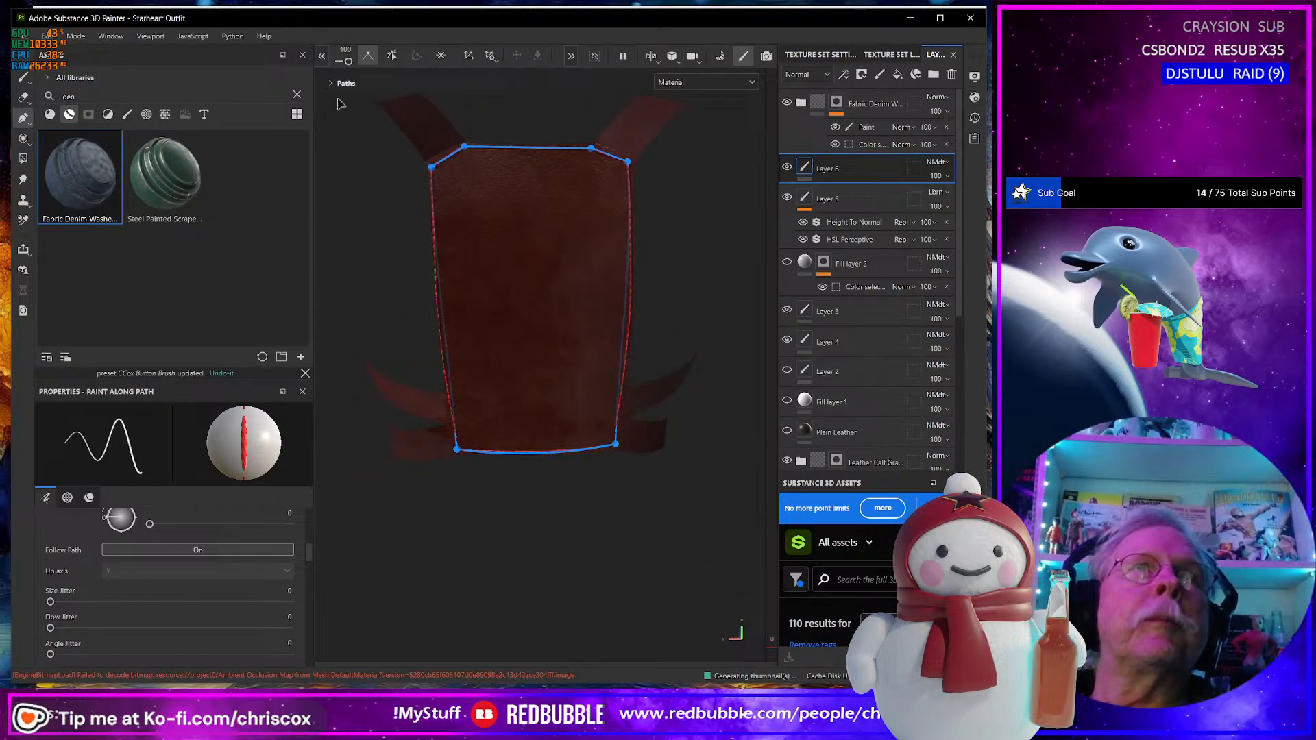
pyautogui.click(697, 426)
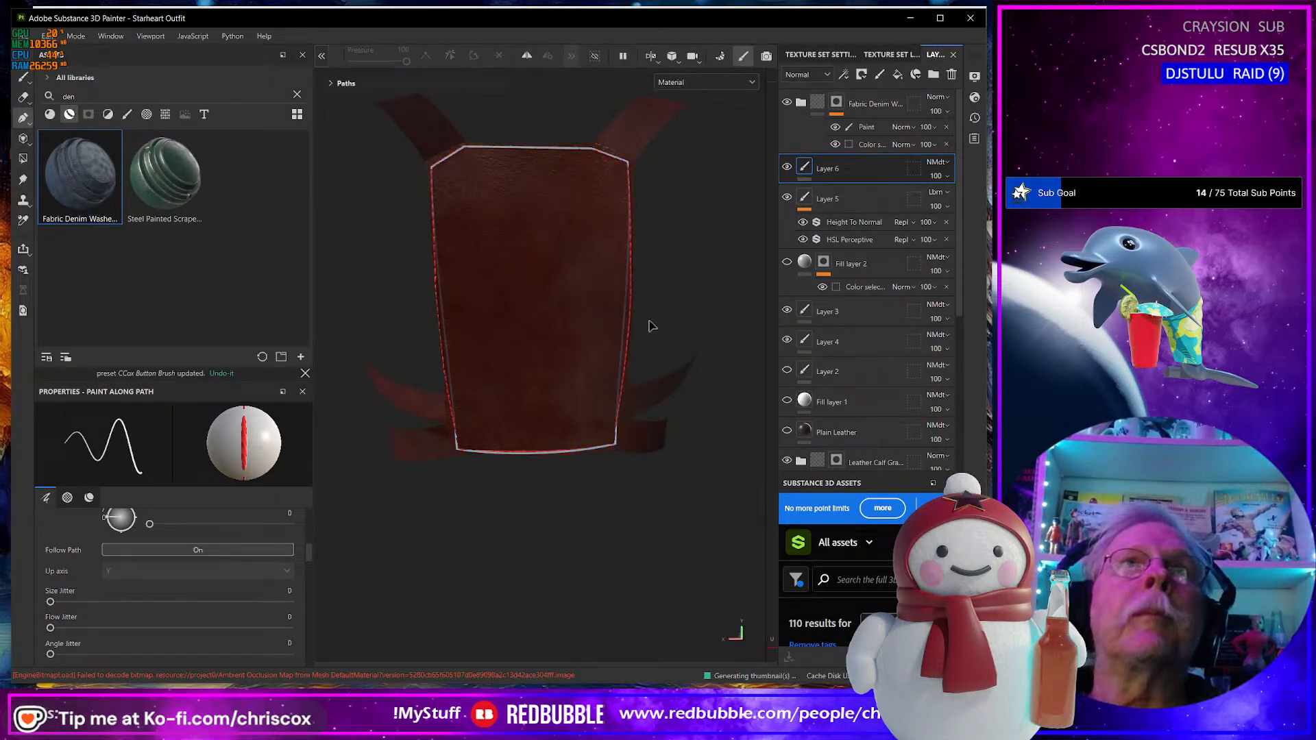
# Start a new path across the base of the shoulder strap and up its edge, with a sharp corner at the turn.
pyautogui.keyDown('alt'); pyautogui.moveTo(640, 315); pyautogui.dragTo(612, 380); pyautogui.keyUp('alt')
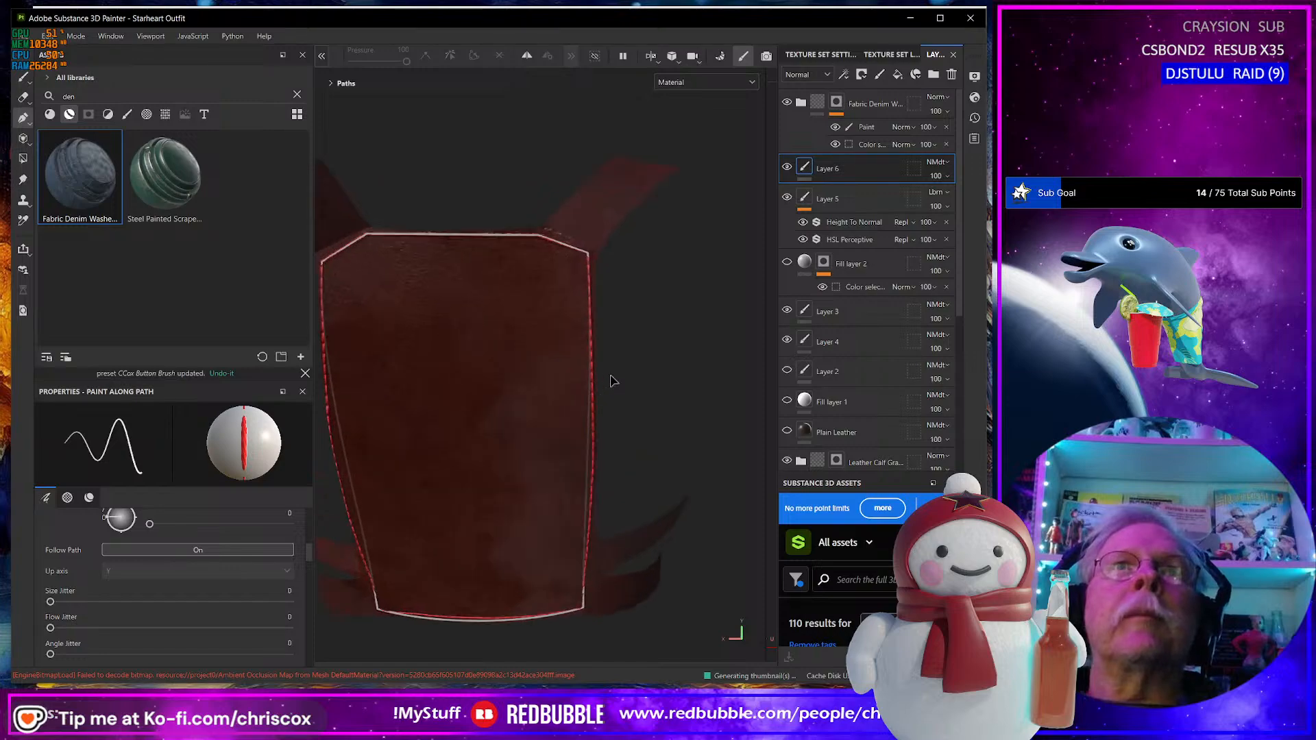
pyautogui.scroll(2, 640, 341)
pyautogui.scroll(3, 538, 368)
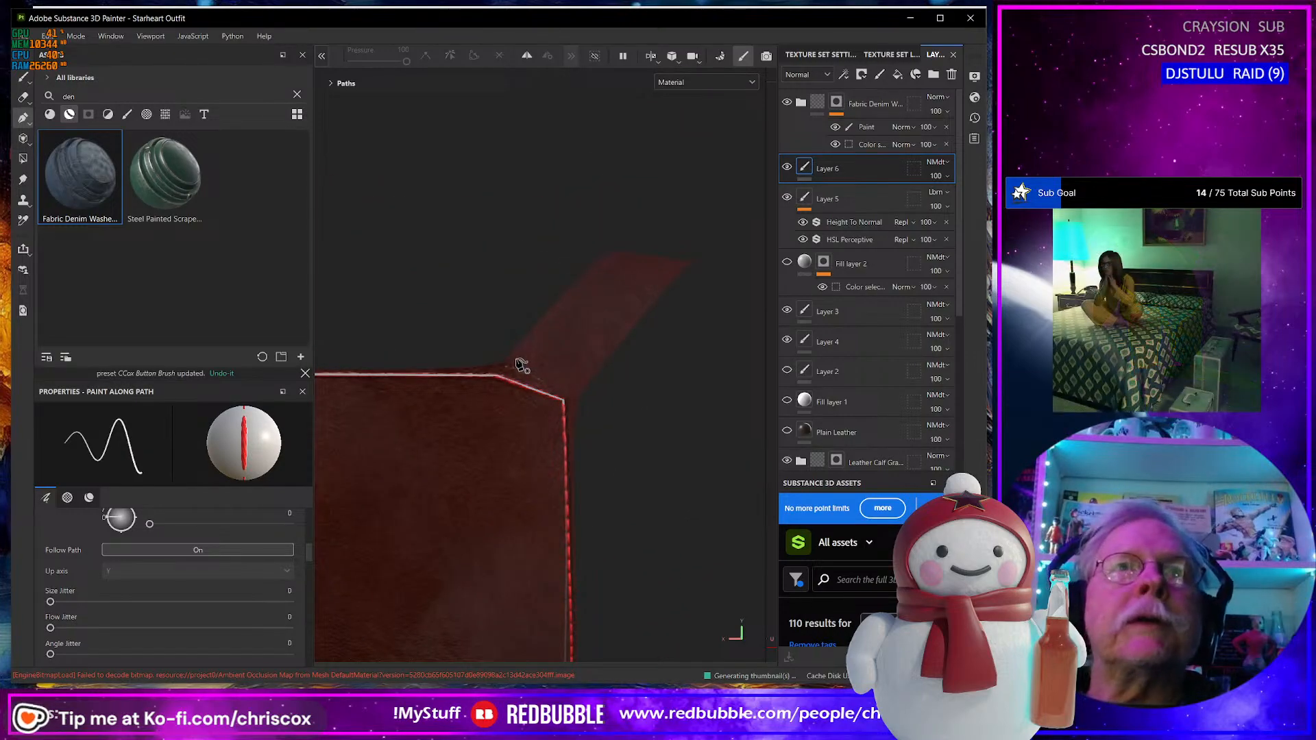
pyautogui.click(562, 388)
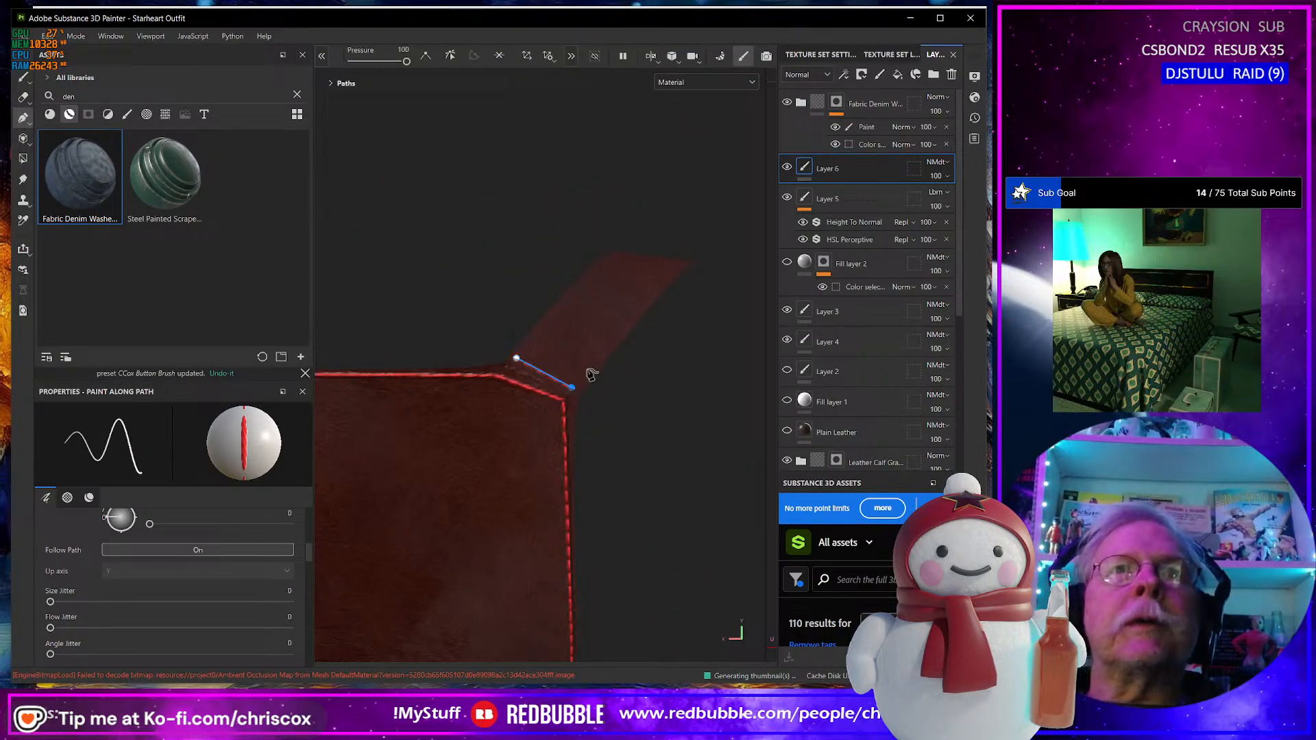
pyautogui.click(651, 289)
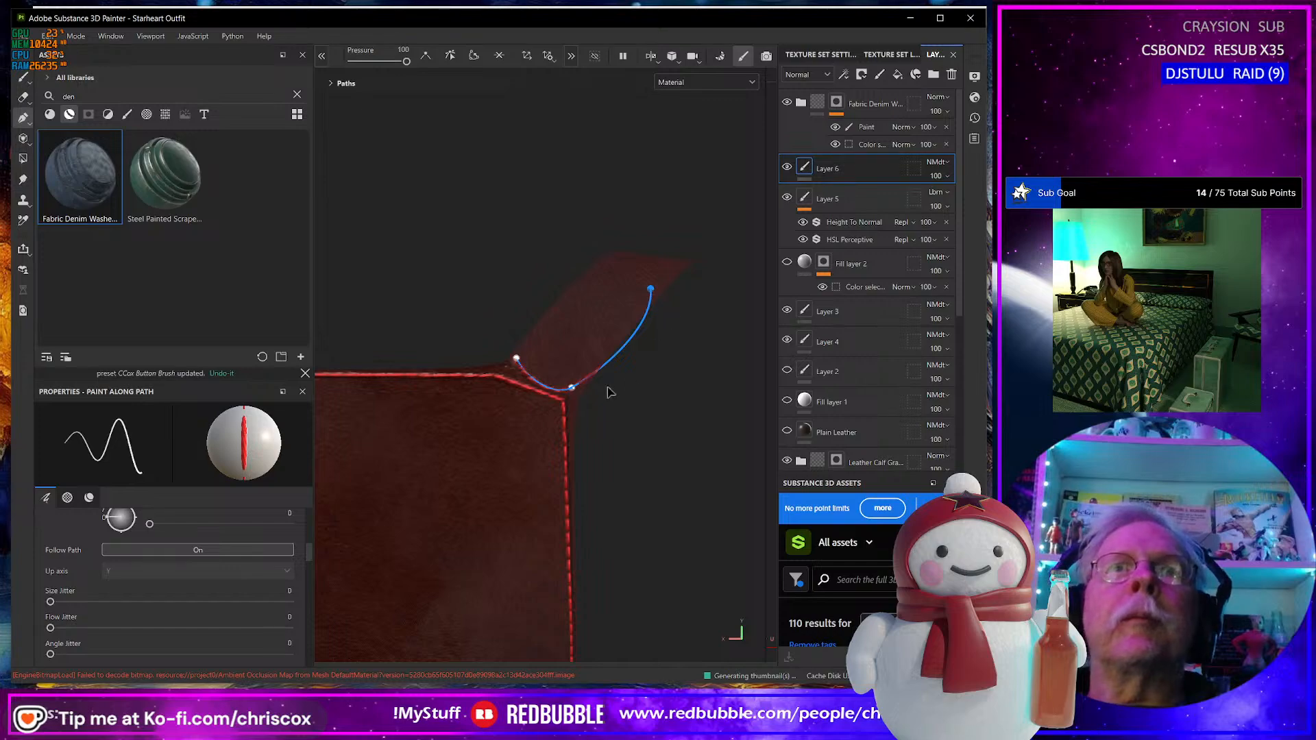
pyautogui.click(573, 388)
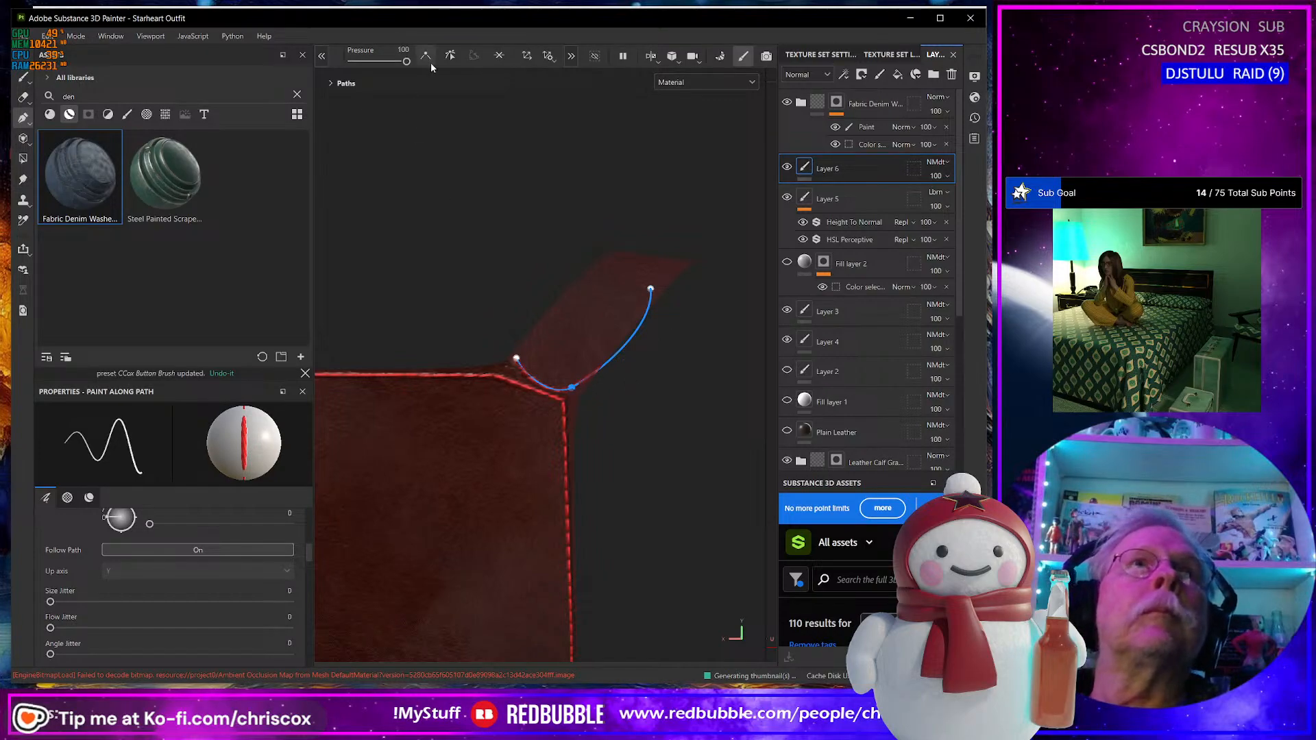
pyautogui.click(425, 56)
# Continue the path over the shoulder strap to its lower end at the panel's side, and turn back with sharp corners.
pyautogui.keyDown('alt'); pyautogui.moveTo(643, 355); pyautogui.dragTo(510, 302); pyautogui.keyUp('alt')
pyautogui.click(525, 294)
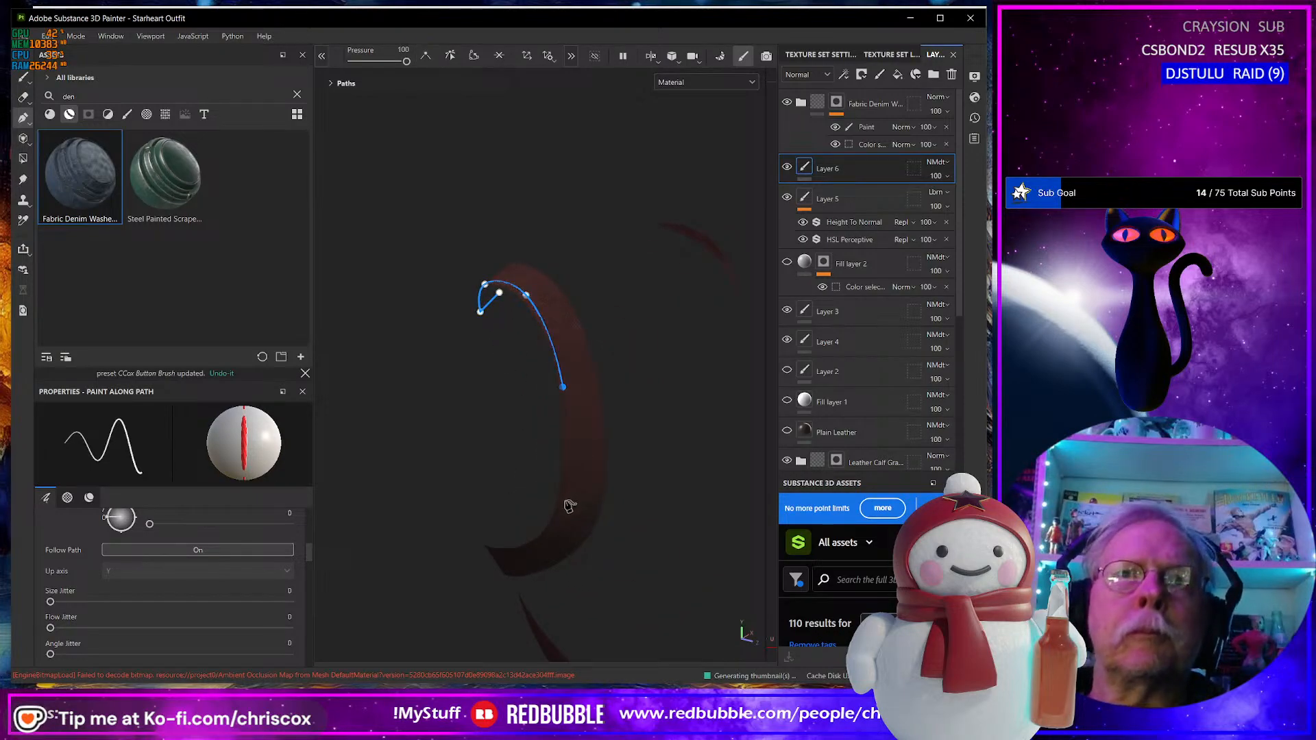
pyautogui.keyDown('alt'); pyautogui.moveTo(560, 512); pyautogui.dragTo(584, 388); pyautogui.keyUp('alt')
pyautogui.click(602, 378)
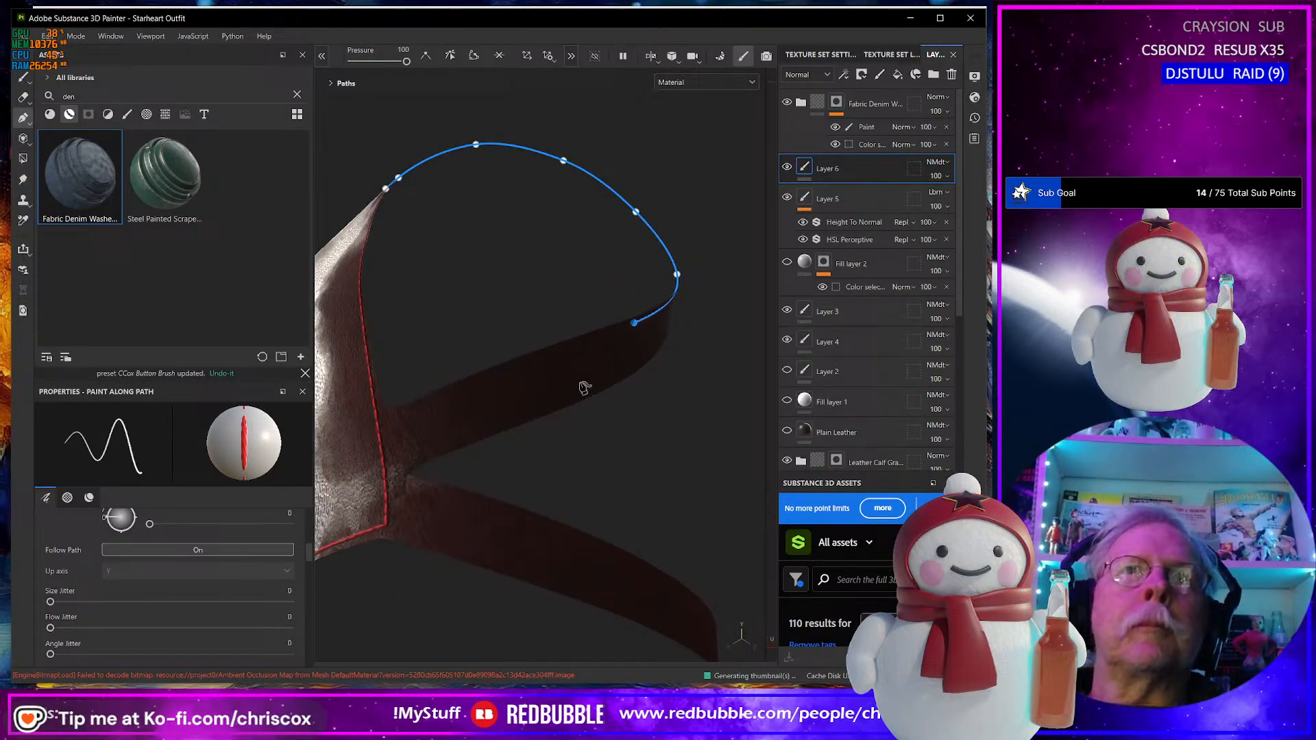
pyautogui.click(491, 376)
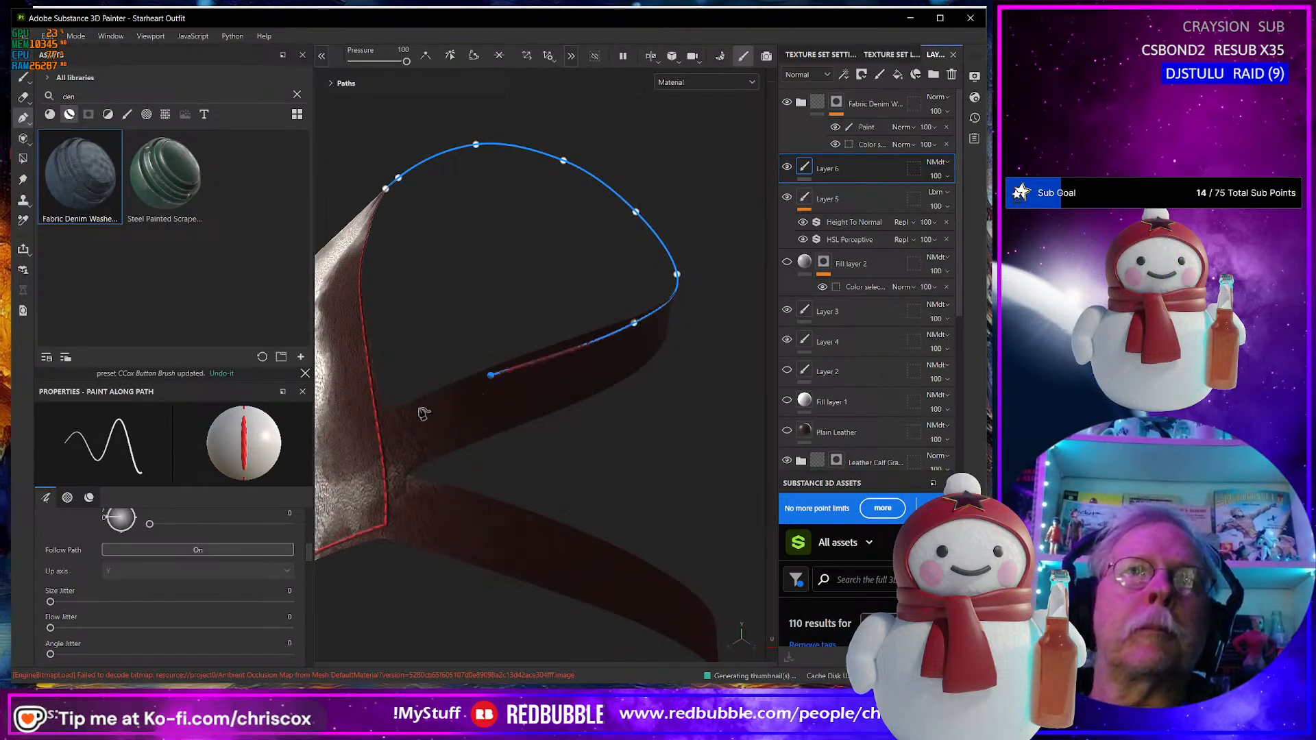
pyautogui.click(383, 417)
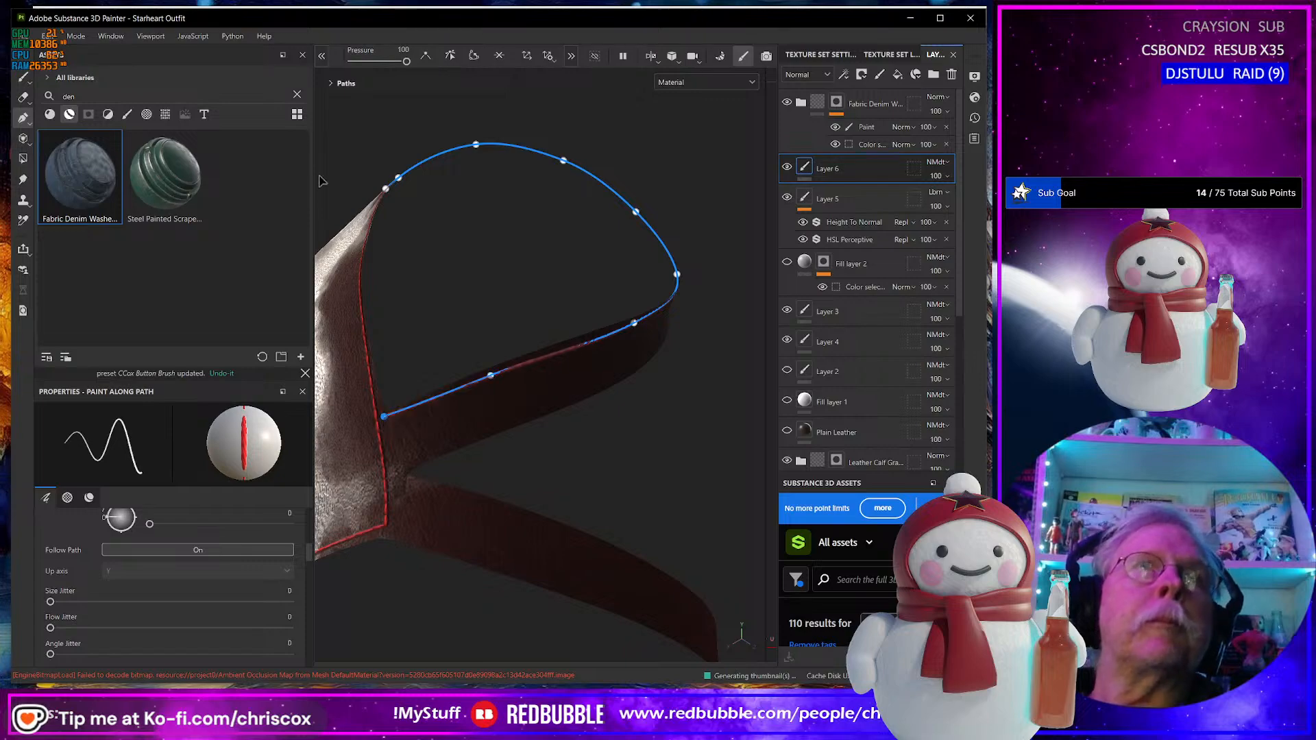
pyautogui.click(425, 55)
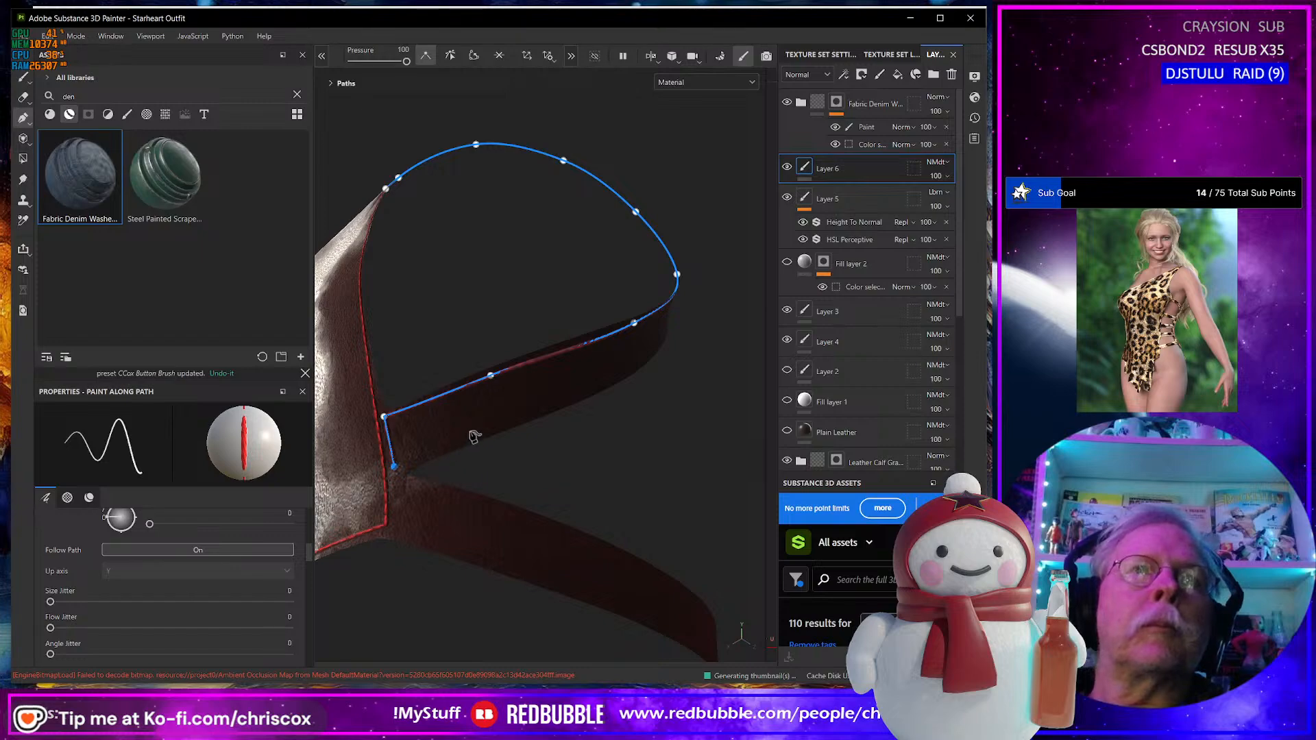
pyautogui.click(501, 421)
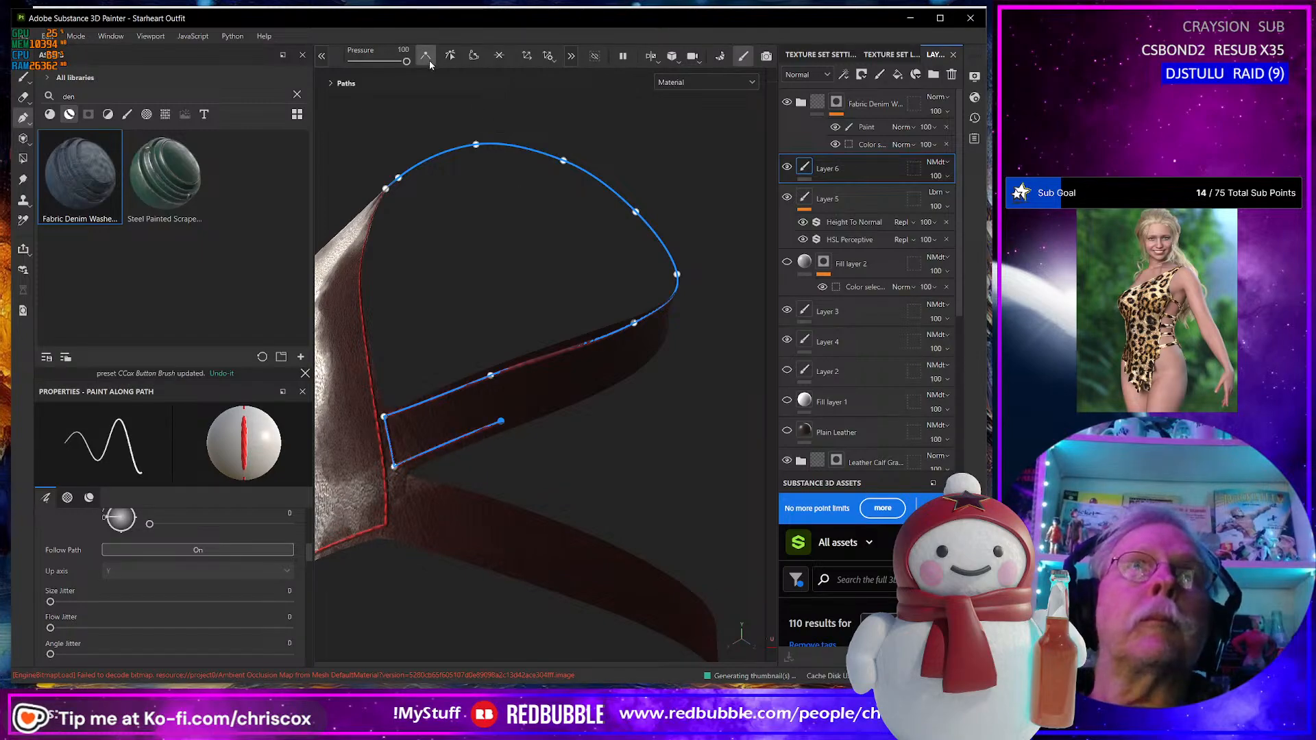
# Trace the strap's opposite edge with path points from its lower end back over the shoulder.
pyautogui.keyDown('alt'); pyautogui.moveTo(601, 384); pyautogui.dragTo(632, 424); pyautogui.keyUp('alt')
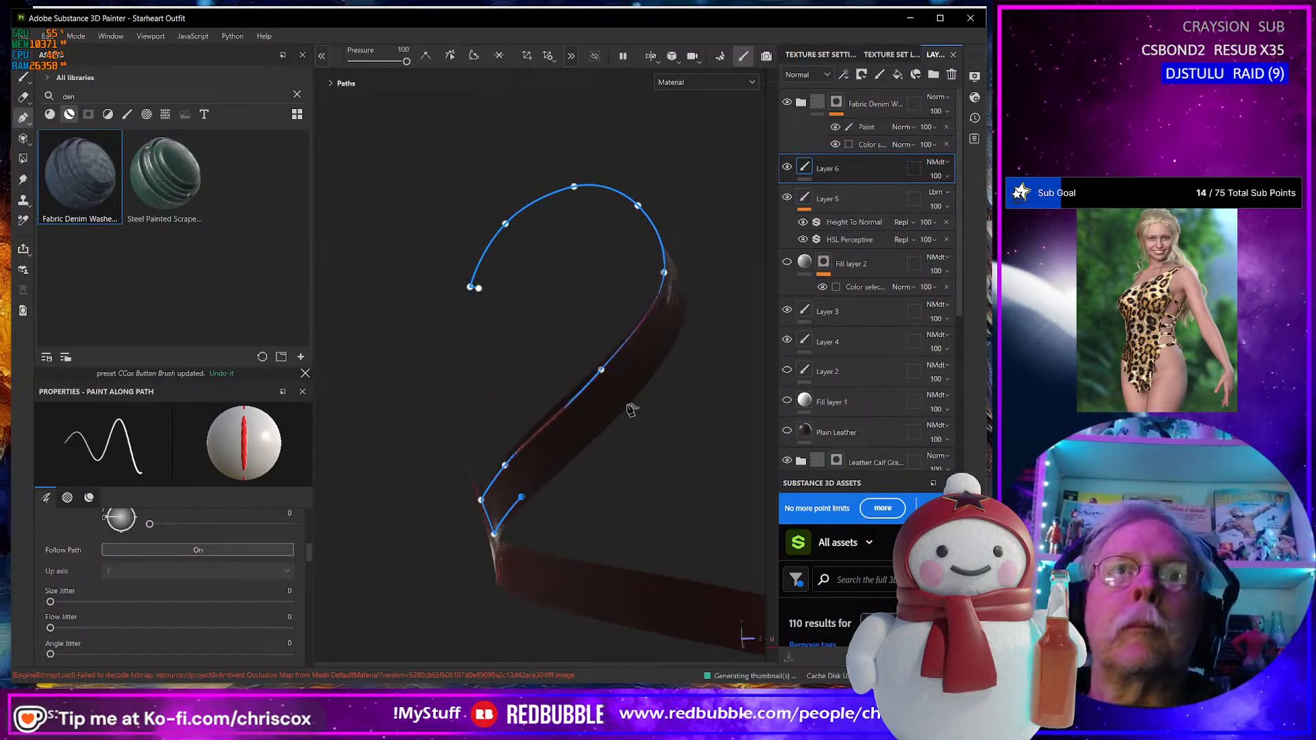
pyautogui.keyDown('alt'); pyautogui.moveTo(659, 376); pyautogui.dragTo(623, 439); pyautogui.keyUp('alt')
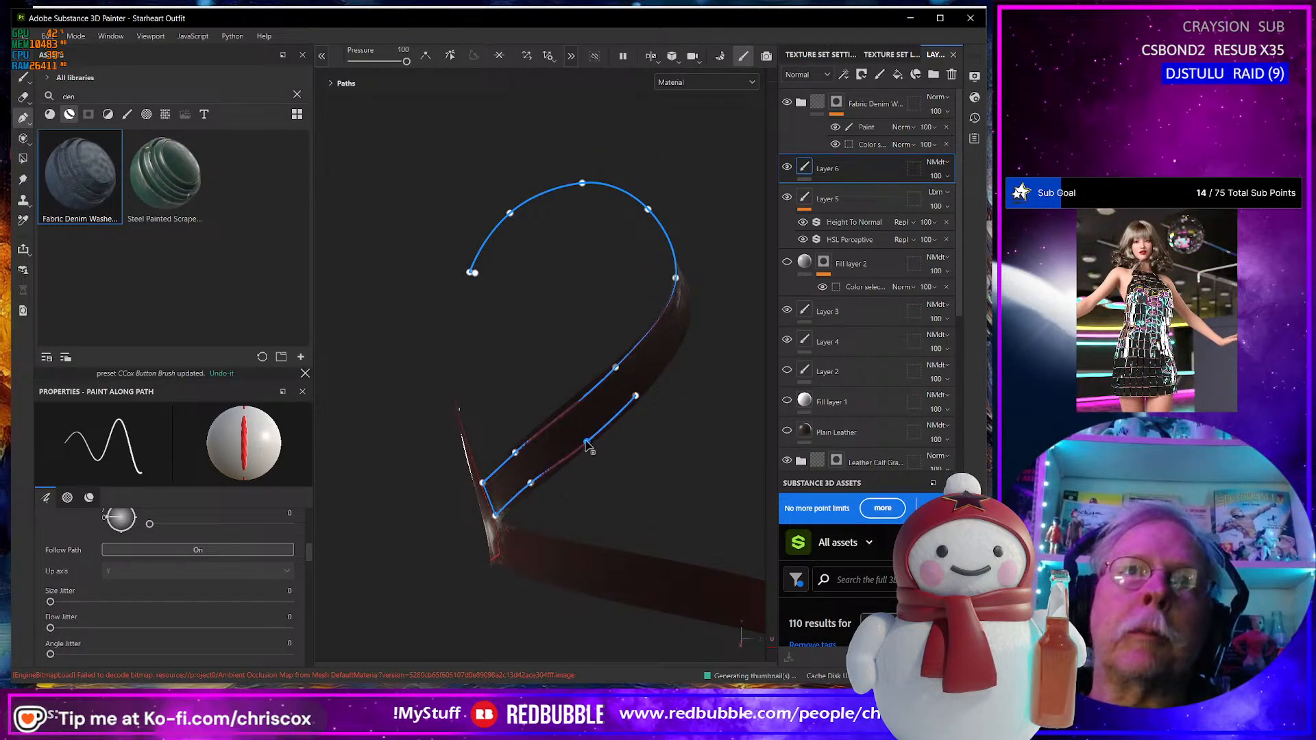
pyautogui.keyDown('alt'); pyautogui.moveTo(584, 444); pyautogui.dragTo(641, 336); pyautogui.keyUp('alt')
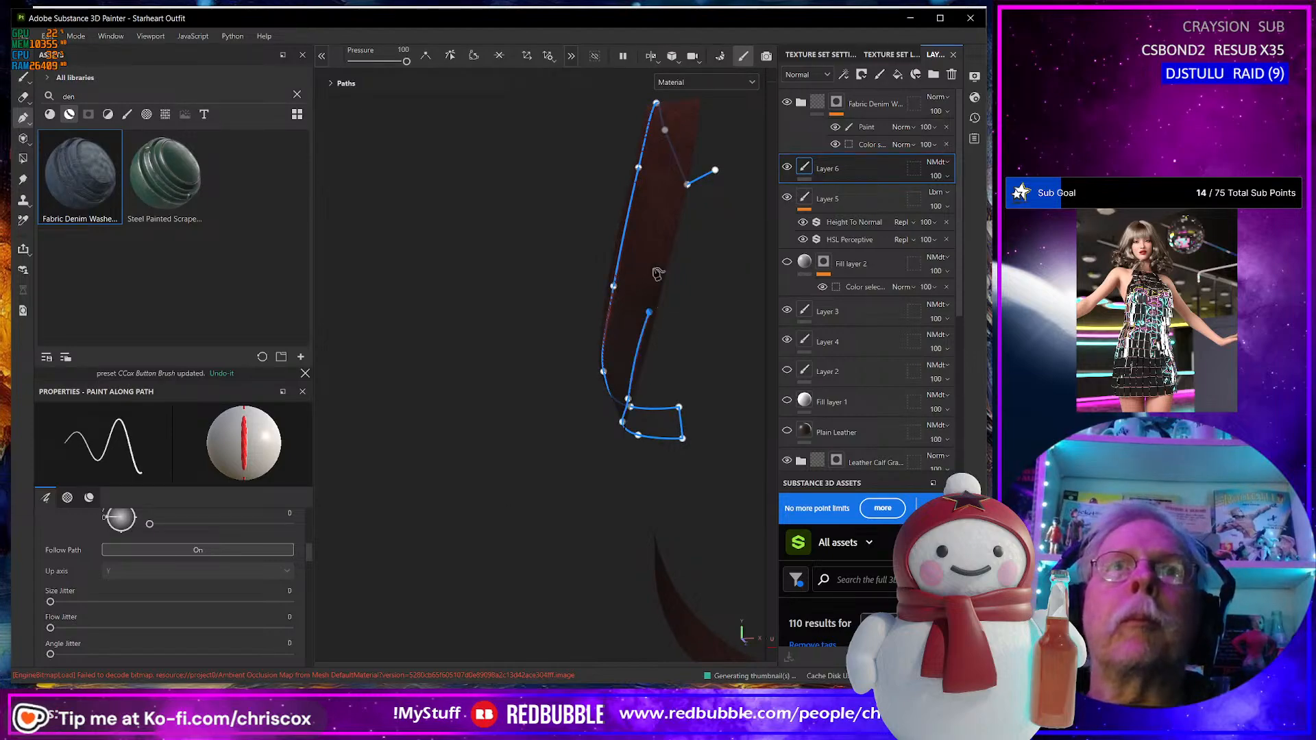
pyautogui.keyDown('alt'); pyautogui.moveTo(653, 318); pyautogui.dragTo(639, 370); pyautogui.keyUp('alt')
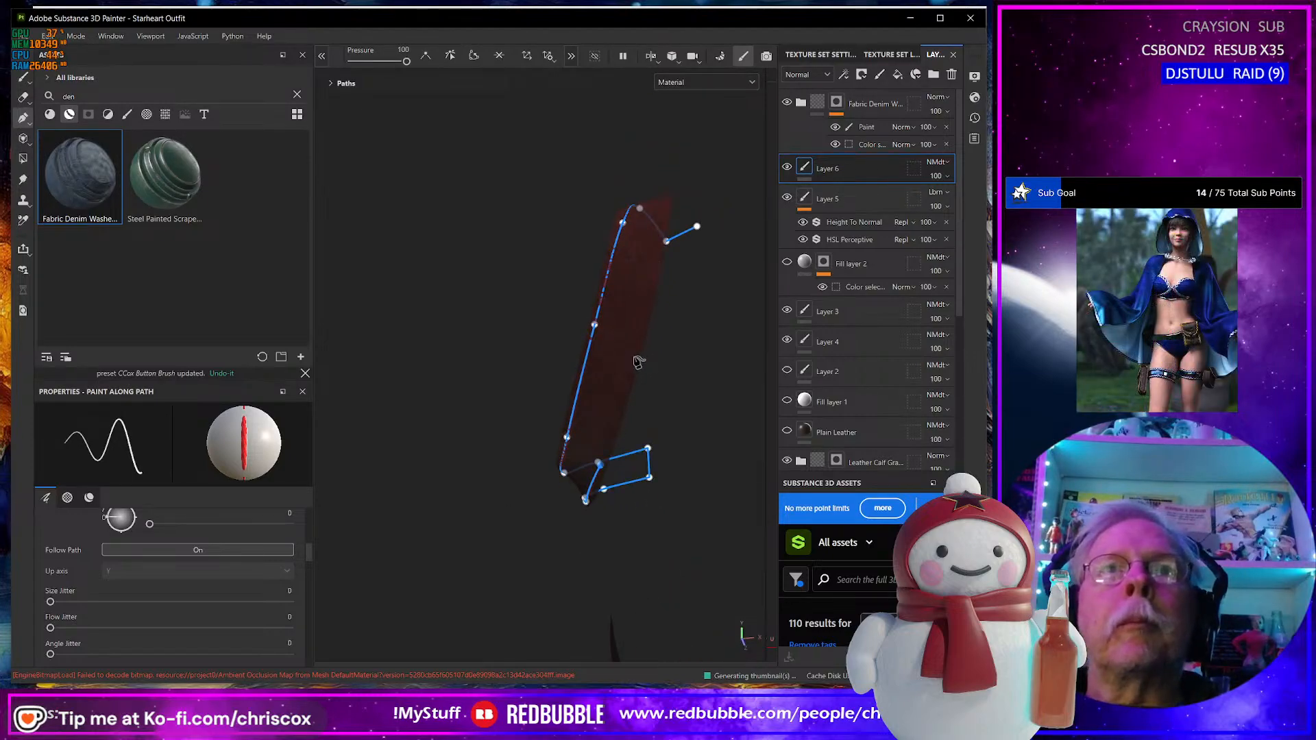
pyautogui.keyDown('alt'); pyautogui.moveTo(664, 321); pyautogui.dragTo(607, 420); pyautogui.keyUp('alt')
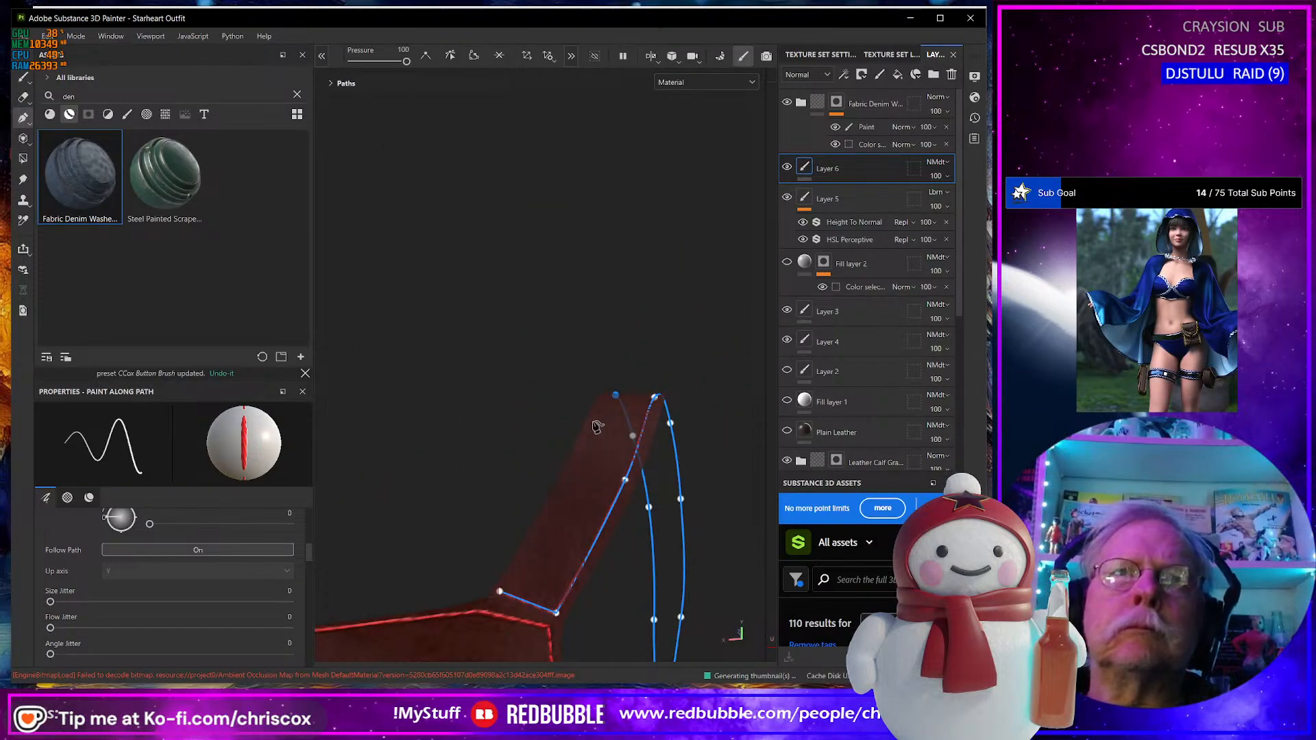
# Close the strap's path, make its closing point at the strap base a sharp corner and deselect the path.
pyautogui.click(473, 56)
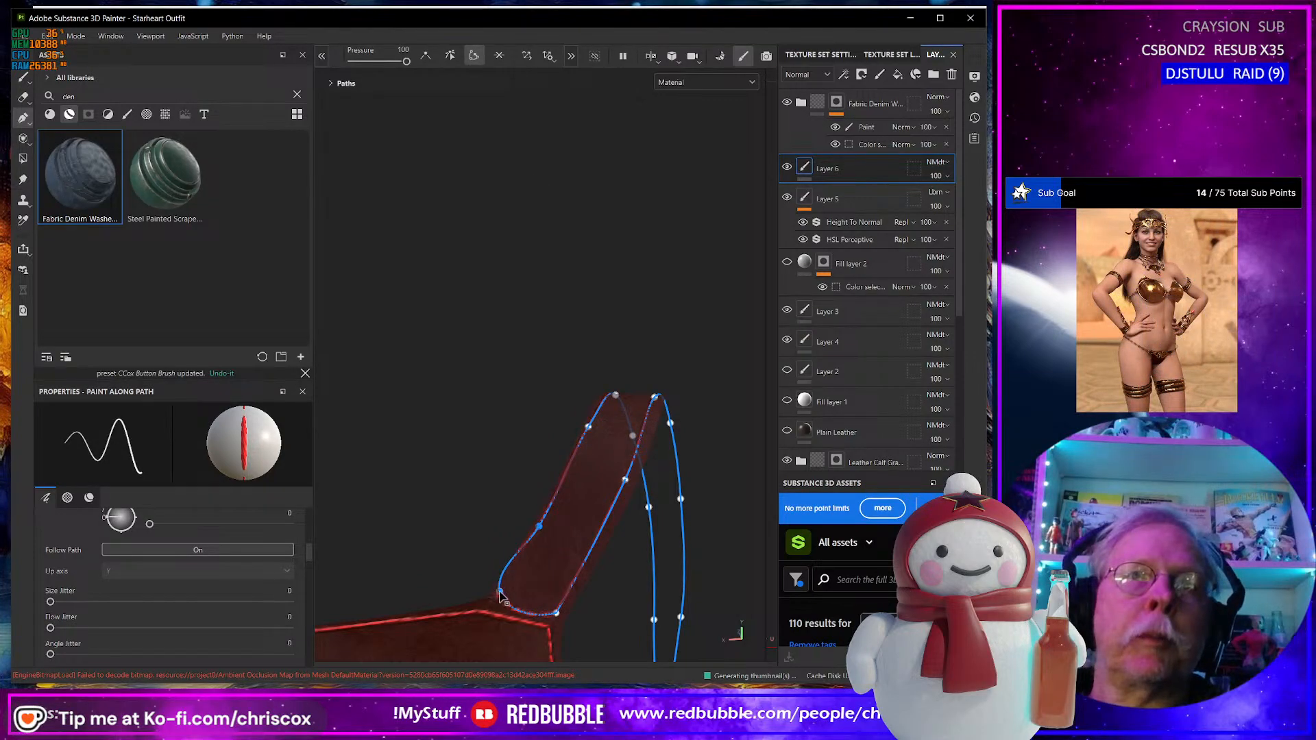
pyautogui.click(425, 58)
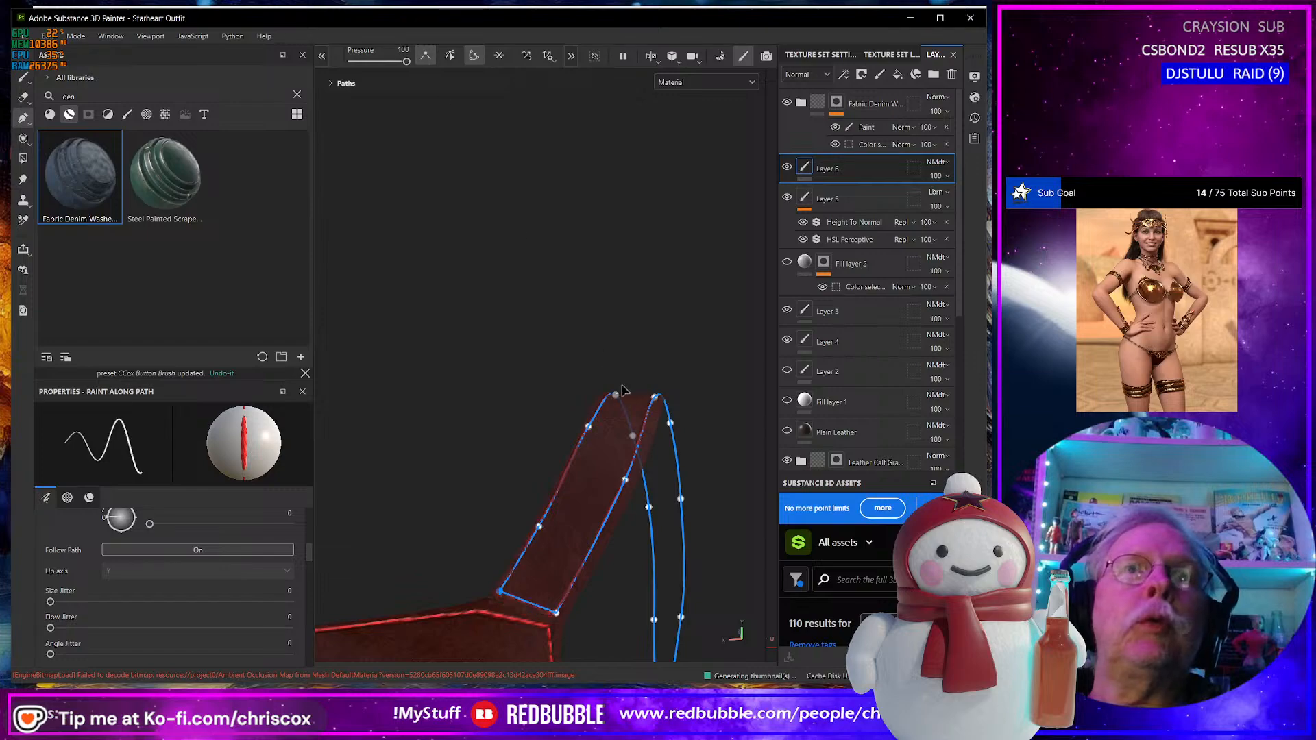
pyautogui.keyDown('alt'); pyautogui.moveTo(629, 490); pyautogui.dragTo(607, 274, button='middle'); pyautogui.keyUp('alt')
pyautogui.keyDown('alt'); pyautogui.moveTo(672, 505); pyautogui.dragTo(678, 519, button='right'); pyautogui.keyUp('alt')
pyautogui.scroll(-5, 677, 528)
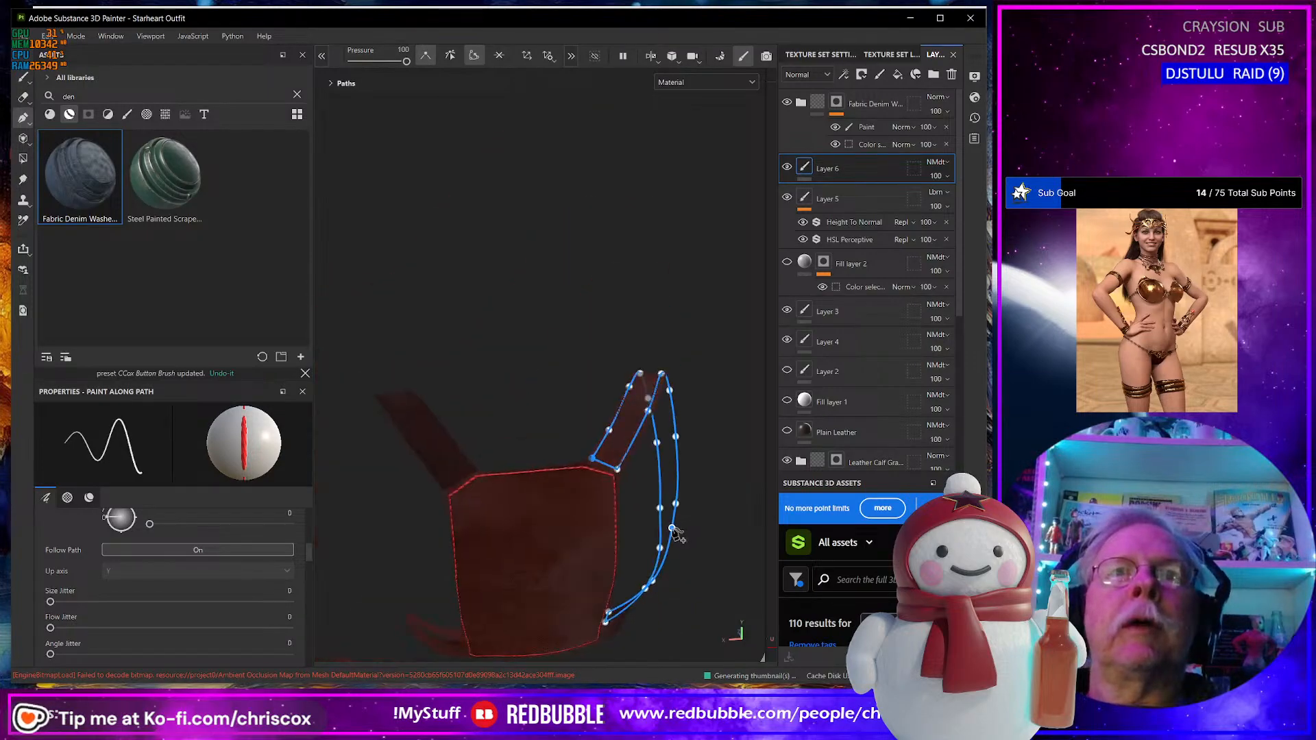
pyautogui.moveTo(676, 532)
pyautogui.keyDown('alt'); pyautogui.mouseDown()
pyautogui.moveTo(608, 509)
pyautogui.moveTo(653, 590)
pyautogui.moveTo(664, 512)
pyautogui.mouseUp(); pyautogui.keyUp('alt')
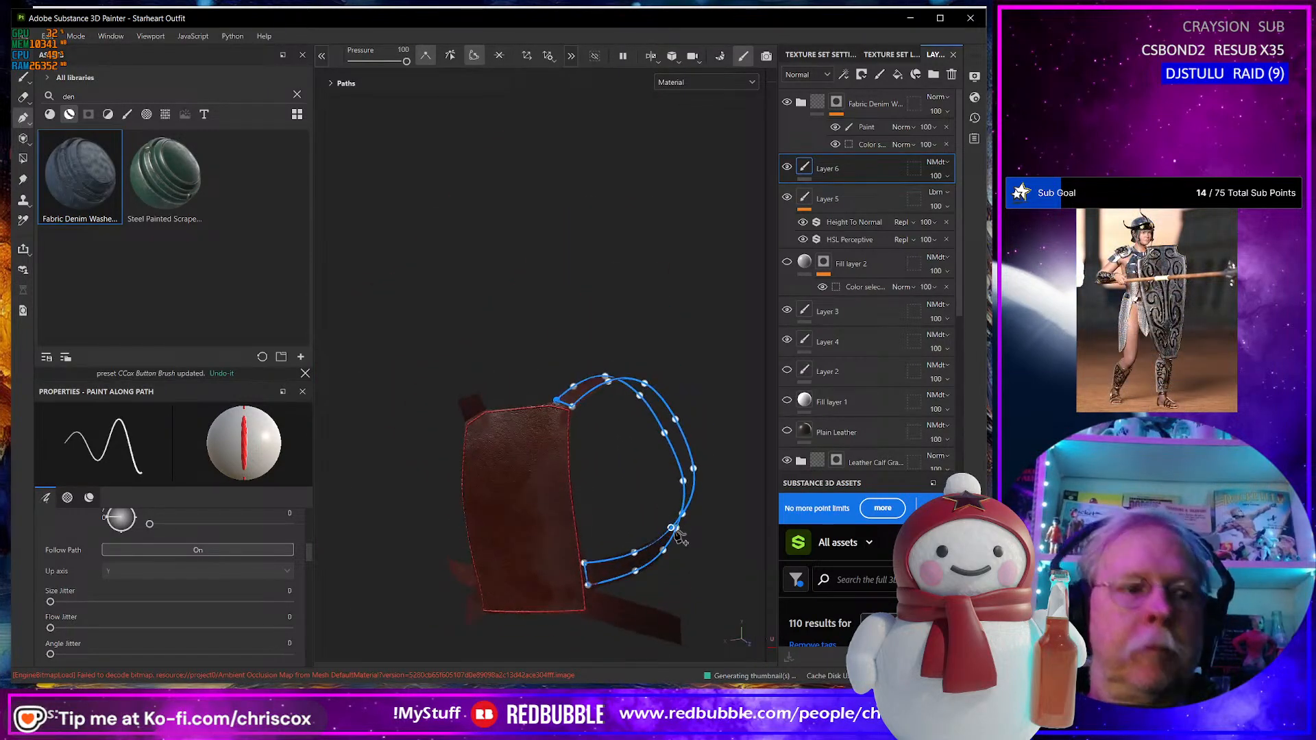
pyautogui.keyDown('ctrl'); pyautogui.click(669, 598); pyautogui.keyUp('ctrl')
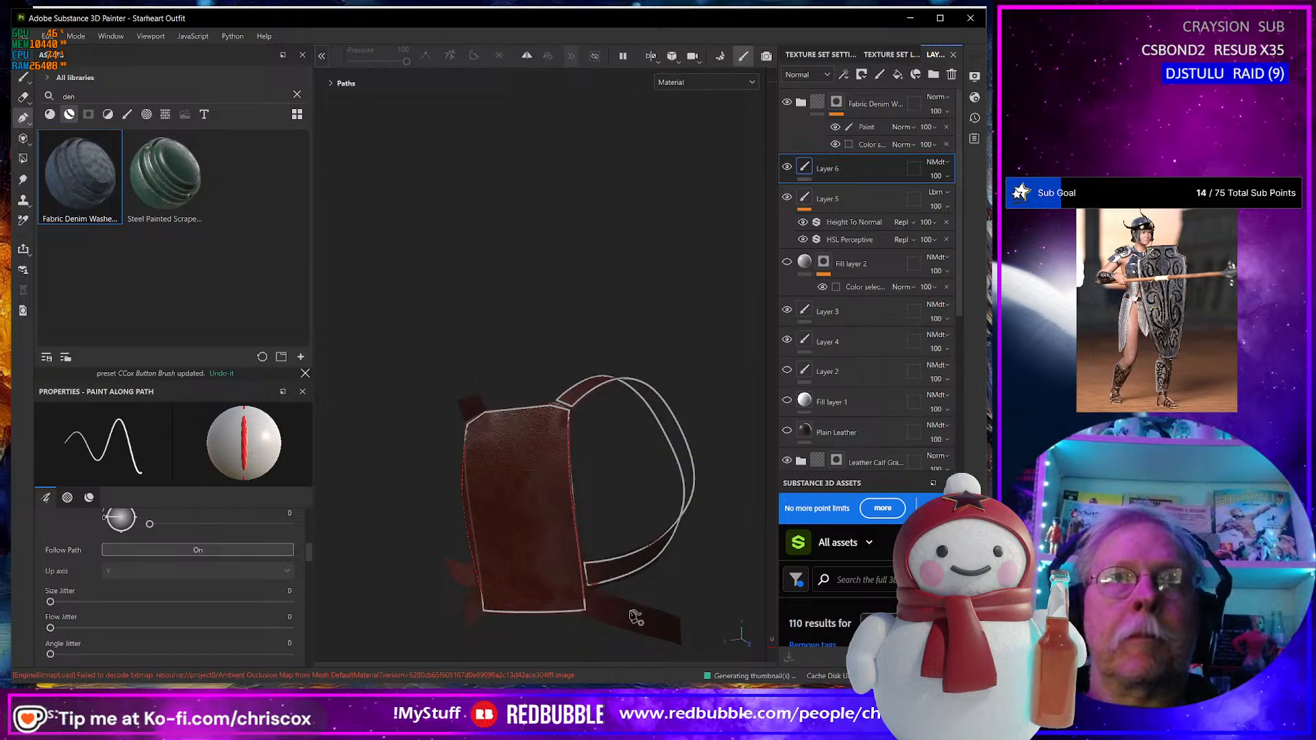
# Start a new path across the waist strap's end beside the panel and onto its lower edge, with a sharp corner at the turn.
pyautogui.keyDown('alt'); pyautogui.moveTo(636, 617); pyautogui.dragTo(641, 517); pyautogui.keyUp('alt')
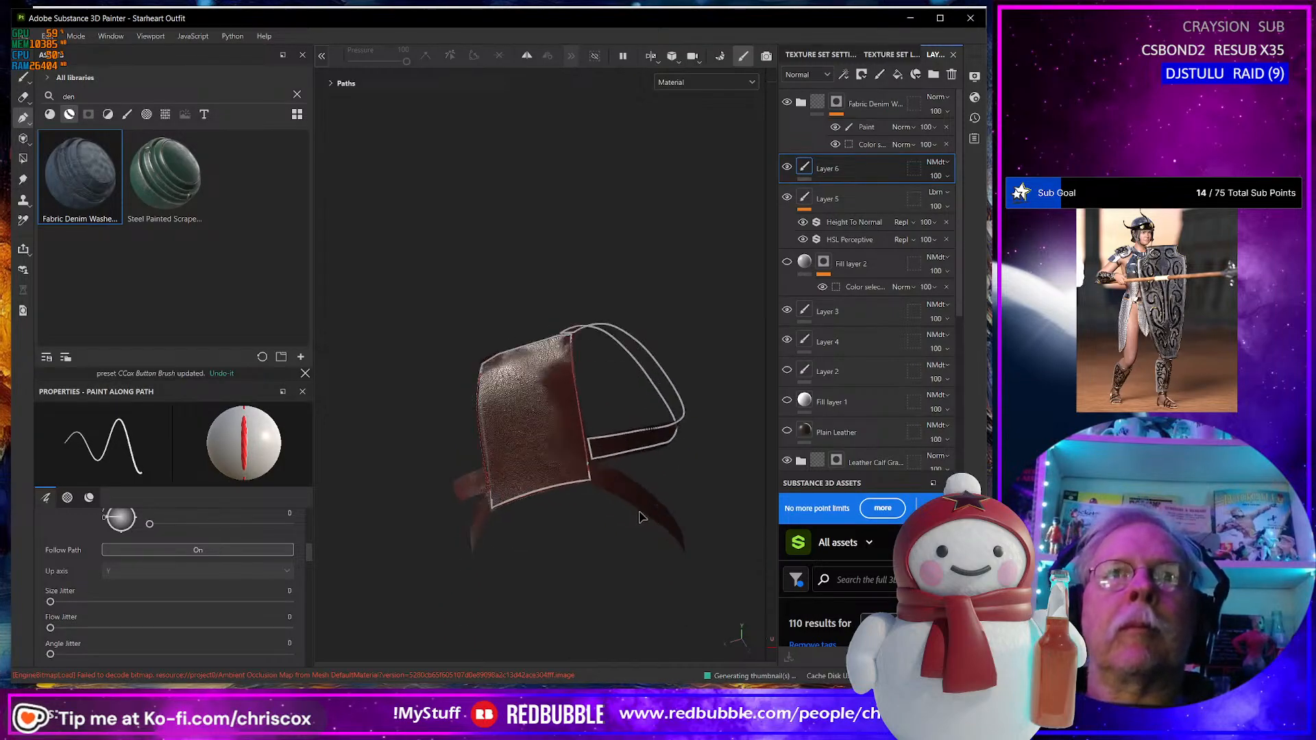
pyautogui.scroll(8, 640, 517)
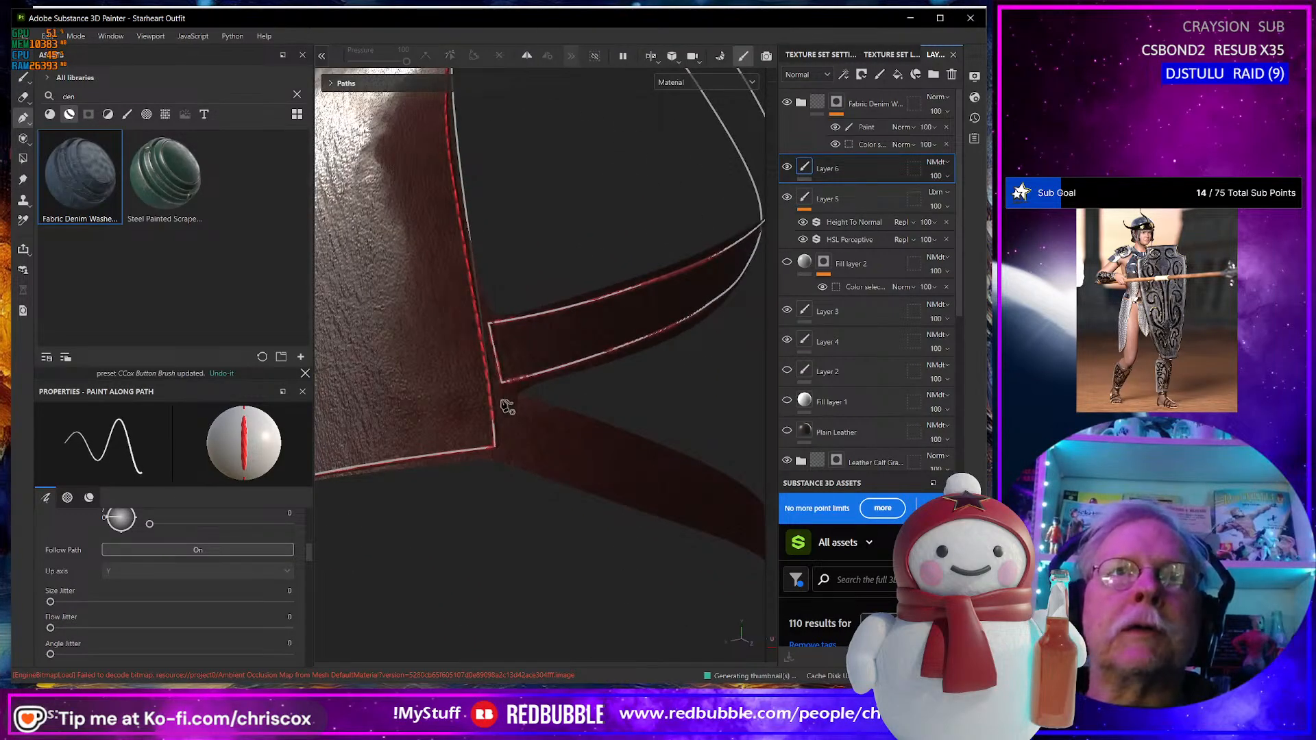
pyautogui.click(502, 400)
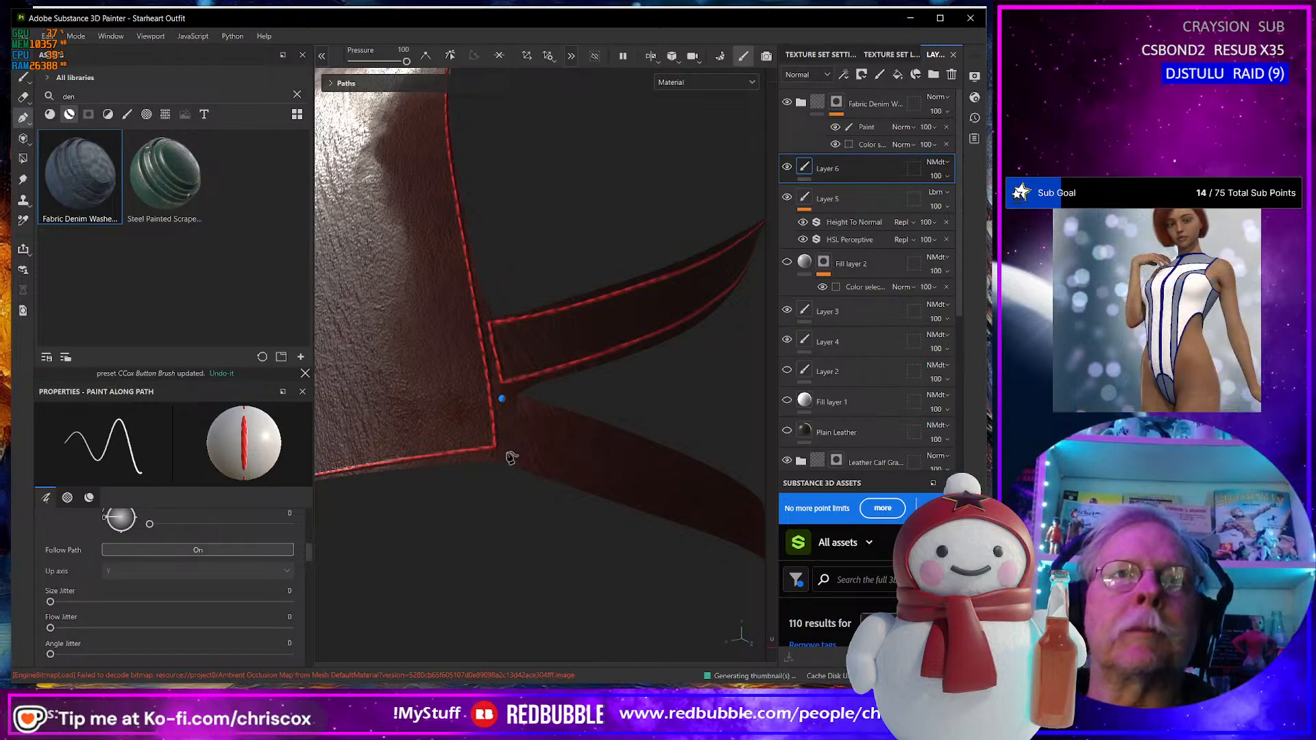
pyautogui.click(426, 56)
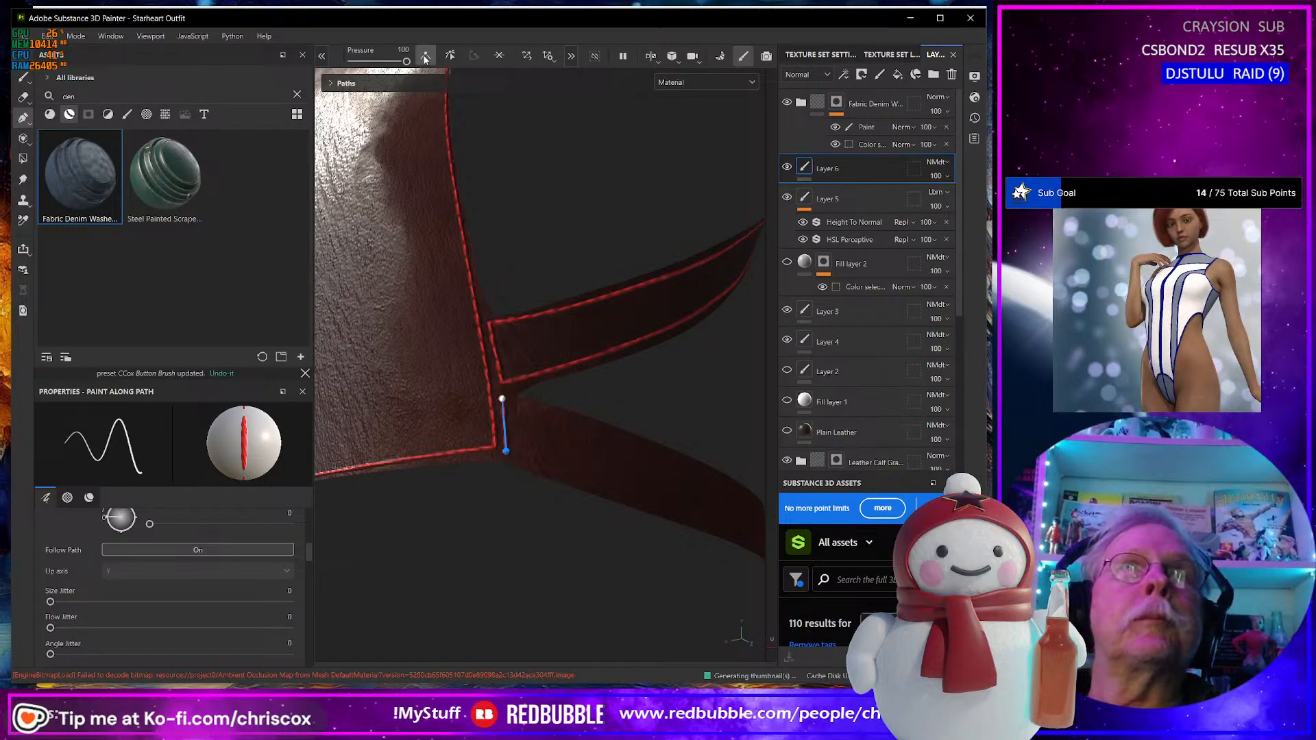
pyautogui.click(701, 520)
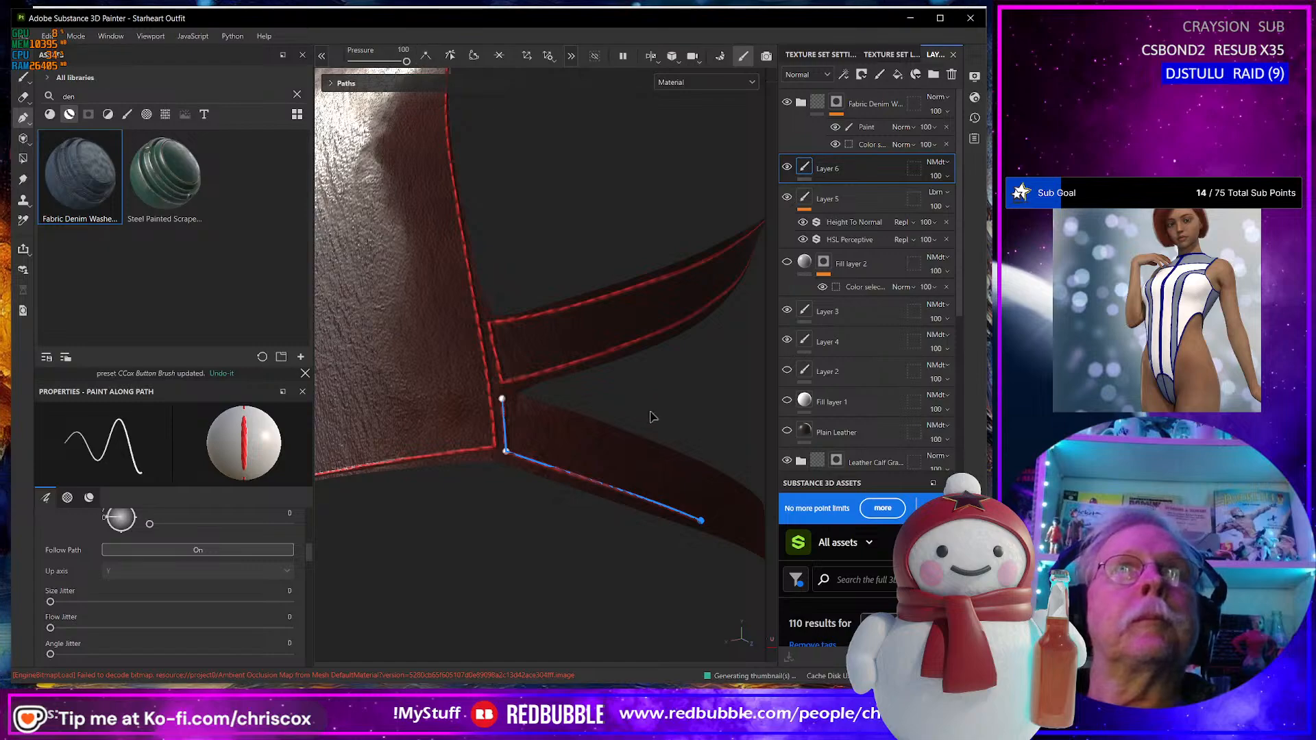
# Trace the waist strap's lower edge with path points around the back toward the opposite side of the panel.
pyautogui.keyDown('alt'); pyautogui.moveTo(652, 417); pyautogui.dragTo(491, 429); pyautogui.keyUp('alt')
pyautogui.keyDown('alt'); pyautogui.moveTo(673, 502); pyautogui.dragTo(424, 456); pyautogui.keyUp('alt')
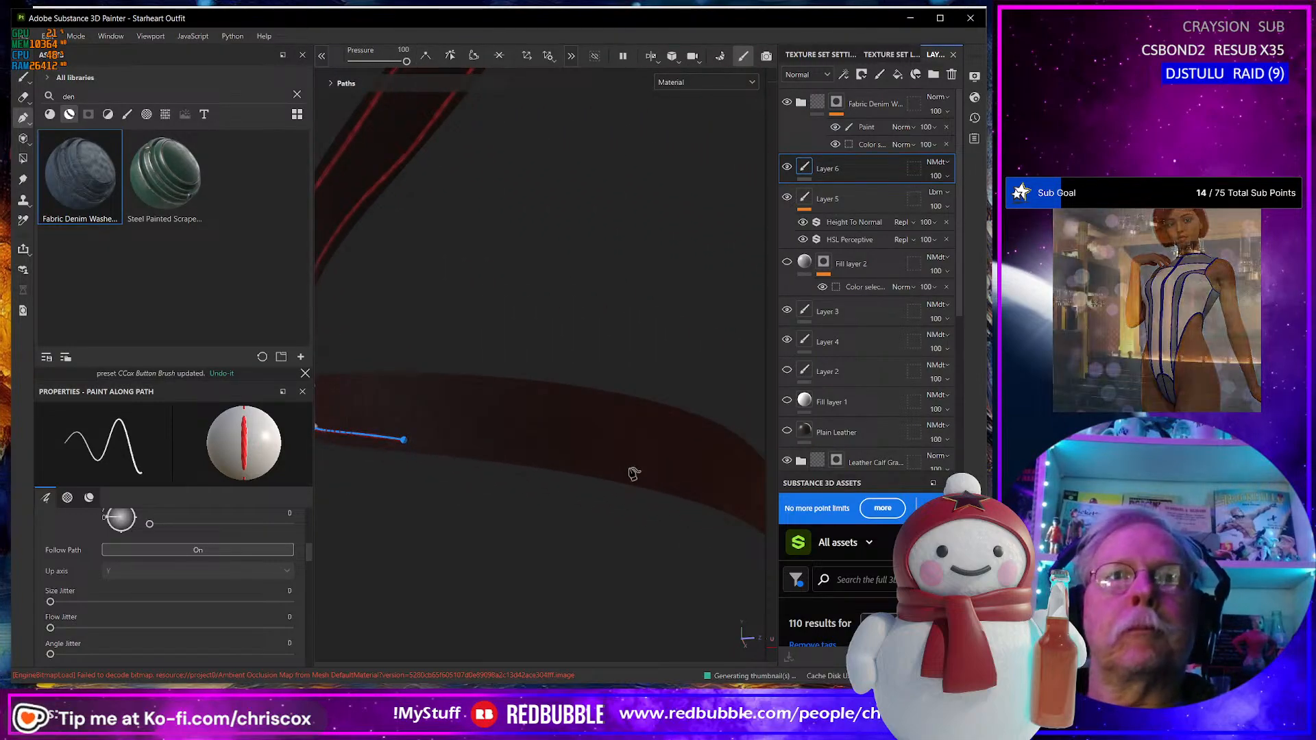
pyautogui.click(629, 472)
pyautogui.keyDown('alt'); pyautogui.moveTo(702, 513); pyautogui.dragTo(502, 454); pyautogui.keyUp('alt')
pyautogui.keyDown('alt'); pyautogui.moveTo(488, 365); pyautogui.dragTo(563, 487); pyautogui.keyUp('alt')
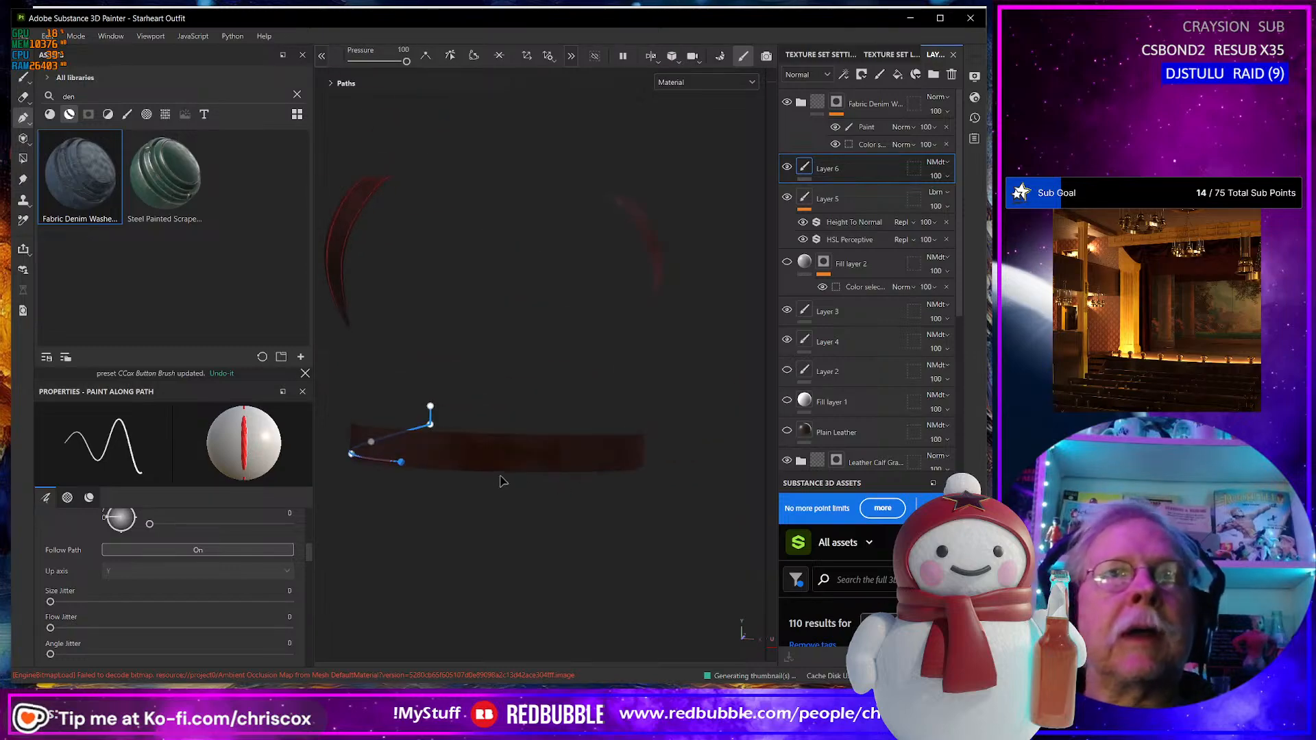
pyautogui.click(611, 465)
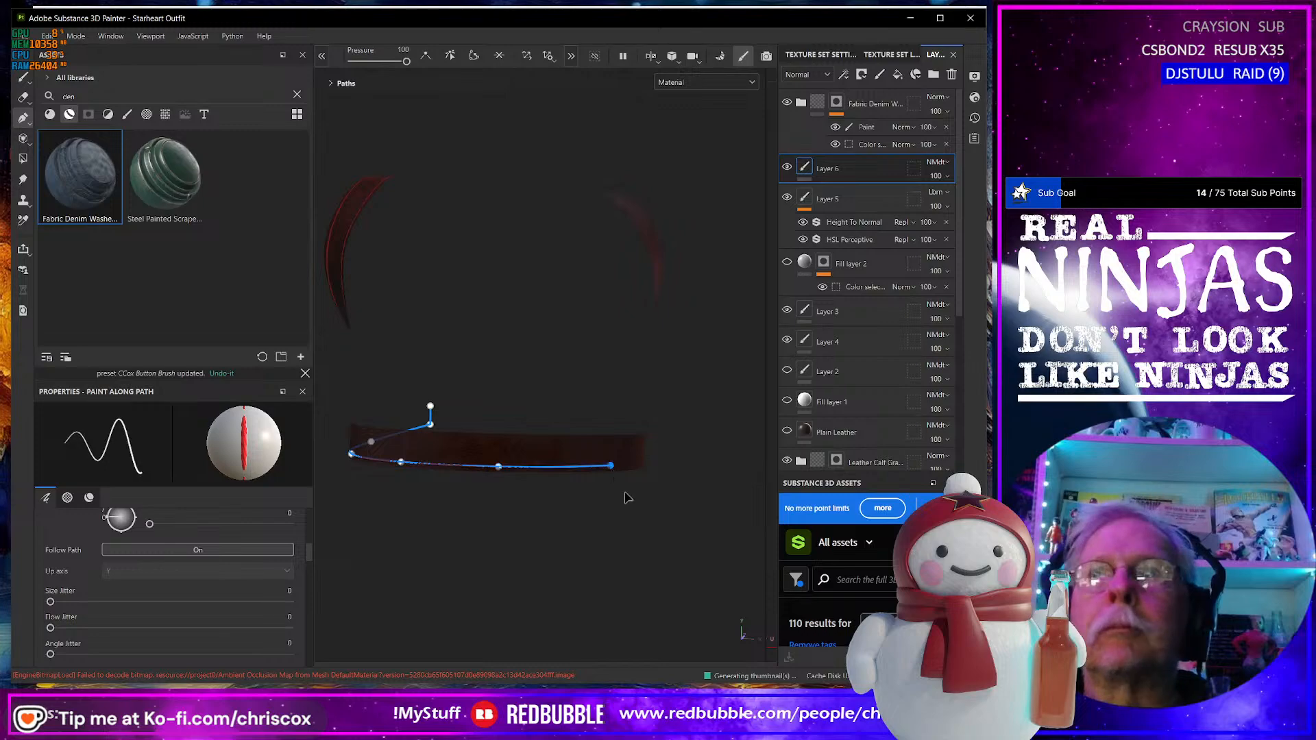
pyautogui.keyDown('alt'); pyautogui.moveTo(625, 498); pyautogui.dragTo(536, 525); pyautogui.keyUp('alt')
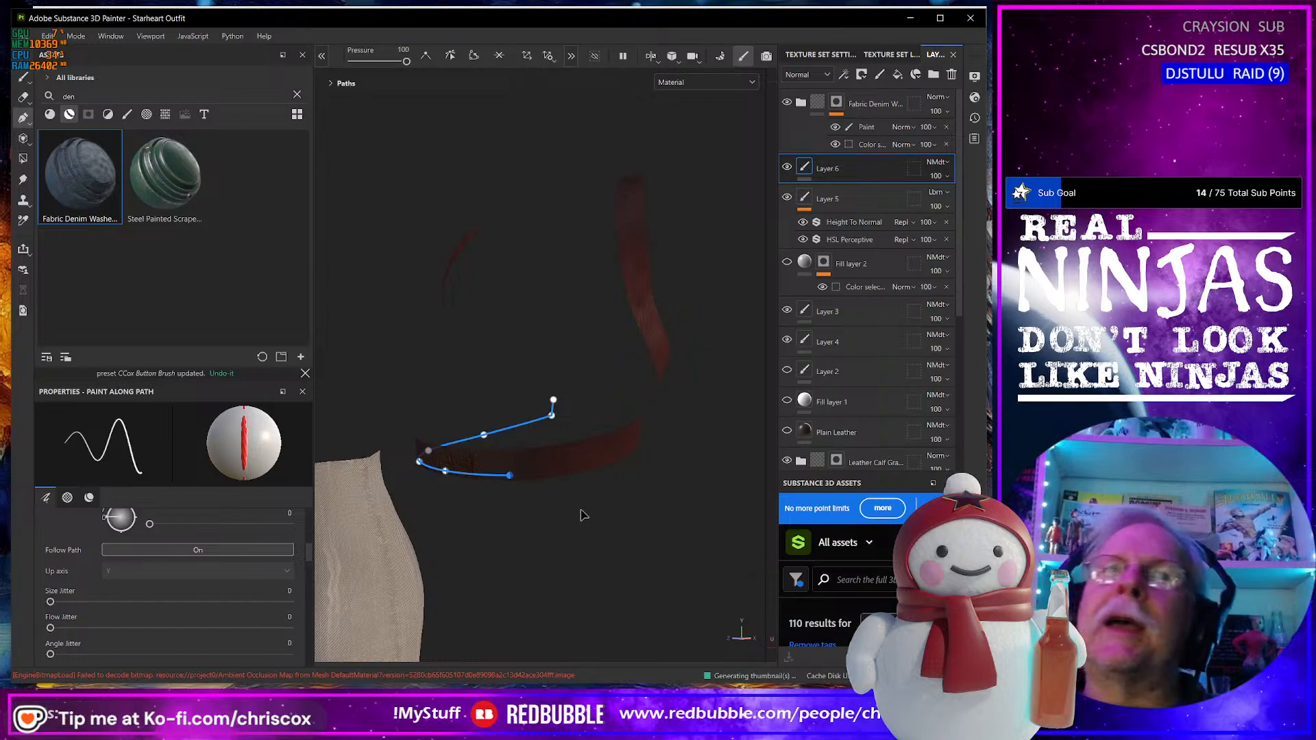
pyautogui.scroll(5, 582, 516)
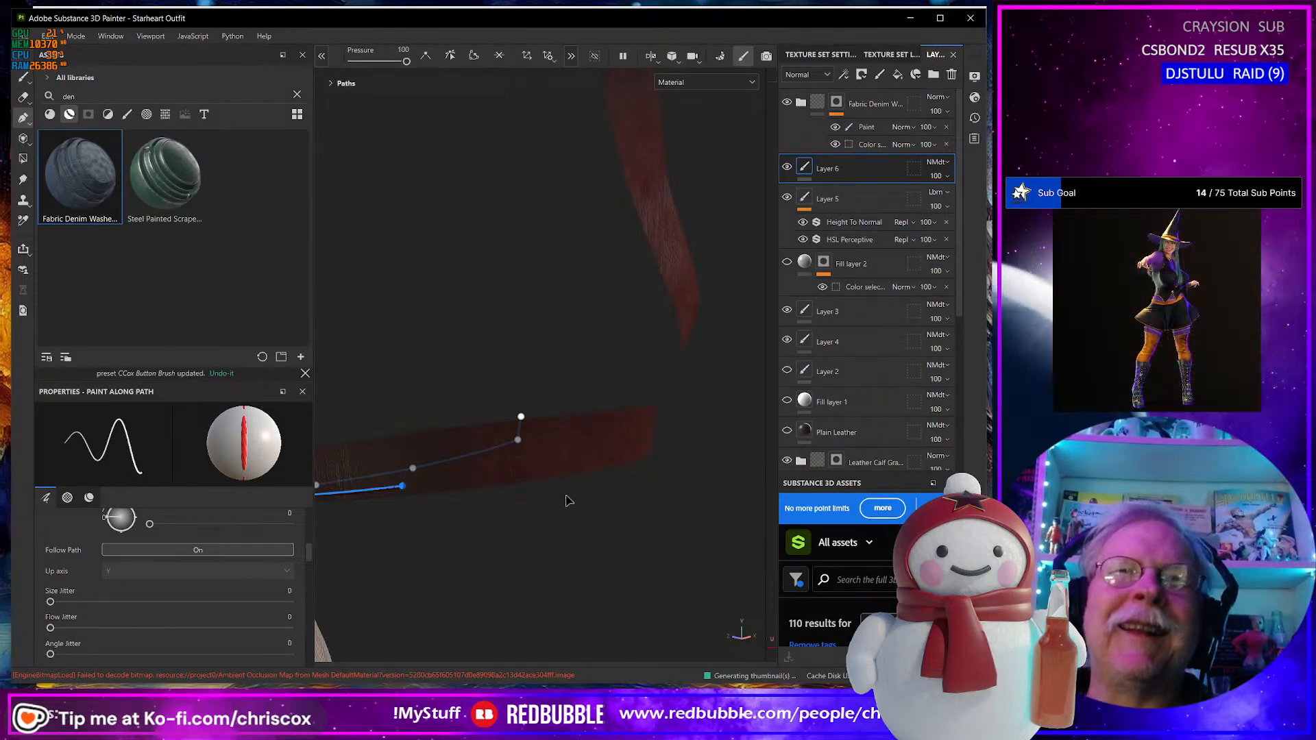
pyautogui.keyDown('alt'); pyautogui.moveTo(566, 501); pyautogui.dragTo(475, 448); pyautogui.keyUp('alt')
pyautogui.click(528, 460)
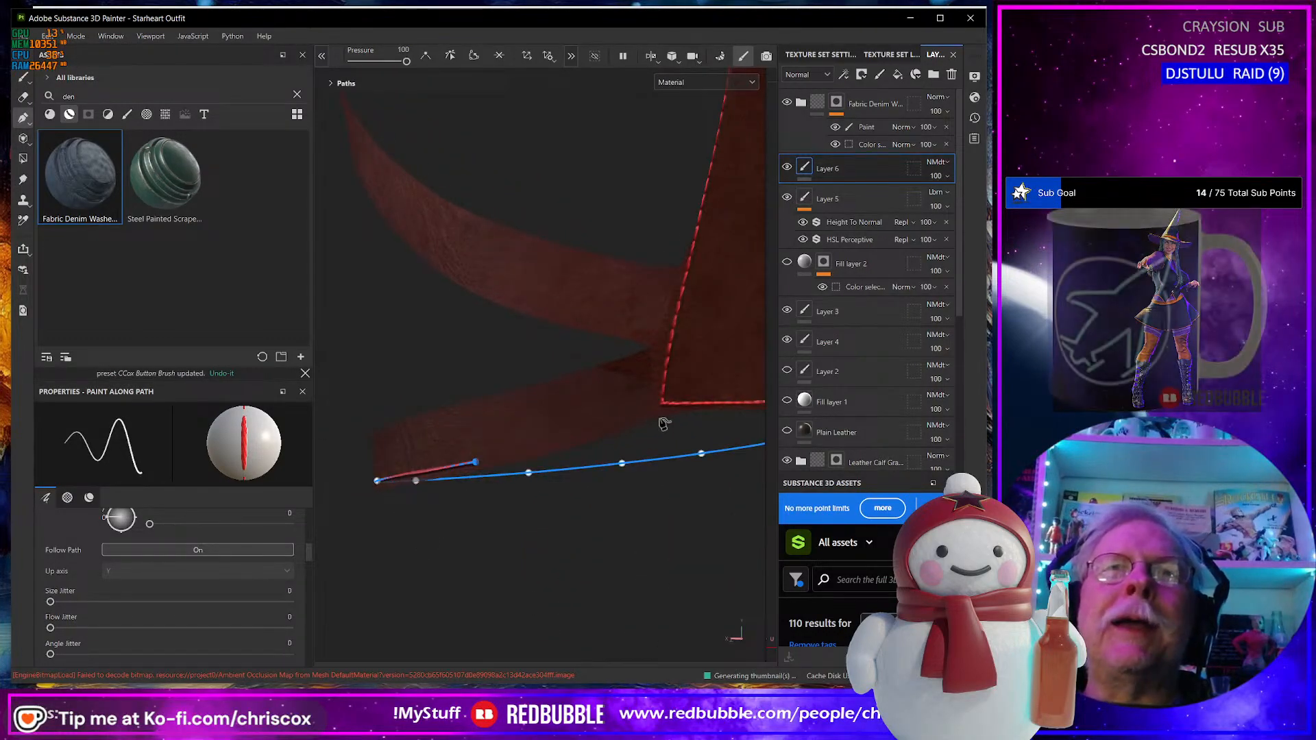
# Extend the path to the waist strap's far end and turn back onto its upper edge with sharp corners.
pyautogui.click(643, 410)
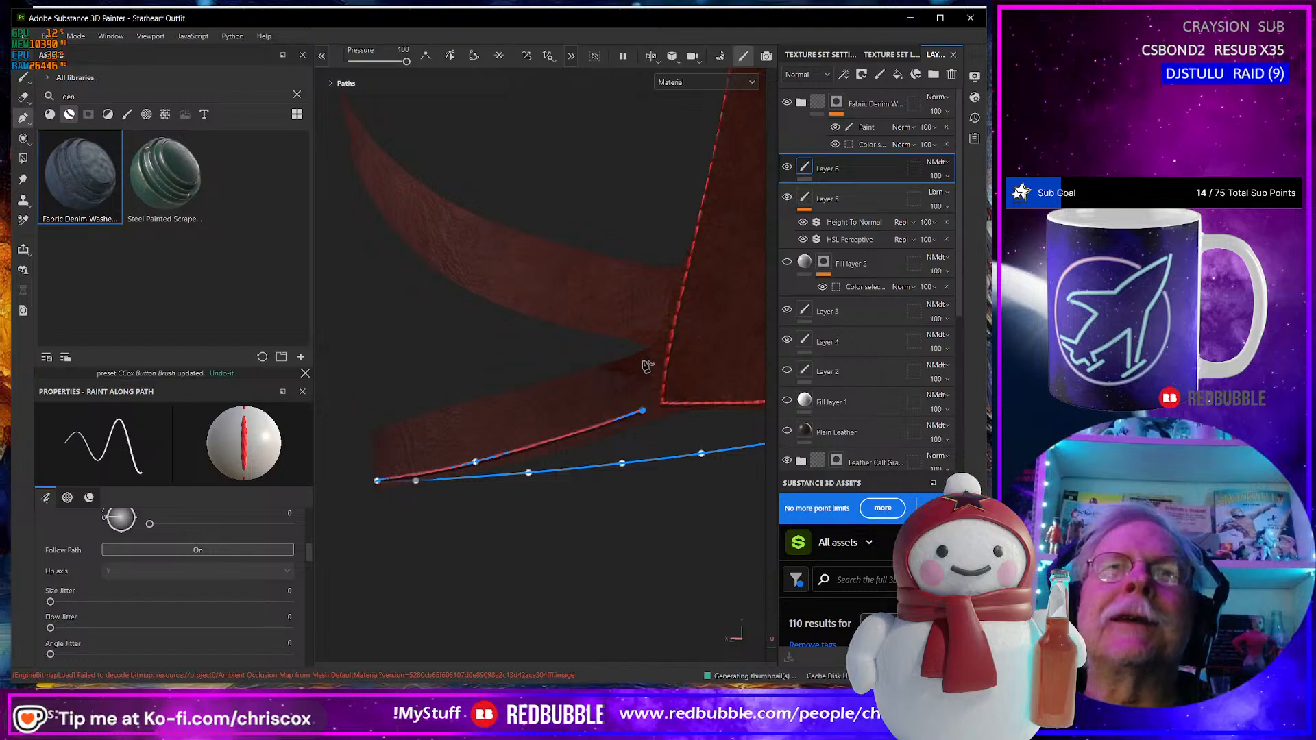
pyautogui.click(644, 361)
pyautogui.click(488, 405)
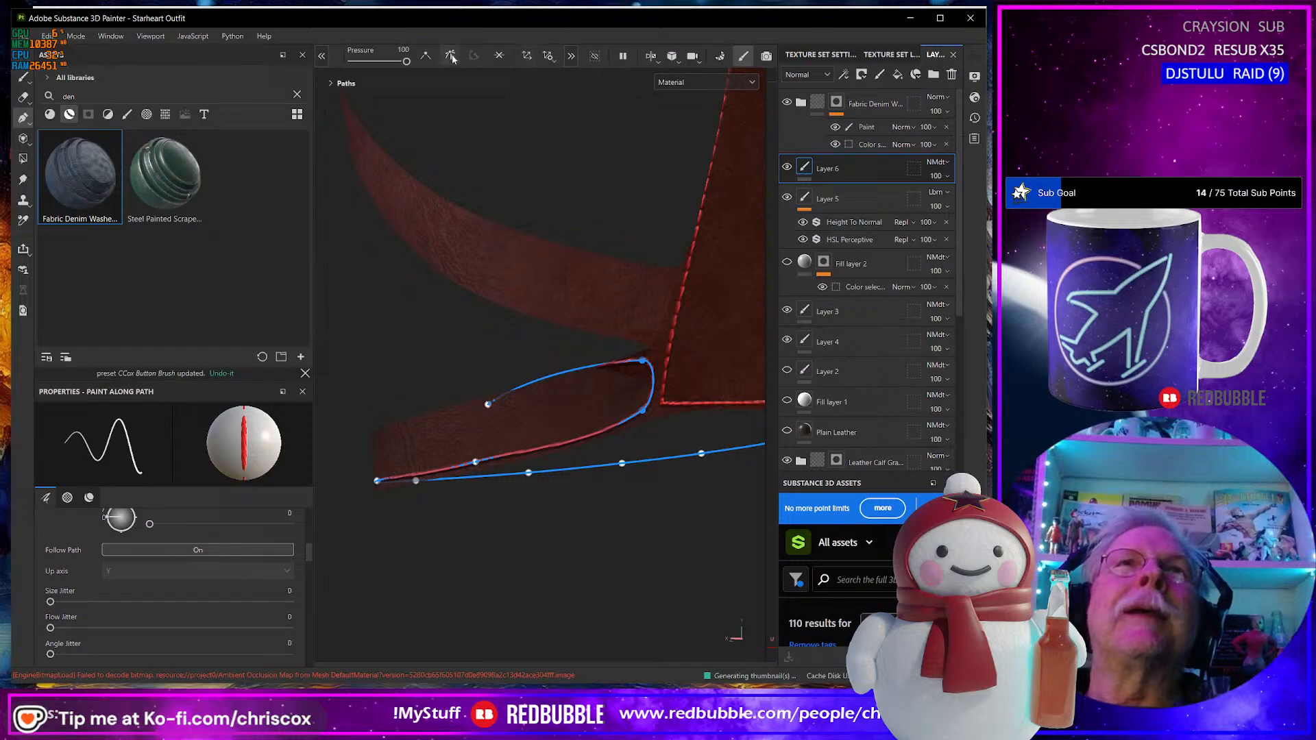
pyautogui.click(426, 55)
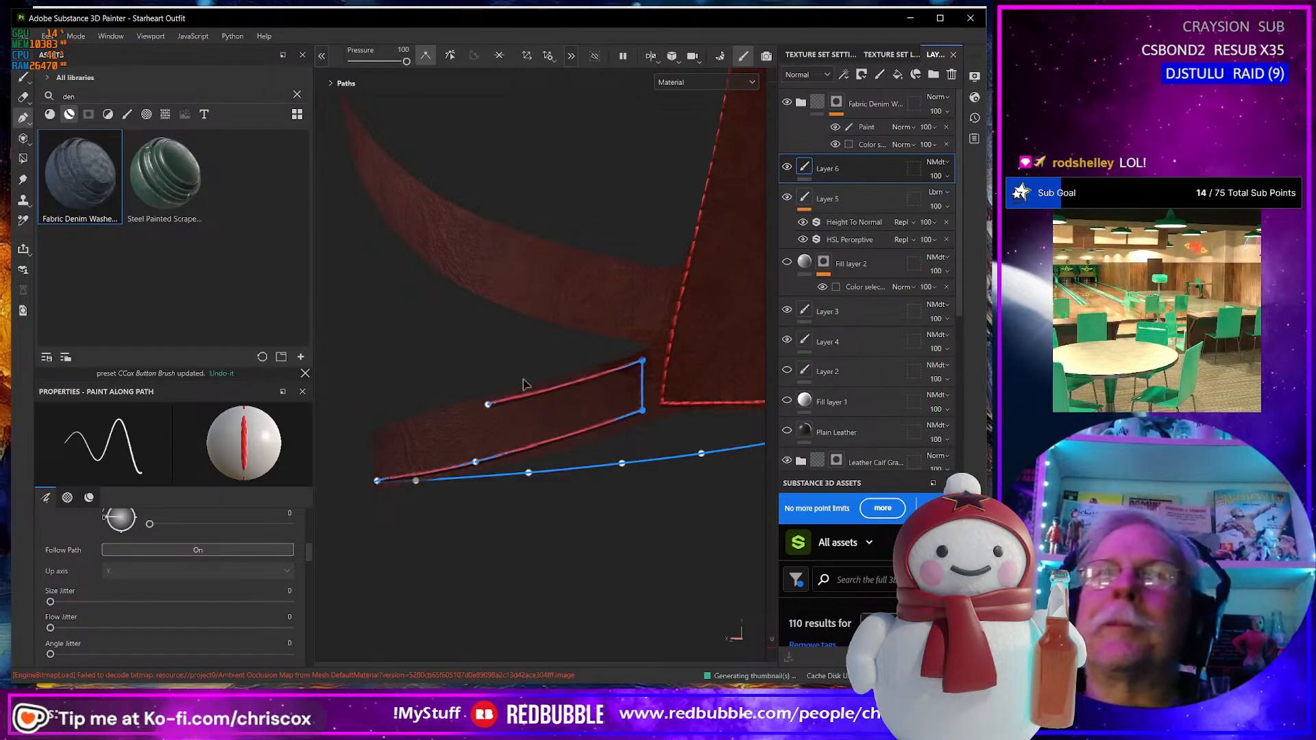
# Reposition a path point on the waist strap's lower edge to sit further inside the strap.
pyautogui.click(561, 388)
pyautogui.keyDown('alt'); pyautogui.moveTo(508, 439); pyautogui.dragTo(569, 433); pyautogui.keyUp('alt')
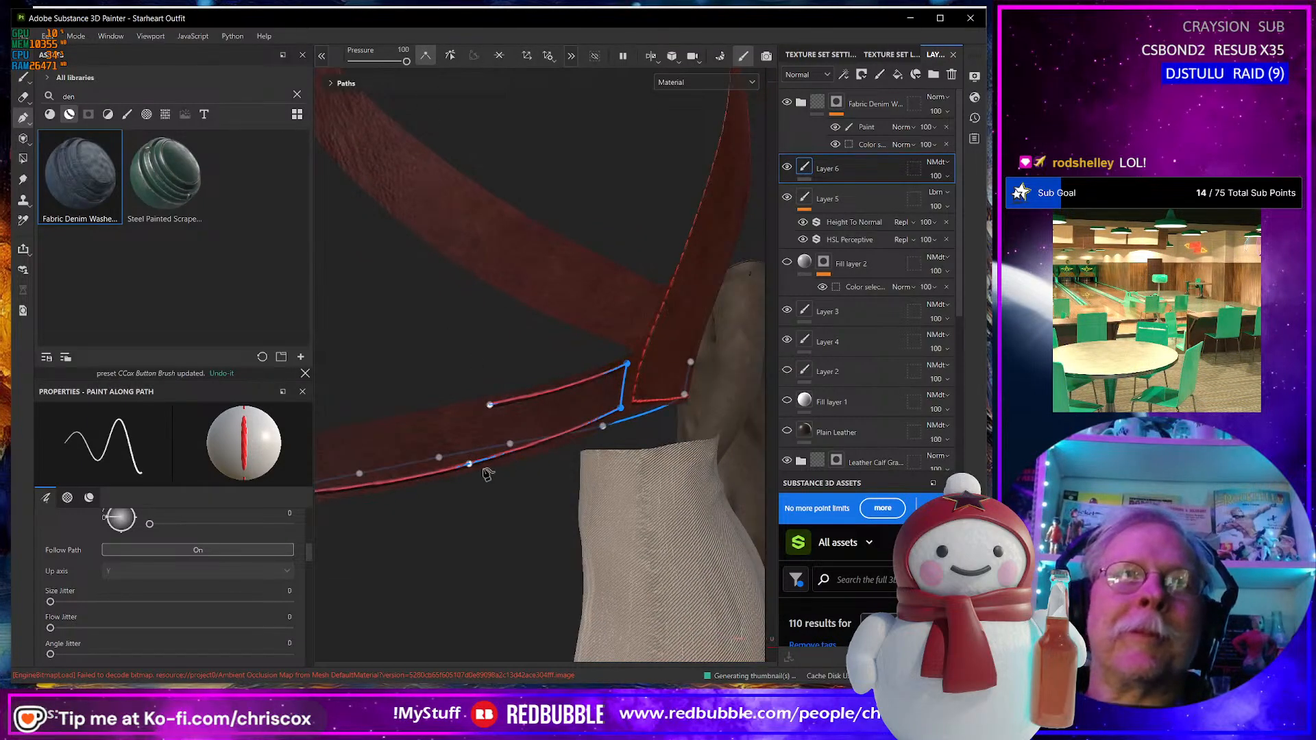
pyautogui.click(464, 461)
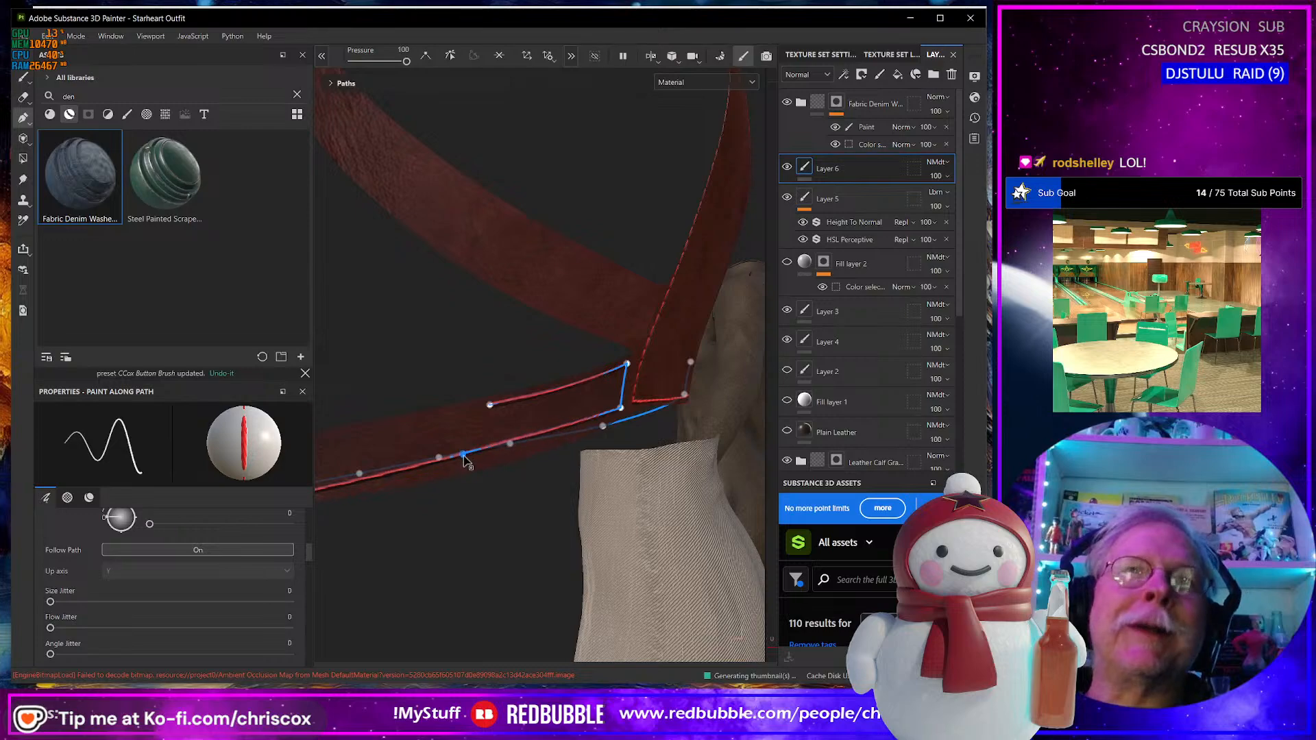
# Trace the waist strap's upper edge with path points around the back toward the path's starting point.
pyautogui.keyDown('alt'); pyautogui.moveTo(466, 468); pyautogui.dragTo(558, 455); pyautogui.keyUp('alt')
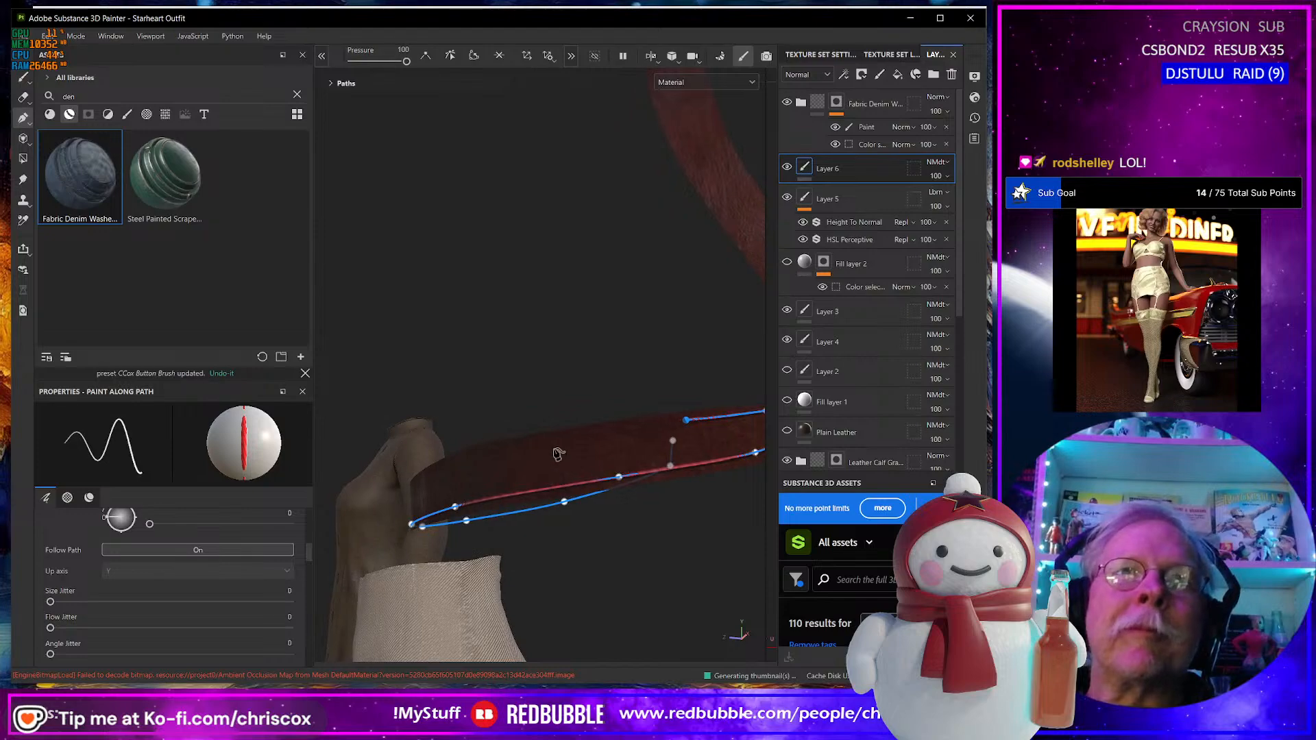
pyautogui.keyDown('alt'); pyautogui.moveTo(488, 482); pyautogui.dragTo(559, 459); pyautogui.keyUp('alt')
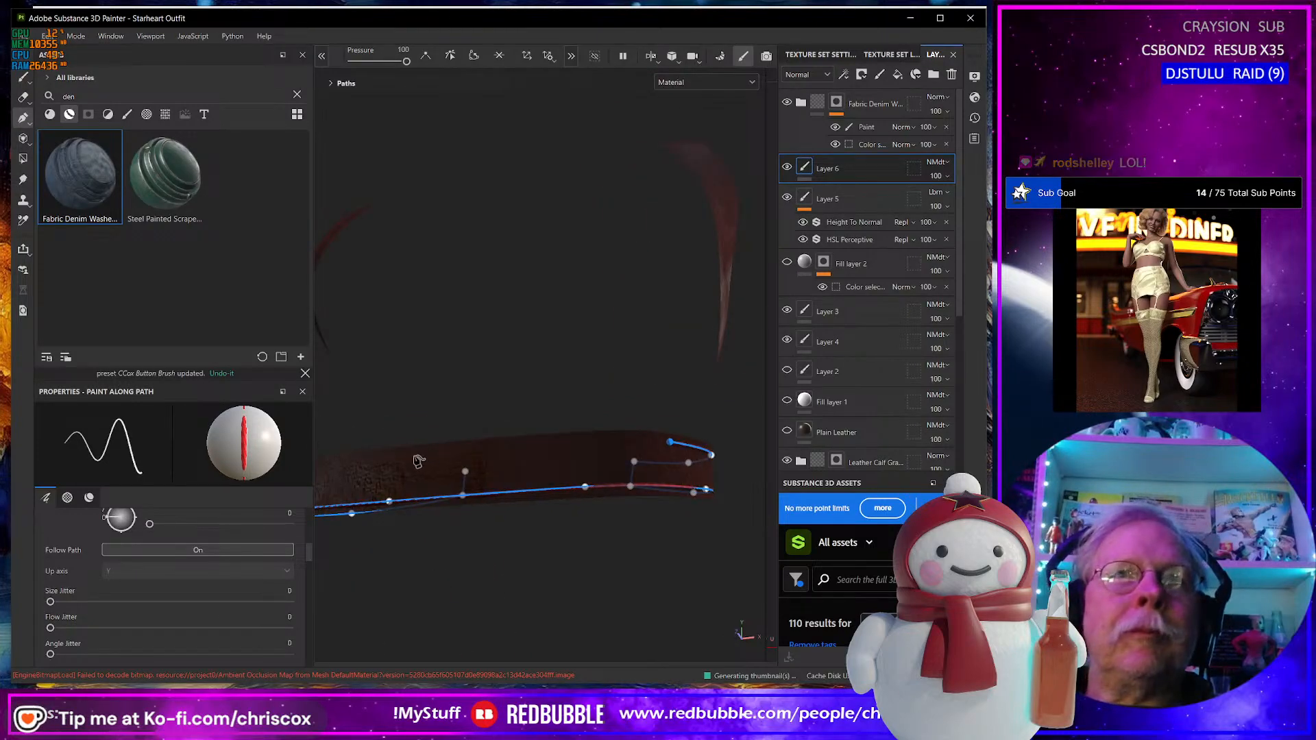
pyautogui.keyDown('alt'); pyautogui.moveTo(386, 460); pyautogui.dragTo(541, 485); pyautogui.keyUp('alt')
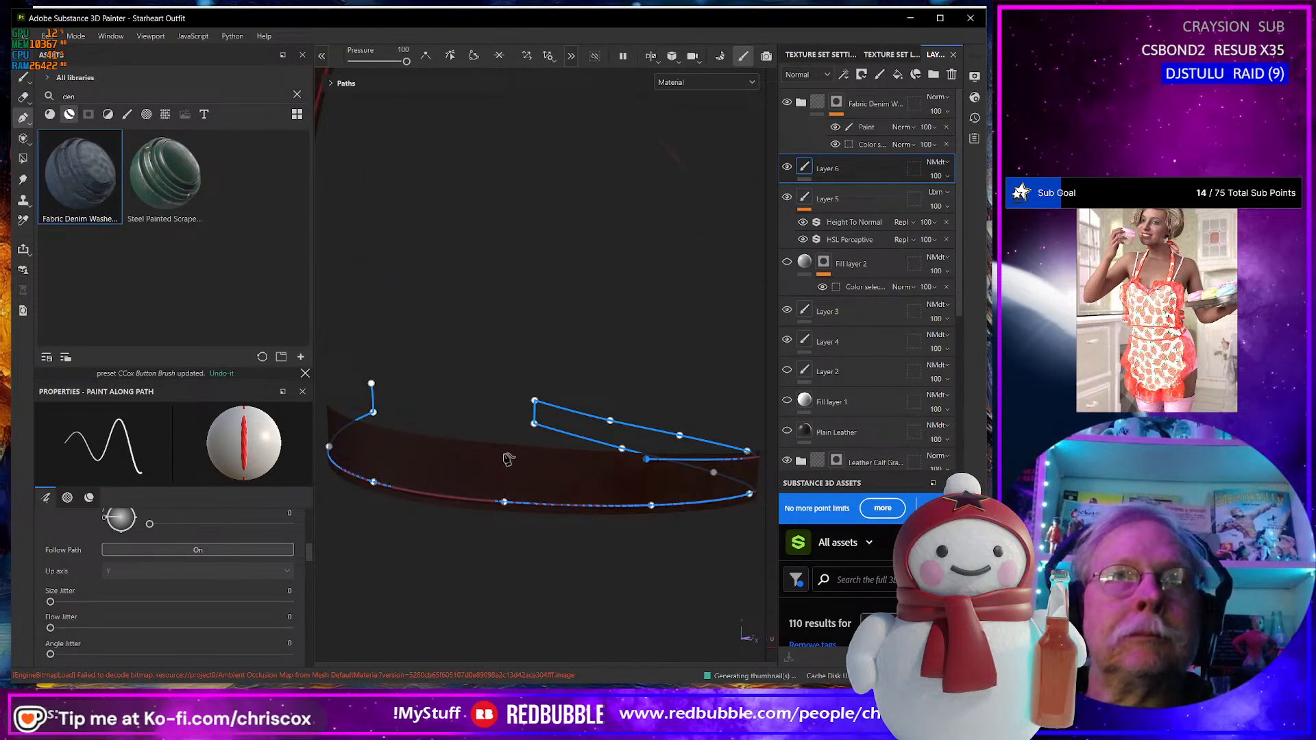
pyautogui.keyDown('alt'); pyautogui.moveTo(434, 470); pyautogui.dragTo(636, 506); pyautogui.keyUp('alt')
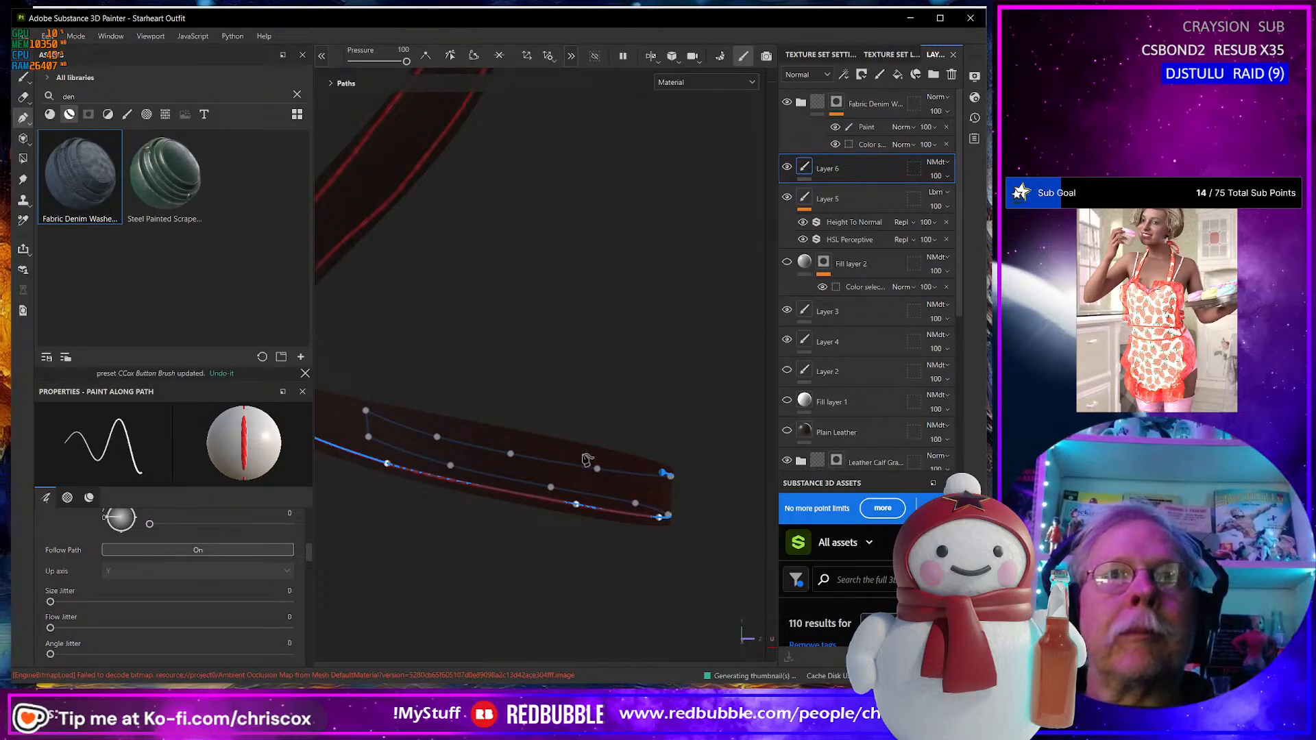
pyautogui.keyDown('alt'); pyautogui.moveTo(510, 450); pyautogui.dragTo(538, 475); pyautogui.keyUp('alt')
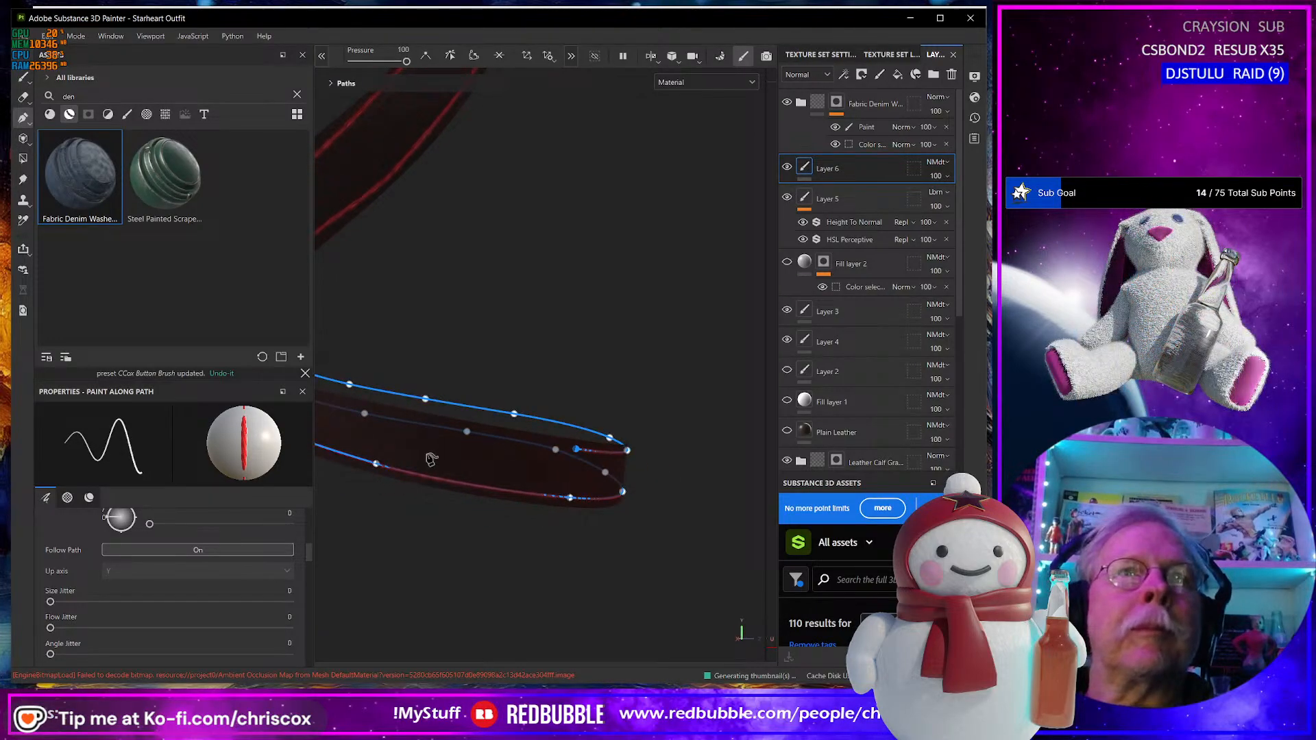
pyautogui.keyDown('alt'); pyautogui.moveTo(431, 460); pyautogui.dragTo(420, 472); pyautogui.keyUp('alt')
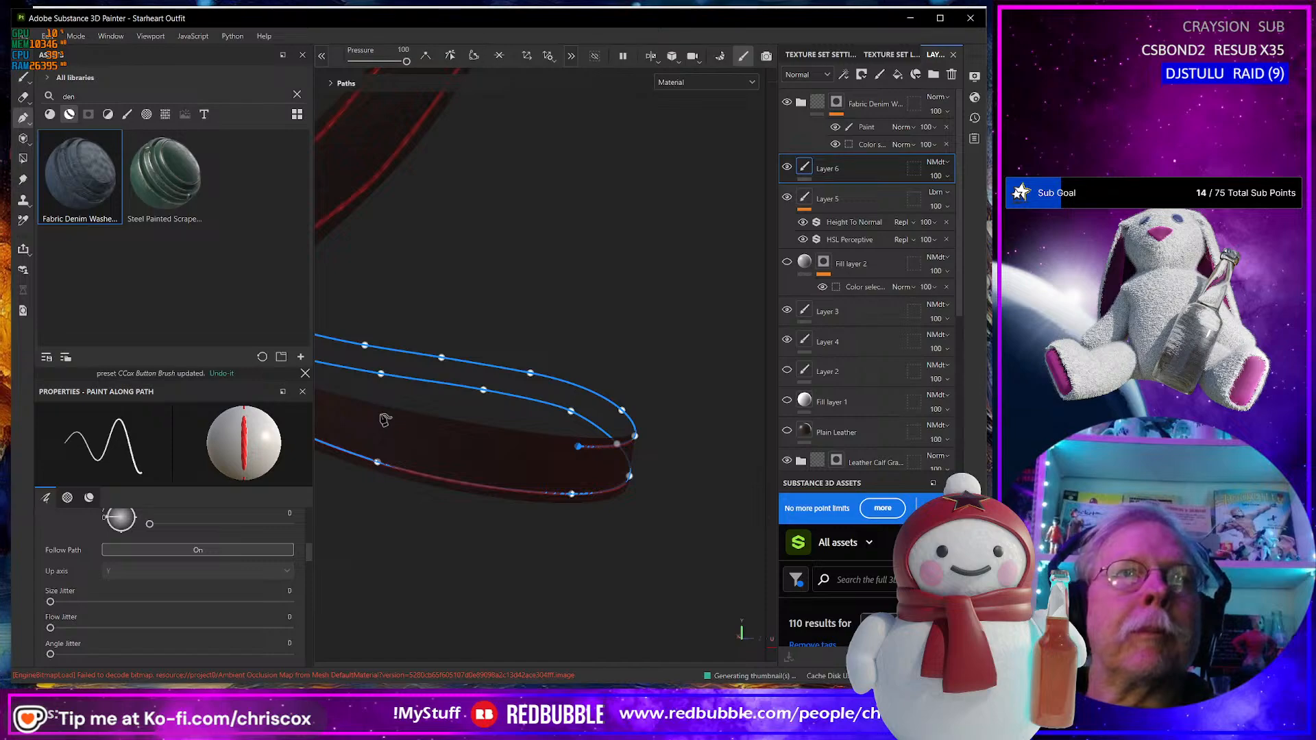
pyautogui.click(381, 415)
pyautogui.keyDown('alt'); pyautogui.moveTo(391, 436); pyautogui.dragTo(434, 437, button='middle'); pyautogui.keyUp('alt')
pyautogui.keyDown('alt'); pyautogui.moveTo(595, 466); pyautogui.dragTo(638, 460); pyautogui.keyUp('alt')
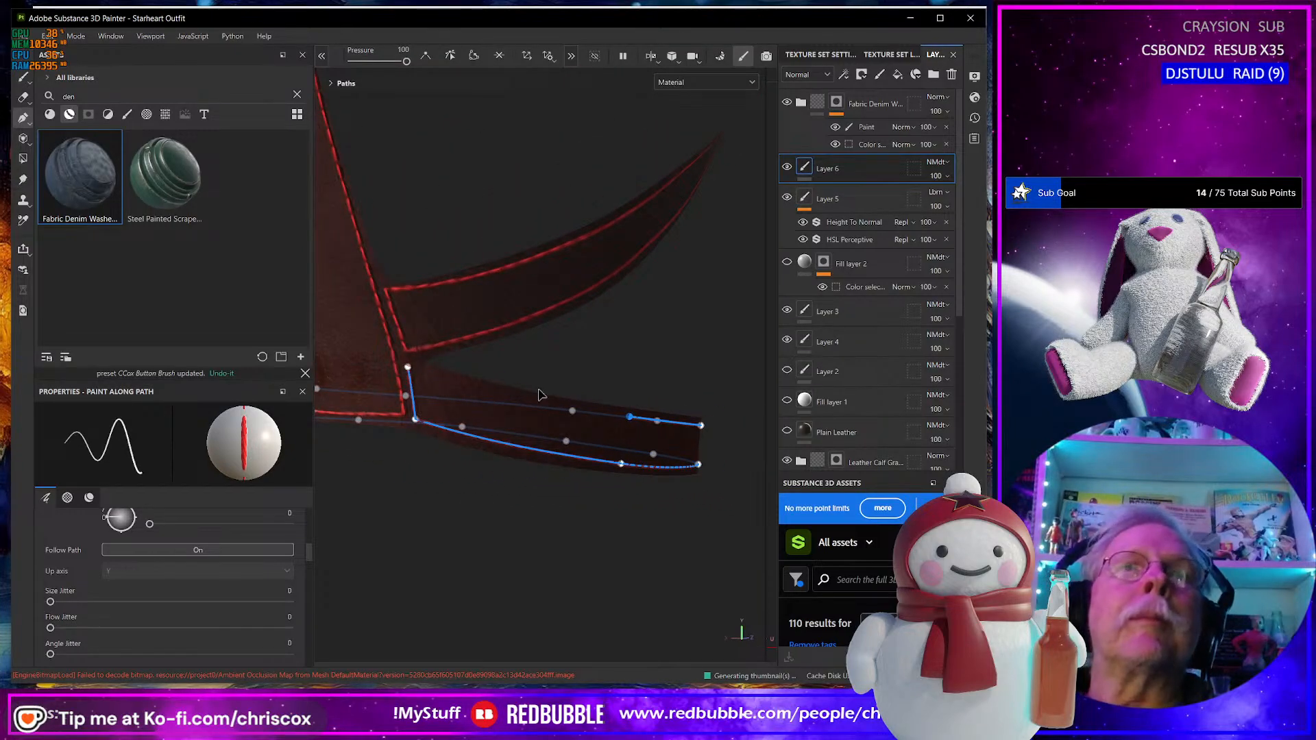
pyautogui.keyDown('alt'); pyautogui.moveTo(539, 395); pyautogui.dragTo(500, 382); pyautogui.keyUp('alt')
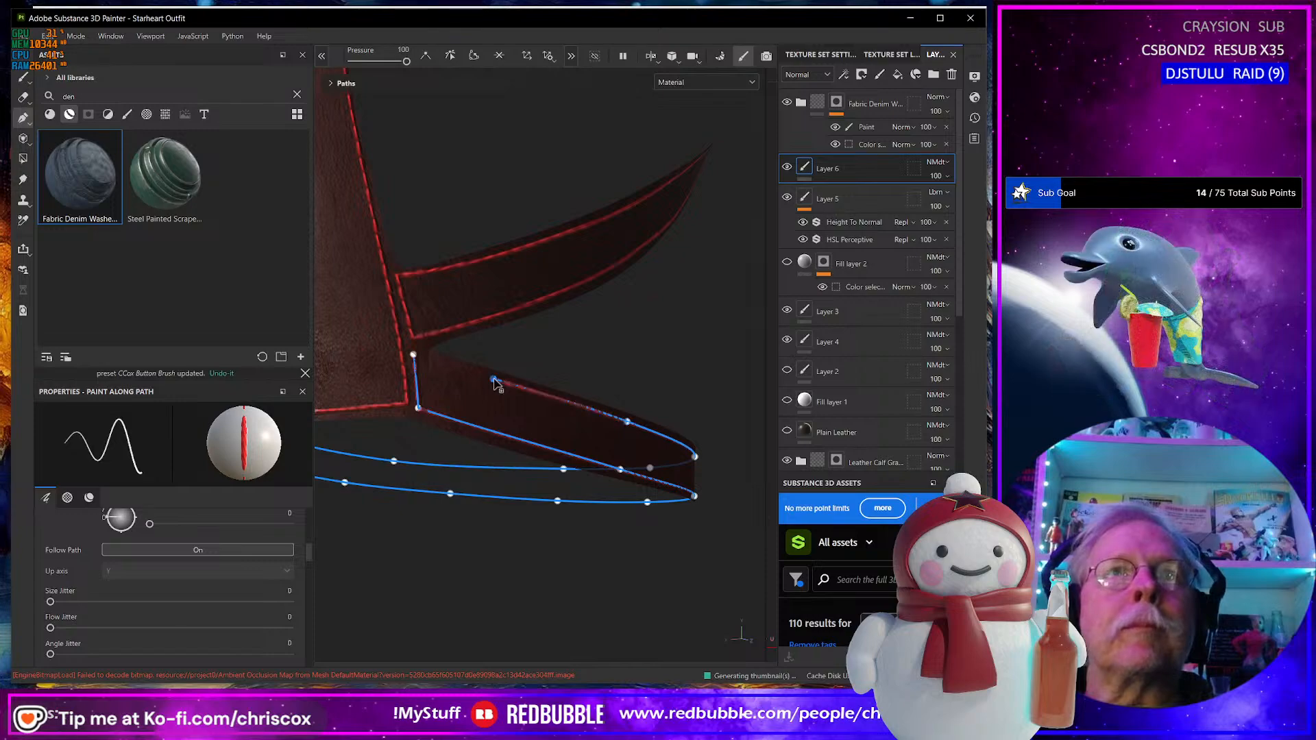
# Close the waist strap's path, make its closing point a sharp corner and deselect the path.
pyautogui.click(450, 55)
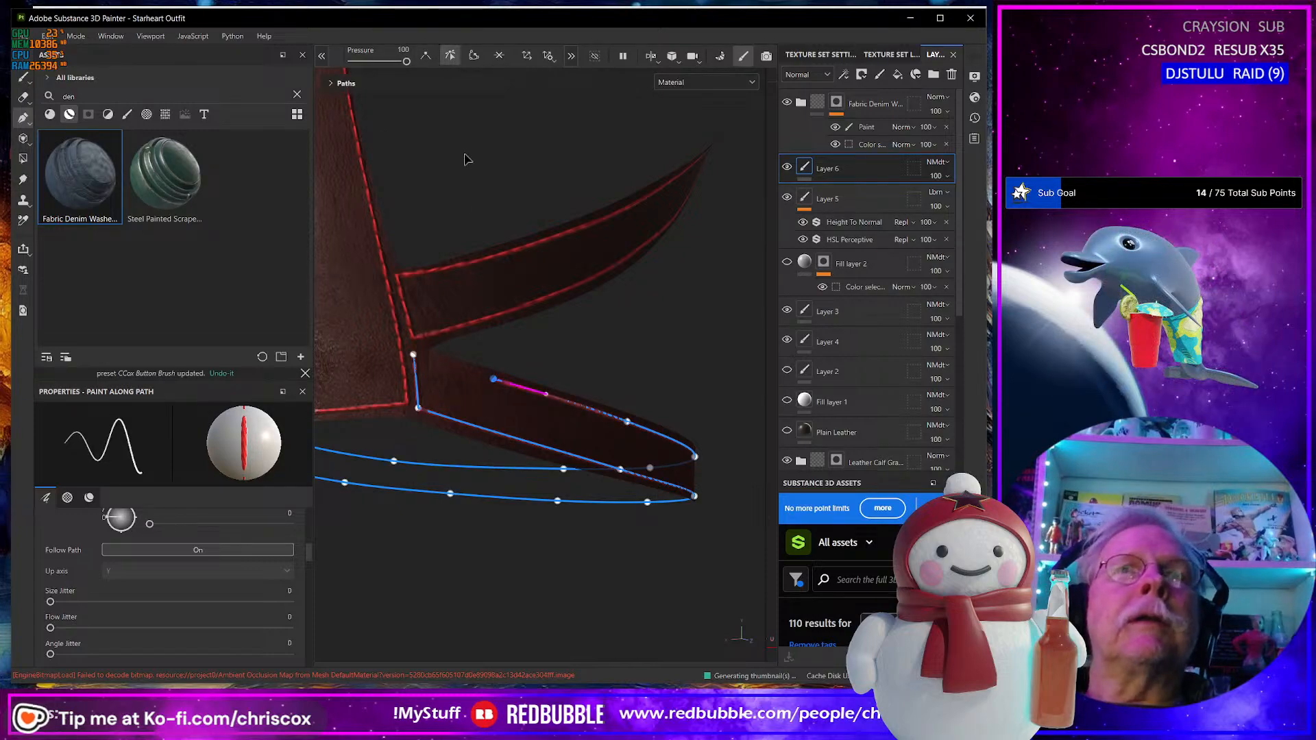
pyautogui.click(473, 55)
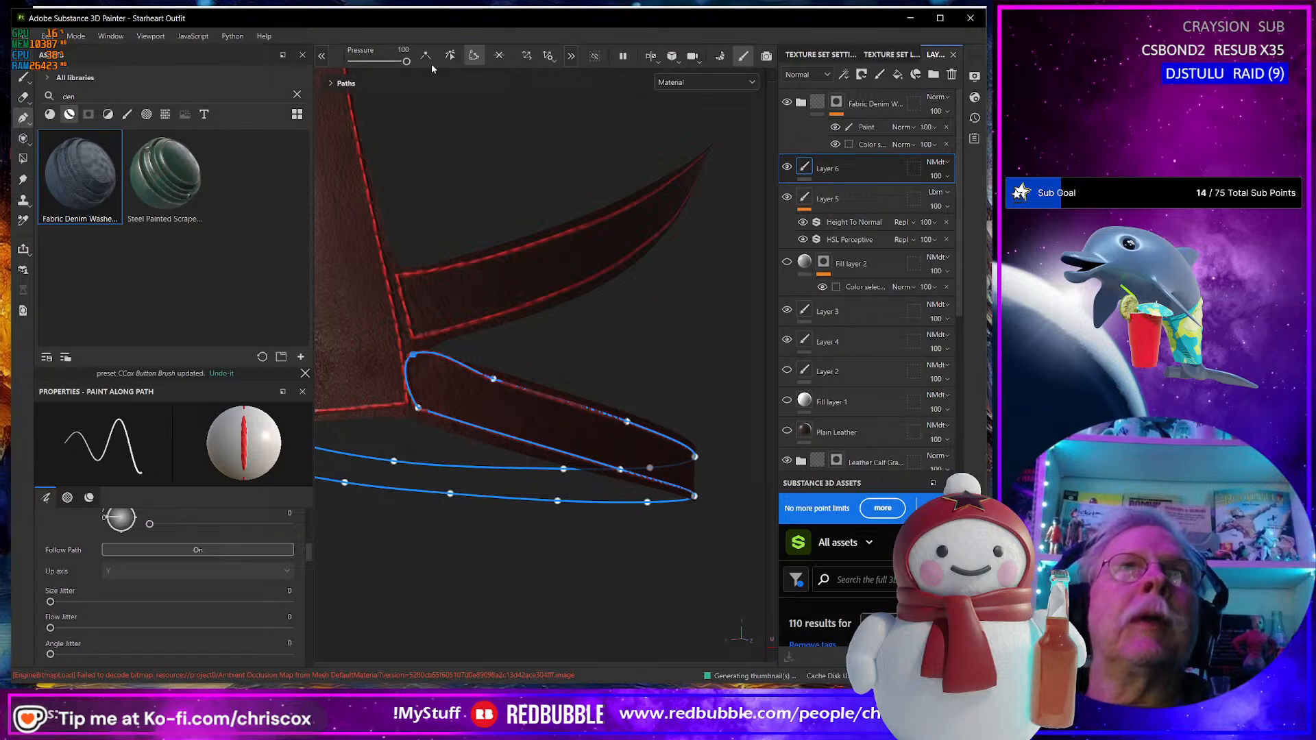
pyautogui.click(426, 56)
pyautogui.keyDown('alt'); pyautogui.moveTo(546, 353); pyautogui.dragTo(607, 457); pyautogui.keyUp('alt')
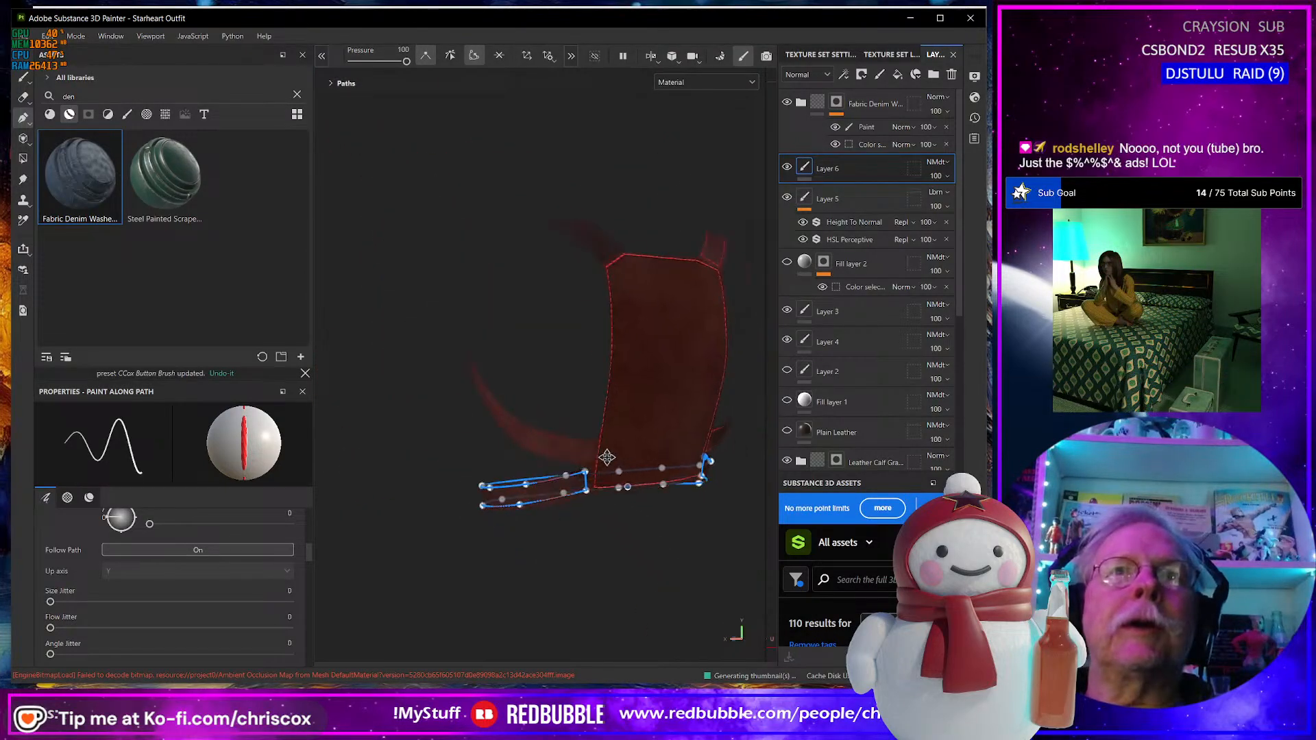
pyautogui.scroll(5, 606, 457)
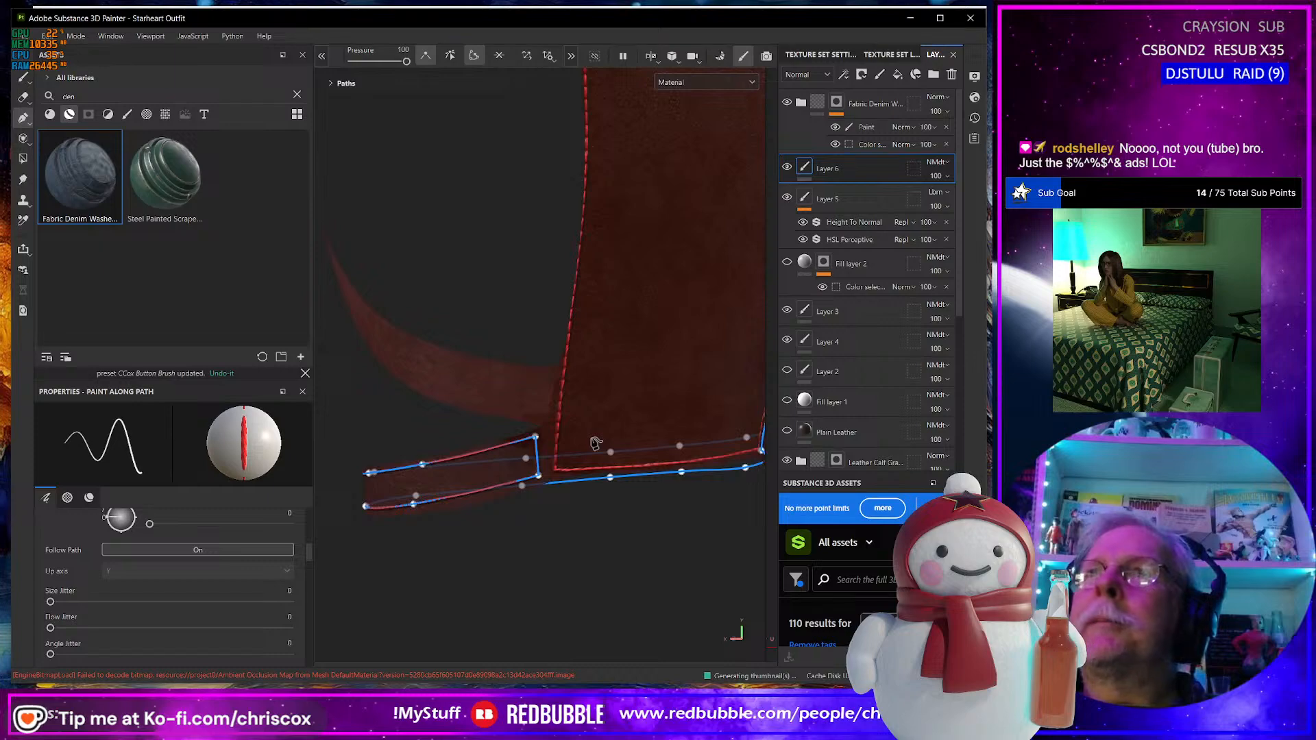
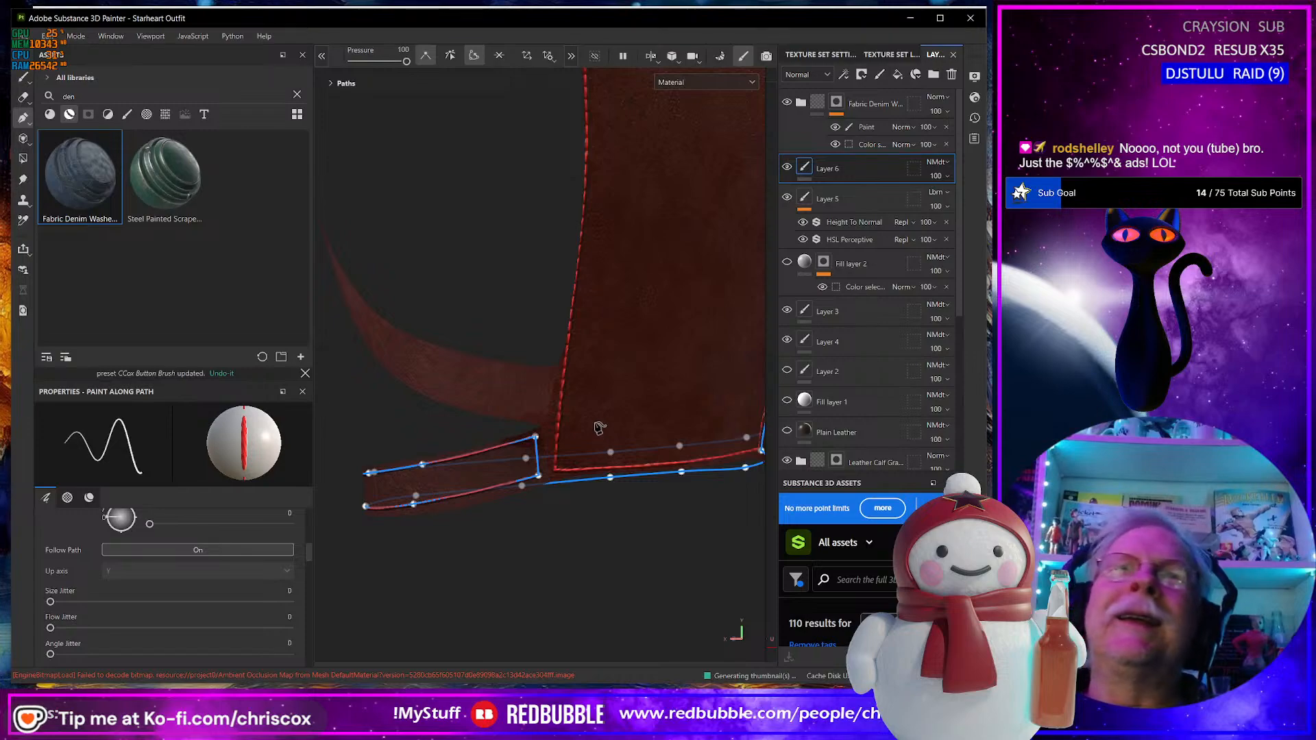
pyautogui.keyDown('alt'); pyautogui.moveTo(568, 422); pyautogui.dragTo(590, 364); pyautogui.keyUp('alt')
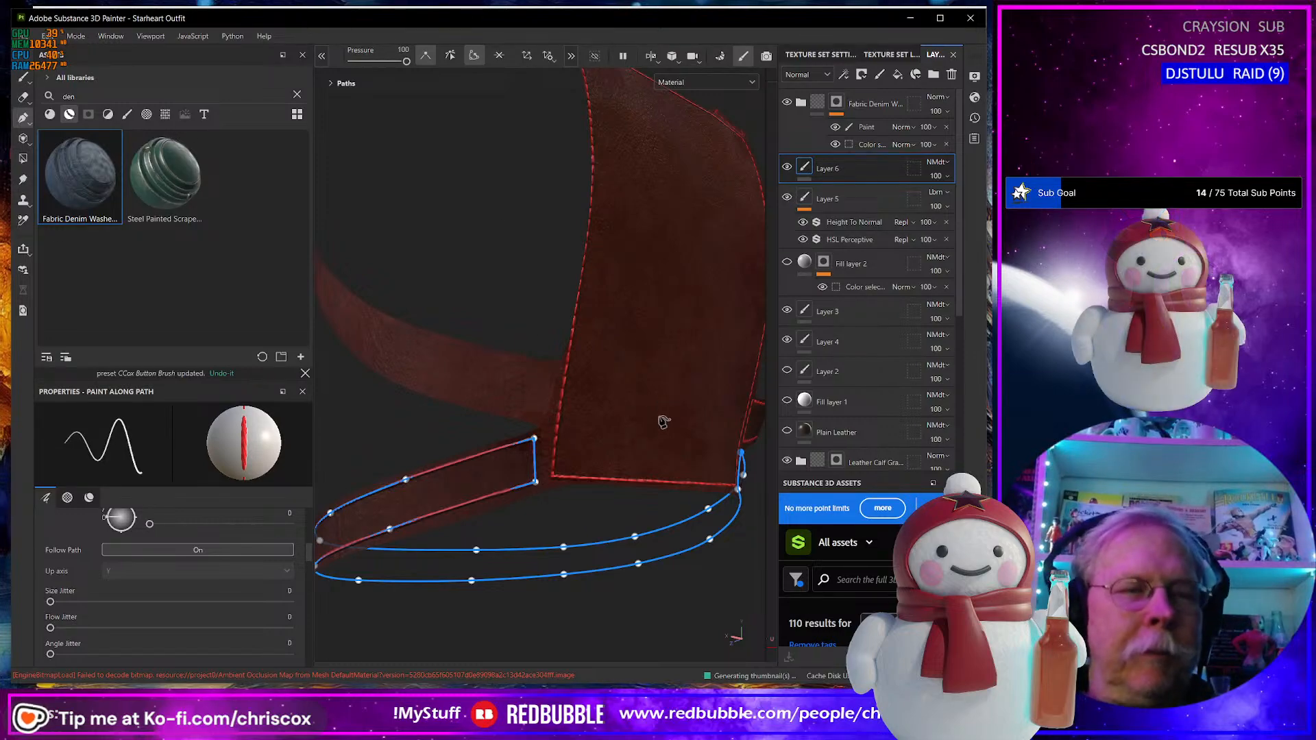
pyautogui.press('Escape')
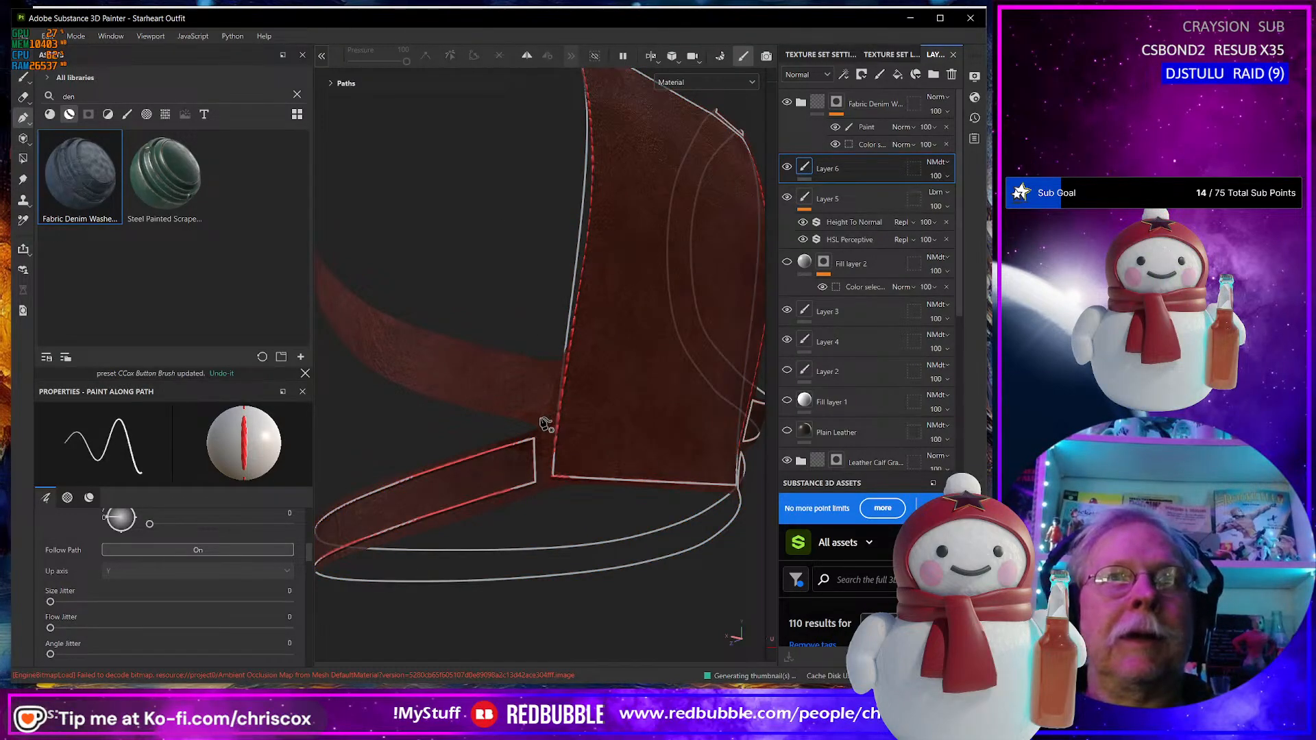
# Start a path across the second shoulder strap's lower end and along its upper edge, placing a sharp corner just inside the strap.
pyautogui.click(373, 318)
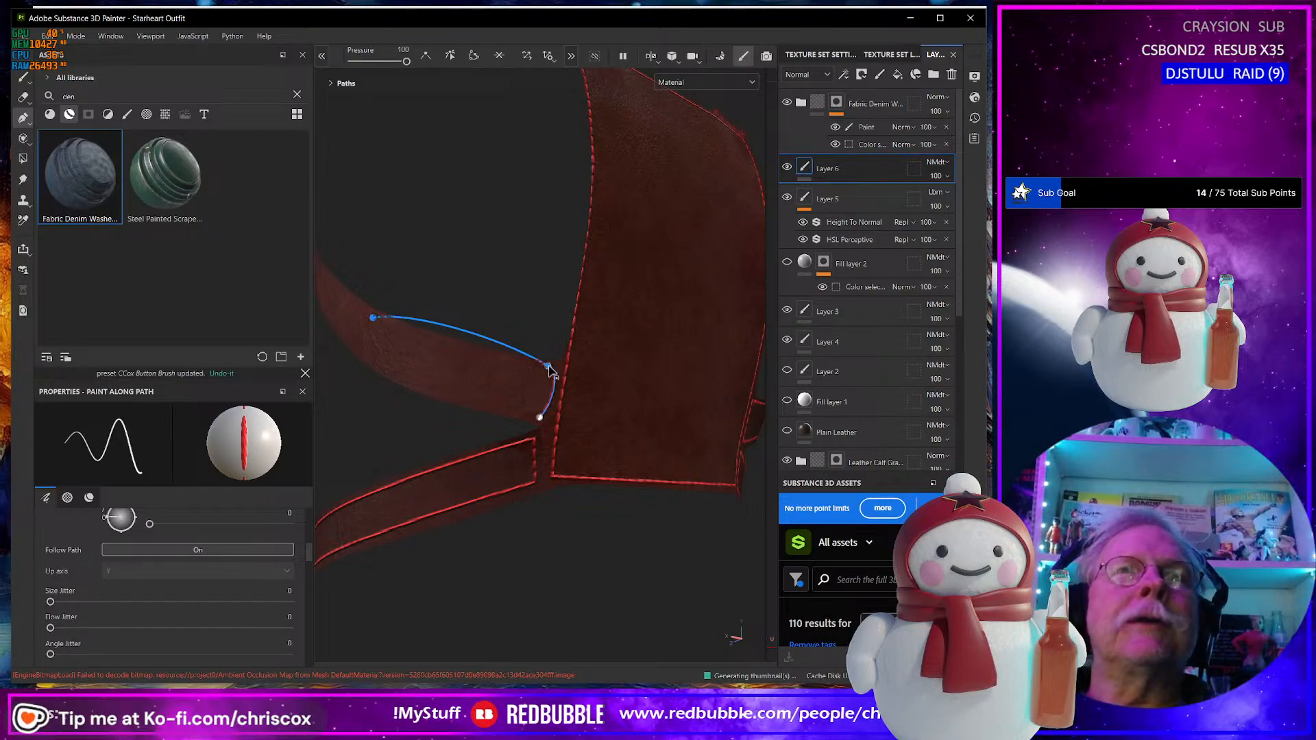
pyautogui.click(429, 57)
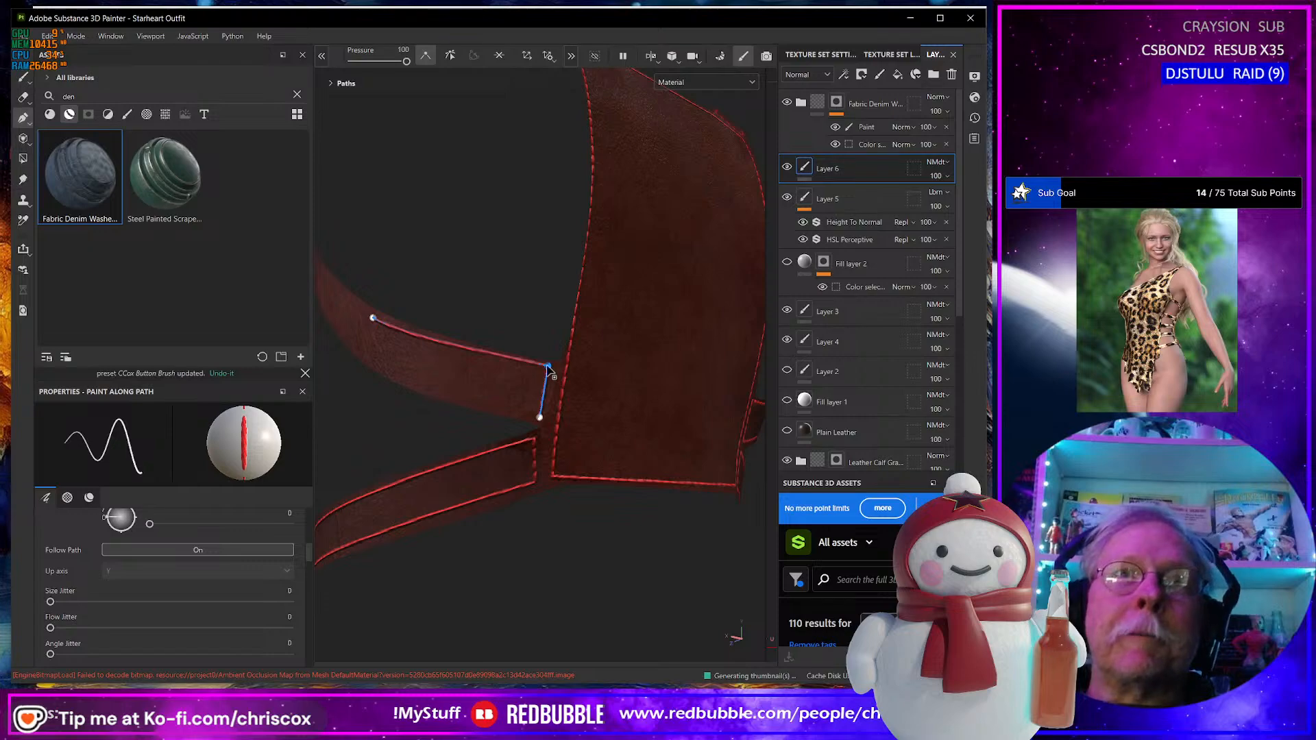
pyautogui.moveTo(549, 369); pyautogui.dragTo(549, 376)
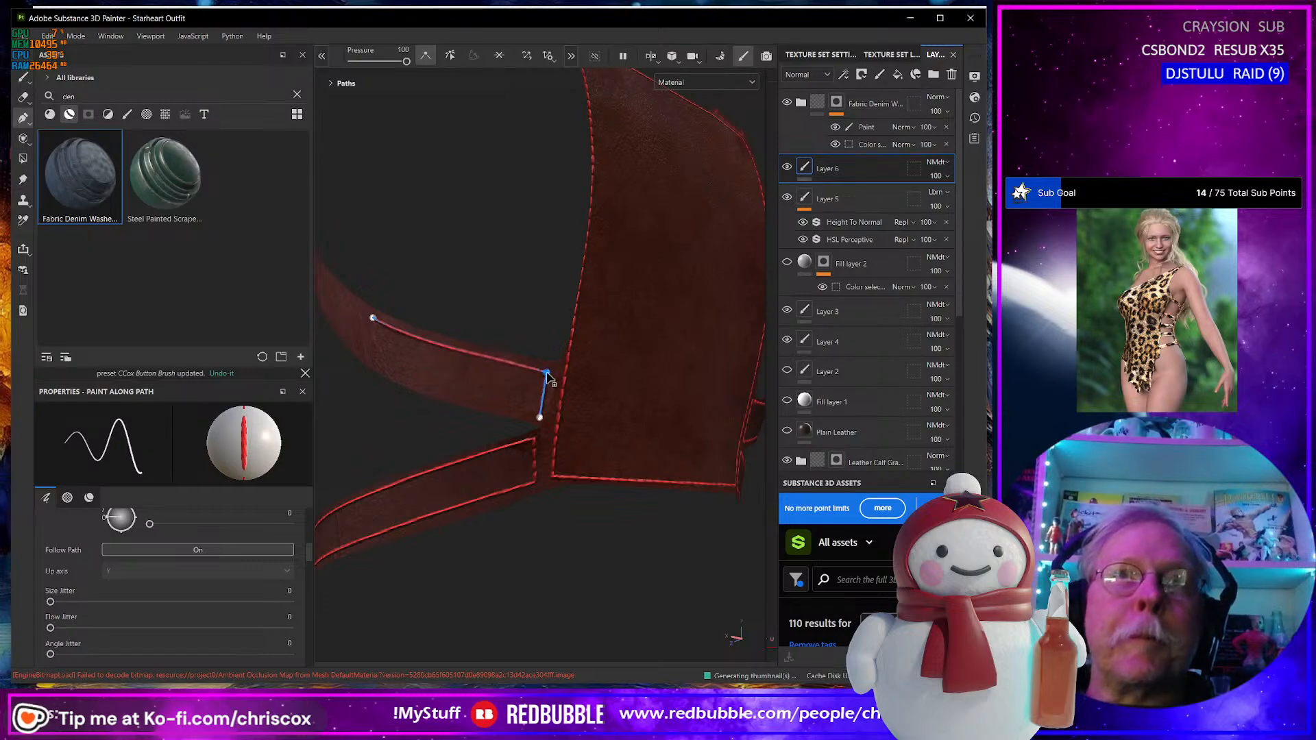
# Continue the path along the second shoulder strap's upper edge, over the shoulder and down to the strap's far end.
pyautogui.keyDown('alt'); pyautogui.moveTo(467, 384); pyautogui.dragTo(605, 451); pyautogui.keyUp('alt')
pyautogui.keyDown('alt'); pyautogui.moveTo(539, 370); pyautogui.dragTo(587, 456); pyautogui.keyUp('alt')
pyautogui.keyDown('alt'); pyautogui.moveTo(519, 266); pyautogui.dragTo(595, 389); pyautogui.keyUp('alt')
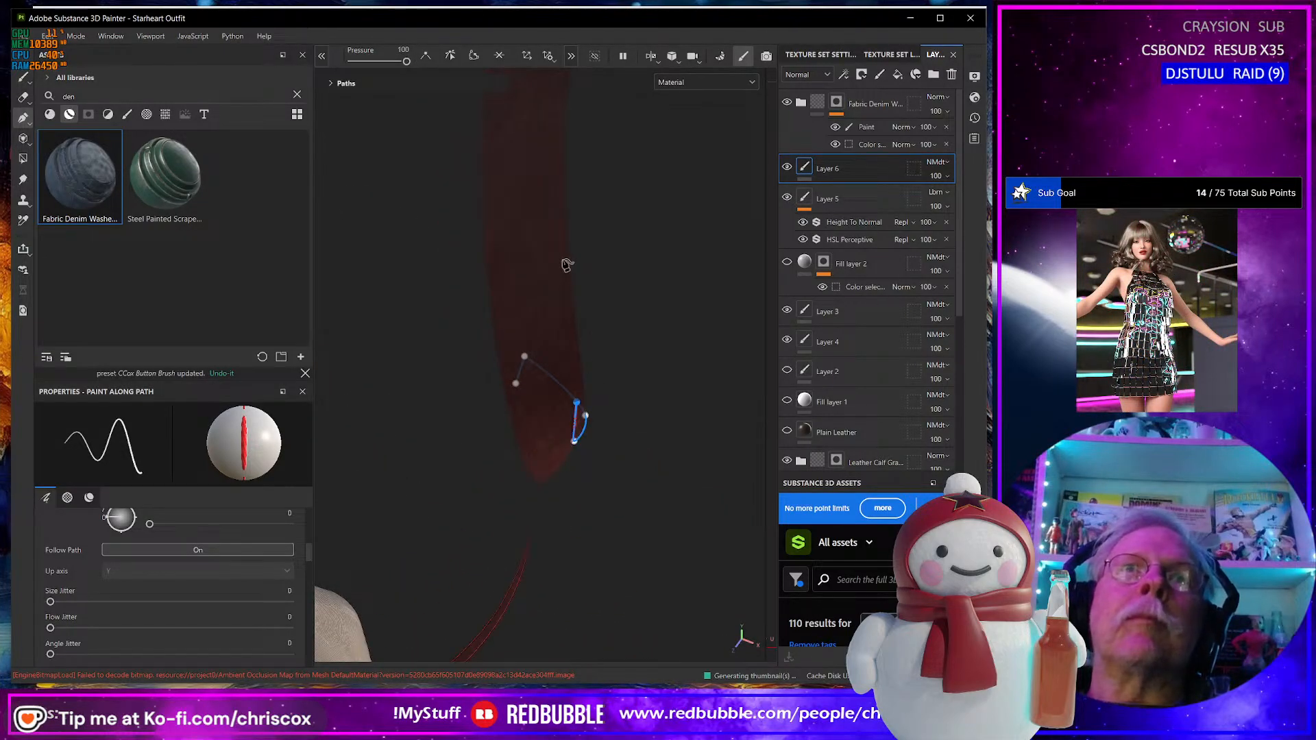
pyautogui.keyDown('alt'); pyautogui.moveTo(558, 215); pyautogui.dragTo(587, 426); pyautogui.keyUp('alt')
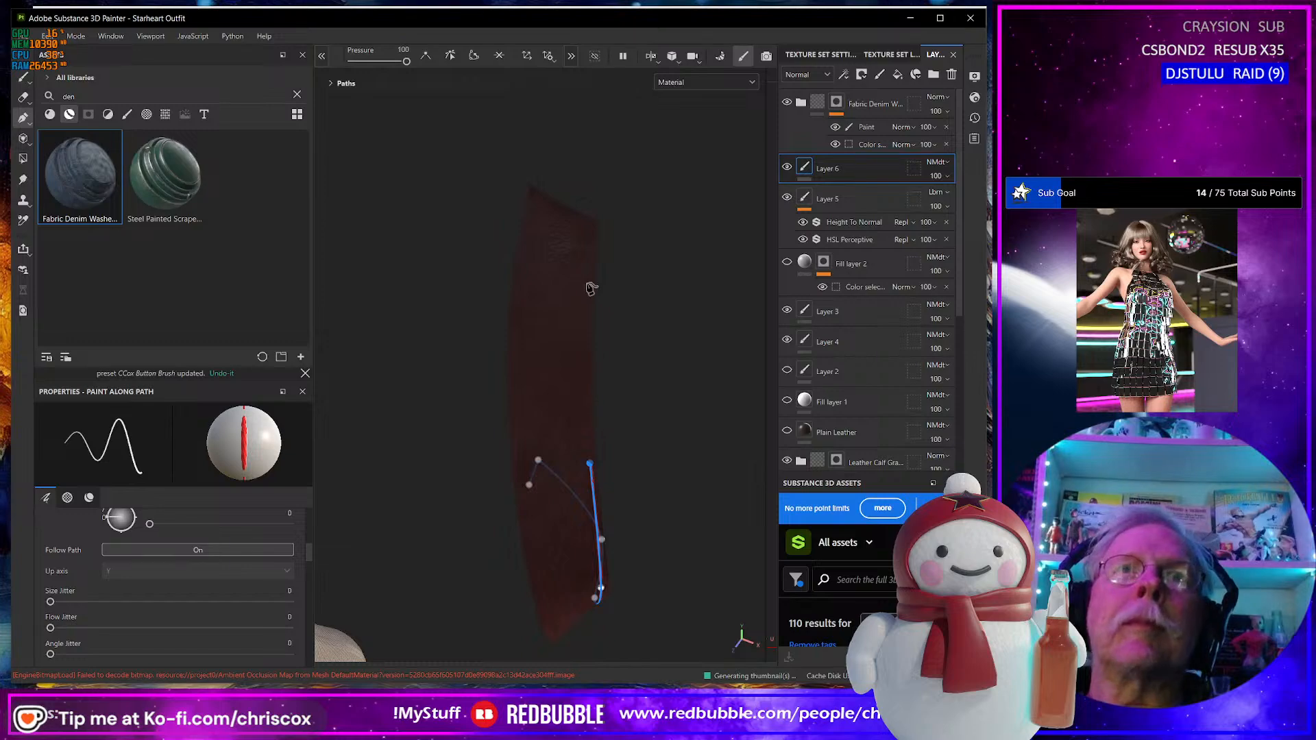
pyautogui.keyDown('alt'); pyautogui.moveTo(591, 288); pyautogui.dragTo(528, 249); pyautogui.keyUp('alt')
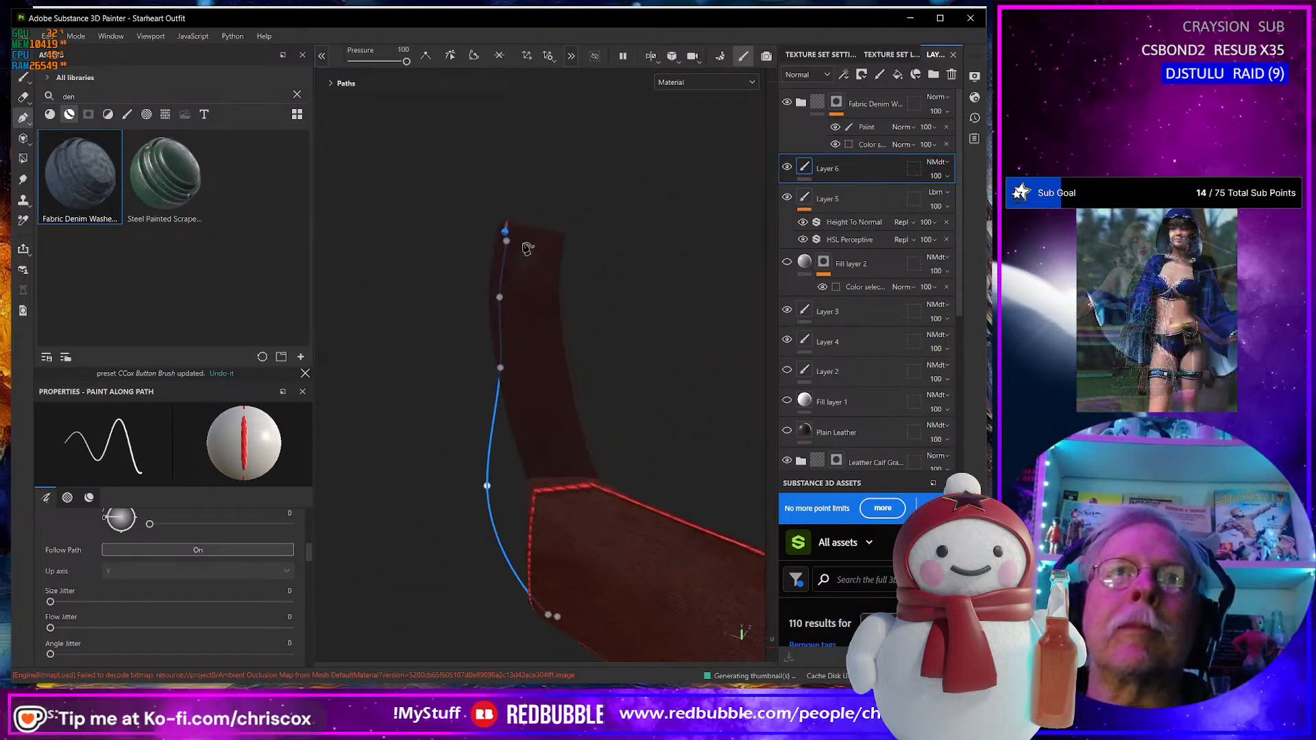
pyautogui.moveTo(506, 292)
pyautogui.keyDown('alt'); pyautogui.mouseDown()
pyautogui.moveTo(491, 299)
pyautogui.moveTo(504, 295)
pyautogui.mouseUp(); pyautogui.keyUp('alt')
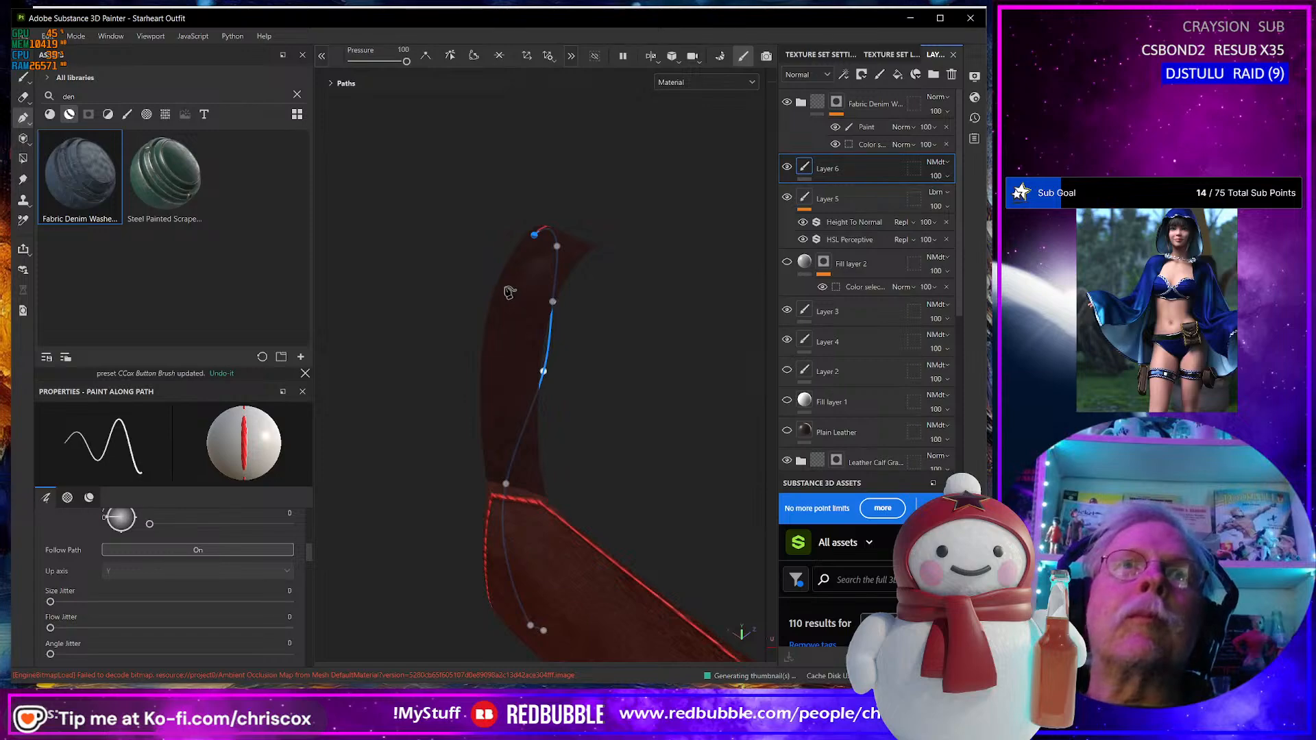
pyautogui.click(501, 290)
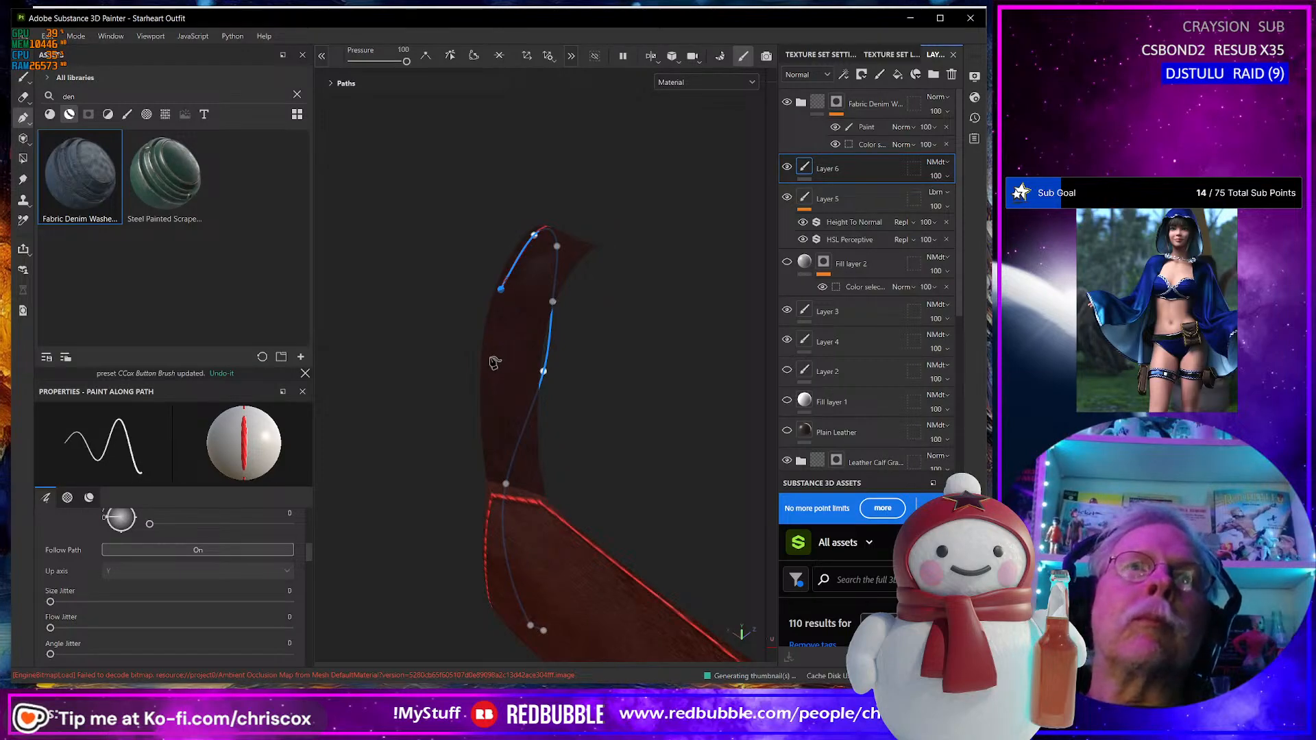
pyautogui.keyDown('alt'); pyautogui.moveTo(499, 411); pyautogui.dragTo(508, 333); pyautogui.keyUp('alt')
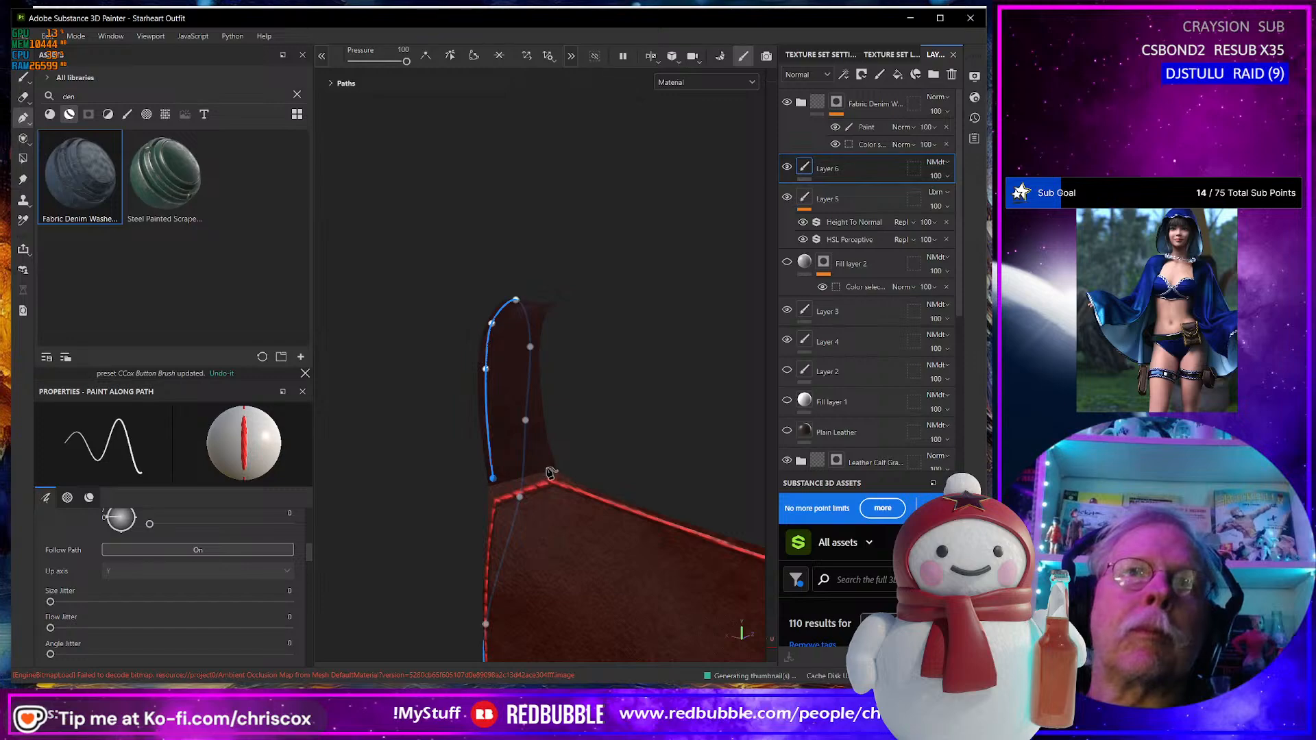
# Carry the path across the strap's far end onto its opposite edge and make both end points sharp corners.
pyautogui.keyDown('alt'); pyautogui.moveTo(554, 463); pyautogui.dragTo(511, 520); pyautogui.keyUp('alt')
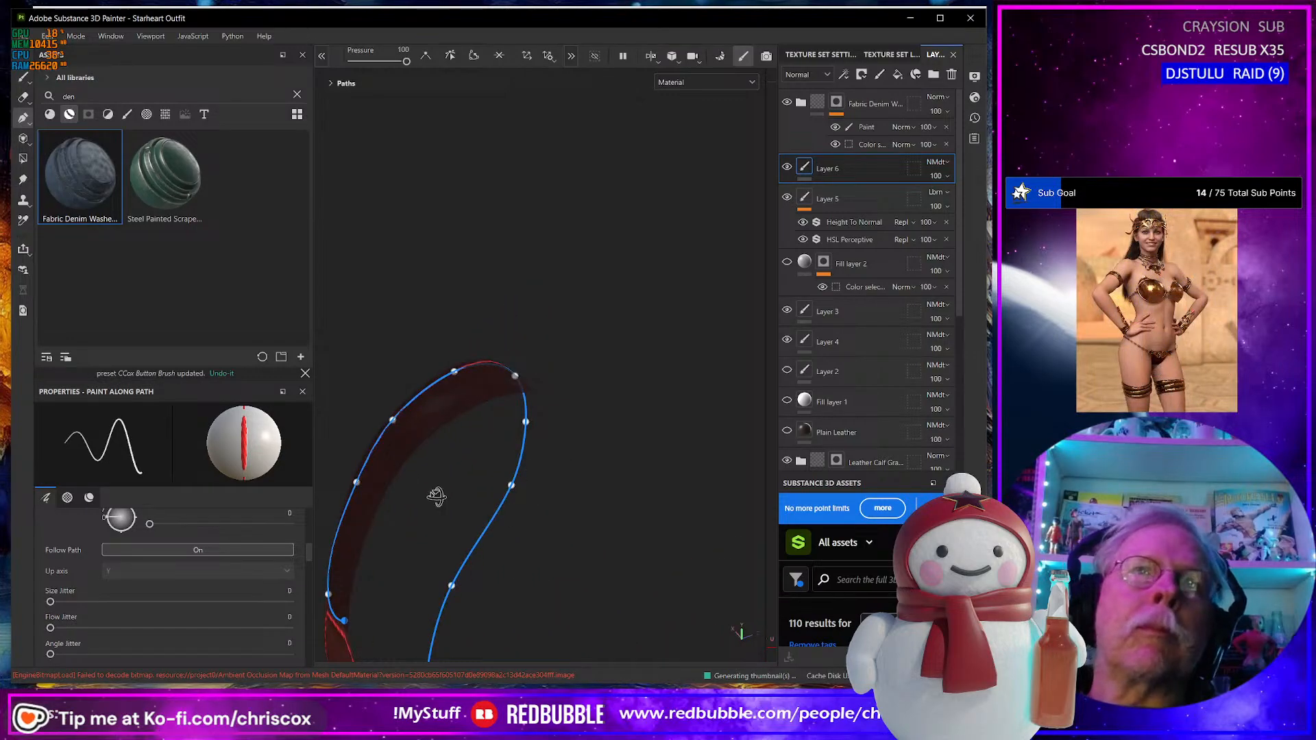
pyautogui.keyDown('alt'); pyautogui.moveTo(436, 497); pyautogui.dragTo(502, 499); pyautogui.keyUp('alt')
pyautogui.click(556, 514)
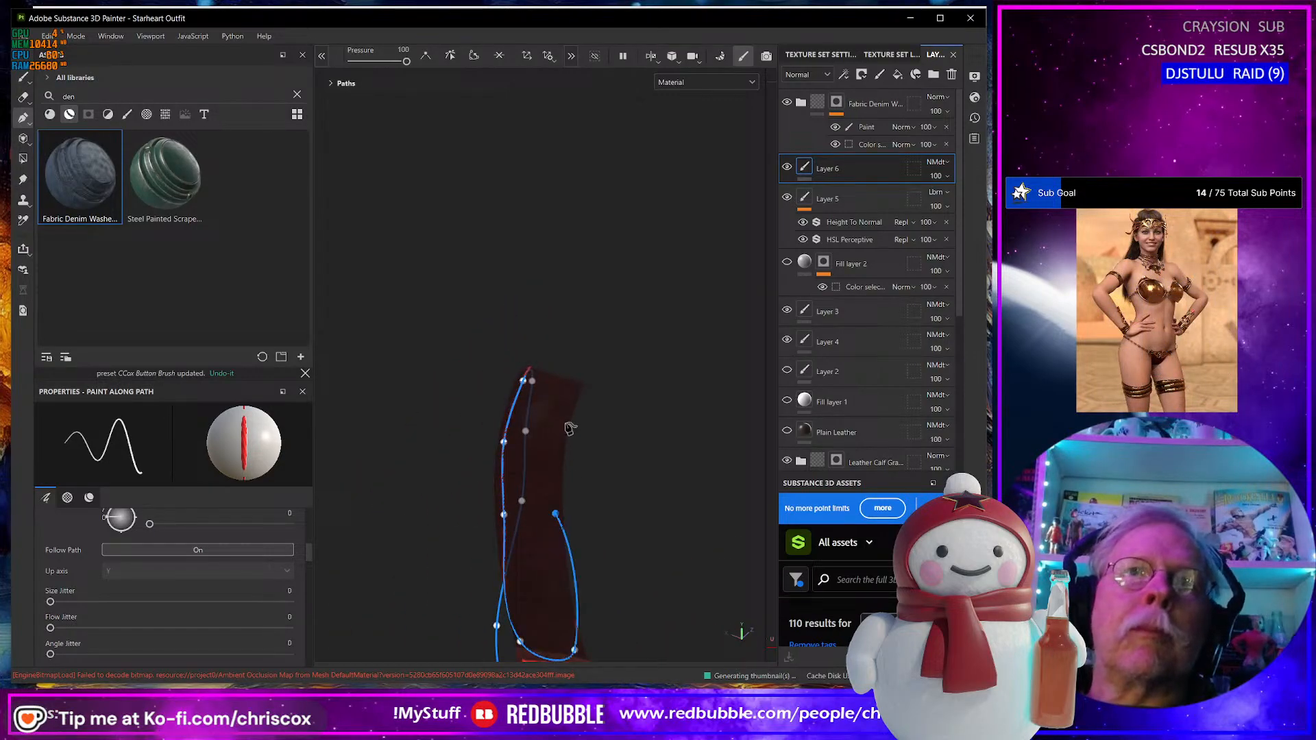
pyautogui.click(564, 412)
pyautogui.keyDown('alt'); pyautogui.moveTo(633, 528); pyautogui.dragTo(628, 393, button='middle'); pyautogui.keyUp('alt')
pyautogui.click(566, 410)
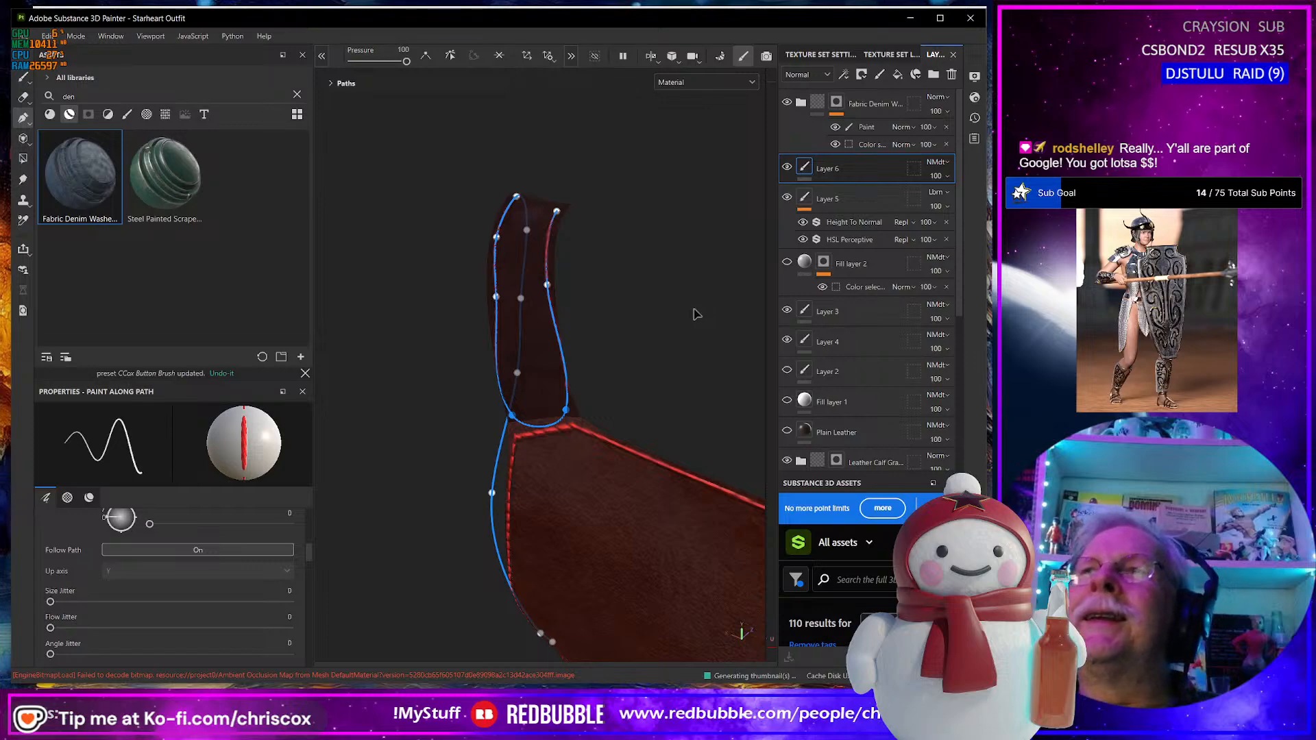
pyautogui.click(425, 60)
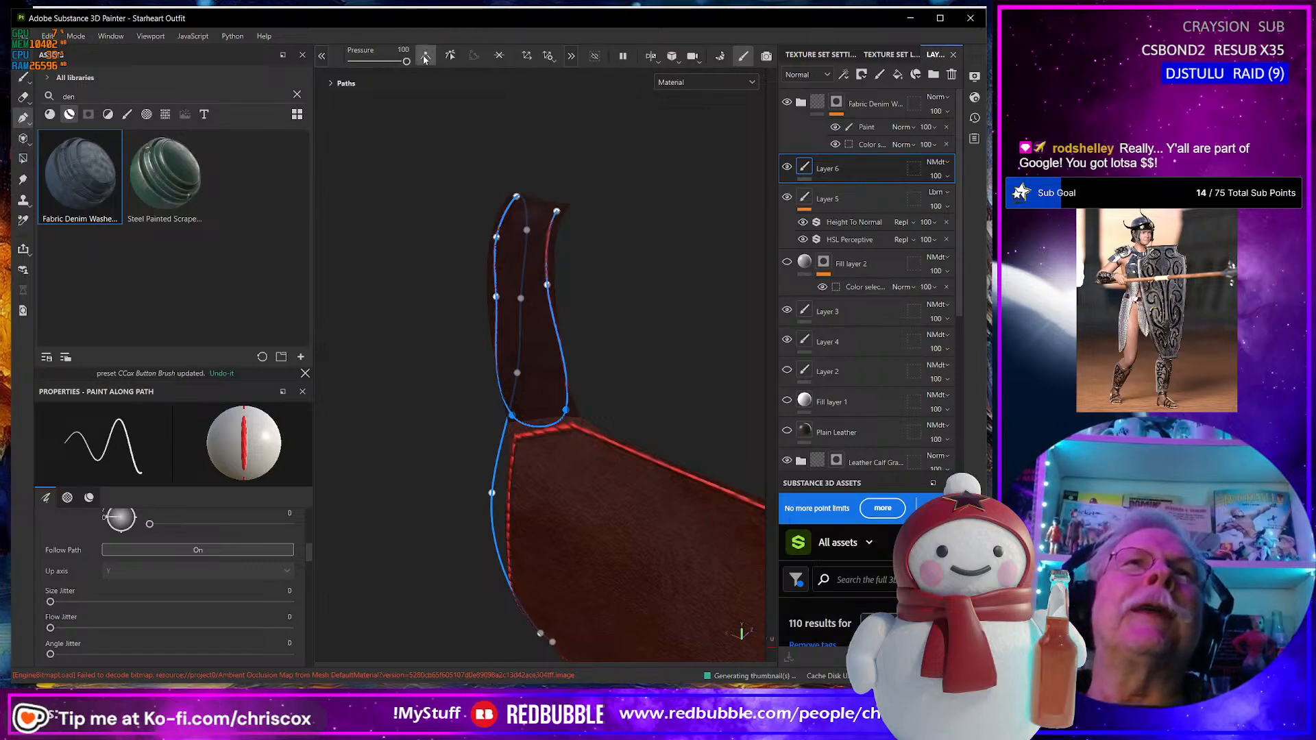
# Trace the strap's opposite edge with path points over the shoulder and back toward the path's starting point.
pyautogui.keyDown('alt'); pyautogui.moveTo(602, 320); pyautogui.dragTo(371, 350); pyautogui.keyUp('alt')
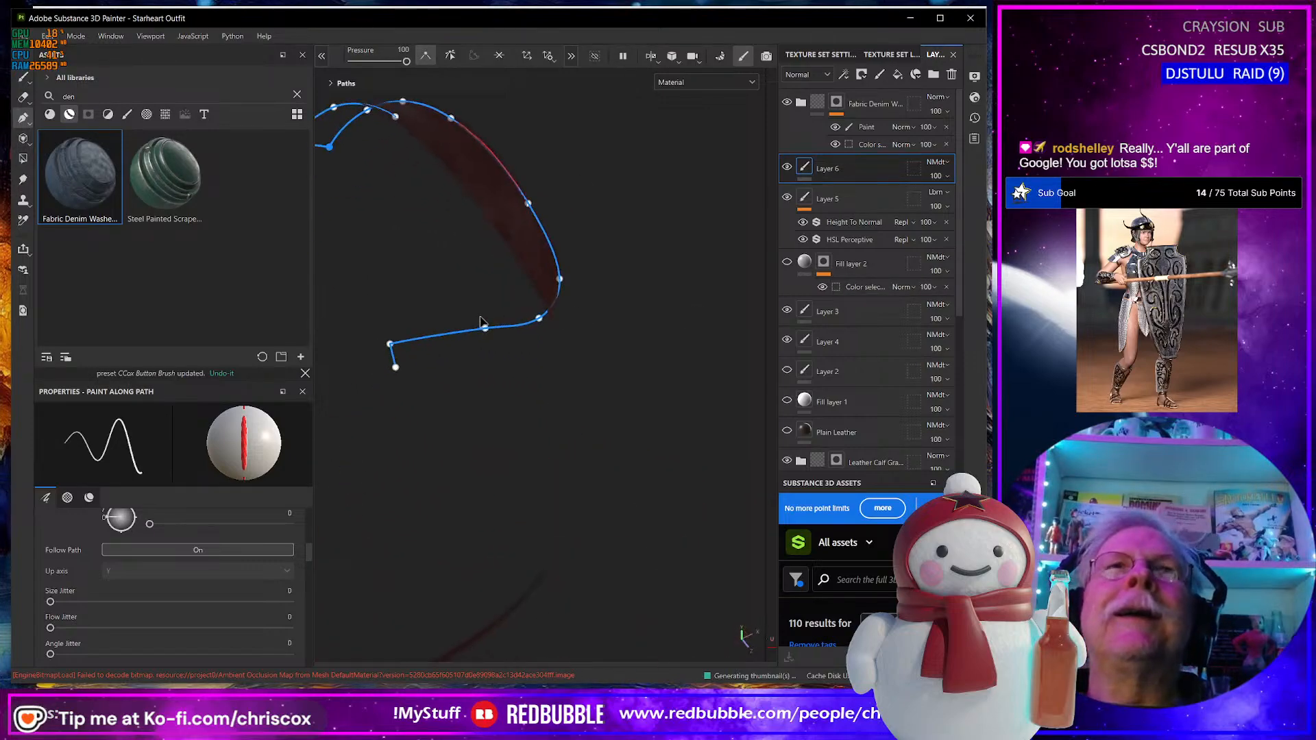
pyautogui.scroll(3, 485, 320)
pyautogui.keyDown('alt'); pyautogui.moveTo(550, 280); pyautogui.dragTo(629, 617); pyautogui.keyUp('alt')
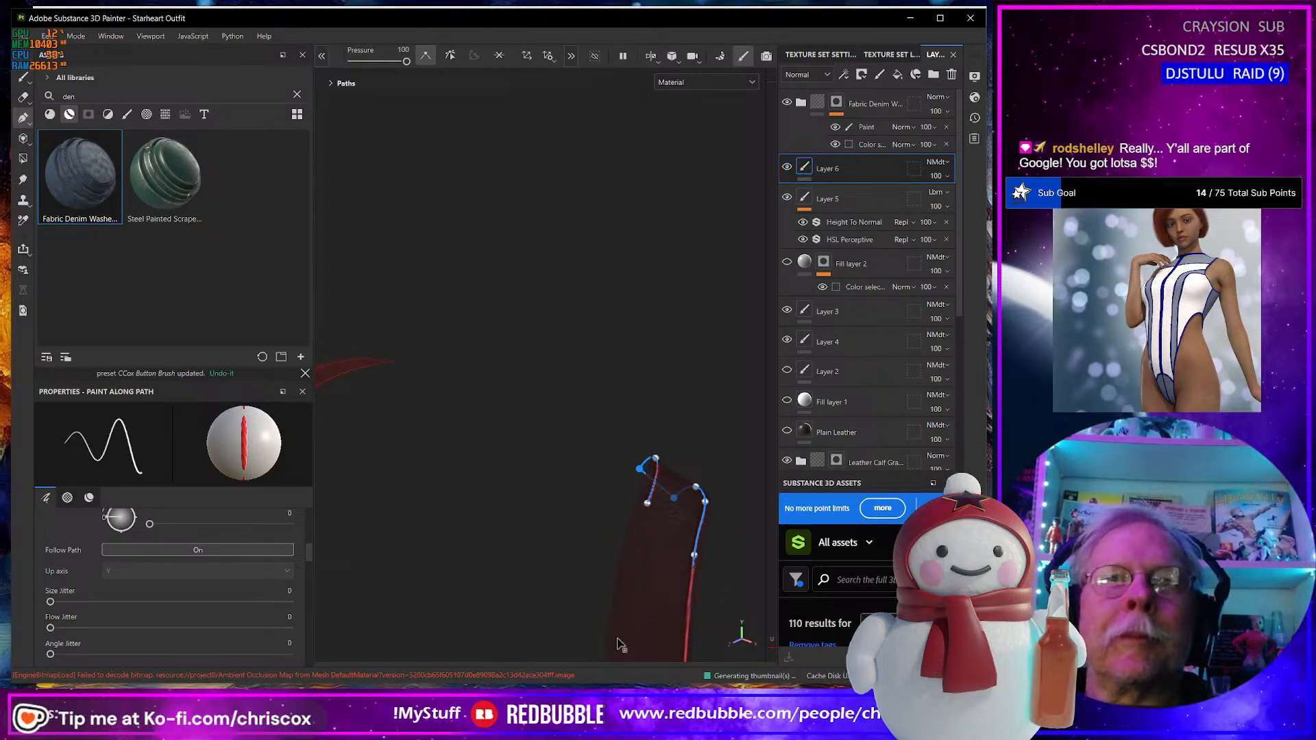
pyautogui.keyDown('alt'); pyautogui.moveTo(619, 640); pyautogui.dragTo(570, 236, button='middle'); pyautogui.keyUp('alt')
pyautogui.moveTo(570, 235); pyautogui.dragTo(541, 371)
pyautogui.moveTo(557, 446)
pyautogui.keyDown('alt'); pyautogui.mouseDown()
pyautogui.moveTo(544, 353)
pyautogui.moveTo(582, 529)
pyautogui.moveTo(599, 528)
pyautogui.moveTo(542, 373)
pyautogui.moveTo(564, 392)
pyautogui.mouseUp(); pyautogui.keyUp('alt')
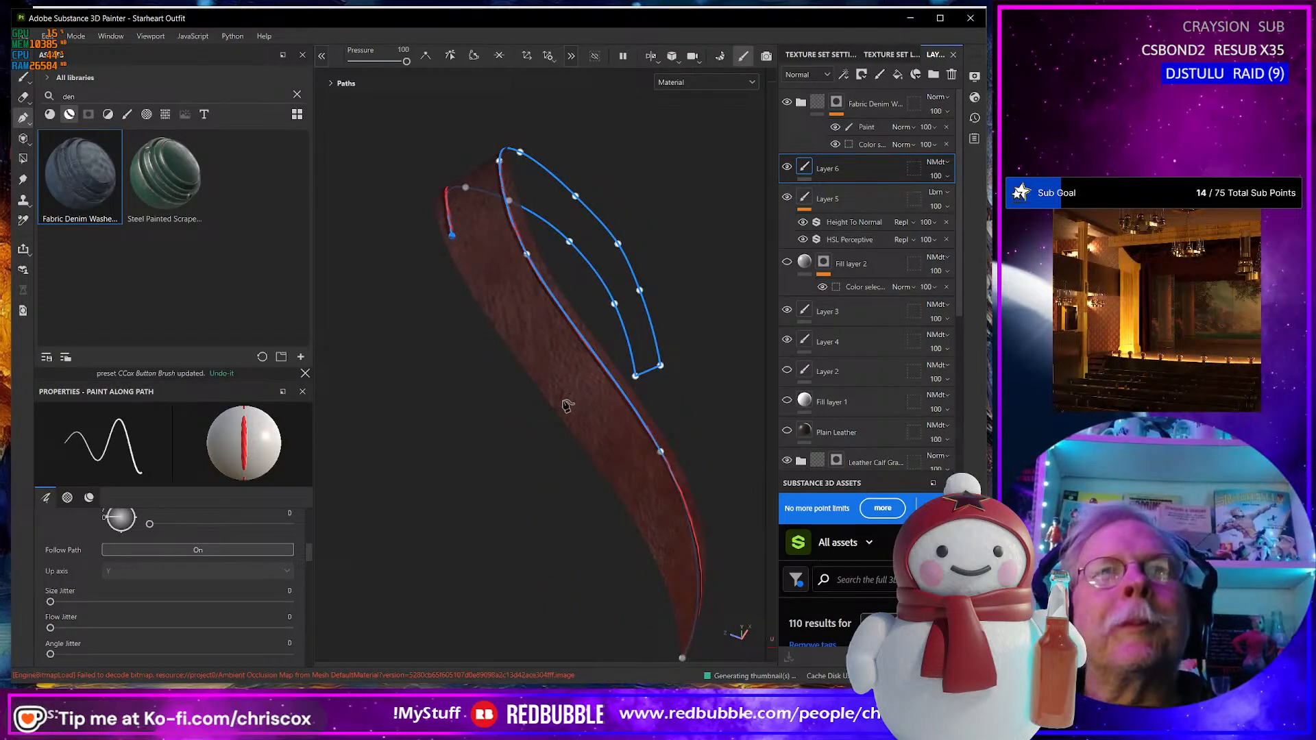
pyautogui.click(563, 401)
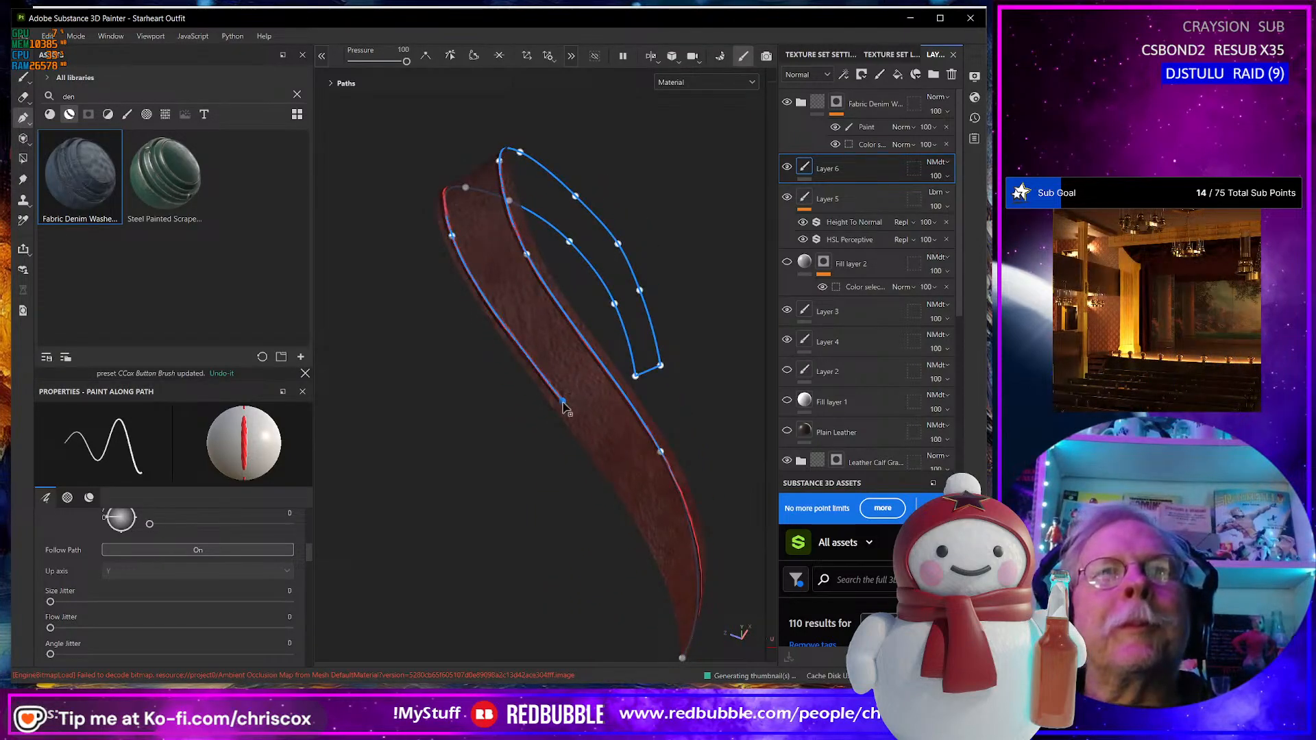
pyautogui.click(663, 554)
pyautogui.keyDown('alt'); pyautogui.moveTo(669, 582); pyautogui.dragTo(565, 594); pyautogui.keyUp('alt')
pyautogui.keyDown('alt'); pyautogui.moveTo(564, 594); pyautogui.dragTo(574, 274, button='middle'); pyautogui.keyUp('alt')
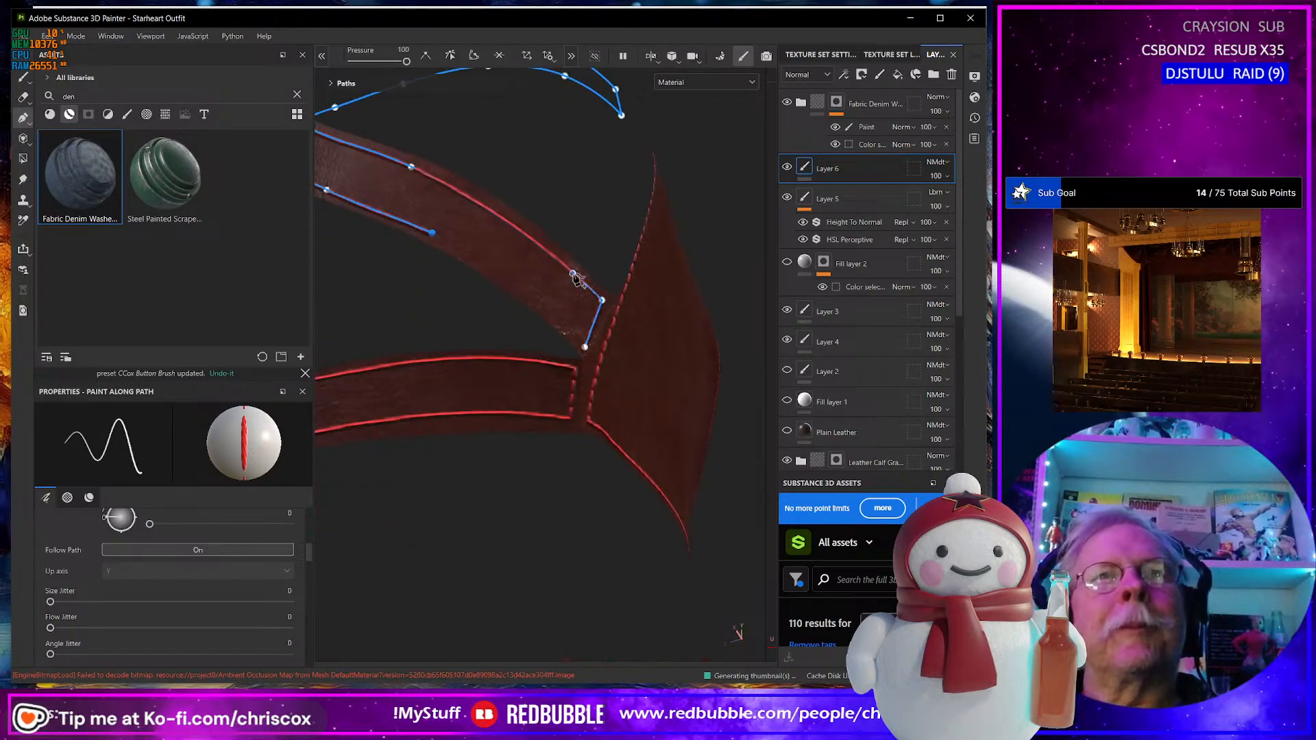
pyautogui.click(535, 300)
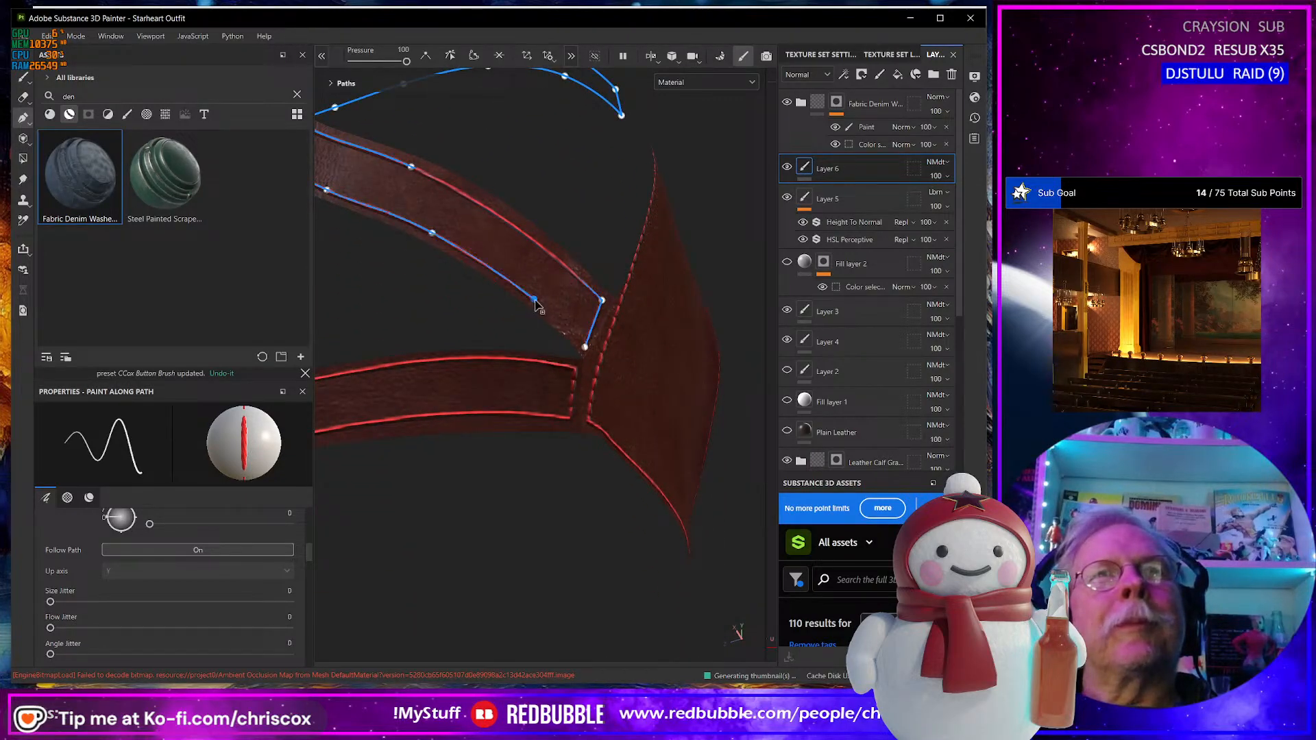
# Close the second shoulder strap's path and make its closing point a sharp corner.
pyautogui.click(475, 56)
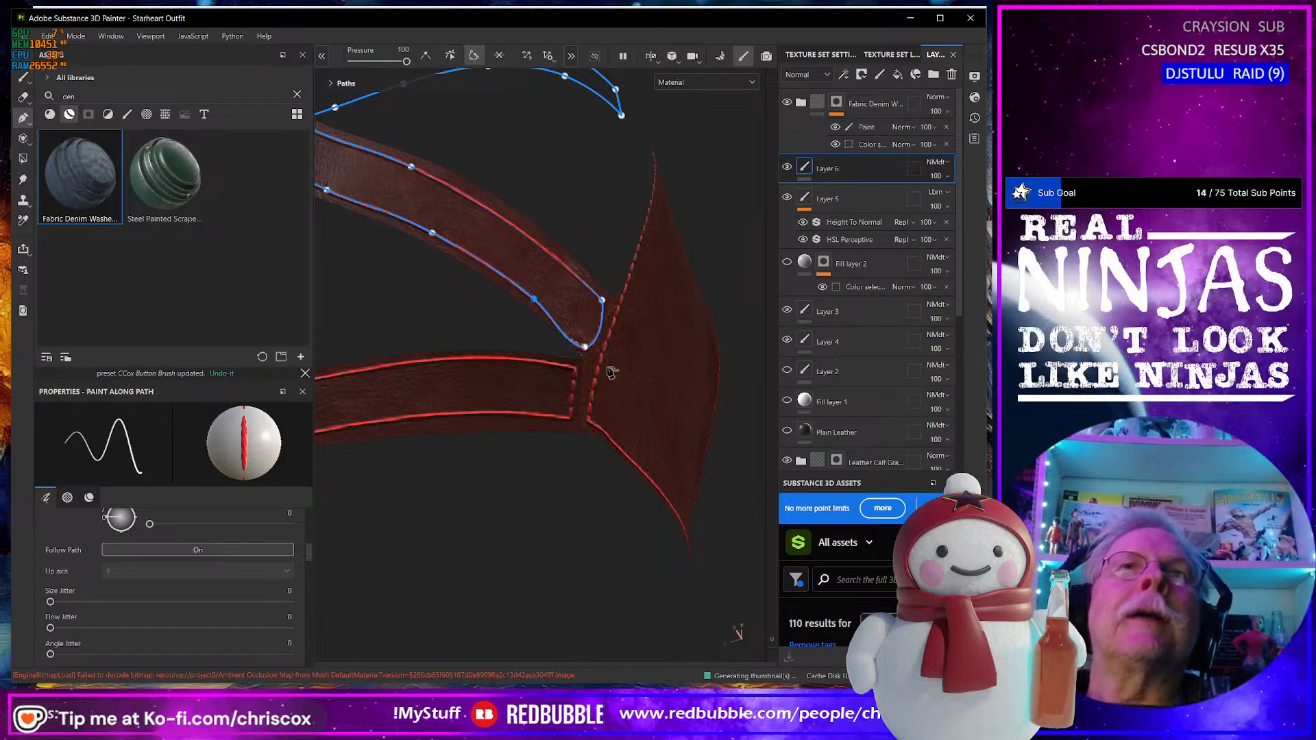
pyautogui.click(585, 347)
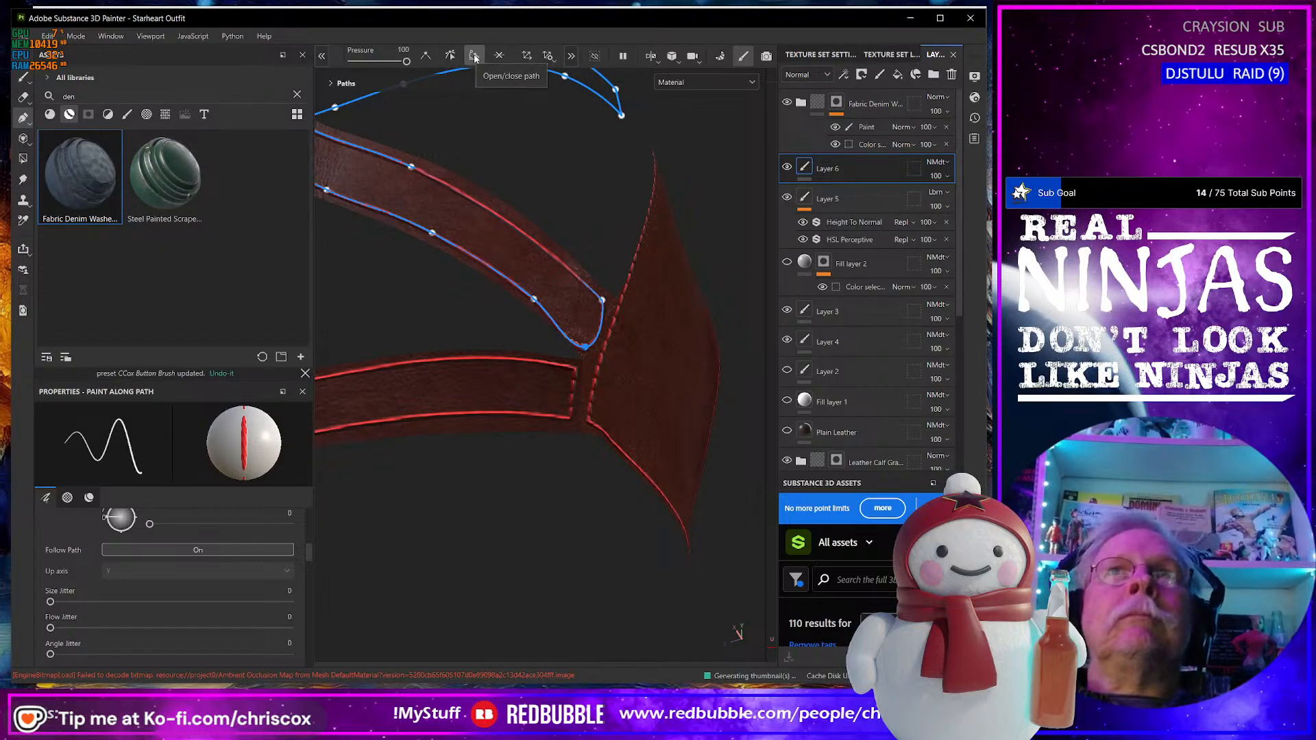
pyautogui.click(425, 57)
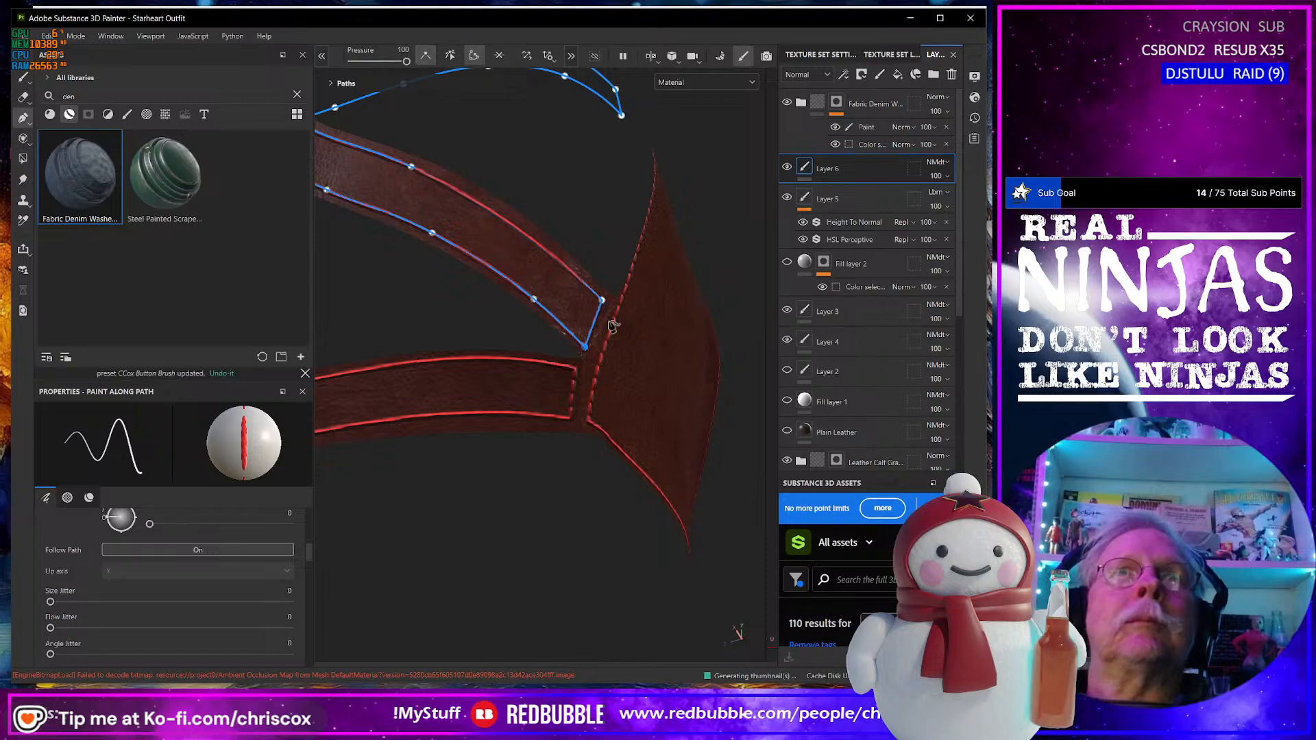
pyautogui.scroll(-5, 620, 315)
pyautogui.keyDown('alt'); pyautogui.moveTo(634, 398); pyautogui.dragTo(667, 519); pyautogui.keyUp('alt')
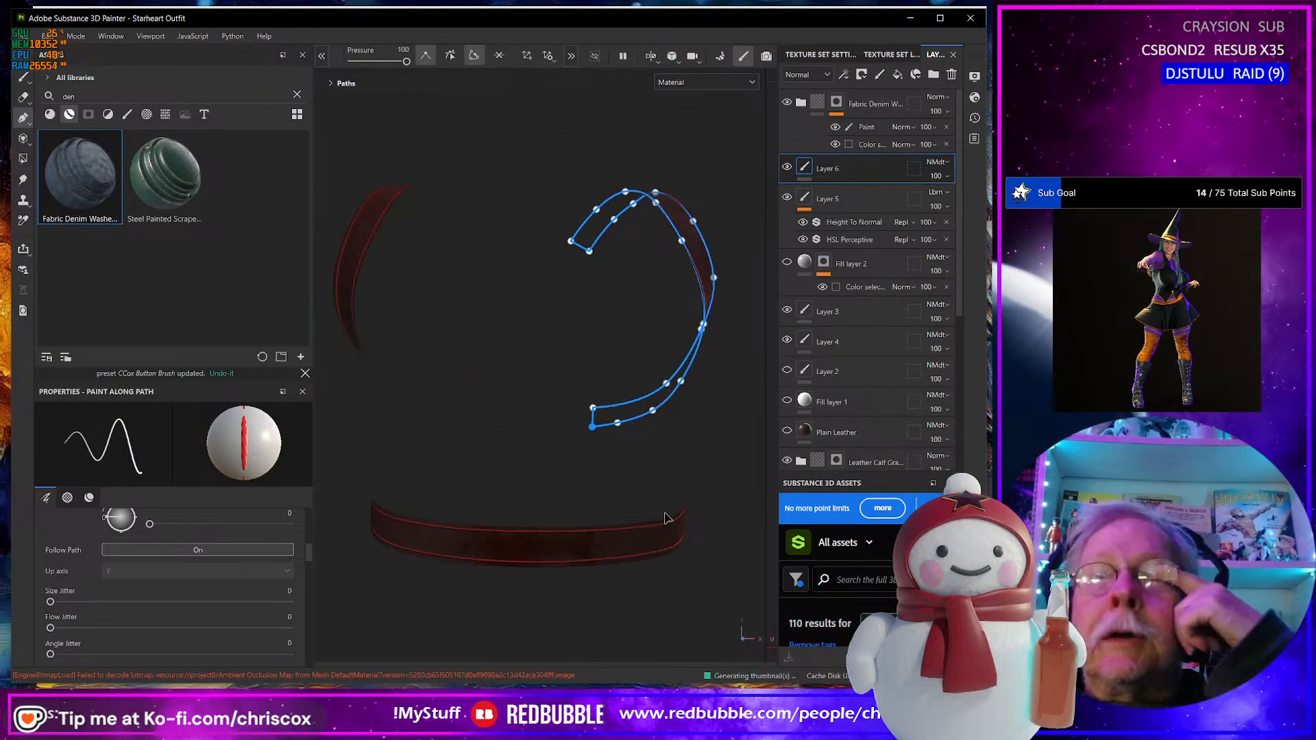
# Move the Height To Normal and HSL Perceptive effects from Layer 5 to Layer 6 by cutting and pasting them.
pyautogui.click(852, 200)
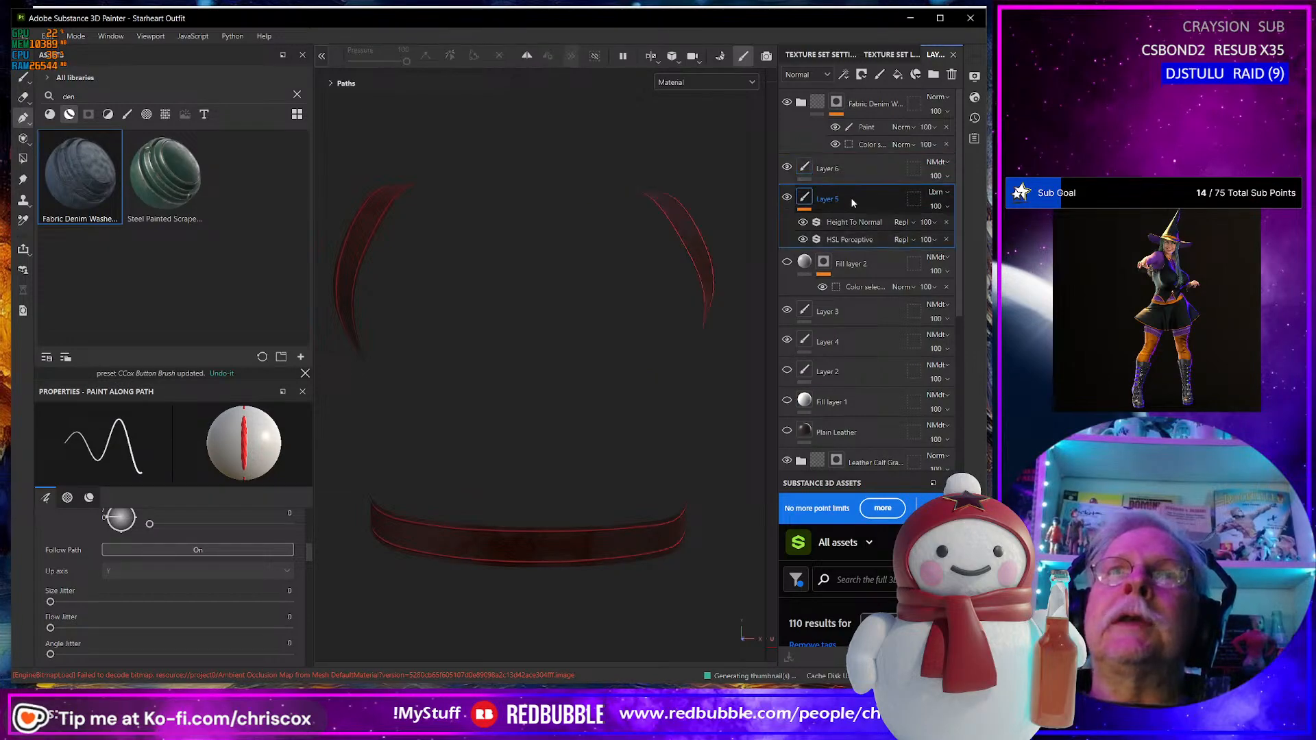
pyautogui.rightClick(852, 200)
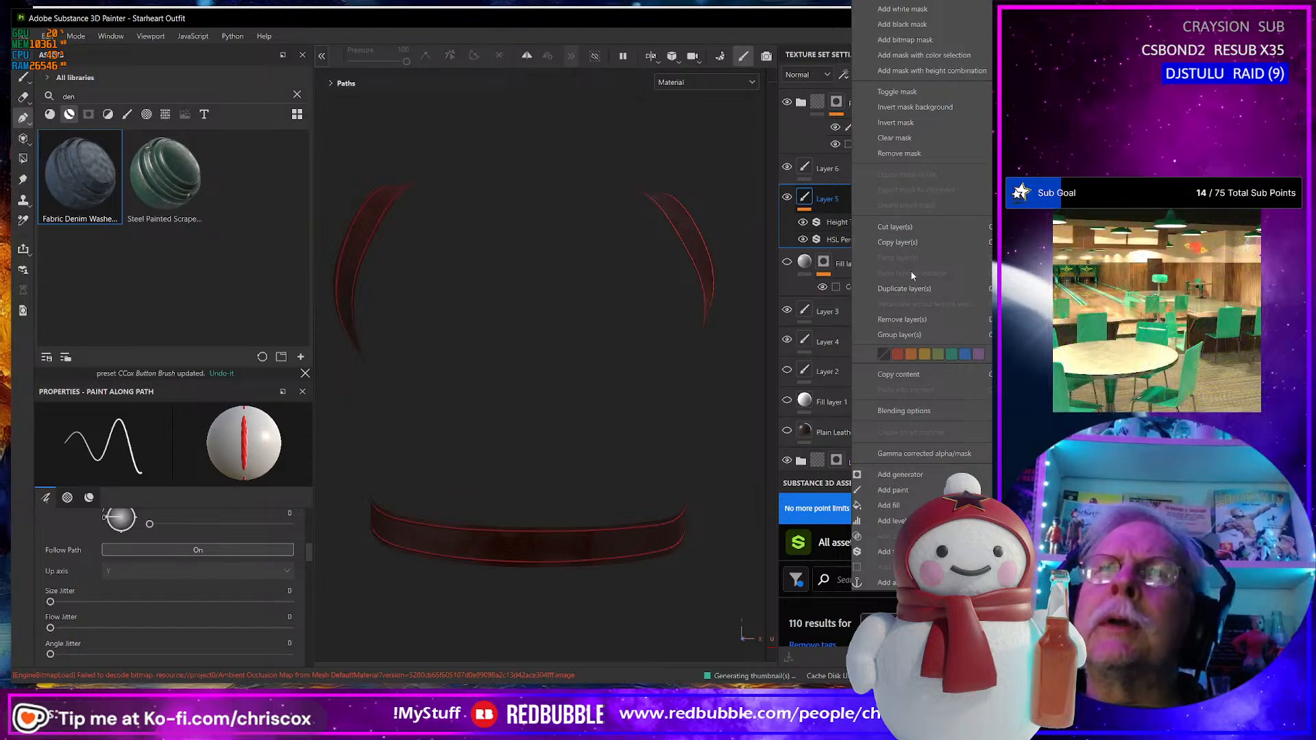
pyautogui.click(836, 200)
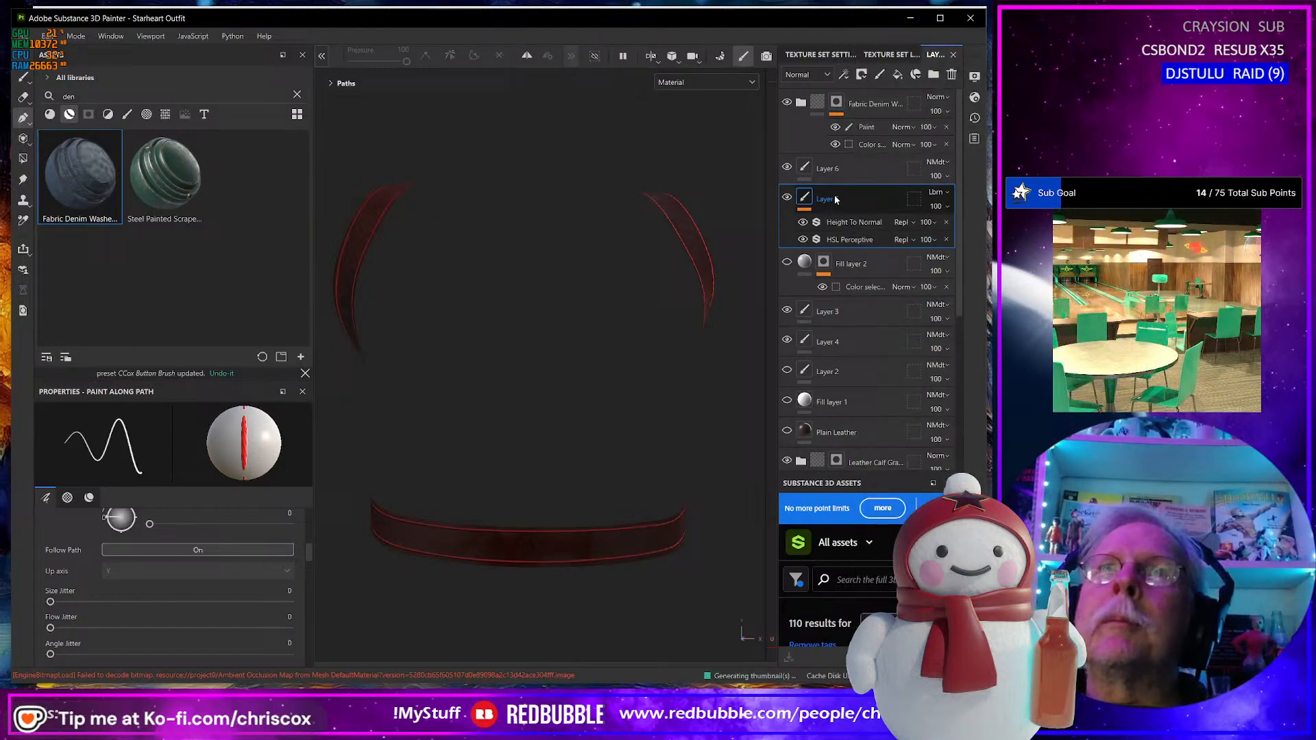
pyautogui.click(856, 226)
pyautogui.keyDown('shift'); pyautogui.click(855, 238); pyautogui.keyUp('shift')
pyautogui.rightClick(856, 238)
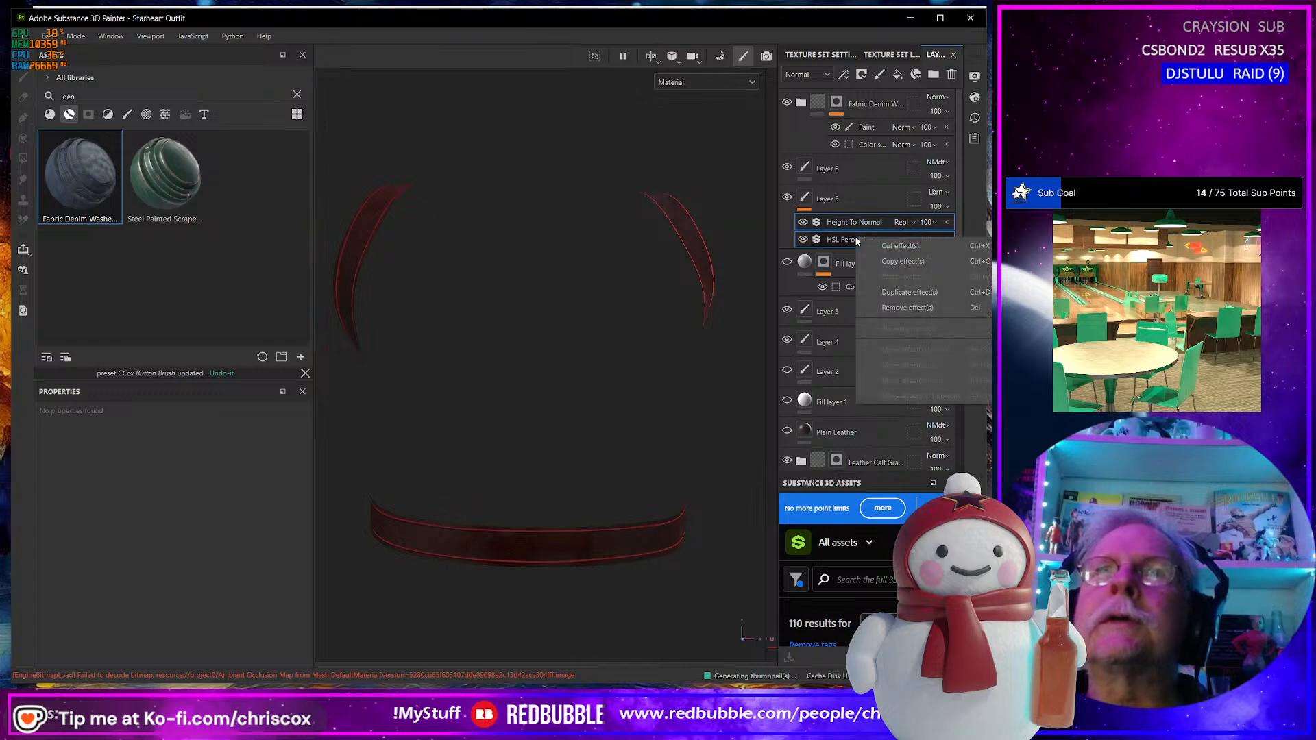
pyautogui.click(882, 248)
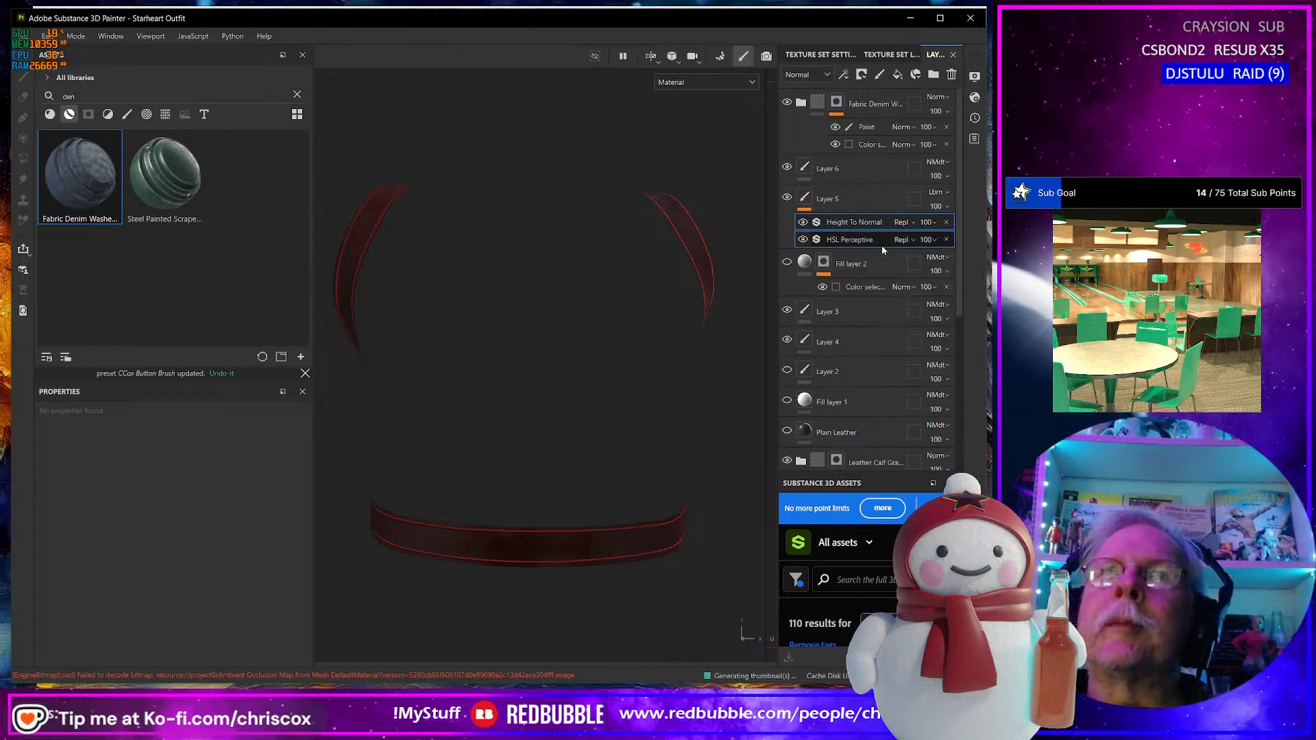
pyautogui.click(842, 170)
pyautogui.rightClick(844, 173)
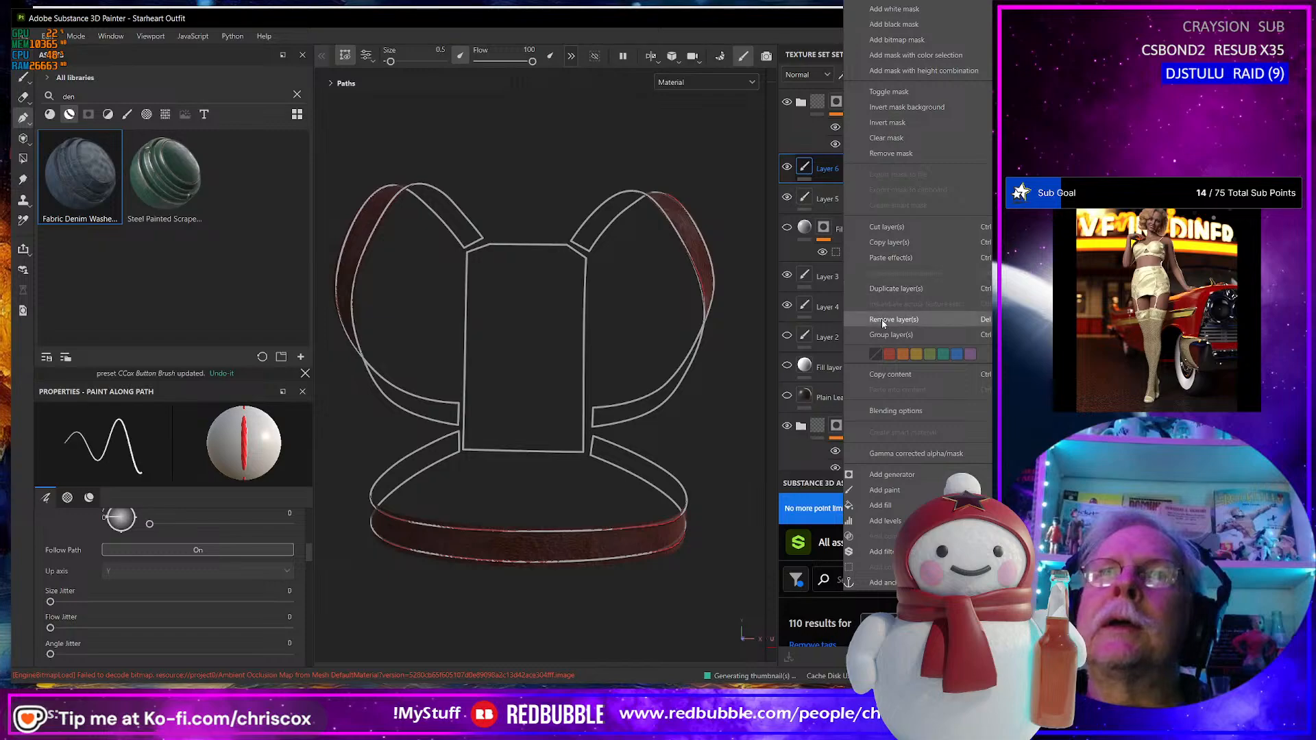
pyautogui.click(884, 259)
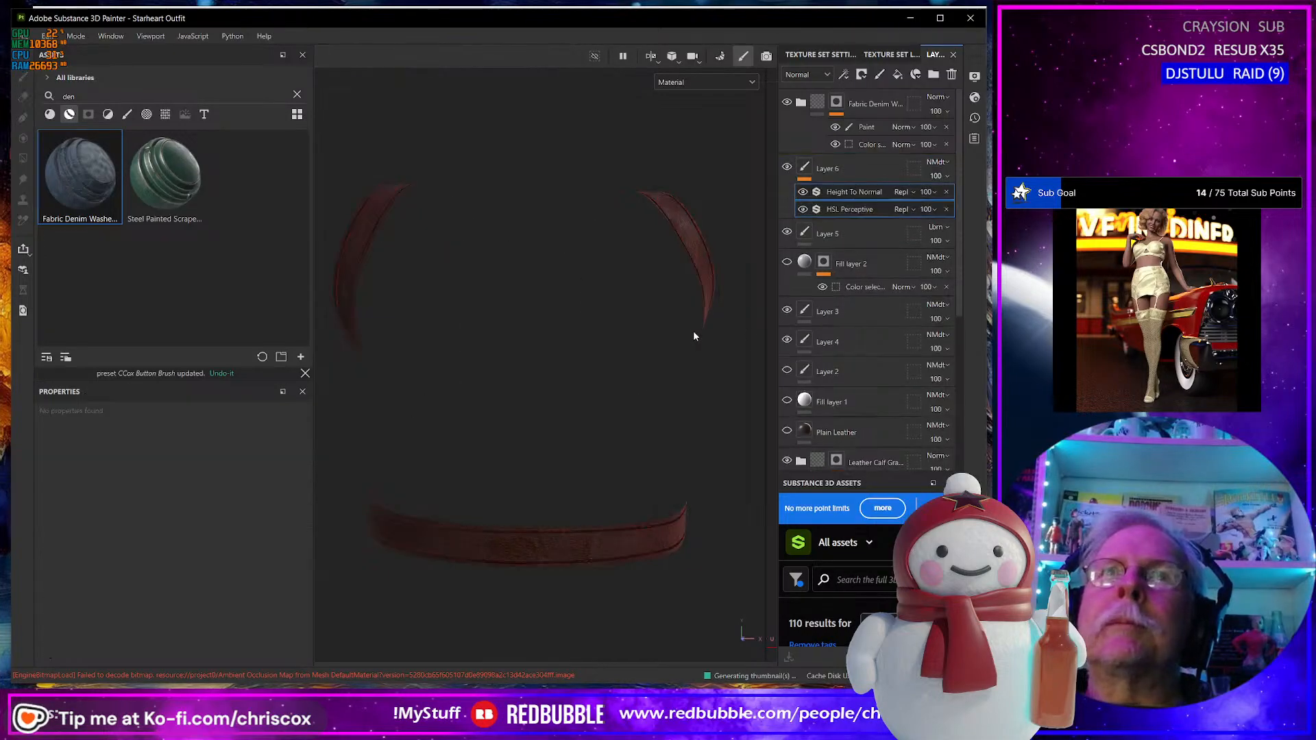
# Examine the seams on the leather panel and straps, then compare them with the seams on the coat.
pyautogui.keyDown('alt'); pyautogui.moveTo(693, 331); pyautogui.dragTo(379, 322); pyautogui.keyUp('alt')
pyautogui.scroll(5, 458, 329)
pyautogui.scroll(-3, 459, 334)
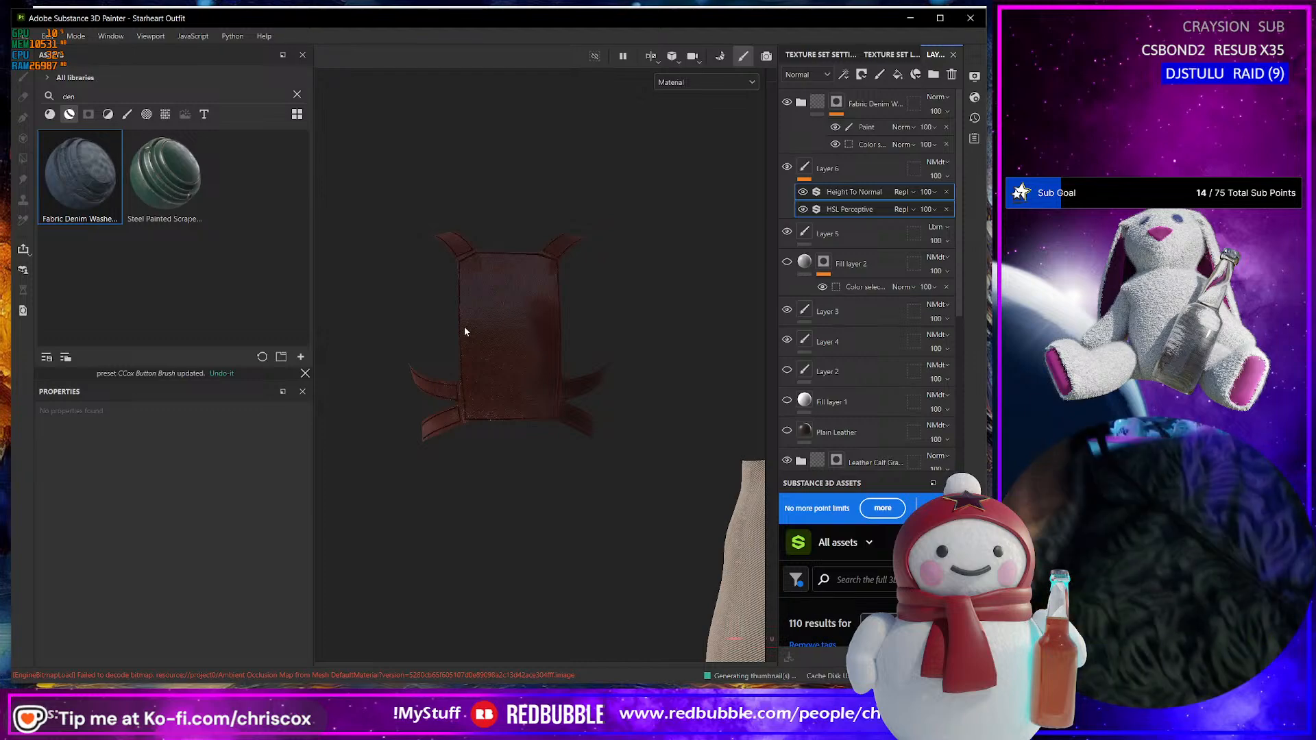
pyautogui.keyDown('alt'); pyautogui.moveTo(514, 326); pyautogui.dragTo(623, 391); pyautogui.keyUp('alt')
pyautogui.scroll(3, 557, 438)
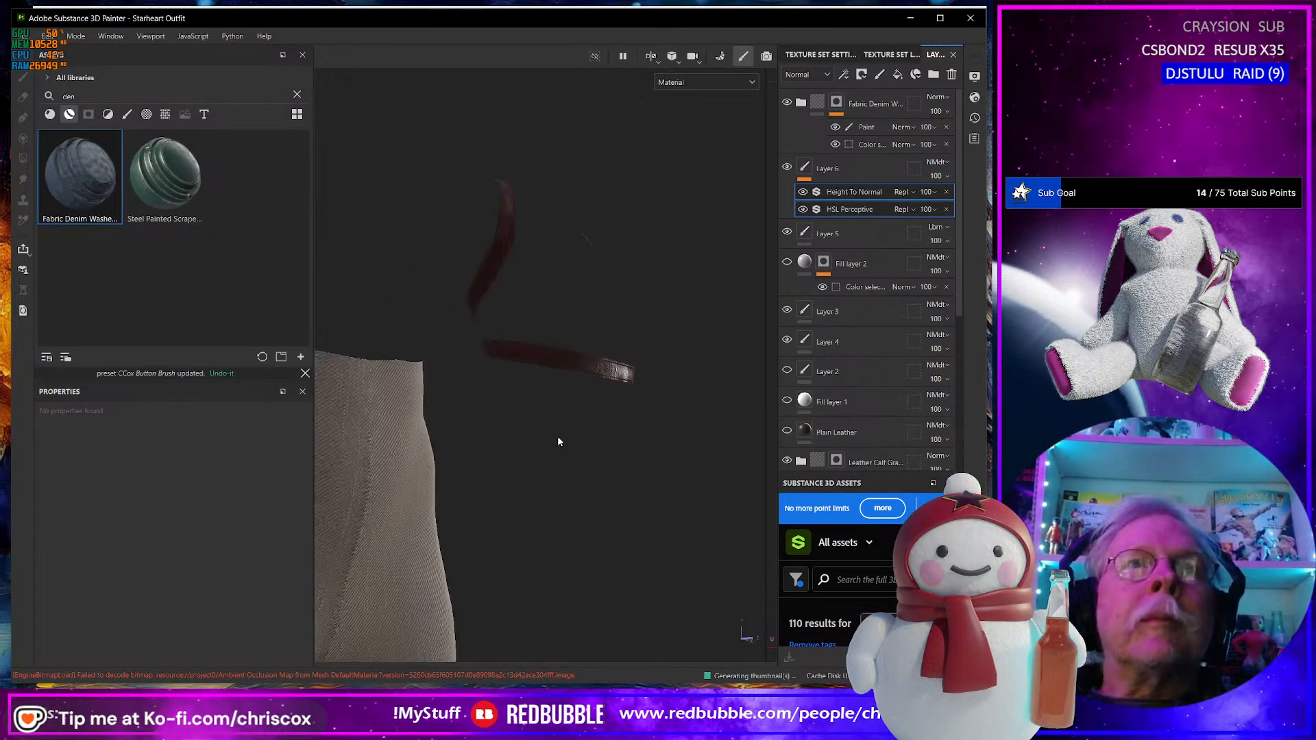
pyautogui.scroll(-5, 552, 438)
pyautogui.keyDown('alt'); pyautogui.moveTo(456, 445); pyautogui.dragTo(655, 318, button='middle'); pyautogui.keyUp('alt')
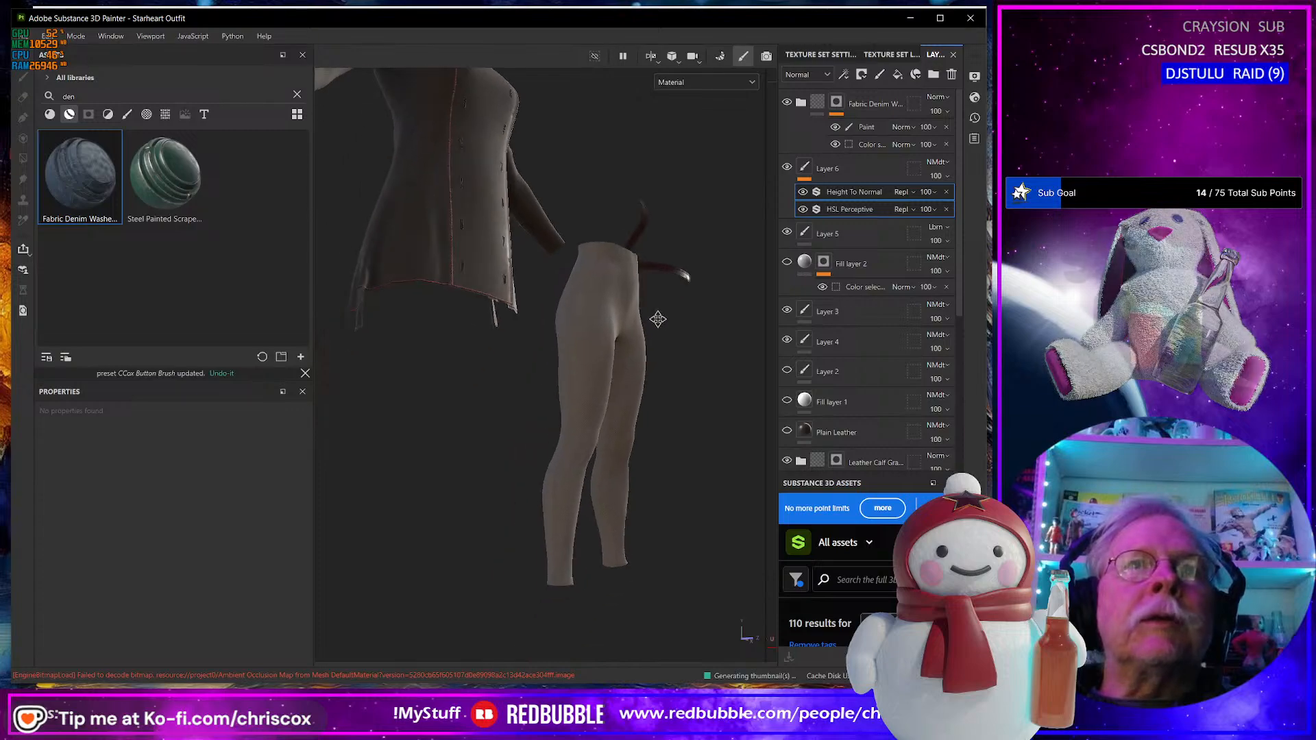
pyautogui.keyDown('alt'); pyautogui.moveTo(655, 318); pyautogui.dragTo(625, 337); pyautogui.keyUp('alt')
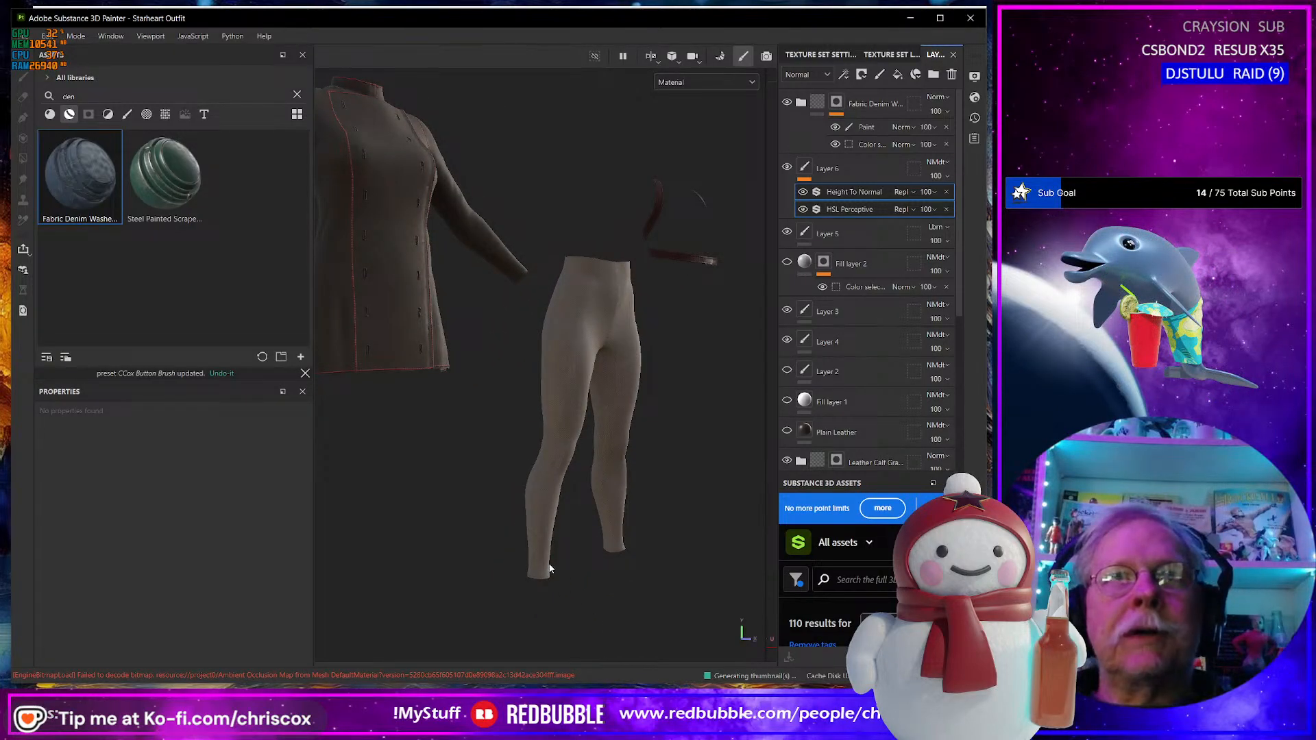
pyautogui.keyDown('alt'); pyautogui.moveTo(557, 552); pyautogui.dragTo(618, 503); pyautogui.keyUp('alt')
pyautogui.scroll(4, 513, 552)
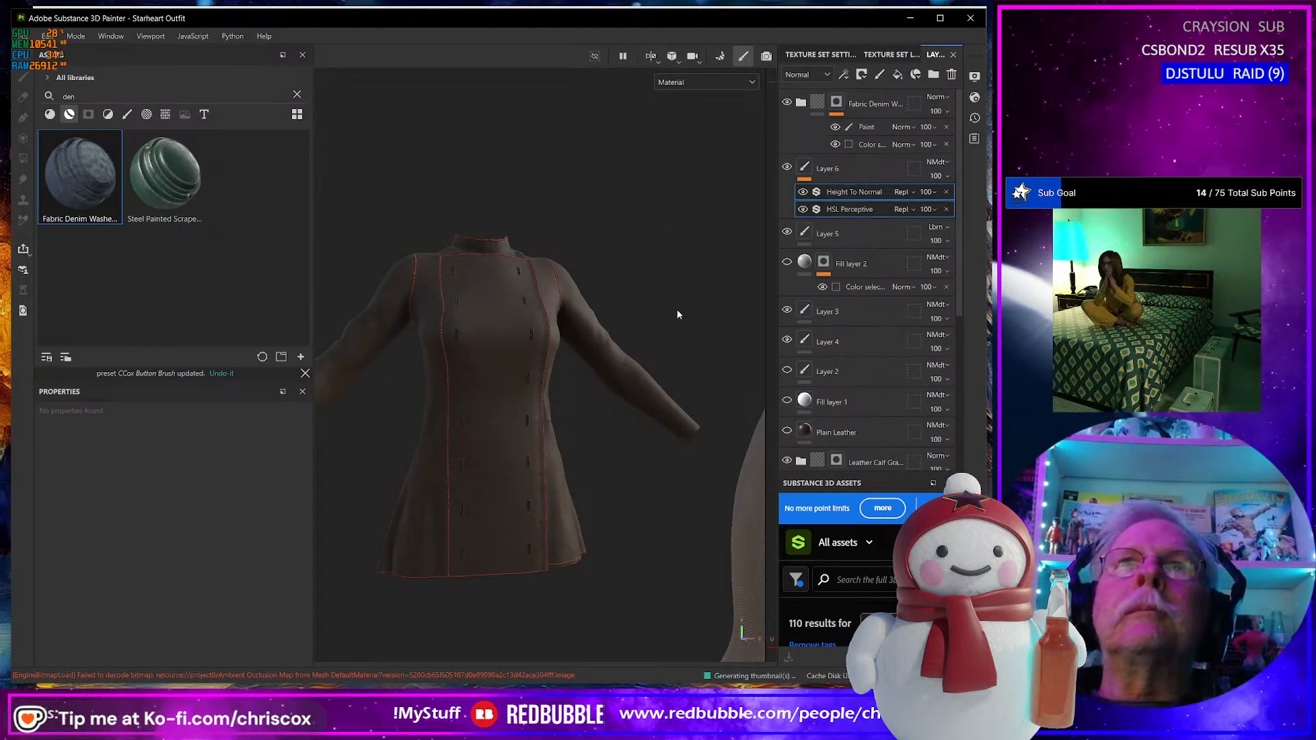
pyautogui.scroll(2, 535, 361)
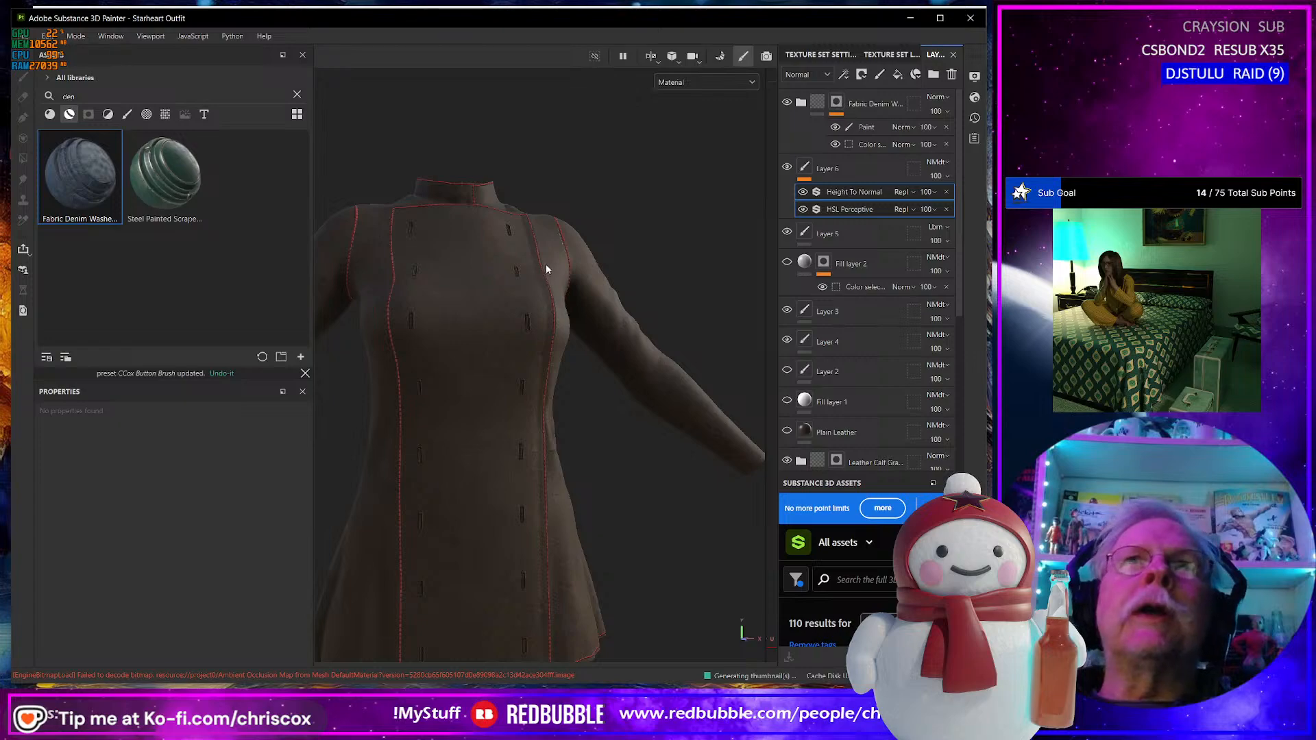
# Paste the Height To Normal and HSL Perceptive effects onto Layer 5 for the coat's seams.
pyautogui.click(853, 233)
pyautogui.rightClick(852, 233)
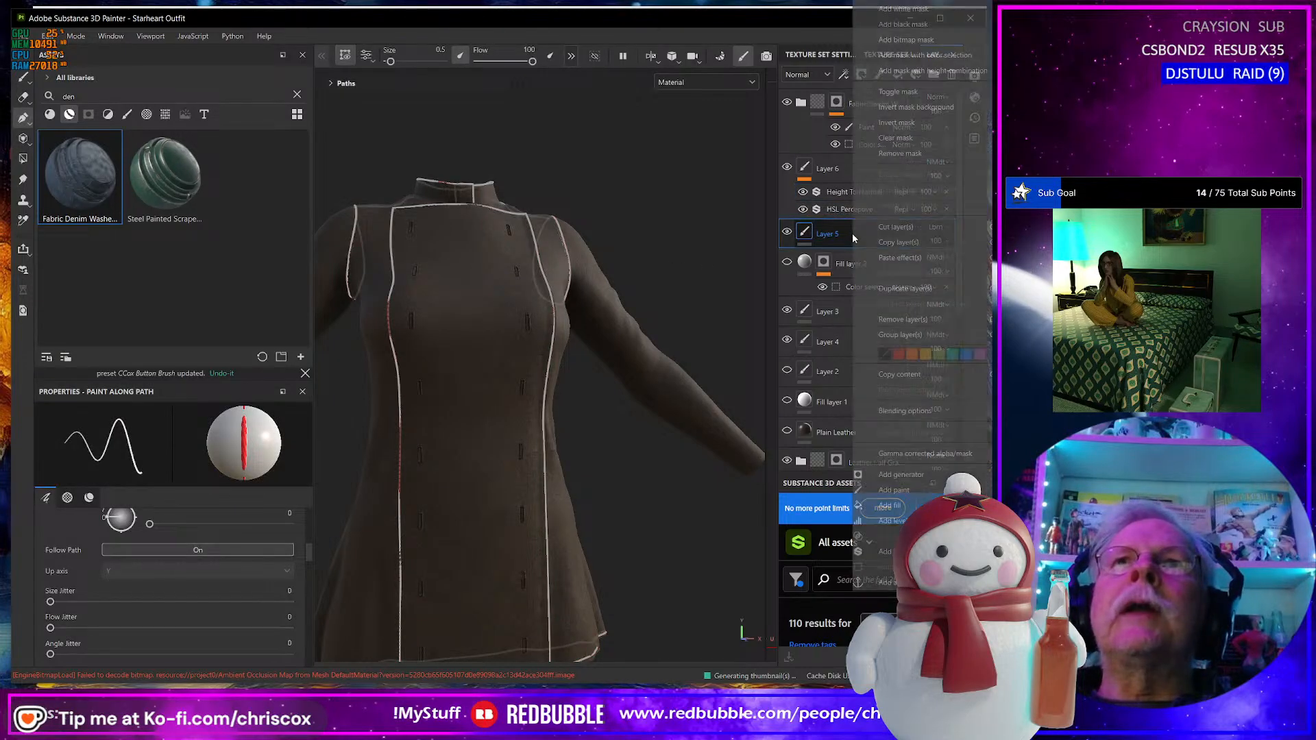
pyautogui.click(902, 258)
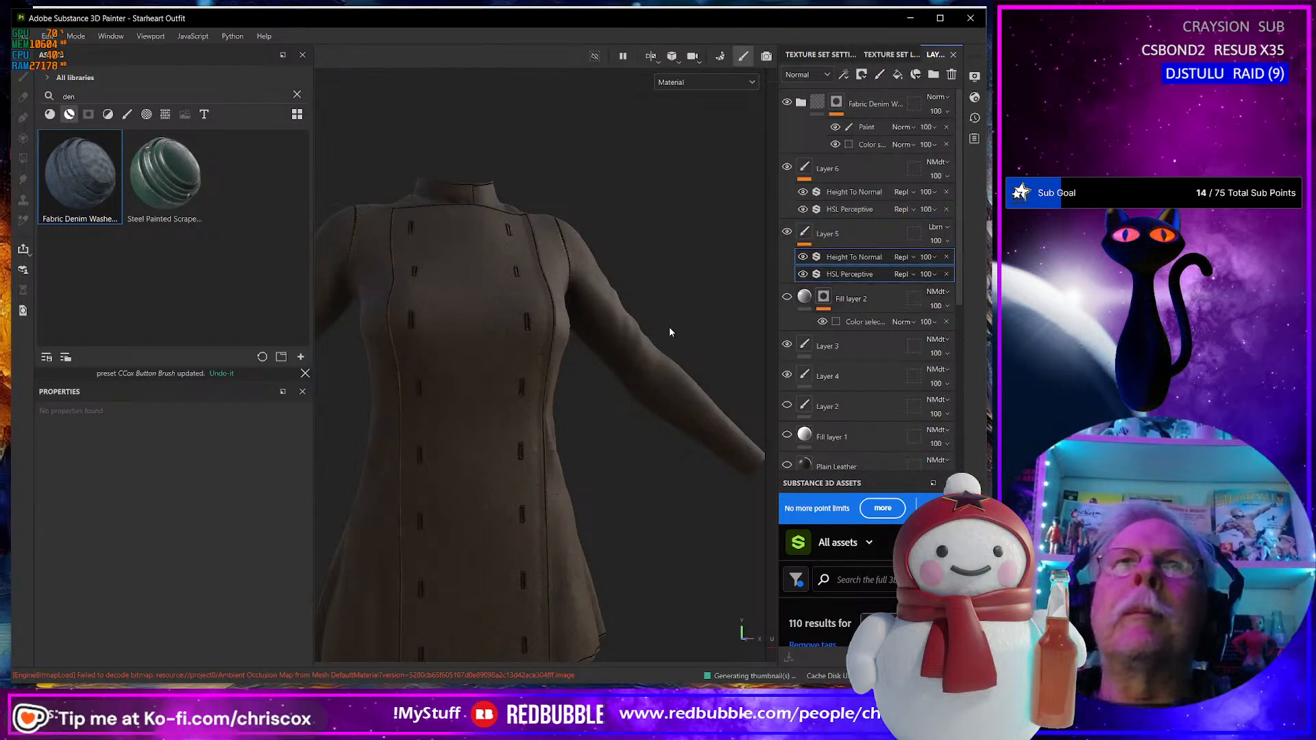
# Export the outfit's textures with the current export settings and open the output directory.
pyautogui.keyDown('alt'); pyautogui.moveTo(602, 368); pyautogui.dragTo(497, 343); pyautogui.keyUp('alt')
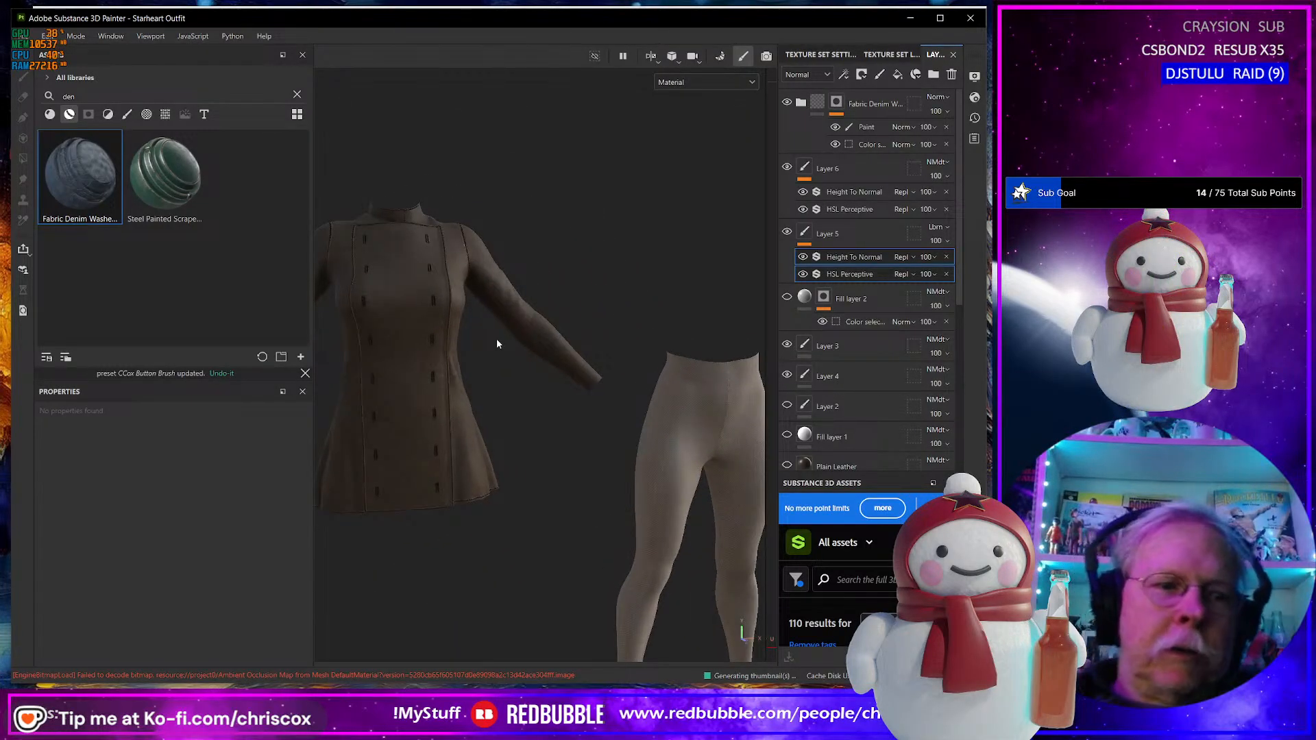
pyautogui.hotkey('ctrl', 'shift', 'e')
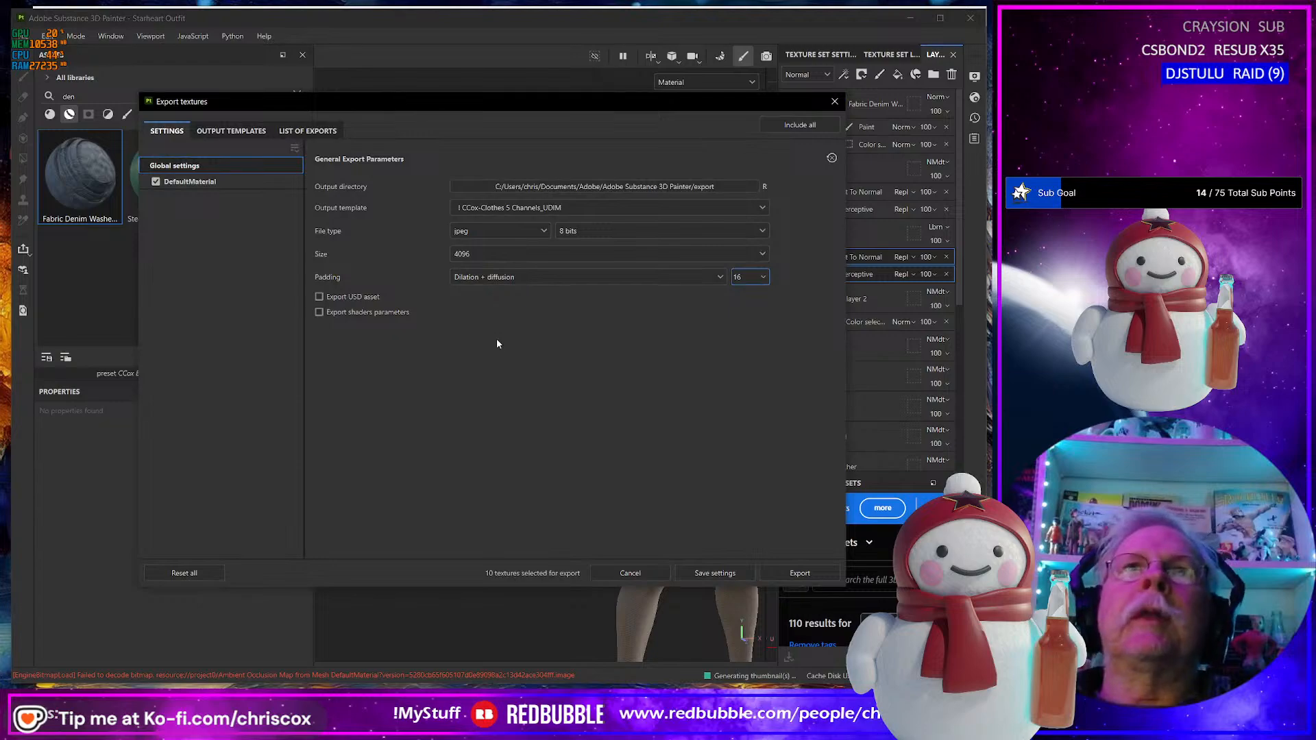
pyautogui.click(800, 573)
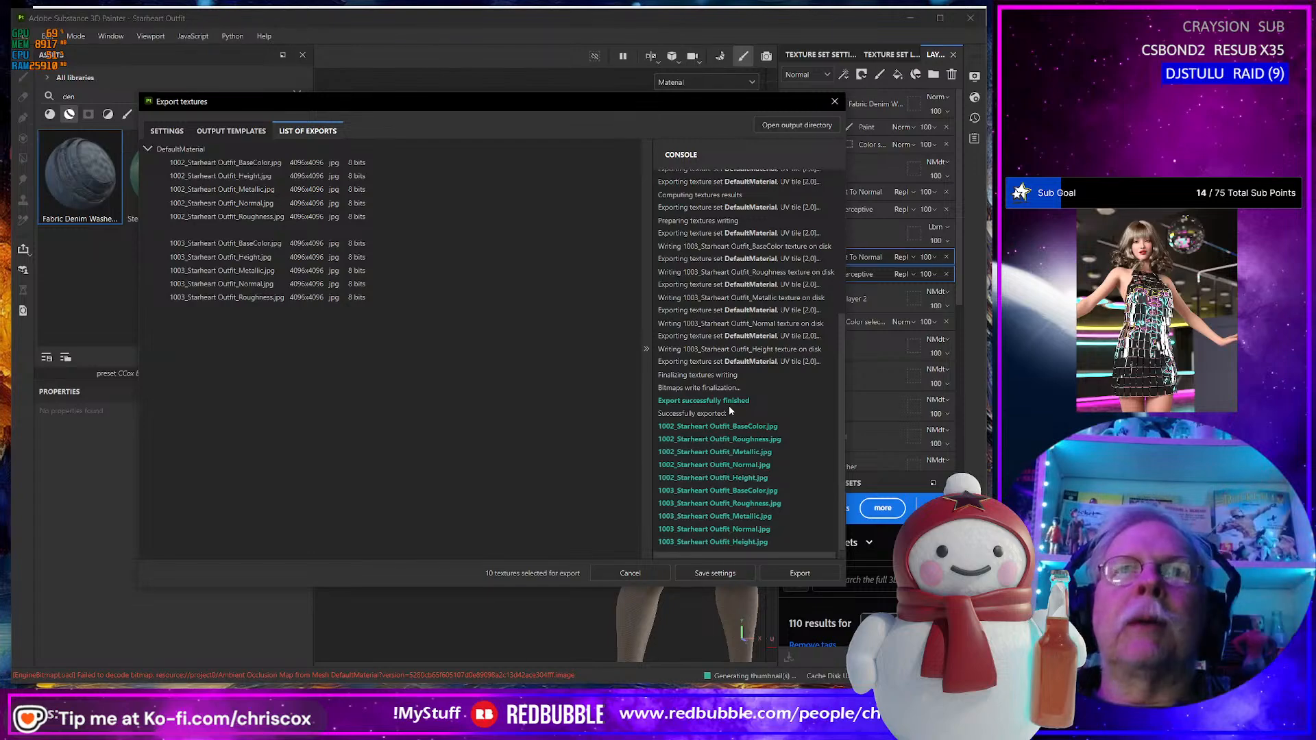
pyautogui.moveTo(763, 101); pyautogui.dragTo(732, 97)
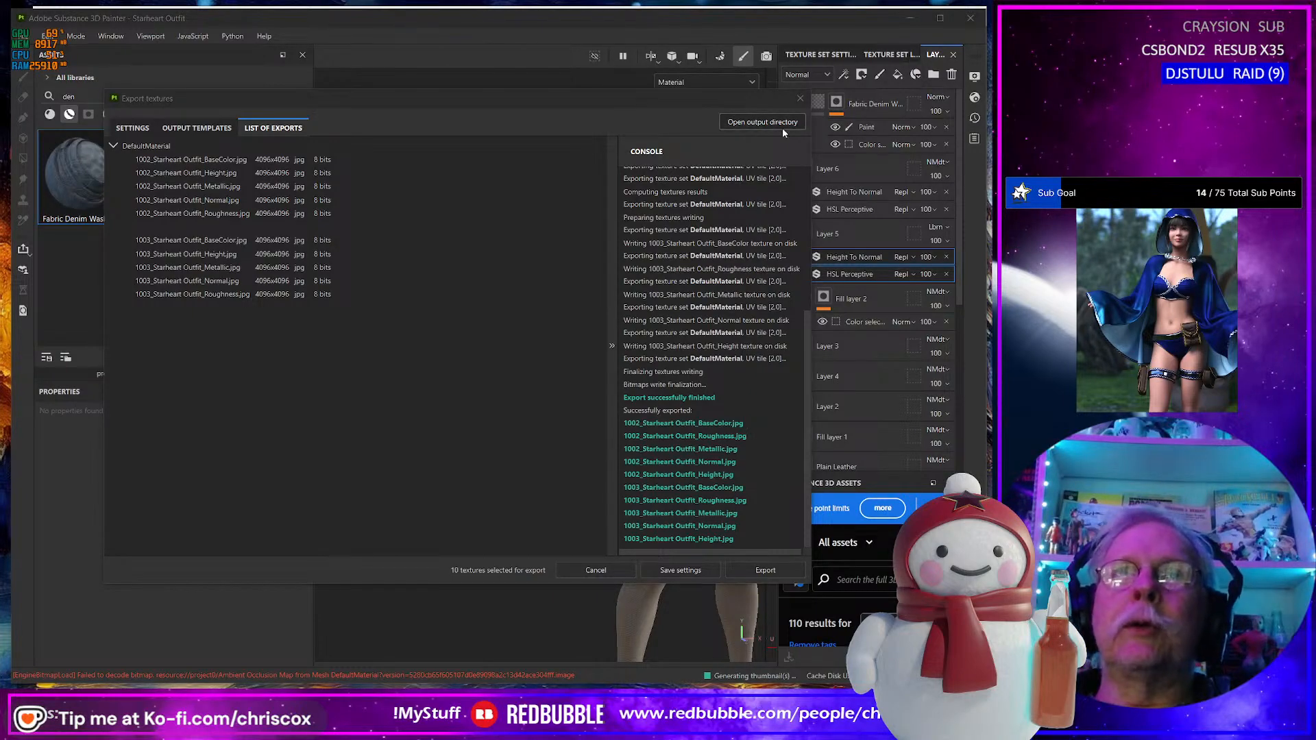
pyautogui.click(766, 570)
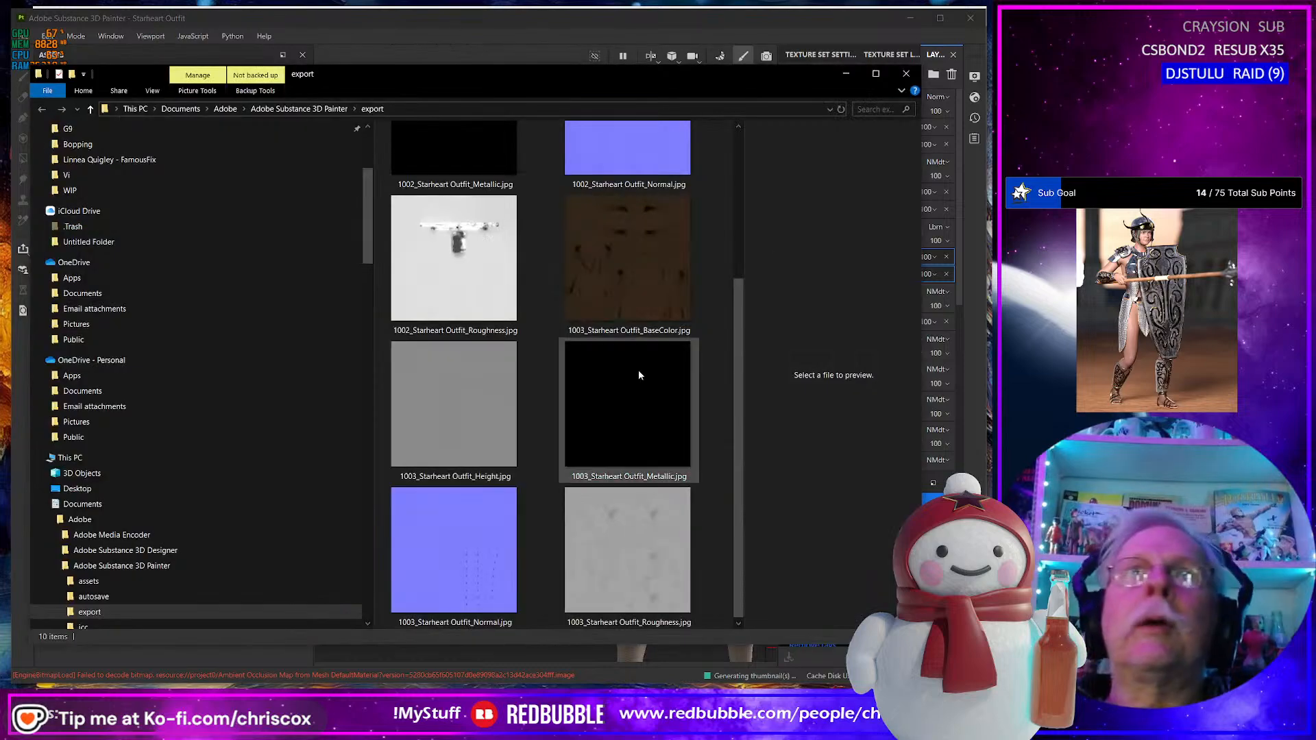
# Delete the 1002 and 1003 Starheart Outfit Metallic maps from the export folder.
pyautogui.scroll(2, 639, 368)
pyautogui.click(484, 322)
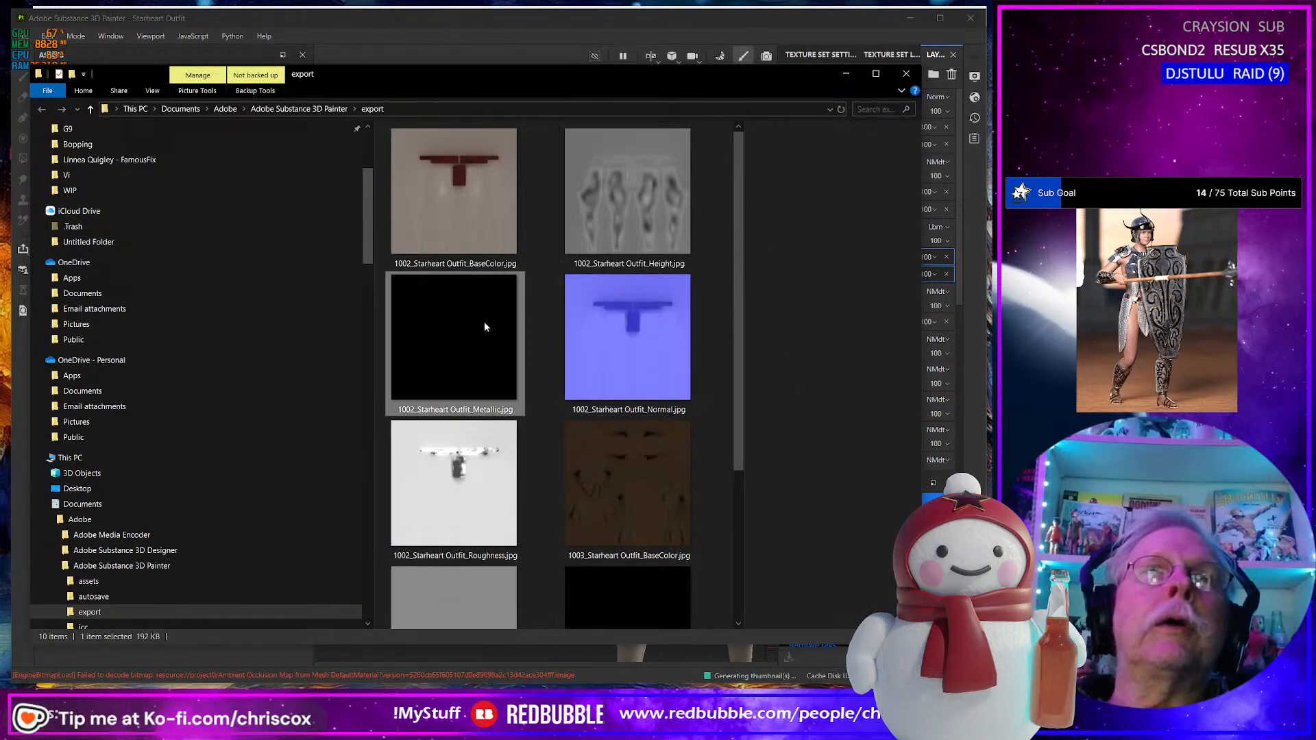
pyautogui.scroll(-3, 593, 388)
pyautogui.keyDown('ctrl'); pyautogui.click(631, 425); pyautogui.keyUp('ctrl')
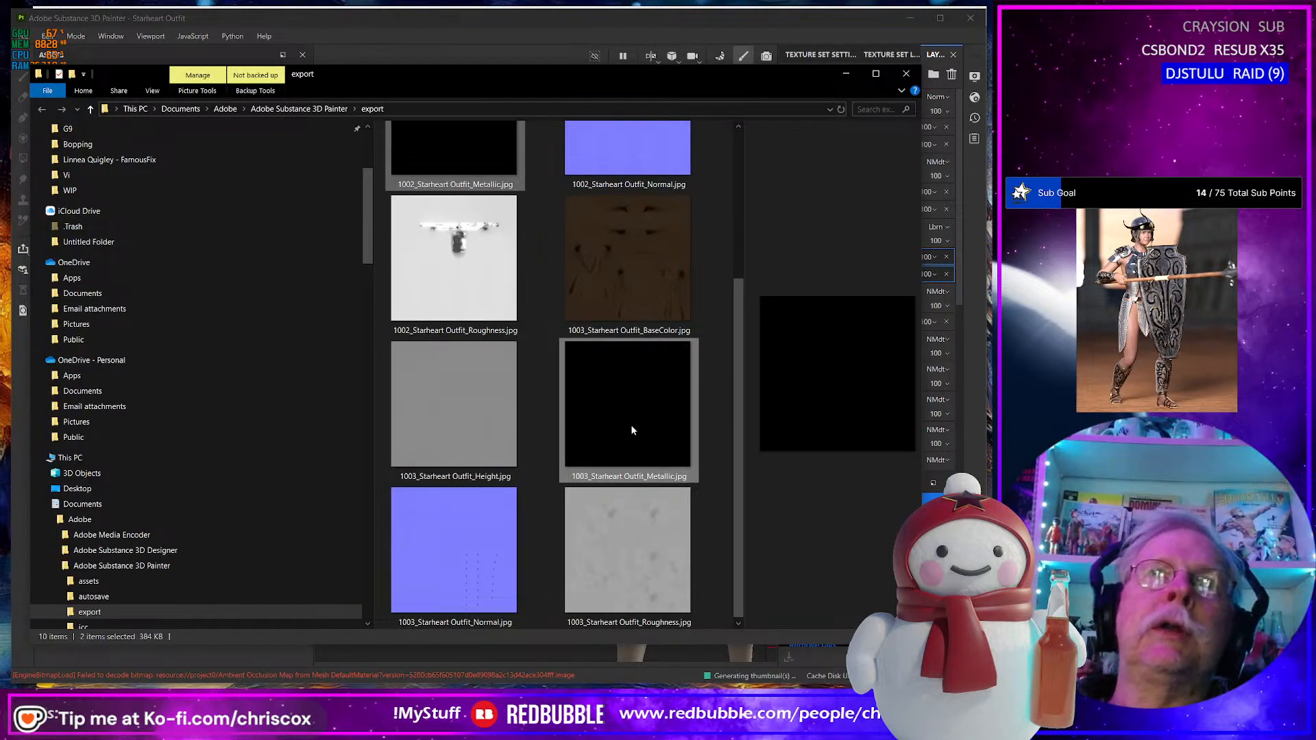
pyautogui.press('Delete')
# Move the four 1003 Starheart Outfit maps into the Starheart Tunic texture folder, replacing the existing files.
pyautogui.click(526, 432)
pyautogui.keyDown('shift'); pyautogui.click(602, 558); pyautogui.keyUp('shift')
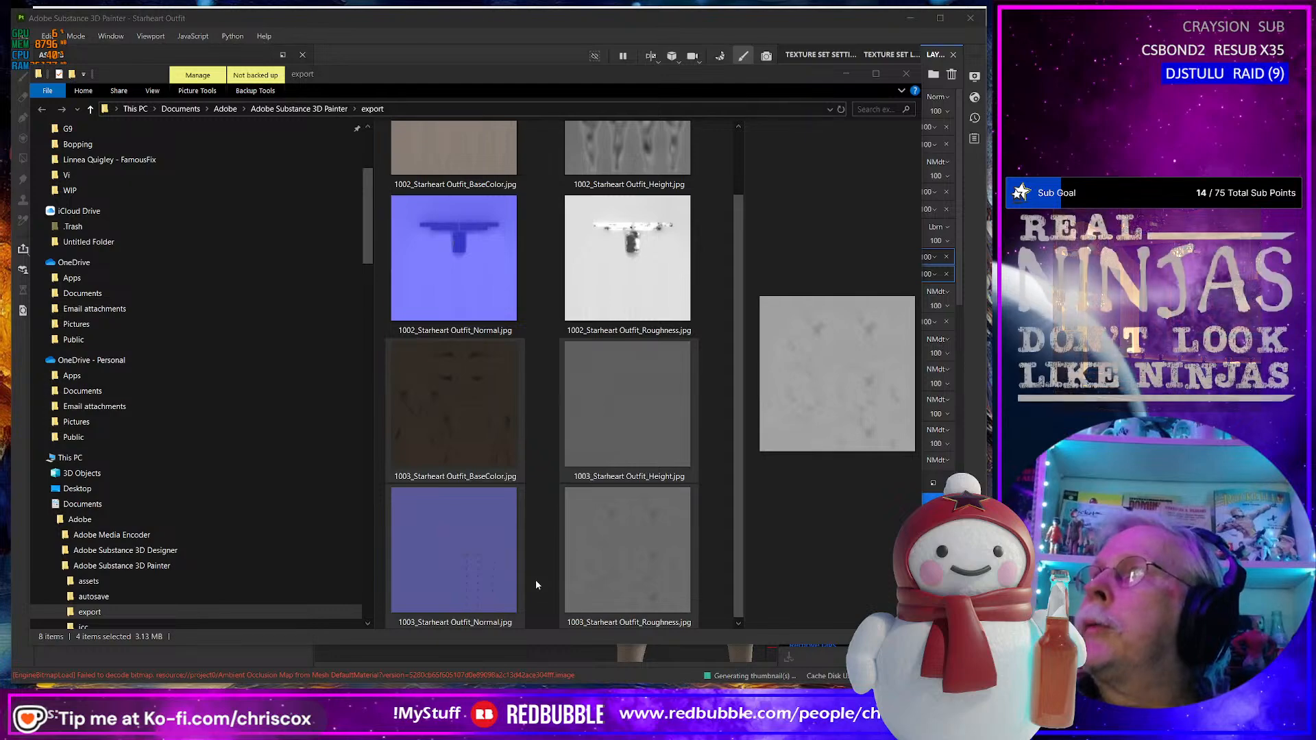
pyautogui.hotkey('alt', 'Tab')
pyautogui.hotkey('ctrl', 'v')
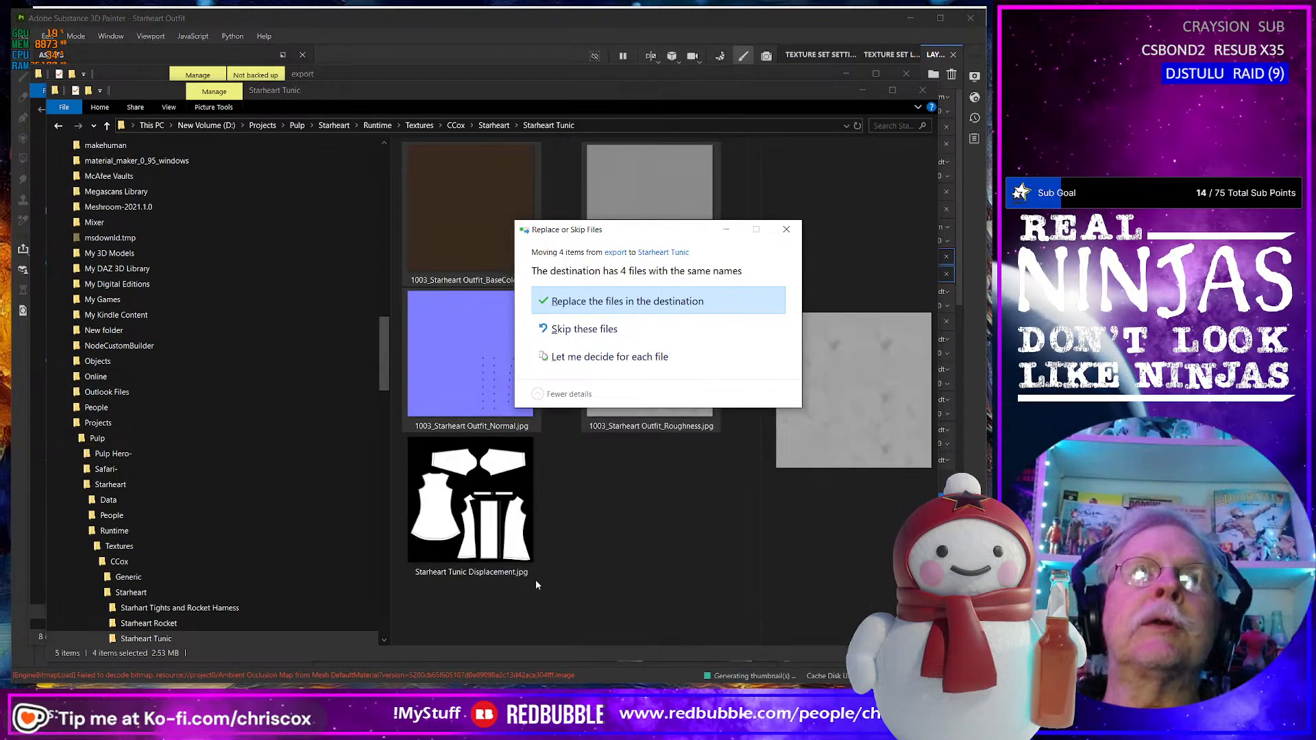
pyautogui.press('Return')
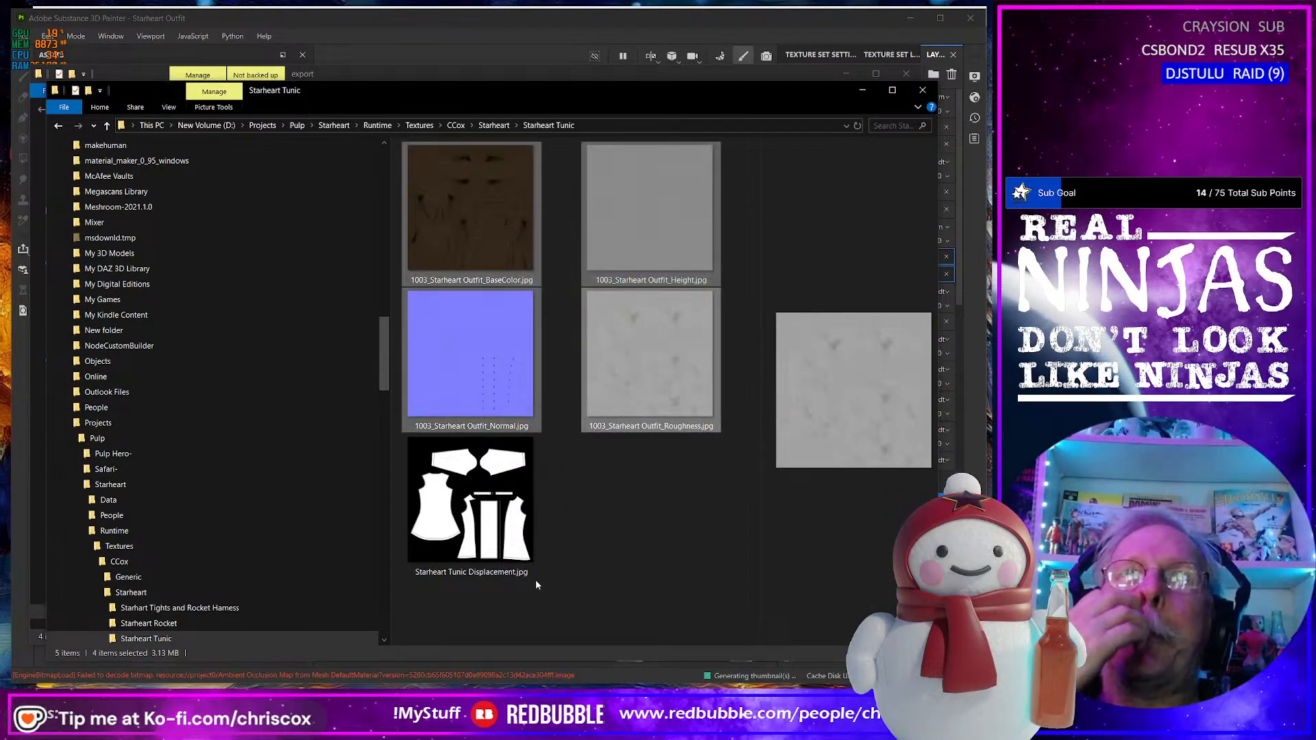
# Move the four 1002 Starheart Outfit maps into the Starhart Tights and Rocket Harness folder, replacing the existing files.
pyautogui.hotkey('alt', 'Tab')
pyautogui.hotkey('ctrl', 'a')
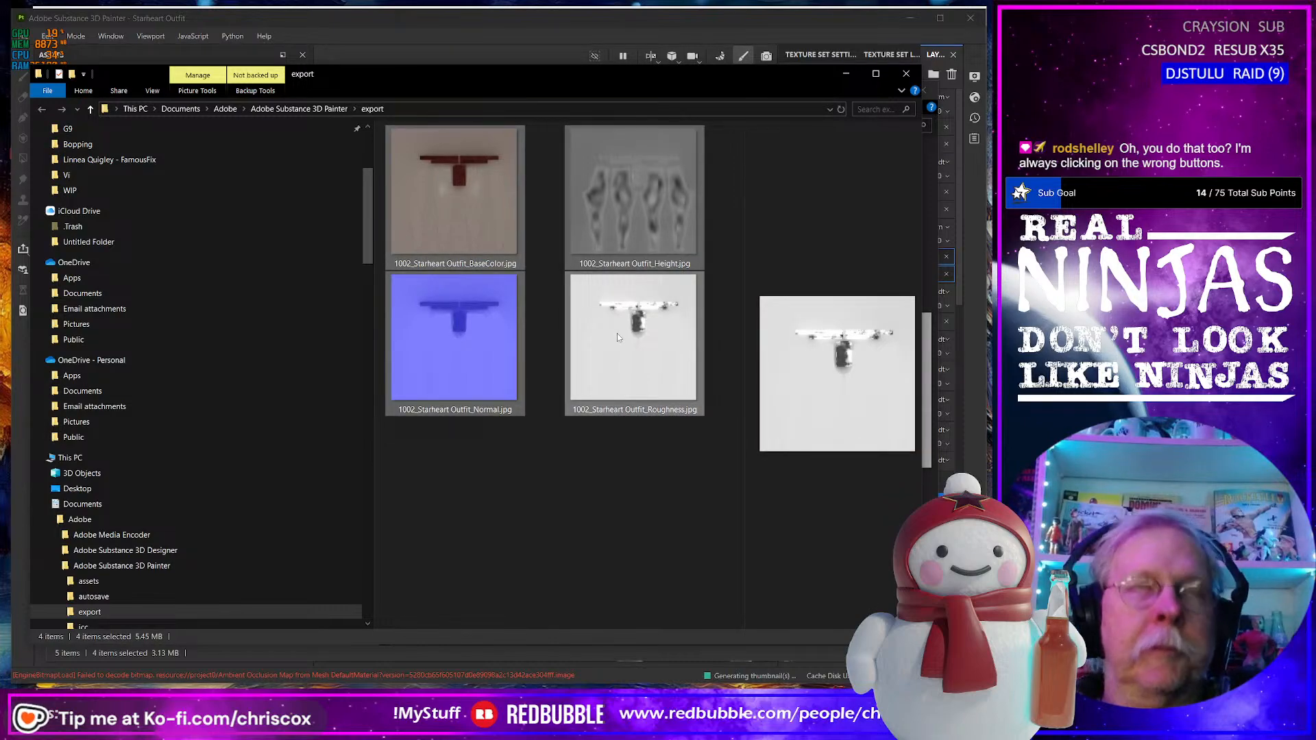
pyautogui.hotkey('ctrl', 'x')
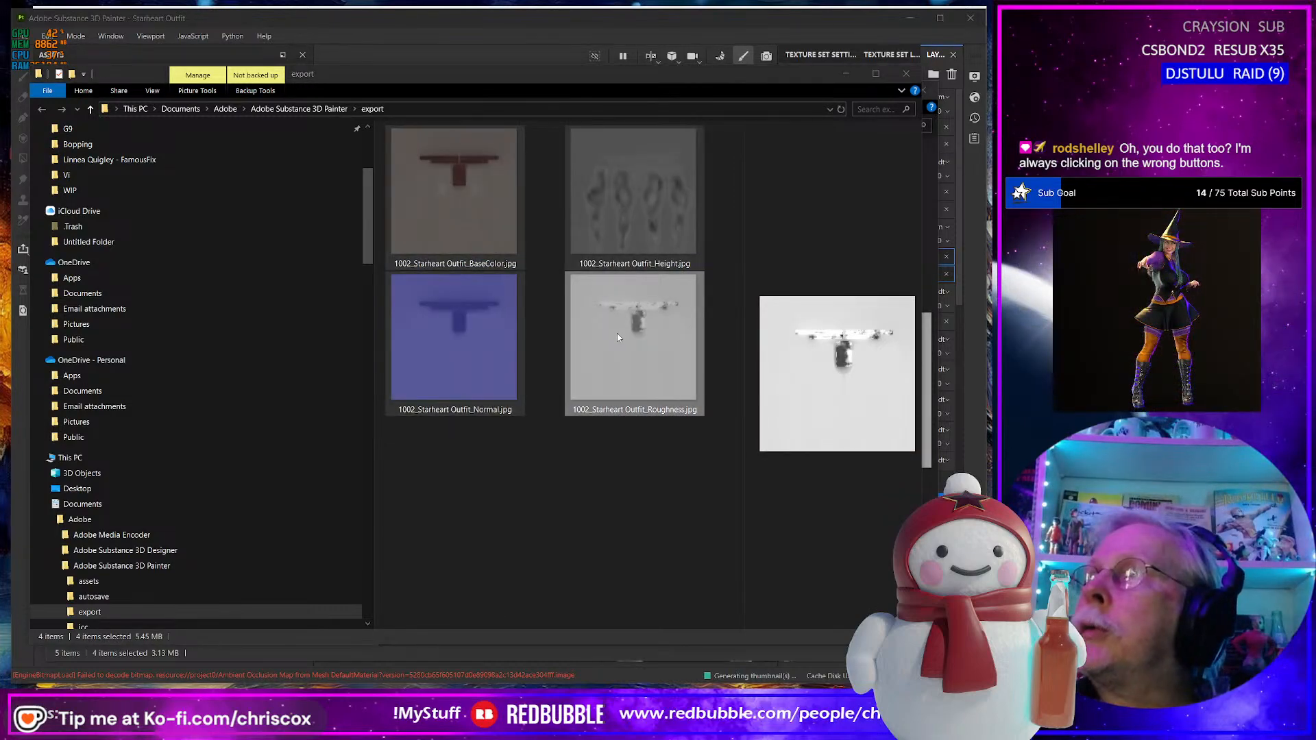
pyautogui.hotkey('alt', 'Tab')
pyautogui.click(191, 608)
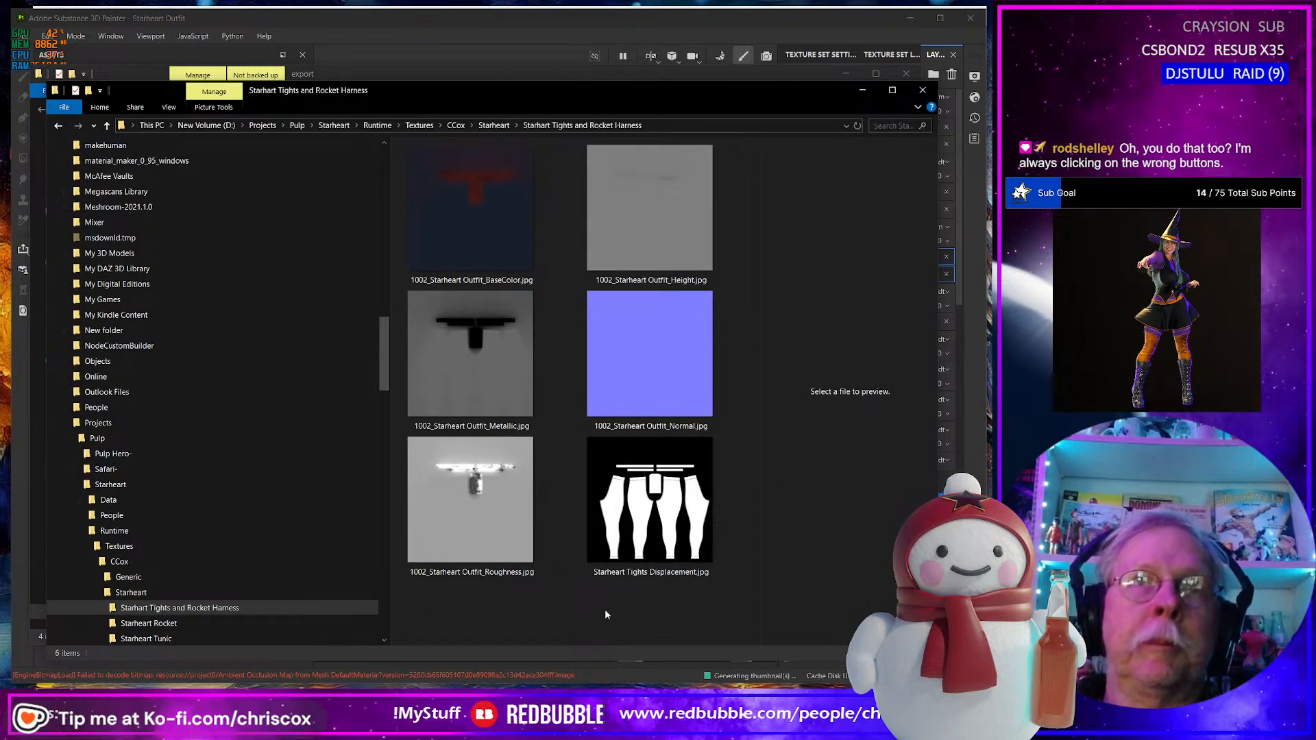
pyautogui.hotkey('ctrl', 'v')
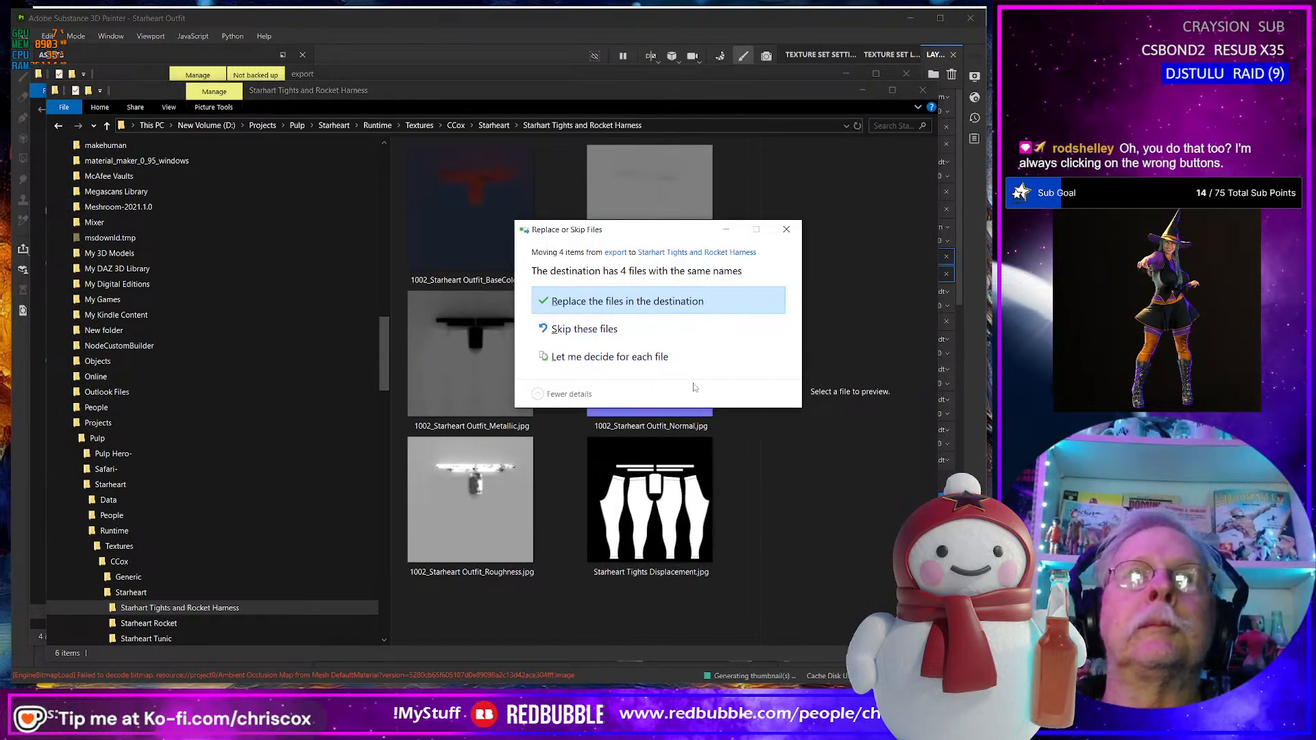
pyautogui.click(682, 306)
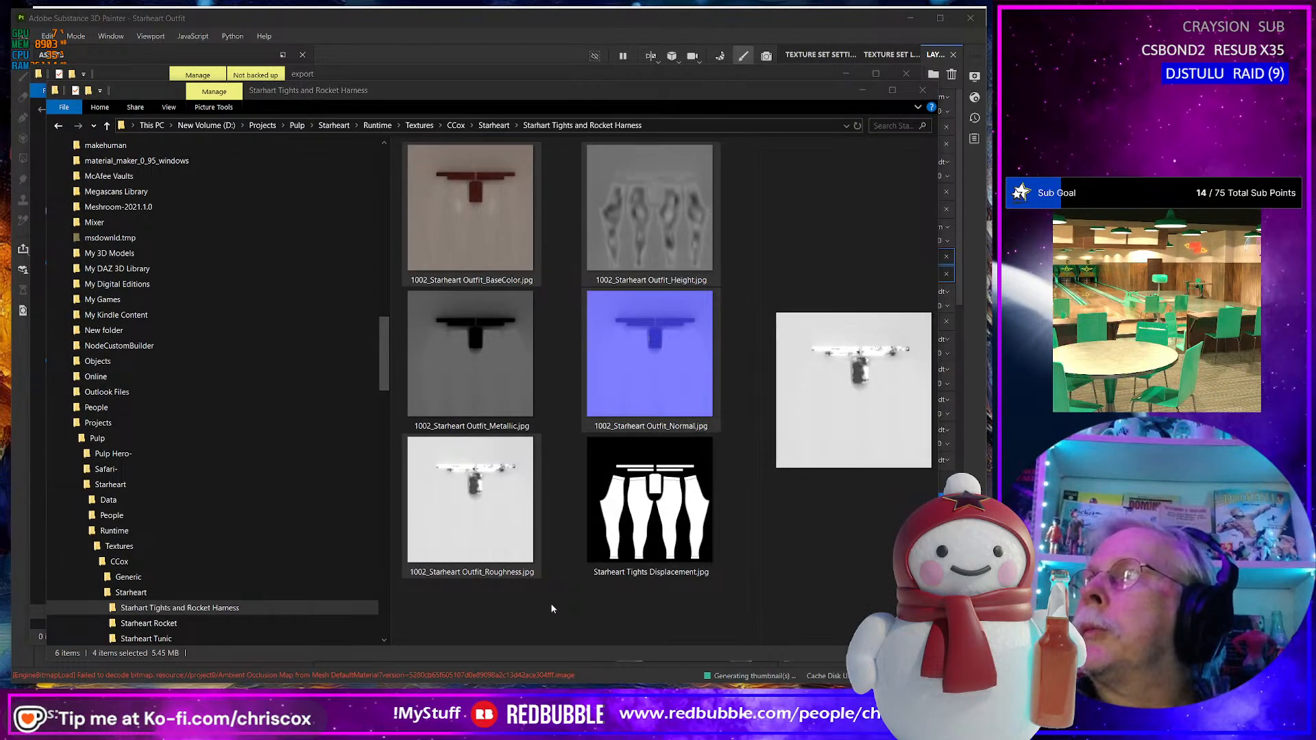
# Switch to DAZ Studio and examine the coat, belt and straps on the figure up close and as a whole.
pyautogui.hotkey('alt', 'Tab')
pyautogui.scroll(1, 494, 536)
pyautogui.scroll(-6, 497, 524)
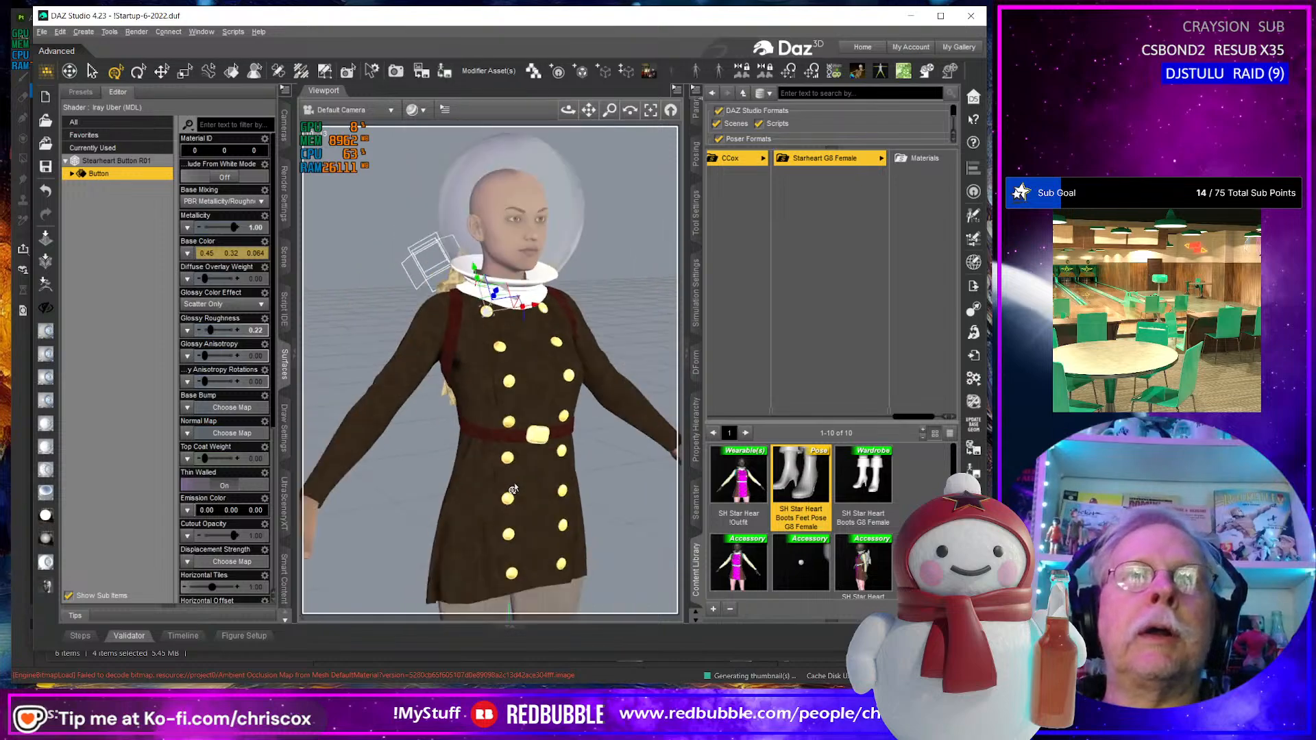
pyautogui.scroll(8, 514, 464)
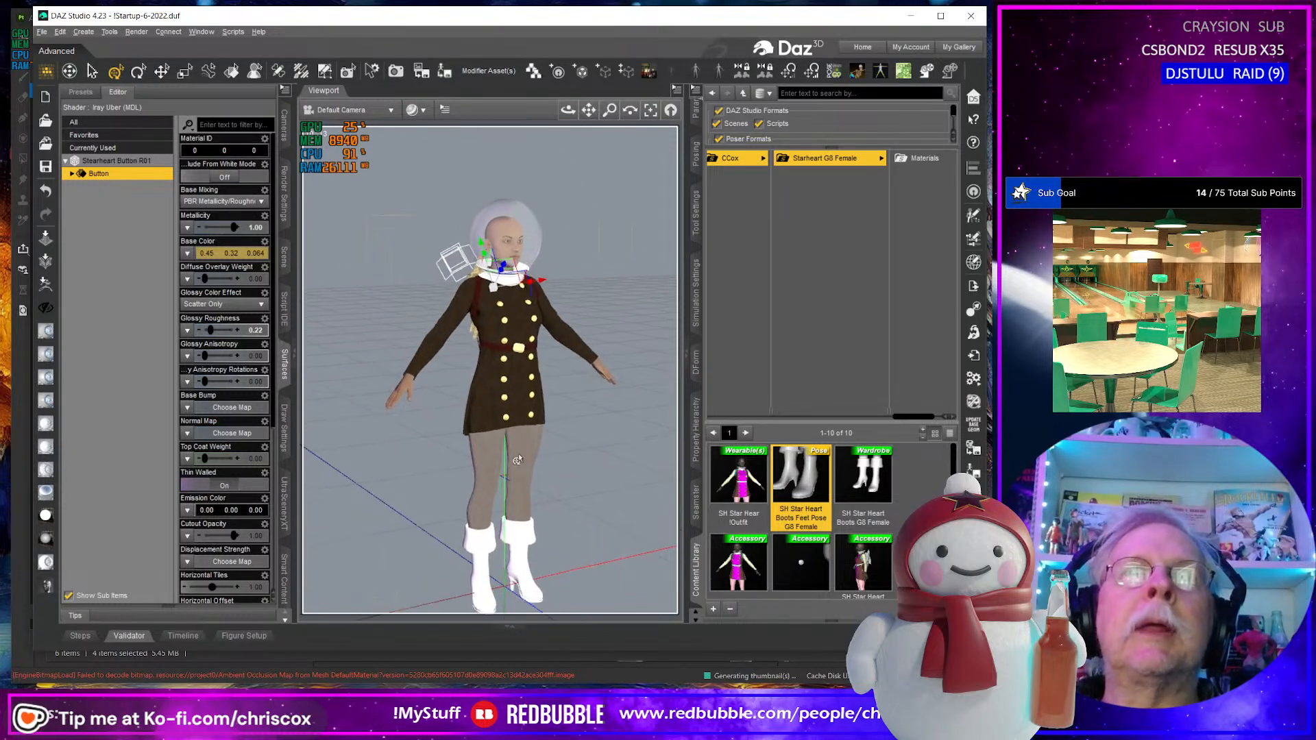
pyautogui.scroll(3, 513, 463)
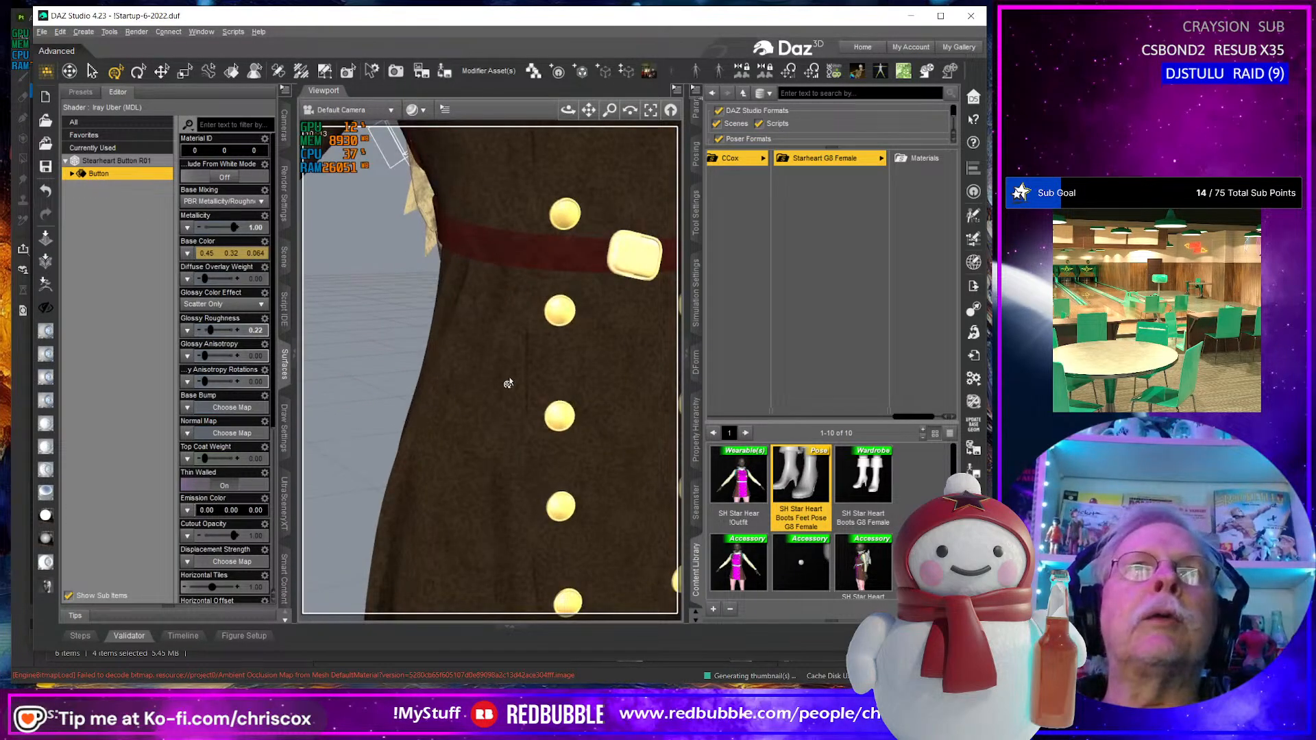
pyautogui.moveTo(508, 383); pyautogui.dragTo(504, 582, button='middle')
pyautogui.moveTo(359, 265); pyautogui.dragTo(432, 344, button='right')
pyautogui.scroll(-3, 471, 341)
pyautogui.scroll(-3, 432, 344)
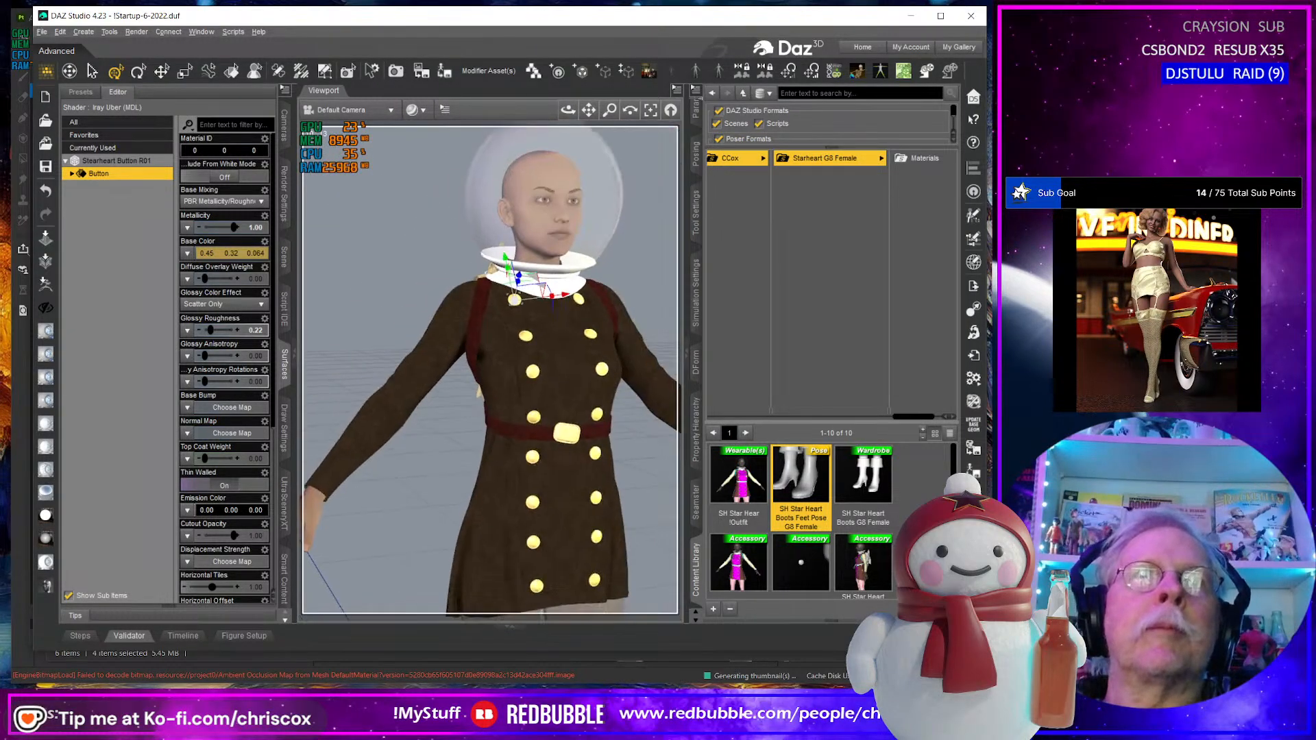
pyautogui.scroll(-3, 490, 370)
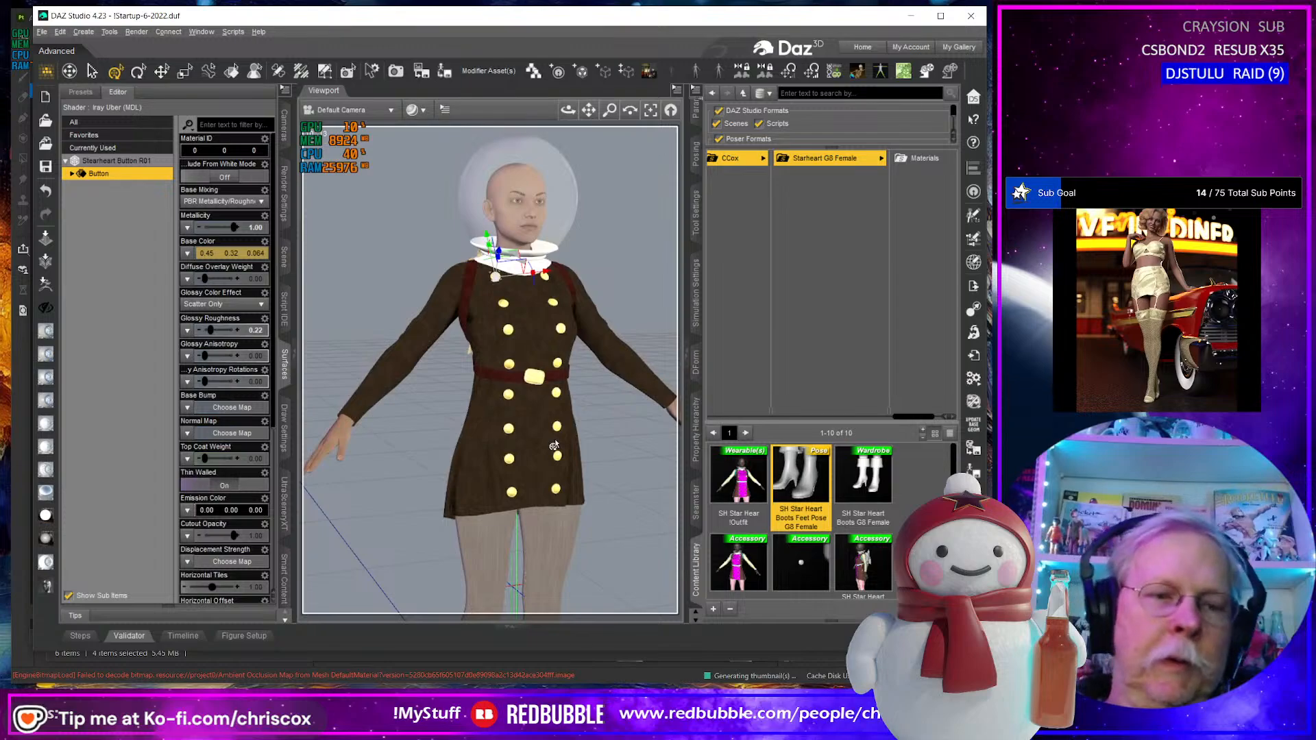
# Render the dressed figure, examine the coat and tights in the maximized render window, then cancel the render and close it.
pyautogui.hotkey('ctrl', 'r')
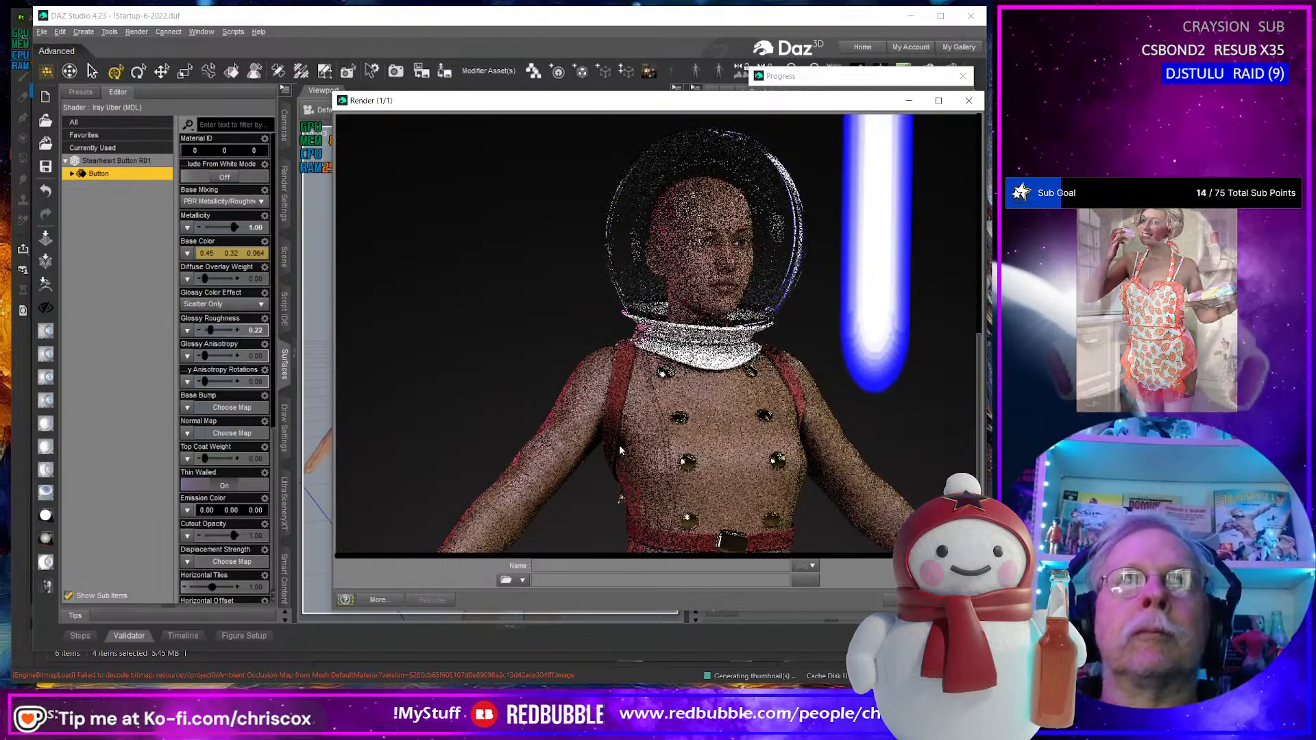
pyautogui.doubleClick(671, 100)
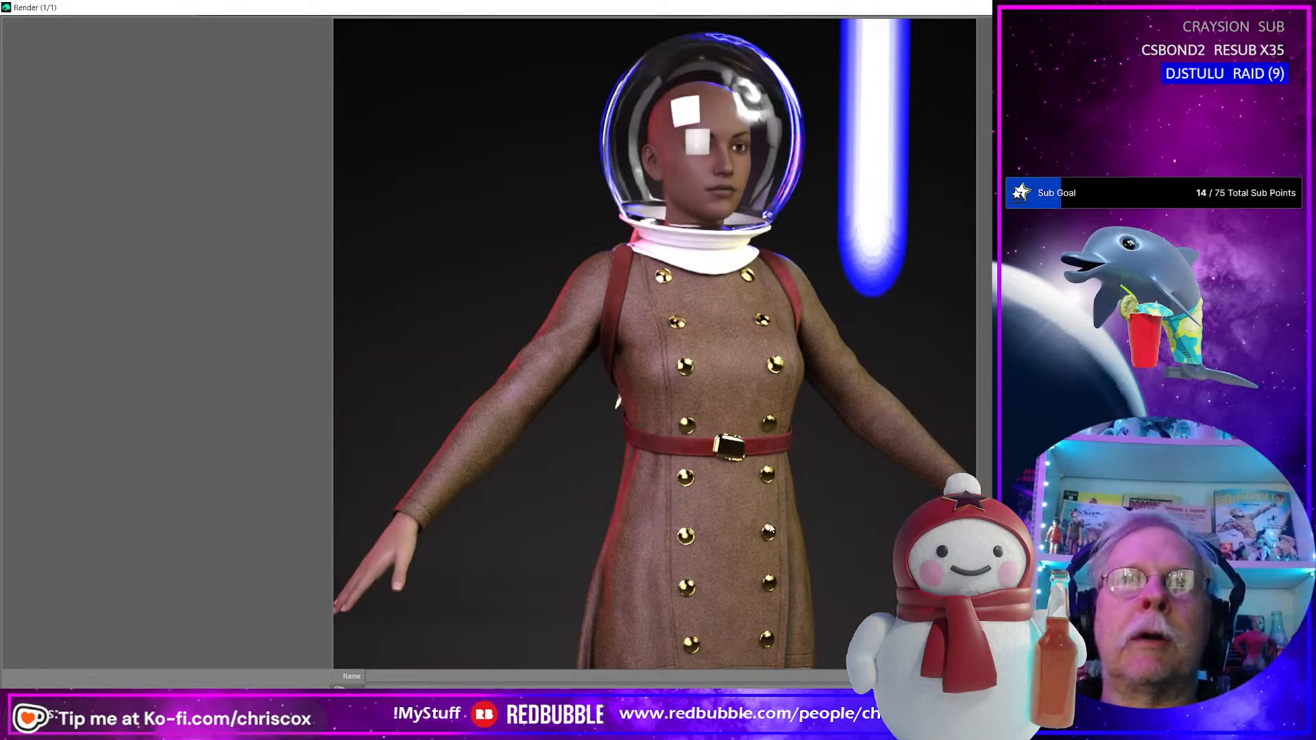
pyautogui.scroll(-3, 770, 528)
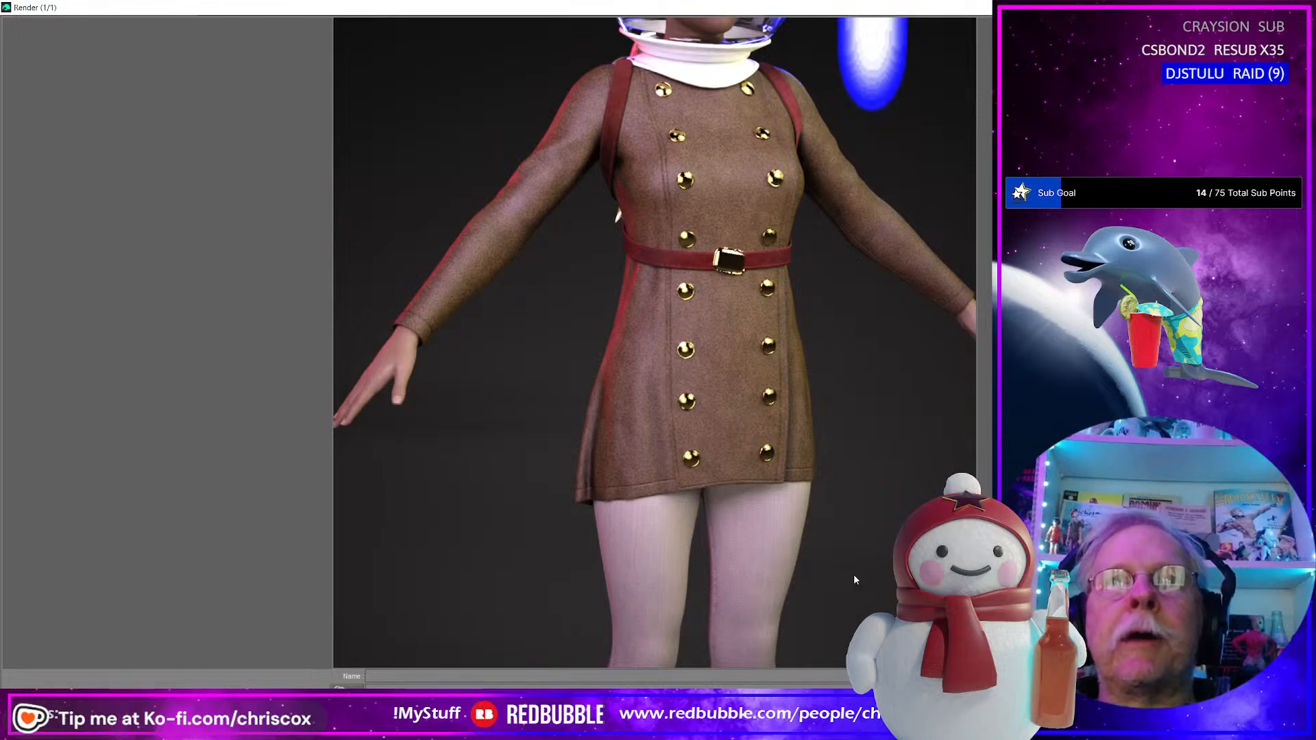
pyautogui.scroll(2, 854, 577)
pyautogui.scroll(1, 761, 458)
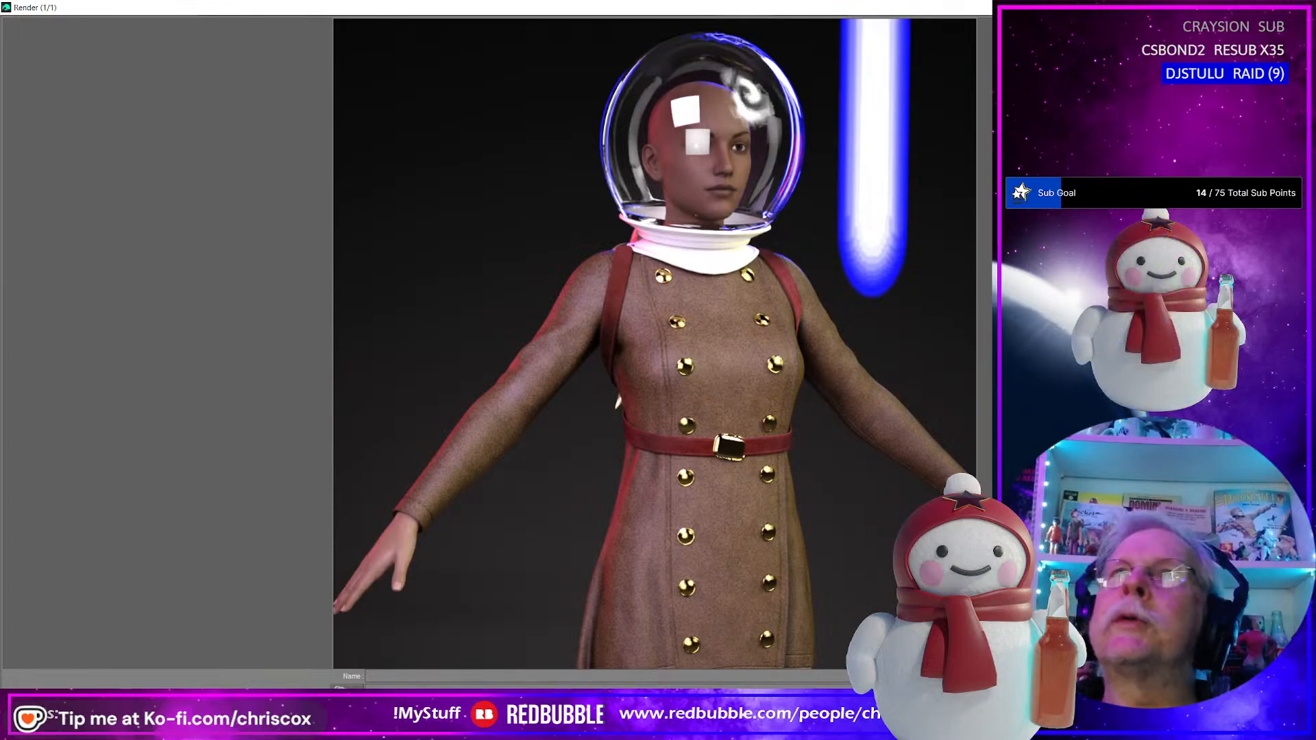
pyautogui.press('Escape')
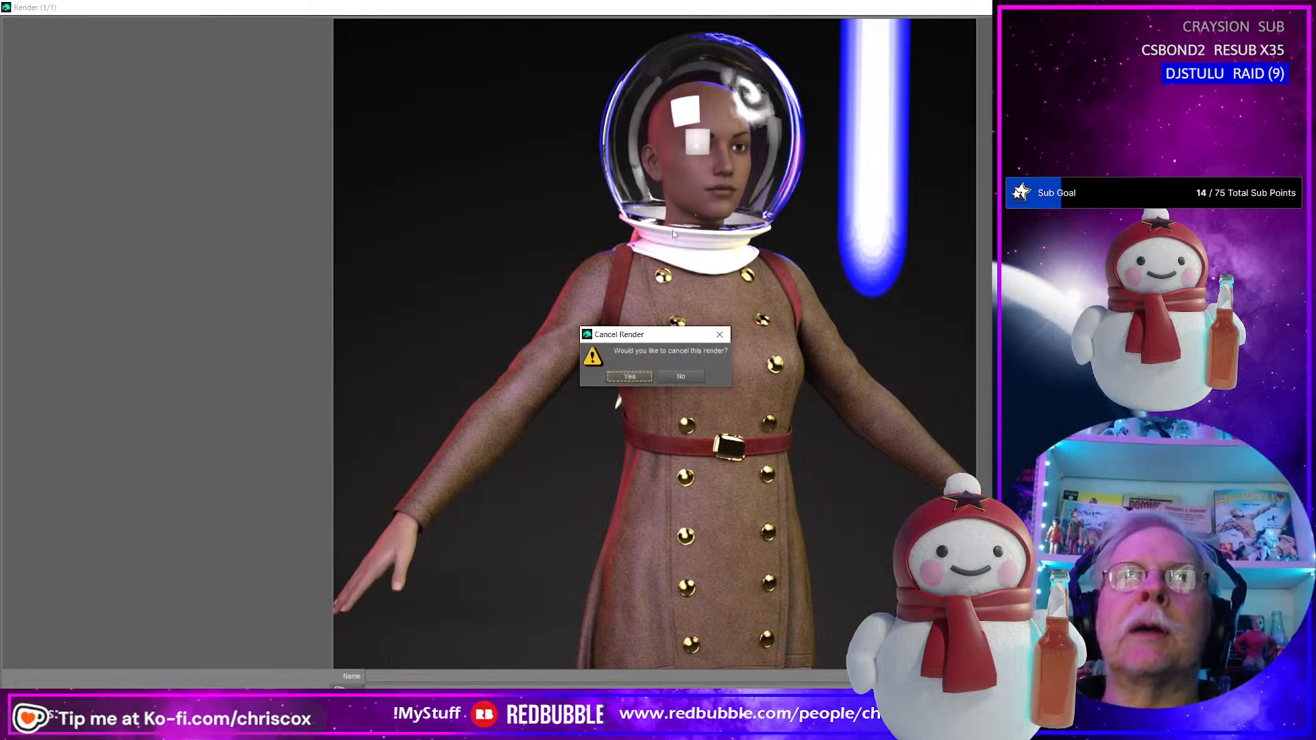
pyautogui.click(630, 378)
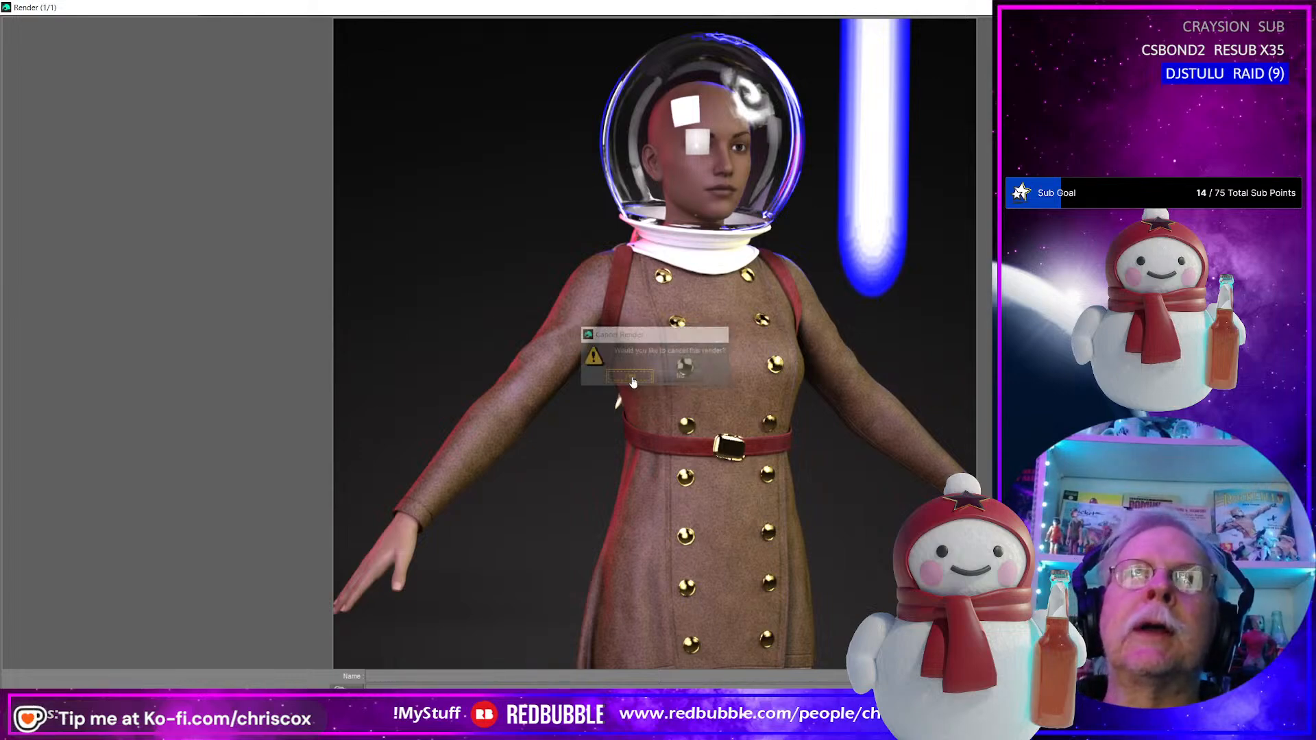
pyautogui.press('Escape')
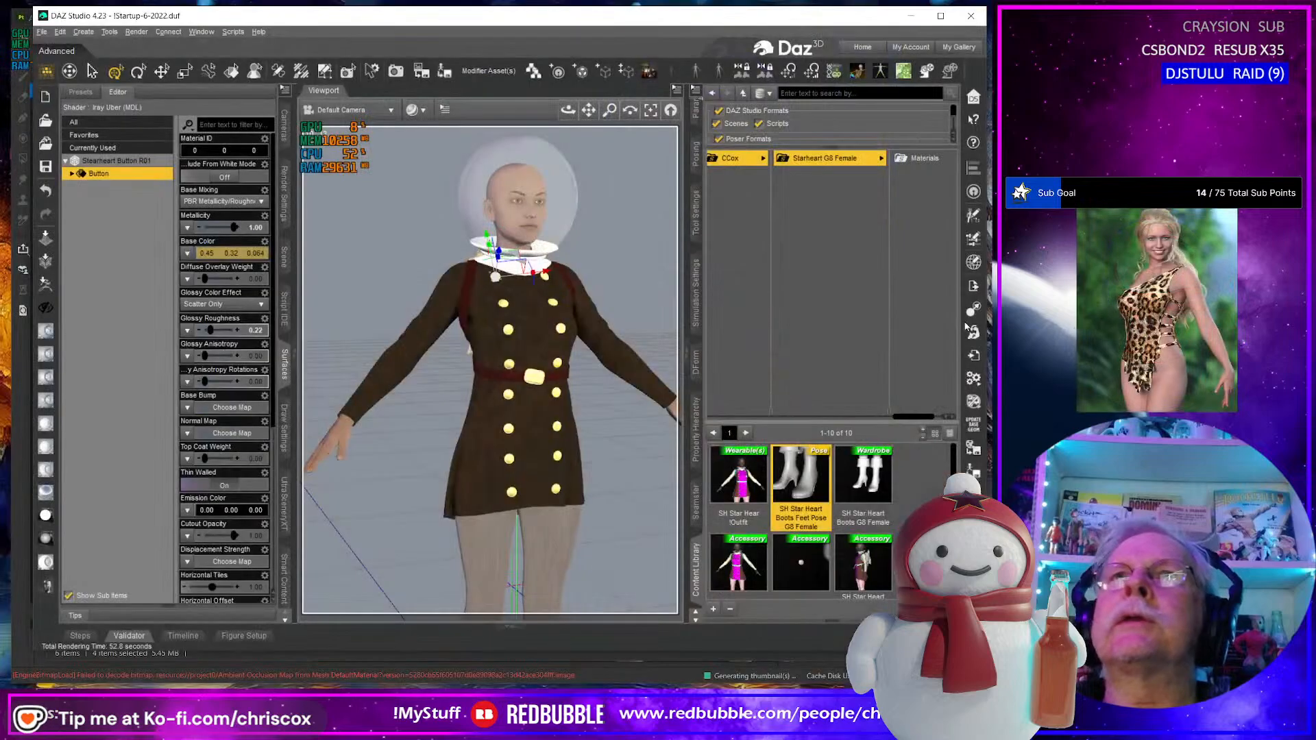
# Save the Genesis 8 Female figure's complete outfit as a wearables preset, overwriting SH Star Hear !Outfit.duf with file compression on.
pyautogui.moveTo(568, 110)
pyautogui.mouseDown()
pyautogui.moveTo(668, 129)
pyautogui.moveTo(580, 129)
pyautogui.mouseUp()
pyautogui.scroll(-5, 676, 543)
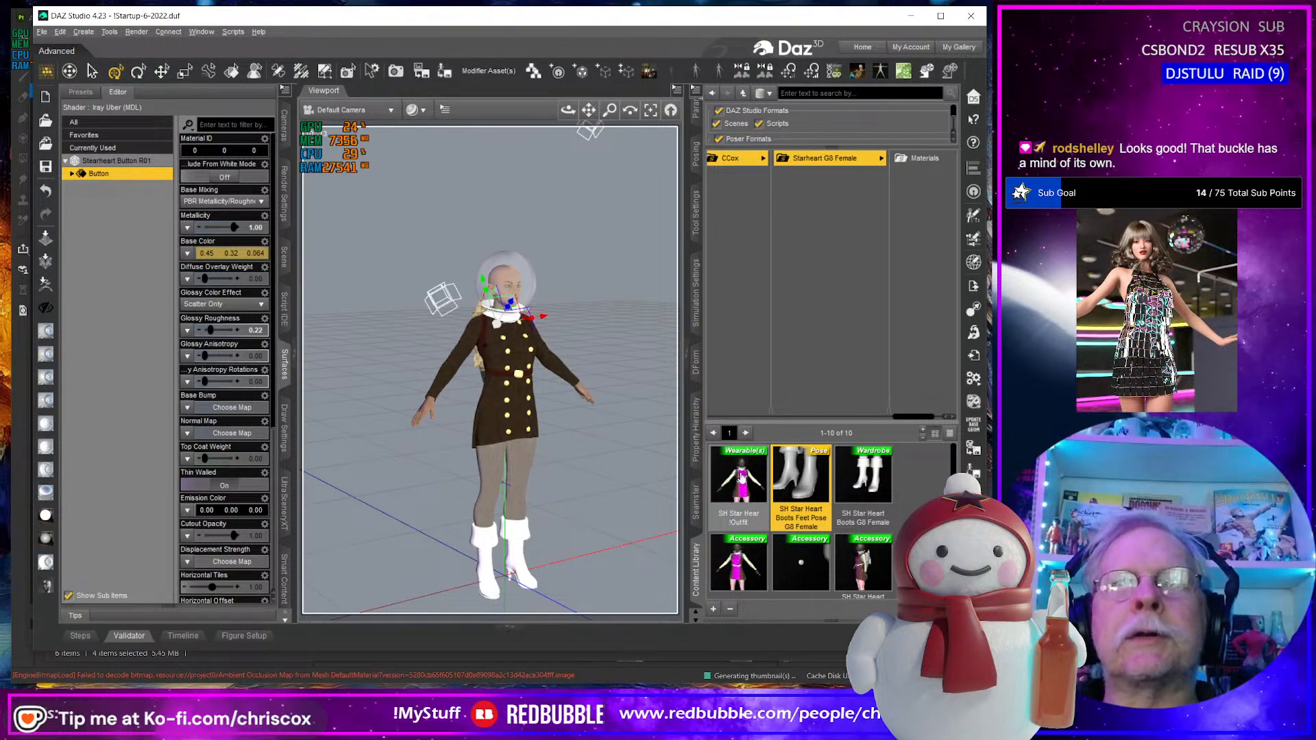
pyautogui.click(580, 396)
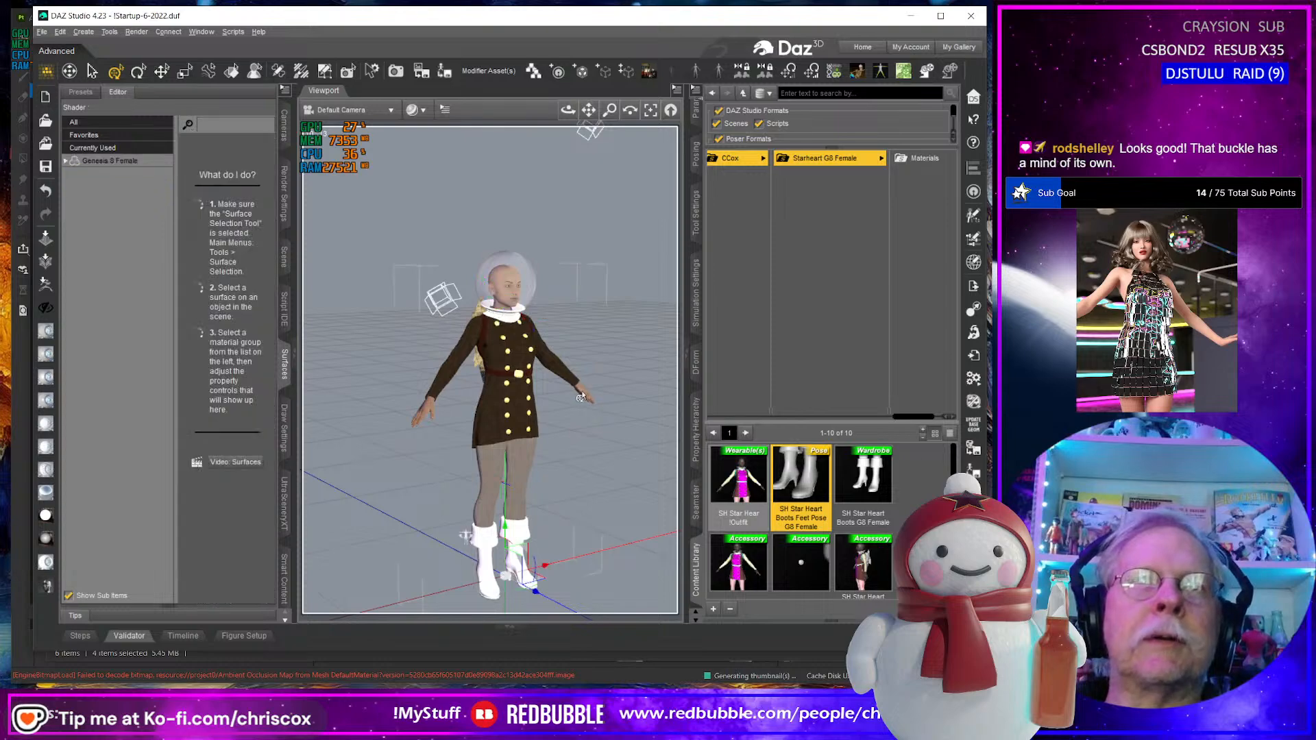
pyautogui.click(714, 610)
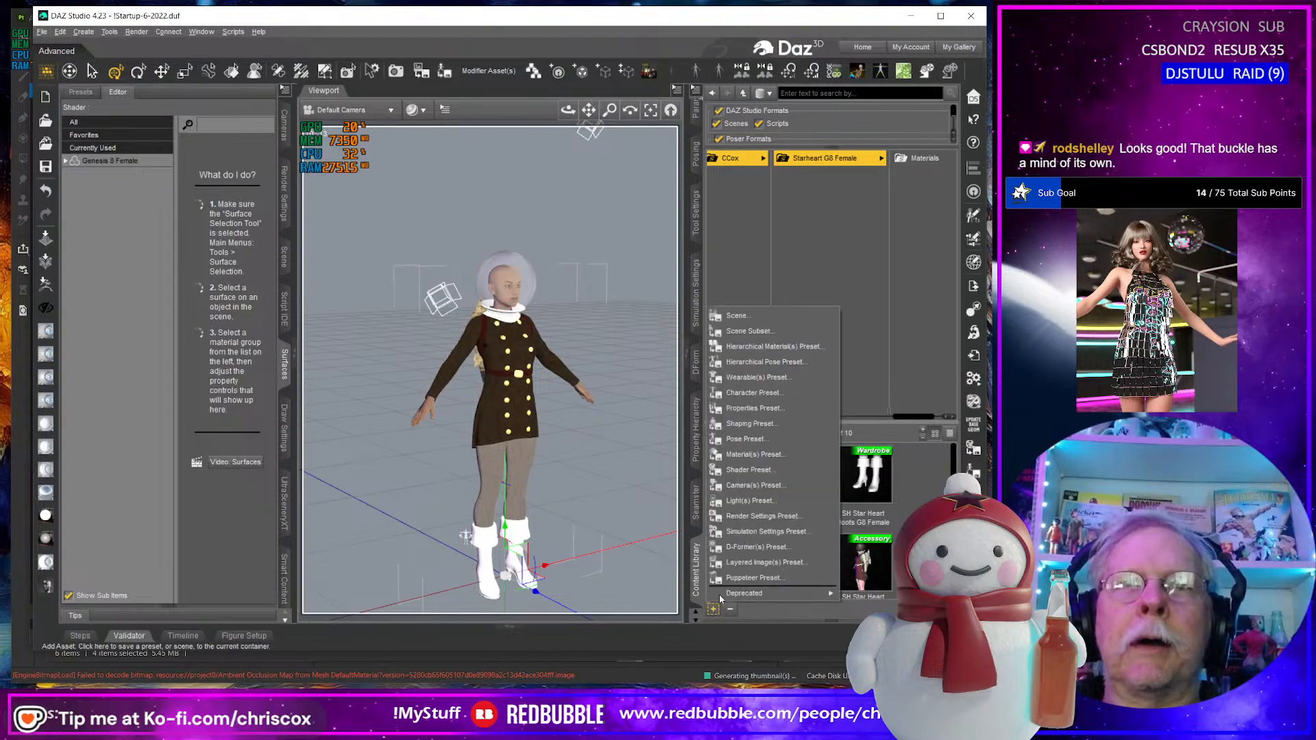
pyautogui.click(768, 376)
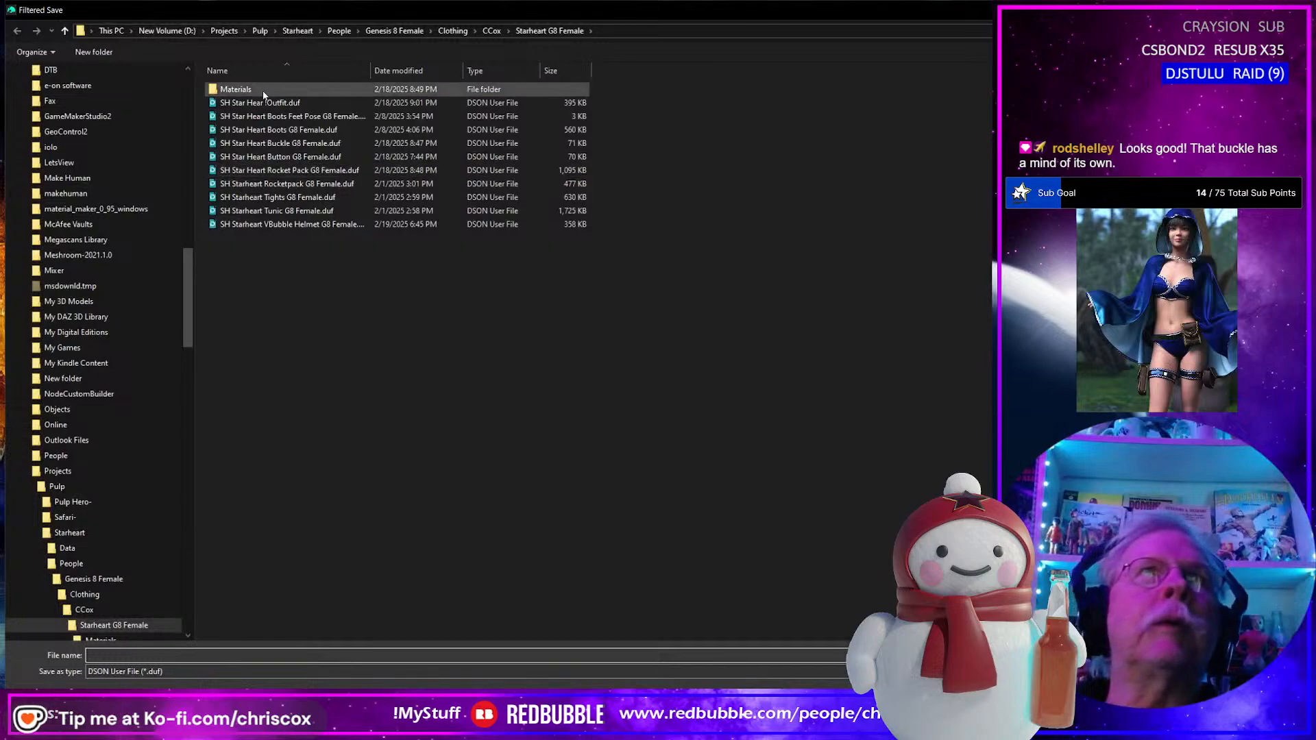
pyautogui.click(507, 102)
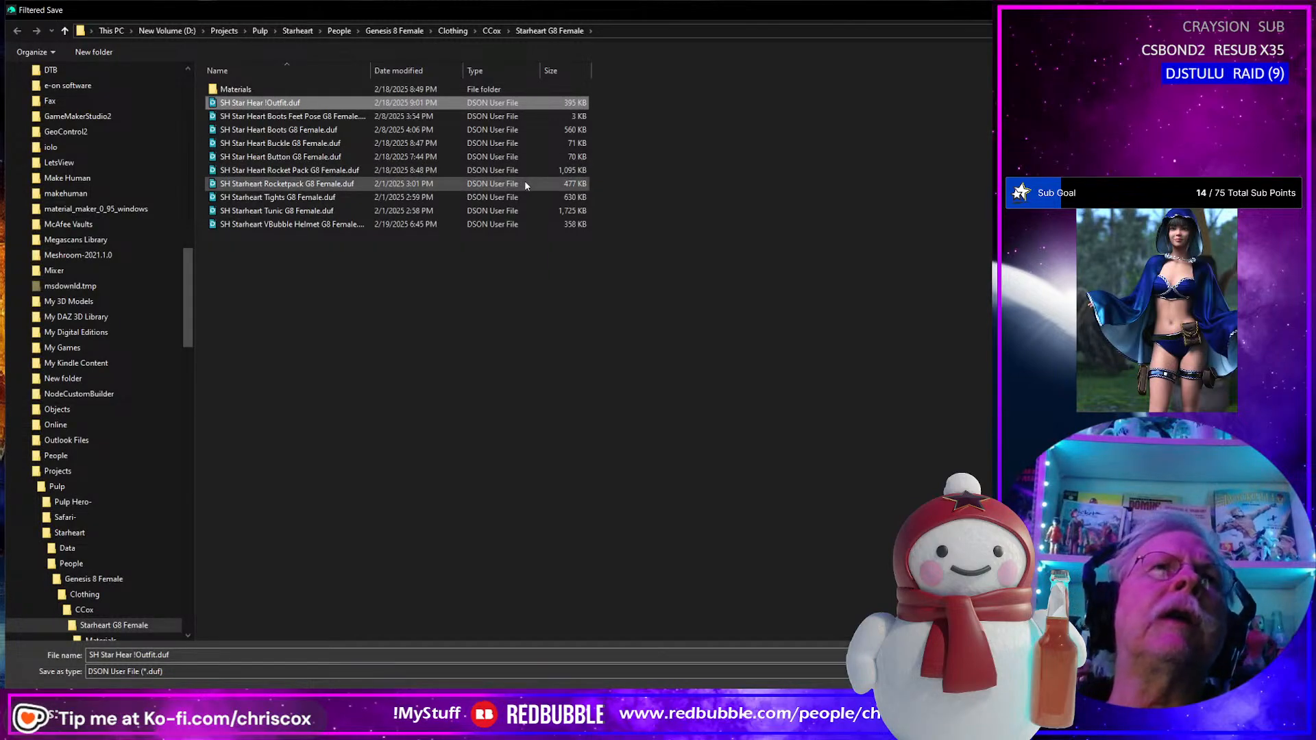
pyautogui.press('Return')
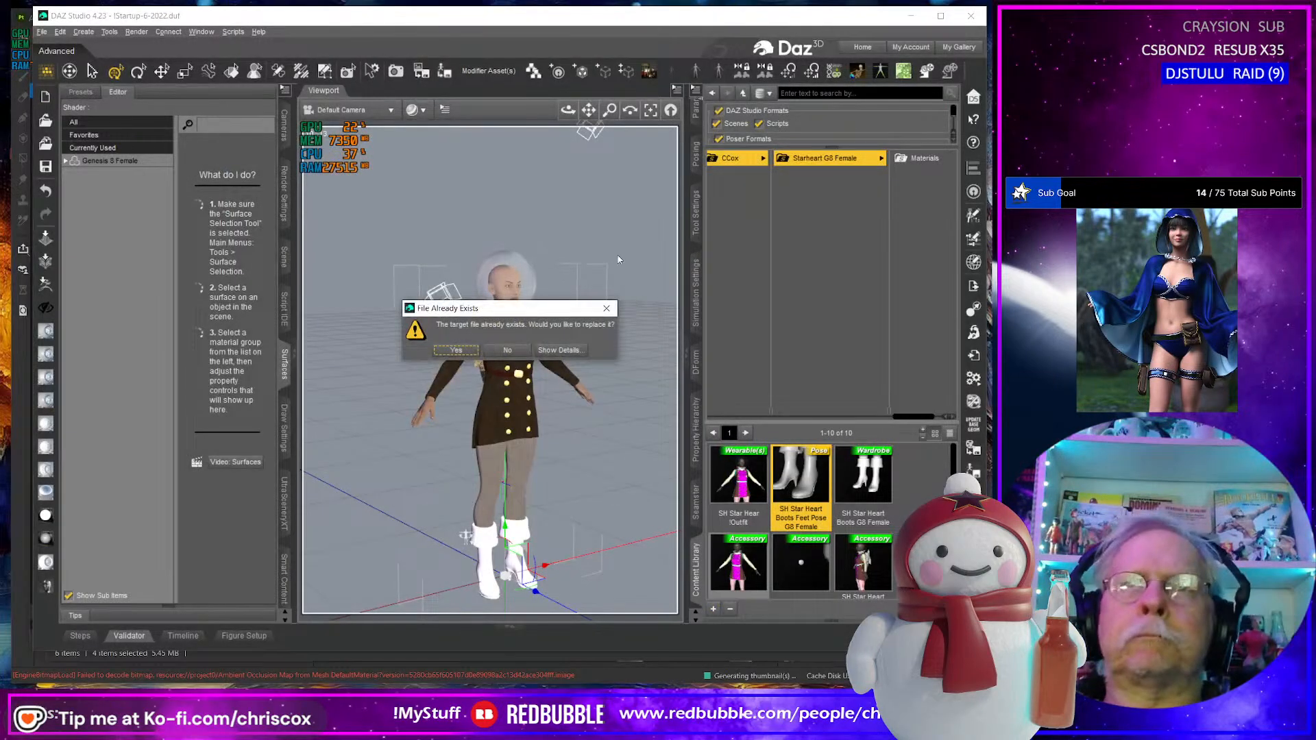
pyautogui.click(458, 350)
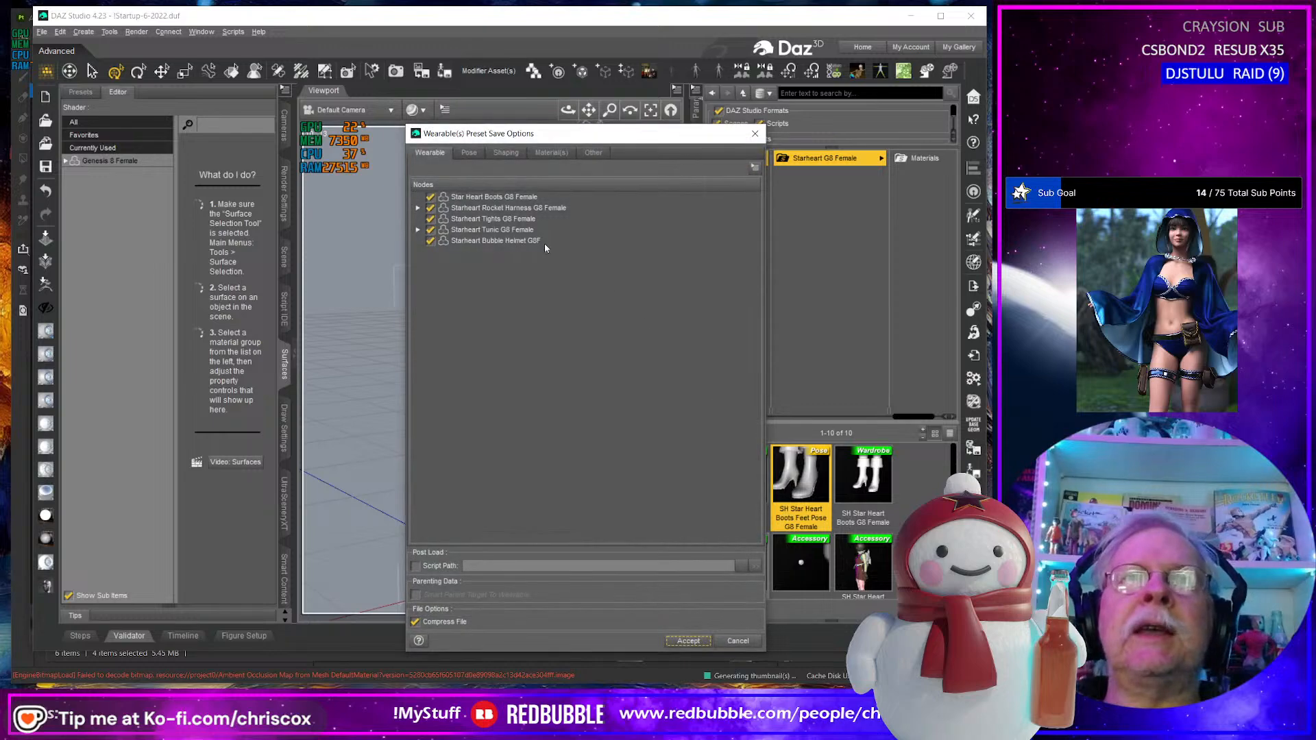
pyautogui.click(689, 641)
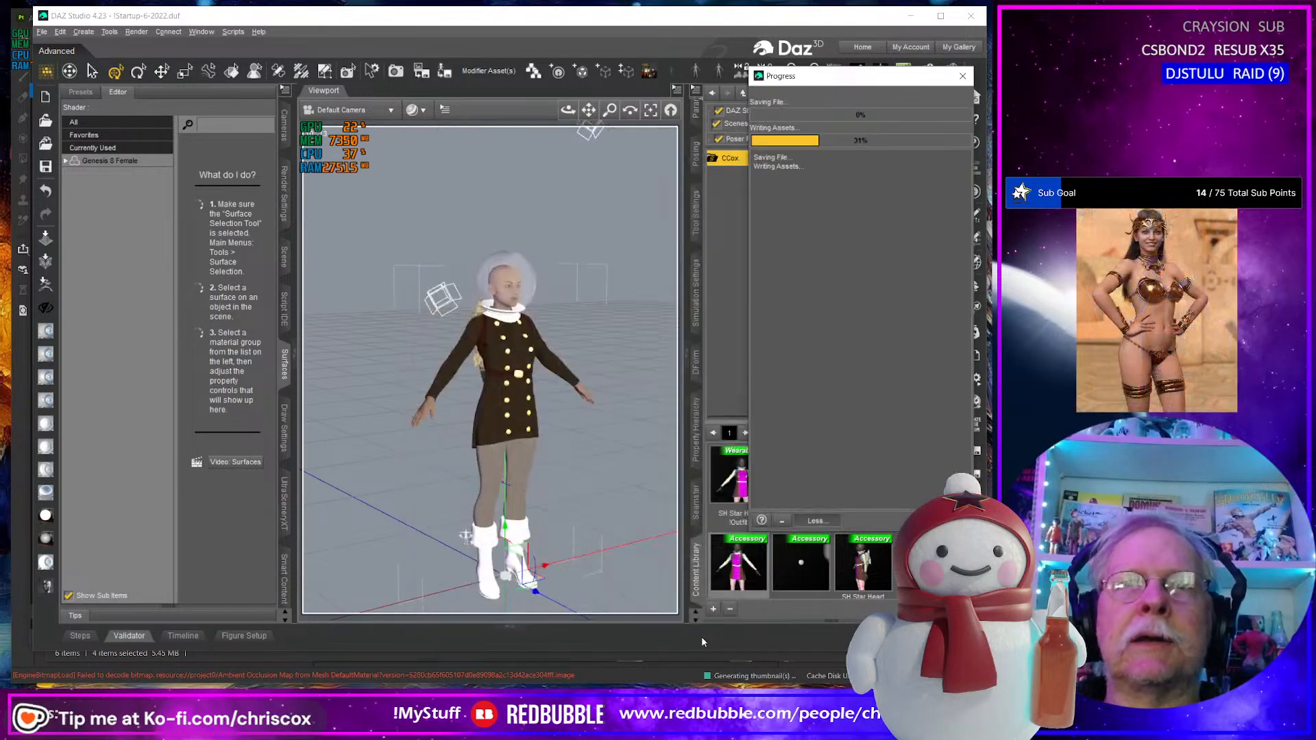
# Rename the SH Star Hear !Outfit wearables preset in the content library as SH Star Heart !Outfit.
pyautogui.click(740, 518)
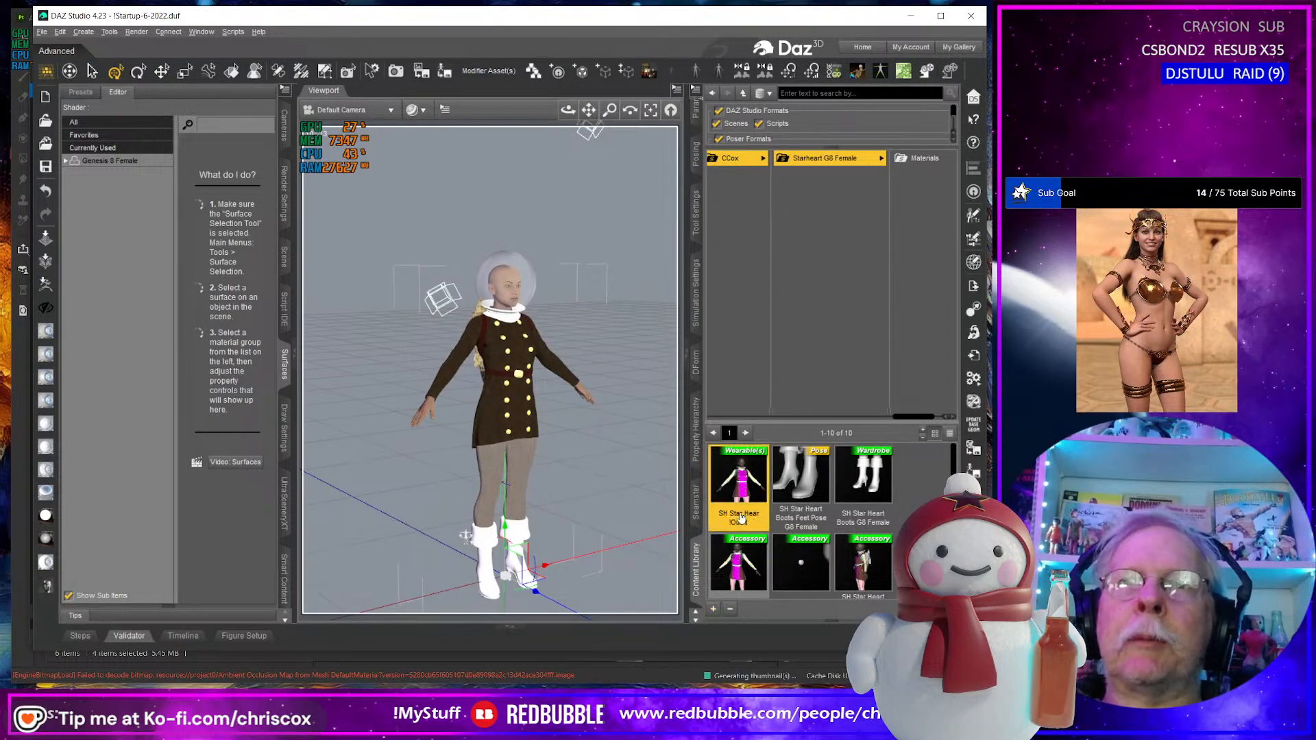
pyautogui.rightClick(741, 518)
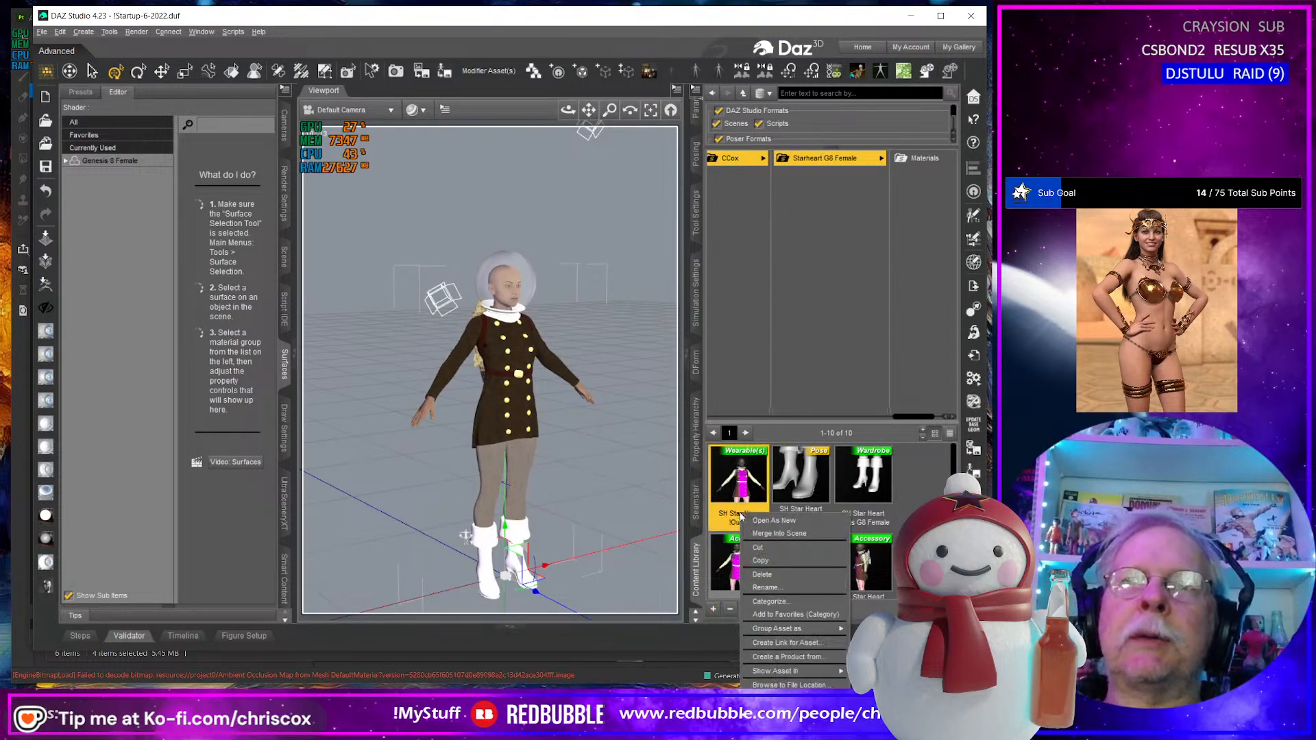
pyautogui.click(777, 588)
pyautogui.moveTo(777, 588)
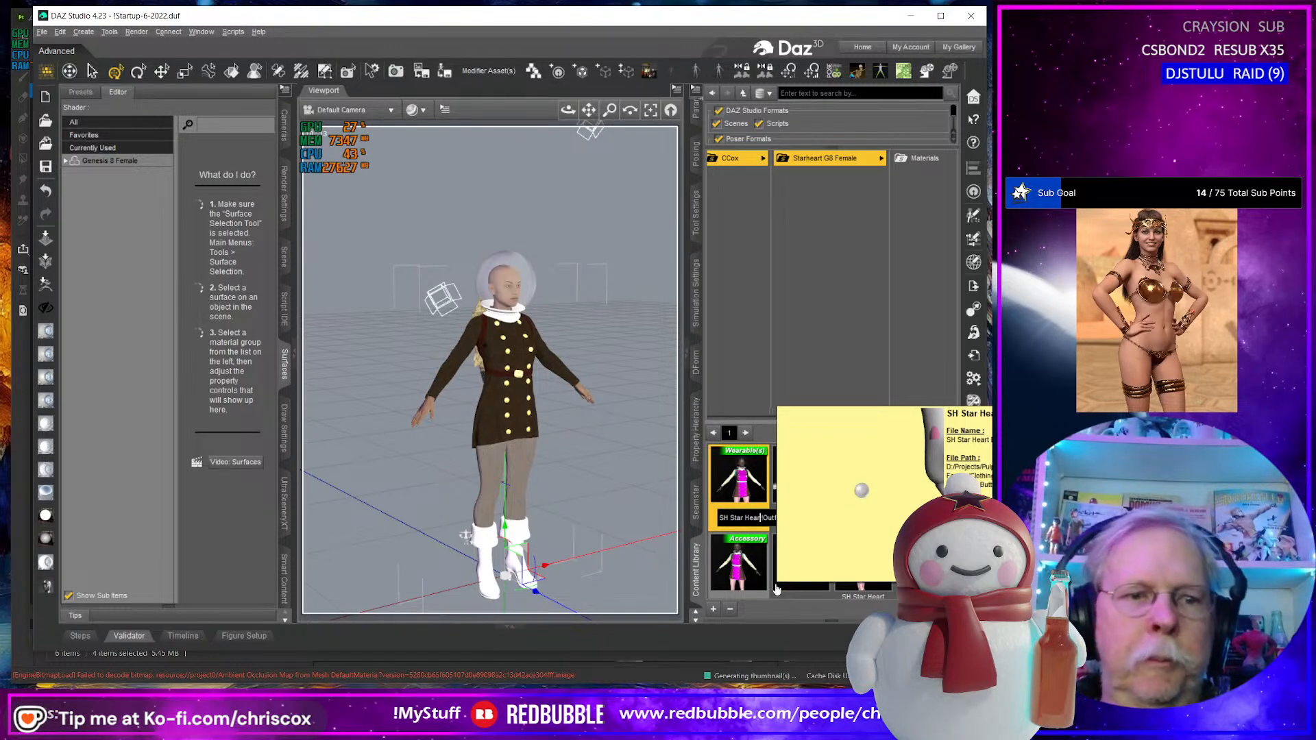
pyautogui.write('t')
pyautogui.press('Return')
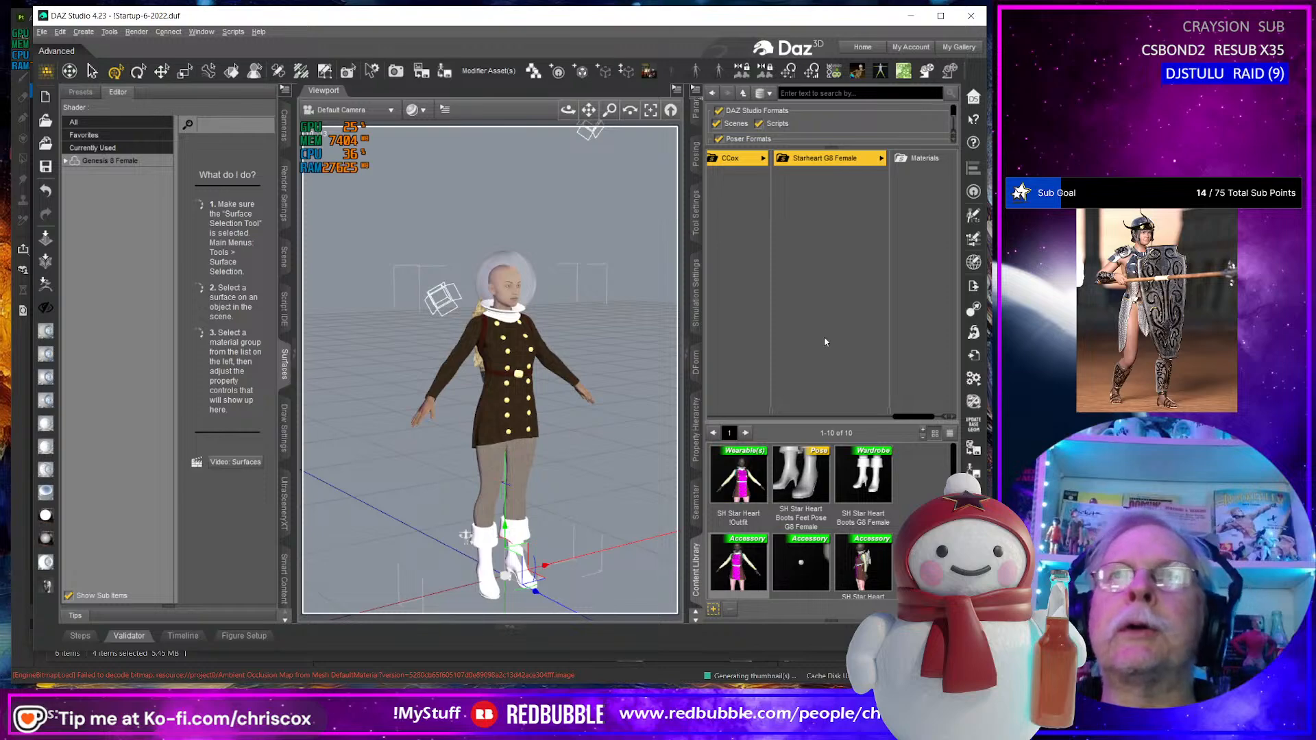
# Start a new scene in place of the dressed figure's scene, discarding its unsaved changes.
pyautogui.moveTo(666, 348); pyautogui.dragTo(646, 350, button='middle')
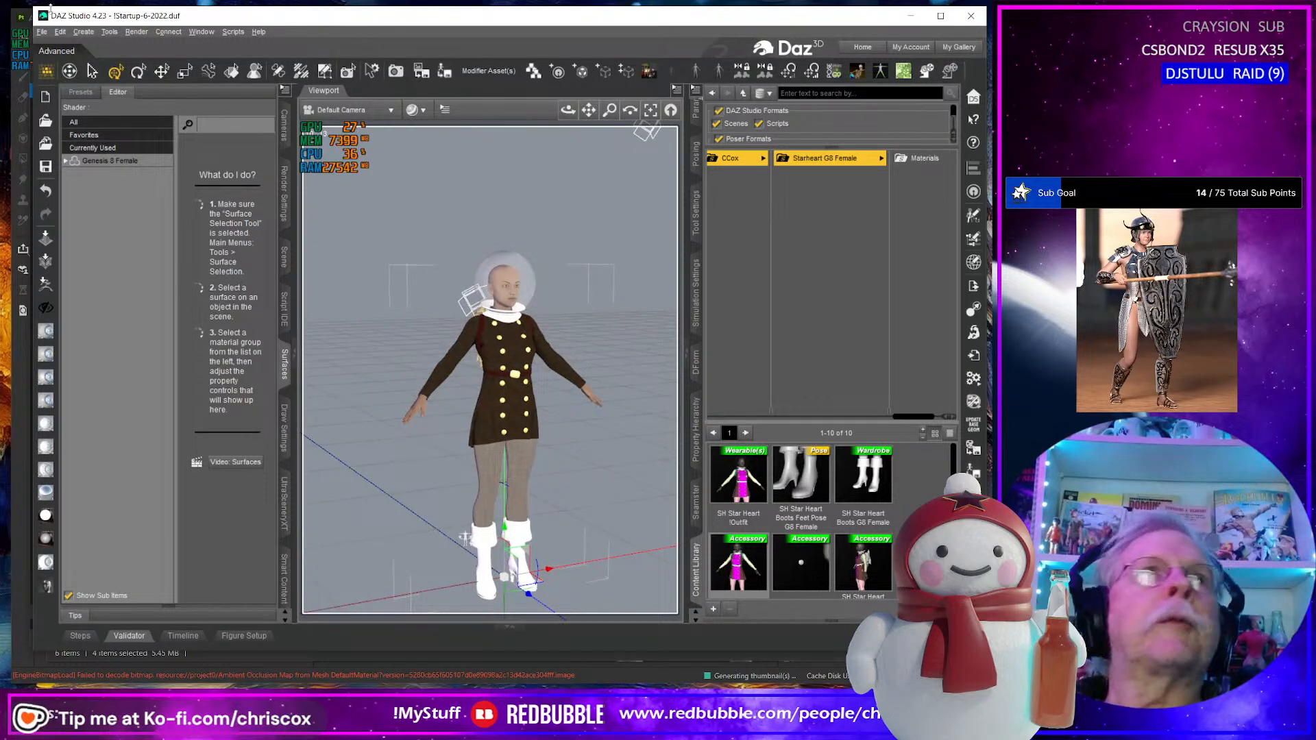
pyautogui.click(41, 32)
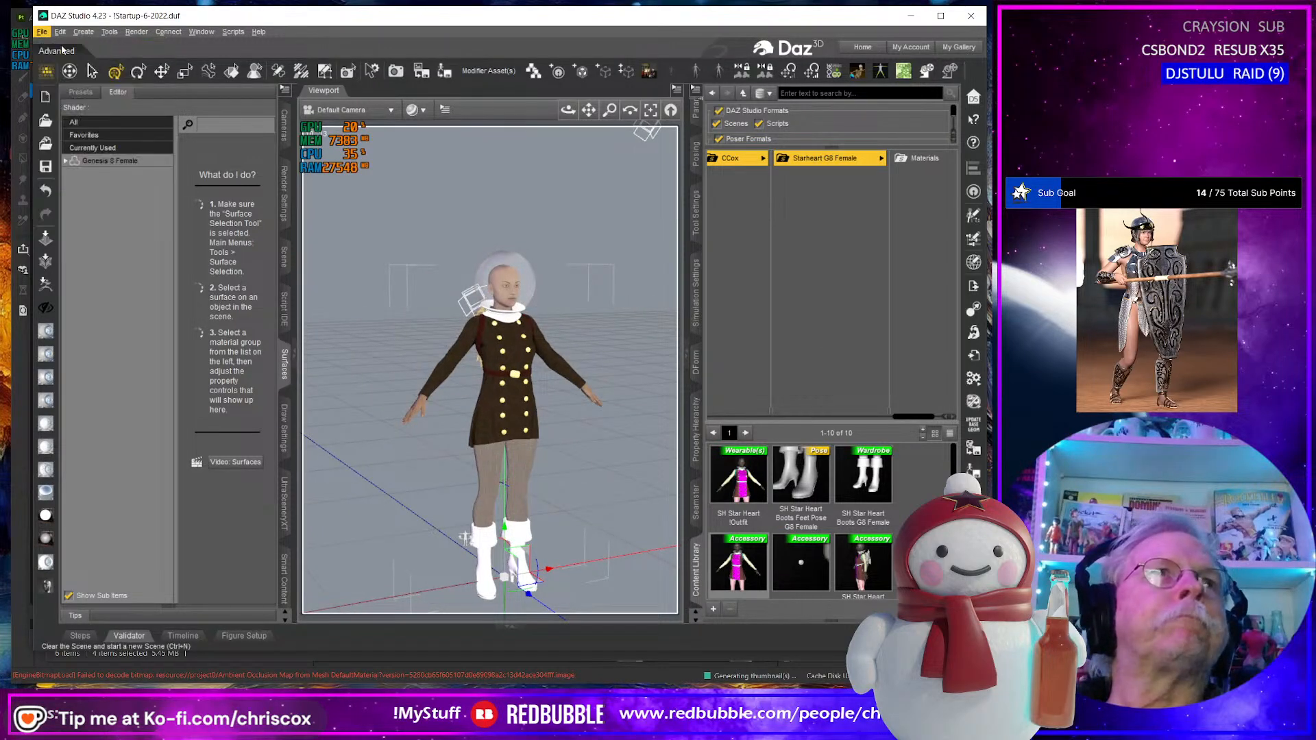
pyautogui.click(62, 45)
pyautogui.doubleClick(137, 227)
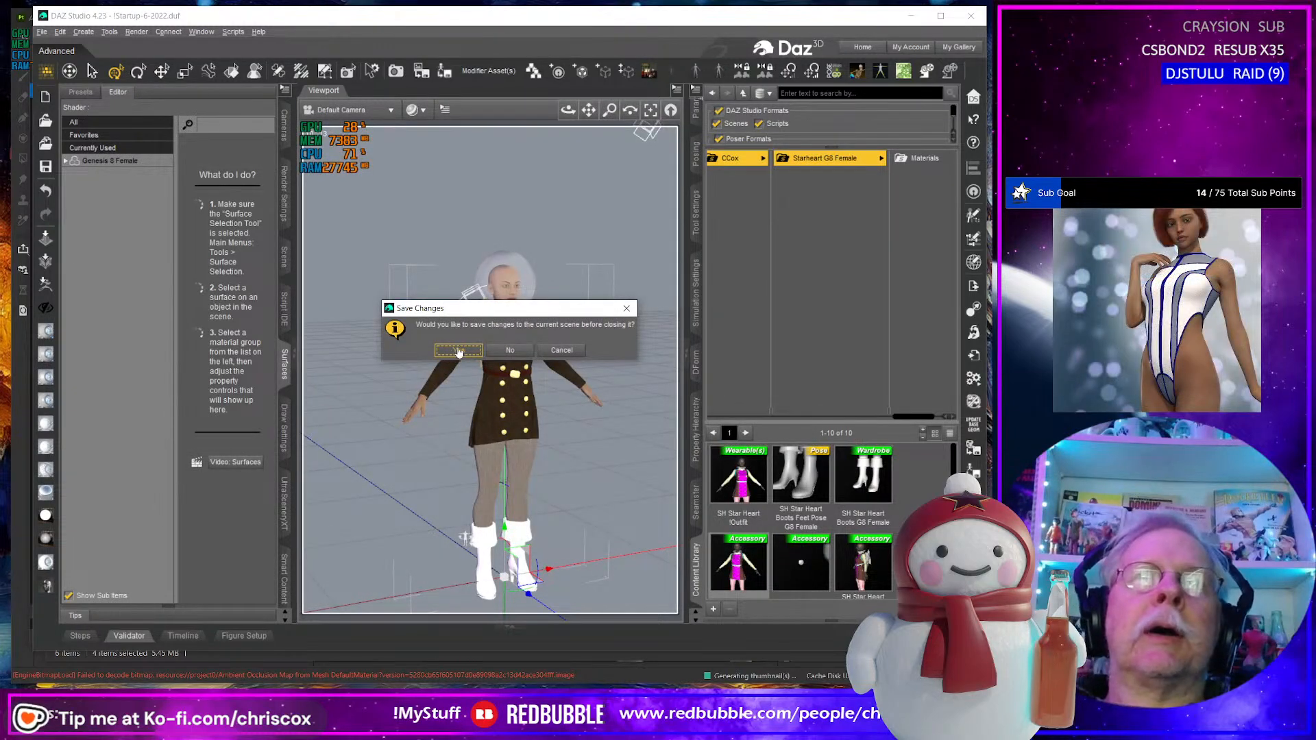
pyautogui.click(507, 351)
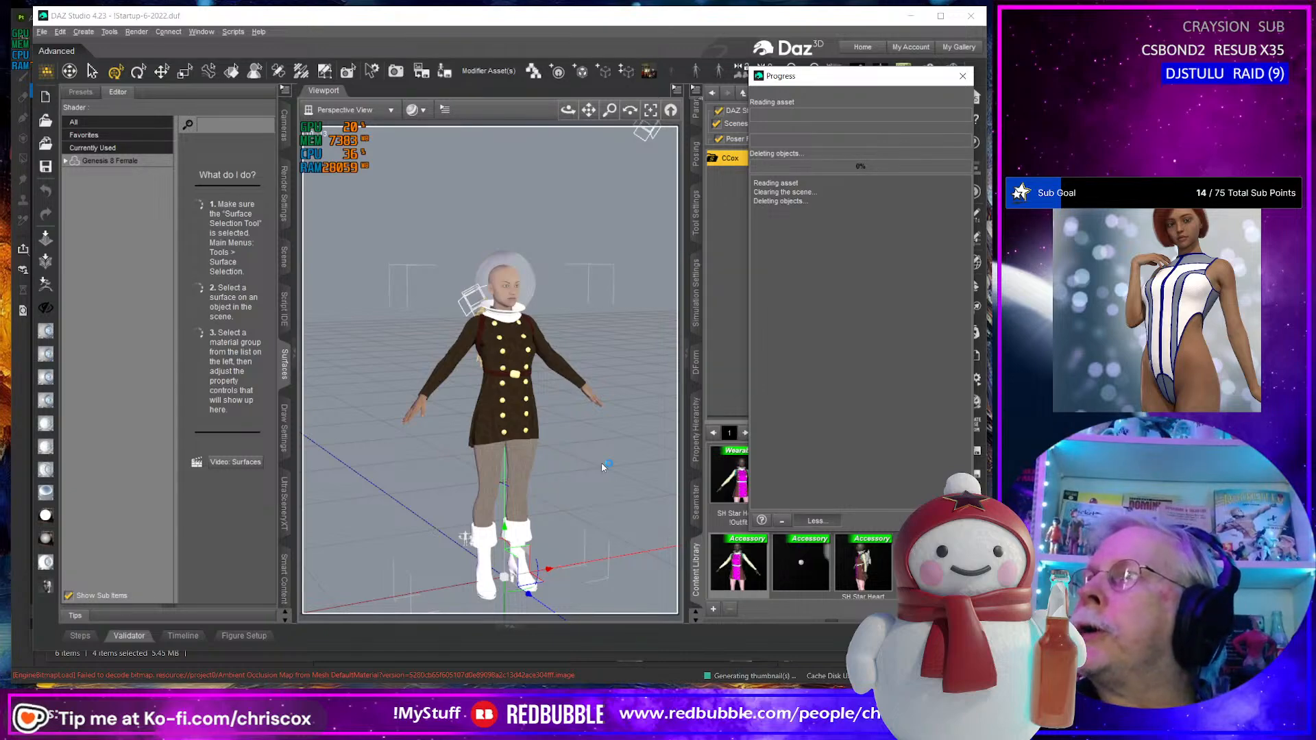
# Switch to Blender, unhide the Genesis9.011 figure and examine how the Boot Basic shoe fits its foot.
pyautogui.hotkey('alt', 'Tab')
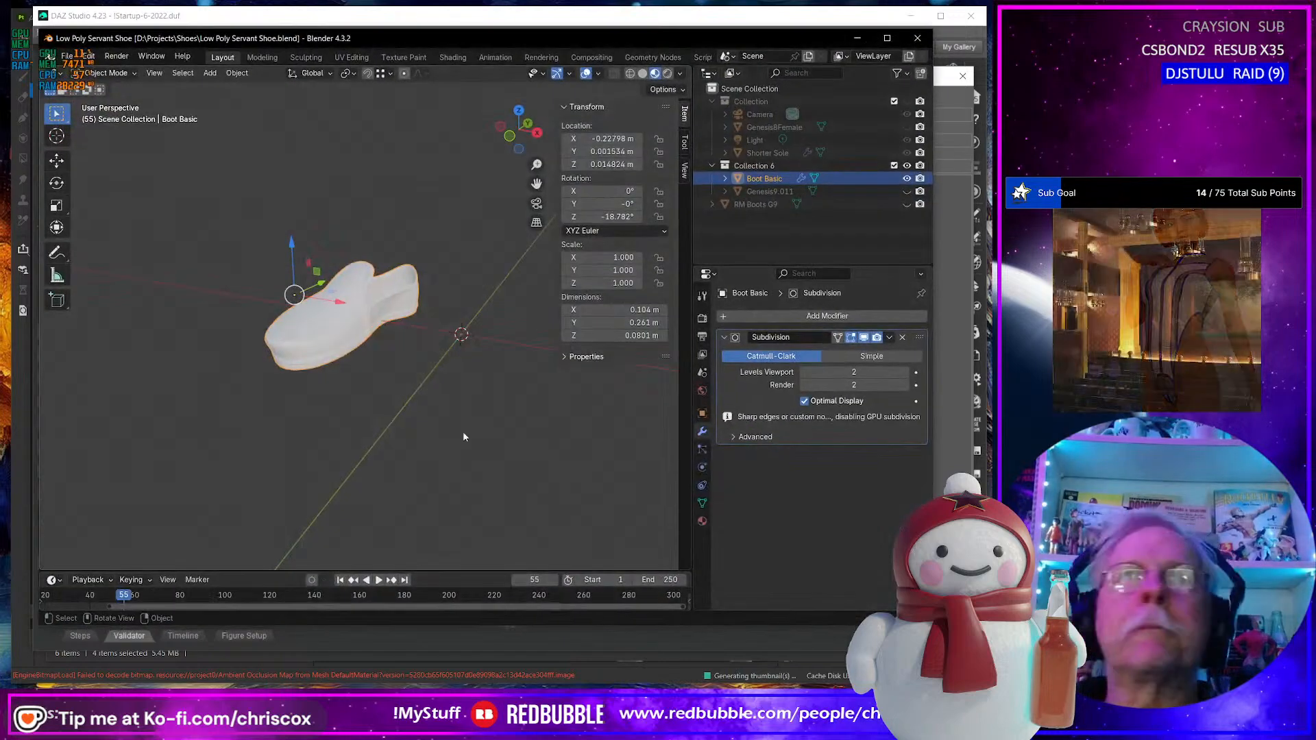
pyautogui.moveTo(463, 430); pyautogui.dragTo(606, 412, button='middle')
pyautogui.moveTo(506, 424); pyautogui.dragTo(351, 431, button='middle')
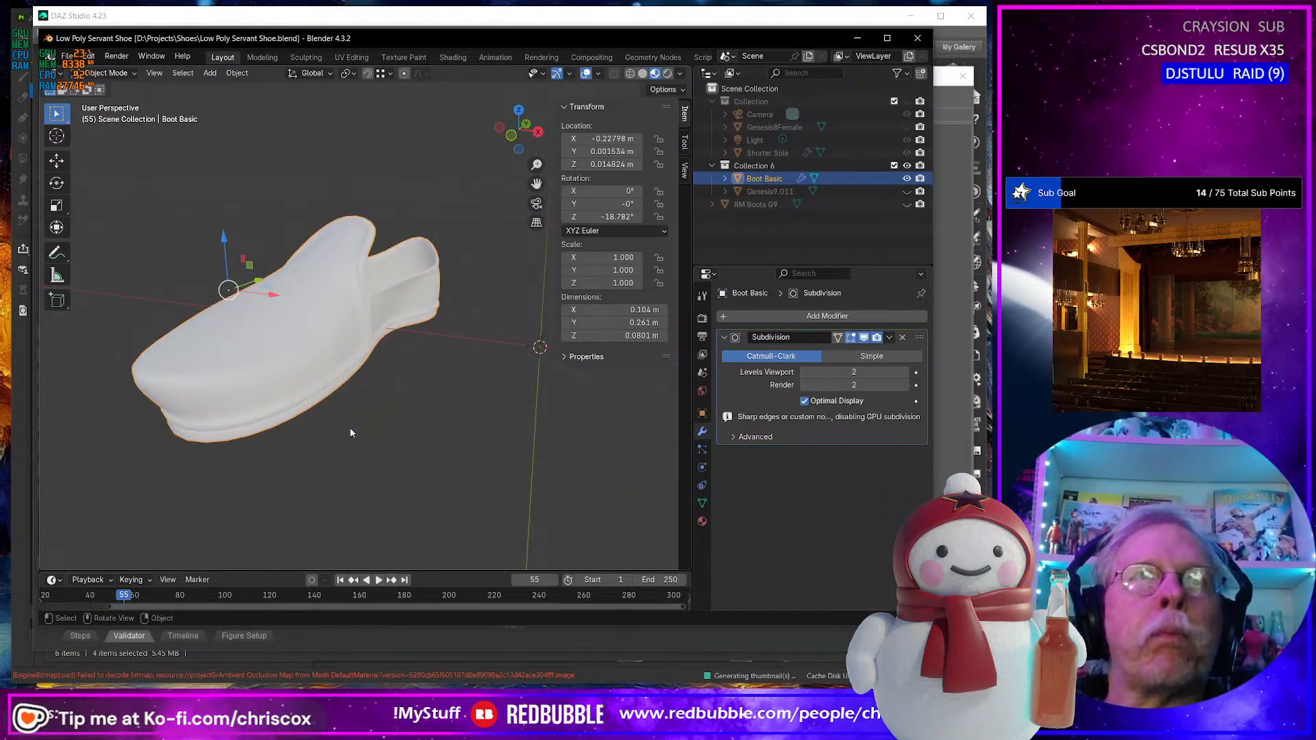
pyautogui.scroll(3, 352, 431)
pyautogui.scroll(-5, 351, 426)
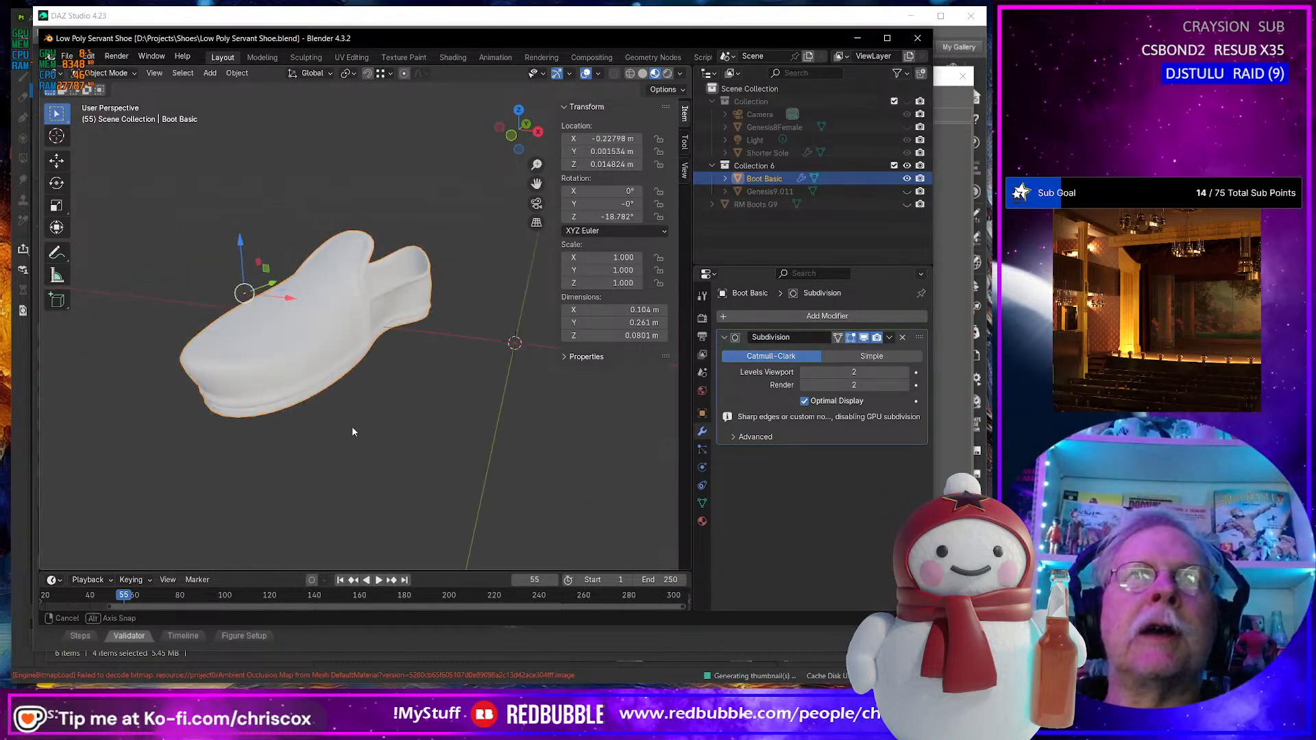
pyautogui.click(907, 191)
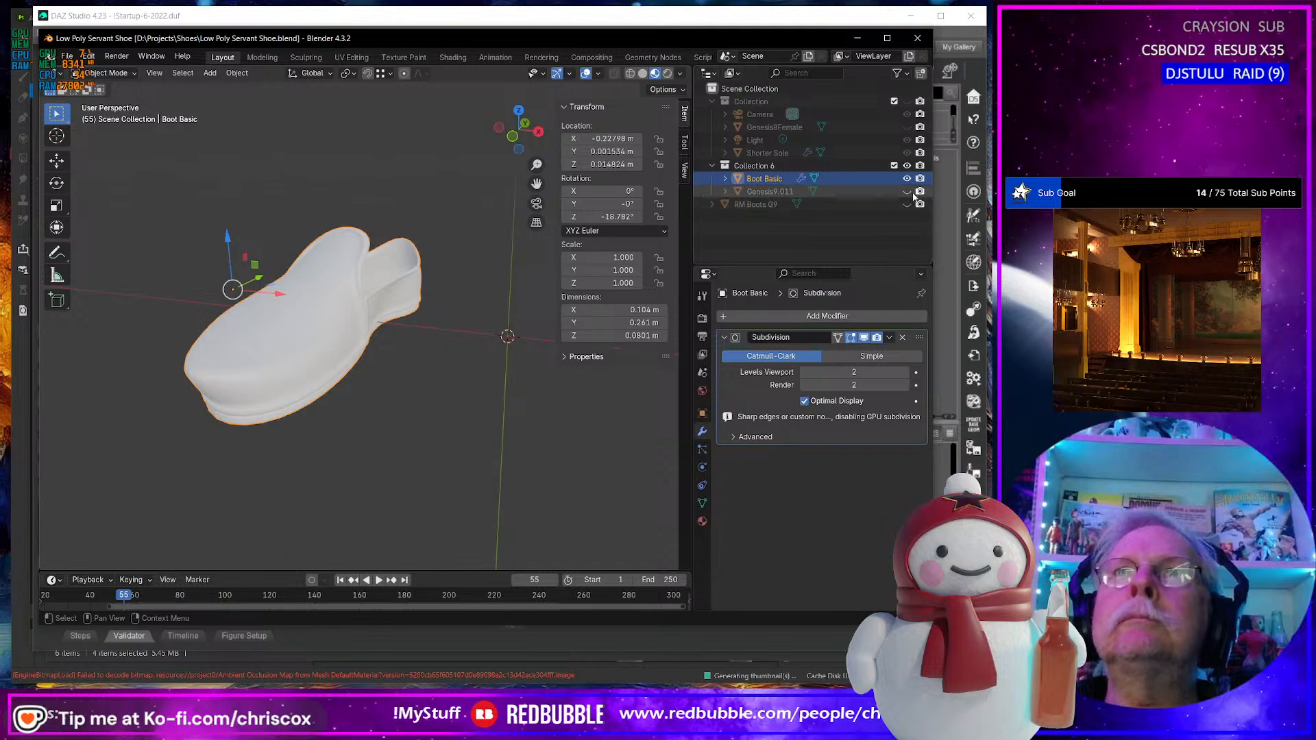
pyautogui.moveTo(376, 401); pyautogui.dragTo(415, 386, button='middle')
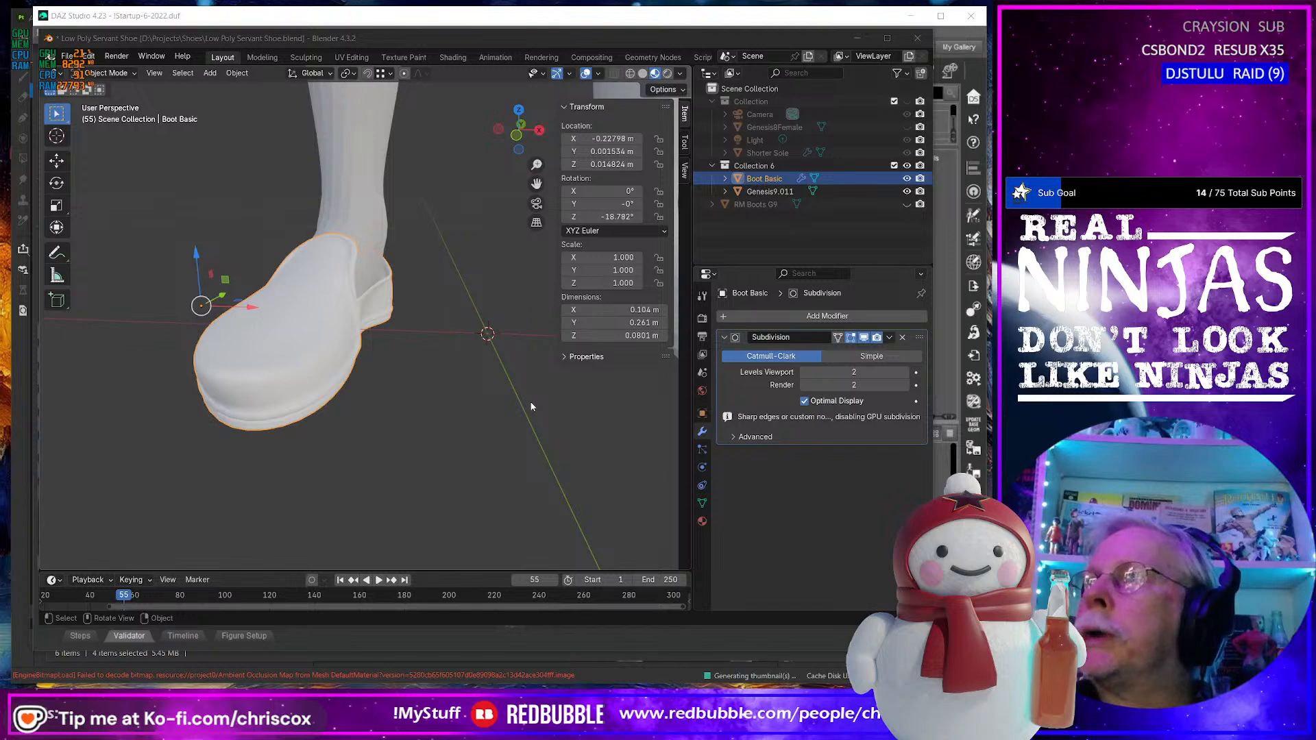
pyautogui.hotkey('alt', 'Tab')
pyautogui.hotkey('alt', 'Tab')
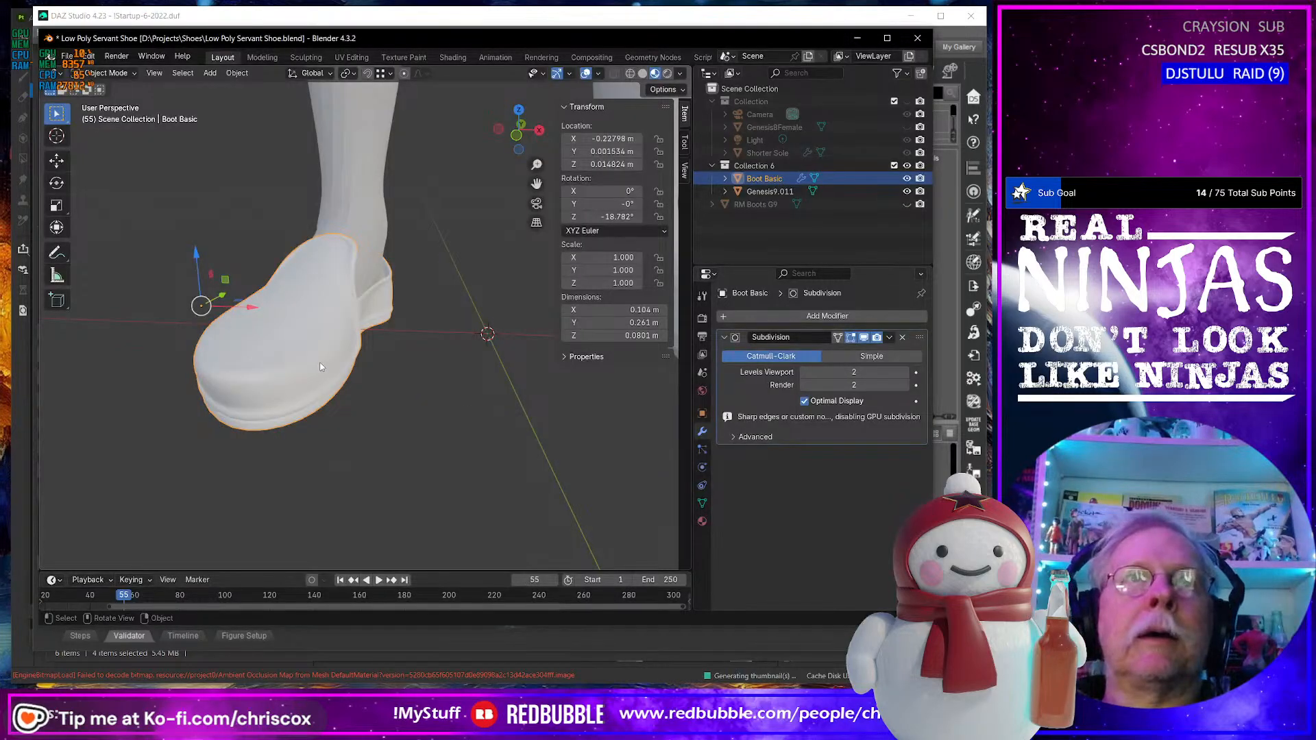
pyautogui.moveTo(320, 368); pyautogui.dragTo(370, 371, button='middle')
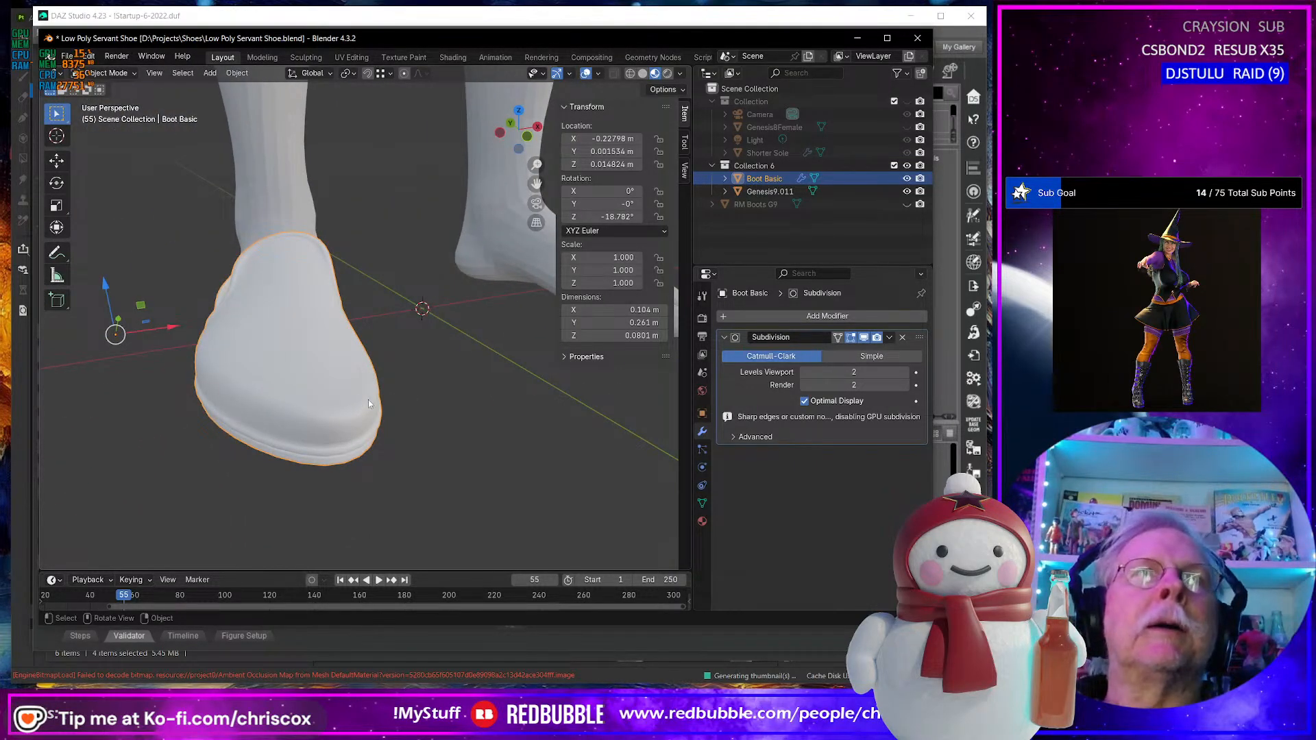
# Put the Boot Basic shoe into Edit Mode and search the existing materials for "sho".
pyautogui.press('Tab')
pyautogui.moveTo(368, 401); pyautogui.dragTo(336, 402, button='middle')
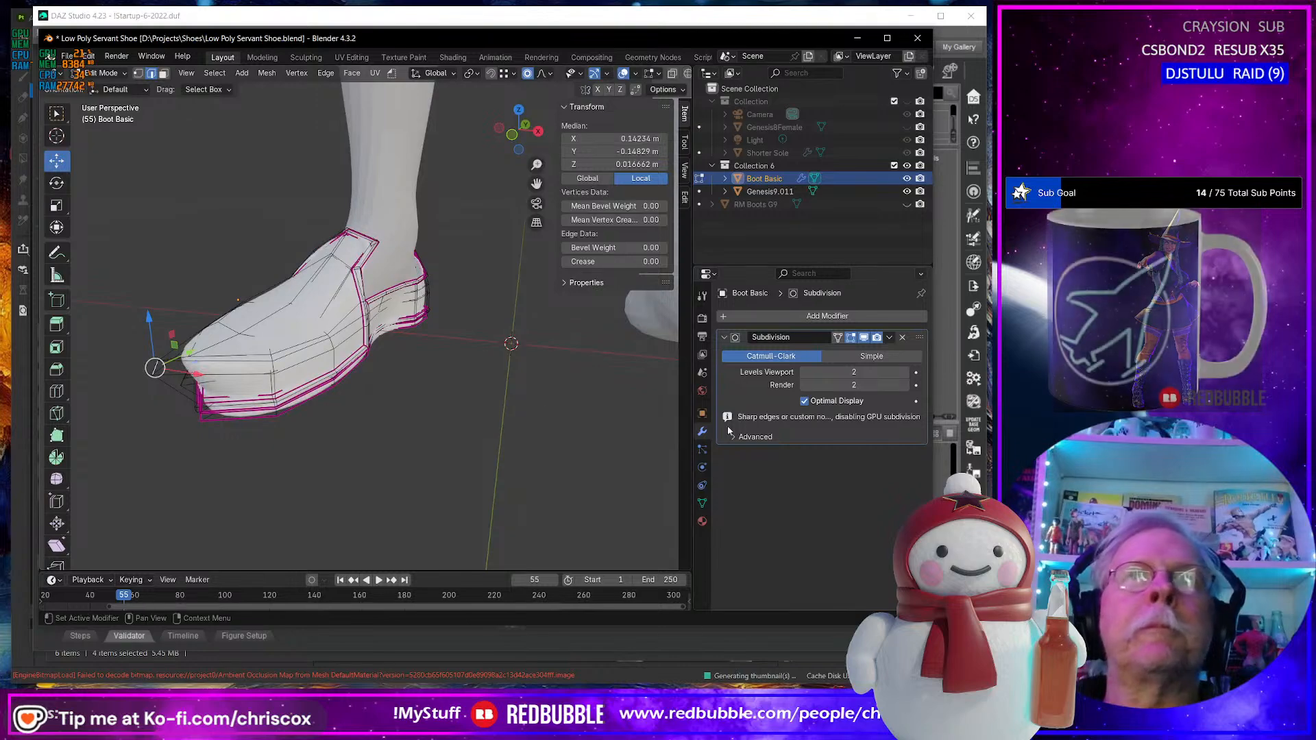
pyautogui.click(702, 521)
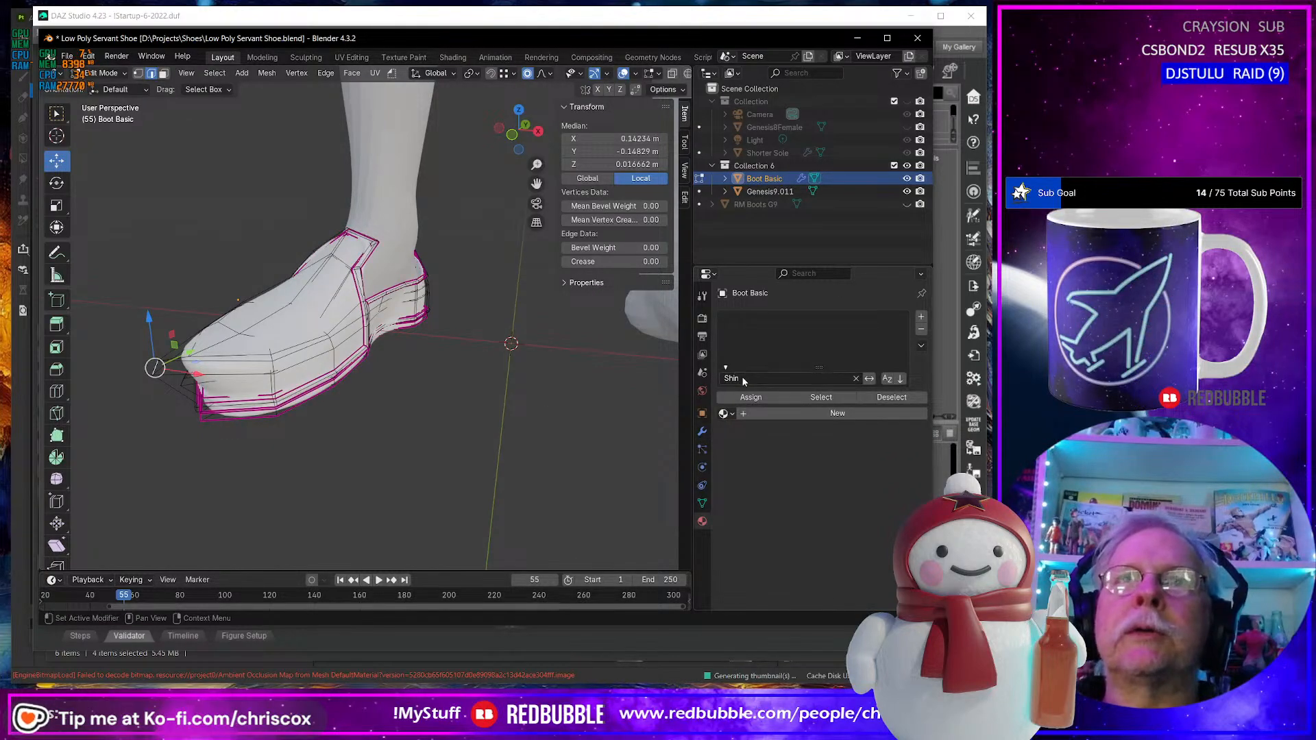
pyautogui.click(725, 413)
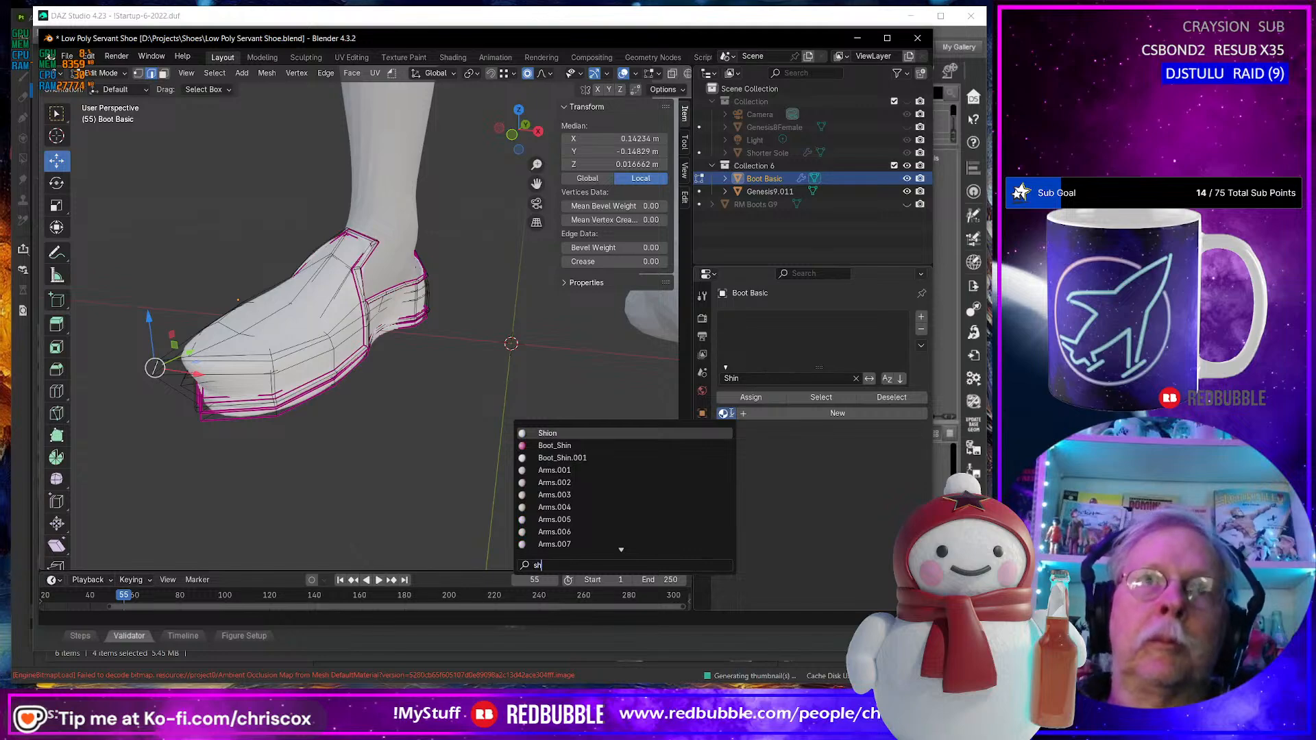
pyautogui.write('sh')
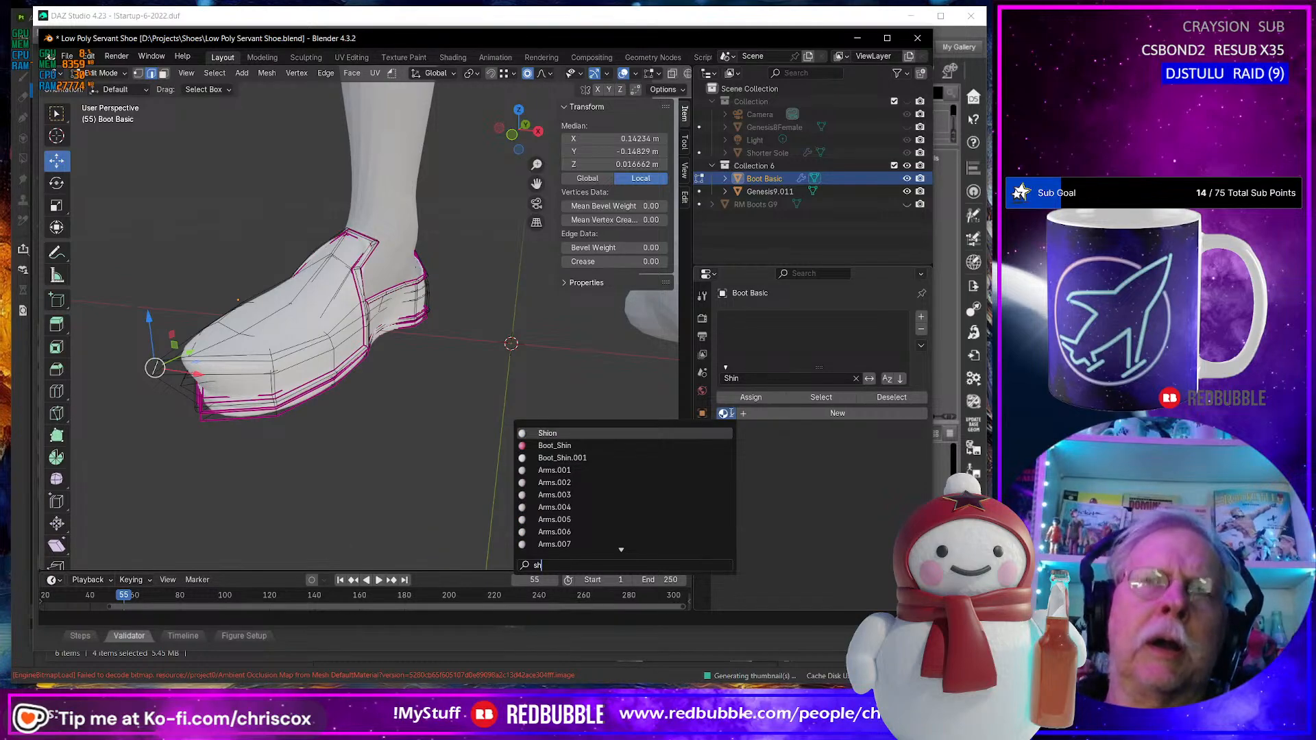
pyautogui.write('o')
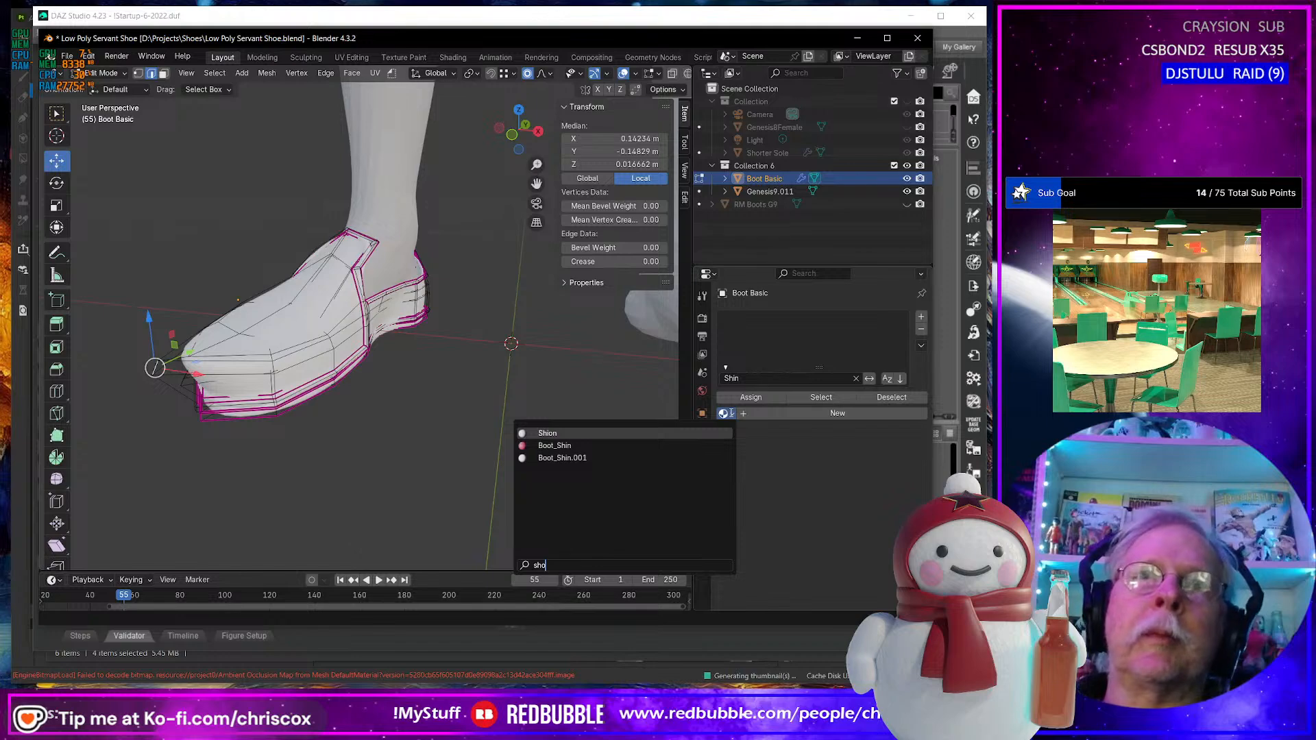
# Create a new material named Shoe for Boot Basic and assign it to the current selection.
pyautogui.click(848, 414)
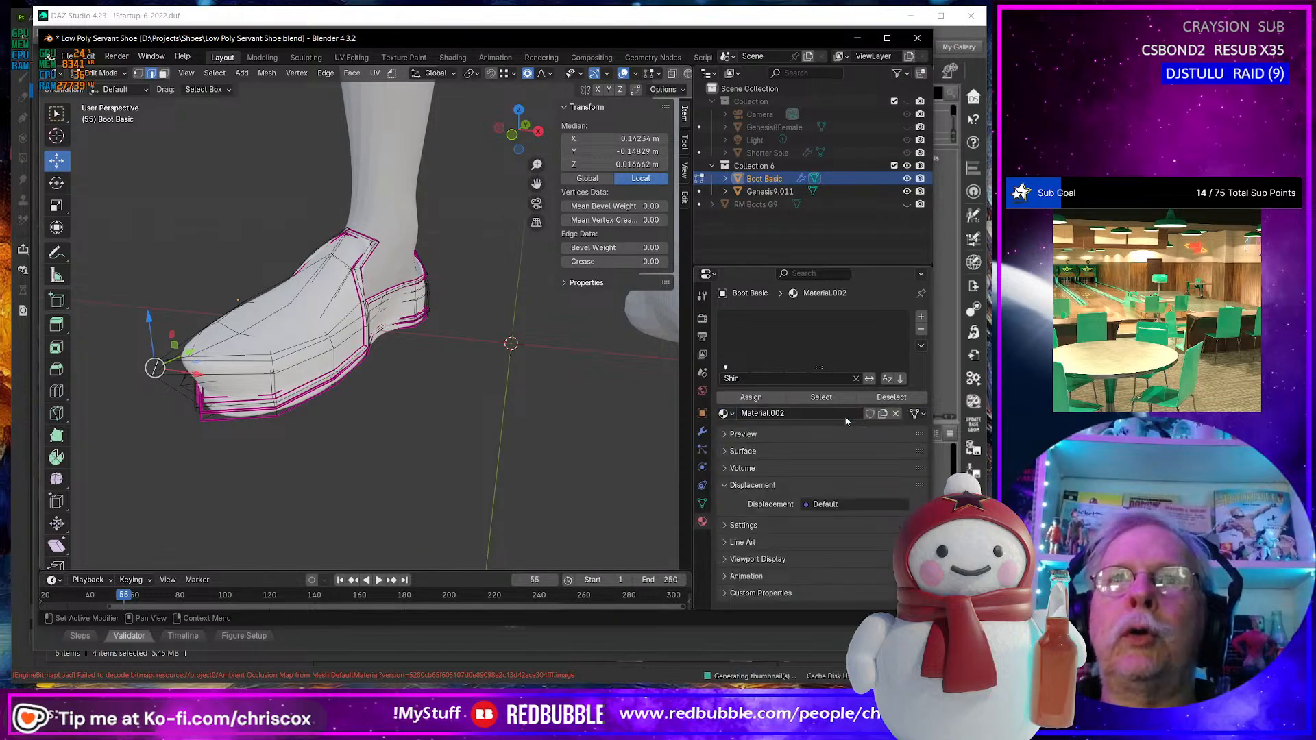
pyautogui.click(794, 416)
pyautogui.write('Shoe')
pyautogui.press('Return')
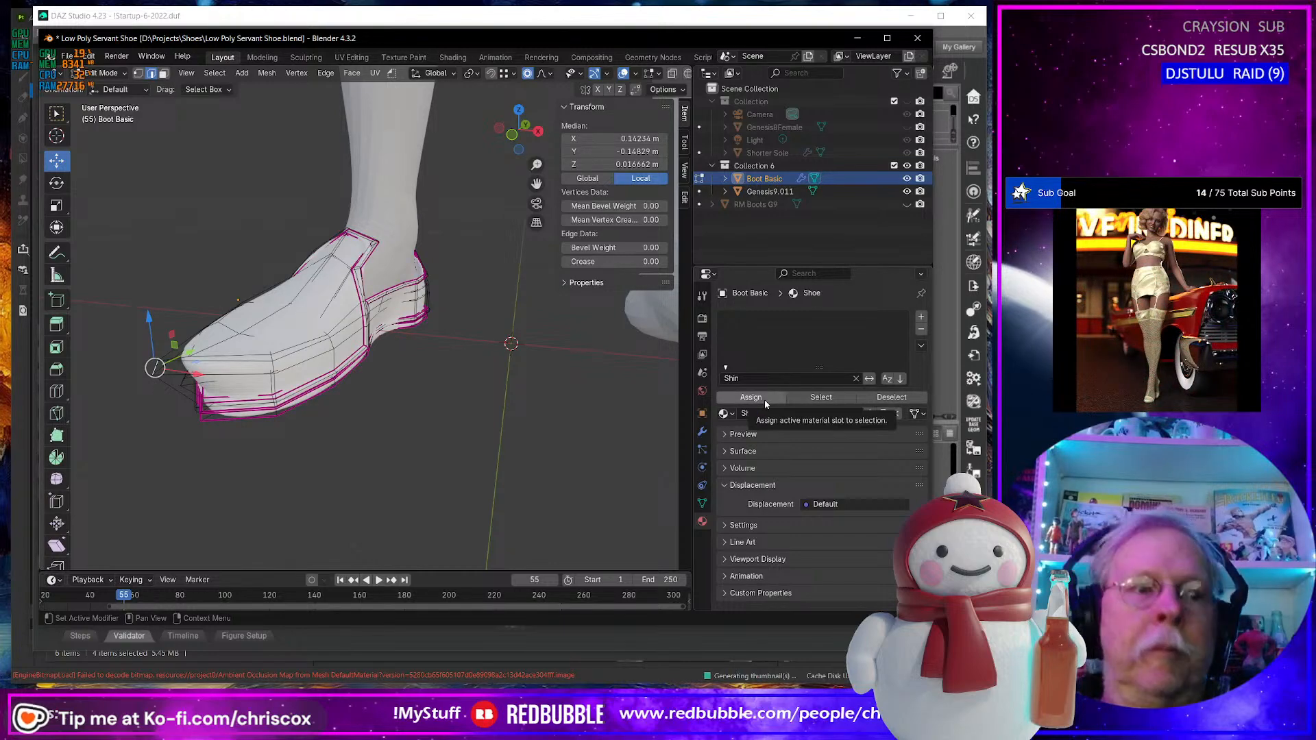
pyautogui.click(764, 400)
pyautogui.press('Tab')
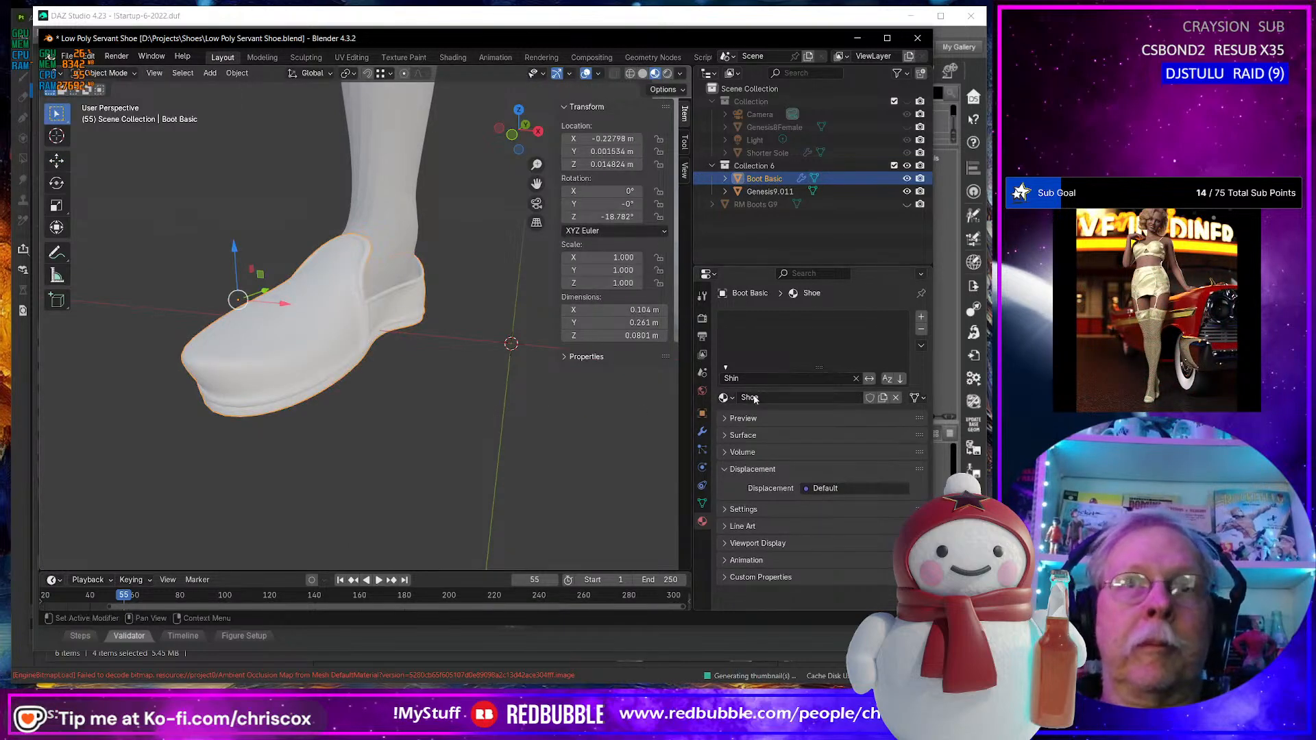
# Clear the "Shin" filter from the material slot list and assign the Shoe material to the entire shoe mesh.
pyautogui.press('Tab')
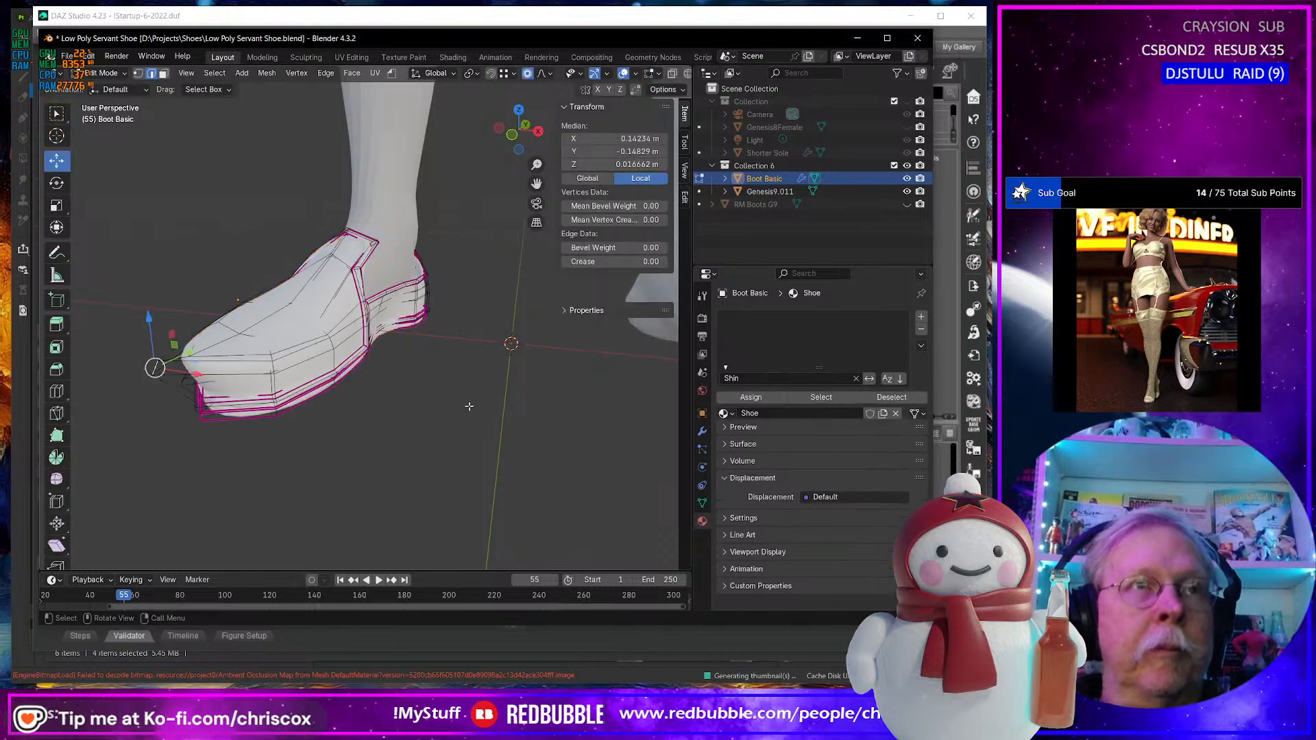
pyautogui.press('a')
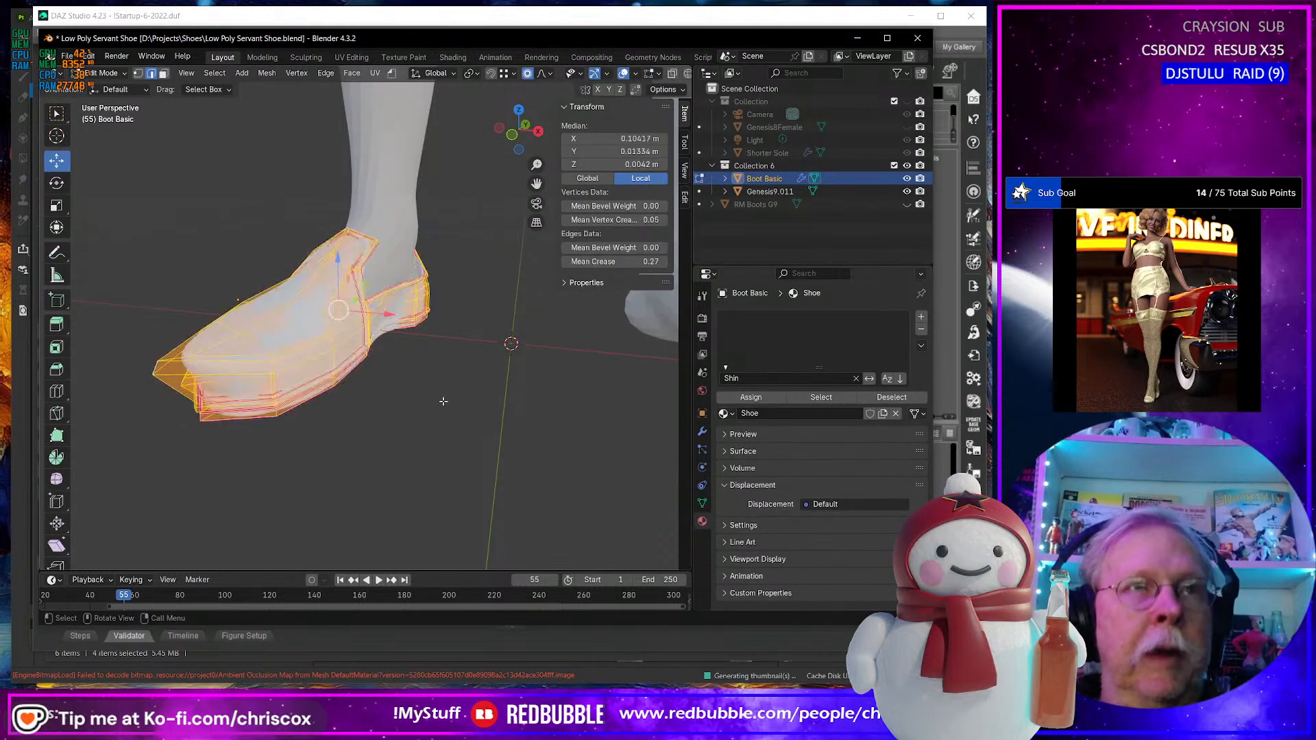
pyautogui.click(766, 413)
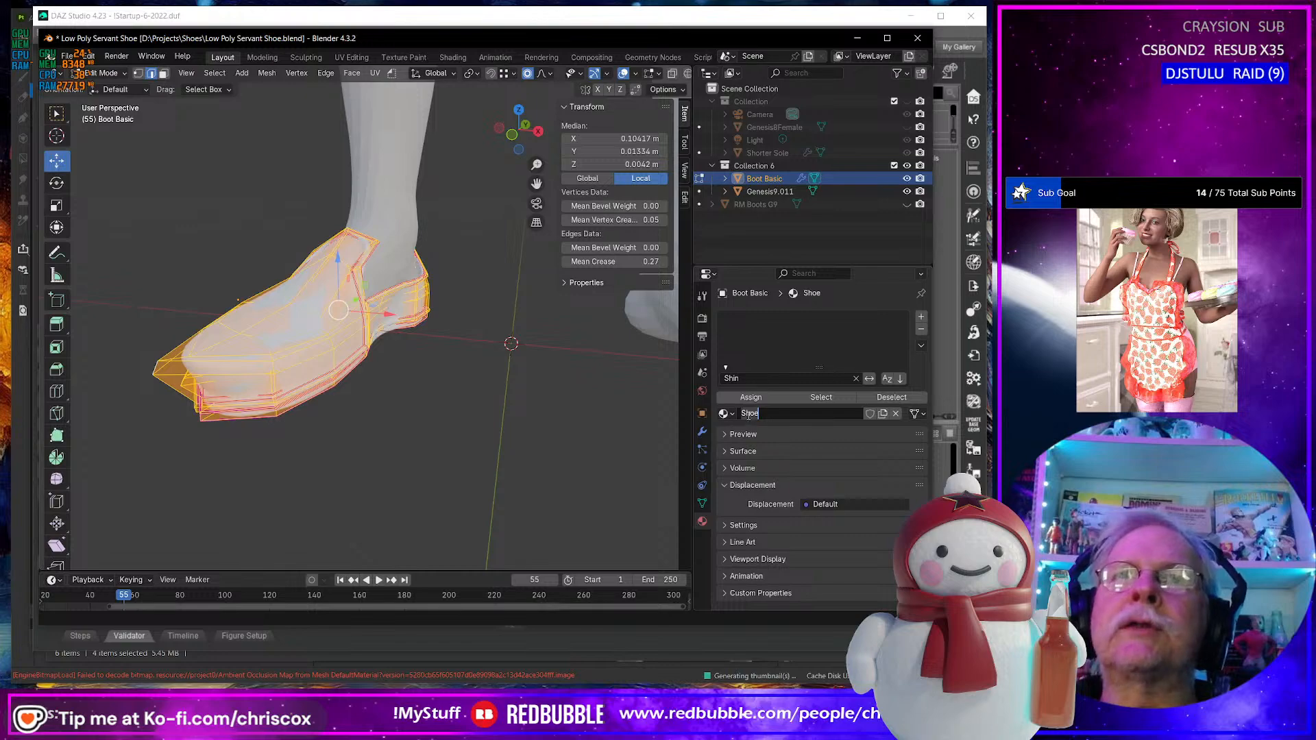
pyautogui.click(853, 382)
pyautogui.click(855, 378)
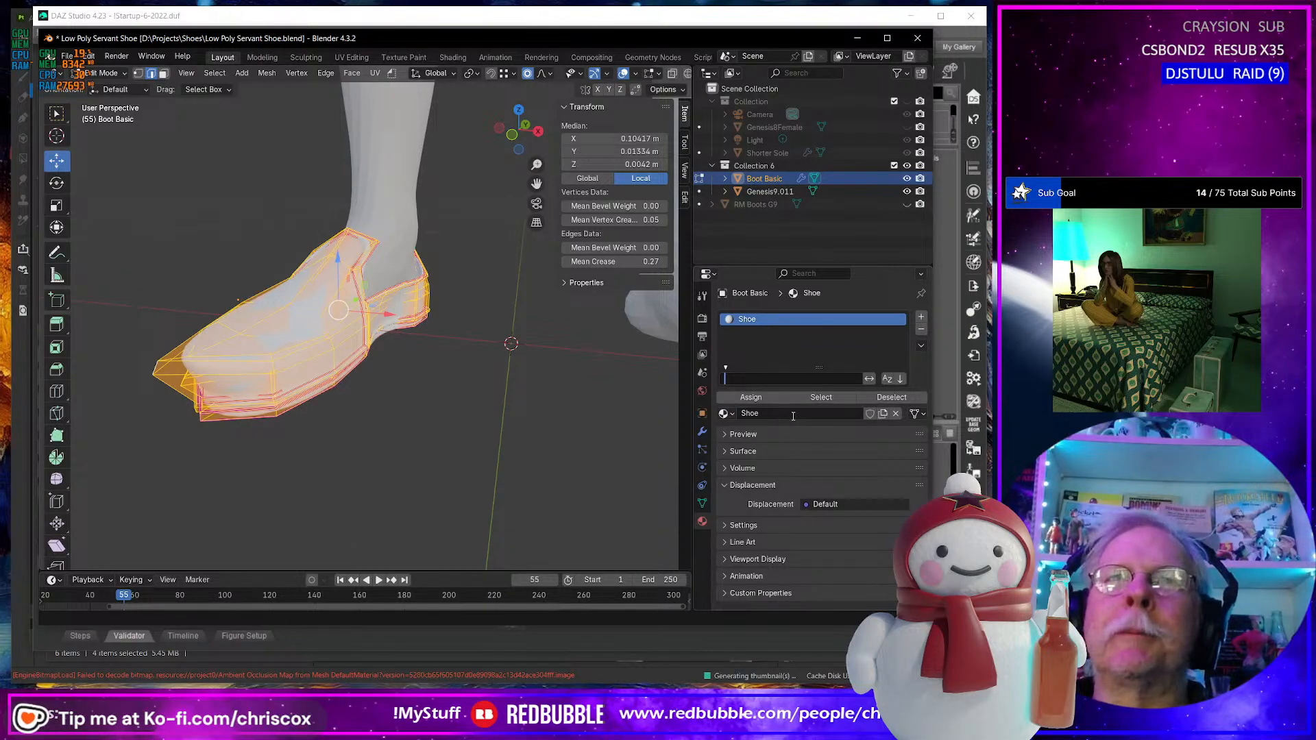
pyautogui.click(773, 403)
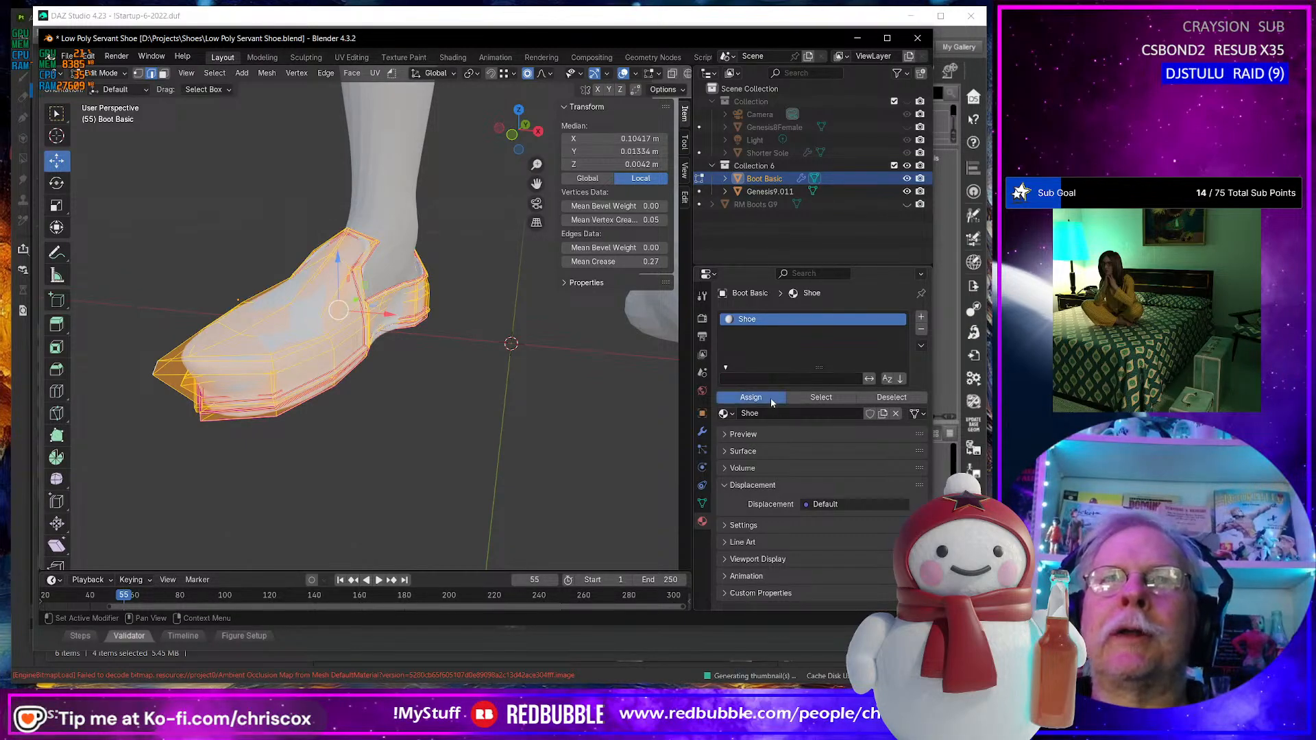
# Rename the Shoe material as Shoe_Front.
pyautogui.moveTo(295, 383); pyautogui.dragTo(325, 404, button='middle')
pyautogui.scroll(4, 325, 403)
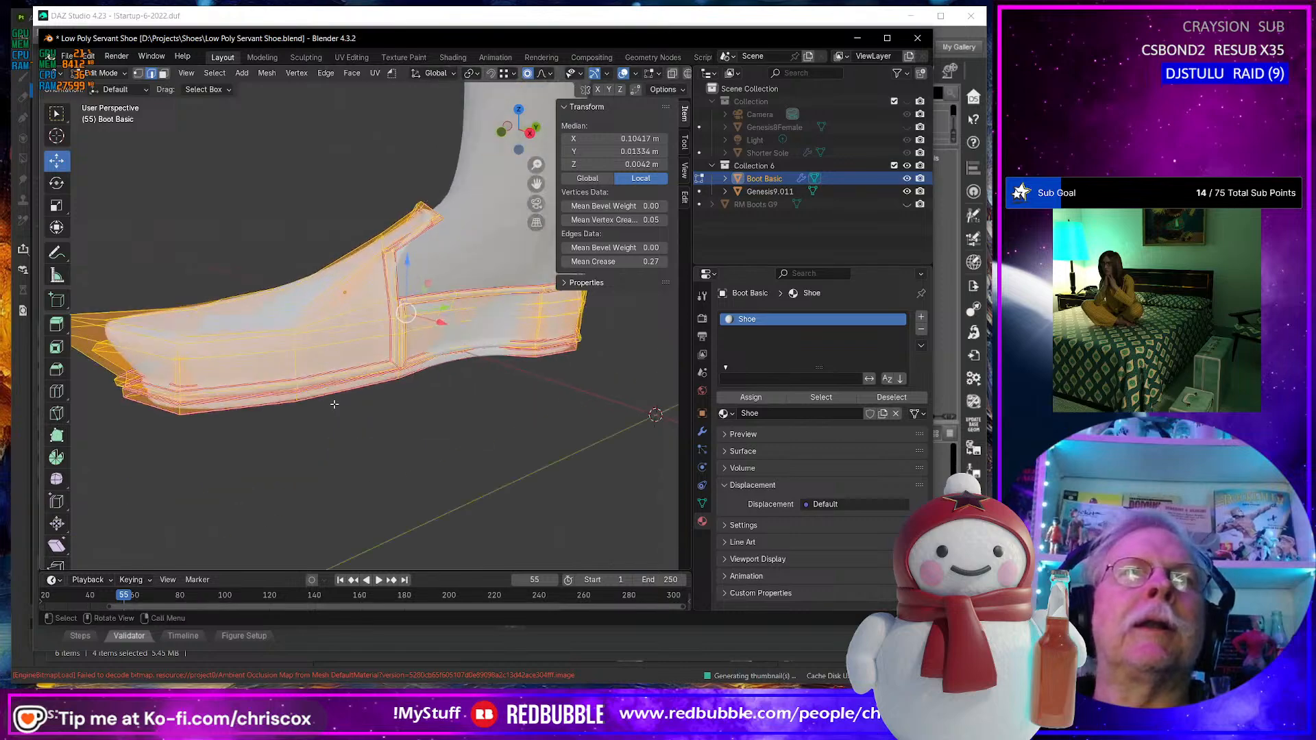
pyautogui.click(775, 413)
pyautogui.doubleClick(761, 319)
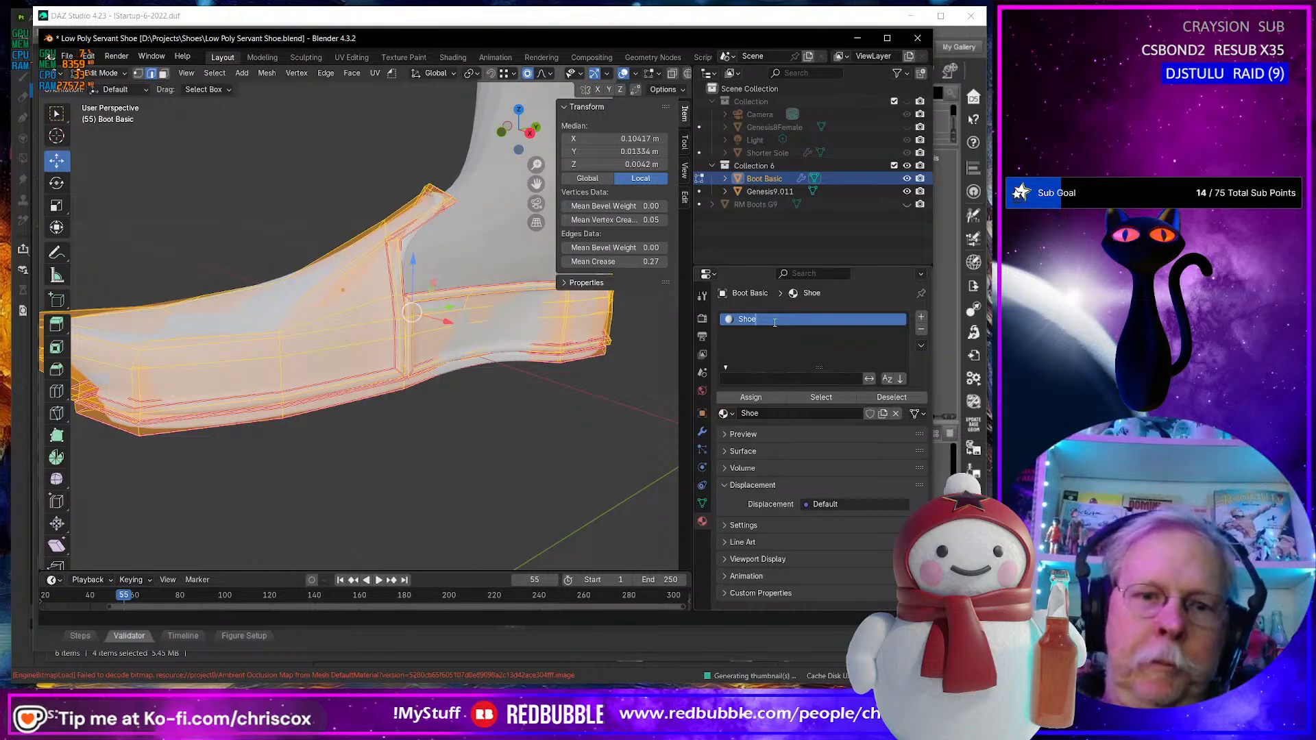
pyautogui.write('_Front')
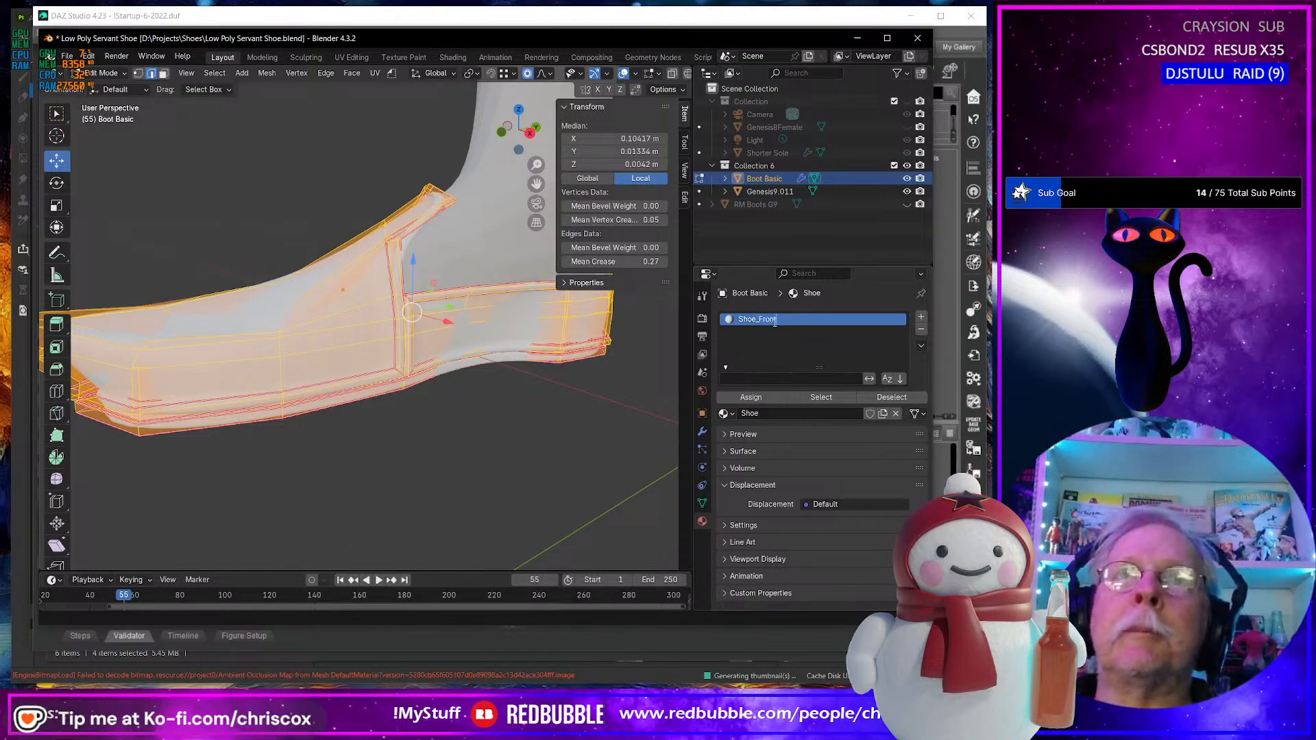
pyautogui.press('Return')
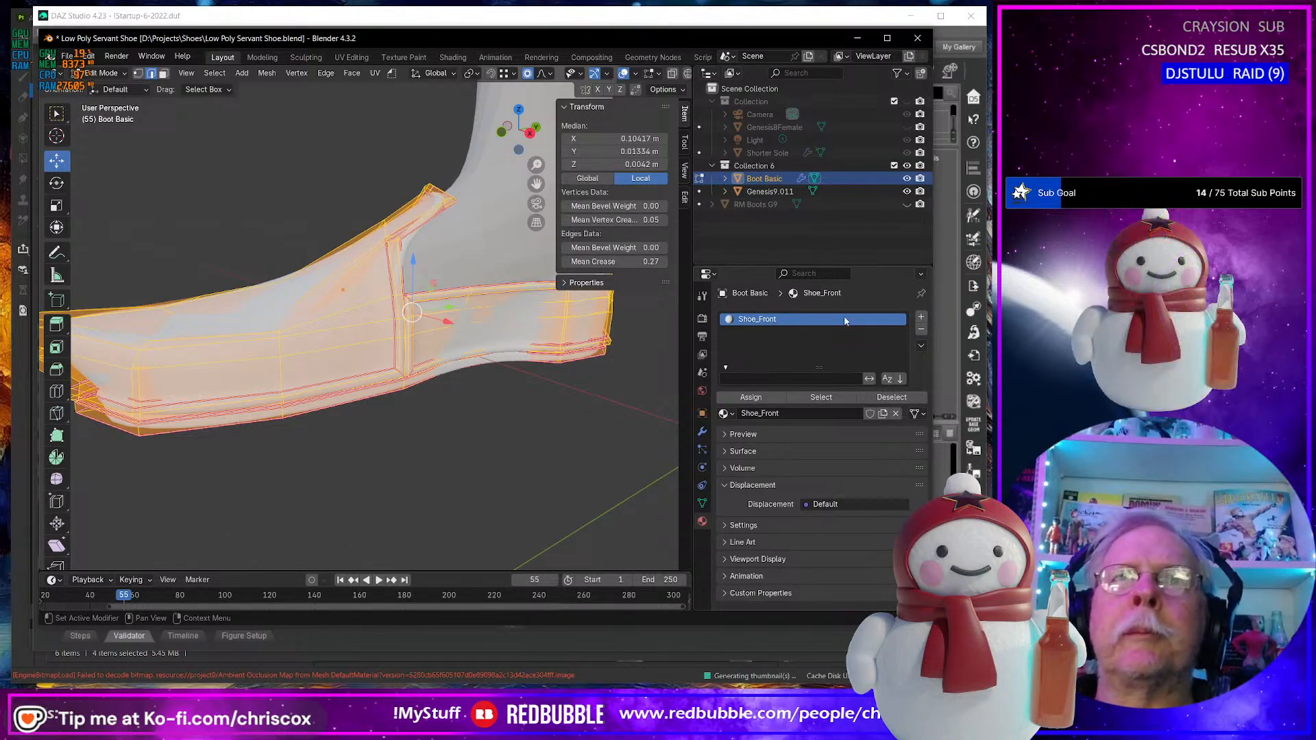
# Add a second material slot to Boot Basic and create a new material in it named Shoe_Rear.
pyautogui.click(921, 319)
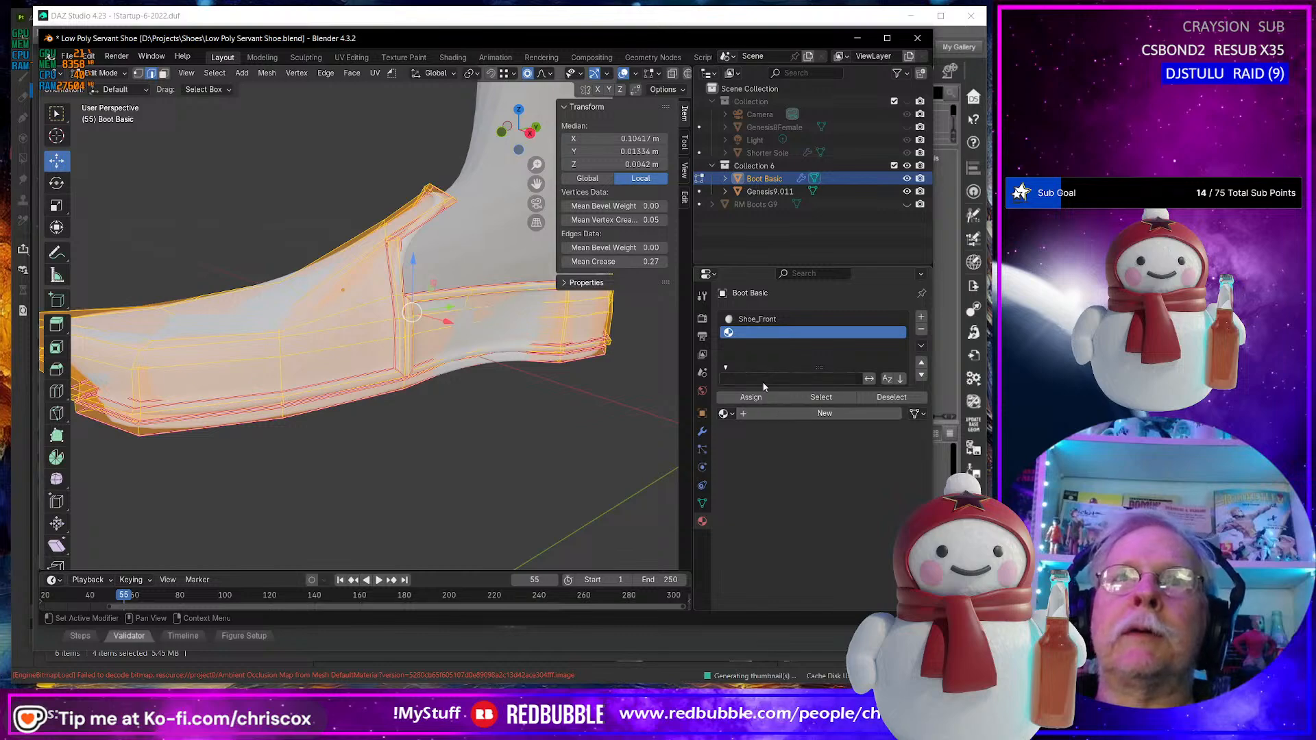
pyautogui.write('S')
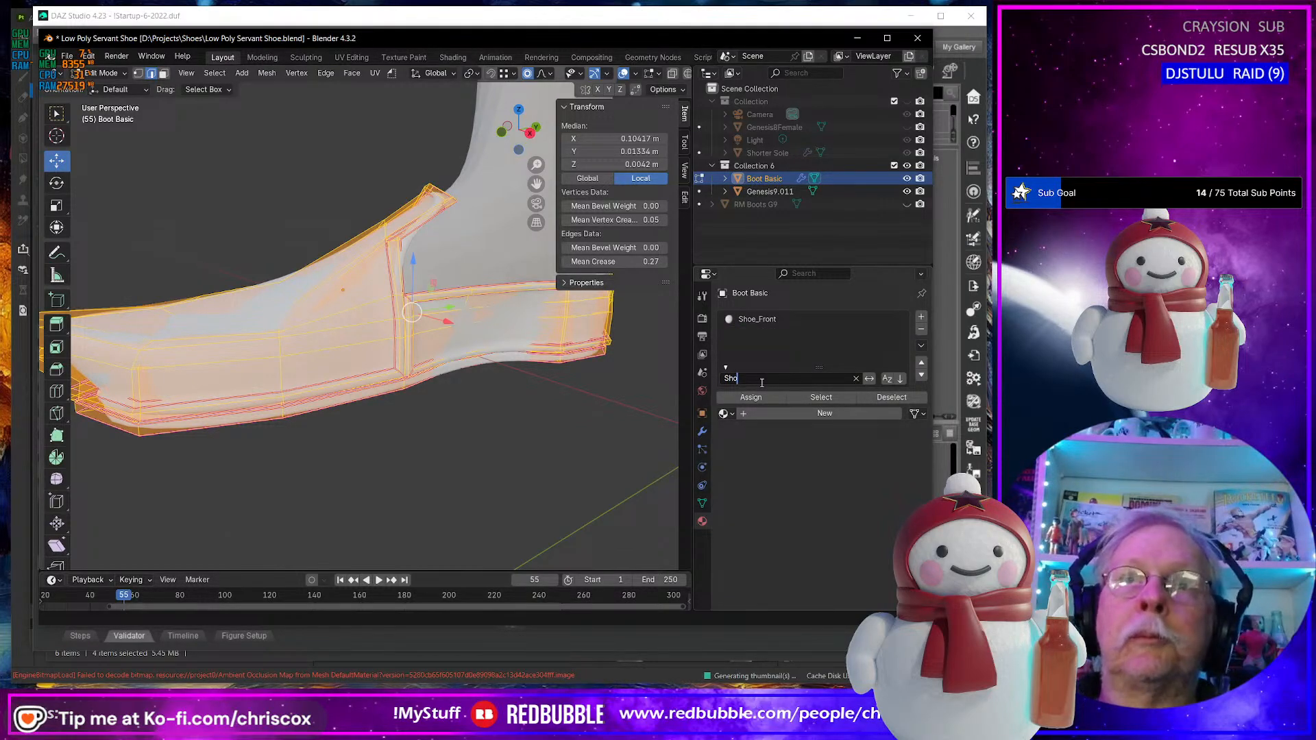
pyautogui.write('ho')
pyautogui.press('BackSpace')
pyautogui.press('BackSpace')
pyautogui.press('BackSpace')
pyautogui.click(775, 413)
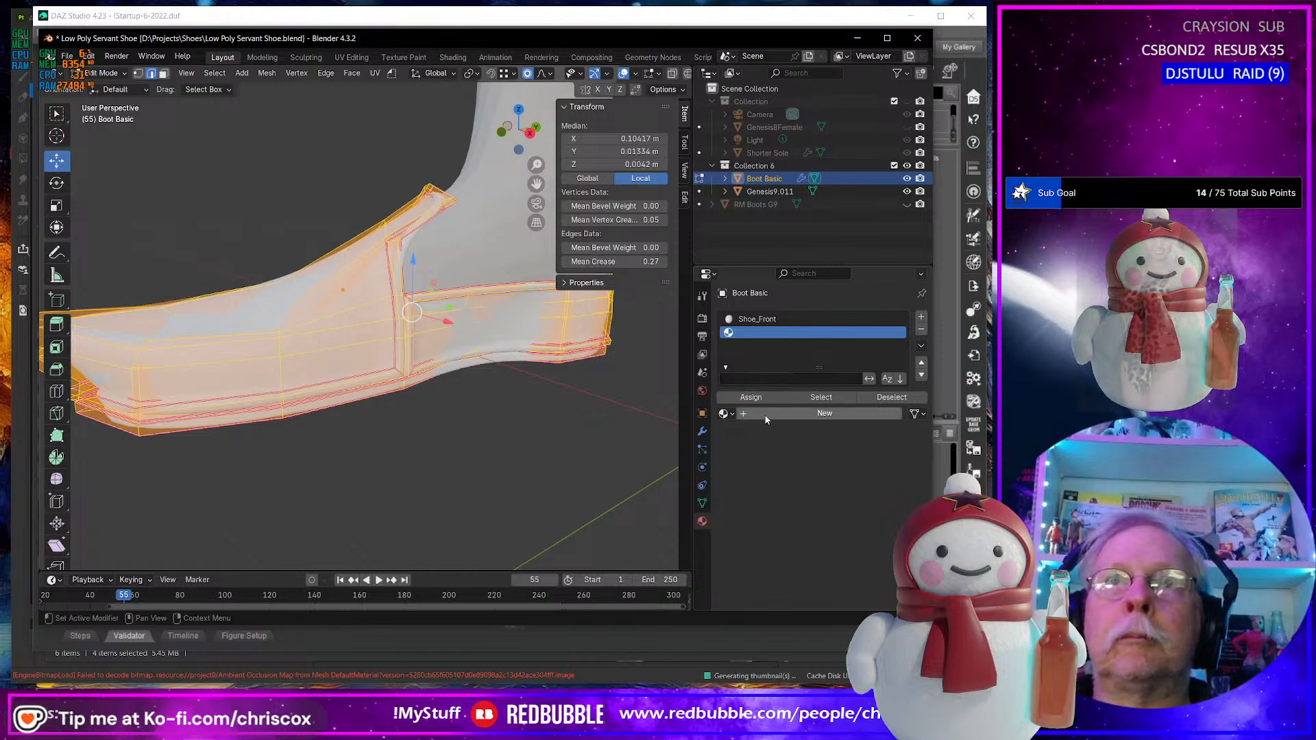
pyautogui.doubleClick(769, 332)
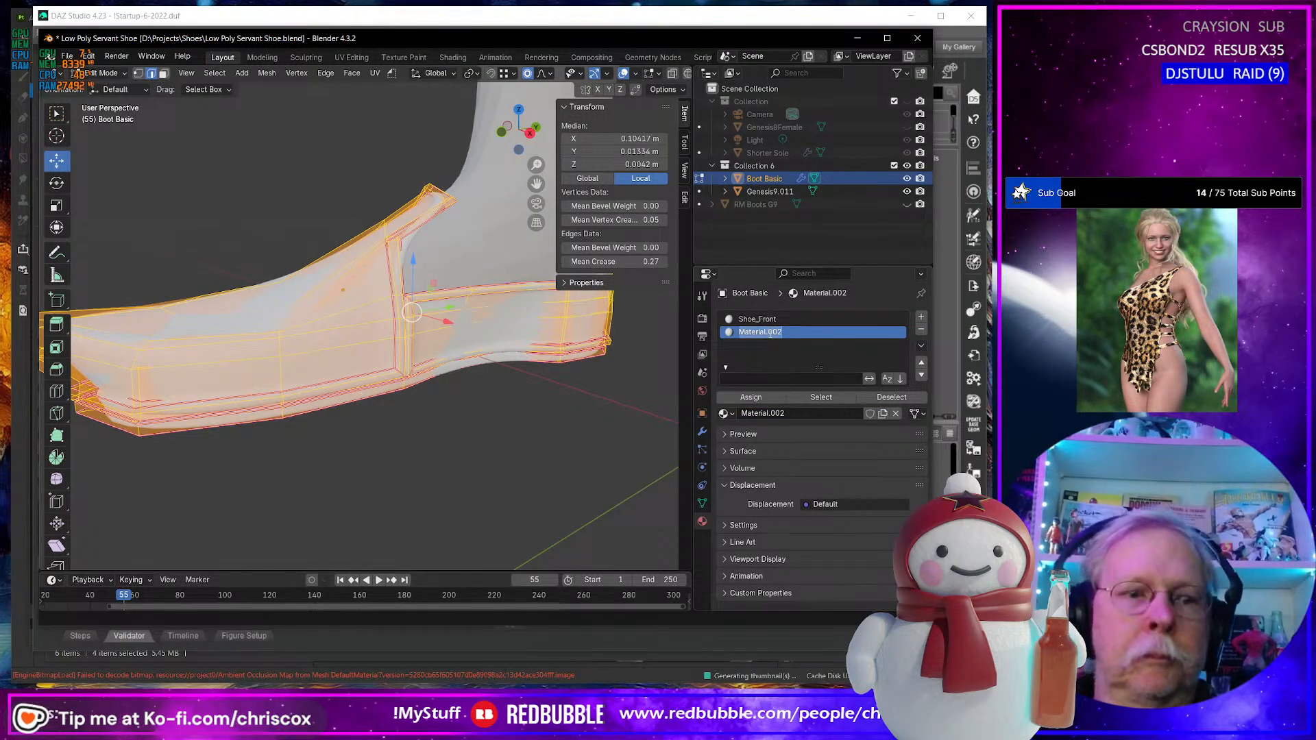
pyautogui.write('Shoe_Rea')
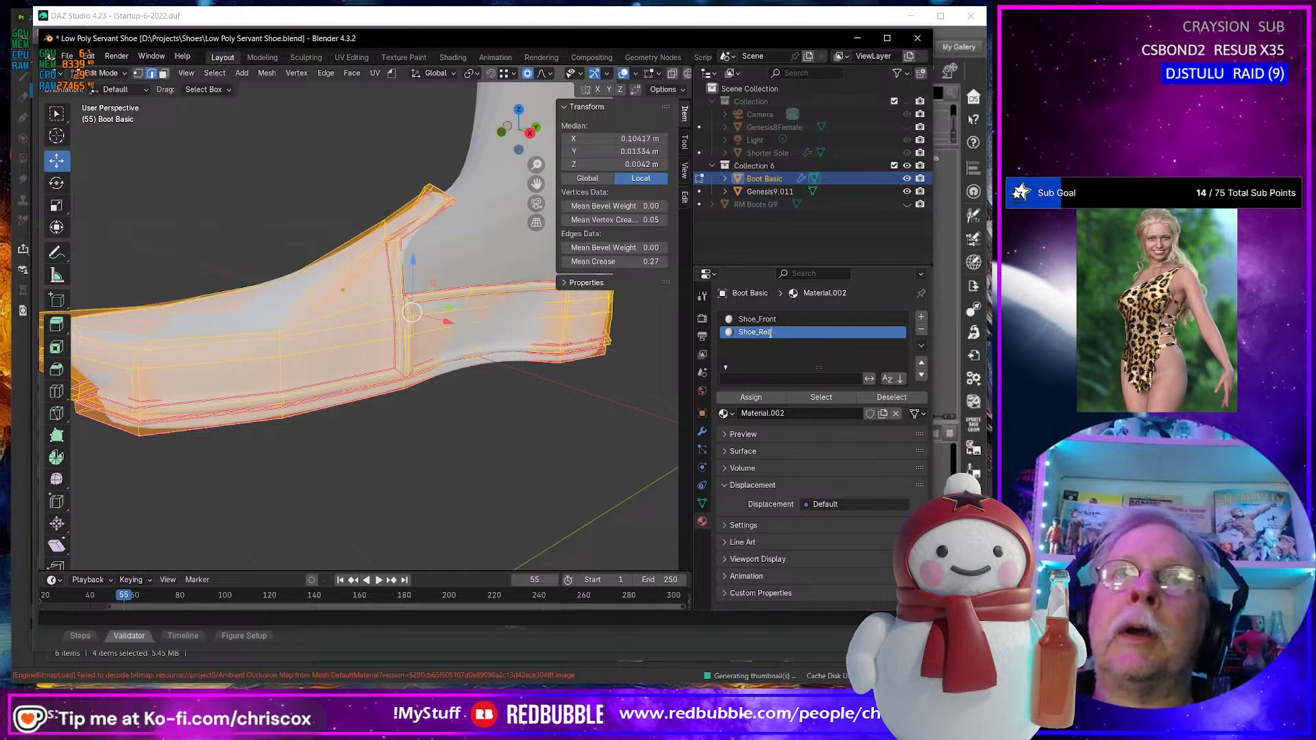
pyautogui.write('r')
pyautogui.press('Return')
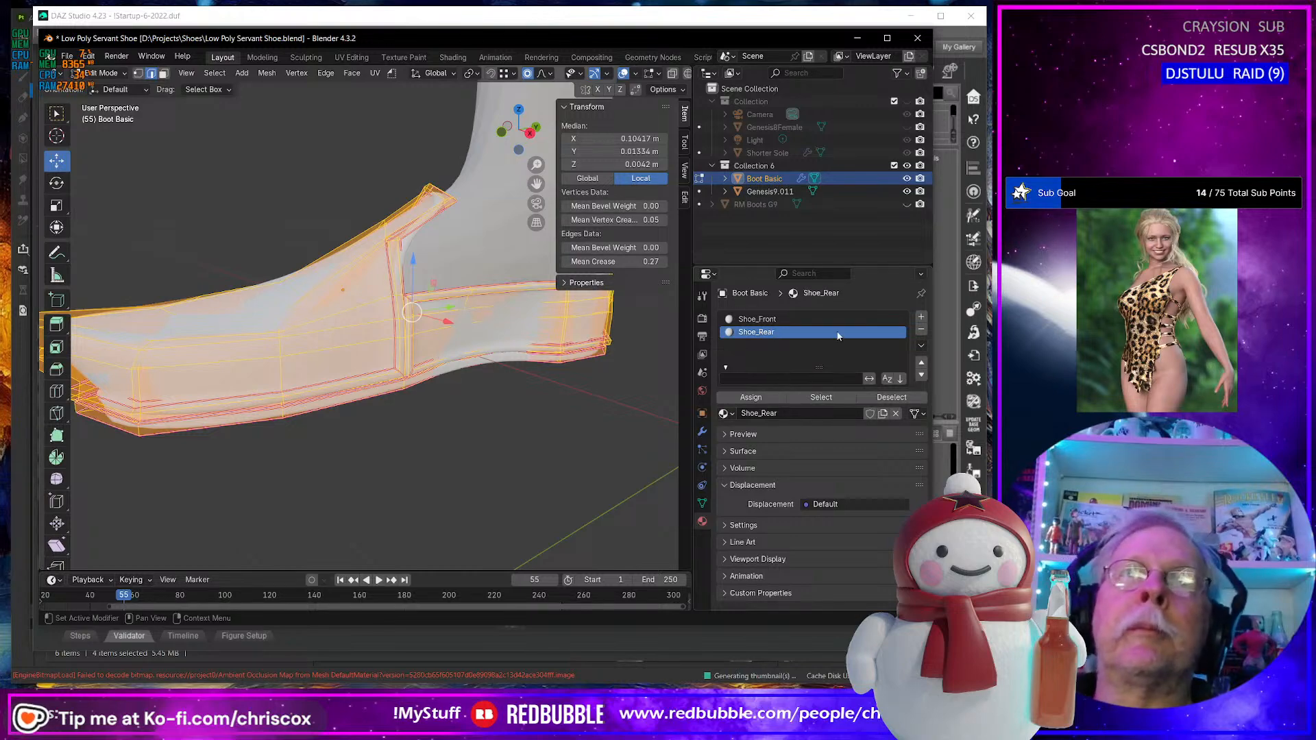
# Deselect the whole shoe mesh and set the Shoe_Front material's base color to pink, #E751B2.
pyautogui.moveTo(409, 366); pyautogui.dragTo(482, 331, button='middle')
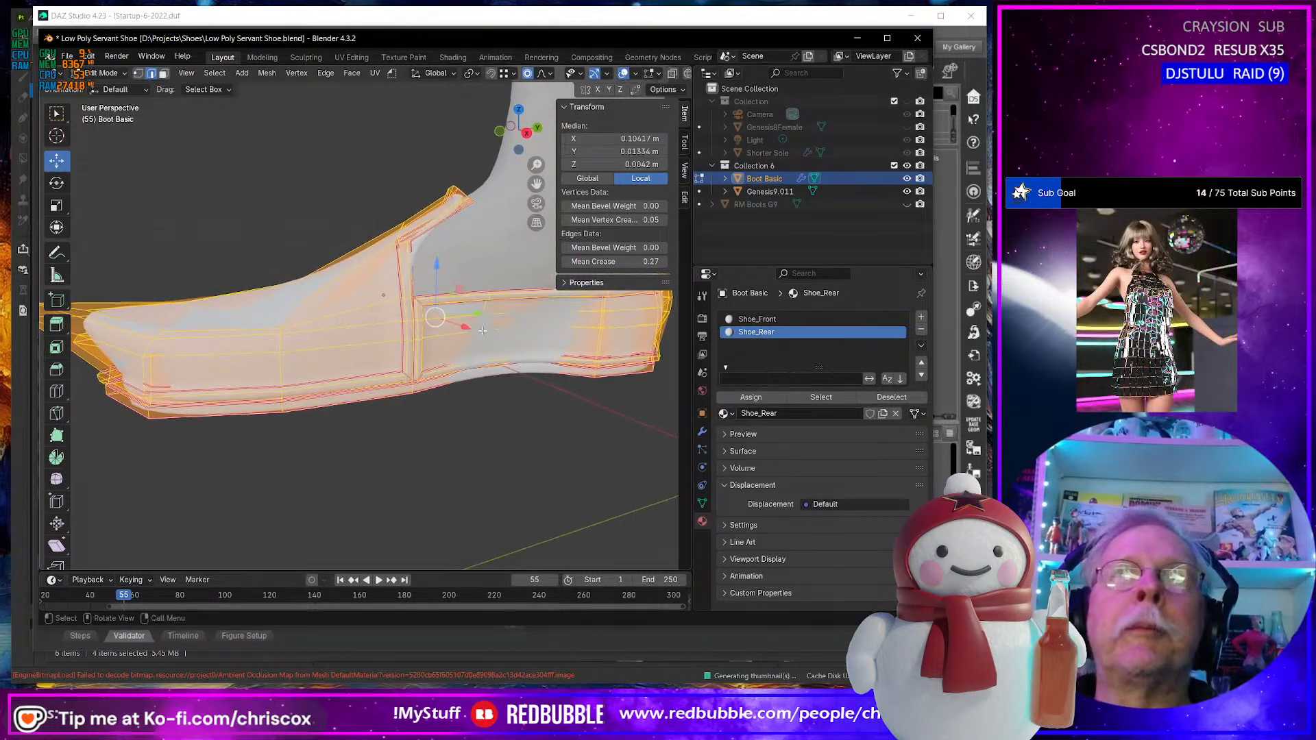
pyautogui.click(454, 305)
pyautogui.hotkey('alt', 'a')
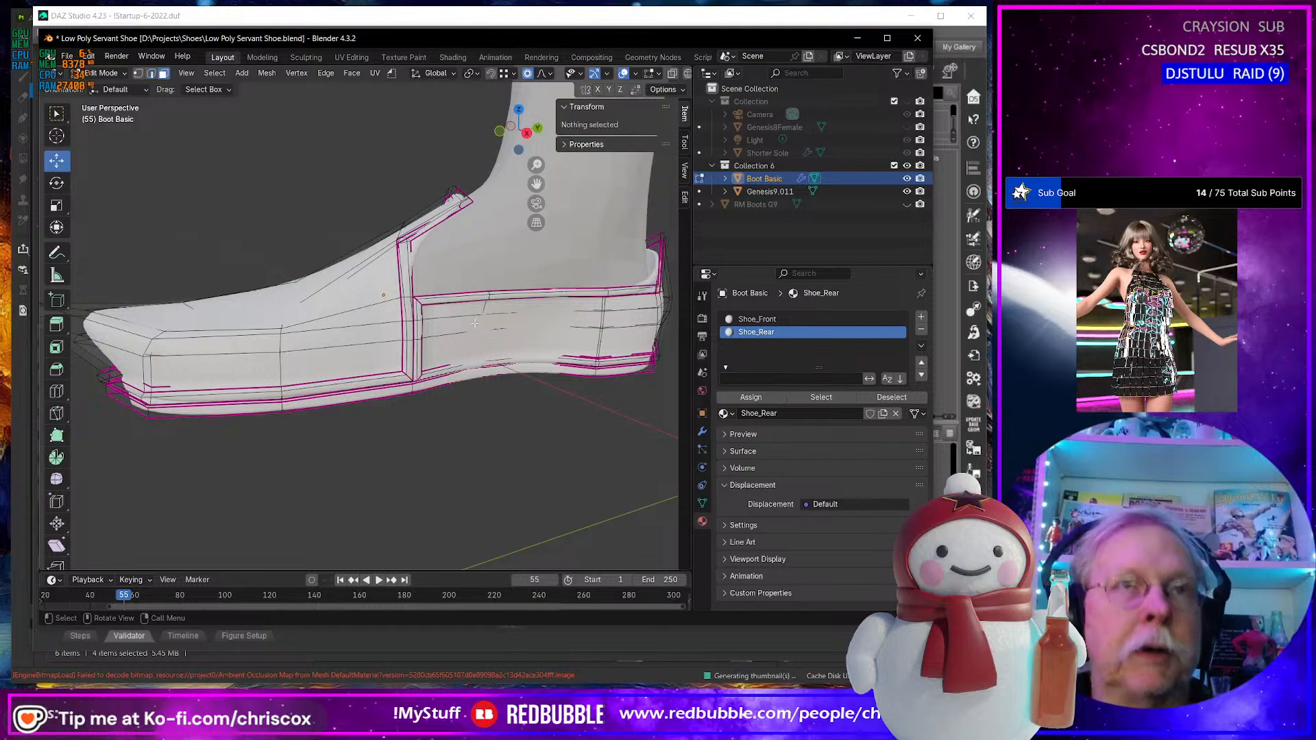
pyautogui.click(782, 319)
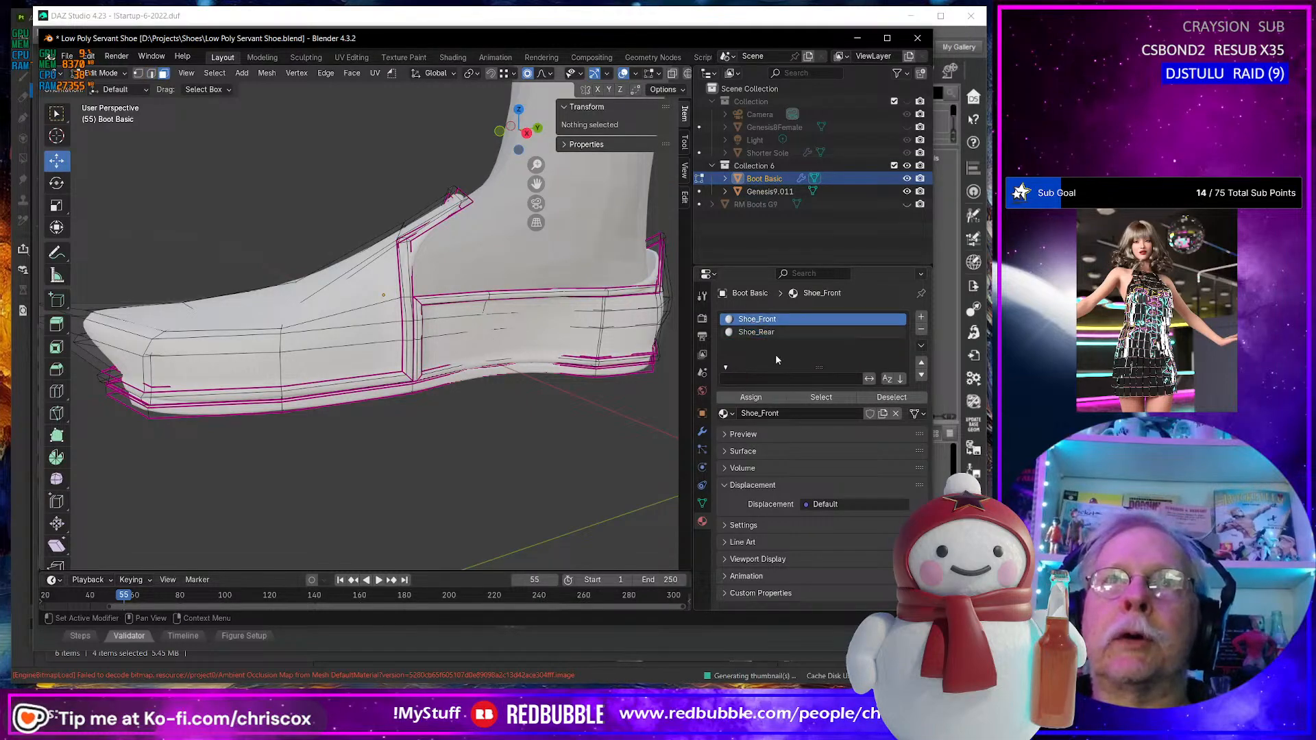
pyautogui.click(731, 452)
pyautogui.click(856, 492)
pyautogui.click(865, 301)
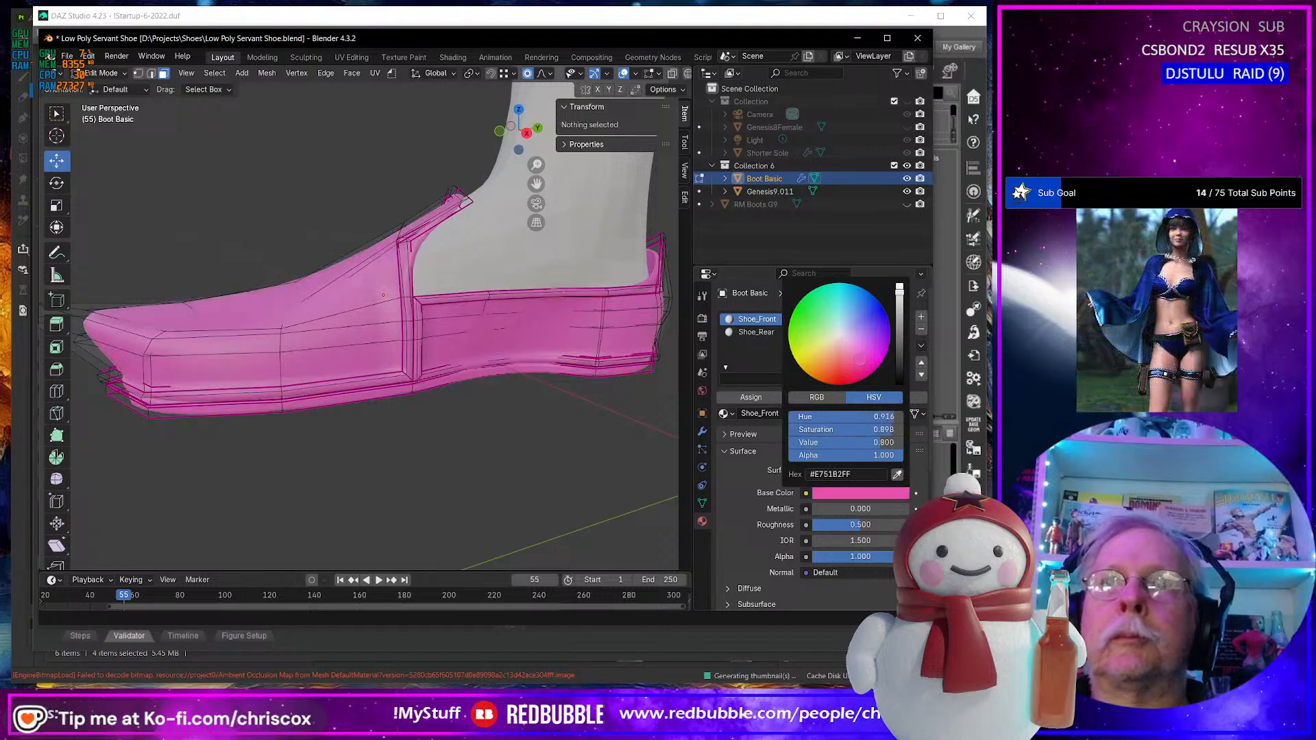
# Select the rear panel faces around the heel to the other side, assign Shoe_Rear to them and make its base color yellow.
pyautogui.click(443, 310)
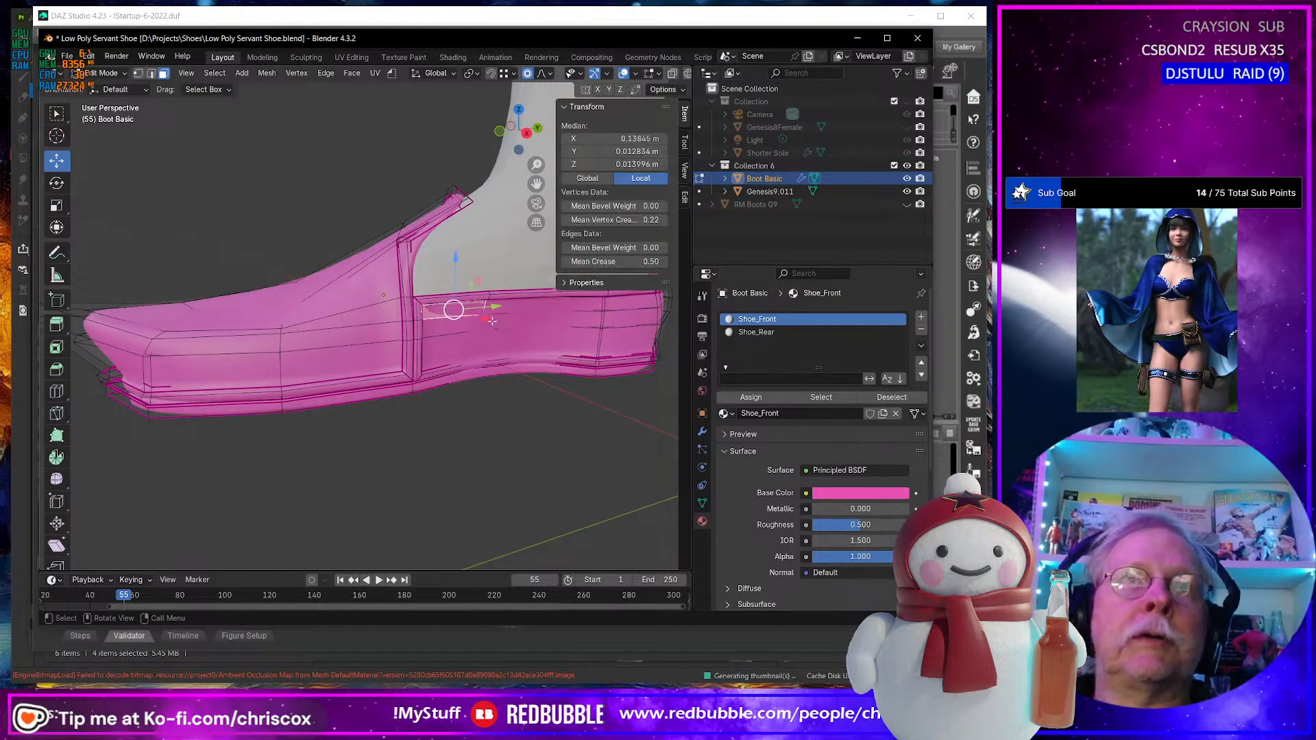
pyautogui.keyDown('ctrl'); pyautogui.keyDown('shift'); pyautogui.click(629, 345); pyautogui.keyUp('shift'); pyautogui.keyUp('ctrl')
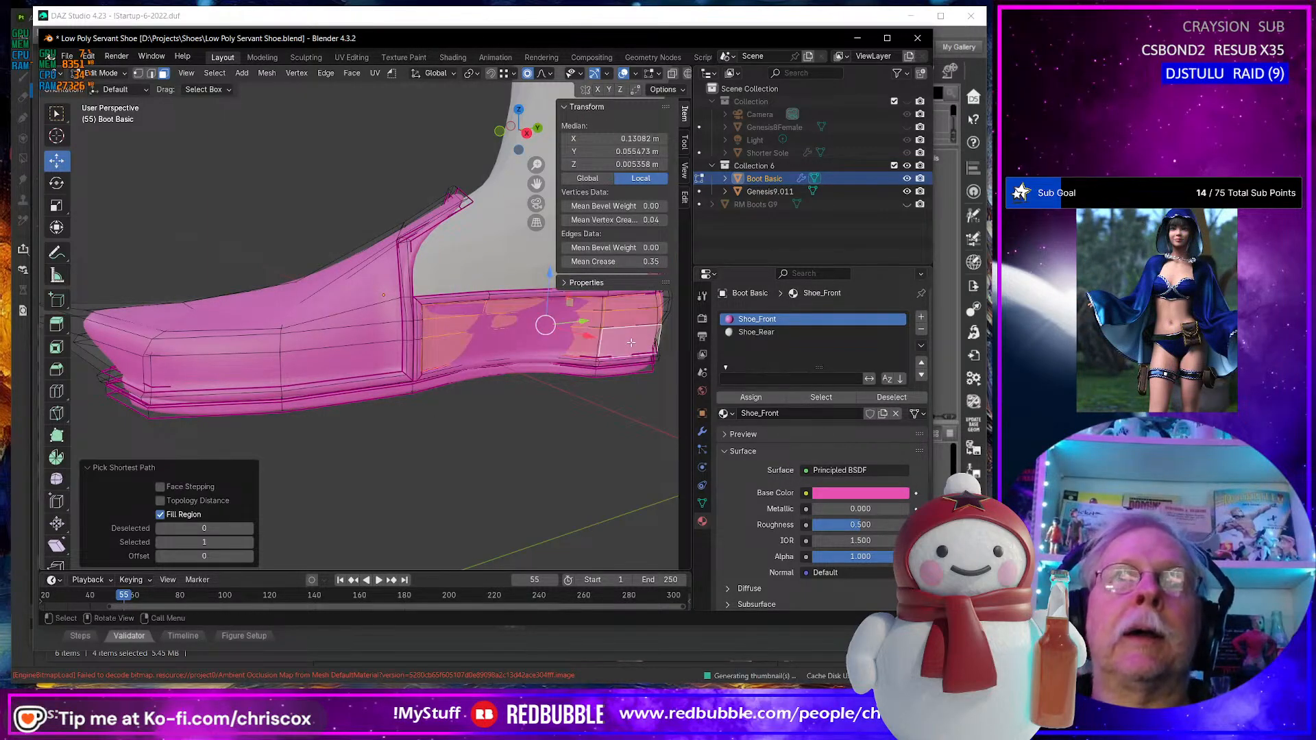
pyautogui.moveTo(629, 345); pyautogui.dragTo(375, 317, button='middle')
pyautogui.keyDown('ctrl'); pyautogui.keyDown('shift'); pyautogui.click(379, 320); pyautogui.keyUp('shift'); pyautogui.keyUp('ctrl')
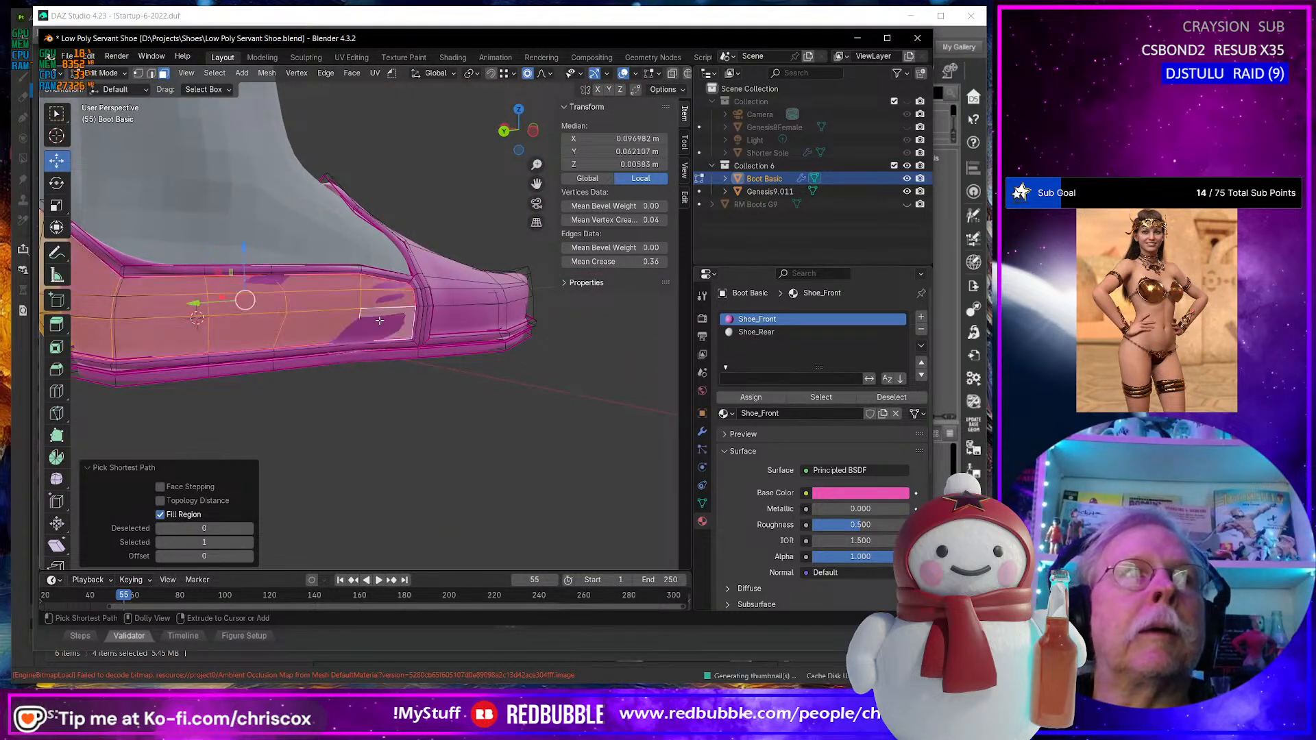
pyautogui.click(746, 334)
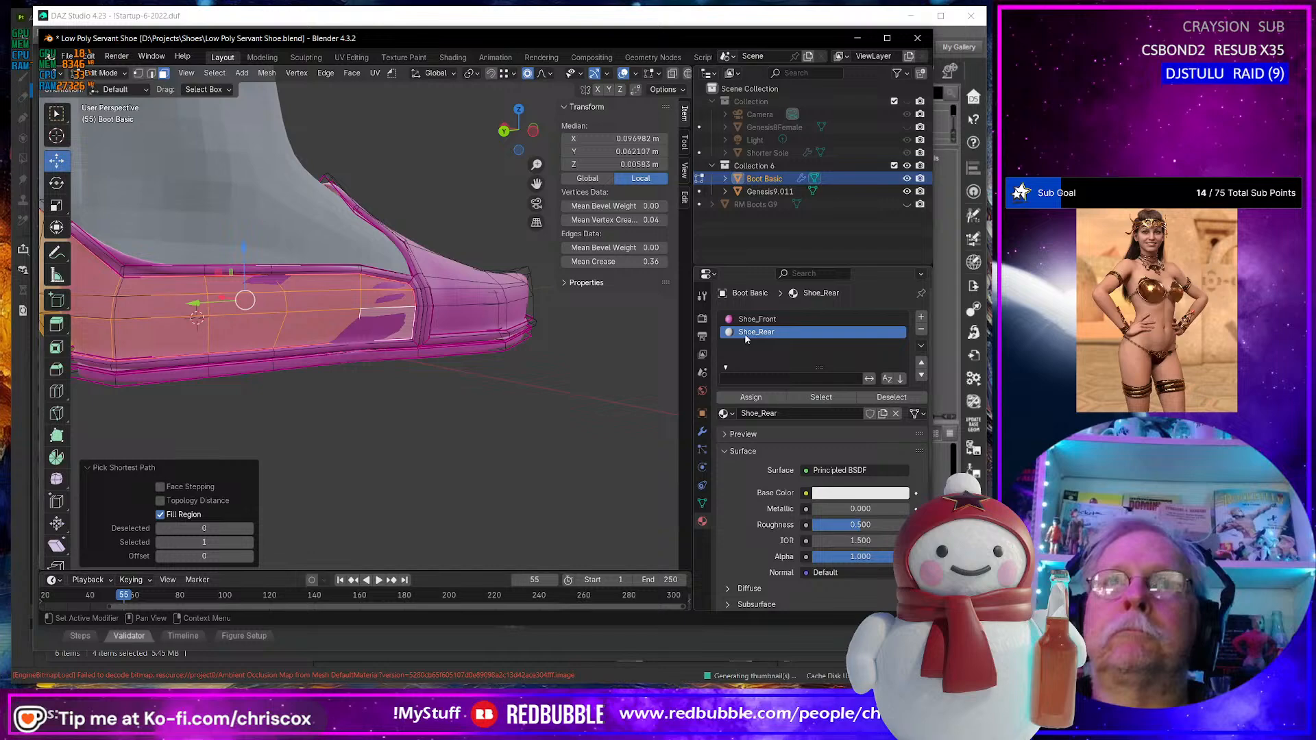
pyautogui.click(750, 397)
pyautogui.click(862, 494)
pyautogui.moveTo(833, 338); pyautogui.dragTo(814, 353)
# Select the face loop of the trim bordering the shoe's front section and grow the selection once.
pyautogui.moveTo(430, 416); pyautogui.dragTo(411, 417, button='middle')
pyautogui.scroll(7, 411, 416)
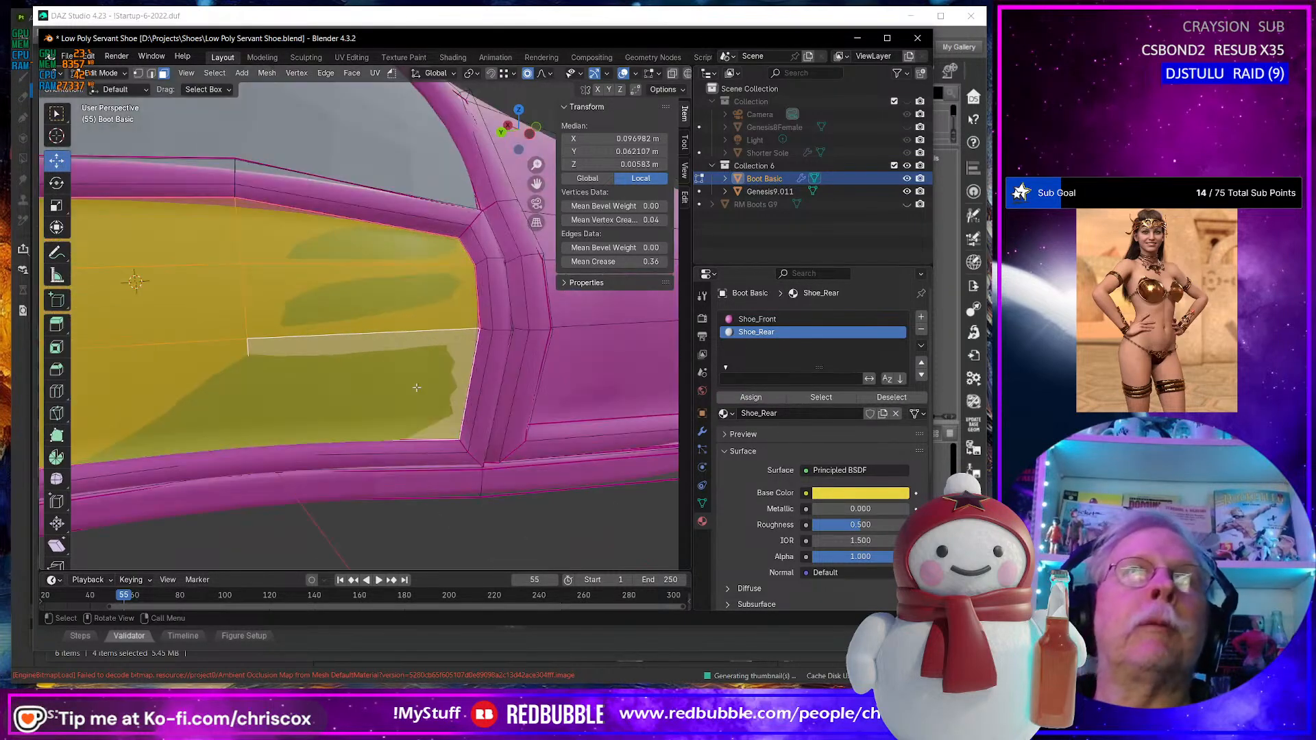
pyautogui.keyDown('shift'); pyautogui.moveTo(461, 379); pyautogui.dragTo(420, 414, button='middle'); pyautogui.keyUp('shift')
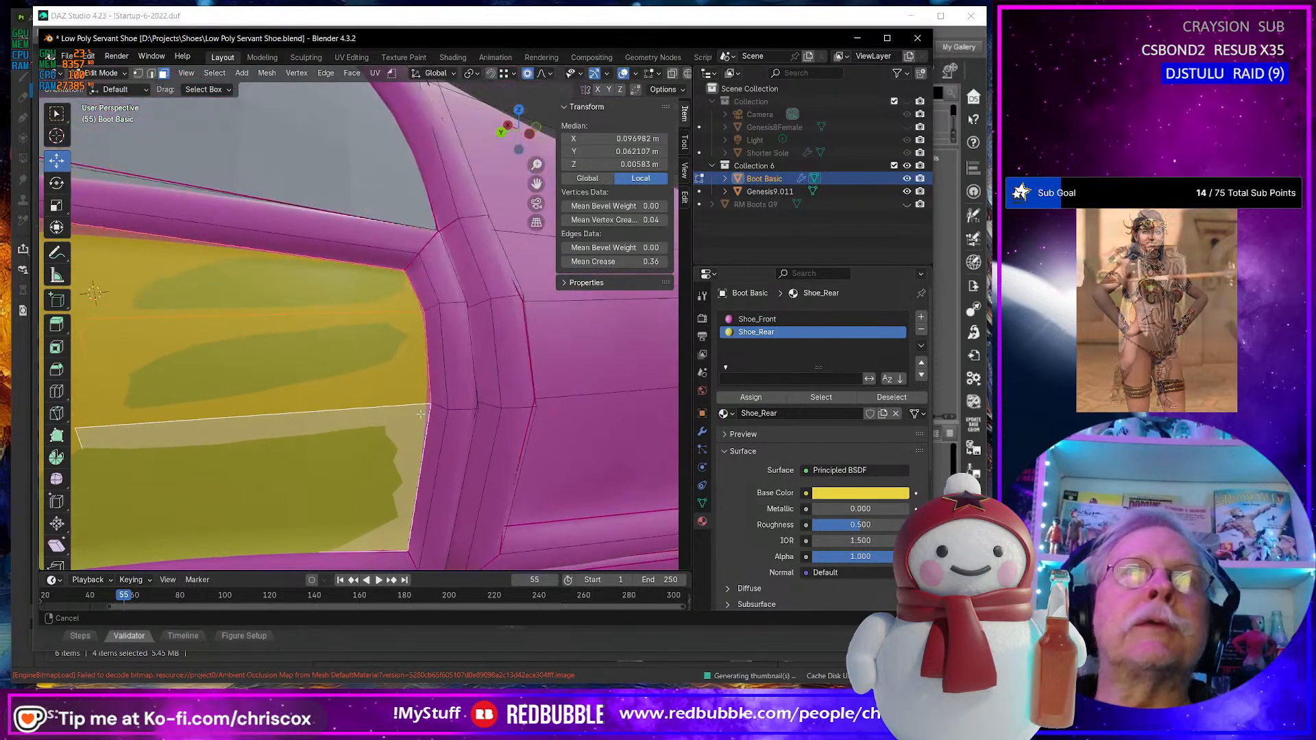
pyautogui.keyDown('alt'); pyautogui.click(498, 288); pyautogui.keyUp('alt')
pyautogui.scroll(-6, 506, 302)
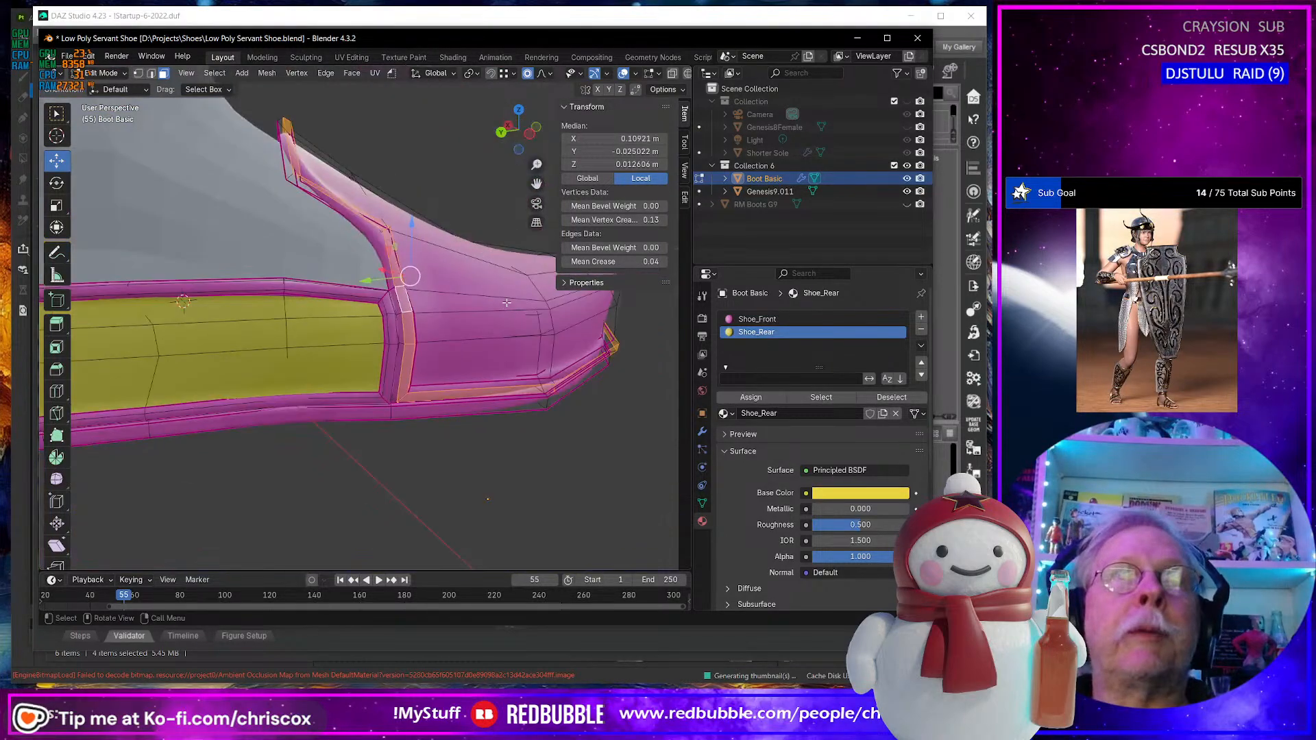
pyautogui.moveTo(506, 302); pyautogui.dragTo(466, 288, button='middle')
pyautogui.press('ctrl+KP_Add')
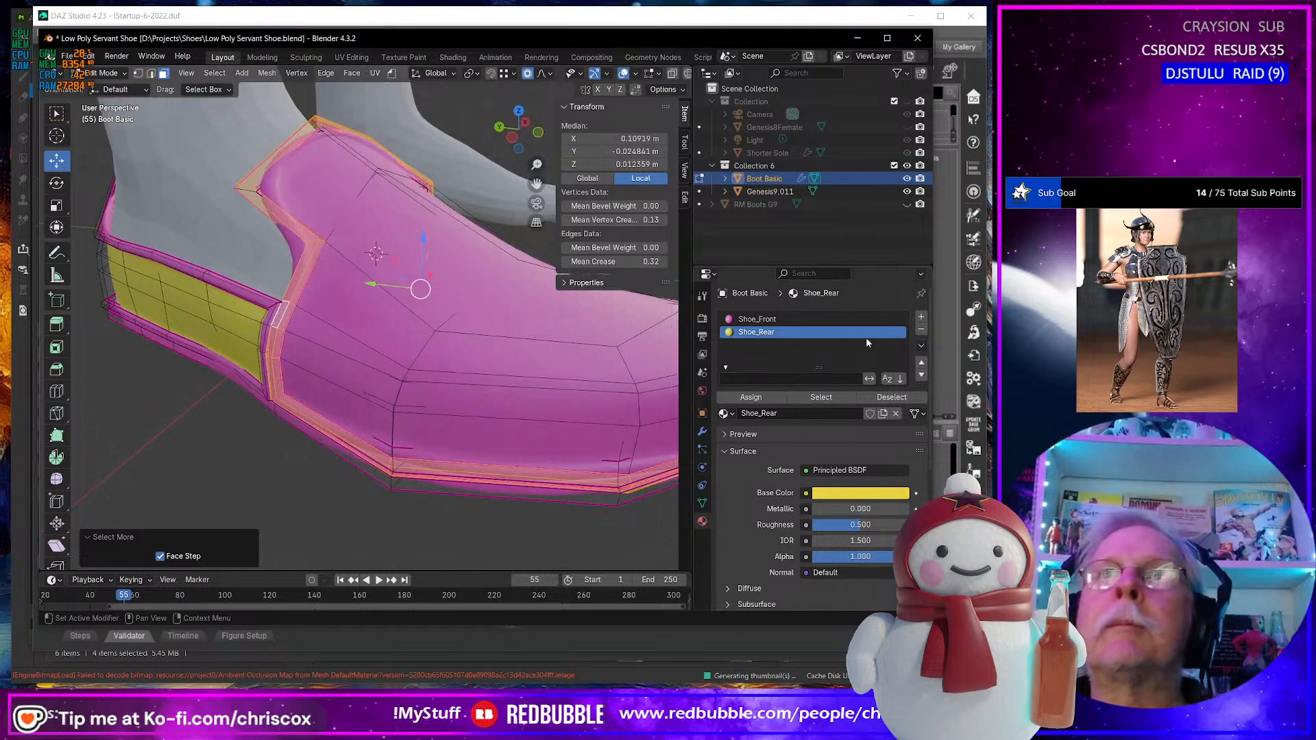
# Add a third material slot and create a new material in it named Trim_Front.
pyautogui.click(922, 317)
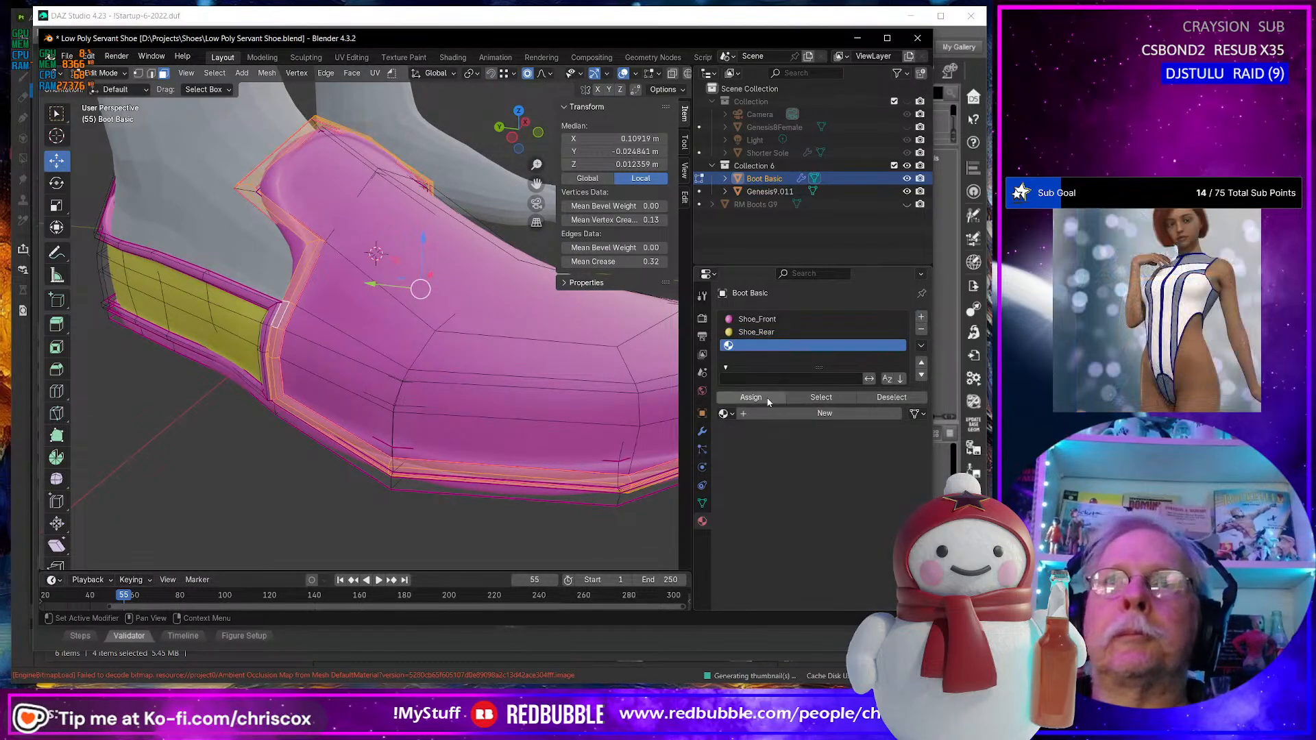
pyautogui.click(757, 416)
pyautogui.doubleClick(780, 412)
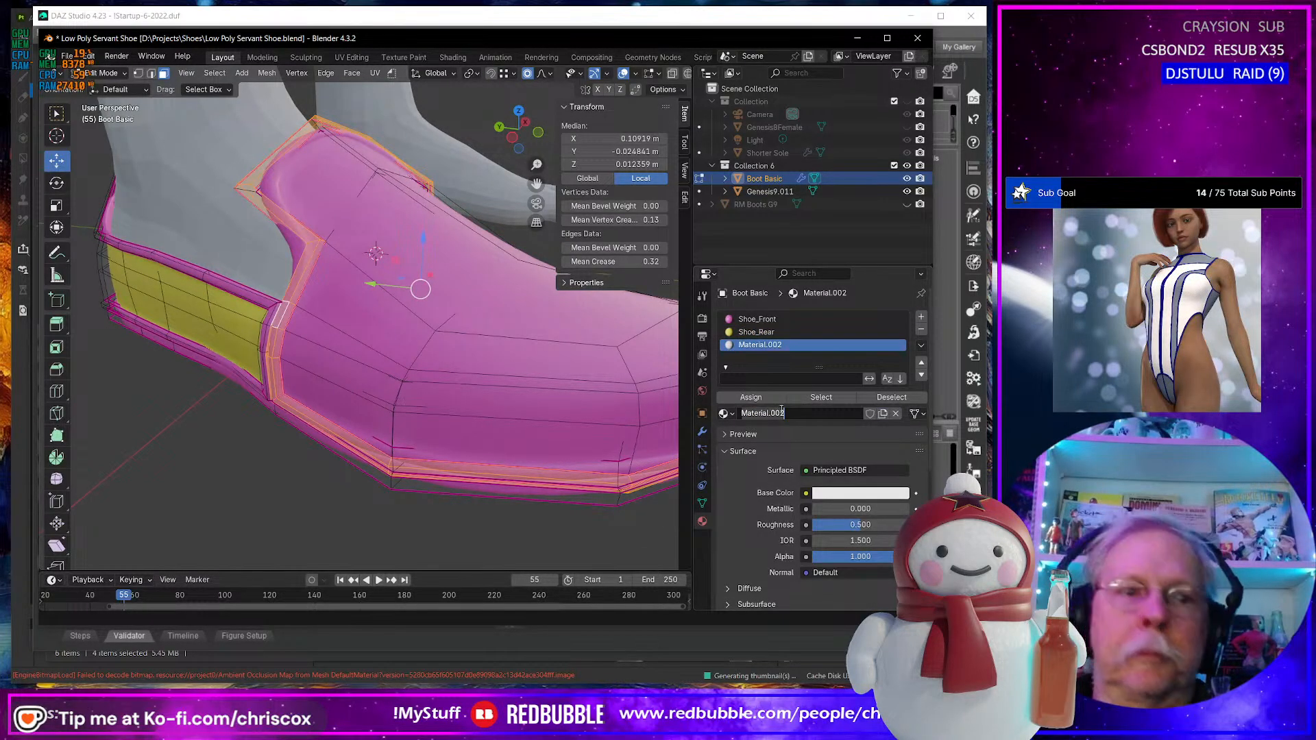
pyautogui.write('T')
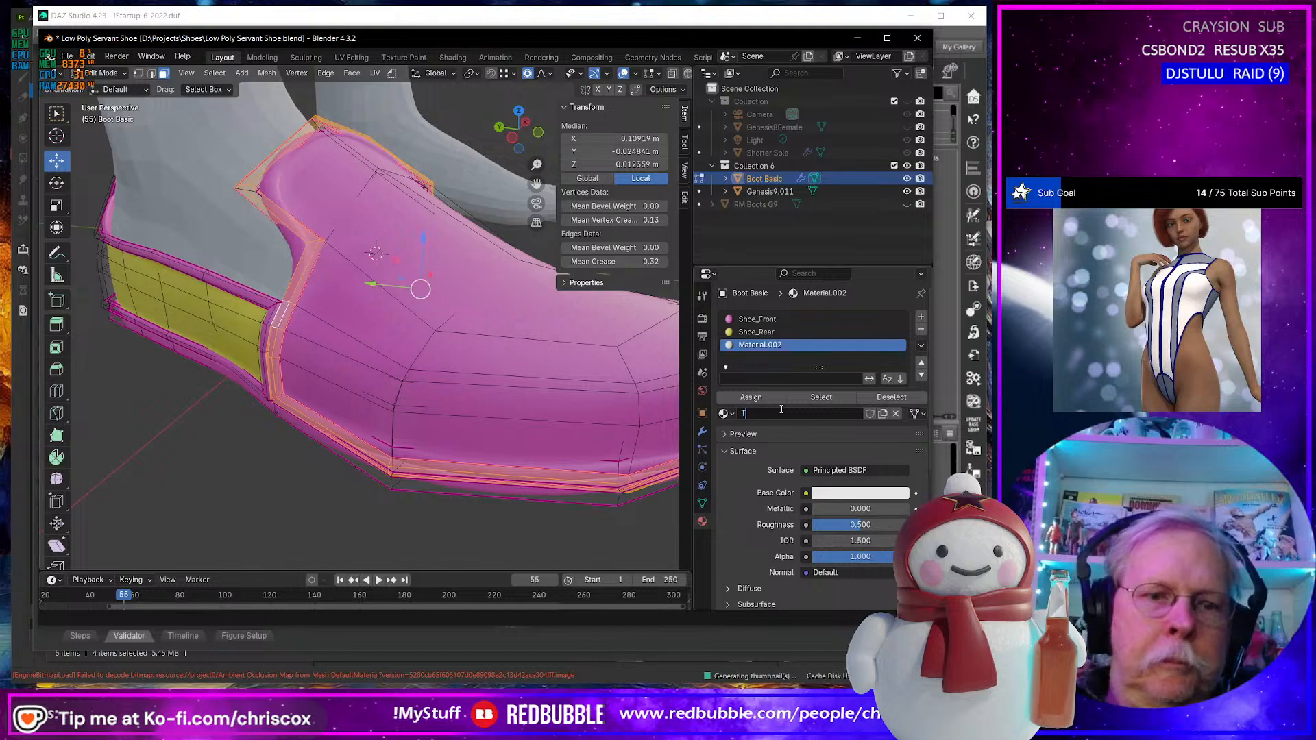
pyautogui.write('rim_')
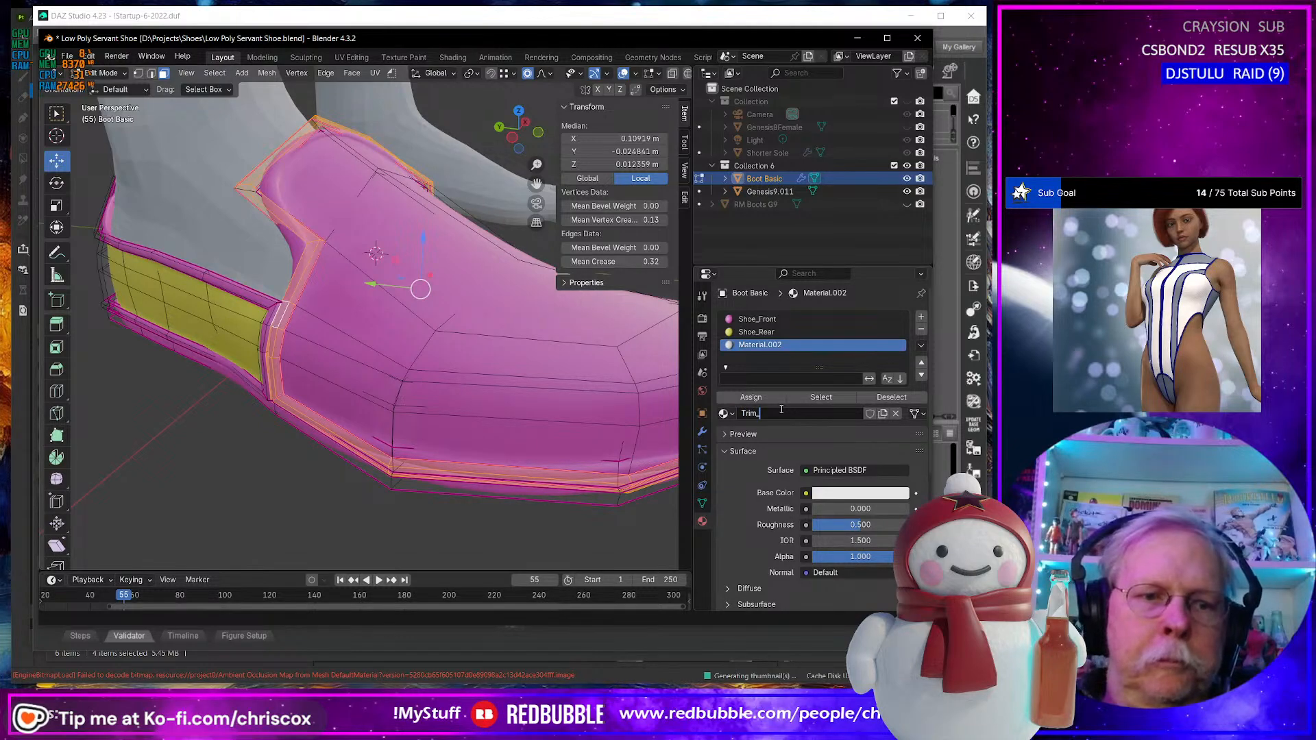
pyautogui.write('Front')
pyautogui.press('Return')
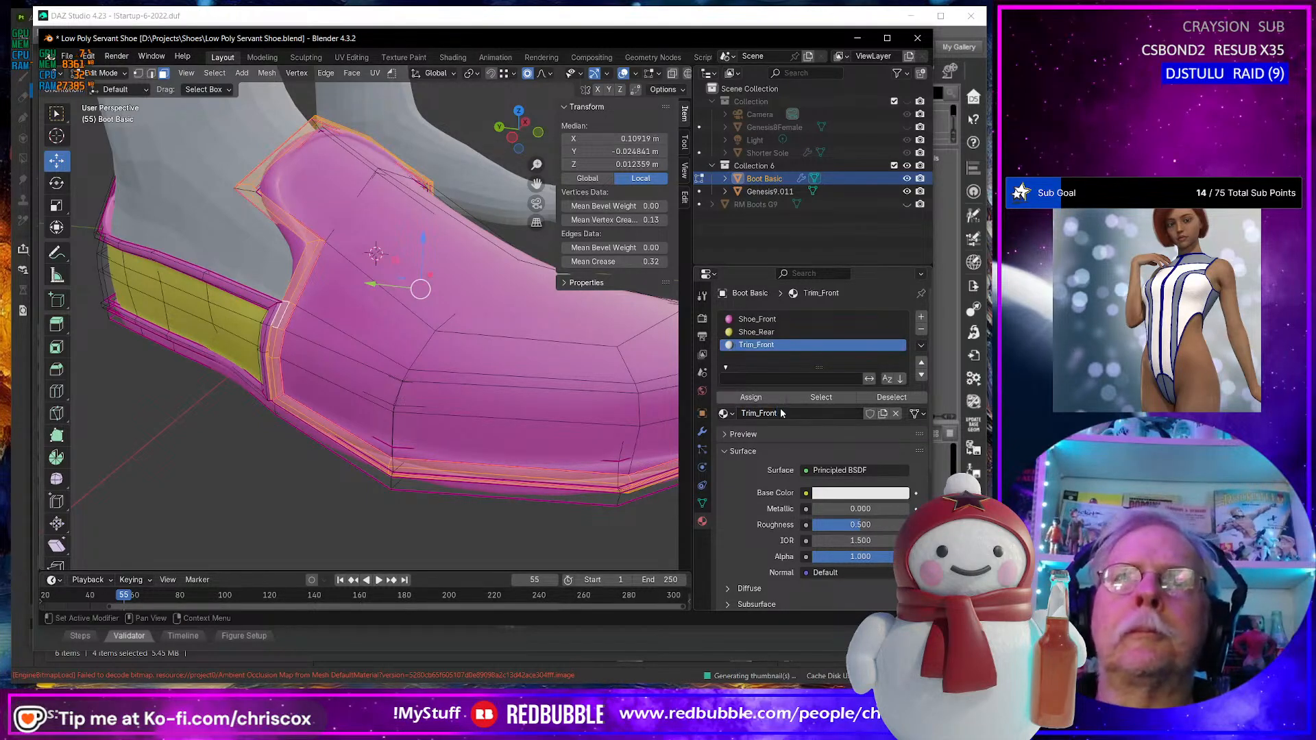
# Assign Trim_Front to the selected front trim and set its base color to a dark maroon.
pyautogui.click(860, 495)
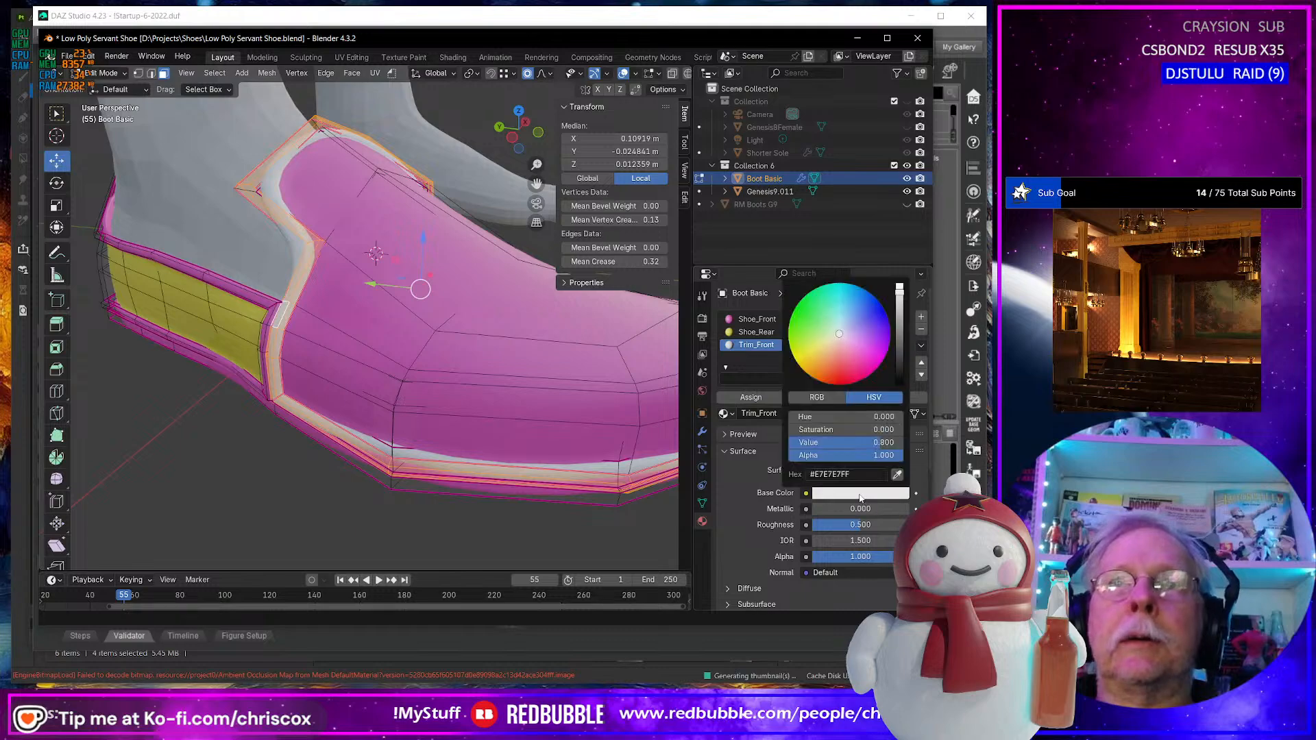
pyautogui.click(850, 358)
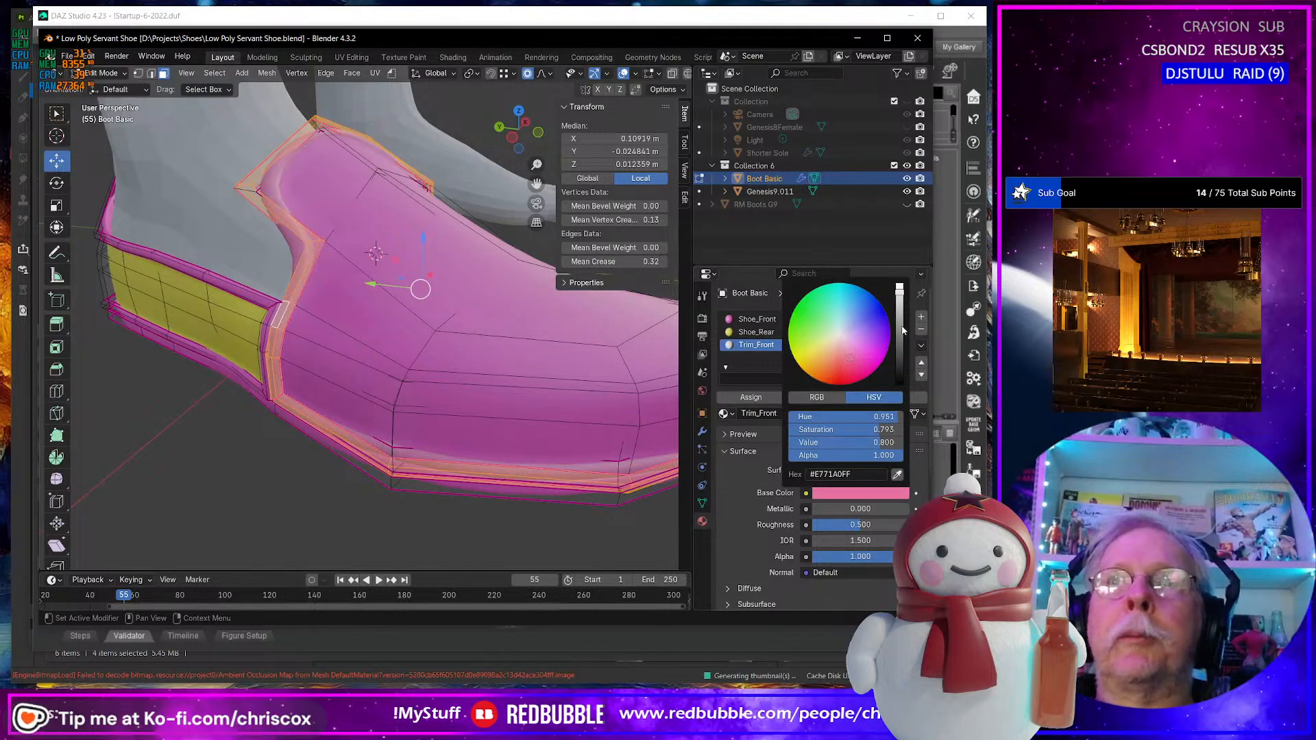
pyautogui.moveTo(899, 327); pyautogui.dragTo(899, 351)
# Select the face loop of the trim bordering the yellow rear panel and grow the selection once.
pyautogui.moveTo(504, 432); pyautogui.dragTo(295, 308, button='middle')
pyautogui.keyDown('alt'); pyautogui.click(343, 271); pyautogui.keyUp('alt')
pyautogui.press('ctrl+KP_Add')
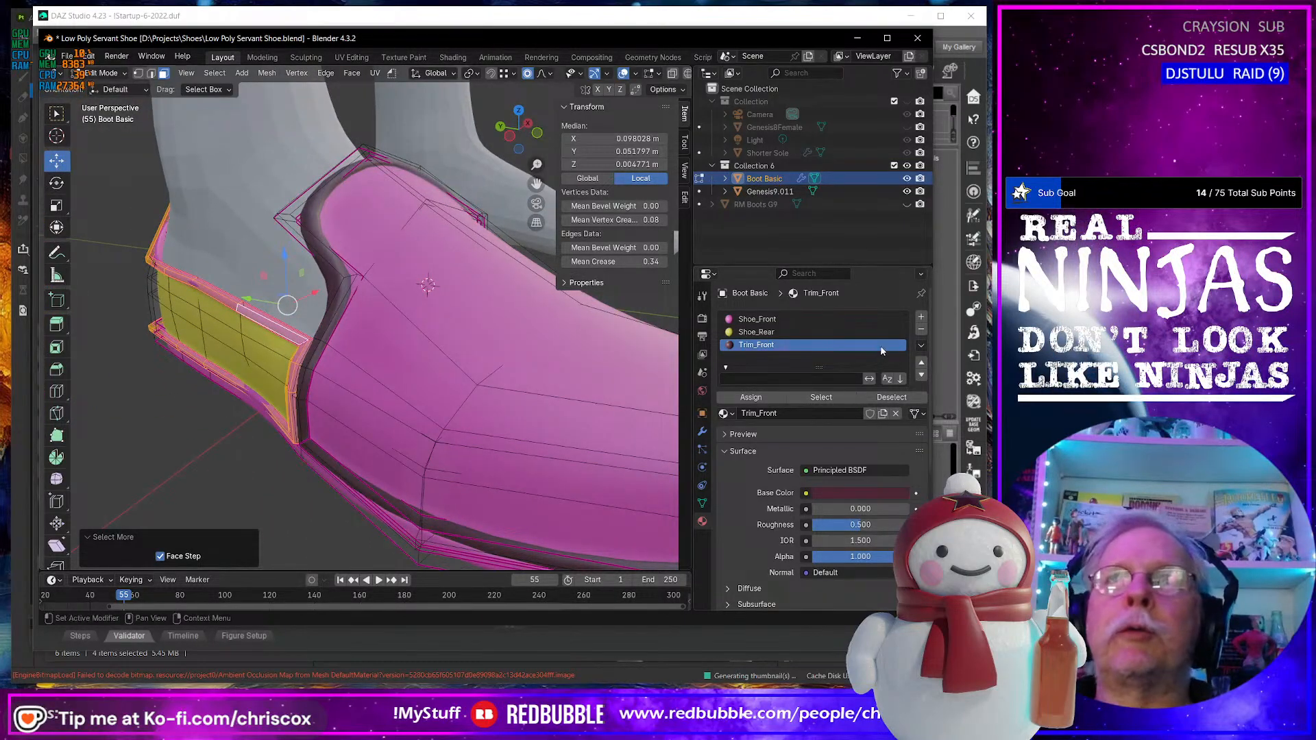
# Add a fourth material slot and create a new material in it named Trim_Rear.
pyautogui.click(920, 317)
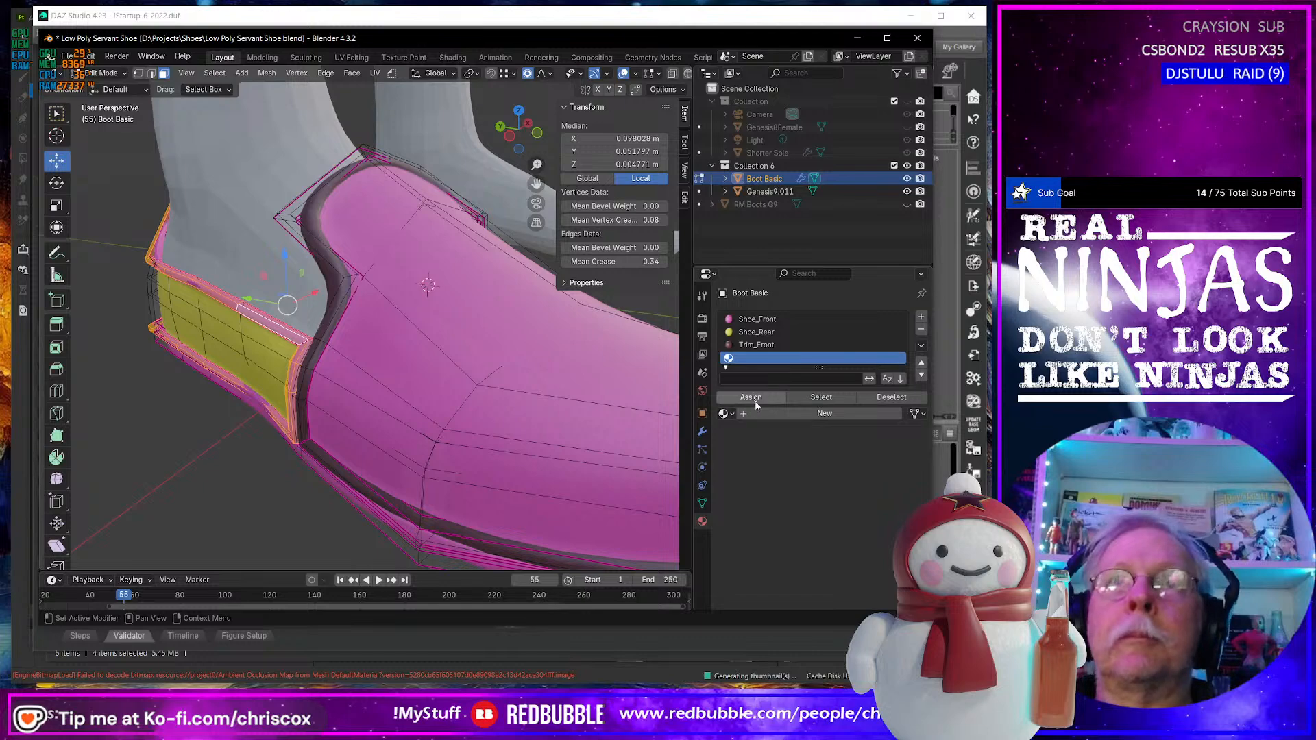
pyautogui.click(756, 412)
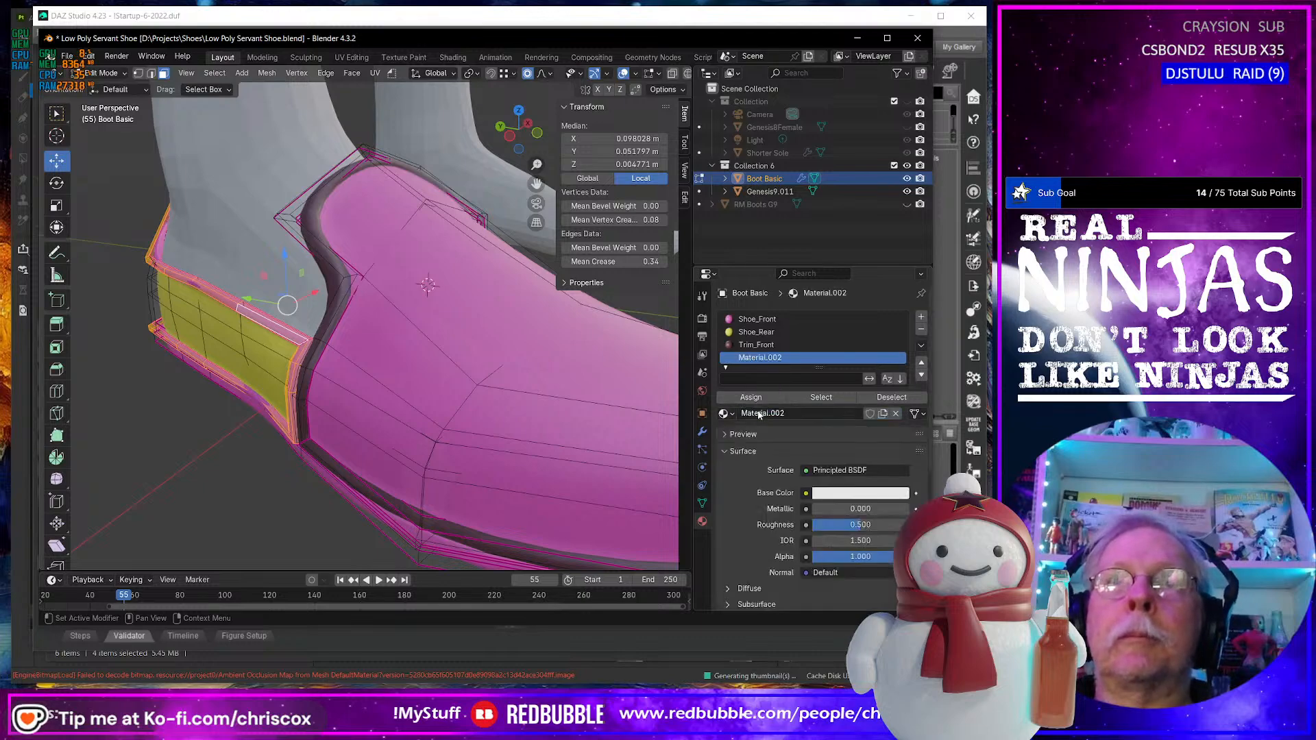
pyautogui.doubleClick(761, 358)
pyautogui.write('T')
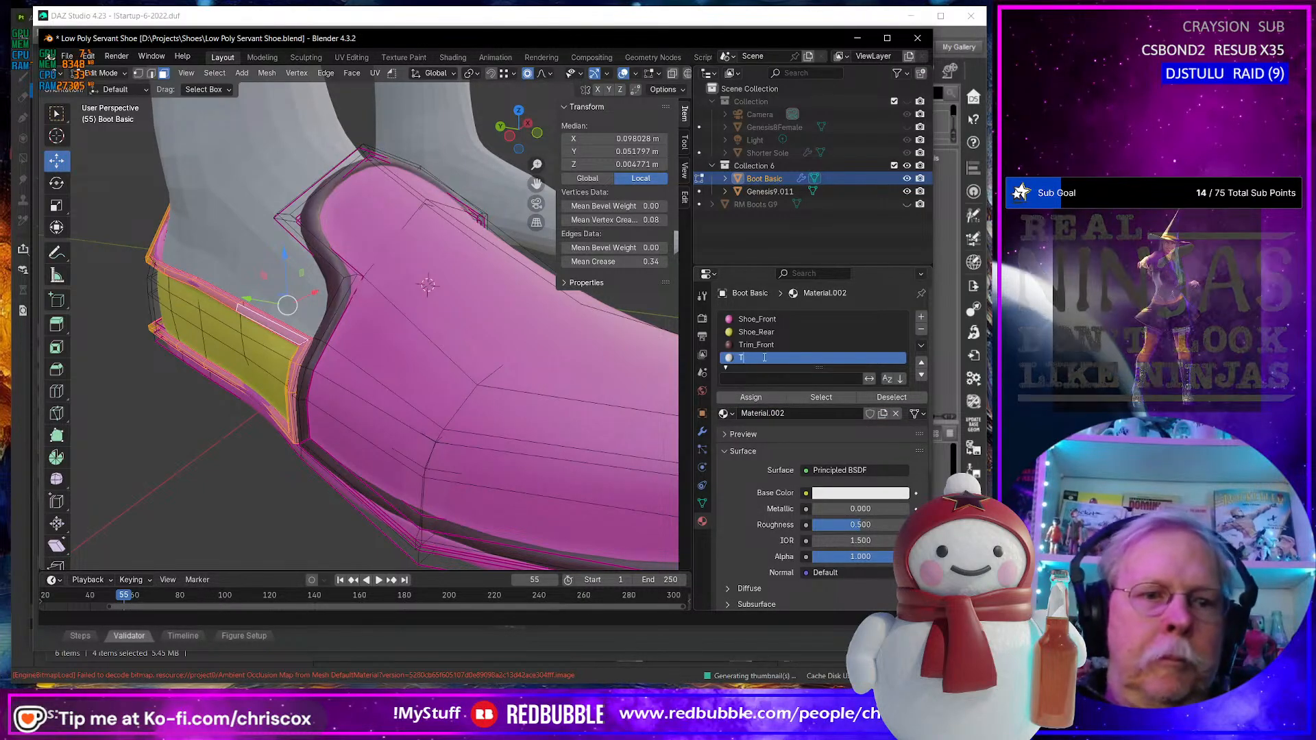
pyautogui.write('rim_Rea')
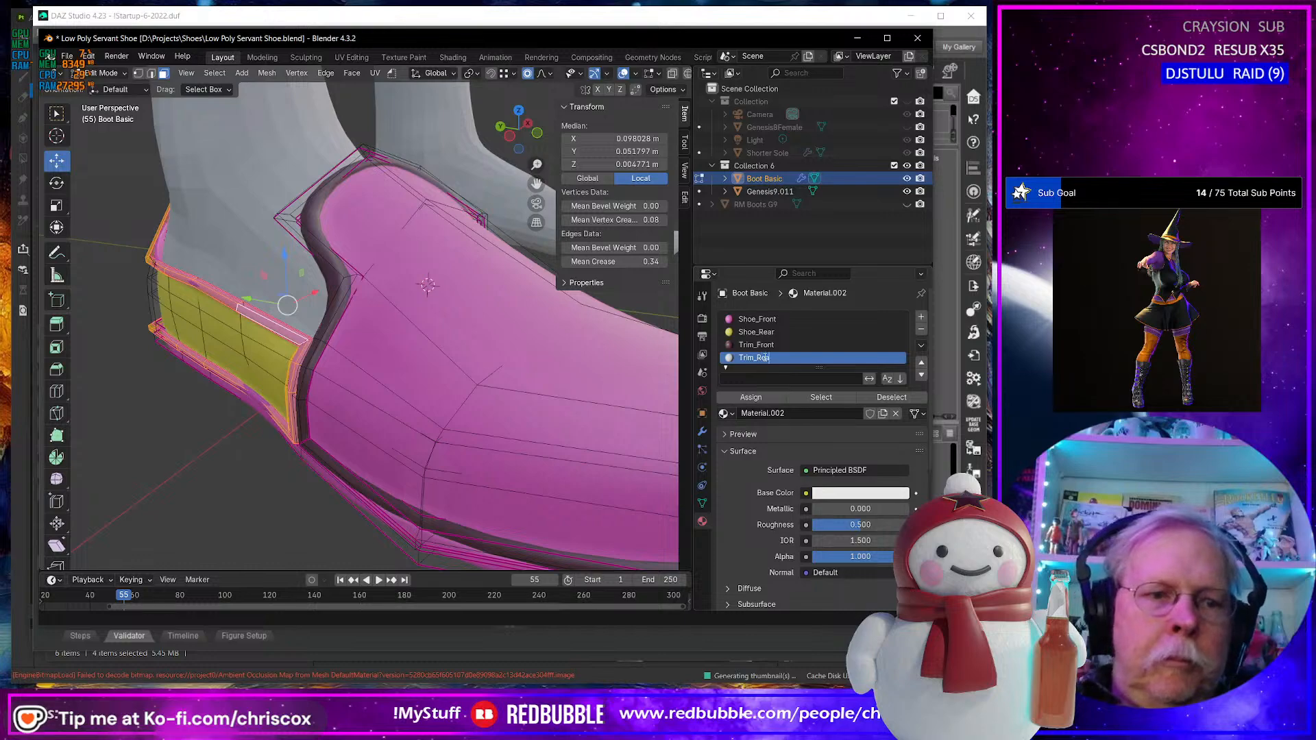
pyautogui.write('r')
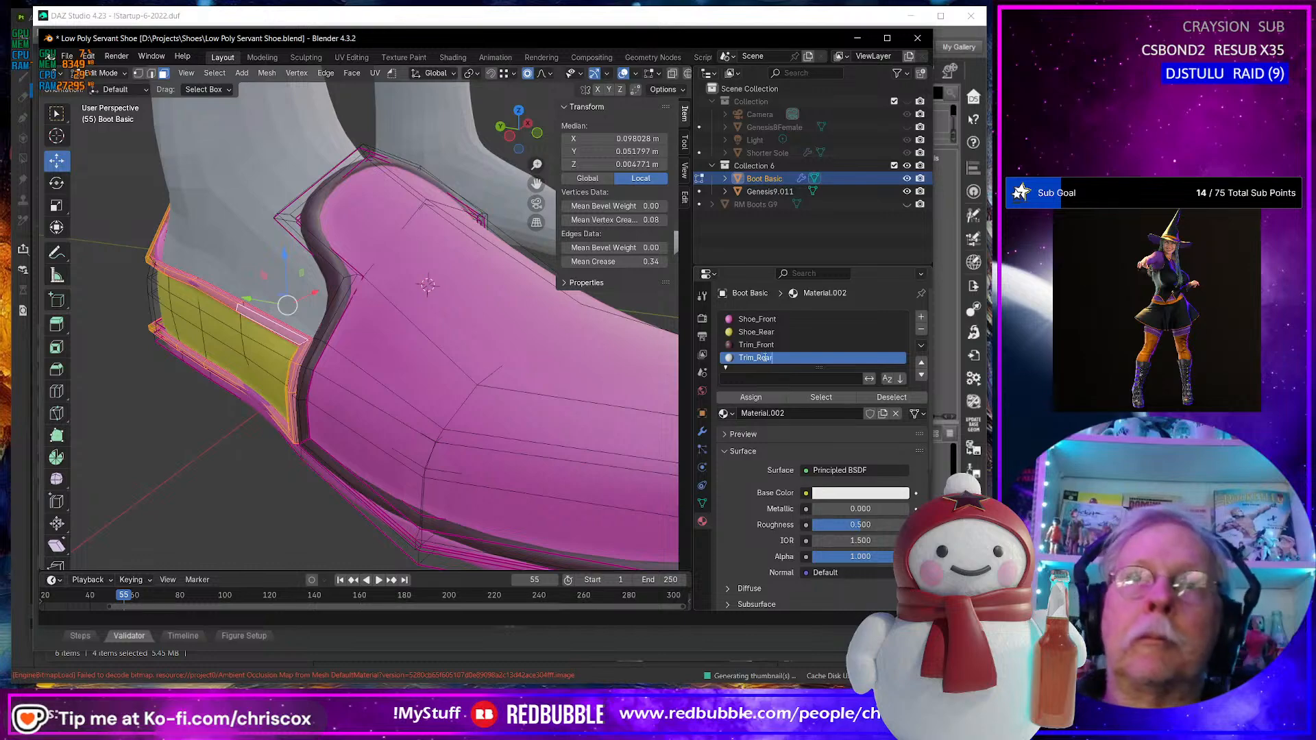
pyautogui.press('Return')
# Assign Trim_Rear to the selected rear trim and set its base color to a dark yellow-brown.
pyautogui.click(761, 399)
pyautogui.click(843, 492)
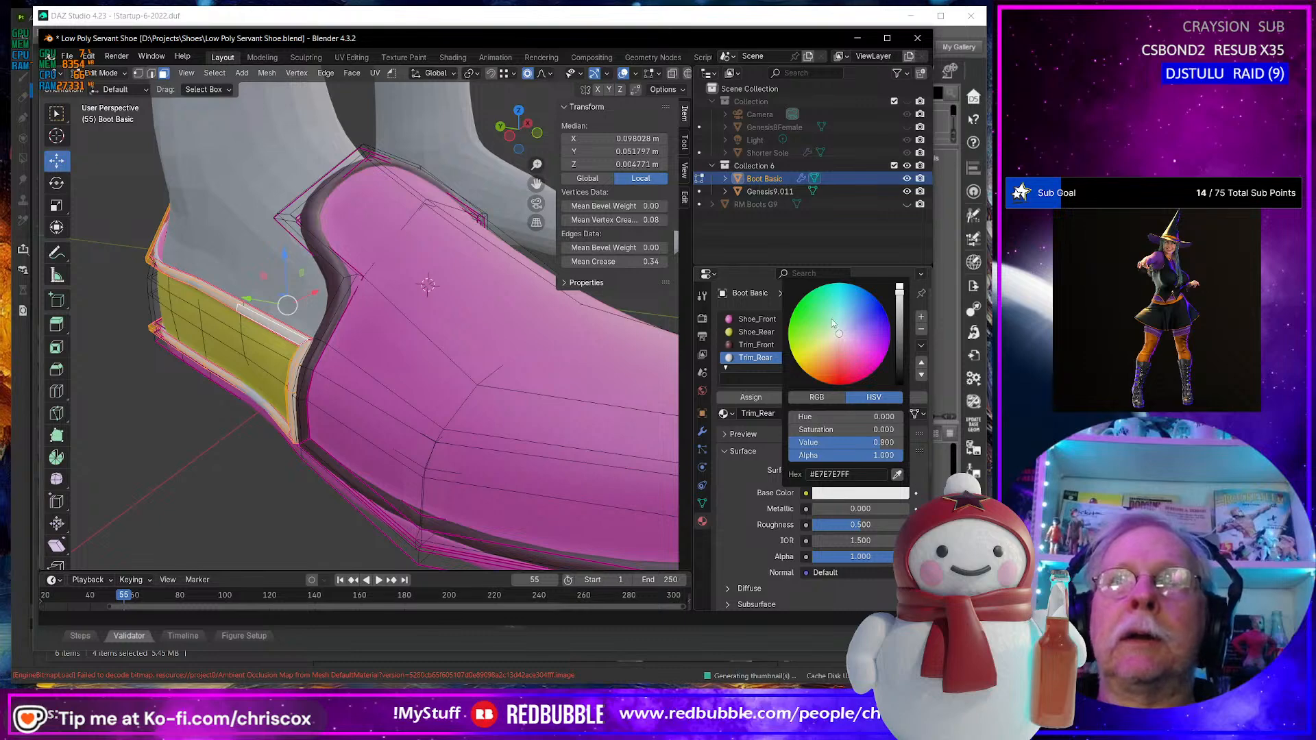
pyautogui.moveTo(829, 341); pyautogui.dragTo(816, 358)
pyautogui.moveTo(899, 313); pyautogui.dragTo(899, 349)
pyautogui.moveTo(484, 438); pyautogui.dragTo(507, 413, button='middle')
pyautogui.scroll(1, 439, 396)
pyautogui.keyDown('alt'); pyautogui.click(509, 387); pyautogui.keyUp('alt')
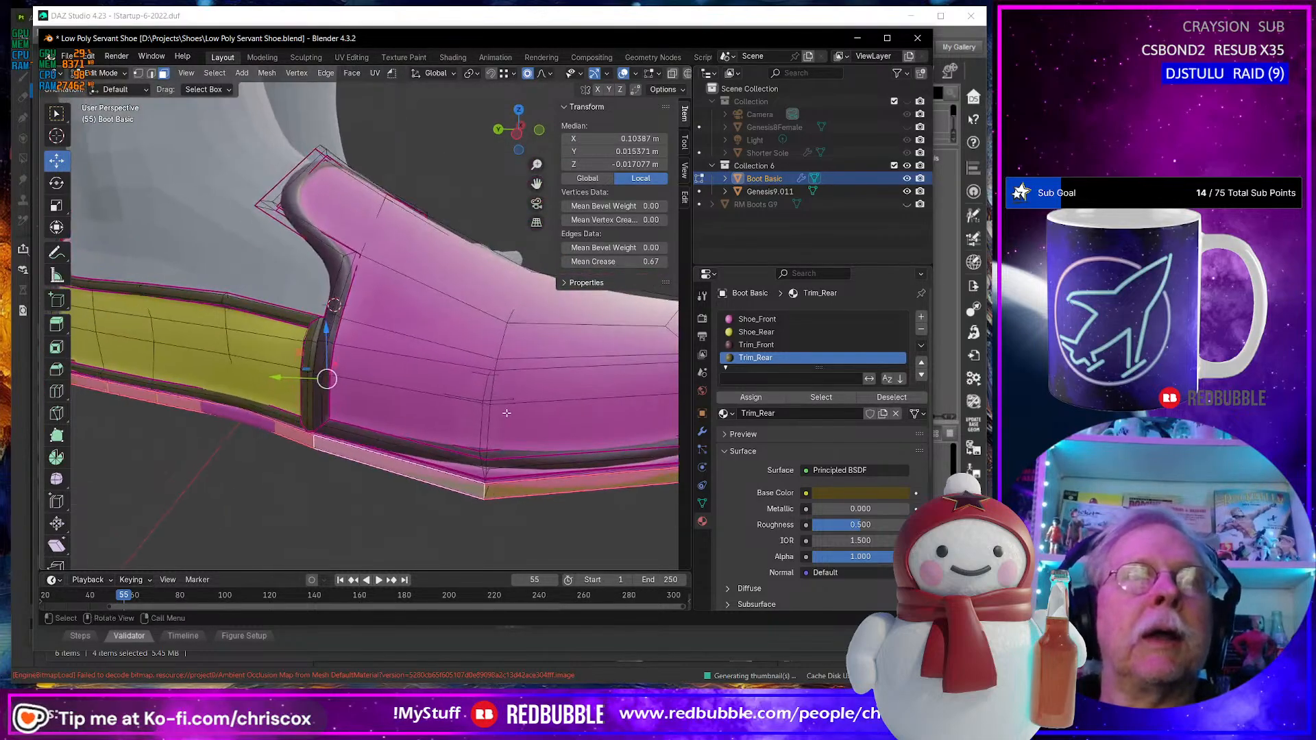
# Select the faces on the shoe's underside from toe to heel and grow the selection to cover the sole's side edge.
pyautogui.moveTo(508, 473); pyautogui.dragTo(523, 266, button='middle')
pyautogui.scroll(3, 517, 402)
pyautogui.scroll(-4, 521, 398)
pyautogui.click(523, 264)
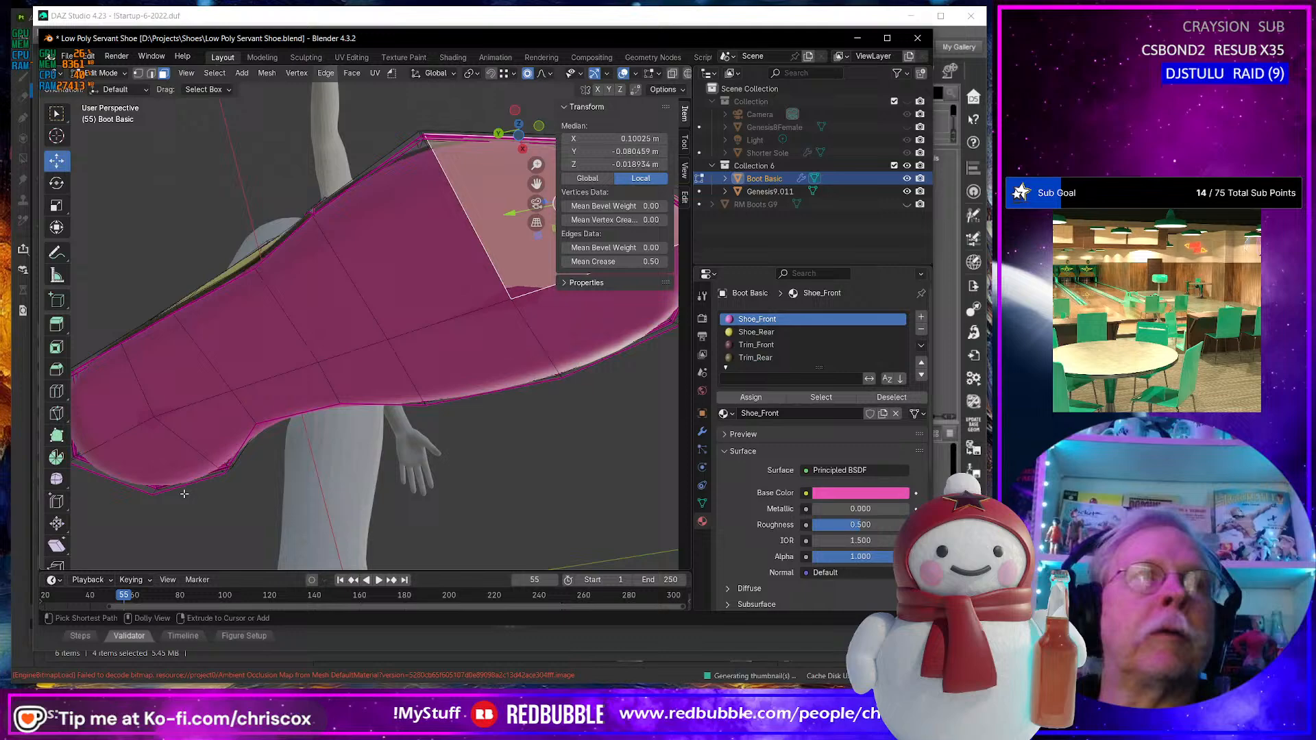
pyautogui.keyDown('ctrl'); pyautogui.keyDown('shift'); pyautogui.click(139, 465); pyautogui.keyUp('shift'); pyautogui.keyUp('ctrl')
pyautogui.moveTo(364, 198); pyautogui.dragTo(365, 313, button='middle')
pyautogui.press('ctrl+KP_Add')
pyautogui.press('ctrl+KP_Add')
pyautogui.press('ctrl+KP_Add')
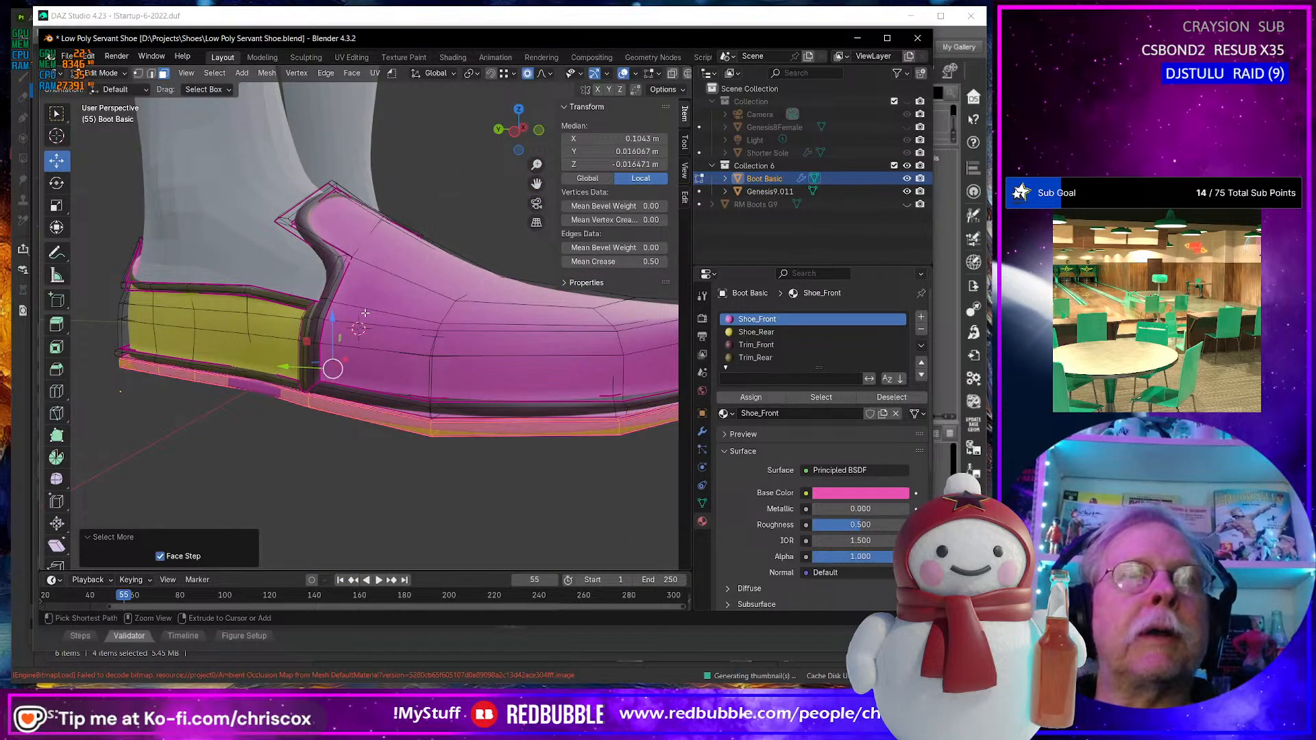
# Shrink the sole selection once and add a fifth material slot holding a new material named Sole.
pyautogui.press('ctrl+KP_Subtract')
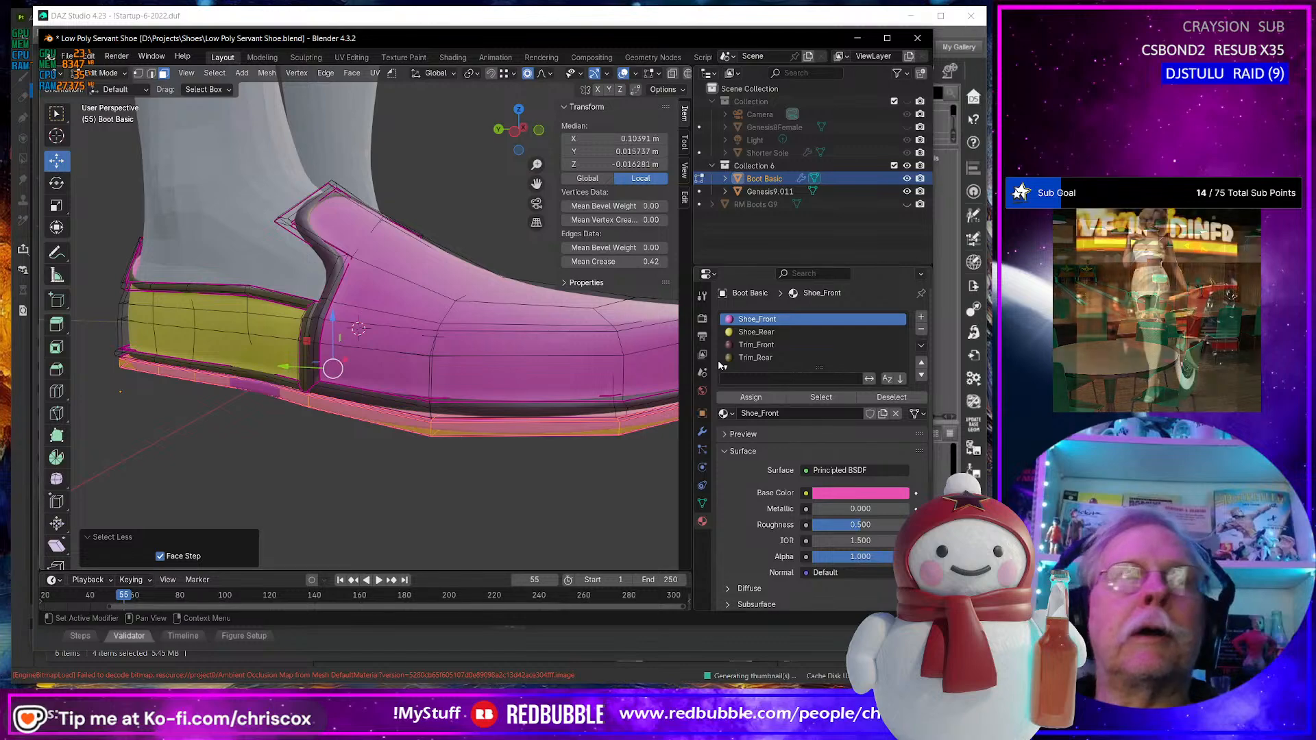
pyautogui.moveTo(366, 314); pyautogui.dragTo(559, 429, button='middle')
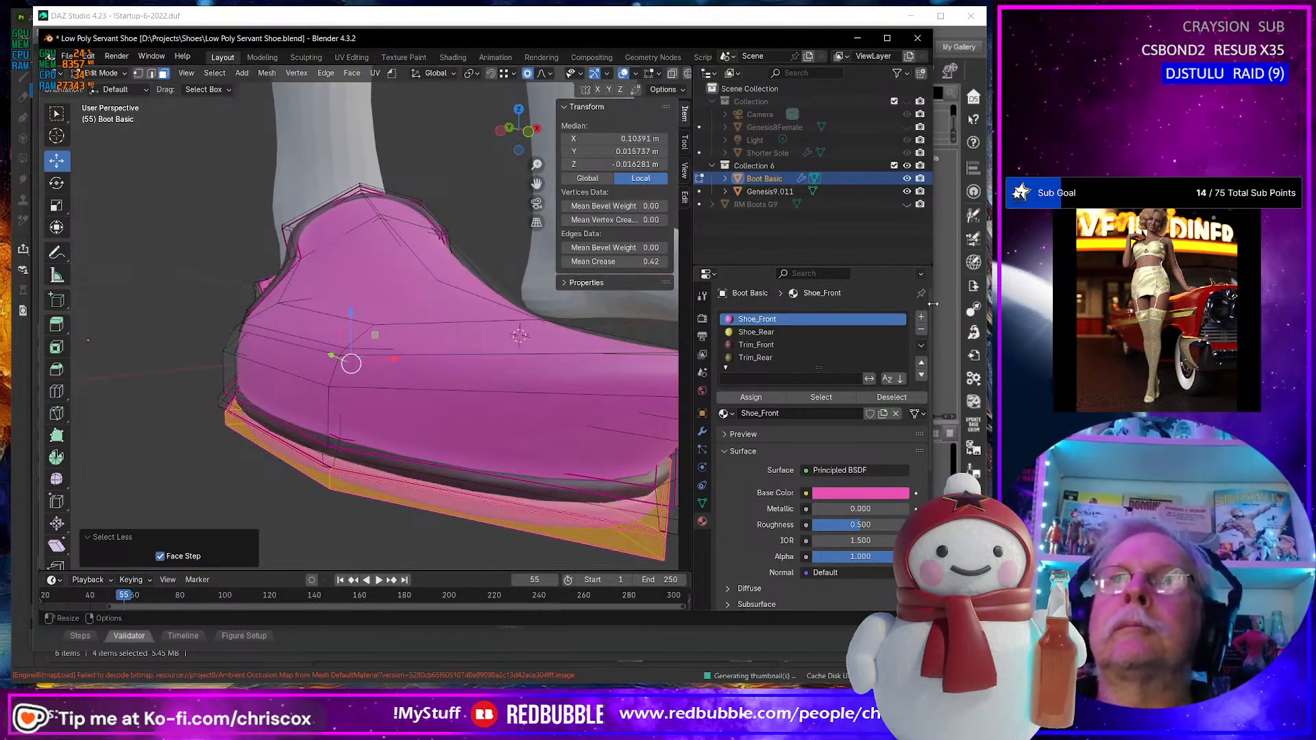
pyautogui.click(921, 318)
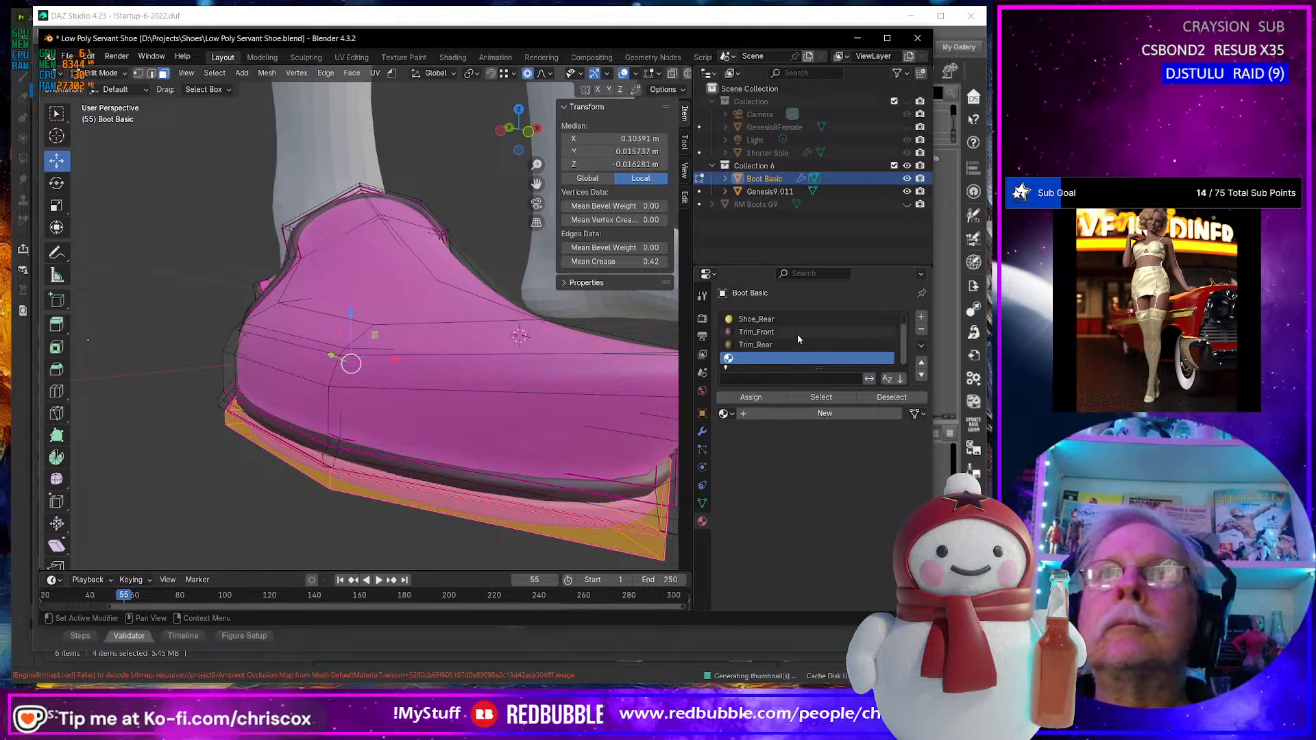
pyautogui.click(761, 411)
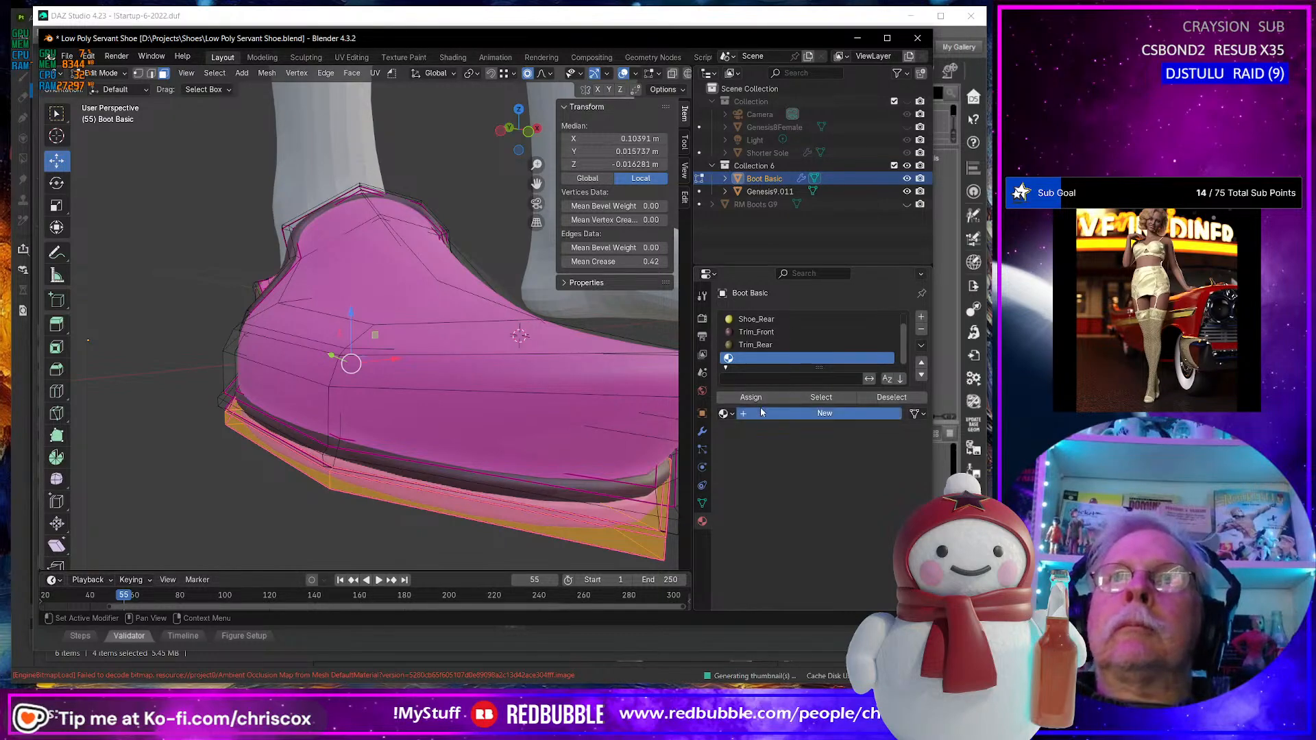
pyautogui.click(799, 411)
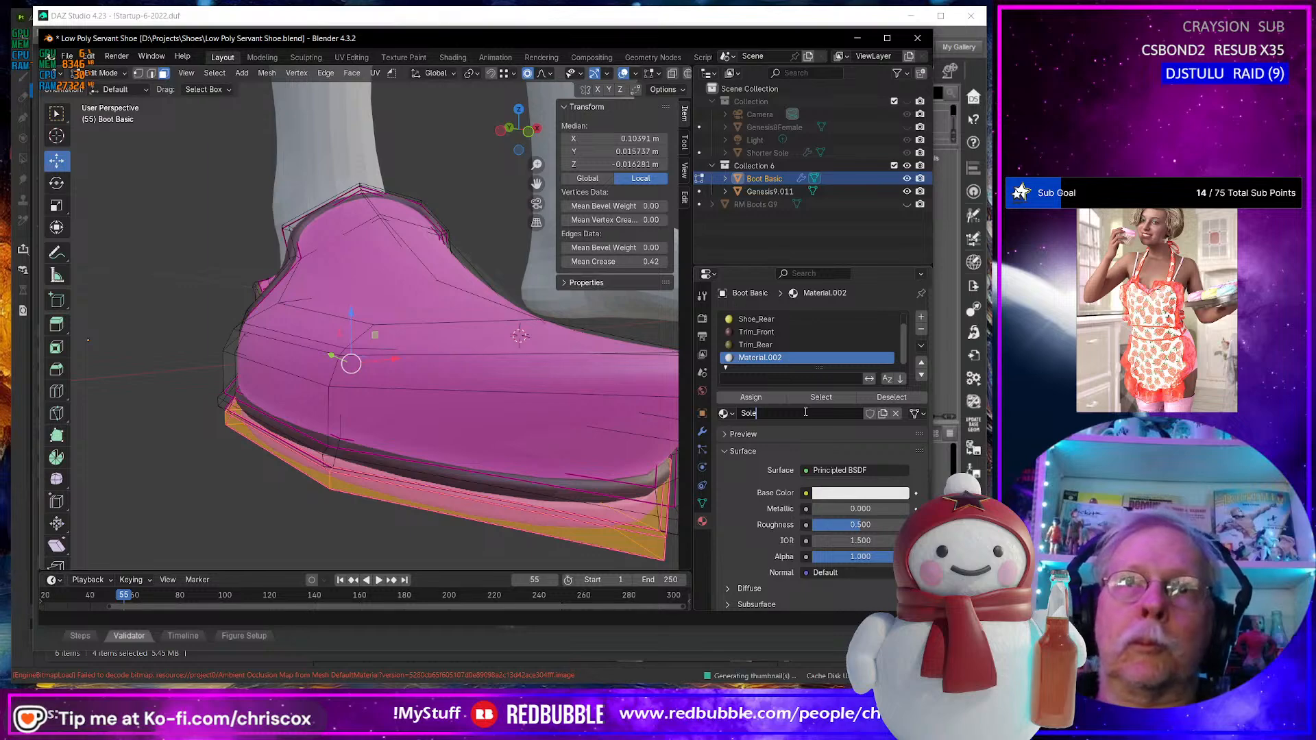
pyautogui.press('Return')
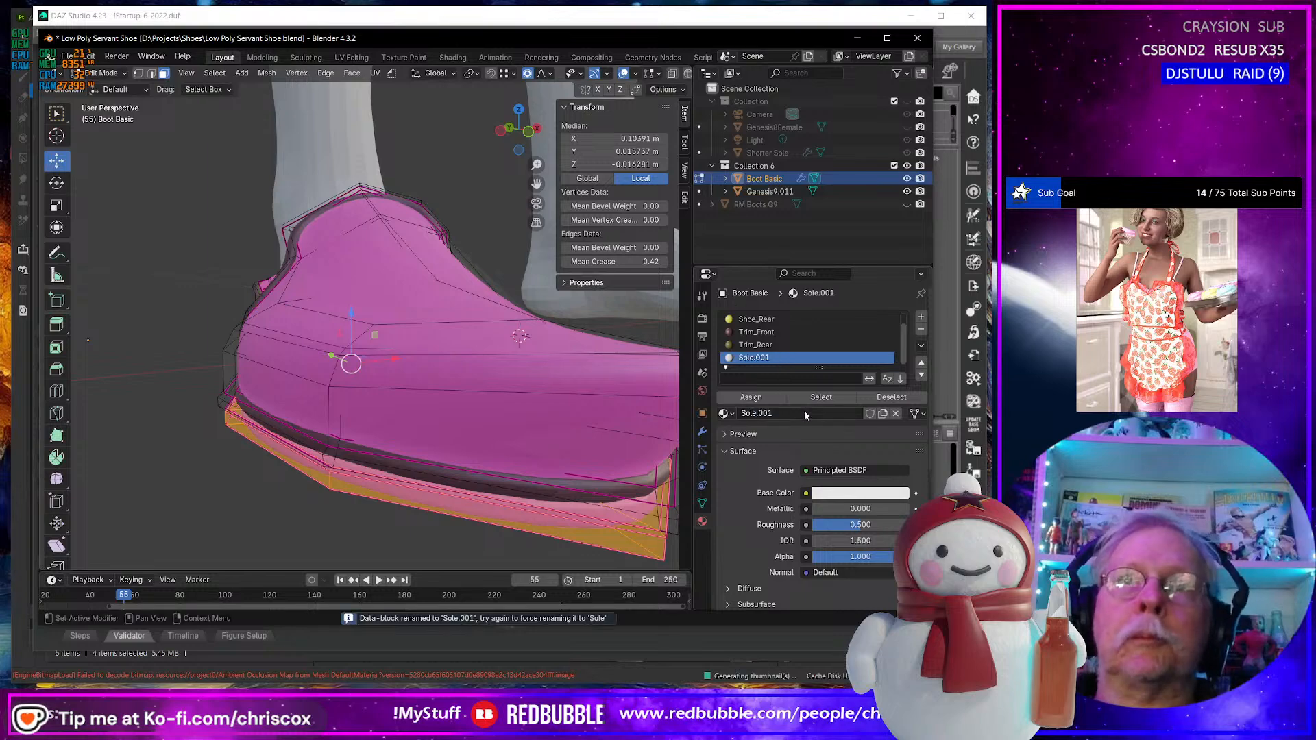
# Assign the new sole material to the selected faces and set its base color to a medium blue, hex 4679E7.
pyautogui.click(844, 493)
pyautogui.click(861, 315)
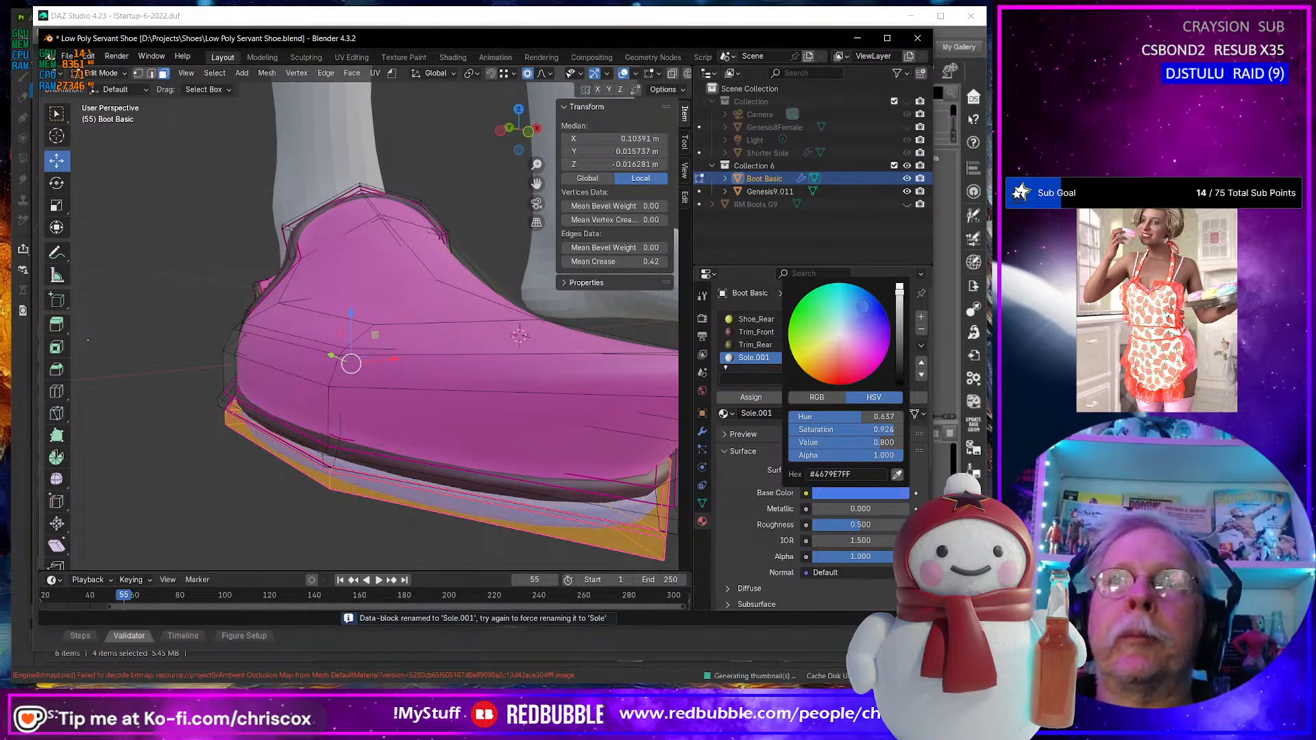
pyautogui.moveTo(480, 411); pyautogui.dragTo(578, 426, button='middle')
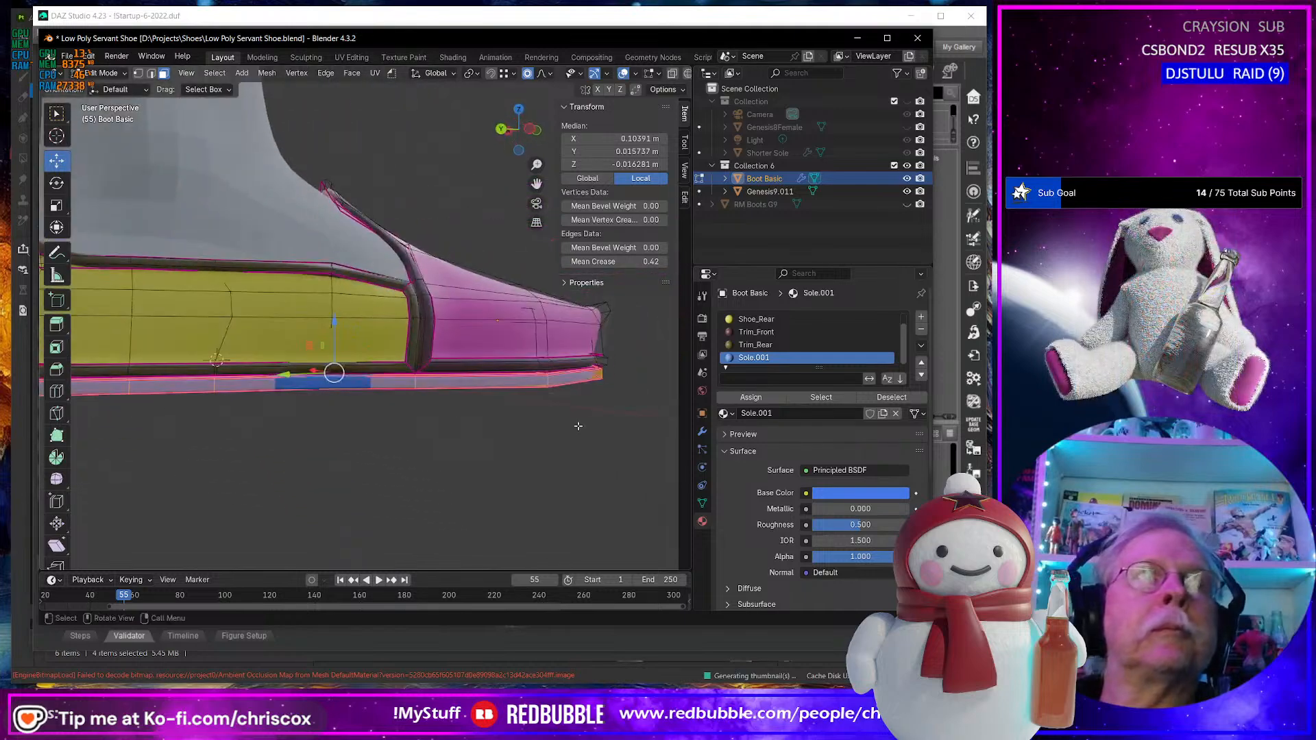
# Set the Subdivision modifier's viewport level to 0 on the shoe.
pyautogui.scroll(5, 419, 405)
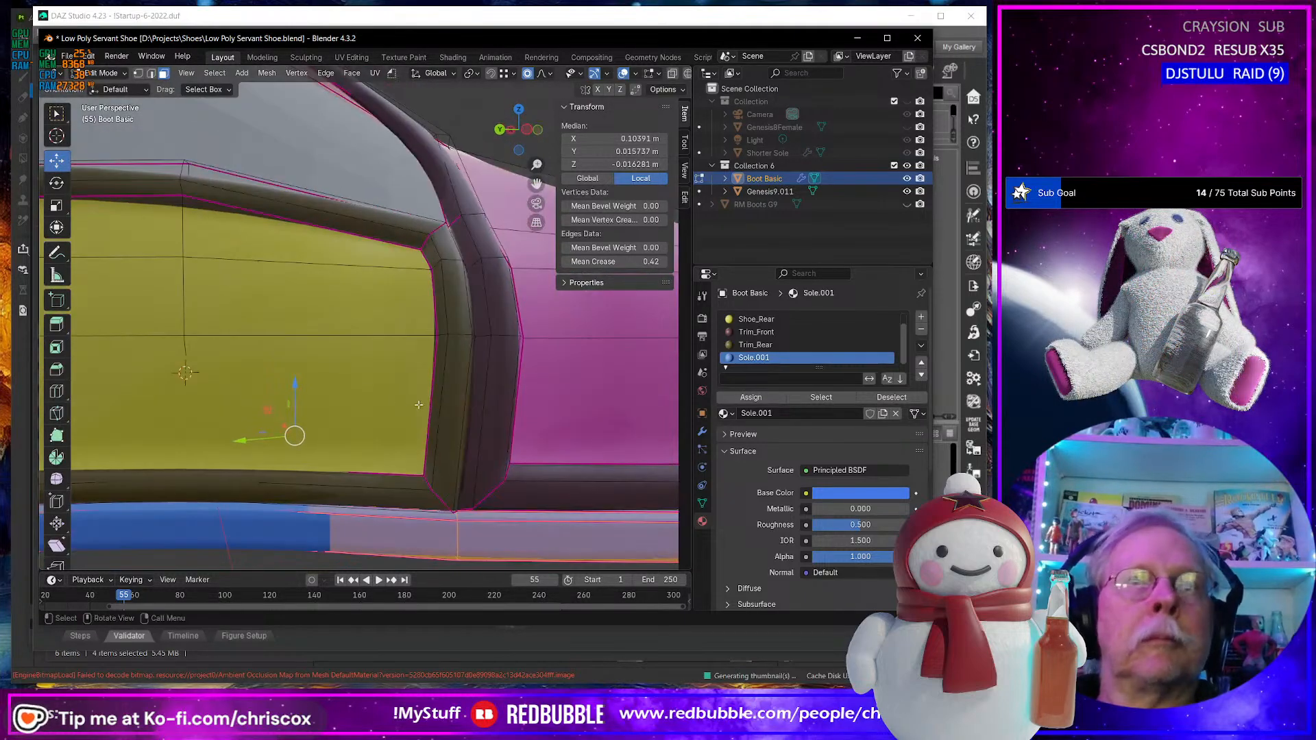
pyautogui.click(703, 432)
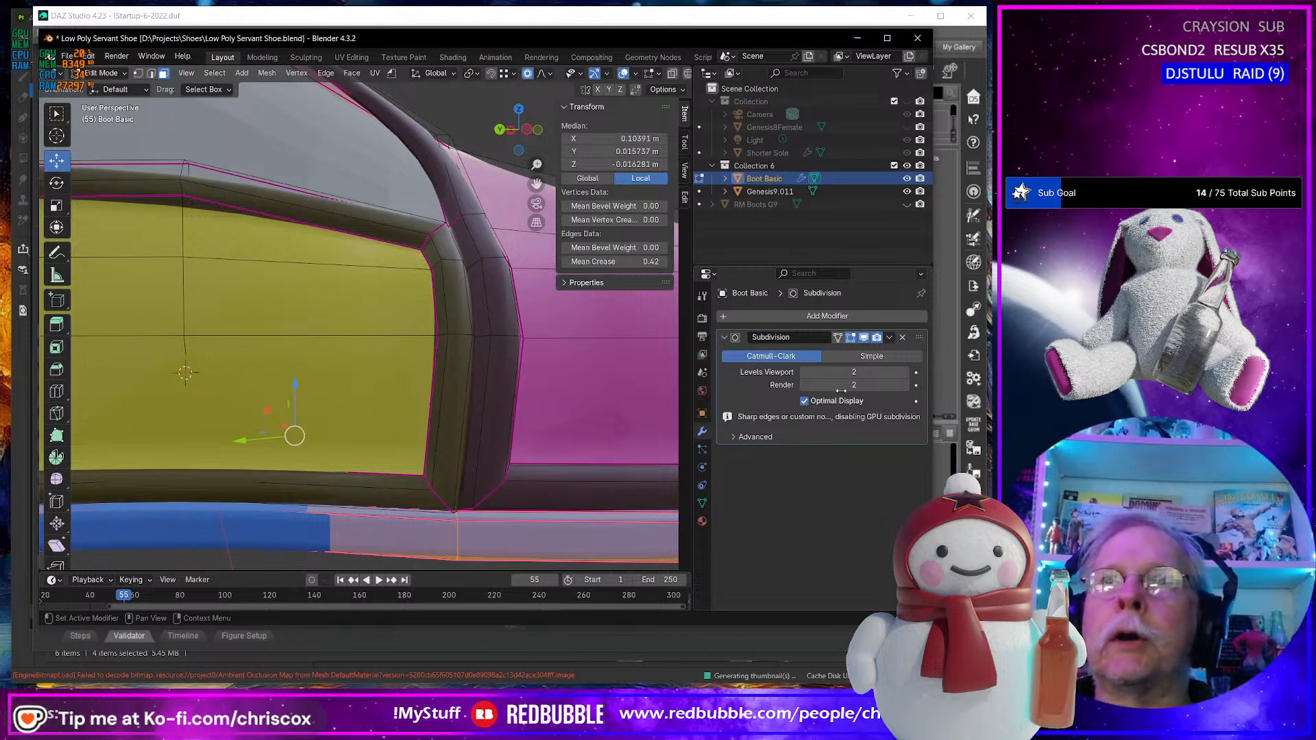
pyautogui.moveTo(840, 373); pyautogui.dragTo(819, 372)
# Select the thin face loop between the blue sole and the trim, and assign the Trim_Front material to it.
pyautogui.moveTo(473, 425); pyautogui.dragTo(440, 336, button='middle')
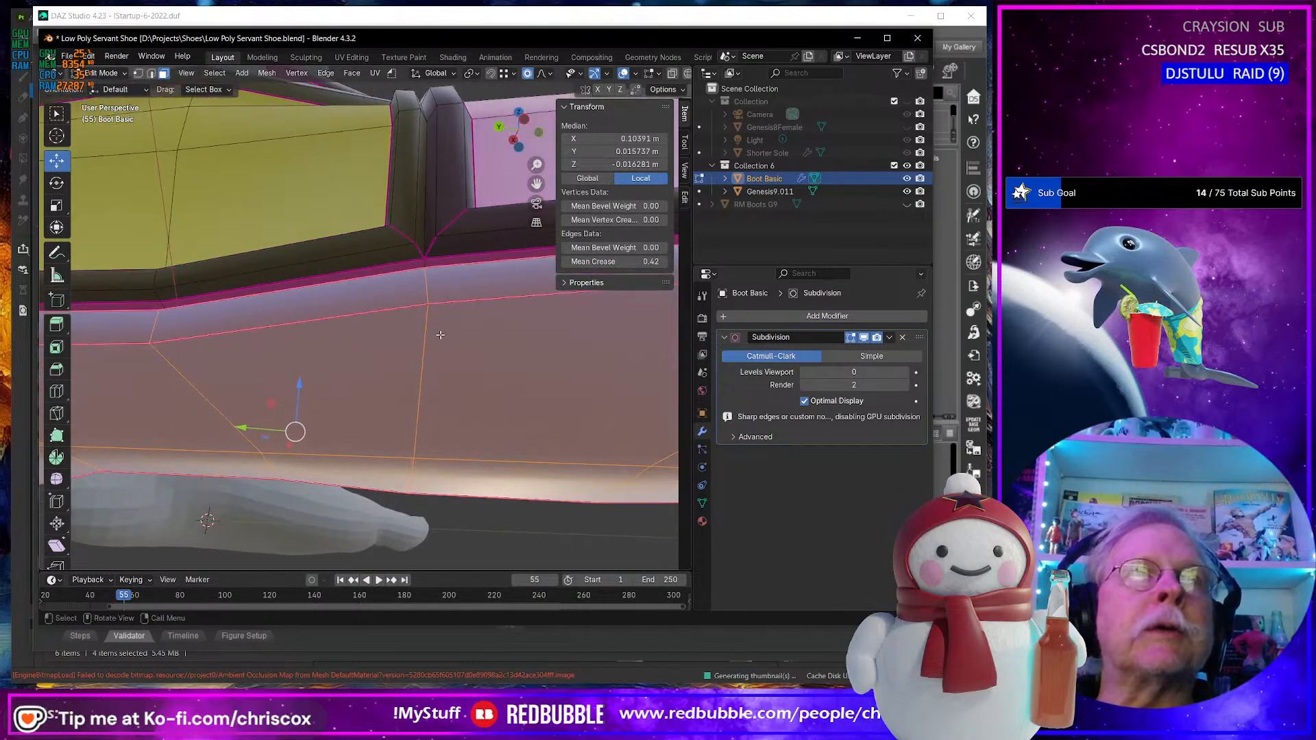
pyautogui.keyDown('alt'); pyautogui.click(426, 263); pyautogui.keyUp('alt')
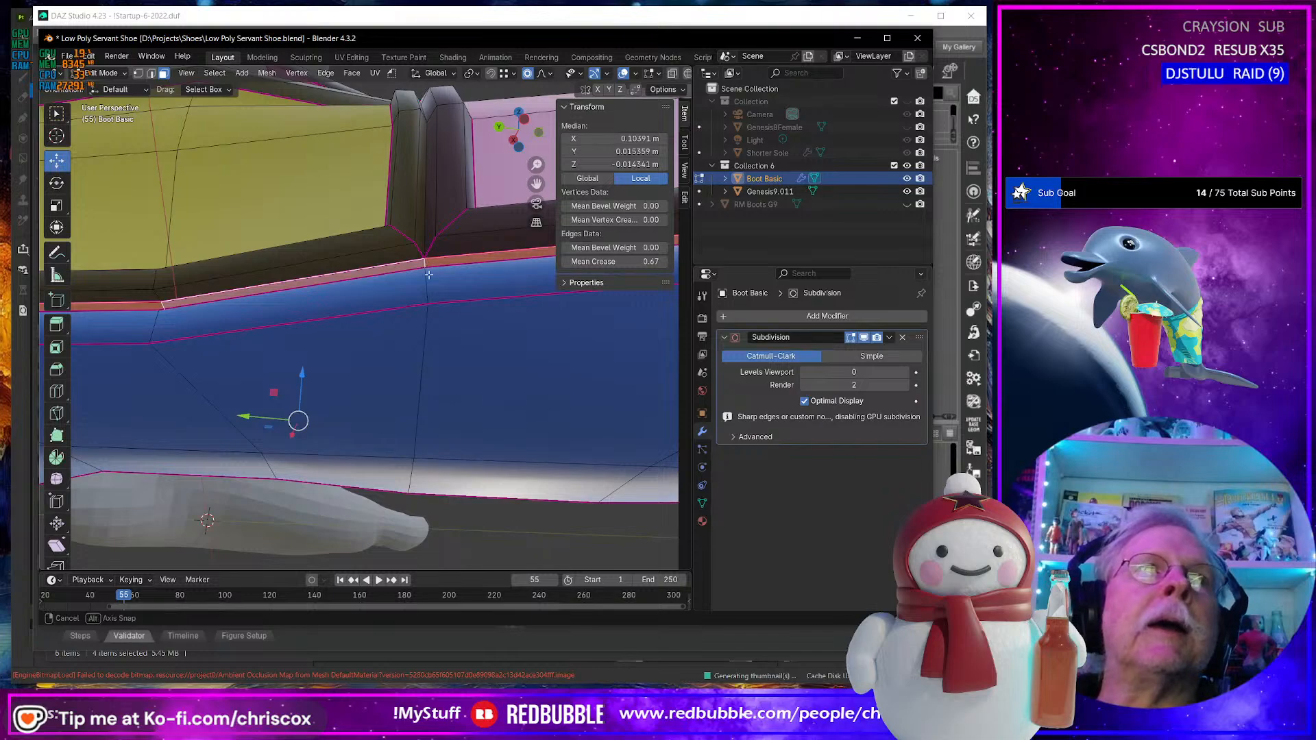
pyautogui.moveTo(428, 264); pyautogui.dragTo(411, 314, button='middle')
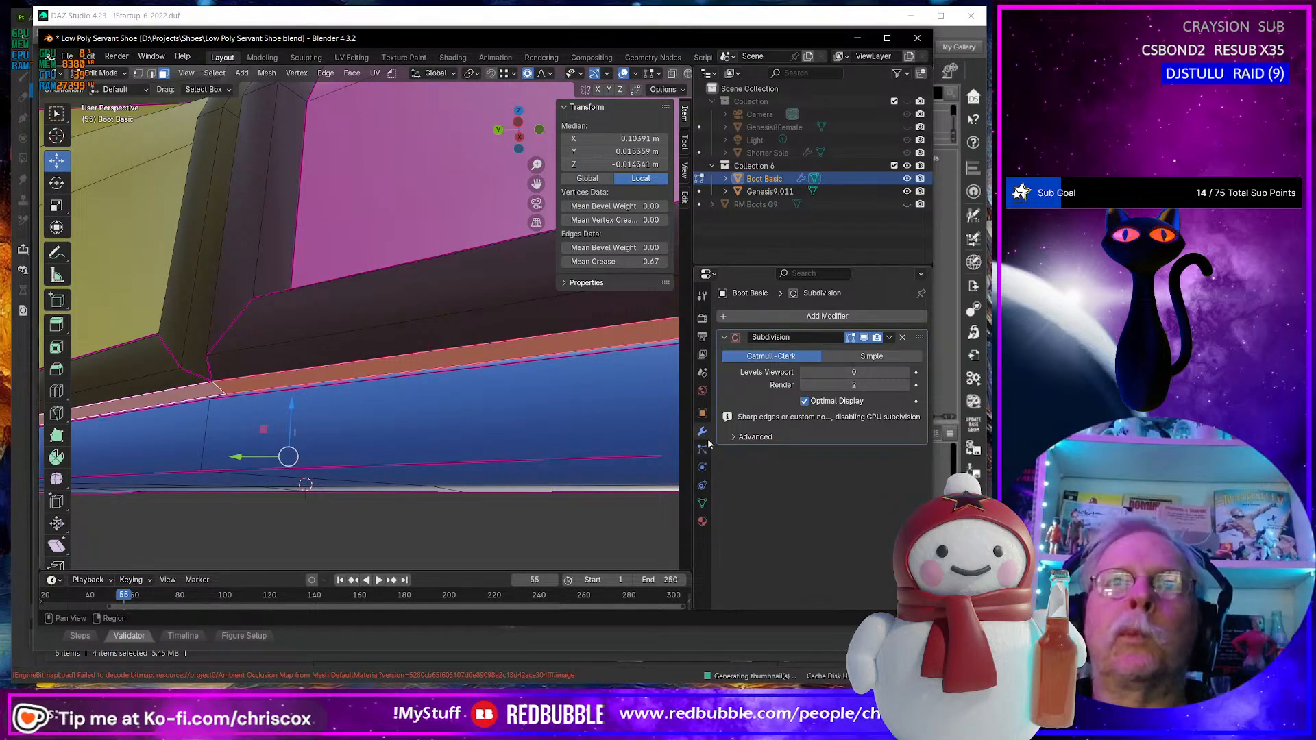
pyautogui.click(703, 522)
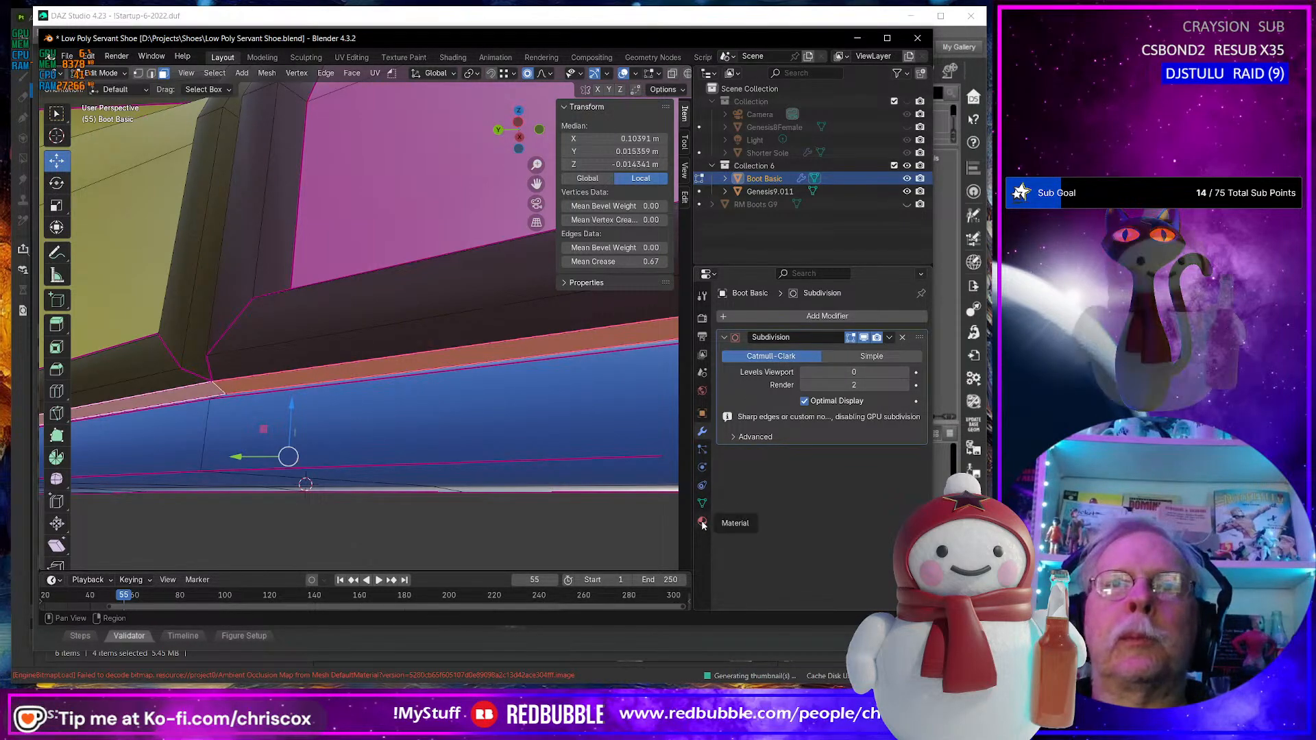
pyautogui.click(769, 346)
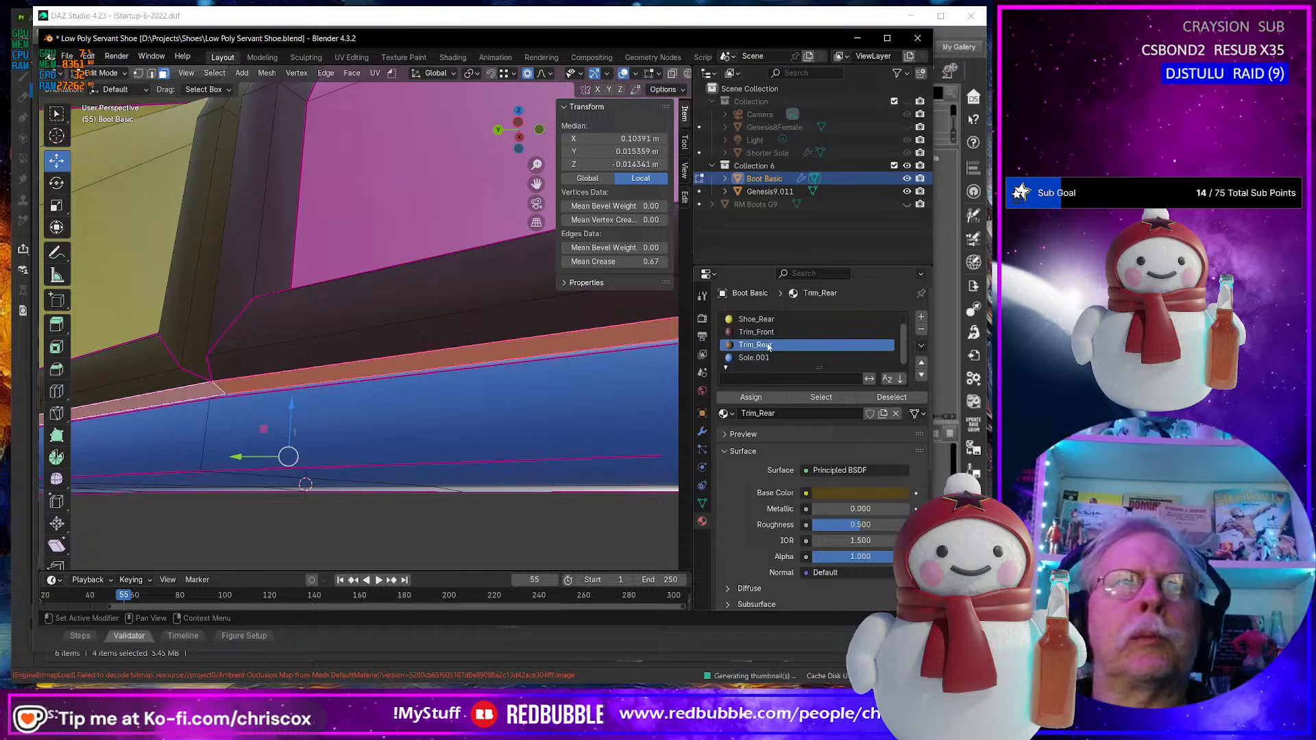
pyautogui.click(768, 333)
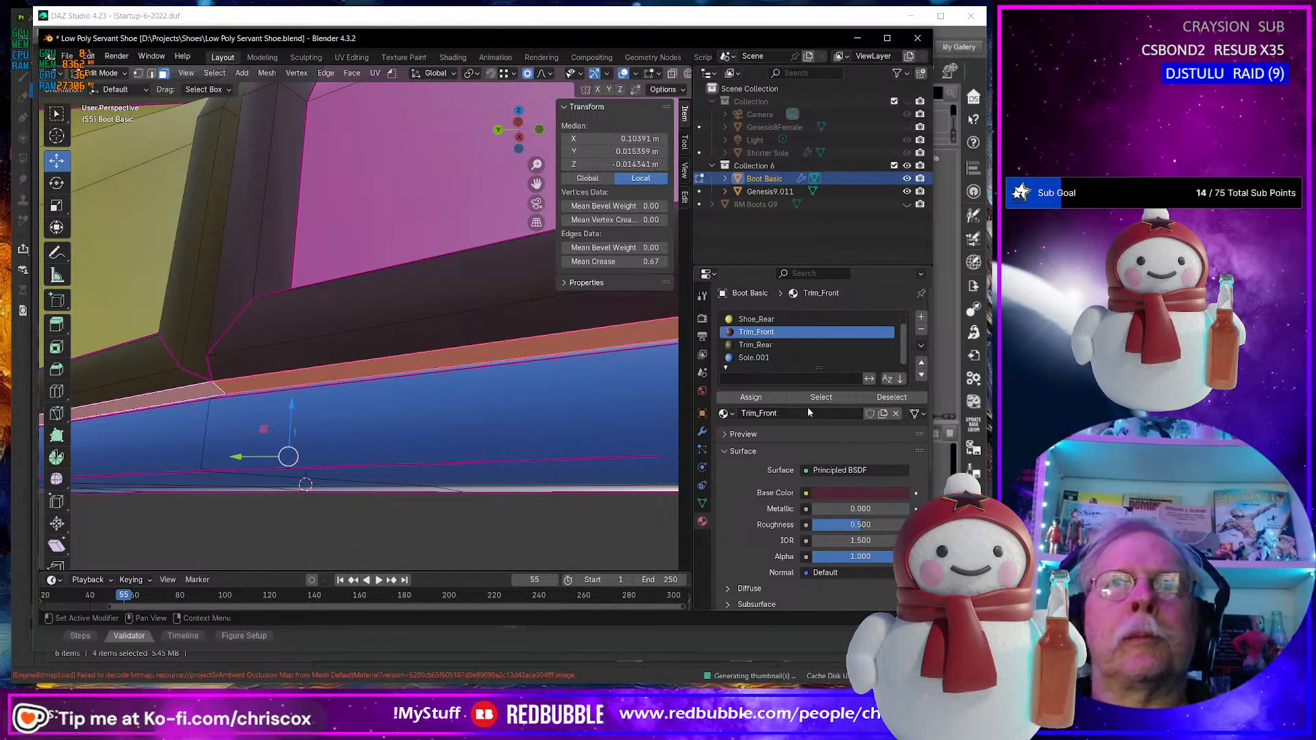
pyautogui.click(774, 398)
# Select three strip faces below the yellow rear panel on one side and assign Trim_Rear to them.
pyautogui.moveTo(415, 385); pyautogui.dragTo(387, 385, button='middle')
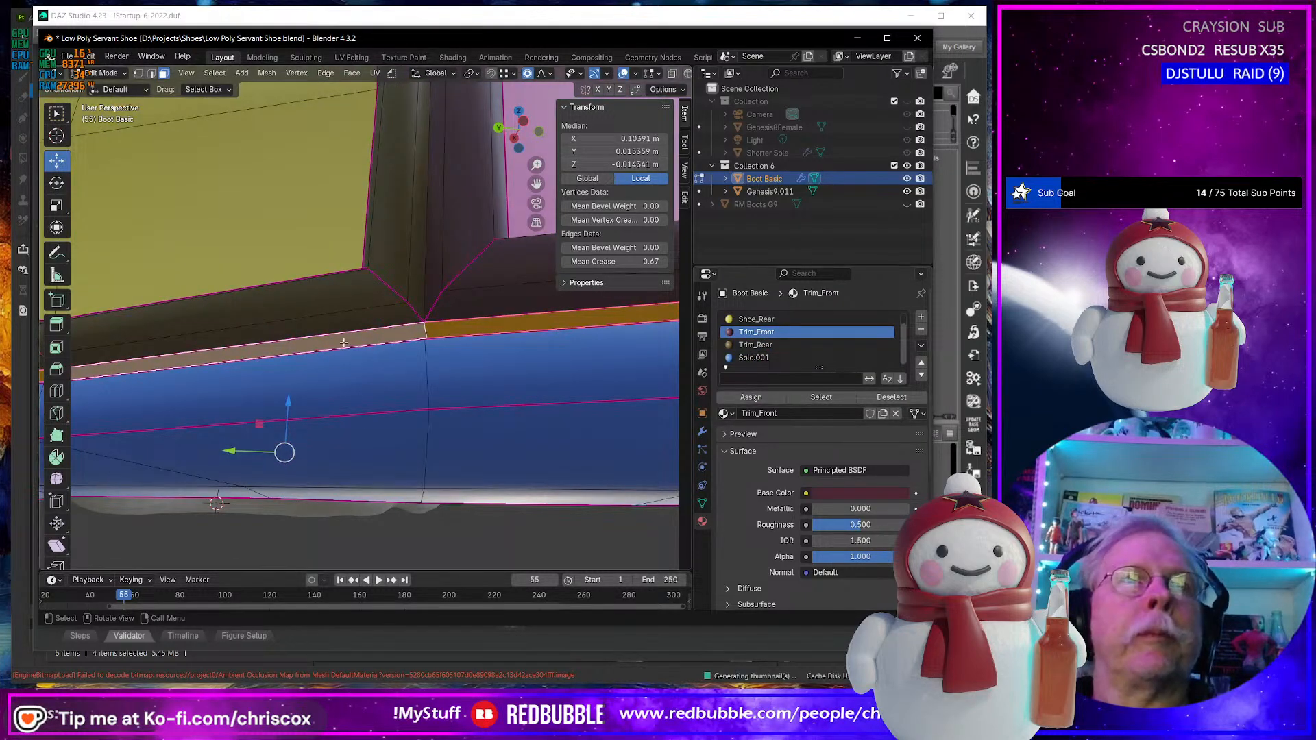
pyautogui.moveTo(344, 342); pyautogui.dragTo(387, 261, button='middle')
pyautogui.click(387, 261)
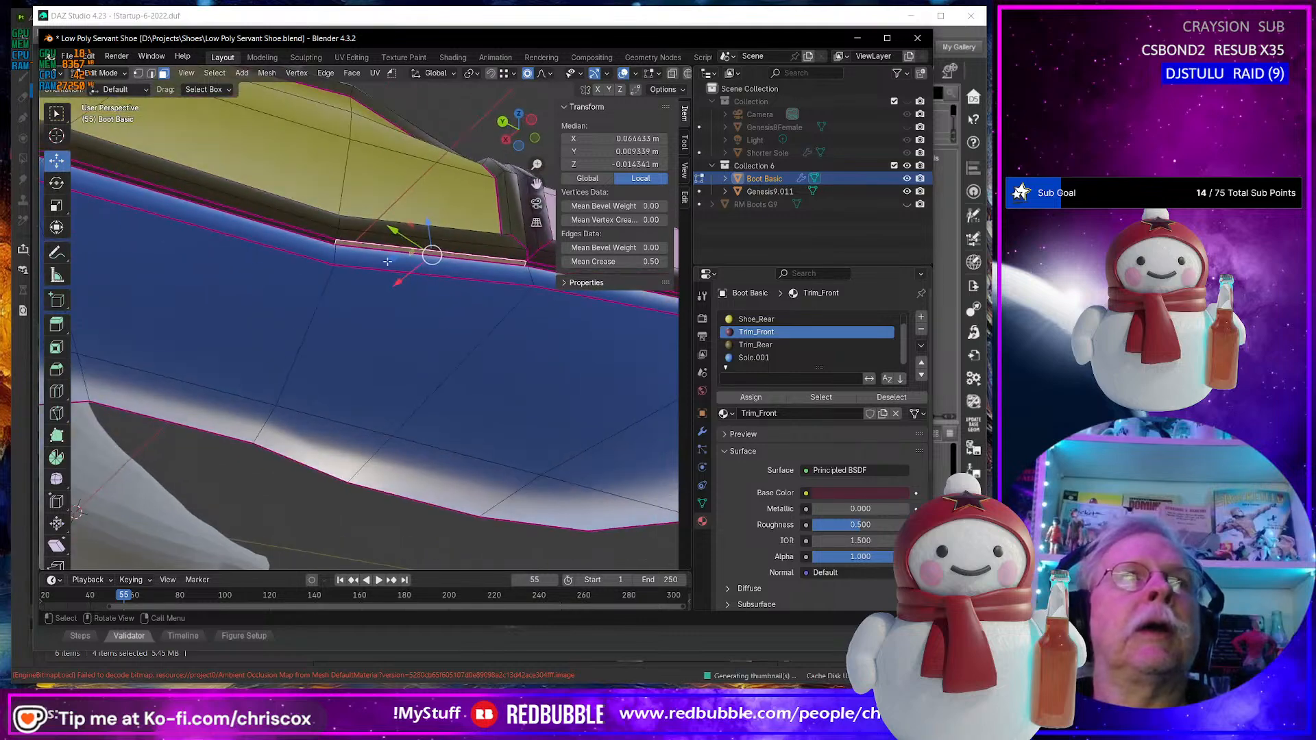
pyautogui.keyDown('shift'); pyautogui.click(254, 215); pyautogui.keyUp('shift')
pyautogui.moveTo(254, 215); pyautogui.dragTo(276, 266, button='middle')
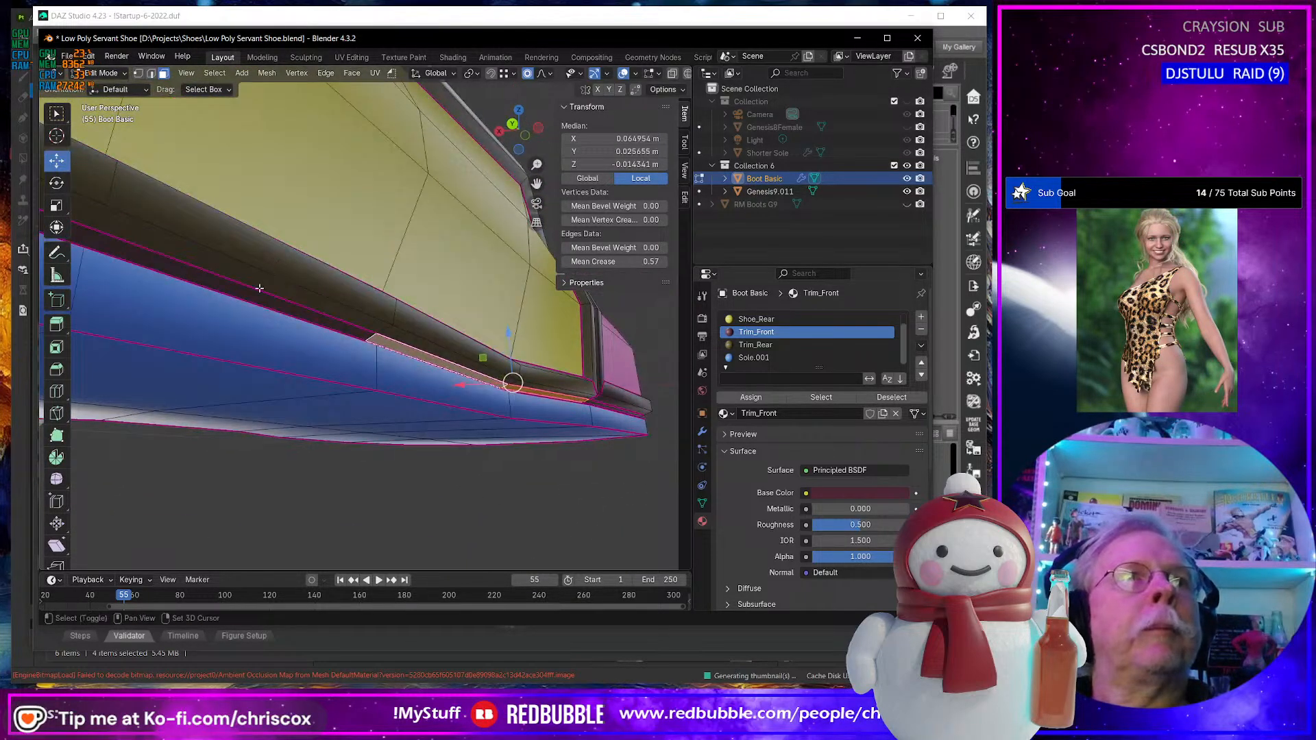
pyautogui.keyDown('shift'); pyautogui.click(257, 298); pyautogui.keyUp('shift')
pyautogui.click(755, 345)
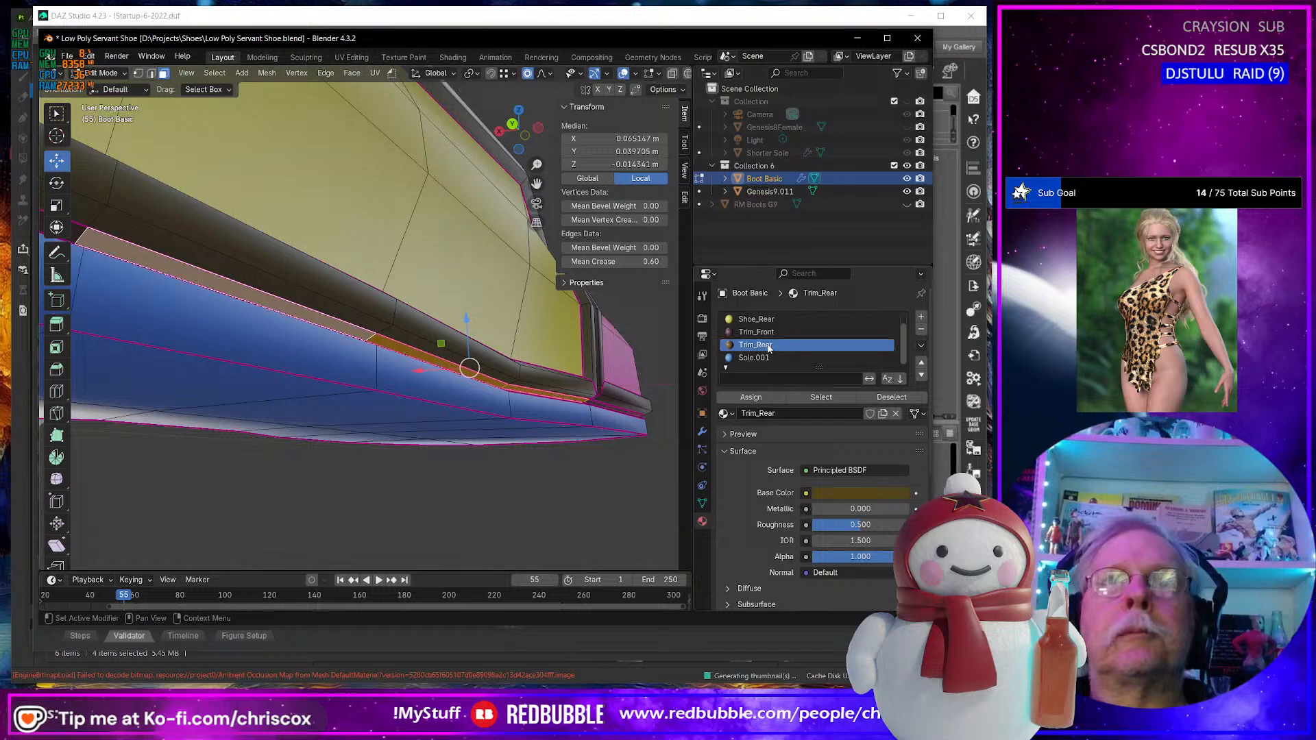
pyautogui.click(751, 396)
# Select the remaining strip faces around the heel below the yellow panel and assign Trim_Rear to them.
pyautogui.moveTo(585, 394); pyautogui.dragTo(359, 291, button='middle')
pyautogui.click(368, 261)
pyautogui.keyDown('shift'); pyautogui.click(291, 293); pyautogui.keyUp('shift')
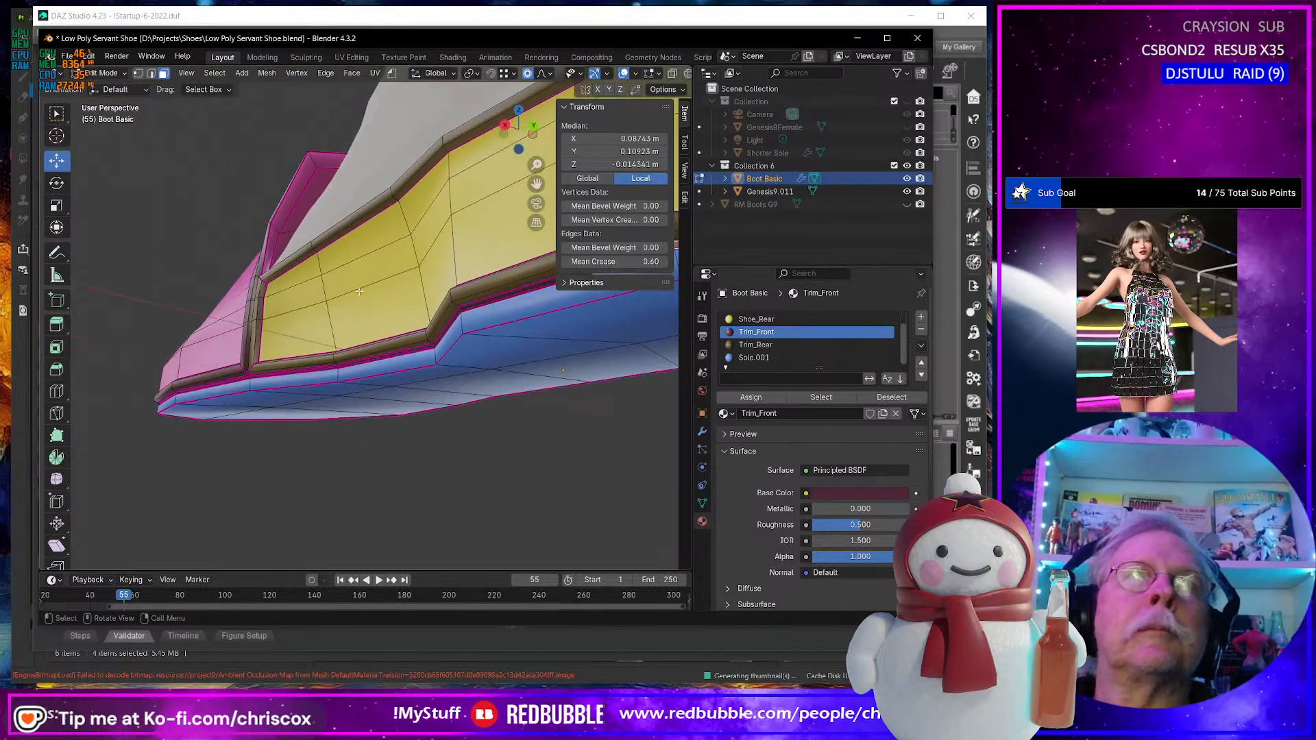
pyautogui.keyDown('shift'); pyautogui.click(465, 307); pyautogui.keyUp('shift')
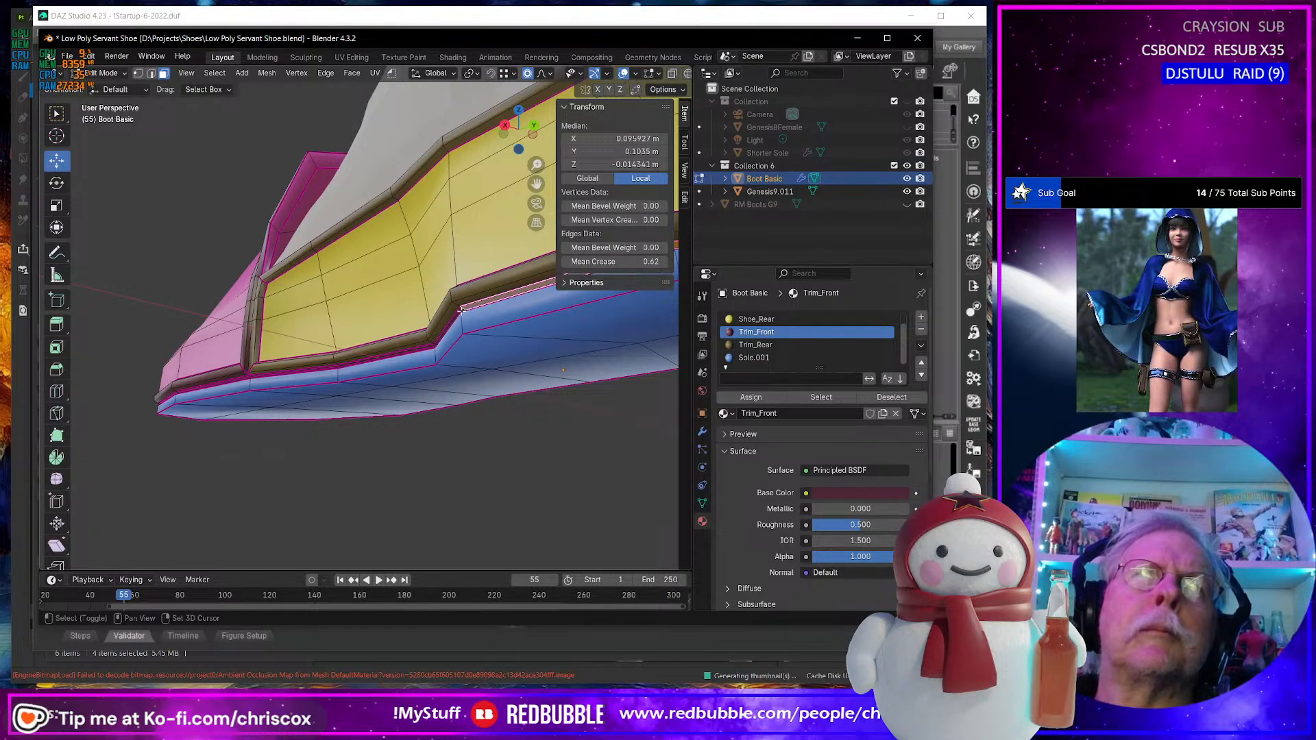
pyautogui.keyDown('shift'); pyautogui.click(452, 322); pyautogui.keyUp('shift')
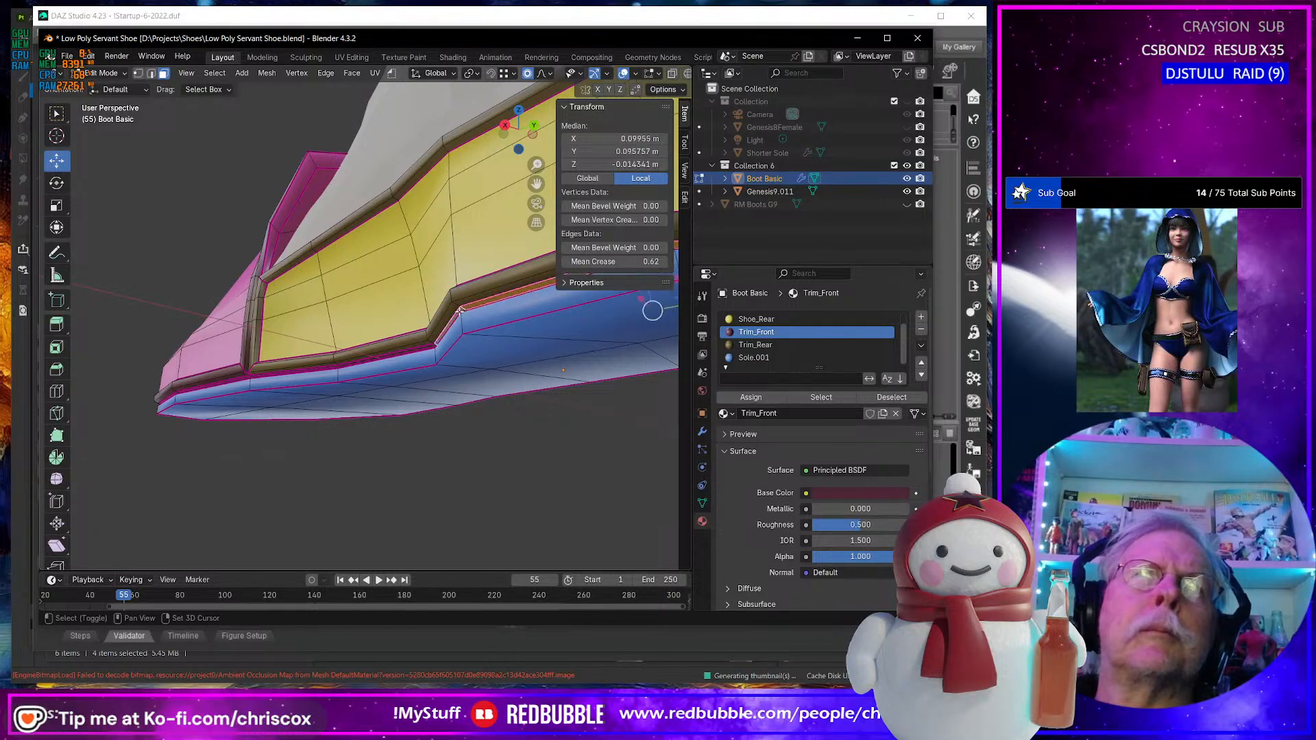
pyautogui.click(765, 346)
# Select the last two strip faces below the yellow panel on the other side and assign Trim_Rear to them.
pyautogui.moveTo(603, 381); pyautogui.dragTo(573, 411, button='middle')
pyautogui.scroll(1, 418, 362)
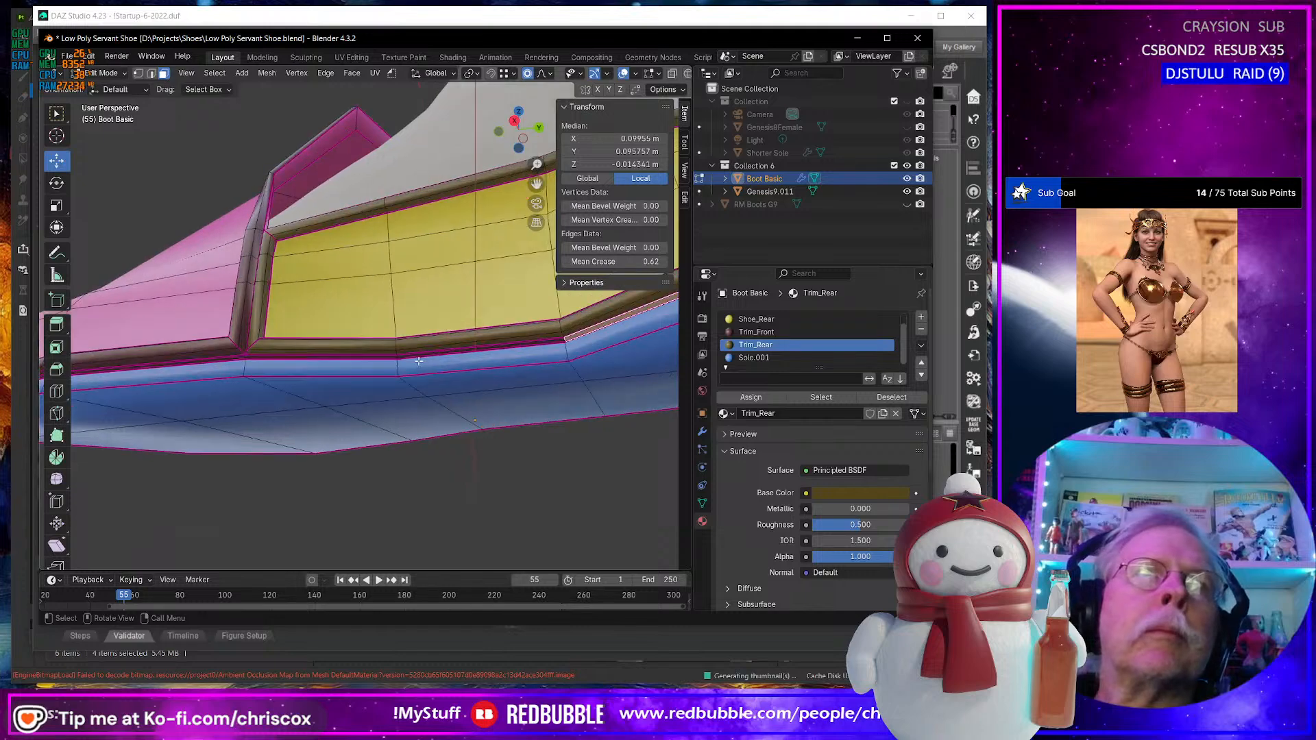
pyautogui.click(336, 355)
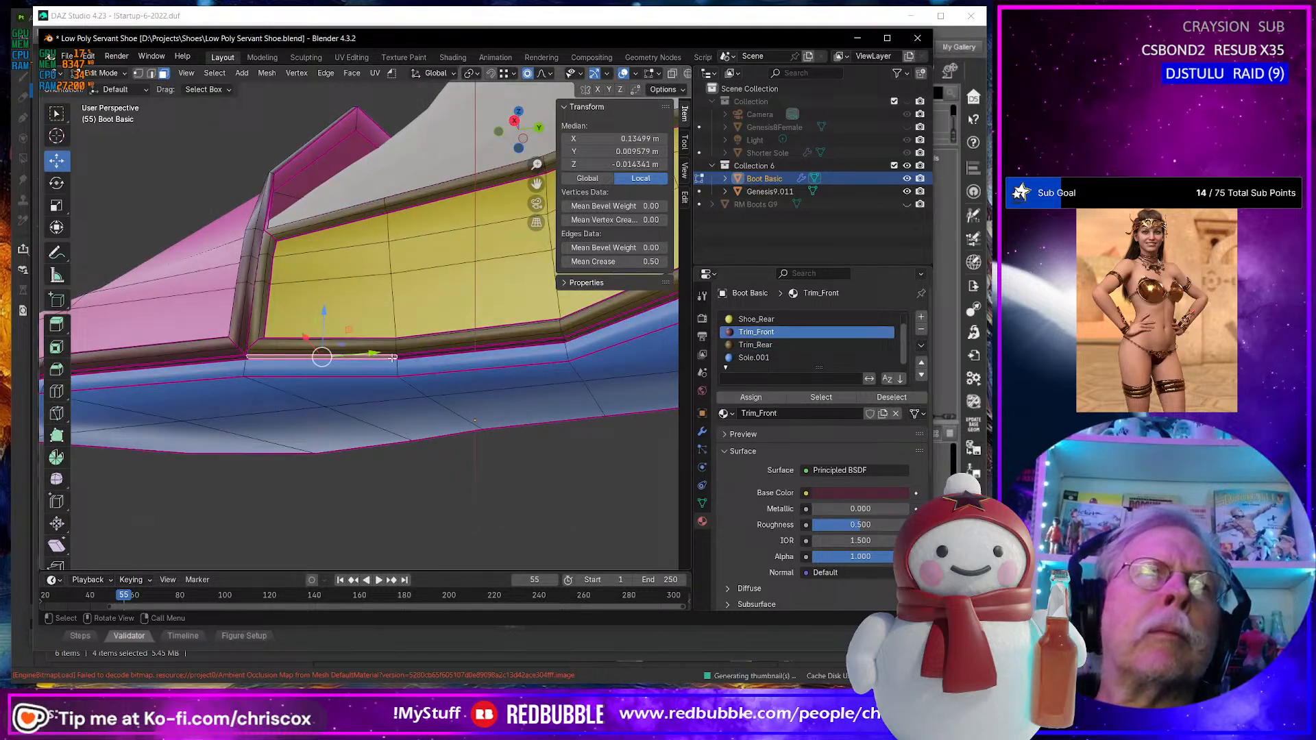
pyautogui.keyDown('shift'); pyautogui.click(427, 355); pyautogui.keyUp('shift')
pyautogui.click(761, 344)
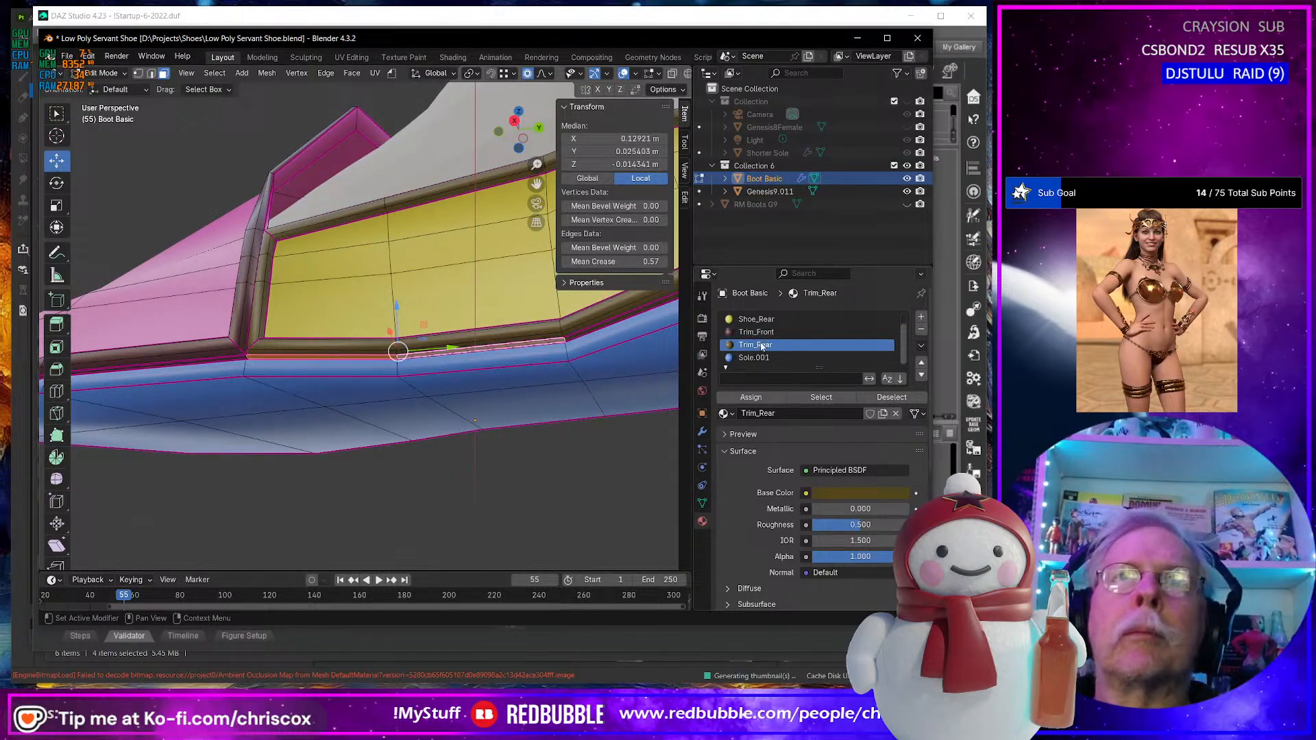
pyautogui.click(762, 398)
# Select all faces that use Trim_Rear and examine their coverage around the shoe.
pyautogui.click(575, 465)
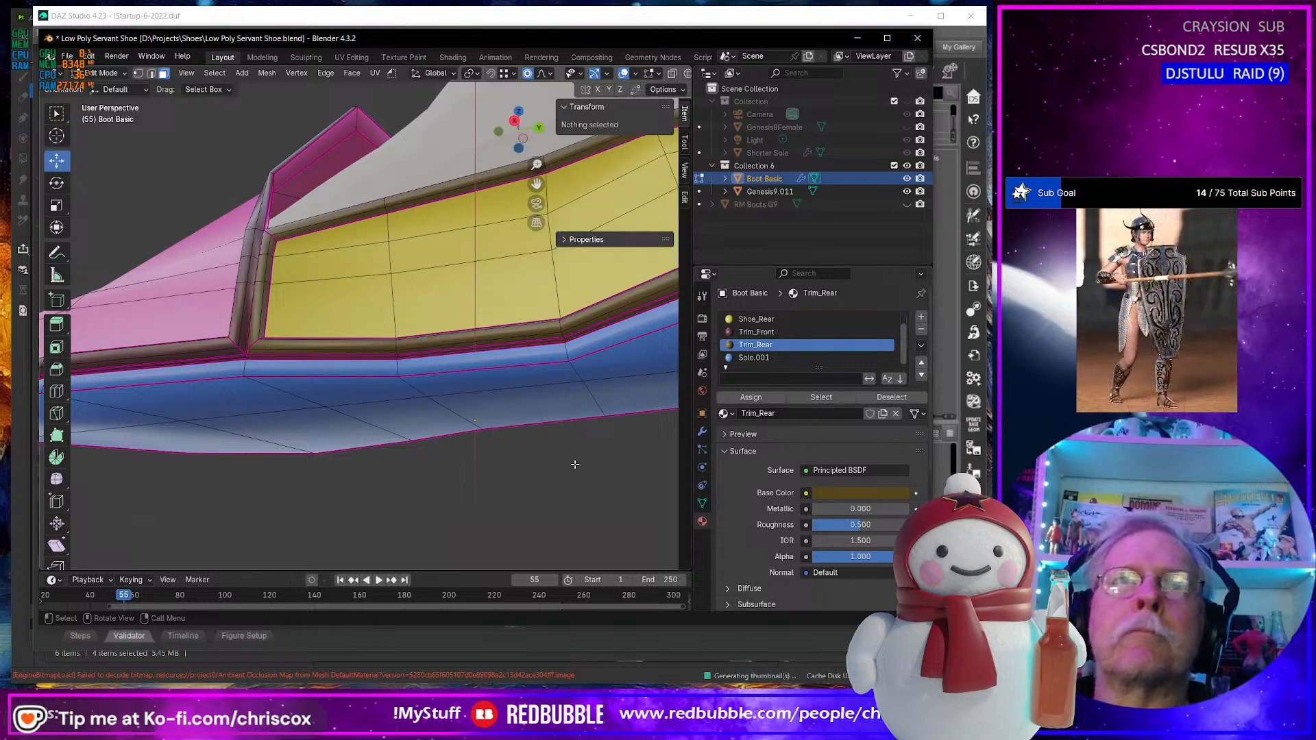
pyautogui.click(822, 398)
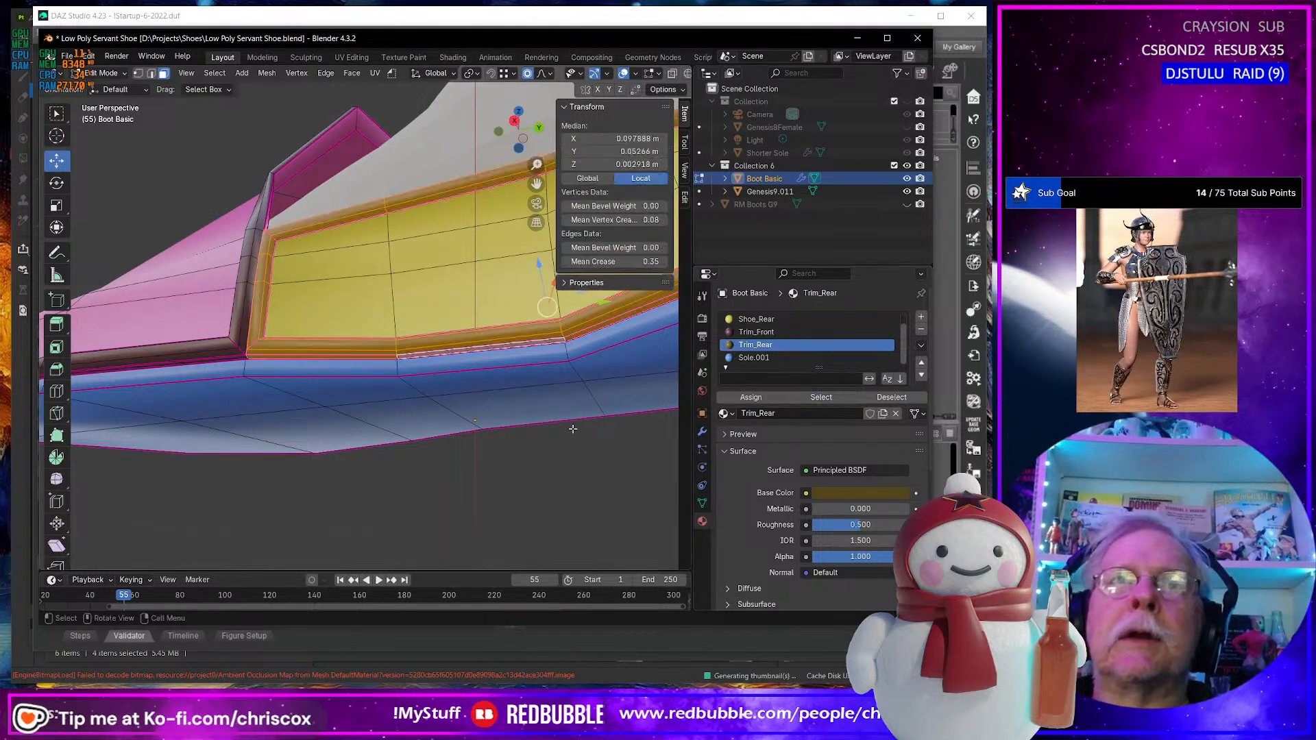
pyautogui.scroll(-6, 562, 426)
pyautogui.moveTo(564, 424); pyautogui.dragTo(429, 464, button='middle')
pyautogui.scroll(3, 381, 422)
pyautogui.moveTo(415, 345)
pyautogui.mouseDown(button='middle')
pyautogui.moveTo(387, 375)
pyautogui.moveTo(432, 361)
pyautogui.moveTo(451, 335)
pyautogui.moveTo(406, 351)
pyautogui.mouseUp(button='middle')
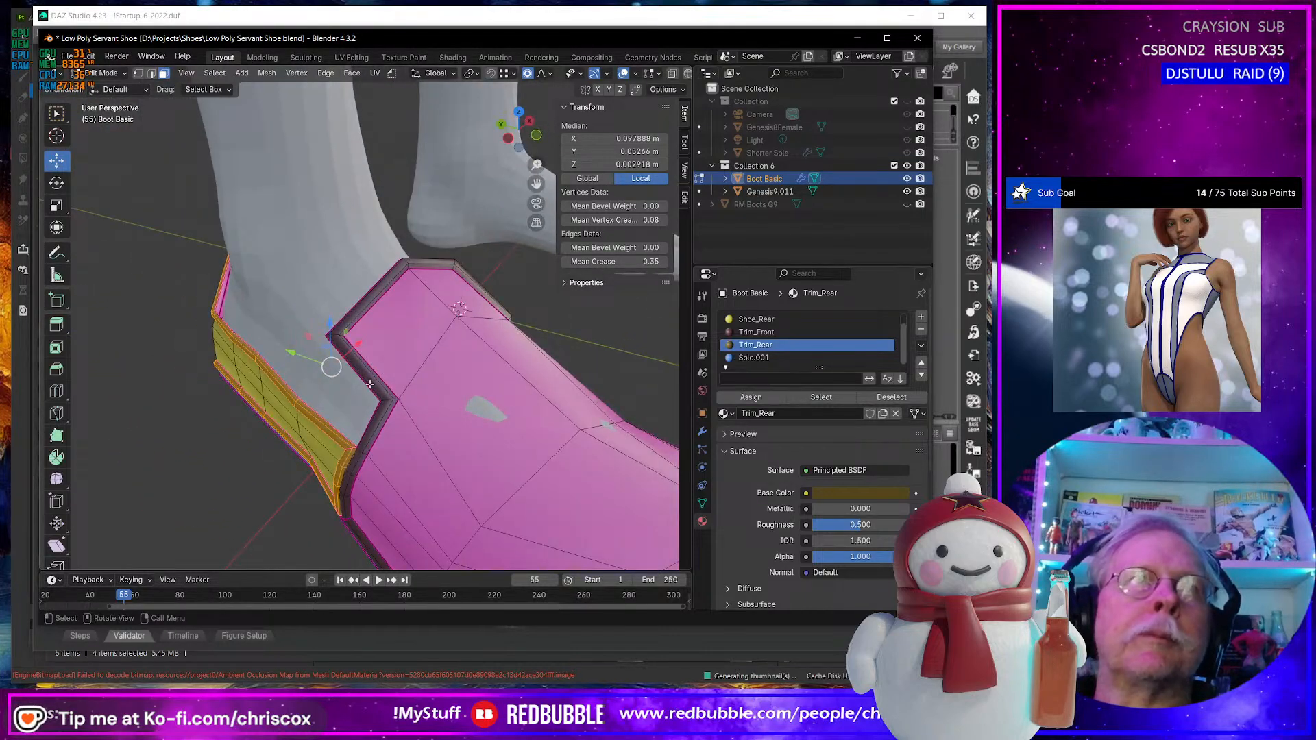
pyautogui.moveTo(344, 390); pyautogui.dragTo(350, 408, button='middle')
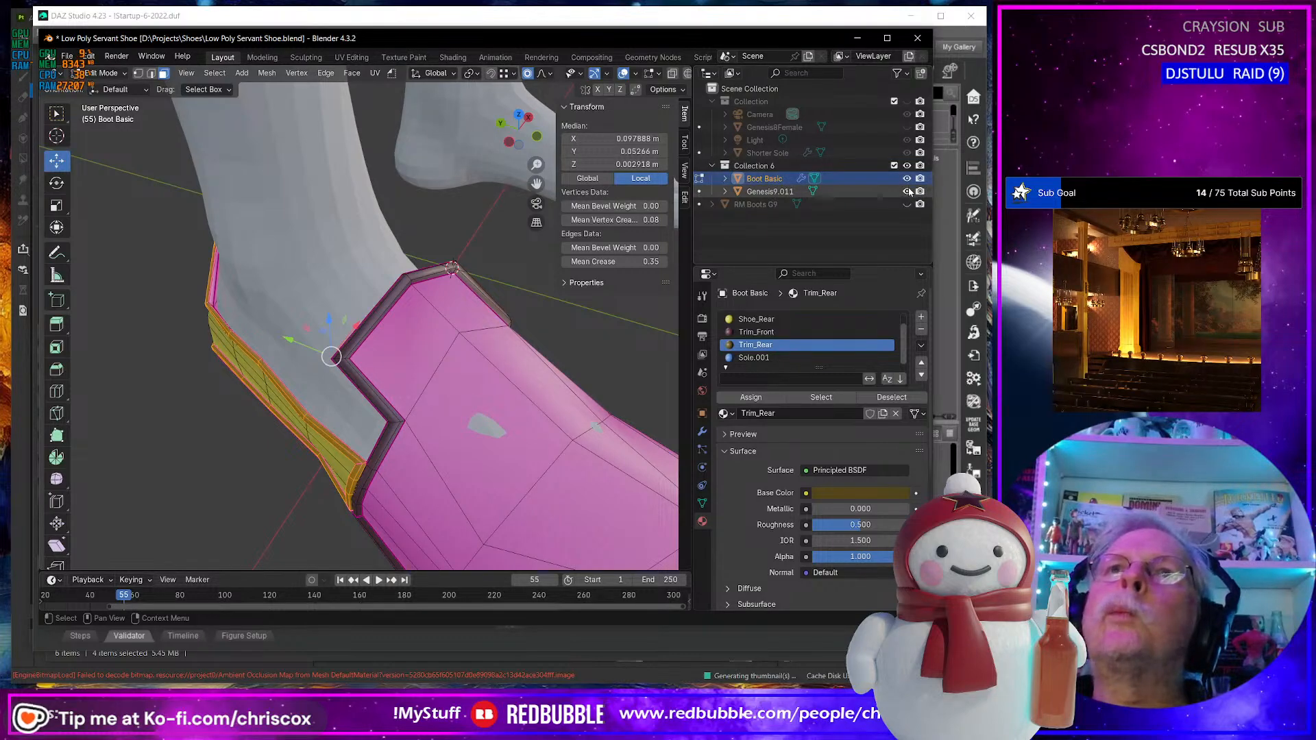
# Hide the Genesis9.011 figure and select the insole faces inside the shoe from heel to toe.
pyautogui.click(906, 192)
pyautogui.click(308, 309)
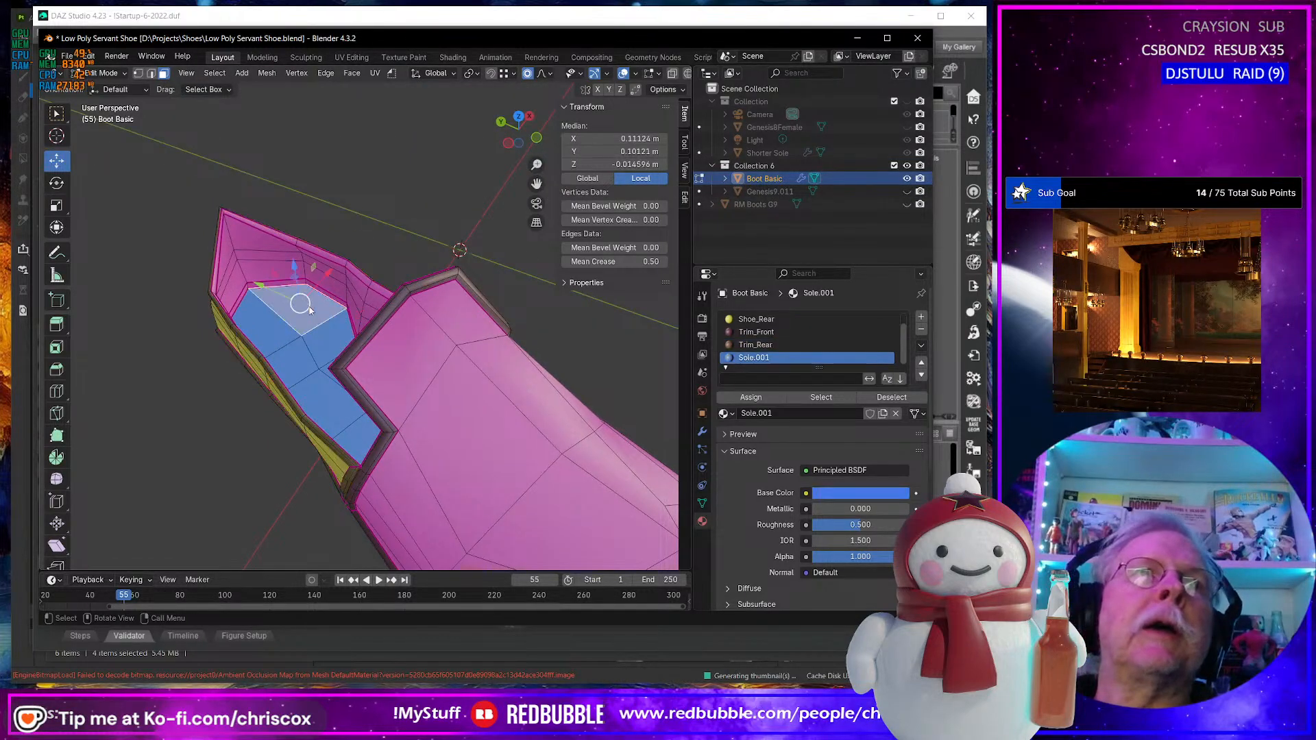
pyautogui.moveTo(309, 309); pyautogui.dragTo(525, 273, button='middle')
pyautogui.keyDown('ctrl'); pyautogui.keyDown('shift'); pyautogui.click(404, 307); pyautogui.keyUp('shift'); pyautogui.keyUp('ctrl')
pyautogui.moveTo(405, 306); pyautogui.dragTo(286, 345, button='middle')
pyautogui.moveTo(369, 389); pyautogui.dragTo(684, 339, button='middle')
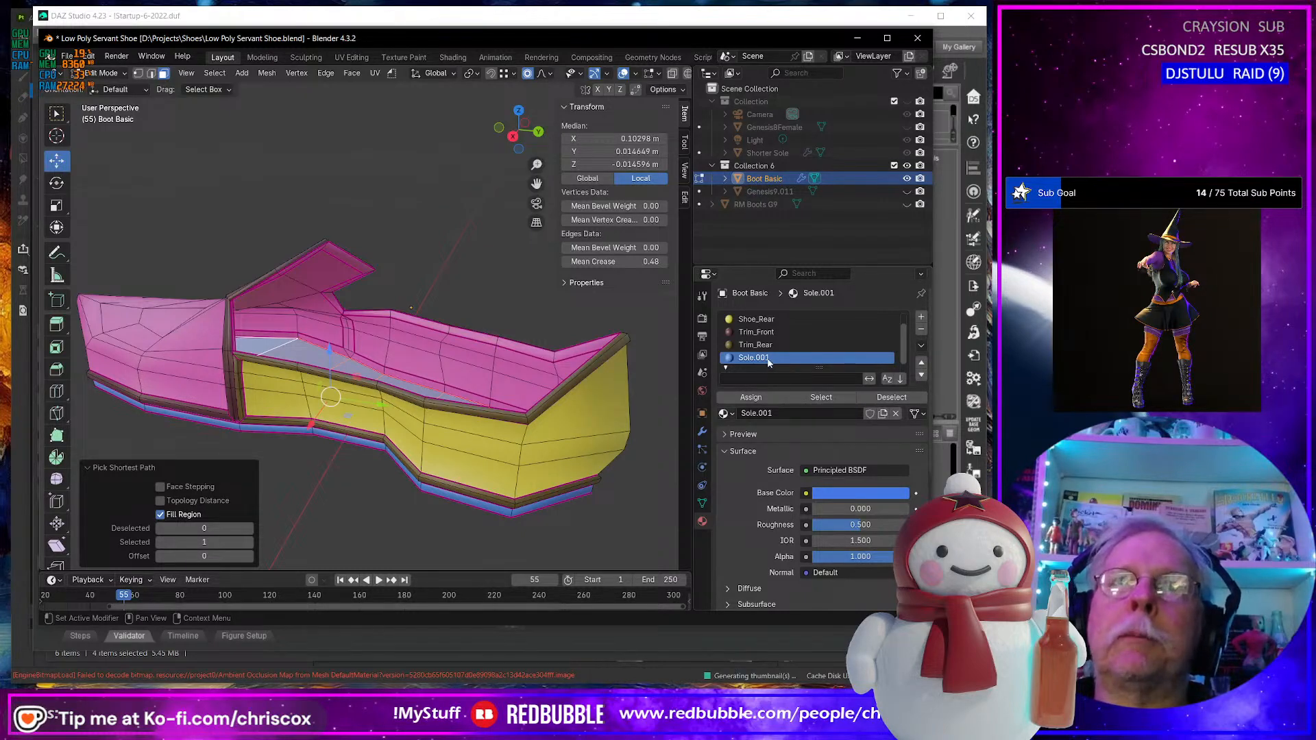
# Replace the Sole.001 material in its slot with the existing Sole material and add an empty material slot.
pyautogui.click(727, 414)
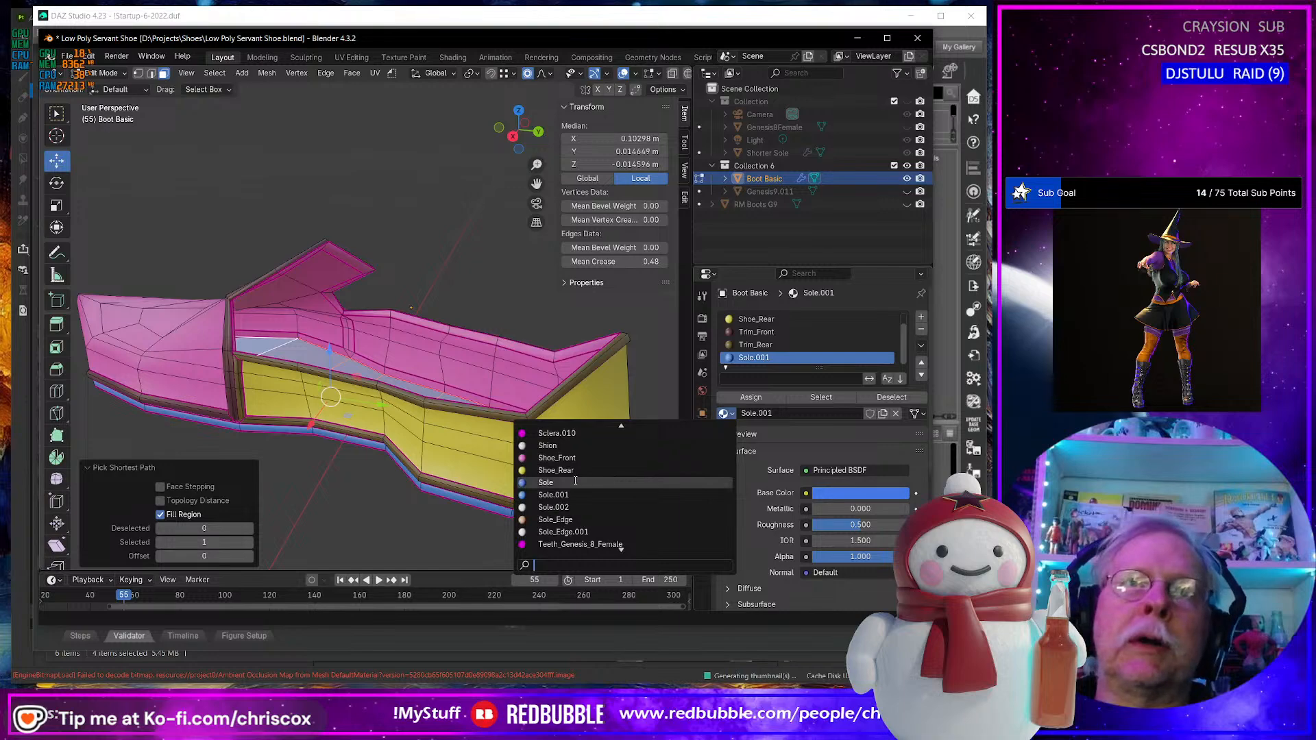
pyautogui.click(547, 482)
pyautogui.click(922, 317)
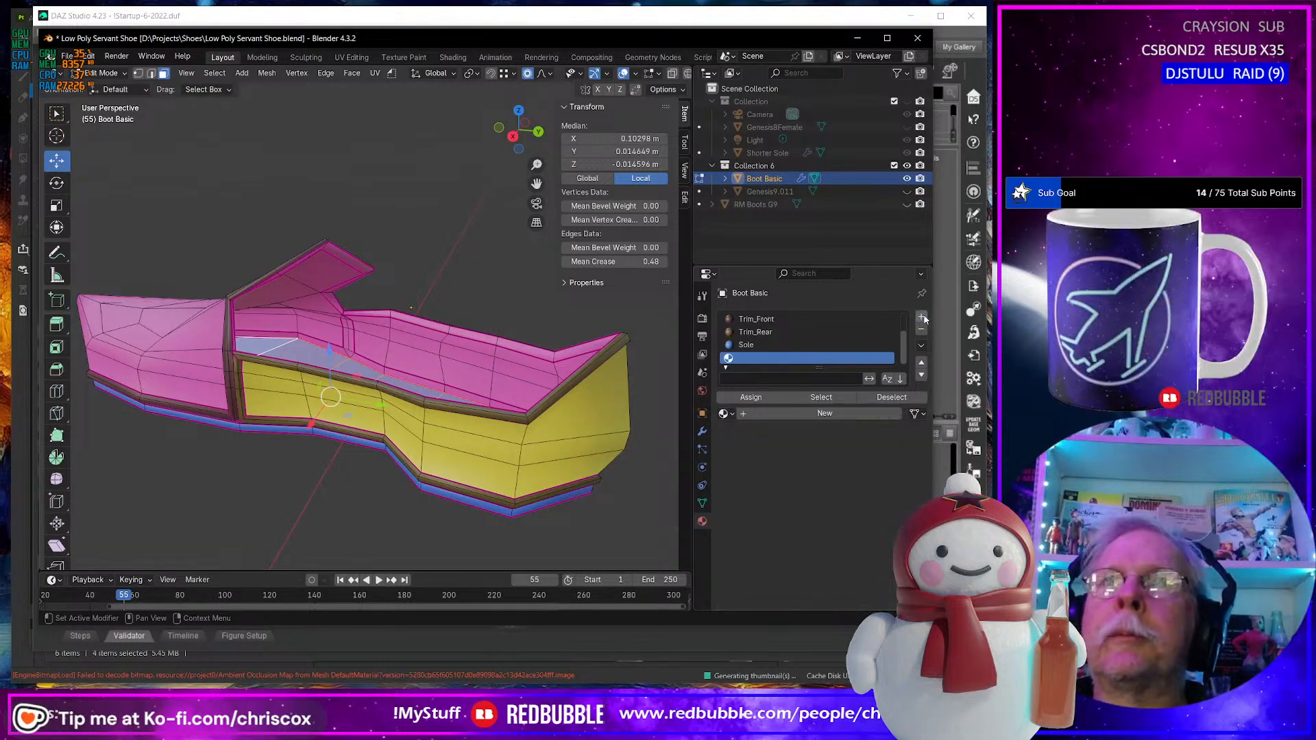
pyautogui.click(726, 413)
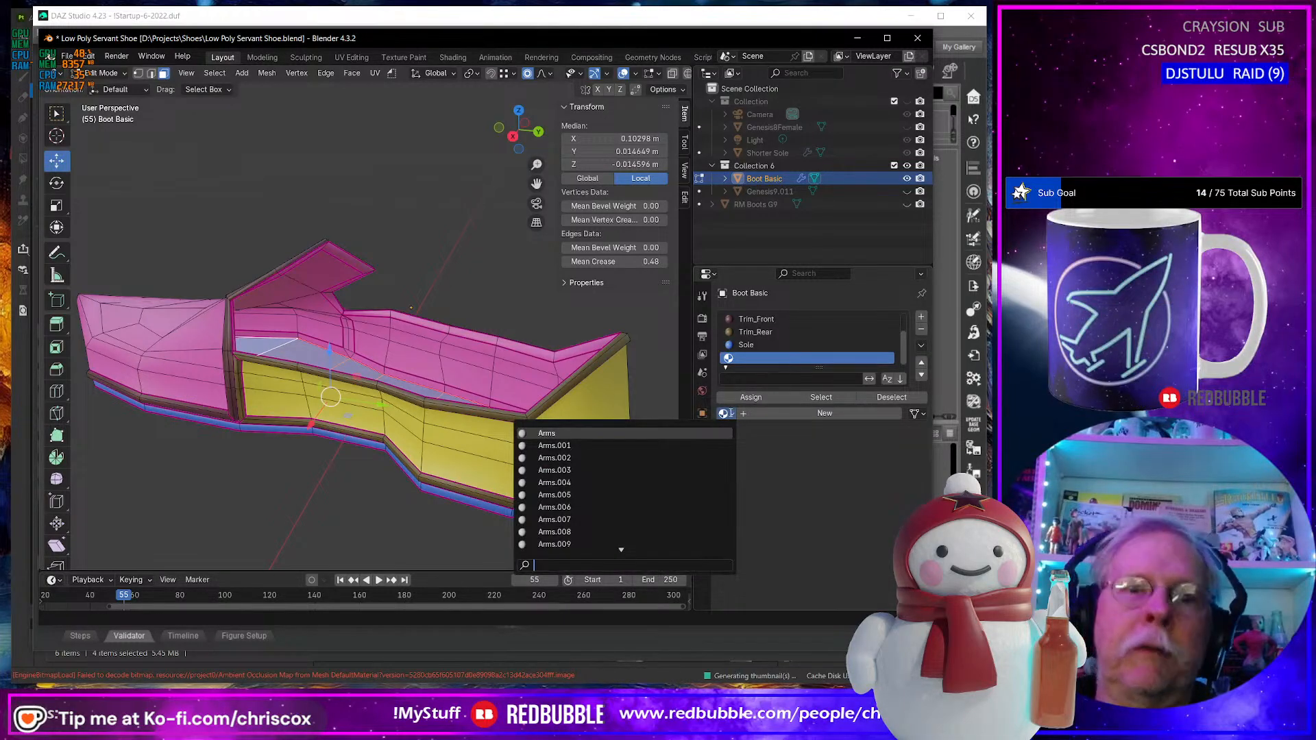
pyautogui.write('in')
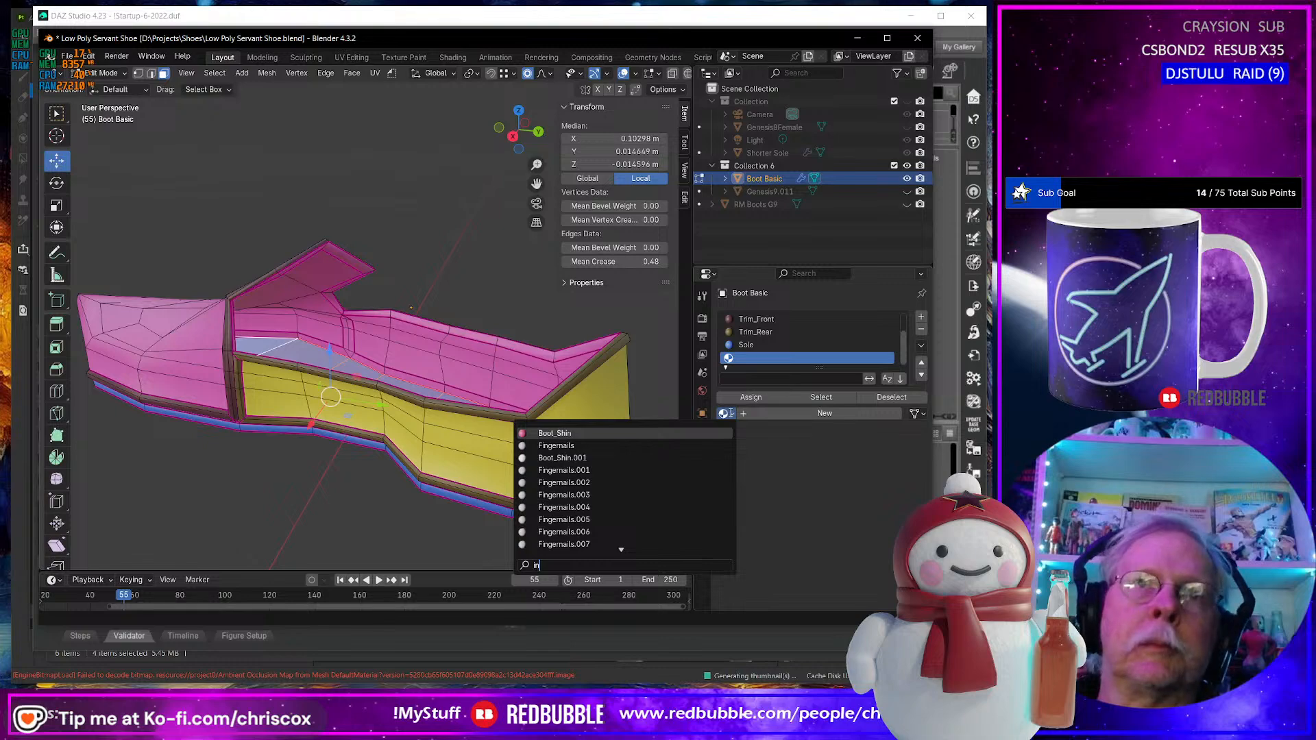
pyautogui.write('n')
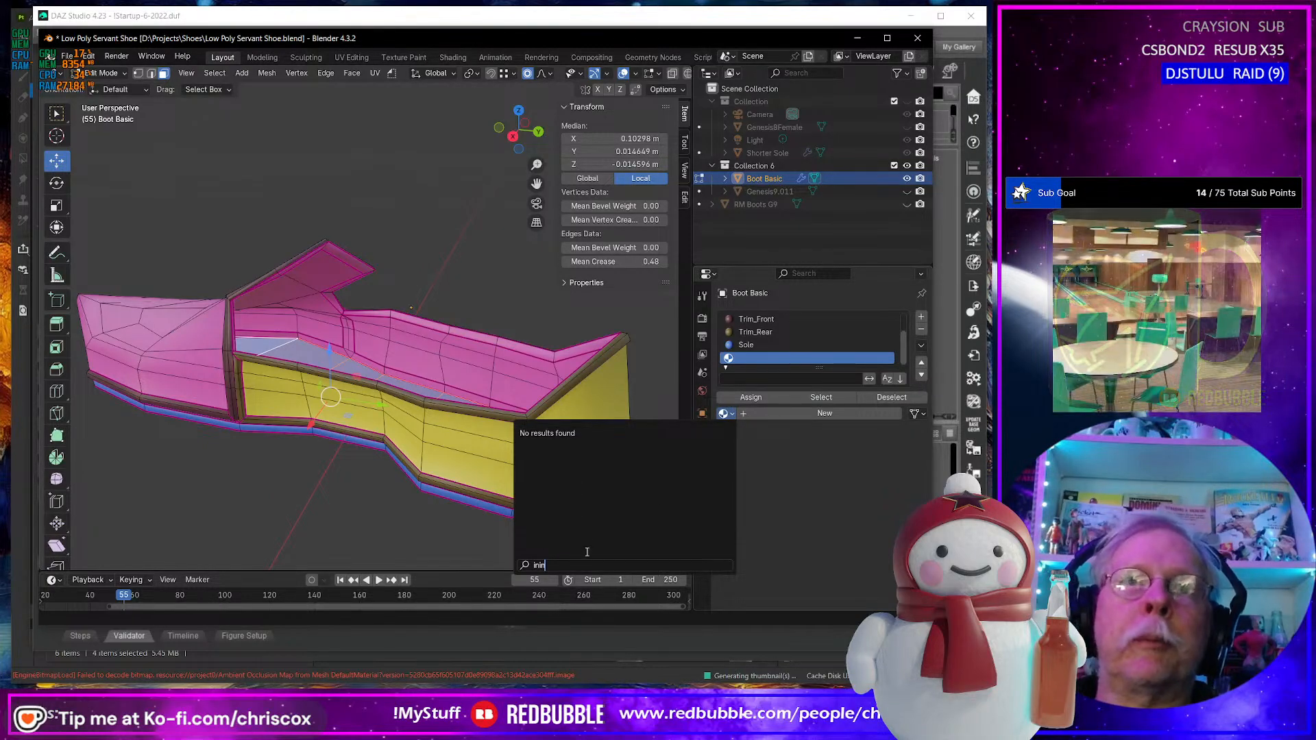
pyautogui.press('BackSpace')
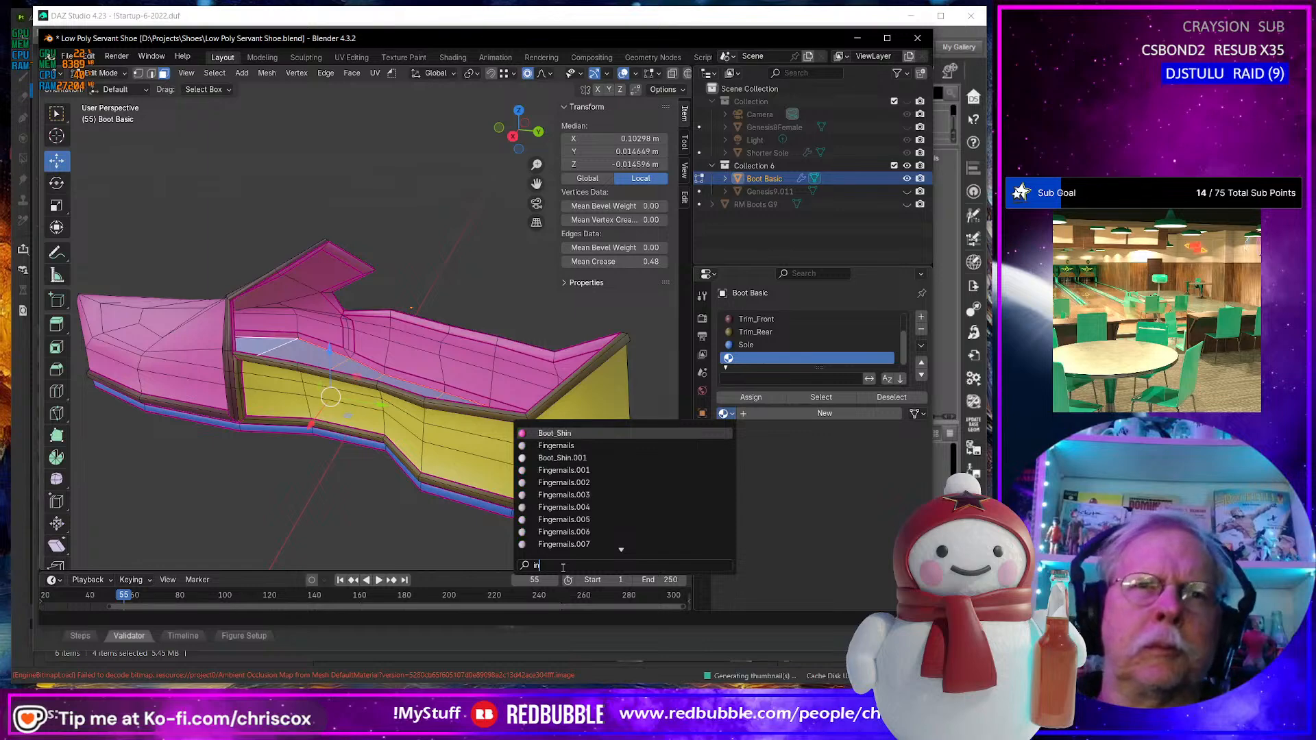
pyautogui.write('sol')
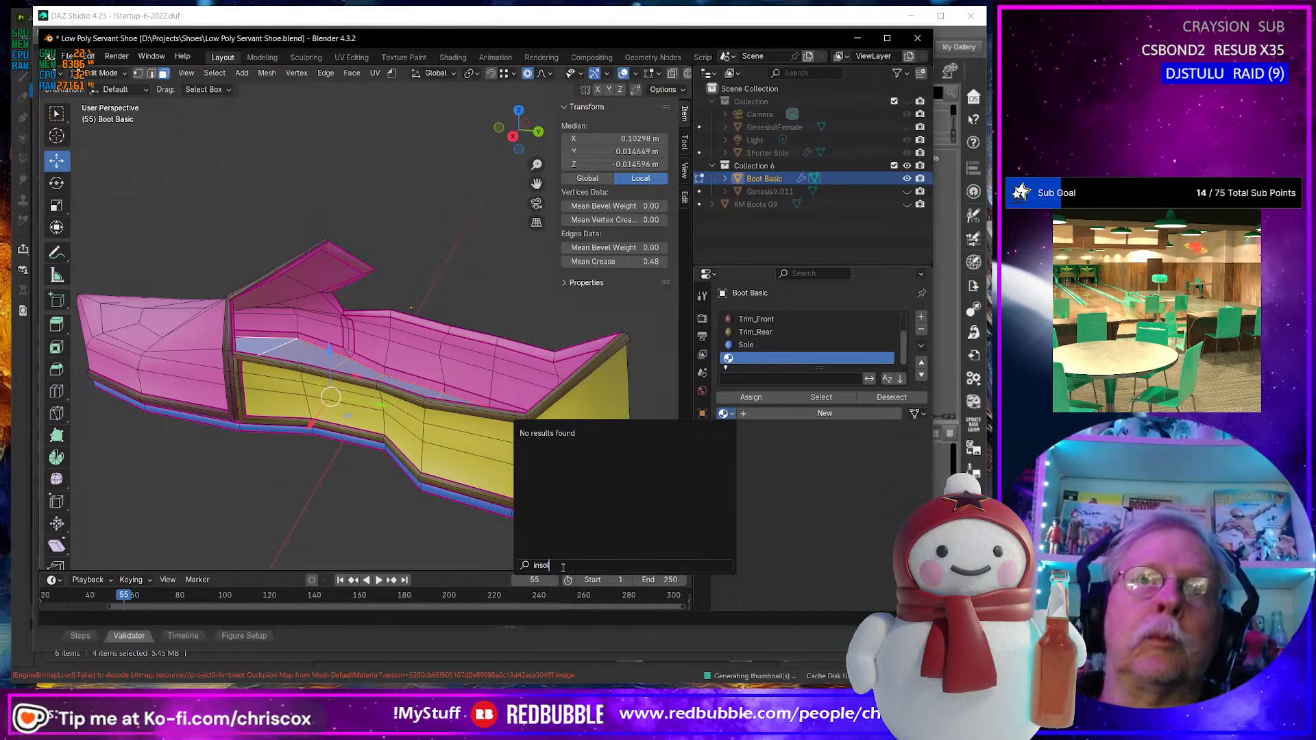
pyautogui.press('BackSpace')
pyautogui.press('BackSpace')
pyautogui.press('BackSpace')
pyautogui.press('BackSpace')
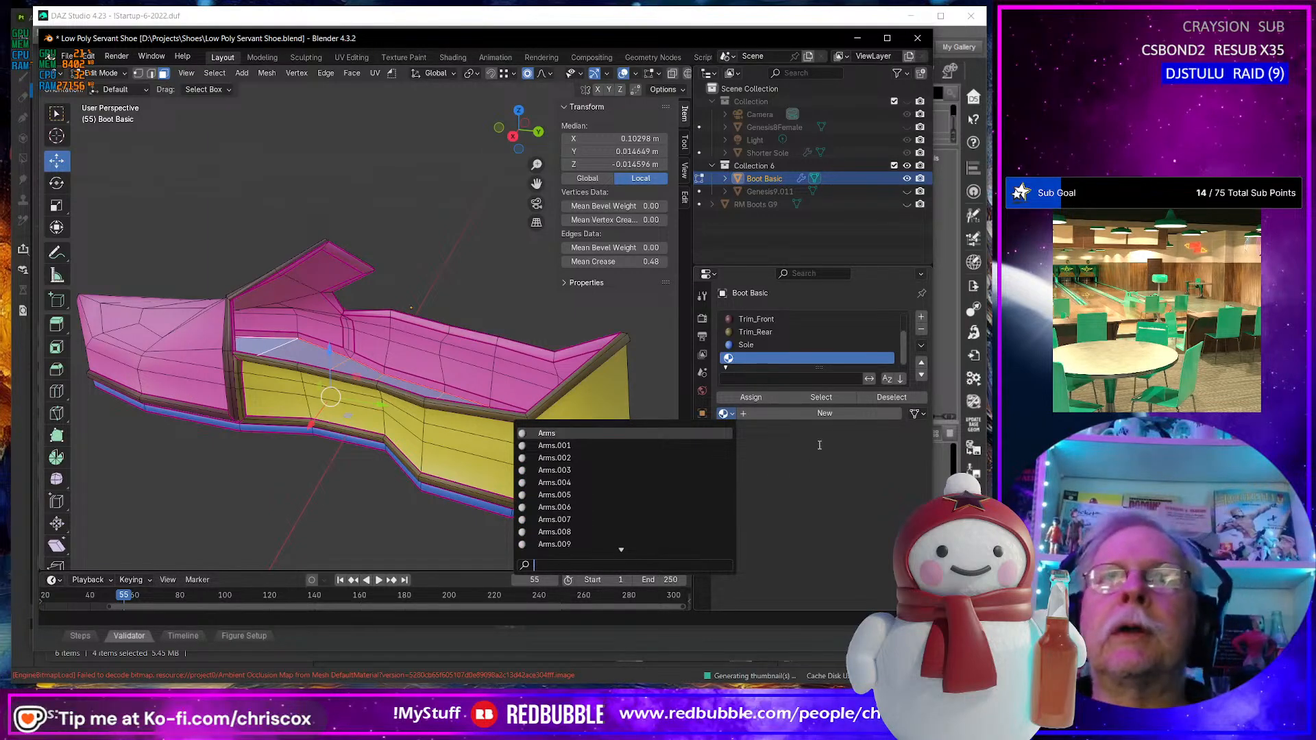
# Create a material named Insole in the empty slot and assign it to the selected insole faces.
pyautogui.click(760, 414)
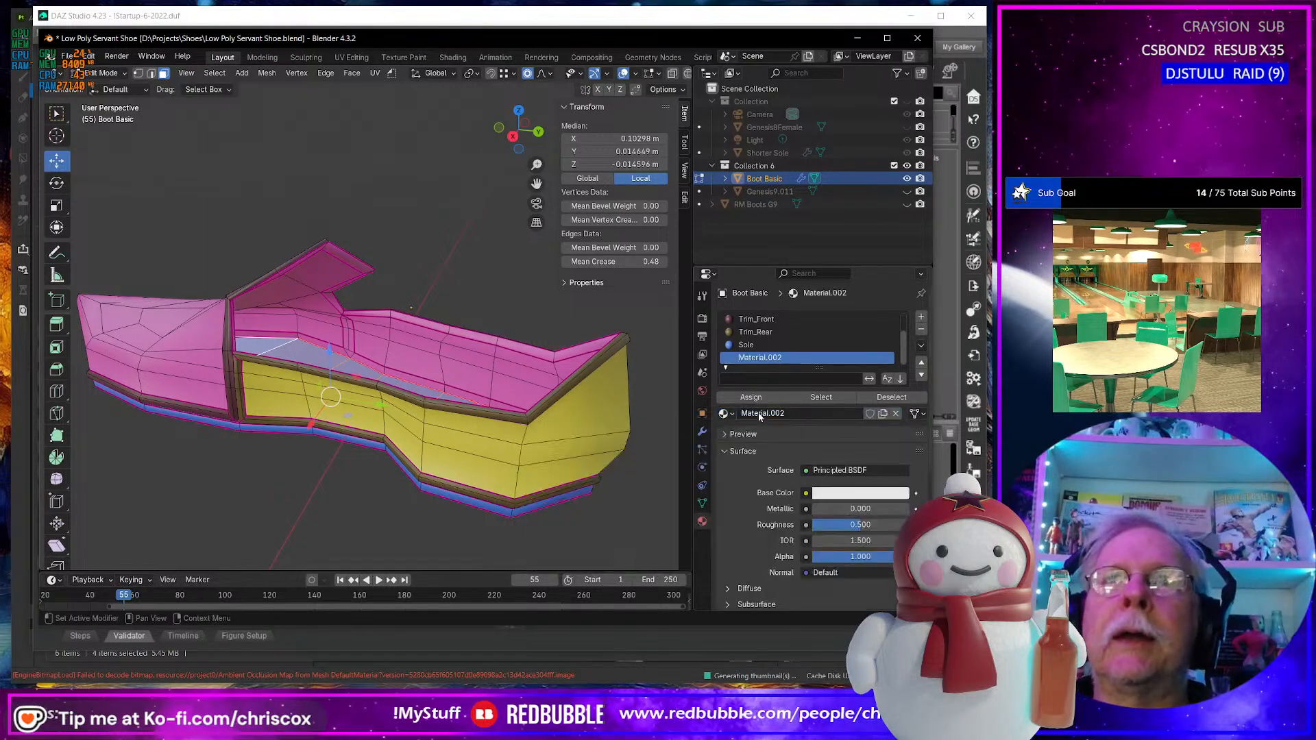
pyautogui.doubleClick(781, 360)
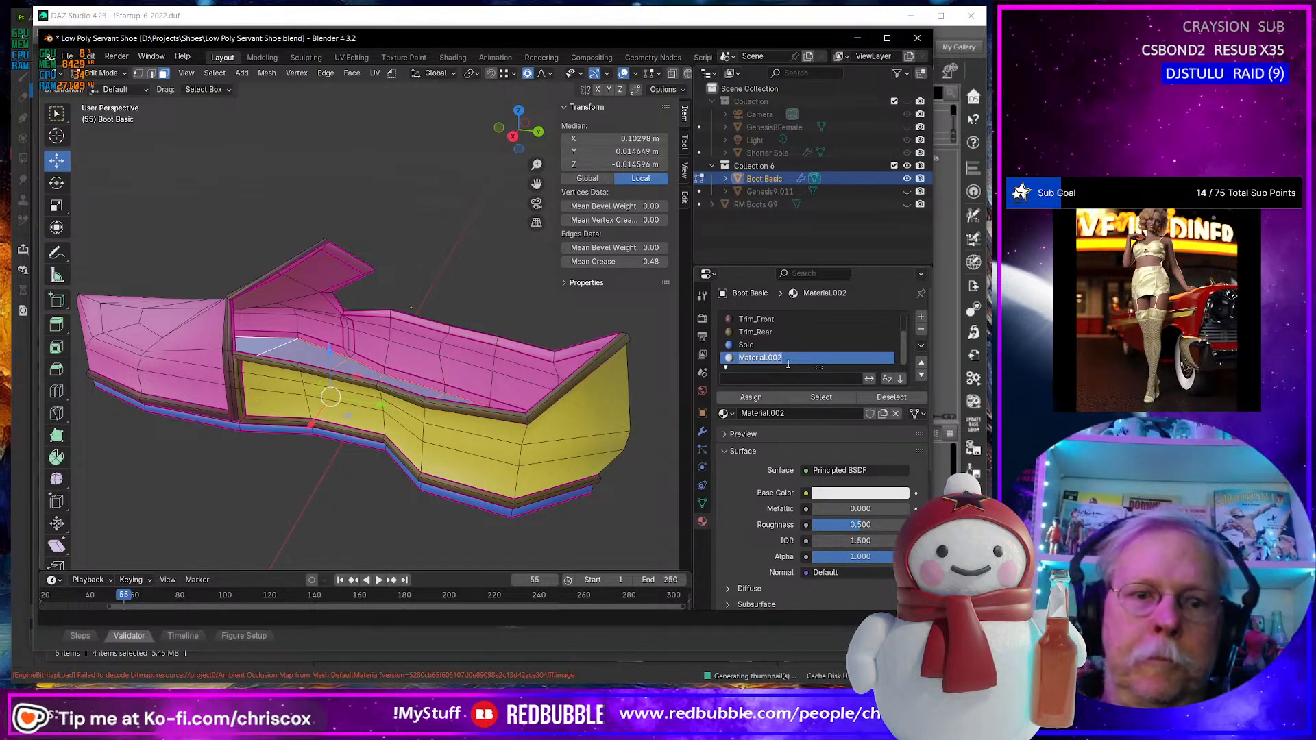
pyautogui.write('InSole')
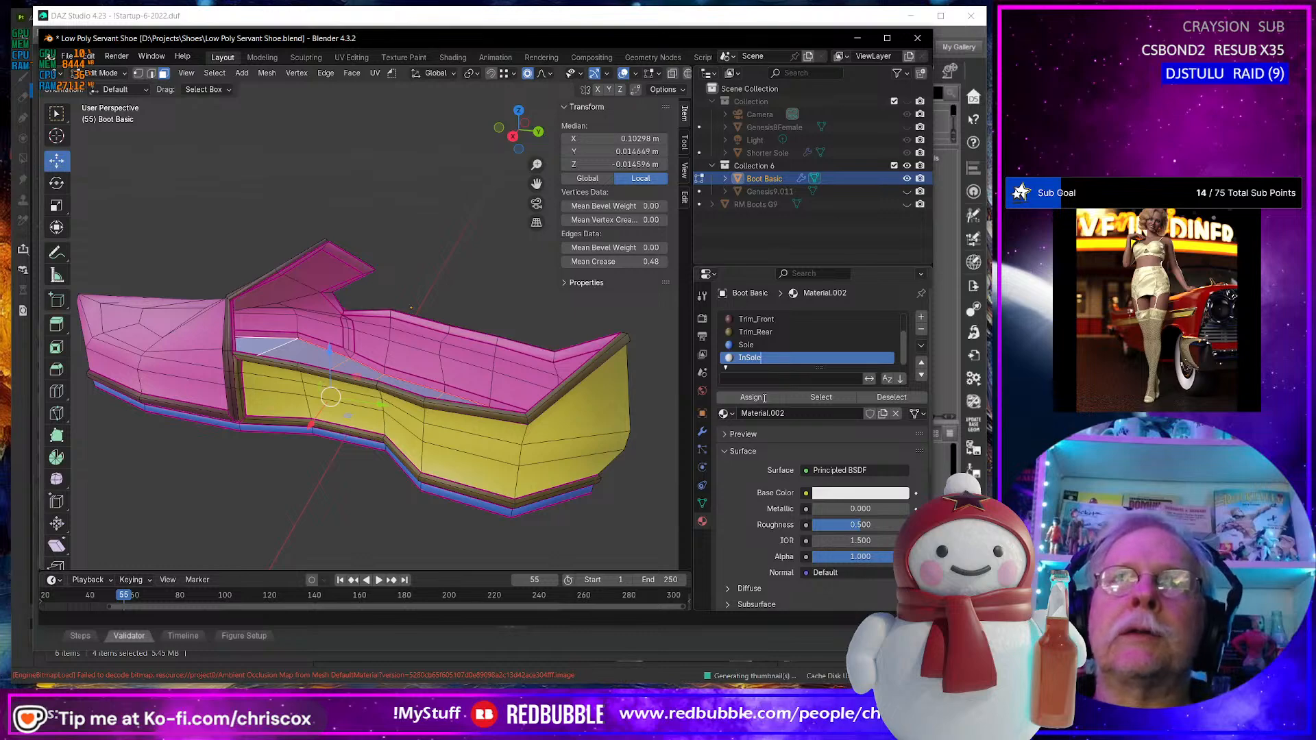
pyautogui.press('BackSpace')
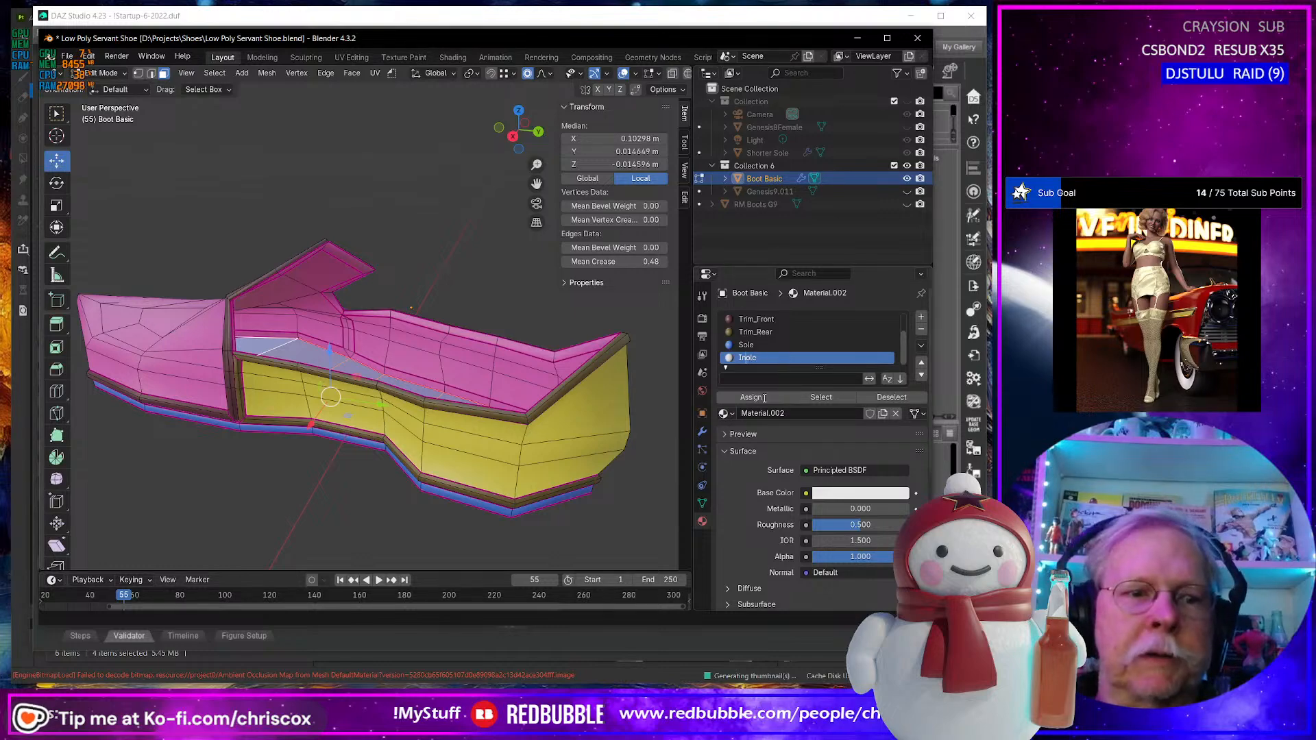
pyautogui.write('s')
pyautogui.press('Return')
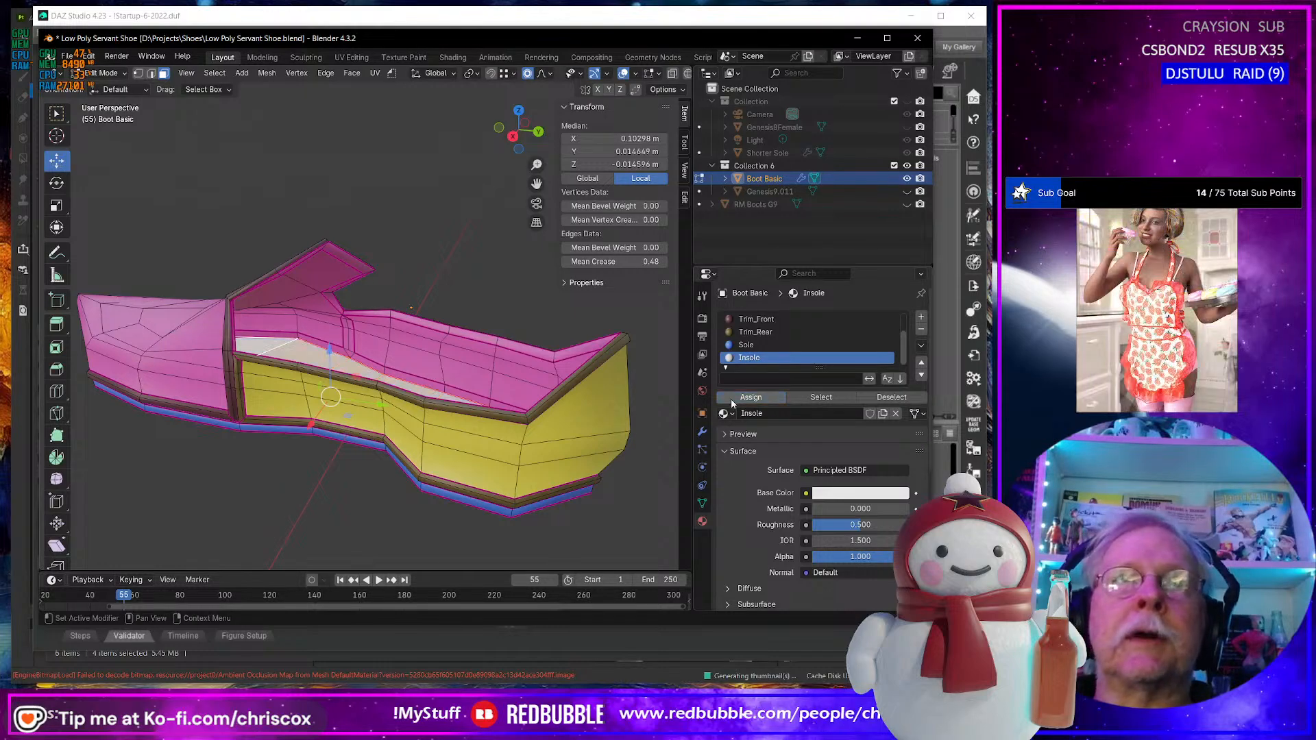
# Set the Insole material's base color to bright green, hex 00E701FF.
pyautogui.click(872, 493)
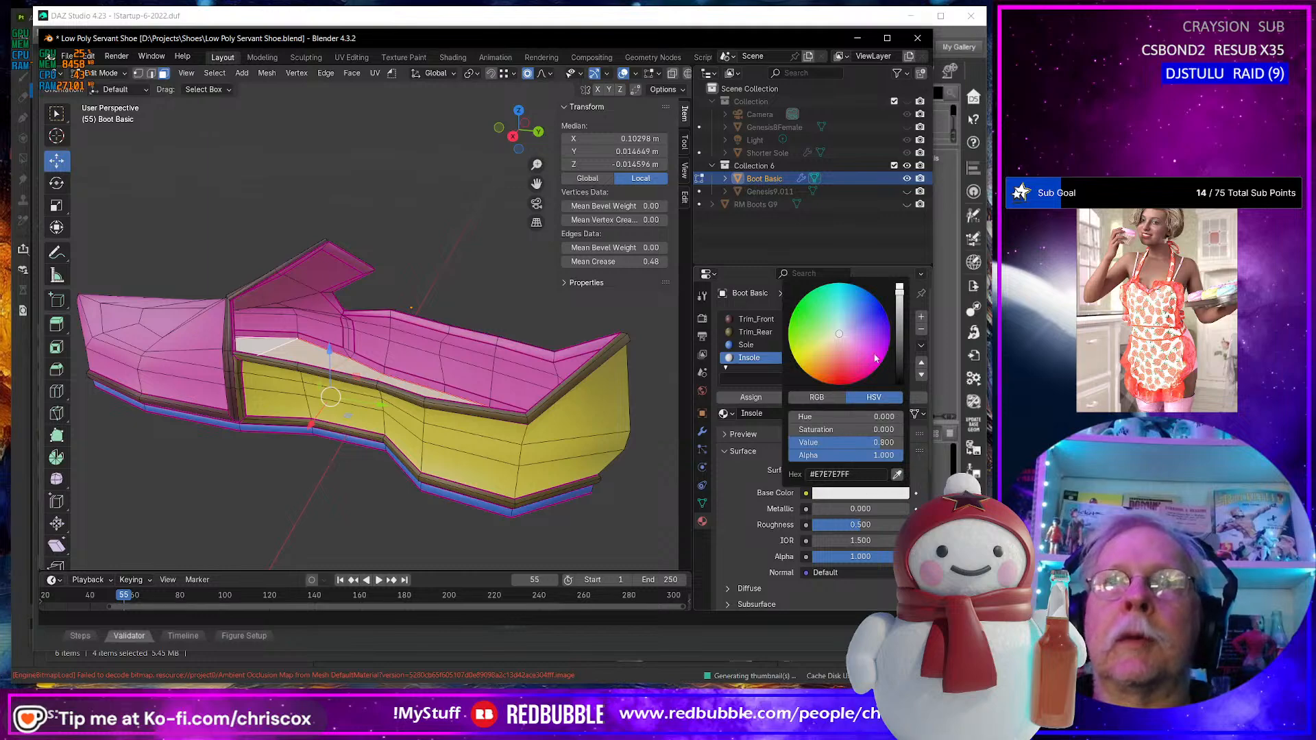
pyautogui.moveTo(875, 358); pyautogui.dragTo(796, 310)
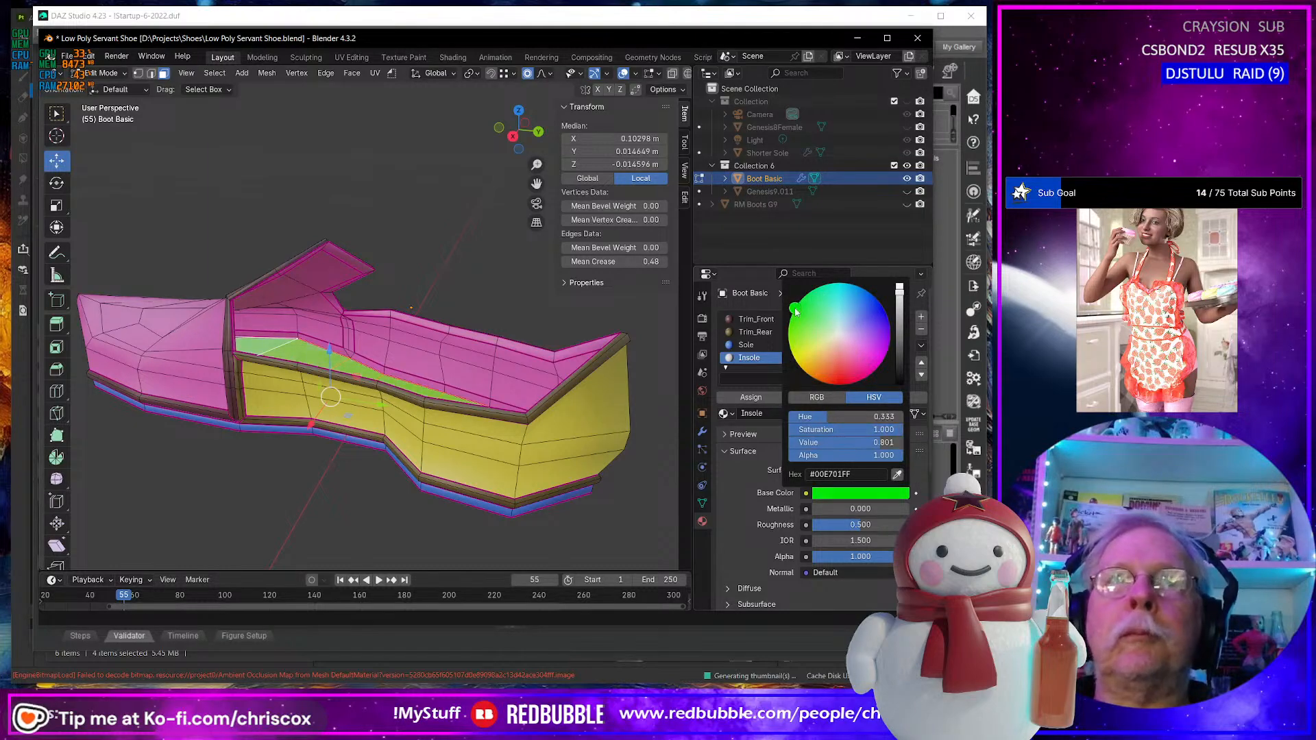
# Clear the selection, select all faces that use Trim_Front and Trim_Rear, and hide them.
pyautogui.moveTo(558, 489); pyautogui.dragTo(545, 484, button='middle')
pyautogui.moveTo(503, 407); pyautogui.dragTo(429, 347, button='middle')
pyautogui.scroll(5, 429, 347)
pyautogui.scroll(-2, 403, 343)
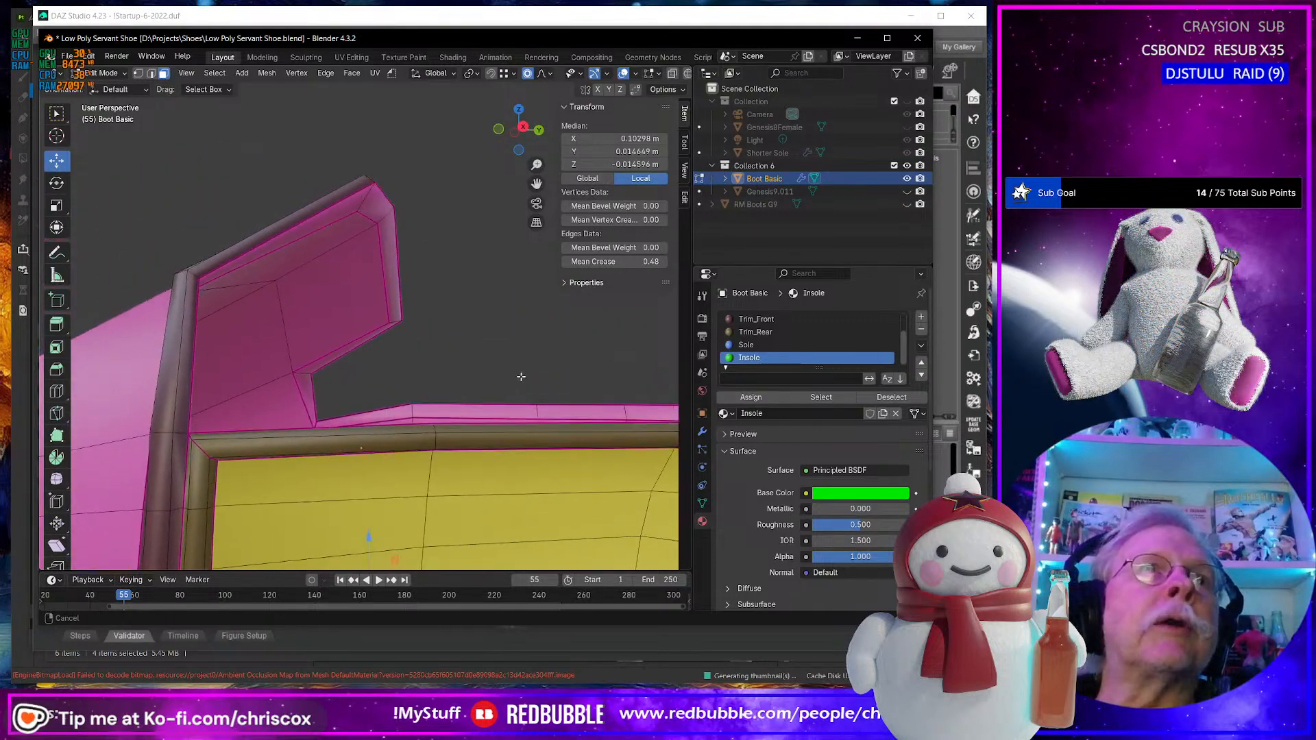
pyautogui.click(778, 321)
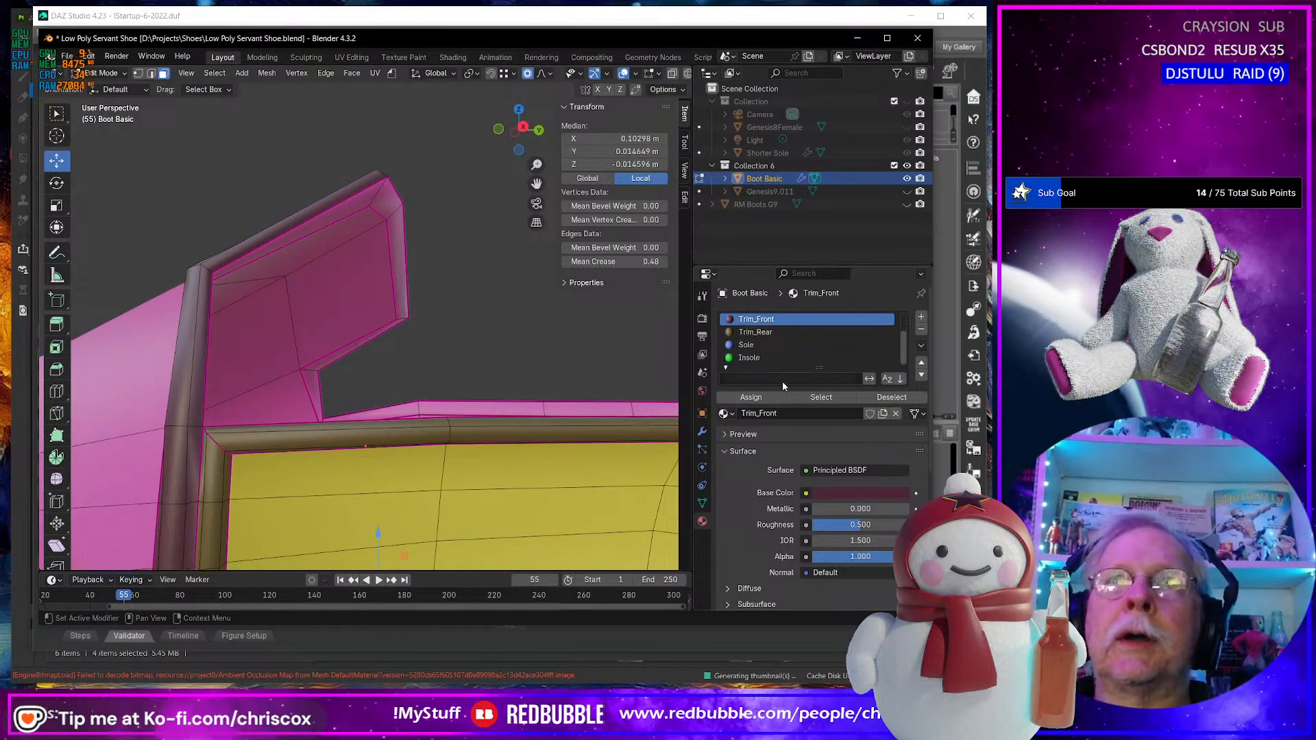
pyautogui.click(644, 364)
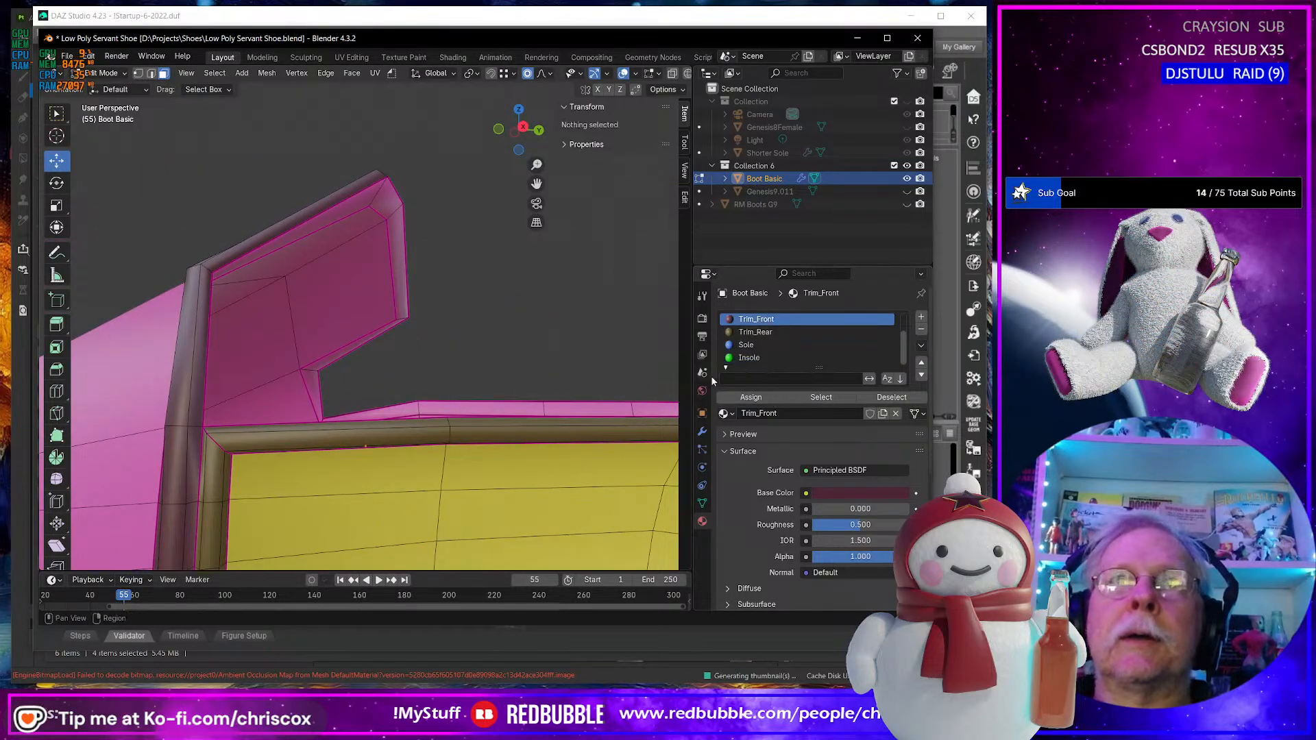
pyautogui.click(821, 397)
pyautogui.click(755, 332)
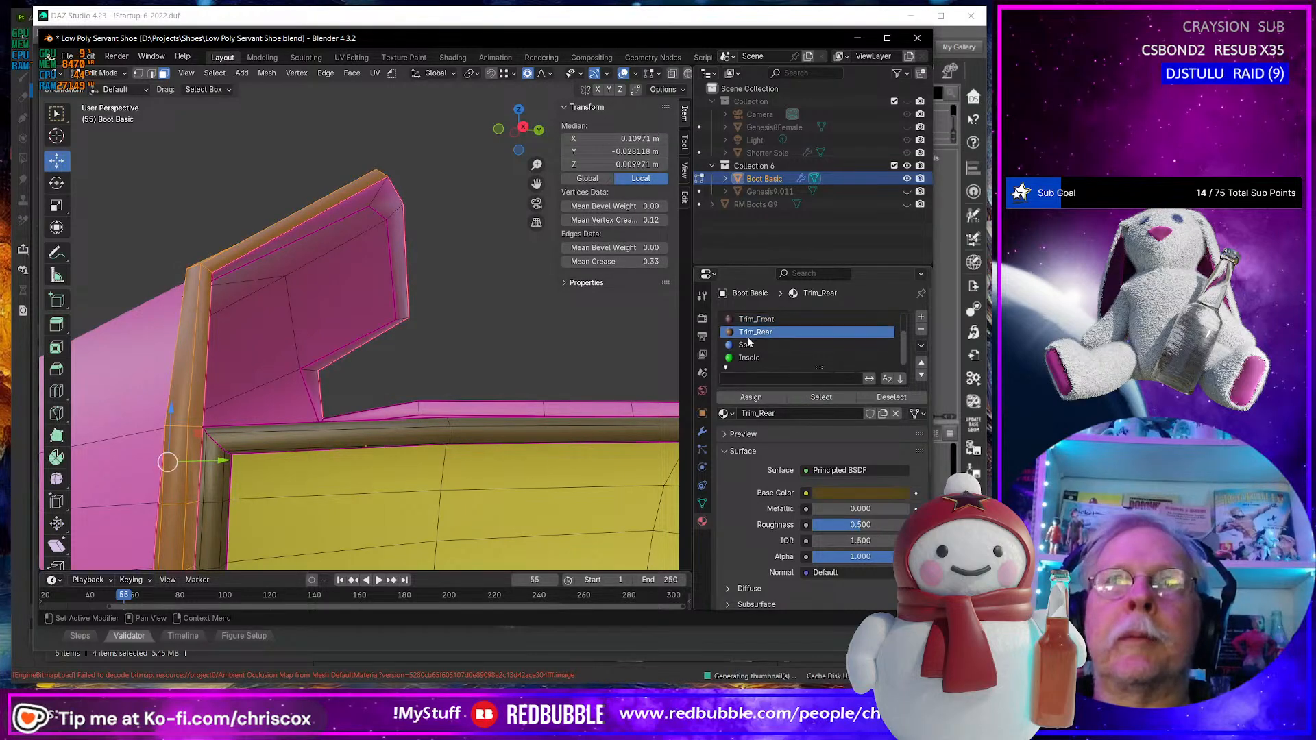
pyautogui.click(821, 397)
pyautogui.moveTo(669, 441); pyautogui.dragTo(617, 411, button='middle')
pyautogui.press('h')
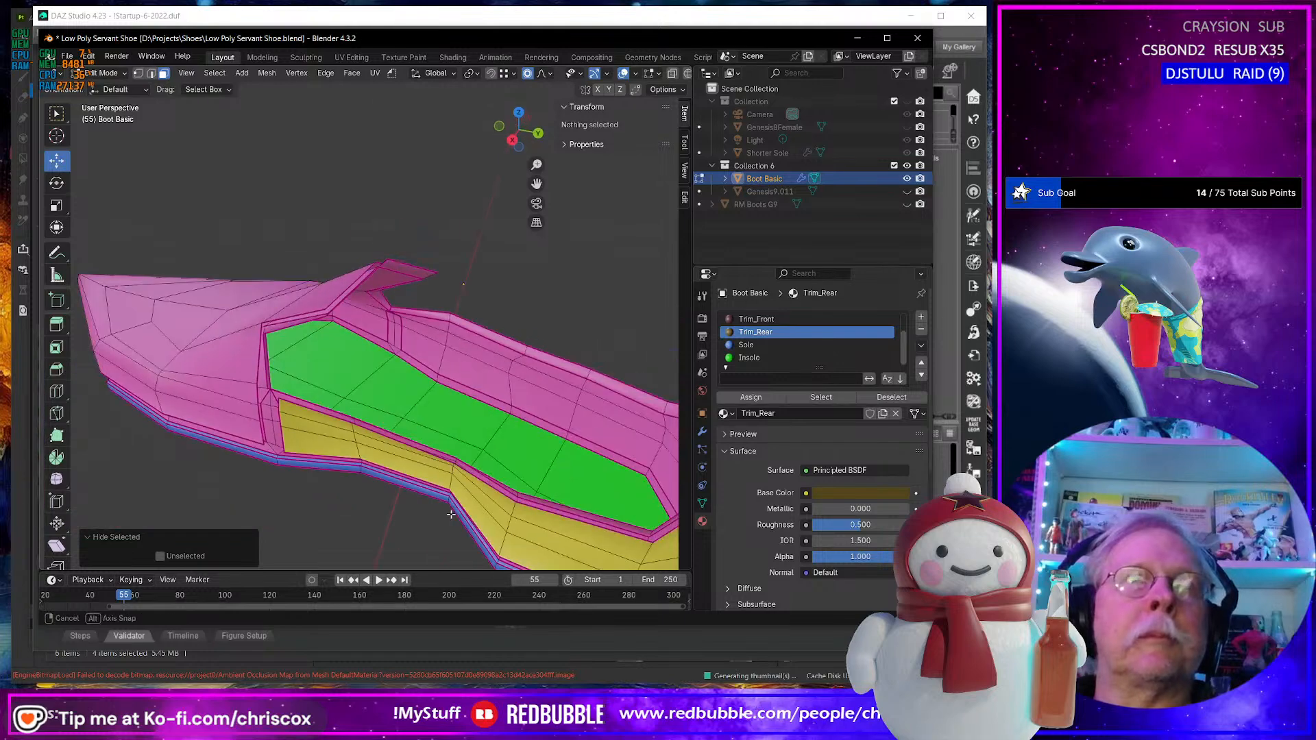
# Select all faces that use the Insole material and hide them.
pyautogui.click(753, 359)
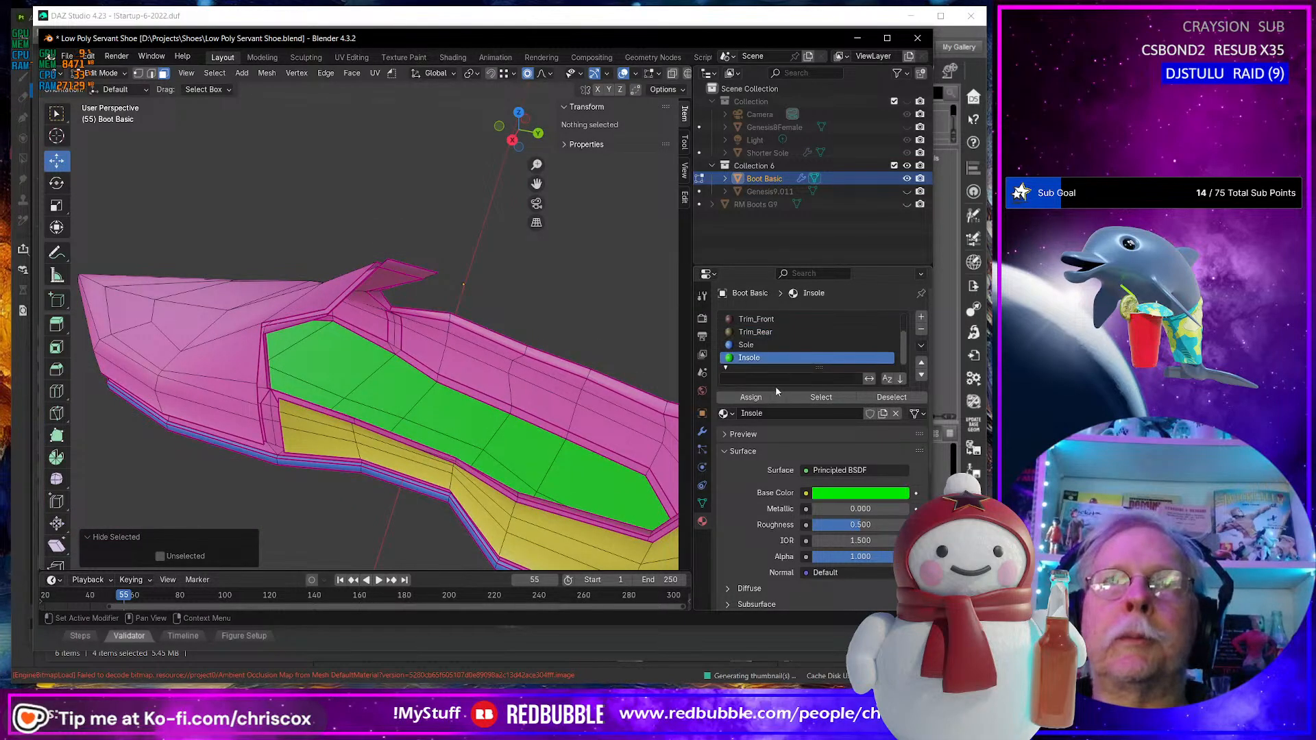
pyautogui.click(818, 399)
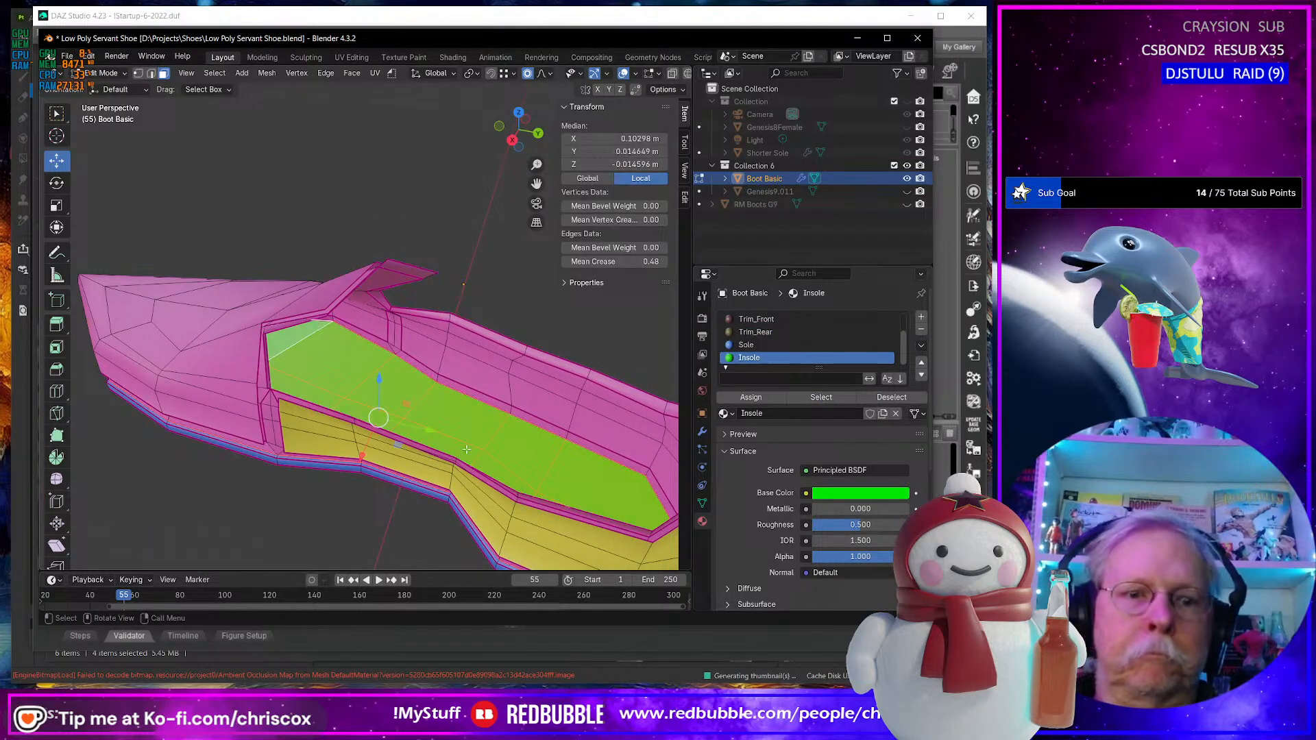
pyautogui.press('h')
# Try to select the shoe's inner lining by growing the selection from one inner wall face.
pyautogui.click(505, 389)
pyautogui.moveTo(513, 392); pyautogui.dragTo(453, 361, button='middle')
pyautogui.press('ctrl+KP_Add')
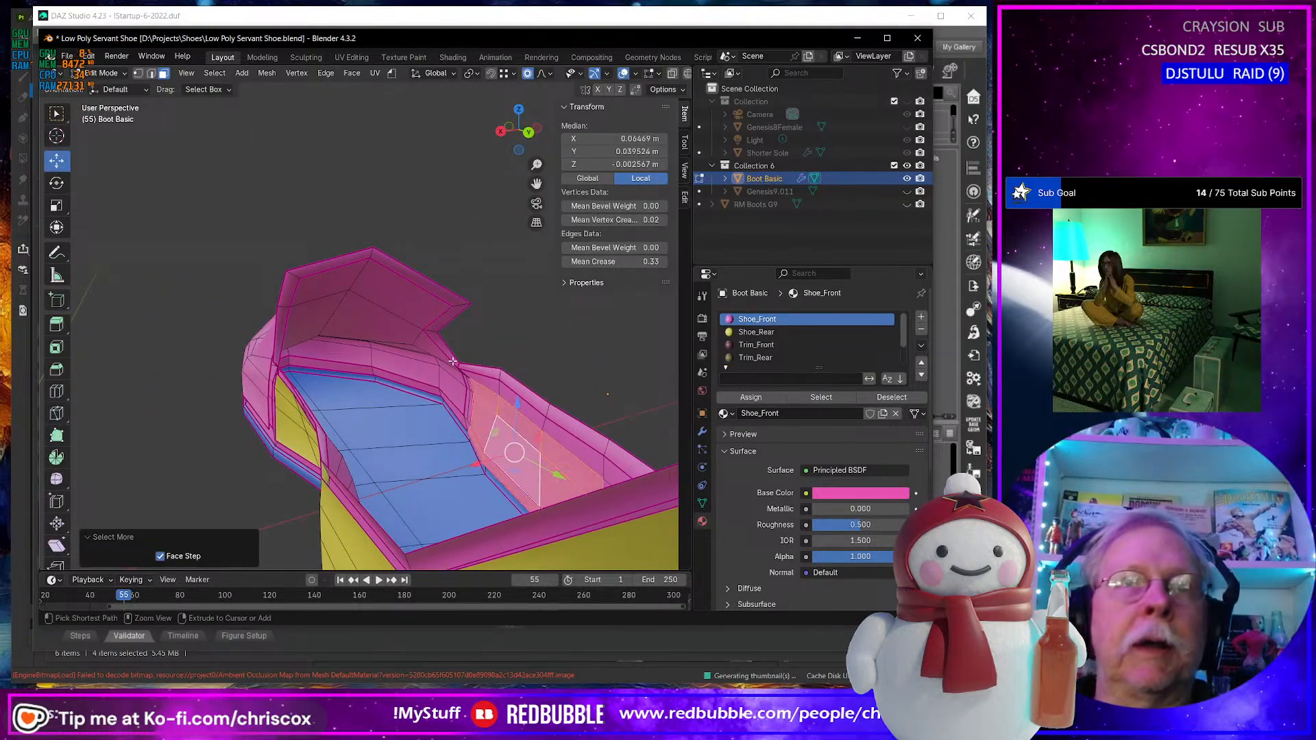
pyautogui.press('ctrl+KP_Add')
pyautogui.press('ctrl+KP_Add')
pyautogui.moveTo(452, 362); pyautogui.dragTo(512, 321, button='middle')
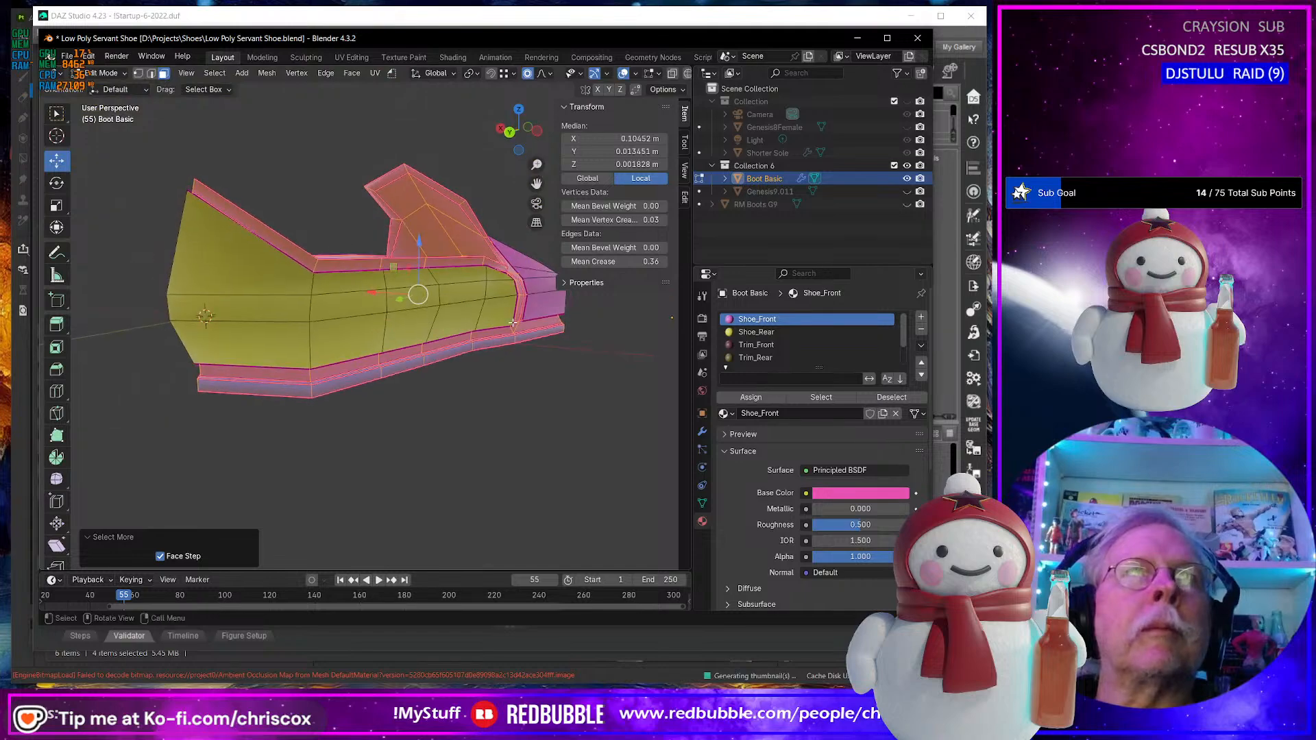
pyautogui.moveTo(580, 413); pyautogui.dragTo(561, 406, button='middle')
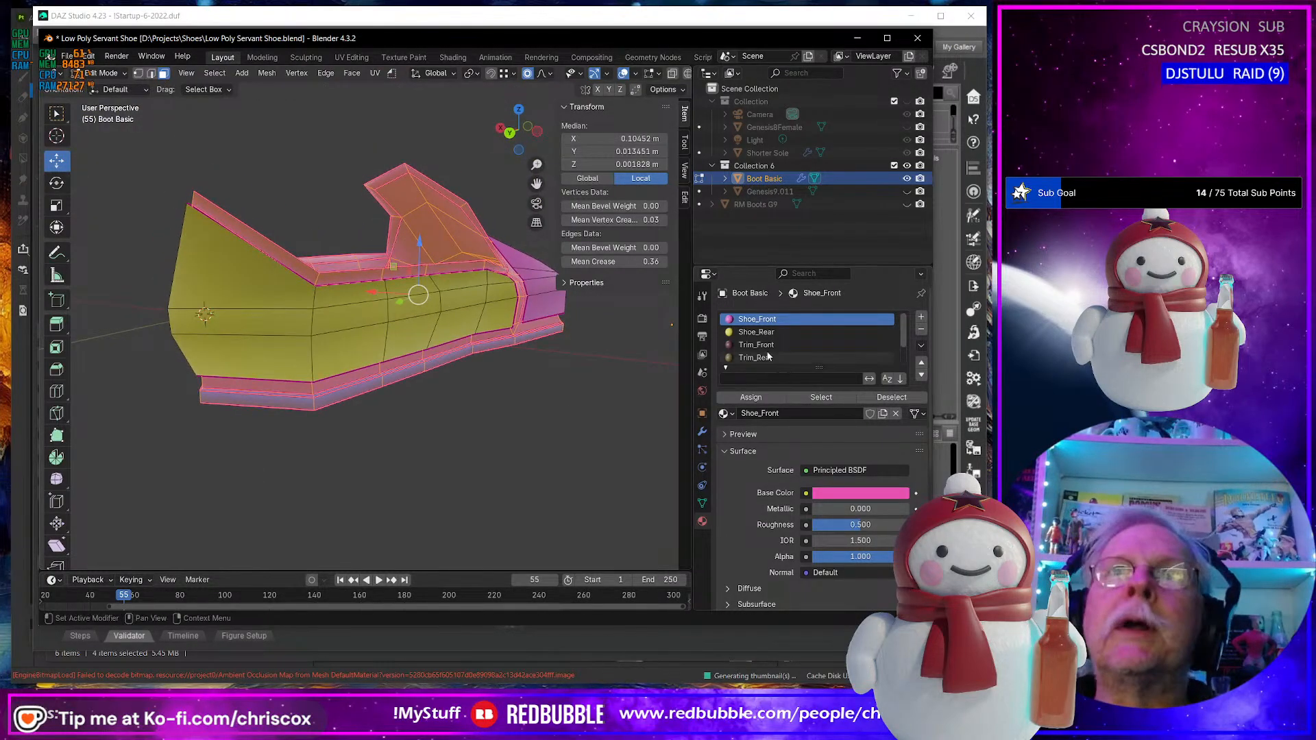
# Clear the selection and hide all faces that use the Sole material.
pyautogui.scroll(-2, 771, 358)
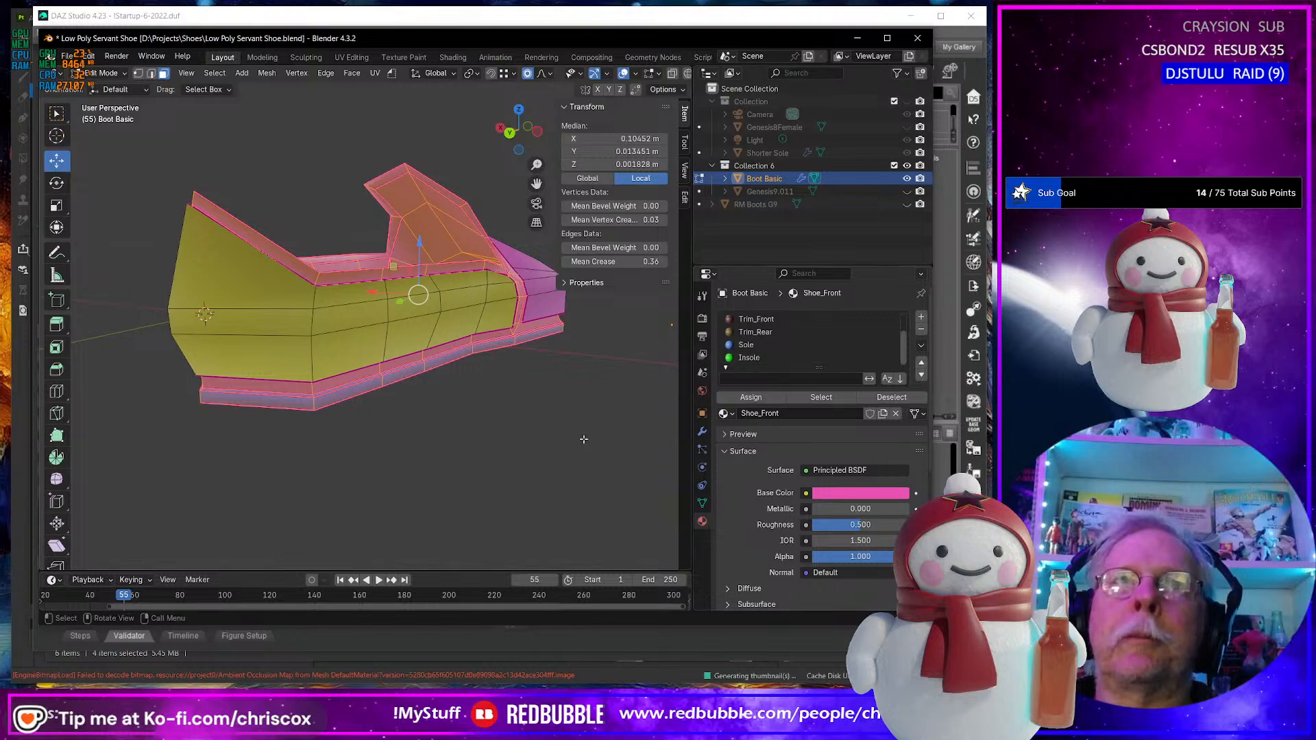
pyautogui.click(582, 438)
pyautogui.click(748, 348)
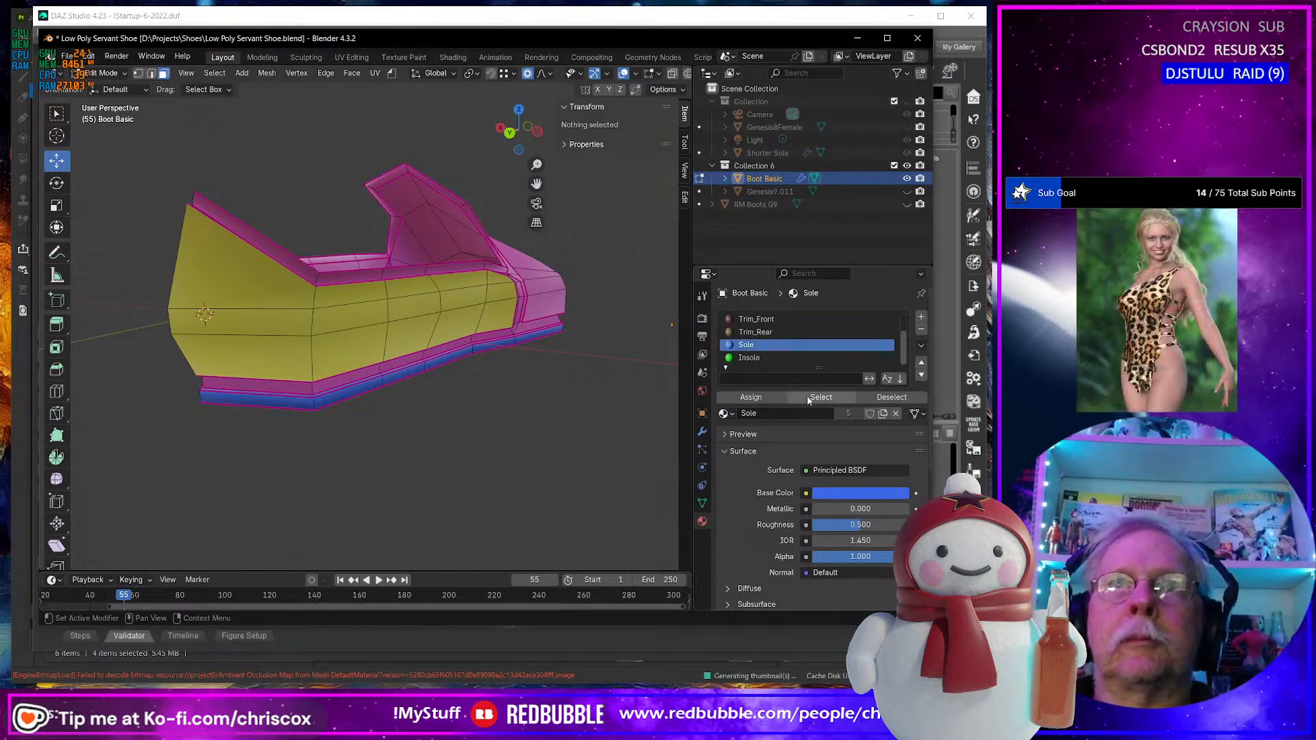
pyautogui.click(818, 398)
pyautogui.press('h')
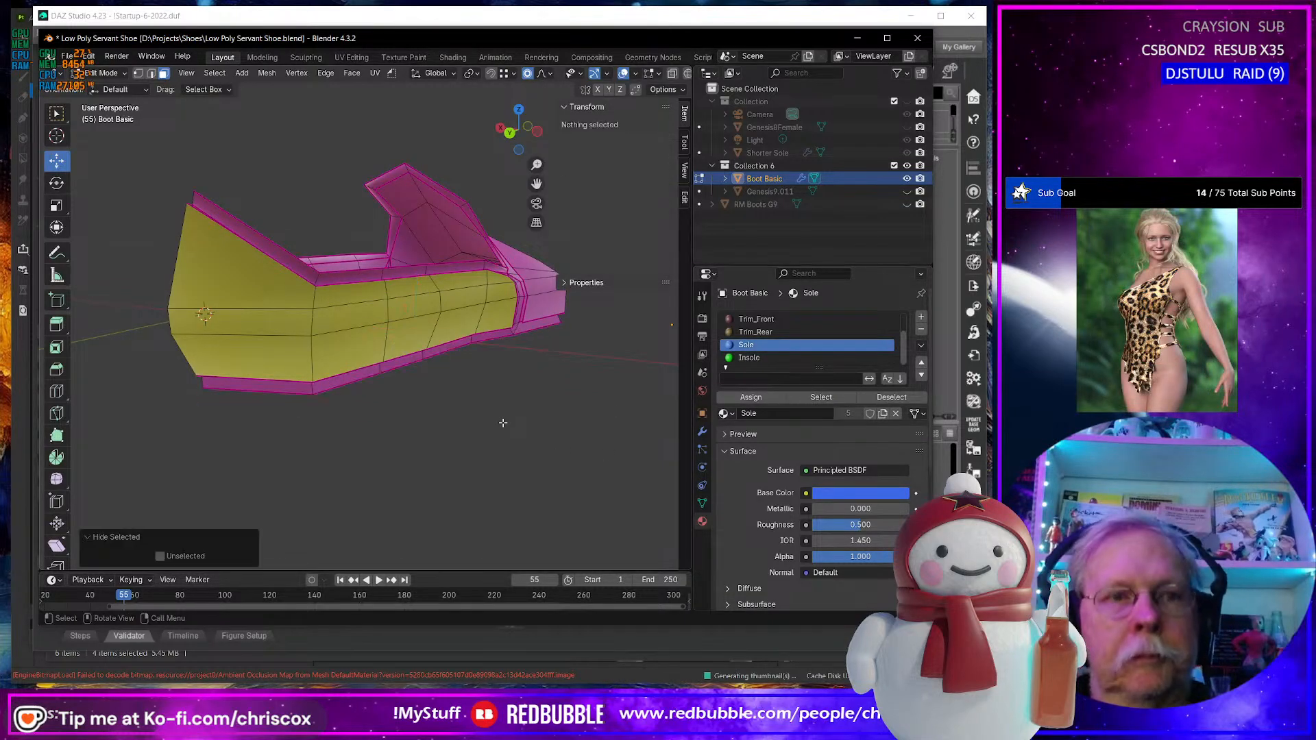
# Select all of the shoe's inner lining by extending from one face to its linked faces, delimited by Seam.
pyautogui.moveTo(457, 434); pyautogui.dragTo(438, 459, button='middle')
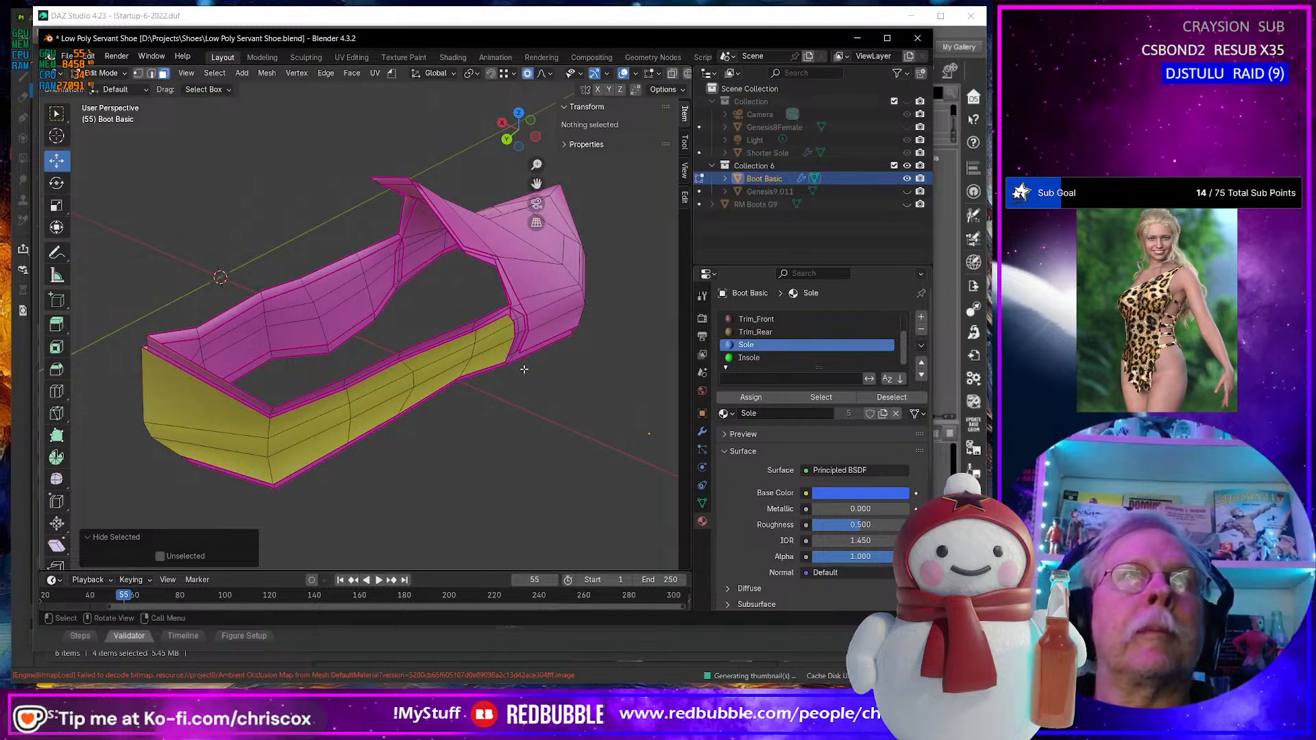
pyautogui.moveTo(523, 369); pyautogui.dragTo(529, 320, button='middle')
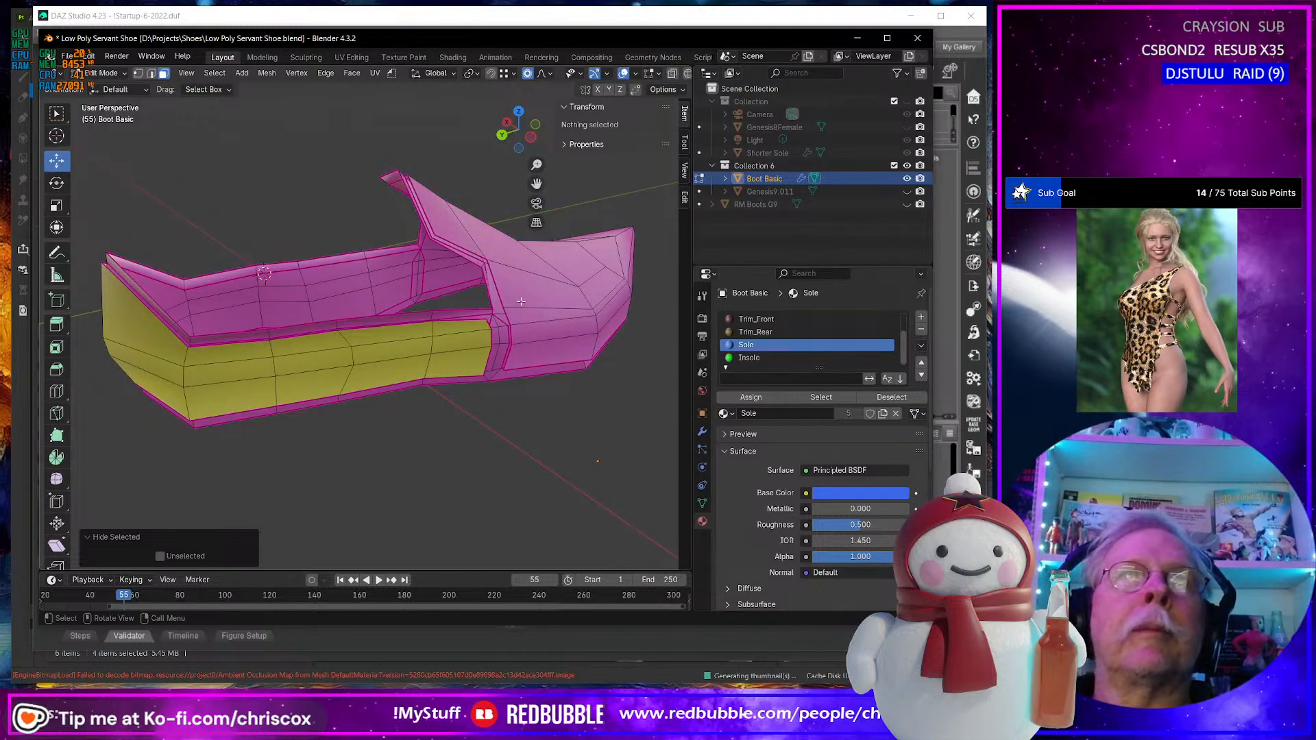
pyautogui.click(506, 324)
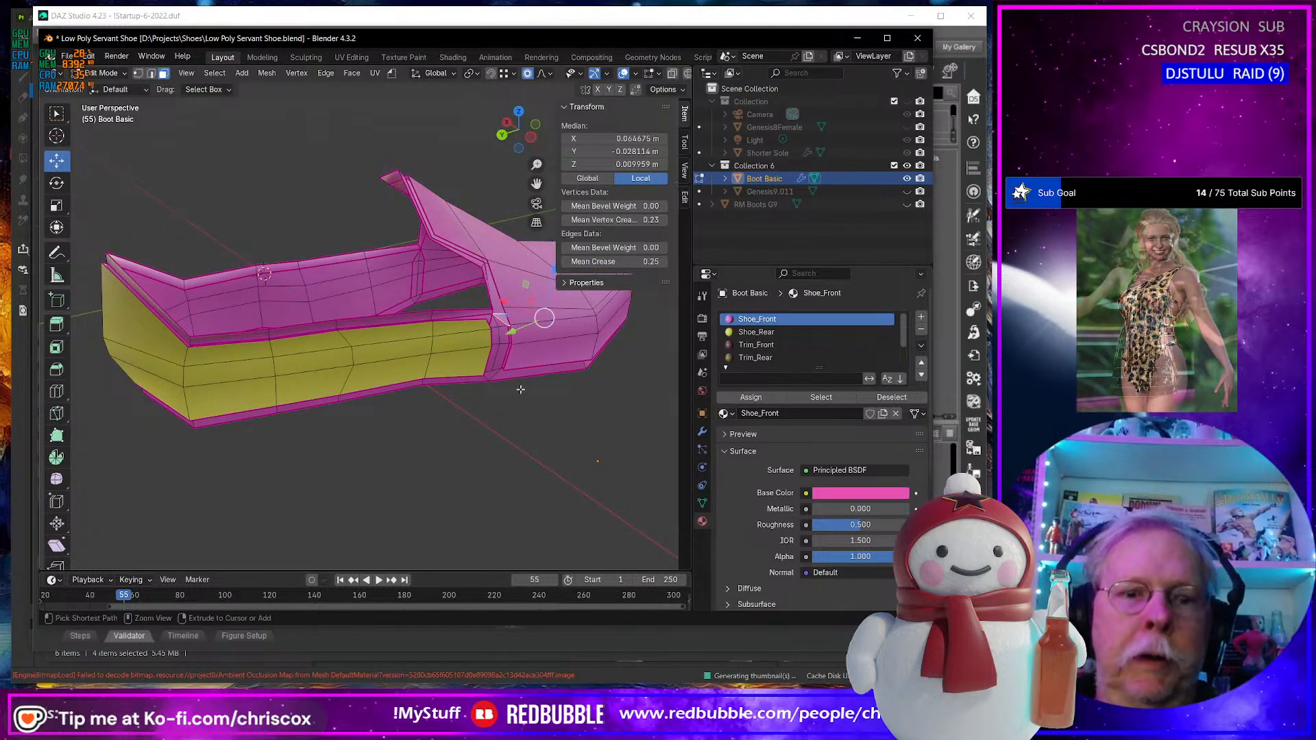
pyautogui.hotkey('ctrl', 'l')
pyautogui.moveTo(524, 396); pyautogui.dragTo(685, 370, button='middle')
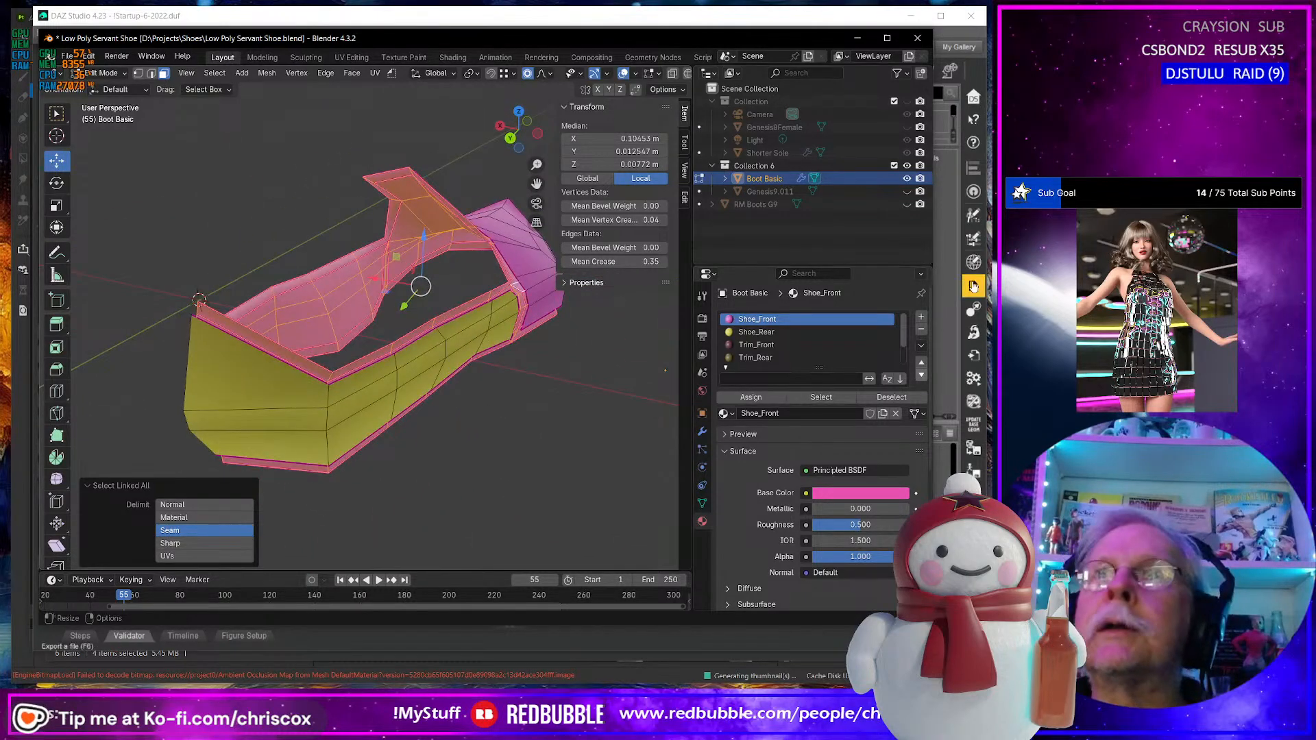
# Create a new material named Lining in its own slot and assign it to the selected inner faces.
pyautogui.click(922, 318)
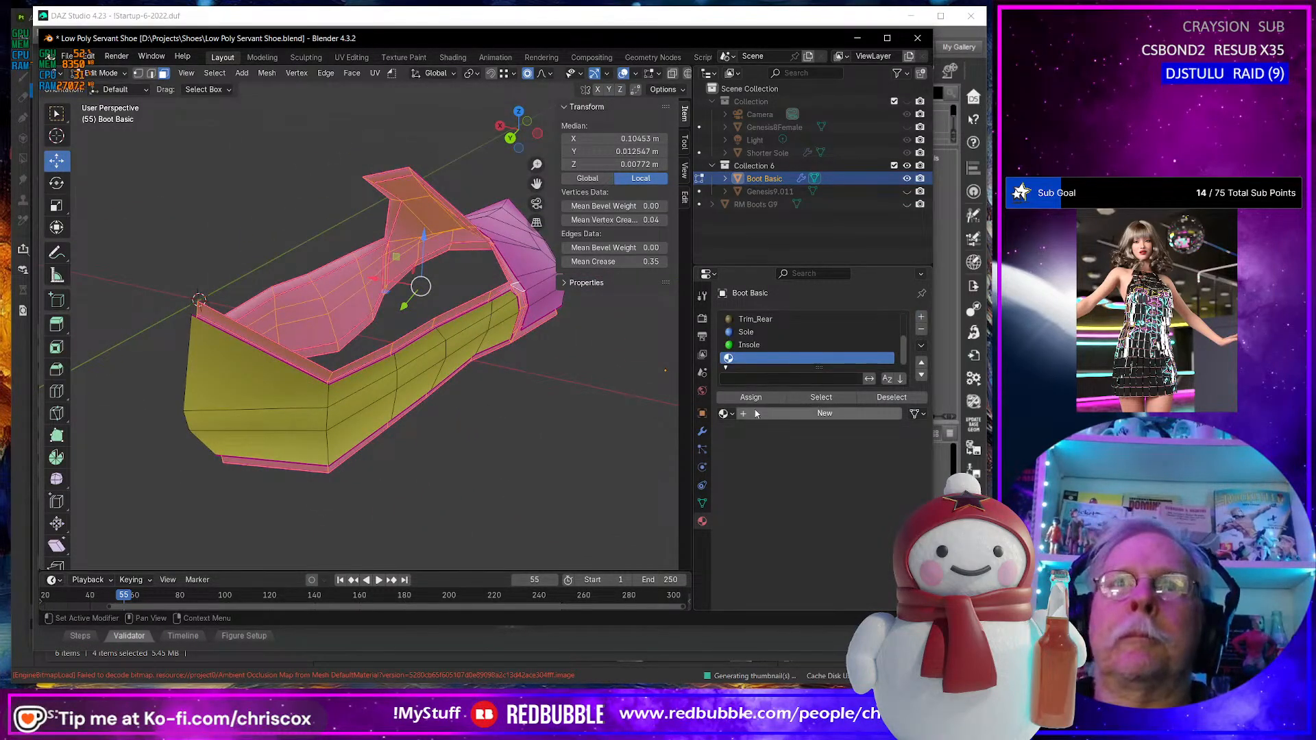
pyautogui.click(787, 413)
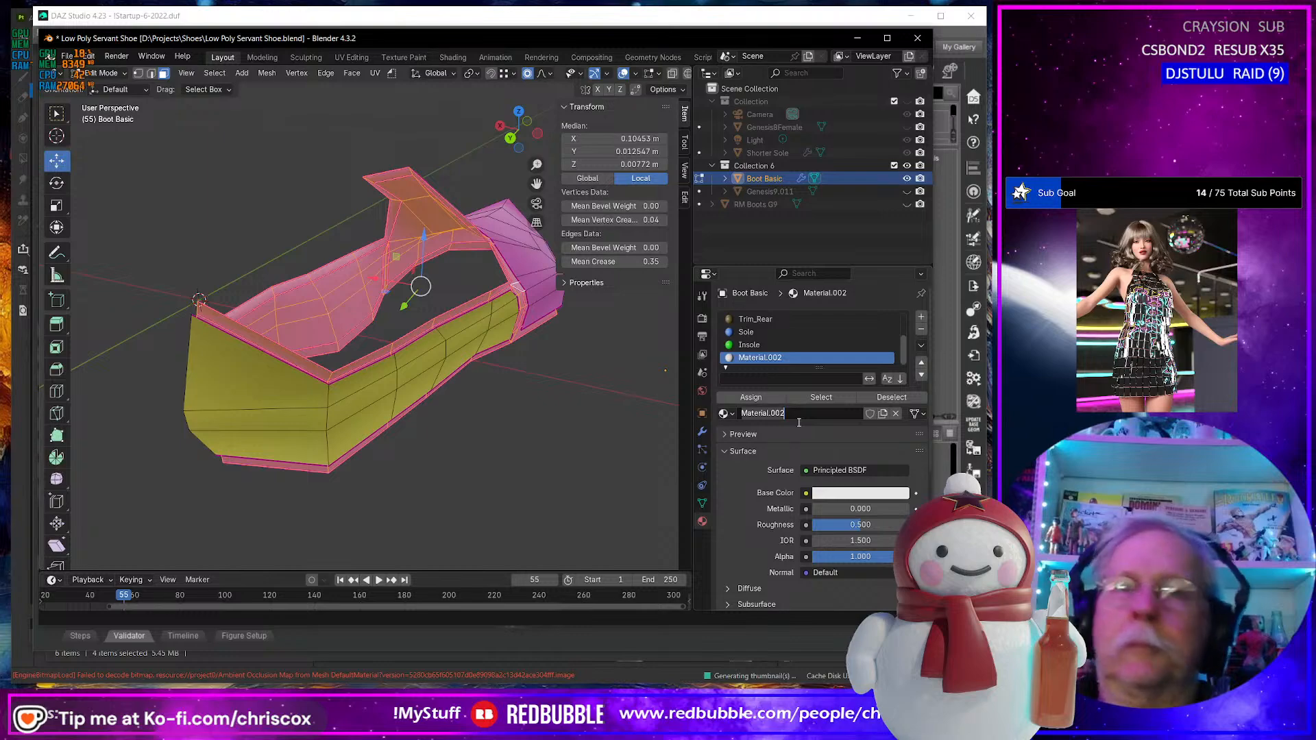
pyautogui.write('Lining')
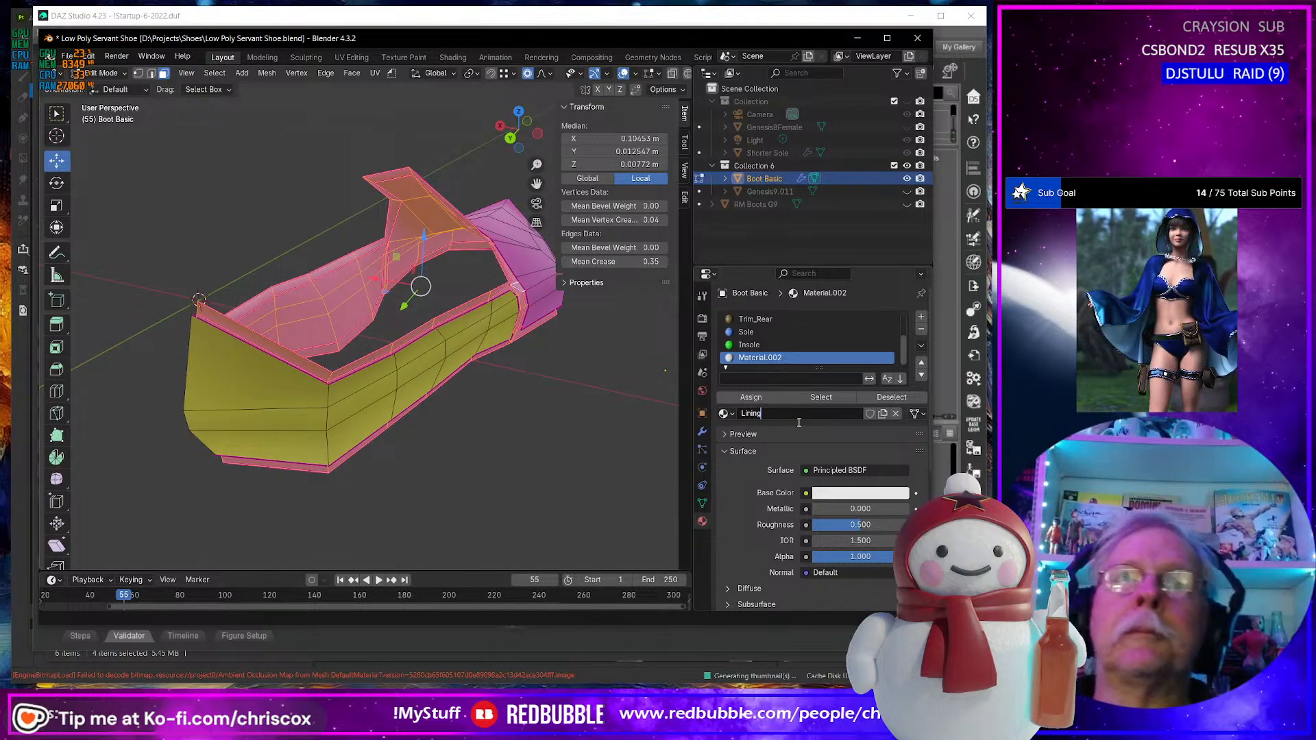
pyautogui.press('Return')
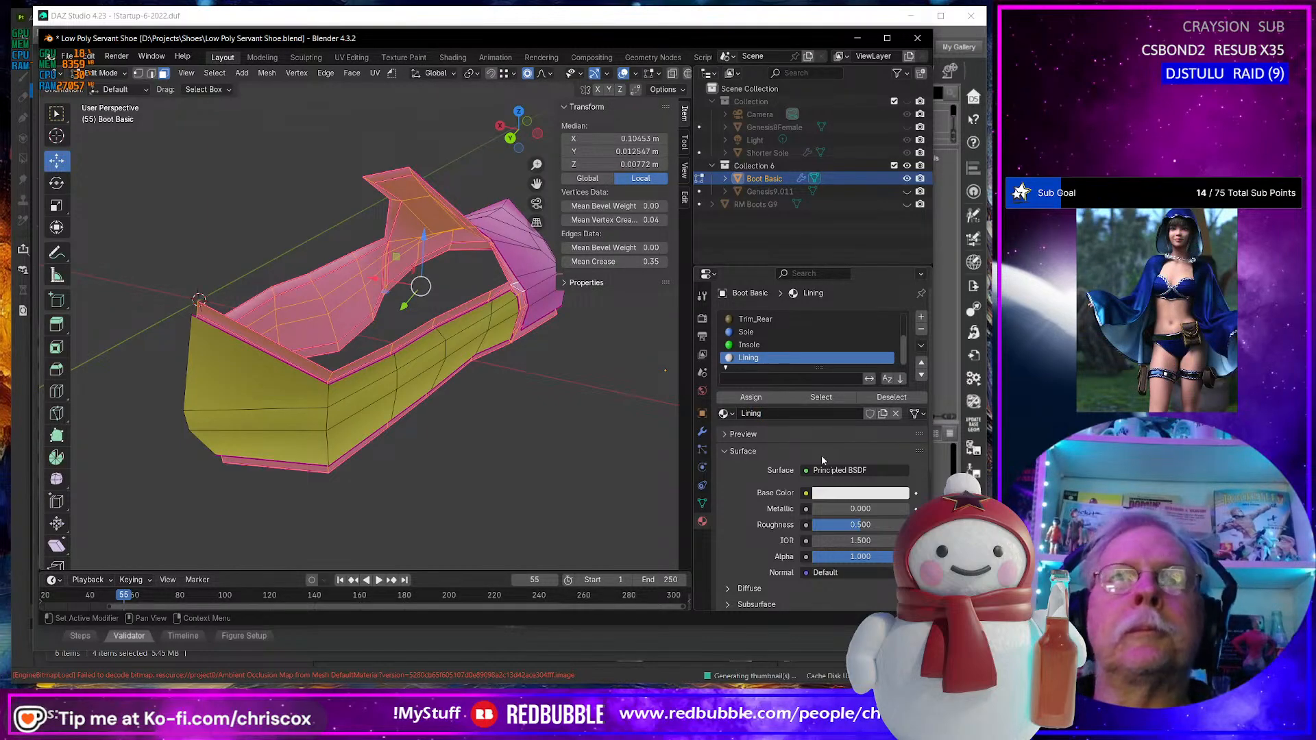
pyautogui.moveTo(541, 404); pyautogui.dragTo(409, 523, button='middle')
pyautogui.moveTo(489, 530); pyautogui.dragTo(530, 504, button='middle')
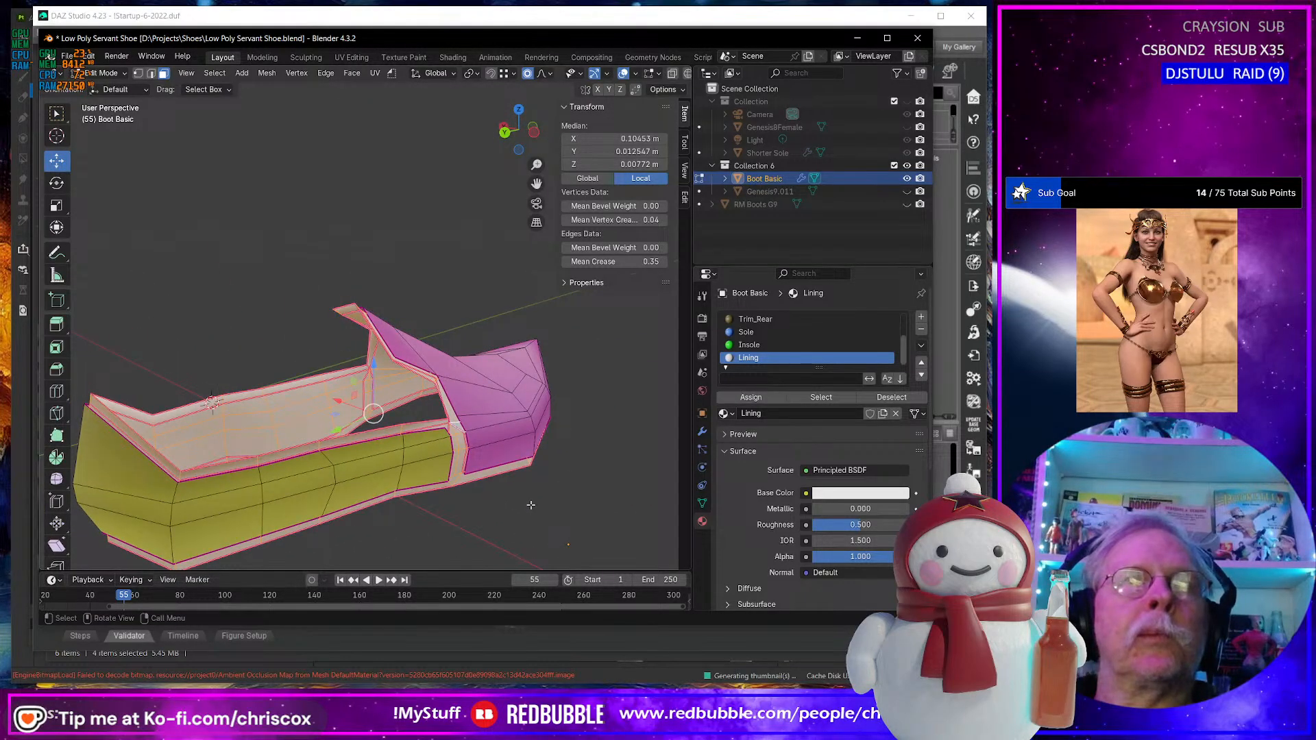
# Switch to the UV Editing workspace, reveal all hidden faces of the shoe and clear the selection.
pyautogui.moveTo(493, 453); pyautogui.dragTo(535, 487, button='middle')
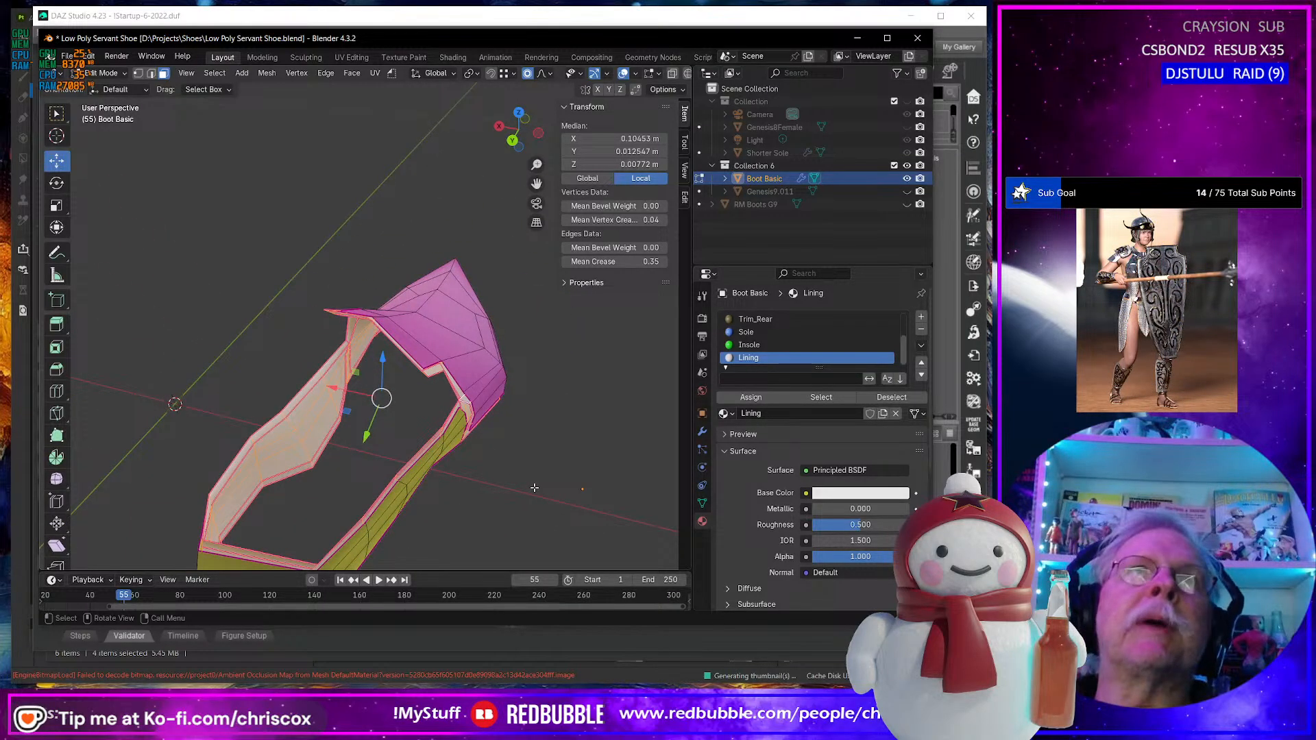
pyautogui.click(352, 57)
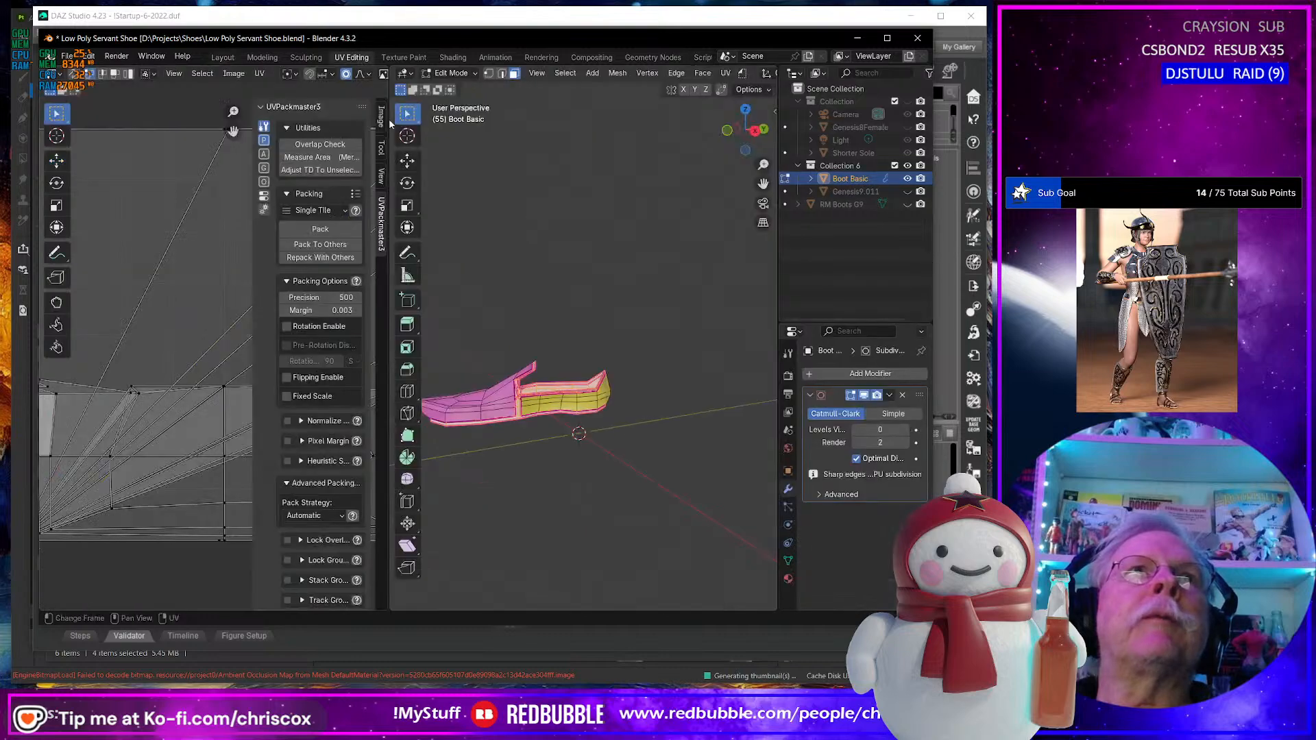
pyautogui.moveTo(541, 449); pyautogui.dragTo(554, 469, button='middle')
pyautogui.hotkey('alt', 'h')
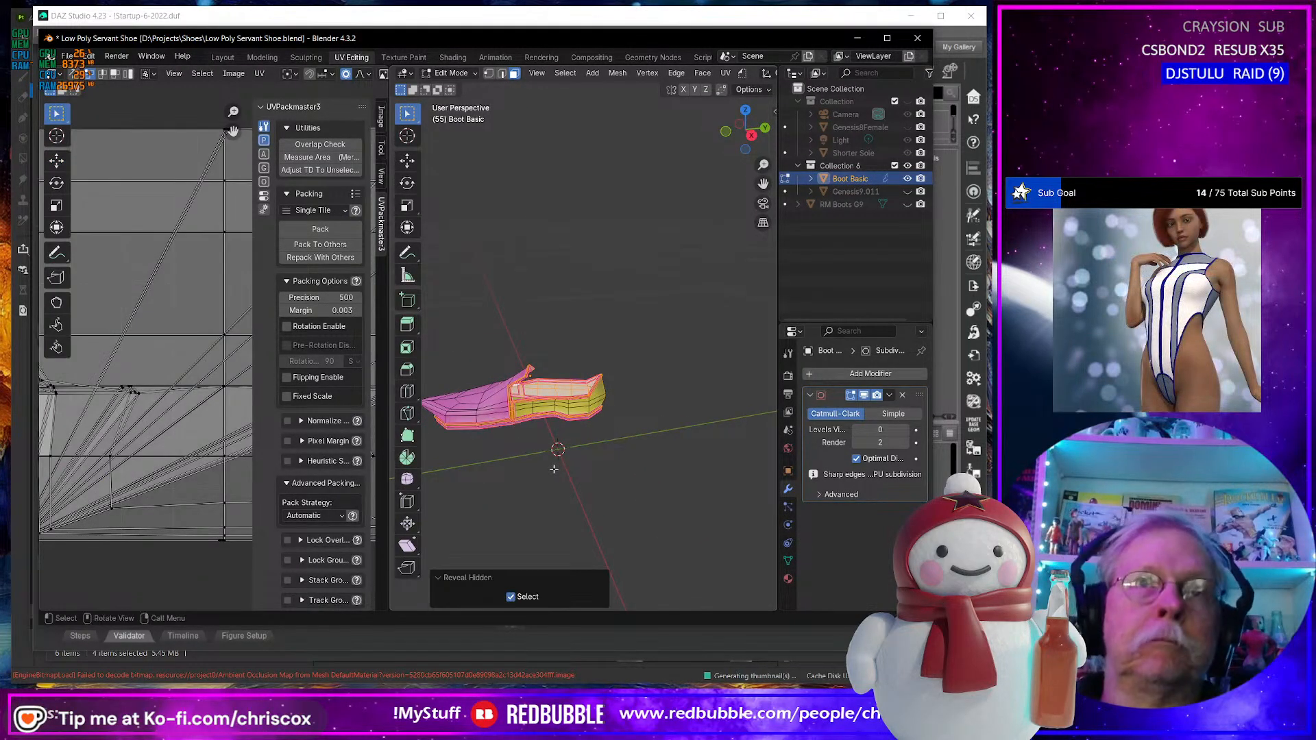
pyautogui.click(670, 434)
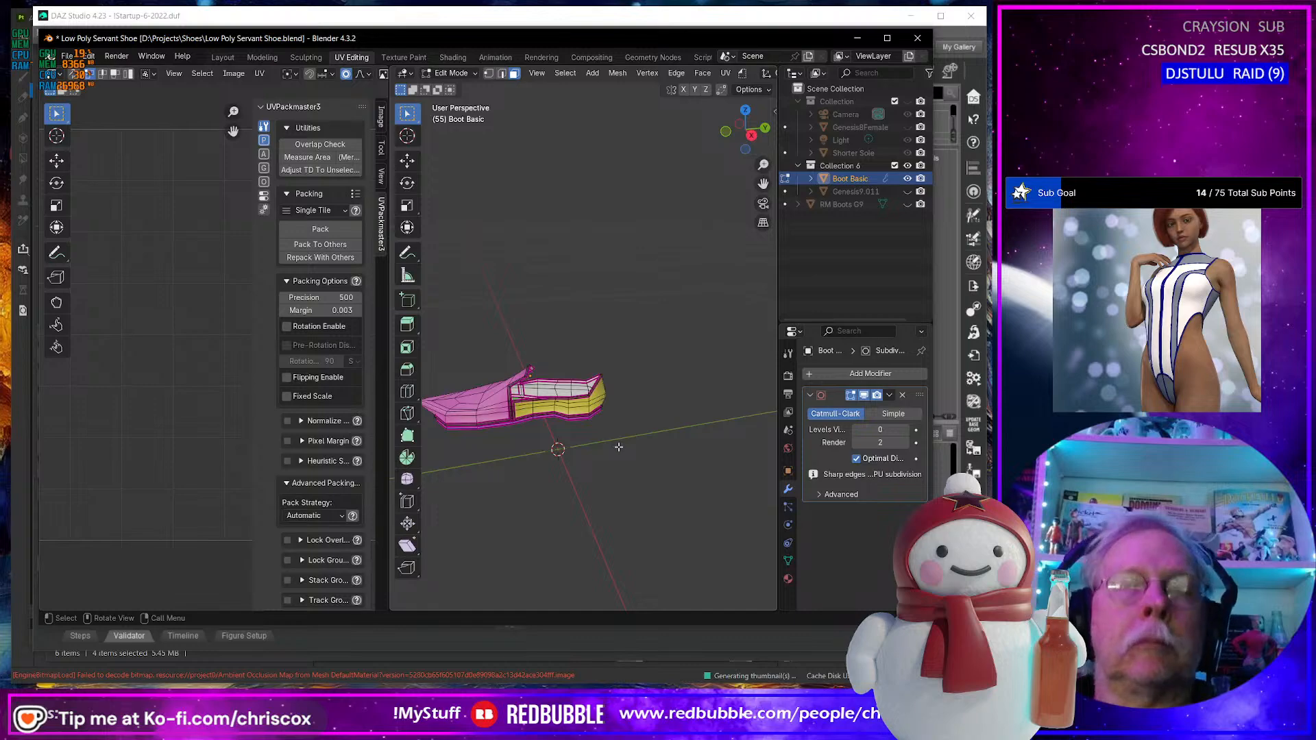
pyautogui.hotkey('alt', 'h')
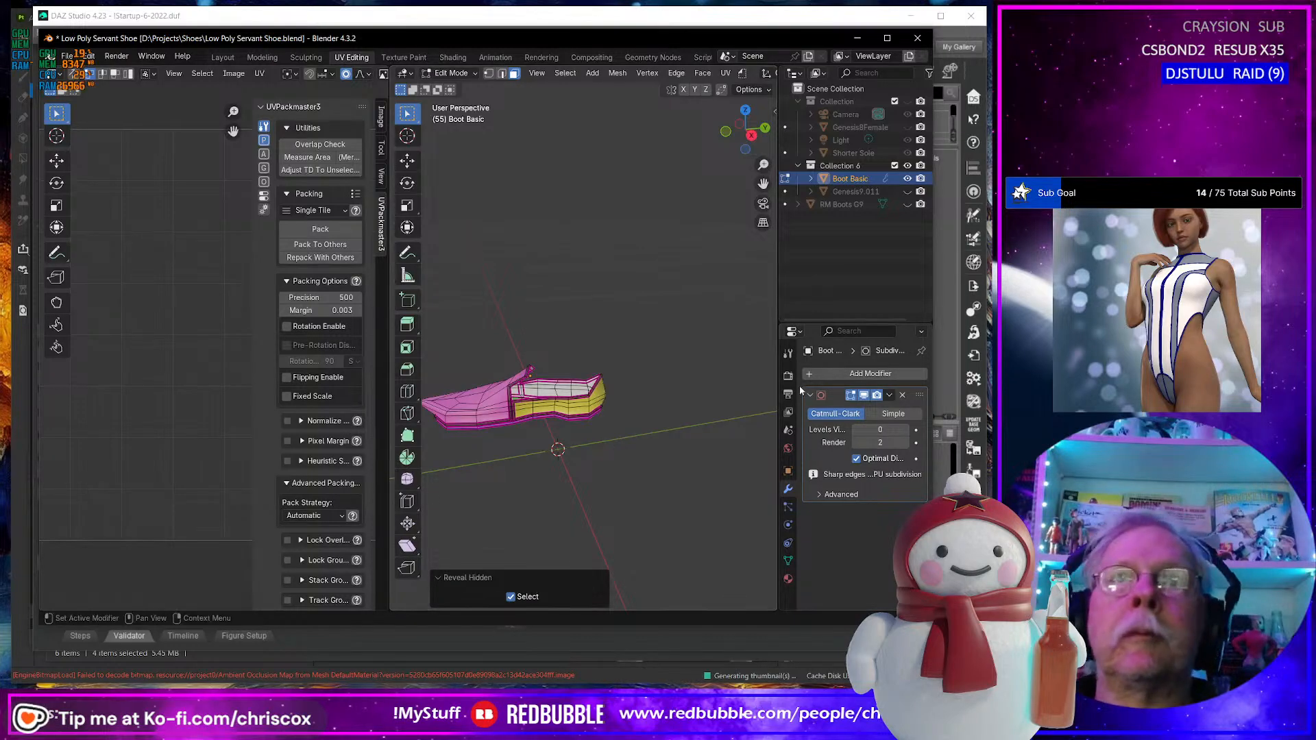
# Select the faces that use the Trim_Front material and unwrap them with the Conformal method.
pyautogui.click(789, 578)
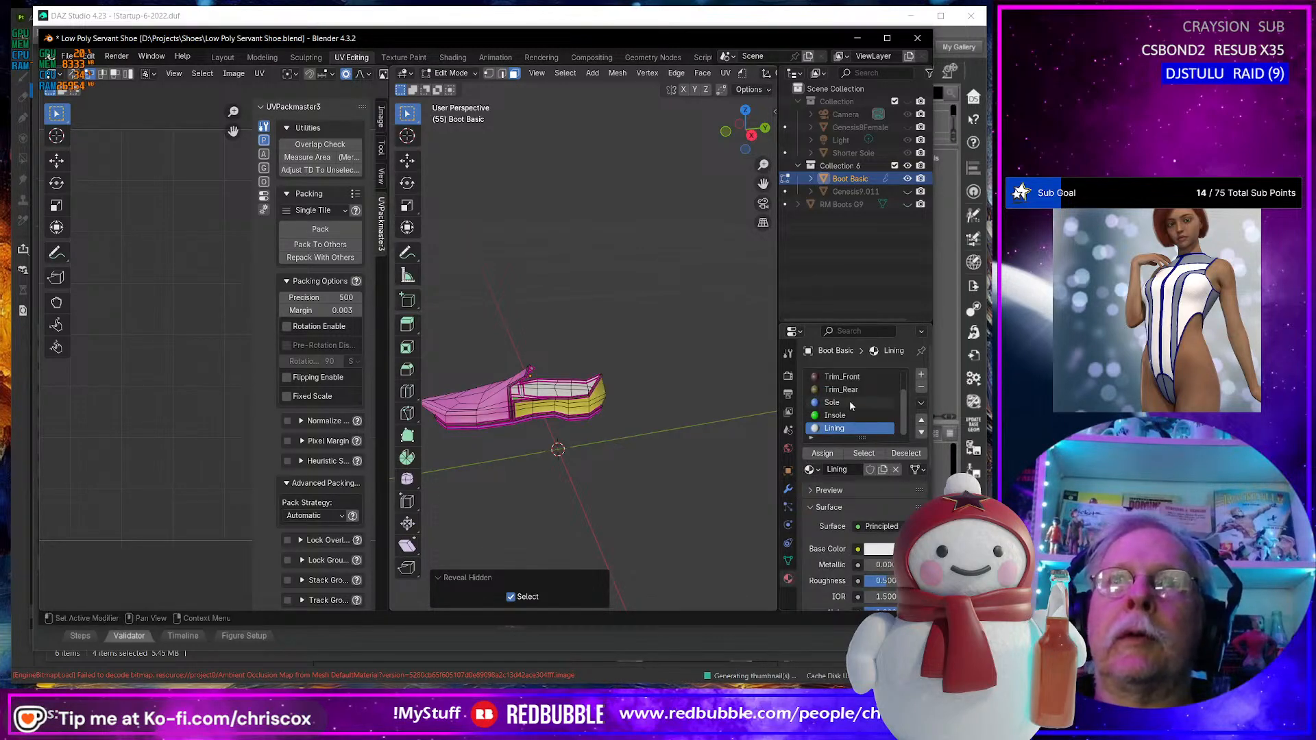
pyautogui.click(850, 379)
pyautogui.click(863, 453)
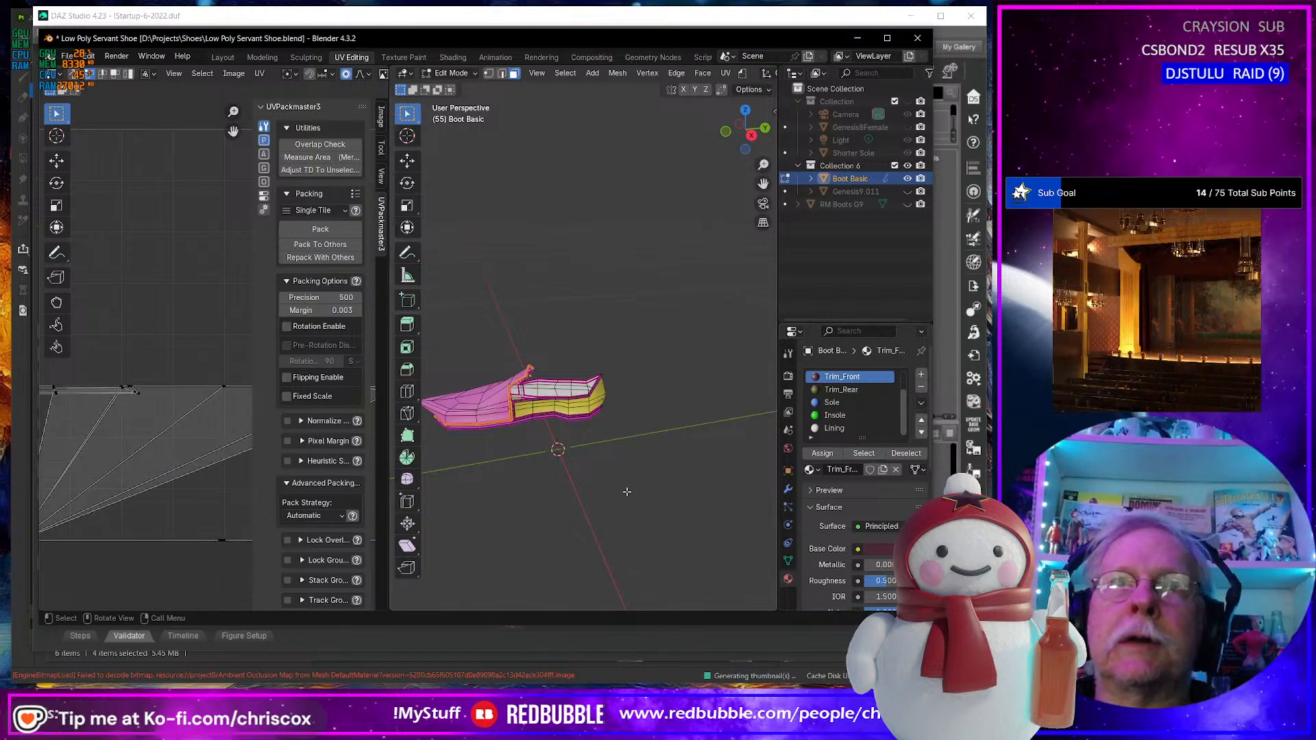
pyautogui.press('u')
pyautogui.moveTo(624, 492)
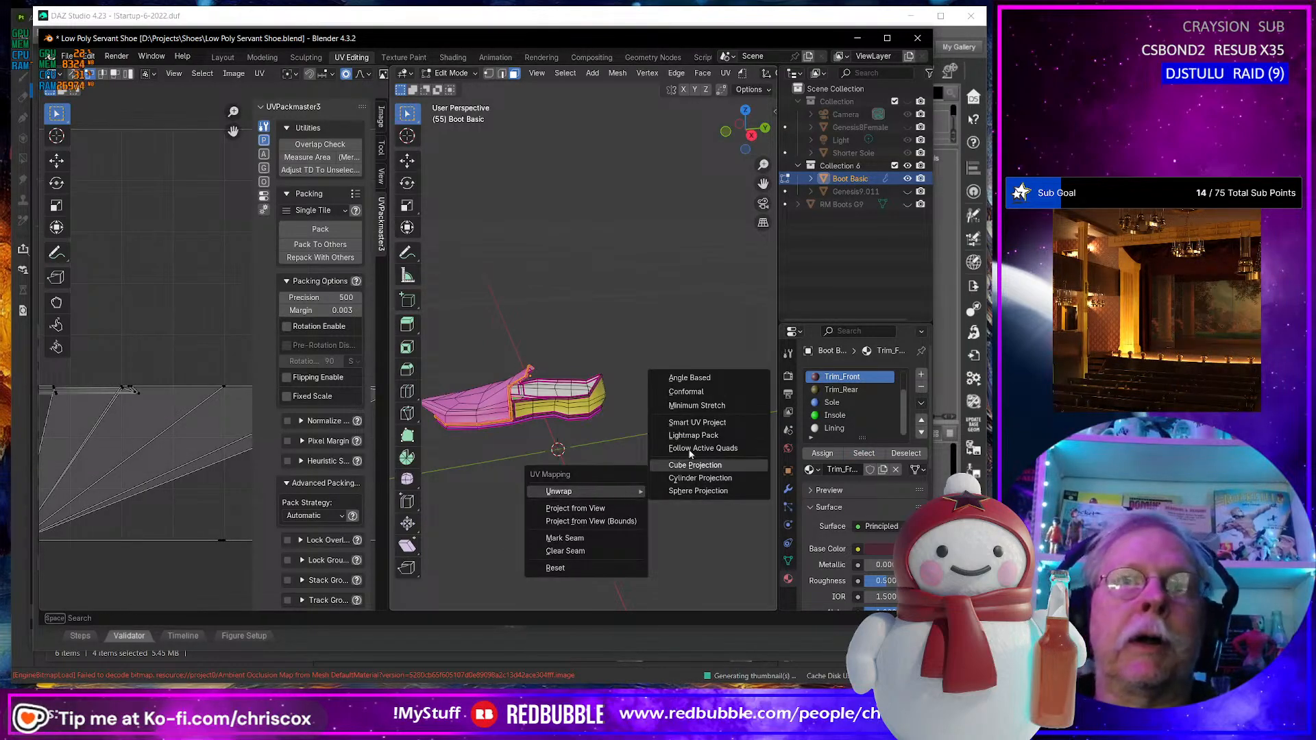
pyautogui.click(710, 393)
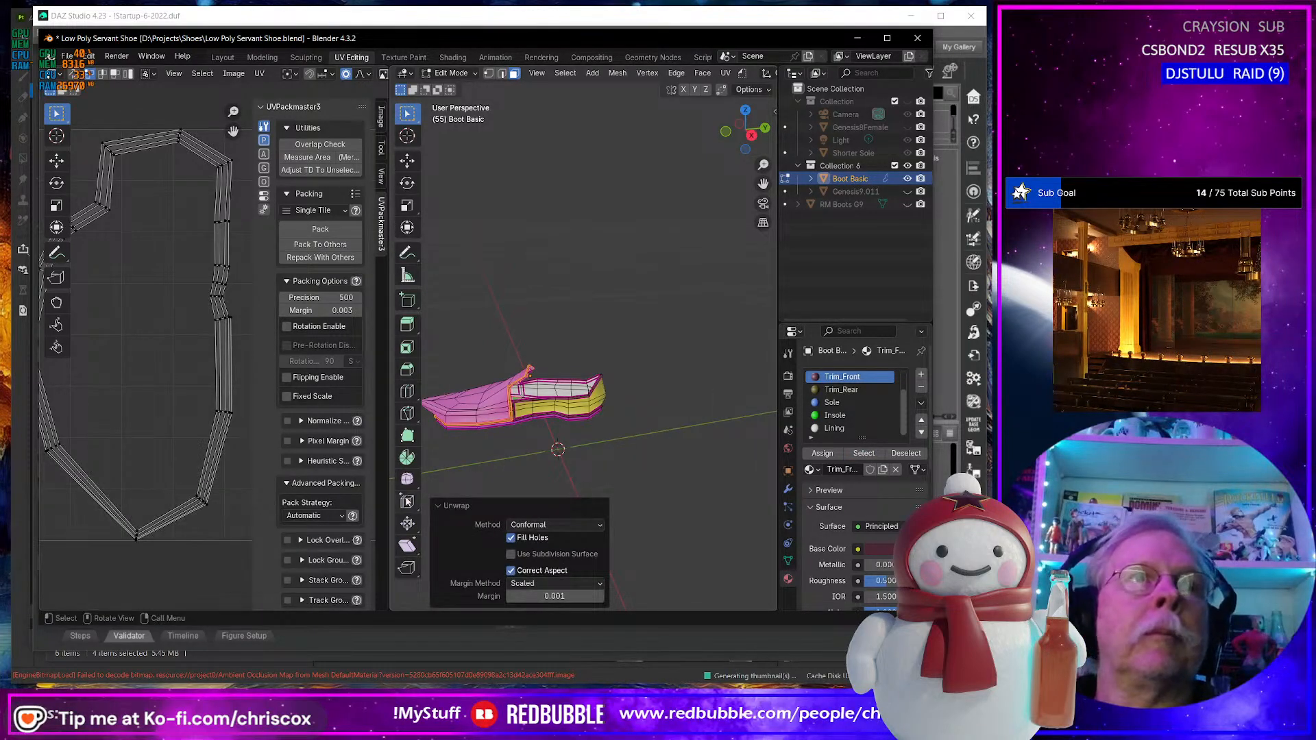
# Mark seams across the front trim's UV loop at its two opposite ends.
pyautogui.moveTo(203, 491); pyautogui.dragTo(214, 528, button='middle')
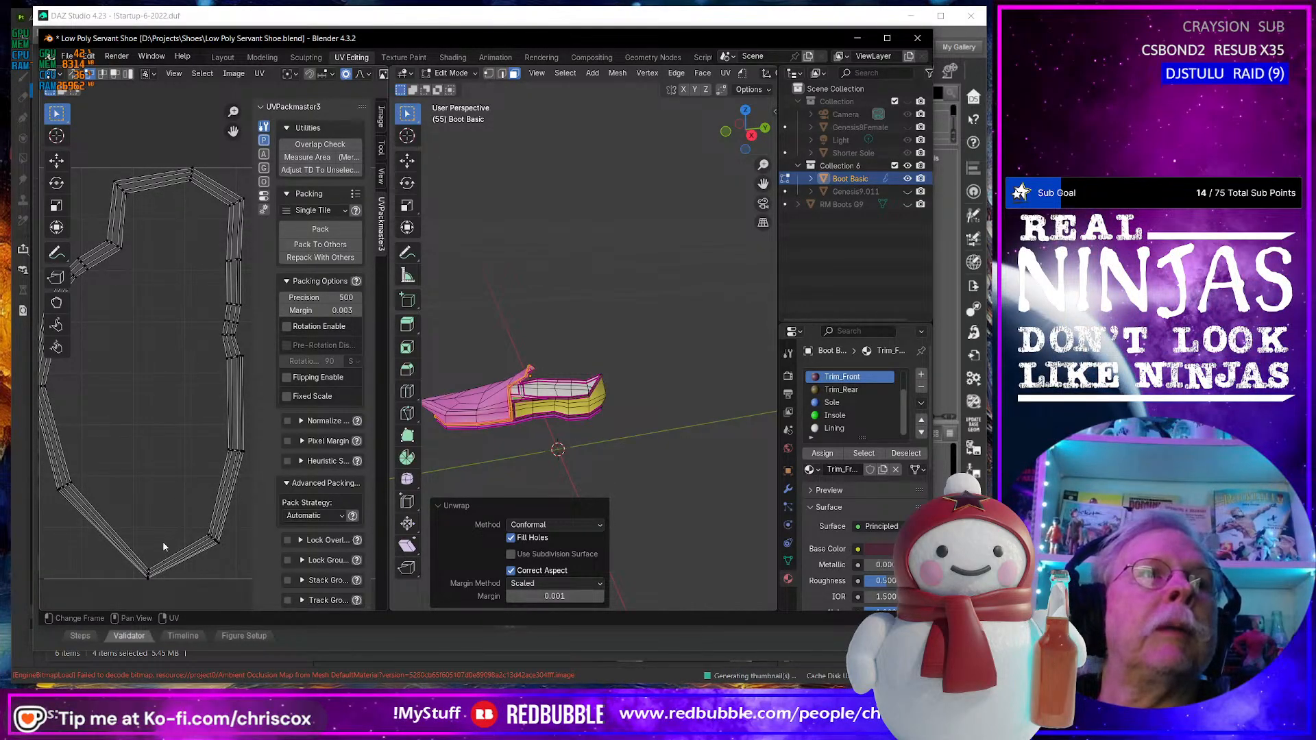
pyautogui.click(177, 252)
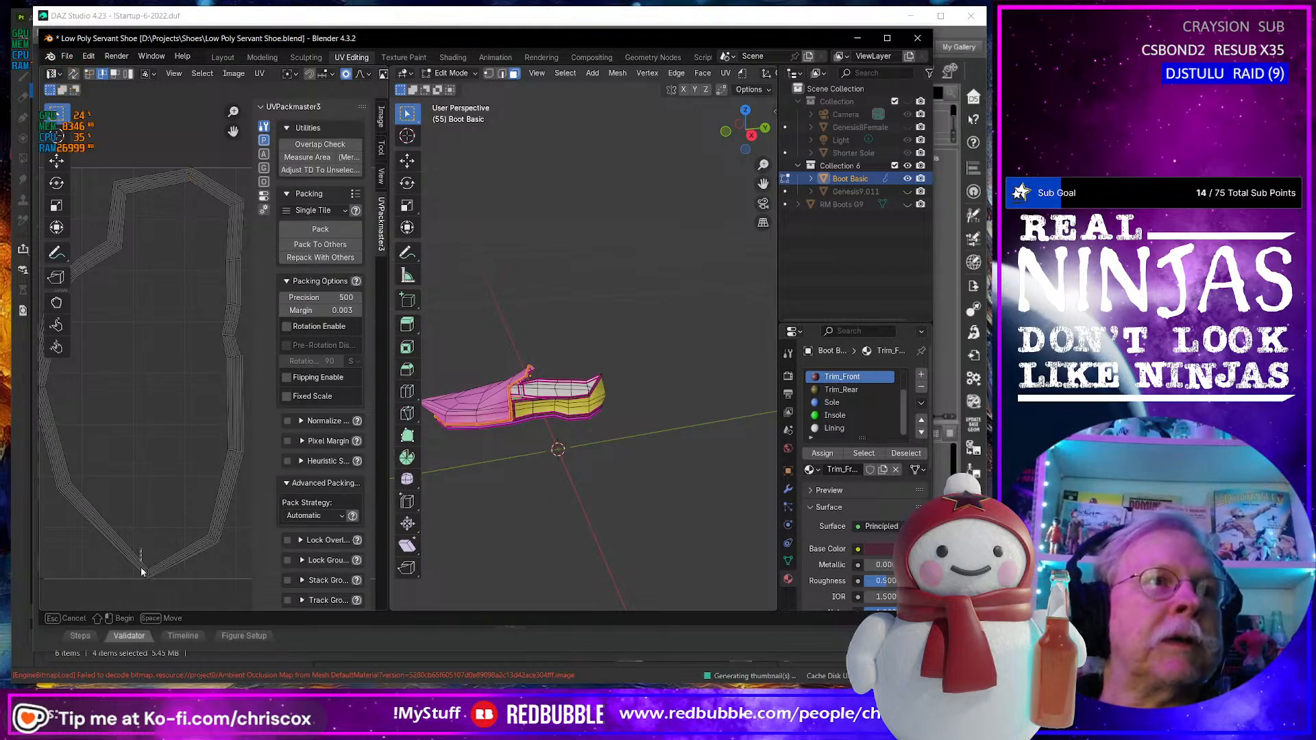
pyautogui.rightClick(190, 173)
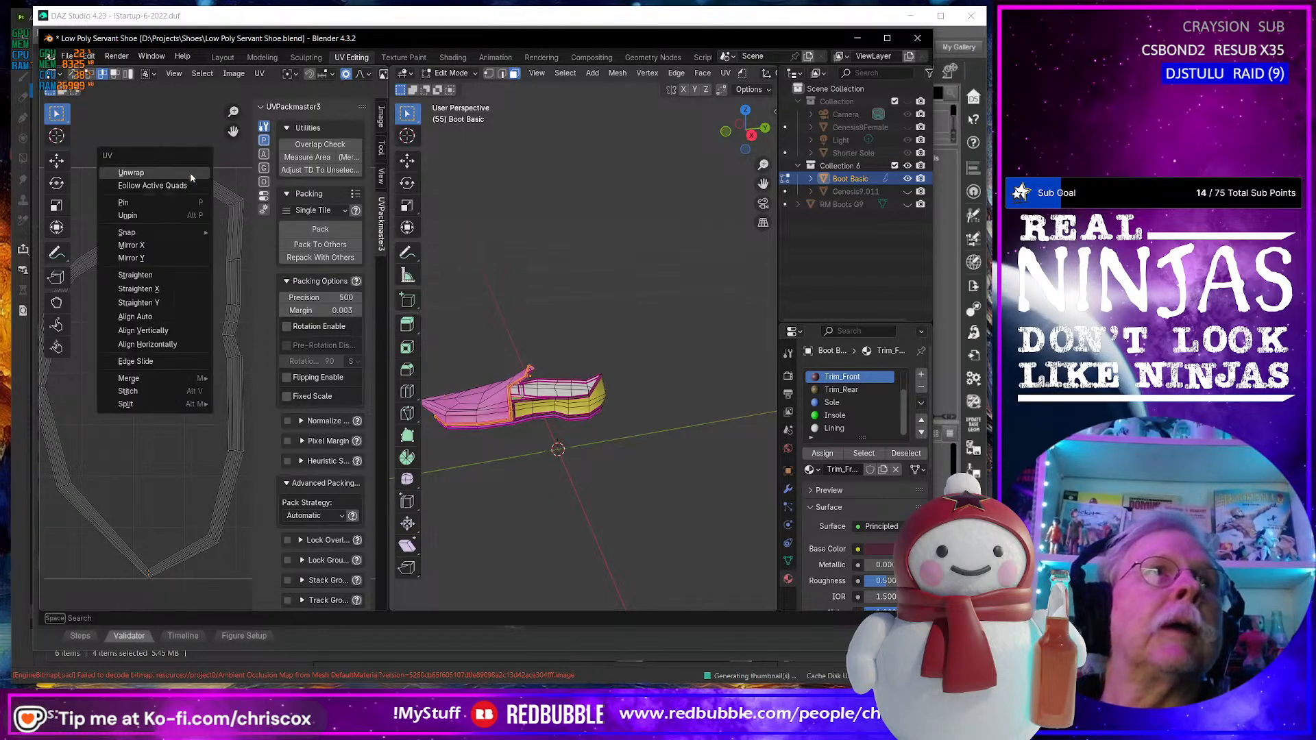
pyautogui.click(260, 75)
pyautogui.click(307, 262)
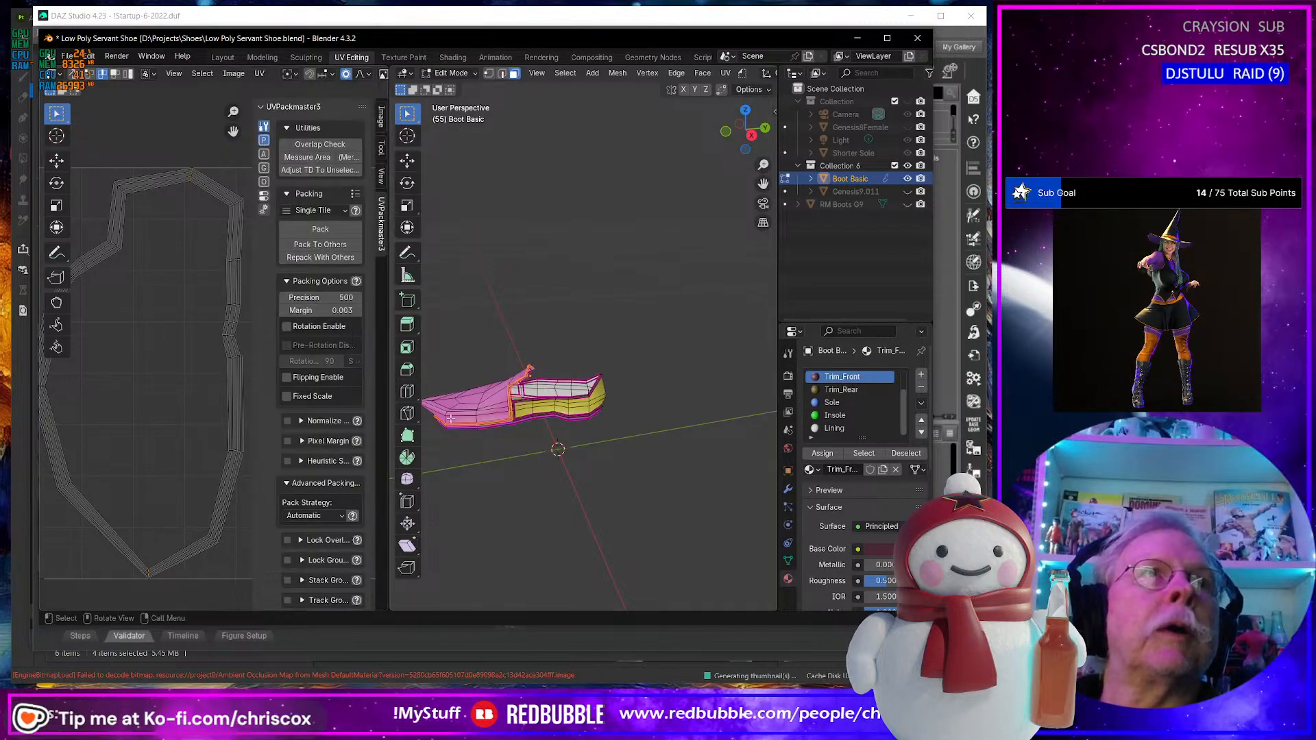
# Unwrap all of the front trim's UVs again with the Conformal method and clear the face selection.
pyautogui.keyDown('shift'); pyautogui.moveTo(484, 491); pyautogui.dragTo(515, 491, button='middle'); pyautogui.keyUp('shift')
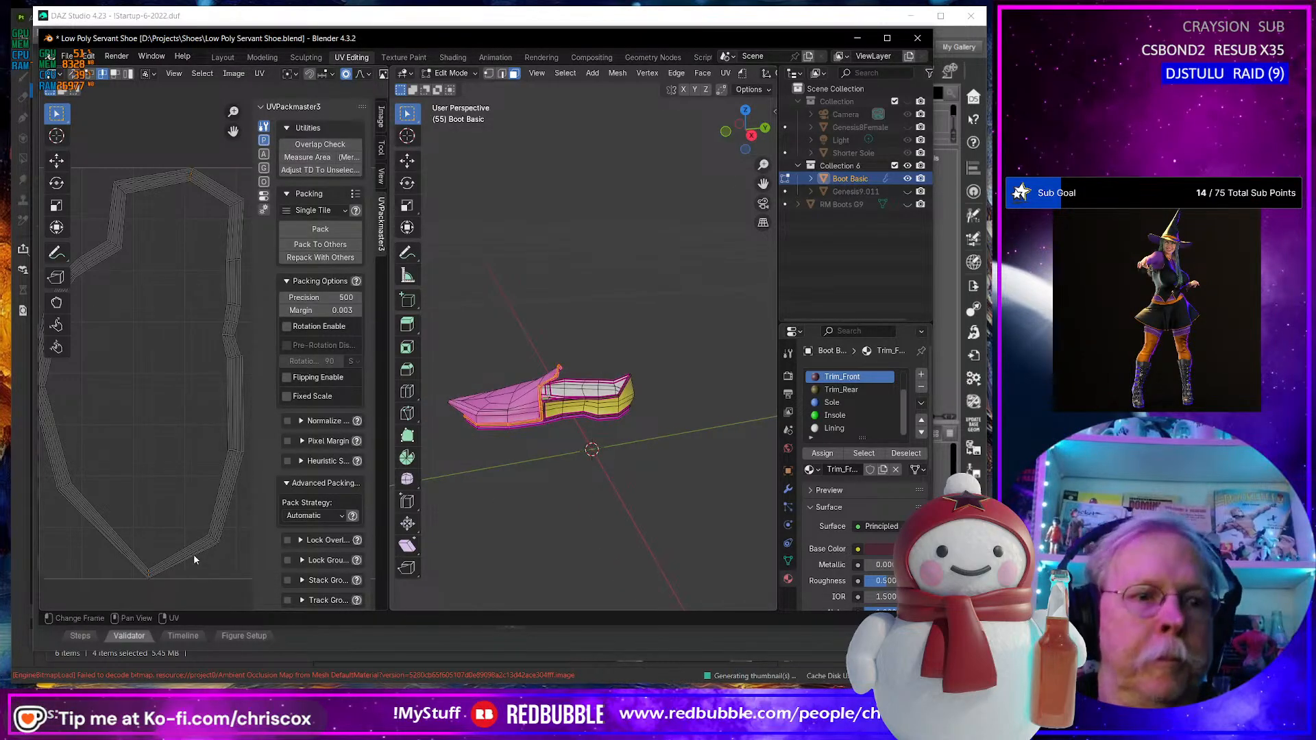
pyautogui.press('a')
pyautogui.press('u')
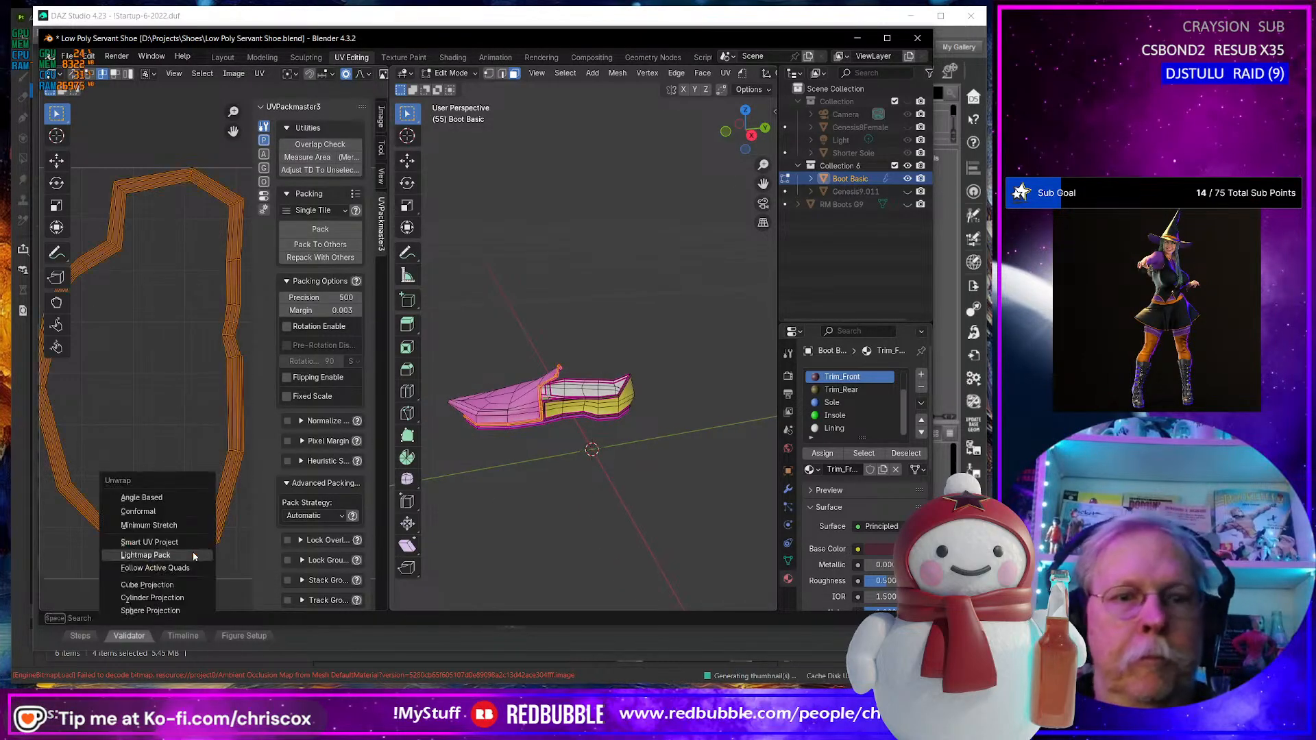
pyautogui.click(194, 511)
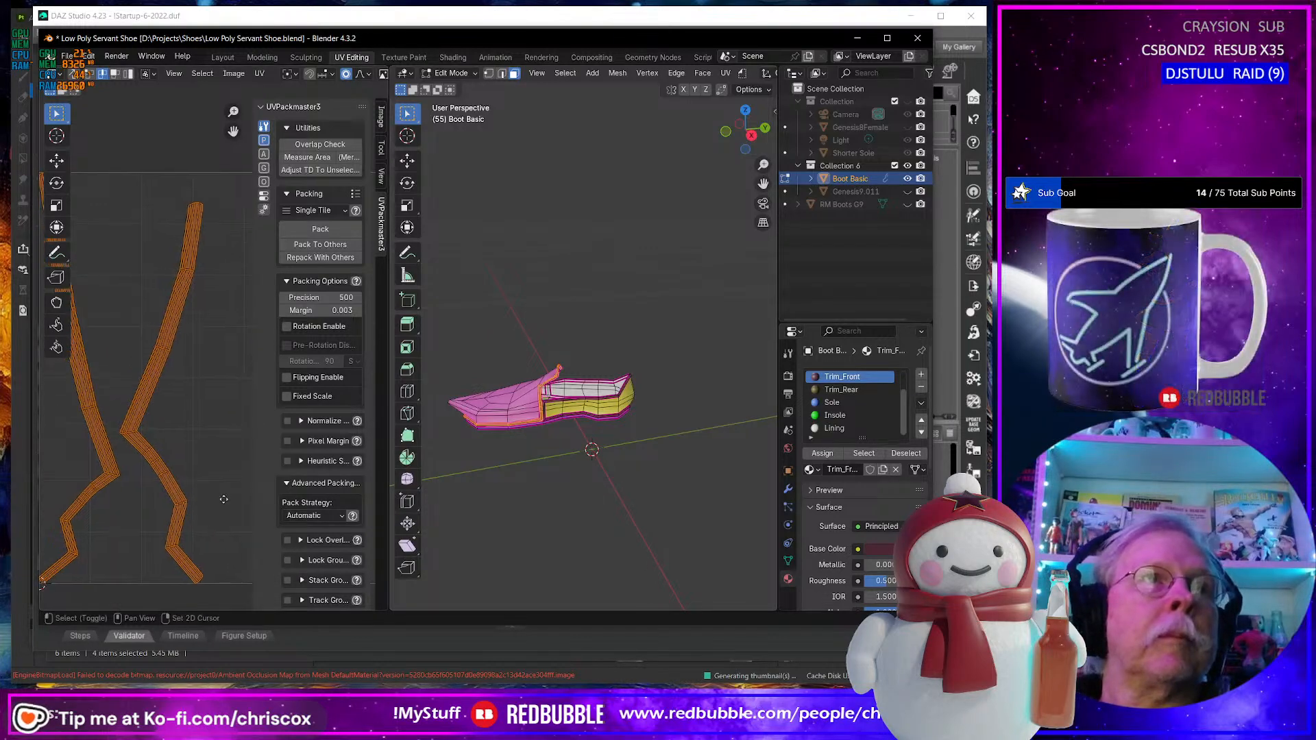
pyautogui.scroll(4, 561, 485)
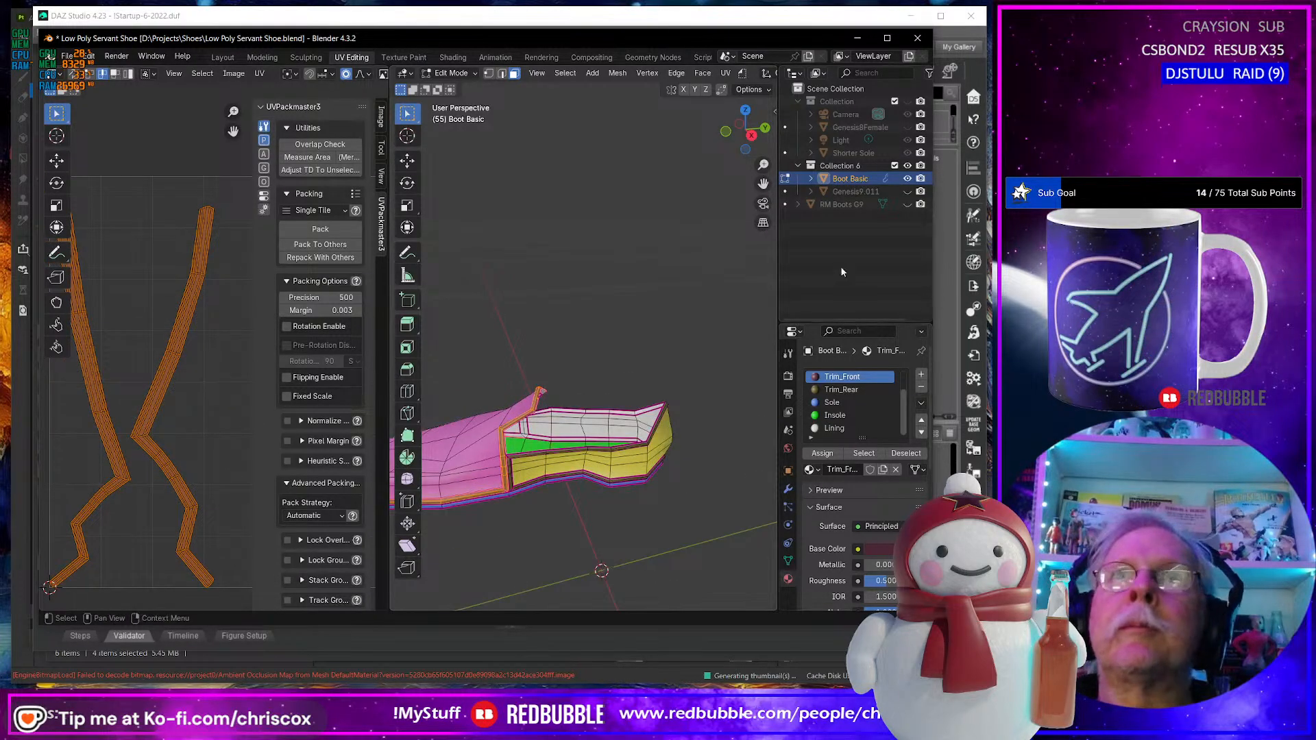
pyautogui.click(686, 537)
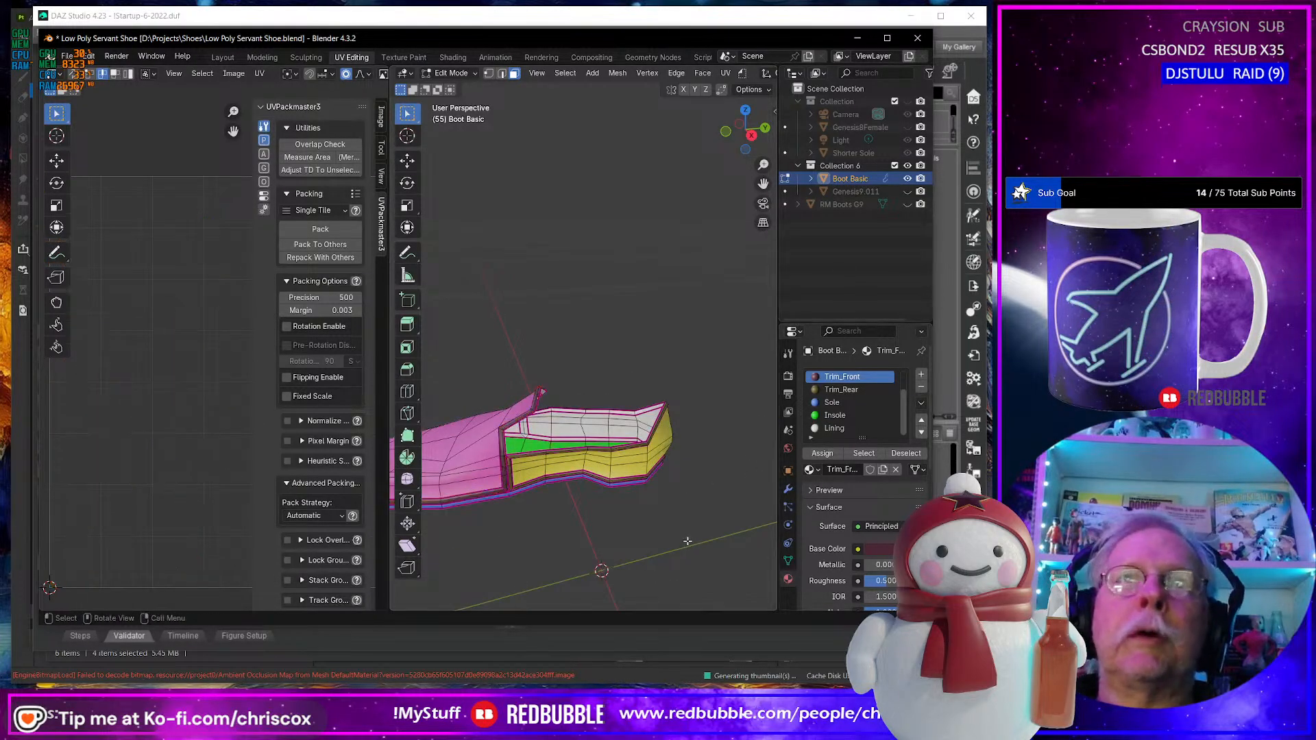
# Select the faces that use the Trim_Rear material and unwrap them with the Conformal method.
pyautogui.click(841, 388)
pyautogui.click(868, 454)
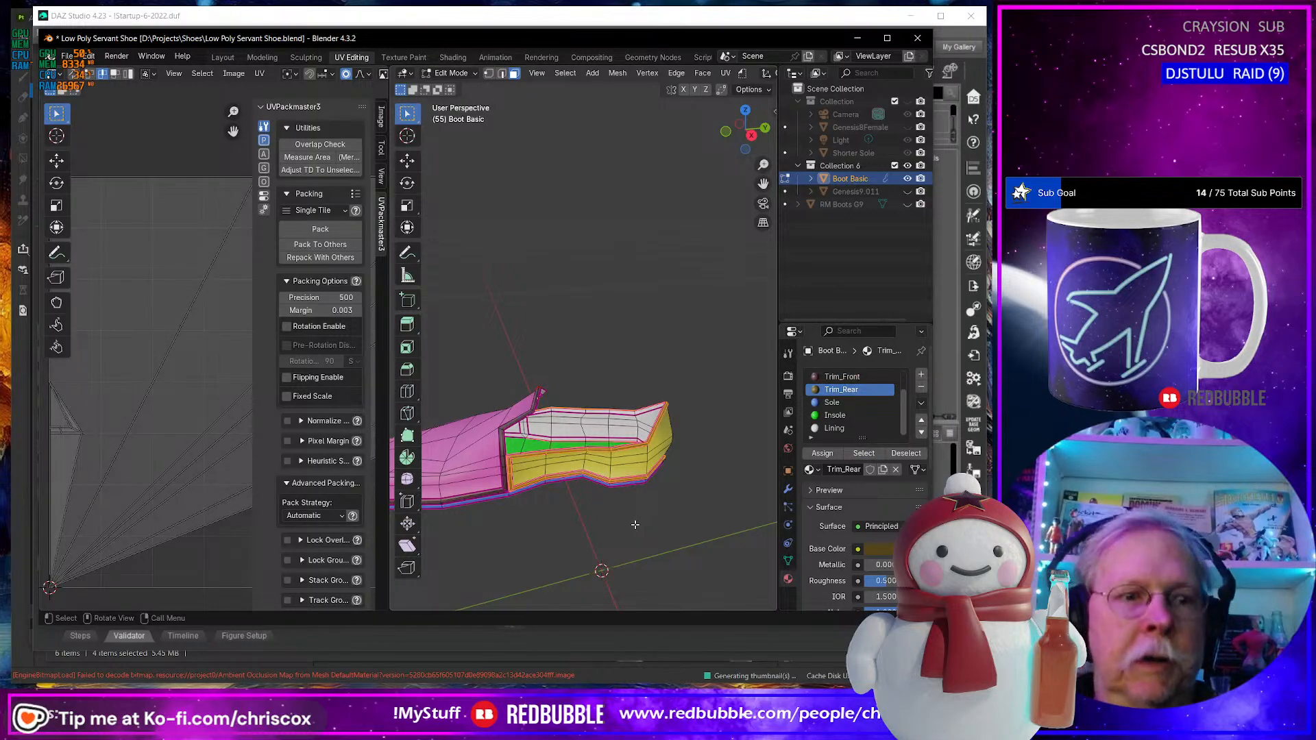
pyautogui.press('u')
pyautogui.moveTo(634, 525)
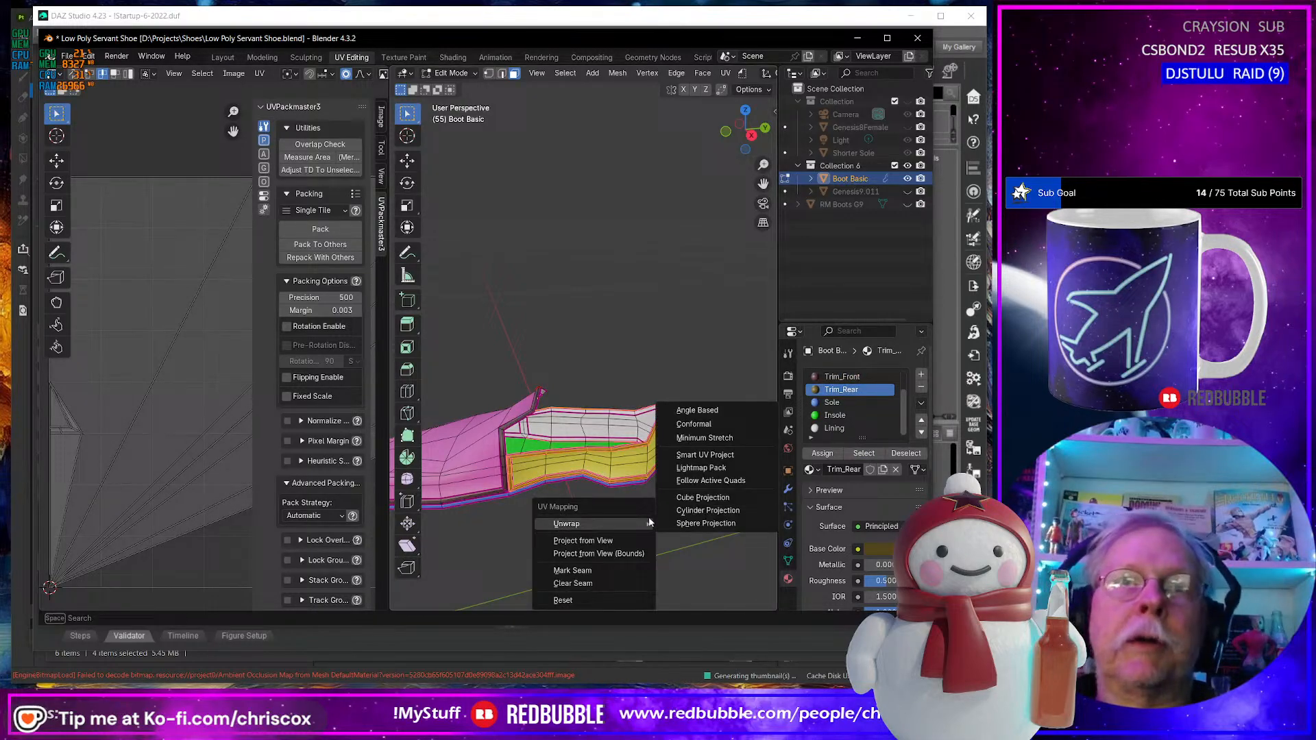
pyautogui.click(709, 425)
pyautogui.moveTo(131, 443); pyautogui.dragTo(210, 428, button='middle')
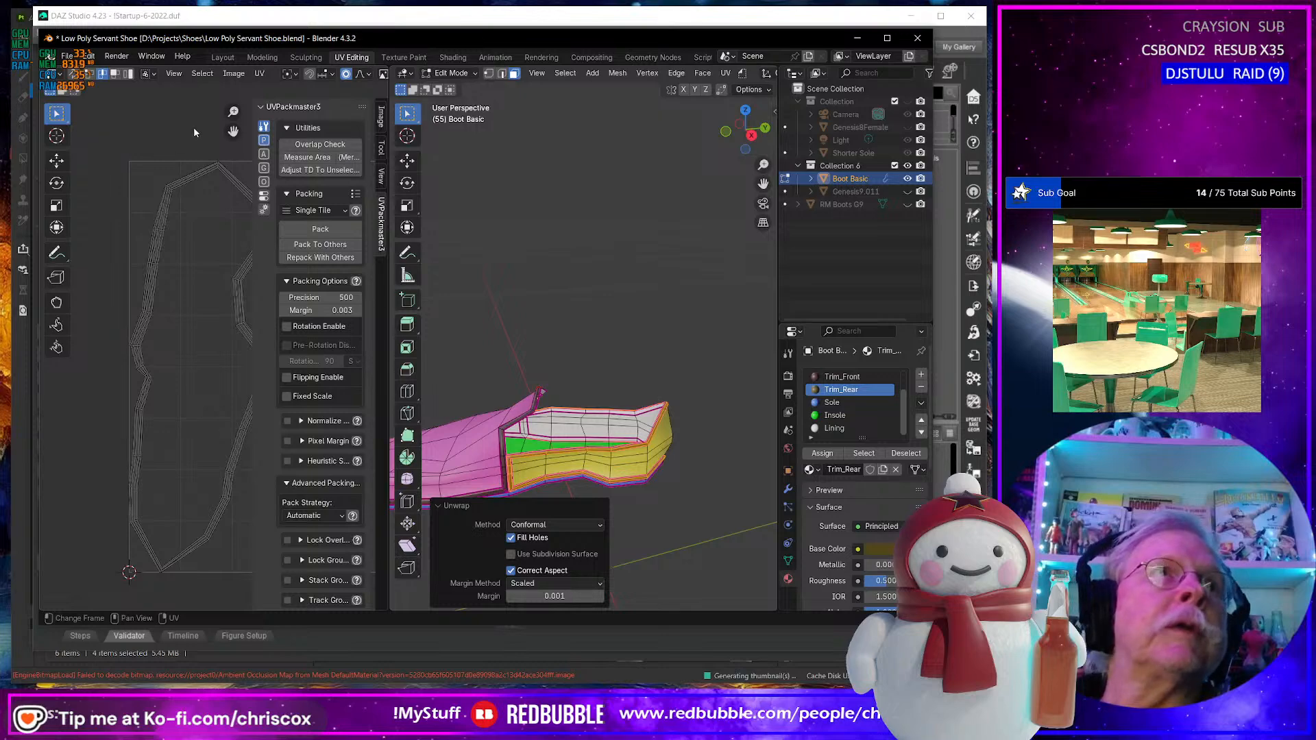
# Mark seams across the rear trim's UV loop at its two opposite ends.
pyautogui.click(232, 187)
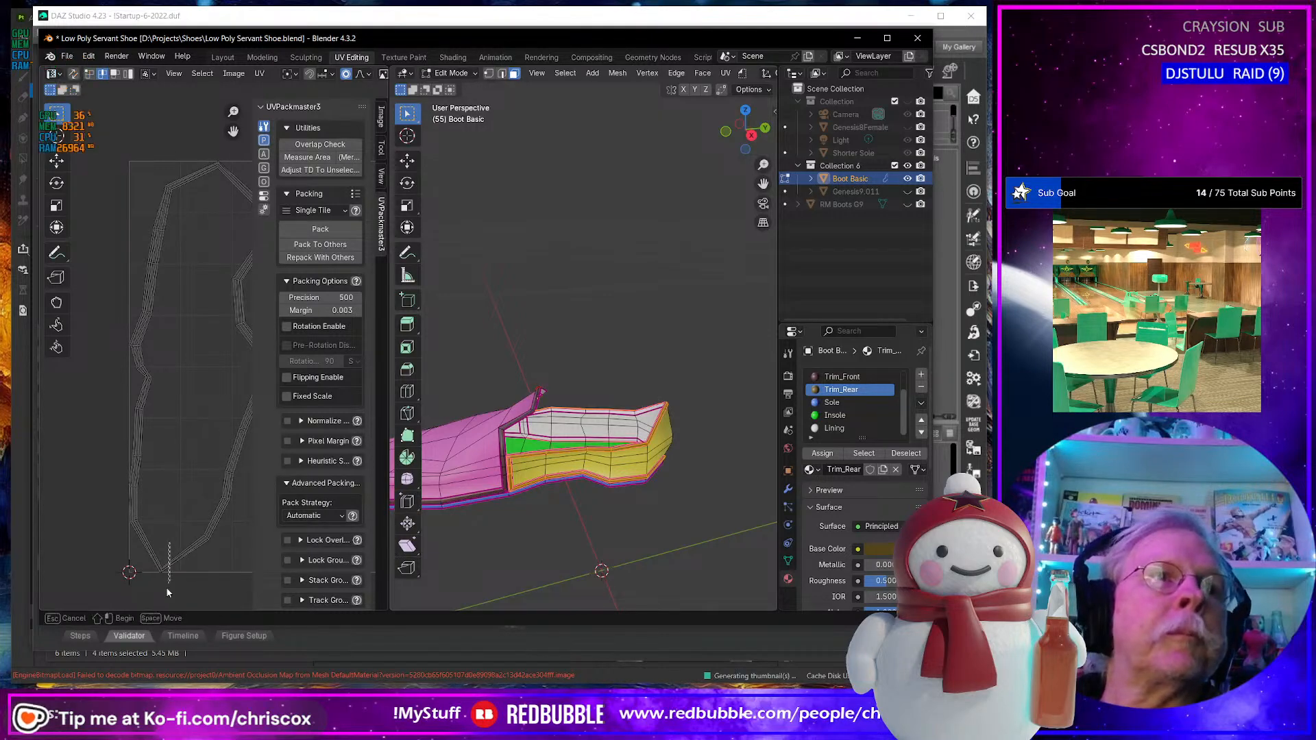
pyautogui.click(259, 73)
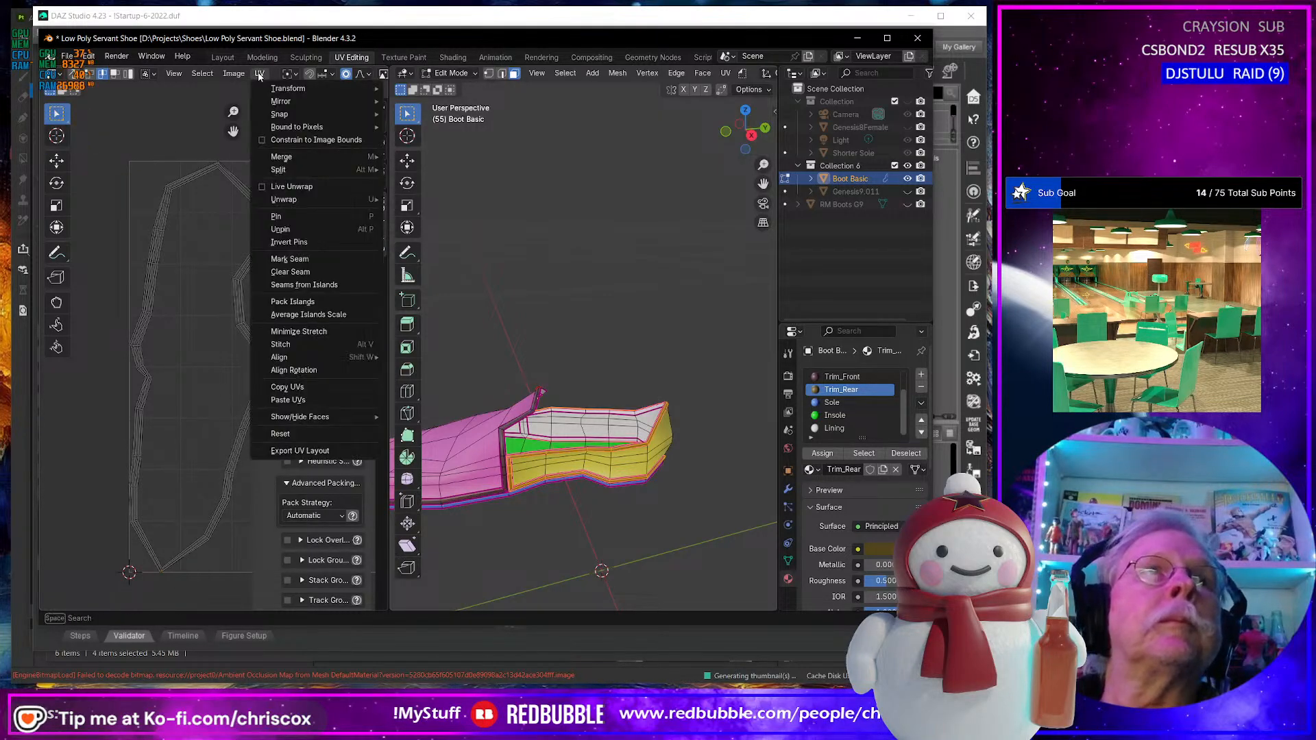
pyautogui.click(292, 260)
# Select all of the rear trim's UVs and unwrap them again with the Conformal method.
pyautogui.press('a')
pyautogui.press('u')
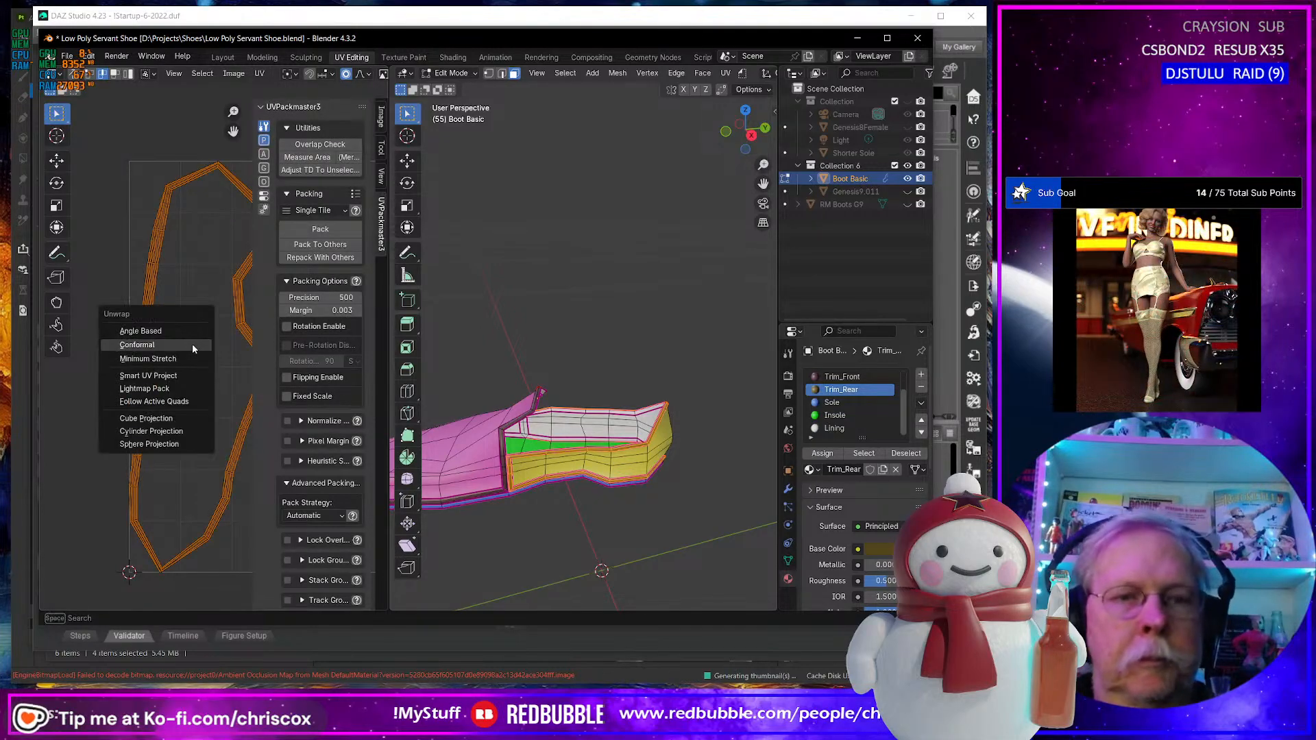
pyautogui.click(183, 346)
pyautogui.keyDown('shift'); pyautogui.moveTo(205, 349); pyautogui.dragTo(145, 359, button='middle'); pyautogui.keyUp('shift')
# Clear the face selection, select the faces that use the Sole material and unwrap them with the Conformal method.
pyautogui.keyDown('shift'); pyautogui.moveTo(663, 469); pyautogui.dragTo(762, 367, button='middle'); pyautogui.keyUp('shift')
pyautogui.click(834, 404)
pyautogui.moveTo(665, 469); pyautogui.dragTo(594, 478, button='middle')
pyautogui.click(617, 523)
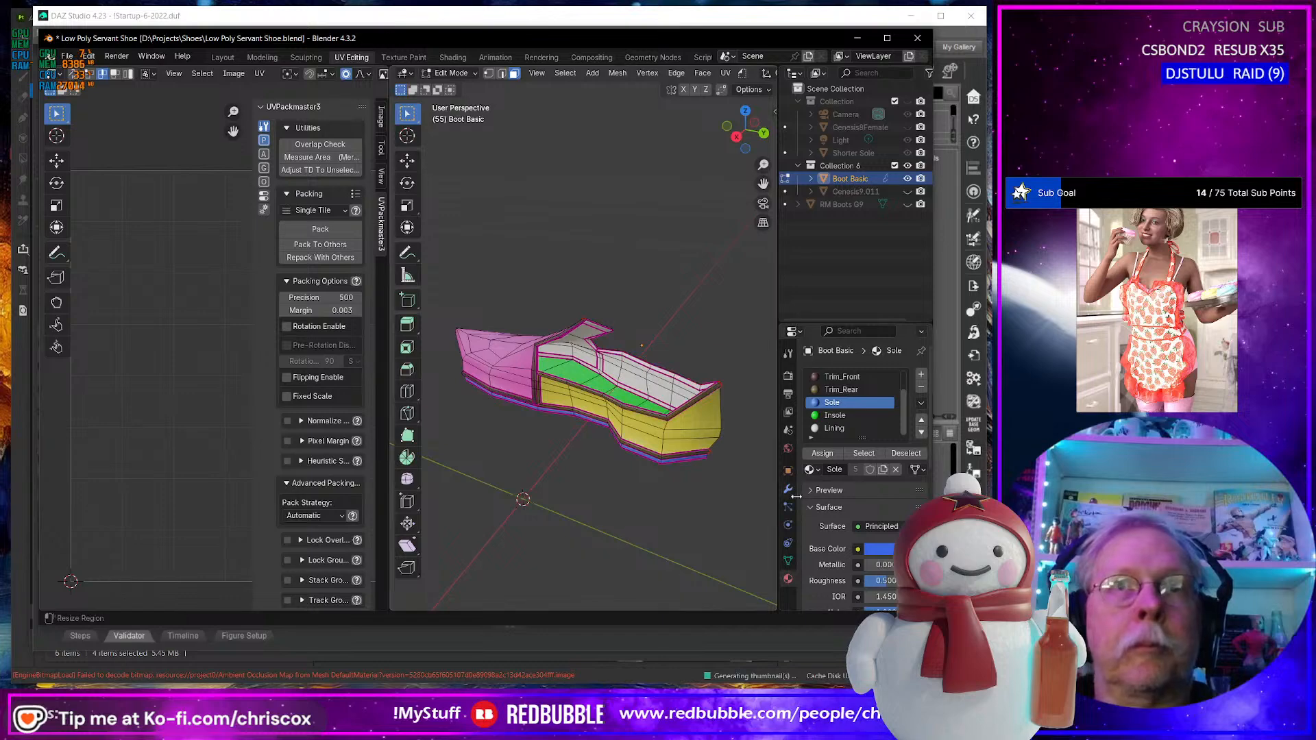
pyautogui.click(862, 454)
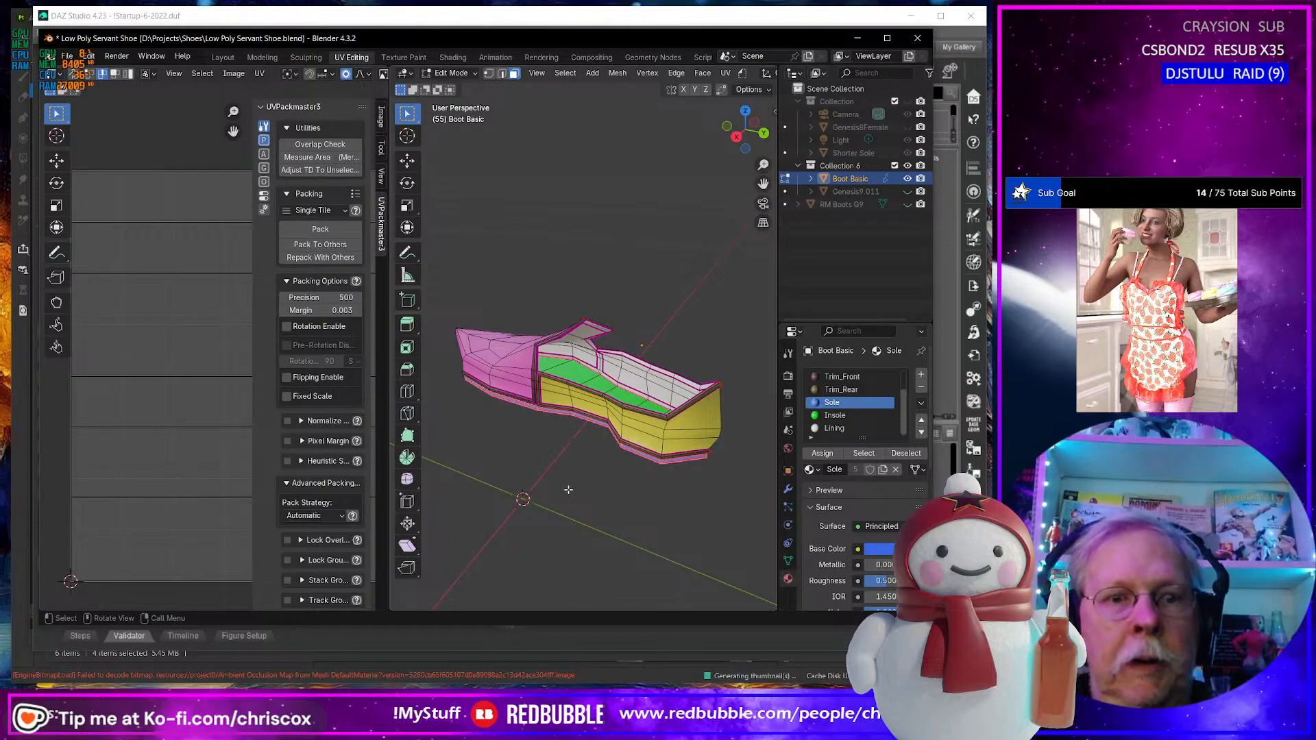
pyautogui.press('u')
pyautogui.moveTo(562, 488)
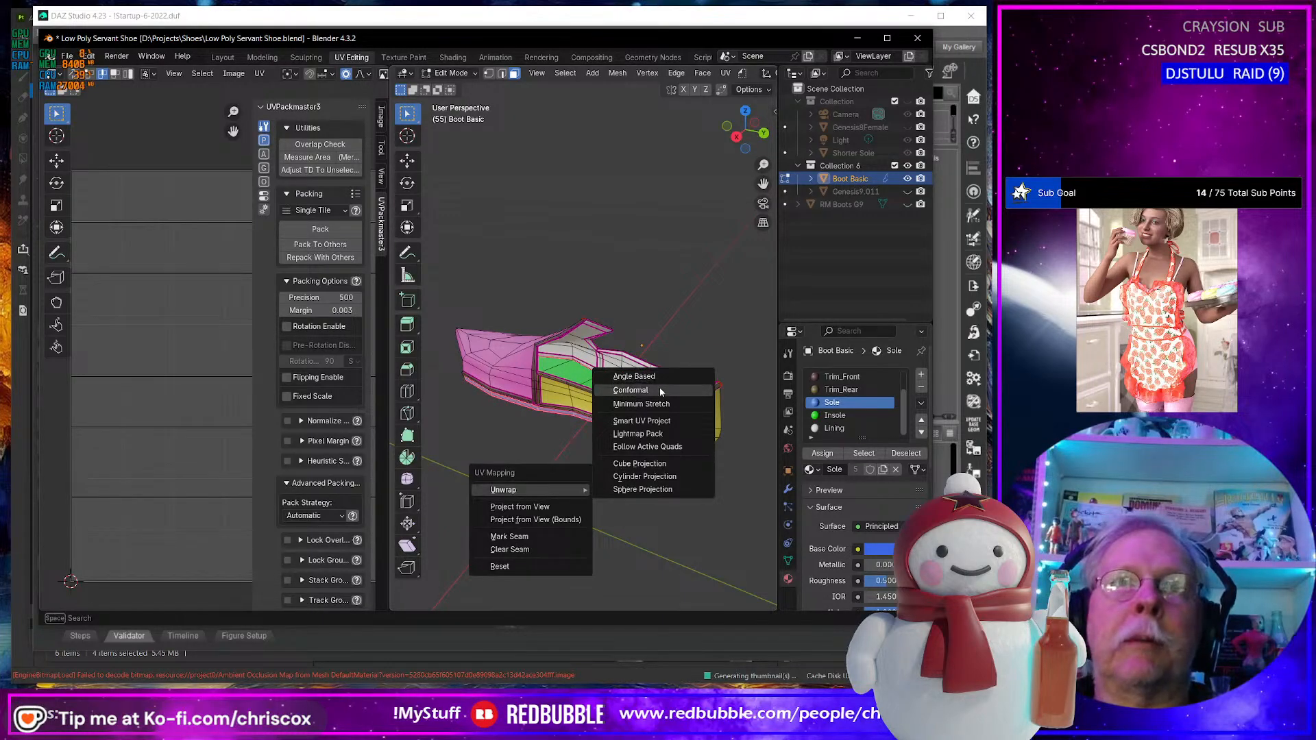
pyautogui.click(631, 389)
pyautogui.moveTo(589, 457); pyautogui.dragTo(603, 446, button='middle')
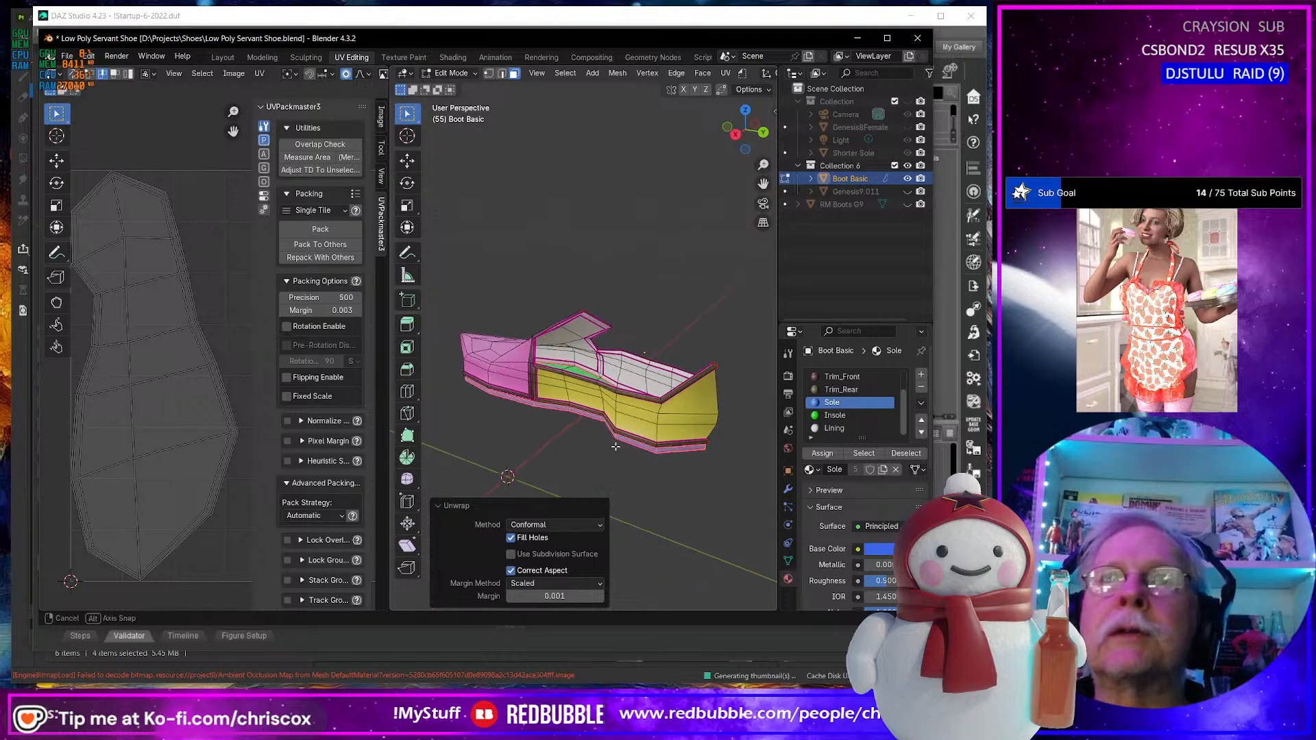
# Replace the selection with the faces that use the Insole material and unwrap them with the Conformal method.
pyautogui.click(834, 416)
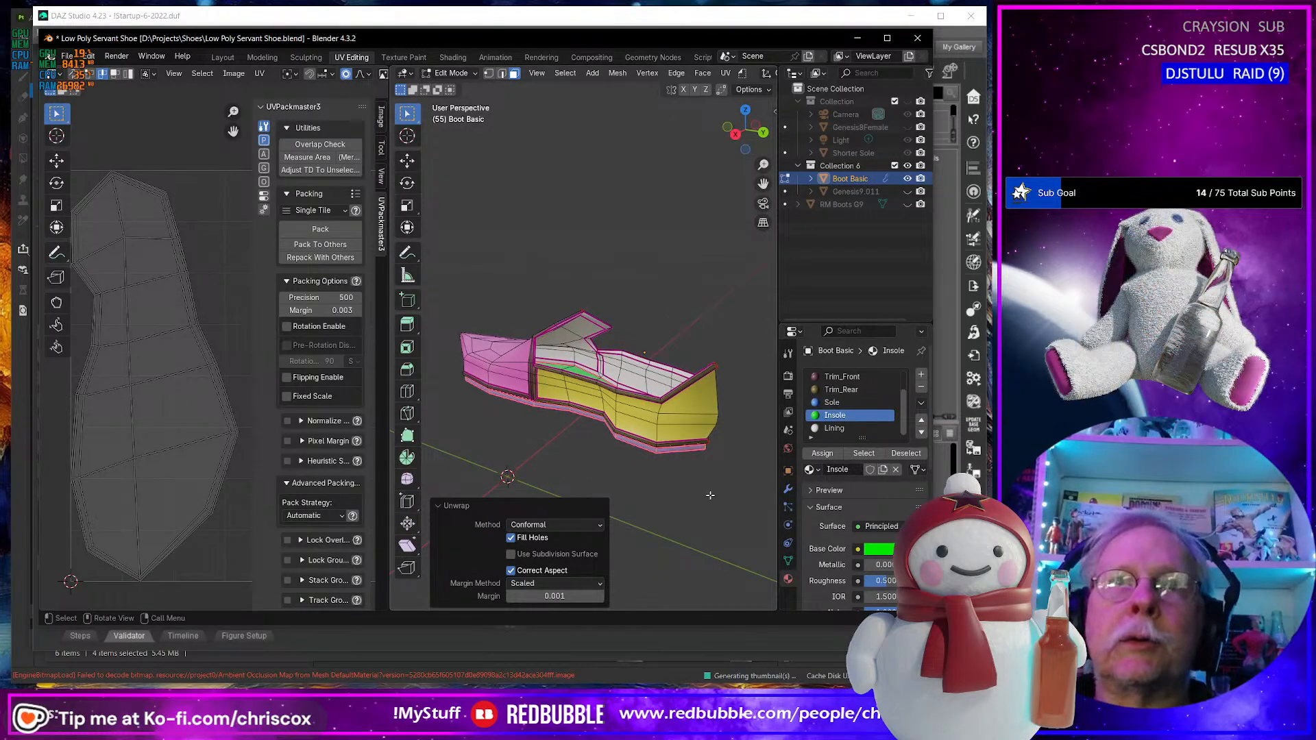
pyautogui.click(707, 499)
pyautogui.click(863, 454)
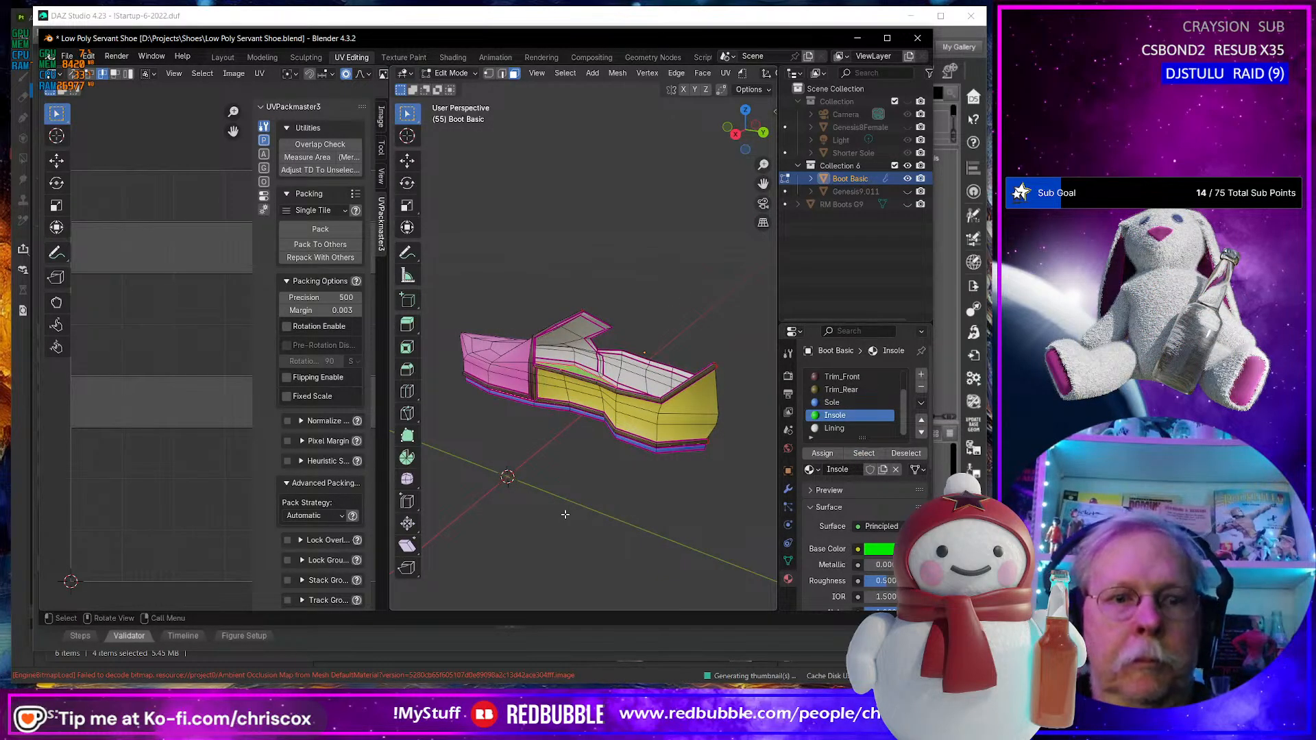
pyautogui.press('u')
pyautogui.moveTo(566, 513)
pyautogui.click(660, 418)
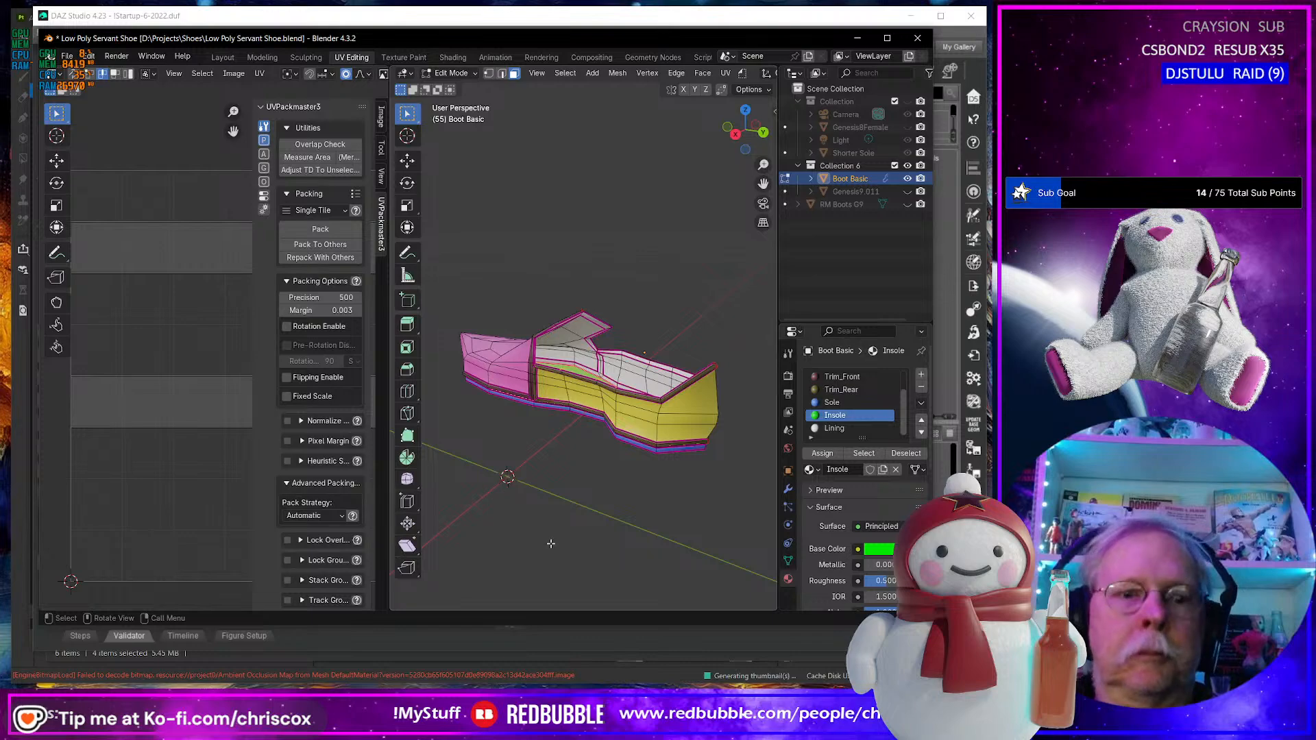
pyautogui.press('u')
pyautogui.moveTo(555, 538)
pyautogui.click(630, 434)
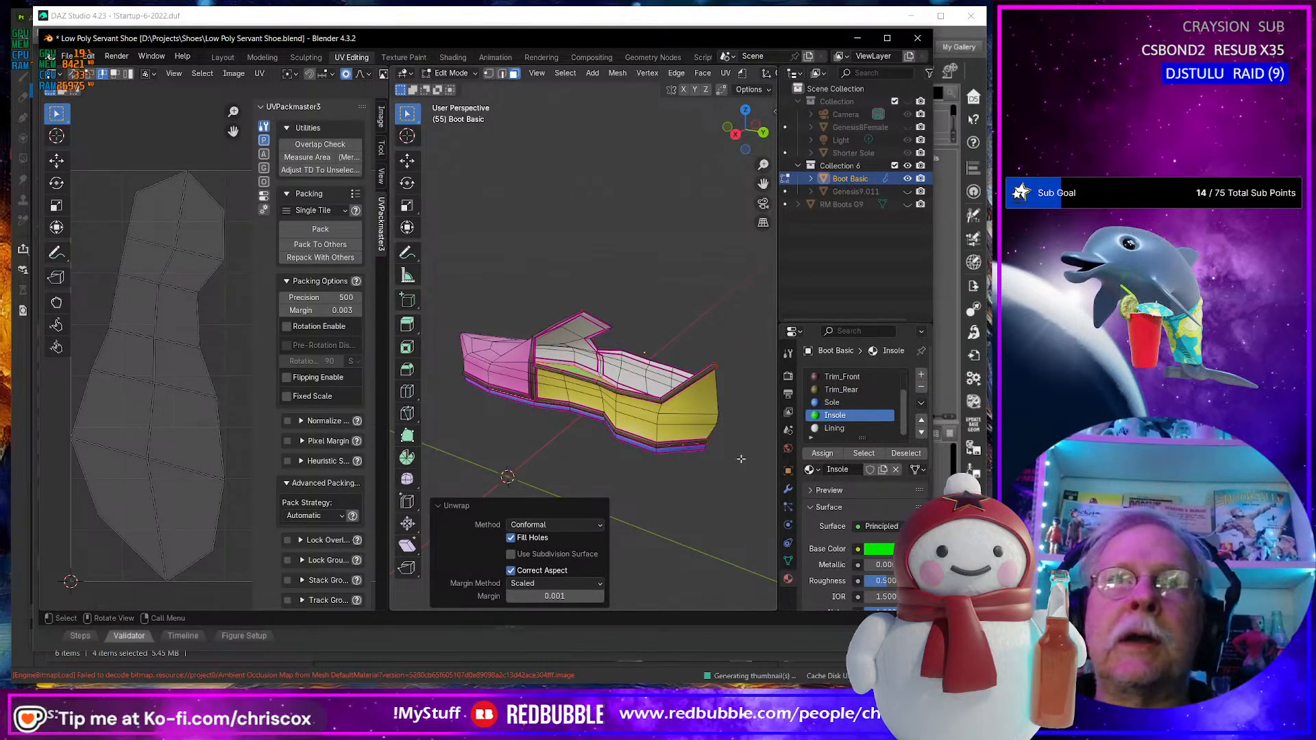
pyautogui.moveTo(652, 469); pyautogui.dragTo(679, 466, button='middle')
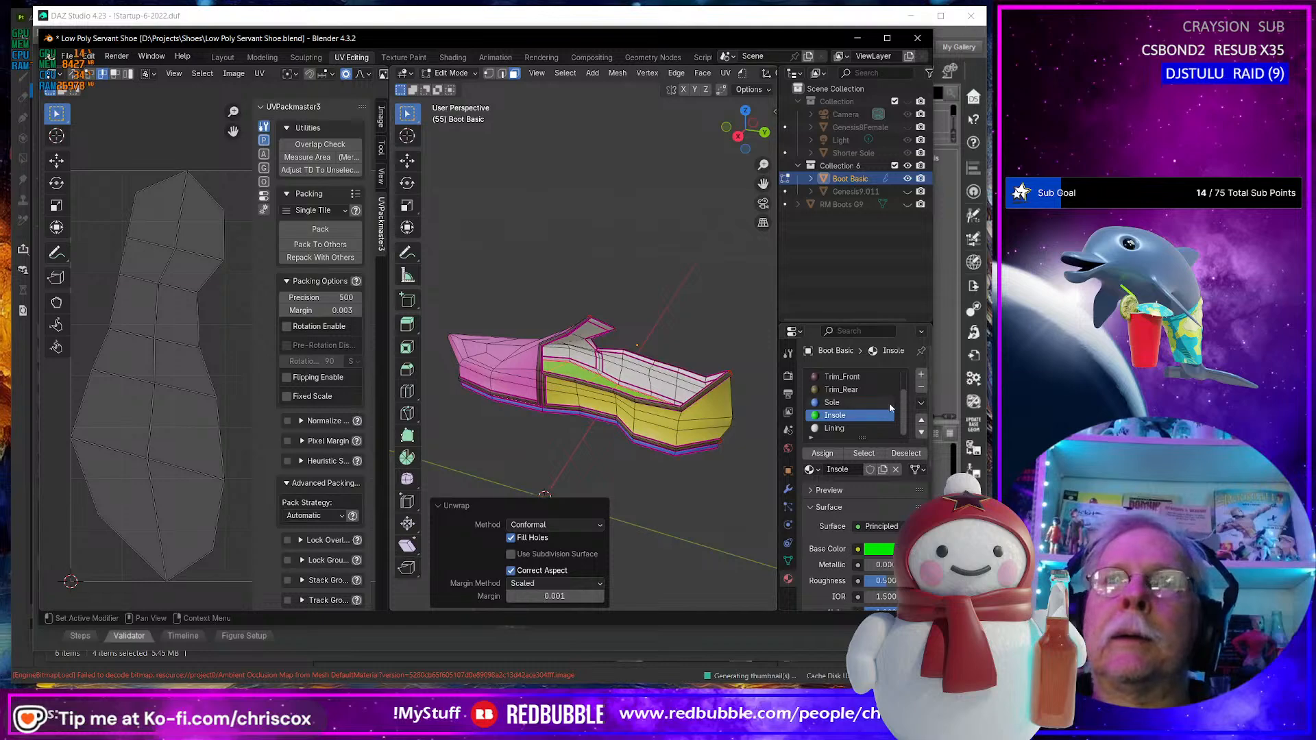
# Select only the faces that use the Shoe_Front material and unwrap them with the Conformal method.
pyautogui.scroll(2, 889, 404)
pyautogui.click(845, 377)
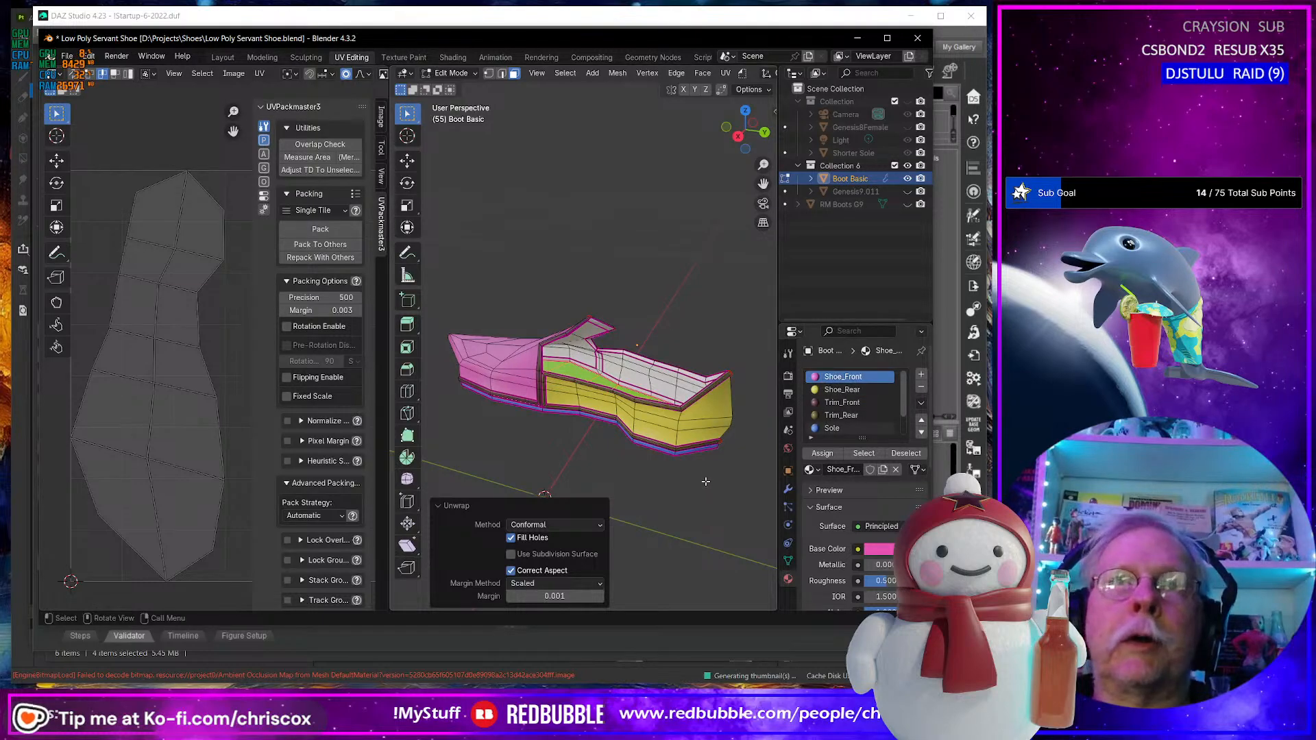
pyautogui.moveTo(706, 482); pyautogui.dragTo(681, 479, button='middle')
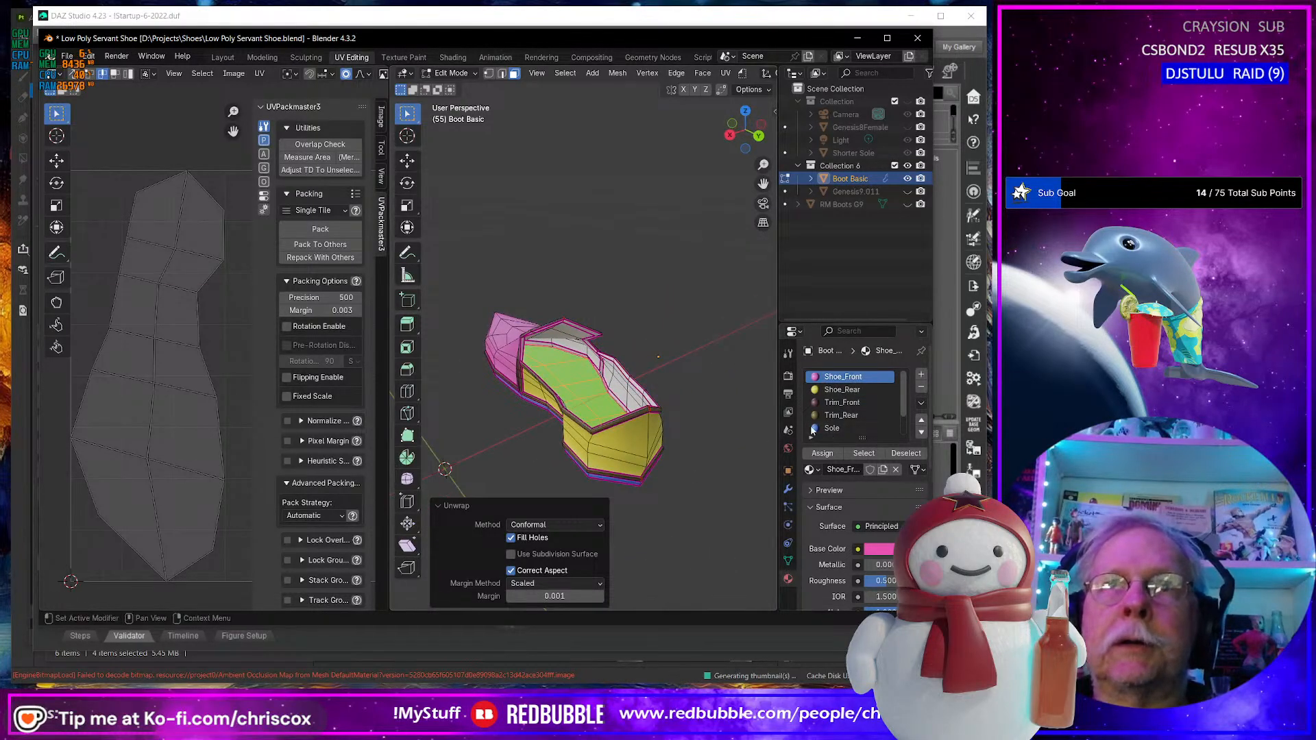
pyautogui.click(823, 454)
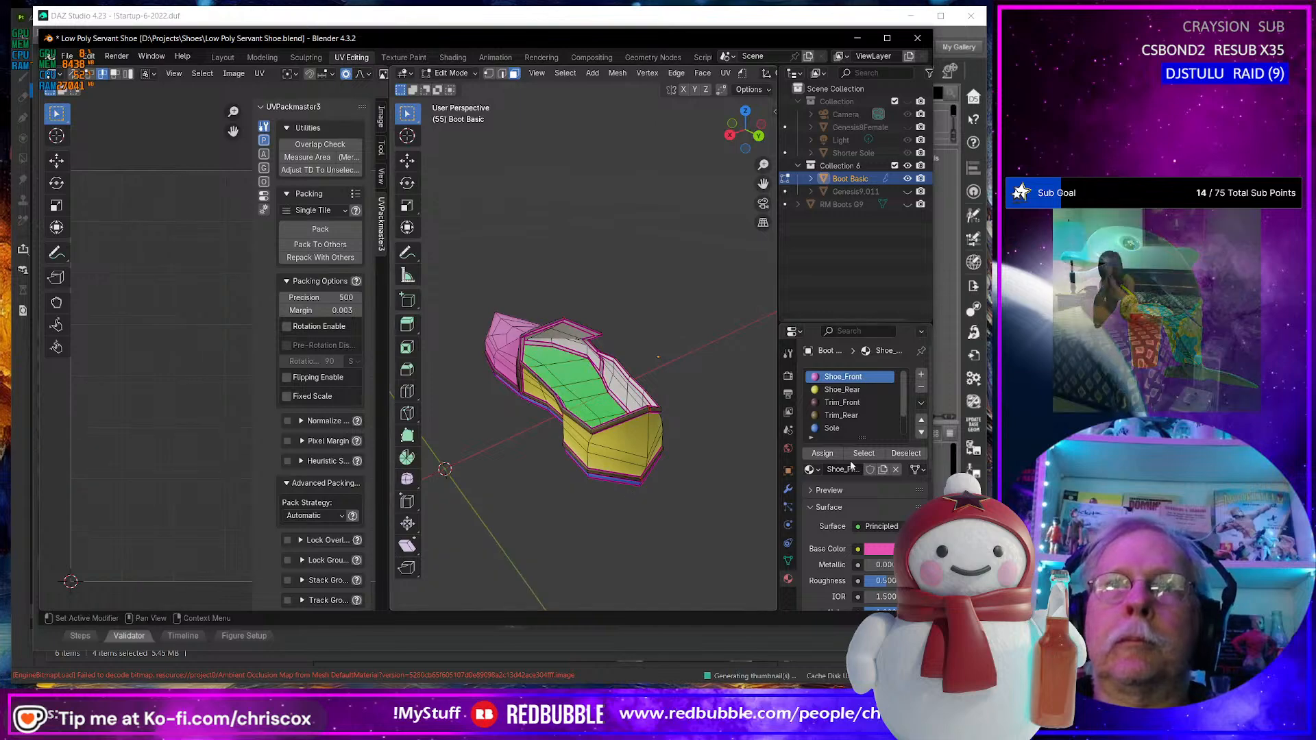
pyautogui.press('u')
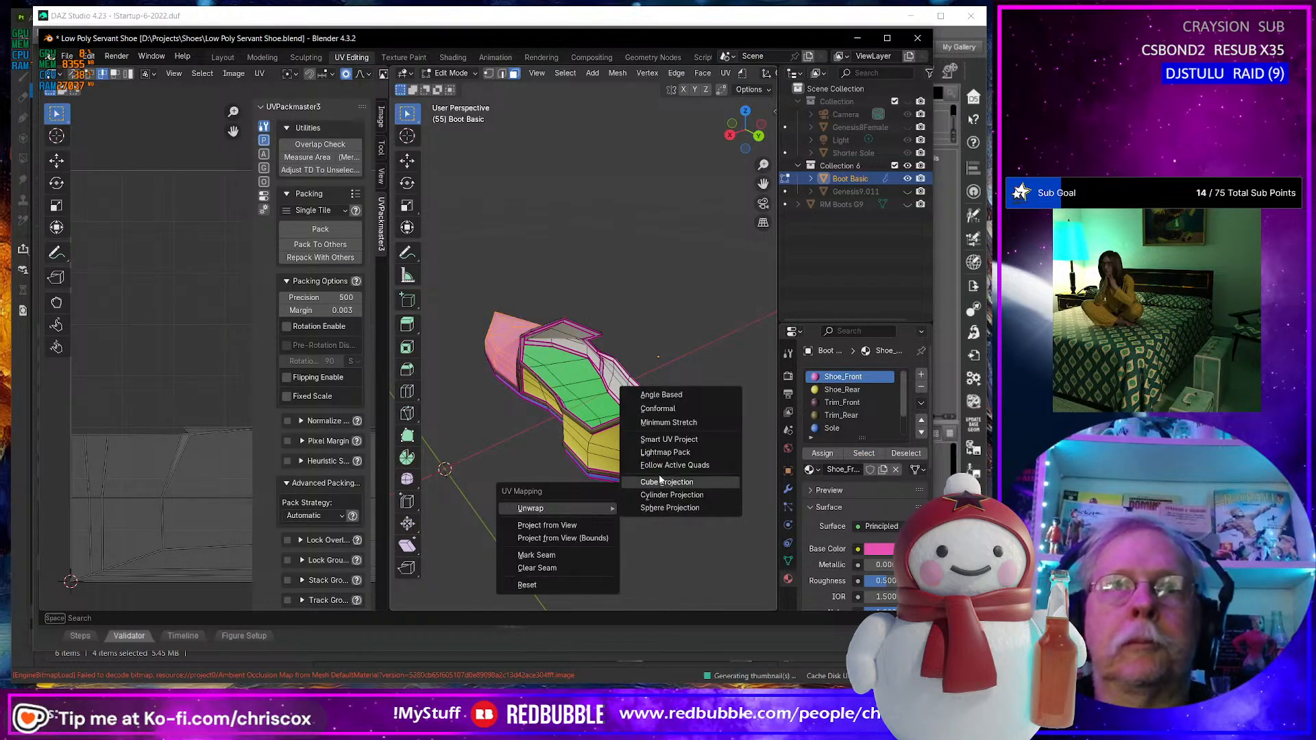
pyautogui.click(692, 406)
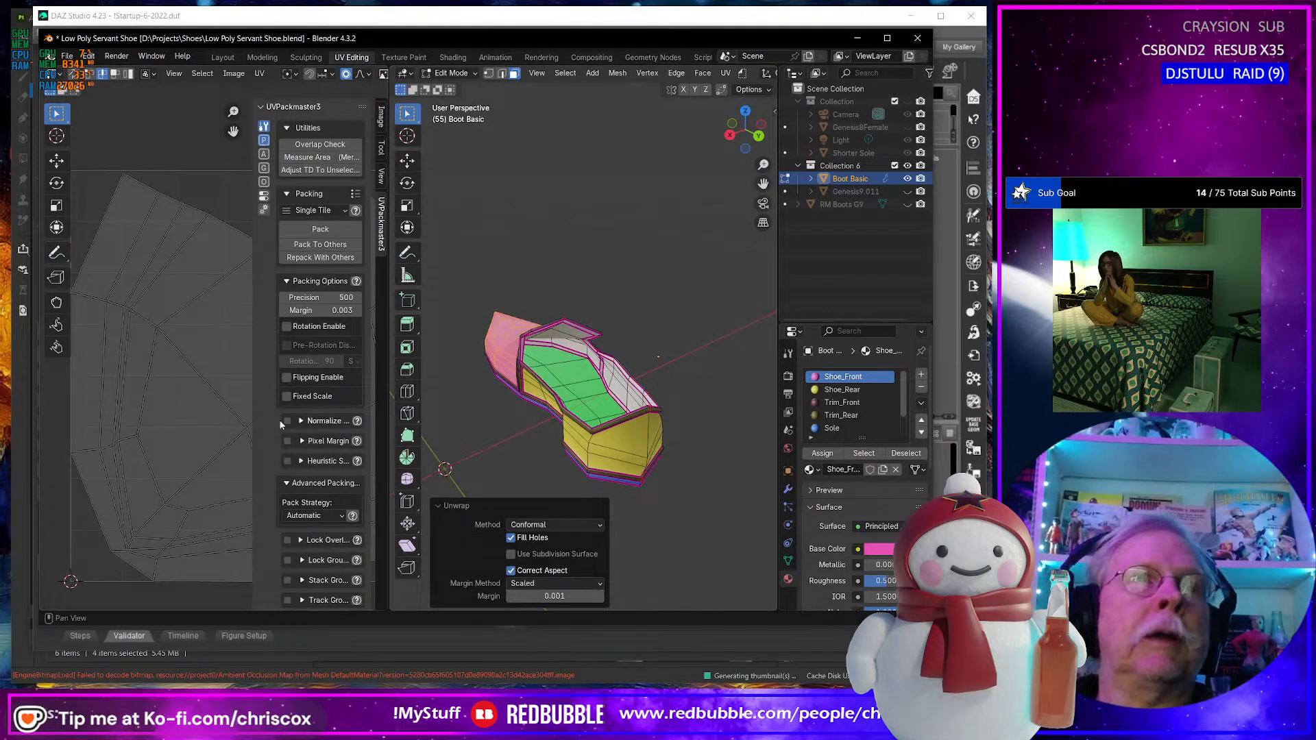
pyautogui.scroll(-5, 117, 414)
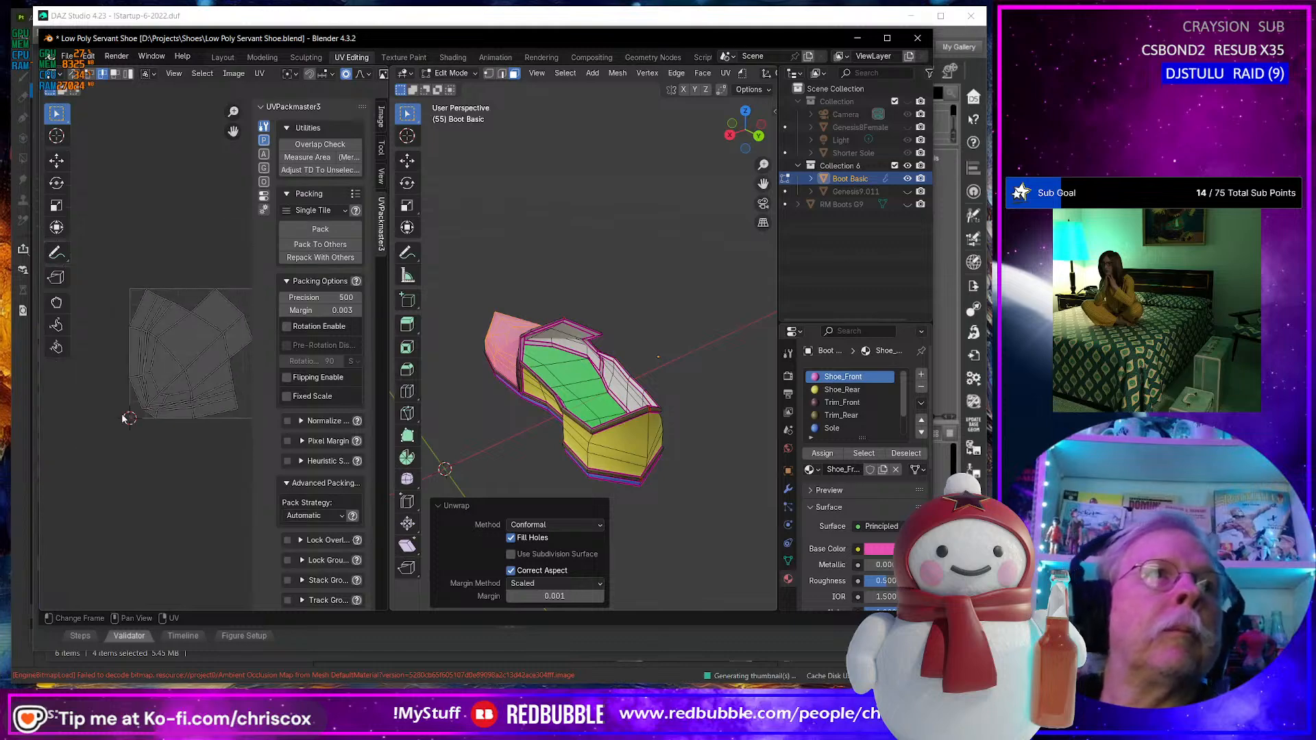
pyautogui.moveTo(132, 408); pyautogui.dragTo(102, 408, button='middle')
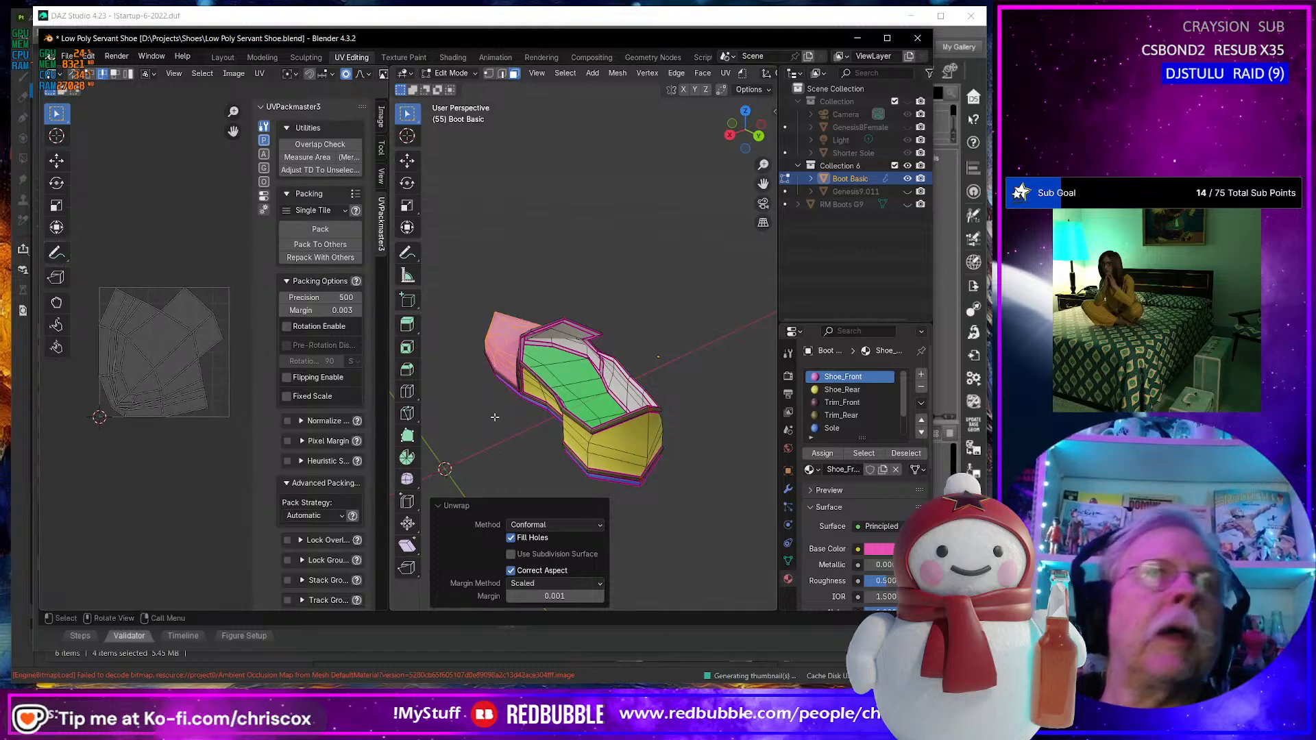
# Clear the selection, select the faces that use the Shoe_Rear material and unwrap them with the Conformal method.
pyautogui.click(725, 486)
pyautogui.click(832, 393)
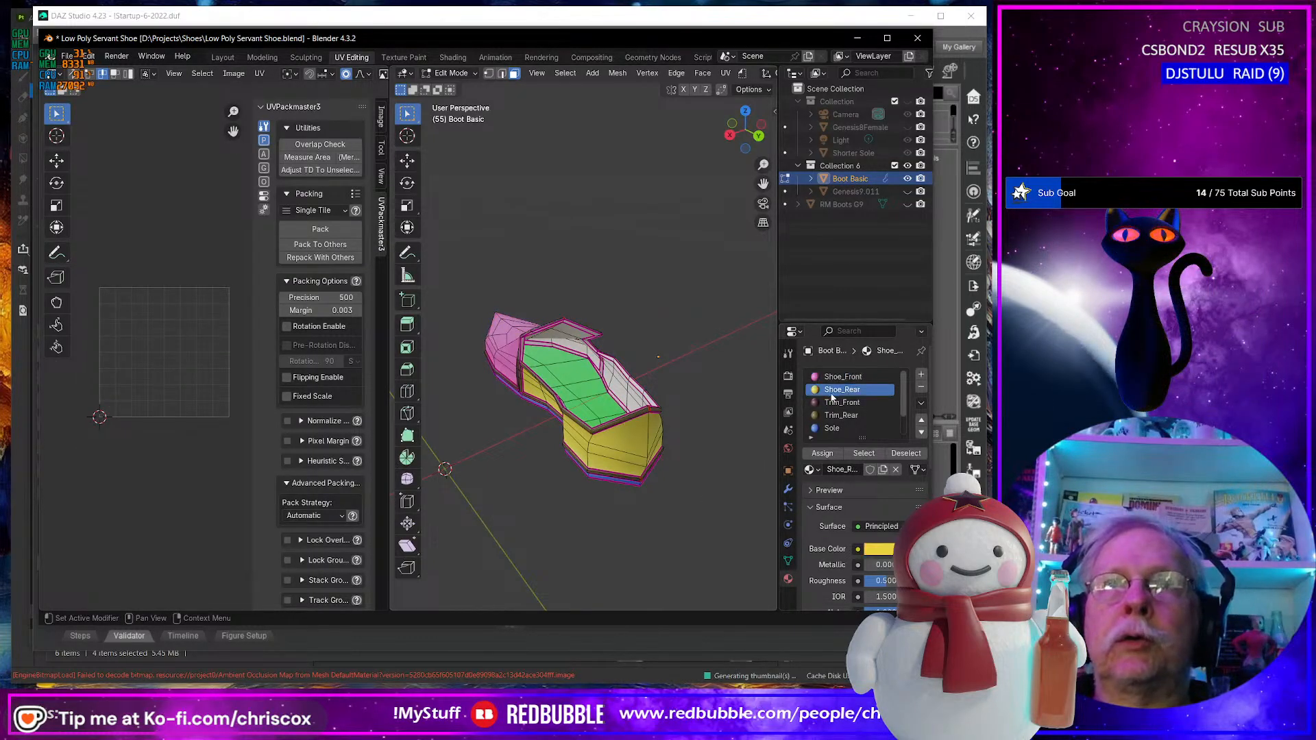
pyautogui.click(876, 459)
pyautogui.press('u')
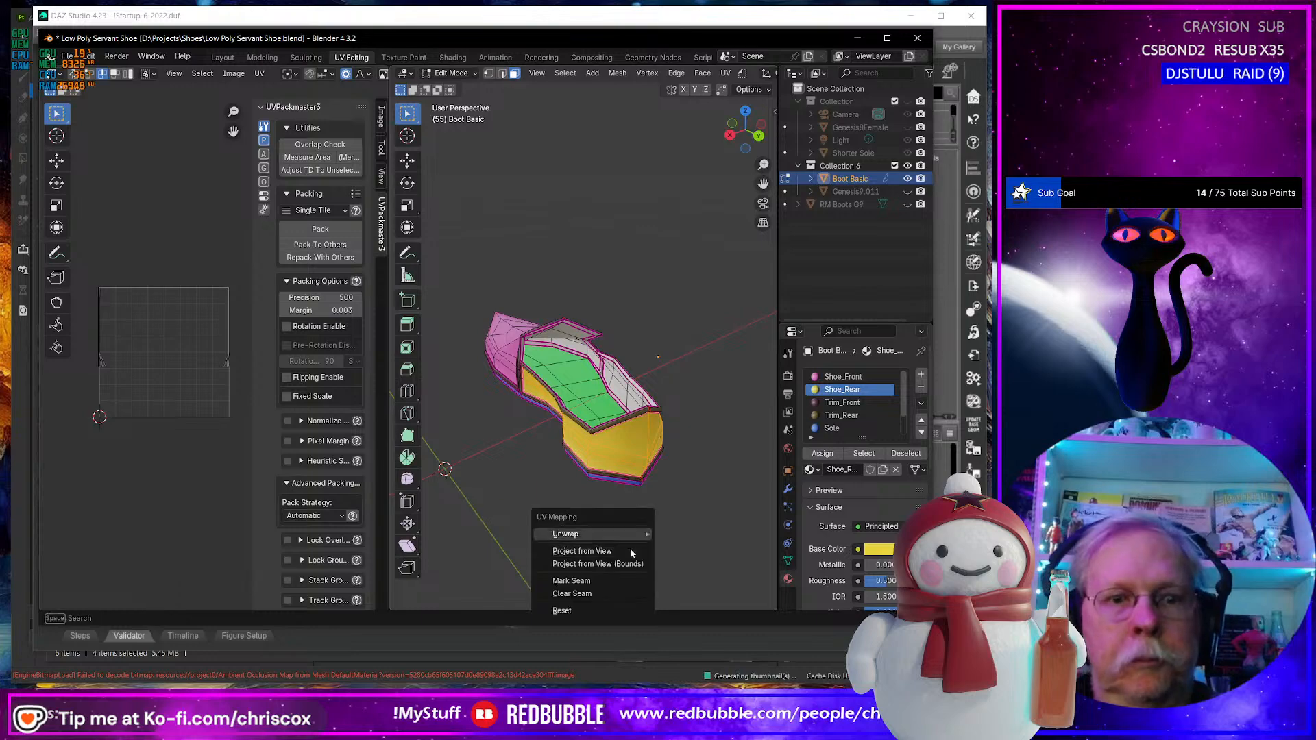
pyautogui.moveTo(636, 535)
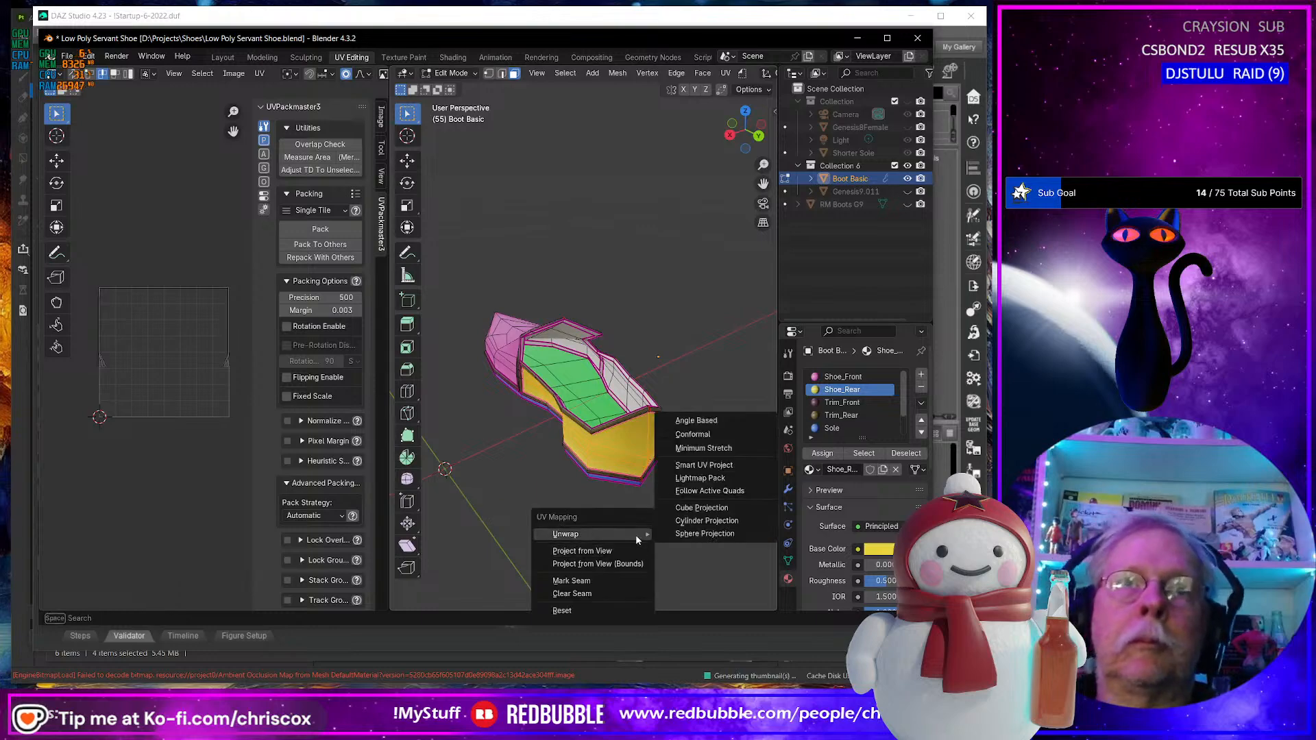
pyautogui.click(742, 434)
pyautogui.keyDown('shift'); pyautogui.moveTo(695, 488); pyautogui.dragTo(749, 492, button='middle'); pyautogui.keyUp('shift')
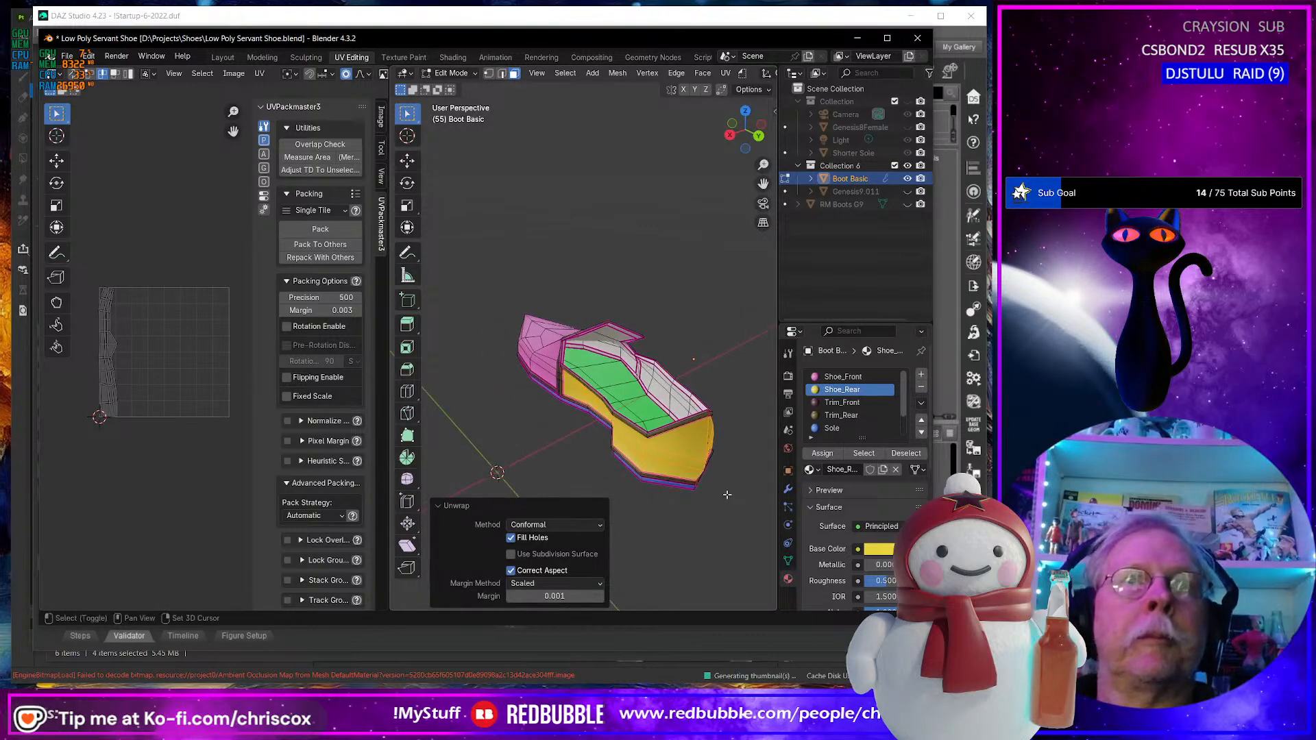
# Select only the faces that use the Lining material and hide all other faces of the shoe.
pyautogui.scroll(-2, 853, 422)
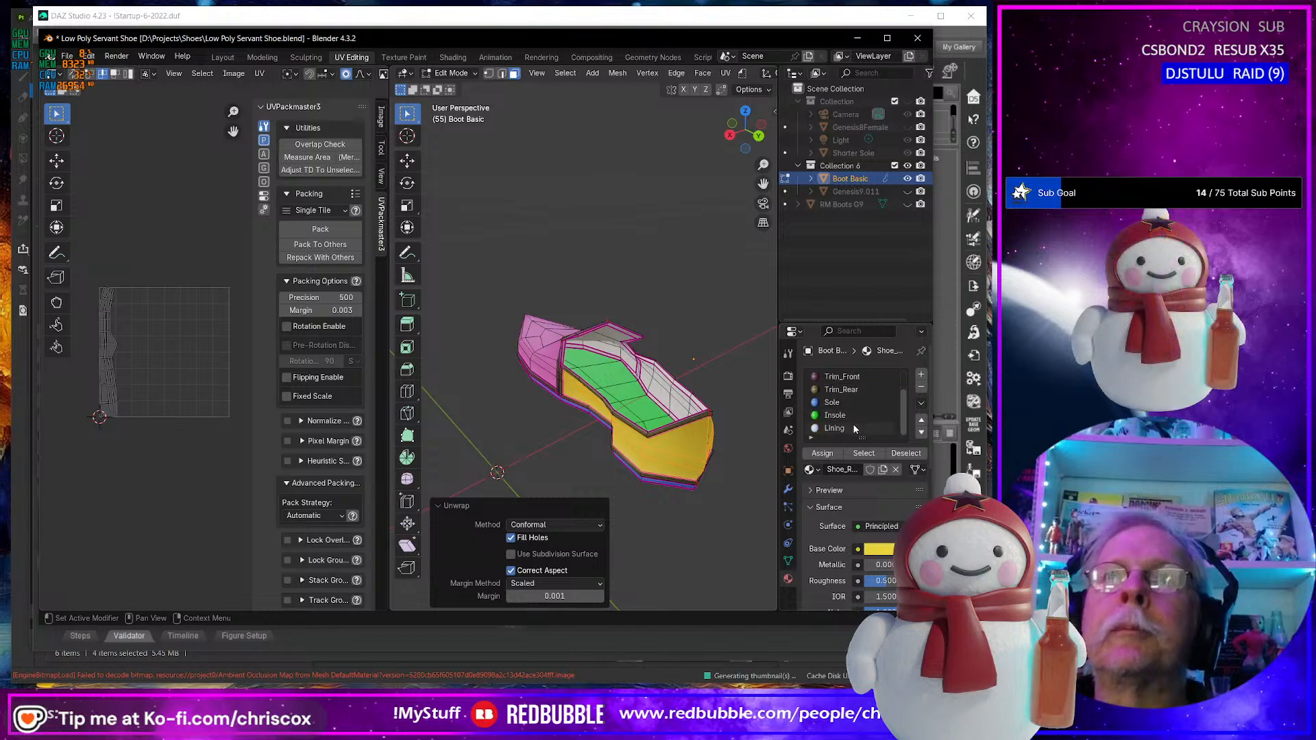
pyautogui.click(840, 428)
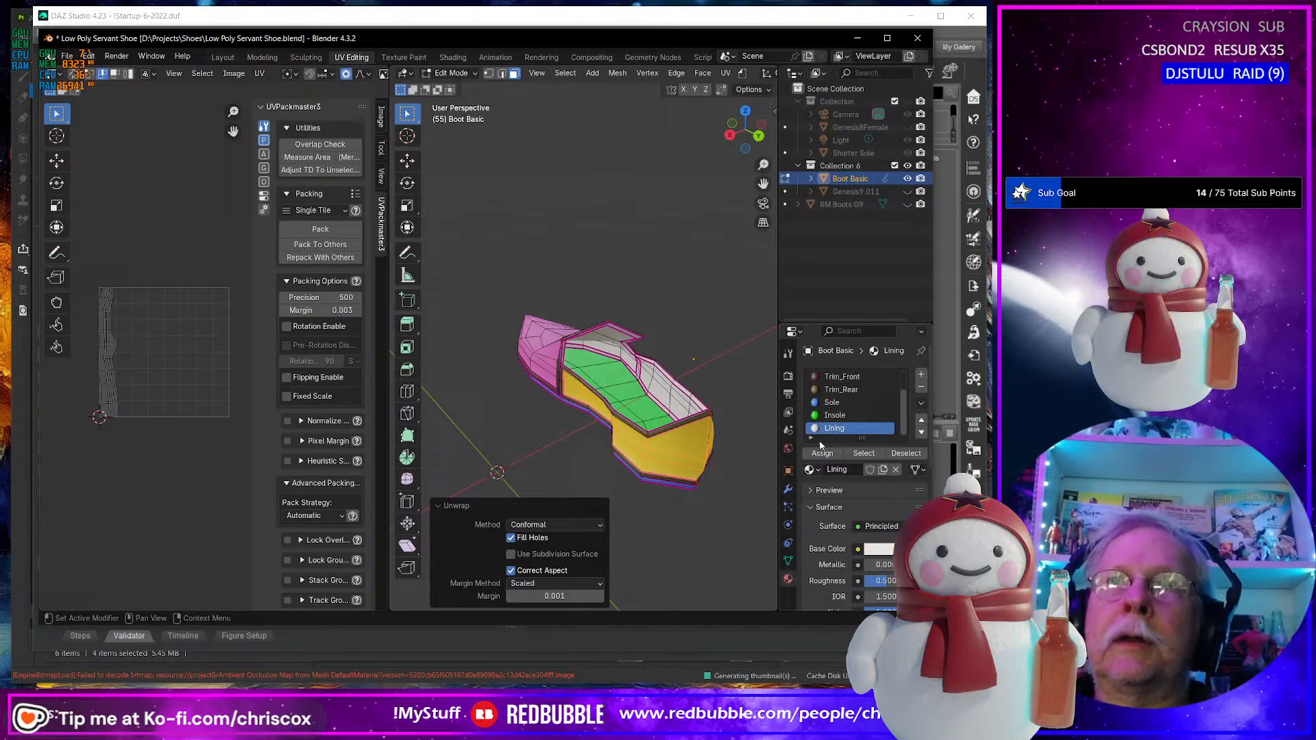
pyautogui.click(714, 505)
pyautogui.click(864, 454)
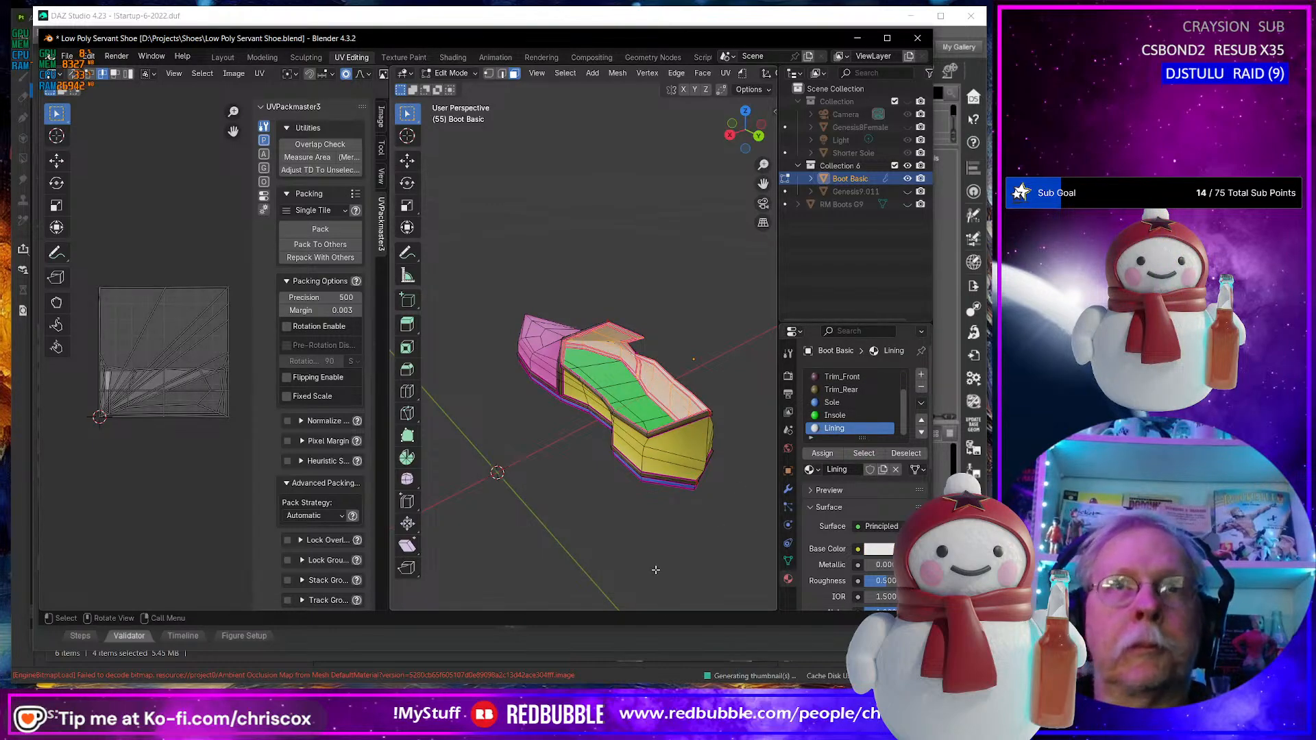
pyautogui.moveTo(647, 374); pyautogui.dragTo(531, 367, button='middle')
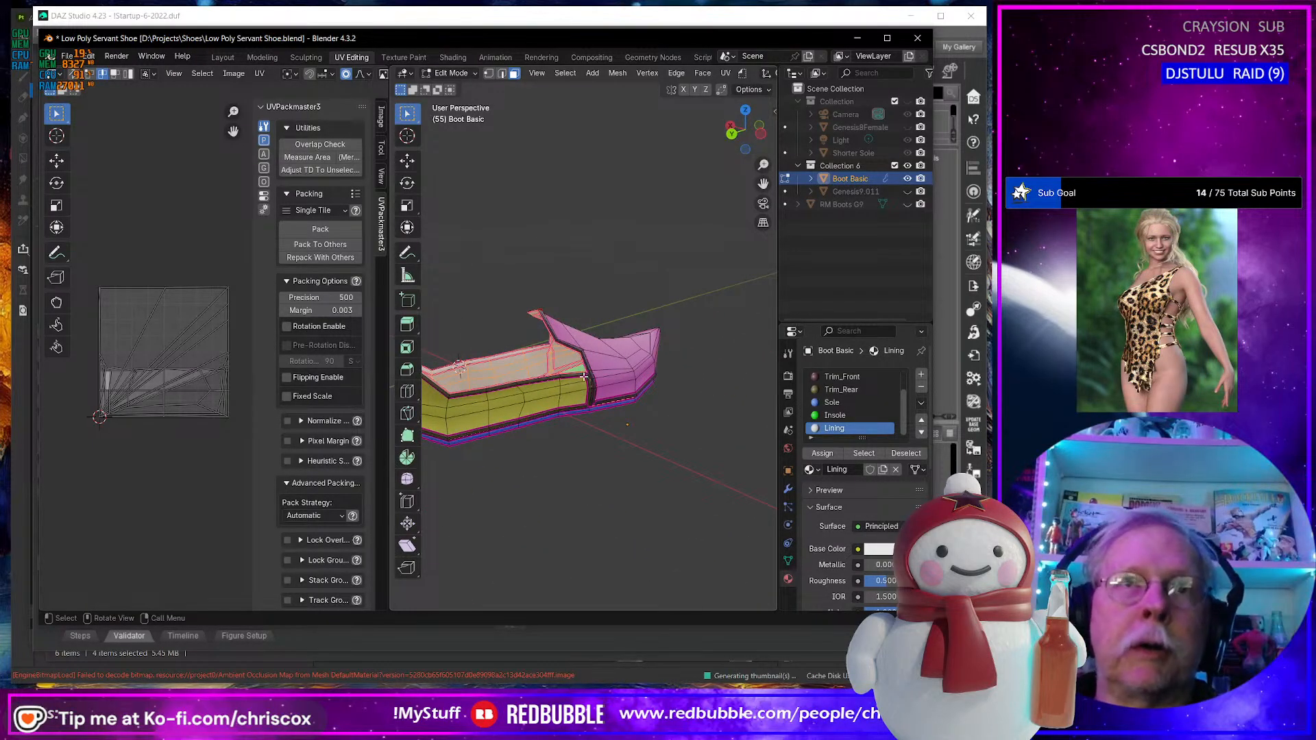
pyautogui.hotkey('shift', 'h')
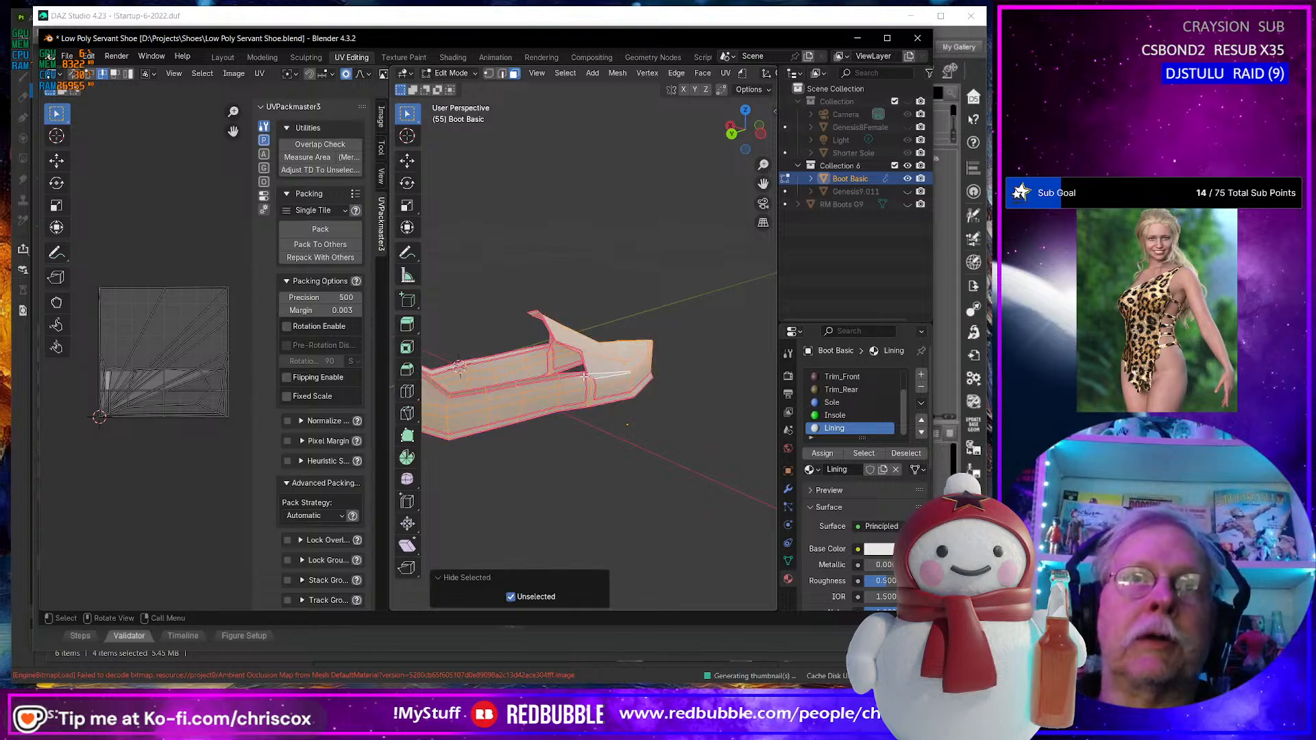
# Mark a seam down the middle edges of the narrow strip between front and rear on one side of the lining.
pyautogui.scroll(5, 582, 385)
pyautogui.moveTo(581, 394); pyautogui.dragTo(664, 344, button='middle')
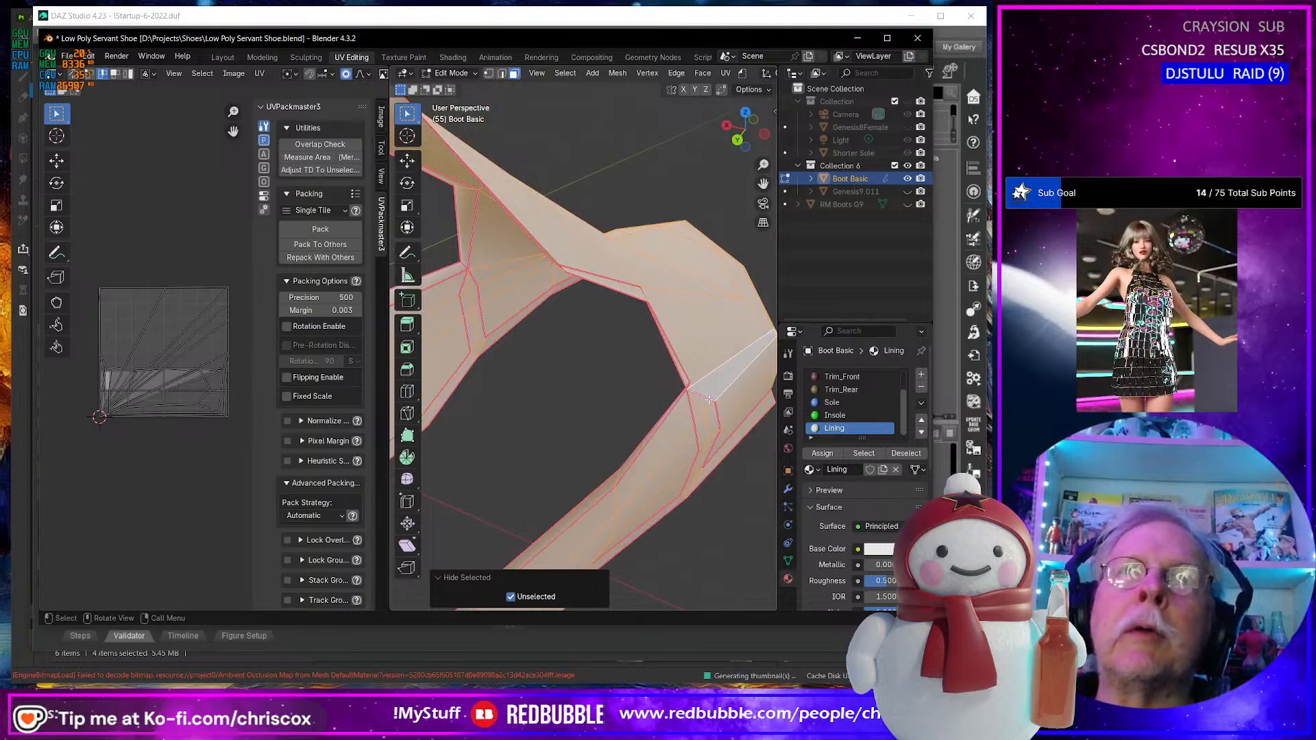
pyautogui.moveTo(710, 400); pyautogui.dragTo(548, 341, button='middle')
pyautogui.click(541, 323)
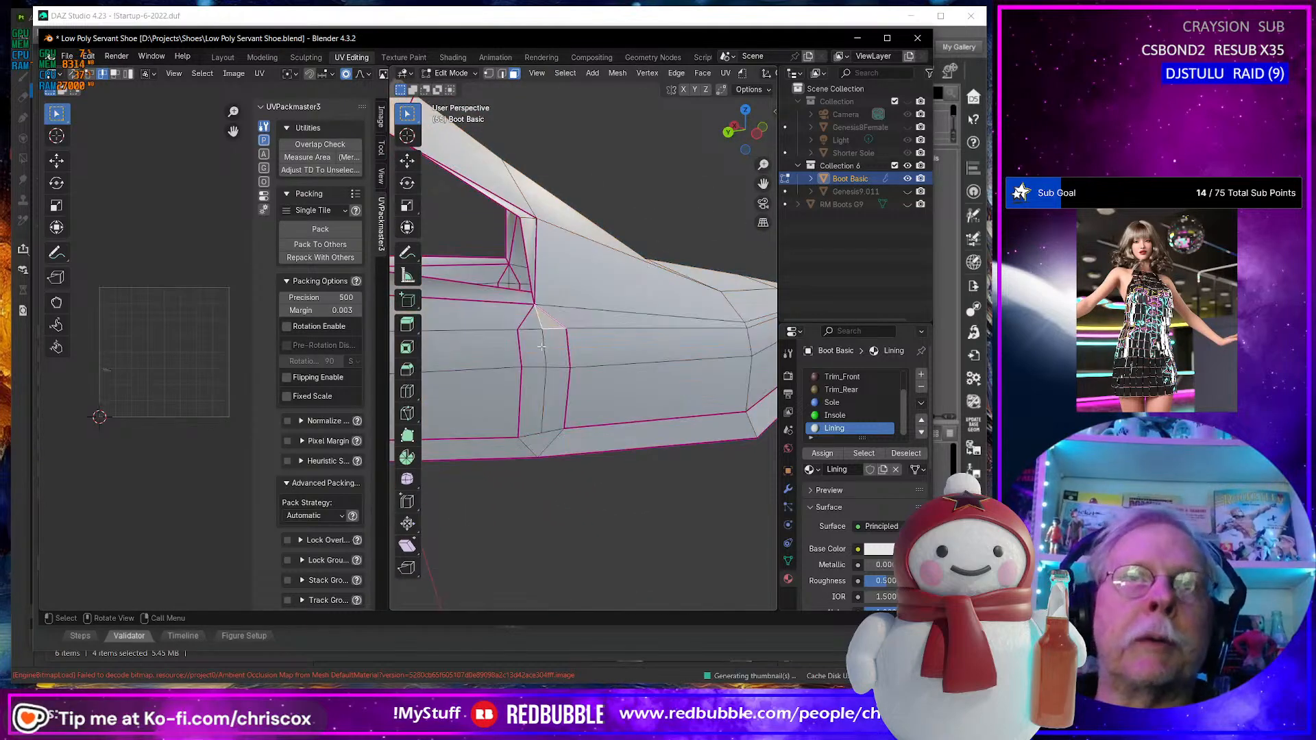
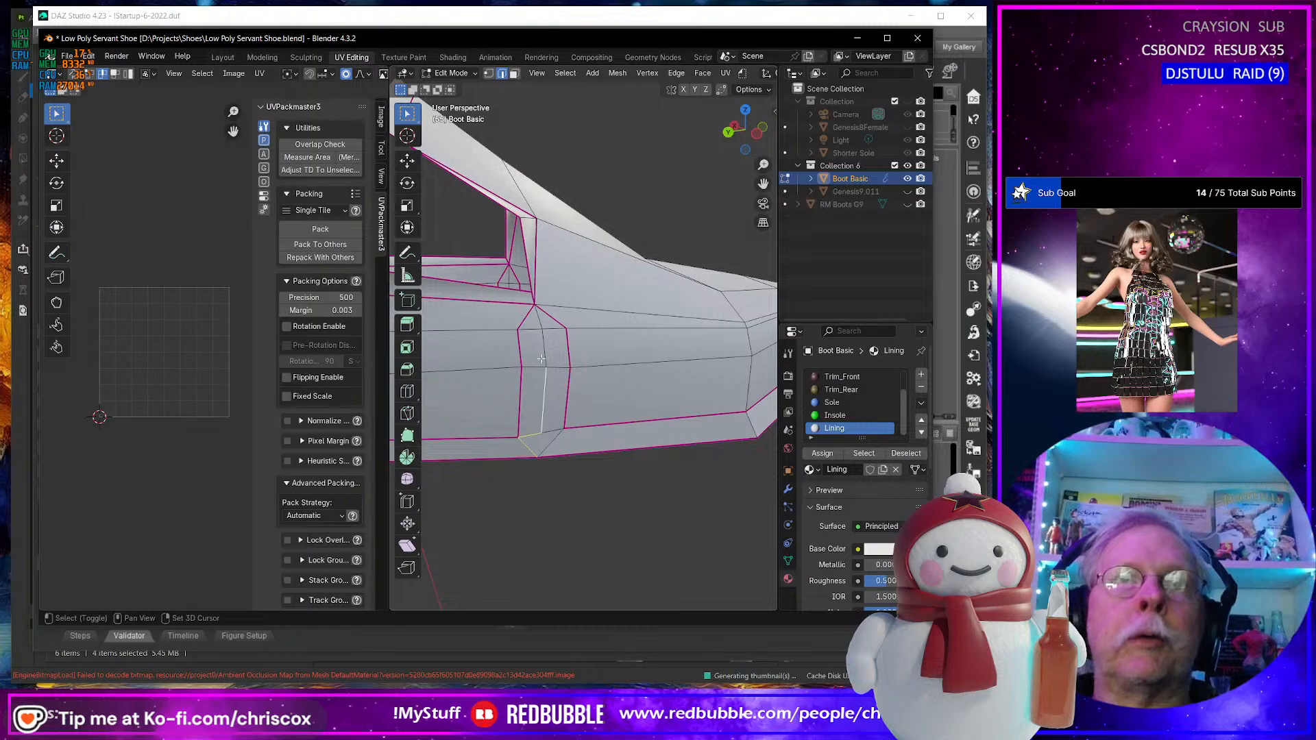
pyautogui.moveTo(537, 317); pyautogui.dragTo(446, 328, button='middle')
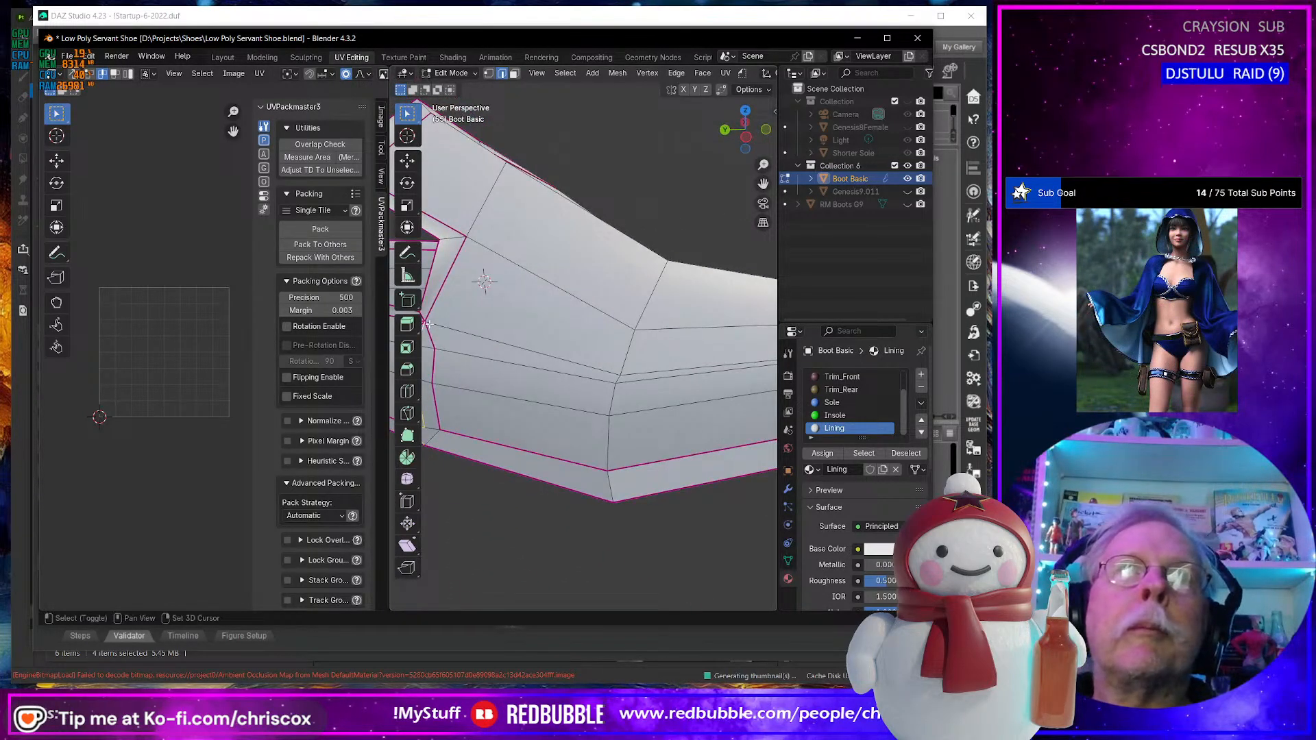
pyautogui.keyDown('shift'); pyautogui.moveTo(460, 314); pyautogui.dragTo(717, 332, button='middle'); pyautogui.keyUp('shift')
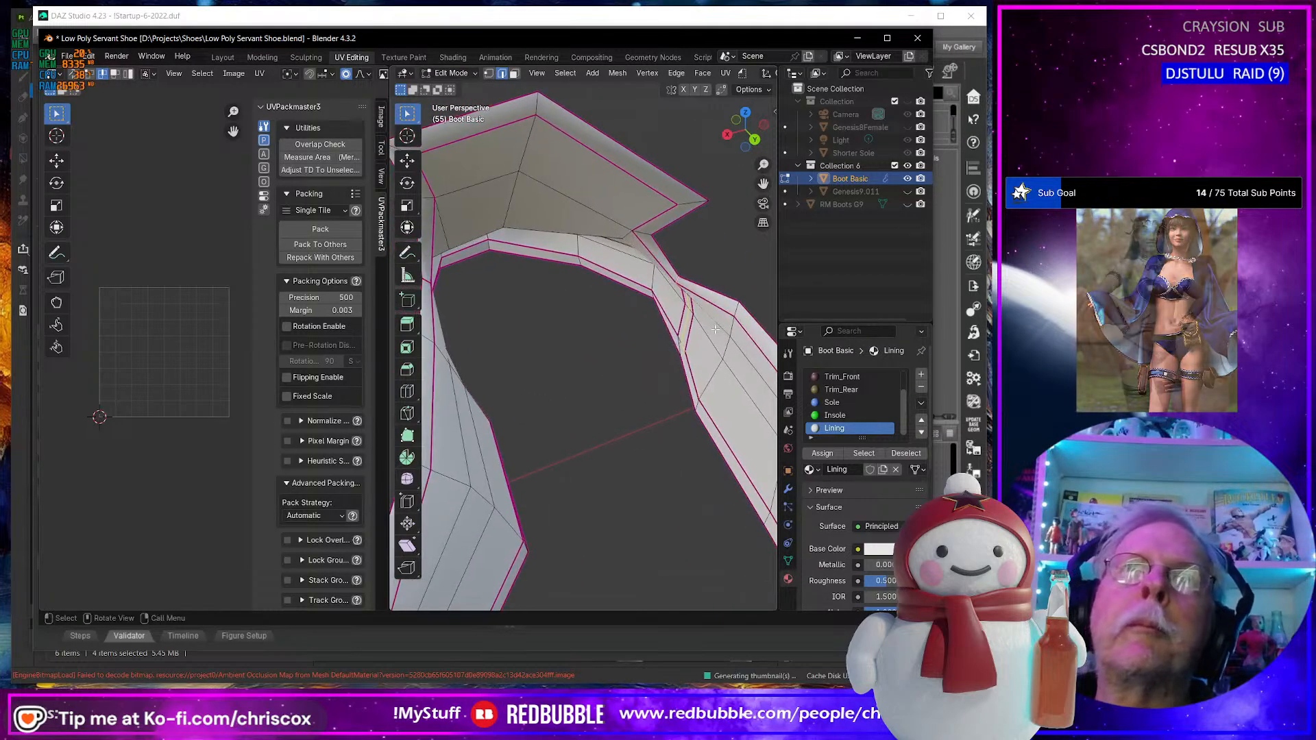
pyautogui.moveTo(675, 284); pyautogui.dragTo(567, 397, button='middle')
pyautogui.hotkey('ctrl', 'e')
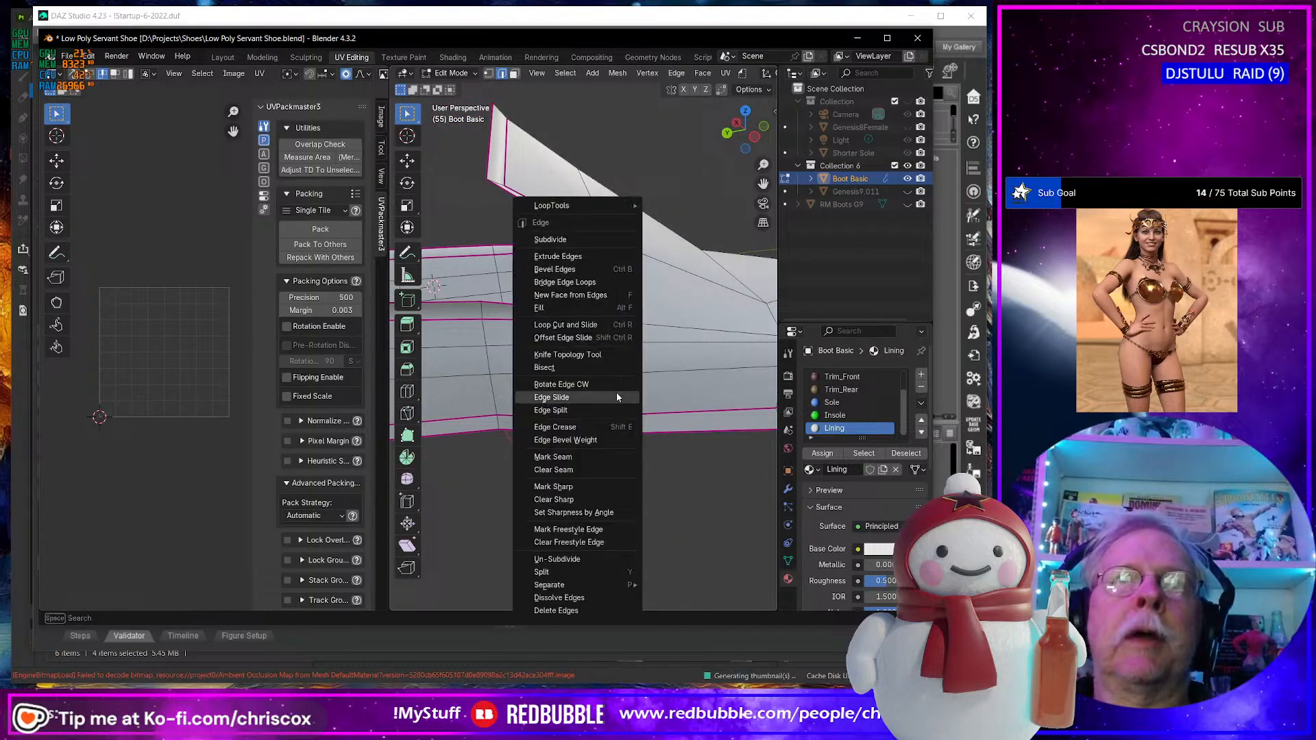
pyautogui.click(573, 457)
# Mark a matching seam down the middle edges of the narrow strip on the opposite side of the lining.
pyautogui.moveTo(573, 457); pyautogui.dragTo(580, 409, button='middle')
pyautogui.moveTo(580, 339); pyautogui.dragTo(568, 312, button='middle')
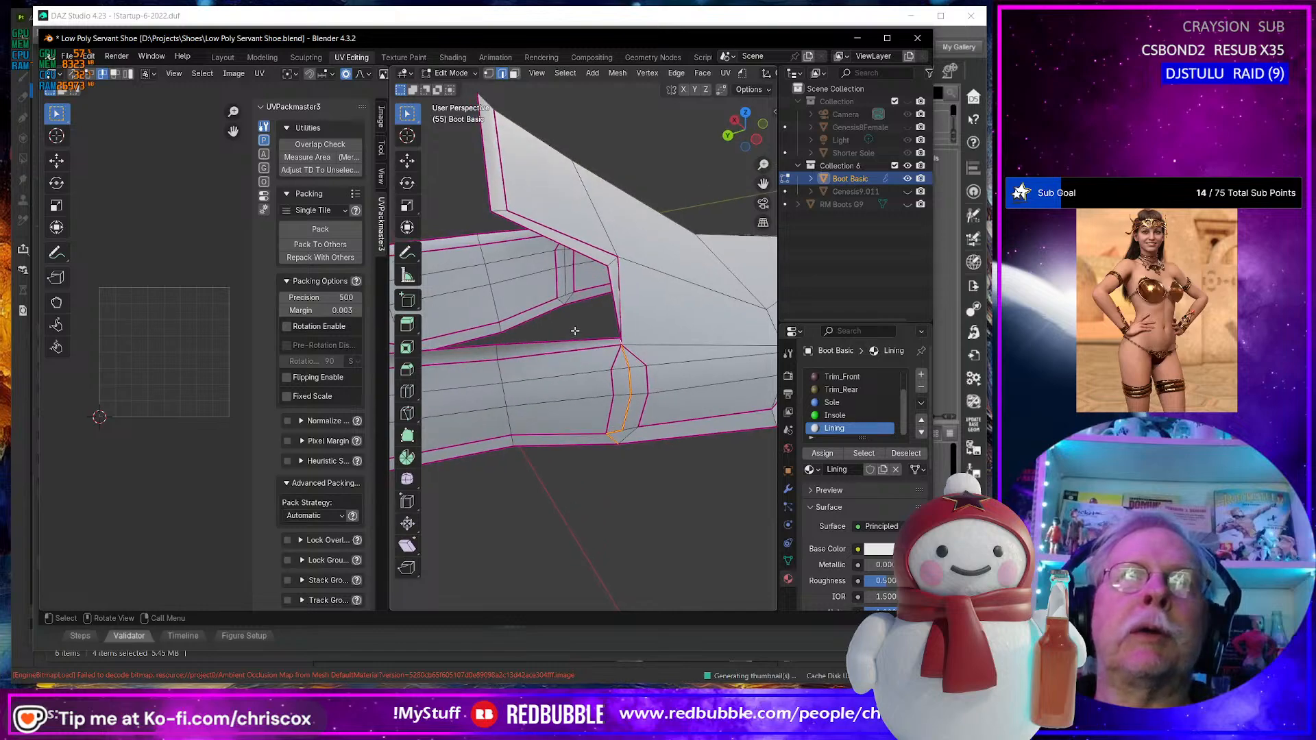
pyautogui.click(564, 289)
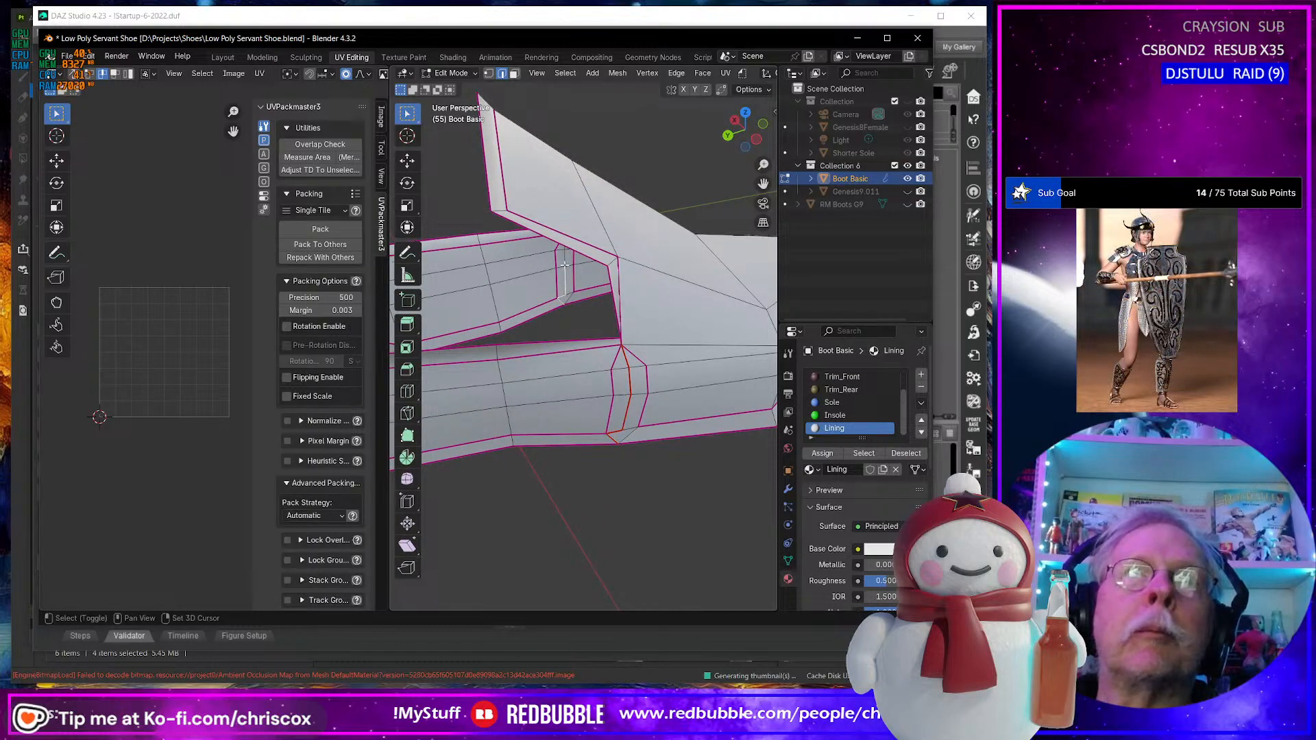
pyautogui.moveTo(560, 265); pyautogui.dragTo(511, 329, button='middle')
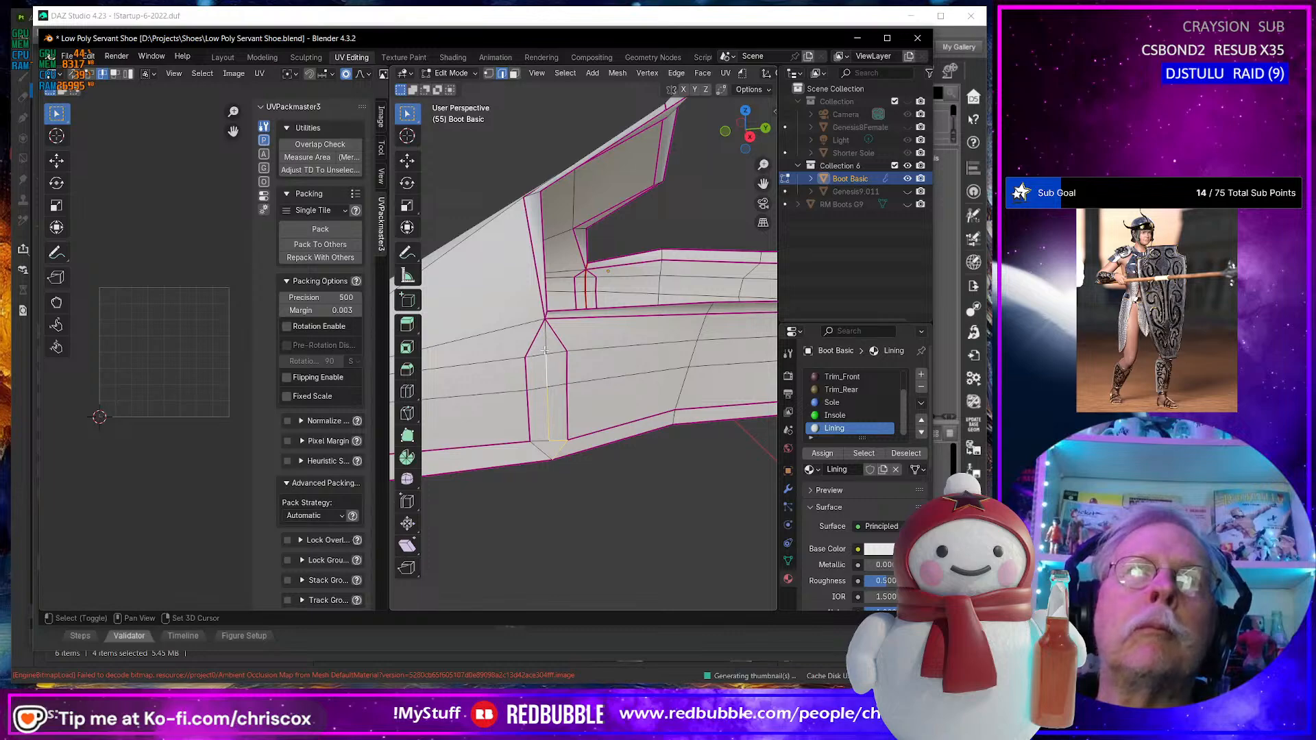
pyautogui.rightClick(546, 314)
pyautogui.click(546, 314)
# Select all visible lining faces and unwrap them with the Conformal method.
pyautogui.moveTo(546, 313); pyautogui.dragTo(558, 349, button='middle')
pyautogui.press('a')
pyautogui.press('u')
pyautogui.moveTo(559, 349)
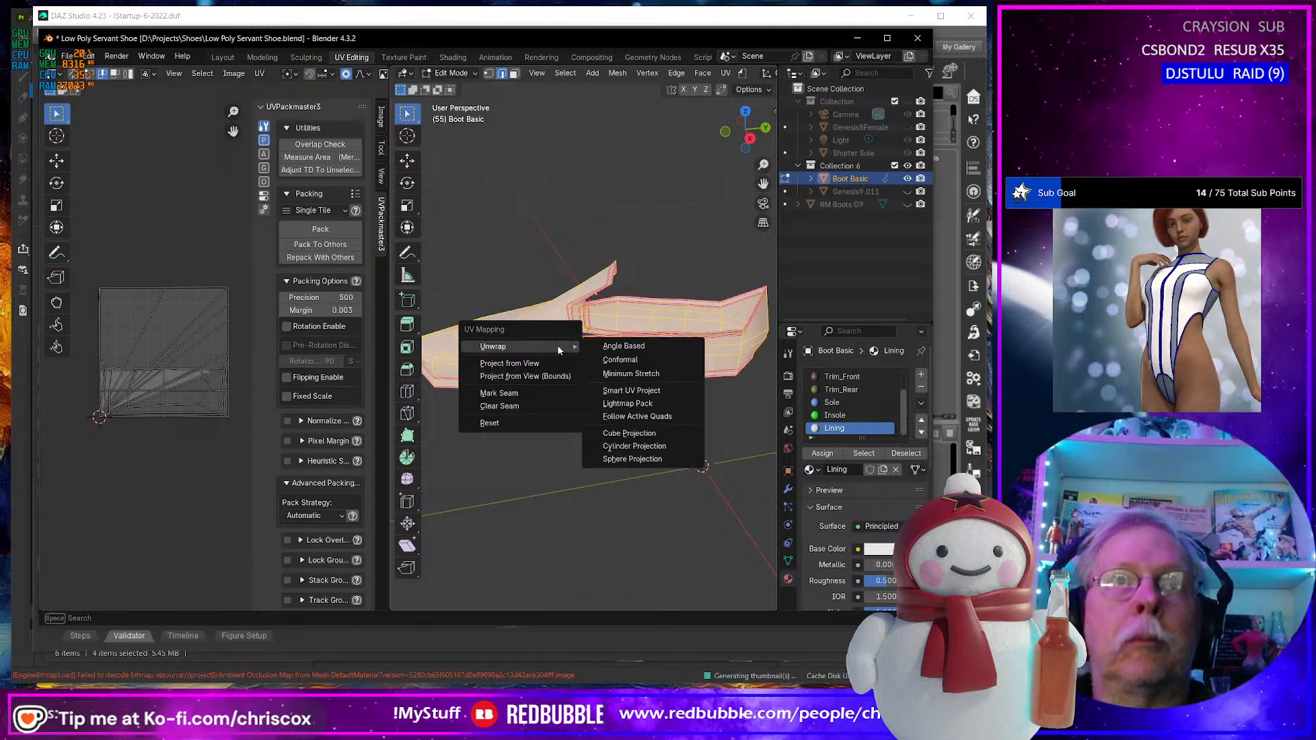
pyautogui.click(617, 357)
pyautogui.moveTo(219, 460); pyautogui.dragTo(198, 469, button='middle')
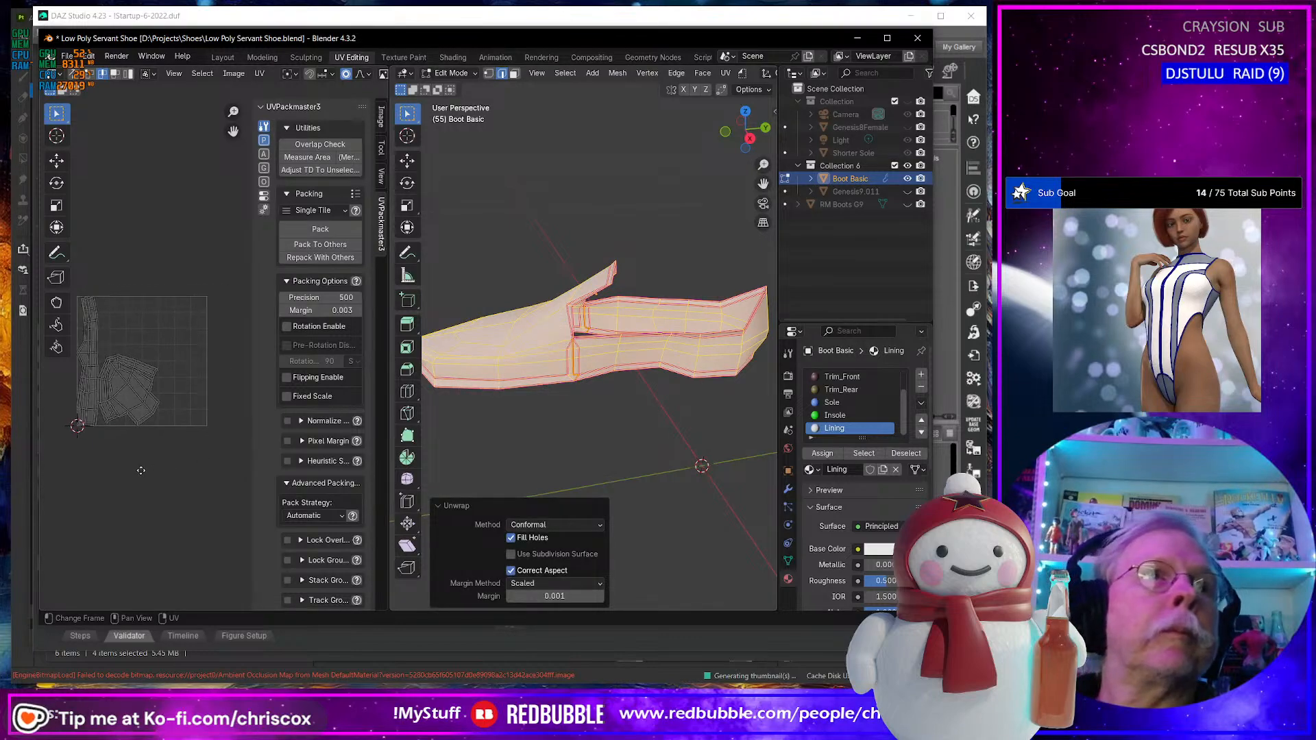
pyautogui.moveTo(691, 411); pyautogui.dragTo(625, 417, button='middle')
# Reveal the hidden faces of the shoe, select everything and pack all UV islands with UVPackmaster.
pyautogui.hotkey('alt', 'h')
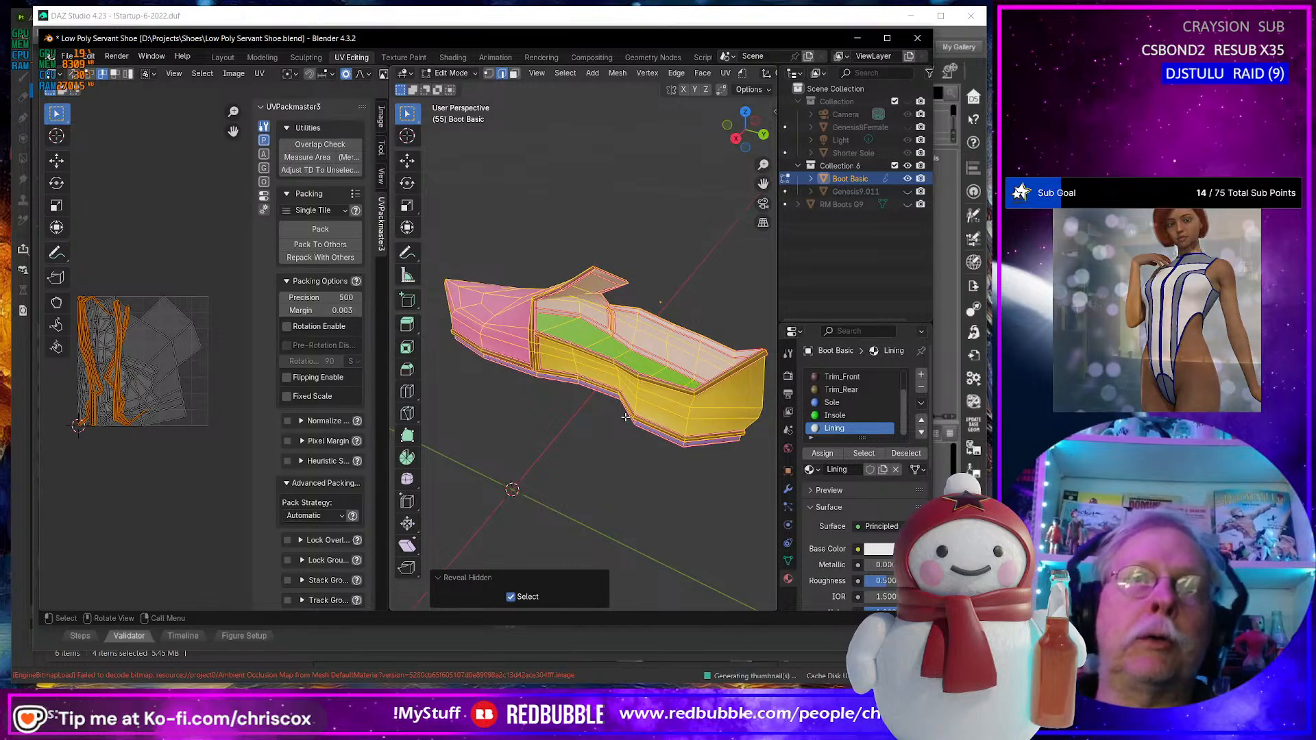
pyautogui.press('a')
pyautogui.press('a')
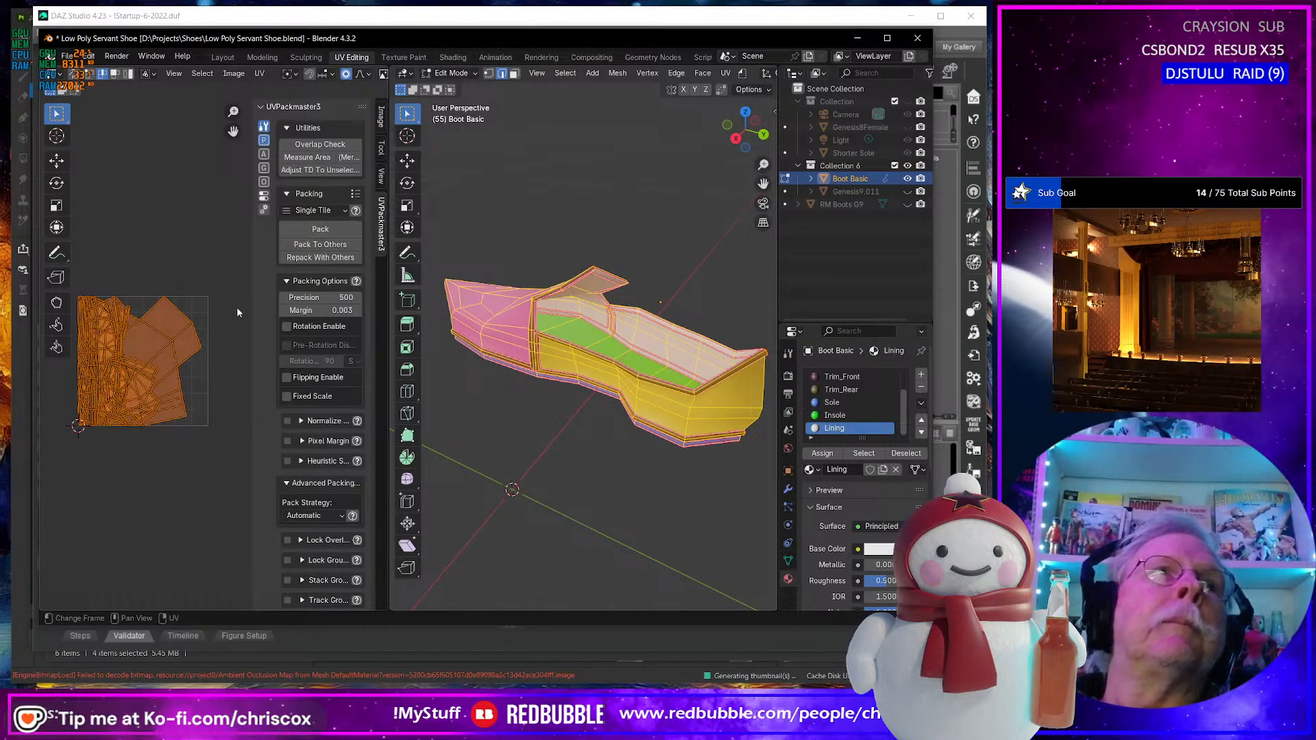
pyautogui.click(326, 231)
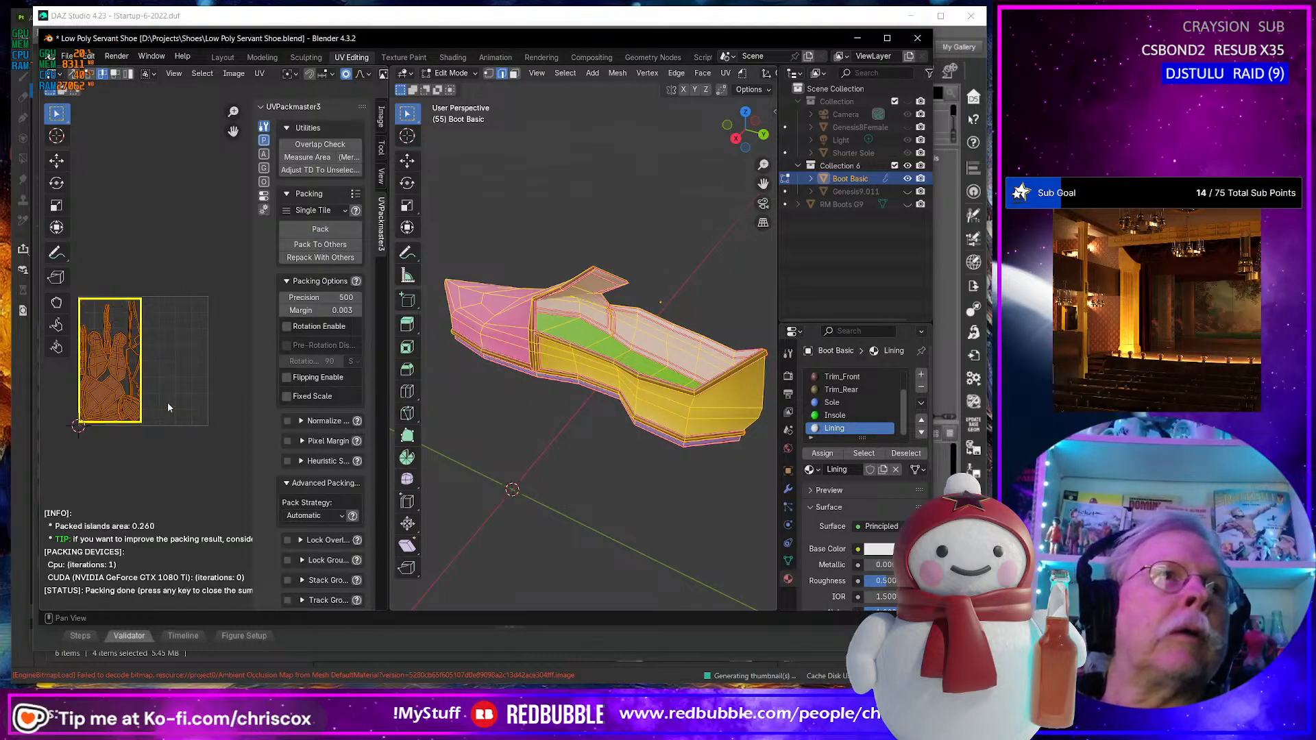
pyautogui.scroll(4, 187, 412)
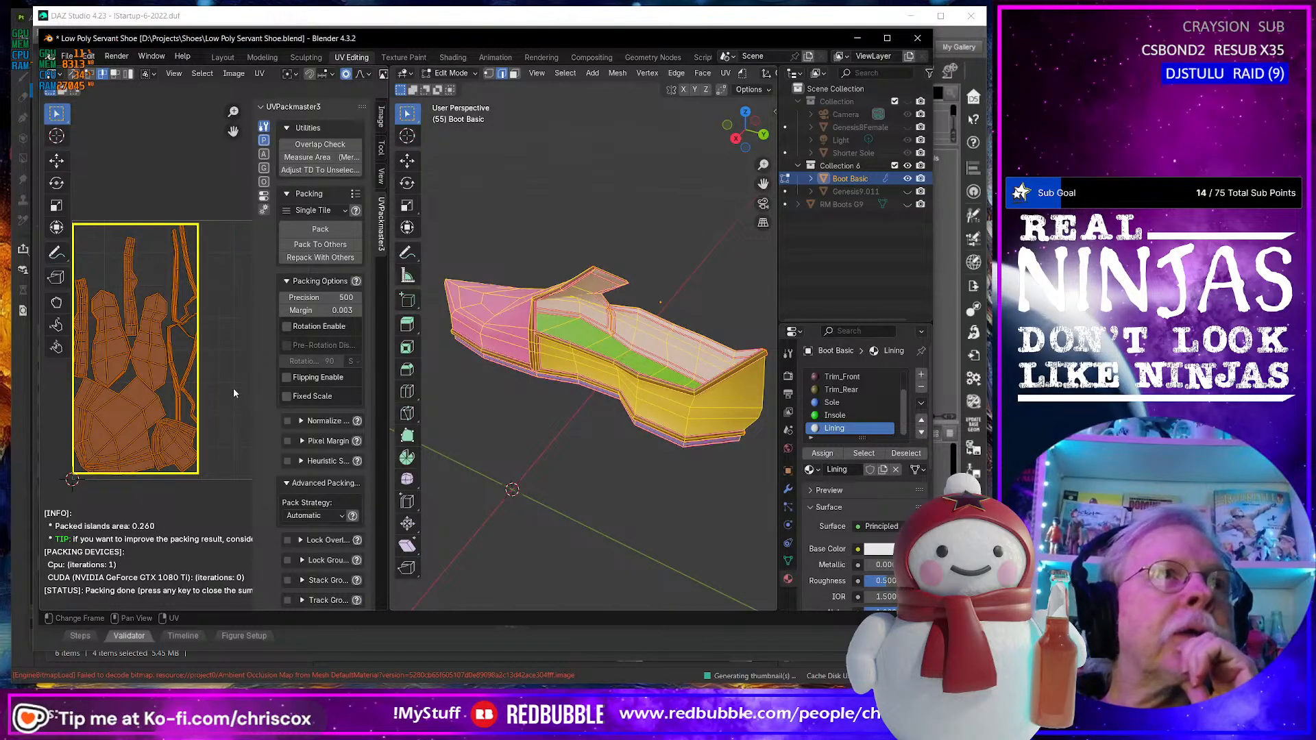
# Generate seams from the UV islands and unwrap the whole shoe with the Conformal method.
pyautogui.click(259, 73)
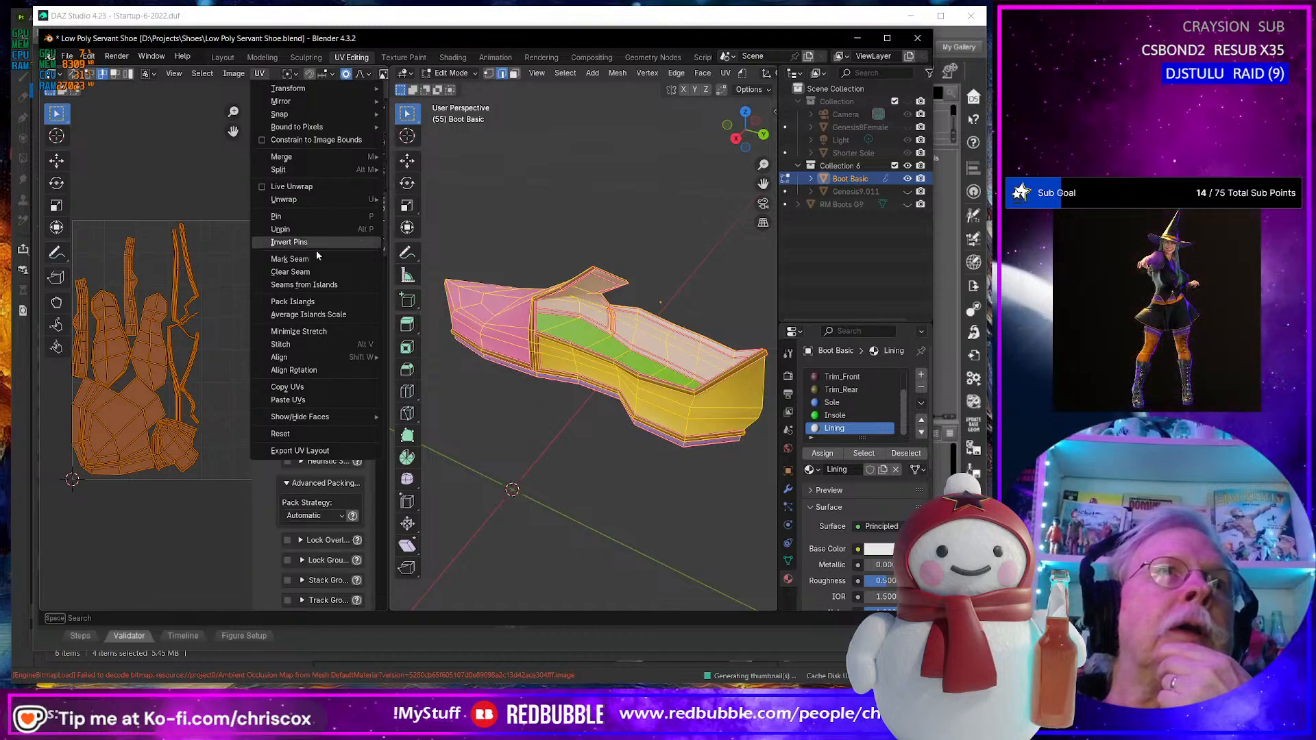
pyautogui.click(325, 285)
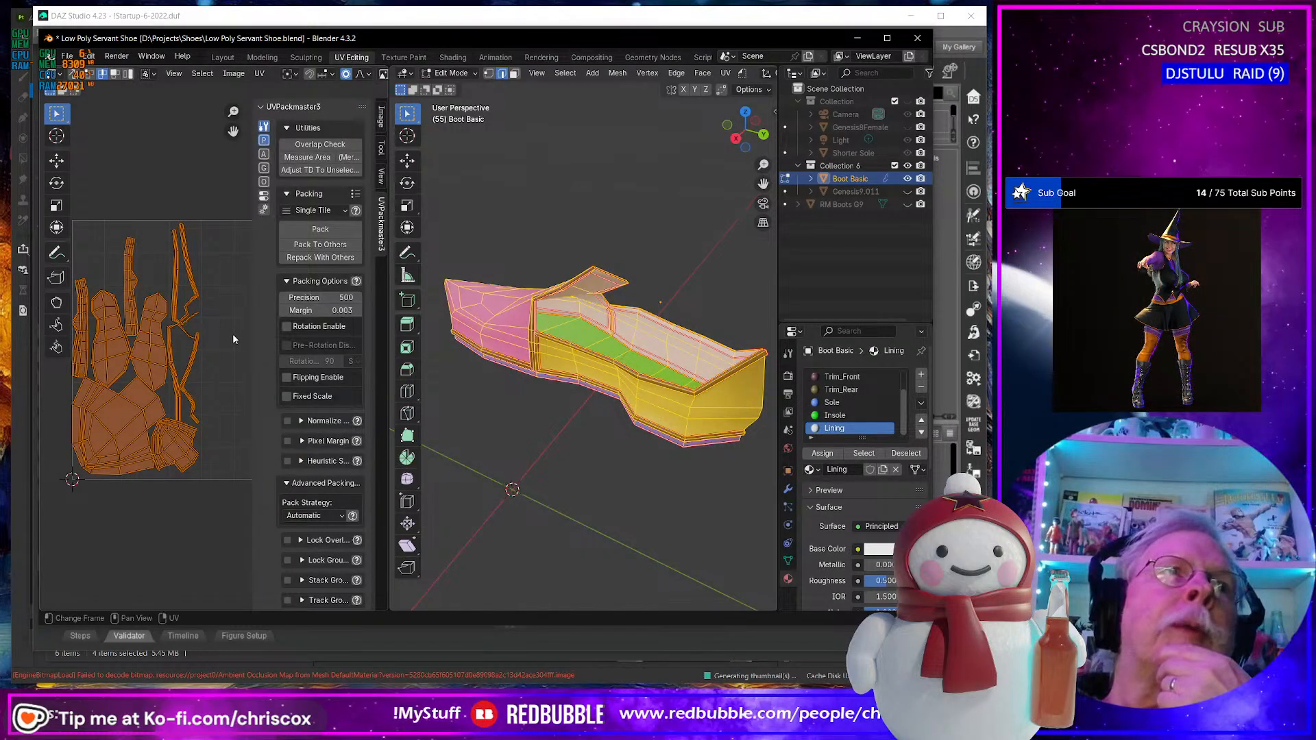
pyautogui.press('u')
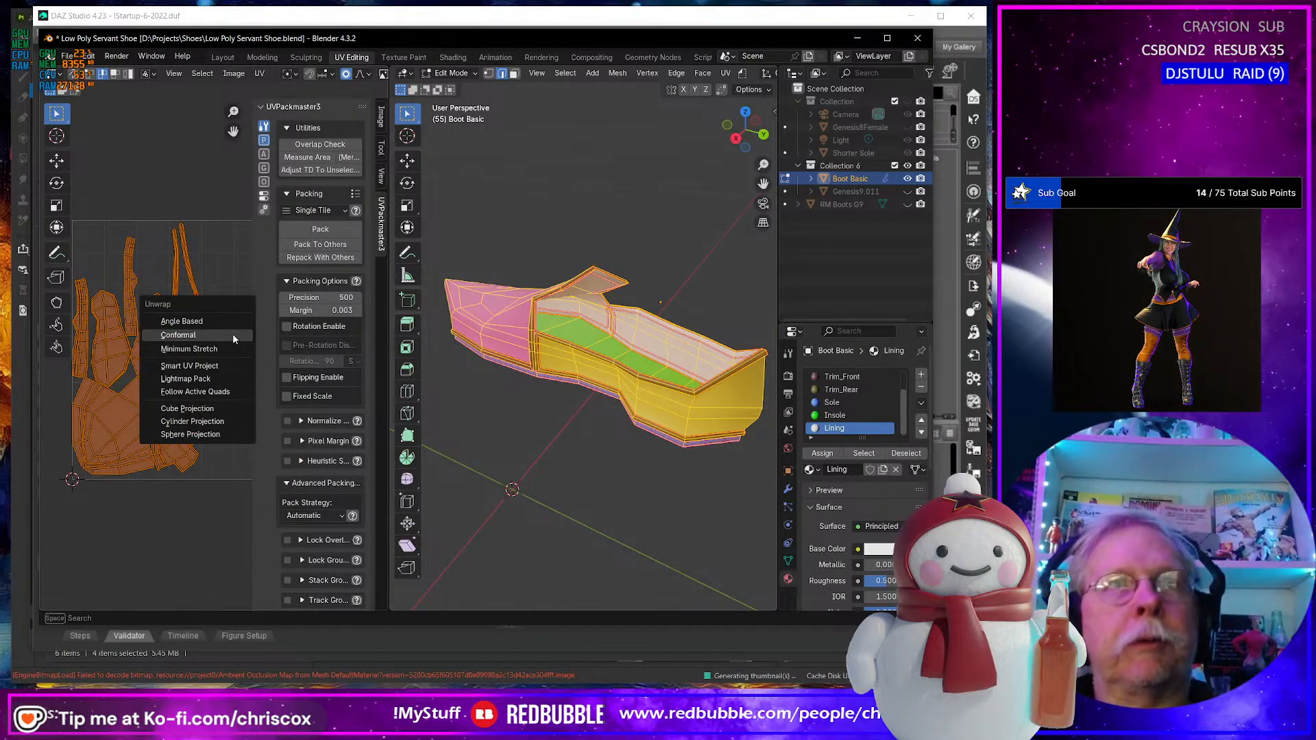
pyautogui.click(233, 335)
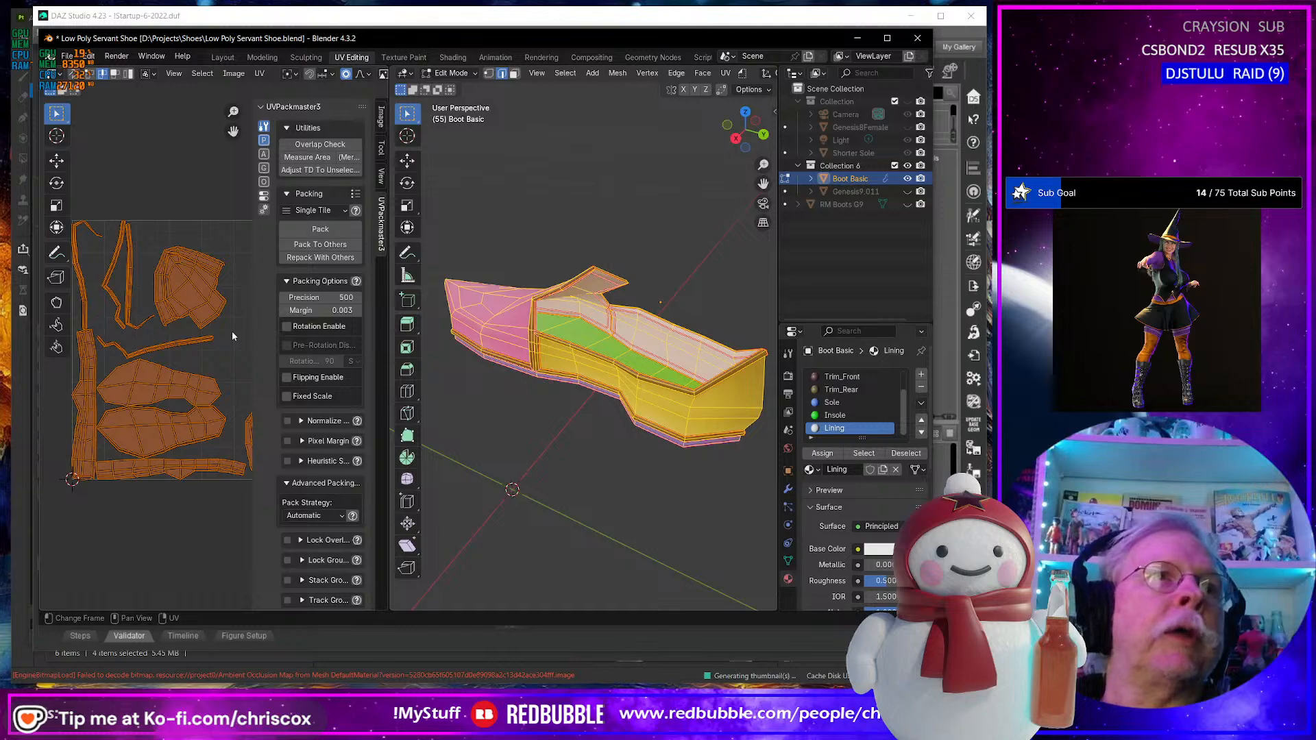
# Repack all UV islands with UVPackmaster and widen the UV editor to show the full layout.
pyautogui.click(327, 230)
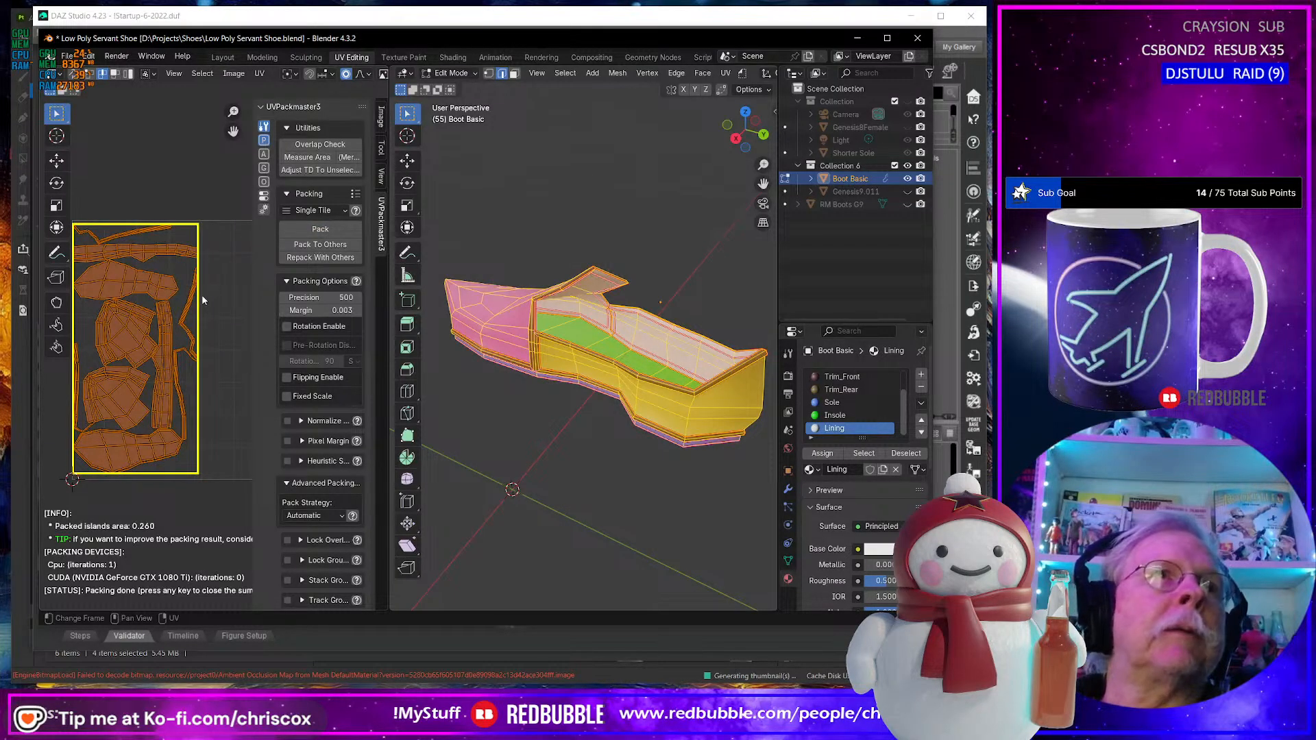
pyautogui.moveTo(569, 386)
pyautogui.mouseDown(button='middle')
pyautogui.moveTo(734, 384)
pyautogui.moveTo(673, 403)
pyautogui.moveTo(693, 364)
pyautogui.moveTo(494, 384)
pyautogui.moveTo(516, 401)
pyautogui.moveTo(695, 400)
pyautogui.moveTo(570, 406)
pyautogui.mouseUp(button='middle')
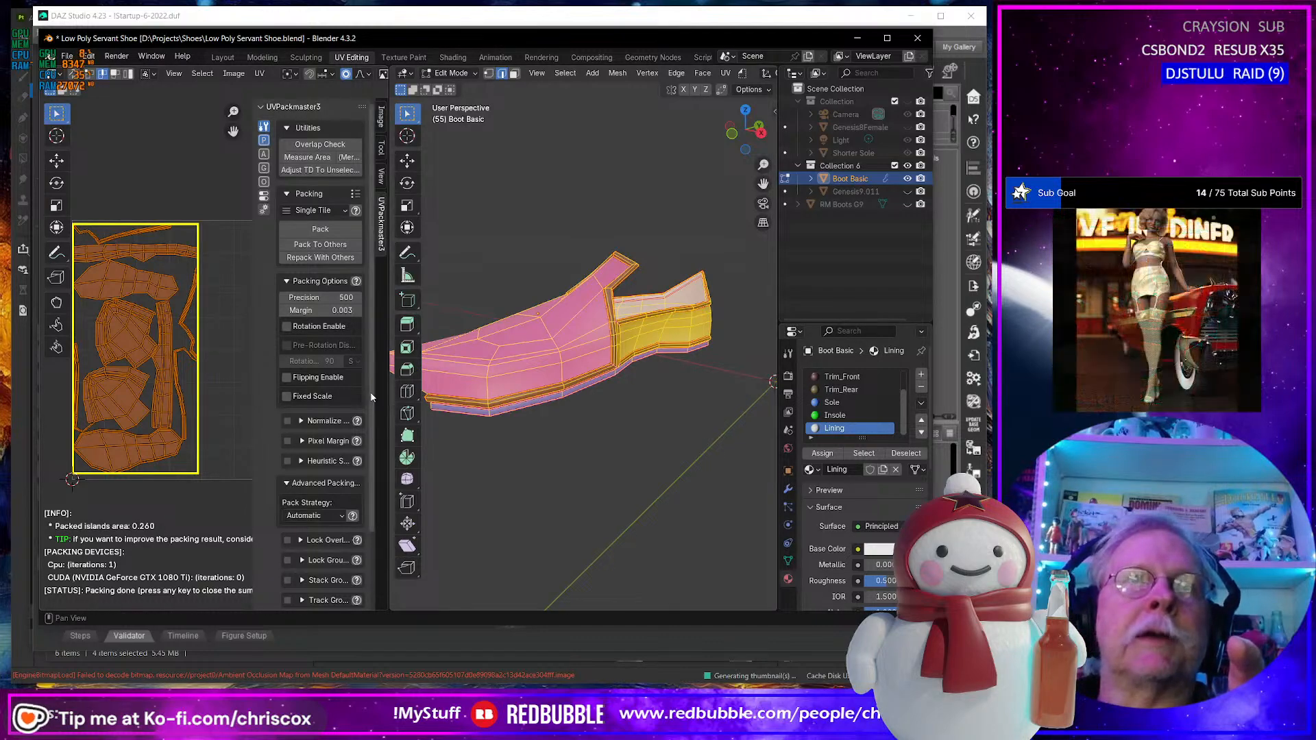
pyautogui.moveTo(388, 389); pyautogui.dragTo(586, 404)
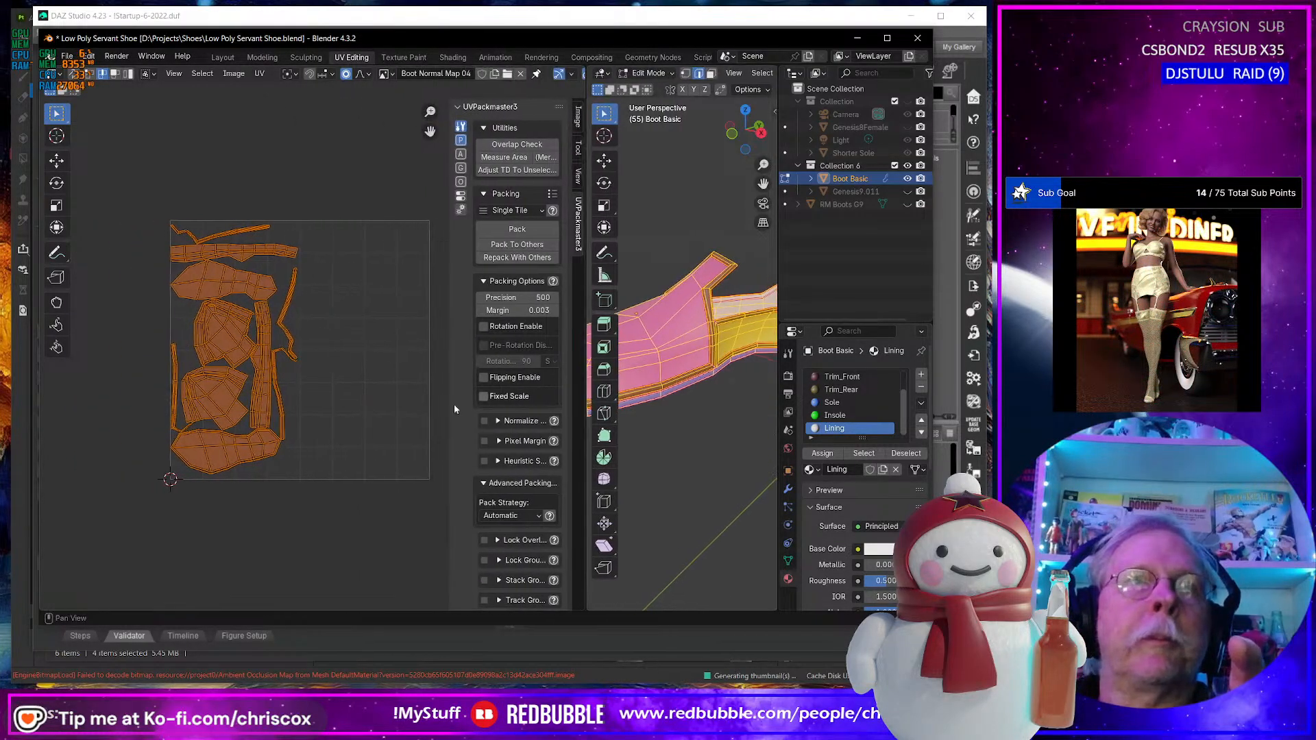
pyautogui.moveTo(373, 409); pyautogui.dragTo(291, 411, button='middle')
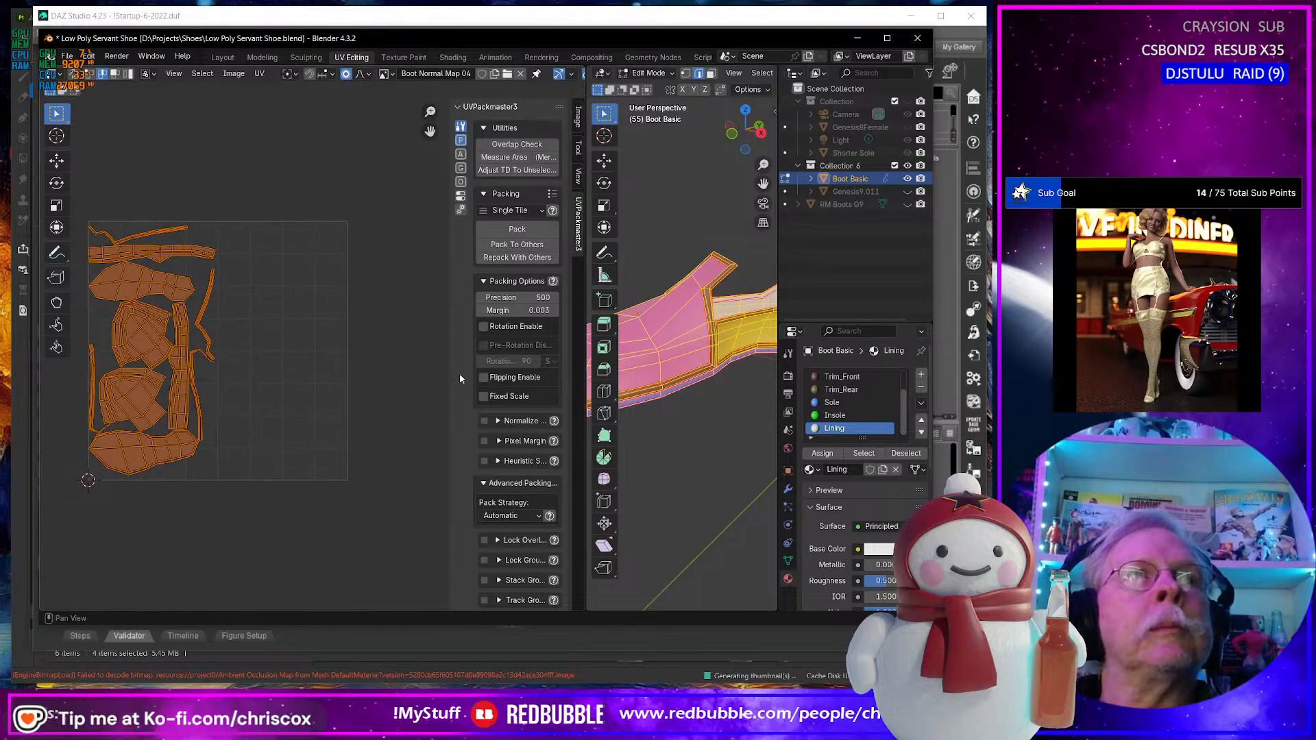
# Switch to the Layout workspace and duplicate the Boot Basic shoe in place.
pyautogui.click(222, 57)
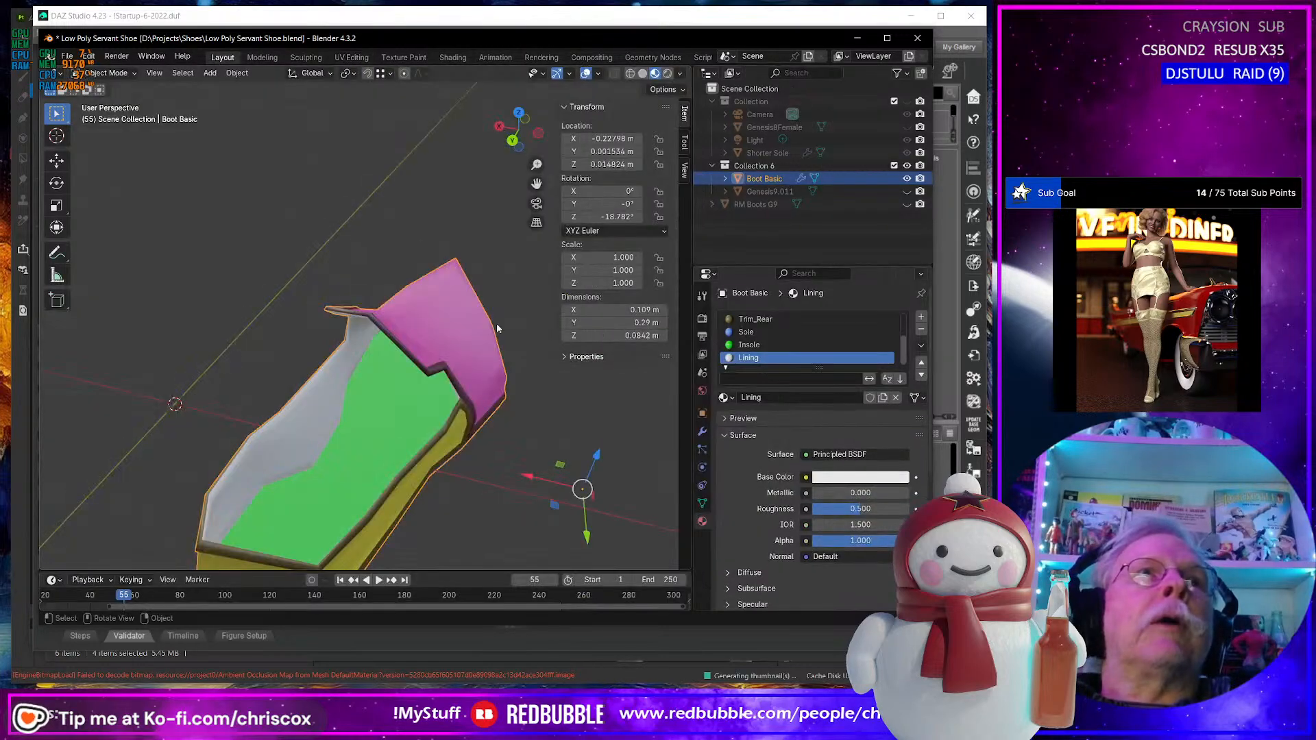
pyautogui.moveTo(496, 421); pyautogui.dragTo(384, 387, button='middle')
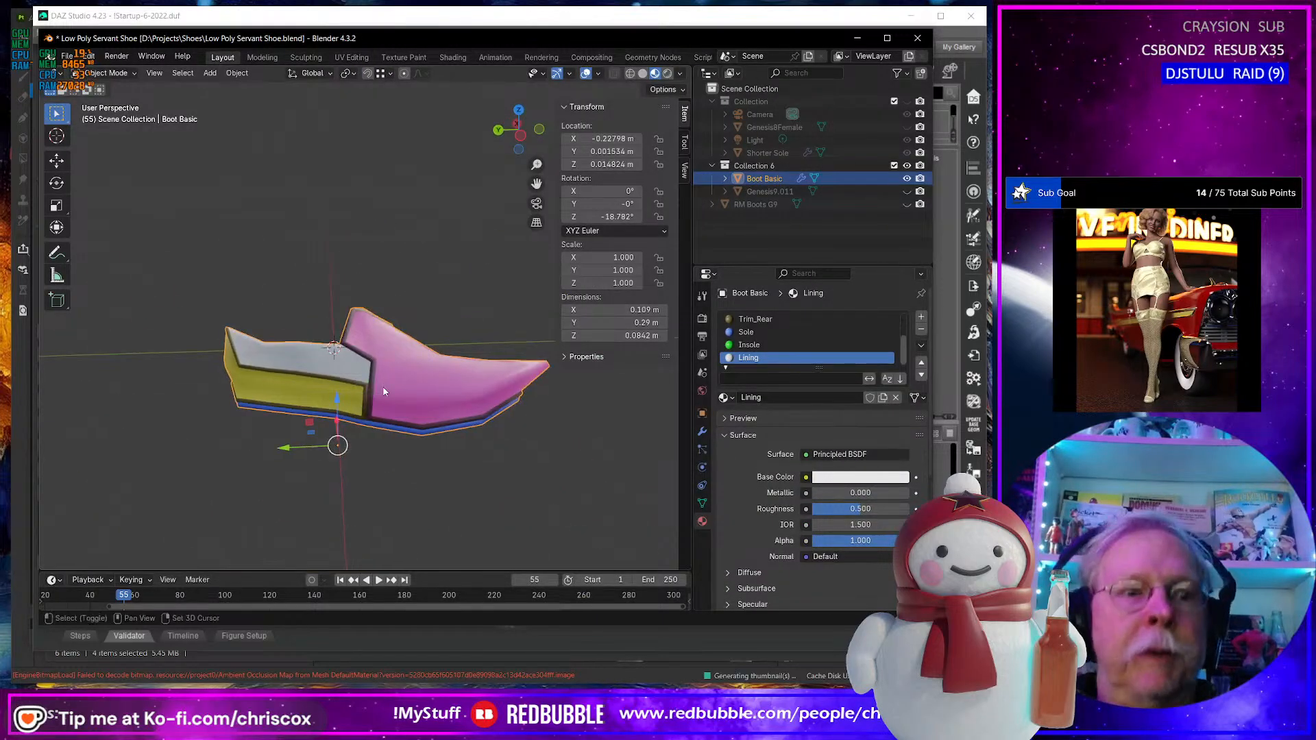
pyautogui.hotkey('shift', 'd')
pyautogui.rightClick(384, 391)
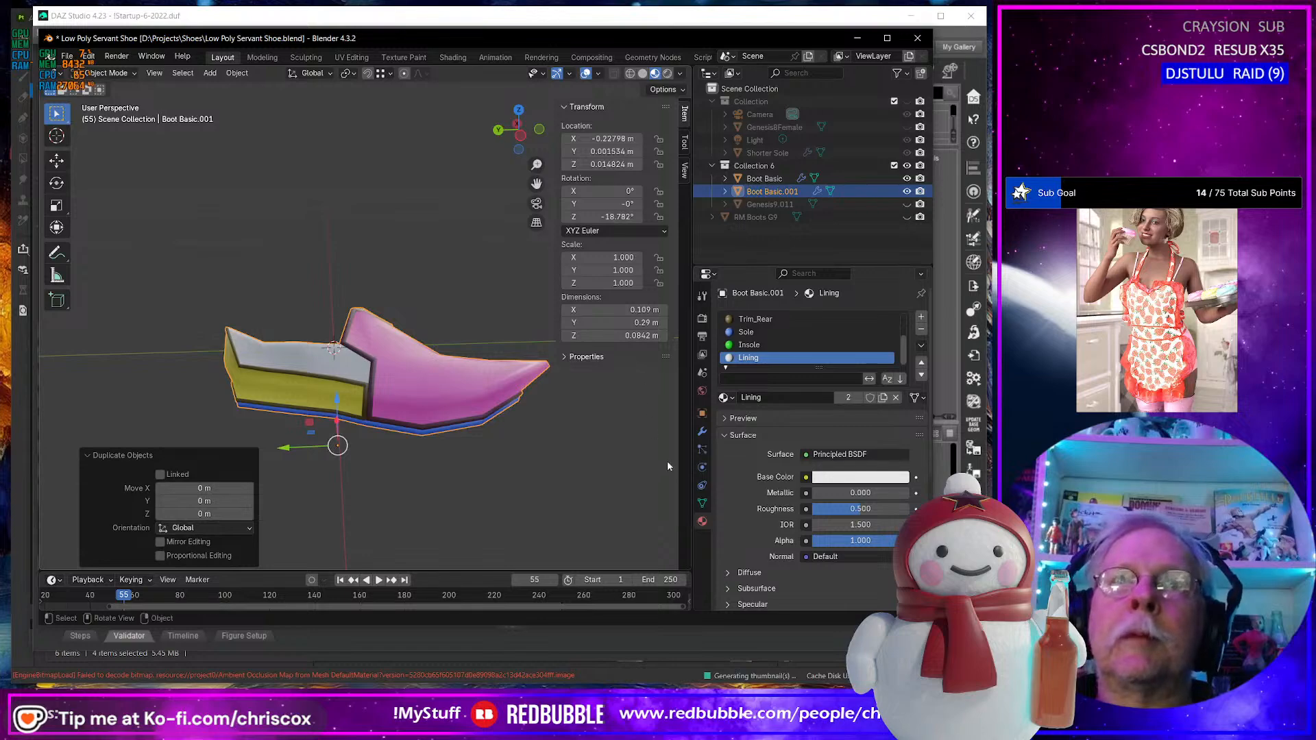
# Set the duplicate shoe's Subdivision viewport level to 2 and shade it smooth.
pyautogui.click(702, 431)
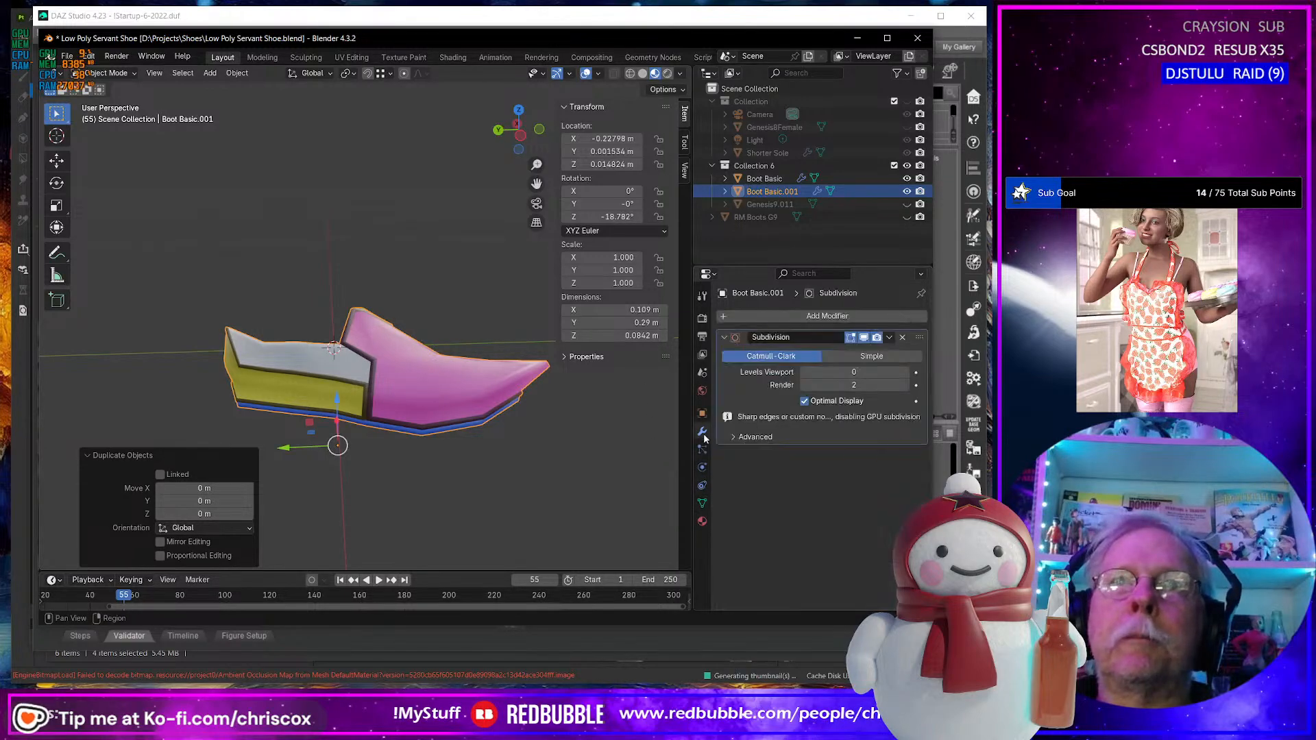
pyautogui.click(905, 375)
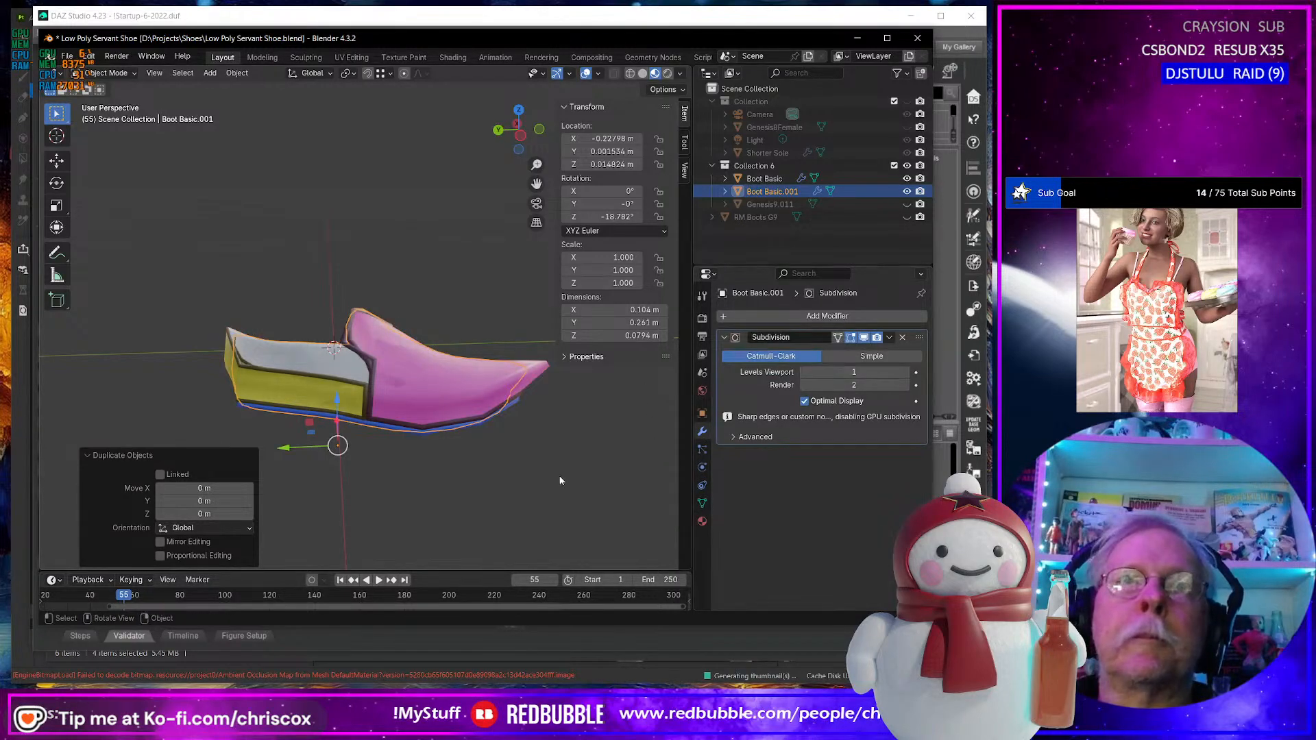
pyautogui.moveTo(507, 466); pyautogui.dragTo(353, 438, button='middle')
pyautogui.click(905, 372)
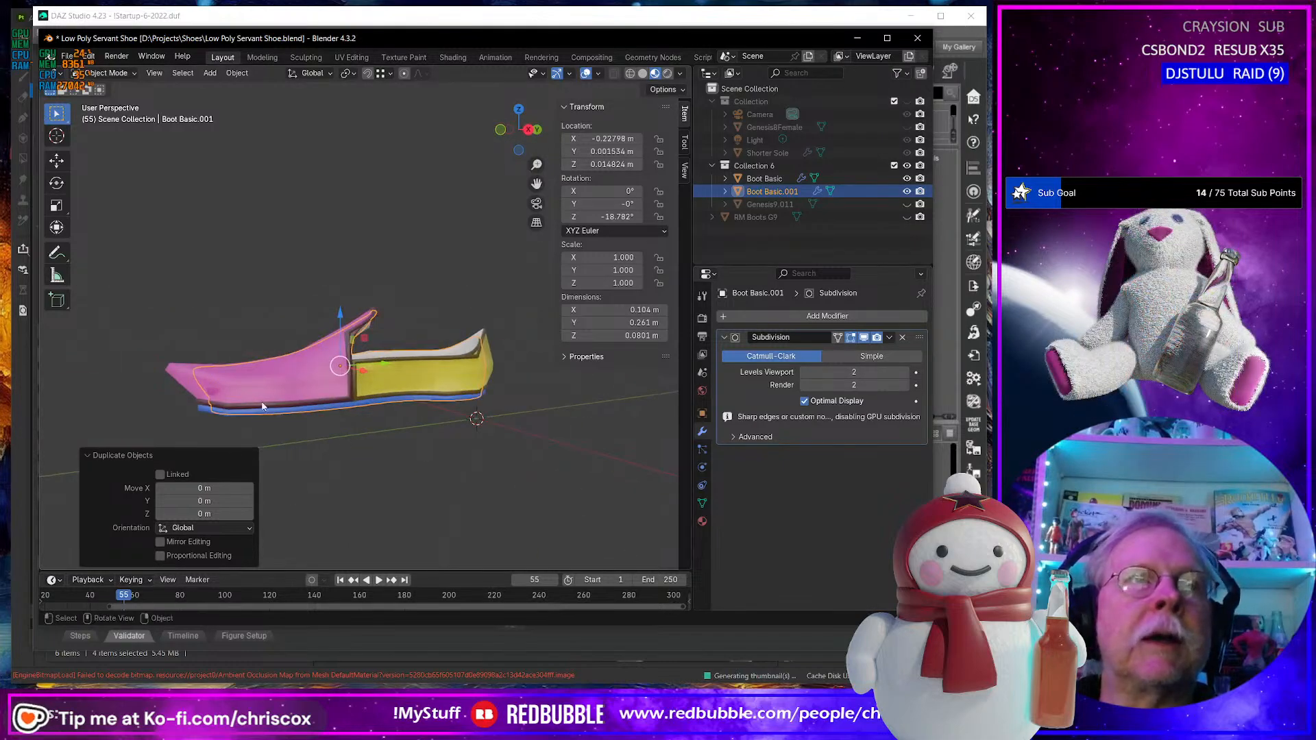
pyautogui.rightClick(255, 386)
pyautogui.click(242, 376)
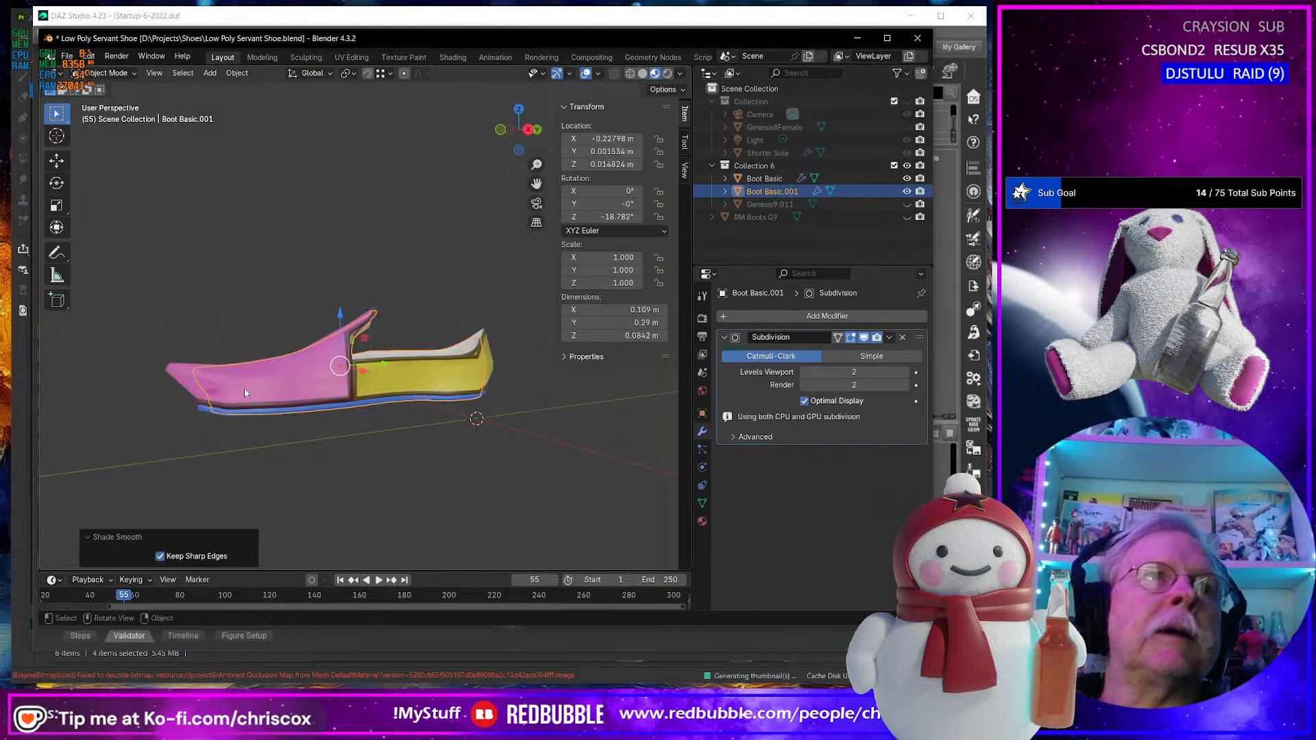
# Examine the duplicate shoe's front toe face and the dark patch on it, in both Edit Mode and Object Mode.
pyautogui.scroll(1, 251, 407)
pyautogui.scroll(2, 251, 407)
pyautogui.moveTo(253, 407); pyautogui.dragTo(397, 321, button='middle')
pyautogui.scroll(1, 300, 405)
pyautogui.moveTo(331, 359); pyautogui.dragTo(381, 410, button='middle')
pyautogui.press('Tab')
pyautogui.click(380, 410)
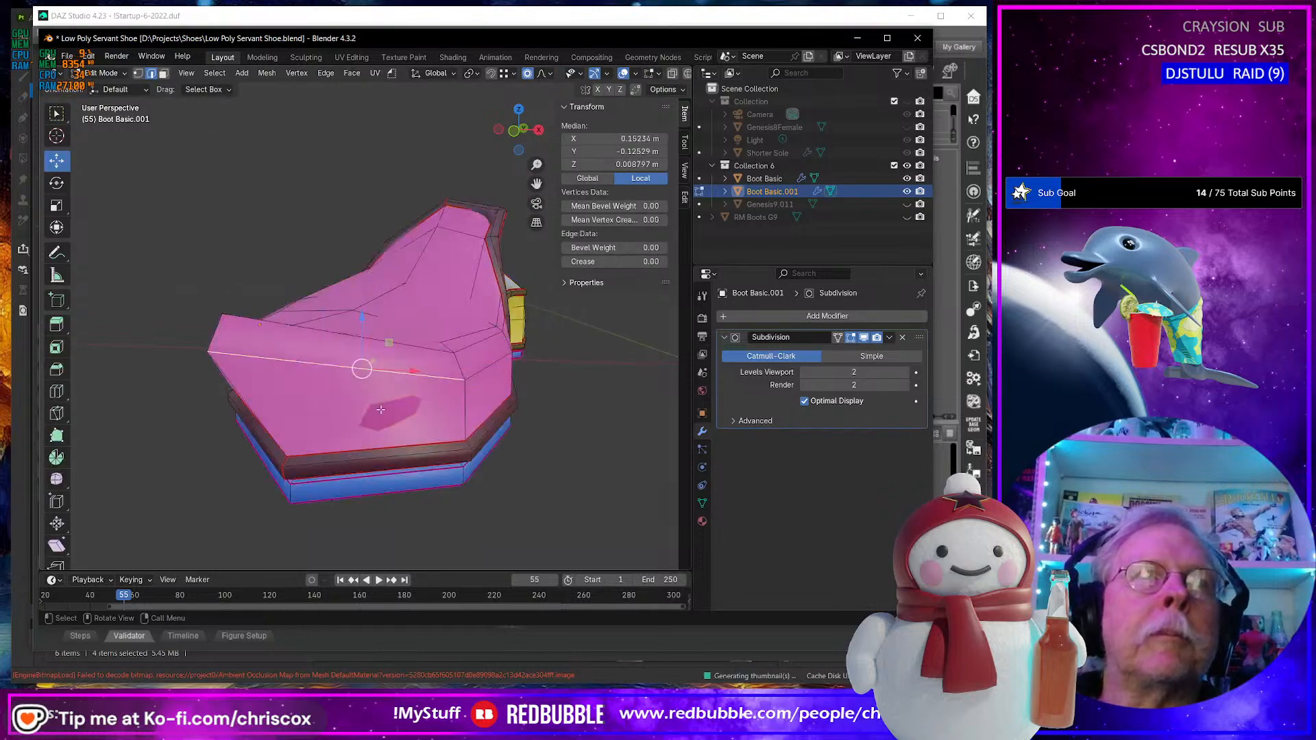
pyautogui.press('3')
pyautogui.click(414, 437)
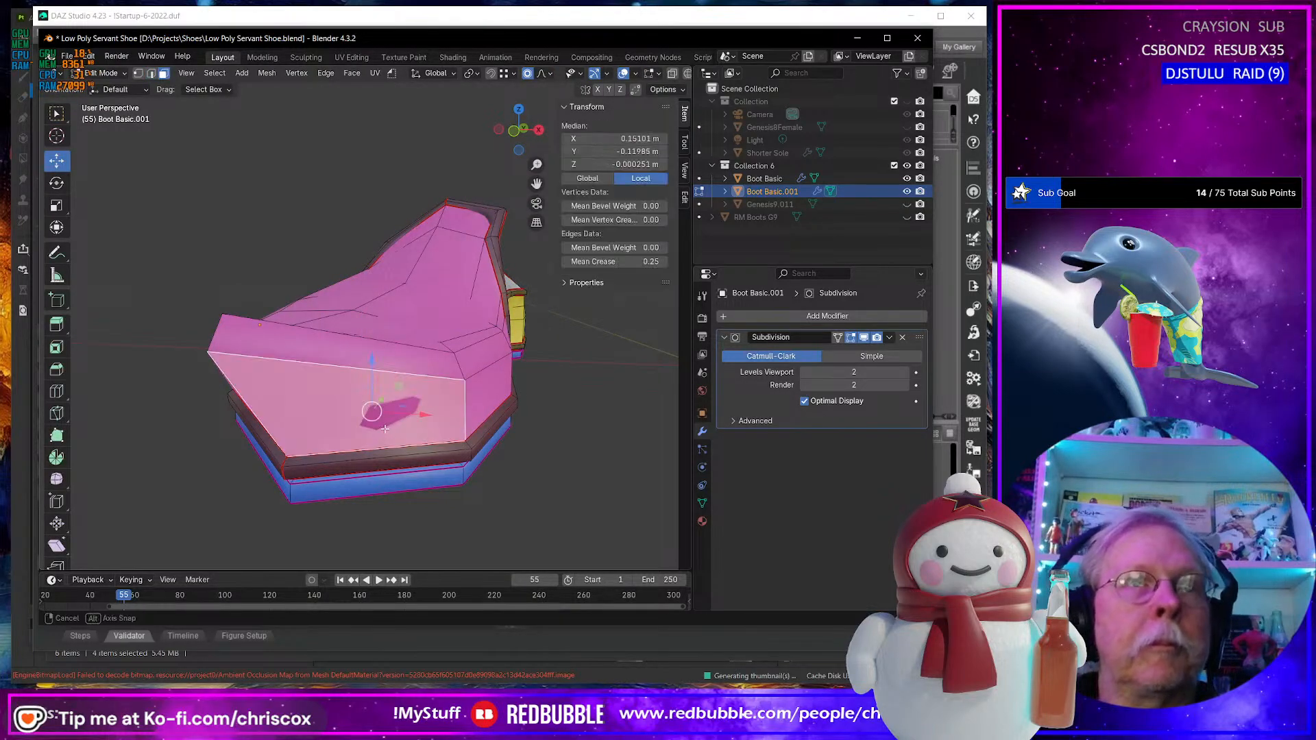
pyautogui.moveTo(414, 437)
pyautogui.mouseDown(button='middle')
pyautogui.moveTo(336, 433)
pyautogui.moveTo(404, 428)
pyautogui.mouseUp(button='middle')
pyautogui.moveTo(405, 428); pyautogui.dragTo(370, 450, button='middle')
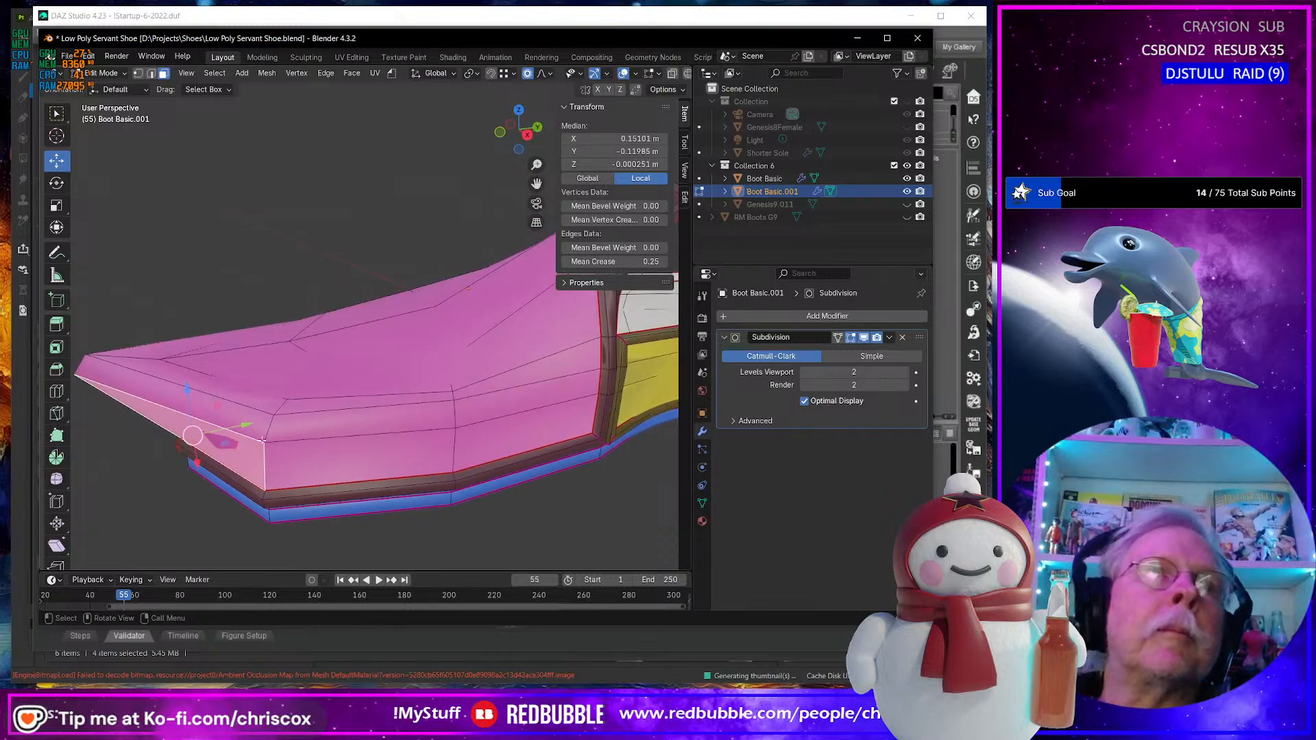
pyautogui.moveTo(247, 426); pyautogui.dragTo(233, 457)
pyautogui.moveTo(233, 457); pyautogui.dragTo(328, 399, button='middle')
pyautogui.press('Tab')
pyautogui.scroll(-4, 282, 417)
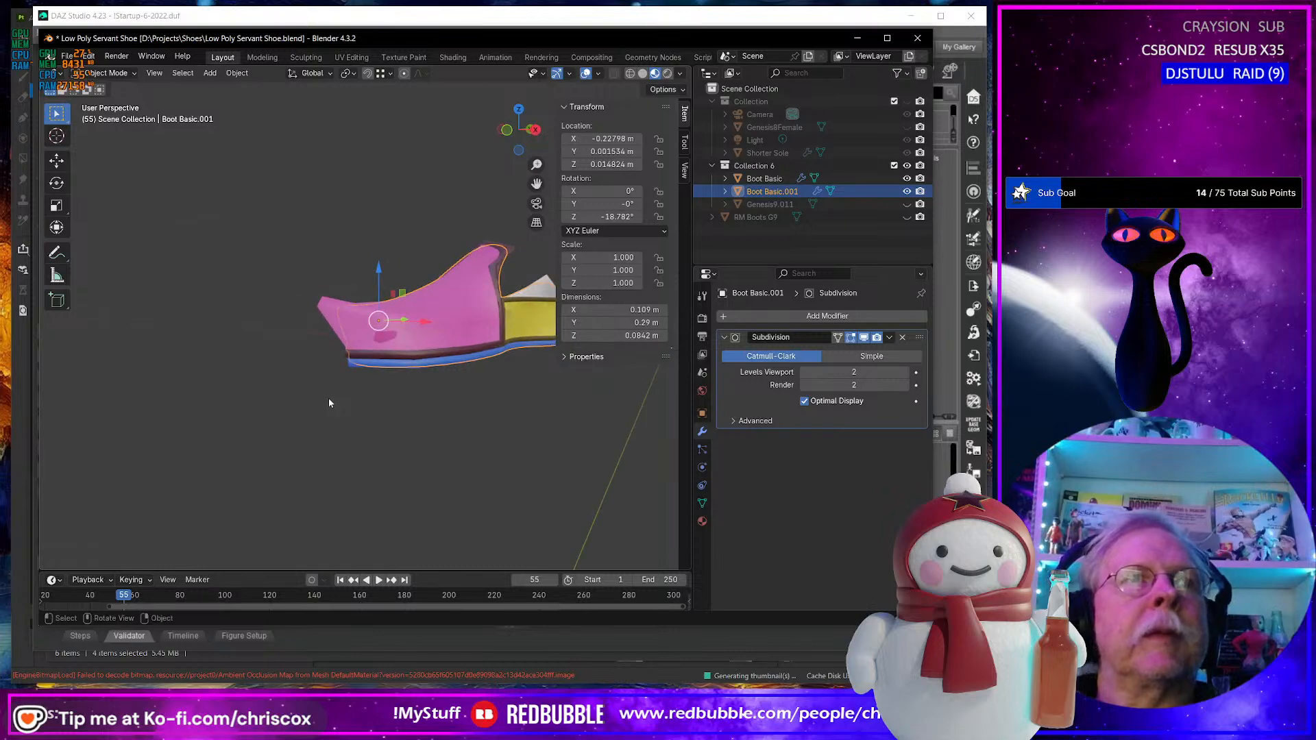
pyautogui.scroll(-3, 348, 410)
pyautogui.scroll(4, 354, 411)
pyautogui.scroll(3, 354, 415)
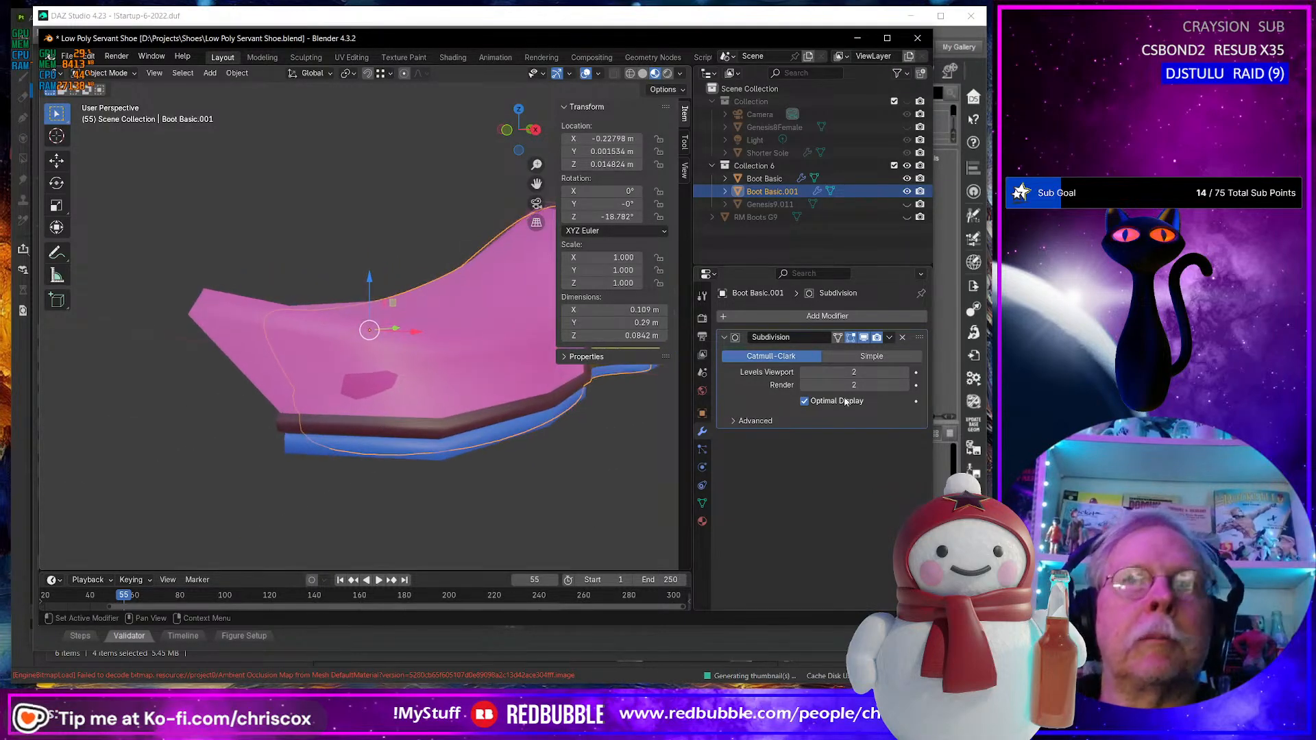
# Compare the duplicate shoe's shape at Subdivision viewport levels 1, 0 and 2.
pyautogui.click(804, 372)
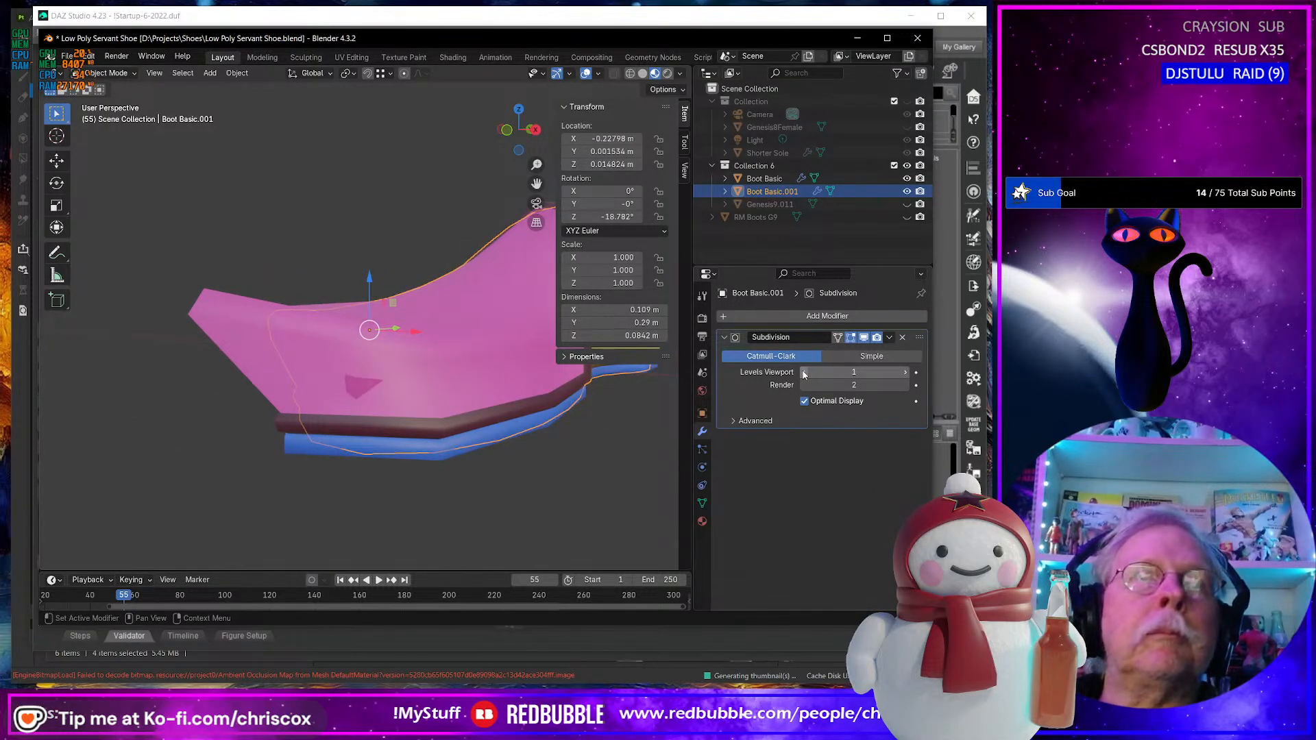
pyautogui.click(804, 373)
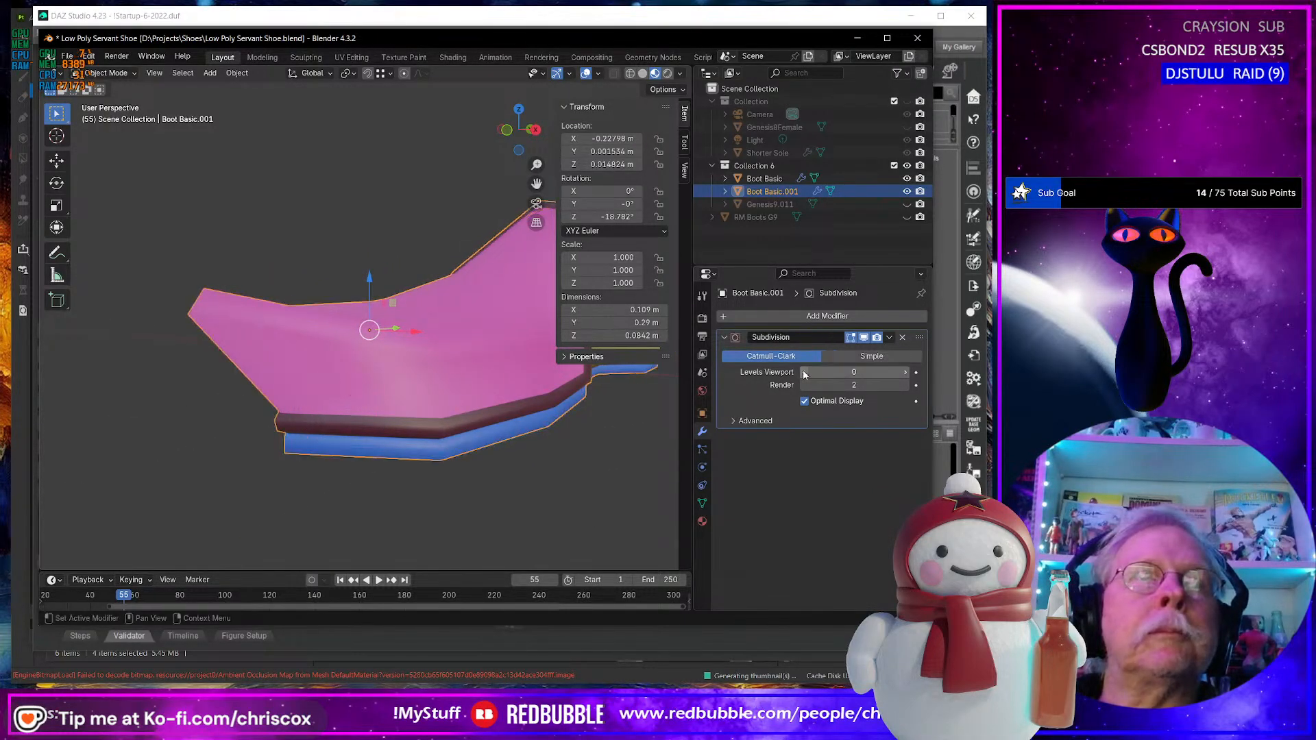
pyautogui.click(906, 372)
pyautogui.click(906, 373)
pyautogui.moveTo(527, 439); pyautogui.dragTo(346, 455, button='middle')
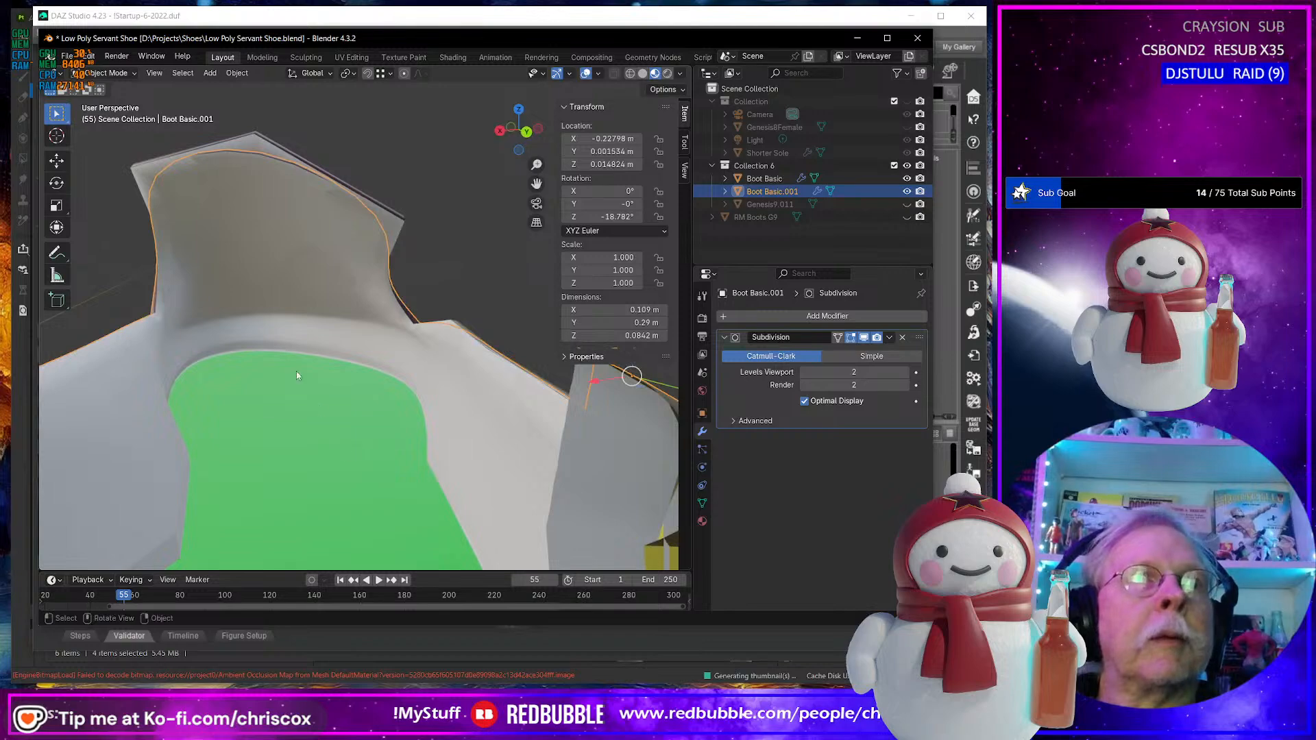
pyautogui.moveTo(228, 336); pyautogui.dragTo(388, 433, button='middle')
# Try deleting the duplicate's front toe face in Edit Mode to inspect the geometry behind it, and undo the deletion.
pyautogui.press('Tab')
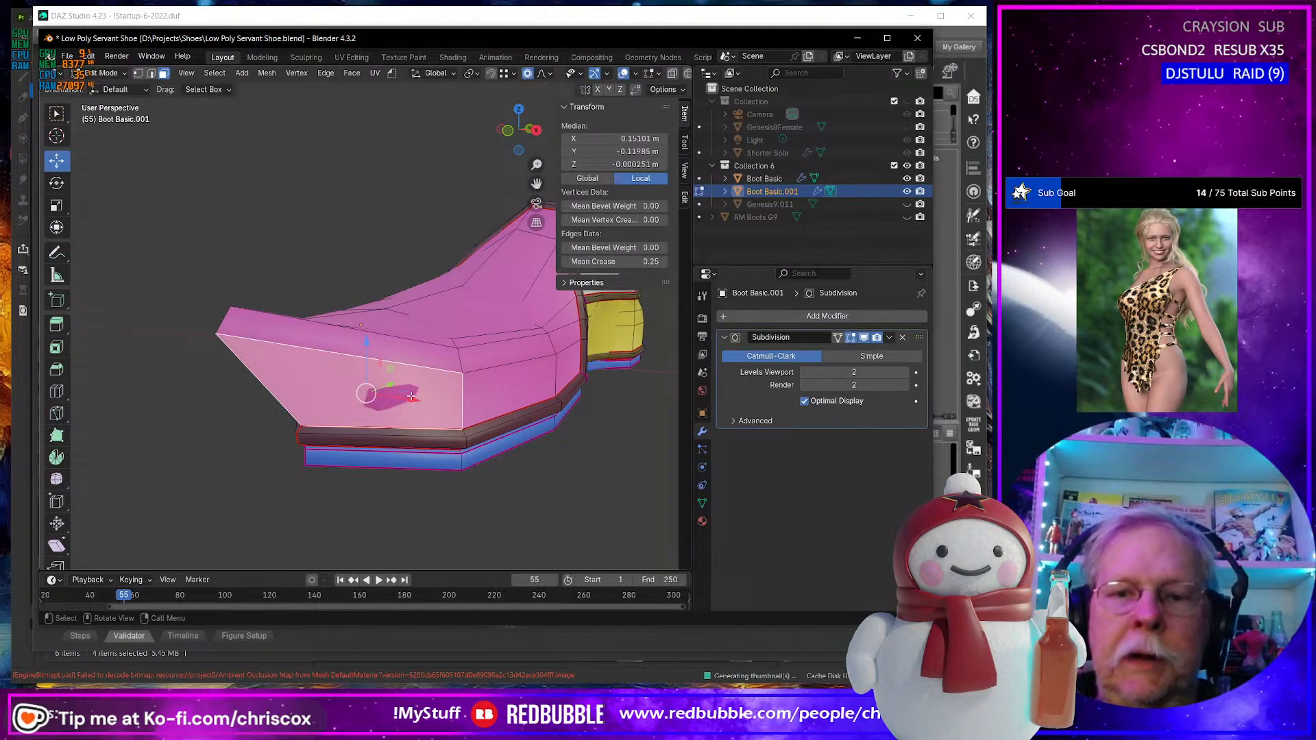
pyautogui.rightClick(412, 396)
pyautogui.click(411, 396)
pyautogui.moveTo(411, 396); pyautogui.dragTo(337, 399, button='middle')
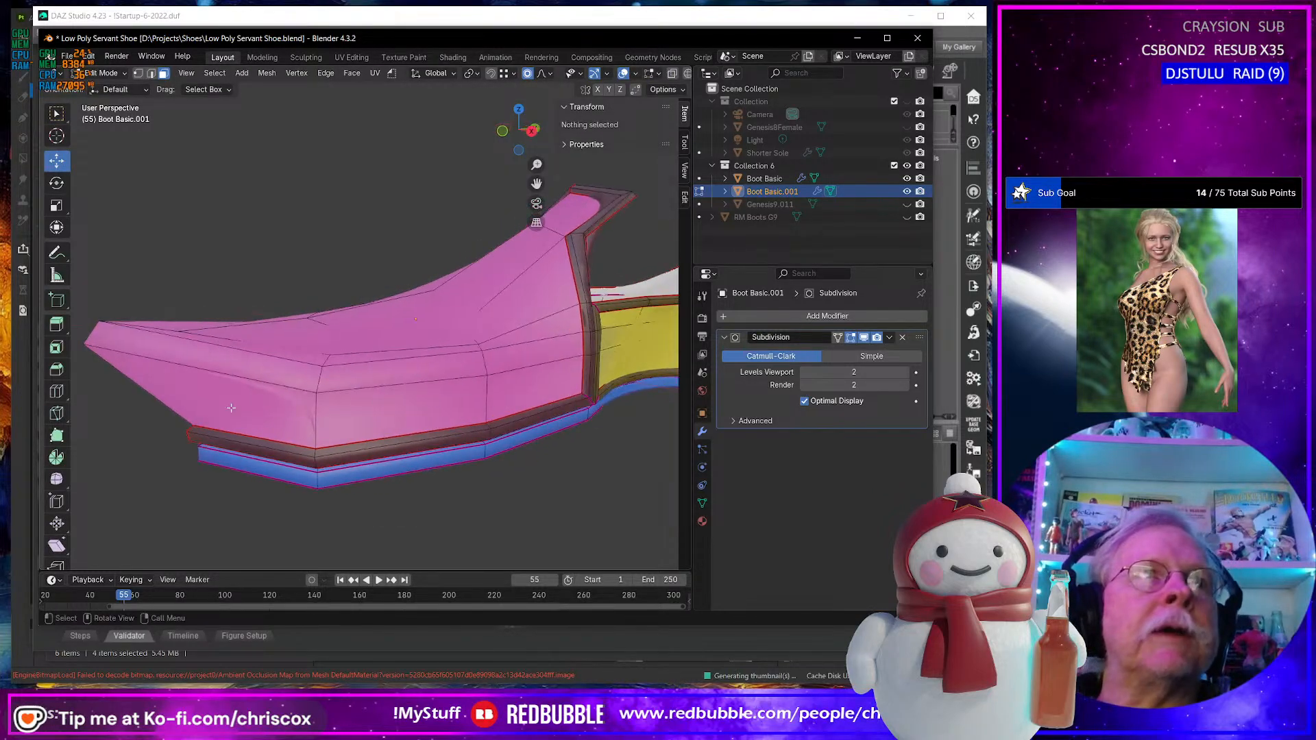
pyautogui.click(229, 407)
pyautogui.moveTo(229, 408); pyautogui.dragTo(366, 399, button='middle')
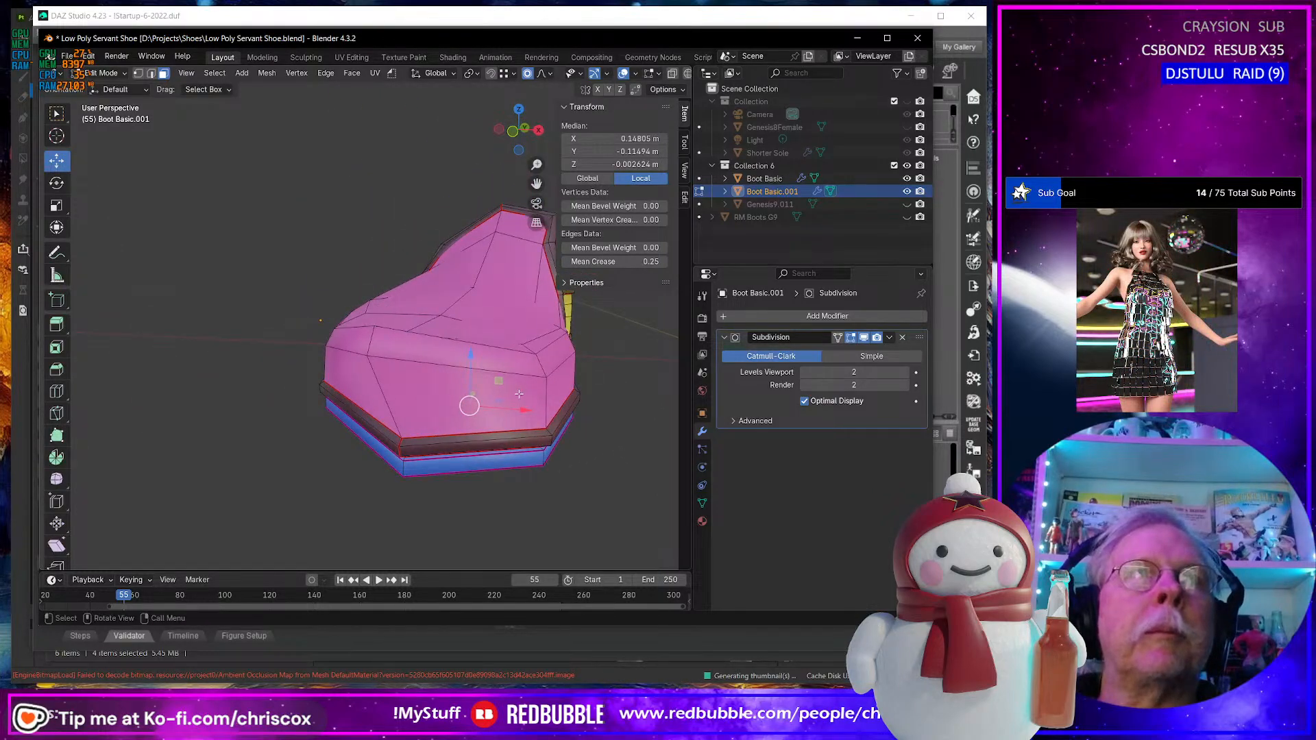
pyautogui.moveTo(539, 392); pyautogui.dragTo(484, 393, button='middle')
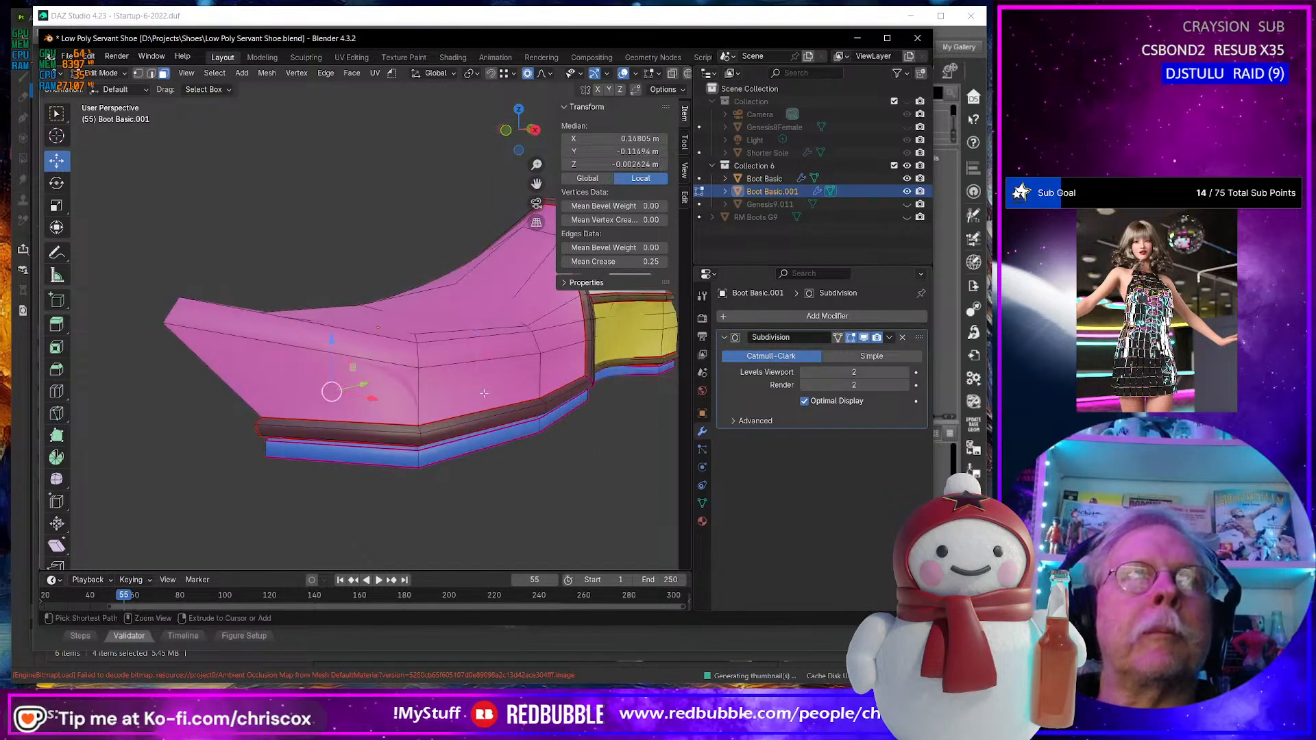
pyautogui.hotkey('ctrl', 'z')
pyautogui.click(366, 387)
pyautogui.moveTo(366, 386); pyautogui.dragTo(365, 395, button='middle')
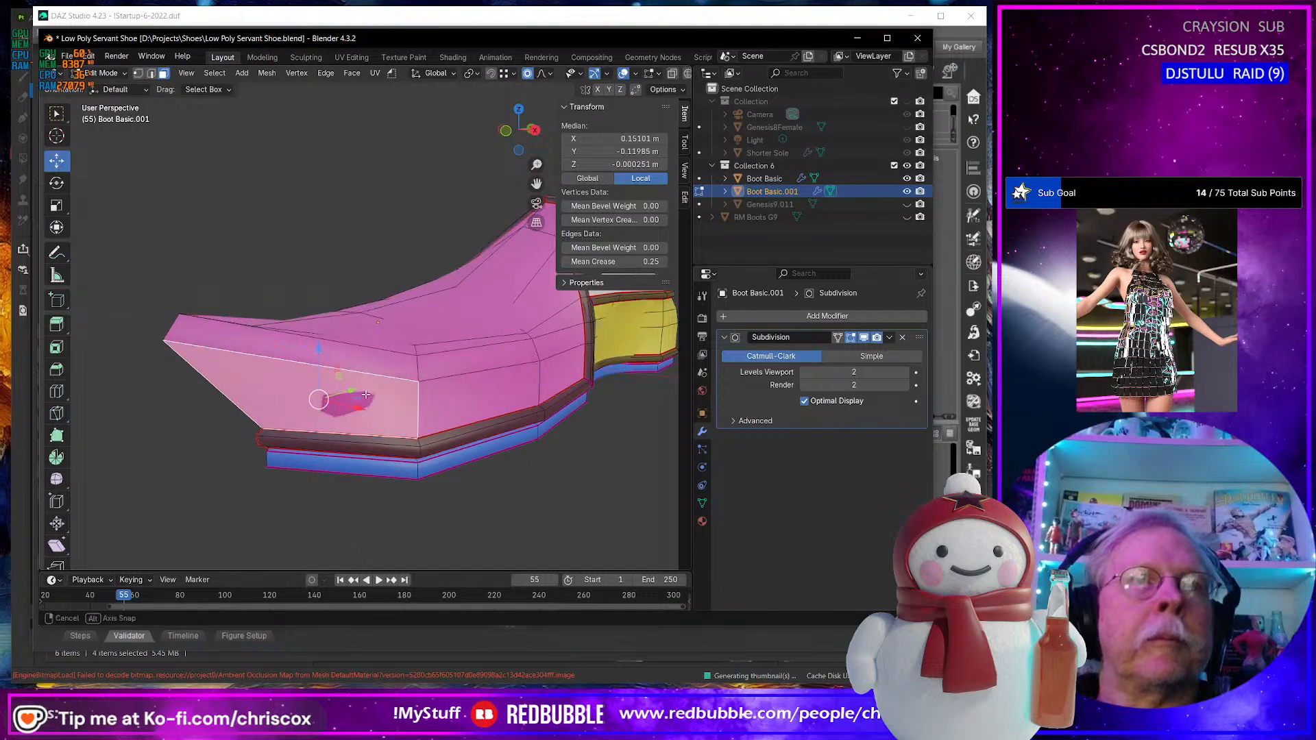
# Merge all of the duplicate shoe's vertices by distance with a merge distance of 0.0001 m.
pyautogui.press('1')
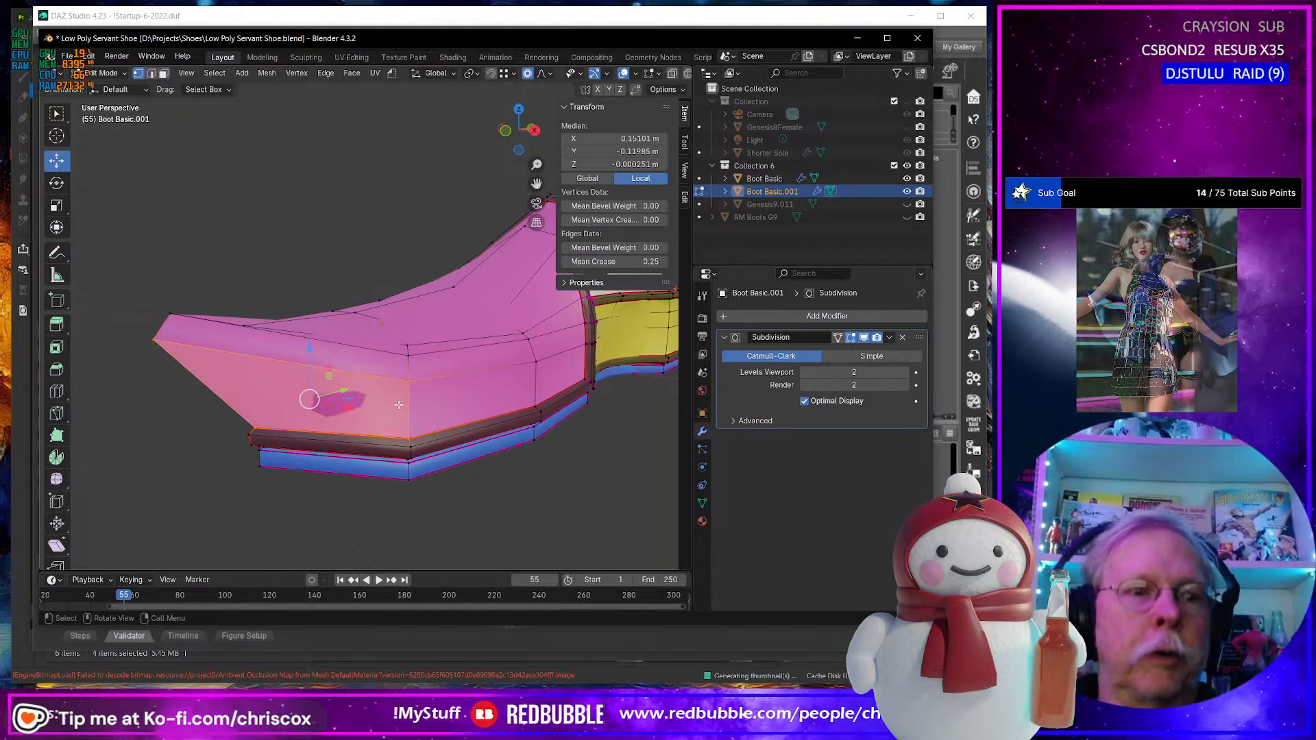
pyautogui.press('a')
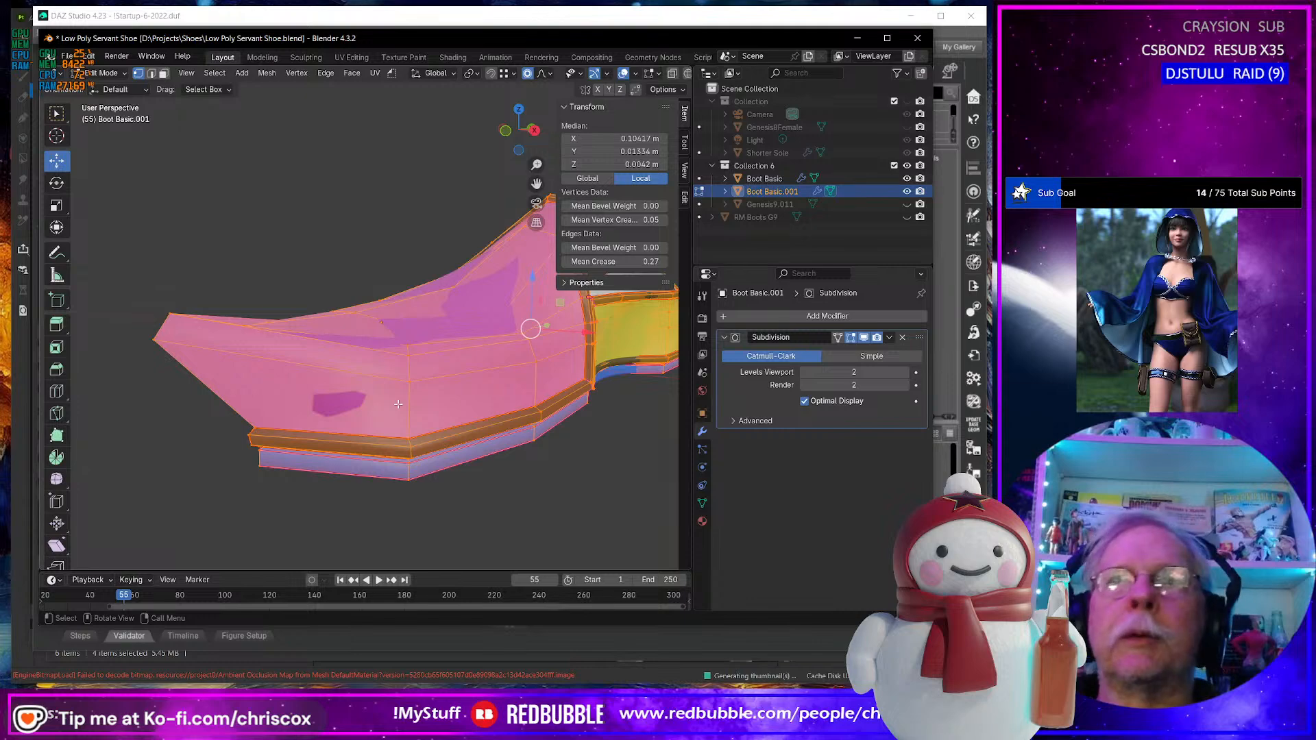
pyautogui.press('m')
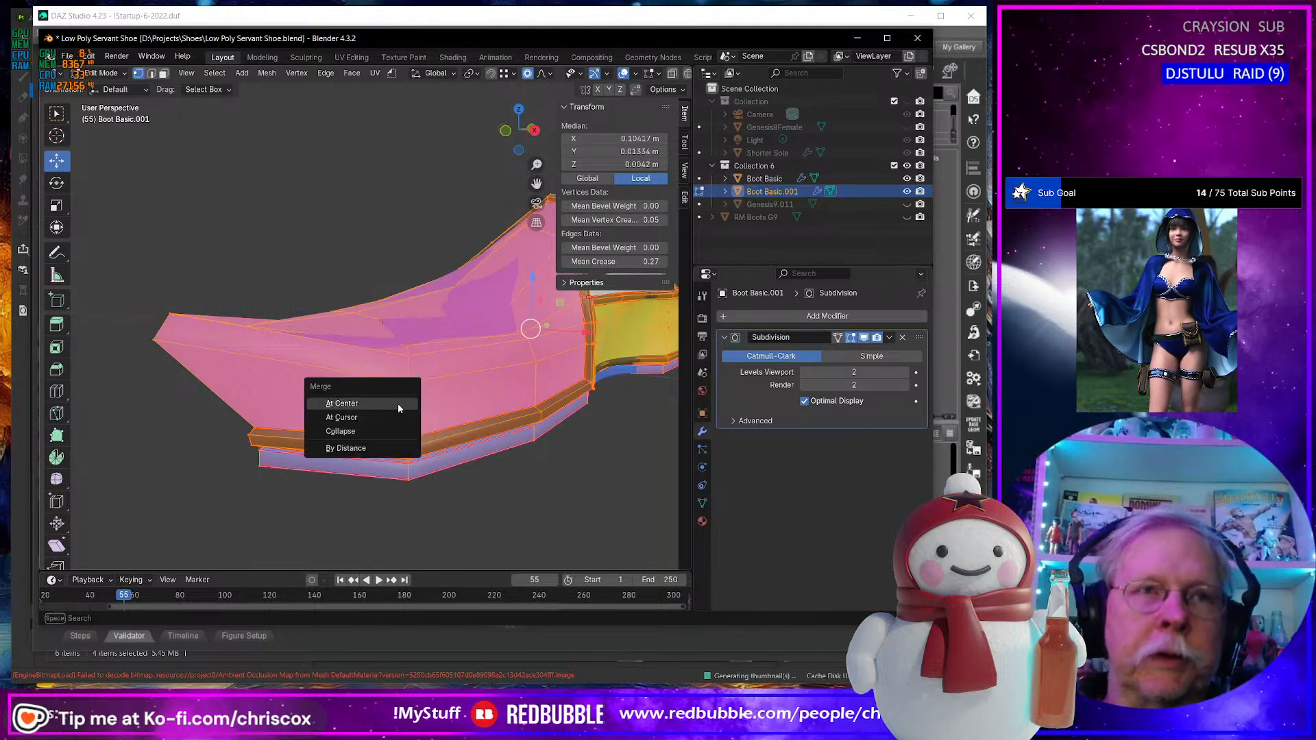
pyautogui.click(378, 449)
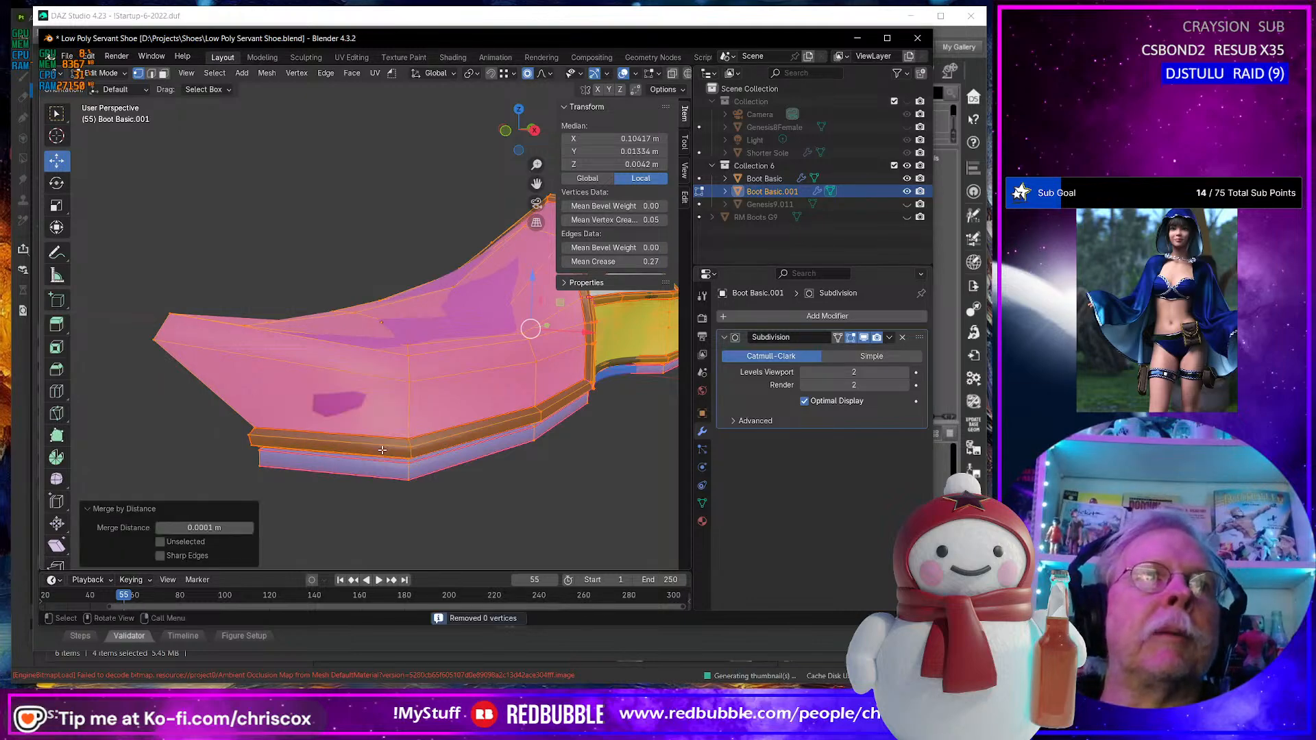
pyautogui.moveTo(379, 450); pyautogui.dragTo(387, 454, button='middle')
# Delete the front toe face that carries the dark patch from the duplicate shoe.
pyautogui.click(426, 392)
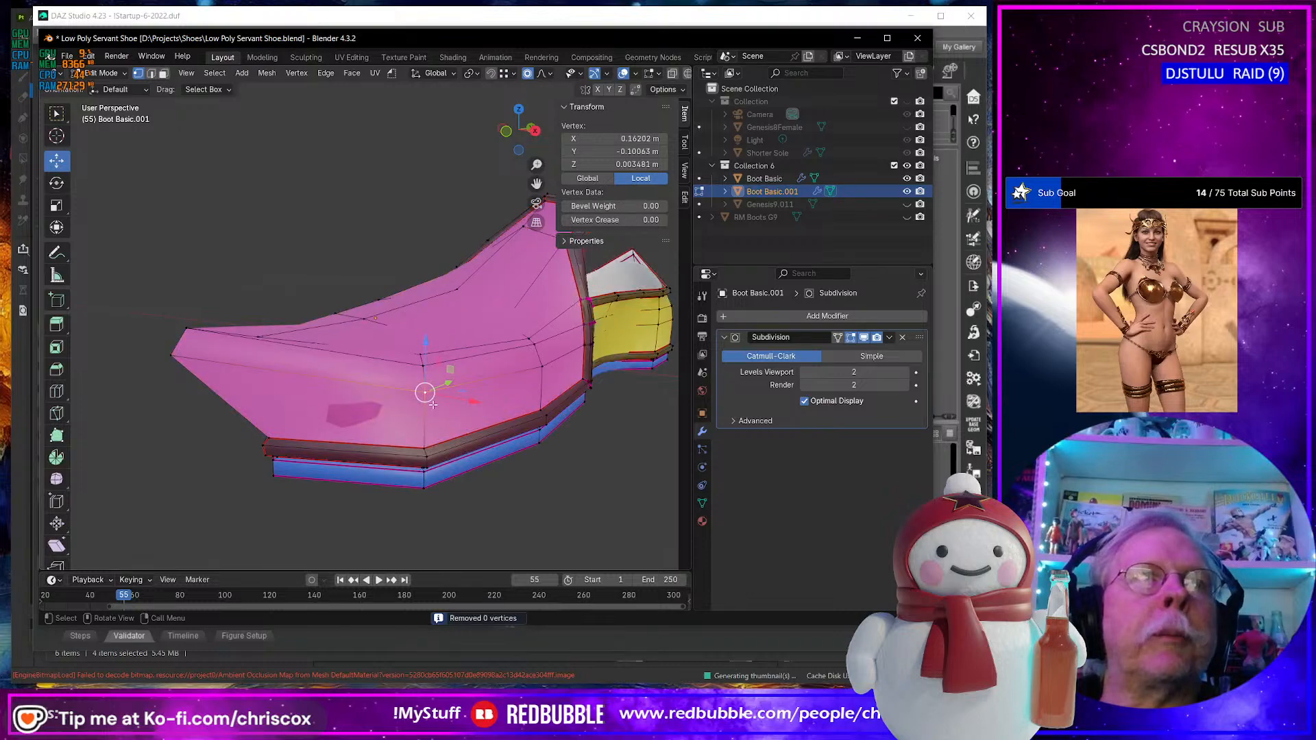
pyautogui.moveTo(428, 400); pyautogui.dragTo(466, 357, button='middle')
pyautogui.scroll(3, 439, 406)
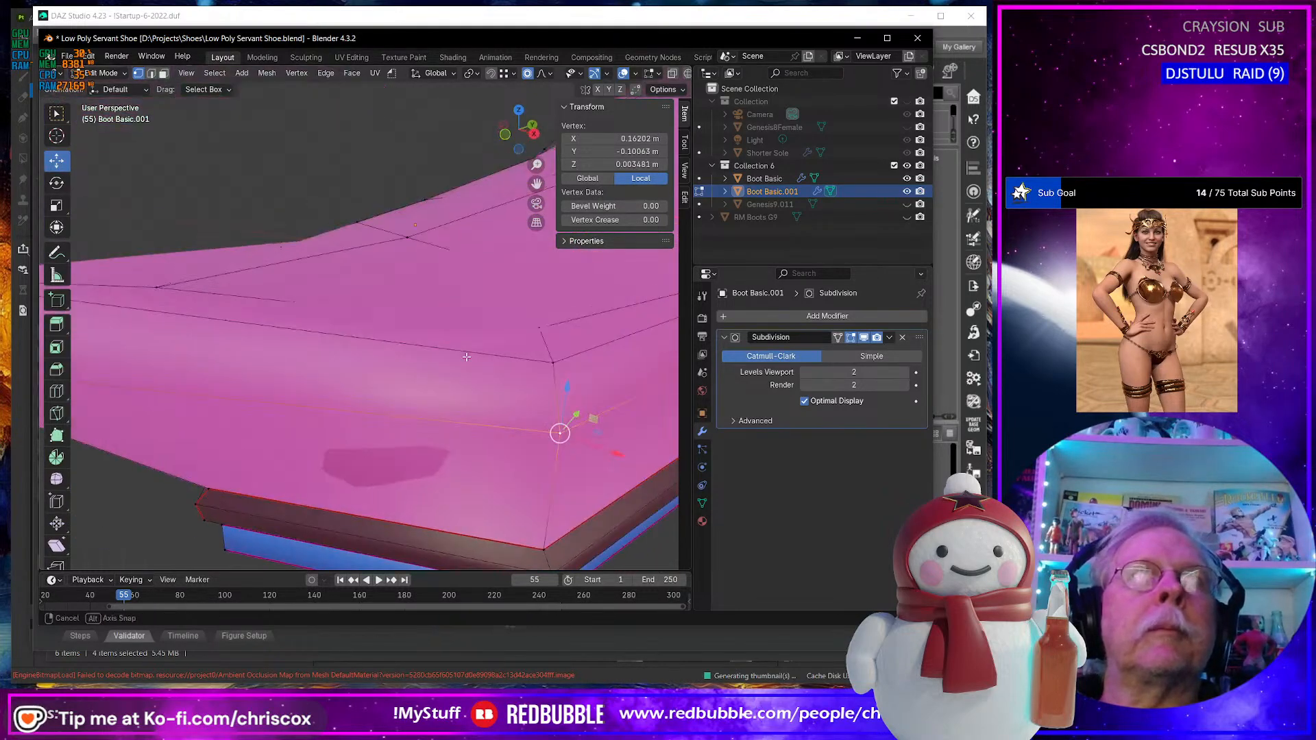
pyautogui.press('3')
pyautogui.click(452, 492)
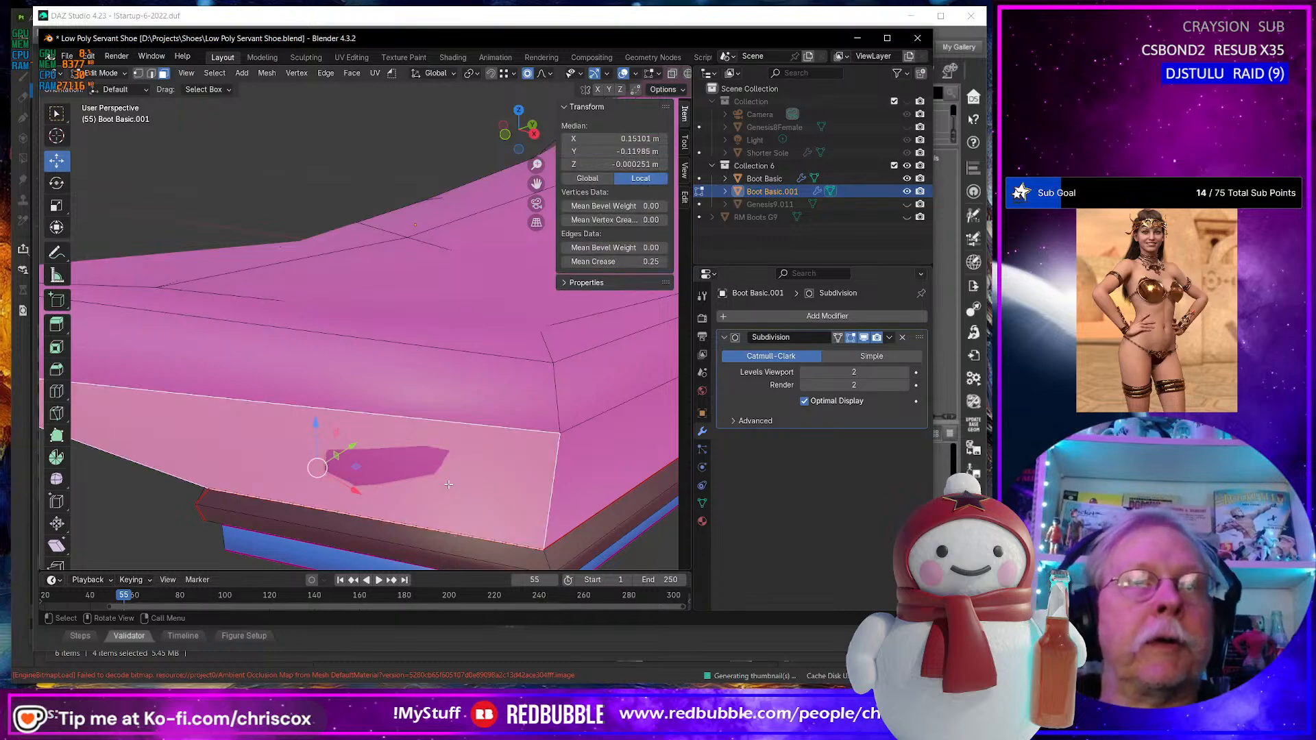
pyautogui.press('x')
pyautogui.click(449, 487)
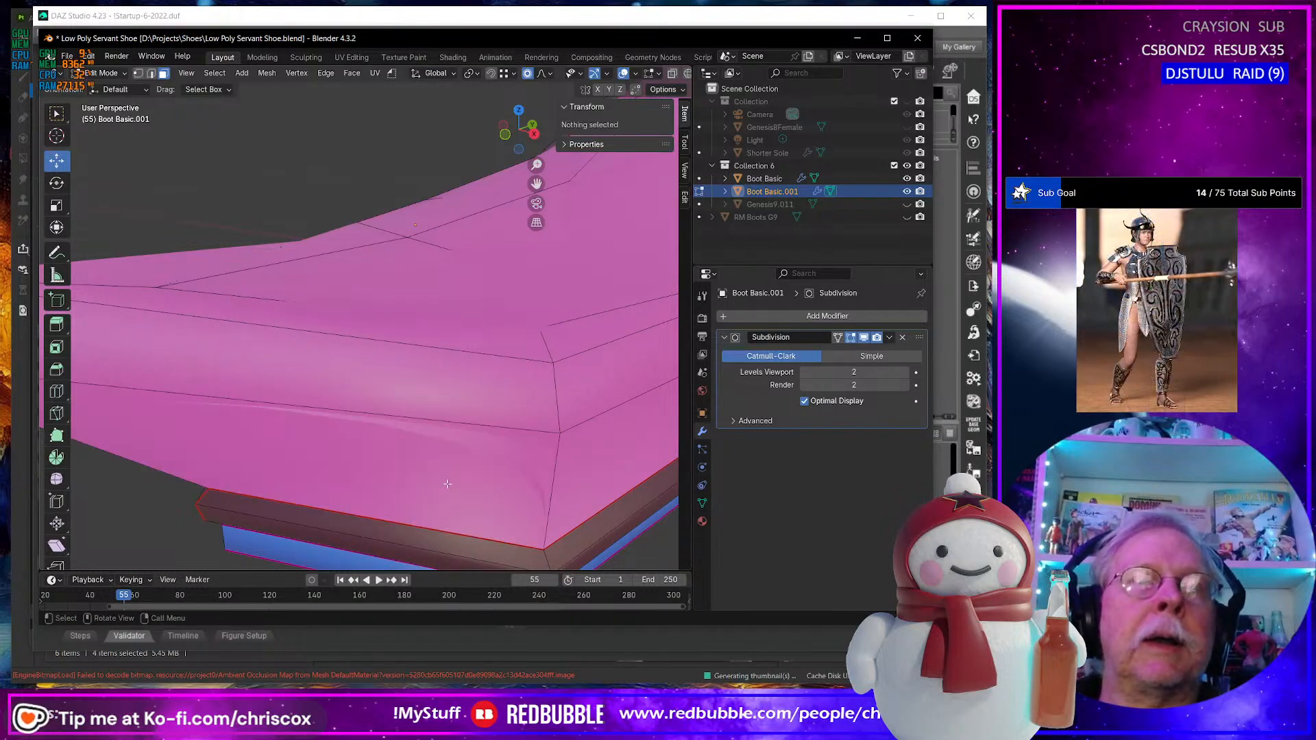
# Inspect the geometry behind the removed toe face and delete the neighbouring face on the other side of the toe.
pyautogui.moveTo(449, 483); pyautogui.dragTo(449, 445, button='middle')
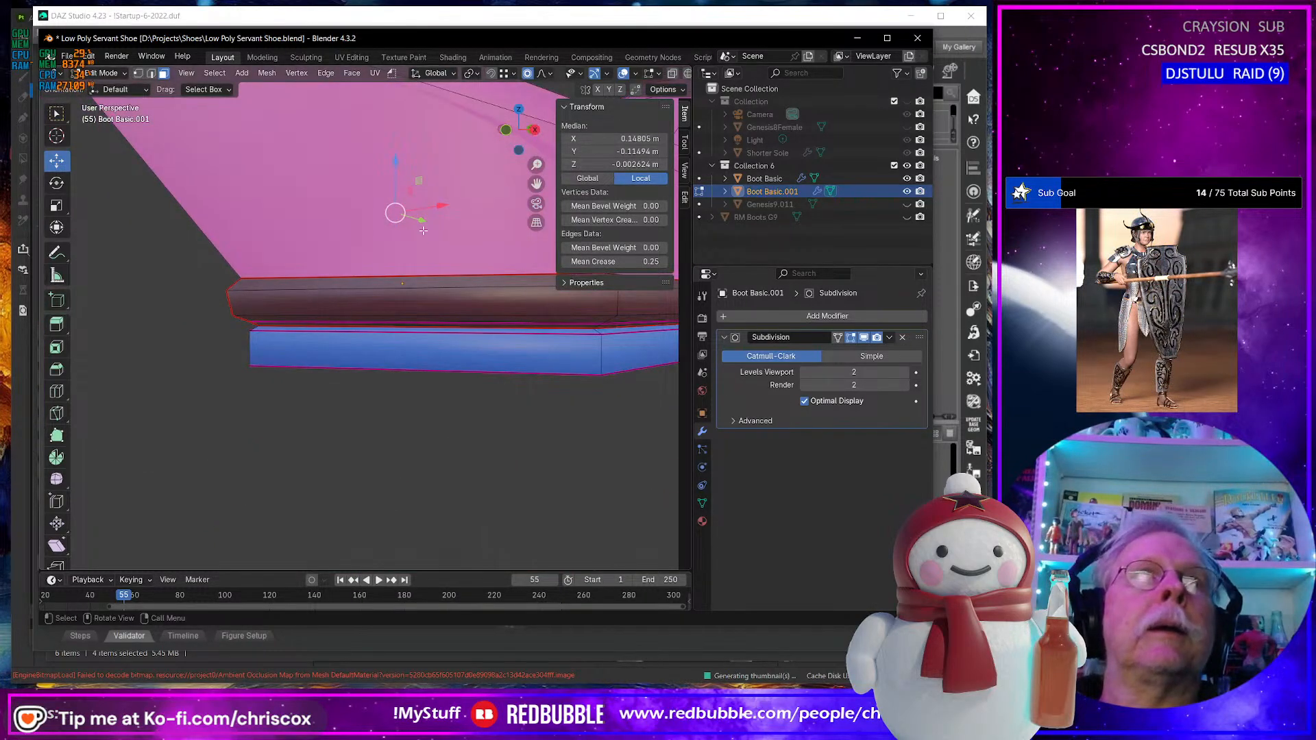
pyautogui.moveTo(423, 230); pyautogui.dragTo(318, 287, button='middle')
pyautogui.moveTo(292, 301)
pyautogui.mouseDown()
pyautogui.moveTo(269, 304)
pyautogui.moveTo(288, 302)
pyautogui.mouseUp()
pyautogui.hotkey('ctrl', 'z')
pyautogui.scroll(-3, 372, 340)
pyautogui.scroll(-2, 377, 322)
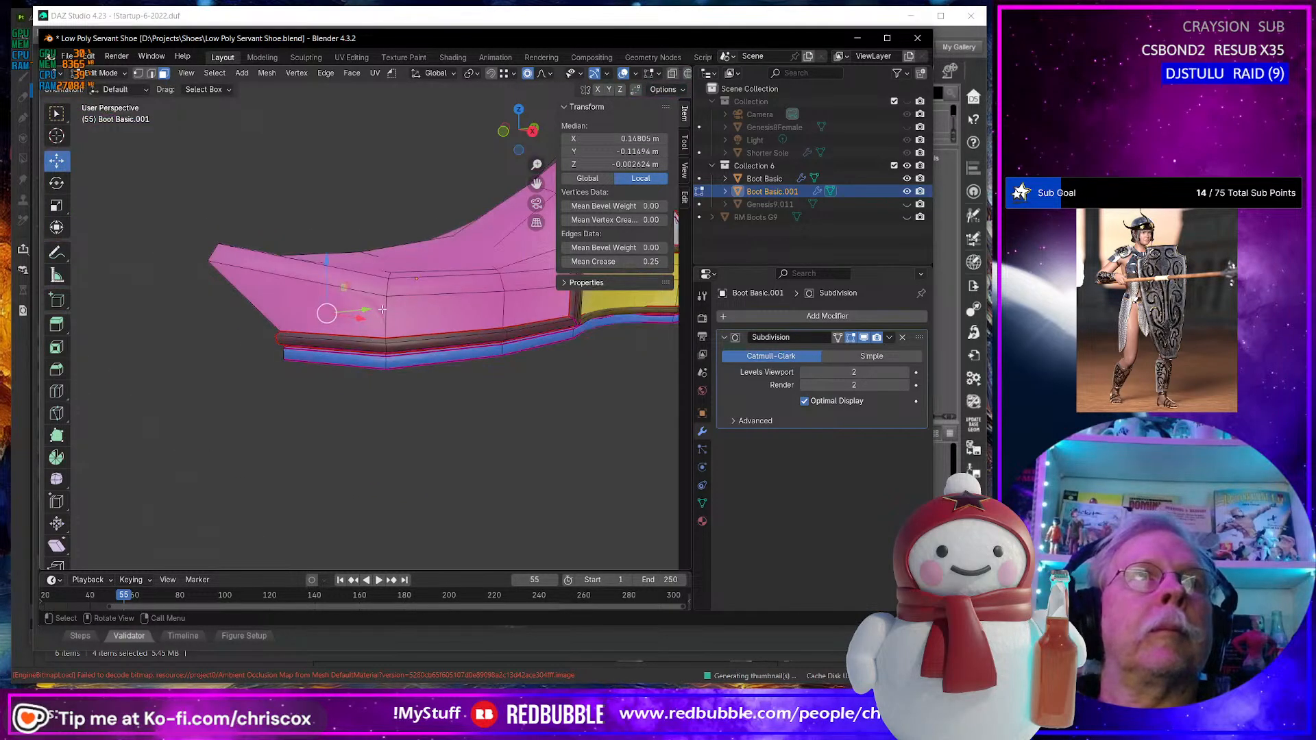
pyautogui.moveTo(374, 305); pyautogui.dragTo(455, 307, button='middle')
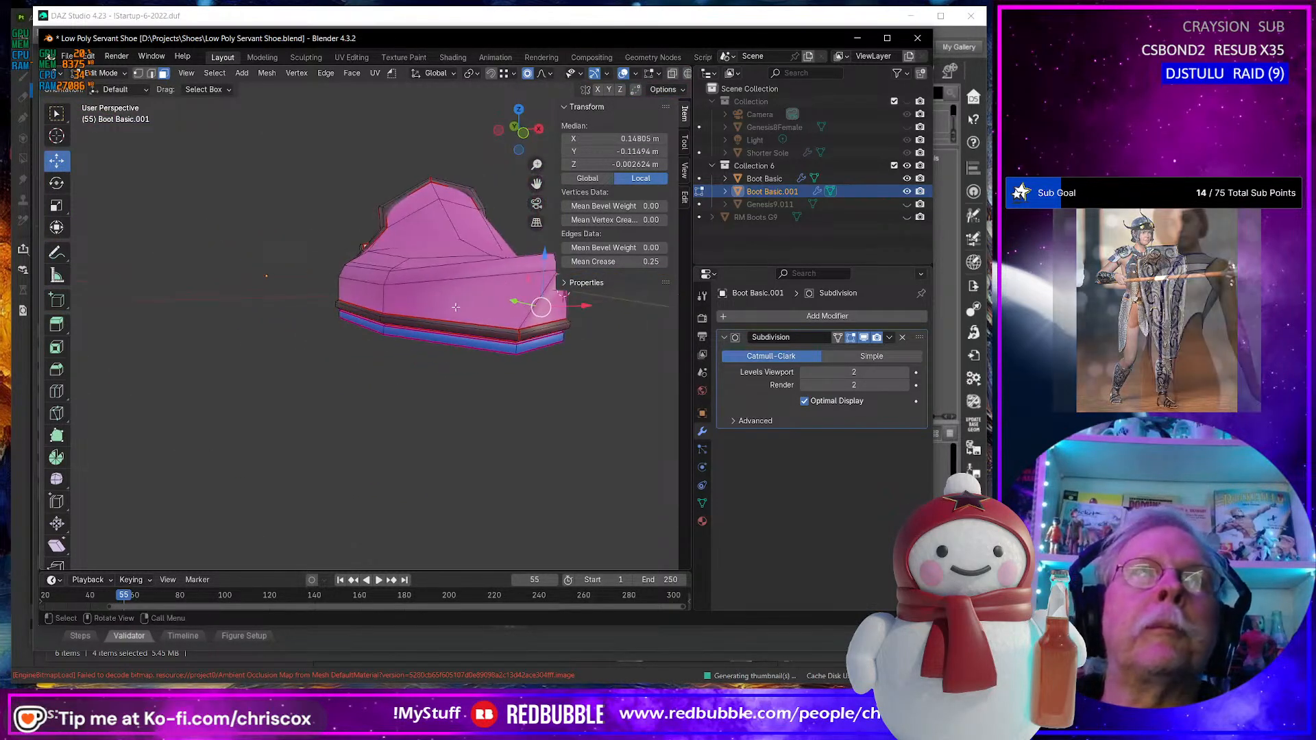
pyautogui.click(446, 306)
pyautogui.press('x')
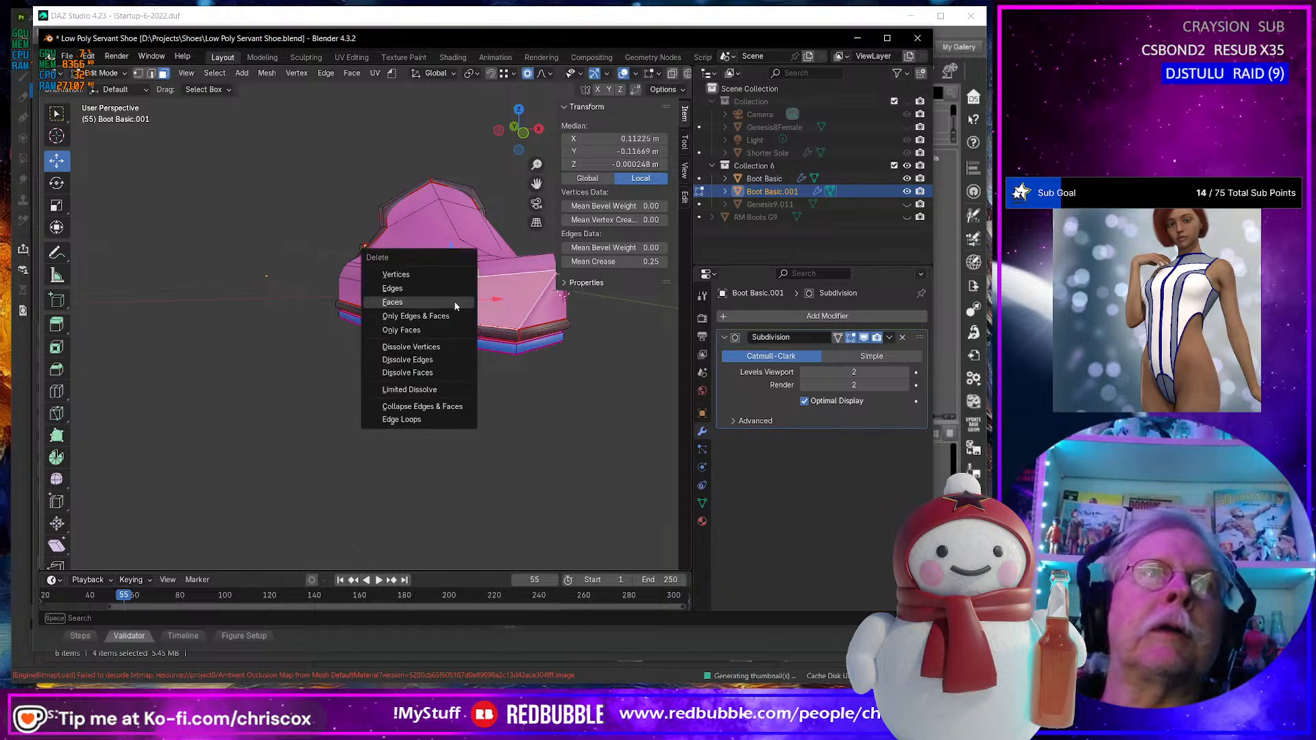
pyautogui.click(455, 306)
pyautogui.moveTo(456, 306); pyautogui.dragTo(437, 367, button='middle')
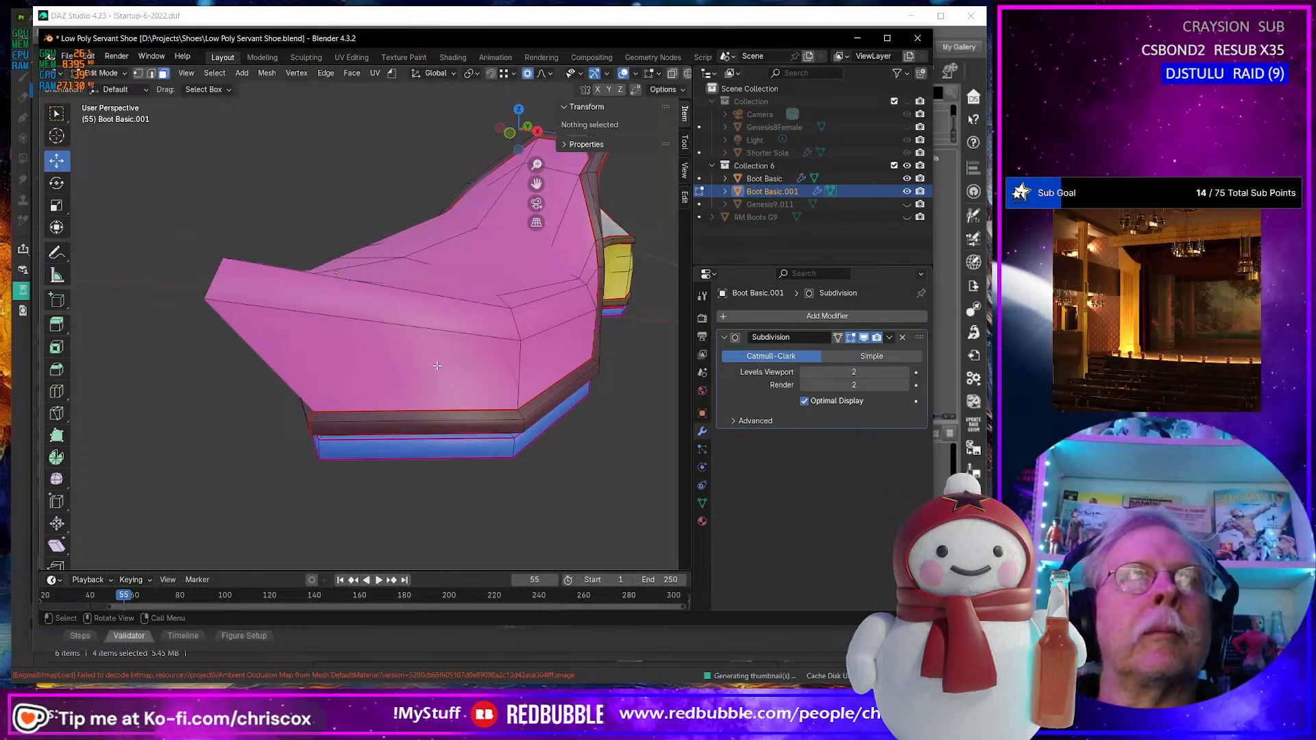
# Maximize the Blender window and examine the duplicate's toe area in Edit Mode and Object Mode.
pyautogui.doubleClick(722, 38)
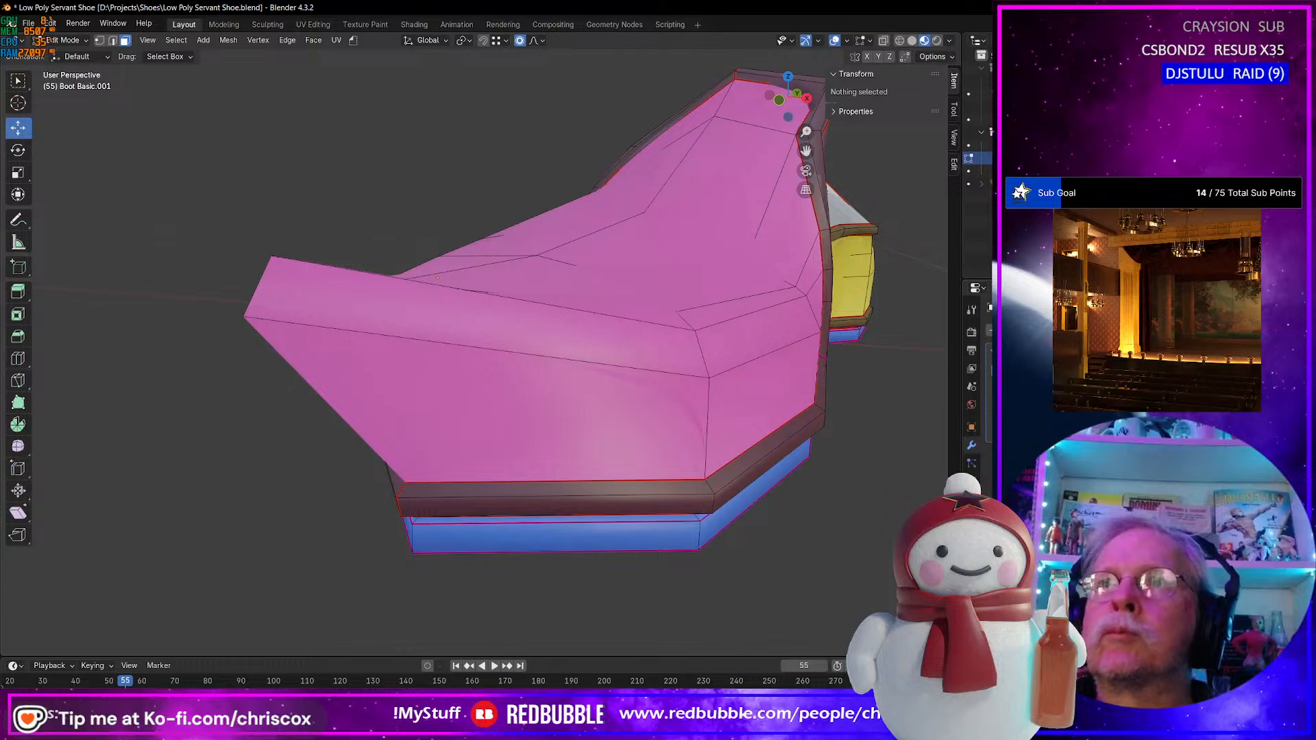
pyautogui.moveTo(760, 454)
pyautogui.mouseDown(button='middle')
pyautogui.moveTo(701, 451)
pyautogui.moveTo(762, 457)
pyautogui.mouseUp(button='middle')
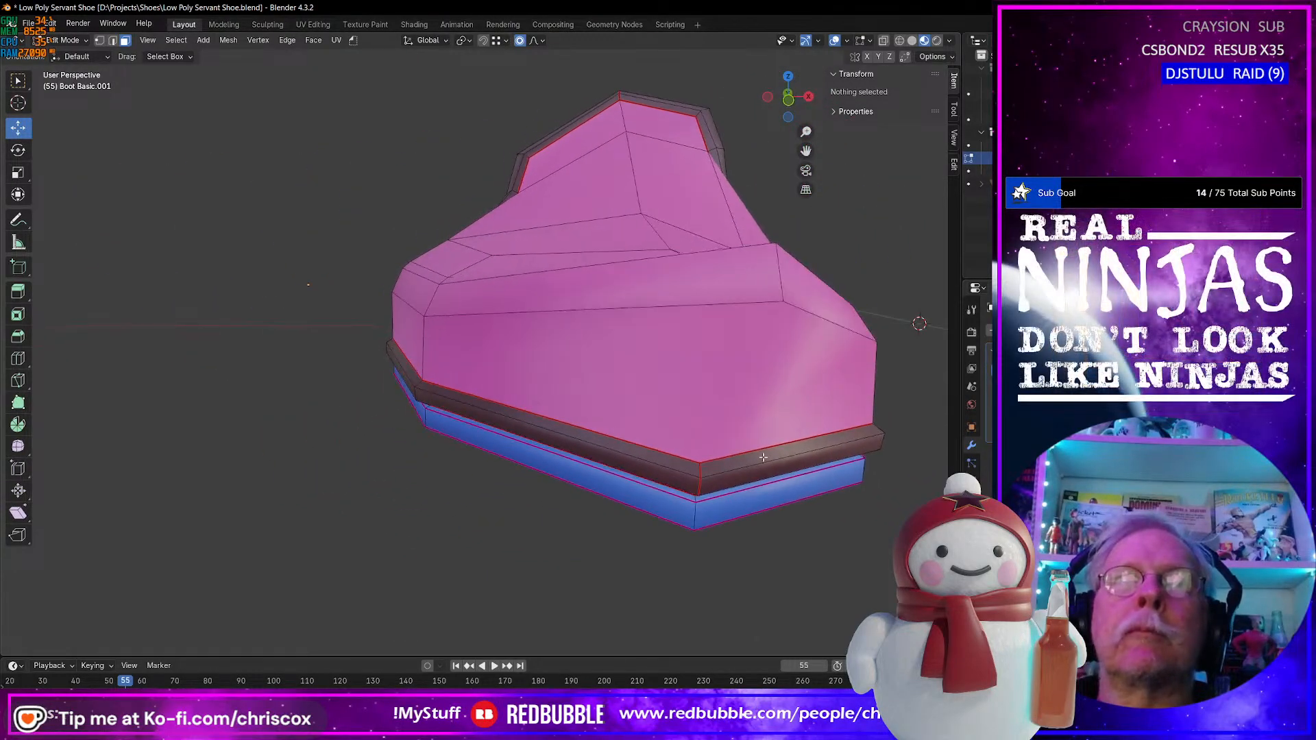
pyautogui.click(719, 410)
pyautogui.press('Tab')
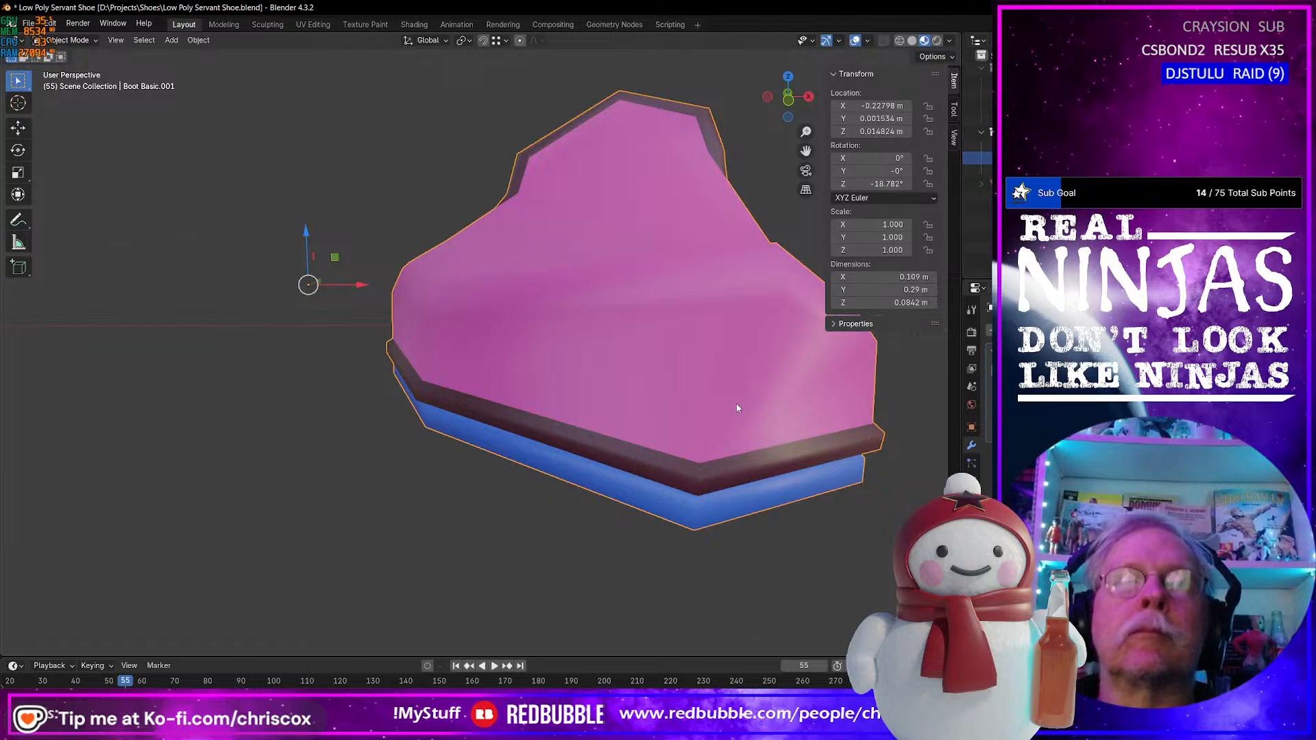
pyautogui.scroll(-2, 736, 403)
pyautogui.moveTo(739, 405); pyautogui.dragTo(676, 393, button='middle')
pyautogui.moveTo(669, 392); pyautogui.dragTo(641, 434, button='middle')
# Switch the viewport to wireframe shading and compare the duplicate's open toe with the original Boot Basic shoe.
pyautogui.click(899, 41)
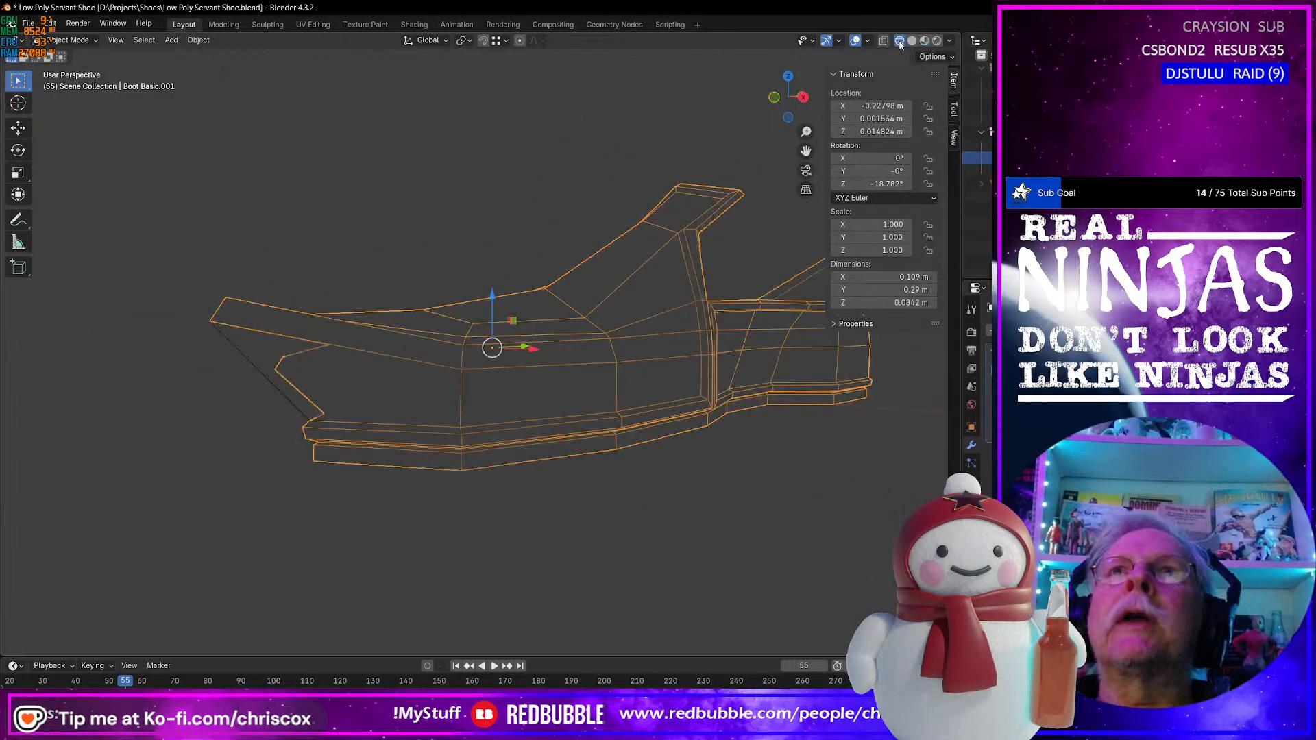
pyautogui.moveTo(444, 343); pyautogui.dragTo(289, 383, button='middle')
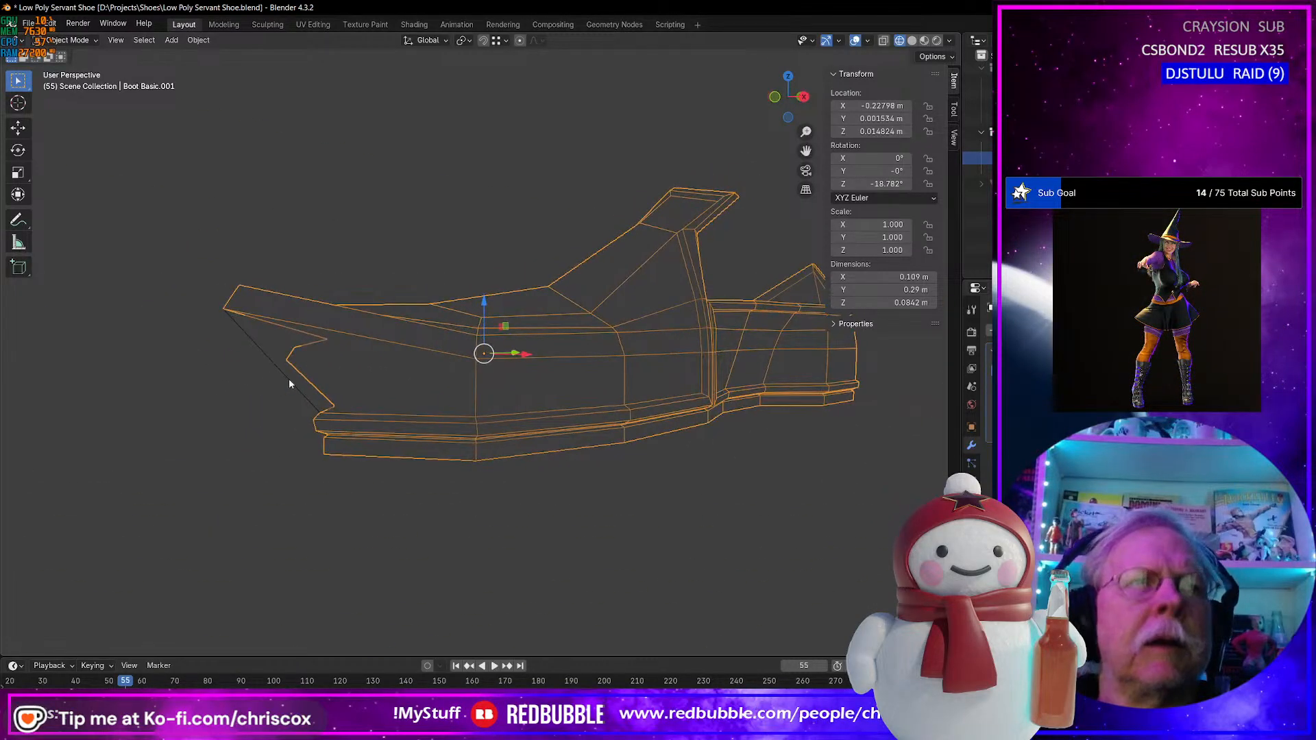
pyautogui.click(271, 364)
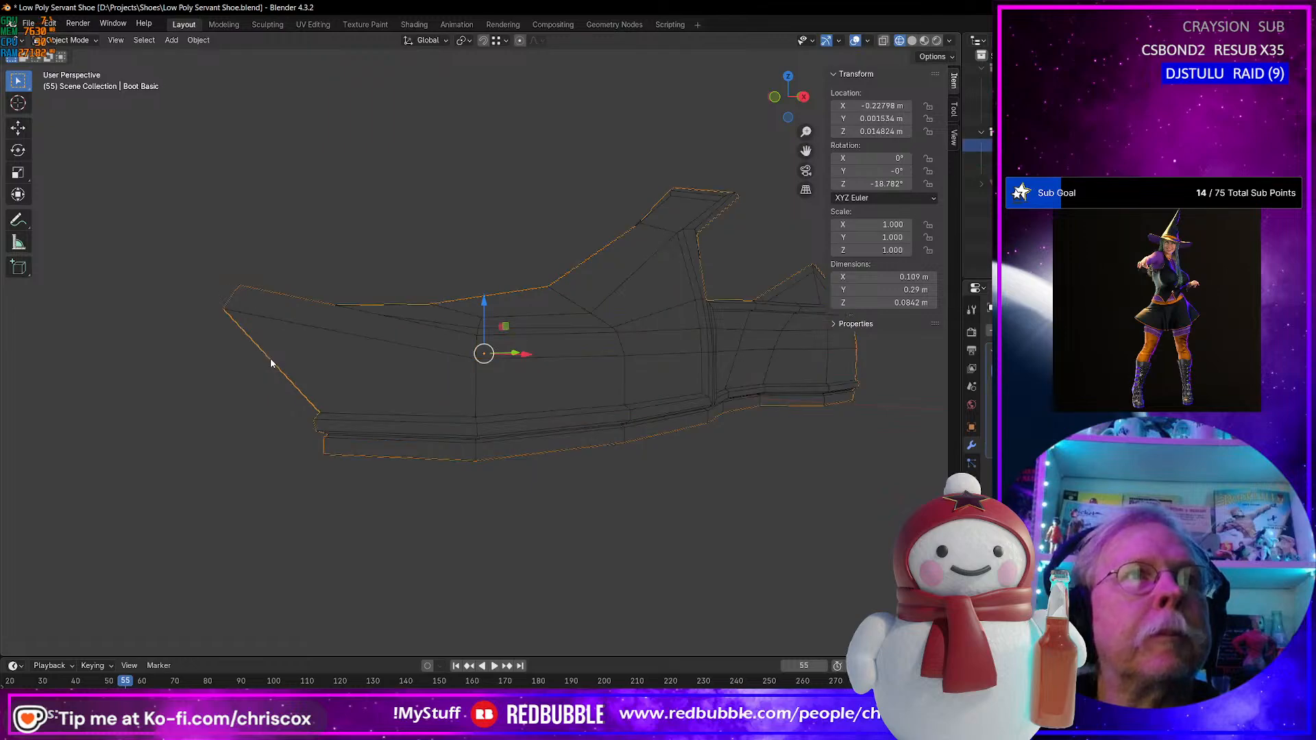
pyautogui.moveTo(271, 363); pyautogui.dragTo(313, 386, button='middle')
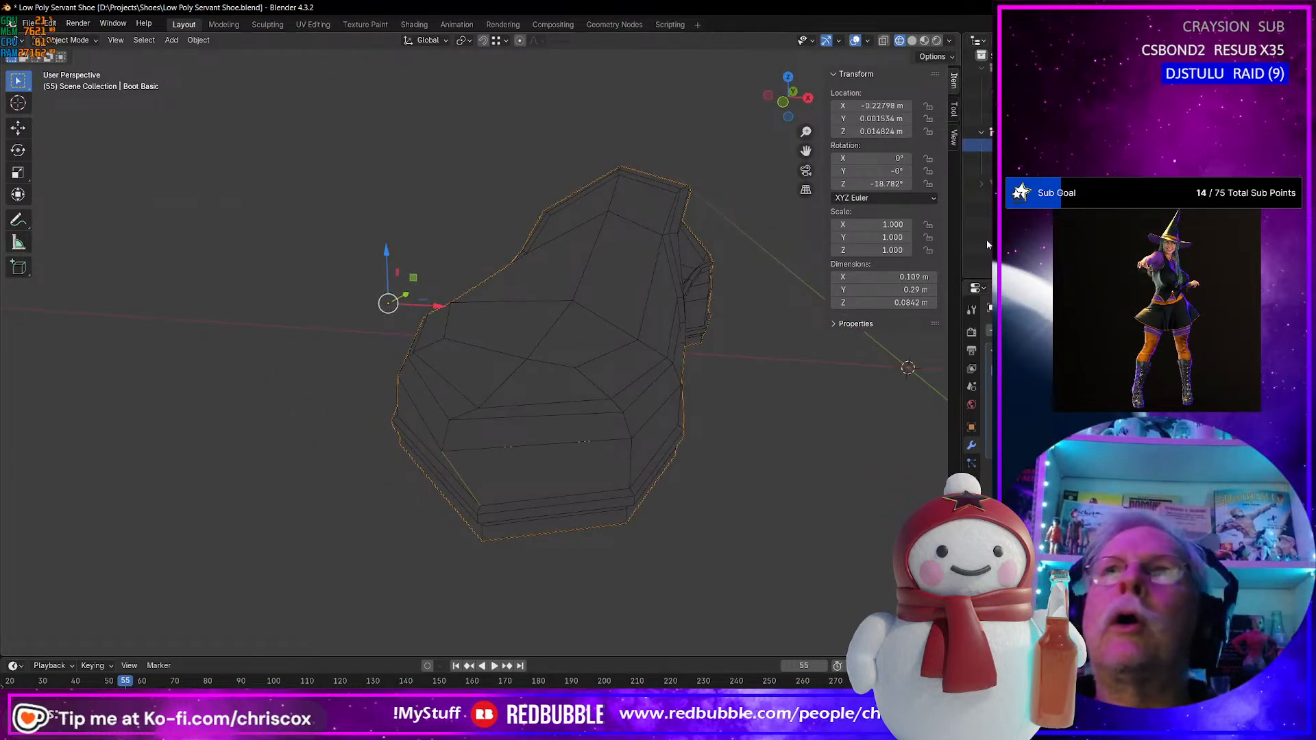
# Reselect the duplicate shoe in Edit Mode and undo the deletions of its toe faces.
pyautogui.click(1014, 158)
pyautogui.press('Tab')
pyautogui.hotkey('ctrl', 'z')
pyautogui.hotkey('ctrl', 'z')
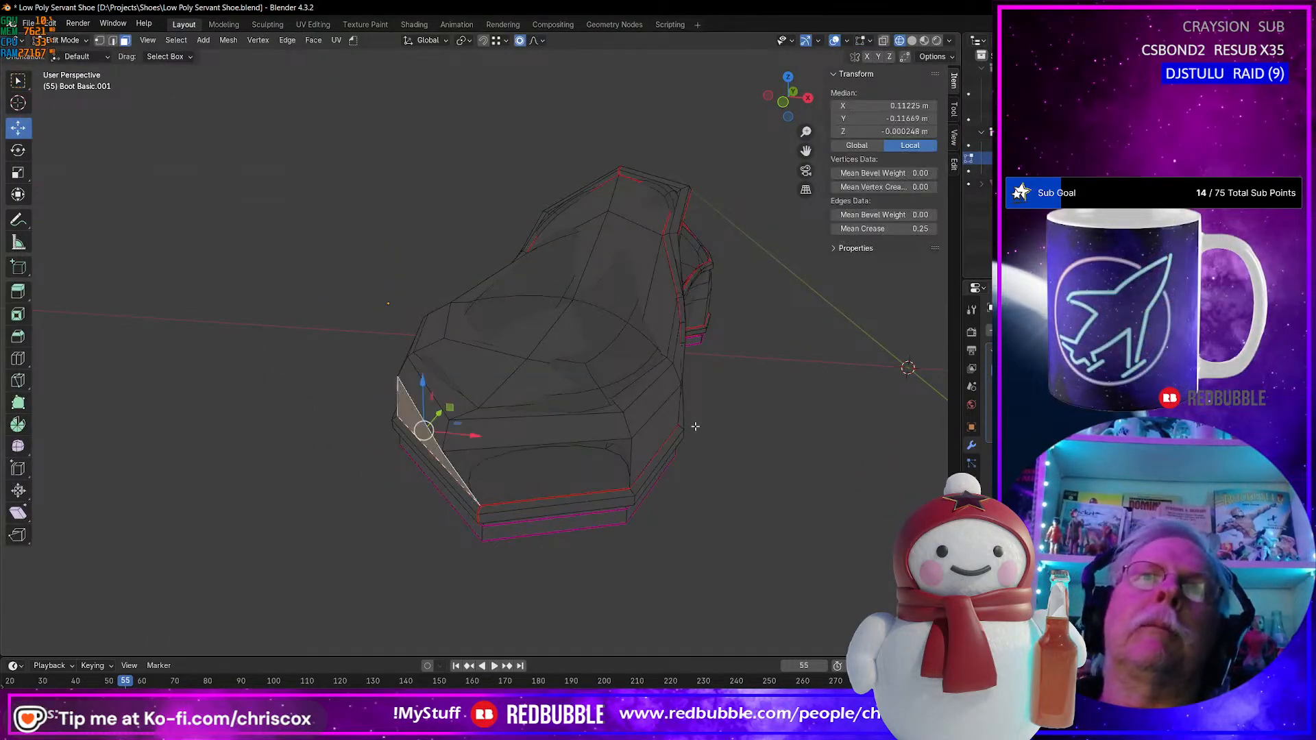
pyautogui.hotkey('ctrl', 'z')
pyautogui.hotkey('ctrl', 'z')
pyautogui.hotkey('ctrl', 'z')
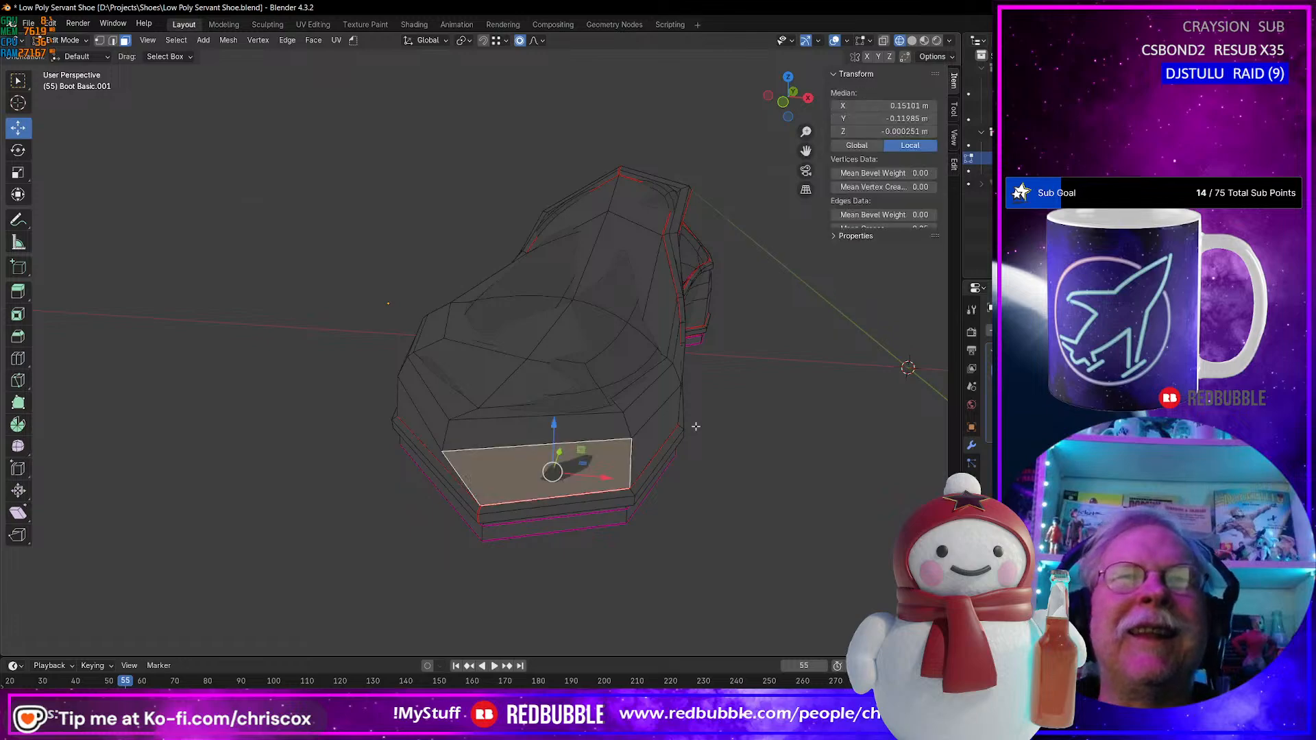
# Toggle X-ray and examine the duplicate's selected toe face and the surrounding subdivided wireframe.
pyautogui.moveTo(696, 426); pyautogui.dragTo(683, 415, button='middle')
pyautogui.hotkey('alt', 'z')
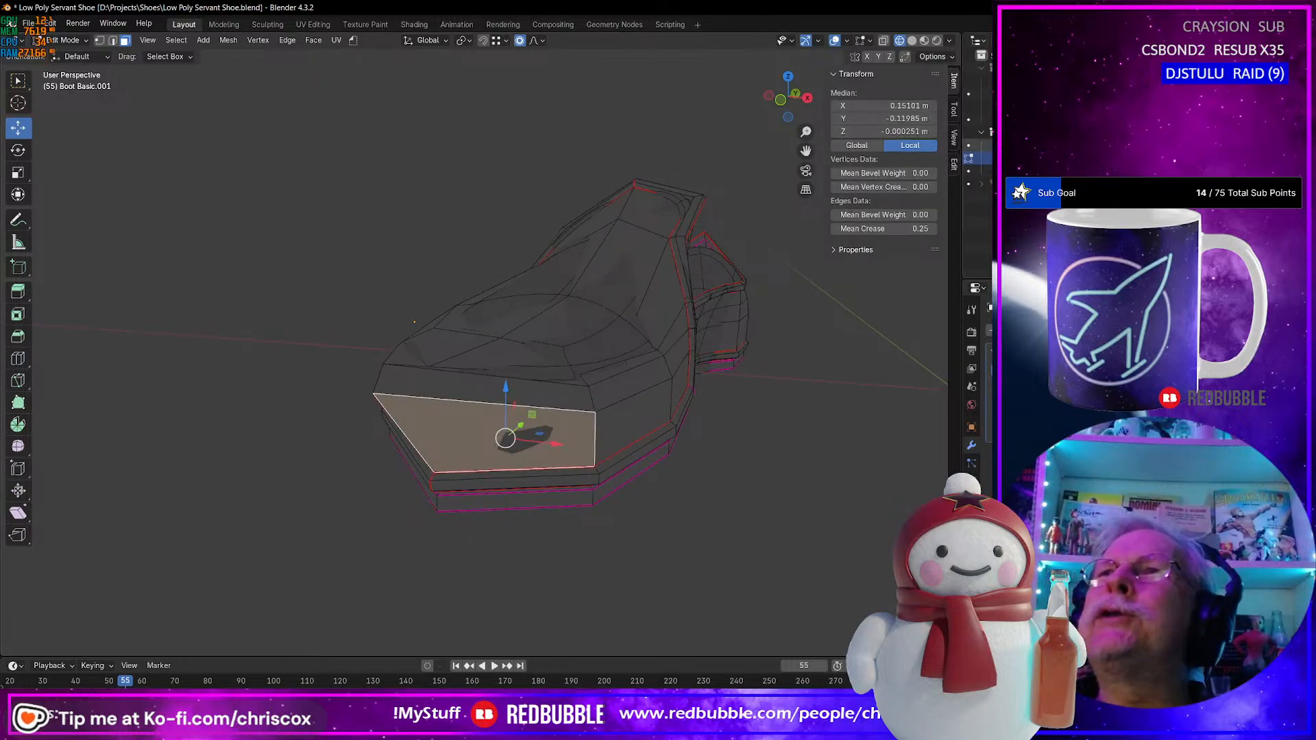
pyautogui.moveTo(693, 463); pyautogui.dragTo(785, 409, button='middle')
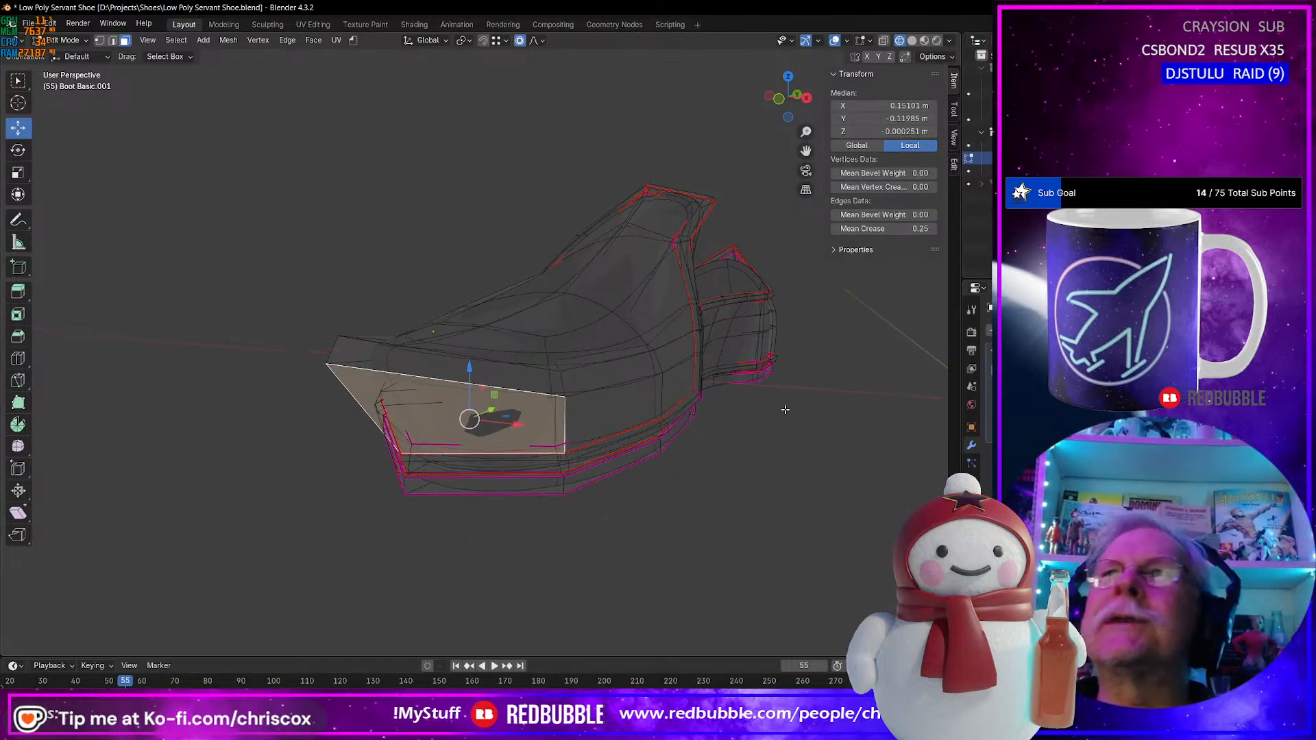
pyautogui.moveTo(644, 431); pyautogui.dragTo(625, 434, button='middle')
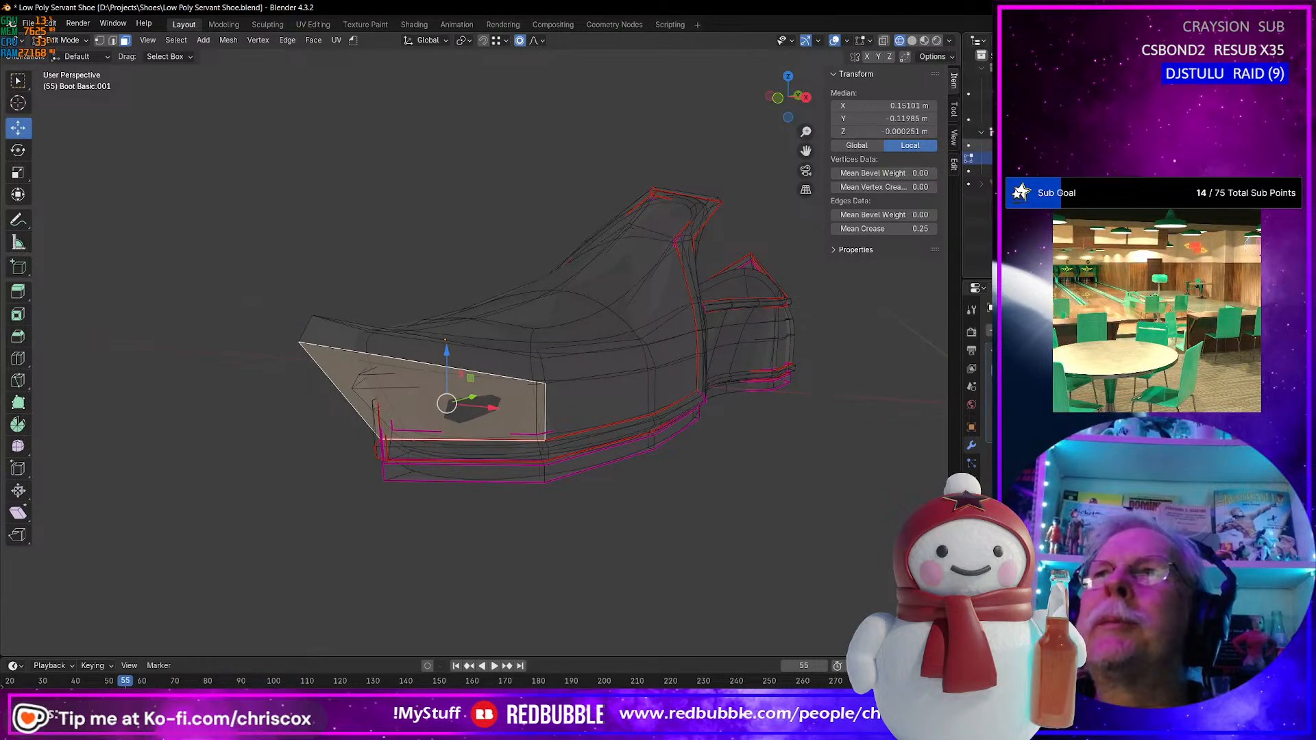
pyautogui.hotkey('ctrl', 'z')
pyautogui.click(1288, 145)
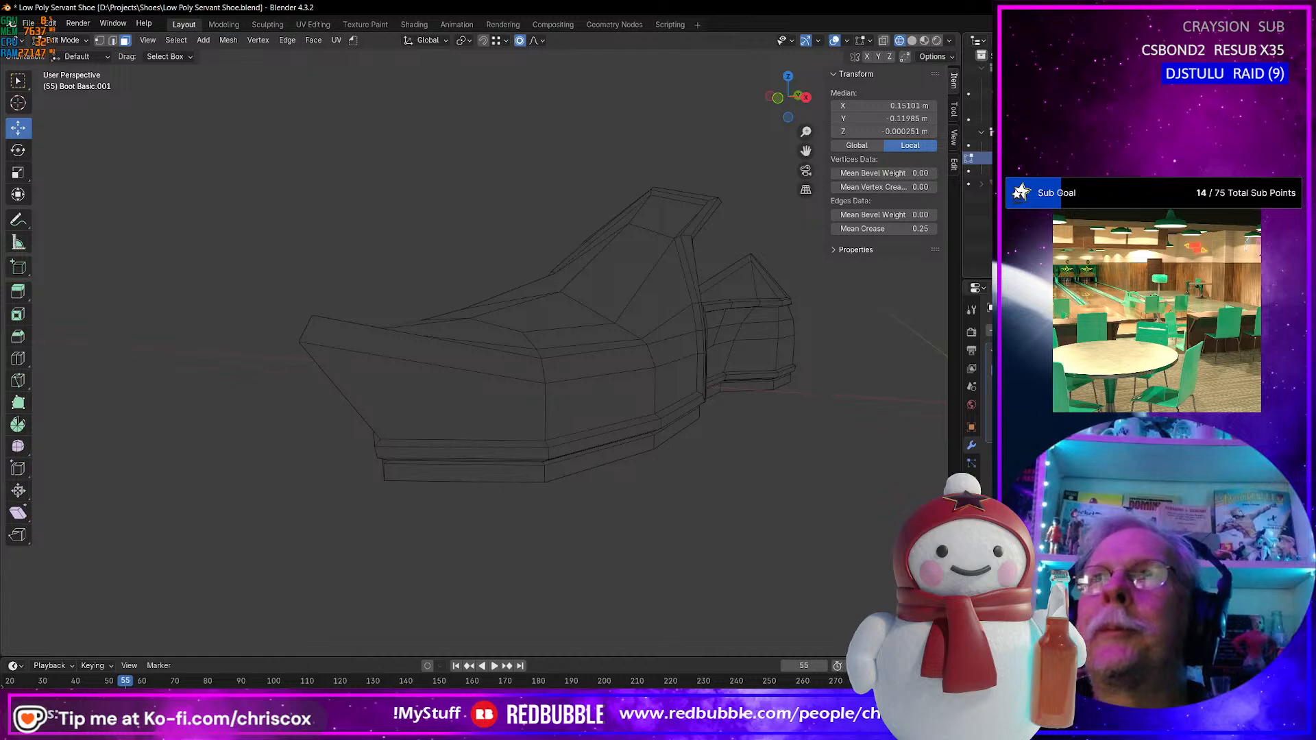
pyautogui.moveTo(680, 469); pyautogui.dragTo(672, 467, button='middle')
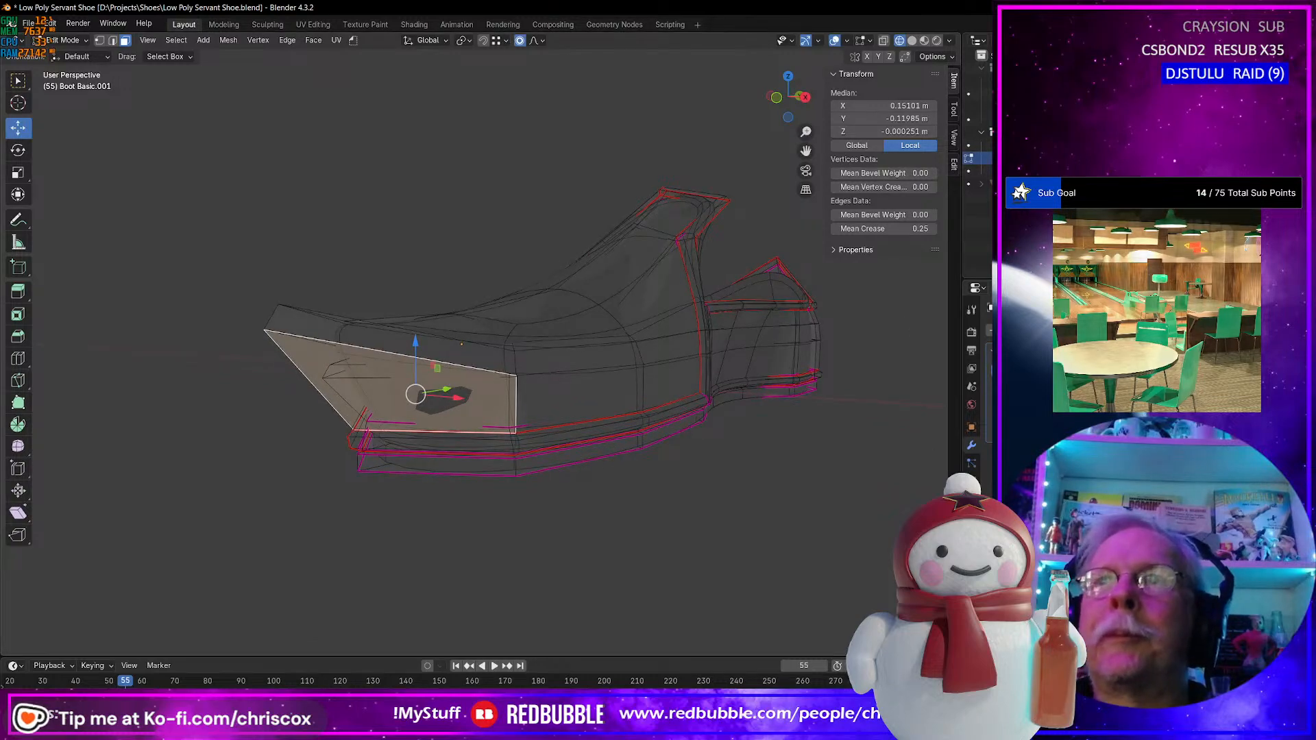
# Compare the duplicate shoe's wireframe in Object Mode and Edit Mode, examining its side and toe.
pyautogui.press('Tab')
pyautogui.moveTo(590, 529); pyautogui.dragTo(710, 491, button='middle')
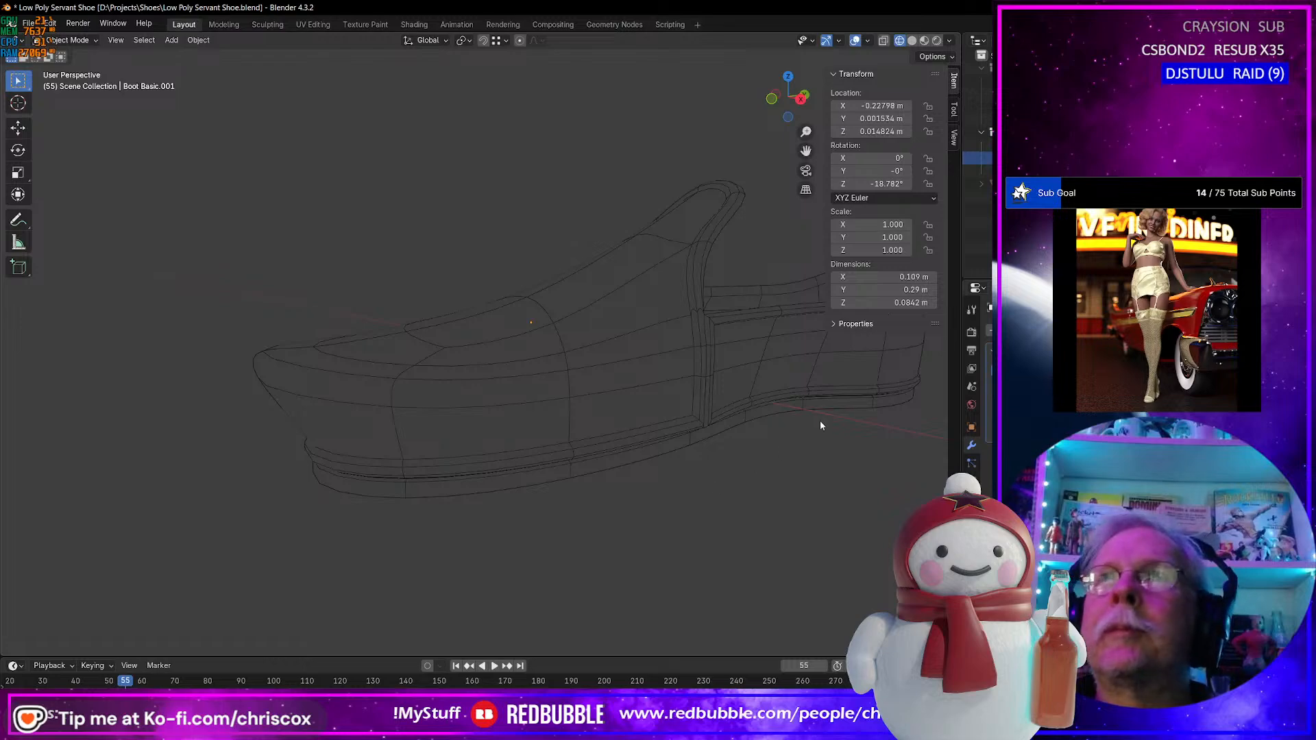
pyautogui.press('Tab')
pyautogui.press('Tab')
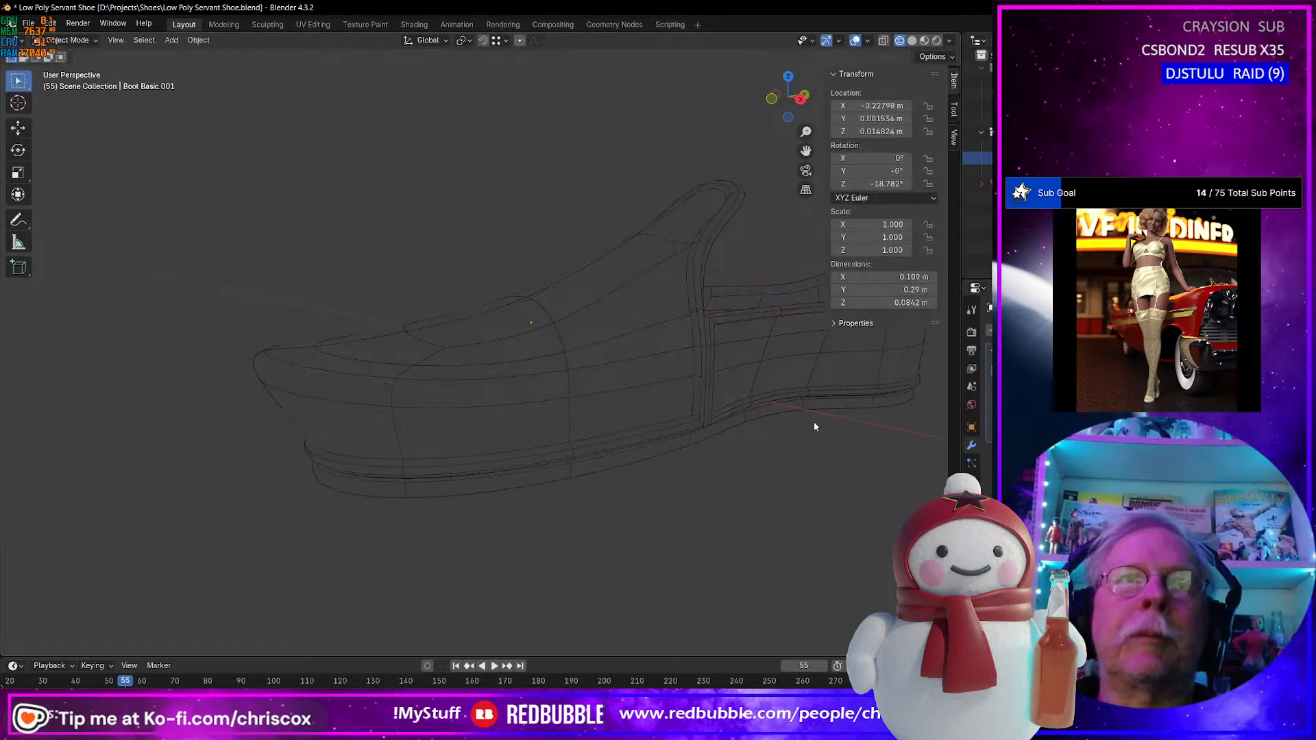
pyautogui.moveTo(751, 433); pyautogui.dragTo(726, 384, button='middle')
pyautogui.press('Tab')
pyautogui.press('Tab')
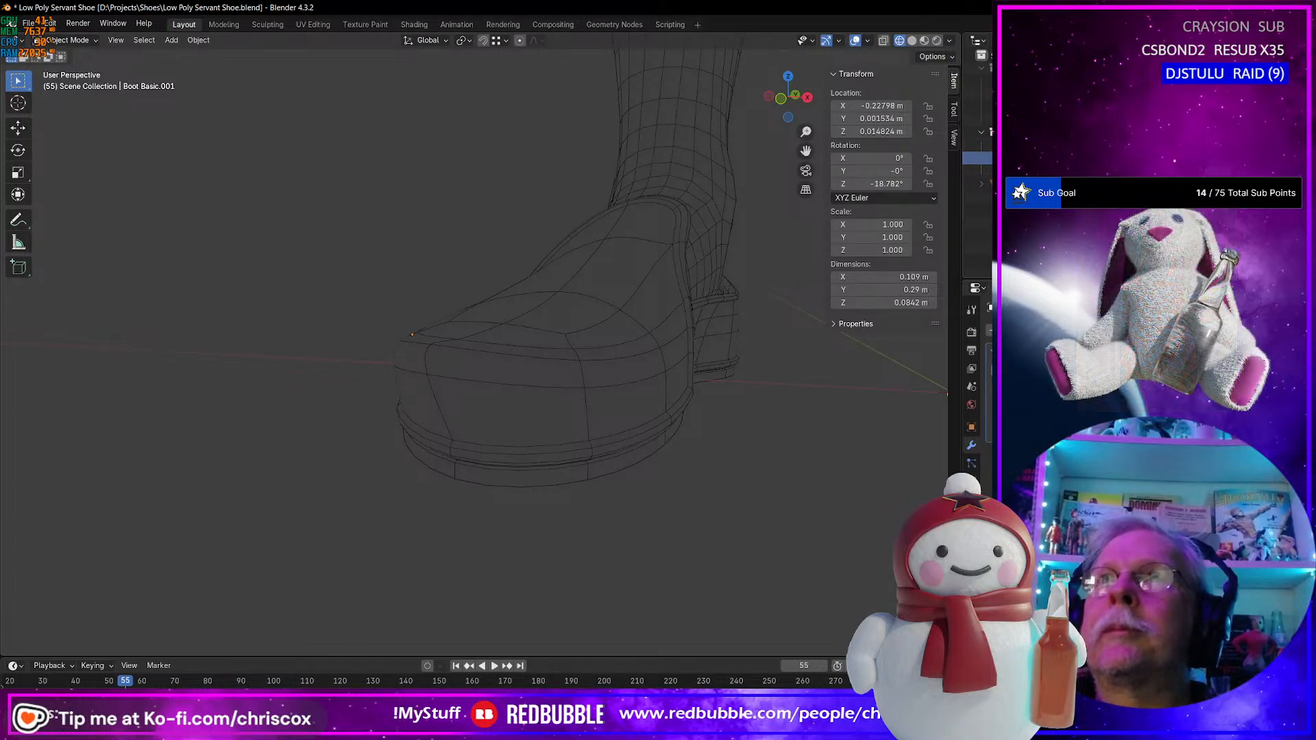
# Restore the Blender window to its smaller size and apply the Subdivision modifier on the duplicate shoe.
pyautogui.click(691, 385)
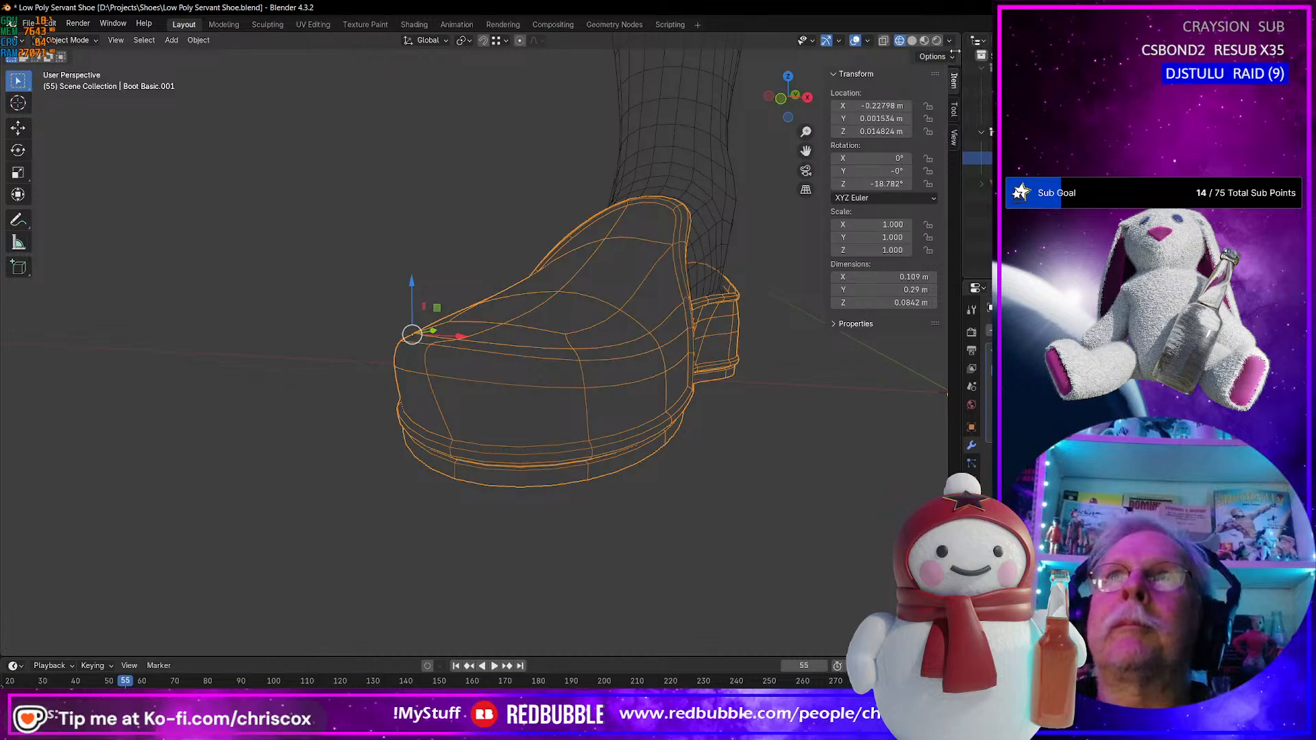
pyautogui.moveTo(936, 9); pyautogui.dragTo(527, 3)
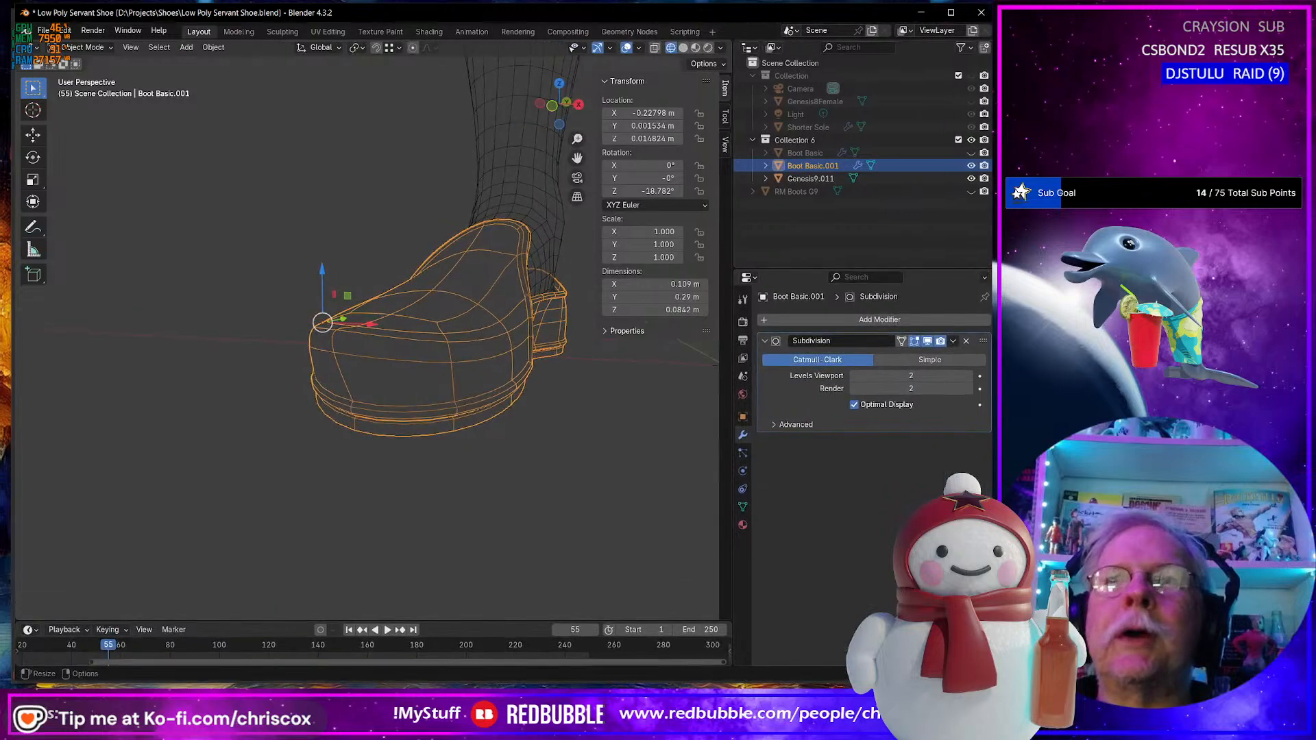
pyautogui.moveTo(516, 485); pyautogui.dragTo(438, 450, button='middle')
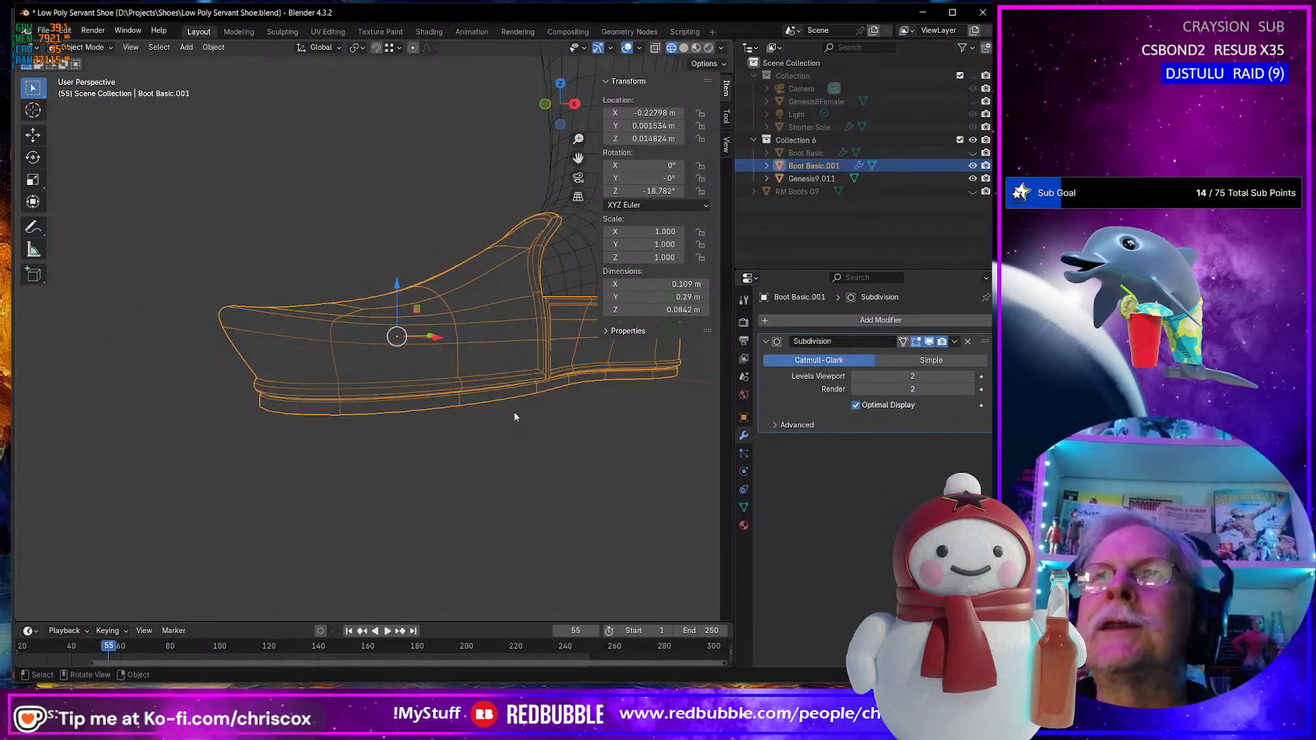
pyautogui.moveTo(595, 403); pyautogui.dragTo(571, 422, button='middle')
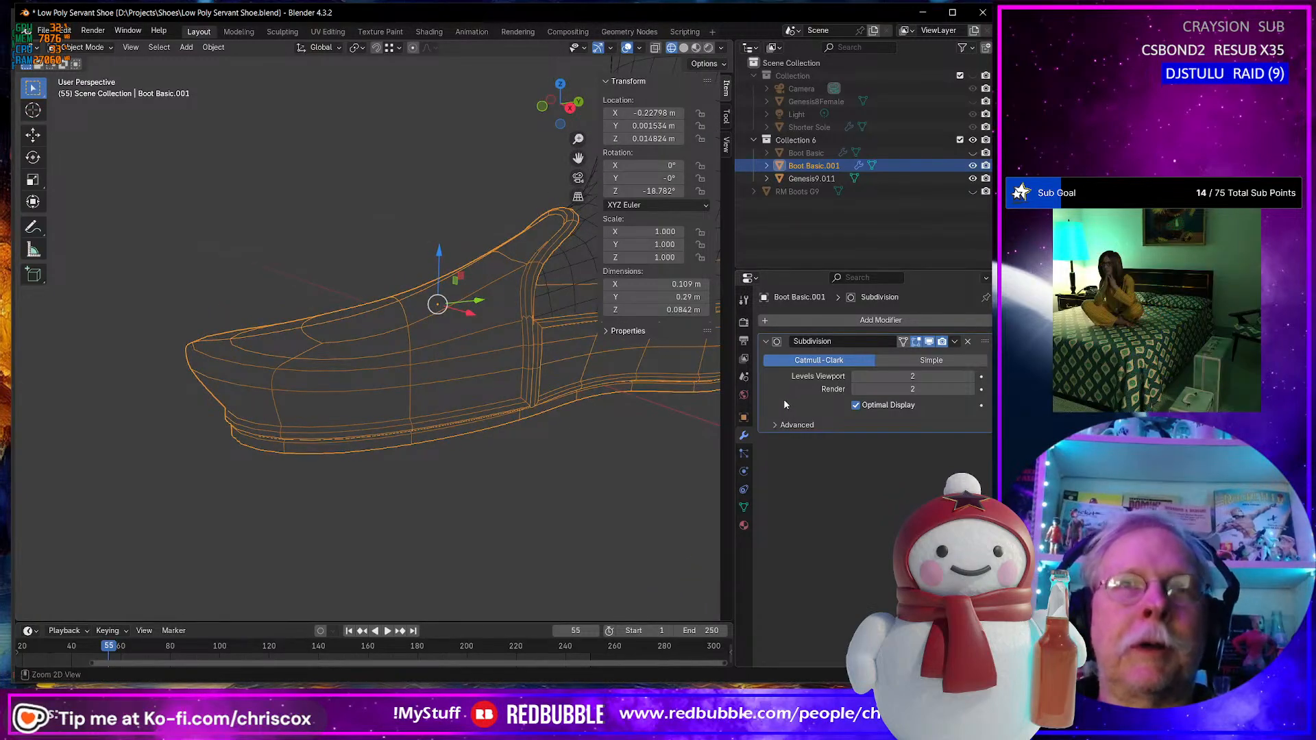
pyautogui.hotkey('ctrl', 'a')
pyautogui.moveTo(631, 438); pyautogui.dragTo(464, 478, button='middle')
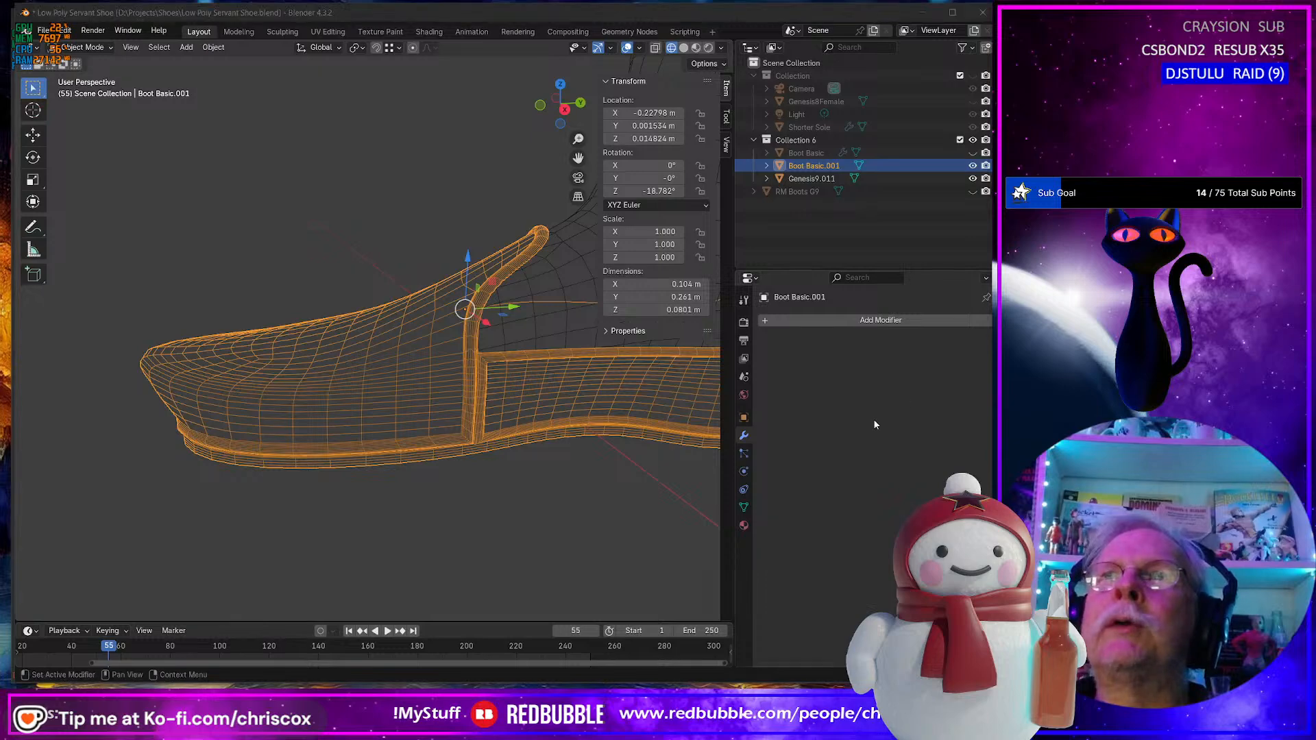
# Enter Edit Mode on the duplicate shoe and select two edge loops running around the side of the sole.
pyautogui.moveTo(500, 515); pyautogui.dragTo(482, 457, button='middle')
pyautogui.scroll(5, 437, 506)
pyautogui.press('Tab')
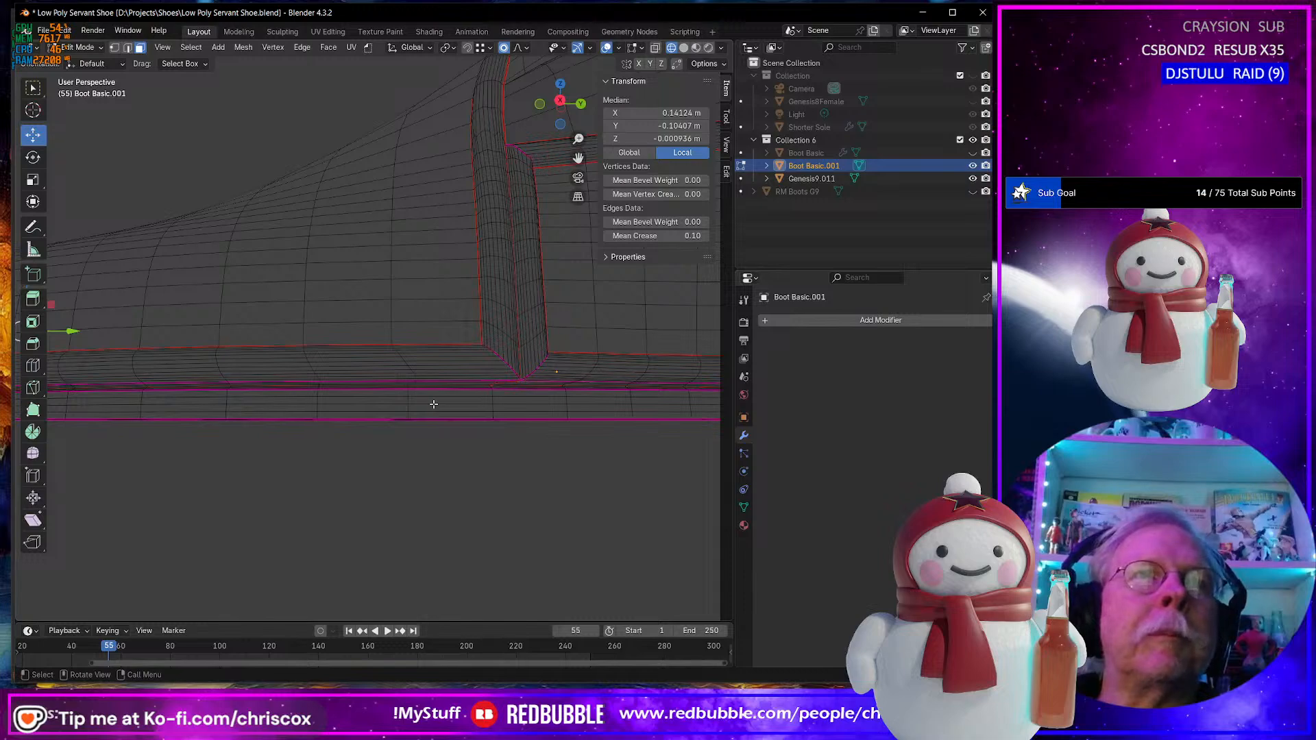
pyautogui.click(418, 399)
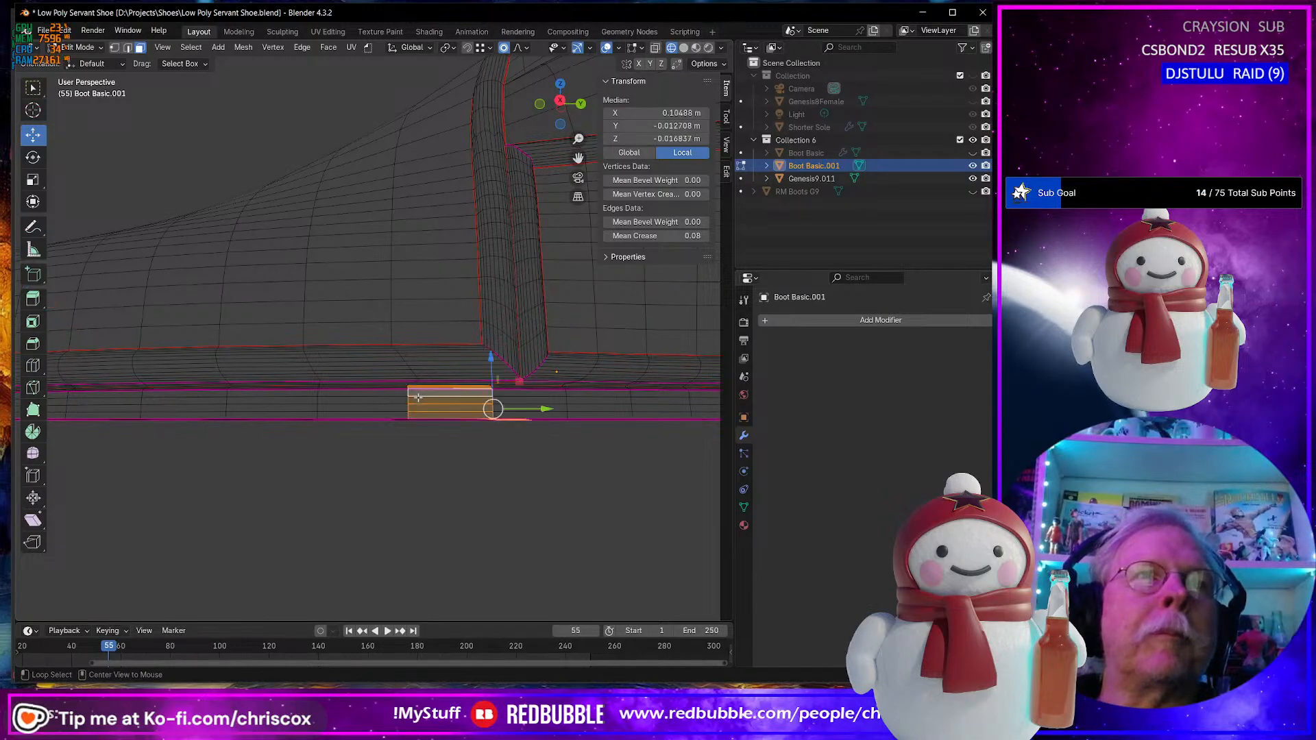
pyautogui.press('2')
pyautogui.keyDown('alt'); pyautogui.click(418, 398); pyautogui.keyUp('alt')
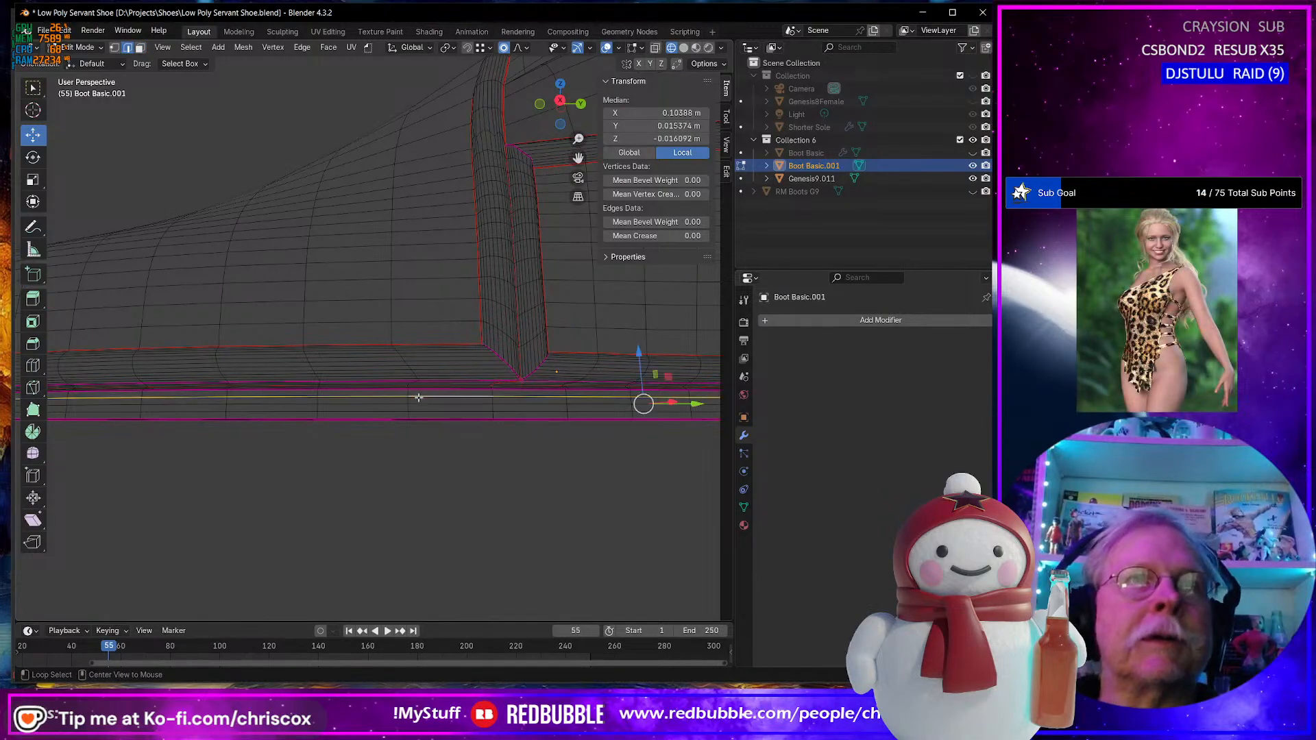
pyautogui.keyDown('alt'); pyautogui.keyDown('shift'); pyautogui.click(420, 408); pyautogui.keyUp('shift'); pyautogui.keyUp('alt')
# Add the edge loops running along the front upper's trim above the sole to the selection.
pyautogui.moveTo(431, 402); pyautogui.dragTo(609, 478, button='middle')
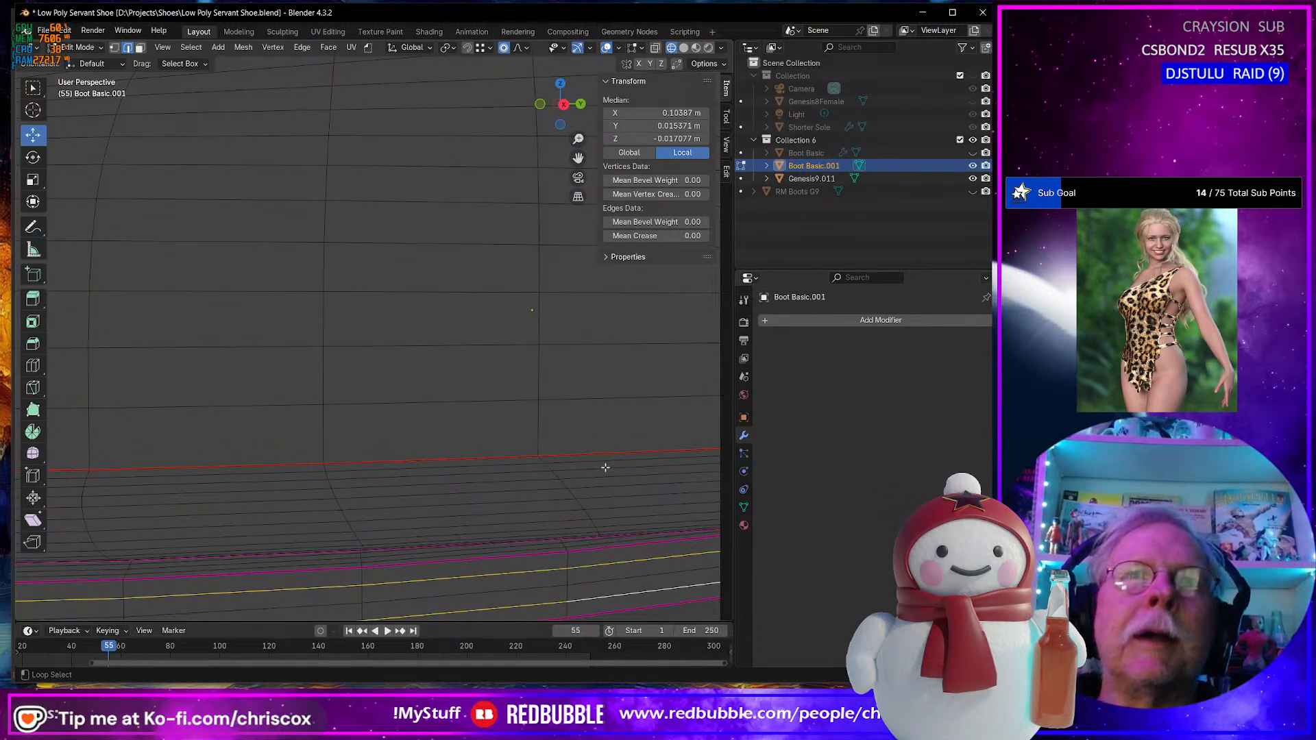
pyautogui.keyDown('alt'); pyautogui.keyDown('shift'); pyautogui.click(597, 467); pyautogui.keyUp('shift'); pyautogui.keyUp('alt')
pyautogui.keyDown('alt'); pyautogui.keyDown('shift'); pyautogui.click(602, 485); pyautogui.keyUp('shift'); pyautogui.keyUp('alt')
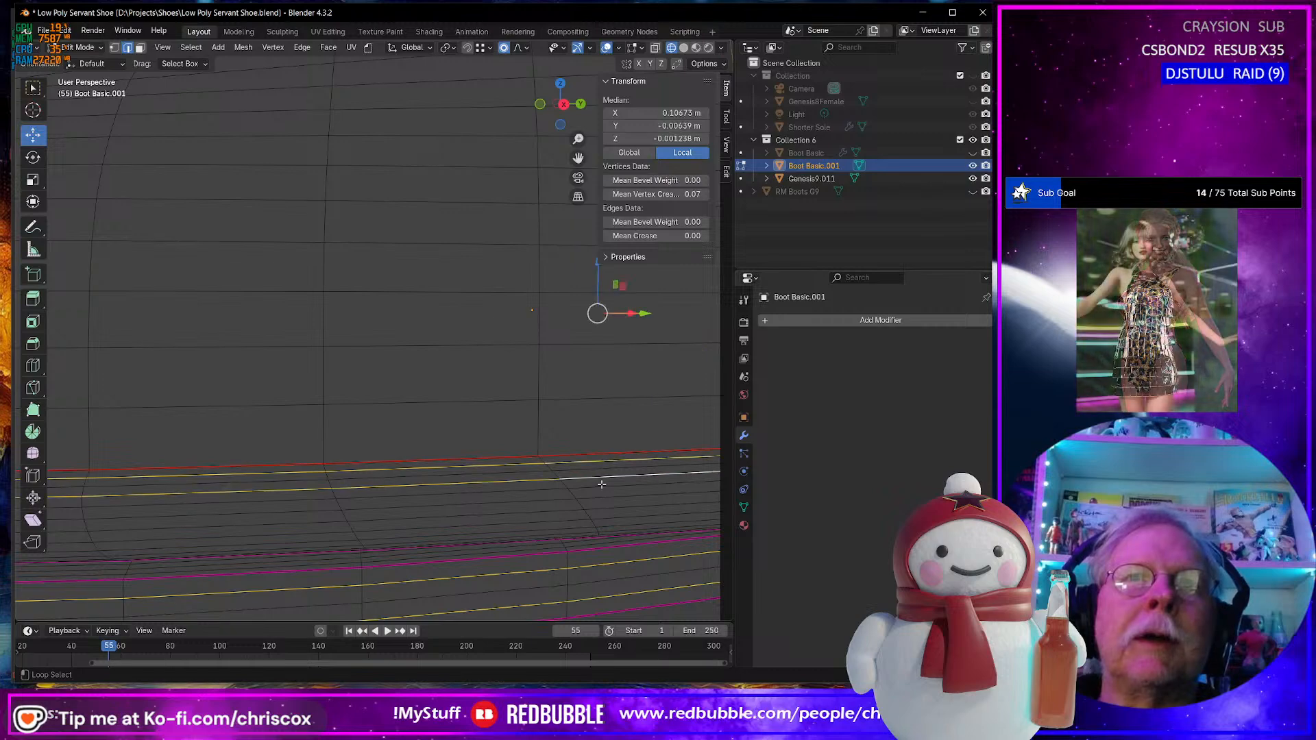
pyautogui.keyDown('alt'); pyautogui.keyDown('shift'); pyautogui.click(607, 509); pyautogui.keyUp('shift'); pyautogui.keyUp('alt')
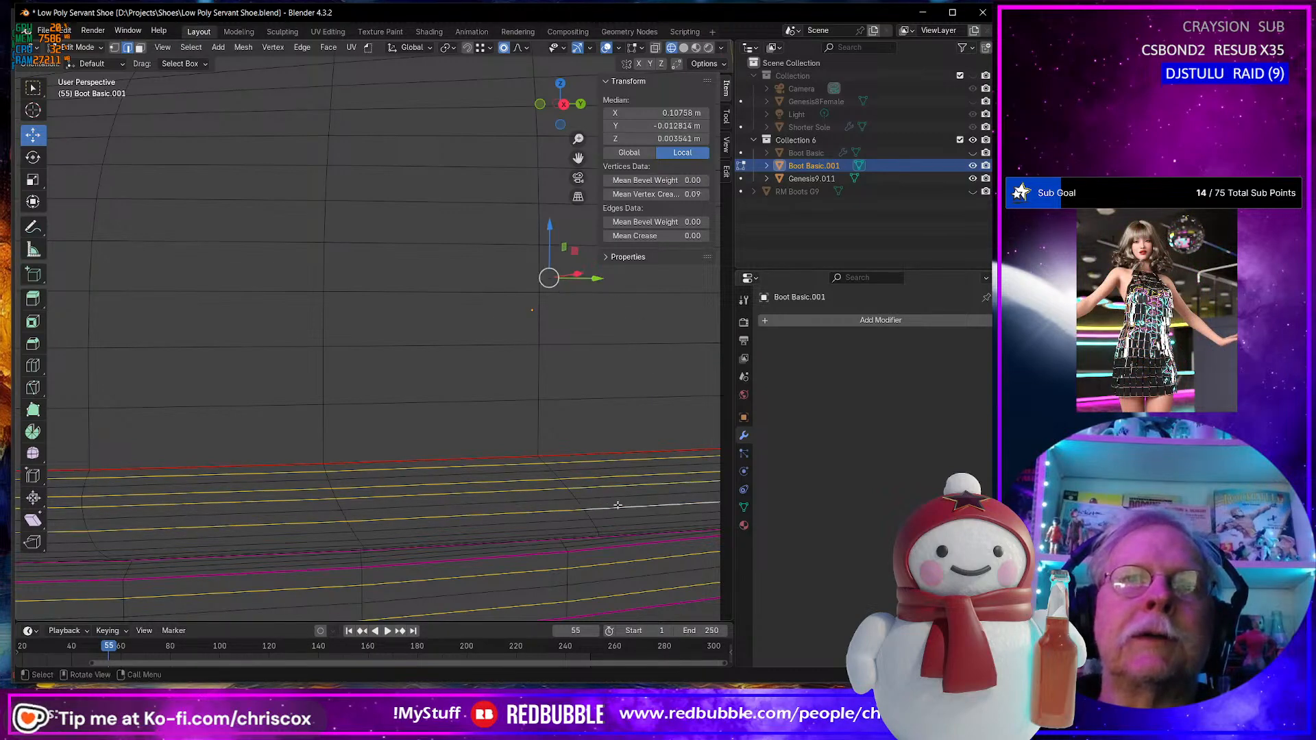
pyautogui.moveTo(617, 507); pyautogui.dragTo(604, 484, button='middle')
pyautogui.keyDown('alt'); pyautogui.keyDown('shift'); pyautogui.click(469, 273); pyautogui.keyUp('shift'); pyautogui.keyUp('alt')
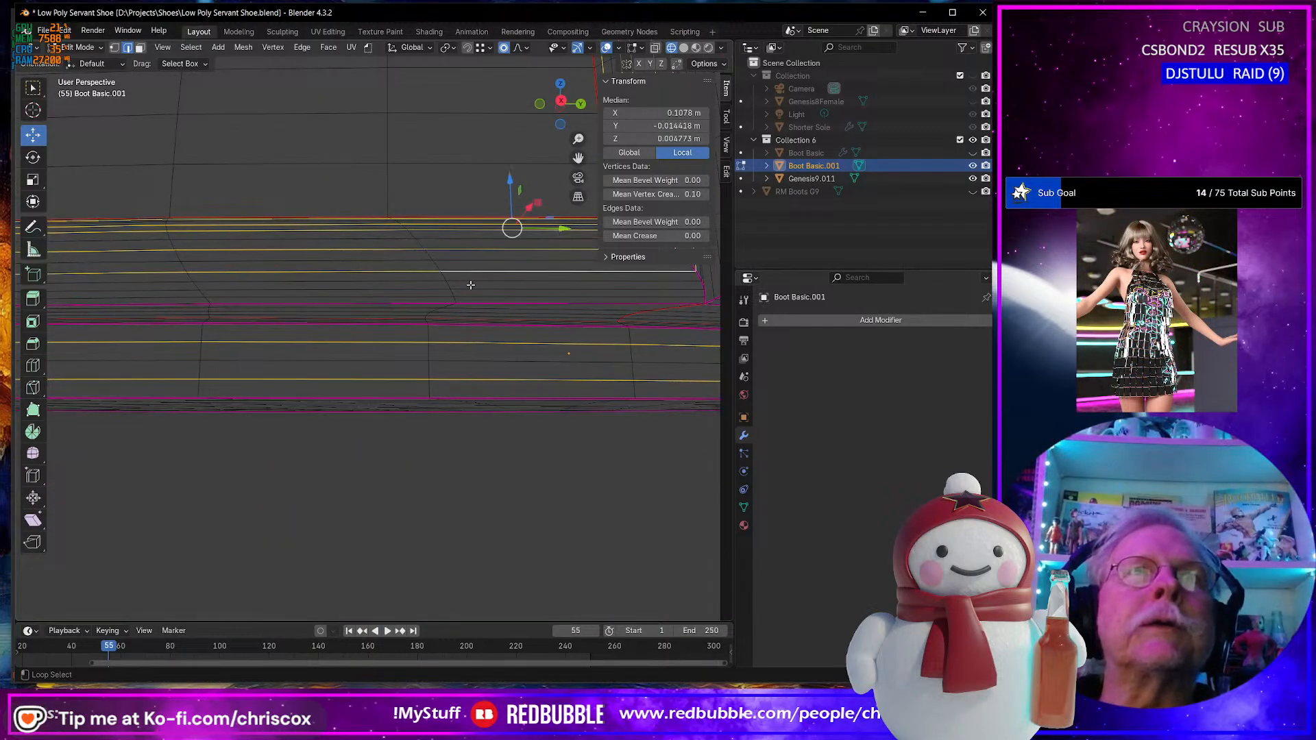
pyautogui.keyDown('alt'); pyautogui.keyDown('shift'); pyautogui.click(471, 288); pyautogui.keyUp('shift'); pyautogui.keyUp('alt')
pyautogui.moveTo(499, 295); pyautogui.dragTo(487, 265, button='middle')
# Add the edge loops of the rear upper's trim, from its inner border down to the sole, to the selection.
pyautogui.keyDown('shift'); pyautogui.moveTo(484, 219); pyautogui.dragTo(461, 291, button='middle'); pyautogui.keyUp('shift')
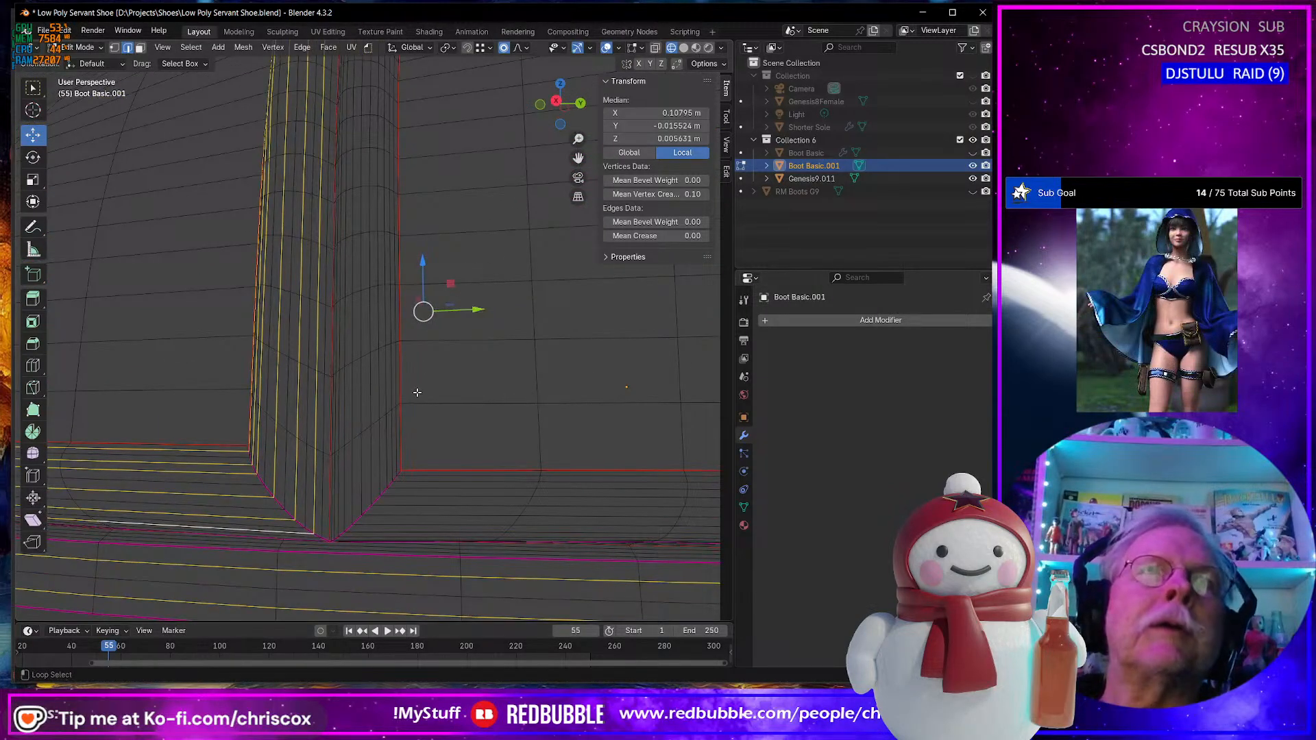
pyautogui.keyDown('alt'); pyautogui.keyDown('shift'); pyautogui.click(395, 440); pyautogui.keyUp('shift'); pyautogui.keyUp('alt')
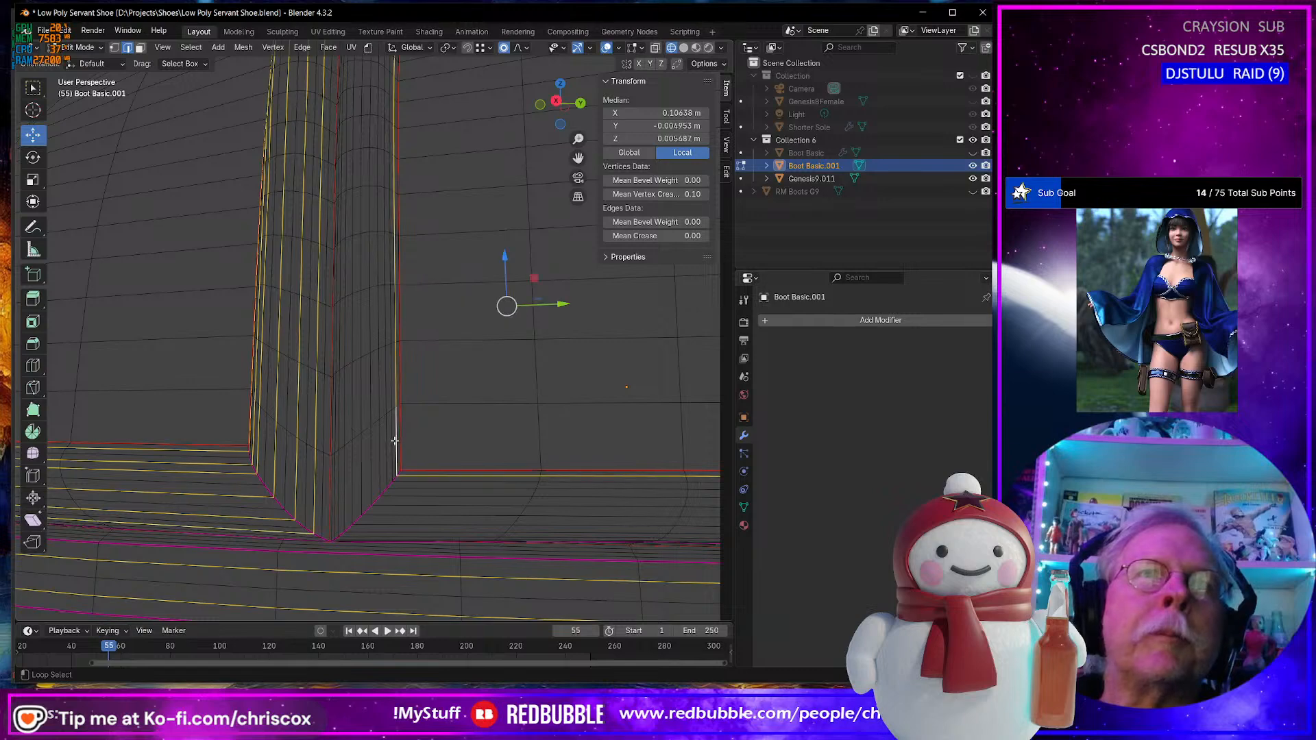
pyautogui.keyDown('alt'); pyautogui.keyDown('shift'); pyautogui.click(377, 452); pyautogui.keyUp('shift'); pyautogui.keyUp('alt')
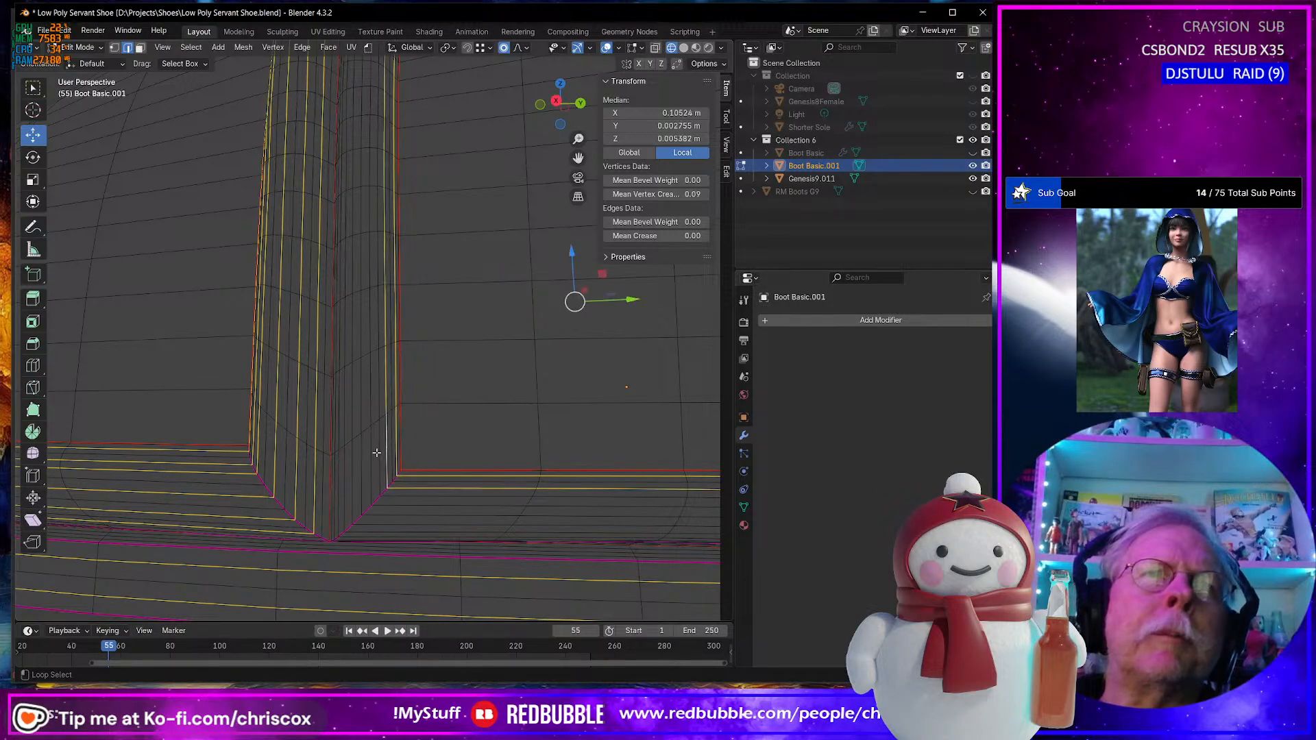
pyautogui.keyDown('alt'); pyautogui.keyDown('shift'); pyautogui.click(372, 455); pyautogui.keyUp('shift'); pyautogui.keyUp('alt')
pyautogui.keyDown('alt'); pyautogui.keyDown('shift'); pyautogui.click(349, 468); pyautogui.keyUp('shift'); pyautogui.keyUp('alt')
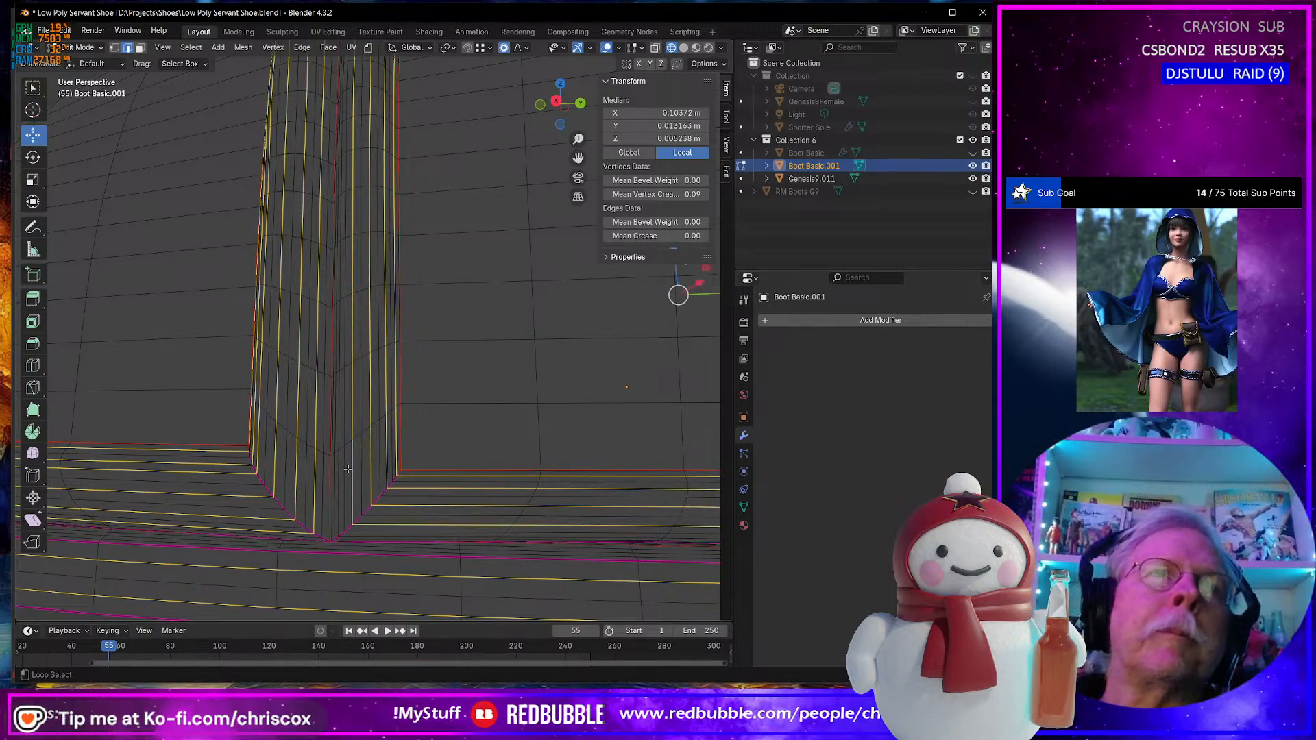
pyautogui.keyDown('alt'); pyautogui.keyDown('shift'); pyautogui.click(340, 473); pyautogui.keyUp('shift'); pyautogui.keyUp('alt')
pyautogui.moveTo(370, 473); pyautogui.dragTo(399, 417, button='middle')
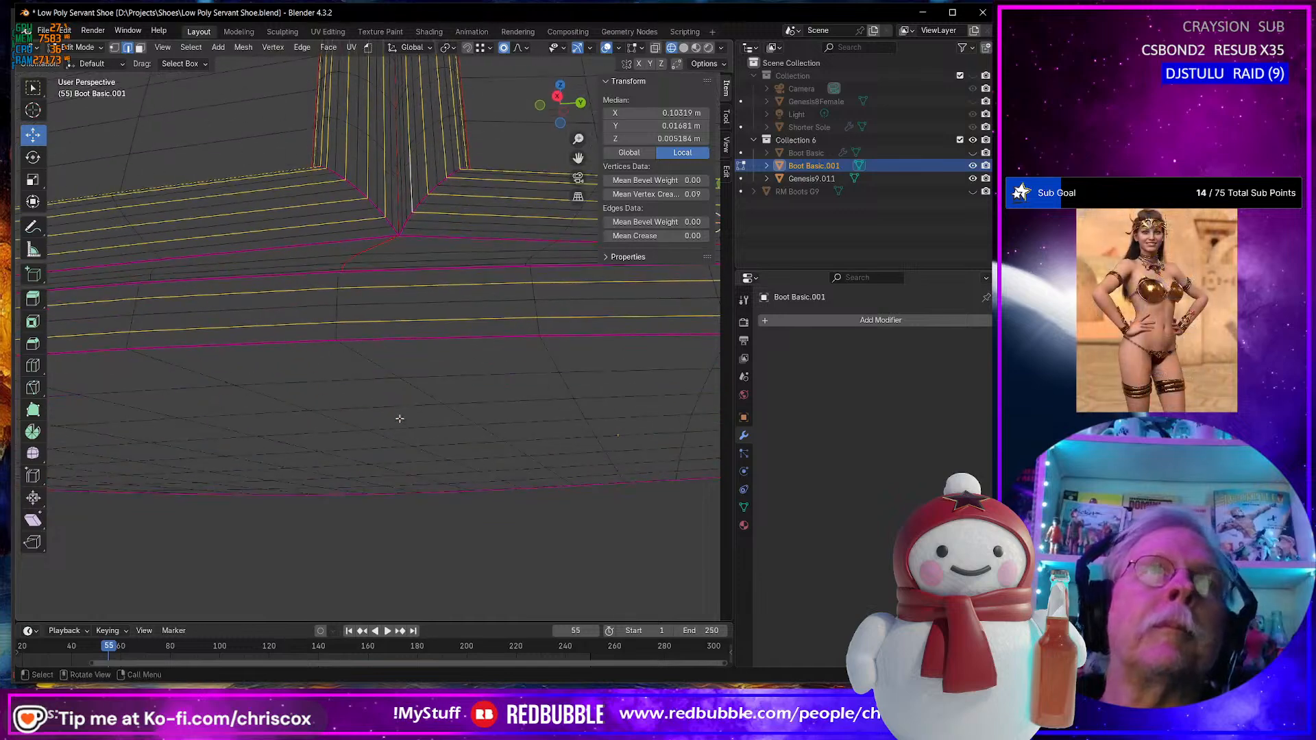
pyautogui.keyDown('alt'); pyautogui.keyDown('shift'); pyautogui.click(442, 230); pyautogui.keyUp('shift'); pyautogui.keyUp('alt')
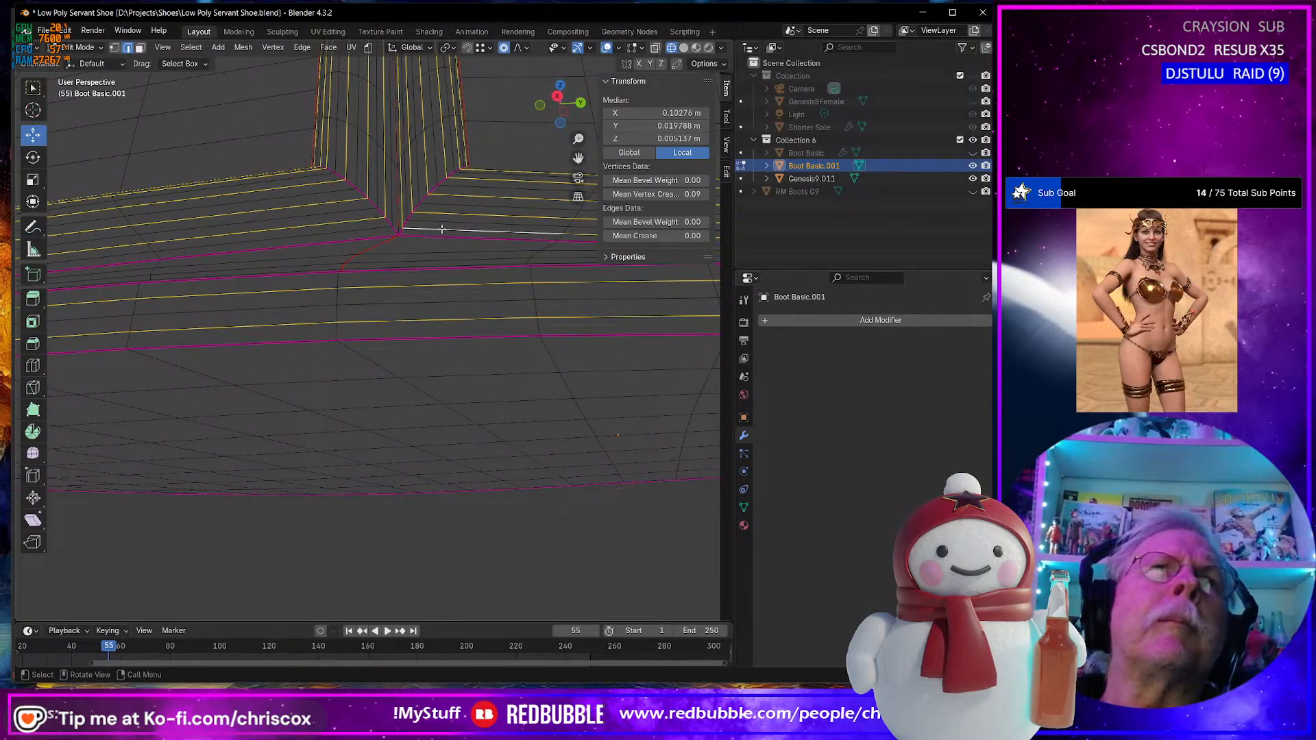
# Add the remaining unselected front trim edge loops near the corner where the front and rear trims meet.
pyautogui.moveTo(442, 229); pyautogui.dragTo(516, 313, button='middle')
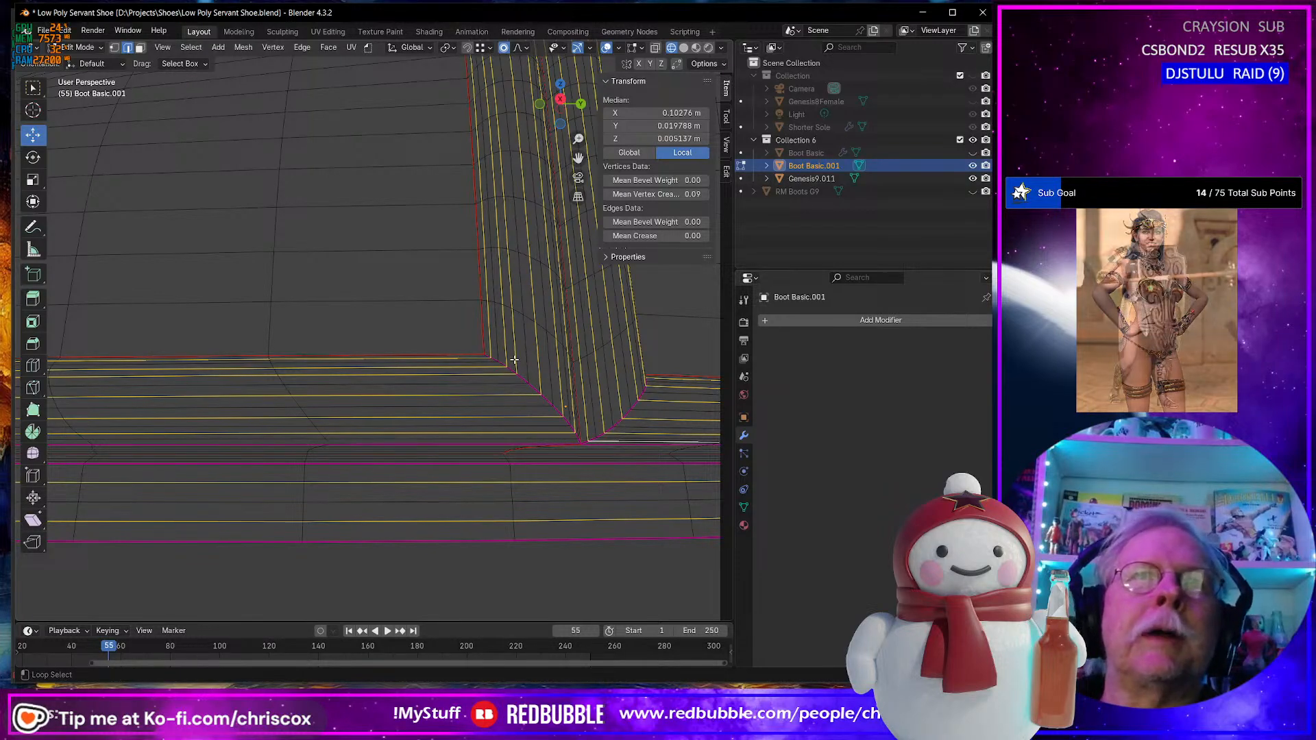
pyautogui.keyDown('alt'); pyautogui.keyDown('shift'); pyautogui.click(514, 359); pyautogui.keyUp('shift'); pyautogui.keyUp('alt')
pyautogui.keyDown('alt'); pyautogui.keyDown('shift'); pyautogui.click(530, 364); pyautogui.keyUp('shift'); pyautogui.keyUp('alt')
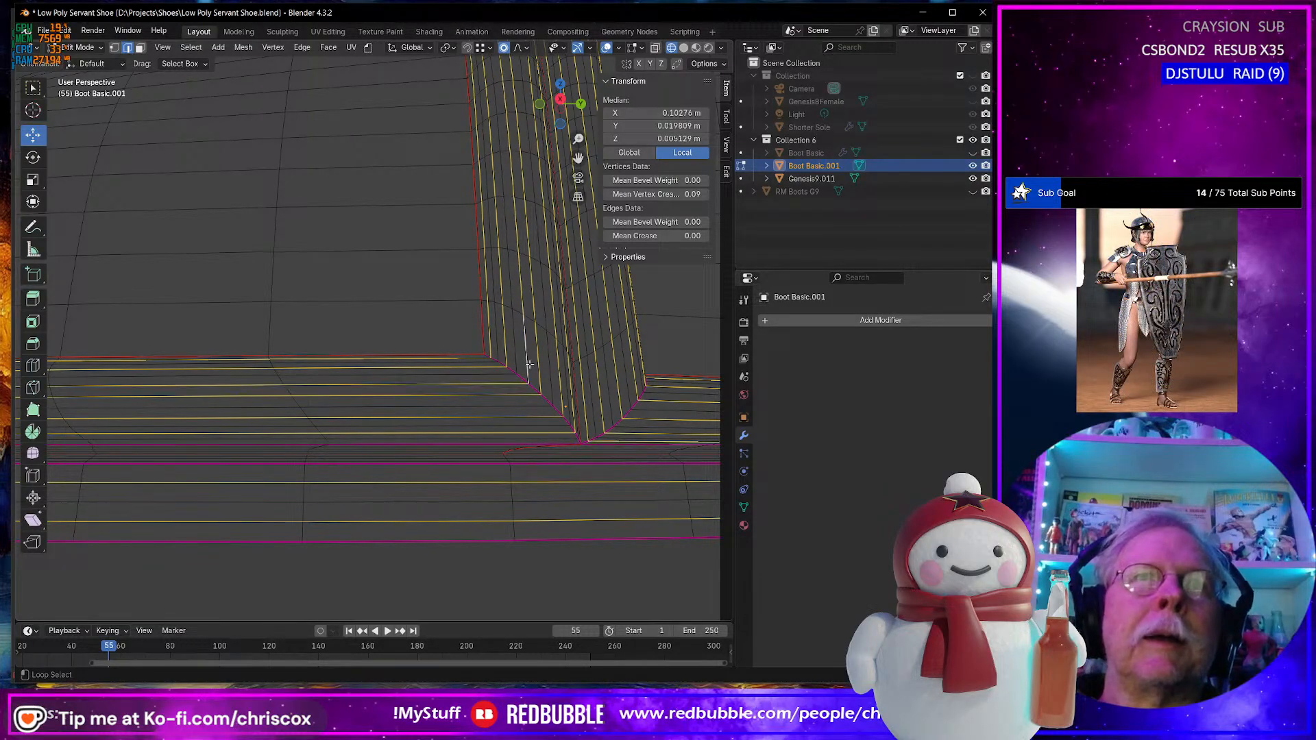
pyautogui.keyDown('alt'); pyautogui.keyDown('shift'); pyautogui.click(559, 382); pyautogui.keyUp('shift'); pyautogui.keyUp('alt')
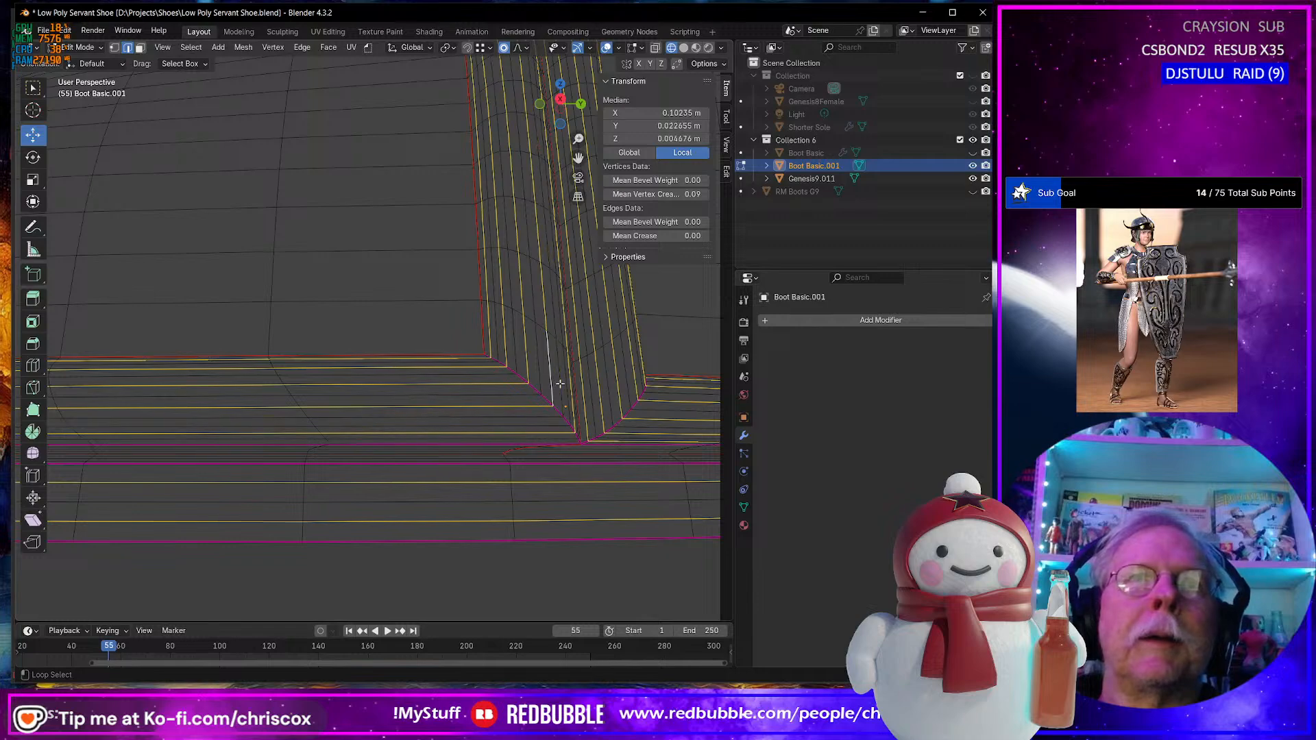
pyautogui.keyDown('alt'); pyautogui.keyDown('shift'); pyautogui.click(559, 425); pyautogui.keyUp('shift'); pyautogui.keyUp('alt')
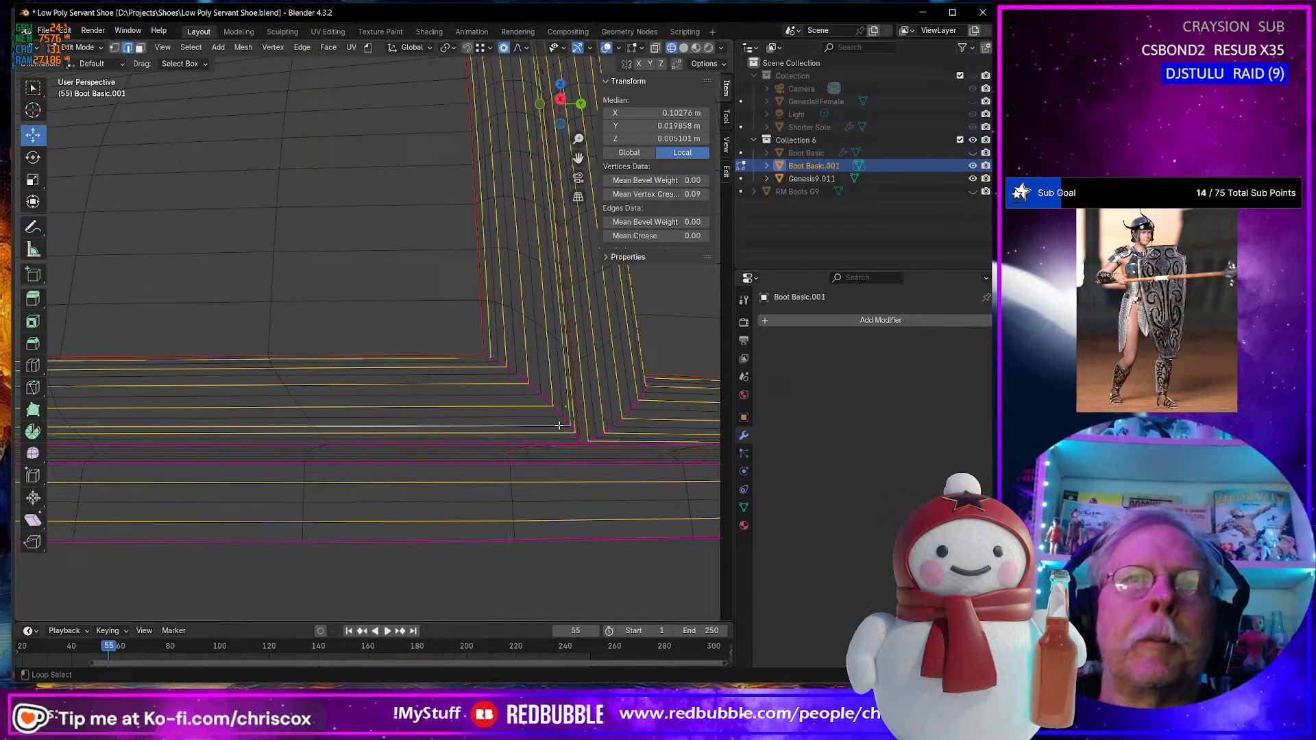
pyautogui.keyDown('alt'); pyautogui.keyDown('shift'); pyautogui.click(562, 436); pyautogui.keyUp('shift'); pyautogui.keyUp('alt')
pyautogui.keyDown('alt'); pyautogui.keyDown('shift'); pyautogui.click(561, 438); pyautogui.keyUp('shift'); pyautogui.keyUp('alt')
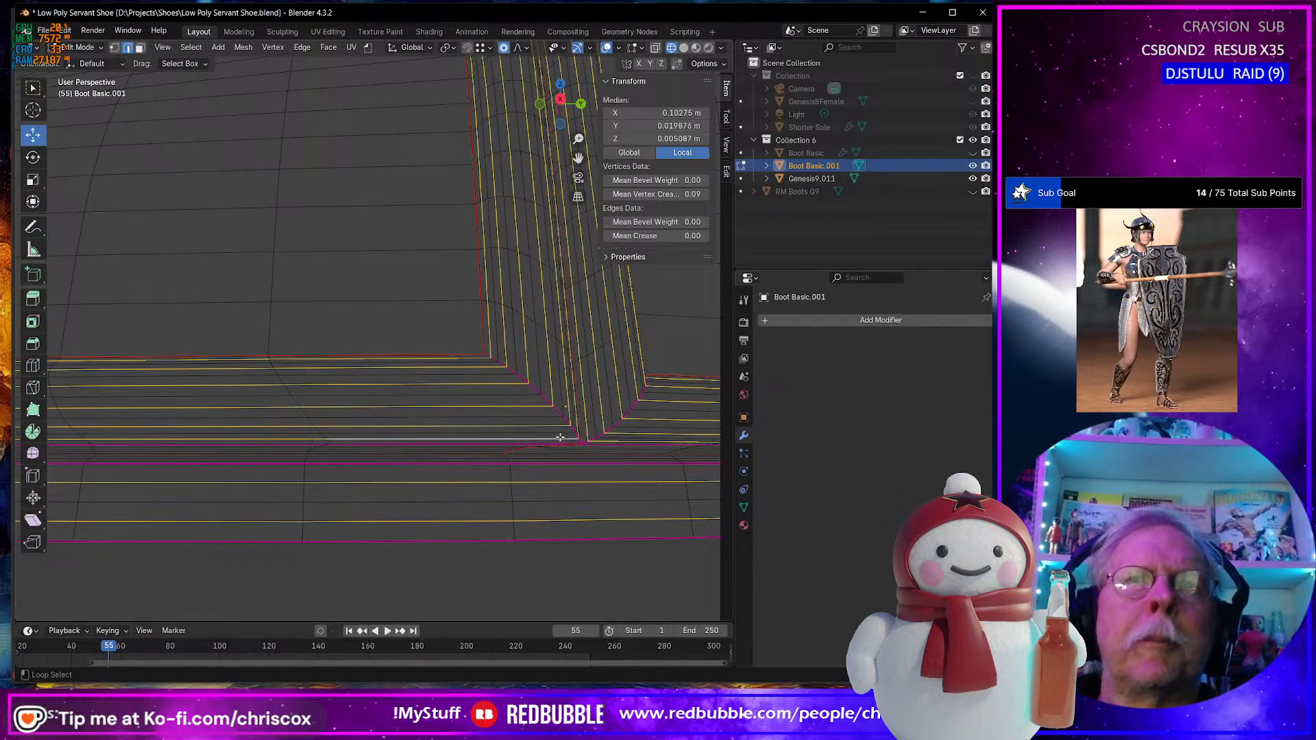
# Add two more edge loops on the trim around the front upper's opening to the selection.
pyautogui.scroll(-8, 560, 428)
pyautogui.moveTo(561, 386); pyautogui.dragTo(484, 422, button='middle')
pyautogui.scroll(2, 313, 322)
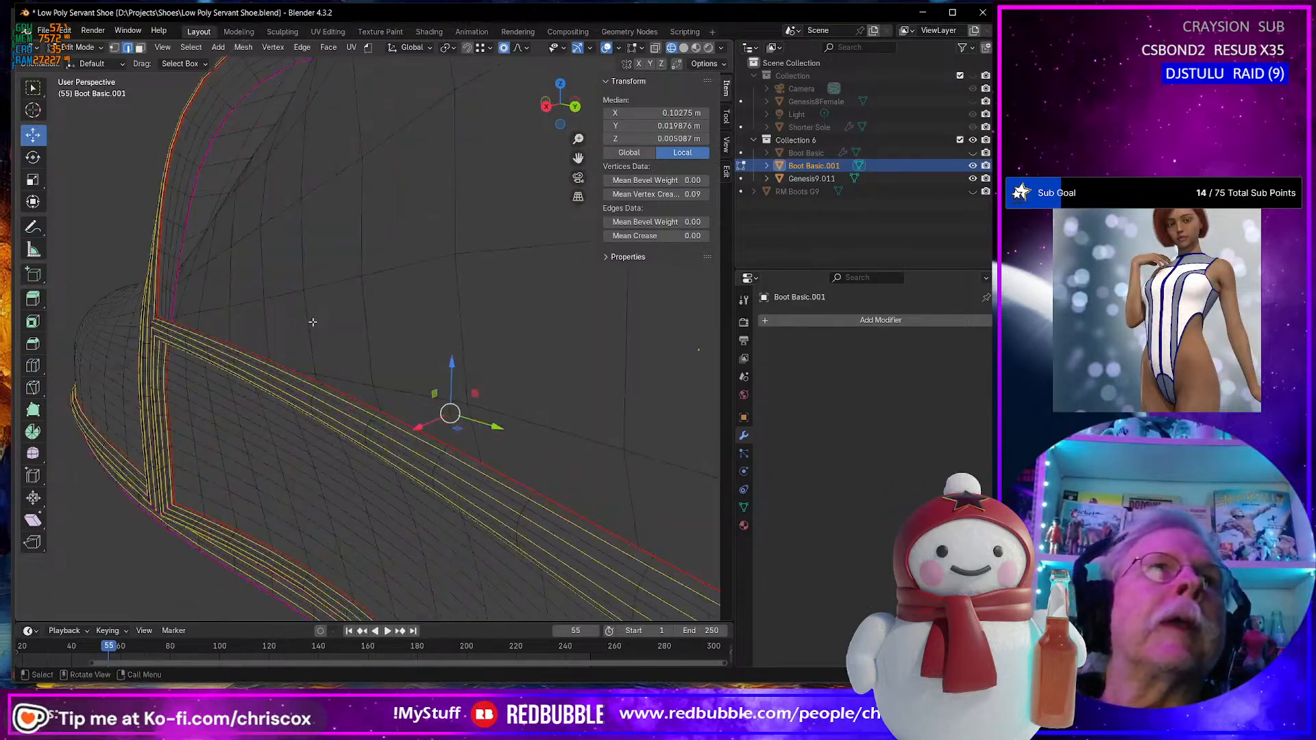
pyautogui.keyDown('alt'); pyautogui.keyDown('shift'); pyautogui.click(167, 203); pyautogui.keyUp('shift'); pyautogui.keyUp('alt')
pyautogui.keyDown('alt'); pyautogui.keyDown('shift'); pyautogui.click(184, 209); pyautogui.keyUp('shift'); pyautogui.keyUp('alt')
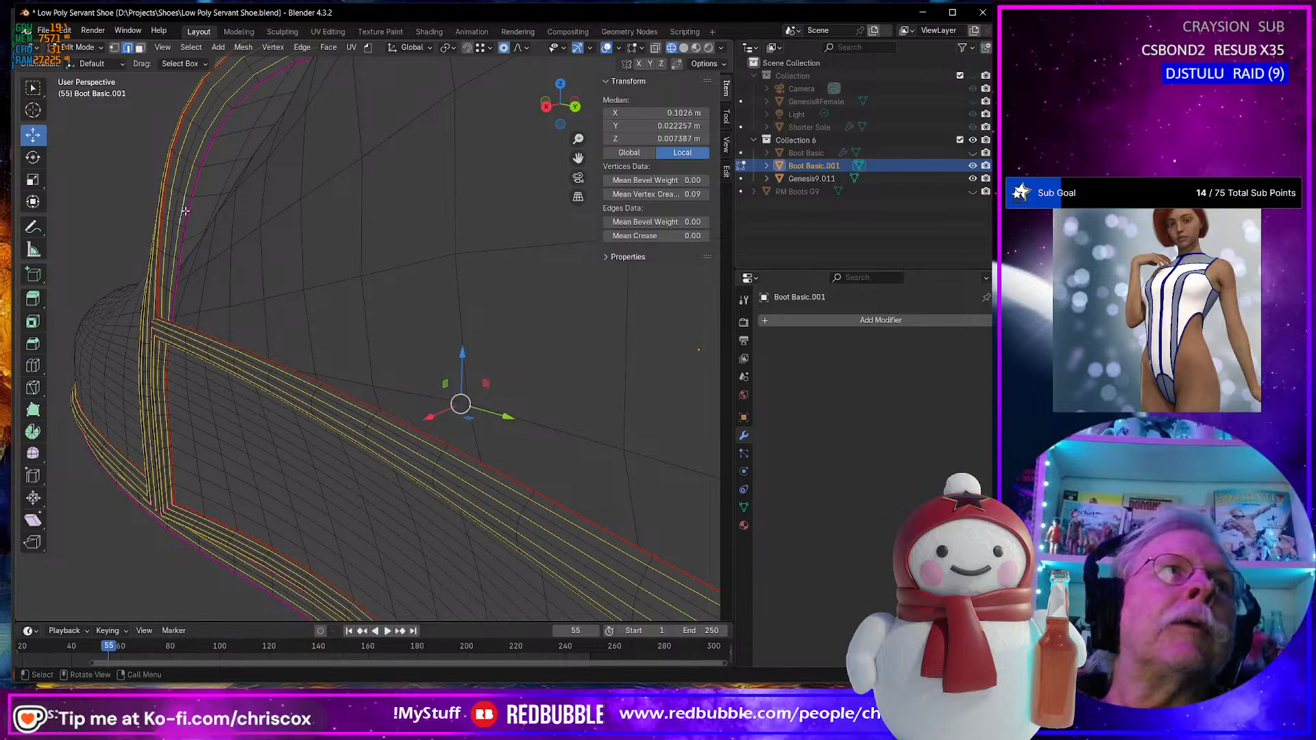
# Dissolve the selected trim and sole edge loops.
pyautogui.scroll(-5, 205, 208)
pyautogui.moveTo(209, 208); pyautogui.dragTo(374, 376, button='middle')
pyautogui.press('x')
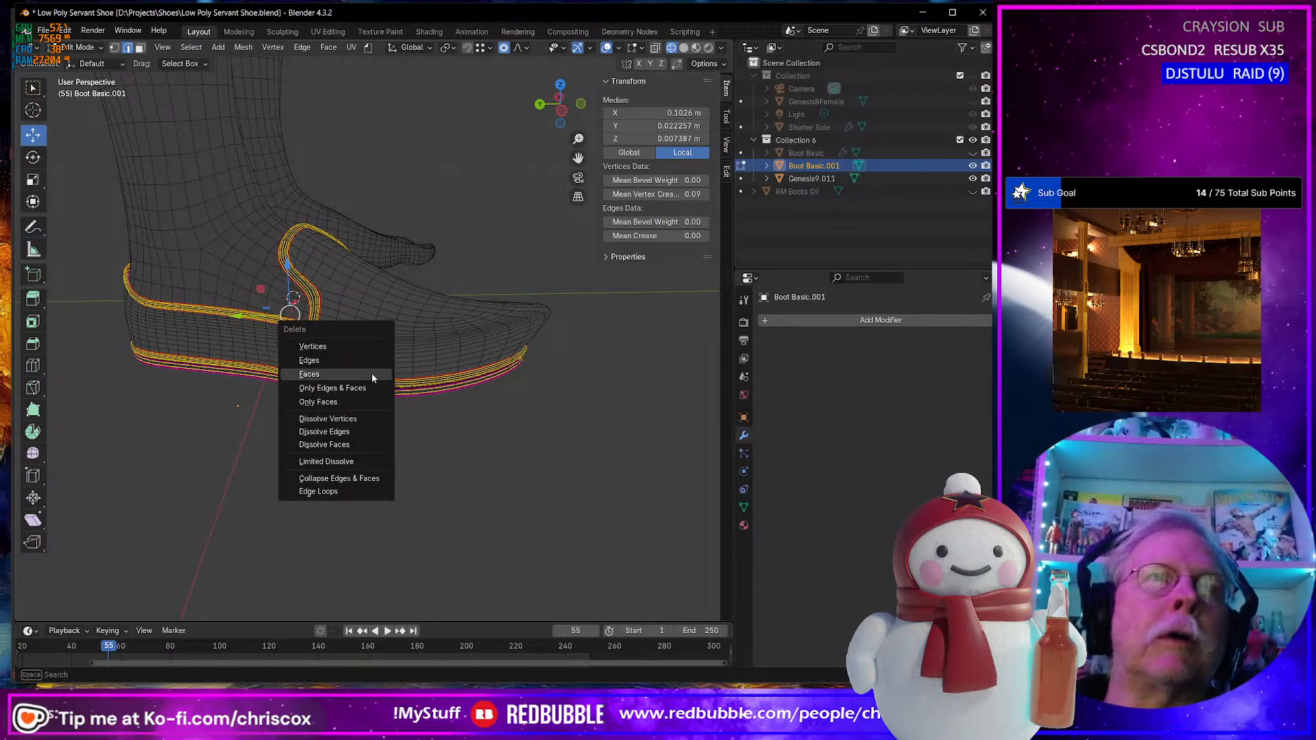
pyautogui.click(359, 432)
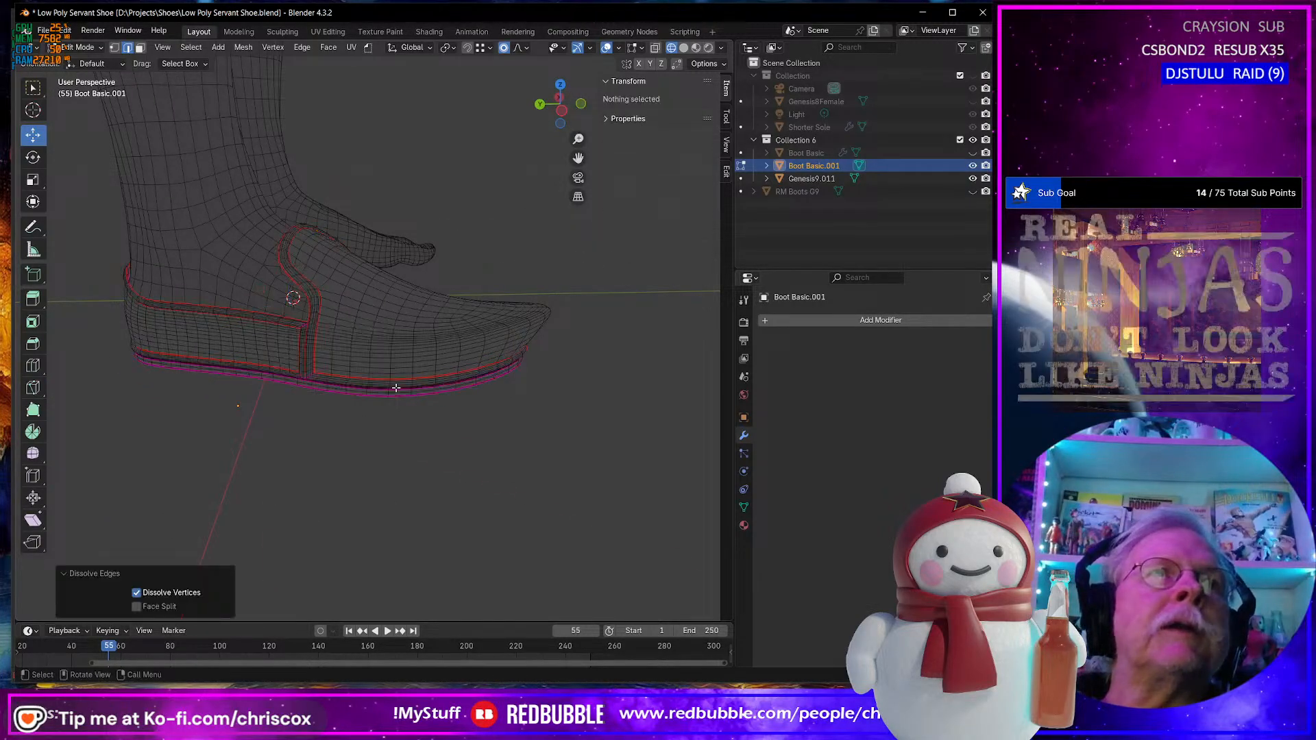
# Switch to the UV Editing workspace and select the duplicate shoe's entire mesh in Edit Mode to show its UV islands.
pyautogui.moveTo(359, 432); pyautogui.dragTo(440, 361, button='middle')
pyautogui.press('Tab')
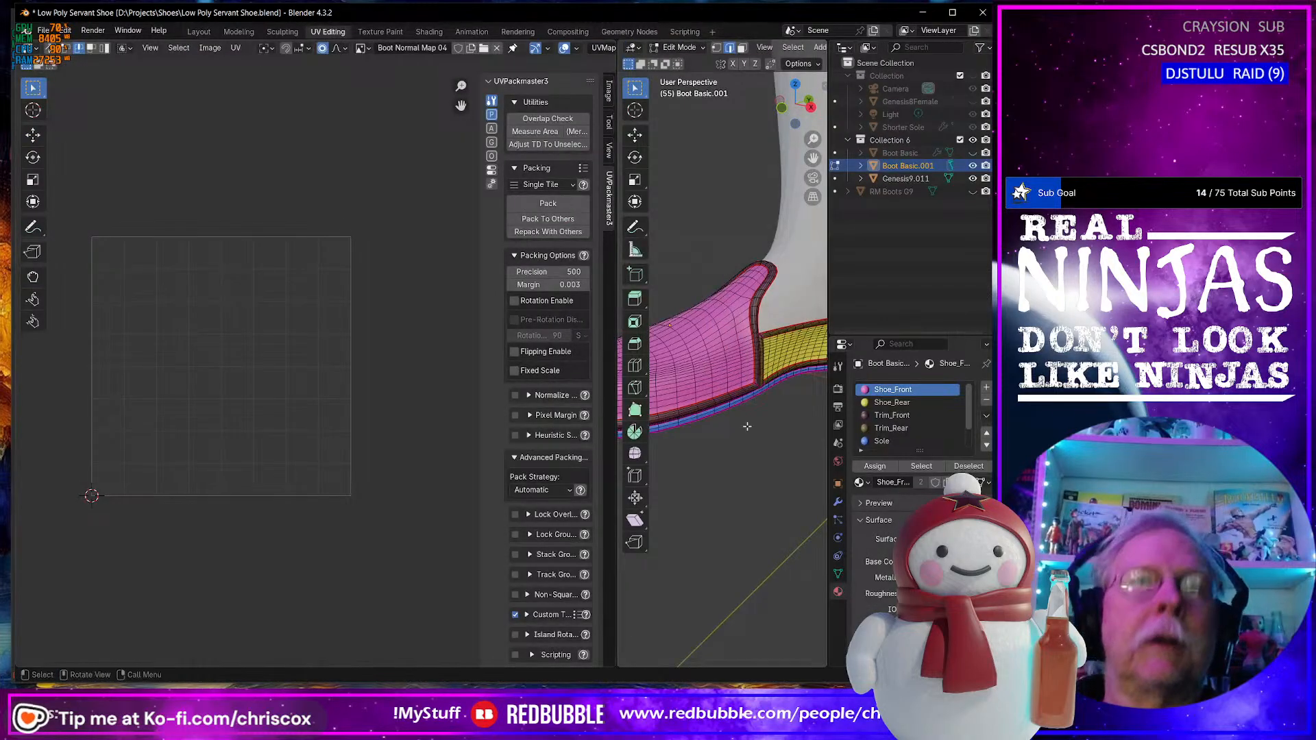
pyautogui.press('a')
pyautogui.scroll(3, 269, 488)
pyautogui.moveTo(270, 487); pyautogui.dragTo(383, 491, button='middle')
pyautogui.scroll(2, 383, 491)
pyautogui.scroll(-1, 383, 491)
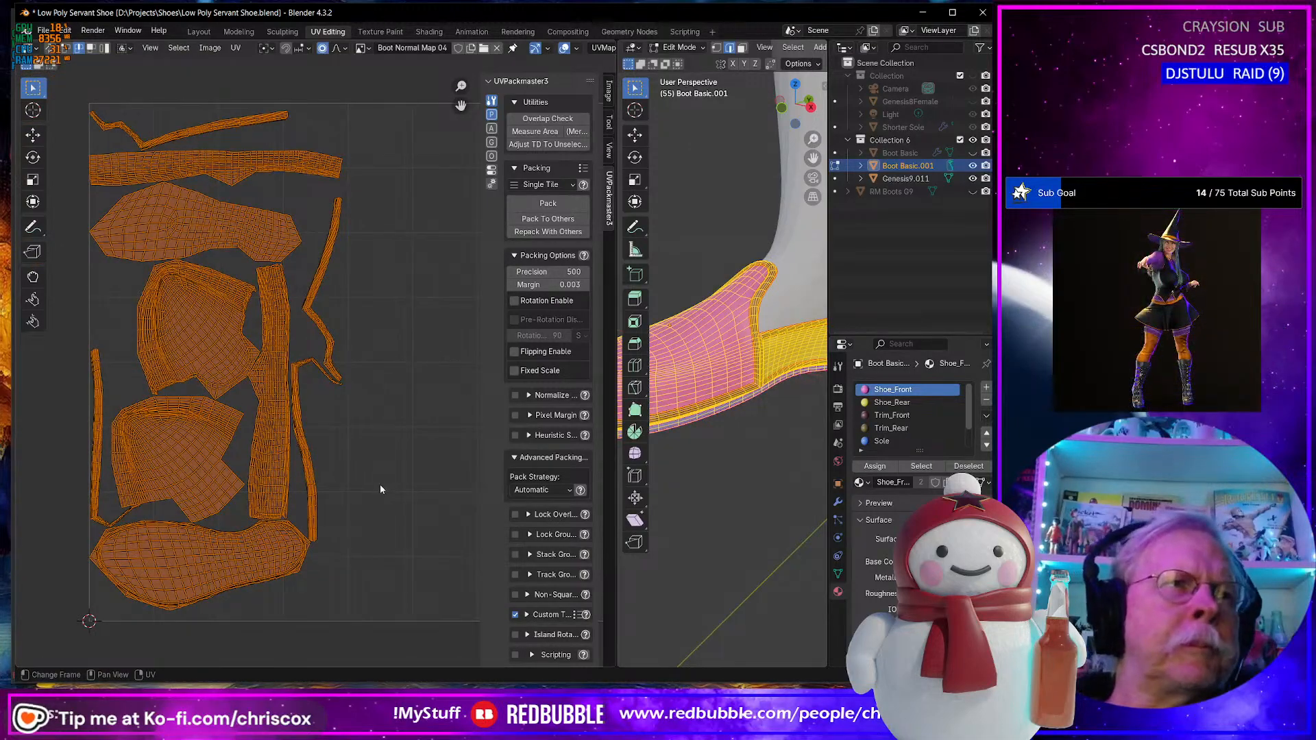
# Unwrap the whole duplicate shoe with the Conformal method and pack its islands with UVPackmaster3.
pyautogui.press('u')
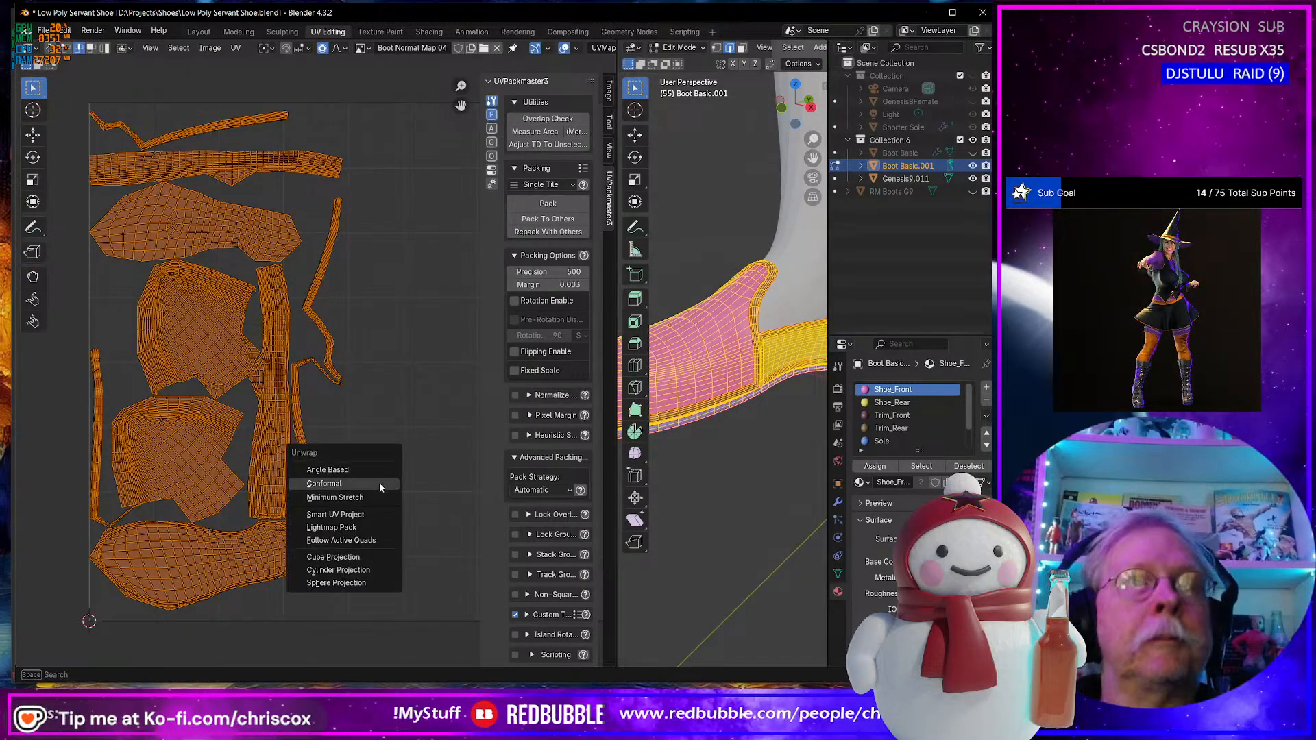
pyautogui.click(380, 482)
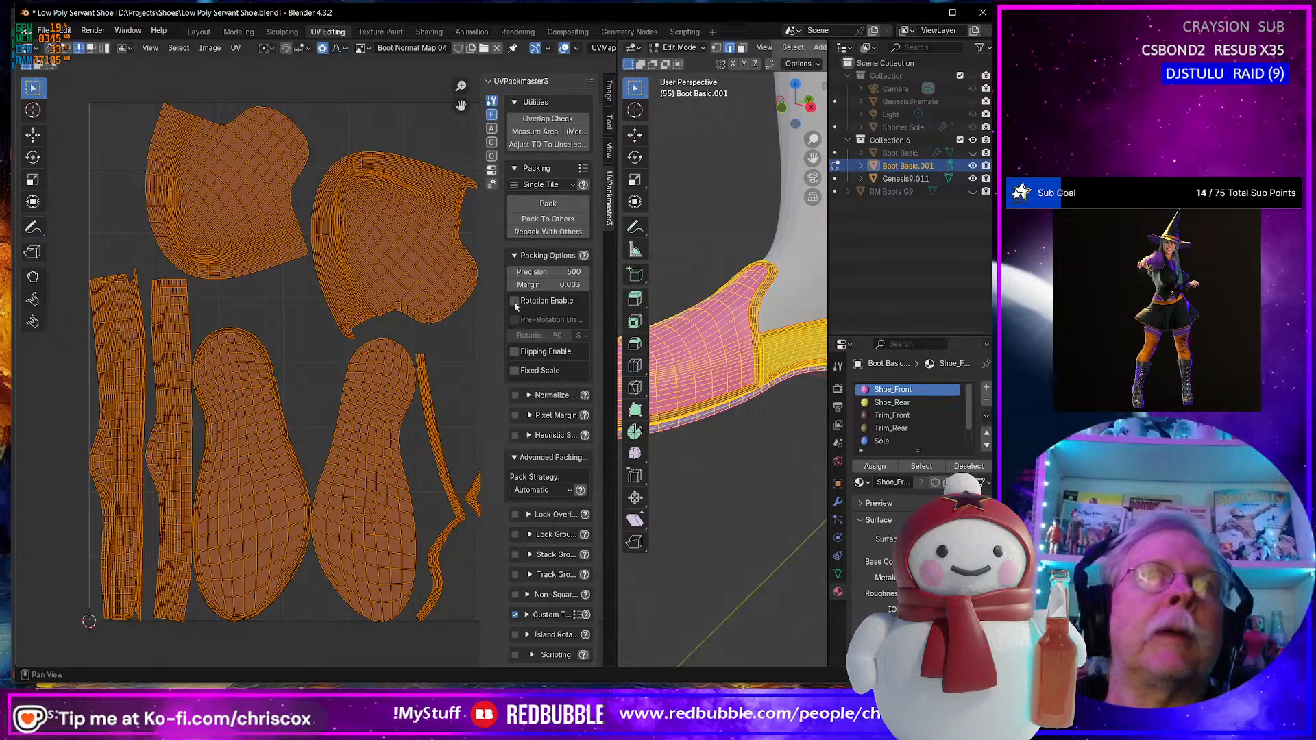
pyautogui.click(550, 203)
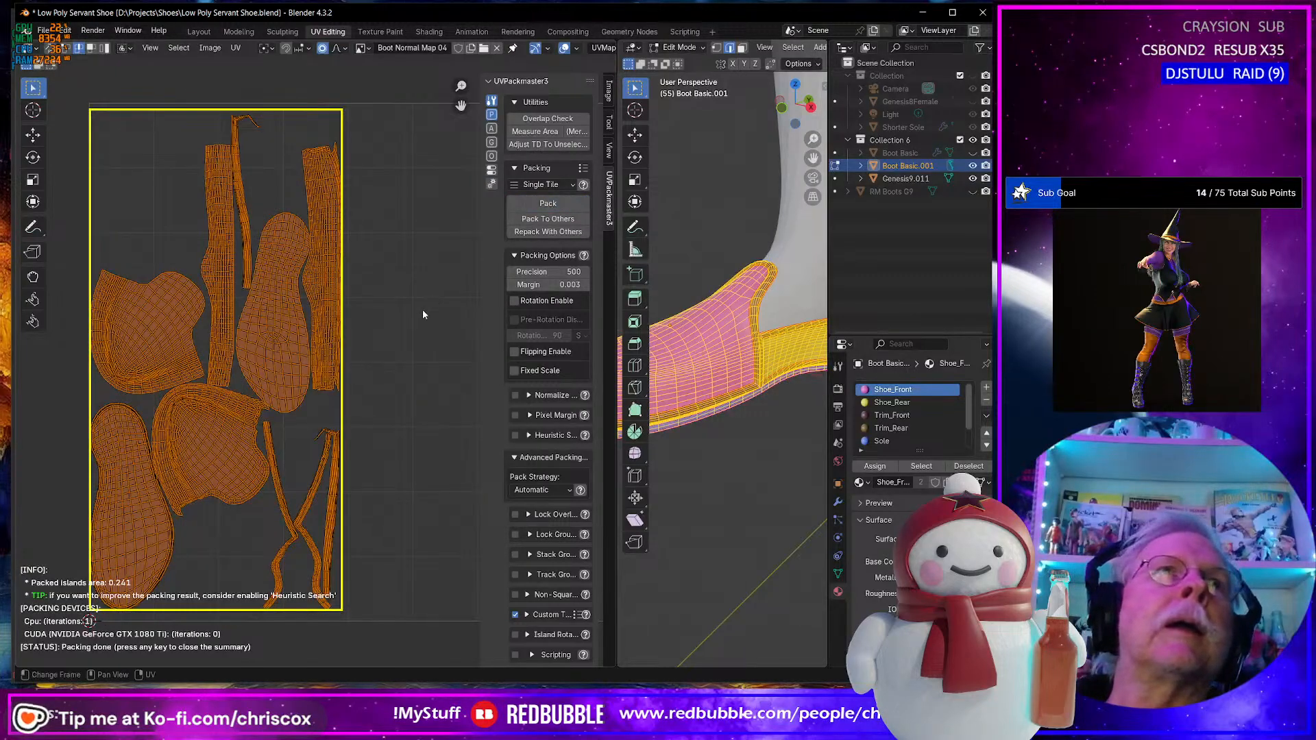
# Switch back to the Layout workspace and add a Mirror modifier to the duplicate shoe.
pyautogui.scroll(3, 399, 373)
pyautogui.scroll(-4, 398, 372)
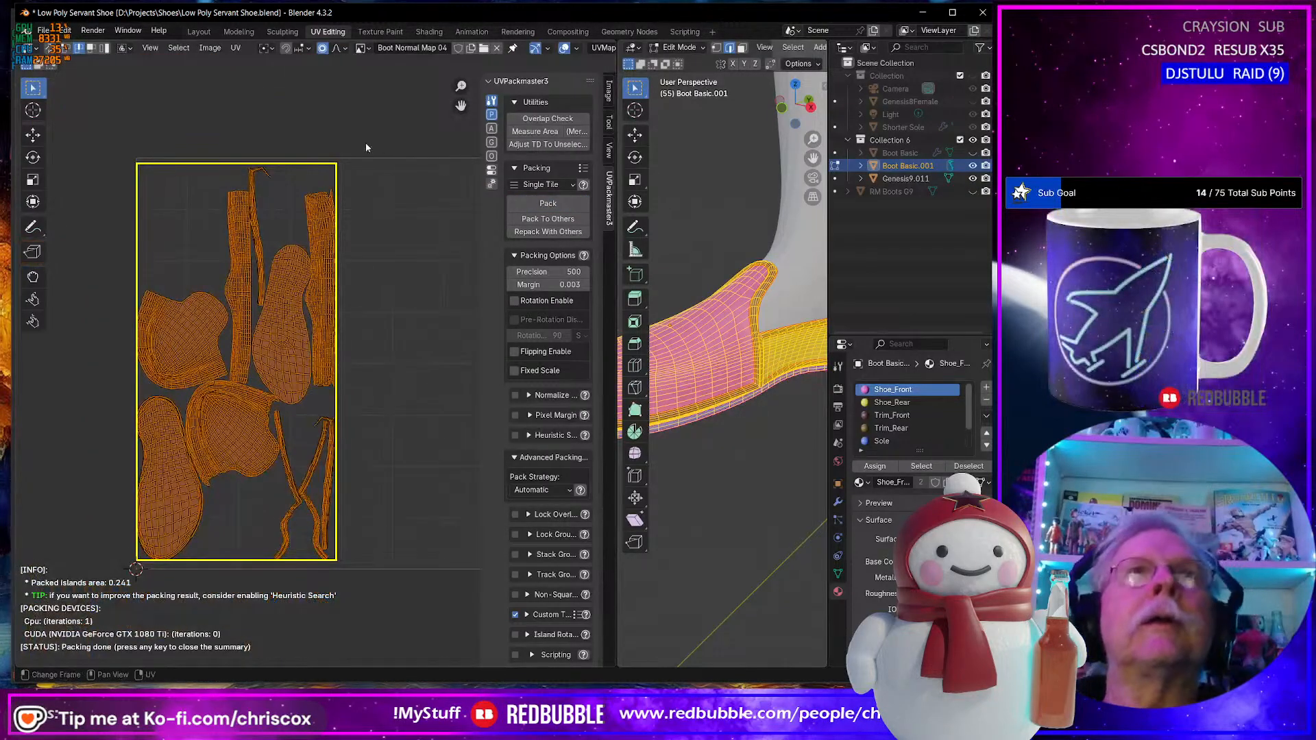
pyautogui.click(198, 32)
pyautogui.moveTo(507, 339); pyautogui.dragTo(418, 353, button='middle')
pyautogui.click(795, 319)
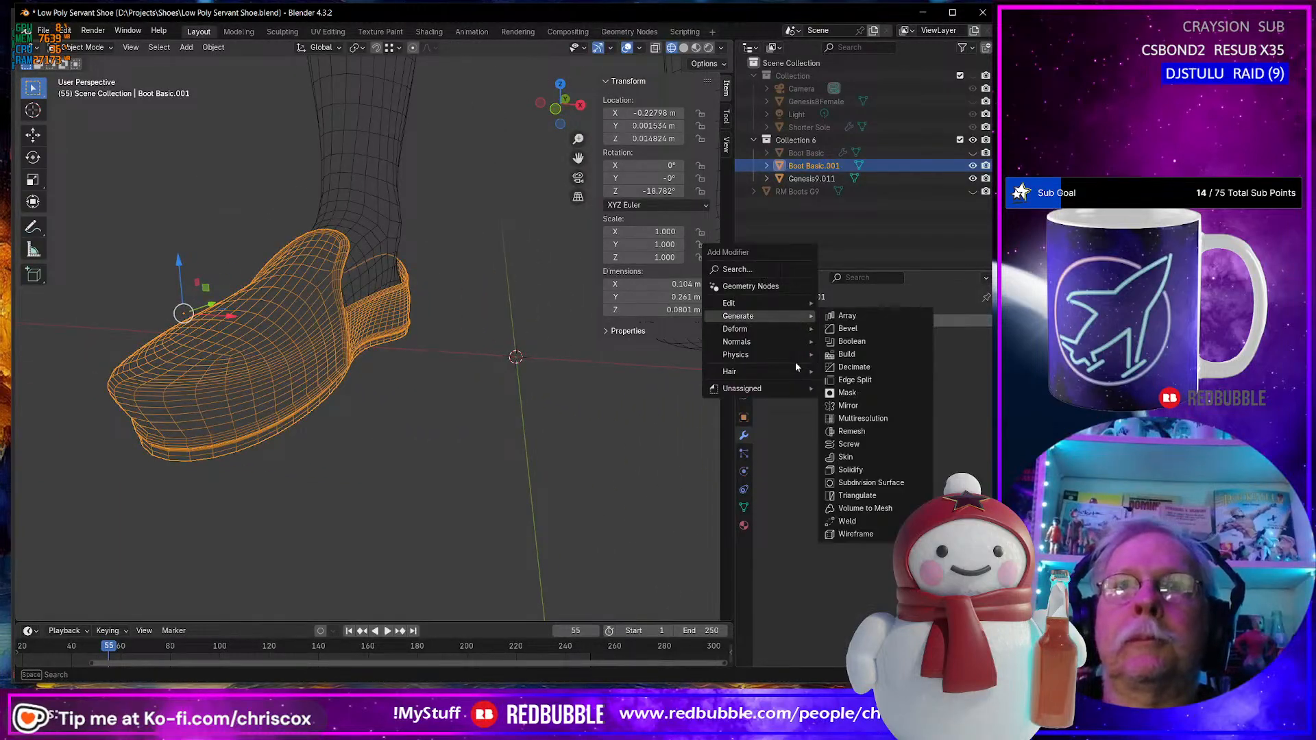
pyautogui.moveTo(740, 329)
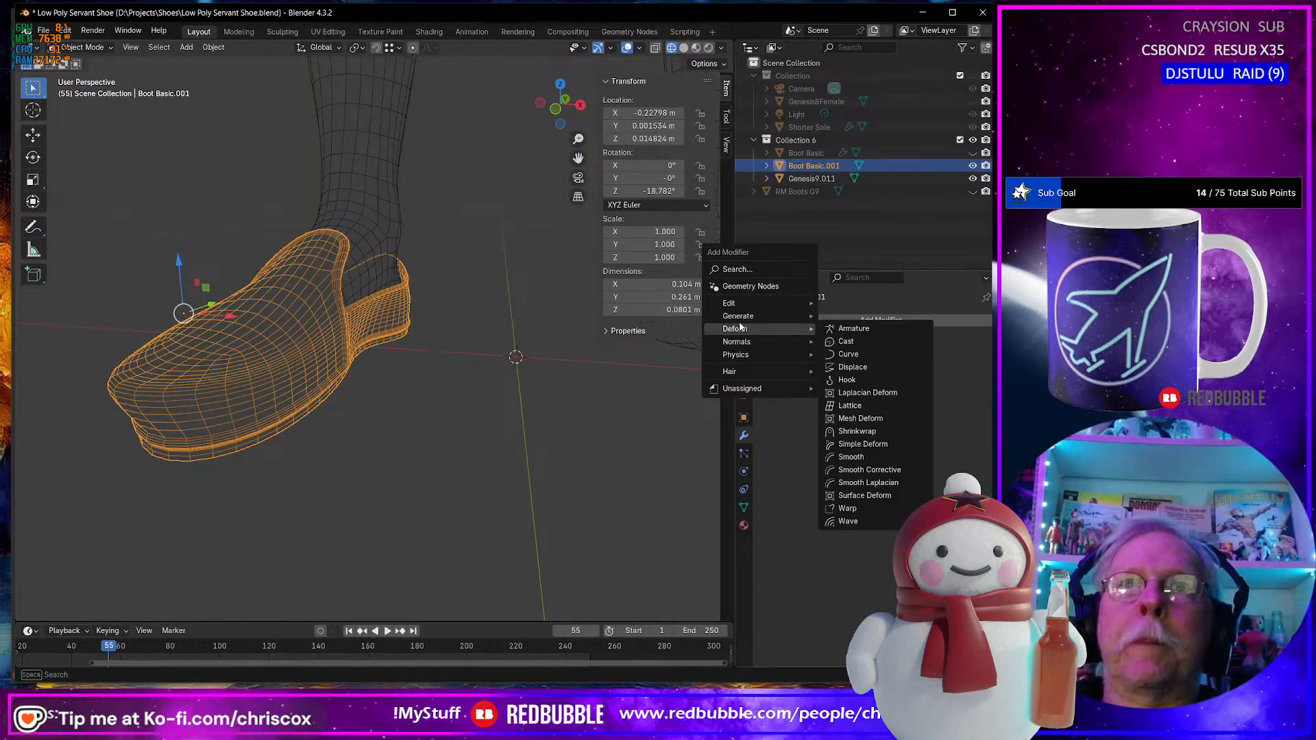
pyautogui.click(863, 408)
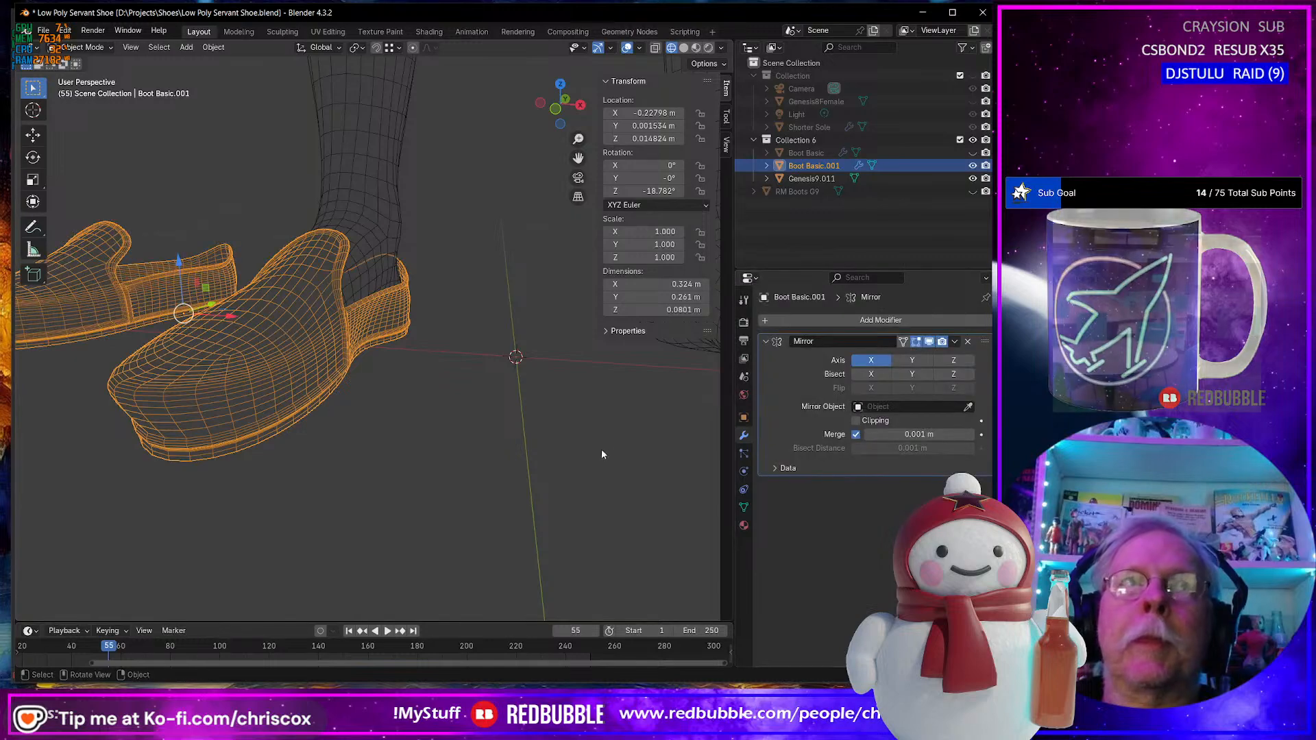
# Apply all transforms to the duplicate shoe so the mirrored copy is centred on the world origin.
pyautogui.keyDown('shift'); pyautogui.moveTo(602, 451); pyautogui.dragTo(385, 460, button='middle'); pyautogui.keyUp('shift')
pyautogui.scroll(3, 487, 458)
pyautogui.scroll(-9, 486, 458)
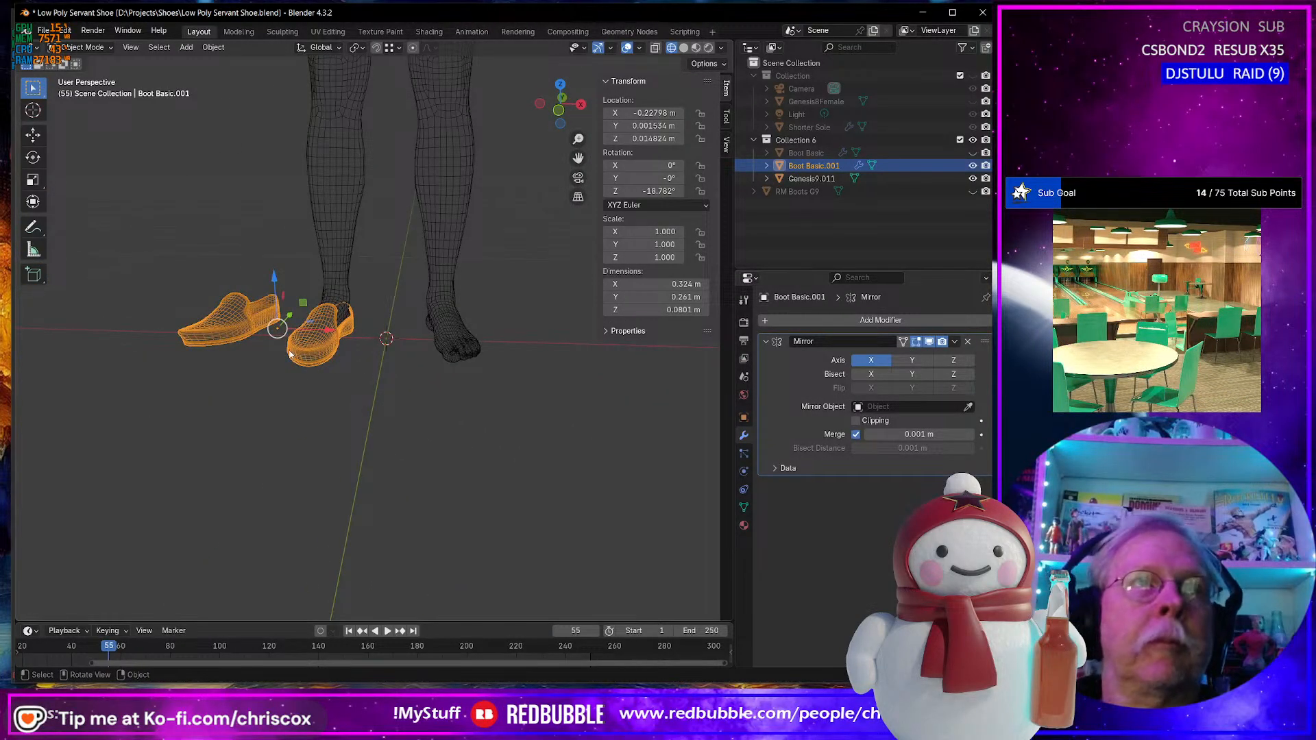
pyautogui.hotkey('ctrl', 'a')
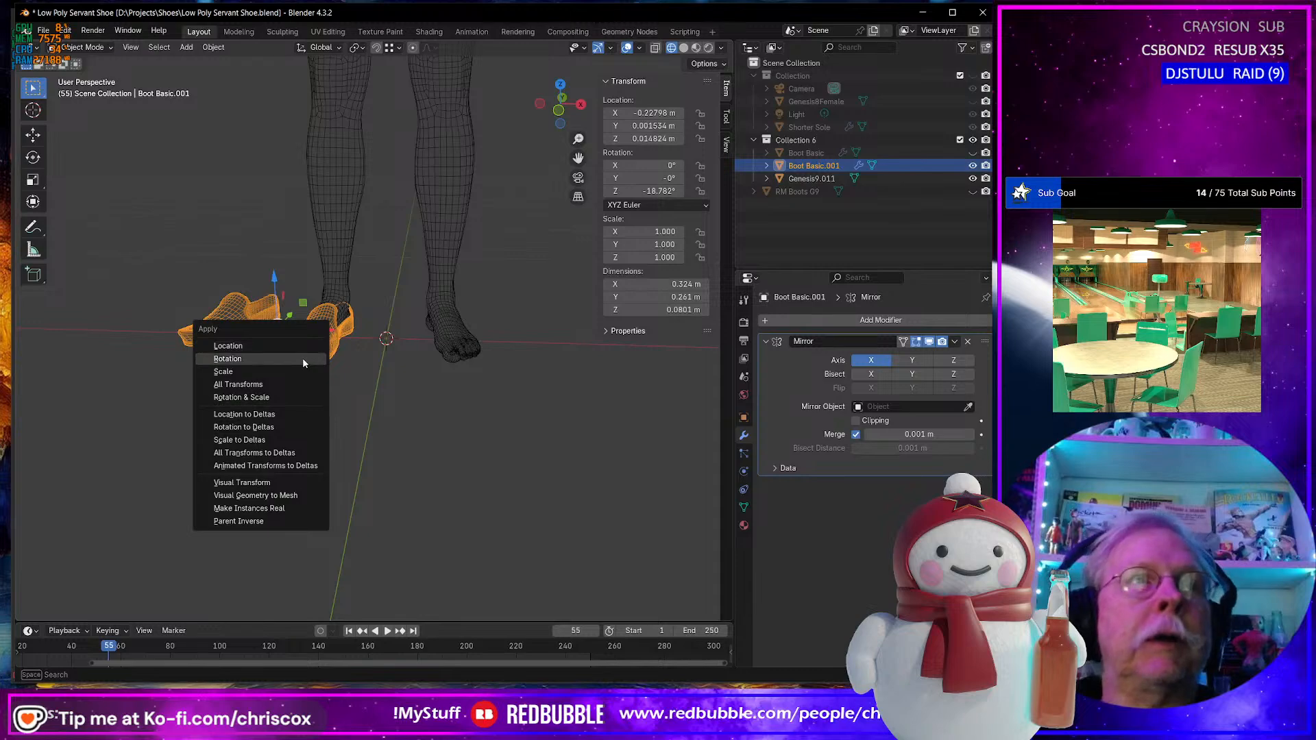
pyautogui.click(295, 388)
pyautogui.moveTo(394, 404); pyautogui.dragTo(401, 431, button='middle')
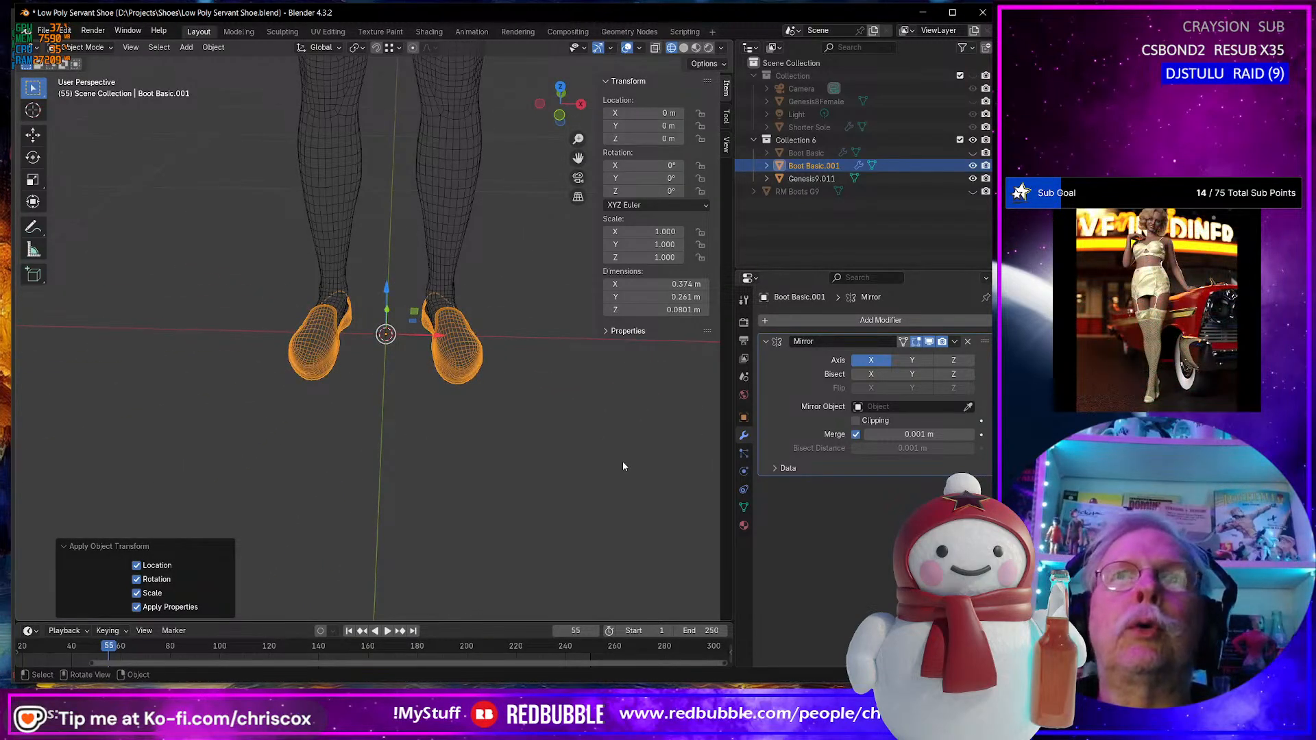
# Enable Mirror U in the Mirror modifier's data settings and inspect the pair of shoes on the figure.
pyautogui.click(775, 469)
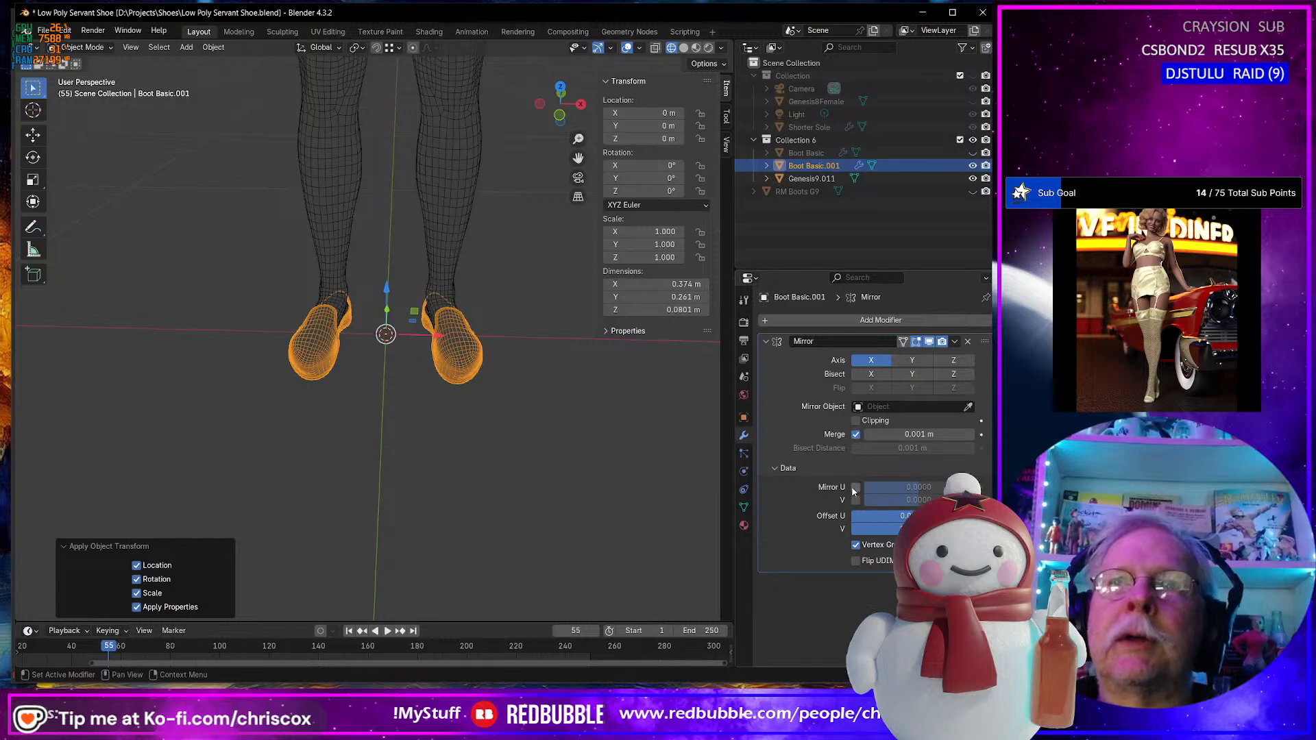
pyautogui.click(855, 487)
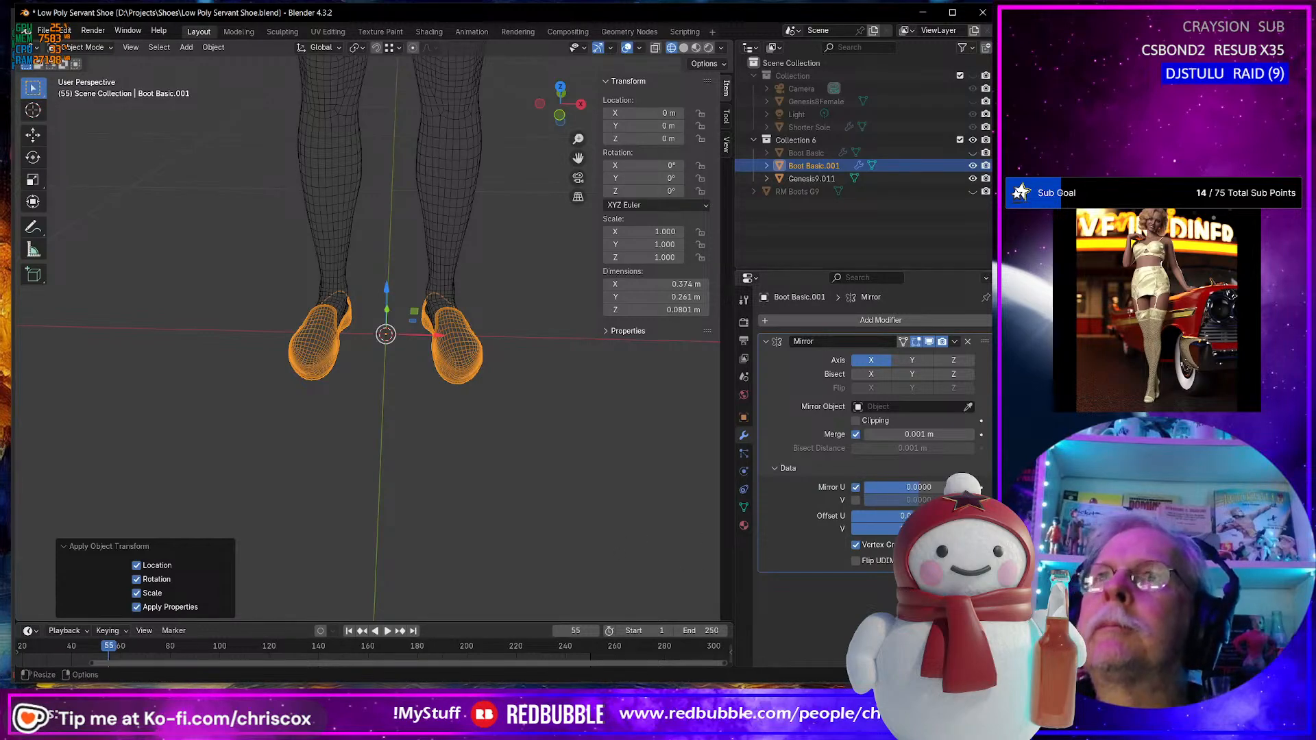
pyautogui.moveTo(521, 439); pyautogui.dragTo(575, 447, button='middle')
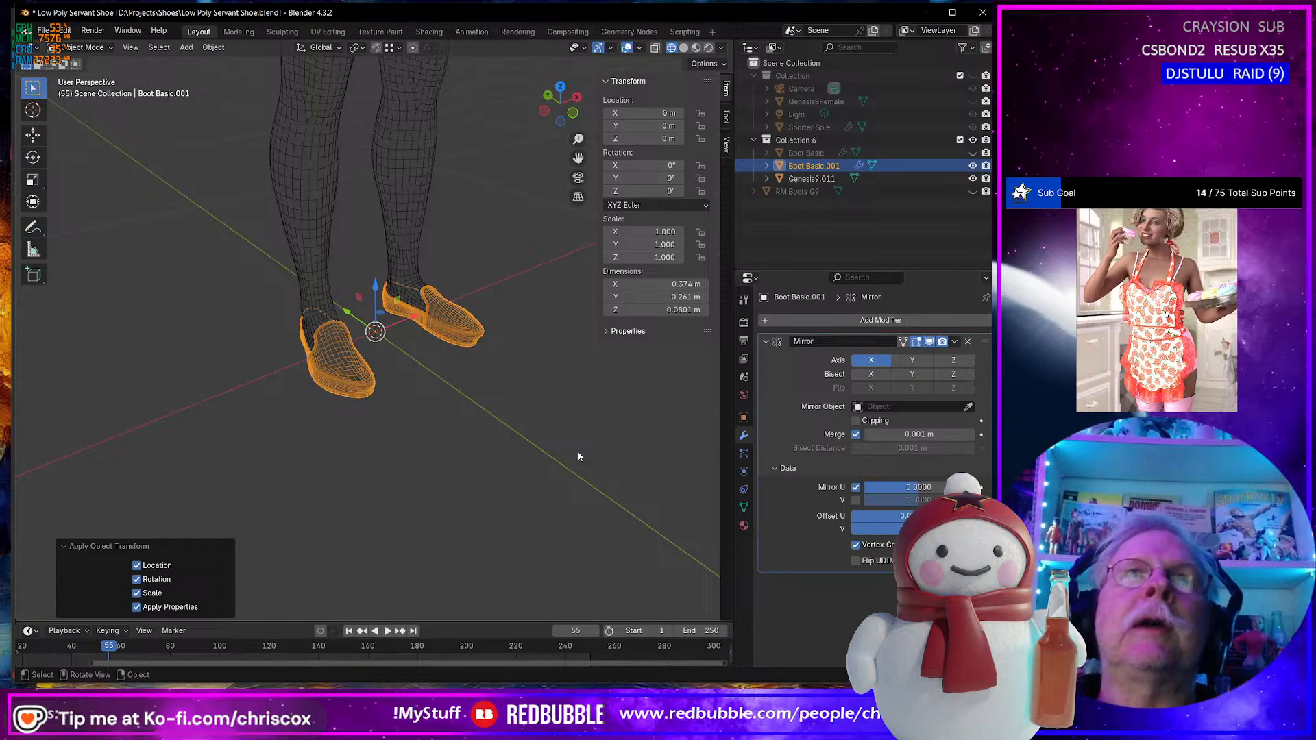
pyautogui.moveTo(565, 454); pyautogui.dragTo(514, 409, button='middle')
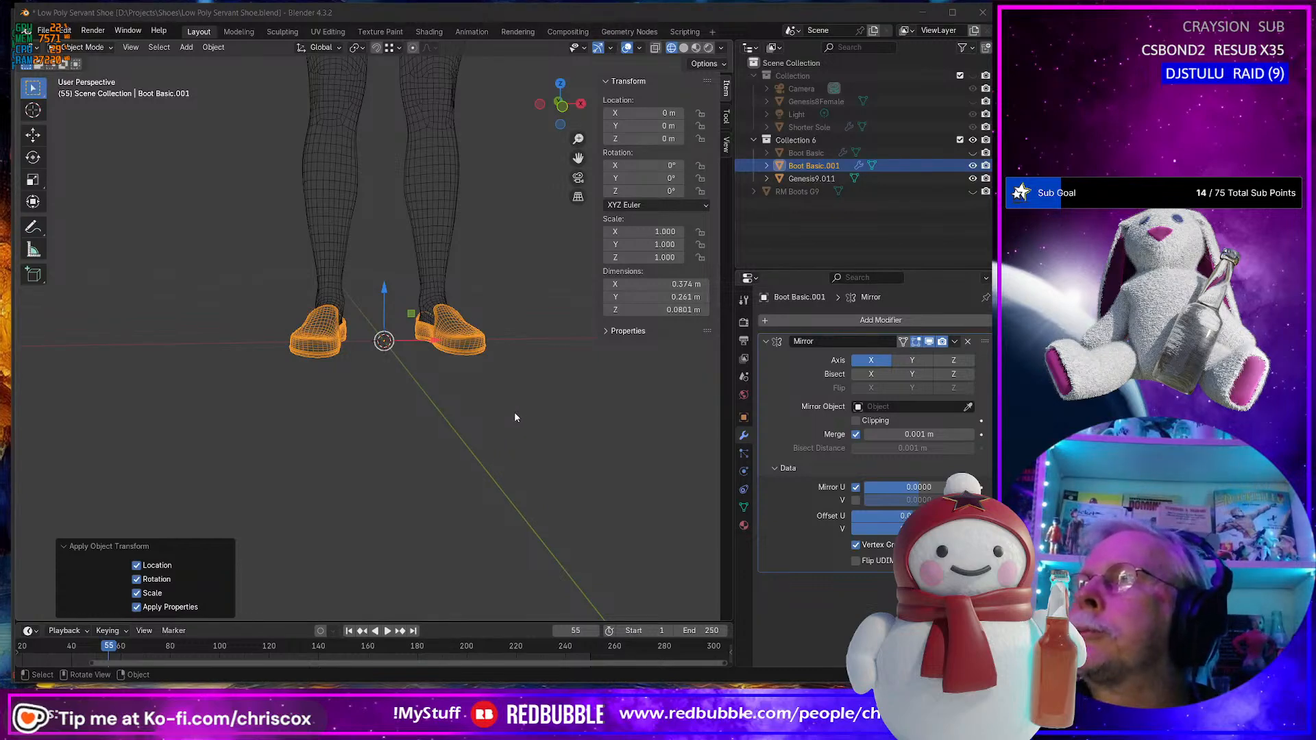
# Switch to DAZ Studio and open the Servant product's Genesis 9 clothing folder, Maidens of Mars - Servant G9.
pyautogui.hotkey('alt', 'Tab')
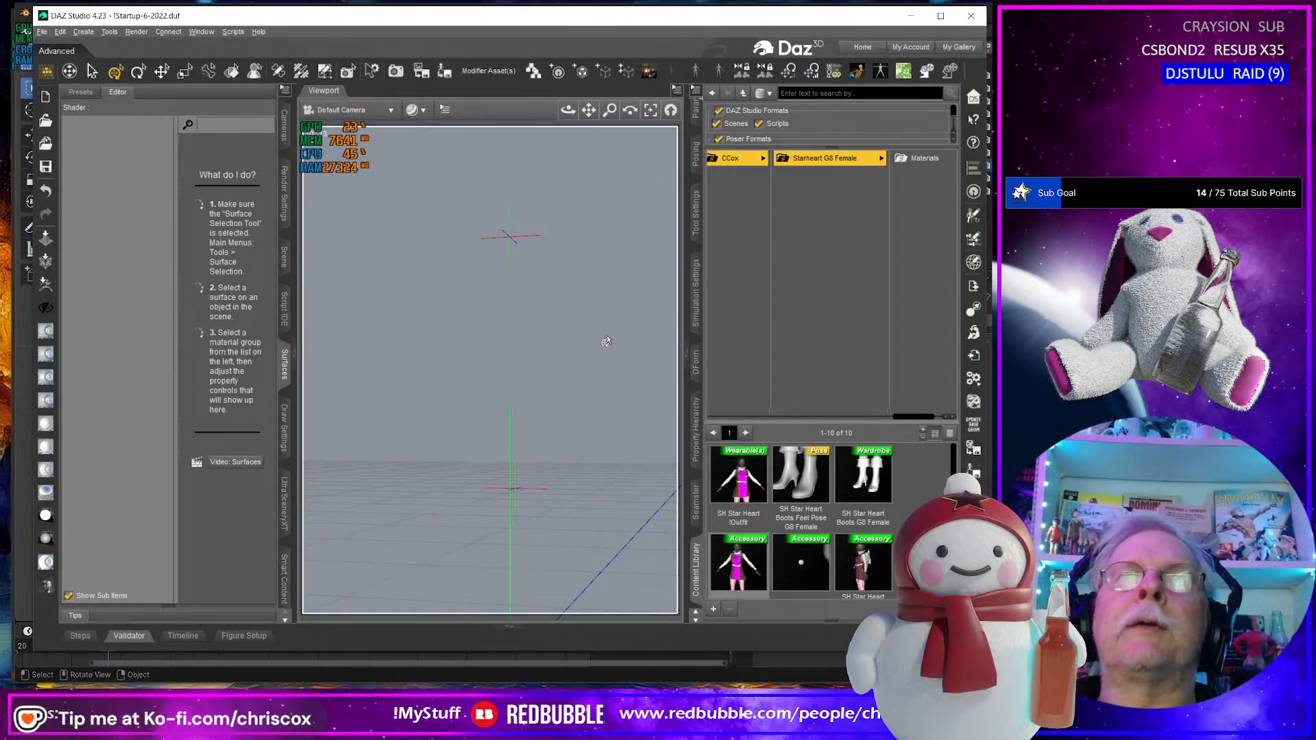
pyautogui.moveTo(905, 416); pyautogui.dragTo(720, 420)
pyautogui.scroll(-1, 884, 373)
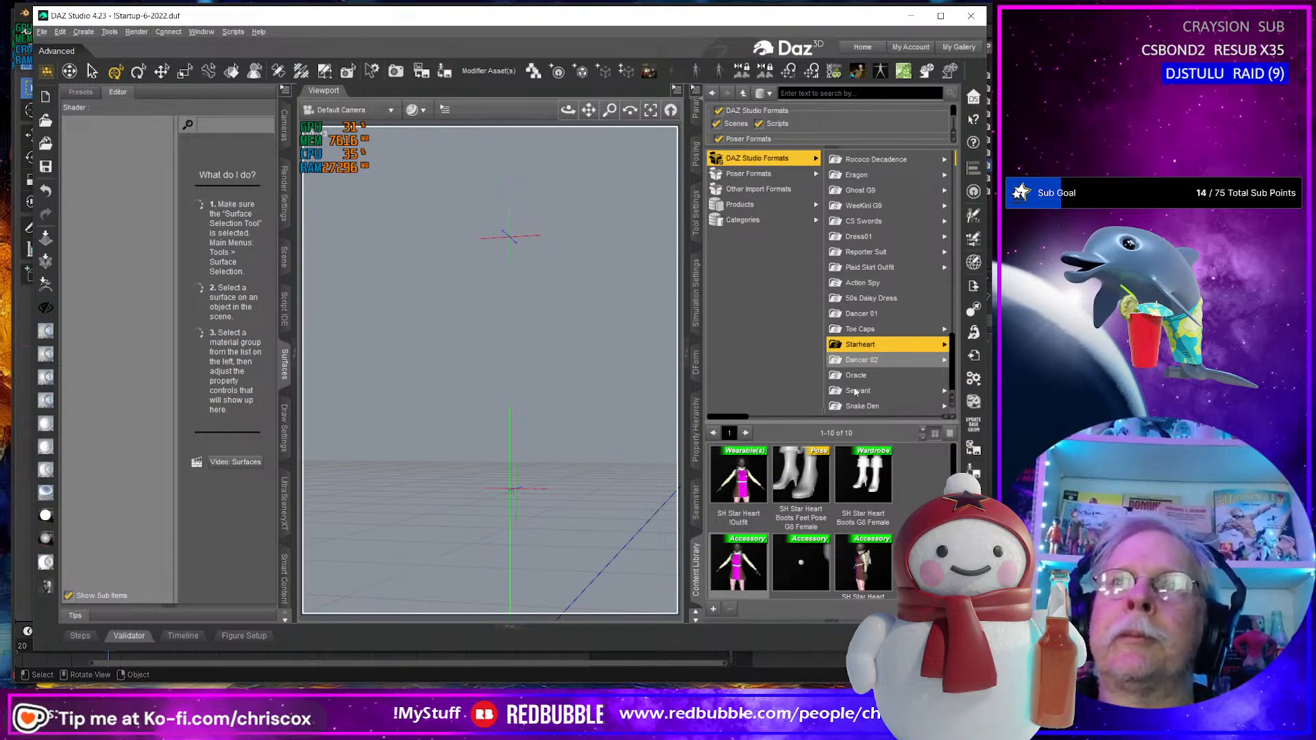
pyautogui.click(856, 391)
pyautogui.click(904, 163)
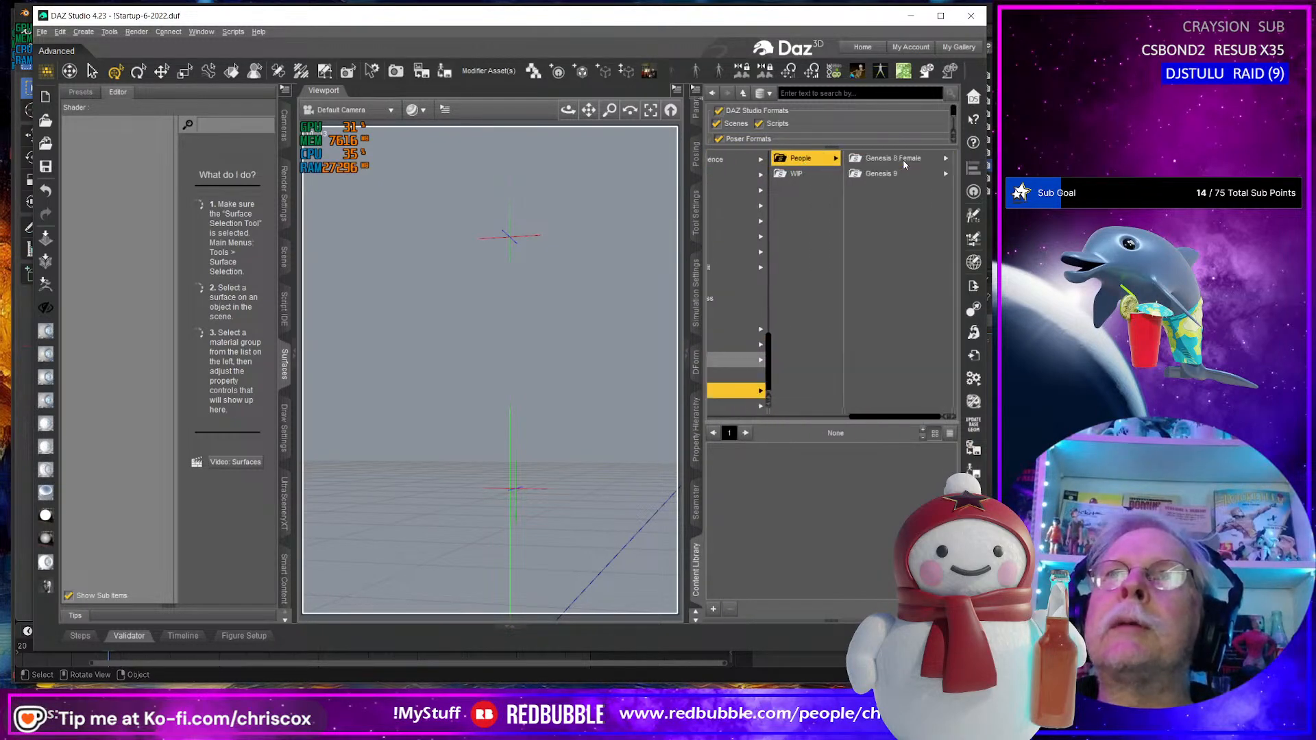
pyautogui.click(899, 173)
pyautogui.click(911, 158)
pyautogui.click(911, 158)
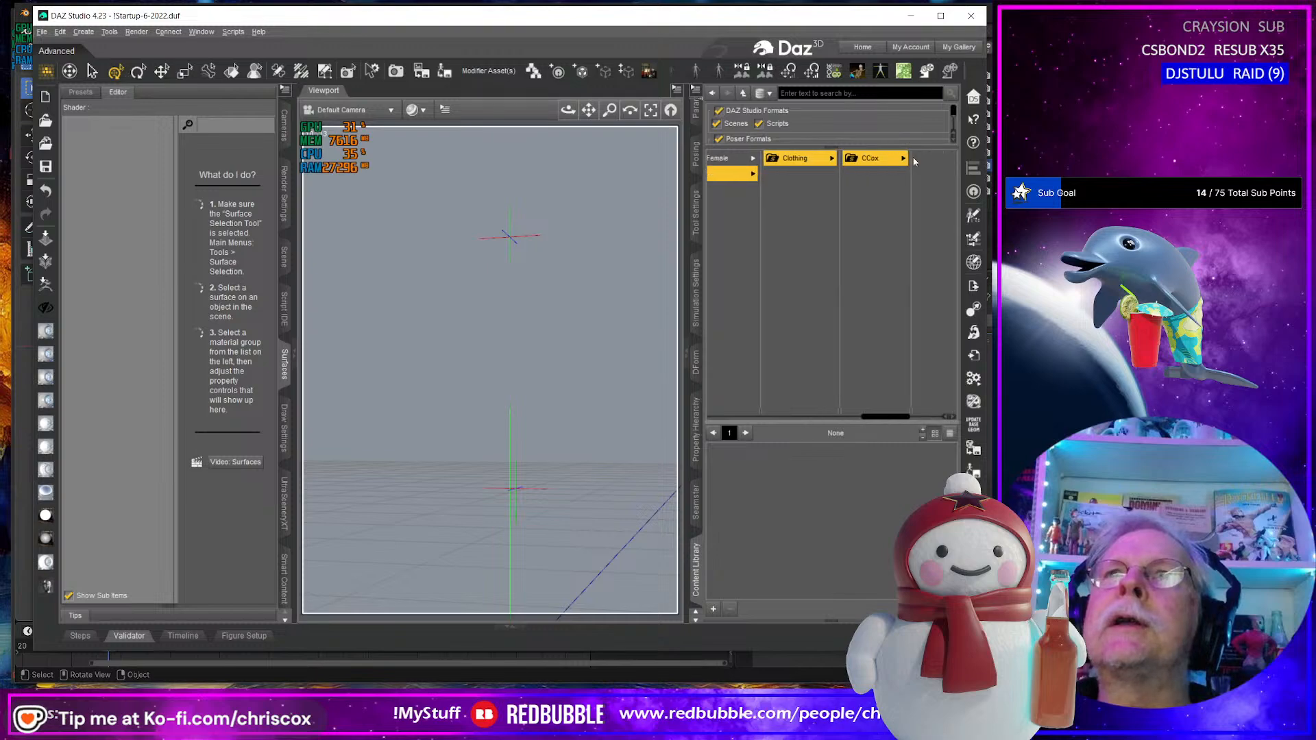
pyautogui.click(913, 162)
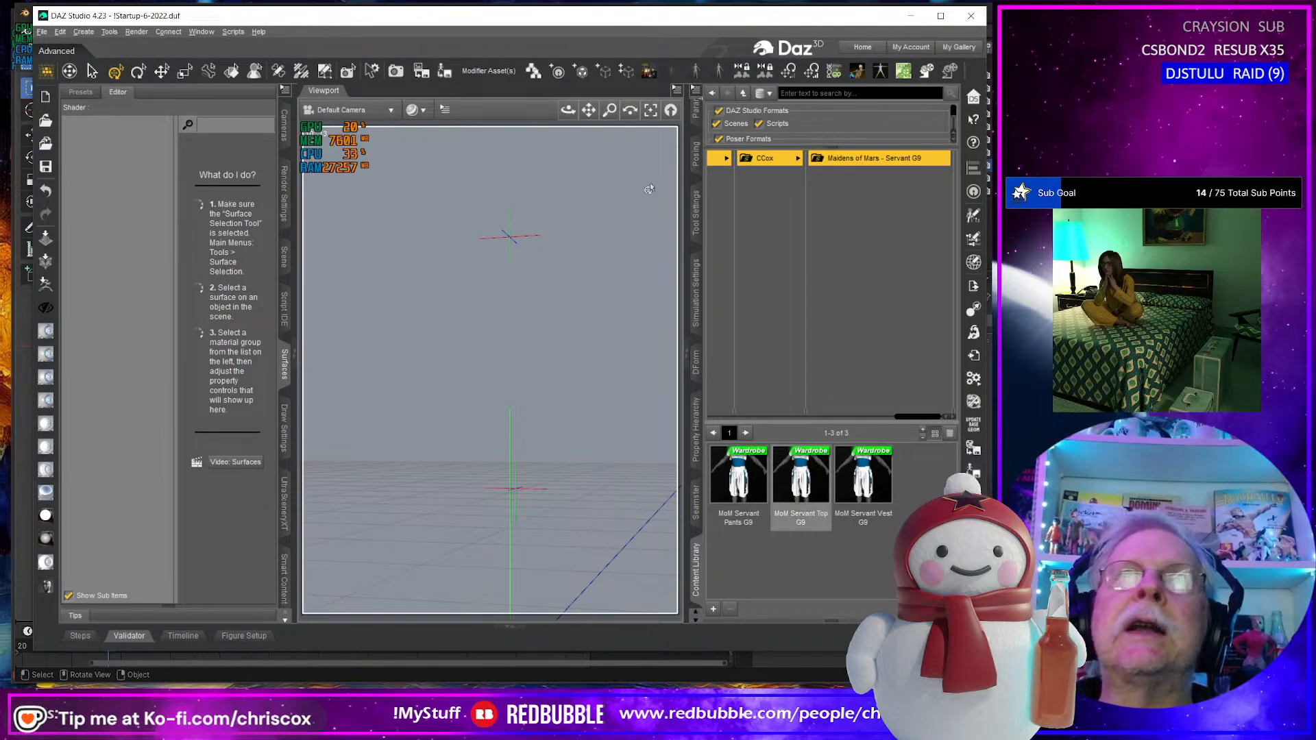
# Load the Genesis 9 figure into the scene and bring its whole body into view.
pyautogui.click(671, 69)
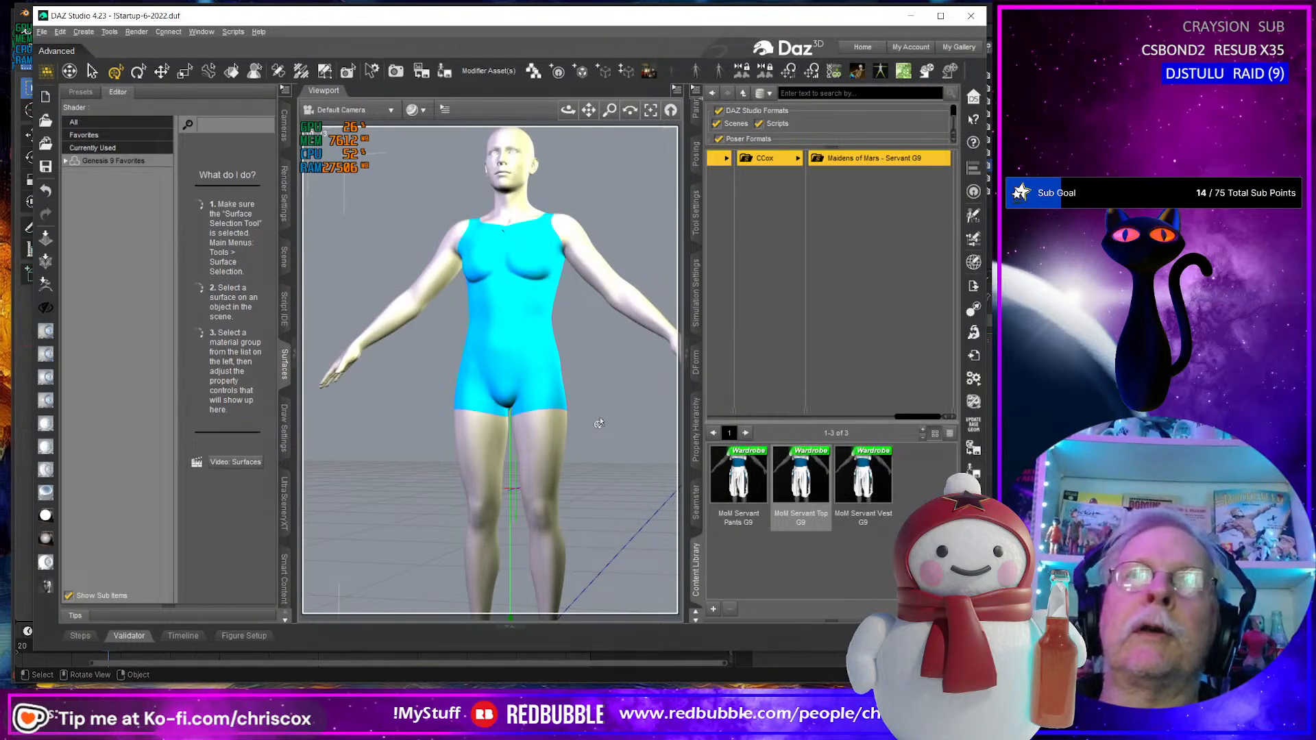
pyautogui.scroll(-4, 600, 497)
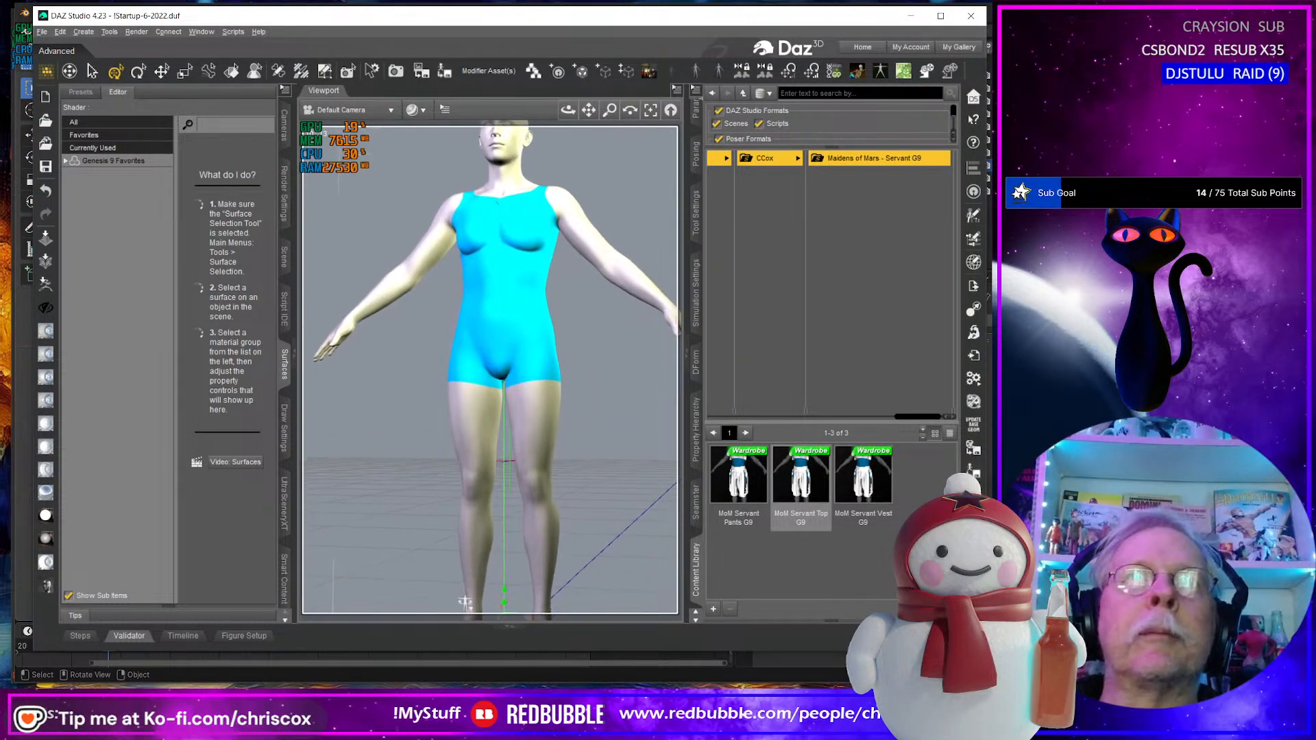
pyautogui.moveTo(593, 496); pyautogui.dragTo(571, 522, button='middle')
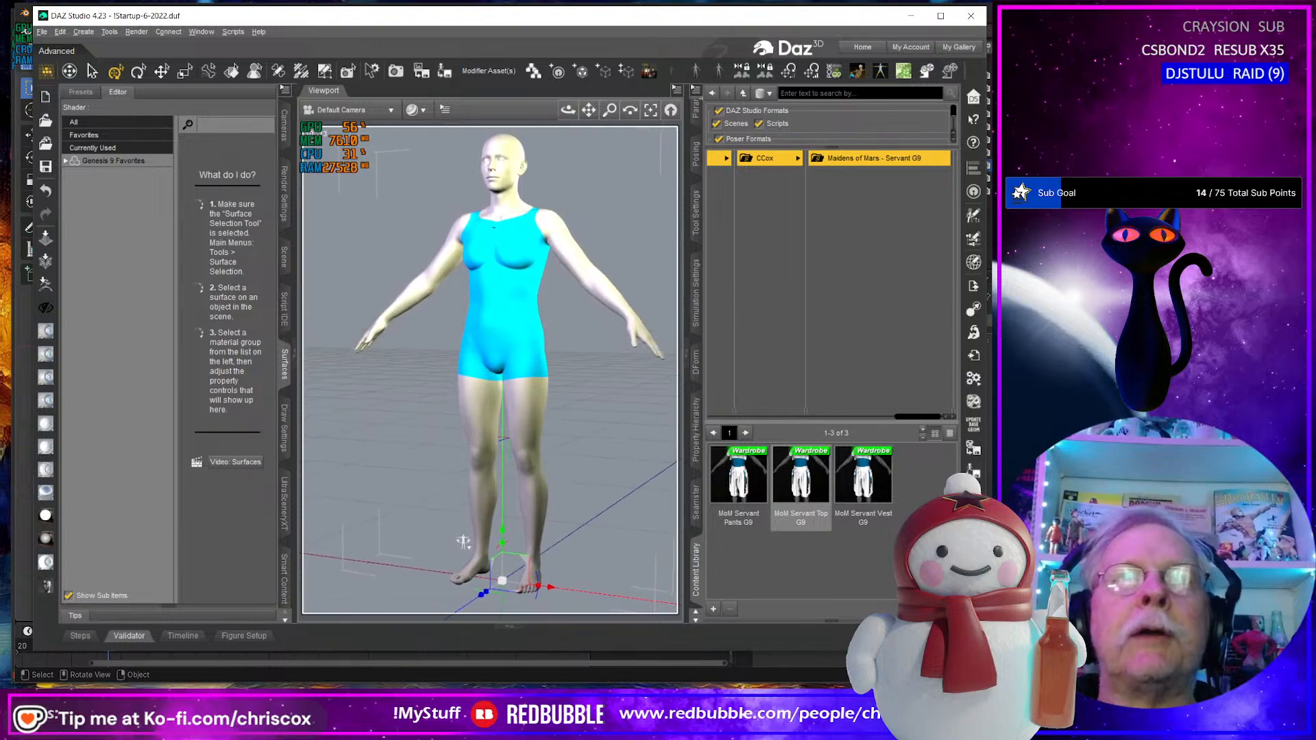
# Select the Genesis 9 figure and load the MoM Servant Pants, Top and Vest G9 onto it.
pyautogui.click(522, 353)
pyautogui.doubleClick(739, 488)
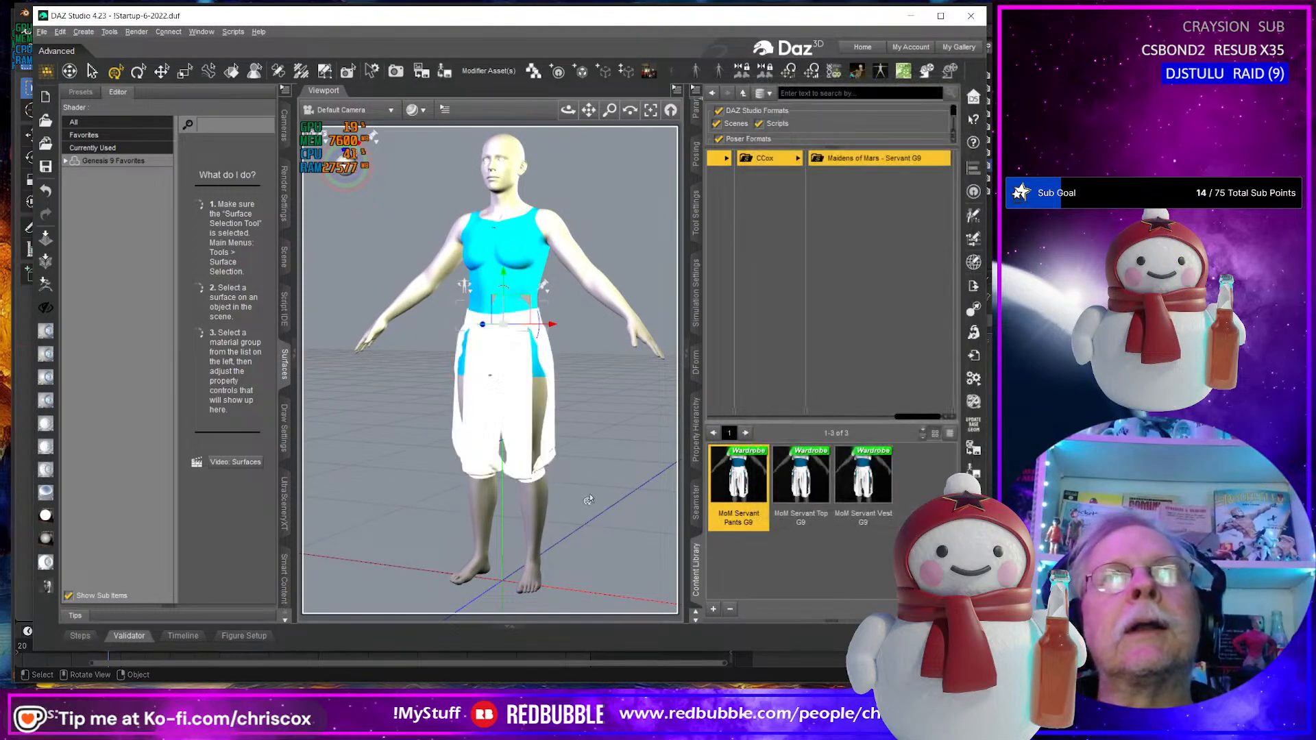
pyautogui.click(788, 489)
pyautogui.doubleClick(788, 489)
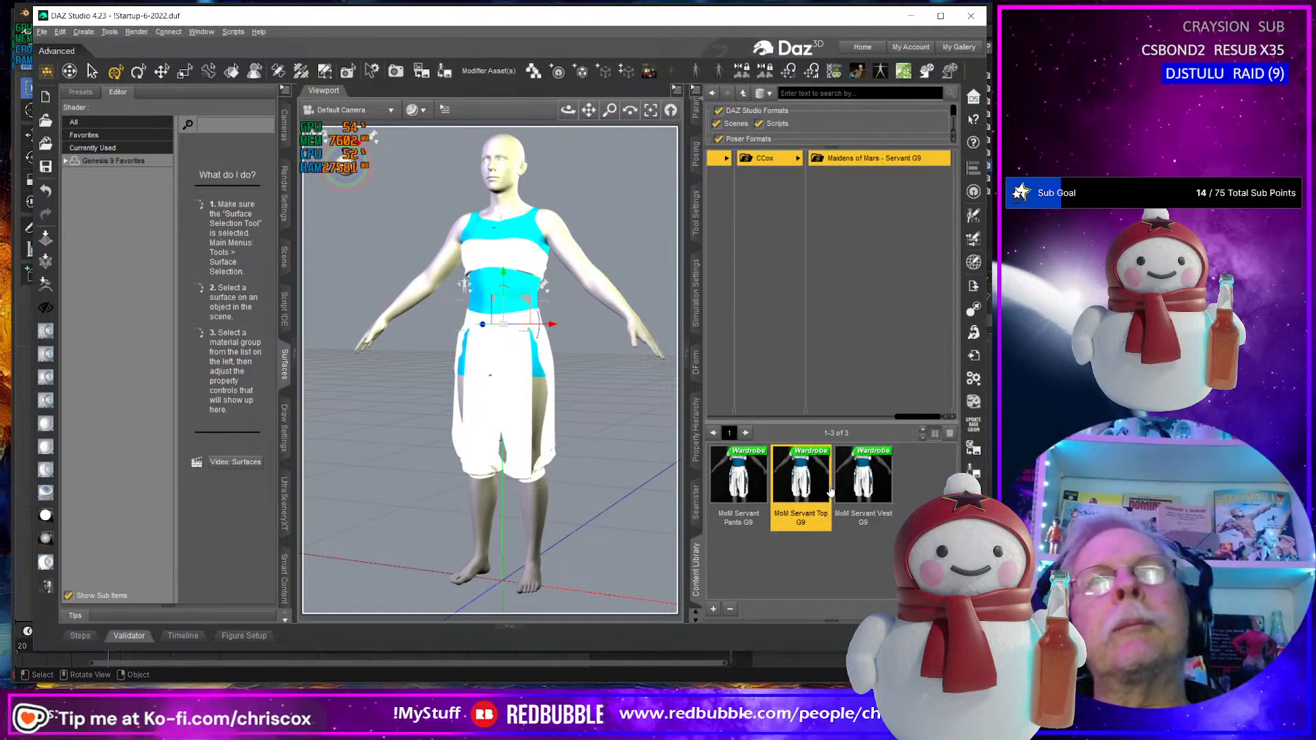
pyautogui.doubleClick(876, 490)
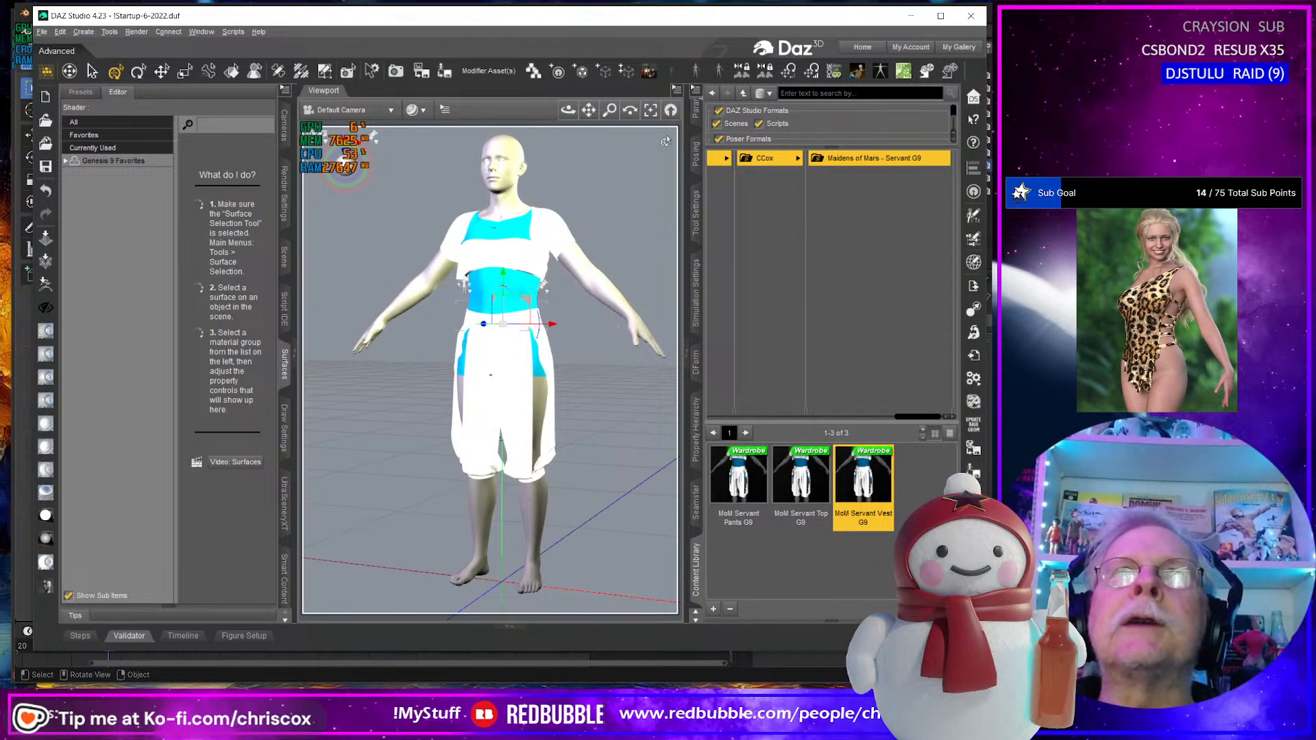
# Show the figure's favorite parameters and set Base Feminine to 100%.
pyautogui.click(696, 91)
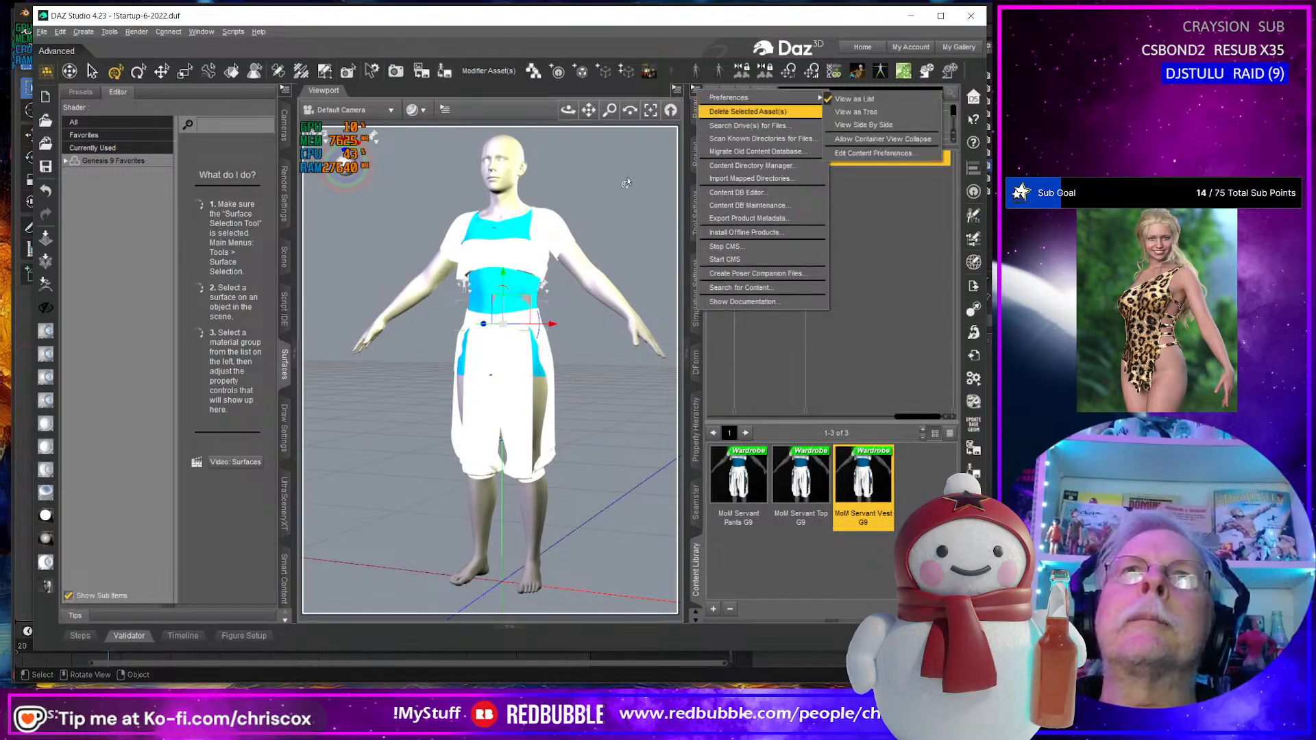
pyautogui.click(646, 148)
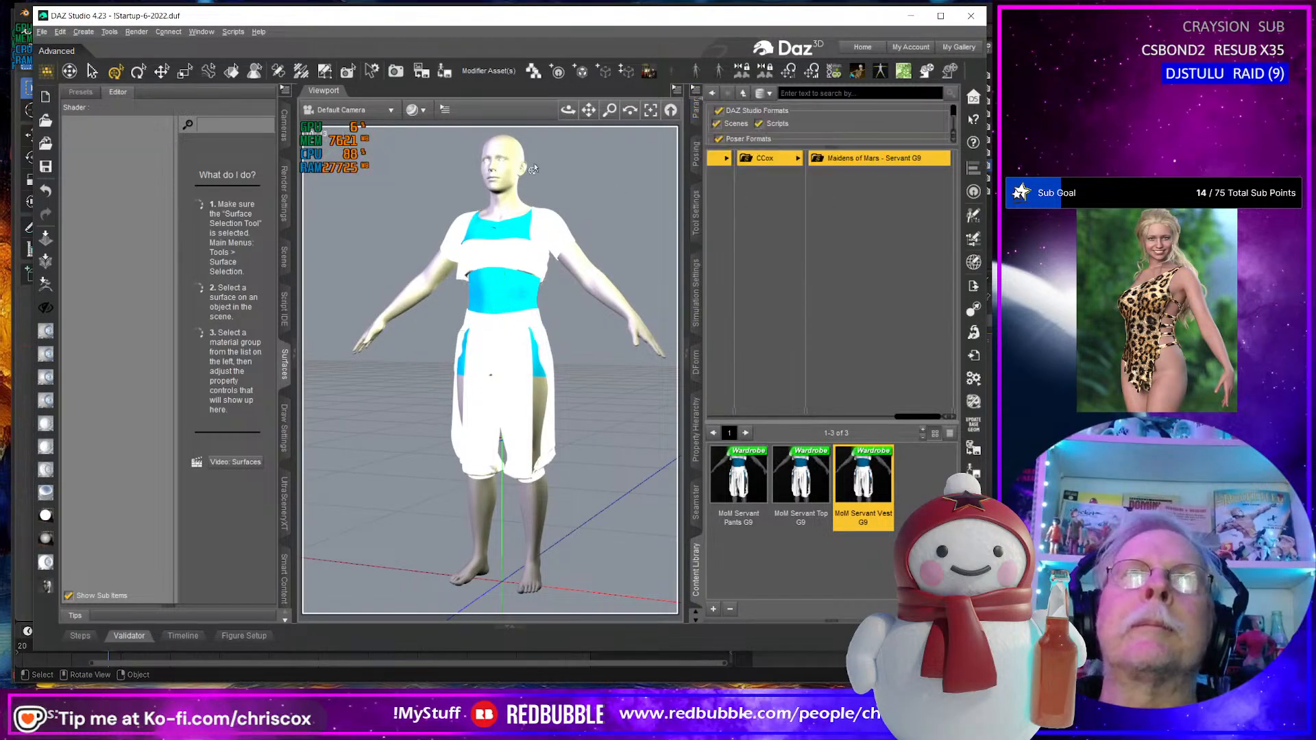
pyautogui.click(697, 114)
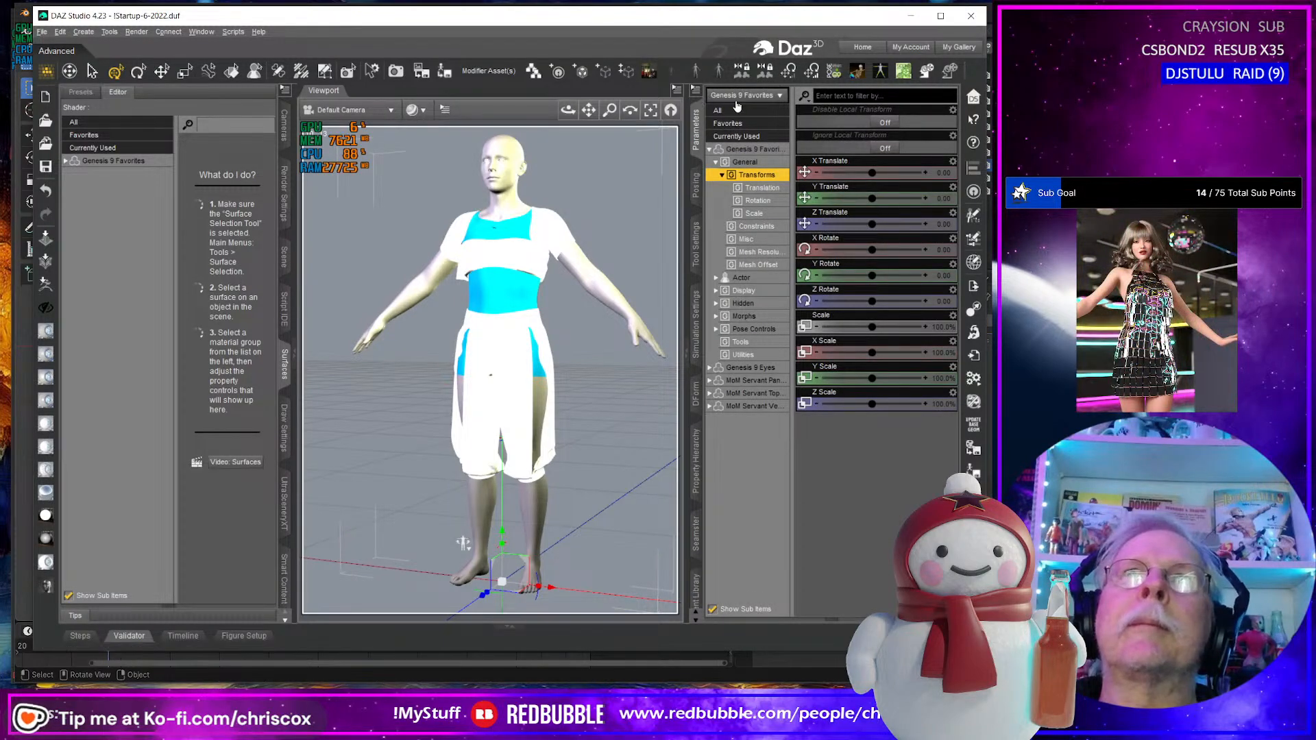
pyautogui.click(740, 128)
pyautogui.scroll(-5, 854, 391)
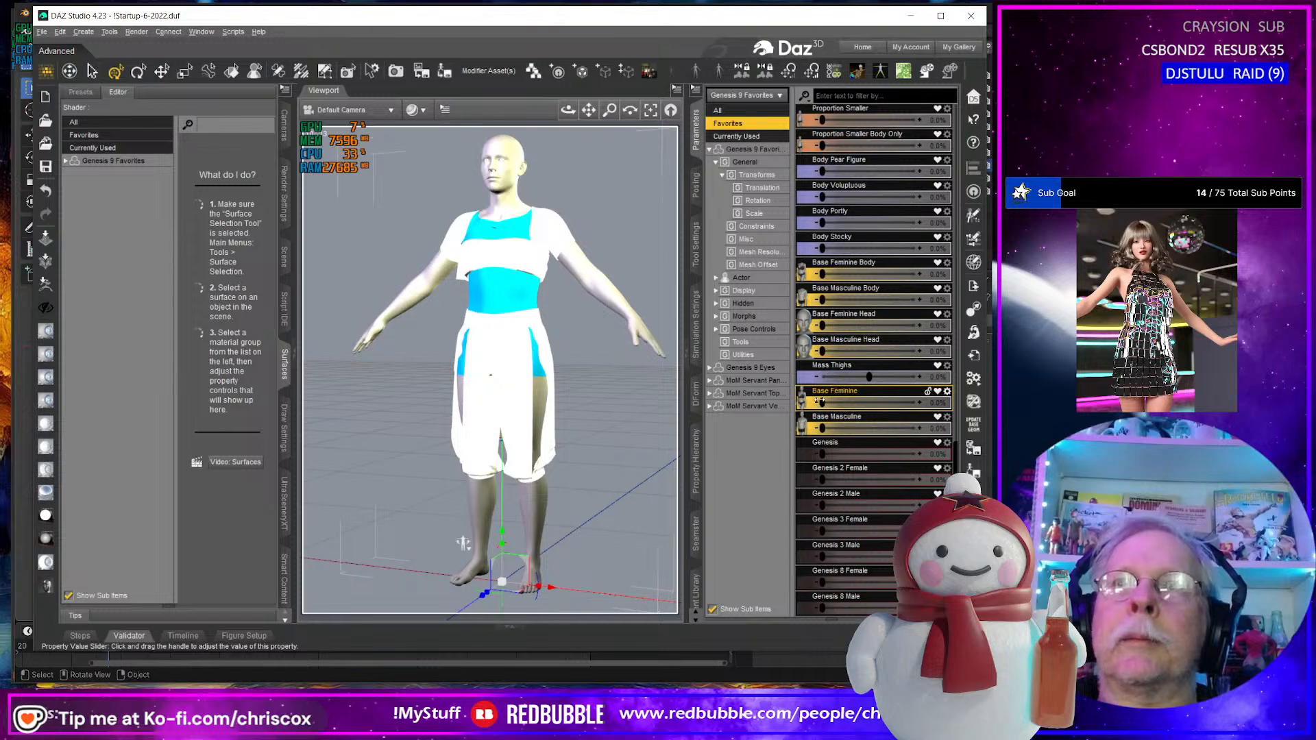
pyautogui.moveTo(822, 401); pyautogui.dragTo(965, 398)
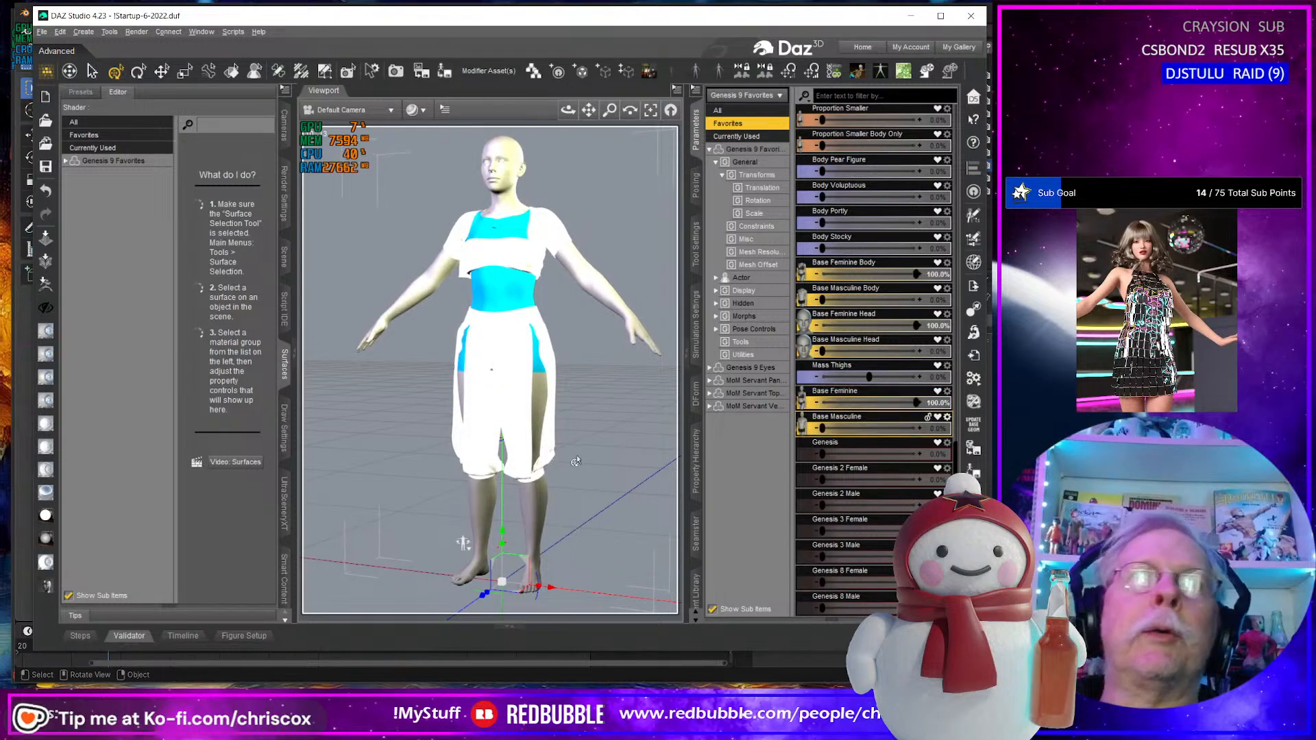
# Inspect the outfit on the feminine shape from several angles and reset Base Feminine to 0%.
pyautogui.moveTo(466, 411); pyautogui.dragTo(651, 391, button='middle')
pyautogui.moveTo(436, 550); pyautogui.dragTo(315, 566, button='middle')
pyautogui.moveTo(463, 534); pyautogui.dragTo(456, 511, button='middle')
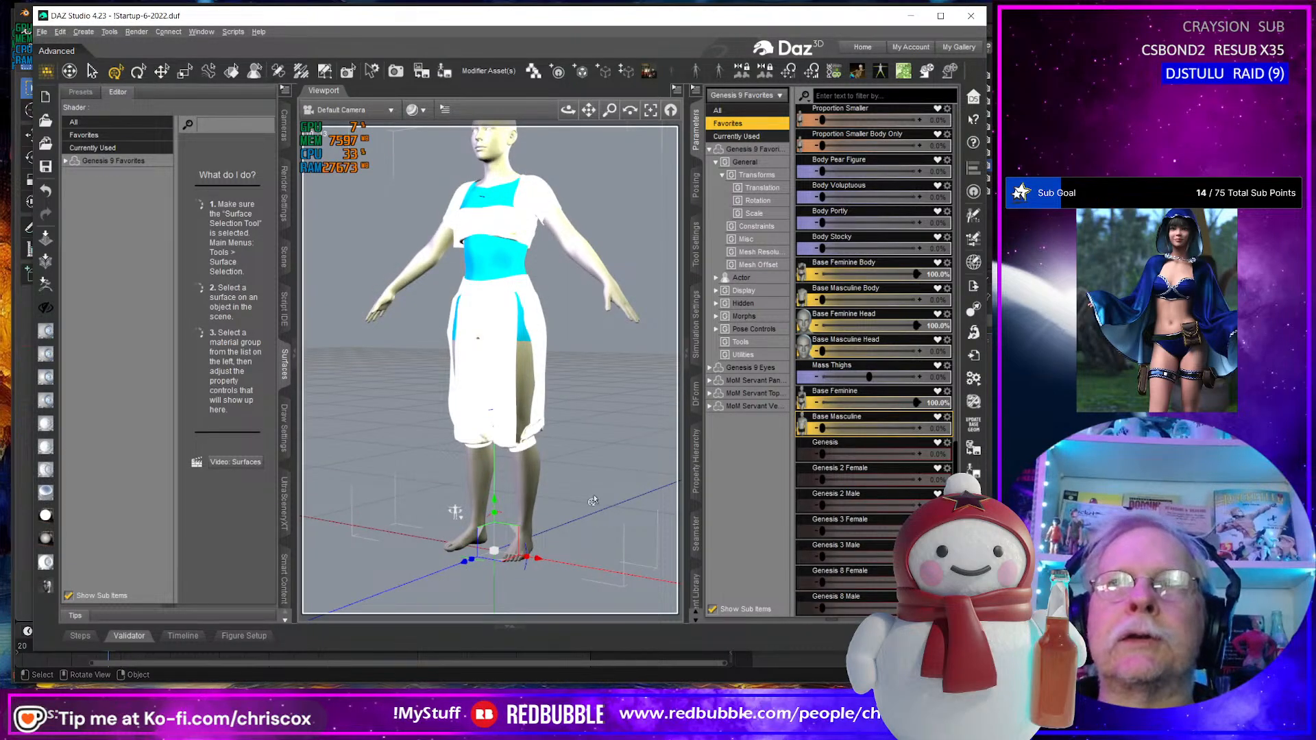
pyautogui.click(949, 404)
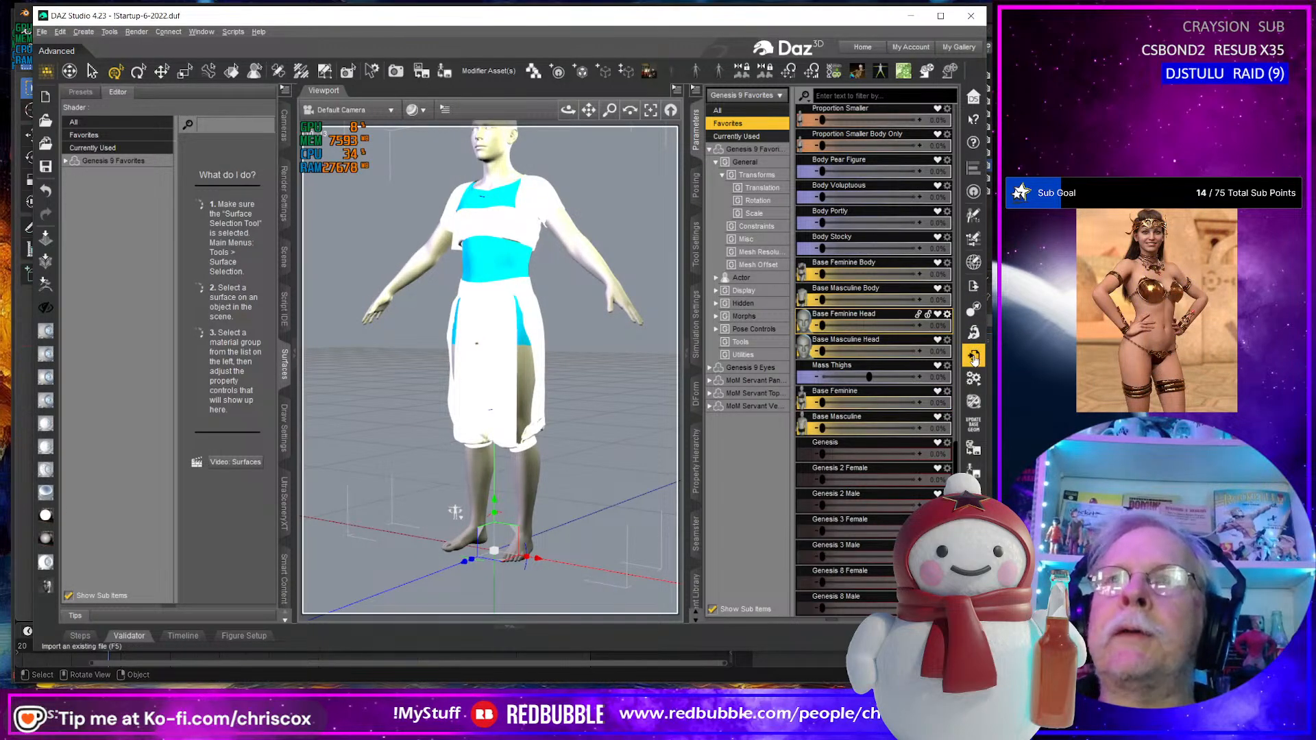
# Switch to Blender and start a Wavefront OBJ export, choosing the preset with Selection Only and Vertex Groups enabled.
pyautogui.hotkey('alt', 'Tab')
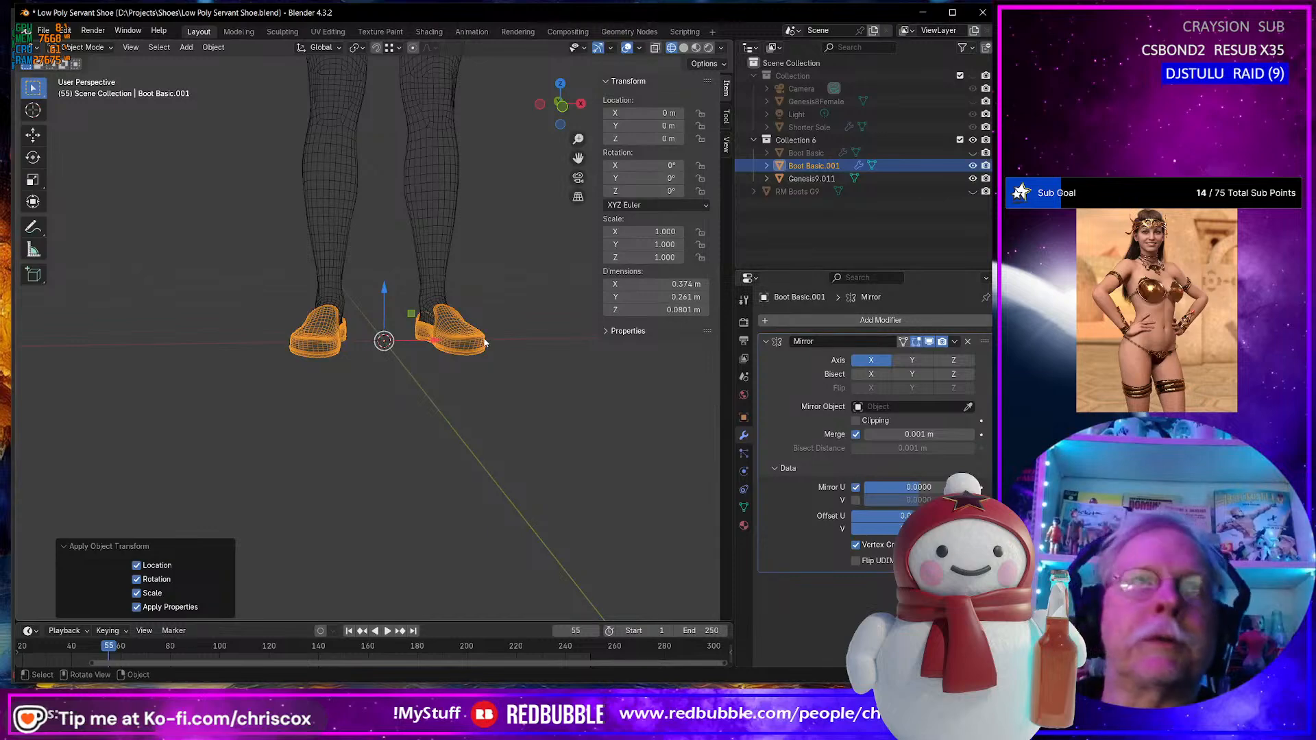
pyautogui.hotkey('ctrl', 'e')
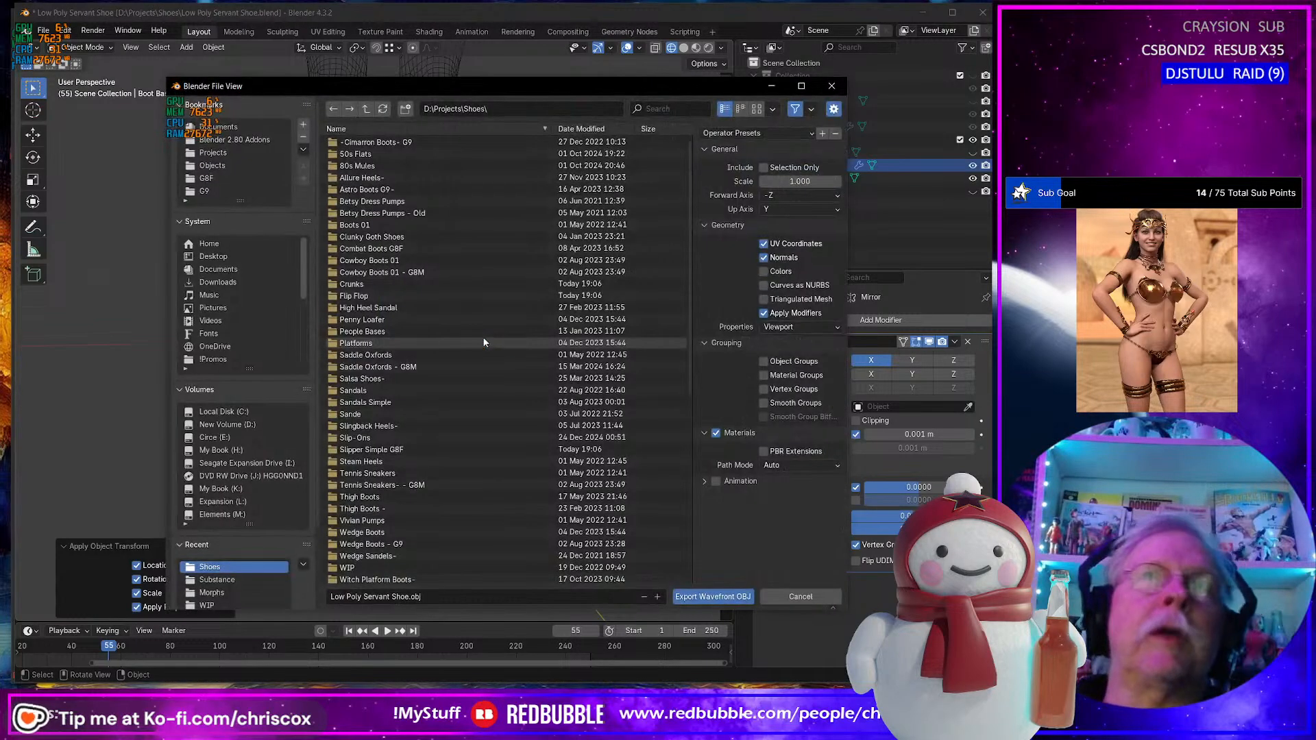
pyautogui.click(753, 134)
pyautogui.click(726, 165)
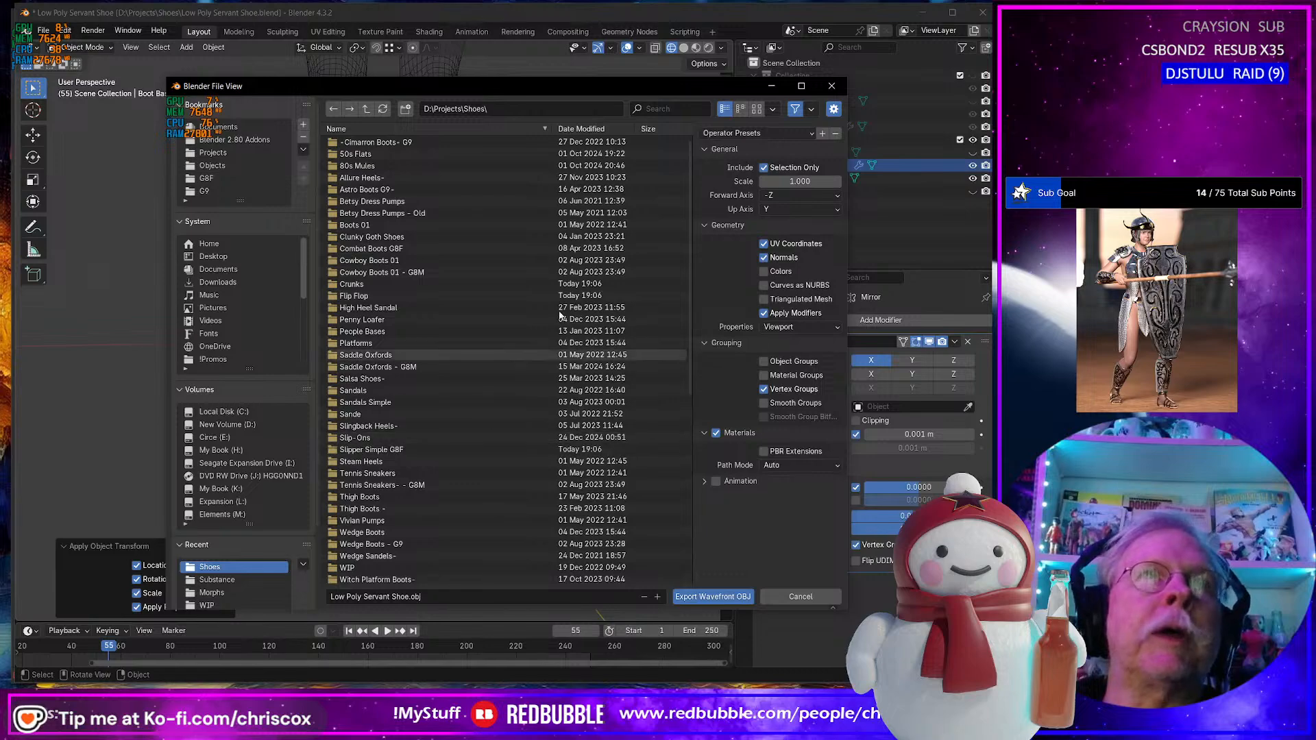
# Browse to the Projects\Martian\Maidens\Servant\WIP folder as the destination for the OBJ export.
pyautogui.click(368, 109)
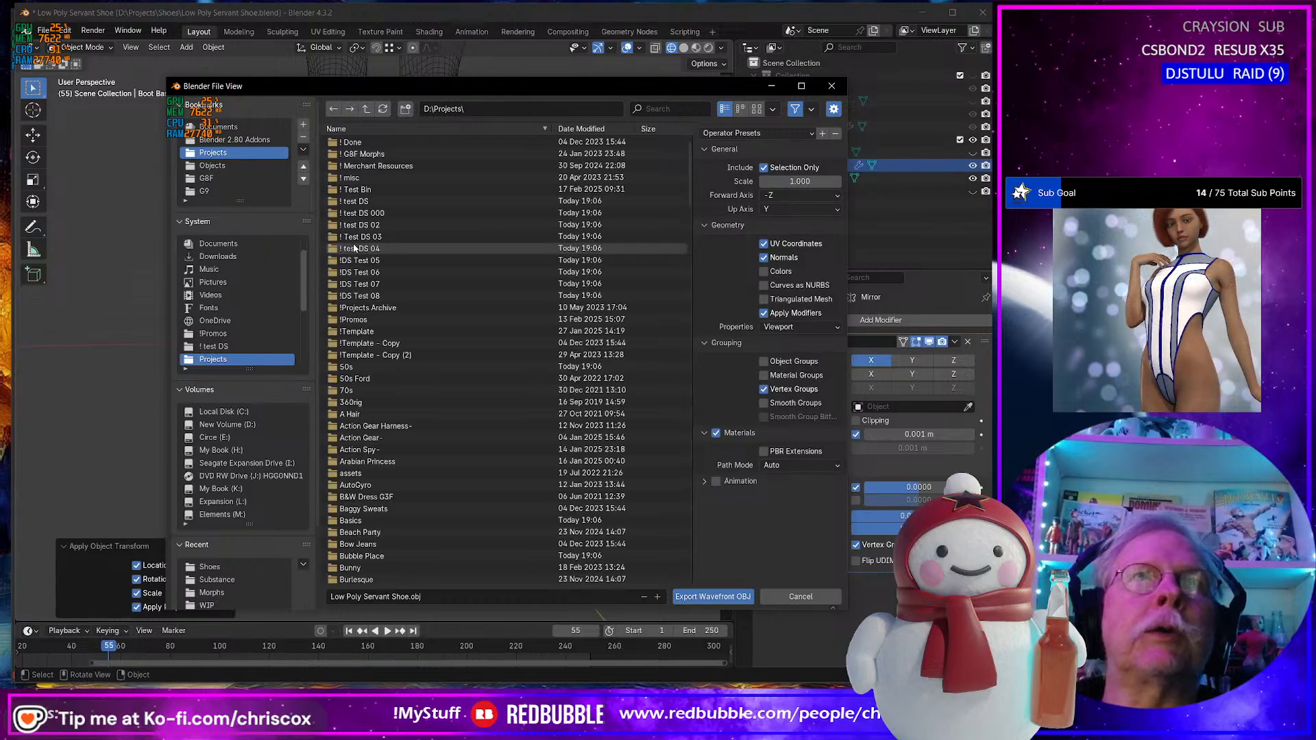
pyautogui.click(354, 248)
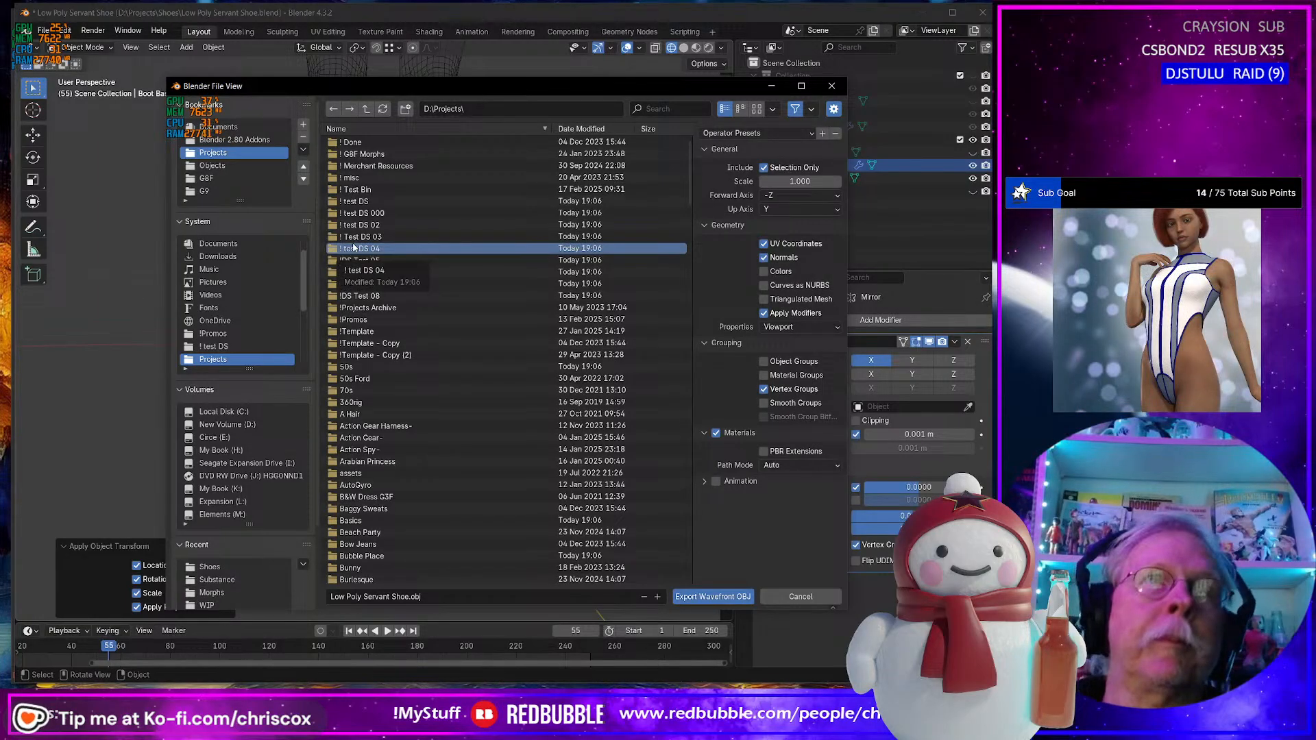
pyautogui.scroll(-15, 384, 350)
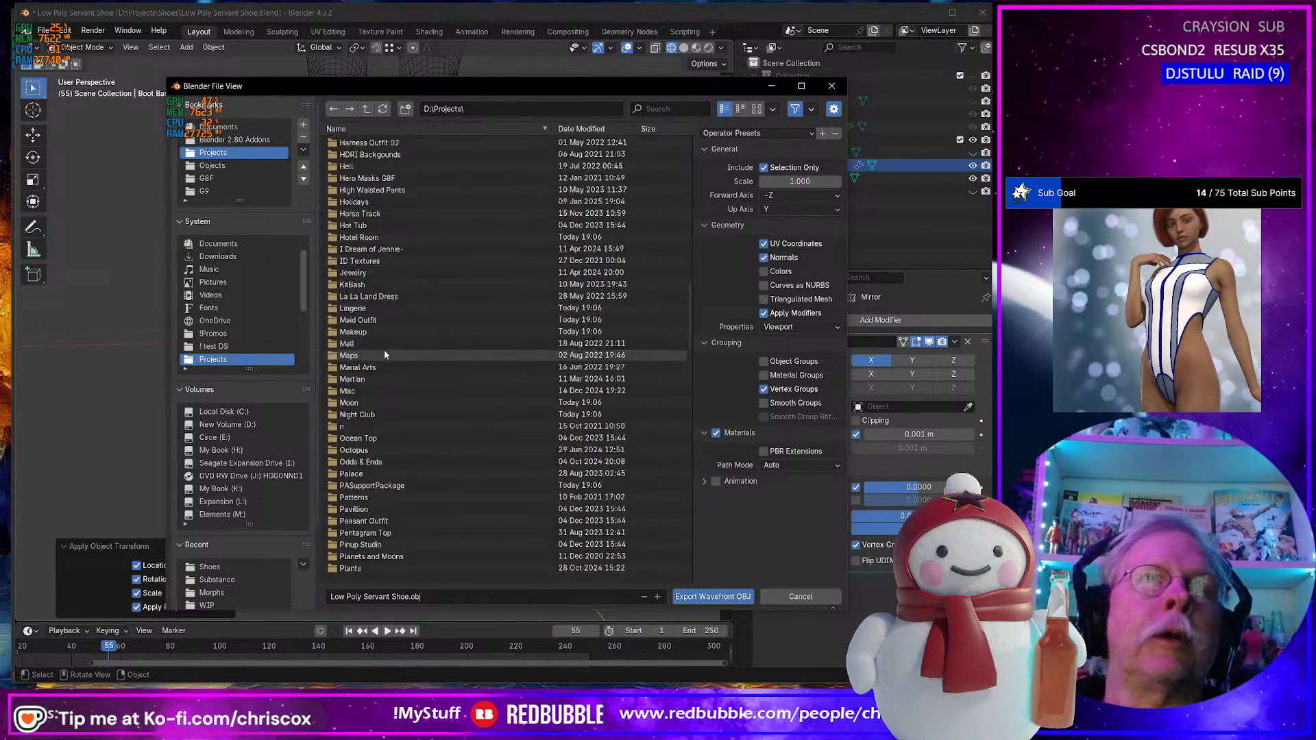
pyautogui.scroll(-3, 383, 350)
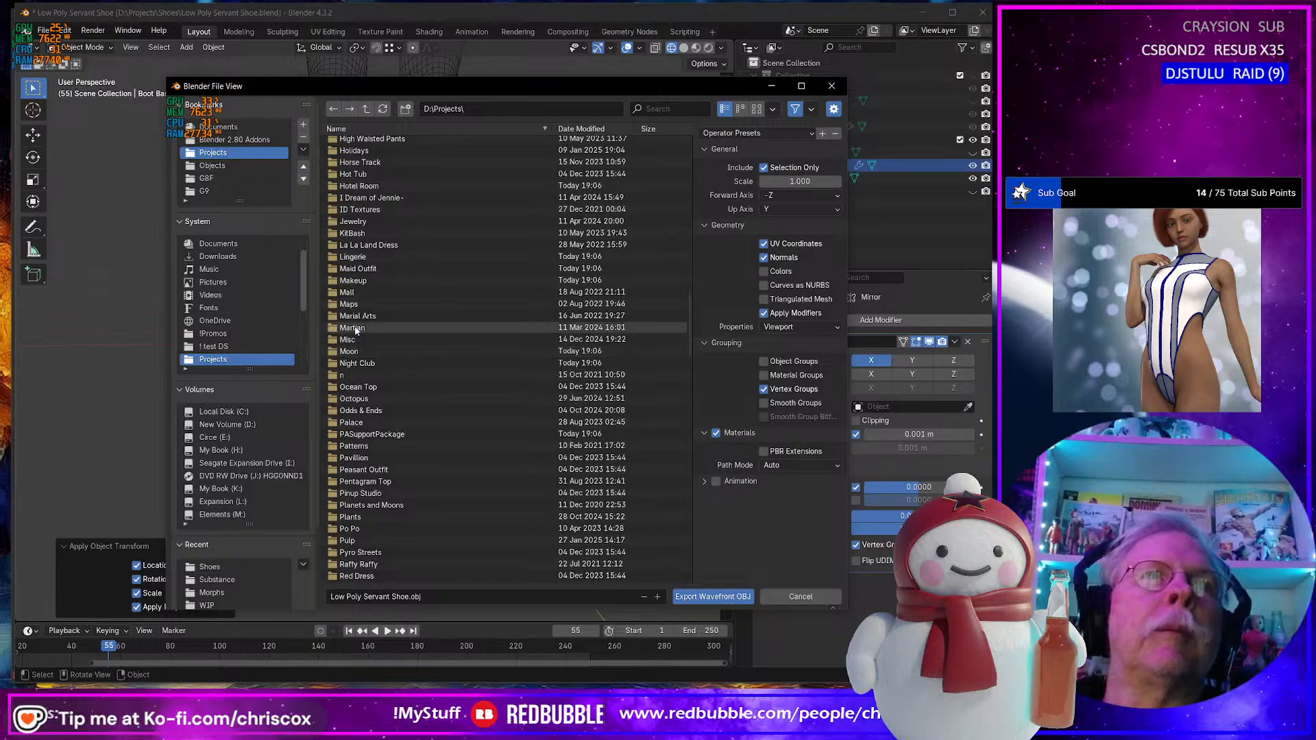
pyautogui.doubleClick(352, 328)
pyautogui.doubleClick(350, 152)
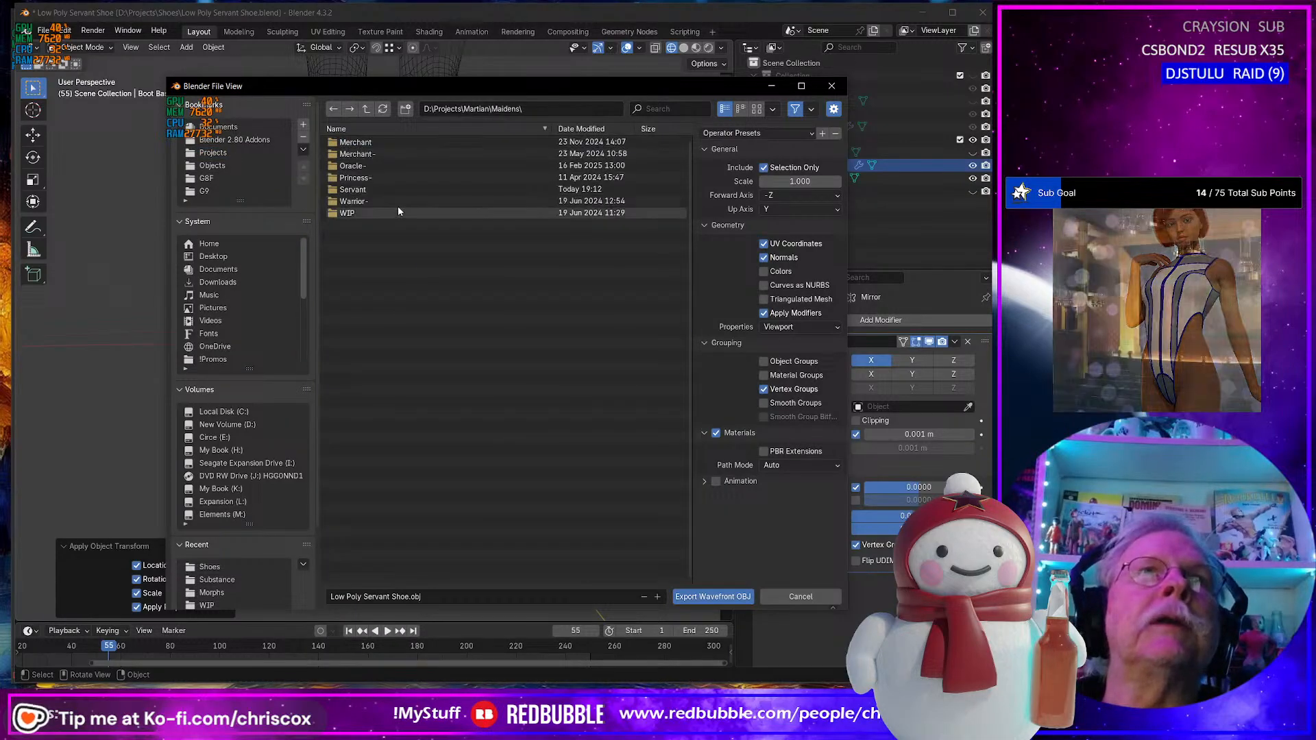
pyautogui.doubleClick(364, 190)
pyautogui.doubleClick(359, 179)
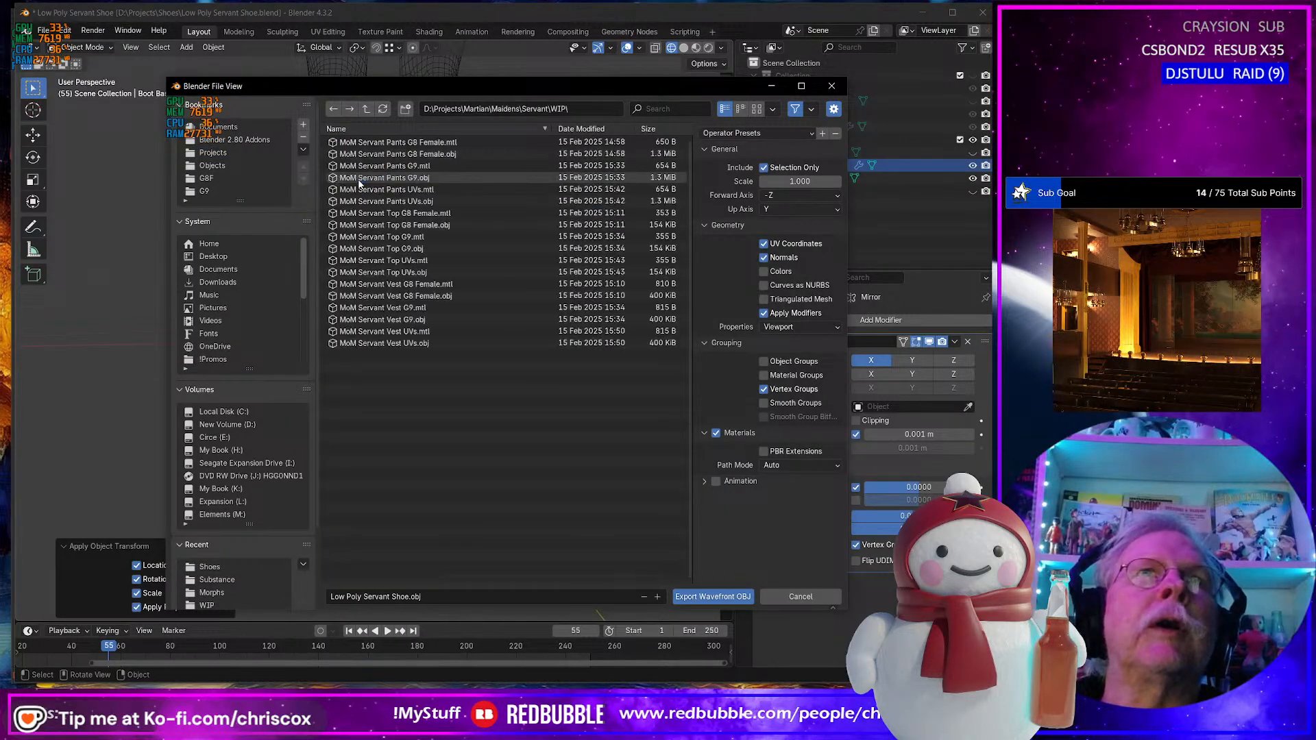
# Name the export file MoM Servant Shoes G9.obj, based on the existing vest file's name, and export the shoes.
pyautogui.click(384, 343)
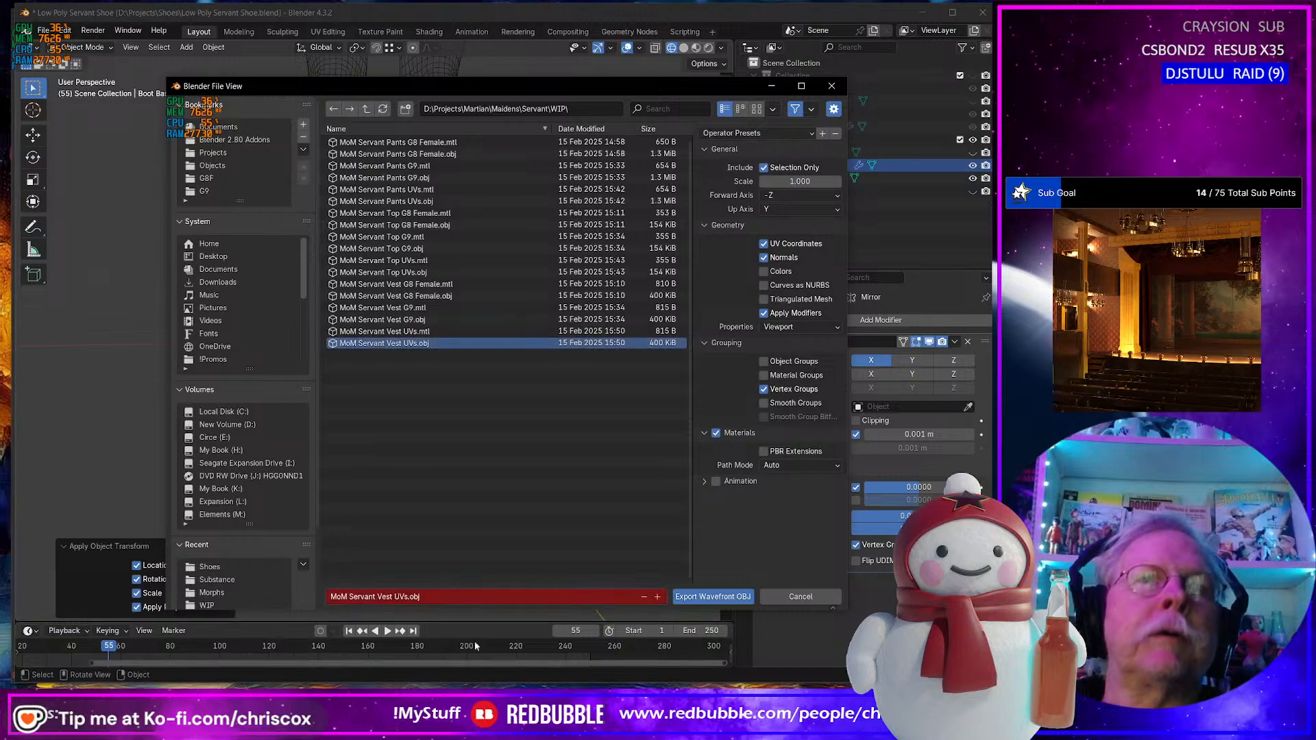
pyautogui.click(383, 597)
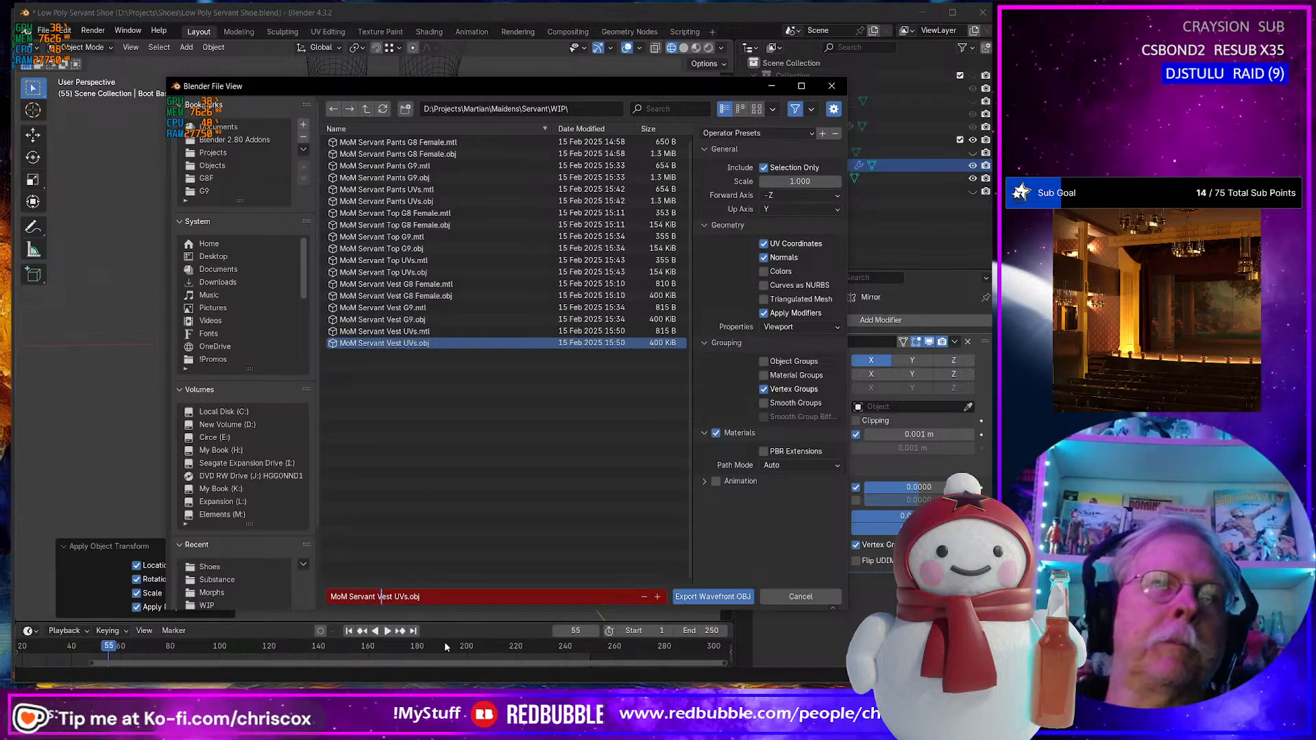
pyautogui.hotkey('shift', 'Right')
pyautogui.hotkey('shift', 'Right')
pyautogui.hotkey('shift', 'Right')
pyautogui.hotkey('shift', 'Right')
pyautogui.hotkey('shift', 'Right')
pyautogui.hotkey('shift', 'Right')
pyautogui.hotkey('shift', 'Right')
pyautogui.hotkey('shift', 'Right')
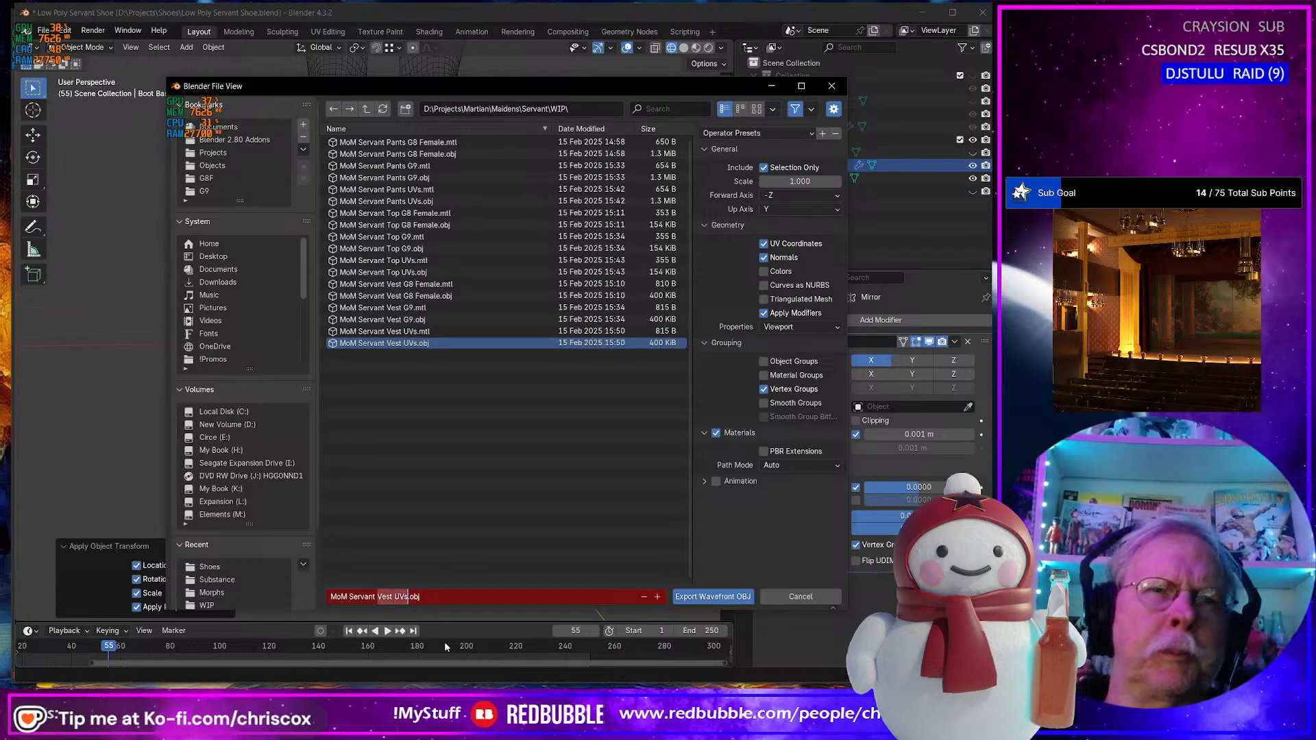
pyautogui.write('Sho')
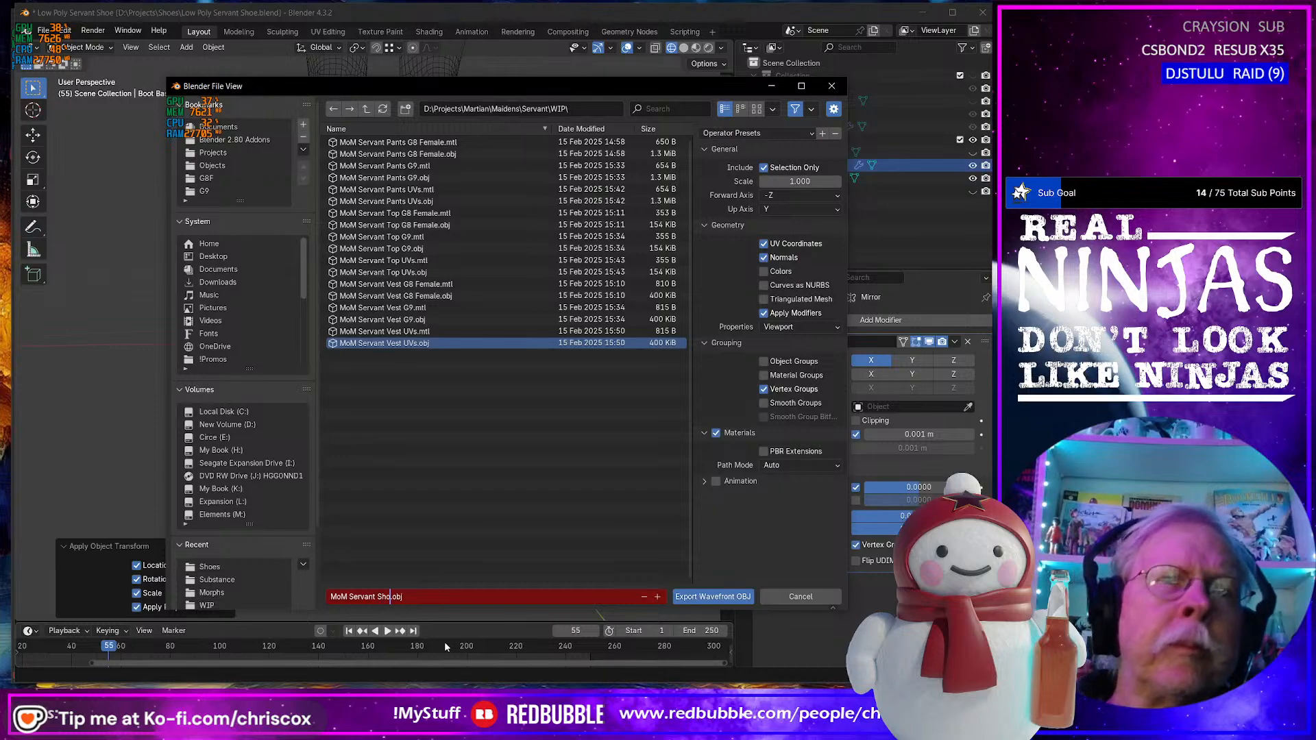
pyautogui.write('es G')
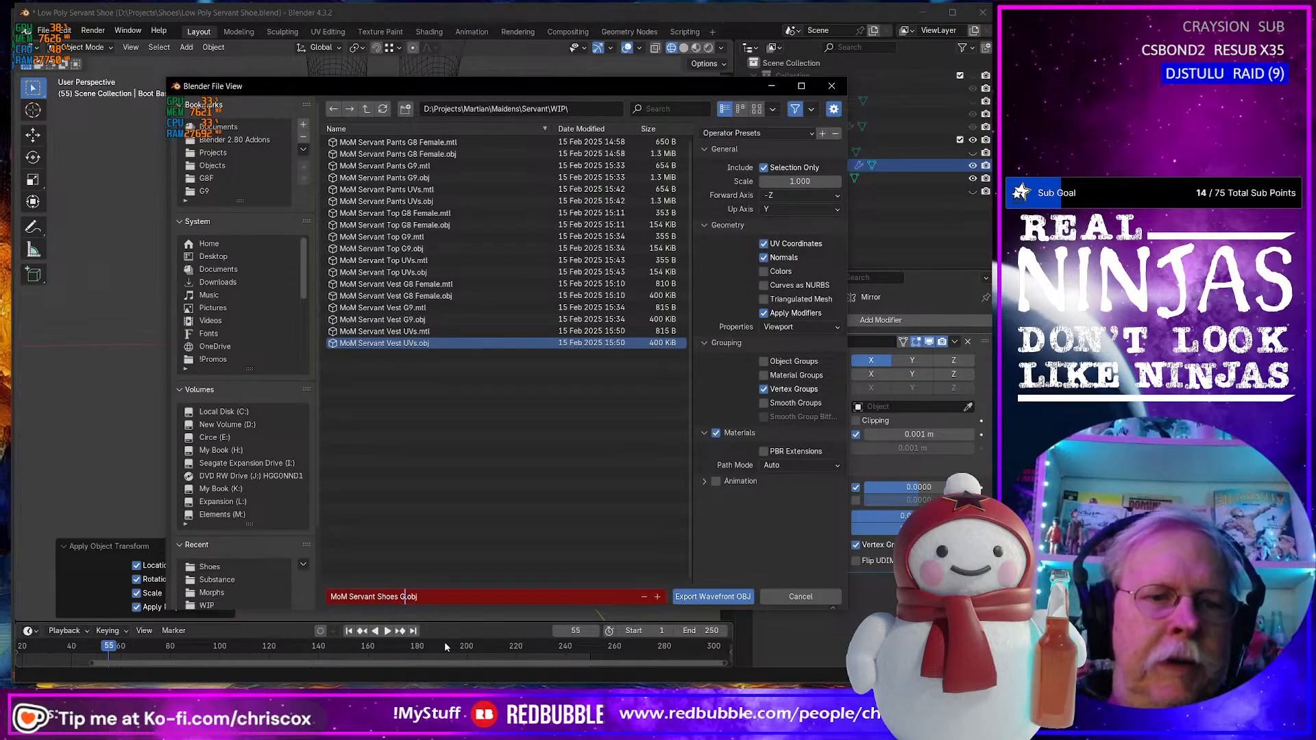
pyautogui.write('9')
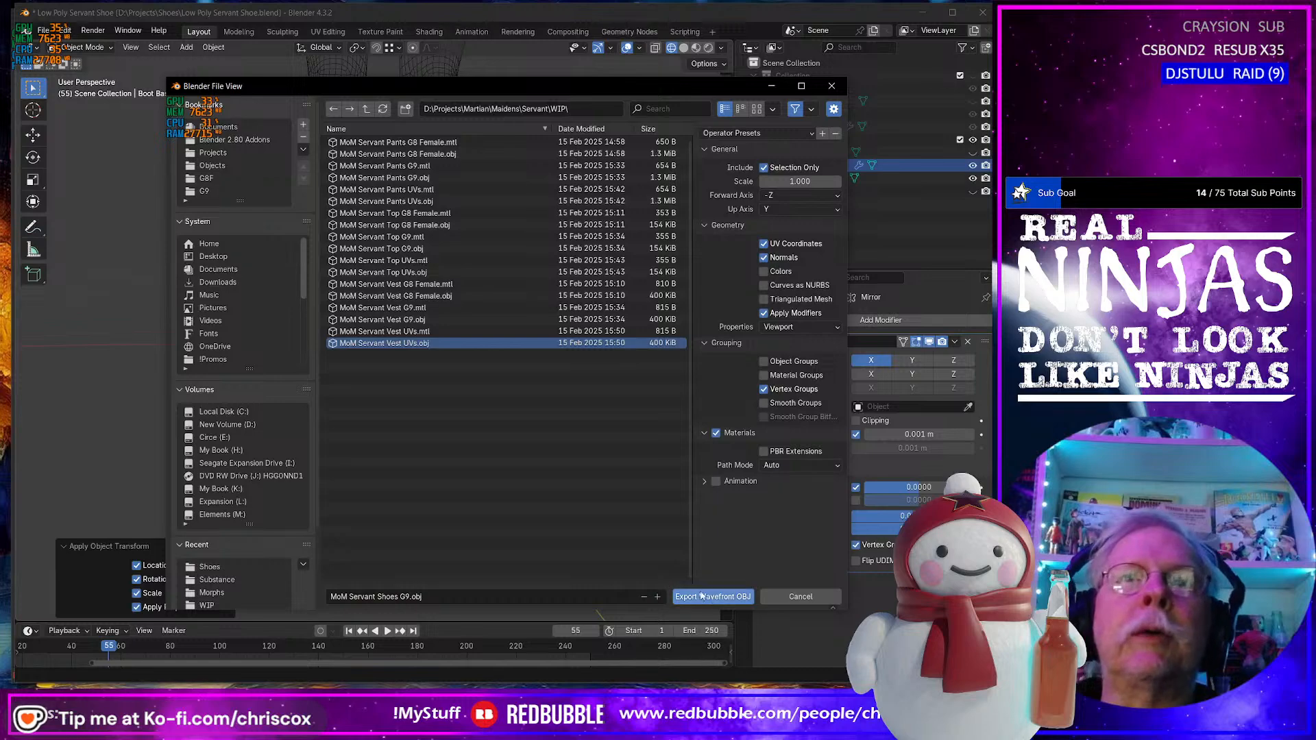
pyautogui.click(706, 597)
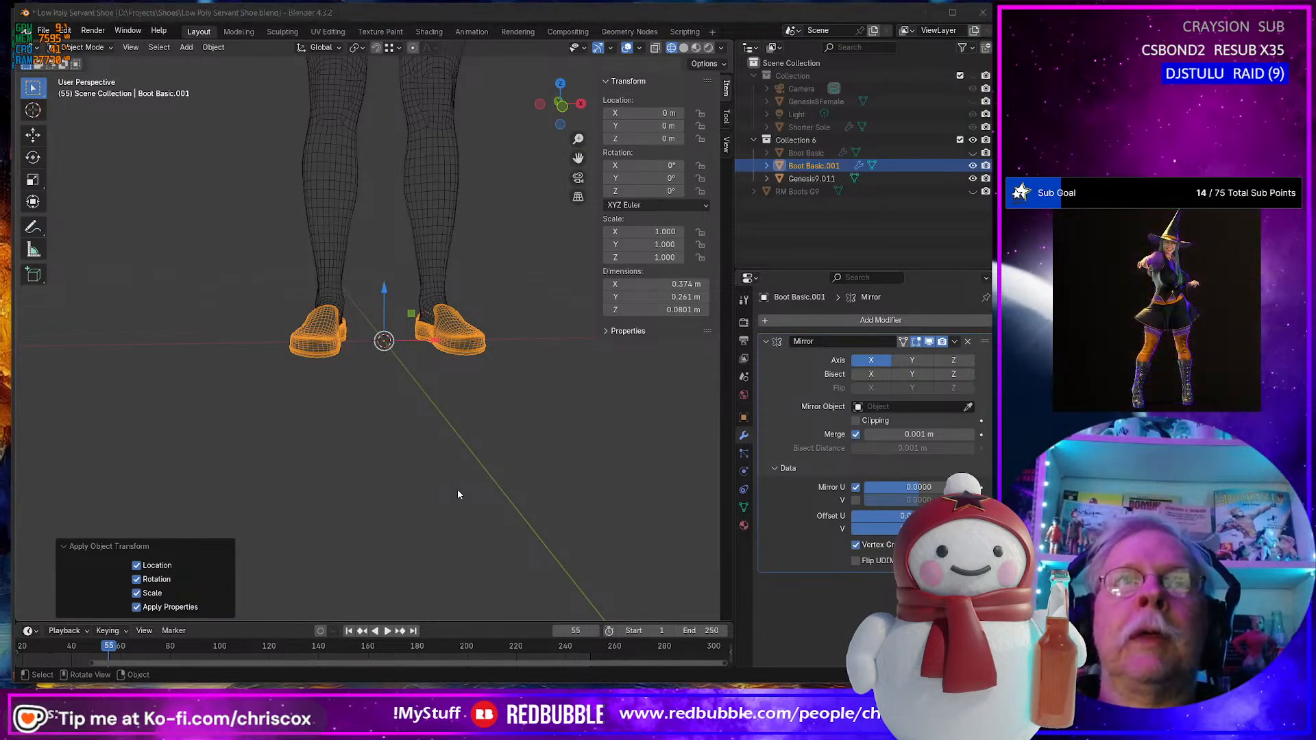
# Switch to DAZ Studio, start a file import and browse to the Projects\Martian\Maidens\Servant\WIP folder.
pyautogui.hotkey('alt', 'Tab')
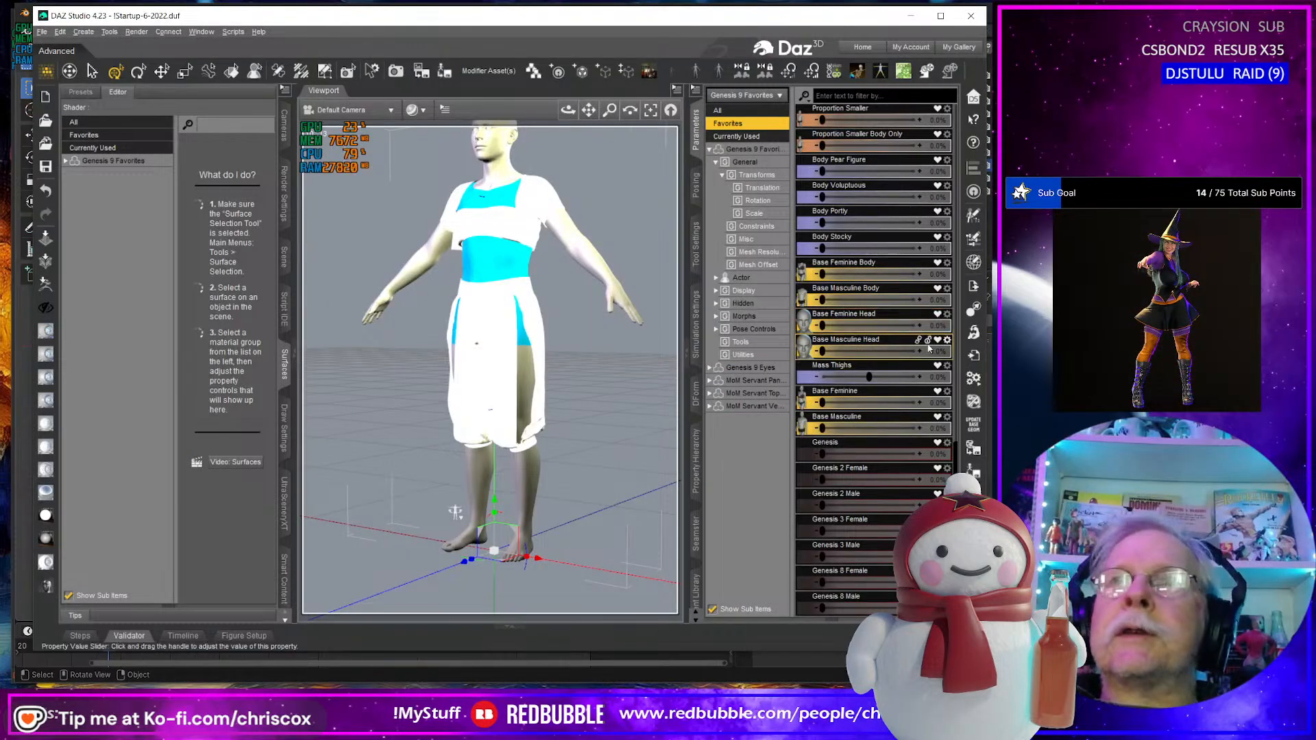
pyautogui.click(974, 356)
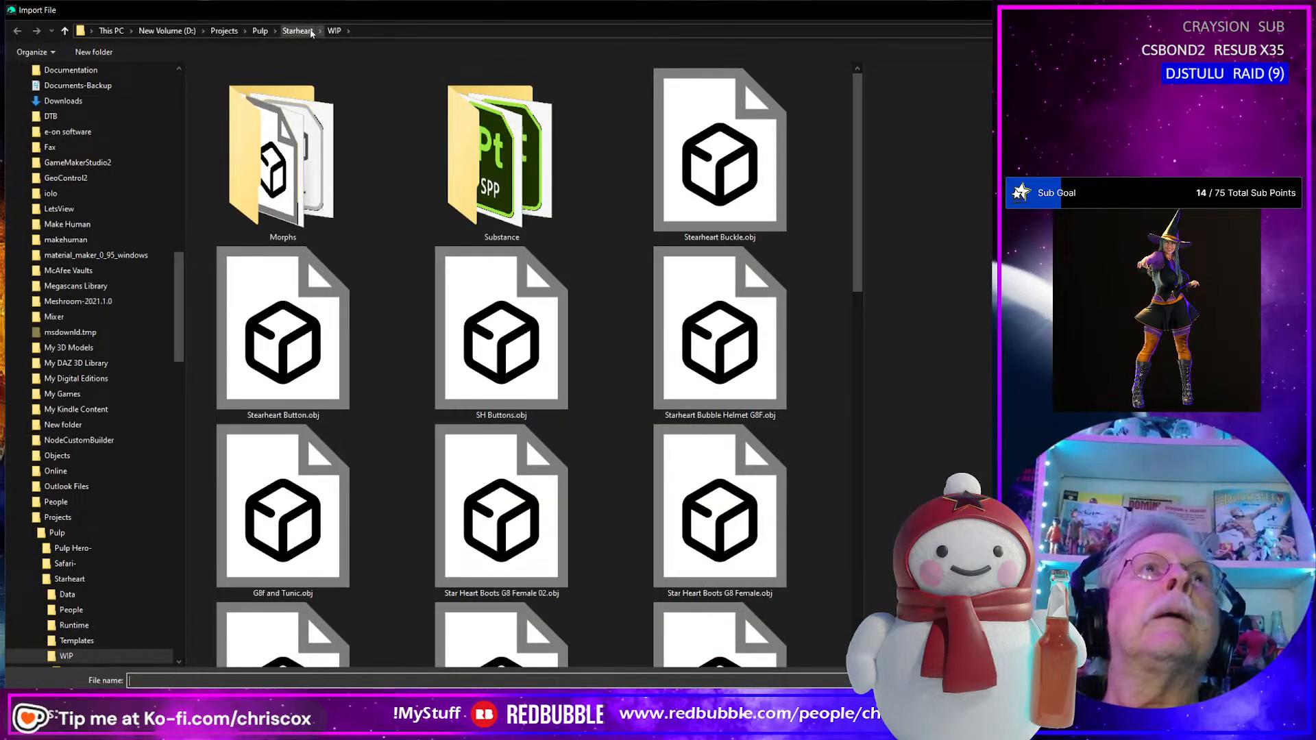
pyautogui.click(232, 31)
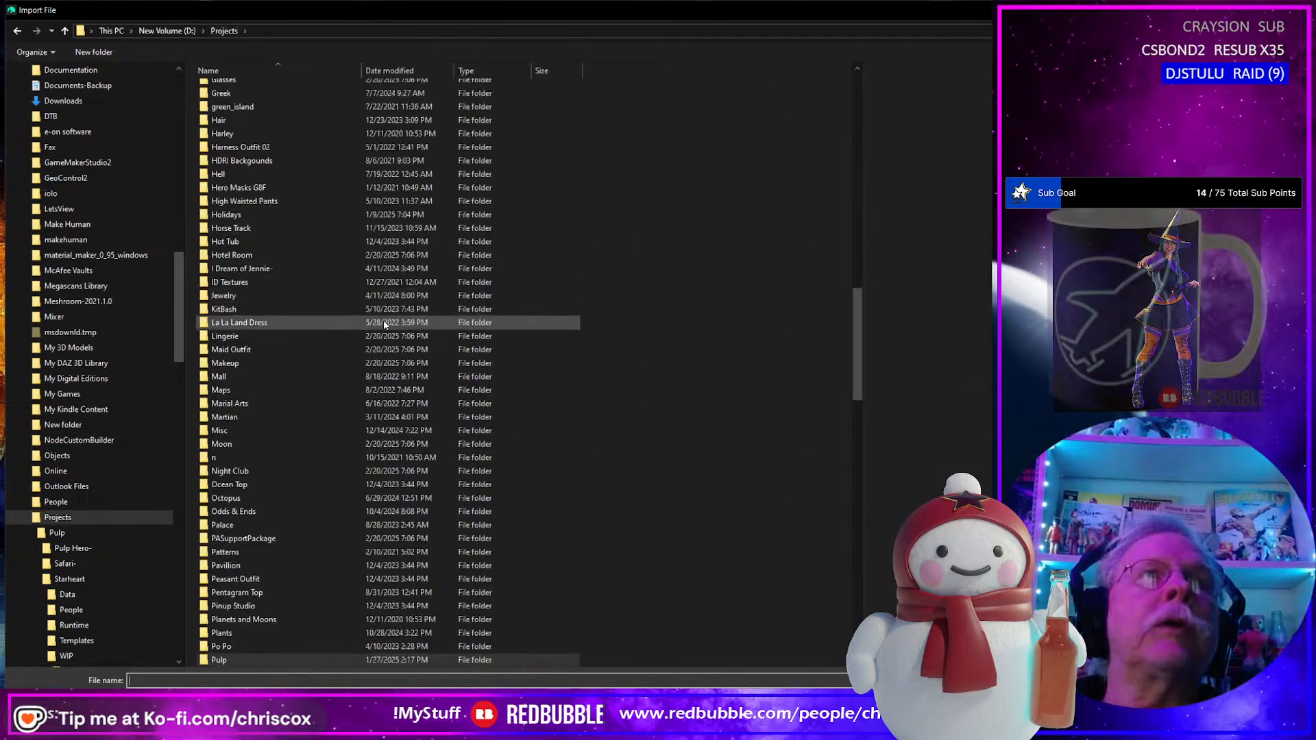
pyautogui.doubleClick(248, 417)
pyautogui.doubleClick(237, 117)
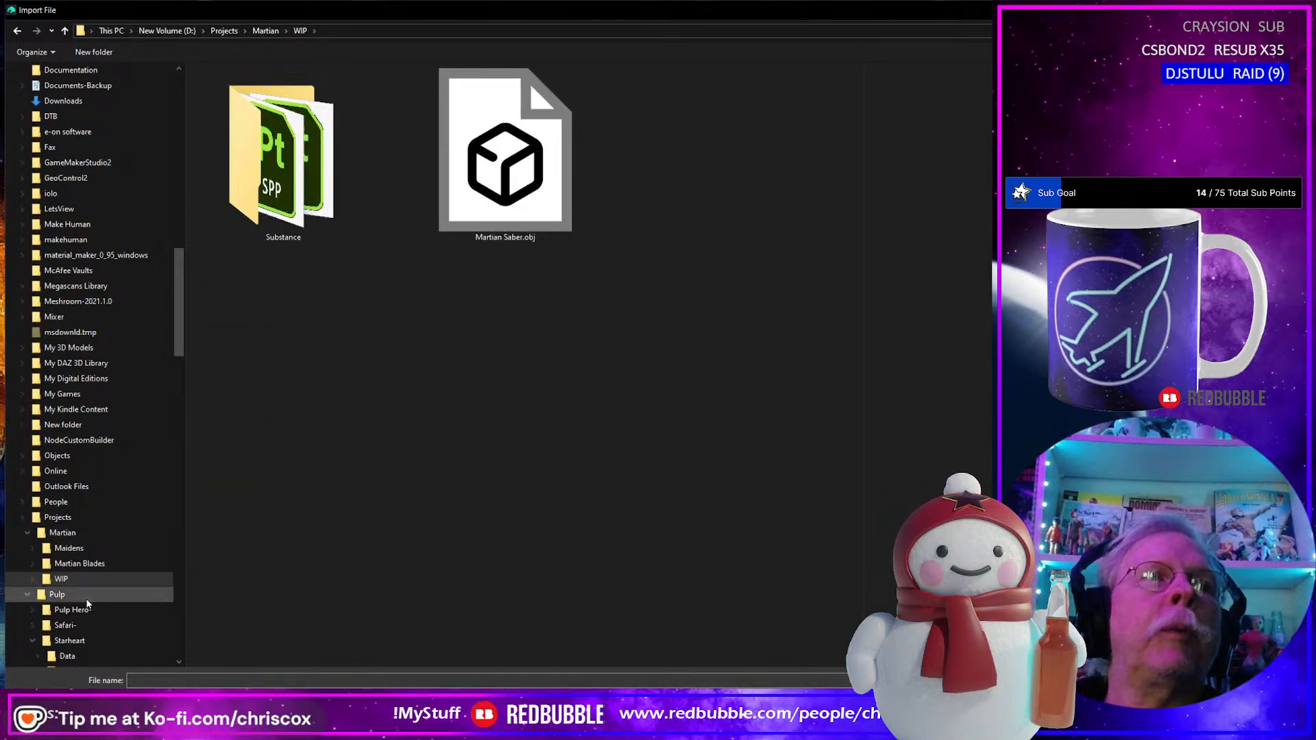
pyautogui.click(68, 548)
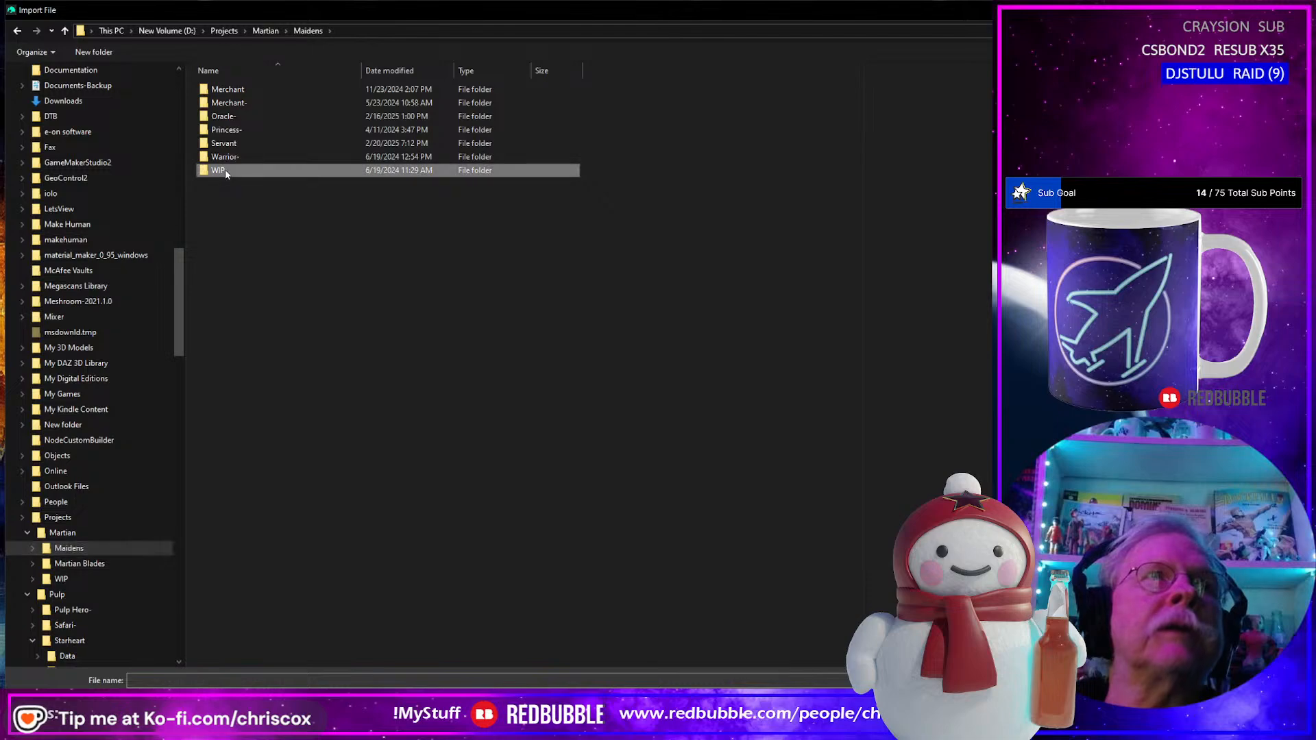
pyautogui.doubleClick(225, 144)
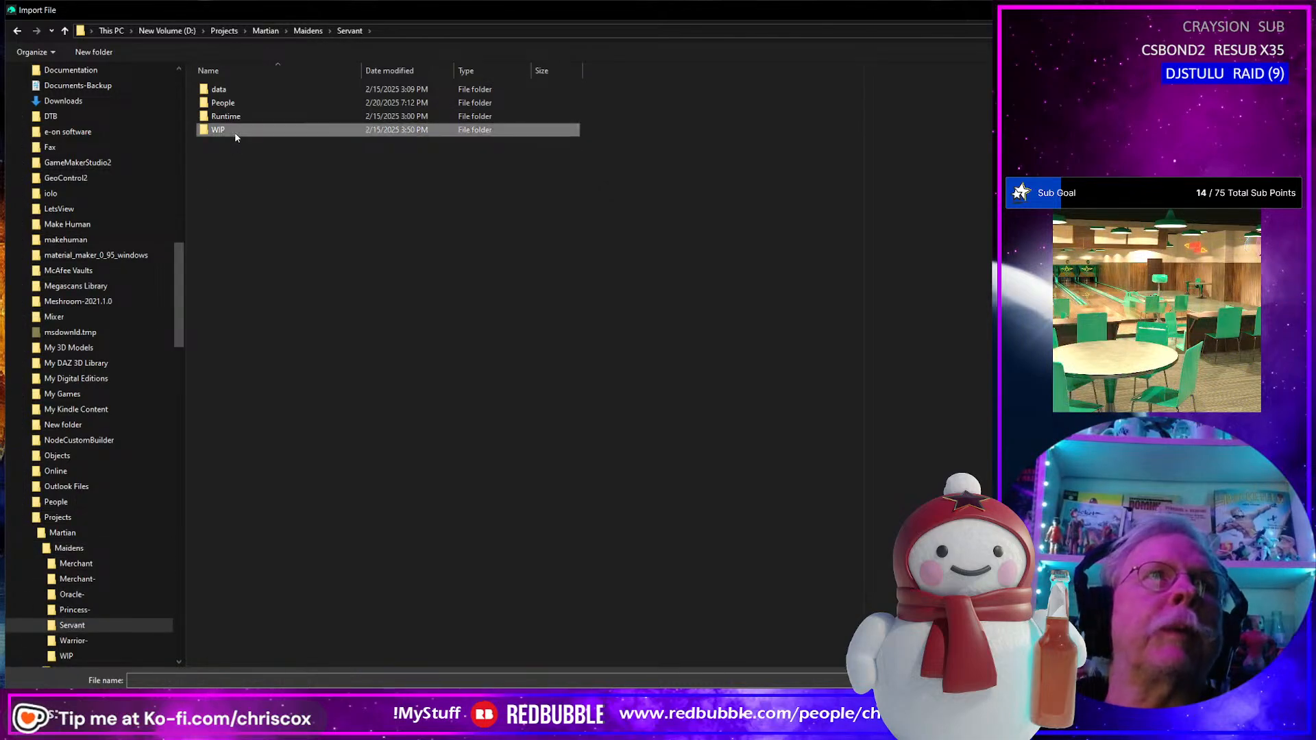
pyautogui.doubleClick(232, 130)
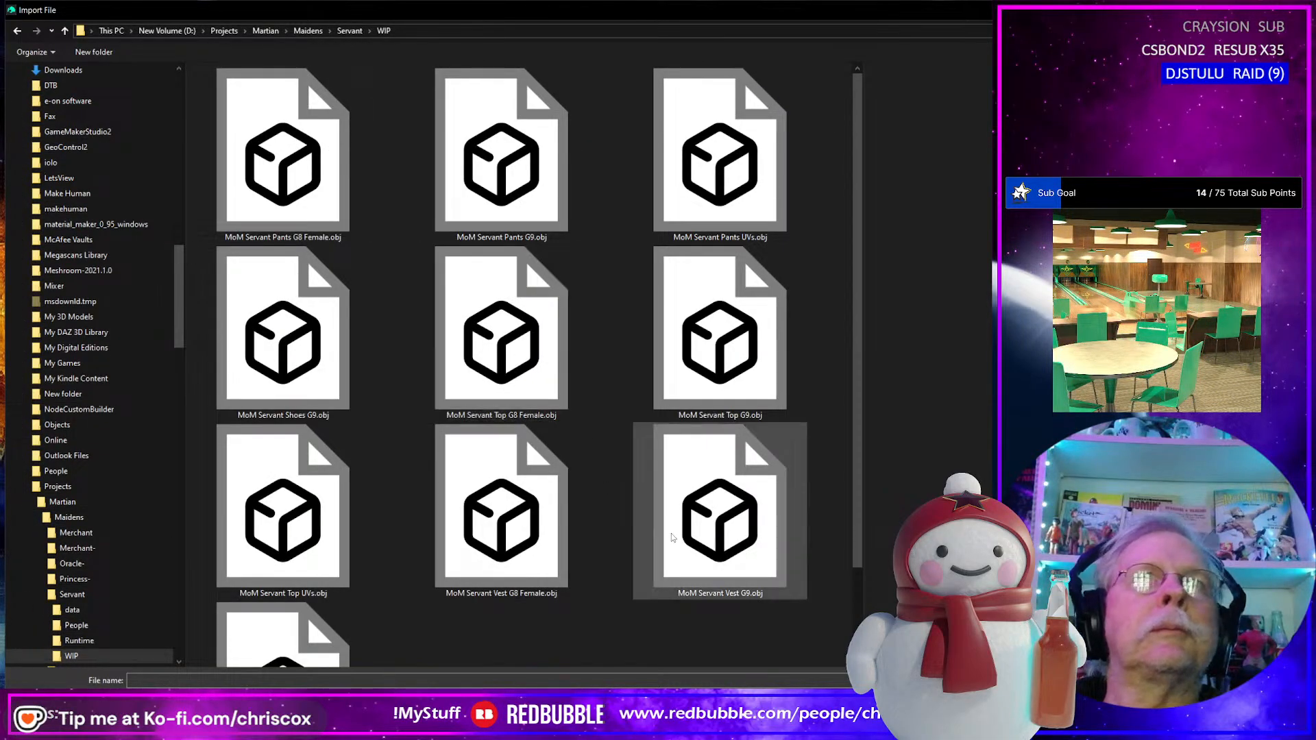
# Import MoM Servant Shoes G9.obj using the Custom preset at 10000% scale.
pyautogui.scroll(-1, 673, 535)
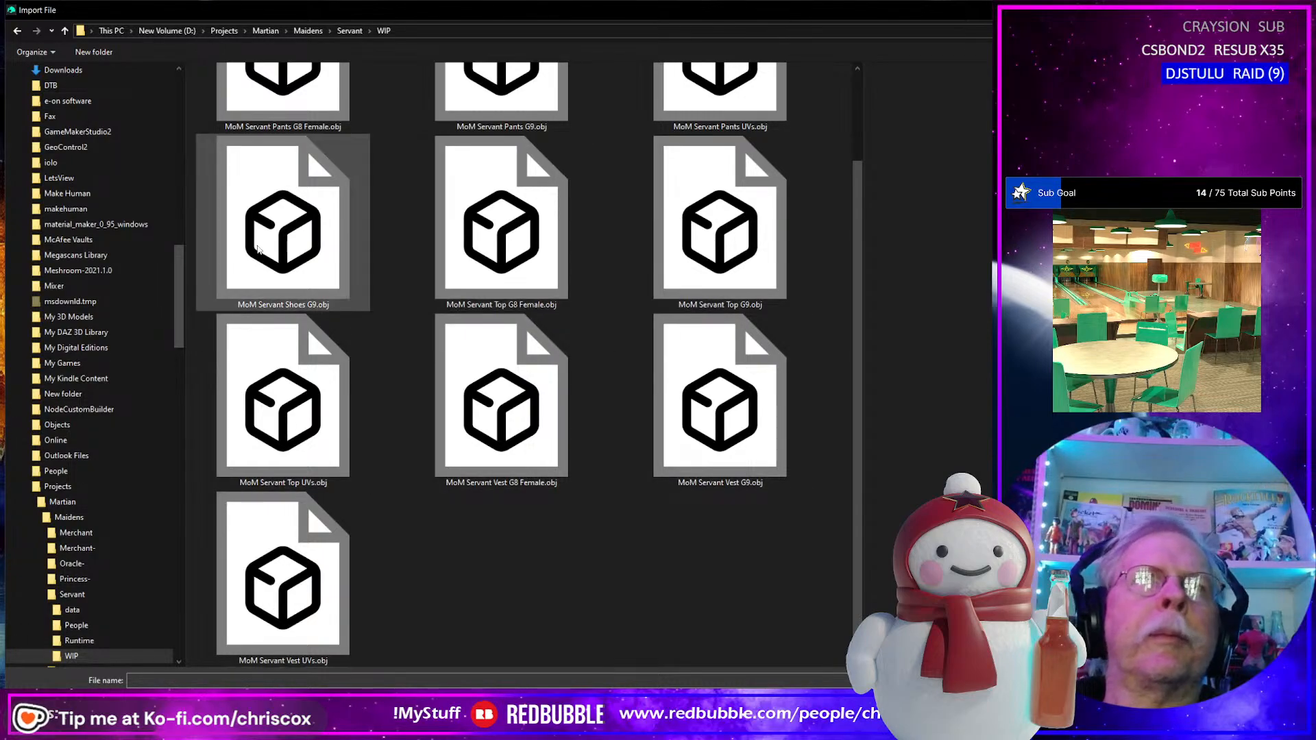
pyautogui.doubleClick(310, 261)
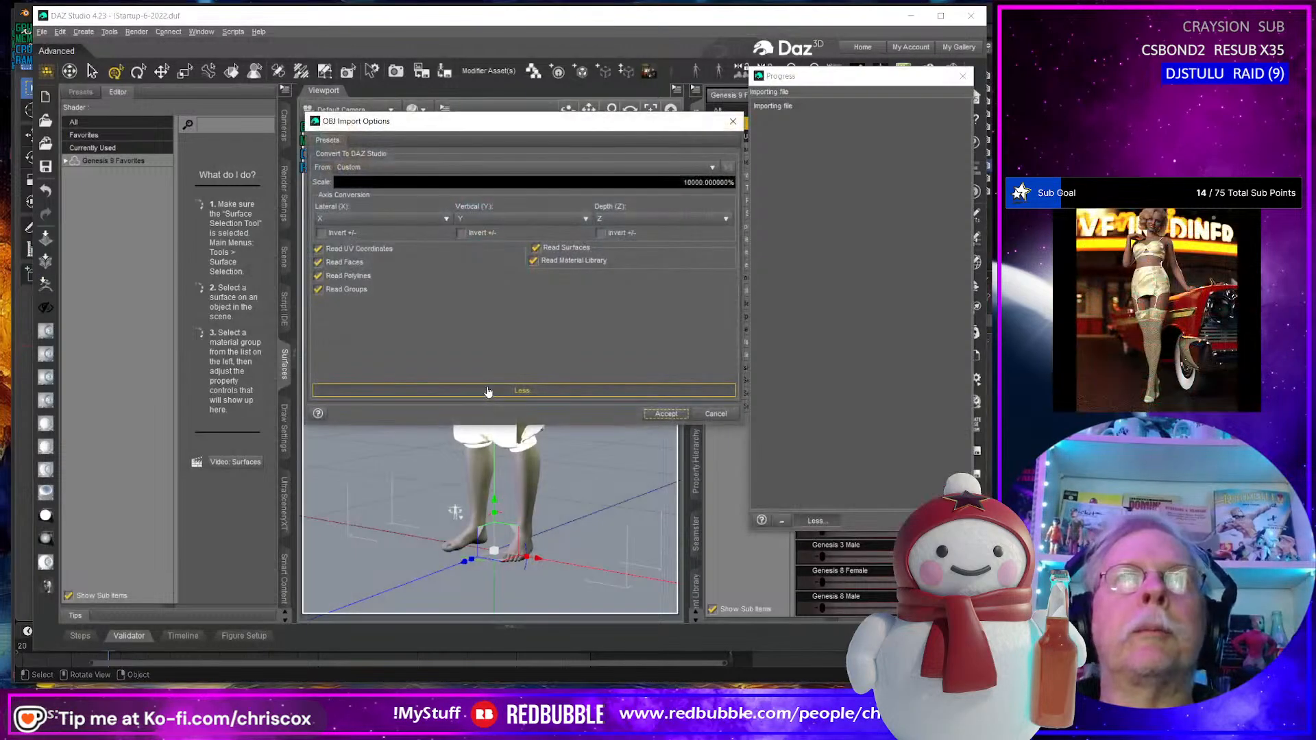
pyautogui.click(665, 414)
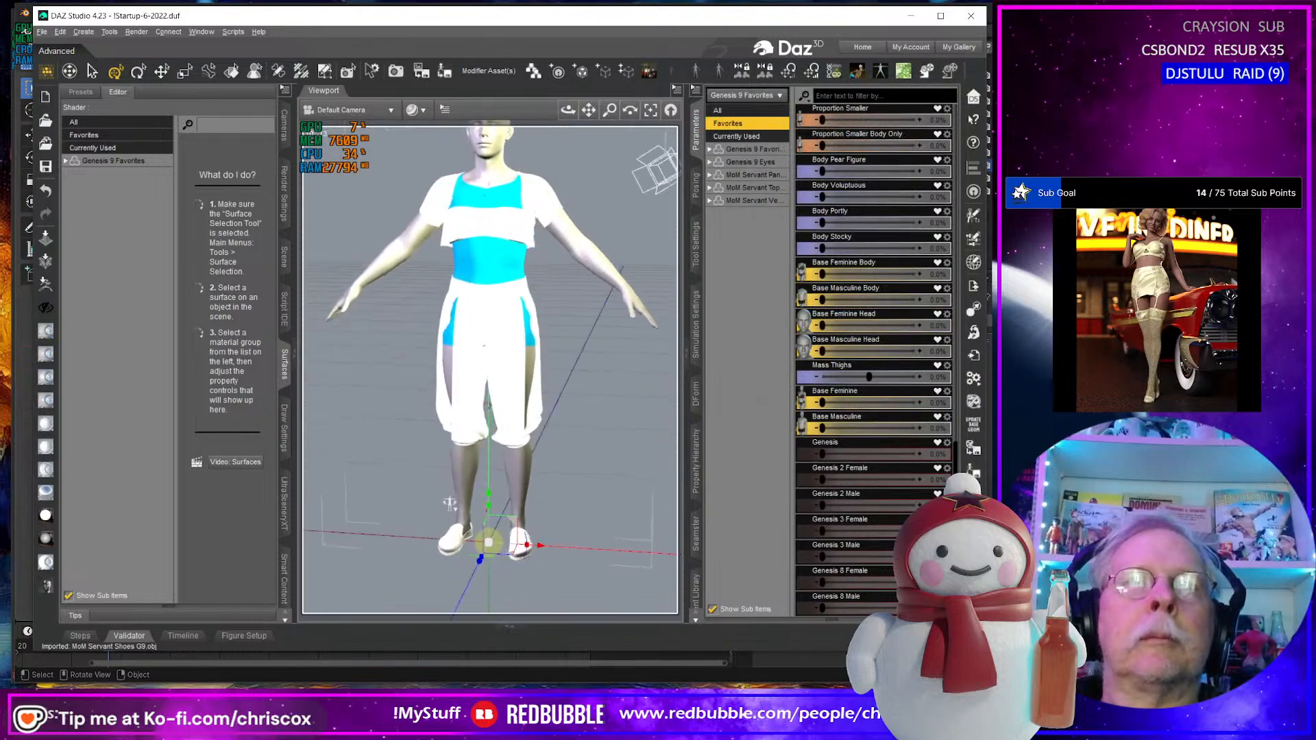
# Examine the fit of the imported shoes on the Genesis 9 feet up close and from several angles.
pyautogui.moveTo(452, 513); pyautogui.dragTo(455, 511, button='right')
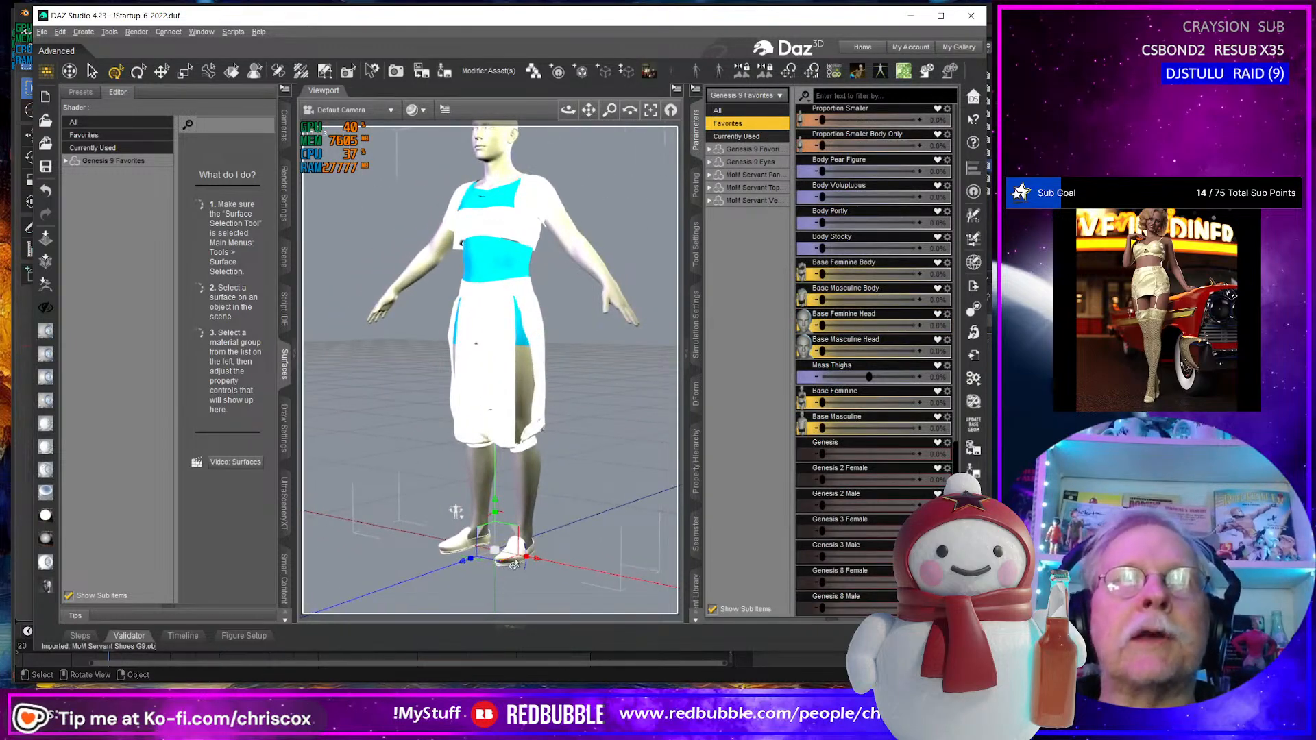
pyautogui.scroll(3, 455, 511)
pyautogui.moveTo(455, 511); pyautogui.dragTo(452, 469, button='middle')
pyautogui.moveTo(452, 469)
pyautogui.mouseDown(button='right')
pyautogui.moveTo(406, 470)
pyautogui.moveTo(453, 470)
pyautogui.moveTo(453, 453)
pyautogui.mouseUp(button='right')
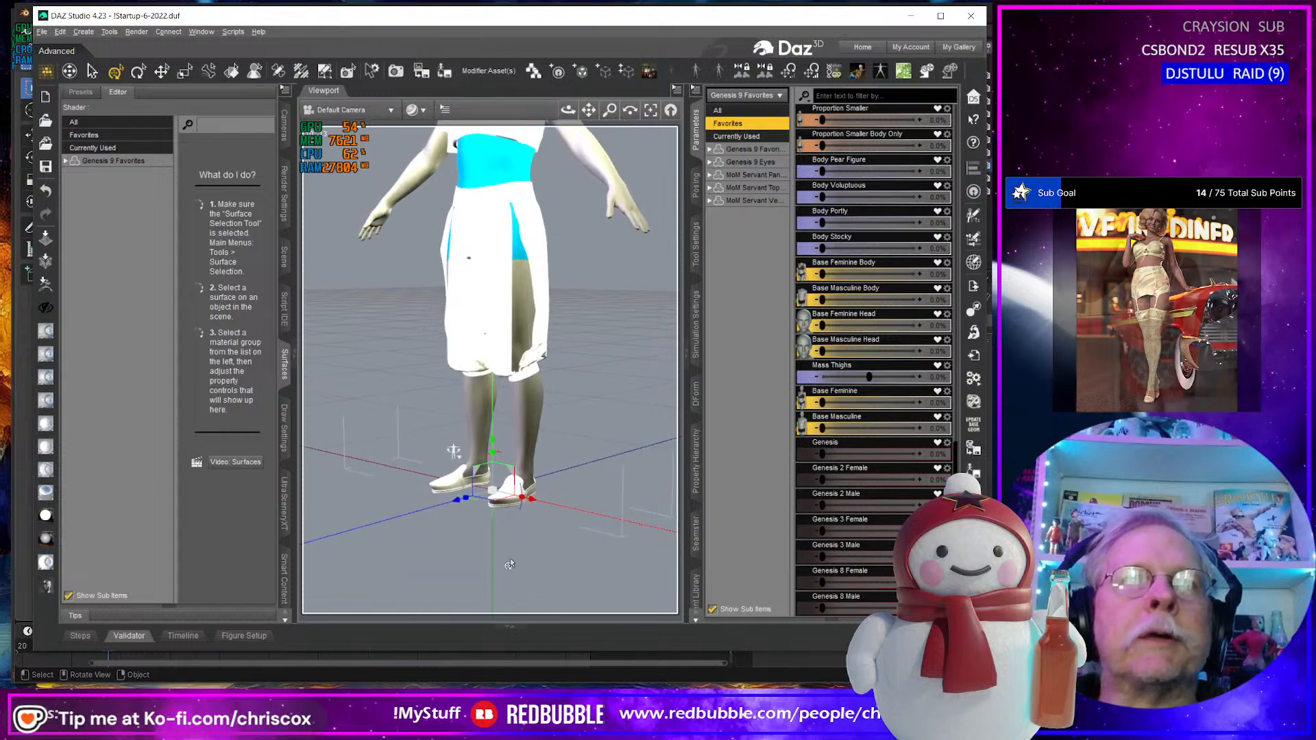
pyautogui.scroll(2, 452, 452)
pyautogui.moveTo(453, 473); pyautogui.dragTo(454, 505, button='middle')
pyautogui.moveTo(469, 524)
pyautogui.mouseDown(button='right')
pyautogui.moveTo(409, 507)
pyautogui.moveTo(472, 515)
pyautogui.mouseUp(button='right')
pyautogui.moveTo(472, 516); pyautogui.dragTo(484, 545, button='middle')
pyautogui.scroll(-2, 484, 546)
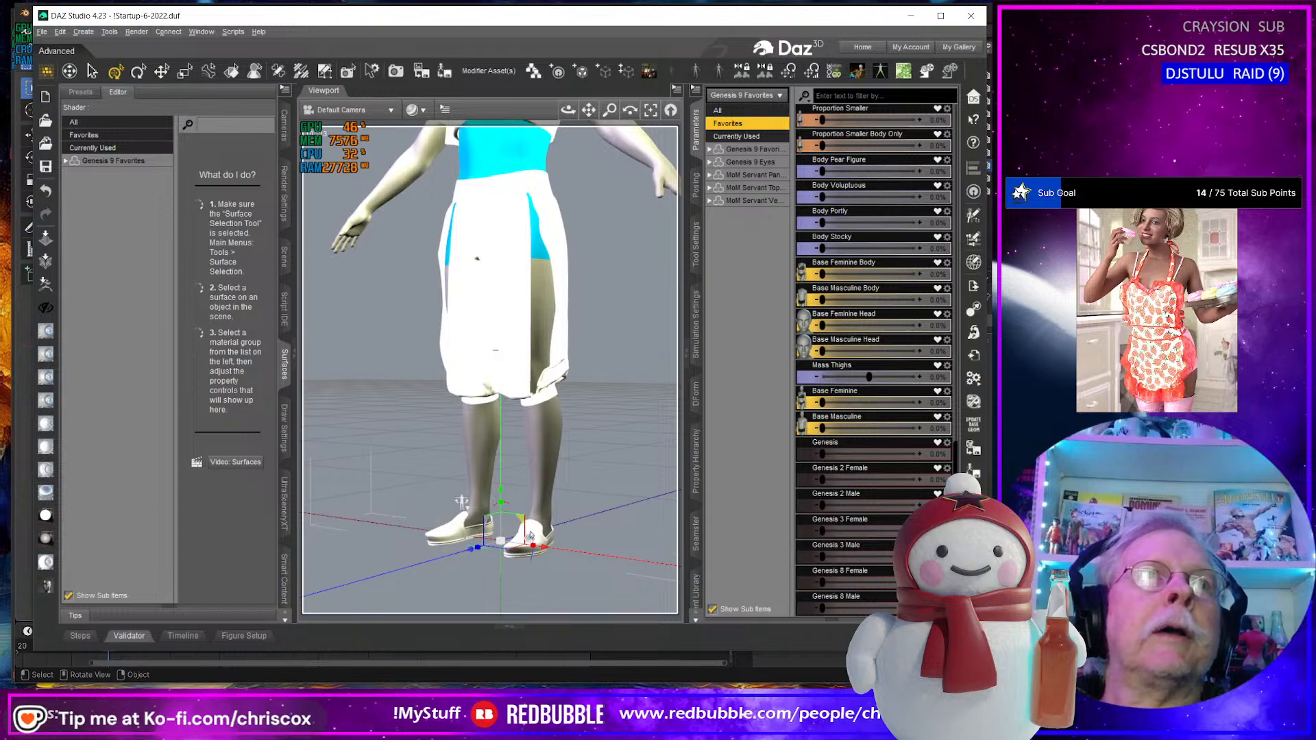
# Select MoM Servant Shoes G9 in the scene and select all its surfaces from Insole through Trim_Rear.
pyautogui.click(284, 257)
pyautogui.click(184, 487)
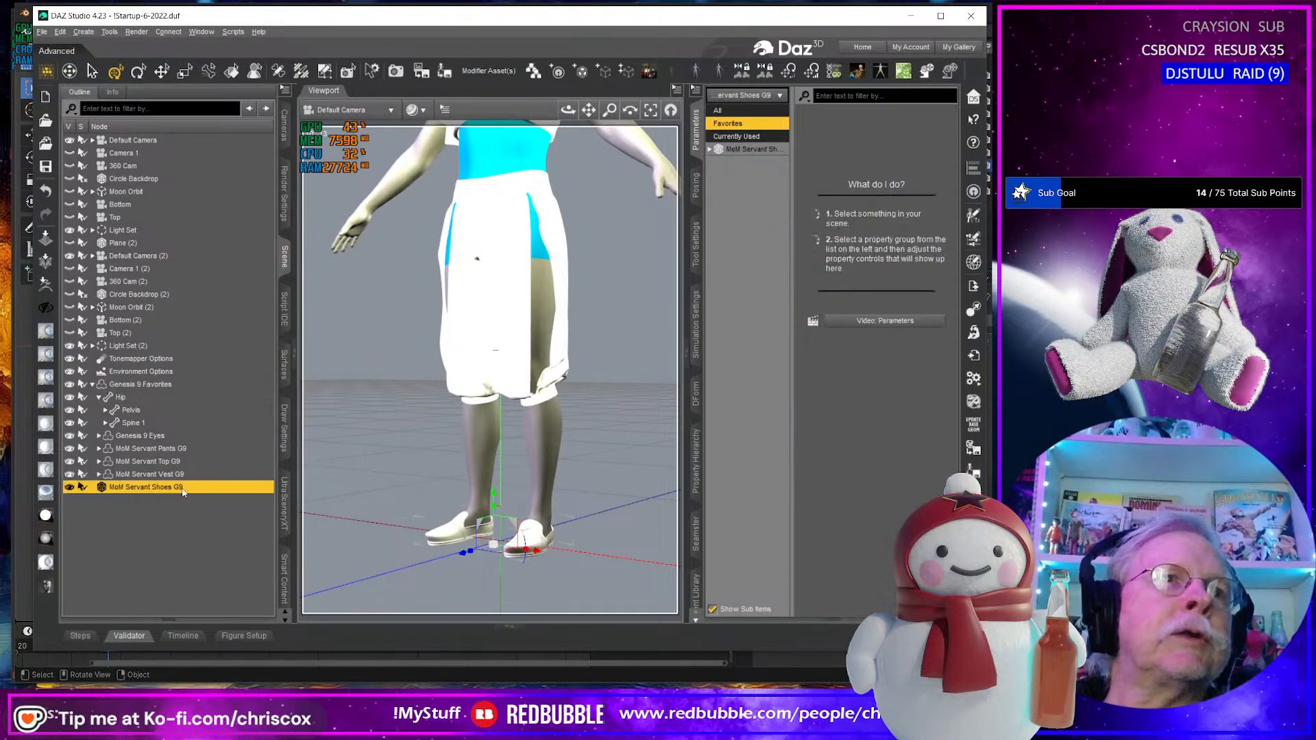
pyautogui.click(284, 364)
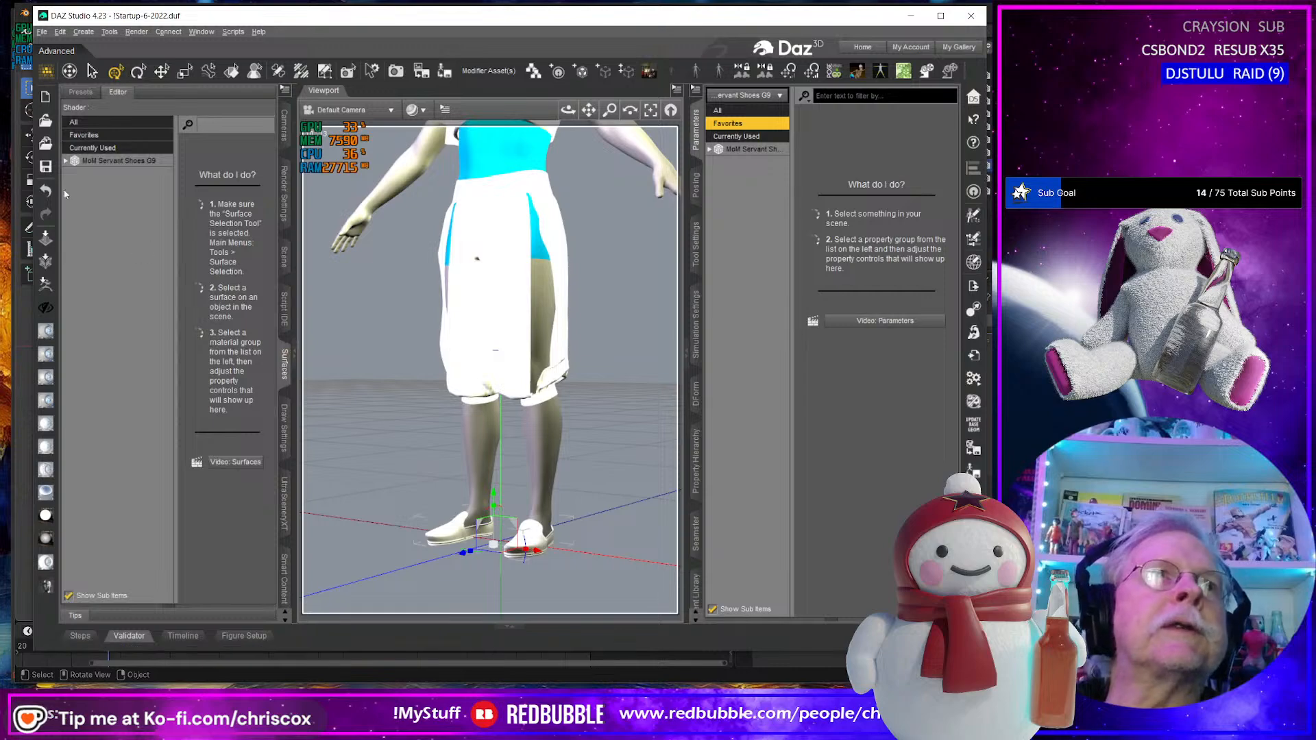
pyautogui.click(66, 161)
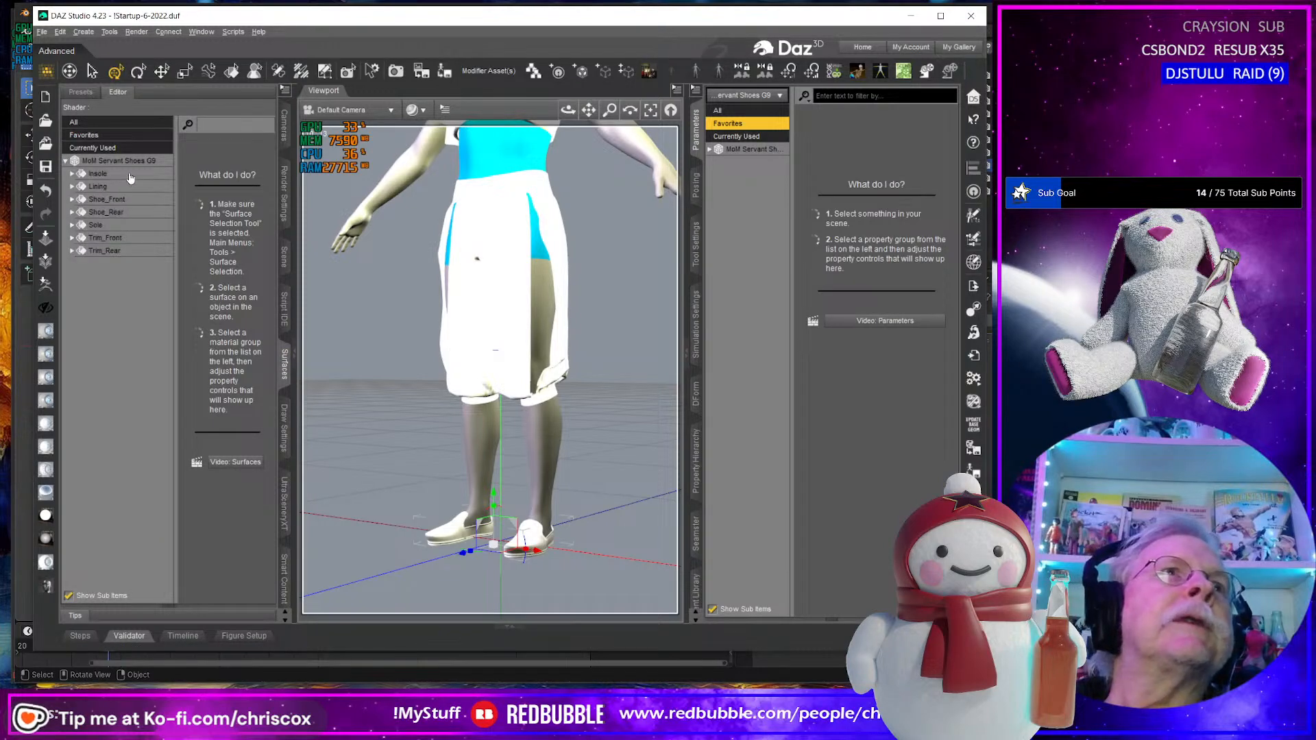
pyautogui.click(130, 175)
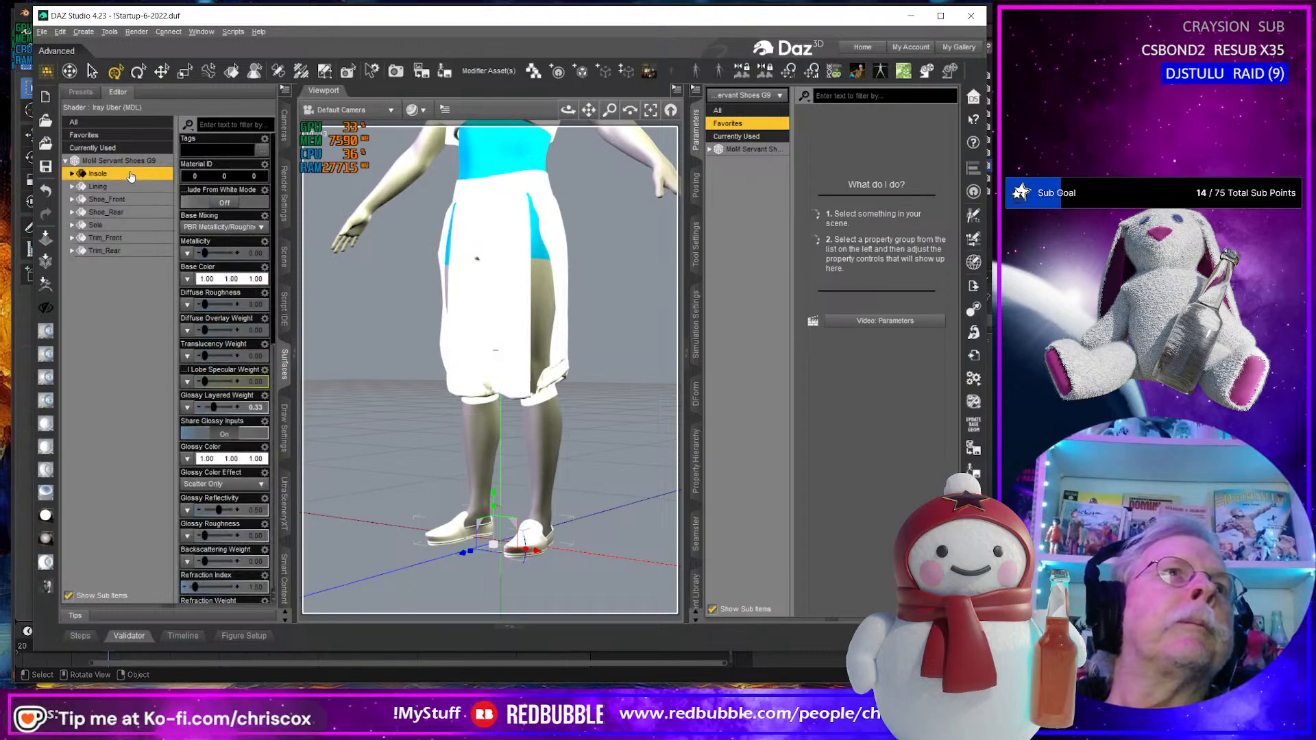
pyautogui.keyDown('shift'); pyautogui.click(117, 252); pyautogui.keyUp('shift')
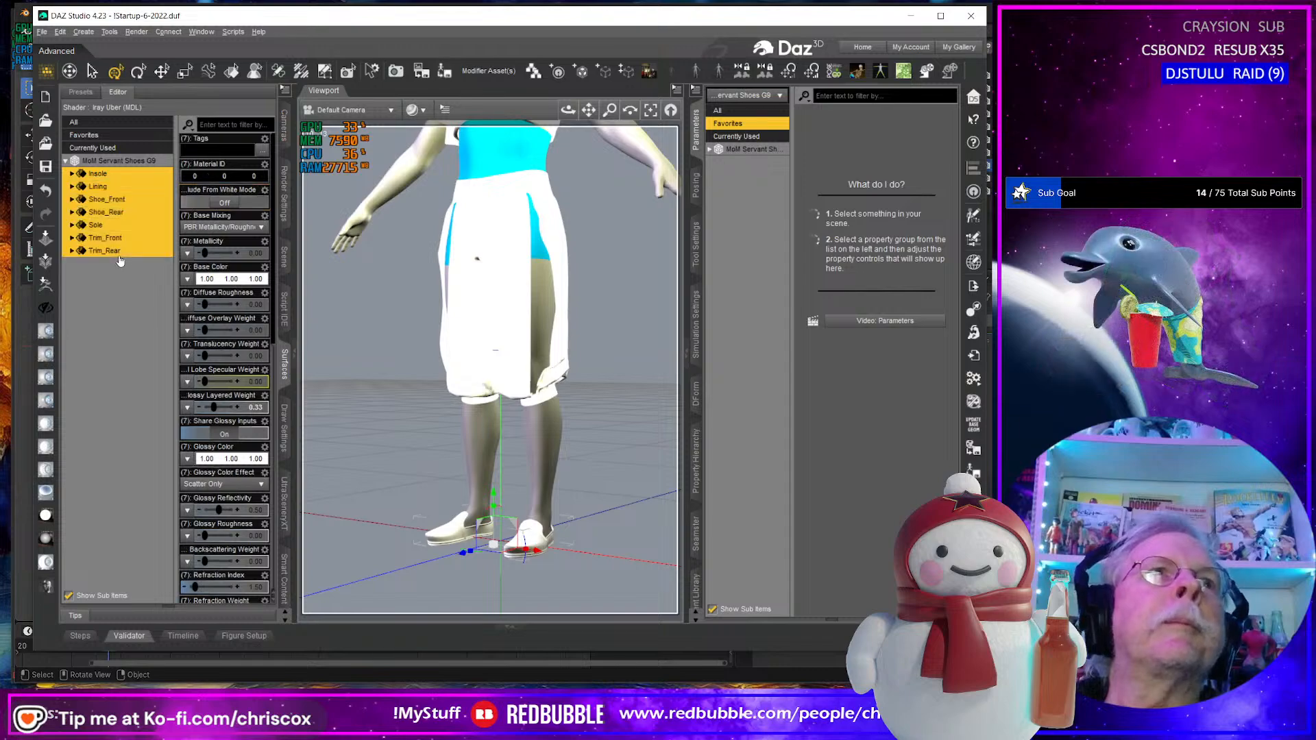
# Check the shoes' UV layout in UV View and return the viewport to Perspective View.
pyautogui.click(336, 111)
pyautogui.click(390, 519)
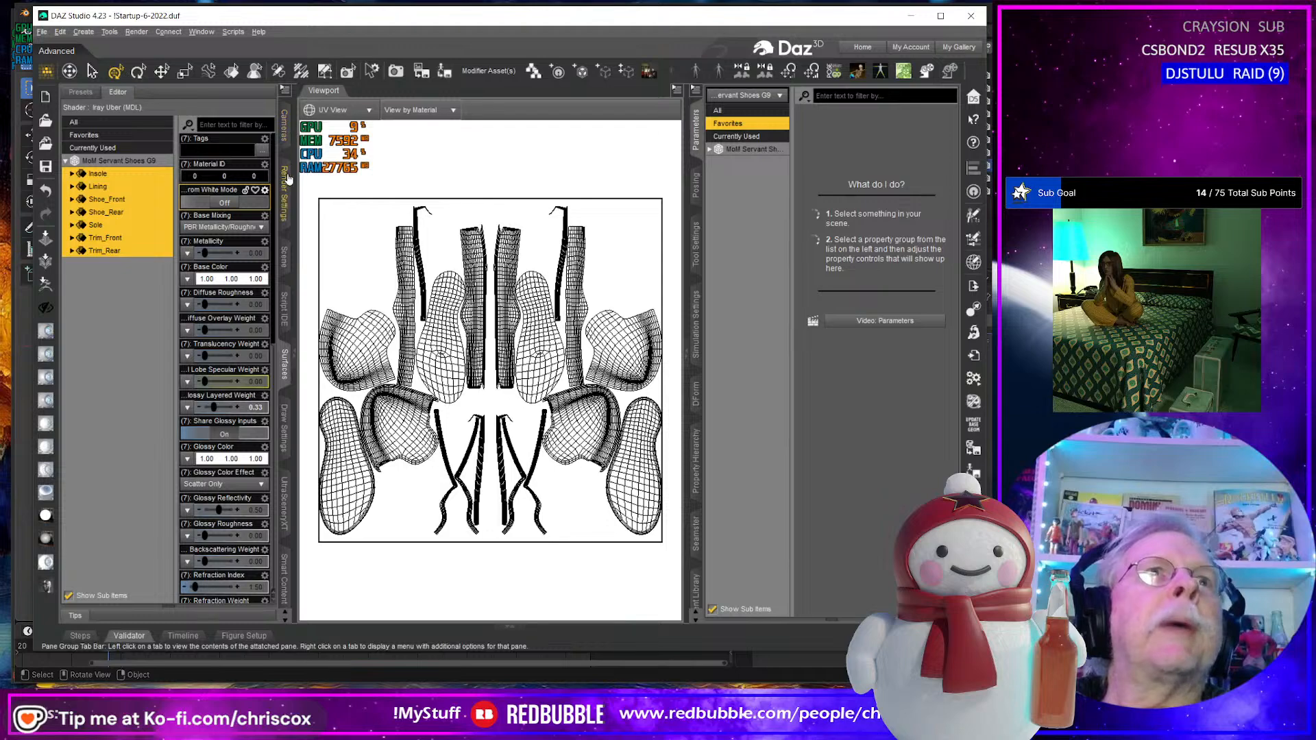
pyautogui.click(341, 111)
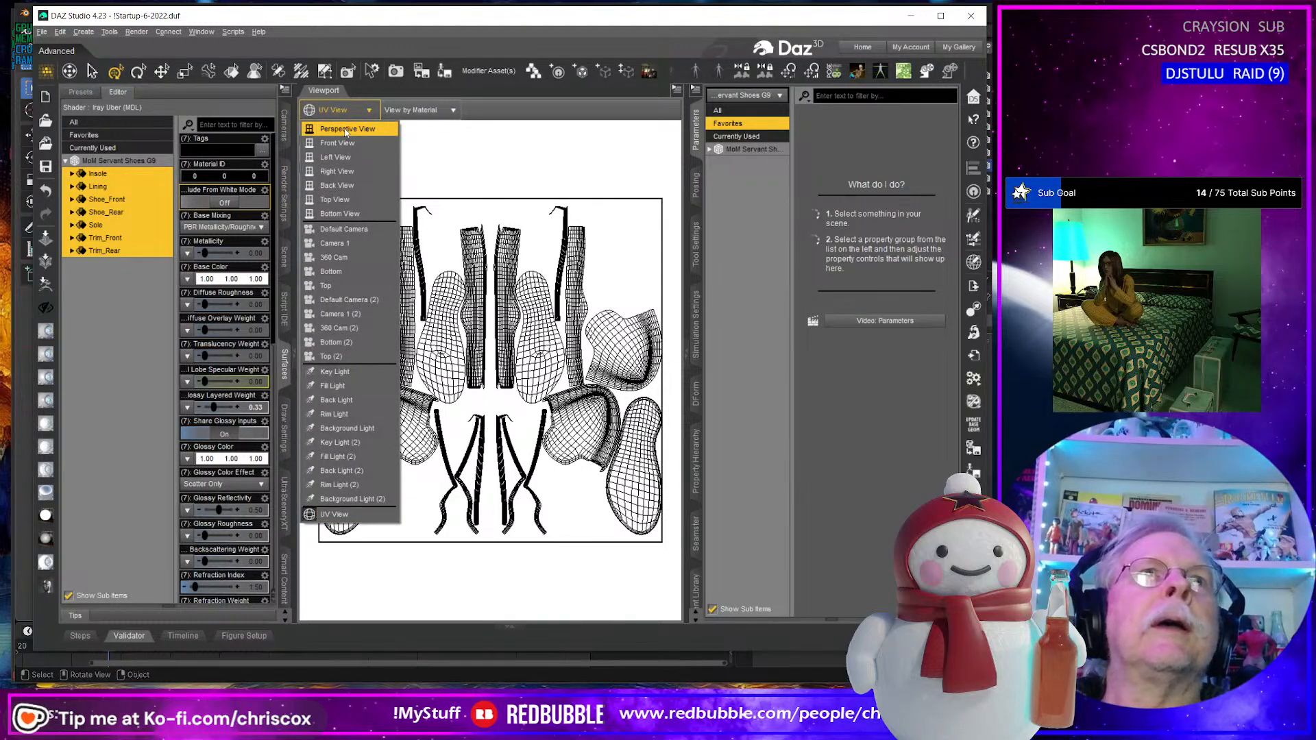
pyautogui.click(346, 129)
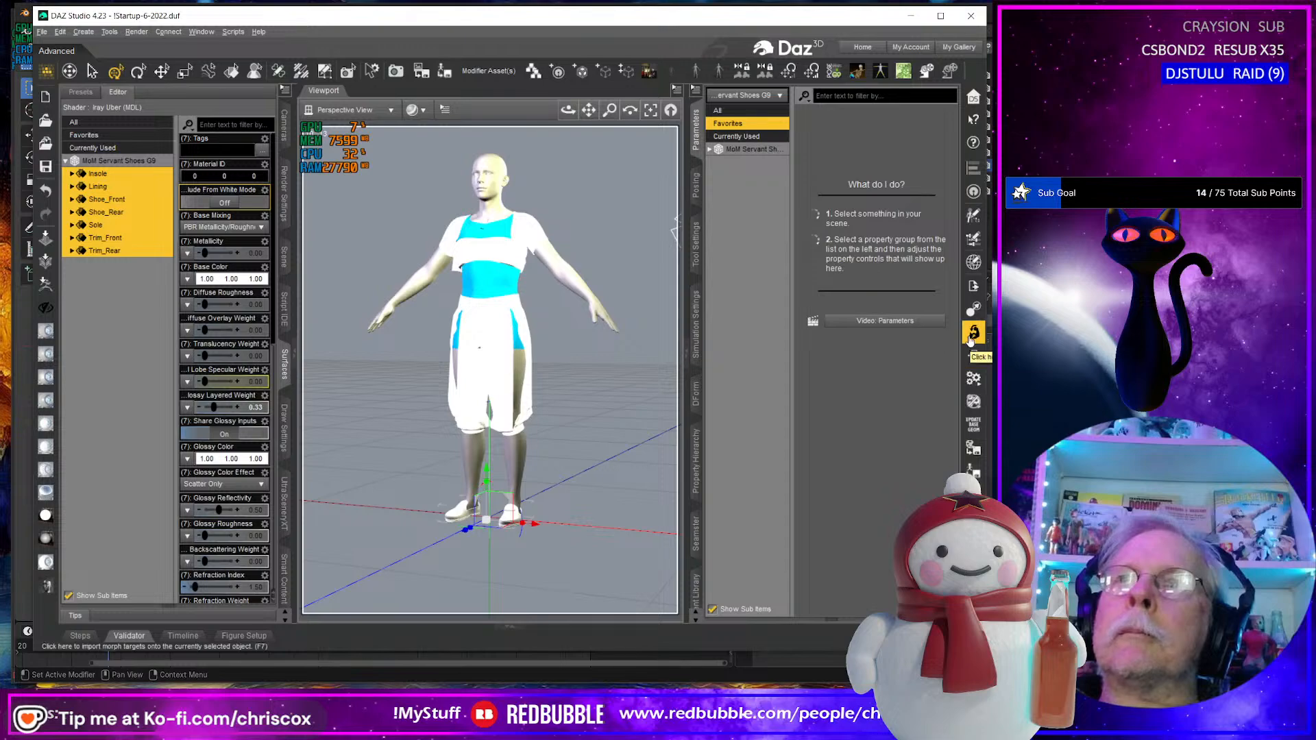
# Rig MoM Servant Shoes G9 with the Transfer Utility, using Genesis 9 Favorites as source and the Base/Footwear Template projection.
pyautogui.click(970, 310)
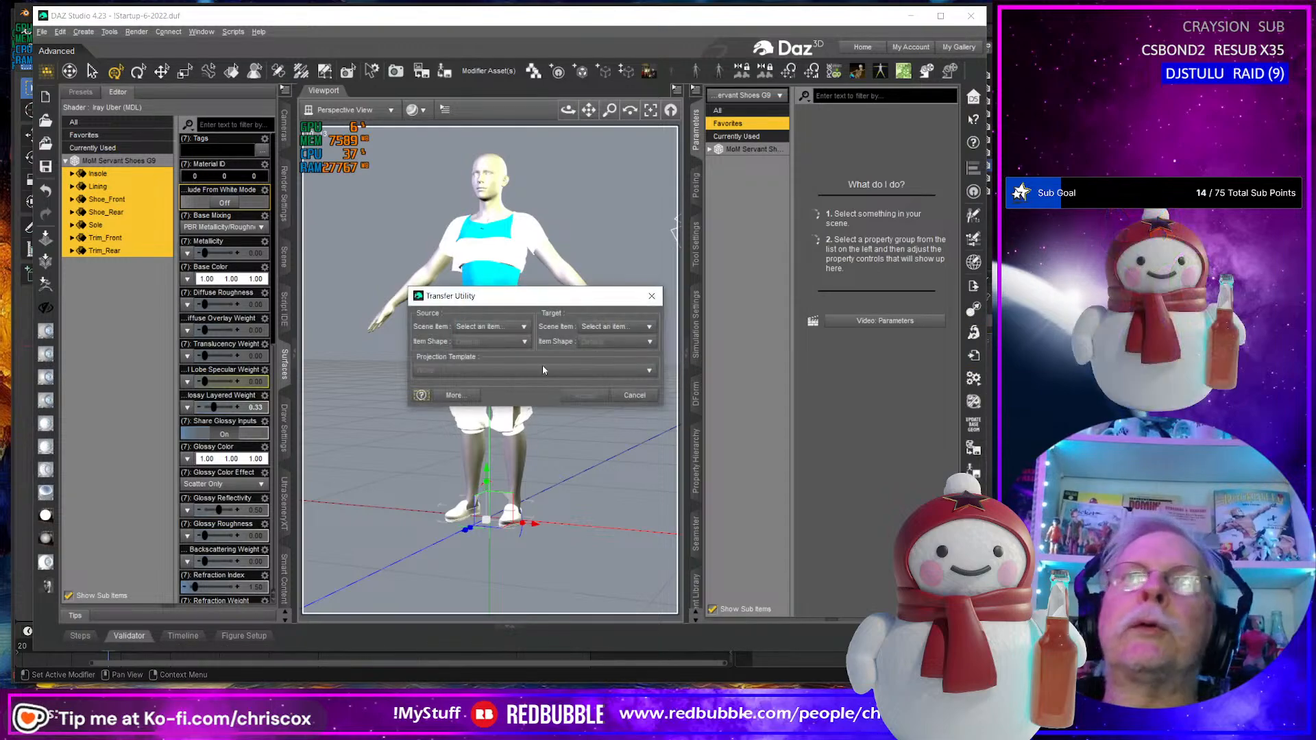
pyautogui.click(481, 328)
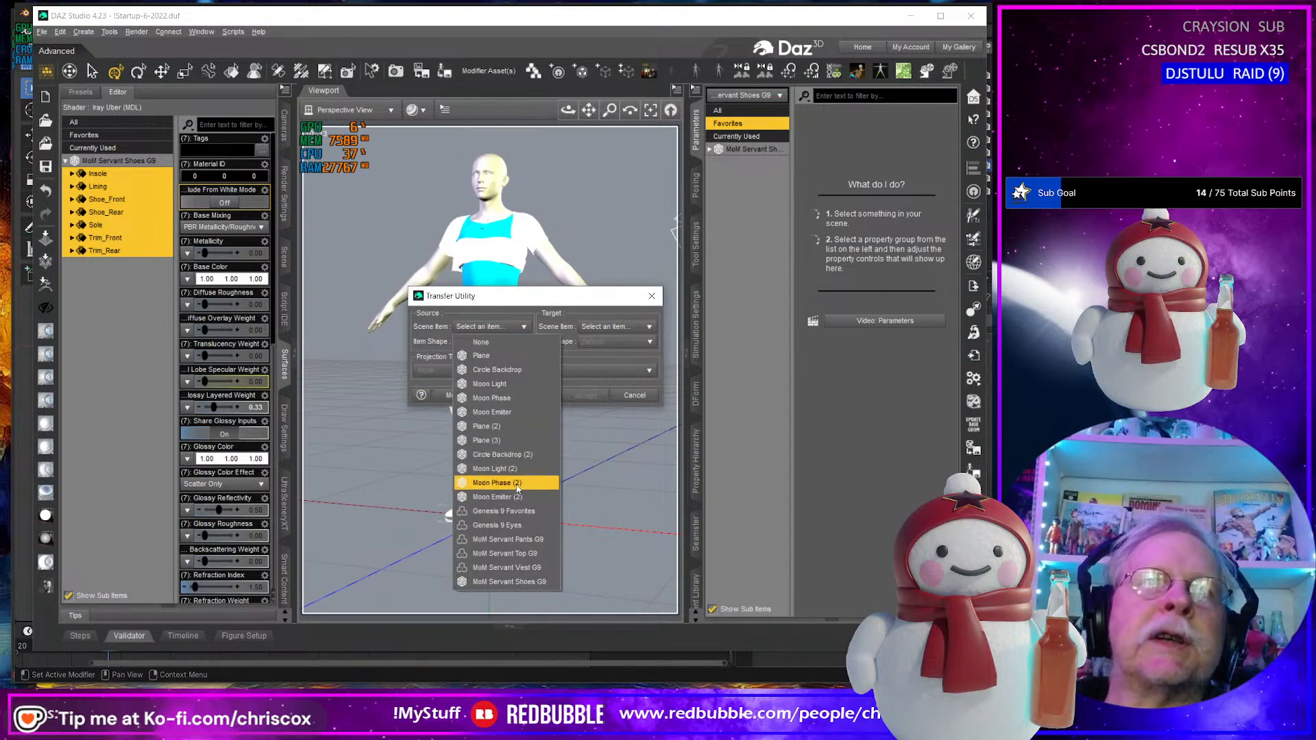
pyautogui.click(520, 511)
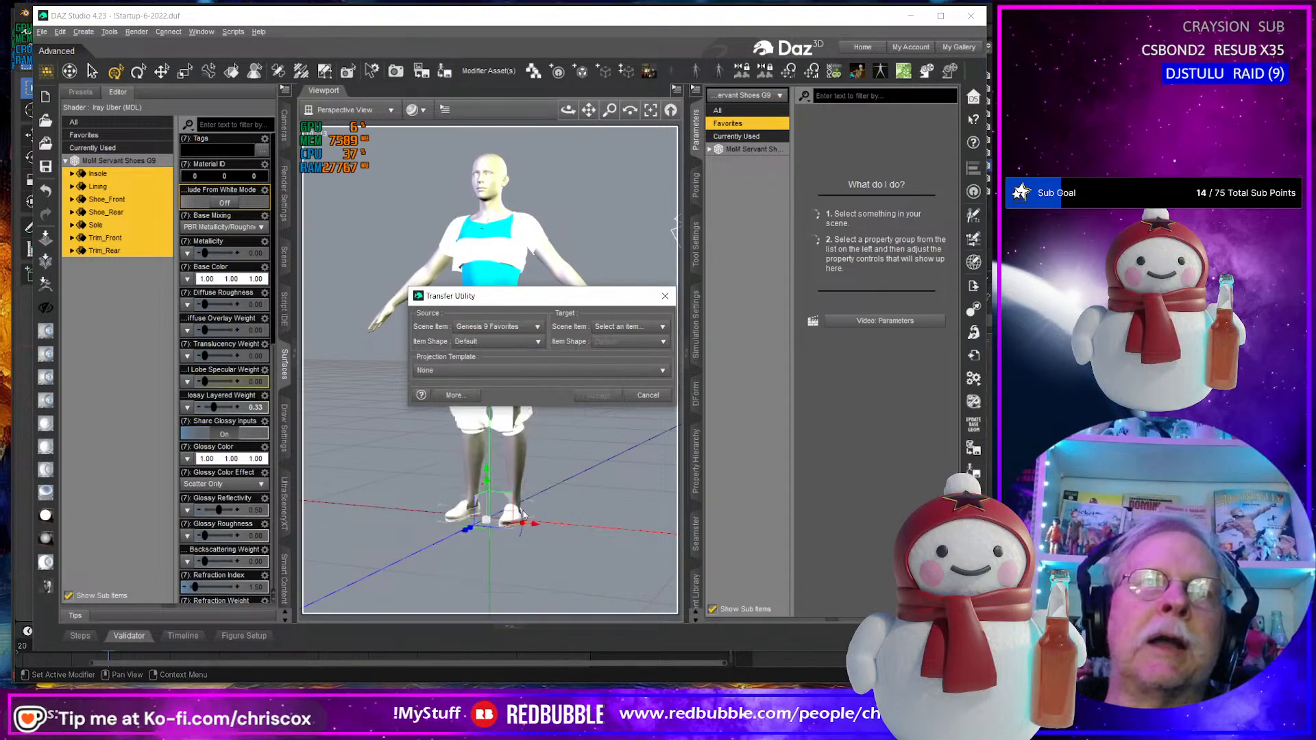
pyautogui.click(620, 327)
pyautogui.click(648, 585)
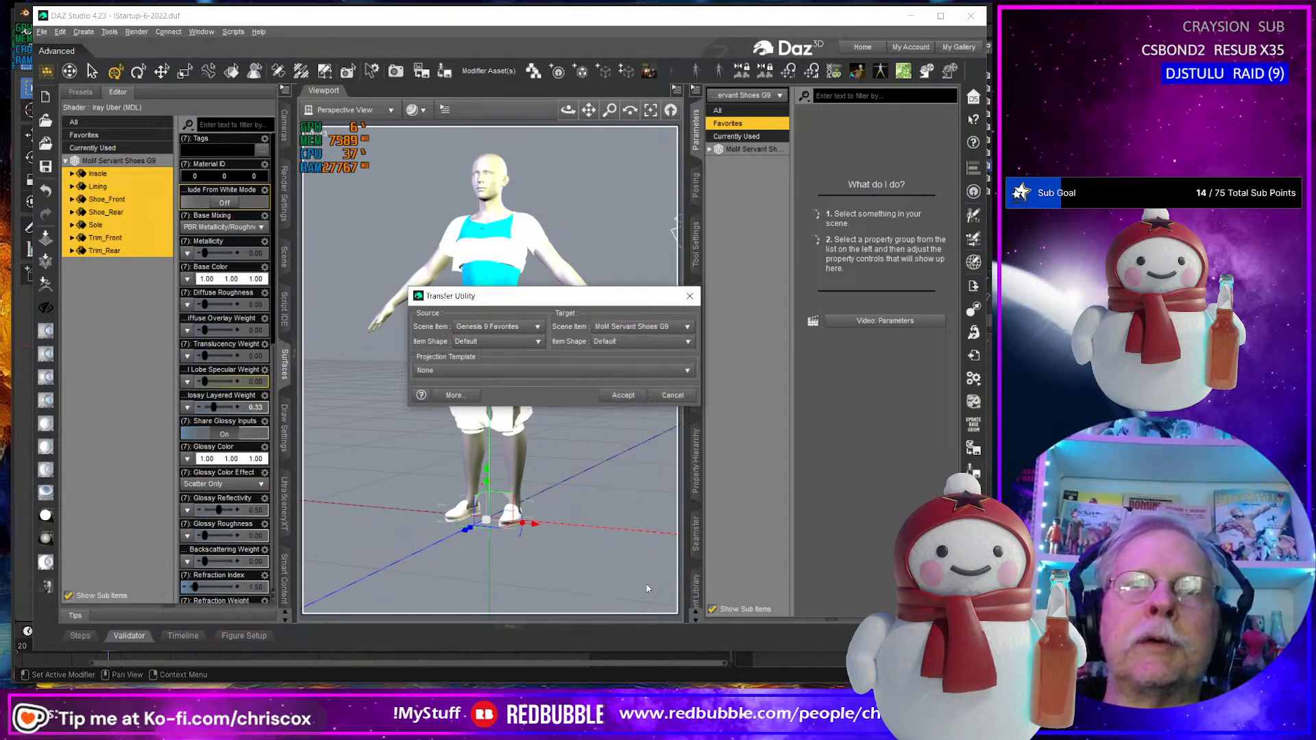
pyautogui.click(451, 371)
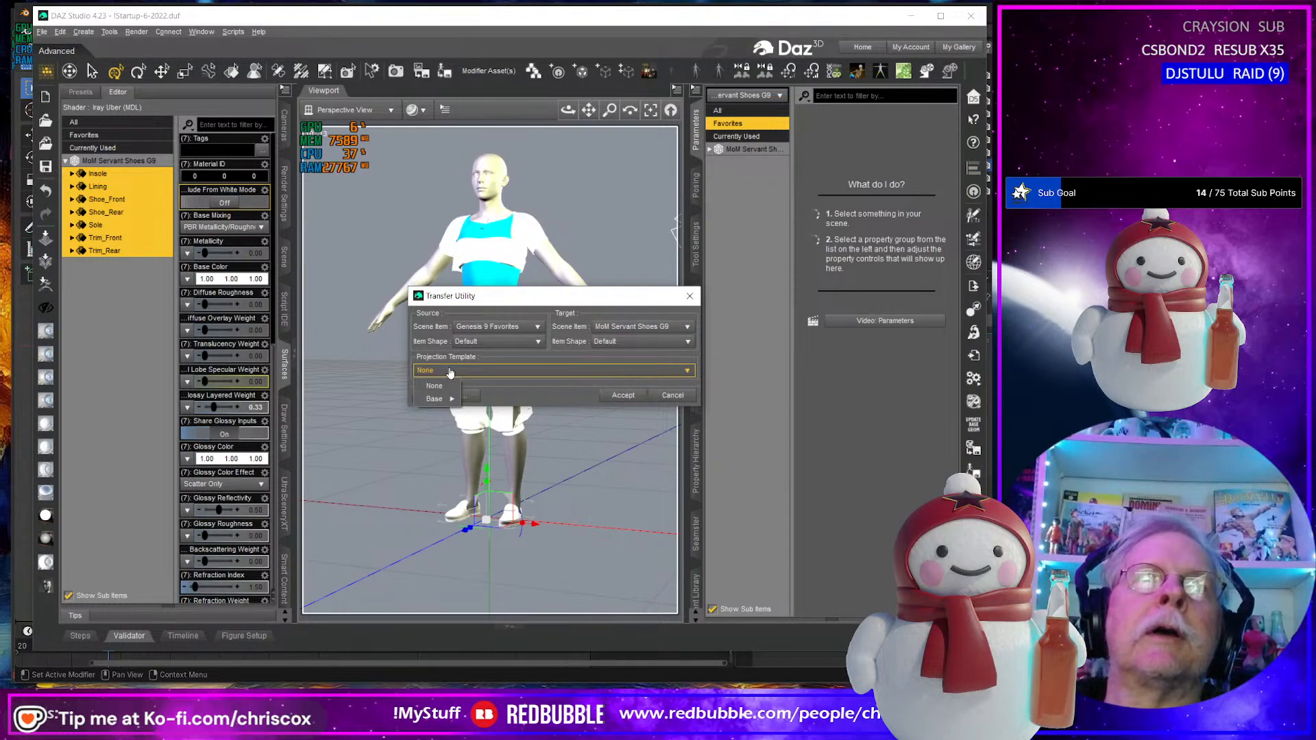
pyautogui.moveTo(446, 402)
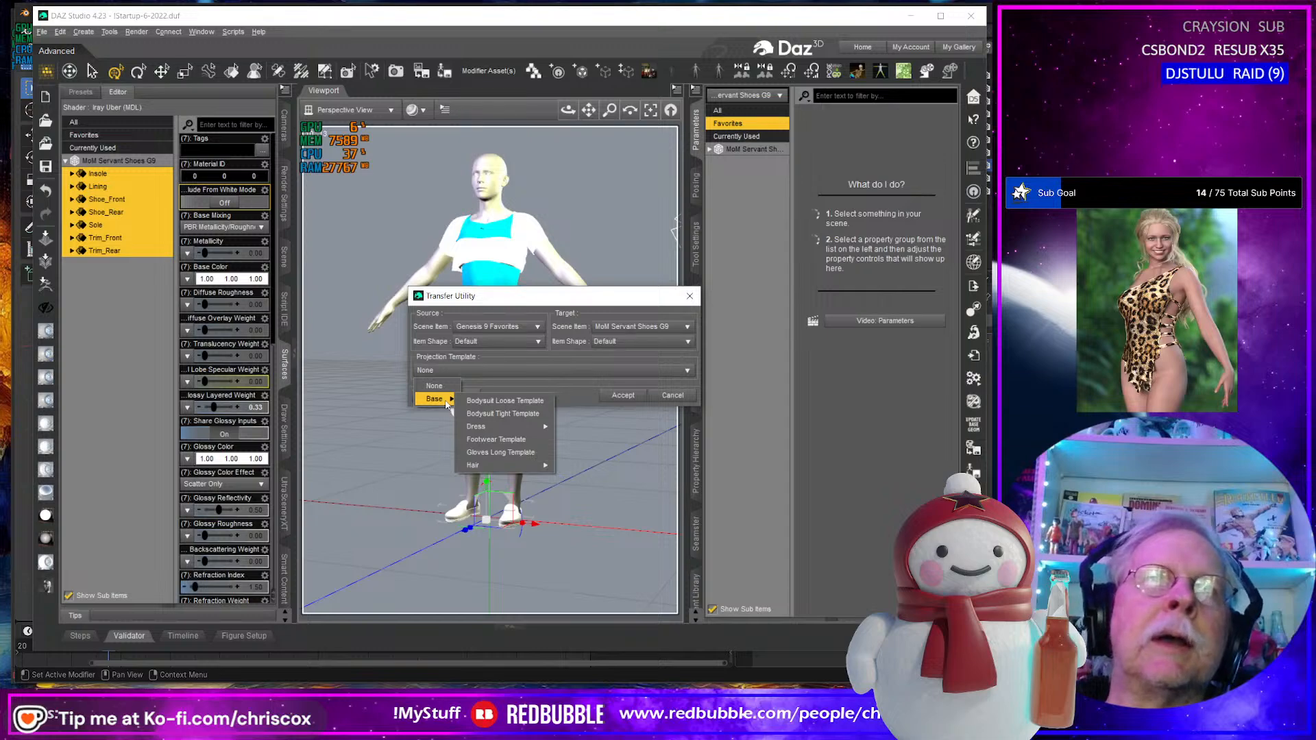
pyautogui.click(484, 442)
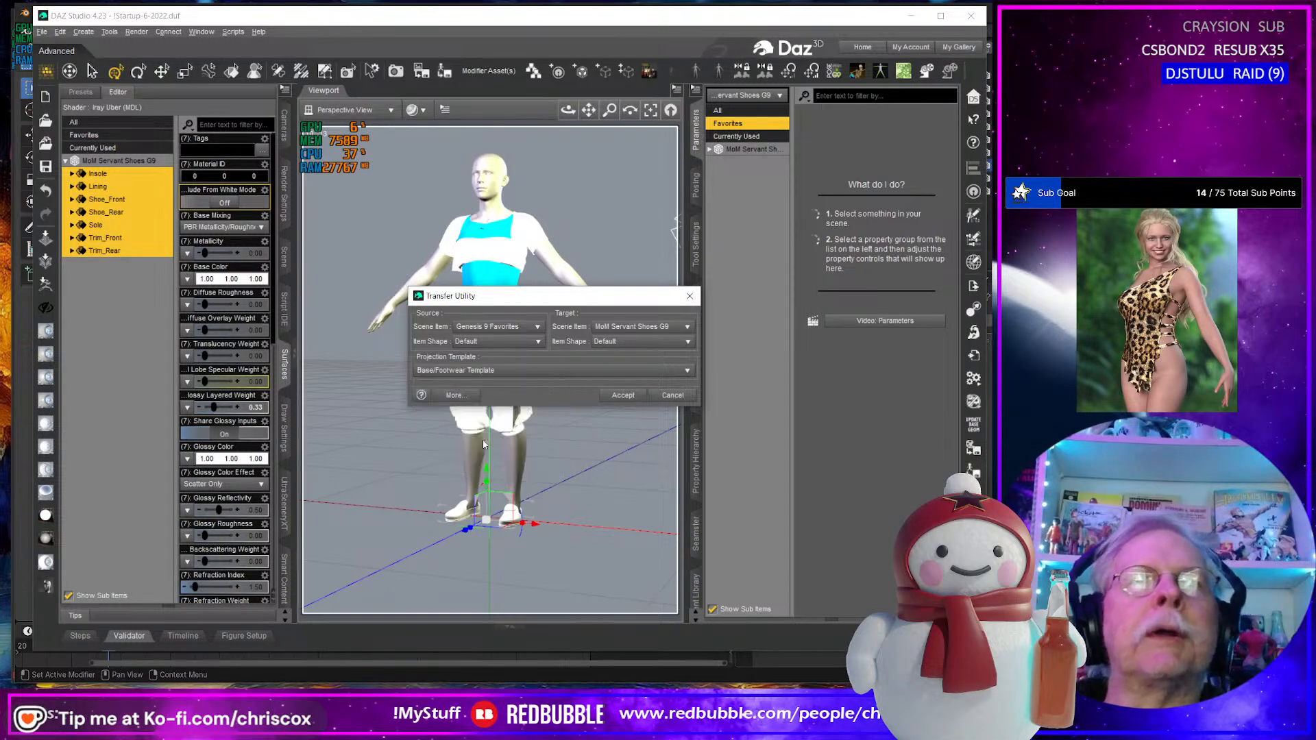
pyautogui.click(622, 396)
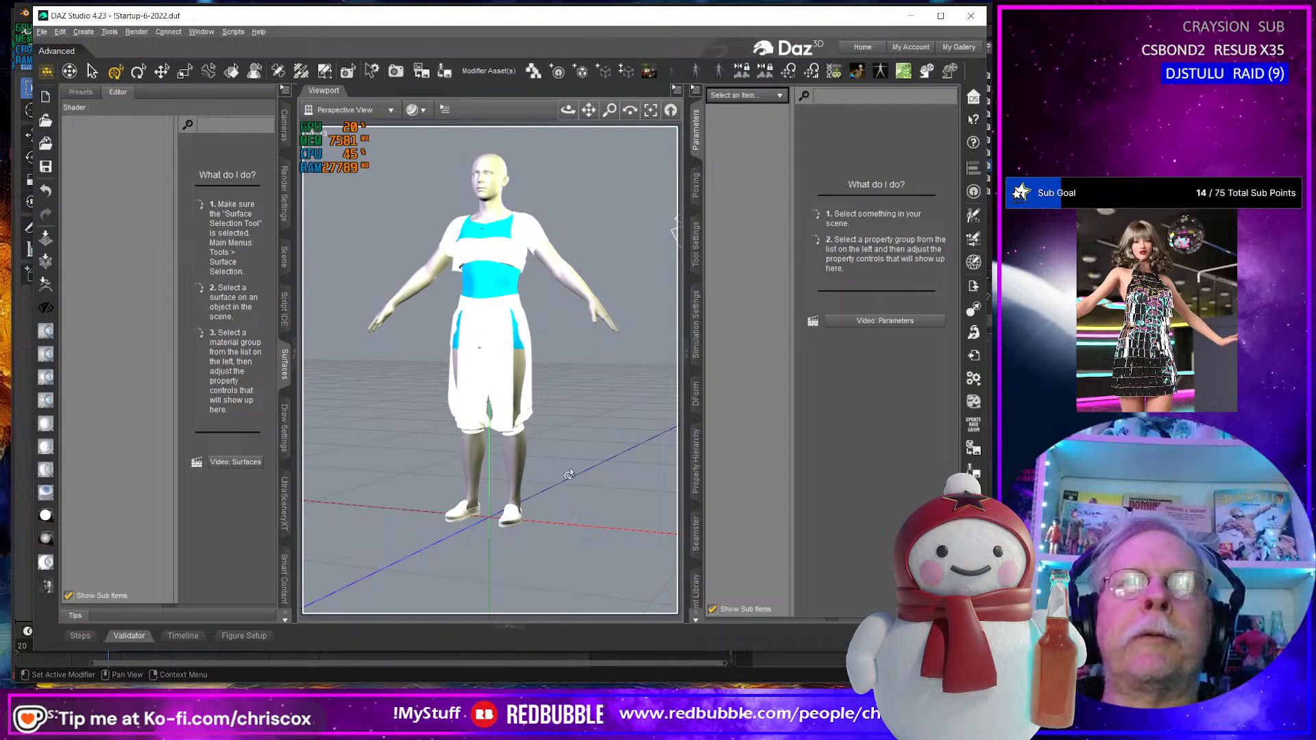
# Turn off the viewport's preview lights and select the Genesis 9 Favorites figure.
pyautogui.moveTo(569, 474)
pyautogui.mouseDown(button='middle')
pyautogui.moveTo(675, 481)
pyautogui.moveTo(572, 484)
pyautogui.mouseUp(button='middle')
pyautogui.scroll(5, 479, 532)
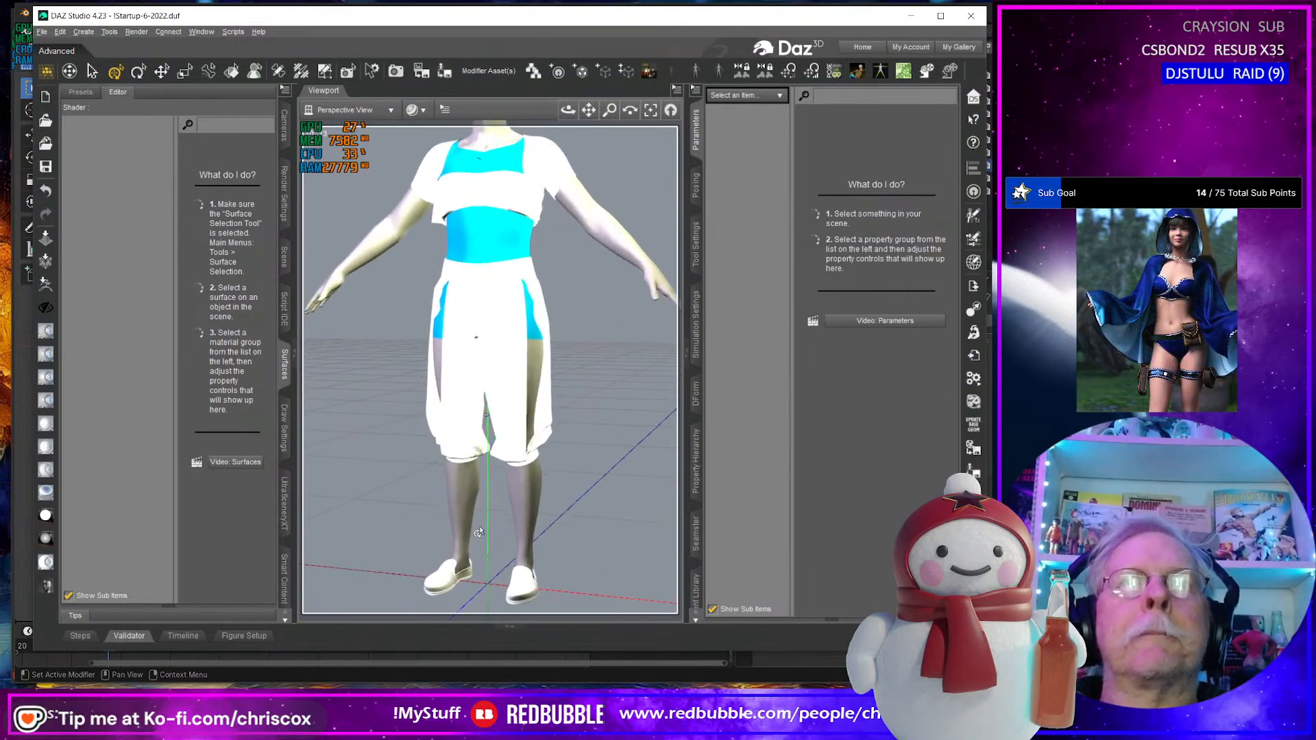
pyautogui.scroll(1, 478, 532)
pyautogui.keyDown('shift'); pyautogui.moveTo(478, 533); pyautogui.dragTo(461, 424, button='middle'); pyautogui.keyUp('shift')
pyautogui.scroll(-2, 481, 572)
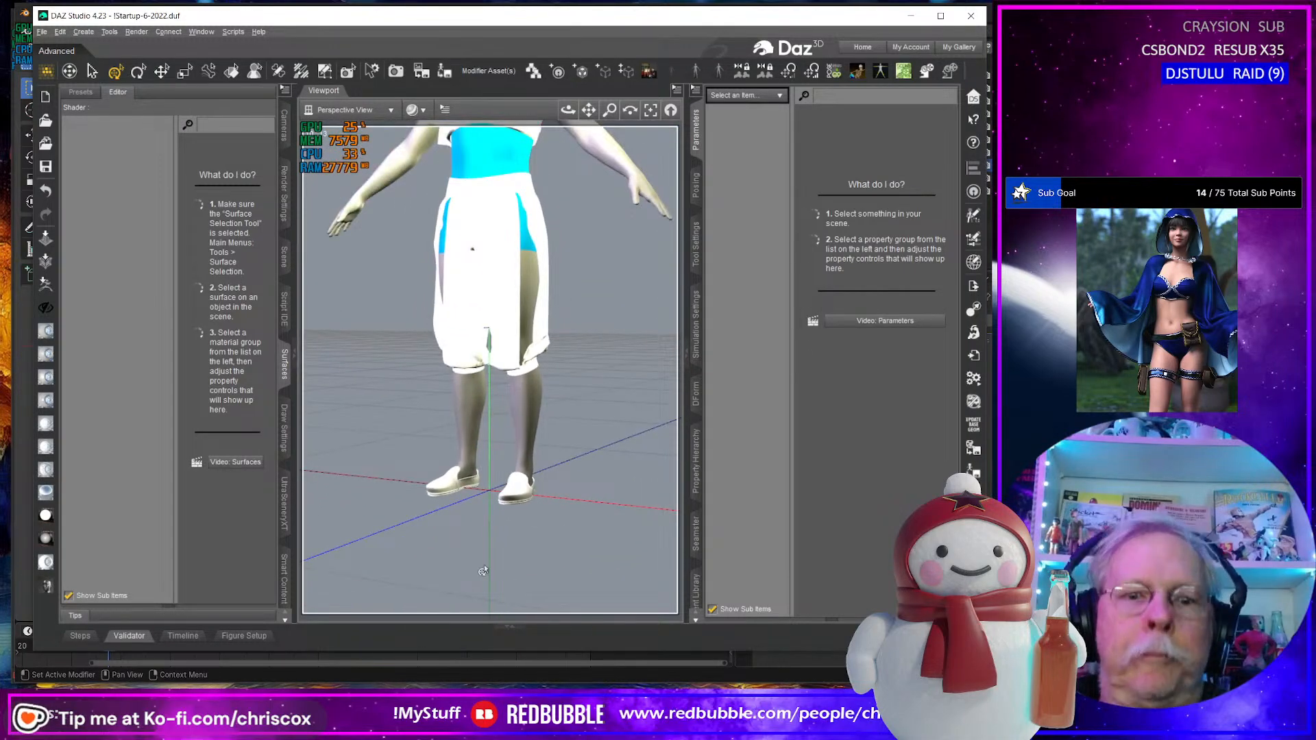
pyautogui.hotkey('ctrl', 'l')
pyautogui.moveTo(483, 571); pyautogui.dragTo(535, 555, button='middle')
pyautogui.moveTo(561, 441)
pyautogui.keyDown('shift'); pyautogui.mouseDown(button='middle')
pyautogui.moveTo(567, 513)
pyautogui.moveTo(533, 473)
pyautogui.moveTo(573, 456)
pyautogui.mouseUp(button='middle'); pyautogui.keyUp('shift')
pyautogui.click(495, 521)
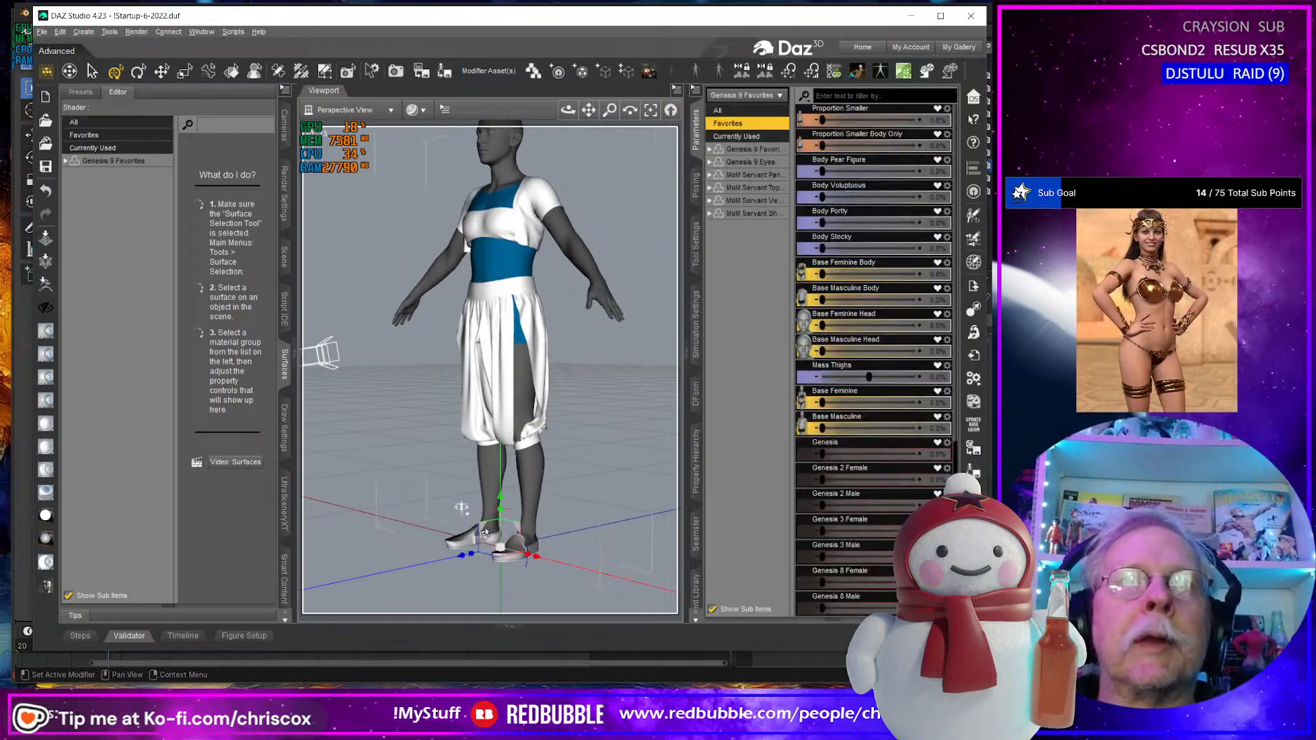
# Bend the figure's Right Foot downward to test how the rigged shoe follows it.
pyautogui.scroll(2, 502, 551)
pyautogui.scroll(4, 502, 550)
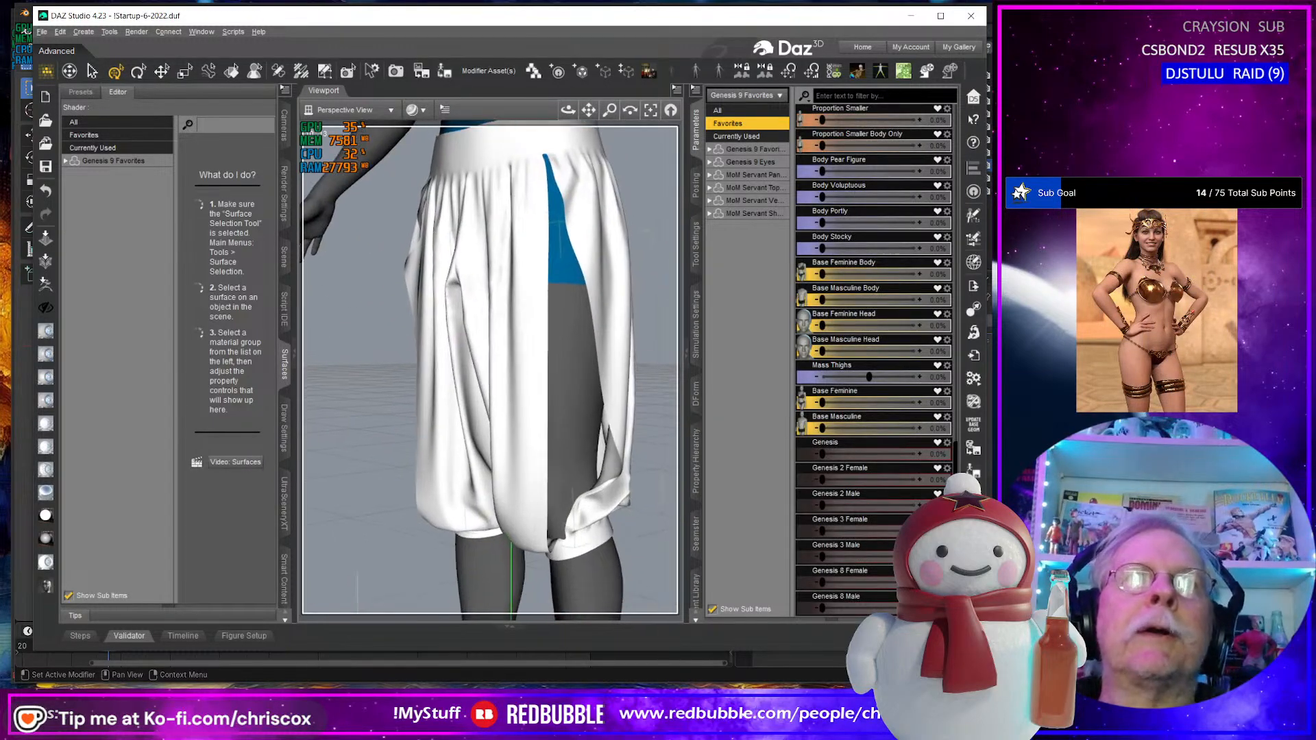
pyautogui.rightClick(466, 352)
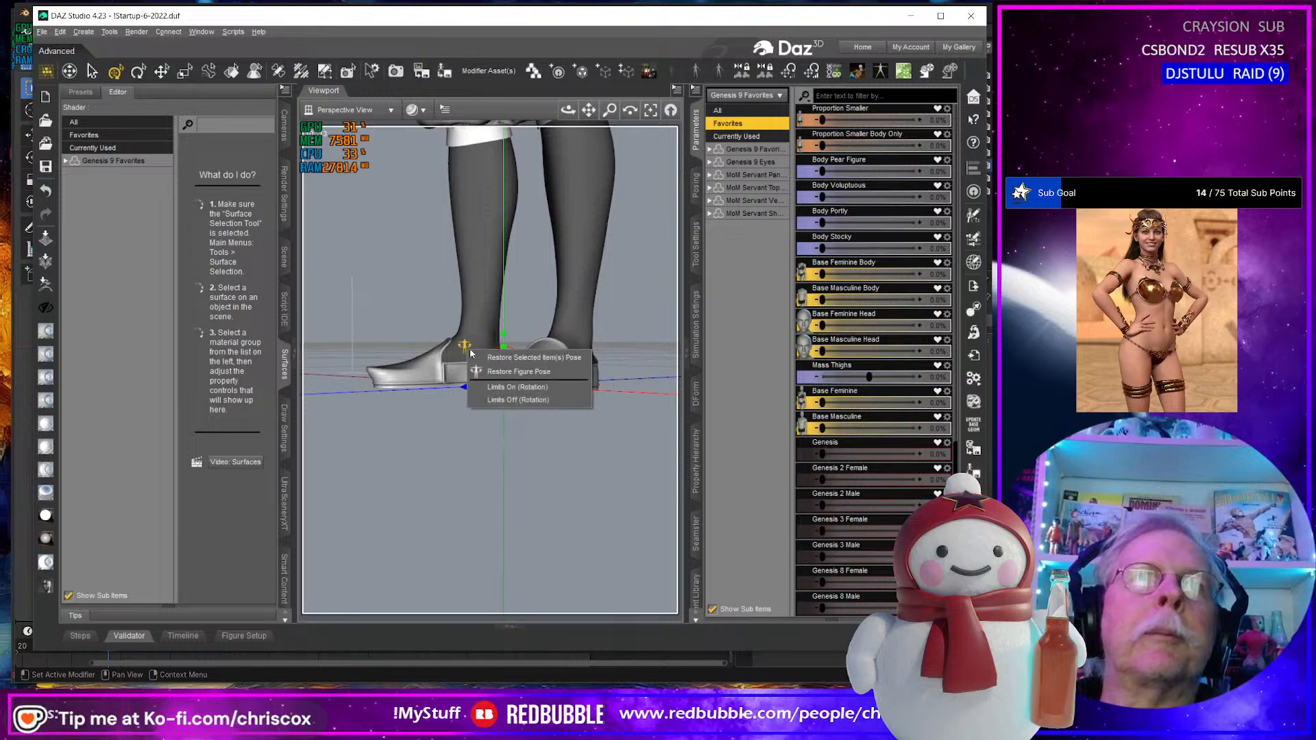
pyautogui.click(485, 343)
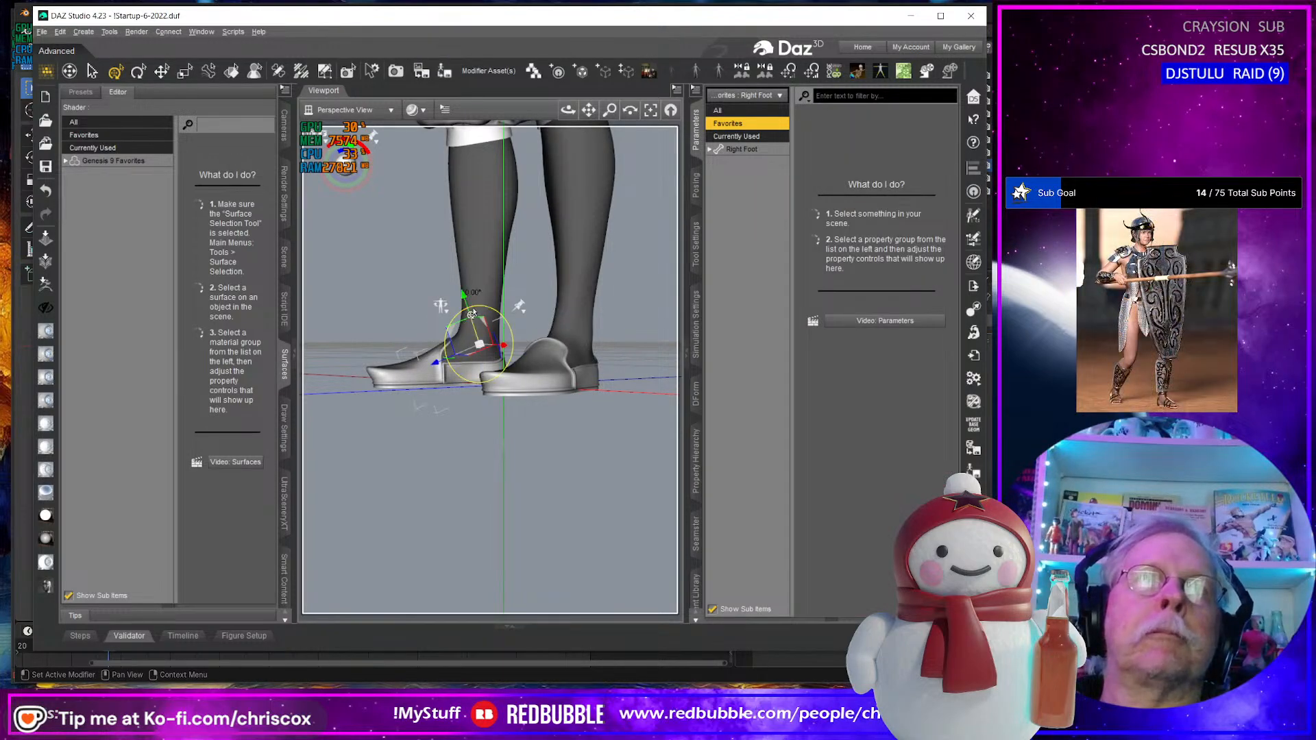
pyautogui.moveTo(472, 313); pyautogui.dragTo(426, 348)
pyautogui.moveTo(426, 349); pyautogui.dragTo(517, 403, button='middle')
pyautogui.scroll(4, 425, 418)
# Bend the figure's Right Toes upward and inspect the shoe's deformation up close.
pyautogui.click(464, 444)
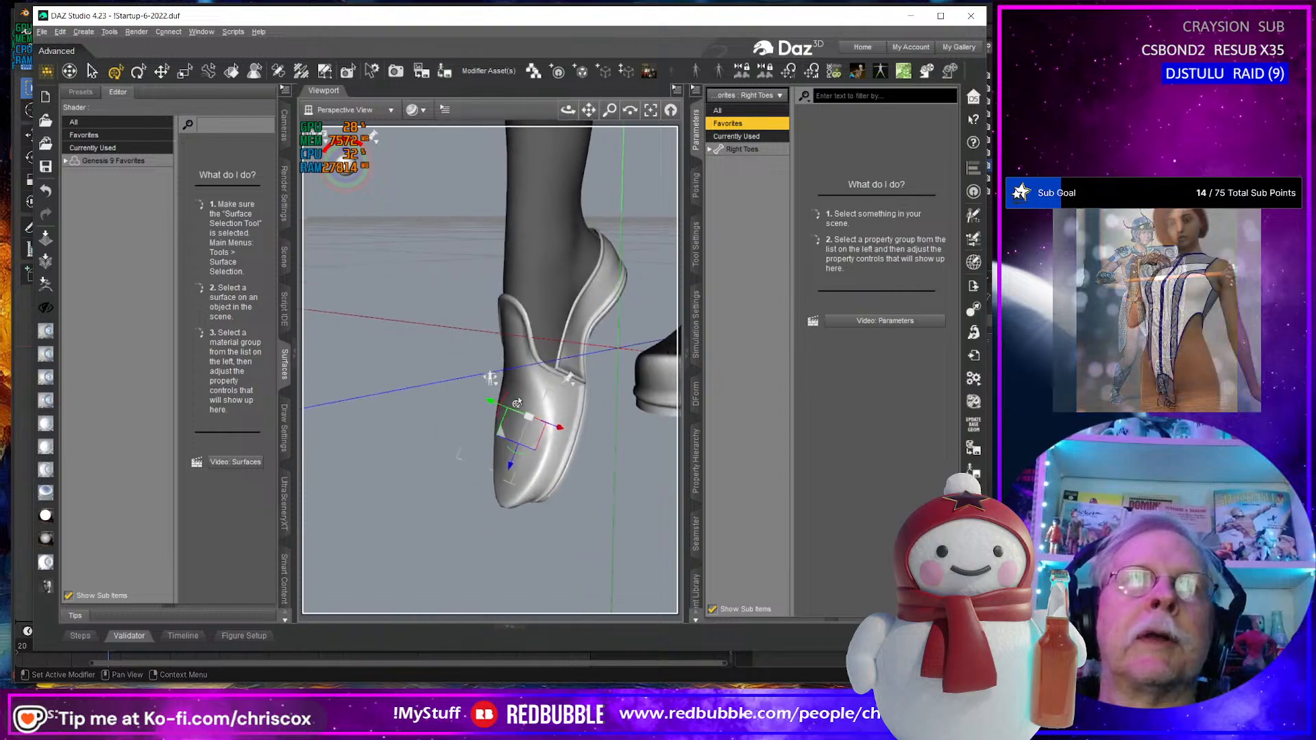
pyautogui.moveTo(506, 398); pyautogui.dragTo(527, 384)
pyautogui.moveTo(528, 414); pyautogui.dragTo(469, 423, button='middle')
pyautogui.scroll(6, 491, 456)
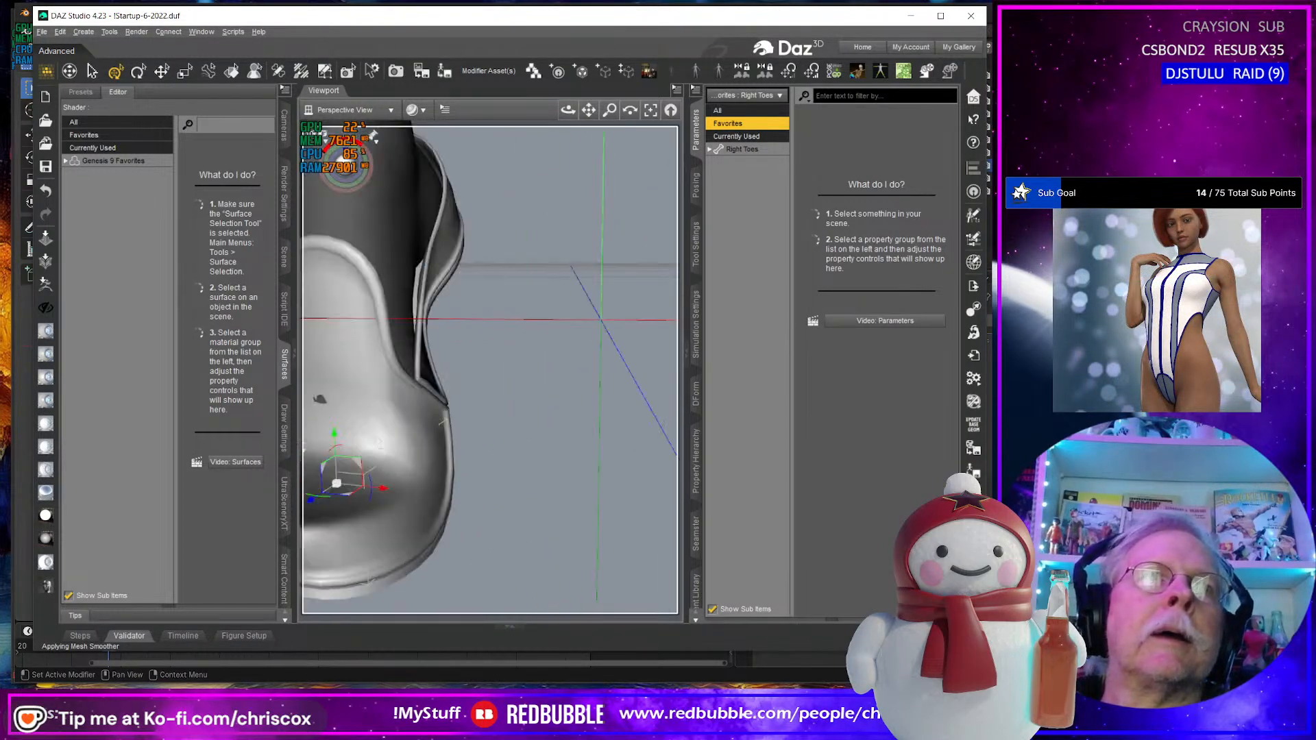
pyautogui.moveTo(380, 444); pyautogui.dragTo(412, 345, button='middle')
pyautogui.scroll(-5, 436, 433)
pyautogui.moveTo(504, 446); pyautogui.dragTo(561, 431, button='middle')
pyautogui.scroll(4, 557, 432)
pyautogui.scroll(-4, 557, 433)
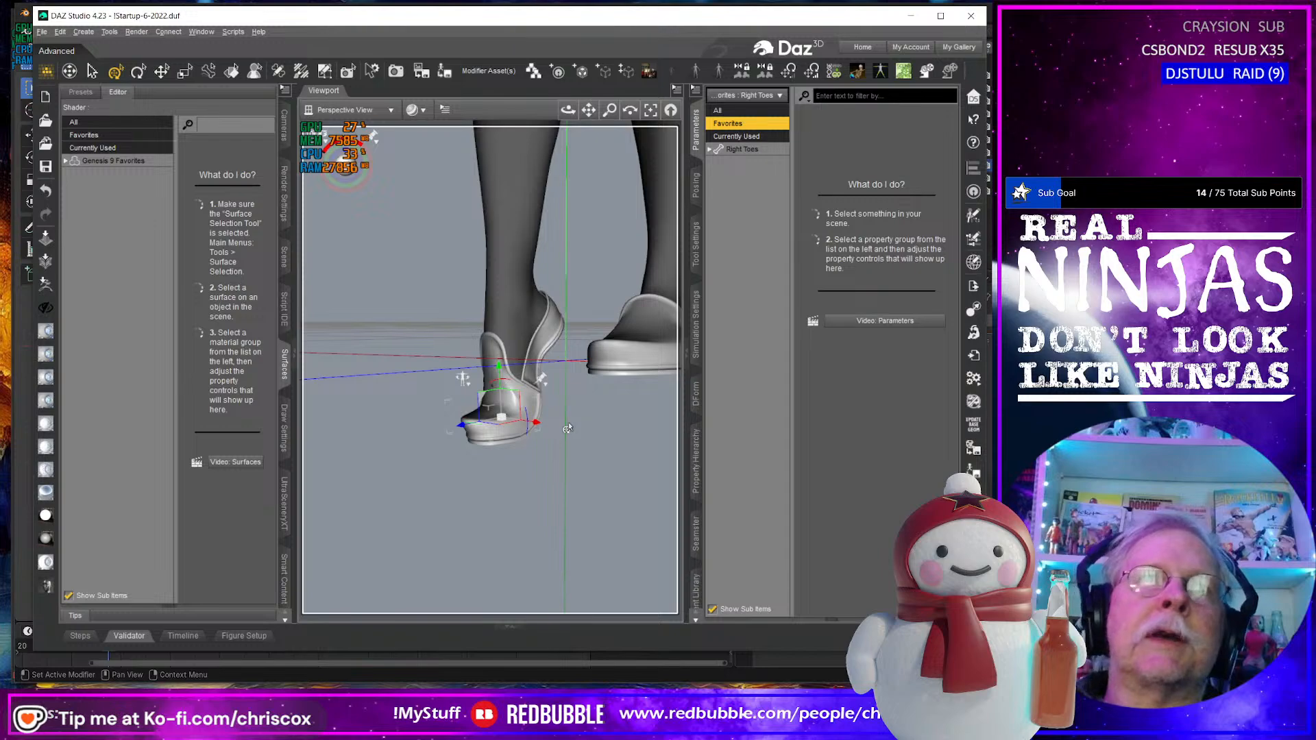
pyautogui.click(284, 195)
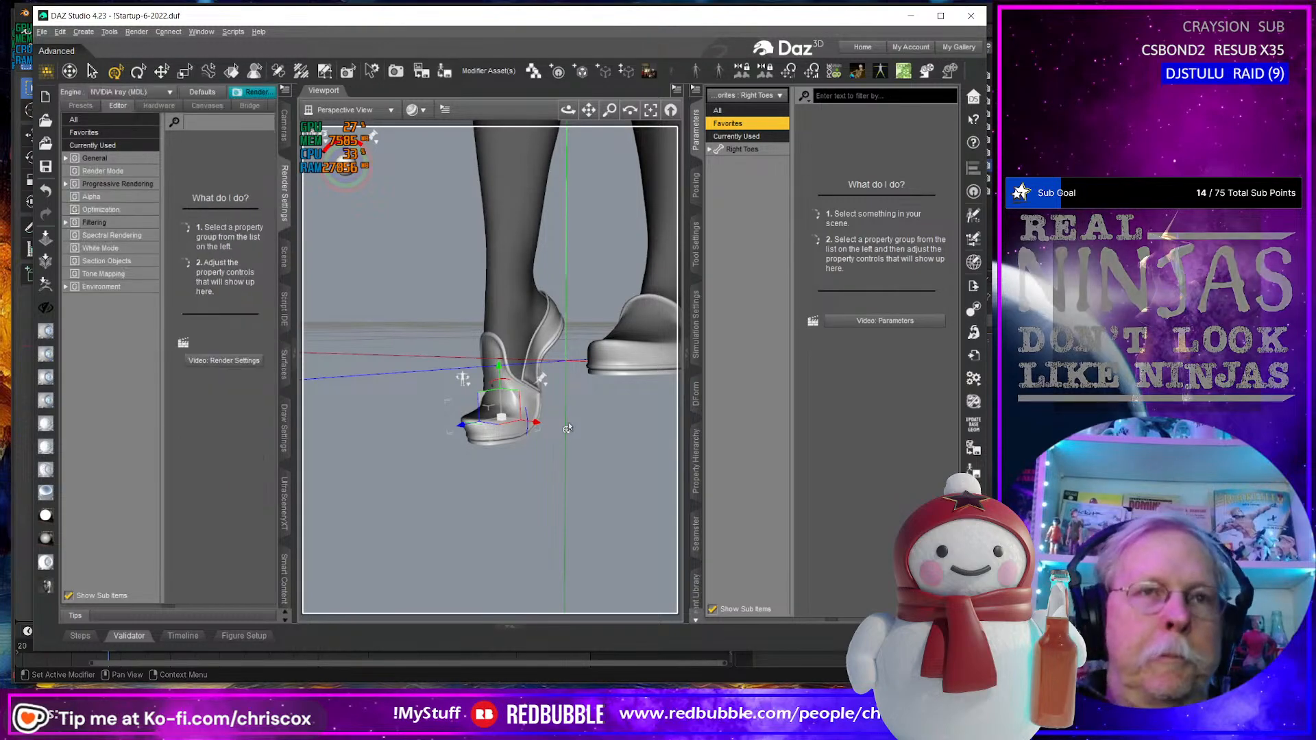
pyautogui.scroll(3, 568, 432)
pyautogui.scroll(-2, 551, 447)
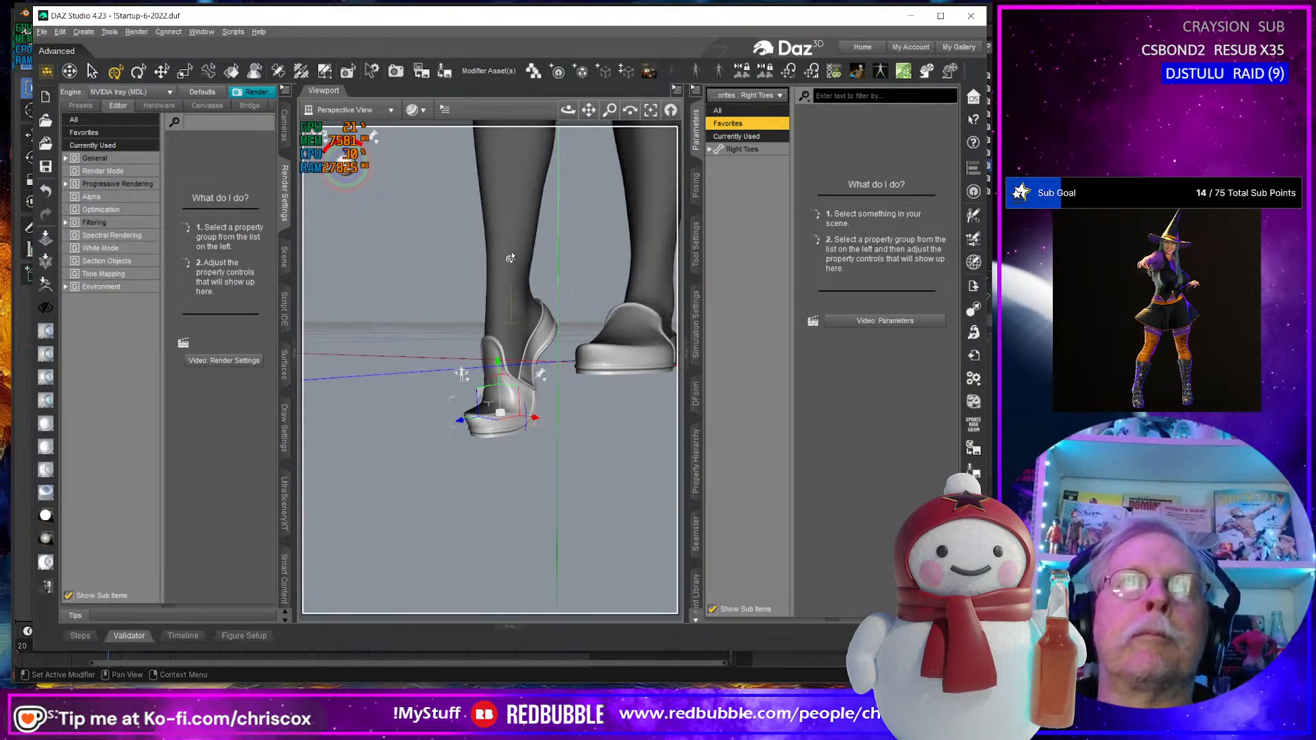
pyautogui.click(527, 302)
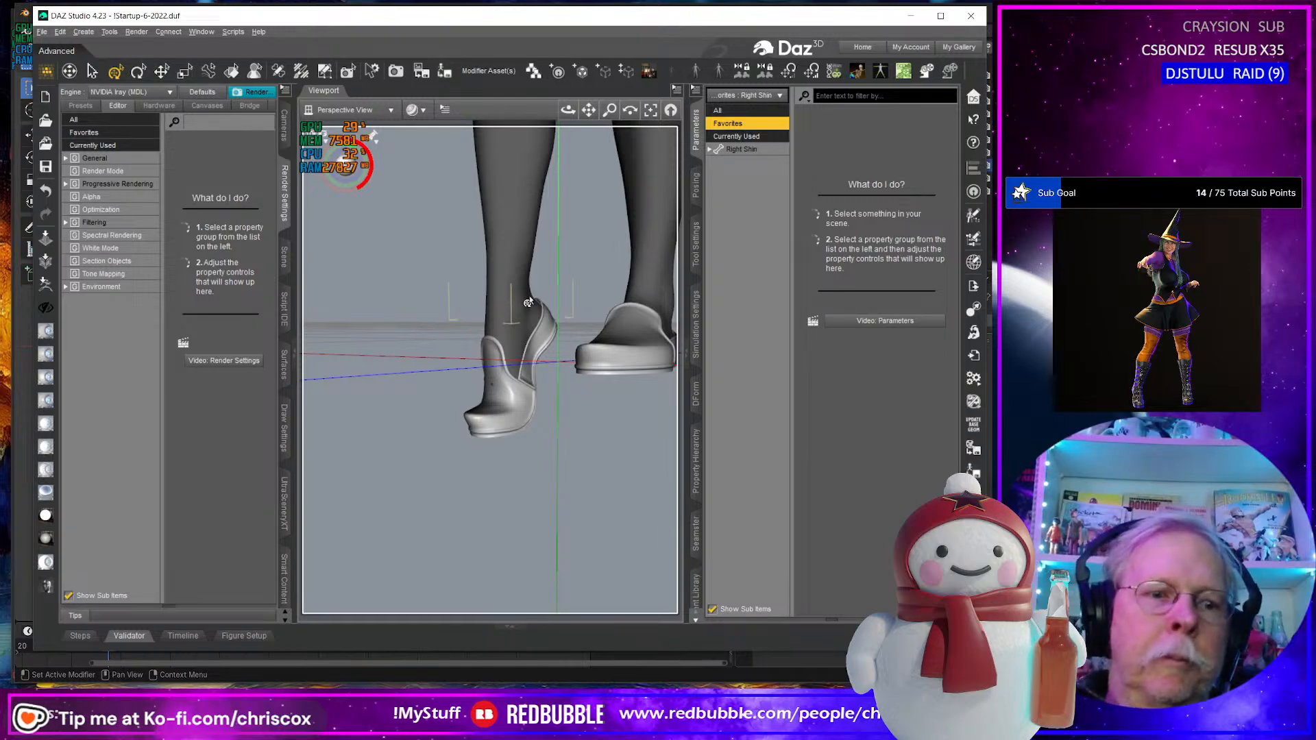
pyautogui.hotkey('ctrl', 'r')
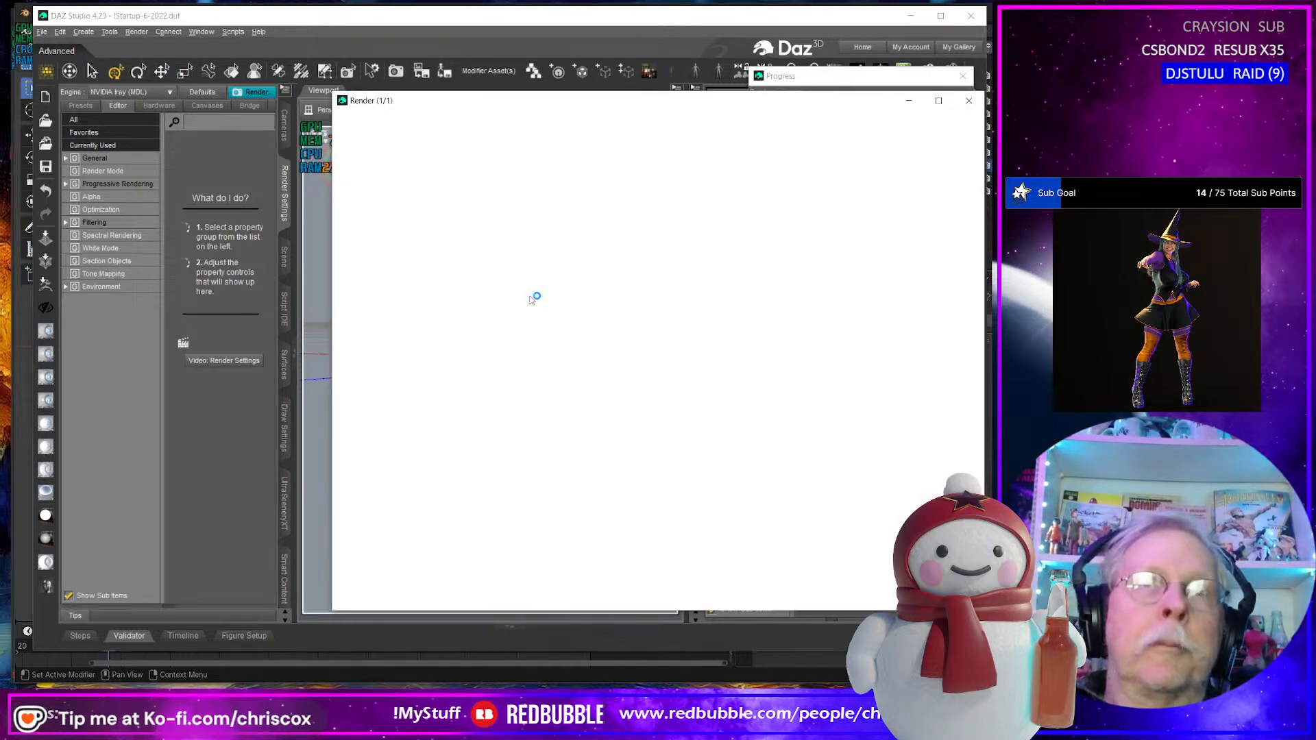
pyautogui.click(967, 101)
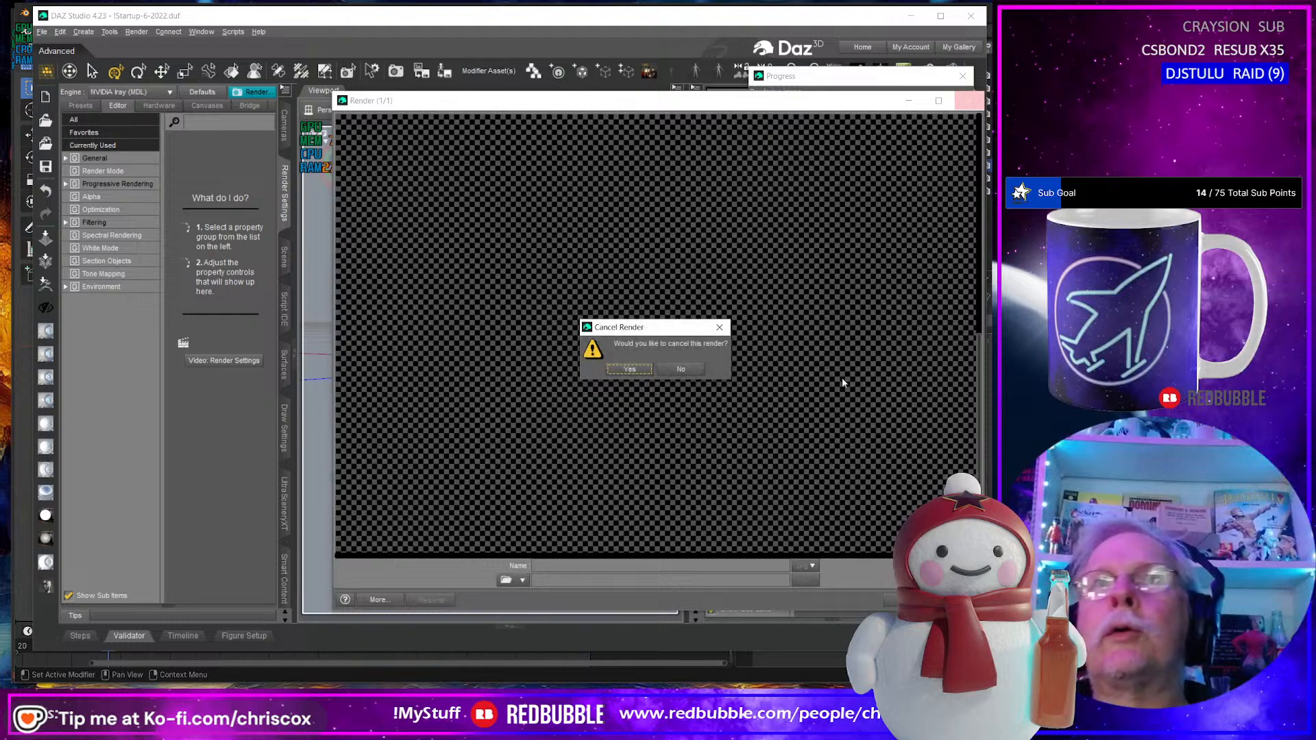
pyautogui.click(630, 369)
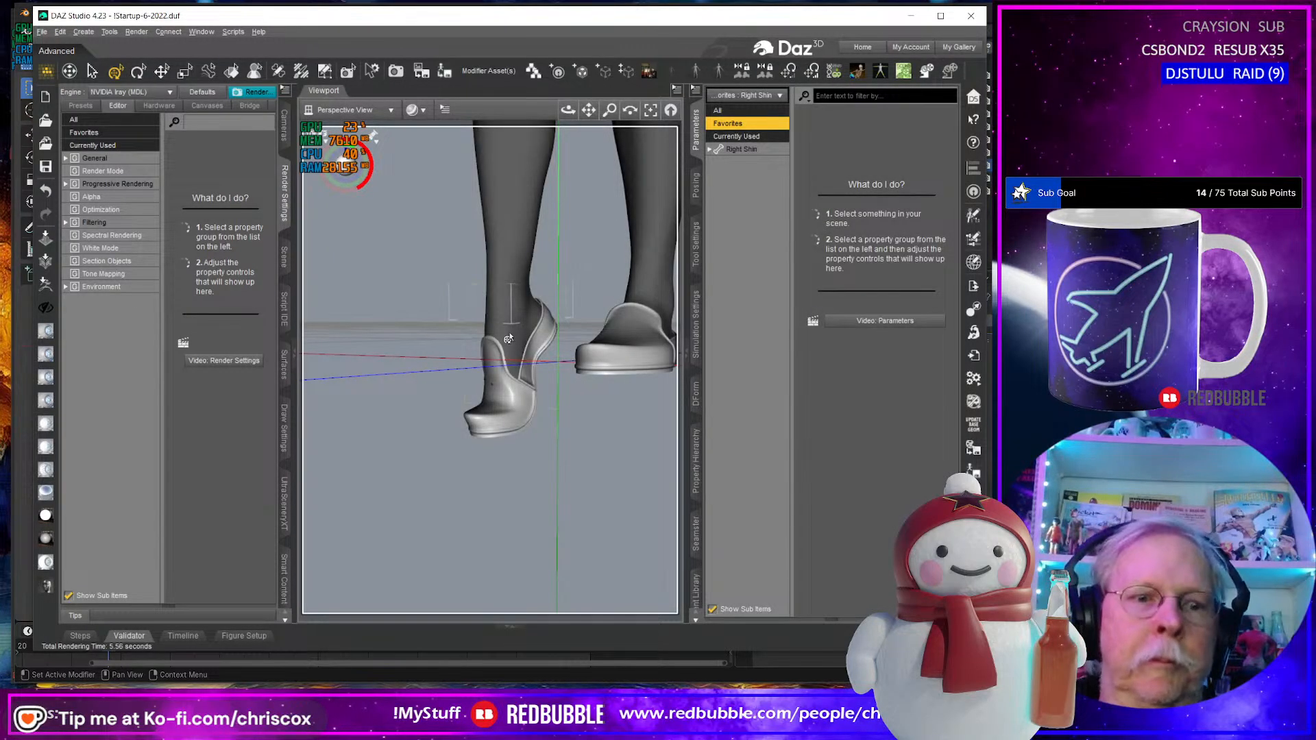
# Restore the right foot and toes to their default pose and review both shoes on the legs.
pyautogui.hotkey('ctrl', 'f')
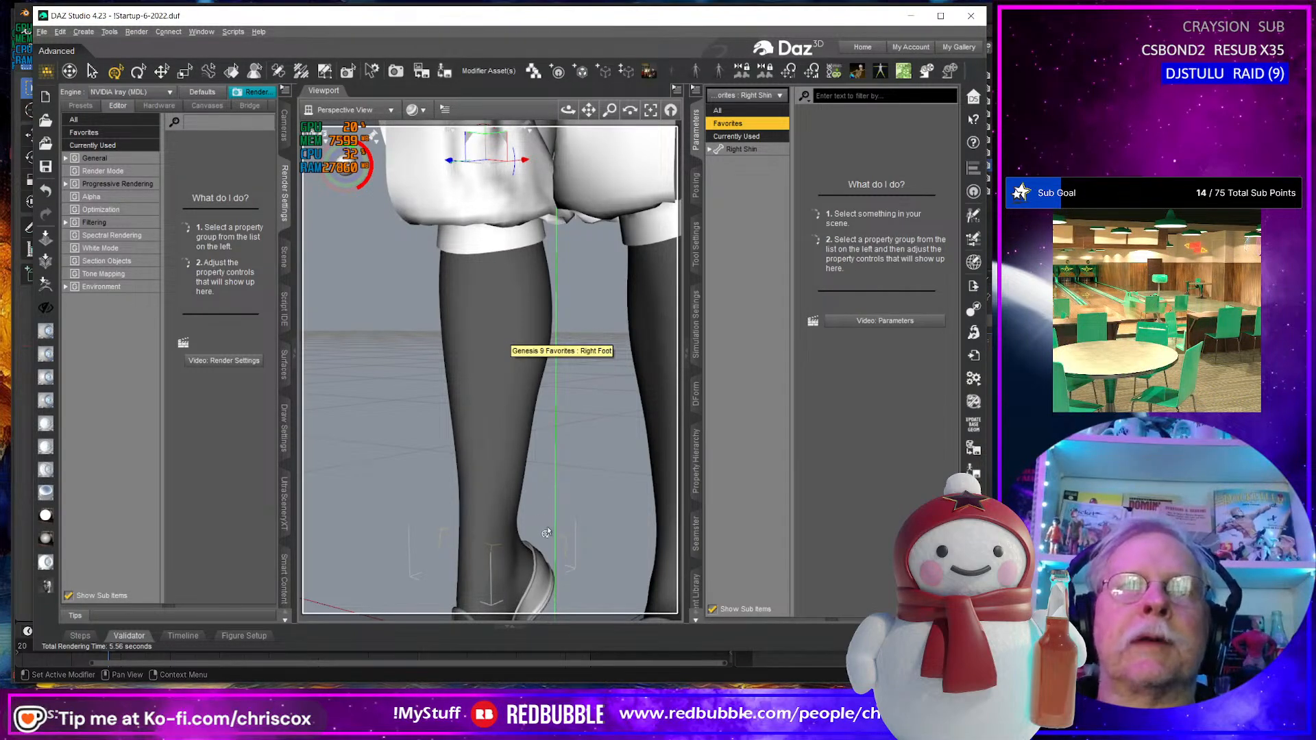
pyautogui.scroll(-3, 548, 527)
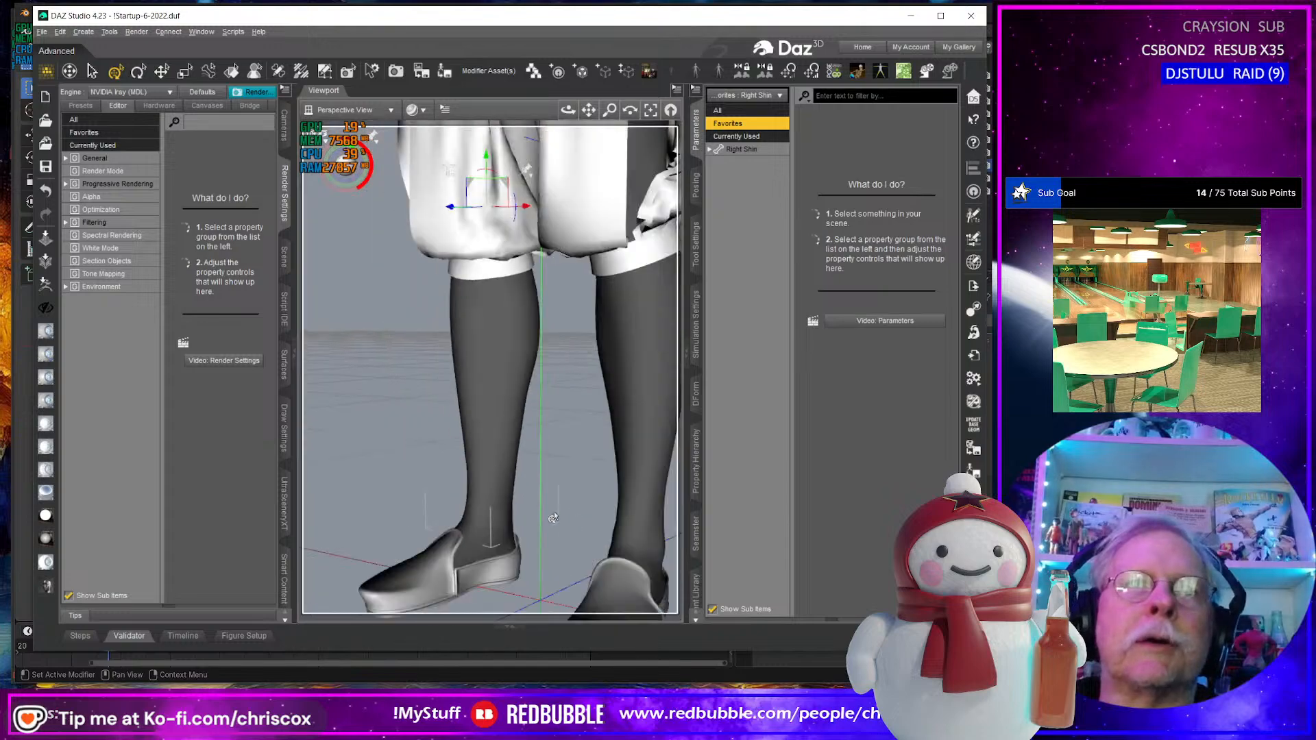
pyautogui.scroll(-2, 554, 518)
pyautogui.moveTo(554, 518)
pyautogui.mouseDown(button='middle')
pyautogui.moveTo(637, 538)
pyautogui.moveTo(558, 538)
pyautogui.mouseUp(button='middle')
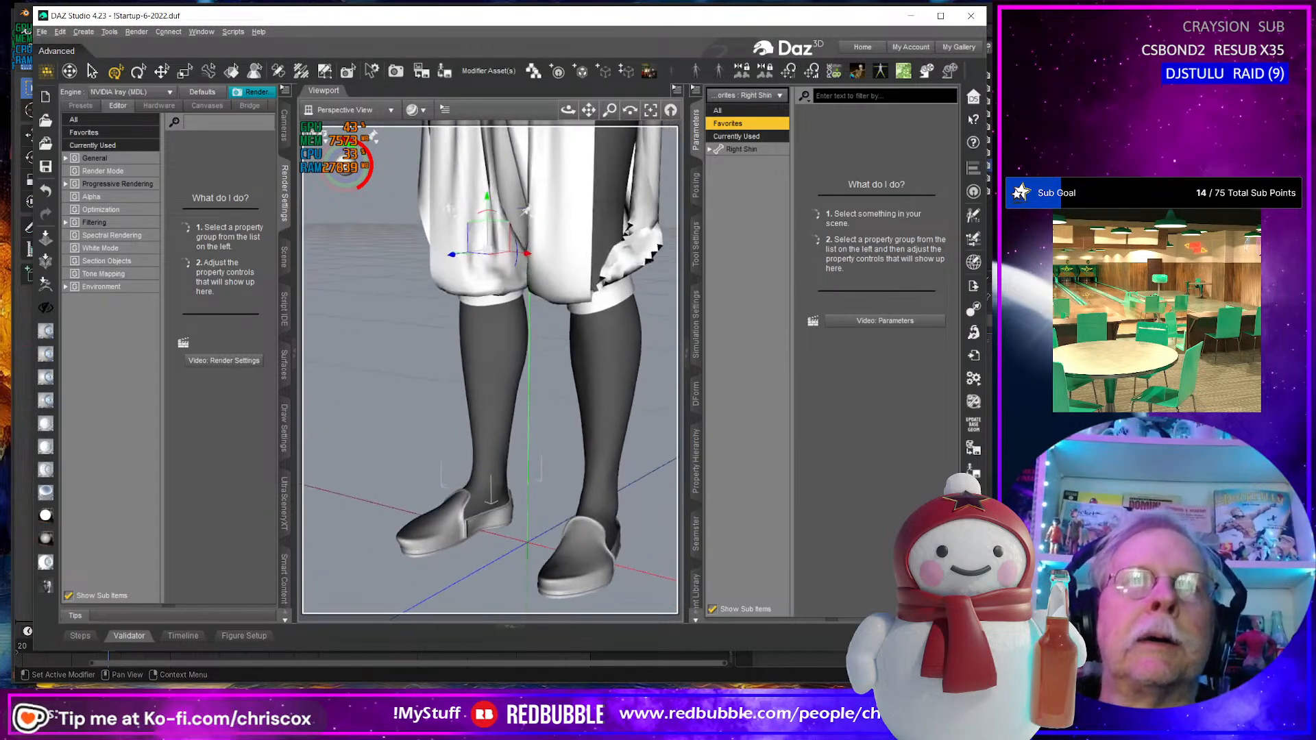
pyautogui.scroll(-2, 543, 509)
pyautogui.moveTo(547, 477); pyautogui.dragTo(619, 484, button='middle')
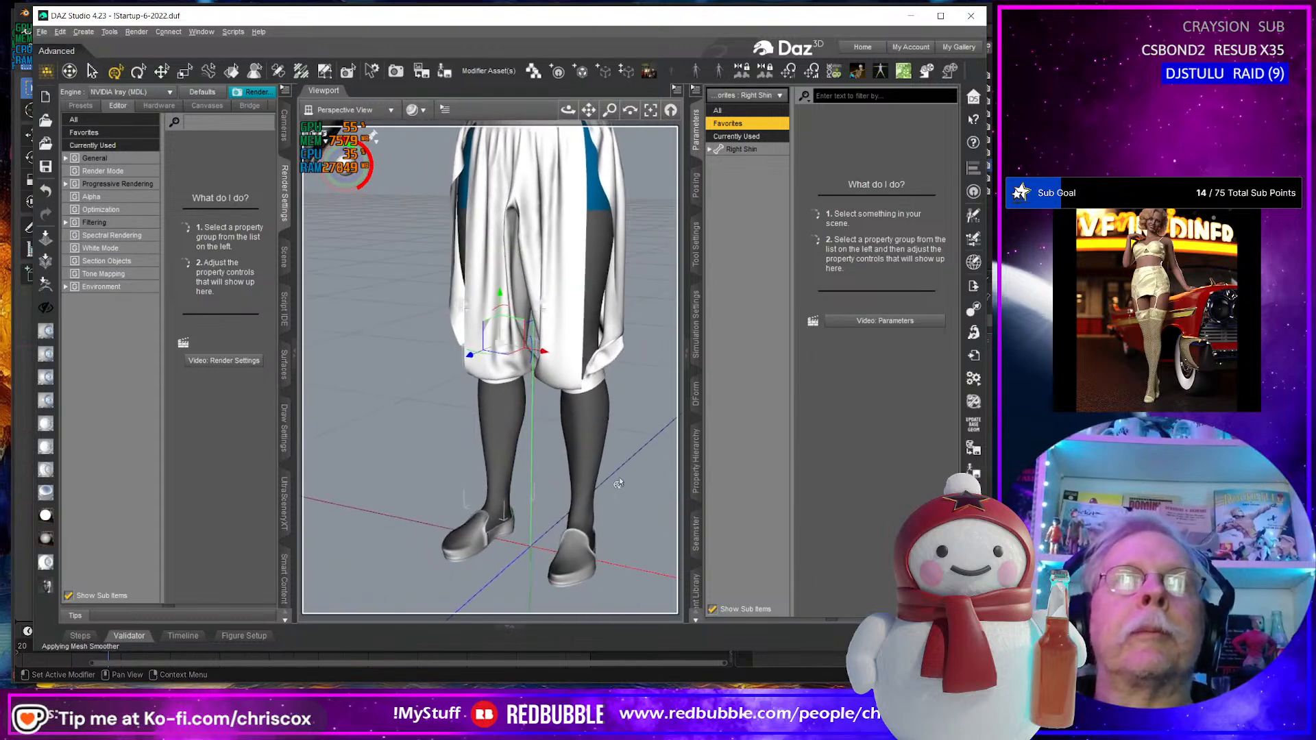
# Select MoM Servant Shoes G9 in the scene and start saving it as a DSON User File.
pyautogui.click(284, 257)
pyautogui.click(171, 592)
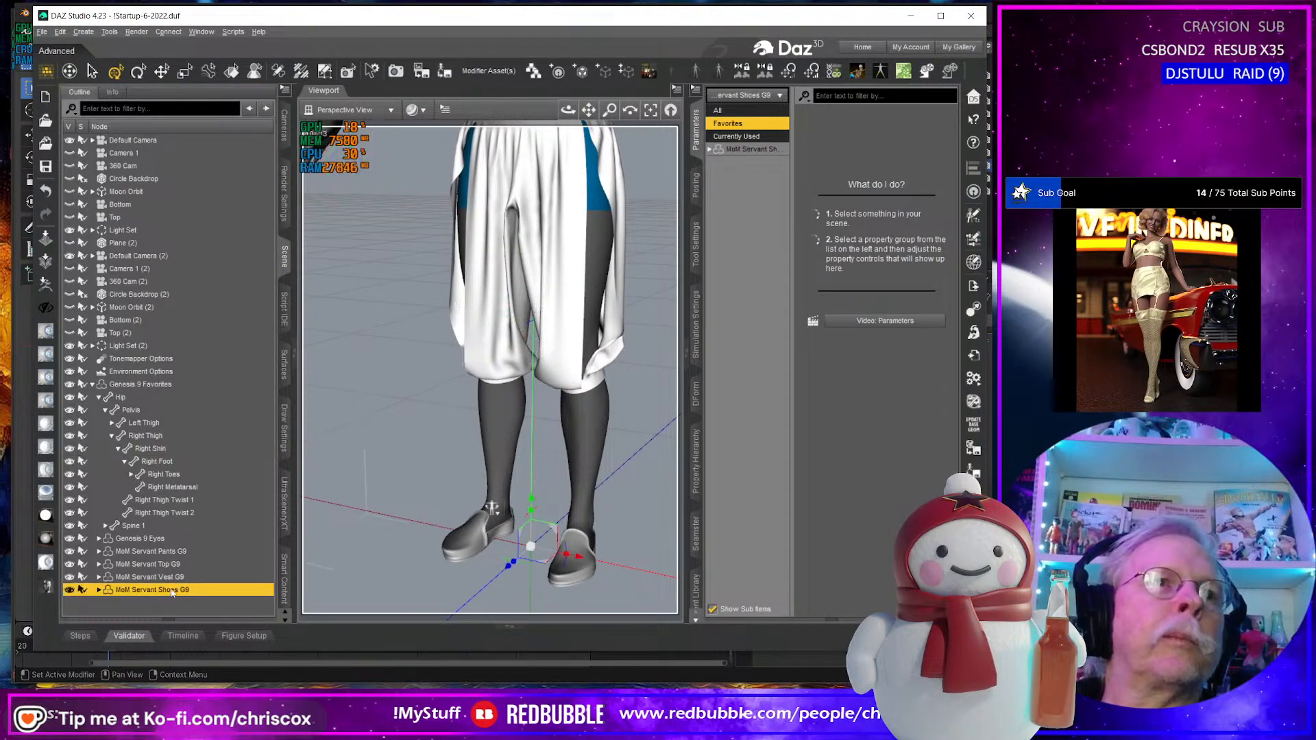
pyautogui.click(445, 73)
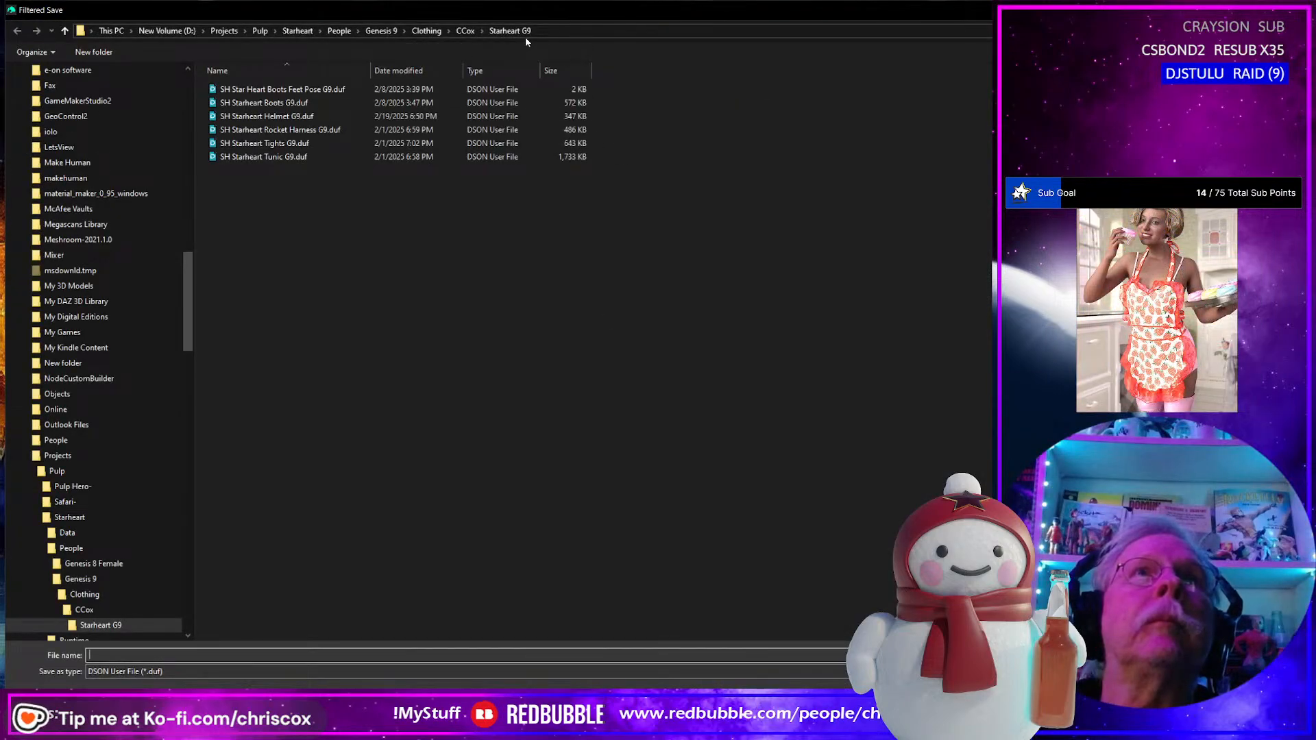
# Browse the save location to Projects/Martian/Maidens/Servant/People/Genesis 9/Clothing and open its Maidens of Mars - Servant G9 subfolder.
pyautogui.click(203, 32)
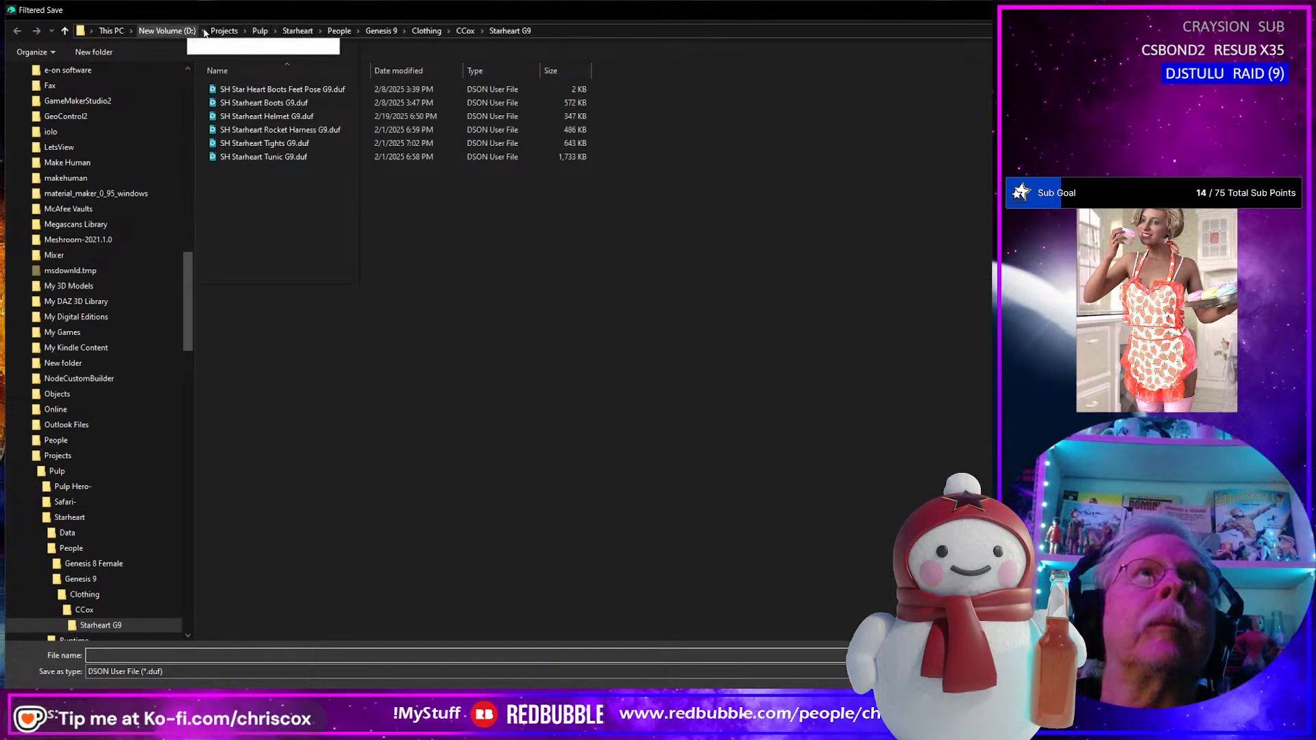
pyautogui.click(227, 33)
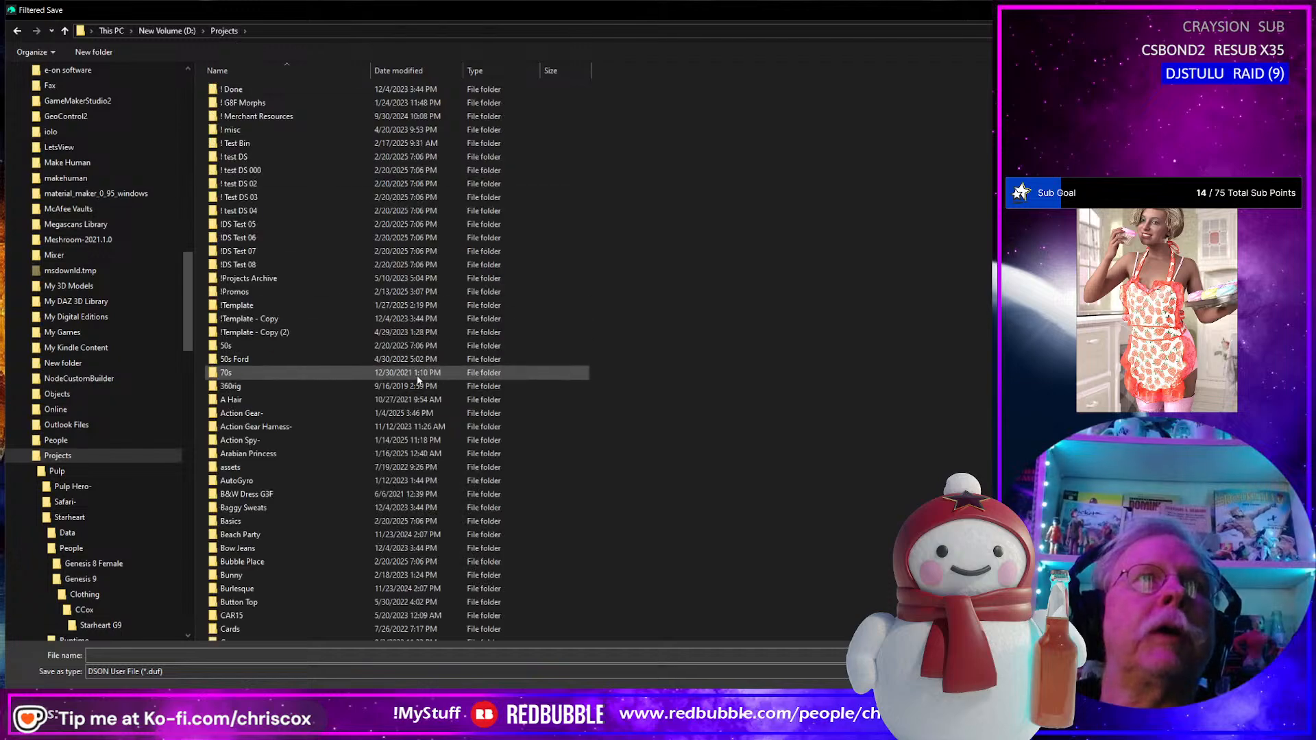
pyautogui.scroll(-10, 408, 377)
pyautogui.scroll(-5, 408, 380)
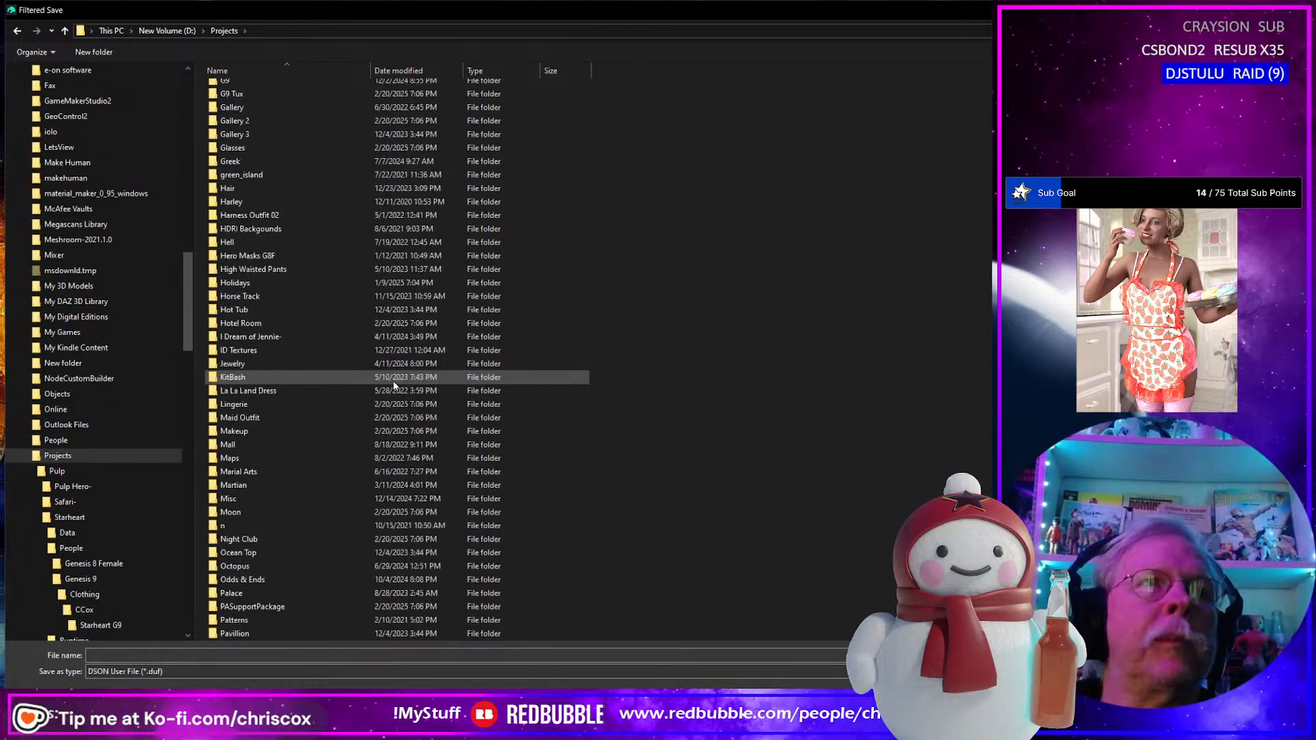
pyautogui.doubleClick(263, 446)
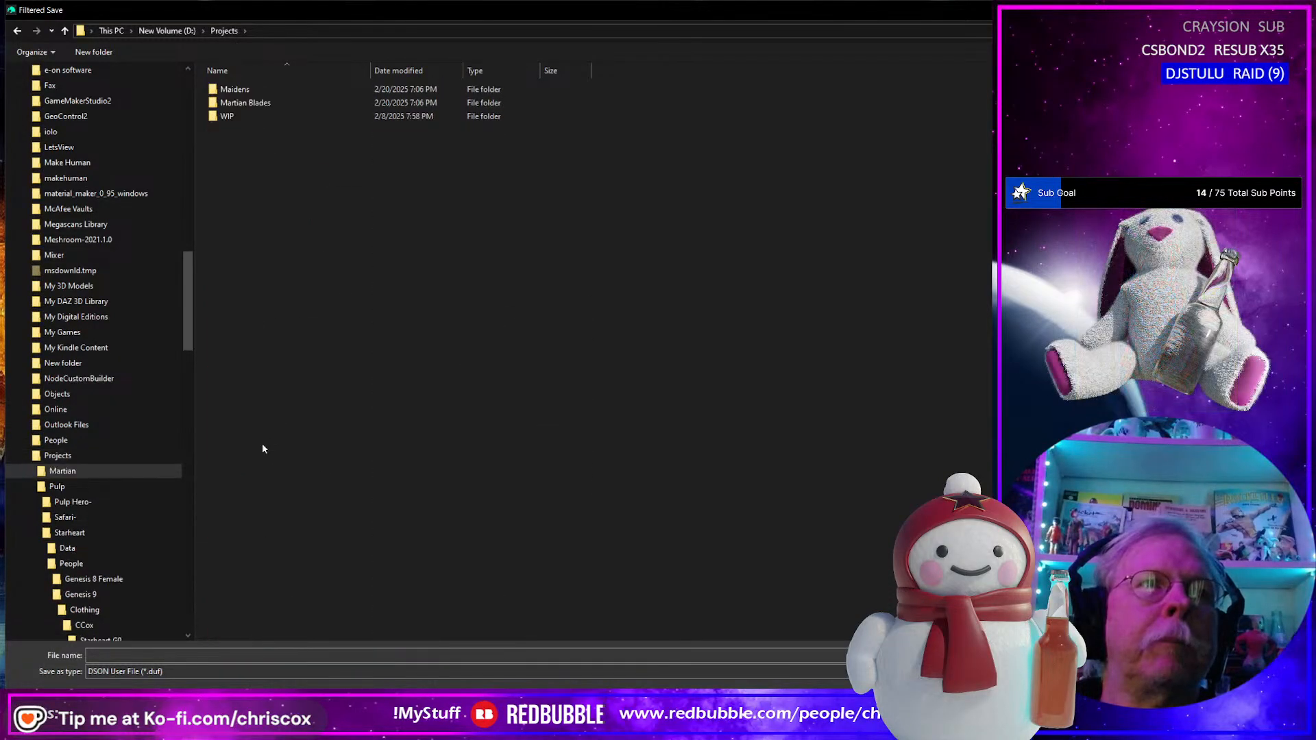
pyautogui.doubleClick(235, 89)
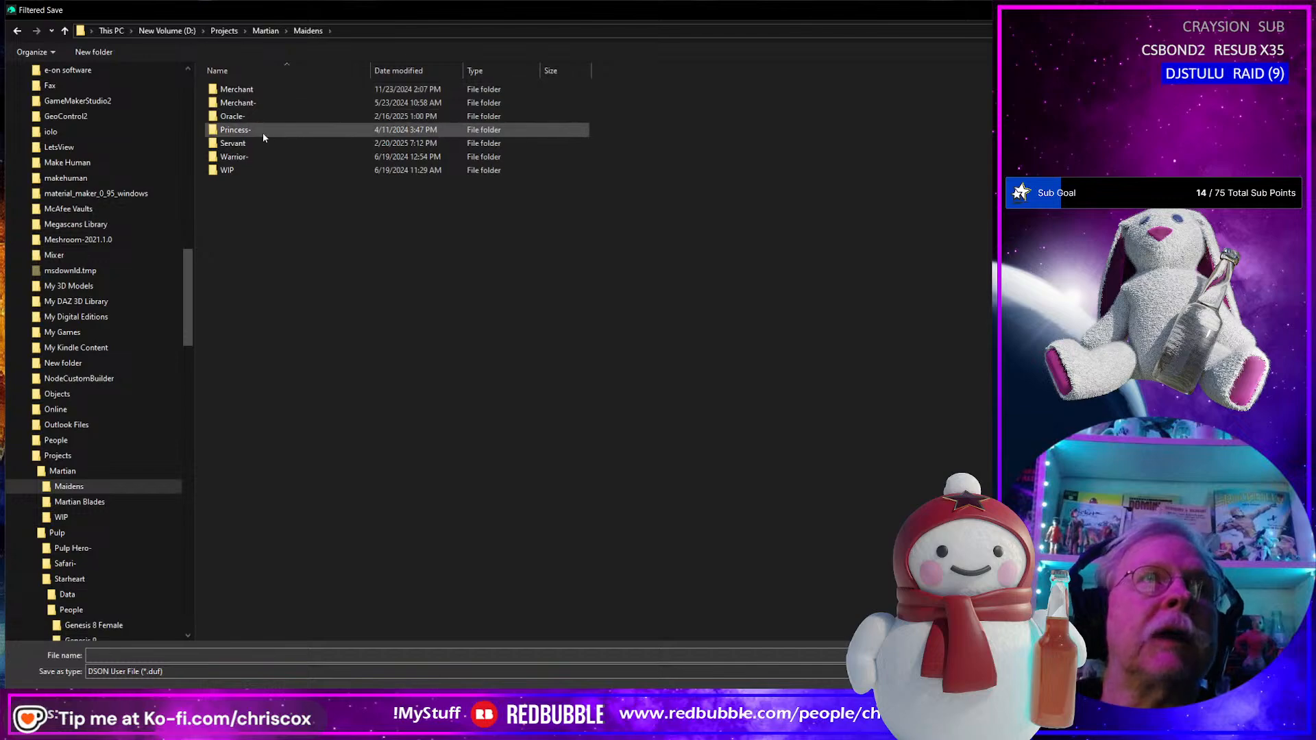
pyautogui.doubleClick(249, 145)
pyautogui.doubleClick(244, 103)
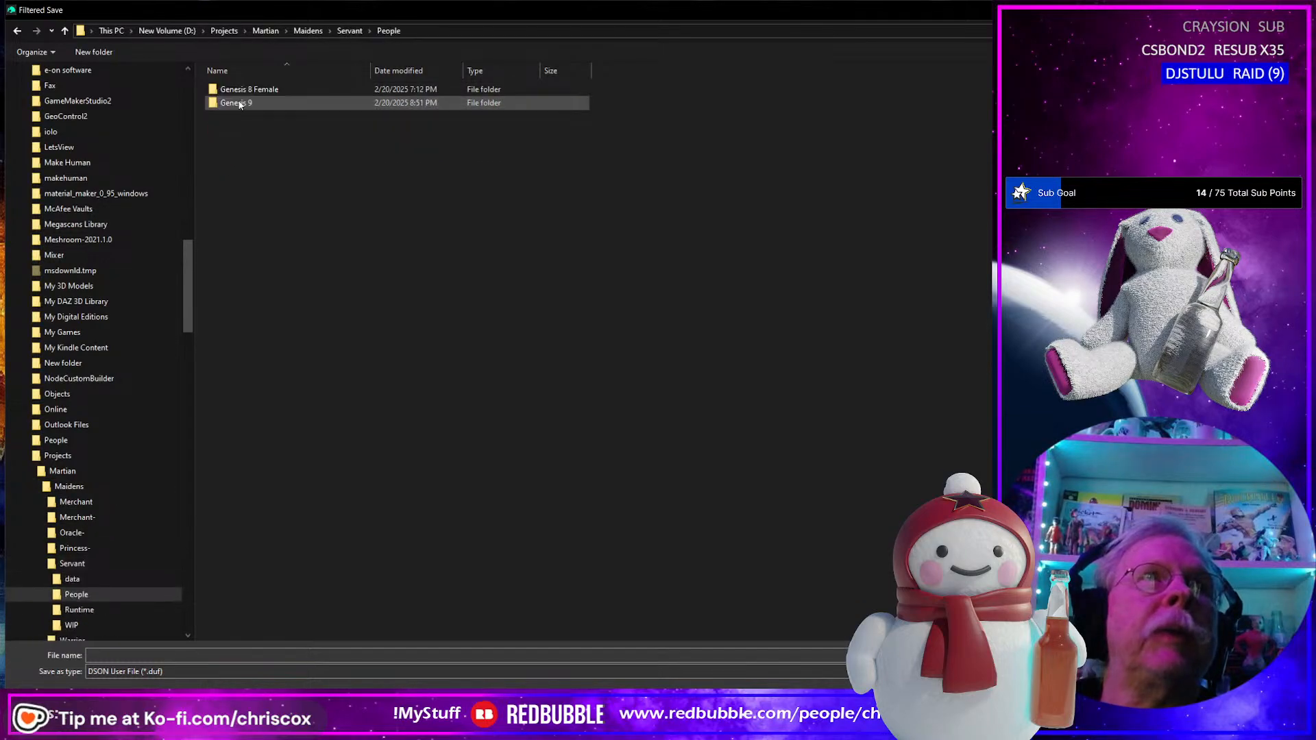
pyautogui.doubleClick(244, 103)
pyautogui.doubleClick(262, 92)
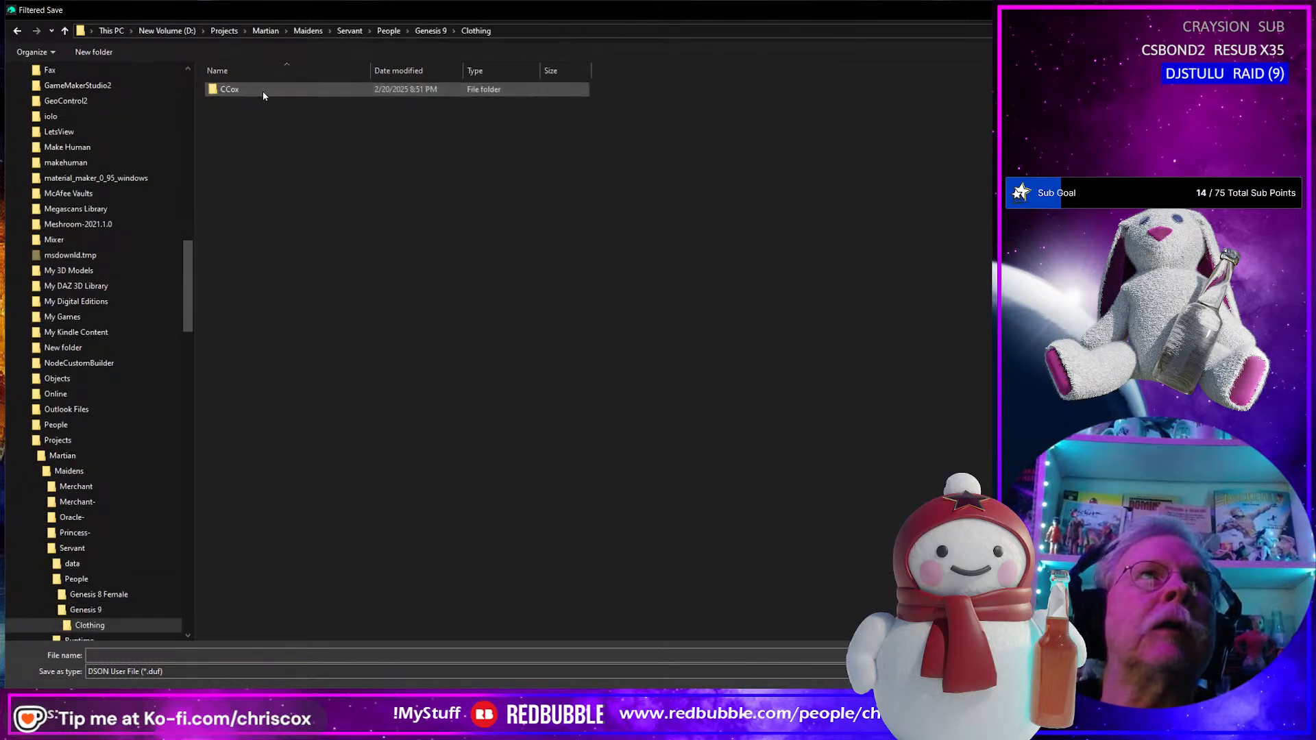
pyautogui.doubleClick(263, 93)
pyautogui.doubleClick(261, 90)
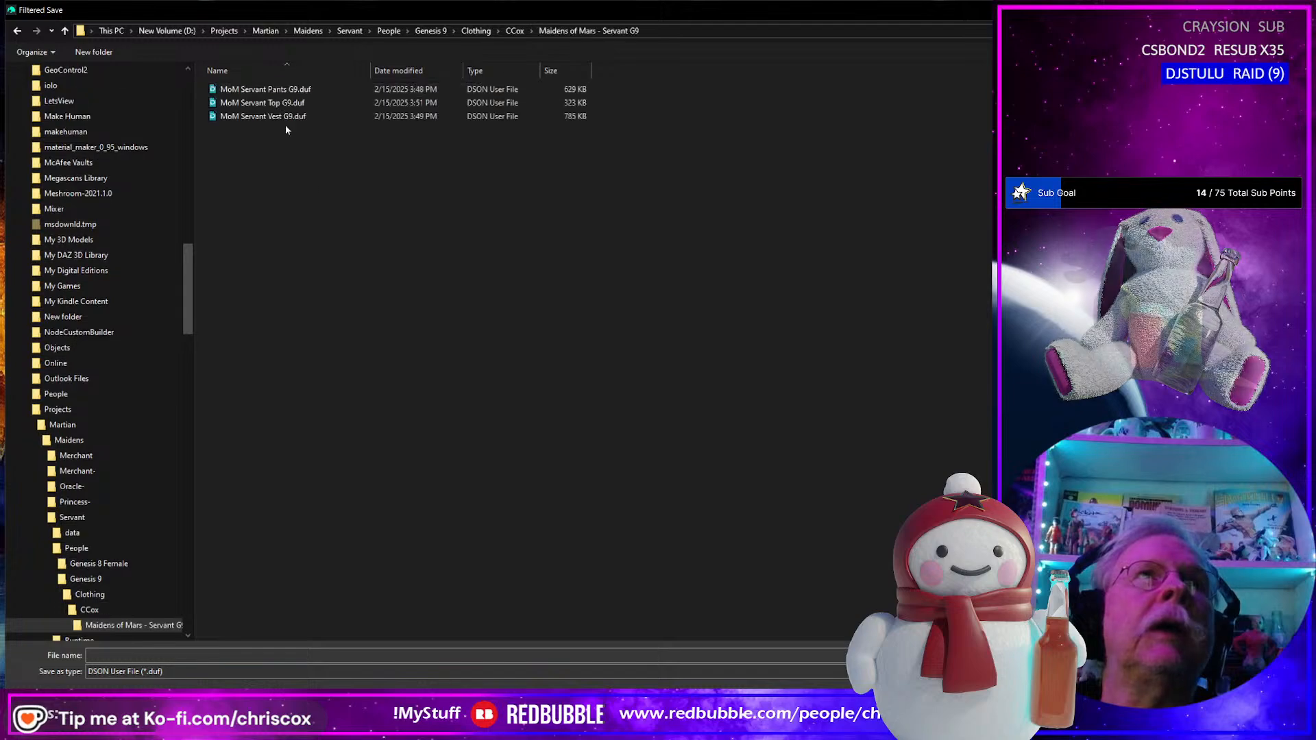
# Name the file MoM Servant Shoes G9.duf, based on the existing vest file's name, and save it.
pyautogui.click(302, 116)
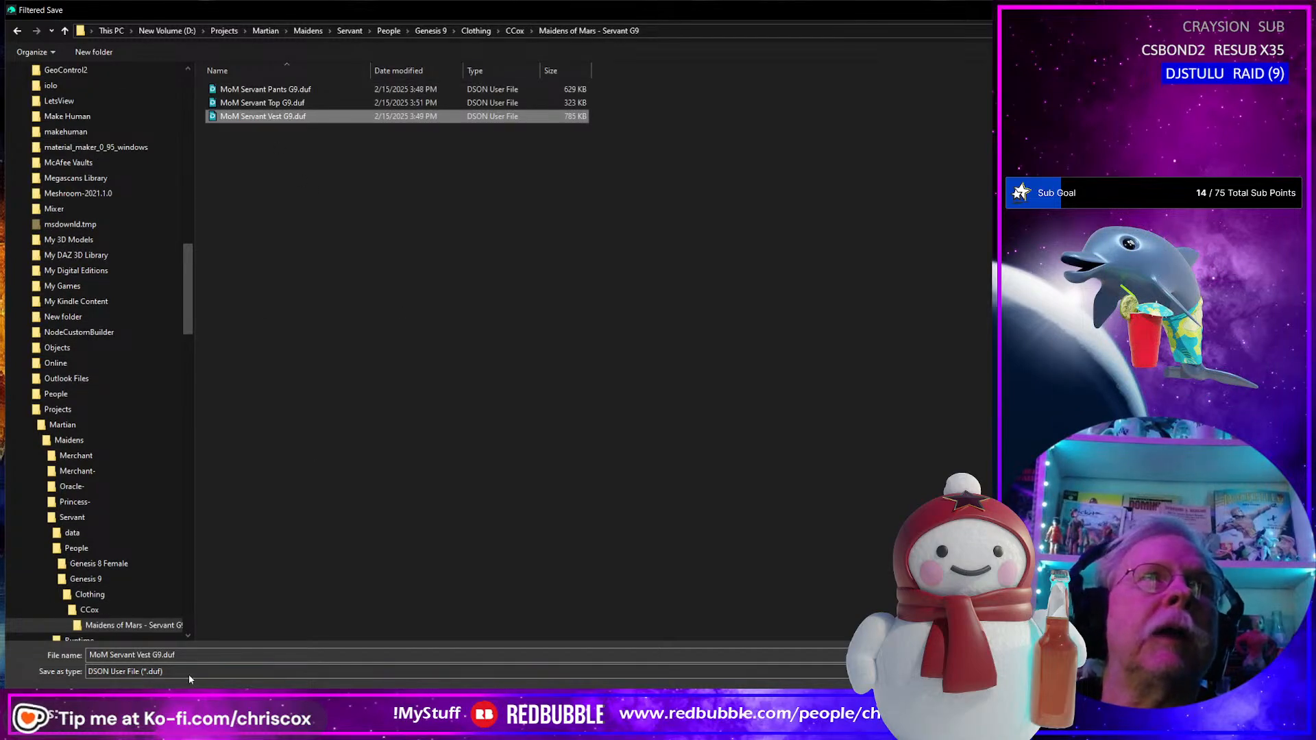
pyautogui.click(139, 652)
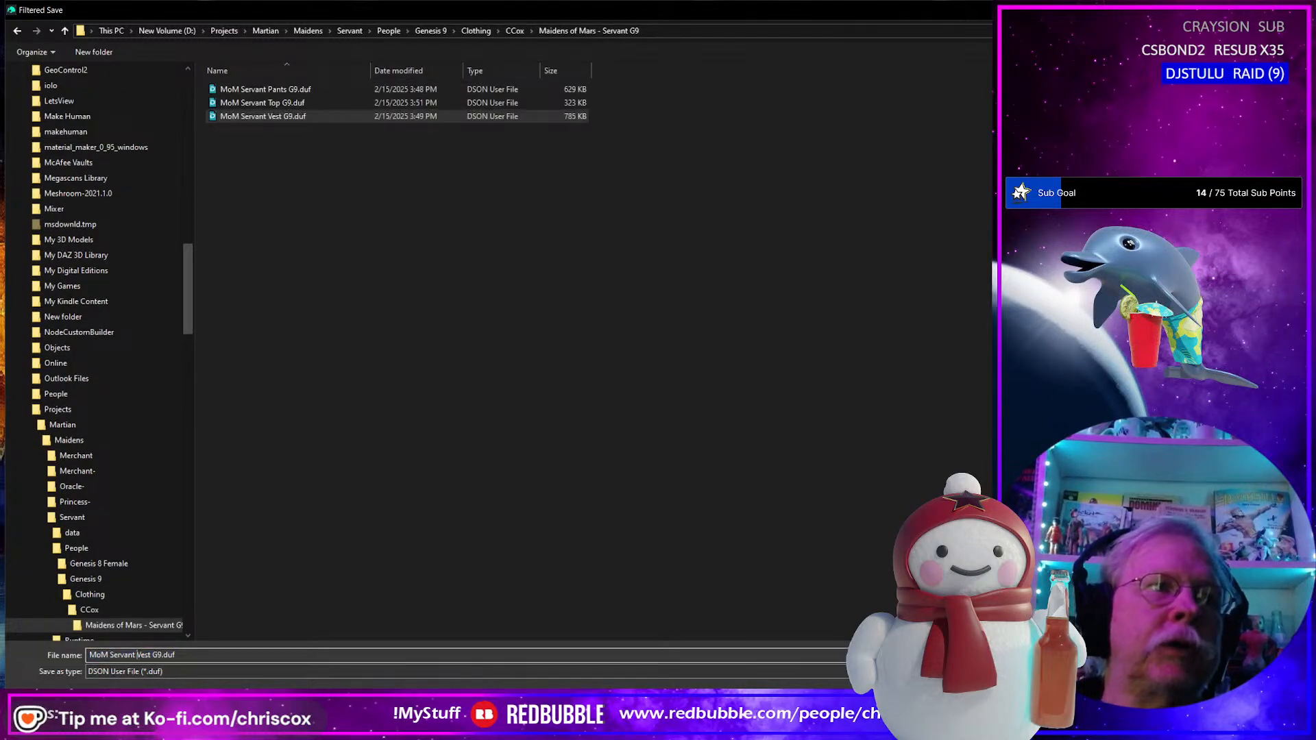
pyautogui.write('Sho')
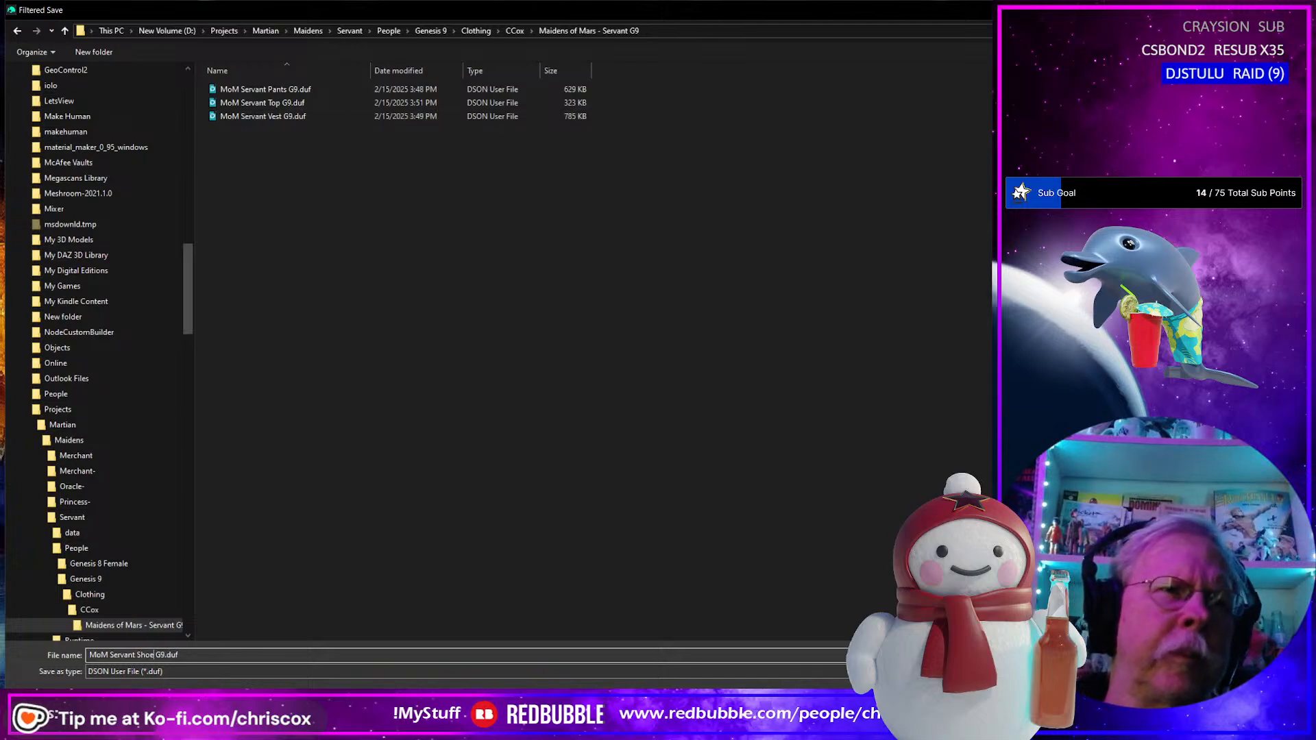
pyautogui.press('Return')
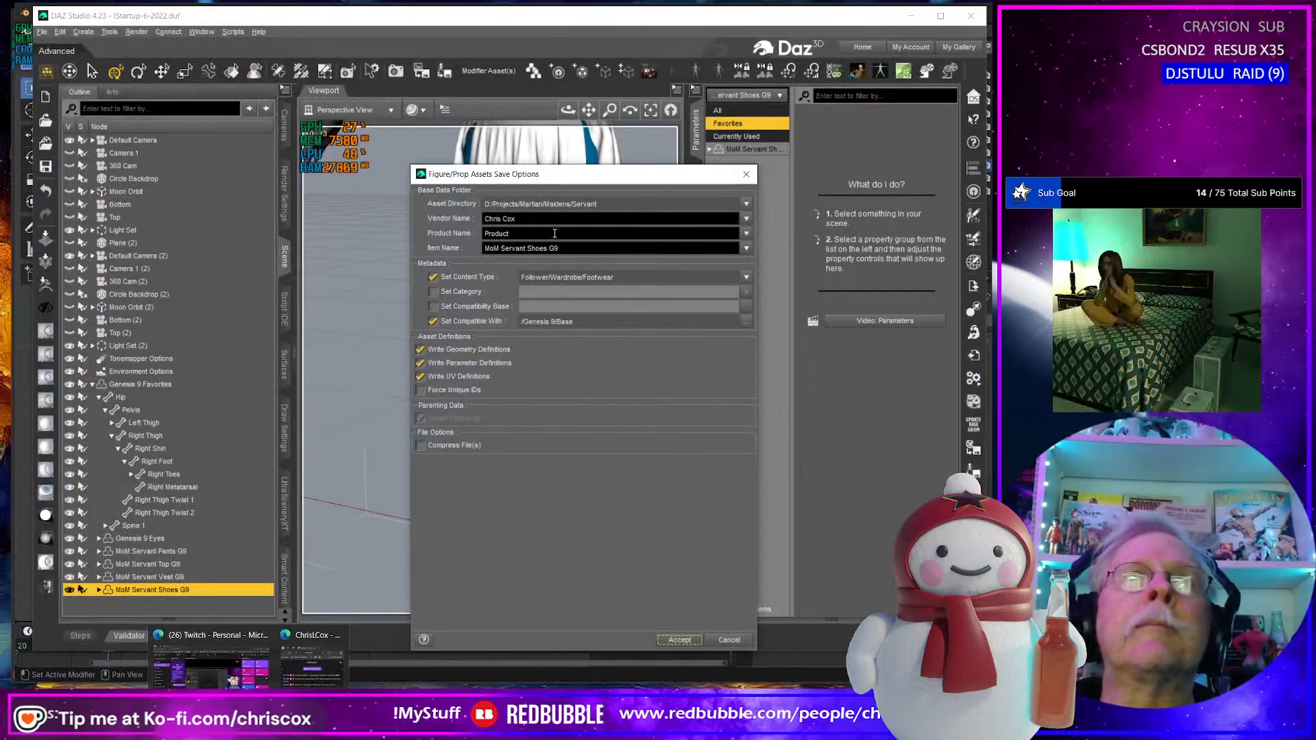
# Set the asset's product name to Maidens of Mars- Servant G9 and category to Default/Wardrobe/Footwear, and accept the save options.
pyautogui.click(745, 234)
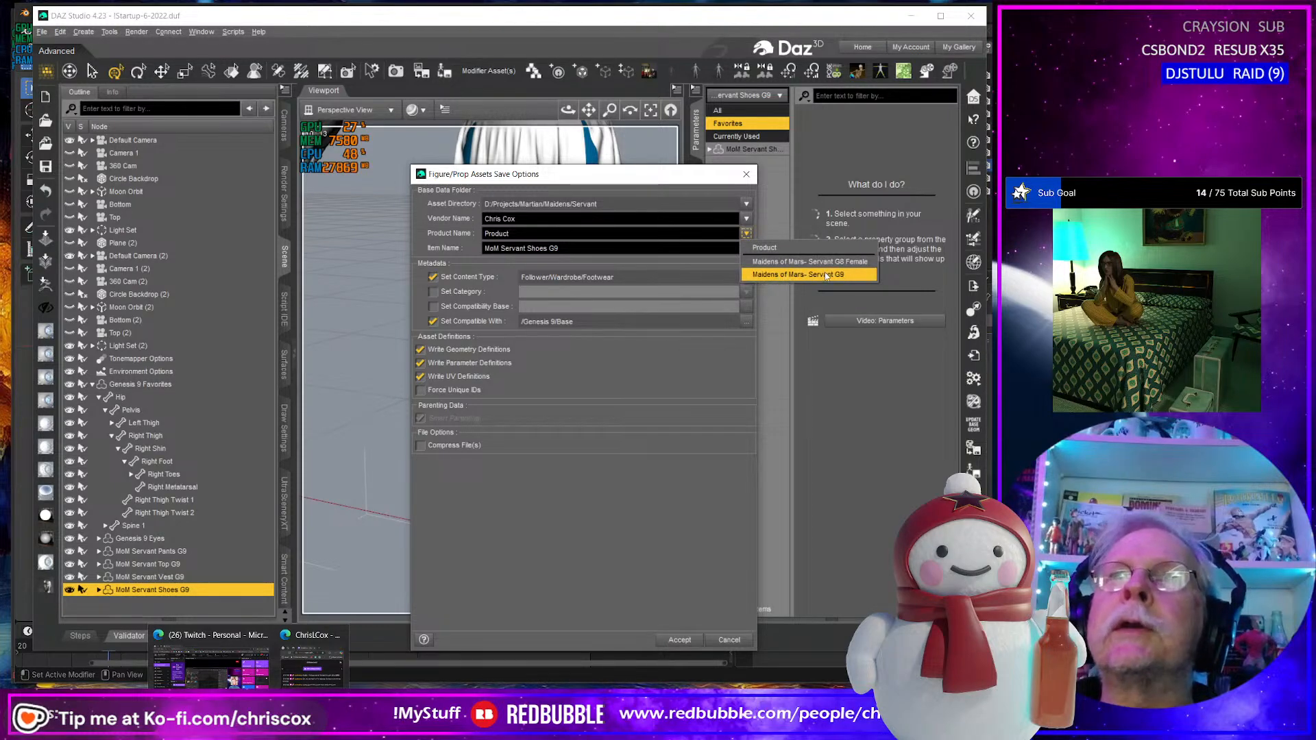
pyautogui.click(791, 274)
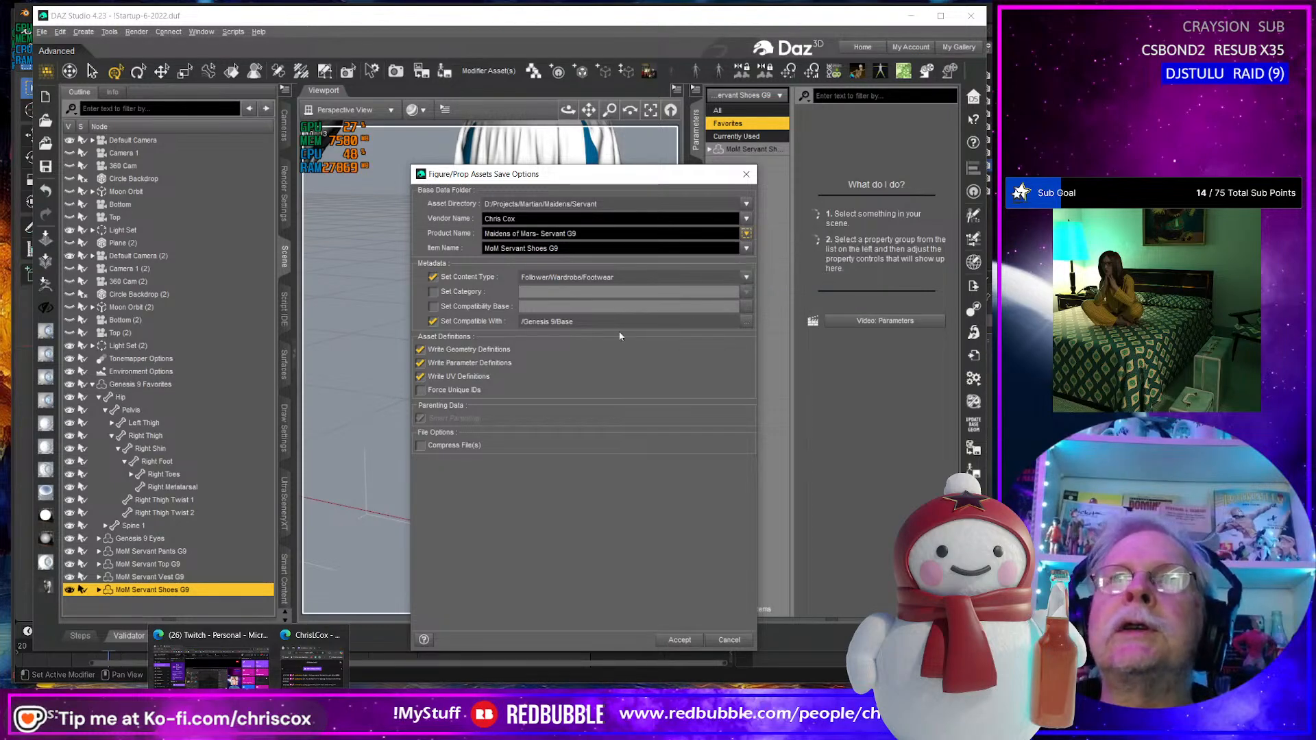
pyautogui.click(432, 291)
pyautogui.click(747, 292)
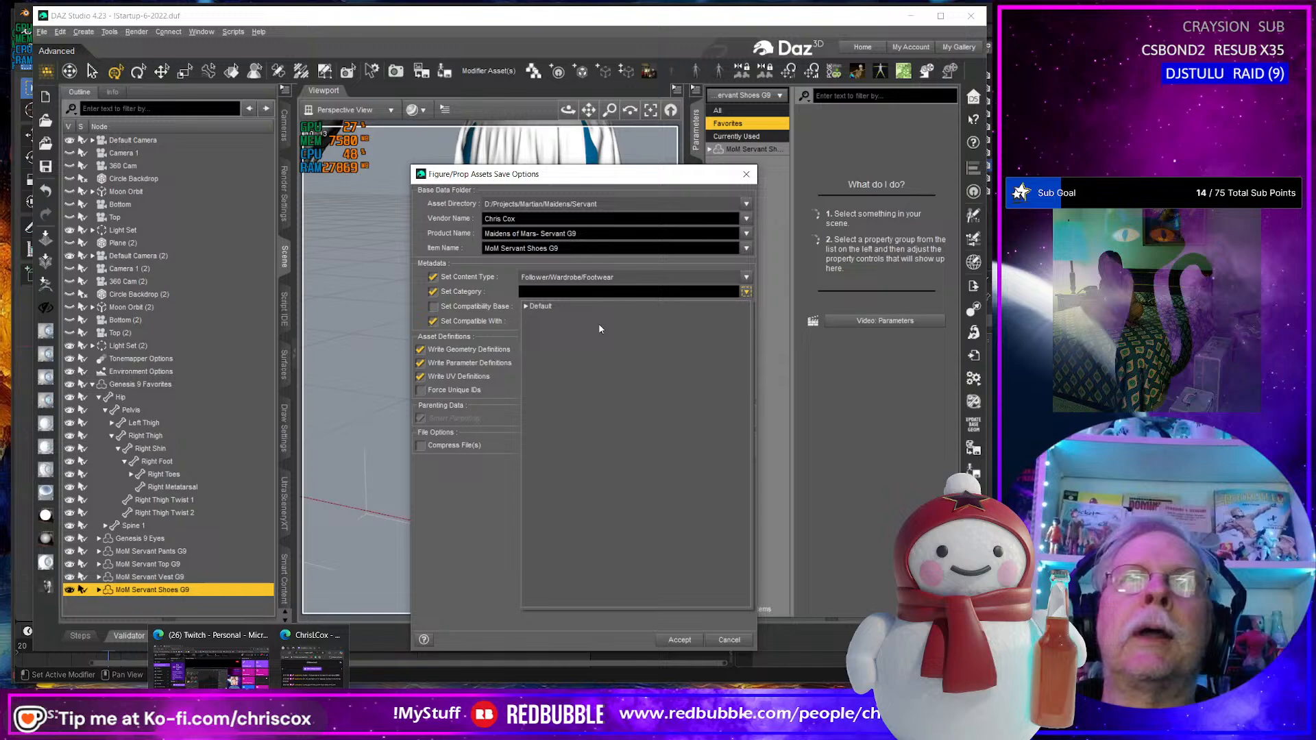
pyautogui.click(526, 307)
pyautogui.click(532, 522)
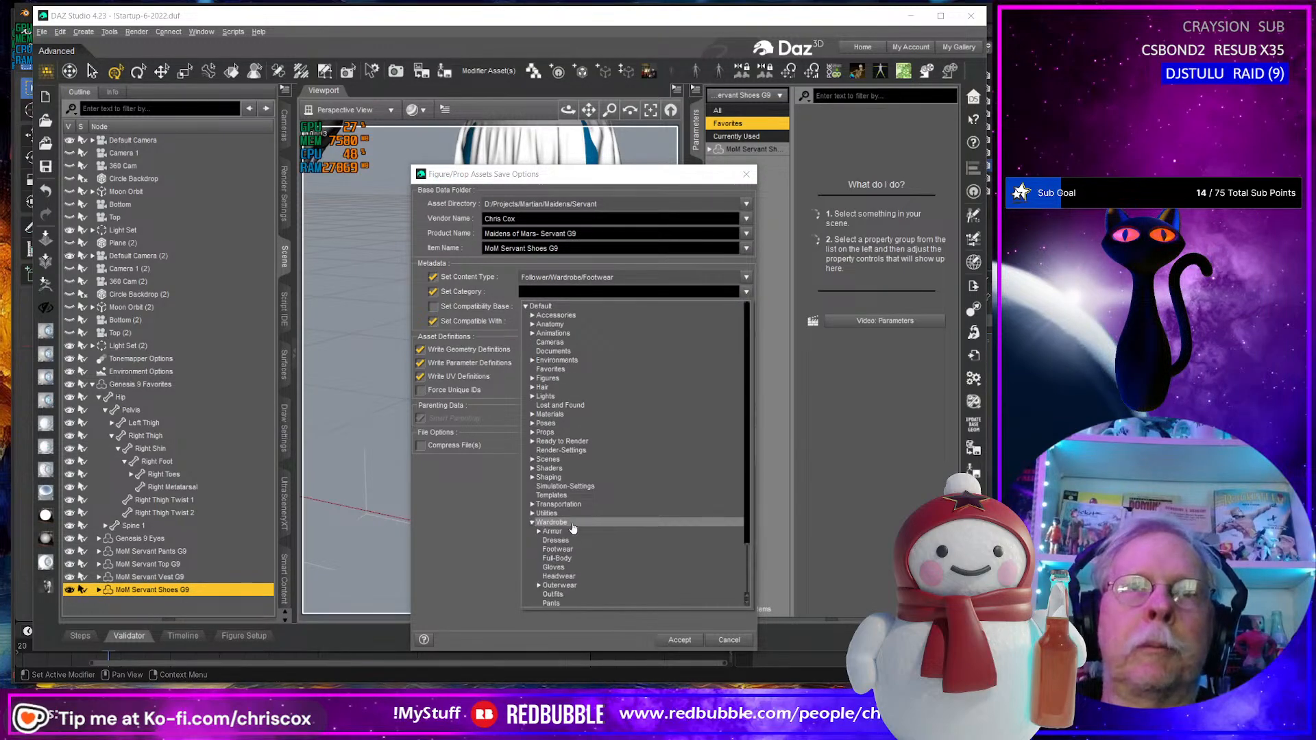
pyautogui.click(556, 552)
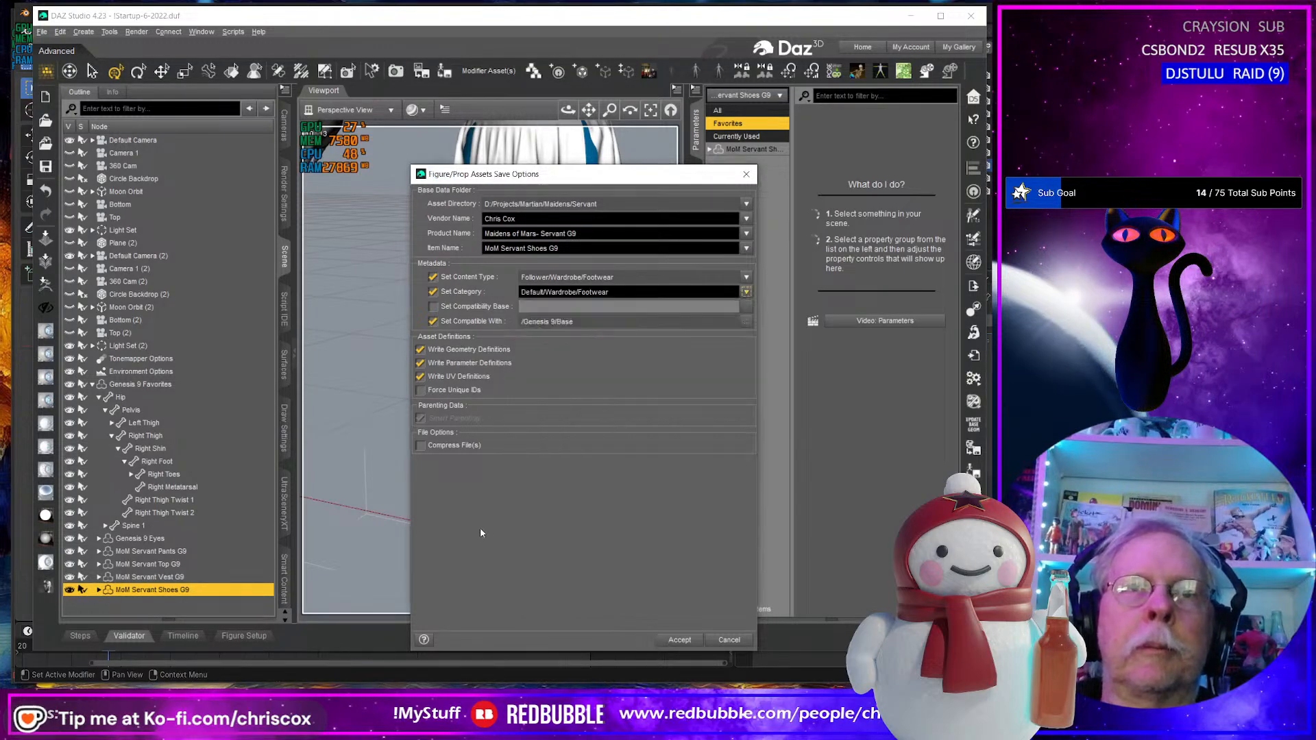
pyautogui.click(680, 641)
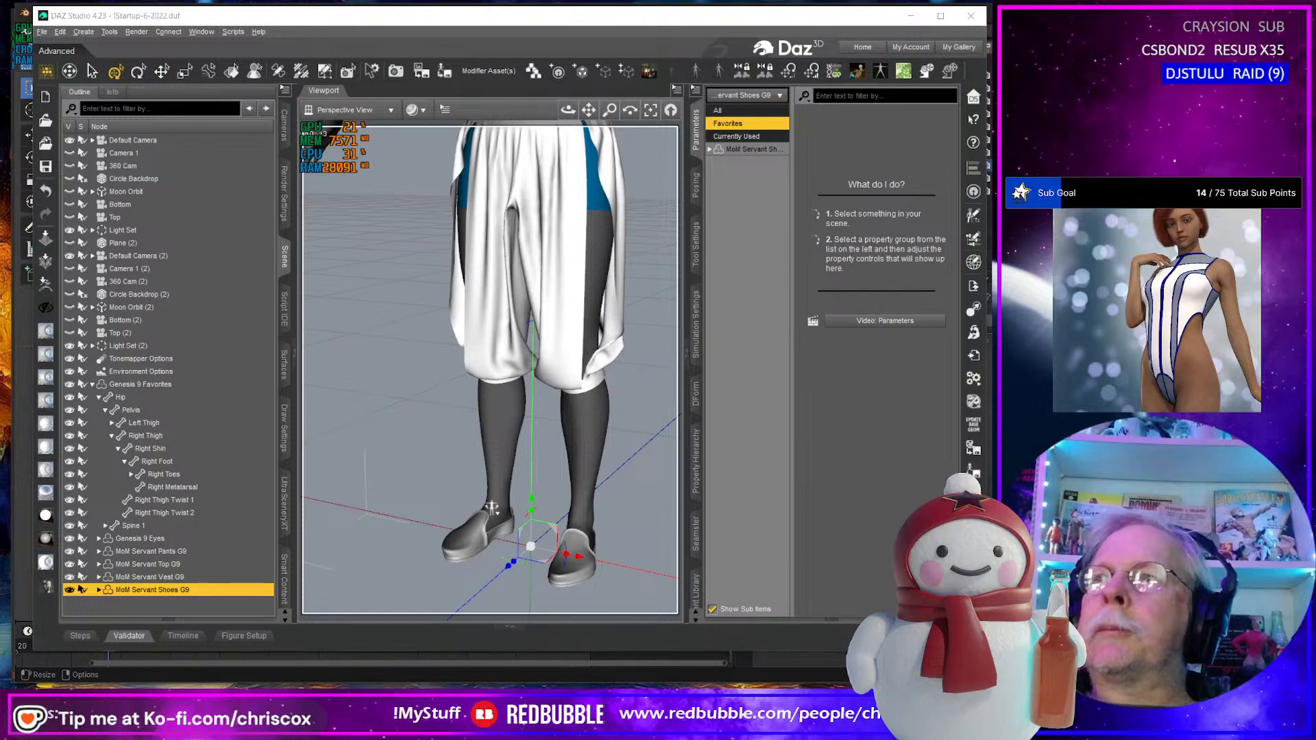
# Check the saved MoM Servant Shoes G9 in the Content Library and view the outfit on the Genesis 9 figure.
pyautogui.click(543, 435)
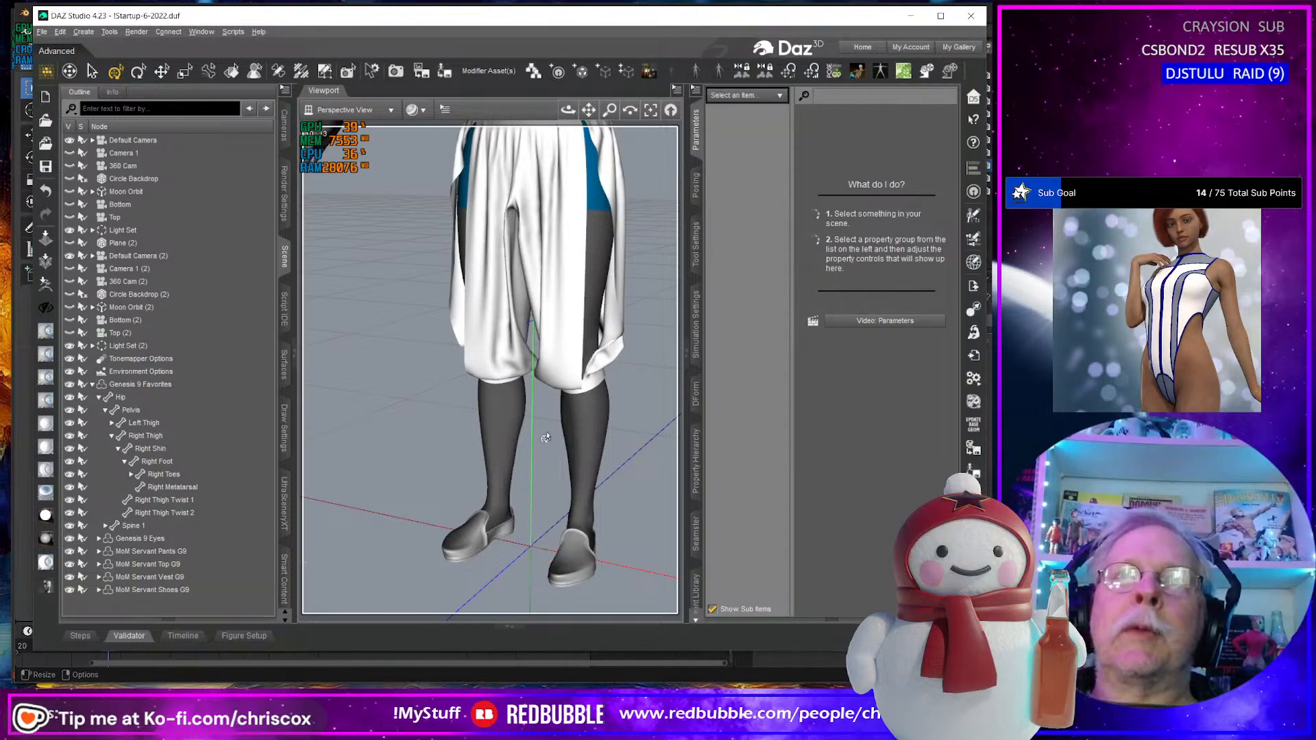
pyautogui.moveTo(543, 435); pyautogui.dragTo(510, 308, button='middle')
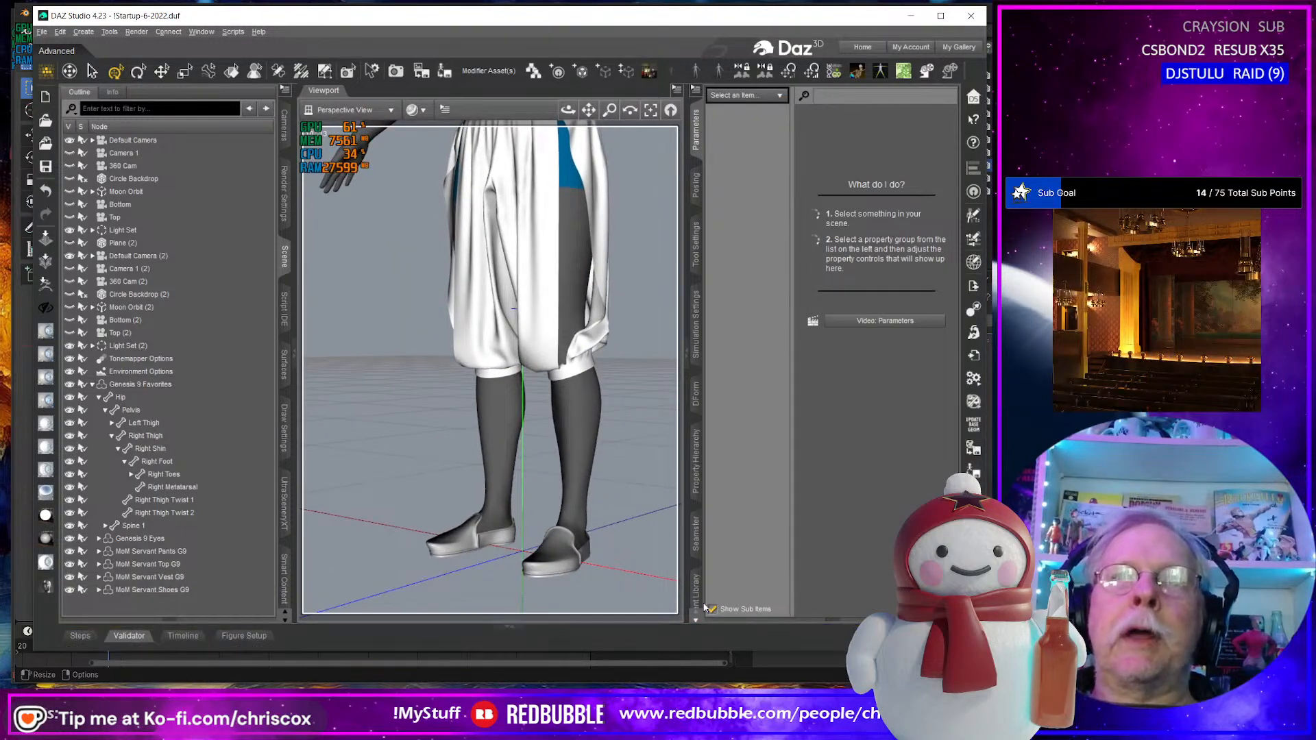
pyautogui.click(696, 569)
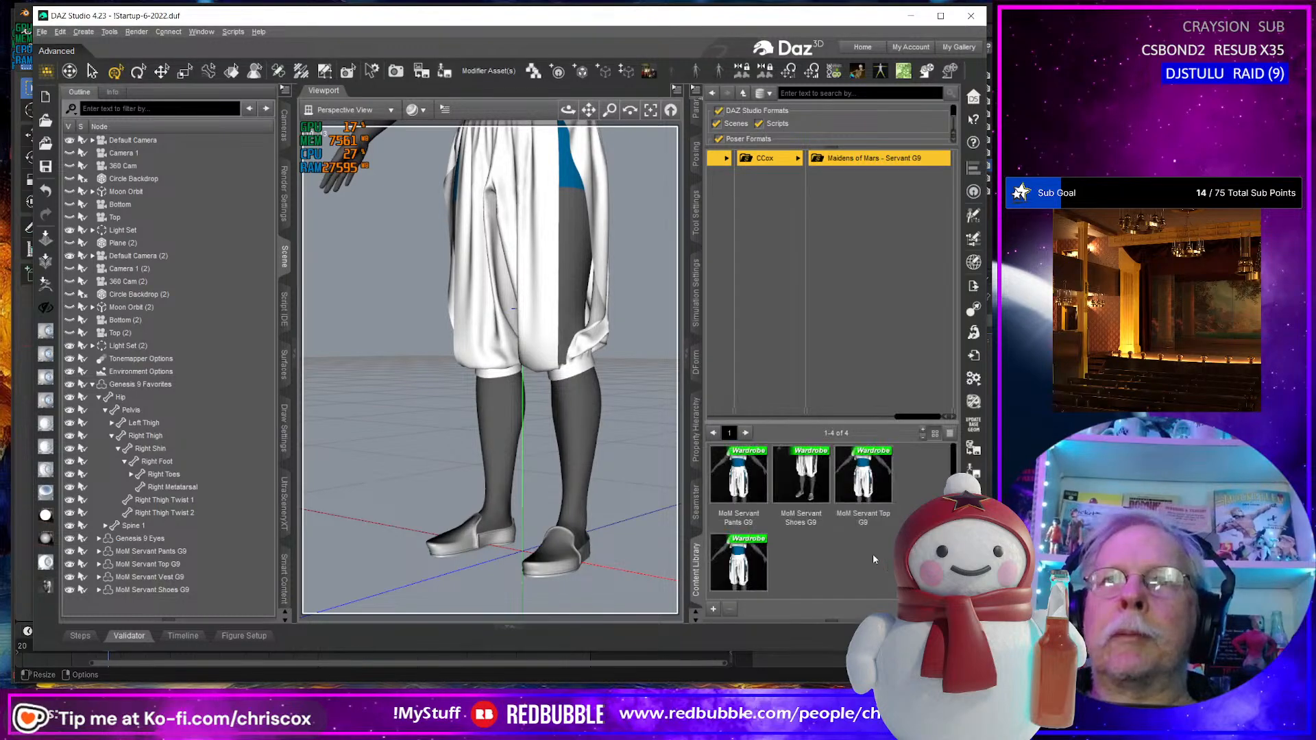
pyautogui.scroll(1, 865, 582)
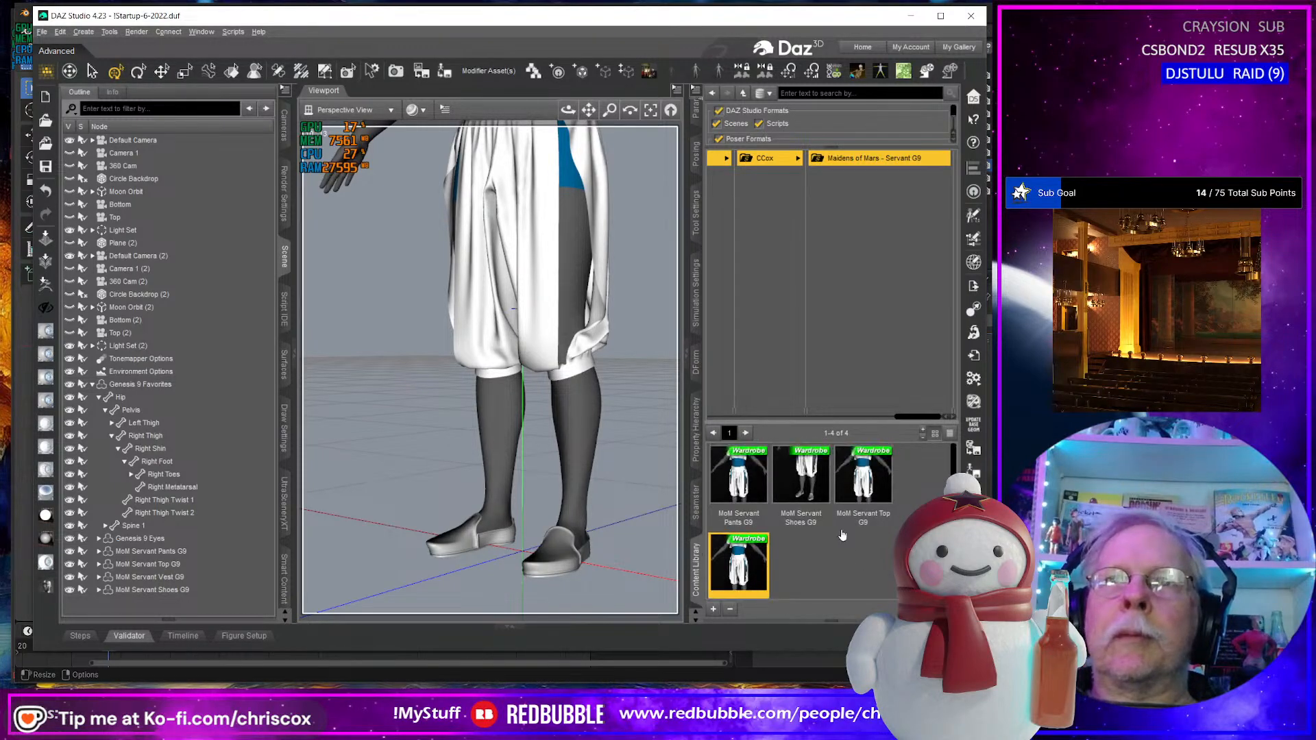
pyautogui.click(801, 473)
pyautogui.moveTo(658, 525); pyautogui.dragTo(632, 516, button='middle')
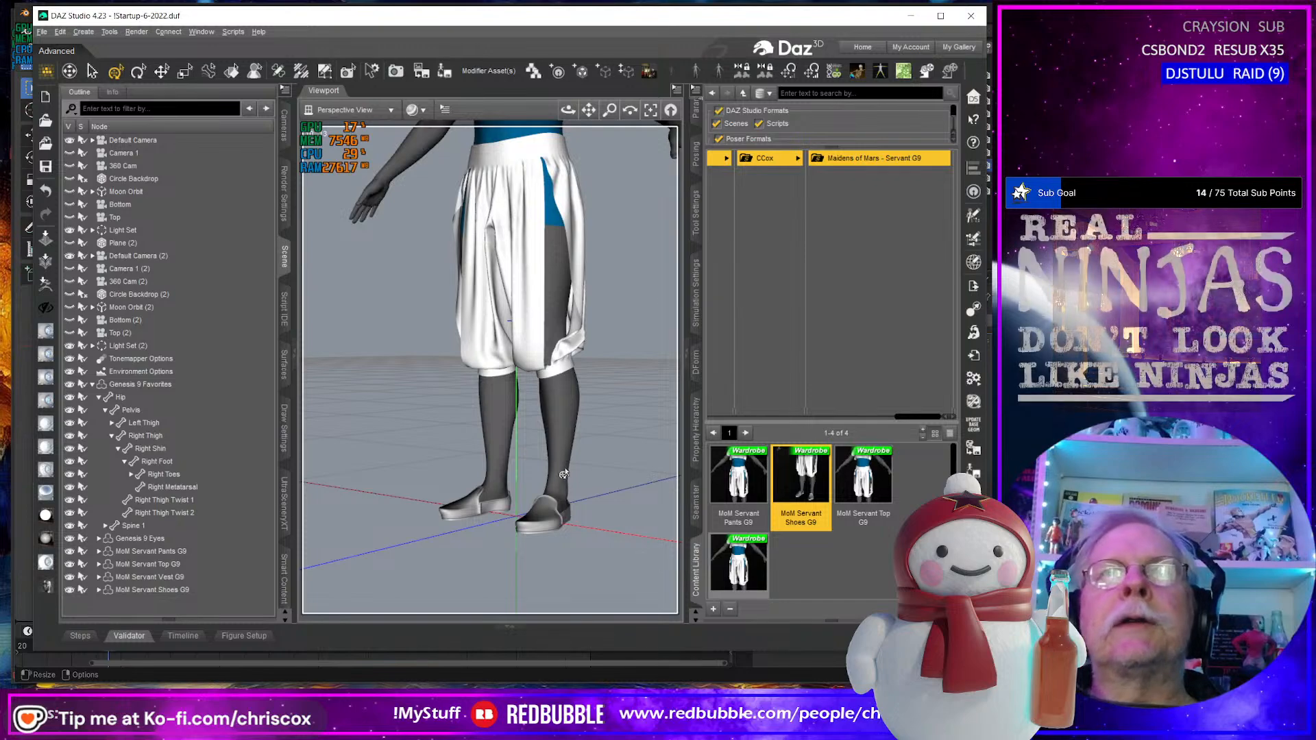
pyautogui.scroll(3, 563, 388)
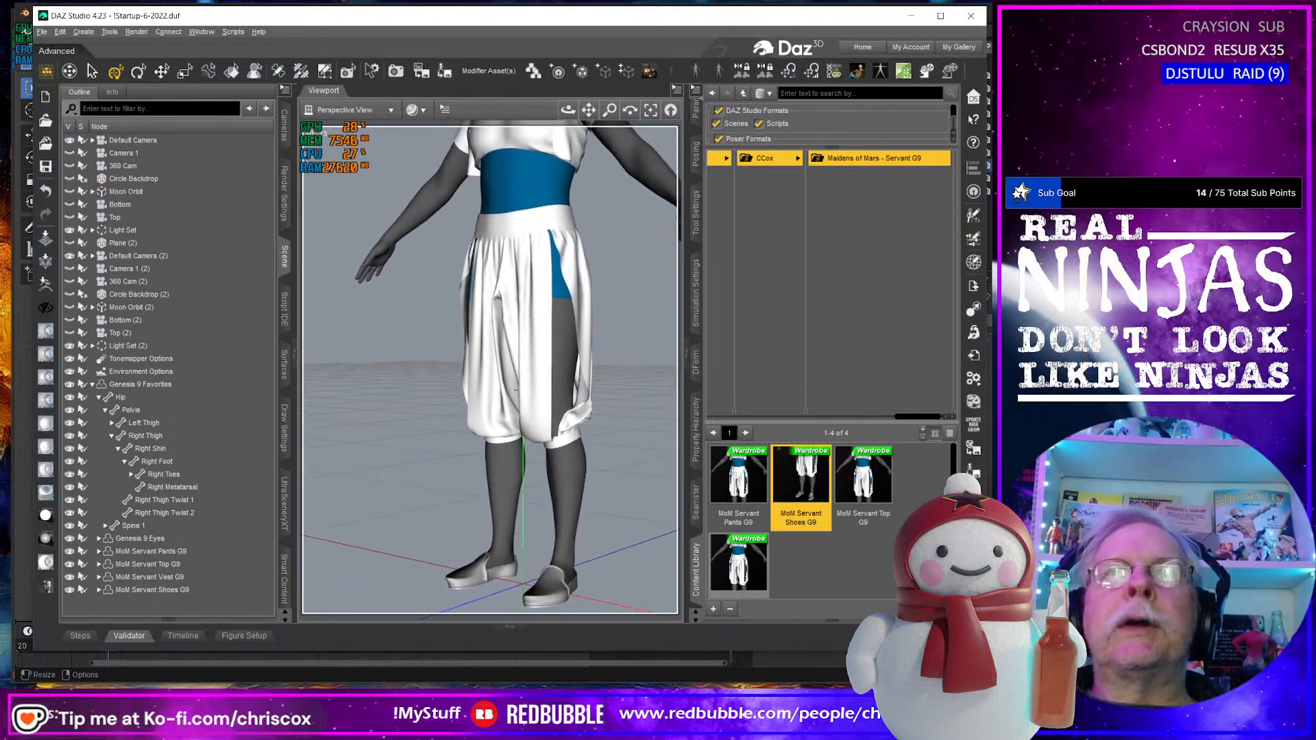
# Hide the Genesis 9 figure with its outfit and load a Genesis 8 Female figure into the scene.
pyautogui.click(576, 495)
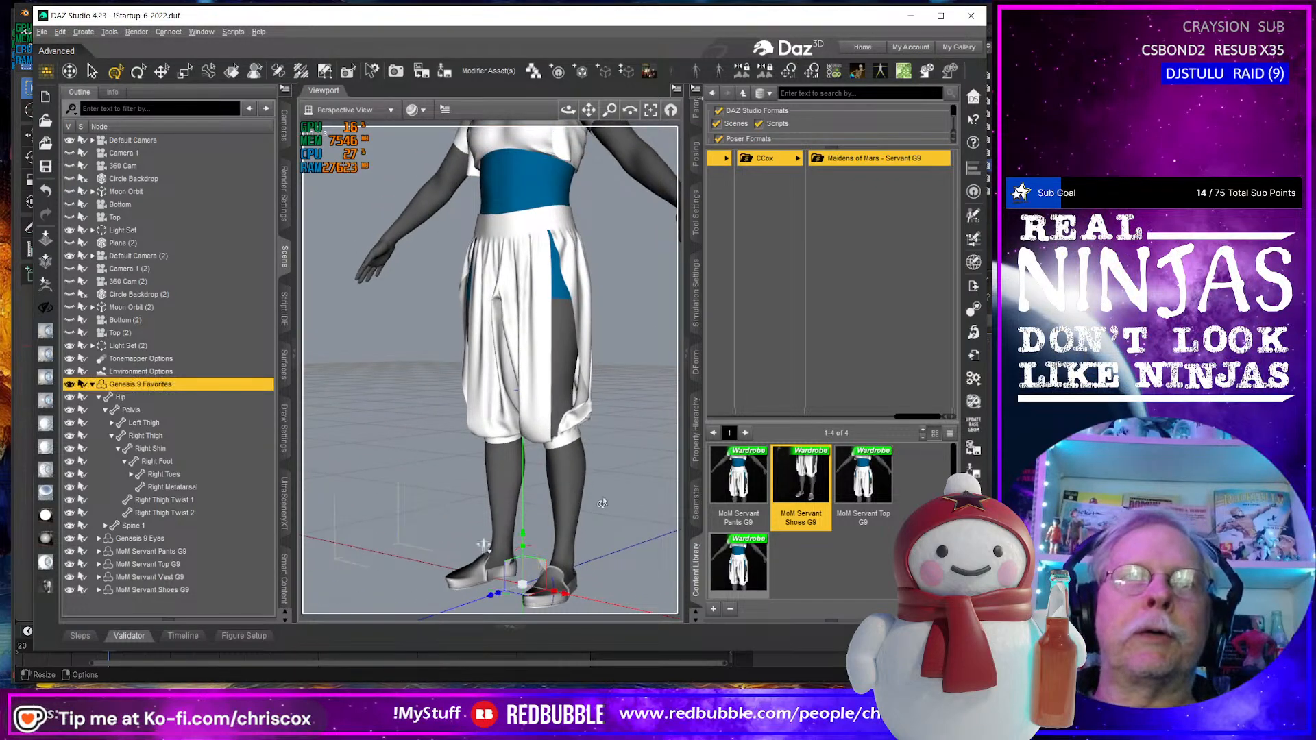
pyautogui.click(69, 385)
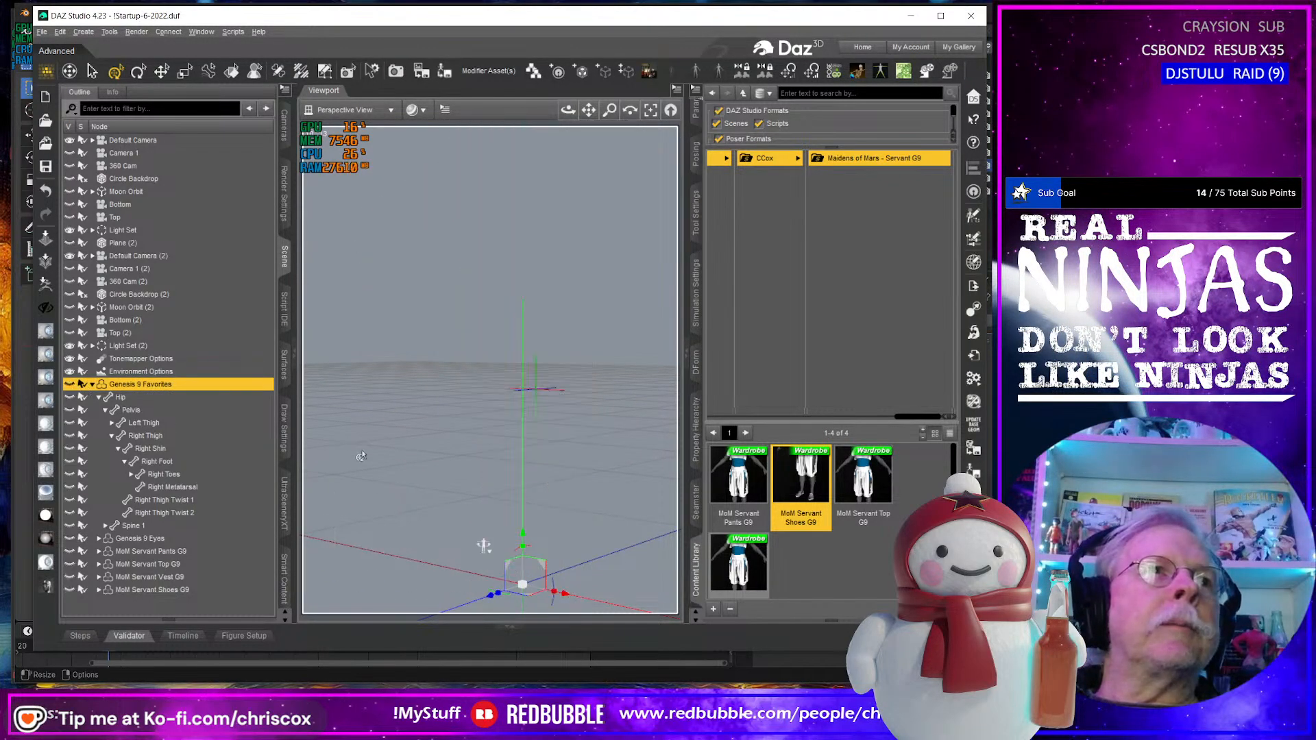
pyautogui.click(648, 73)
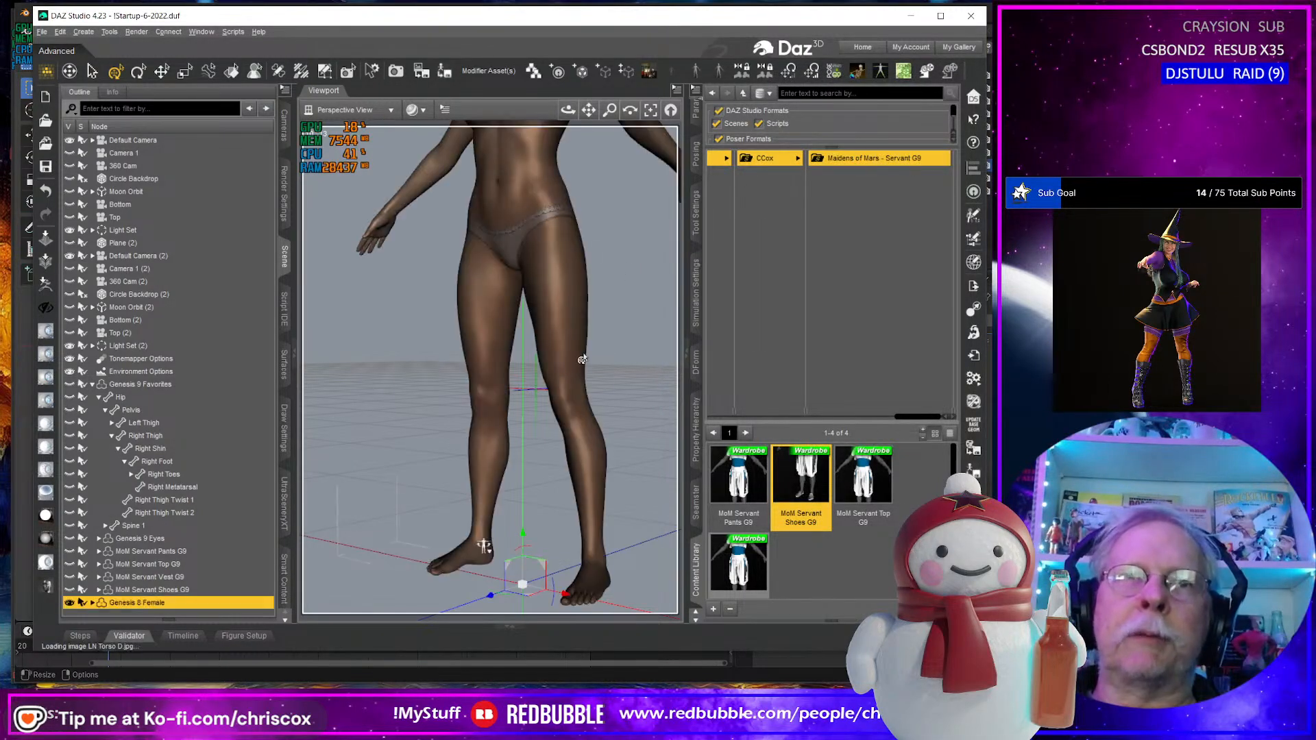
# Select the Genesis 8 Female figure's left leg and load the saved MoM Servant Shoes G9 onto the figure.
pyautogui.click(570, 404)
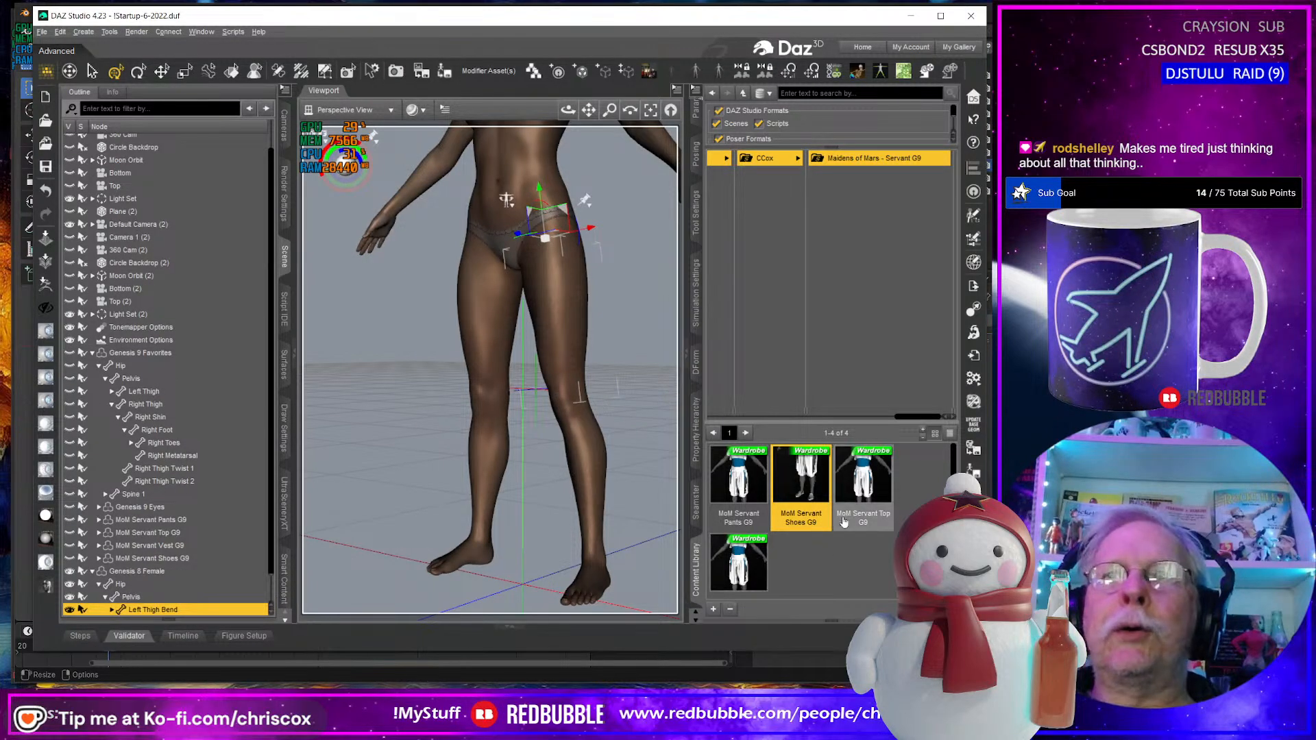
pyautogui.click(591, 497)
pyautogui.doubleClick(806, 482)
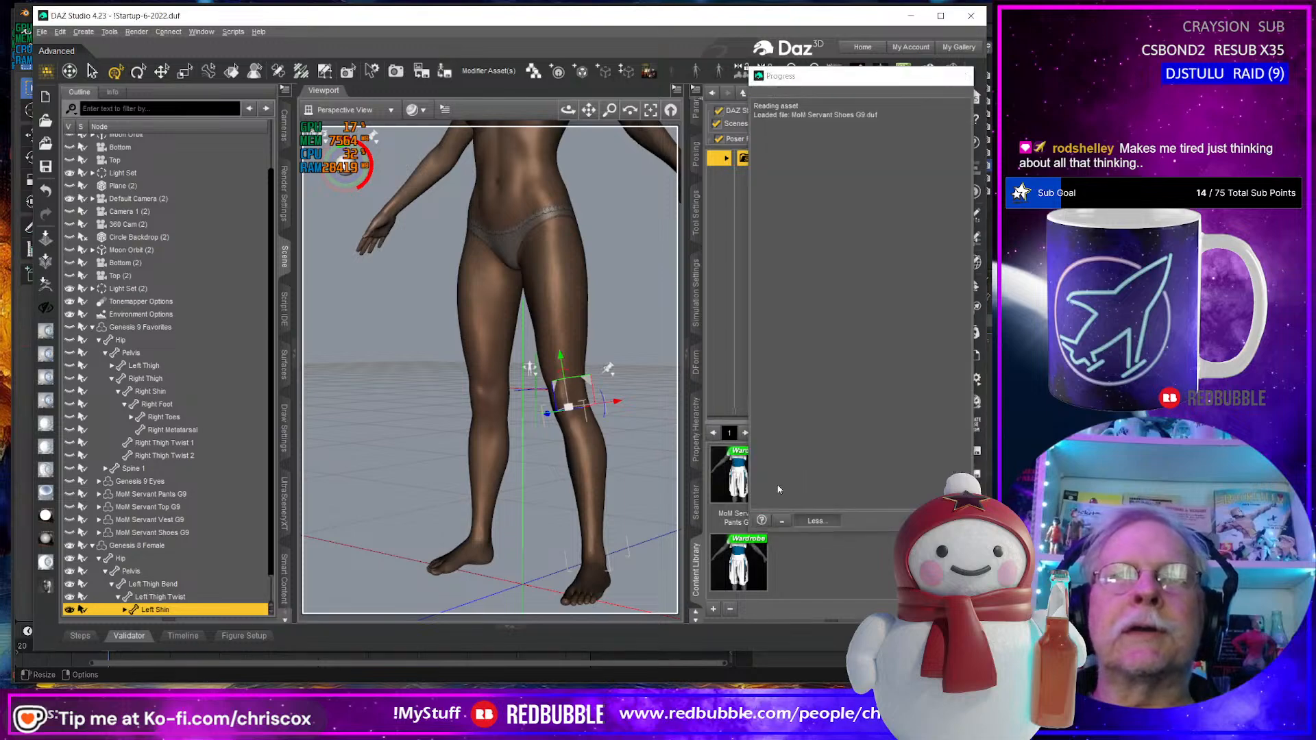
# Auto-Fit the servant shoes to the Genesis 8 Female figure, with Genesis 9 as the original figure and Full-Body as the item type.
pyautogui.click(583, 357)
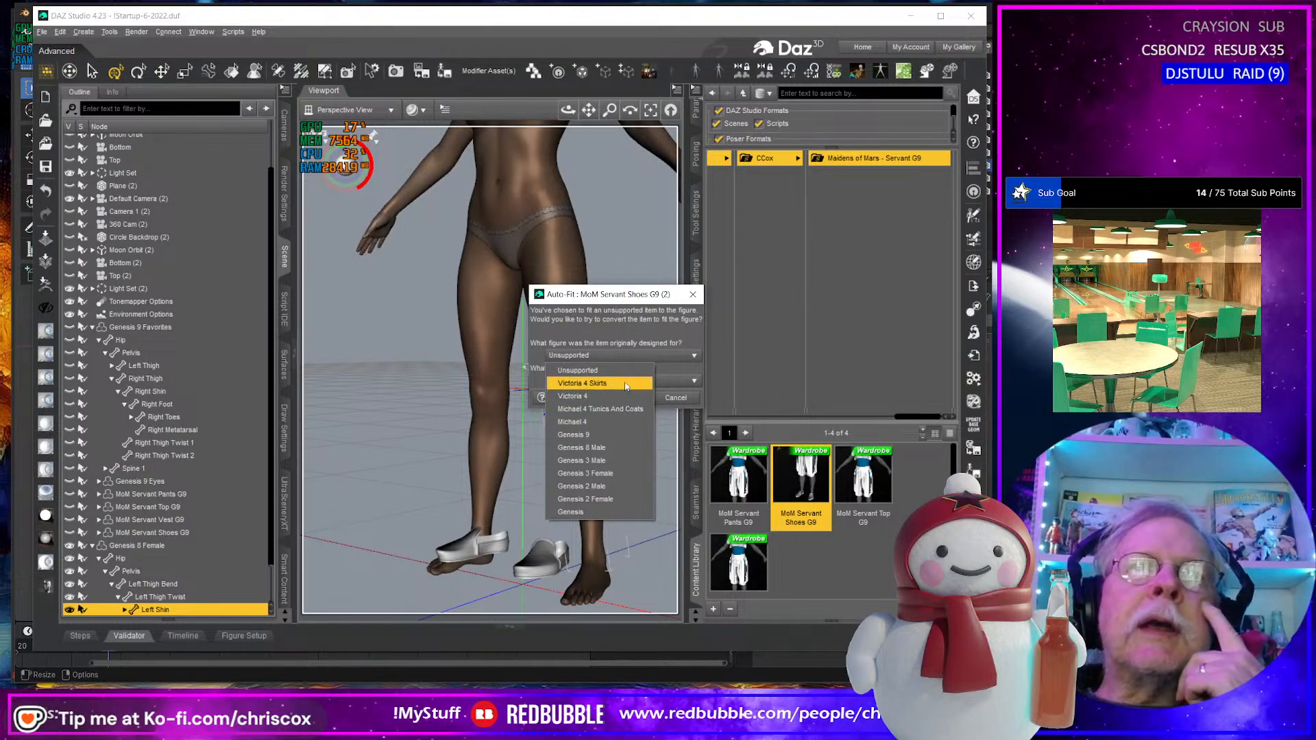
pyautogui.click(600, 435)
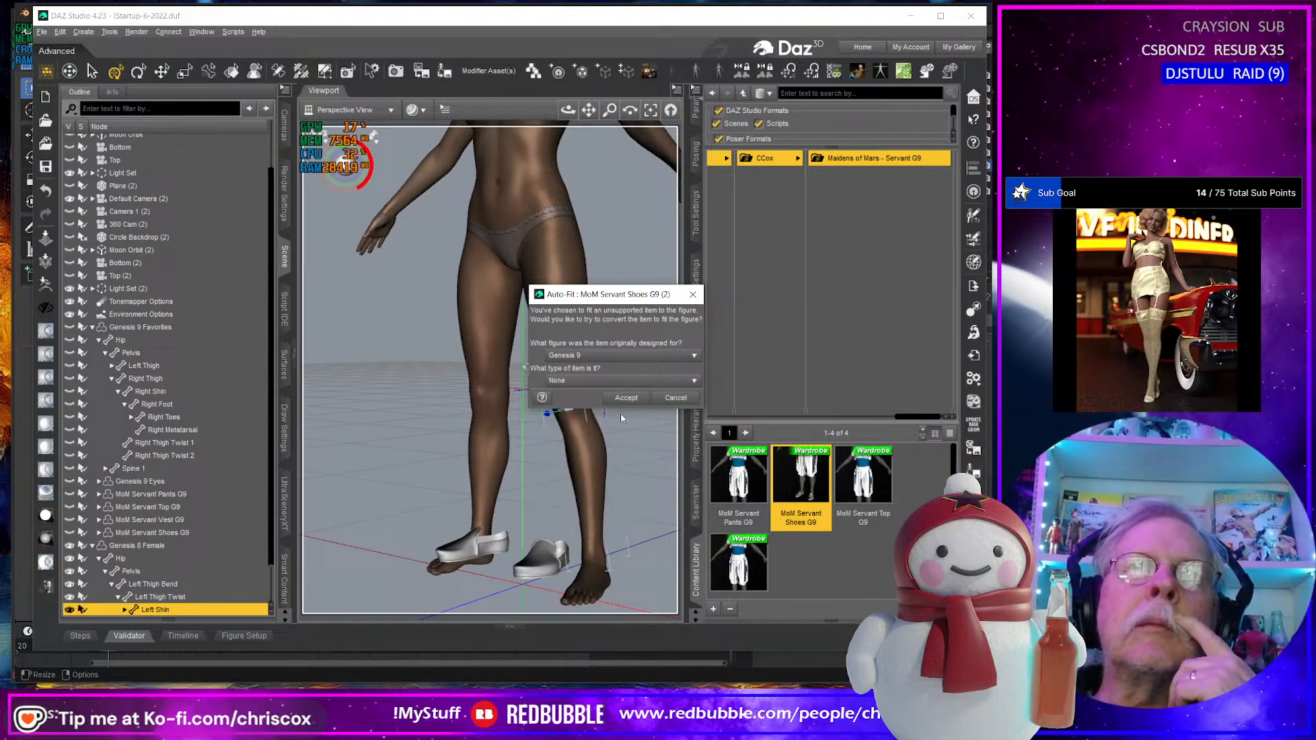
pyautogui.click(628, 381)
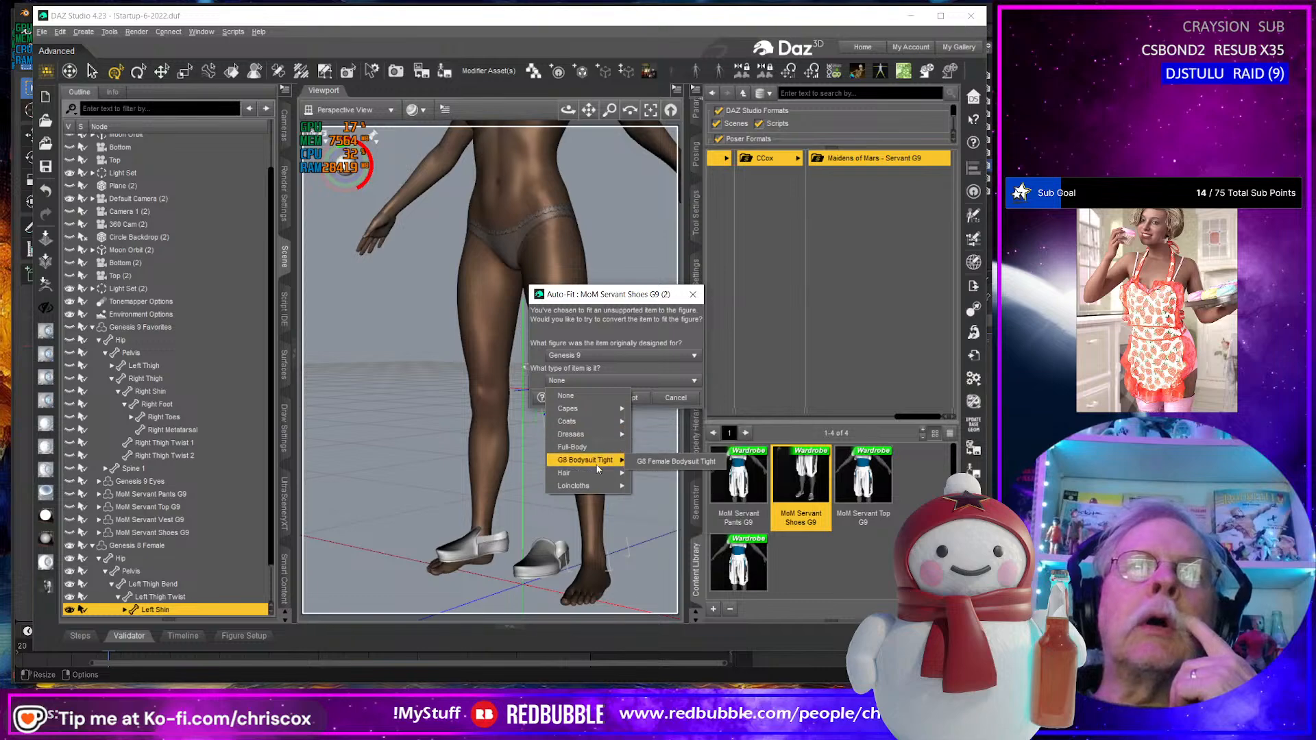
pyautogui.moveTo(627, 463)
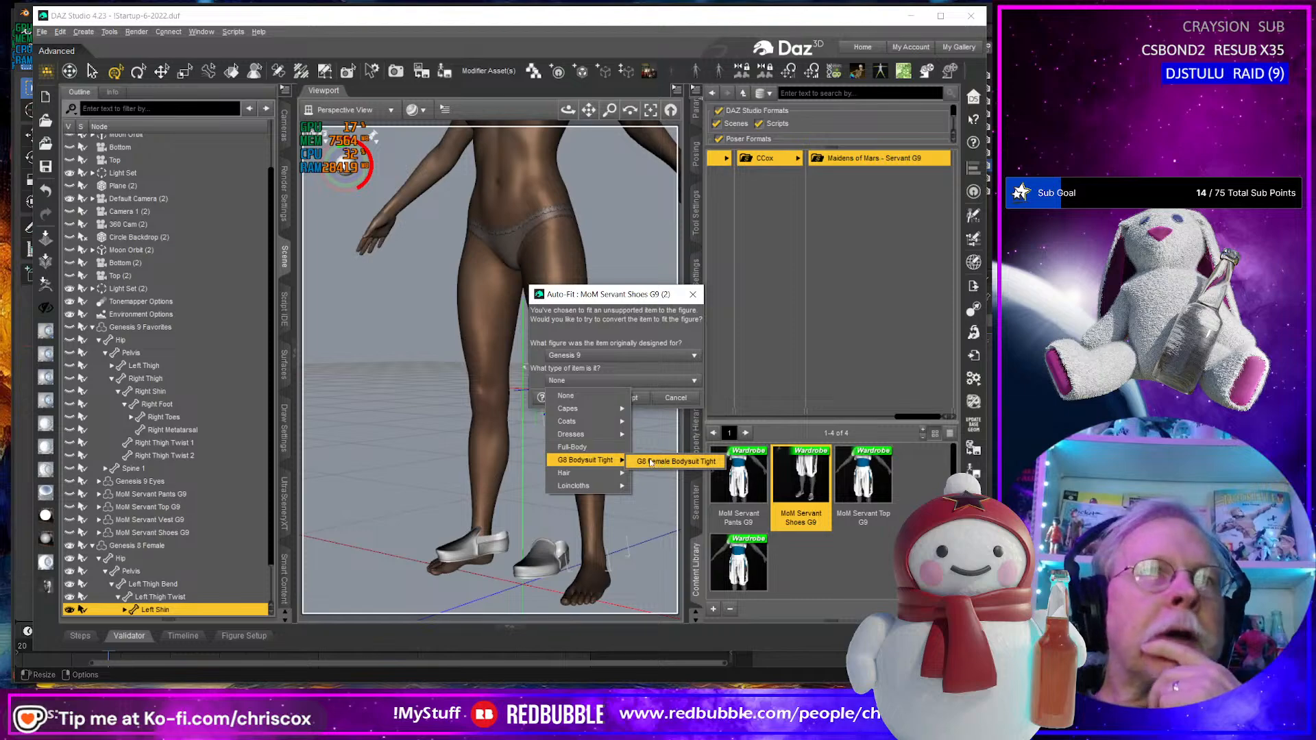
pyautogui.click(609, 448)
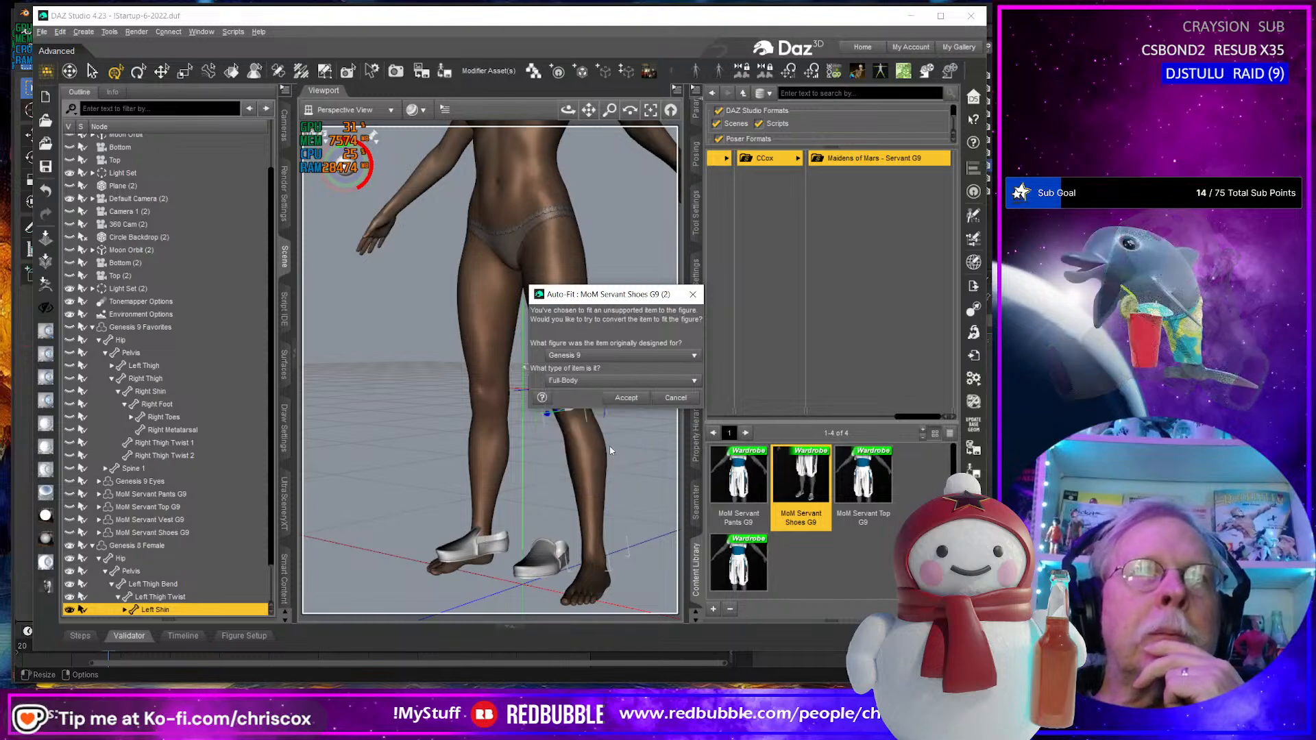
pyautogui.click(618, 381)
pyautogui.moveTo(609, 462)
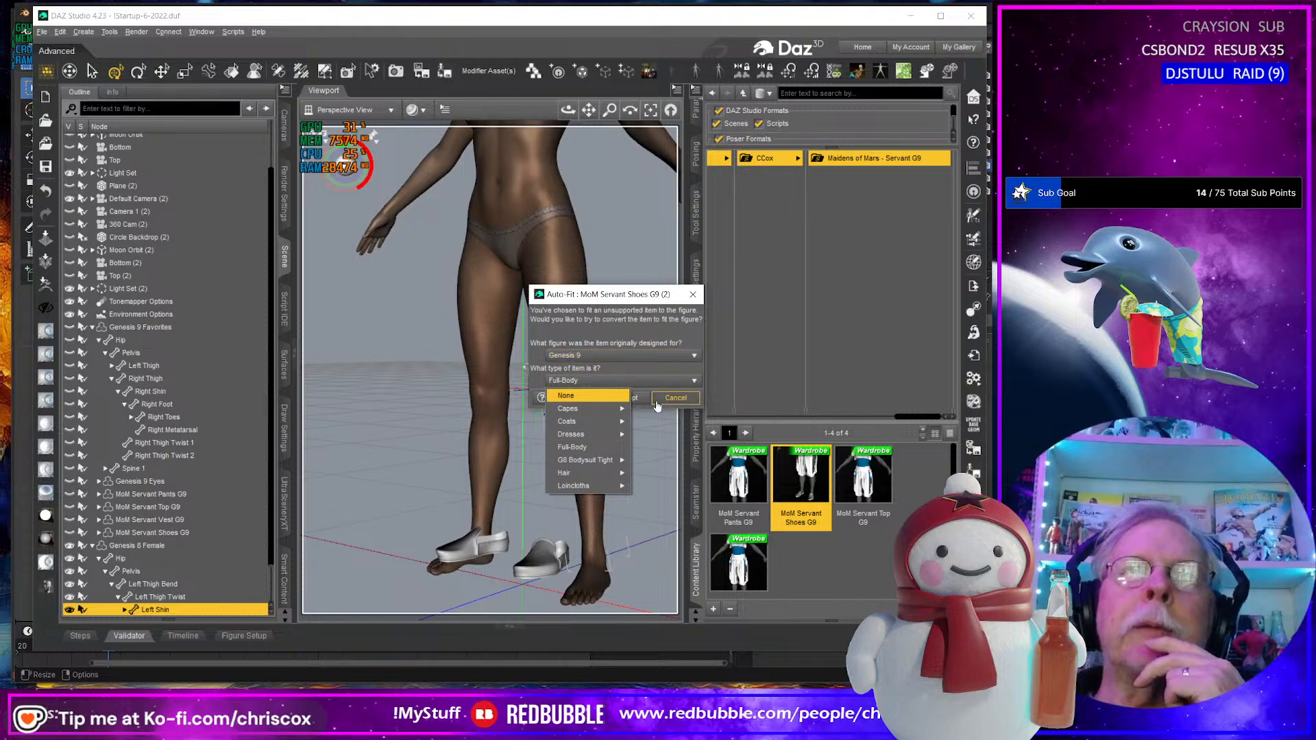
pyautogui.click(627, 397)
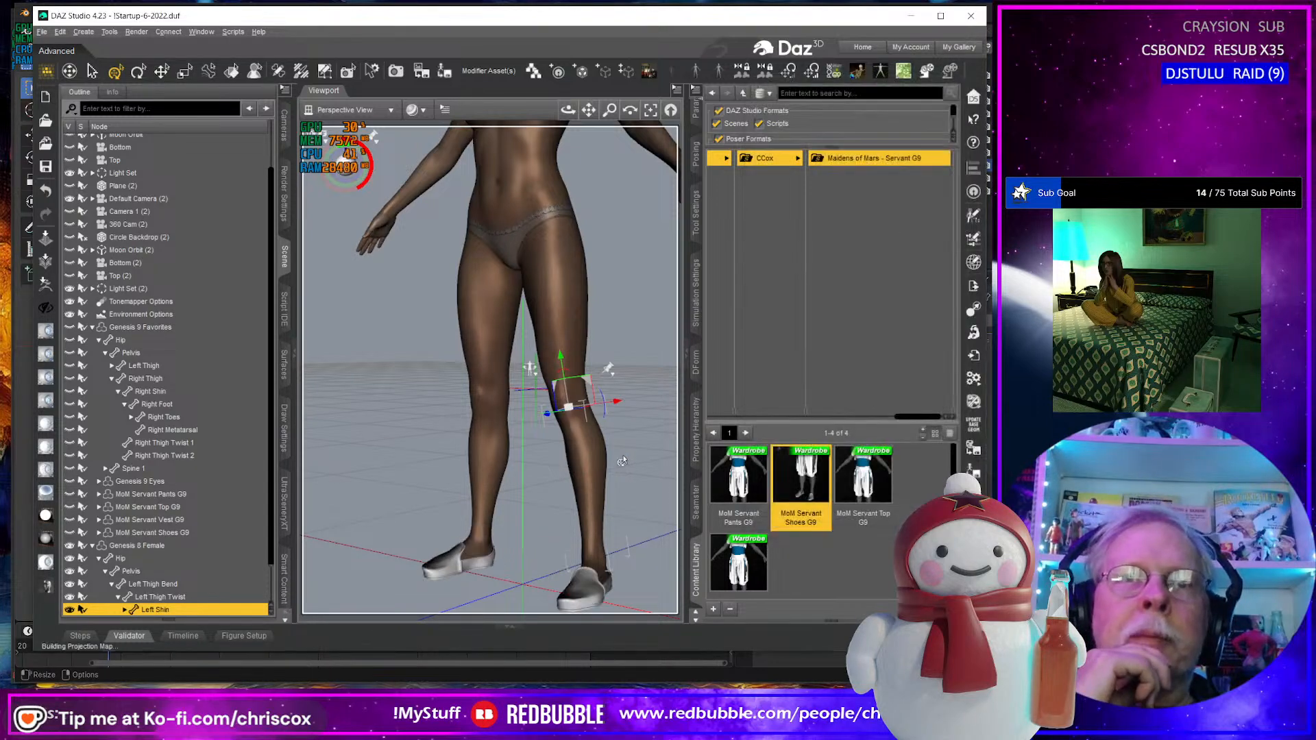
# Examine how the converted servant shoe fits around the Genesis 8 Female figure's right foot.
pyautogui.scroll(5, 621, 461)
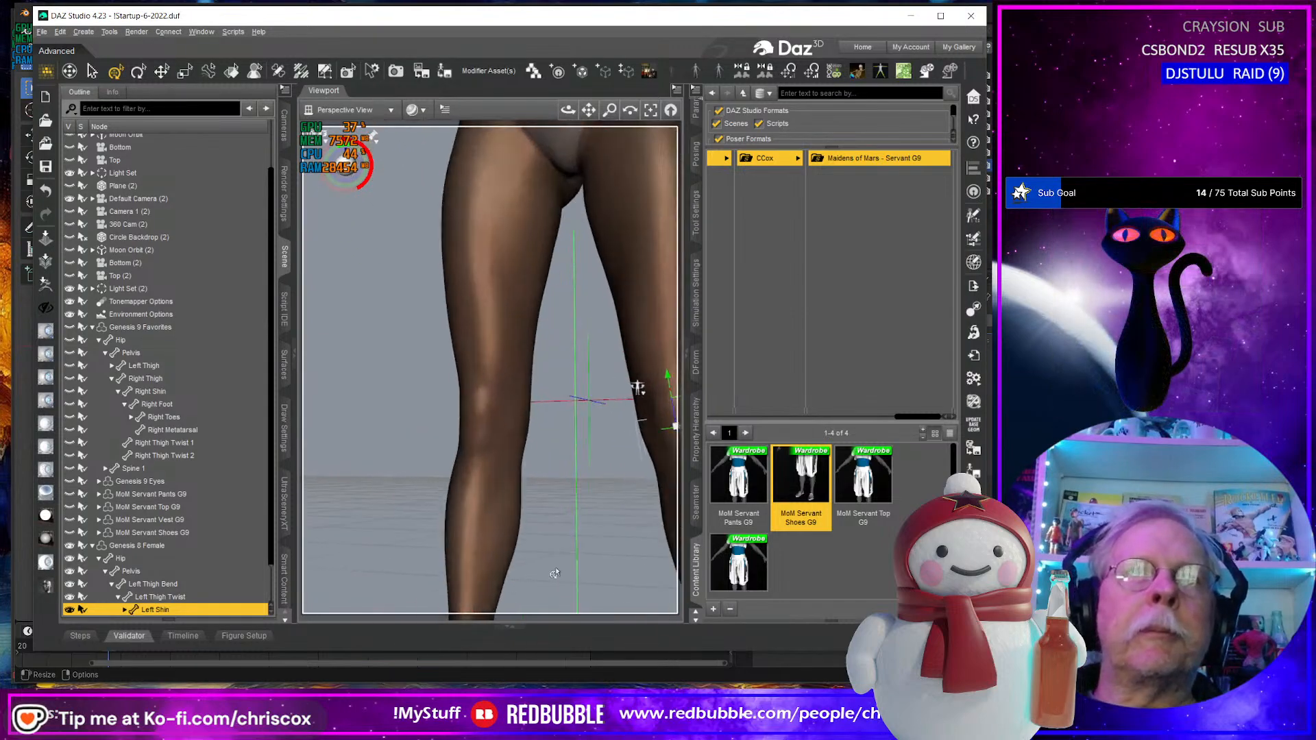
pyautogui.moveTo(555, 573); pyautogui.dragTo(525, 488, button='middle')
pyautogui.hotkey('alt', 'Tab')
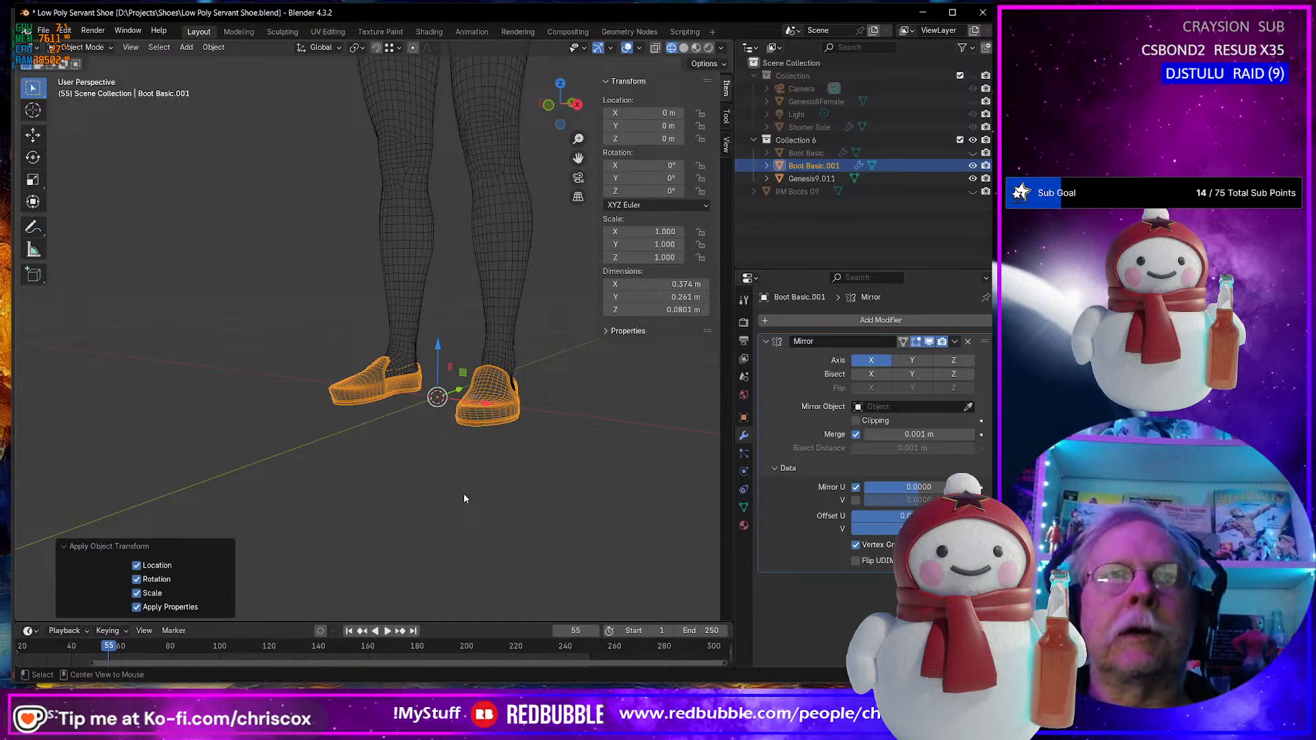
pyautogui.hotkey('alt', 'Tab')
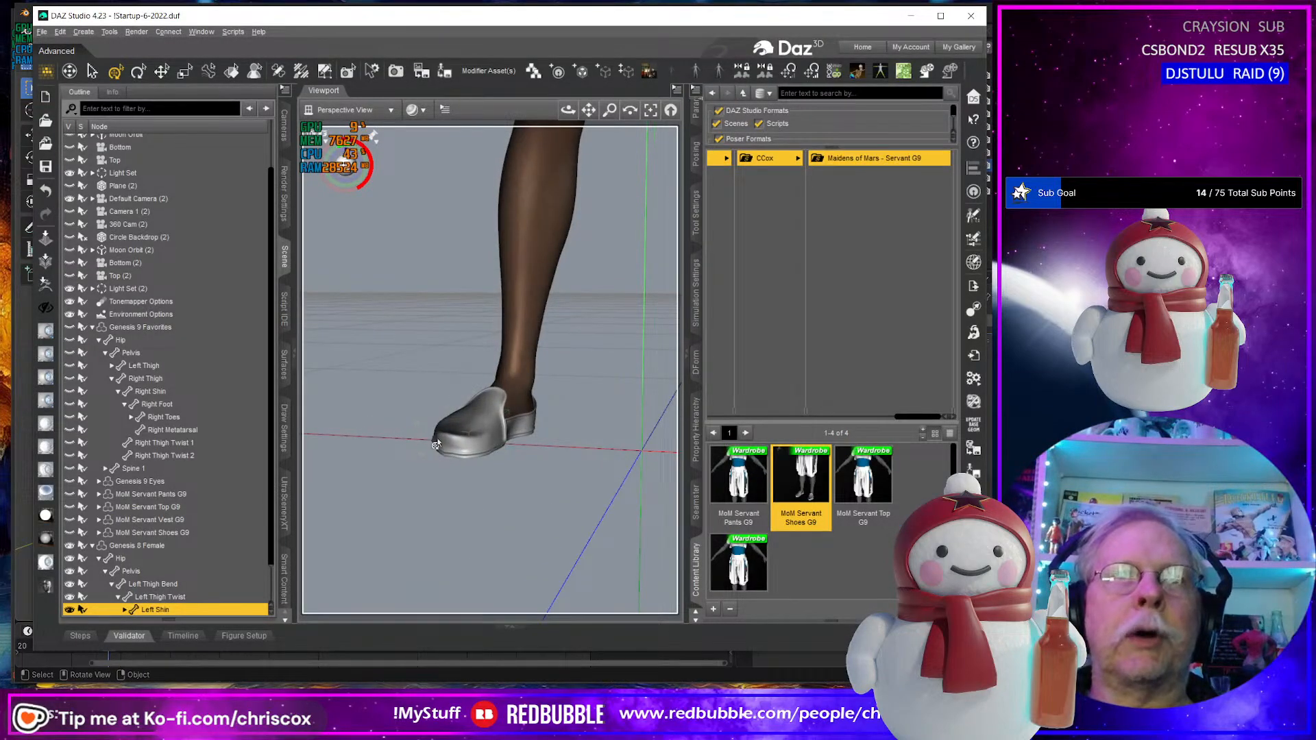
pyautogui.moveTo(479, 459); pyautogui.dragTo(637, 449, button='middle')
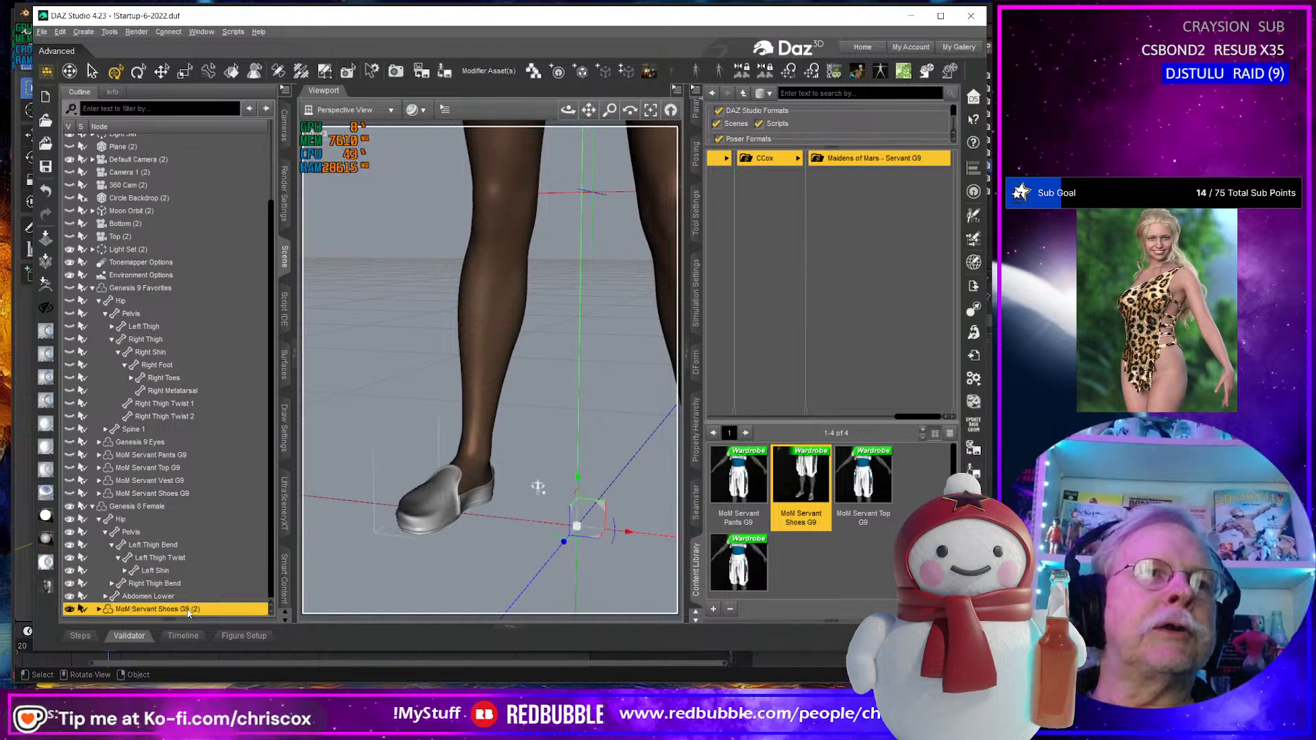
# Start saving MoM Servant Shoes G9 (2) as a figure/prop asset in the Genesis 8 Female clothing folder Maidens of Mars- Servant G8 Female.
pyautogui.click(444, 72)
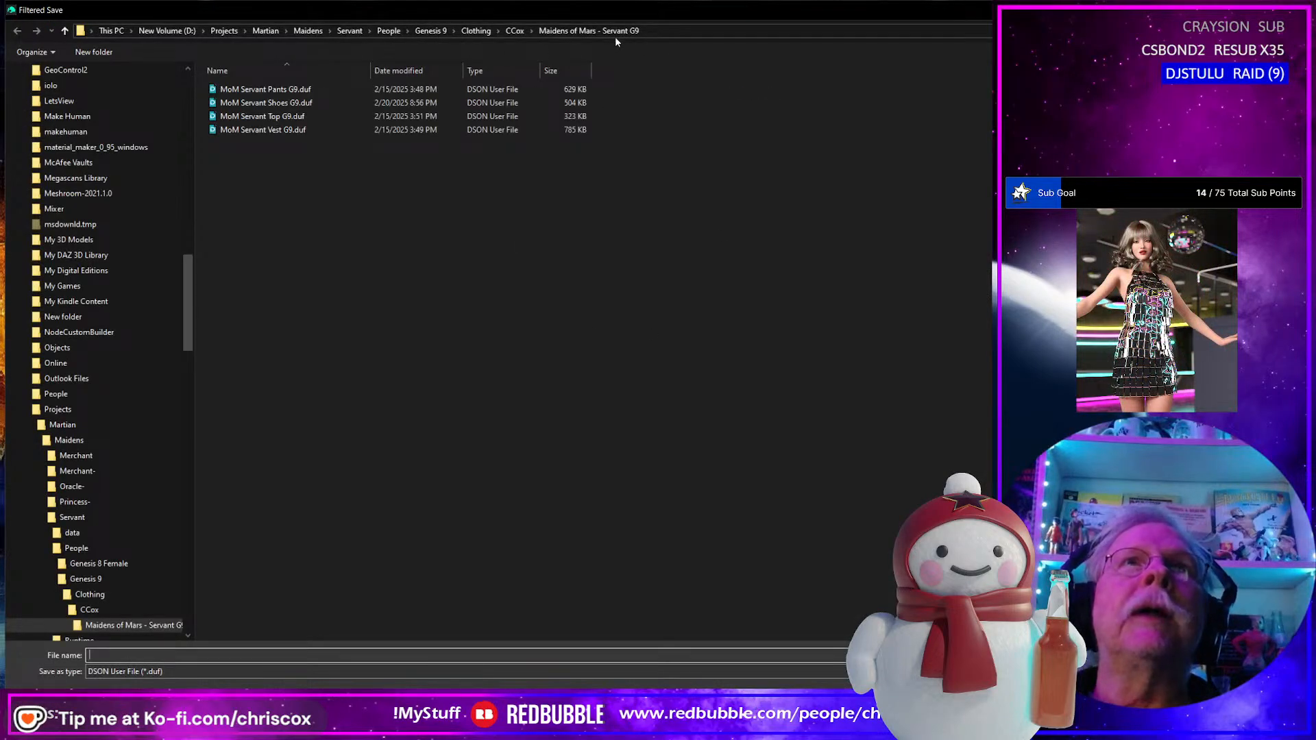
pyautogui.click(386, 32)
pyautogui.doubleClick(267, 93)
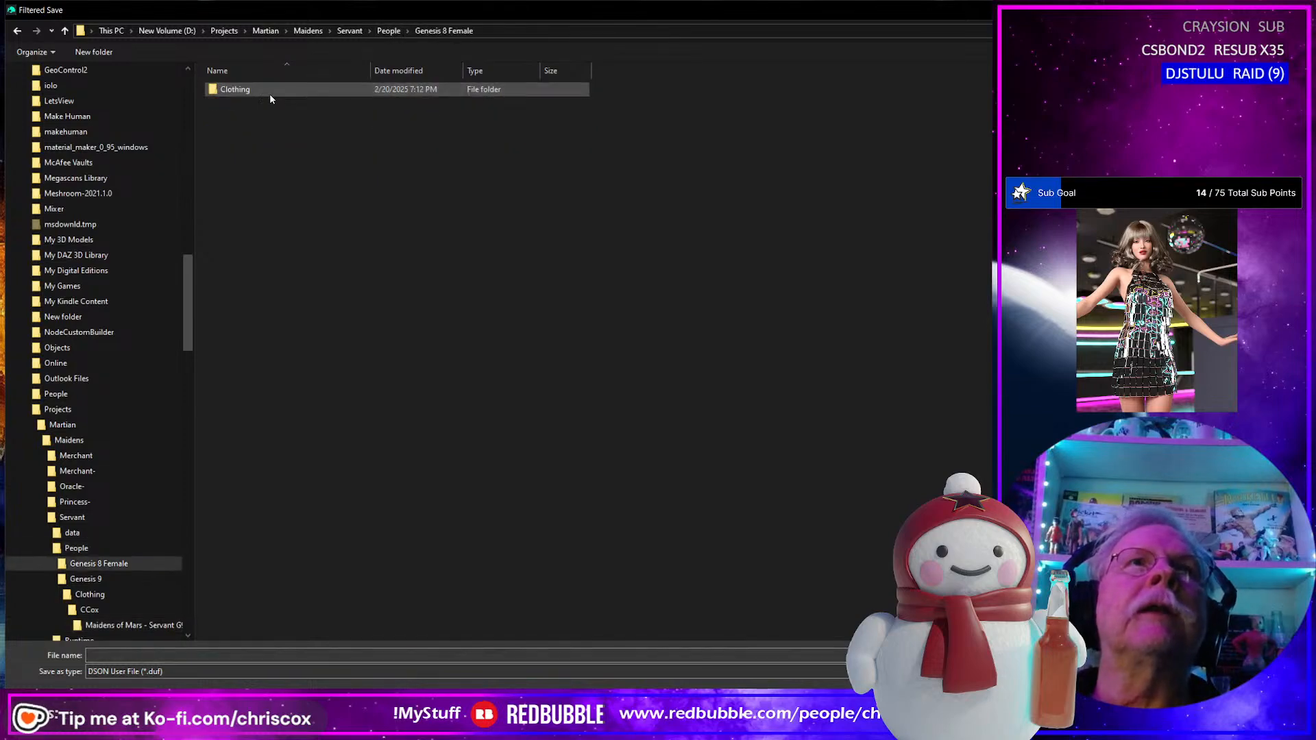
pyautogui.doubleClick(267, 91)
pyautogui.doubleClick(262, 90)
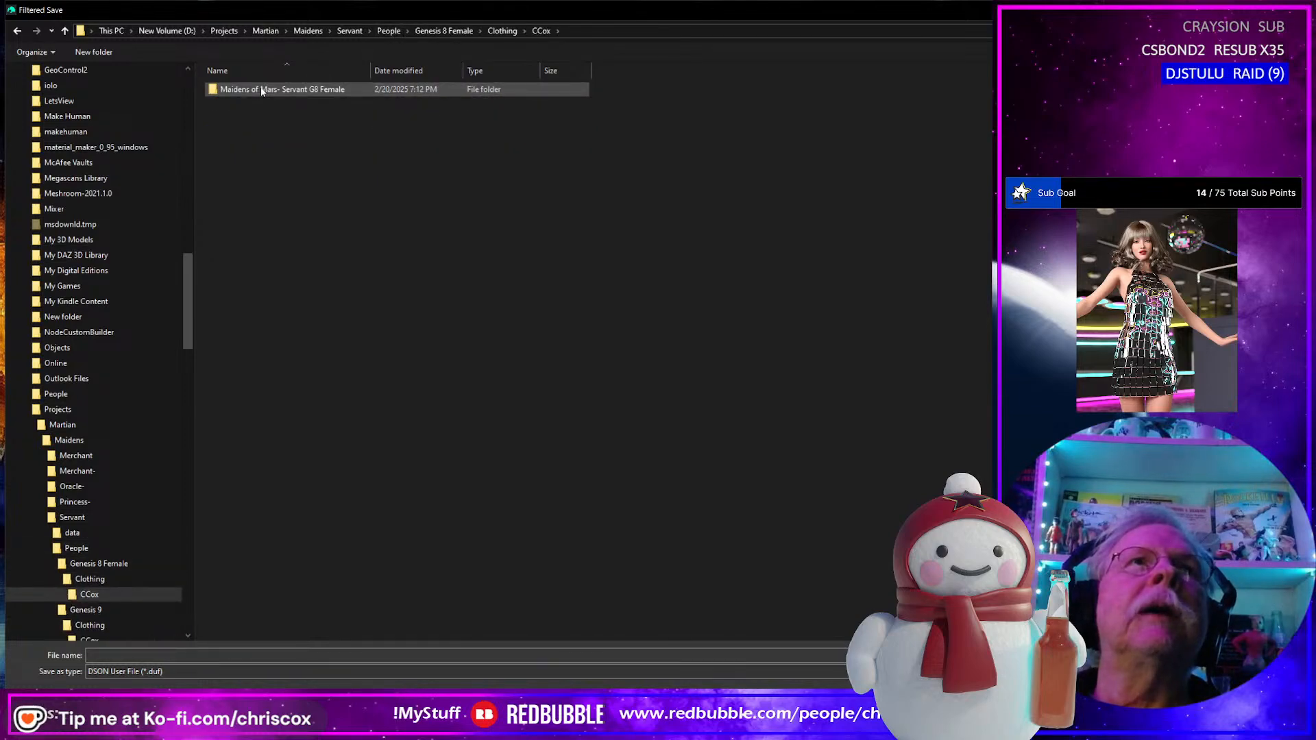
pyautogui.doubleClick(262, 90)
# Name the asset file MoM Servant Shoes G8 Female, based on the existing servant top's file name, and save it.
pyautogui.click(475, 151)
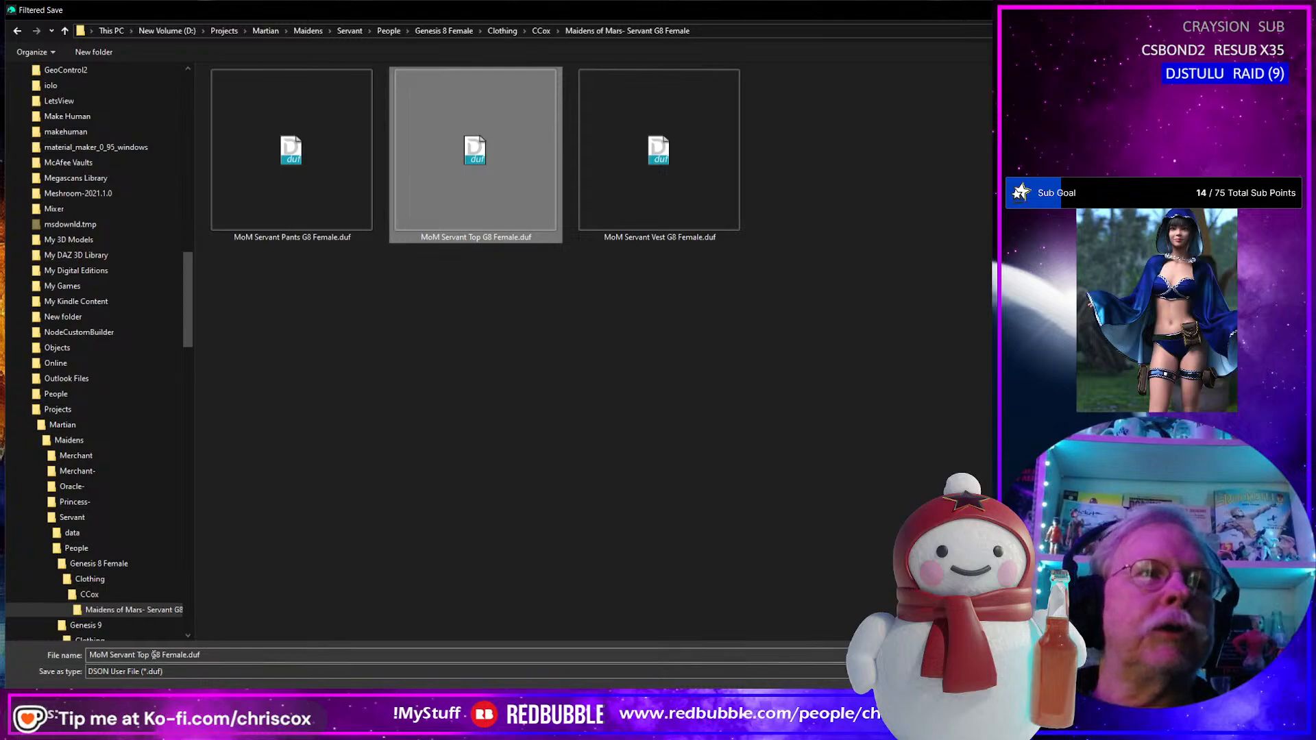
pyautogui.click(154, 656)
pyautogui.moveTo(137, 655); pyautogui.dragTo(148, 655)
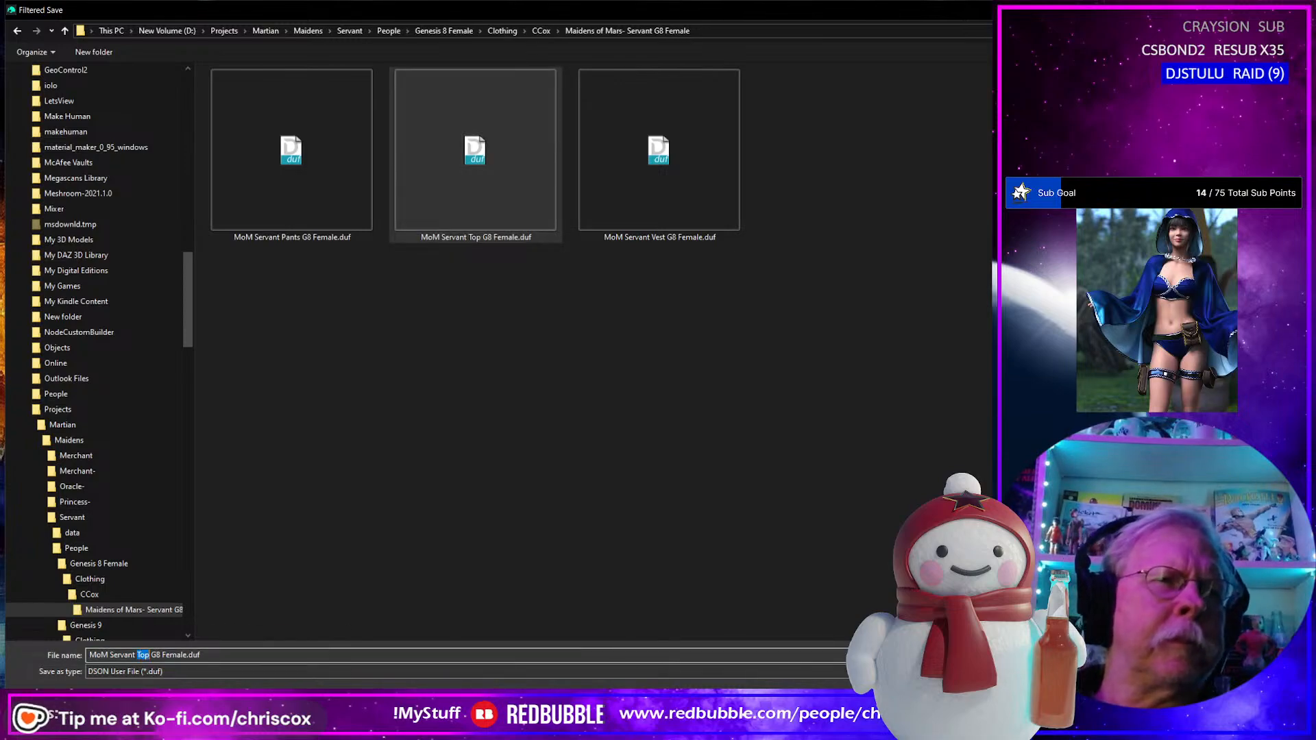
pyautogui.write('Sh')
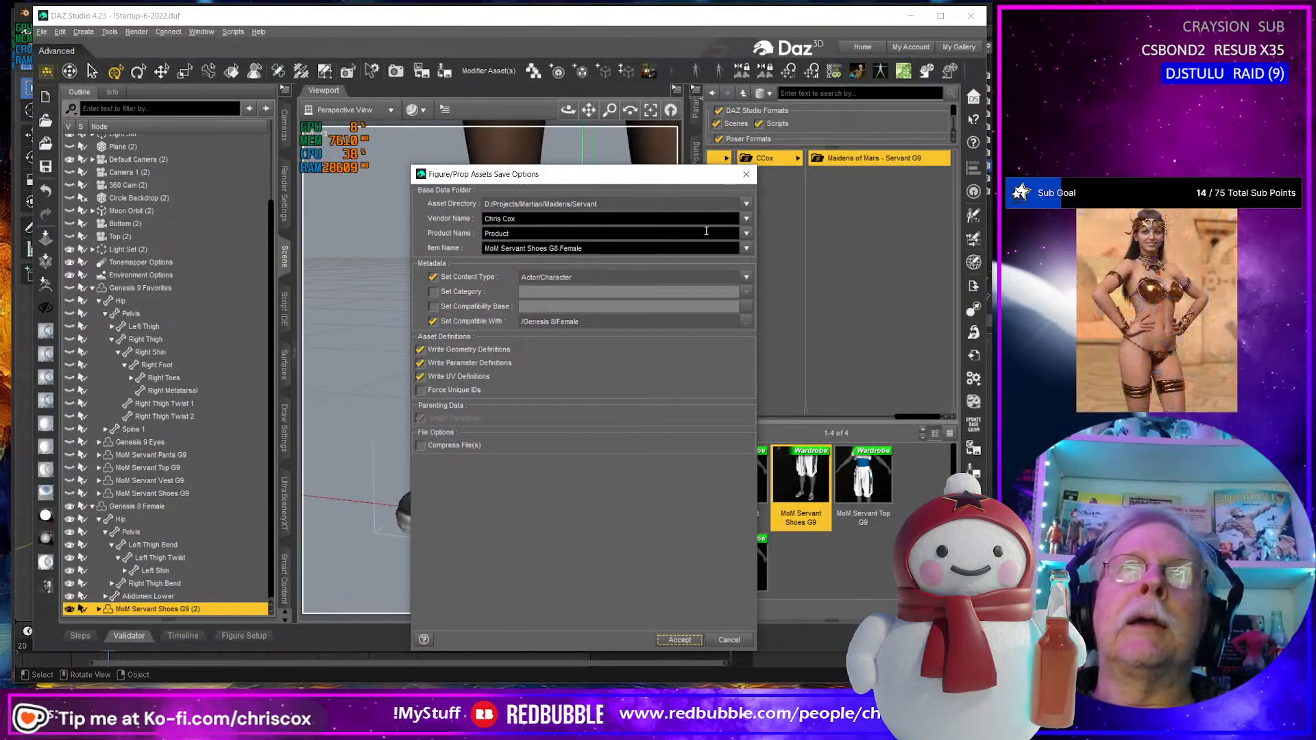
# Set the asset's product name to Maidens of Mars- Servant G8 Female and its content type to Follower/Wardrobe/Footwear.
pyautogui.click(746, 233)
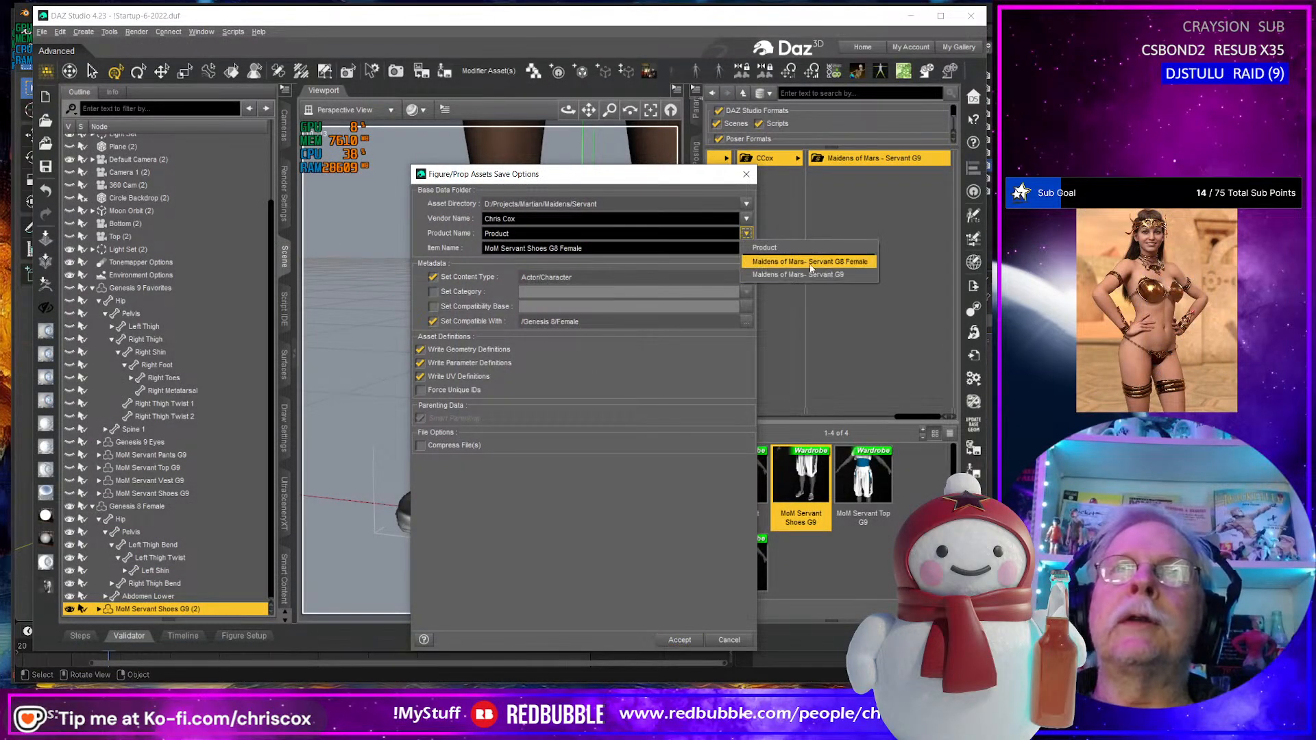
pyautogui.click(859, 264)
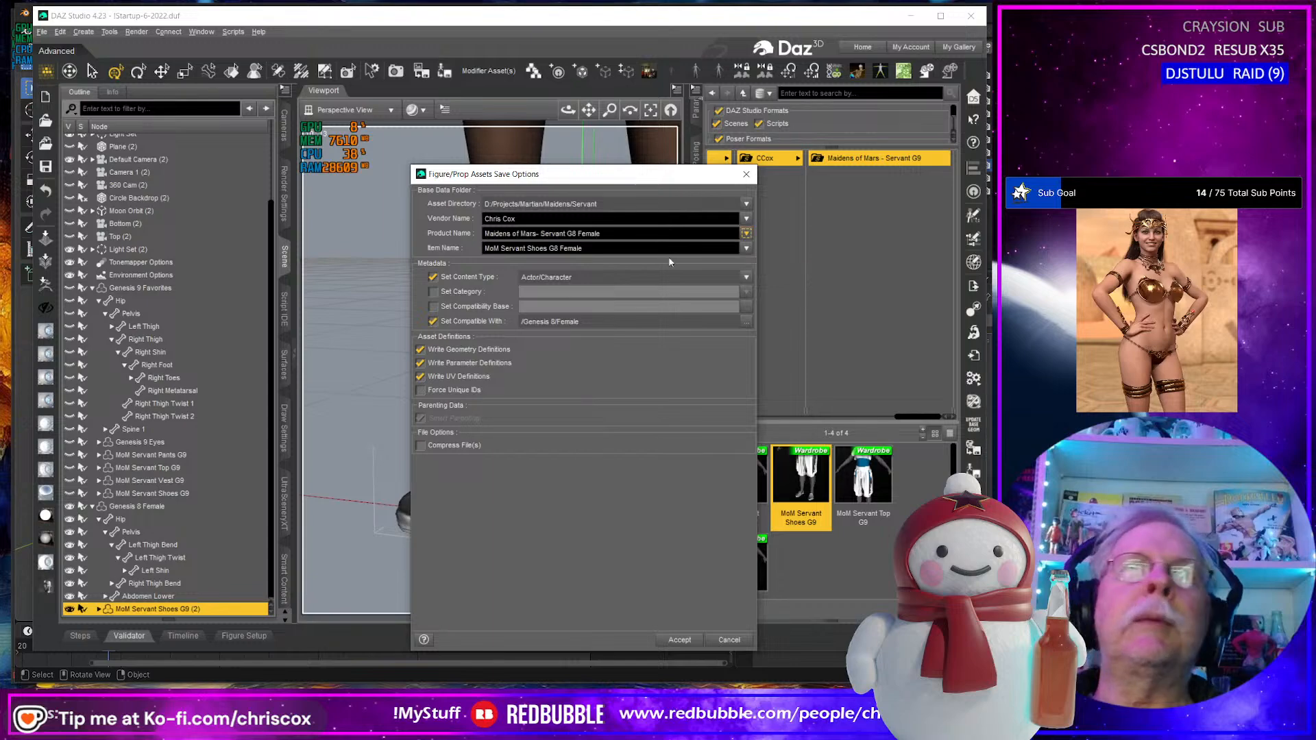
pyautogui.click(746, 277)
pyautogui.click(526, 336)
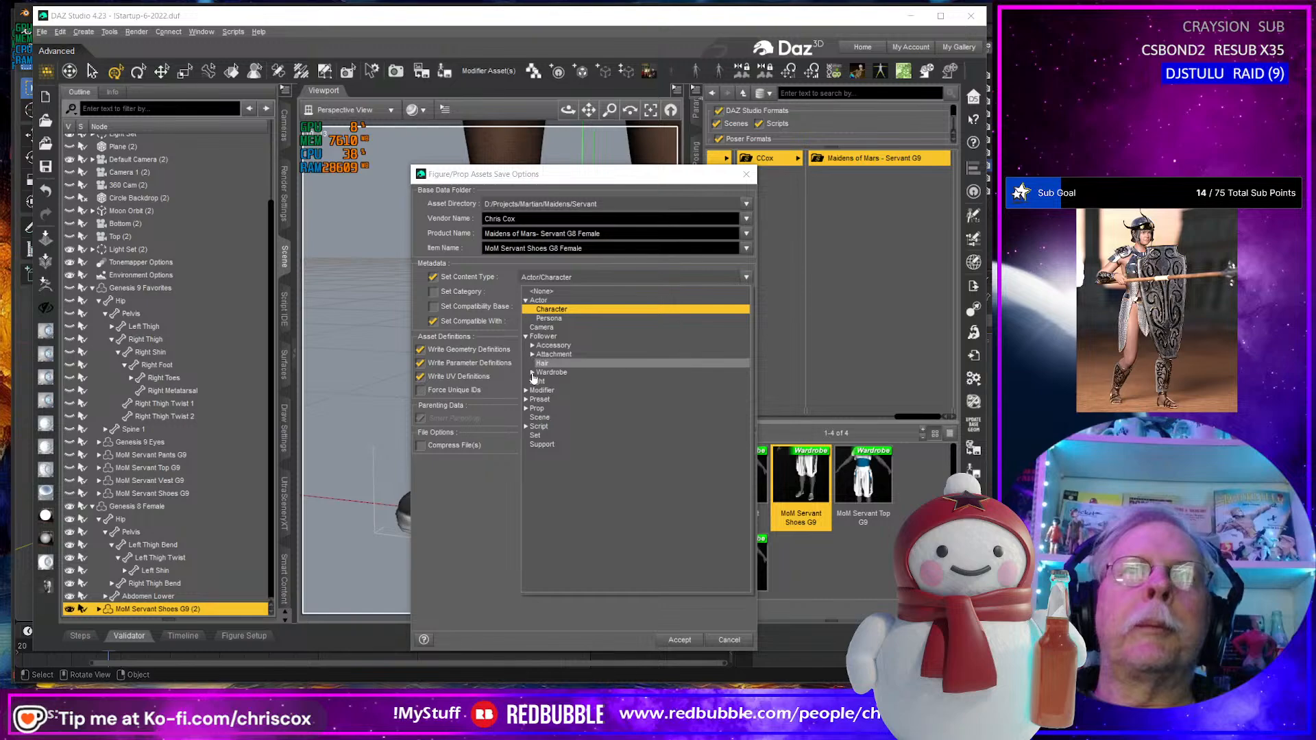
pyautogui.click(532, 372)
pyautogui.click(560, 390)
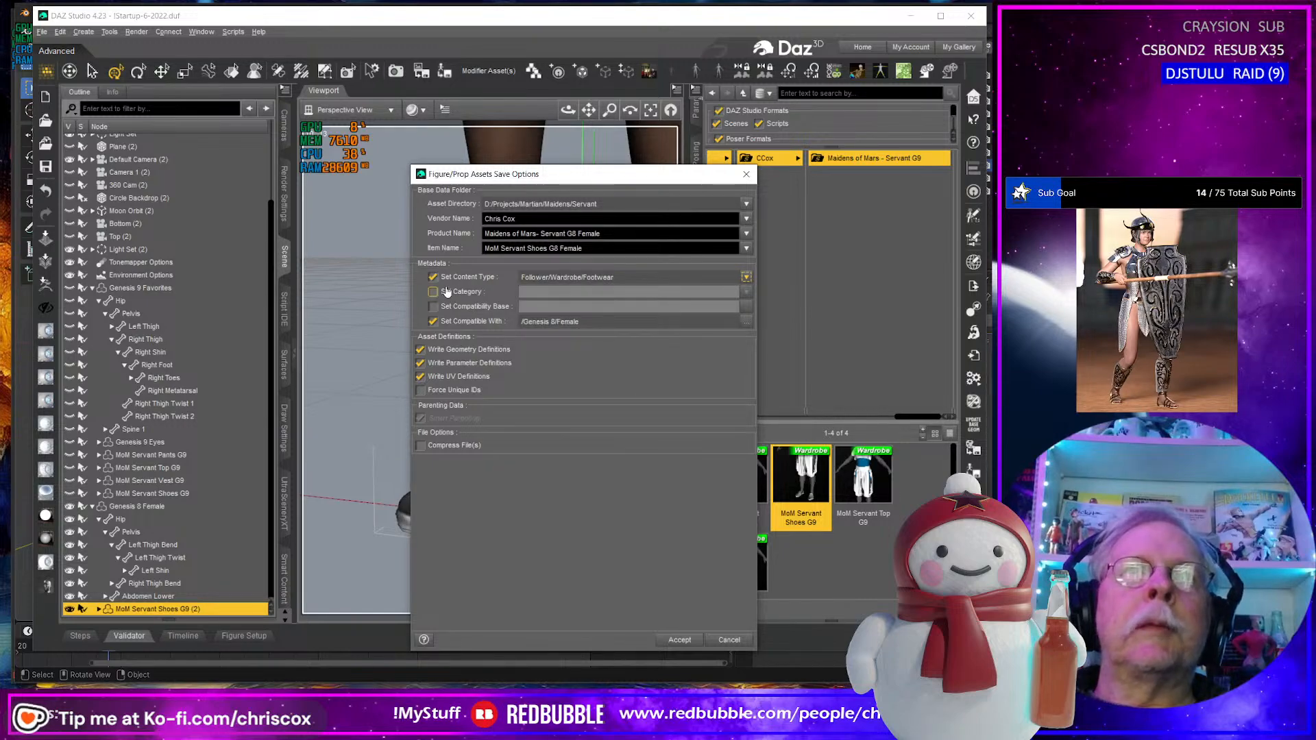
# Enable the asset's category, set it to Default/Wardrobe/Footwear, and accept the save options.
pyautogui.click(447, 292)
pyautogui.click(746, 292)
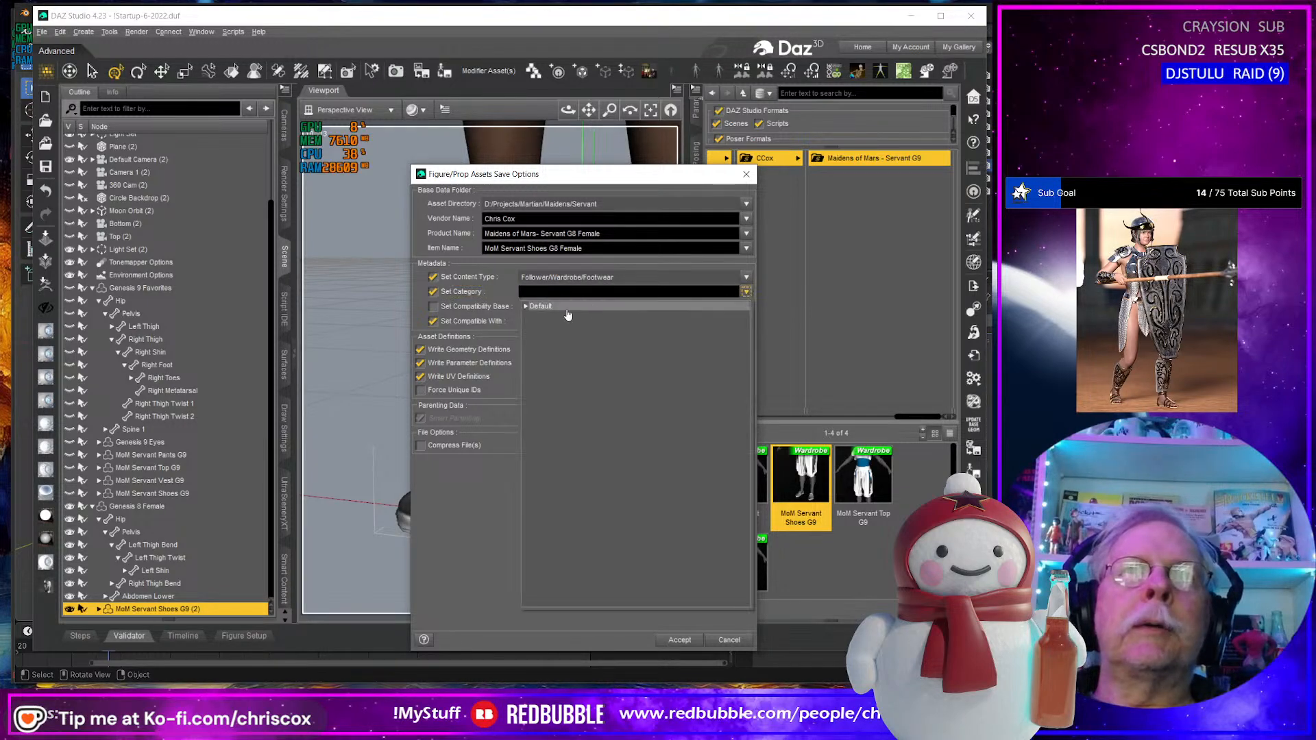
pyautogui.click(527, 308)
pyautogui.click(533, 523)
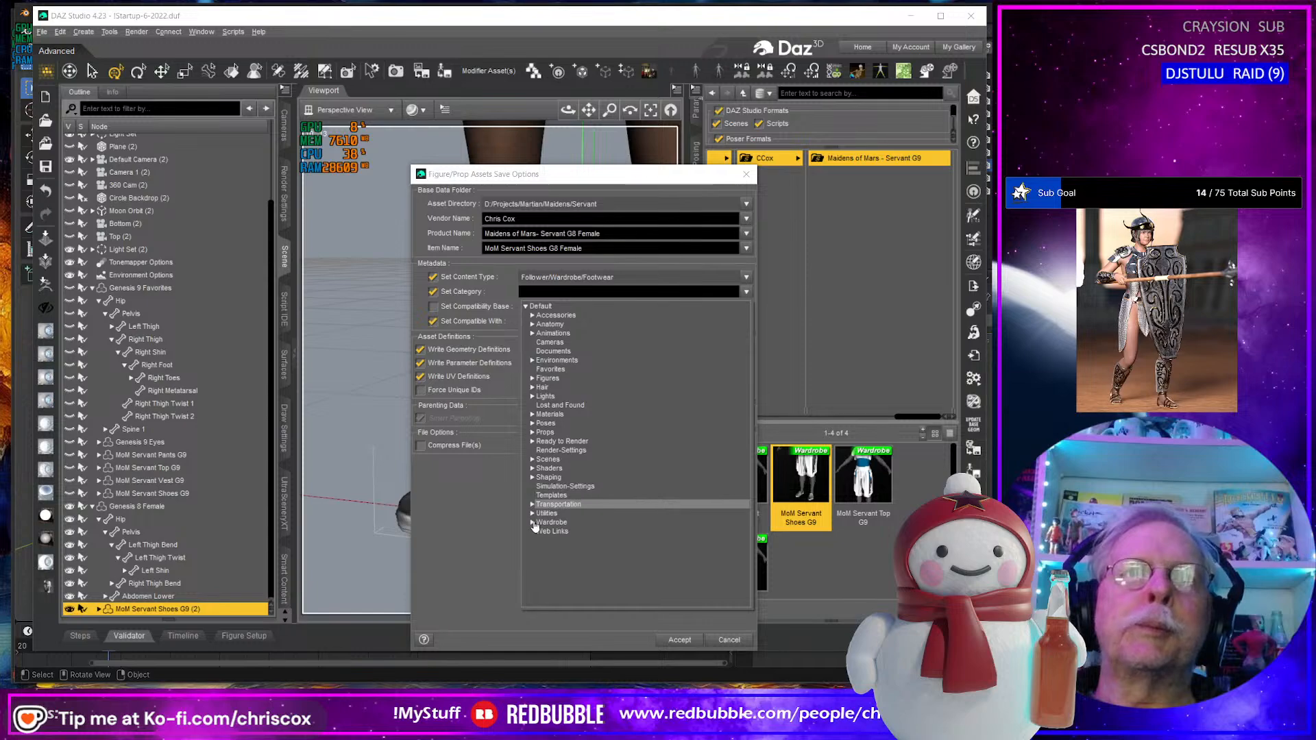
pyautogui.click(558, 549)
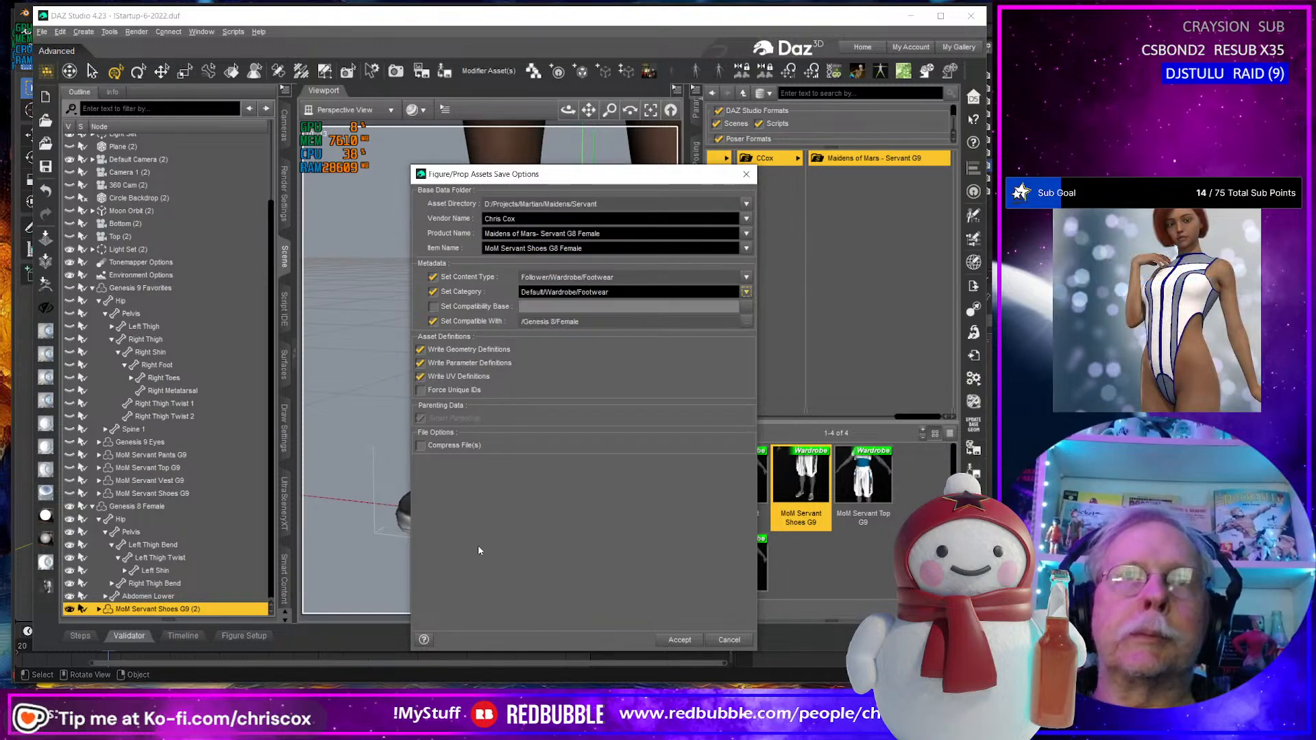
pyautogui.click(679, 641)
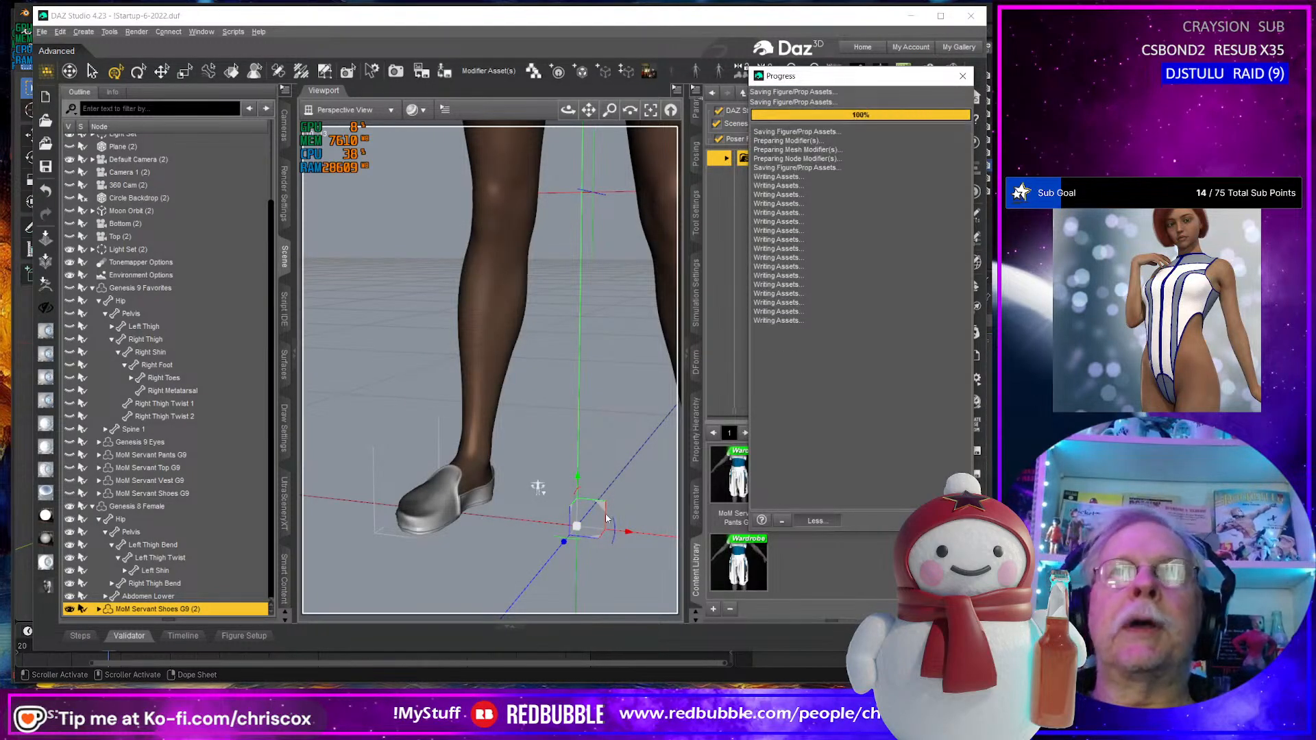